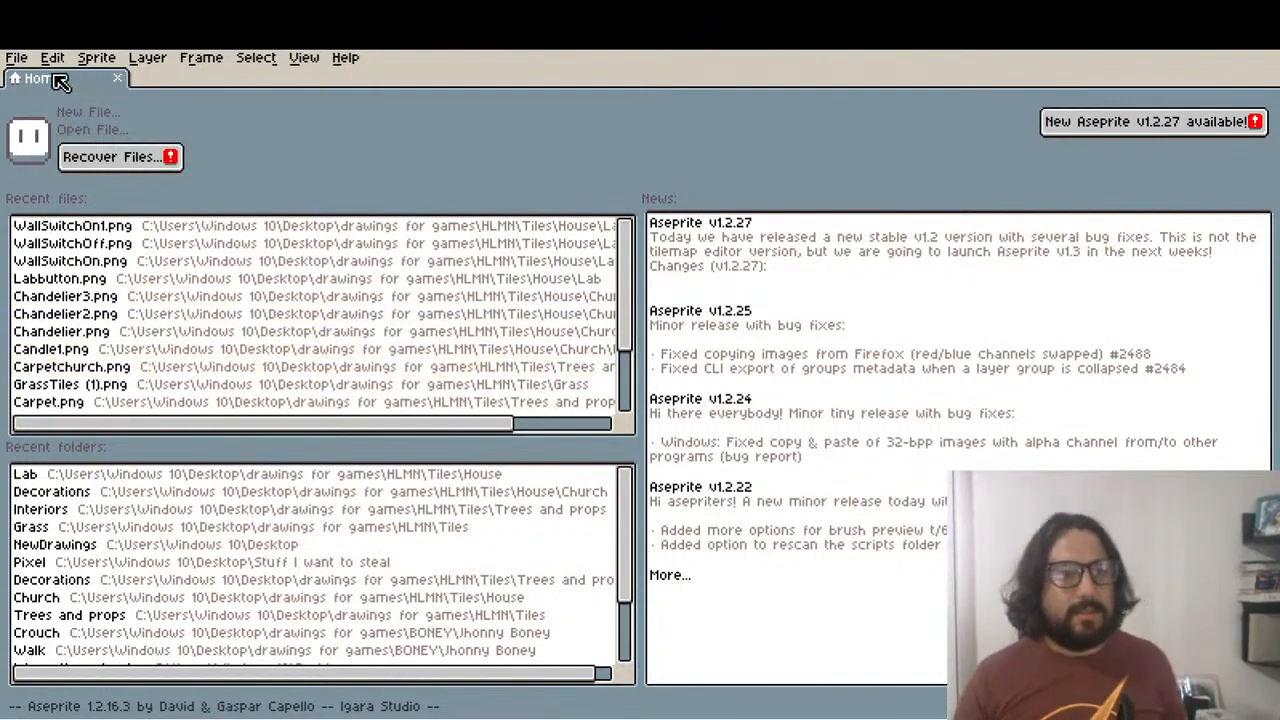
# Bring up the file opening dialog and browse to the Jhonny Boney folder inside the BONEY drawings folder
pyautogui.click(20, 62)
pyautogui.click(46, 97)
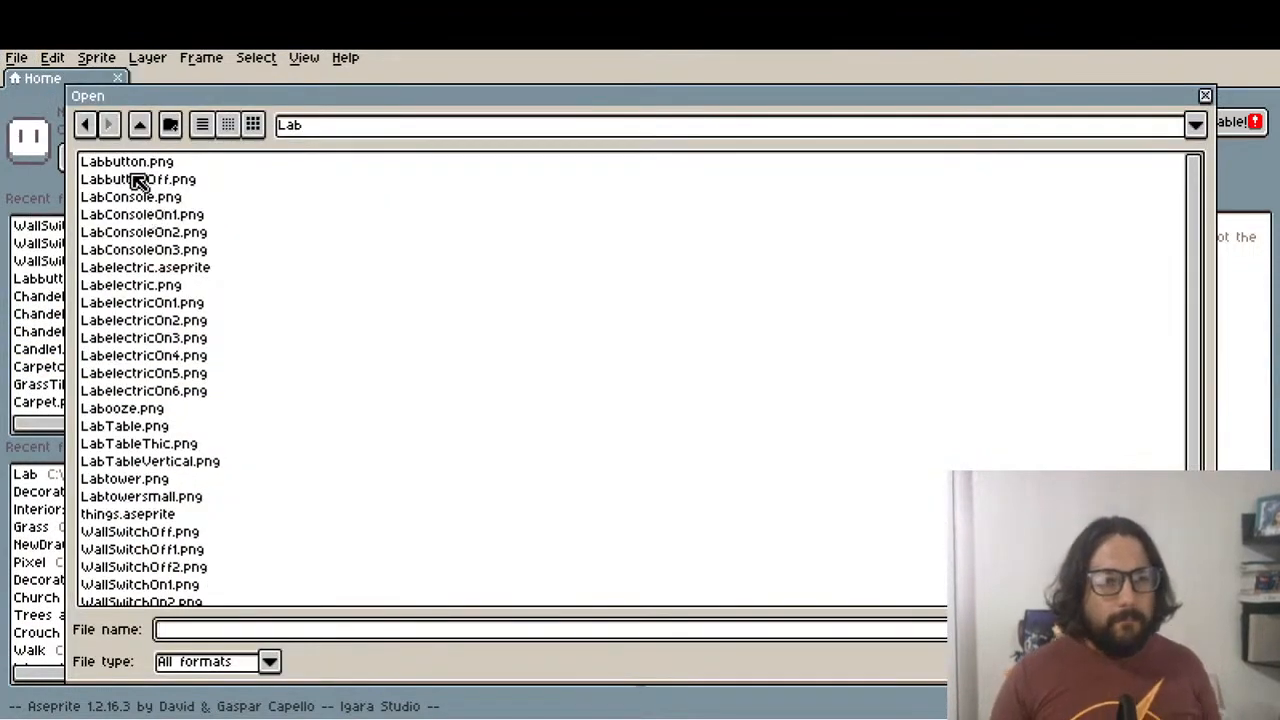
pyautogui.click(139, 127)
pyautogui.click(140, 128)
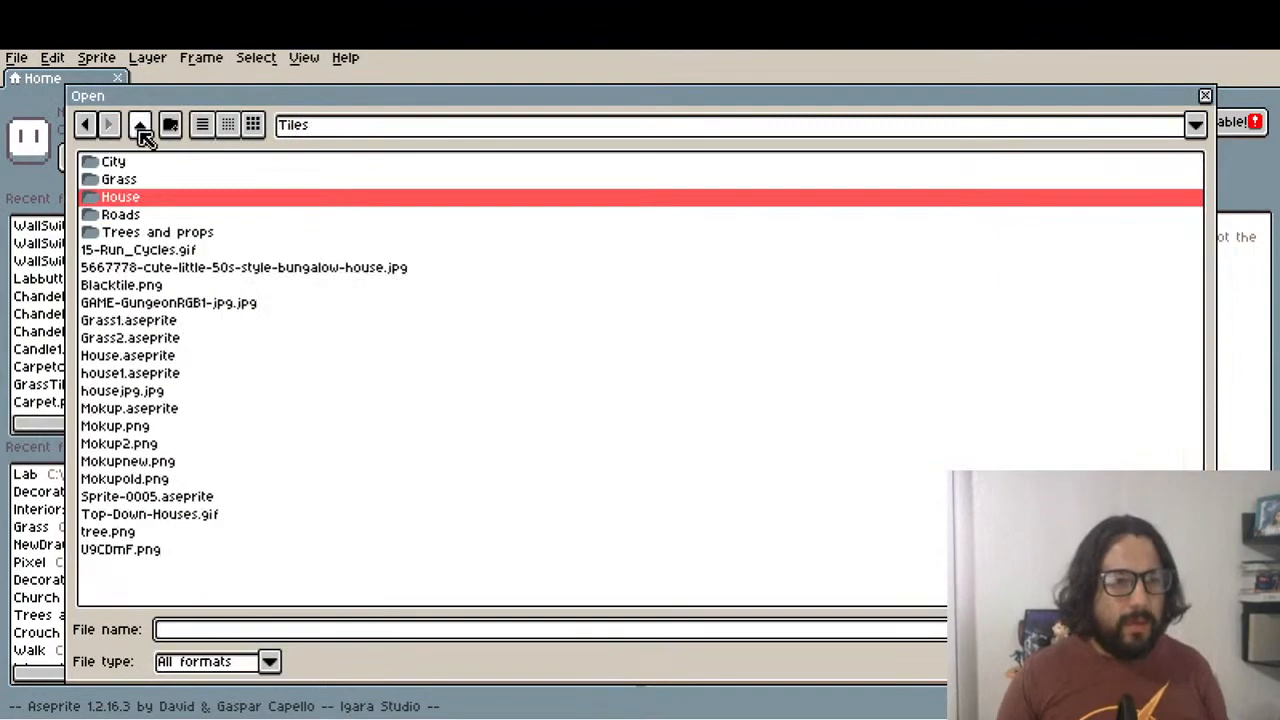
pyautogui.click(140, 128)
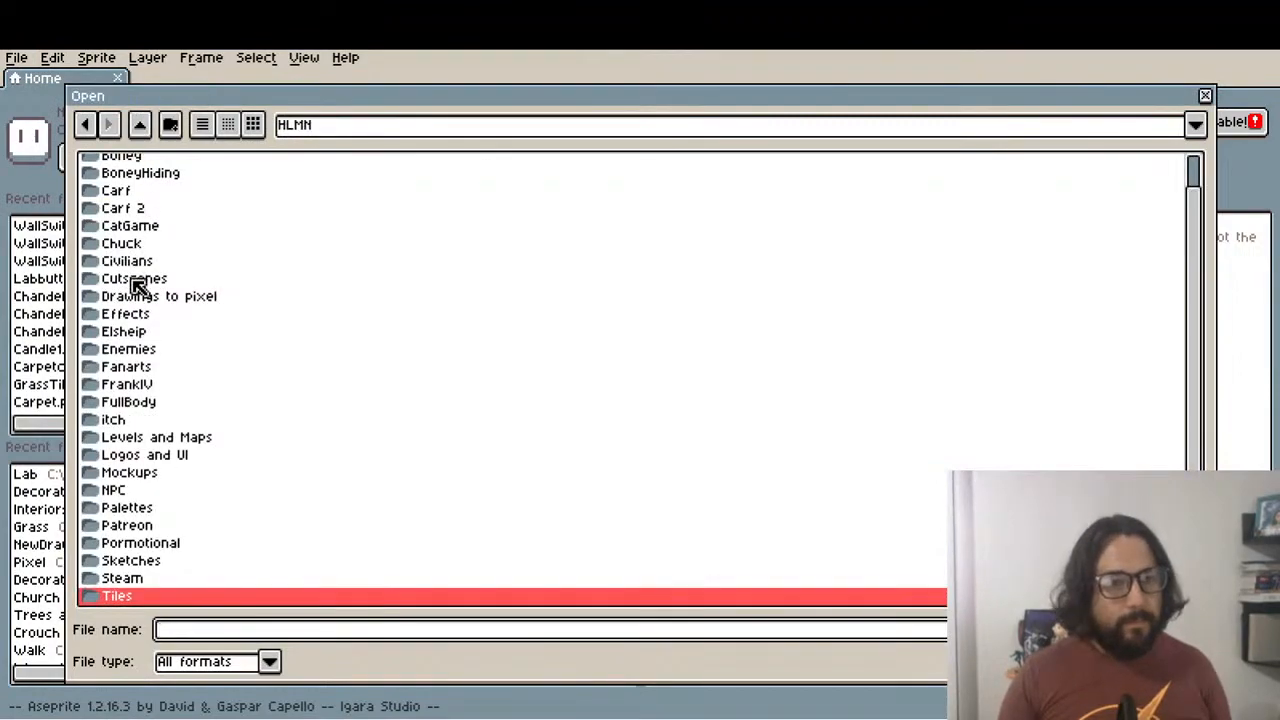
pyautogui.scroll(2, 160, 188)
pyautogui.doubleClick(127, 199)
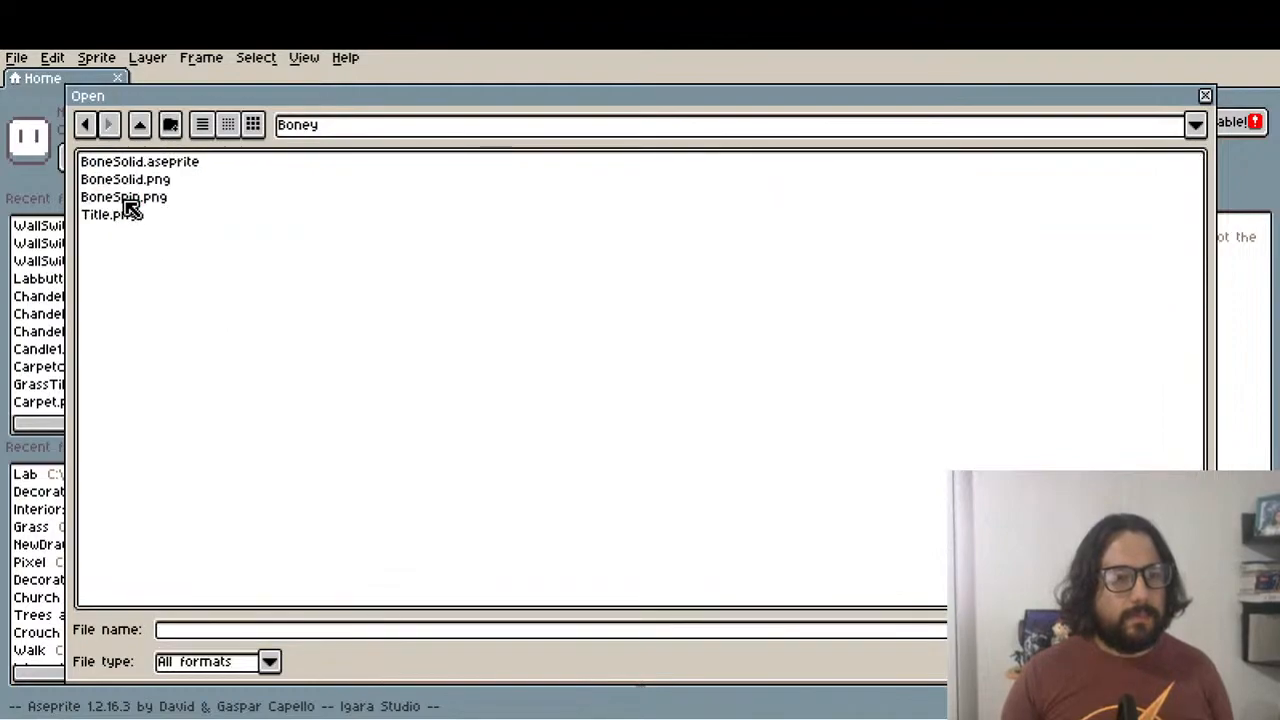
pyautogui.click(140, 124)
pyautogui.click(140, 124)
pyautogui.doubleClick(134, 176)
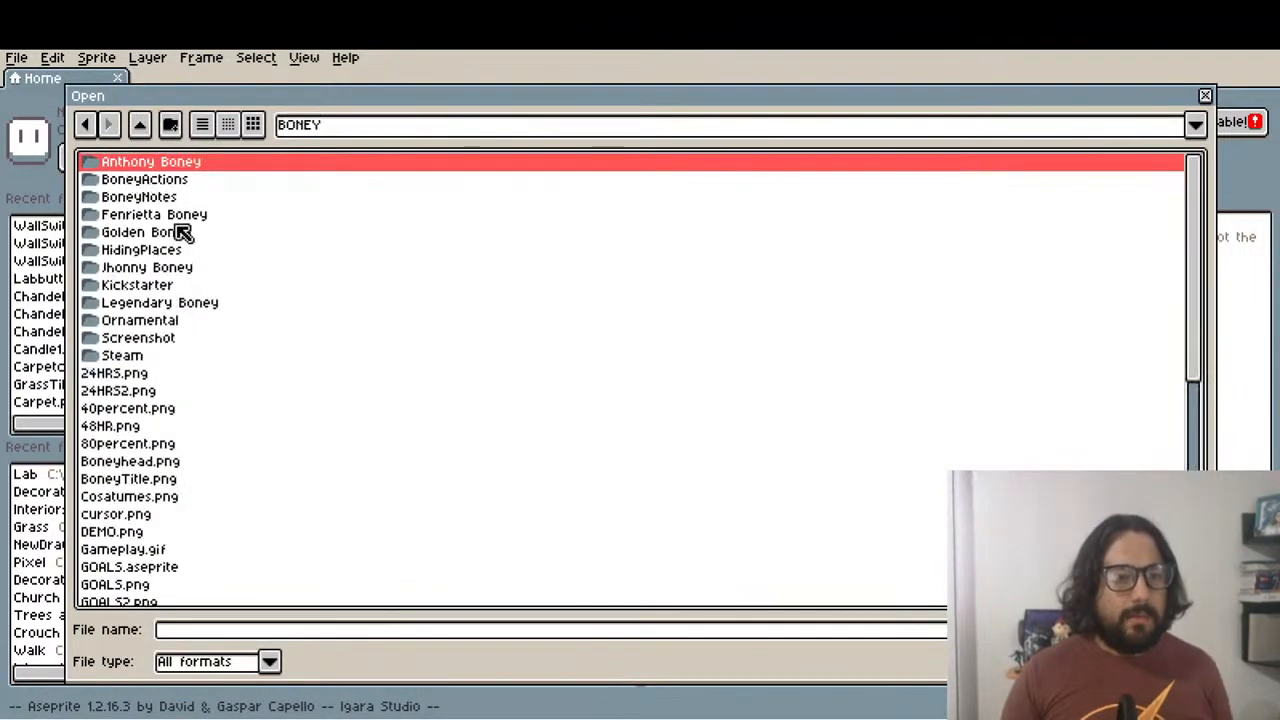
pyautogui.doubleClick(158, 268)
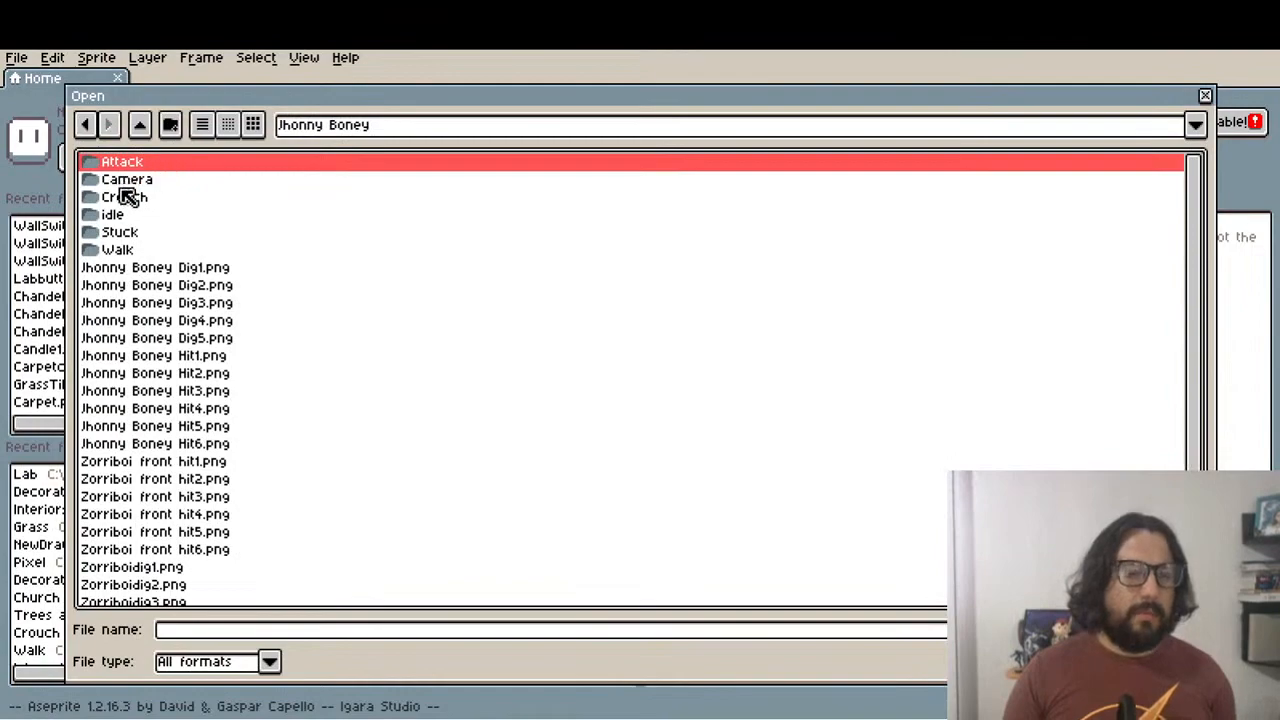
# Look through the sprite files in the Walk folder and return to the Jhonny Boney folder
pyautogui.doubleClick(130, 253)
pyautogui.scroll(-5, 190, 300)
pyautogui.scroll(5, 190, 260)
pyautogui.click(140, 124)
# Preview the front, back, left and right idle sprites in the Stuck folder
pyautogui.doubleClick(153, 232)
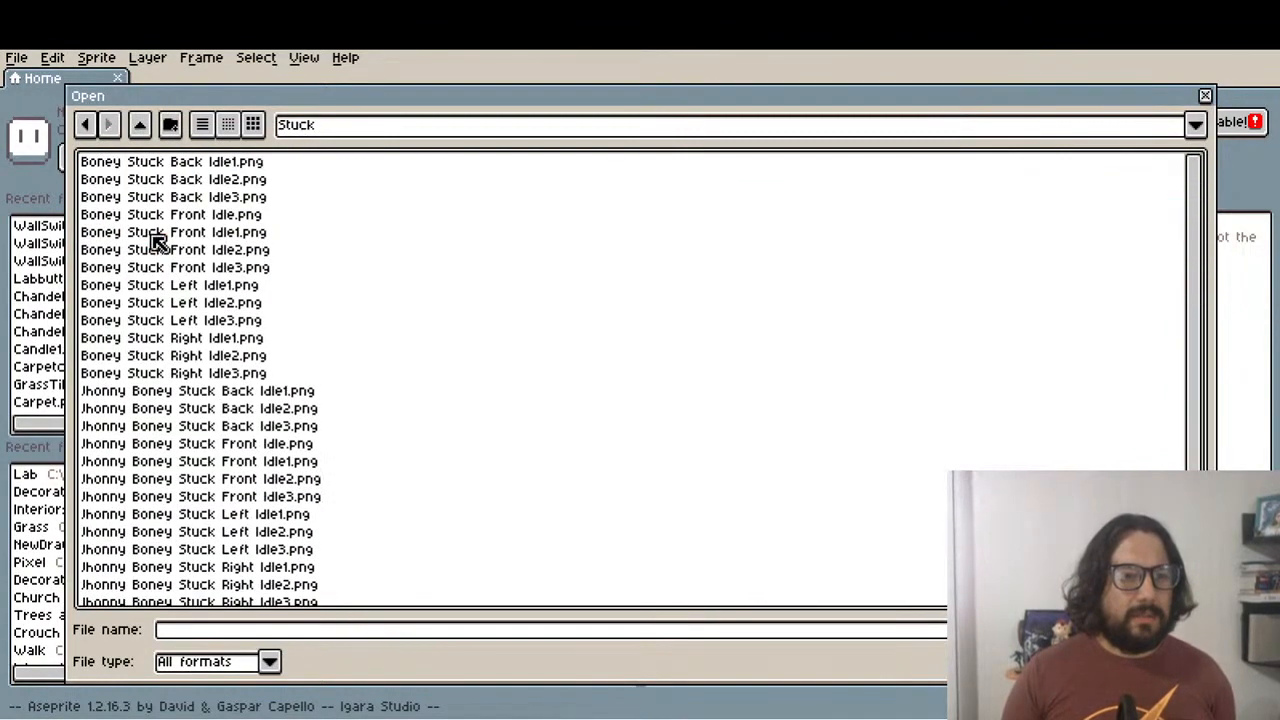
pyautogui.press('Down')
pyautogui.press('Down')
pyautogui.press('Down')
pyautogui.press('Down')
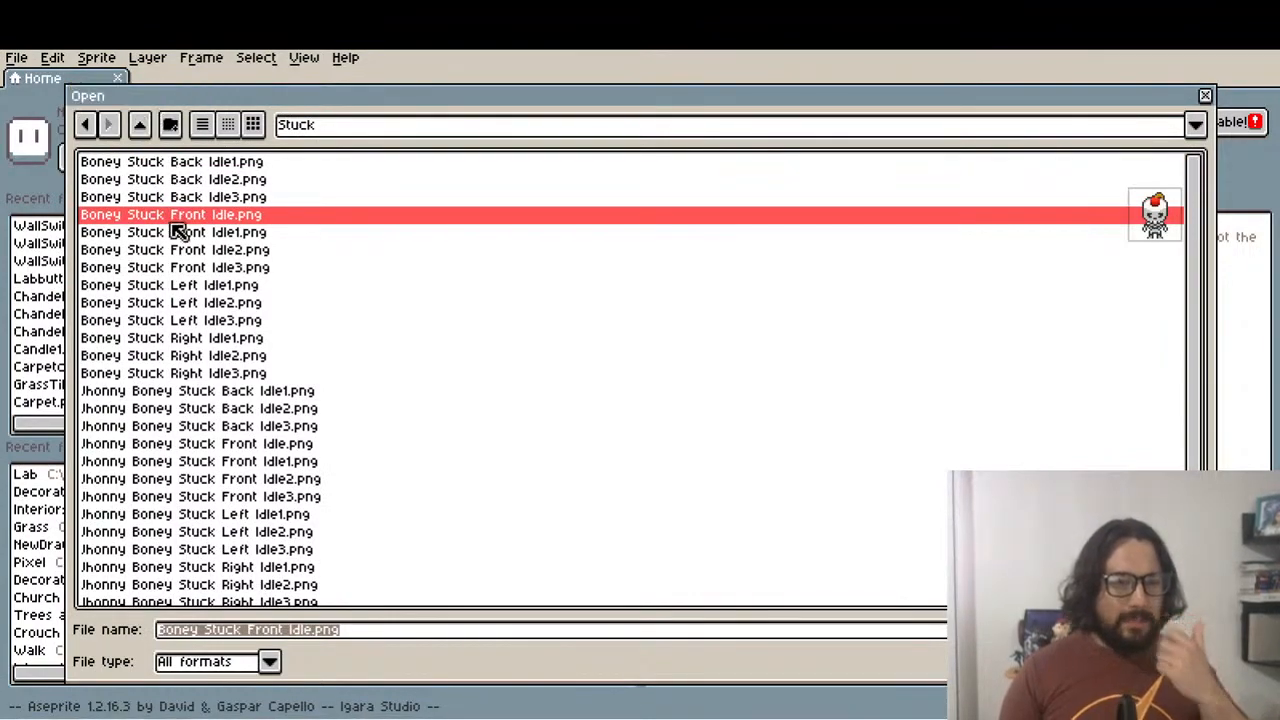
pyautogui.click(168, 393)
pyautogui.click(177, 410)
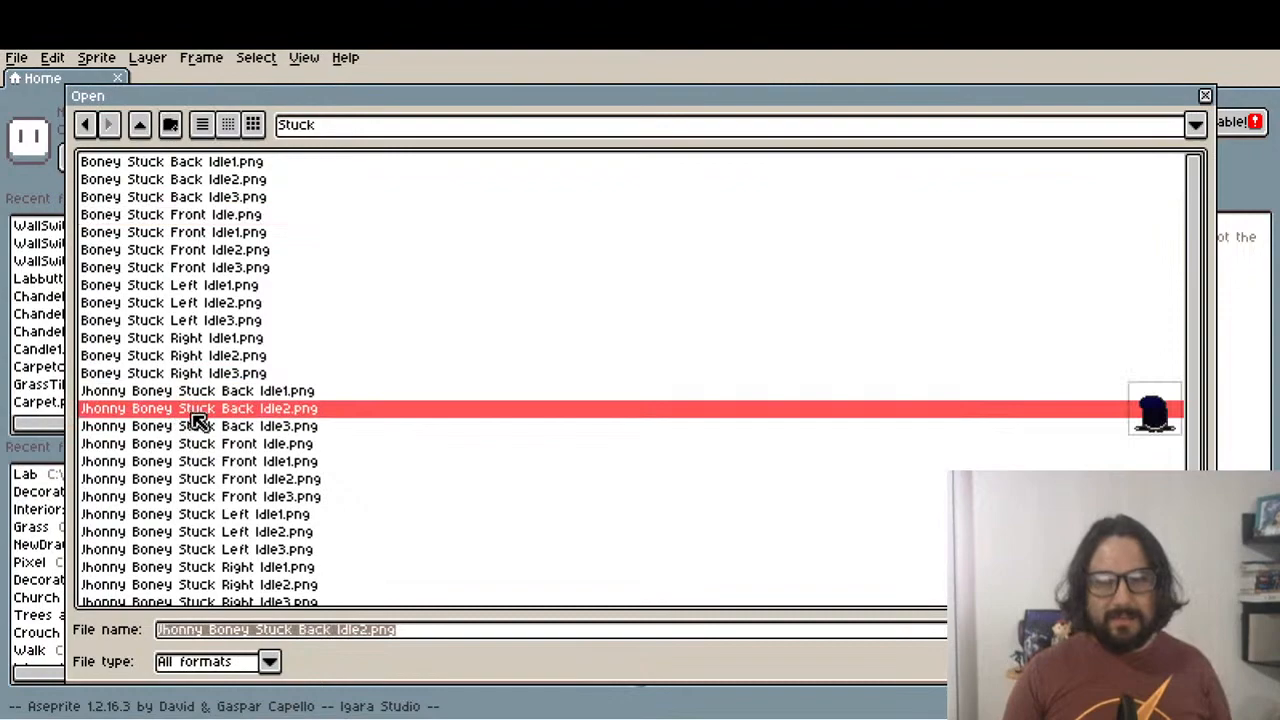
pyautogui.scroll(-1, 193, 428)
pyautogui.click(233, 480)
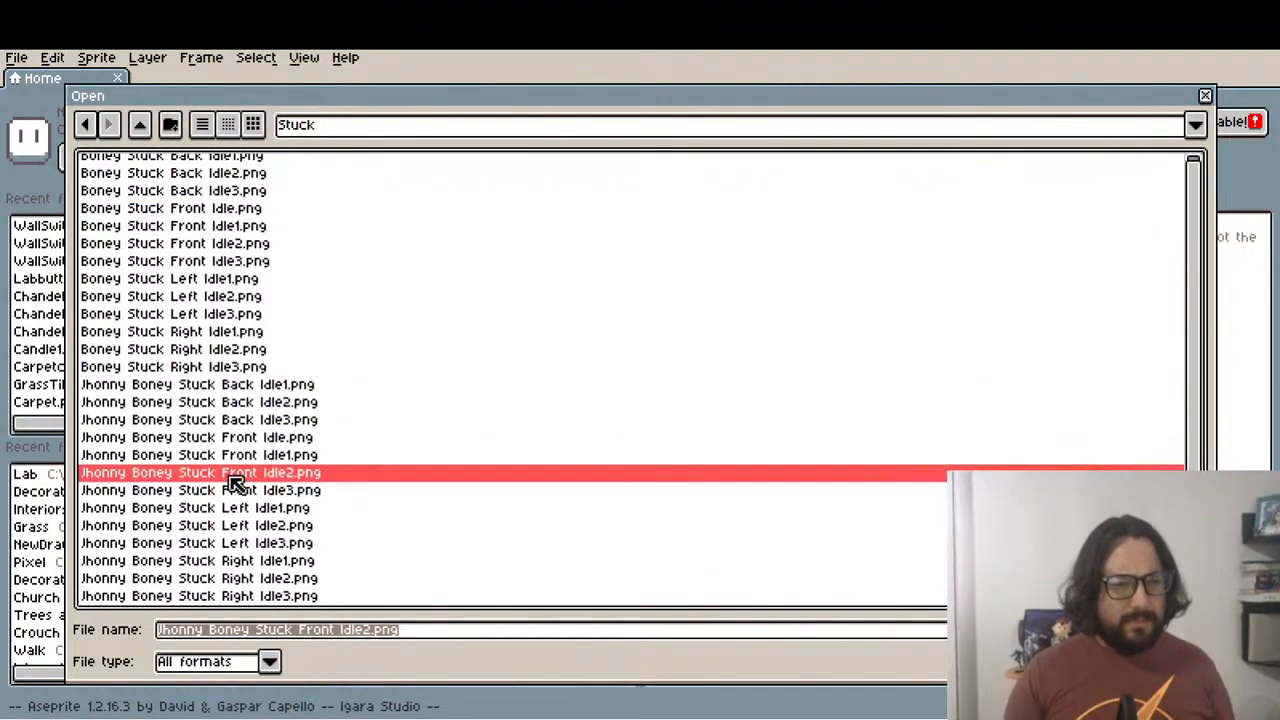
pyautogui.click(232, 507)
pyautogui.click(222, 544)
pyautogui.click(211, 580)
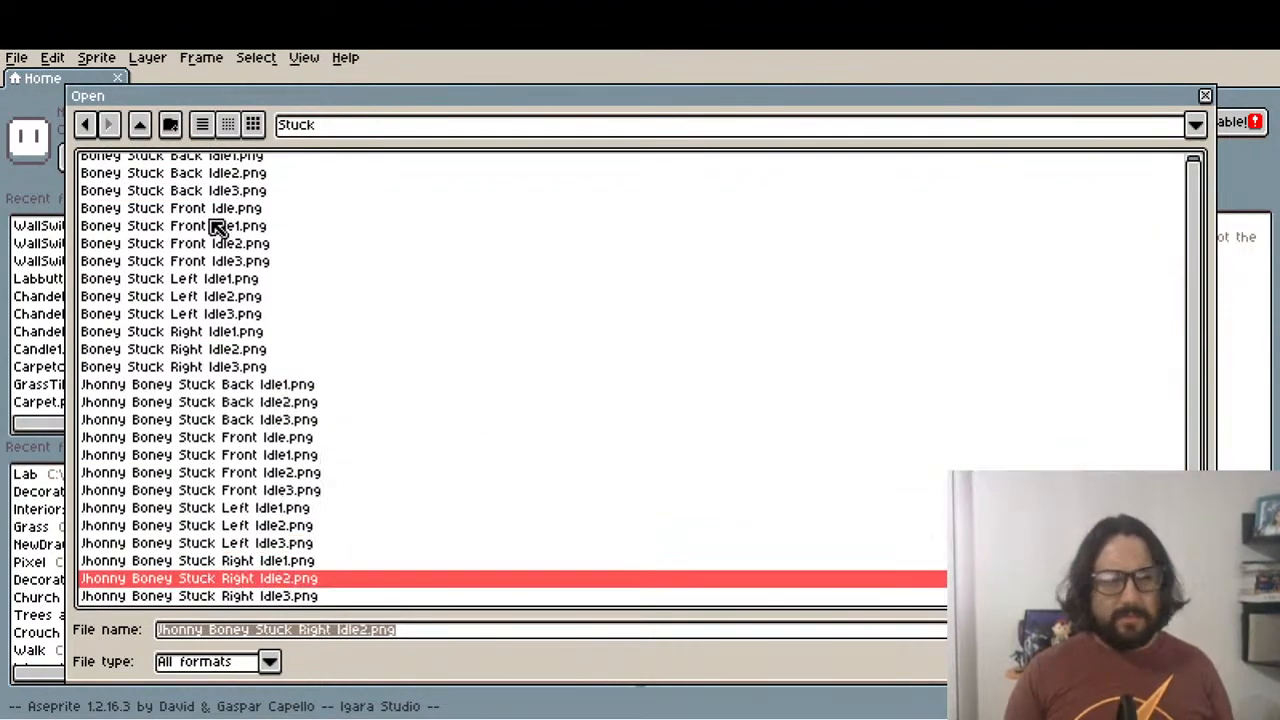
# Preview an idle sprite in the idle folder and return to the Jhonny Boney folder
pyautogui.click(140, 124)
pyautogui.doubleClick(137, 216)
pyautogui.click(137, 216)
pyautogui.click(157, 303)
pyautogui.click(143, 124)
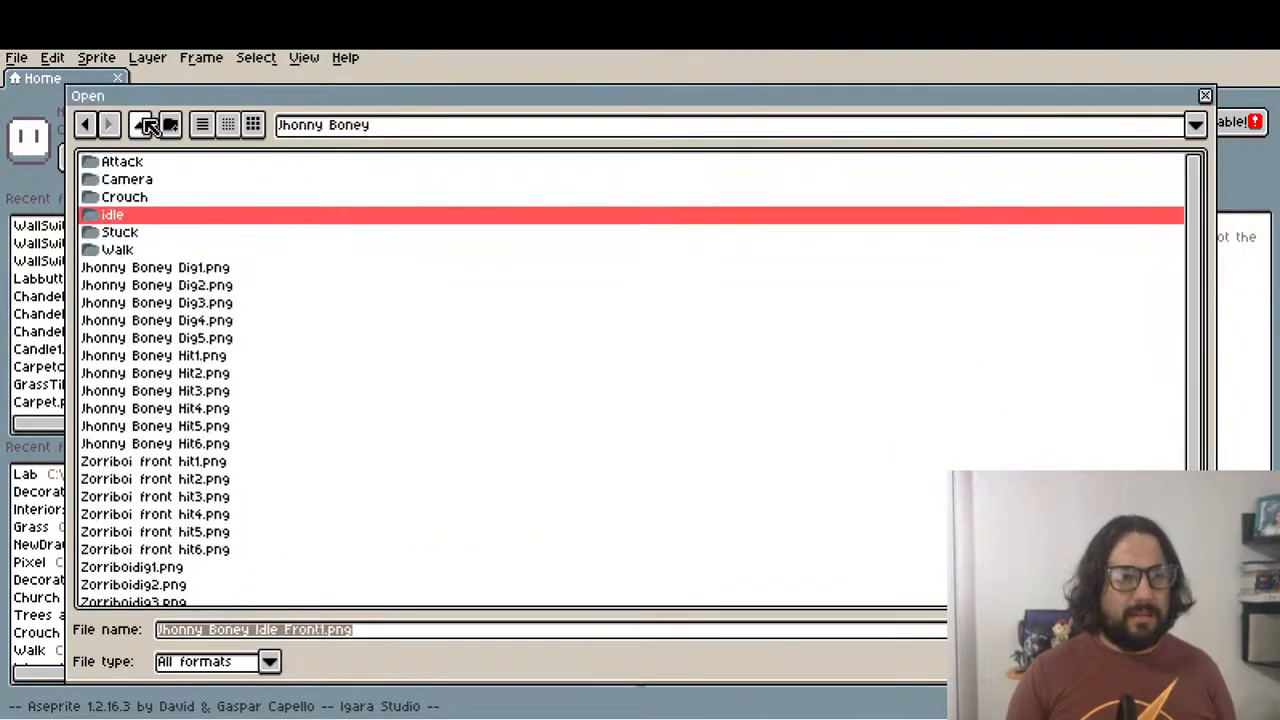
# Preview several crouch movement sprites in the Crouch folder and return to the Jhonny Boney folder
pyautogui.doubleClick(143, 196)
pyautogui.click(158, 198)
pyautogui.click(170, 250)
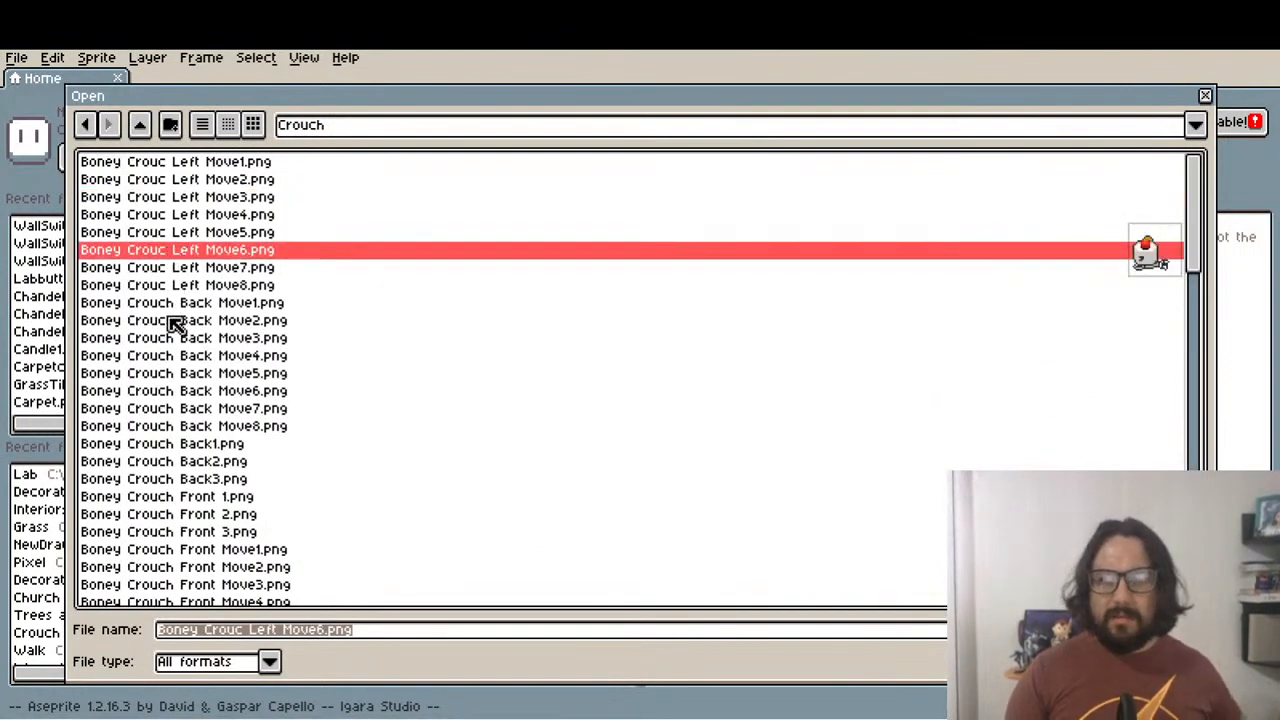
pyautogui.click(195, 304)
pyautogui.scroll(-15, 185, 380)
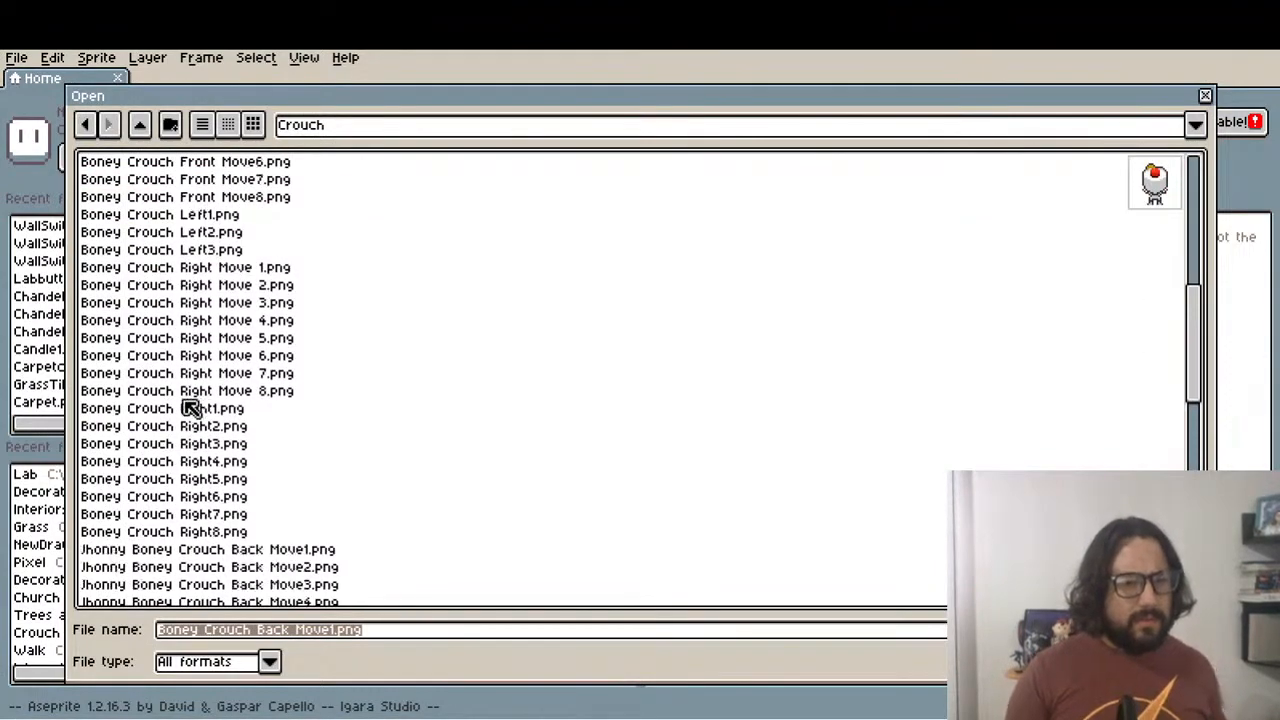
pyautogui.click(225, 288)
pyautogui.click(219, 390)
pyautogui.click(236, 444)
pyautogui.scroll(-1, 205, 465)
pyautogui.click(140, 125)
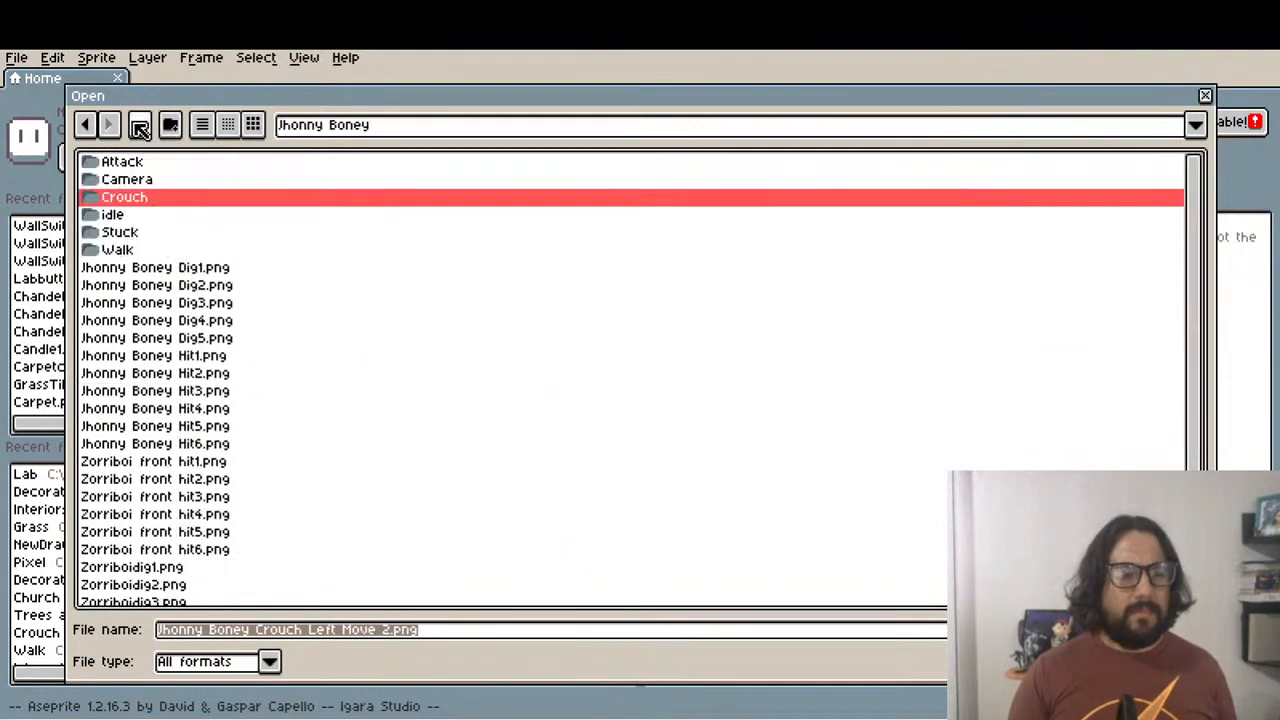
# Preview the left attack sprites in the Attack folder and return to the Jhonny Boney folder
pyautogui.doubleClick(125, 165)
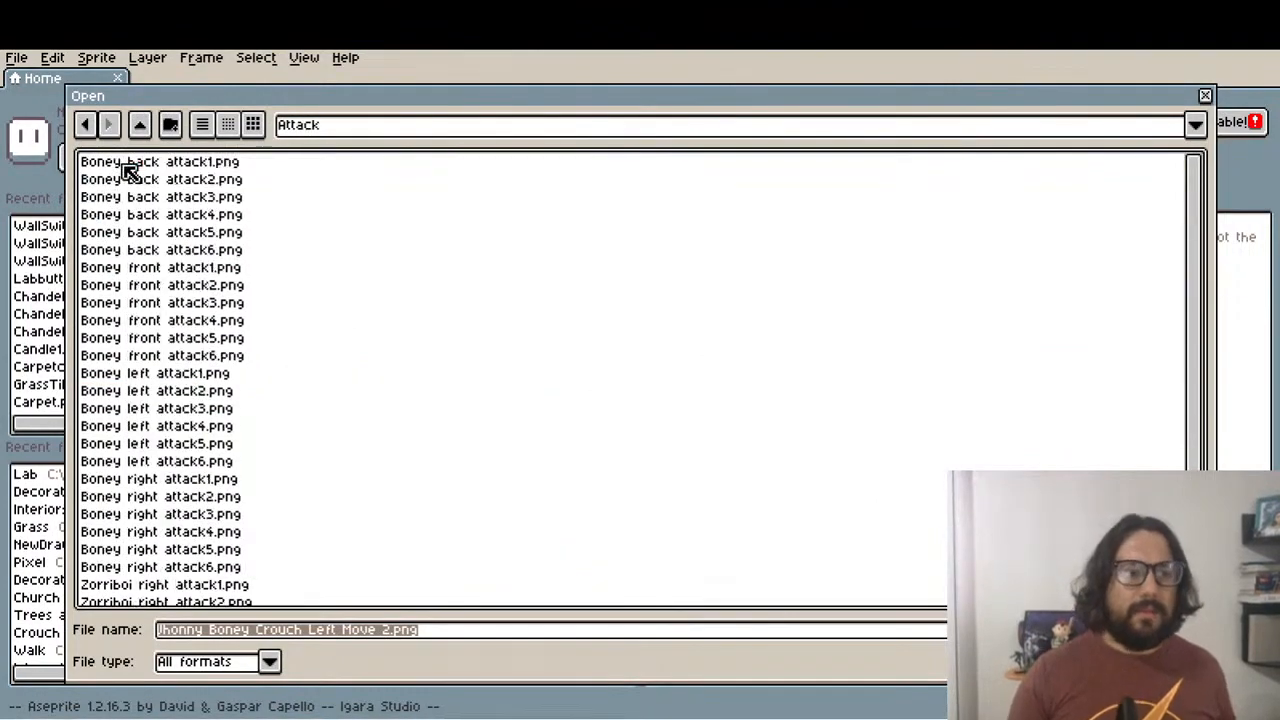
pyautogui.scroll(-2, 200, 410)
pyautogui.click(150, 352)
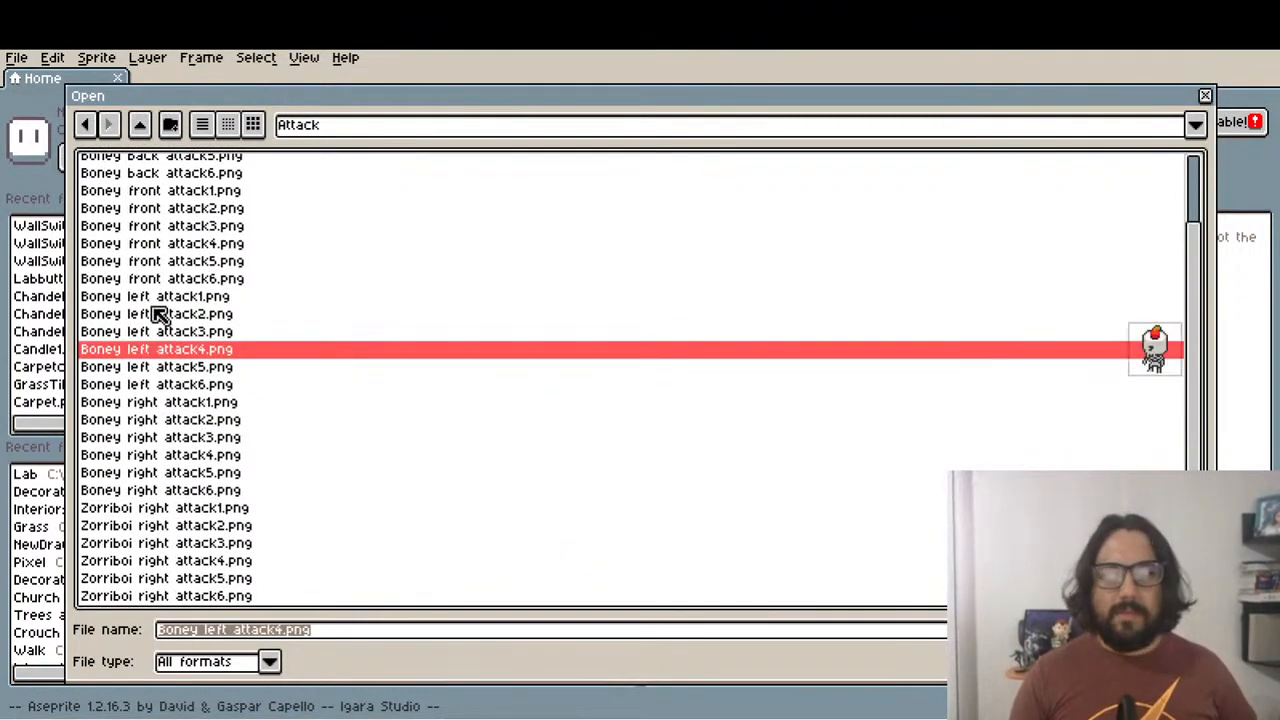
pyautogui.click(155, 314)
pyautogui.click(141, 125)
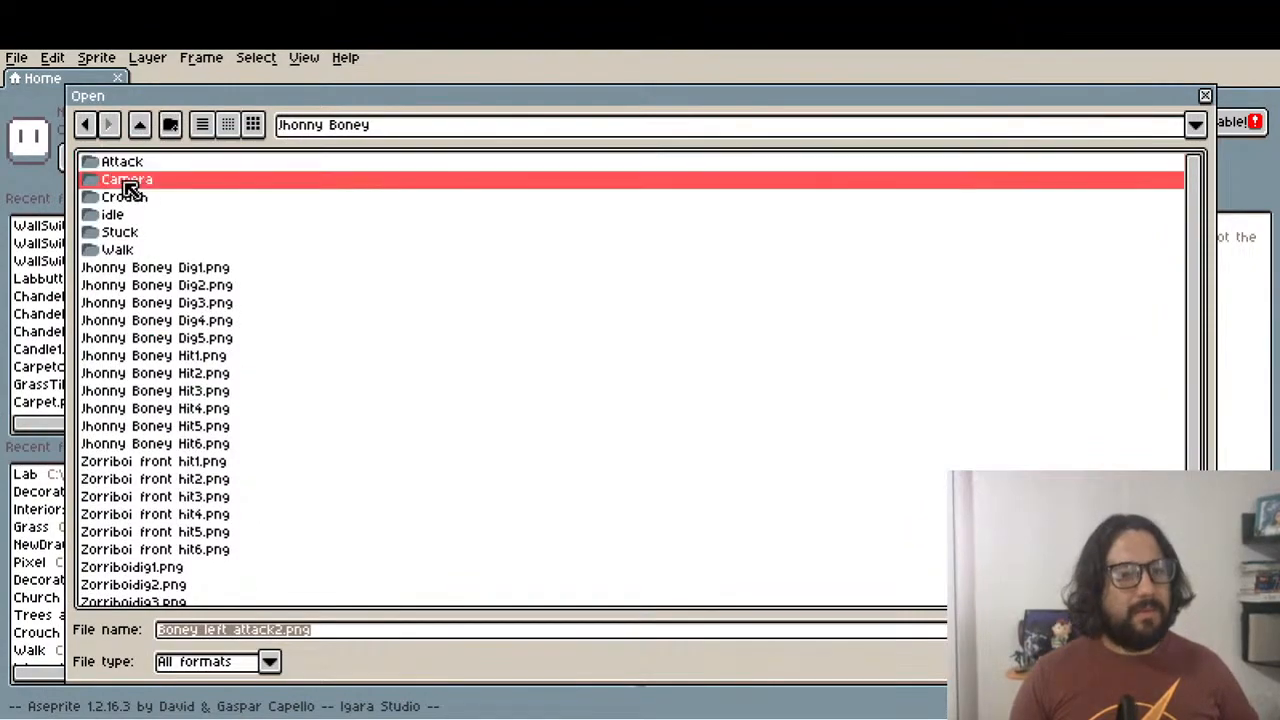
# Open BoneyCameraBack.png from the Camera folder
pyautogui.doubleClick(130, 180)
pyautogui.click(158, 164)
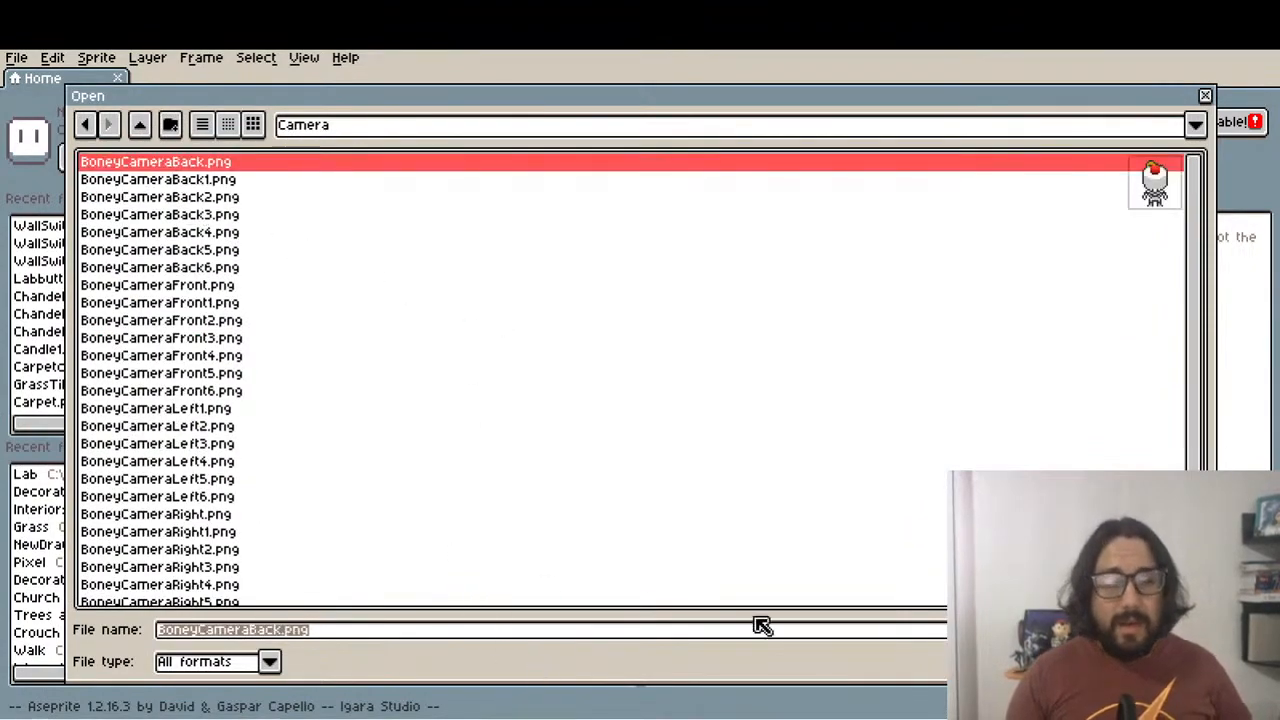
pyautogui.click(1030, 662)
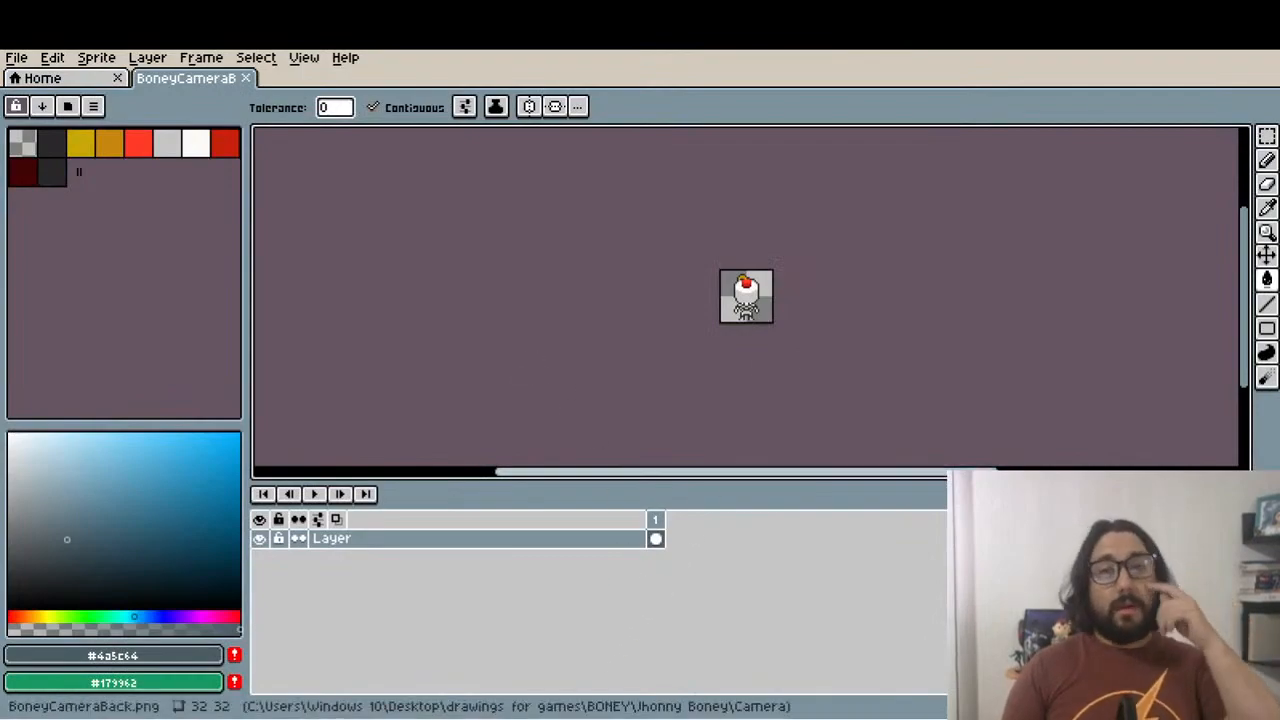
# Inspect the single-frame BoneyCameraBack.png sprite up close and close its file
pyautogui.scroll(3, 774, 326)
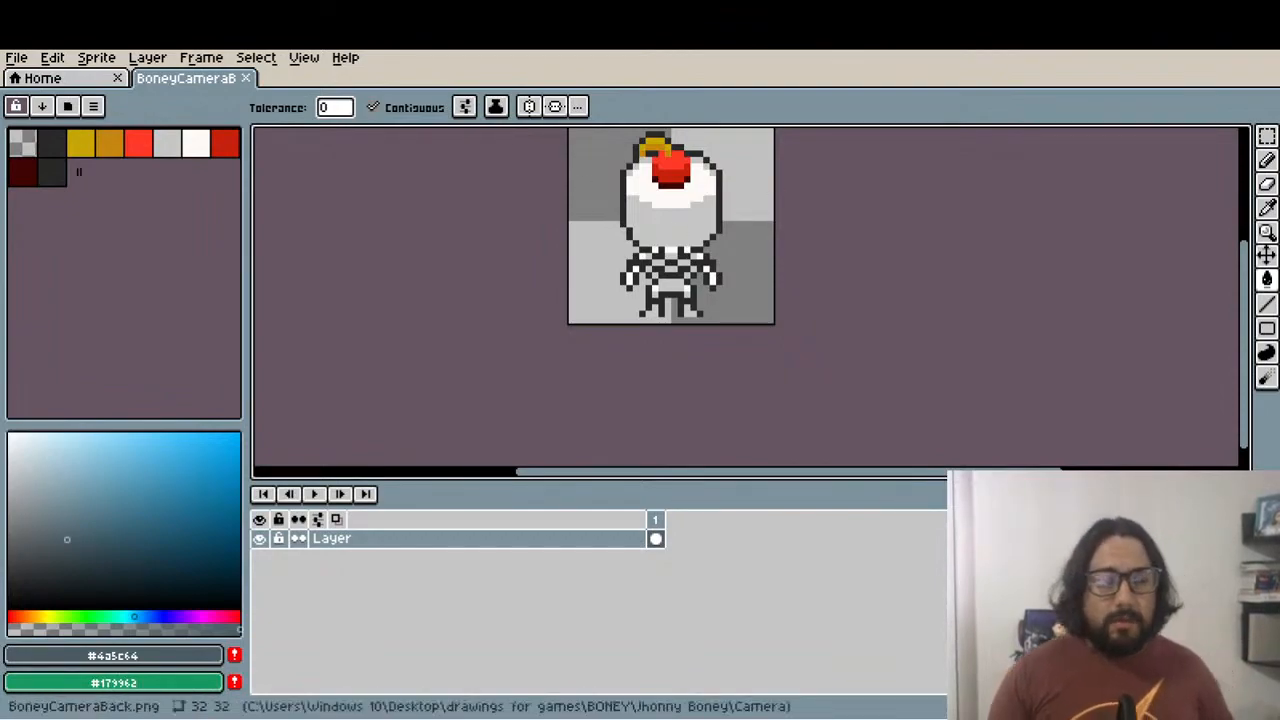
pyautogui.scroll(-4, 434, 360)
pyautogui.scroll(1, 394, 362)
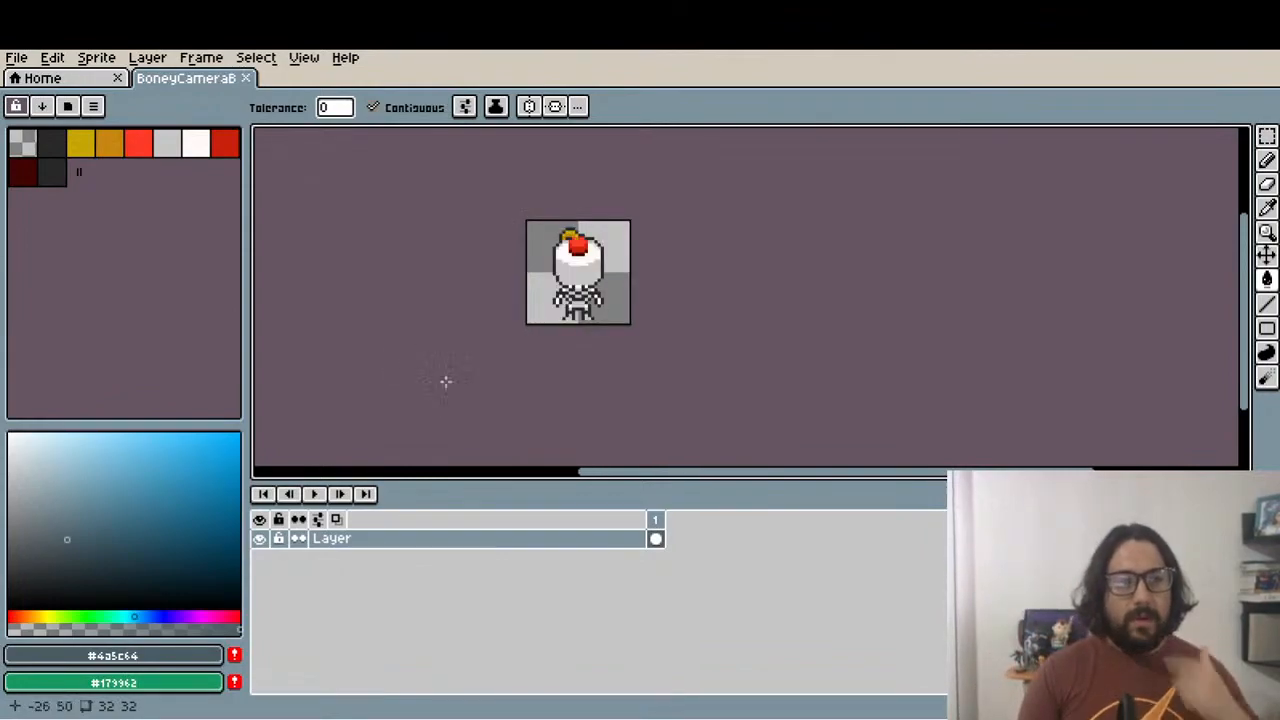
pyautogui.click(245, 79)
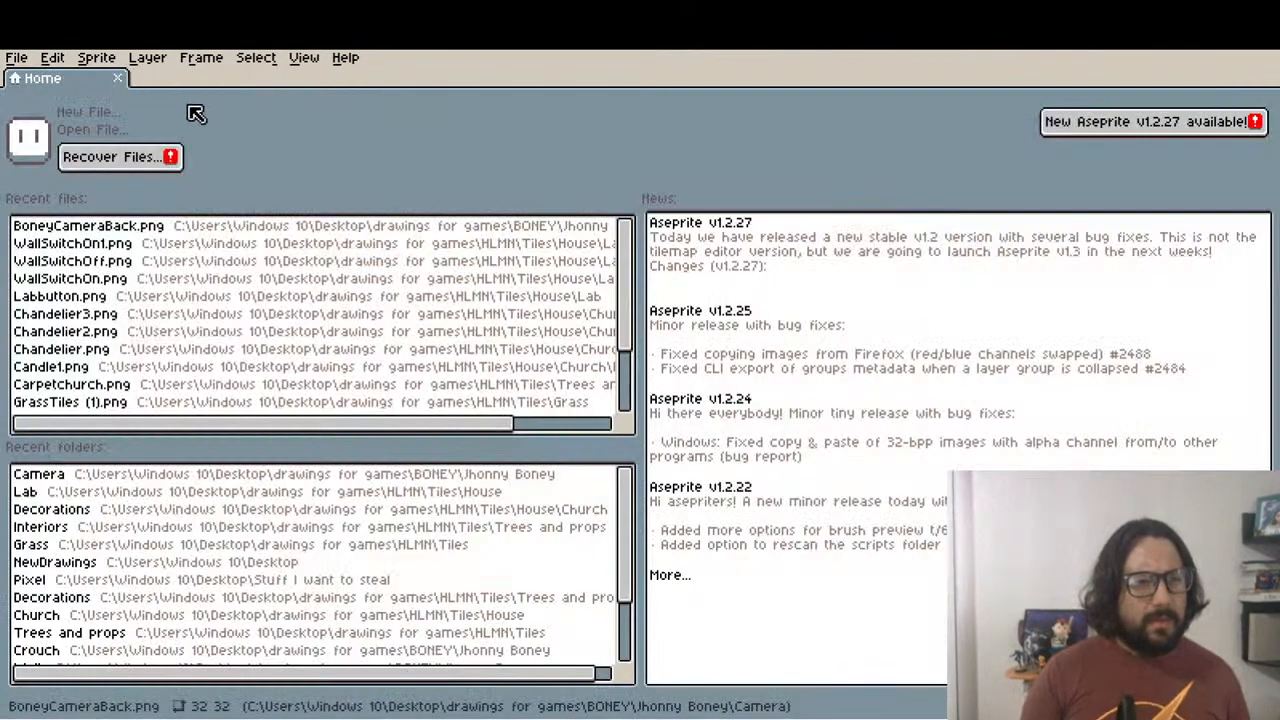
# Open BoneyCameraBack1.png from the Camera folder together with its numbered files as a six-frame animation
pyautogui.click(16, 57)
pyautogui.click(57, 103)
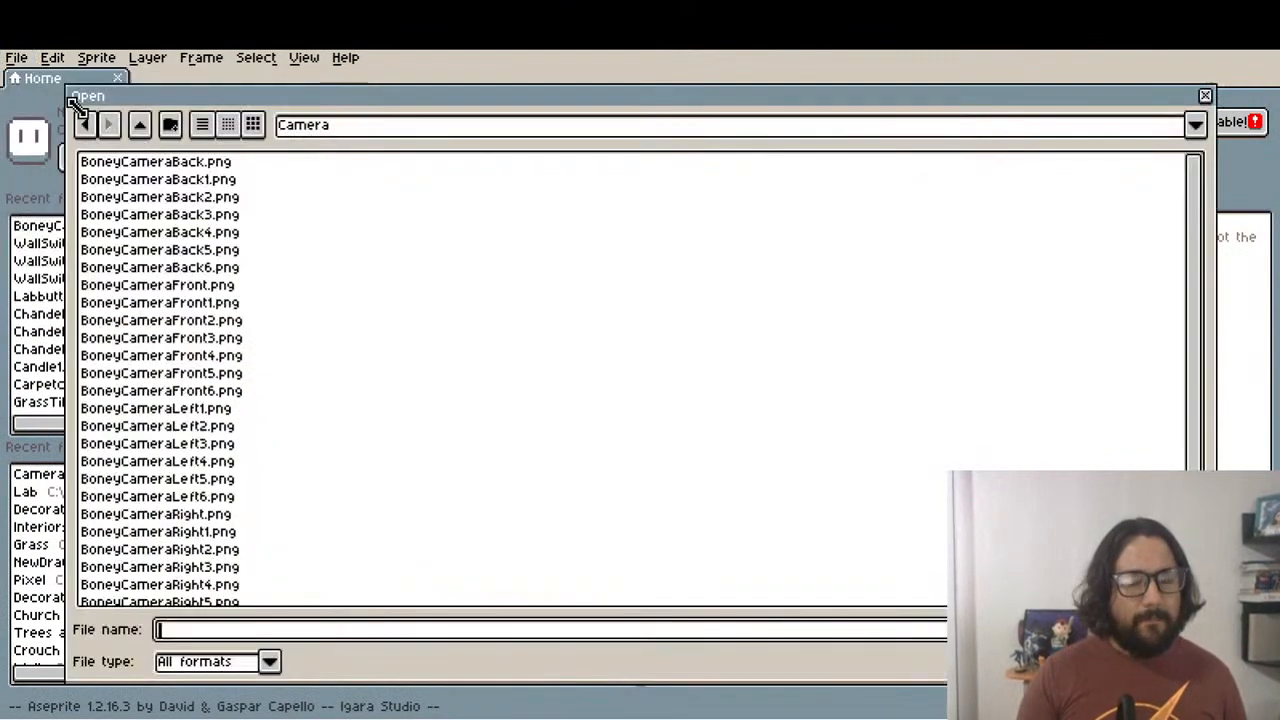
pyautogui.doubleClick(172, 186)
pyautogui.click(671, 460)
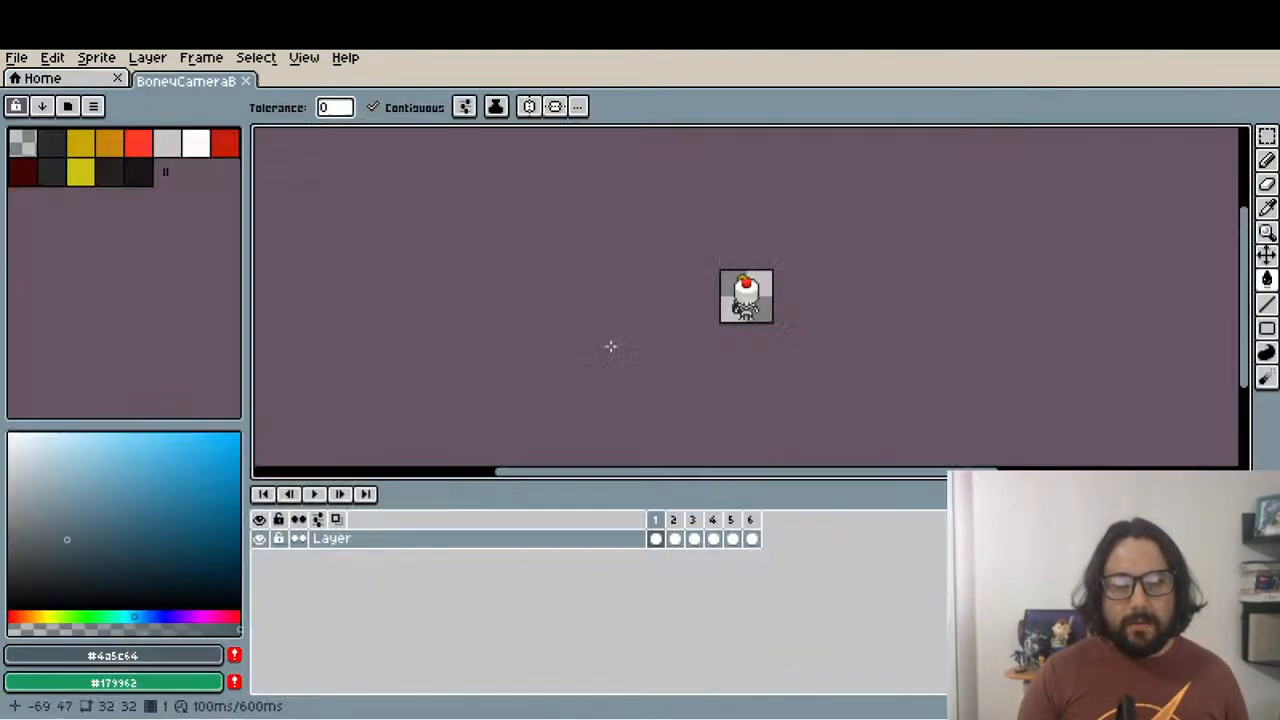
pyautogui.scroll(4, 744, 304)
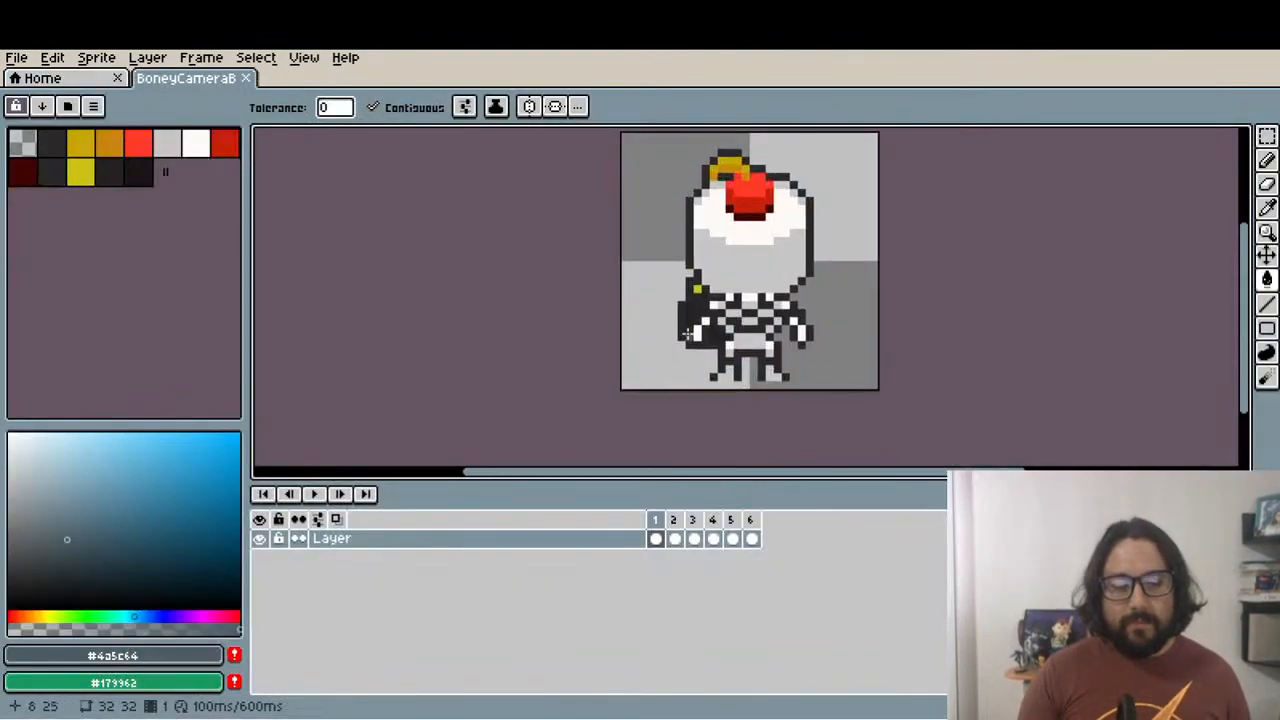
# Play the six-frame camera animation to check the character's movement
pyautogui.click(318, 495)
pyautogui.scroll(-1, 700, 301)
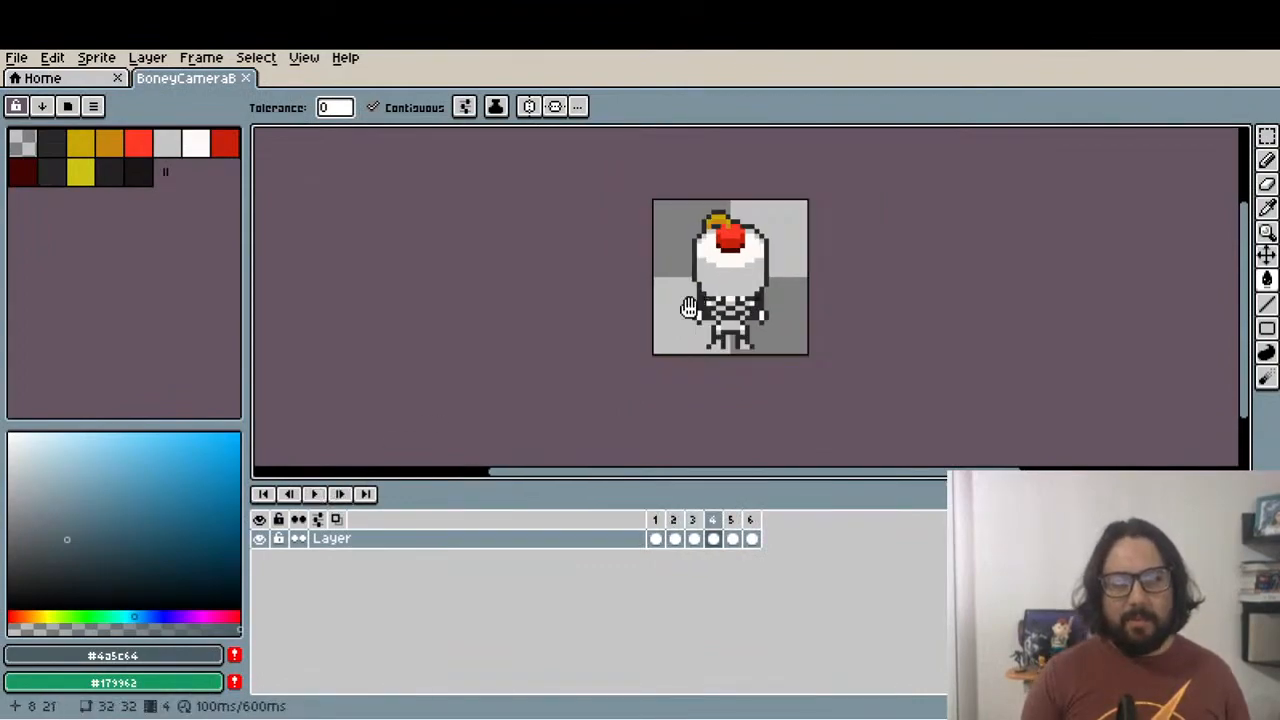
pyautogui.moveTo(700, 301); pyautogui.dragTo(570, 359)
pyautogui.click(17, 60)
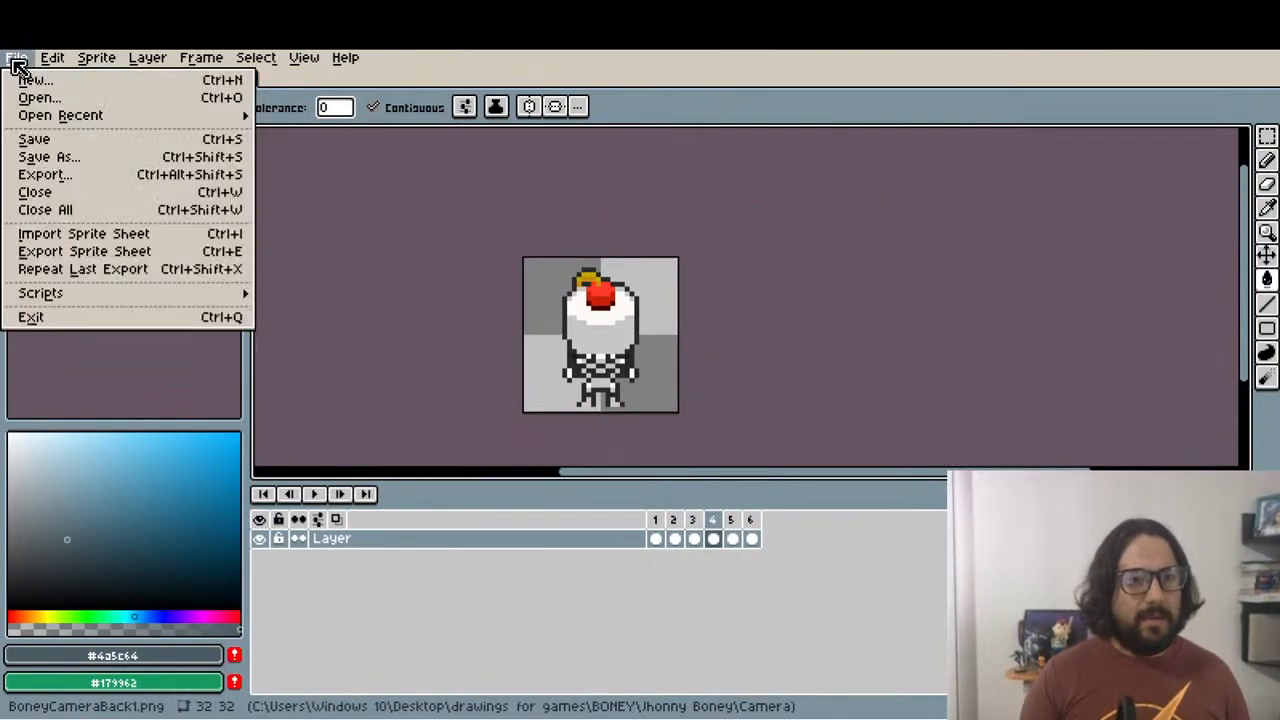
pyautogui.moveTo(229, 295)
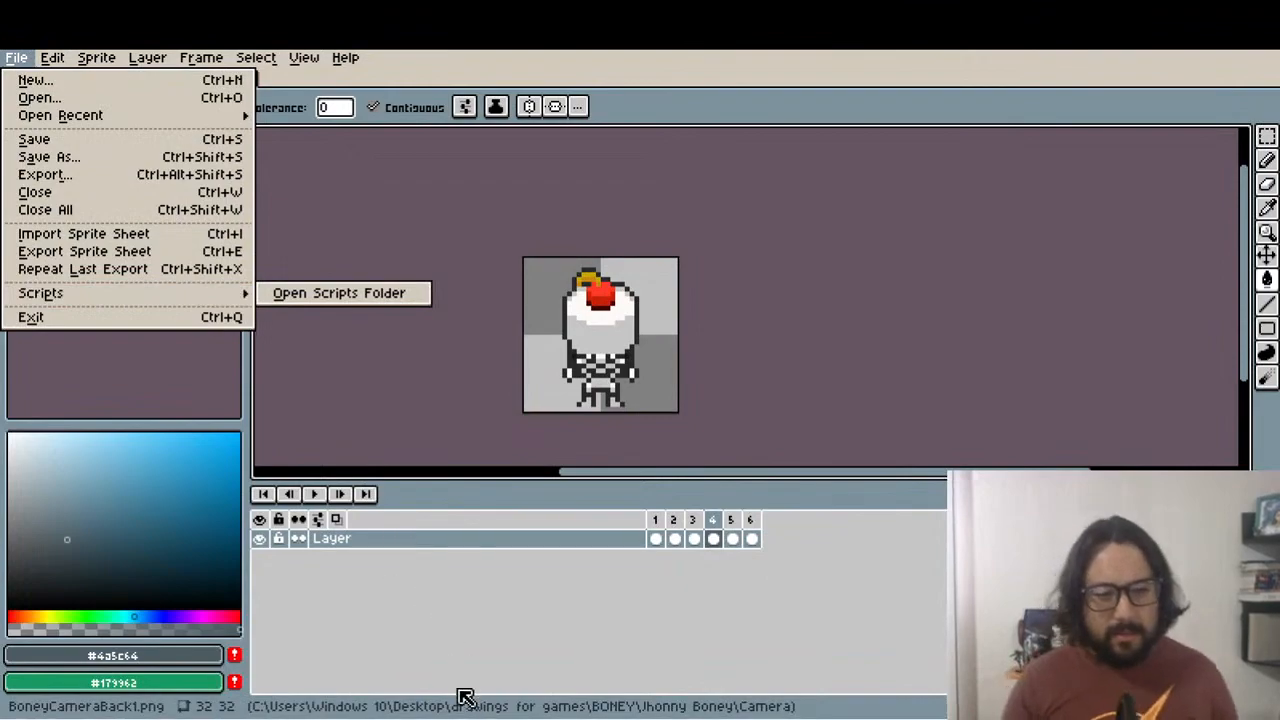
pyautogui.click(390, 196)
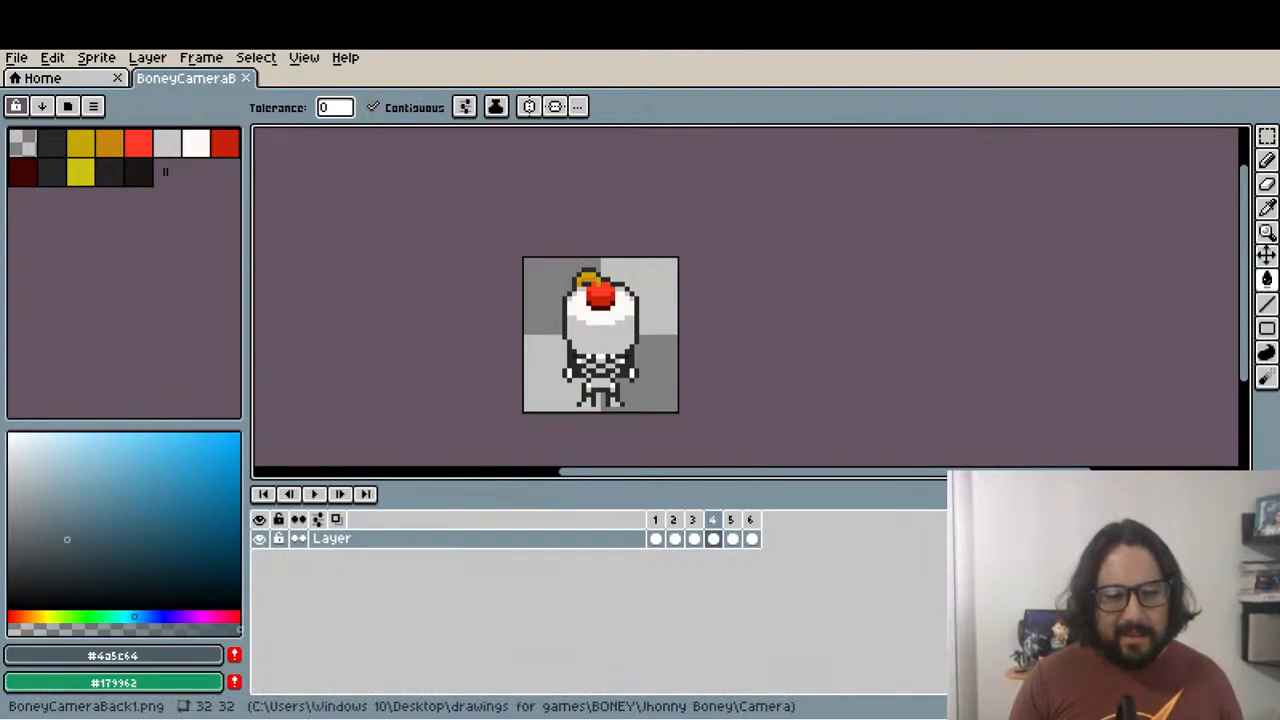
# Try filling the transparent background of frame 4 with #4a5c64, and undo the fill
pyautogui.click(532, 398)
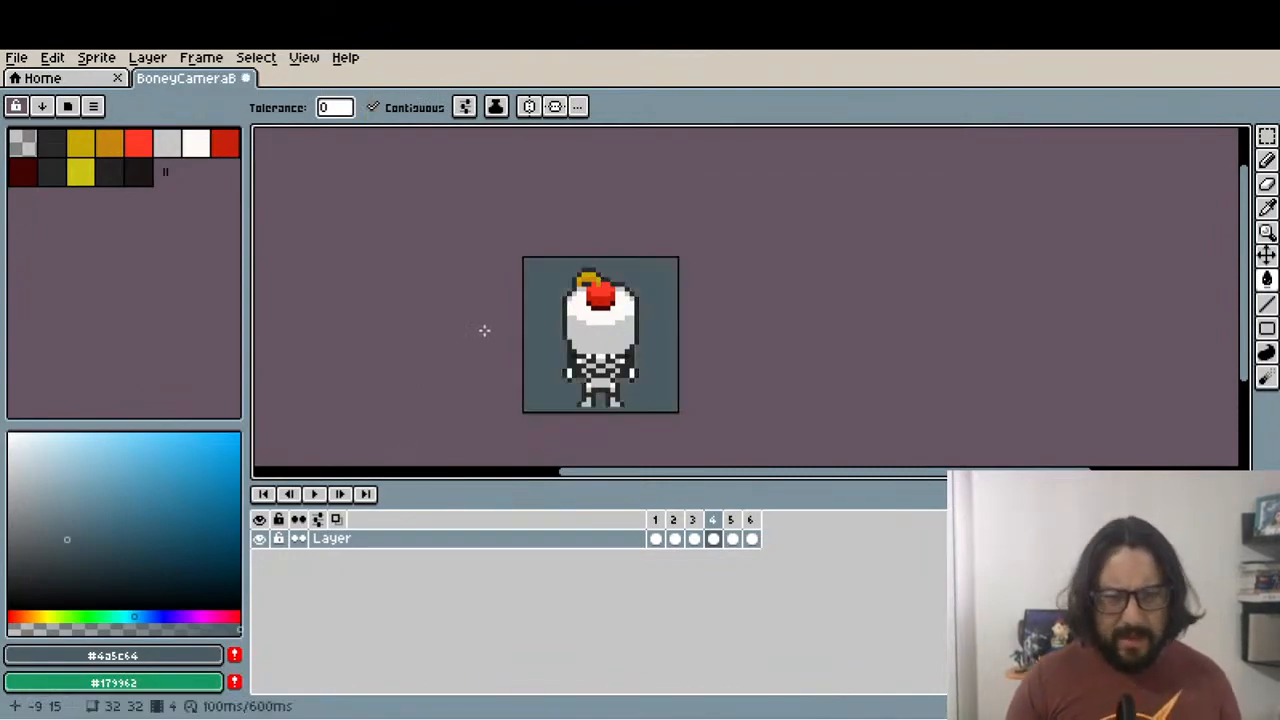
pyautogui.hotkey('ctrl', 'z')
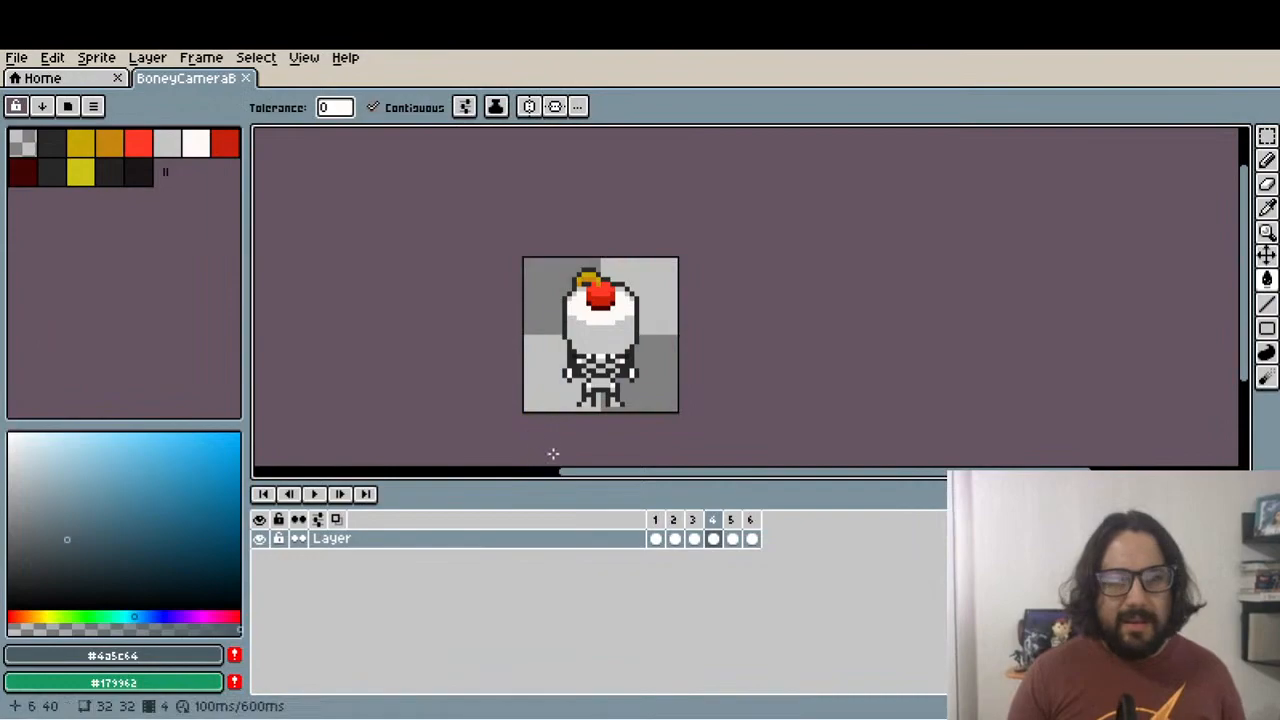
pyautogui.click(316, 496)
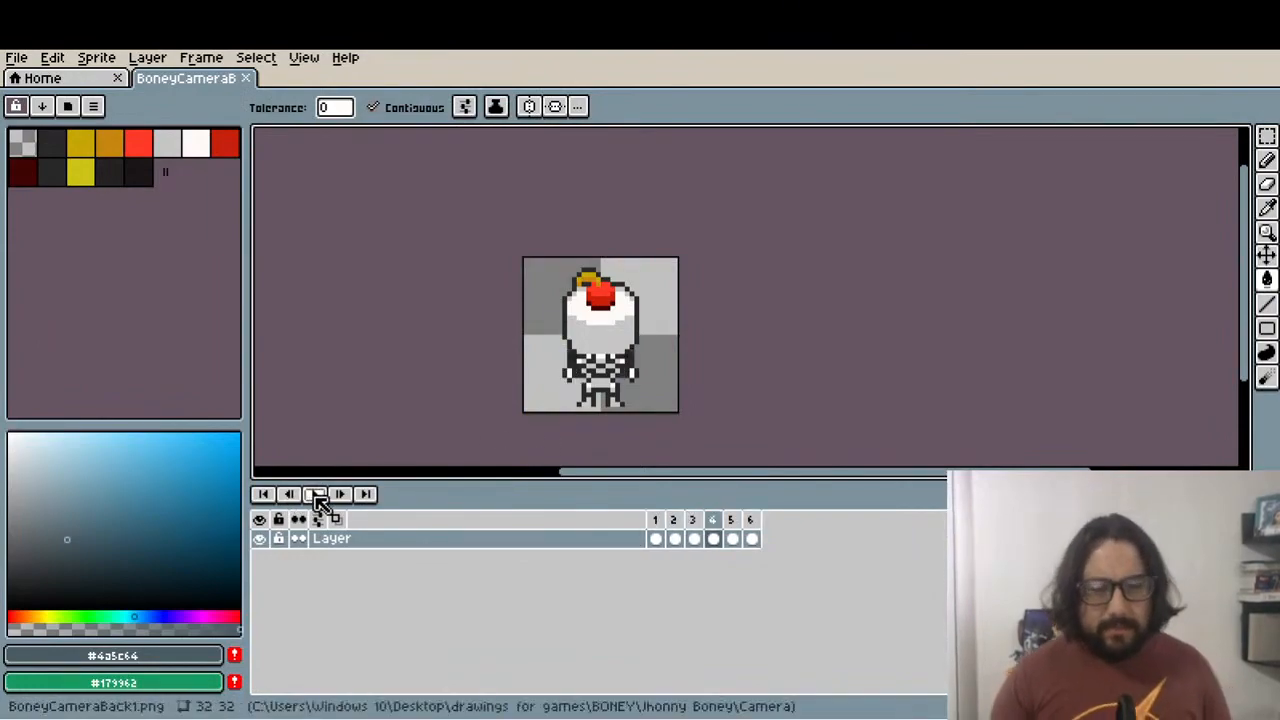
pyautogui.click(18, 58)
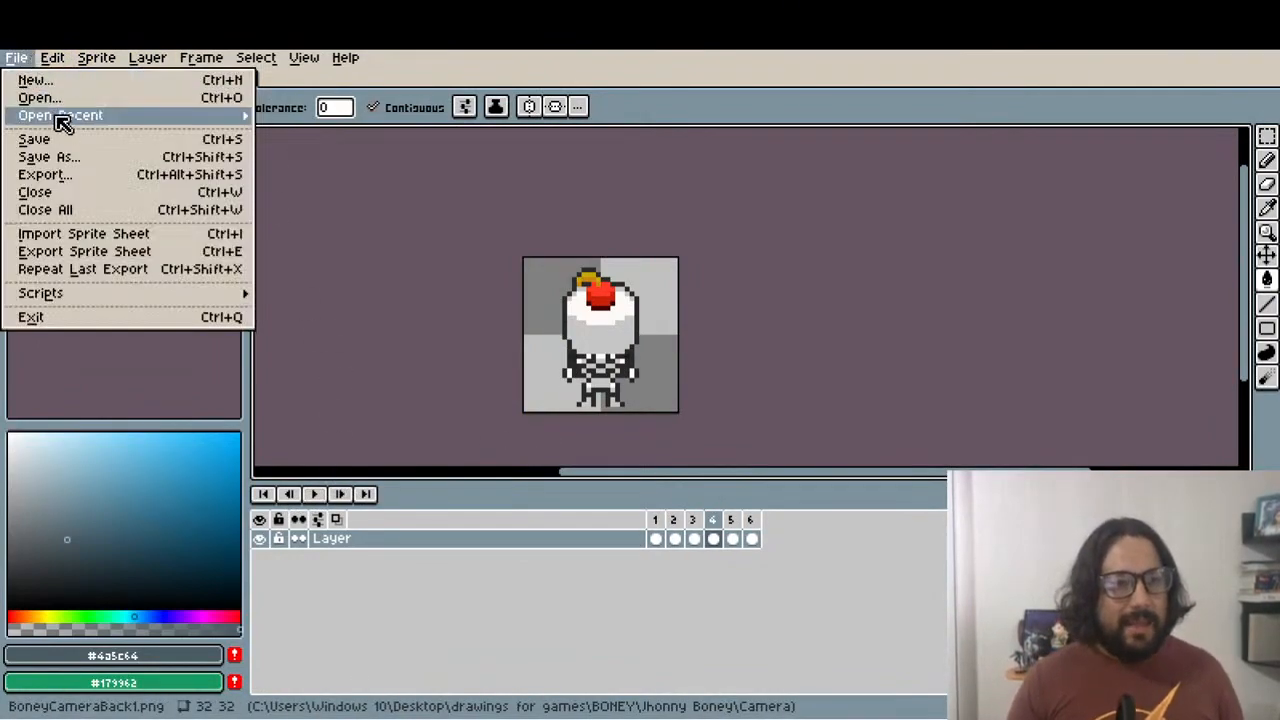
pyautogui.click(96, 57)
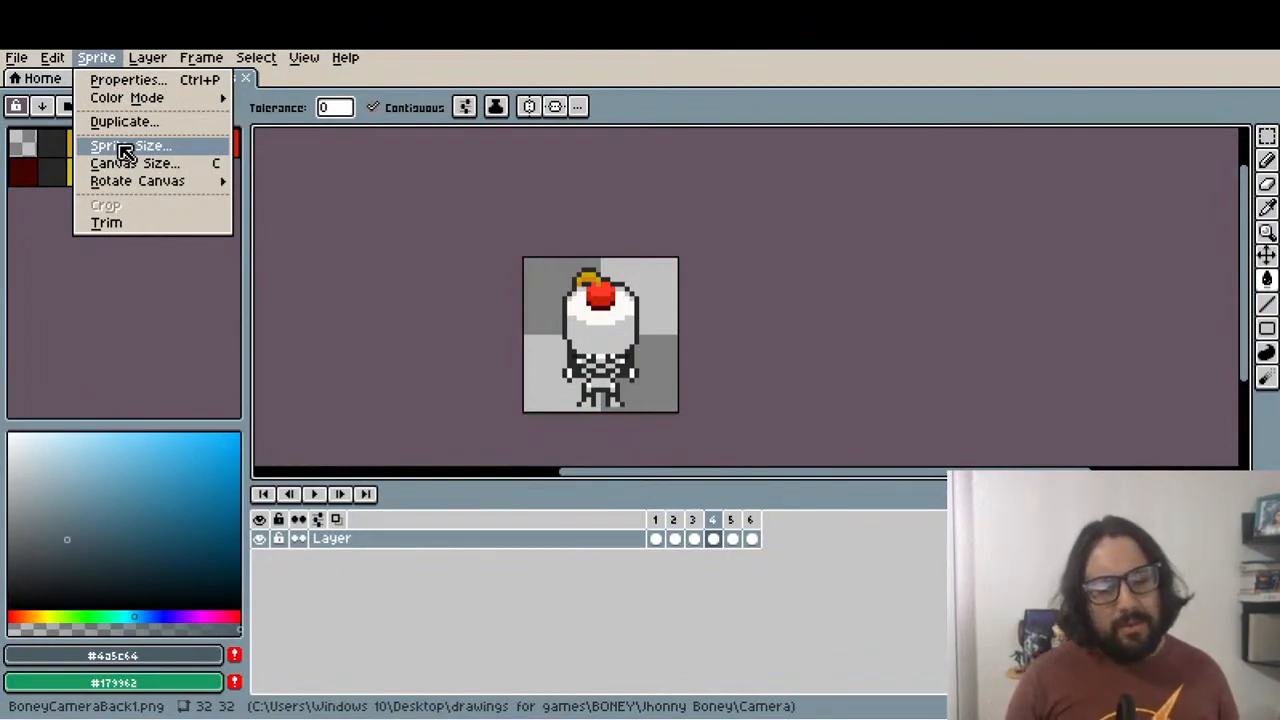
pyautogui.click(314, 229)
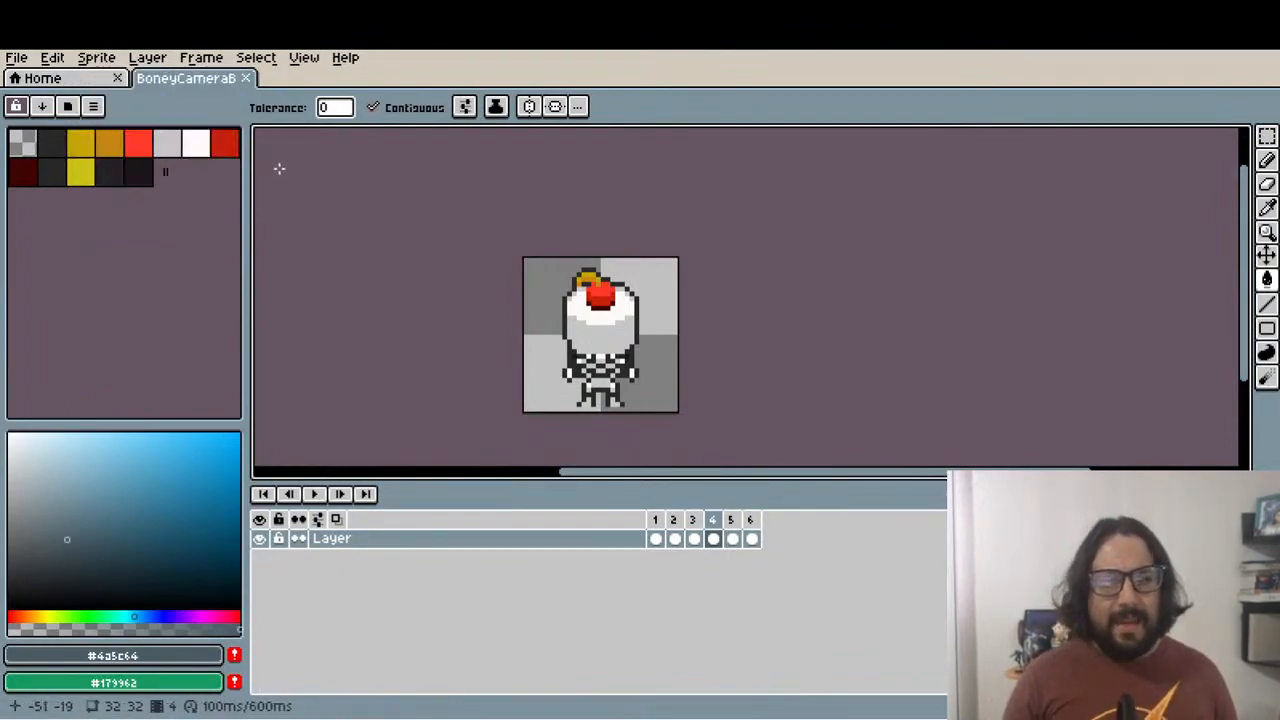
# Make frame 1 of the camera animation active and browse the files to open to the idle folder inside Jhonny Boney
pyautogui.click(656, 520)
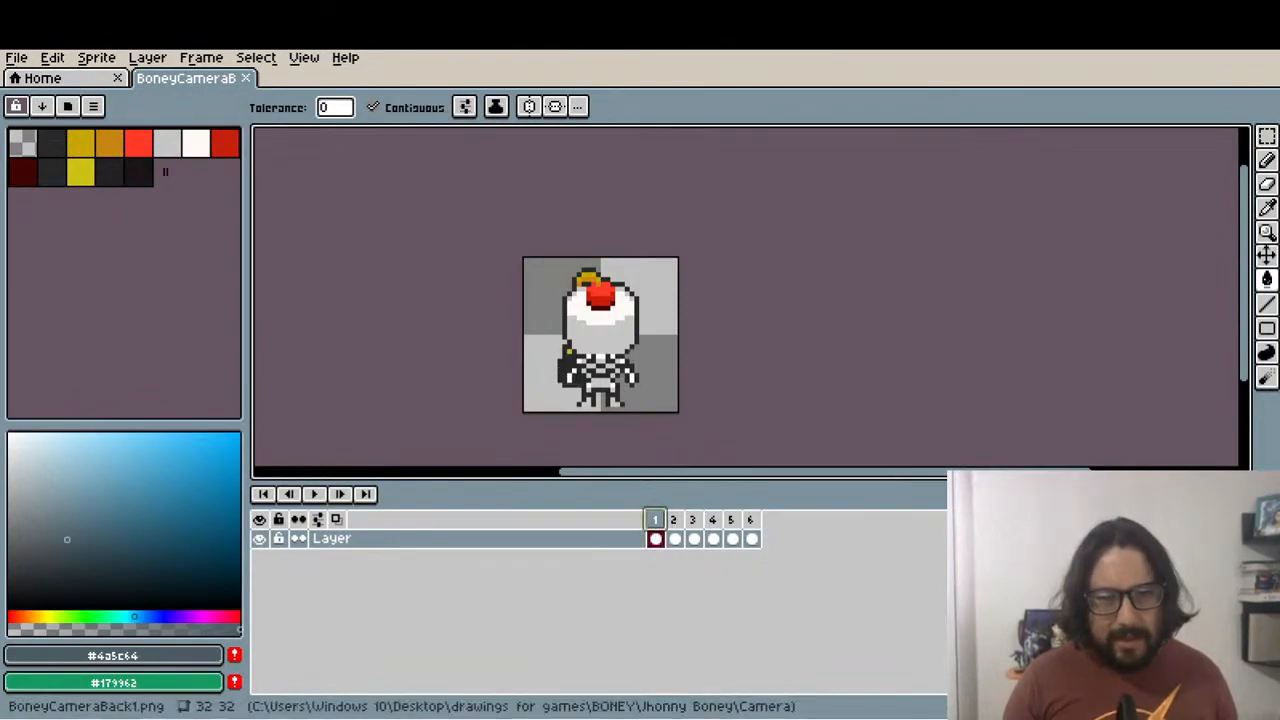
pyautogui.click(8, 63)
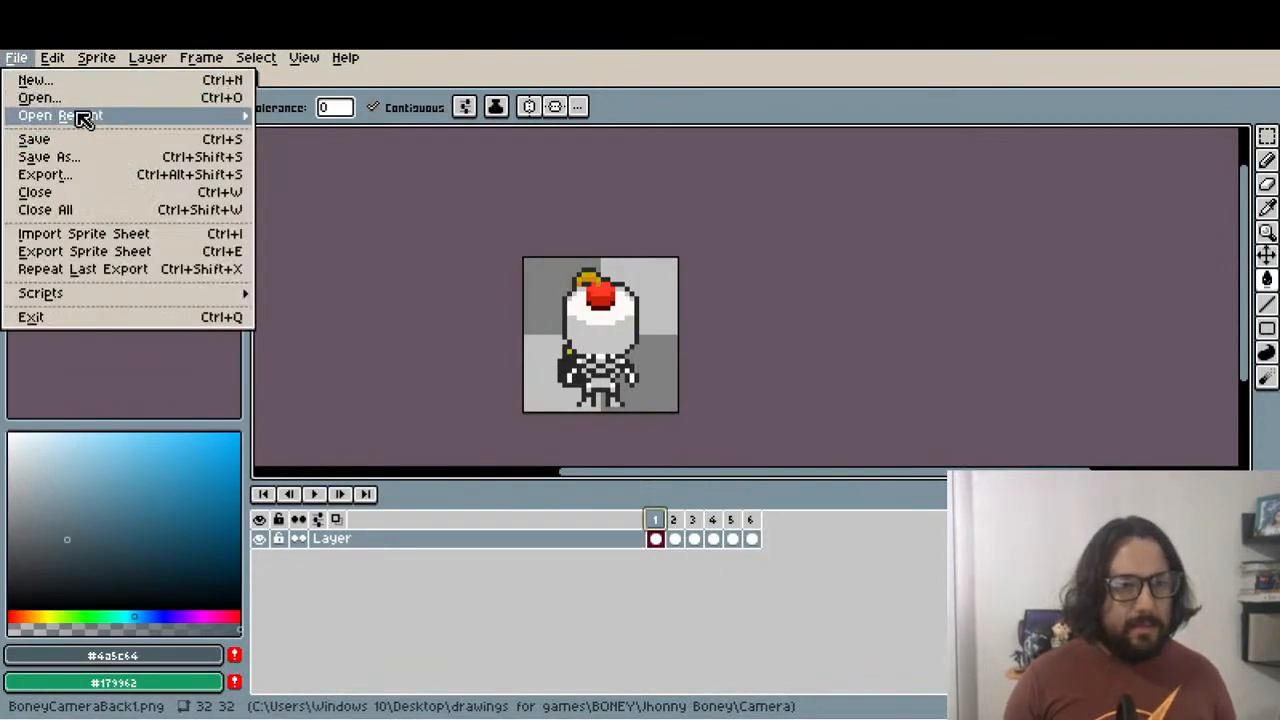
pyautogui.moveTo(88, 120)
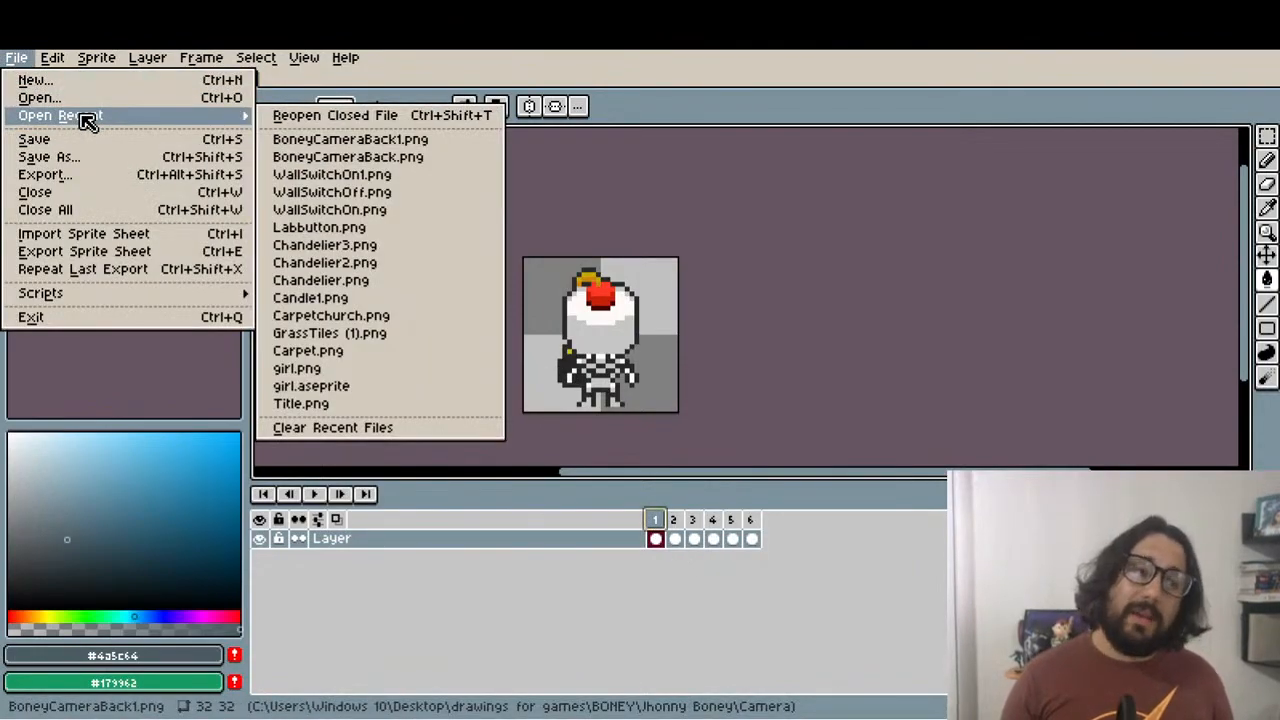
pyautogui.click(86, 98)
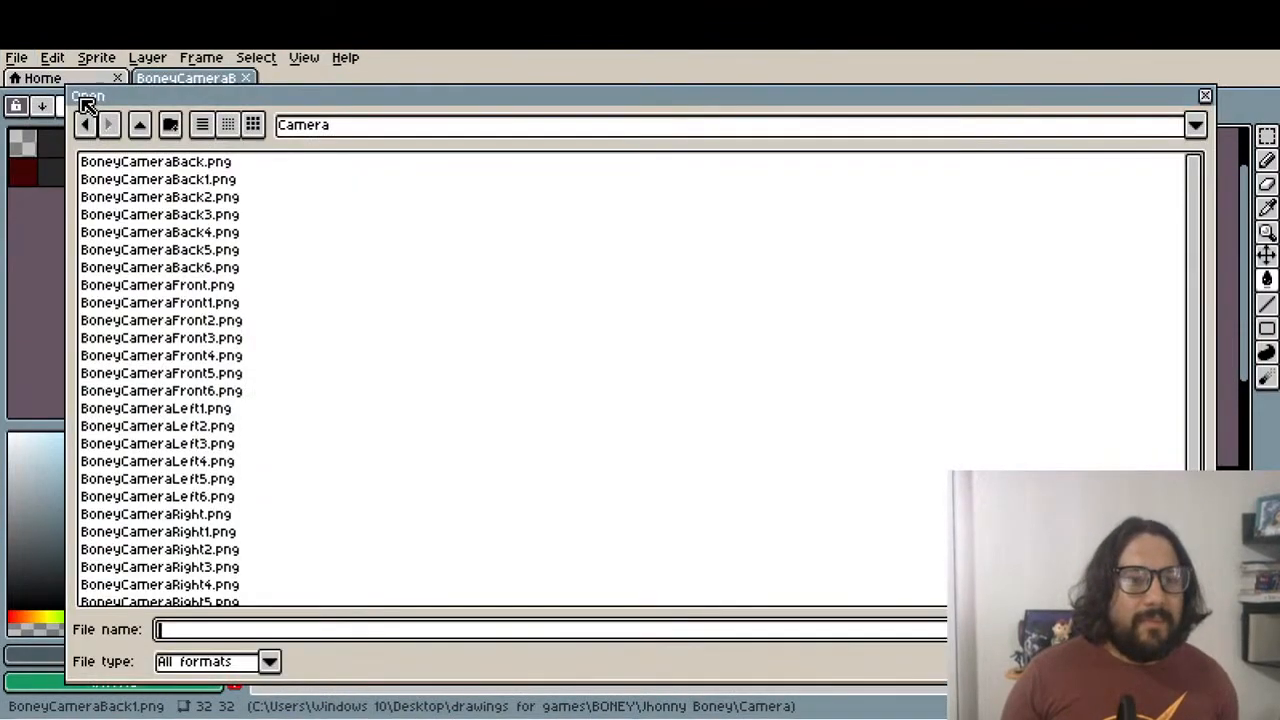
pyautogui.click(140, 124)
pyautogui.click(176, 353)
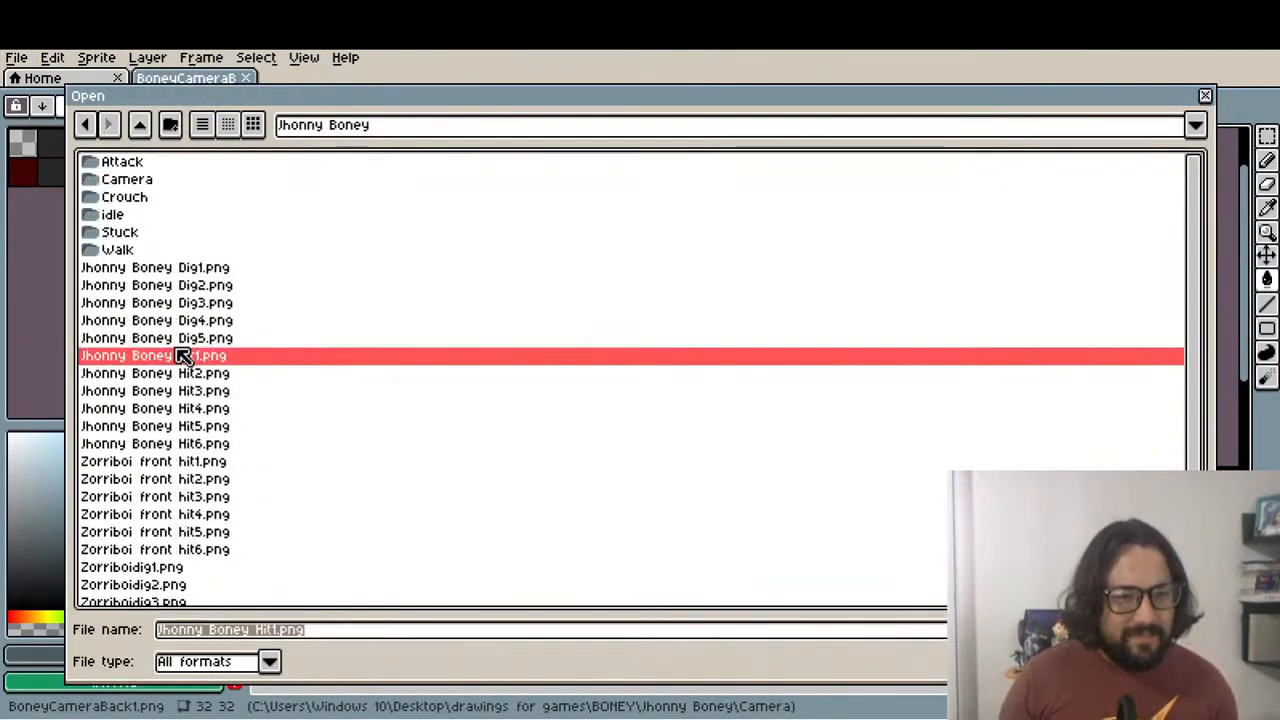
pyautogui.click(168, 373)
pyautogui.click(143, 236)
pyautogui.doubleClick(143, 216)
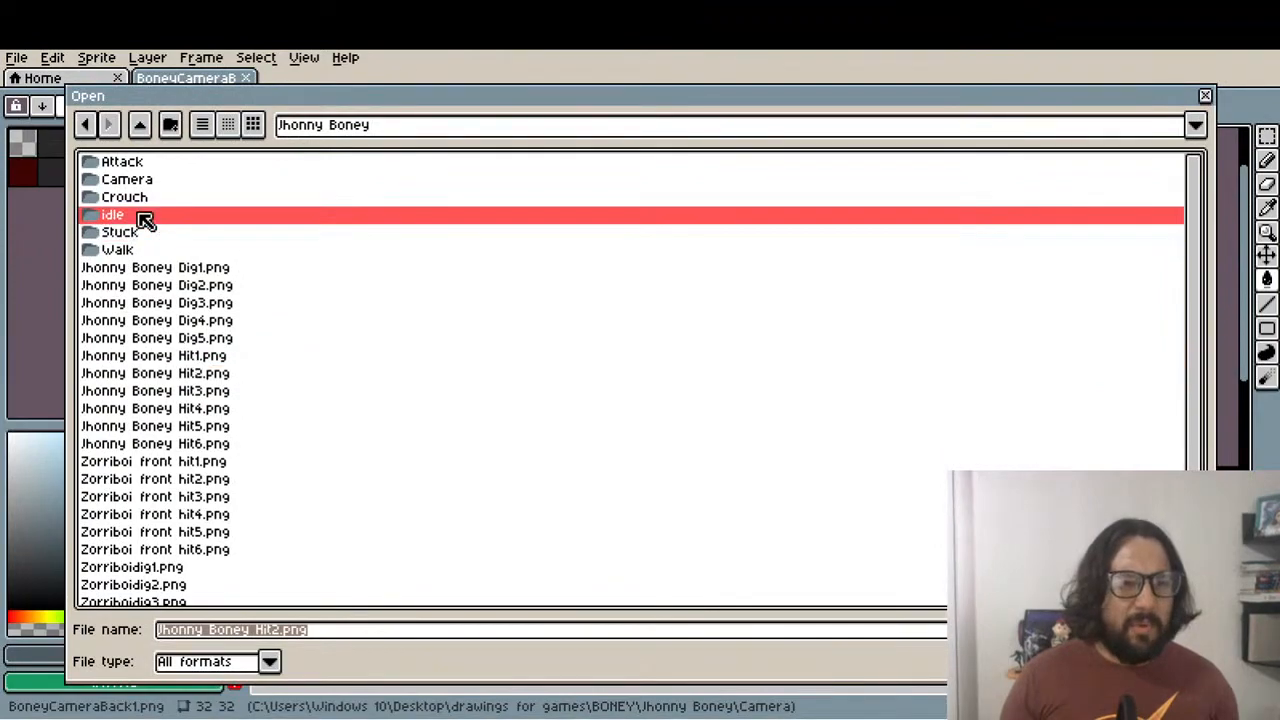
# Open Jhonny Boney Idle Back1.png from the idle folder together with its numbered files as a six-frame animation
pyautogui.click(148, 180)
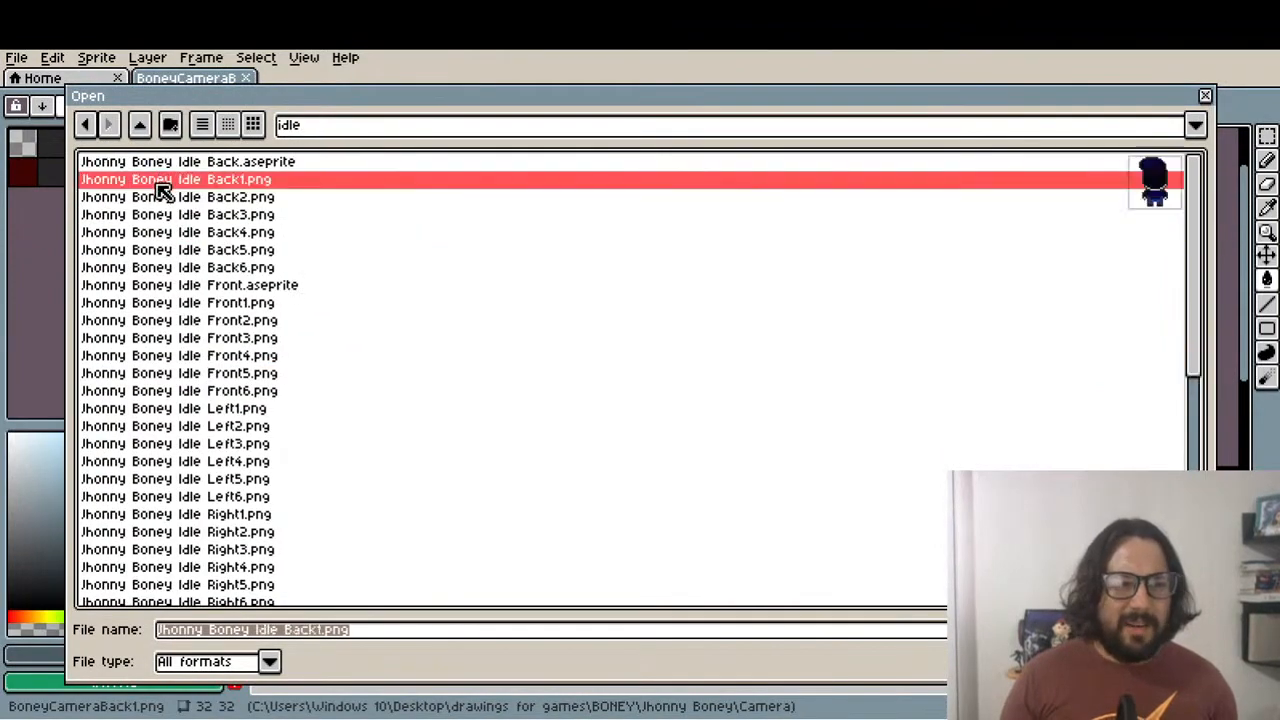
pyautogui.click(141, 127)
pyautogui.doubleClick(133, 216)
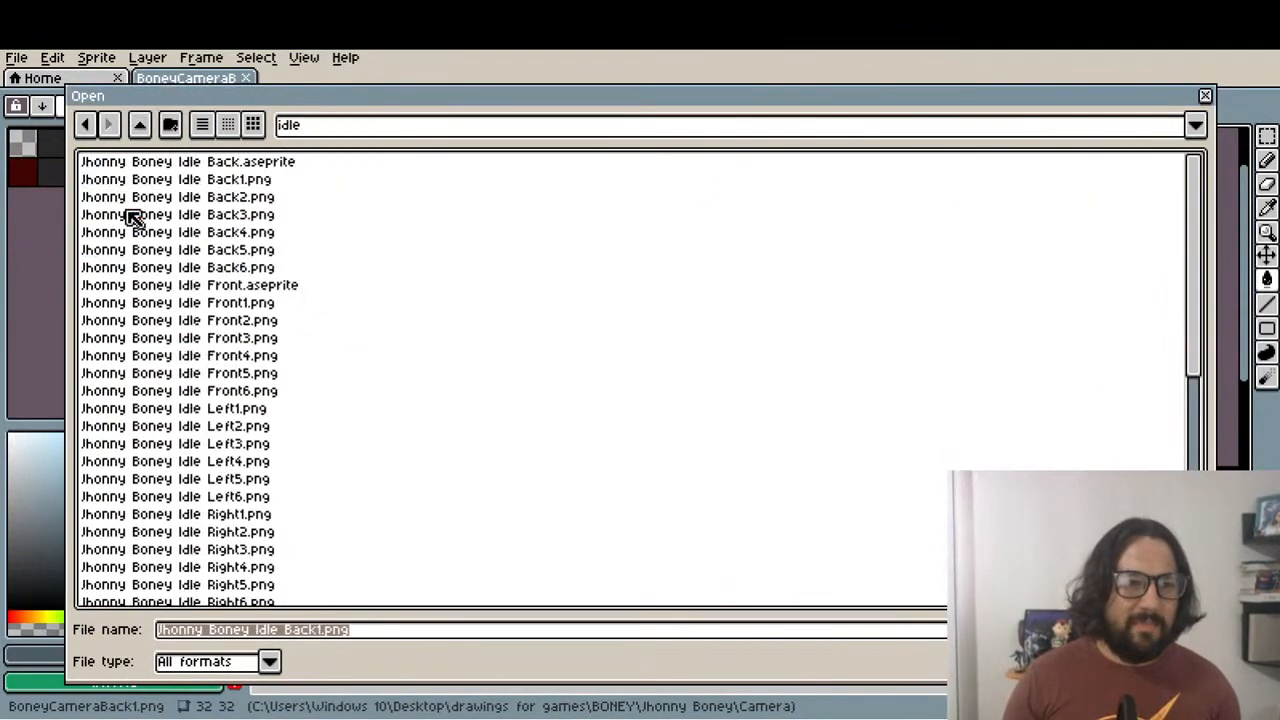
pyautogui.press('Return')
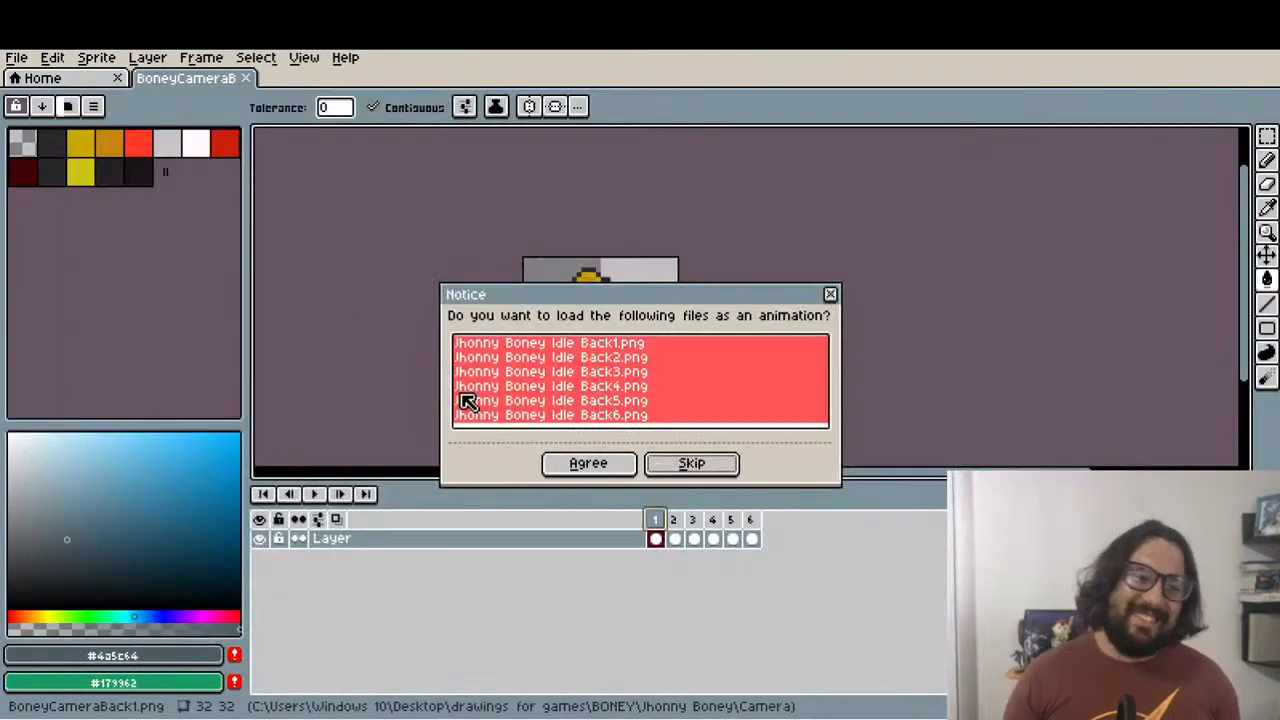
pyautogui.click(582, 463)
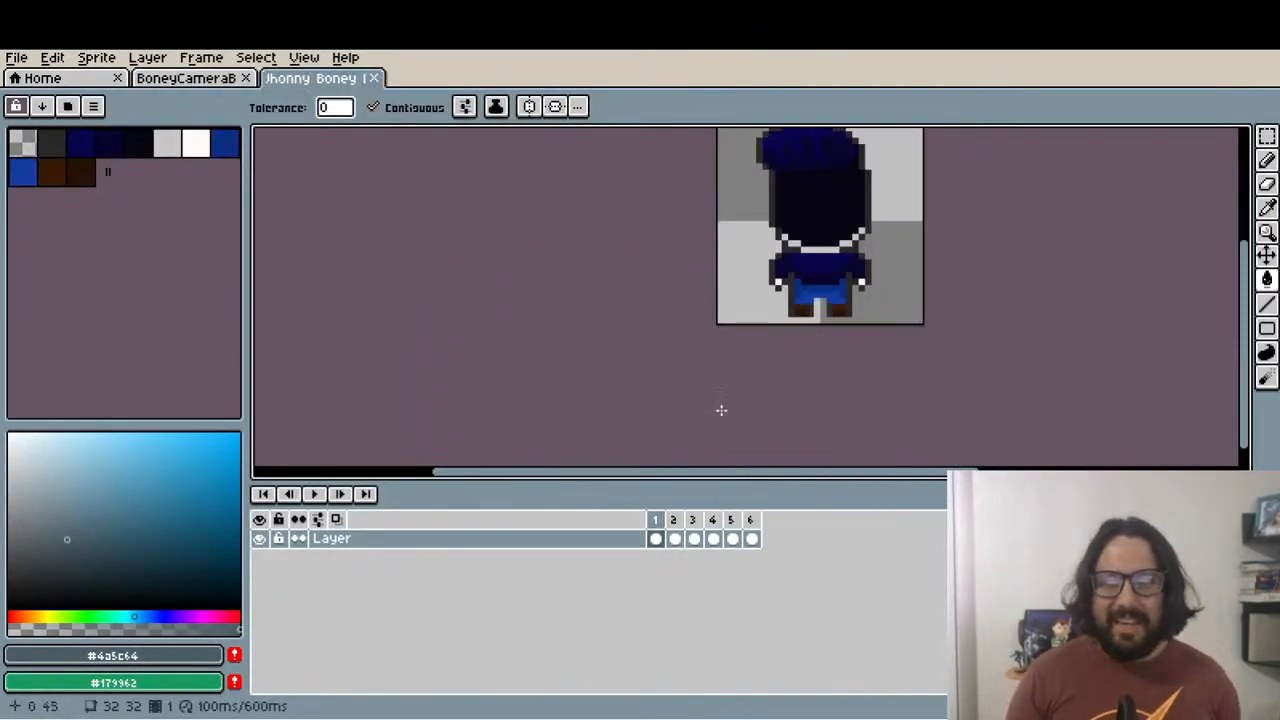
# Look over the idle animation's frames, and select and copy the whole 32 × 32 canvas of frame 1
pyautogui.click(750, 519)
pyautogui.moveTo(751, 388); pyautogui.dragTo(637, 444)
pyautogui.click(731, 519)
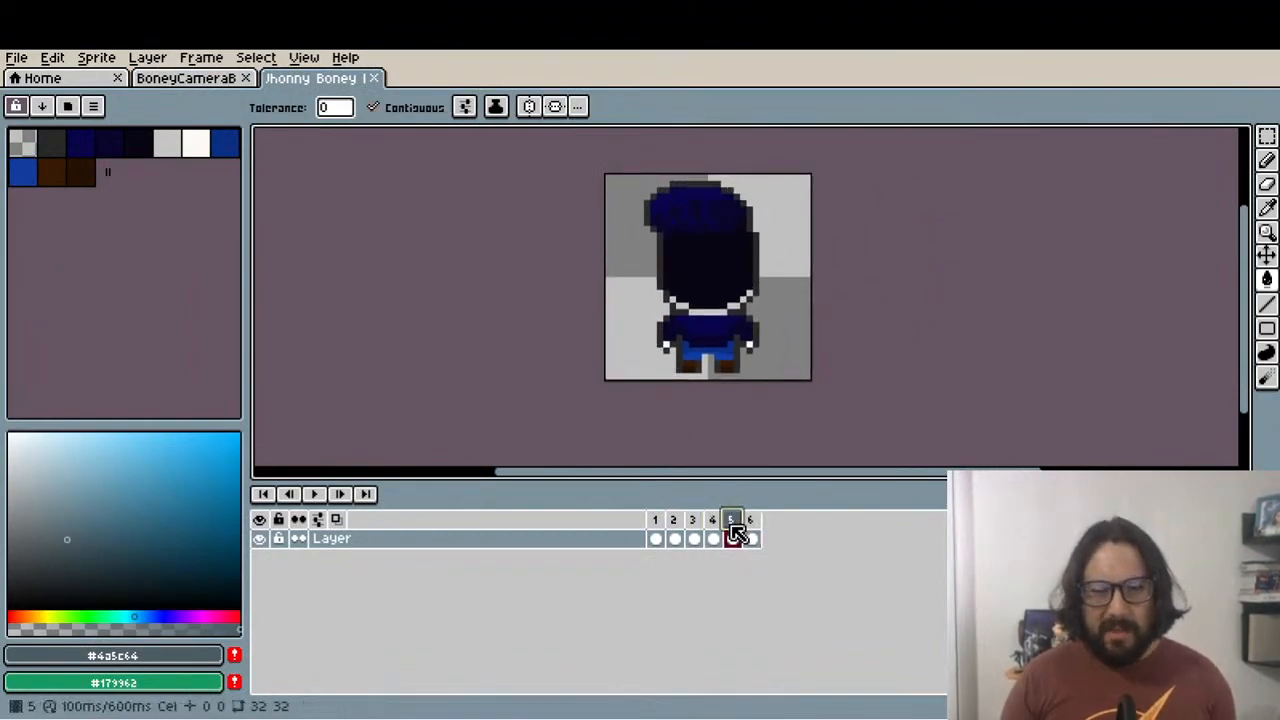
pyautogui.click(656, 520)
pyautogui.press('m')
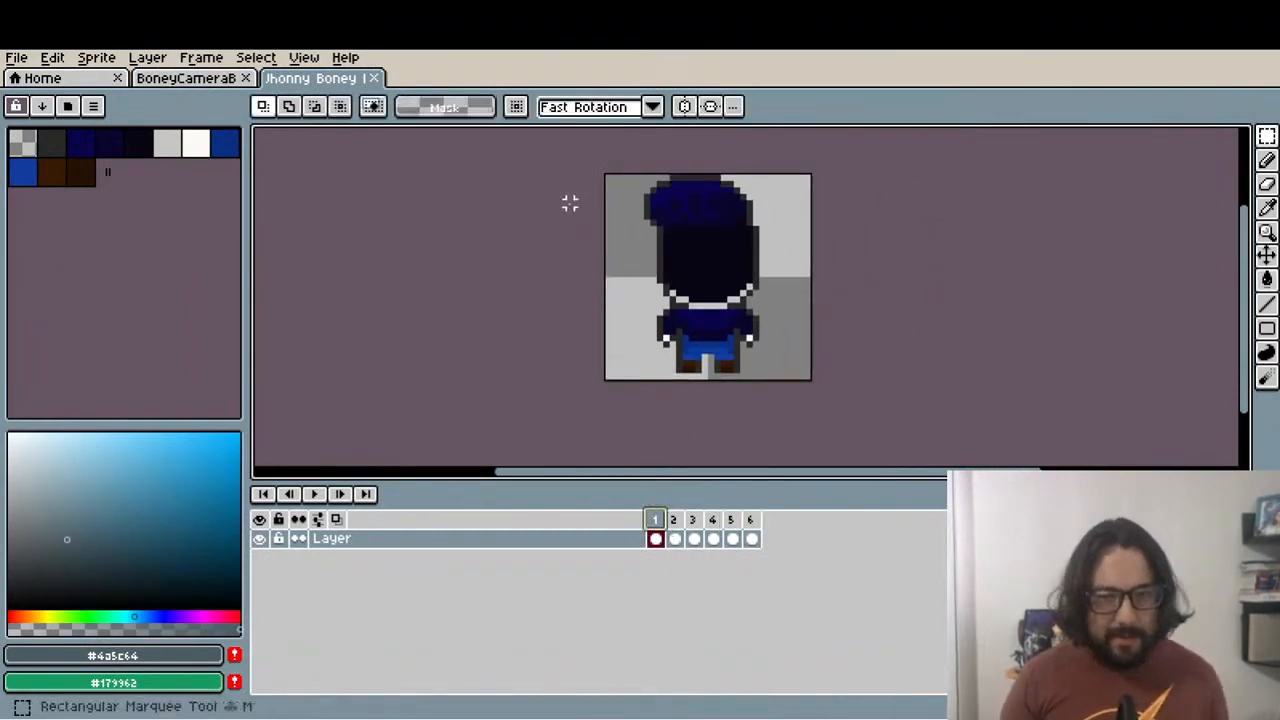
pyautogui.moveTo(551, 149); pyautogui.dragTo(1014, 457)
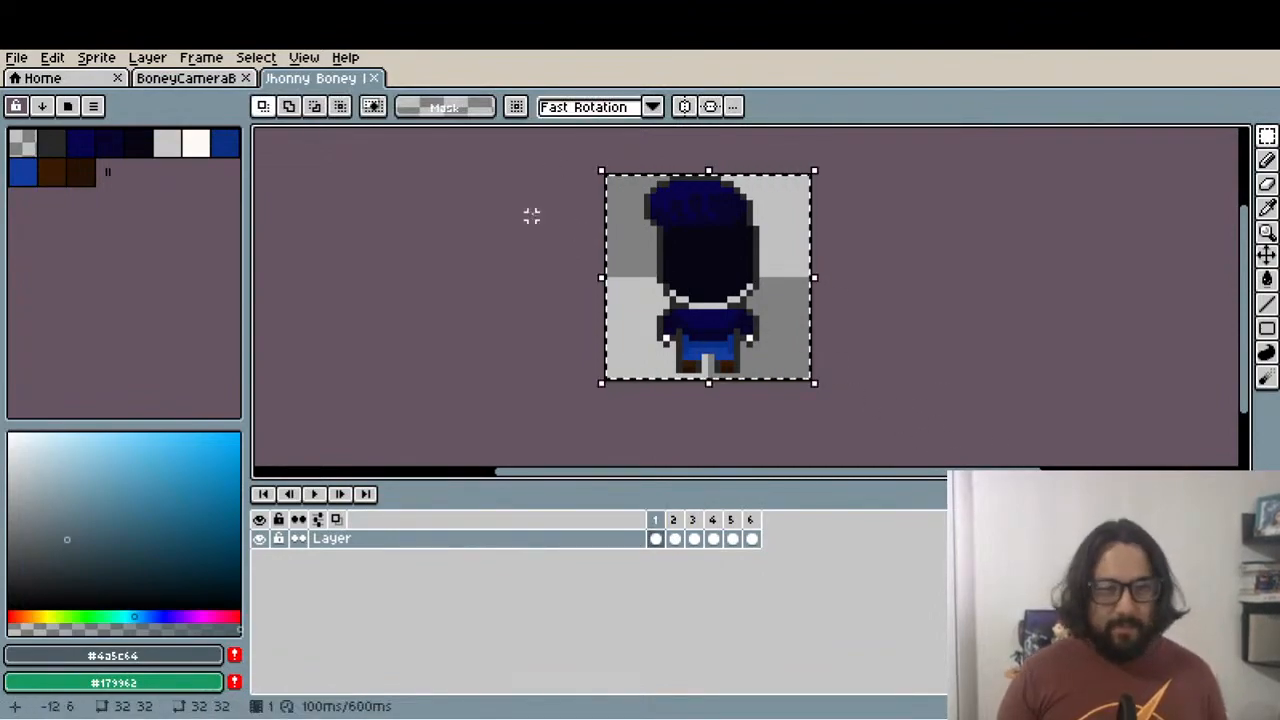
# Add a new layer to the BoneyCameraBack1 animation and paste the copied idle sprite into its frame 1, keeping the layer hidden
pyautogui.click(170, 84)
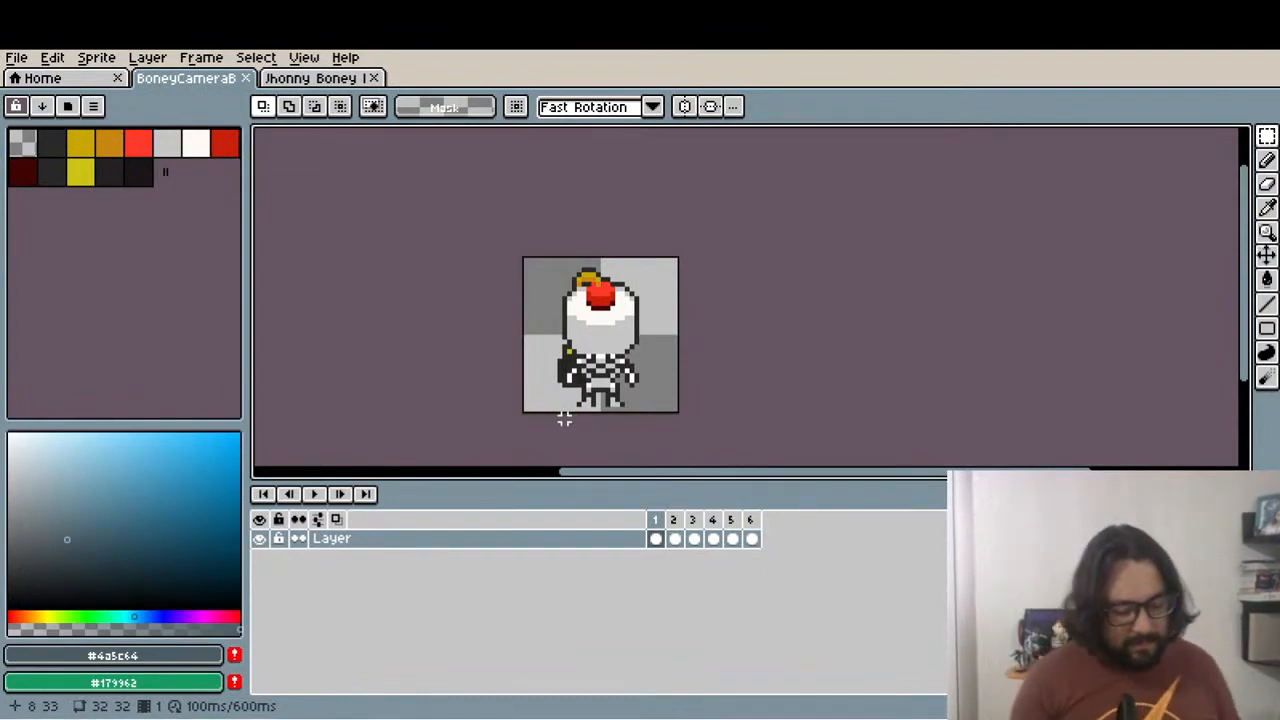
pyautogui.hotkey('shift', 'n')
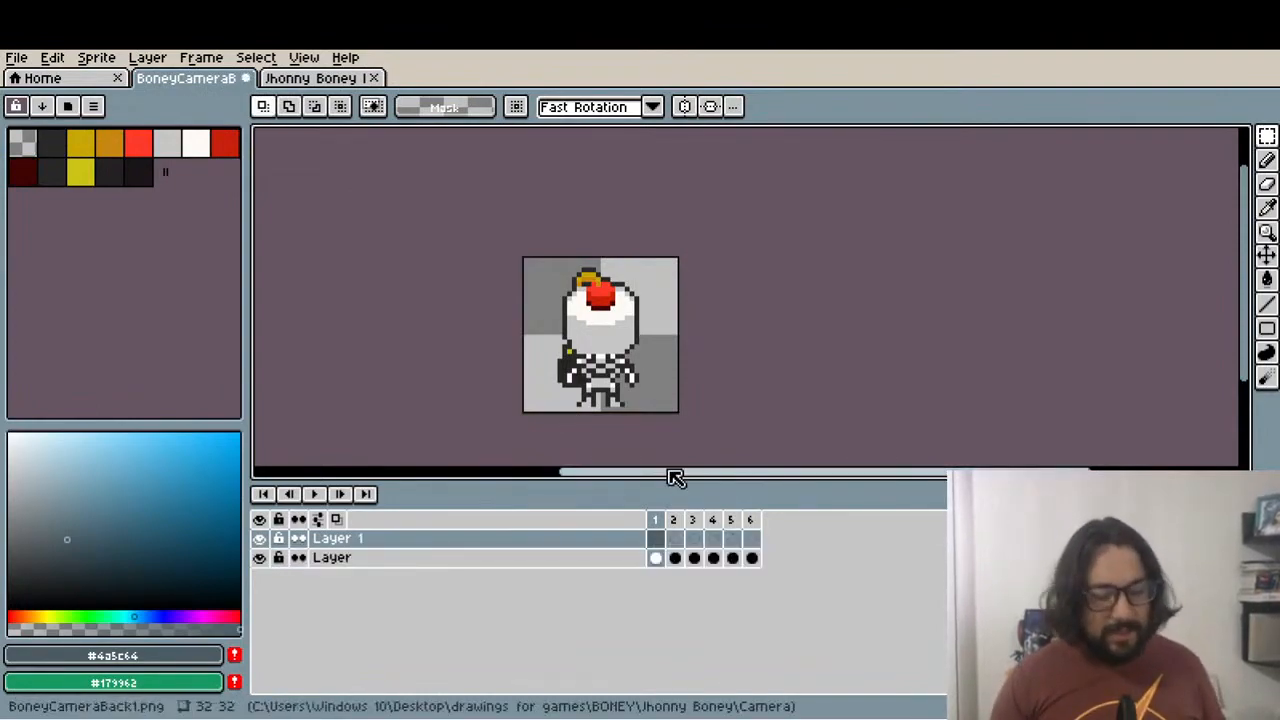
pyautogui.hotkey('ctrl', 'v')
pyautogui.scroll(4, 591, 391)
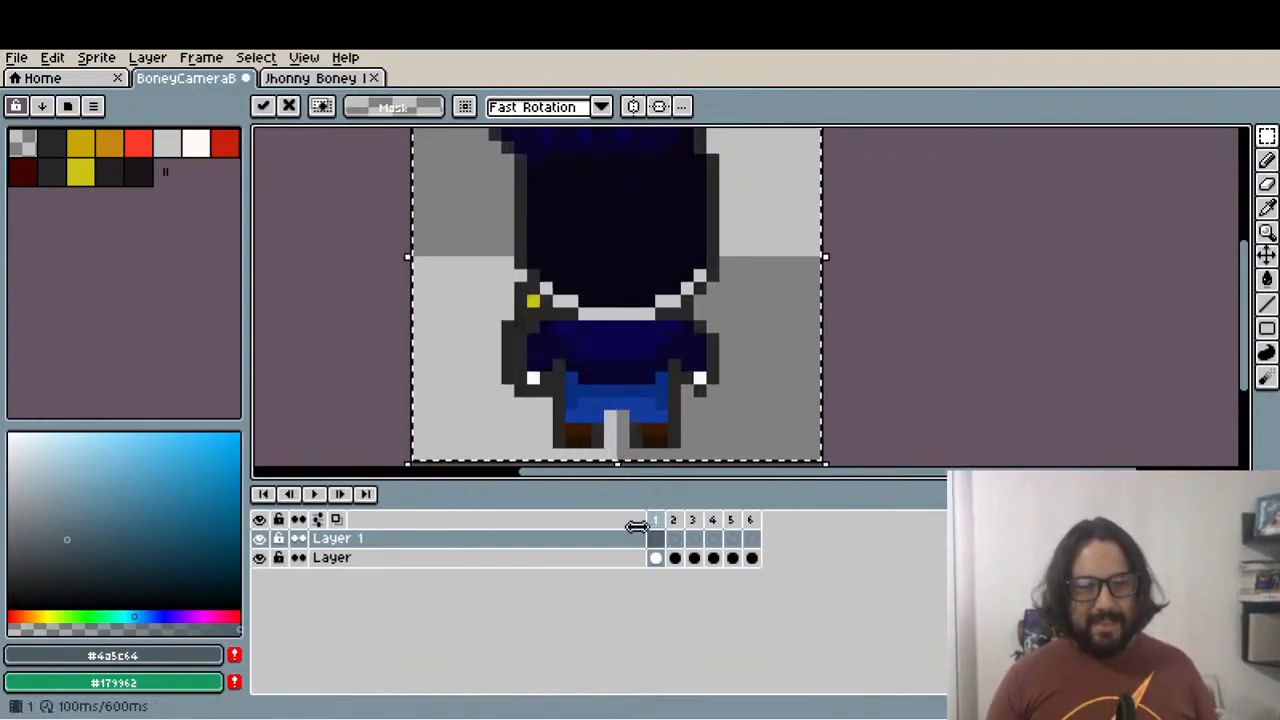
pyautogui.click(260, 538)
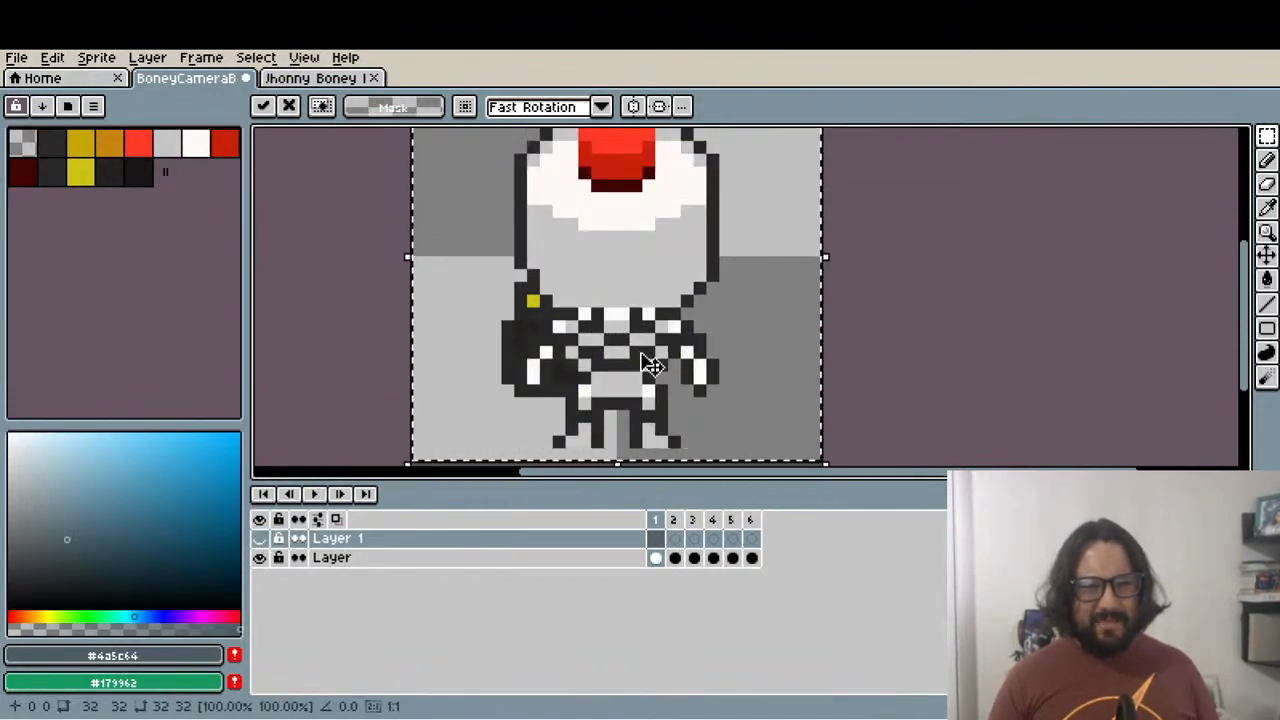
pyautogui.press('Return')
pyautogui.scroll(-2, 650, 400)
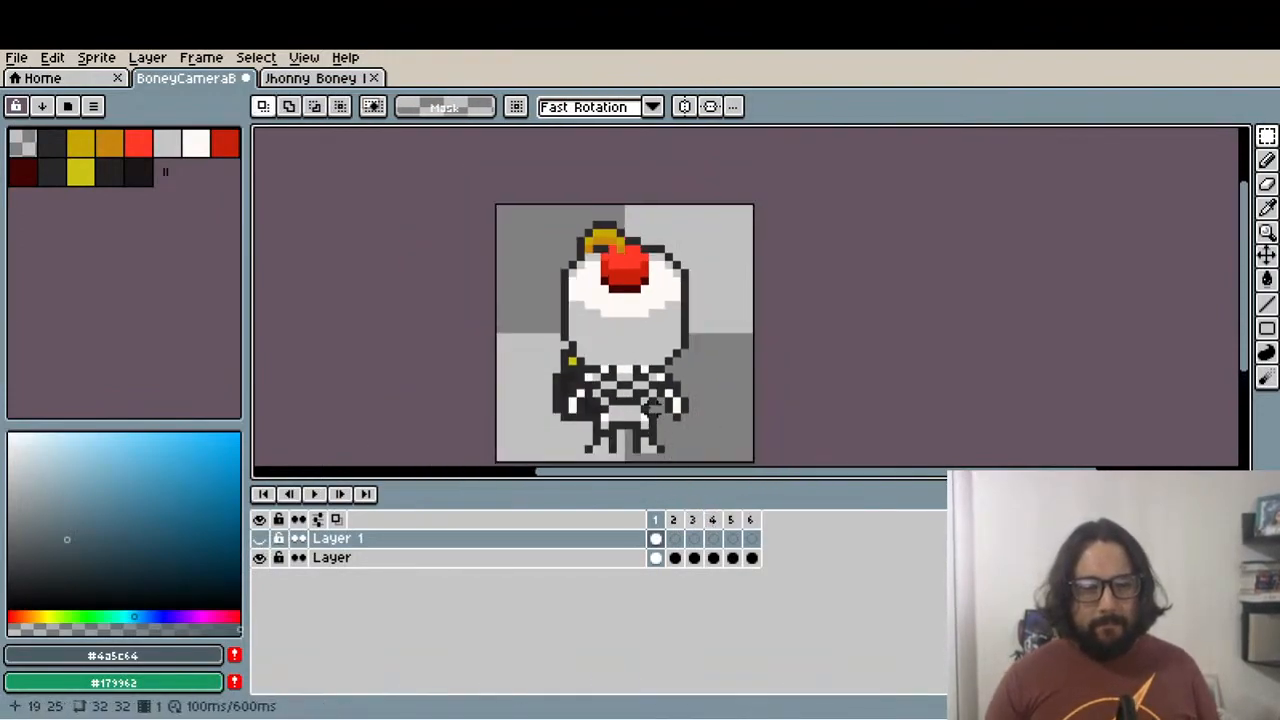
# Toggle the visibility of Layer 1 repeatedly to compare the pasted idle sprite with the skeleton in frame 1
pyautogui.click(262, 539)
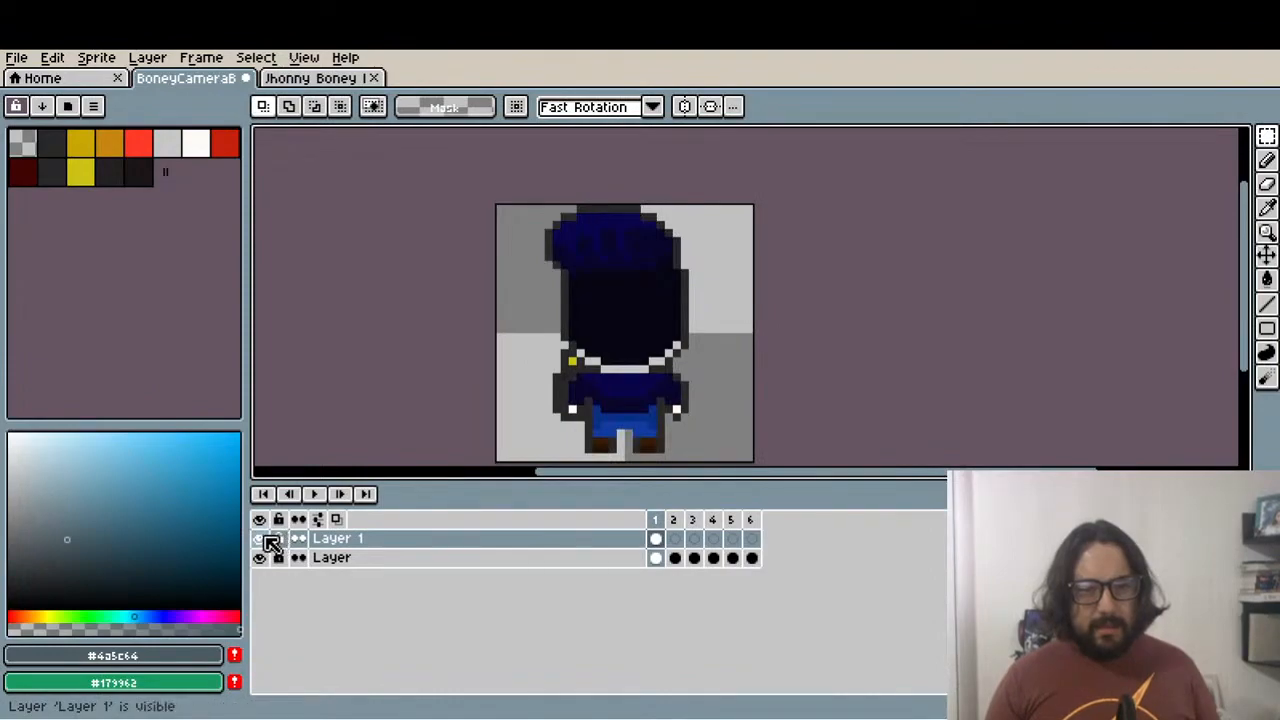
pyautogui.click(265, 539)
pyautogui.click(265, 539)
pyautogui.click(265, 539)
pyautogui.click(265, 539)
pyautogui.click(265, 539)
pyautogui.click(265, 539)
pyautogui.click(265, 539)
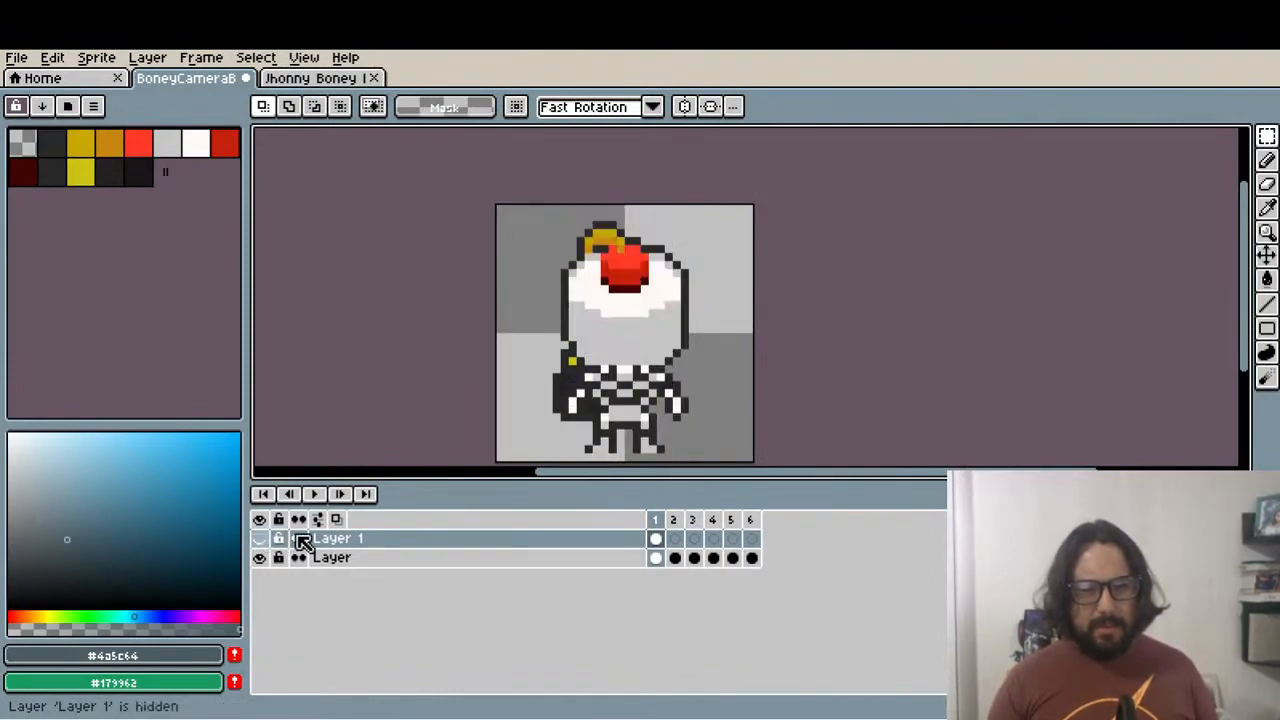
# Step through frames 2 to 6 with Layer 1 hidden to examine the skeleton's poses, and return to frame 1
pyautogui.click(676, 538)
pyautogui.click(693, 520)
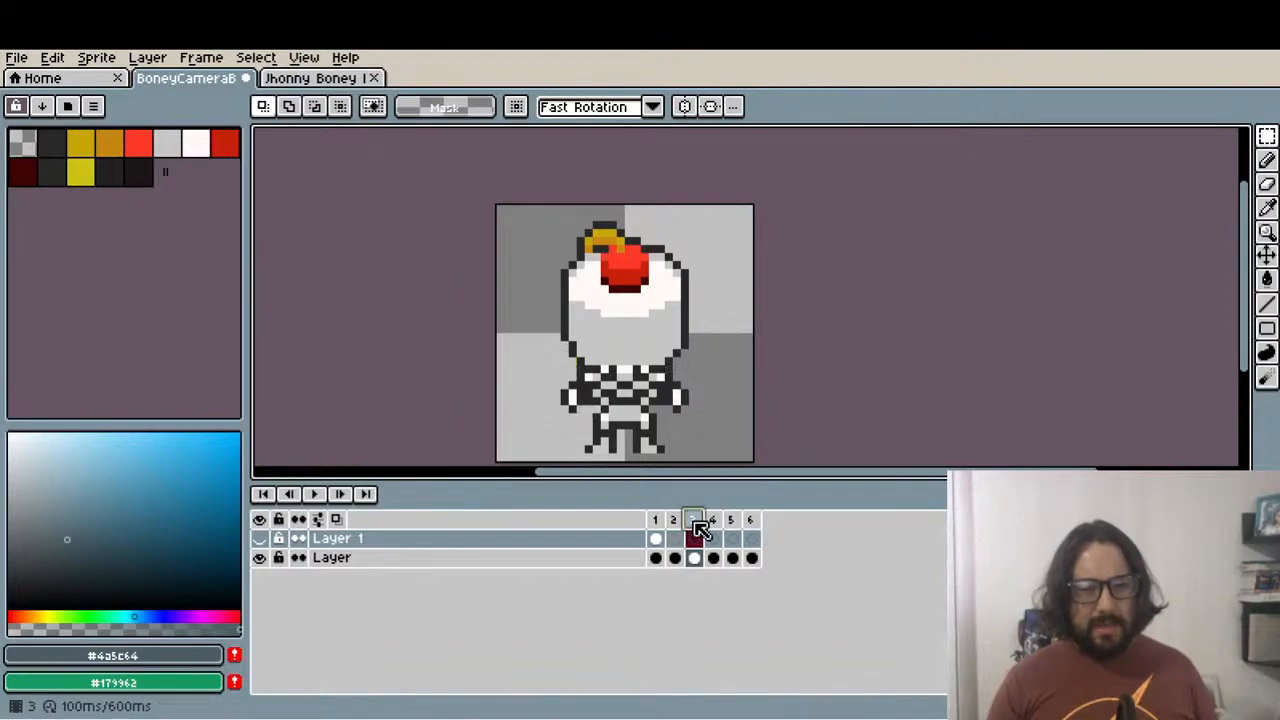
pyautogui.click(712, 520)
pyautogui.click(731, 520)
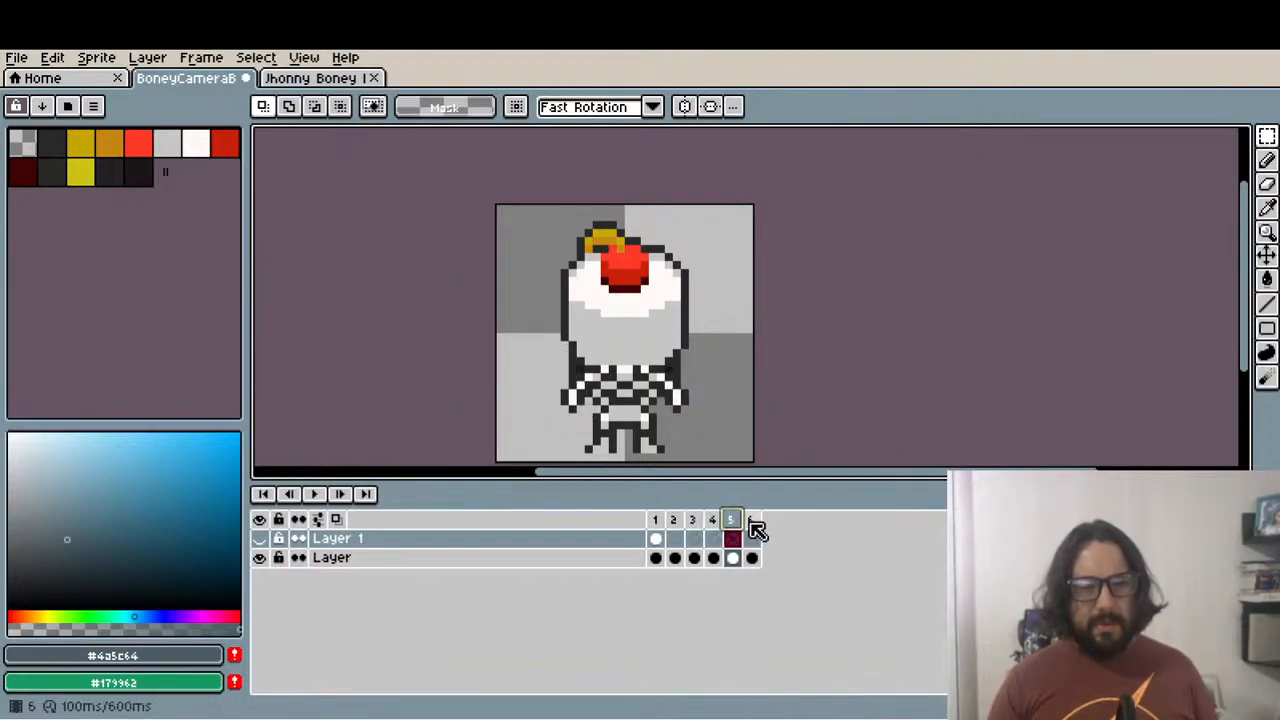
pyautogui.click(750, 520)
pyautogui.click(655, 520)
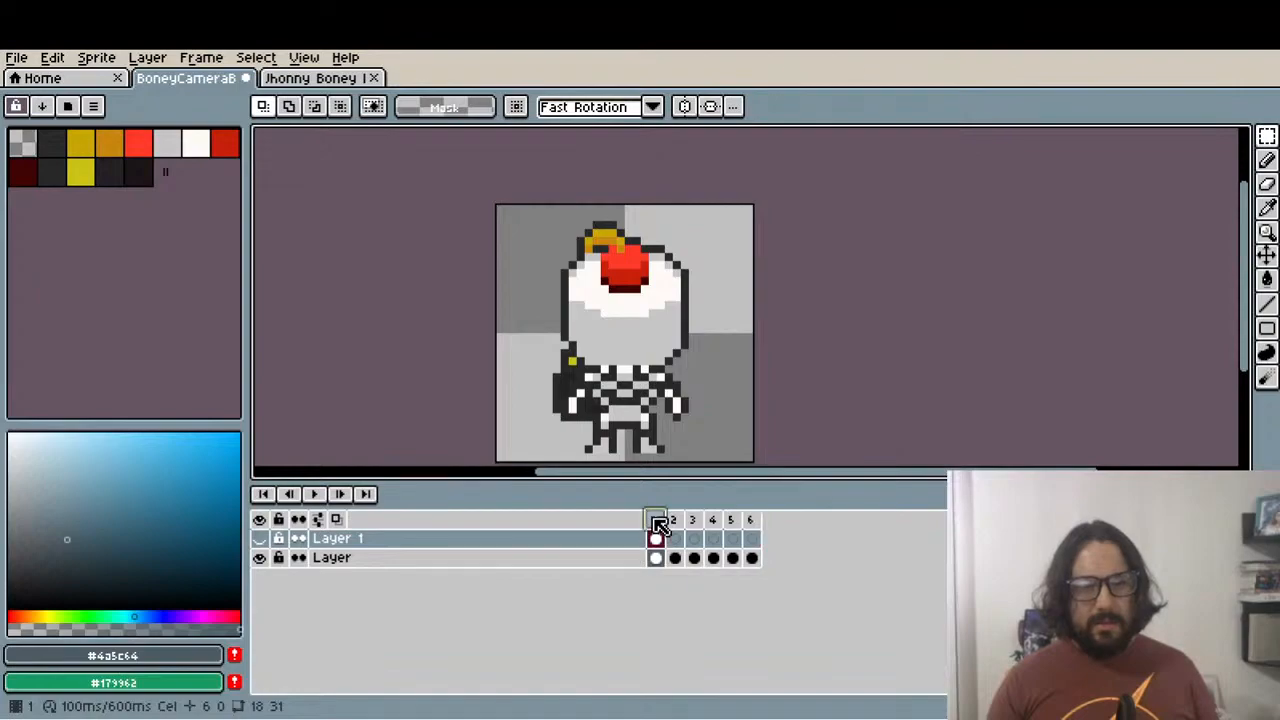
# Show Layer 1, copy its whole frame 1 canvas and paste the sprite into frame 2 of the same layer
pyautogui.click(260, 539)
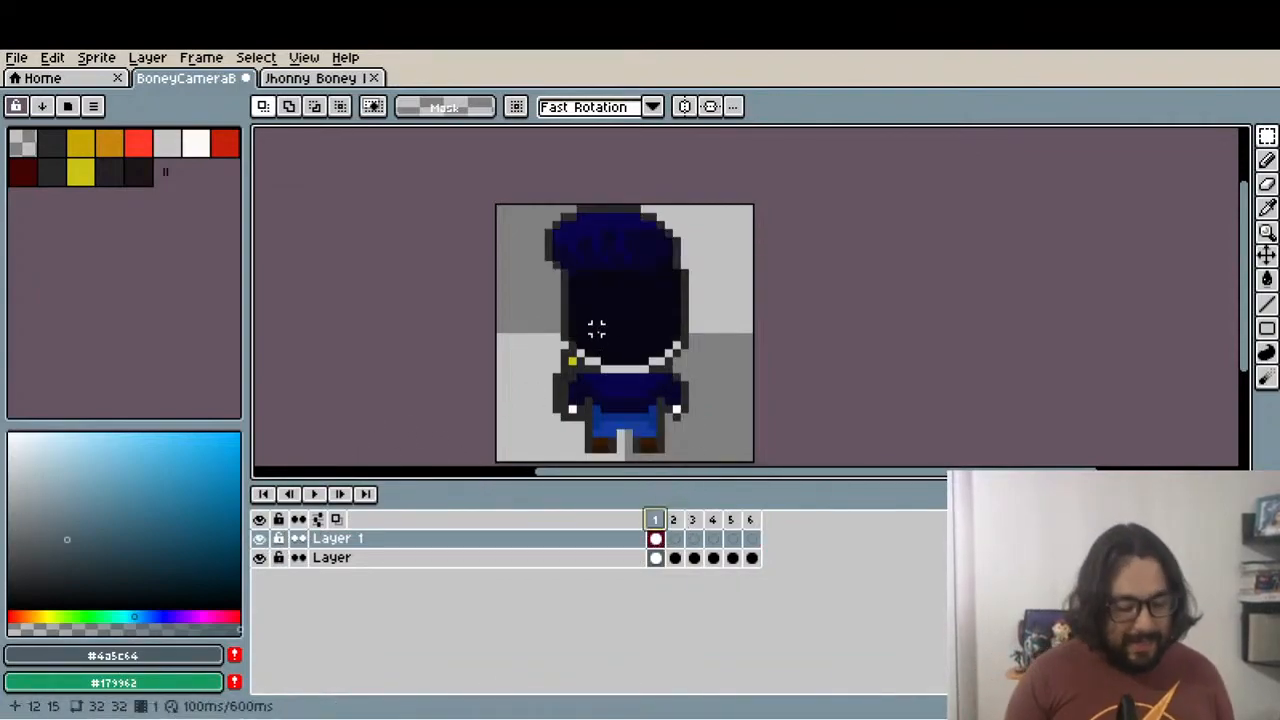
pyautogui.moveTo(468, 161); pyautogui.dragTo(988, 446)
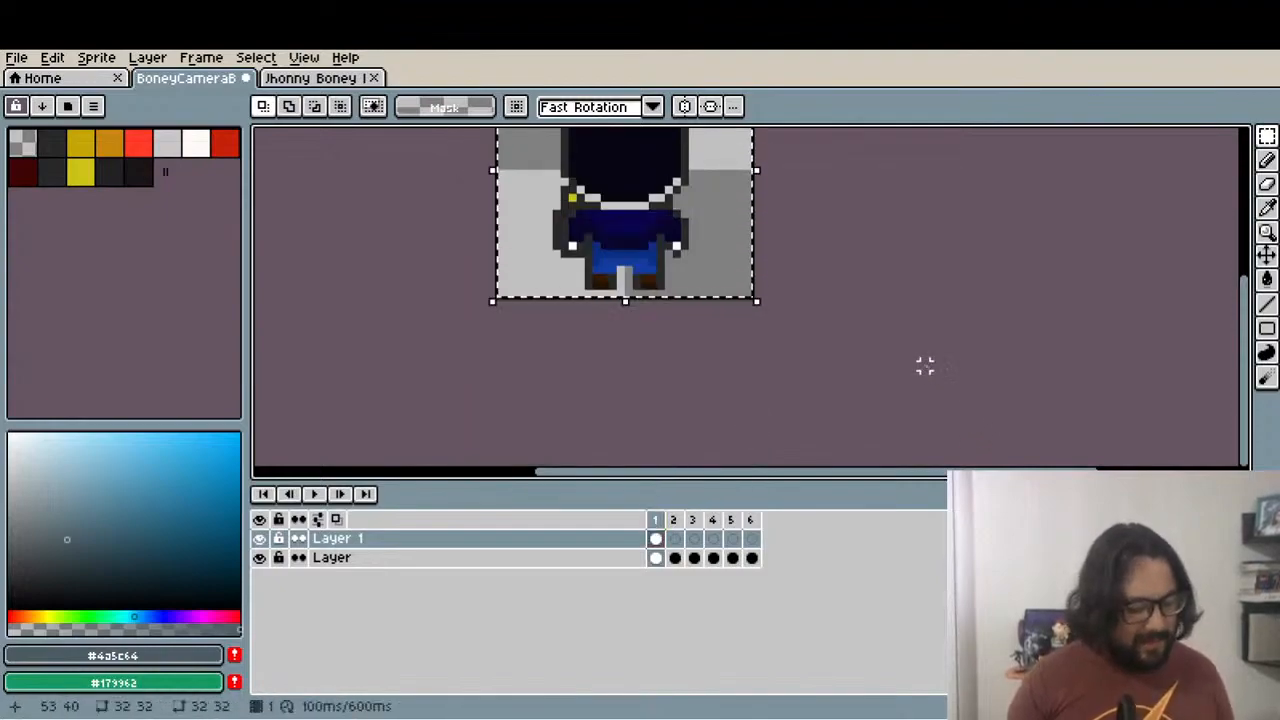
pyautogui.click(675, 539)
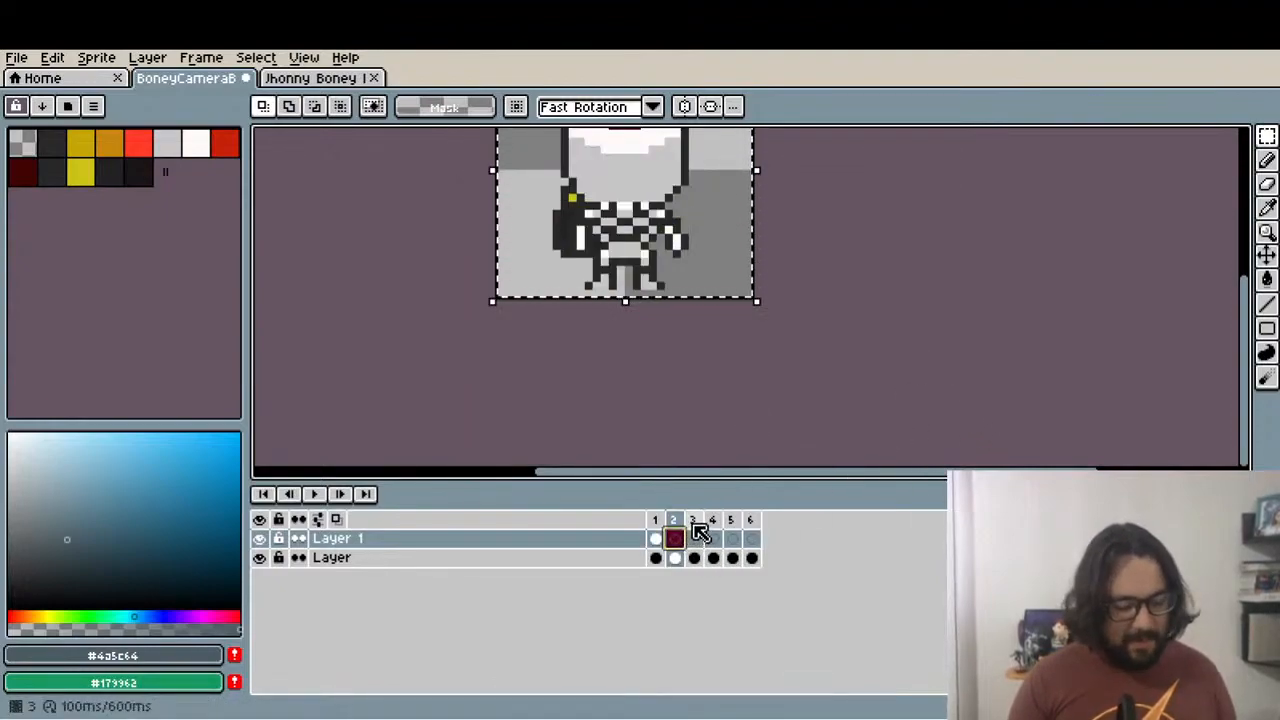
pyautogui.hotkey('ctrl', 'v')
pyautogui.scroll(3, 625, 290)
pyautogui.press('Return')
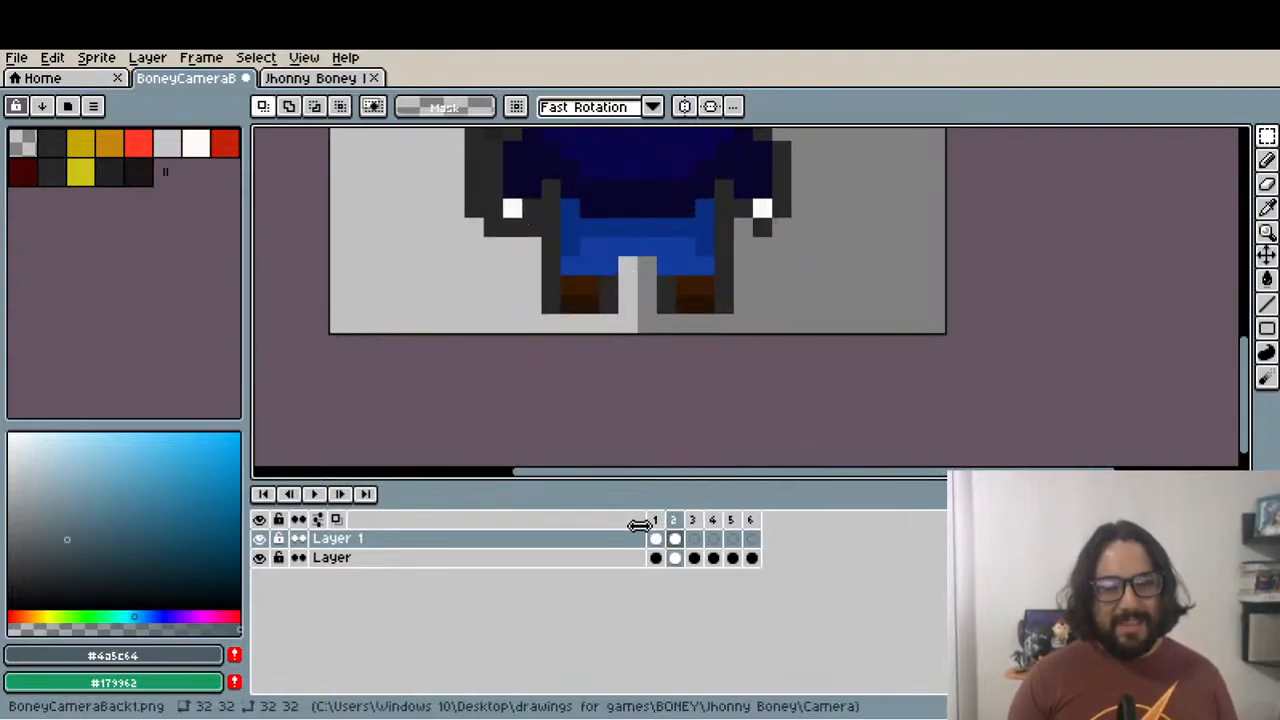
# Compare the pasted sprite with the skeleton's pose in frames 1 and 2 by hiding and showing Layer 1, and inspect frame 2 up close
pyautogui.click(261, 540)
pyautogui.click(264, 540)
pyautogui.click(264, 540)
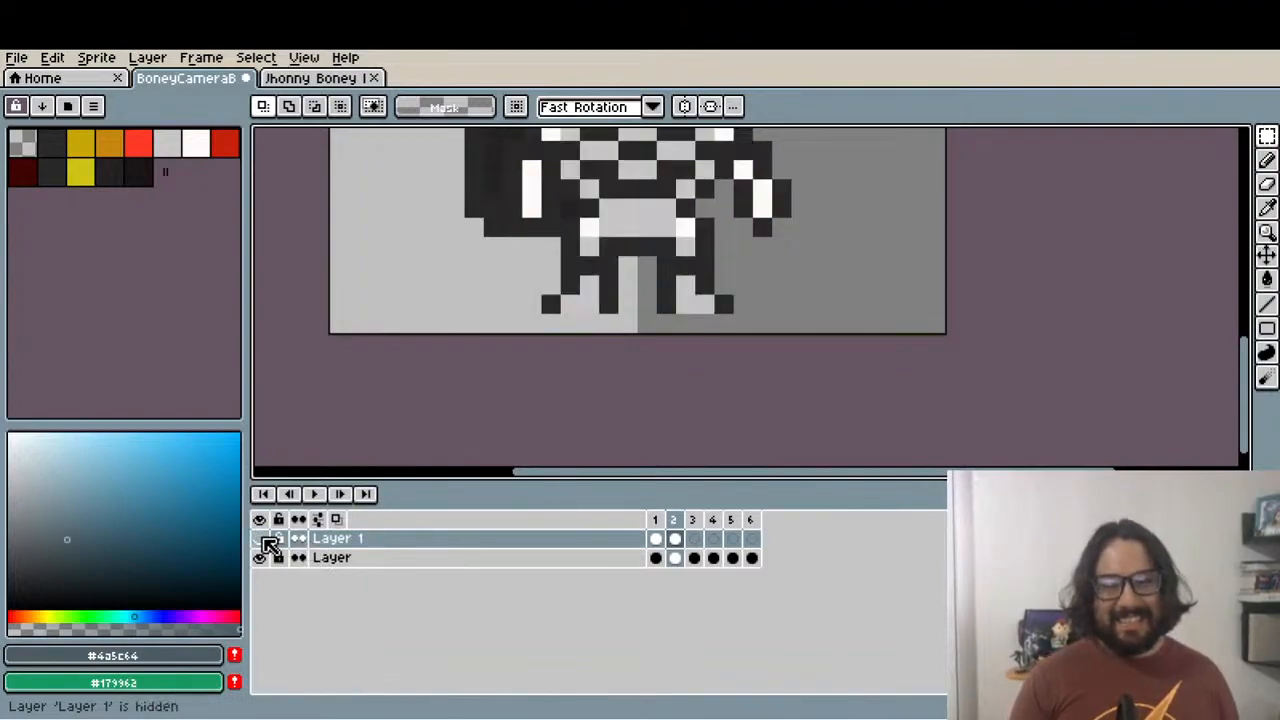
pyautogui.click(657, 519)
pyautogui.click(678, 520)
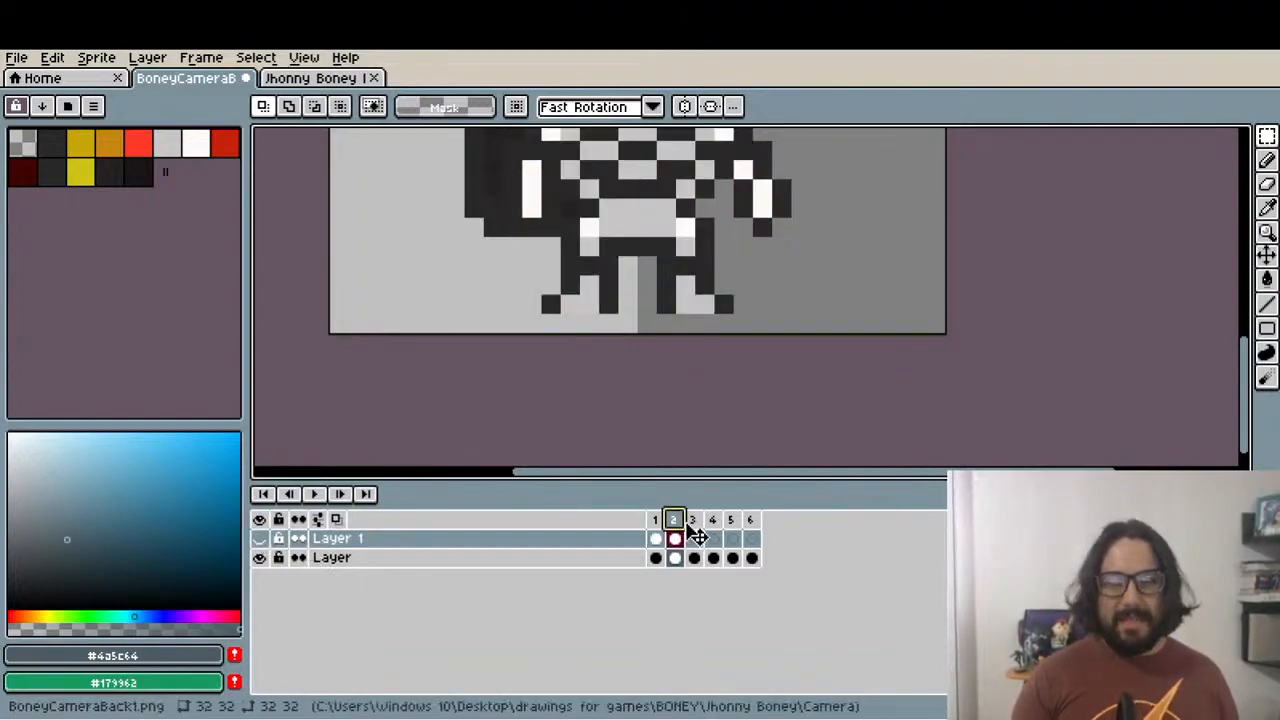
pyautogui.click(259, 538)
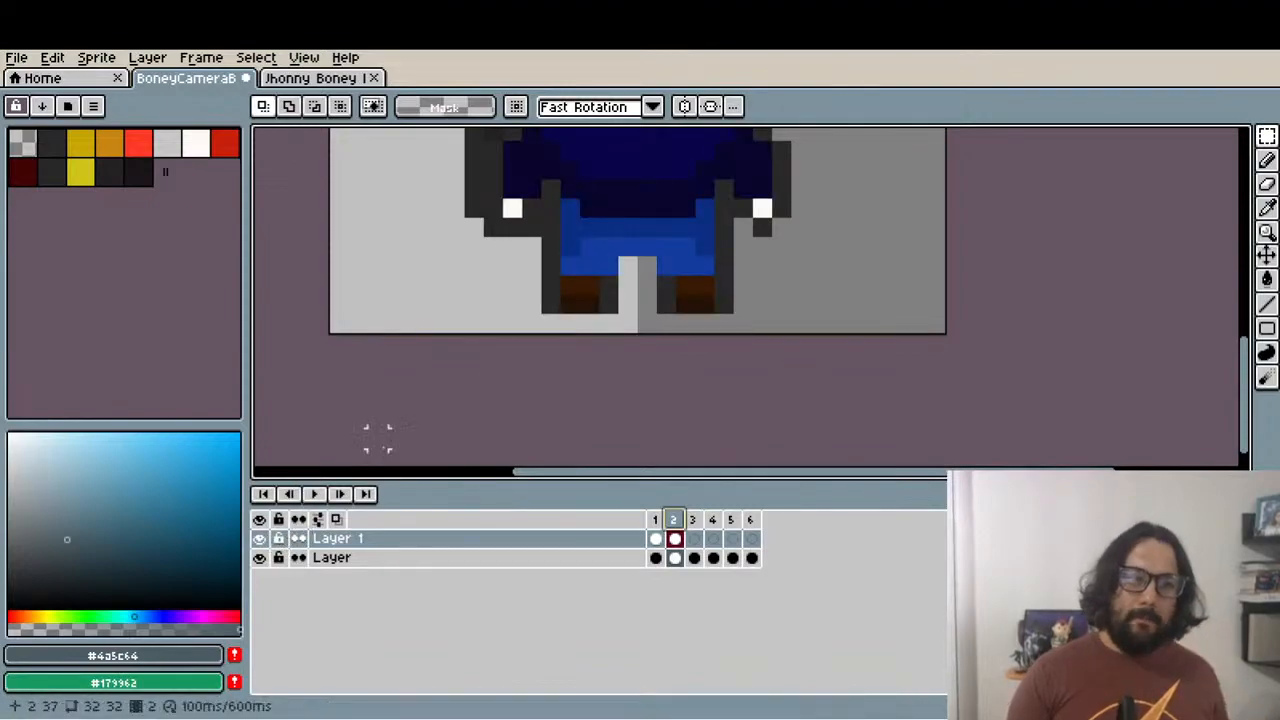
pyautogui.scroll(2, 620, 380)
pyautogui.scroll(1, 497, 256)
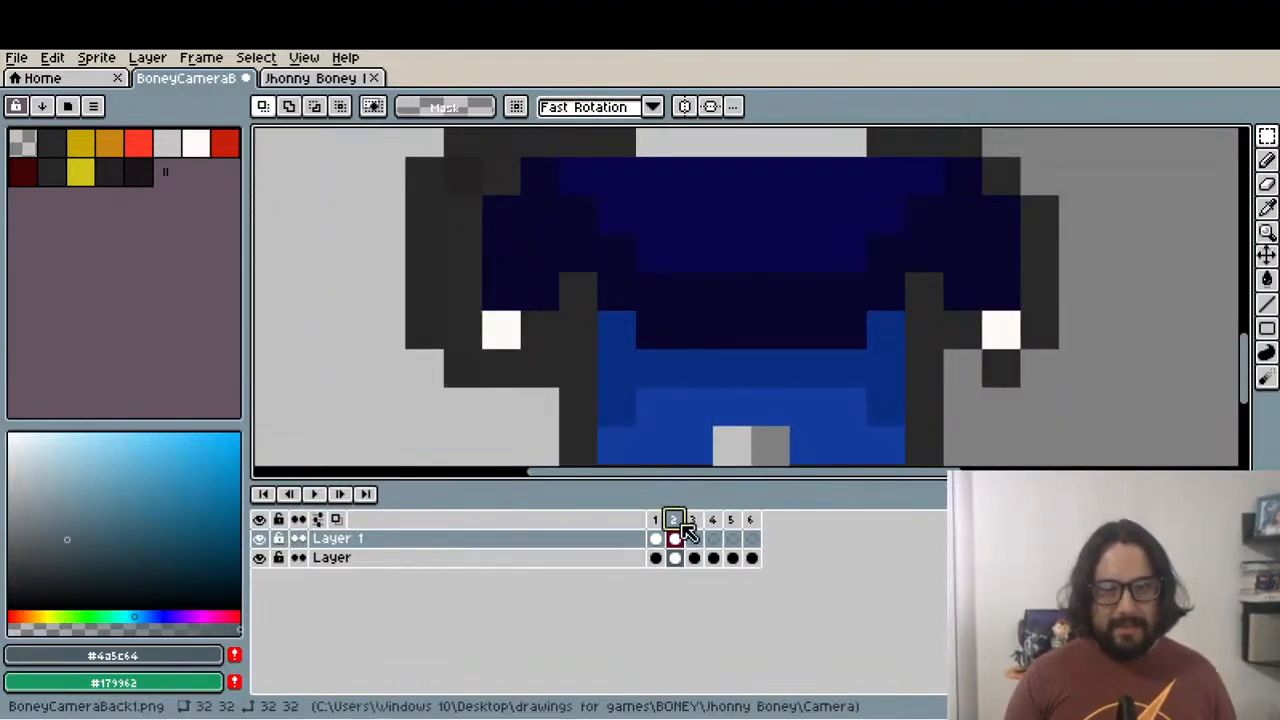
# Move the clothed sprite's left arm one pixel inward in frame 2 of Layer 1 and clear the selection
pyautogui.moveTo(425, 214); pyautogui.dragTo(506, 330)
pyautogui.scroll(-2, 513, 338)
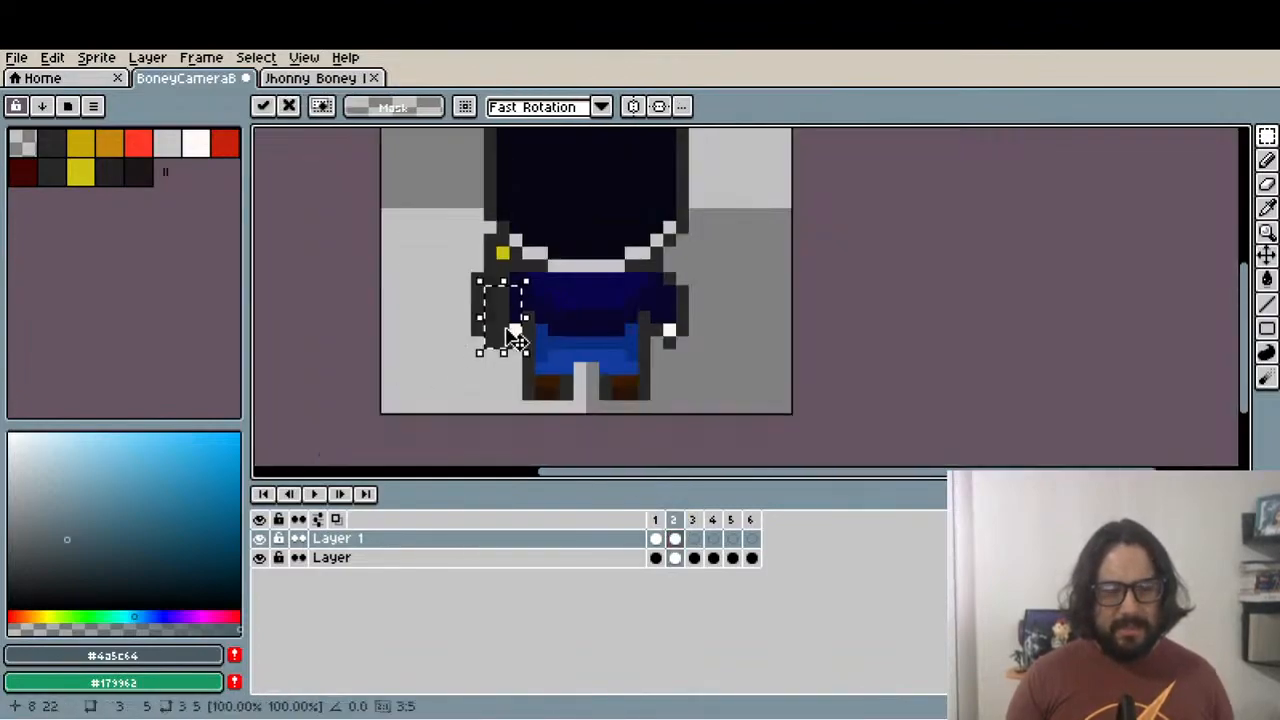
pyautogui.hotkey('ctrl', 'd')
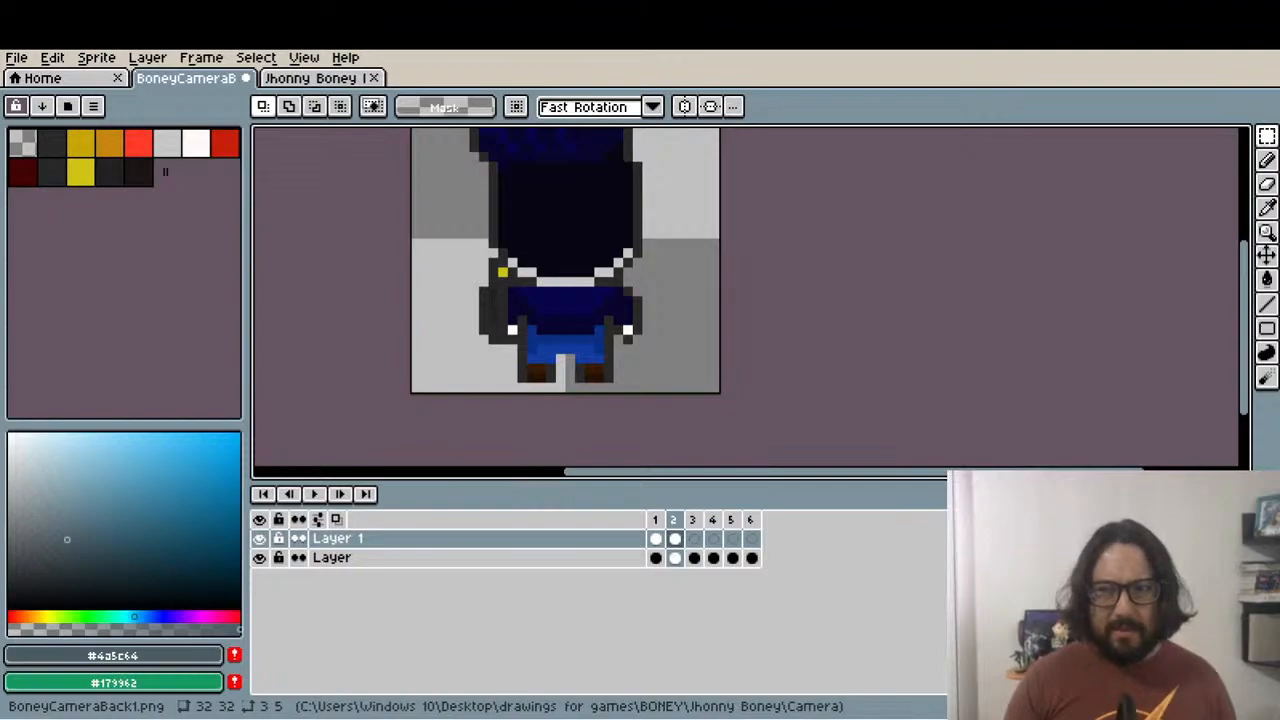
# Switch between frames 1, 2 and 3 with Layer 1 shown to compare the adjusted sprite with the skeleton's frame 3 pose
pyautogui.click(656, 538)
pyautogui.click(676, 537)
pyautogui.scroll(2, 527, 363)
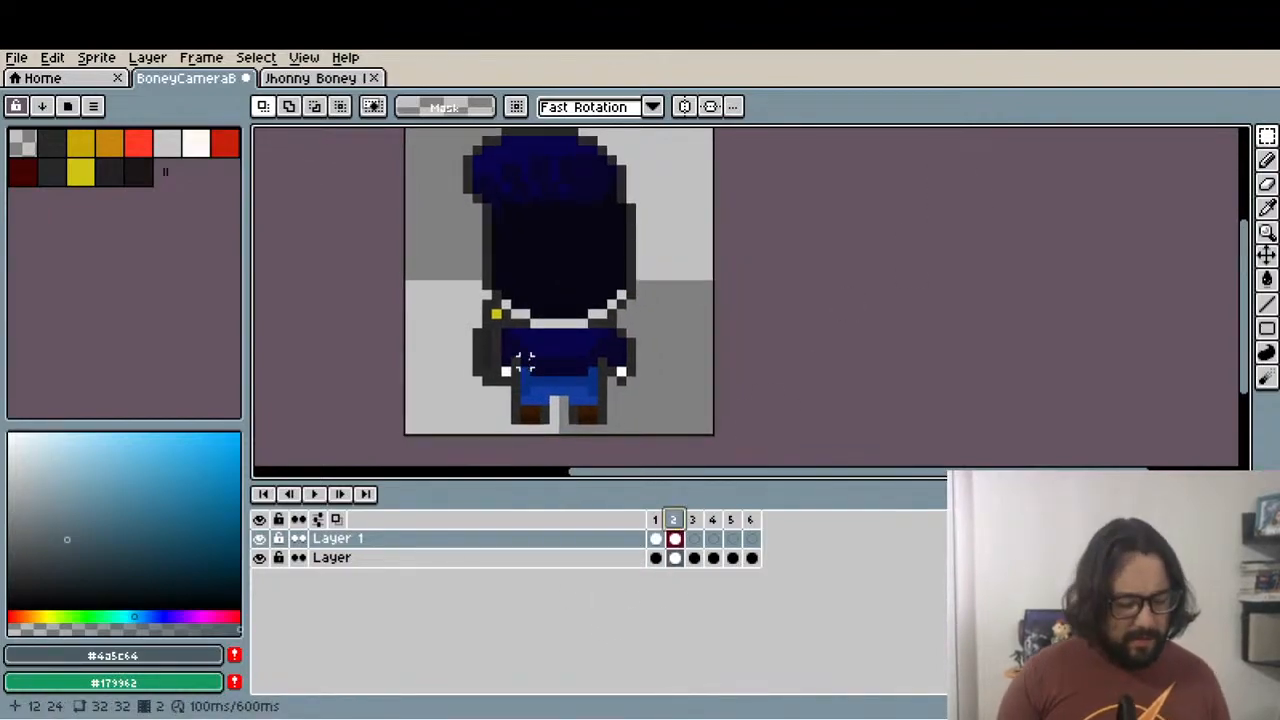
pyautogui.click(694, 538)
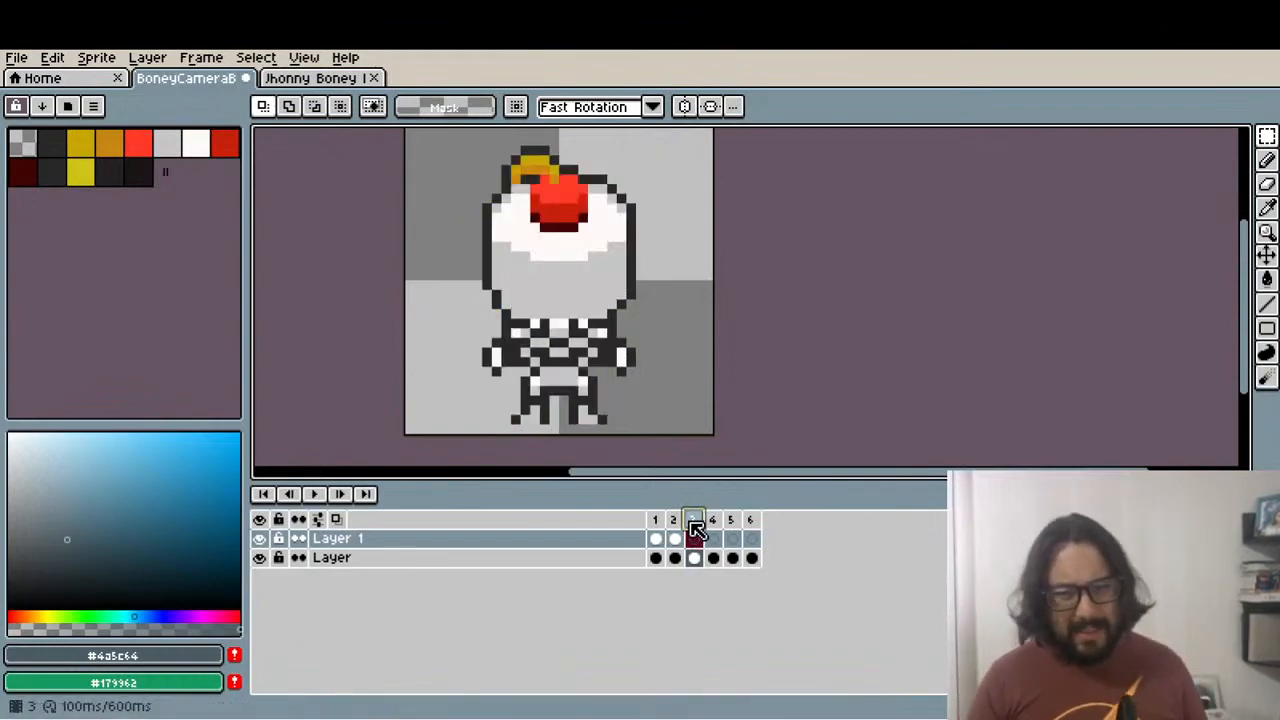
pyautogui.click(675, 538)
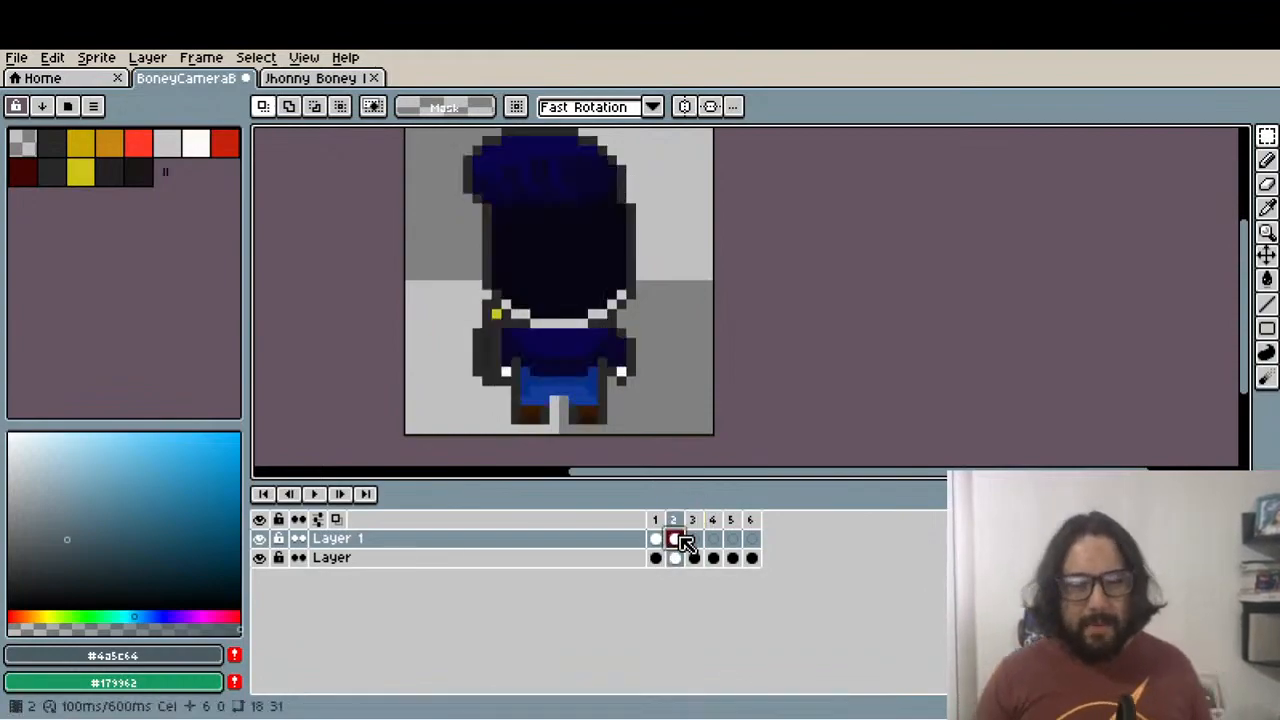
pyautogui.click(698, 521)
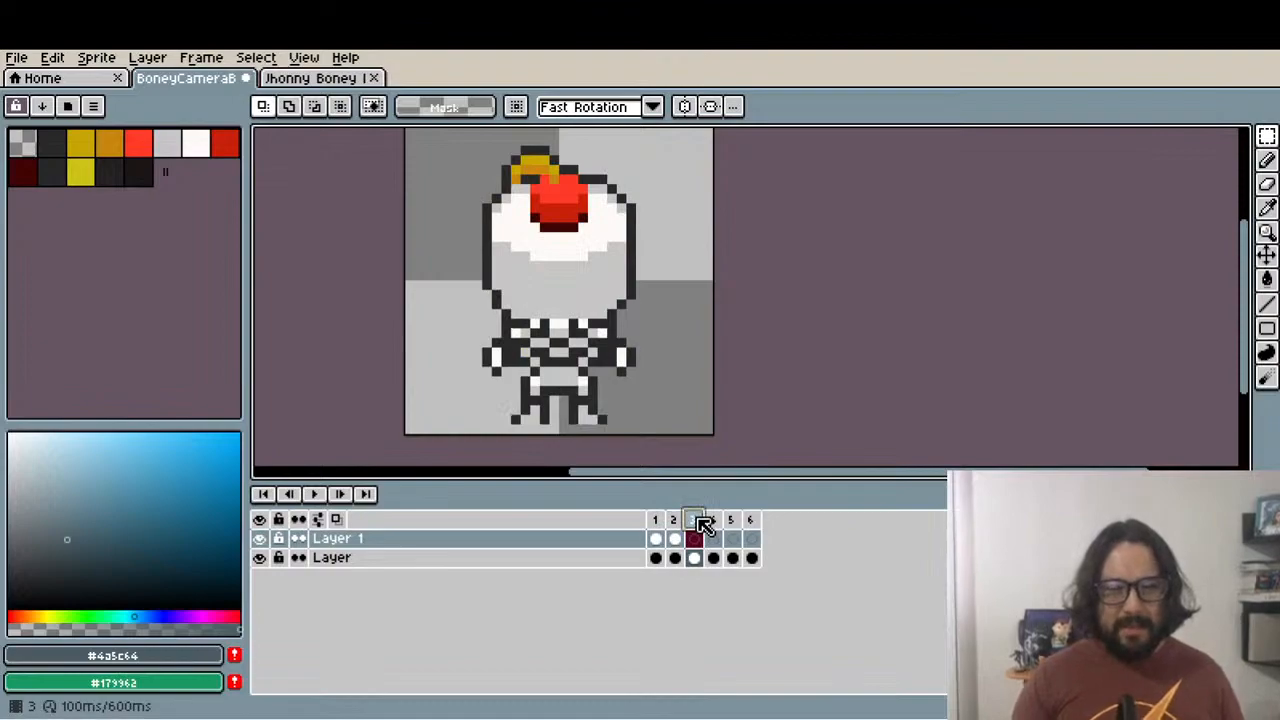
pyautogui.click(676, 521)
pyautogui.click(694, 520)
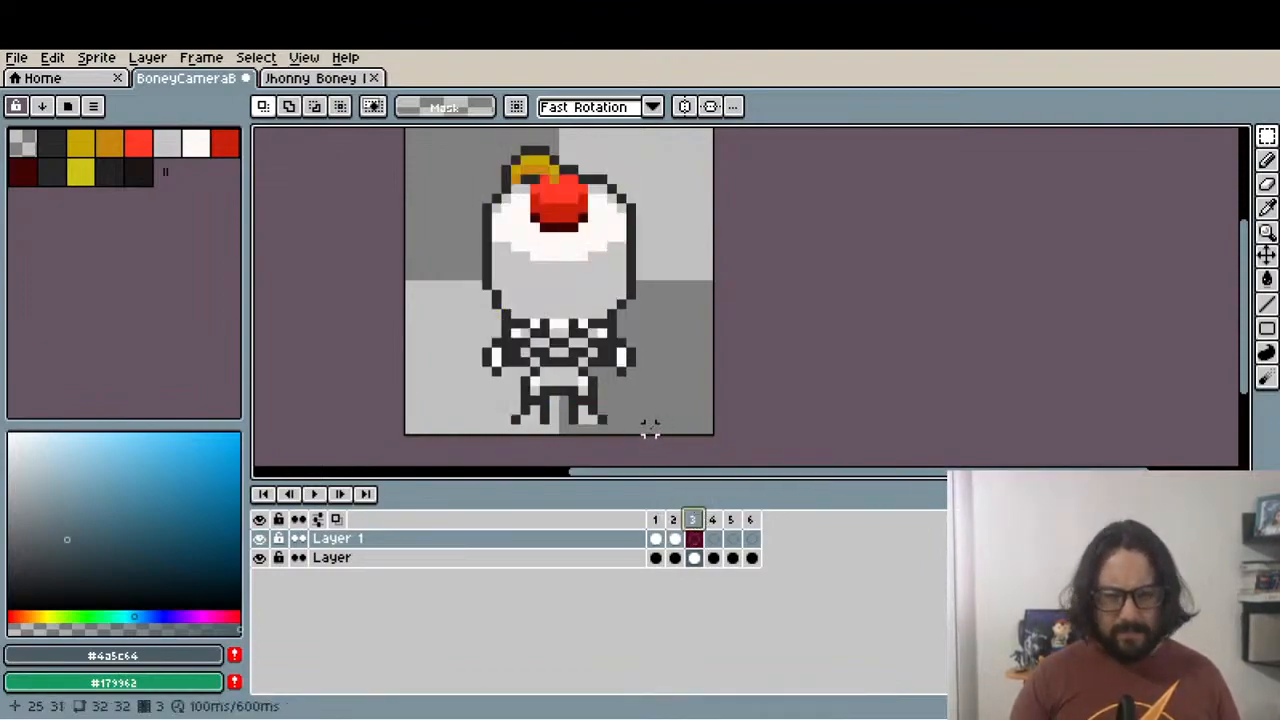
pyautogui.click(676, 539)
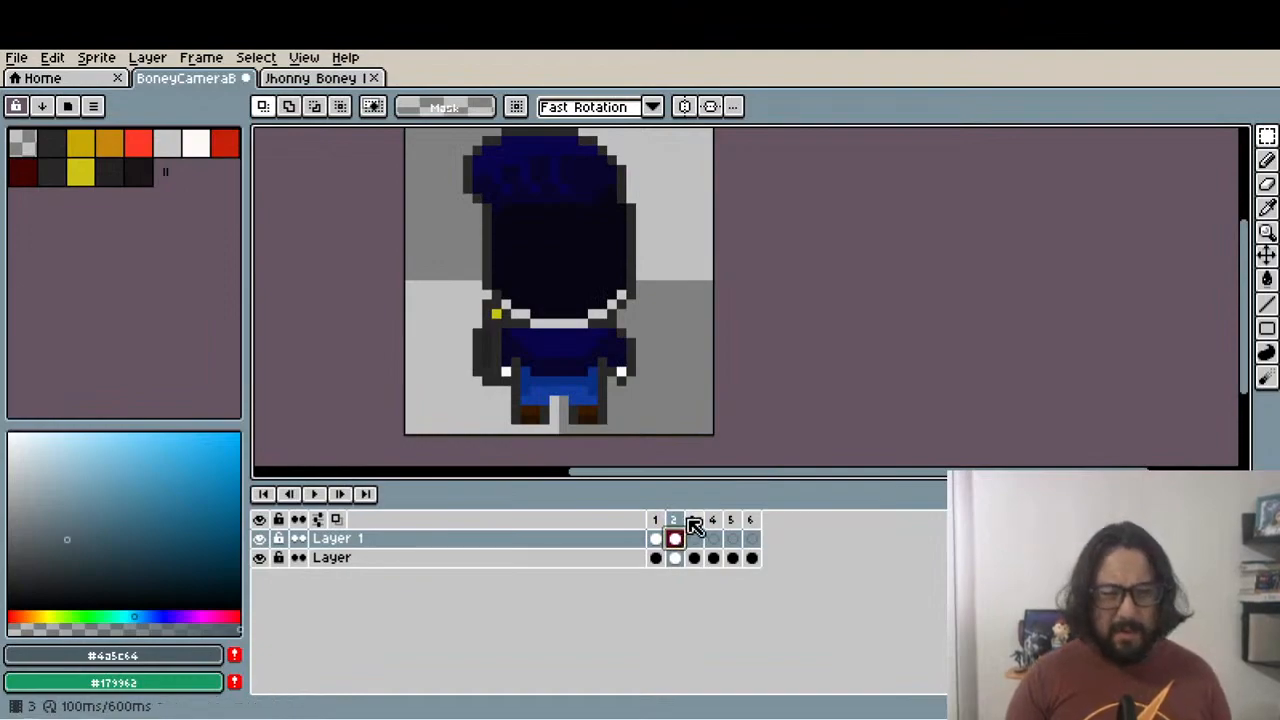
pyautogui.click(694, 520)
pyautogui.click(678, 521)
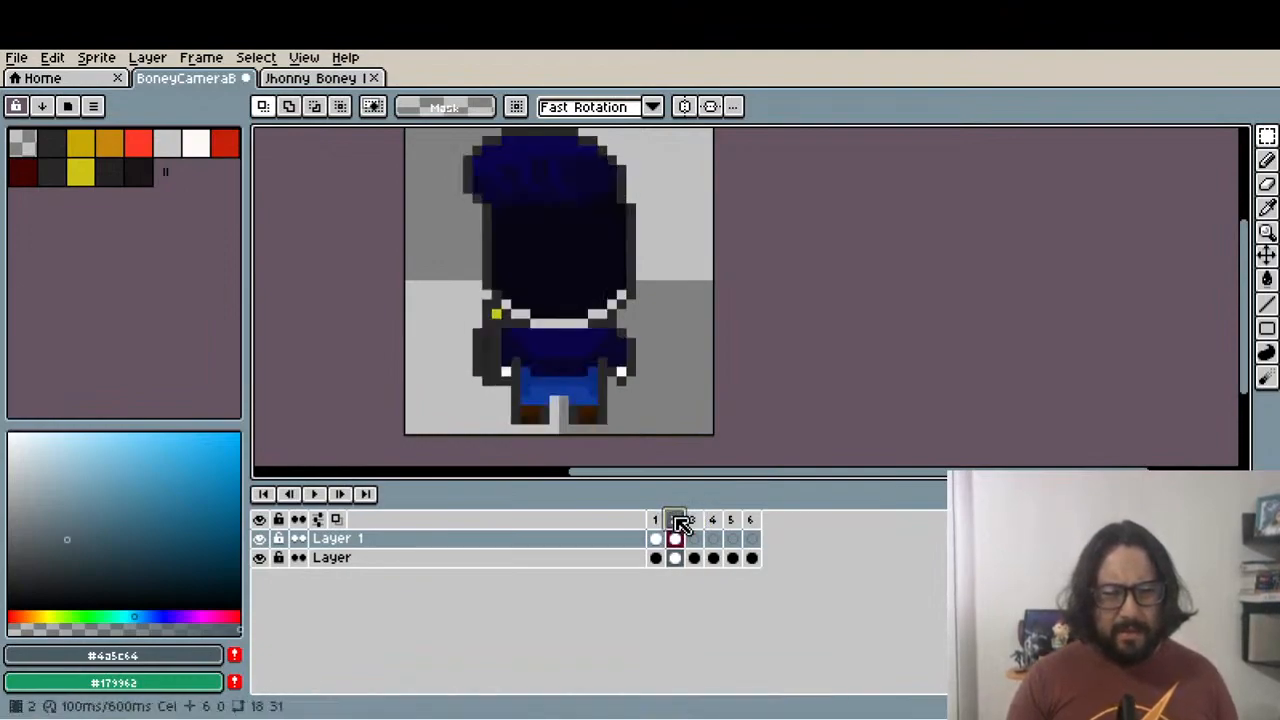
pyautogui.click(697, 521)
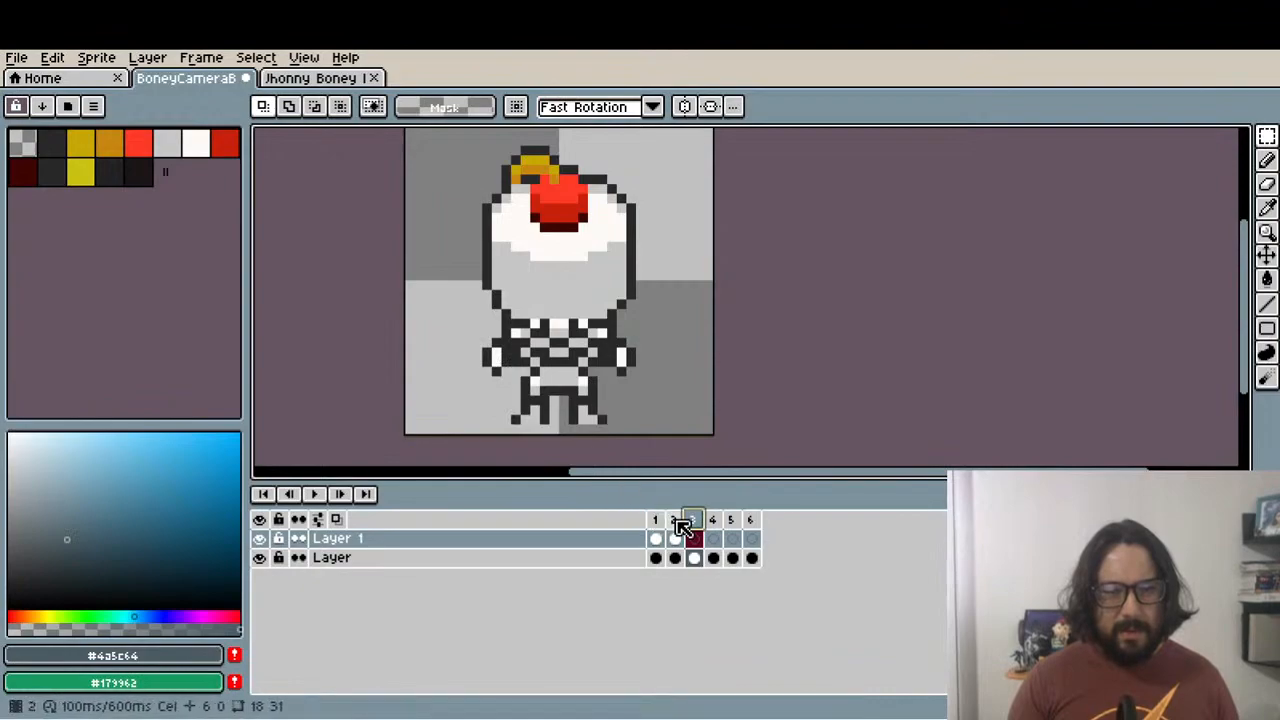
pyautogui.click(676, 521)
pyautogui.click(697, 522)
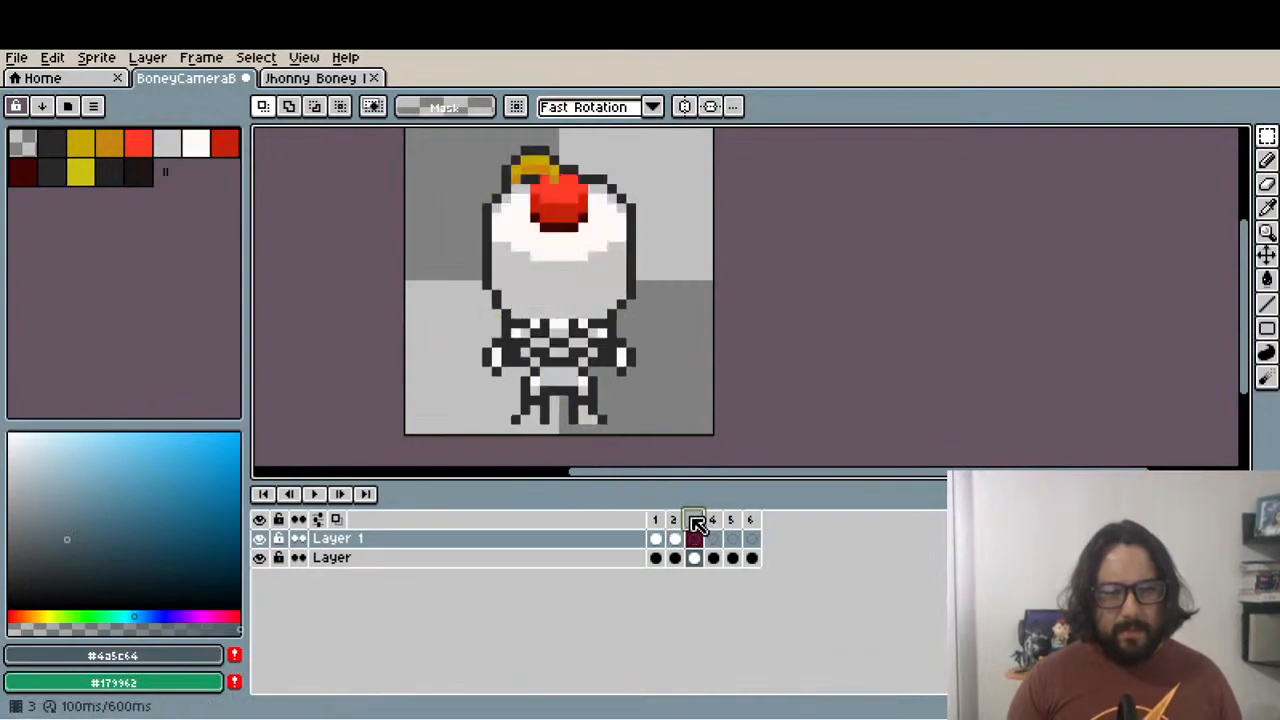
pyautogui.click(675, 521)
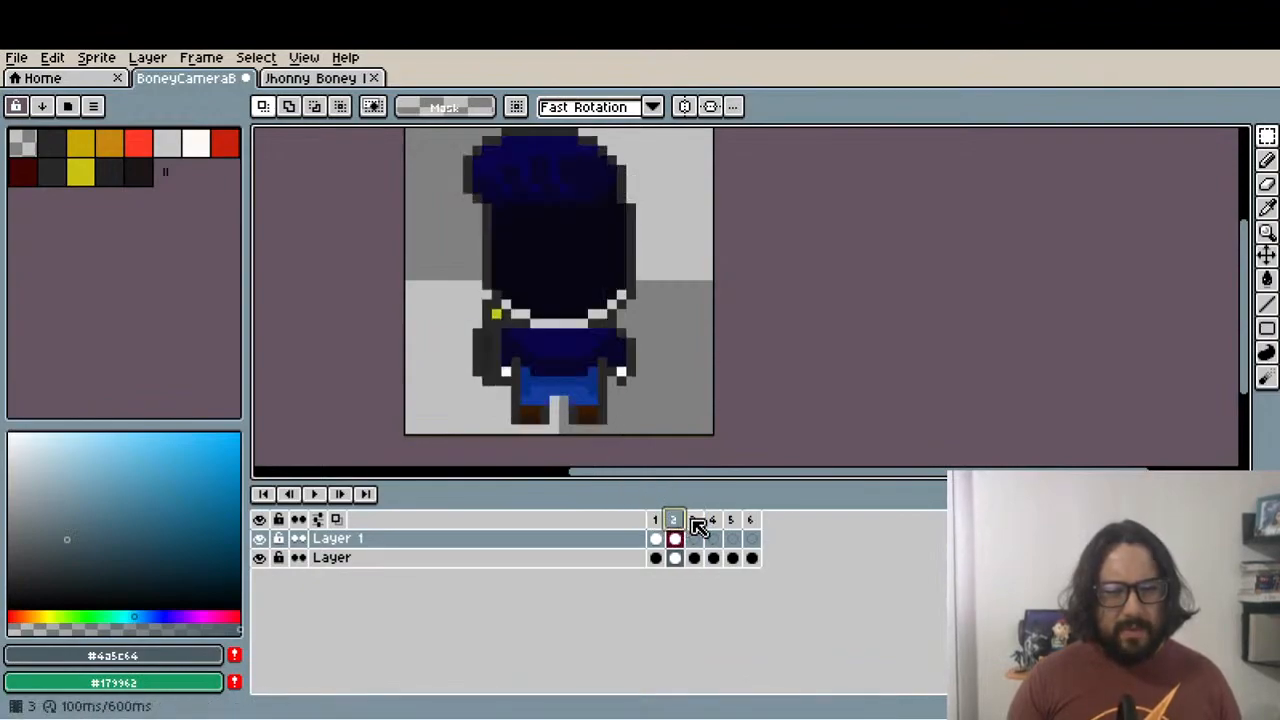
# Hide Layer 1, step through and play the skeleton's six frames to study the arm motion, and show Layer 1 again
pyautogui.click(259, 538)
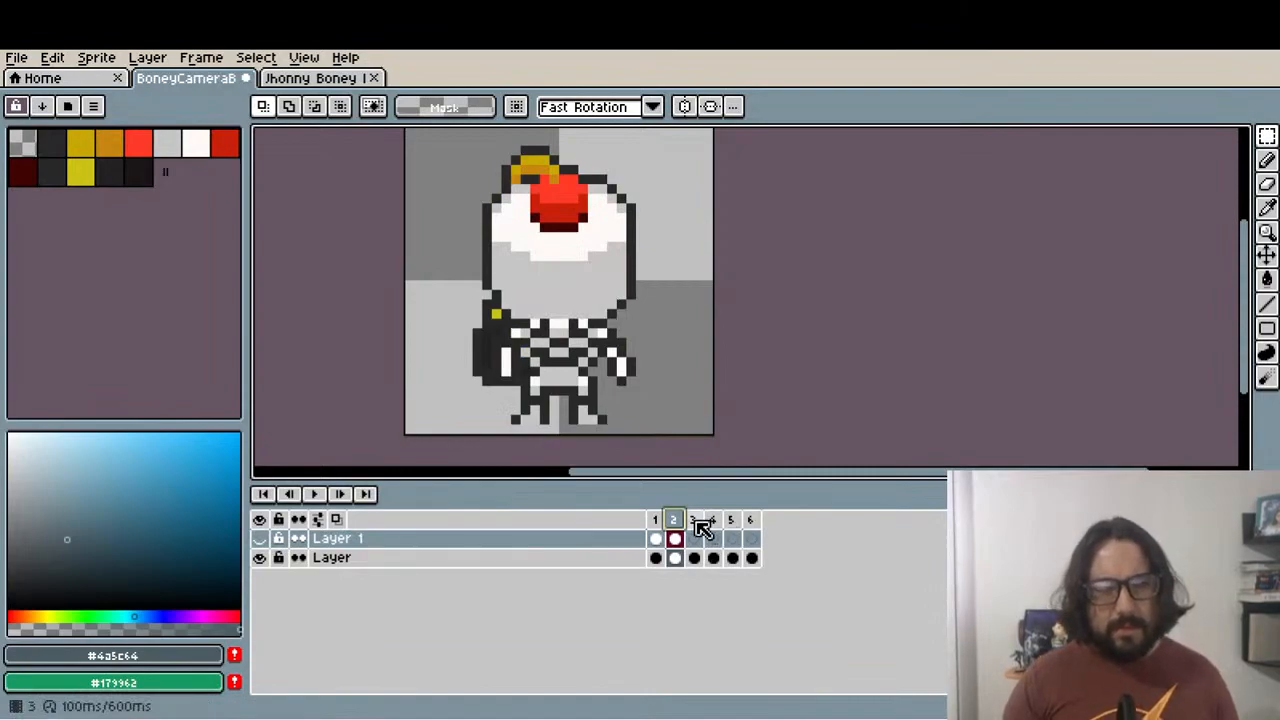
pyautogui.click(697, 521)
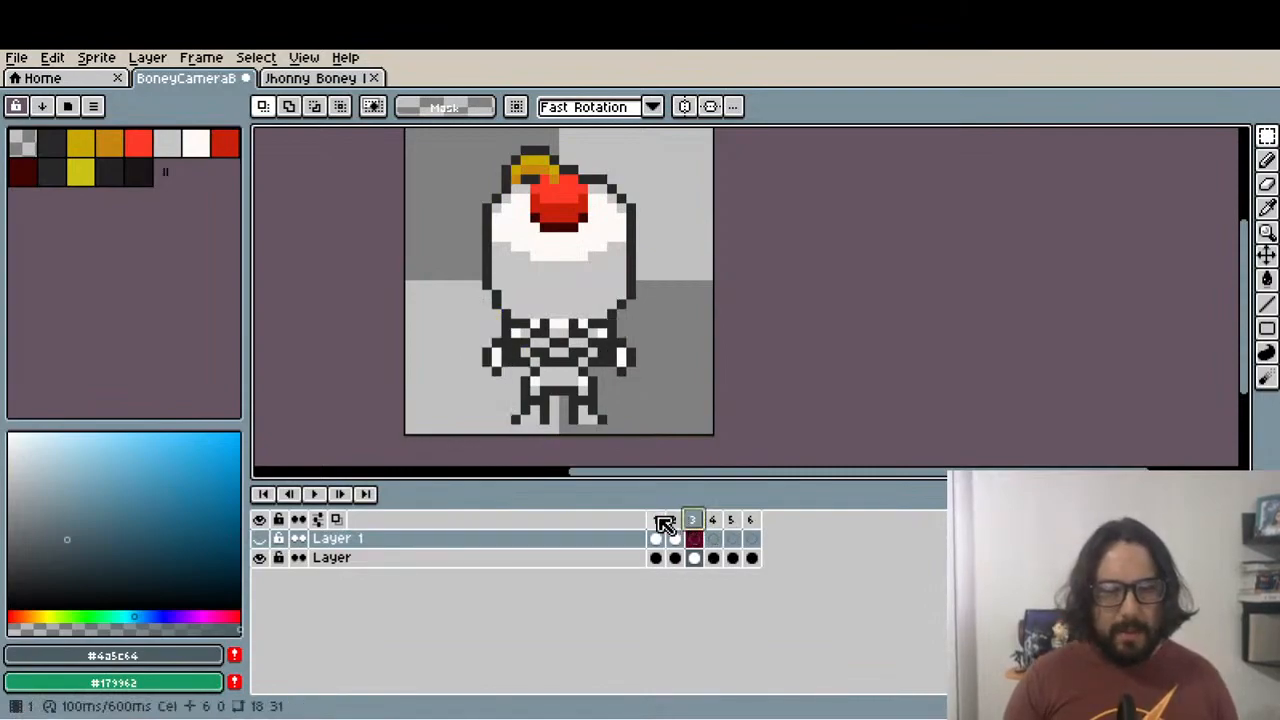
pyautogui.click(668, 524)
pyautogui.click(699, 524)
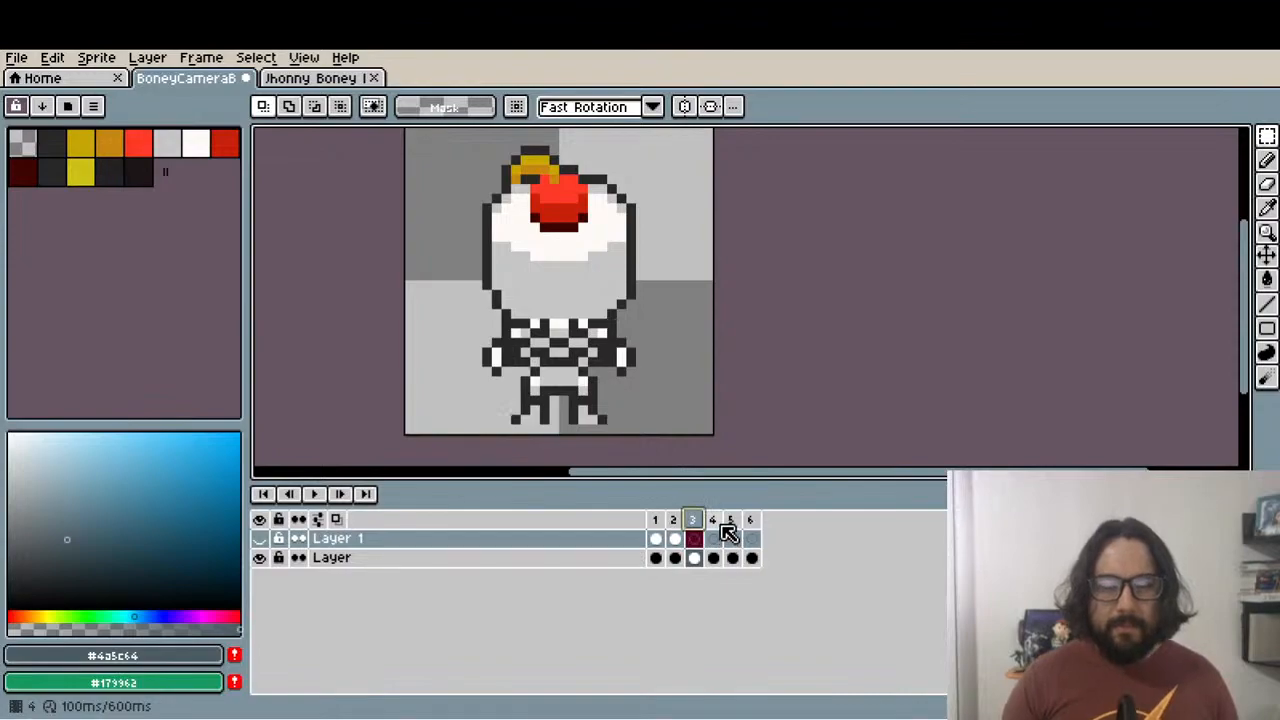
pyautogui.click(712, 524)
pyautogui.click(731, 524)
pyautogui.click(751, 521)
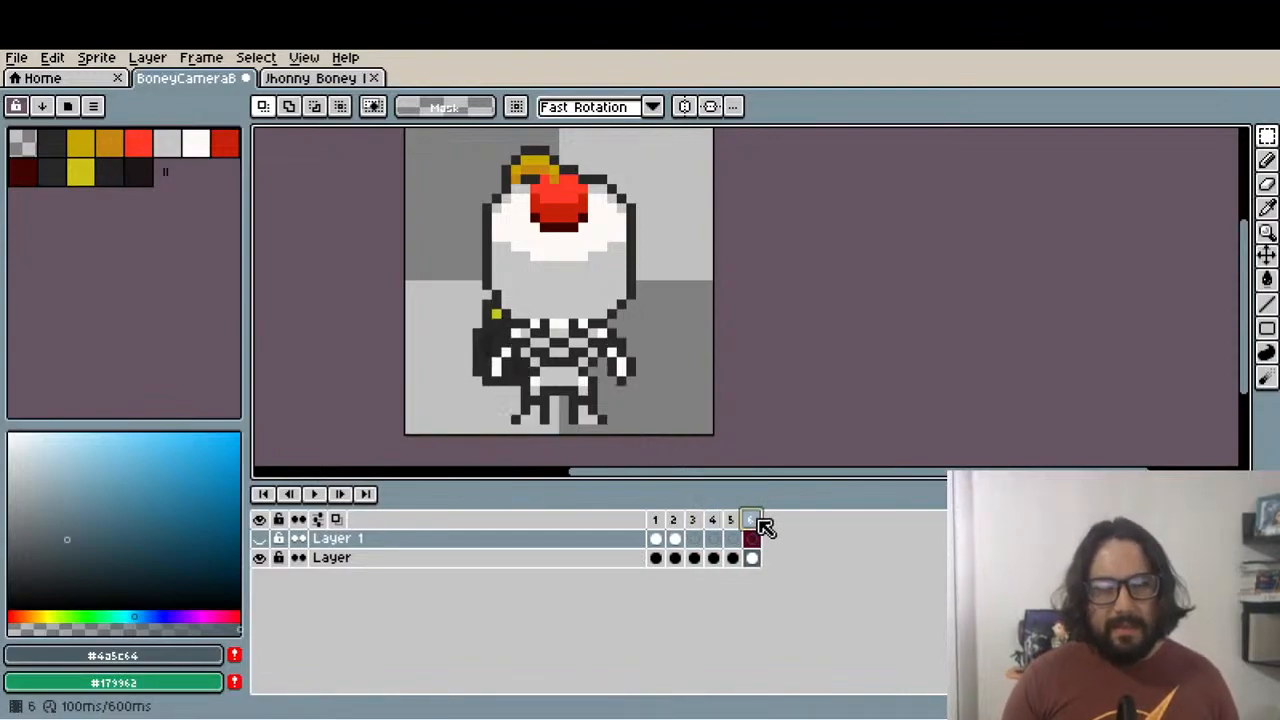
pyautogui.click(656, 521)
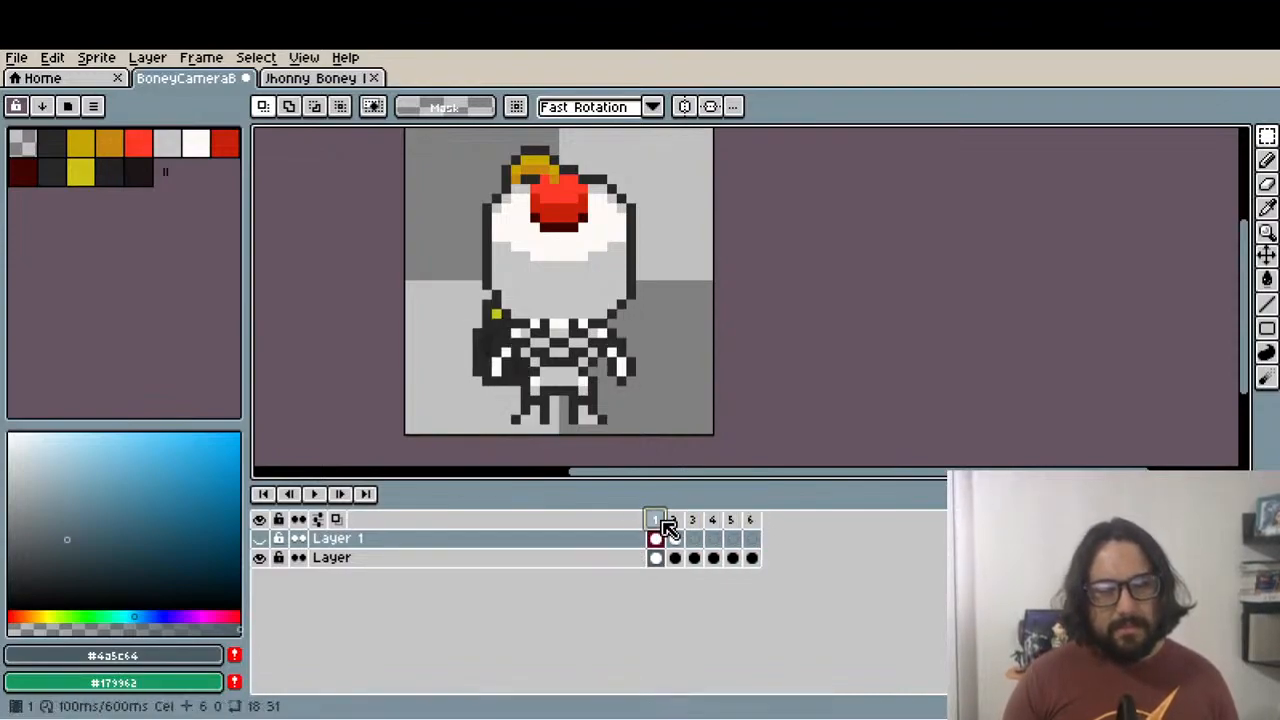
pyautogui.click(751, 521)
pyautogui.click(316, 495)
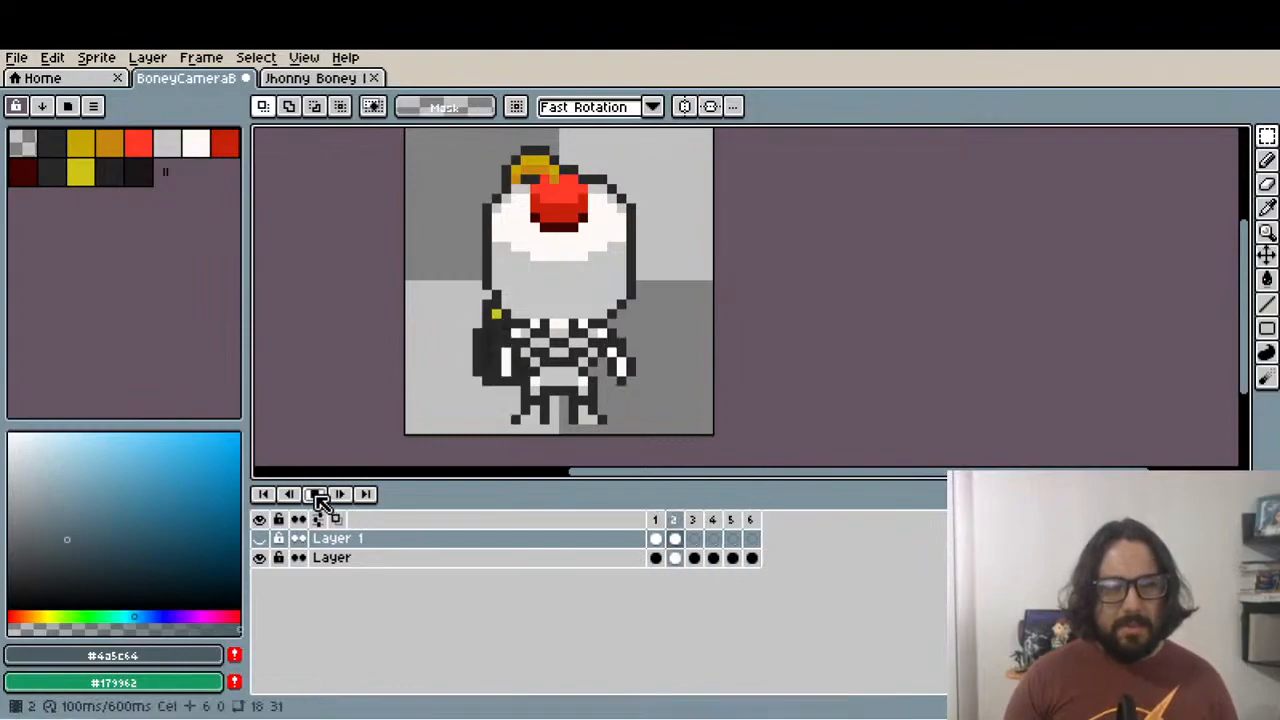
pyautogui.click(316, 495)
pyautogui.click(259, 538)
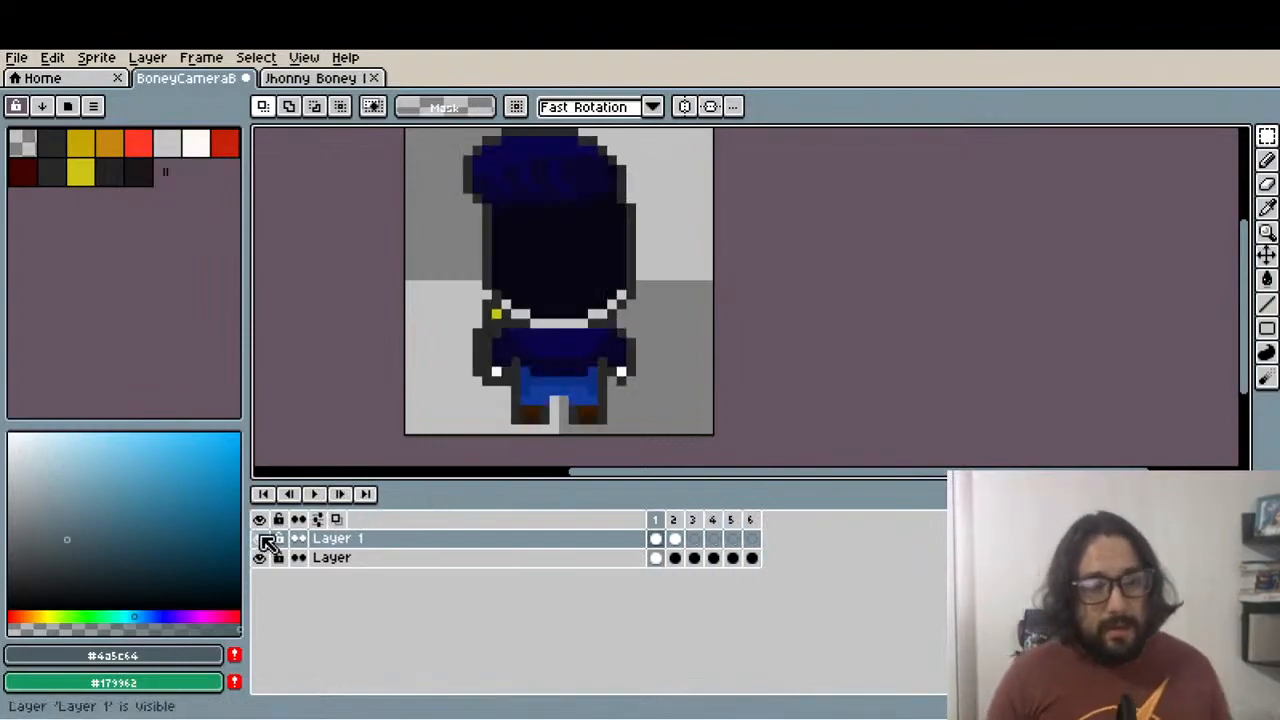
# Copy the clothed sprite from frame 1 of Layer 1 into frame 3 of the same layer
pyautogui.click(675, 538)
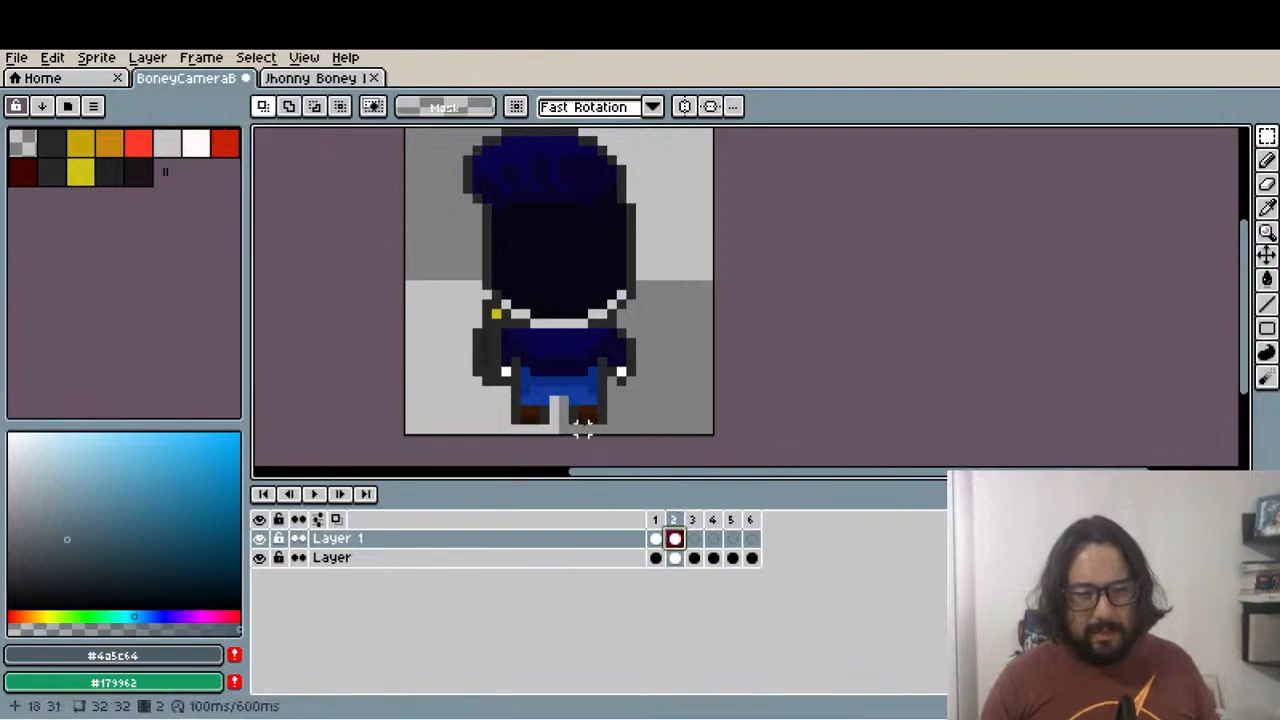
pyautogui.scroll(1, 625, 380)
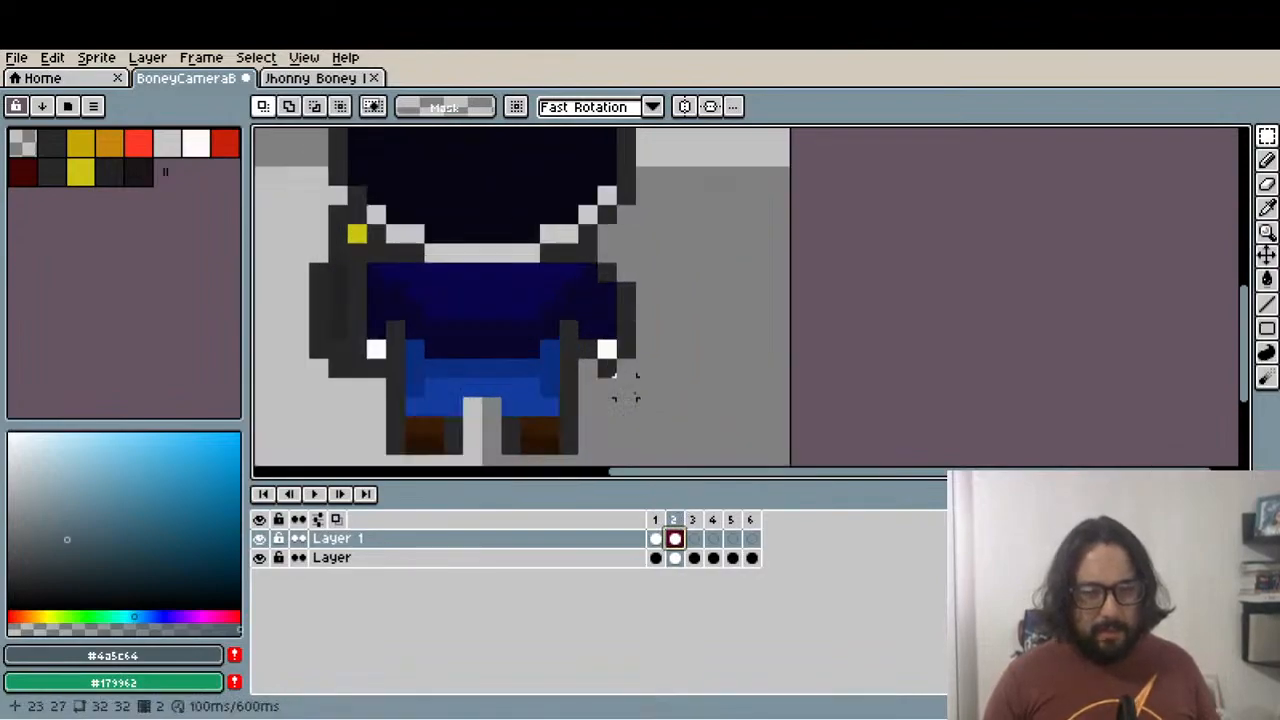
pyautogui.click(656, 539)
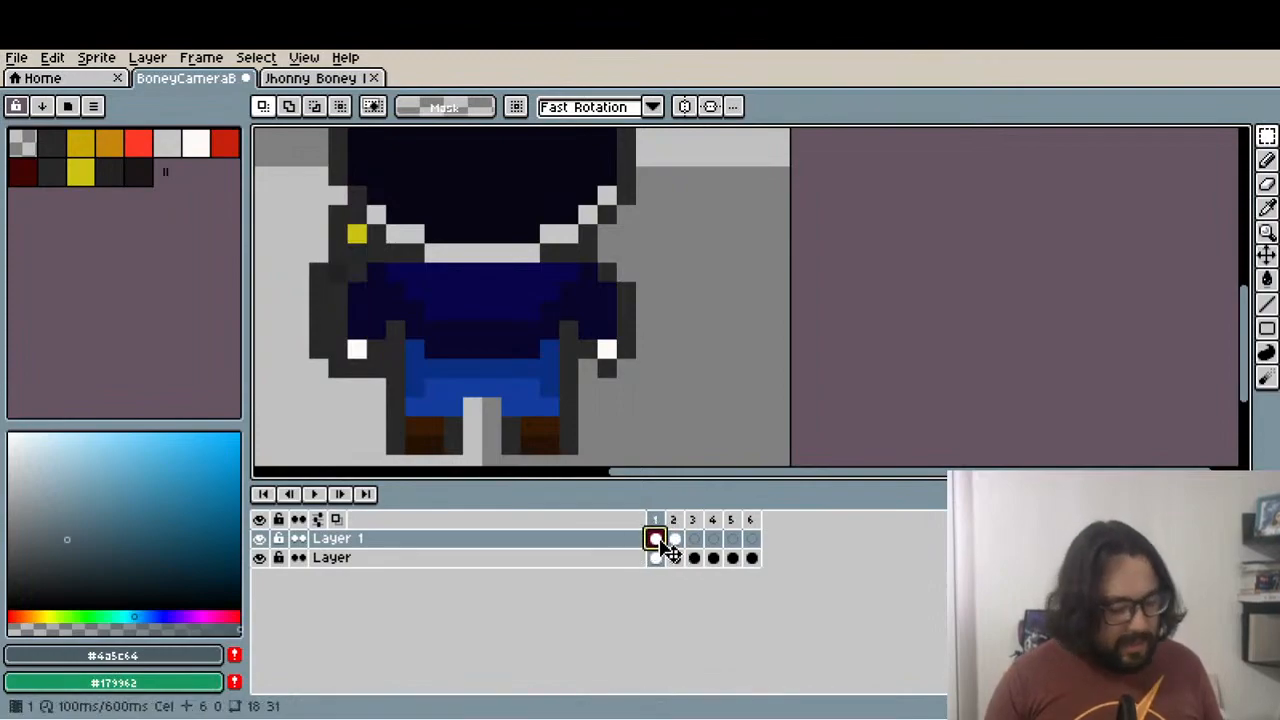
pyautogui.hotkey('ctrl', 'c')
pyautogui.click(697, 540)
pyautogui.hotkey('ctrl', 'v')
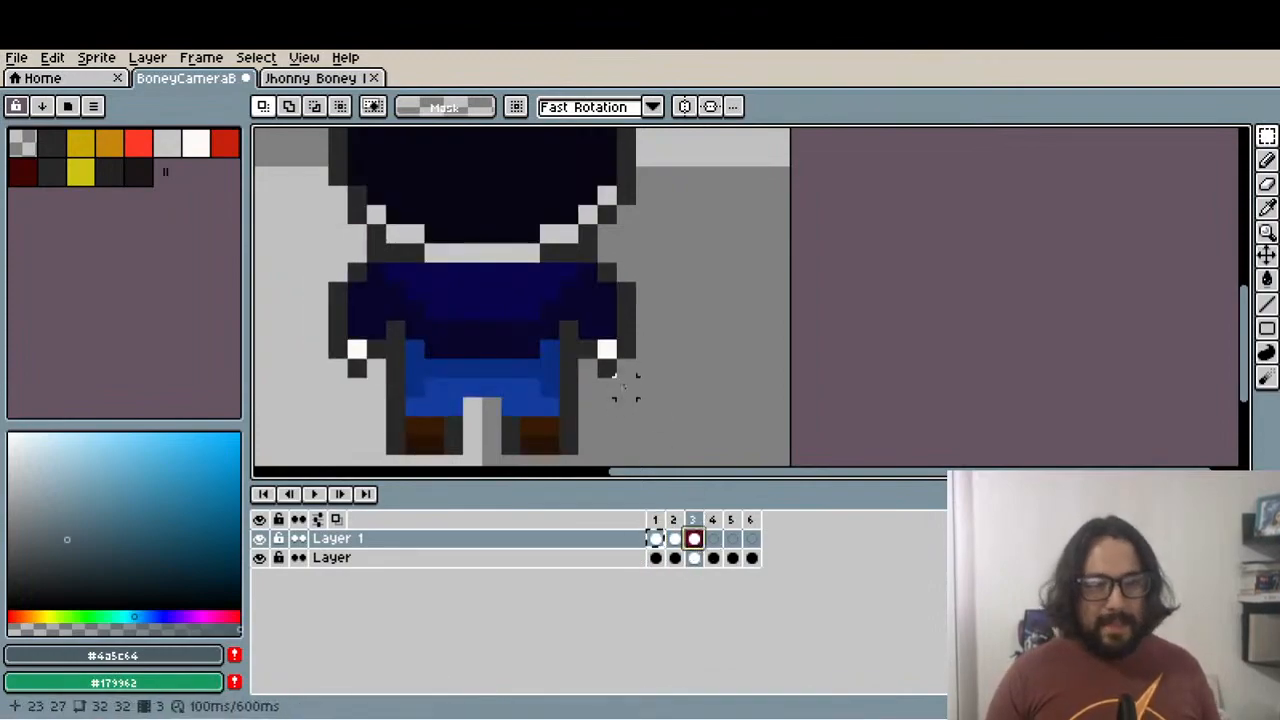
# Raise both of the clothed sprite's hands by one pixel in frame 3 of Layer 1
pyautogui.scroll(-1, 621, 384)
pyautogui.scroll(1, 618, 380)
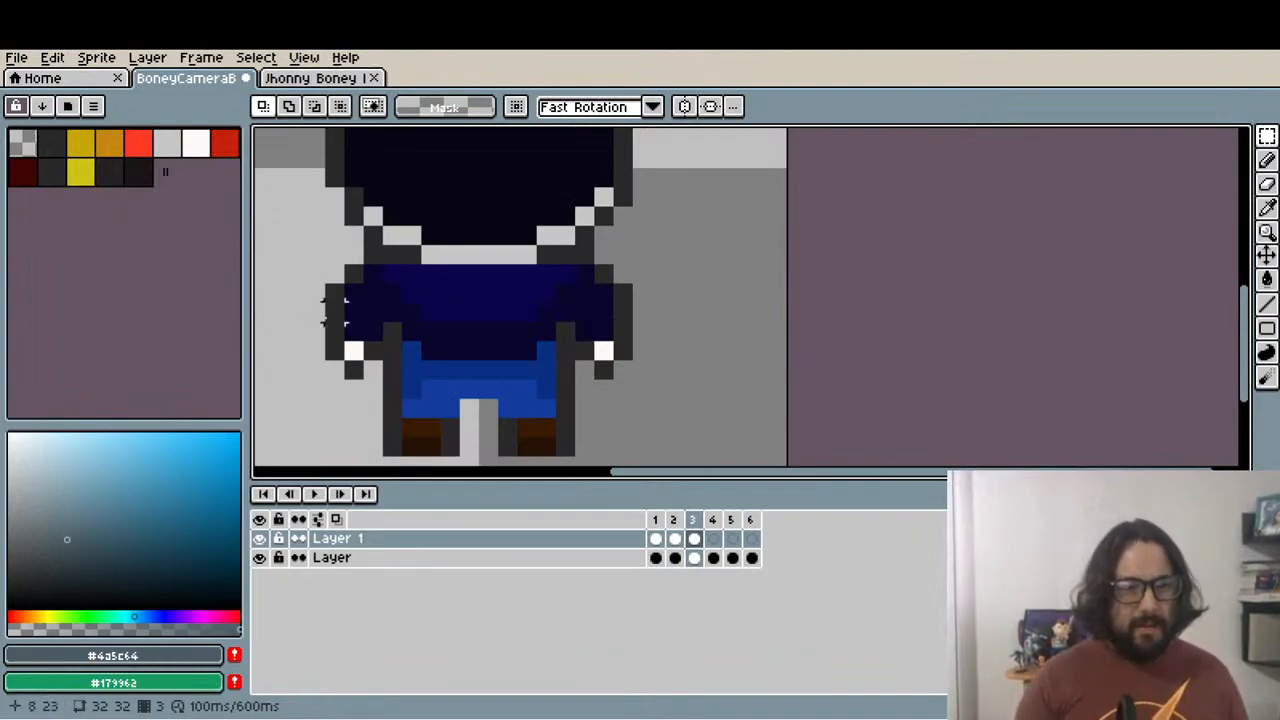
pyautogui.moveTo(335, 312)
pyautogui.mouseDown()
pyautogui.moveTo(373, 407)
pyautogui.moveTo(365, 354)
pyautogui.mouseUp()
pyautogui.hotkey('ctrl', 'd')
pyautogui.moveTo(570, 298)
pyautogui.mouseDown()
pyautogui.moveTo(656, 402)
pyautogui.moveTo(626, 346)
pyautogui.mouseUp()
pyautogui.hotkey('ctrl', 'd')
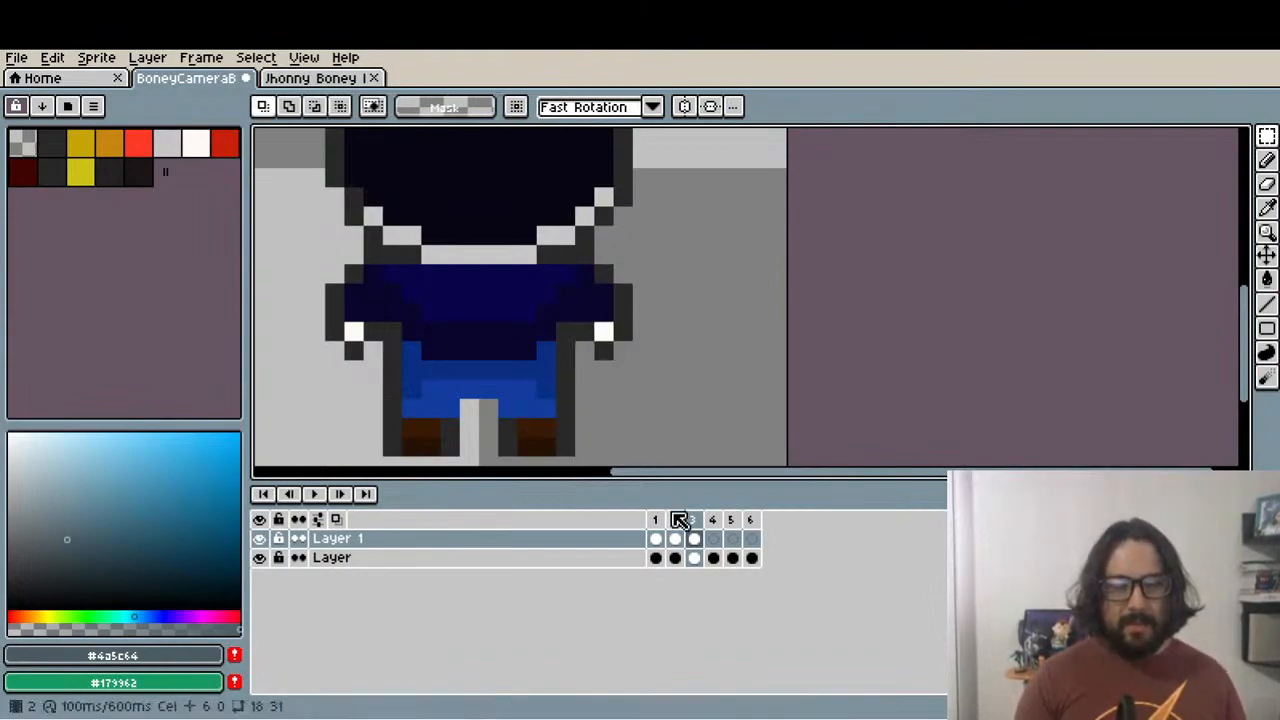
# Switch between frames 1, 2 and 3 at different zoom levels to examine how the clothed sprite's arms move
pyautogui.click(677, 519)
pyautogui.click(660, 519)
pyautogui.click(678, 521)
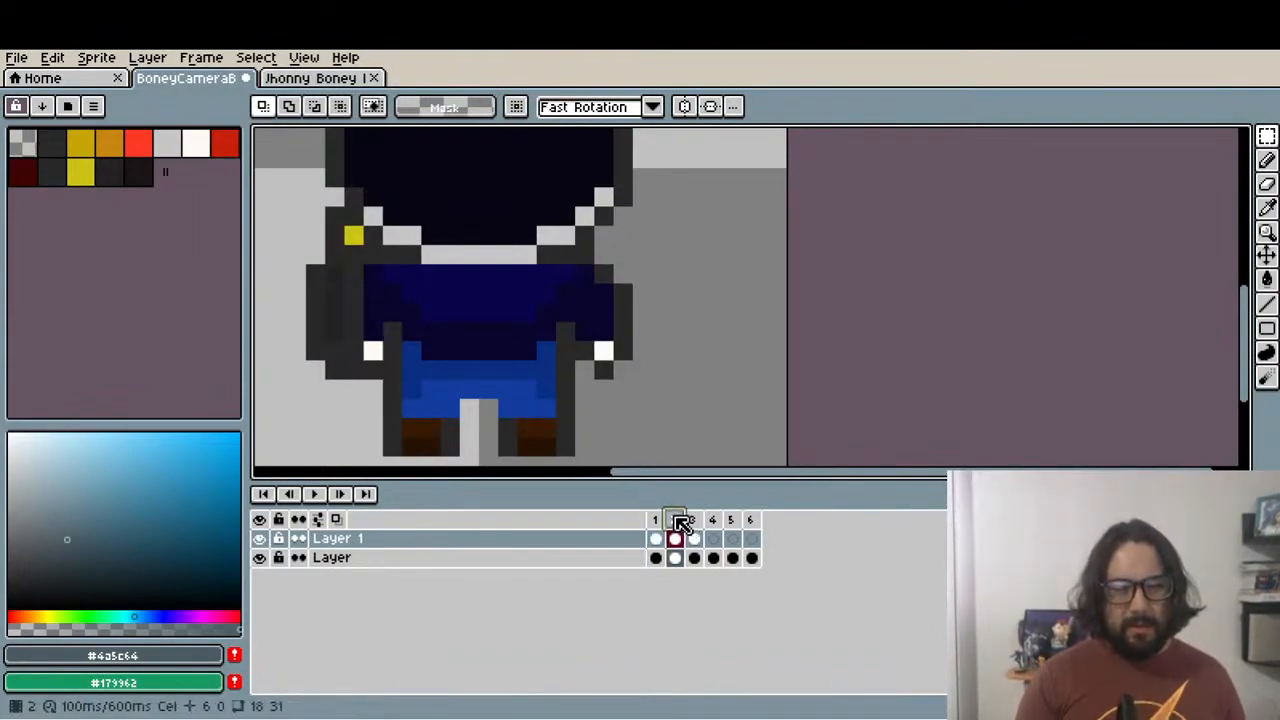
pyautogui.click(695, 521)
pyautogui.scroll(-3, 660, 312)
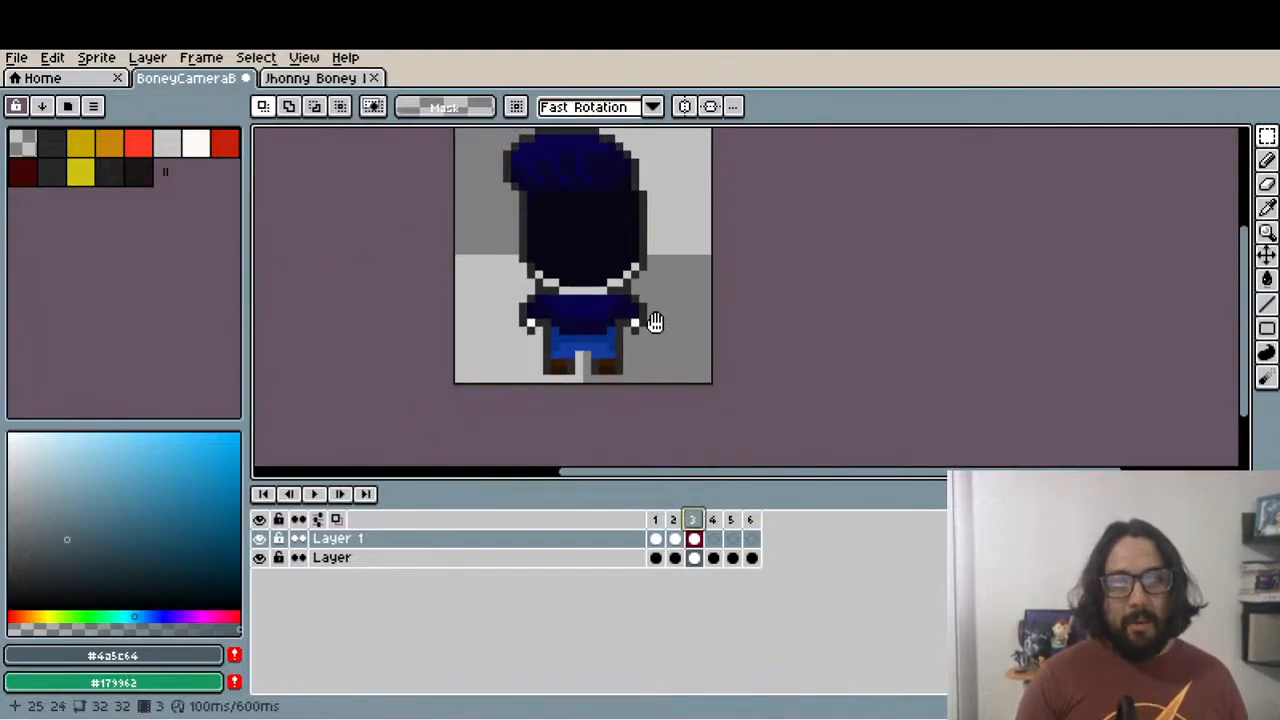
pyautogui.moveTo(651, 320); pyautogui.dragTo(562, 403)
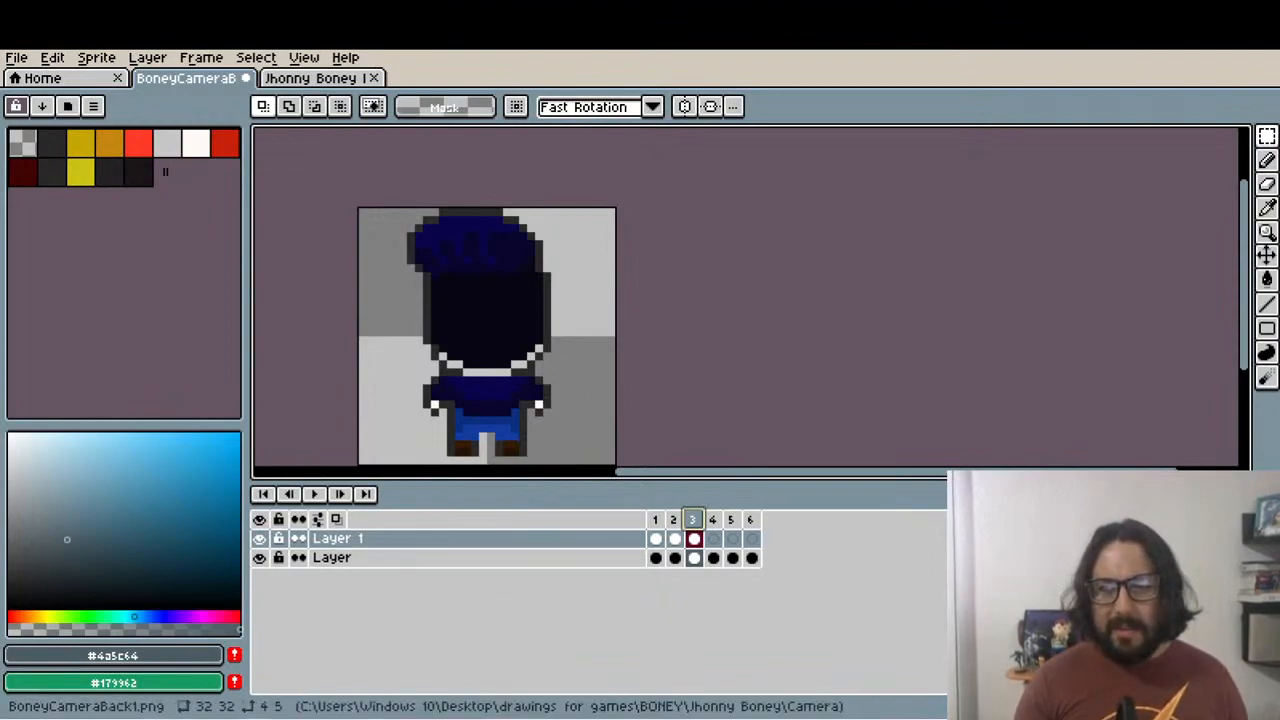
pyautogui.click(692, 280)
pyautogui.scroll(-1, 685, 325)
pyautogui.click(656, 520)
pyautogui.click(677, 521)
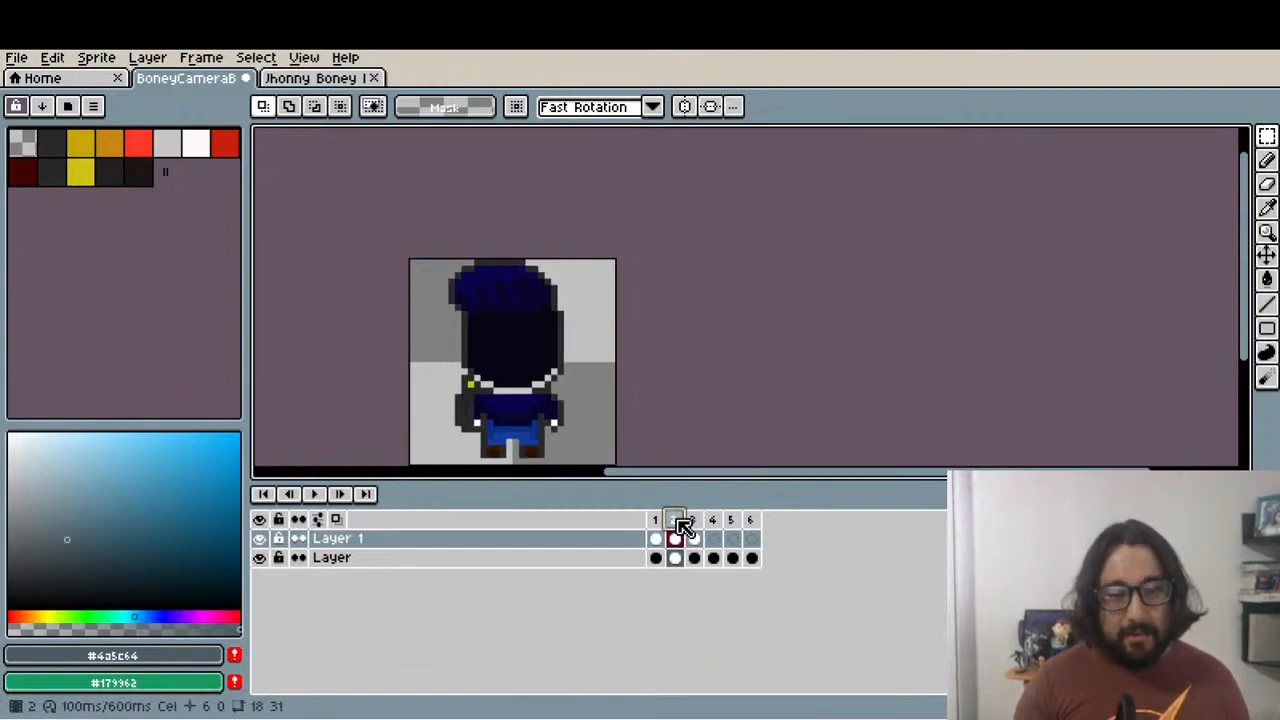
pyautogui.click(693, 520)
pyautogui.scroll(1, 607, 427)
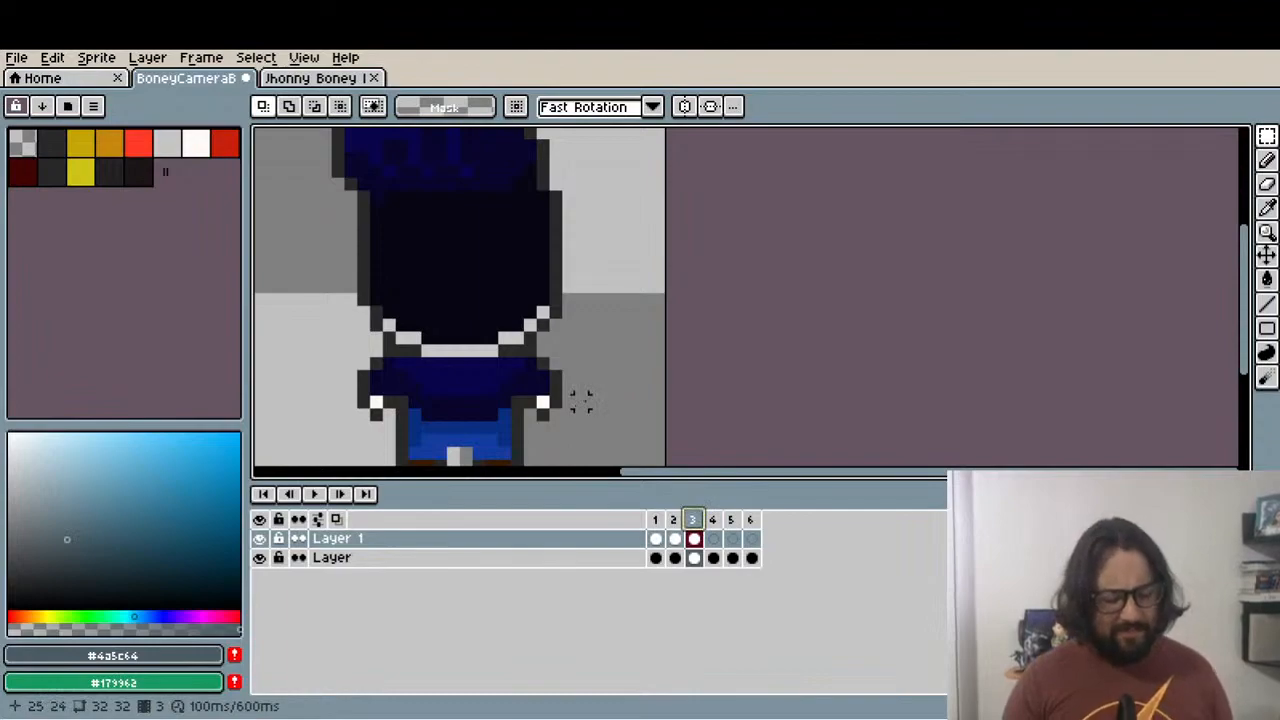
# Check the skeleton's pose in frame 4 and copy the clothed sprite from frame 3 of Layer 1 into frame 4
pyautogui.click(713, 521)
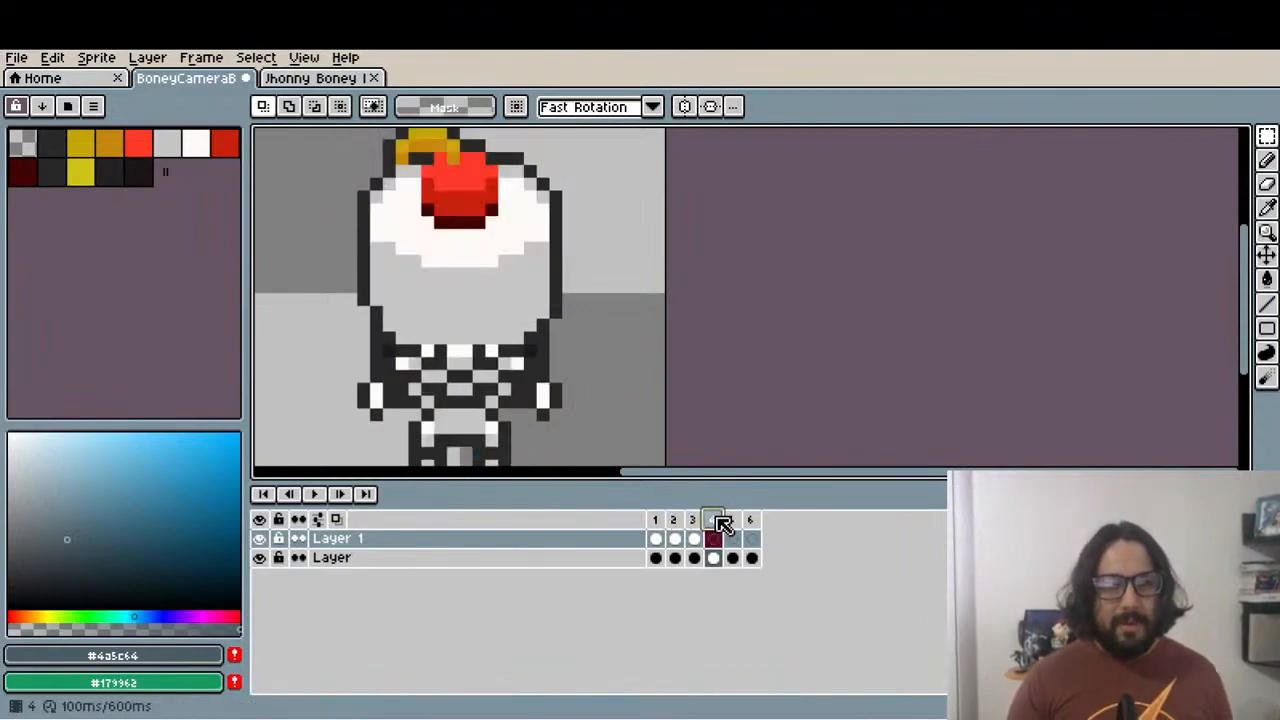
pyautogui.click(694, 539)
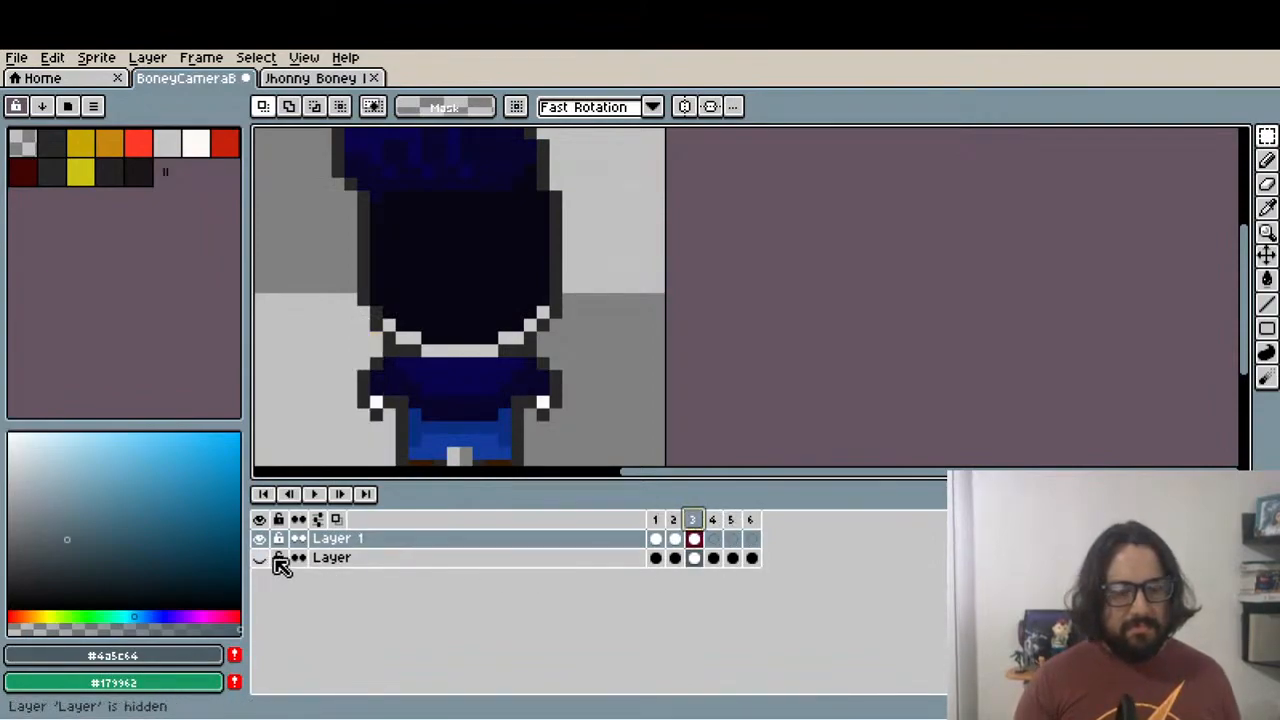
pyautogui.click(712, 520)
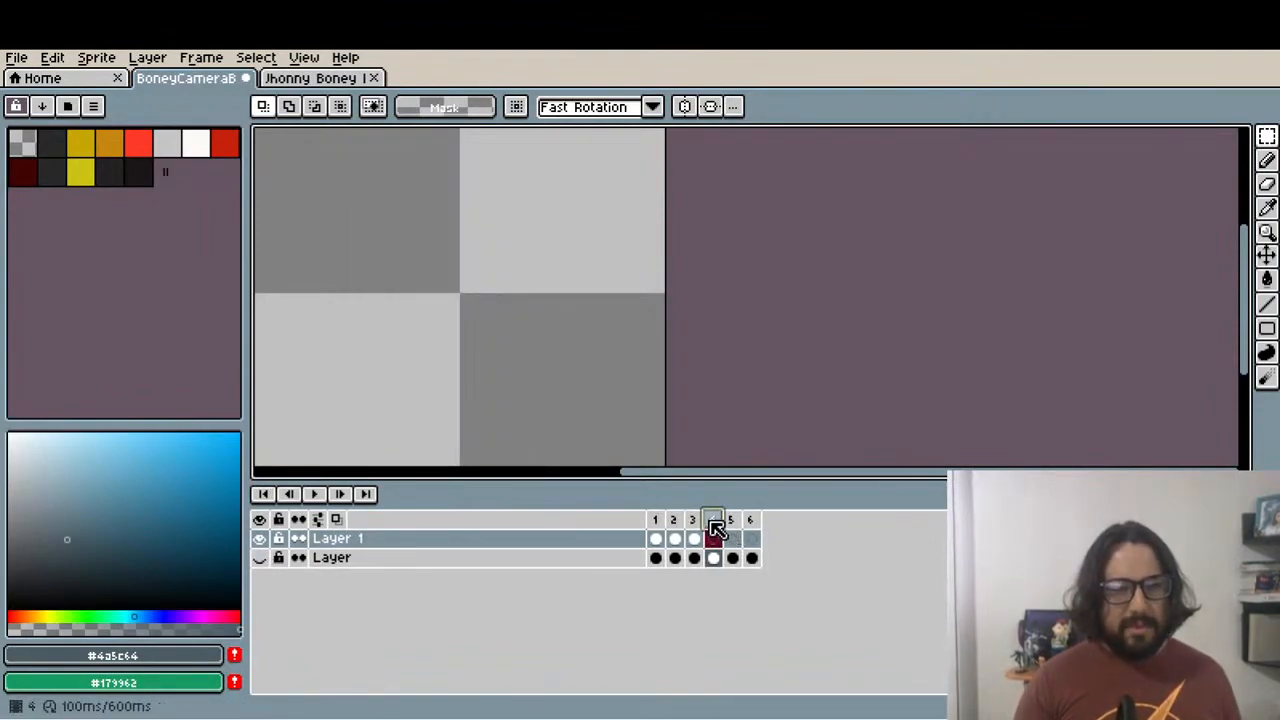
pyautogui.click(262, 564)
pyautogui.click(692, 538)
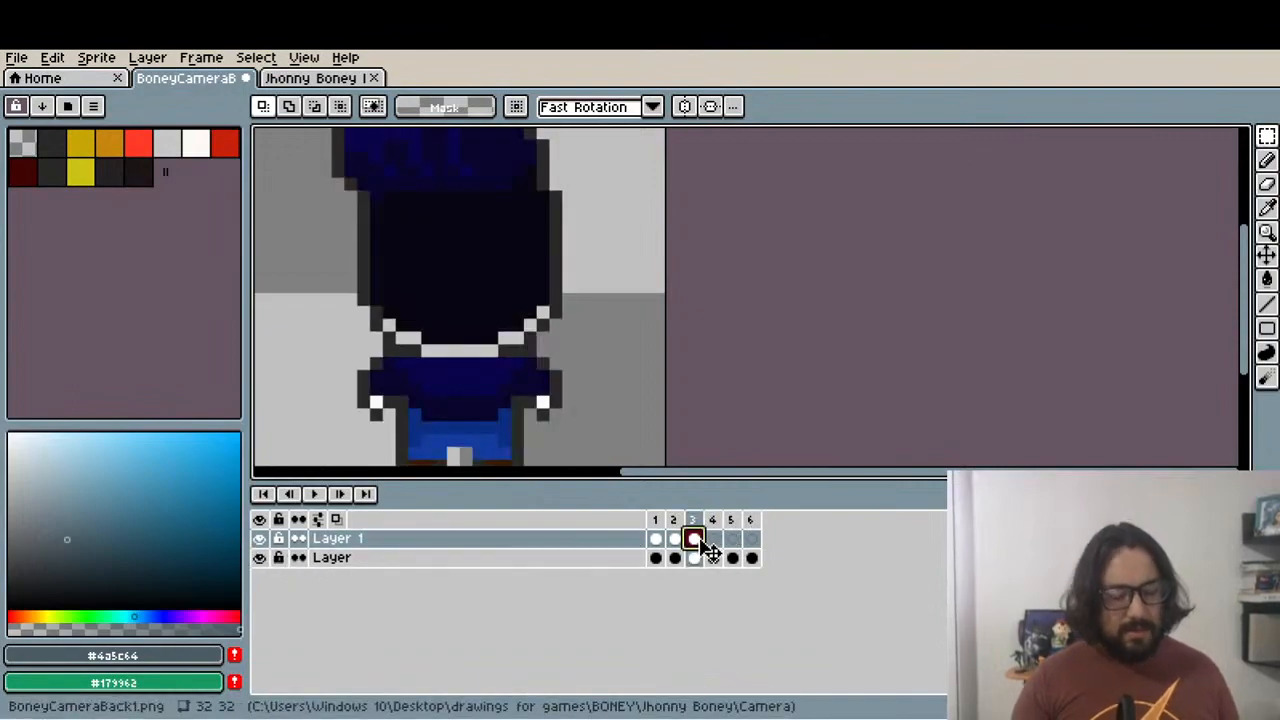
pyautogui.click(712, 538)
pyautogui.hotkey('ctrl', 'v')
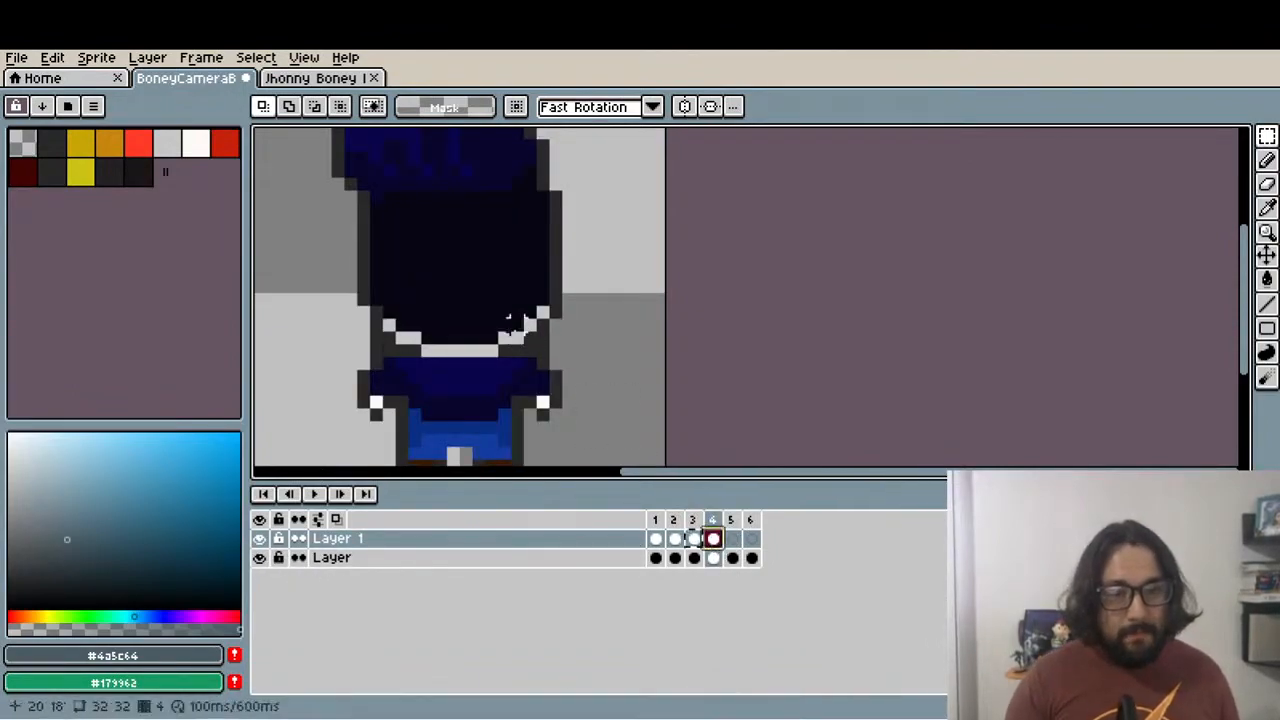
# Examine the clothed sprite's shoulders in frames 3 and 4, and the skeleton's arm poses across frames 1 to 4 with Layer 1 hidden
pyautogui.scroll(1, 405, 348)
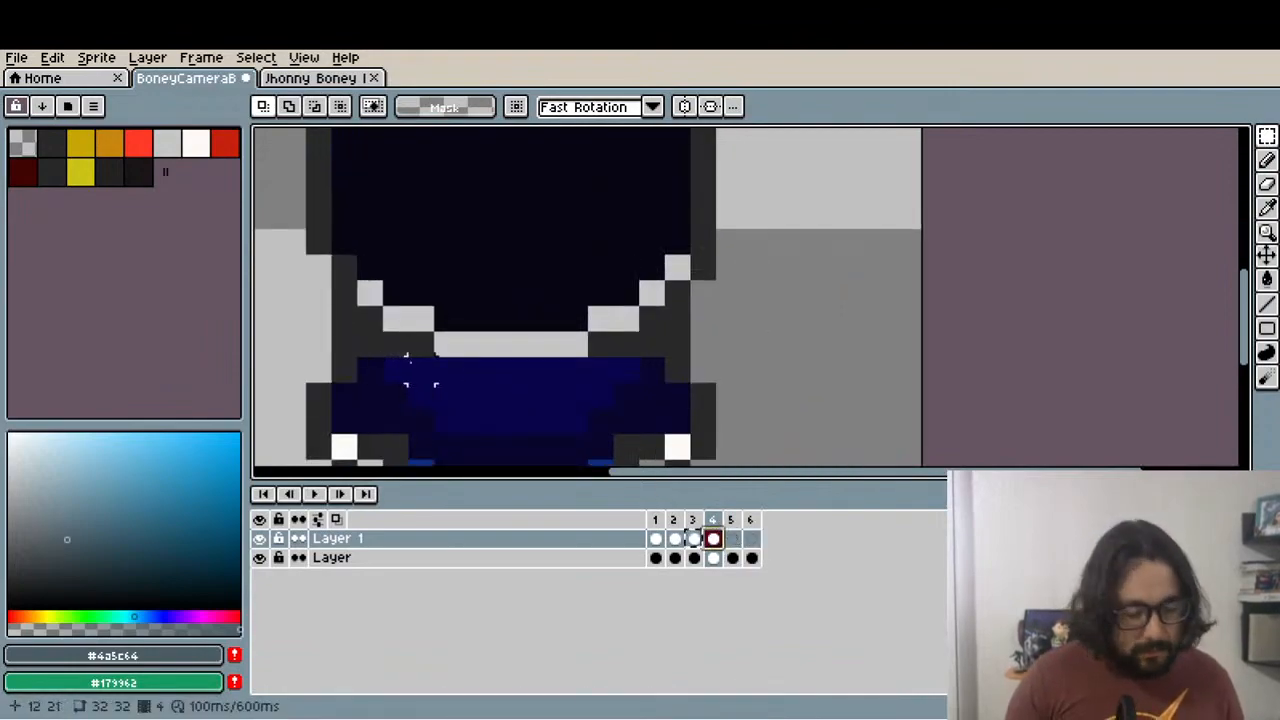
pyautogui.scroll(-1, 405, 370)
pyautogui.press('e')
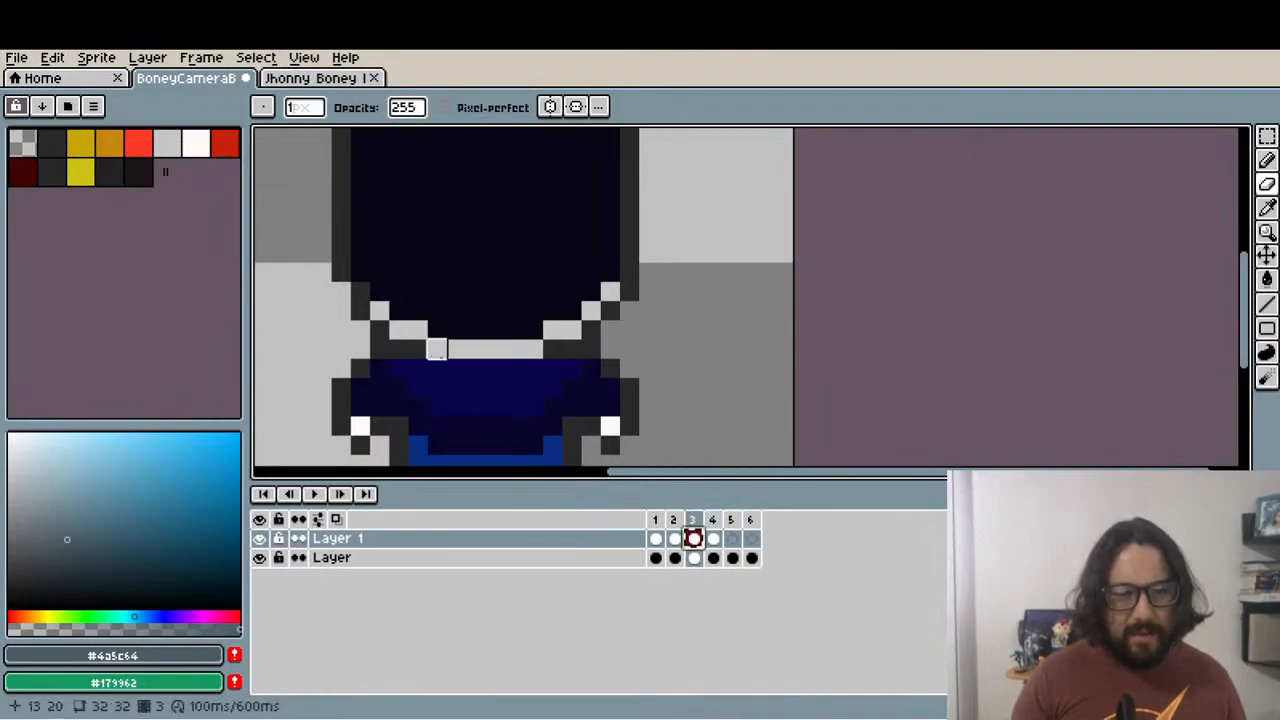
pyautogui.click(716, 528)
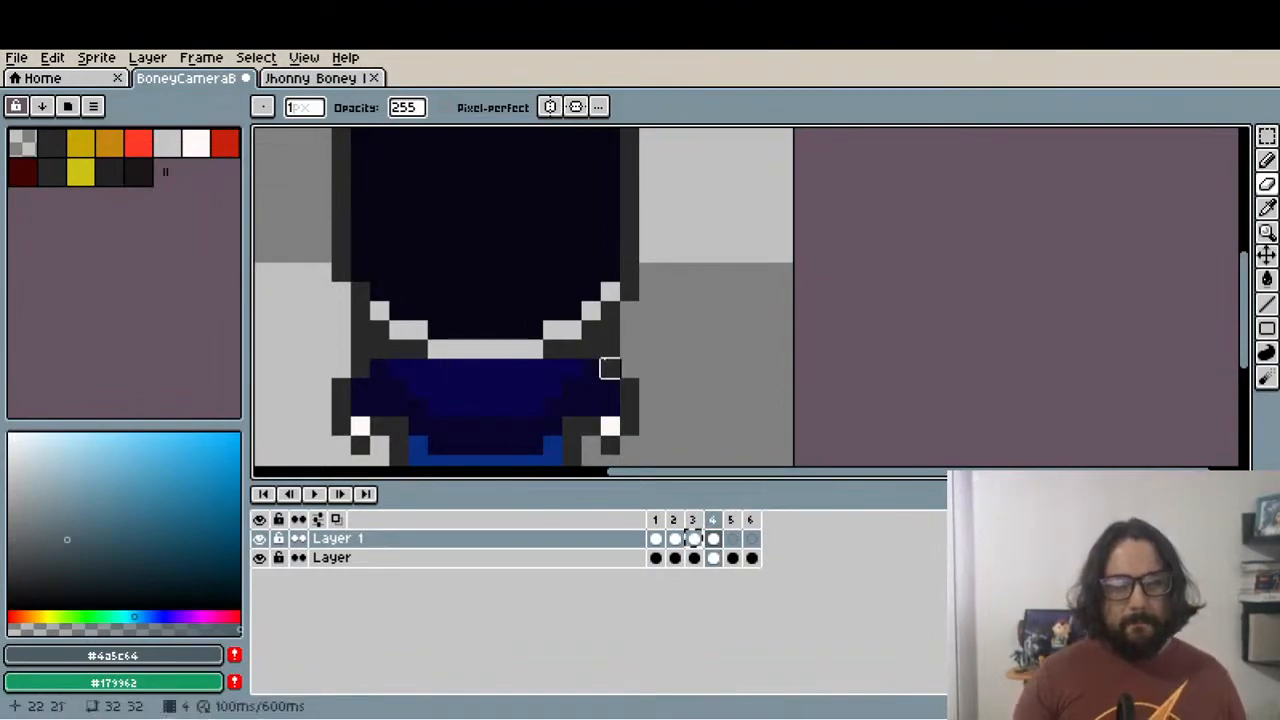
pyautogui.scroll(-2, 609, 348)
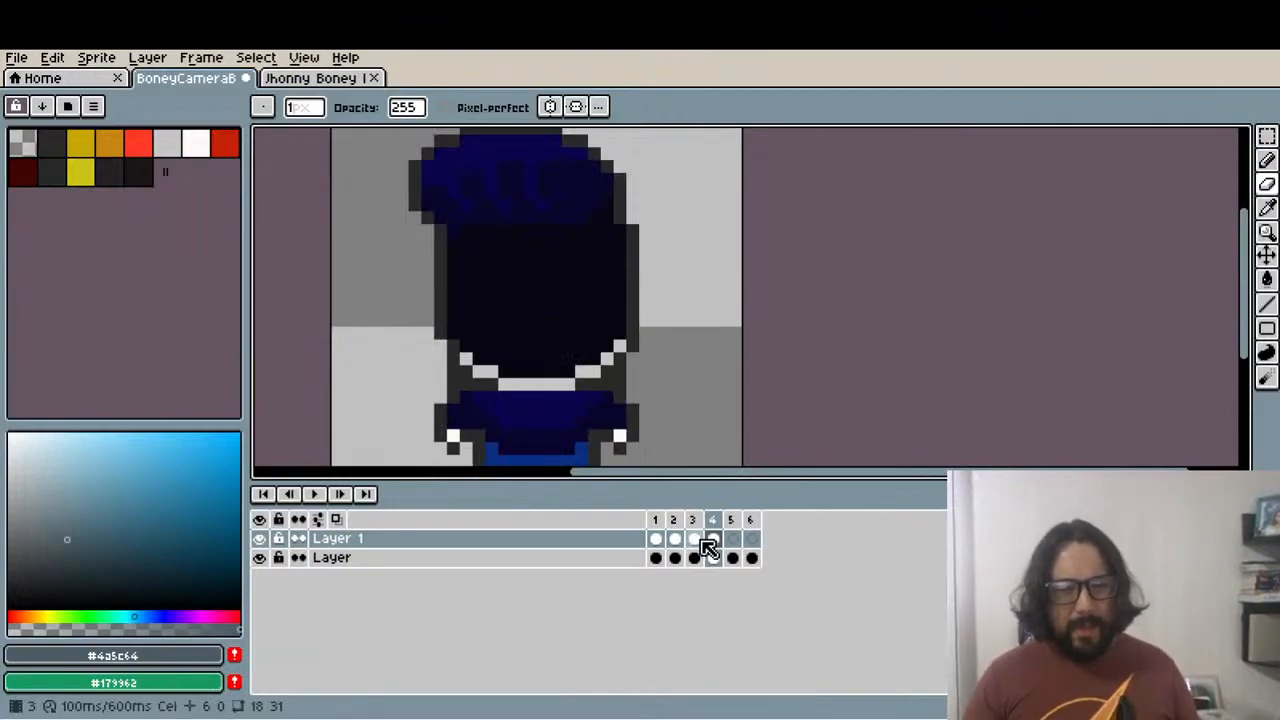
pyautogui.click(260, 538)
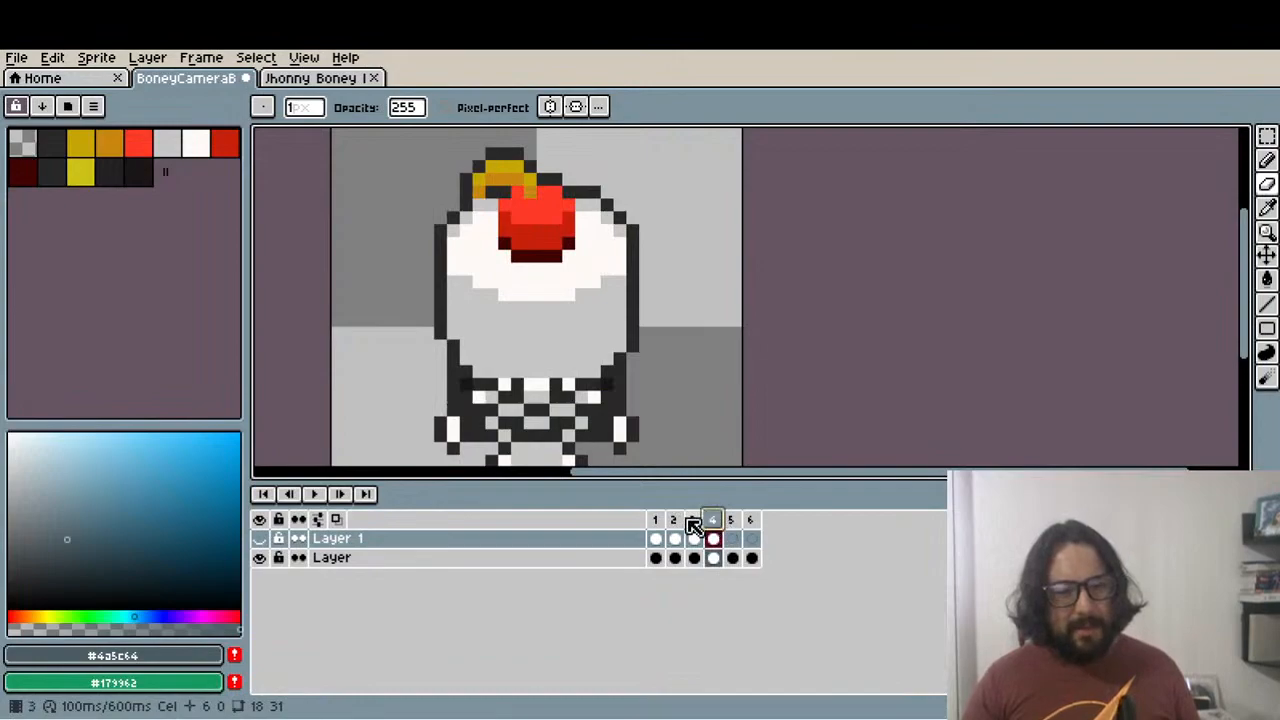
pyautogui.press('Left')
pyautogui.press('Left')
pyautogui.press('Left')
pyautogui.press('Right')
pyautogui.press('Right')
pyautogui.press('Right')
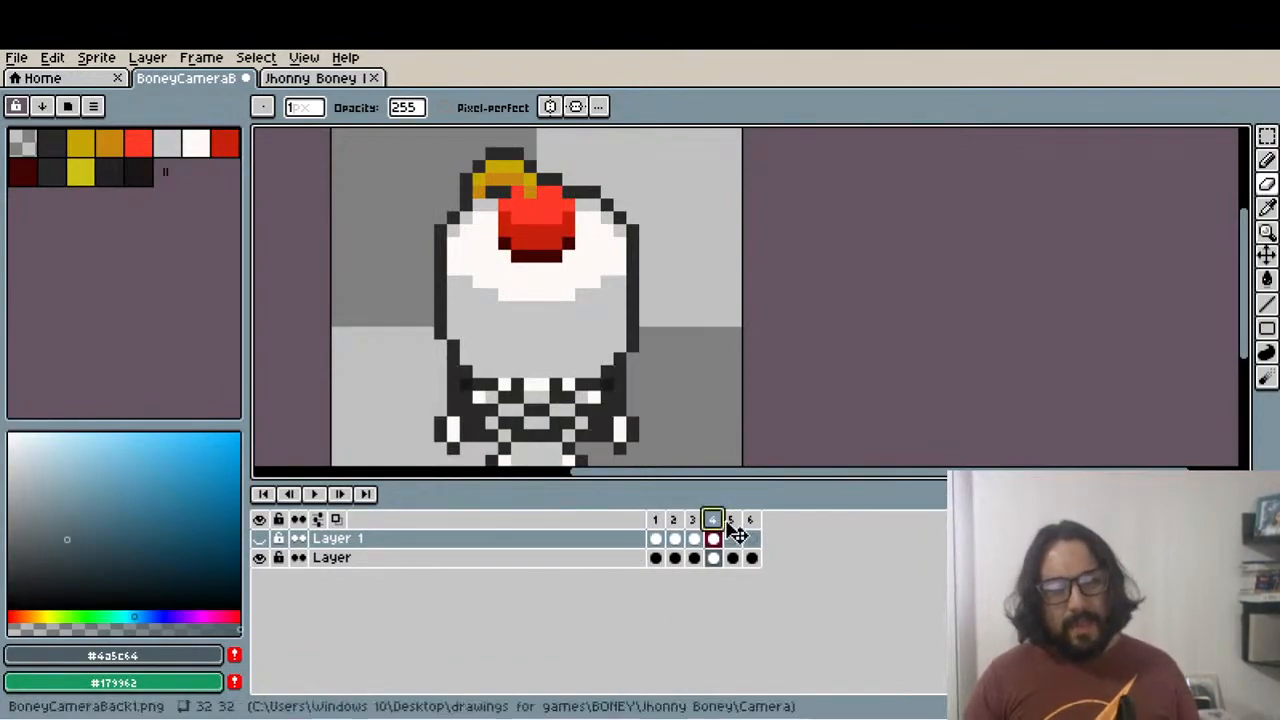
# Copy the clothed sprite from frame 1 into frame 6 and from frame 4 into frame 5 of Layer 1, and show Layer 1 again
pyautogui.press('Right')
pyautogui.press('Right')
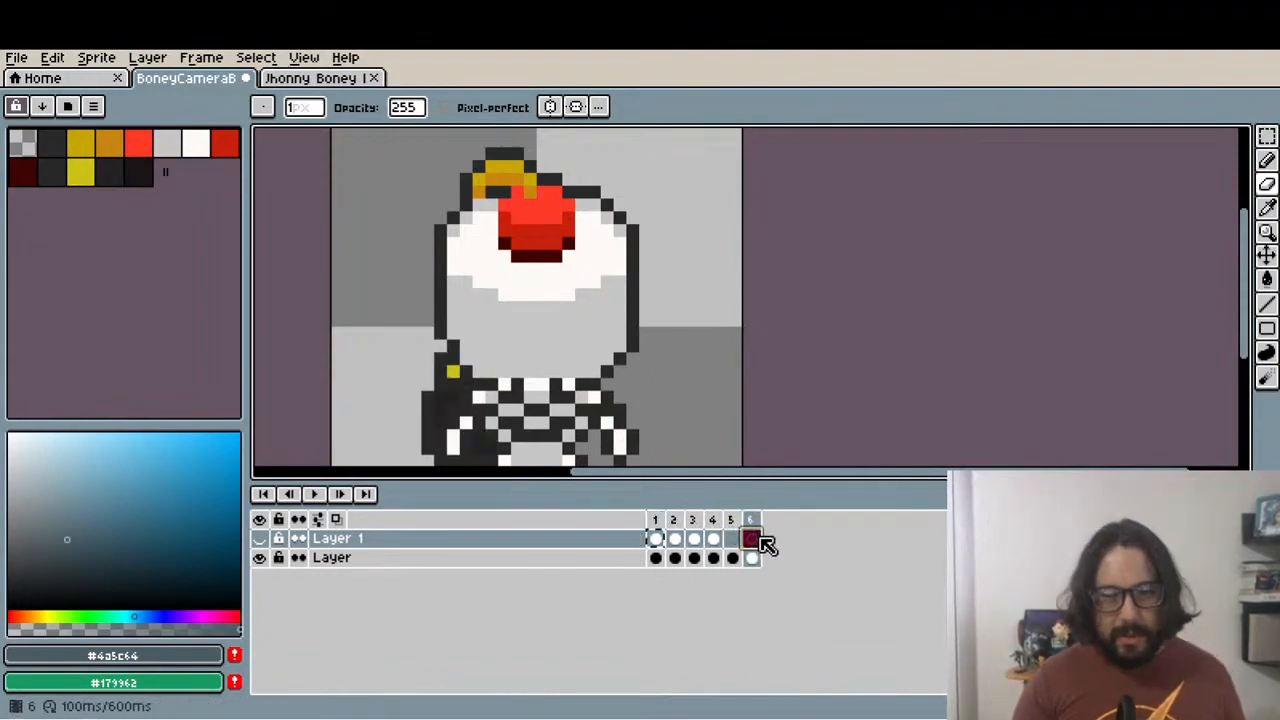
pyautogui.click(716, 540)
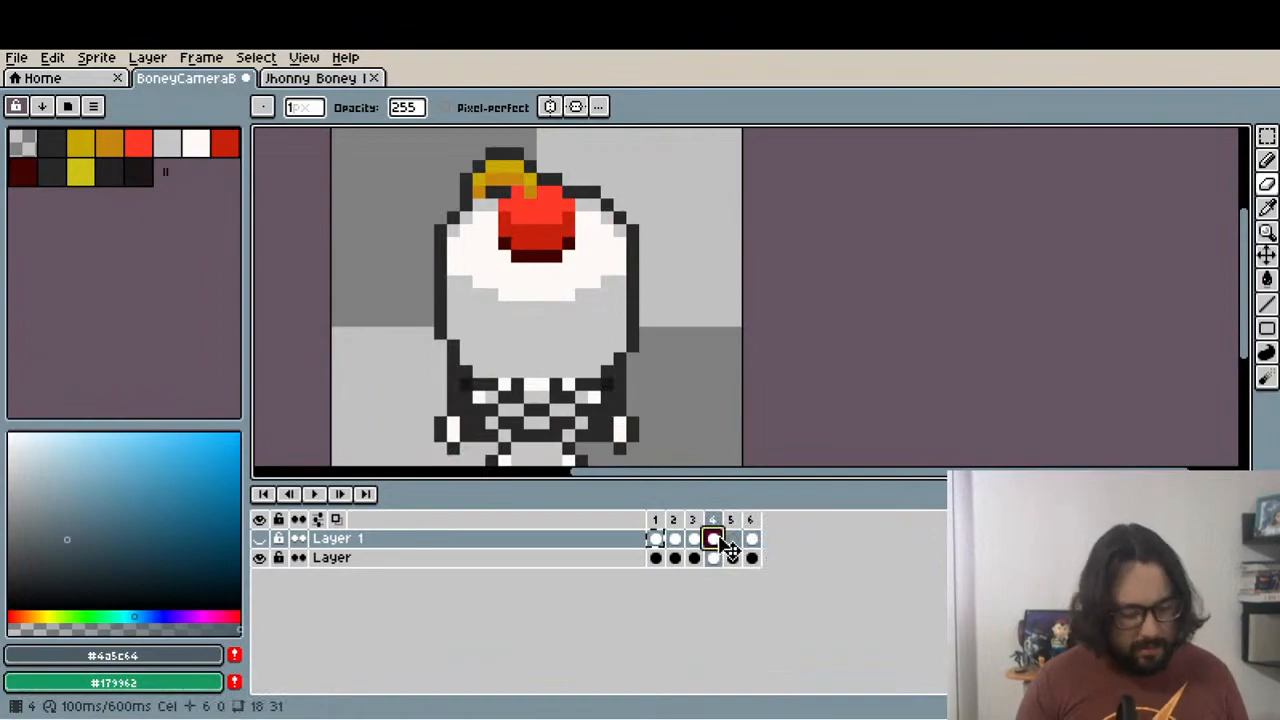
pyautogui.click(732, 541)
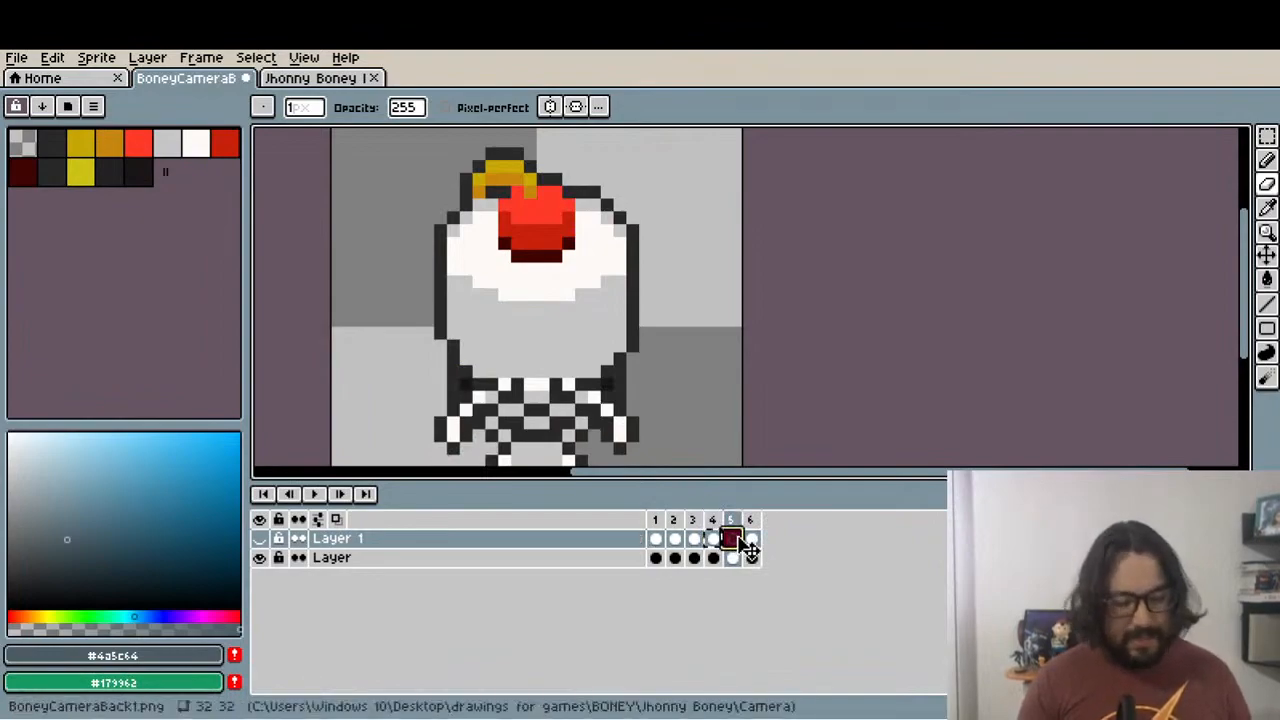
pyautogui.click(260, 539)
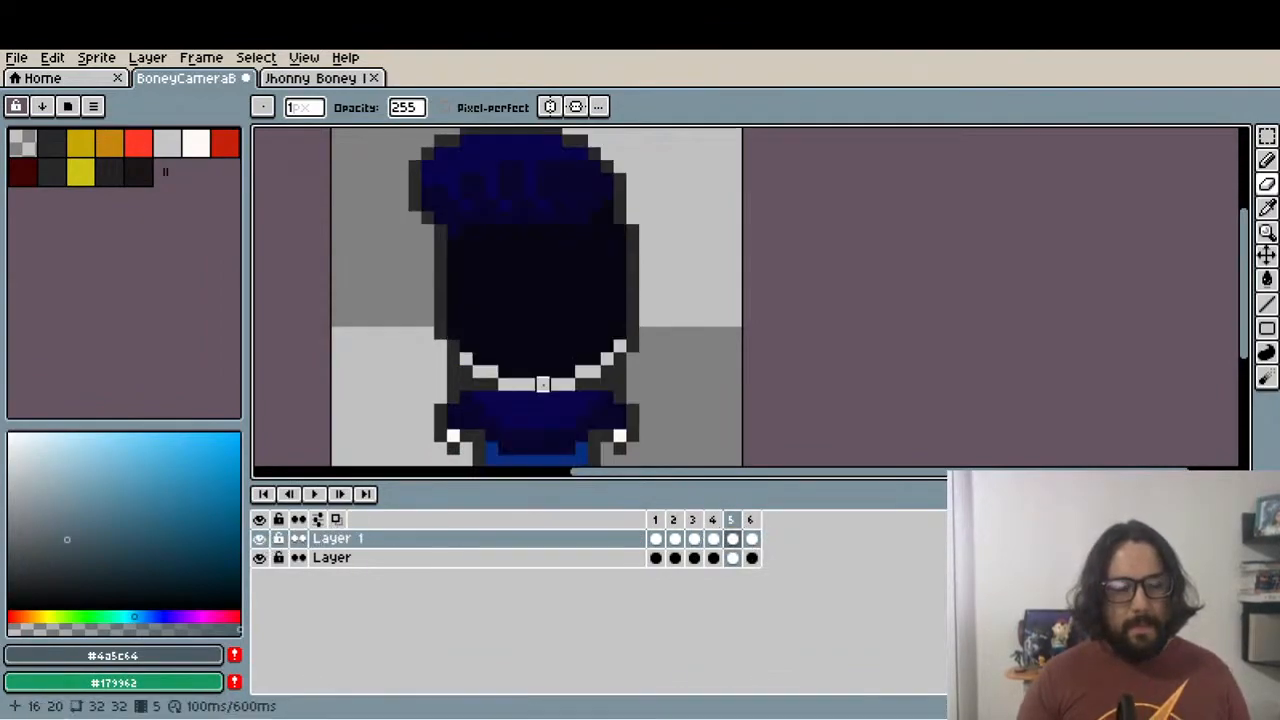
# Play back the whole six-frame animation at a smaller zoom to check the clothed sprite's motion
pyautogui.scroll(-3, 517, 397)
pyautogui.click(316, 494)
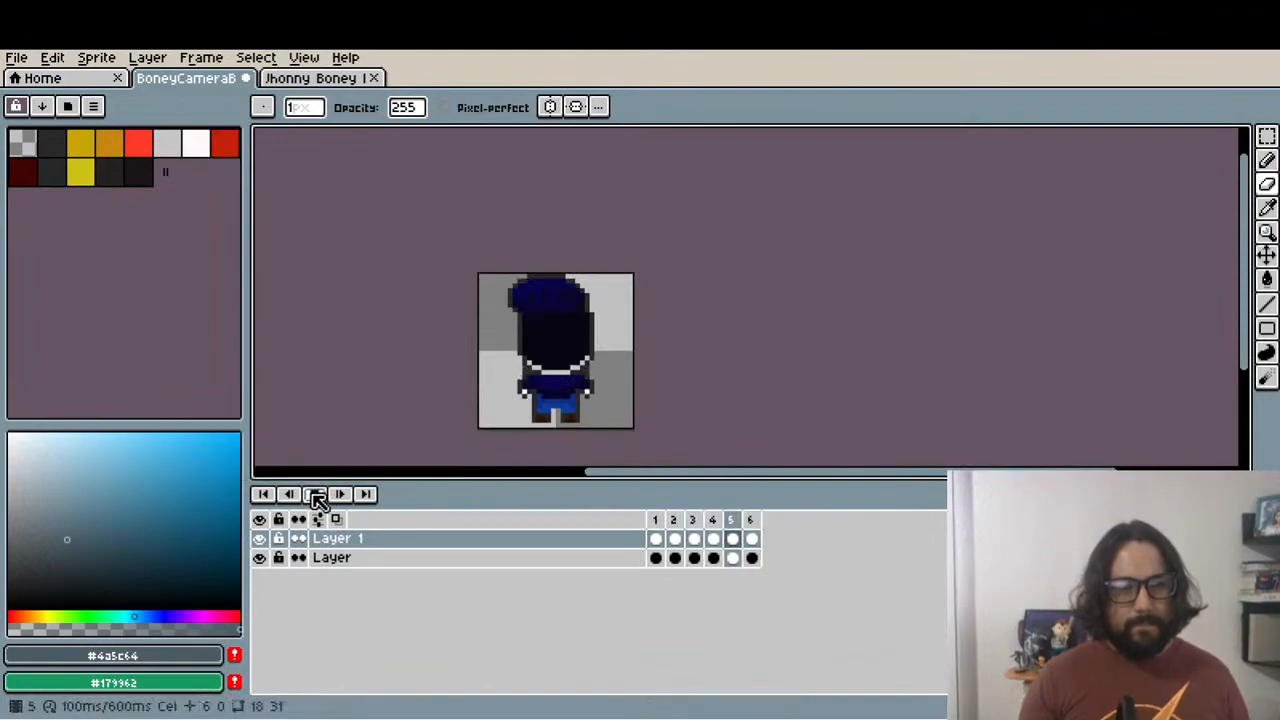
pyautogui.click(317, 498)
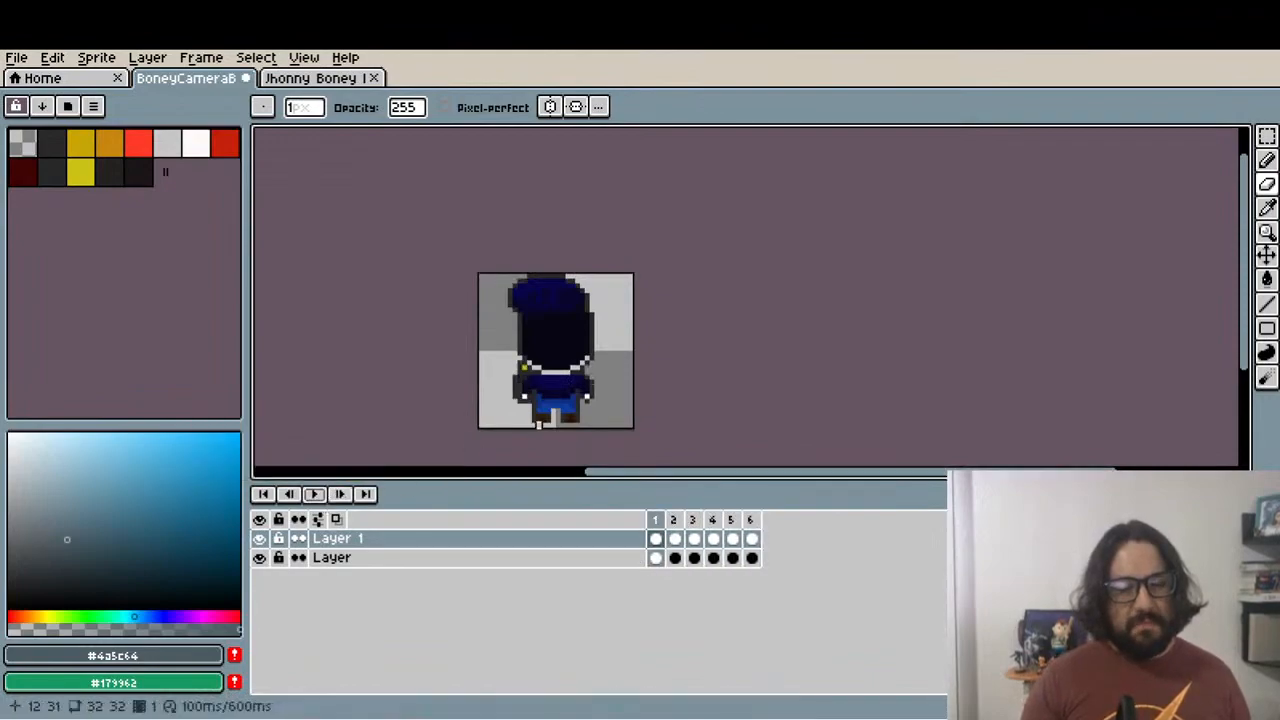
# Save the animation in the Camera folder as JhonnyBoneyCameraBack1.png, accepting the loss of layers and the export into six numbered PNG files
pyautogui.click(18, 58)
pyautogui.click(57, 154)
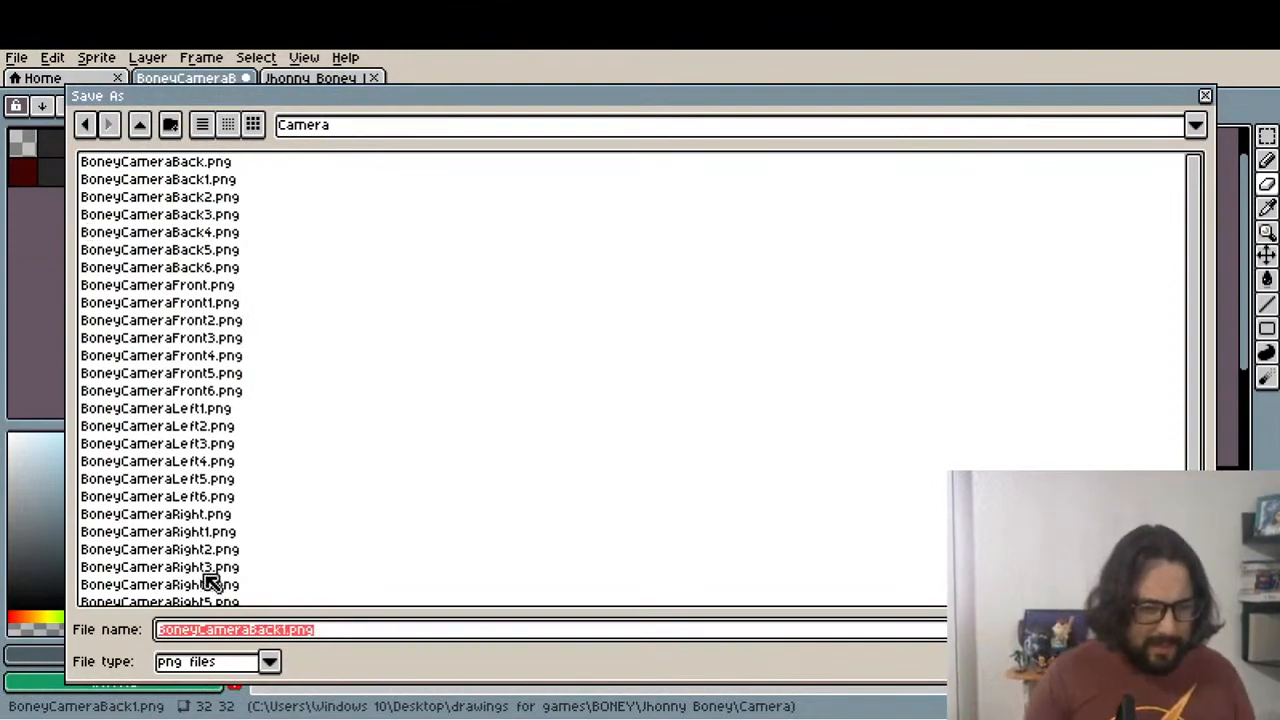
pyautogui.click(167, 633)
pyautogui.write('Jho')
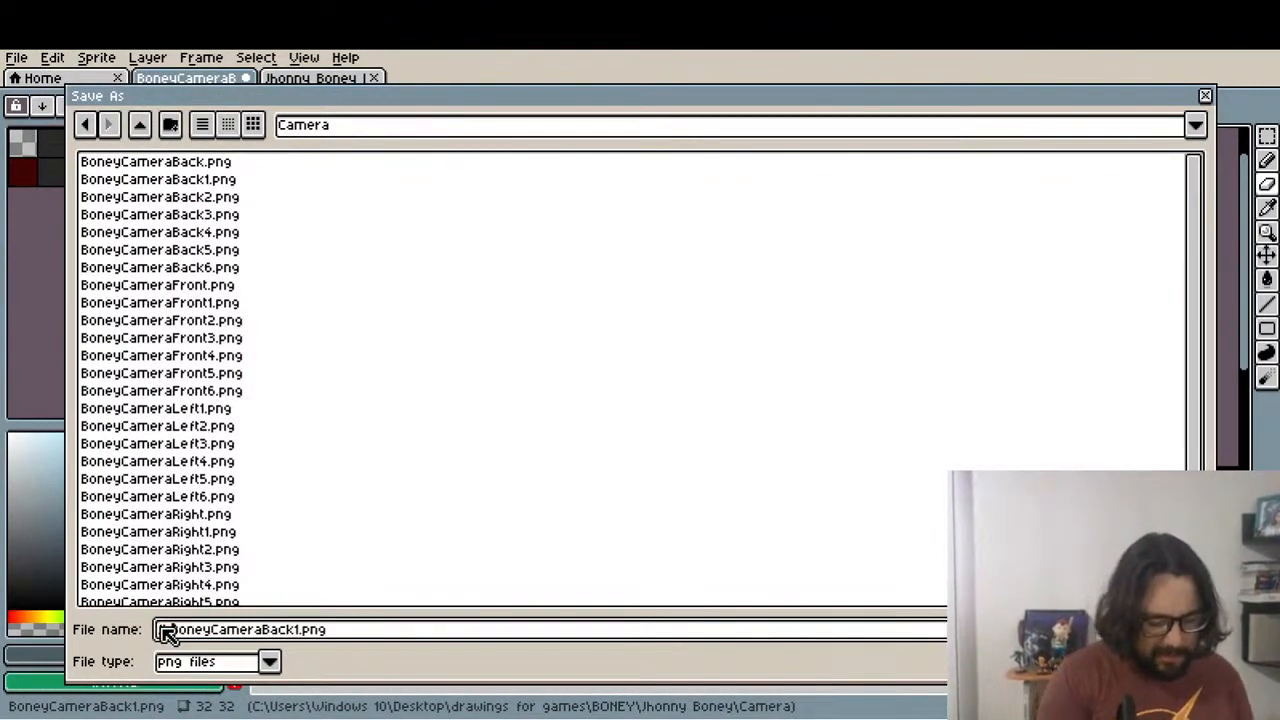
pyautogui.write('nny')
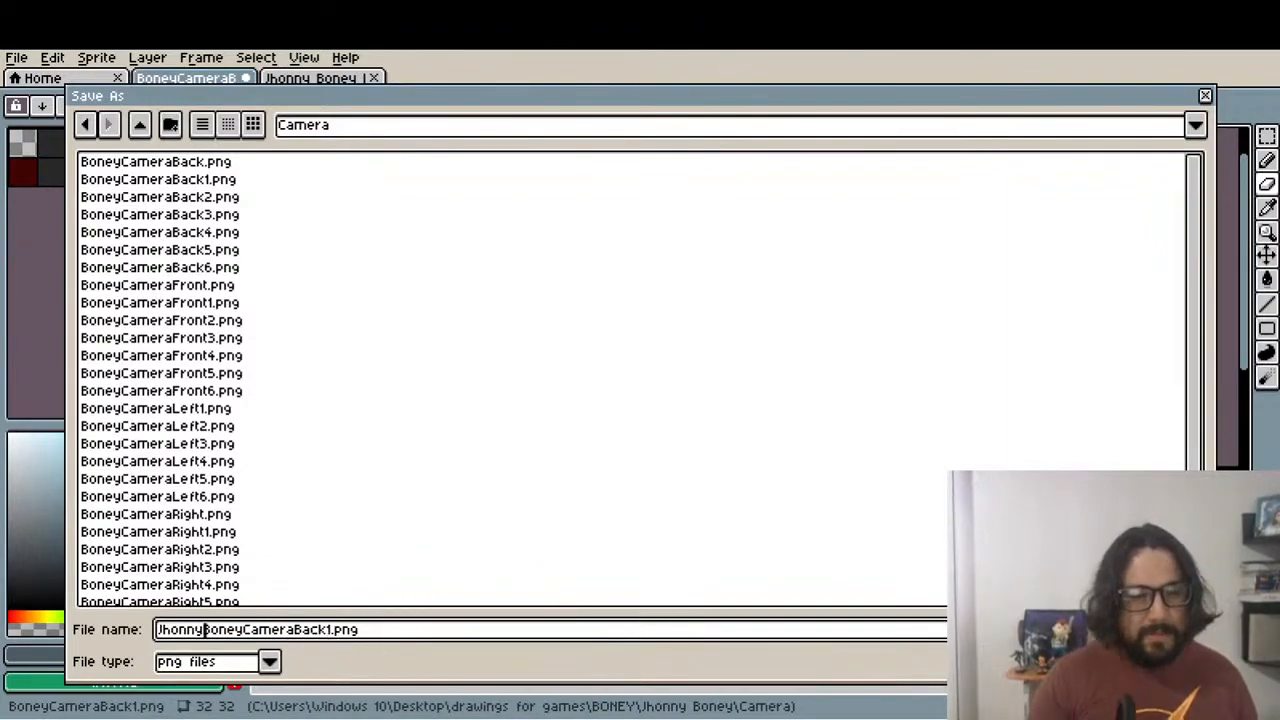
pyautogui.press('Return')
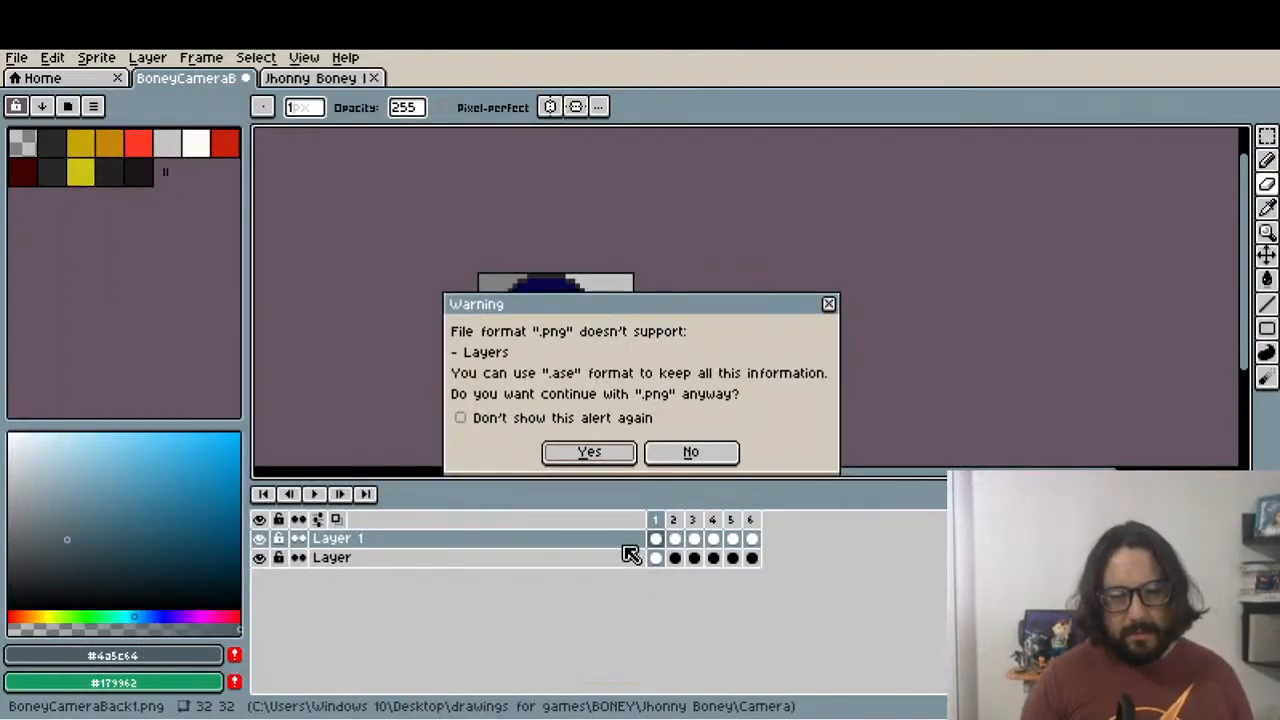
pyautogui.click(594, 455)
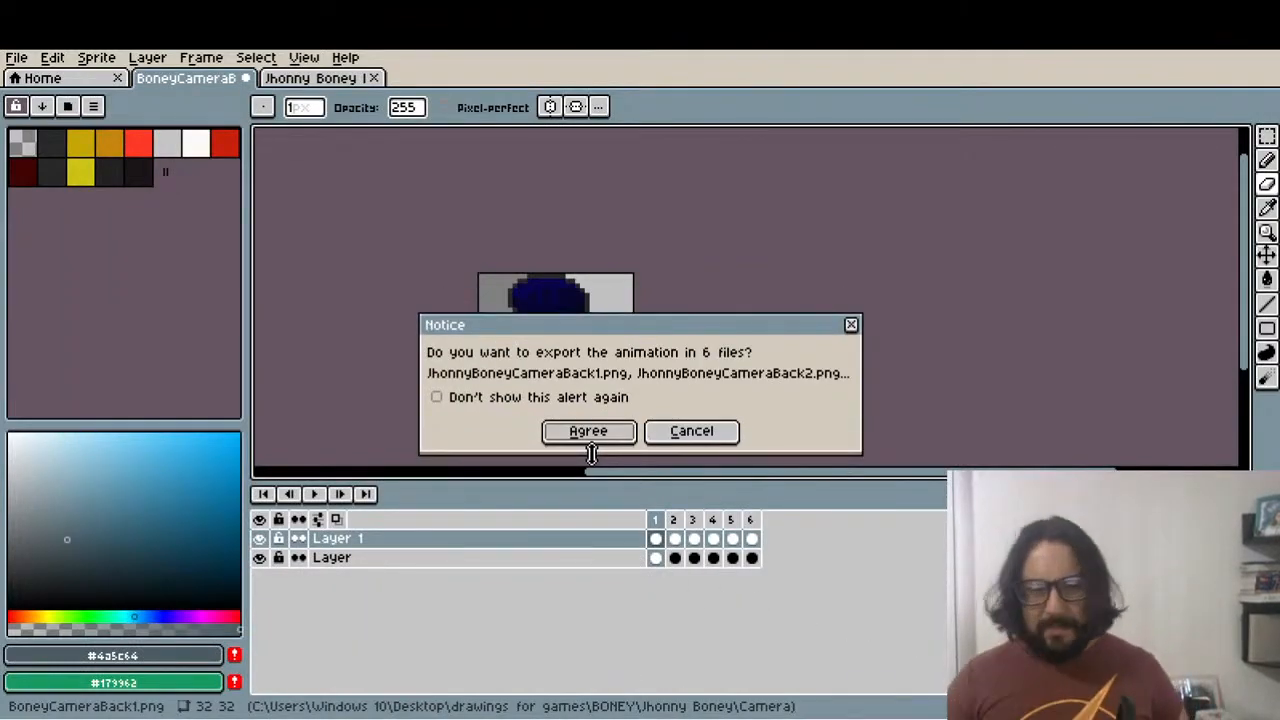
pyautogui.click(590, 431)
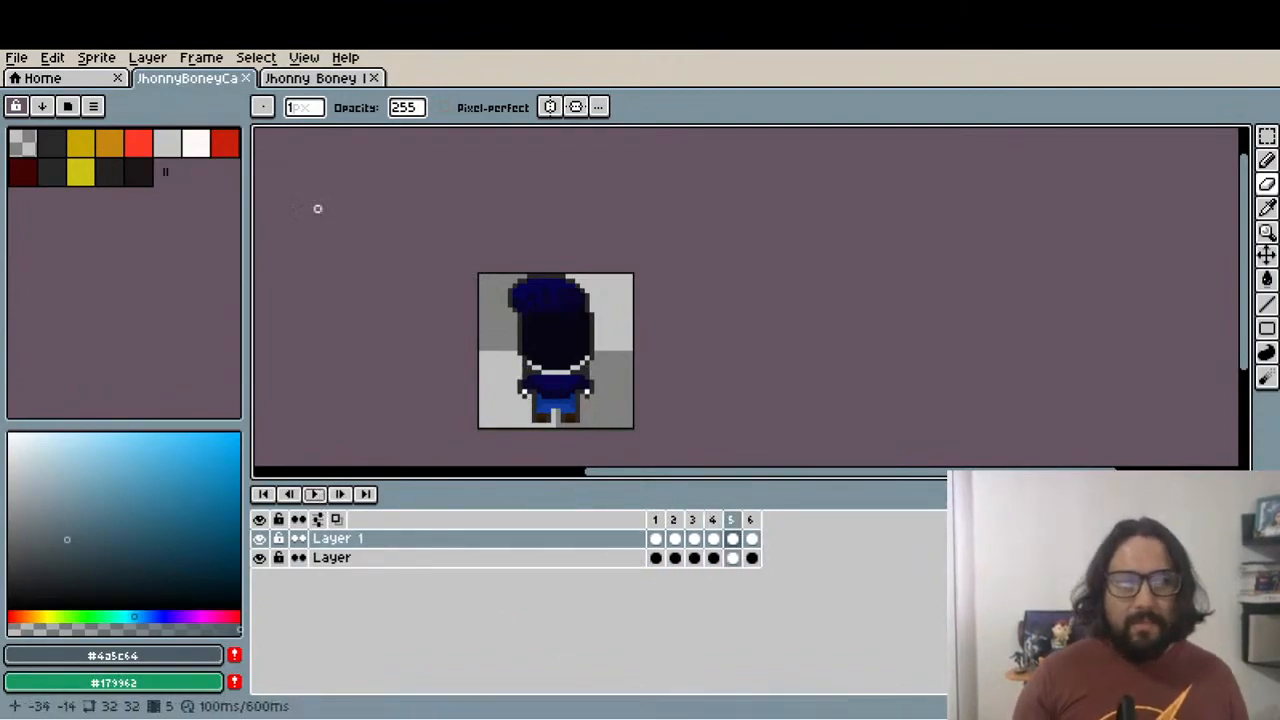
# Close the Jhonny Boney Idle Back1.png sprite and open BoneyCameraFront1.png from the Camera folder as a six-frame sequence
pyautogui.click(305, 78)
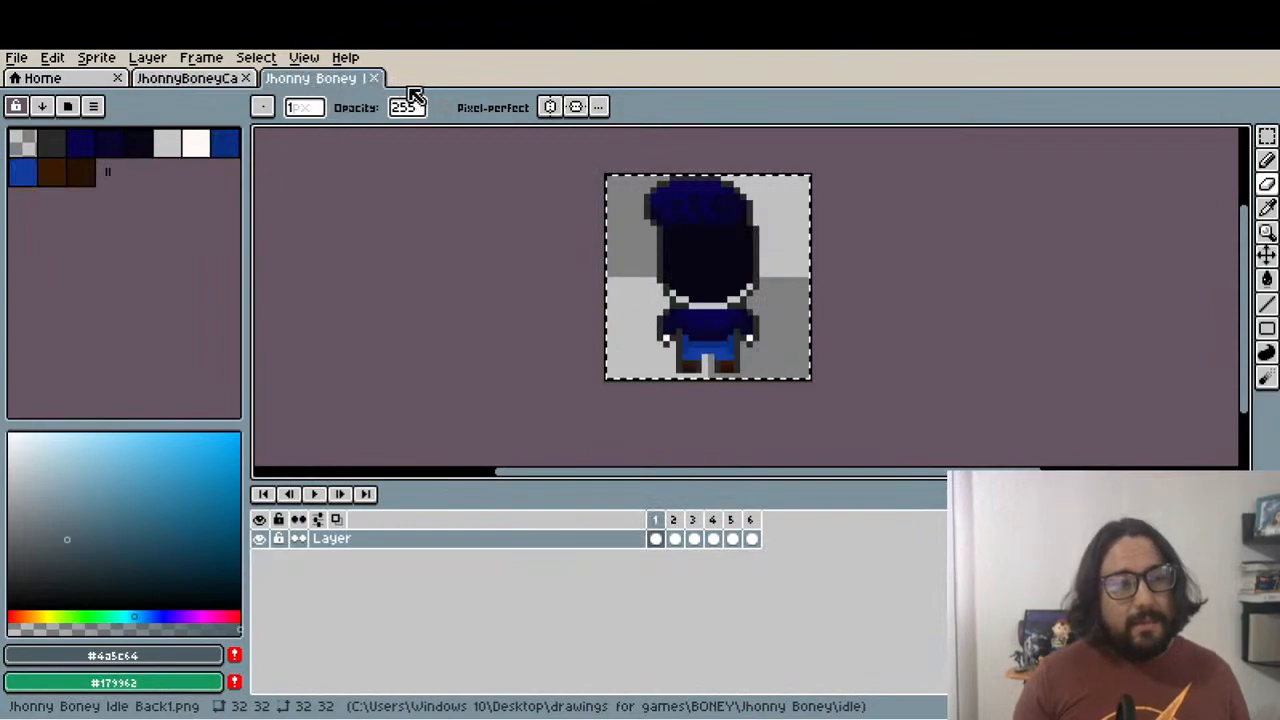
pyautogui.click(376, 78)
pyautogui.click(16, 57)
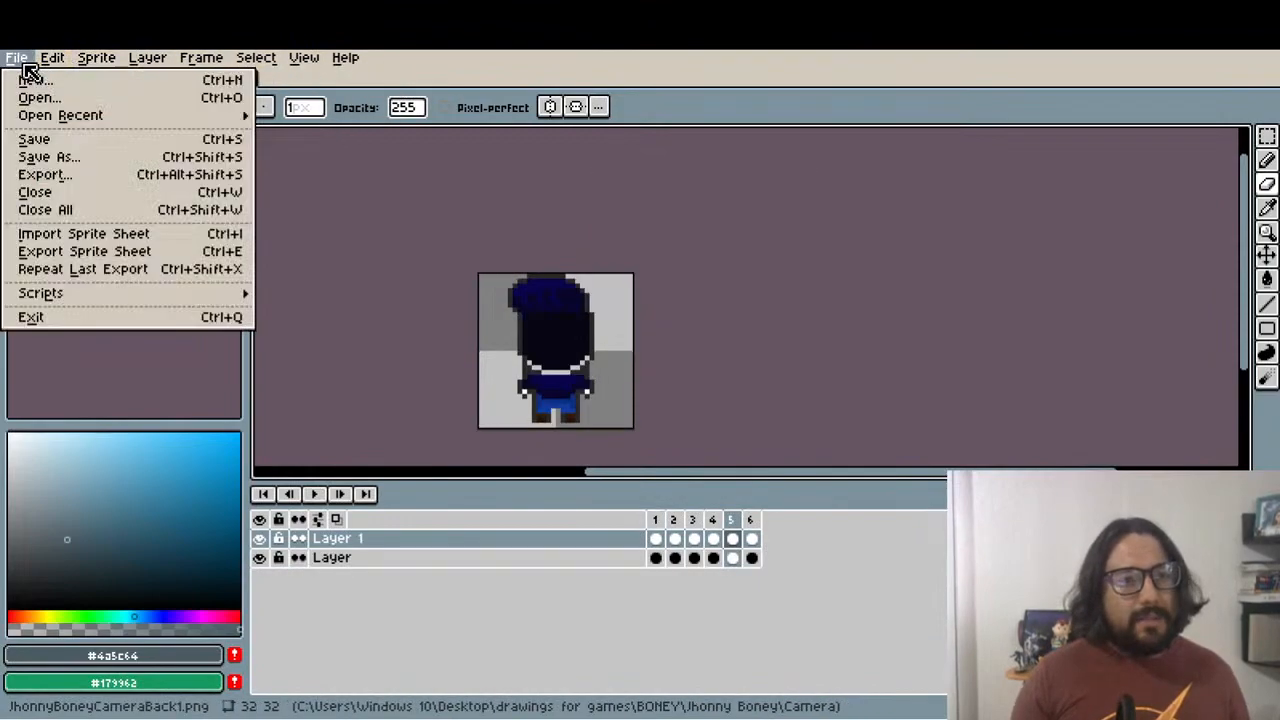
pyautogui.click(70, 98)
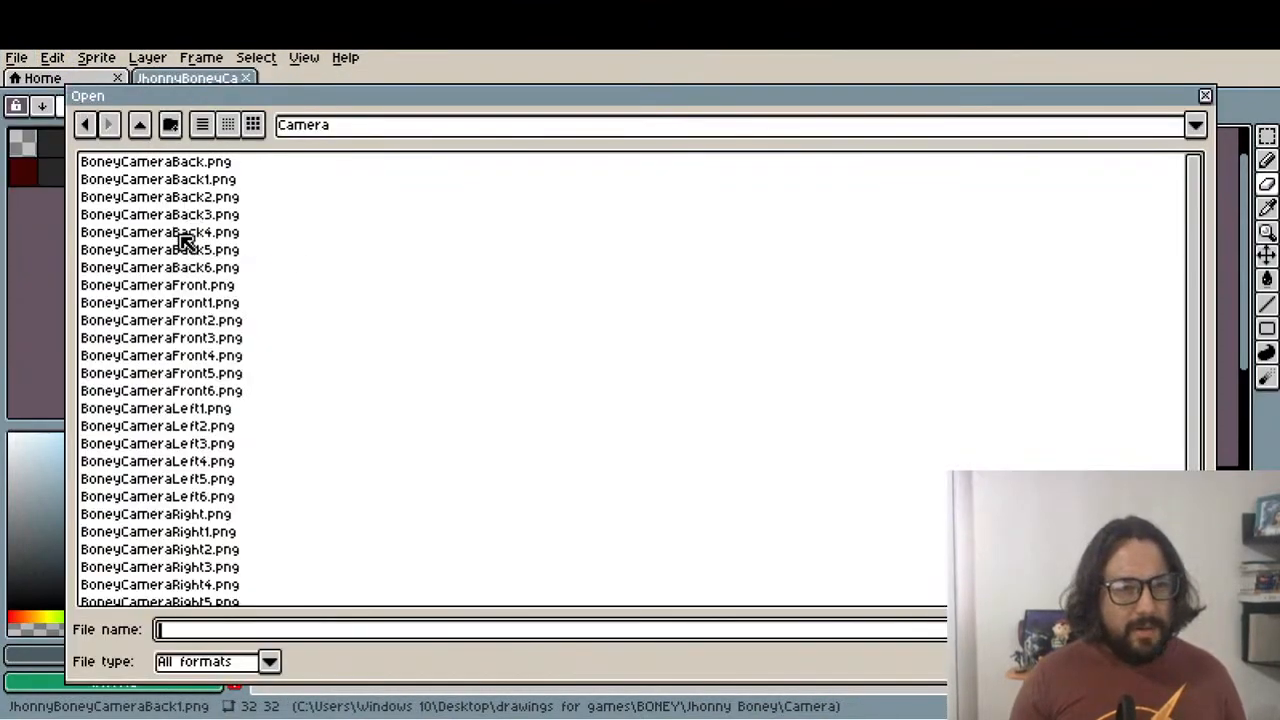
pyautogui.click(196, 167)
pyautogui.doubleClick(215, 303)
pyautogui.click(590, 463)
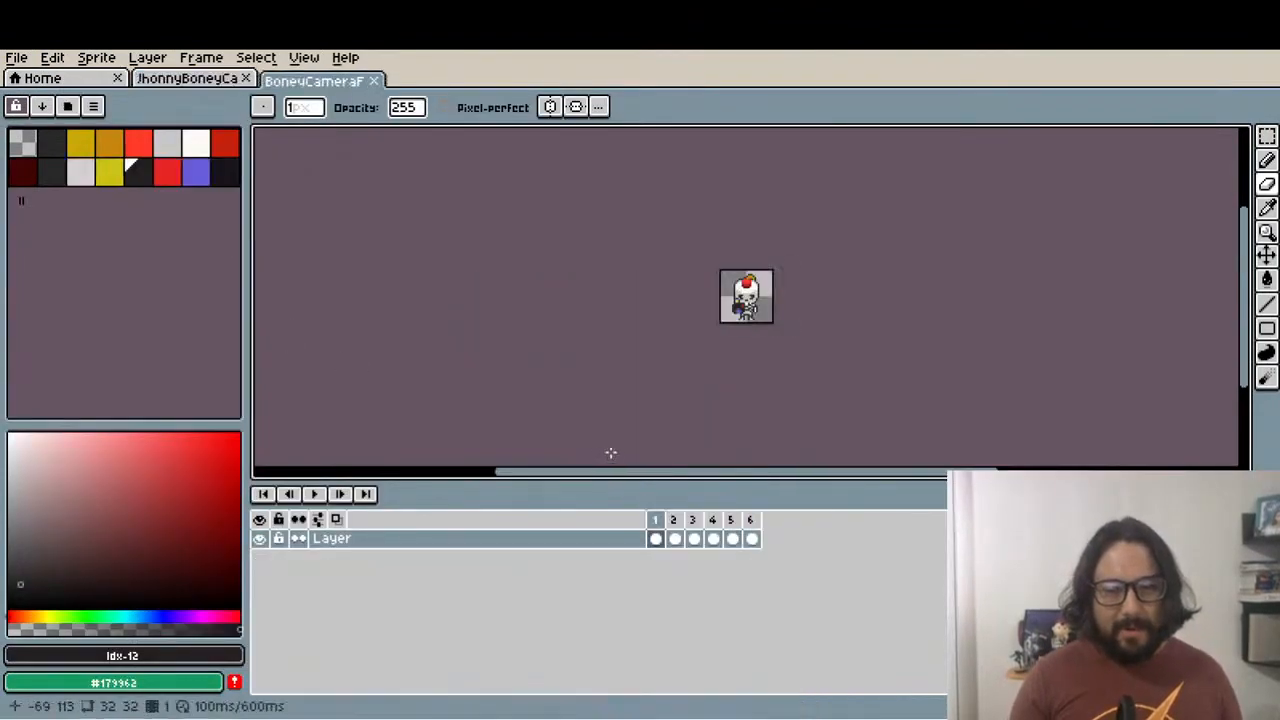
# Play the front camera animation and go through its six frames to examine how the skeleton raises and lowers the camera
pyautogui.scroll(5, 737, 320)
pyautogui.click(673, 520)
pyautogui.click(733, 520)
pyautogui.click(751, 520)
pyautogui.click(655, 520)
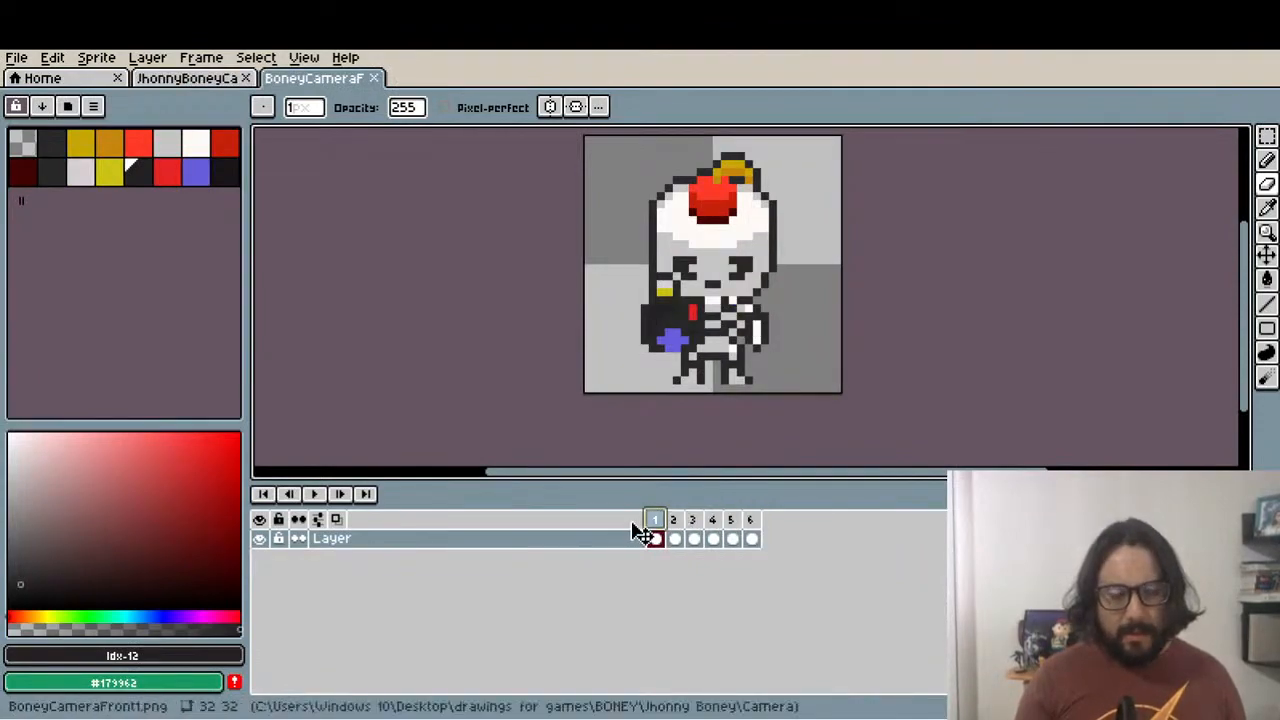
pyautogui.click(314, 494)
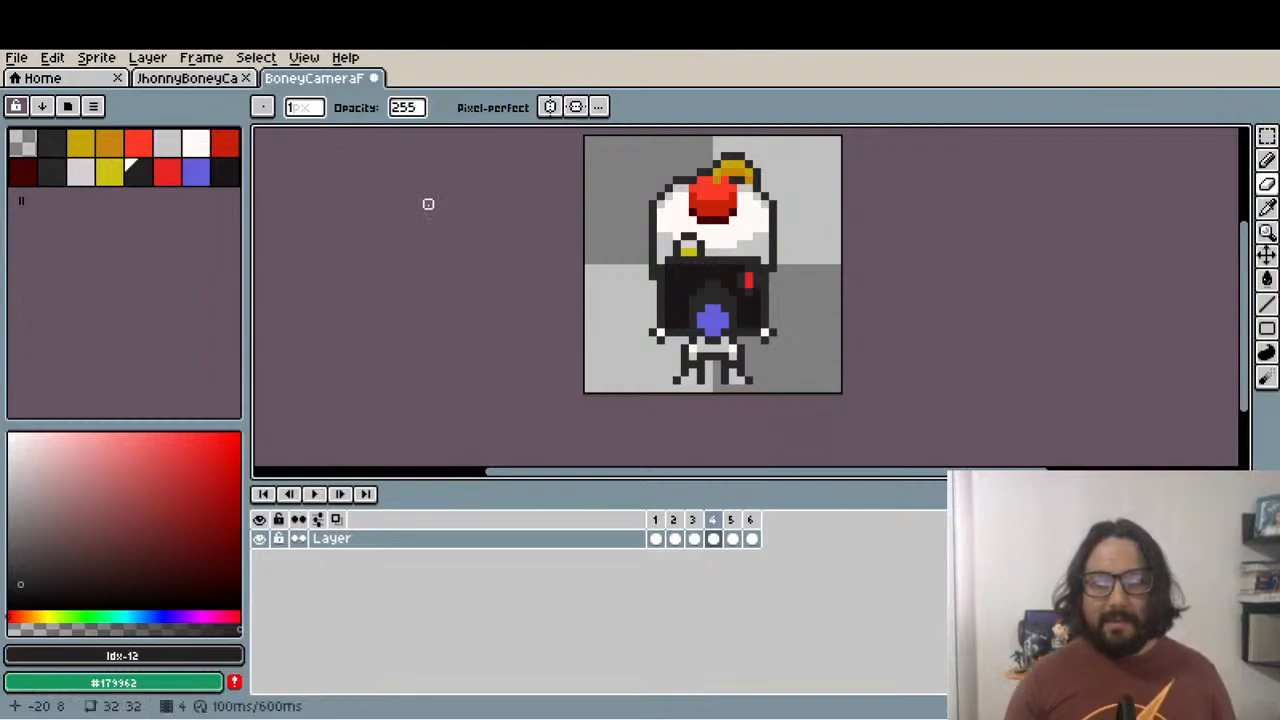
pyautogui.scroll(-2, 437, 211)
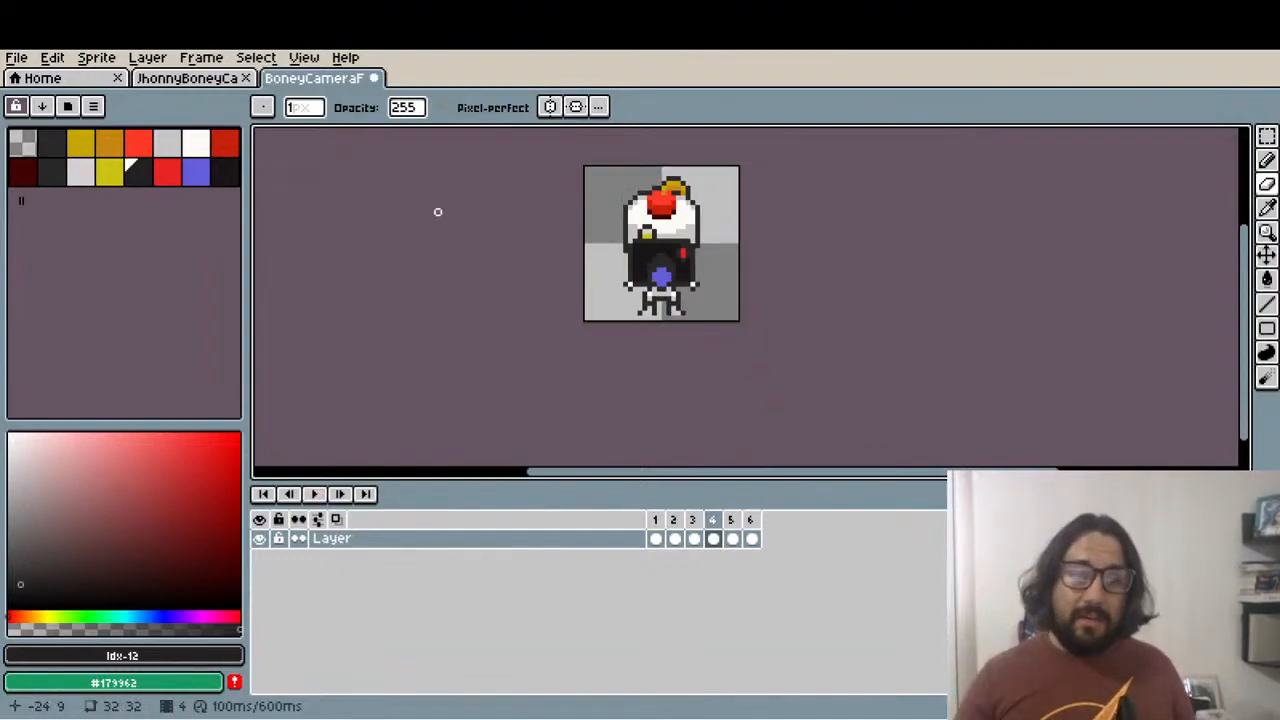
pyautogui.scroll(2, 601, 159)
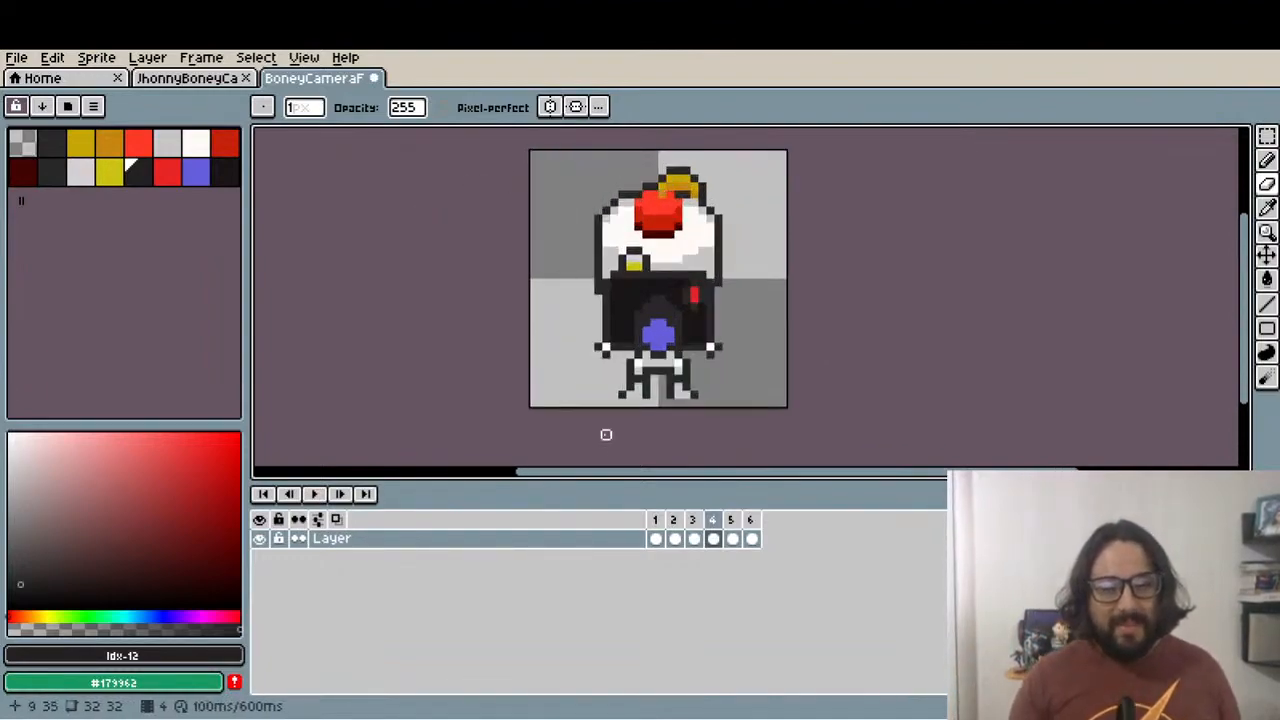
pyautogui.click(655, 519)
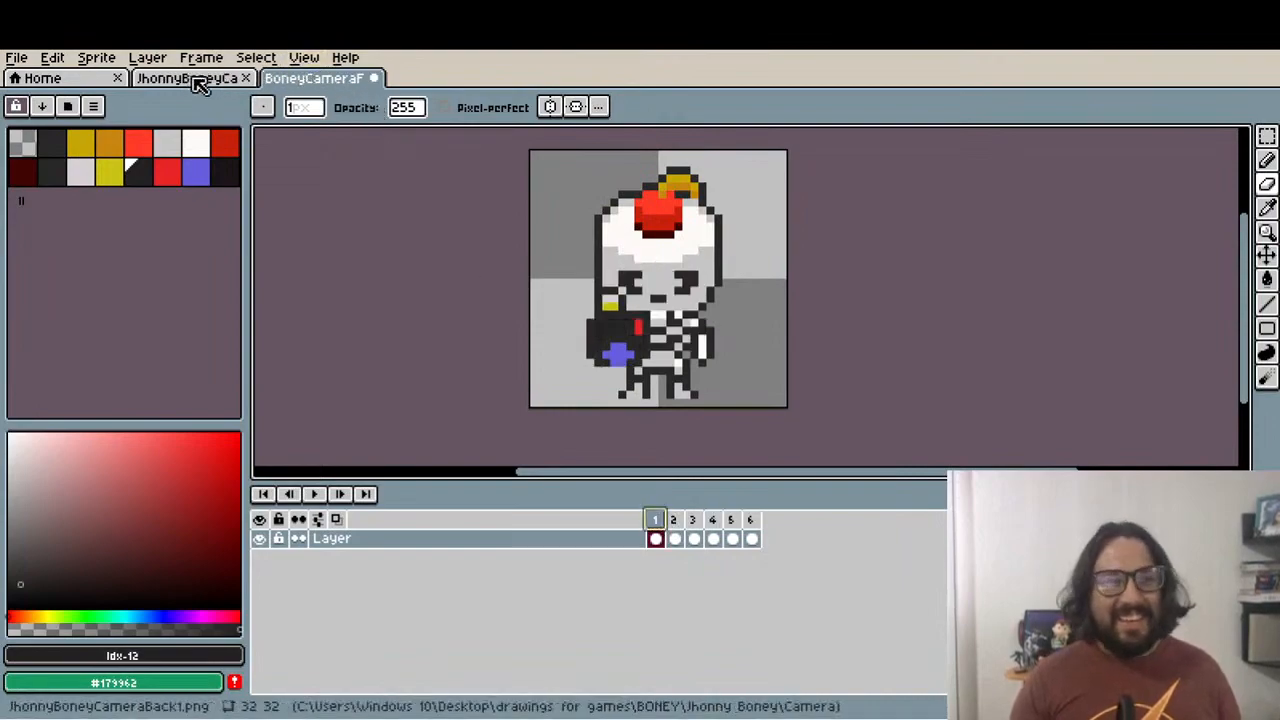
pyautogui.click(675, 522)
pyautogui.click(692, 522)
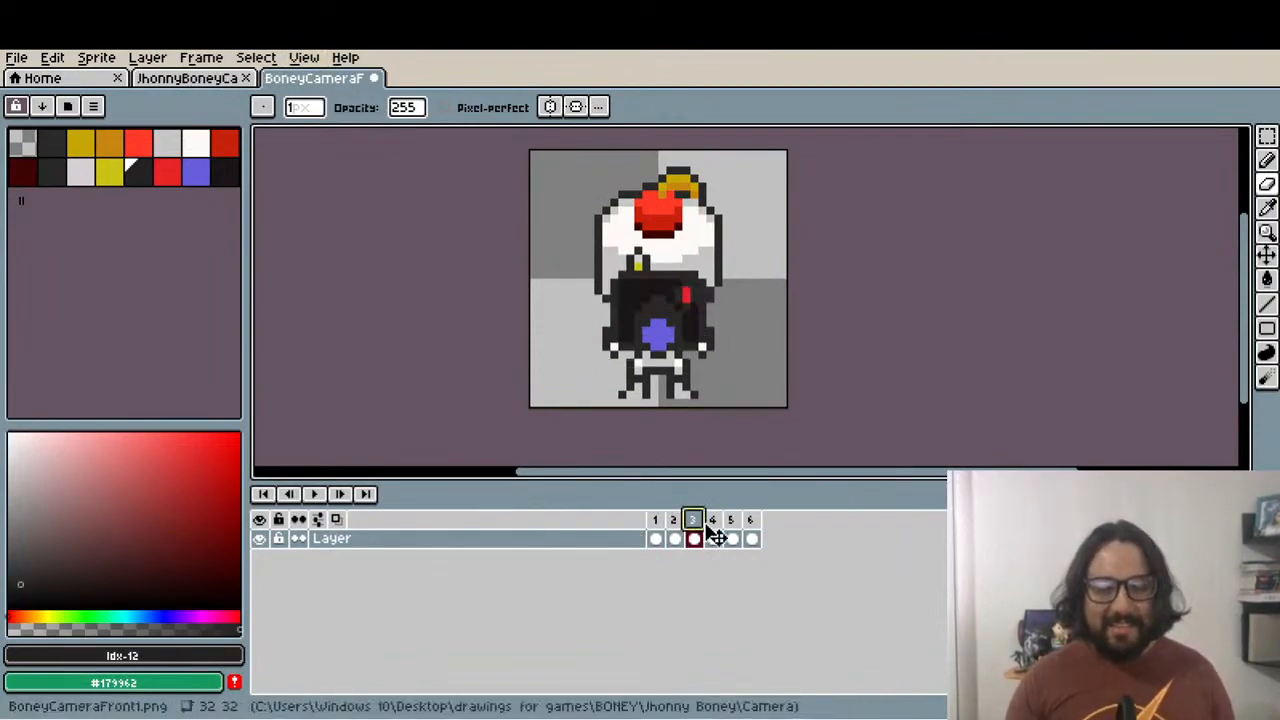
pyautogui.click(714, 521)
pyautogui.click(731, 521)
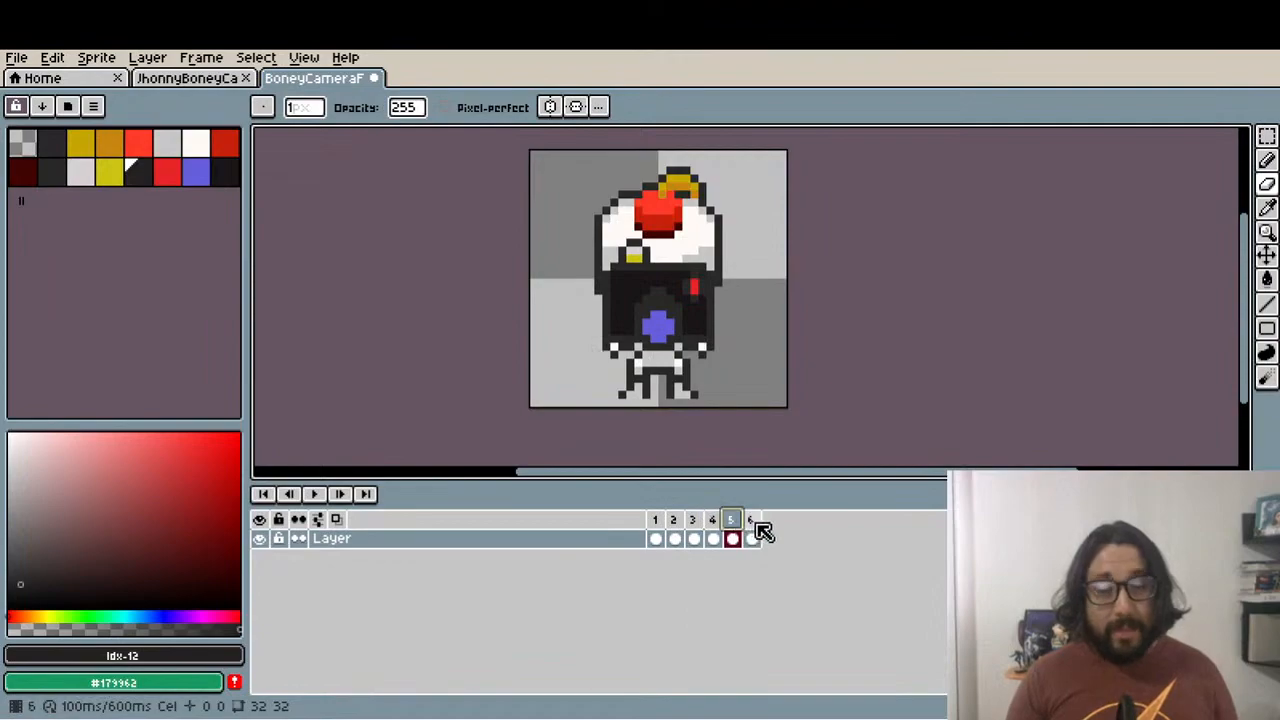
pyautogui.click(750, 521)
# Close the JhonnyBoneyCameraBack1.png sprite and open Jhonny Boney Idle Front2.png from the idle folder as a single image
pyautogui.click(205, 80)
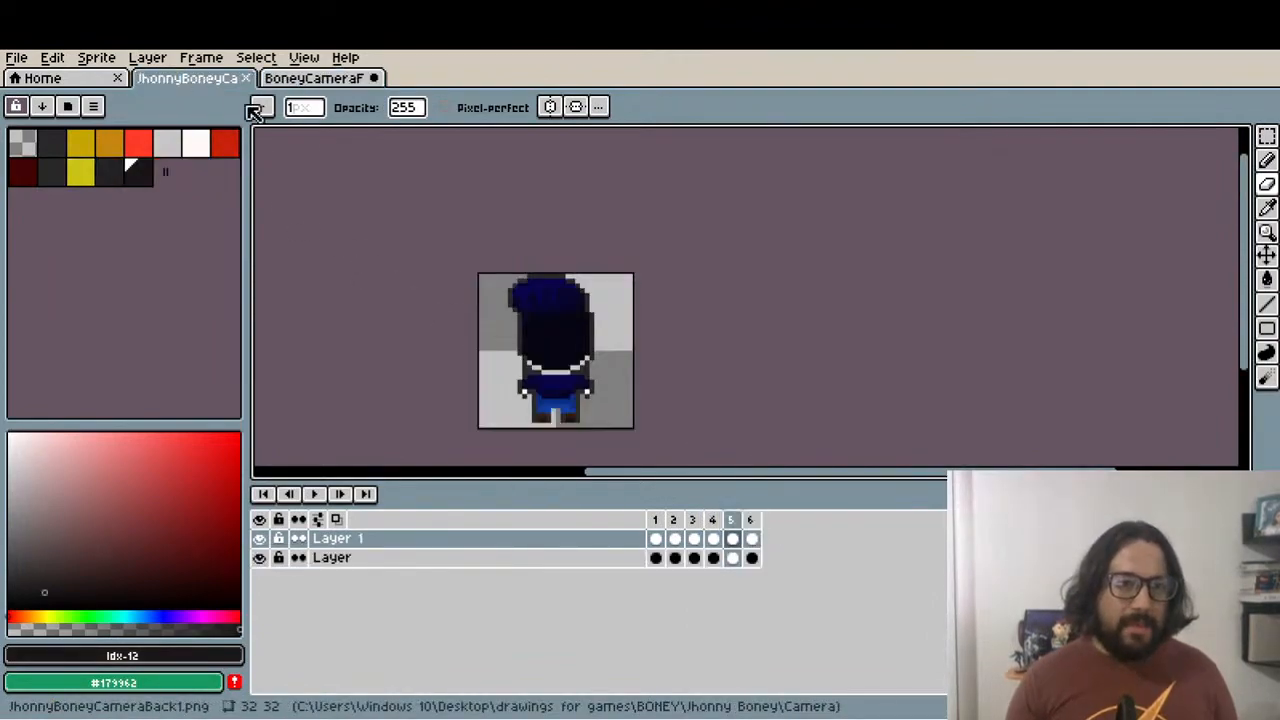
pyautogui.click(245, 78)
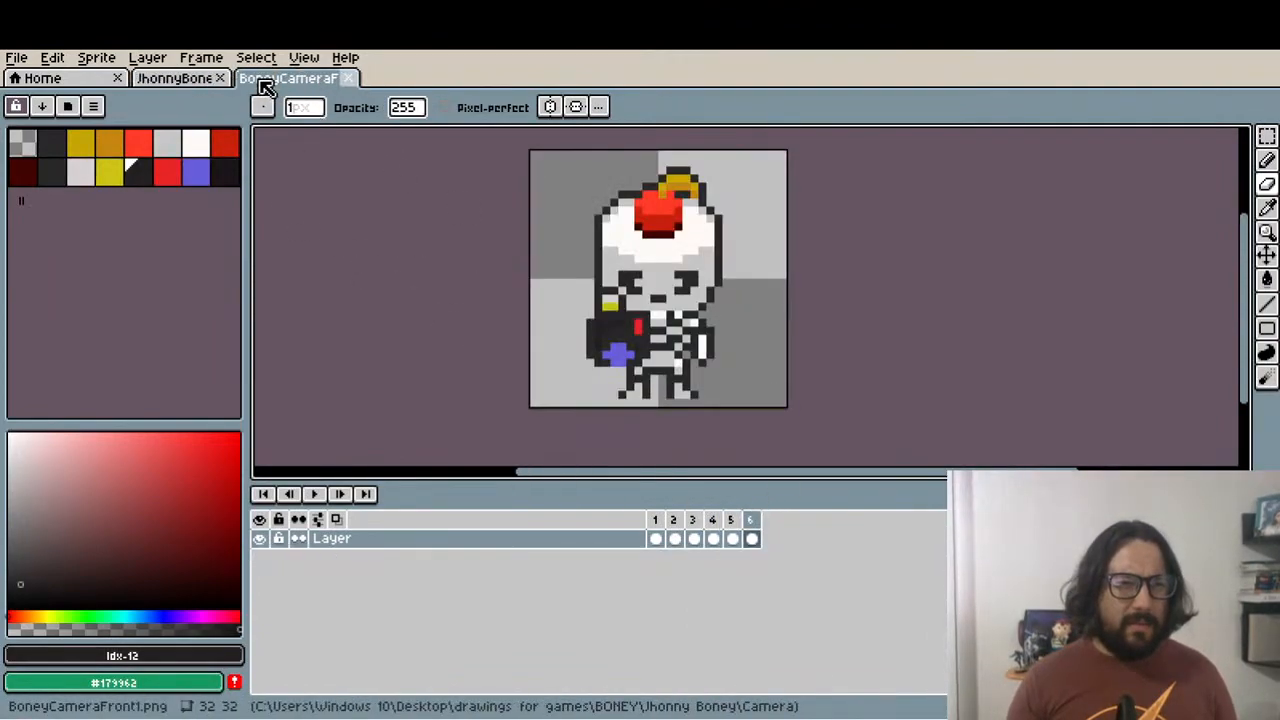
pyautogui.click(17, 58)
pyautogui.click(40, 94)
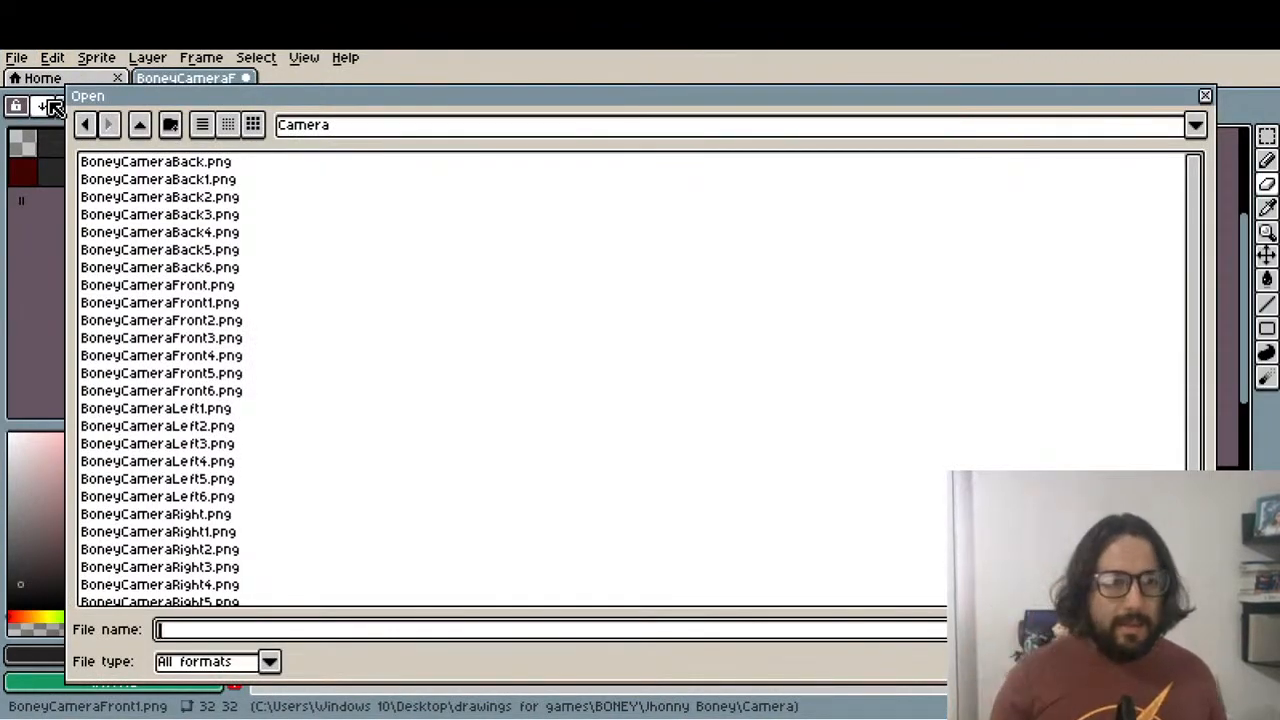
pyautogui.click(142, 125)
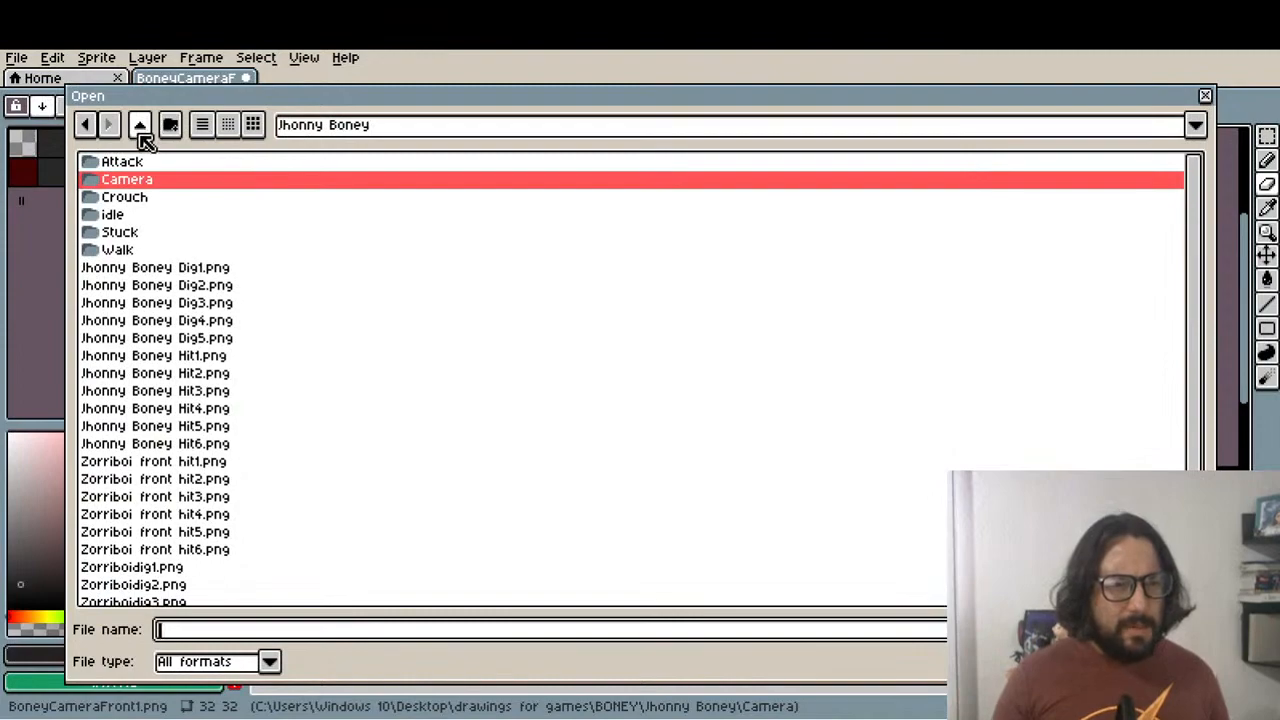
pyautogui.click(140, 125)
pyautogui.doubleClick(132, 270)
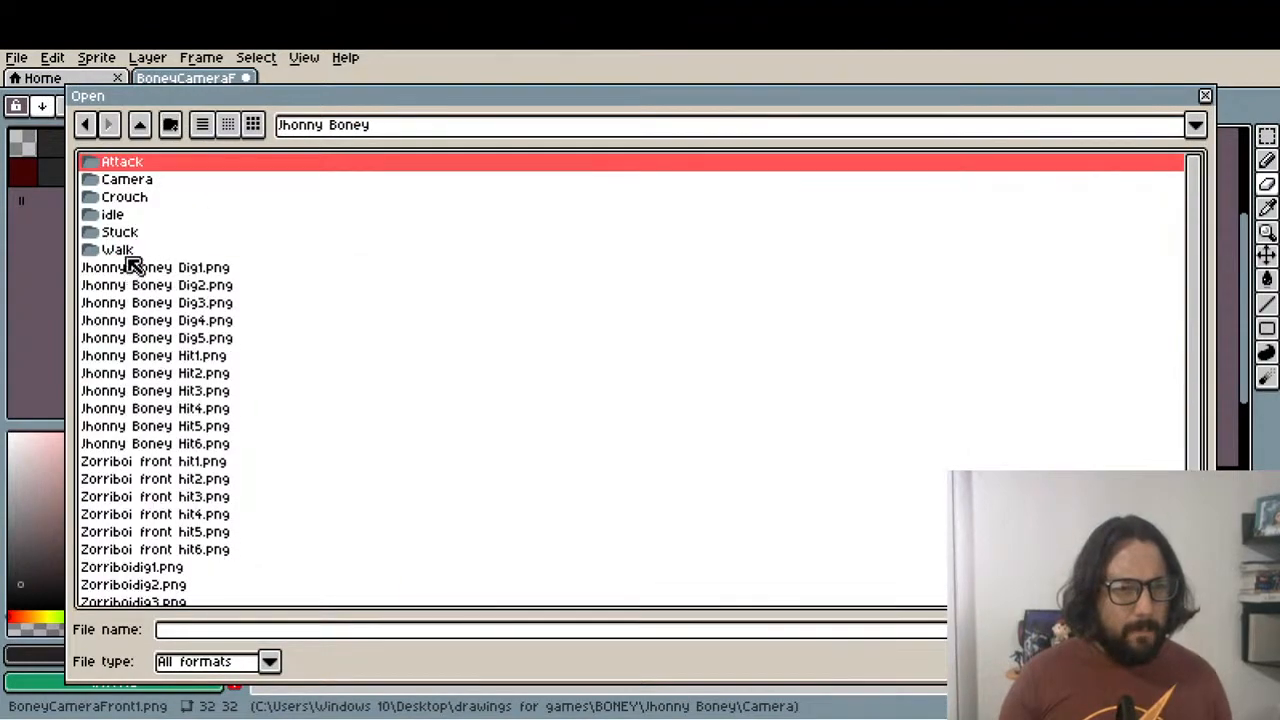
pyautogui.doubleClick(129, 219)
pyautogui.click(233, 304)
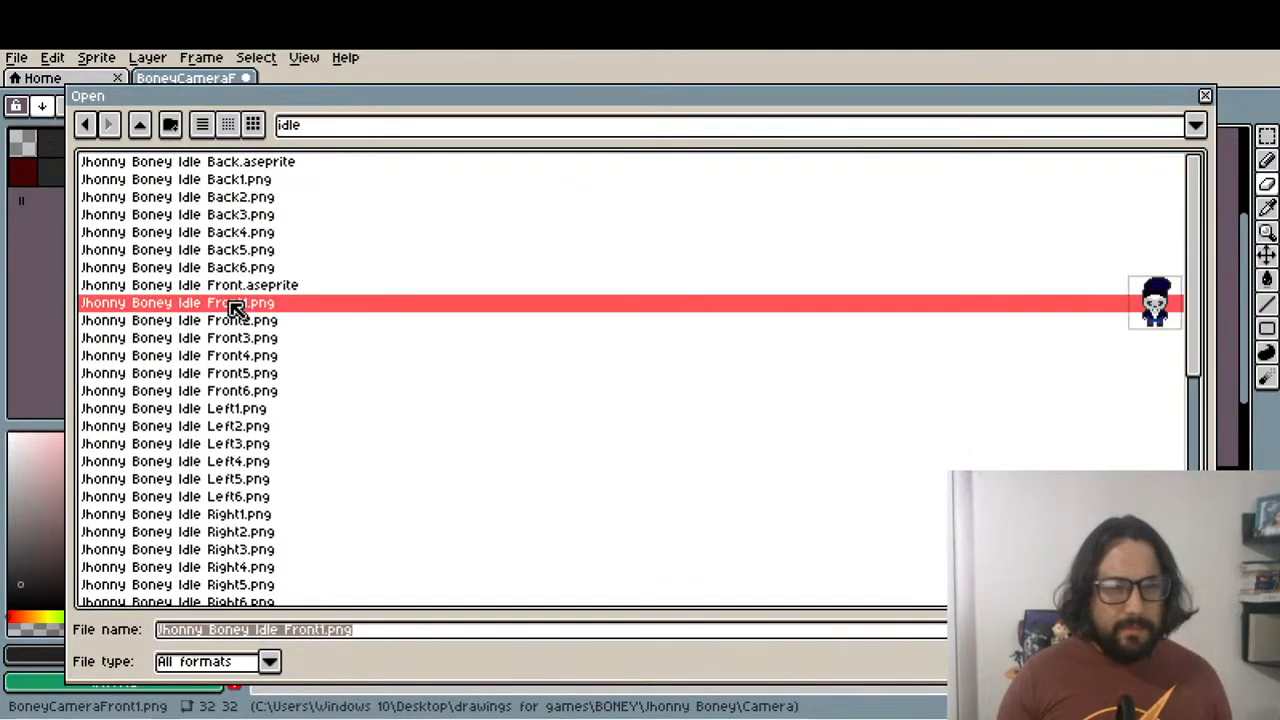
pyautogui.click(241, 321)
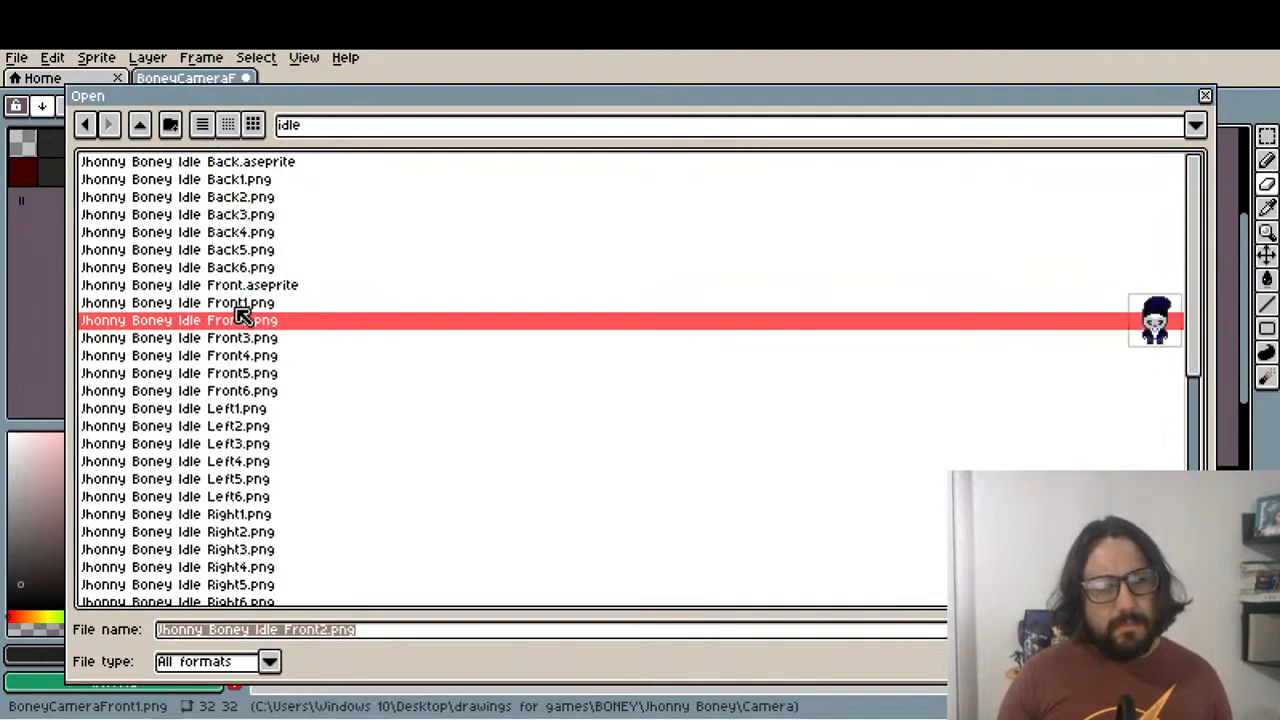
pyautogui.doubleClick(242, 320)
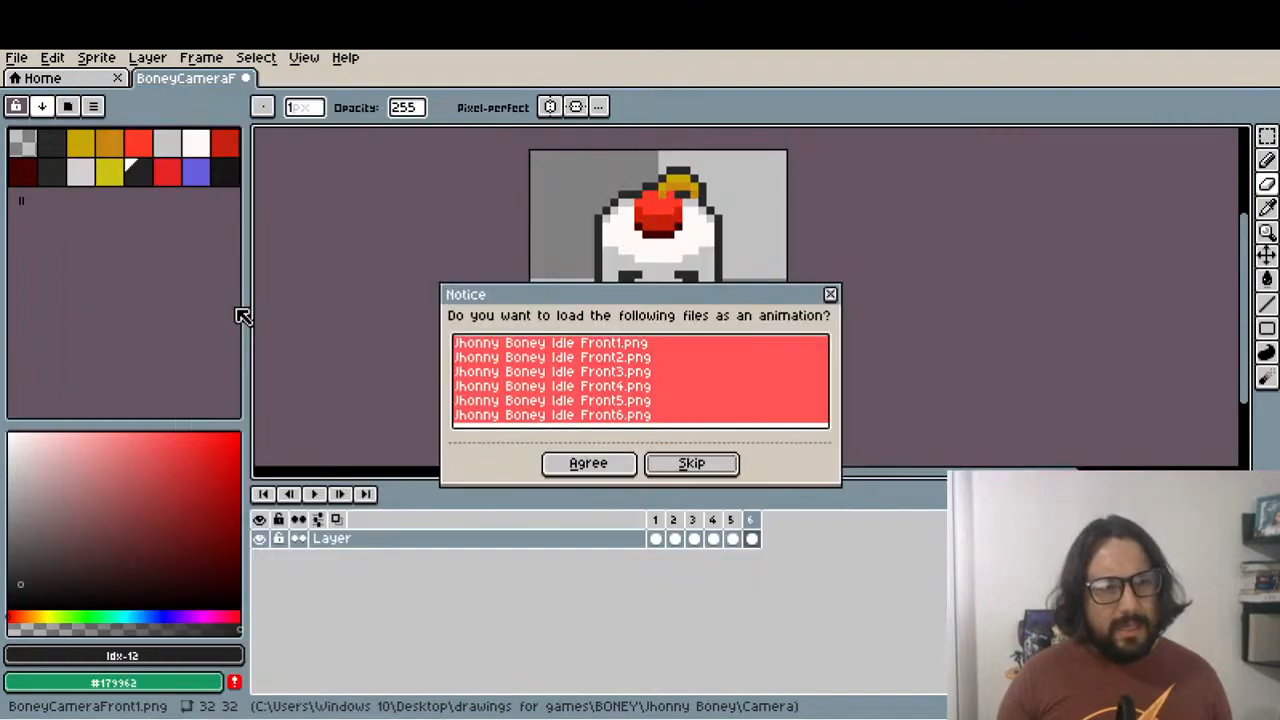
pyautogui.click(689, 465)
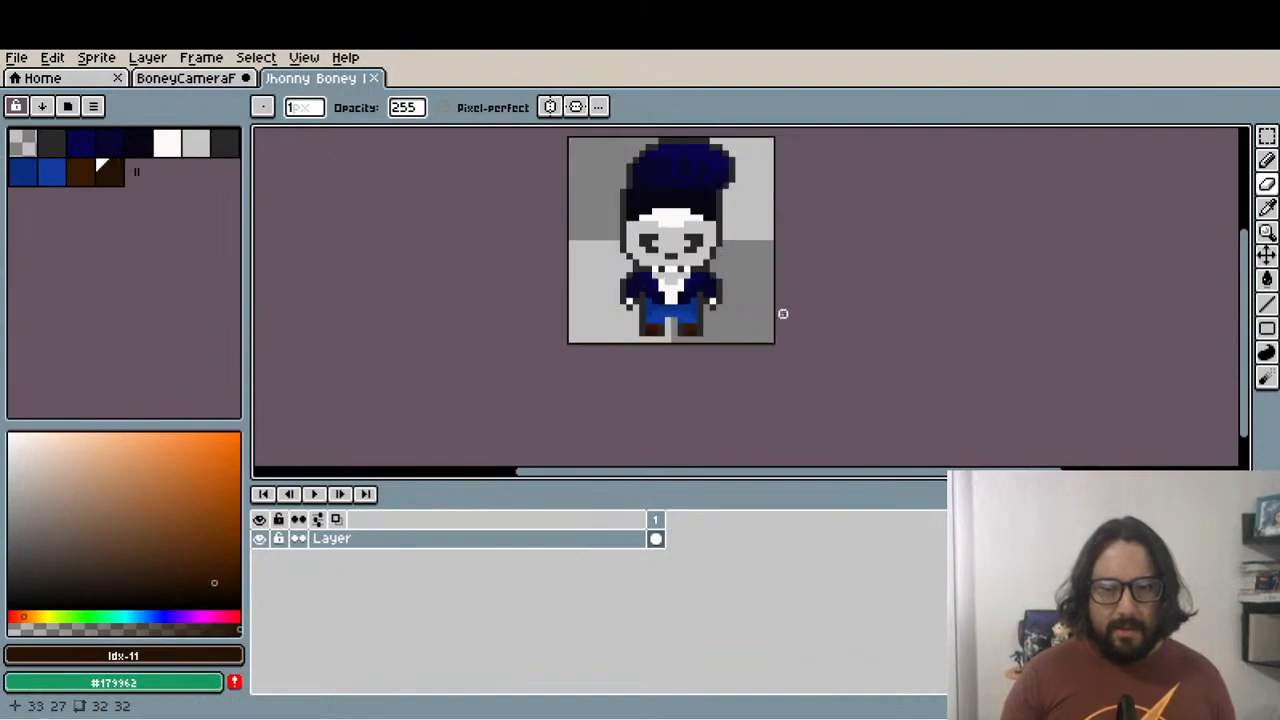
# Copy the whole clothed idle sprite and paste it onto a new layer in BoneyCameraFront1.png
pyautogui.press('m')
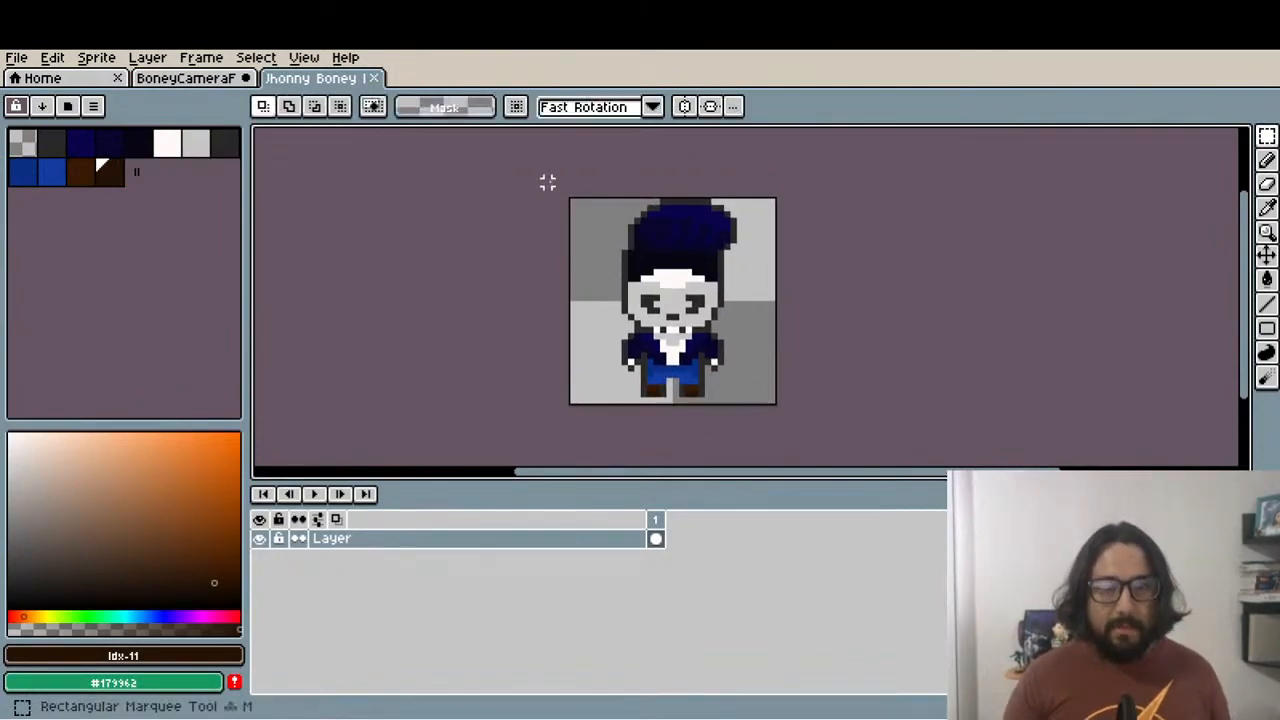
pyautogui.scroll(-2, 880, 460)
pyautogui.hotkey('ctrl', 'a')
pyautogui.click(185, 80)
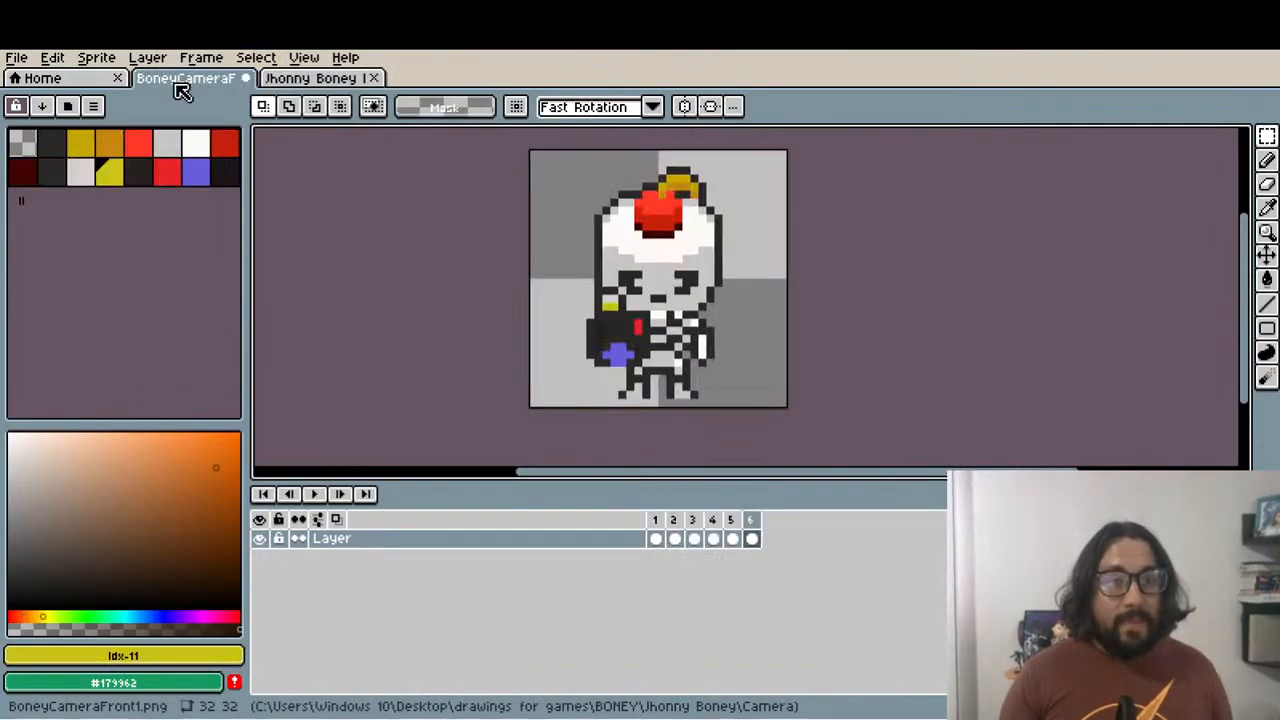
pyautogui.scroll(1, 660, 410)
pyautogui.hotkey('shift', 'n')
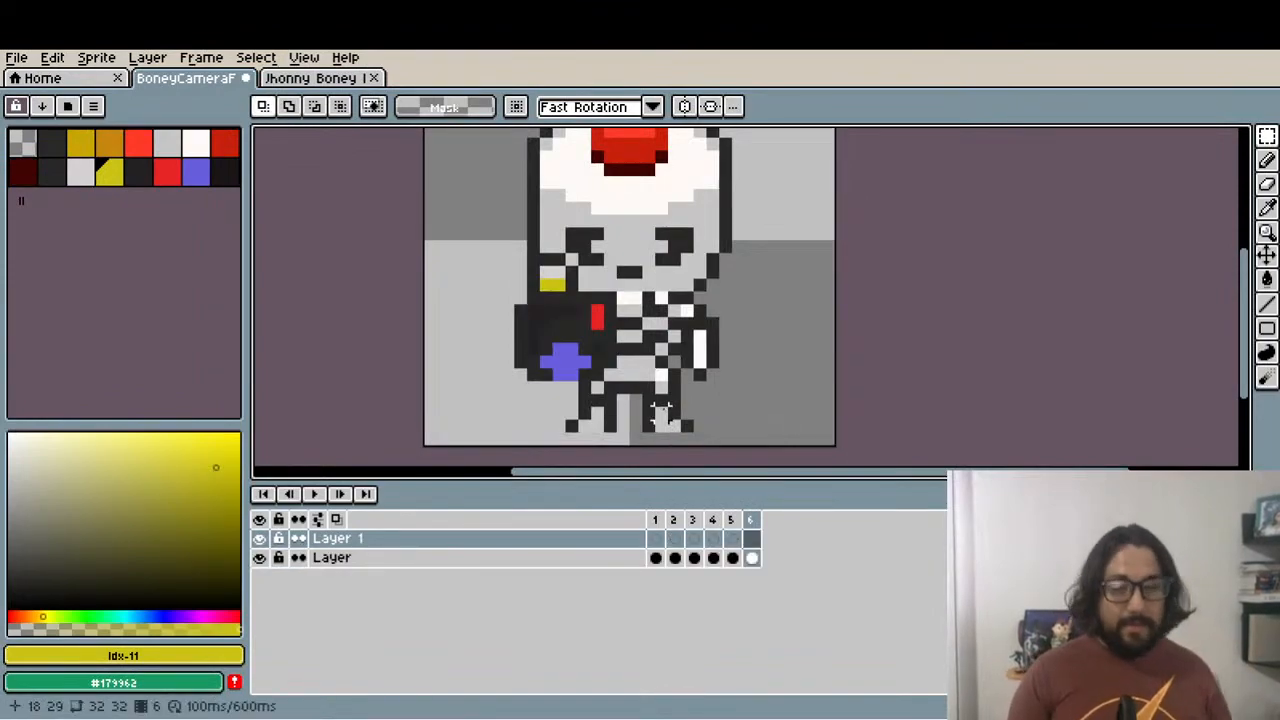
pyautogui.hotkey('ctrl', 'v')
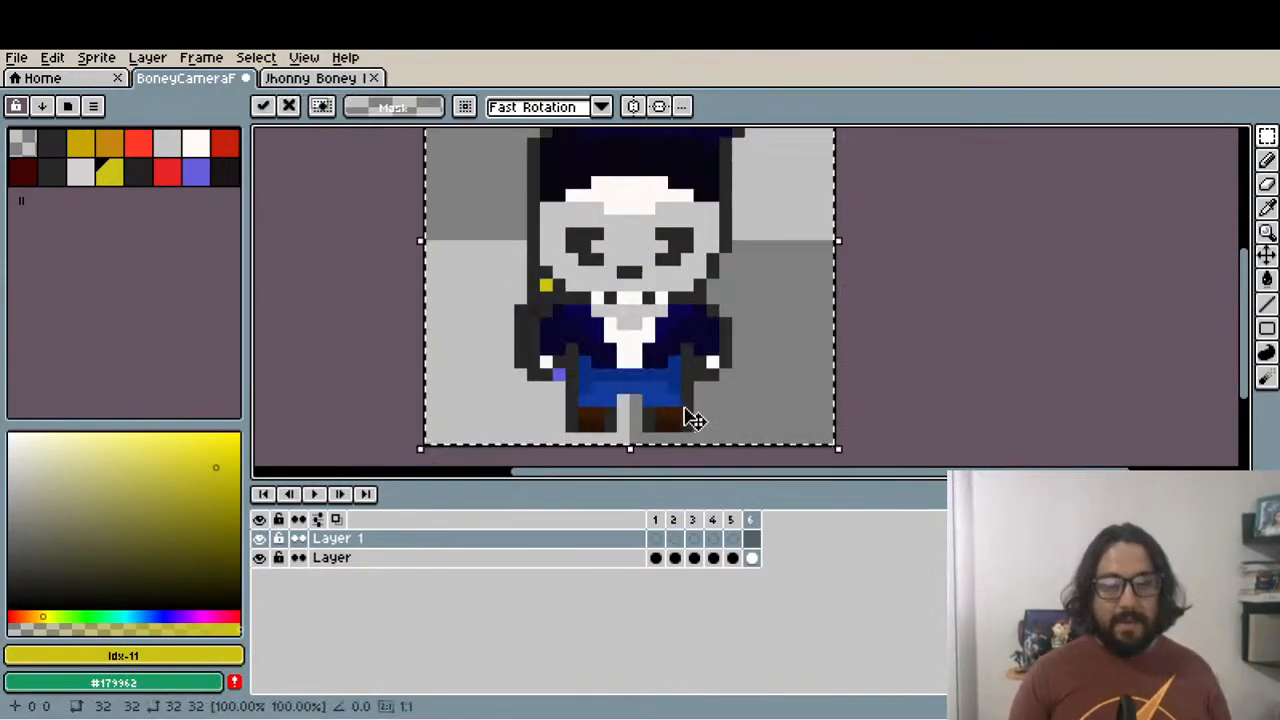
# Move the pasted clothed cel from frame 6 to frame 1 and place its layer beneath the skeleton layer
pyautogui.click(740, 541)
pyautogui.click(752, 542)
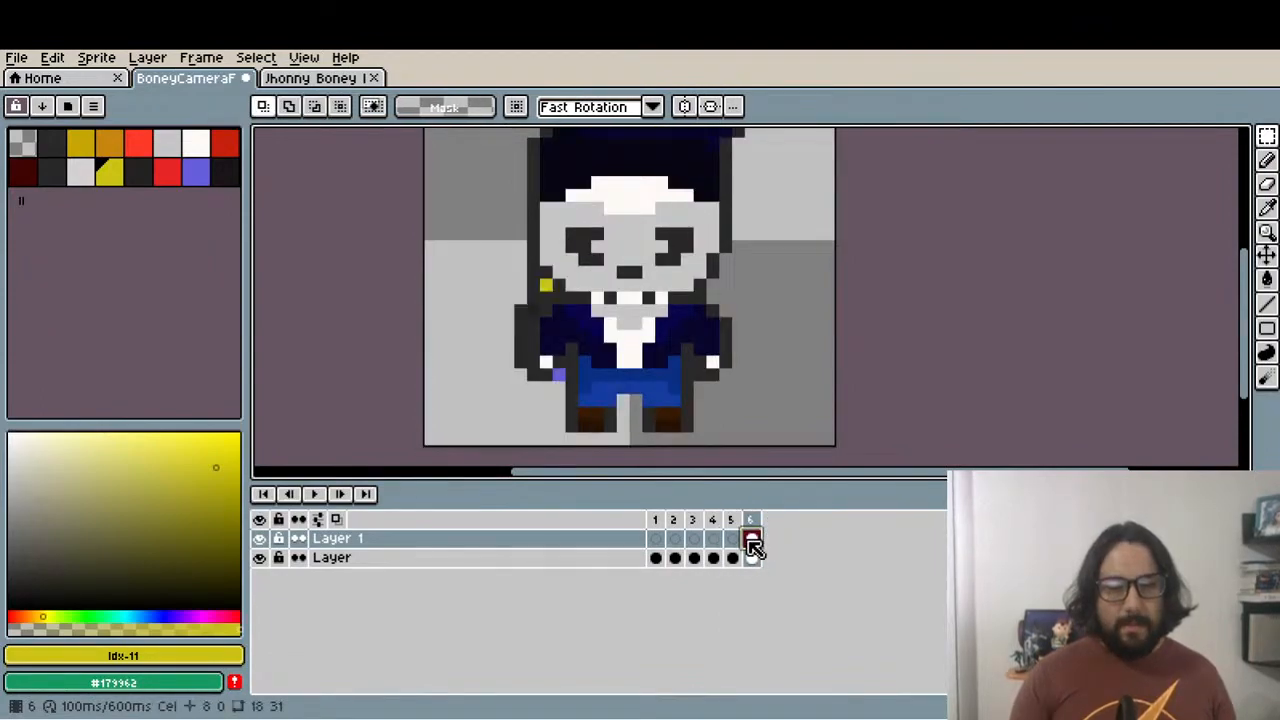
pyautogui.click(655, 538)
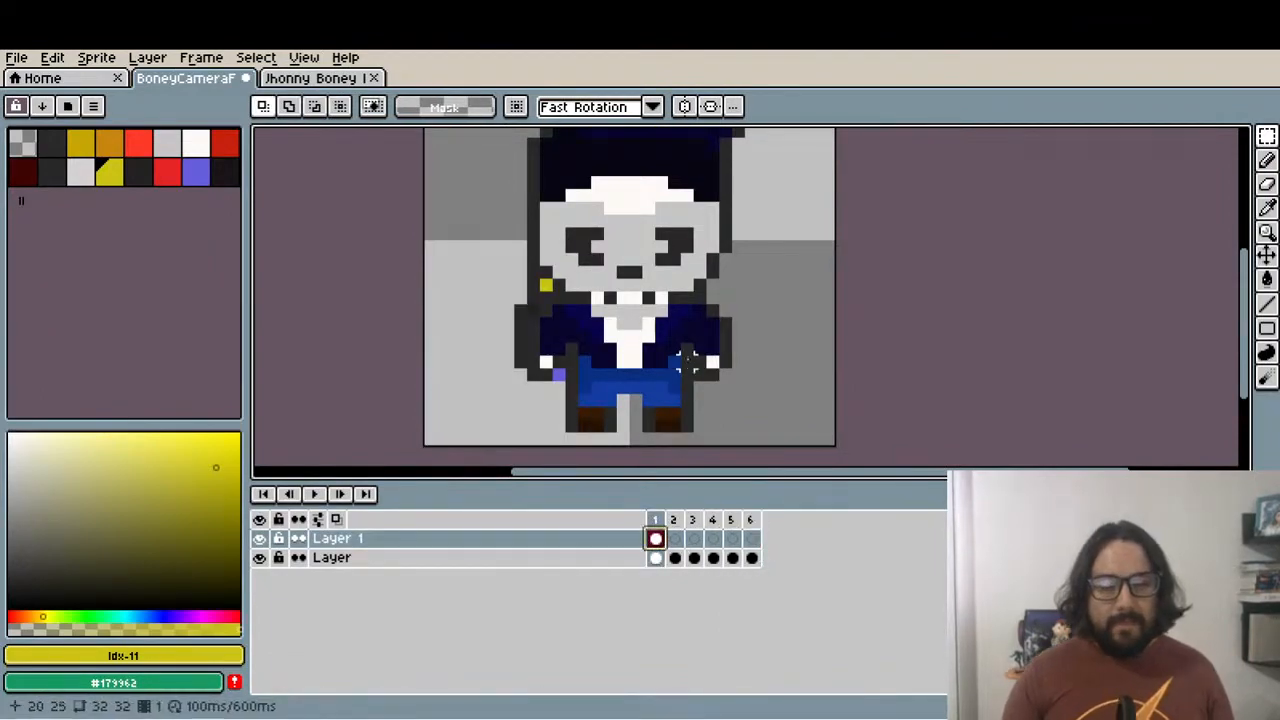
pyautogui.moveTo(545, 540); pyautogui.dragTo(551, 562)
pyautogui.scroll(-2, 630, 385)
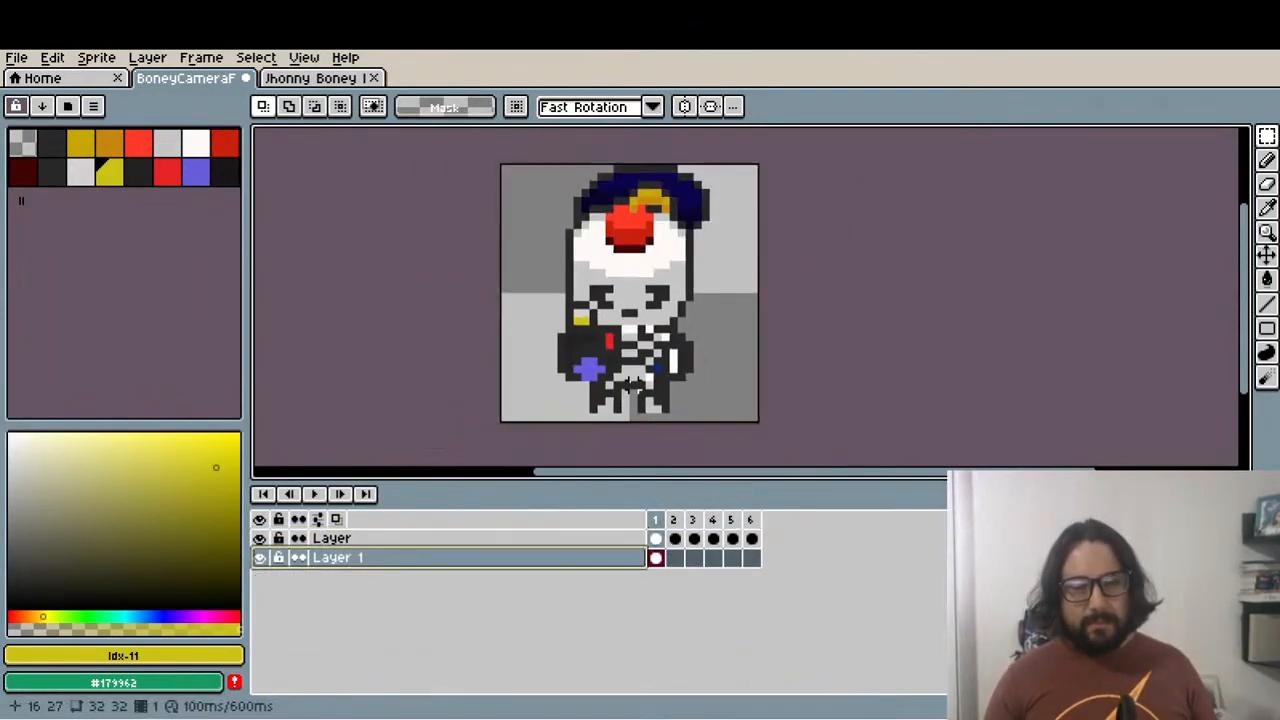
# Delete a region of about 26 by 15 pixels over the skeleton's upper head from the skeleton layer in frame 1
pyautogui.scroll(2, 670, 335)
pyautogui.click(665, 541)
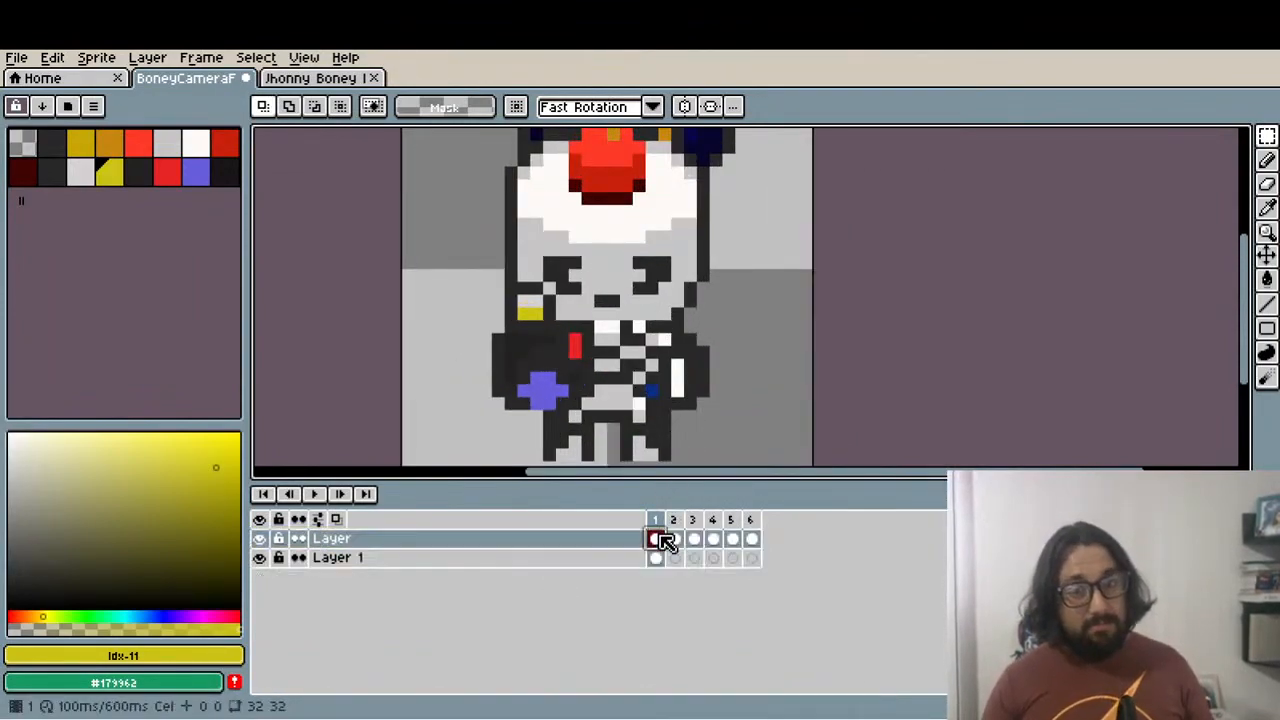
pyautogui.scroll(3, 543, 214)
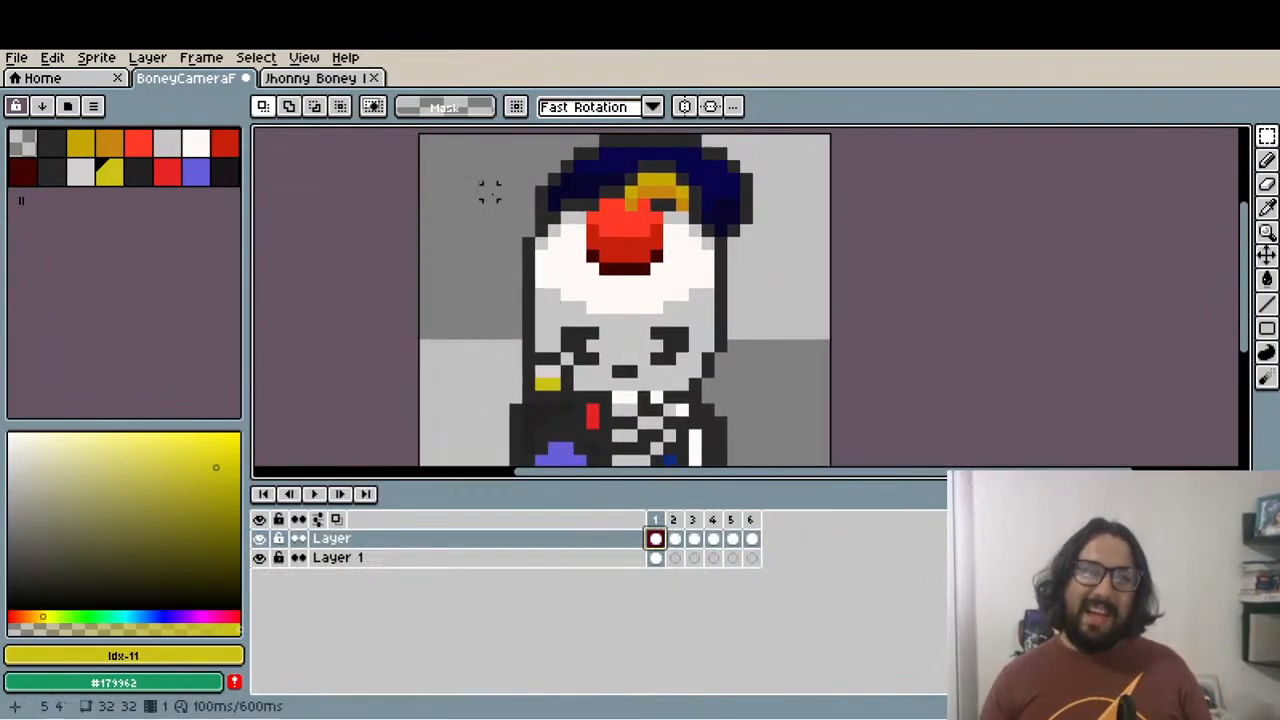
pyautogui.moveTo(458, 157); pyautogui.dragTo(791, 356)
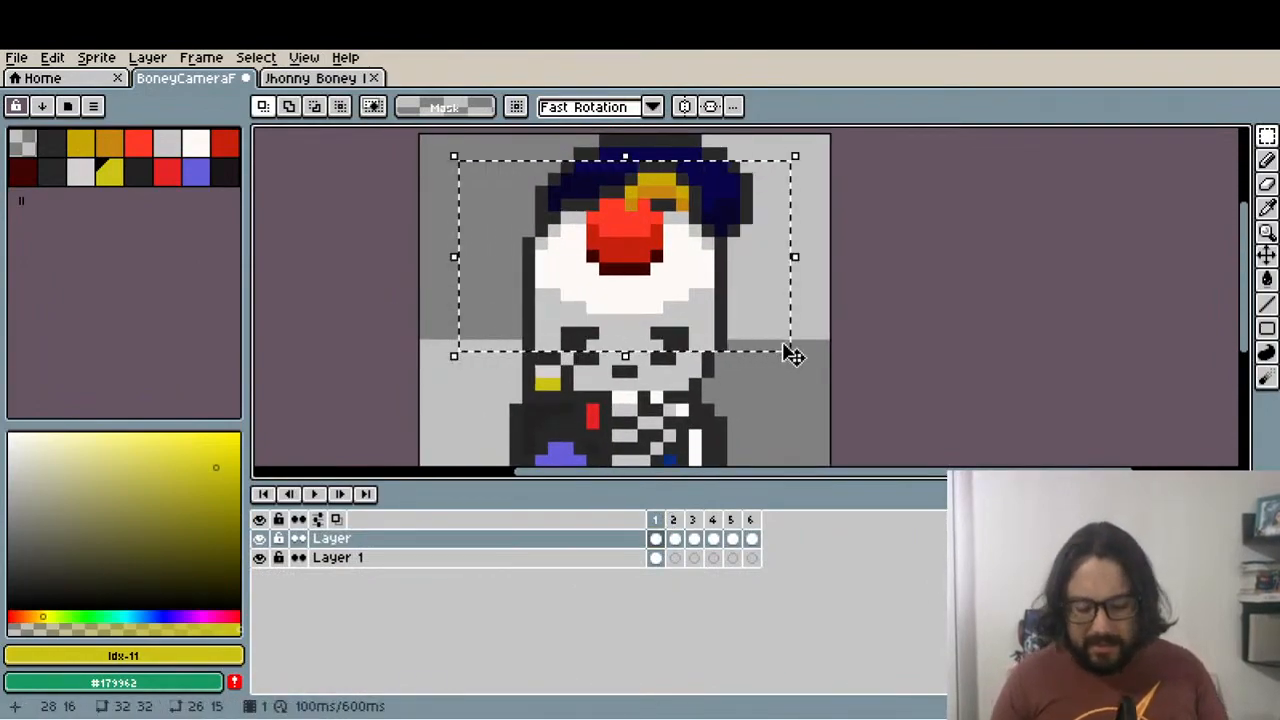
pyautogui.press('Delete')
# Delete a region of about 9 by 10 pixels covering the skeleton's ribs, free arm and upper leg beside the camera in frame 1
pyautogui.scroll(-3, 580, 285)
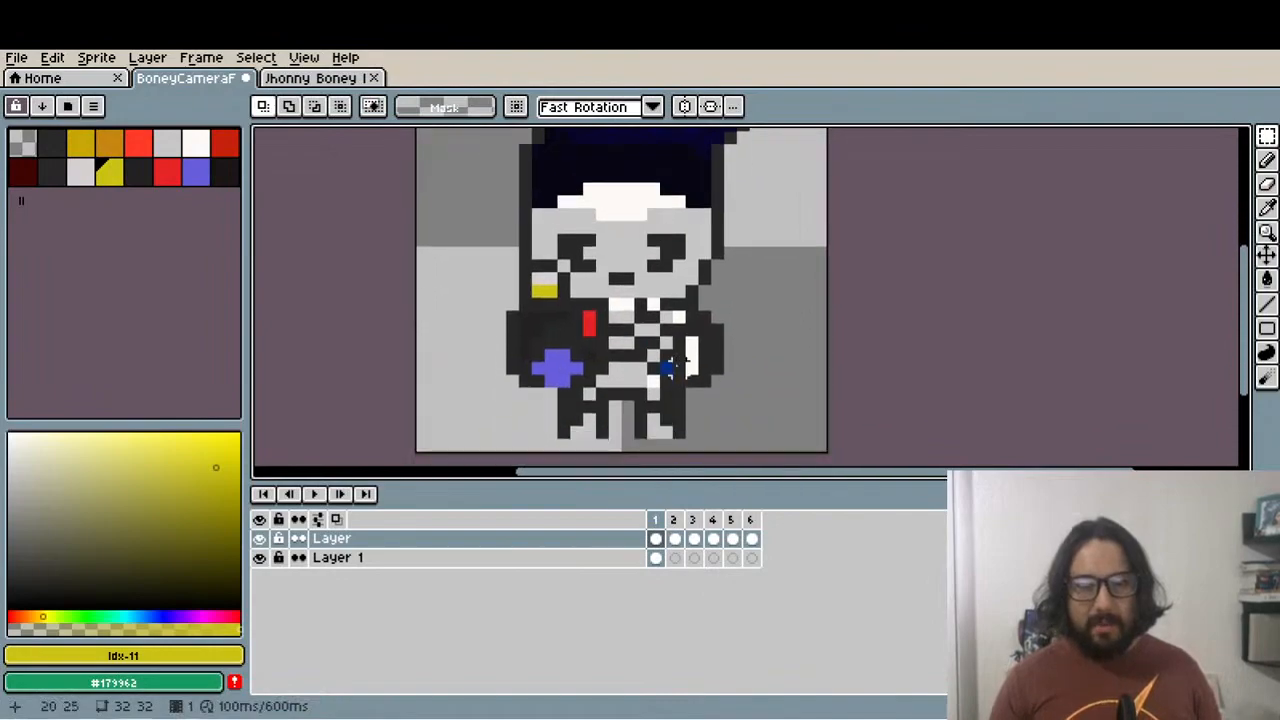
pyautogui.scroll(1, 592, 290)
pyautogui.moveTo(584, 272); pyautogui.dragTo(740, 448)
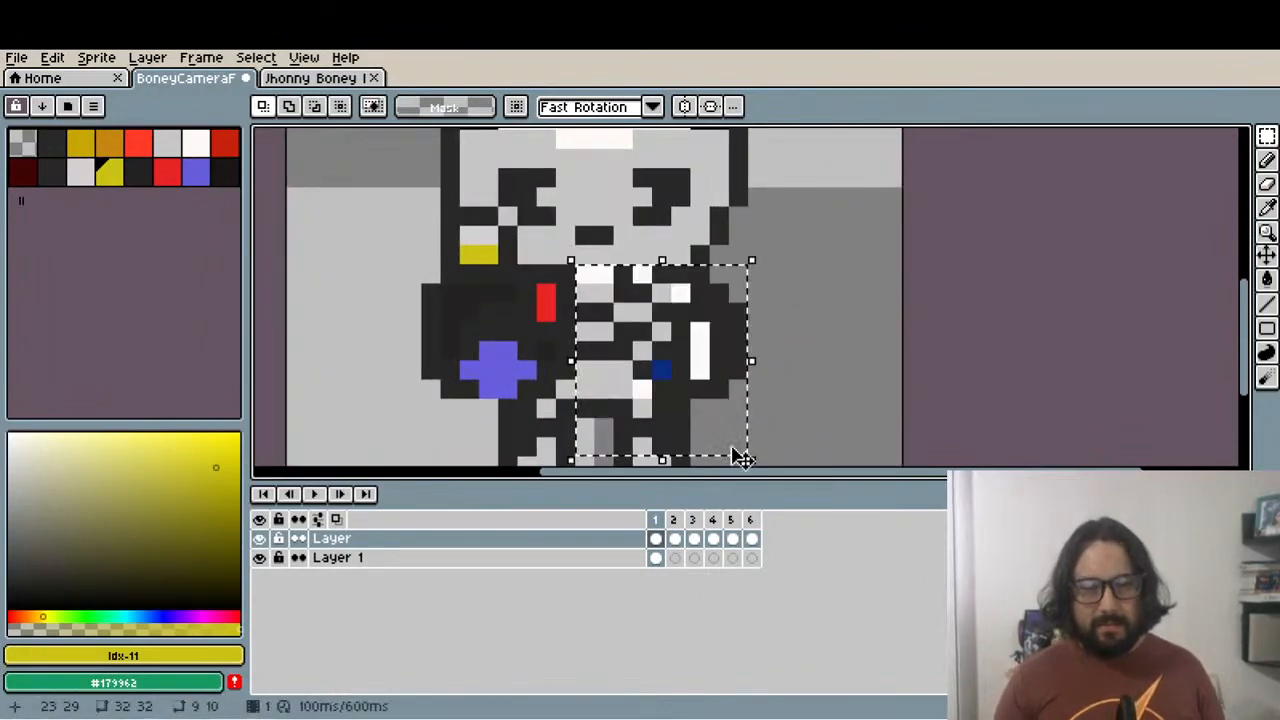
pyautogui.press('Delete')
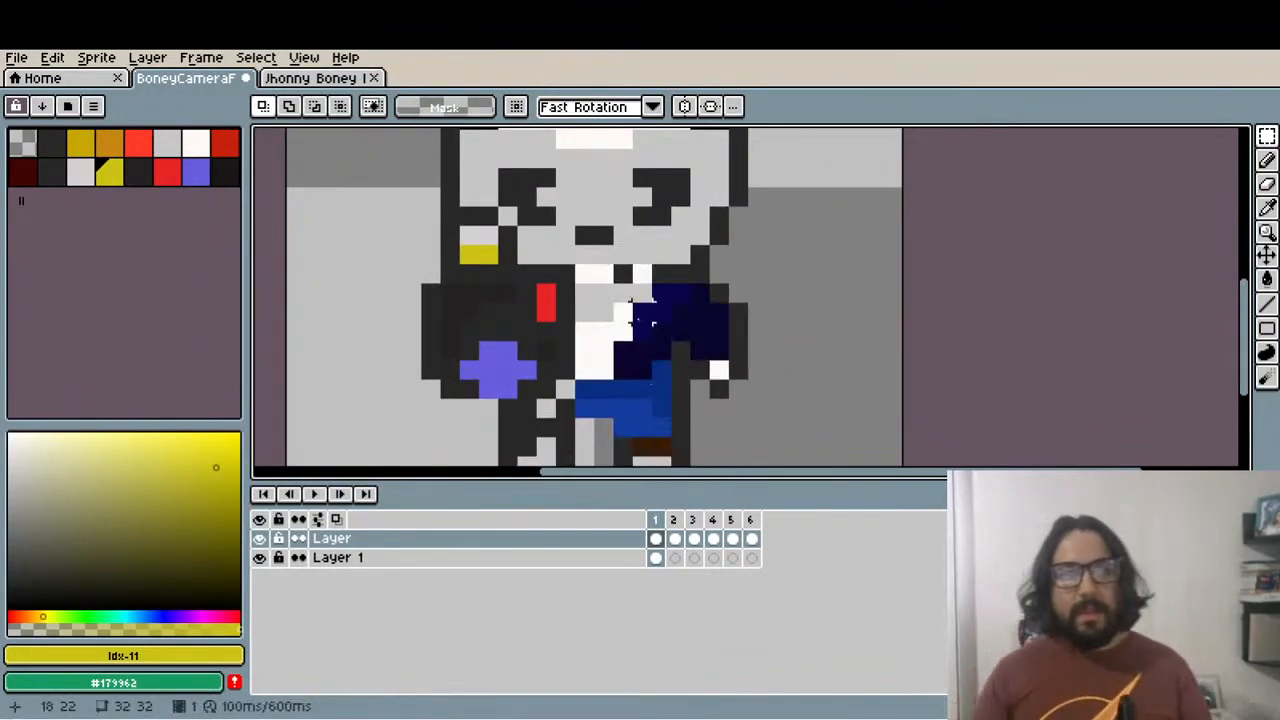
# Delete the skeleton's leg and leftover hip pixels beneath the camera in frame 1, keeping the camera intact
pyautogui.scroll(-2, 640, 315)
pyautogui.scroll(3, 567, 400)
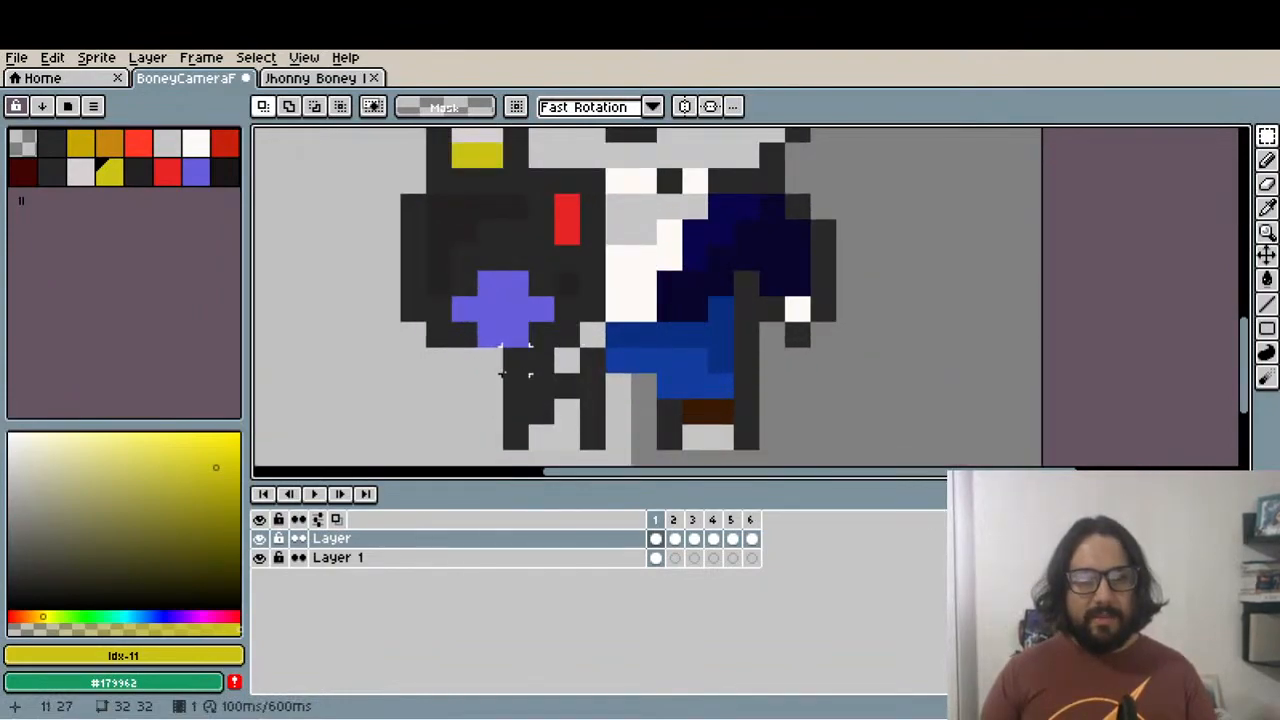
pyautogui.moveTo(490, 386); pyautogui.dragTo(619, 460)
pyautogui.press('Delete')
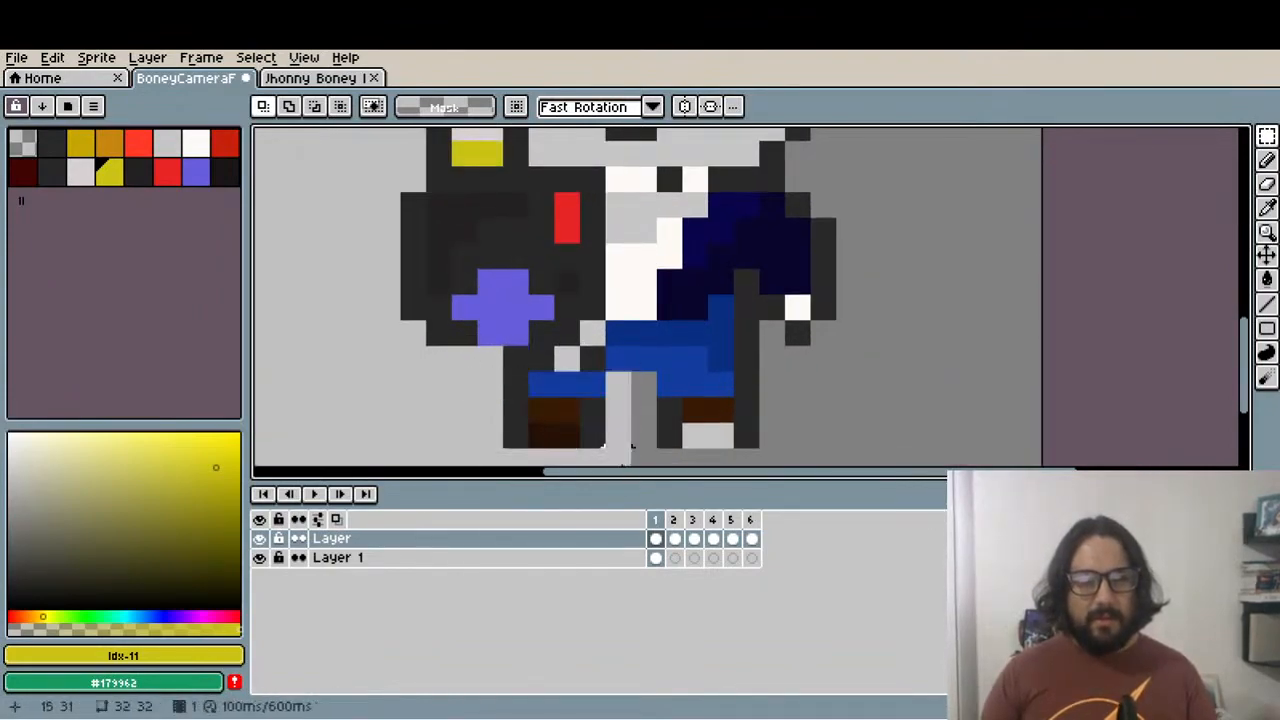
pyautogui.moveTo(566, 358); pyautogui.dragTo(541, 358)
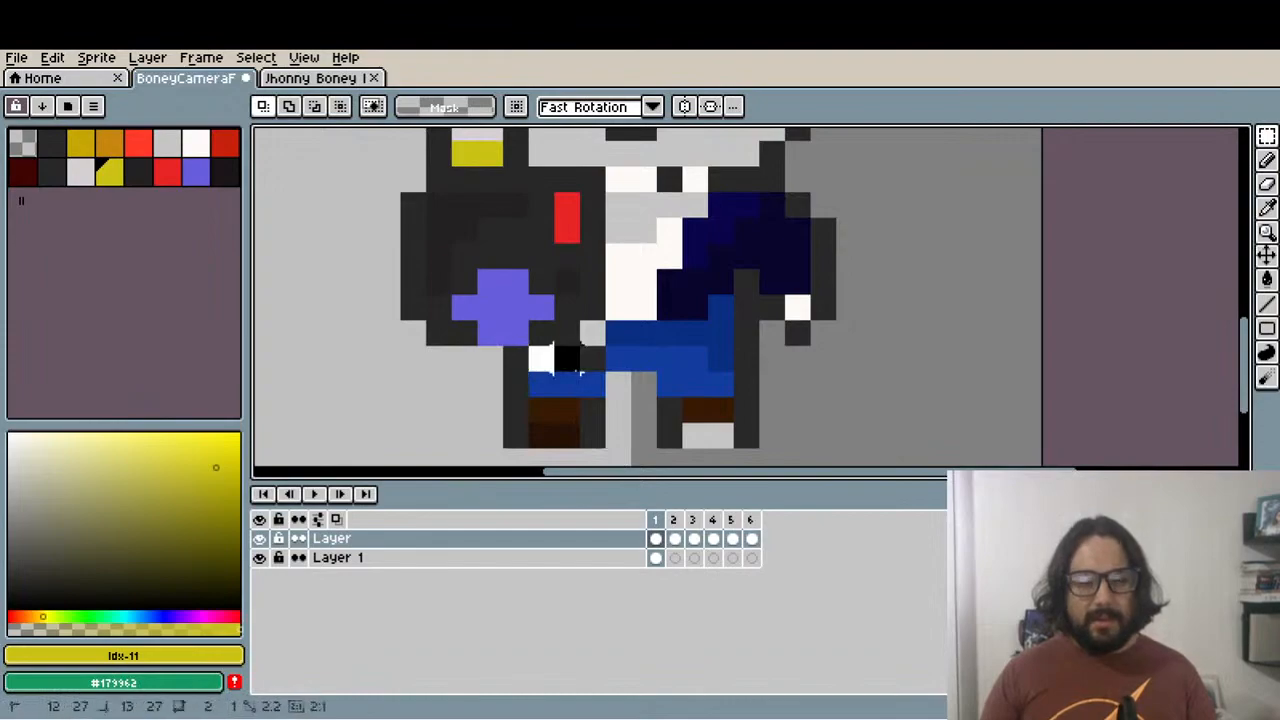
pyautogui.click(592, 333)
pyautogui.moveTo(577, 293); pyautogui.dragTo(621, 397)
pyautogui.press('Delete')
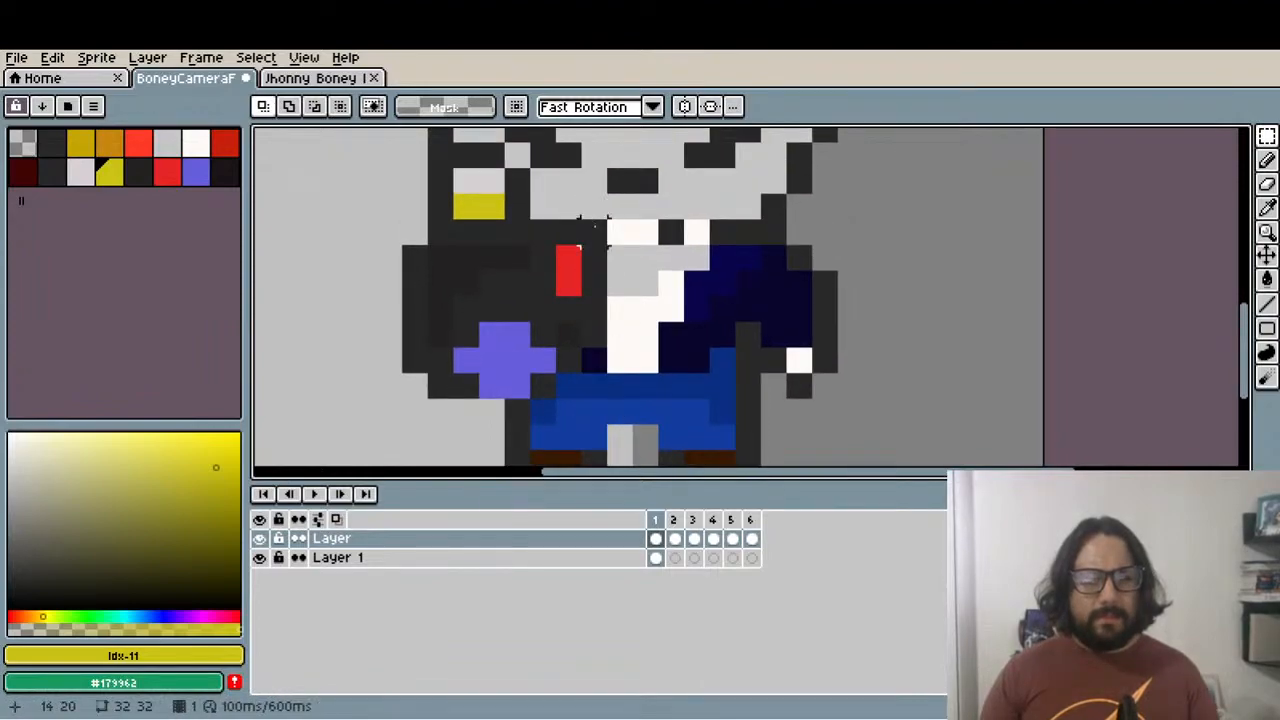
# Clear the leftover skeleton foot pixels covering the shoe on the side opposite the camera in frame 1
pyautogui.scroll(-3, 593, 225)
pyautogui.scroll(2, 595, 228)
pyautogui.scroll(-1, 600, 215)
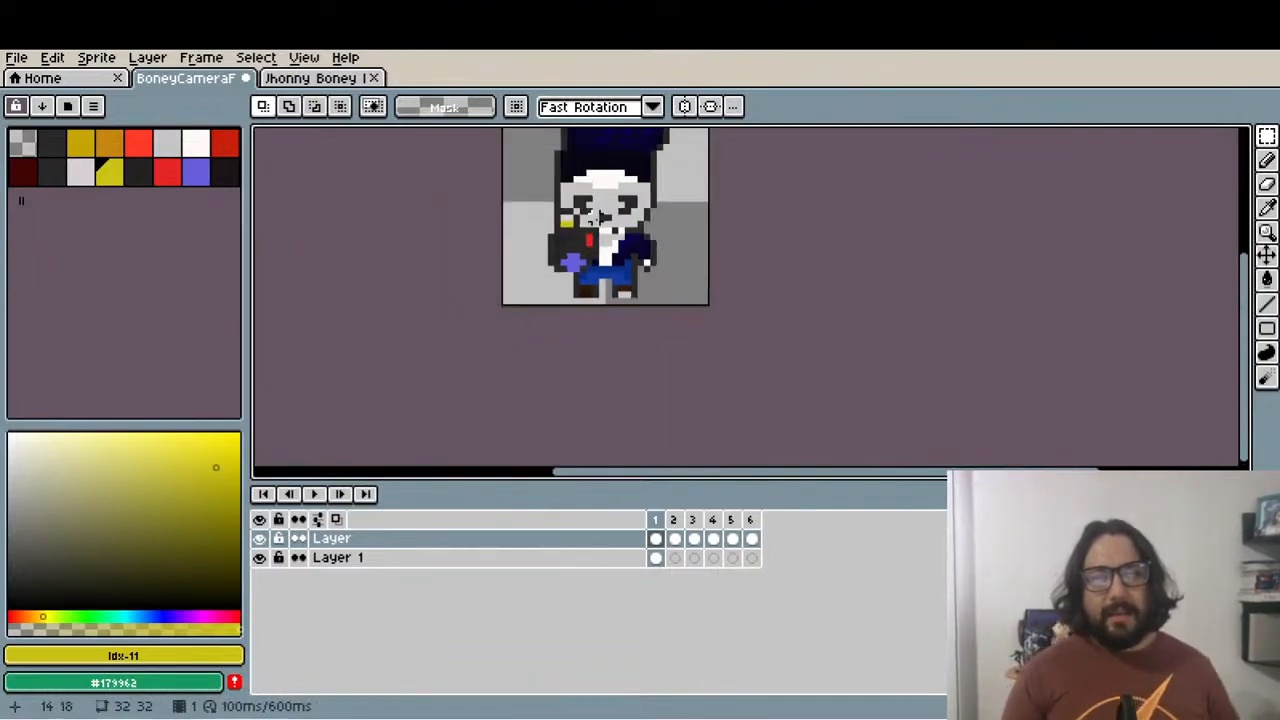
pyautogui.scroll(1, 659, 292)
pyautogui.scroll(1, 580, 296)
pyautogui.moveTo(553, 241); pyautogui.dragTo(638, 325)
pyautogui.scroll(-3, 630, 318)
# Copy the clothed character's cel on Layer 1 from frame 1 to frame 2
pyautogui.click(673, 519)
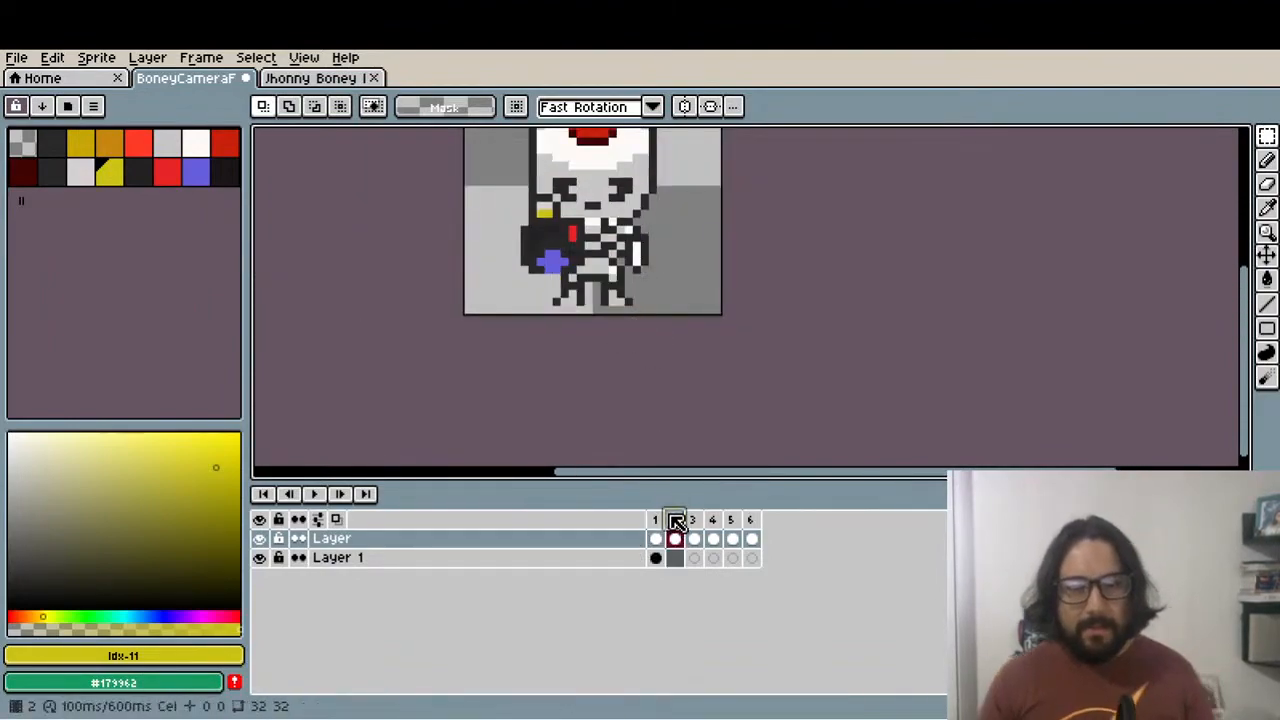
pyautogui.scroll(-2, 617, 300)
pyautogui.click(655, 557)
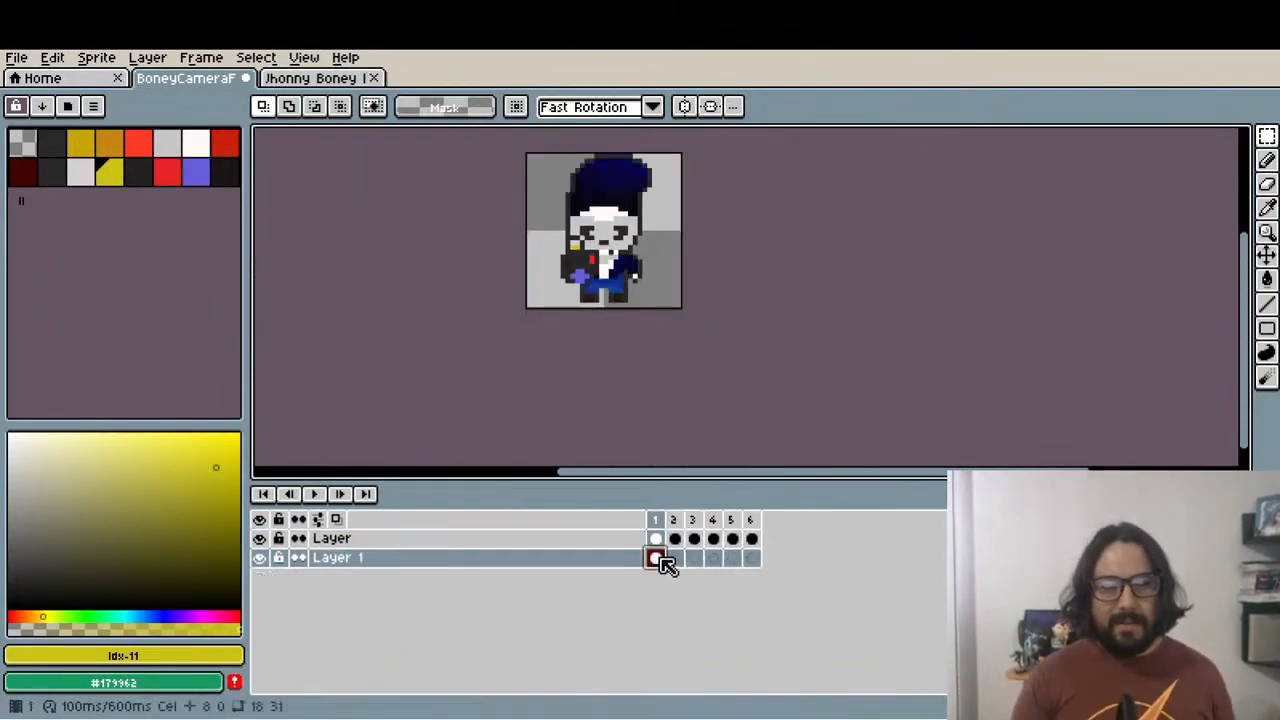
pyautogui.scroll(2, 679, 266)
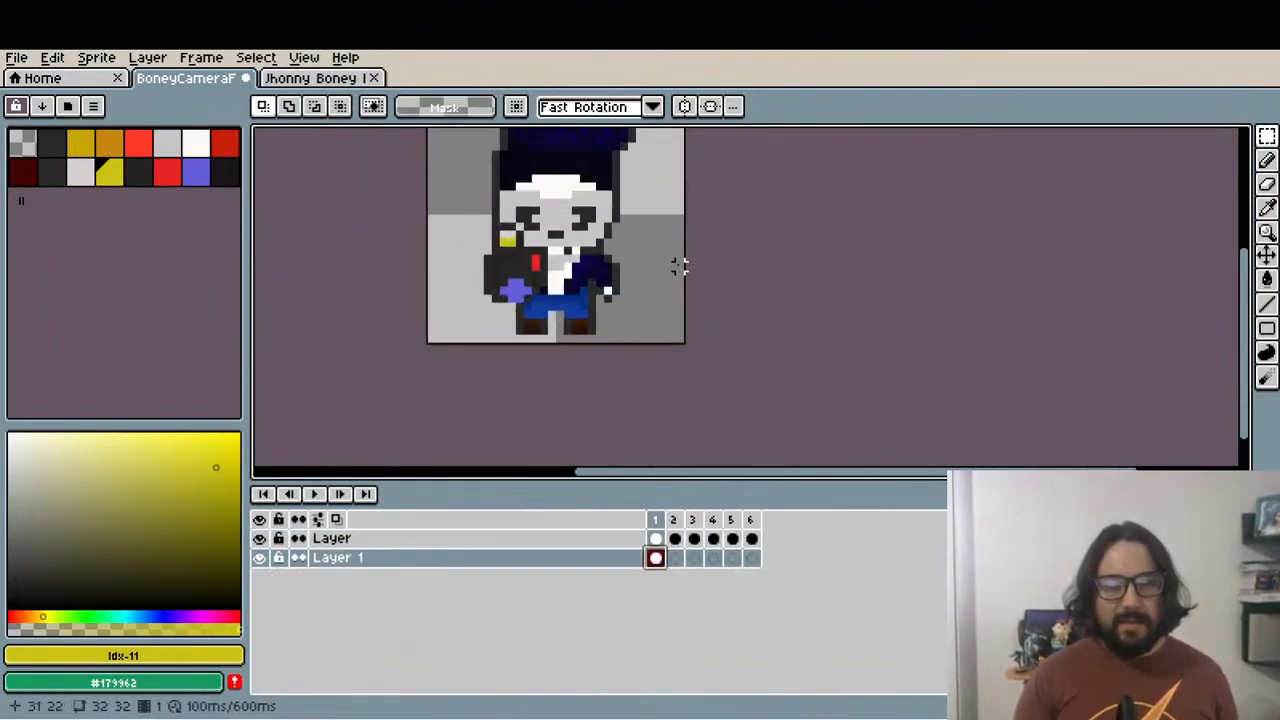
pyautogui.click(674, 558)
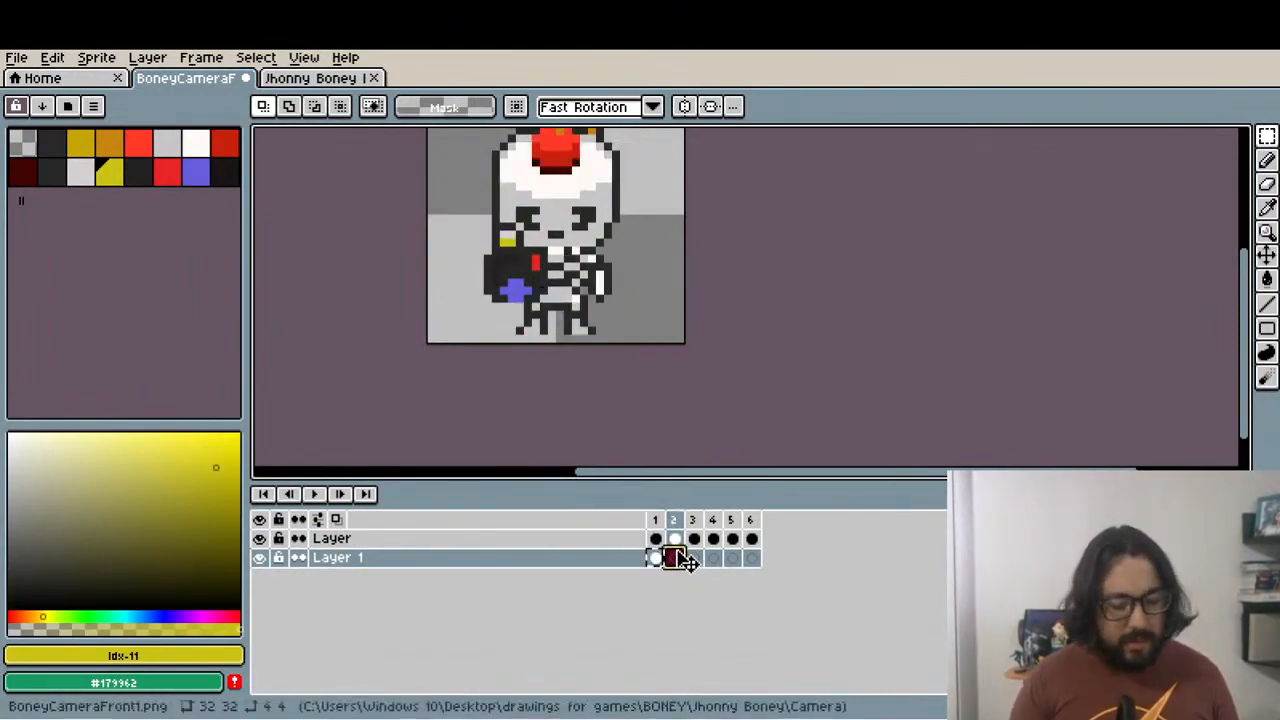
pyautogui.moveTo(711, 307); pyautogui.dragTo(709, 391)
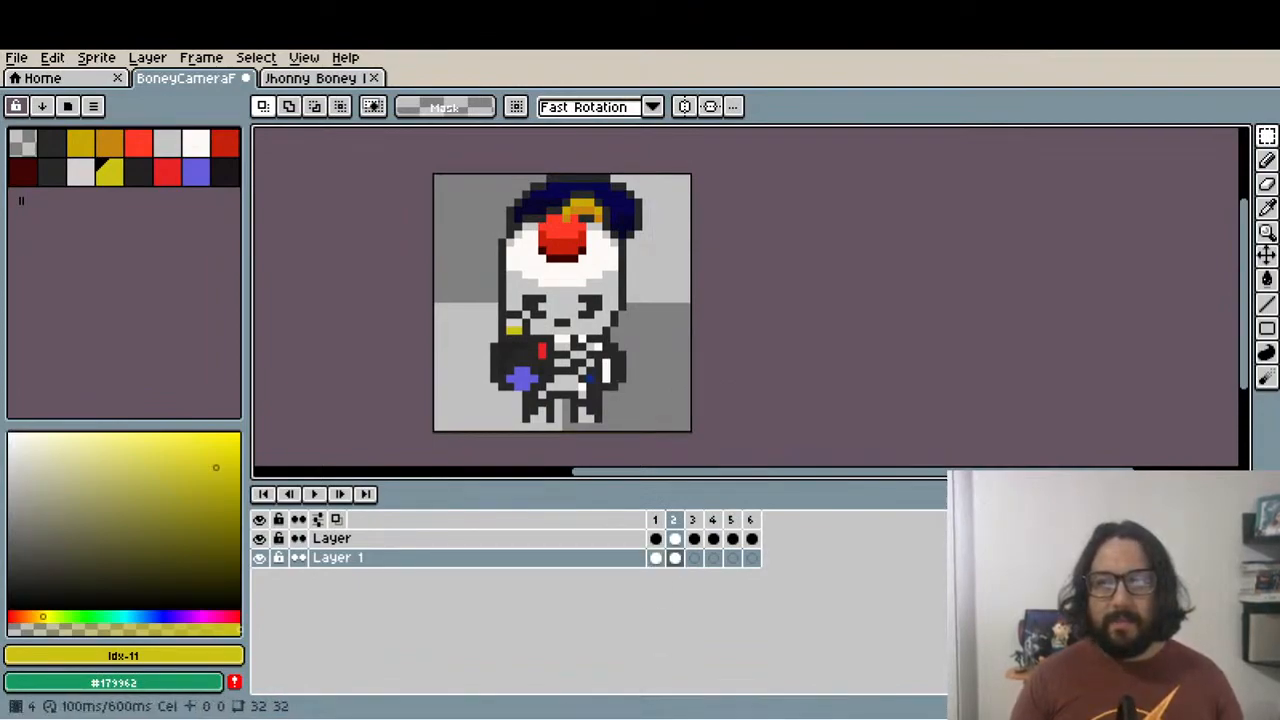
# Delete a 24 by 16 pixel region covering the skeleton's upper head on the skeleton layer in frame 2
pyautogui.scroll(-2, 748, 237)
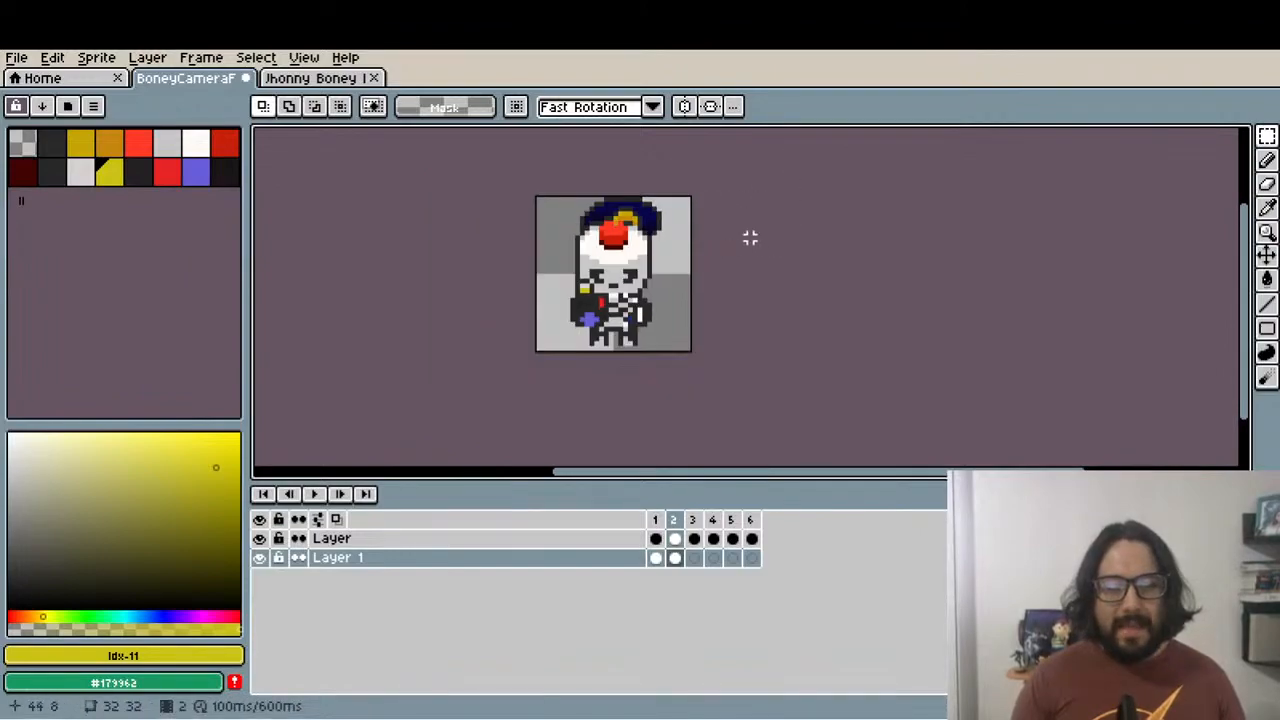
pyautogui.scroll(3, 695, 232)
pyautogui.moveTo(696, 238); pyautogui.dragTo(704, 297)
pyautogui.moveTo(436, 215); pyautogui.dragTo(673, 378)
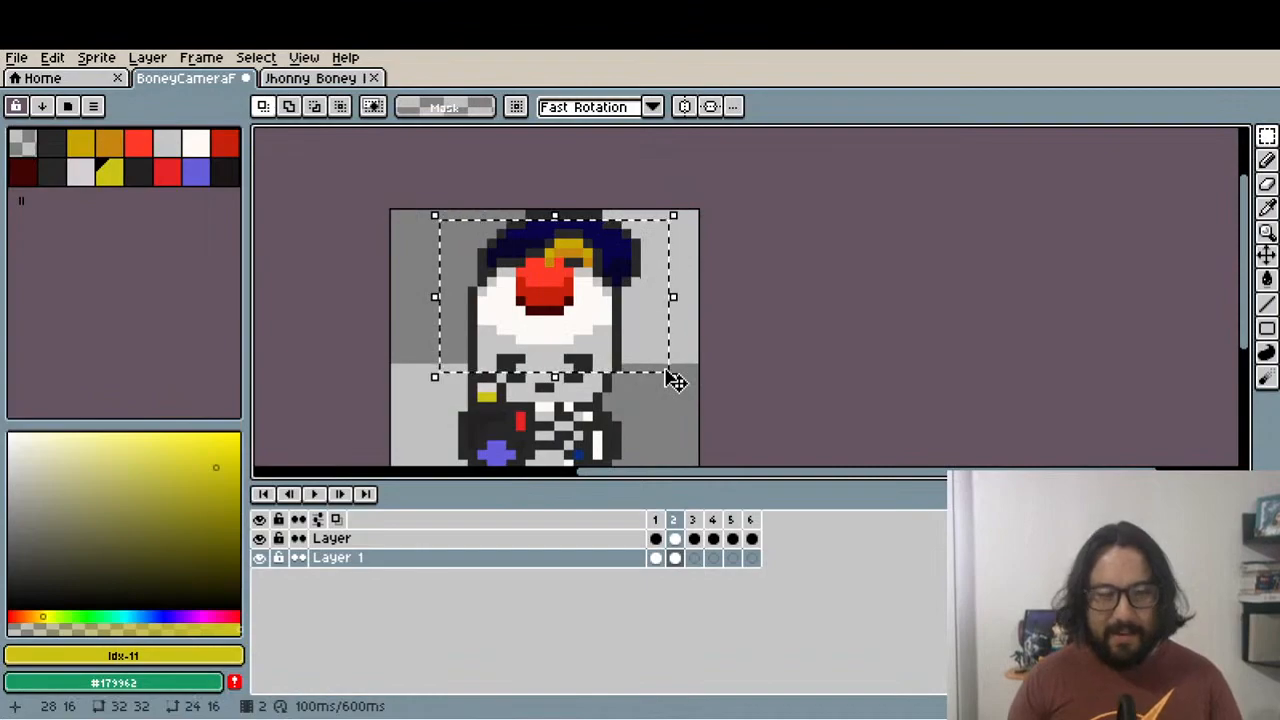
pyautogui.press('Delete')
pyautogui.hotkey('ctrl', 'z')
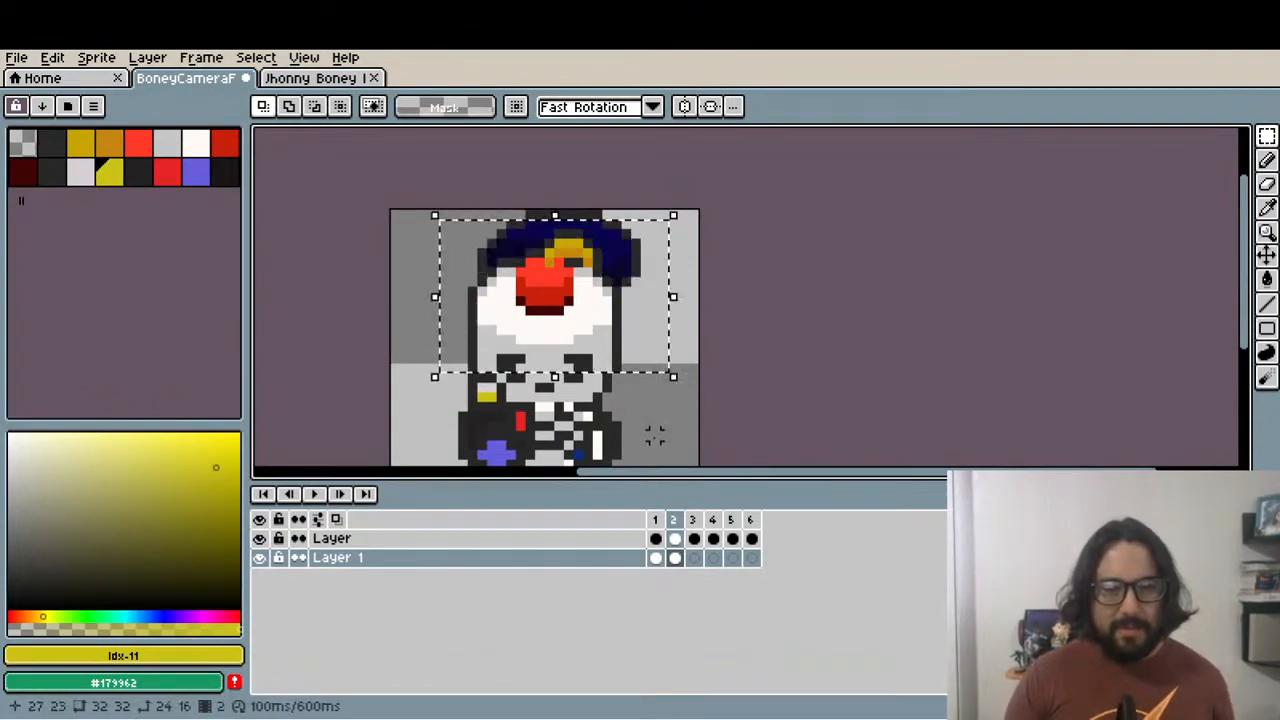
pyautogui.click(674, 538)
pyautogui.click(590, 352)
pyautogui.press('Escape')
pyautogui.scroll(-1, 554, 320)
pyautogui.scroll(2, 554, 320)
# Delete the skeleton's ribs, free arm, hip and leg pixels beside the camera in frame 2
pyautogui.moveTo(558, 328); pyautogui.dragTo(539, 247)
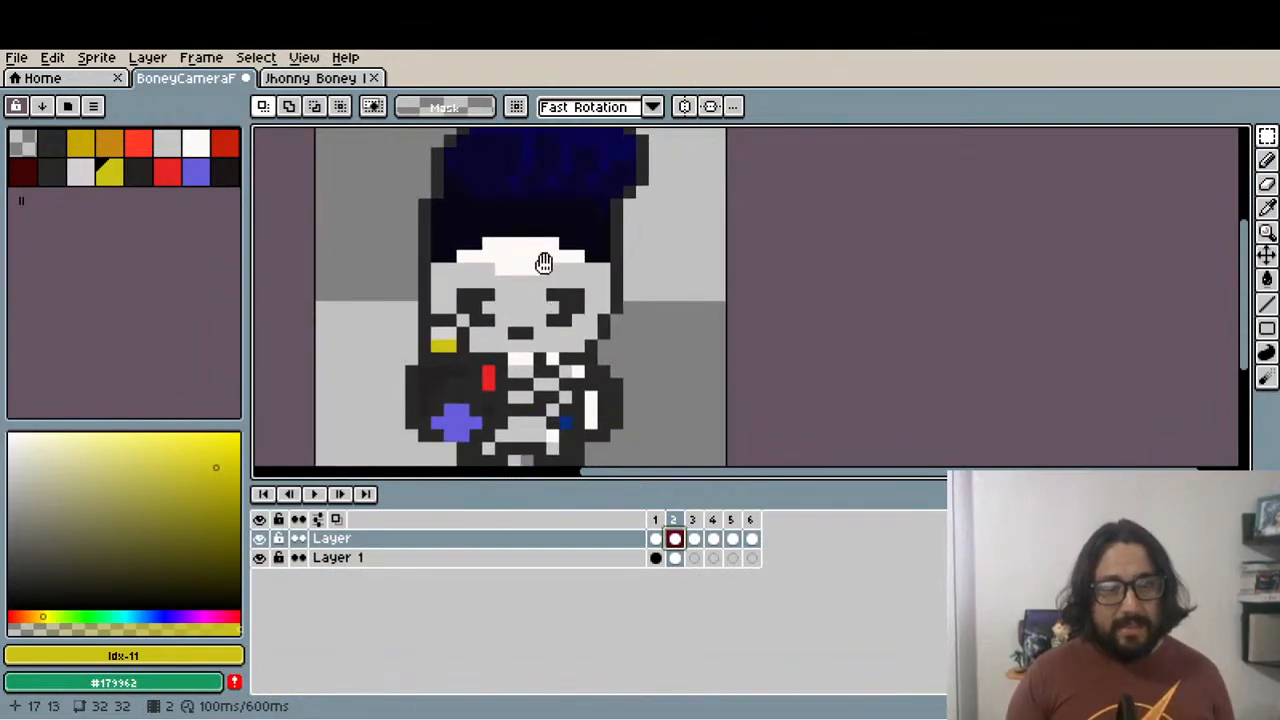
pyautogui.moveTo(545, 385); pyautogui.dragTo(546, 307)
pyautogui.scroll(1, 547, 313)
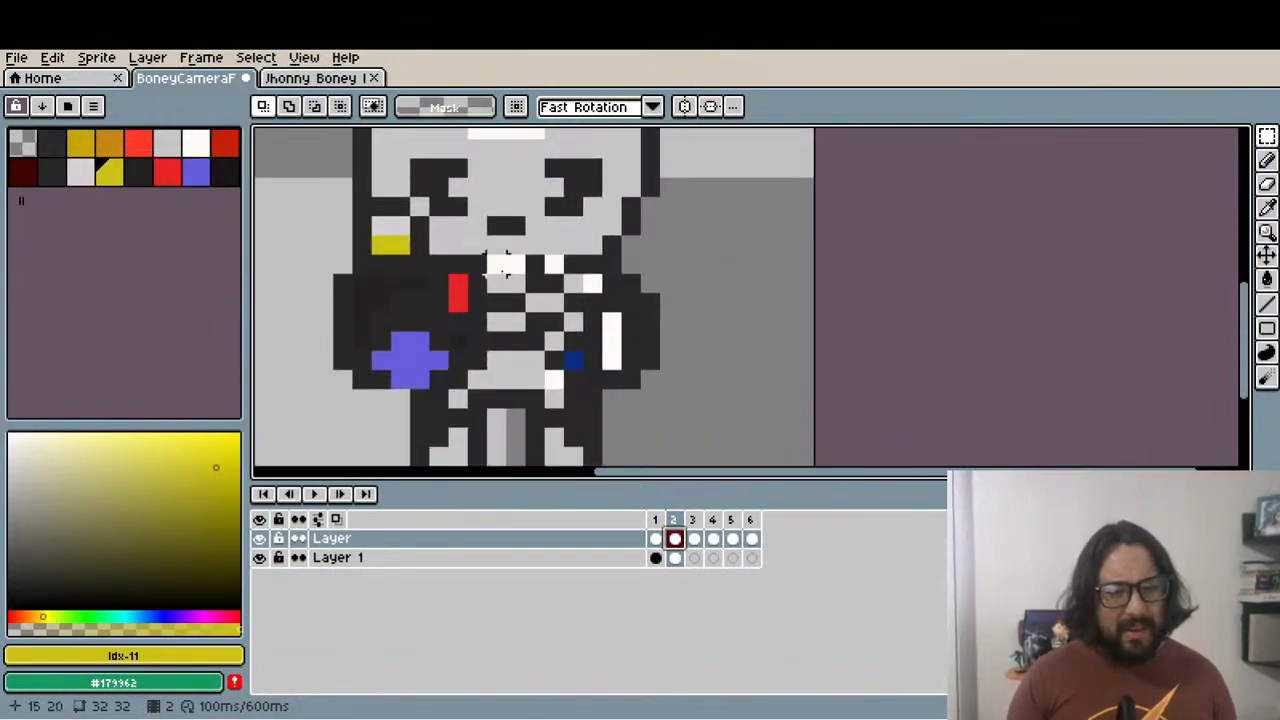
pyautogui.moveTo(504, 283); pyautogui.dragTo(711, 441)
pyautogui.press('Delete')
pyautogui.hotkey('ctrl', 'd')
# Delete the skeleton's leg and leftover hip pixels beneath the camera in frame 2, keeping the camera intact
pyautogui.scroll(-2, 707, 437)
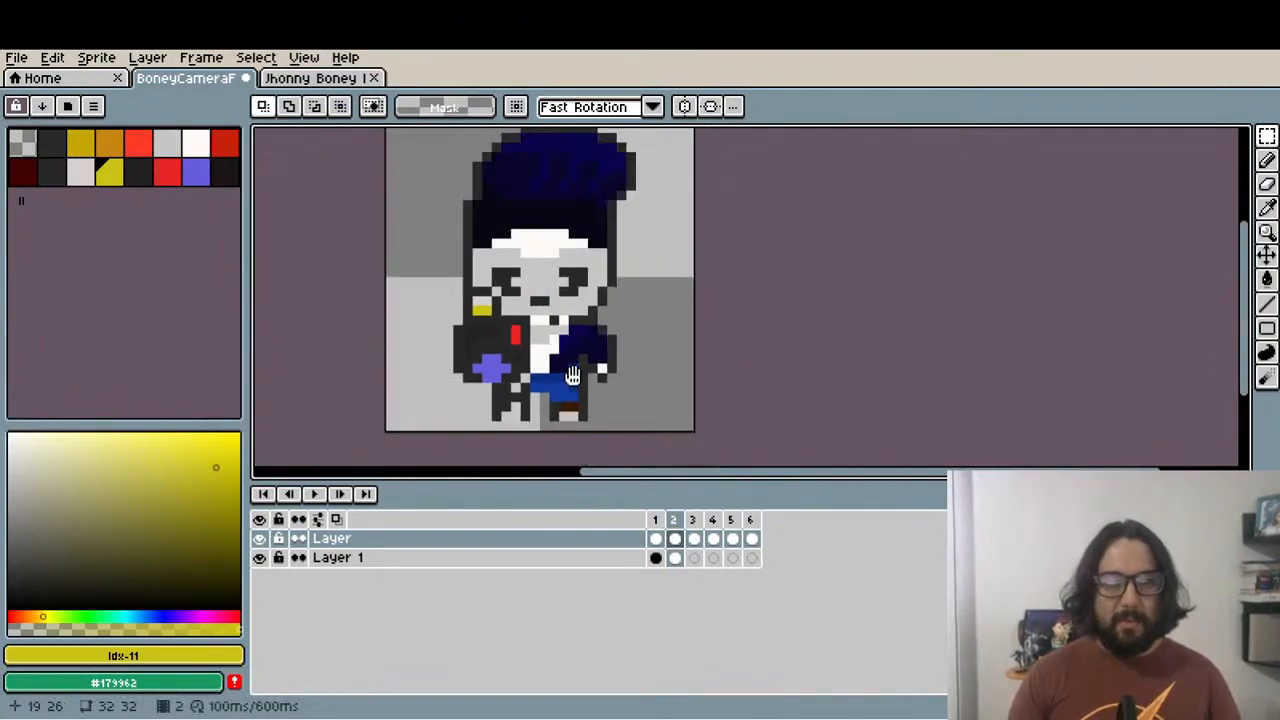
pyautogui.scroll(1, 560, 400)
pyautogui.scroll(1, 529, 297)
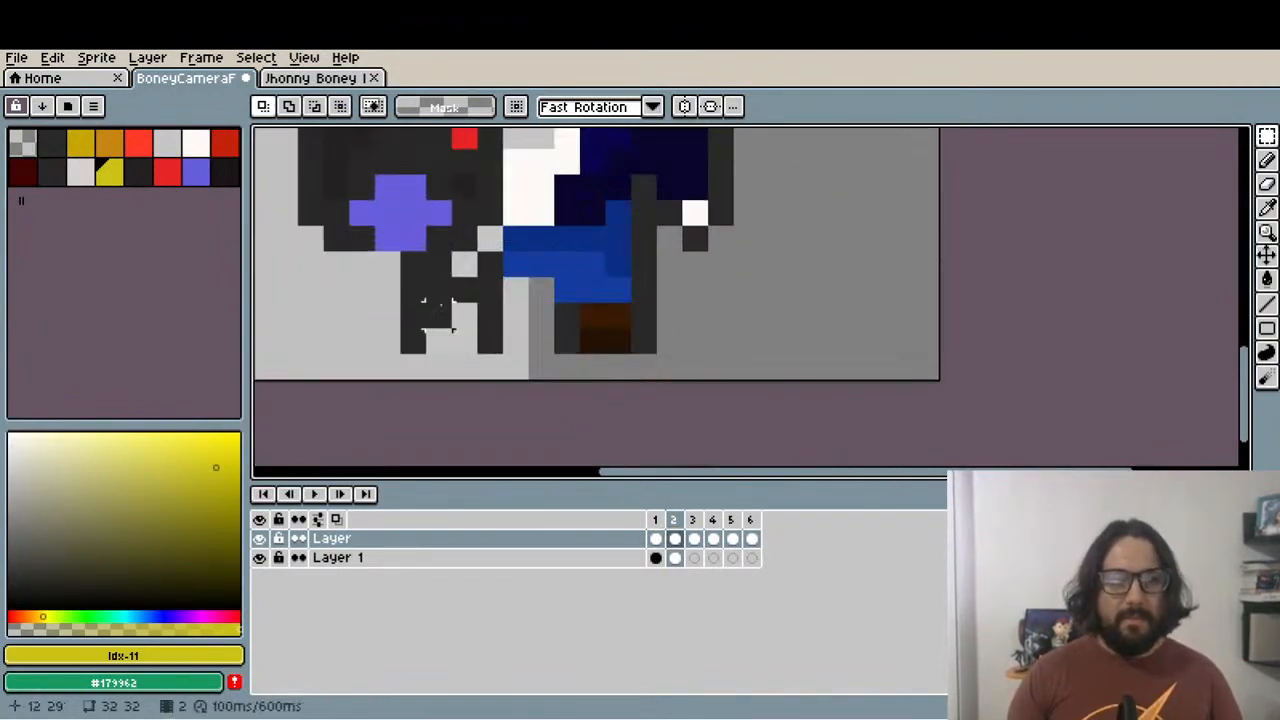
pyautogui.moveTo(414, 290); pyautogui.dragTo(517, 368)
pyautogui.press('Delete')
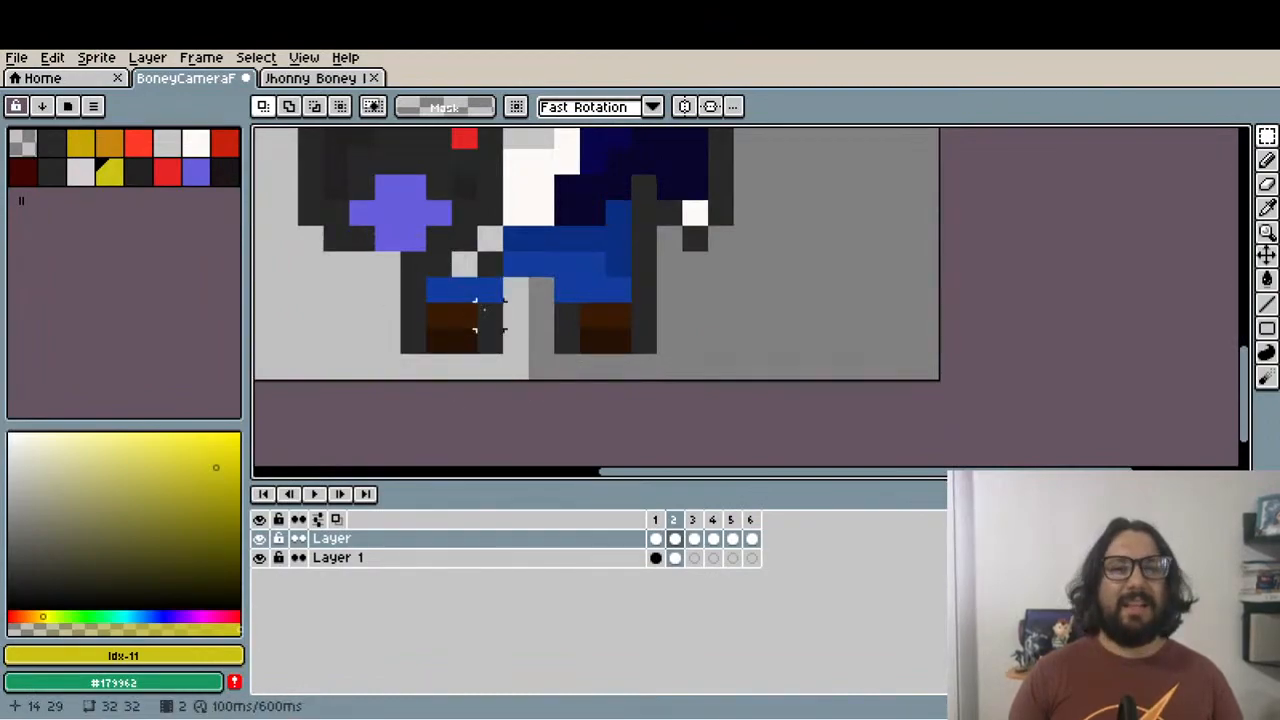
pyautogui.moveTo(490, 316); pyautogui.dragTo(525, 380)
pyautogui.moveTo(526, 303)
pyautogui.mouseDown()
pyautogui.moveTo(544, 334)
pyautogui.moveTo(500, 350)
pyautogui.moveTo(537, 460)
pyautogui.mouseUp()
pyautogui.press('Delete')
pyautogui.press('Delete')
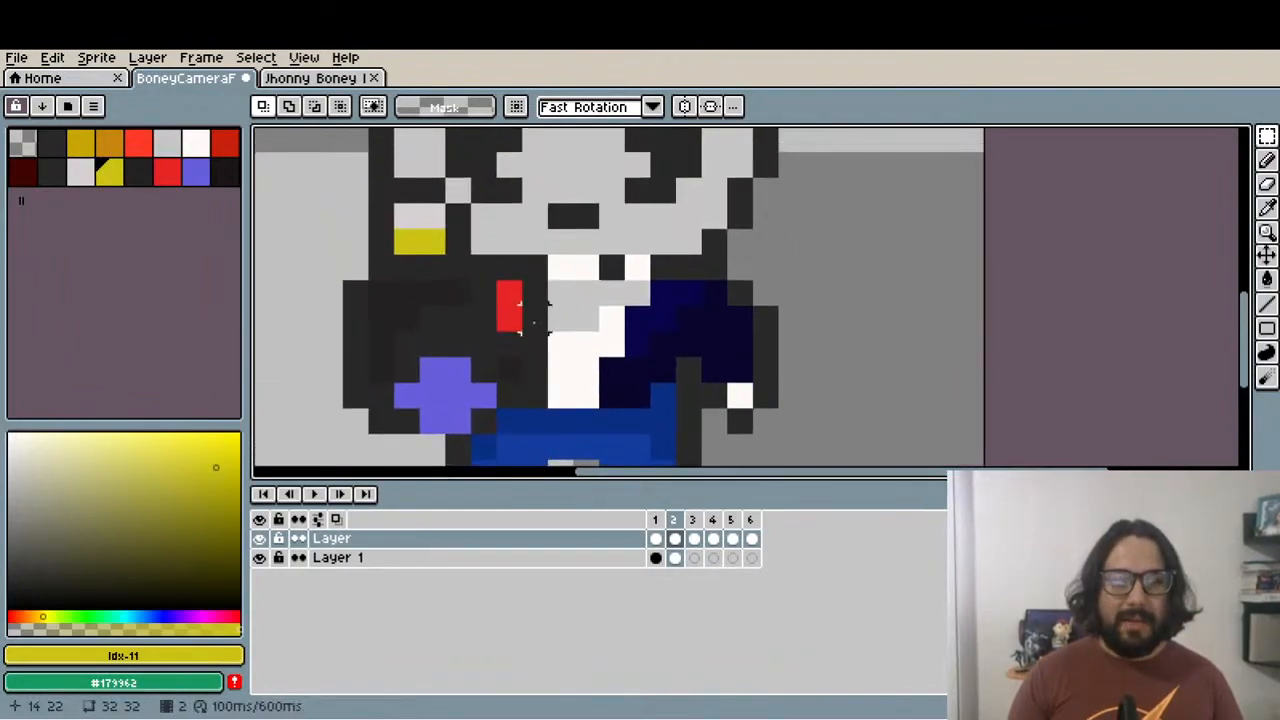
pyautogui.moveTo(575, 383); pyautogui.dragTo(582, 415)
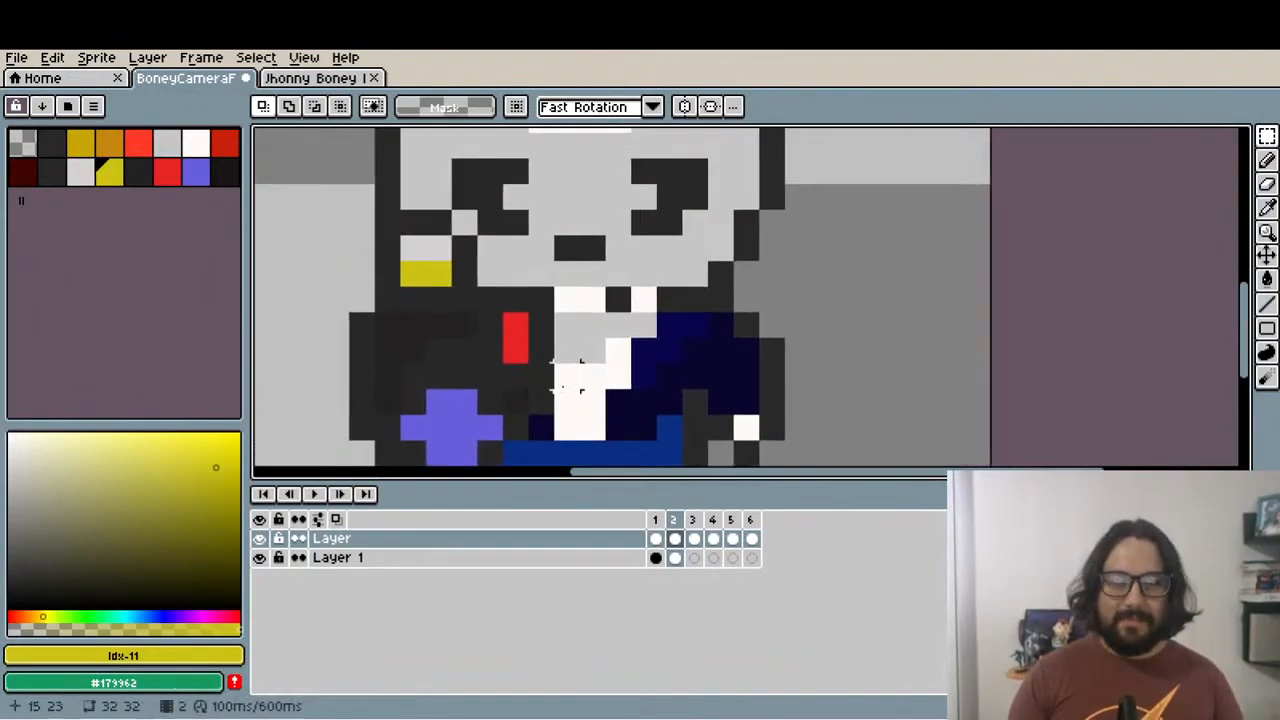
pyautogui.scroll(-4, 580, 296)
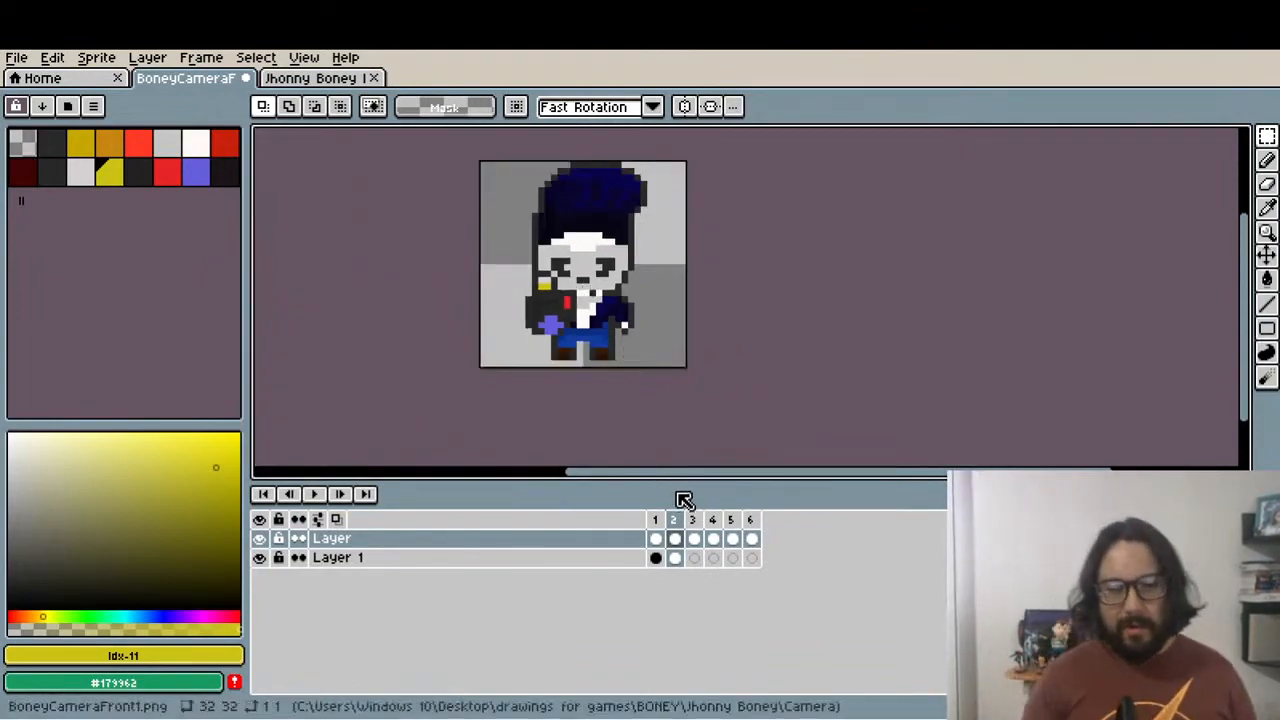
# Copy the clothed character's cel on Layer 1 from frame 2 to frame 3
pyautogui.click(694, 536)
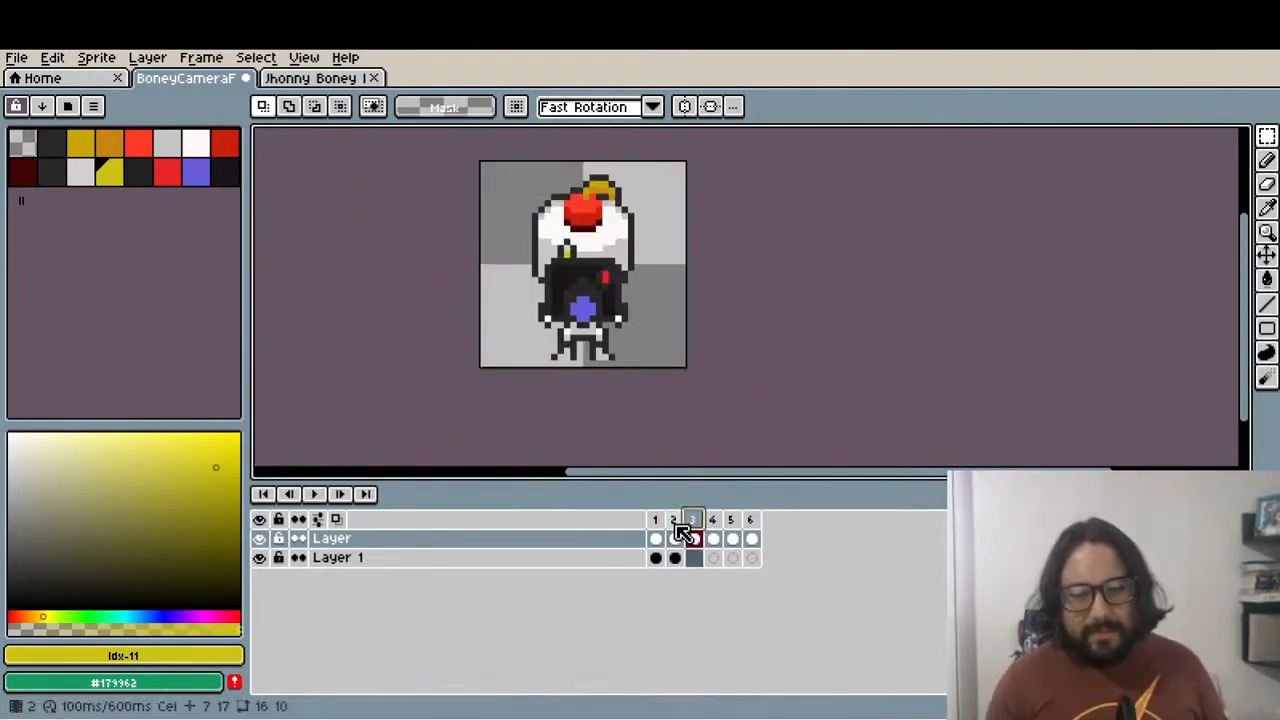
pyautogui.click(675, 537)
pyautogui.click(693, 538)
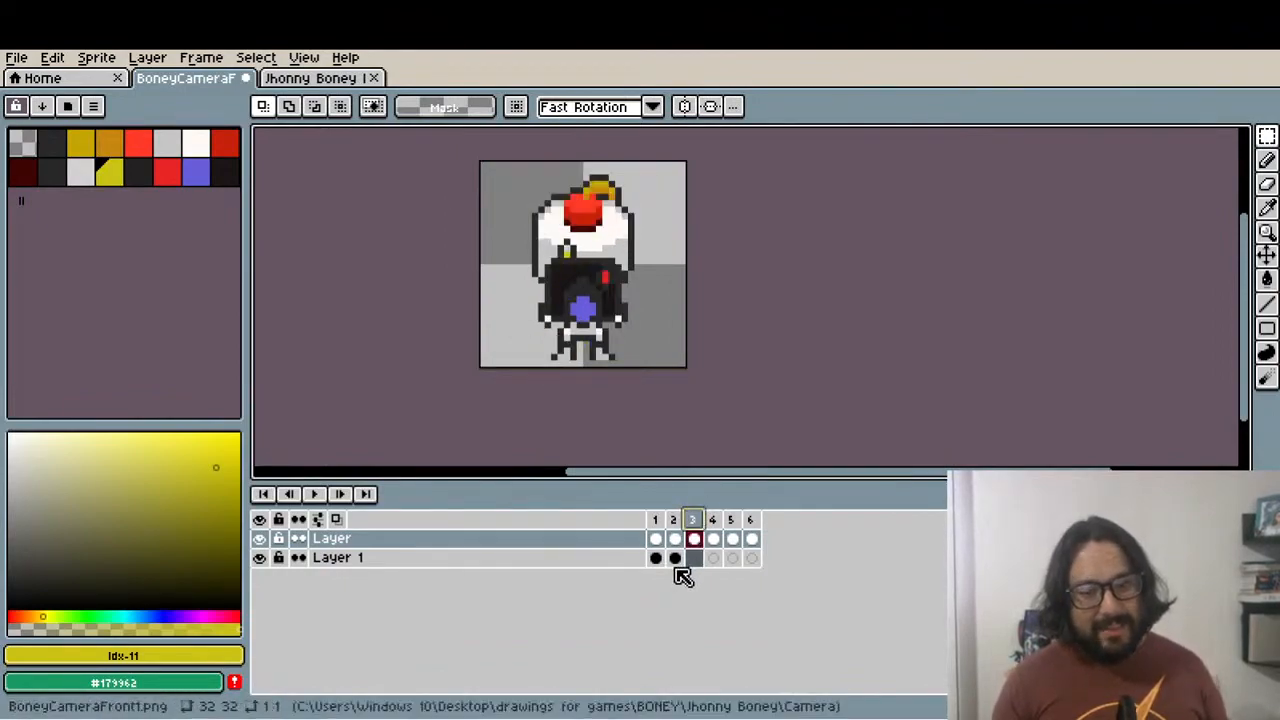
pyautogui.click(676, 558)
pyautogui.click(697, 560)
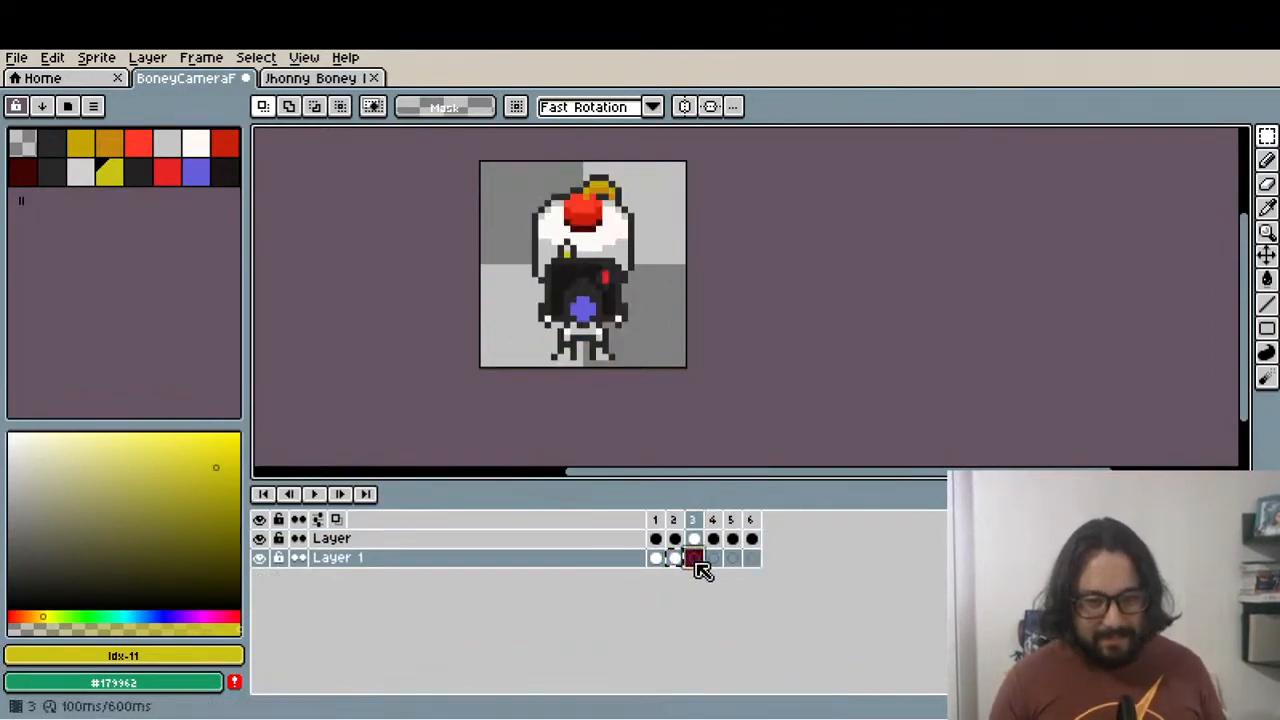
pyautogui.hotkey('ctrl', 'v')
# Delete the skeleton's upper head, including the red nose and gold ornament, from the skeleton layer in frame 3
pyautogui.scroll(1, 509, 194)
pyautogui.moveTo(505, 186); pyautogui.dragTo(724, 296)
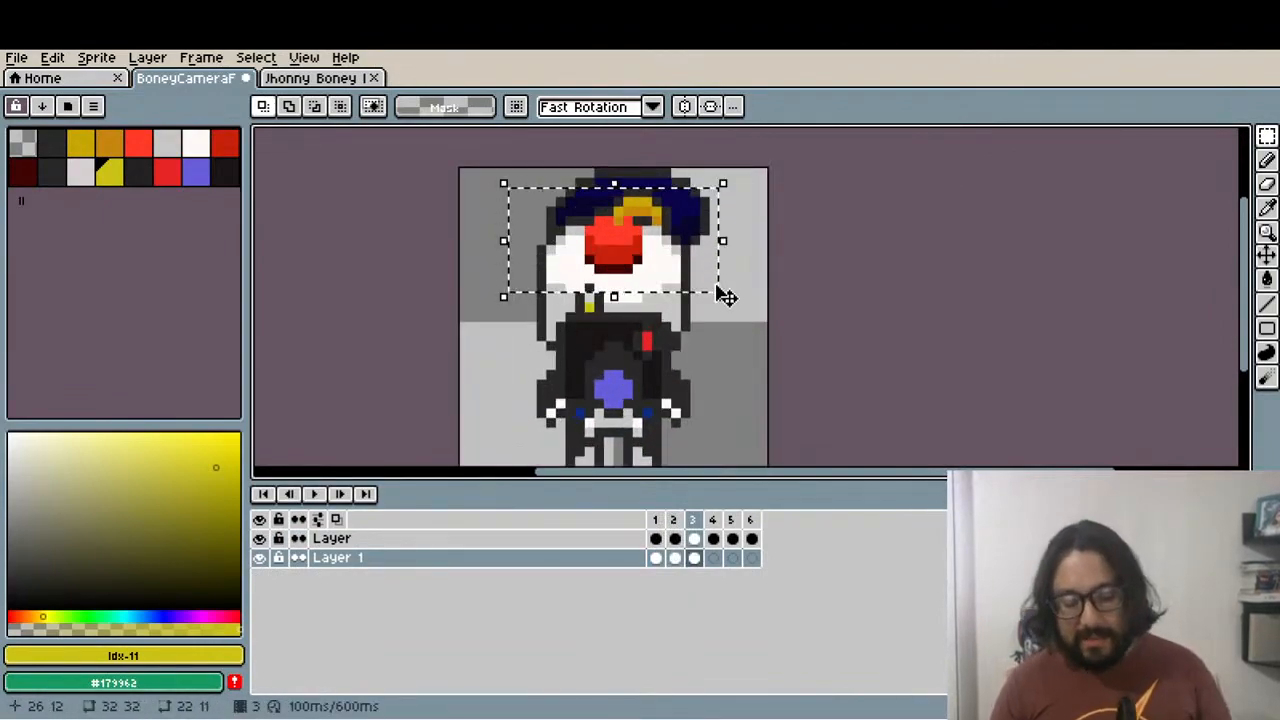
pyautogui.press('Delete')
pyautogui.hotkey('ctrl', 'z')
pyautogui.click(694, 538)
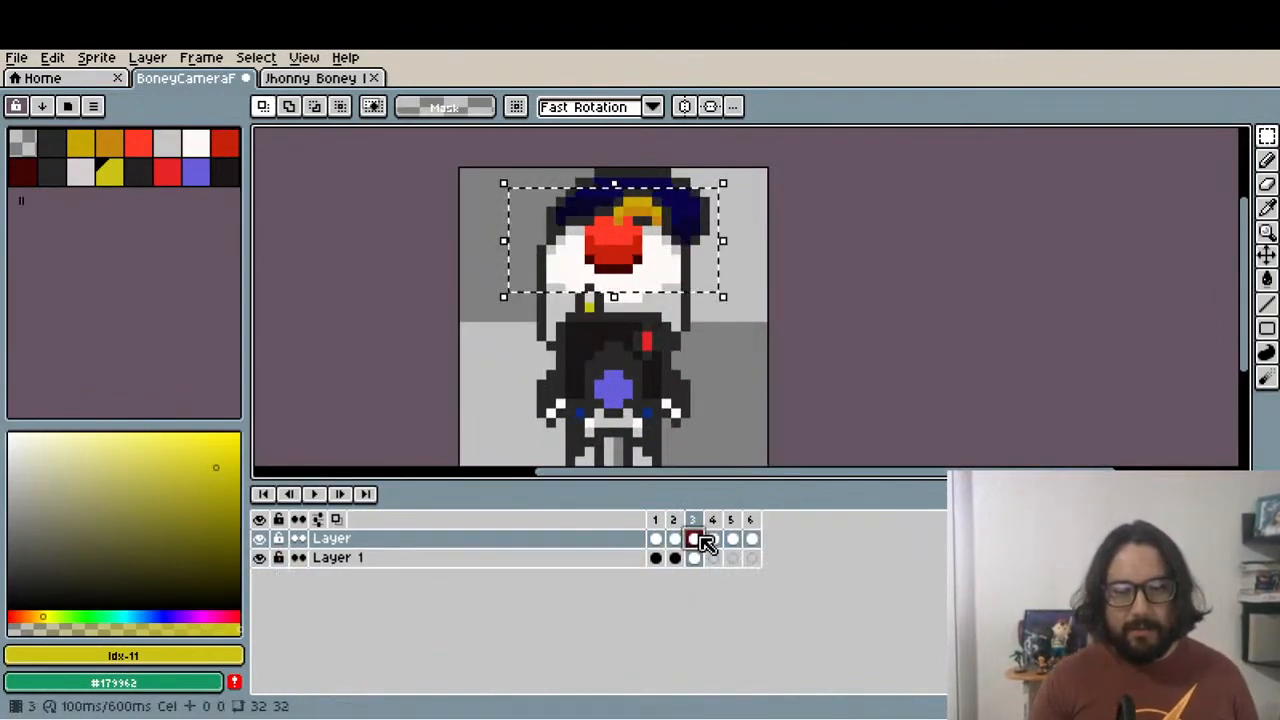
pyautogui.hotkey('ctrl', 'd')
pyautogui.moveTo(556, 211); pyautogui.dragTo(734, 292)
pyautogui.press('Delete')
# Clear a 3 by 4 pixel patch of leftover skull pixels at the side of the hair in frame 3
pyautogui.scroll(1, 666, 276)
pyautogui.scroll(1, 518, 314)
pyautogui.scroll(-2, 509, 309)
pyautogui.scroll(2, 515, 316)
pyautogui.moveTo(502, 291); pyautogui.dragTo(560, 366)
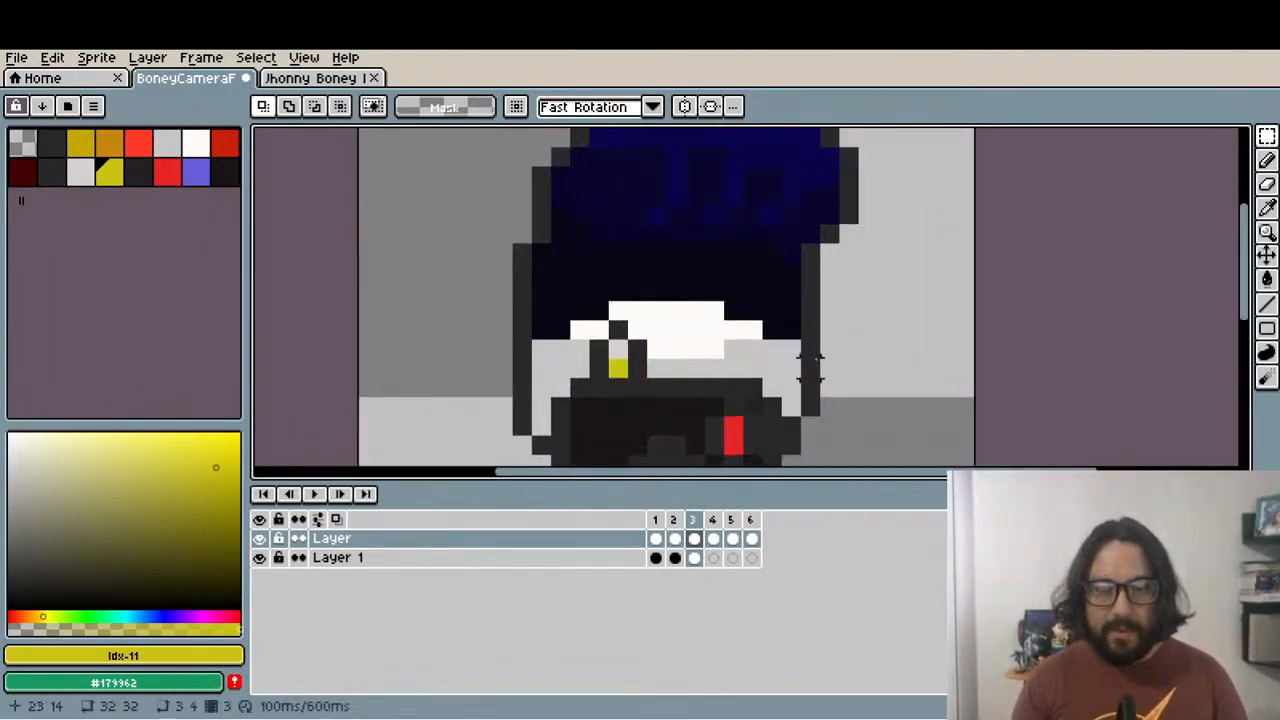
# Compare the head across frames 1 to 3, and examine frame 3 with Layer 1 hidden and shown again
pyautogui.click(677, 521)
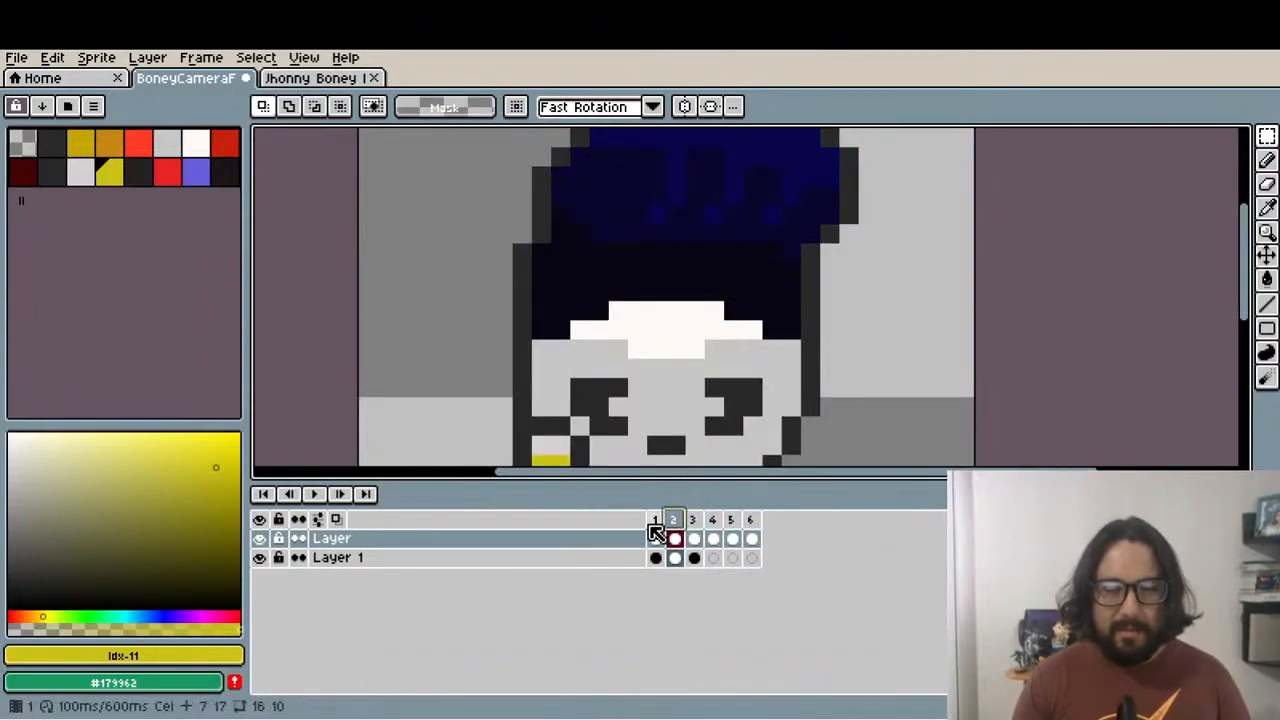
pyautogui.click(655, 522)
pyautogui.click(693, 519)
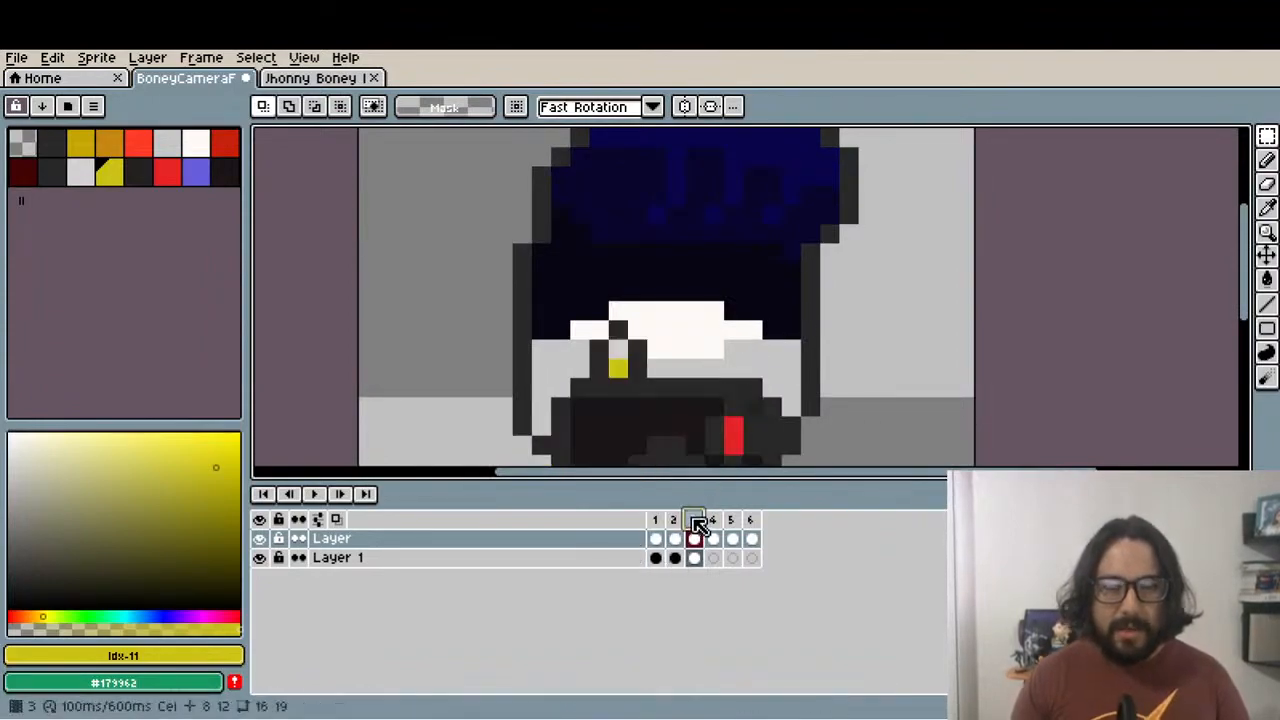
pyautogui.scroll(-4, 645, 330)
pyautogui.scroll(1, 620, 390)
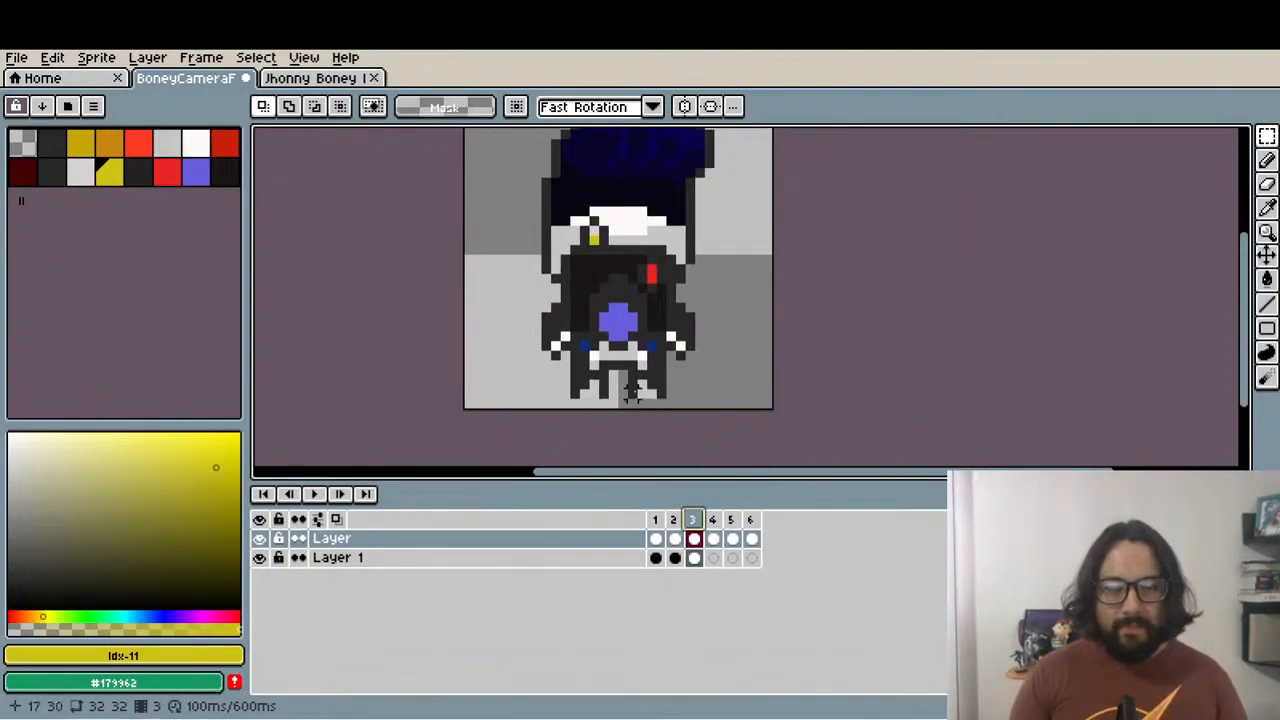
pyautogui.scroll(2, 631, 390)
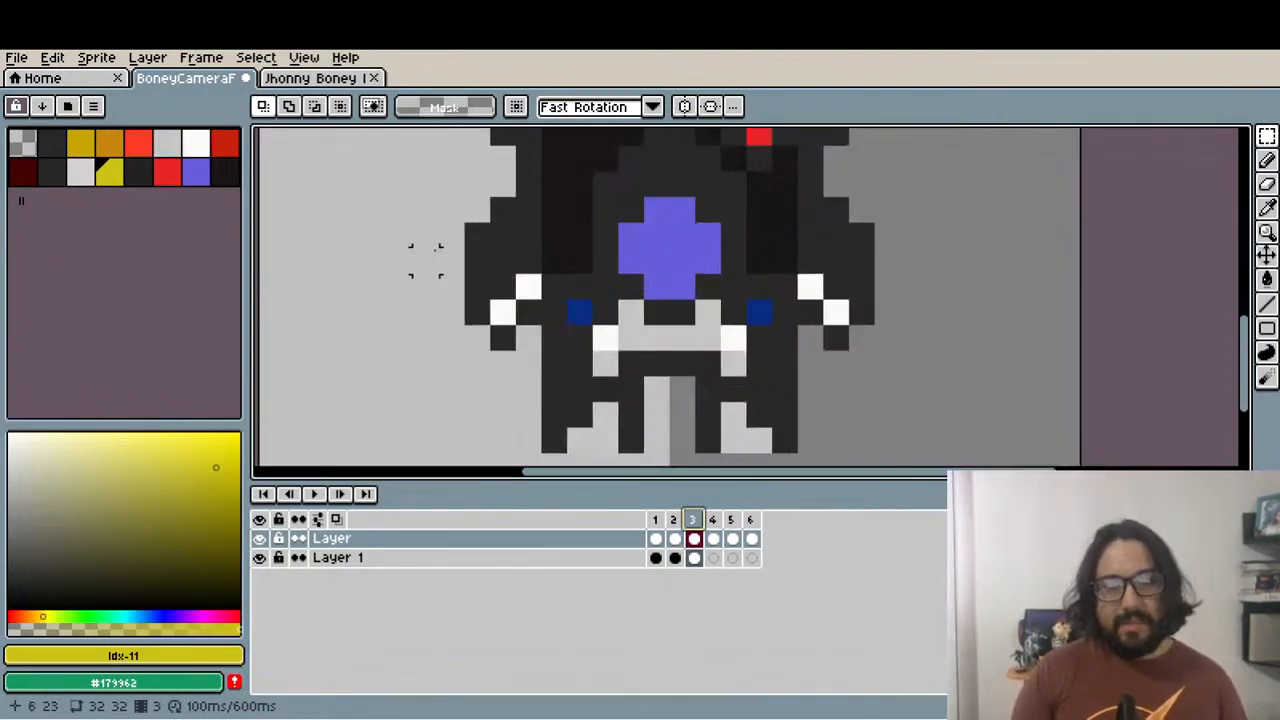
pyautogui.click(262, 557)
pyautogui.click(262, 557)
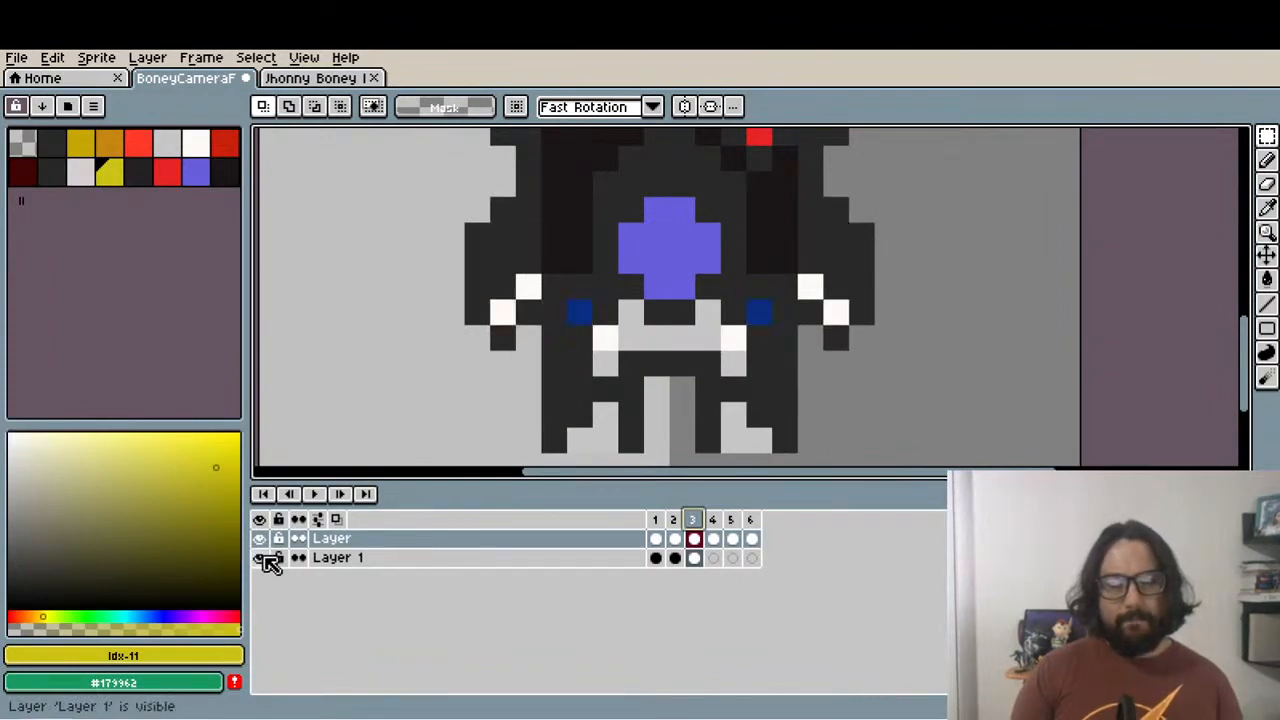
# Move both of the clothed character's lower arms on Layer 1 in frame 3 one pixel inward and one pixel up
pyautogui.click(694, 558)
pyautogui.moveTo(437, 196); pyautogui.dragTo(545, 354)
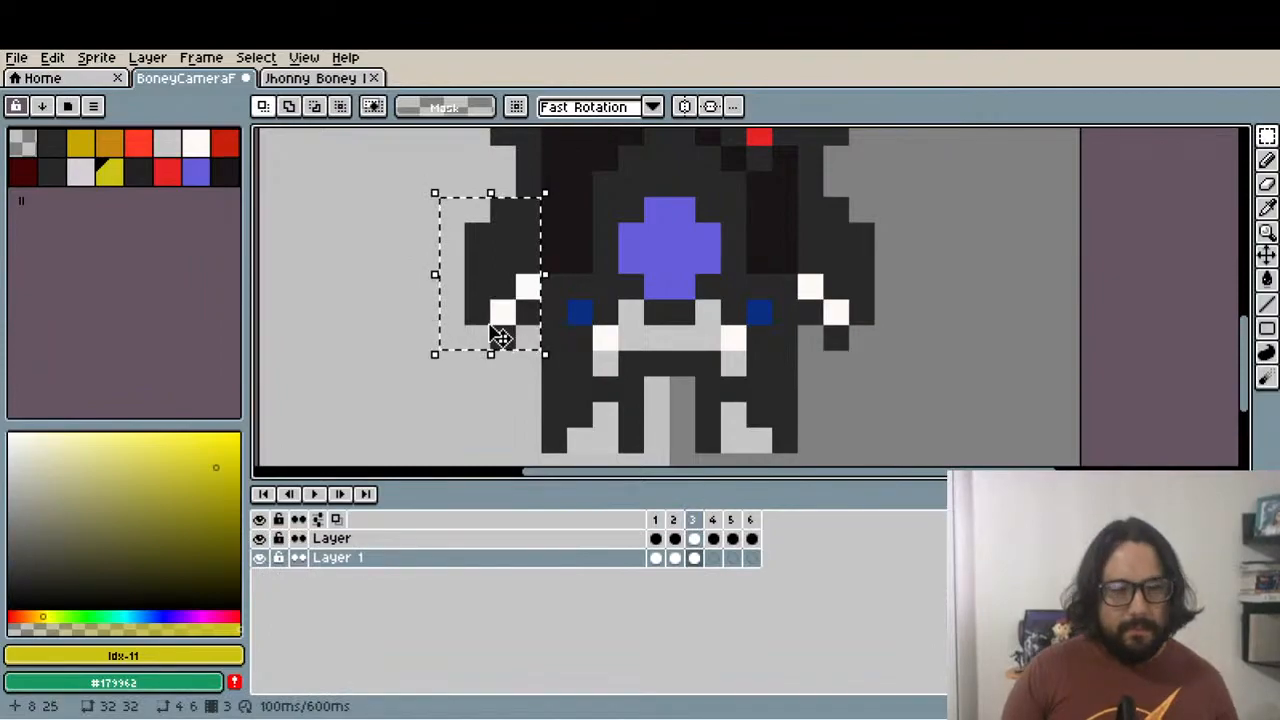
pyautogui.hotkey('ctrl', 'd')
pyautogui.moveTo(451, 237); pyautogui.dragTo(509, 343)
pyautogui.moveTo(502, 331); pyautogui.dragTo(523, 305)
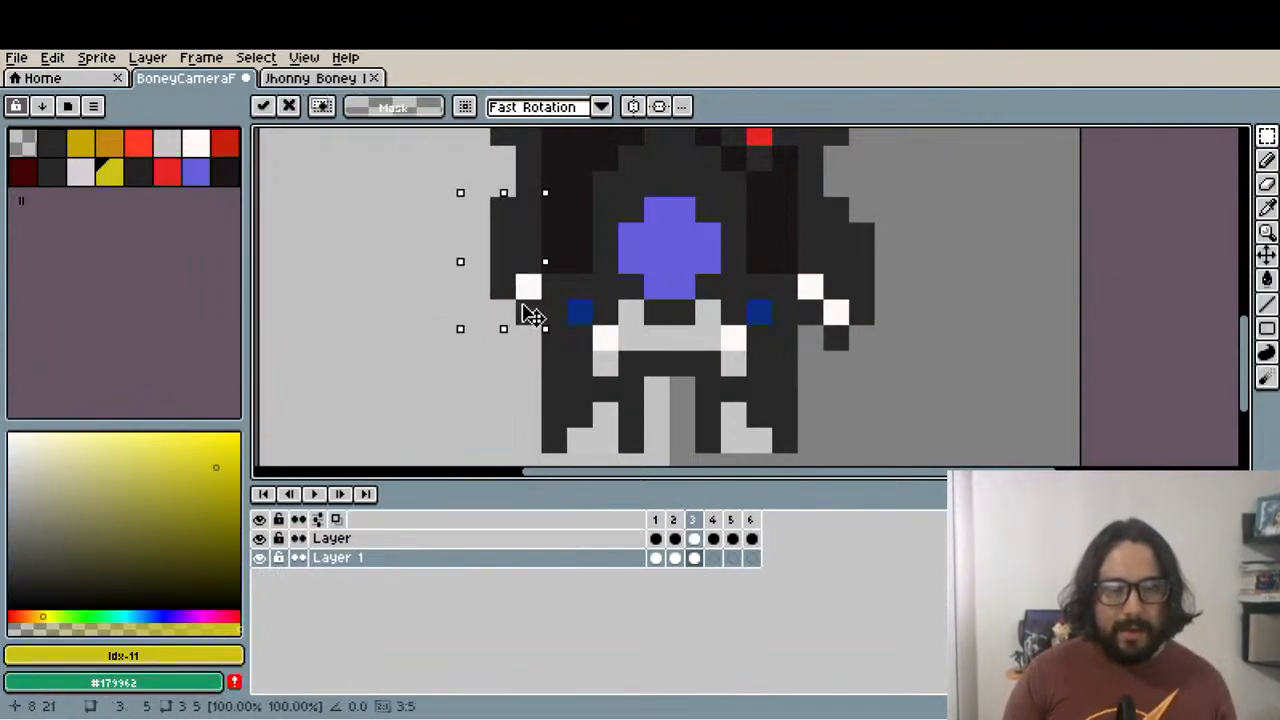
pyautogui.hotkey('ctrl', 'd')
pyautogui.moveTo(820, 195)
pyautogui.mouseDown()
pyautogui.moveTo(906, 356)
pyautogui.moveTo(872, 297)
pyautogui.moveTo(850, 300)
pyautogui.mouseUp()
pyautogui.hotkey('ctrl', 'd')
pyautogui.scroll(-5, 845, 295)
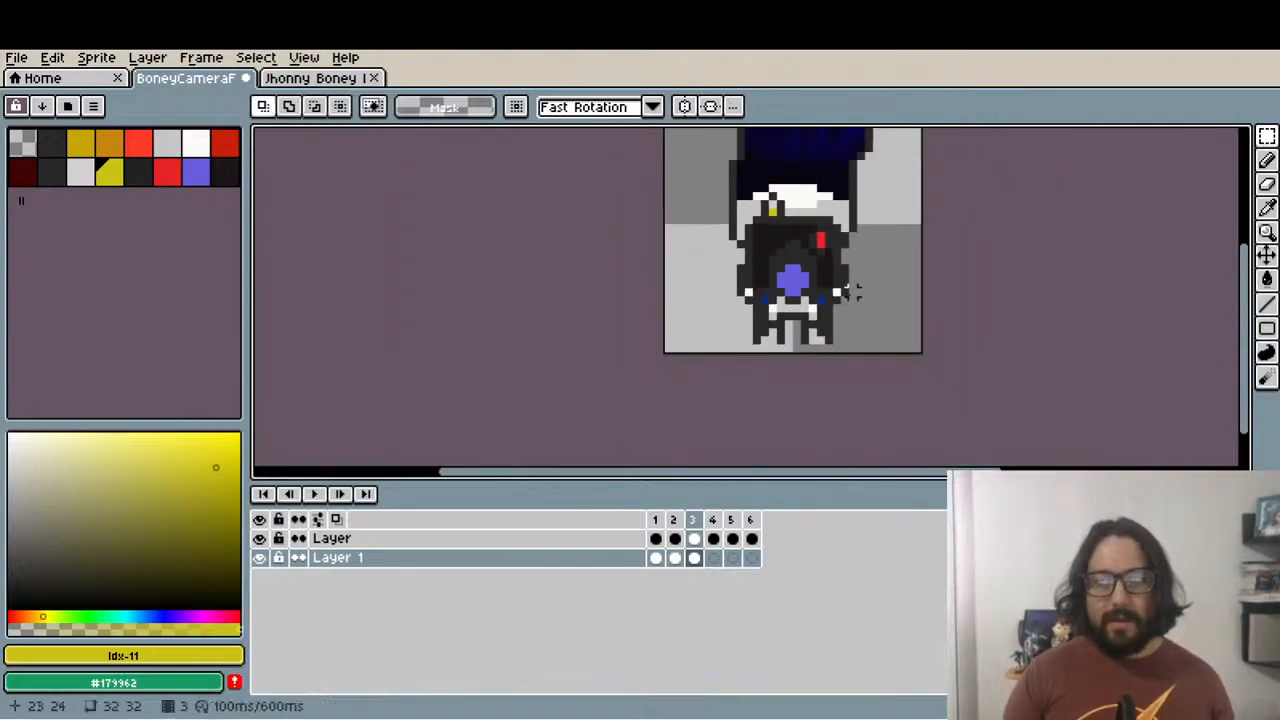
# Delete a 14 by 6 pixel region covering the skeleton's hips and legs beneath the camera in frame 3
pyautogui.scroll(3, 843, 290)
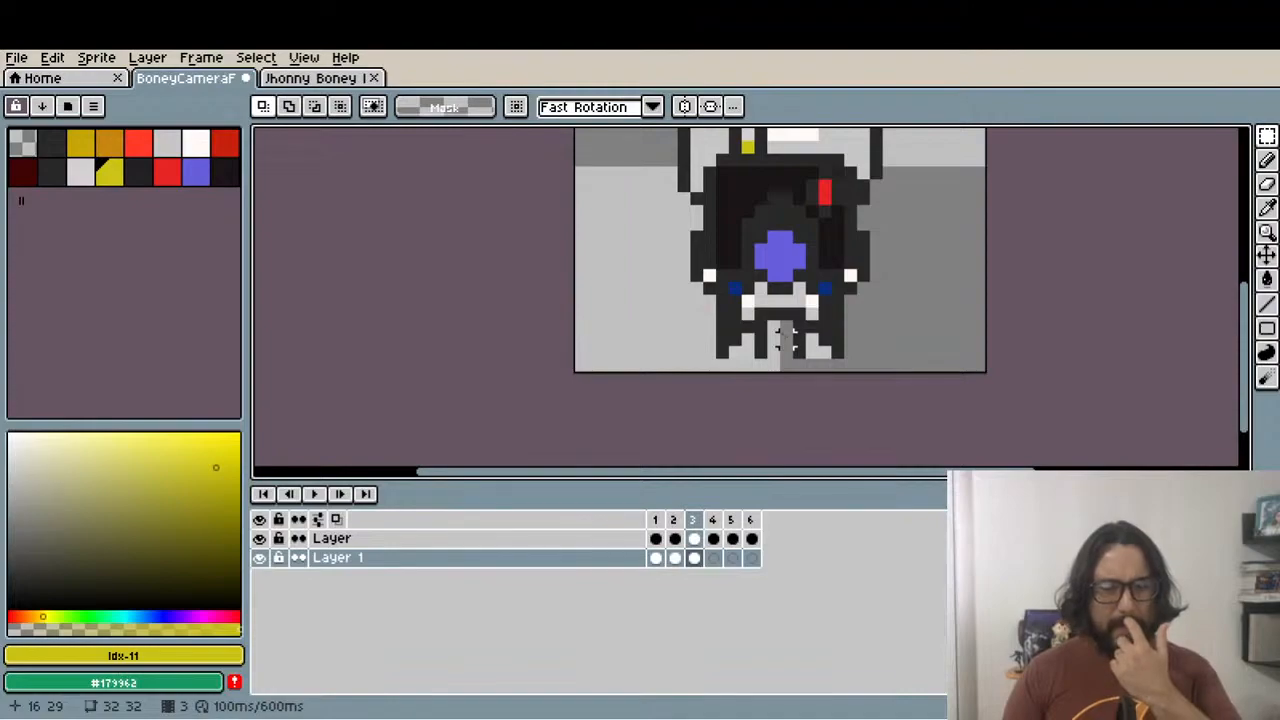
pyautogui.scroll(2, 785, 335)
pyautogui.click(694, 538)
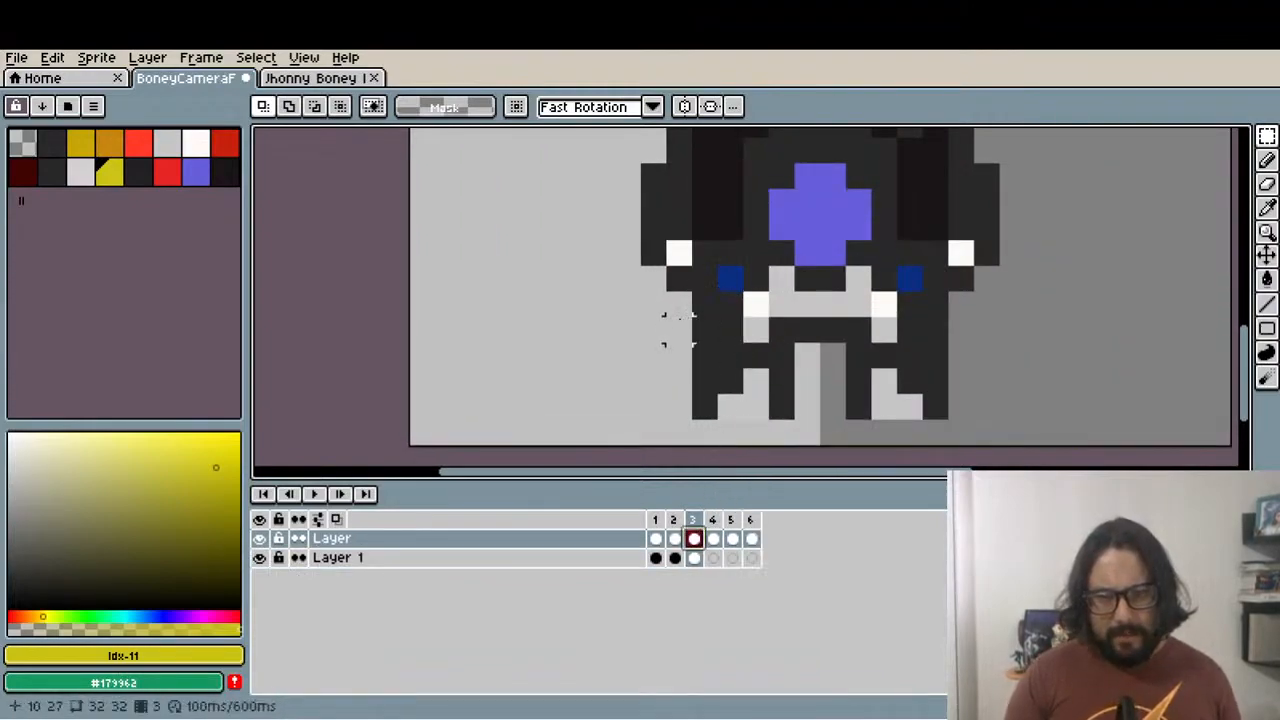
pyautogui.moveTo(679, 304); pyautogui.dragTo(1014, 438)
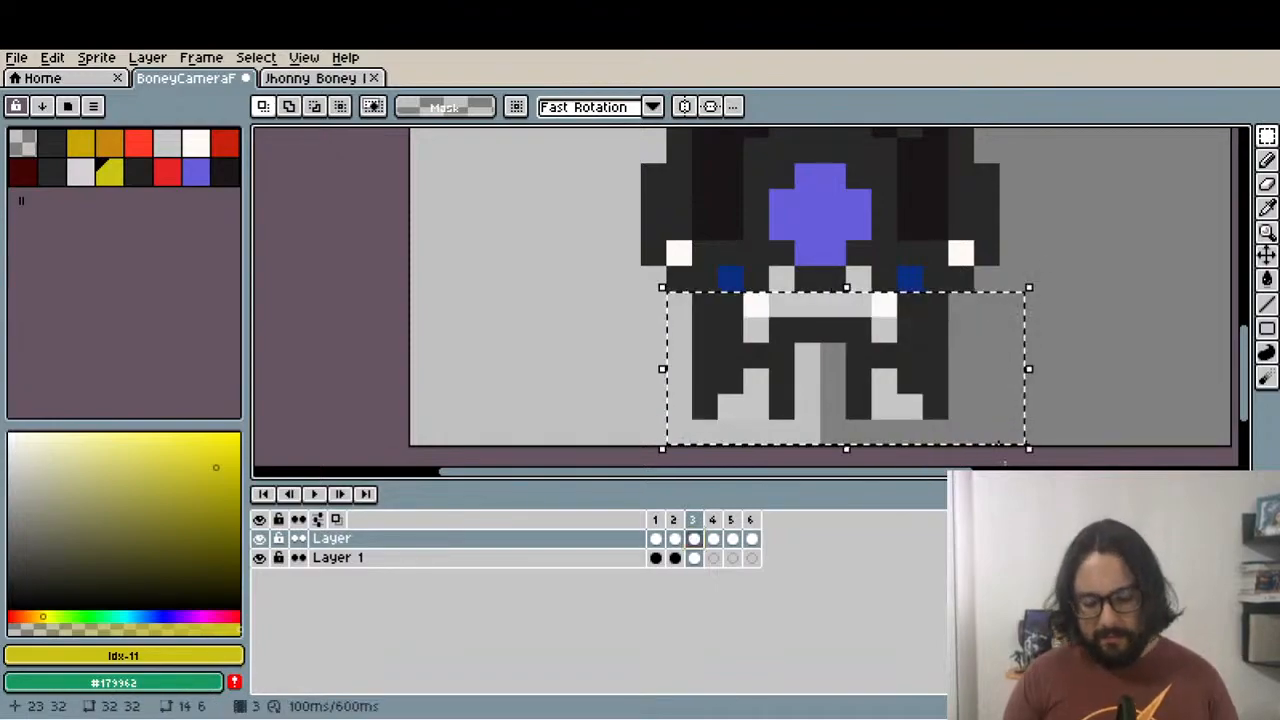
pyautogui.press('Delete')
# Clear the two leftover 2 by 1 pixel hip strips between the camera and the jeans in frame 3
pyautogui.scroll(2, 857, 305)
pyautogui.moveTo(860, 250); pyautogui.dragTo(912, 250)
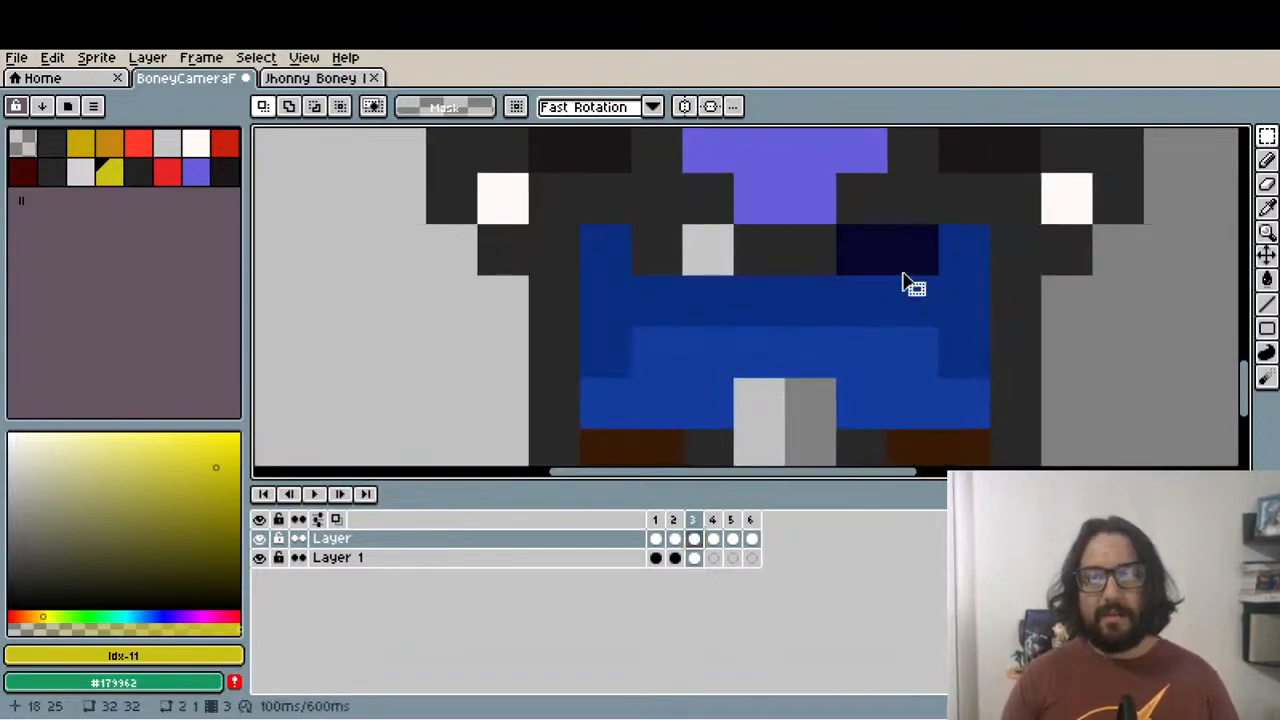
pyautogui.moveTo(656, 250); pyautogui.dragTo(708, 250)
pyautogui.scroll(-5, 707, 300)
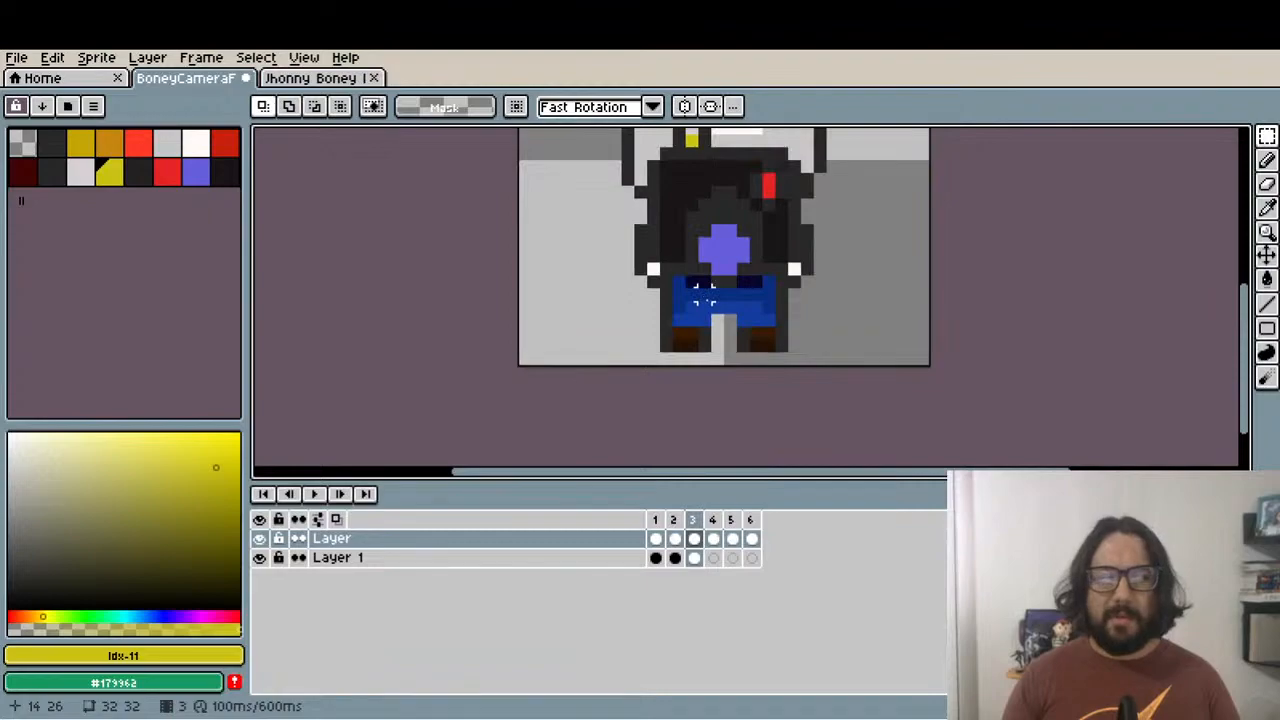
# Inspect the finished frame 3, compare it with frame 4, and check it with the skeleton layer hidden and shown again
pyautogui.scroll(3, 745, 315)
pyautogui.scroll(-4, 745, 315)
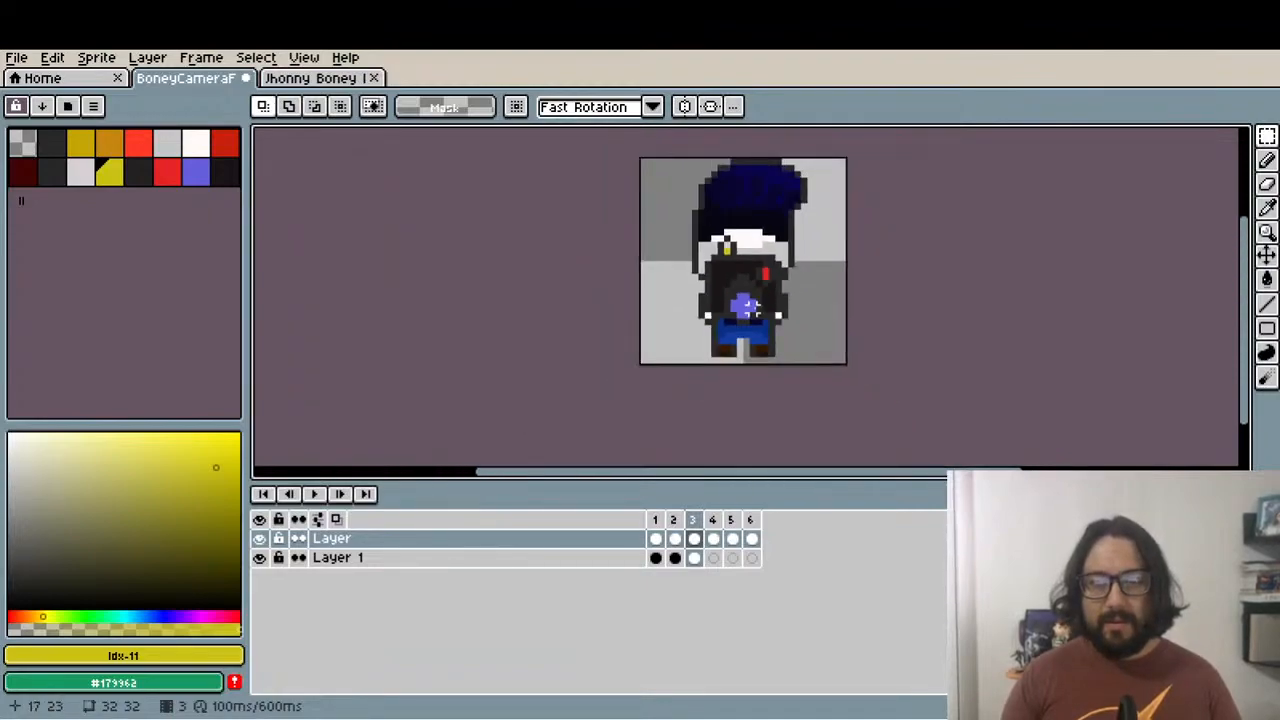
pyautogui.scroll(1, 760, 276)
pyautogui.scroll(3, 728, 347)
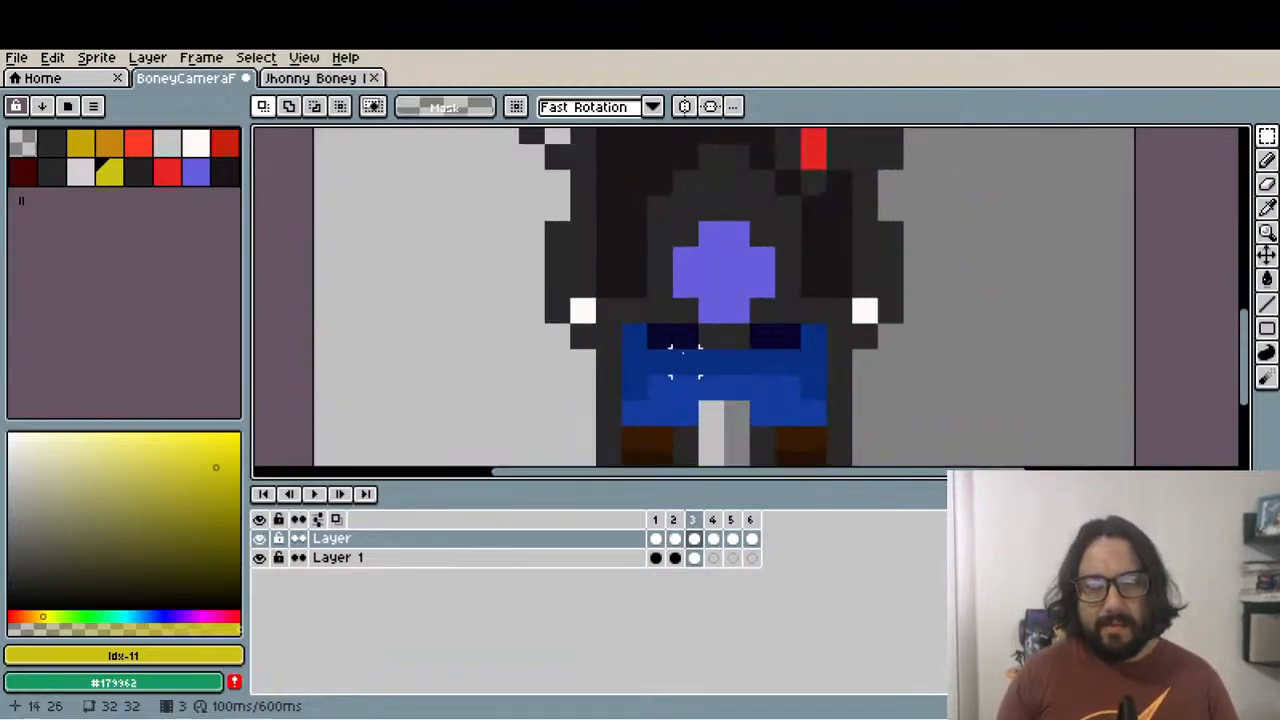
pyautogui.scroll(-2, 660, 340)
pyautogui.click(714, 538)
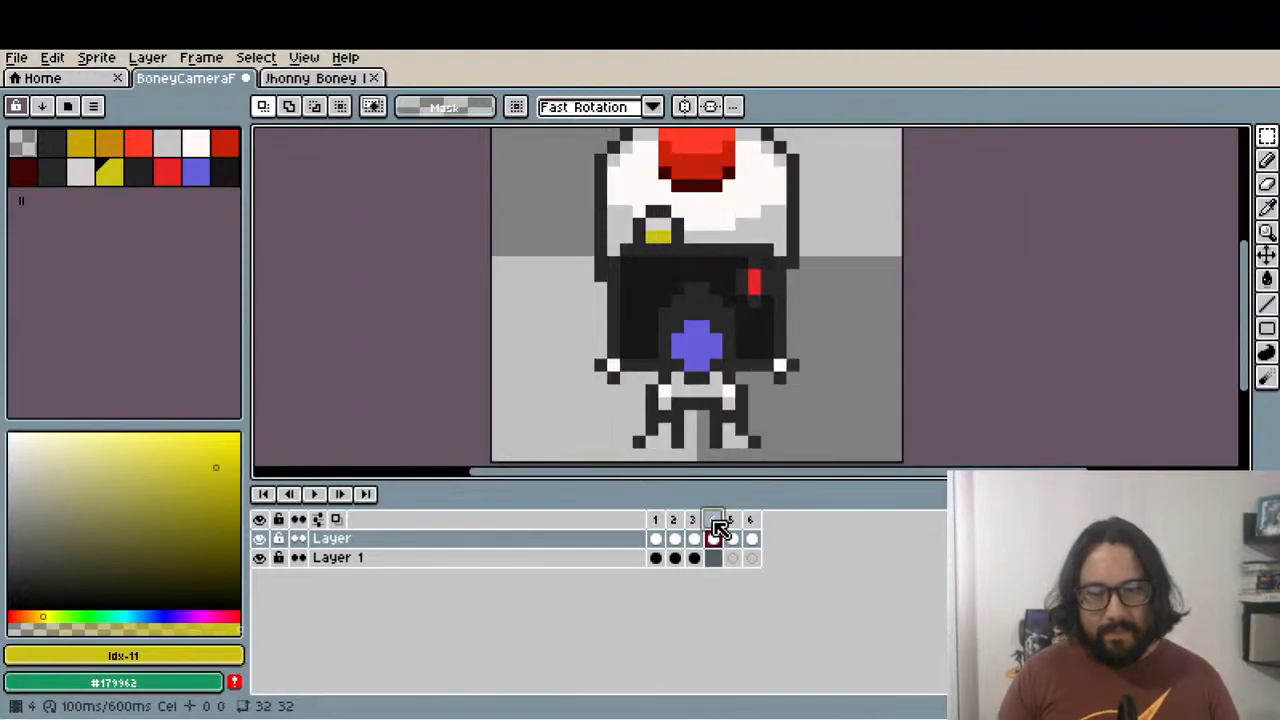
pyautogui.click(696, 521)
pyautogui.scroll(-2, 743, 328)
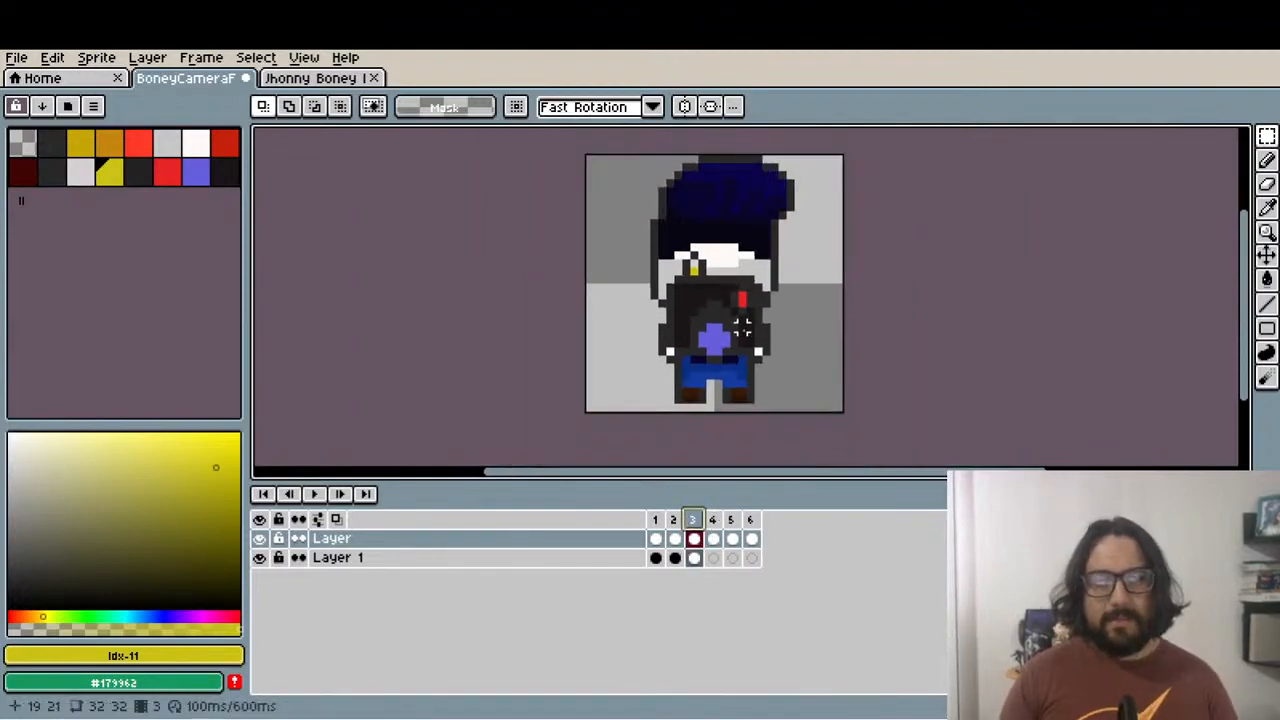
pyautogui.click(260, 539)
pyautogui.click(262, 540)
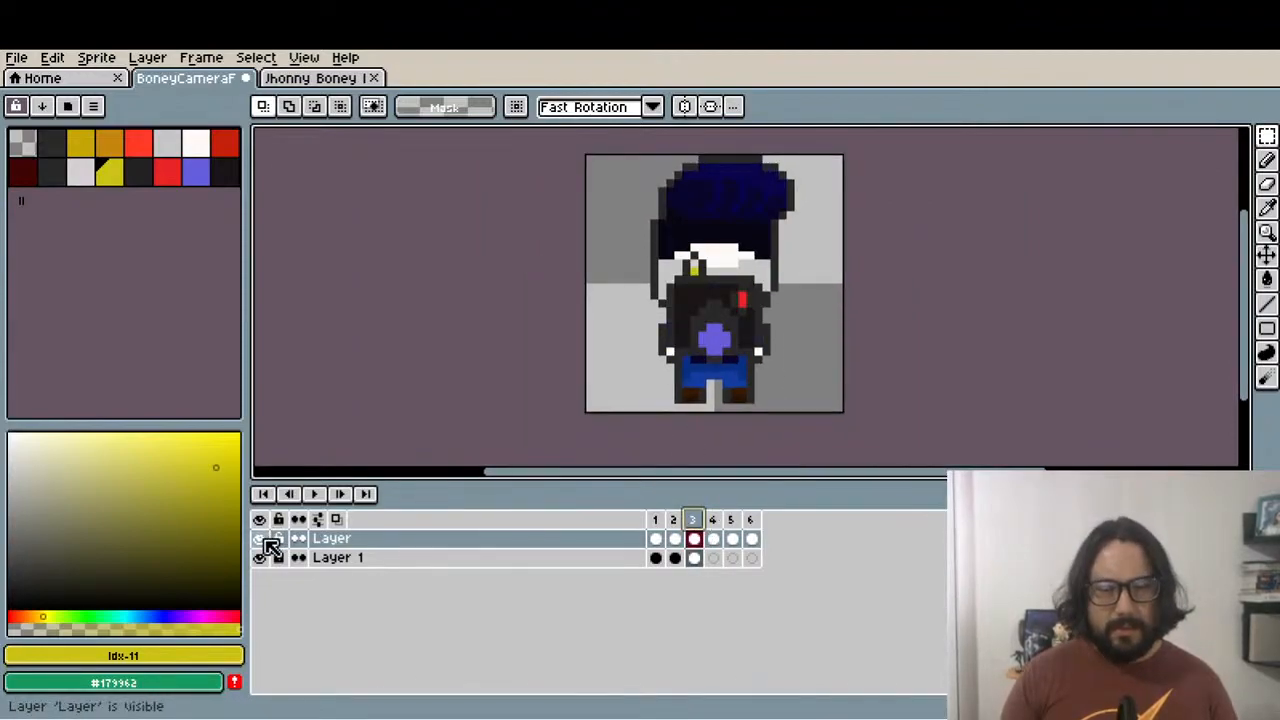
# Examine frames 4, 5 and 6 against the finished frame 3 to compare the camera, hand and body positions
pyautogui.click(718, 522)
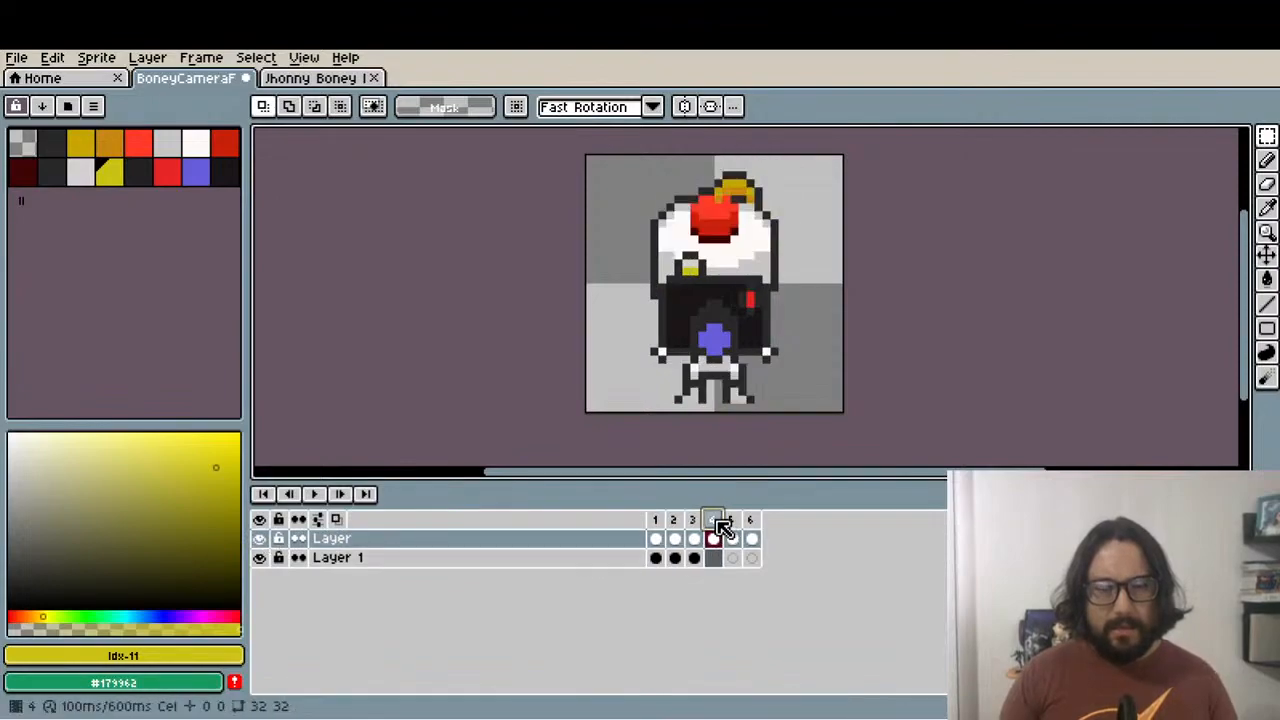
pyautogui.scroll(2, 720, 430)
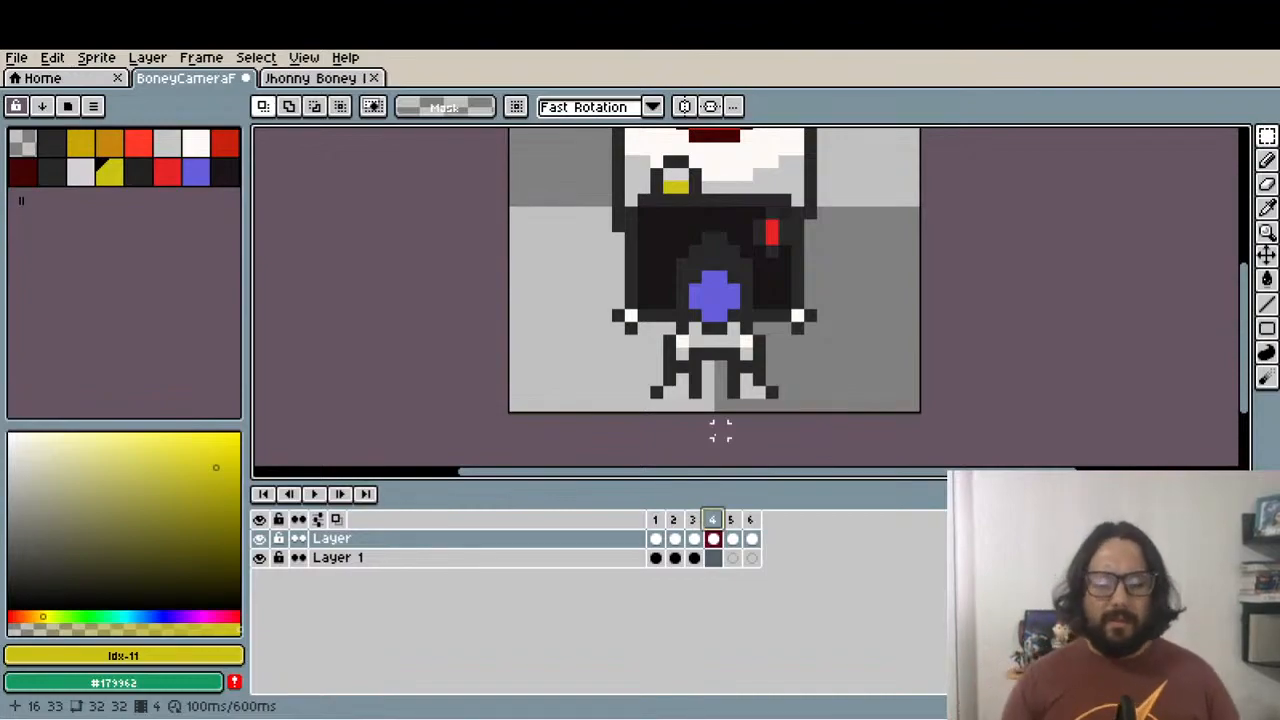
pyautogui.click(693, 521)
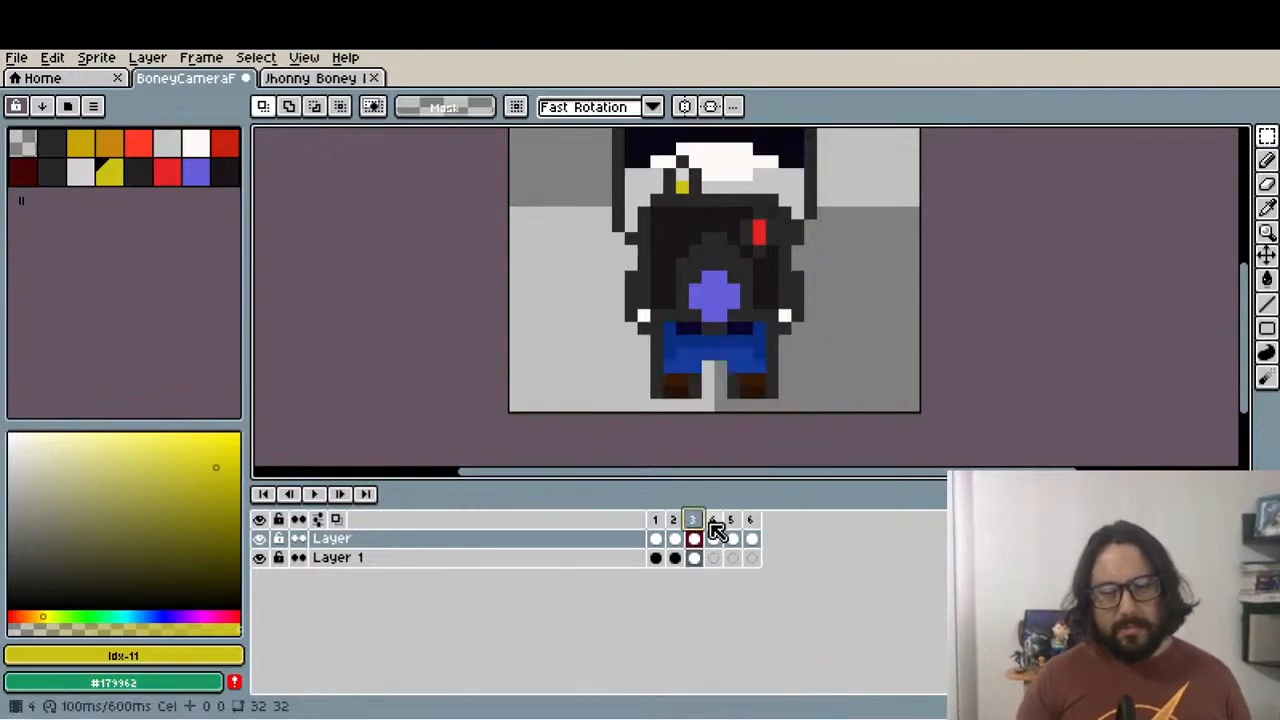
pyautogui.click(714, 530)
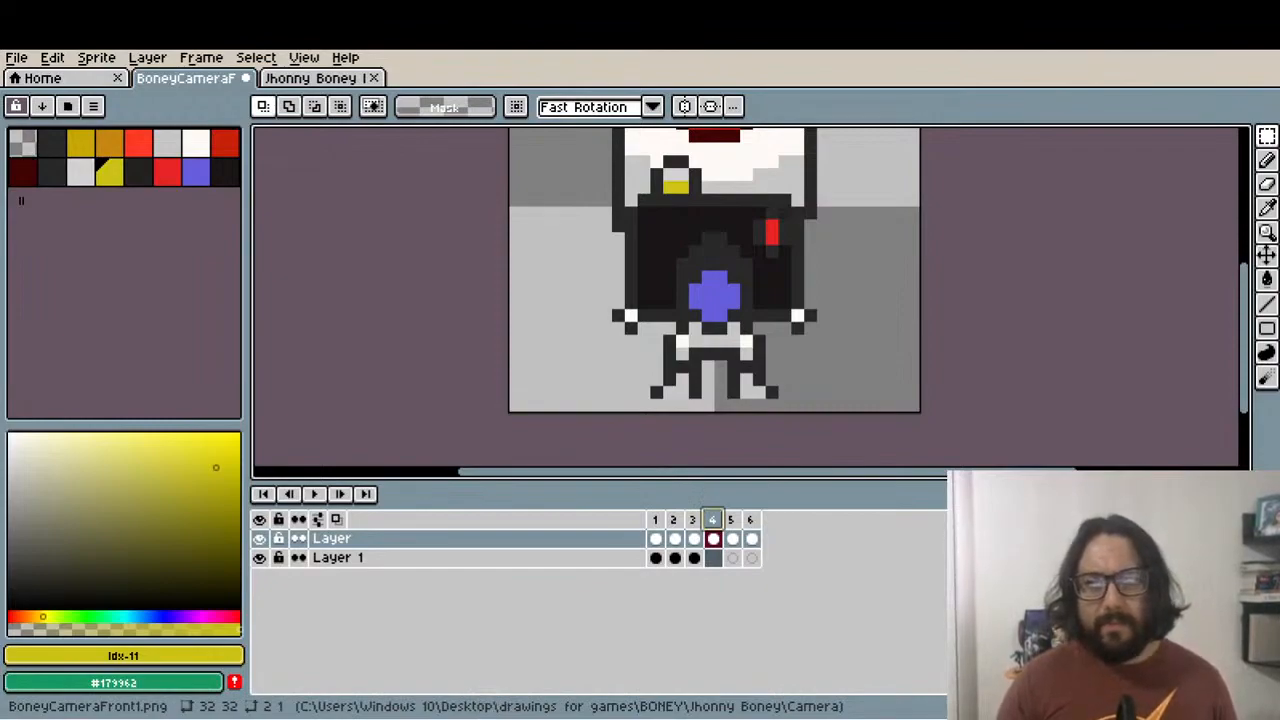
pyautogui.click(516, 329)
pyautogui.moveTo(640, 339); pyautogui.dragTo(566, 390)
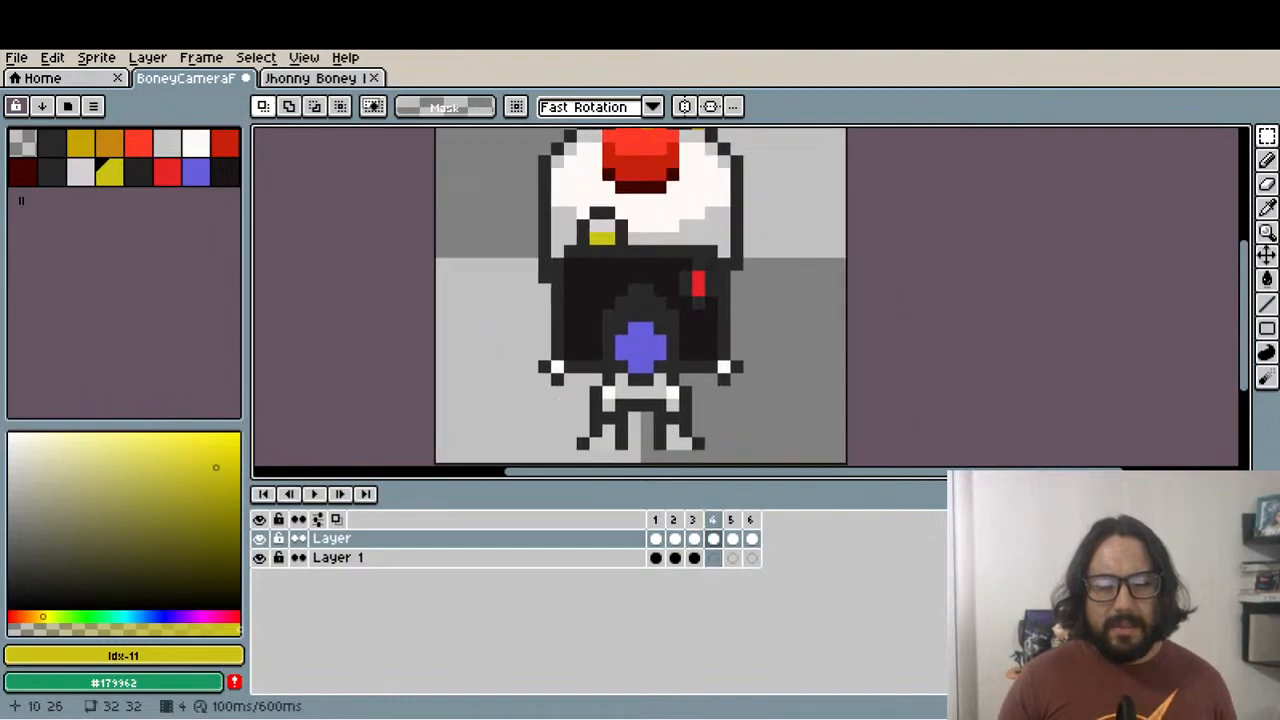
pyautogui.click(696, 536)
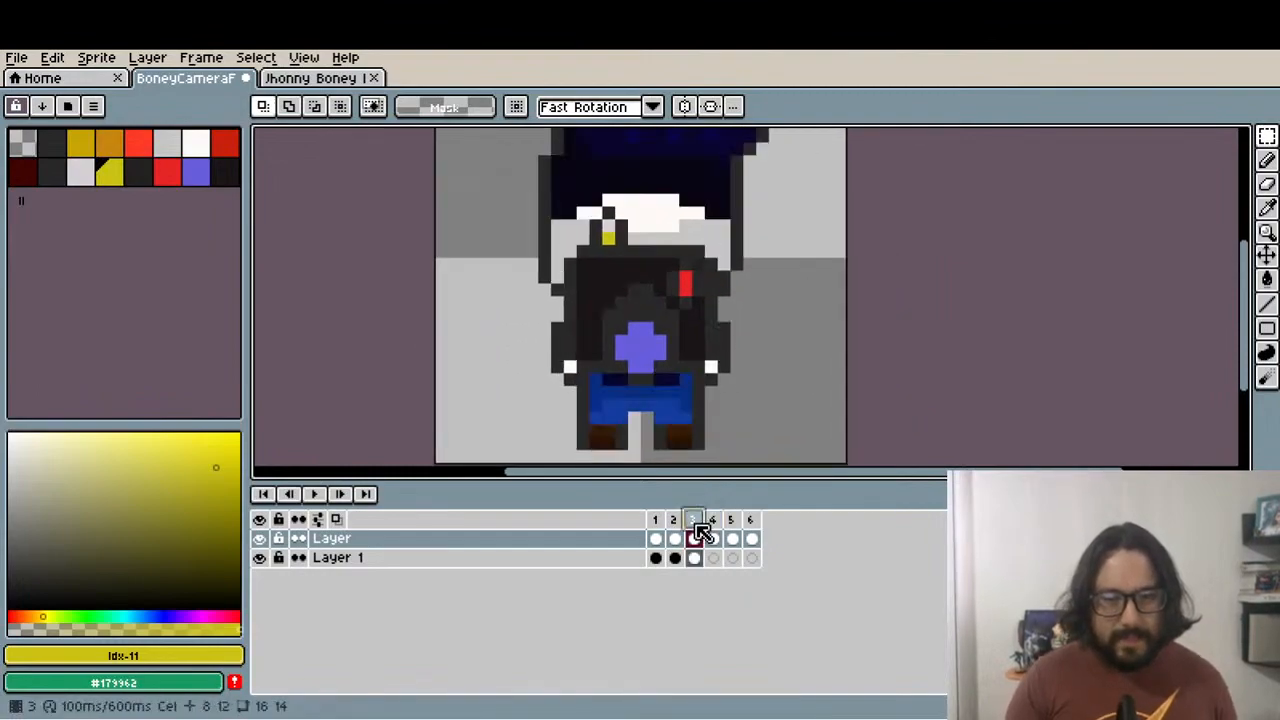
pyautogui.click(713, 539)
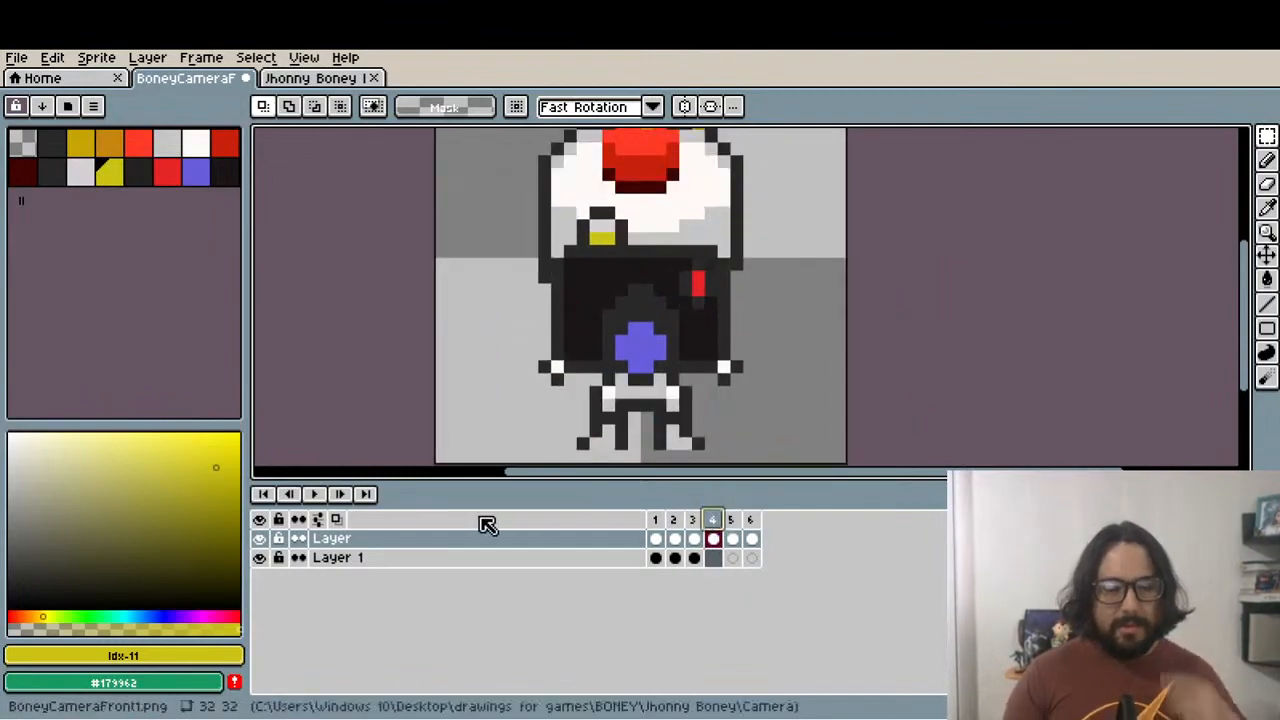
pyautogui.click(737, 530)
pyautogui.click(749, 530)
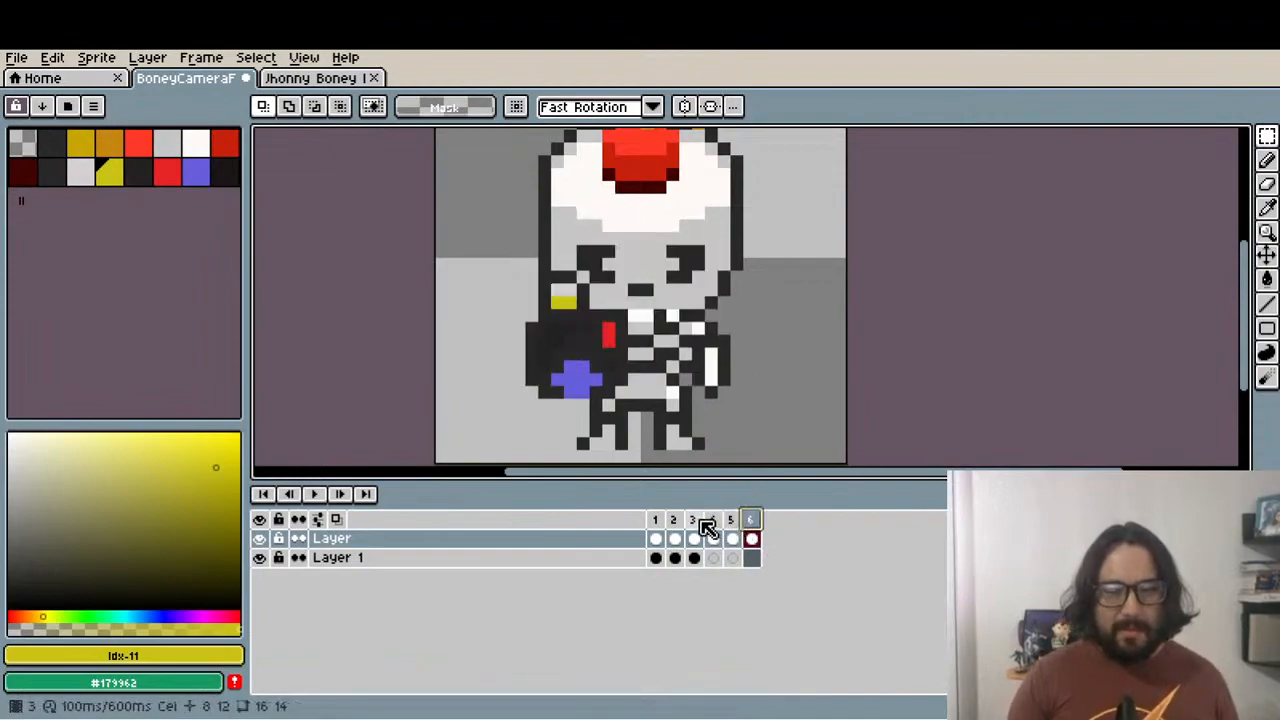
# Copy the clothed character's cel on Layer 1 from frame 3 into frame 4
pyautogui.click(695, 538)
pyautogui.click(697, 558)
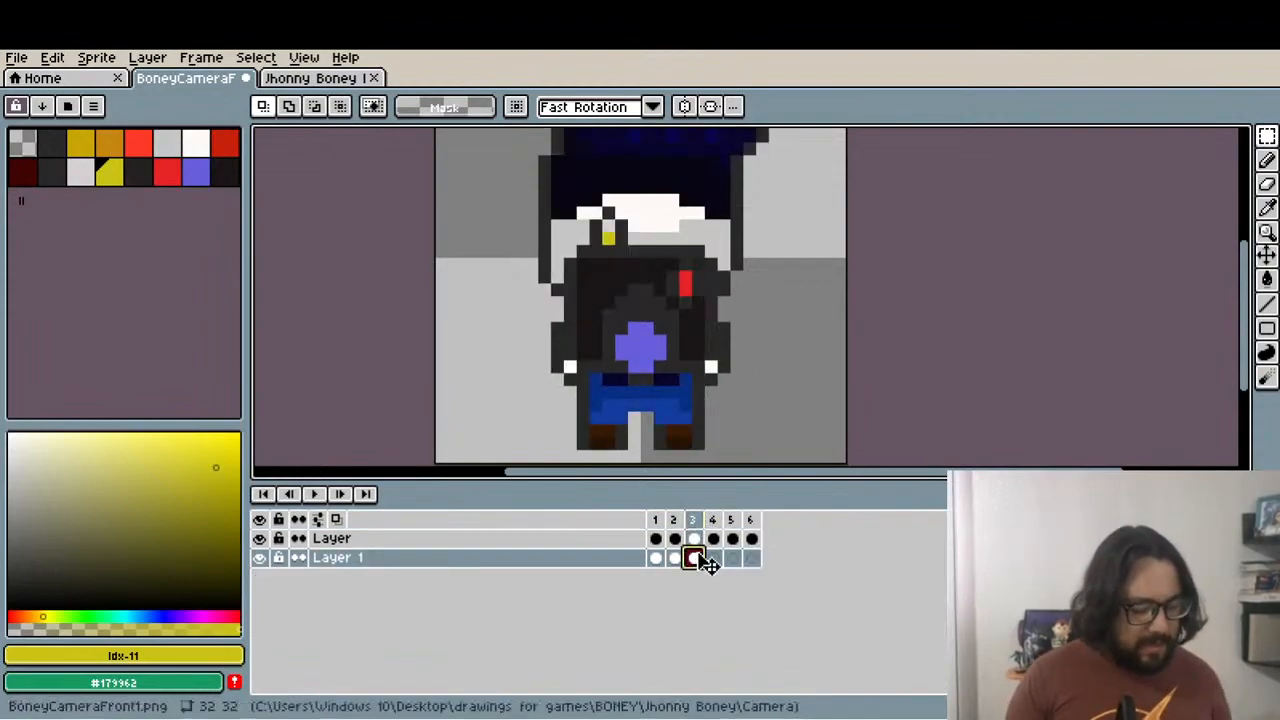
pyautogui.click(713, 558)
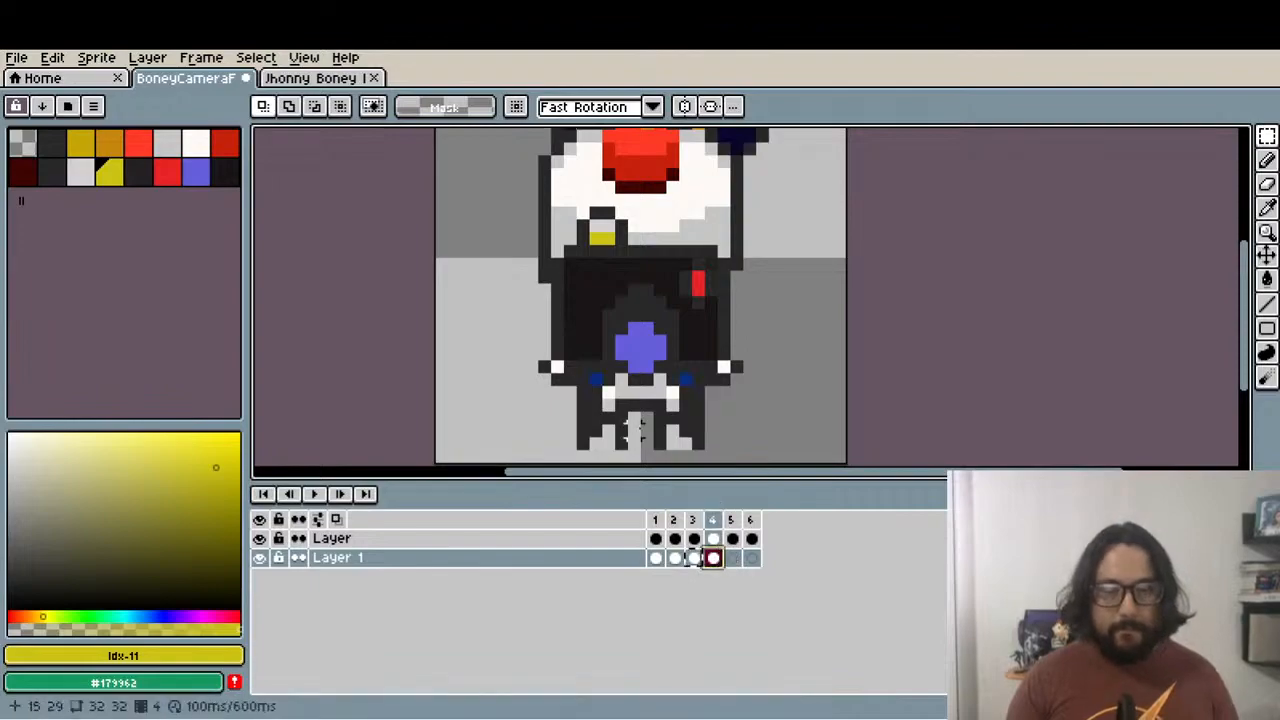
# Delete the skeleton's hips, legs and leftover hip pixels beneath the camera in frame 4, and compare the result with frame 3
pyautogui.click(716, 540)
pyautogui.moveTo(584, 392); pyautogui.dragTo(738, 462)
pyautogui.press('Delete')
pyautogui.scroll(2, 624, 349)
pyautogui.moveTo(592, 362); pyautogui.dragTo(618, 362)
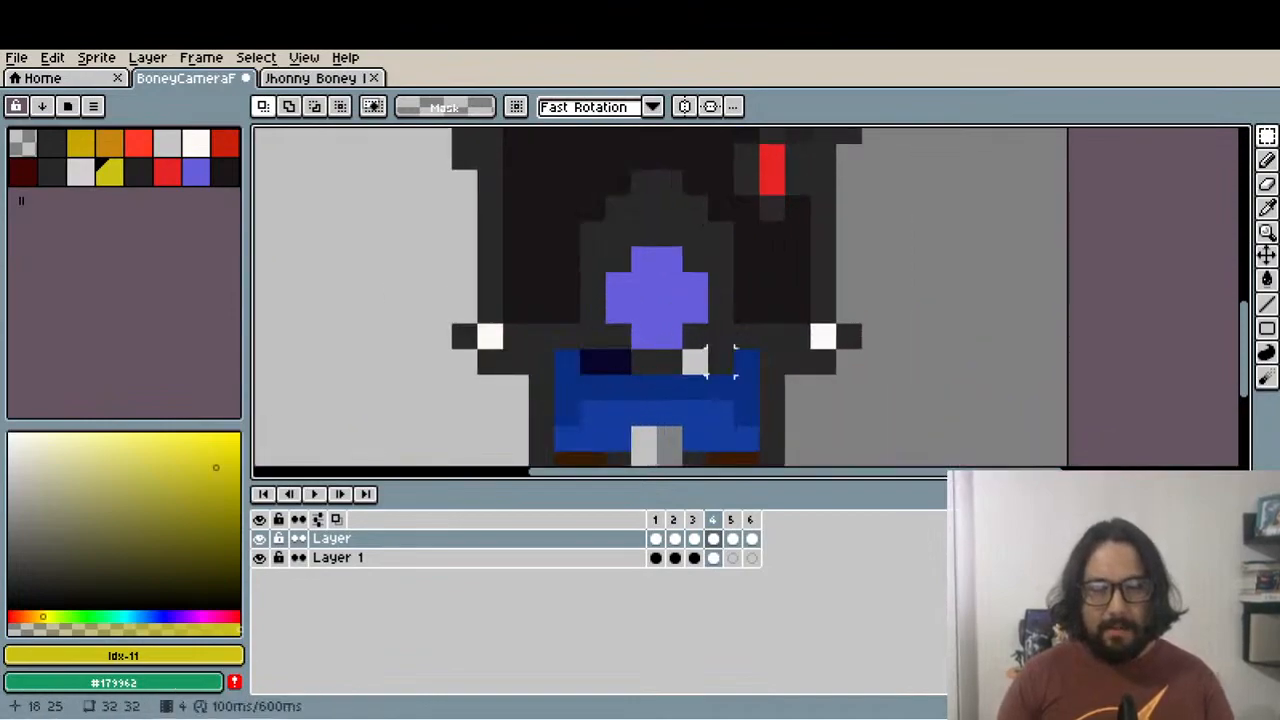
pyautogui.scroll(-2, 748, 362)
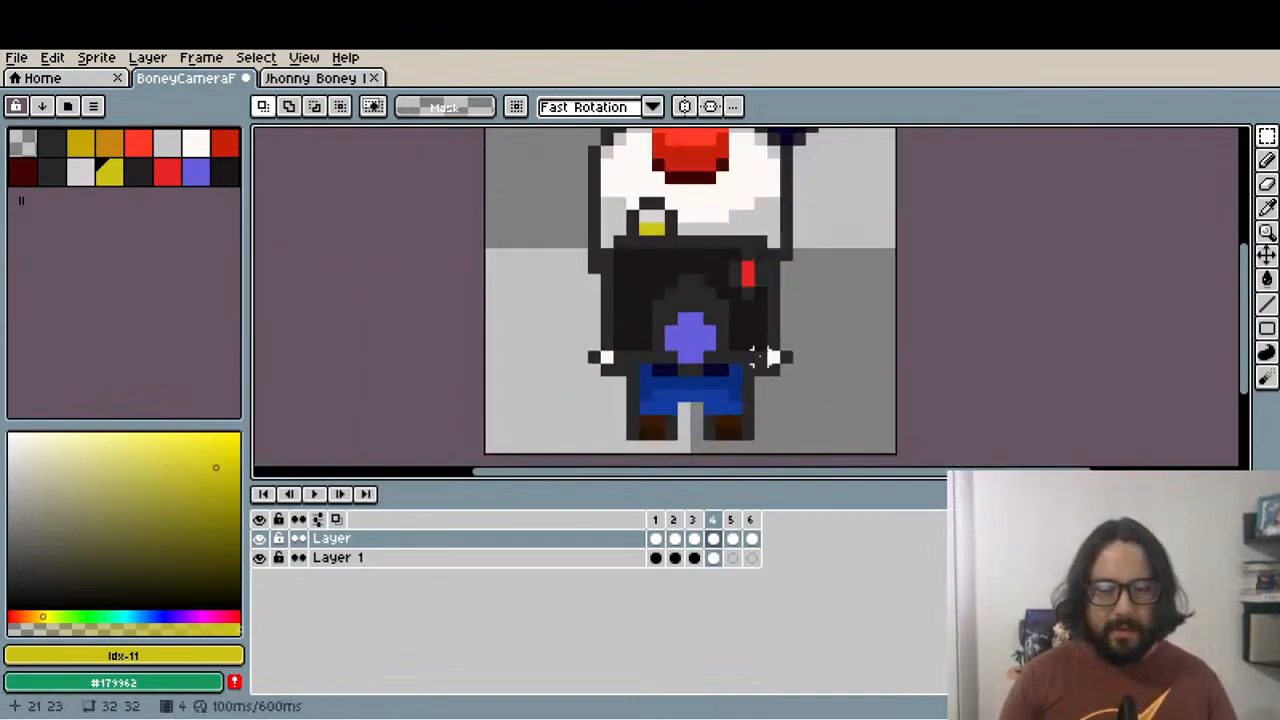
pyautogui.click(697, 521)
pyautogui.click(713, 522)
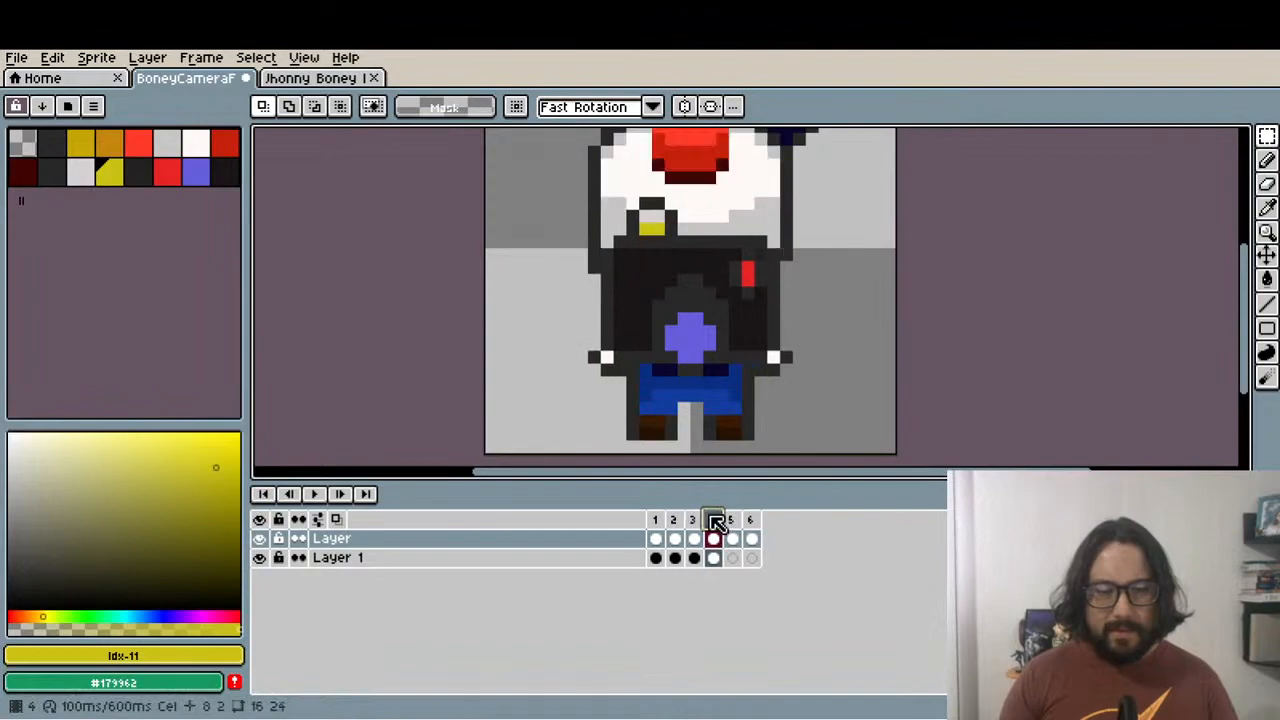
# Erase the skeleton's upper head, red nose and yellow tuft covering the dark hair in frame 4
pyautogui.scroll(3, 748, 423)
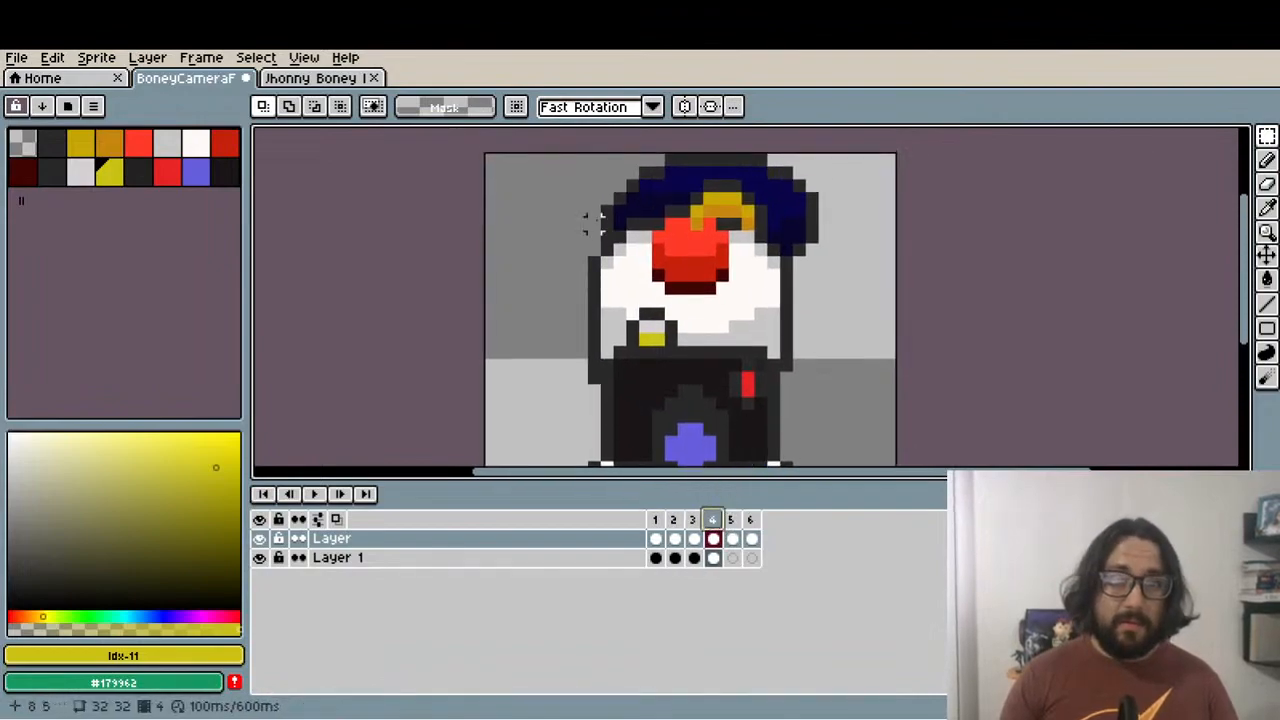
pyautogui.moveTo(566, 209); pyautogui.dragTo(800, 272)
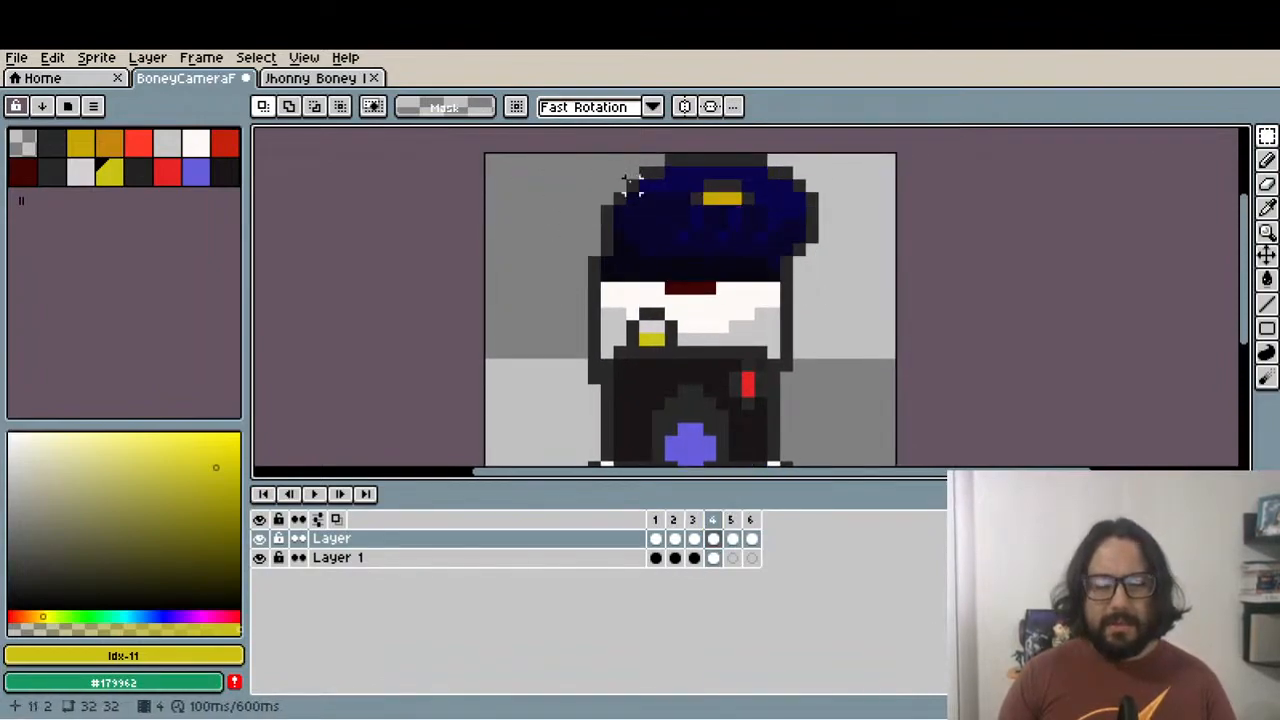
pyautogui.scroll(1, 705, 293)
pyautogui.moveTo(692, 288); pyautogui.dragTo(823, 343)
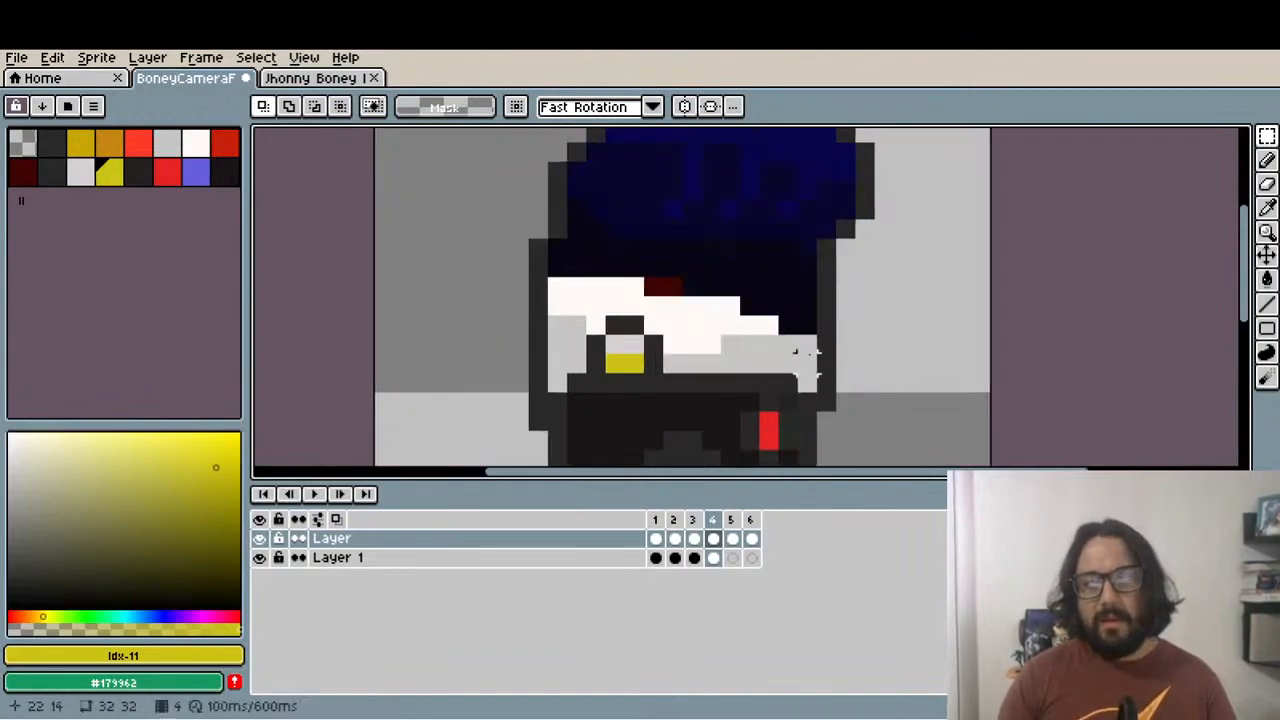
pyautogui.moveTo(556, 248); pyautogui.dragTo(710, 315)
# Clear the 3 by 2 pixel patch of skeleton head left beside the camera's yellow viewfinder in frame 4
pyautogui.scroll(-2, 710, 314)
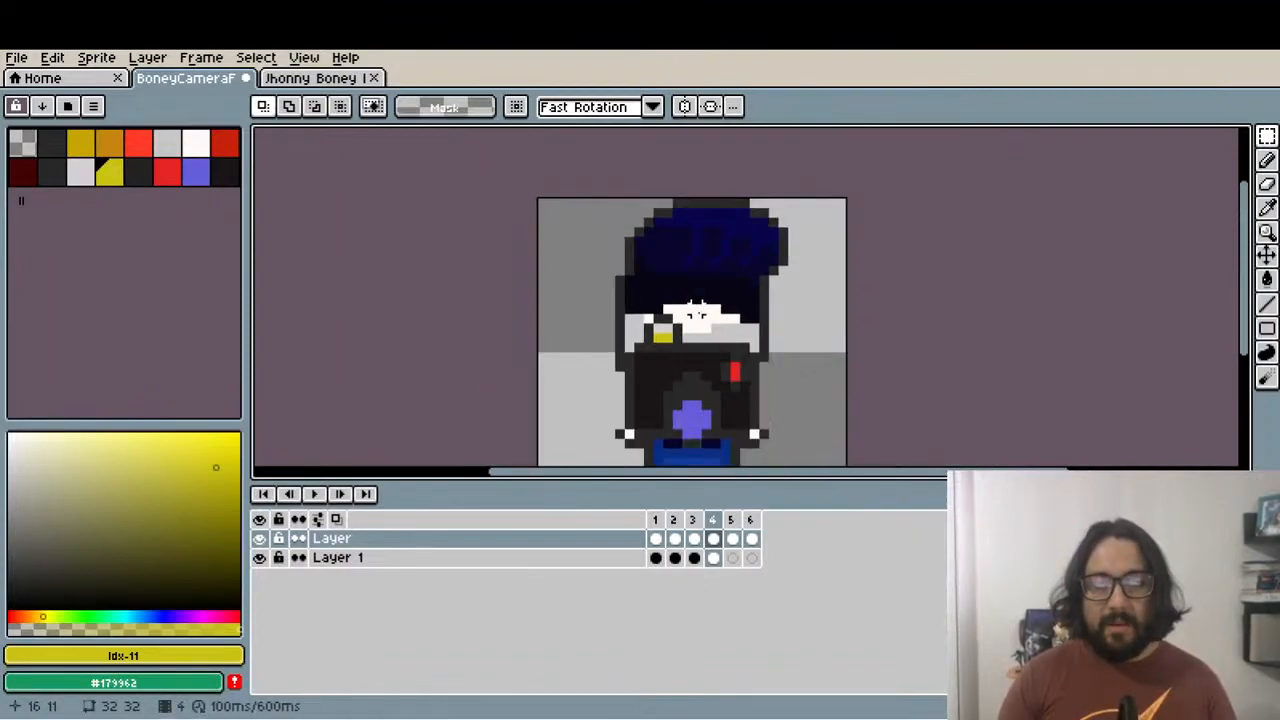
pyautogui.scroll(3, 614, 314)
pyautogui.moveTo(610, 290); pyautogui.dragTo(651, 328)
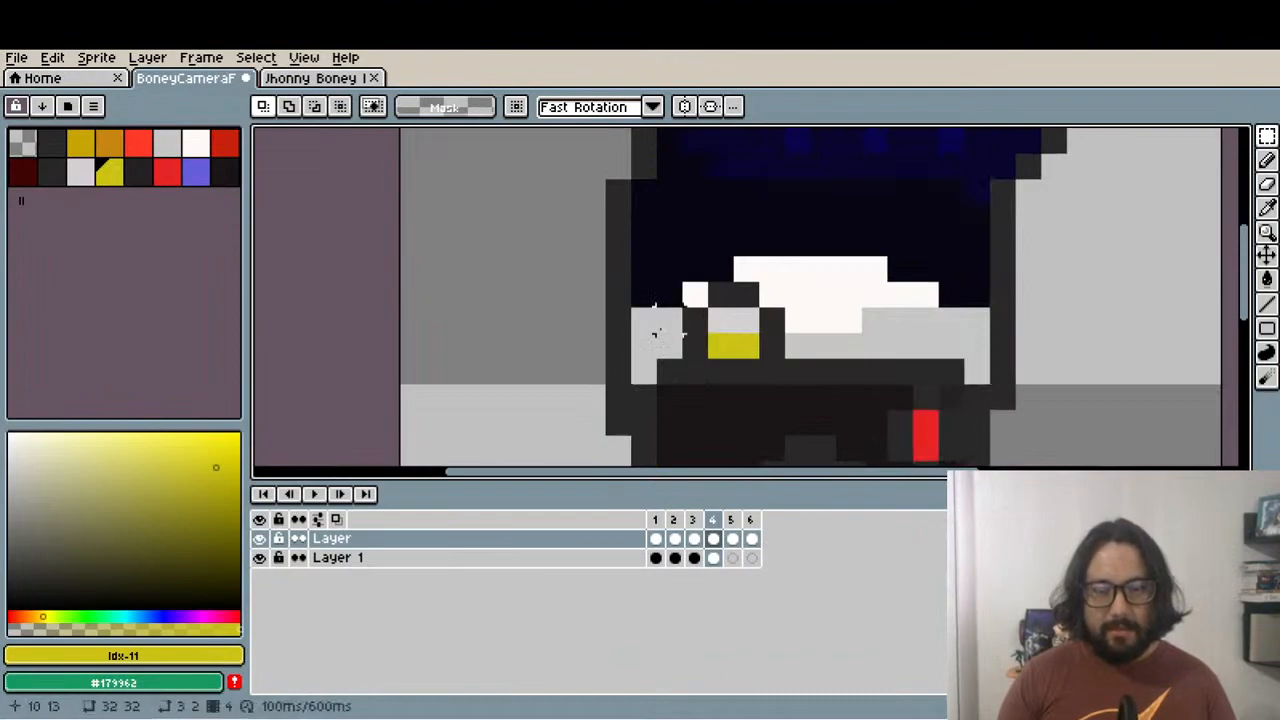
# Inspect frame 4's face, hands and jeans up close and compare the frame with frame 3
pyautogui.scroll(-3, 651, 330)
pyautogui.scroll(3, 650, 340)
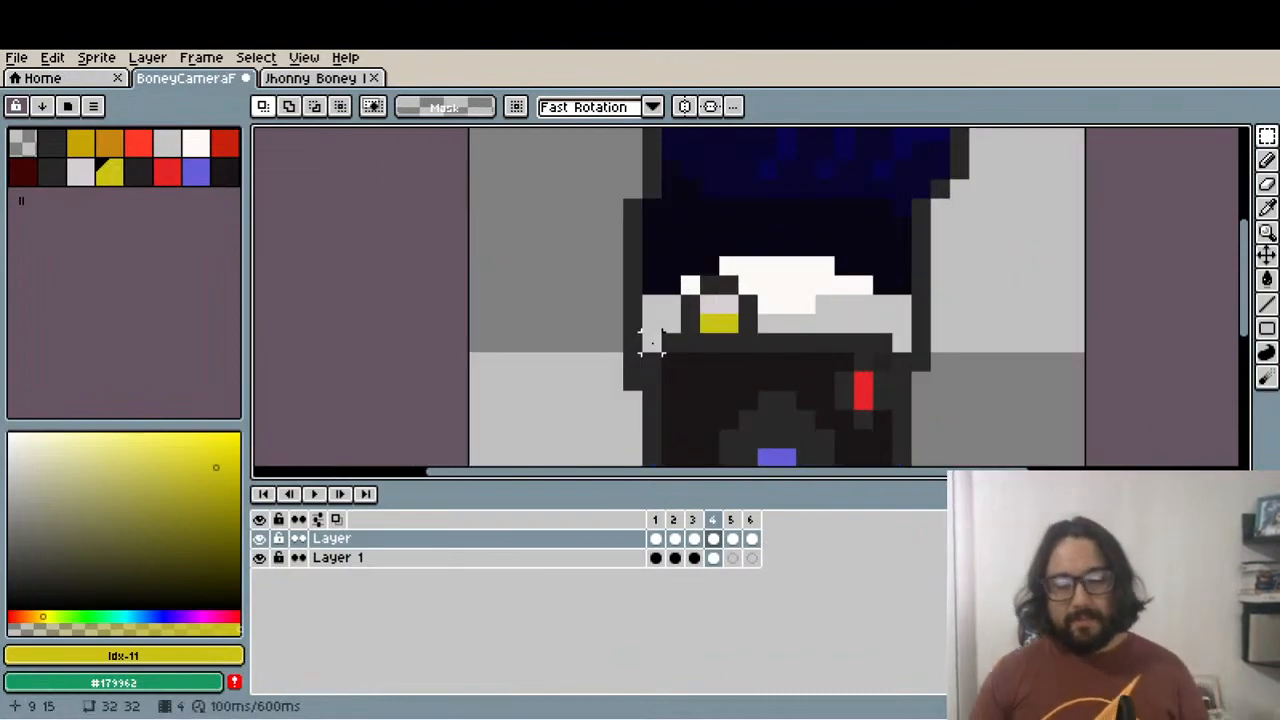
pyautogui.scroll(-2, 650, 343)
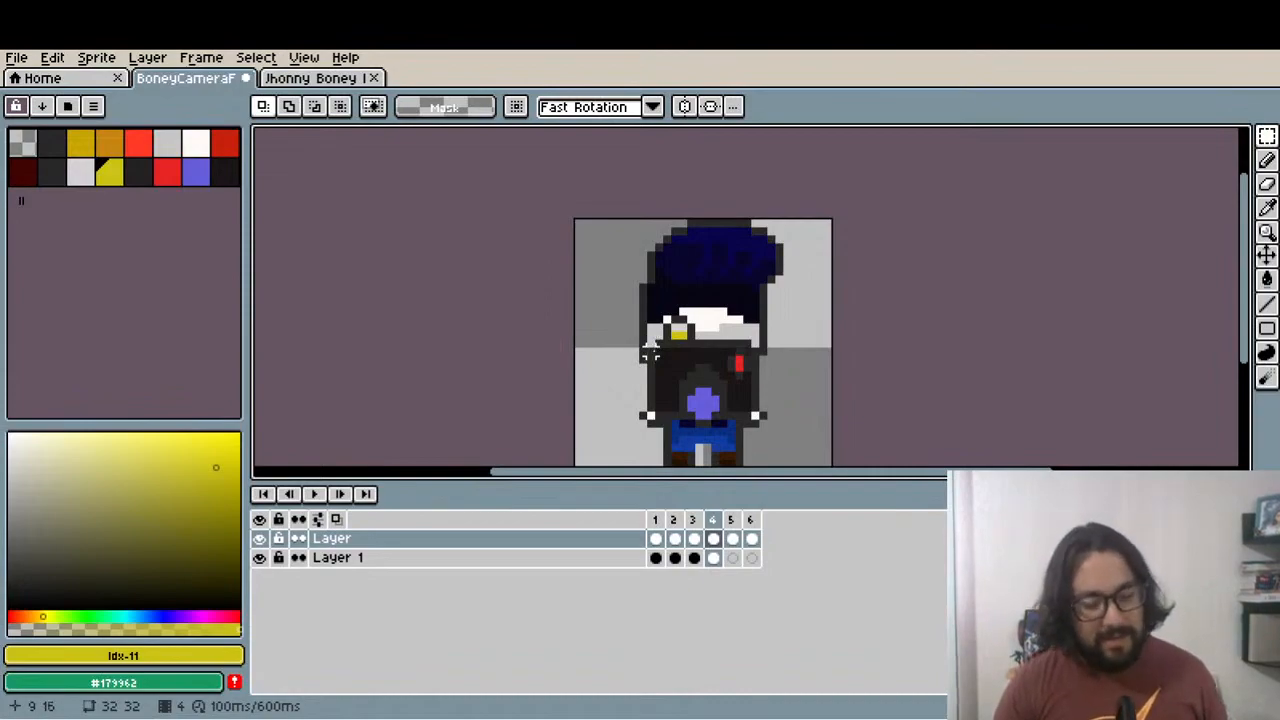
pyautogui.scroll(2, 675, 342)
pyautogui.moveTo(597, 329); pyautogui.dragTo(515, 221)
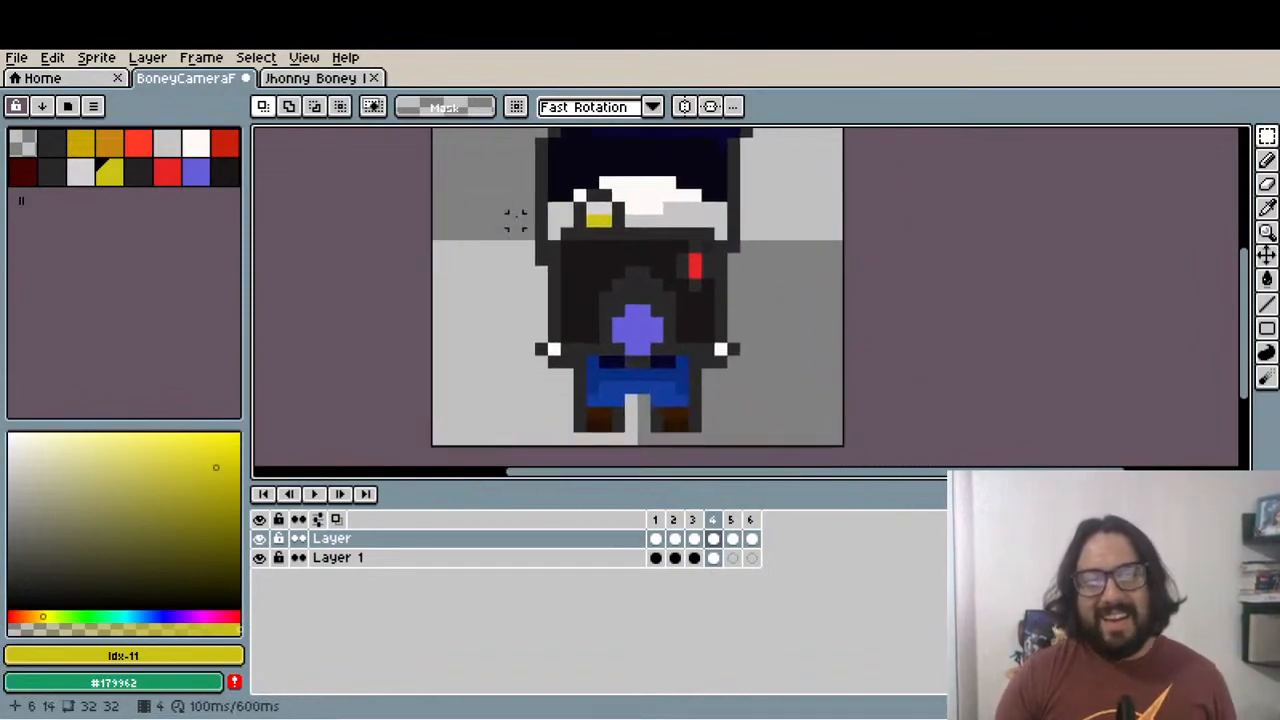
pyautogui.scroll(3, 637, 386)
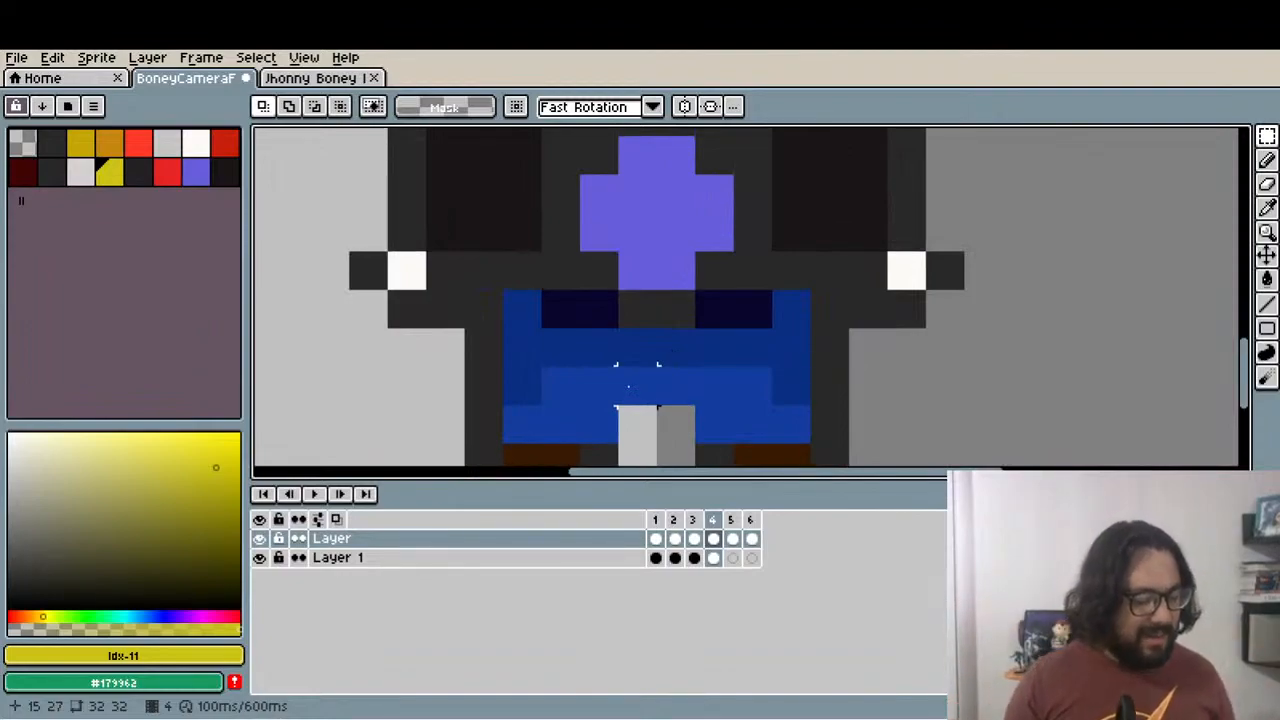
pyautogui.scroll(-2, 560, 347)
pyautogui.scroll(1, 510, 400)
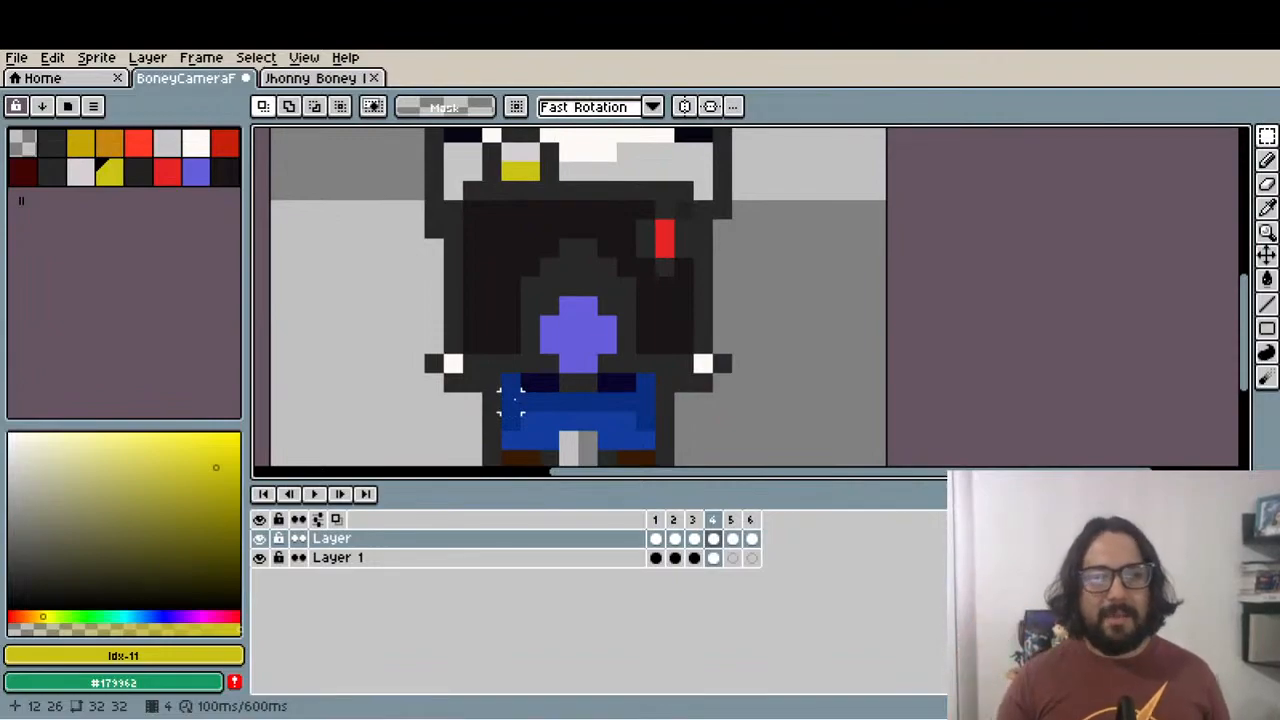
pyautogui.scroll(-3, 510, 400)
pyautogui.click(697, 522)
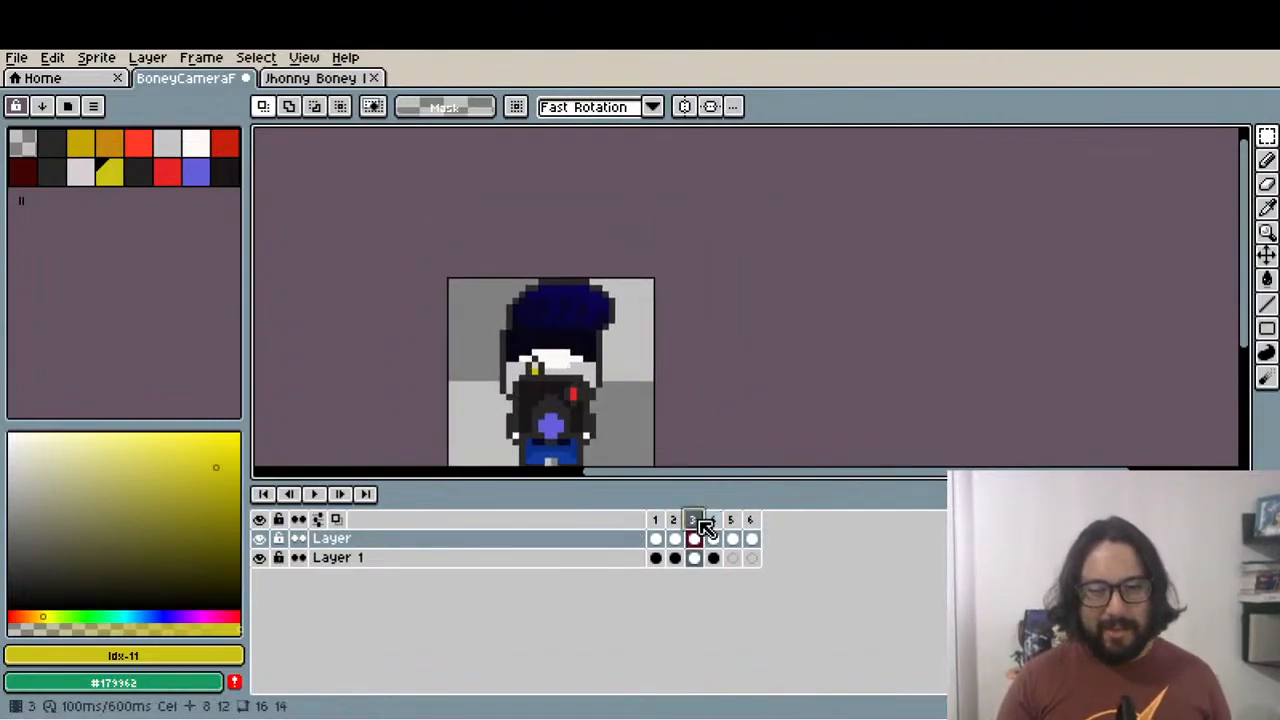
pyautogui.scroll(3, 598, 425)
pyautogui.click(716, 521)
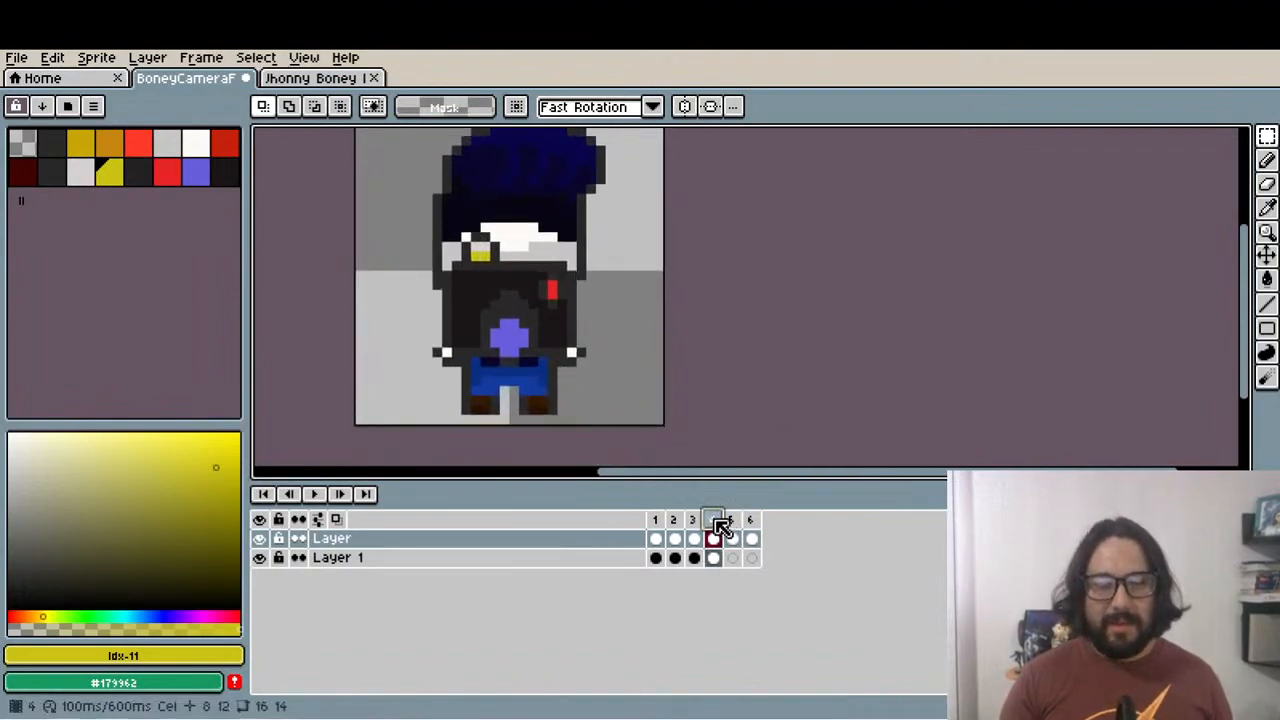
# Copy the clothed character's cel on Layer 1 from frame 4 into frame 5
pyautogui.click(733, 535)
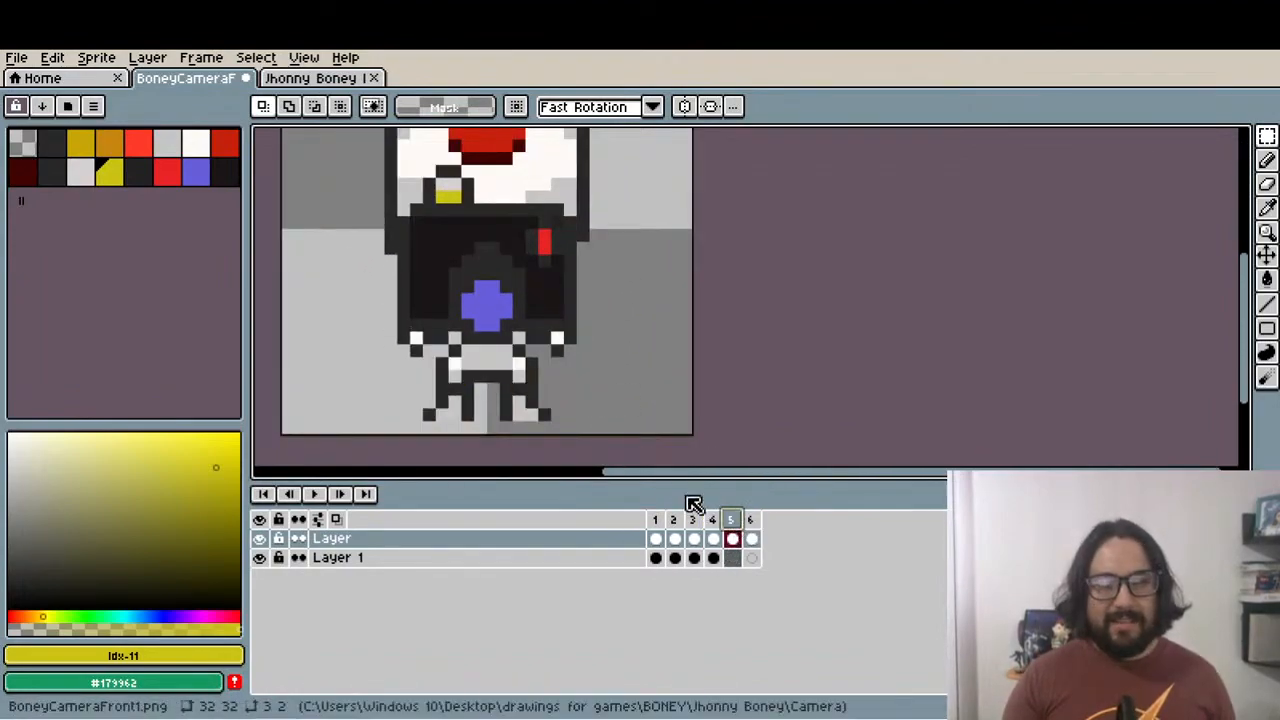
pyautogui.click(713, 537)
pyautogui.click(735, 535)
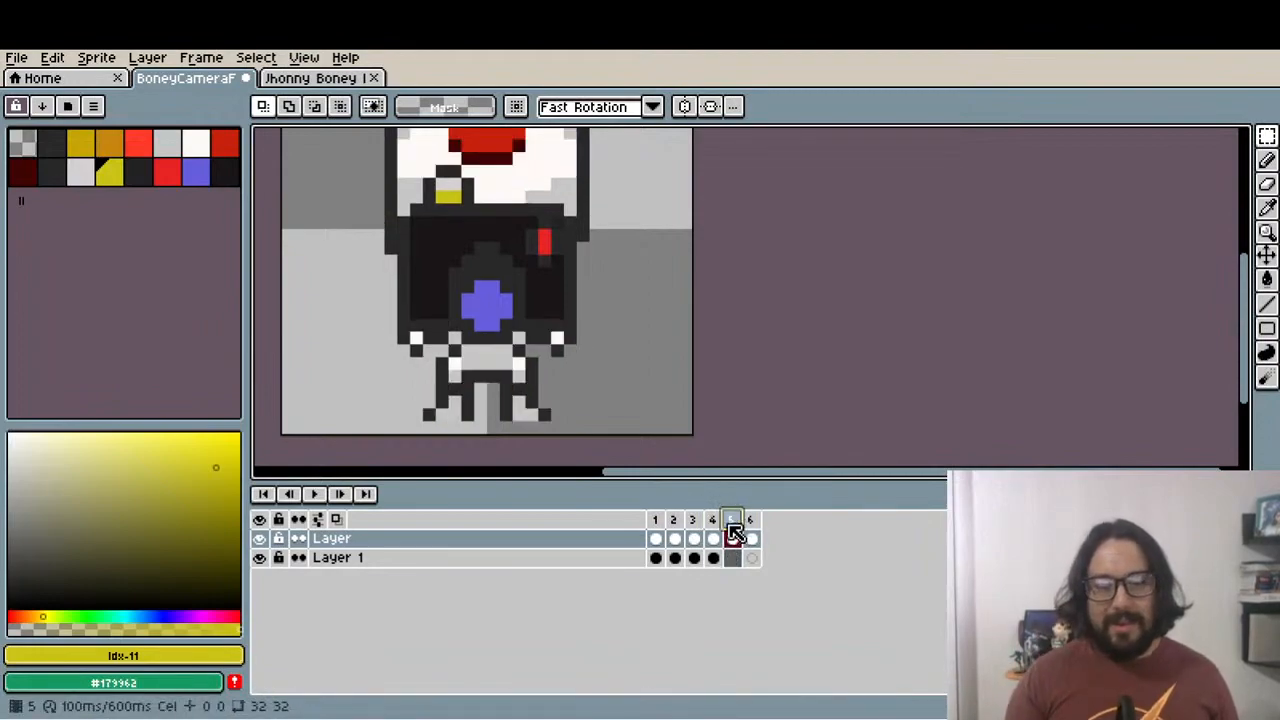
pyautogui.click(716, 559)
pyautogui.click(733, 558)
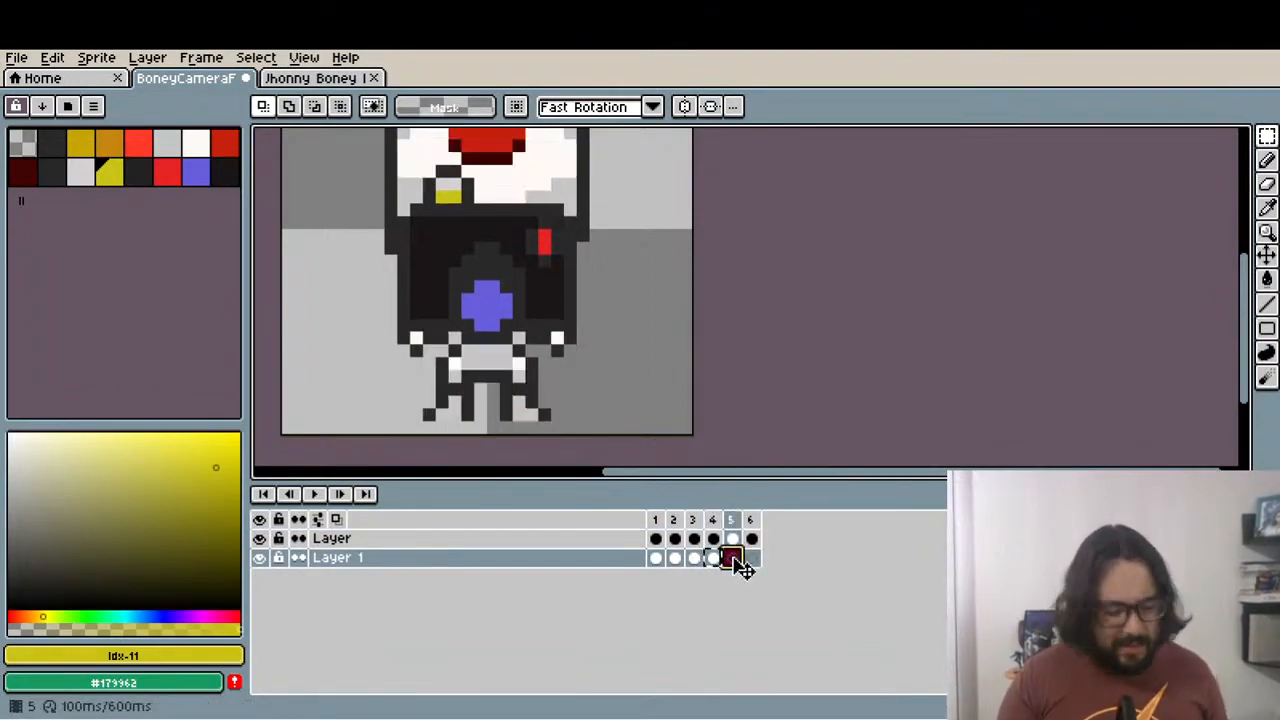
# Delete the 11 by 6 pixel region covering the skeleton's legs in frame 5 from the skeleton layer, keeping Layer 1 intact
pyautogui.scroll(1, 583, 376)
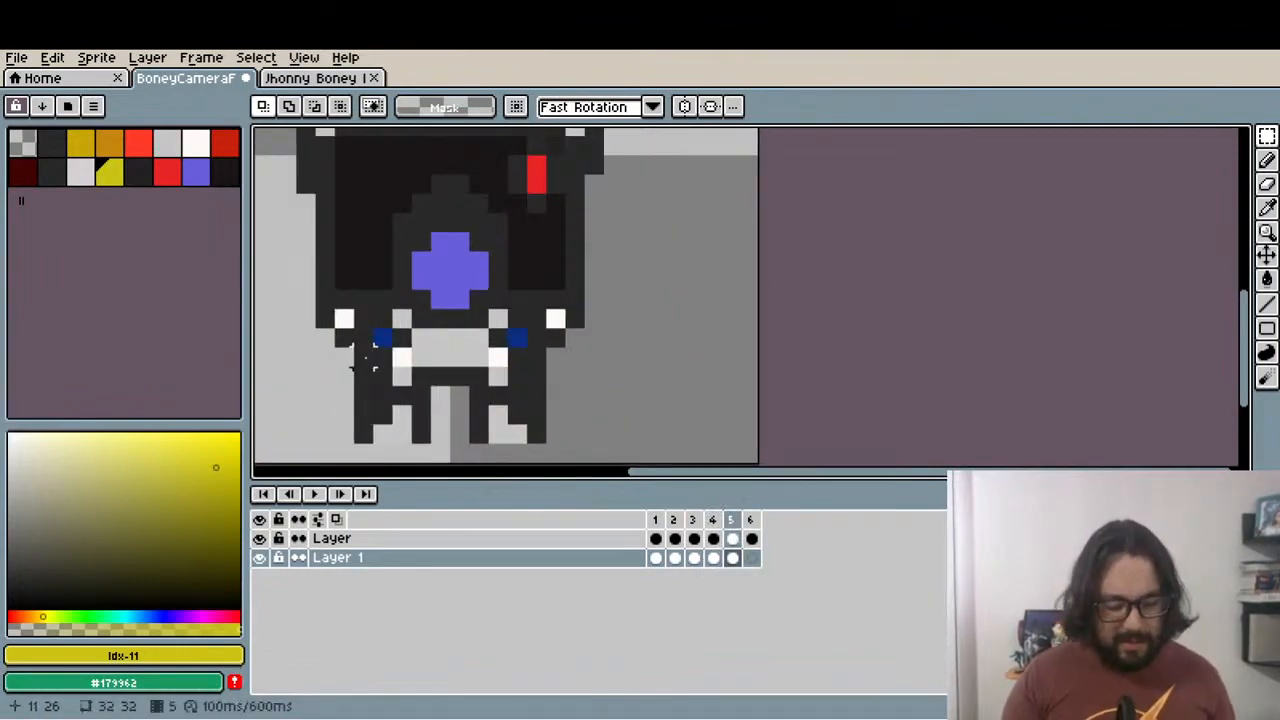
pyautogui.press('m')
pyautogui.moveTo(350, 345); pyautogui.dragTo(568, 465)
pyautogui.click(405, 341)
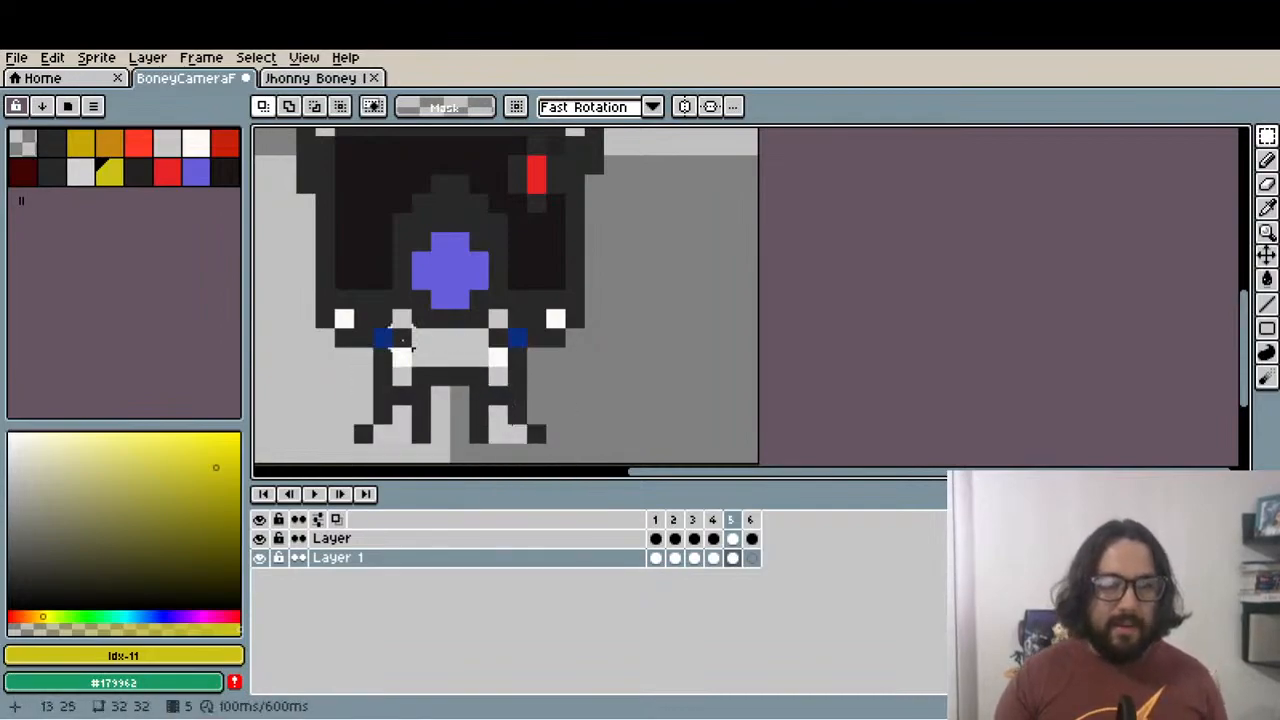
pyautogui.hotkey('ctrl', 'z')
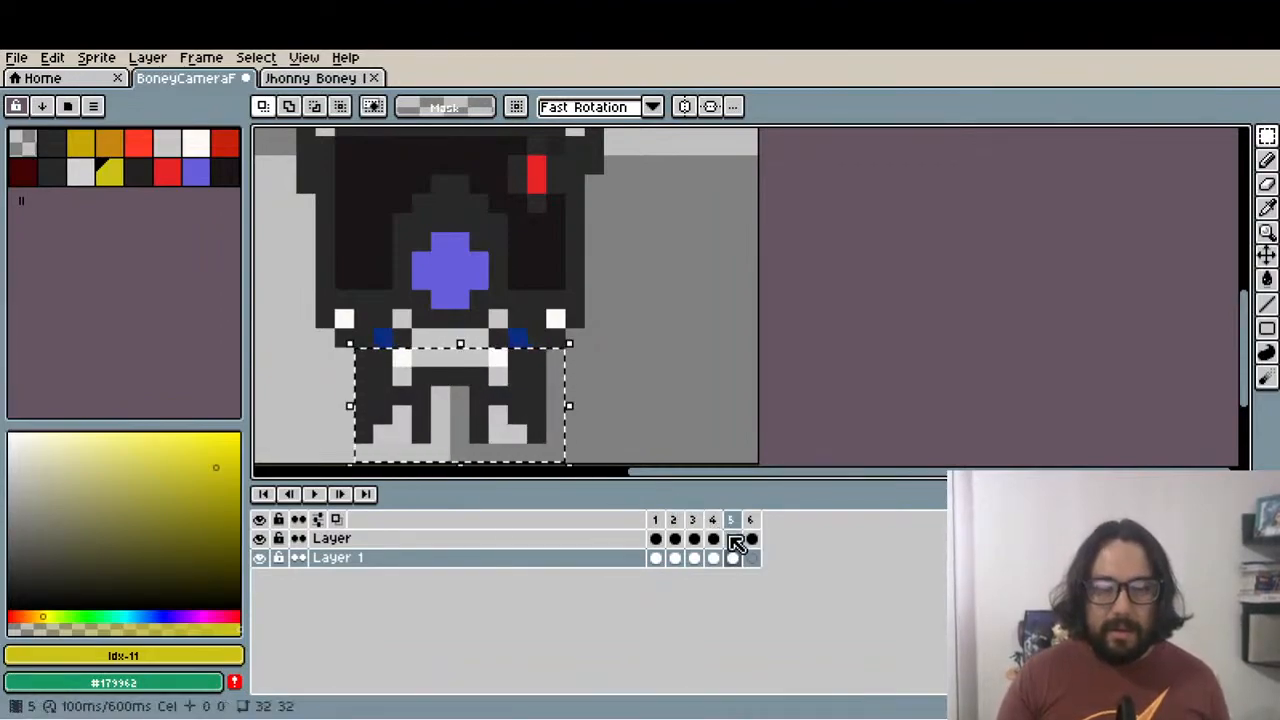
pyautogui.click(732, 538)
pyautogui.click(389, 376)
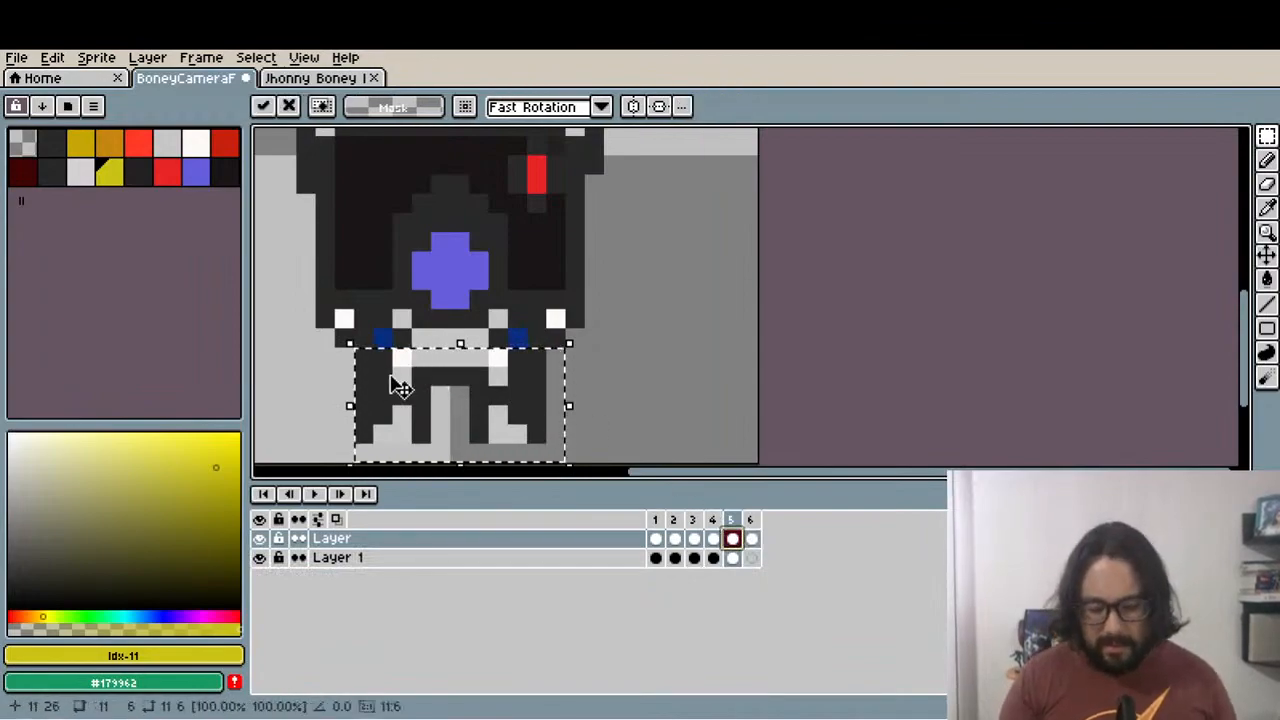
pyautogui.press('Delete')
# Clear the skeleton's leftover hip pixels between the camera and the jeans in frame 5
pyautogui.scroll(1, 396, 345)
pyautogui.moveTo(392, 344); pyautogui.dragTo(544, 329)
pyautogui.press('Delete')
pyautogui.press('Delete')
pyautogui.moveTo(372, 315); pyautogui.dragTo(402, 332)
pyautogui.press('Delete')
# Delete the main area of the skeleton's head and red nose above the camera in frame 5
pyautogui.scroll(-4, 418, 321)
pyautogui.scroll(2, 390, 312)
pyautogui.moveTo(414, 207); pyautogui.dragTo(596, 399)
pyautogui.scroll(1, 505, 318)
pyautogui.press('Delete')
pyautogui.press('Delete')
# Clear the remaining skeleton head pixels around the camera's yellow viewfinder in frame 5
pyautogui.moveTo(301, 270); pyautogui.dragTo(386, 340)
pyautogui.press('Delete')
pyautogui.press('Delete')
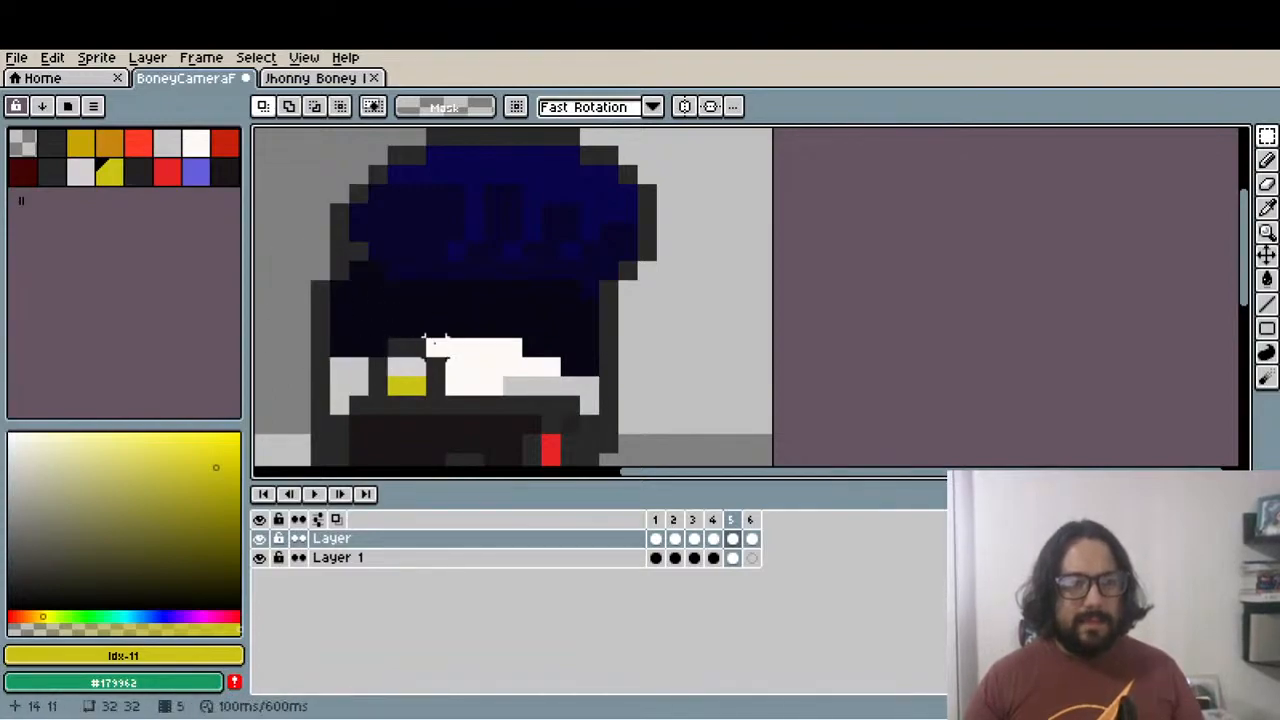
pyautogui.moveTo(310, 366); pyautogui.dragTo(355, 377)
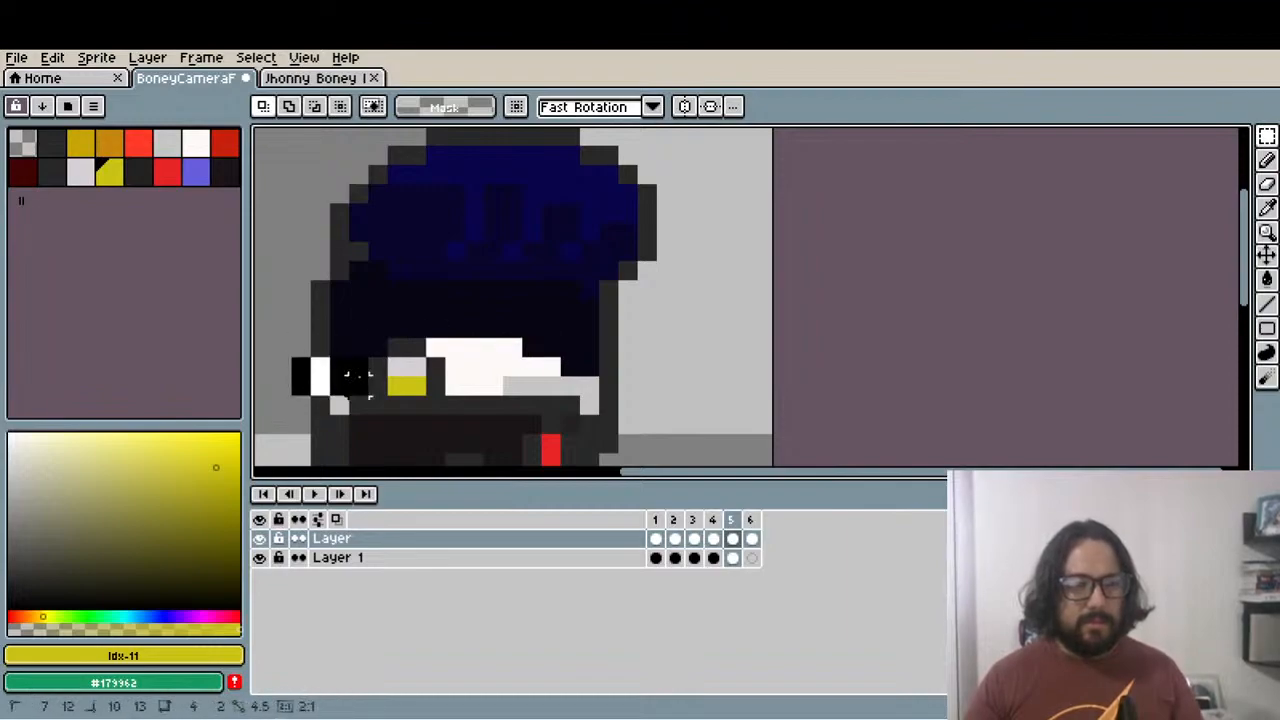
pyautogui.scroll(-4, 294, 366)
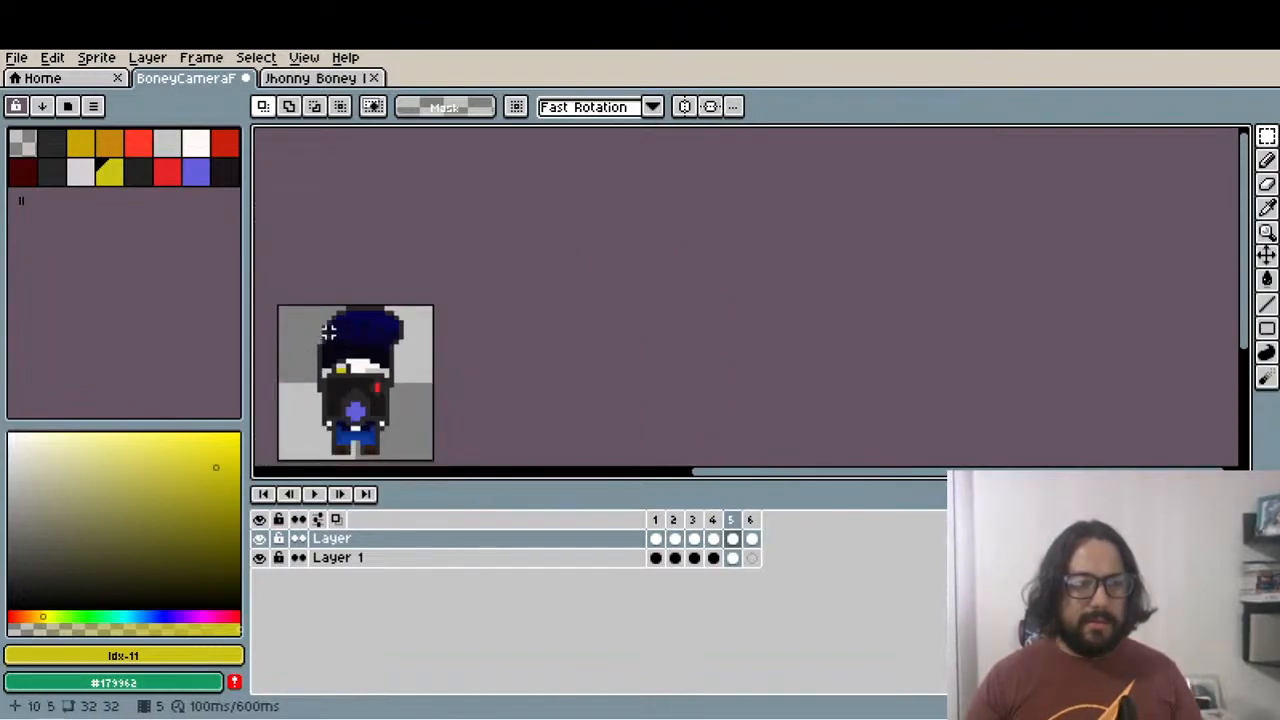
# Inspect the clothed camera sprite in frame 5 and compare it with frames 4 and 6
pyautogui.scroll(3, 323, 337)
pyautogui.scroll(-3, 414, 347)
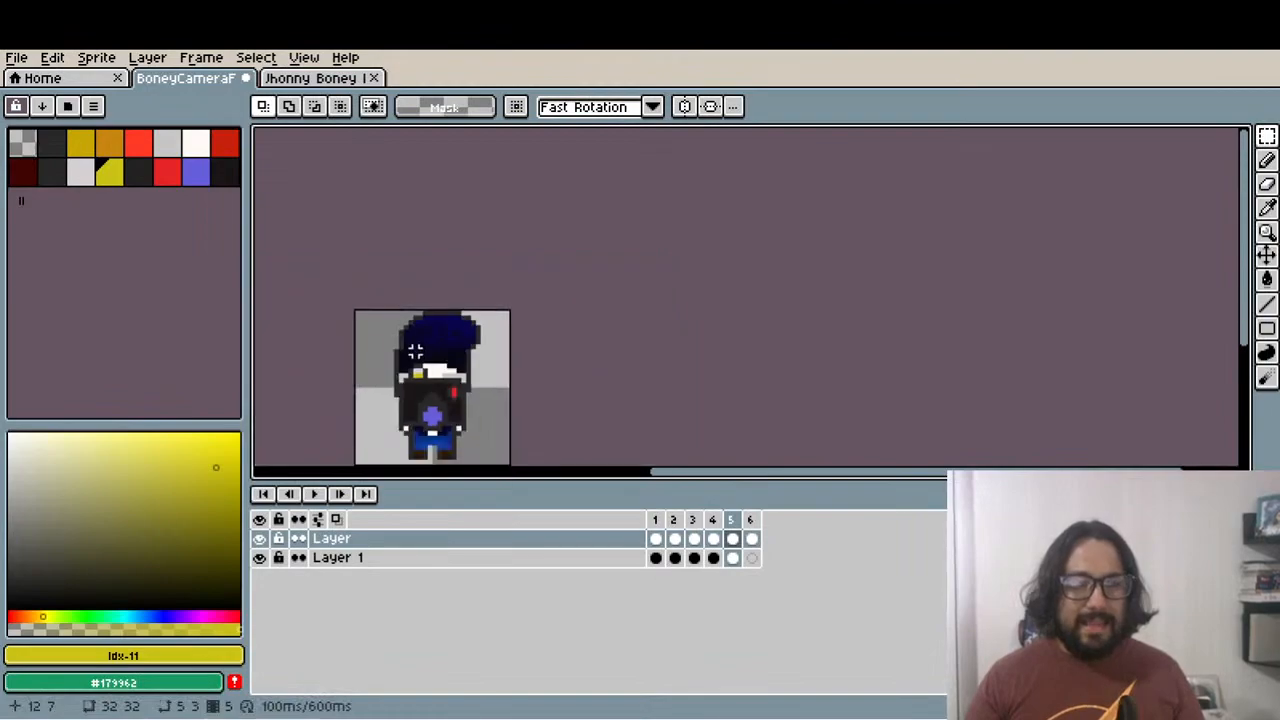
pyautogui.scroll(4, 415, 343)
pyautogui.scroll(-4, 415, 345)
pyautogui.scroll(2, 415, 346)
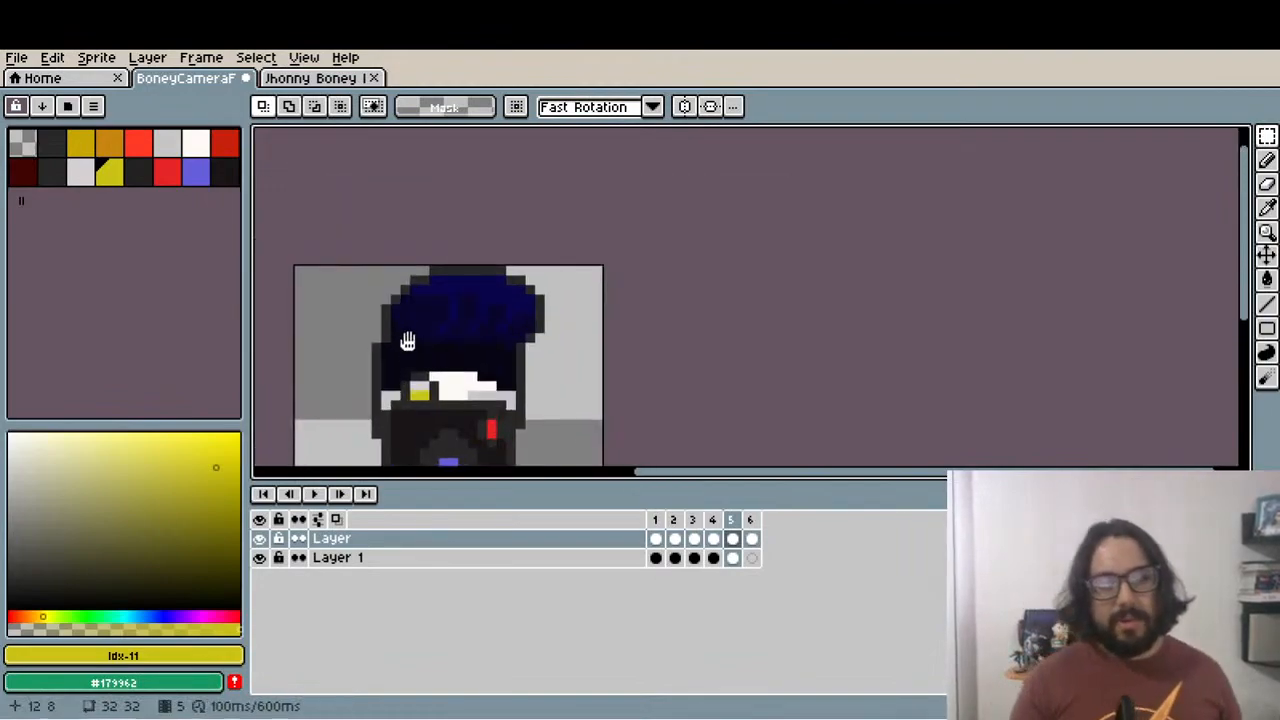
pyautogui.moveTo(408, 344); pyautogui.dragTo(367, 231)
pyautogui.click(713, 520)
pyautogui.click(731, 520)
pyautogui.scroll(1, 440, 322)
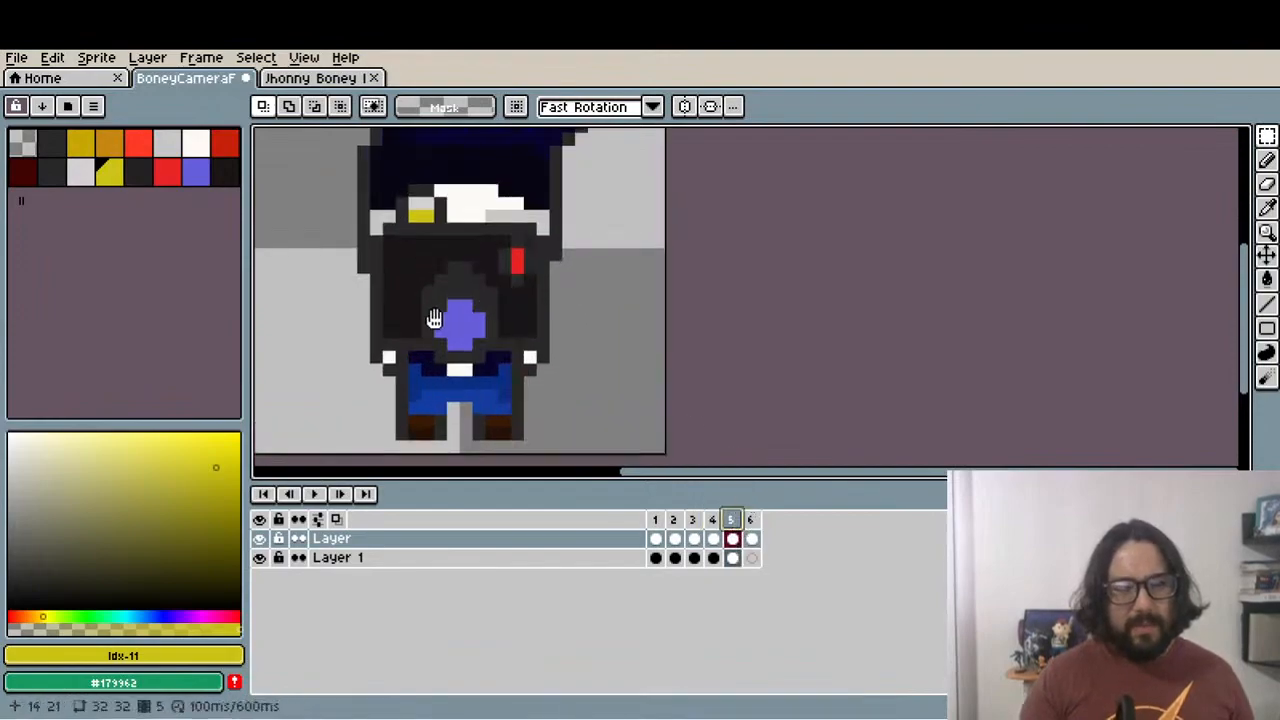
pyautogui.scroll(1, 378, 342)
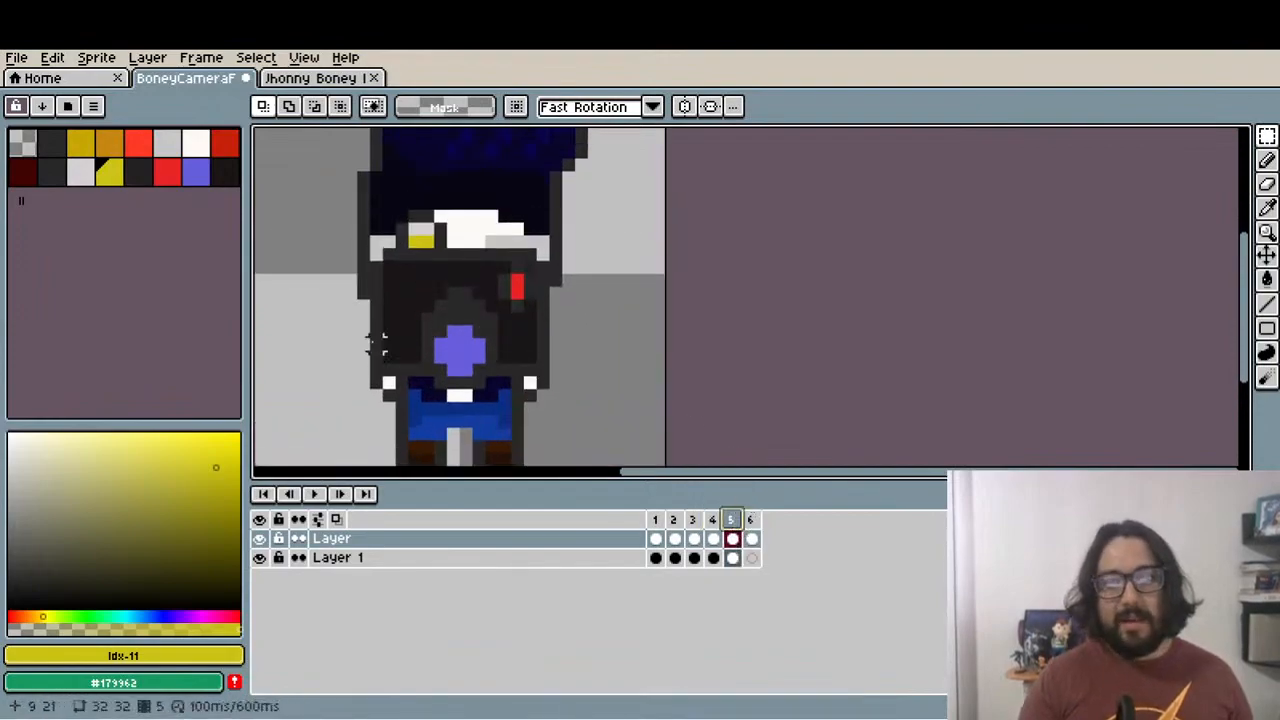
pyautogui.click(751, 521)
pyautogui.click(732, 539)
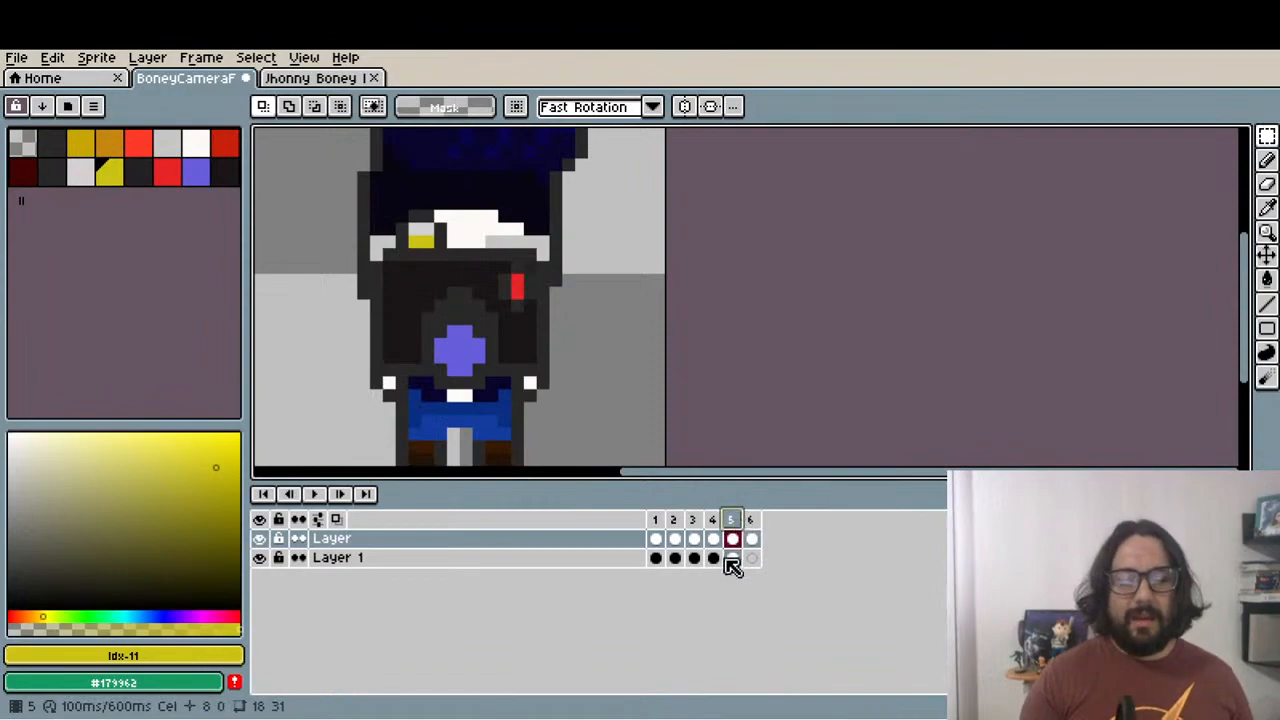
# Copy the Layer 1 cel of frame 5 into frame 6
pyautogui.click(731, 560)
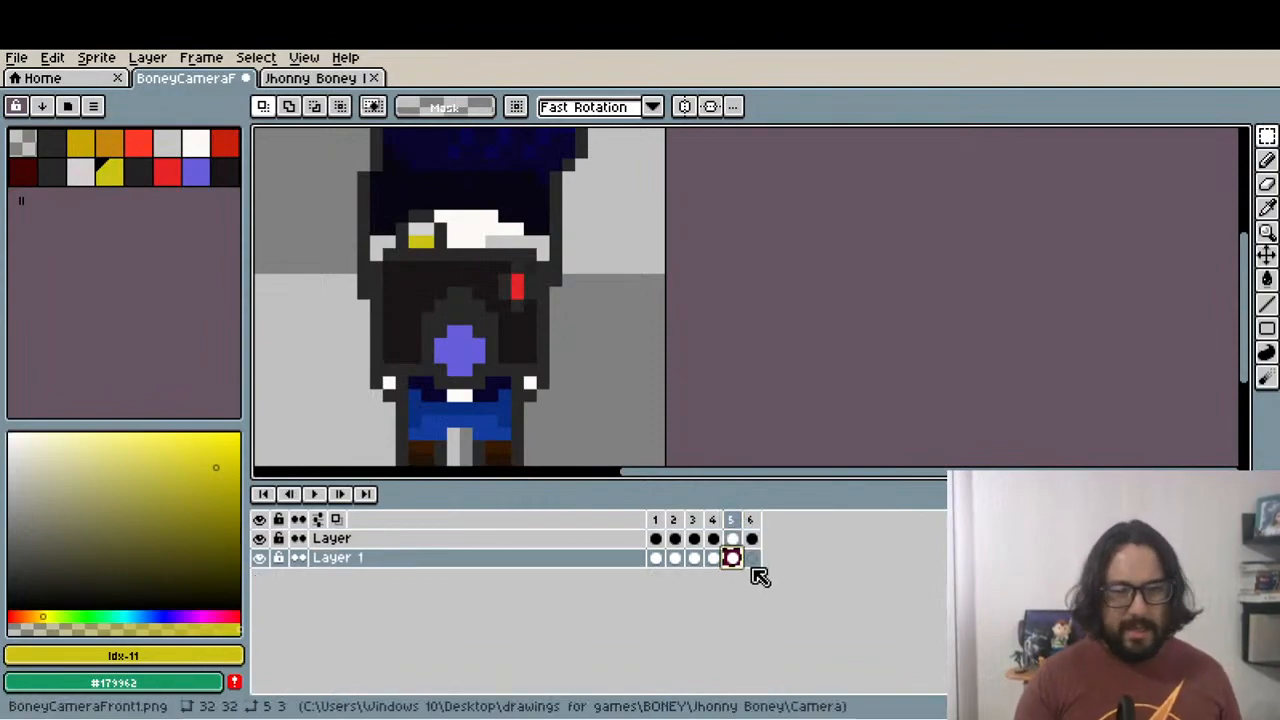
pyautogui.click(752, 560)
pyautogui.hotkey('ctrl', 'v')
pyautogui.press('Escape')
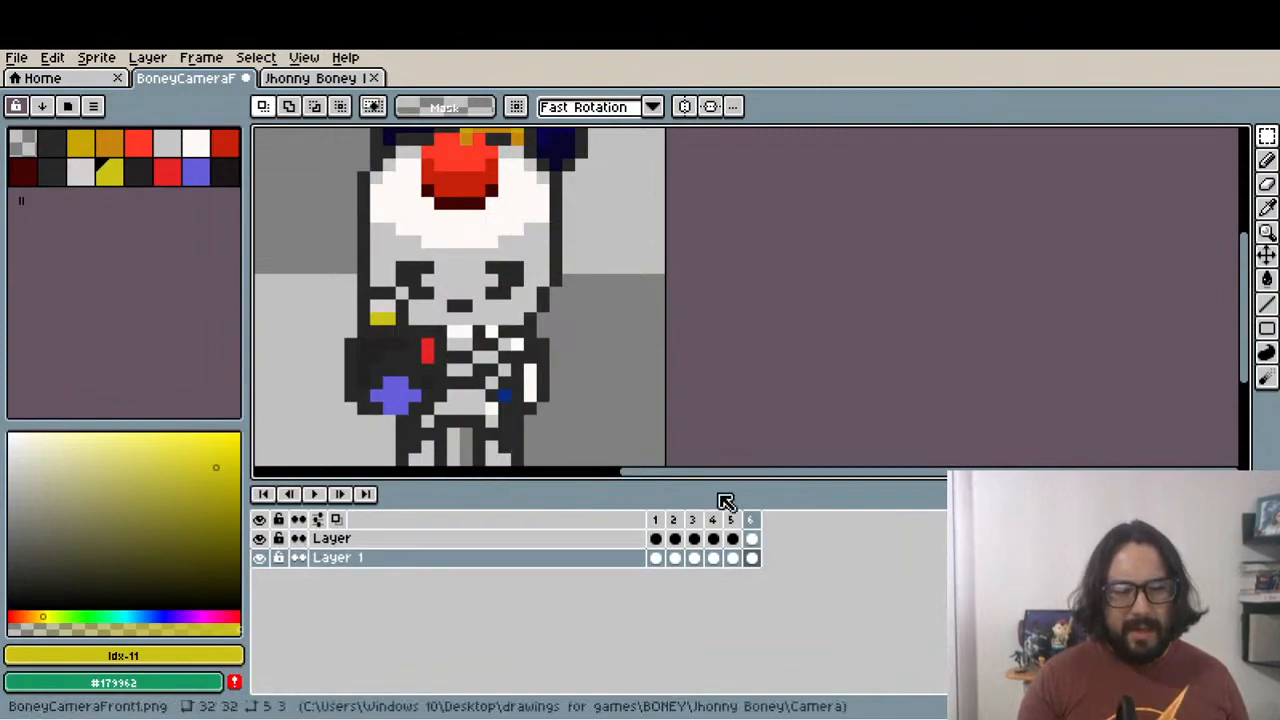
# Toggle the skeleton layer's visibility and compare the Layer 1 cels of frames 1, 2, 3 and 6 to find the matching pose
pyautogui.click(260, 539)
pyautogui.click(260, 539)
pyautogui.click(260, 539)
pyautogui.click(260, 539)
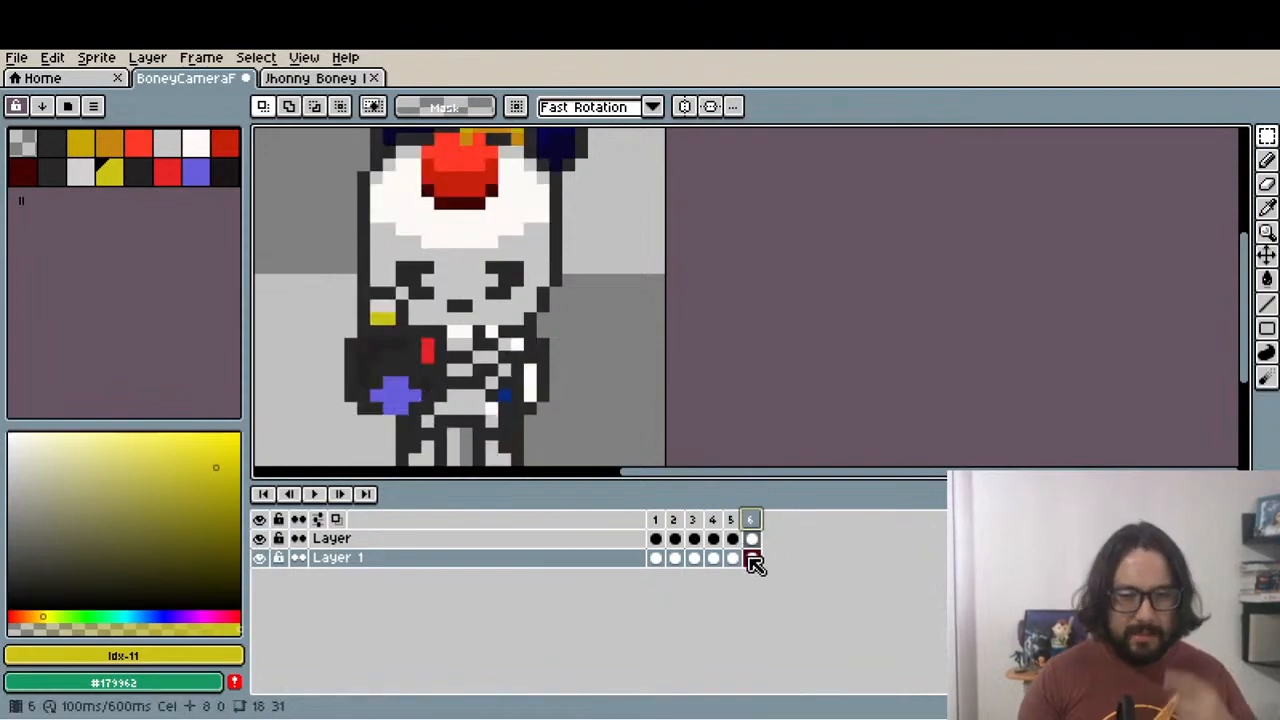
pyautogui.click(658, 560)
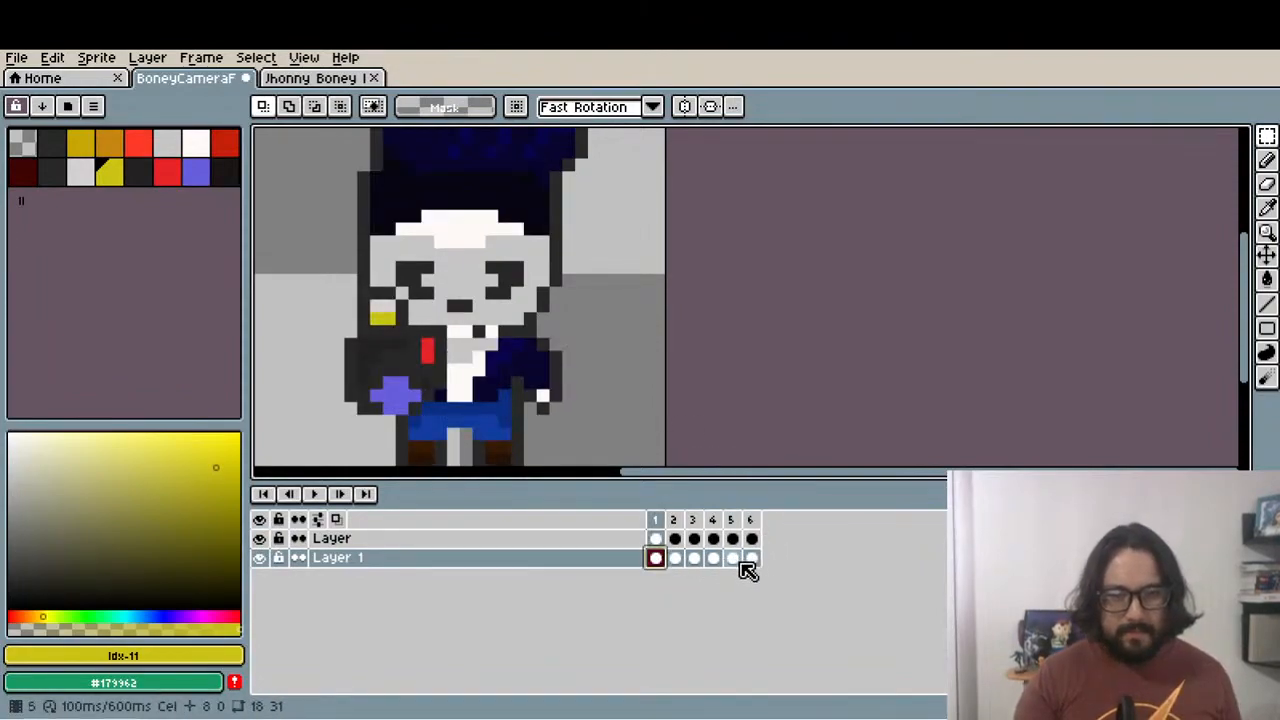
pyautogui.click(752, 560)
pyautogui.click(657, 560)
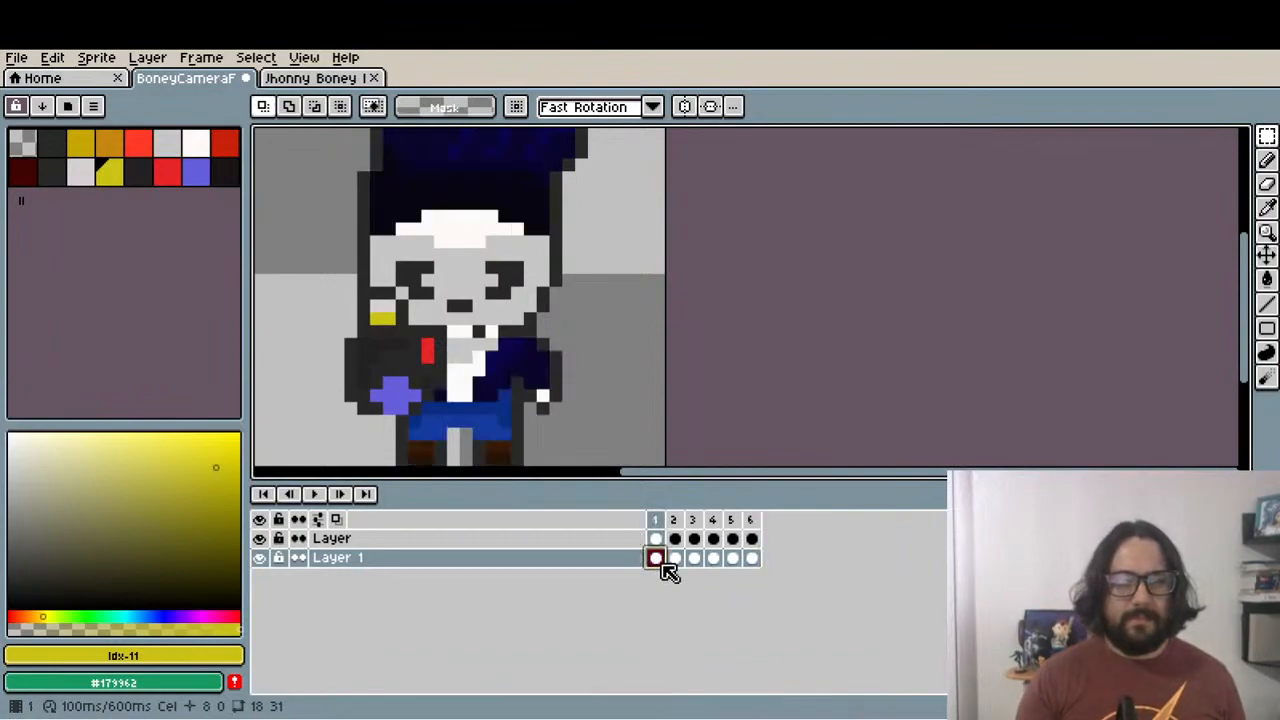
pyautogui.click(675, 560)
pyautogui.click(694, 560)
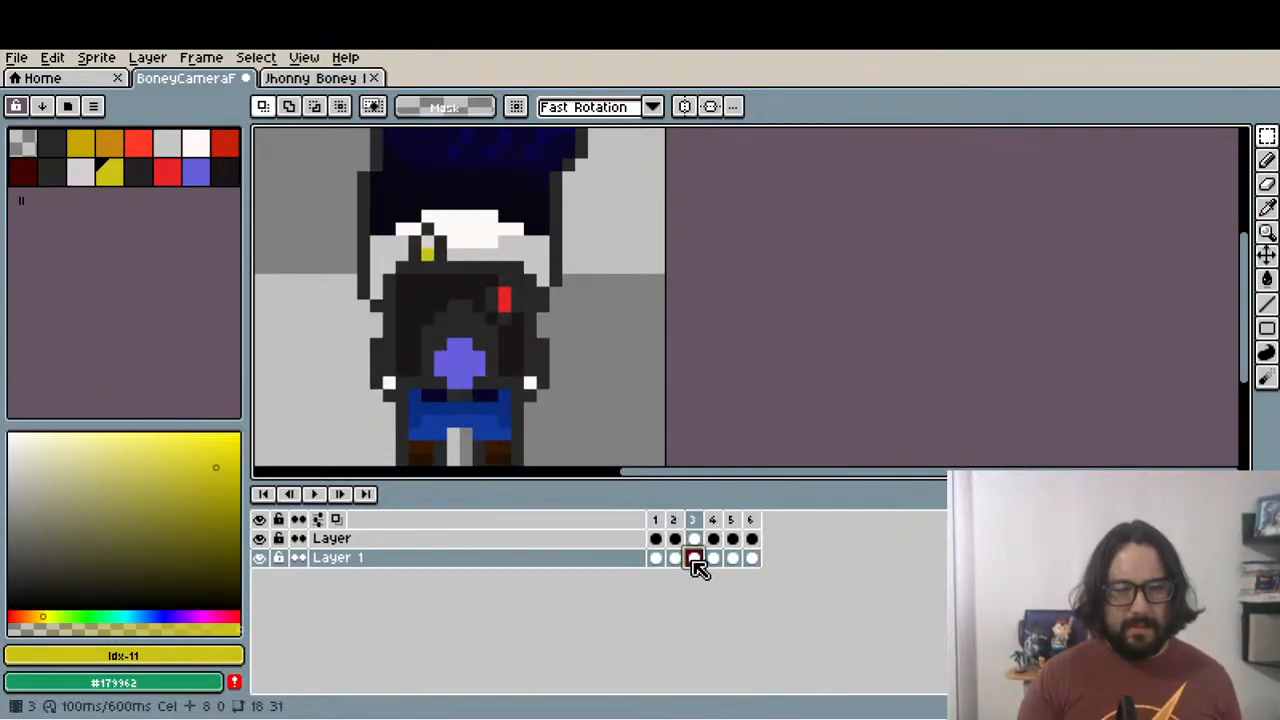
pyautogui.click(675, 560)
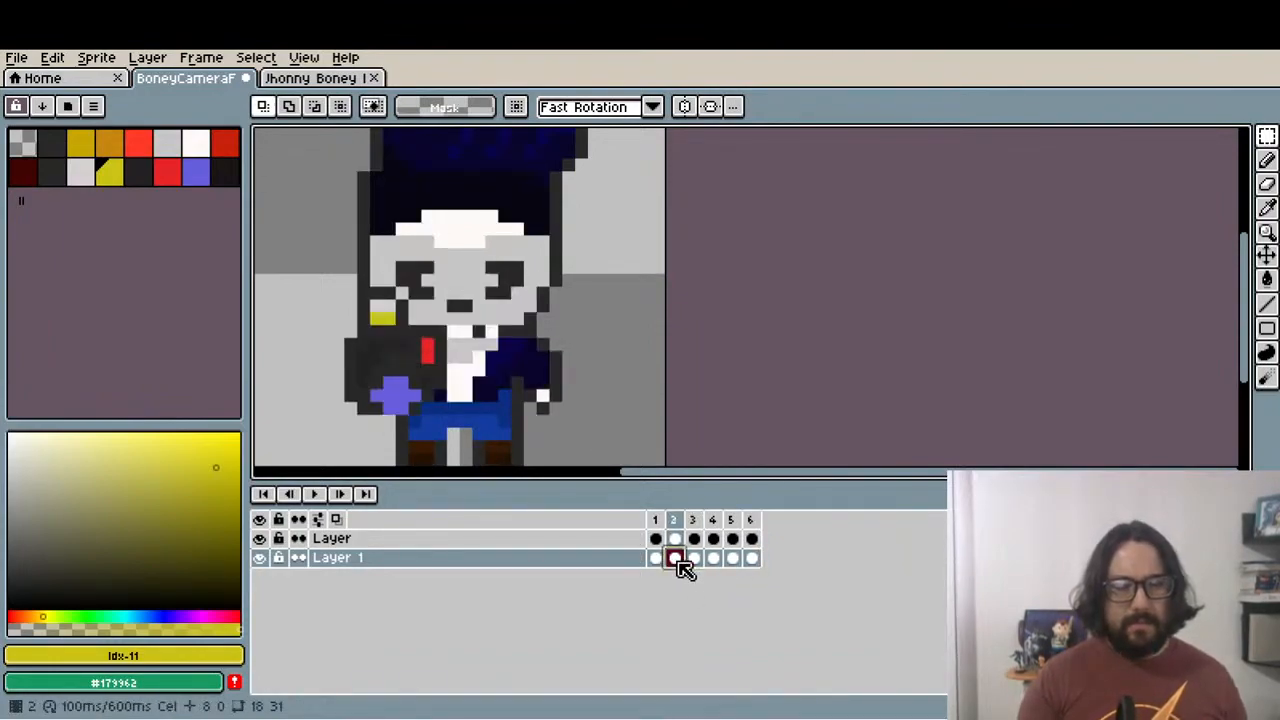
pyautogui.click(657, 560)
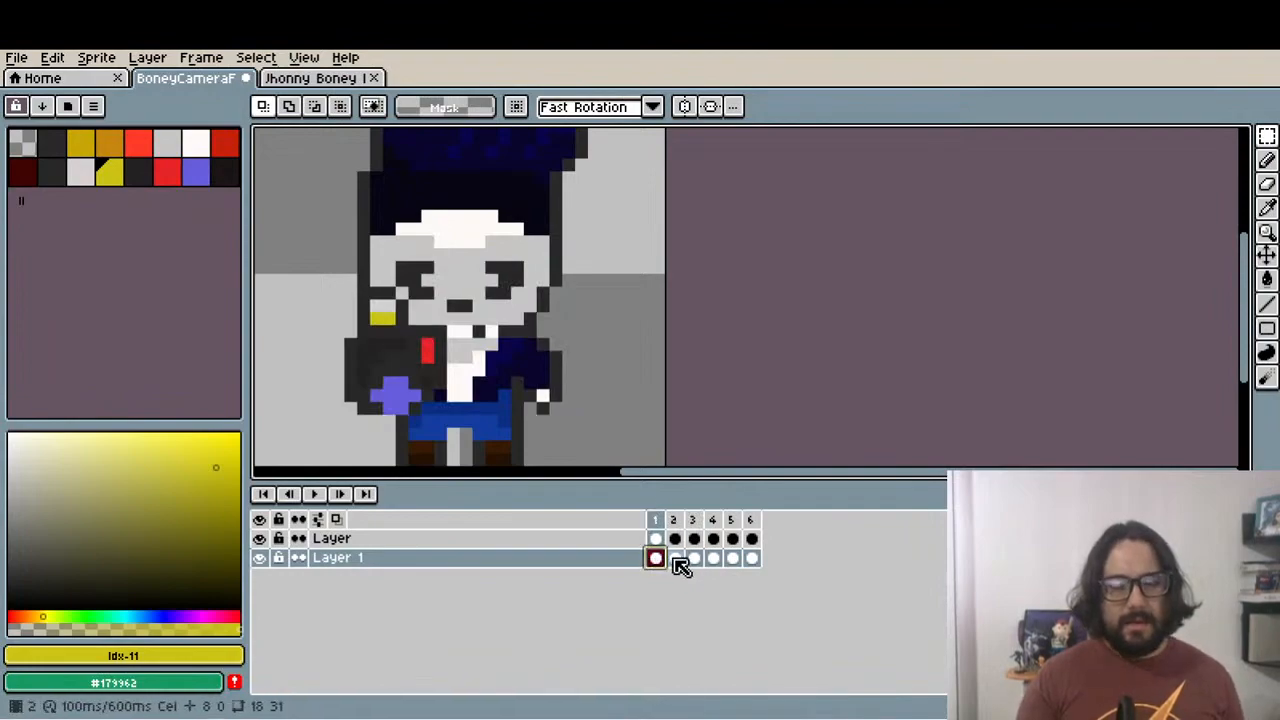
pyautogui.click(675, 560)
pyautogui.click(754, 560)
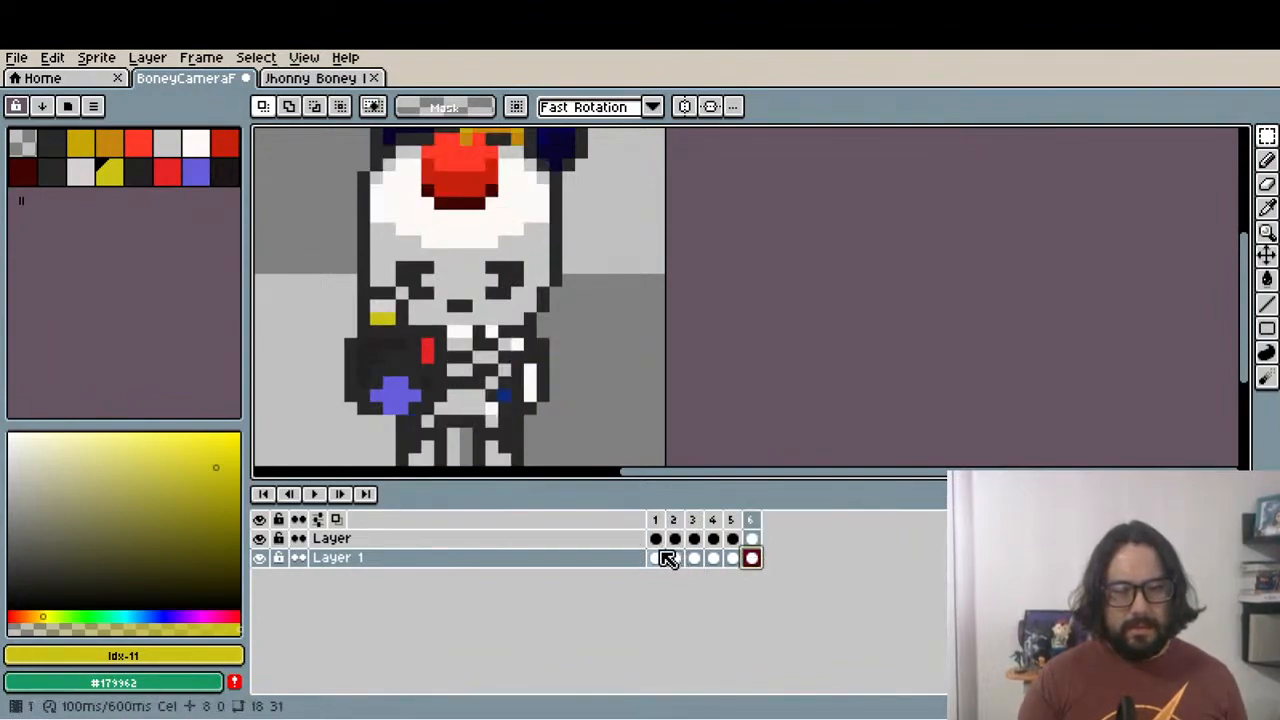
pyautogui.click(657, 559)
pyautogui.click(752, 560)
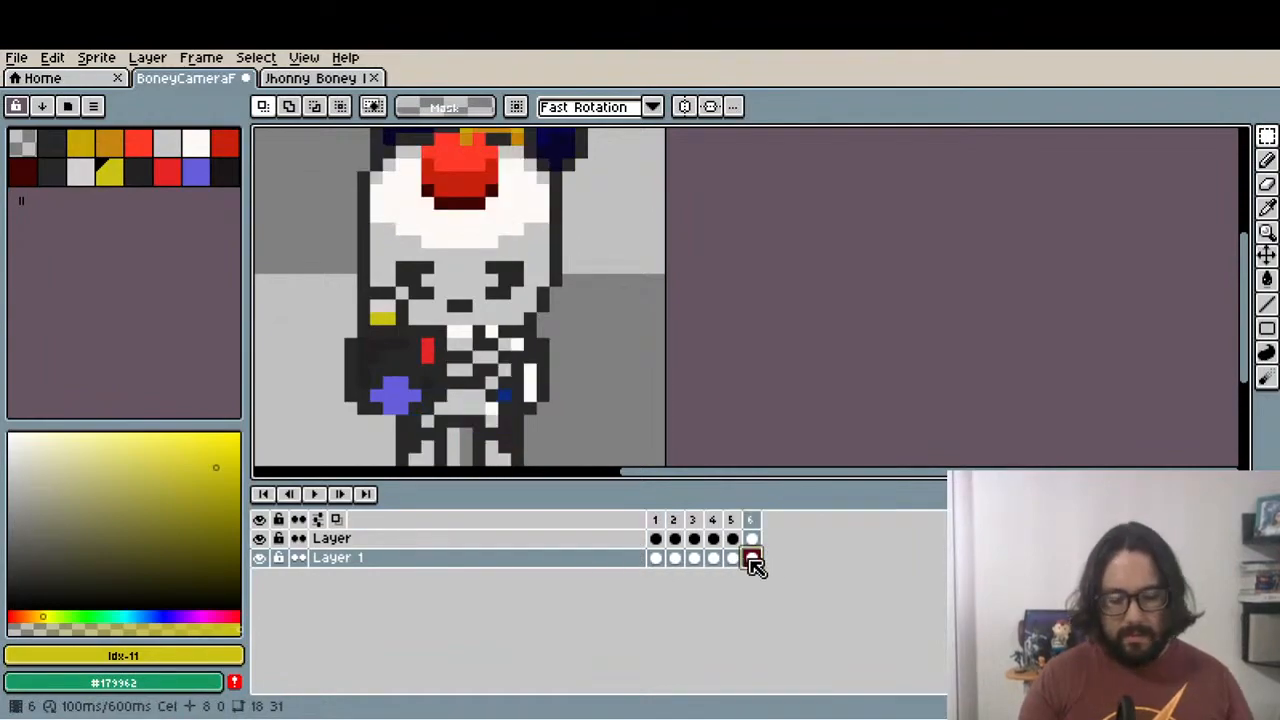
# Replace the Layer 1 cel of frame 6 with a copy of frame 1's Layer 1 cel
pyautogui.press('Delete')
pyautogui.click(655, 558)
pyautogui.hotkey('ctrl', 'c')
pyautogui.click(752, 558)
pyautogui.hotkey('ctrl', 'v')
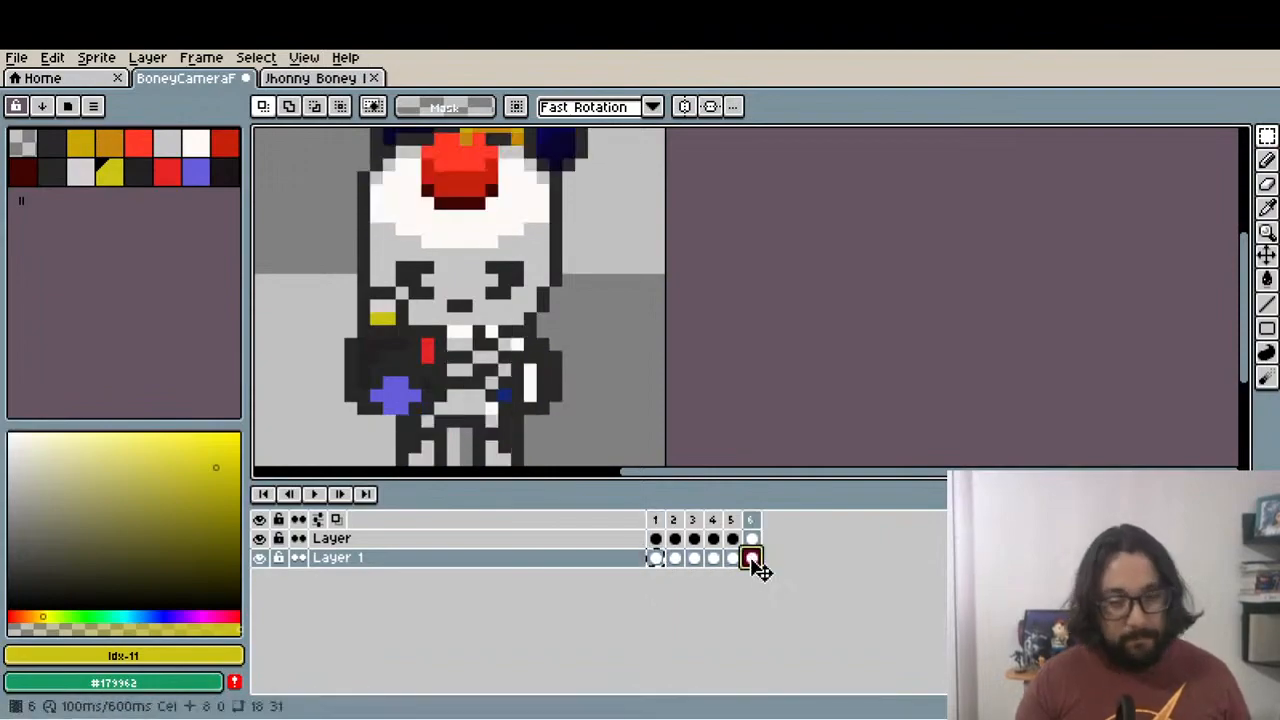
pyautogui.scroll(-2, 520, 330)
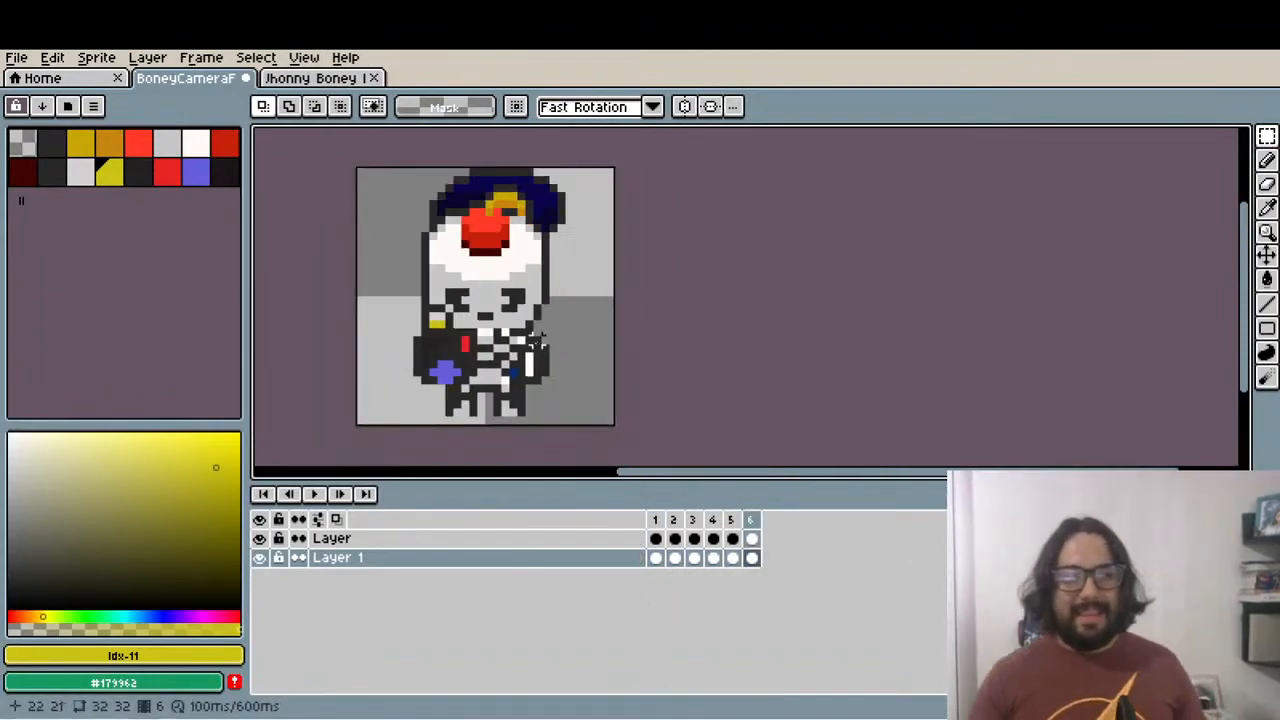
pyautogui.scroll(1, 538, 340)
# Try to delete the 8 by 4 pixel leg region from Layer 1 in frame 6, and undo it
pyautogui.click(751, 557)
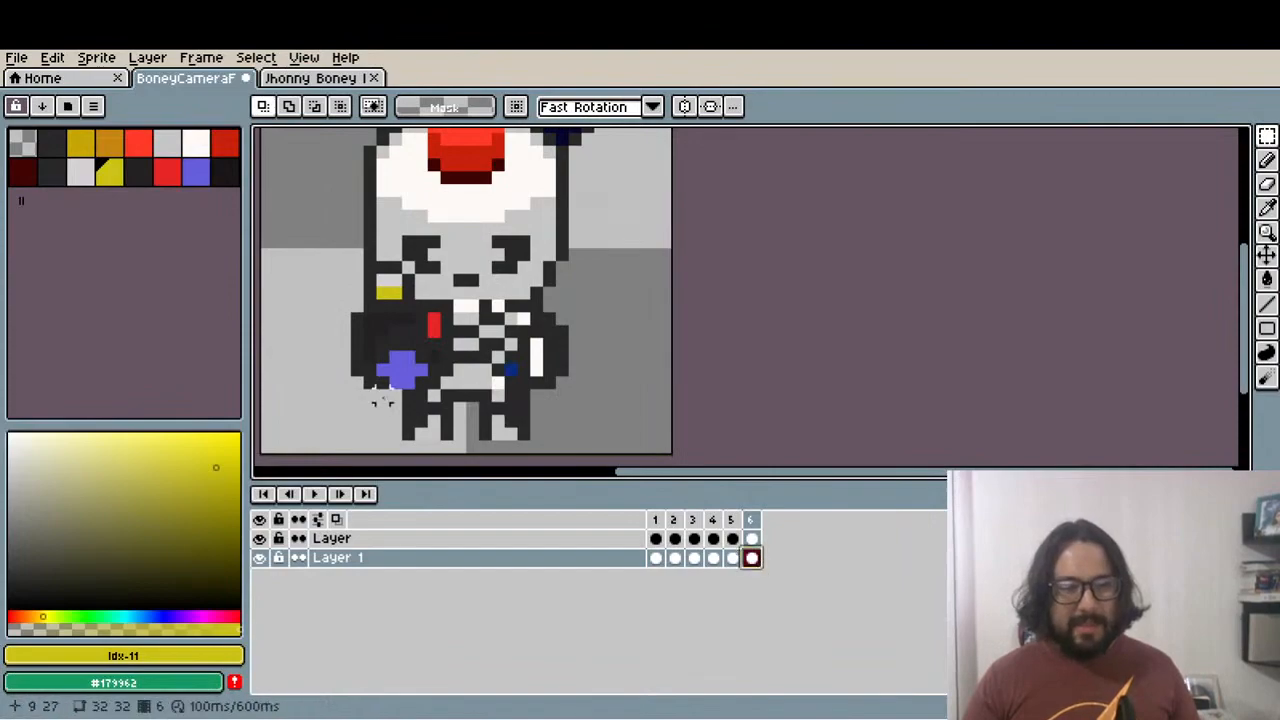
pyautogui.scroll(2, 383, 401)
pyautogui.scroll(-1, 410, 296)
pyautogui.moveTo(410, 327); pyautogui.dragTo(587, 413)
pyautogui.press('Delete')
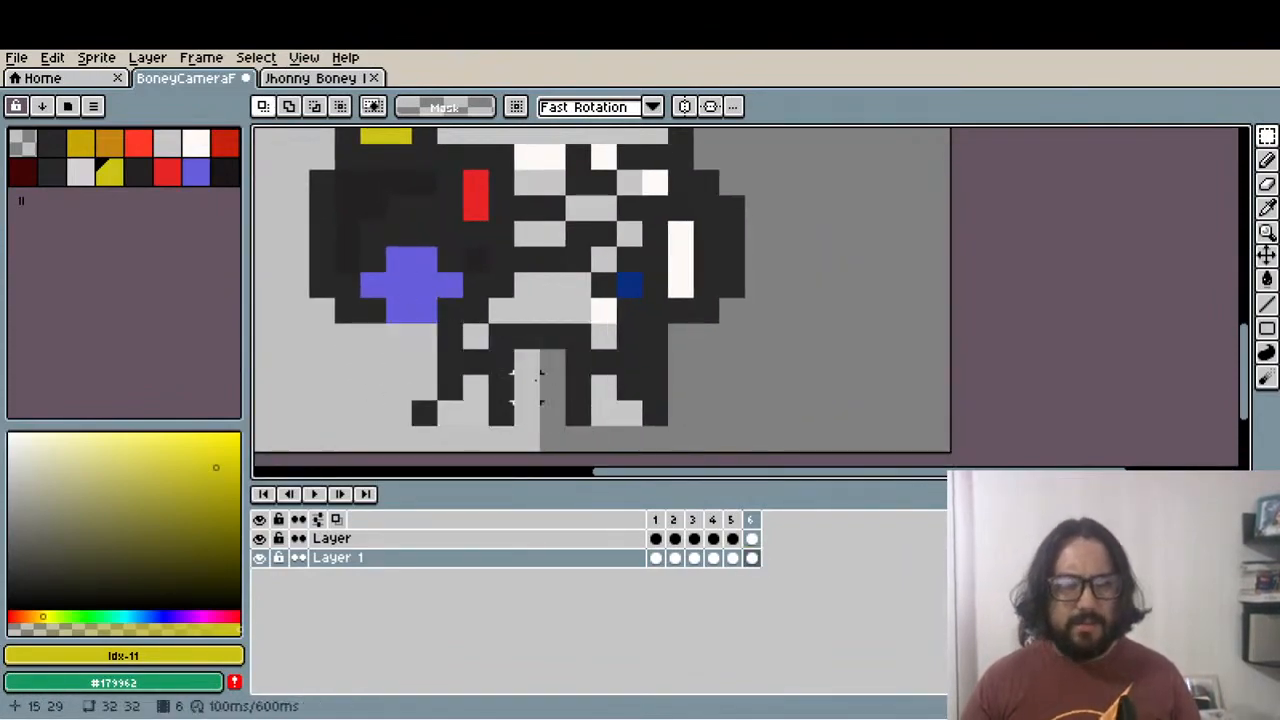
pyautogui.click(752, 538)
pyautogui.hotkey('ctrl', 'v')
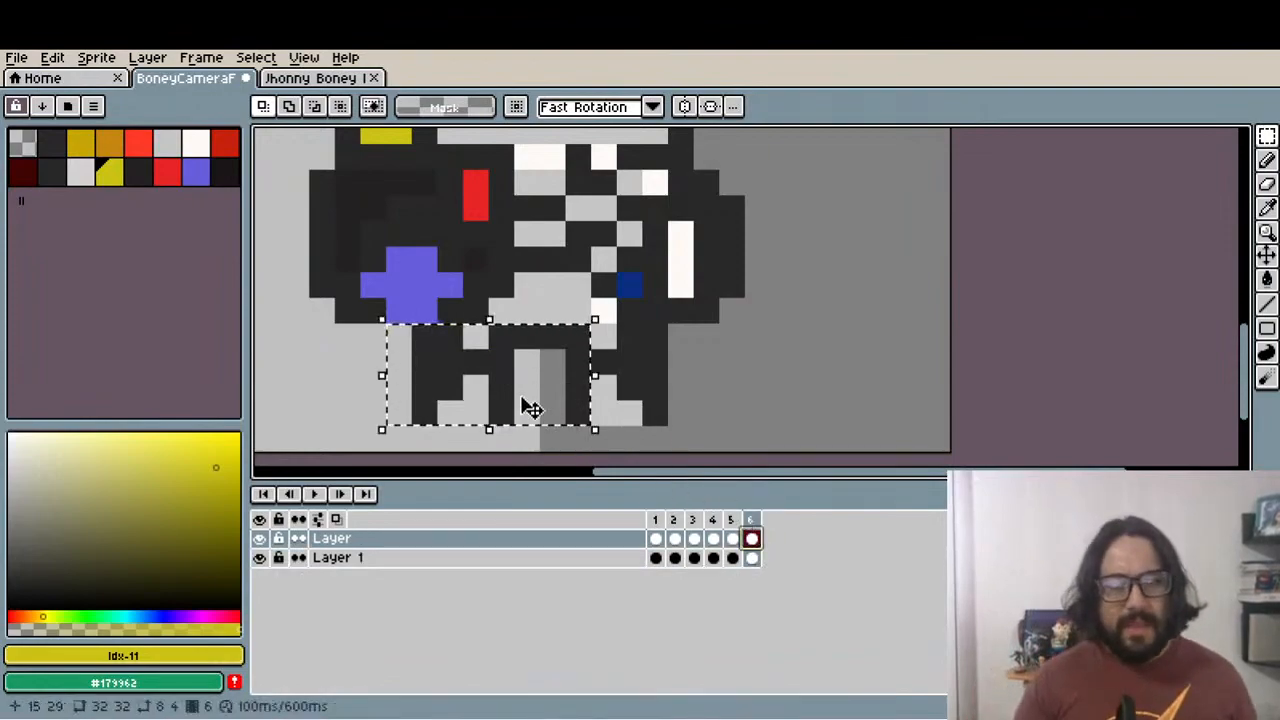
# Delete the 12 by 5 pixel region covering the skeleton's legs in frame 6 from the skeleton layer
pyautogui.press('Return')
pyautogui.moveTo(426, 346); pyautogui.dragTo(709, 451)
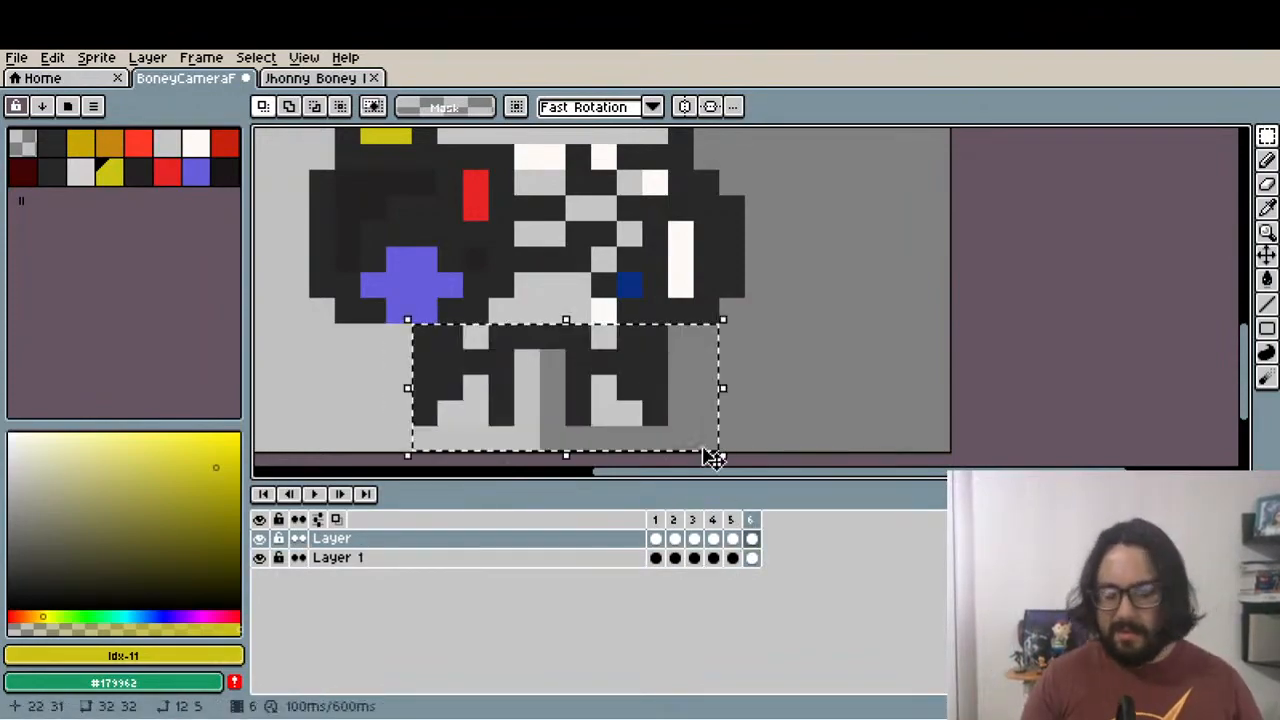
pyautogui.press('Delete')
pyautogui.scroll(2, 706, 360)
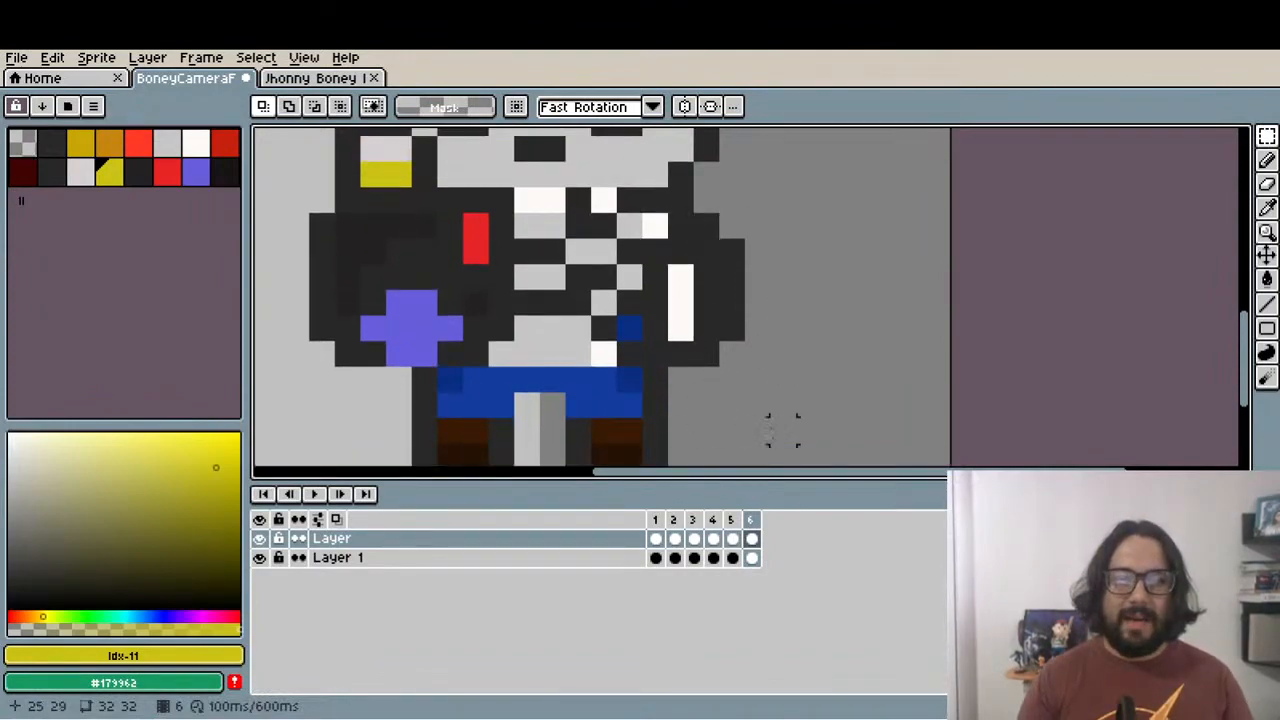
# Delete the 4 by 6 pixel region around the free arm from Layer 1 in frame 6
pyautogui.click(752, 557)
pyautogui.moveTo(682, 226); pyautogui.dragTo(763, 353)
pyautogui.moveTo(762, 330); pyautogui.dragTo(745, 323)
pyautogui.hotkey('ctrl', 'd')
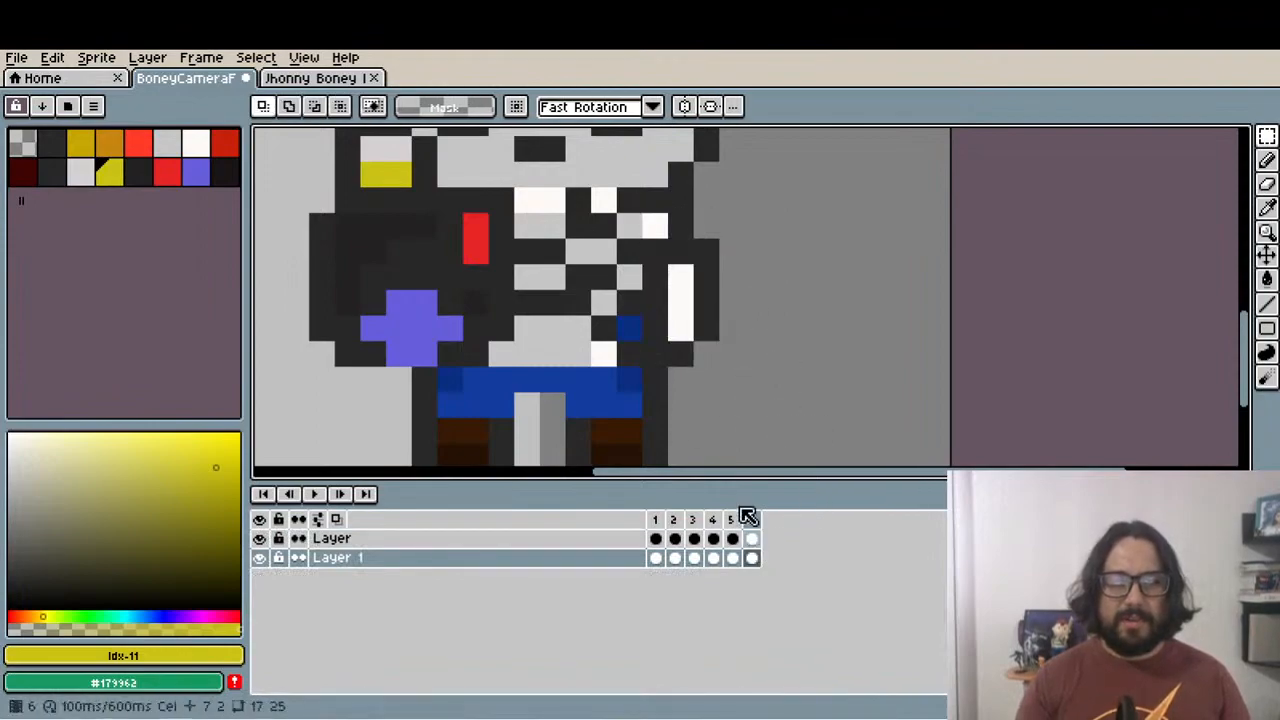
# Try to delete the 5 by 6 pixel torso region from Layer 1 in frame 6, and undo it
pyautogui.scroll(-1, 656, 264)
pyautogui.click(752, 538)
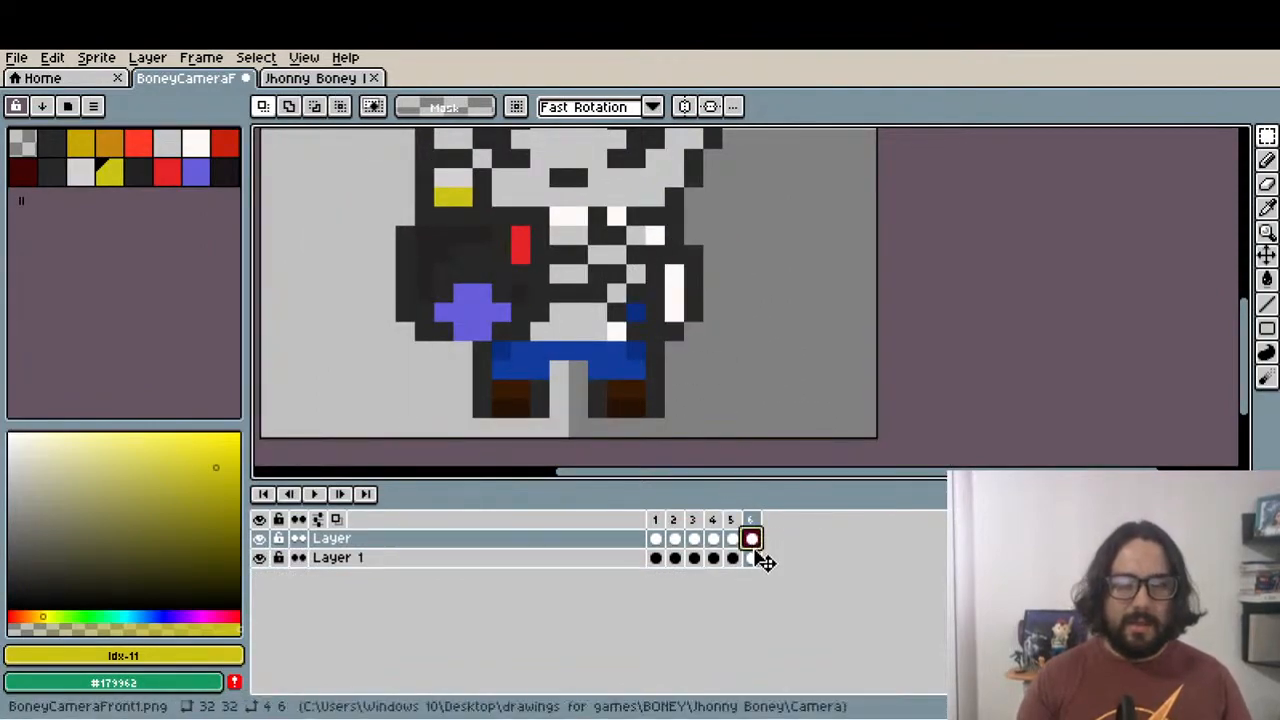
pyautogui.click(752, 557)
pyautogui.scroll(1, 568, 257)
pyautogui.moveTo(562, 227); pyautogui.dragTo(663, 361)
pyautogui.press('Delete')
pyautogui.hotkey('ctrl', 'd')
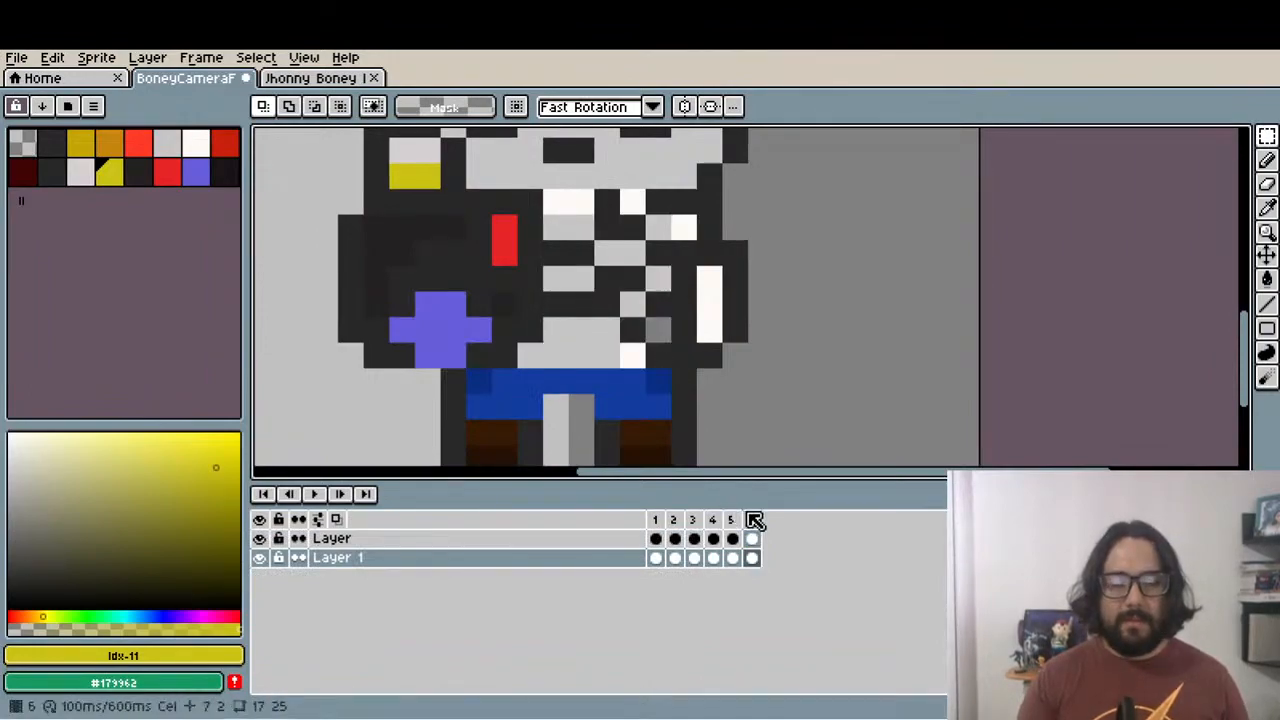
pyautogui.hotkey('ctrl', 'z')
pyautogui.hotkey('ctrl', 'z')
# Clear the skeleton's torso, free arm and leftover pixels beside the camera in frame 6 from the skeleton layer
pyautogui.click(752, 538)
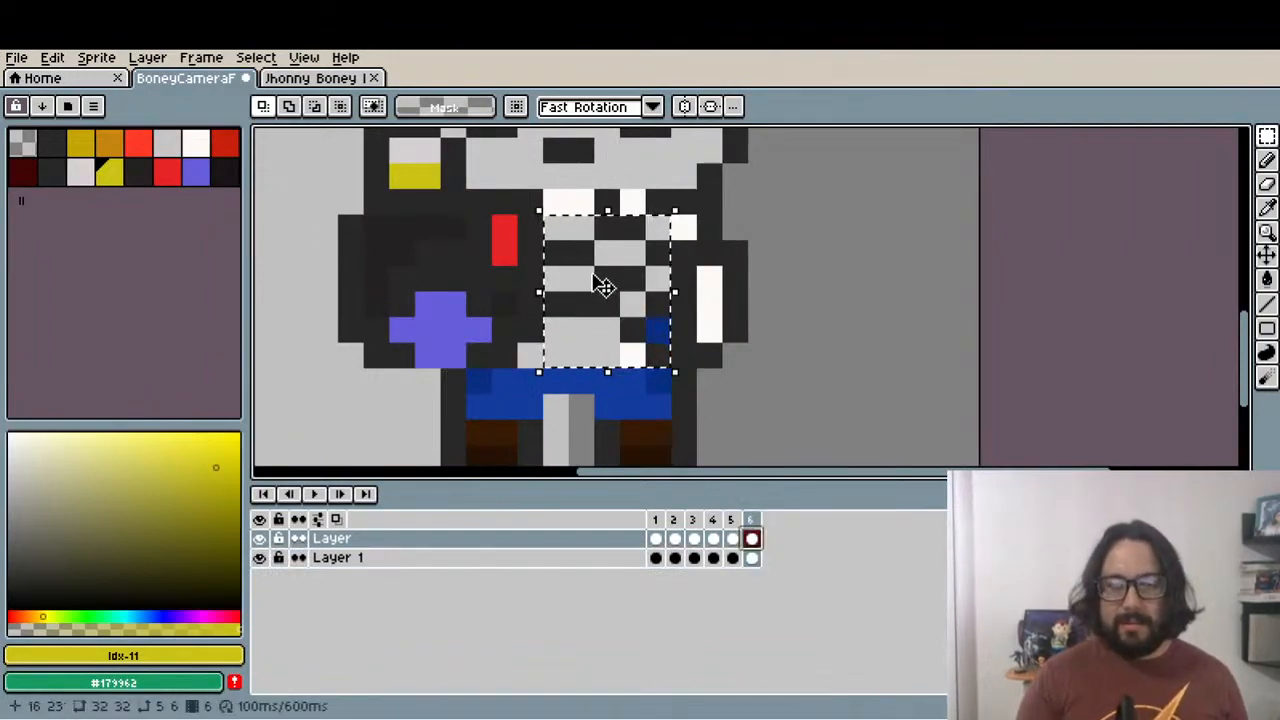
pyautogui.press('Delete')
pyautogui.click(530, 355)
pyautogui.click(530, 329)
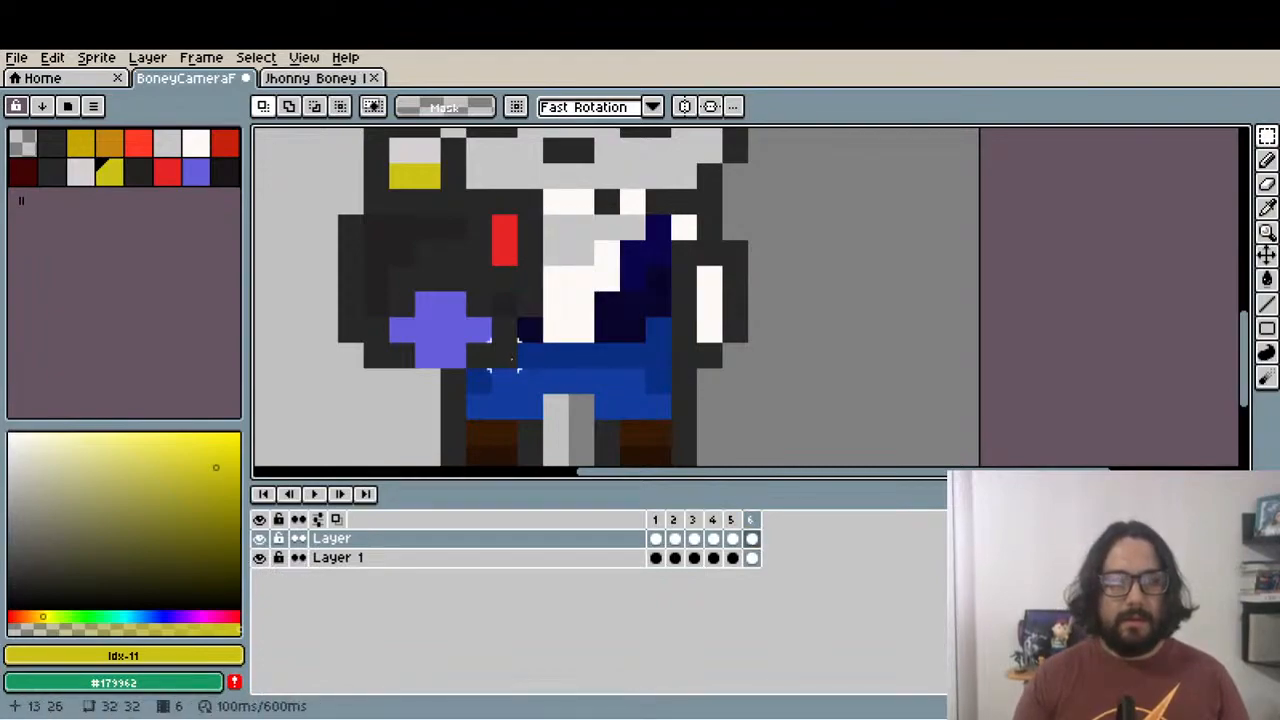
pyautogui.scroll(-1, 633, 290)
pyautogui.scroll(1, 660, 298)
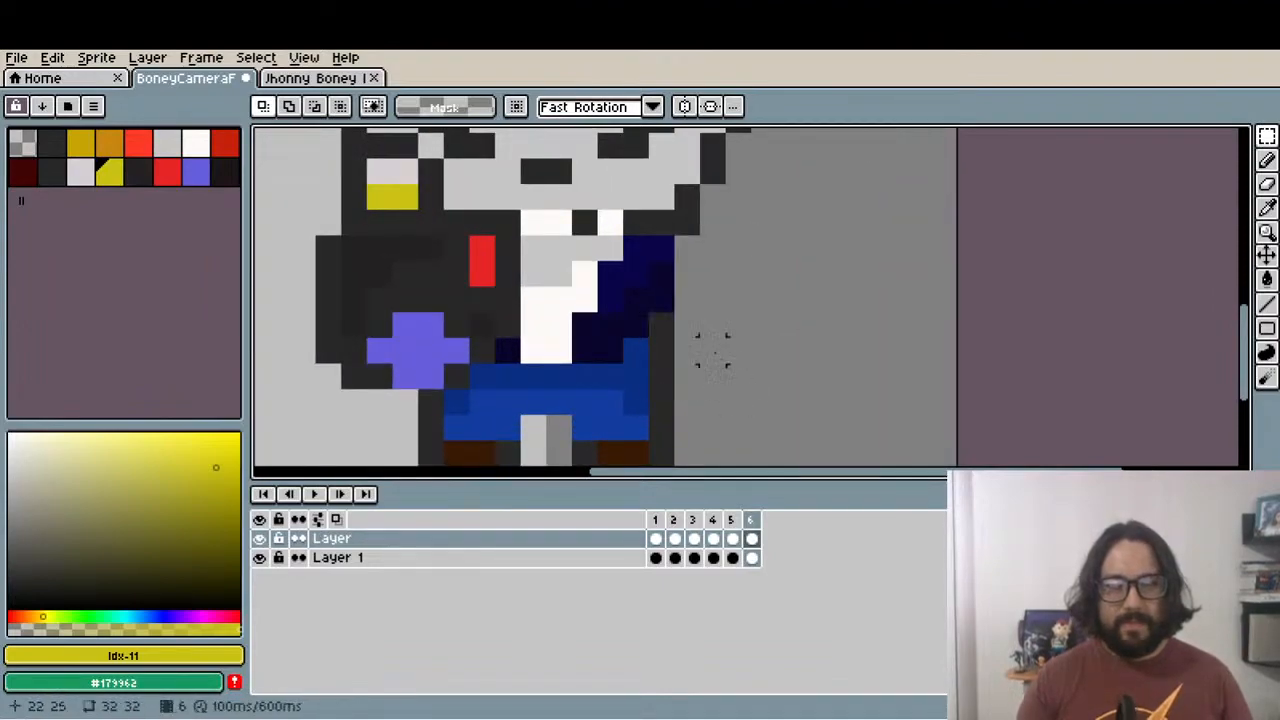
pyautogui.scroll(-3, 700, 340)
# Try to copy the 4 by 6 pixel free arm from Layer 1 in frame 1 into frame 6
pyautogui.click(754, 560)
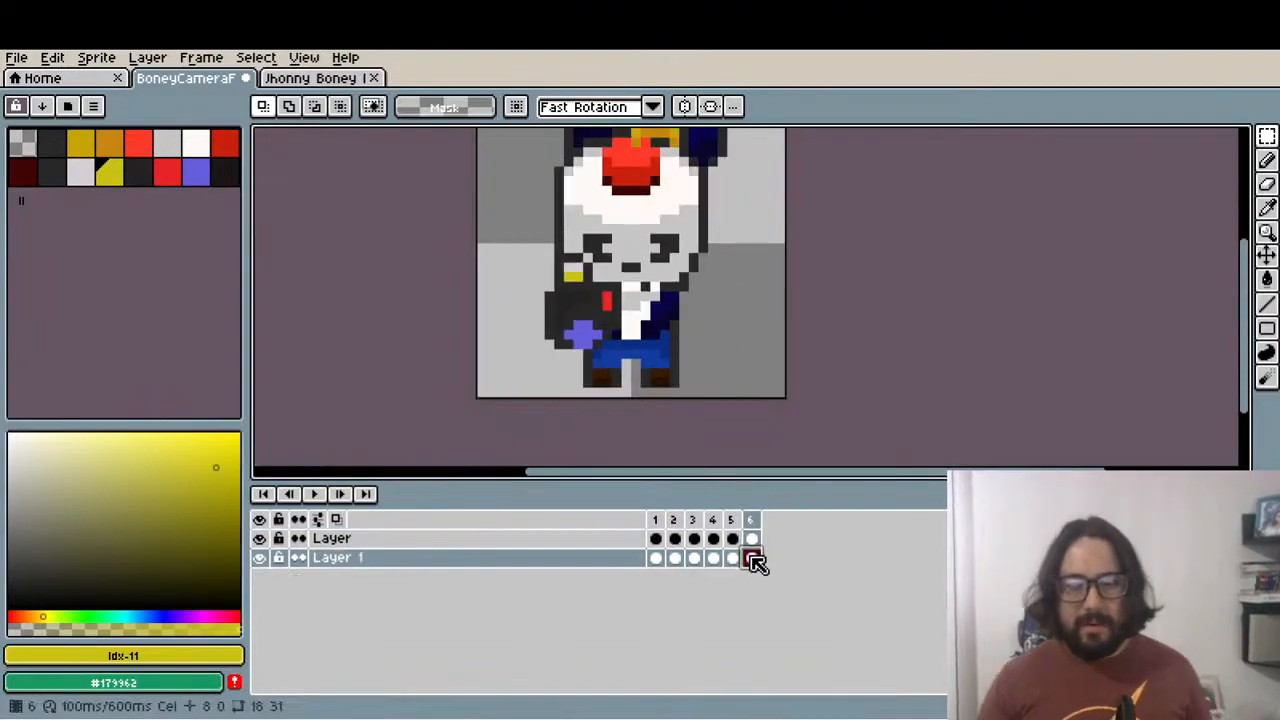
pyautogui.click(661, 558)
pyautogui.scroll(2, 690, 312)
pyautogui.moveTo(660, 272); pyautogui.dragTo(722, 368)
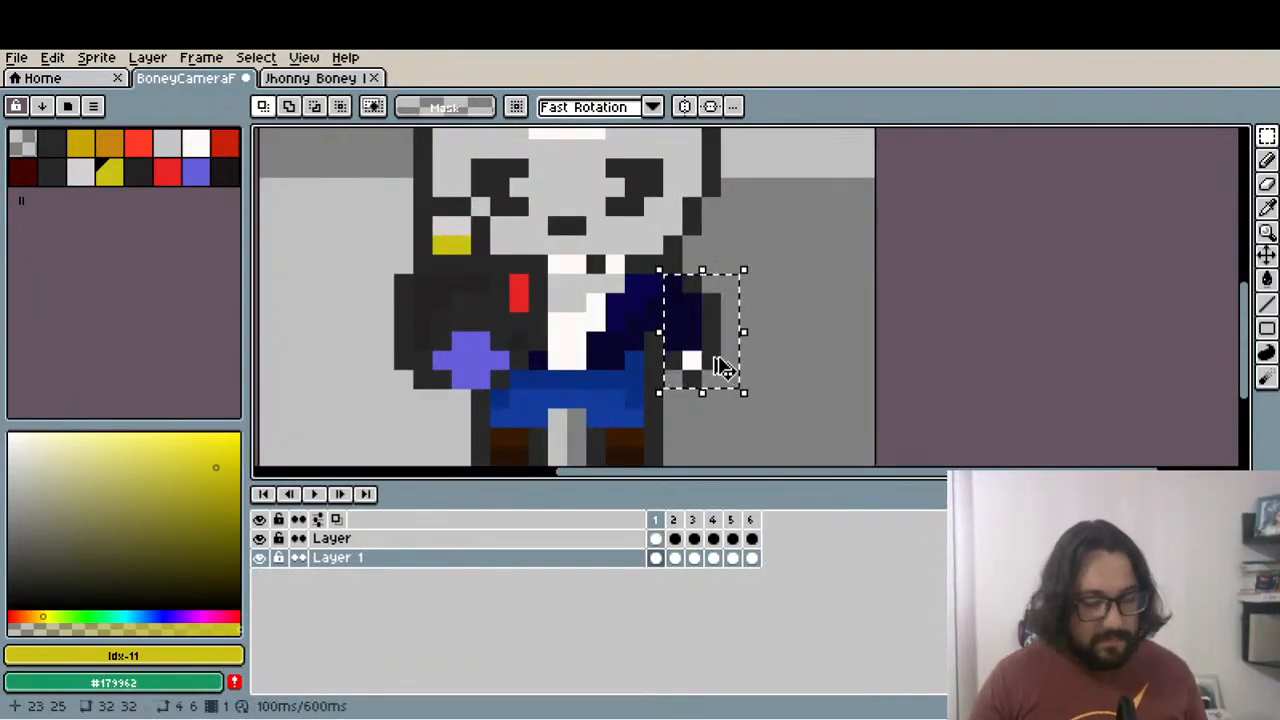
pyautogui.click(752, 558)
pyautogui.hotkey('ctrl', 'd')
pyautogui.press('b')
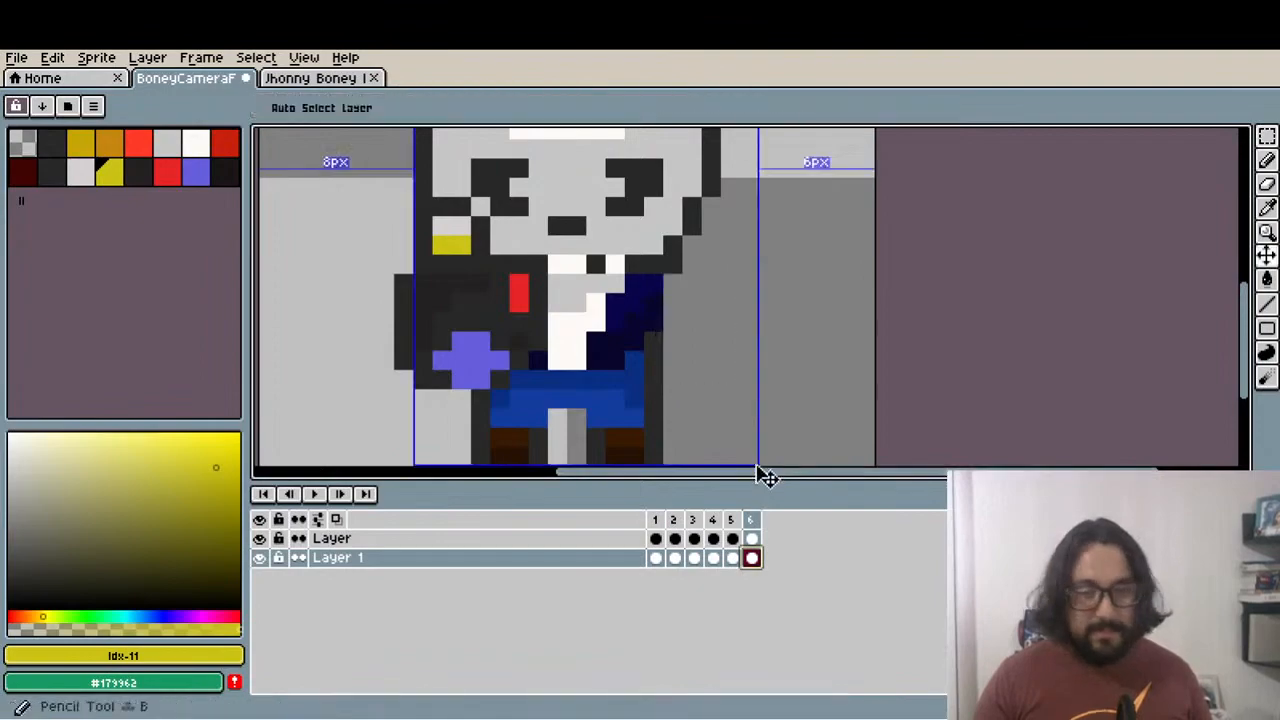
pyautogui.press('Escape')
# Copy the 5 by 6 pixel free arm from Layer 1 in frame 1 into frame 6 at the same position
pyautogui.scroll(-4, 693, 317)
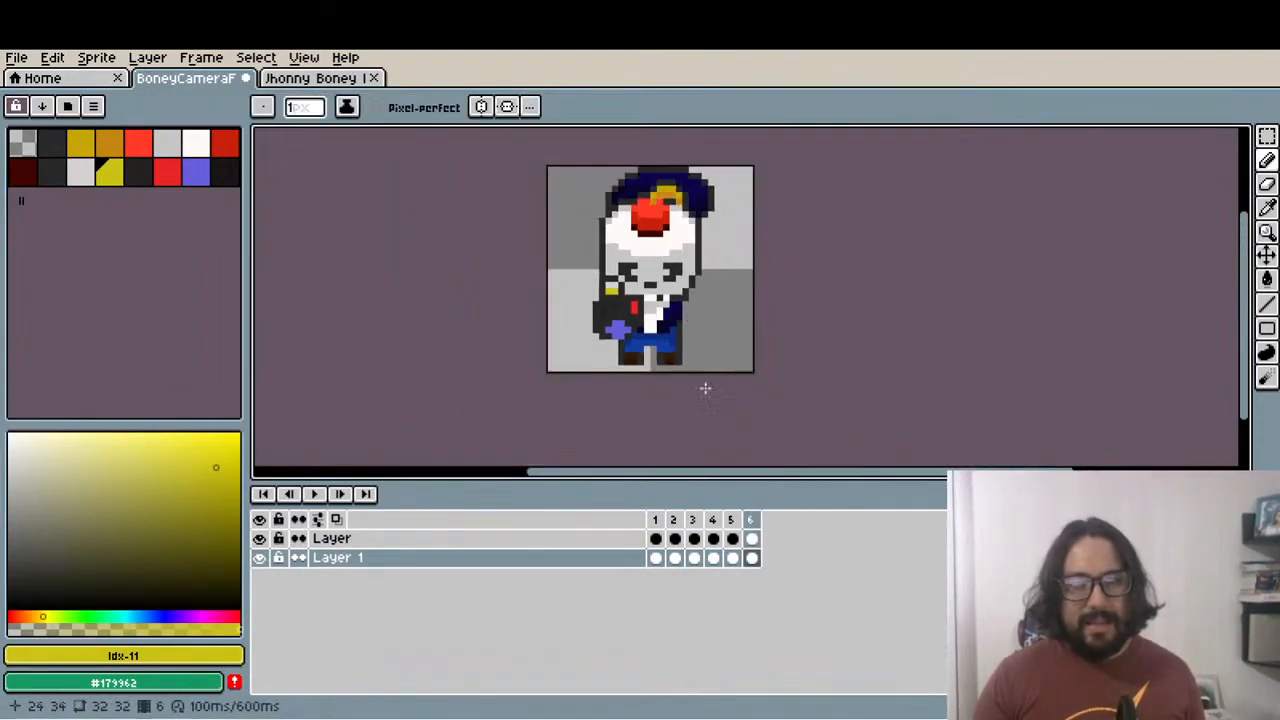
pyautogui.scroll(1, 672, 320)
pyautogui.click(655, 558)
pyautogui.scroll(2, 744, 290)
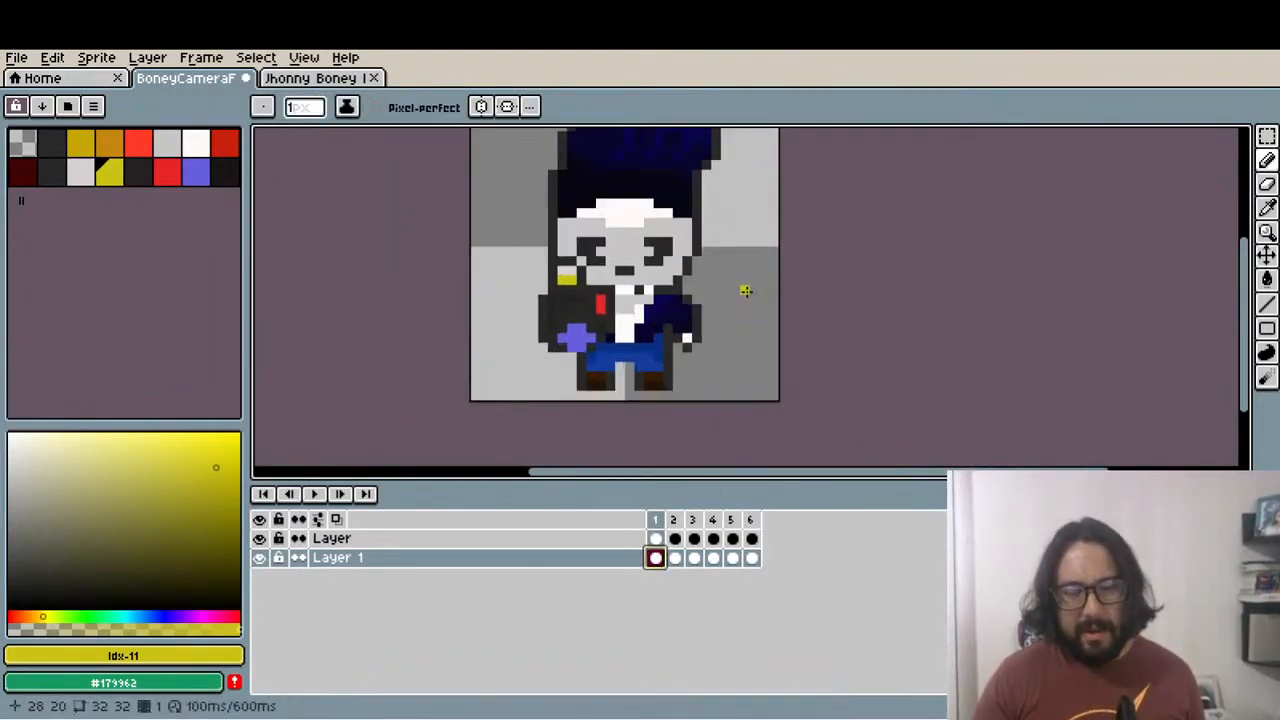
pyautogui.press('Left')
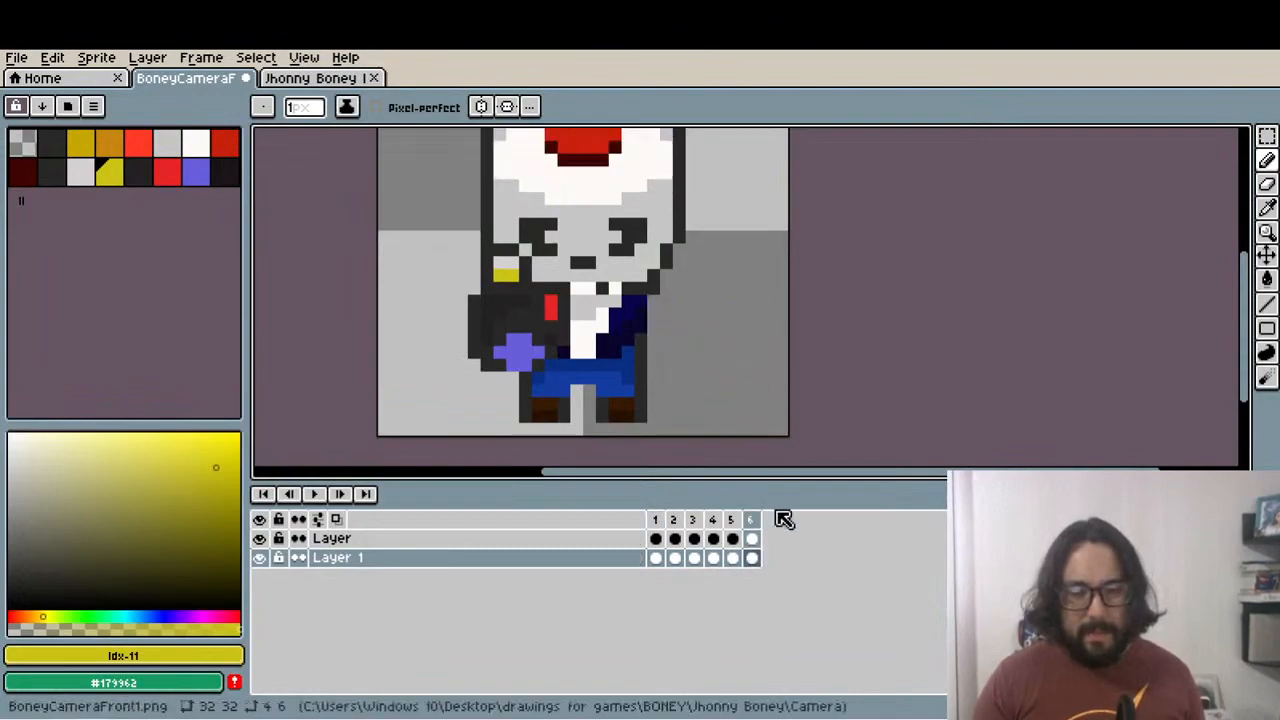
pyautogui.click(655, 558)
pyautogui.press('m')
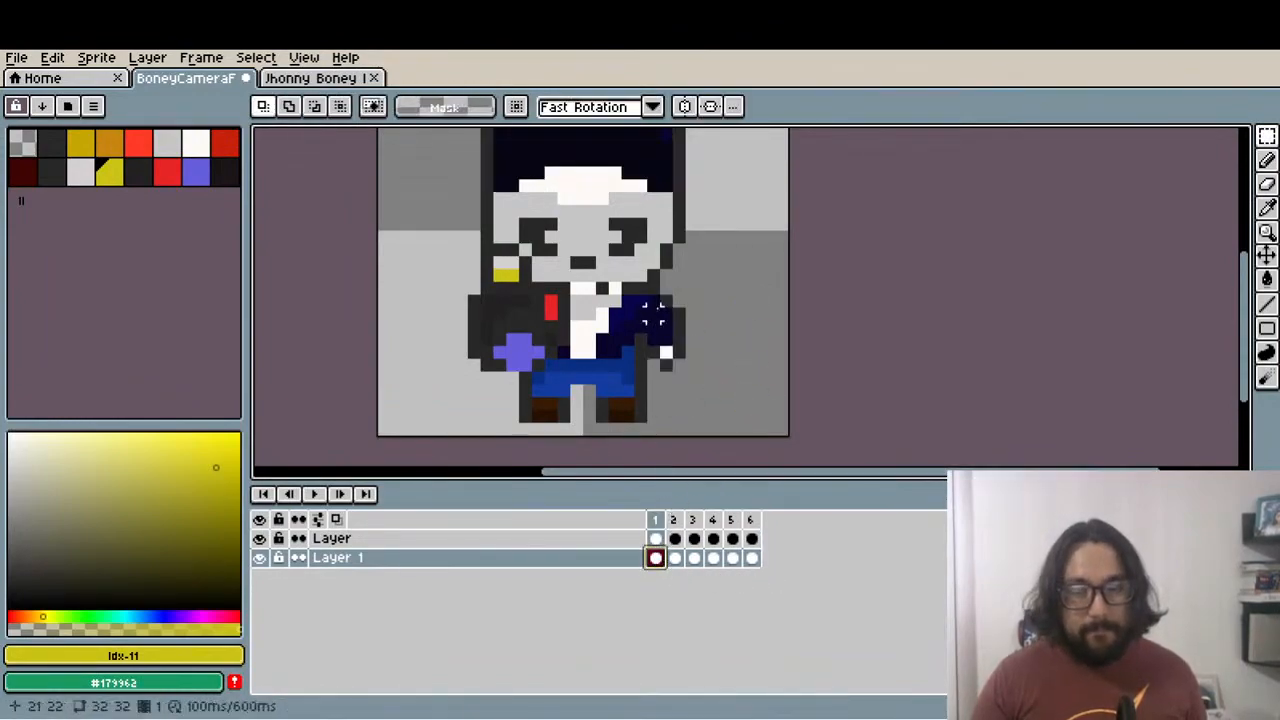
pyautogui.moveTo(649, 298); pyautogui.dragTo(715, 375)
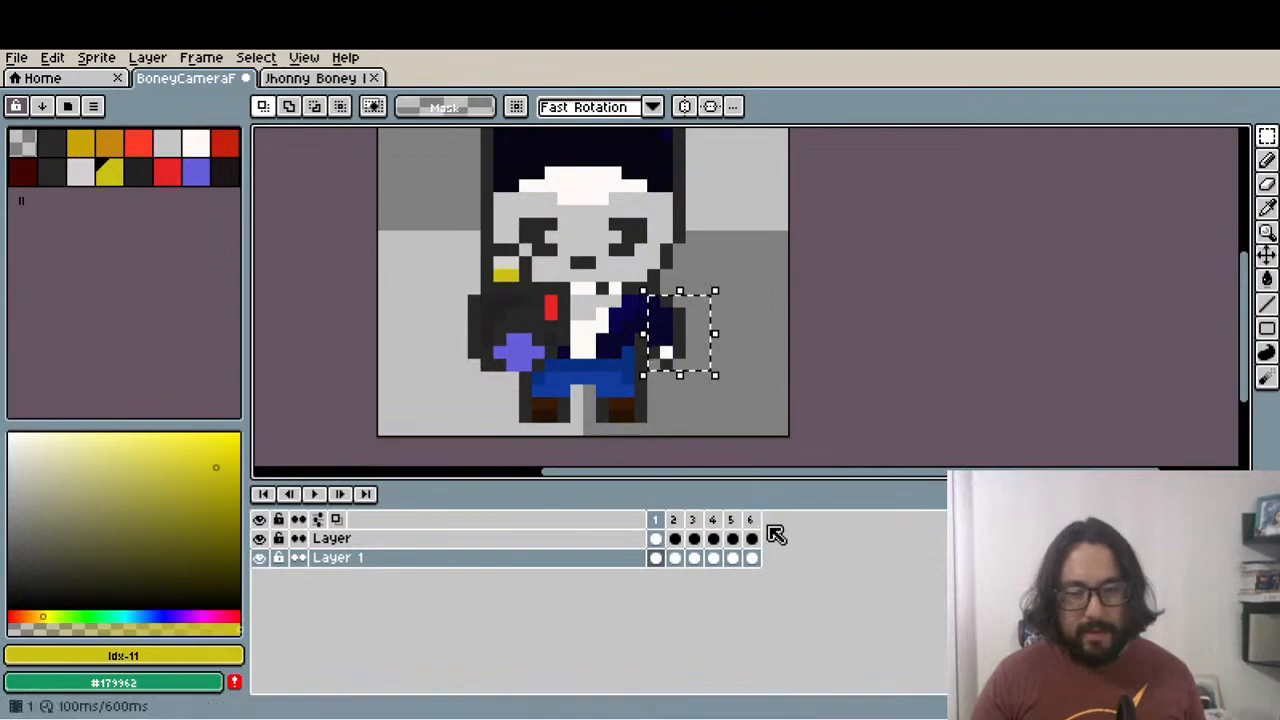
pyautogui.click(752, 558)
pyautogui.hotkey('ctrl', 'v')
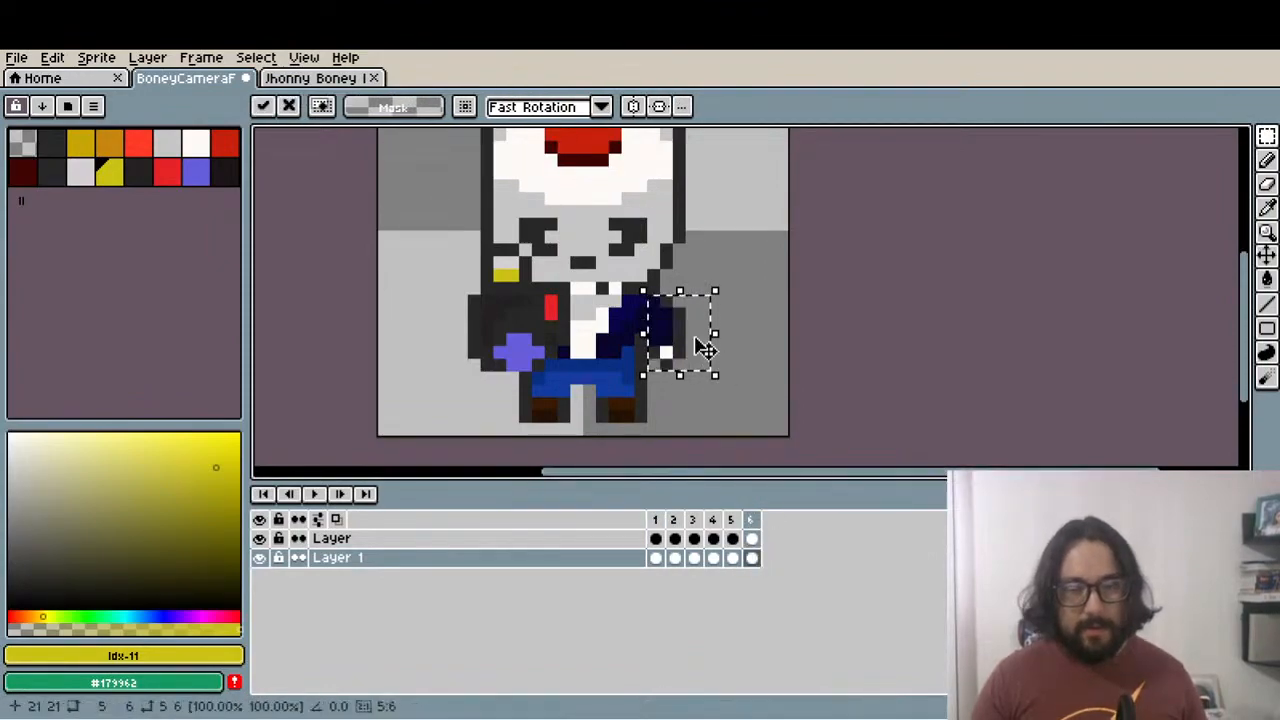
pyautogui.scroll(2, 680, 325)
pyautogui.hotkey('ctrl', 'd')
pyautogui.moveTo(653, 278)
pyautogui.mouseDown()
pyautogui.moveTo(708, 430)
pyautogui.moveTo(674, 390)
pyautogui.moveTo(657, 391)
pyautogui.mouseUp()
pyautogui.hotkey('ctrl', 'd')
pyautogui.scroll(-4, 680, 332)
pyautogui.moveTo(685, 314); pyautogui.dragTo(685, 355)
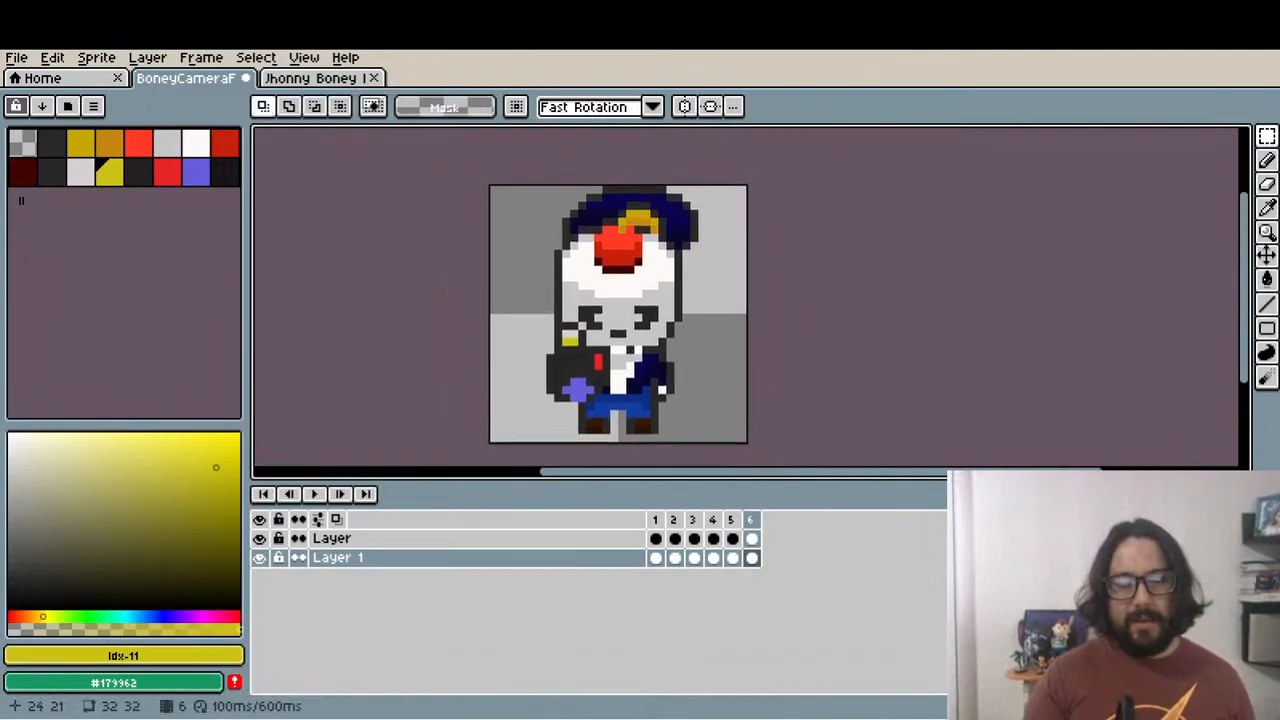
# Delete the skeleton's red and yellow head ornament and its remaining upper head pixels from the upper layer in frame 6
pyautogui.click(752, 538)
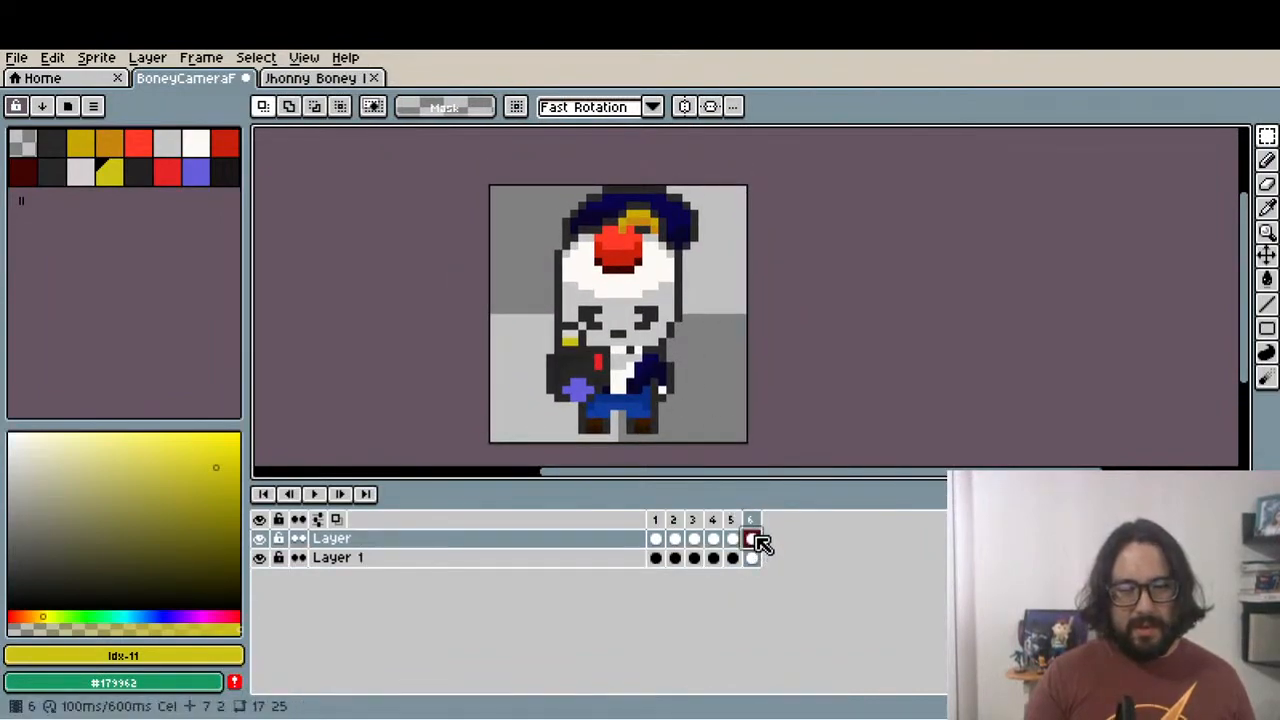
pyautogui.scroll(4, 575, 195)
pyautogui.scroll(-2, 660, 218)
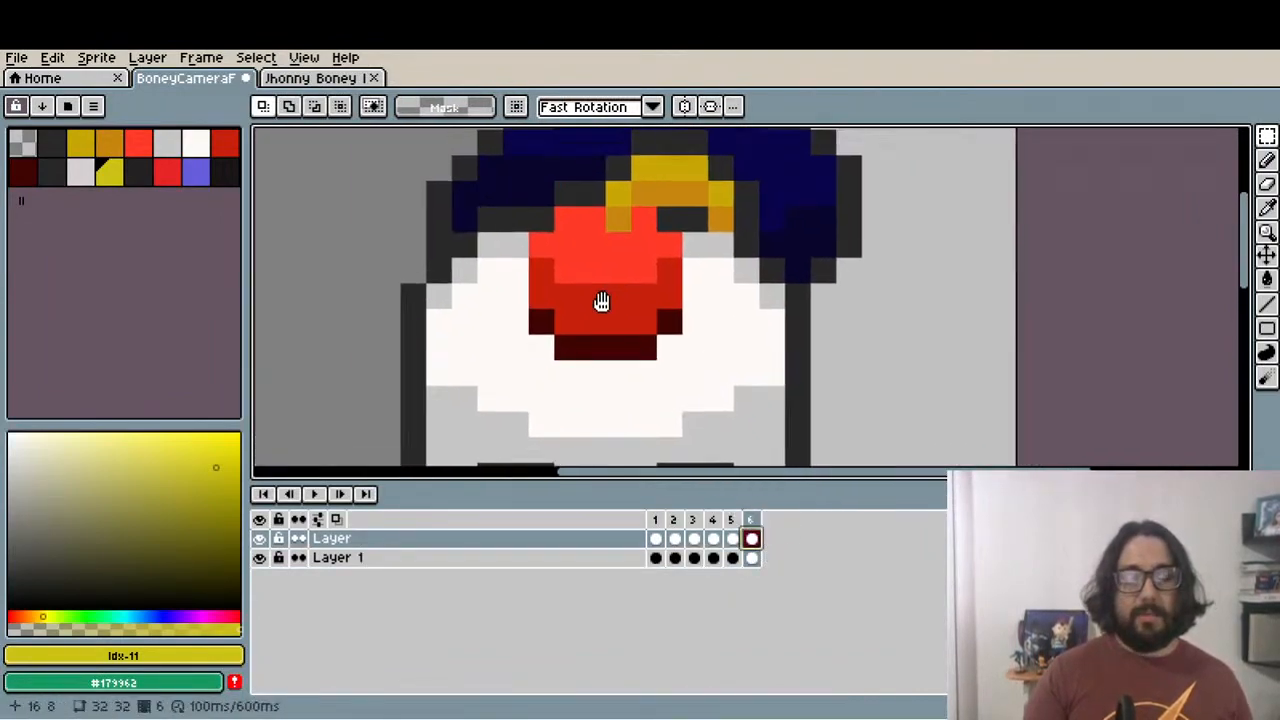
pyautogui.moveTo(374, 214); pyautogui.dragTo(666, 366)
pyautogui.press('Delete')
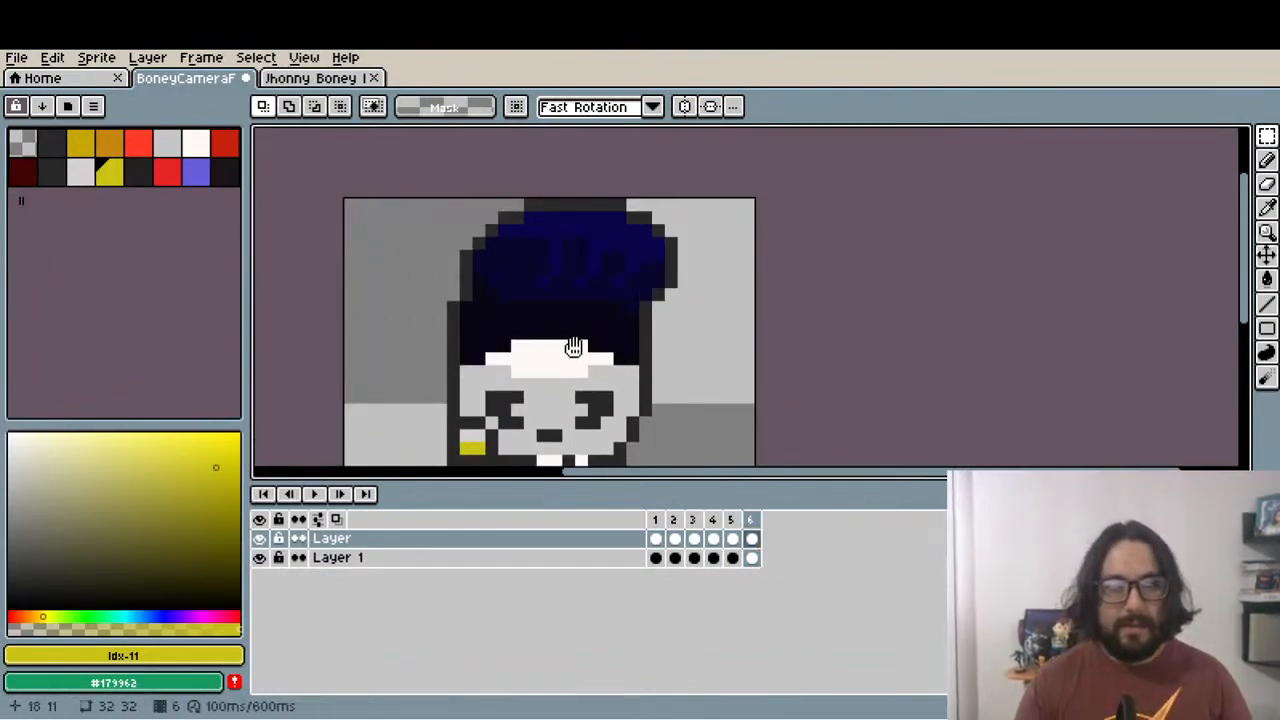
pyautogui.moveTo(573, 347); pyautogui.dragTo(571, 283)
pyautogui.scroll(1, 440, 257)
pyautogui.moveTo(324, 236); pyautogui.dragTo(651, 320)
pyautogui.press('Delete')
pyautogui.scroll(-3, 633, 313)
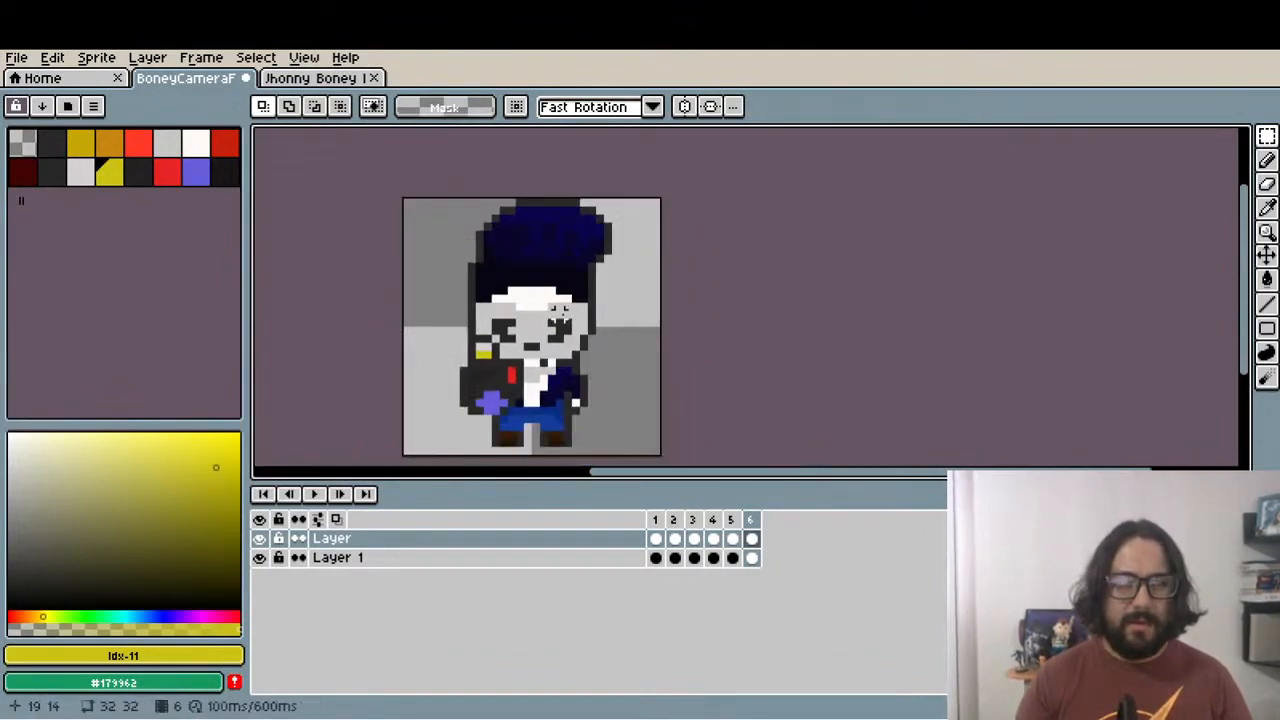
# Play back the six-frame front animation and merge the upper layer down into Layer 1
pyautogui.scroll(4, 607, 362)
pyautogui.scroll(-5, 560, 370)
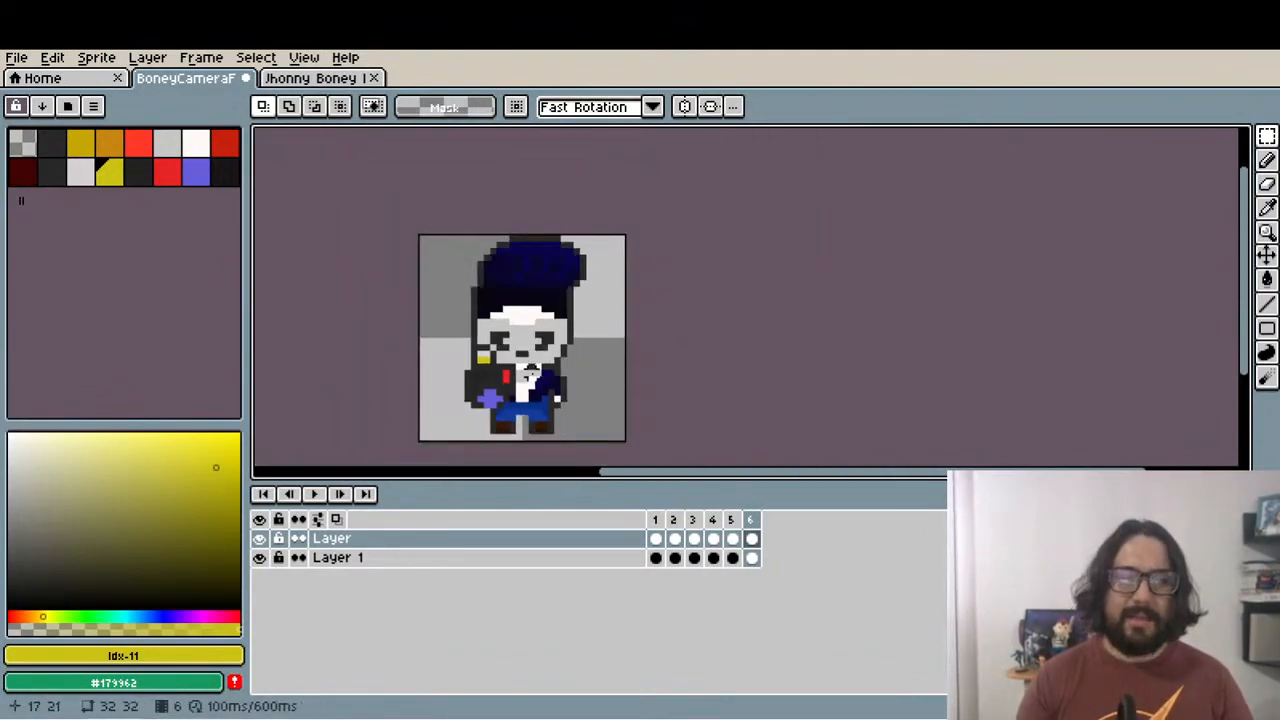
pyautogui.scroll(2, 515, 378)
pyautogui.scroll(1, 512, 378)
pyautogui.scroll(-3, 512, 380)
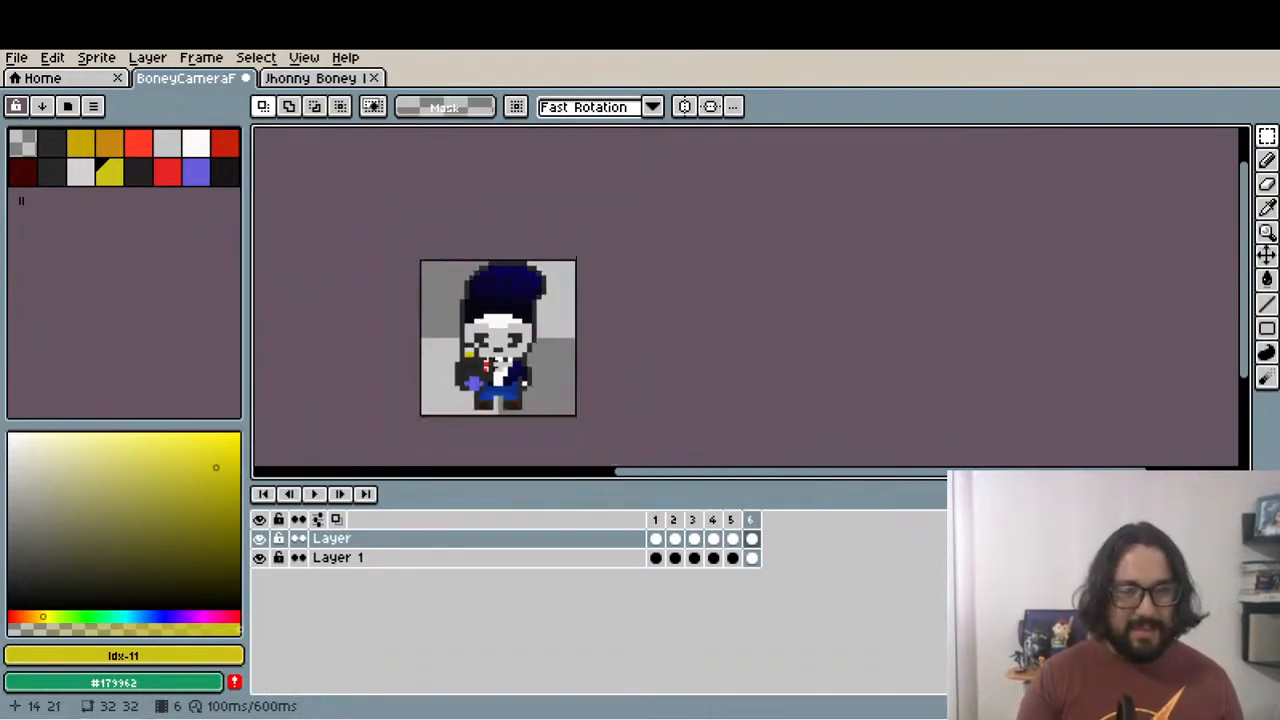
pyautogui.scroll(2, 537, 368)
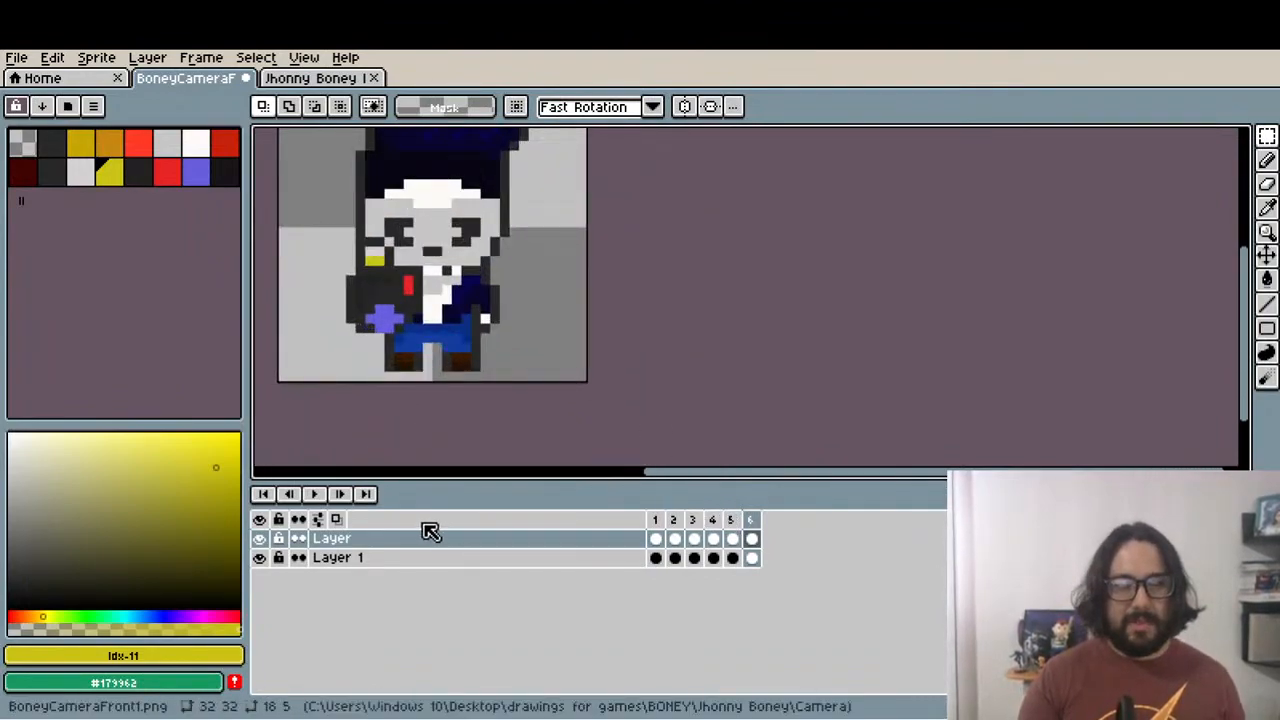
pyautogui.click(318, 497)
pyautogui.scroll(-2, 405, 360)
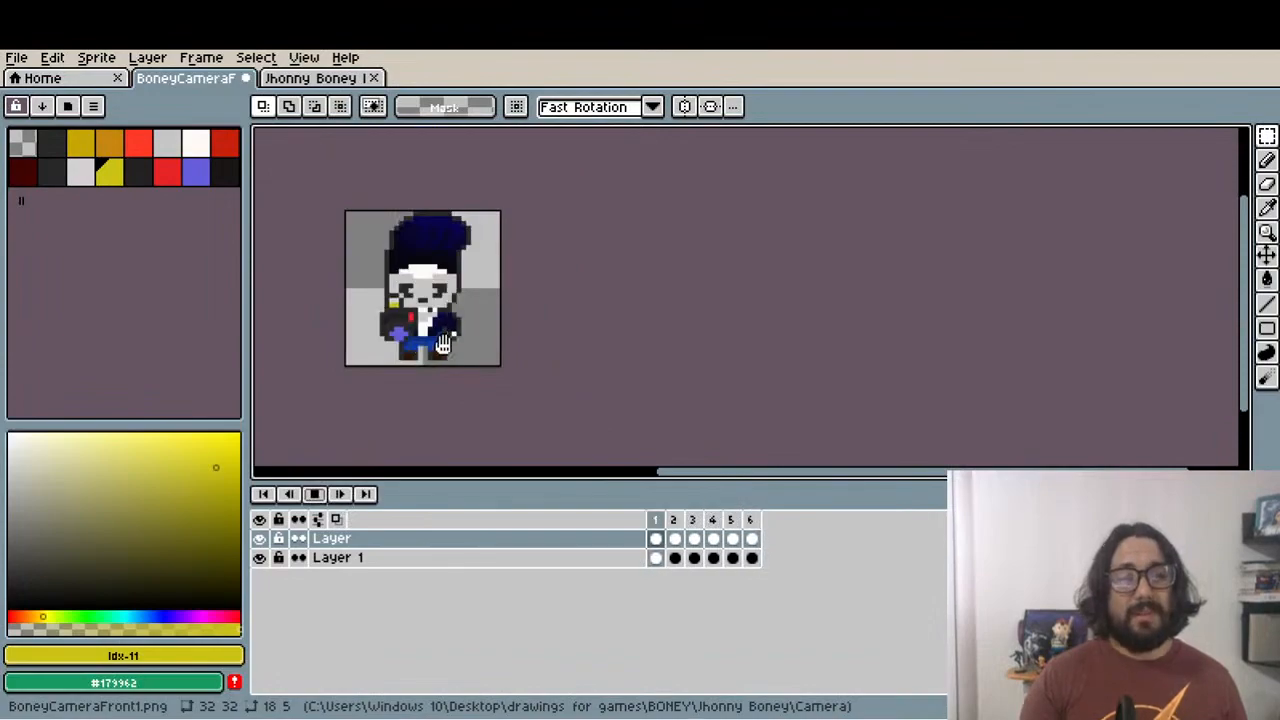
pyautogui.click(314, 494)
pyautogui.rightClick(442, 541)
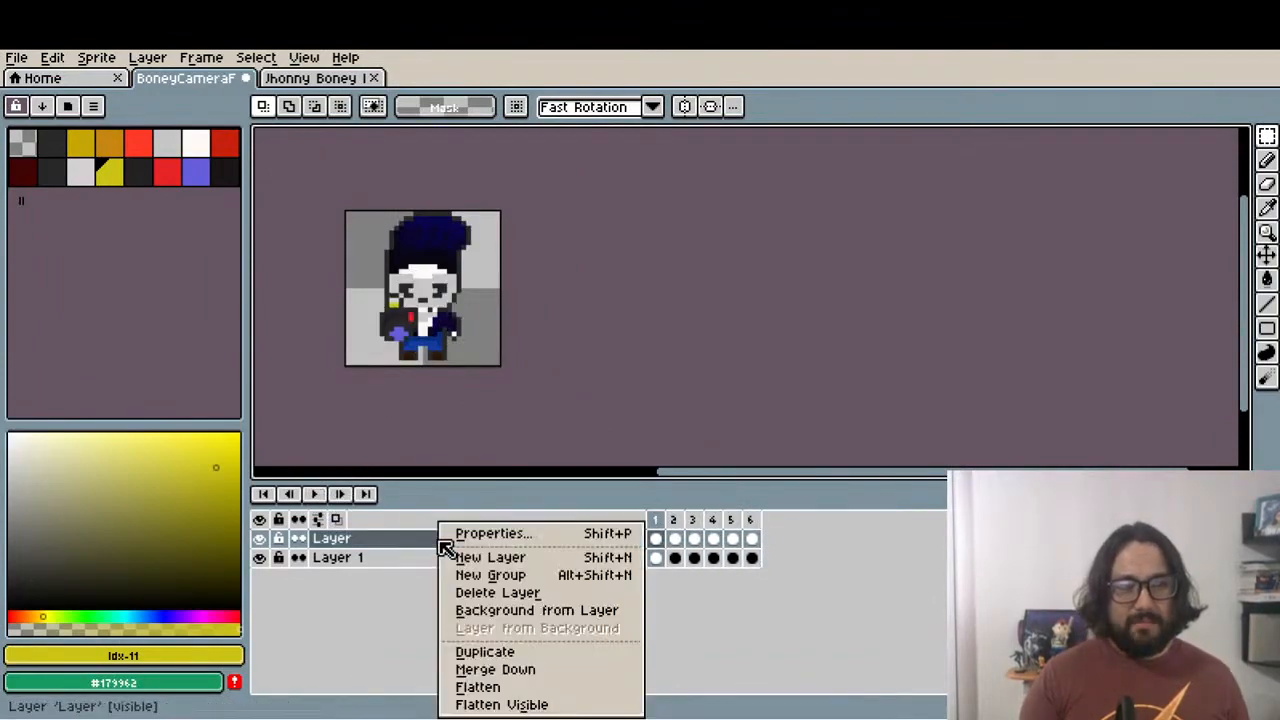
pyautogui.click(537, 668)
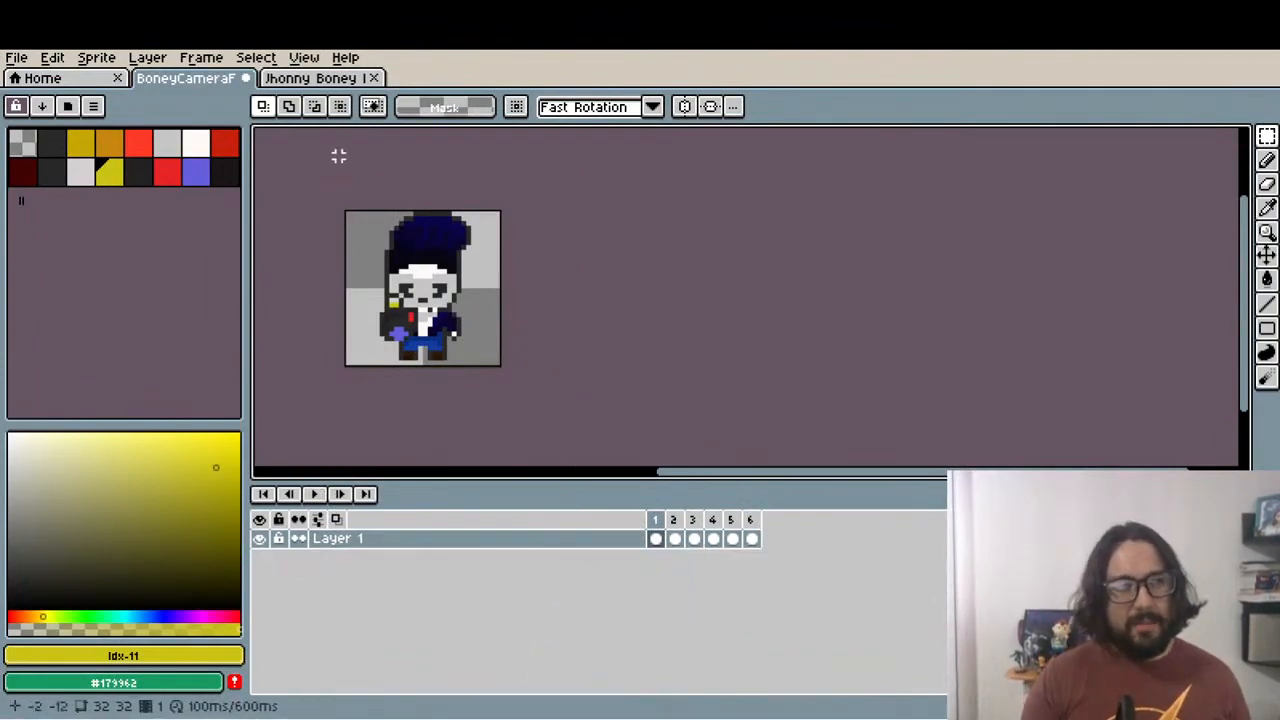
pyautogui.click(16, 57)
pyautogui.click(77, 175)
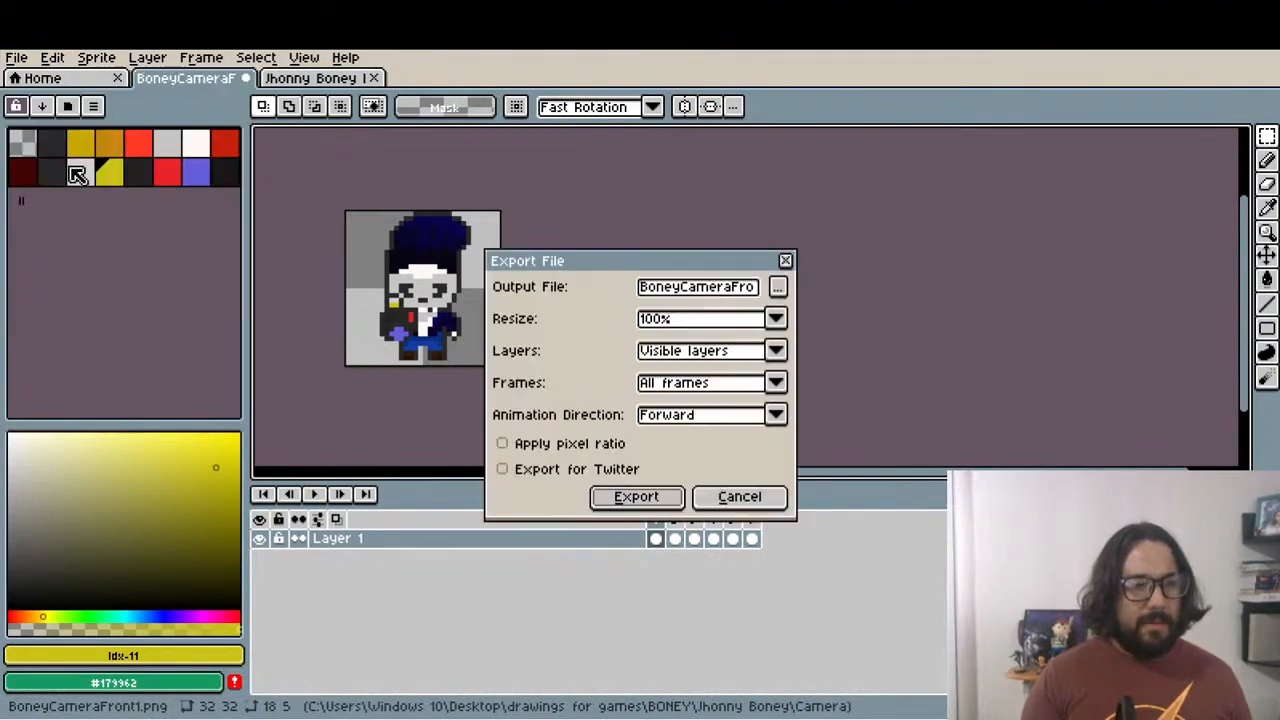
pyautogui.click(739, 496)
# Save the front animation as a PNG sequence starting with JhonnyBoneyCameraFront1.png in the Camera folder
pyautogui.click(16, 57)
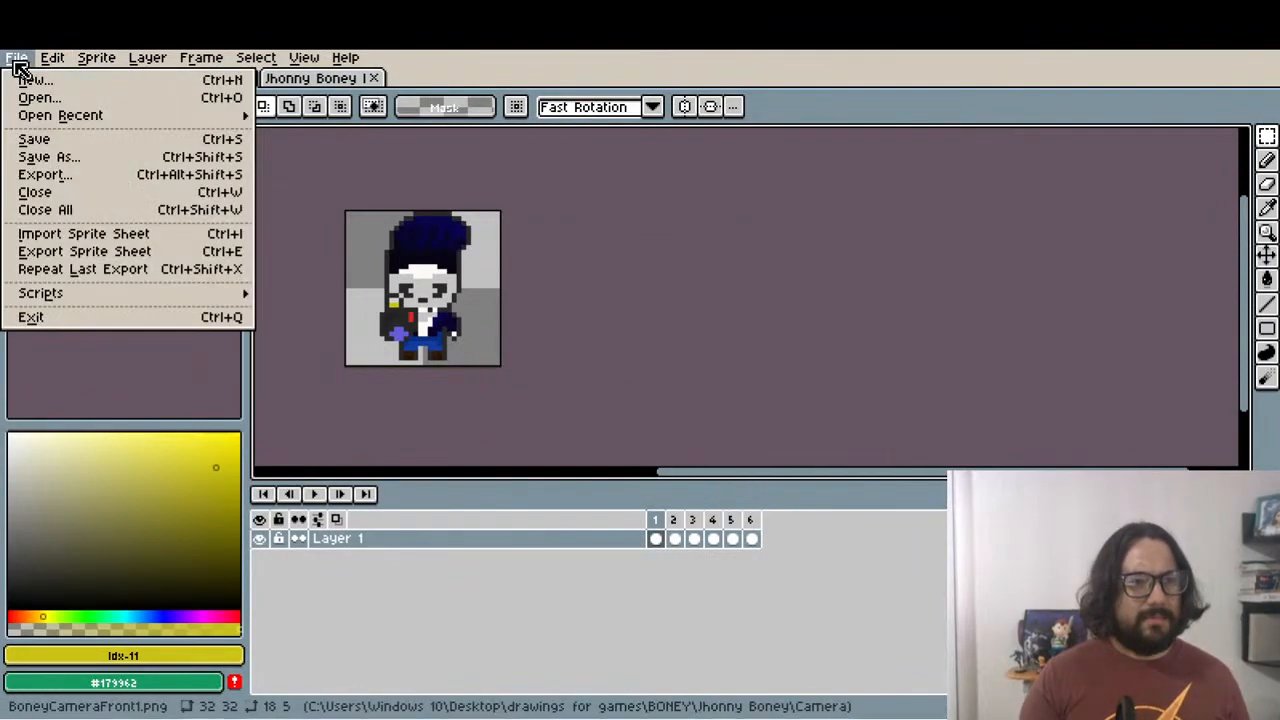
pyautogui.click(82, 162)
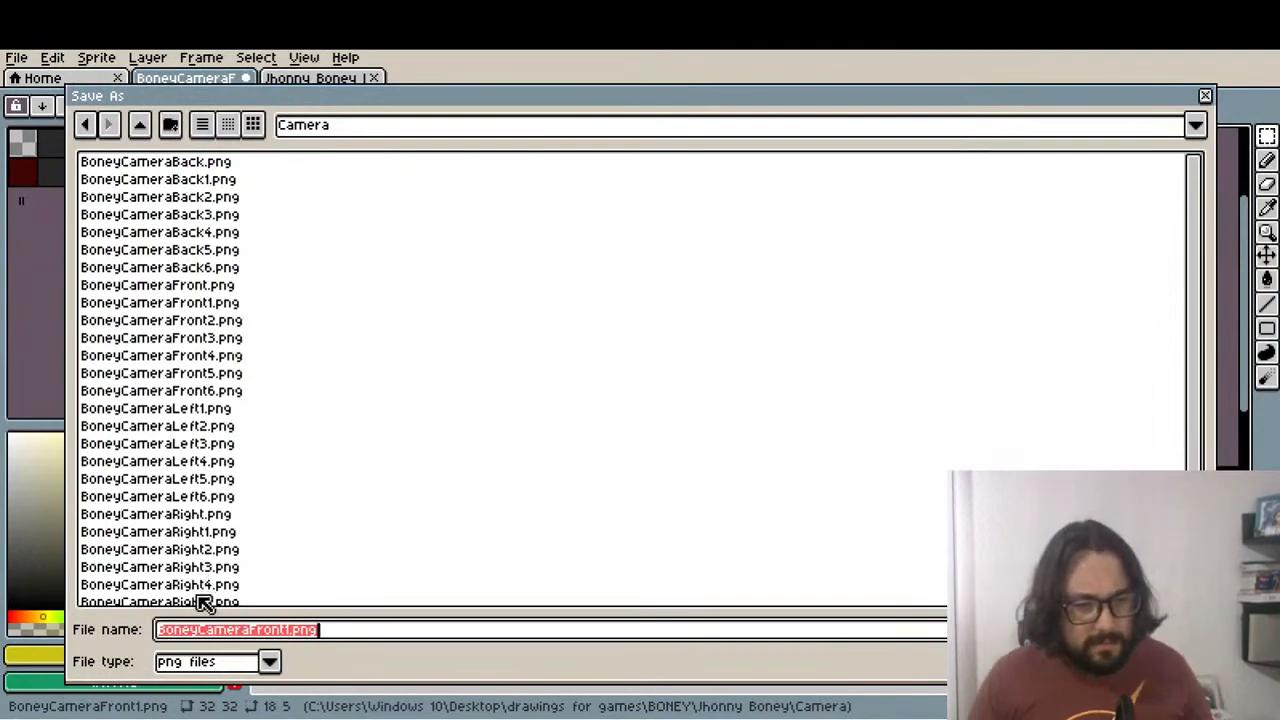
pyautogui.click(166, 633)
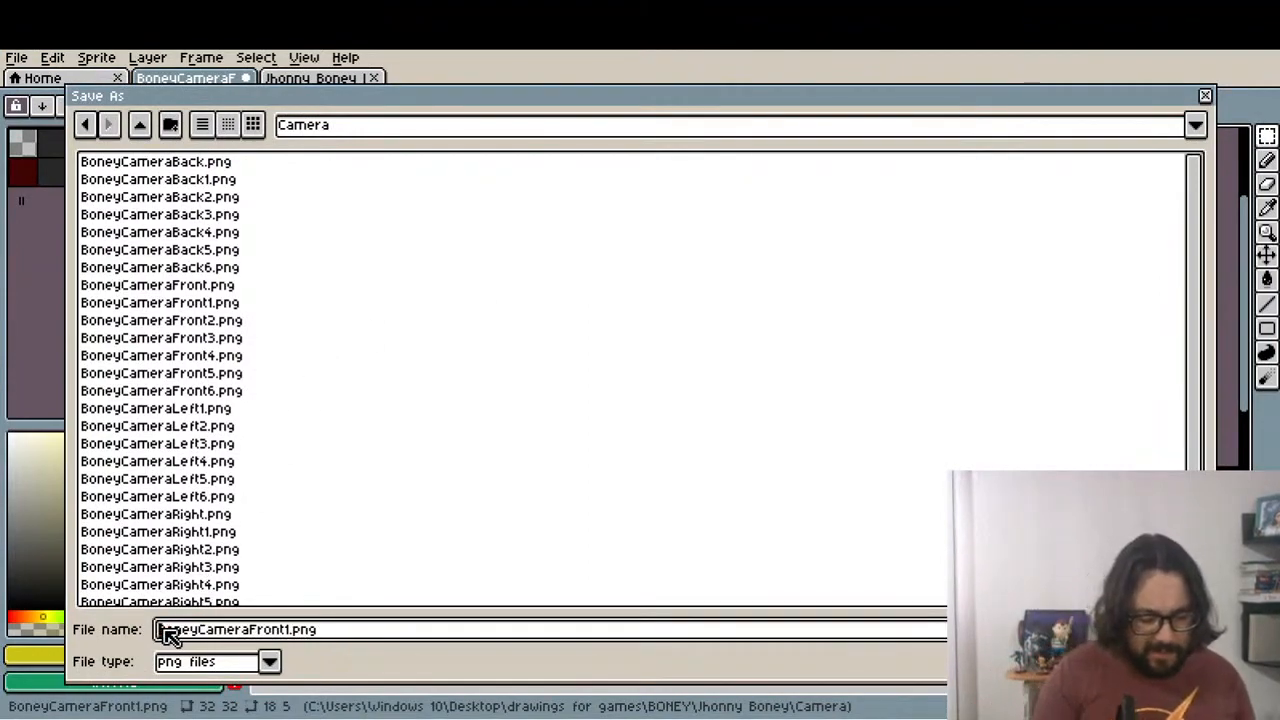
pyautogui.write('Jhonny')
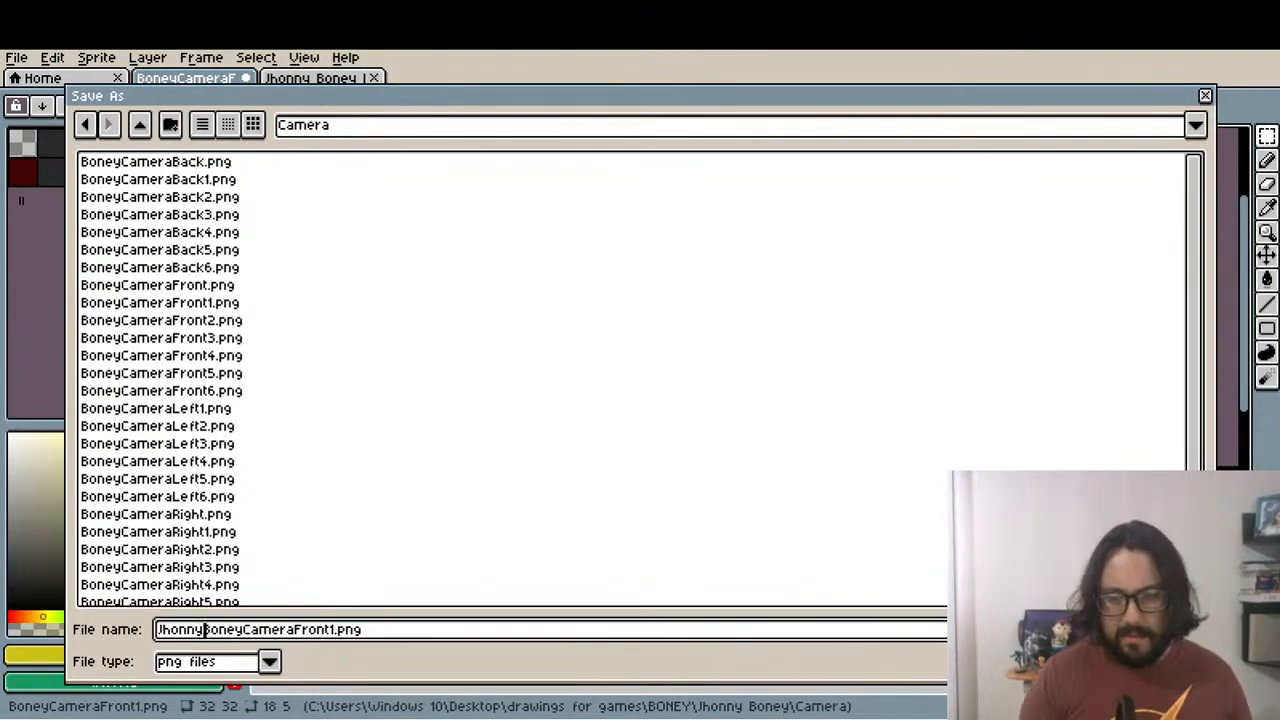
pyautogui.press('Return')
pyautogui.click(600, 434)
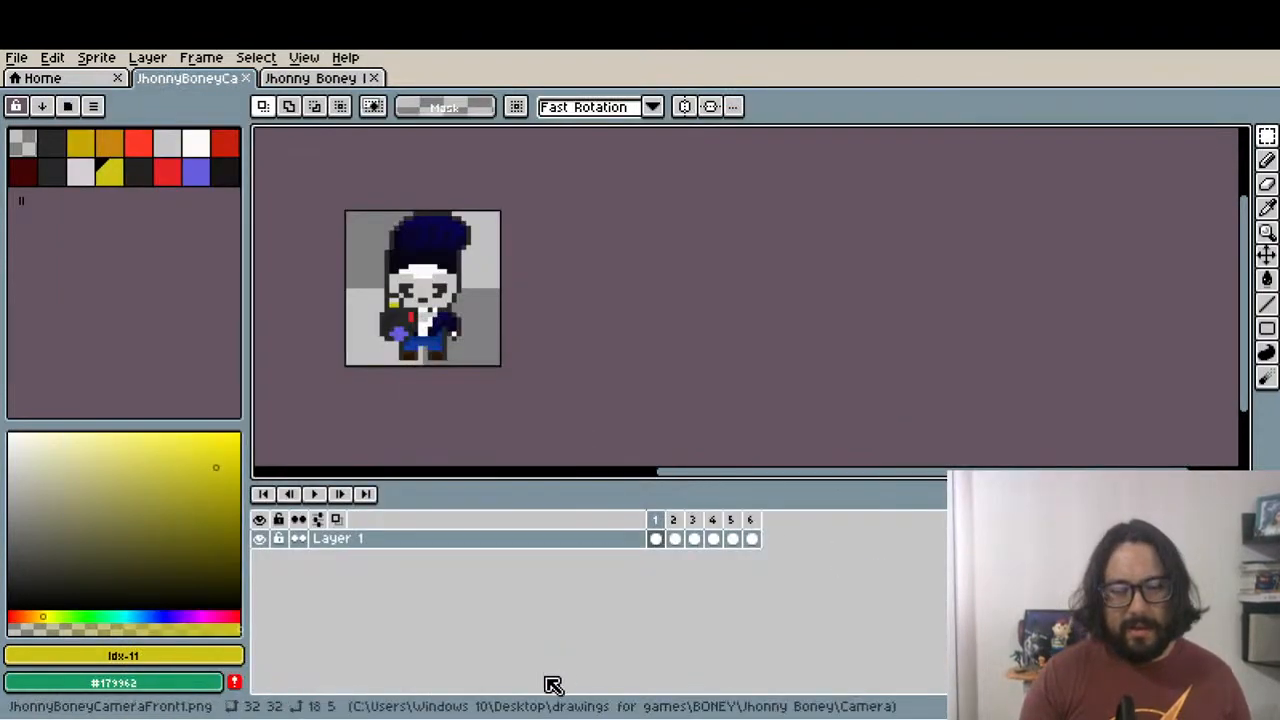
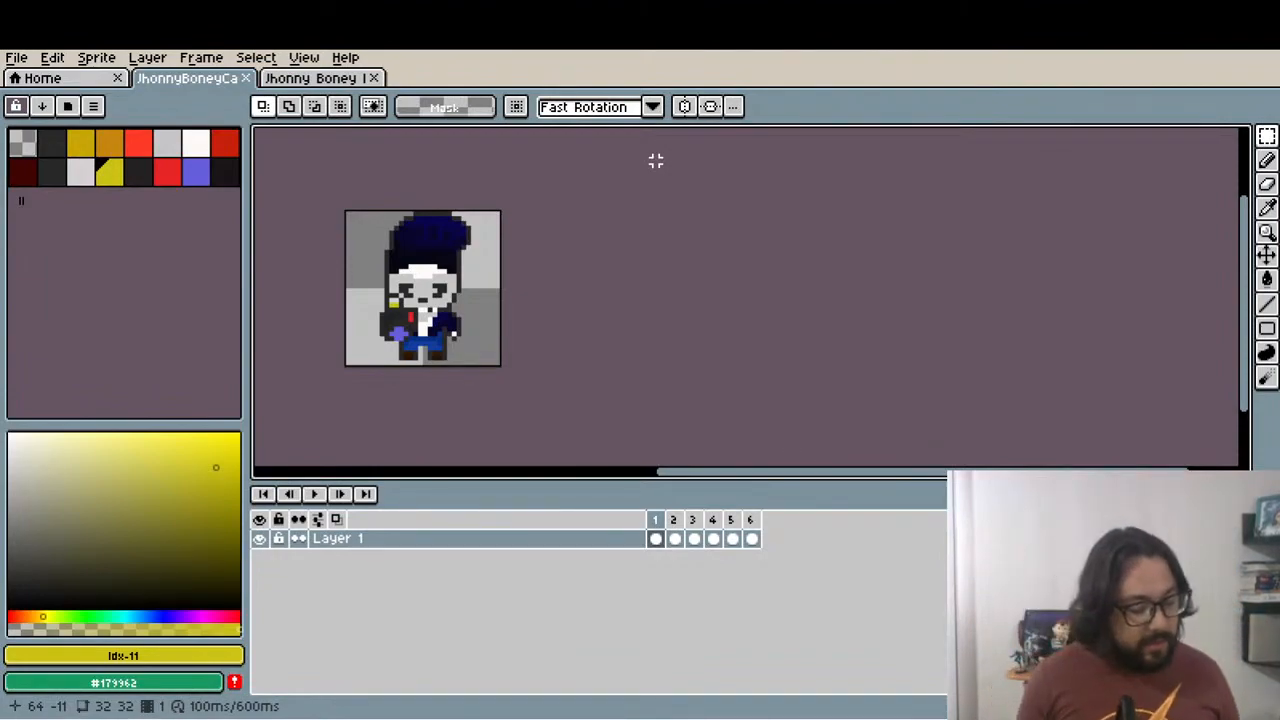
# Play back the saved front animation and close the Jhonny Boney Idle Front1.png sprite
pyautogui.click(316, 503)
pyautogui.click(315, 500)
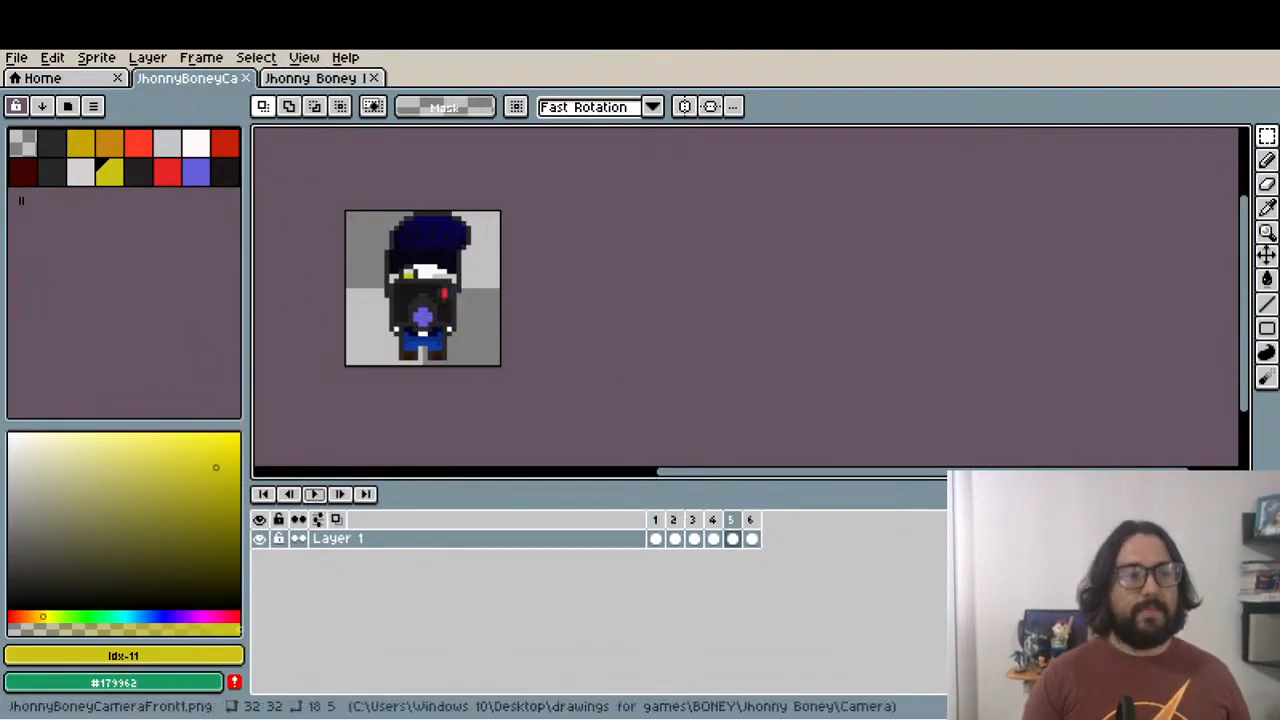
pyautogui.click(306, 80)
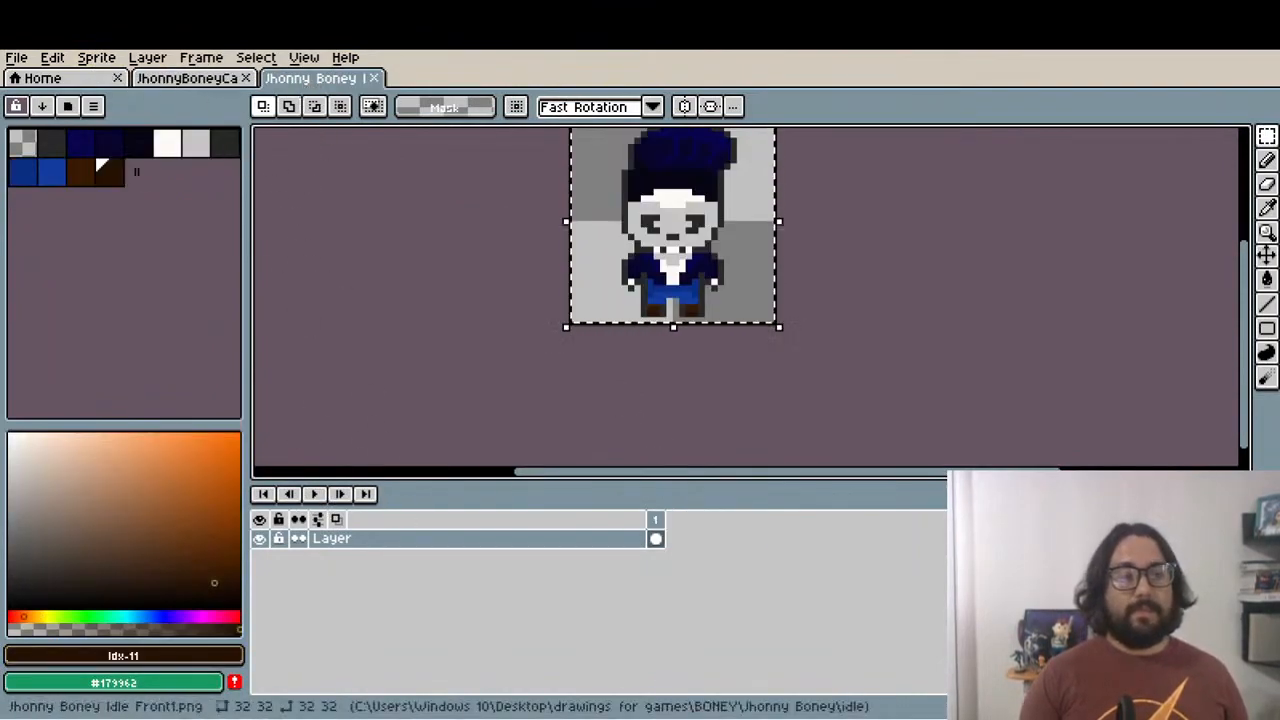
pyautogui.click(374, 78)
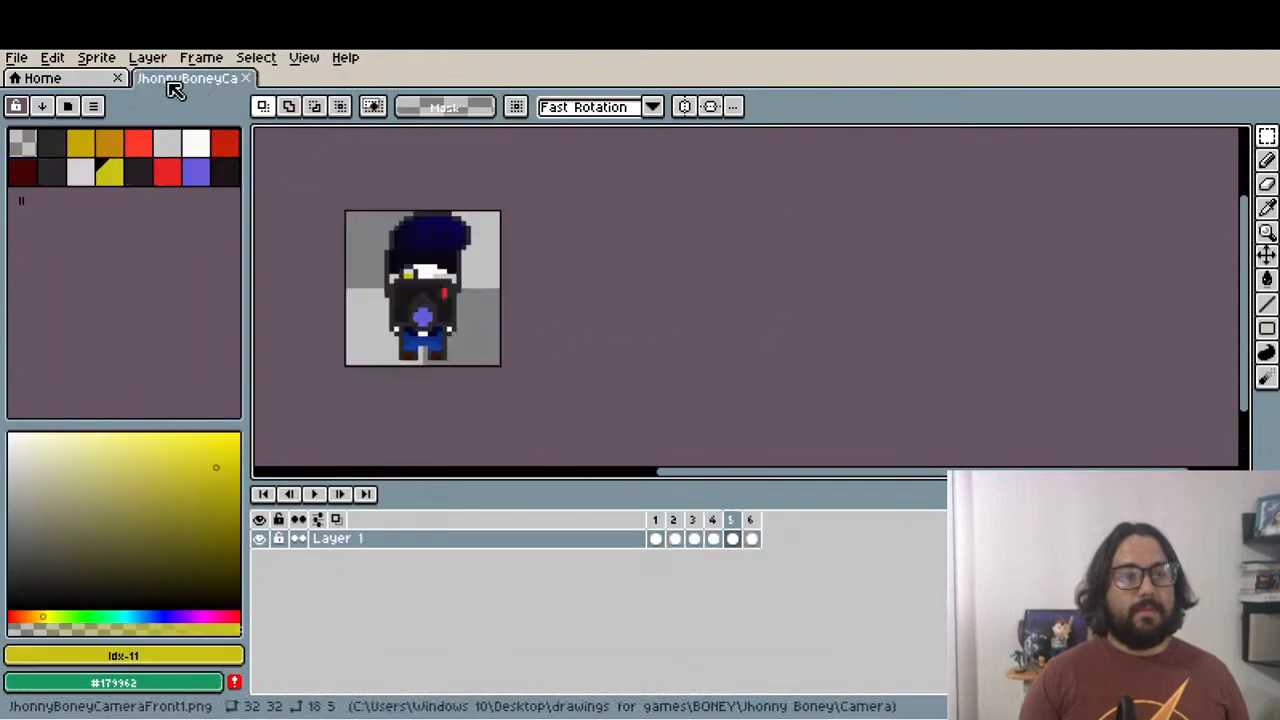
# Load BoneyCameraRight1.png through BoneyCameraRight6.png from the Camera folder as one animation and play it
pyautogui.click(99, 80)
pyautogui.click(16, 58)
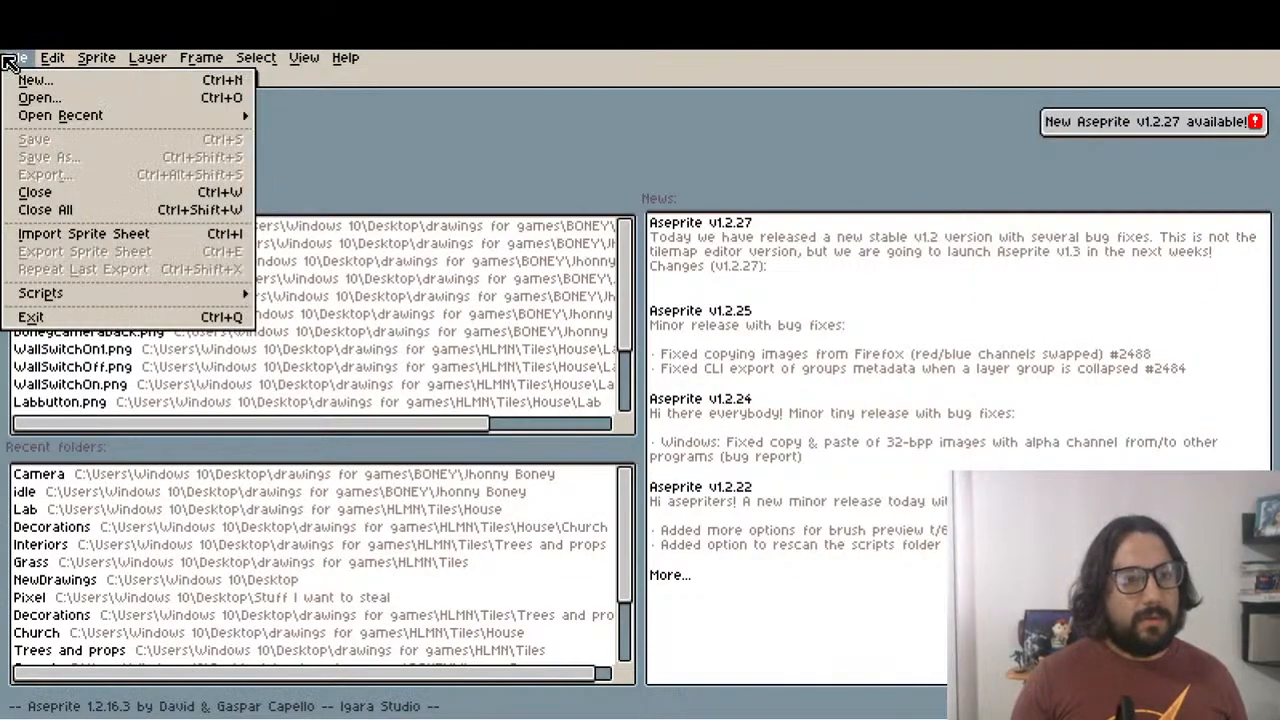
pyautogui.click(45, 100)
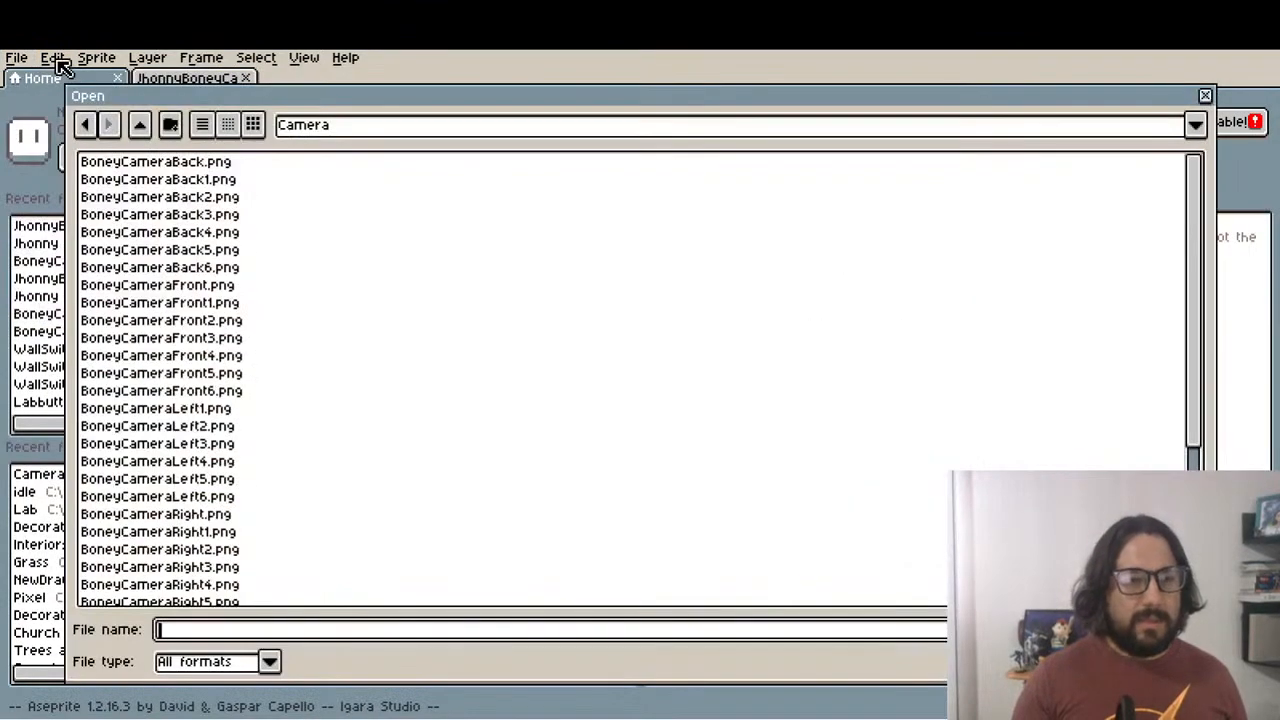
pyautogui.click(200, 450)
pyautogui.click(200, 410)
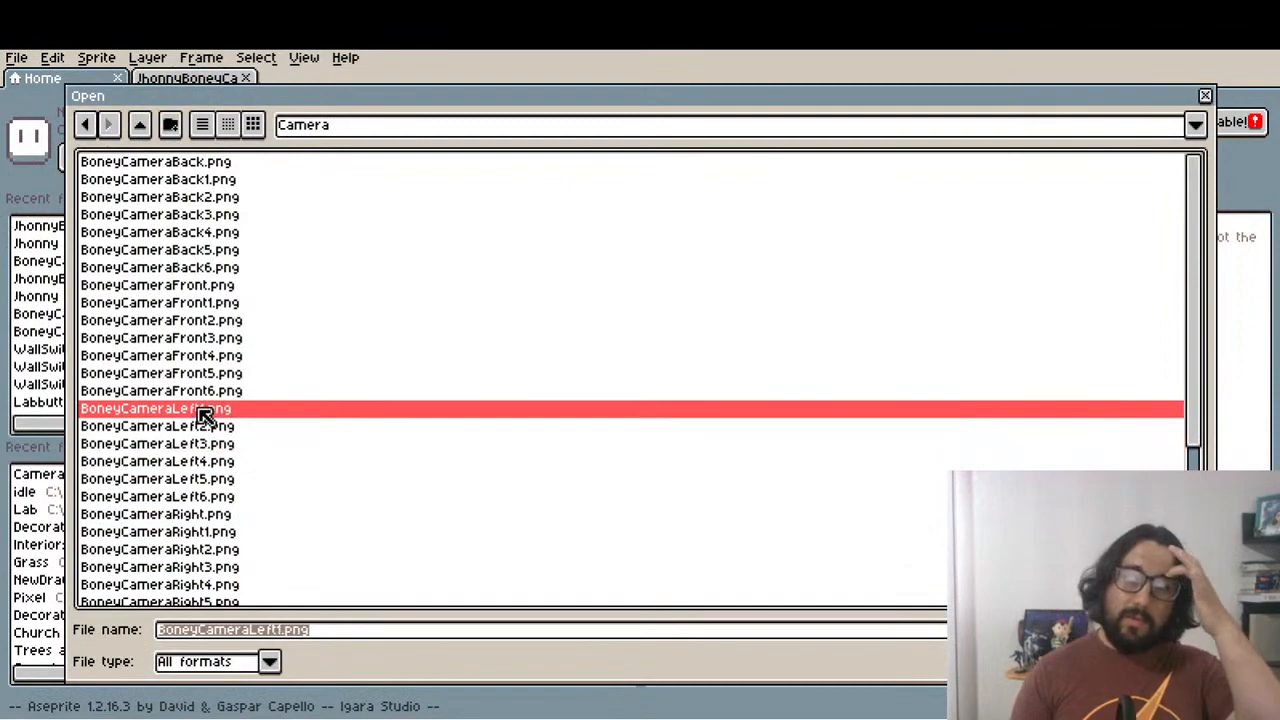
pyautogui.click(208, 517)
pyautogui.doubleClick(222, 534)
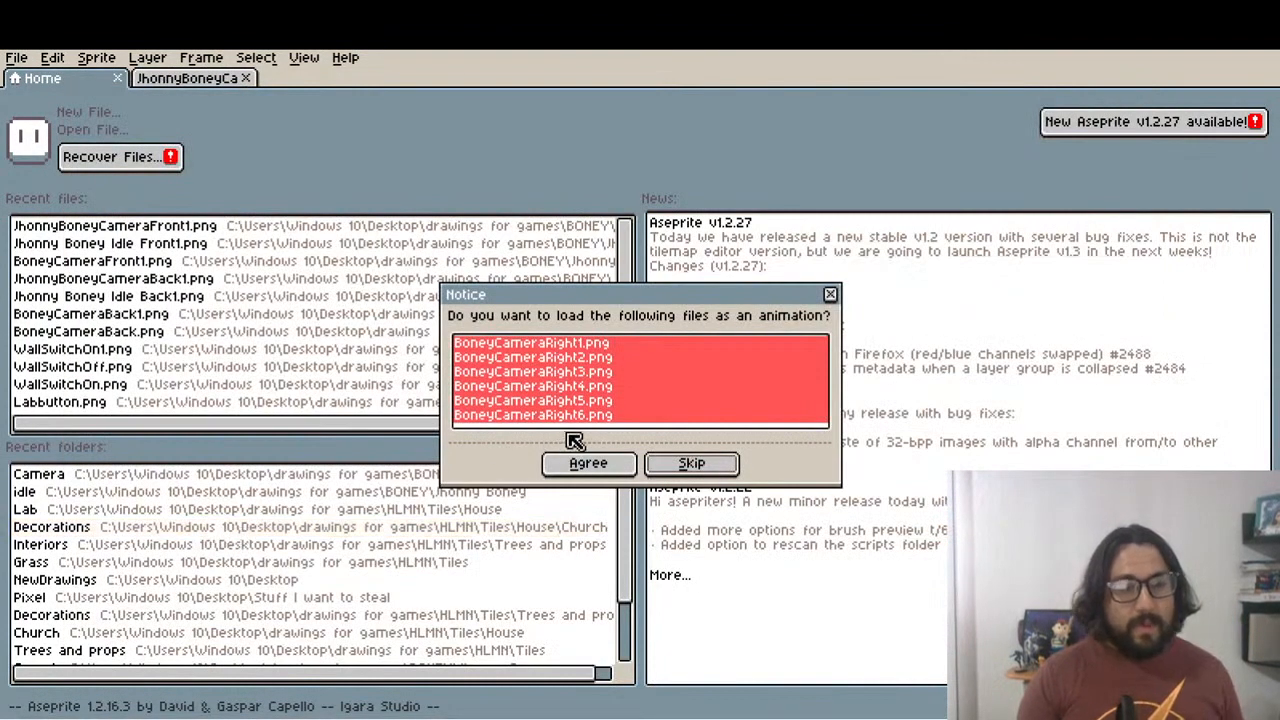
pyautogui.click(586, 464)
pyautogui.scroll(4, 767, 327)
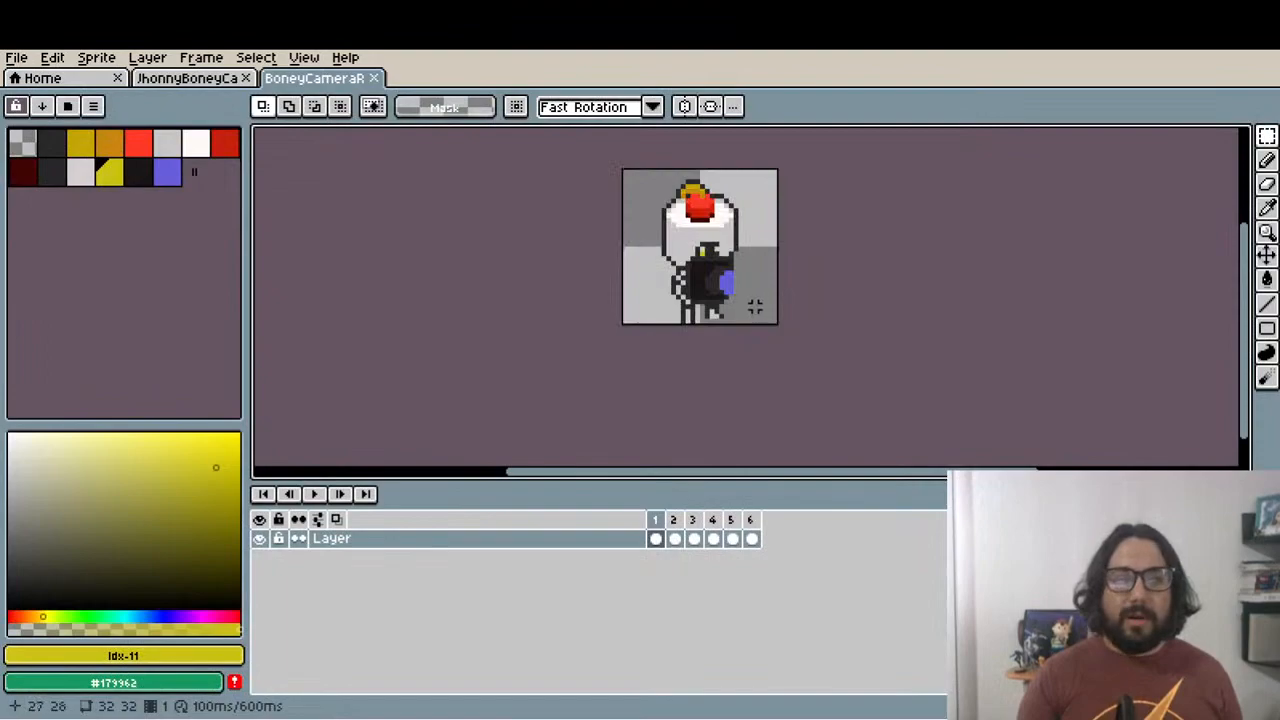
pyautogui.click(316, 494)
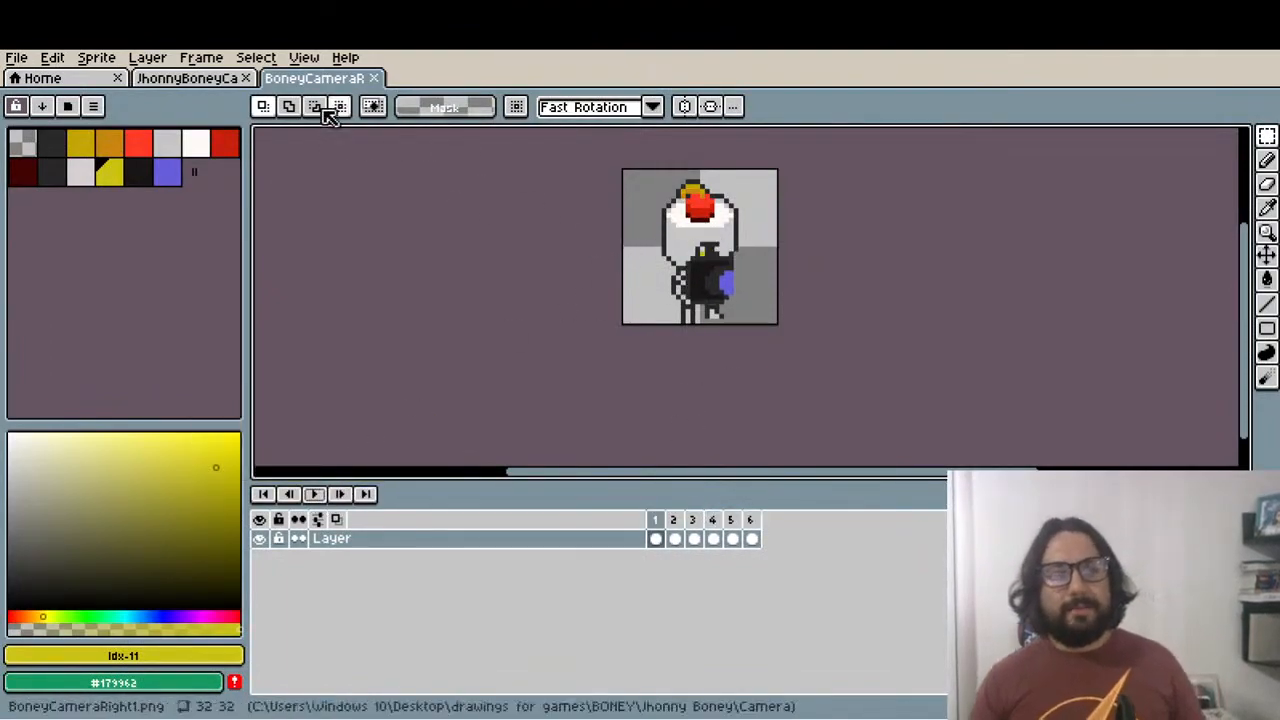
# Close the saved front sprite and load Jhonny Boney Idle Right1.png through Right6.png from the idle folder as one animation
pyautogui.click(212, 80)
pyautogui.click(246, 79)
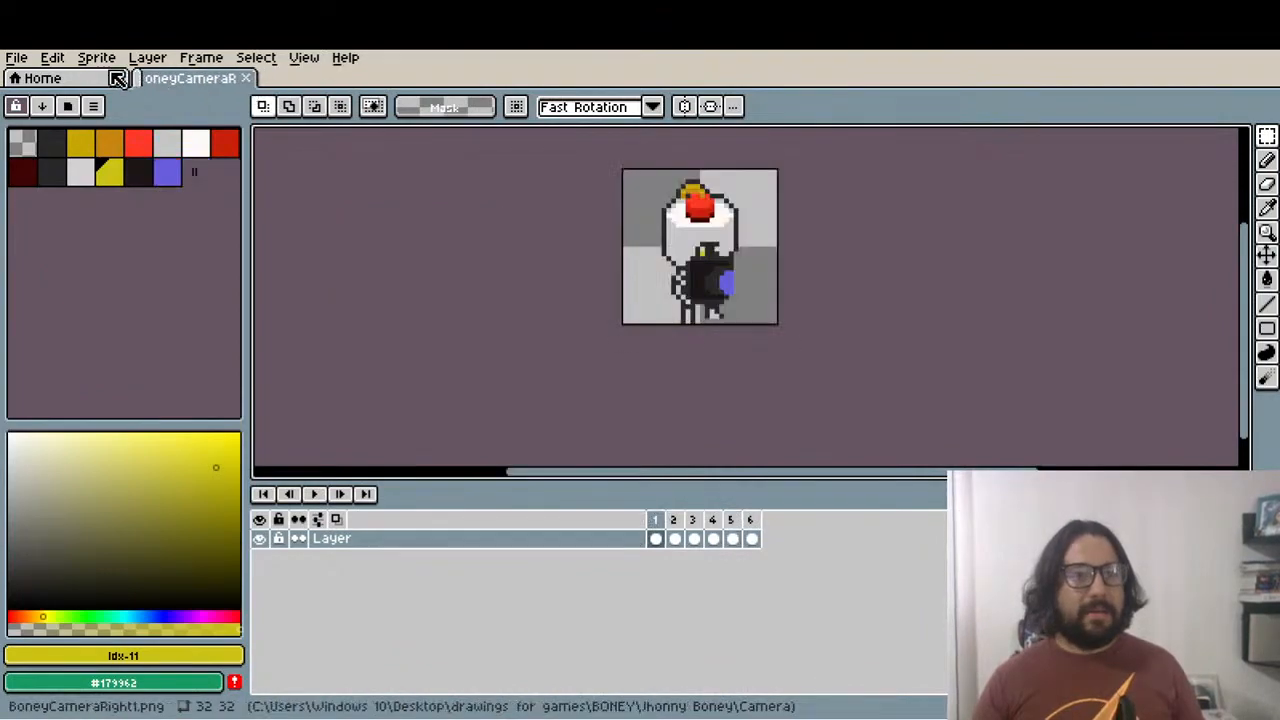
pyautogui.click(16, 57)
pyautogui.click(36, 98)
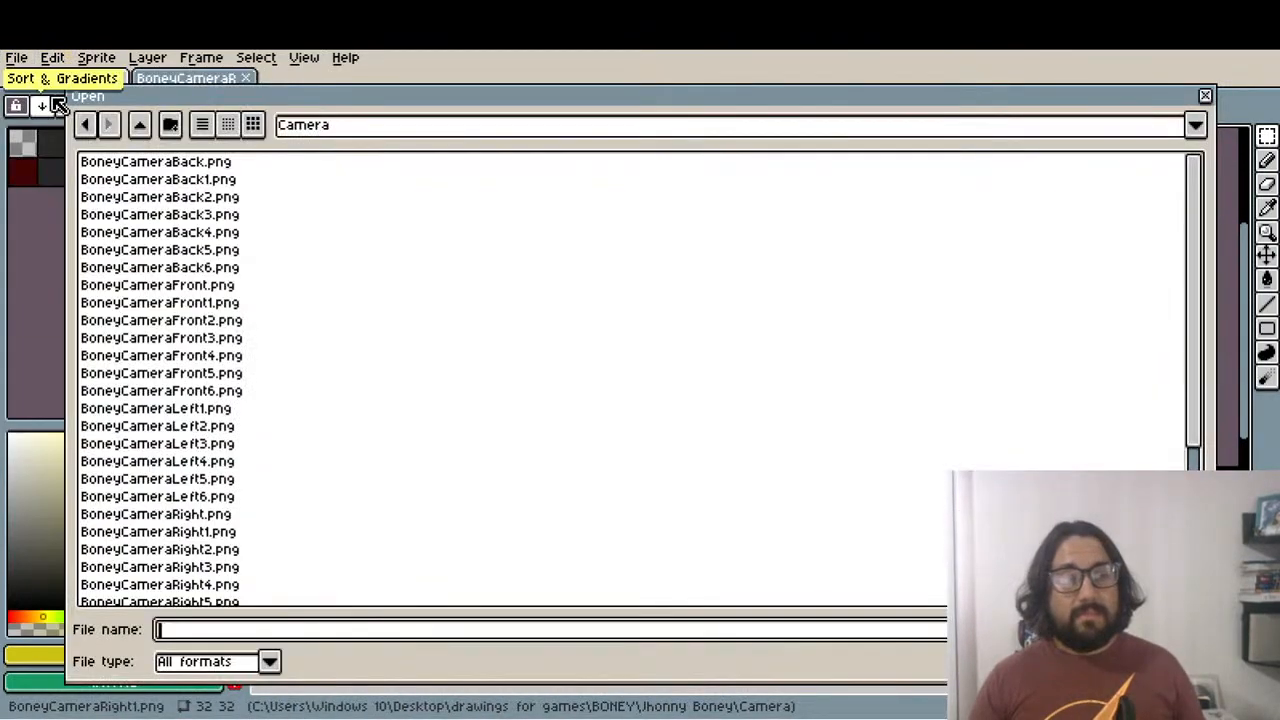
pyautogui.scroll(-4, 205, 380)
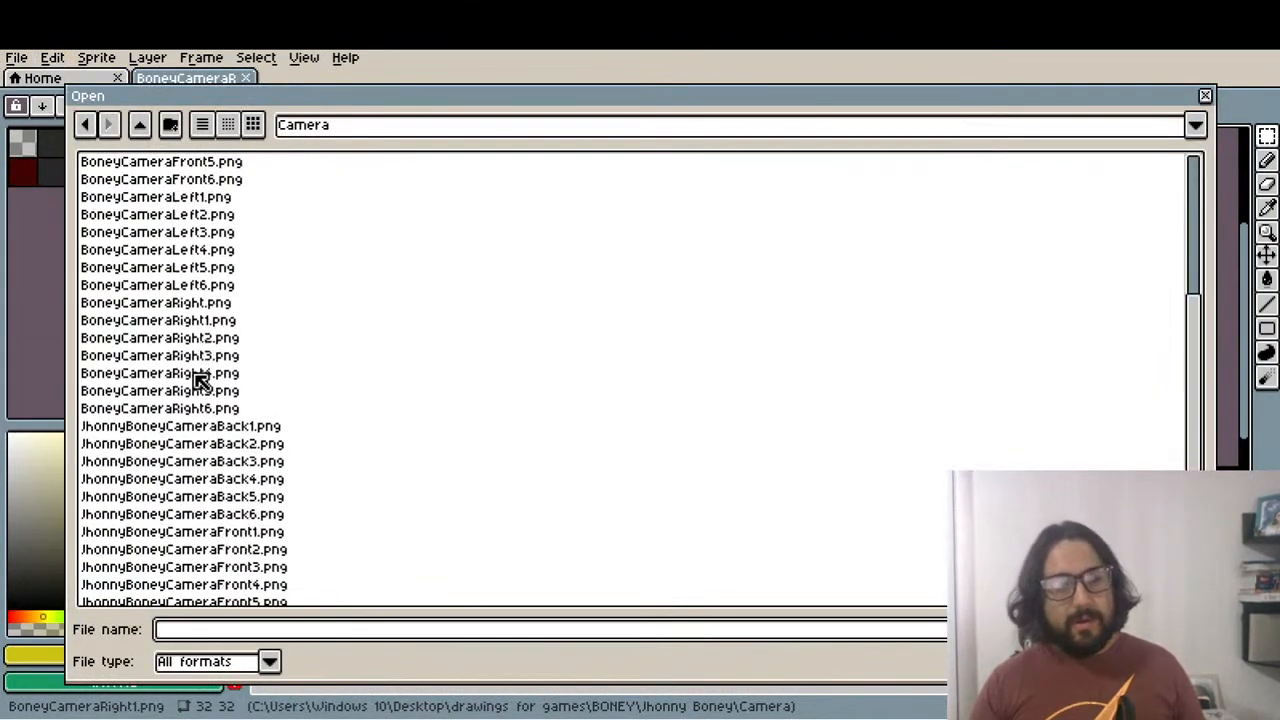
pyautogui.click(208, 430)
pyautogui.click(209, 464)
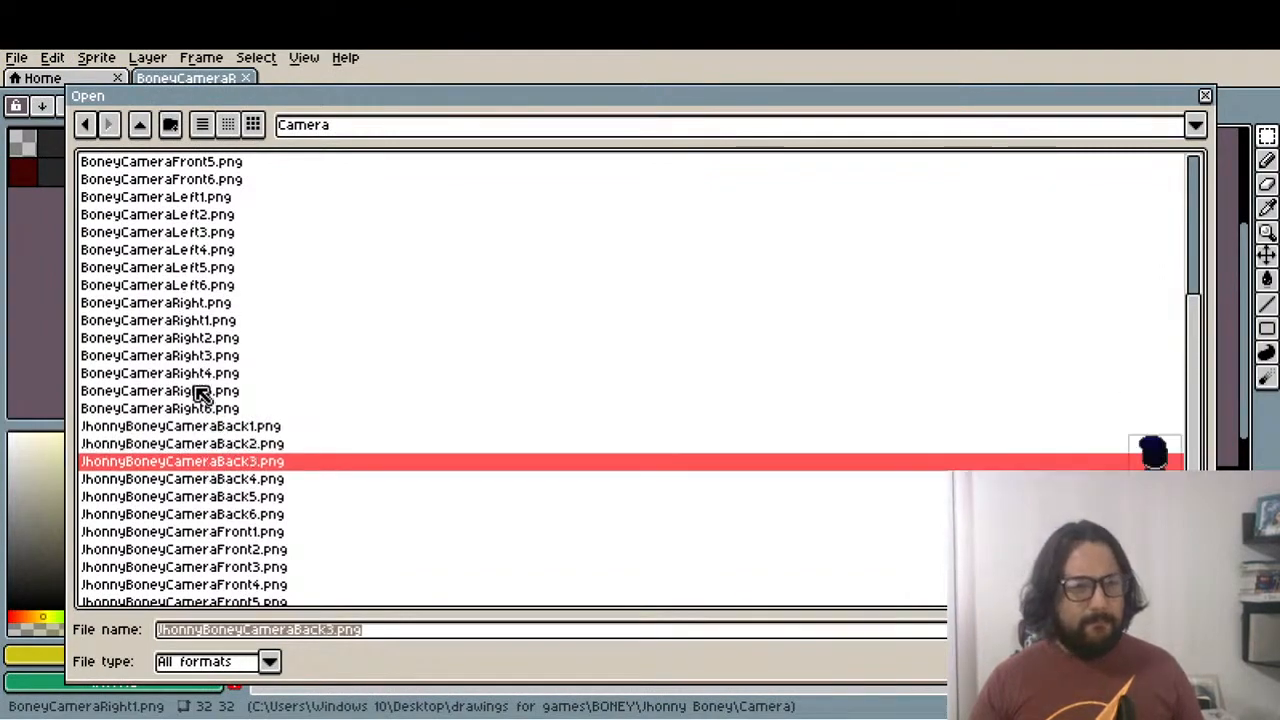
pyautogui.click(148, 127)
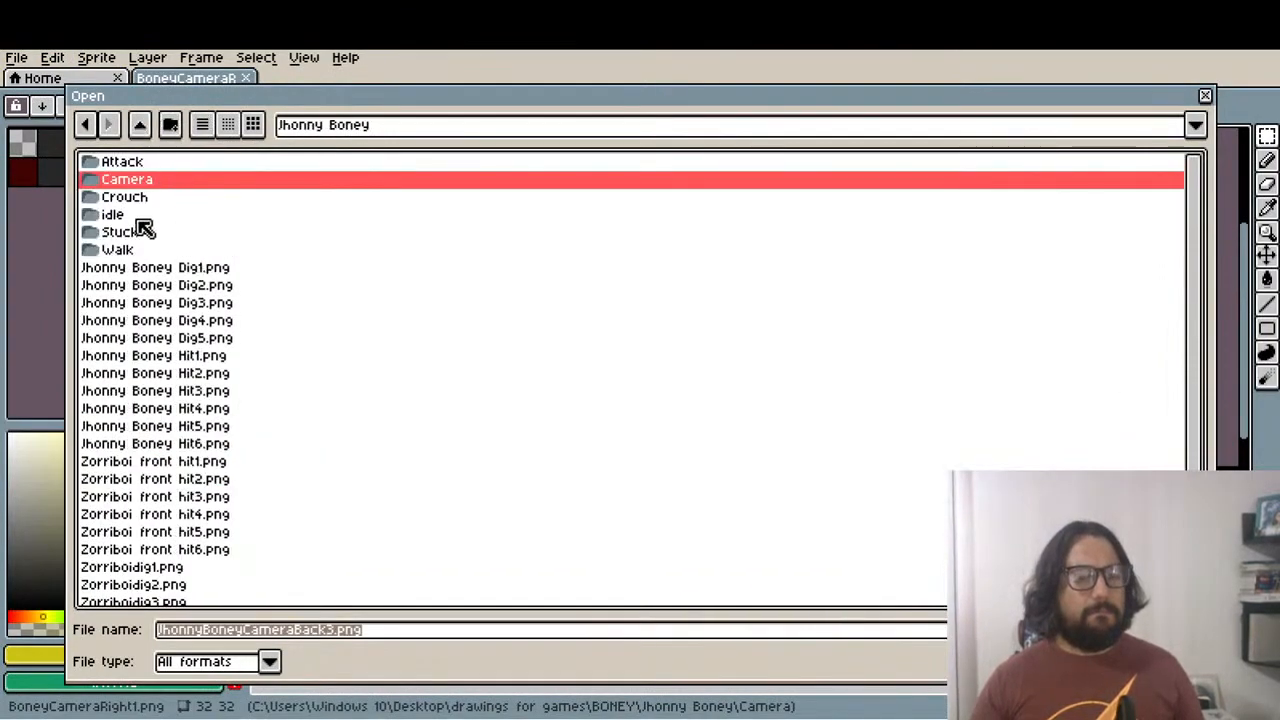
pyautogui.doubleClick(140, 216)
pyautogui.click(272, 358)
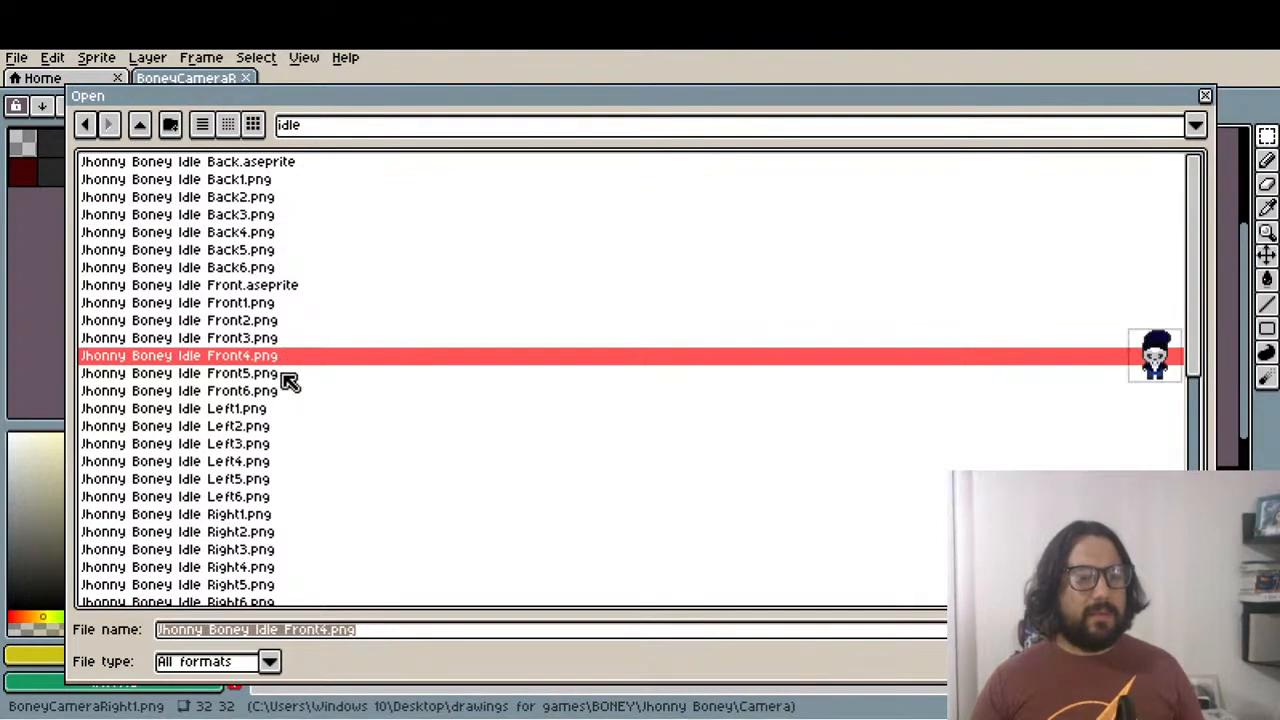
pyautogui.click(233, 516)
pyautogui.doubleClick(233, 518)
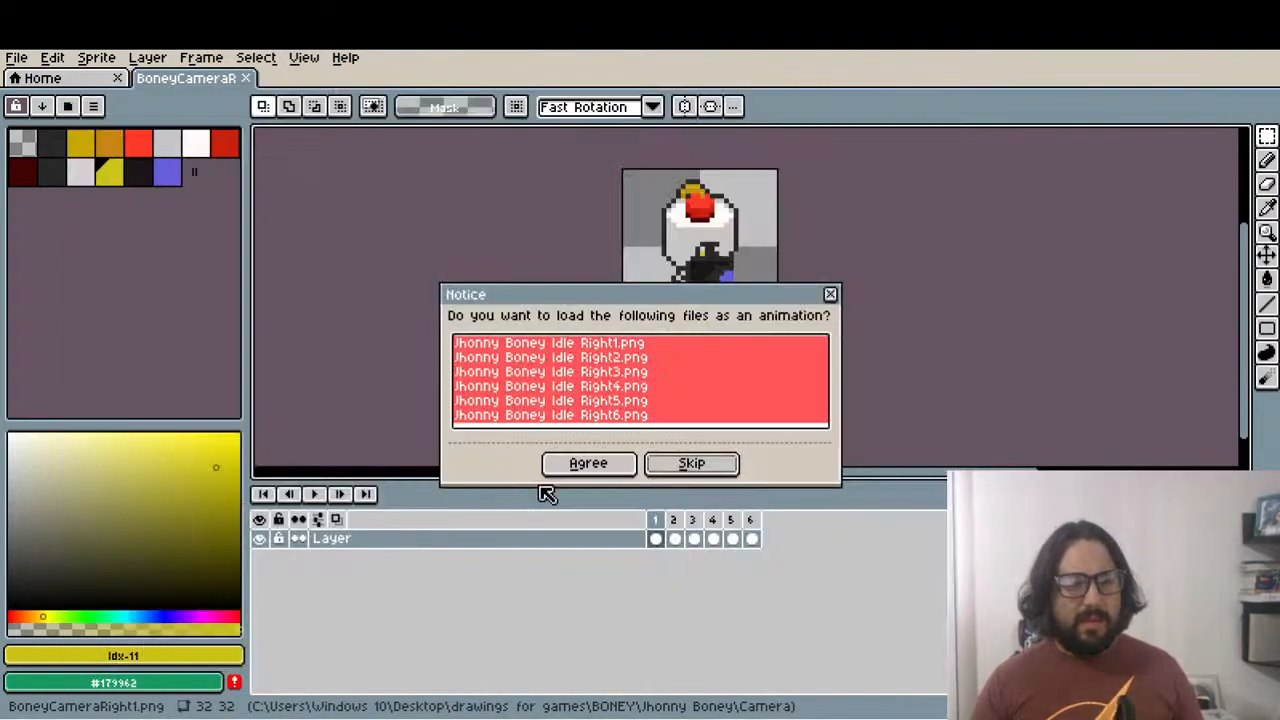
pyautogui.click(588, 464)
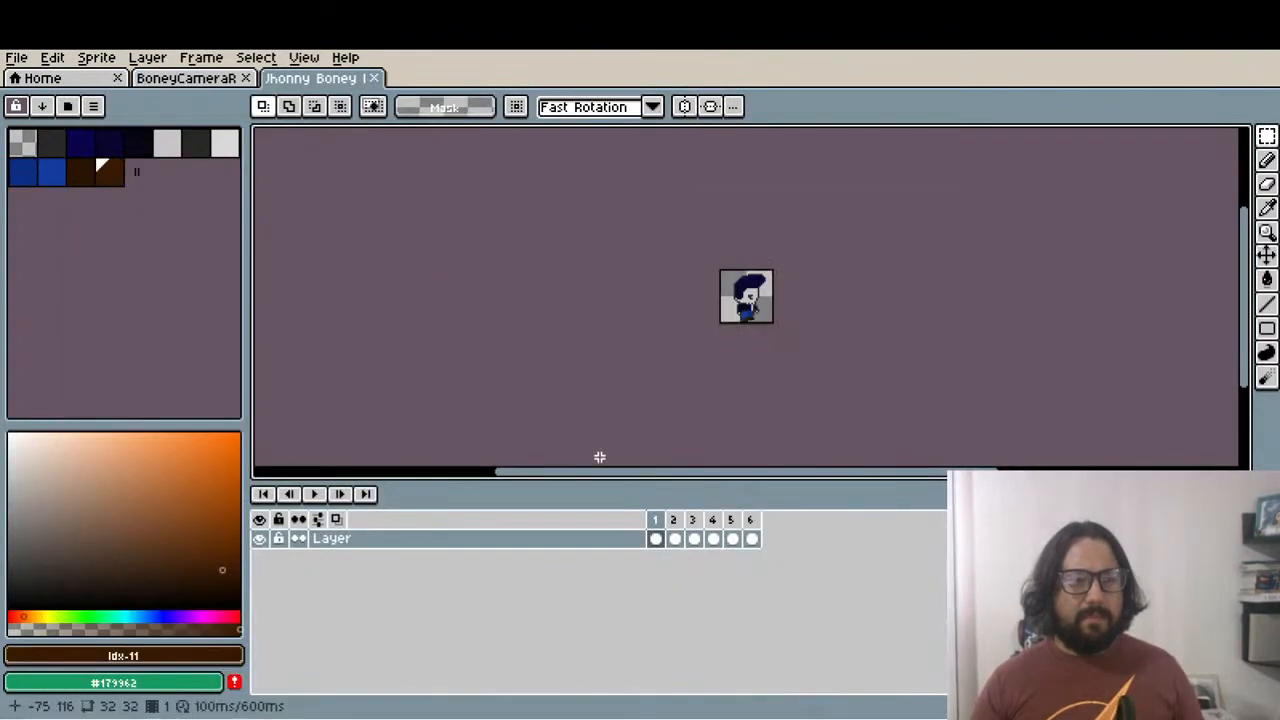
# Delete frames 2 through 6 of the Jhonny Boney Idle Right animation, keeping only frame 1
pyautogui.click(676, 537)
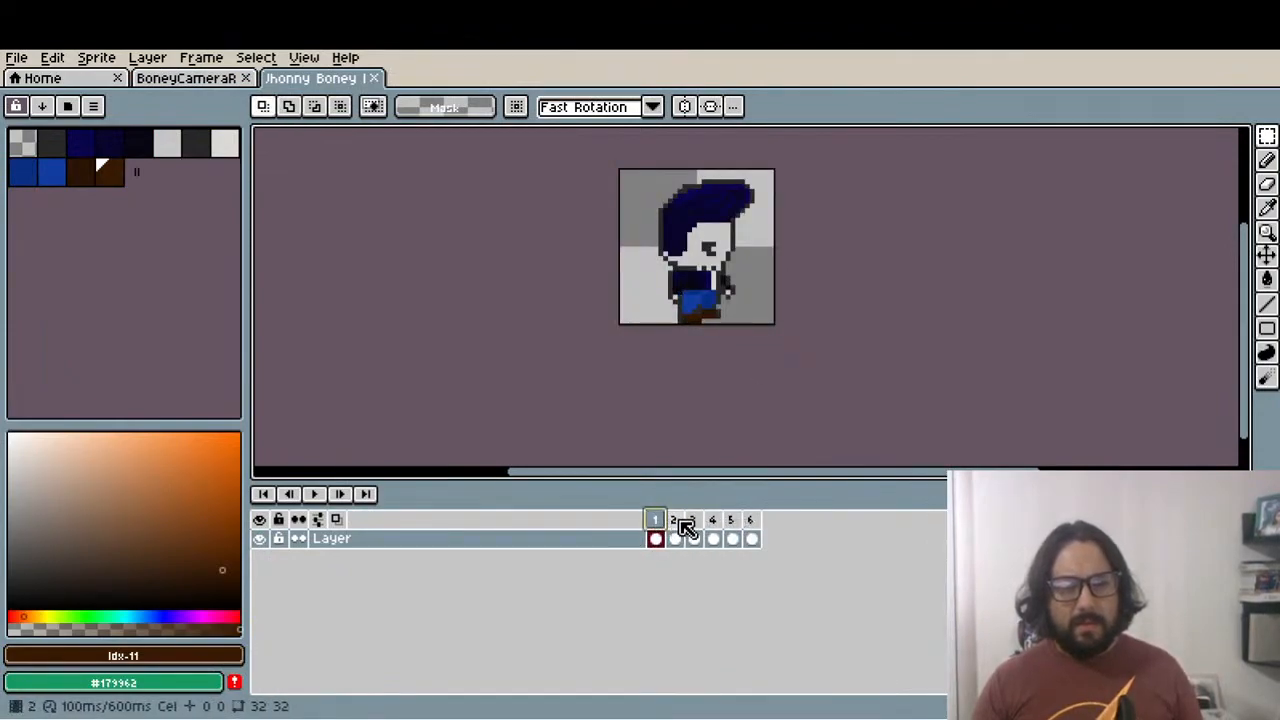
pyautogui.doubleClick(682, 523)
pyautogui.click(737, 428)
pyautogui.moveTo(674, 521); pyautogui.dragTo(774, 531)
pyautogui.press('Delete')
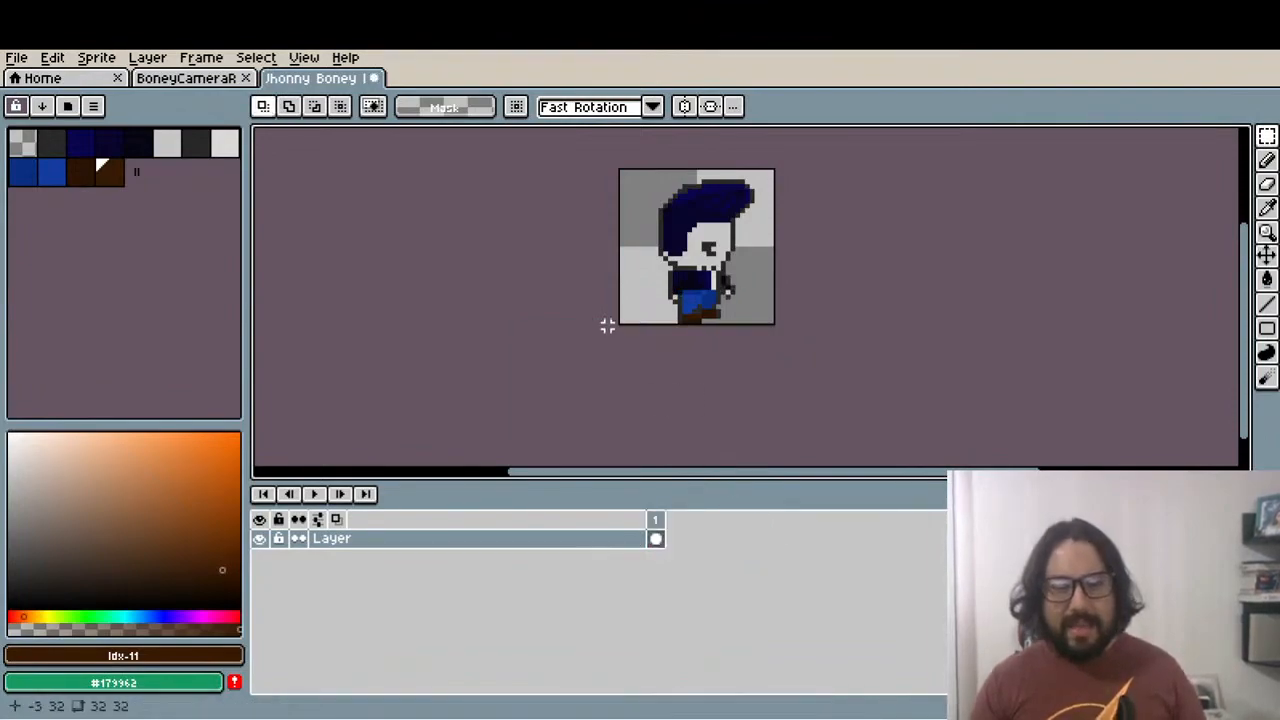
# Copy the idle right layer into the BoneyCameraRight sprite, remove the empty Layer 1, and place the clothed layer below the skeleton layer
pyautogui.click(616, 545)
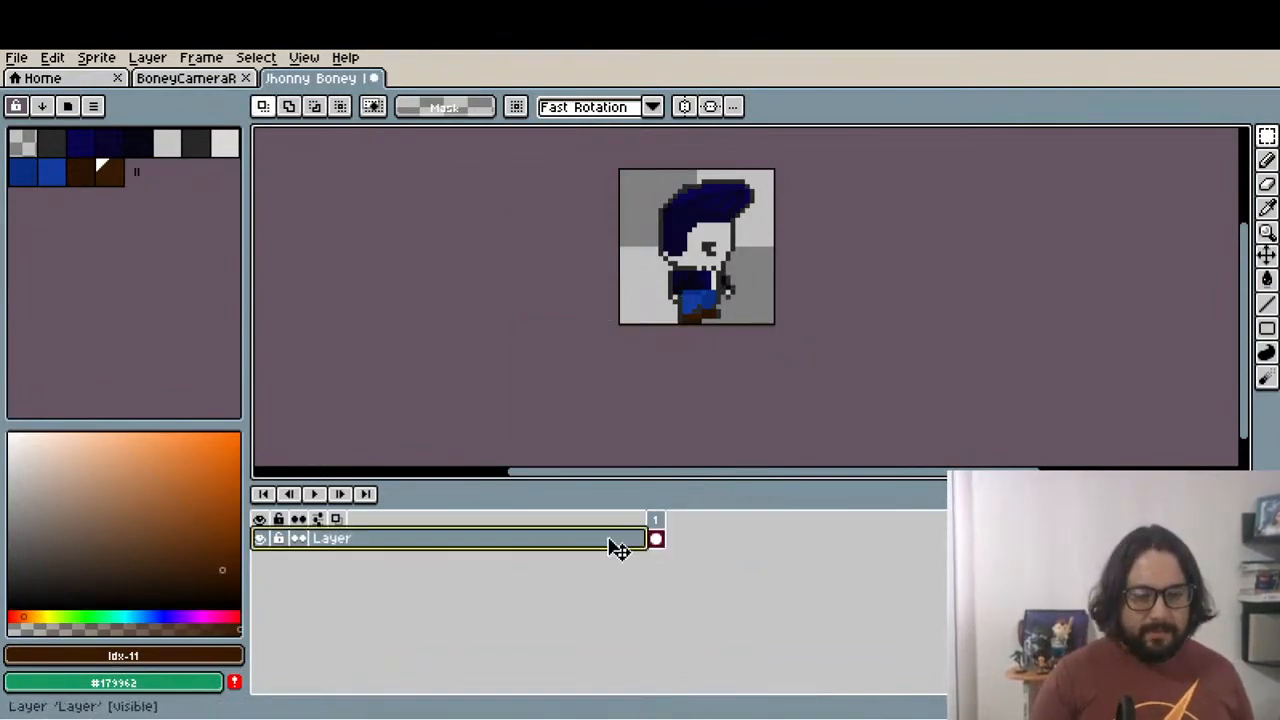
pyautogui.click(189, 79)
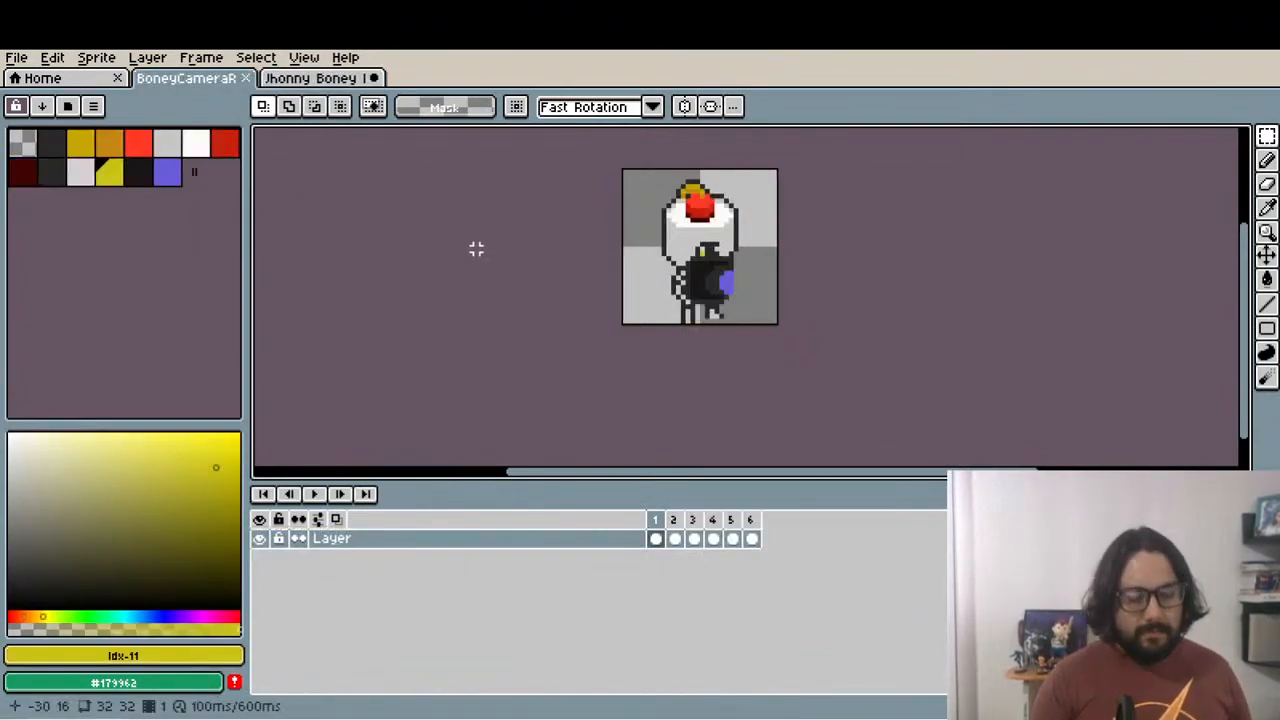
pyautogui.hotkey('shift', 'n')
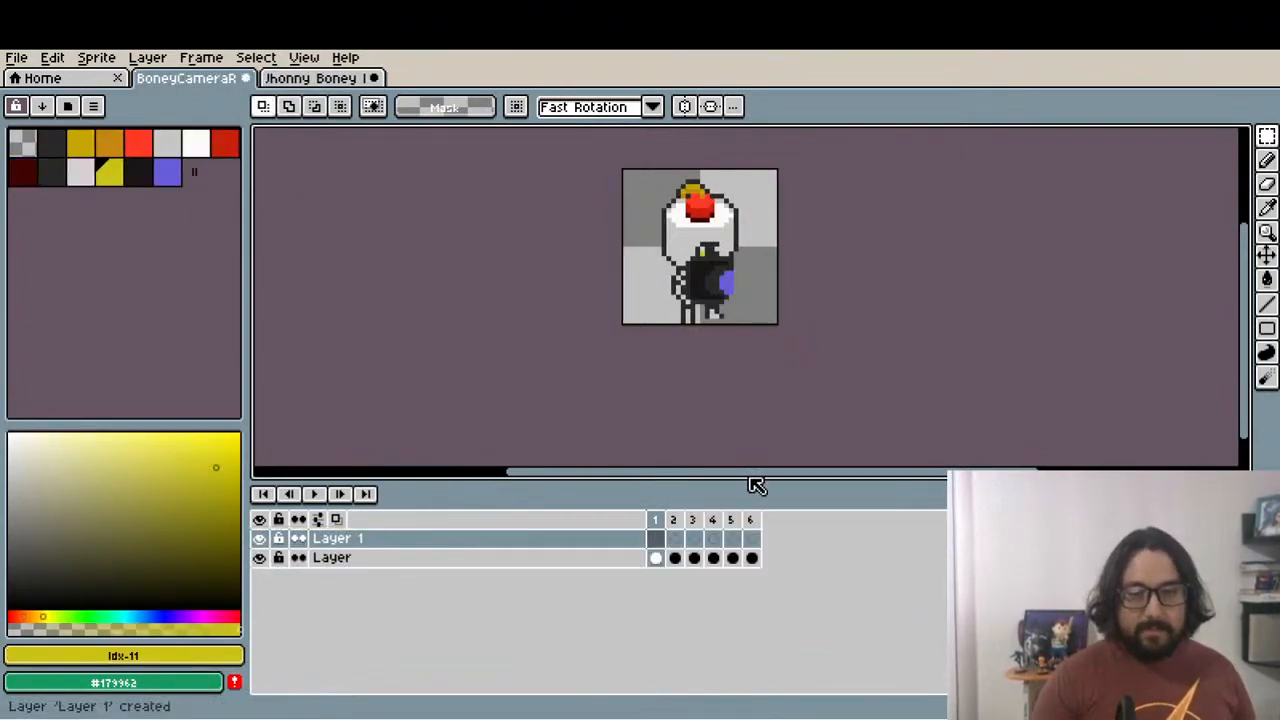
pyautogui.hotkey('ctrl', 'v')
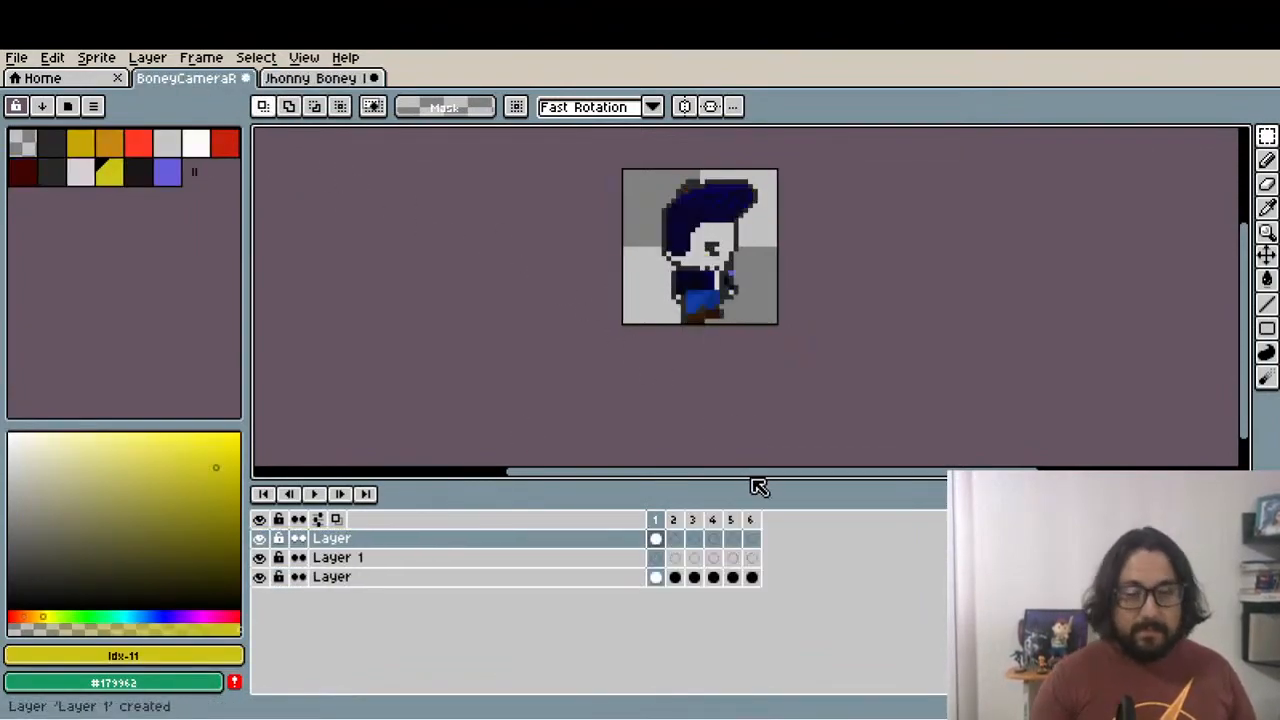
pyautogui.click(613, 562)
pyautogui.press('Delete')
pyautogui.press('Up')
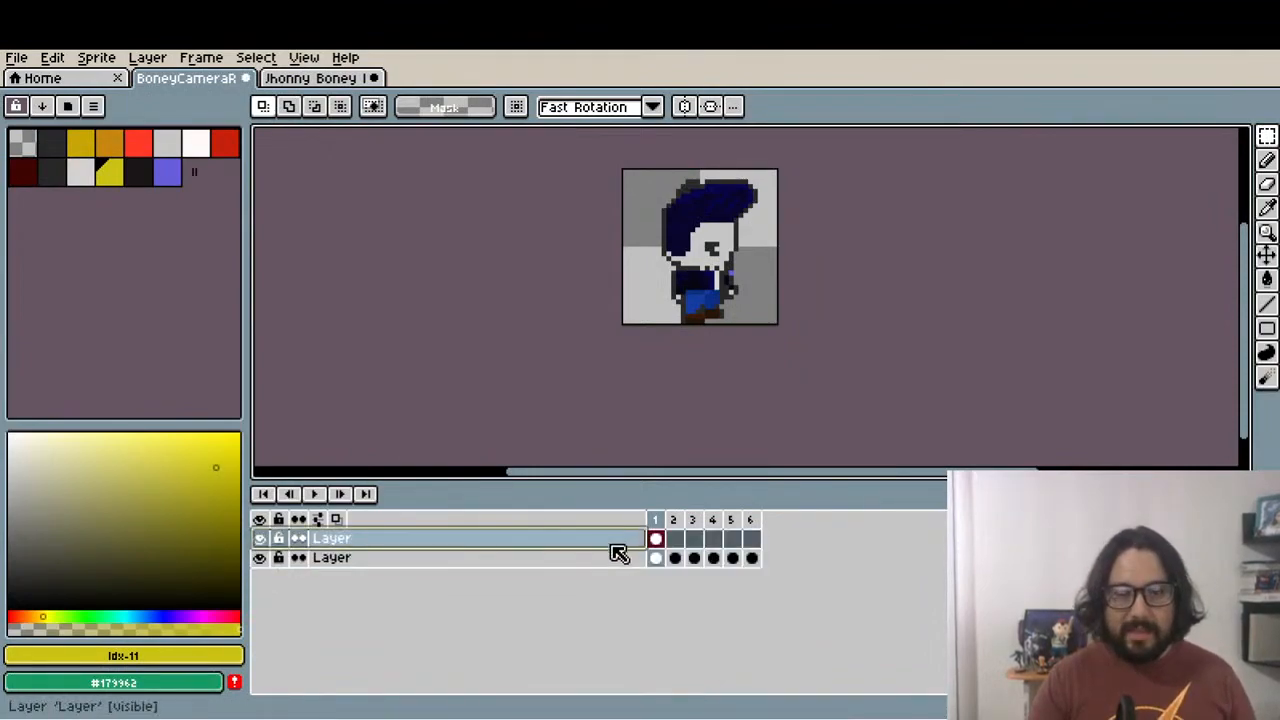
pyautogui.moveTo(620, 560); pyautogui.dragTo(617, 588)
# Erase the skeleton's skull top with its red and gold ornament and the back of the head in frame 1 of the upper layer
pyautogui.scroll(3, 715, 347)
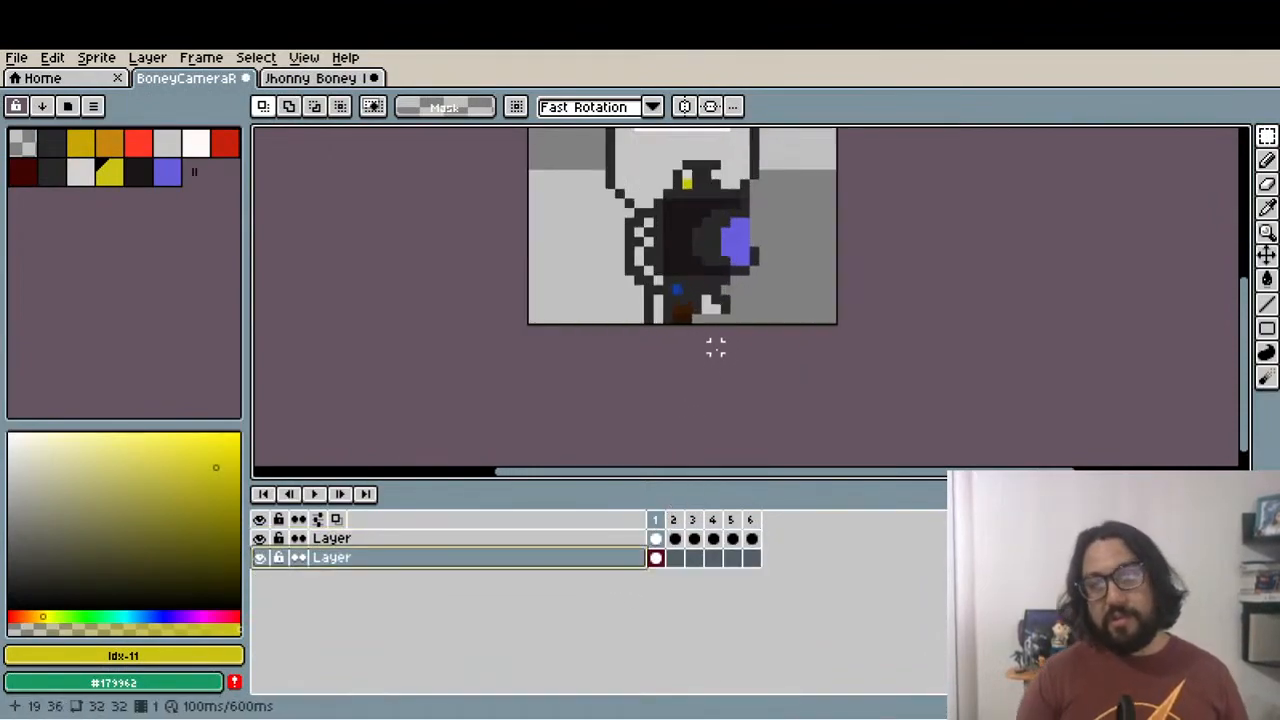
pyautogui.moveTo(715, 347); pyautogui.dragTo(717, 457)
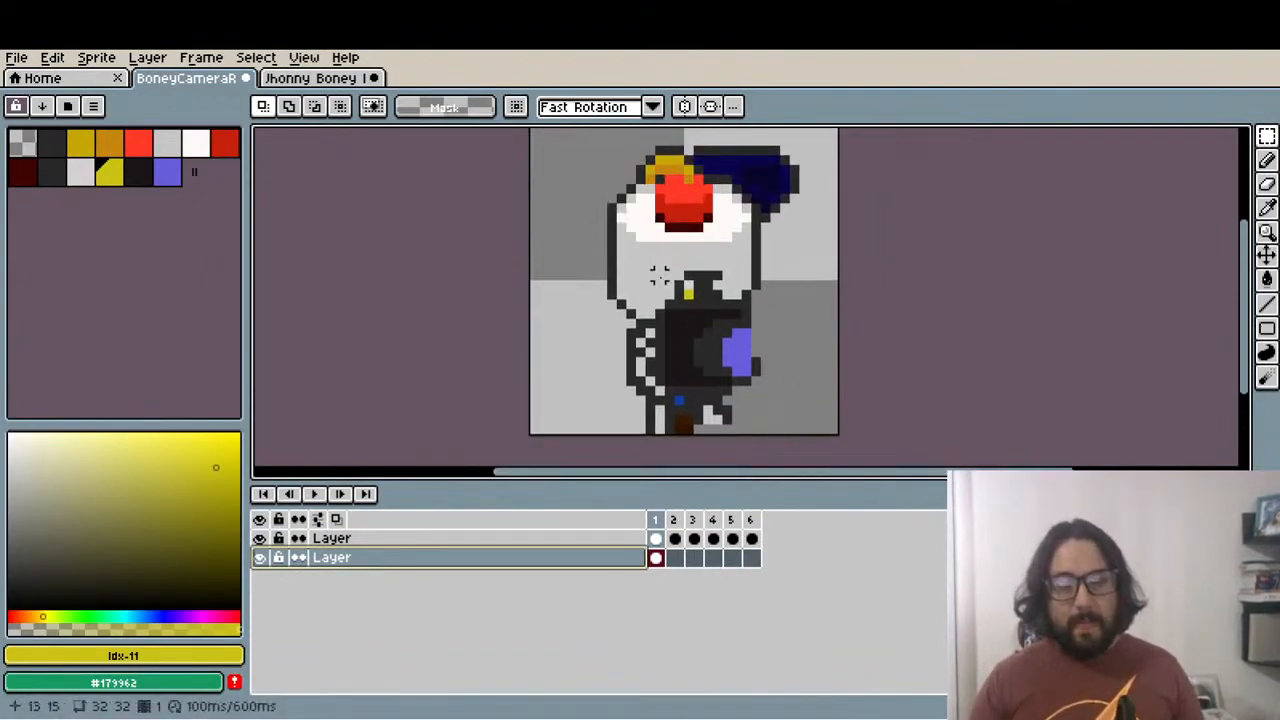
pyautogui.click(623, 540)
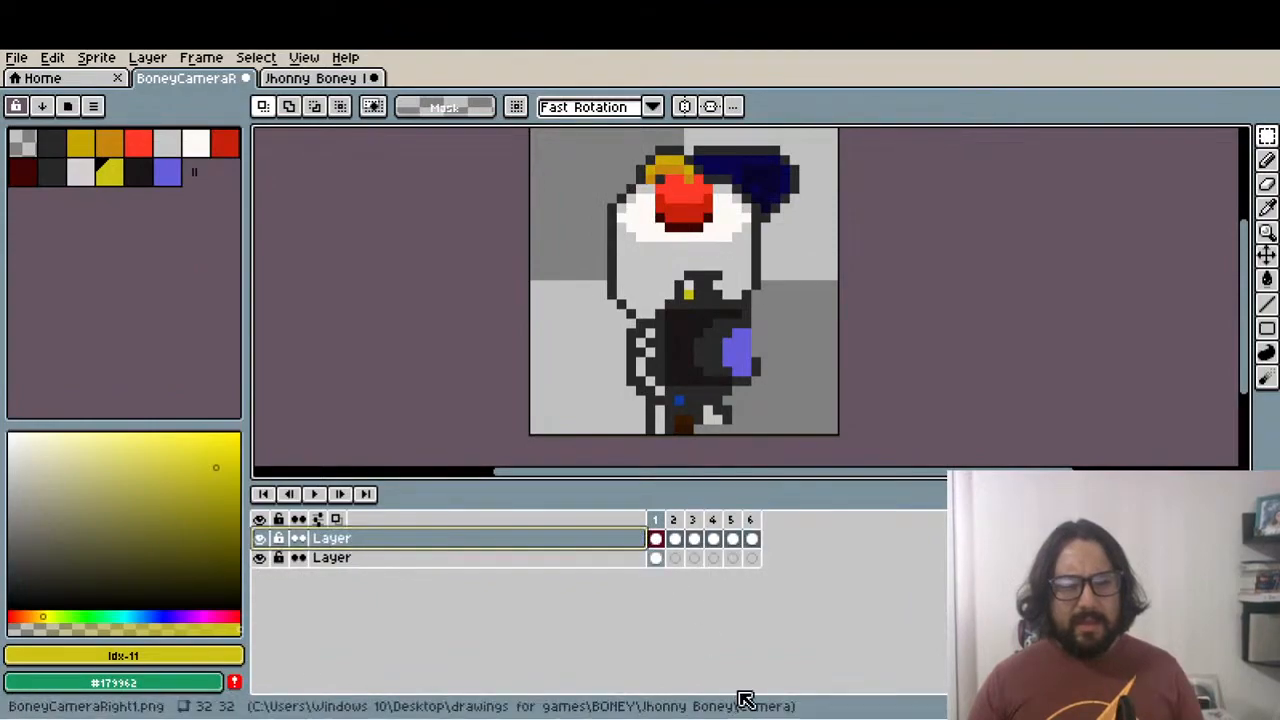
pyautogui.moveTo(564, 144); pyautogui.dragTo(808, 266)
pyautogui.press('Delete')
pyautogui.moveTo(590, 236); pyautogui.dragTo(648, 298)
pyautogui.press('Delete')
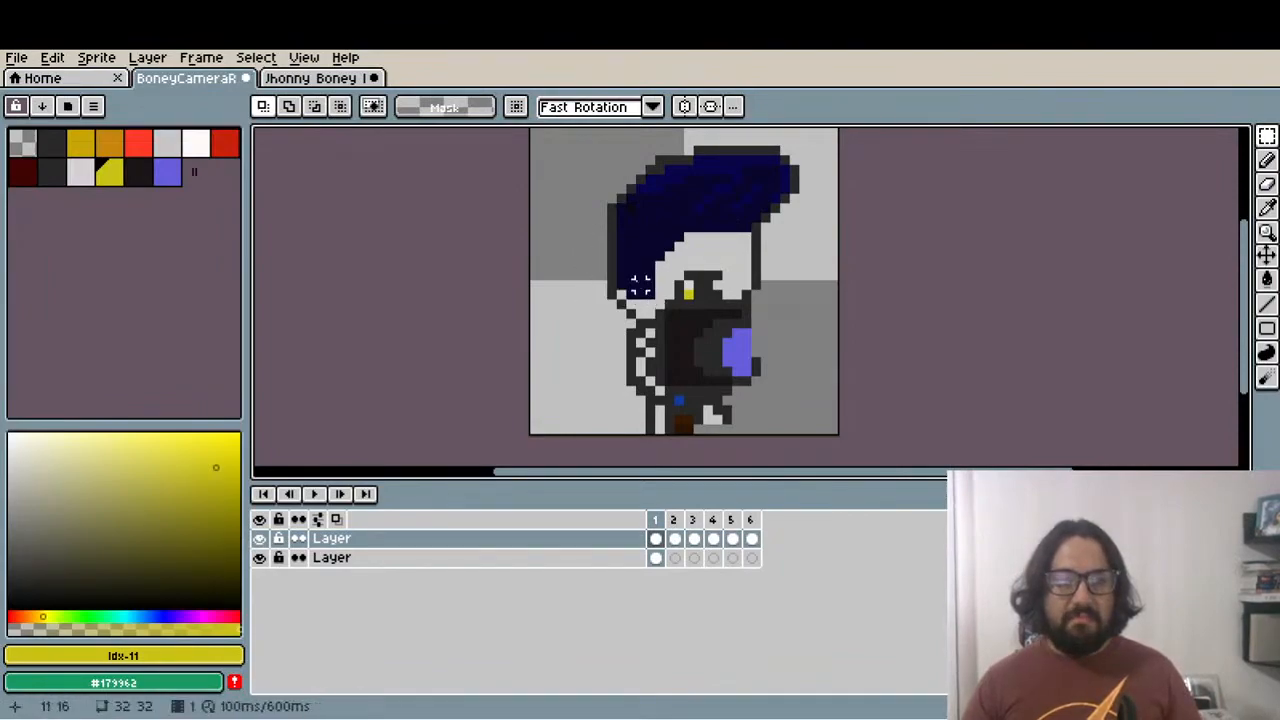
# Erase the skeleton's front foot pixels in frame 1 of the upper layer so the brown shoe shows through
pyautogui.scroll(2, 645, 255)
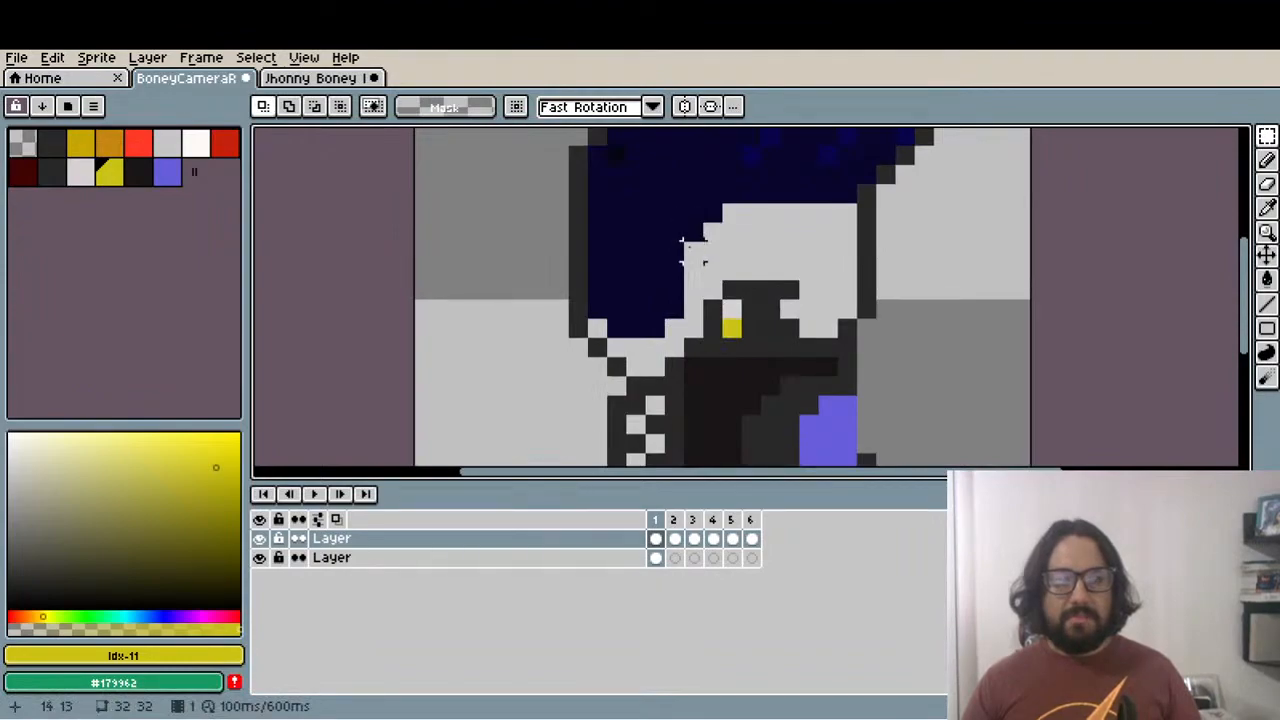
pyautogui.scroll(-1, 690, 245)
pyautogui.scroll(1, 690, 230)
pyautogui.scroll(-3, 707, 248)
pyautogui.moveTo(712, 318); pyautogui.dragTo(578, 227)
pyautogui.scroll(1, 580, 270)
pyautogui.scroll(2, 627, 338)
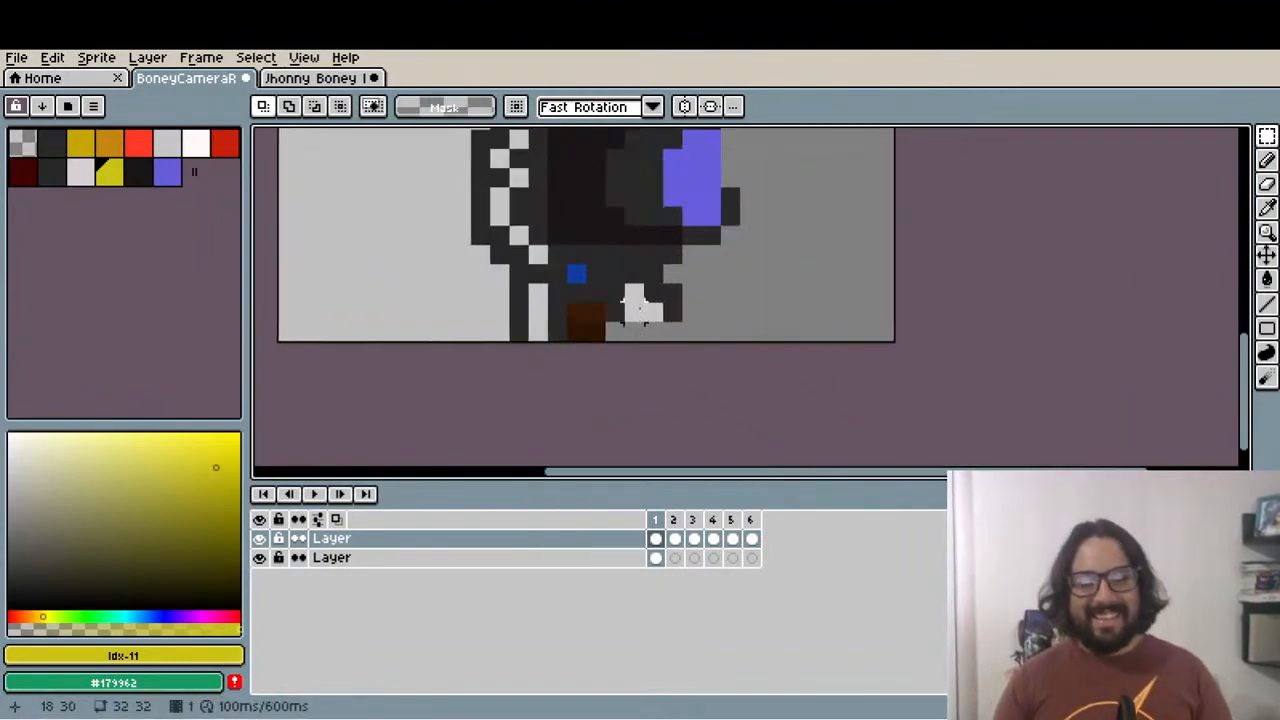
pyautogui.scroll(2, 636, 300)
pyautogui.moveTo(630, 290); pyautogui.dragTo(700, 330)
pyautogui.press('Delete')
pyautogui.hotkey('ctrl', 'd')
pyautogui.moveTo(591, 289); pyautogui.dragTo(667, 364)
pyautogui.press('Delete')
pyautogui.hotkey('ctrl', 'd')
# Erase the inside of the skeleton's back leg in frame 1 to expose the blue trousers and brown shoe beneath
pyautogui.scroll(-3, 598, 300)
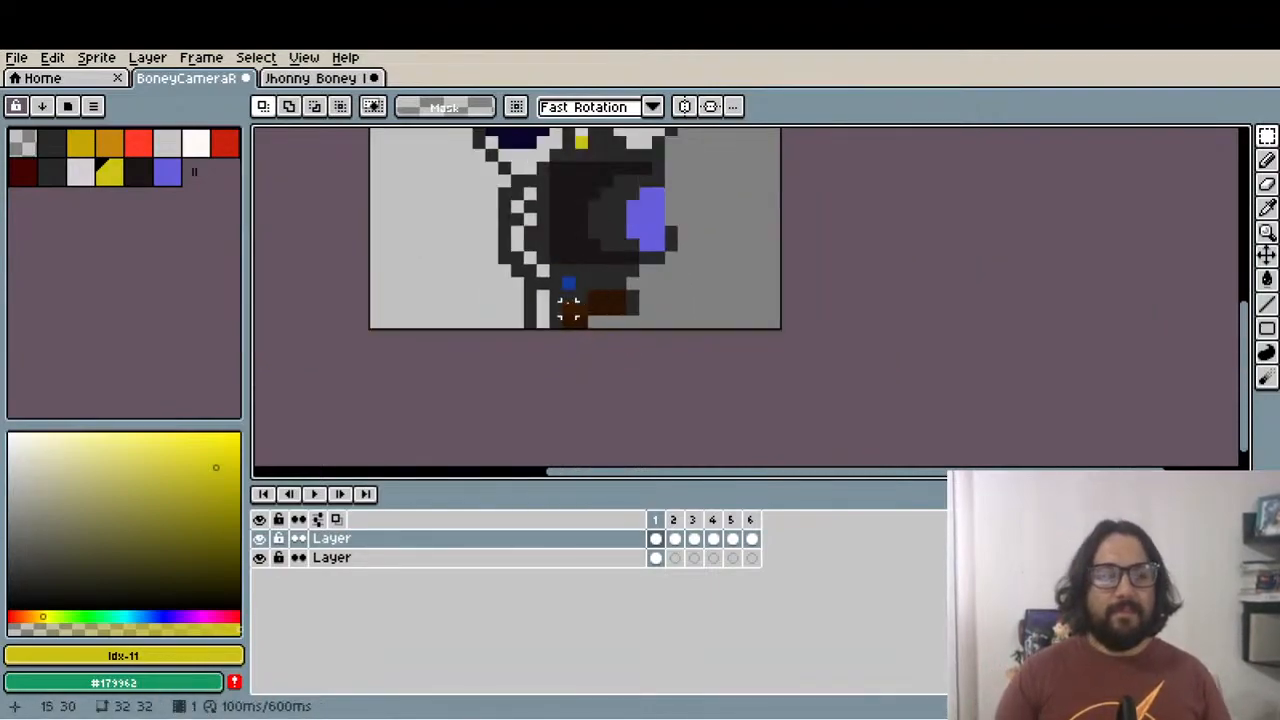
pyautogui.scroll(2, 566, 306)
pyautogui.moveTo(497, 286); pyautogui.dragTo(597, 375)
pyautogui.press('Delete')
pyautogui.hotkey('ctrl', 'd')
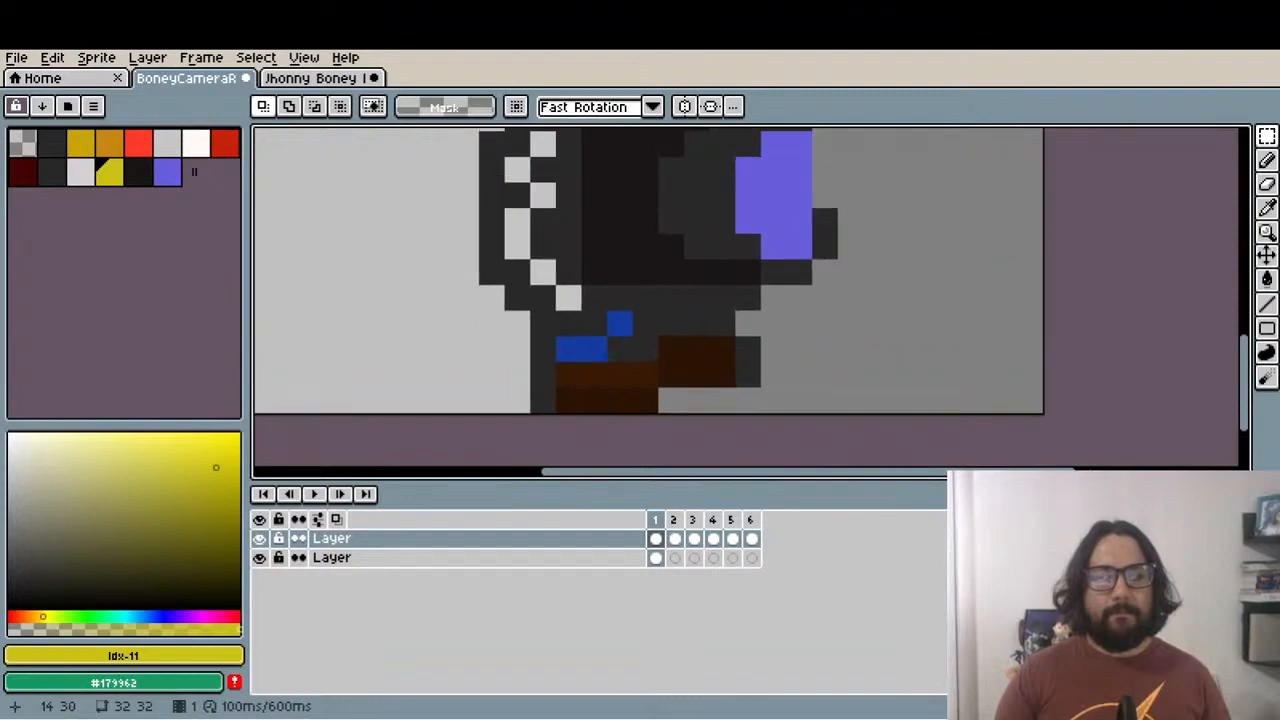
# Erase the white arm bone pixels behind the camera in frame 1 to expose the jacket sleeve
pyautogui.moveTo(540, 300); pyautogui.dragTo(562, 370)
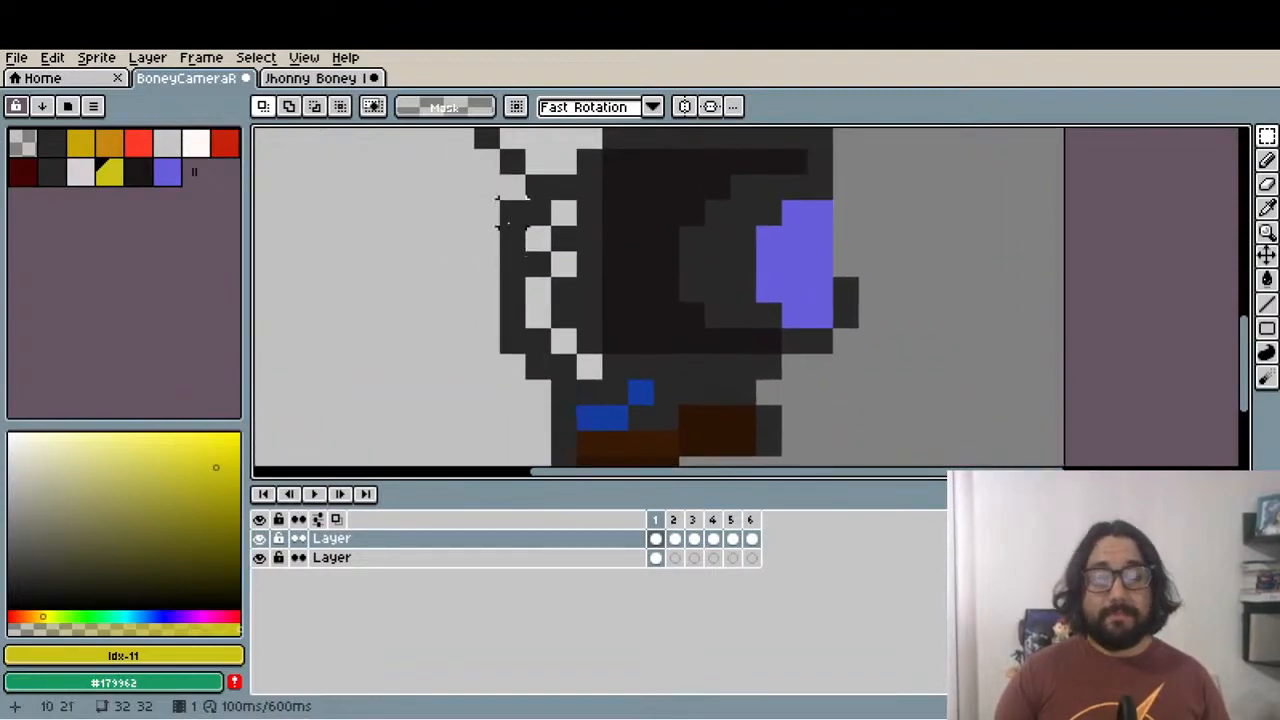
pyautogui.moveTo(518, 217); pyautogui.dragTo(557, 304)
pyautogui.press('Delete')
pyautogui.hotkey('ctrl', 'd')
pyautogui.scroll(-3, 551, 300)
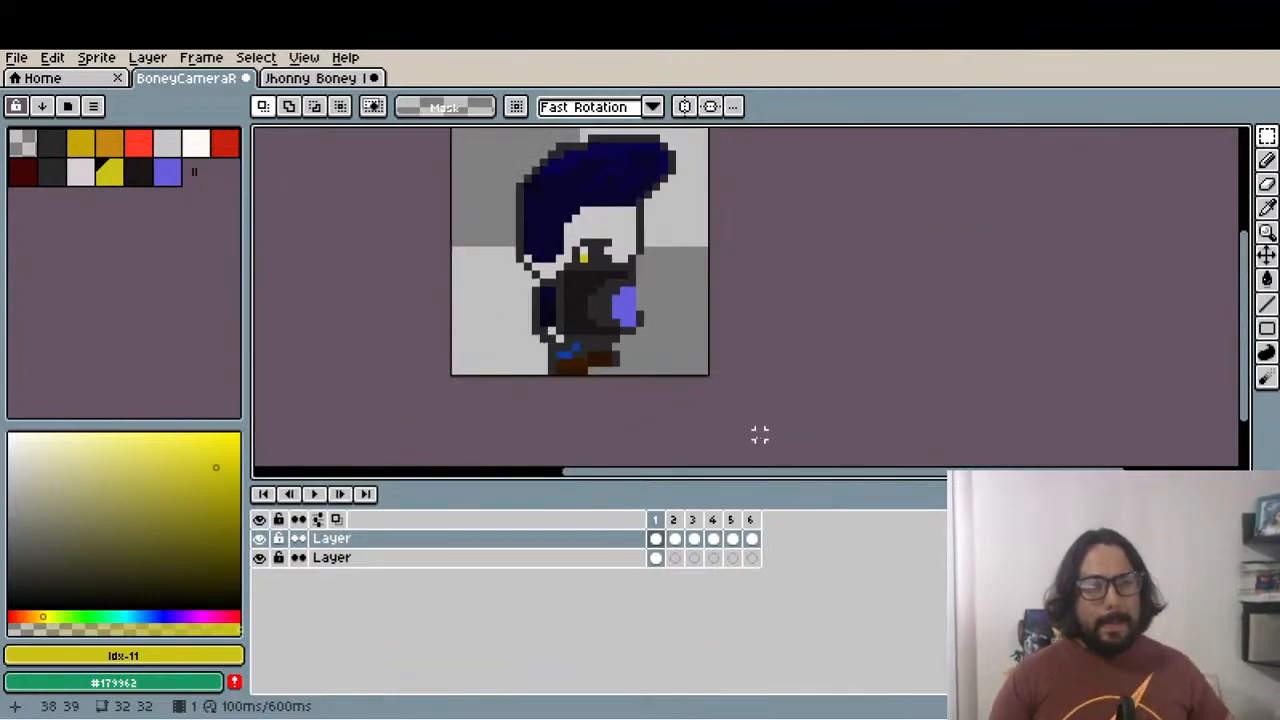
# Copy the clothed character's cel from frame 1 of the lower layer into frame 2
pyautogui.click(674, 536)
pyautogui.click(656, 537)
pyautogui.click(676, 530)
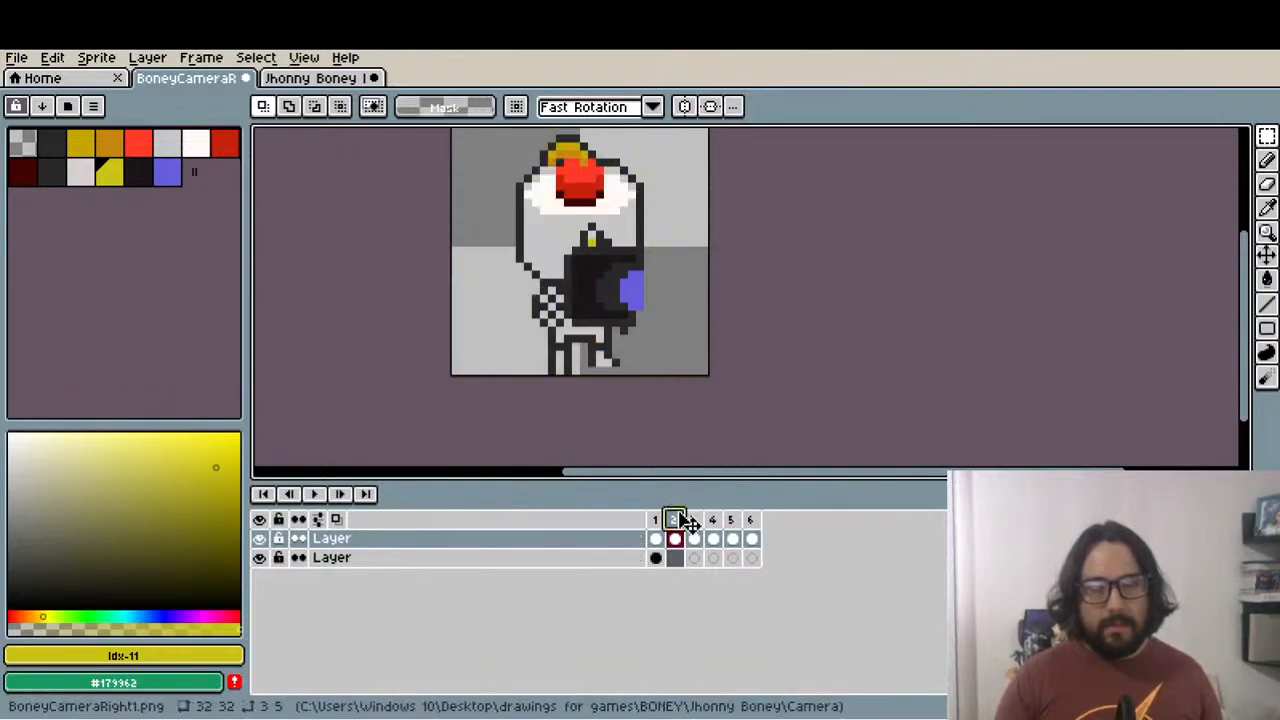
pyautogui.click(656, 520)
pyautogui.click(676, 521)
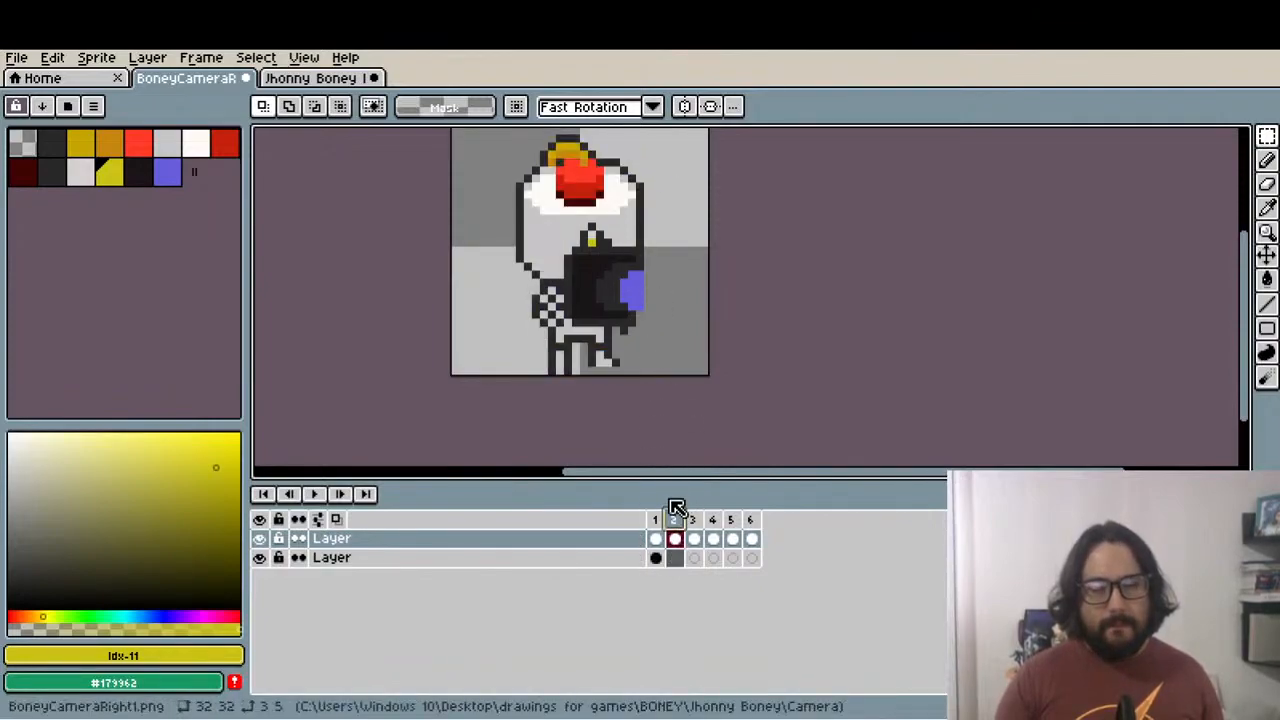
pyautogui.click(656, 558)
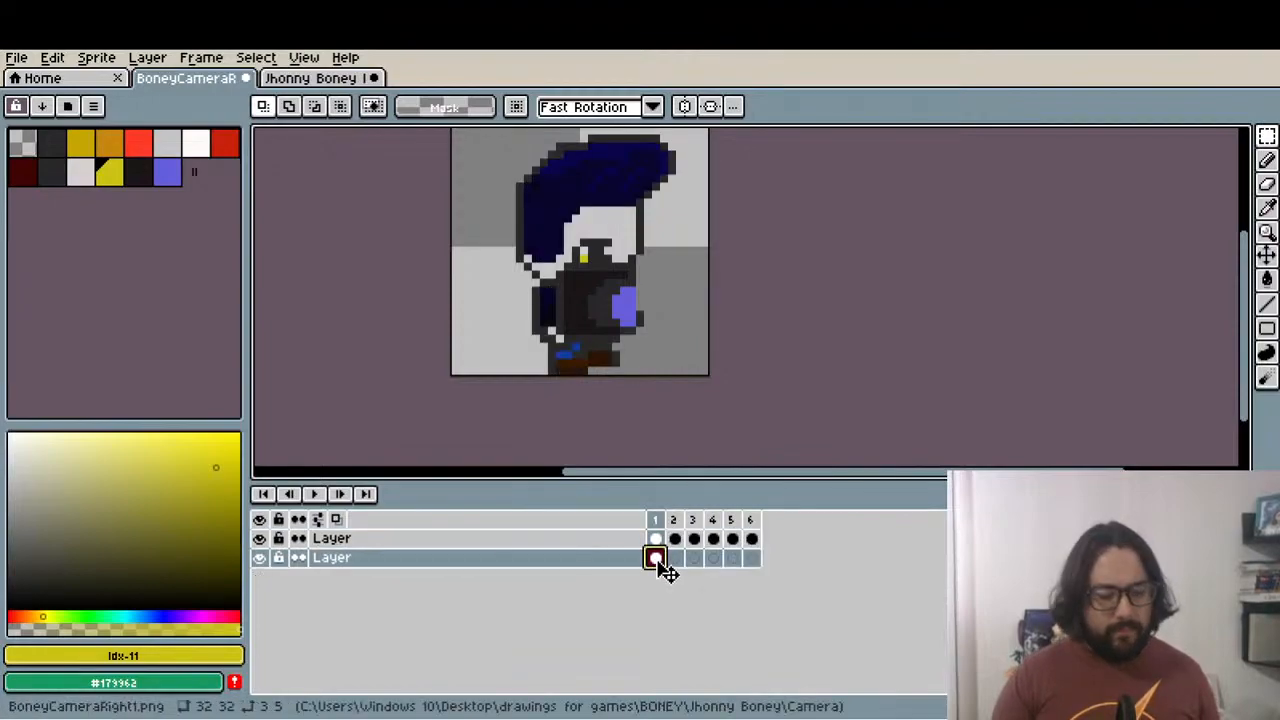
pyautogui.click(675, 558)
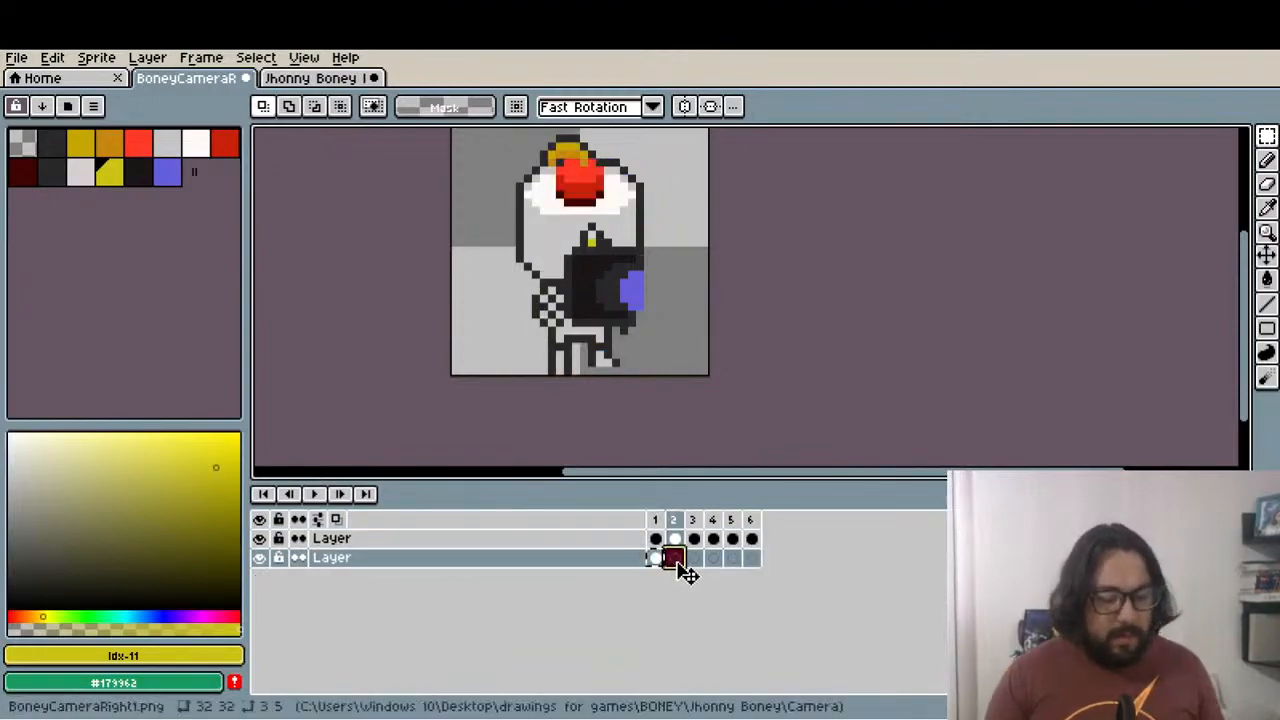
# Erase the skeleton's front leg and foot in frame 2 of the upper layer to expose the trousers and shoe
pyautogui.scroll(1, 607, 355)
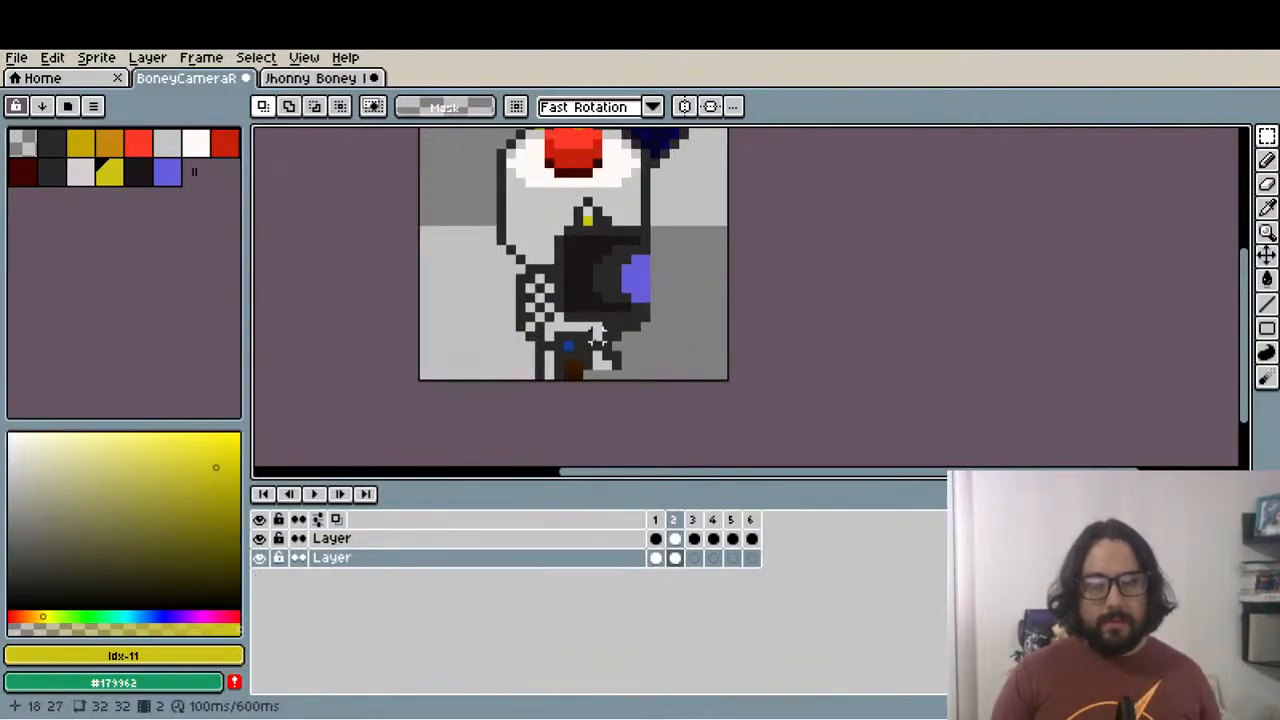
pyautogui.scroll(1, 590, 335)
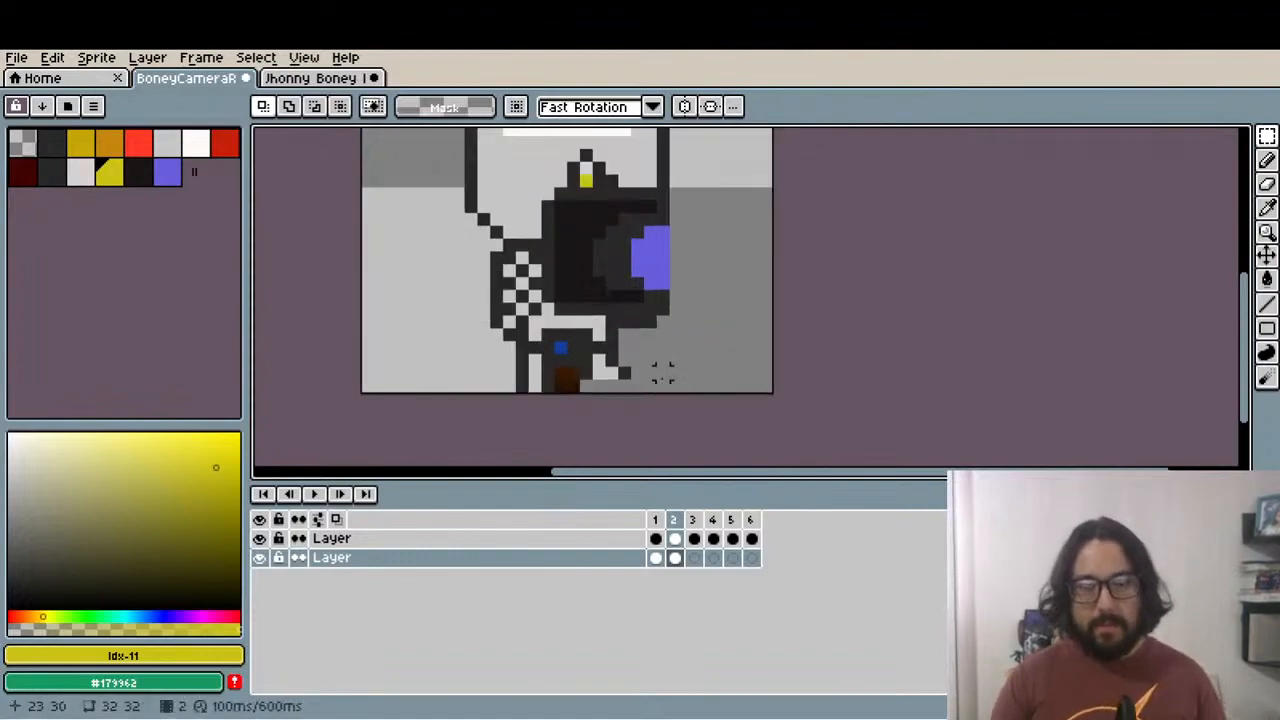
pyautogui.scroll(1, 640, 350)
pyautogui.moveTo(690, 416); pyautogui.dragTo(548, 313)
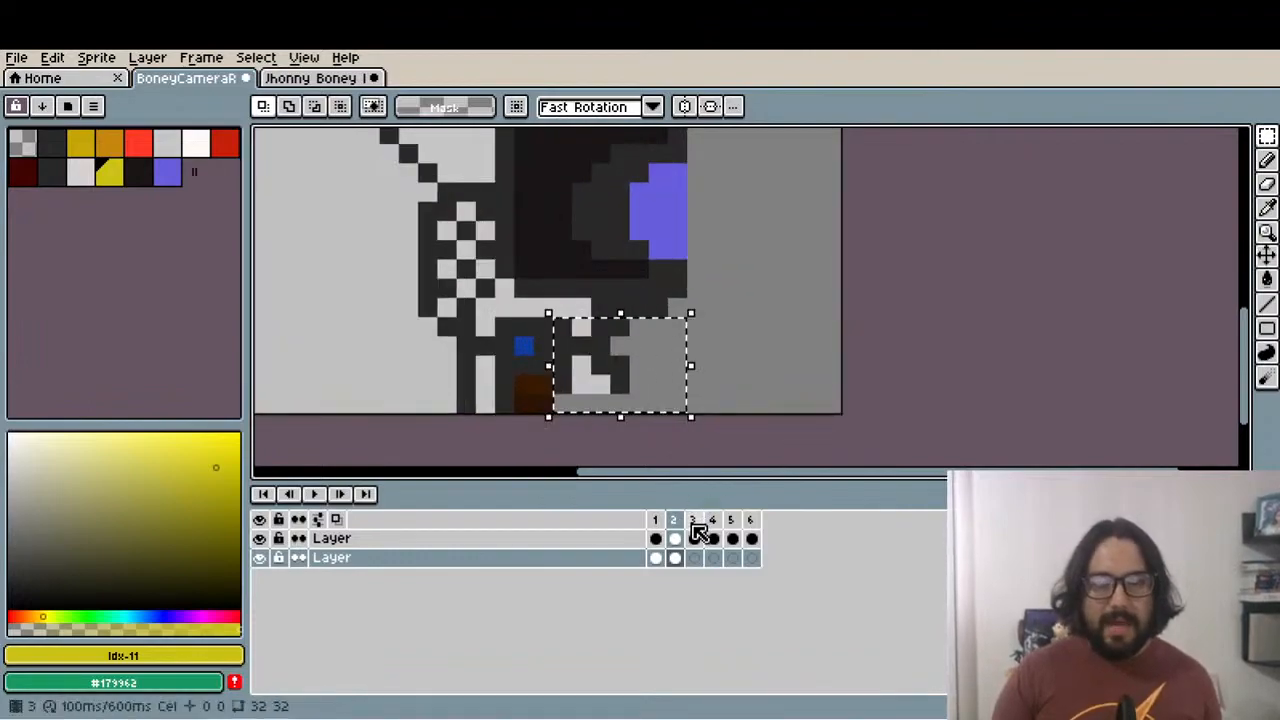
pyautogui.click(675, 538)
pyautogui.click(605, 393)
pyautogui.press('Delete')
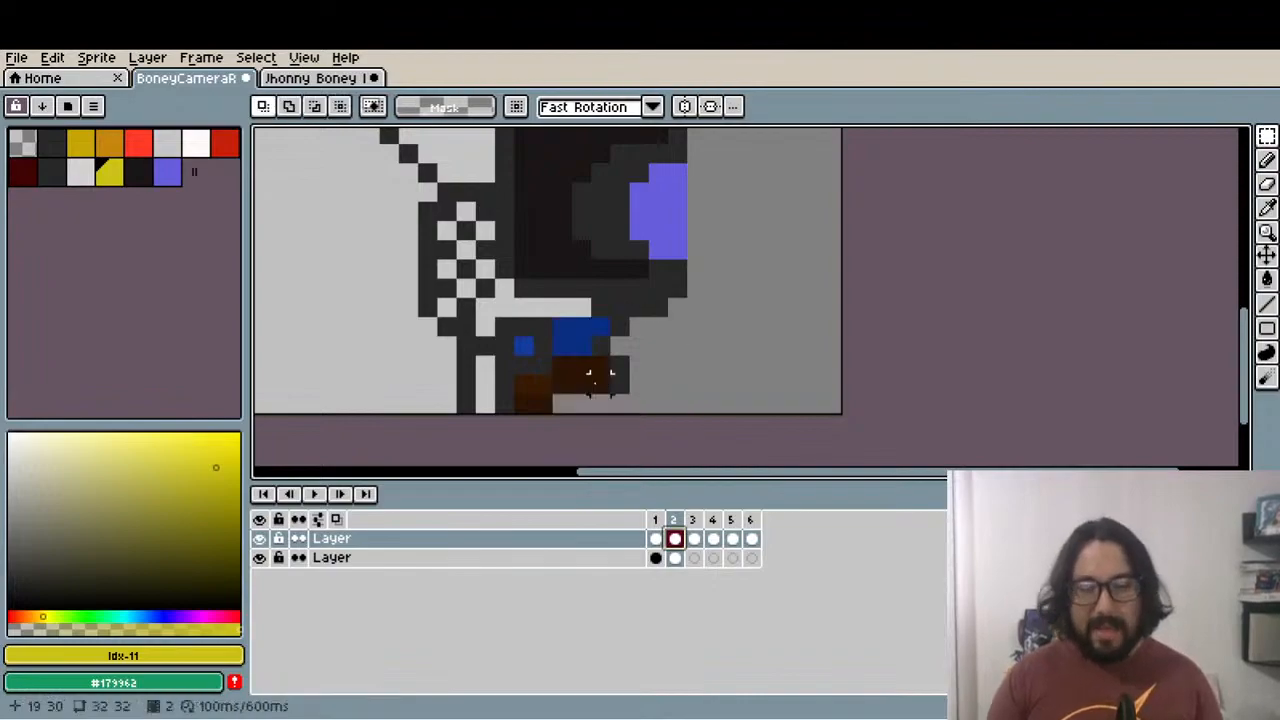
# Erase the strip of skeleton pixels directly under the camera above the front leg in frame 2
pyautogui.scroll(1, 599, 374)
pyautogui.moveTo(540, 289); pyautogui.dragTo(700, 309)
pyautogui.press('Delete')
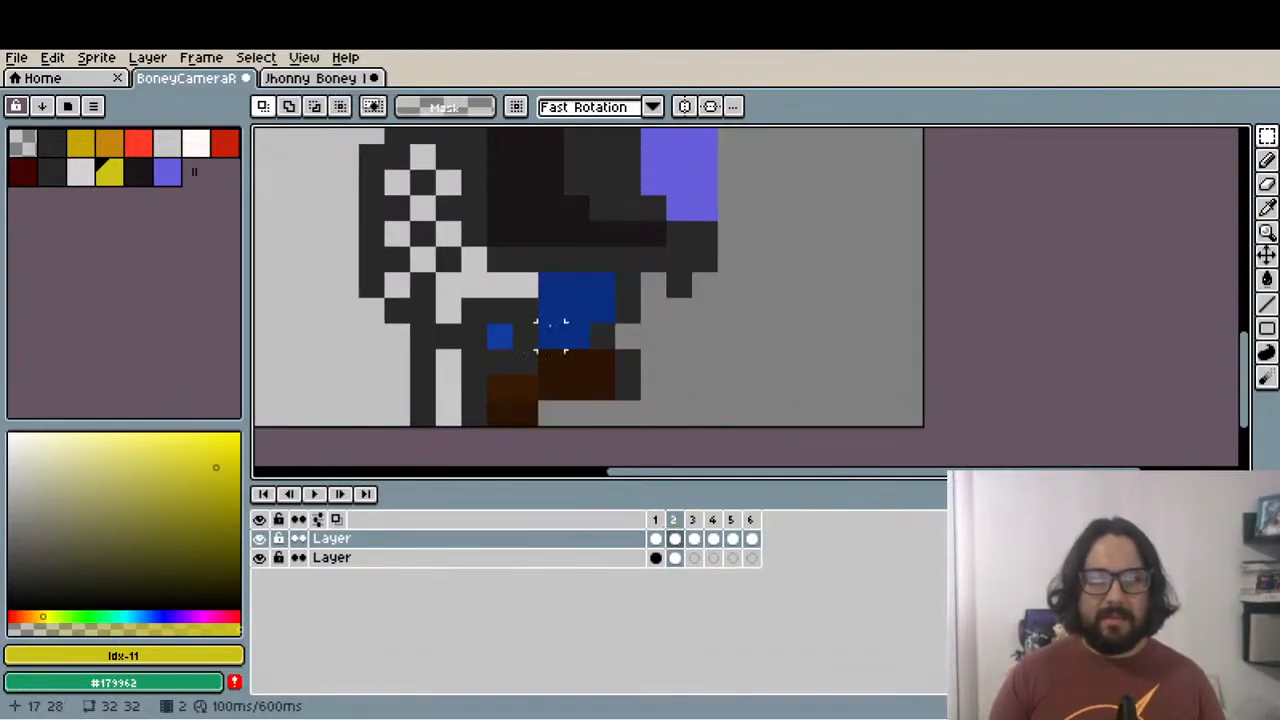
pyautogui.scroll(-2, 665, 330)
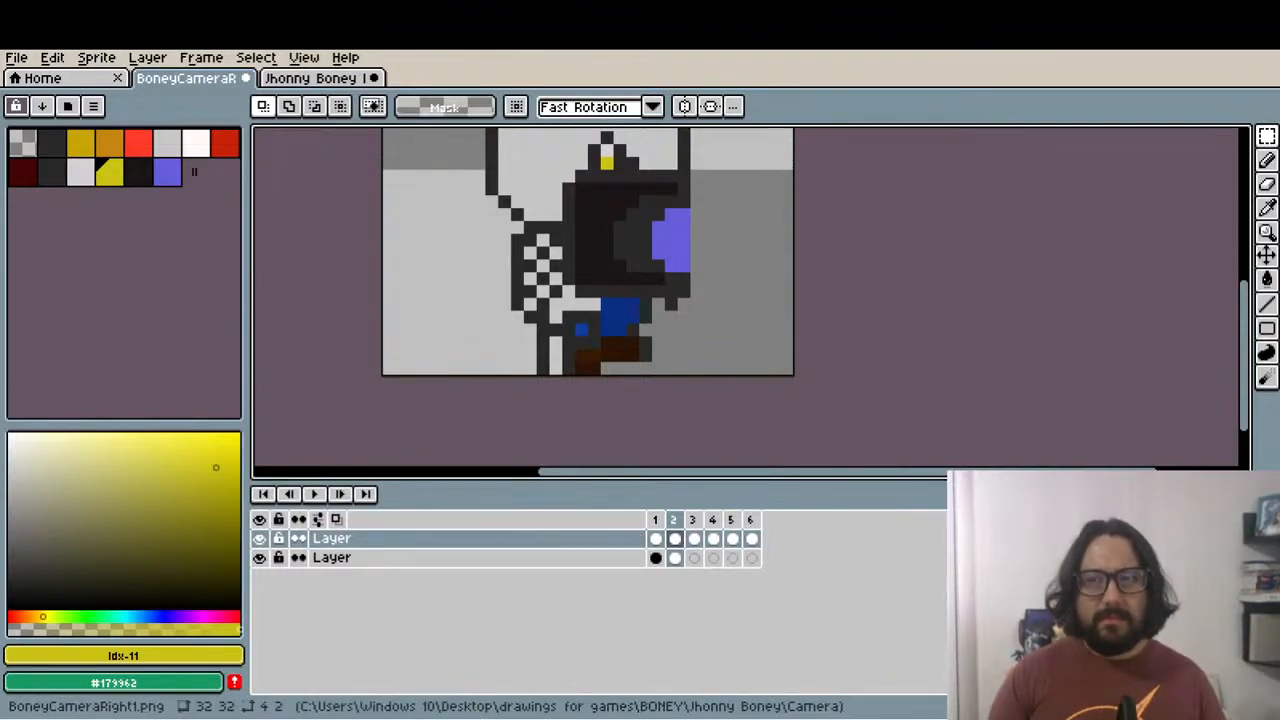
# Erase the top of the skeleton's head, including the cap and red ball, in frame 2 of the upper layer
pyautogui.scroll(5, 632, 250)
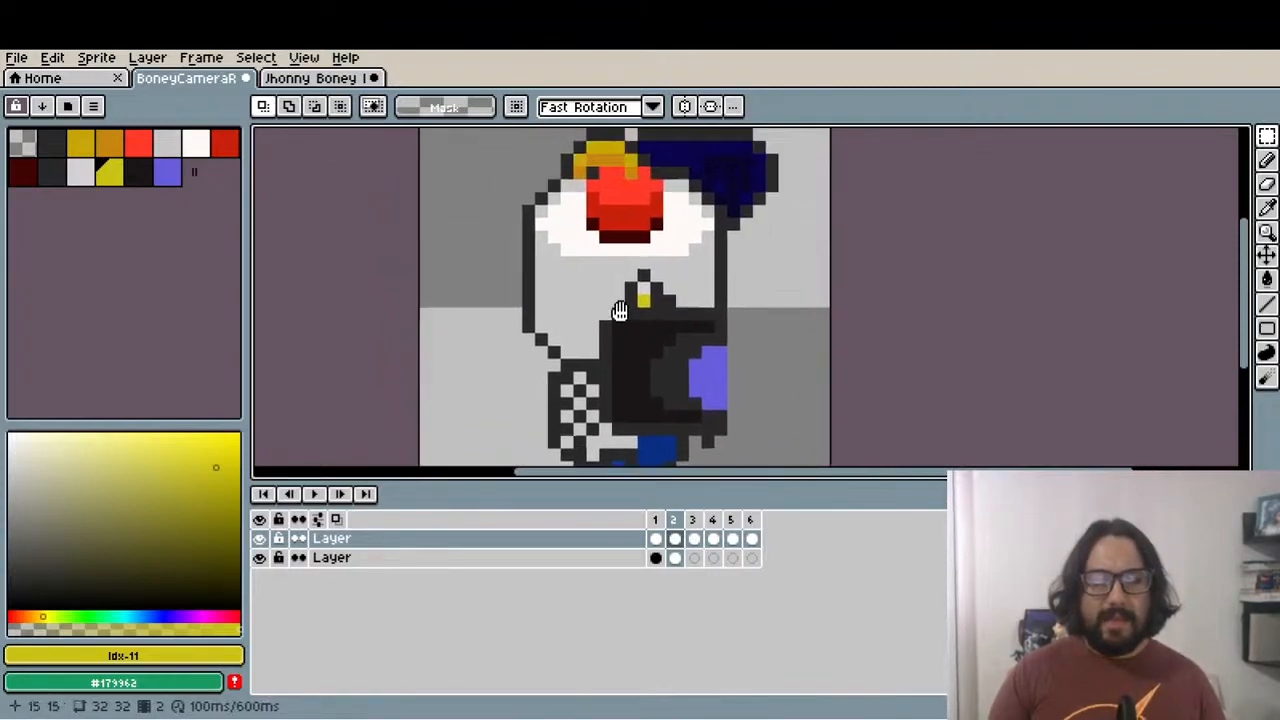
pyautogui.moveTo(490, 153); pyautogui.dragTo(747, 293)
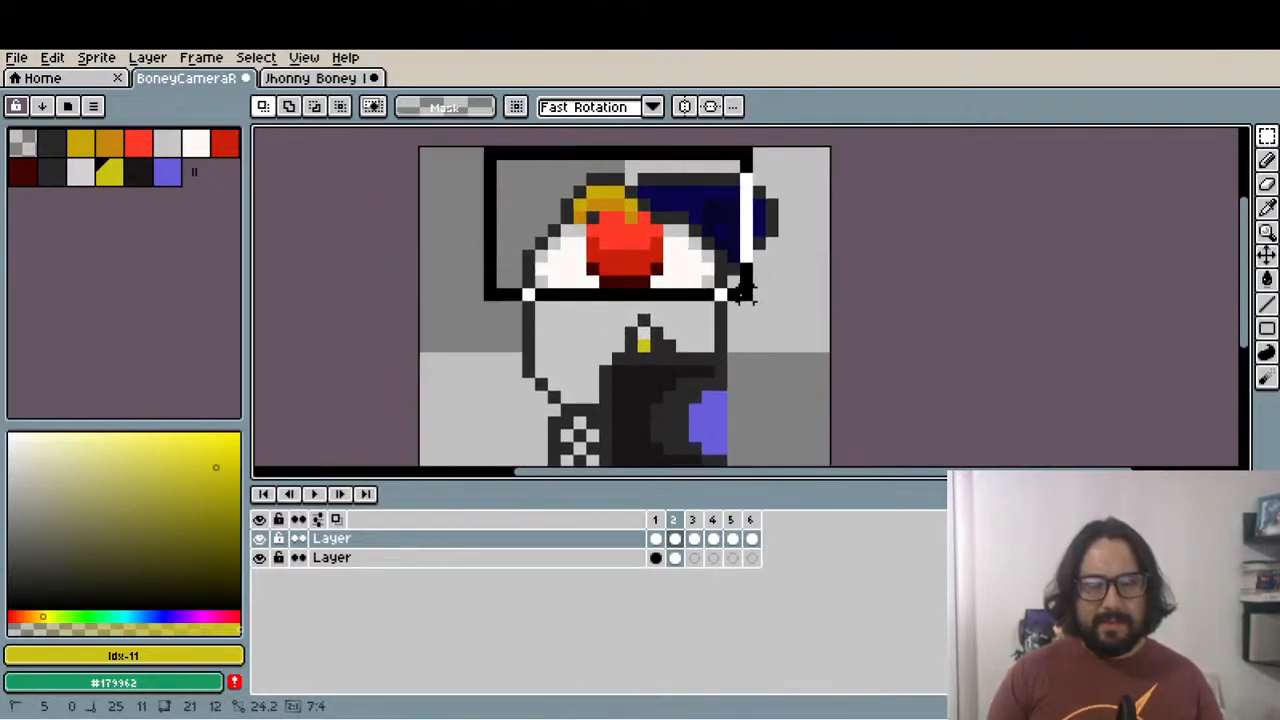
pyautogui.press('Delete')
# Erase the back of the skeleton's head and the area above the camera in frame 2 to expose the dark blue hair
pyautogui.moveTo(514, 291); pyautogui.dragTo(576, 398)
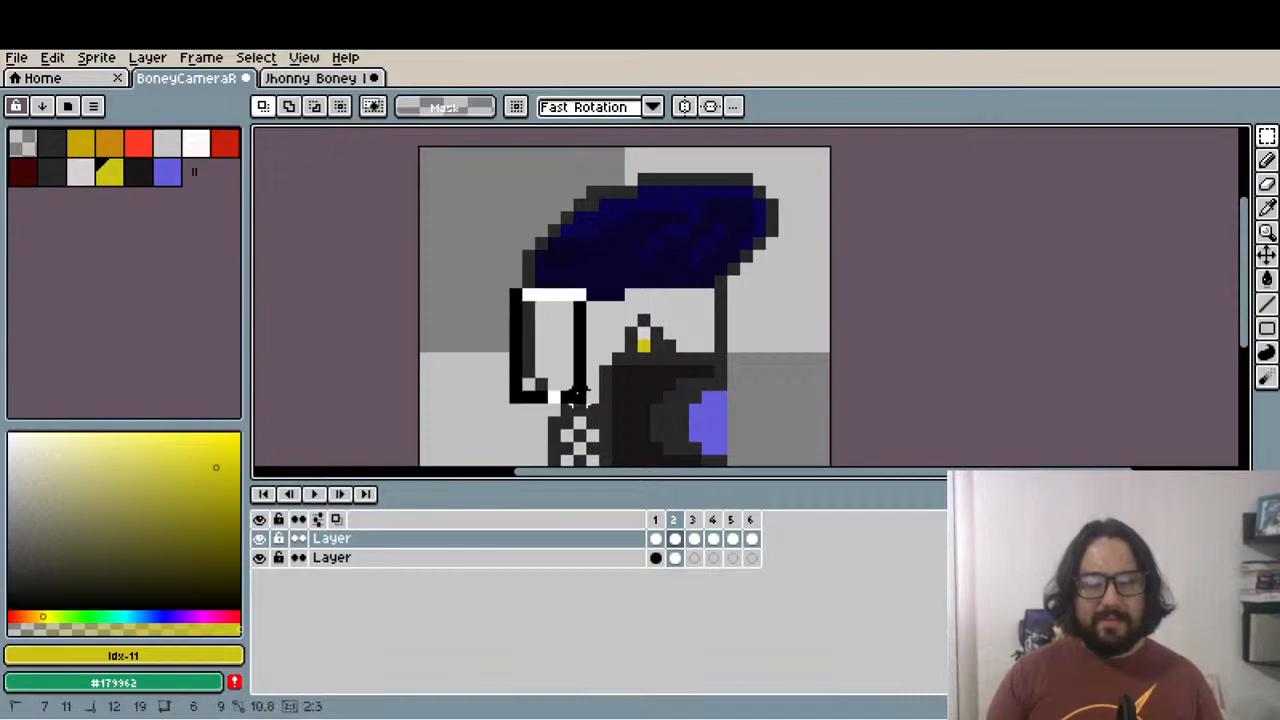
pyautogui.press('Delete')
pyautogui.moveTo(569, 286); pyautogui.dragTo(626, 356)
pyautogui.press('Delete')
pyautogui.scroll(1, 625, 289)
pyautogui.moveTo(631, 278); pyautogui.dragTo(787, 317)
pyautogui.press('Delete')
pyautogui.scroll(-2, 785, 316)
pyautogui.scroll(1, 527, 345)
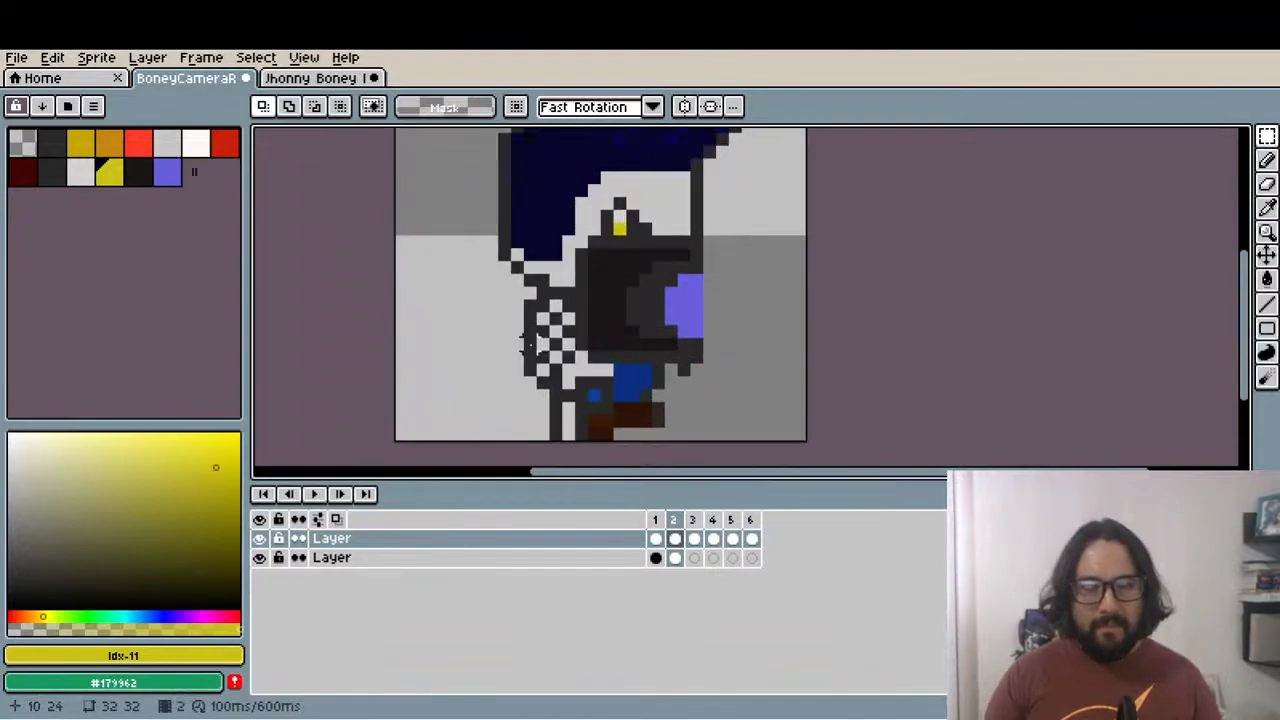
pyautogui.scroll(1, 516, 293)
pyautogui.moveTo(515, 292); pyautogui.dragTo(588, 390)
pyautogui.press('Delete')
pyautogui.press('Delete')
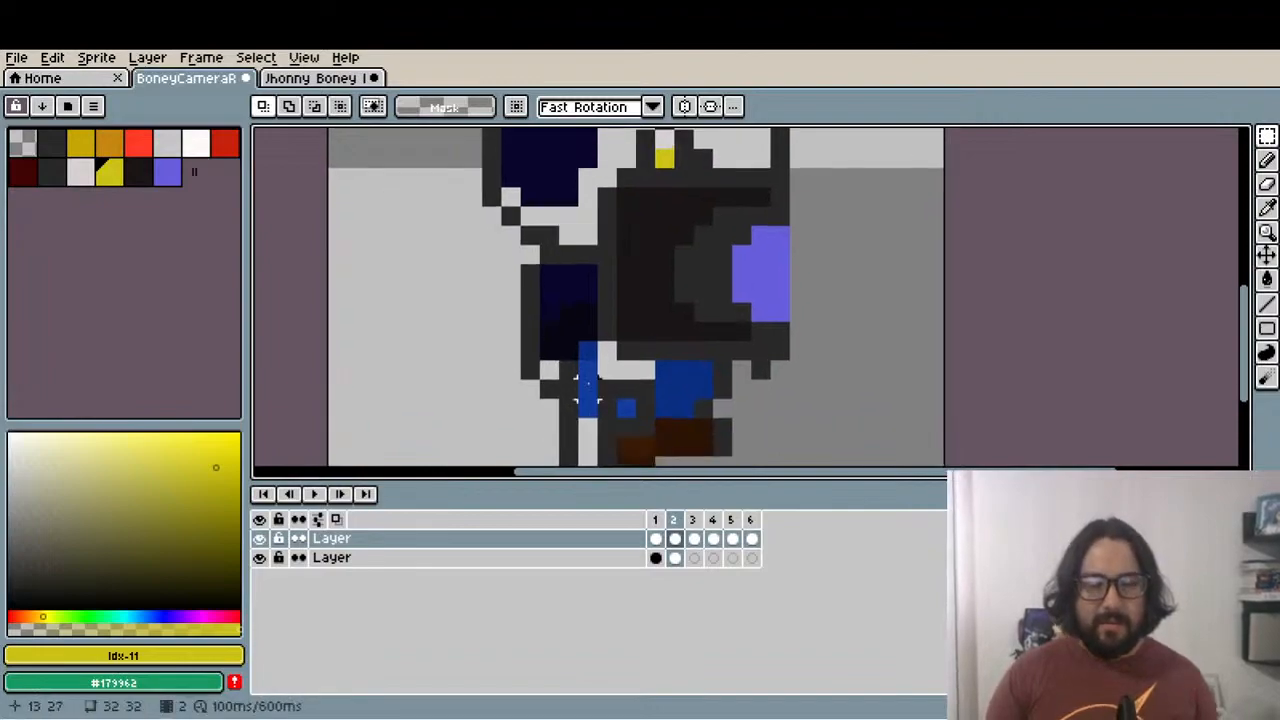
pyautogui.hotkey('ctrl', 'z')
pyautogui.hotkey('ctrl', 'z')
pyautogui.hotkey('ctrl', 'z')
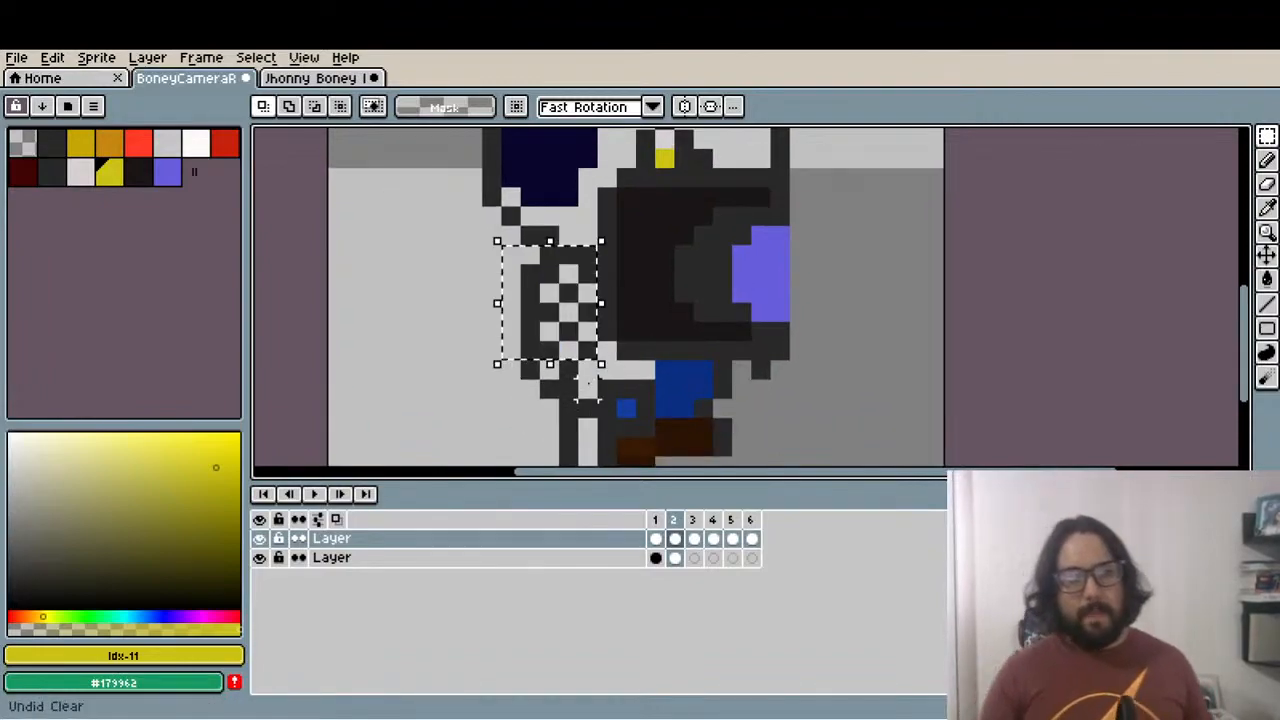
pyautogui.hotkey('ctrl', 'd')
# Erase the skeleton's ribcage in frame 2 of the upper layer and fill the row beneath it with jacket colour #070513
pyautogui.moveTo(503, 246); pyautogui.dragTo(592, 342)
pyautogui.press('Delete')
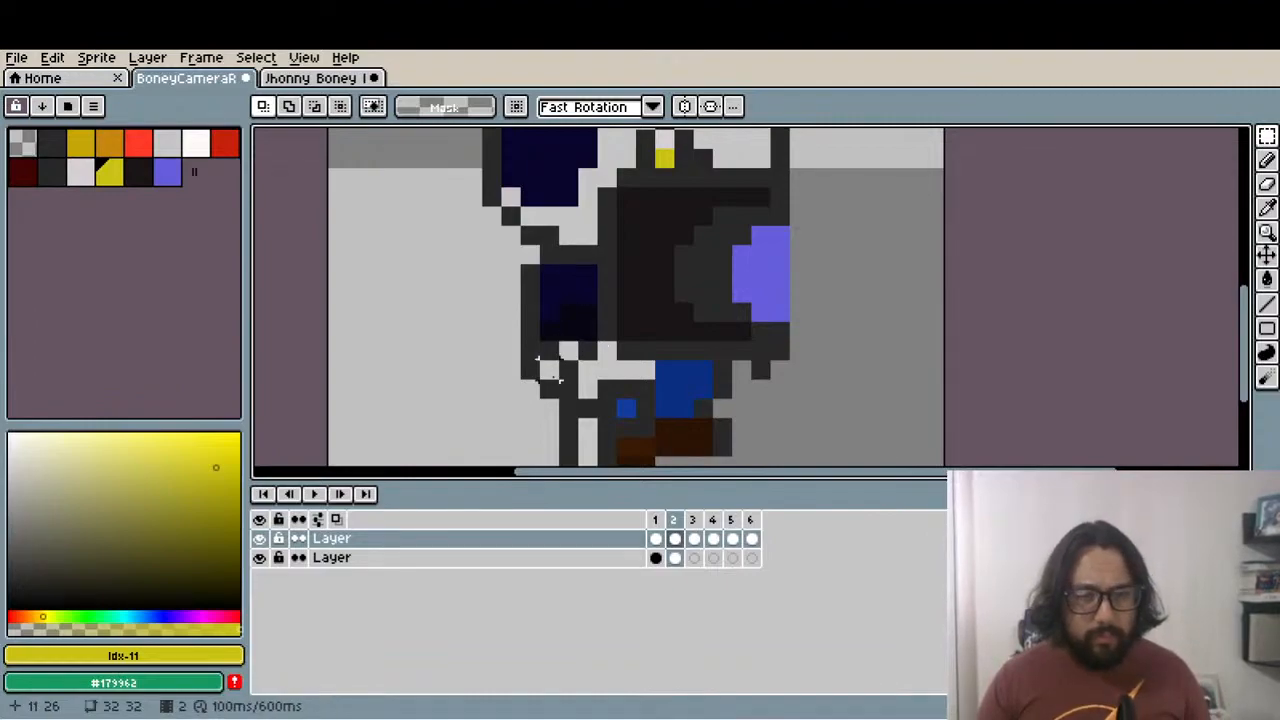
pyautogui.press('i')
pyautogui.click(580, 322)
pyautogui.press('b')
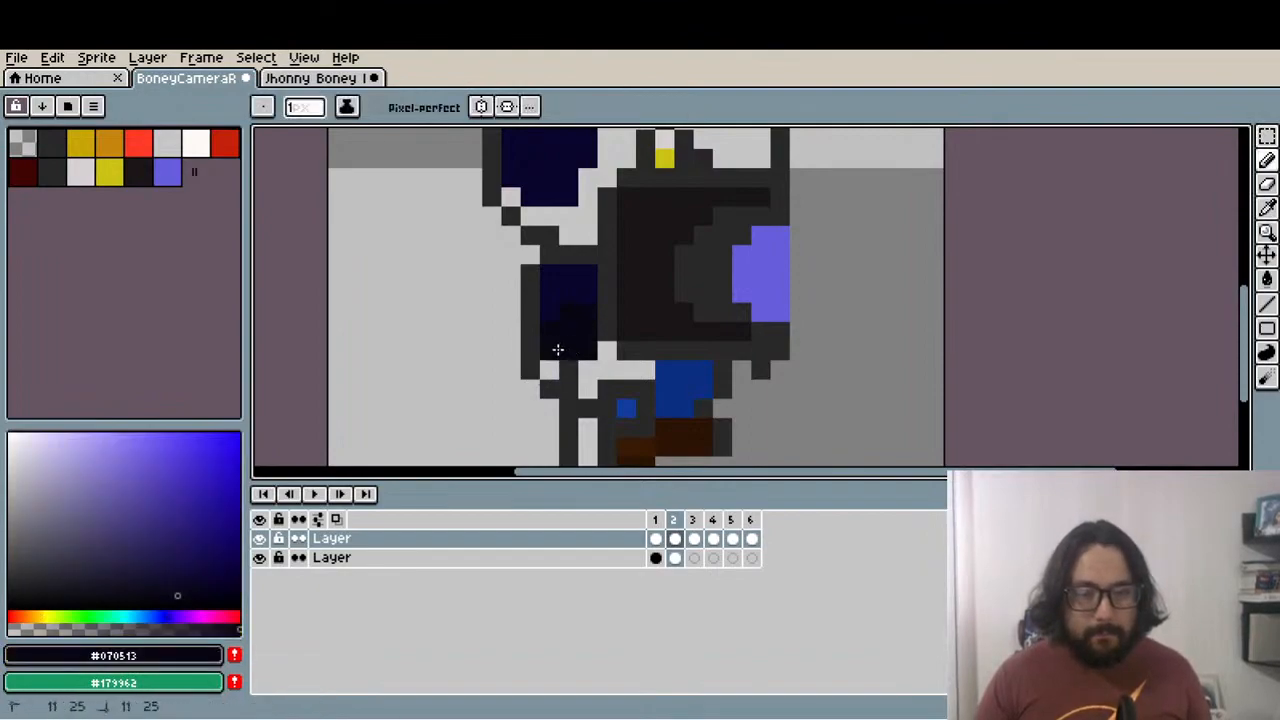
# Erase the skeleton's rear leg and the leftover pixels under the camera's back corner in frame 2 to expose the trousers and shoes
pyautogui.moveTo(605, 372); pyautogui.dragTo(608, 437)
pyautogui.press('m')
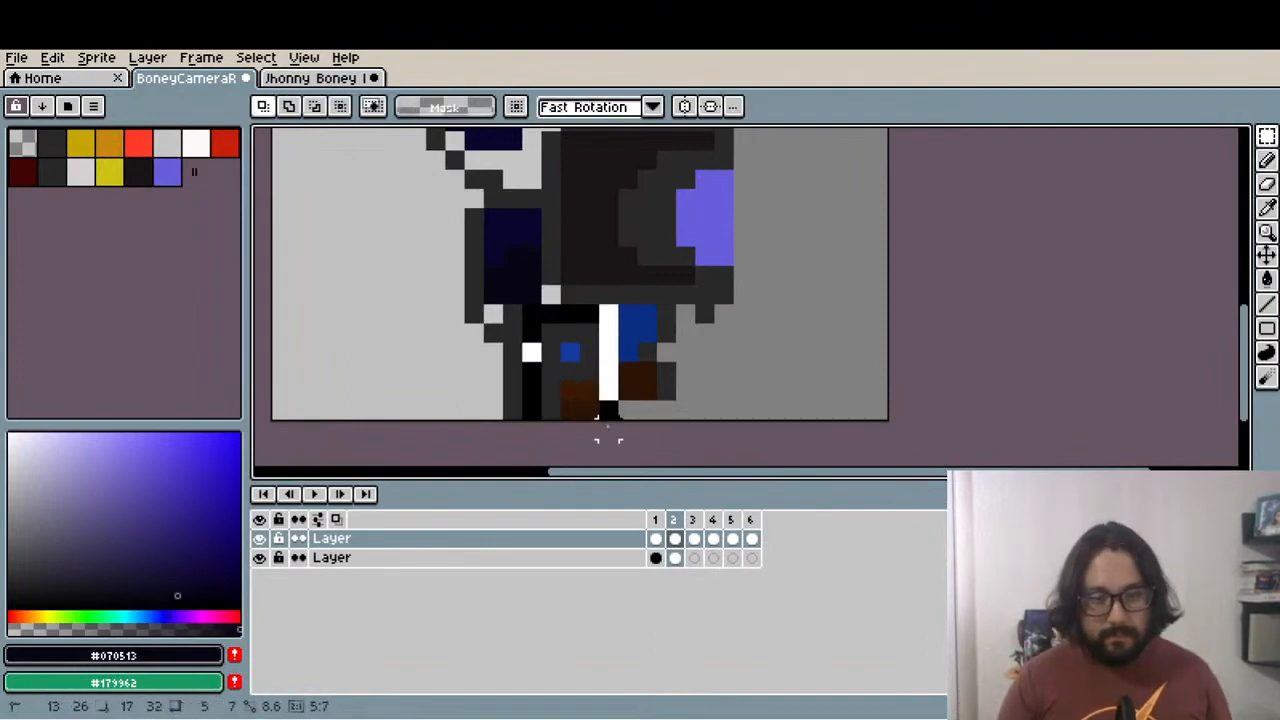
pyautogui.click(590, 408)
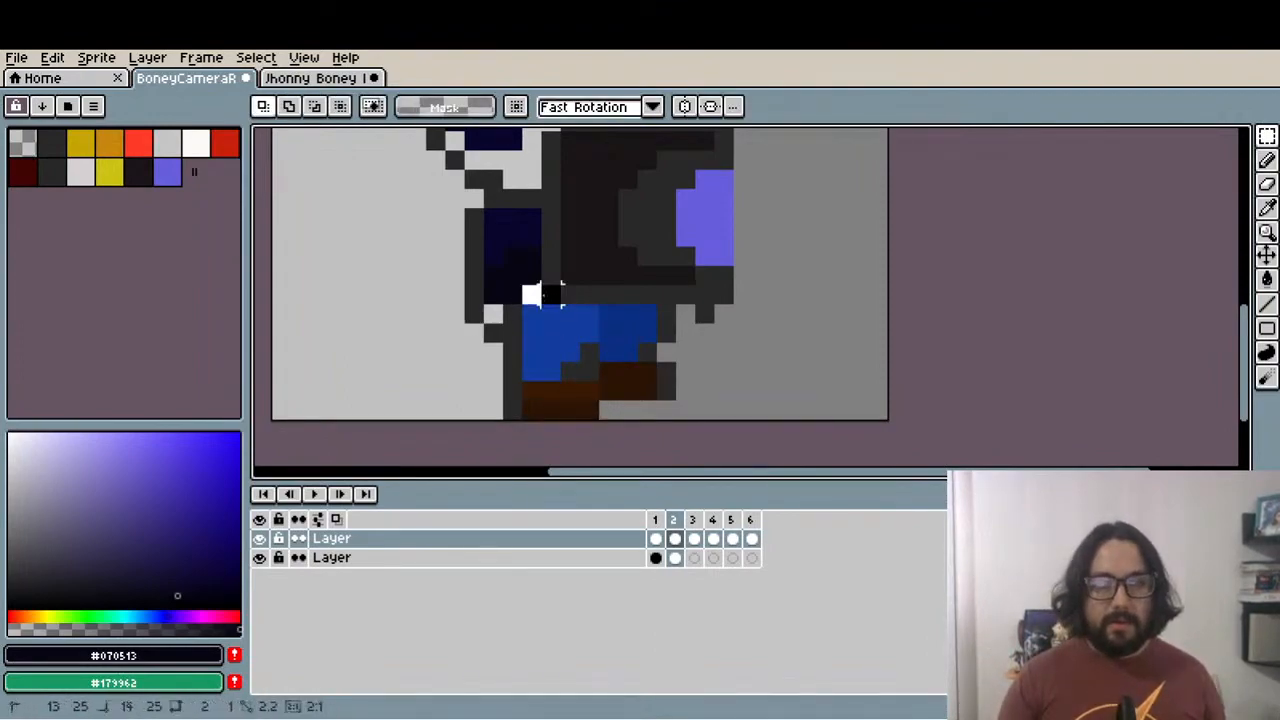
pyautogui.scroll(-2, 475, 308)
pyautogui.scroll(2, 475, 308)
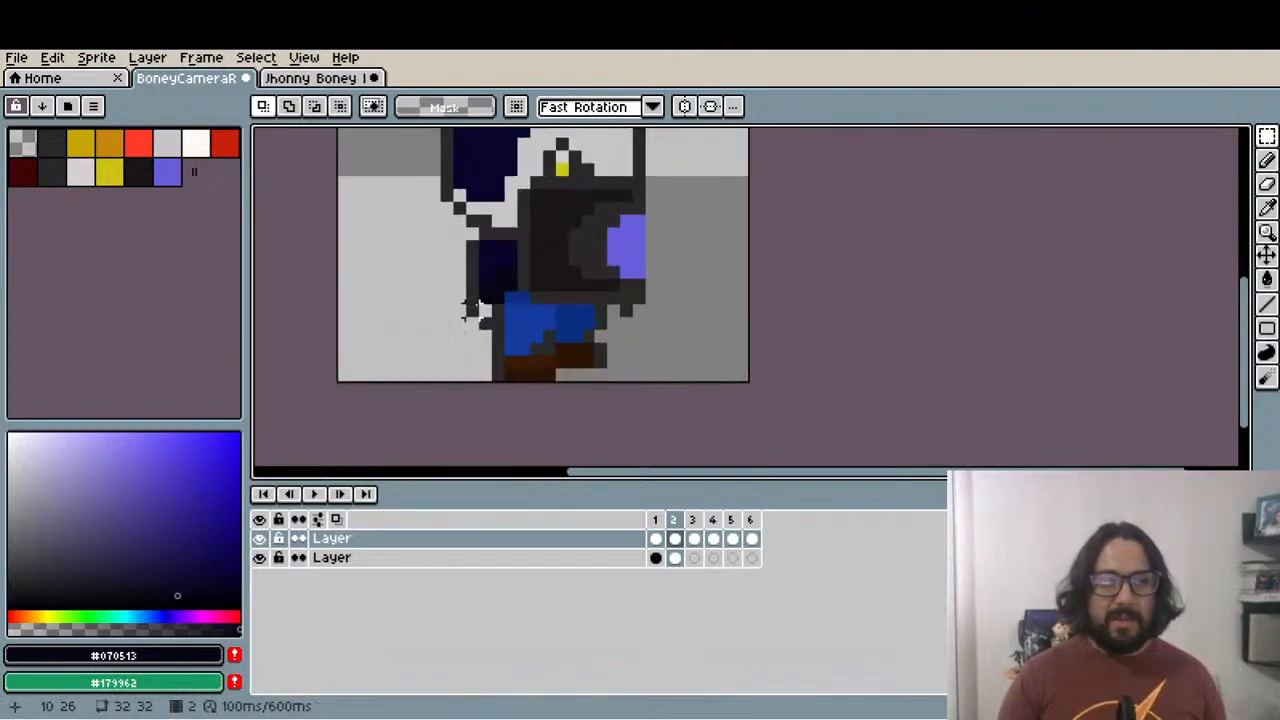
# Compare the sleeve and hand area below the jacket between frames 1 and 2
pyautogui.click(655, 520)
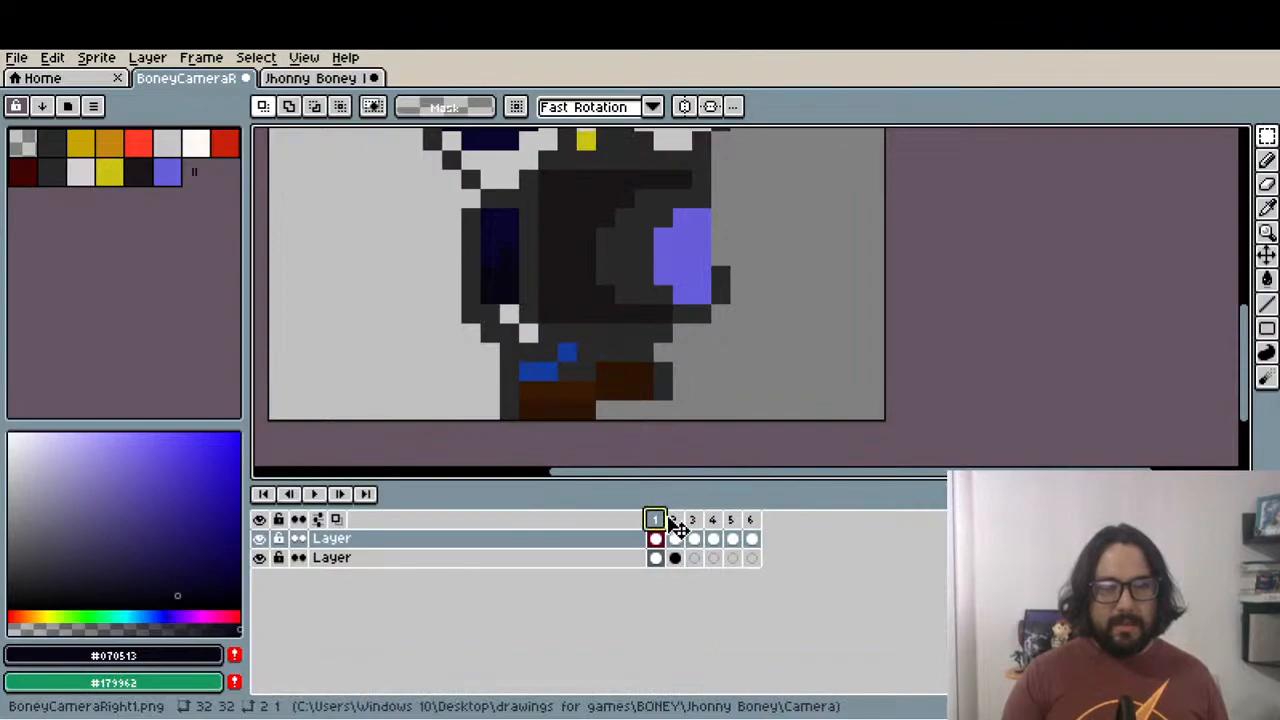
pyautogui.click(673, 519)
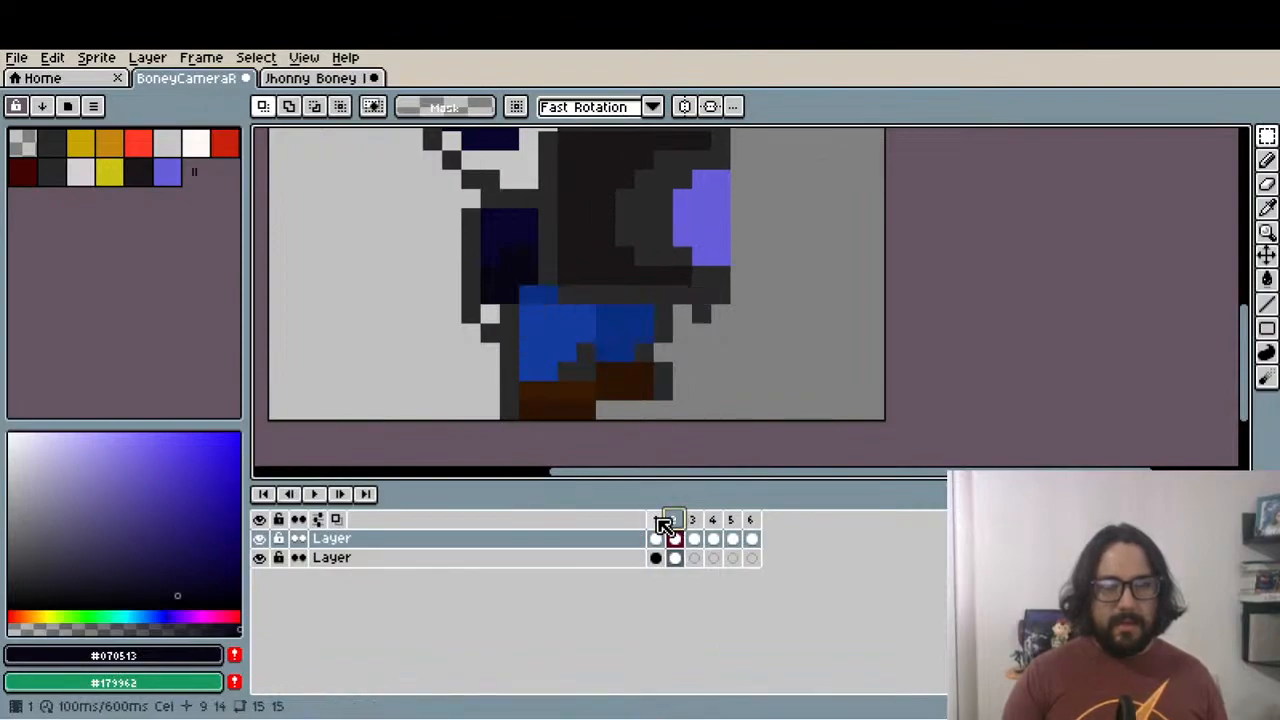
pyautogui.click(655, 519)
pyautogui.scroll(1, 470, 310)
pyautogui.press('e')
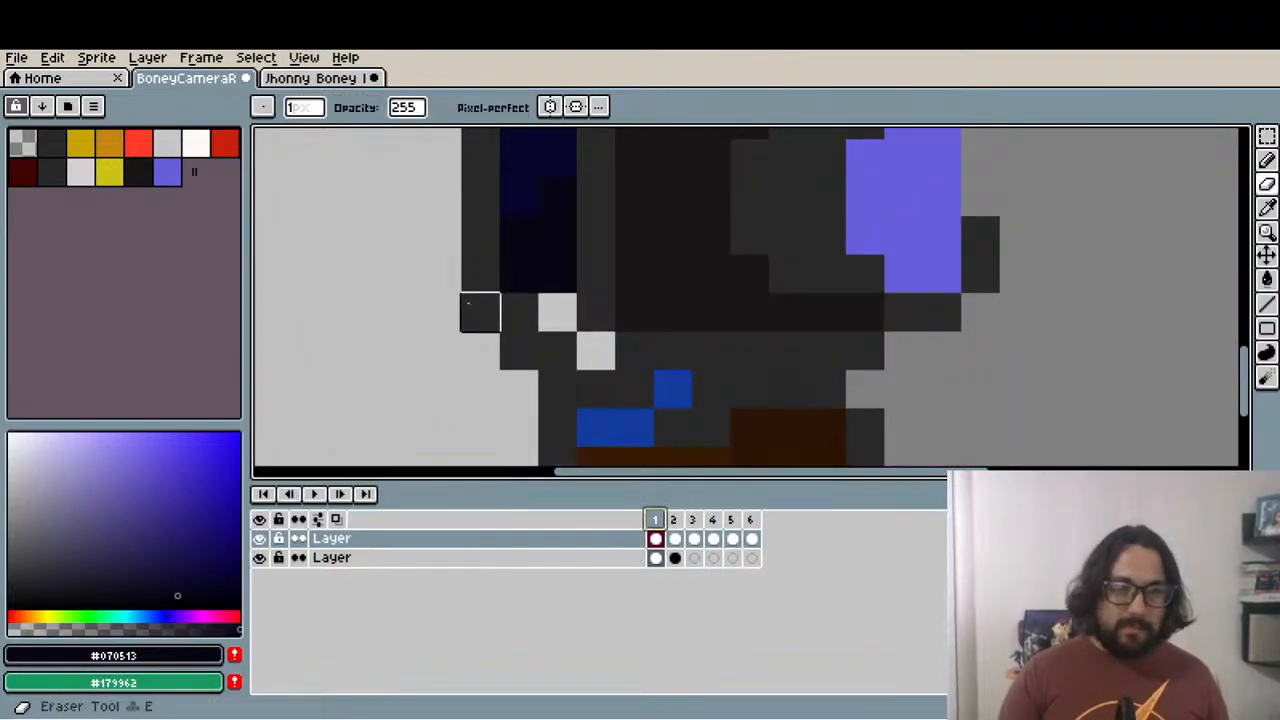
pyautogui.click(655, 557)
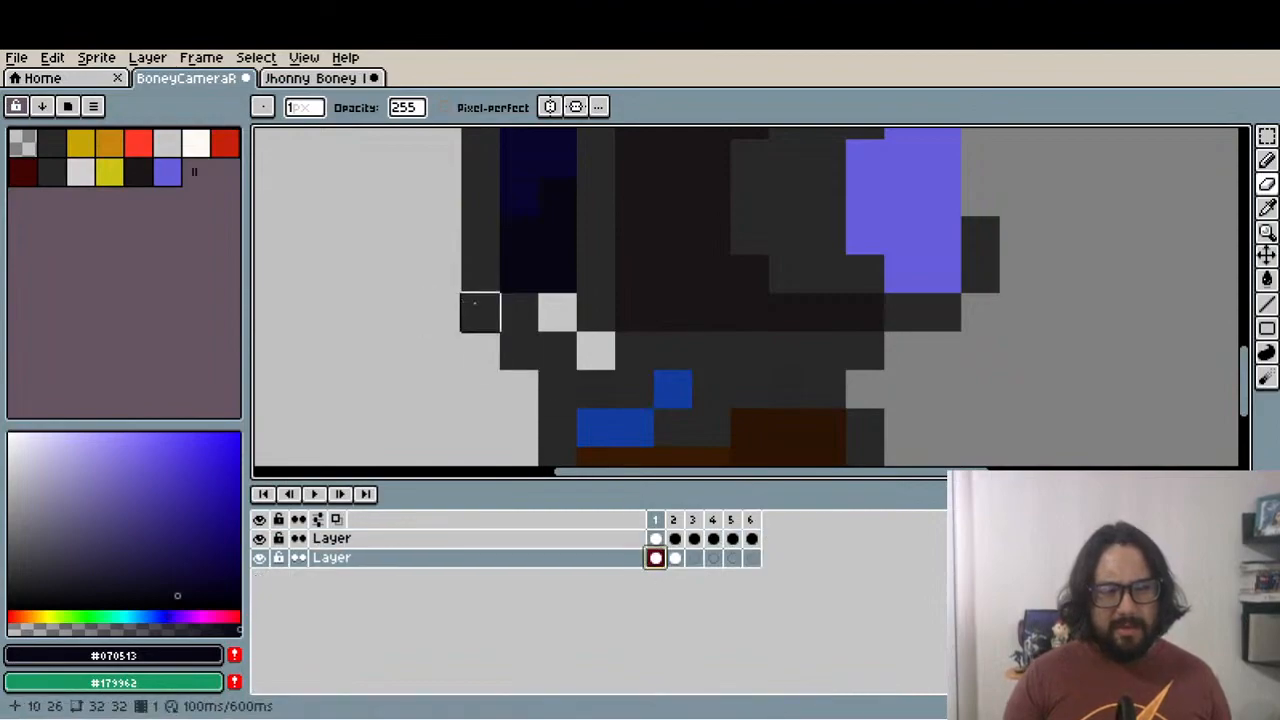
pyautogui.scroll(-4, 473, 303)
pyautogui.click(677, 520)
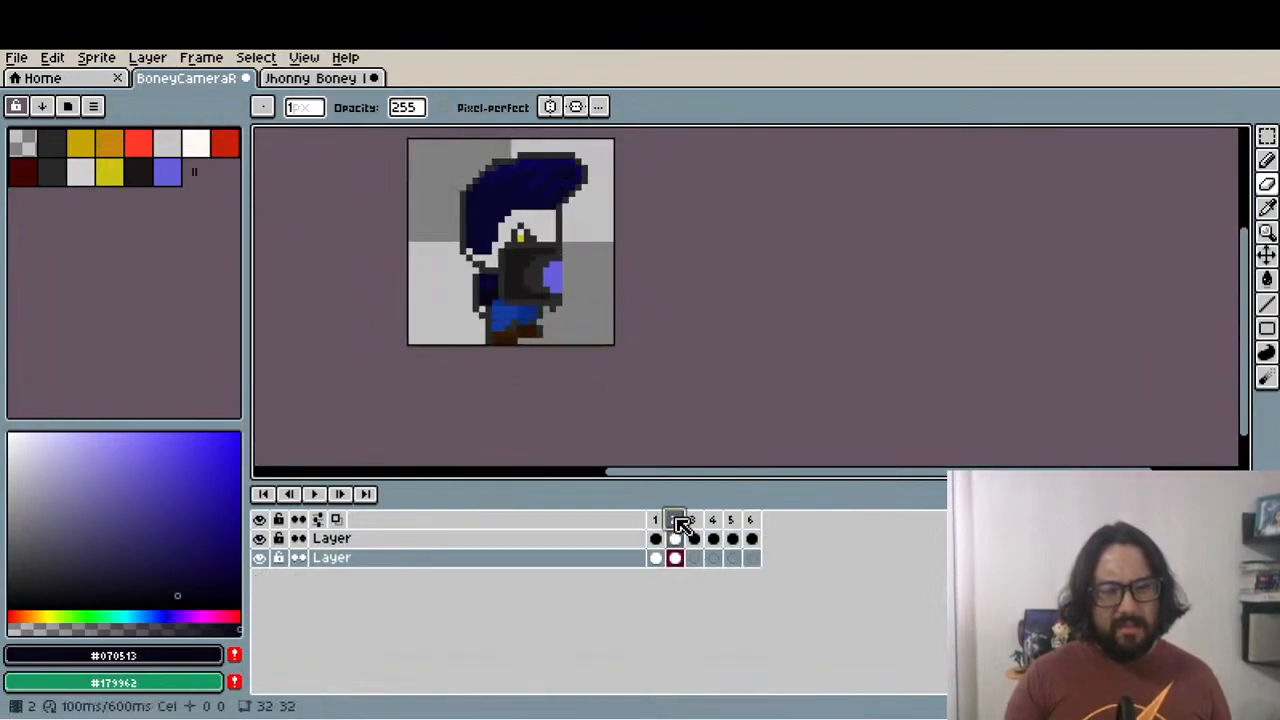
# Paint two light grey #c7c6c6 hand pixels over the trousers near the camera's back corner in frame 2 of the lower layer
pyautogui.scroll(1, 520, 337)
pyautogui.scroll(1, 483, 291)
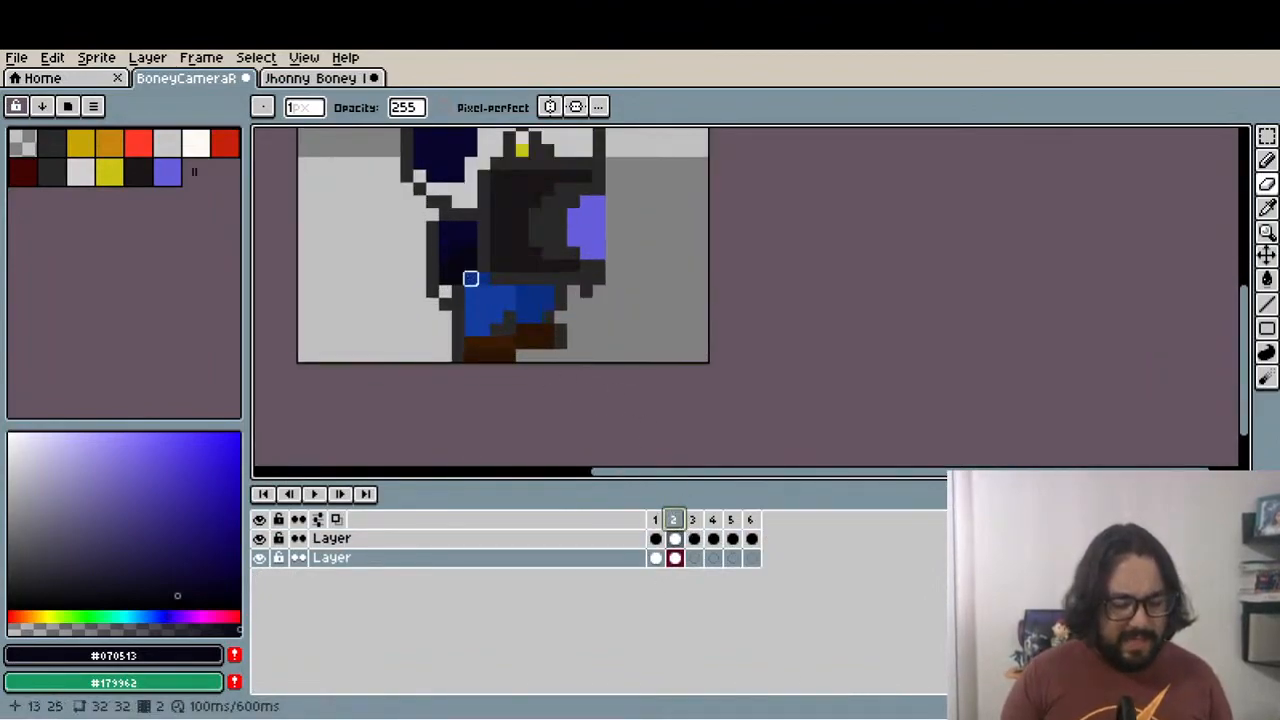
pyautogui.press('i')
pyautogui.scroll(2, 466, 303)
pyautogui.click(472, 305)
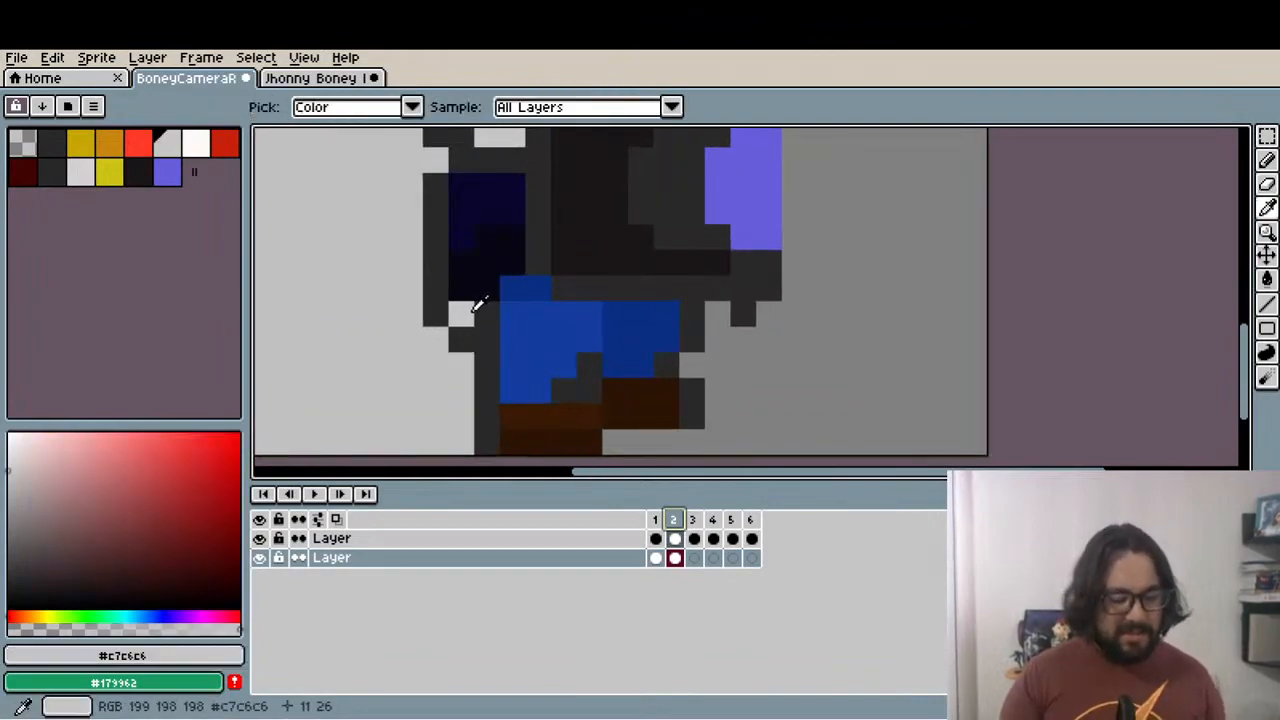
pyautogui.press('b')
pyautogui.moveTo(536, 312); pyautogui.dragTo(521, 292)
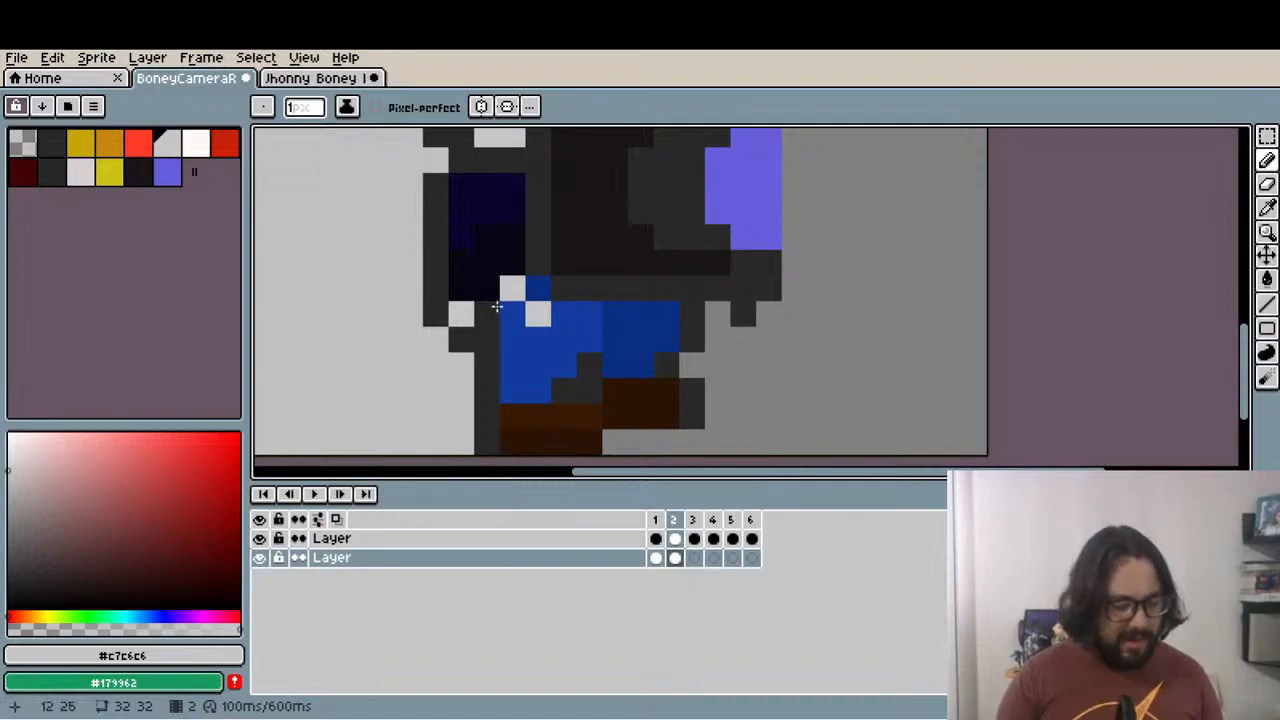
# Erase the old hand below the sleeve in frame 2 of the lower layer and redraw the sleeve's outline in #292829
pyautogui.click(674, 557)
pyautogui.press('e')
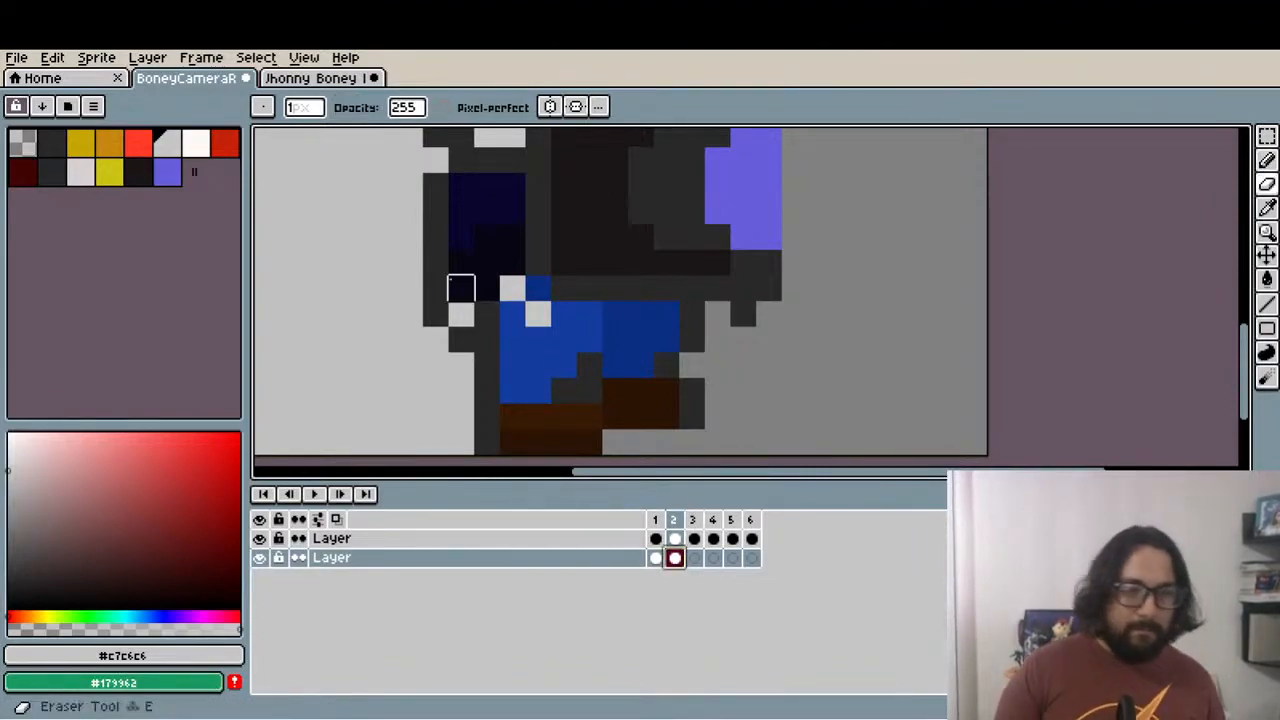
pyautogui.moveTo(436, 313); pyautogui.dragTo(461, 339)
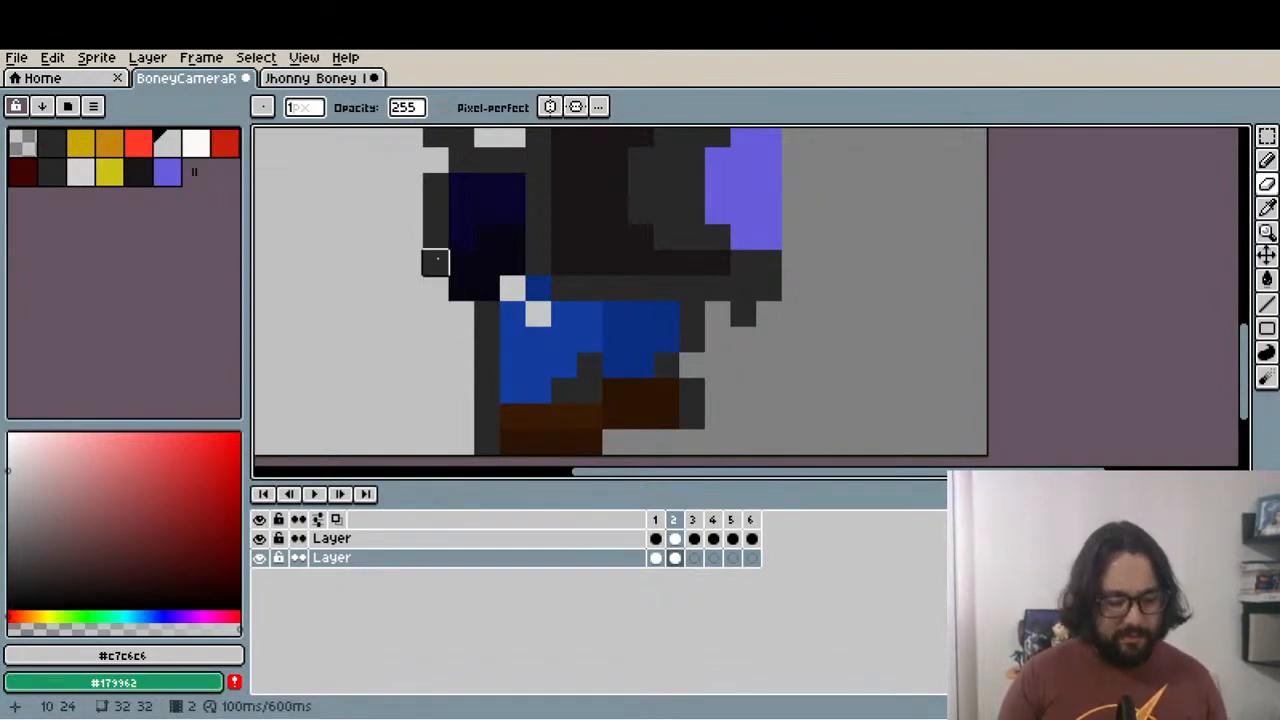
pyautogui.press('i')
pyautogui.click(446, 247)
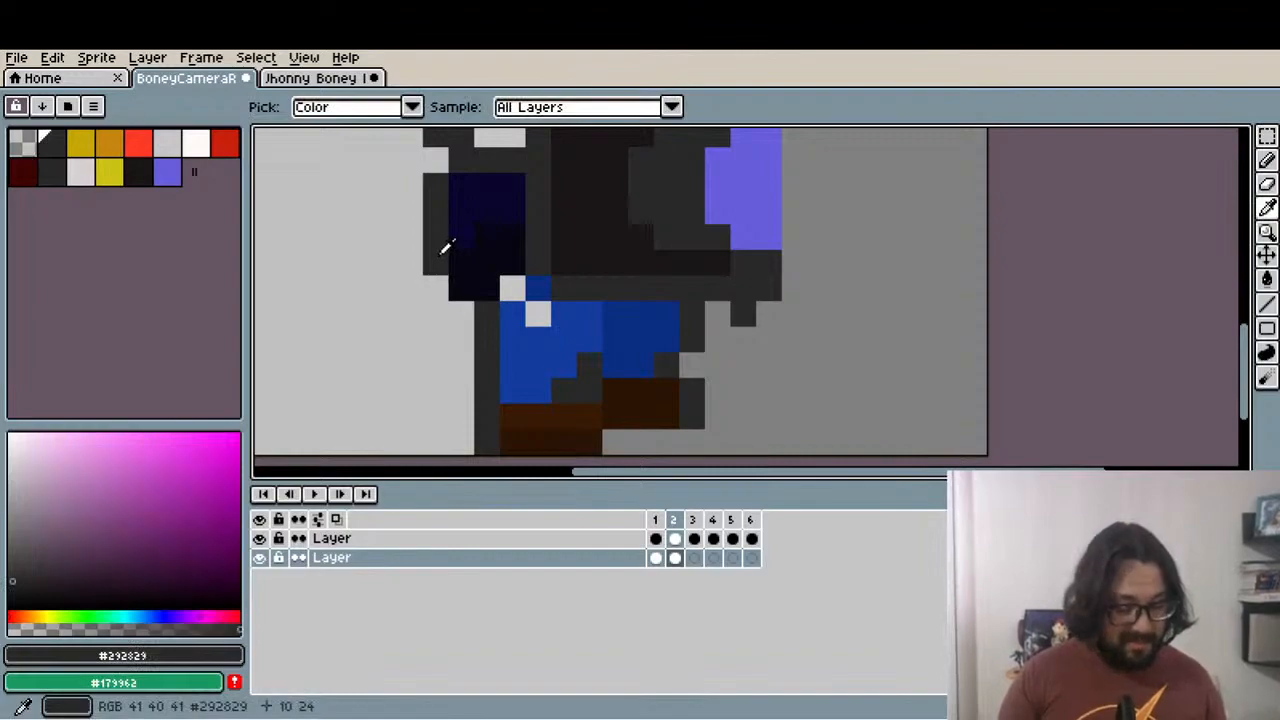
pyautogui.press('b')
pyautogui.click(437, 283)
pyautogui.click(463, 316)
pyautogui.scroll(-2, 477, 308)
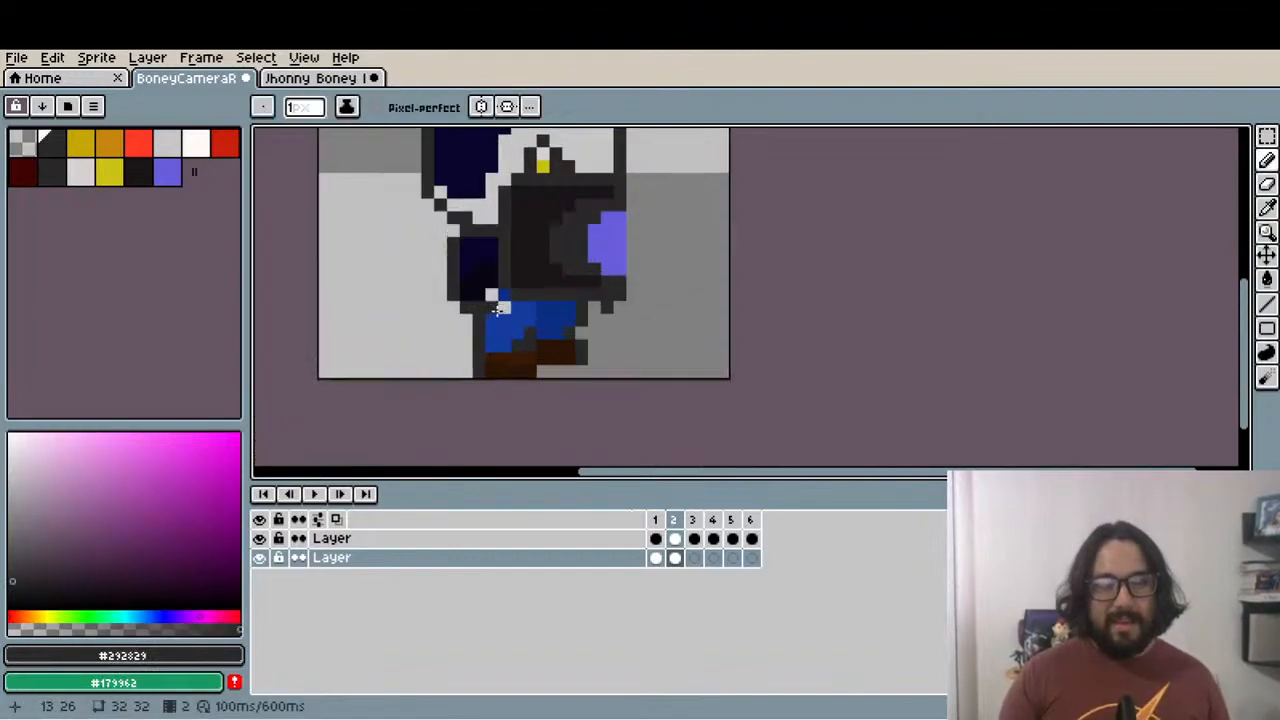
# Fill the blue pixel between the hand pixels and the camera in frame 2 with light grey #c7c6c6
pyautogui.scroll(1, 497, 310)
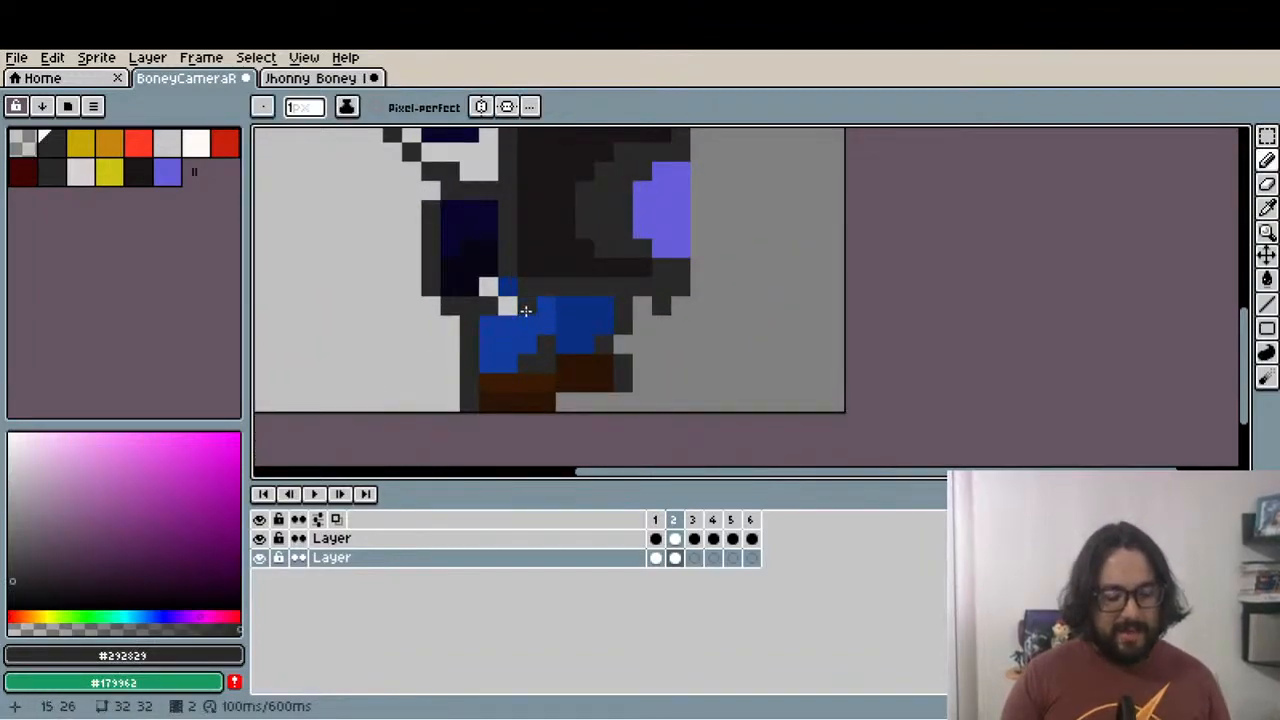
pyautogui.press('i')
pyautogui.click(500, 289)
pyautogui.press('b')
pyautogui.click(510, 285)
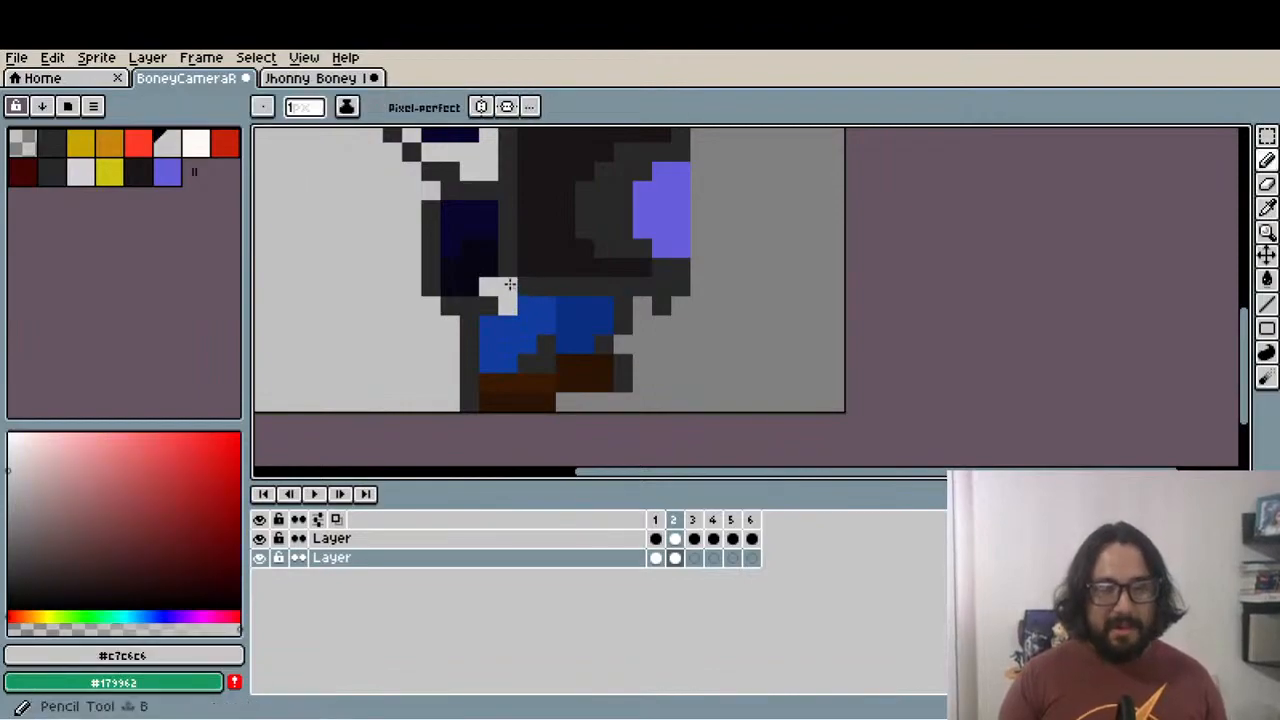
pyautogui.scroll(-5, 512, 280)
pyautogui.scroll(5, 527, 258)
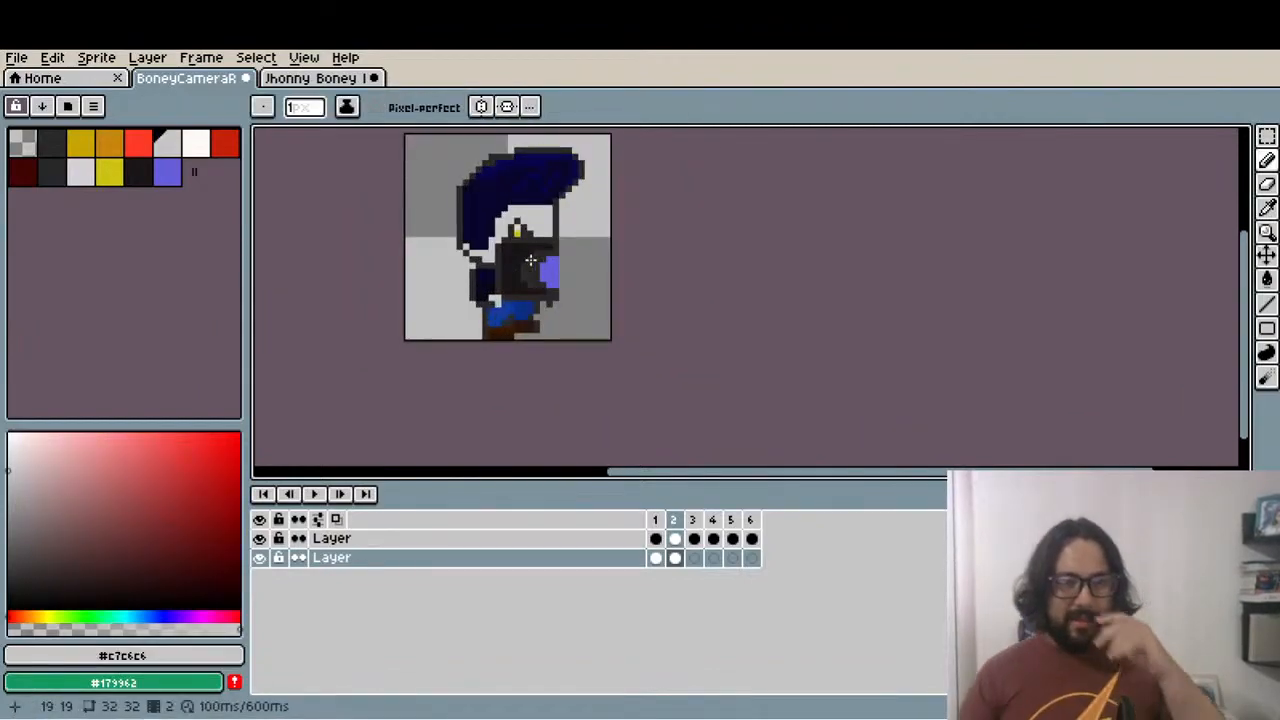
# Erase the stray dark pixel beneath the camera's front lower corner in frame 2 of the upper layer
pyautogui.click(675, 539)
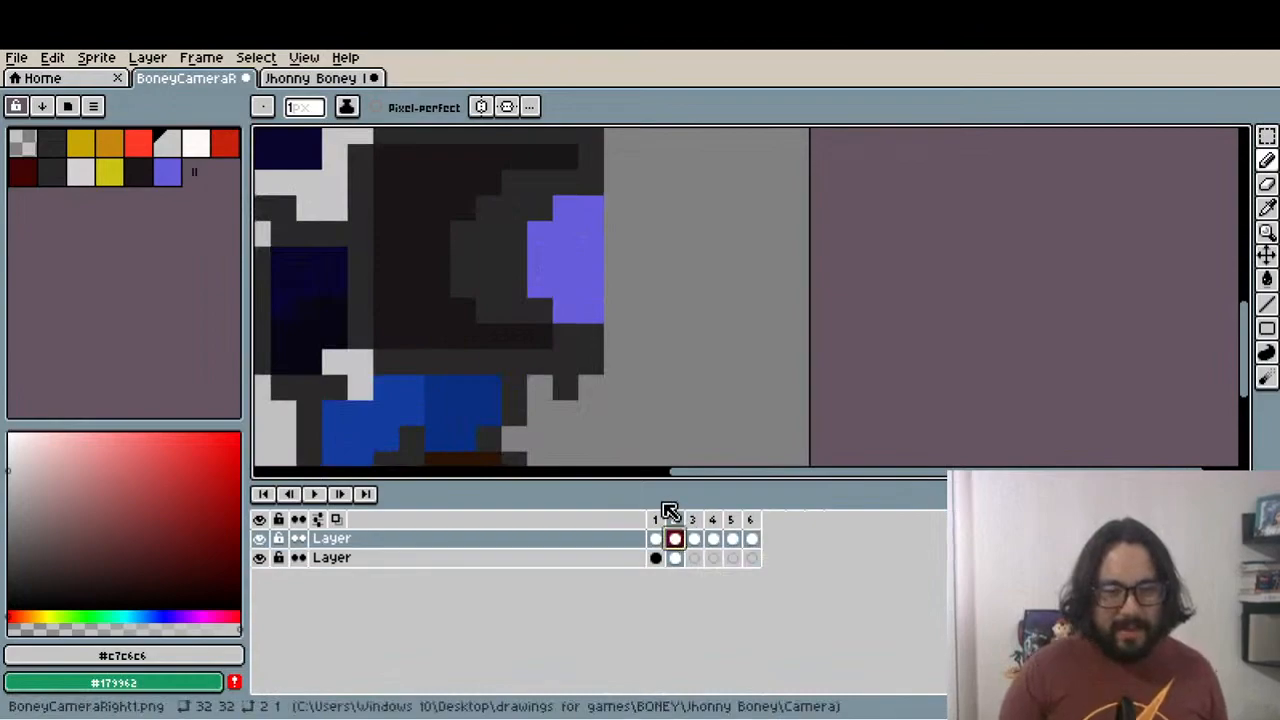
pyautogui.press('e')
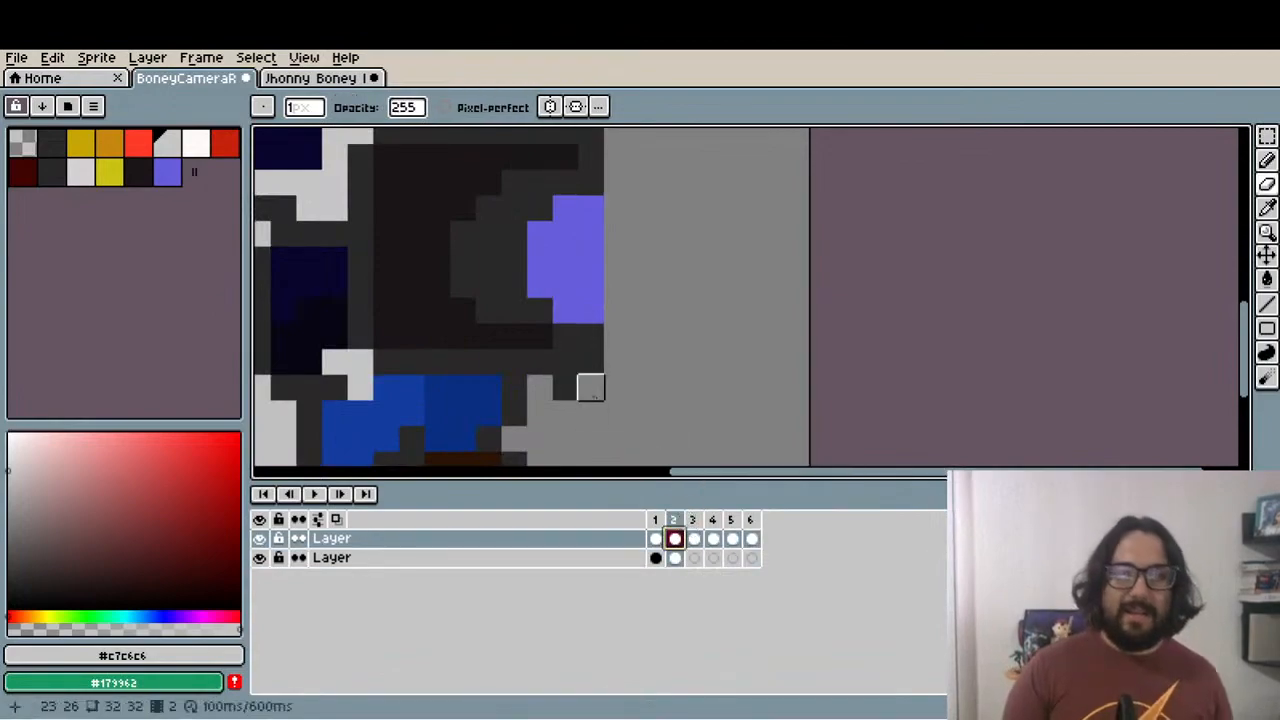
# Undo the last edit and erase the stray outline pixel below the camera on the lower layer of frame 2
pyautogui.hotkey('ctrl', 'z')
pyautogui.click(675, 558)
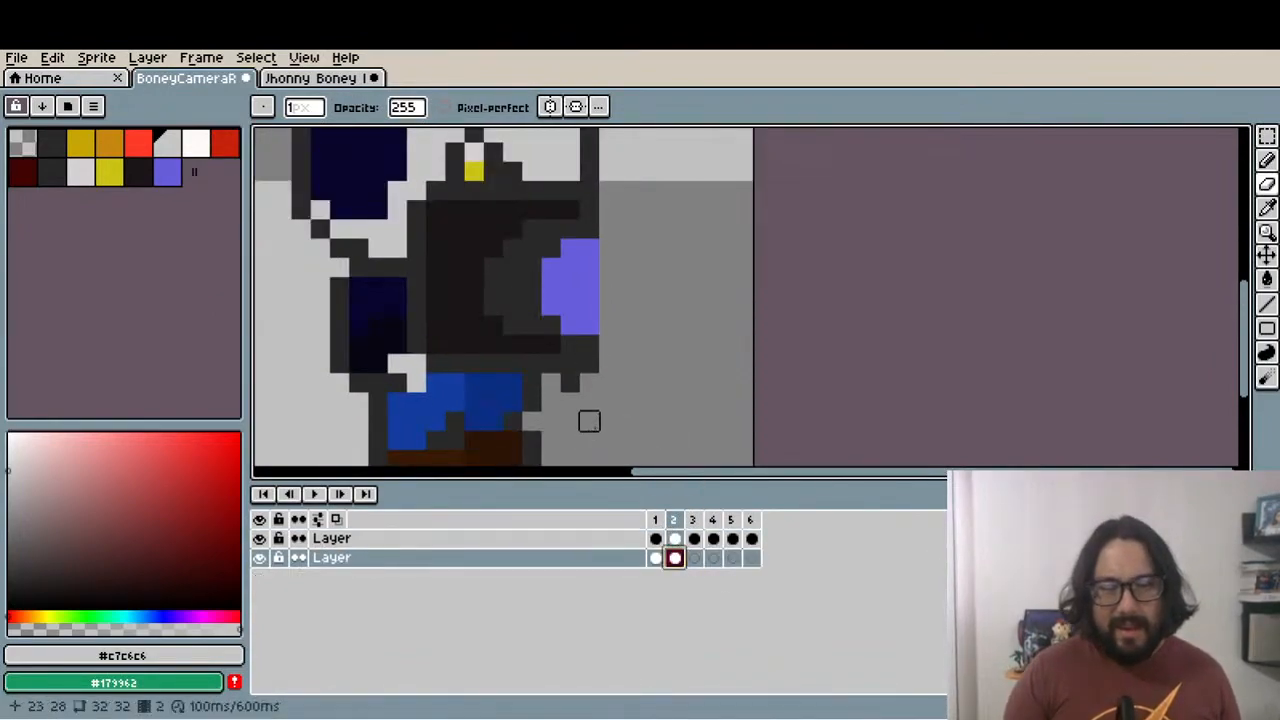
pyautogui.scroll(-3, 572, 383)
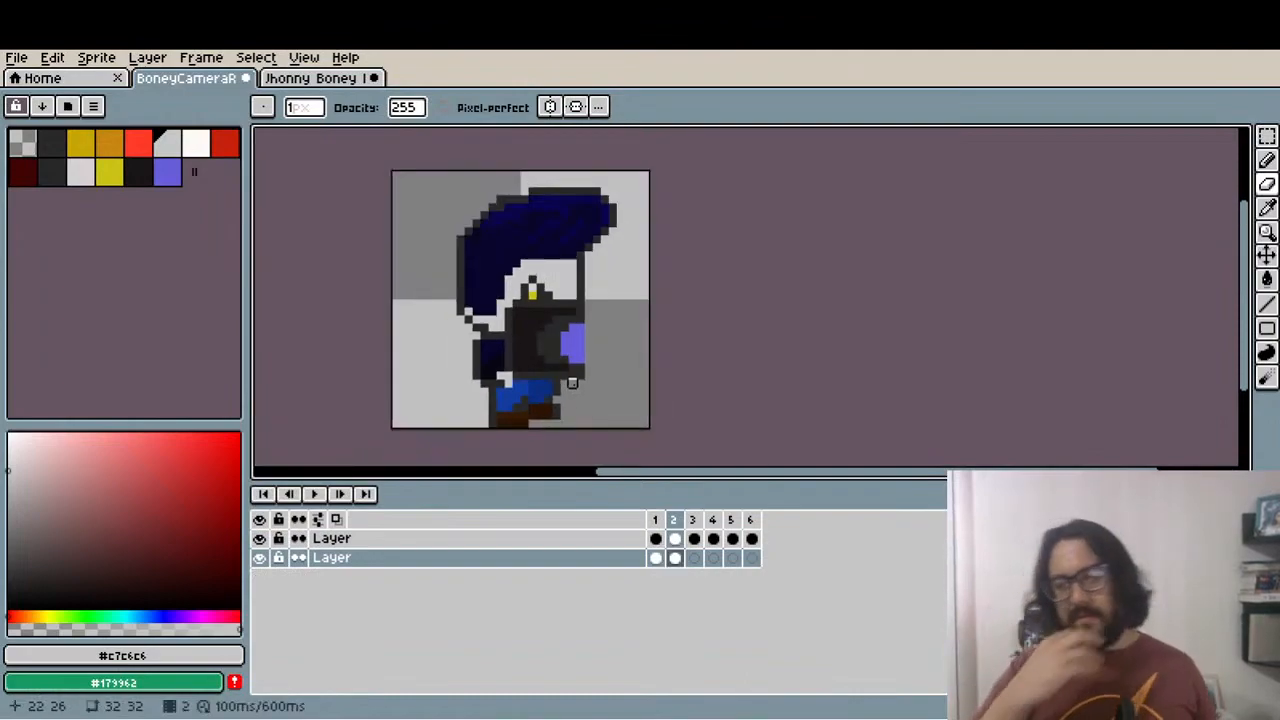
pyautogui.scroll(3, 594, 431)
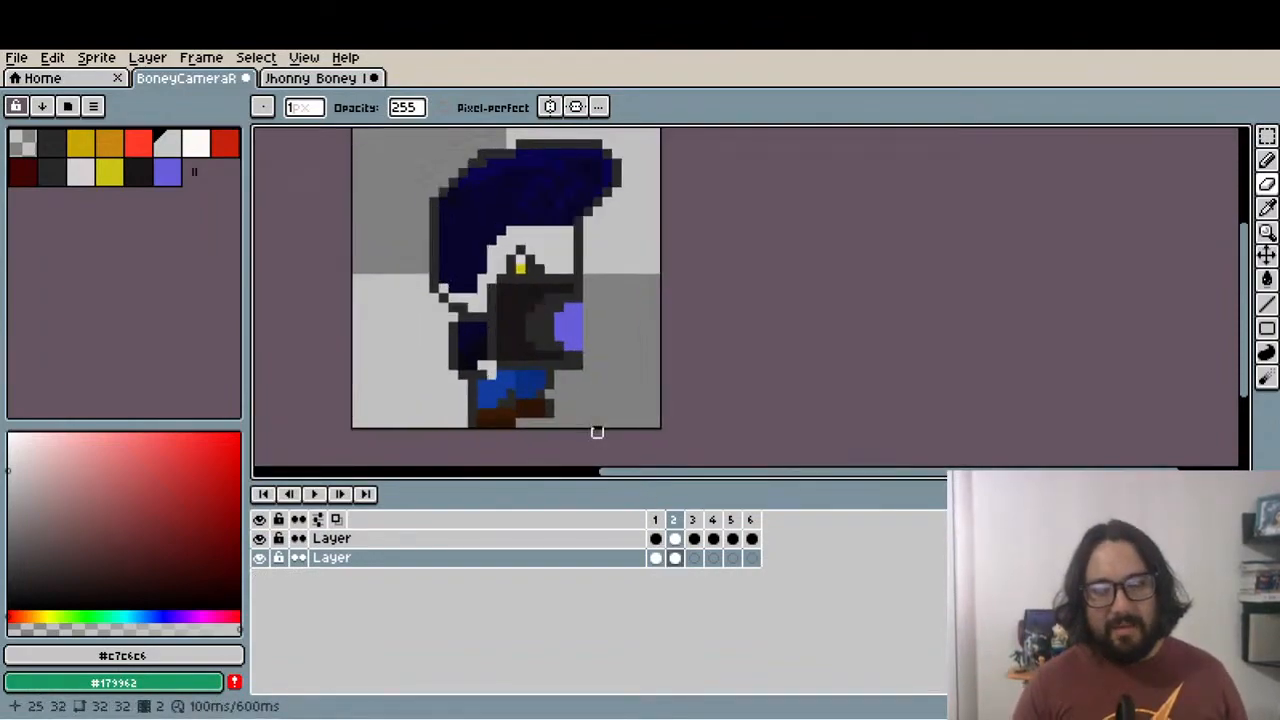
# Sample the dark outline colour #292829 and paint it over the light pixel between the sleeve and the blue trousers in frame 2
pyautogui.press('i')
pyautogui.scroll(2, 414, 320)
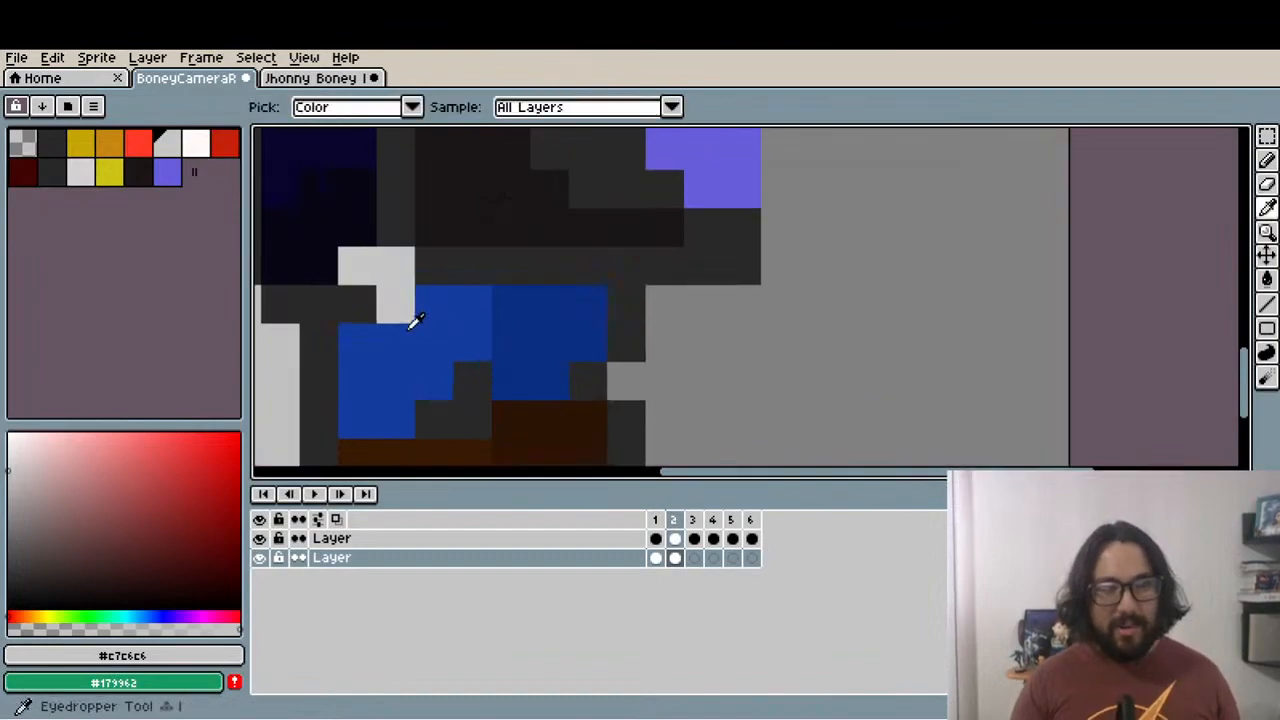
pyautogui.click(357, 283)
pyautogui.press('b')
pyautogui.click(394, 311)
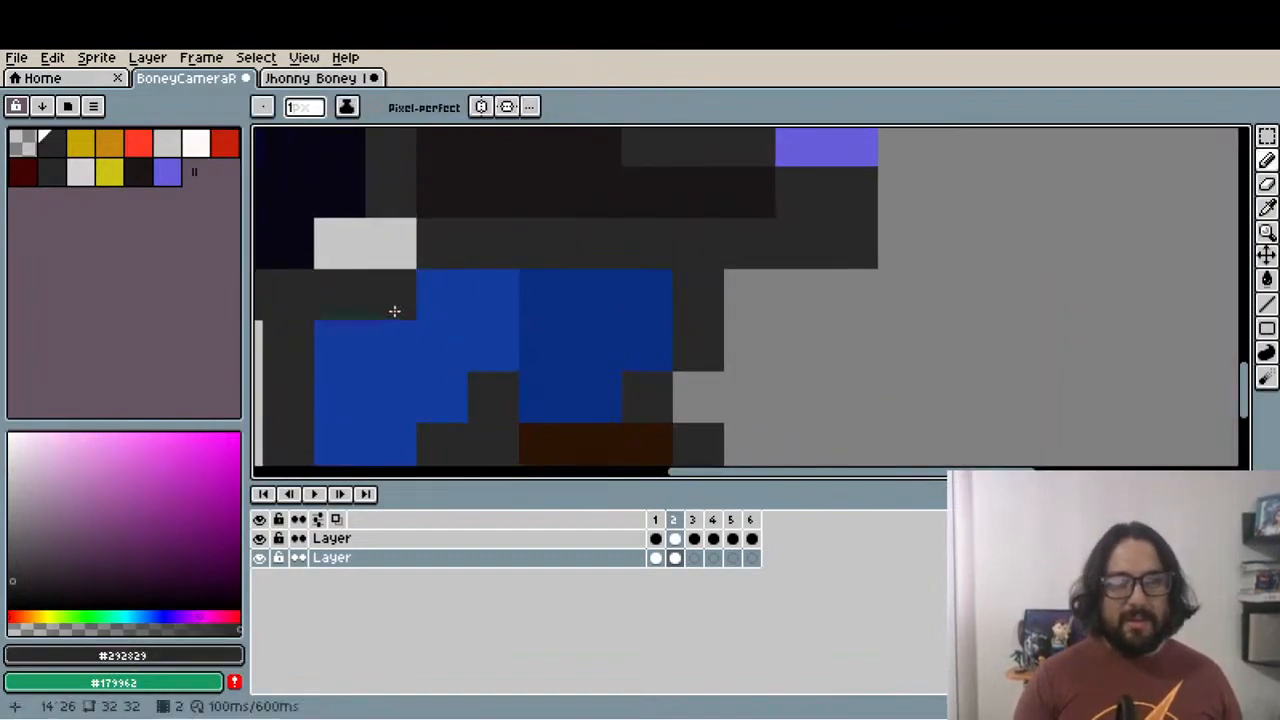
# Compare frames 1 and 2 of the animation by alternating between them, checking the character's pose and camera position
pyautogui.scroll(-6, 459, 309)
pyautogui.click(658, 518)
pyautogui.click(676, 519)
pyautogui.moveTo(429, 179); pyautogui.dragTo(436, 195)
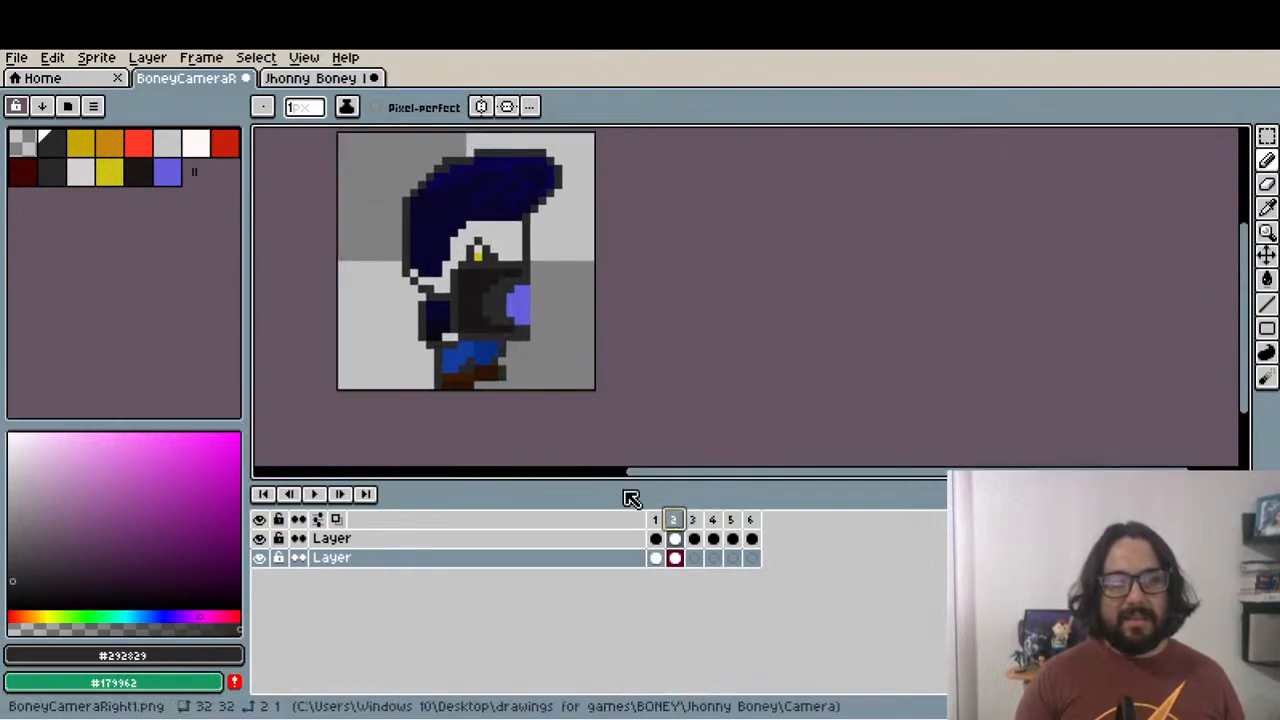
pyautogui.click(657, 520)
pyautogui.click(673, 519)
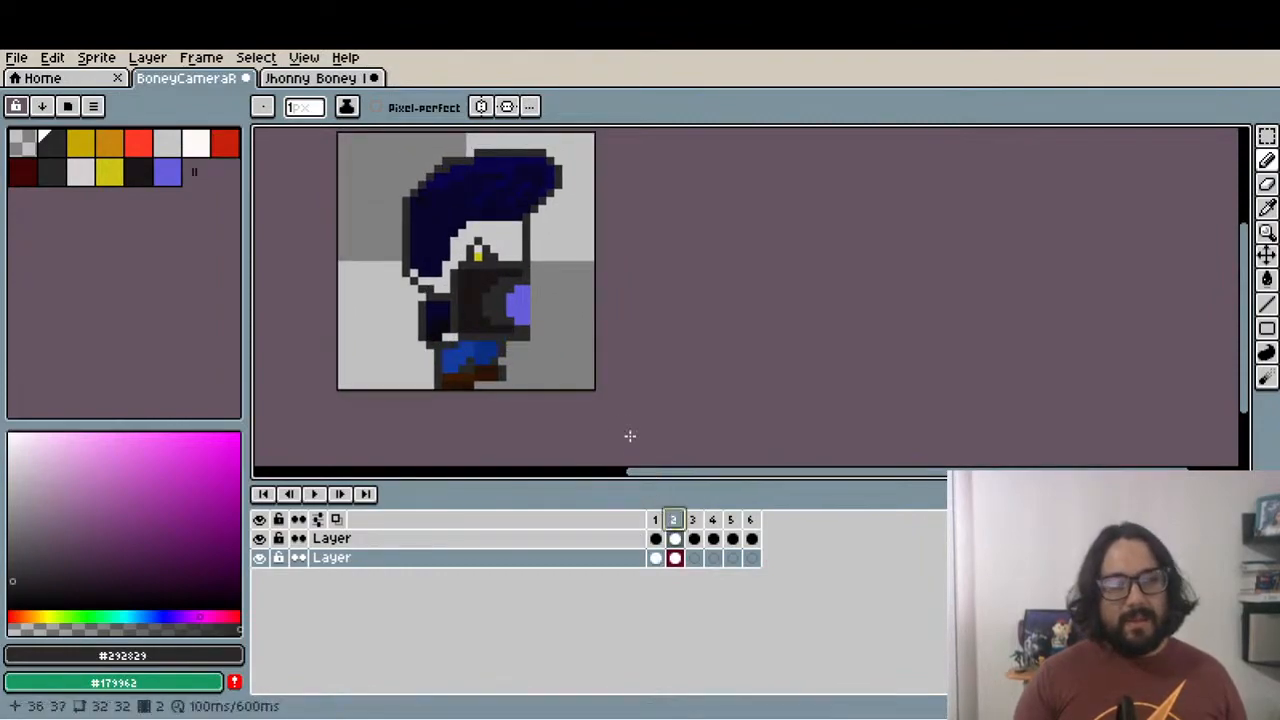
pyautogui.click(657, 520)
pyautogui.click(674, 520)
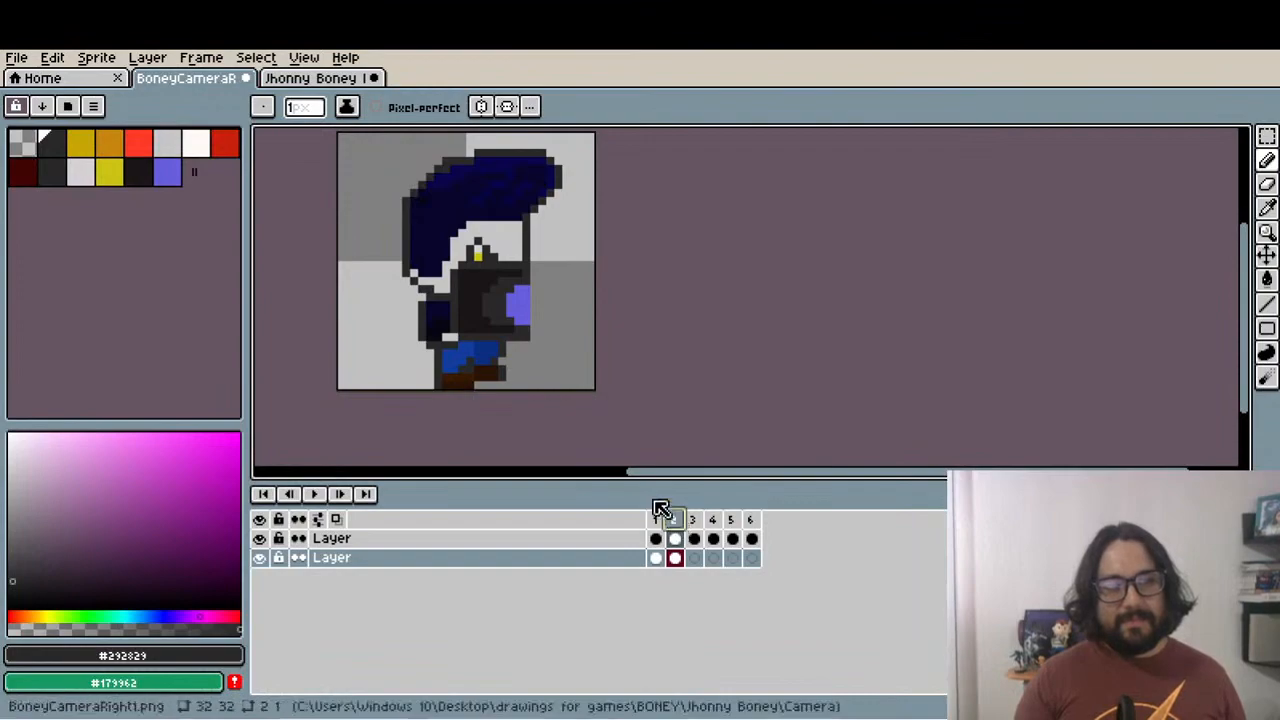
# Delete a 3 by 4 pixel area at the hair's lower inner edge on frame 2's upper layer and check it against frame 1
pyautogui.click(675, 538)
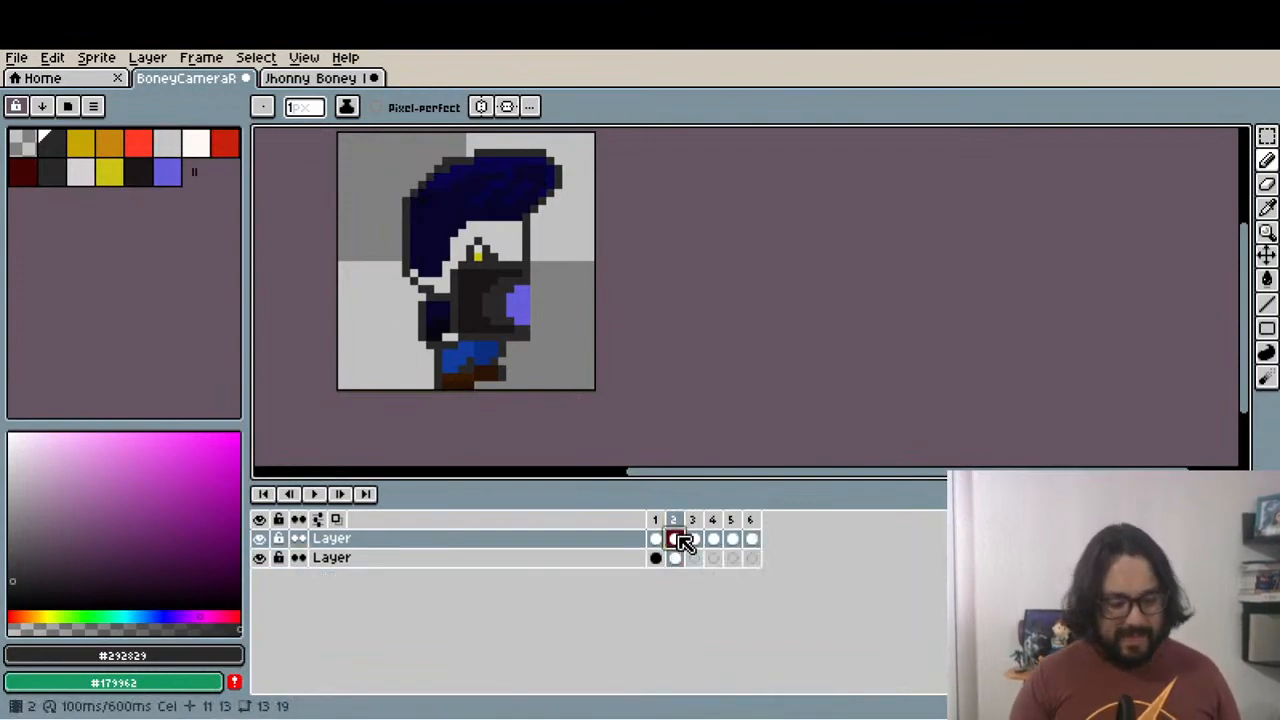
pyautogui.press('m')
pyautogui.scroll(1, 403, 215)
pyautogui.click(655, 520)
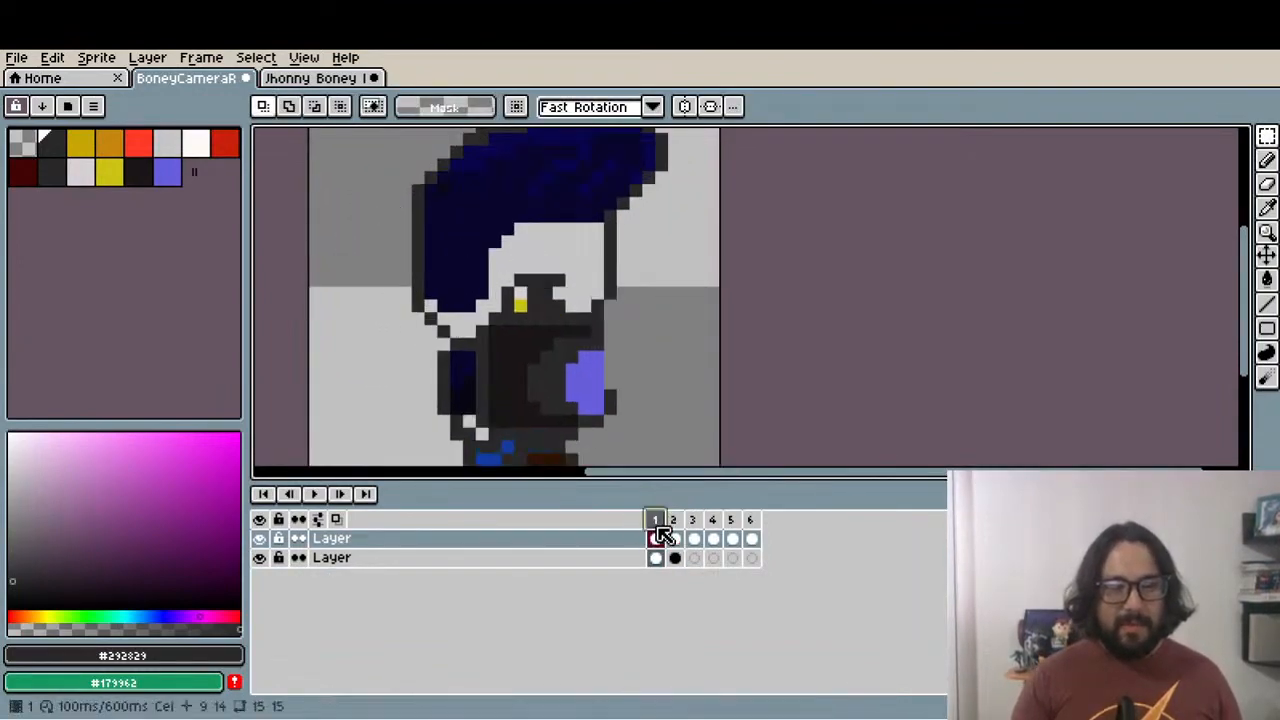
pyautogui.click(675, 520)
pyautogui.moveTo(456, 266); pyautogui.dragTo(490, 305)
pyautogui.press('Delete')
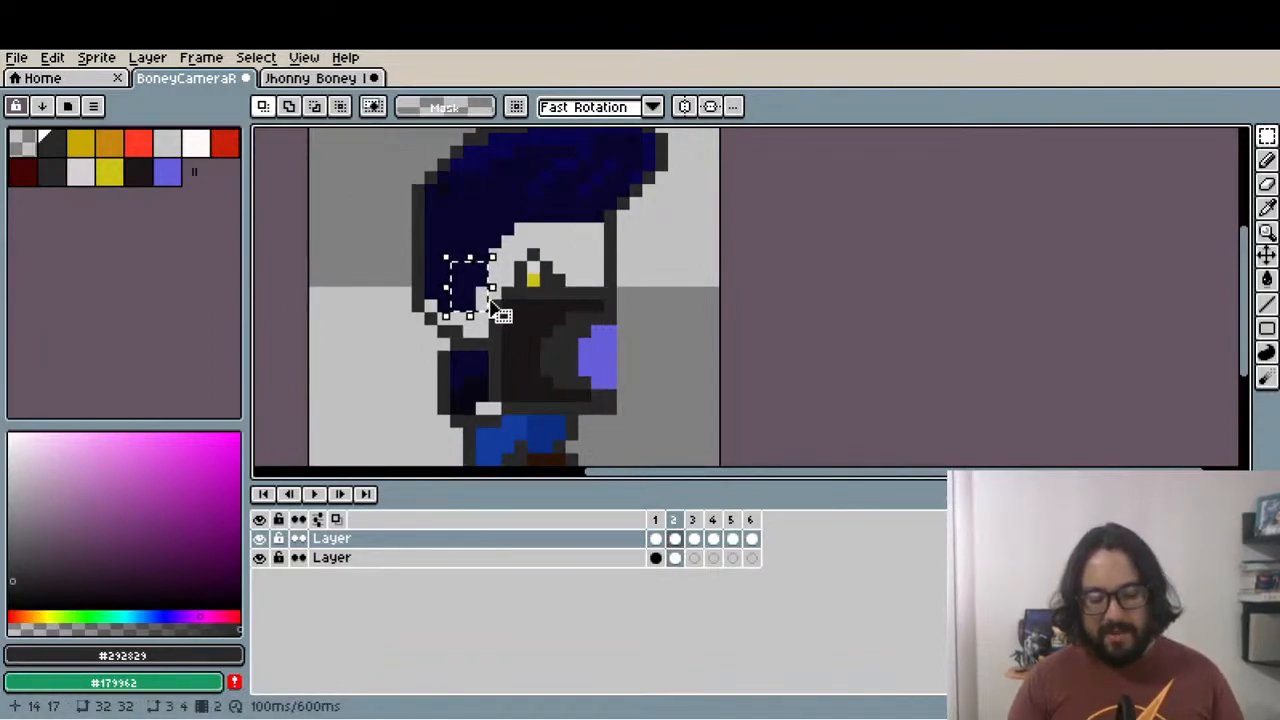
pyautogui.press('Delete')
pyautogui.scroll(-2, 588, 289)
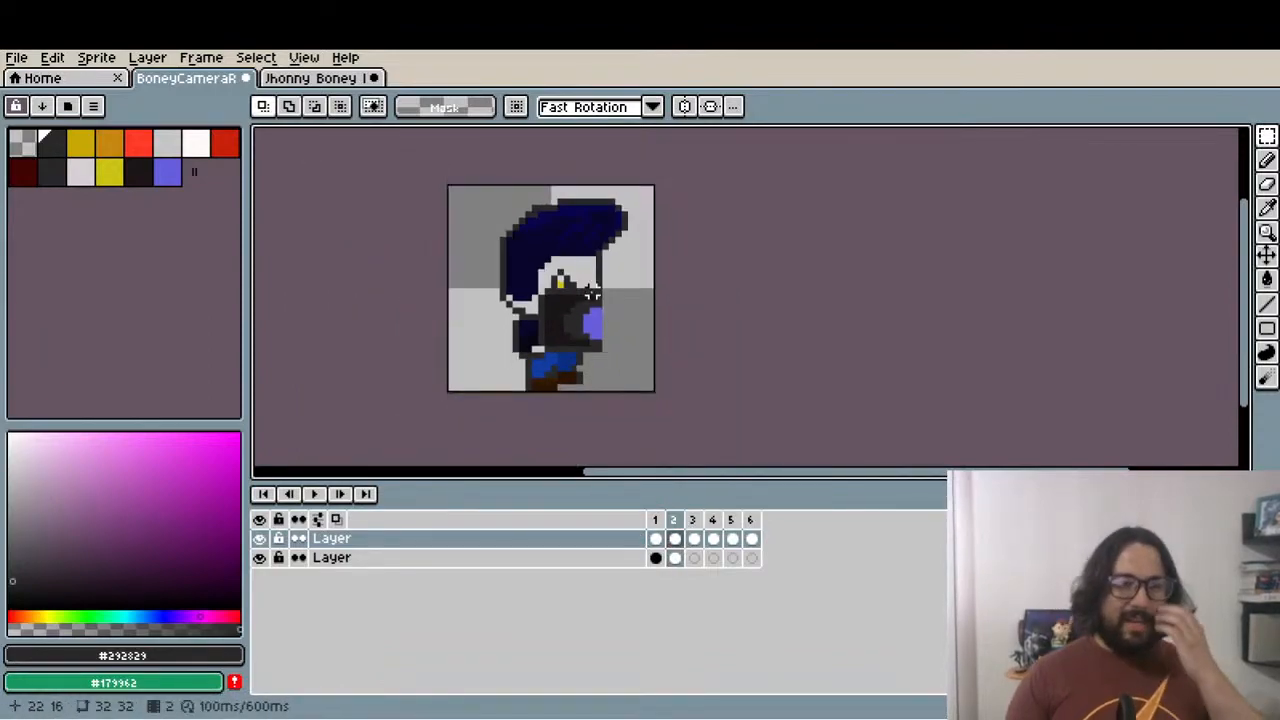
pyautogui.click(656, 520)
pyautogui.click(675, 520)
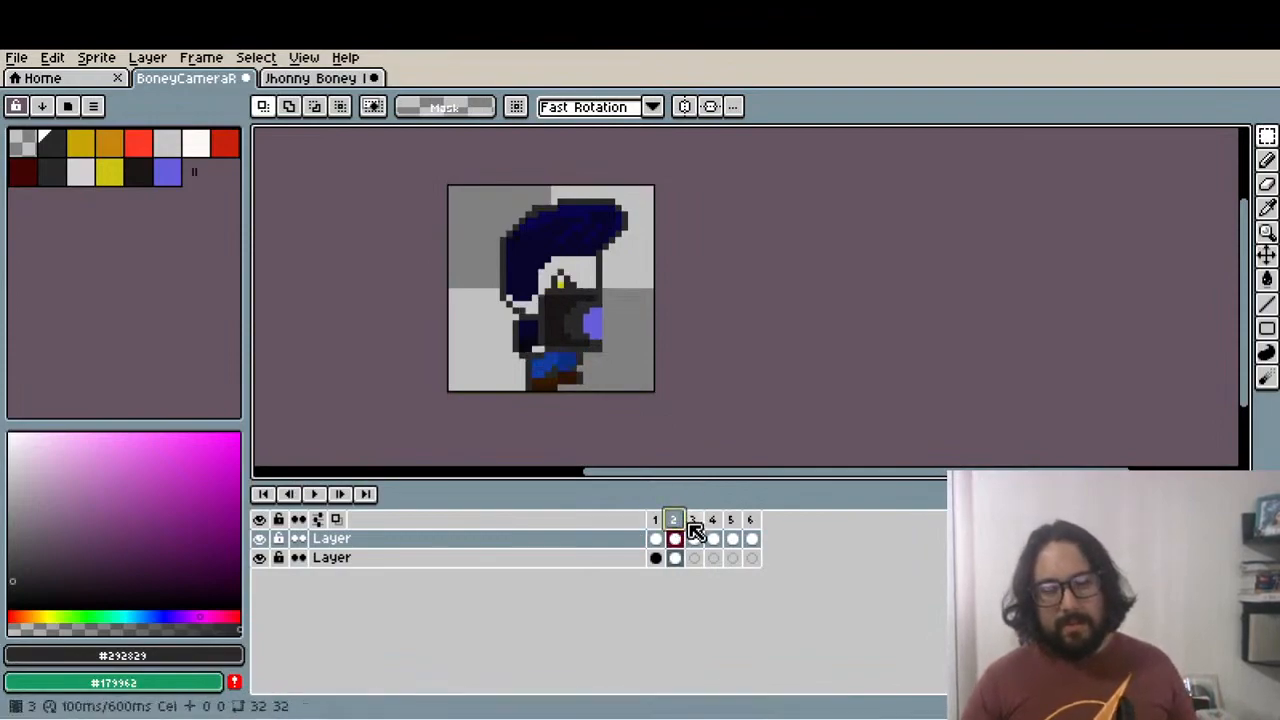
pyautogui.click(657, 519)
pyautogui.click(675, 520)
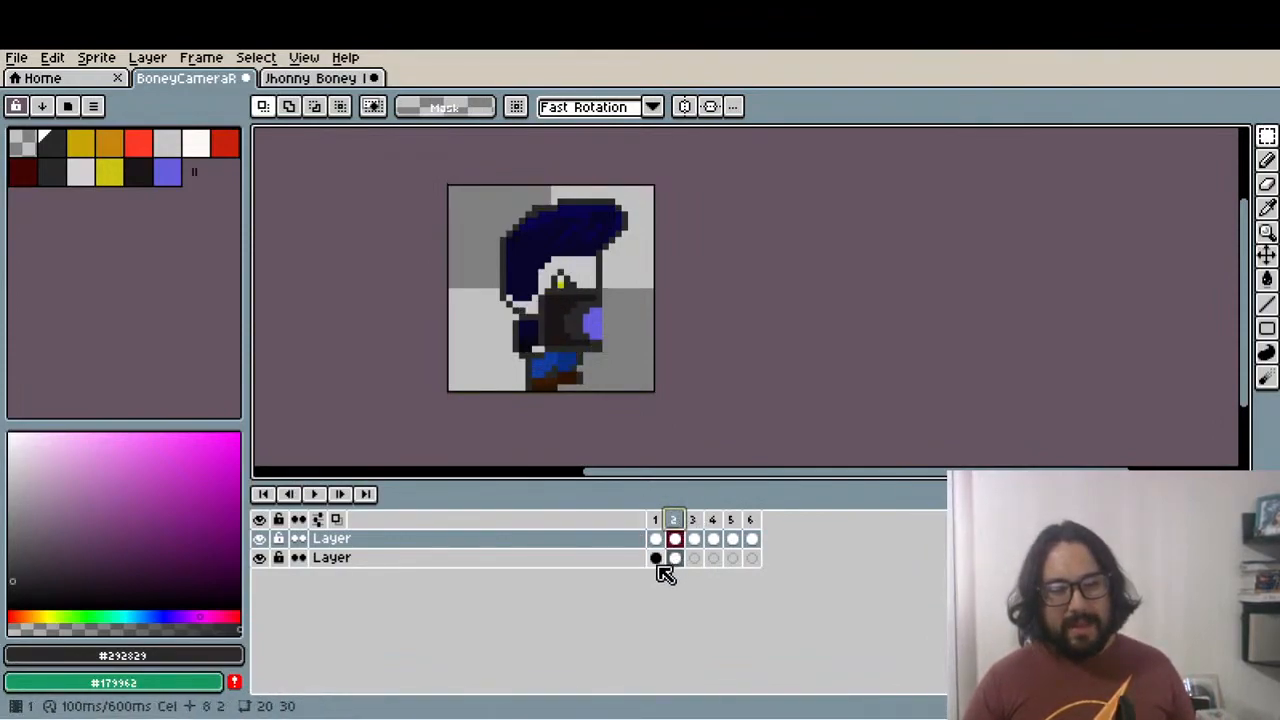
# Try to copy the lower layer's frame 1 cel into frame 3, and undo the paste
pyautogui.click(658, 558)
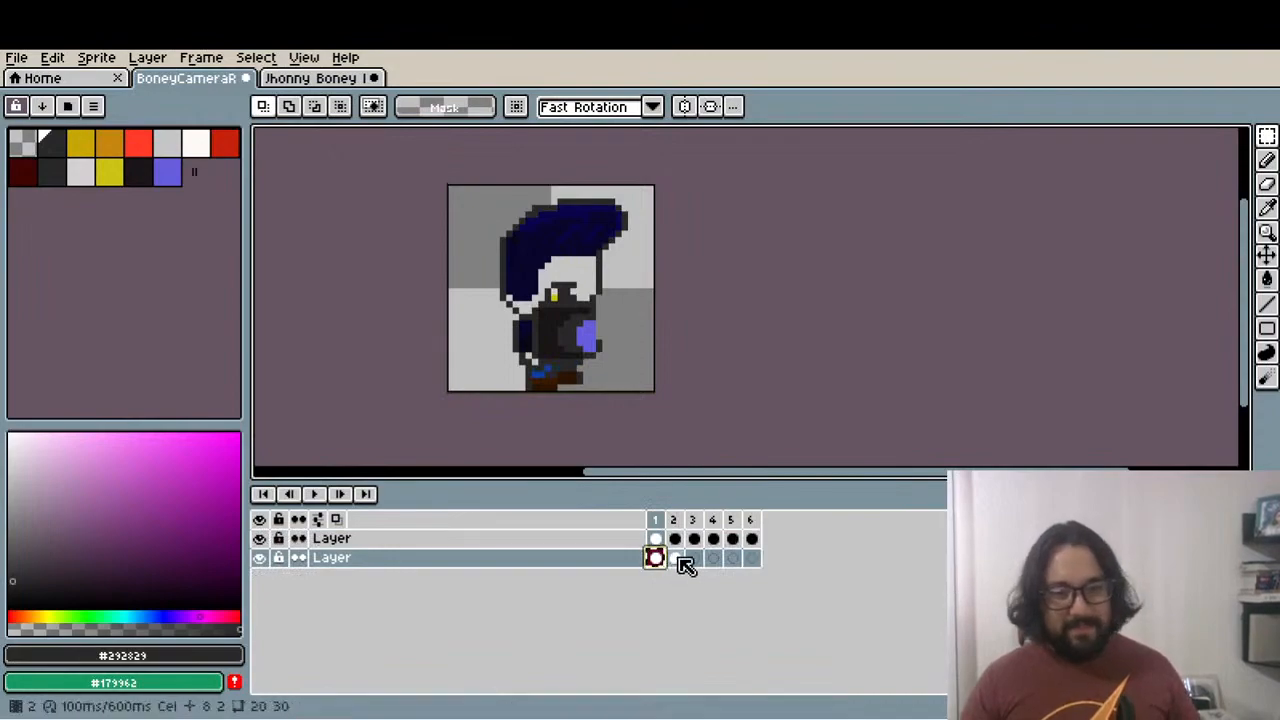
pyautogui.click(697, 559)
pyautogui.hotkey('ctrl', 'v')
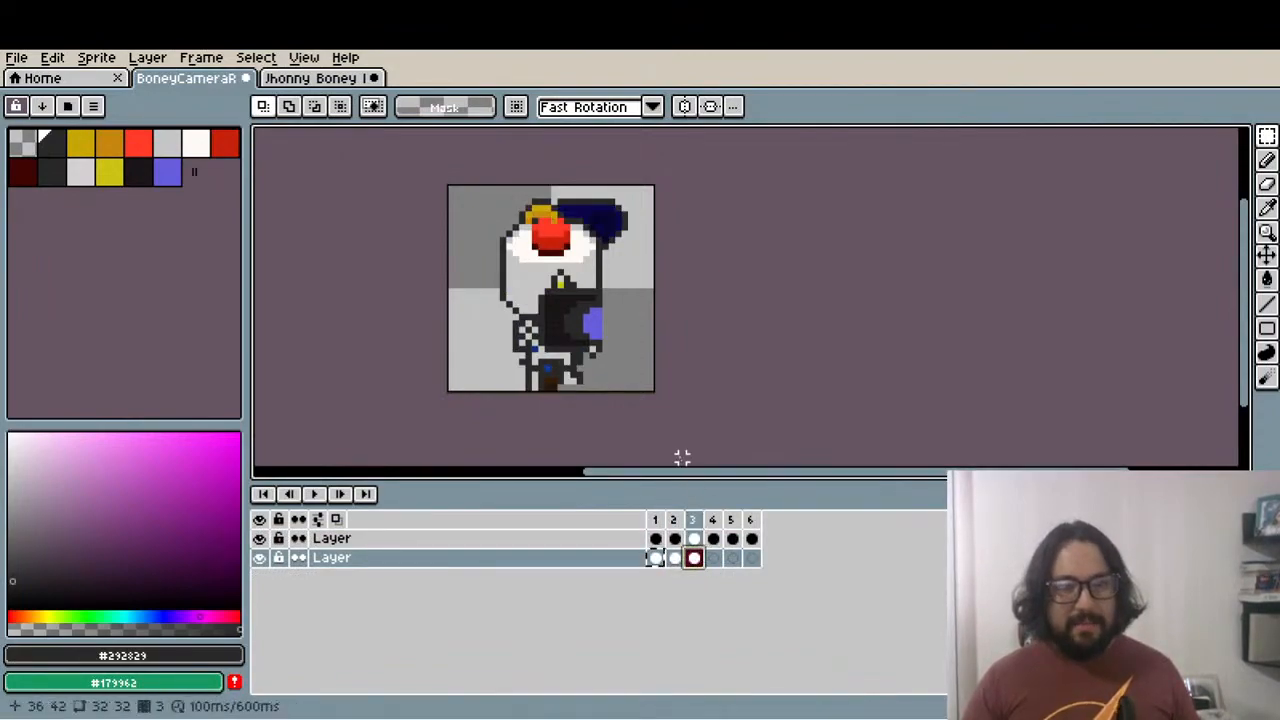
pyautogui.hotkey('ctrl', 'z')
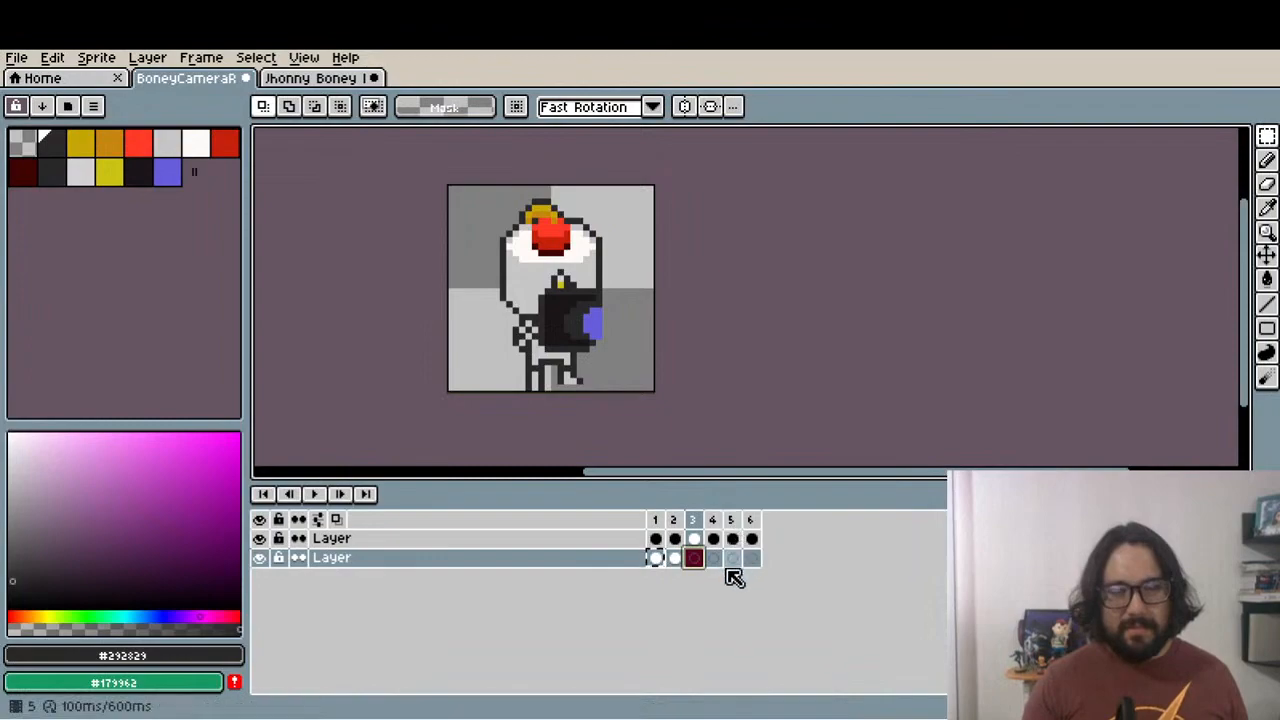
pyautogui.click(679, 520)
pyautogui.click(695, 523)
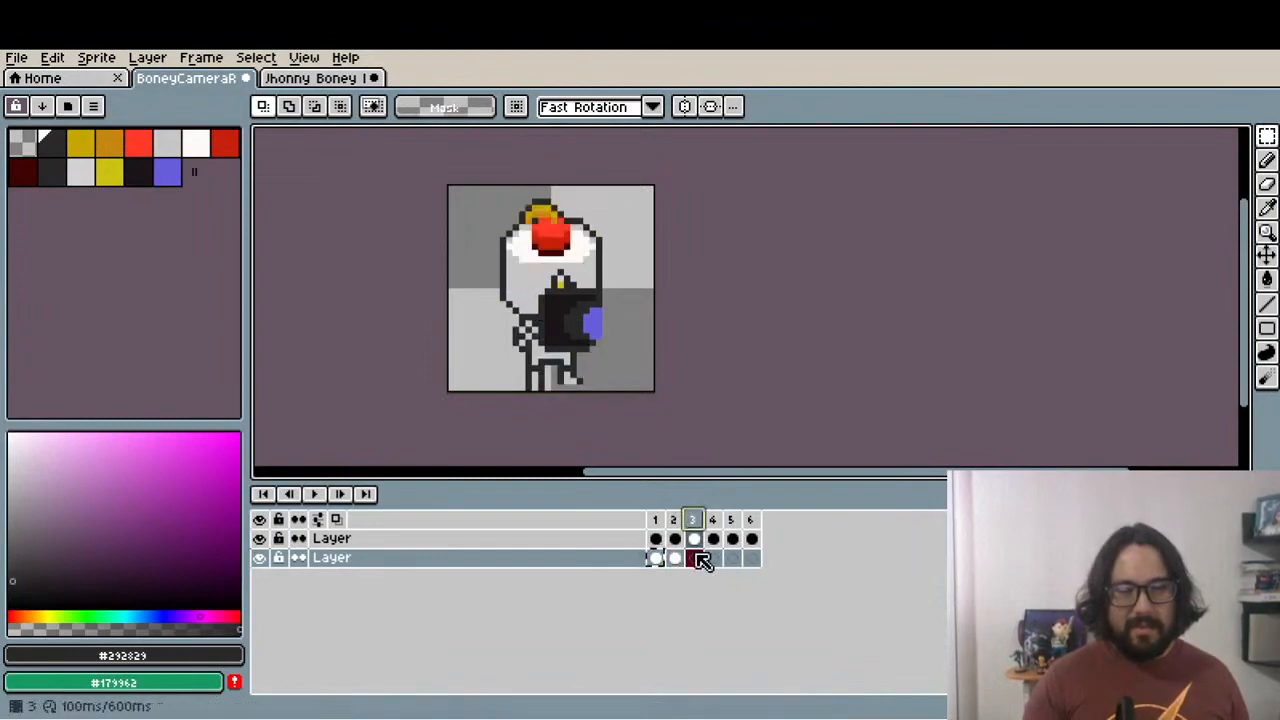
# Copy the lower-layer and upper-layer cels of frame 2 into frame 3
pyautogui.click(682, 560)
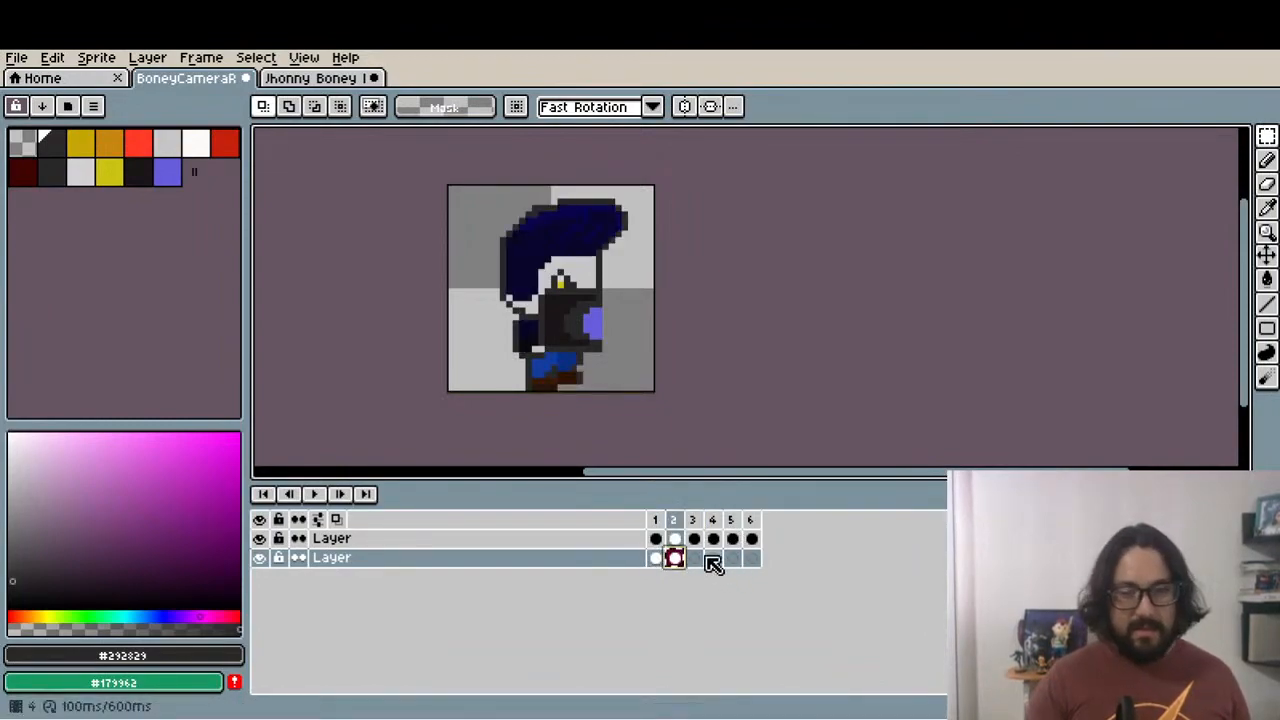
pyautogui.click(696, 560)
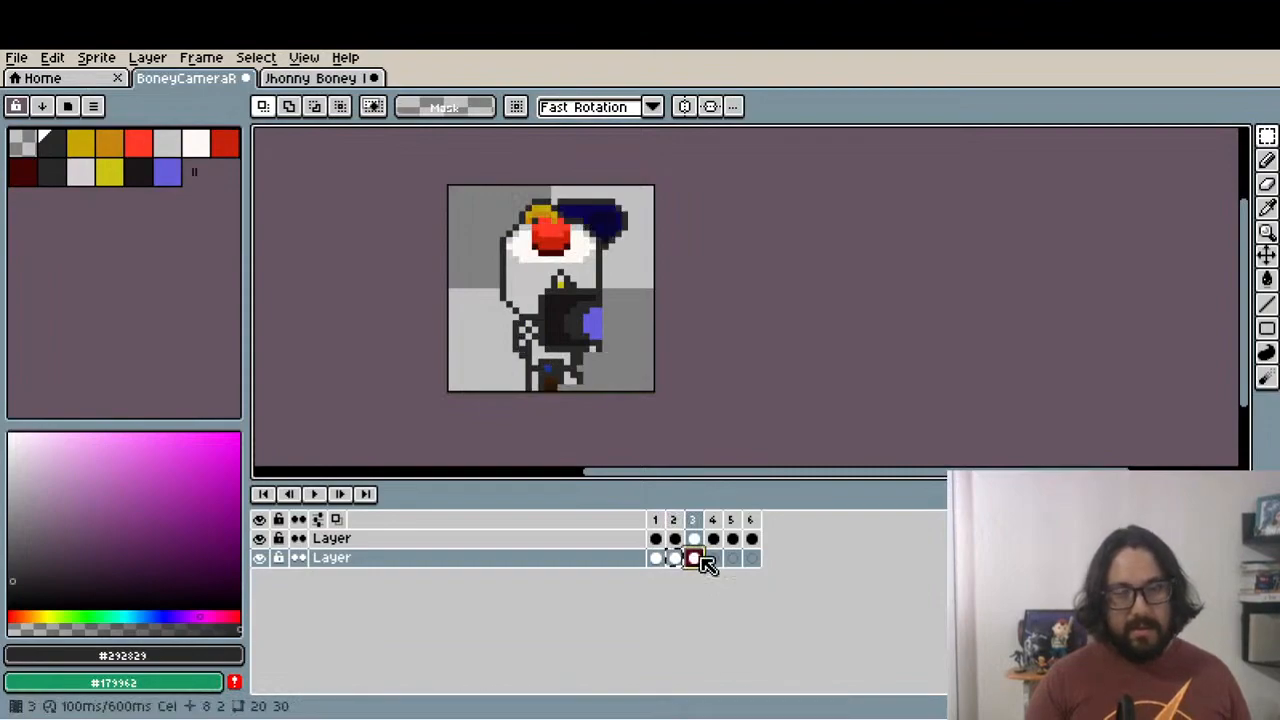
pyautogui.click(675, 539)
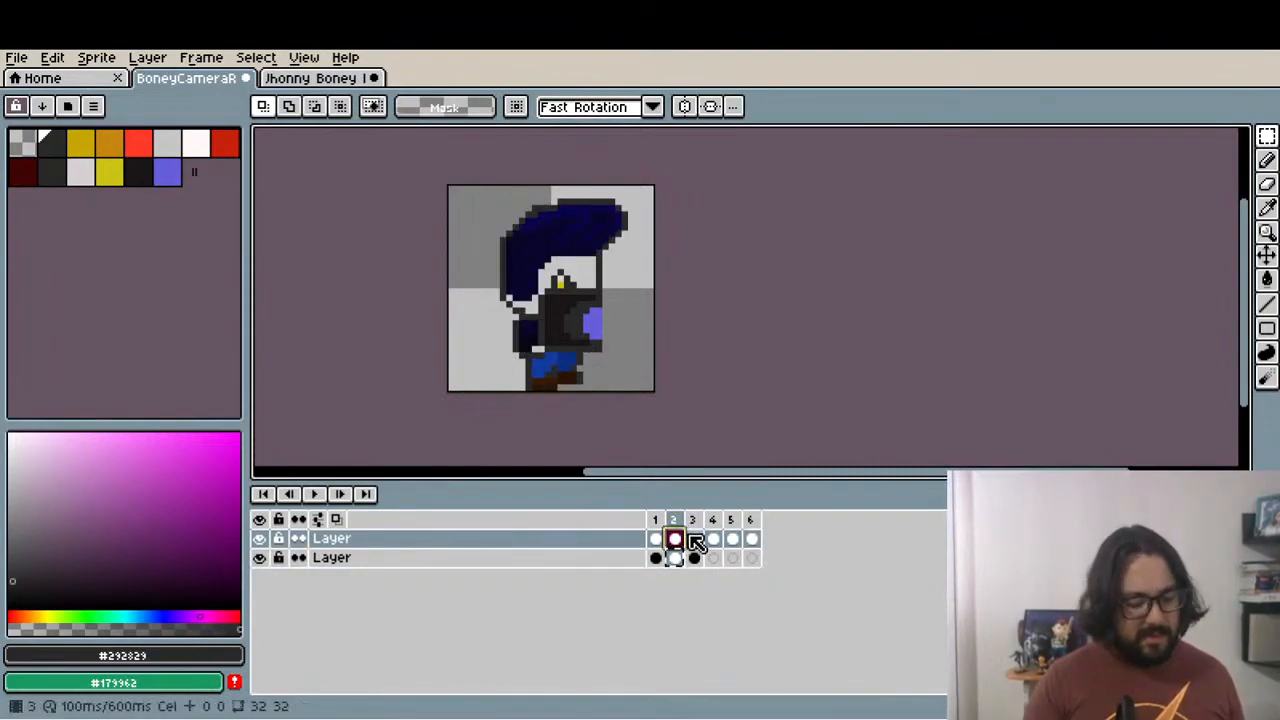
pyautogui.click(700, 539)
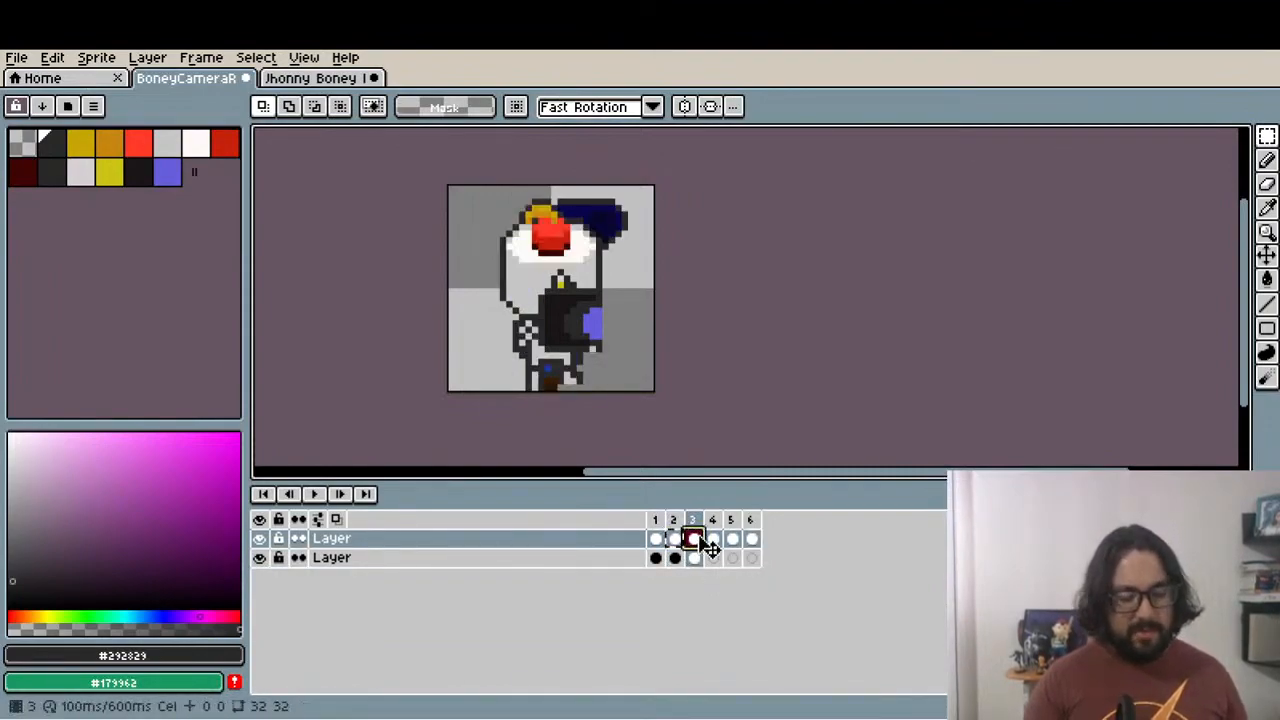
pyautogui.hotkey('ctrl', 'v')
pyautogui.click(694, 380)
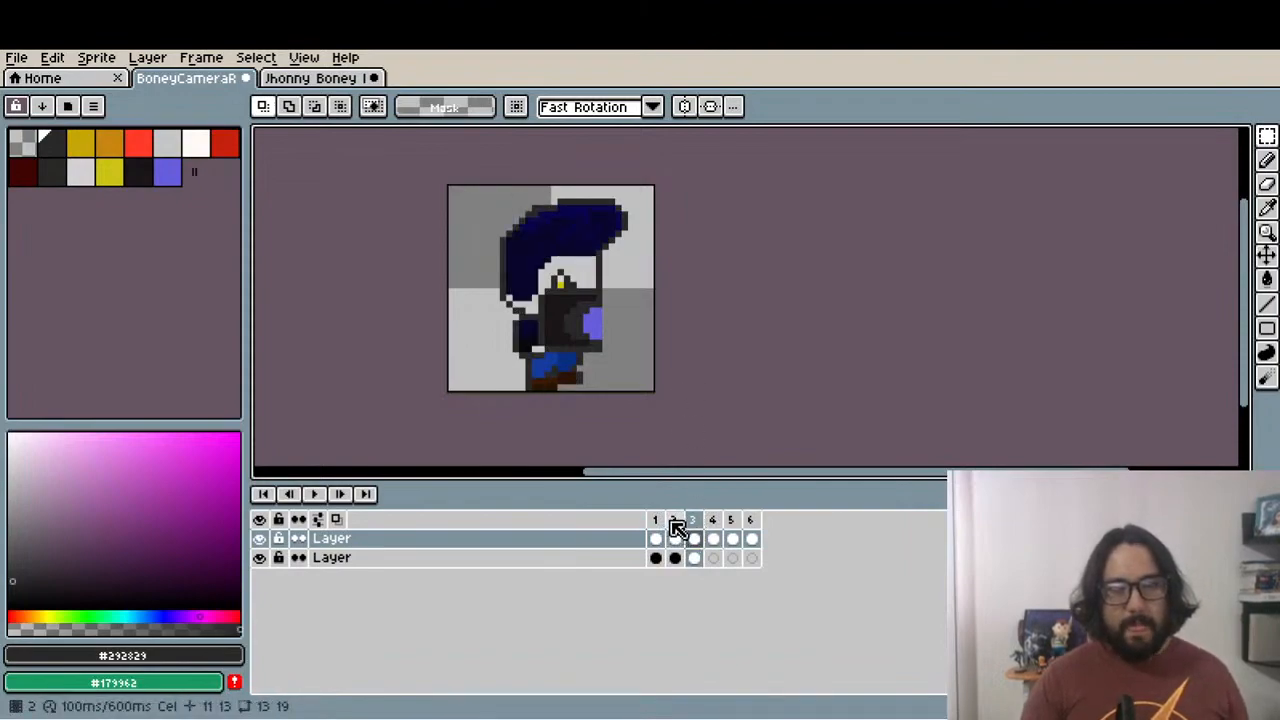
# Compare the upper-layer cels of frames 3 and 4, and copy the lower-layer cel of frame 3 into frame 4
pyautogui.click(712, 521)
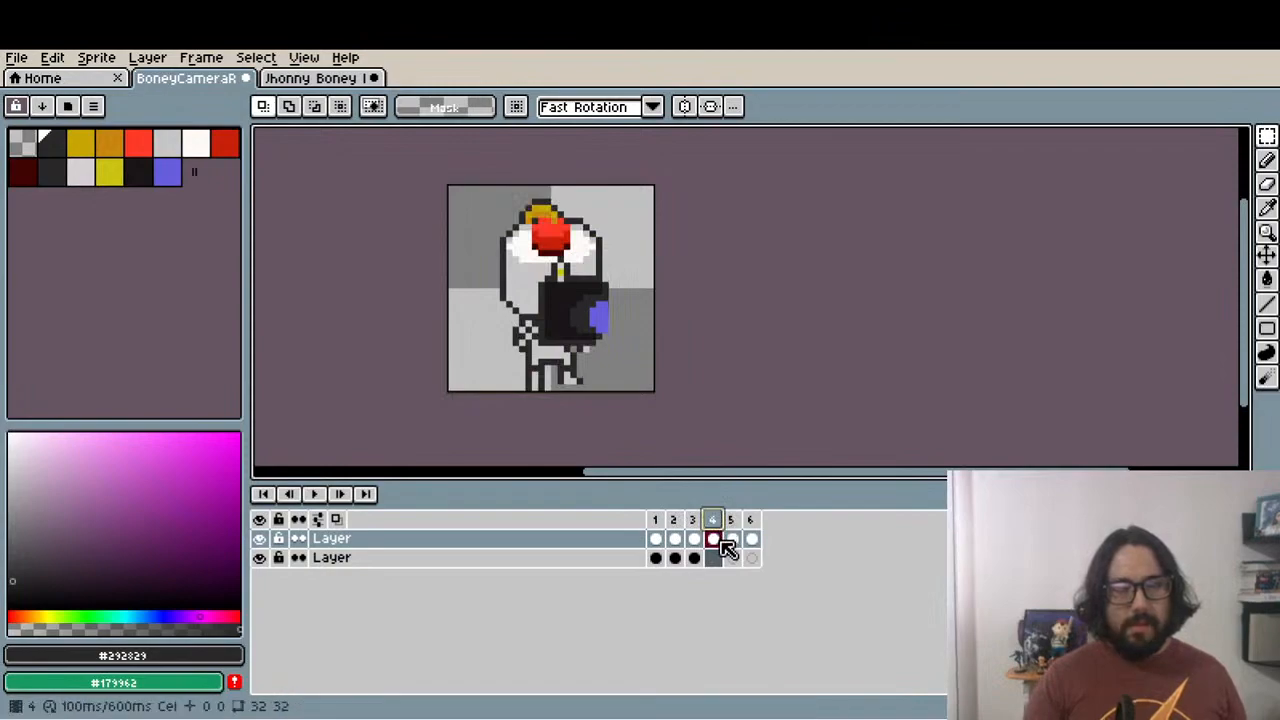
pyautogui.click(693, 539)
pyautogui.click(712, 540)
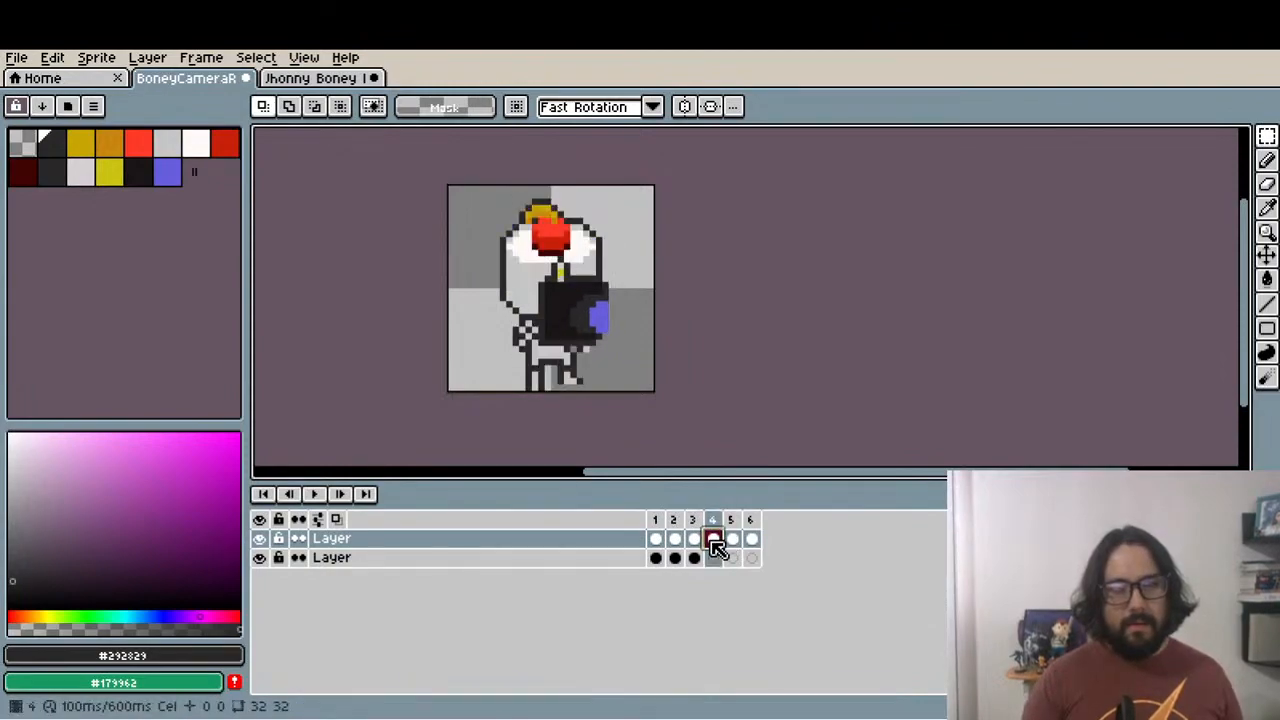
pyautogui.scroll(1, 580, 394)
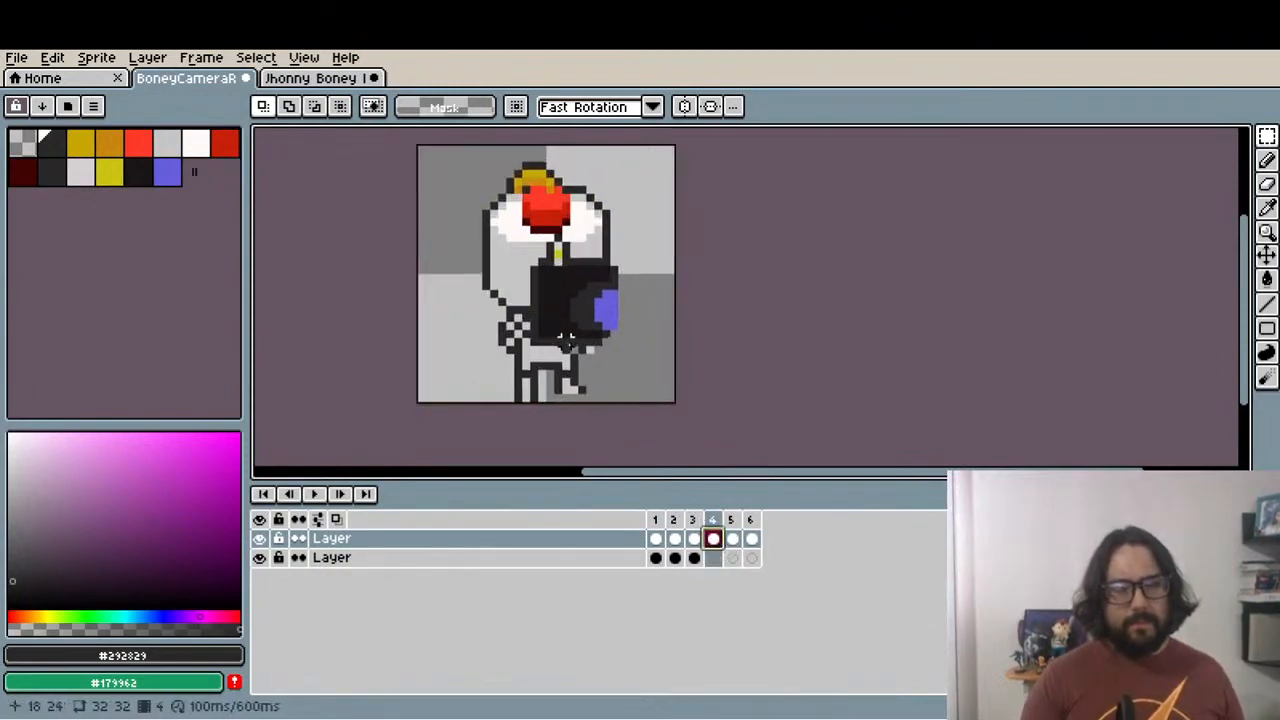
pyautogui.click(695, 559)
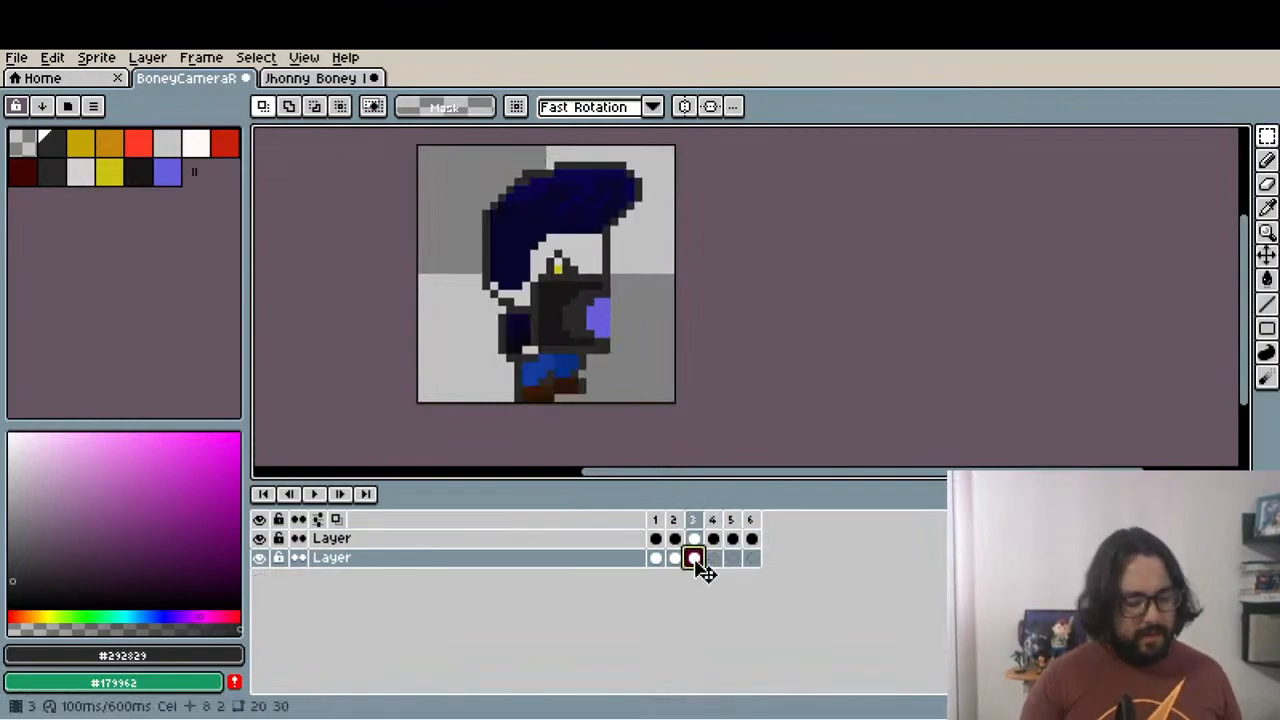
pyautogui.click(713, 559)
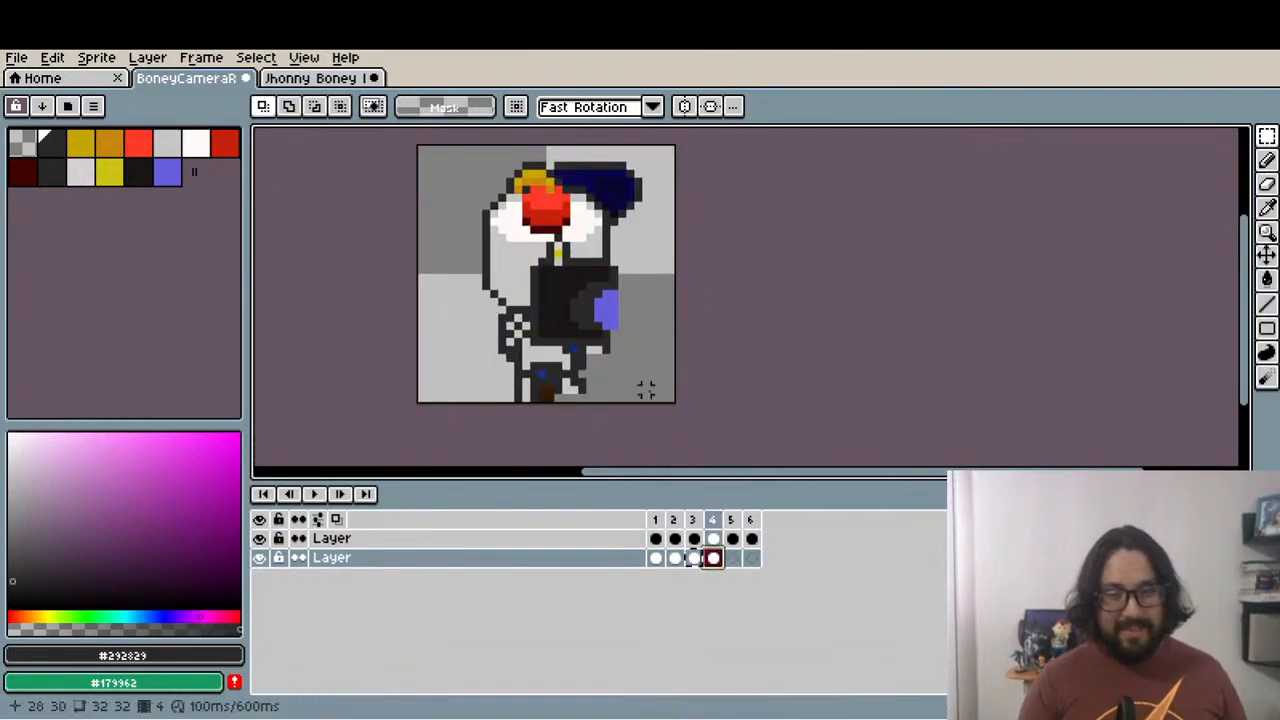
# Delete the 12 by 6 pixel area covering the legs from the upper layer of frame 4
pyautogui.scroll(1, 520, 345)
pyautogui.press('m')
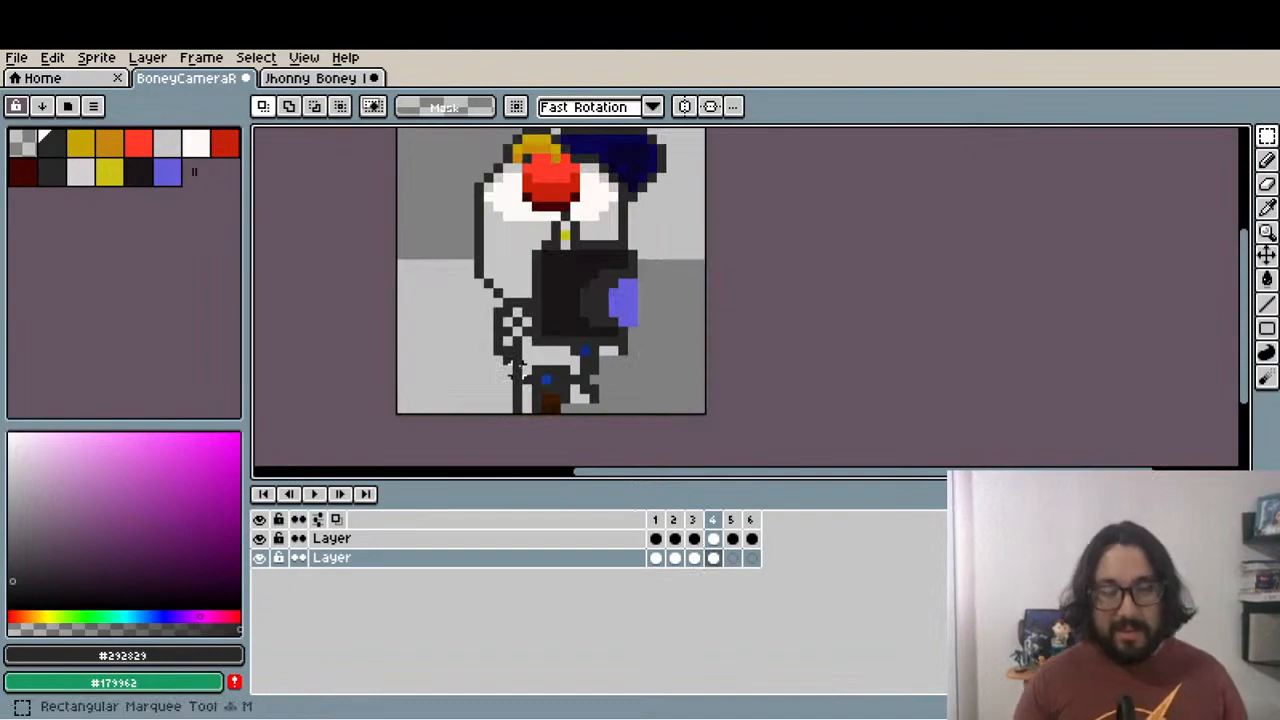
pyautogui.moveTo(509, 352); pyautogui.dragTo(622, 420)
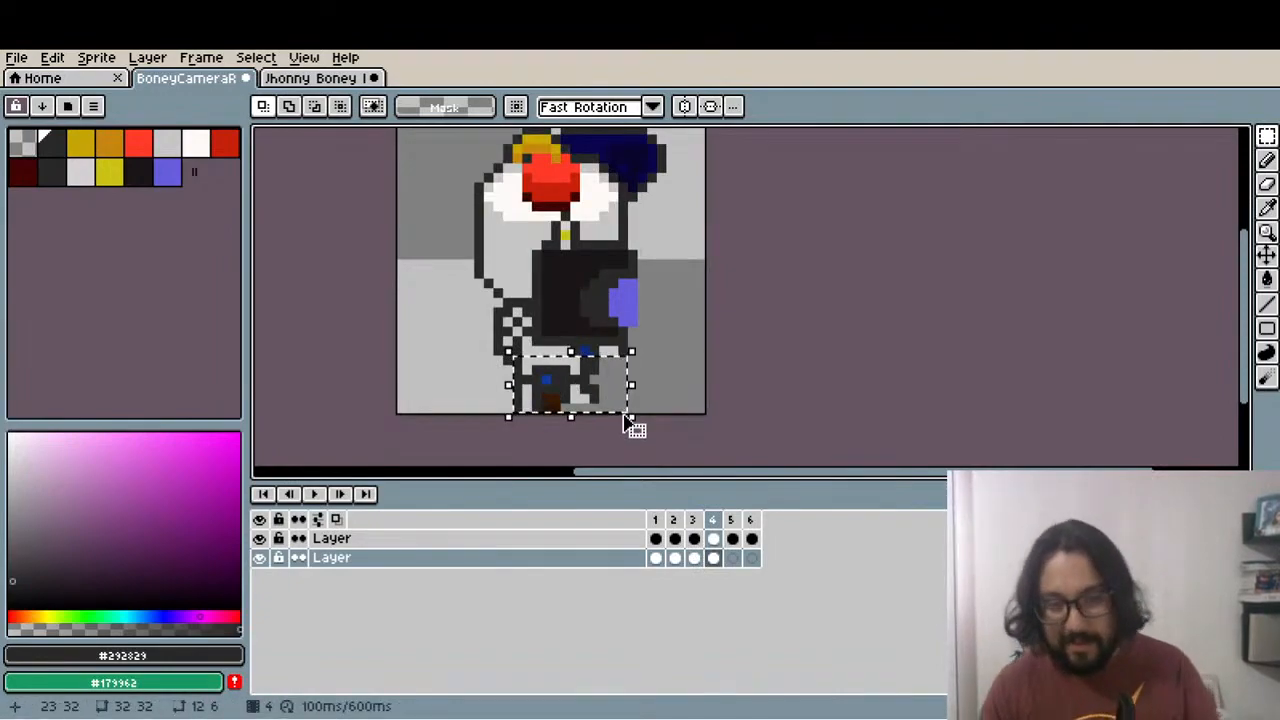
pyautogui.press('Delete')
pyautogui.hotkey('ctrl', 'z')
pyautogui.click(715, 538)
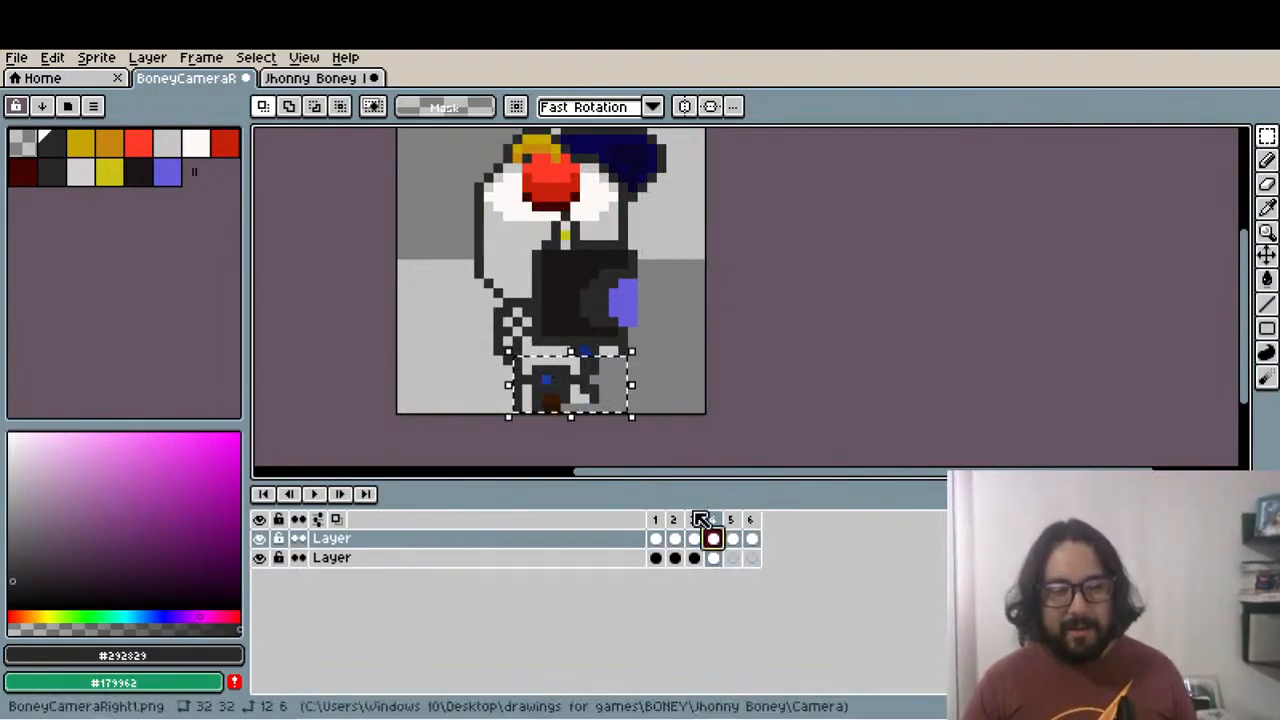
pyautogui.press('Delete')
pyautogui.scroll(2, 536, 375)
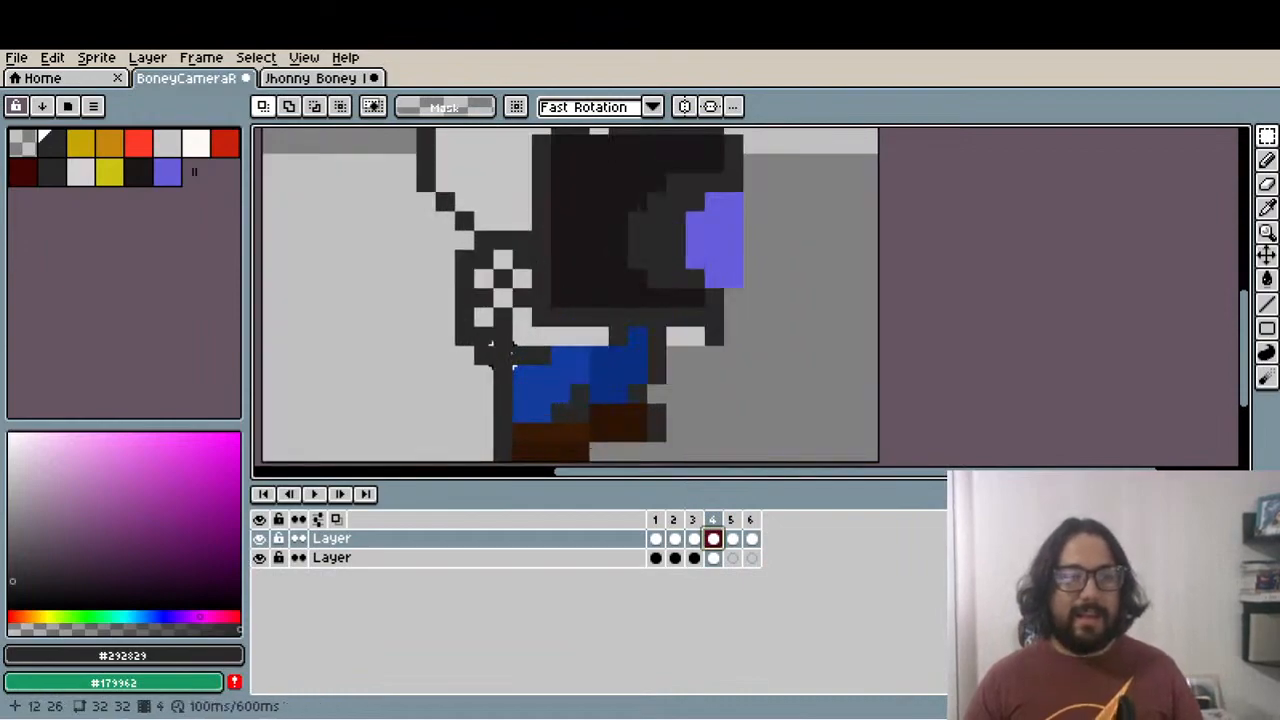
# Delete the upper-layer pixels covering the sleeve and a 3 by 2 pixel area below the camera in frame 4
pyautogui.scroll(1, 490, 345)
pyautogui.moveTo(472, 282)
pyautogui.mouseDown()
pyautogui.moveTo(500, 305)
pyautogui.moveTo(505, 350)
pyautogui.moveTo(520, 330)
pyautogui.moveTo(527, 349)
pyautogui.moveTo(503, 371)
pyautogui.moveTo(514, 394)
pyautogui.mouseUp()
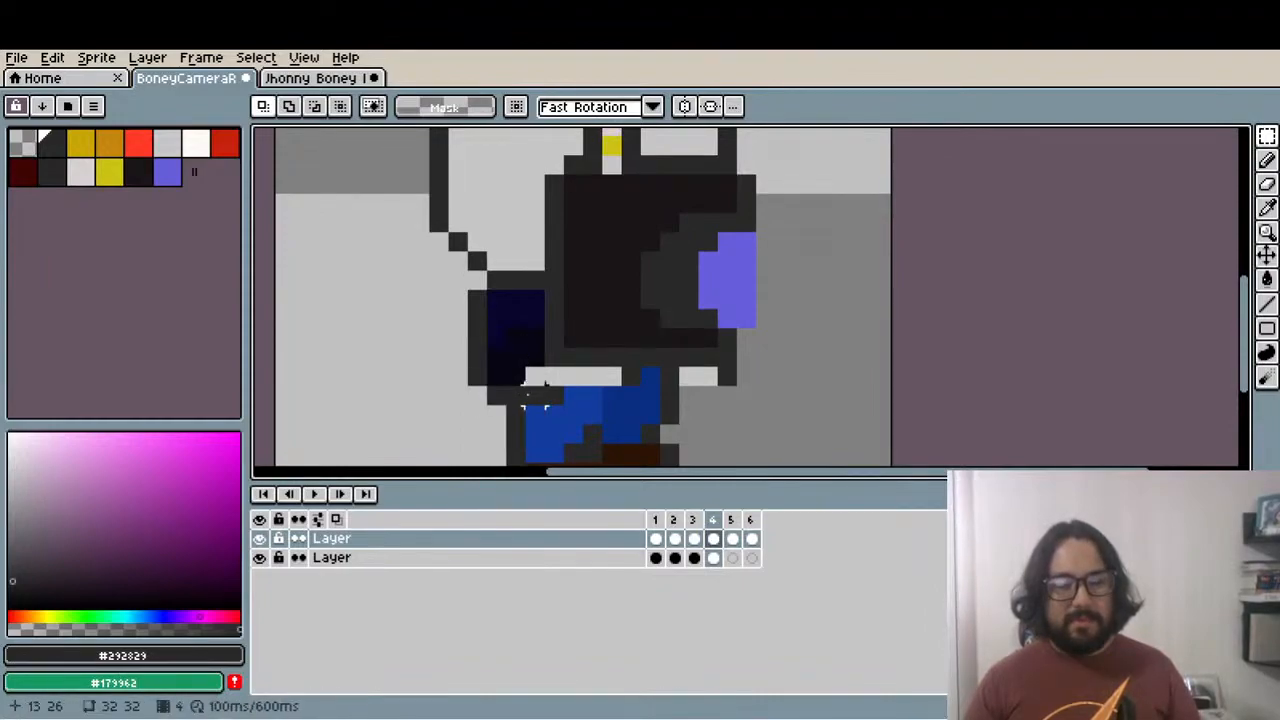
pyautogui.moveTo(593, 376); pyautogui.dragTo(731, 391)
pyautogui.press('Delete')
pyautogui.hotkey('ctrl', 'd')
pyautogui.scroll(-2, 737, 383)
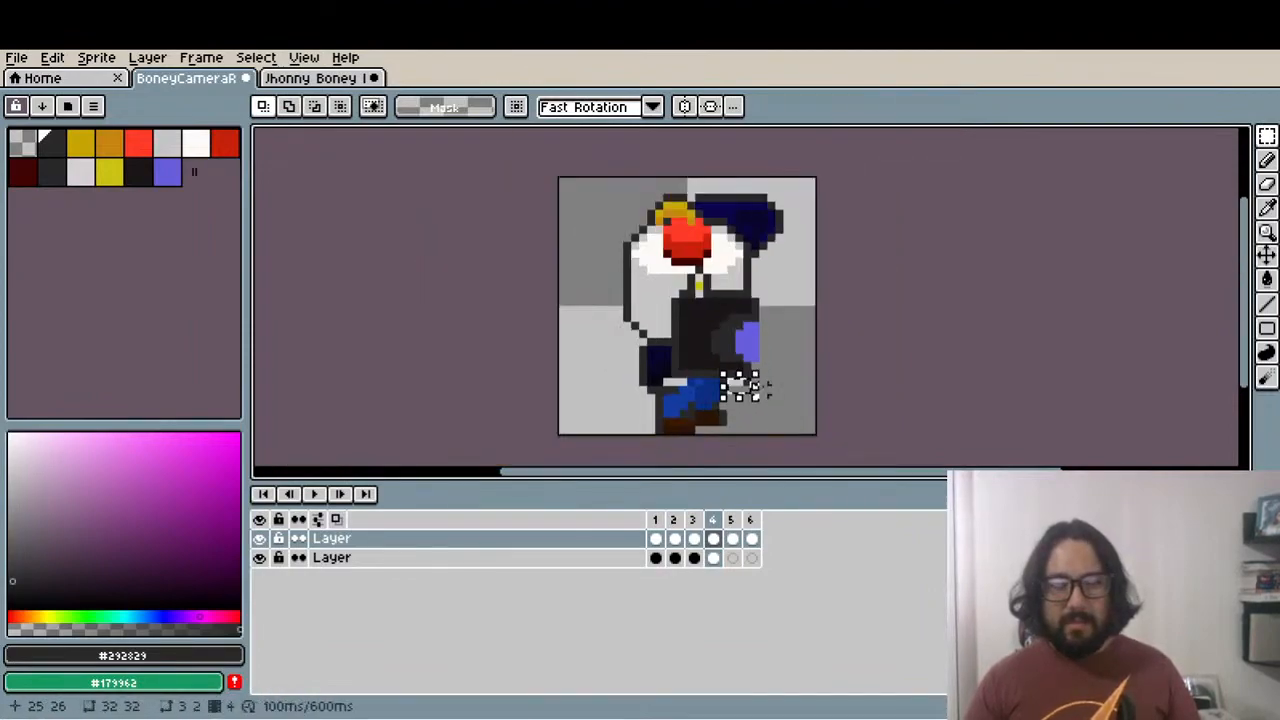
pyautogui.scroll(2, 762, 384)
pyautogui.scroll(5, 694, 286)
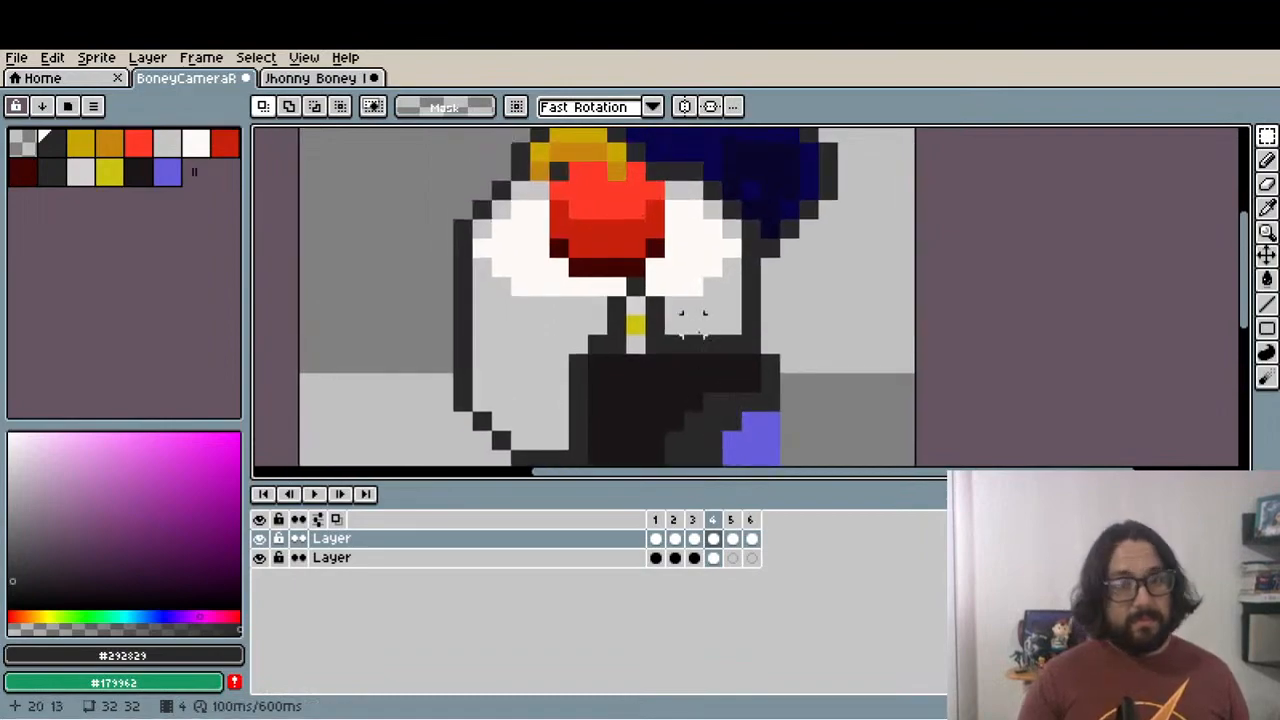
# Delete the upper-layer pixels of the old hat and upper head in frame 4, including the face area beside the raised finger
pyautogui.scroll(2, 461, 170)
pyautogui.moveTo(400, 163); pyautogui.dragTo(786, 323)
pyautogui.press('Delete')
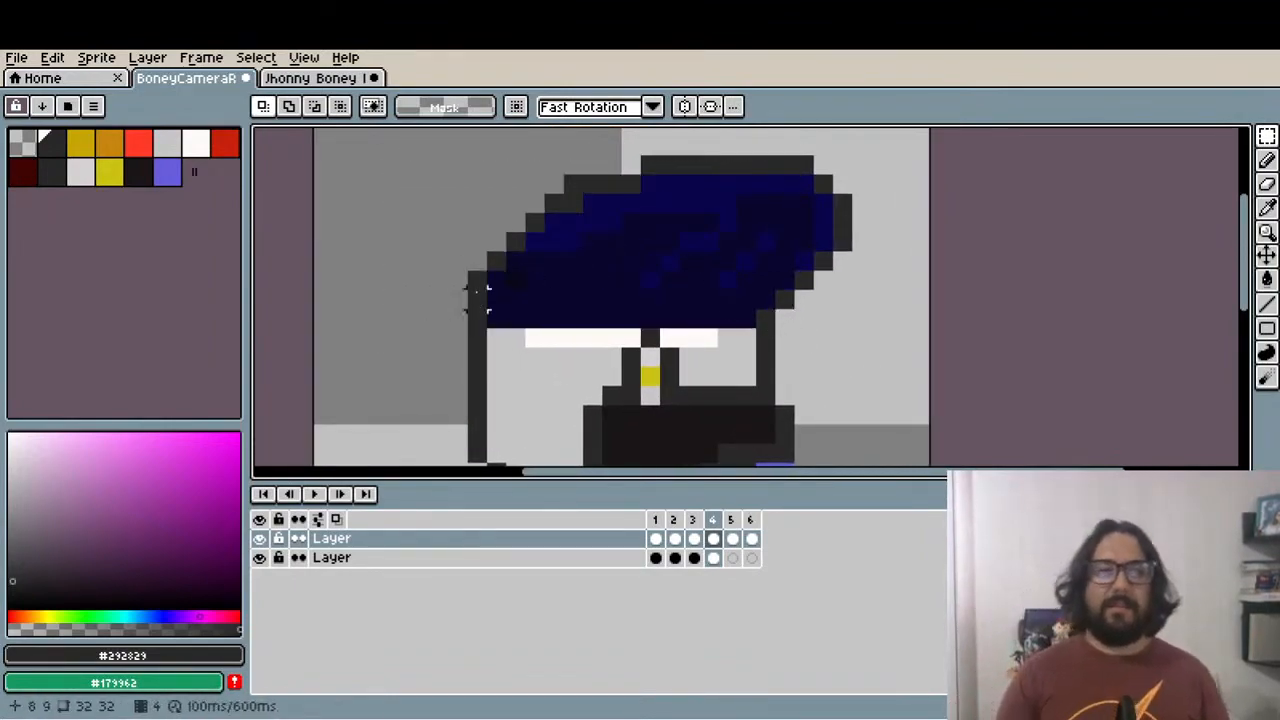
pyautogui.scroll(1, 688, 308)
pyautogui.moveTo(687, 339); pyautogui.dragTo(757, 394)
pyautogui.press('Delete')
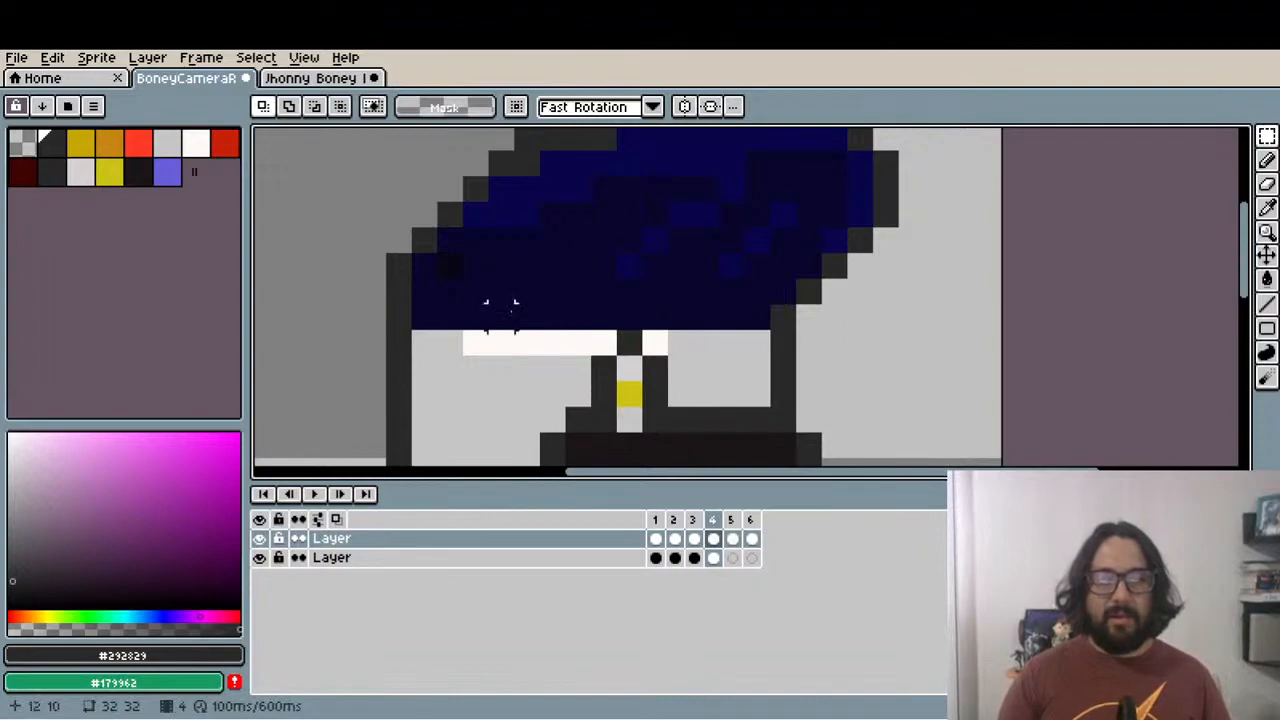
# Delete the remaining upper-layer head pixels in frame 4 that cover the new hair and face behind the camera
pyautogui.moveTo(380, 312); pyautogui.dragTo(657, 344)
pyautogui.press('Delete')
pyautogui.press('Delete')
pyautogui.press('Delete')
pyautogui.moveTo(462, 393); pyautogui.dragTo(460, 265)
pyautogui.moveTo(382, 224); pyautogui.dragTo(514, 404)
pyautogui.press('Delete')
pyautogui.moveTo(501, 266); pyautogui.dragTo(527, 378)
pyautogui.press('Delete')
pyautogui.scroll(-3, 505, 334)
pyautogui.scroll(3, 520, 305)
pyautogui.scroll(-3, 520, 305)
pyautogui.scroll(4, 527, 350)
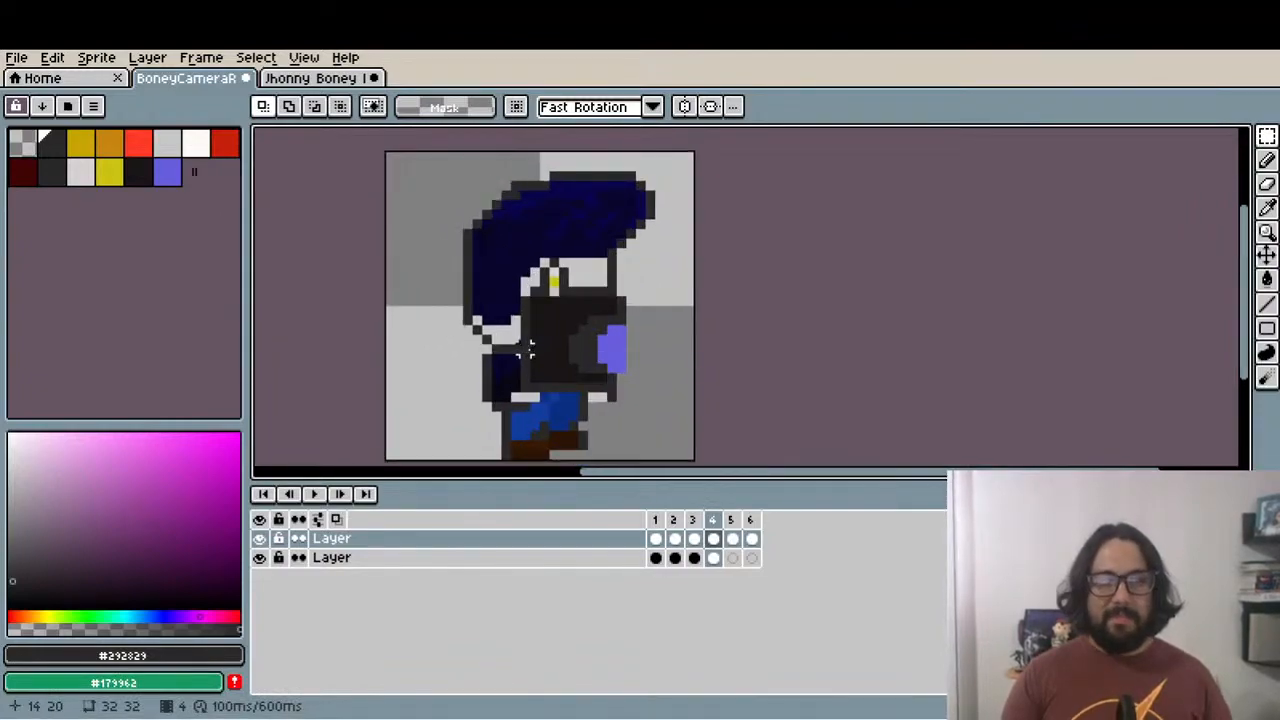
# Compare frames 3 and 4 around the camera, and sample the sleeve's dark navy #070513 for the Pencil
pyautogui.click(697, 535)
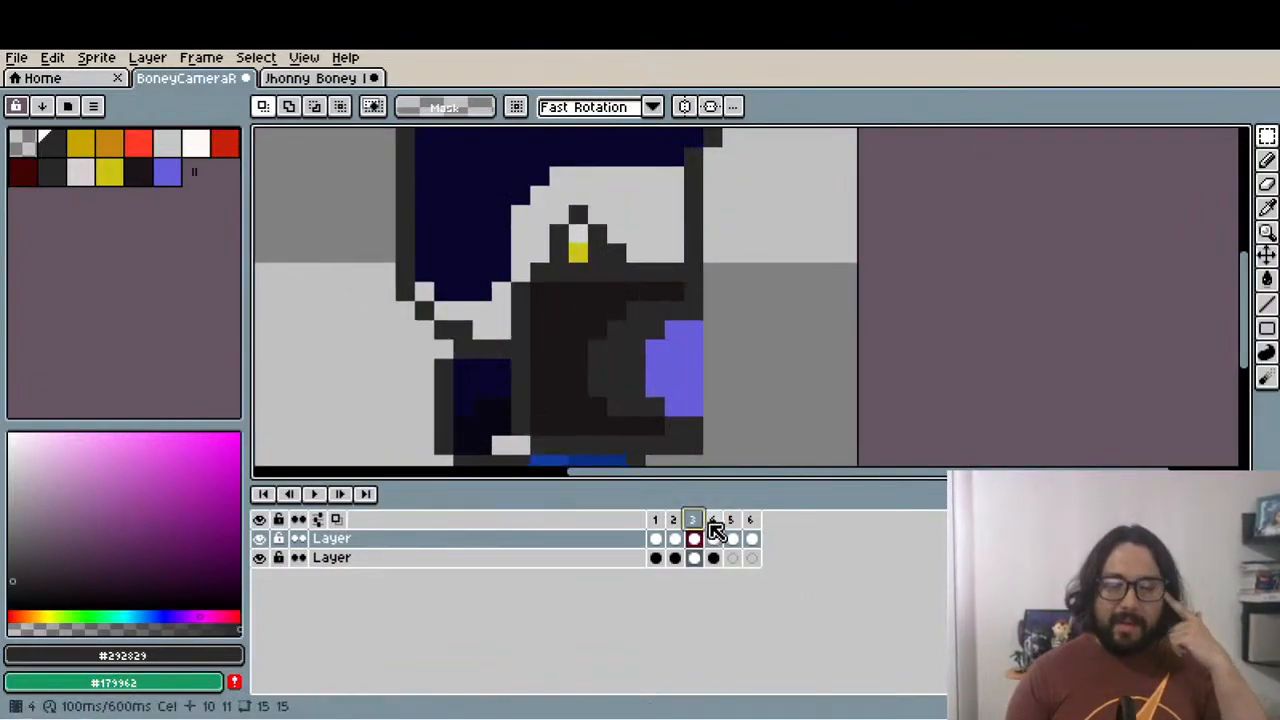
pyautogui.click(714, 524)
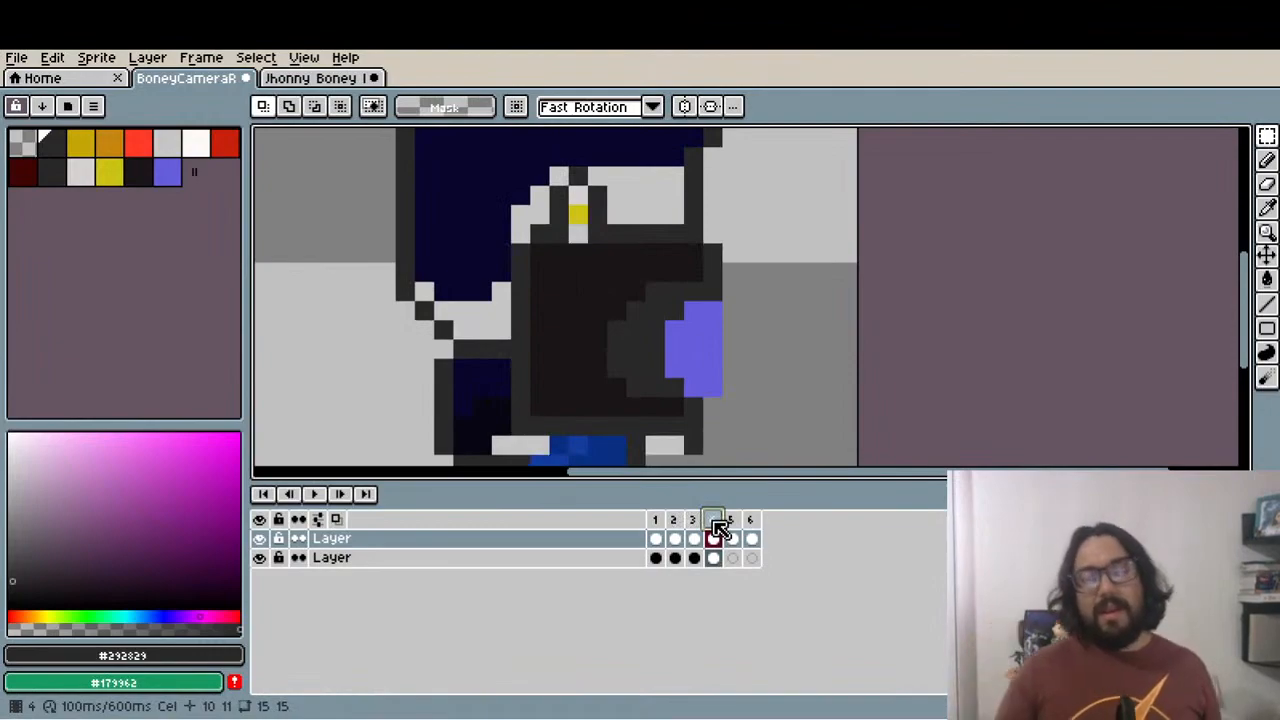
pyautogui.scroll(-3, 537, 347)
pyautogui.scroll(4, 537, 347)
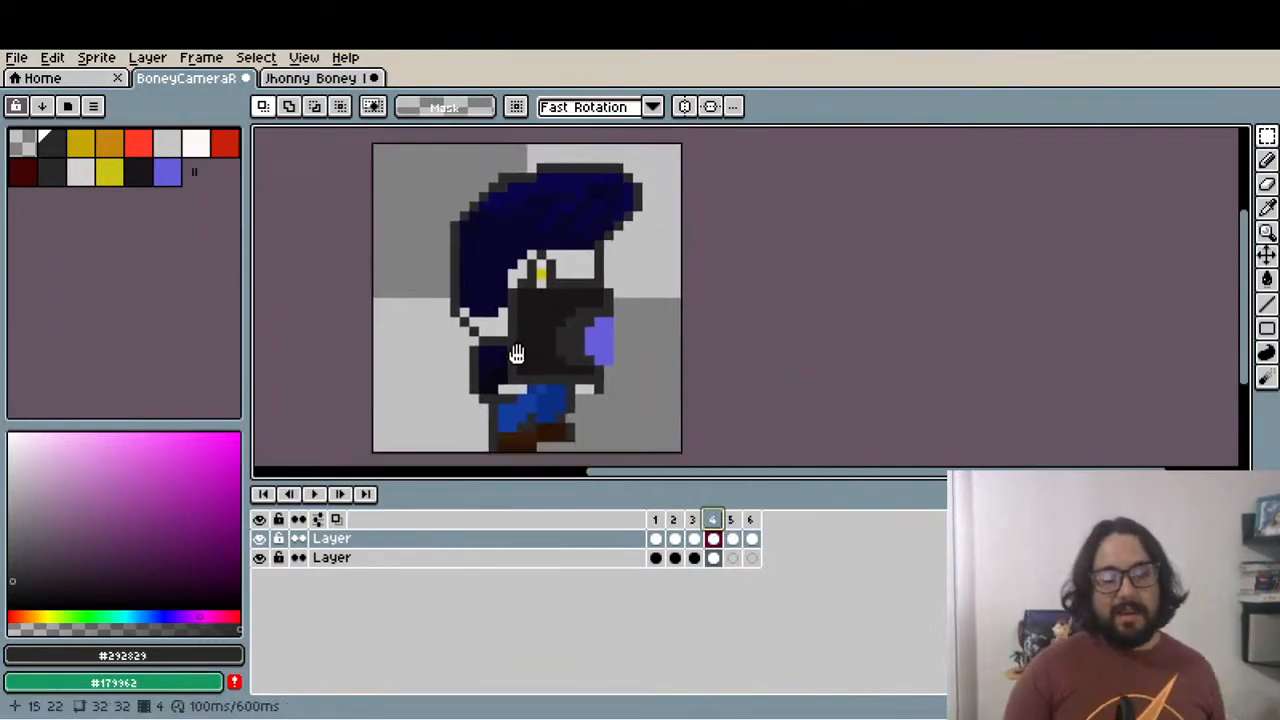
pyautogui.scroll(2, 435, 399)
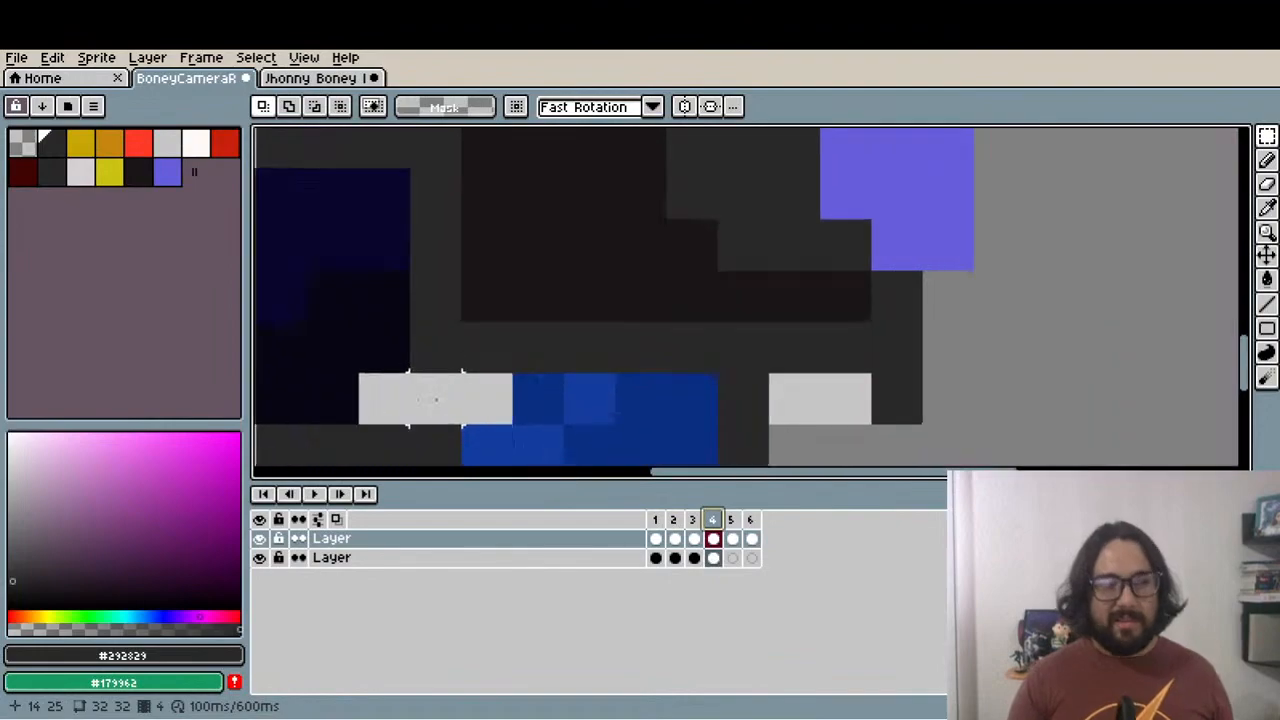
pyautogui.press('i')
pyautogui.click(386, 334)
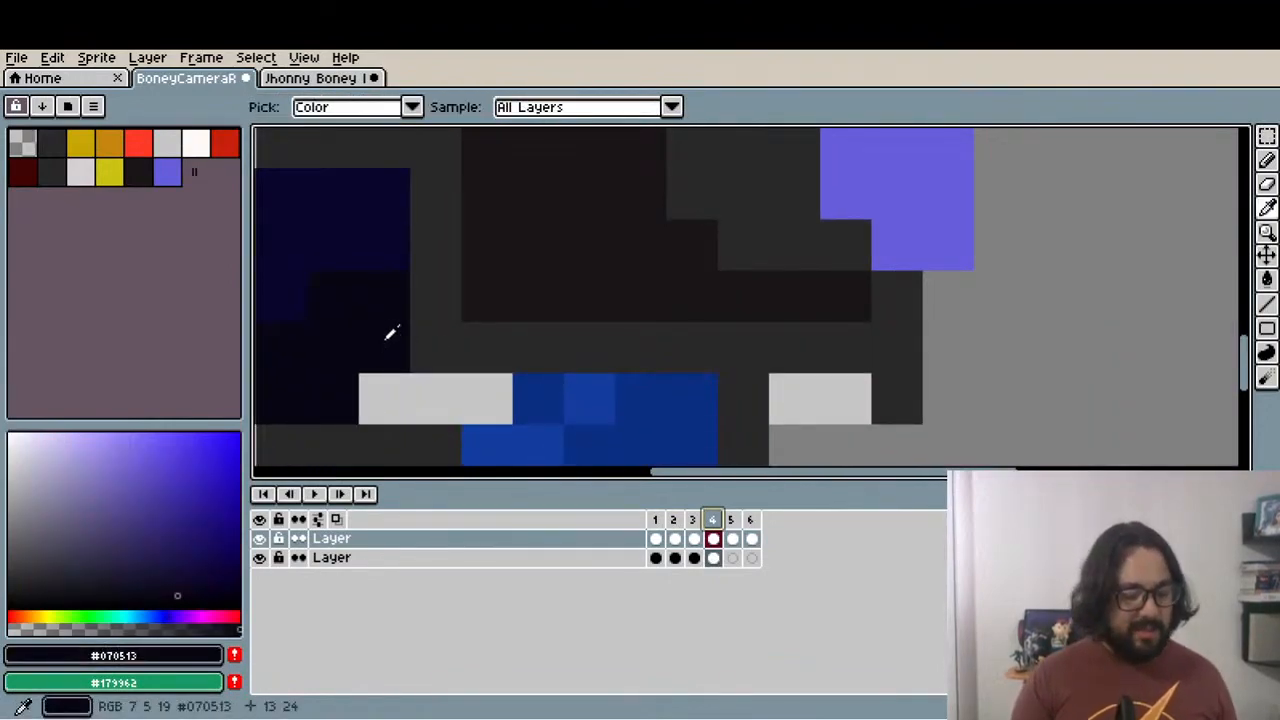
pyautogui.press('b')
pyautogui.scroll(-3, 418, 335)
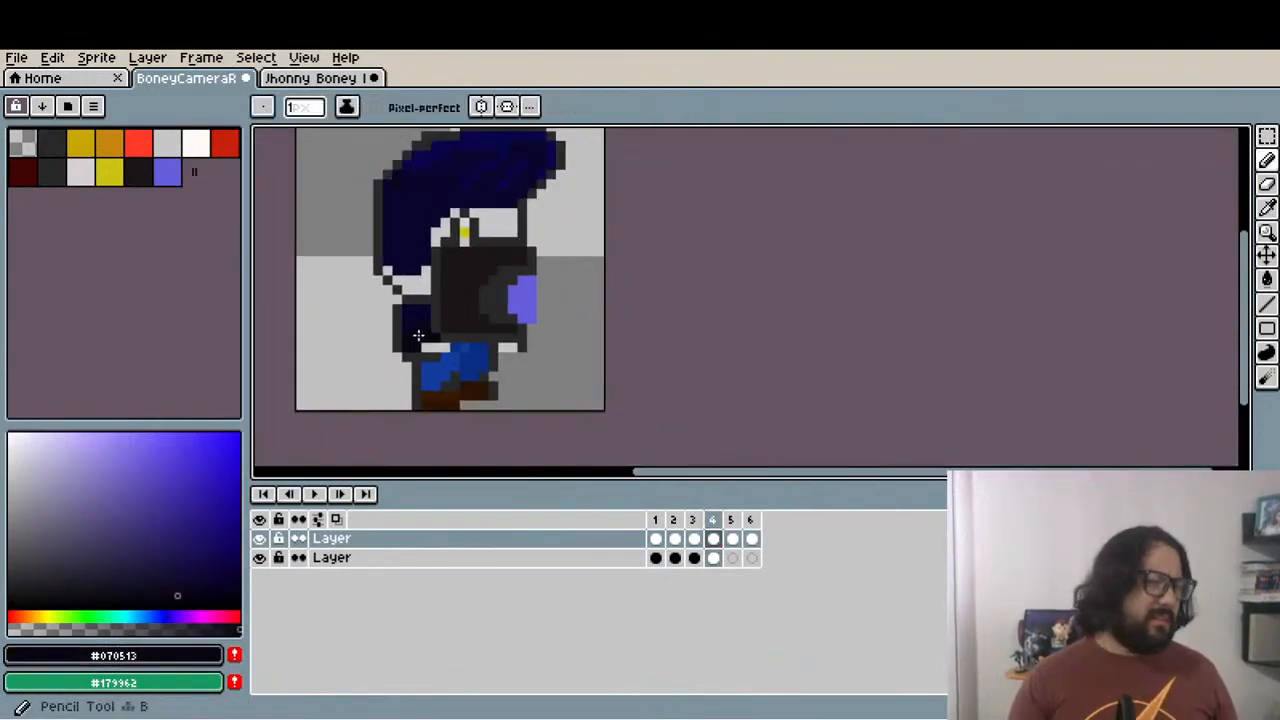
# Compare the head, sleeve and camera across frames 1 to 4
pyautogui.click(694, 527)
pyautogui.click(714, 527)
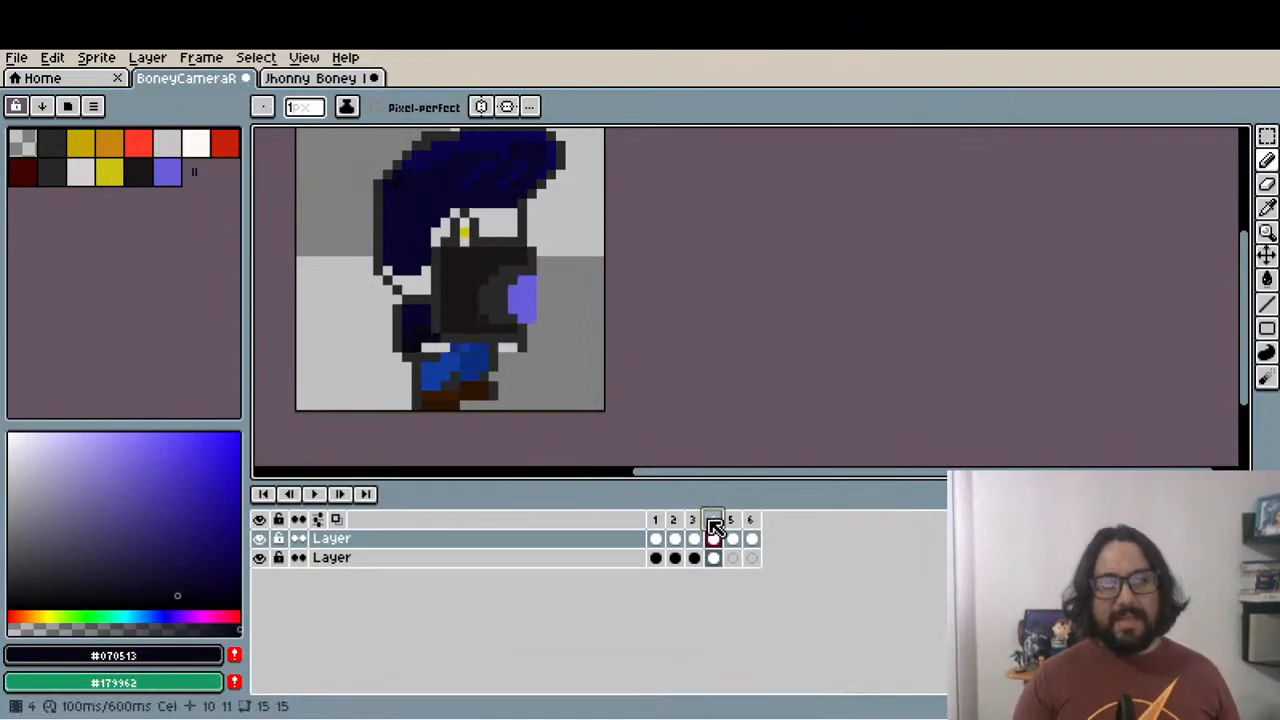
pyautogui.click(693, 535)
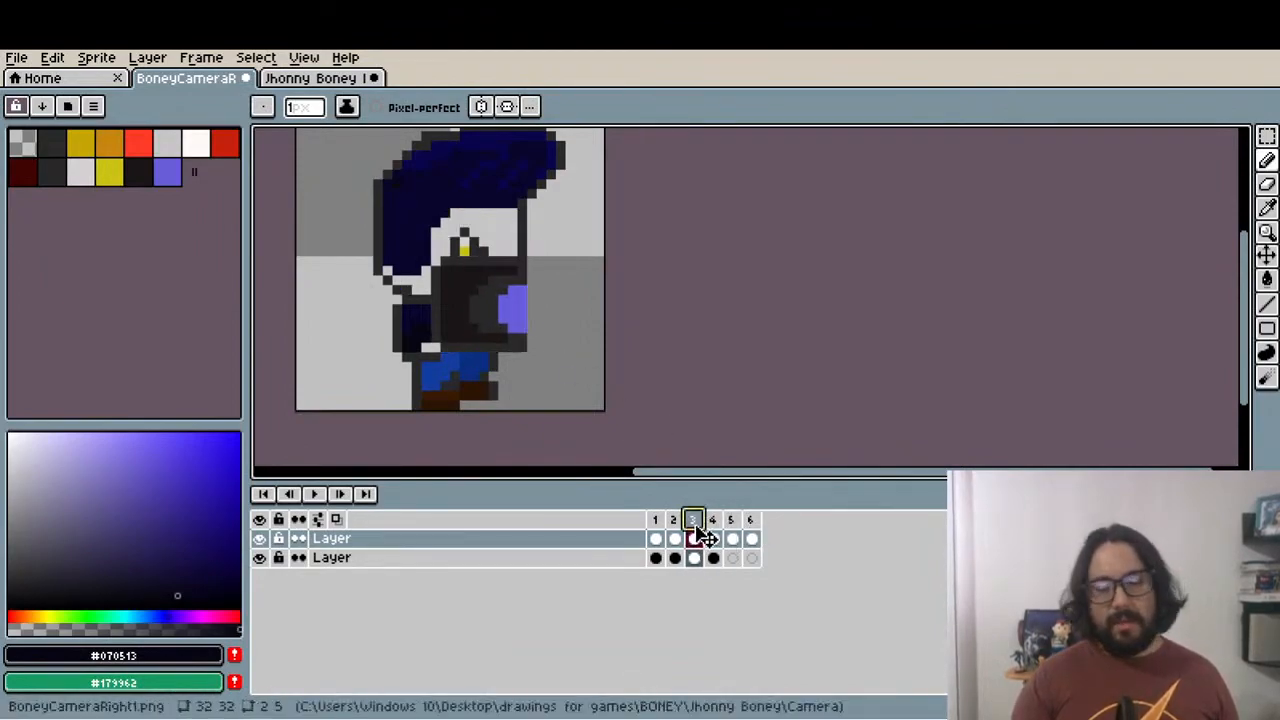
pyautogui.click(713, 537)
pyautogui.press('+')
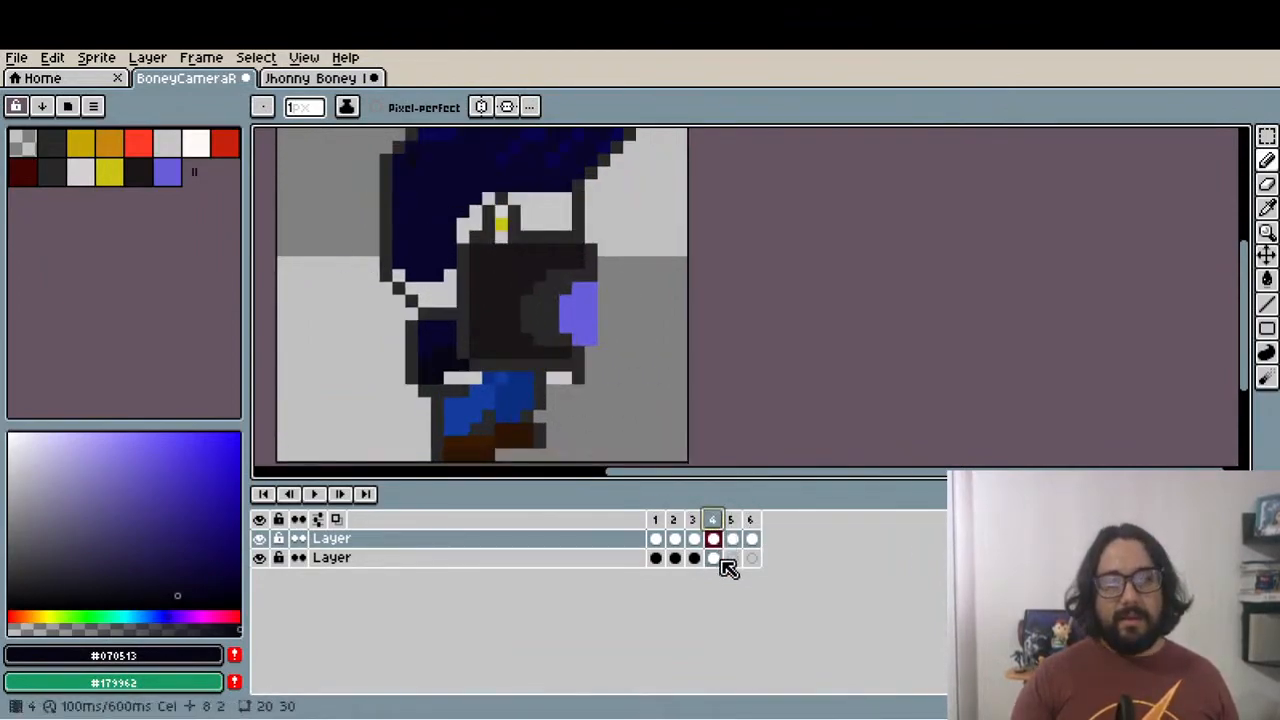
pyautogui.click(674, 532)
pyautogui.click(657, 522)
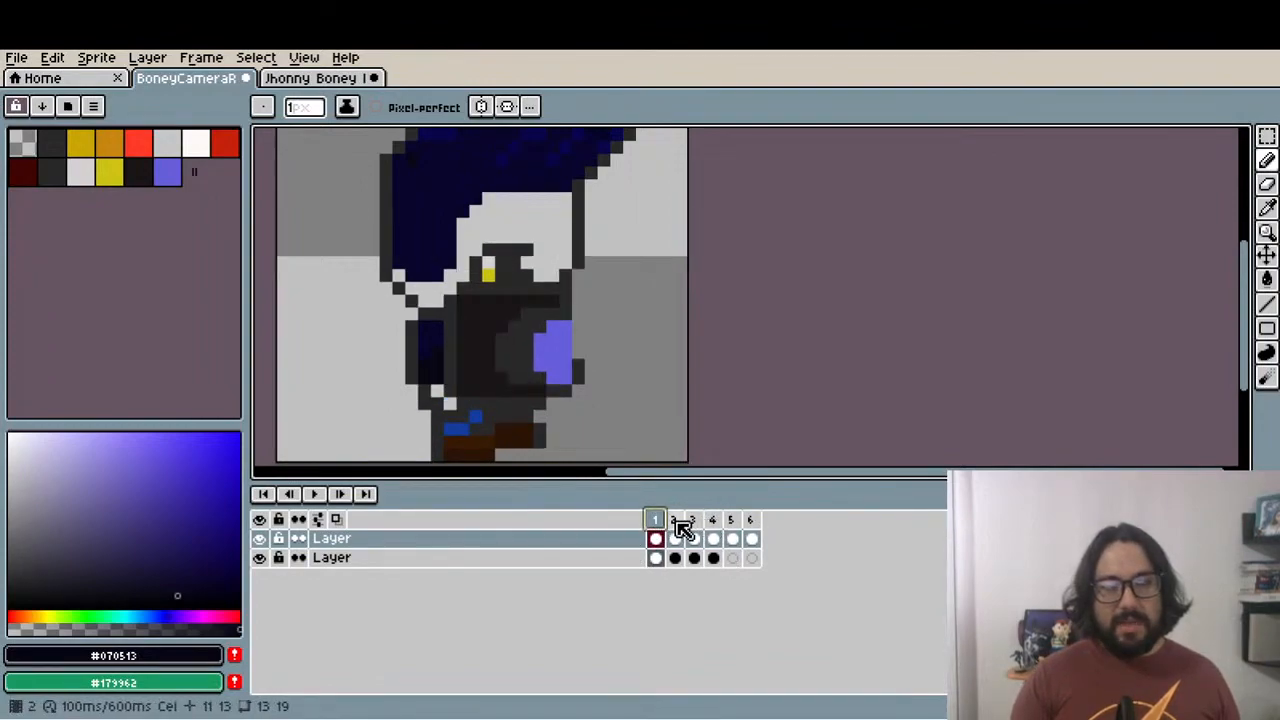
pyautogui.click(680, 530)
# Sample the light grey #c7c6c6 of the face in frame 2 for the Pencil, and inspect the sleeve area in frames 3 and 4
pyautogui.scroll(3, 386, 274)
pyautogui.press('i')
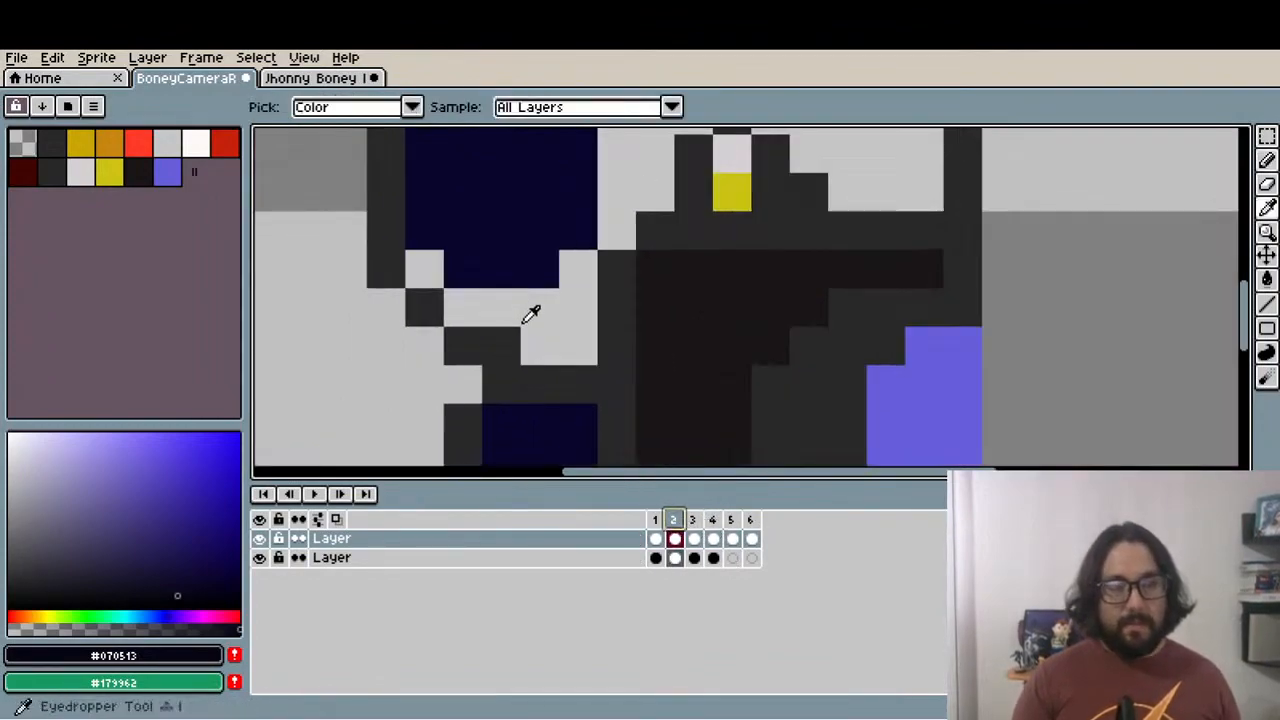
pyautogui.click(530, 313)
pyautogui.press('b')
pyautogui.click(693, 521)
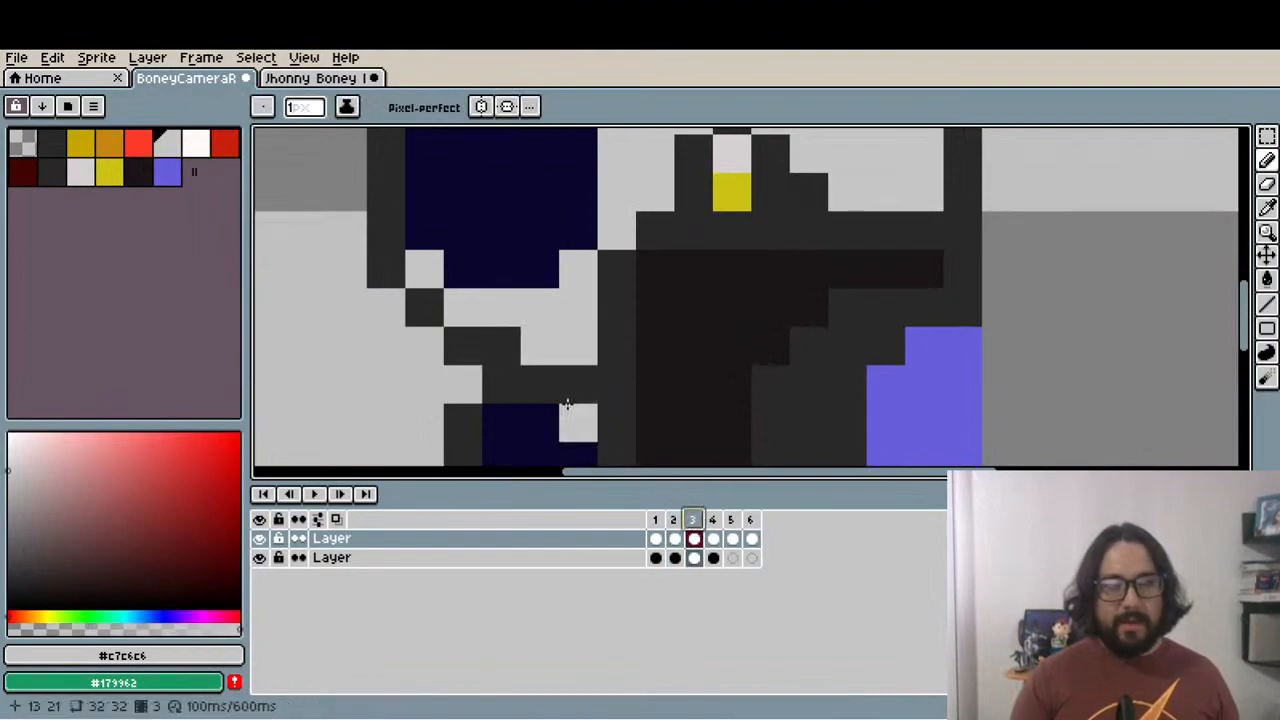
pyautogui.click(713, 537)
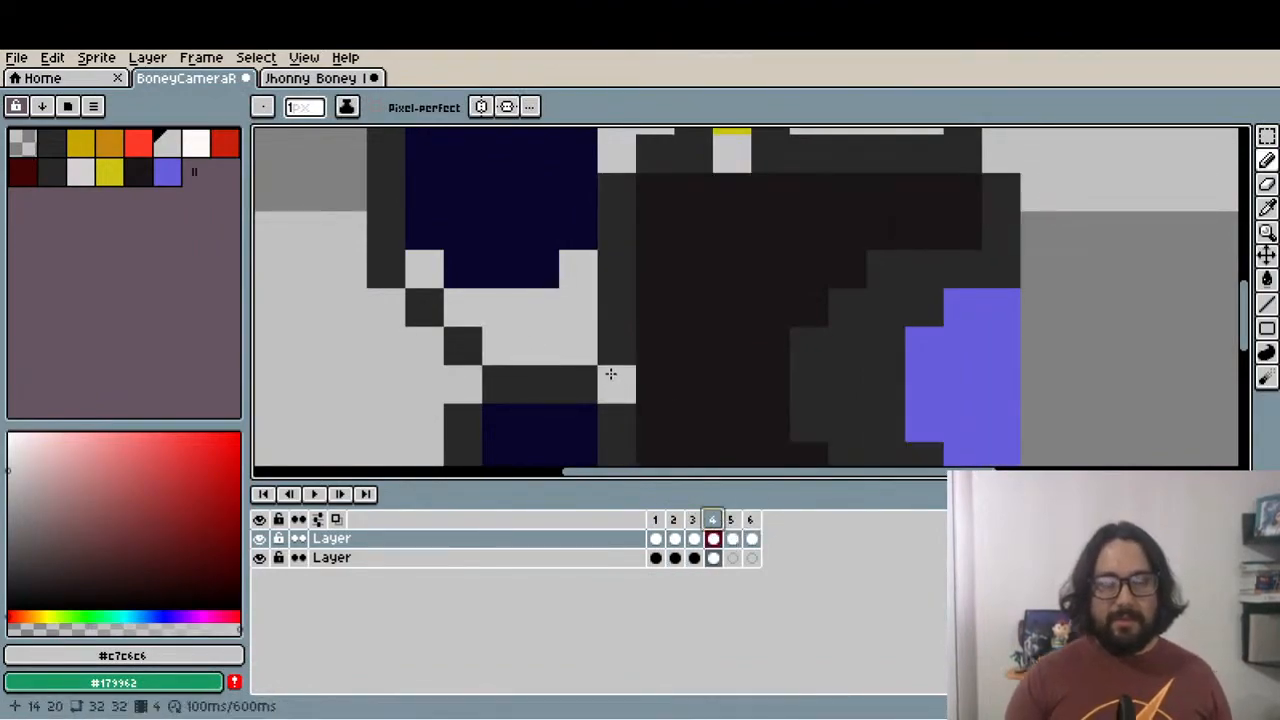
pyautogui.scroll(-3, 610, 373)
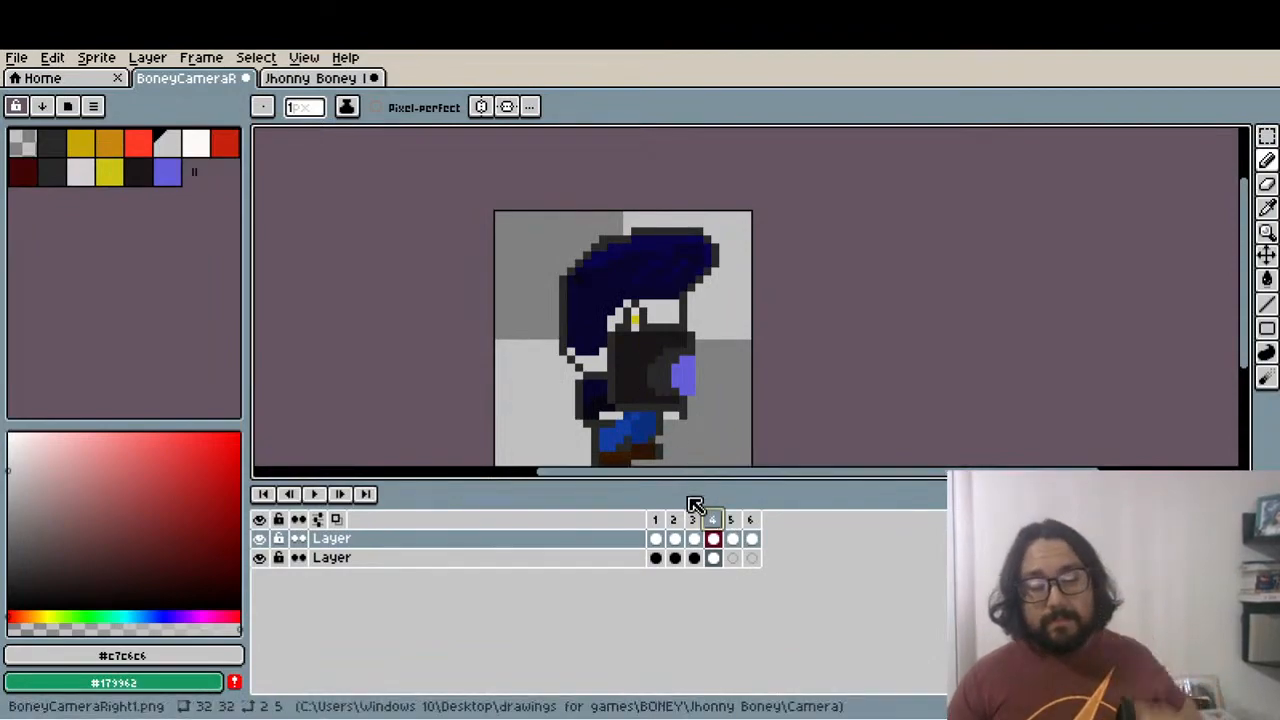
# Copy the upper-layer and lower-layer cels of frame 4 into frame 5
pyautogui.click(733, 519)
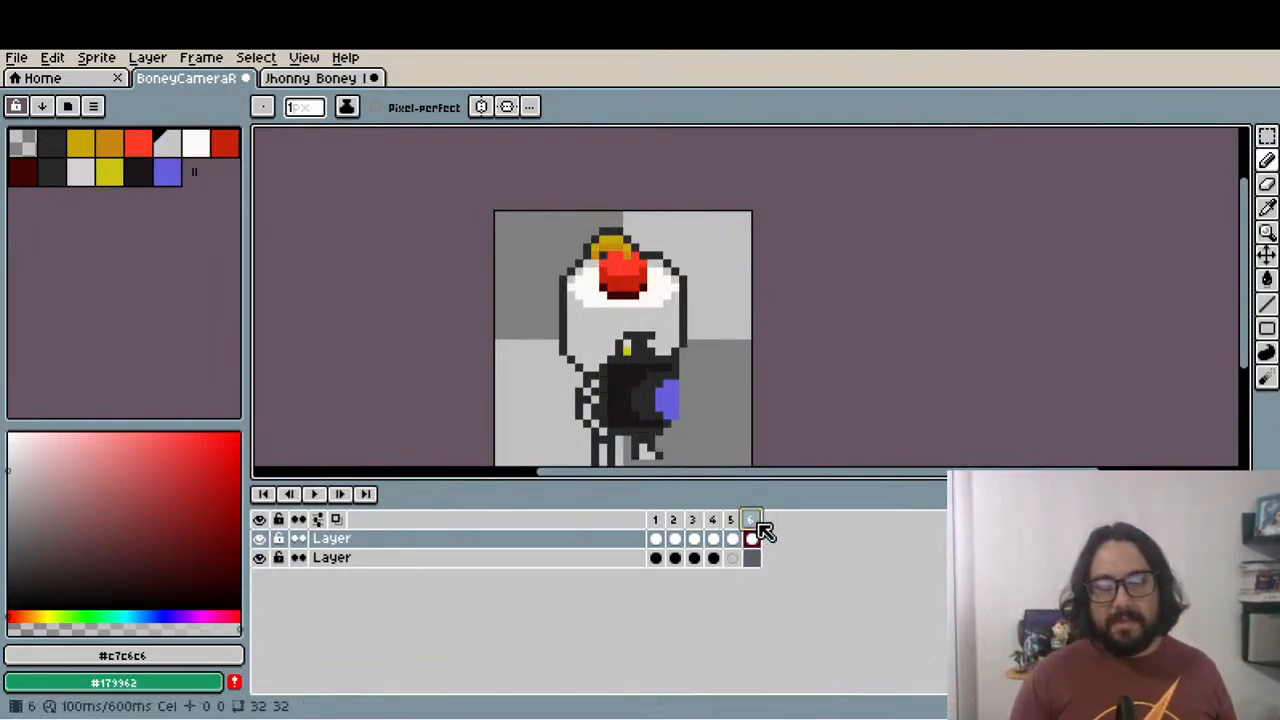
pyautogui.press('Left')
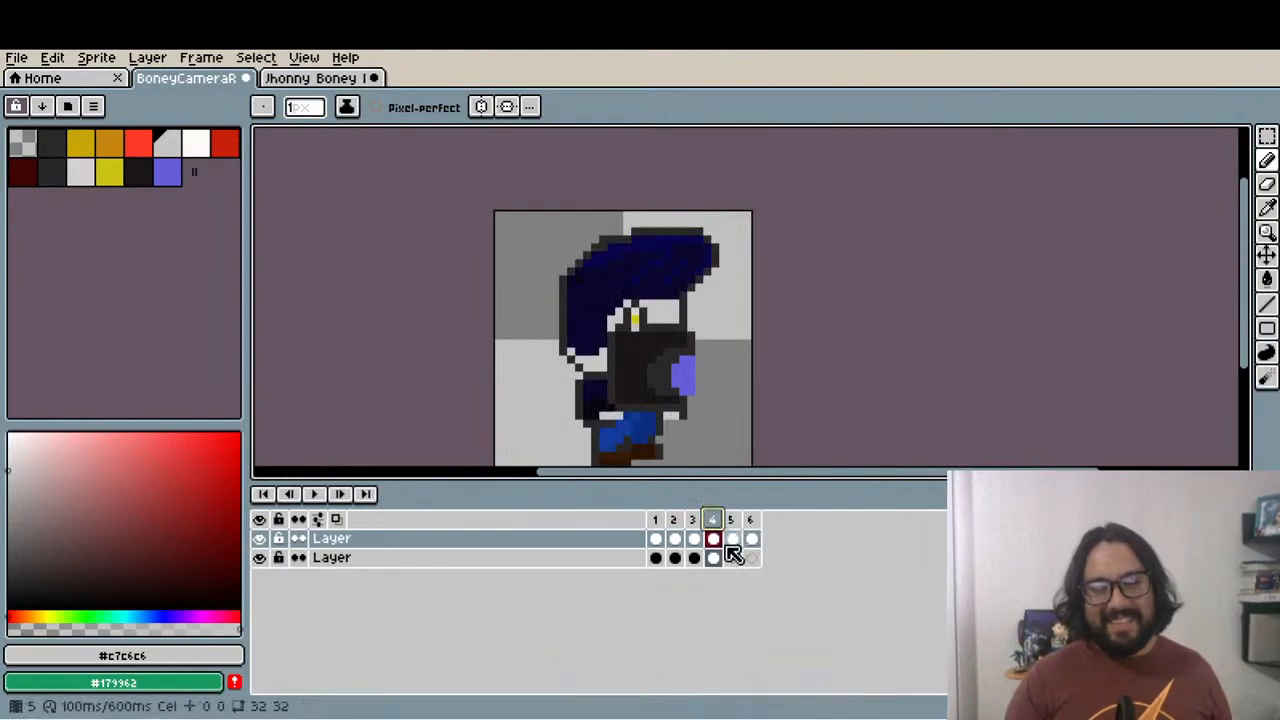
pyautogui.click(733, 521)
pyautogui.click(717, 521)
pyautogui.click(731, 523)
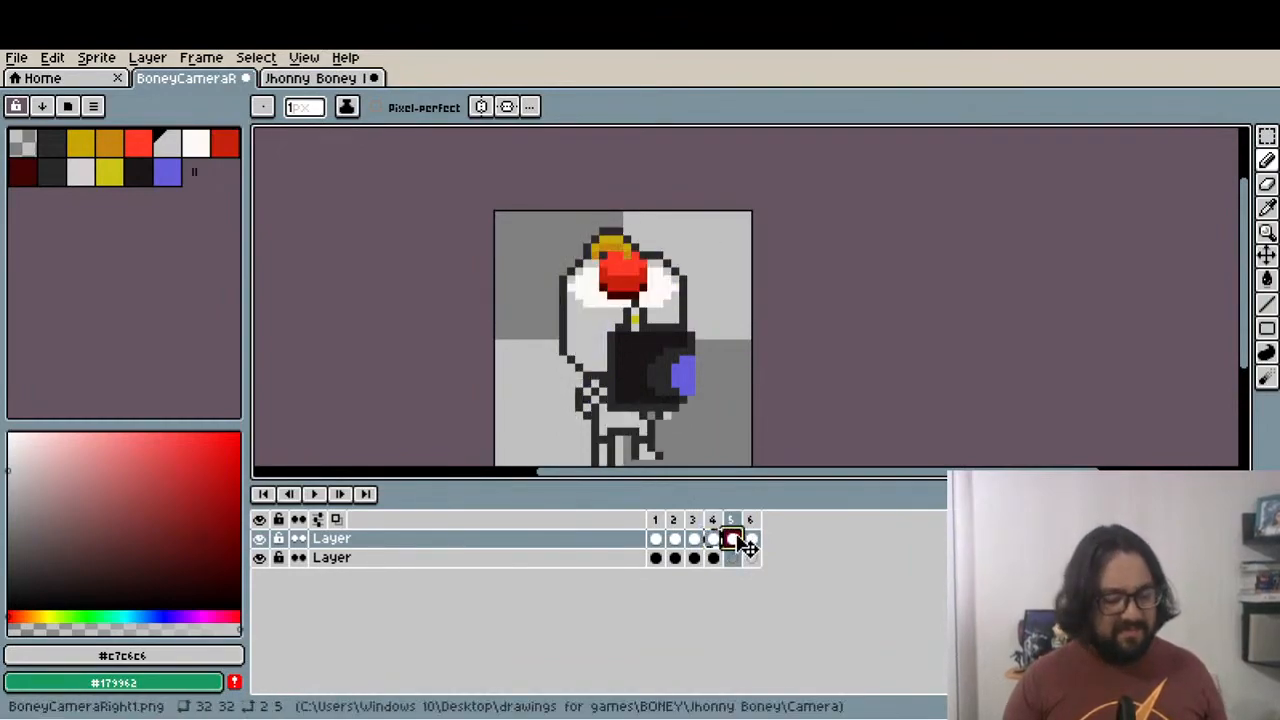
pyautogui.press('Delete')
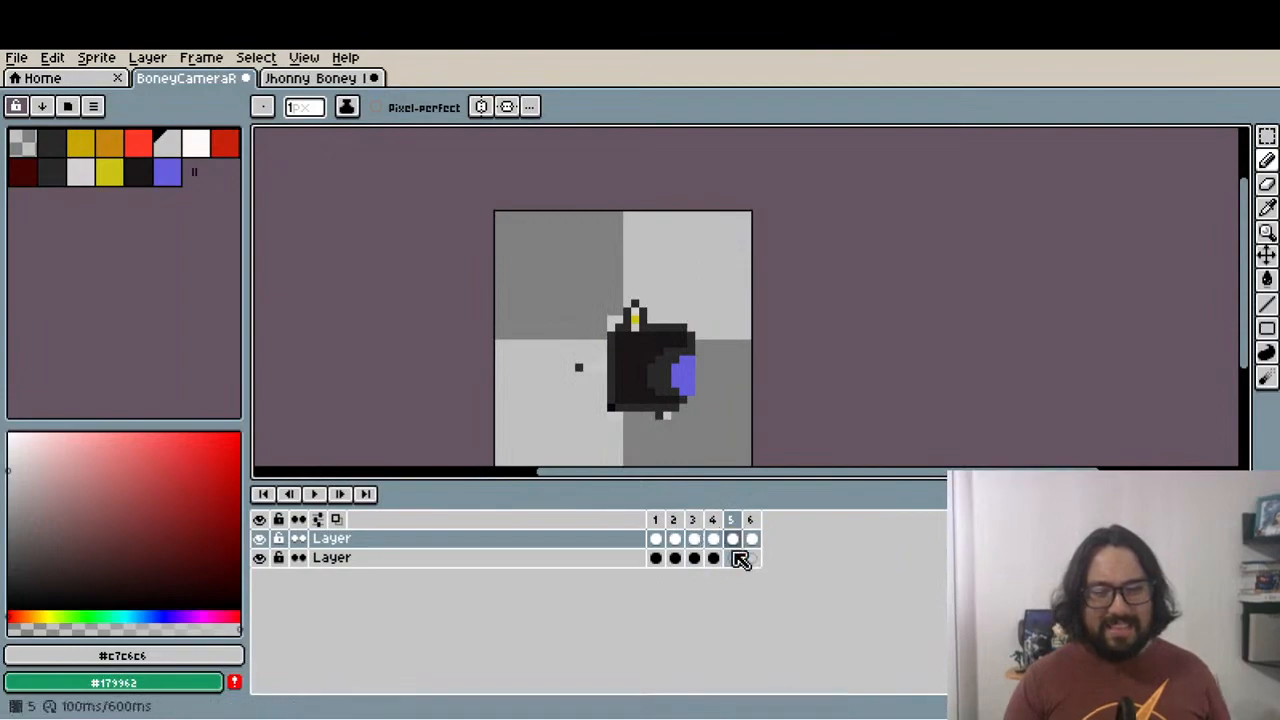
pyautogui.click(717, 560)
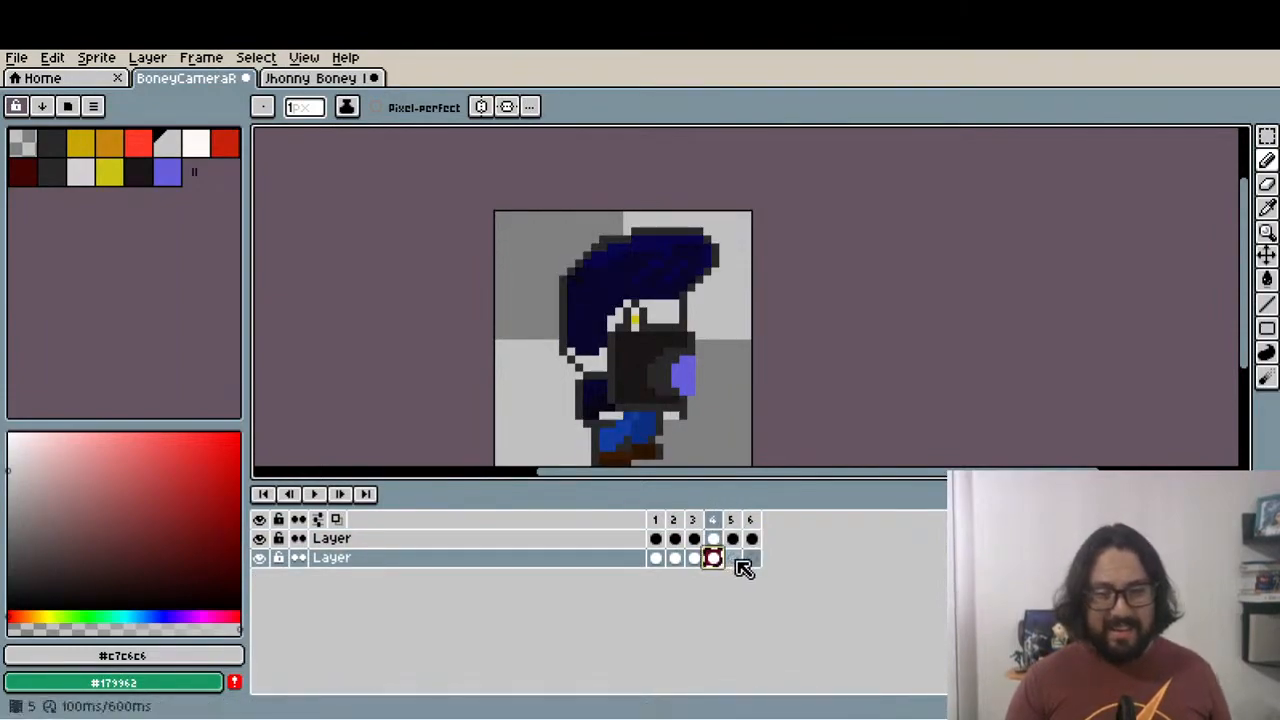
pyautogui.click(733, 558)
pyautogui.hotkey('ctrl', 'v')
pyautogui.scroll(-4, 685, 437)
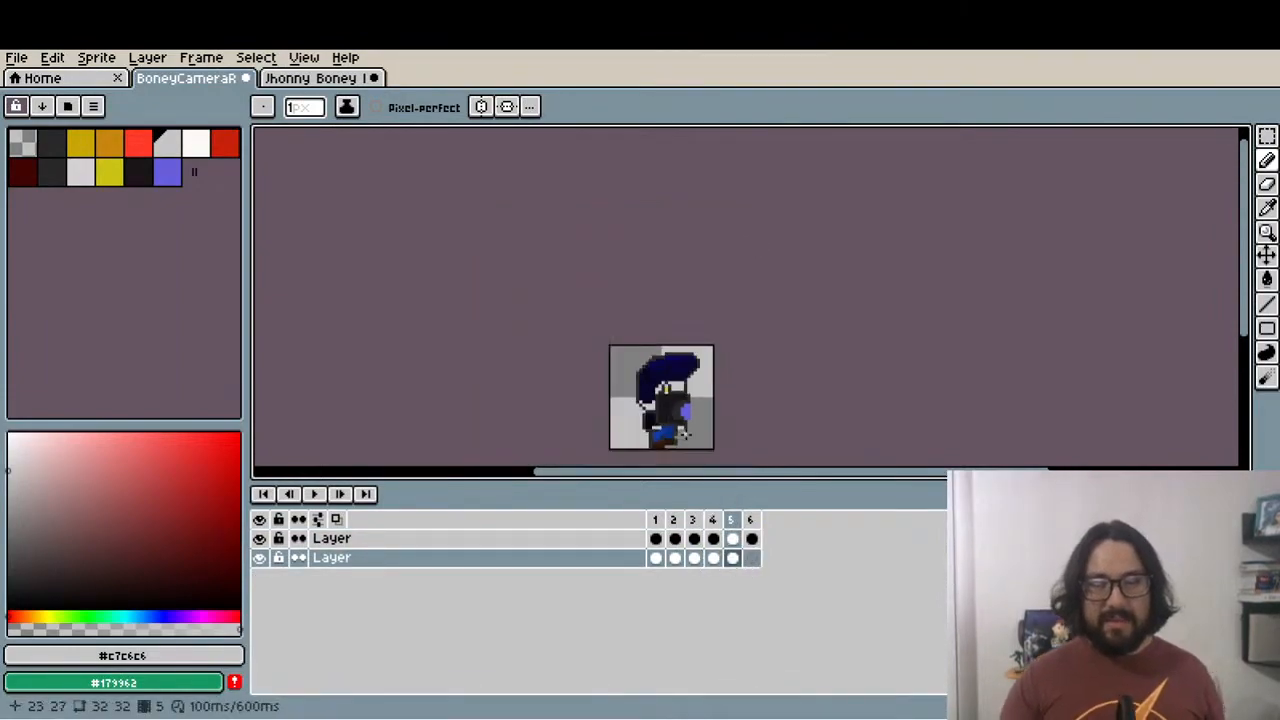
pyautogui.scroll(3, 688, 434)
# Insert a copy of frame 1 as frame 6 and delete the old-design last frame
pyautogui.click(755, 522)
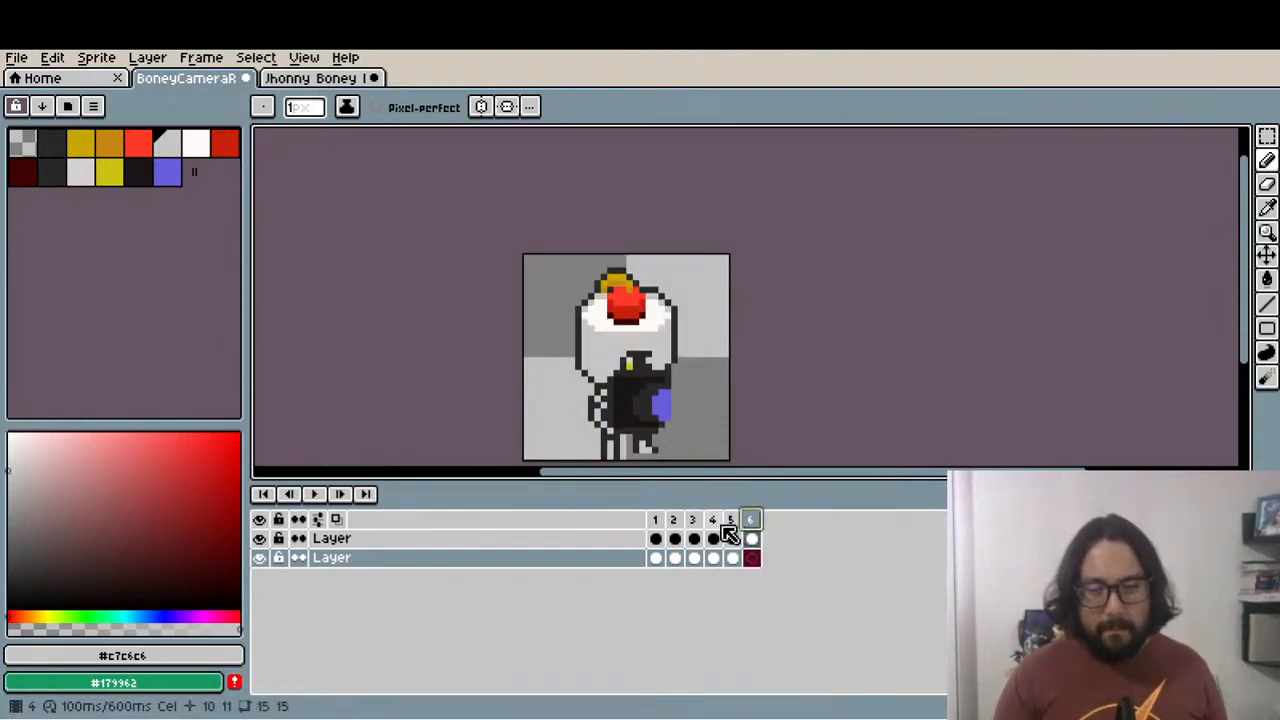
pyautogui.click(692, 520)
pyautogui.click(676, 520)
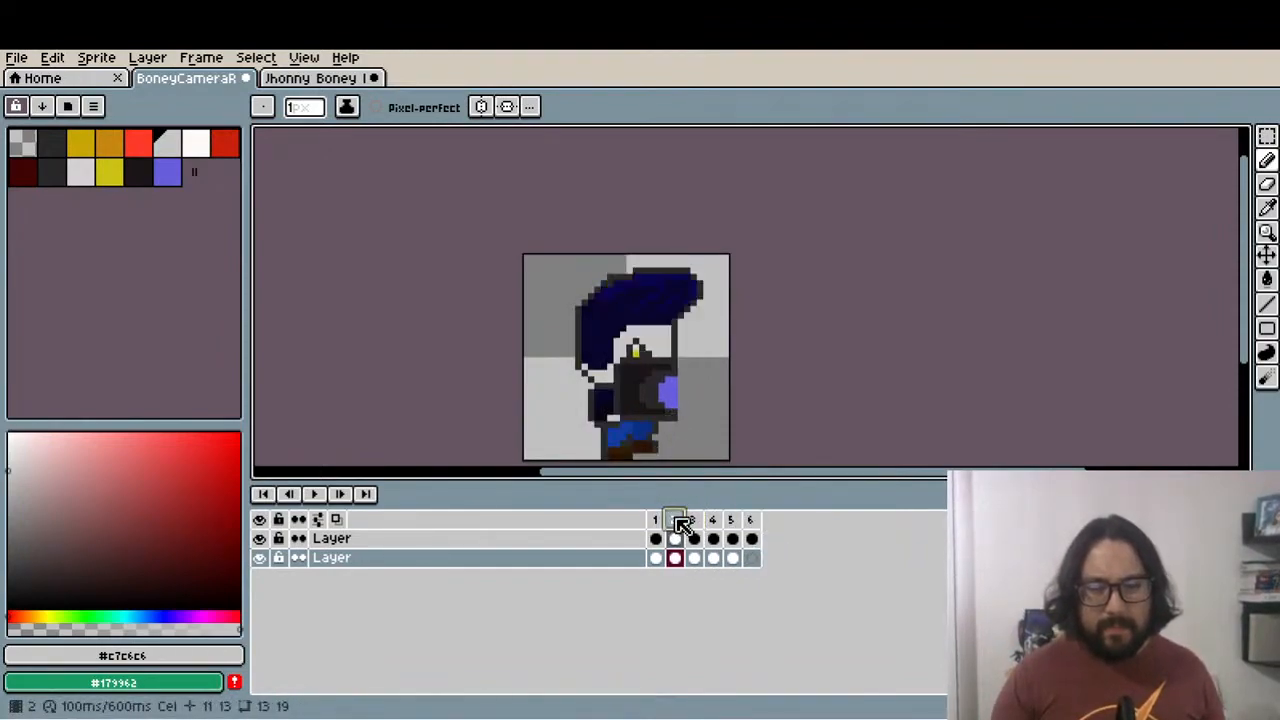
pyautogui.click(657, 521)
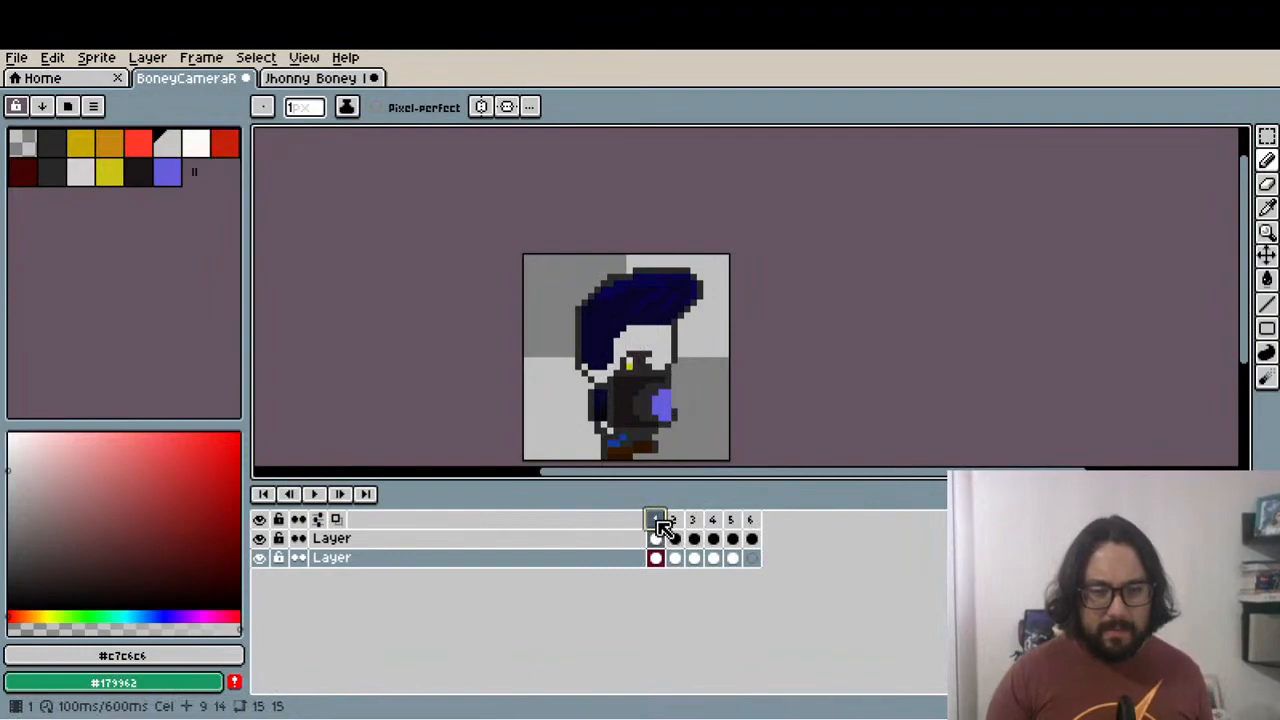
pyautogui.click(752, 521)
pyautogui.hotkey('alt', 'n')
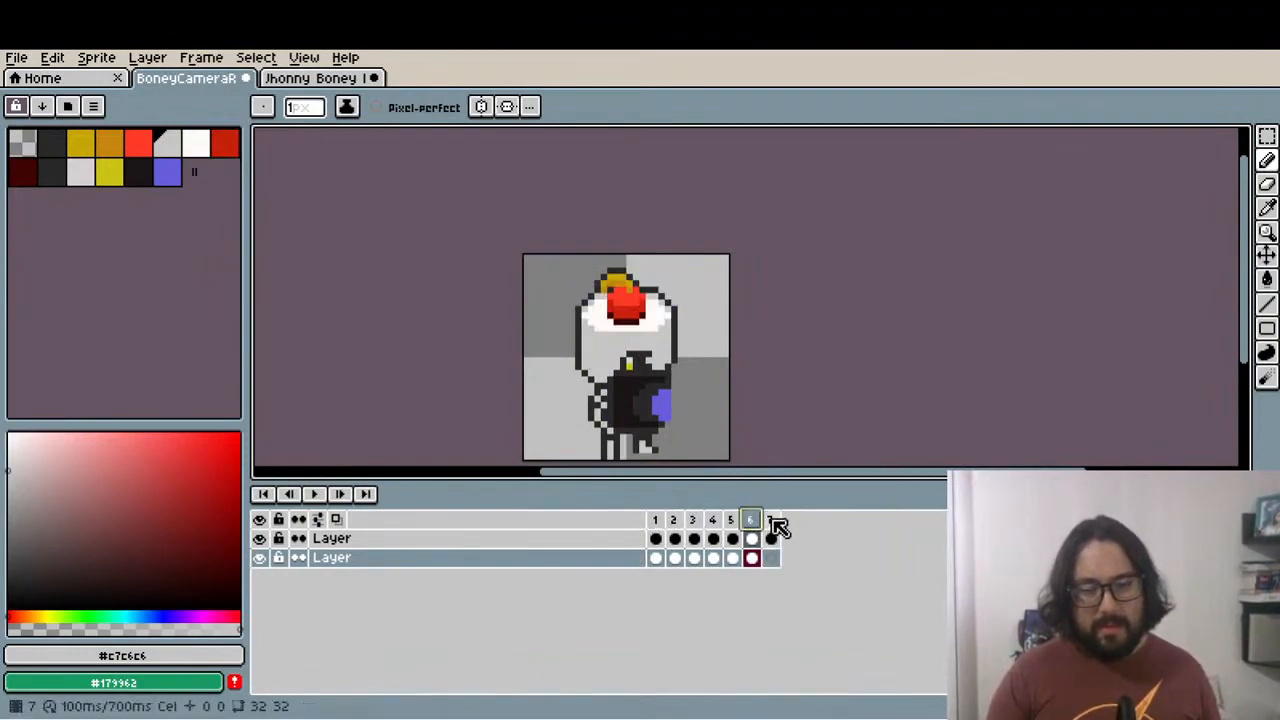
pyautogui.click(773, 521)
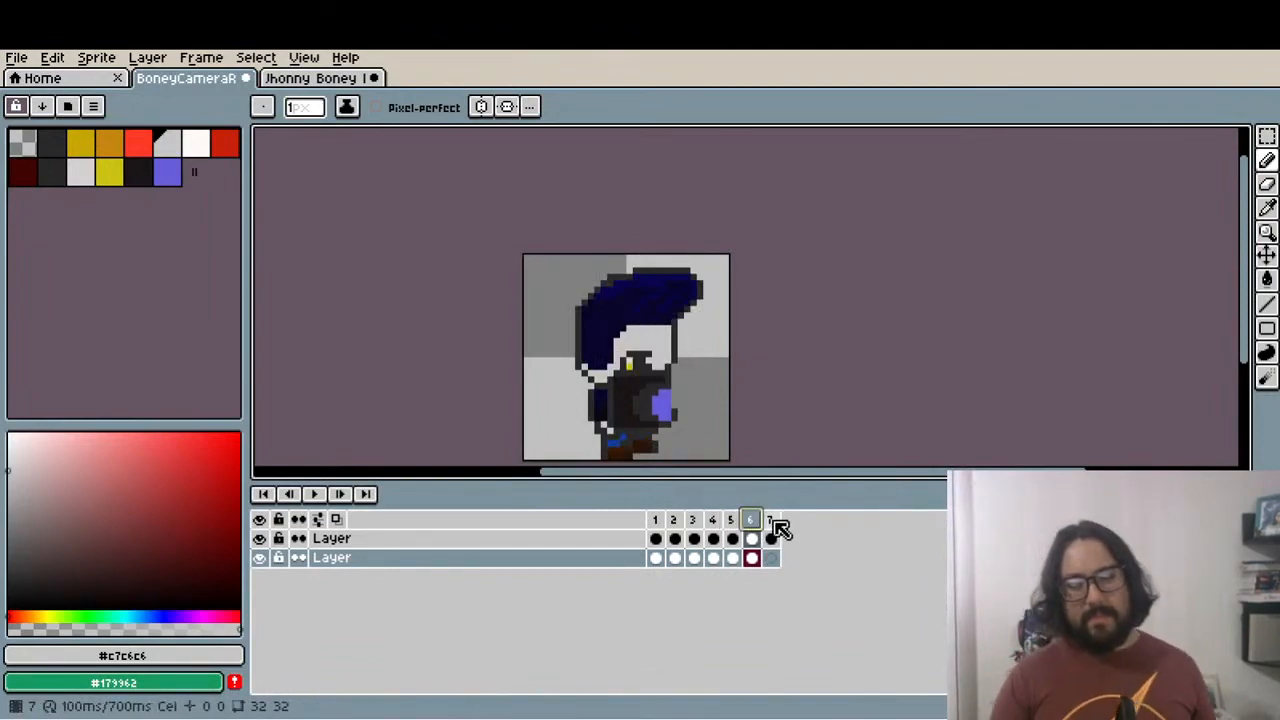
pyautogui.click(773, 521)
pyautogui.hotkey('alt', 'c')
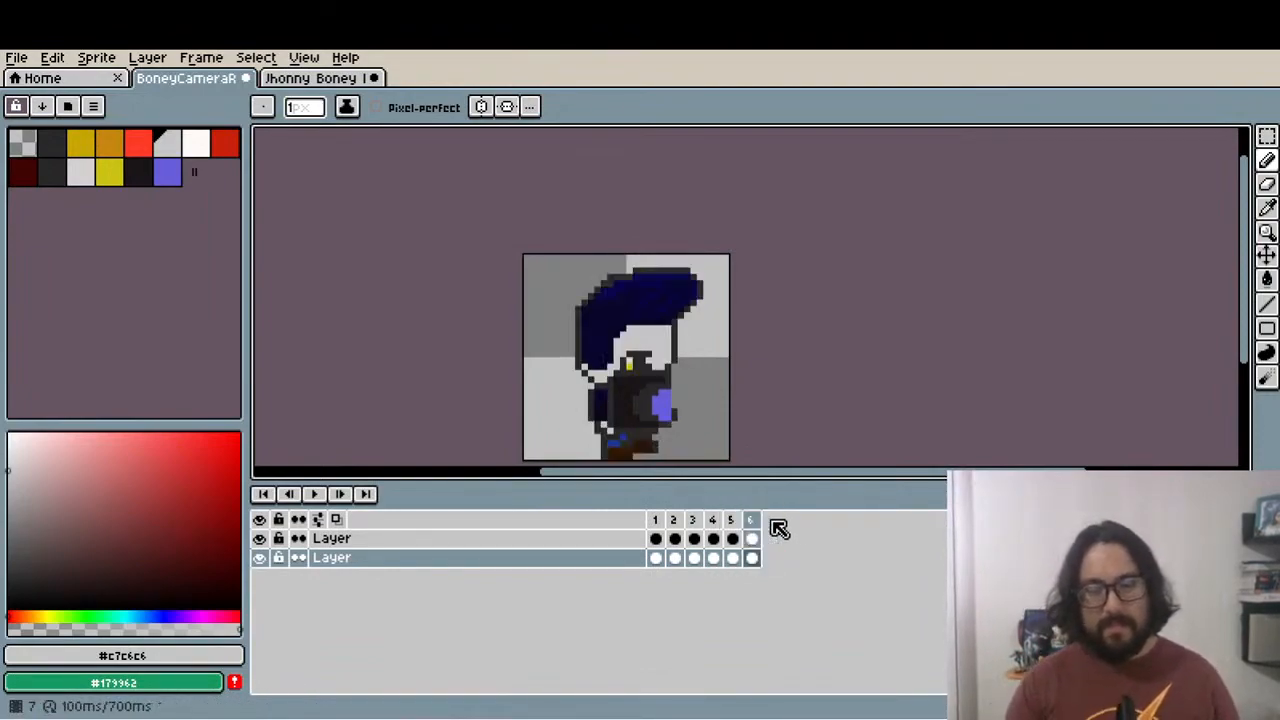
# Play back the animation and merge the upper layer down into the lower layer
pyautogui.click(316, 494)
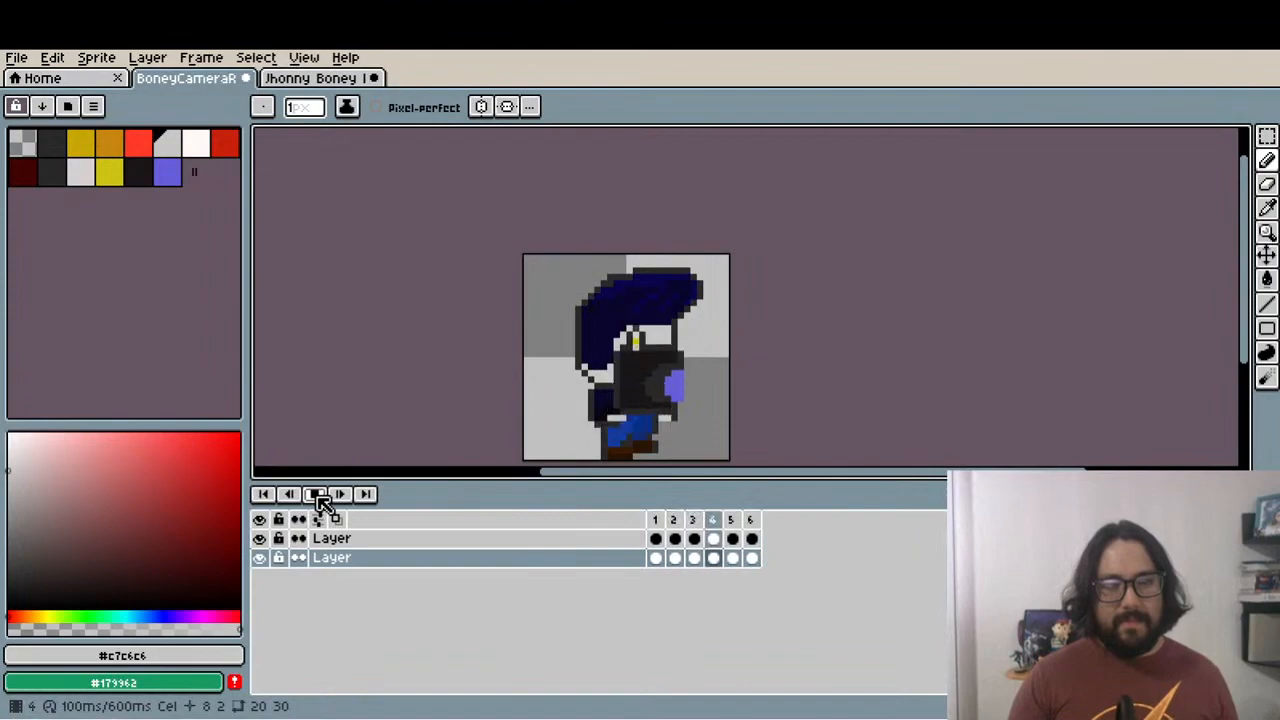
pyautogui.click(316, 494)
pyautogui.click(357, 542)
pyautogui.rightClick(358, 545)
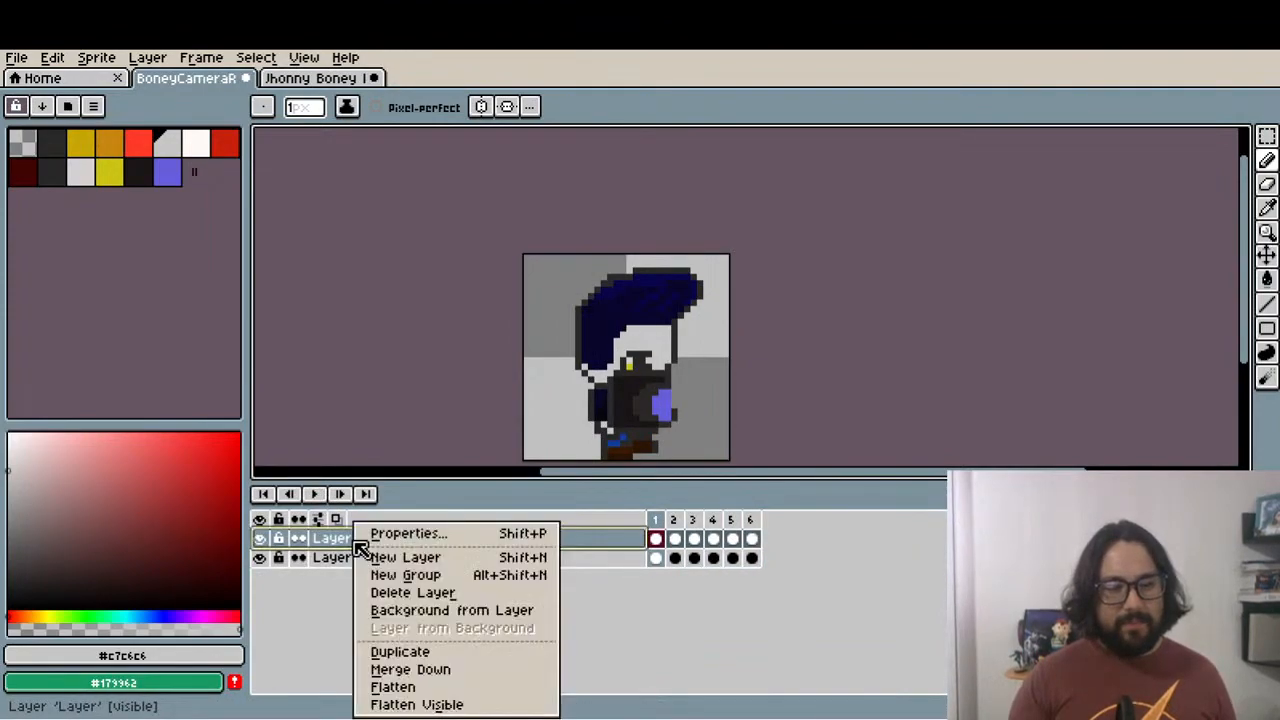
pyautogui.click(443, 667)
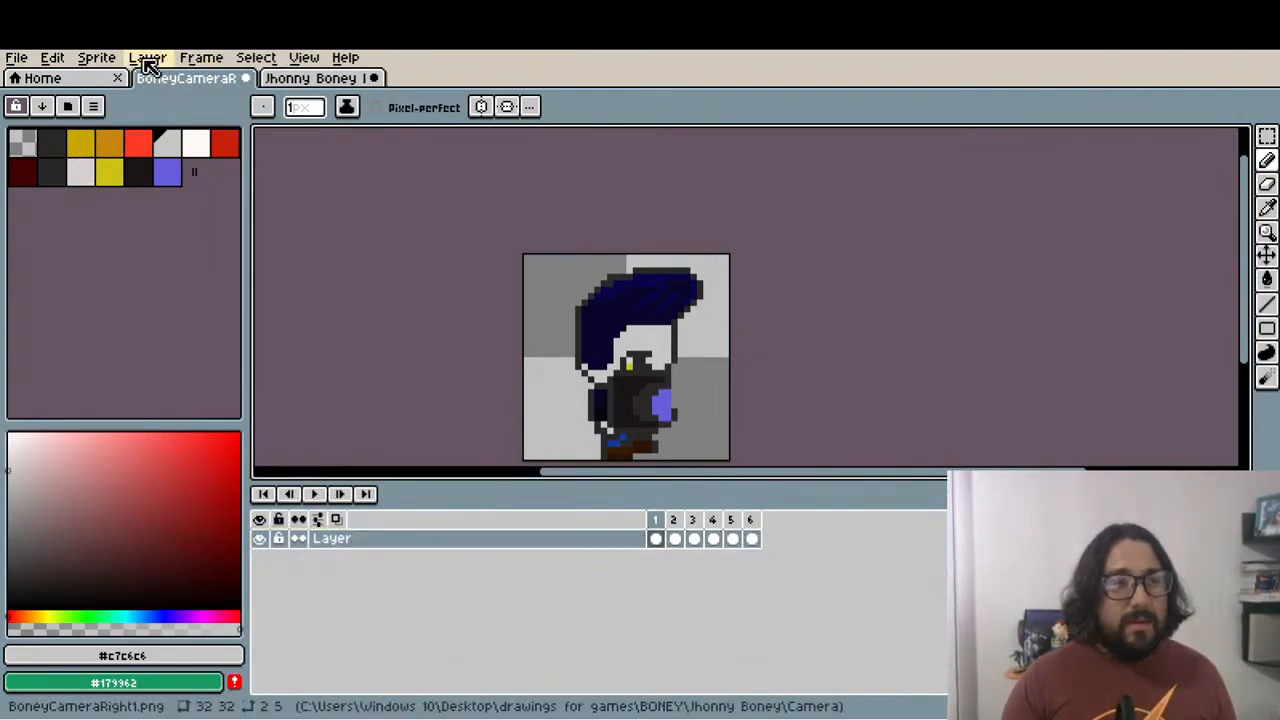
# Save the finished sprite under the name JhonnyBoneyCameraRight1.png in the Camera folder, agreeing to export the animation in 6 files
pyautogui.click(104, 58)
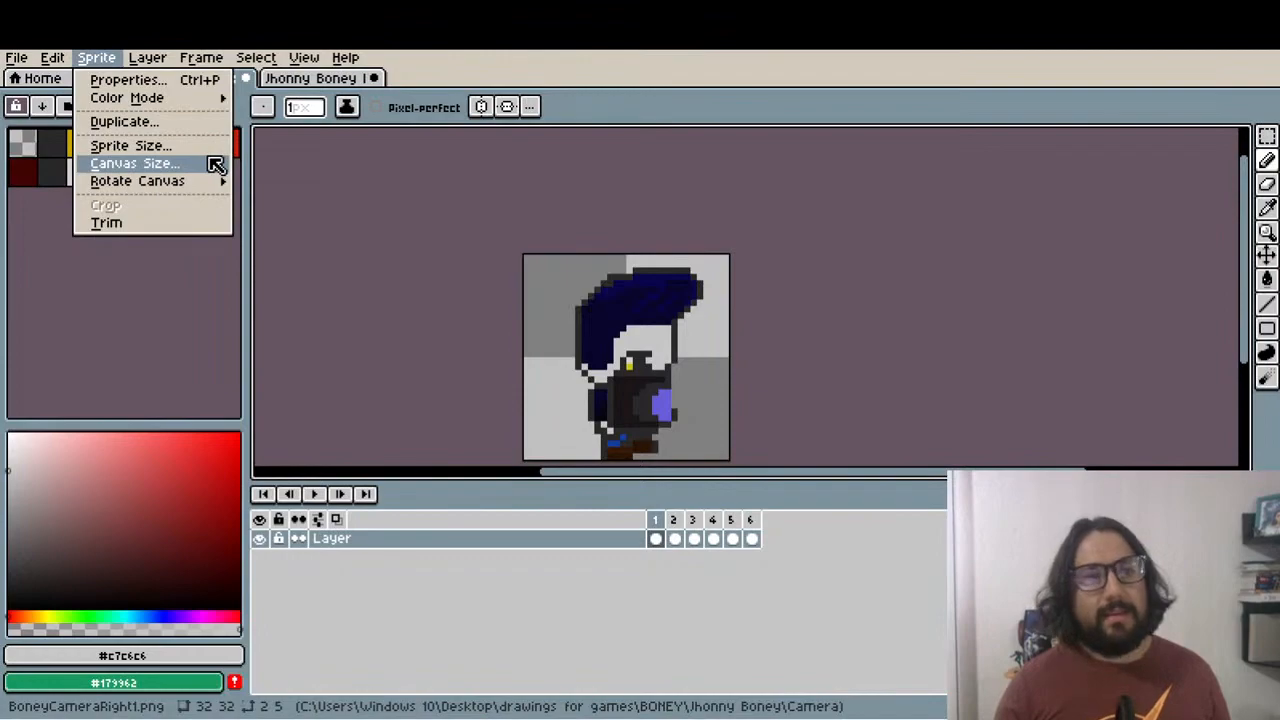
pyautogui.click(17, 57)
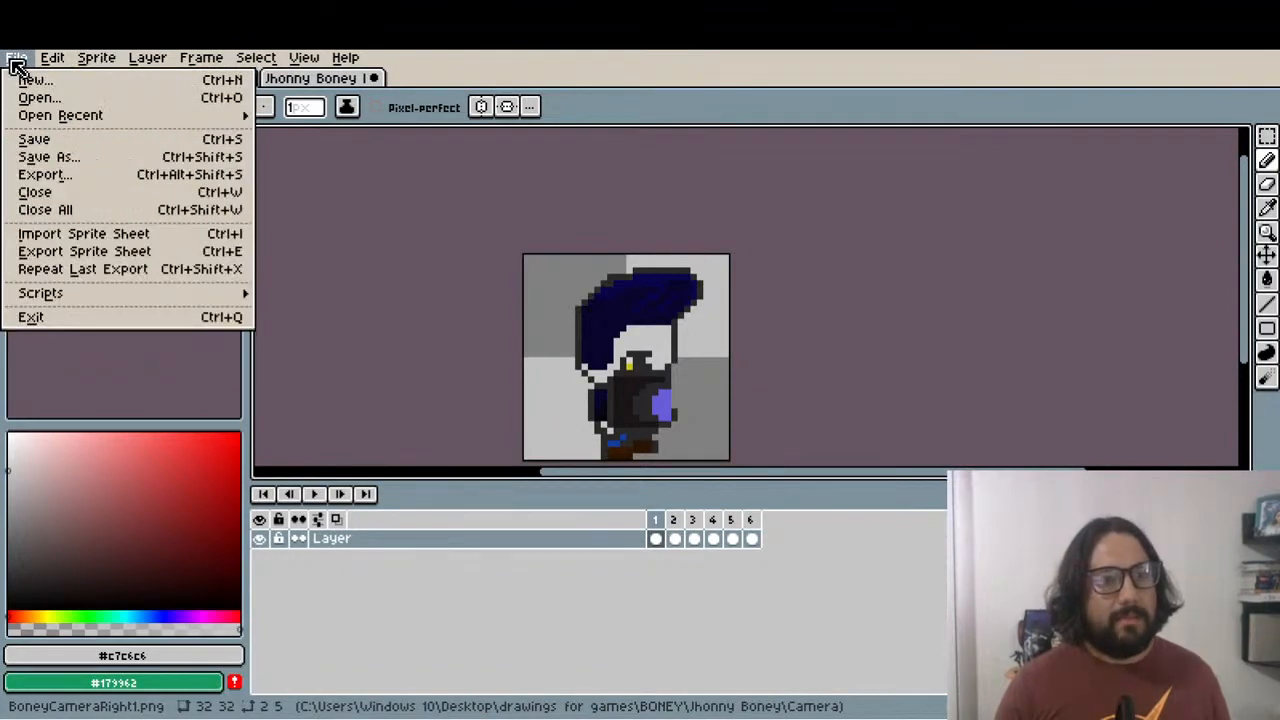
pyautogui.click(40, 157)
pyautogui.click(165, 634)
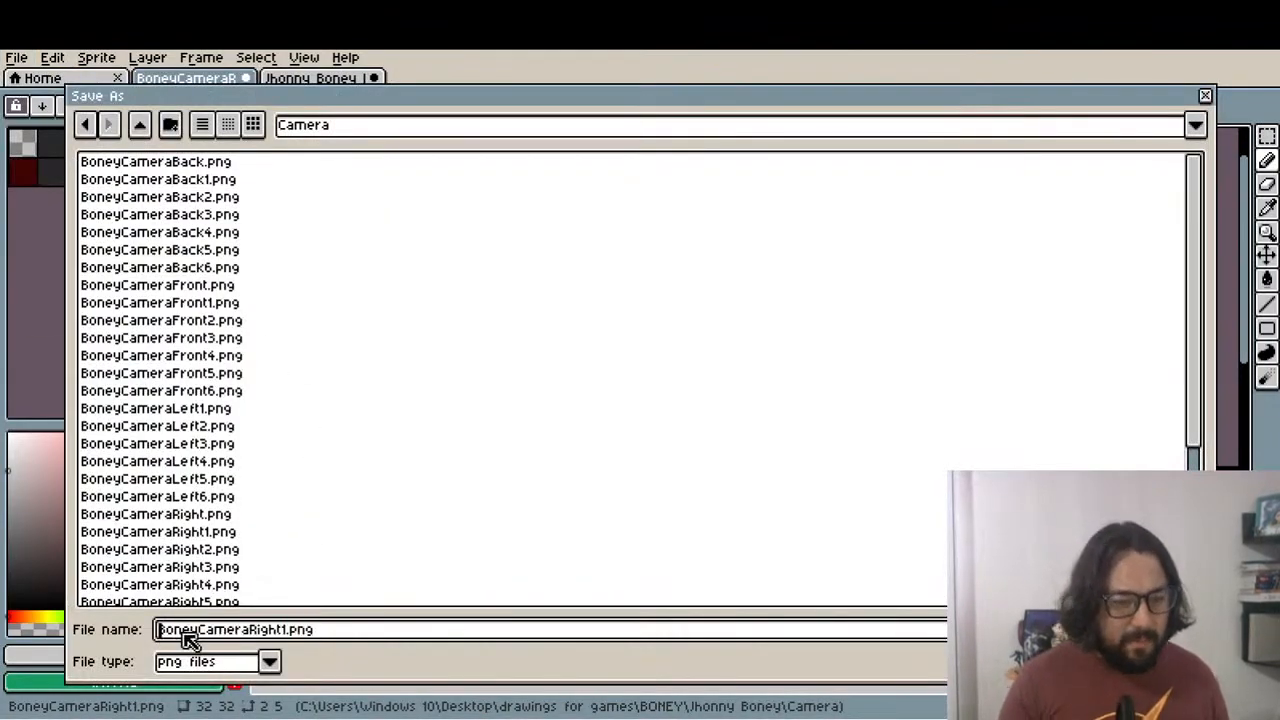
pyautogui.write('JhonnyBone')
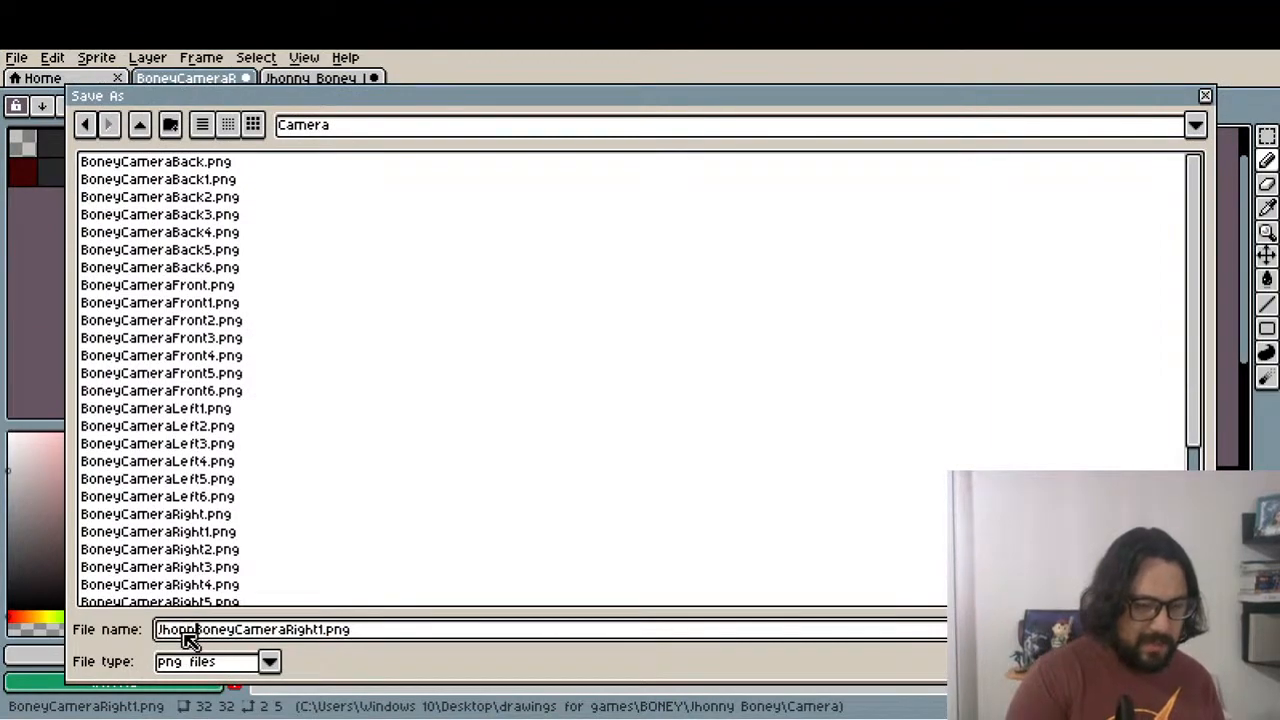
pyautogui.write('y')
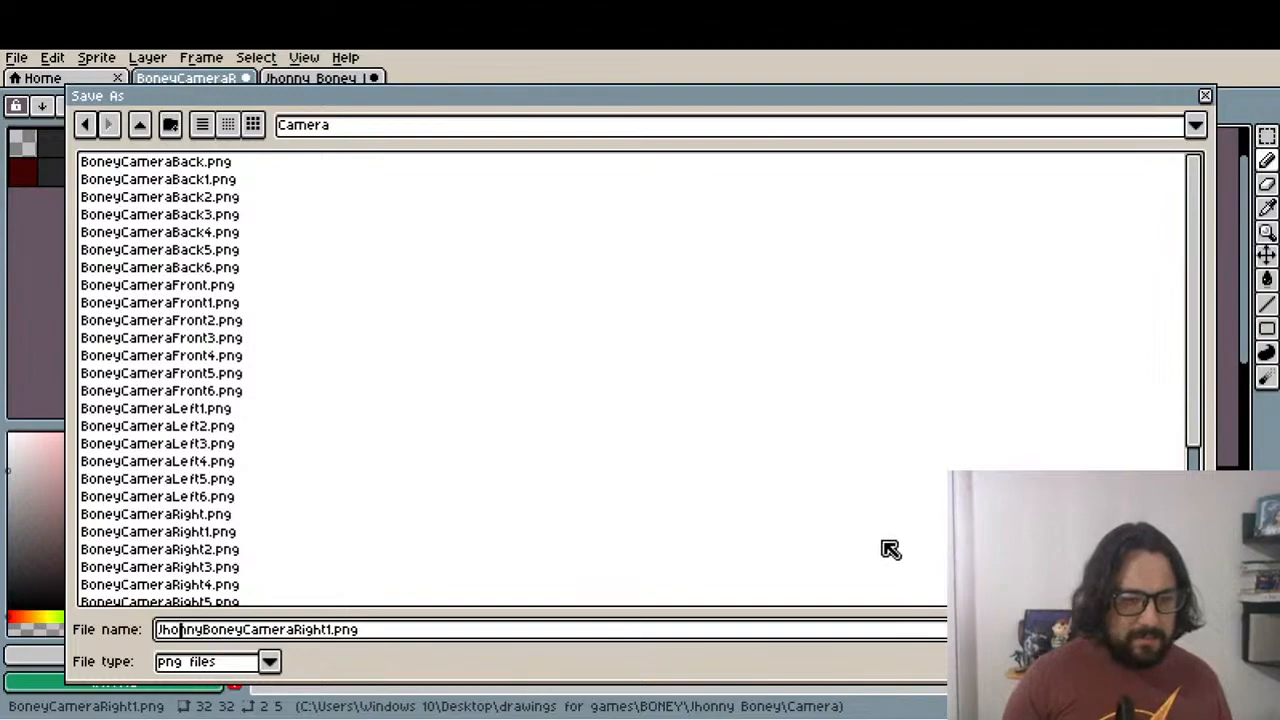
pyautogui.press('Return')
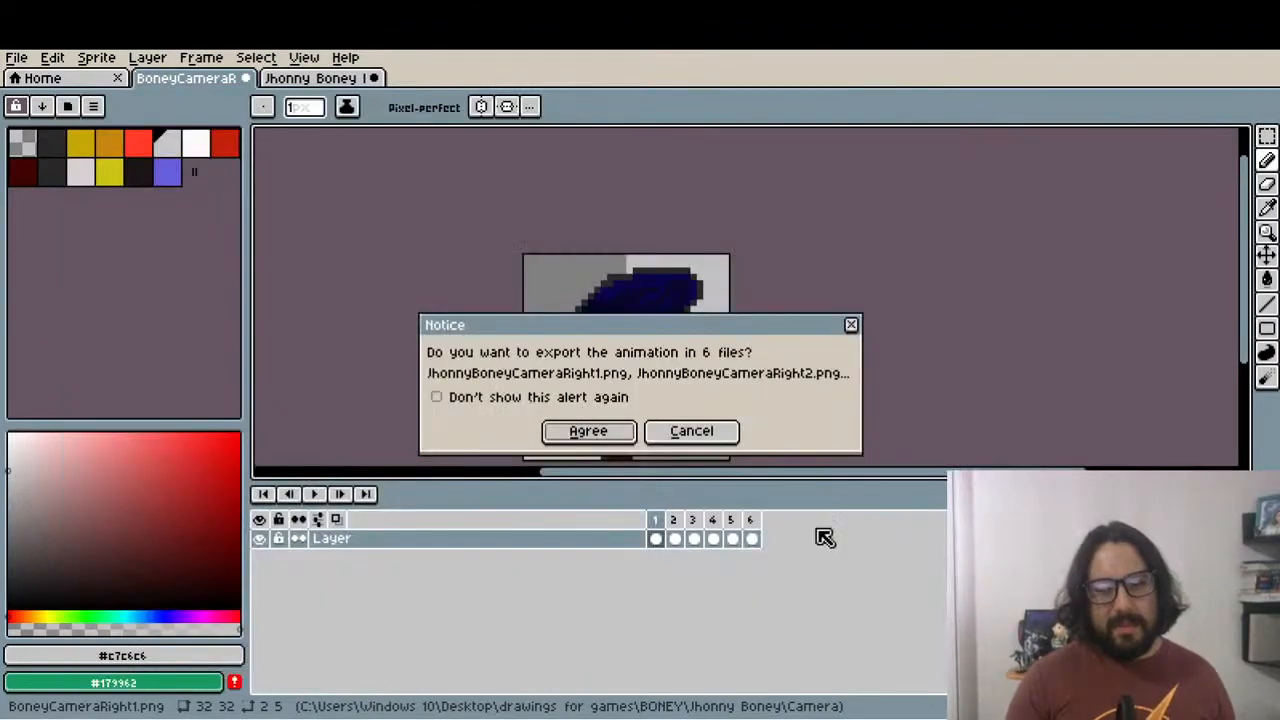
pyautogui.click(592, 434)
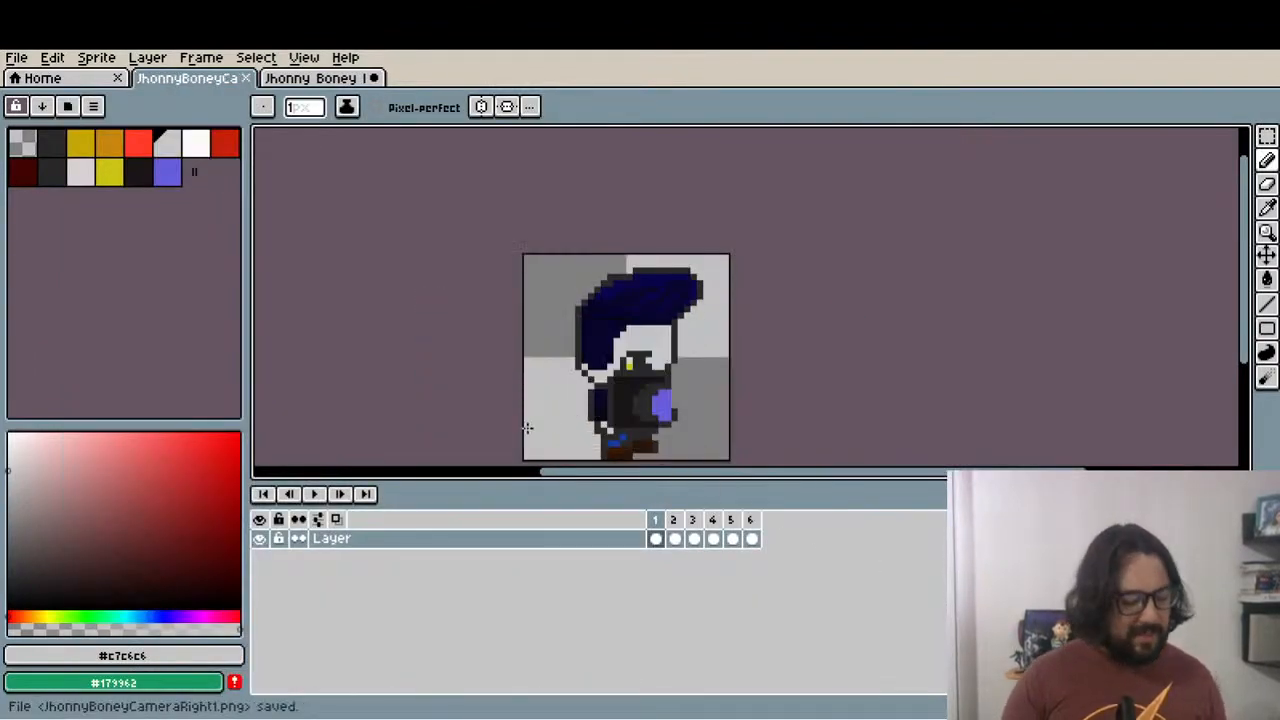
# Flip the sprite horizontally across all frames and play back the mirrored animation
pyautogui.click(484, 548)
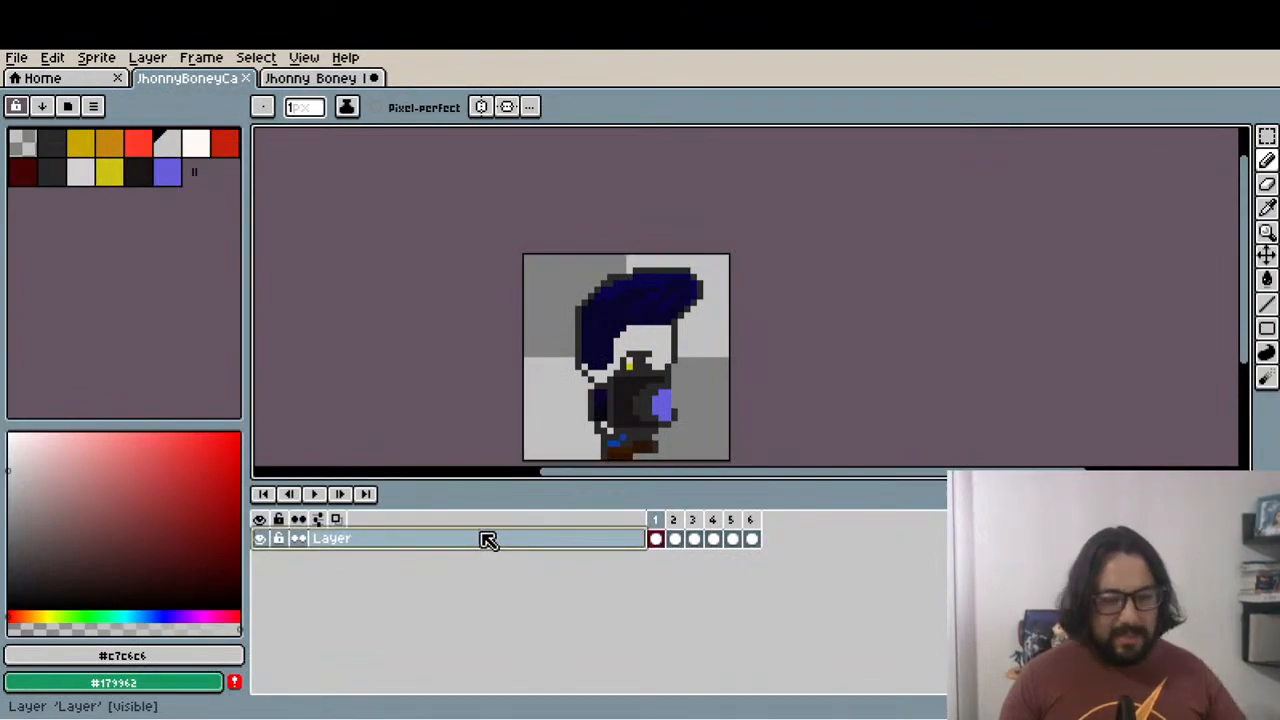
pyautogui.hotkey('shift', 'h')
pyautogui.click(314, 494)
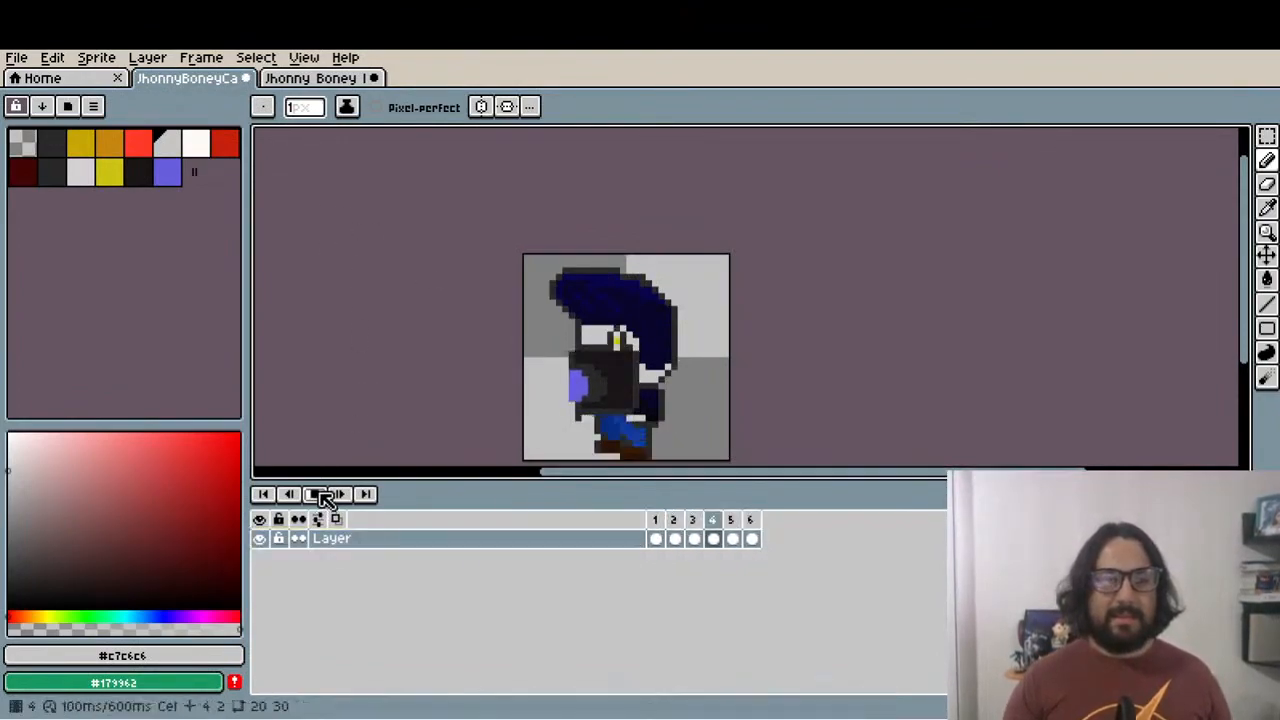
pyautogui.click(322, 495)
pyautogui.scroll(2, 590, 408)
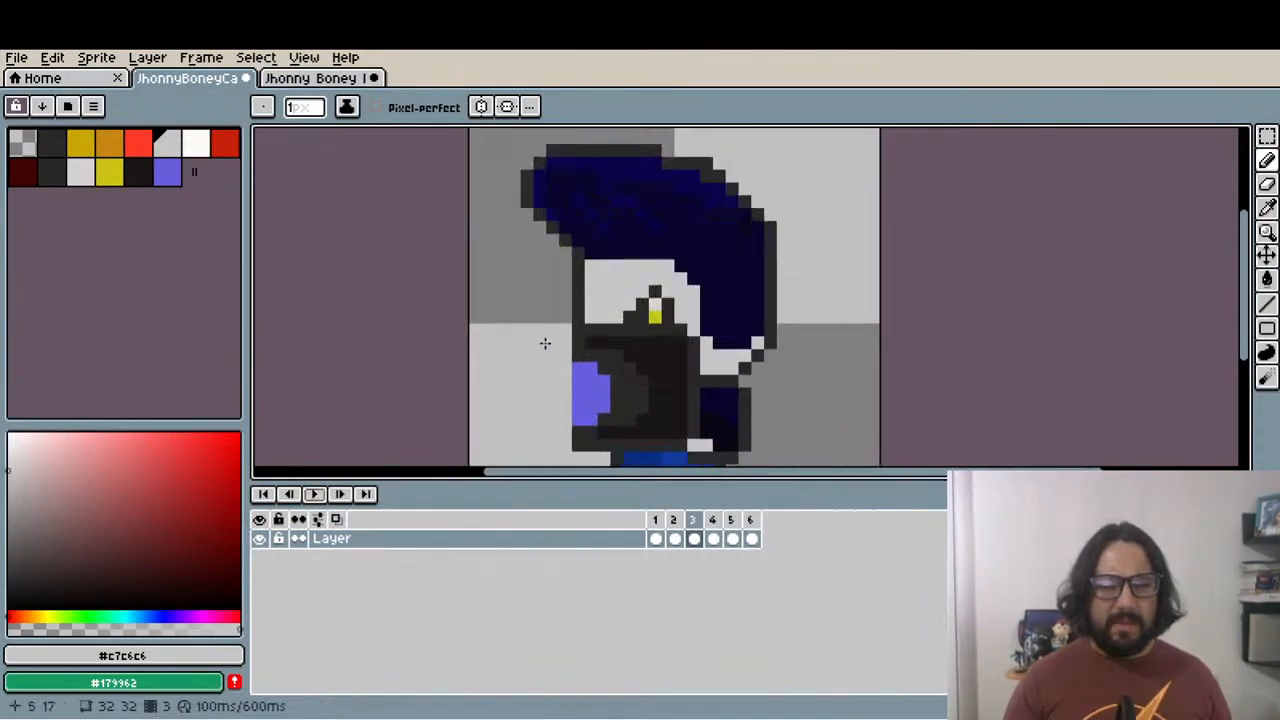
# Open the old BoneyCameraRight1.png as an animation, check frames 3, 4 and 6, and close it to return to the flipped sprite
pyautogui.click(18, 58)
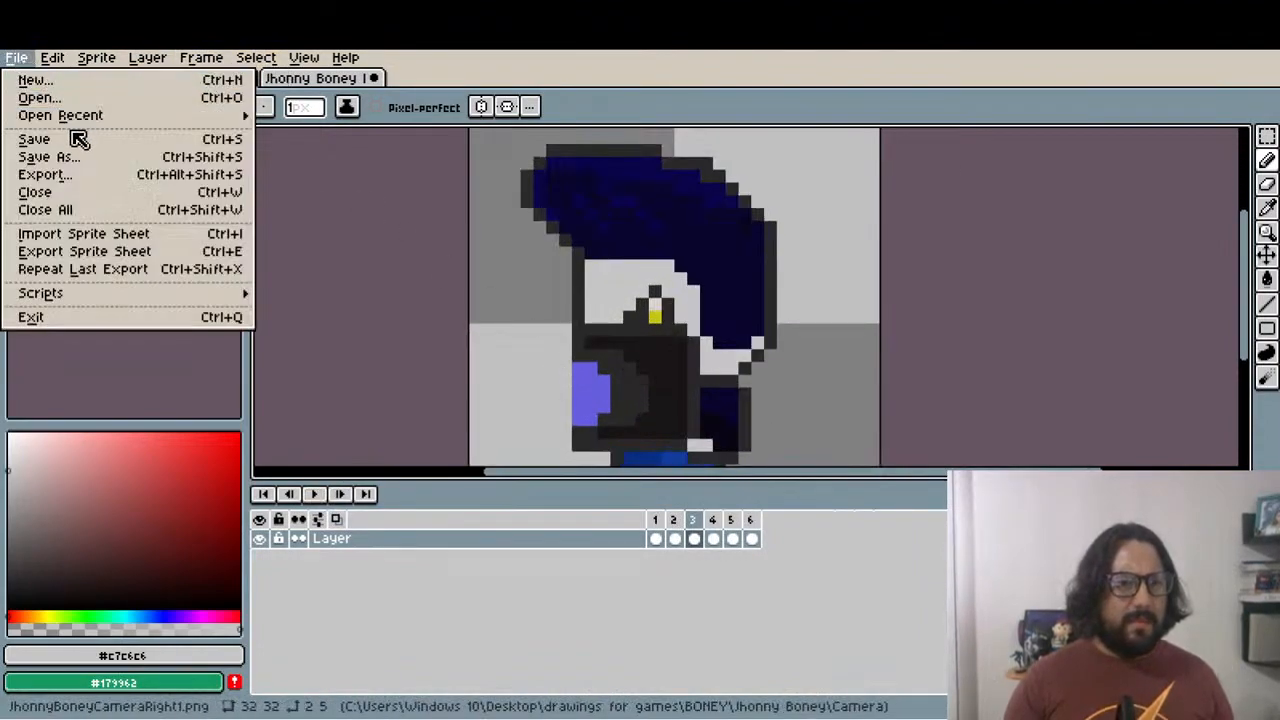
pyautogui.moveTo(80, 115)
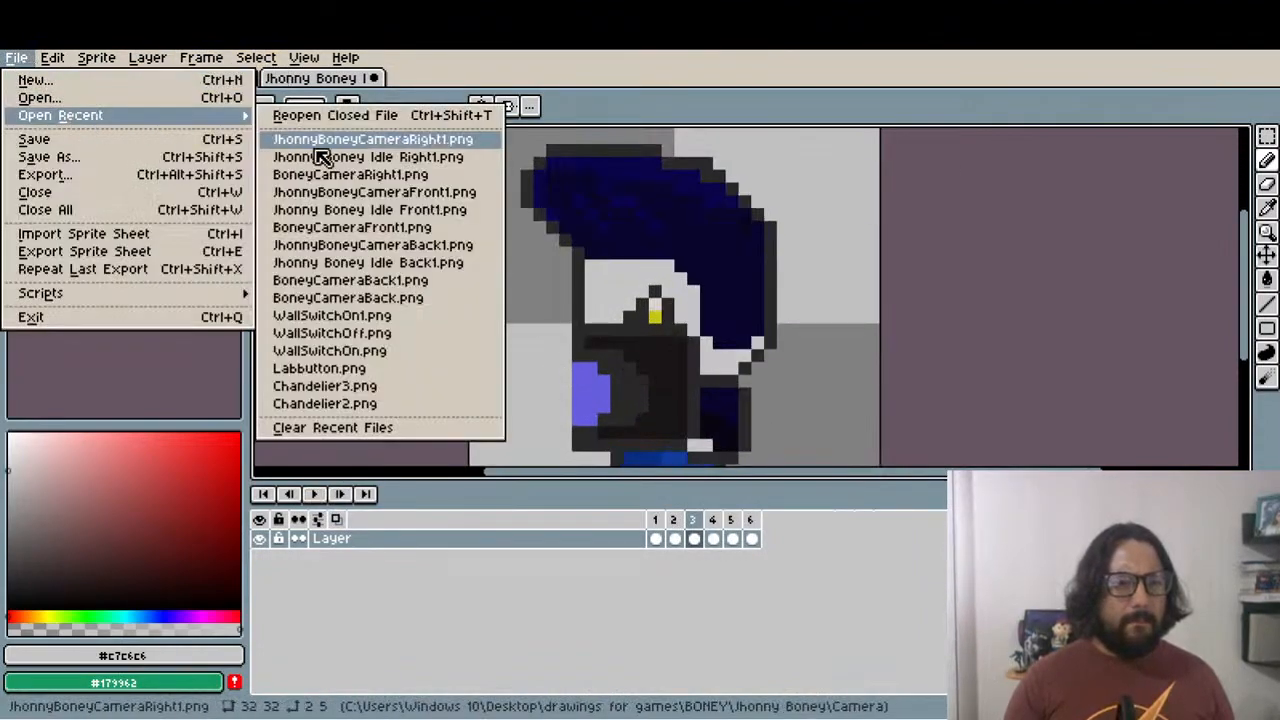
pyautogui.click(397, 182)
pyautogui.click(590, 462)
pyautogui.scroll(4, 775, 305)
pyautogui.click(691, 519)
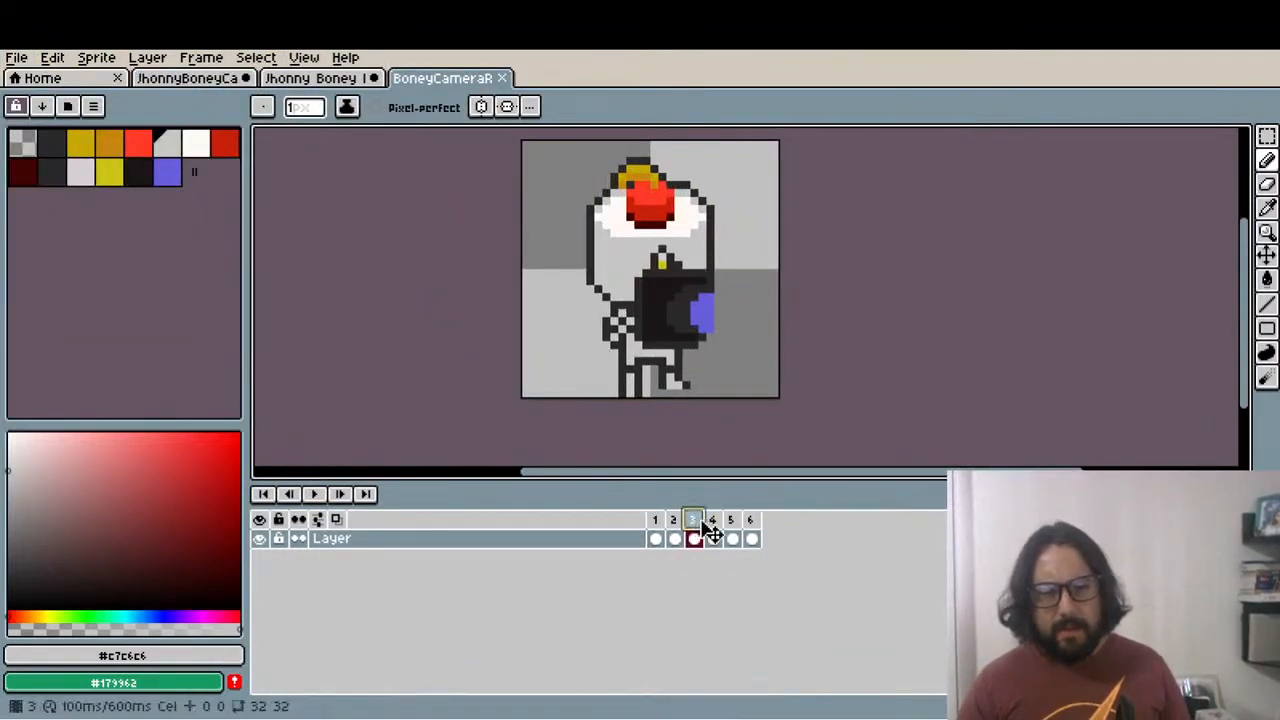
pyautogui.click(712, 519)
pyautogui.click(750, 519)
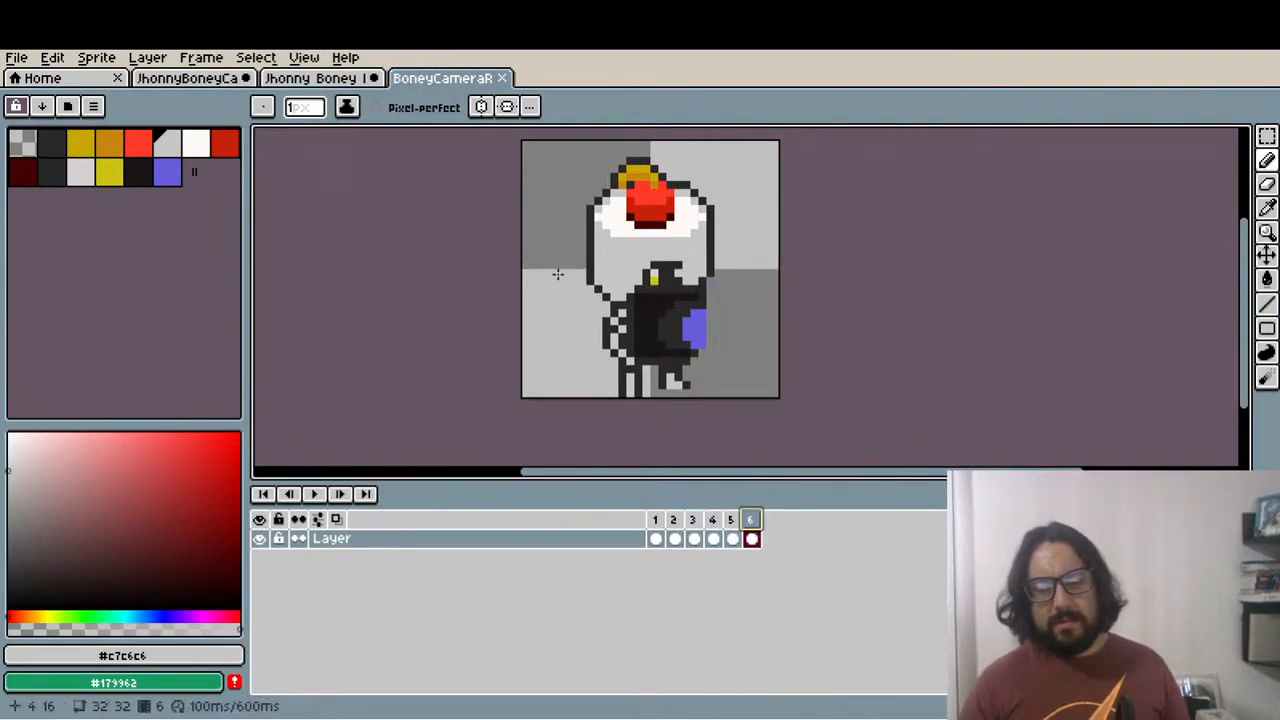
pyautogui.click(502, 78)
pyautogui.click(220, 79)
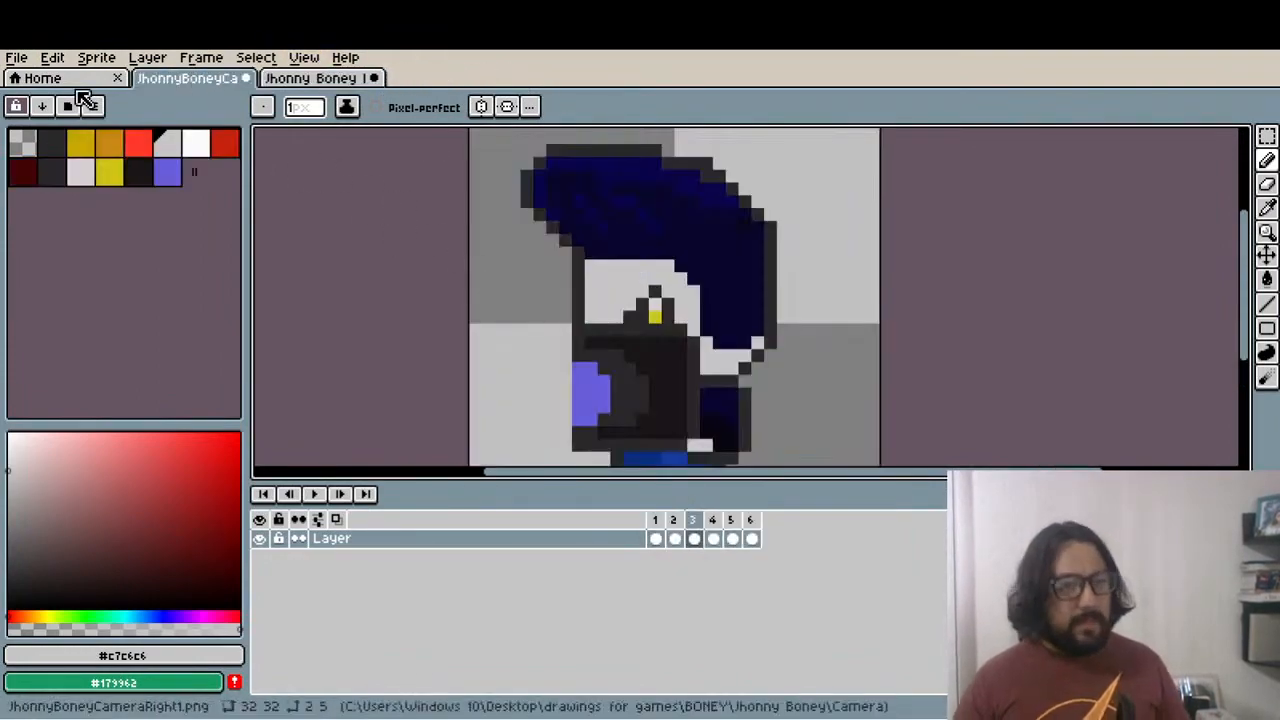
# Save the flipped animation as JhonnyBoneyCameraLeft1.png in the Camera folder, exporting all frames as separate files
pyautogui.click(18, 57)
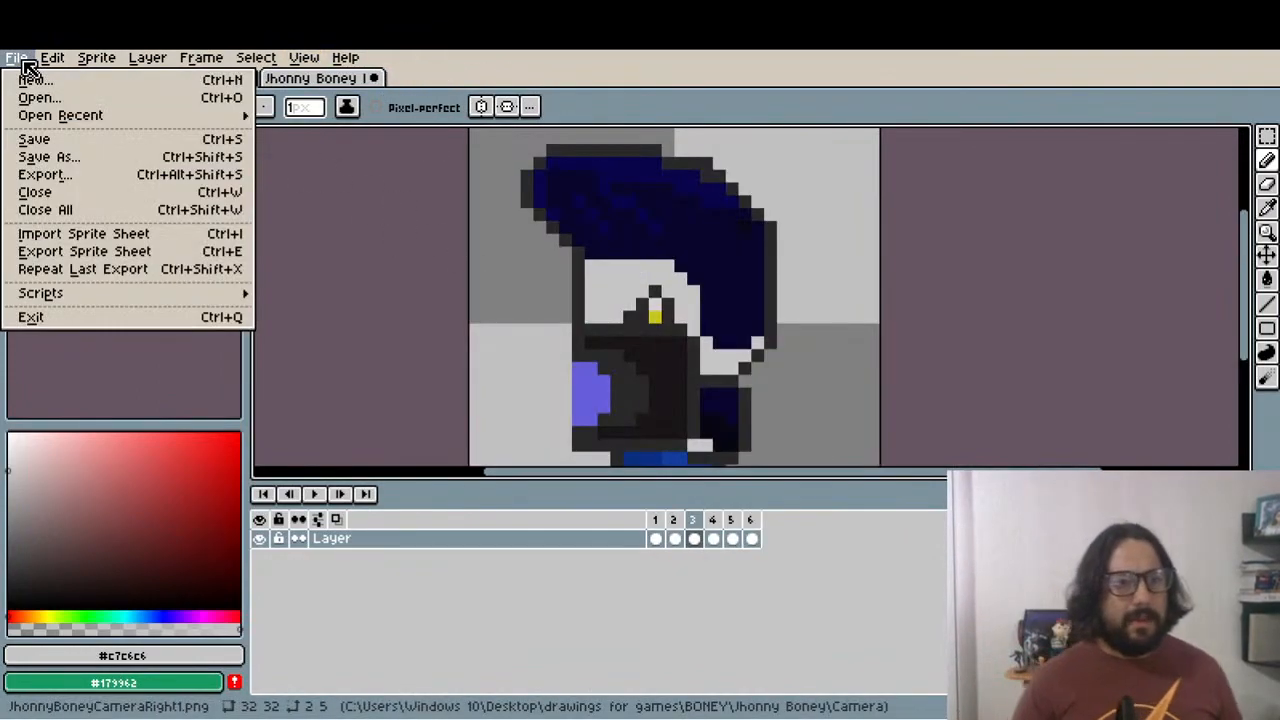
pyautogui.click(92, 160)
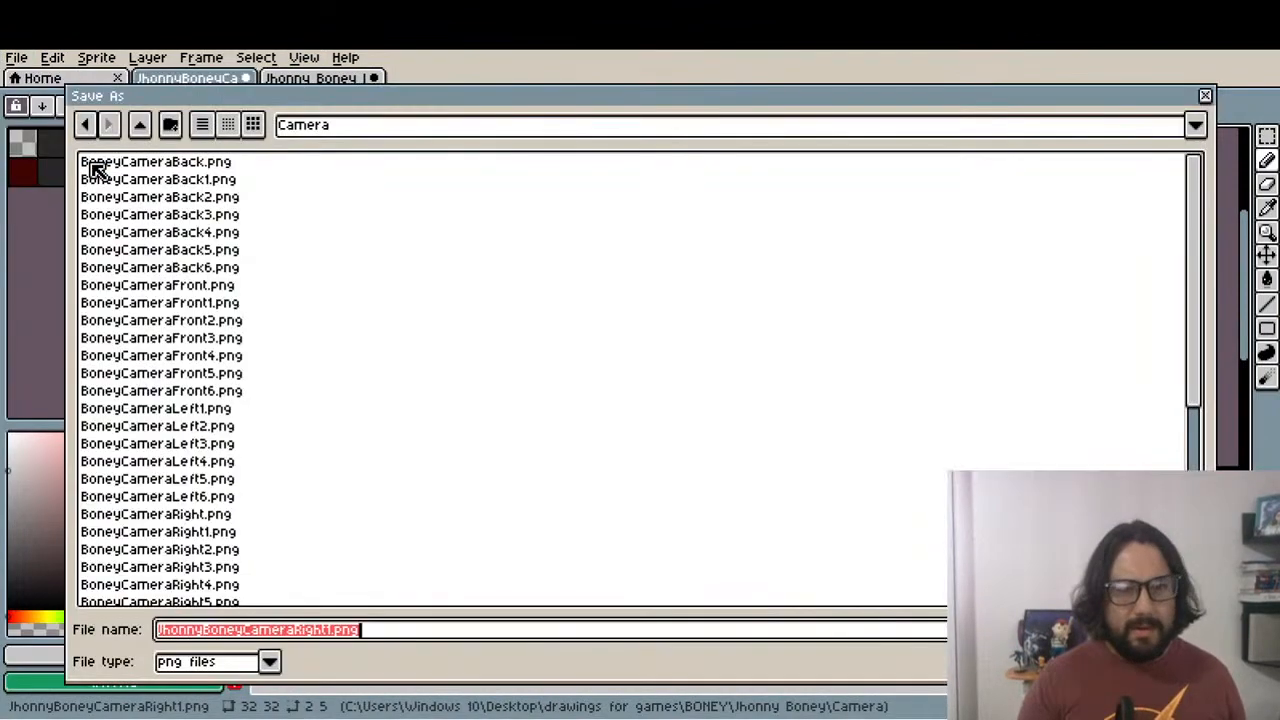
pyautogui.click(327, 633)
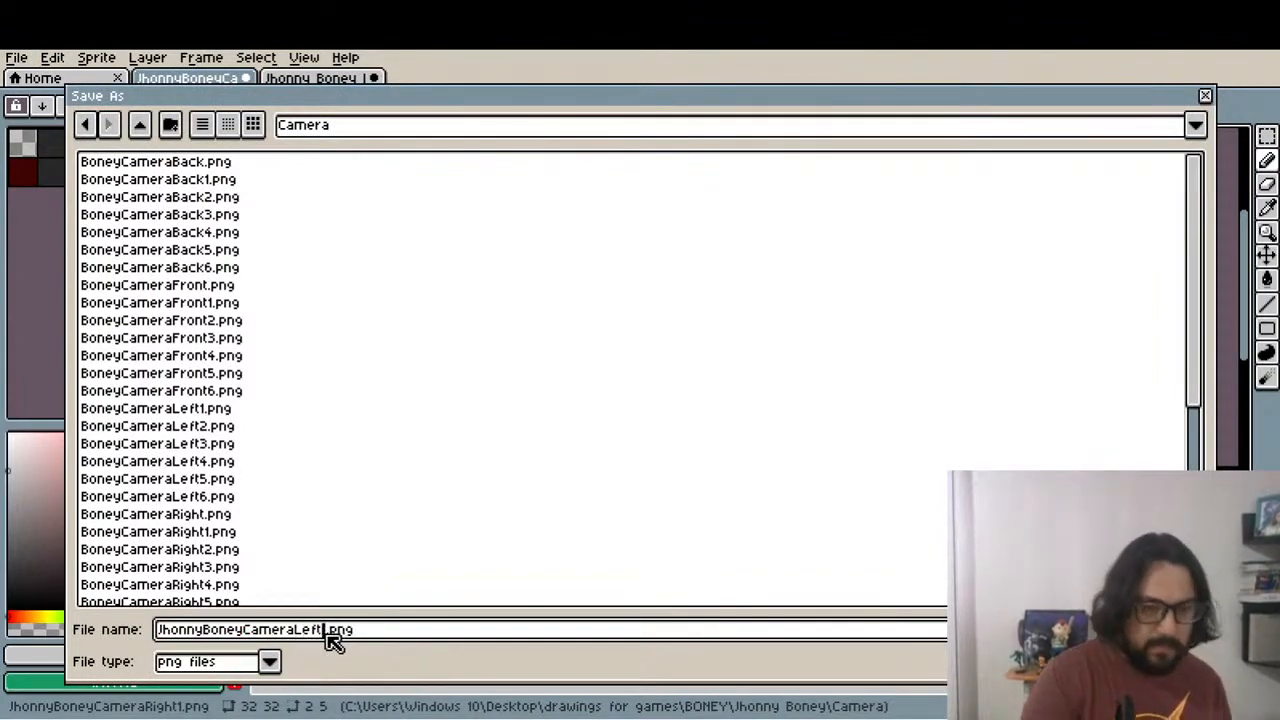
pyautogui.press('Return')
pyautogui.press('Return')
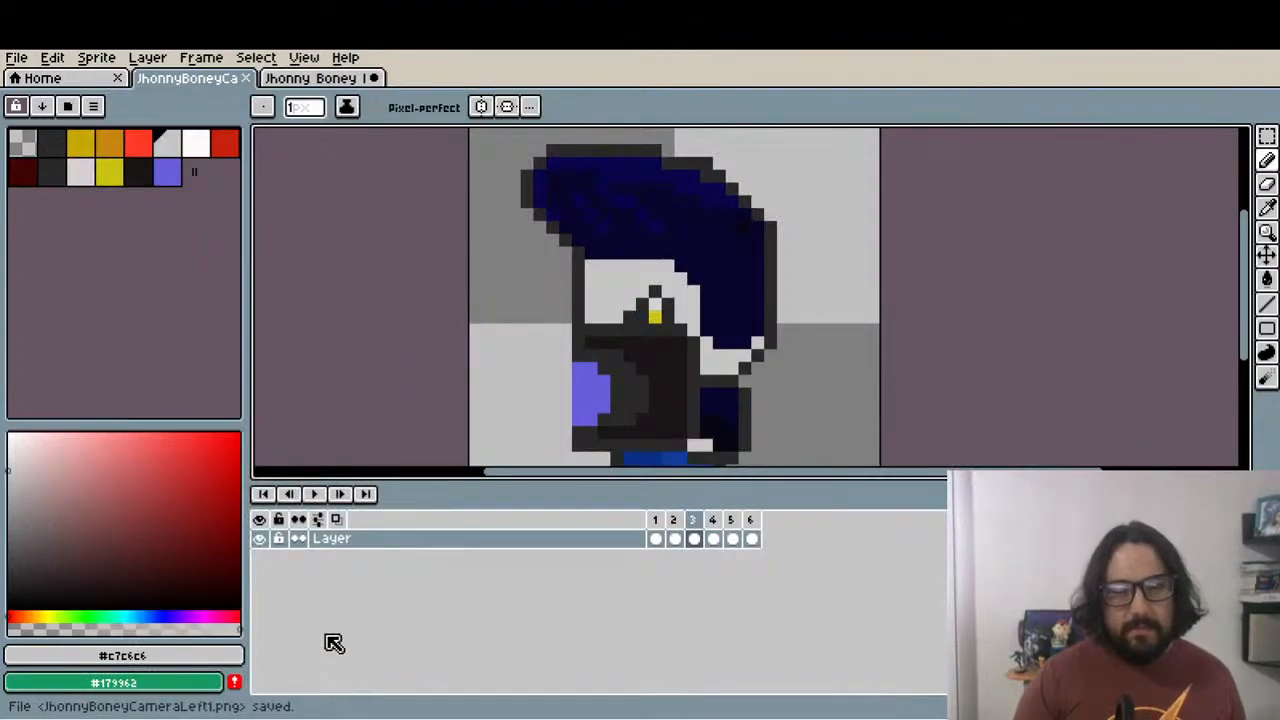
# Play back the left-facing camera animation and close its file, keeping the idle right sprite open
pyautogui.click(313, 493)
pyautogui.scroll(-2, 712, 358)
pyautogui.scroll(-2, 712, 358)
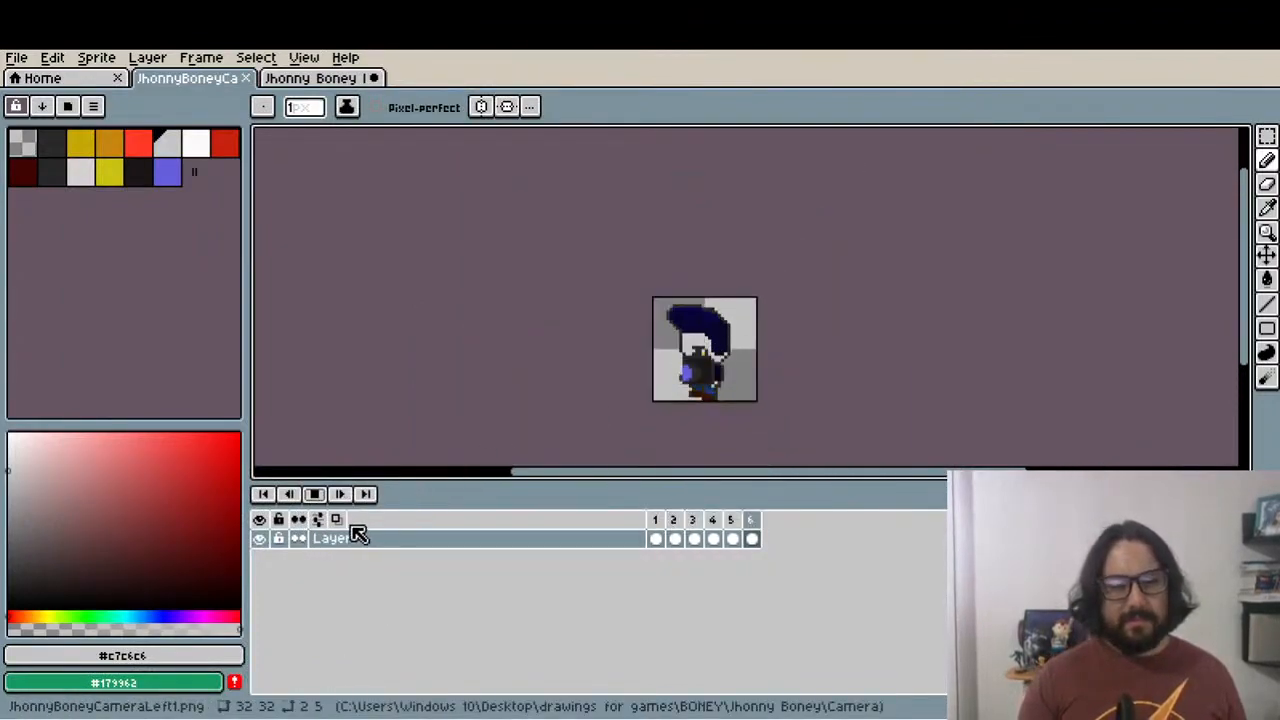
pyautogui.click(320, 494)
pyautogui.click(345, 78)
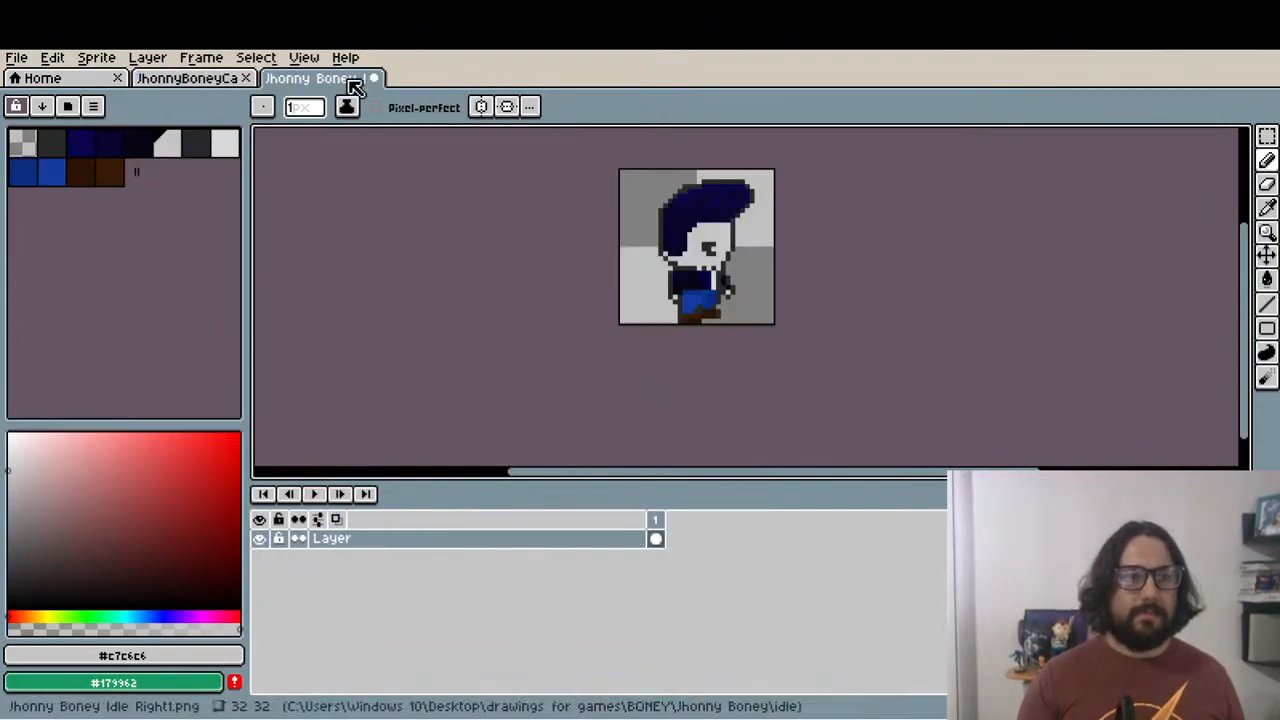
pyautogui.click(245, 78)
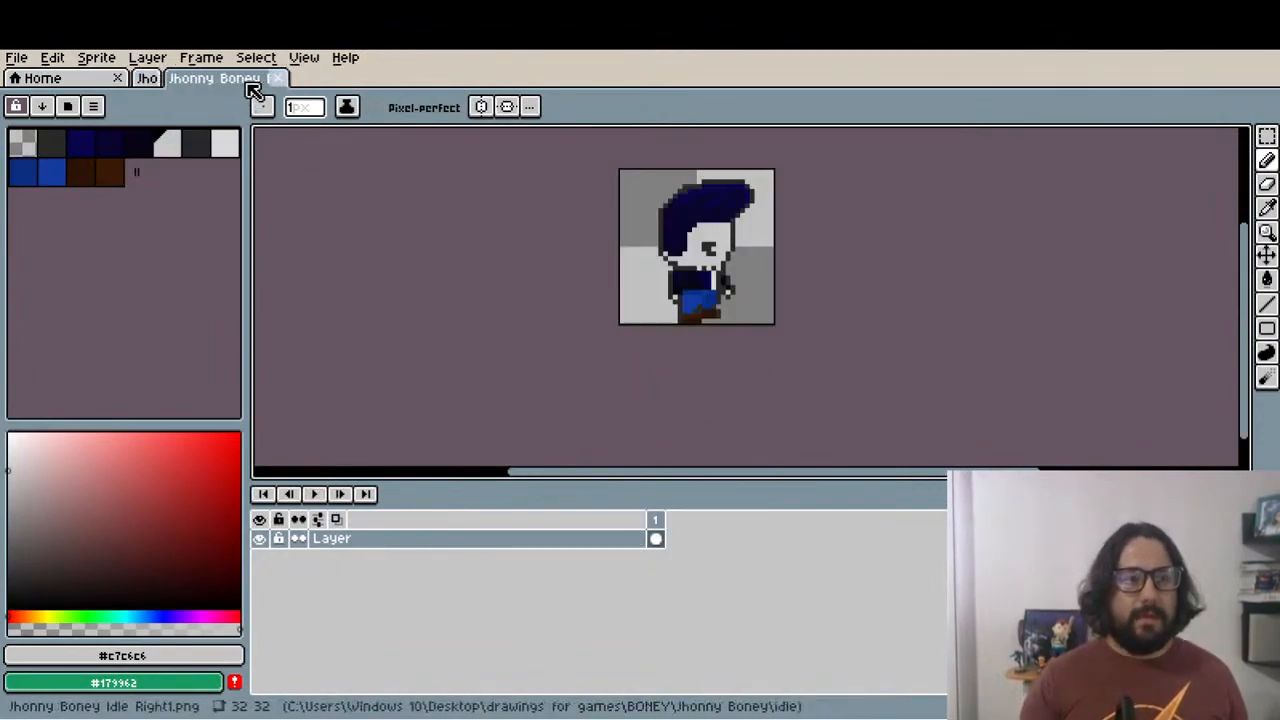
# Browse the Attack and Stuck folders of the Jhonny Boney folder for the next sprite to open
pyautogui.click(17, 57)
pyautogui.click(66, 97)
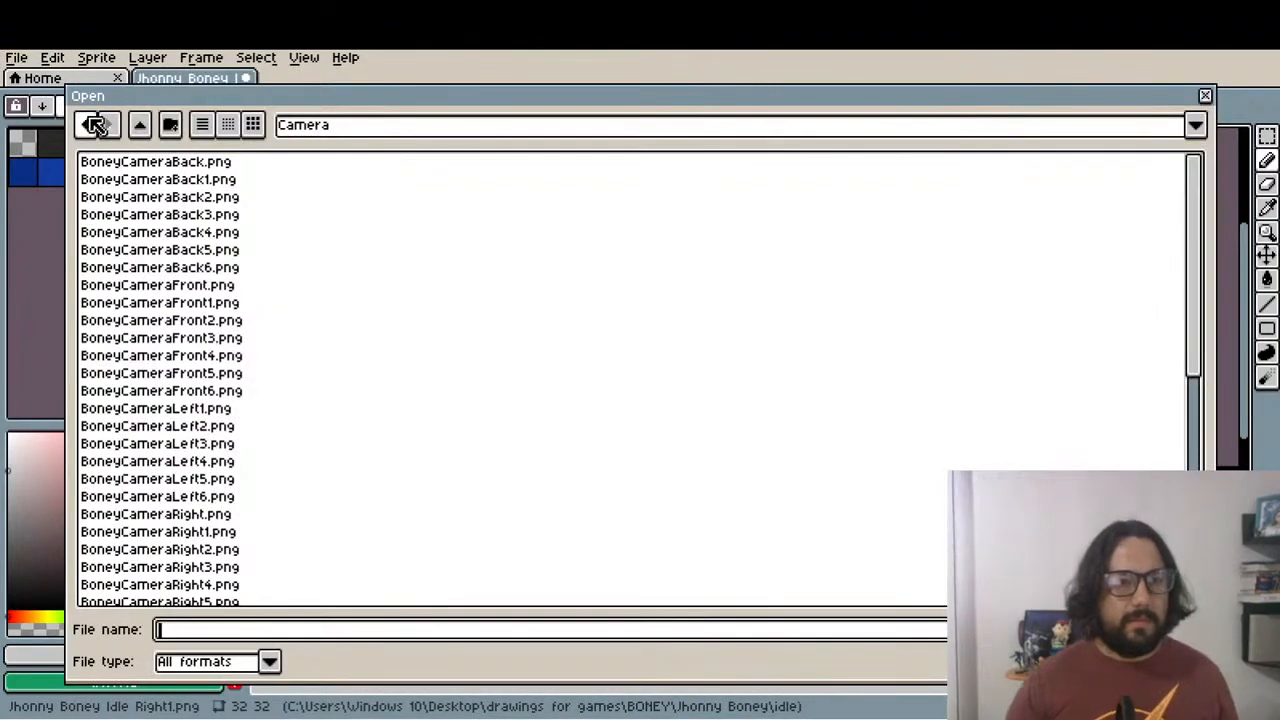
pyautogui.click(139, 126)
pyautogui.doubleClick(142, 162)
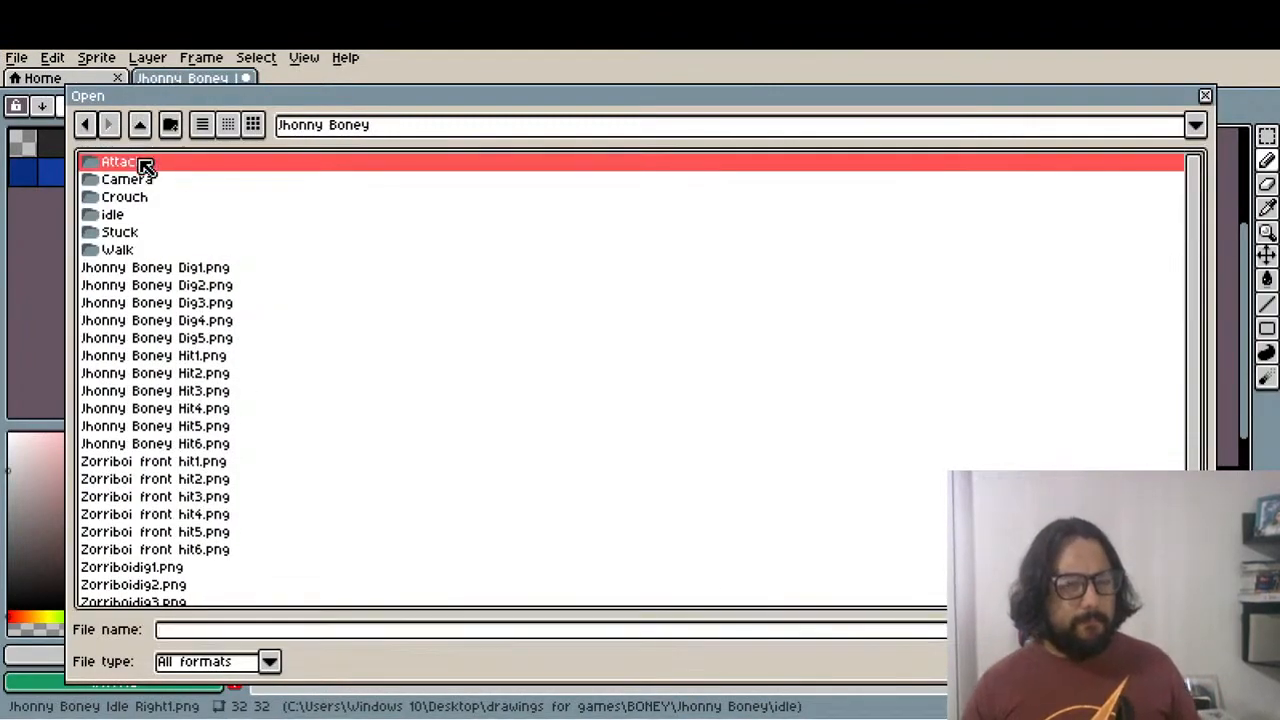
pyautogui.click(145, 168)
pyautogui.click(177, 250)
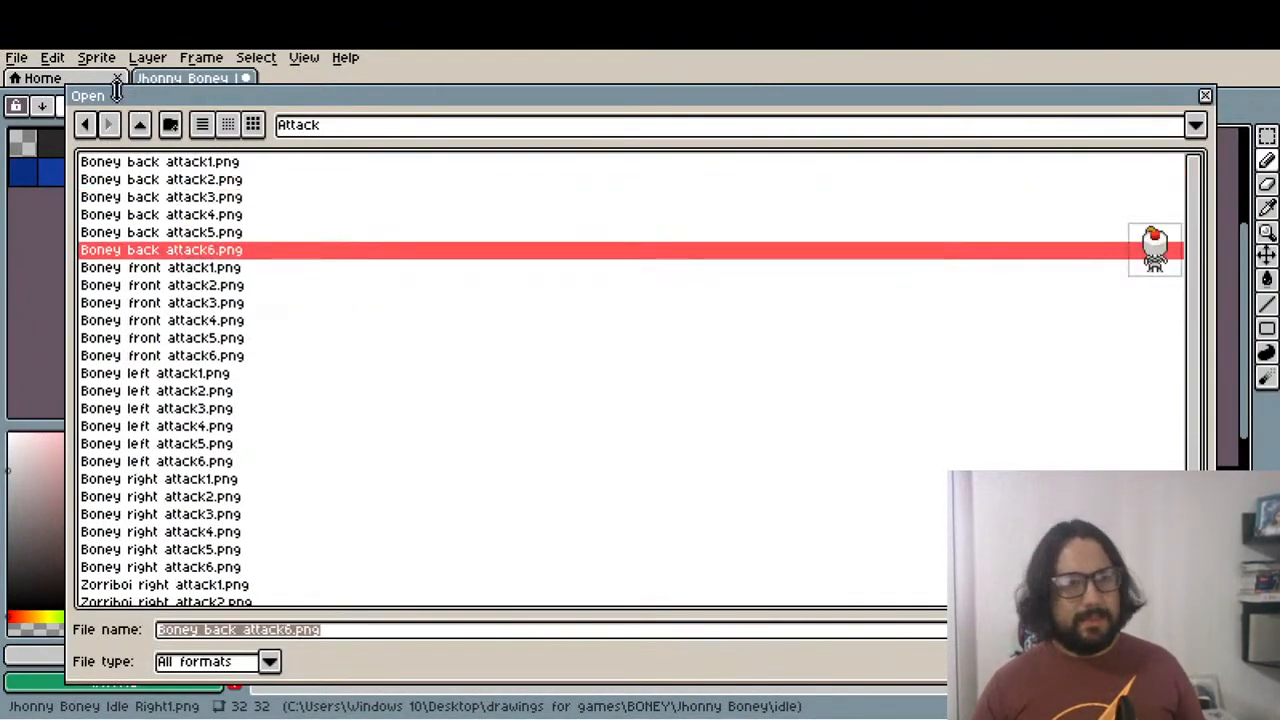
pyautogui.click(141, 128)
pyautogui.doubleClick(118, 232)
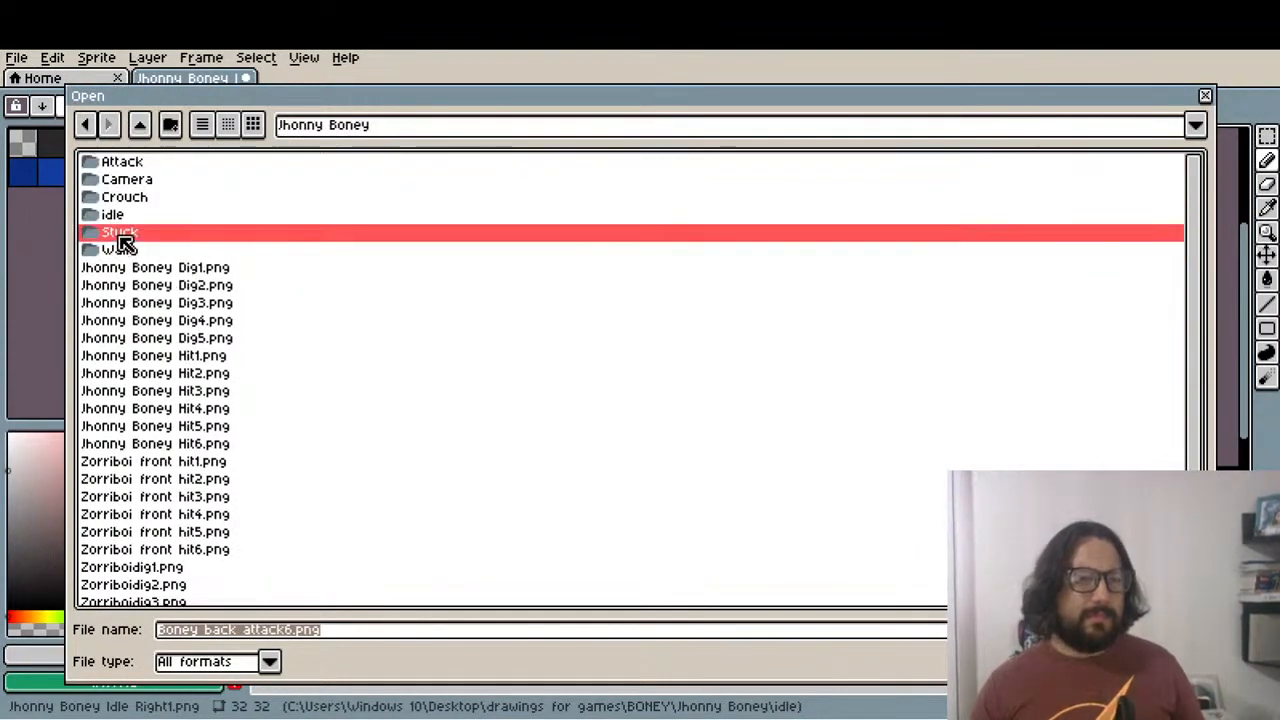
pyautogui.click(140, 124)
# Preview the Zorriboi front hit1 to hit6 files and the Zorriboidig2 and Zorriboidig1 files
pyautogui.scroll(-2, 215, 375)
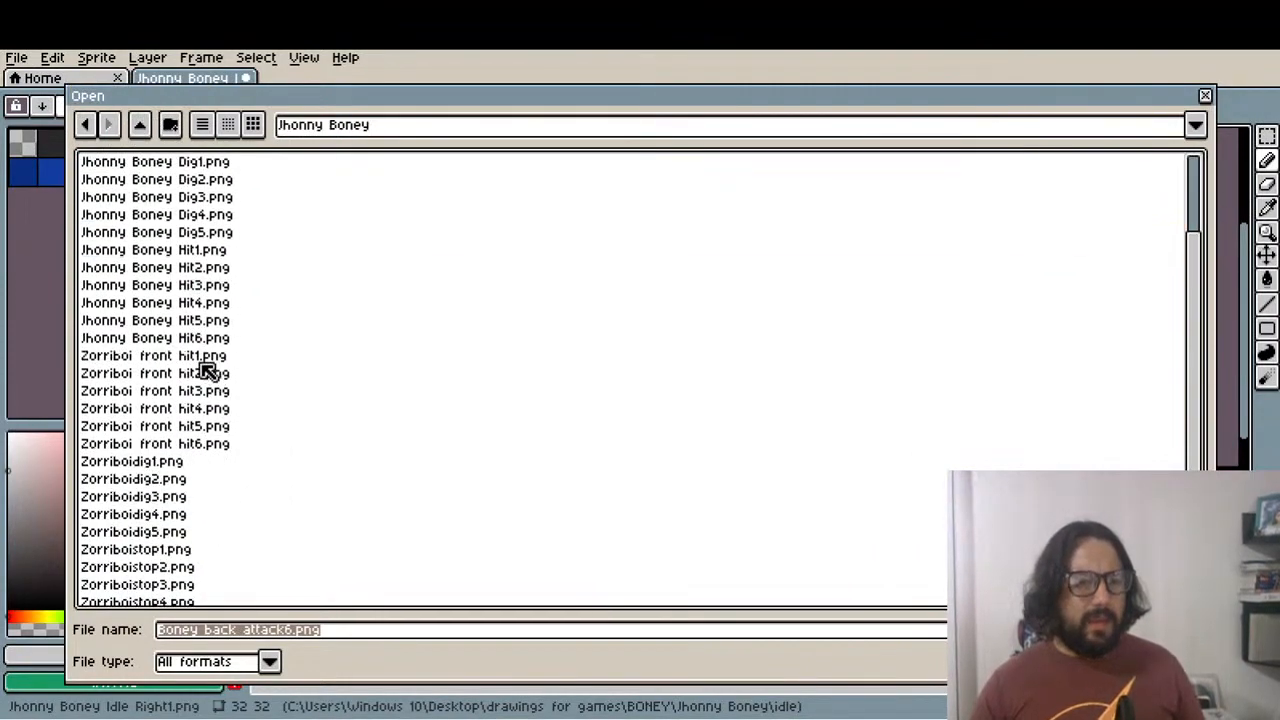
pyautogui.click(191, 357)
pyautogui.click(190, 373)
pyautogui.click(190, 390)
pyautogui.click(190, 408)
pyautogui.click(190, 426)
pyautogui.click(190, 443)
pyautogui.click(180, 479)
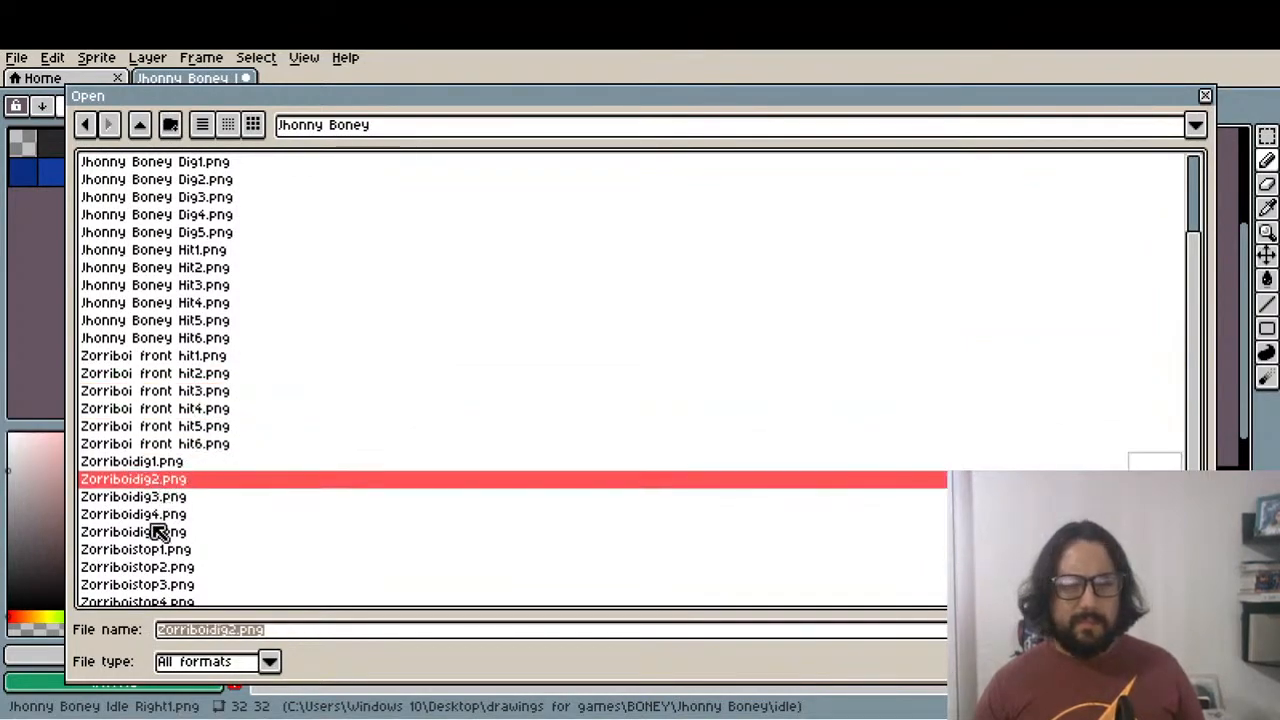
pyautogui.scroll(-2, 155, 548)
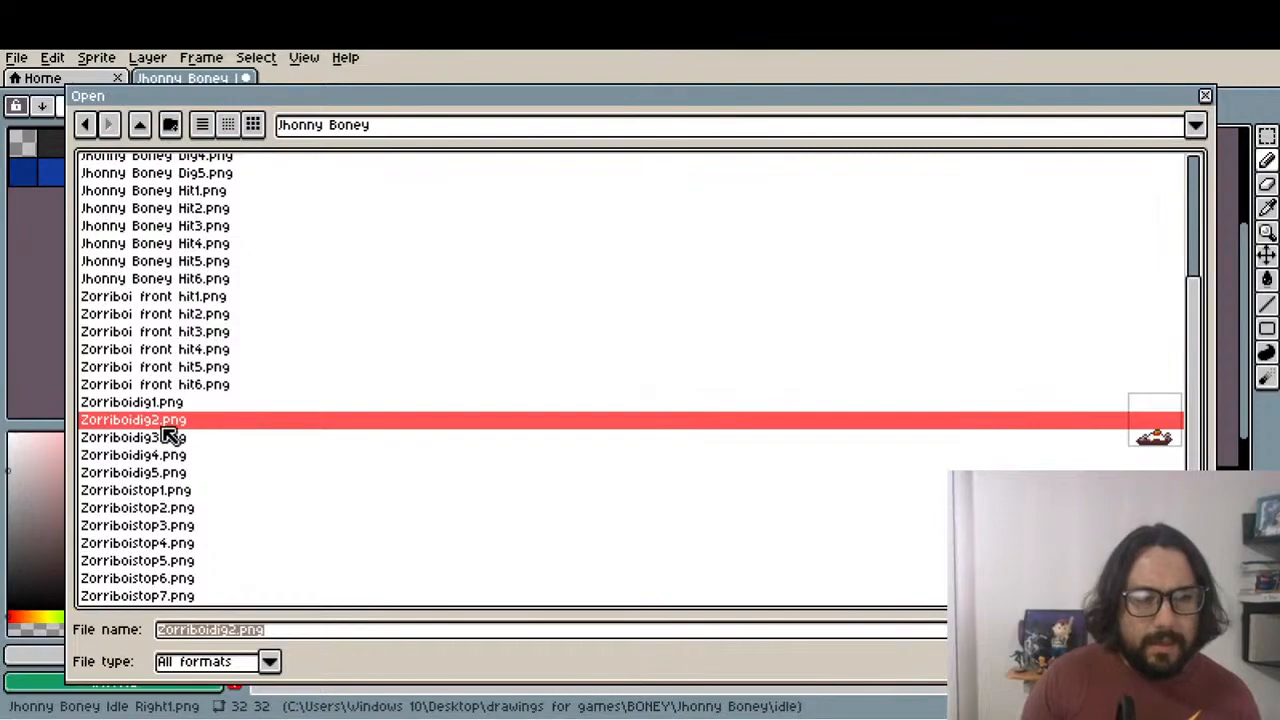
pyautogui.click(133, 405)
# Preview the Jhonny Boney Hit and Dig files and compare them with the Zorriboi front hit1 file
pyautogui.scroll(3, 175, 328)
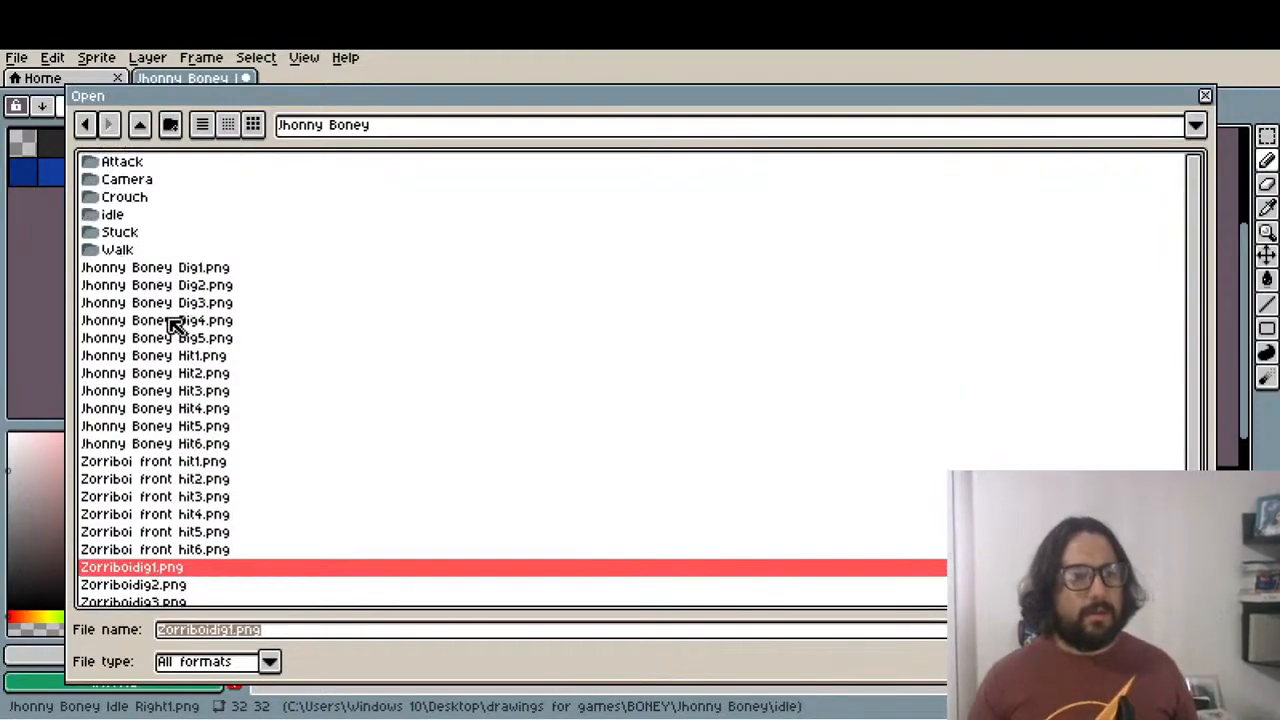
pyautogui.click(173, 375)
pyautogui.click(171, 358)
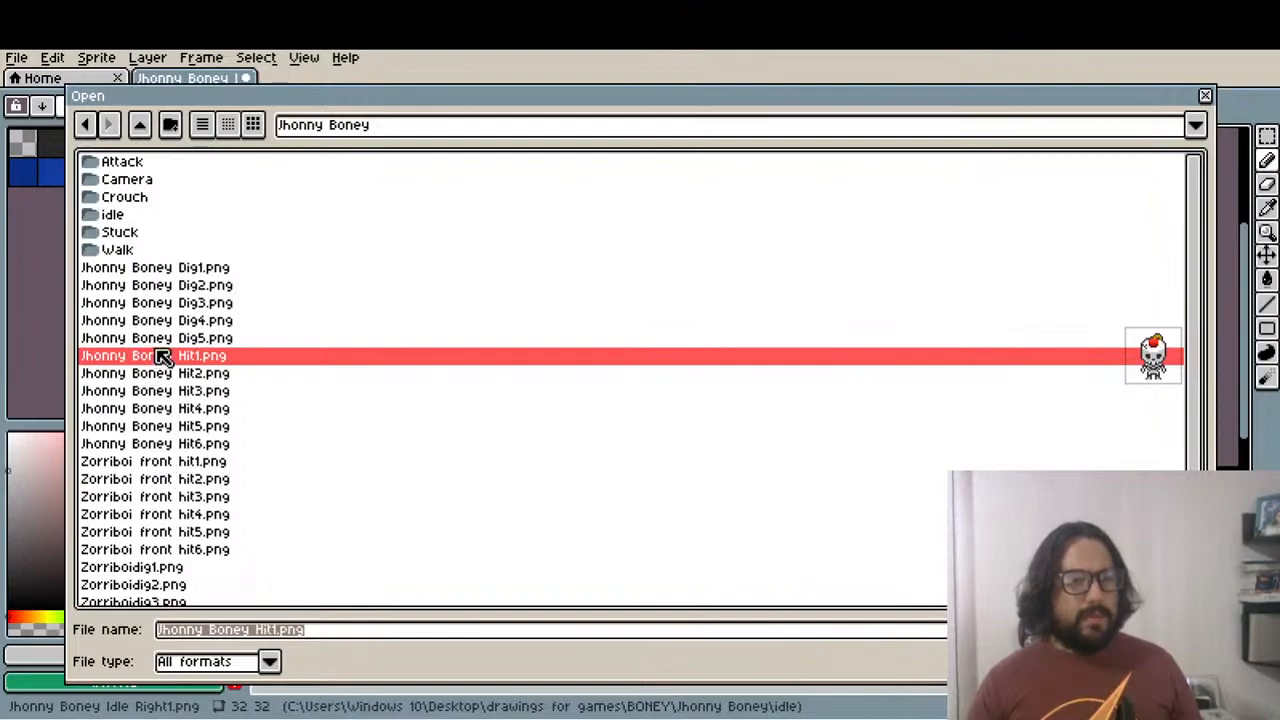
pyautogui.click(168, 268)
pyautogui.click(170, 360)
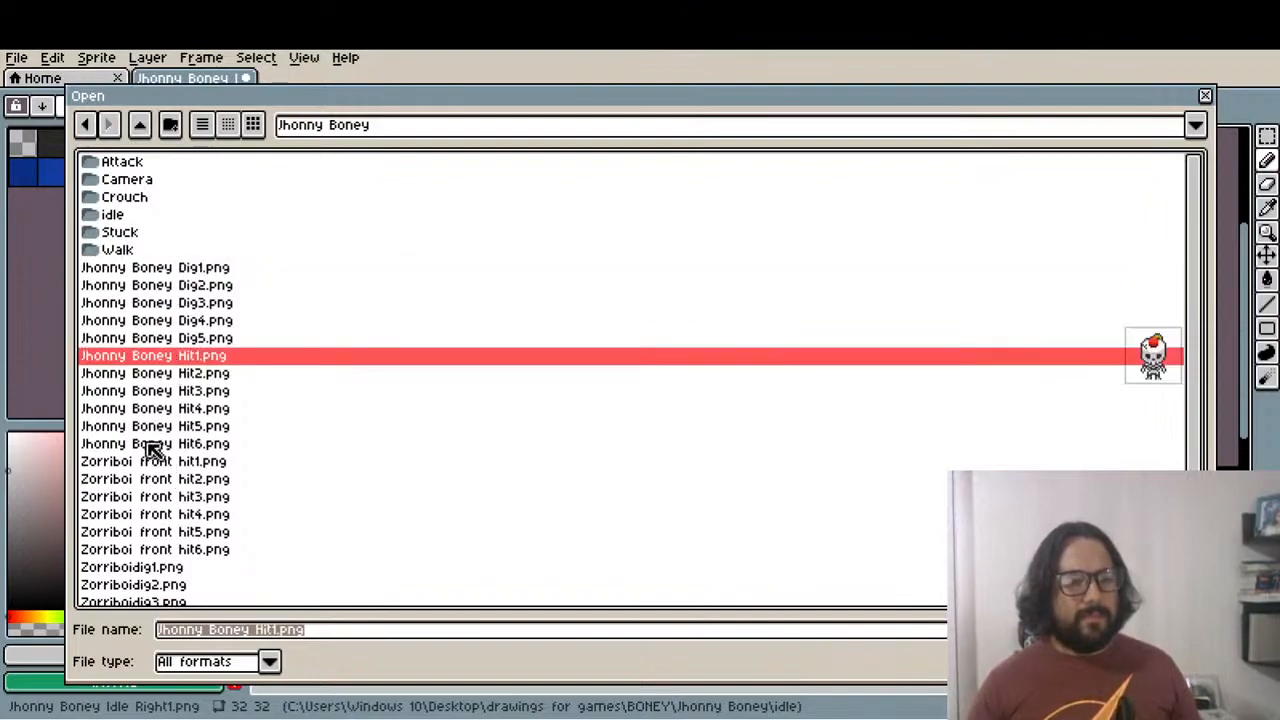
pyautogui.scroll(-2, 140, 500)
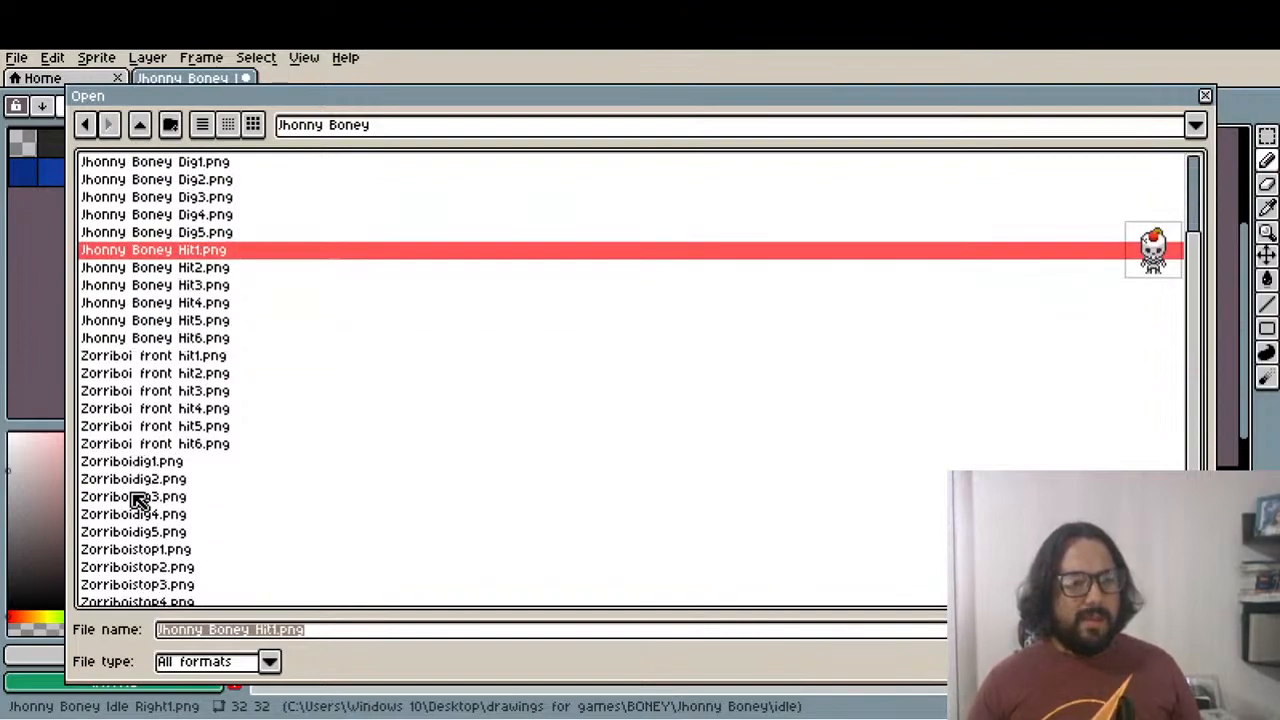
pyautogui.click(111, 358)
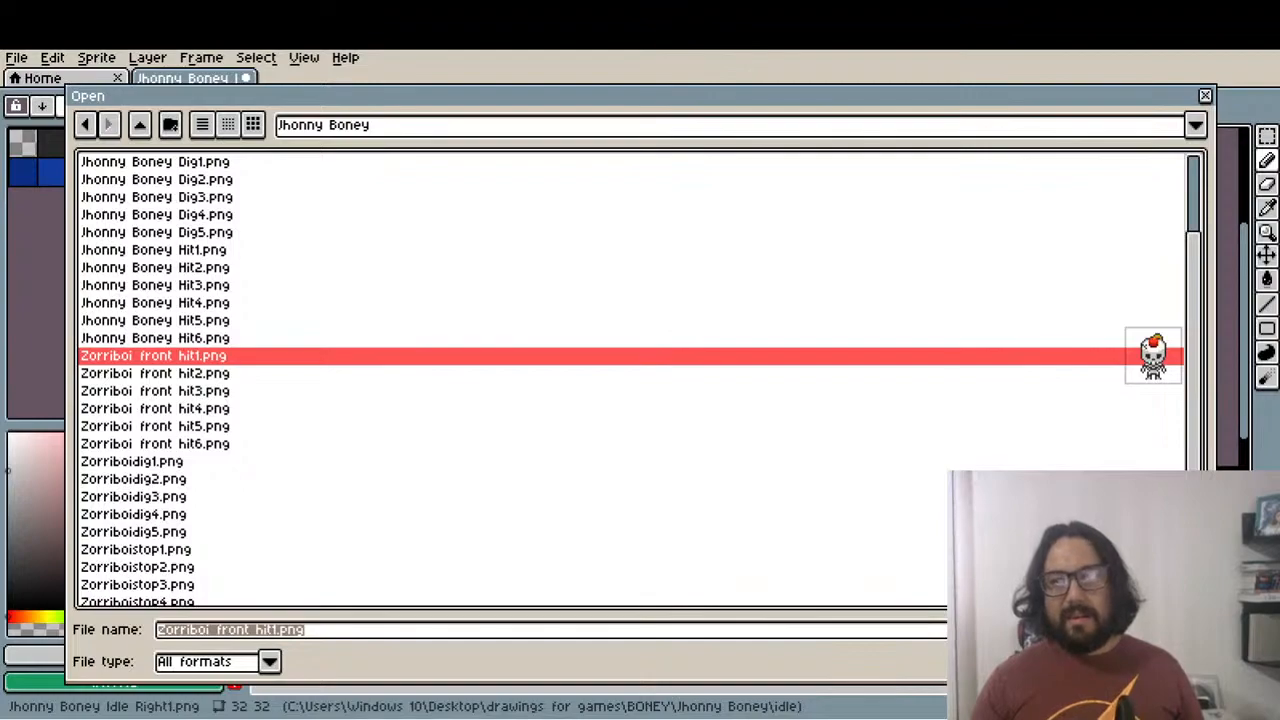
pyautogui.scroll(2, 140, 225)
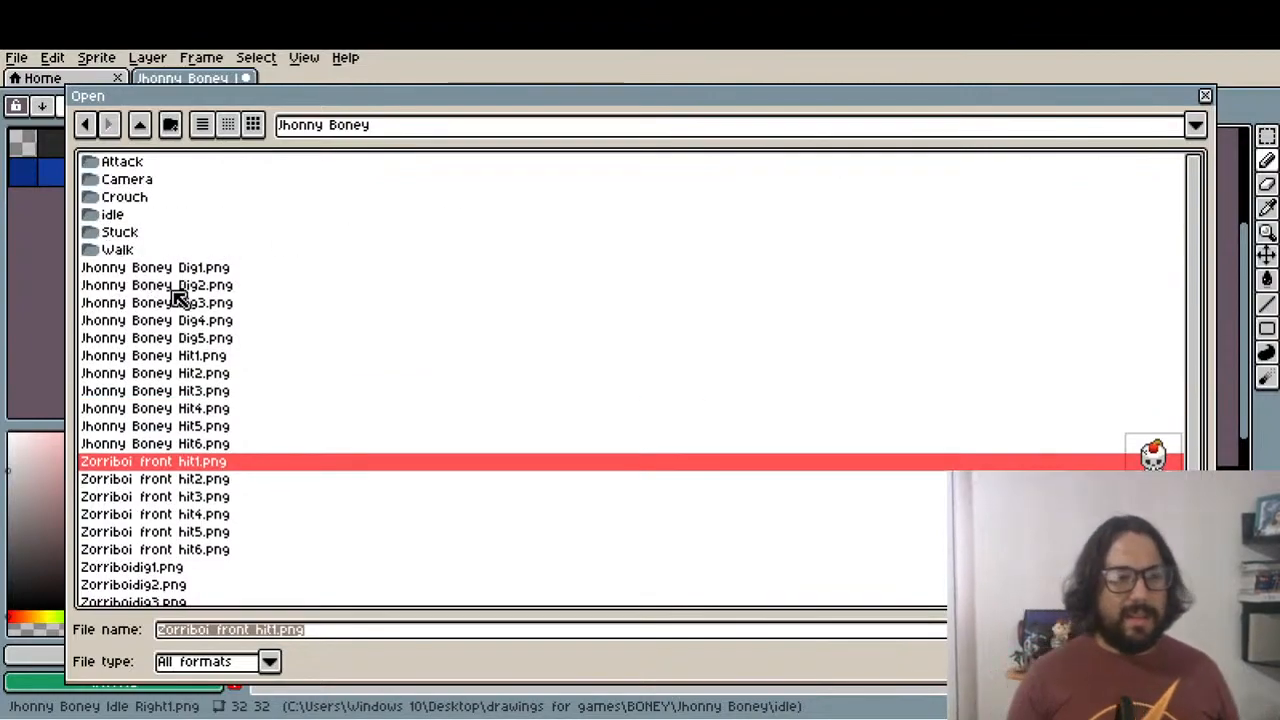
# Open Boney back attack1.png from the Attack folder, loading all six back attack files as an animation
pyautogui.doubleClick(130, 162)
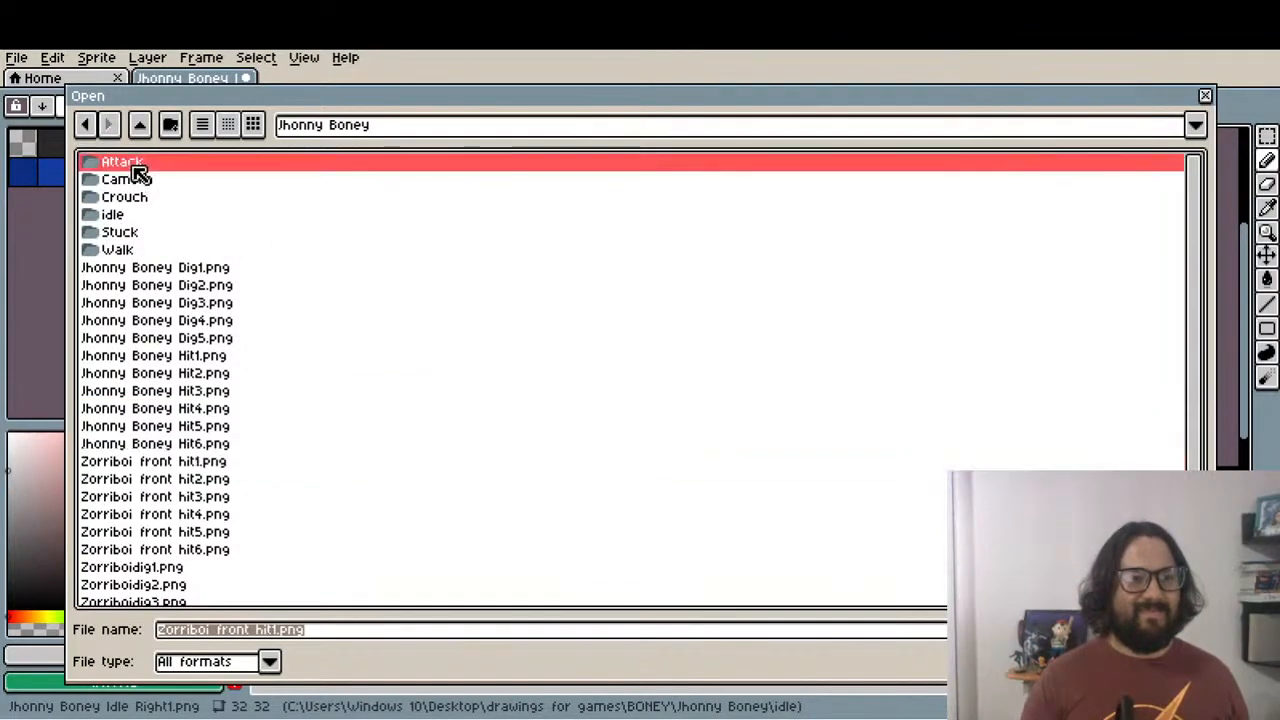
pyautogui.click(140, 166)
pyautogui.doubleClick(160, 168)
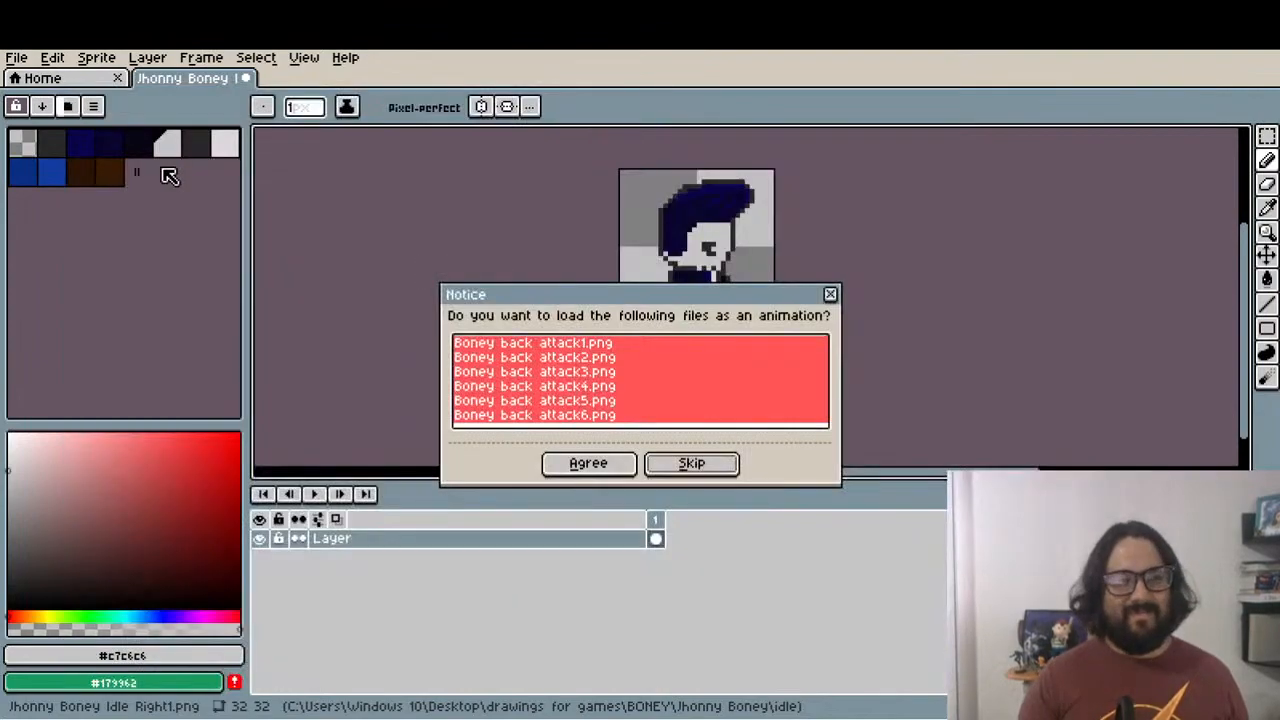
pyautogui.click(588, 463)
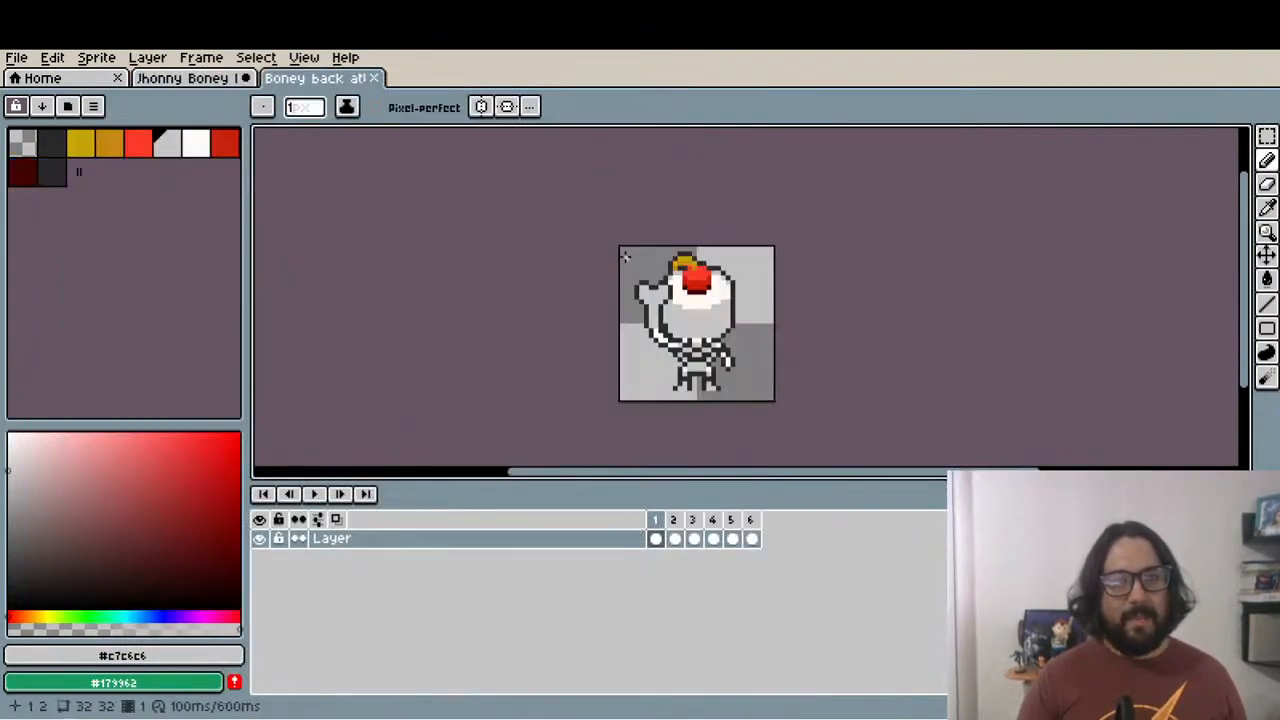
# Review the individual frames of the back attack animation and play it back
pyautogui.click(676, 530)
pyautogui.click(693, 532)
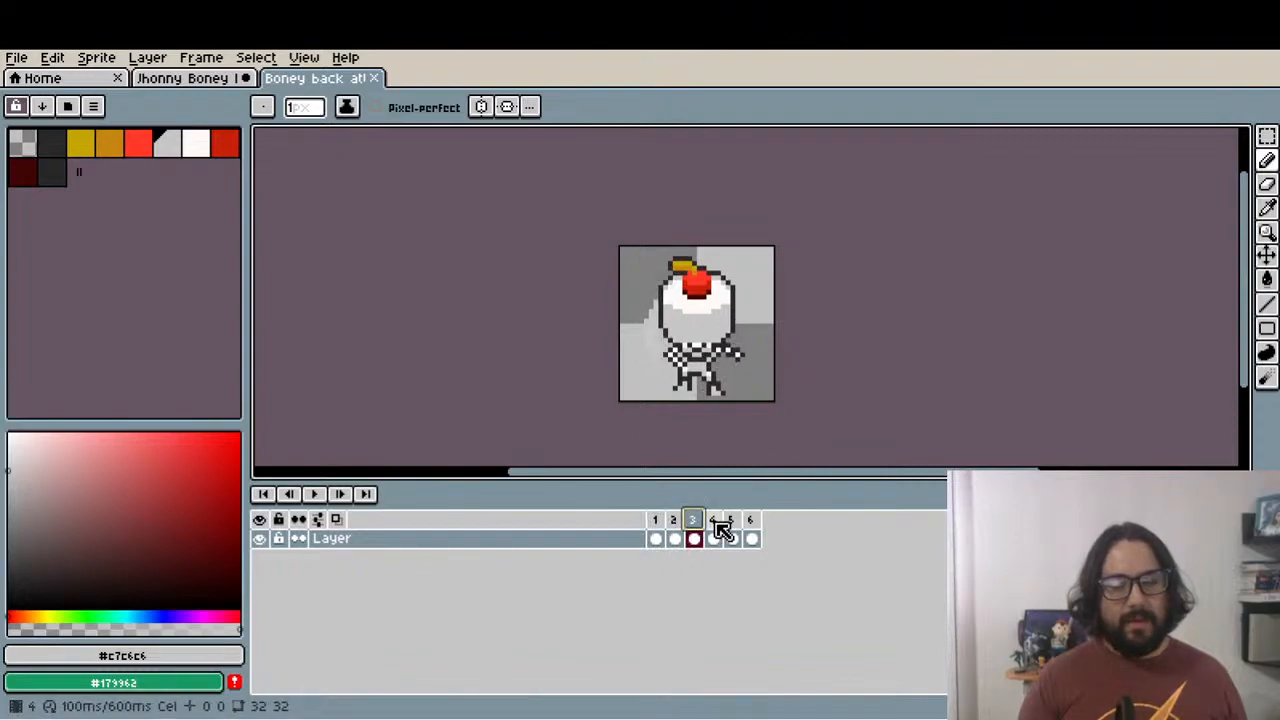
pyautogui.click(714, 530)
pyautogui.click(751, 528)
pyautogui.click(316, 497)
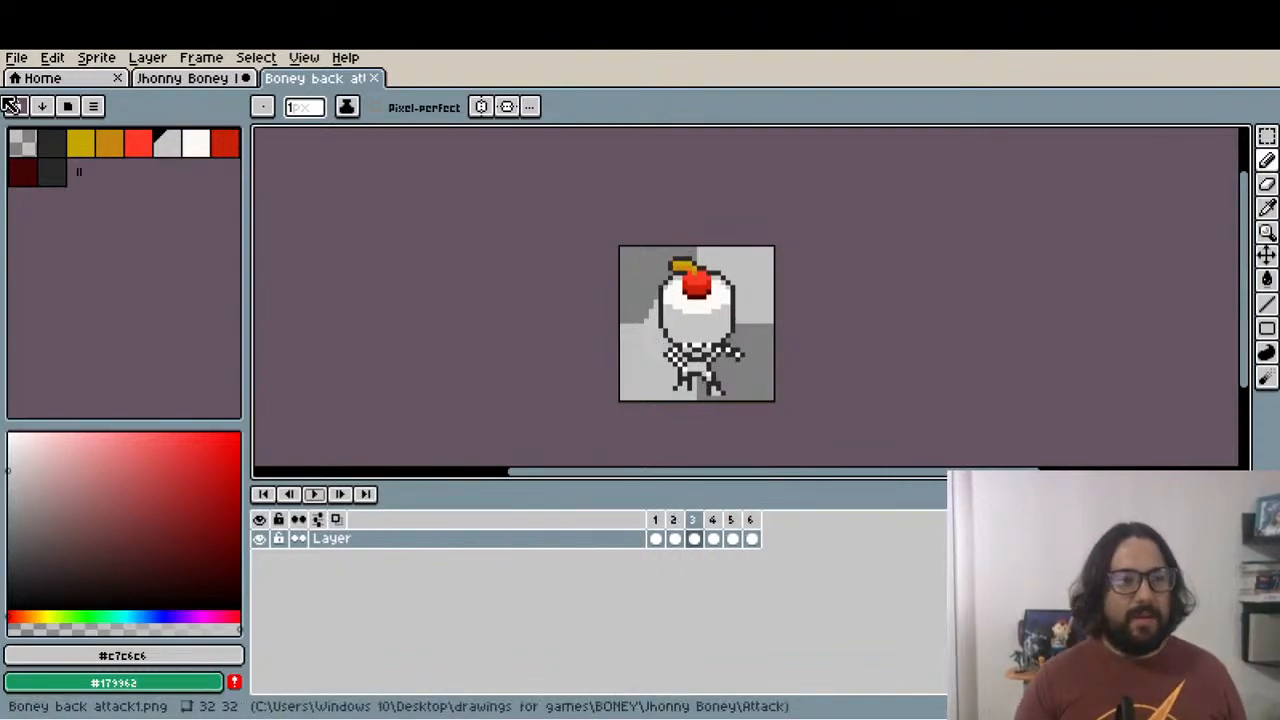
# Open Jhonny Boney Idle Back1.png from the idle folder as a single image without loading the animation sequence
pyautogui.click(153, 86)
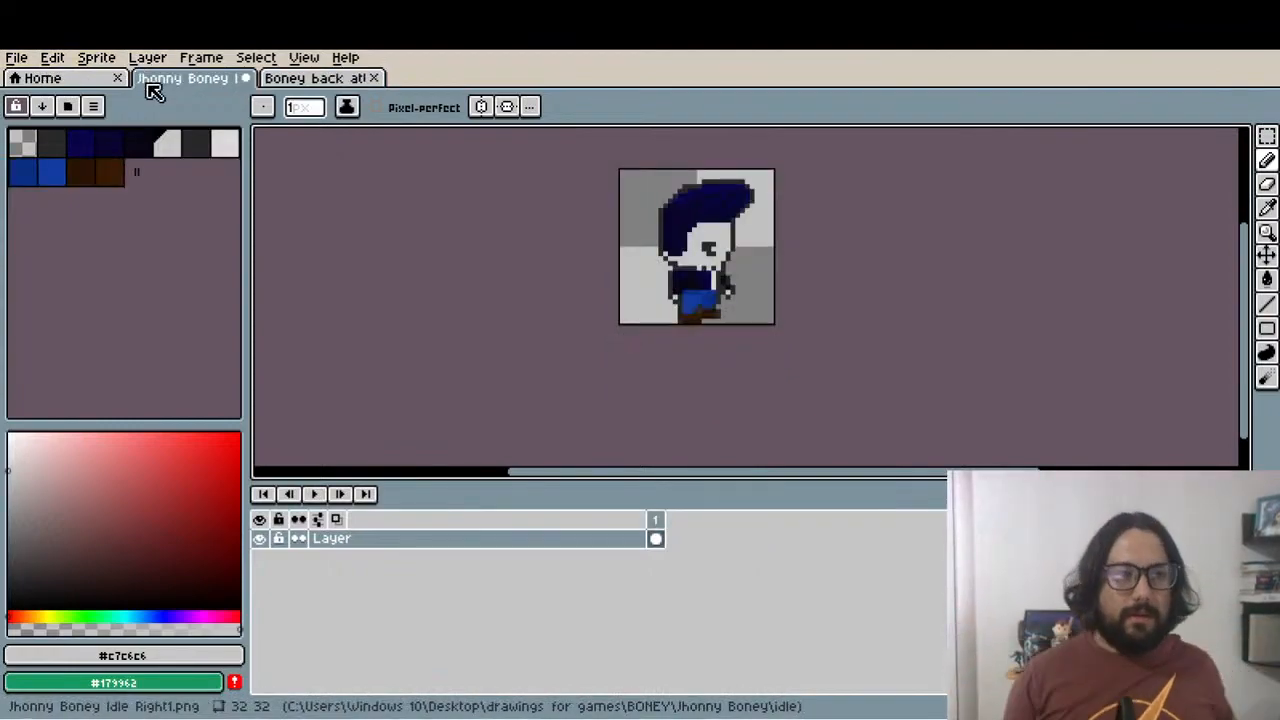
pyautogui.click(14, 60)
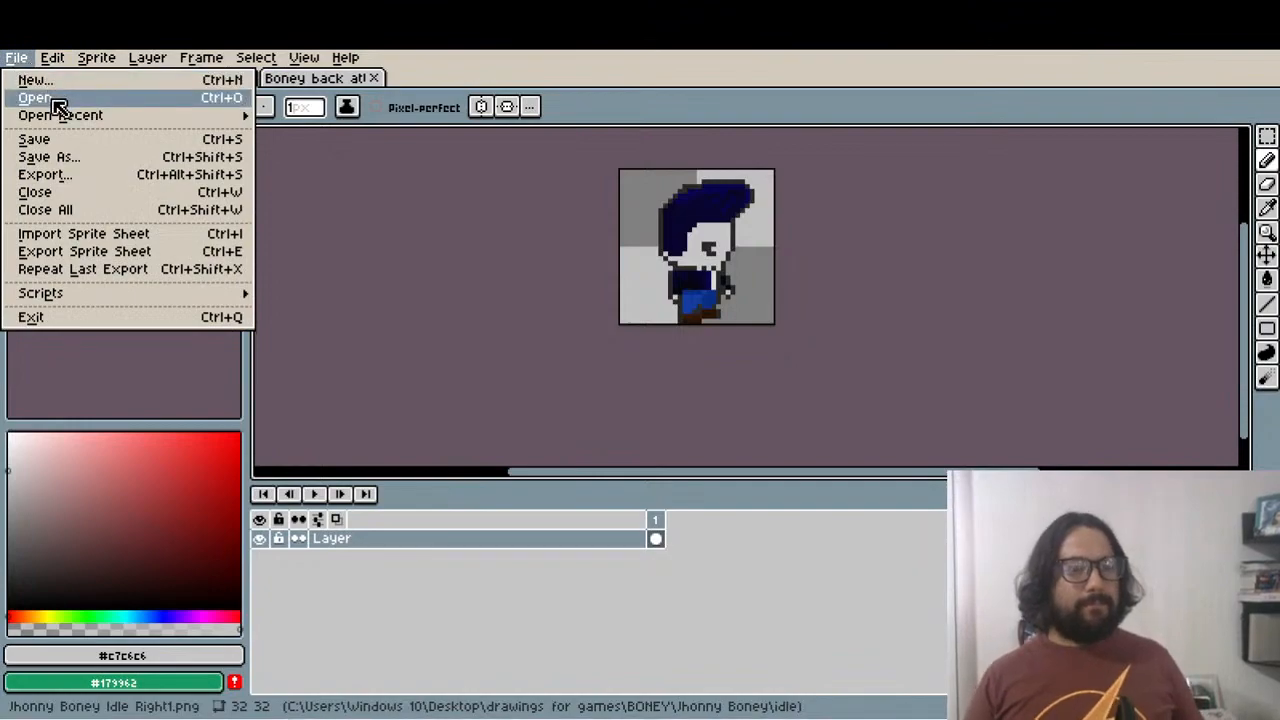
pyautogui.click(36, 98)
pyautogui.click(140, 124)
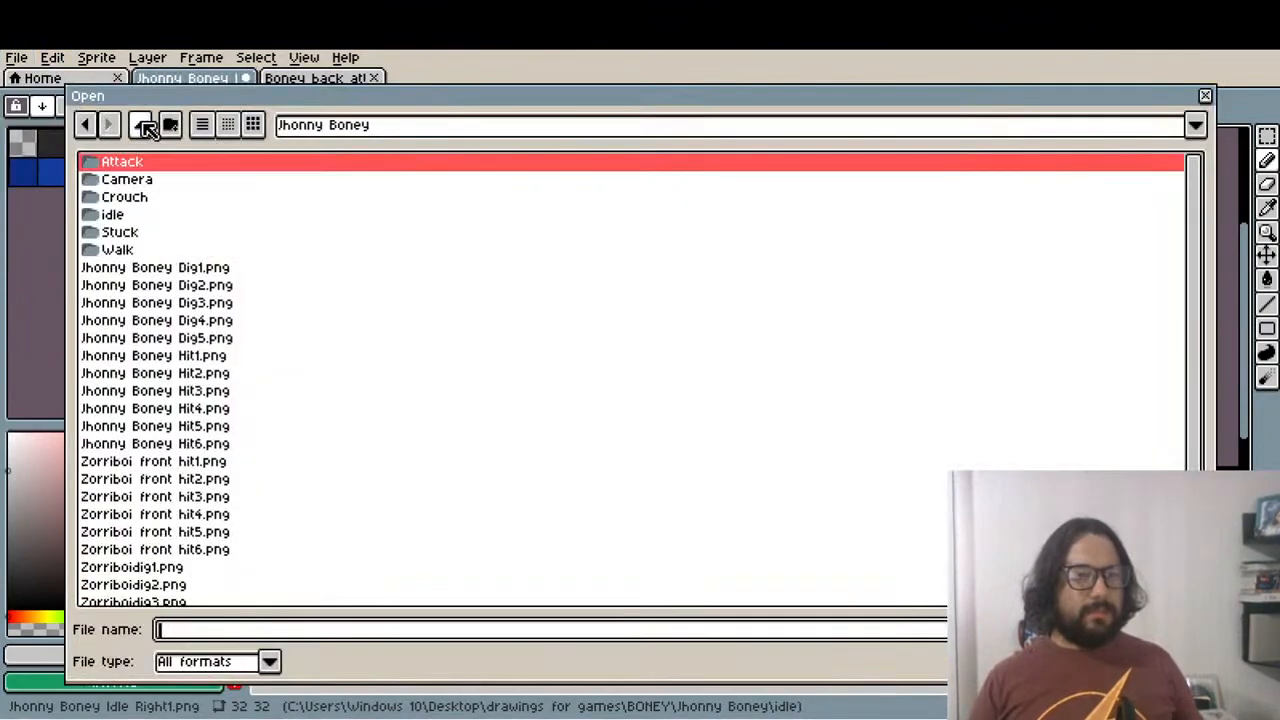
pyautogui.click(122, 215)
pyautogui.doubleClick(122, 215)
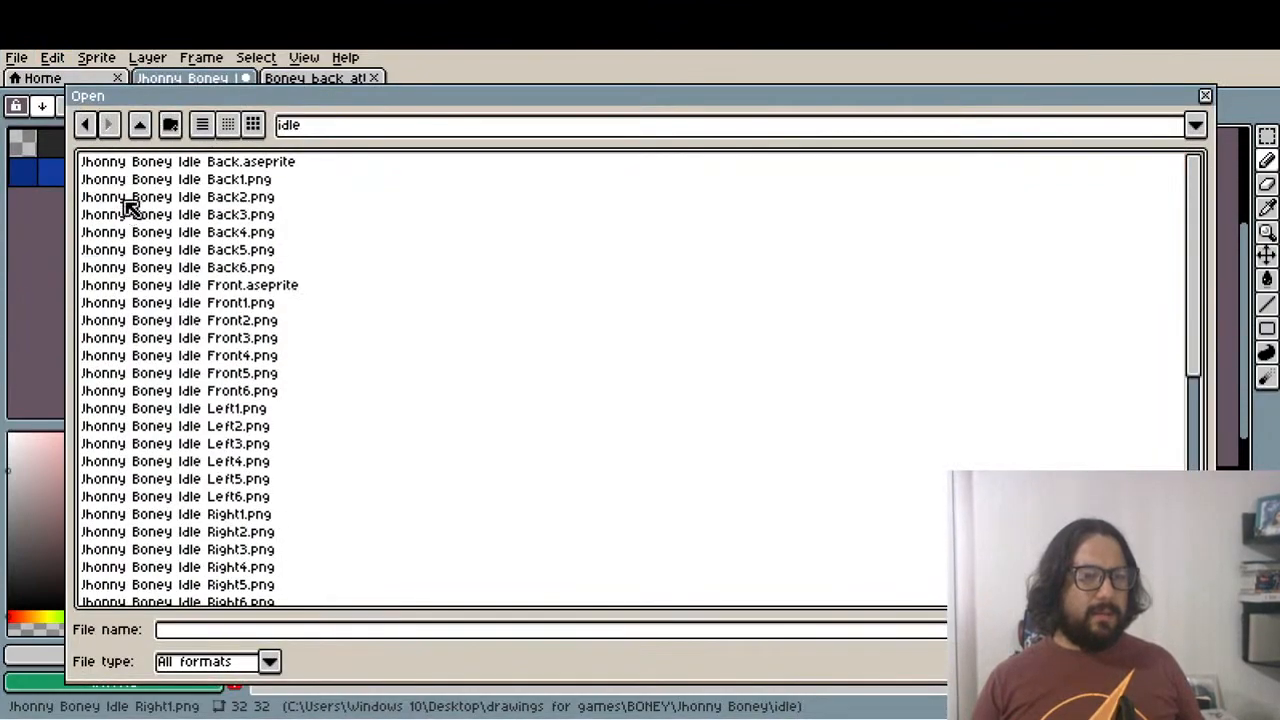
pyautogui.click(242, 183)
pyautogui.press('Return')
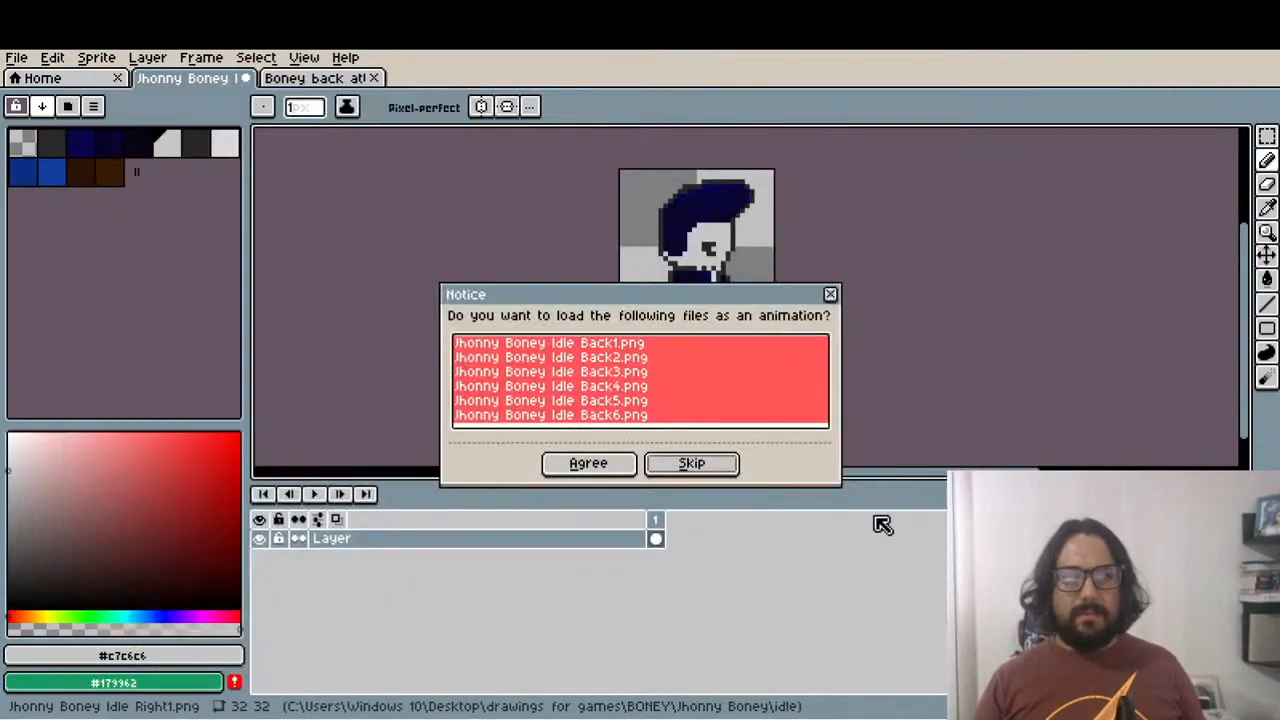
pyautogui.click(694, 466)
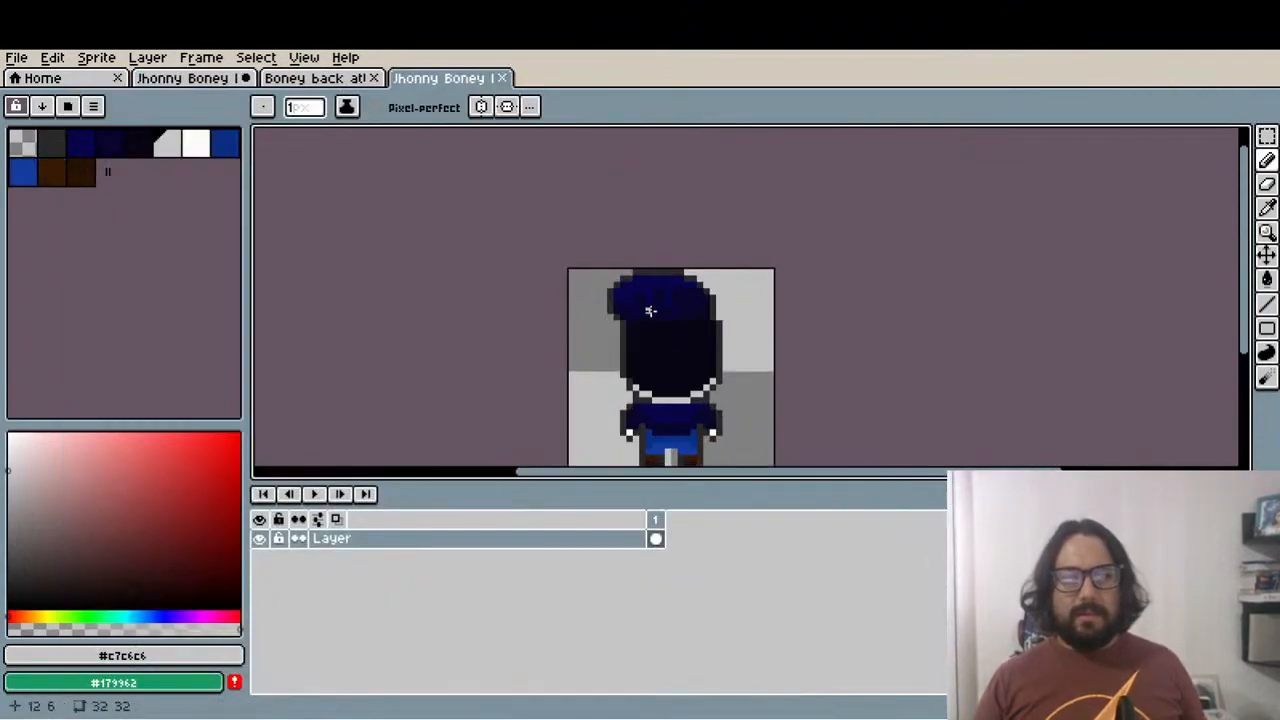
# Move the idle right sprite's document to the end of the open files, after the idle back sprite
pyautogui.click(310, 79)
pyautogui.click(185, 79)
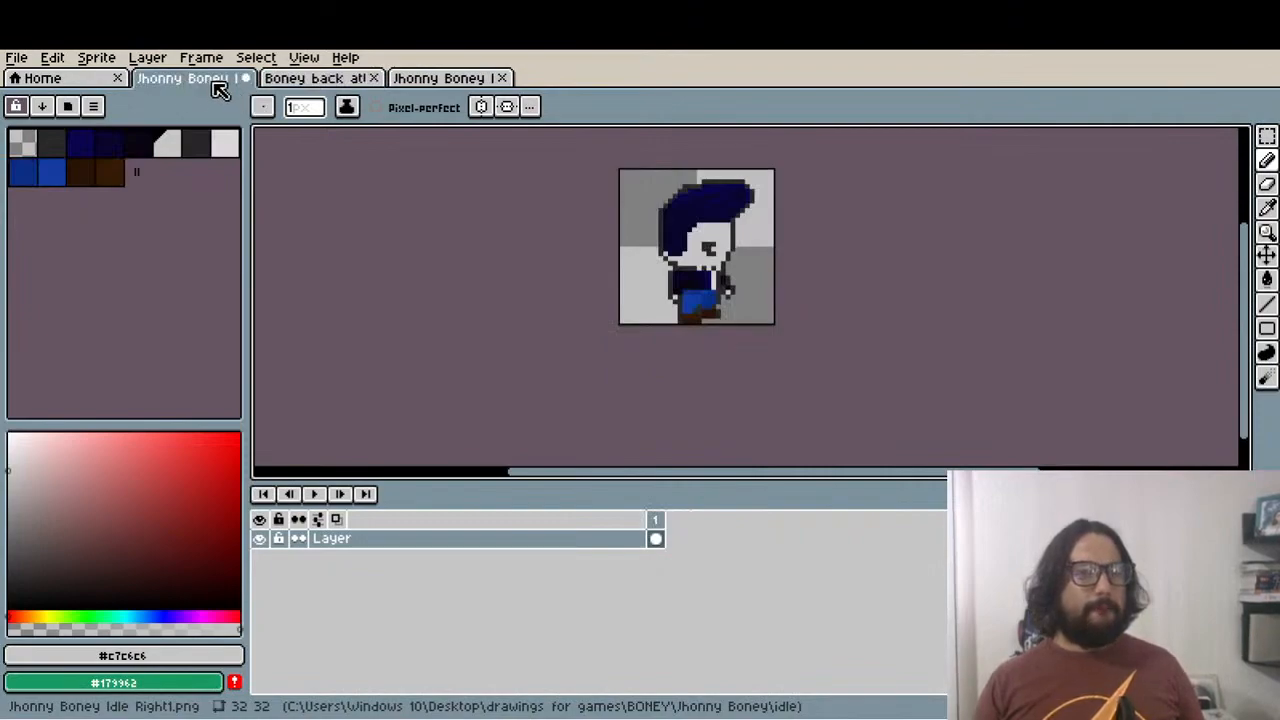
pyautogui.moveTo(213, 84); pyautogui.dragTo(529, 80)
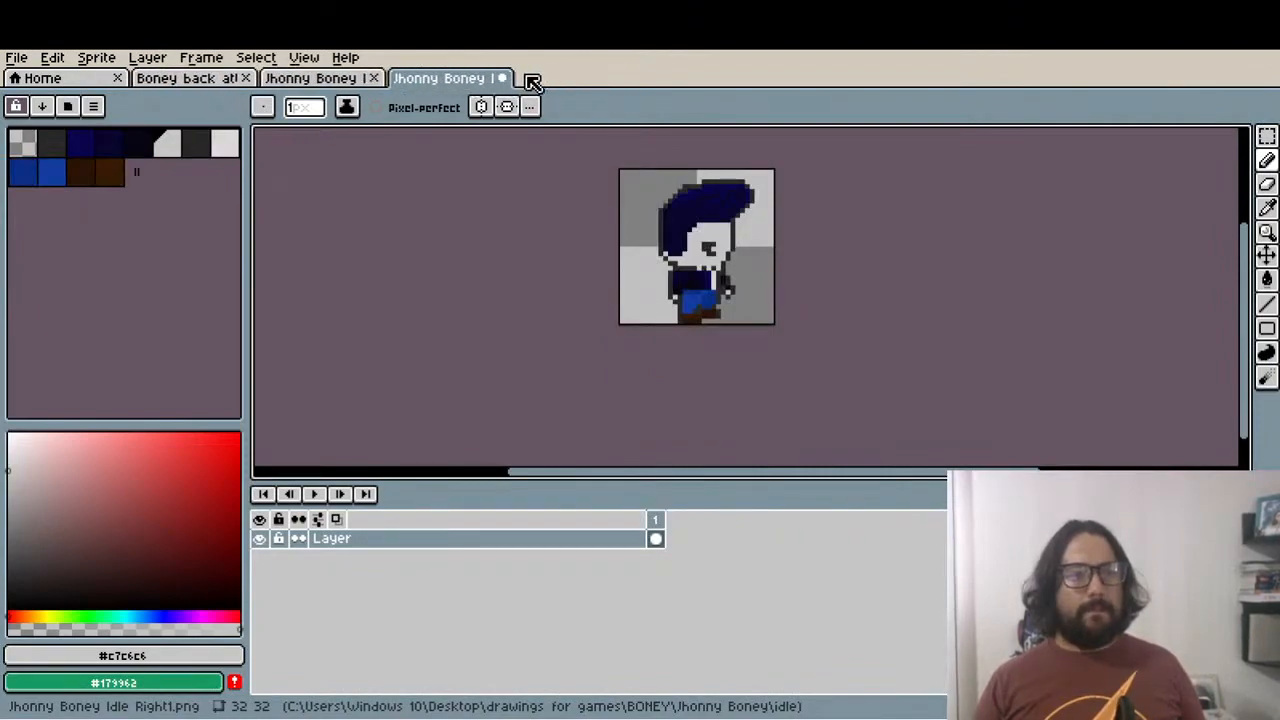
# Open Jhonny Boney Idle Front1.png from the idle folder as a single image without loading the animation sequence
pyautogui.click(16, 57)
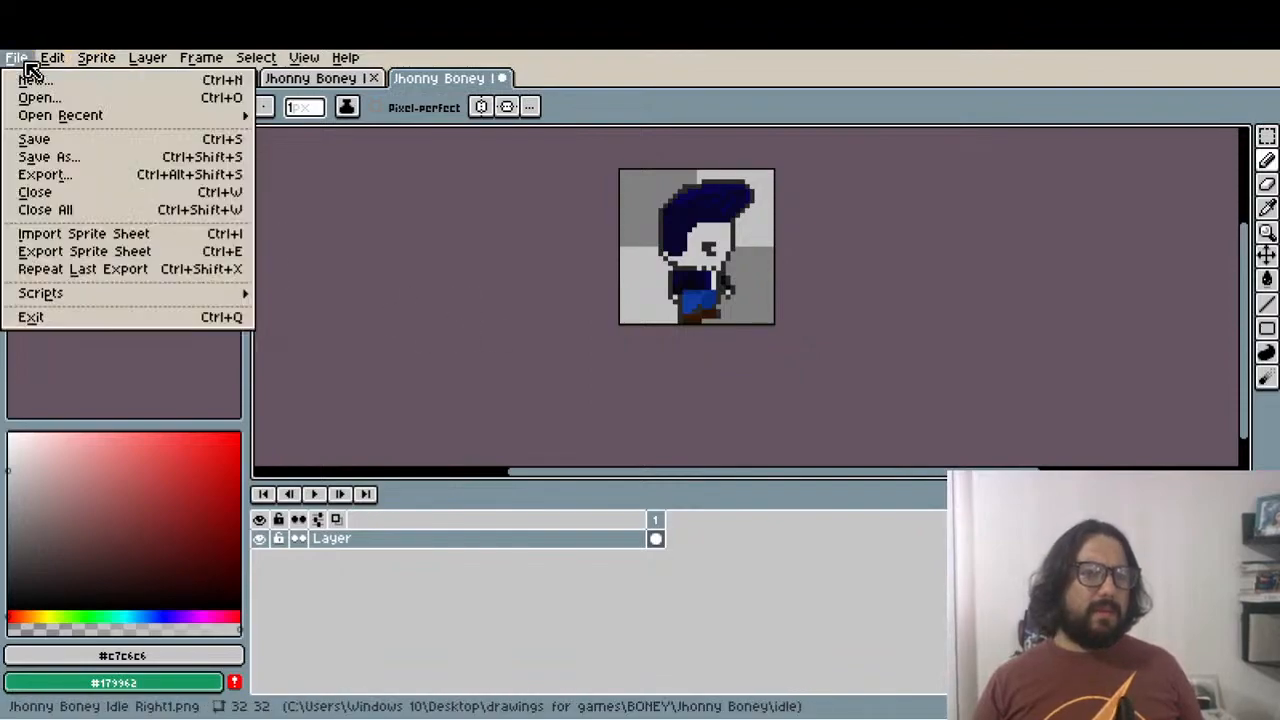
pyautogui.click(40, 98)
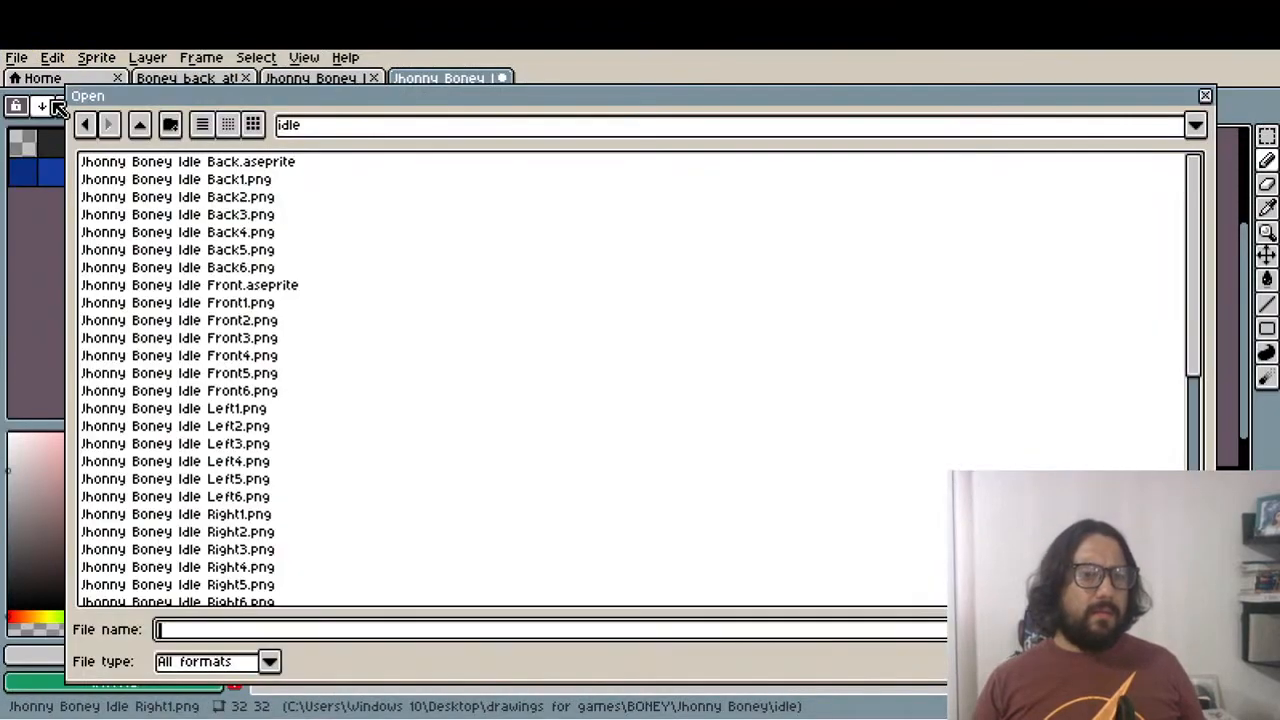
pyautogui.doubleClick(248, 304)
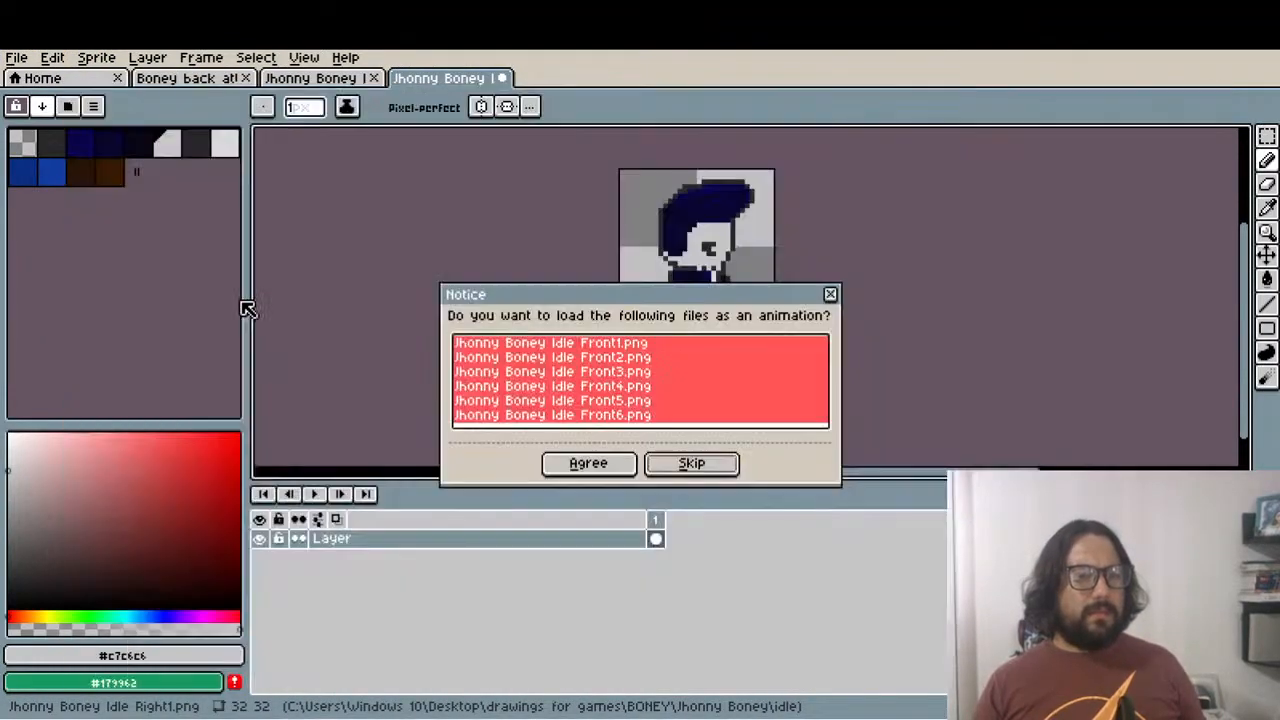
pyautogui.click(692, 467)
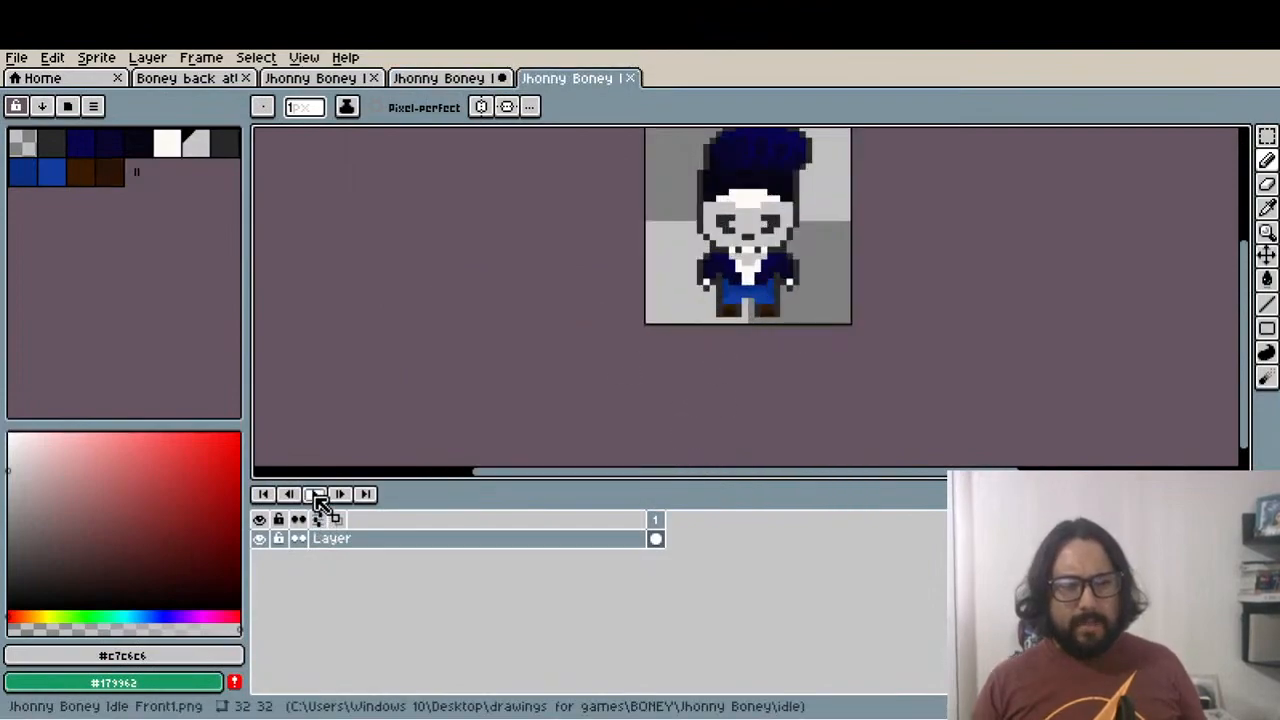
# Compare the idle front, right and back sprites with frame 1 of the back attack animation
pyautogui.press('m')
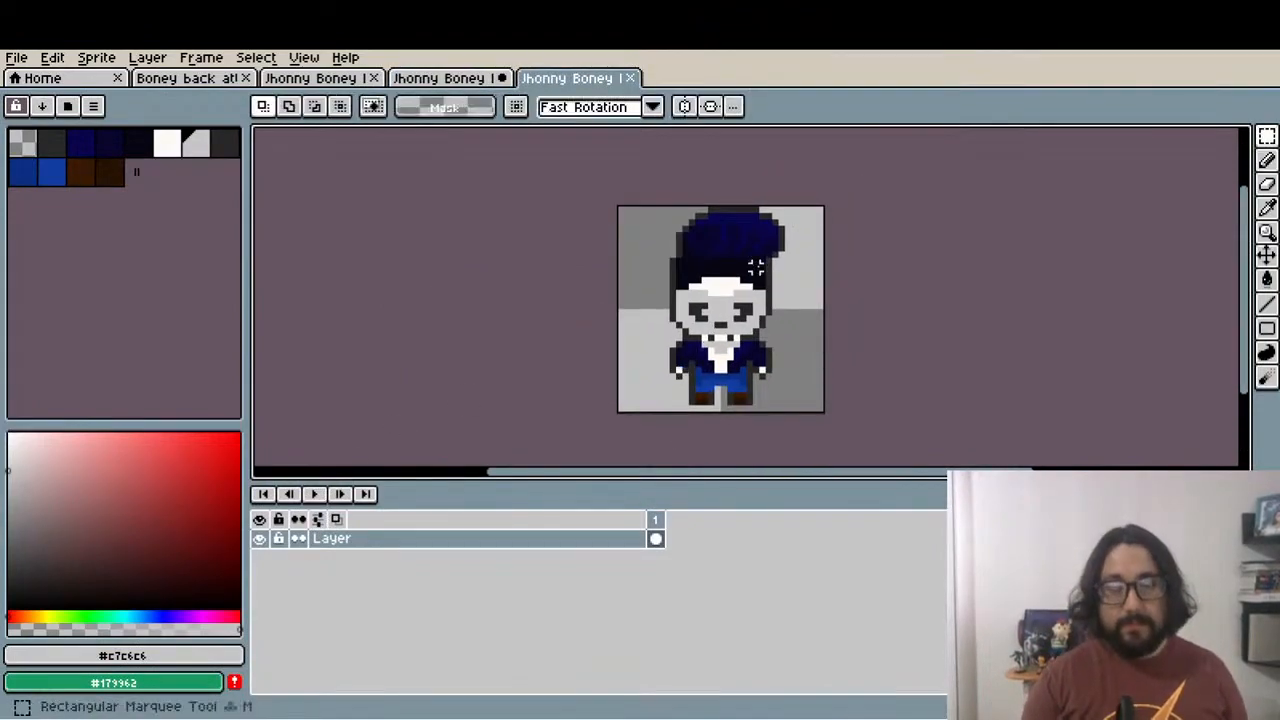
pyautogui.click(400, 80)
pyautogui.click(333, 86)
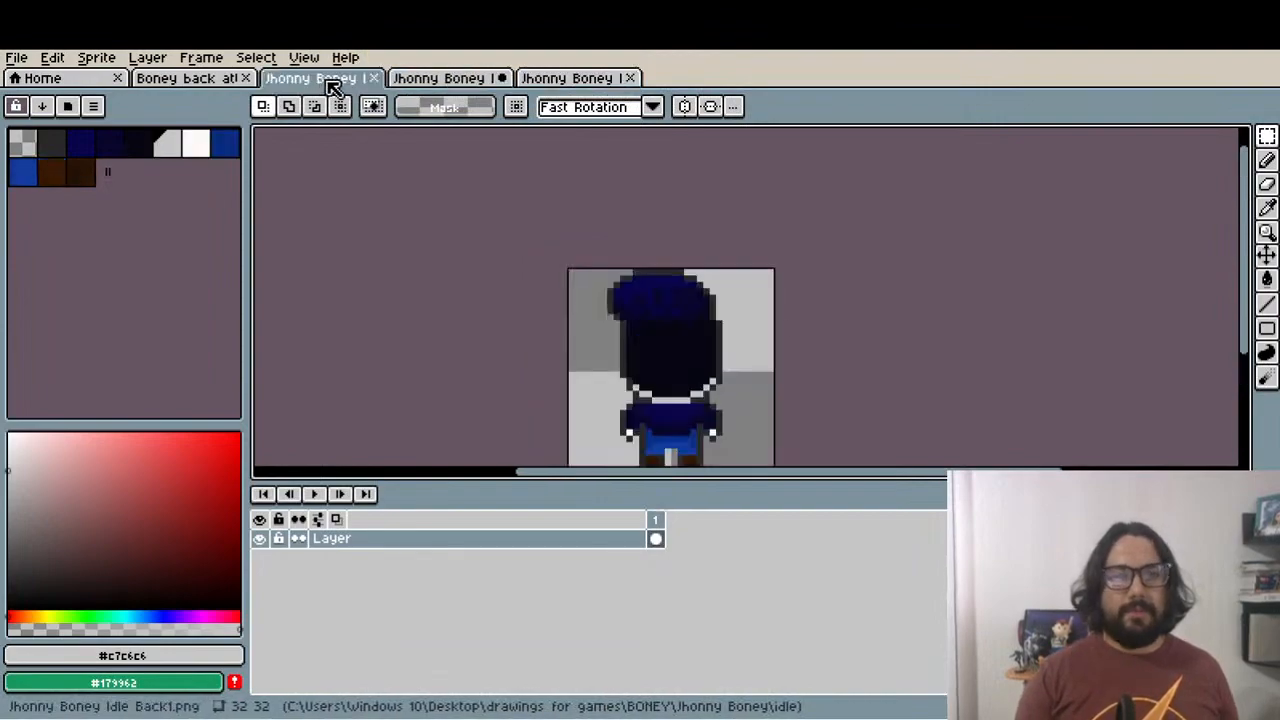
pyautogui.click(186, 79)
pyautogui.scroll(2, 625, 352)
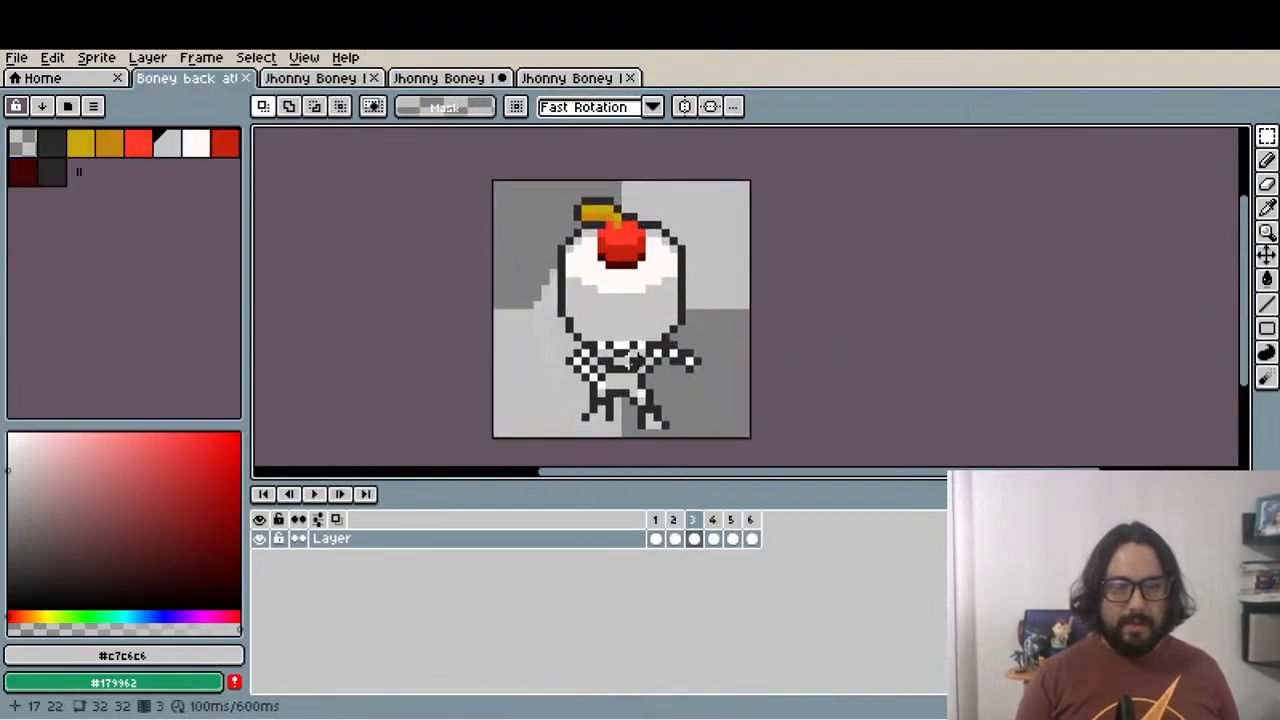
pyautogui.scroll(1, 627, 356)
pyautogui.click(655, 519)
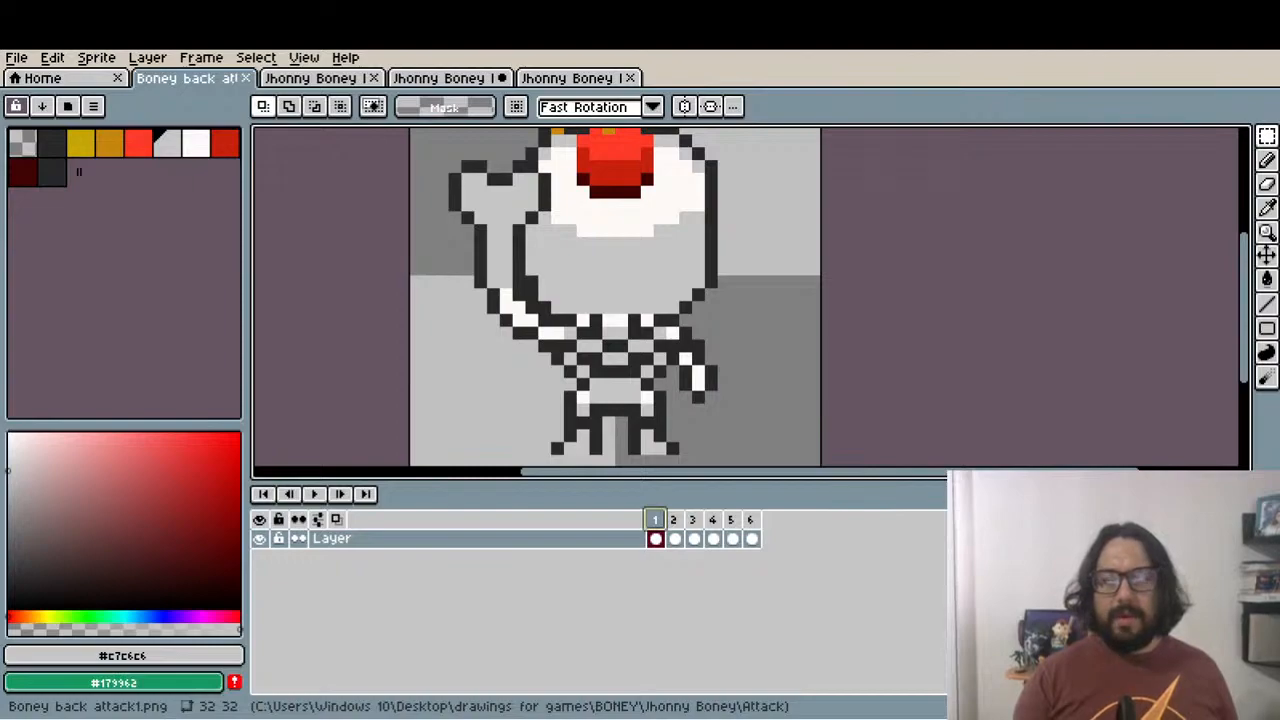
pyautogui.scroll(-2, 645, 315)
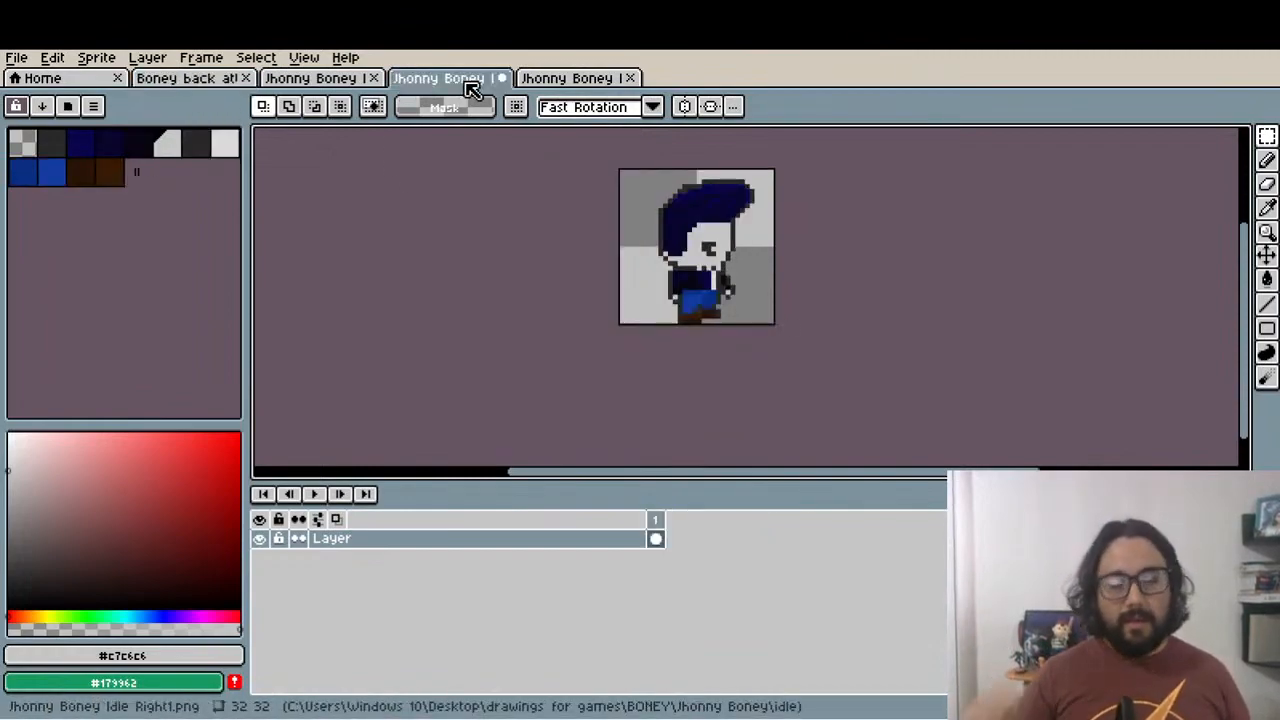
pyautogui.click(585, 80)
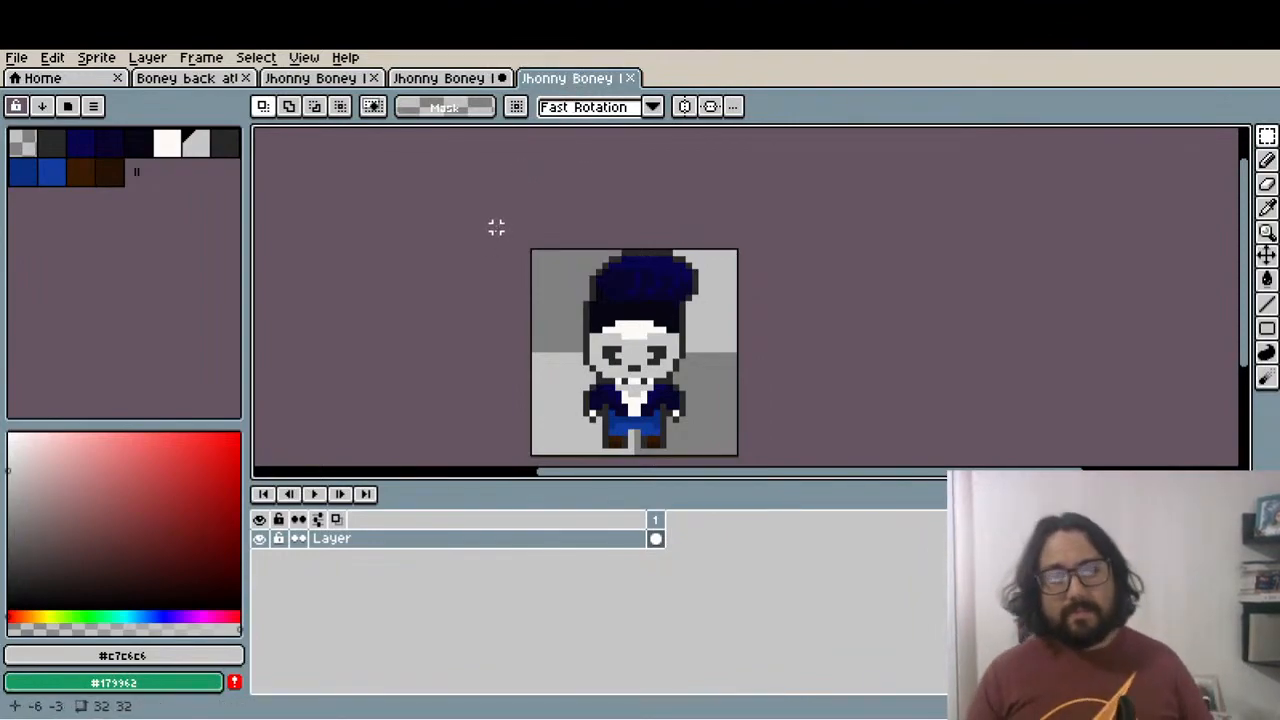
# Copy the layer of the idle back sprite and return to the back attack animation
pyautogui.click(300, 80)
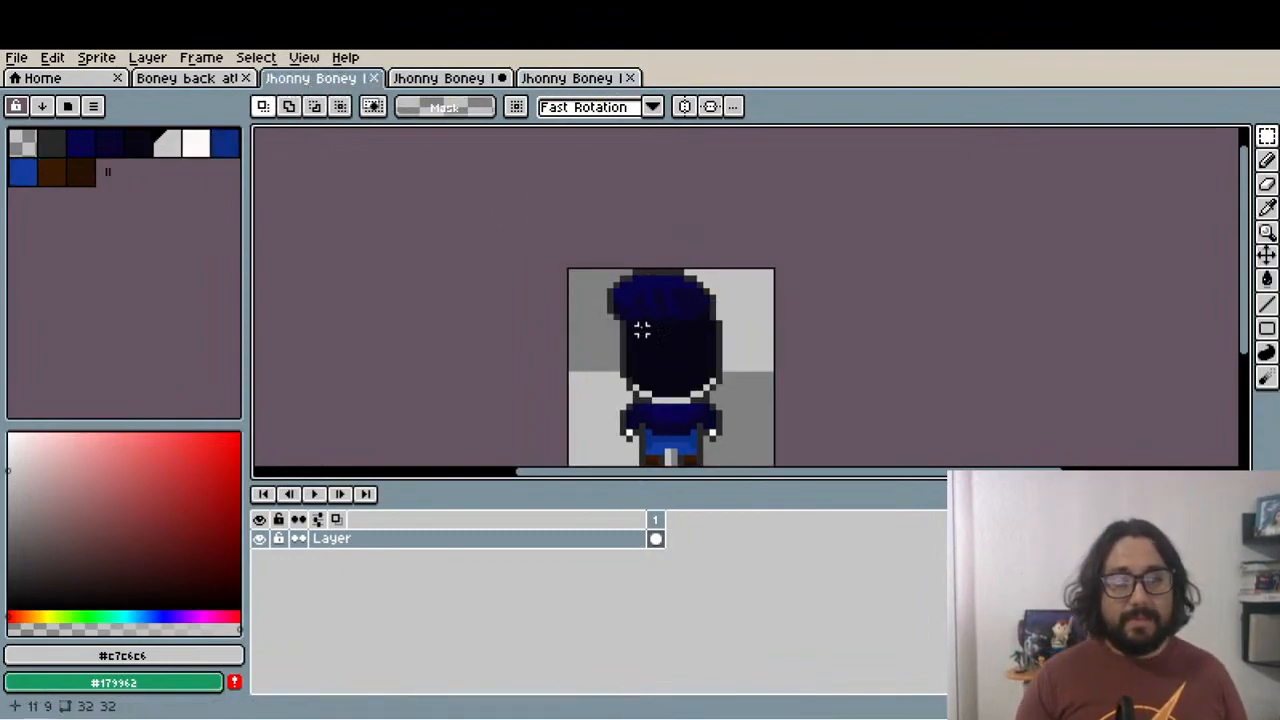
pyautogui.click(600, 540)
pyautogui.hotkey('ctrl', 'c')
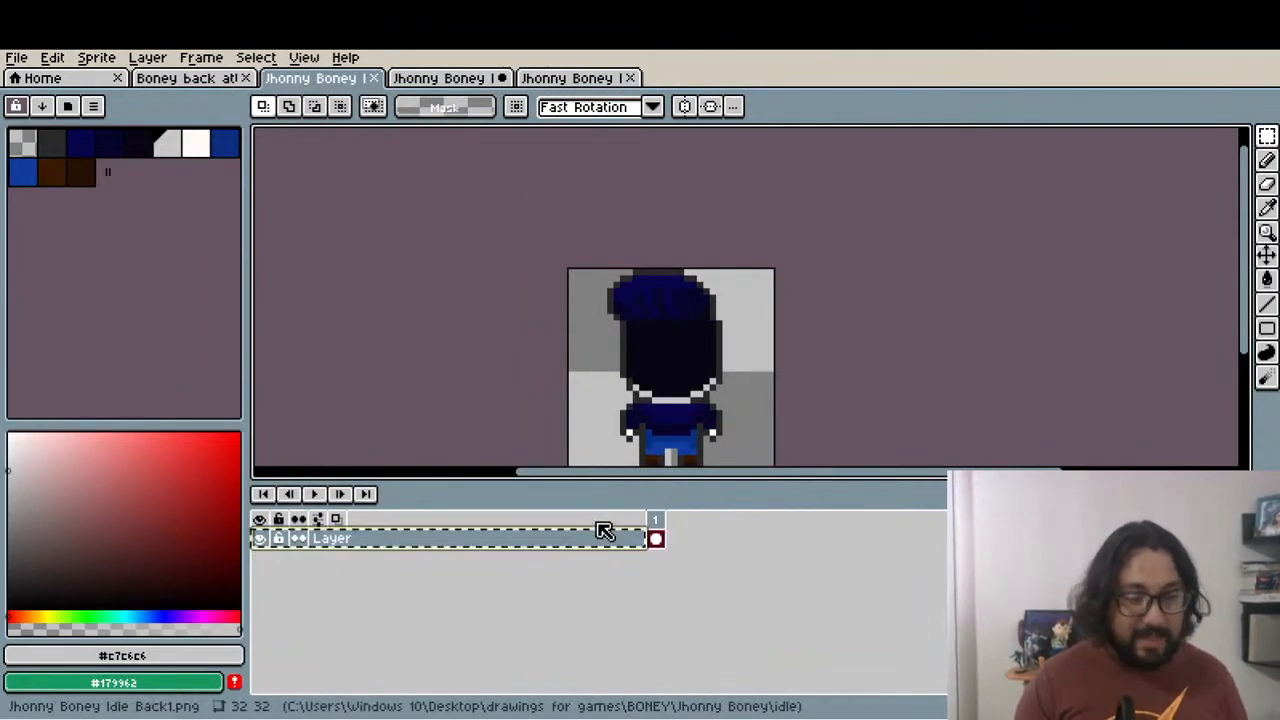
pyautogui.click(214, 78)
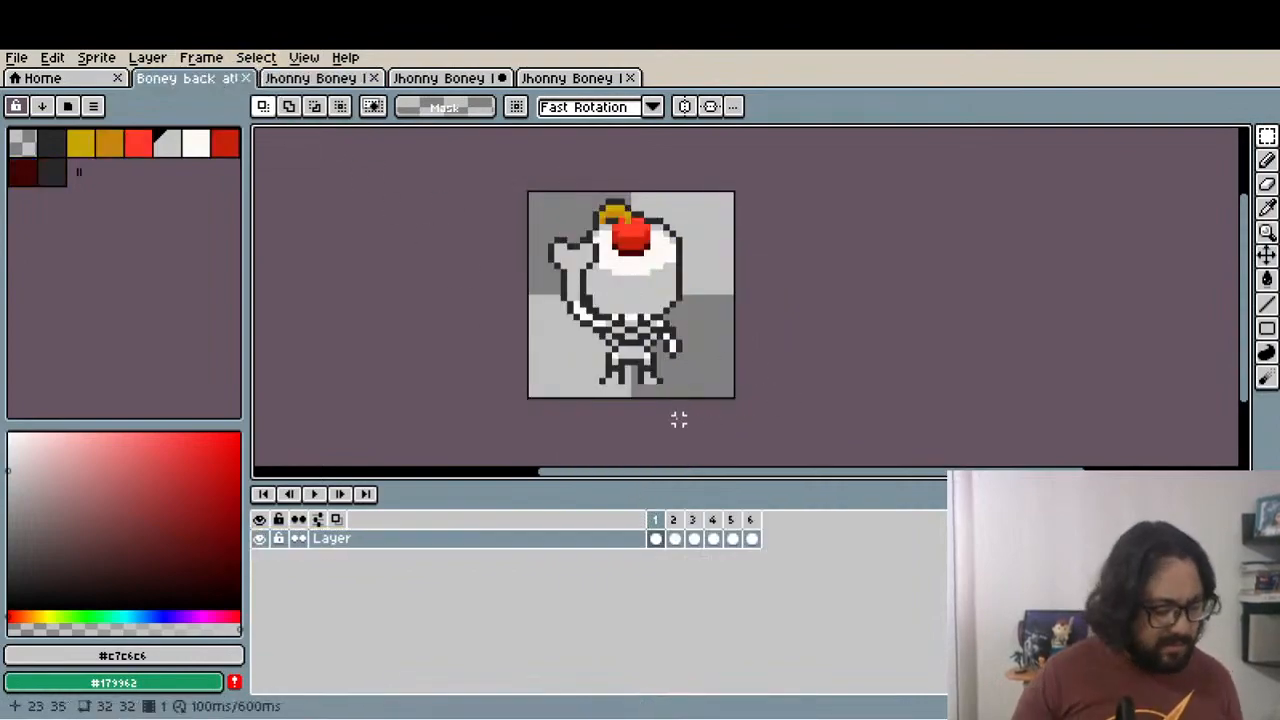
# Add a new empty layer to the back attack animation and place it beneath the original sprite layer
pyautogui.hotkey('ctrl', 'v')
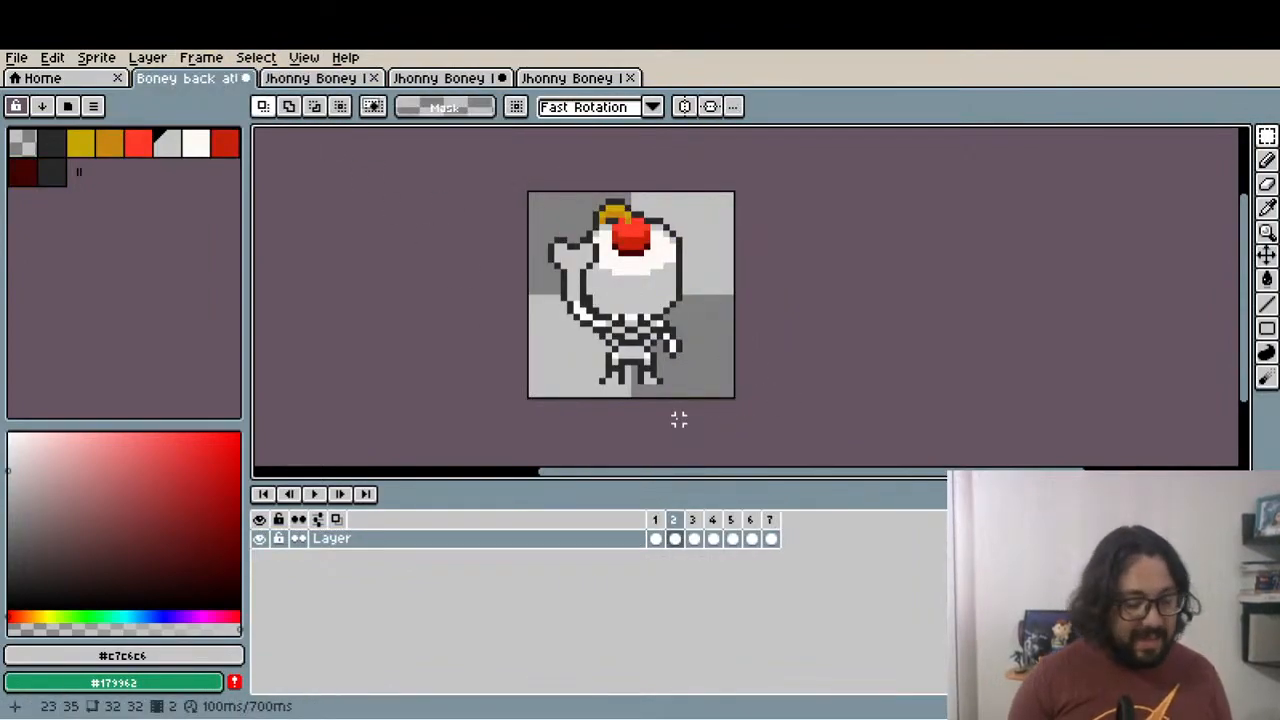
pyautogui.hotkey('ctrl', 'z')
pyautogui.hotkey('shift', 'n')
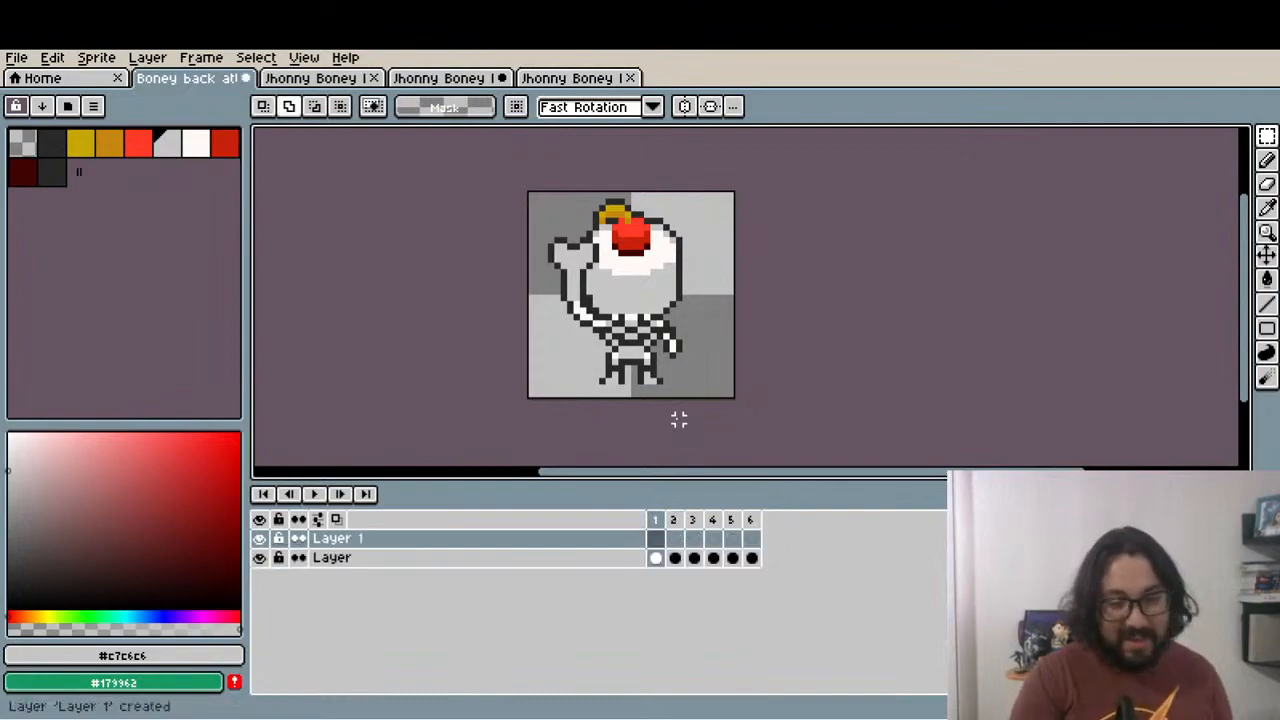
pyautogui.moveTo(597, 540); pyautogui.dragTo(600, 578)
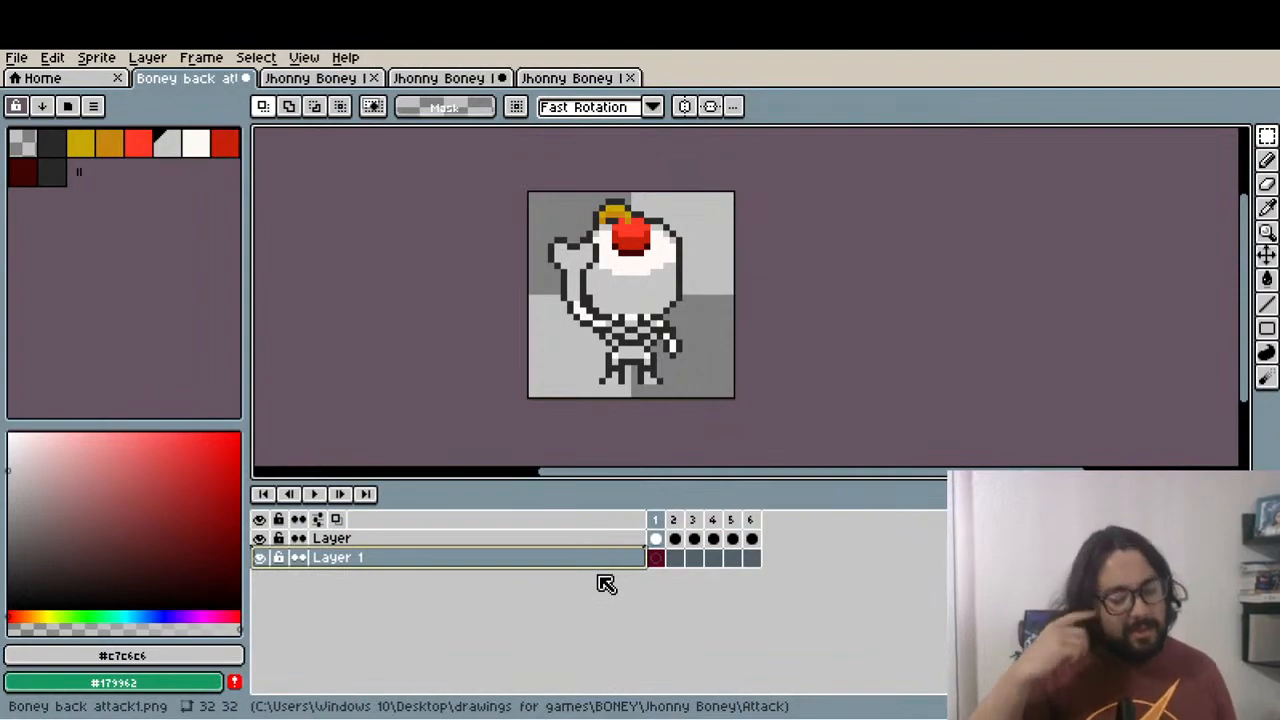
# Replace the empty Layer 1 with the pasted idle back sprite layer, placed beneath the original sprite layer
pyautogui.hotkey('ctrl', 'v')
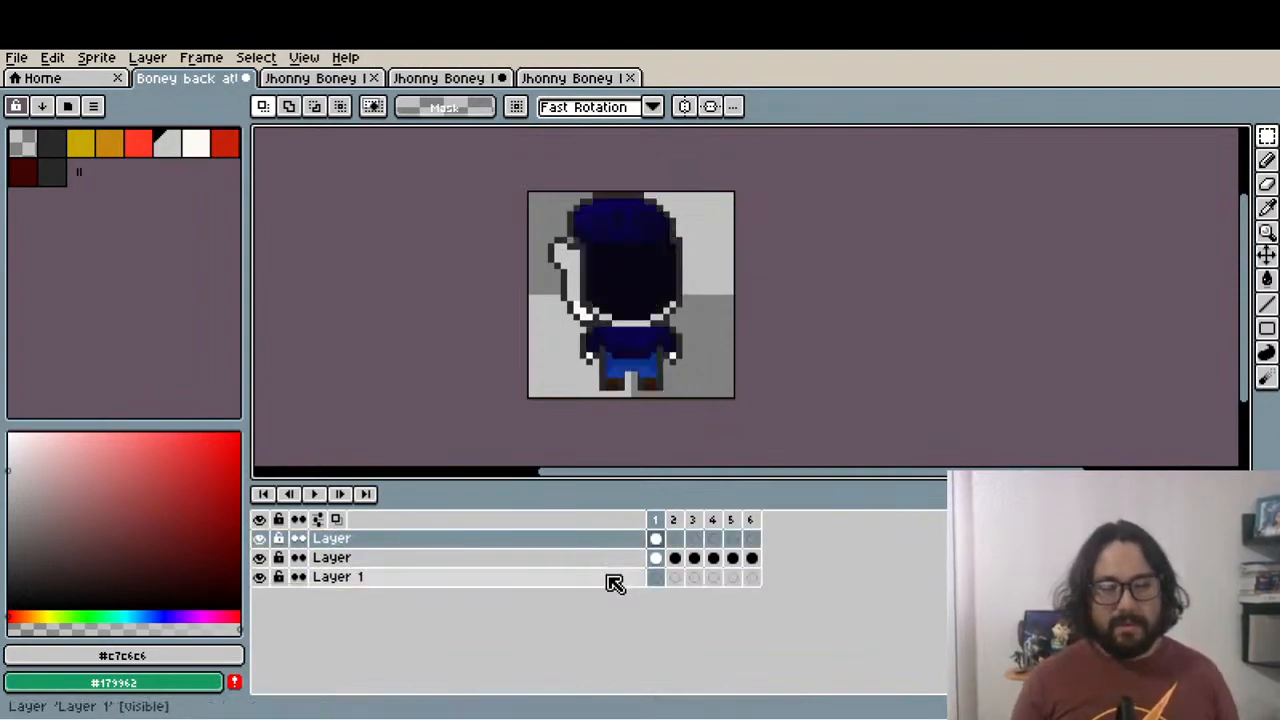
pyautogui.click(612, 581)
pyautogui.press('Delete')
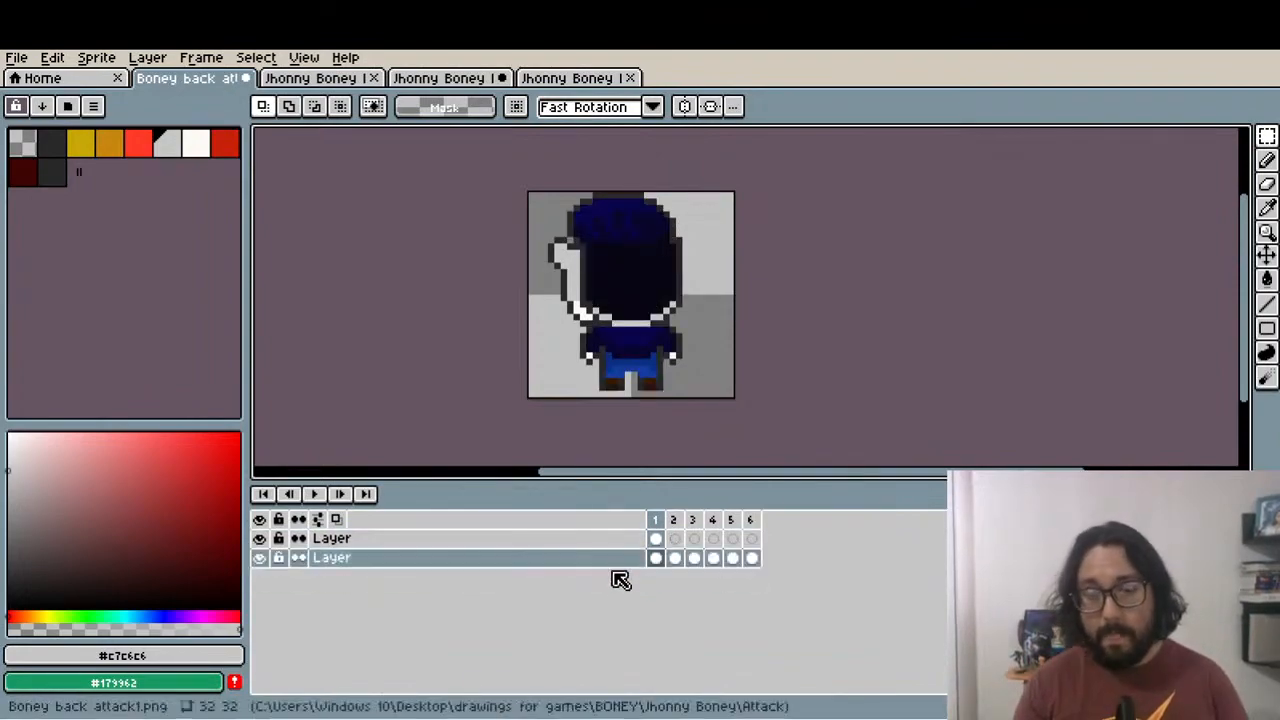
pyautogui.click(655, 541)
pyautogui.click(626, 542)
pyautogui.moveTo(626, 543); pyautogui.dragTo(628, 565)
pyautogui.scroll(1, 621, 332)
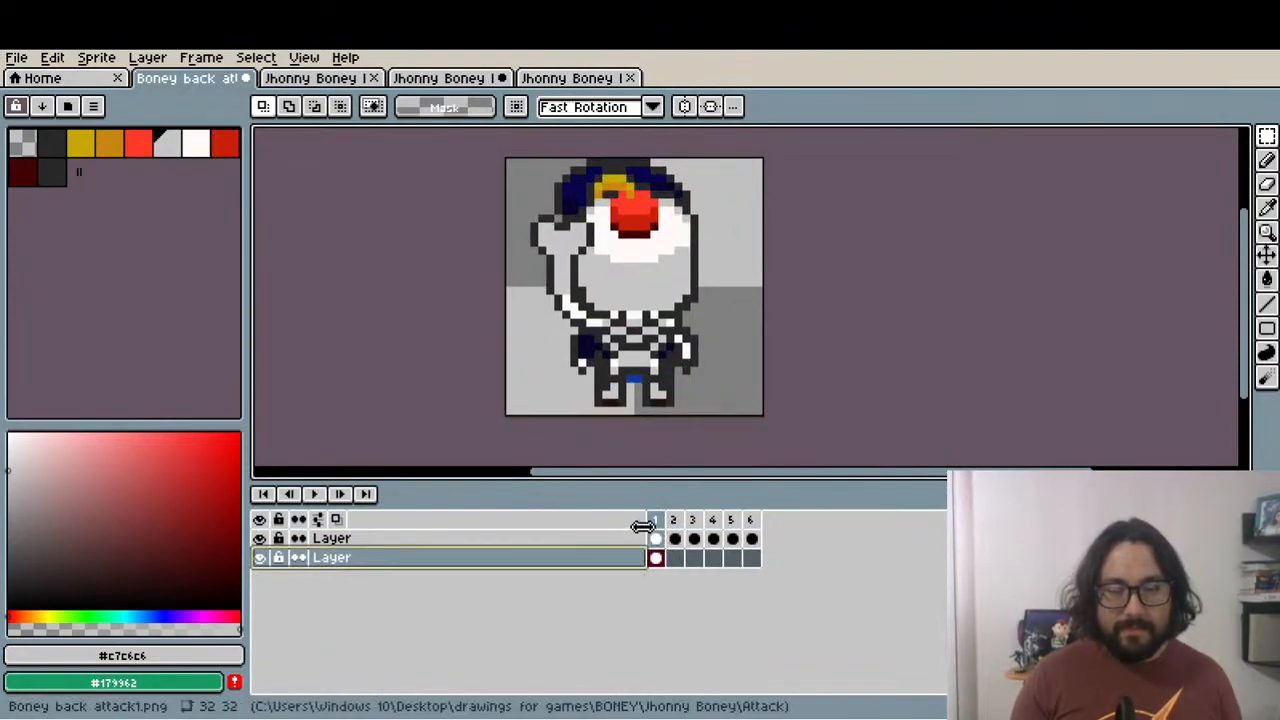
# Compare the original attack sprite with the idle back sprite in frame 1 by toggling the visibility of their layers
pyautogui.click(260, 538)
pyautogui.click(260, 538)
pyautogui.click(260, 538)
pyautogui.click(260, 538)
pyautogui.click(260, 538)
pyautogui.click(260, 538)
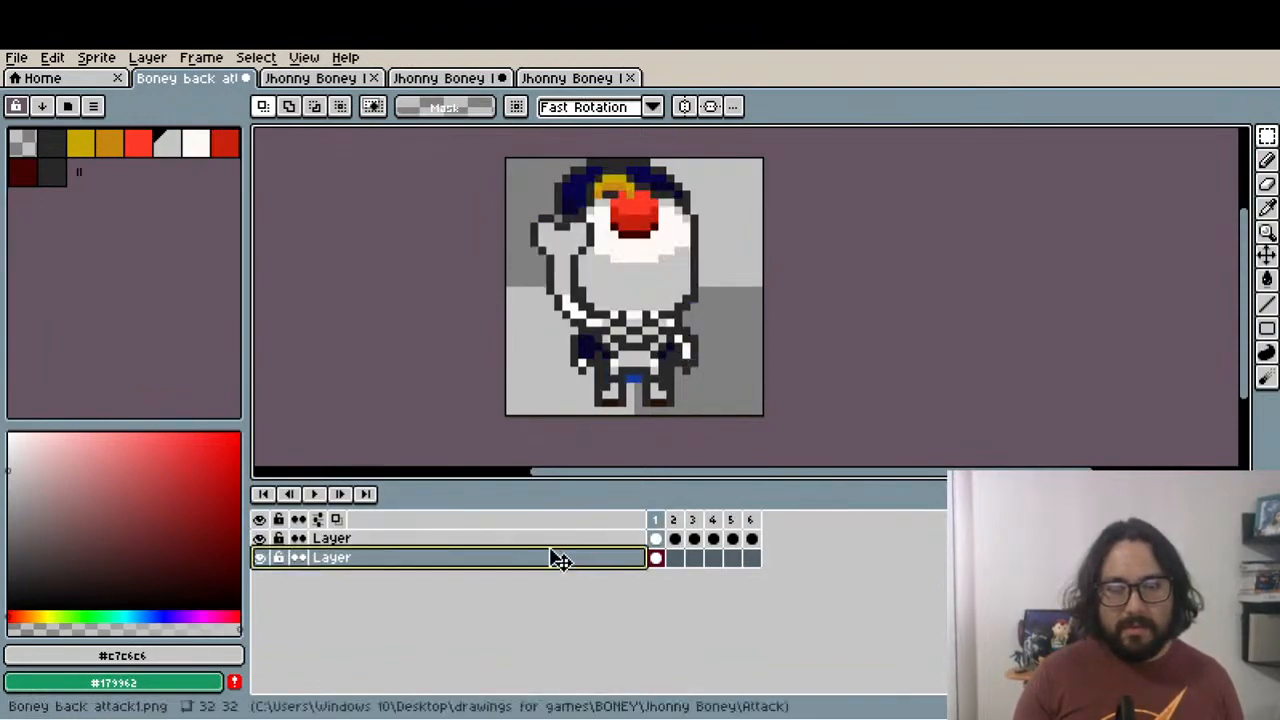
pyautogui.click(261, 560)
pyautogui.click(261, 560)
pyautogui.click(261, 560)
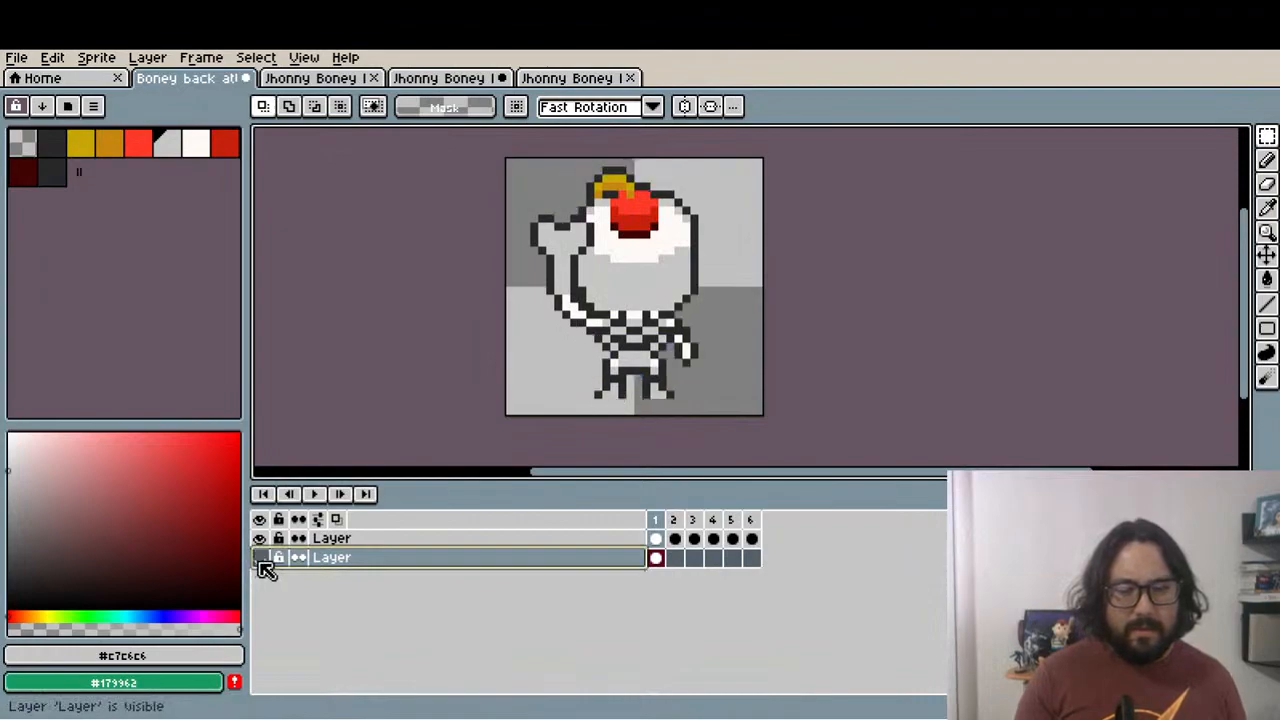
pyautogui.click(262, 538)
pyautogui.click(262, 538)
pyautogui.click(264, 560)
pyautogui.scroll(2, 682, 351)
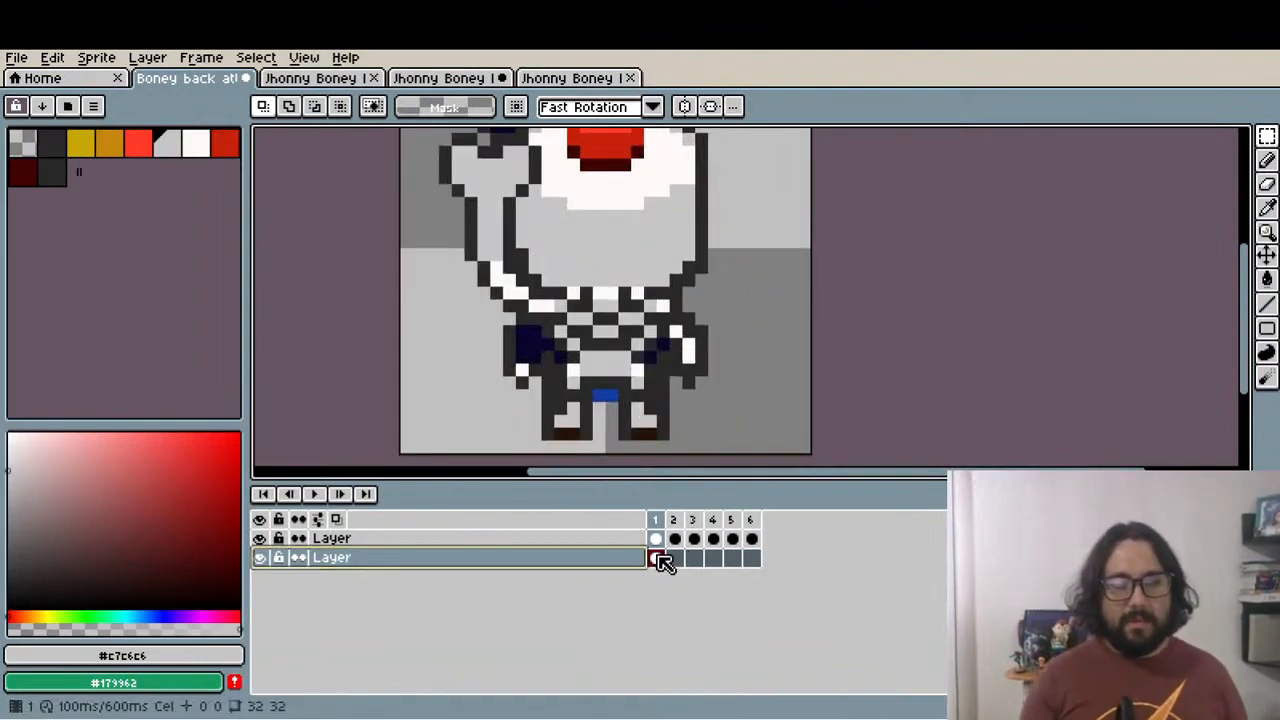
pyautogui.press('m')
pyautogui.scroll(2, 705, 385)
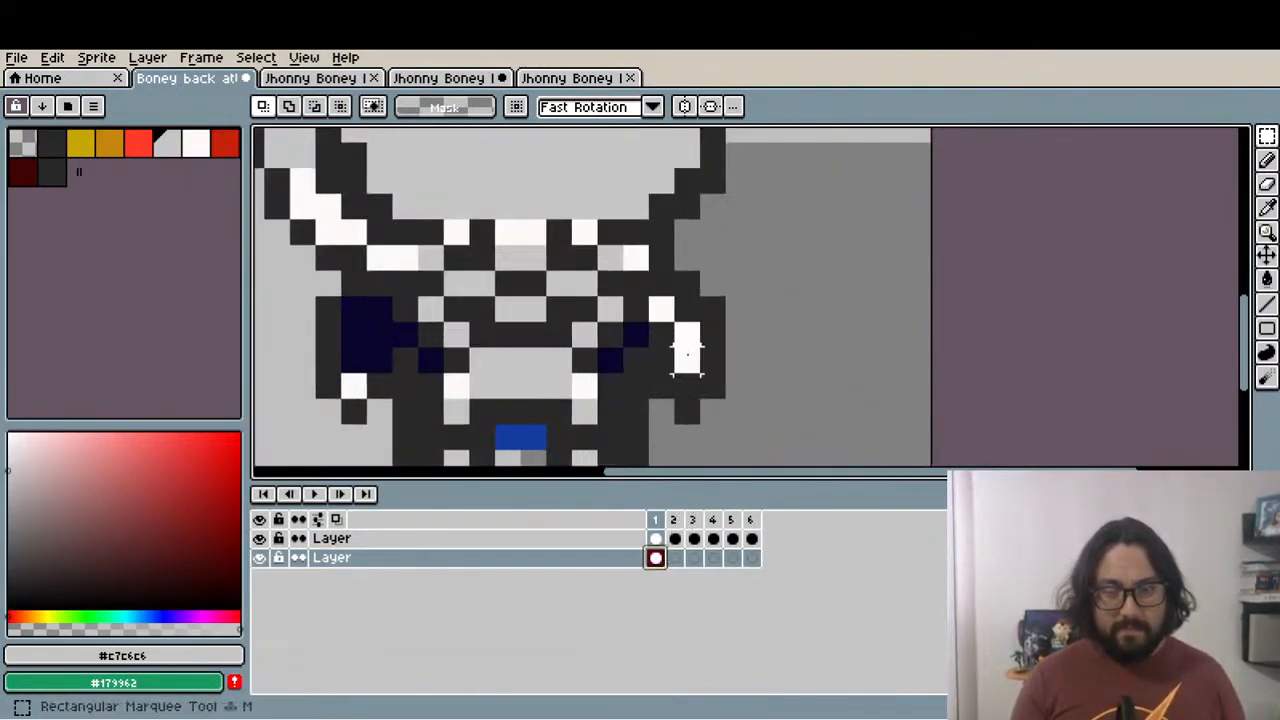
pyautogui.moveTo(650, 322); pyautogui.dragTo(712, 380)
pyautogui.hotkey('ctrl', 'd')
pyautogui.scroll(-4, 707, 369)
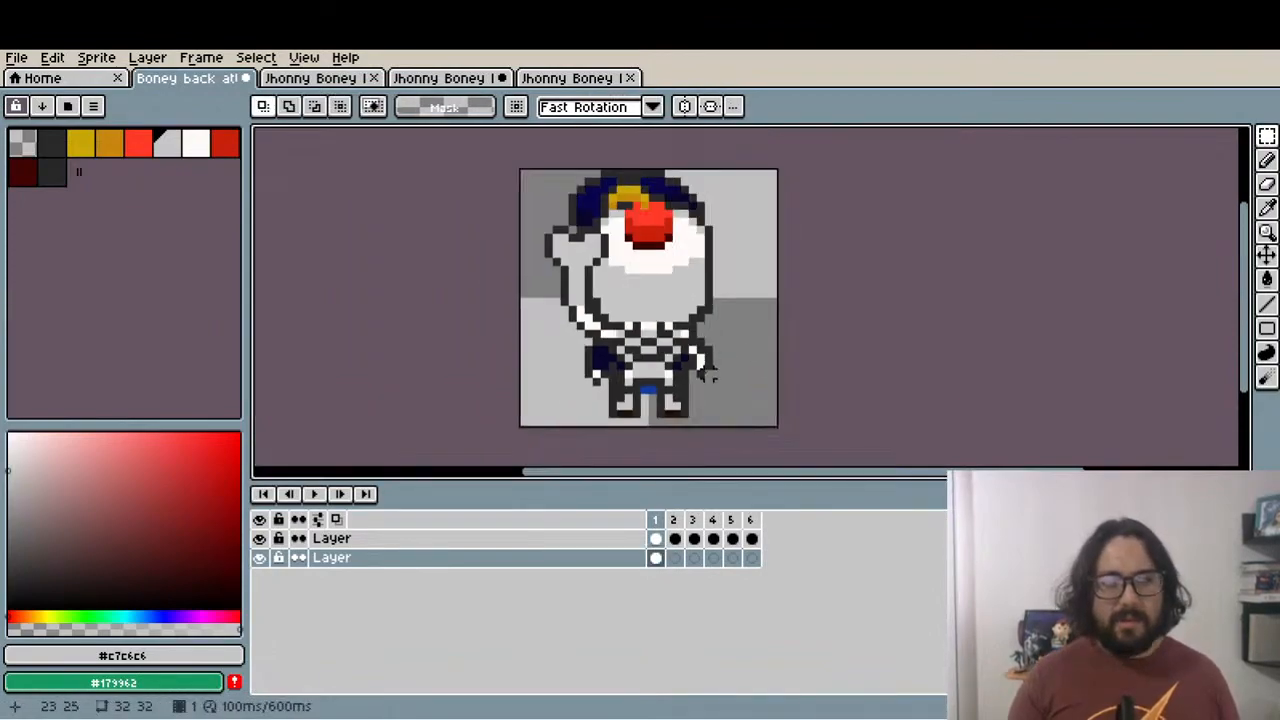
# Delete the lowered arm on the raised-arm side of the idle back sprite layer
pyautogui.scroll(2, 629, 375)
pyautogui.scroll(2, 608, 387)
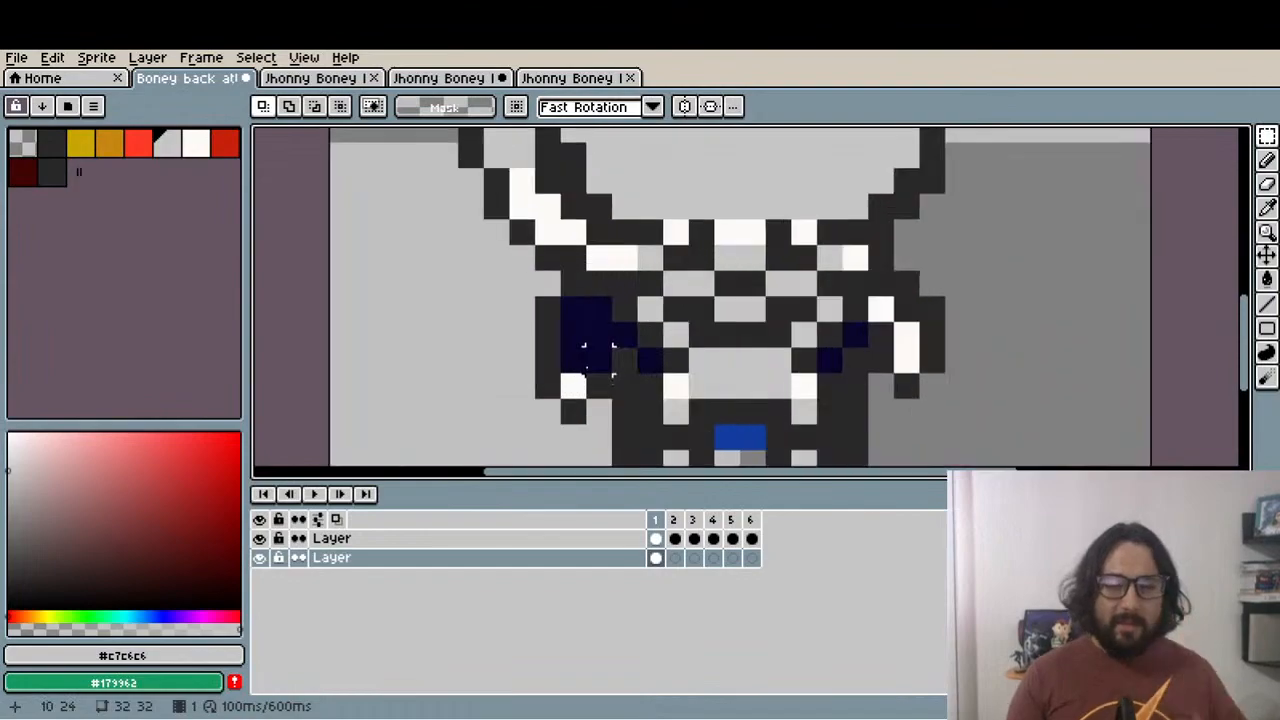
pyautogui.scroll(-1, 600, 410)
pyautogui.moveTo(557, 341); pyautogui.dragTo(596, 429)
pyautogui.press('Delete')
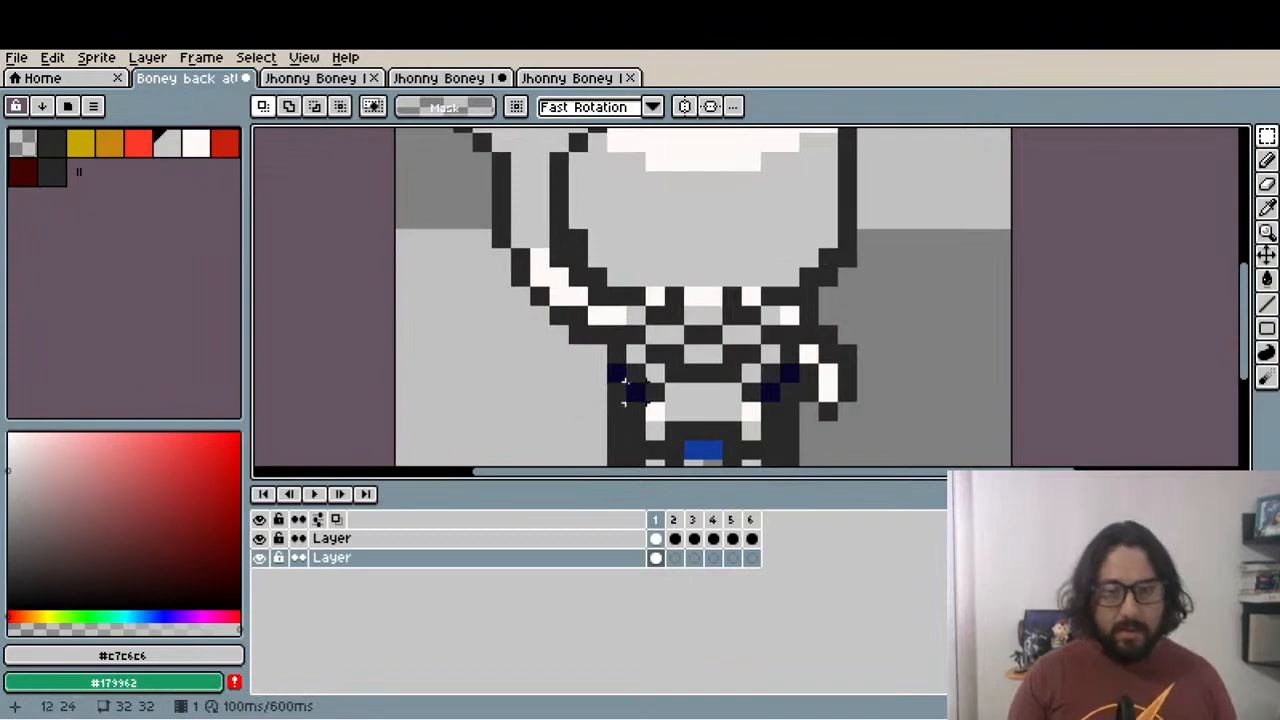
# Draw outline pixels in #292829 at the shoulder beneath the raised arm on the idle sprite layer
pyautogui.press('i')
pyautogui.click(619, 371)
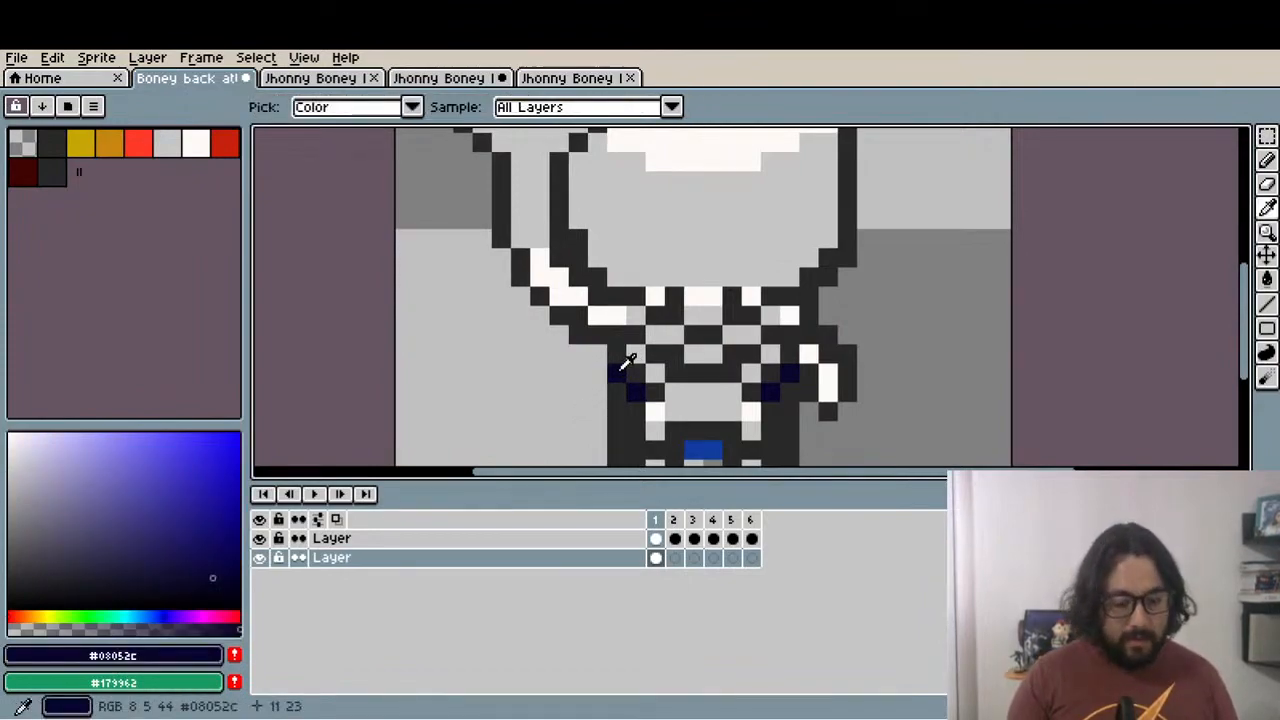
pyautogui.click(623, 392)
pyautogui.press('l')
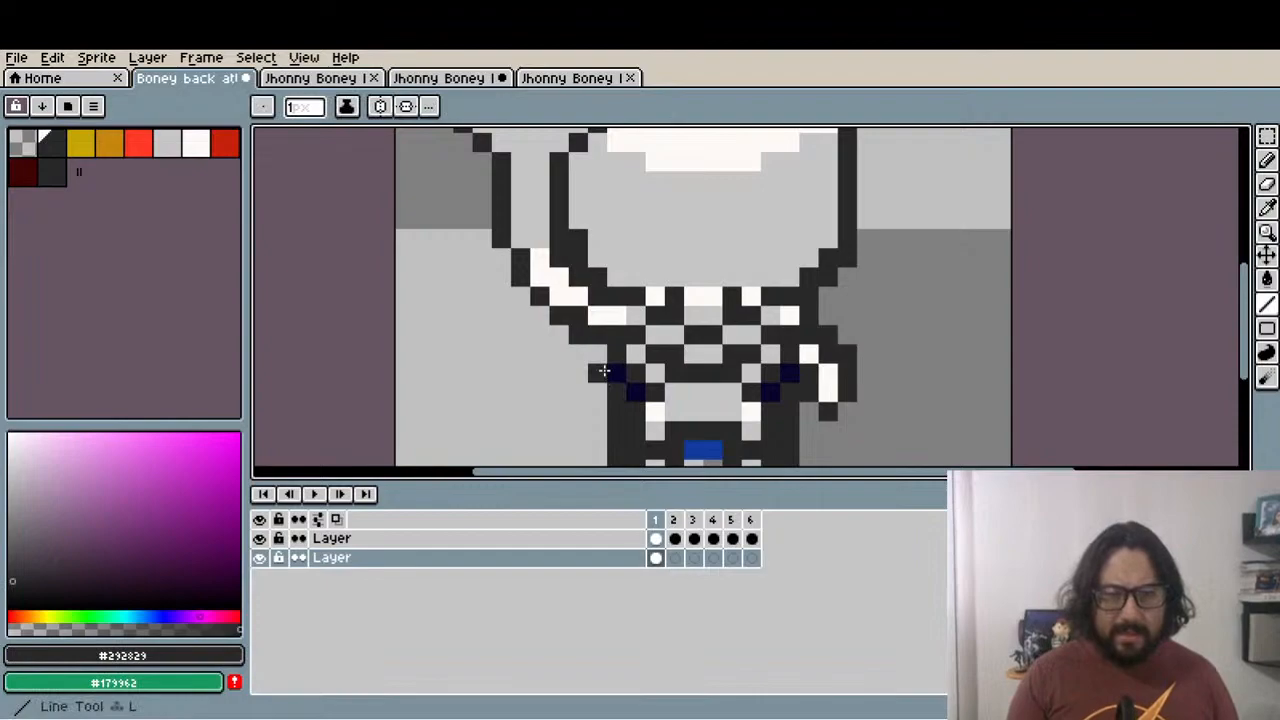
# Move the idle sprite layer above the original layer and paint a sleeve over the lower raised arm in #08052c
pyautogui.press('i')
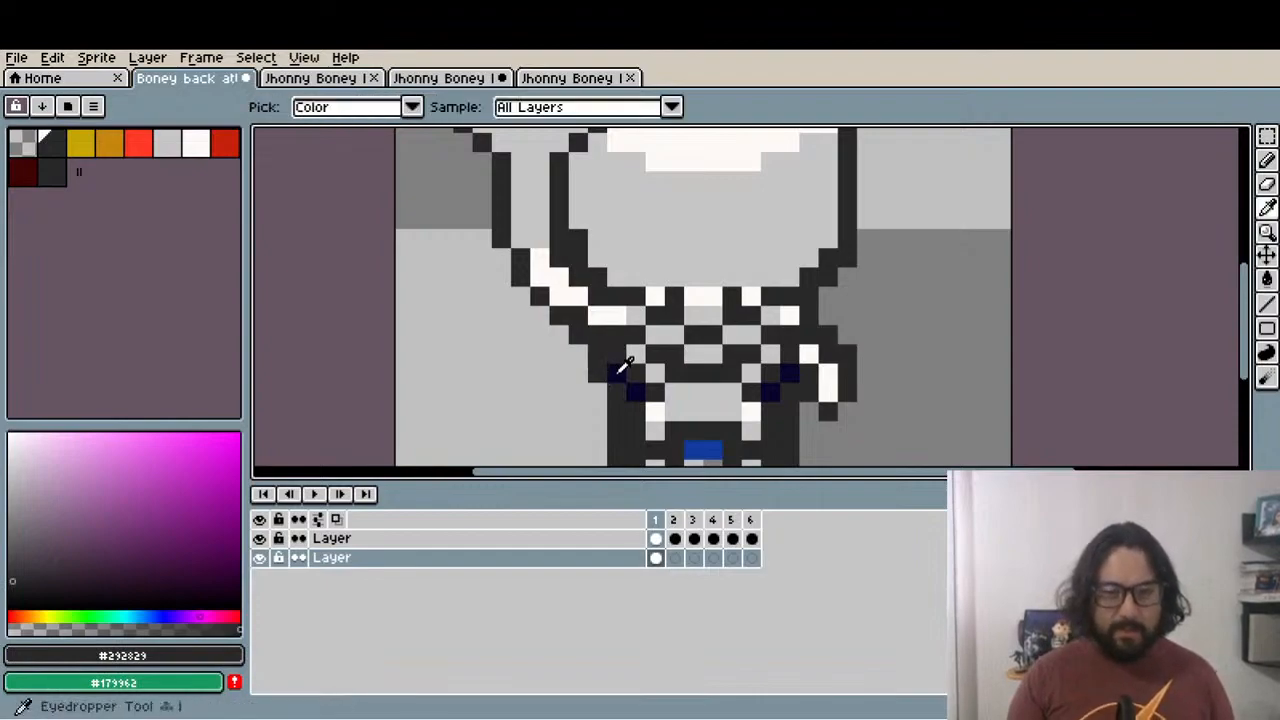
pyautogui.click(621, 369)
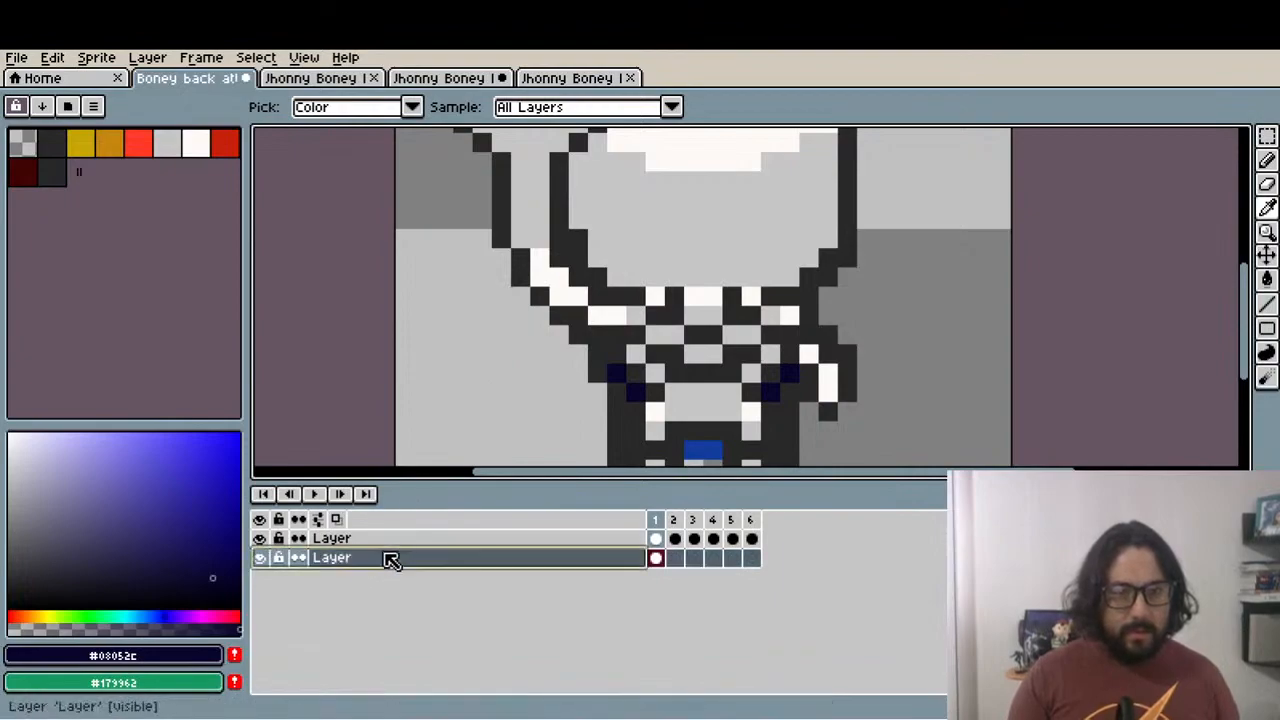
pyautogui.moveTo(397, 560); pyautogui.dragTo(398, 528)
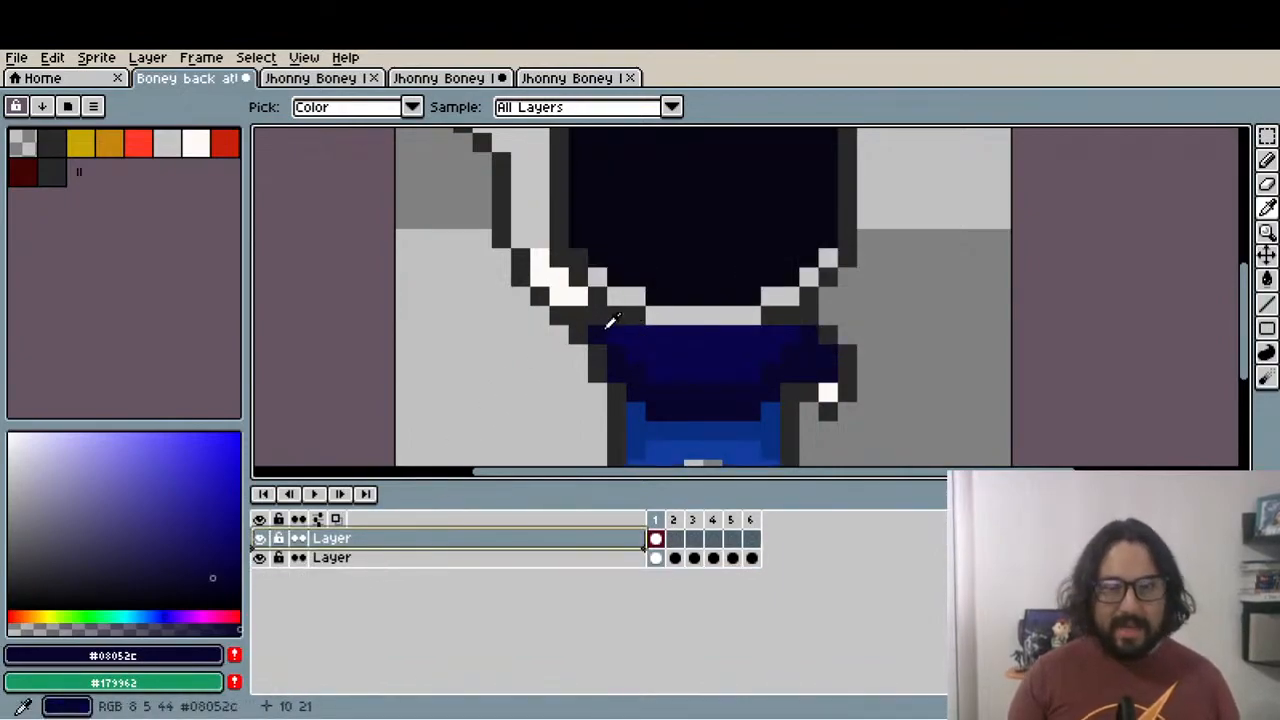
pyautogui.press('l')
pyautogui.click(563, 297)
pyautogui.click(558, 284)
pyautogui.scroll(-3, 558, 284)
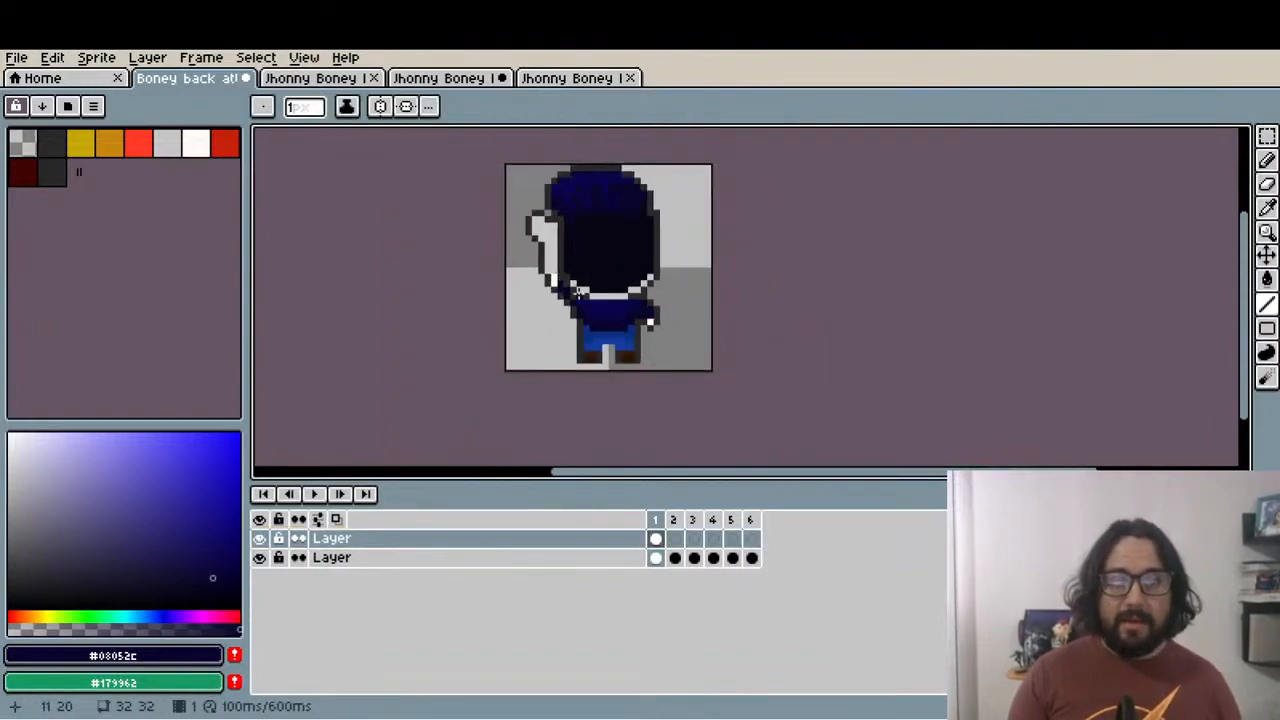
# Outline the underside of the raised arm's sleeve in #292829
pyautogui.scroll(4, 573, 290)
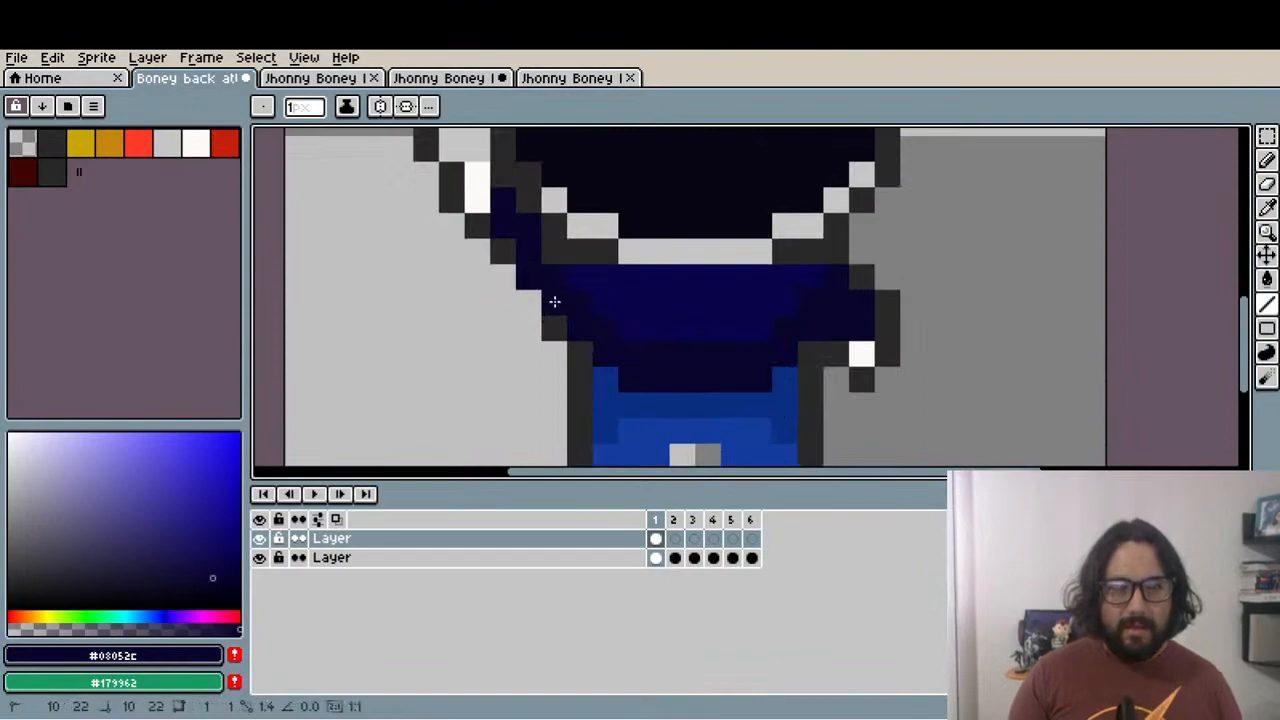
pyautogui.keyDown('alt'); pyautogui.click(517, 243); pyautogui.keyUp('alt')
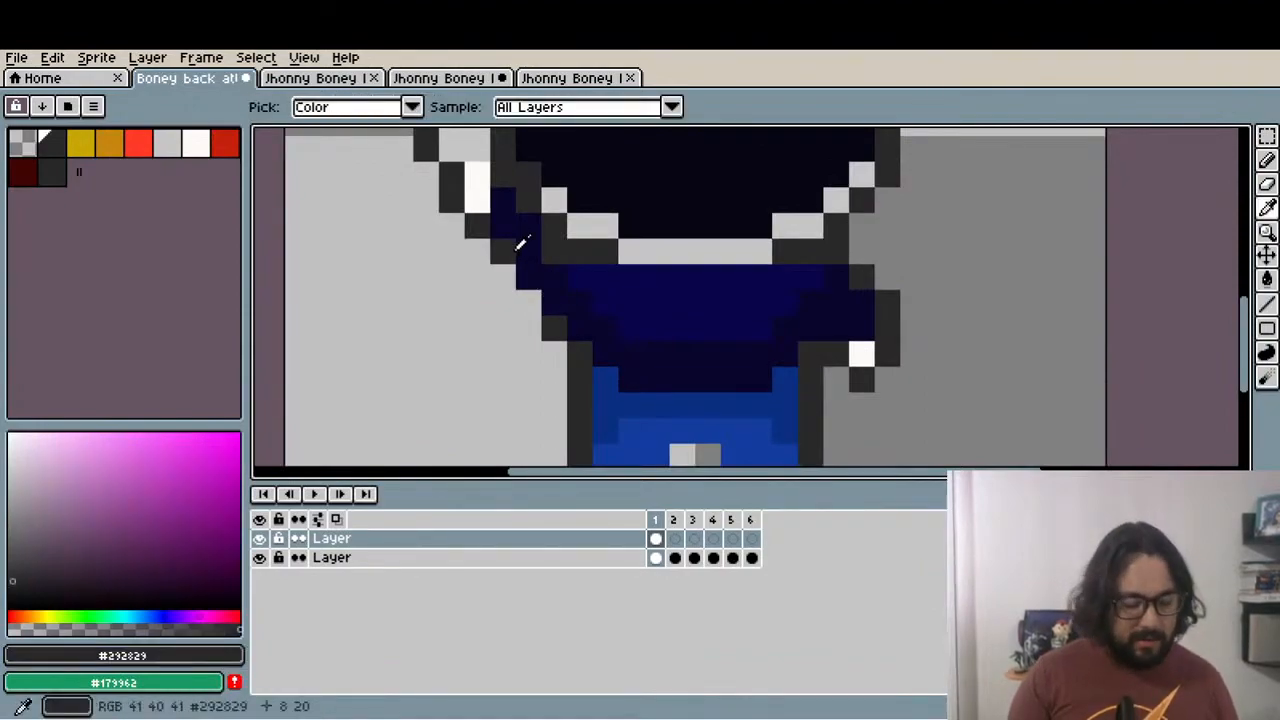
pyautogui.click(513, 281)
pyautogui.click(528, 302)
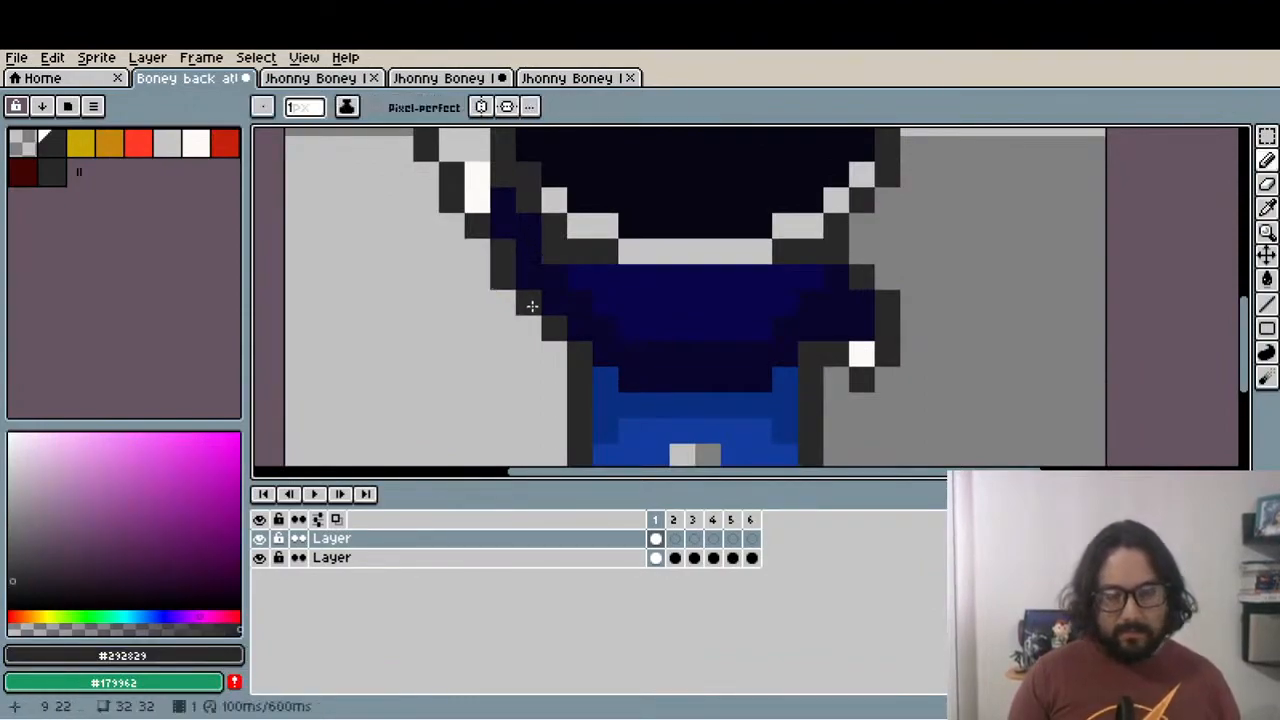
# Compare the new sleeve with the original raised arm by hiding and showing the idle sprite layer
pyautogui.scroll(-4, 530, 304)
pyautogui.scroll(4, 527, 303)
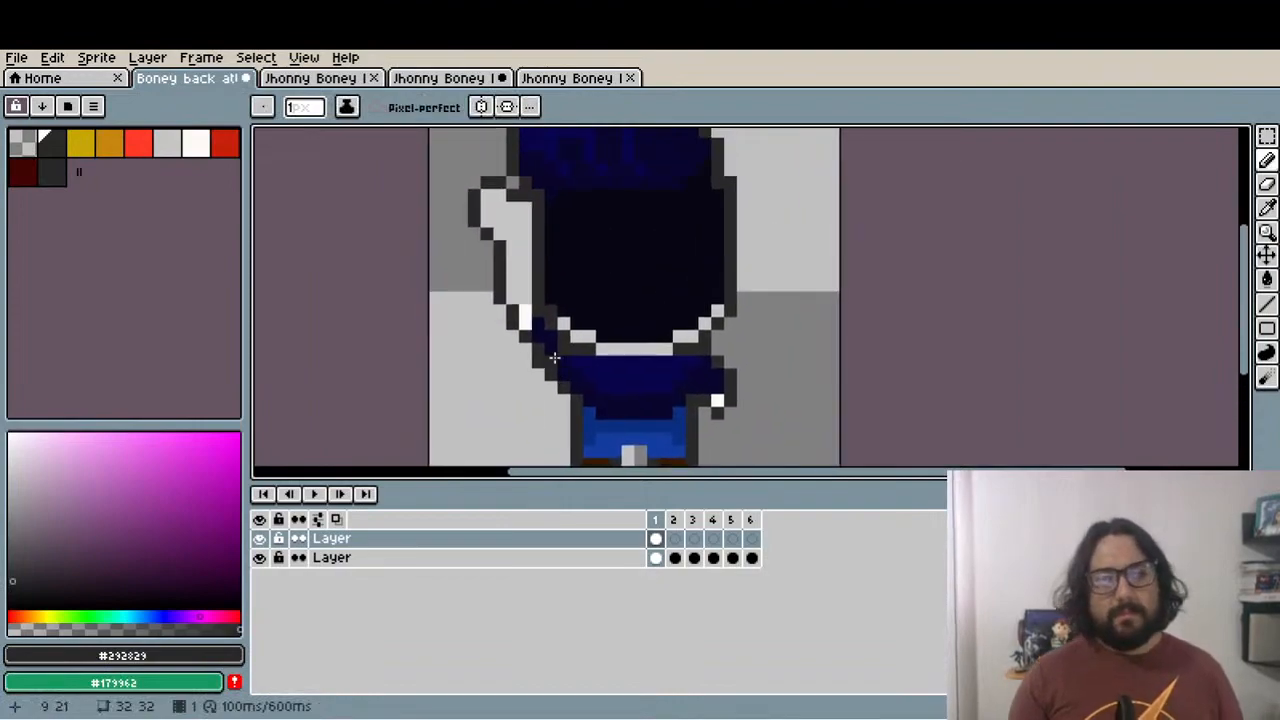
pyautogui.scroll(1, 549, 337)
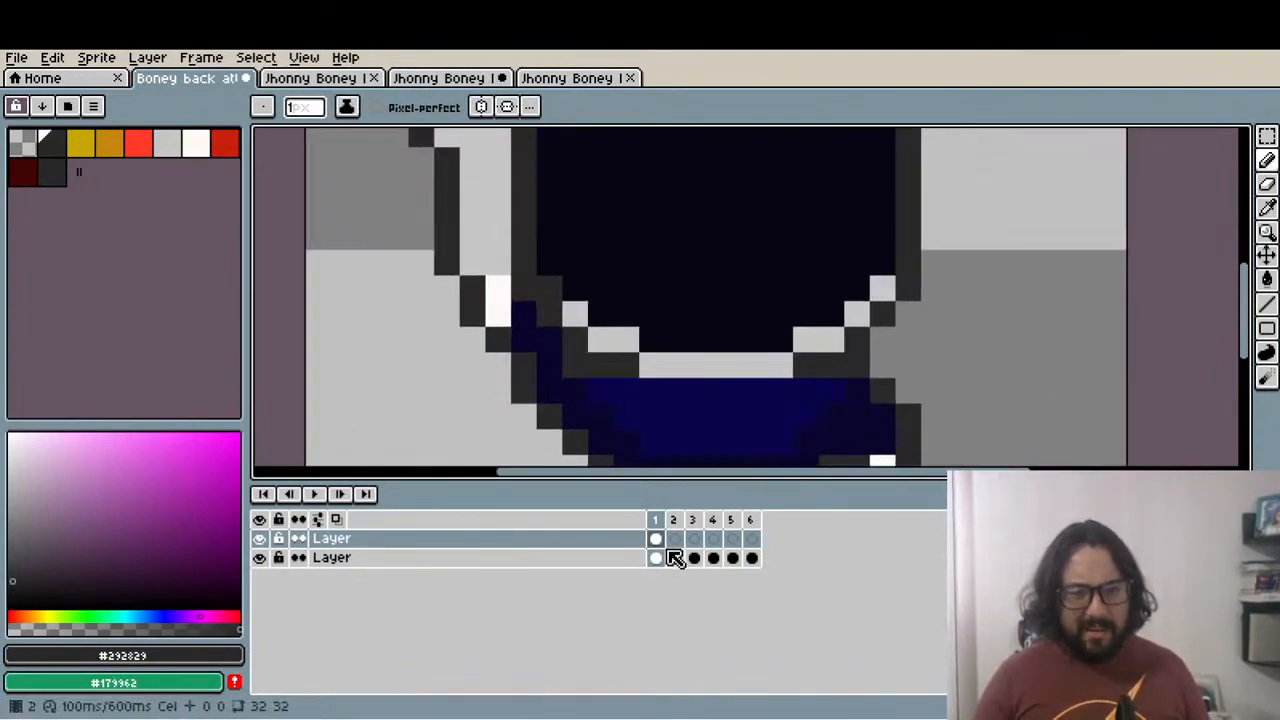
pyautogui.click(260, 540)
pyautogui.click(260, 540)
pyautogui.click(260, 540)
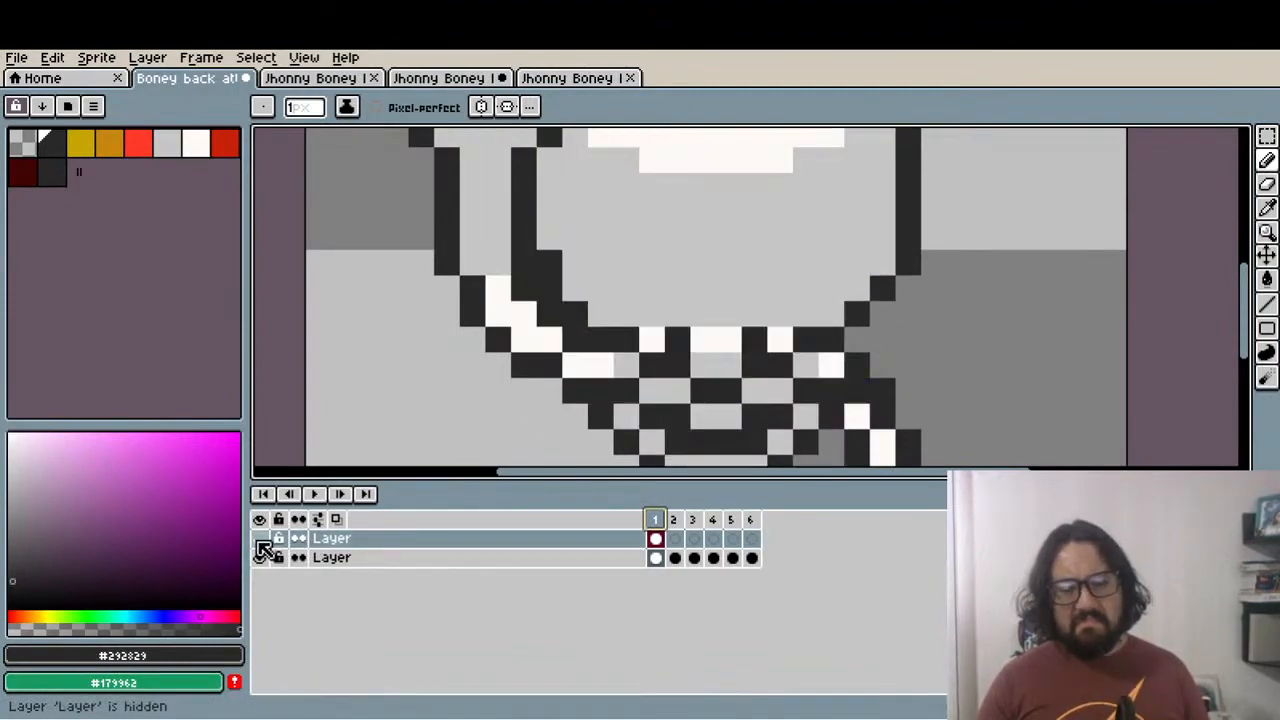
pyautogui.click(260, 540)
pyautogui.scroll(-3, 731, 206)
pyautogui.scroll(1, 576, 273)
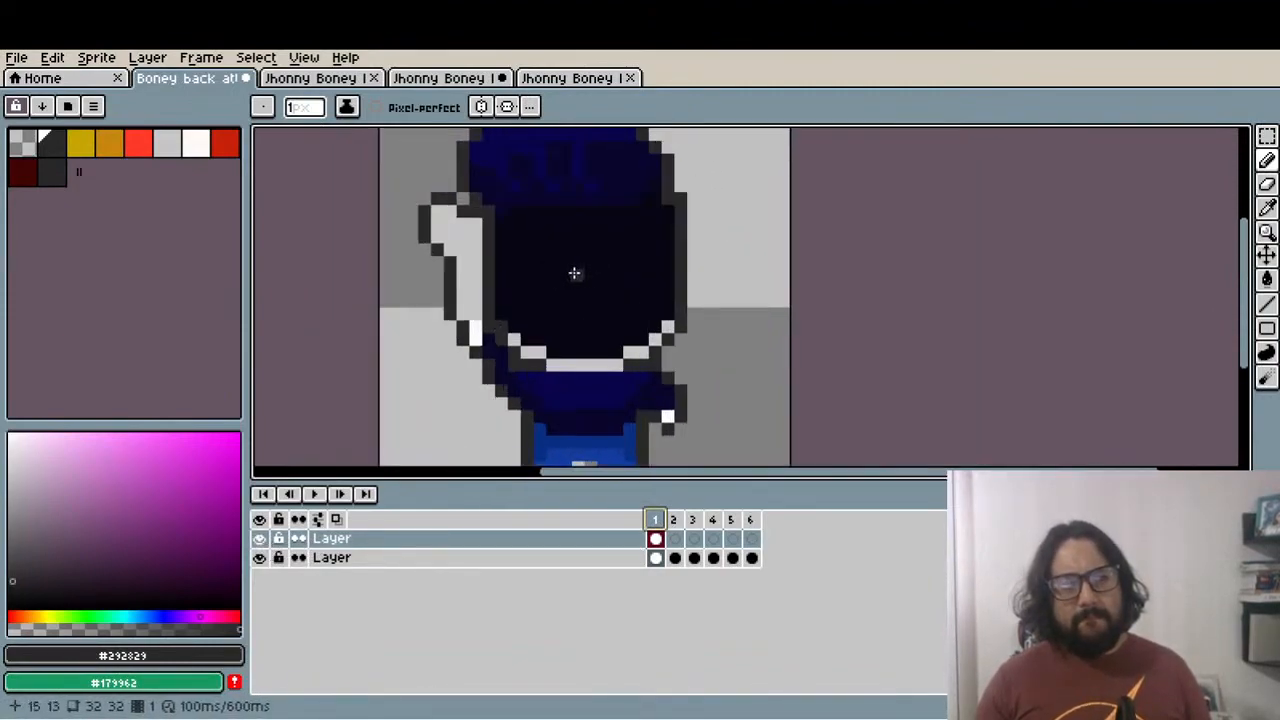
# Extend the raised arm's sleeve upward by one pixel beside the head outline in #08052c
pyautogui.scroll(2, 512, 303)
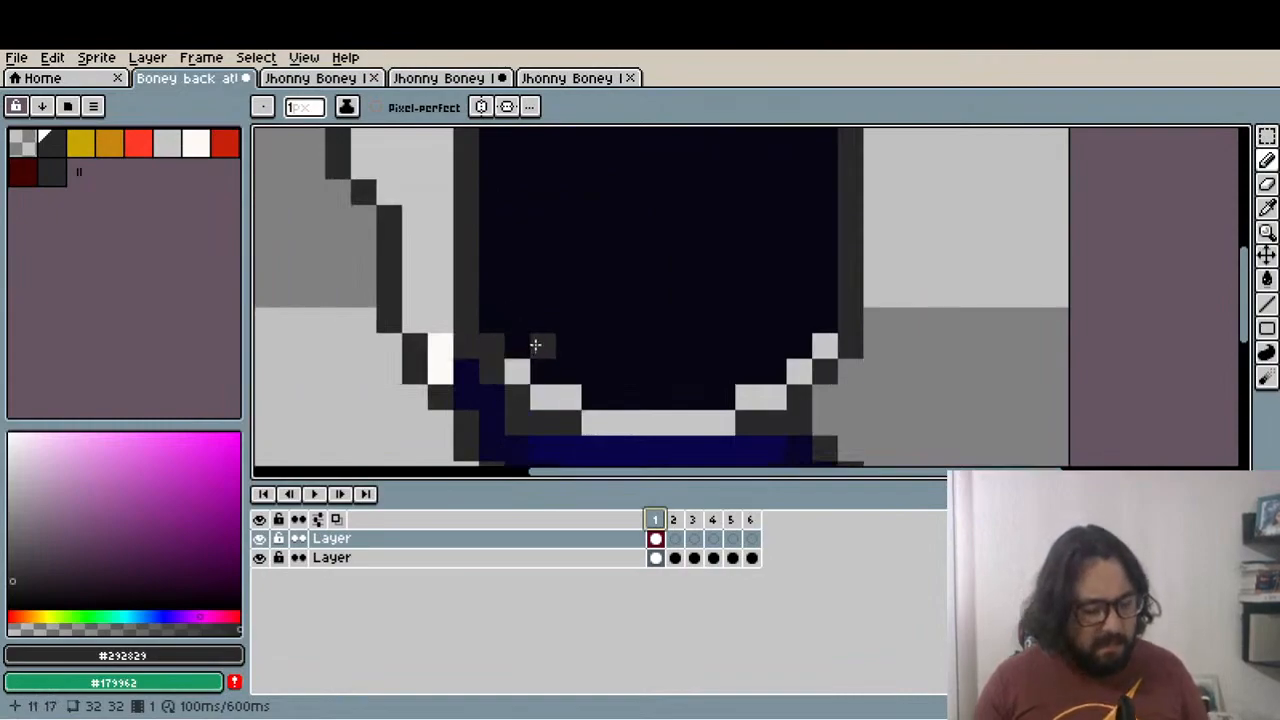
pyautogui.keyDown('alt'); pyautogui.click(472, 370); pyautogui.keyUp('alt')
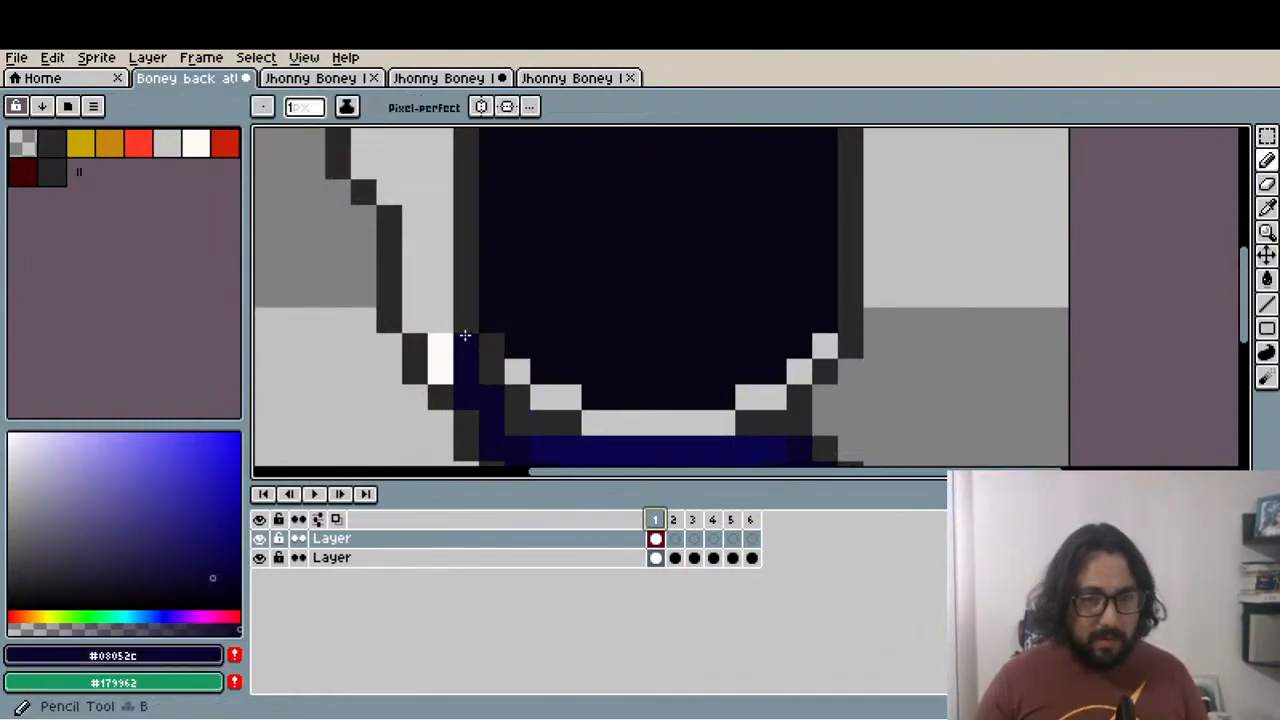
pyautogui.scroll(-6, 462, 337)
# Check frame 2 of the attack and compare the redrawn frame 1 with the original sprite
pyautogui.click(676, 521)
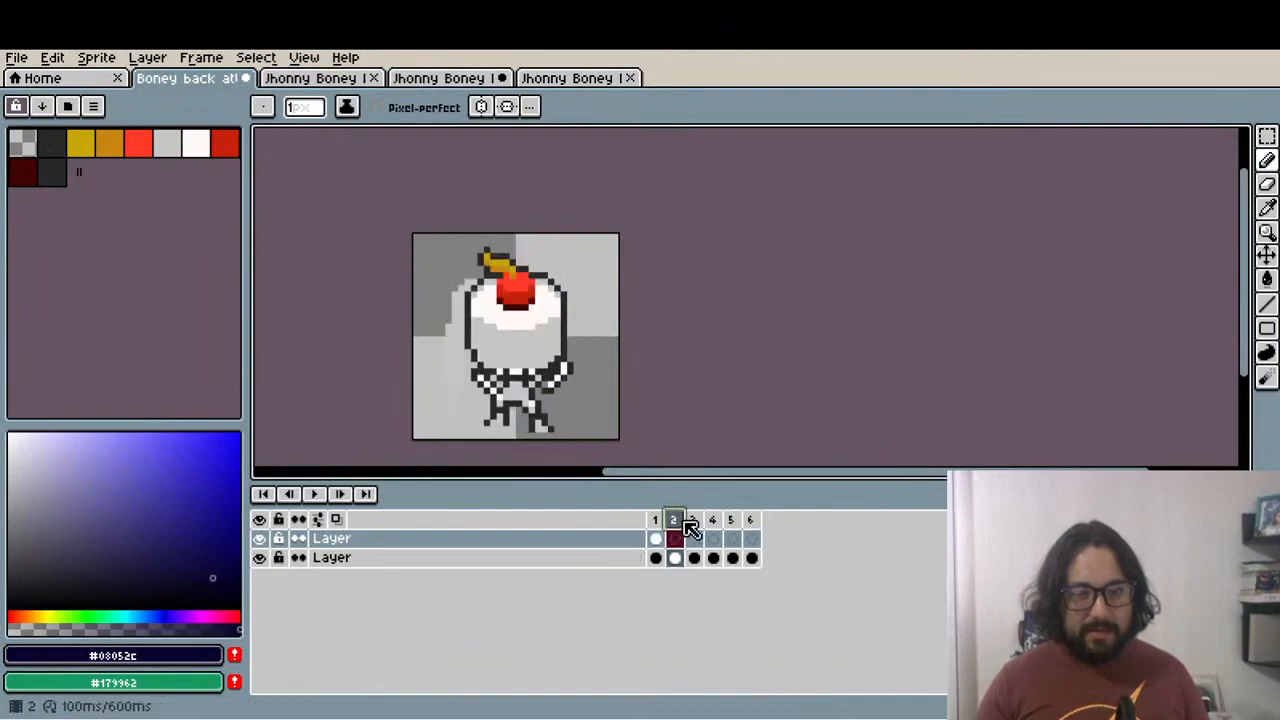
pyautogui.click(656, 520)
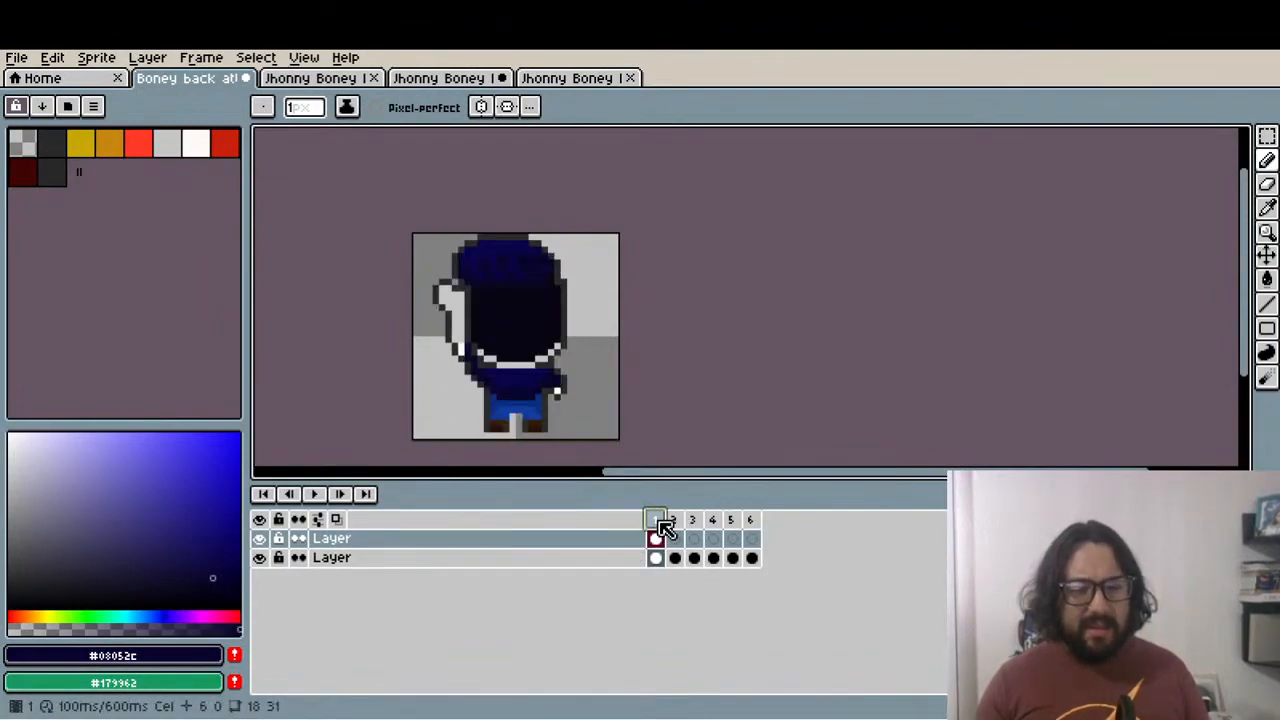
pyautogui.click(260, 539)
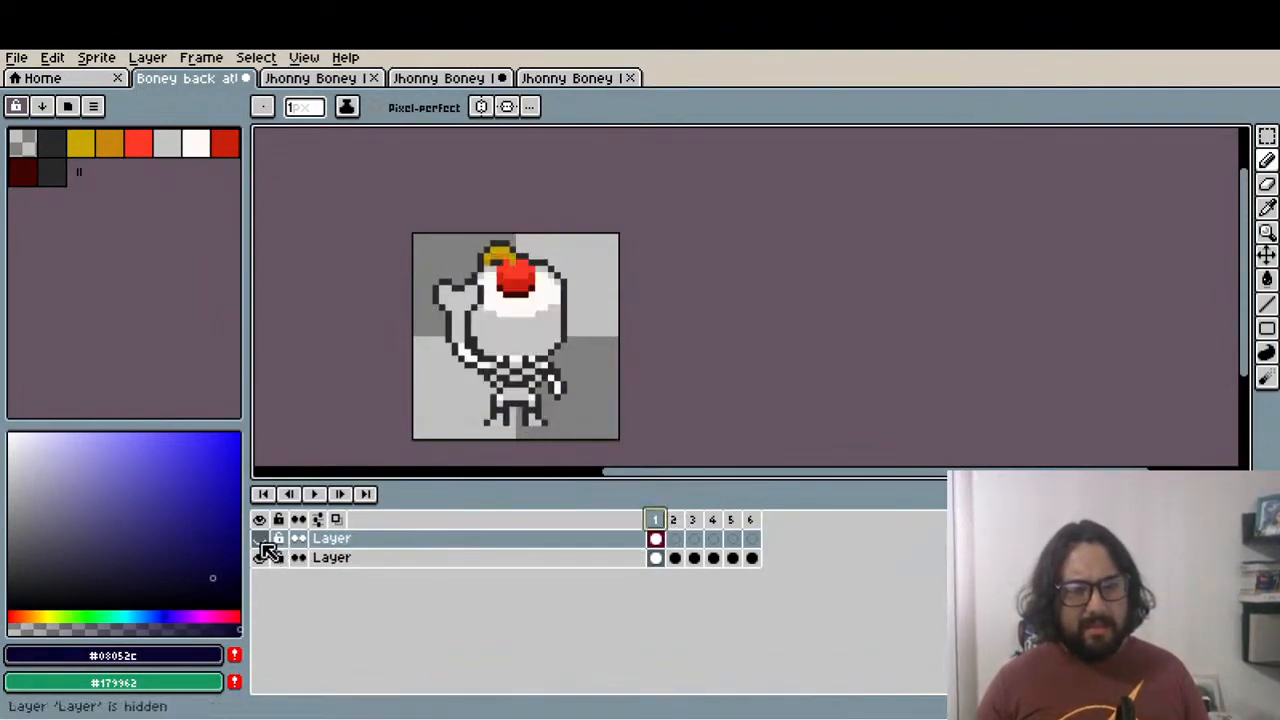
pyautogui.click(261, 540)
pyautogui.click(261, 540)
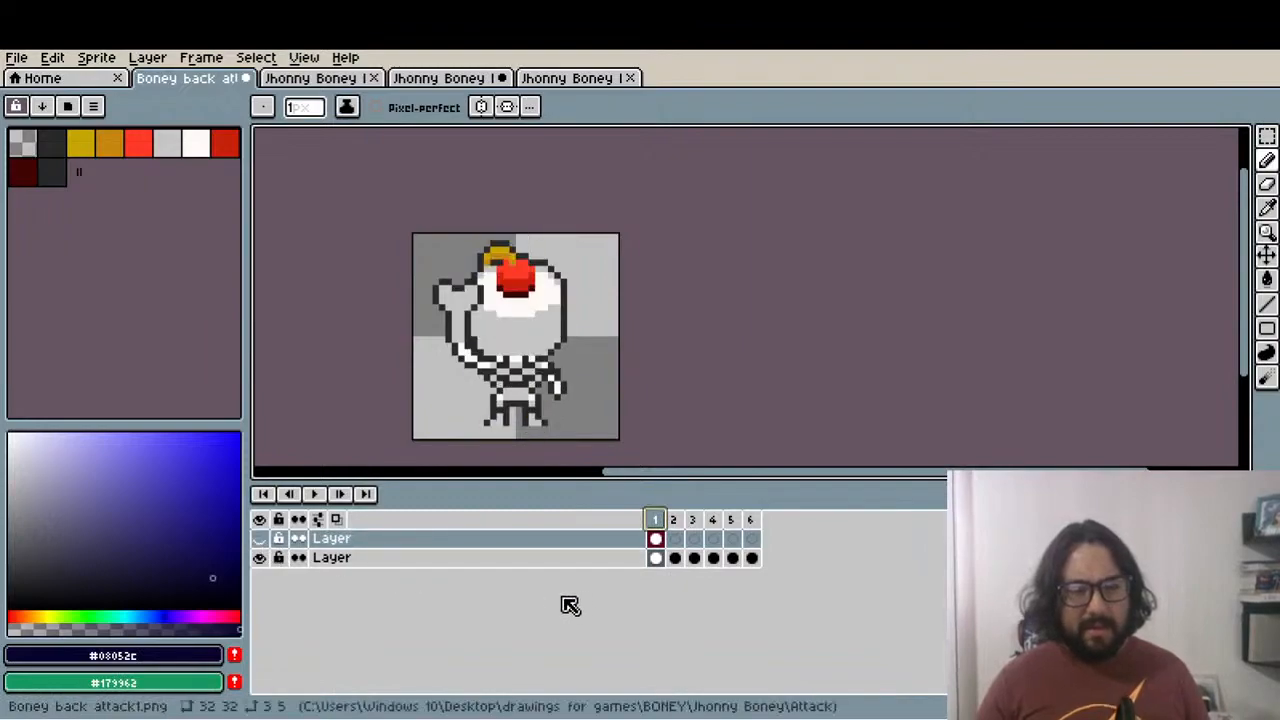
pyautogui.click(262, 558)
pyautogui.click(262, 558)
pyautogui.click(261, 539)
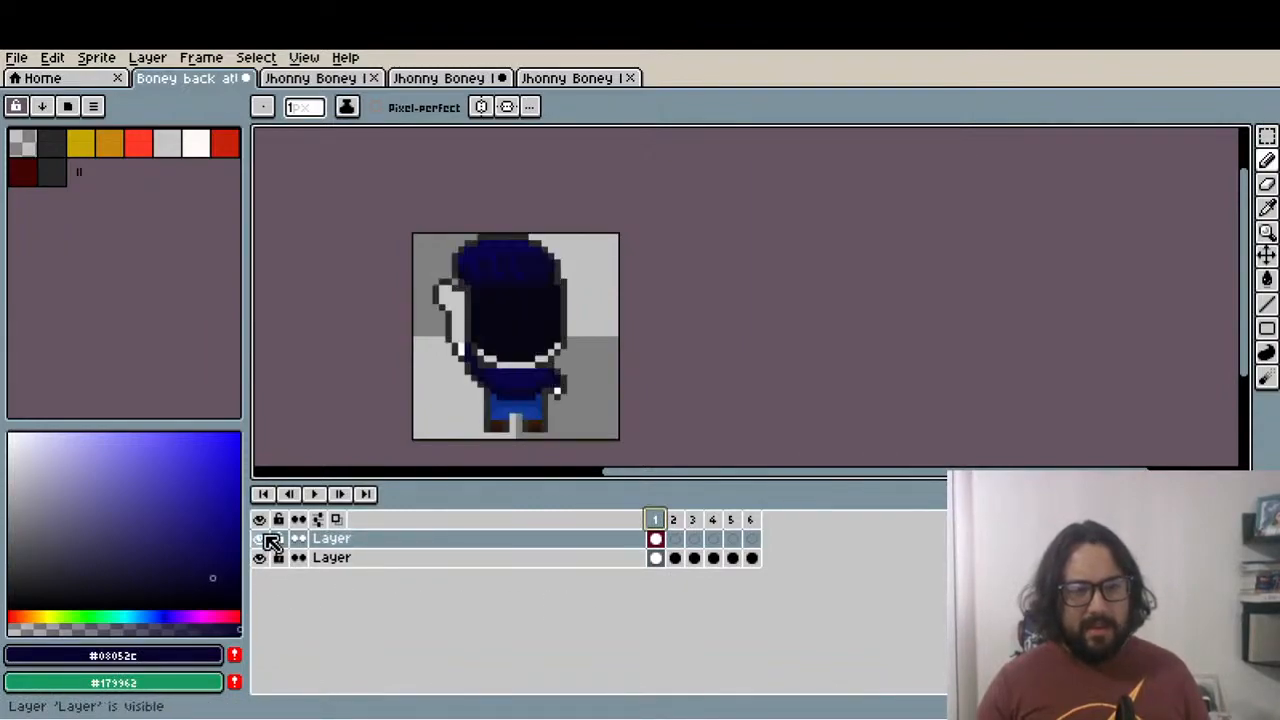
# Delete the head pixels covering the raised bone's top, including a 4 × 4 area, on the idle sprite layer
pyautogui.scroll(1, 445, 360)
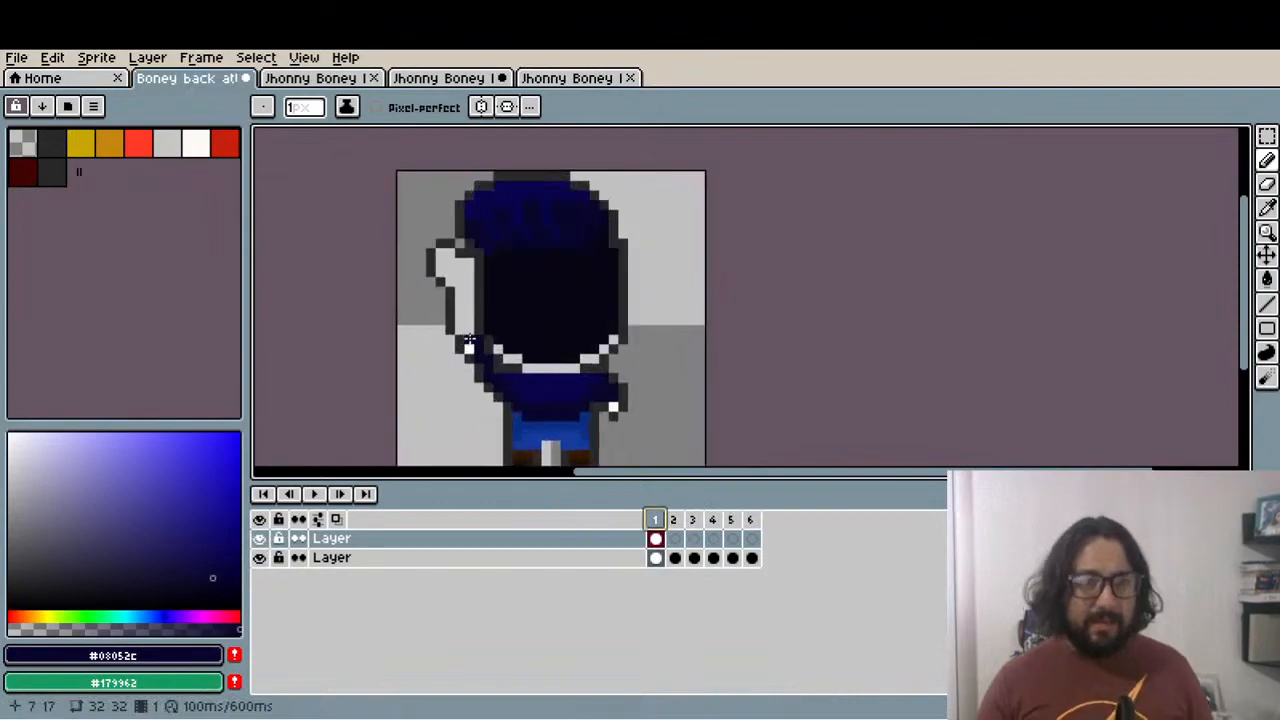
pyautogui.scroll(1, 530, 300)
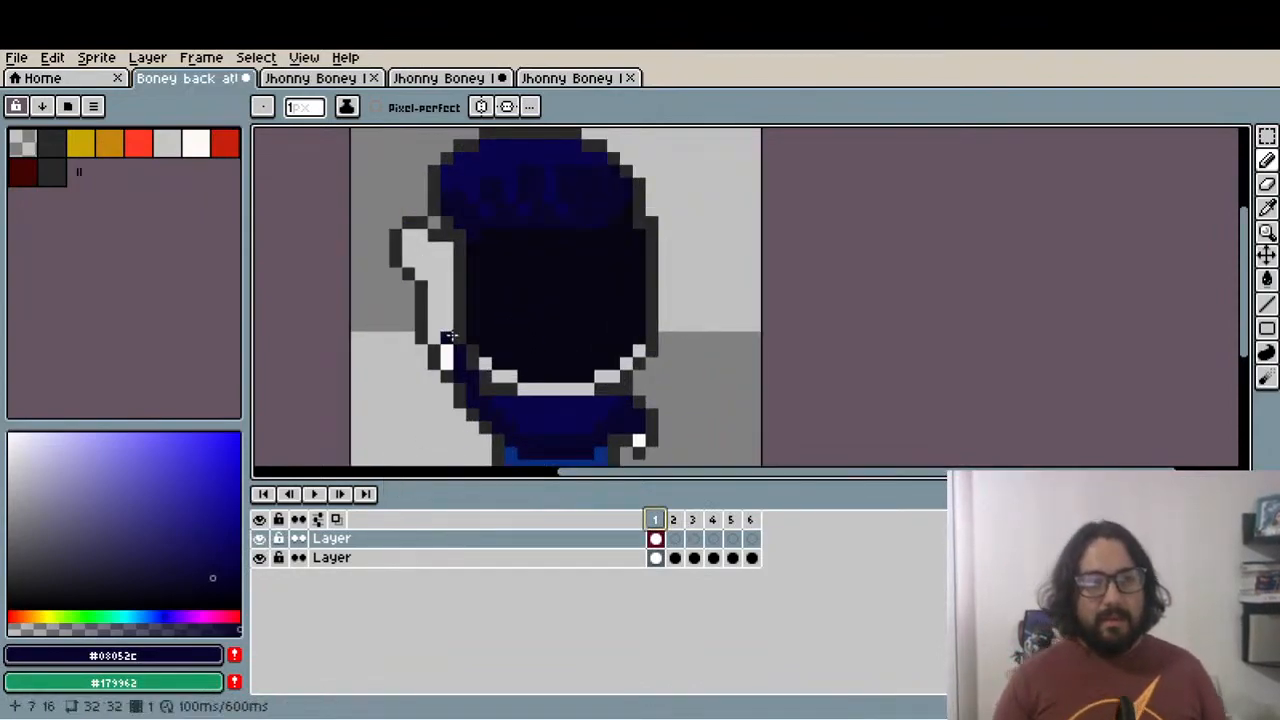
pyautogui.scroll(2, 458, 232)
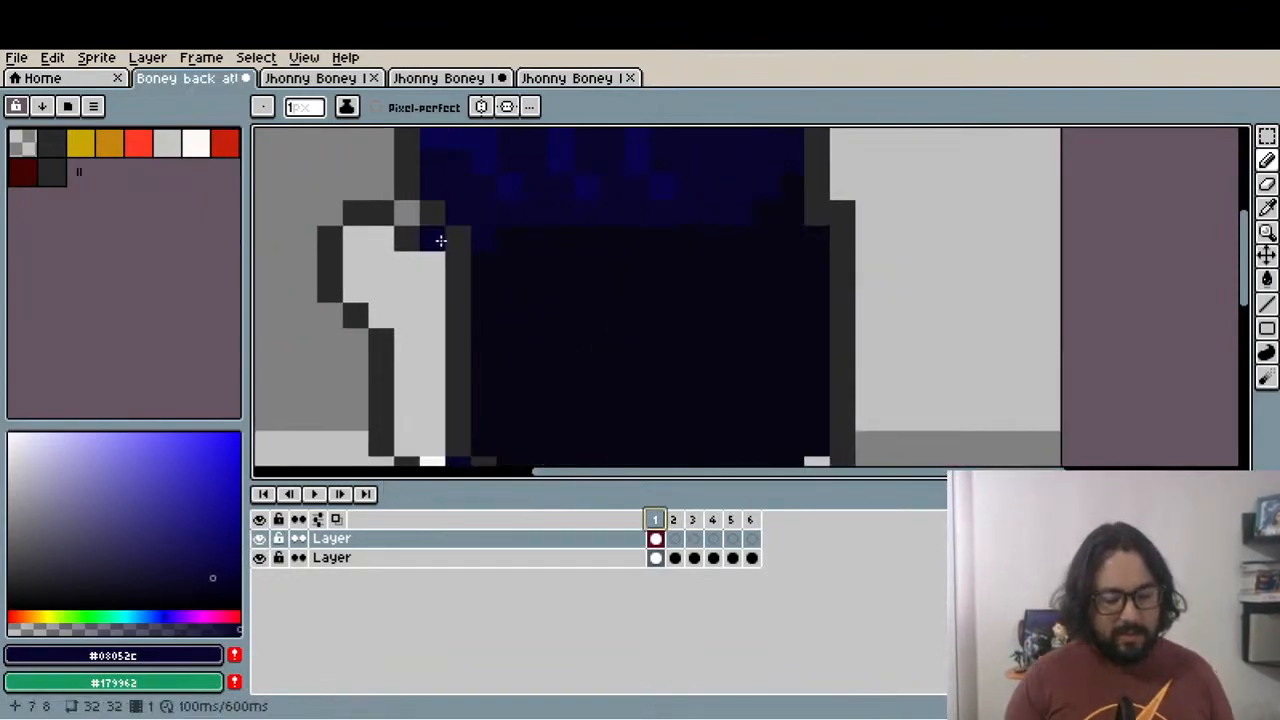
pyautogui.press('m')
pyautogui.moveTo(418, 225); pyautogui.dragTo(524, 328)
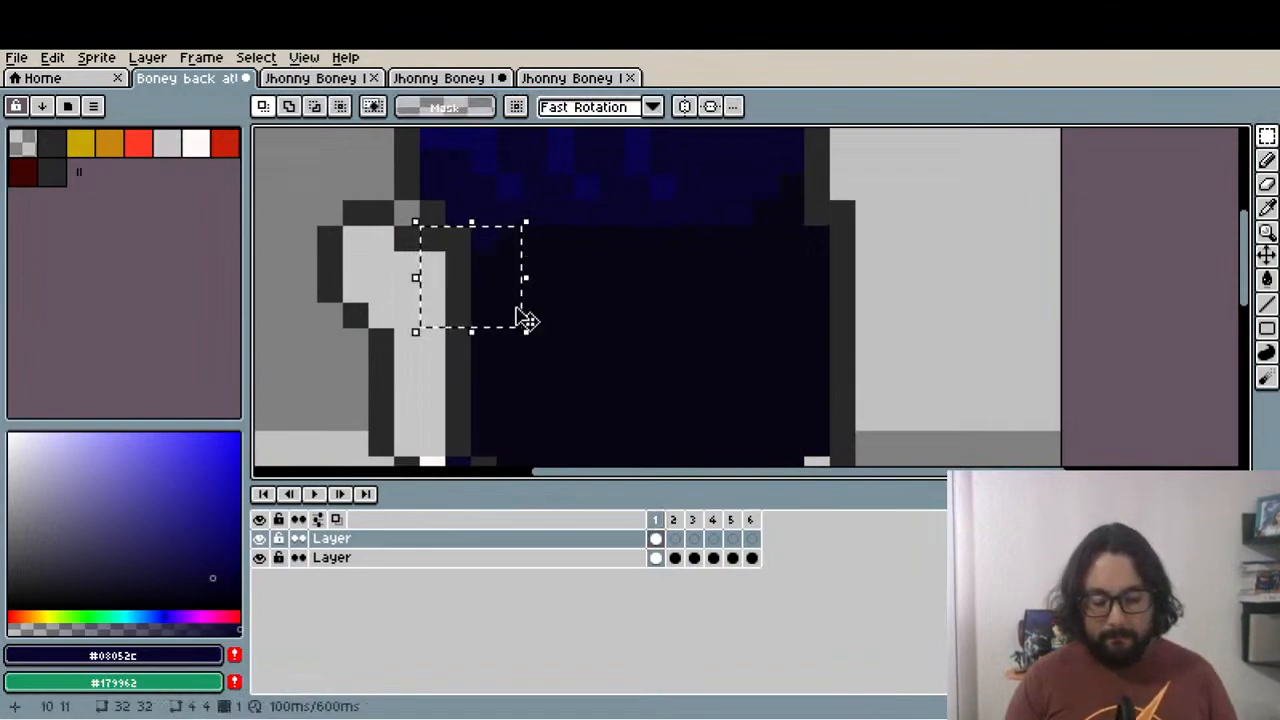
pyautogui.press('Delete')
pyautogui.moveTo(455, 212); pyautogui.dragTo(490, 212)
pyautogui.press('Delete')
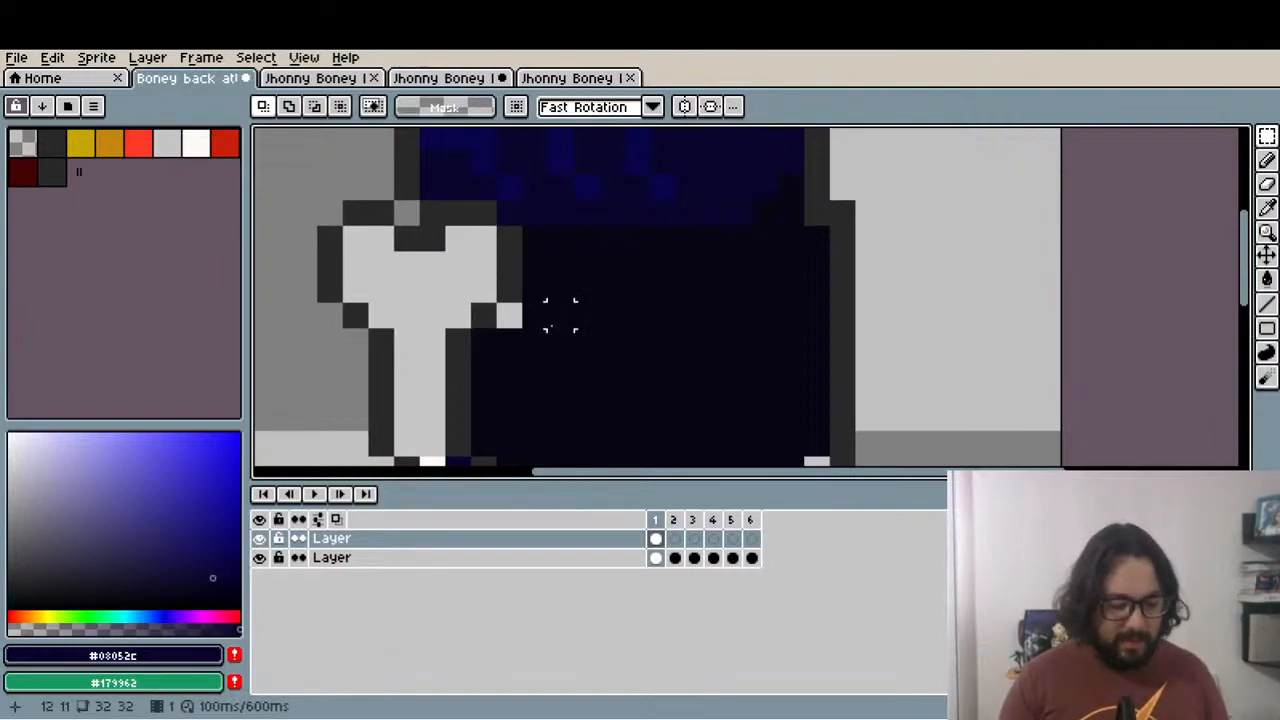
# Fill the gap pixel beside the raised bone in frame 1 with the head's dark colour #070513
pyautogui.press('i')
pyautogui.click(537, 320)
pyautogui.press('b')
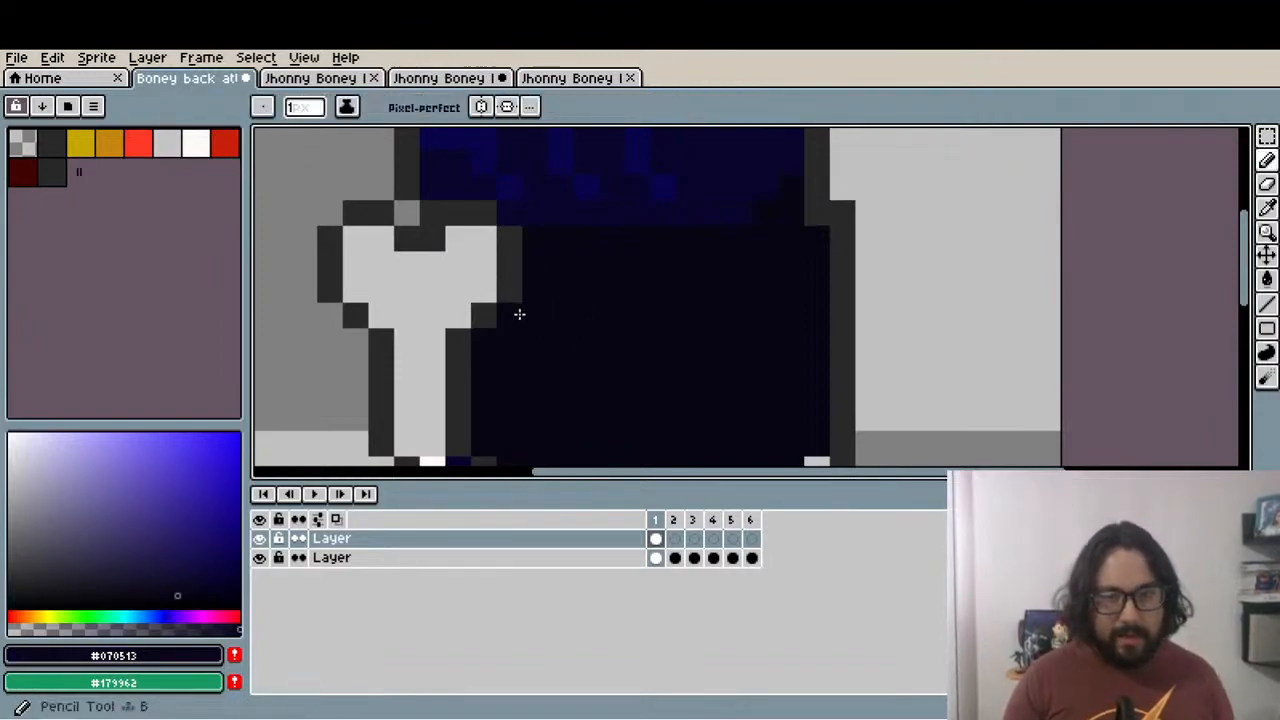
pyautogui.scroll(-7, 527, 320)
pyautogui.scroll(-2, 527, 320)
pyautogui.scroll(2, 558, 350)
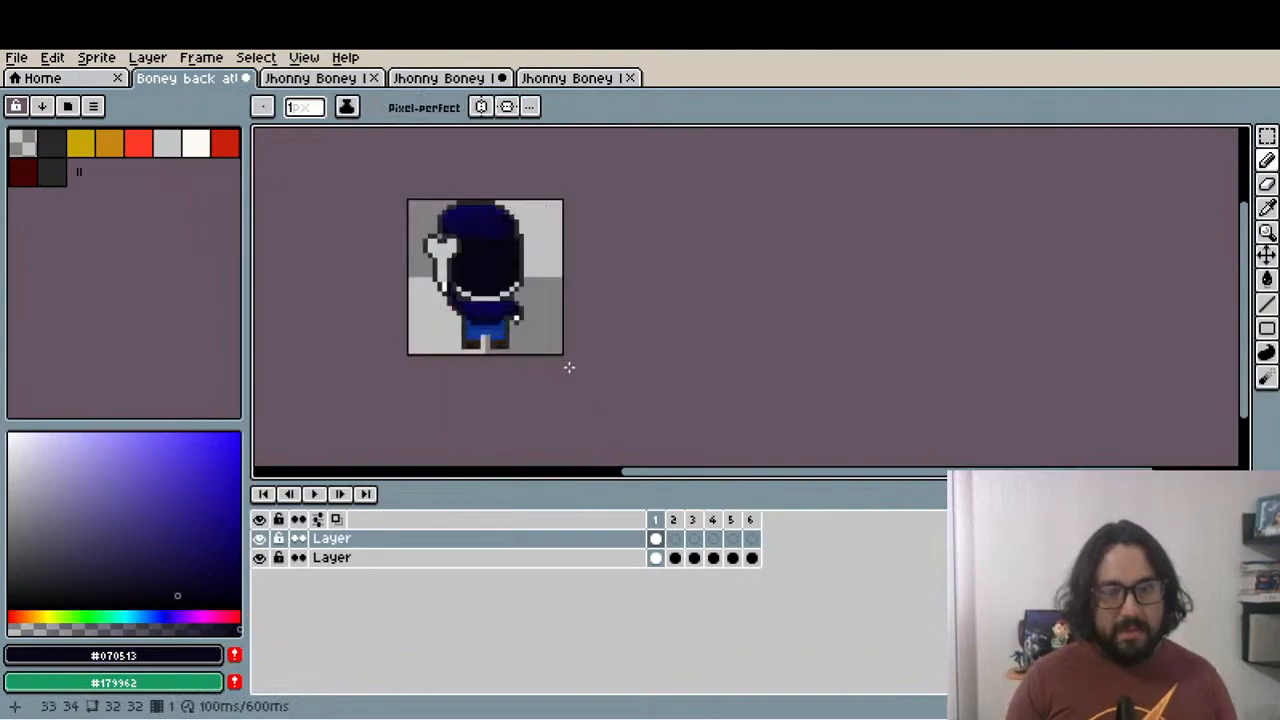
# Copy the redrawn frame 1 sprite into frame 2 on the upper layer
pyautogui.click(678, 520)
pyautogui.press('+')
pyautogui.press('+')
pyautogui.press('+')
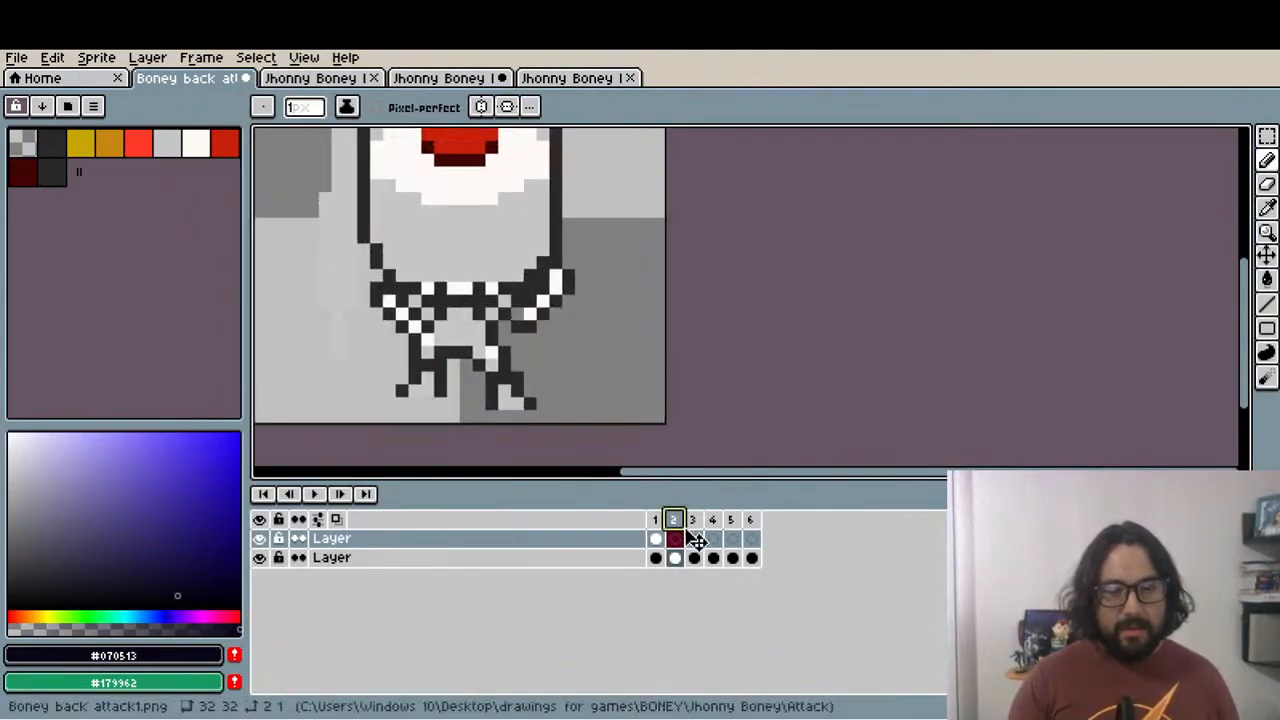
pyautogui.click(655, 538)
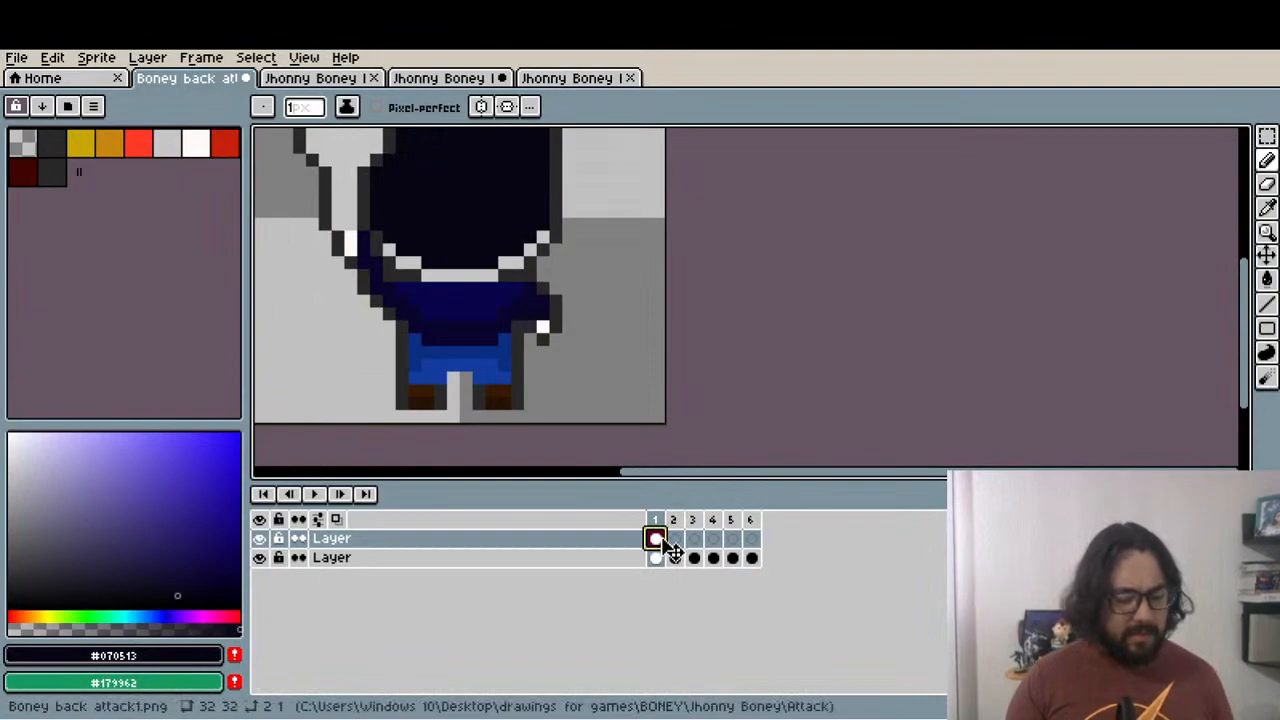
pyautogui.click(678, 541)
pyautogui.hotkey('ctrl', 'v')
pyautogui.moveTo(568, 328); pyautogui.dragTo(587, 373)
pyautogui.press('Escape')
pyautogui.press('+')
# Move the 3 × 3 block of the lowered hand in frame 2 up over the original sprite's raised hand
pyautogui.press('m')
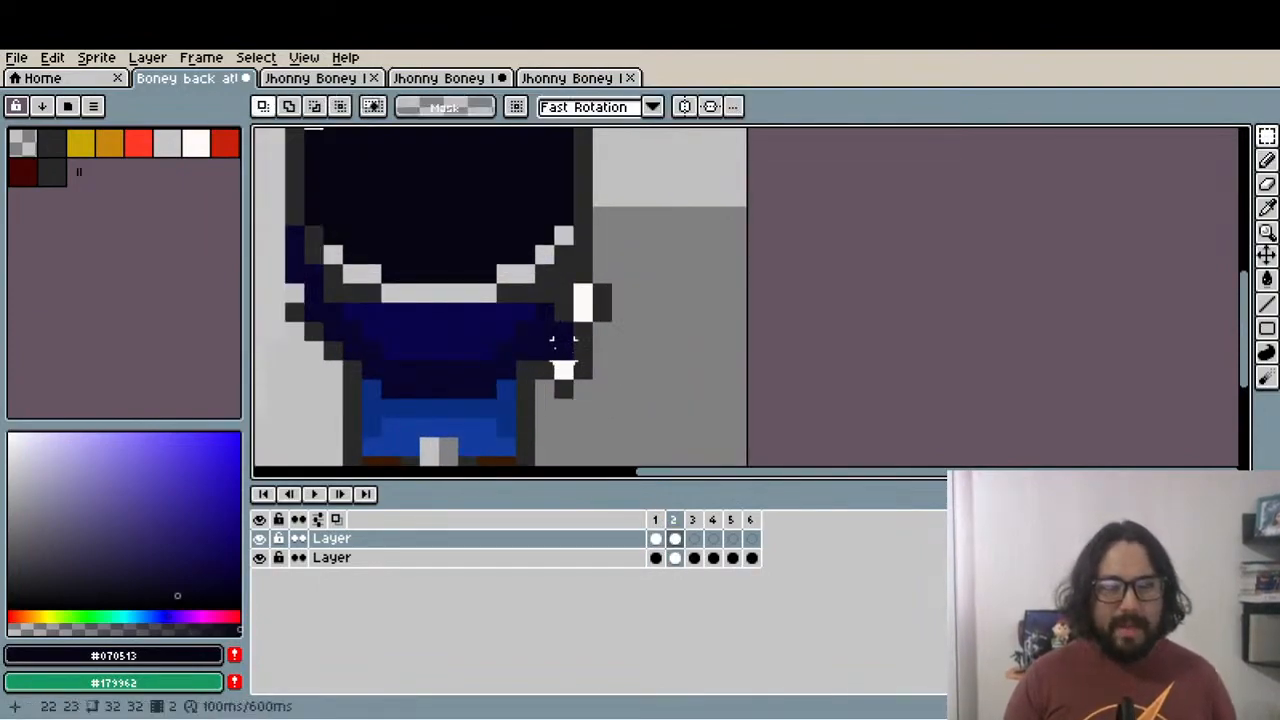
pyautogui.moveTo(545, 370); pyautogui.dragTo(602, 380)
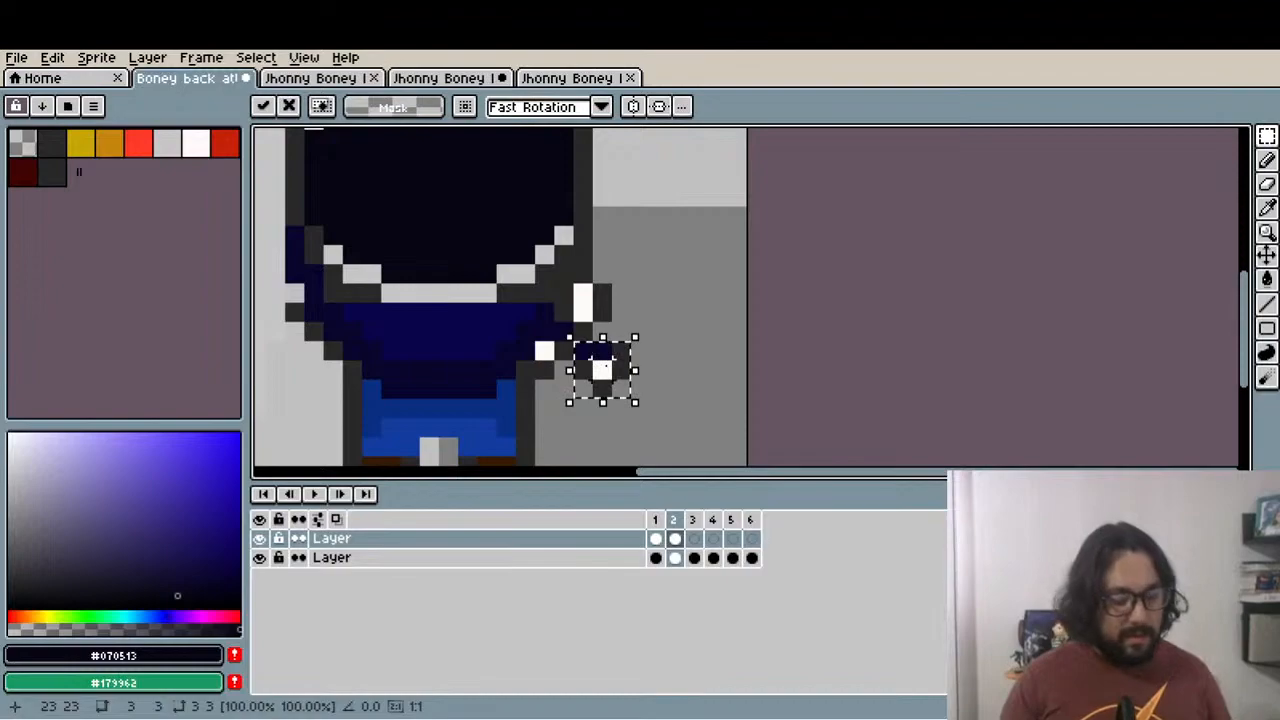
pyautogui.moveTo(612, 380); pyautogui.dragTo(590, 302)
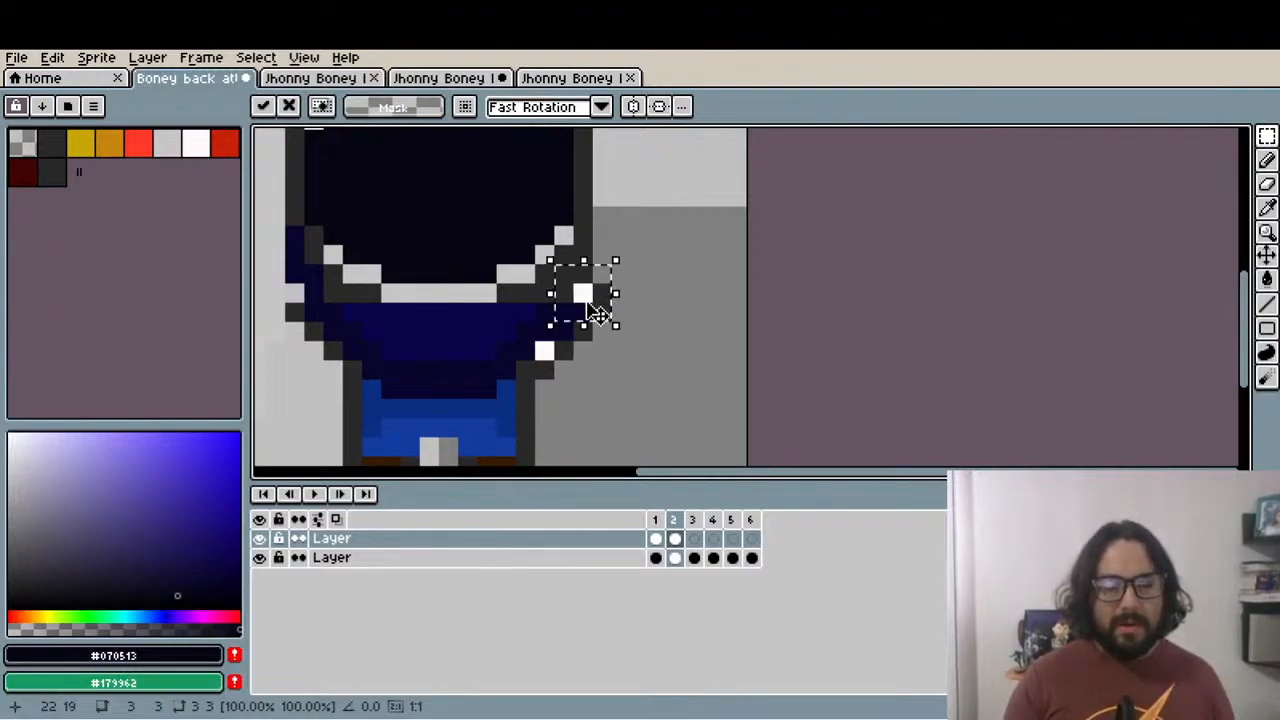
pyautogui.click(592, 360)
# Cover the leftover white pixel under the moved hand's sleeve with #08052c
pyautogui.press('i')
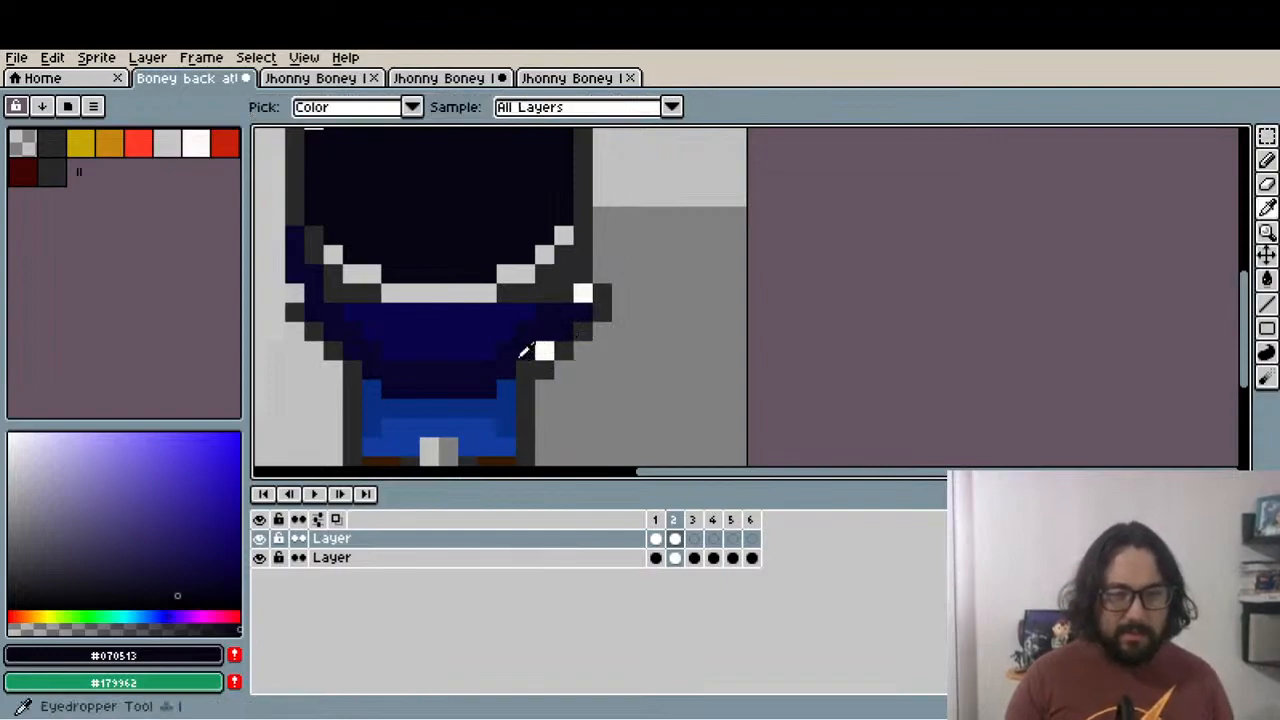
pyautogui.click(521, 350)
pyautogui.press('b')
pyautogui.click(543, 349)
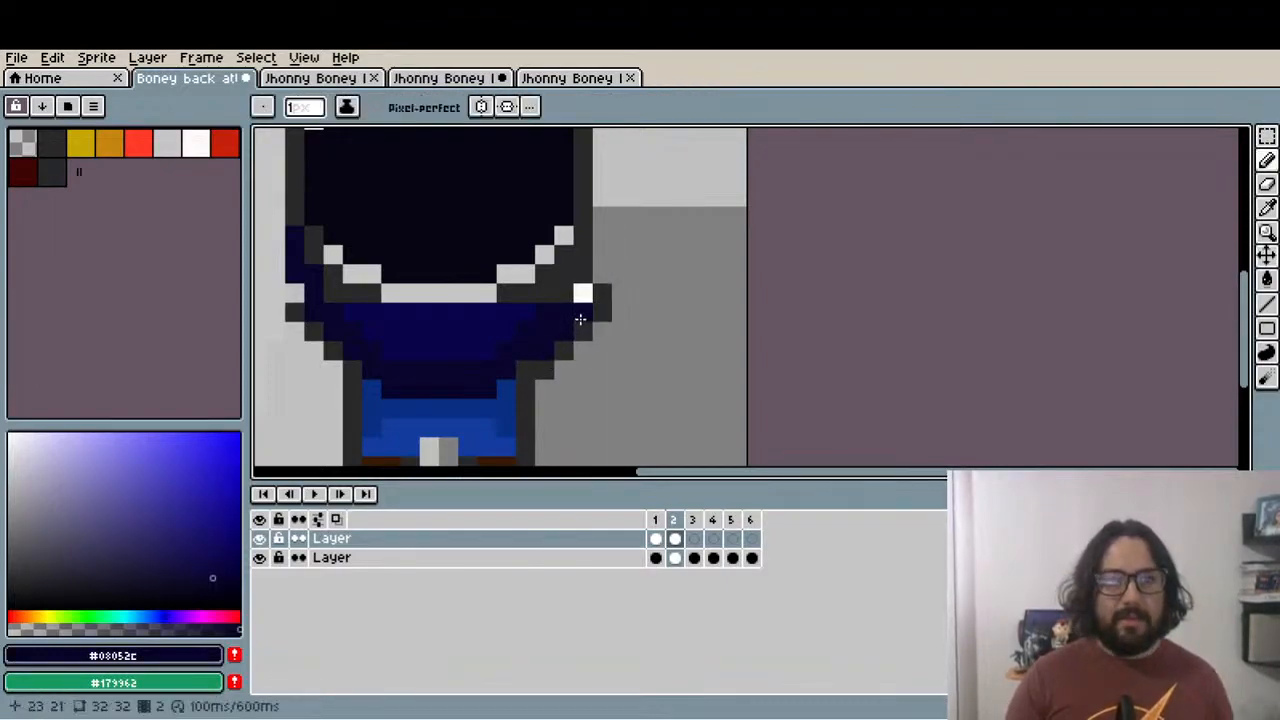
pyautogui.scroll(-5, 516, 324)
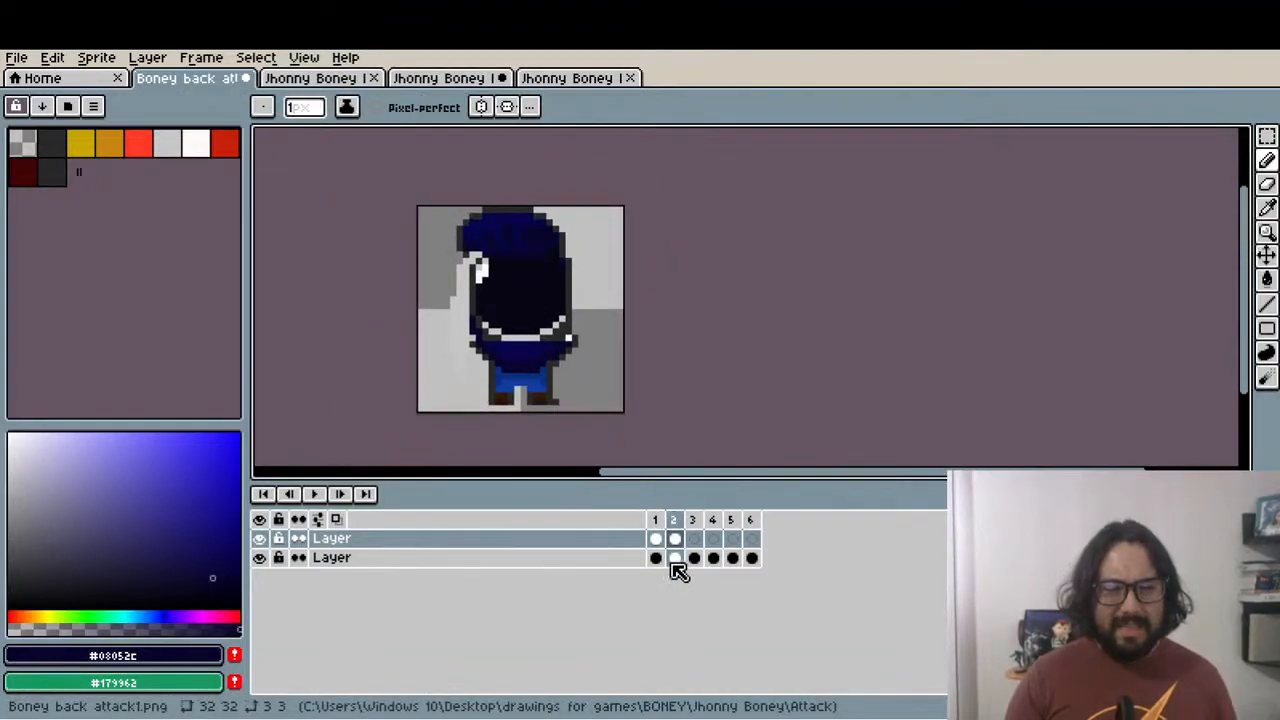
# Try to delete a 5 × 9 area at the head's edge beside the former bone in frame 2
pyautogui.scroll(3, 586, 400)
pyautogui.moveTo(456, 312); pyautogui.dragTo(514, 333)
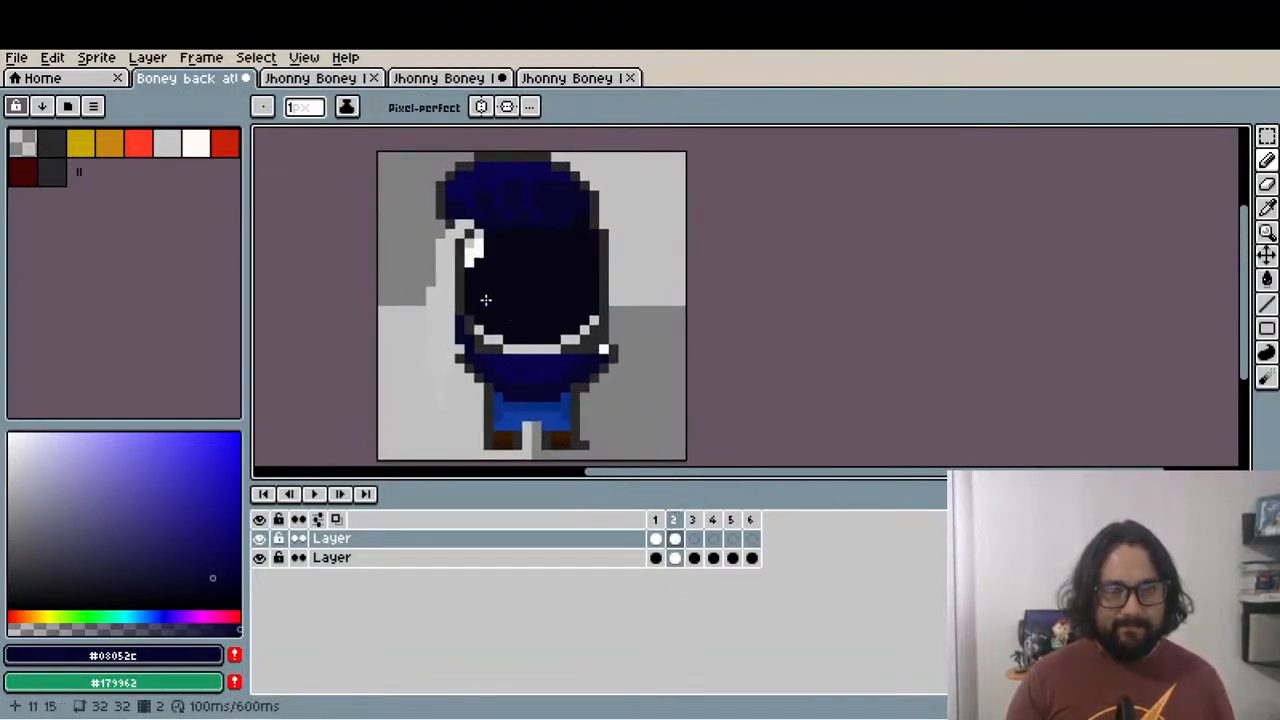
pyautogui.scroll(1, 490, 303)
pyautogui.press('m')
pyautogui.moveTo(436, 210); pyautogui.dragTo(500, 326)
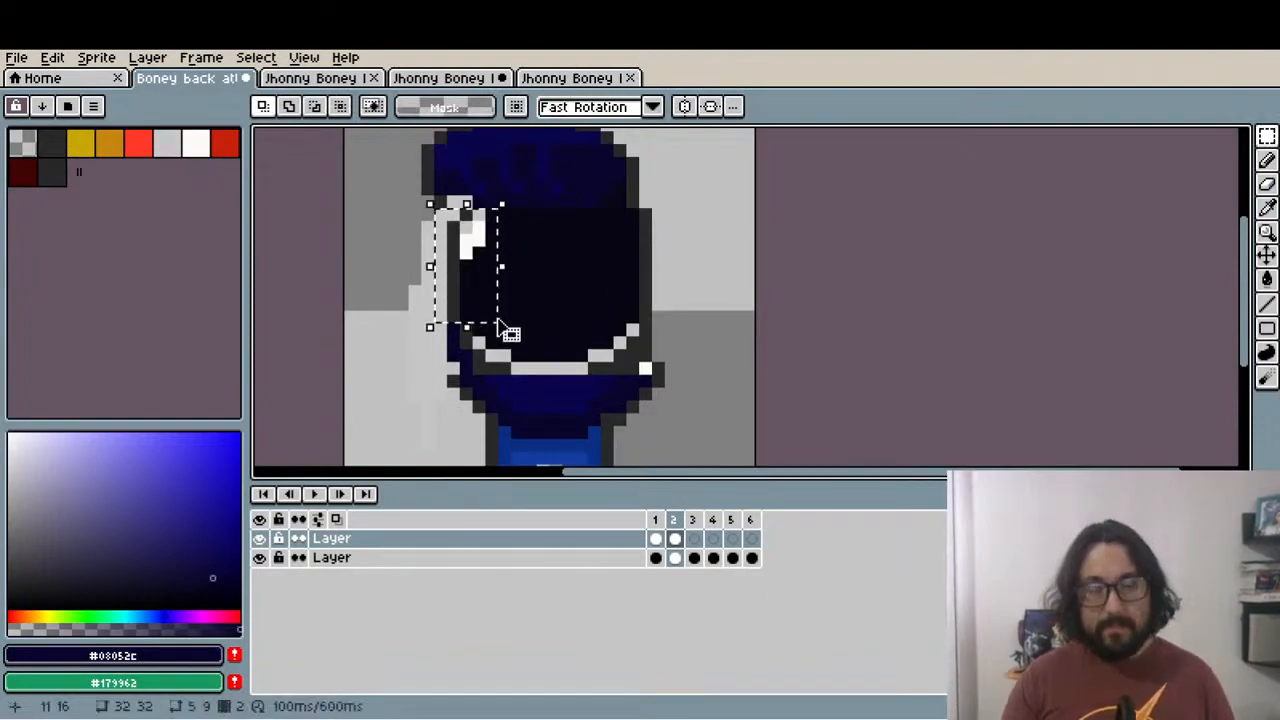
pyautogui.press('Delete')
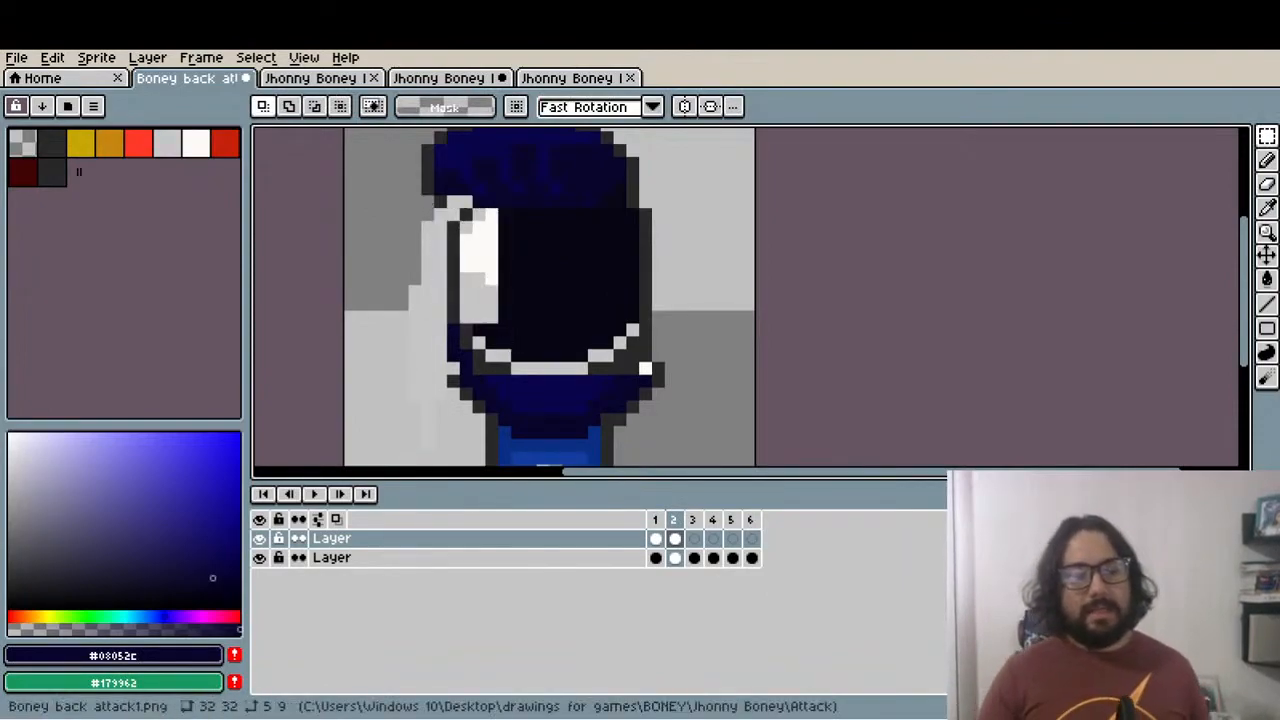
pyautogui.hotkey('ctrl', 'z')
# Try to delete the 2 × 3 area over the white gap at the head's edge
pyautogui.scroll(1, 497, 240)
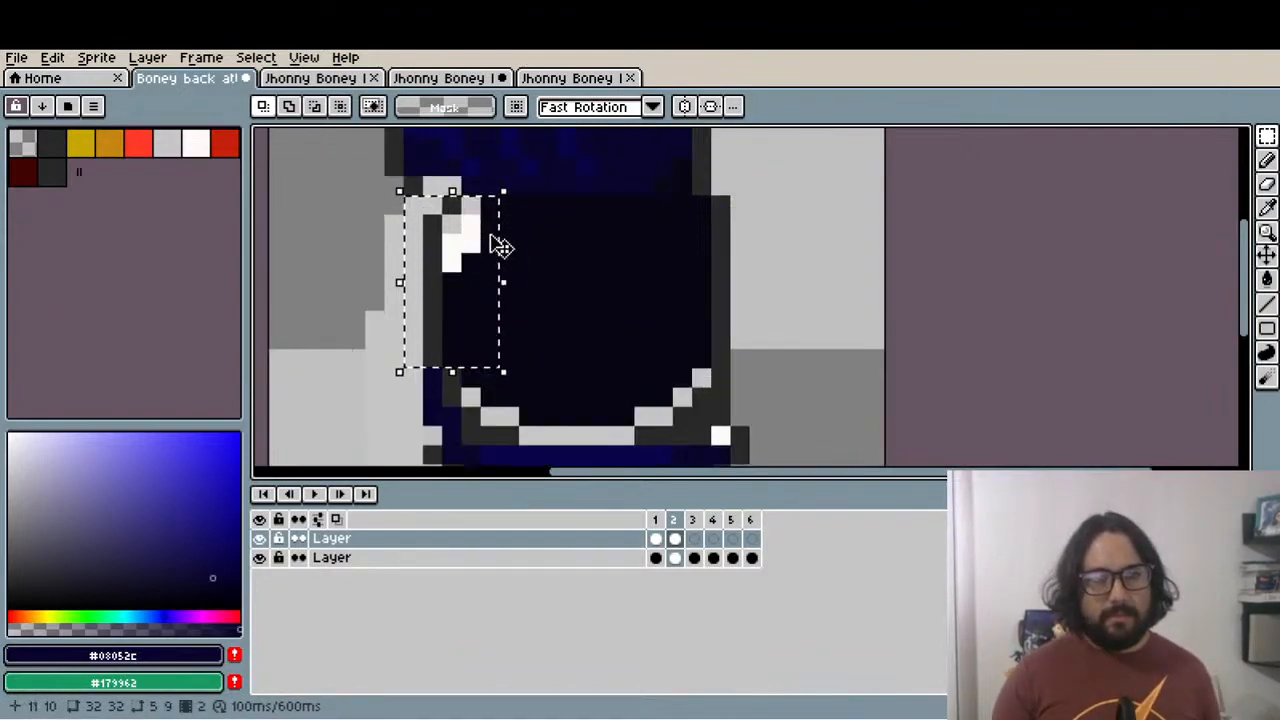
pyautogui.hotkey('ctrl', 'd')
pyautogui.moveTo(453, 224); pyautogui.dragTo(474, 261)
pyautogui.press('Delete')
pyautogui.hotkey('ctrl', 'z')
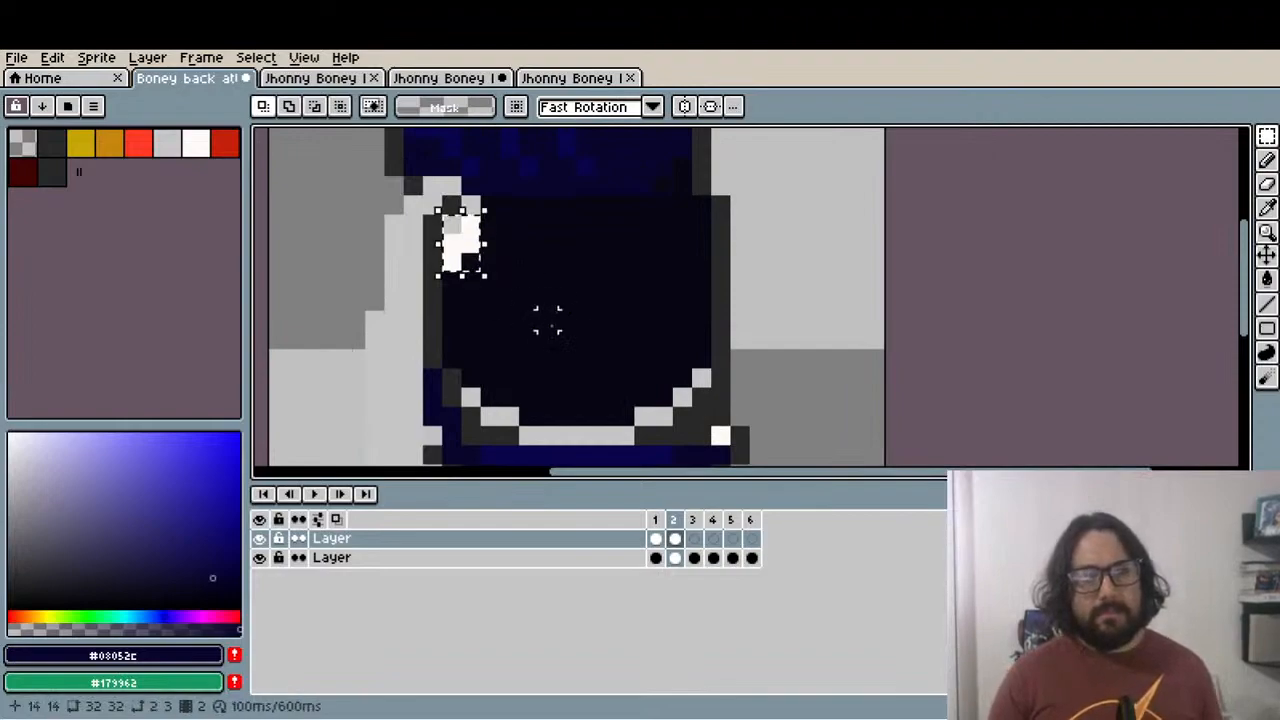
pyautogui.hotkey('ctrl', 'd')
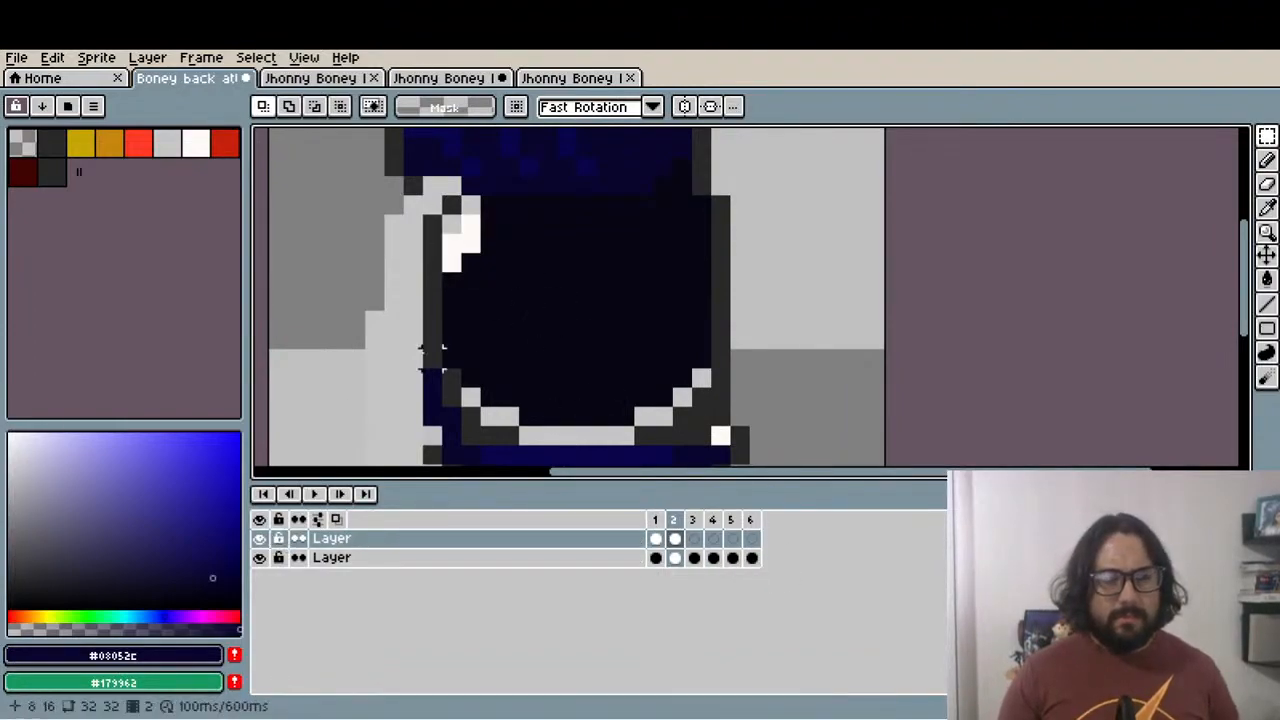
# Fill the white gap at the head's edge in frame 2 with #070513
pyautogui.scroll(1, 510, 240)
pyautogui.press('i')
pyautogui.click(521, 211)
pyautogui.moveTo(523, 214)
pyautogui.mouseDown()
pyautogui.moveTo(462, 256)
pyautogui.moveTo(460, 277)
pyautogui.moveTo(447, 259)
pyautogui.moveTo(449, 300)
pyautogui.mouseUp()
pyautogui.press('b')
pyautogui.click(471, 218)
pyautogui.scroll(-3, 451, 300)
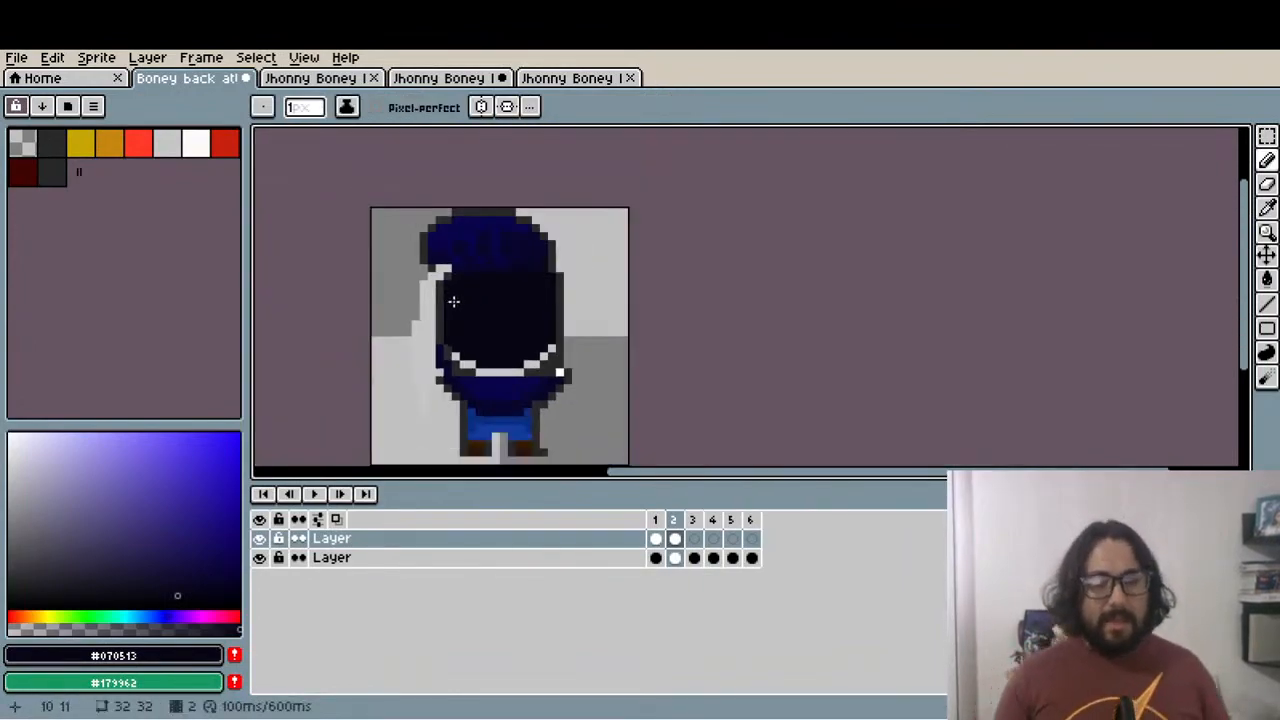
# Outline the outer edge of the raised sleeve beside the head in frame 2 with #292829
pyautogui.press('i')
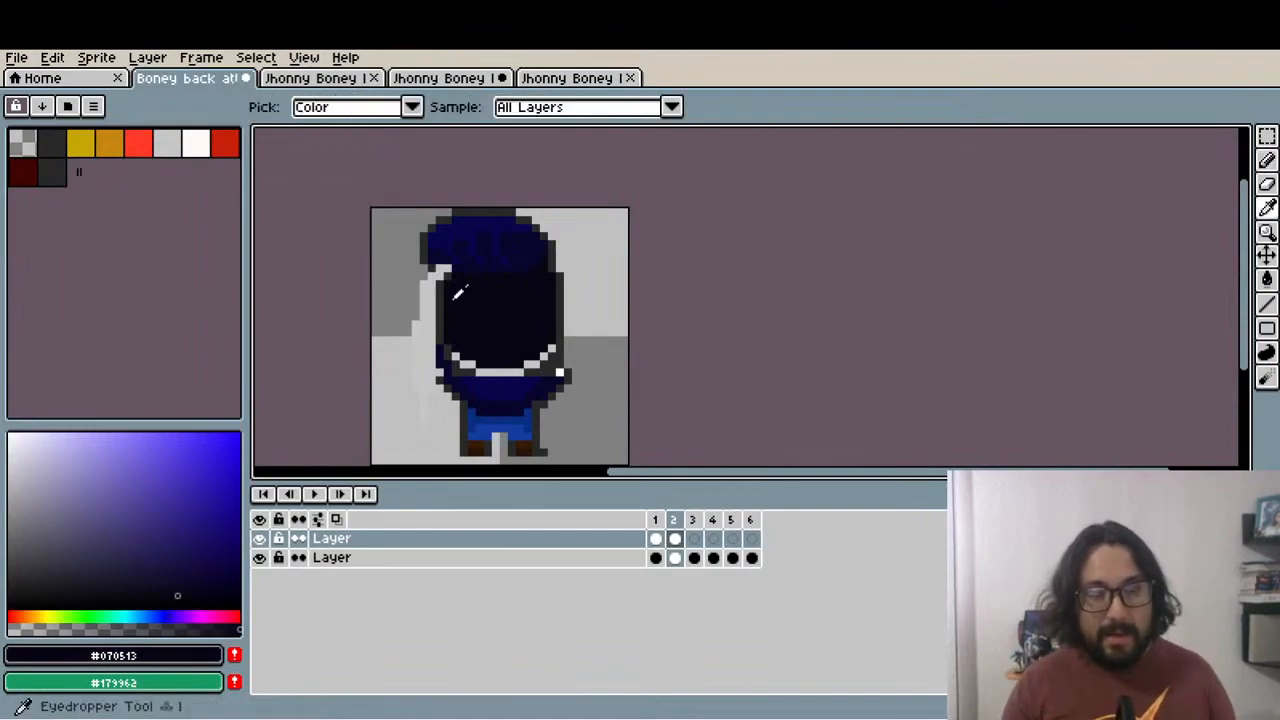
pyautogui.scroll(3, 453, 301)
pyautogui.click(441, 377)
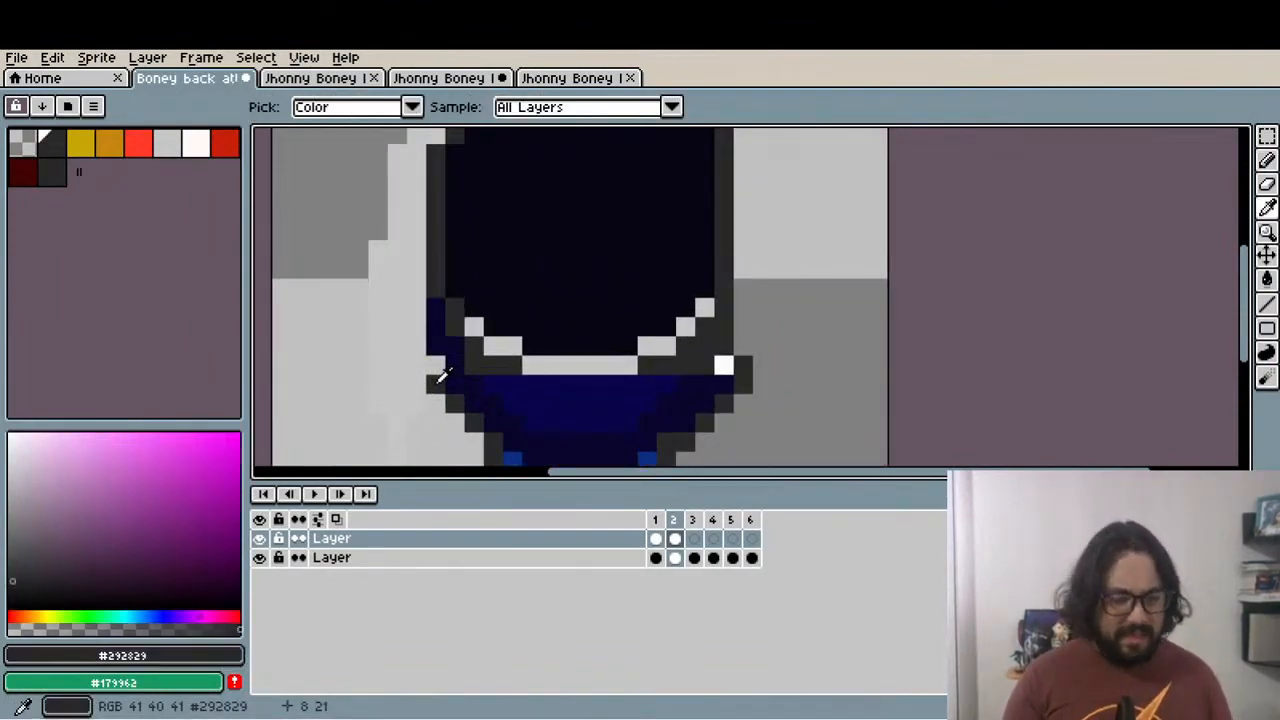
pyautogui.press('b')
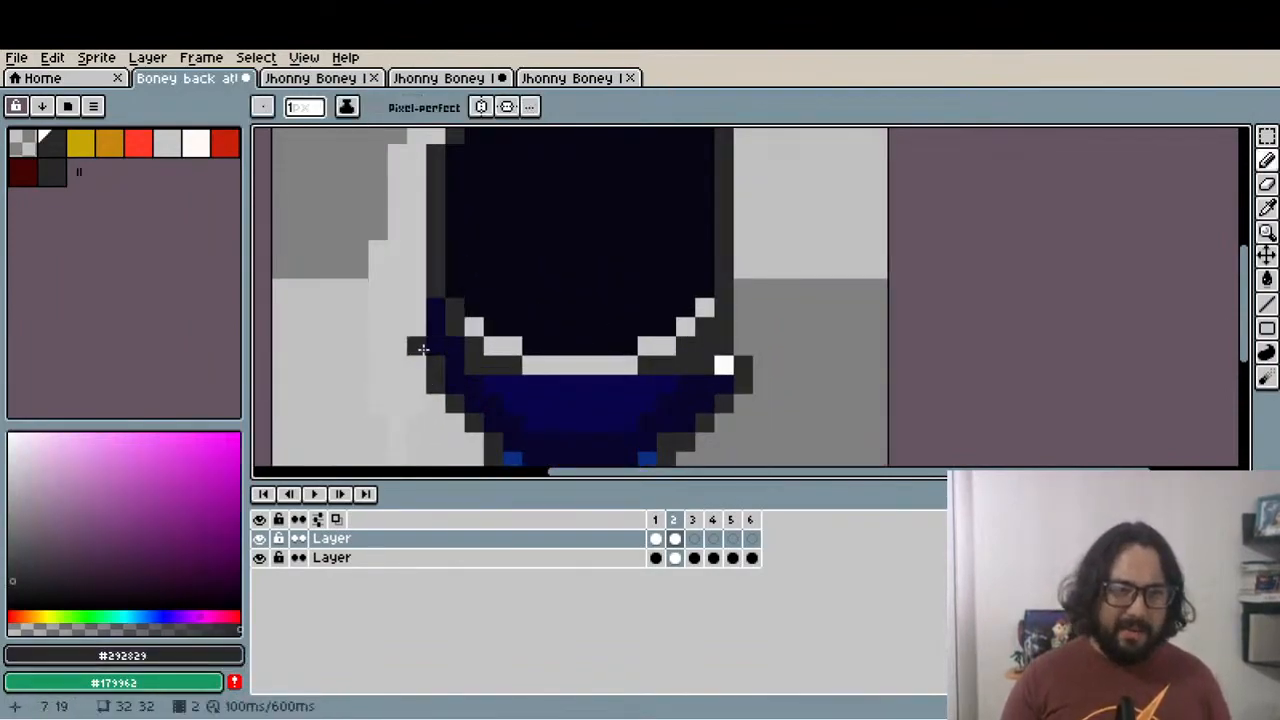
pyautogui.click(418, 348)
# Hide the redrawn layer to compare the original arm poses in frames 1 and 2, and show it again
pyautogui.click(262, 538)
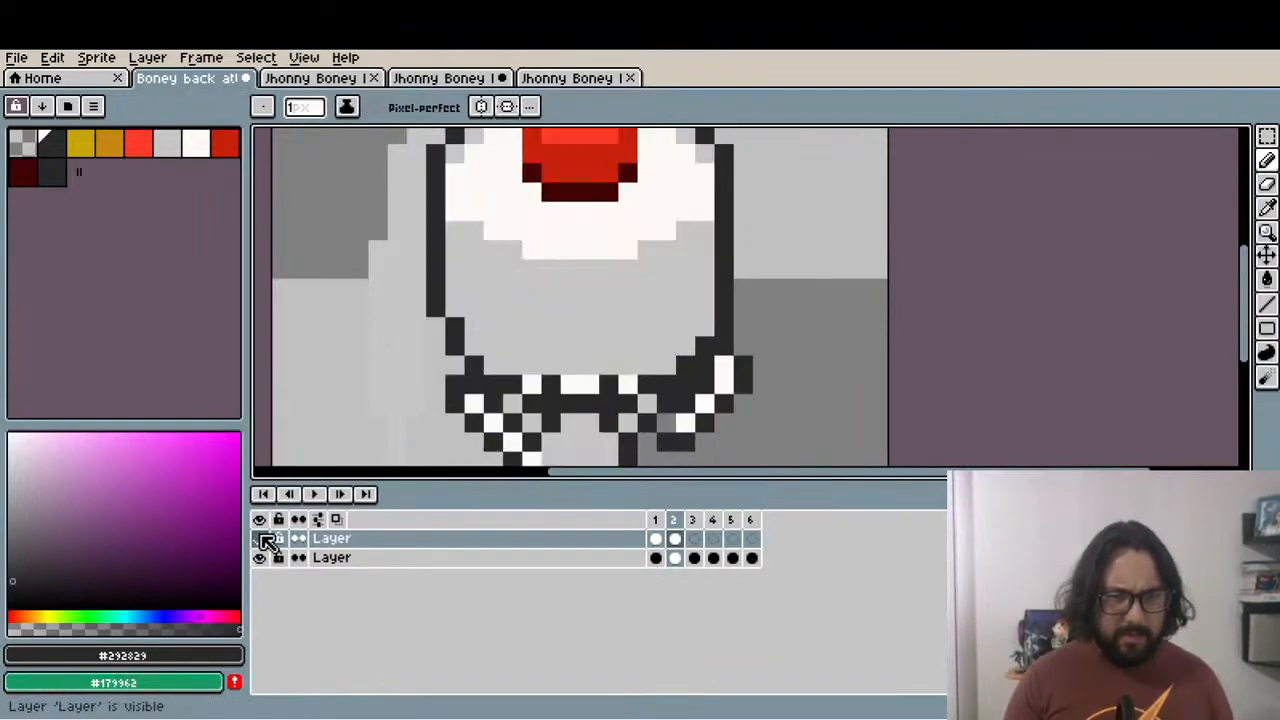
pyautogui.scroll(-2, 522, 256)
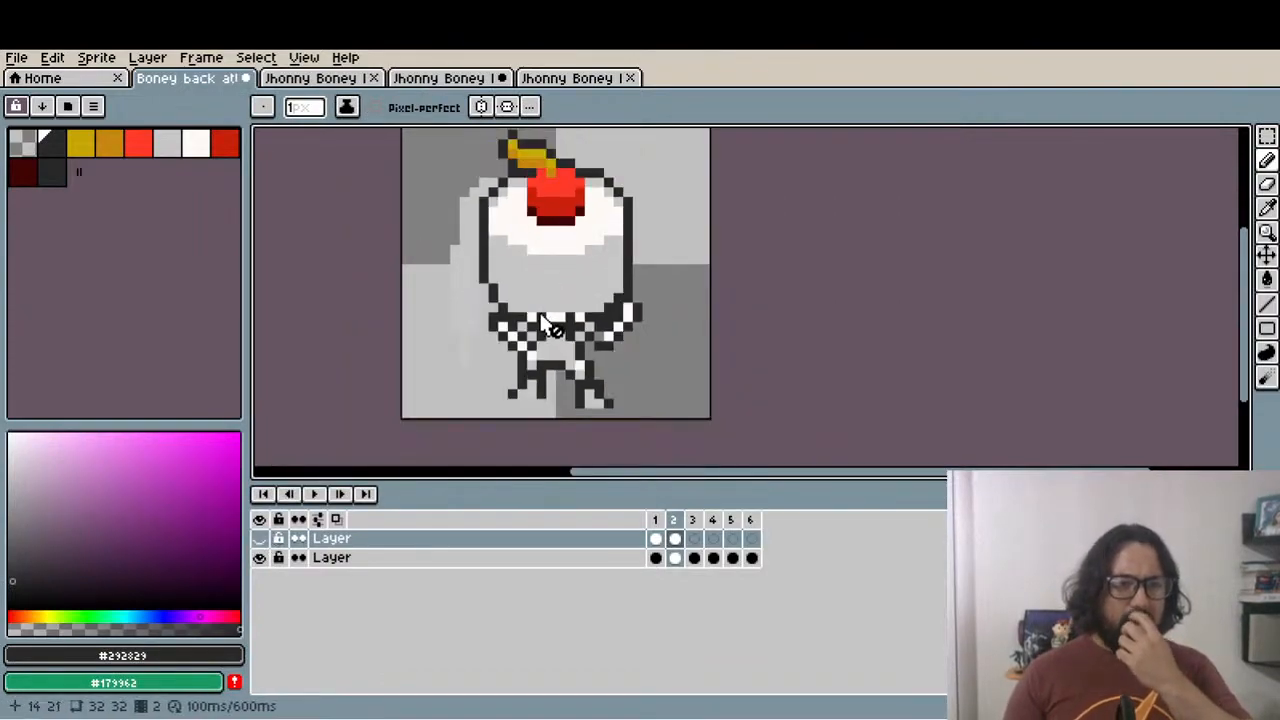
pyautogui.moveTo(546, 320); pyautogui.dragTo(509, 256)
pyautogui.click(656, 535)
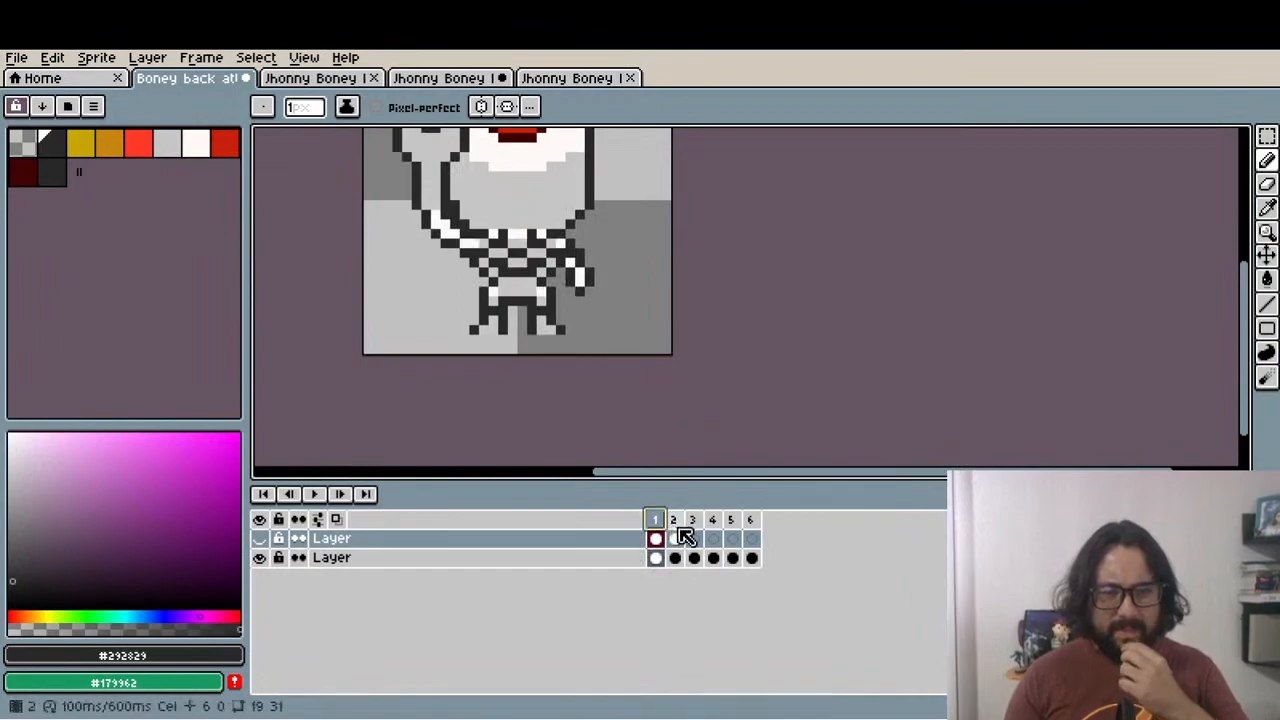
pyautogui.click(675, 538)
pyautogui.moveTo(528, 317); pyautogui.dragTo(552, 410)
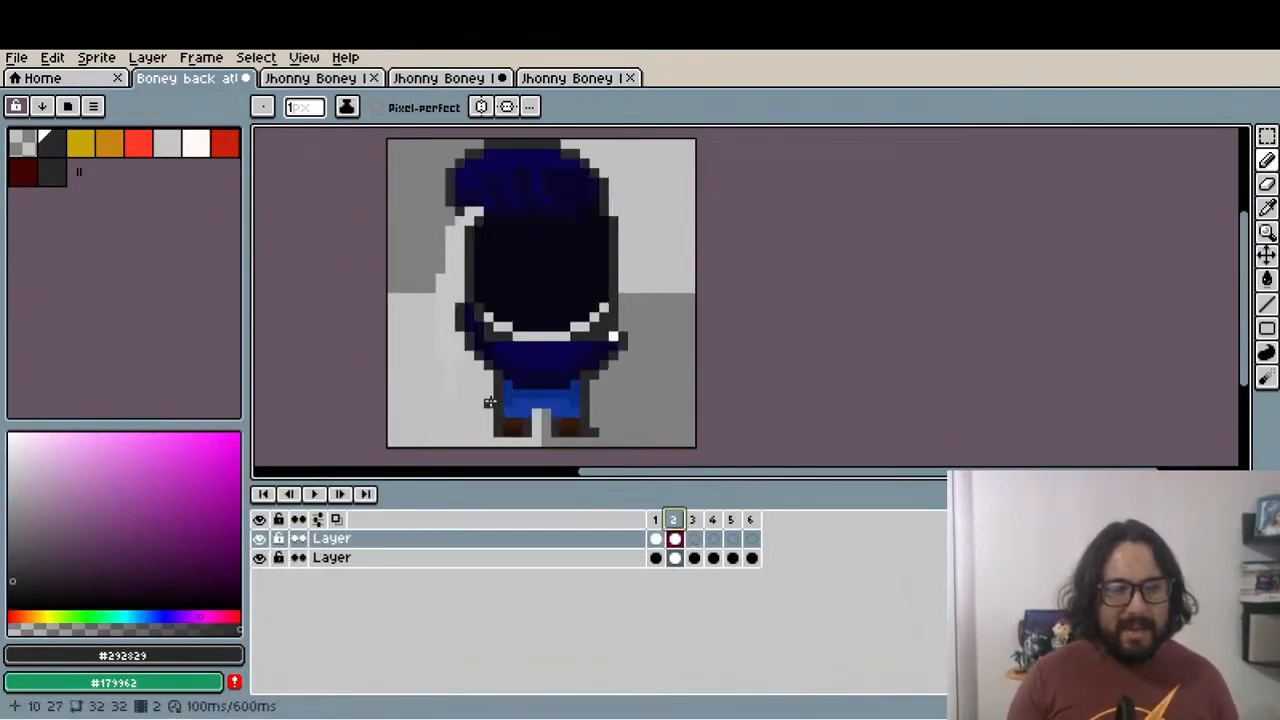
# Delete the raised sleeve and its outline beside the head and torso in frame 2
pyautogui.scroll(1, 494, 402)
pyautogui.moveTo(474, 383); pyautogui.dragTo(478, 403)
pyautogui.press('m')
pyautogui.scroll(1, 452, 296)
pyautogui.moveTo(446, 289); pyautogui.dragTo(495, 383)
pyautogui.click(470, 350)
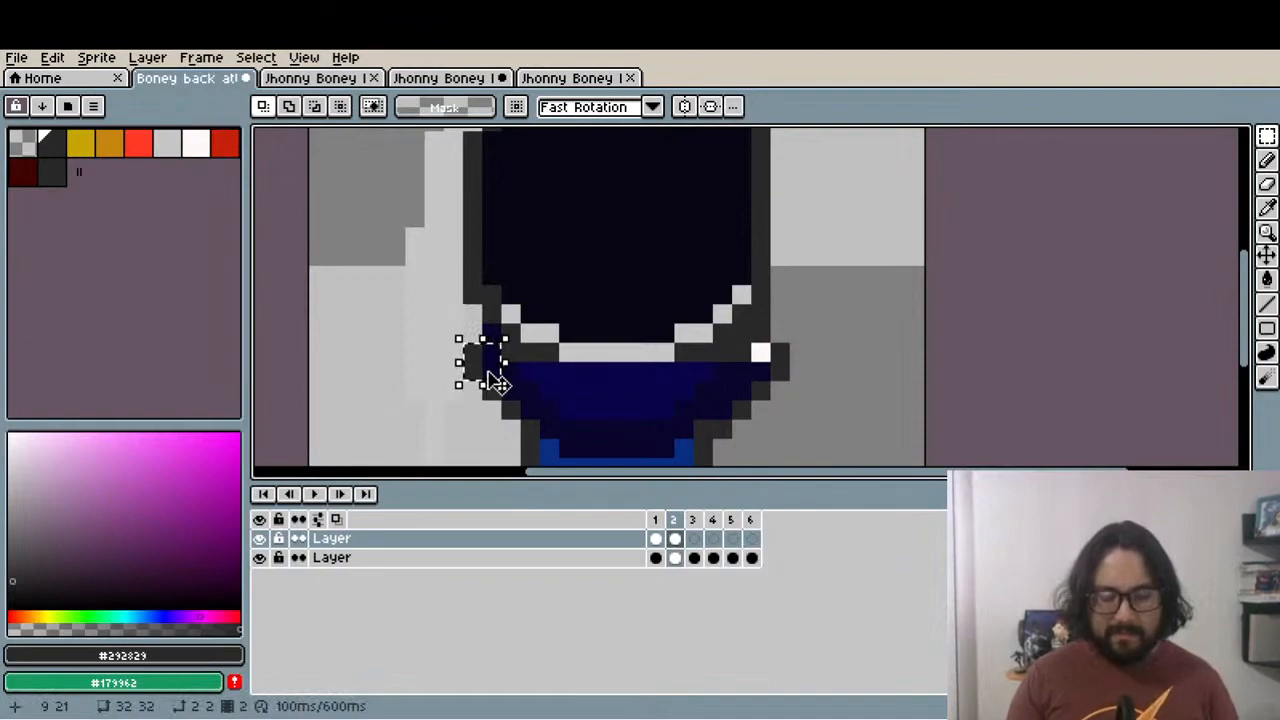
pyautogui.click(488, 350)
pyautogui.moveTo(482, 337); pyautogui.dragTo(485, 365)
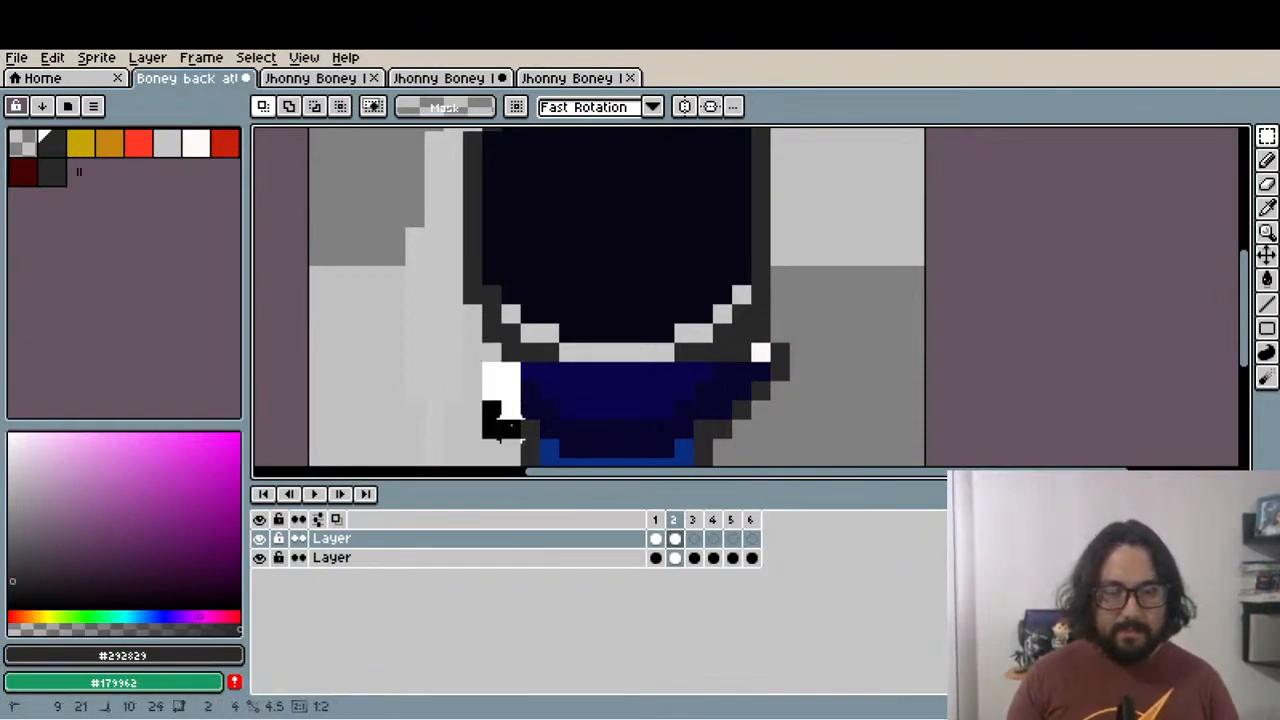
pyautogui.scroll(-1, 505, 430)
pyautogui.scroll(1, 510, 430)
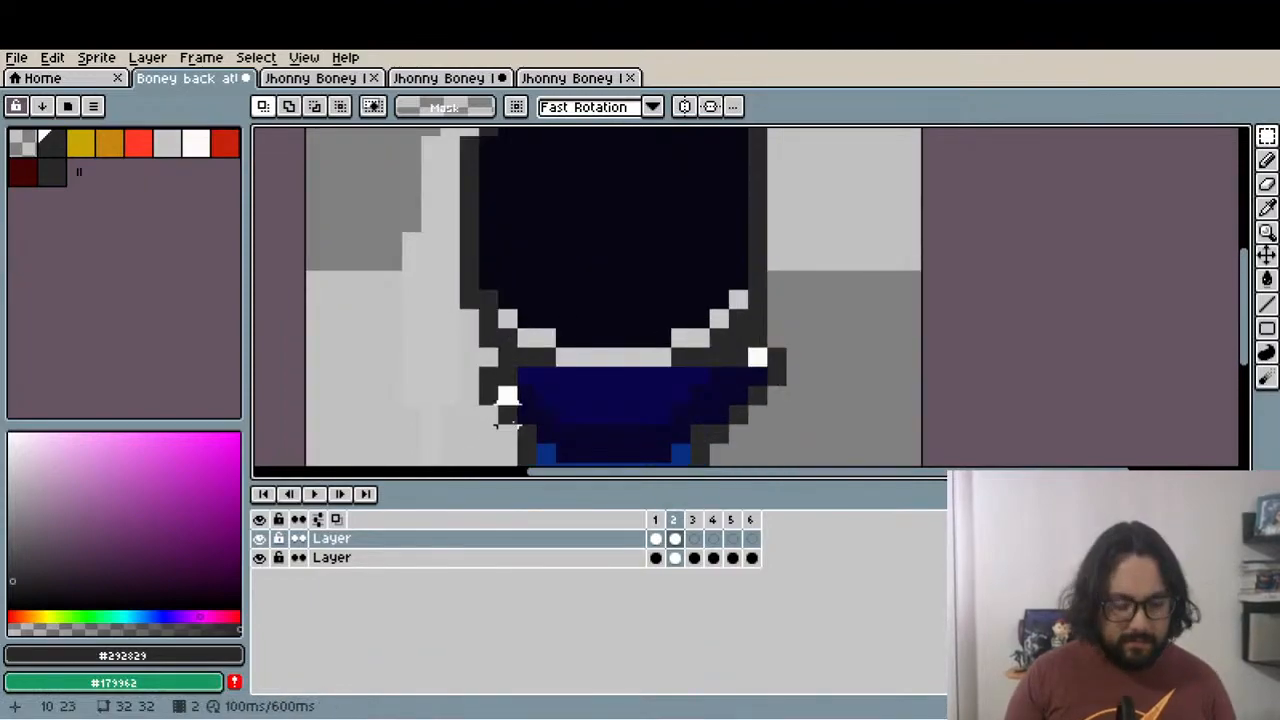
# Paint a short lowered sleeve at the jacket's shoulder, where the raised arm was, with #09054b
pyautogui.press('i')
pyautogui.click(528, 373)
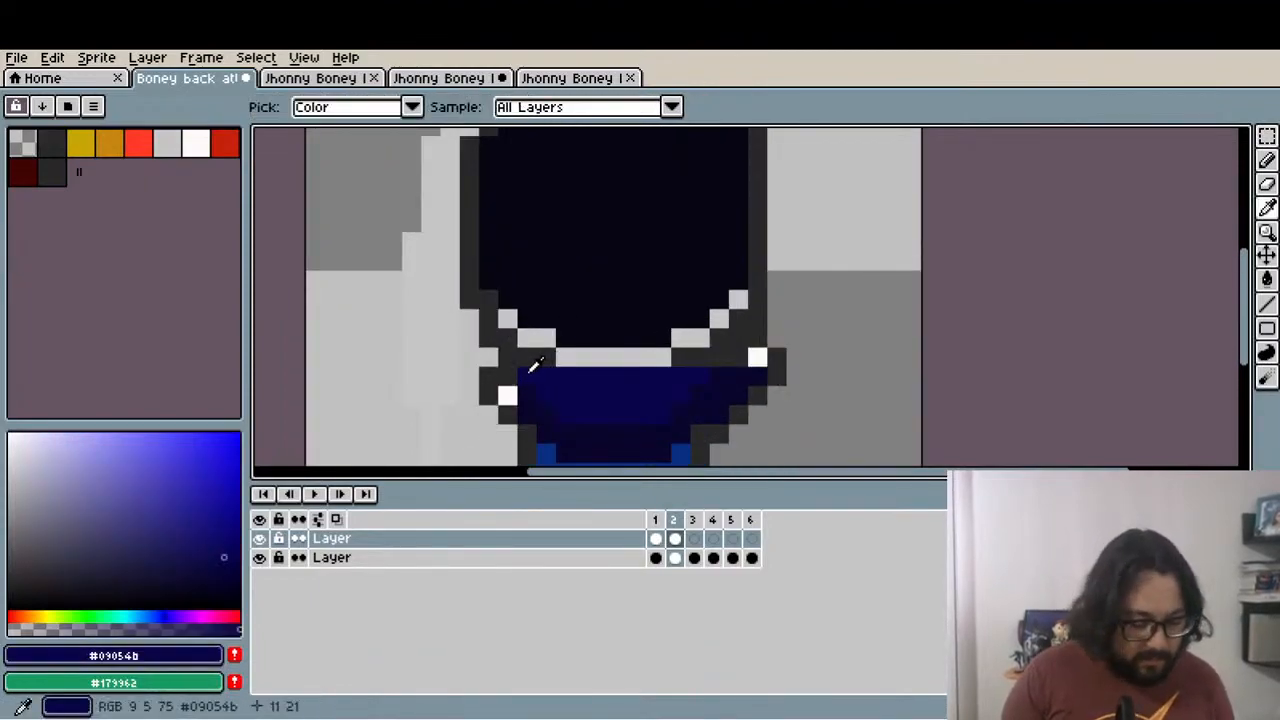
pyautogui.press('b')
pyautogui.click(506, 393)
pyautogui.click(487, 372)
pyautogui.click(489, 386)
# Outline the new short sleeve's outer and lower edges with #292829
pyautogui.press('i')
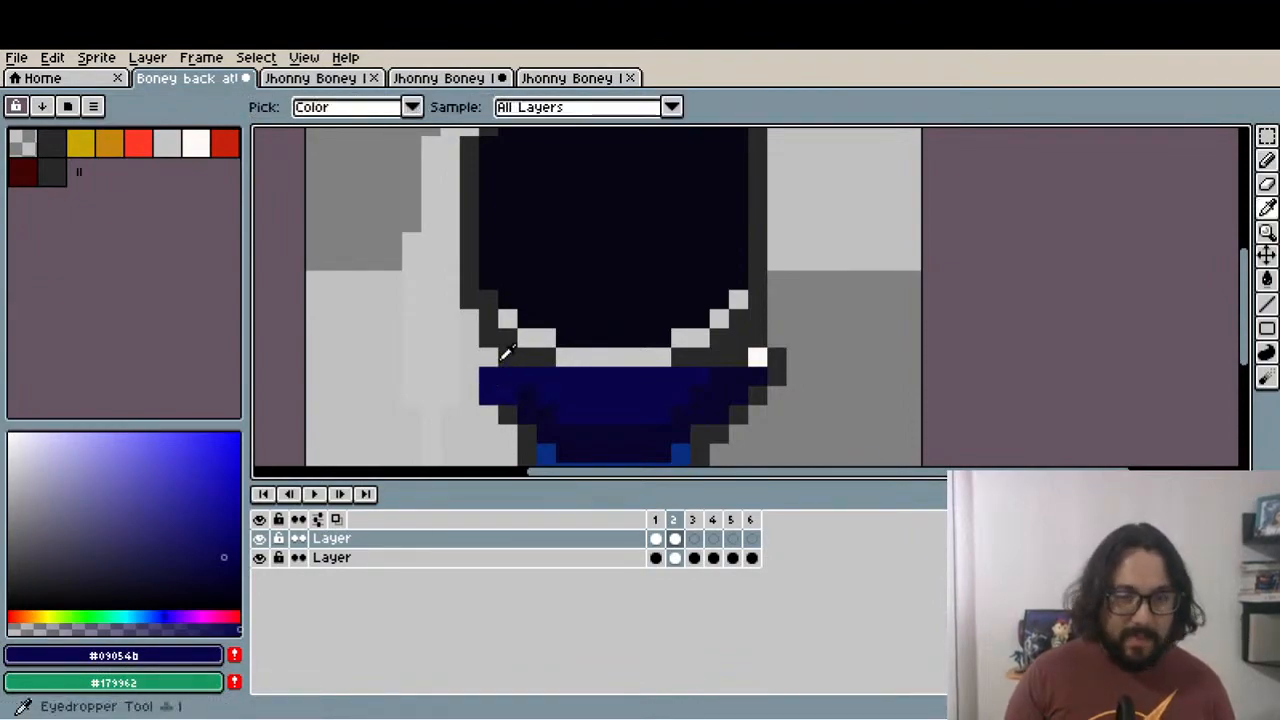
pyautogui.click(504, 349)
pyautogui.press('b')
pyautogui.click(488, 356)
pyautogui.click(468, 376)
pyautogui.click(470, 395)
pyautogui.click(489, 414)
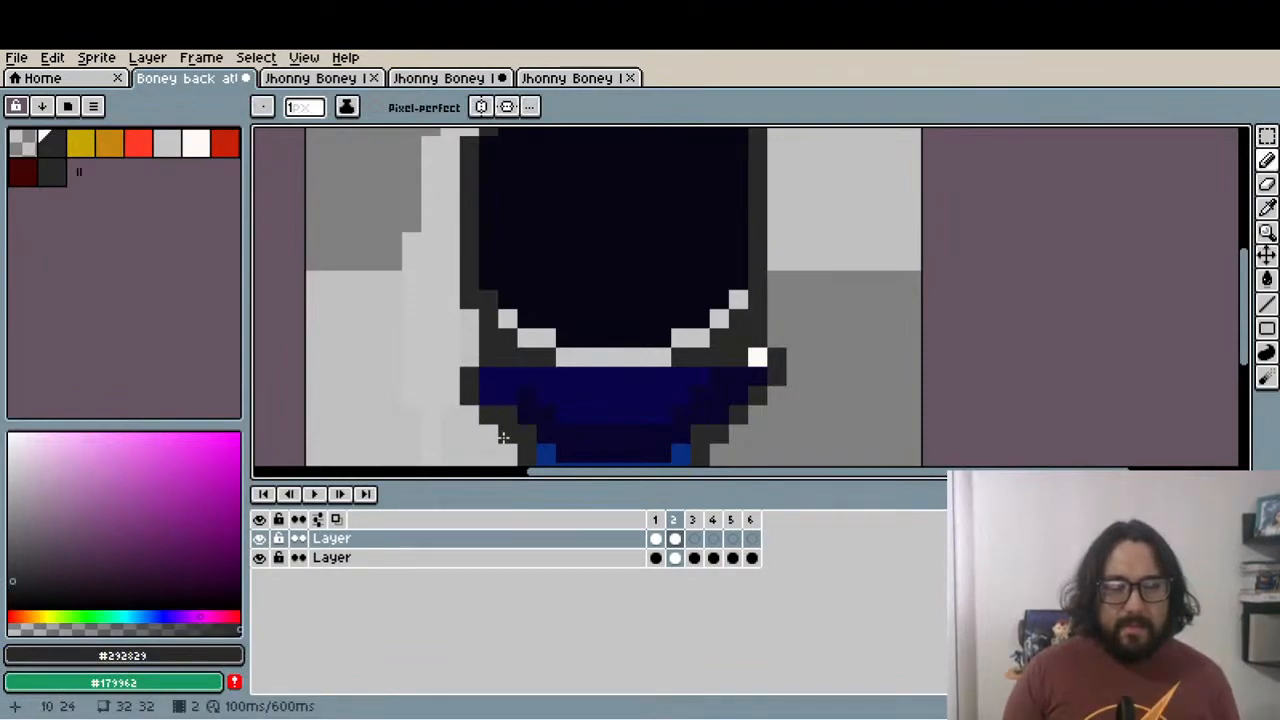
# Fill the pixel at the short sleeve's lower corner with #09054b
pyautogui.press('i')
pyautogui.click(514, 380)
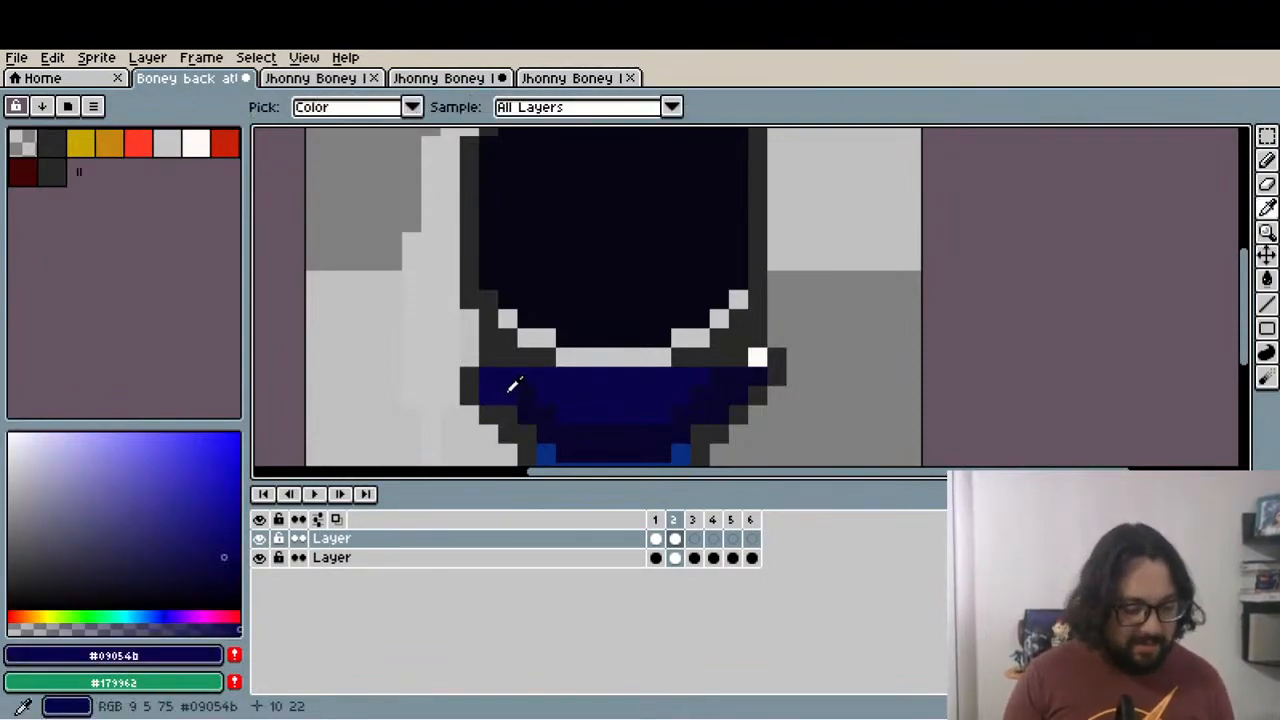
pyautogui.press('b')
pyautogui.click(509, 409)
pyautogui.scroll(-1, 530, 394)
pyautogui.scroll(-2, 530, 394)
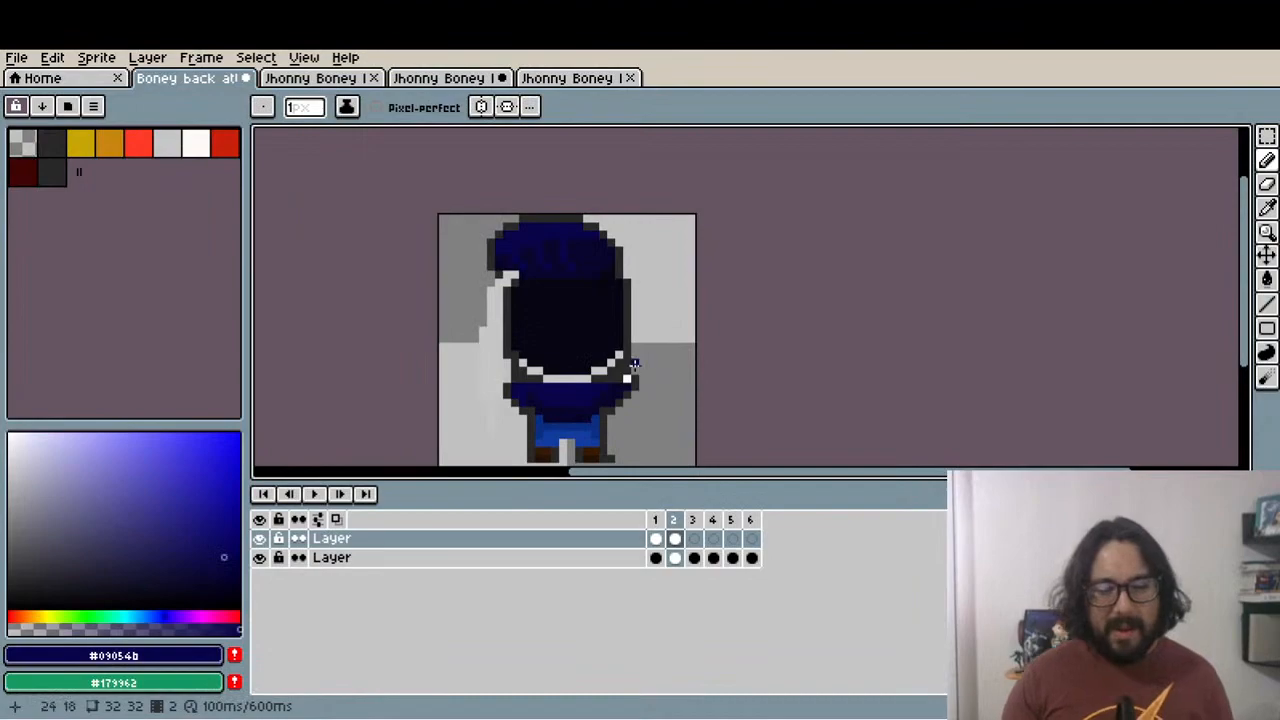
# Paint the sleeve pixel beside the white hand in frame 2 with #08052c
pyautogui.scroll(3, 634, 365)
pyautogui.scroll(1, 638, 400)
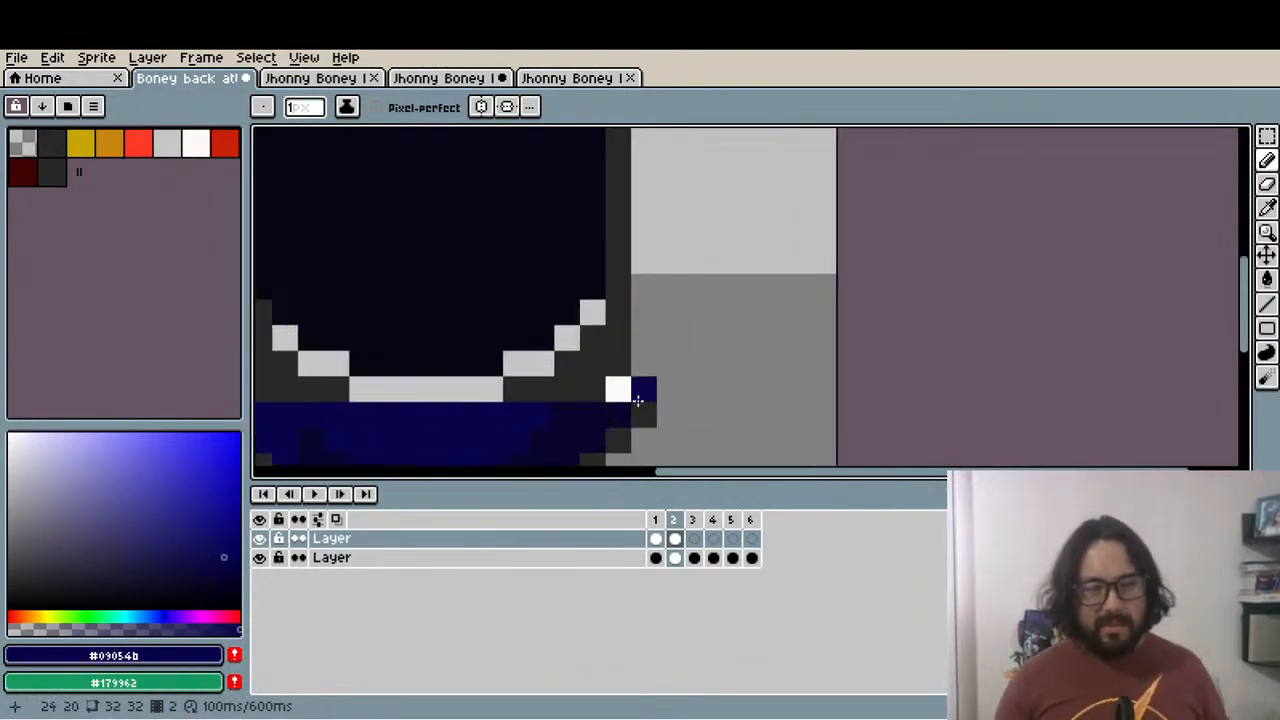
pyautogui.press('i')
pyautogui.click(610, 413)
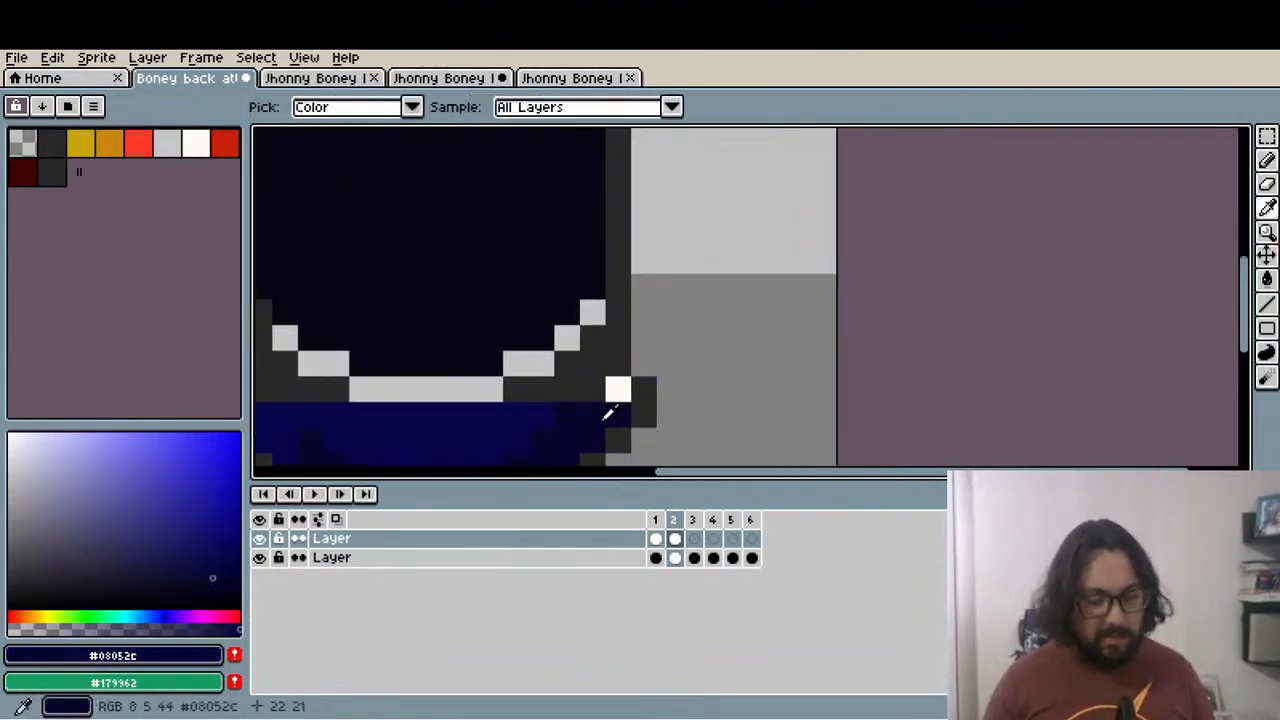
pyautogui.press('b')
# Fill the gap beneath the hair's lower front edge in frame 2 with #08052c, using frame 1 as reference
pyautogui.scroll(-3, 591, 397)
pyautogui.scroll(-2, 500, 390)
pyautogui.scroll(4, 510, 325)
pyautogui.scroll(2, 519, 295)
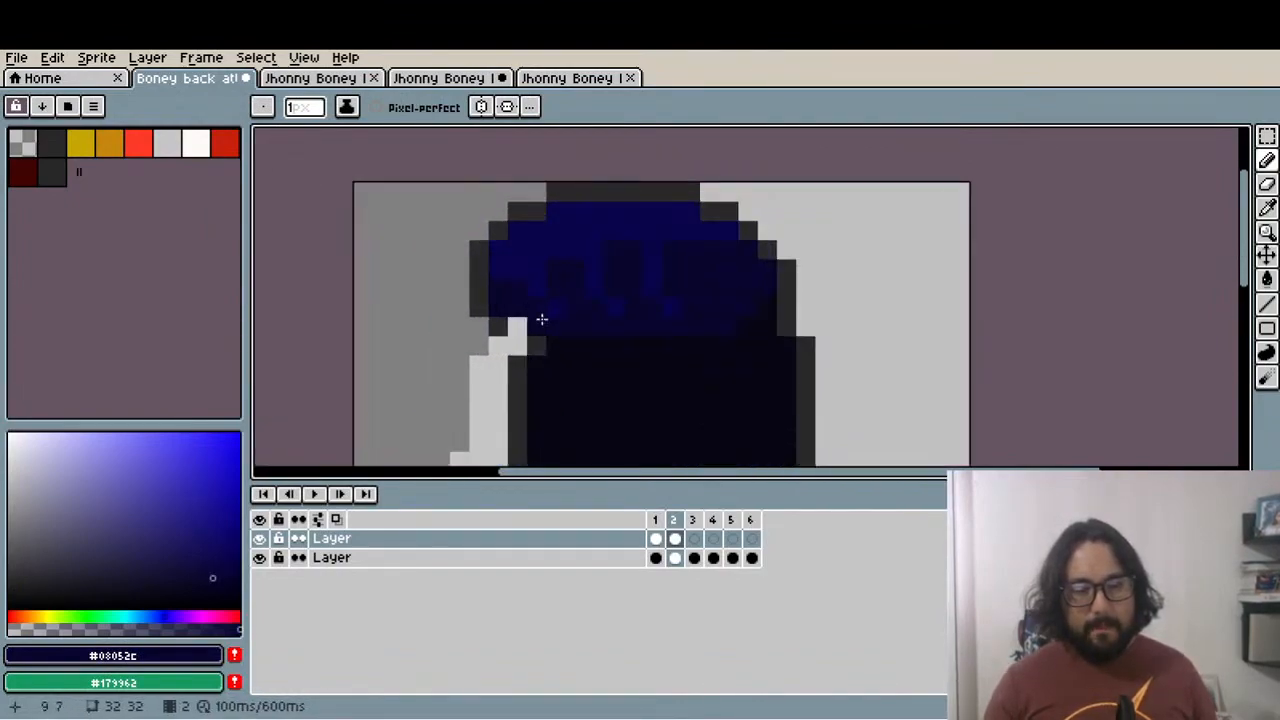
pyautogui.click(655, 521)
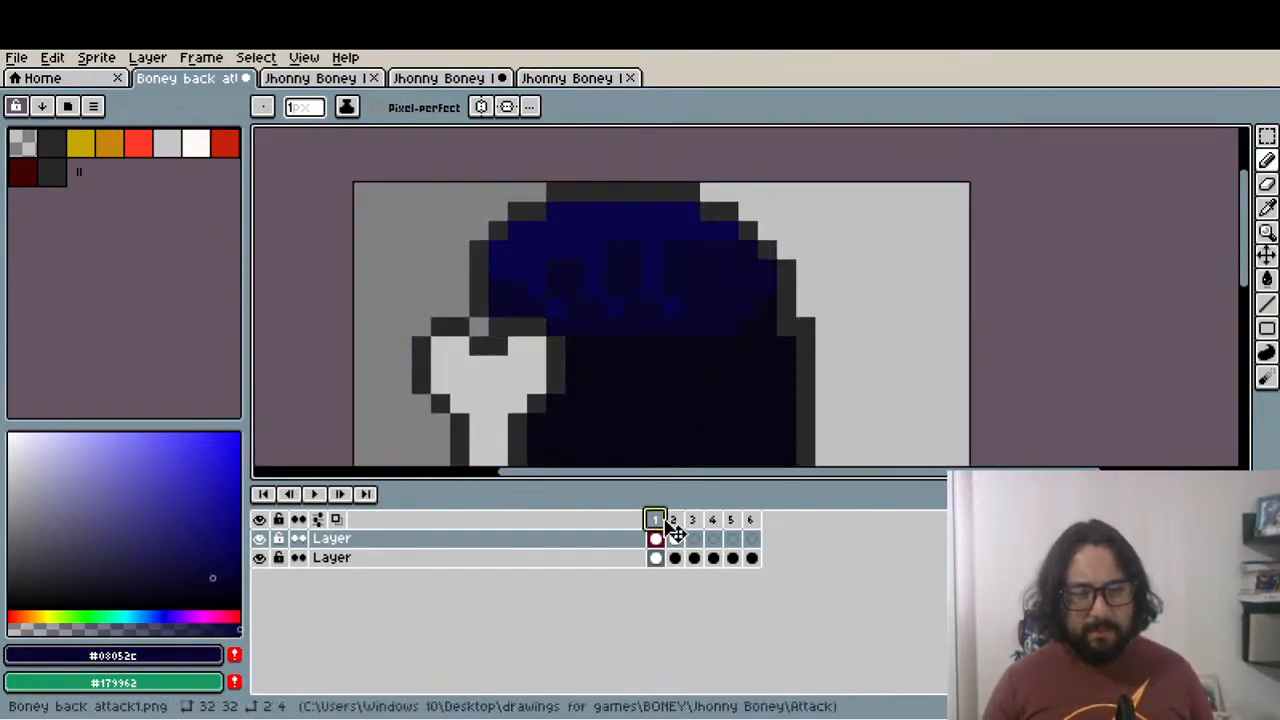
pyautogui.click(674, 520)
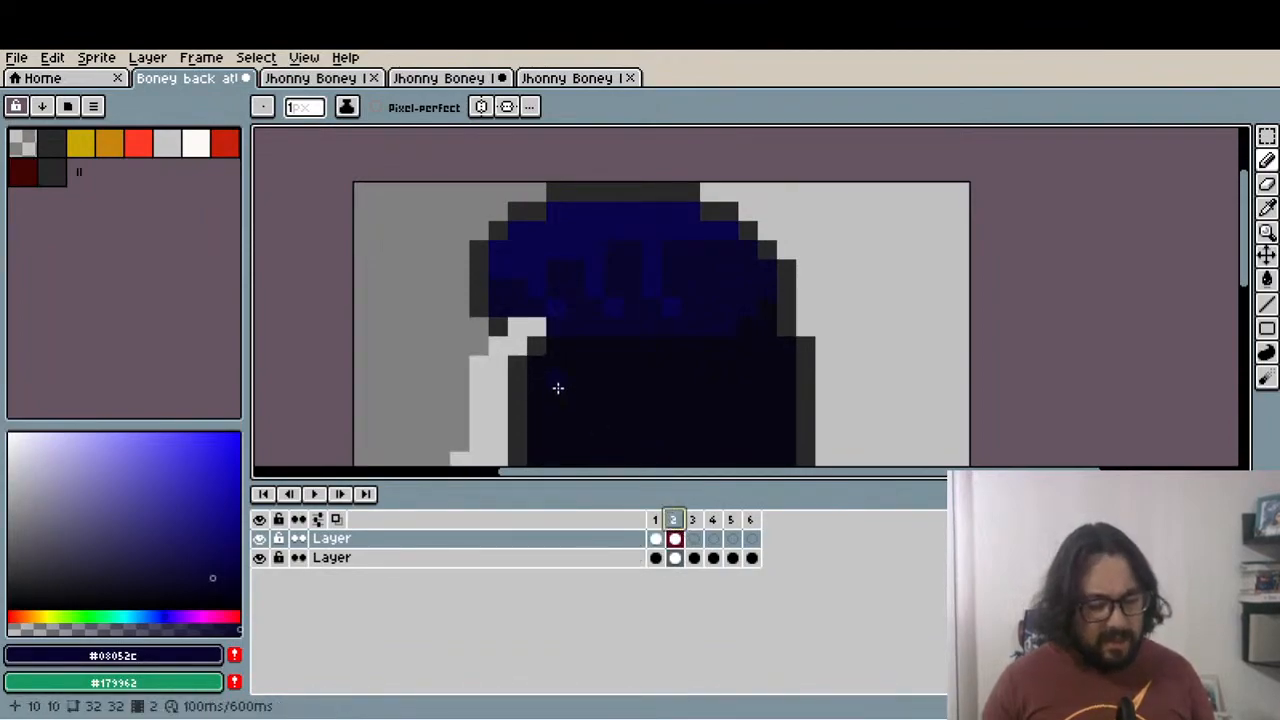
pyautogui.press('i')
pyautogui.press('l')
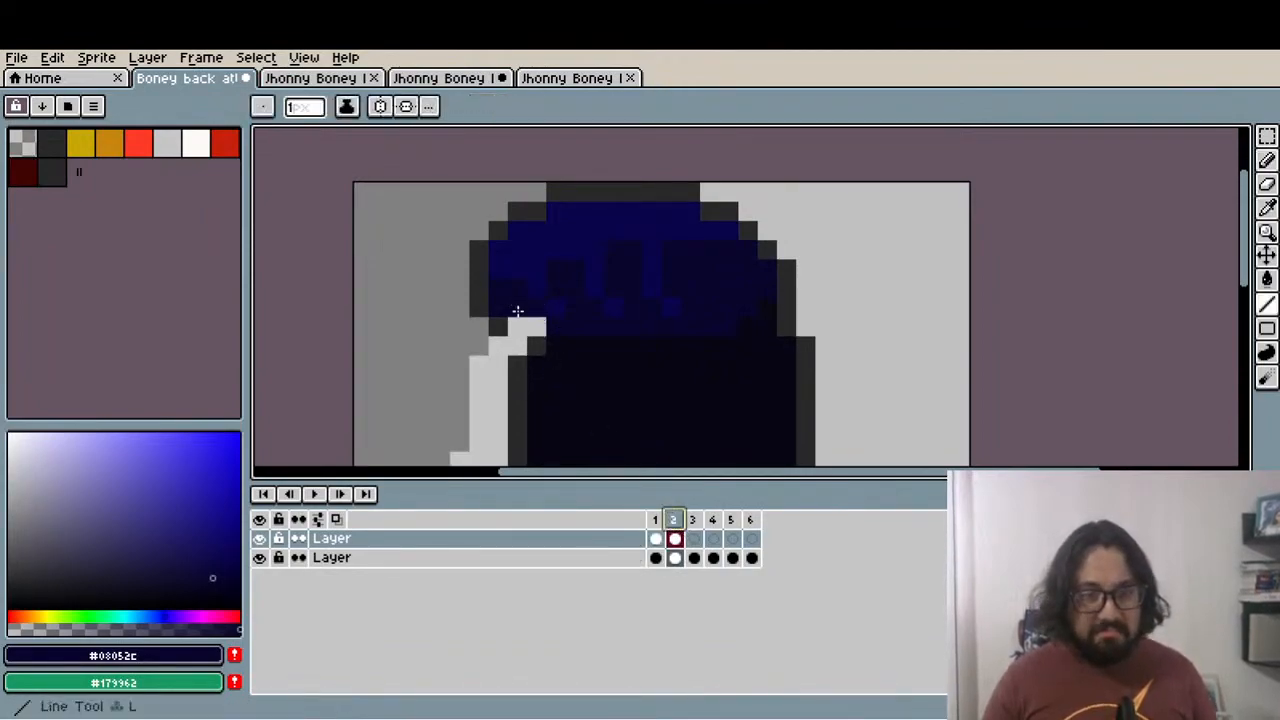
pyautogui.moveTo(520, 327); pyautogui.dragTo(536, 332)
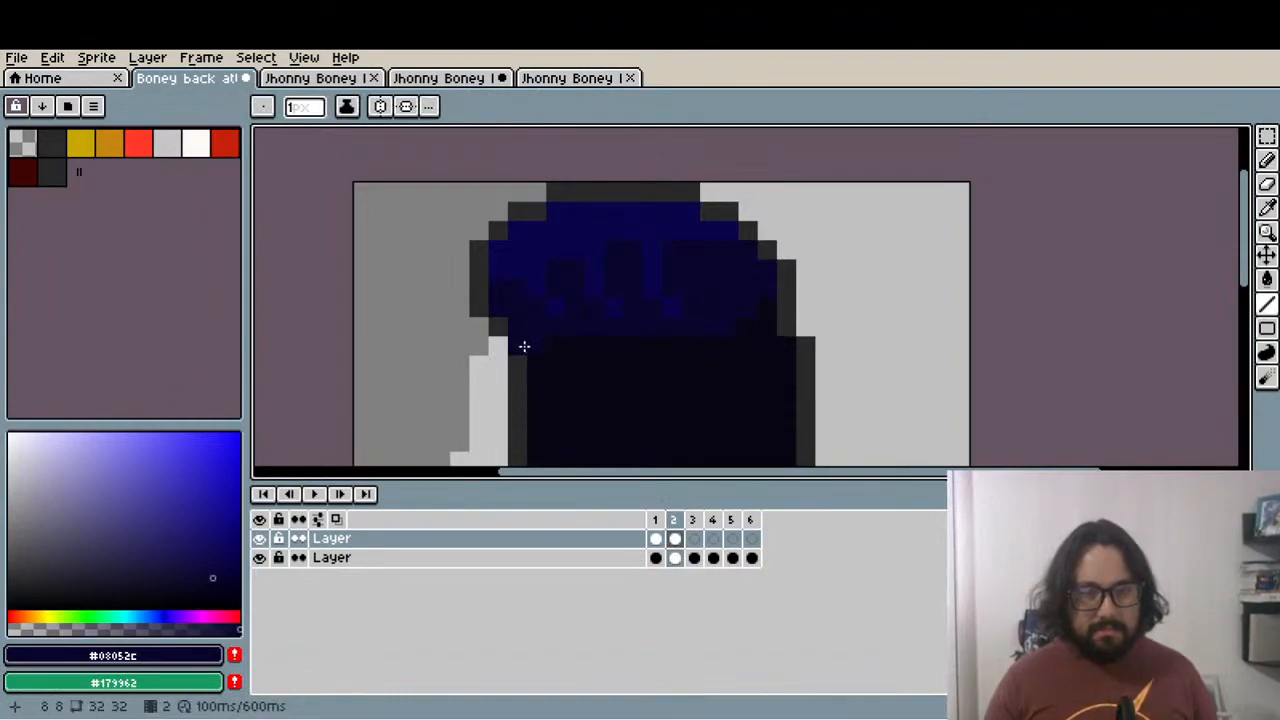
# Restore the dark outline pixel at the head's edge just below the filled hair gap with #292829
pyautogui.press('i')
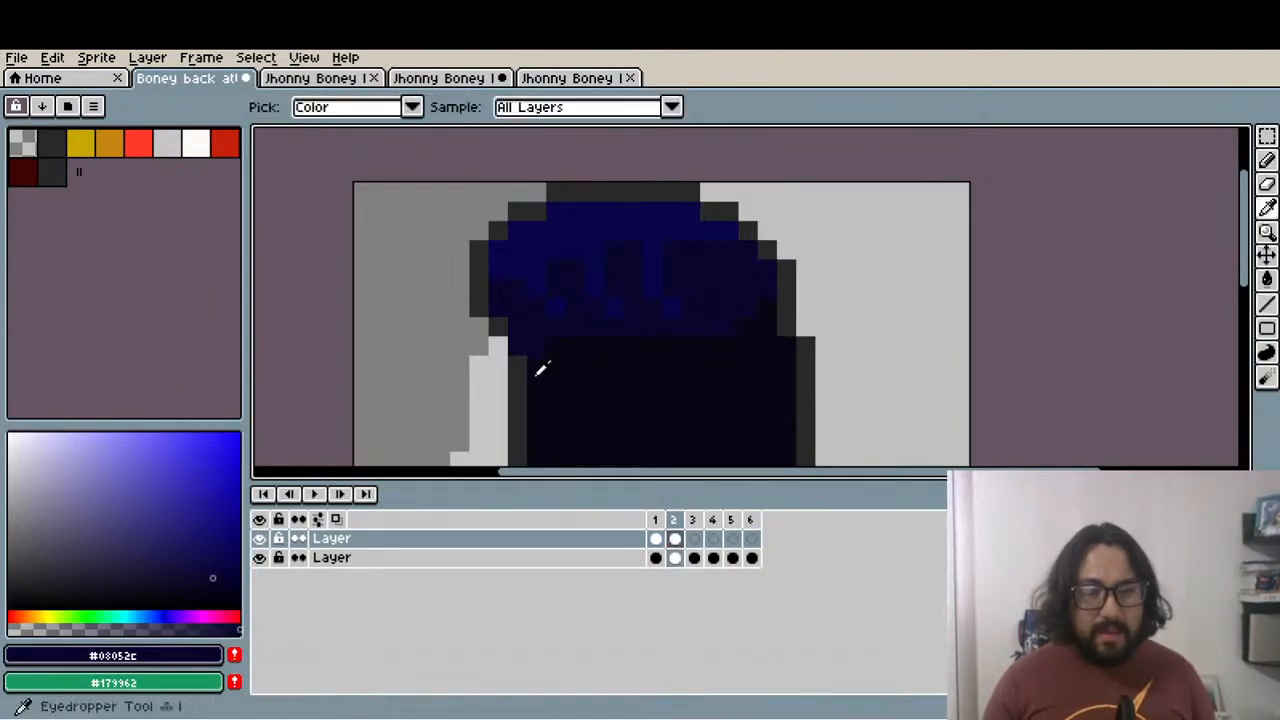
pyautogui.click(531, 360)
pyautogui.press('b')
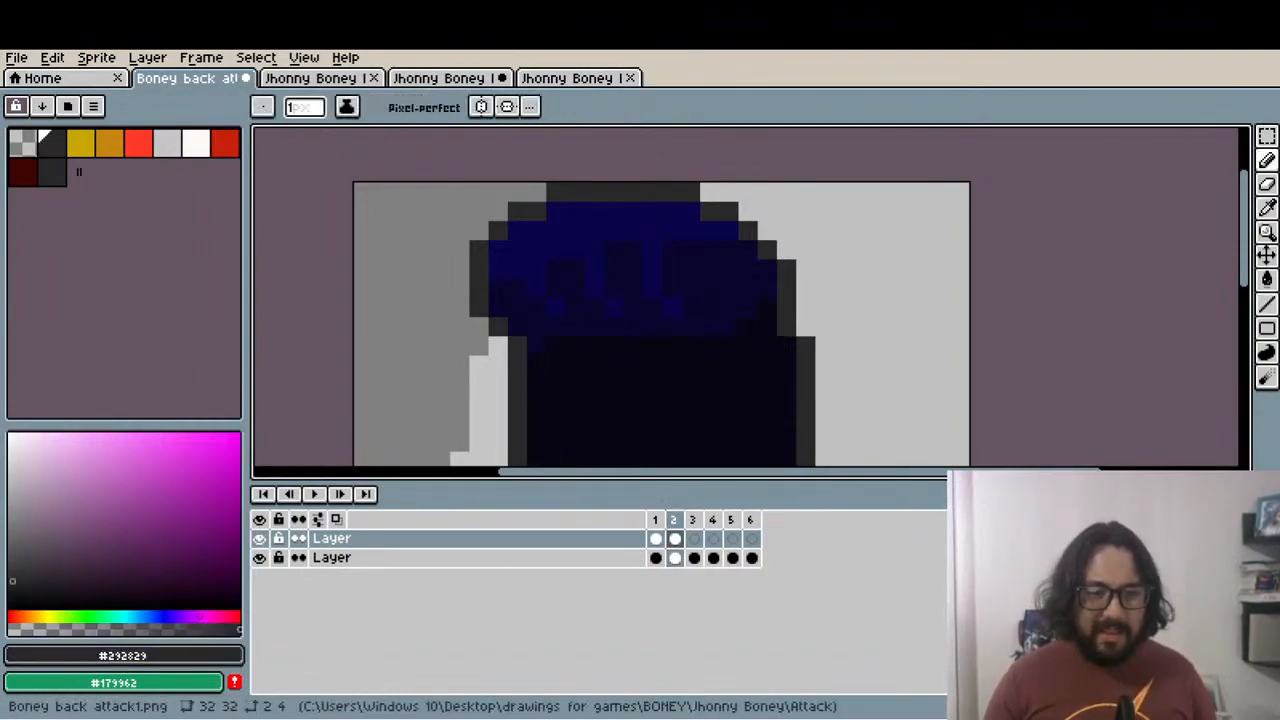
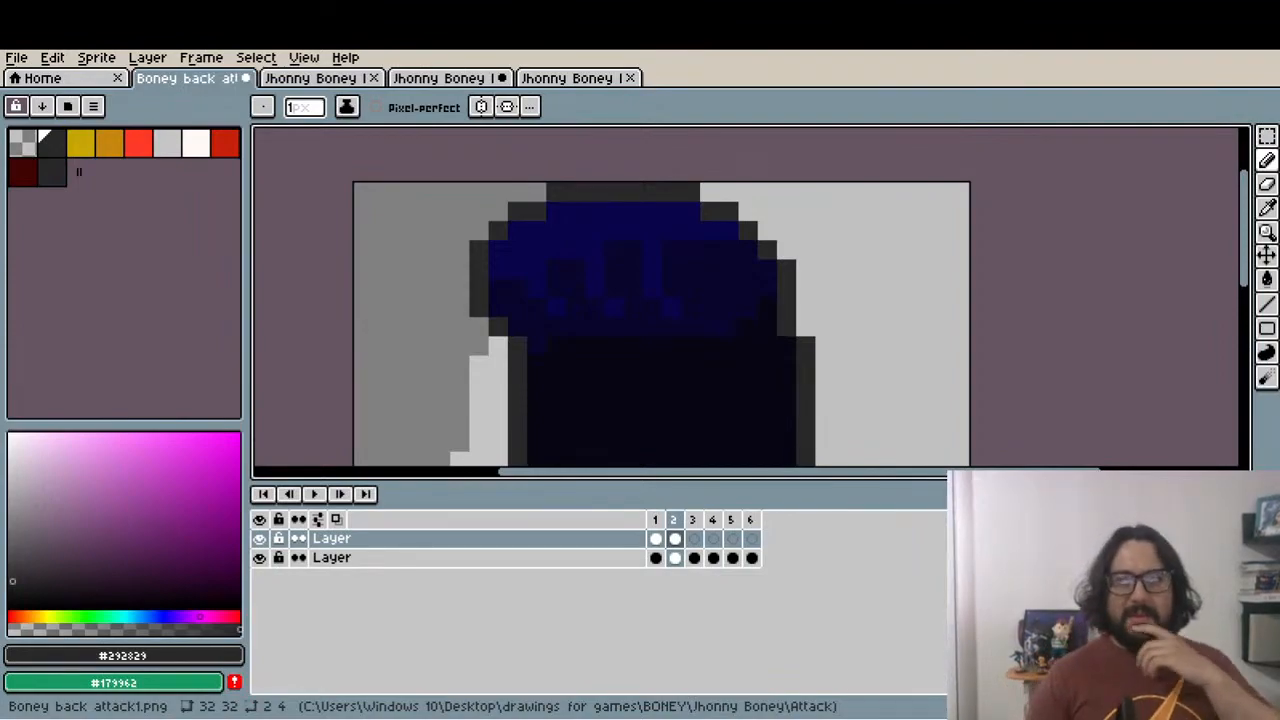
# Examine the original pose across frames 1 to 6 with the redrawn layer hidden, and return to frame 2 with it shown
pyautogui.scroll(-3, 793, 226)
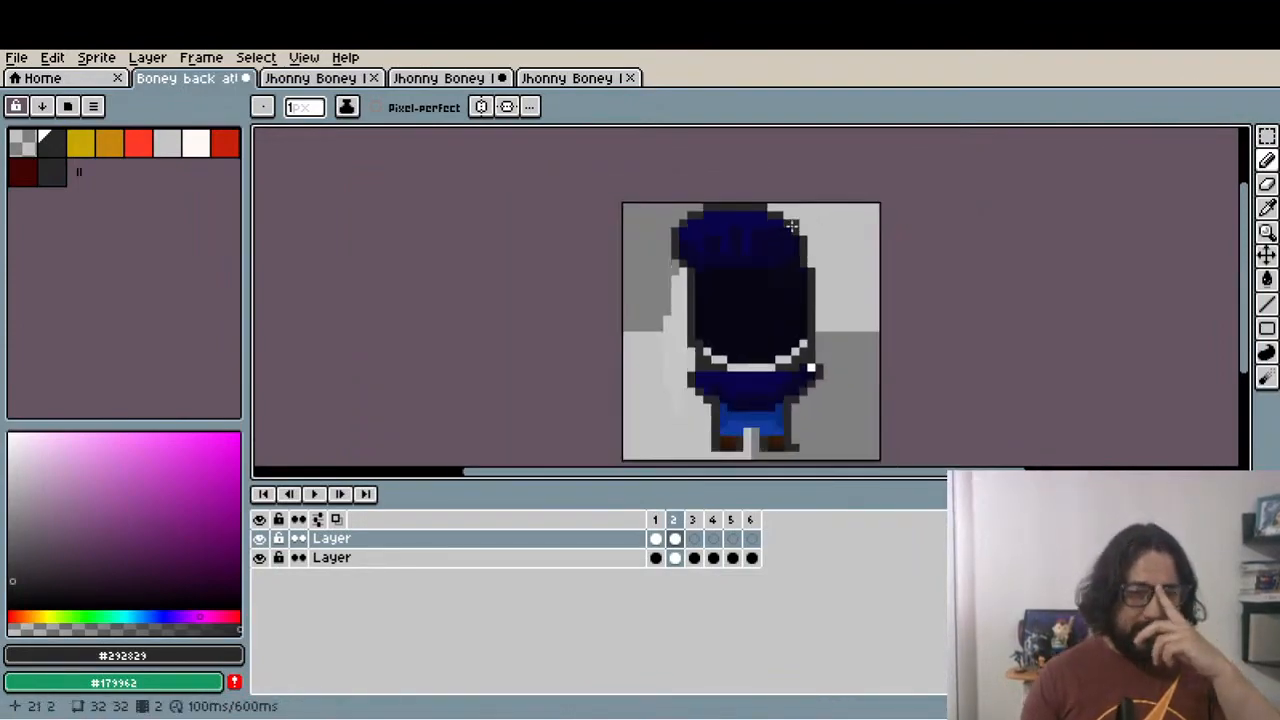
pyautogui.moveTo(768, 263); pyautogui.dragTo(537, 283)
pyautogui.click(655, 520)
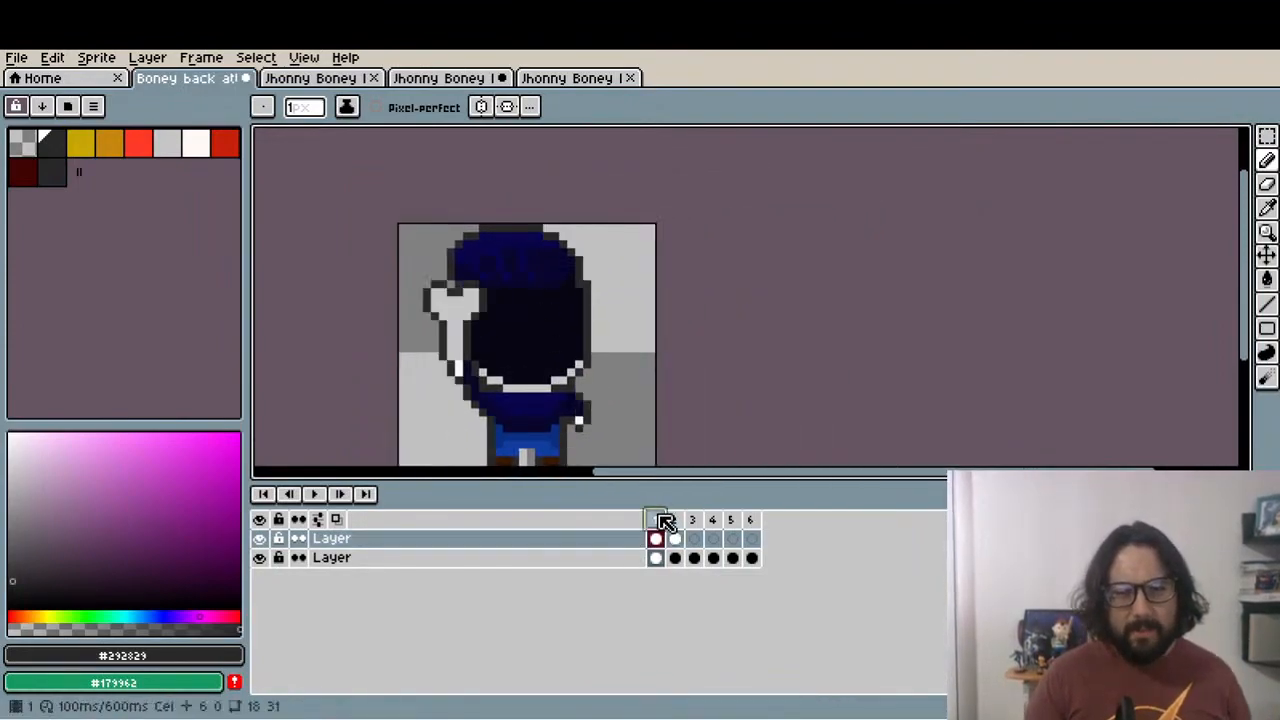
pyautogui.click(692, 520)
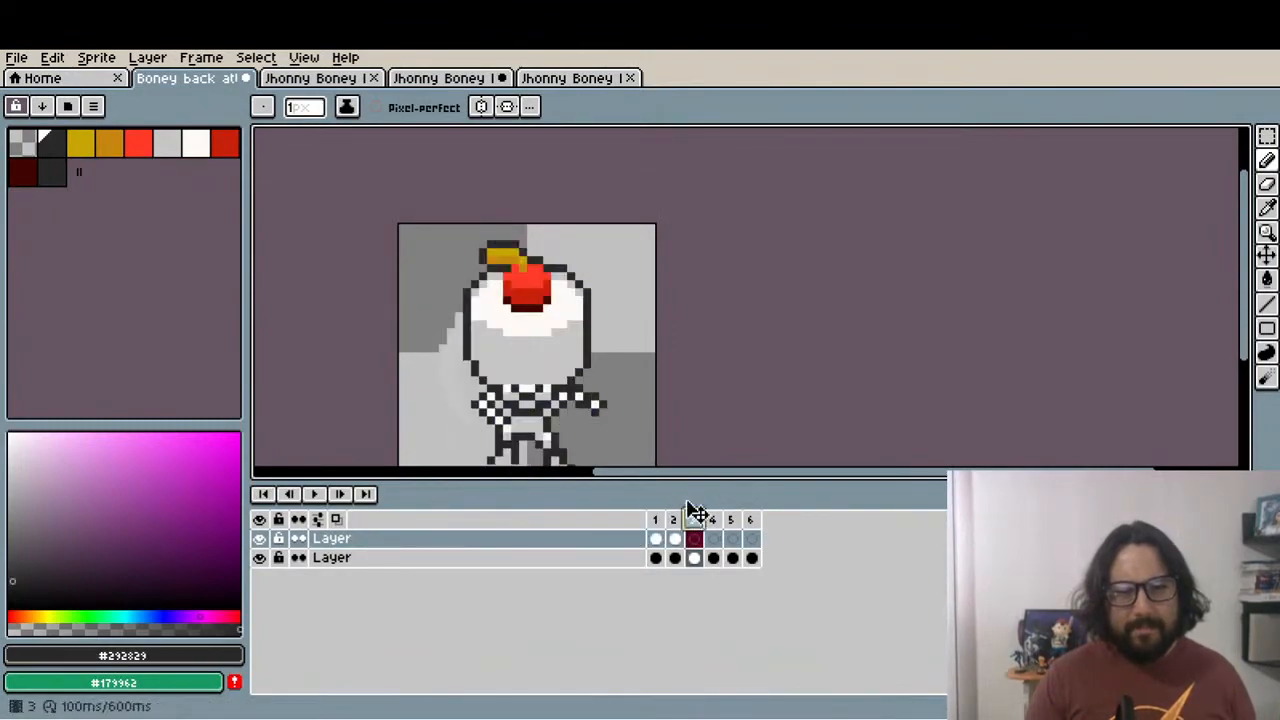
pyautogui.scroll(-2, 585, 380)
pyautogui.moveTo(585, 380); pyautogui.dragTo(484, 319)
pyautogui.scroll(1, 525, 376)
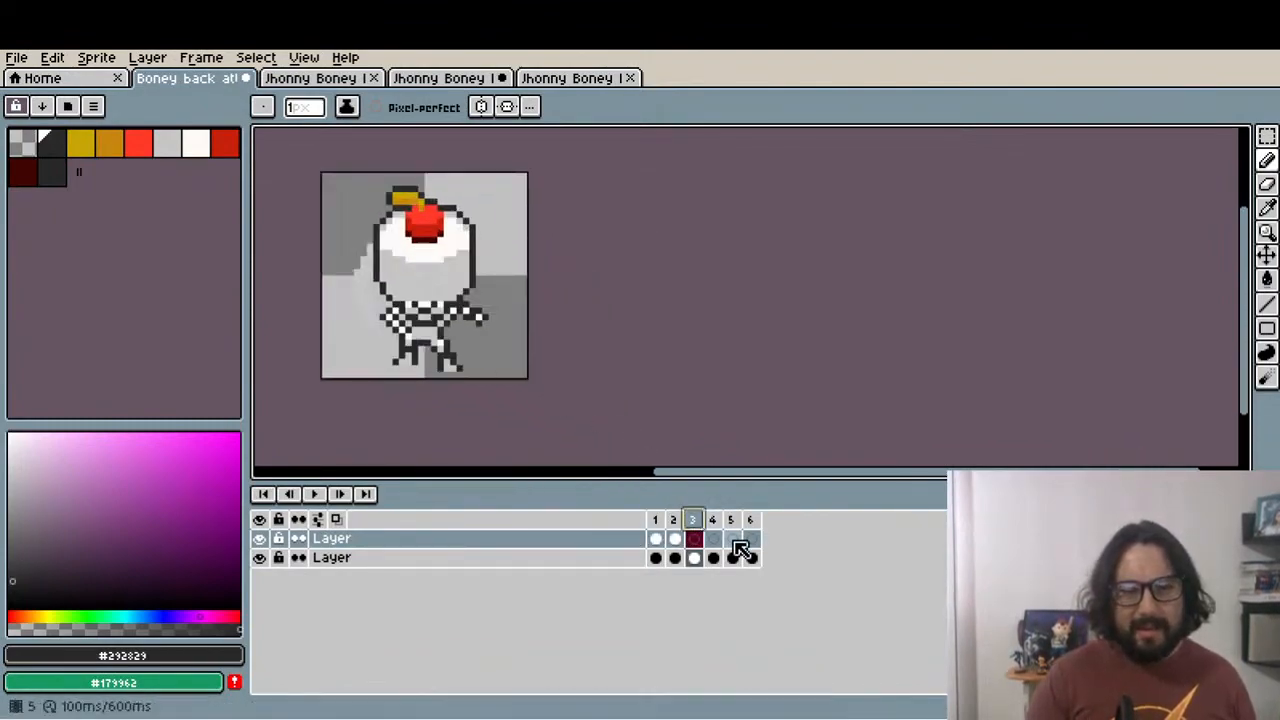
pyautogui.scroll(1, 401, 294)
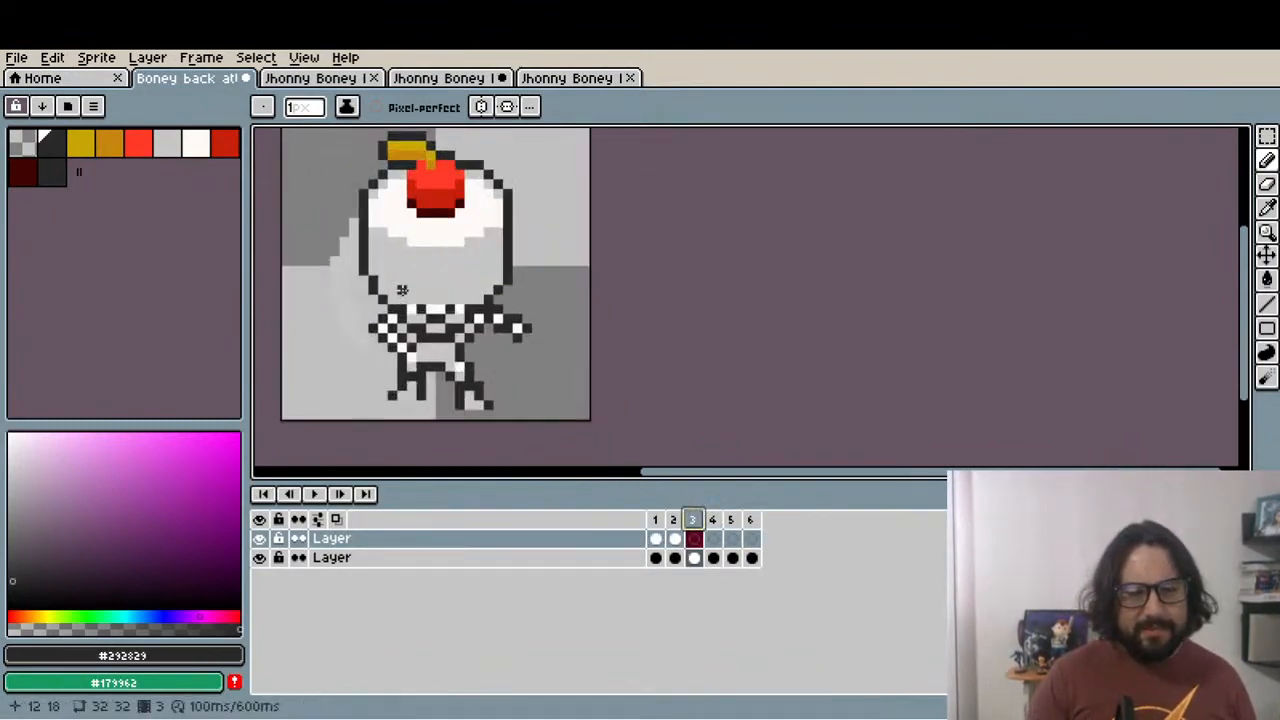
pyautogui.click(679, 519)
pyautogui.click(262, 539)
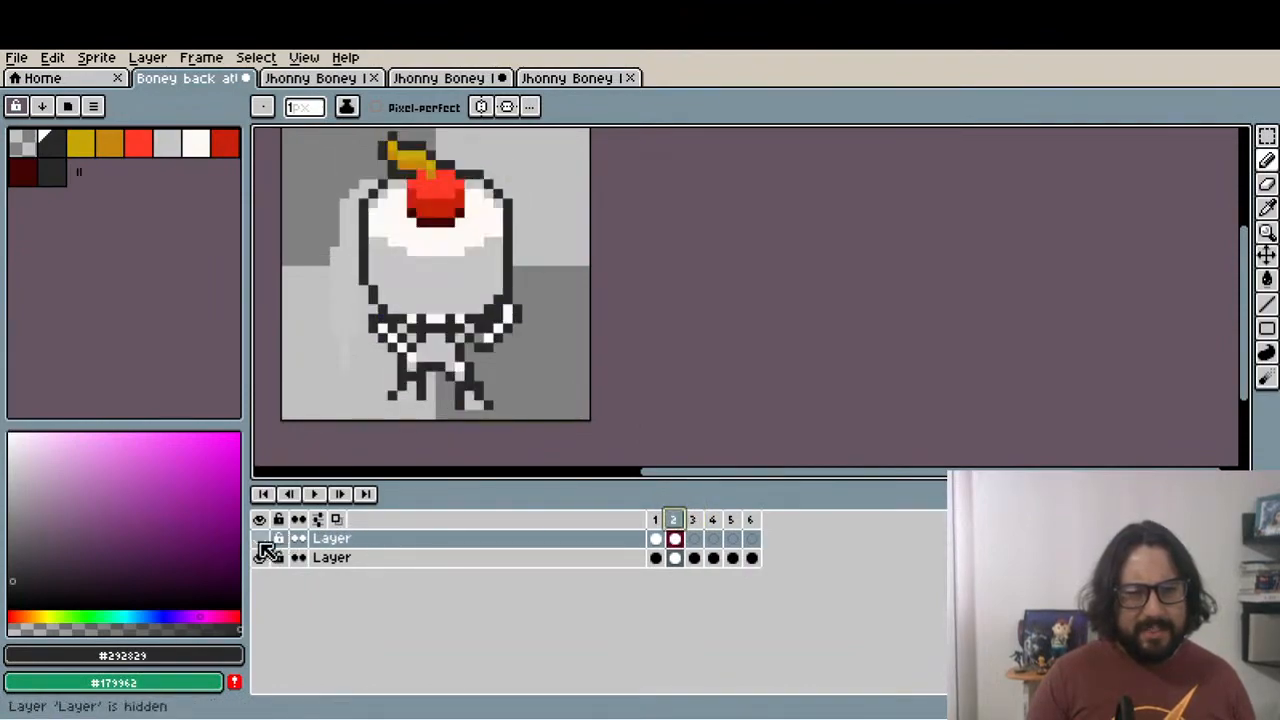
pyautogui.click(698, 522)
pyautogui.click(678, 522)
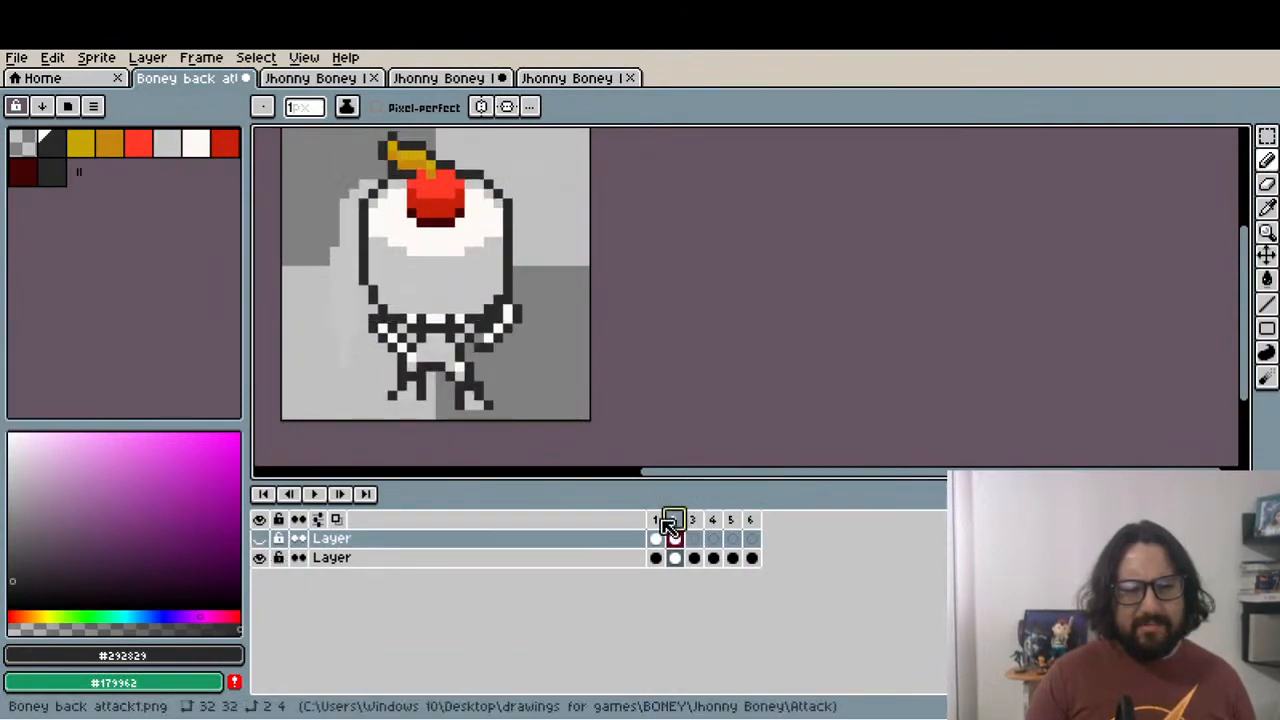
pyautogui.click(658, 521)
pyautogui.click(678, 522)
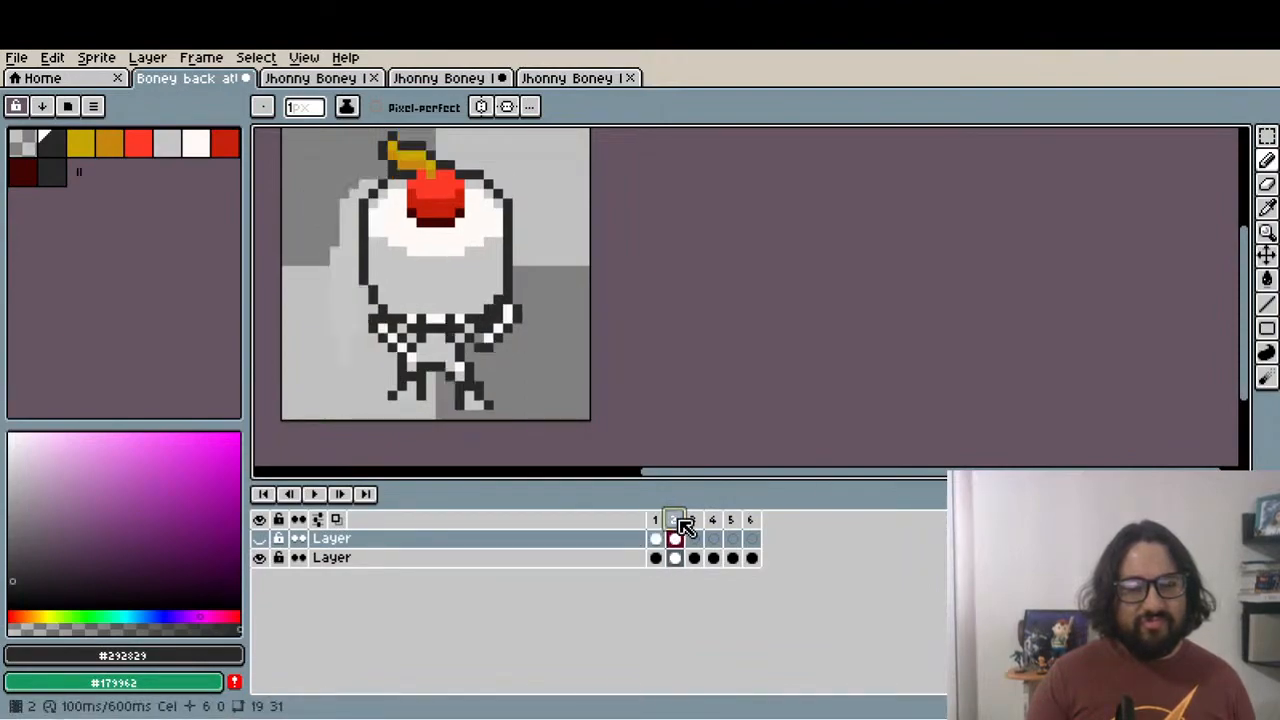
pyautogui.click(700, 525)
pyautogui.click(713, 520)
pyautogui.click(732, 521)
pyautogui.click(752, 520)
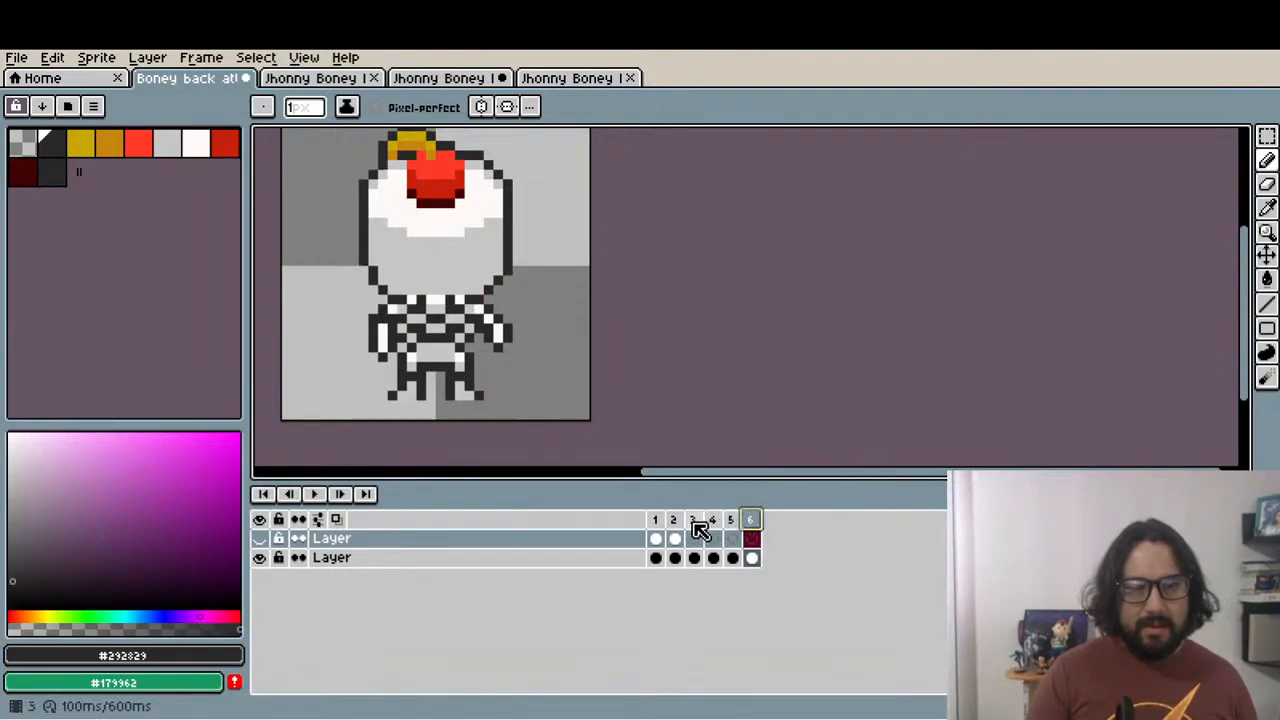
pyautogui.click(673, 522)
pyautogui.click(259, 538)
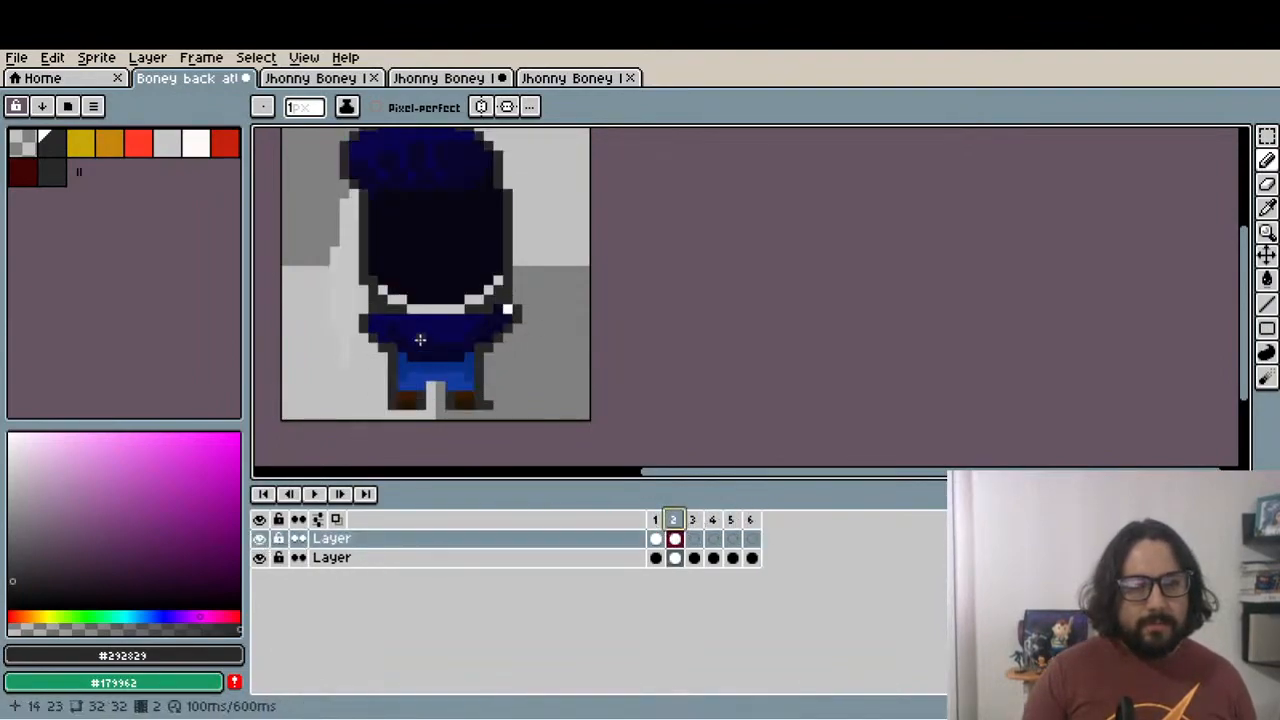
# Try to shift the hair and head in frame 2 down by one pixel
pyautogui.moveTo(436, 330); pyautogui.dragTo(451, 399)
pyautogui.press('m')
pyautogui.scroll(1, 404, 284)
pyautogui.moveTo(328, 172)
pyautogui.mouseDown()
pyautogui.moveTo(520, 337)
pyautogui.moveTo(565, 415)
pyautogui.moveTo(542, 430)
pyautogui.moveTo(560, 433)
pyautogui.mouseUp()
pyautogui.press('Down')
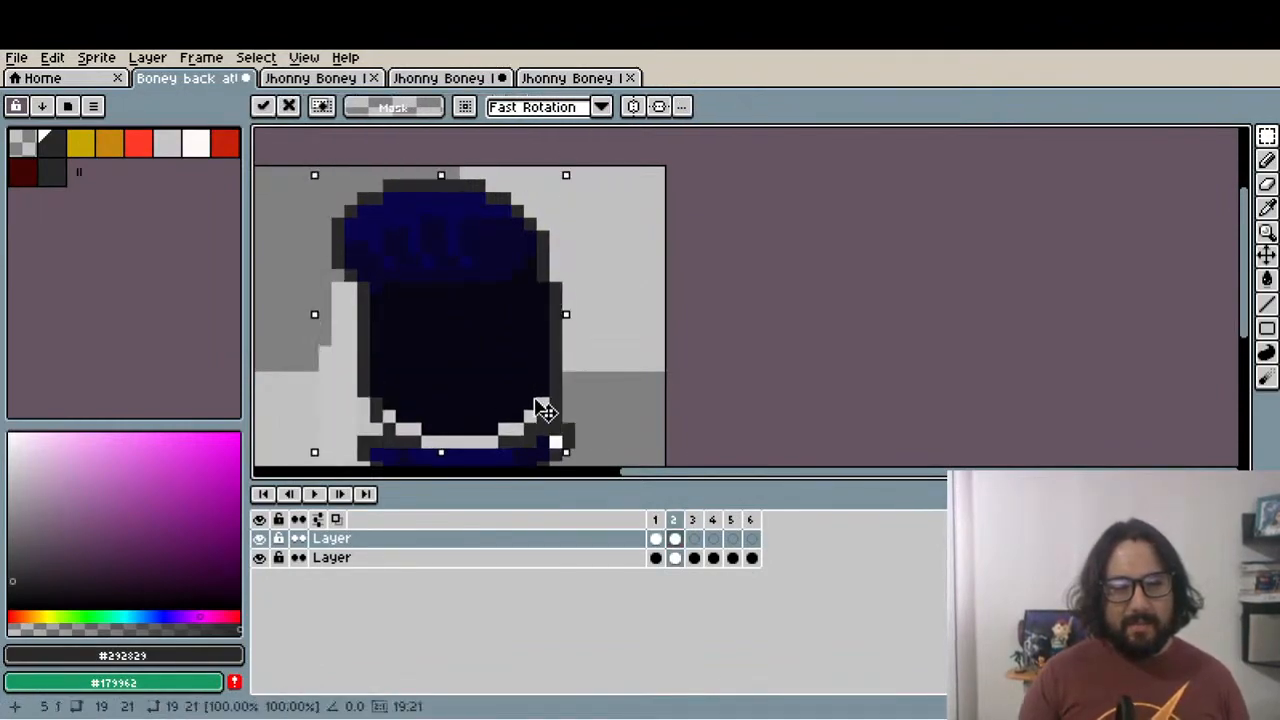
pyautogui.press('Return')
pyautogui.scroll(-1, 523, 400)
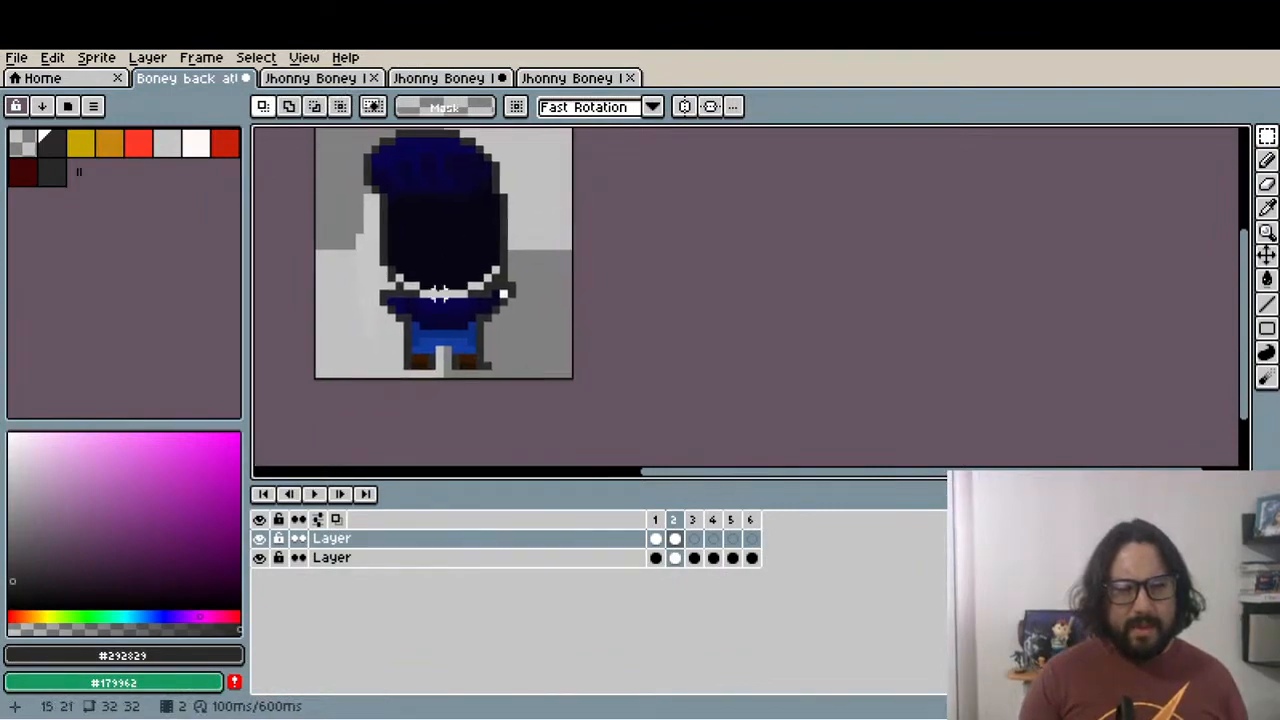
# Try to extend the hand in frame 2 upward by one pixel with #fffaf7, using the original layer as reference
pyautogui.scroll(3, 380, 295)
pyautogui.click(259, 538)
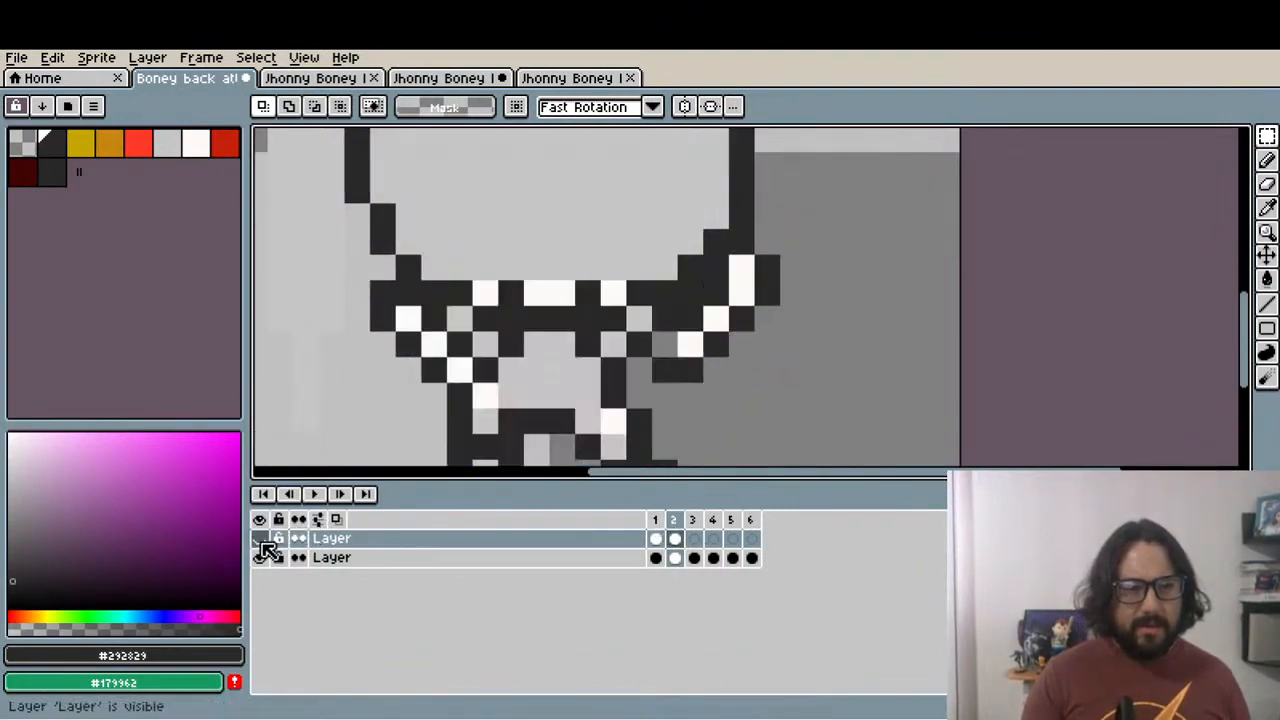
pyautogui.click(655, 520)
pyautogui.click(676, 521)
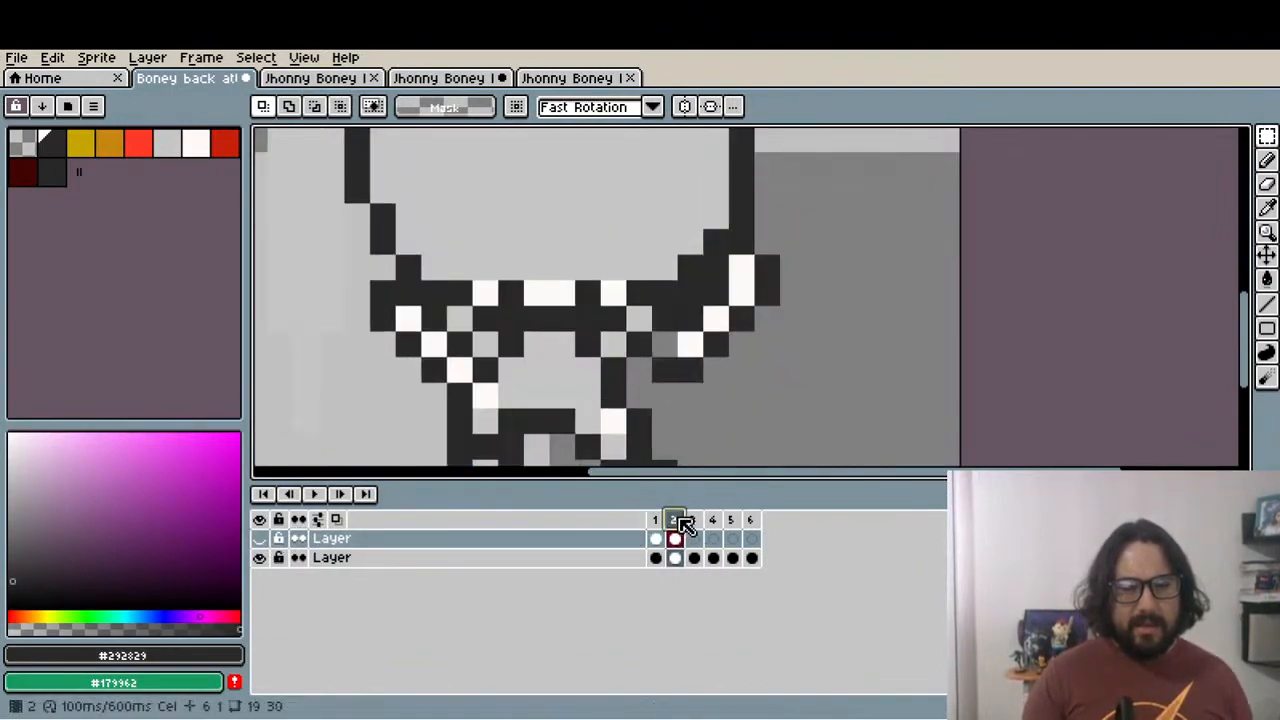
pyautogui.click(266, 541)
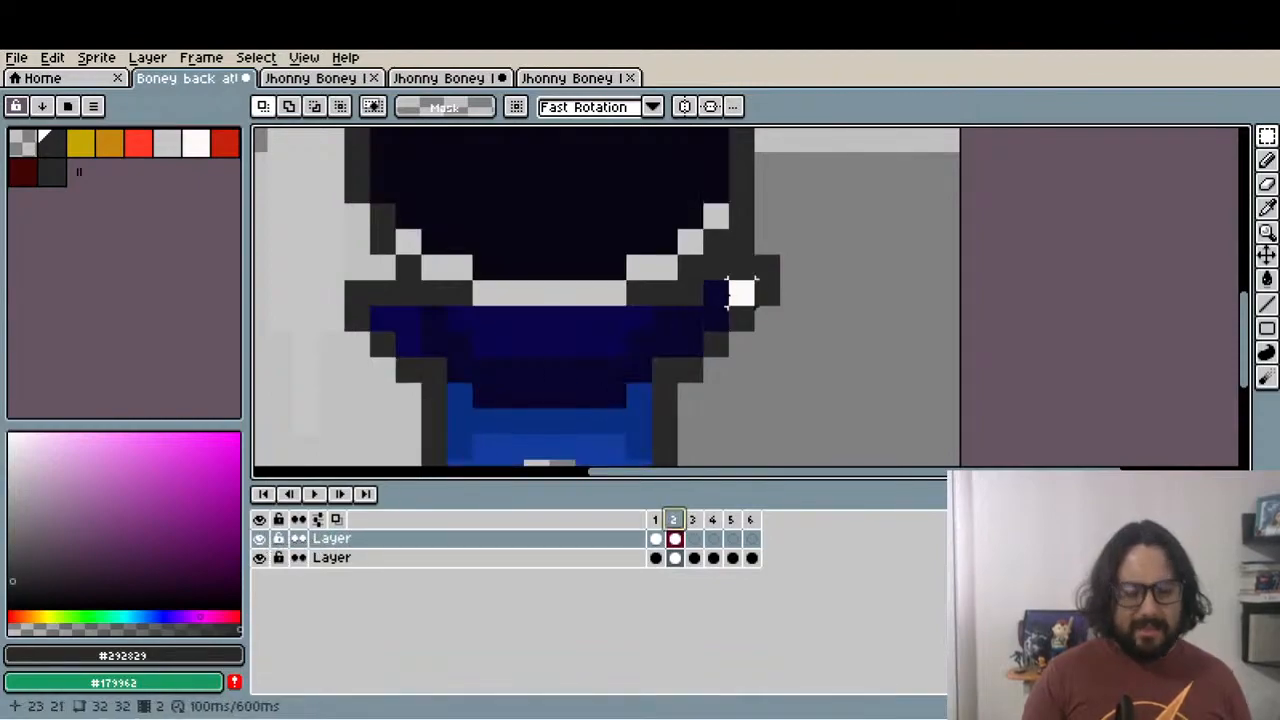
pyautogui.scroll(1, 741, 292)
pyautogui.press('i')
pyautogui.click(743, 309)
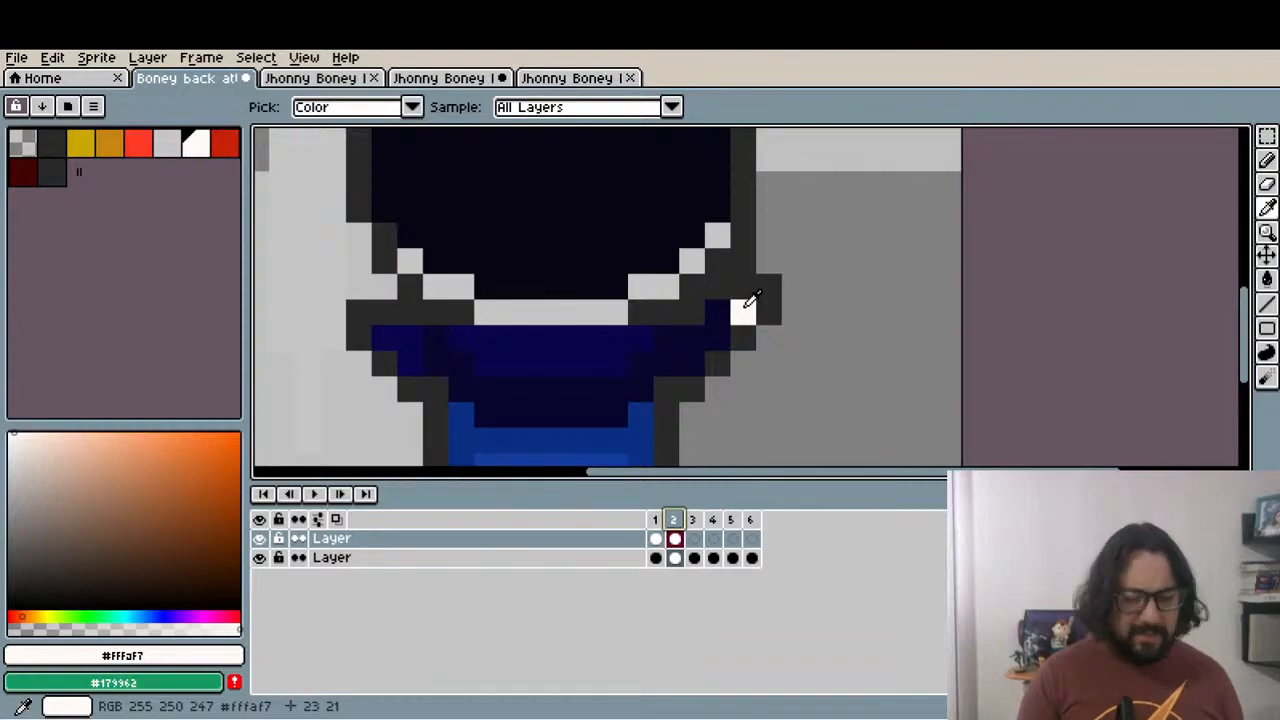
pyautogui.press('b')
pyautogui.scroll(-3, 737, 286)
pyautogui.scroll(3, 623, 294)
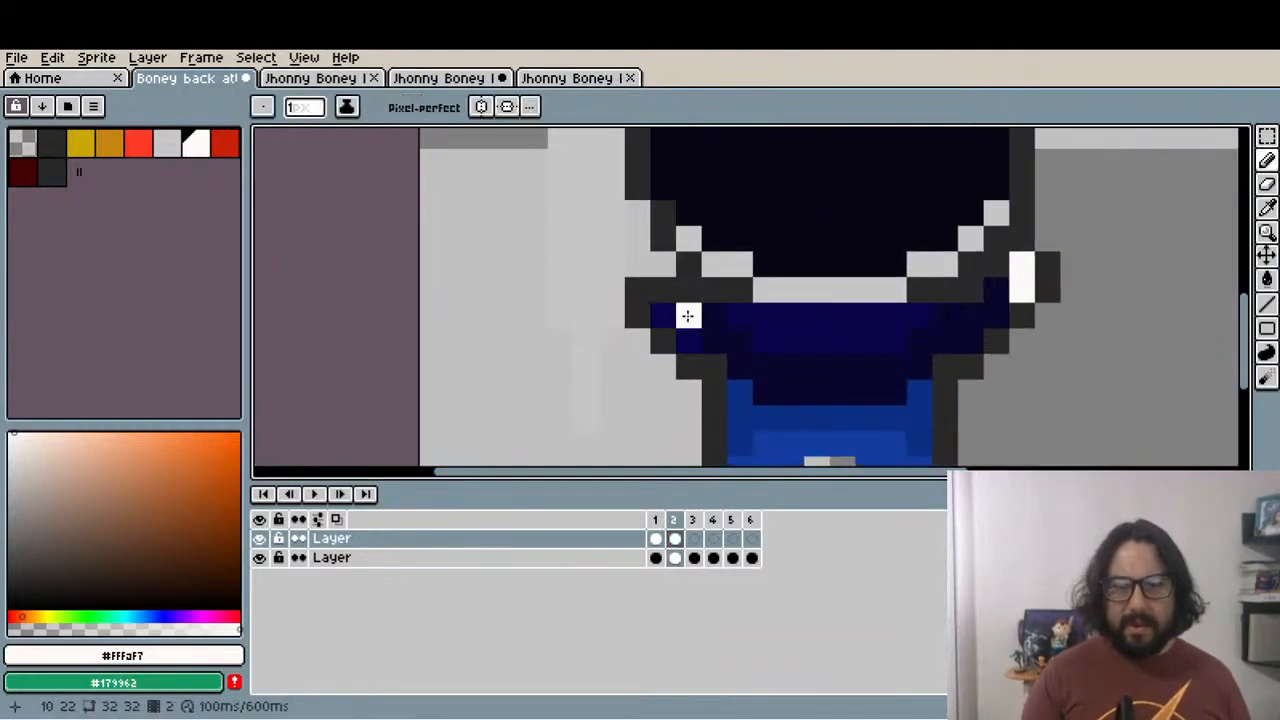
# Try to raise the short sleeve's shoulder in frame 2 by one pixel with #09054b and outline it with #292829
pyautogui.moveTo(687, 316); pyautogui.dragTo(666, 334)
pyautogui.press('i')
pyautogui.click(654, 325)
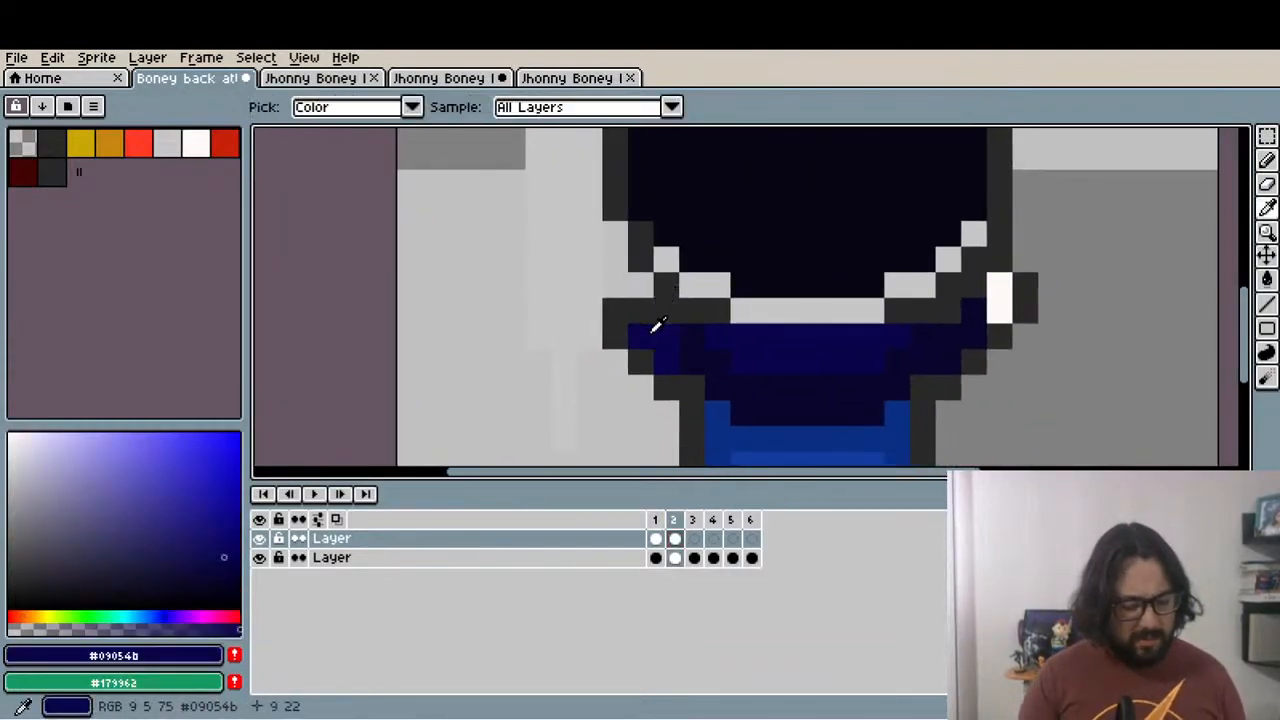
pyautogui.press('b')
pyautogui.press('i')
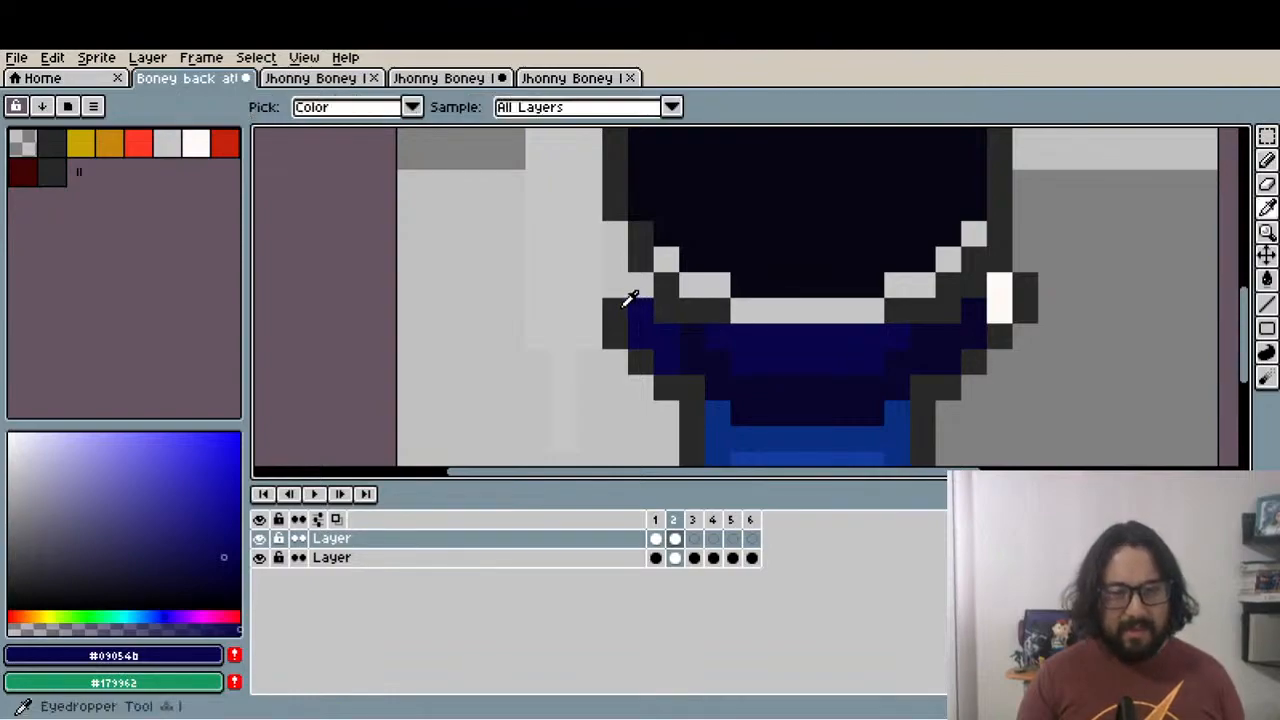
pyautogui.click(617, 297)
pyautogui.press('b')
pyautogui.scroll(-6, 639, 284)
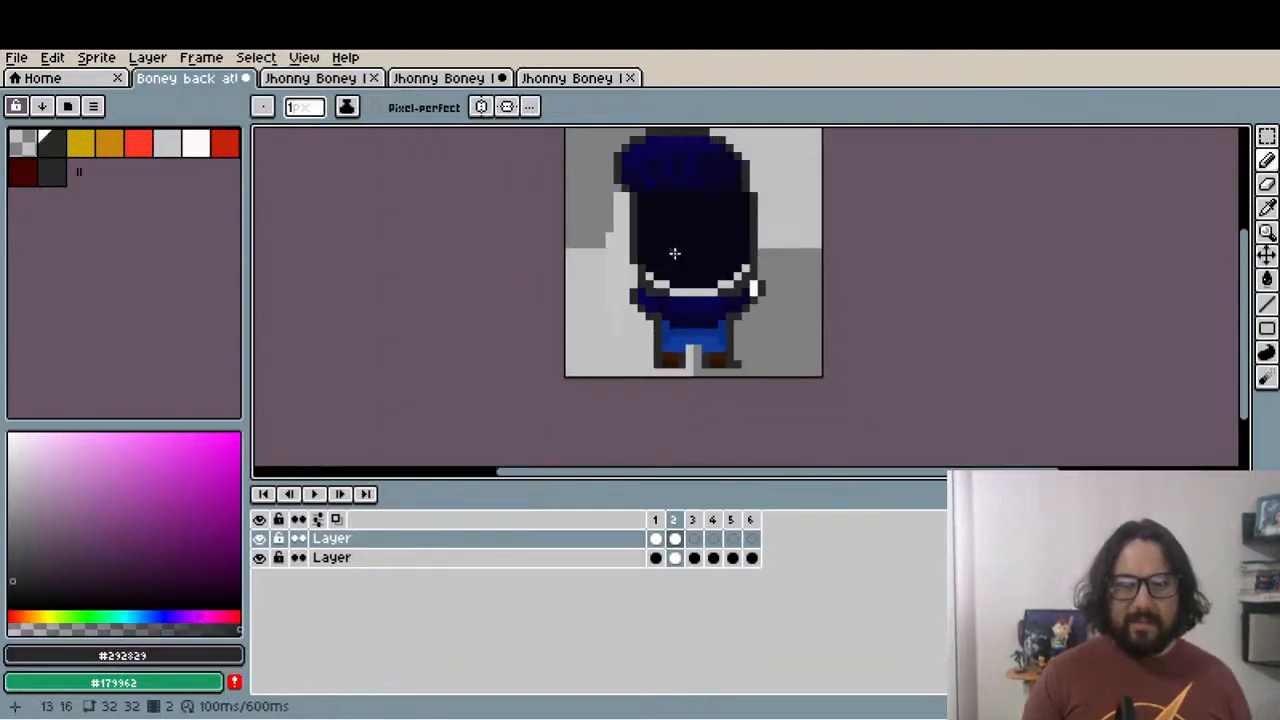
# Undo the head shift and the latest hand and sleeve edits in frame 2
pyautogui.click(695, 538)
pyautogui.click(675, 537)
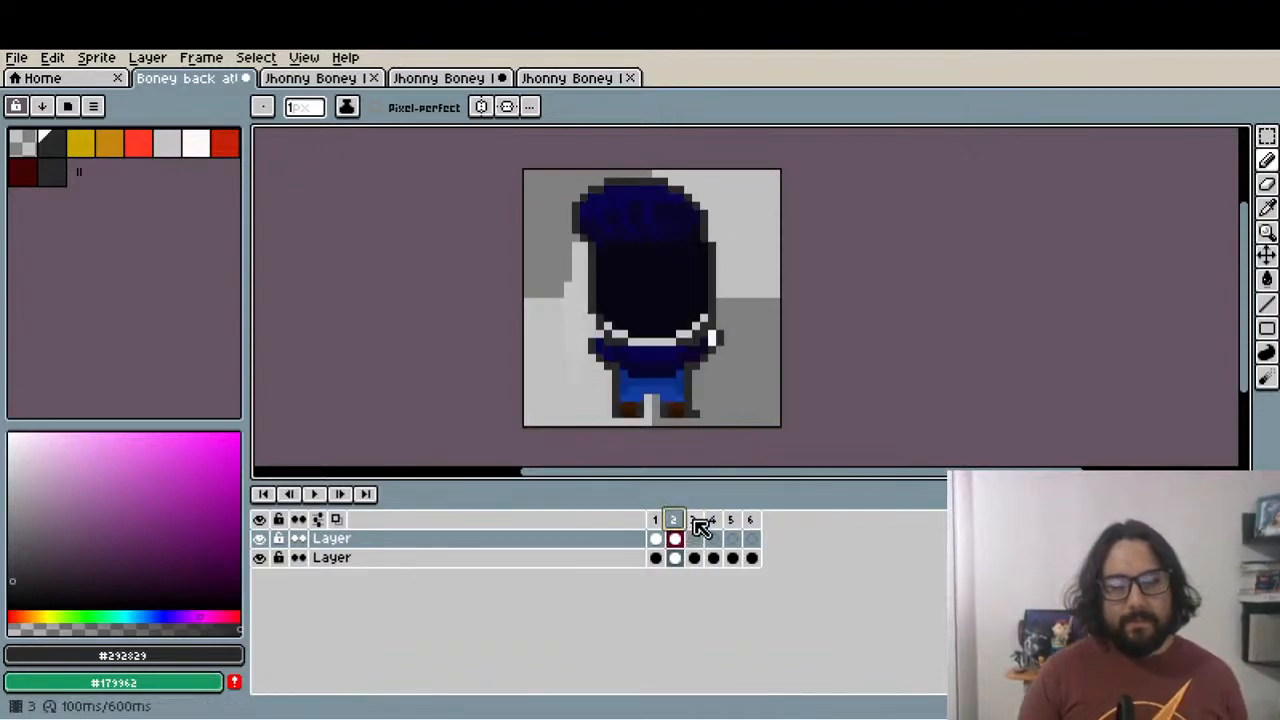
pyautogui.hotkey('ctrl', 'z')
pyautogui.hotkey('ctrl', 'z')
pyautogui.hotkey('ctrl', 'd')
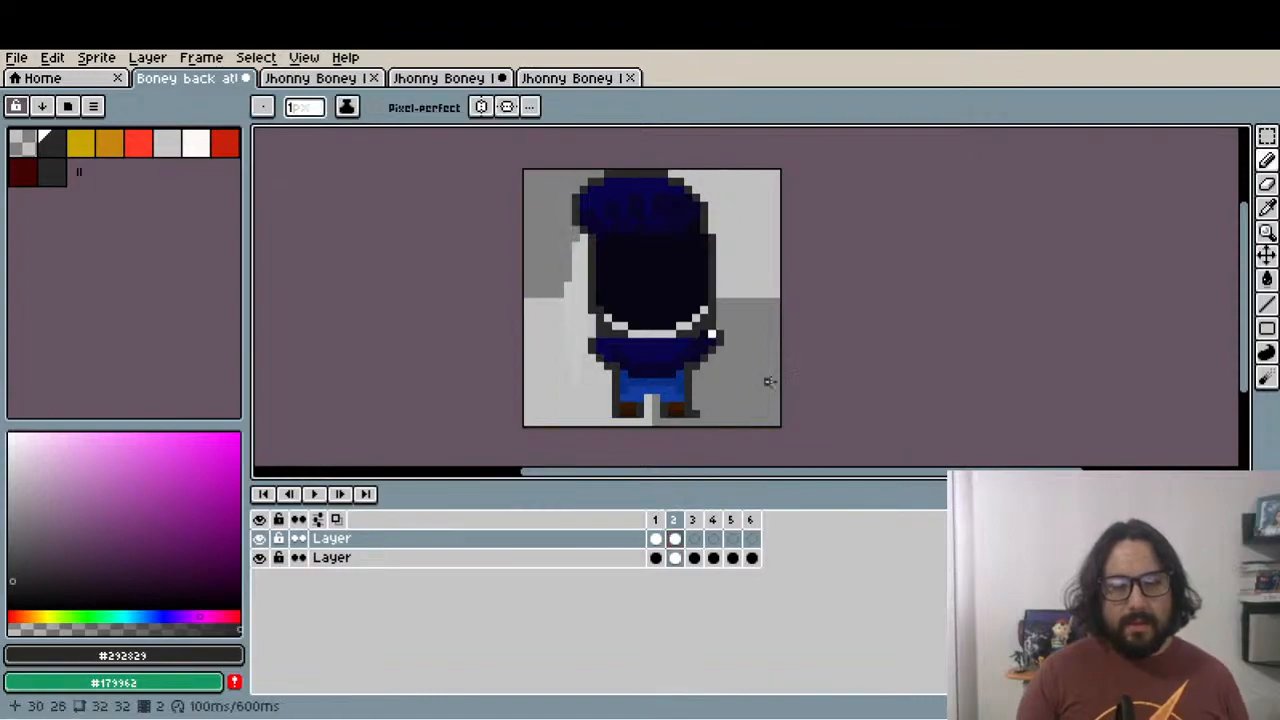
# Copy the redrawn layer's cel from frame 2 into frame 3
pyautogui.click(680, 538)
pyautogui.hotkey('ctrl', 'c')
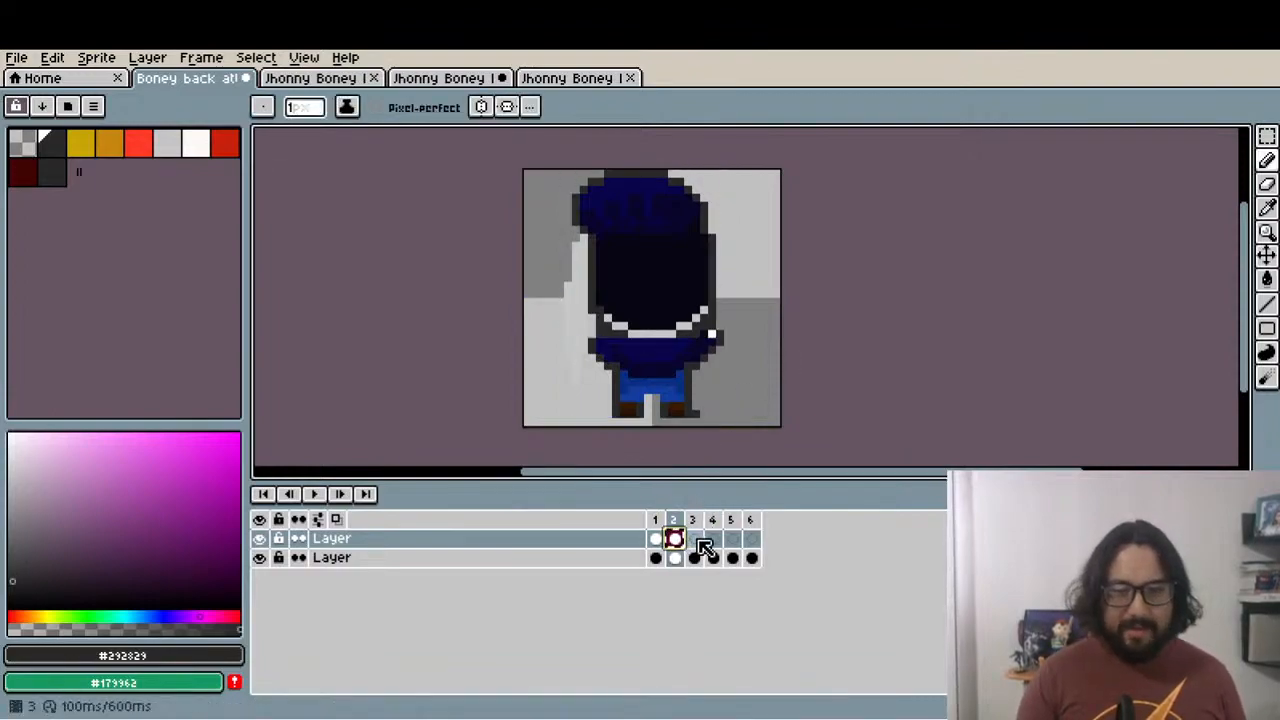
pyautogui.click(697, 540)
pyautogui.hotkey('ctrl', 'v')
pyautogui.scroll(1, 710, 361)
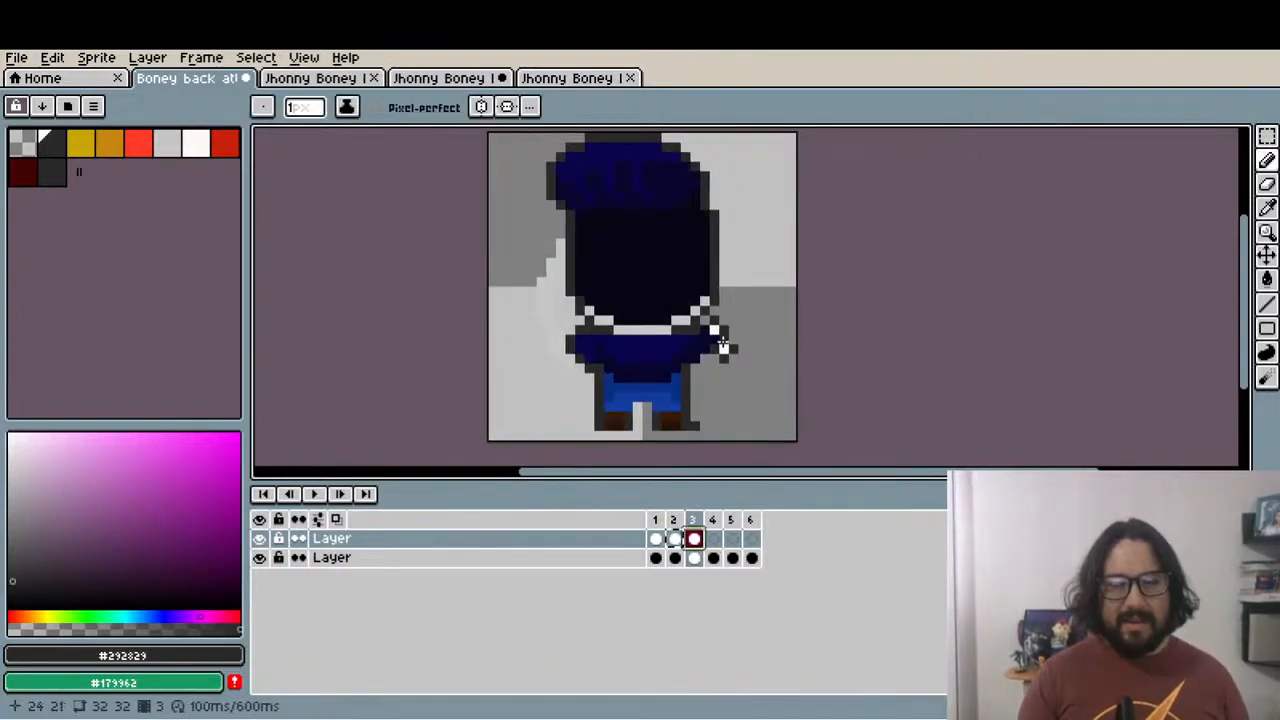
pyautogui.press('Escape')
# Move the redrawn hand in frame 3 two pixels down and one pixel outward, using the original layer as reference
pyautogui.scroll(2, 730, 337)
pyautogui.click(259, 538)
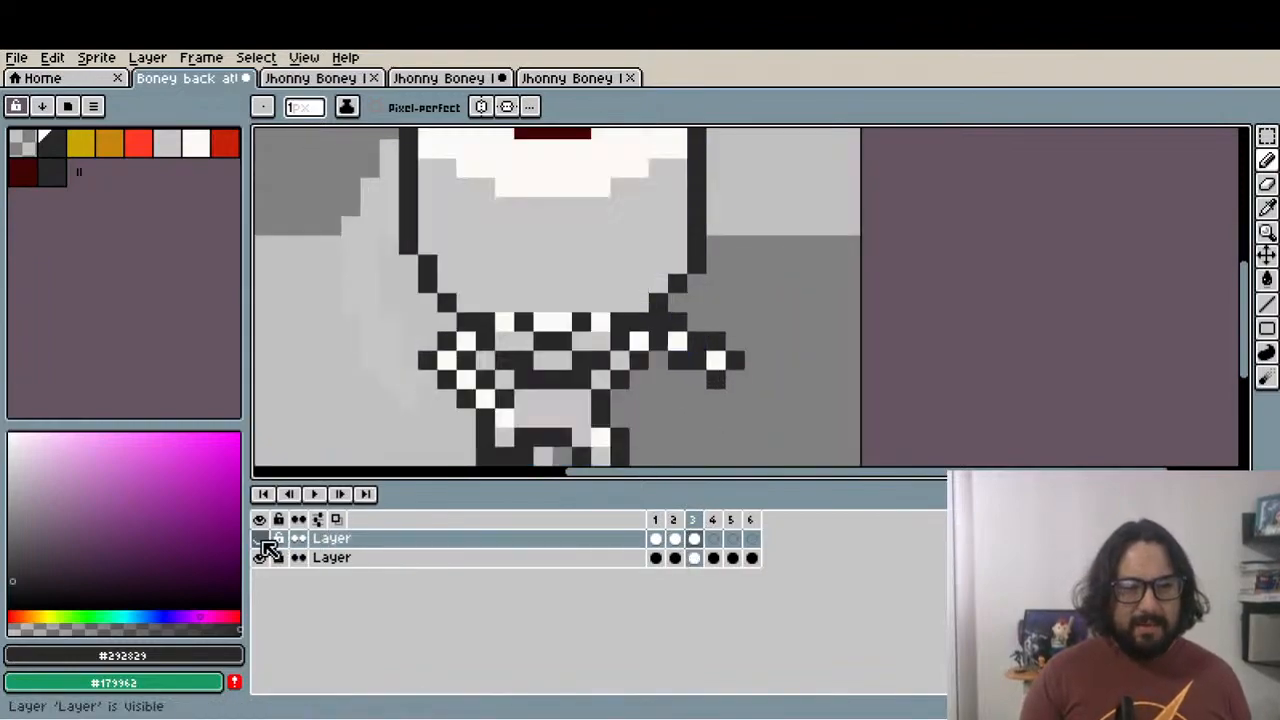
pyautogui.click(679, 520)
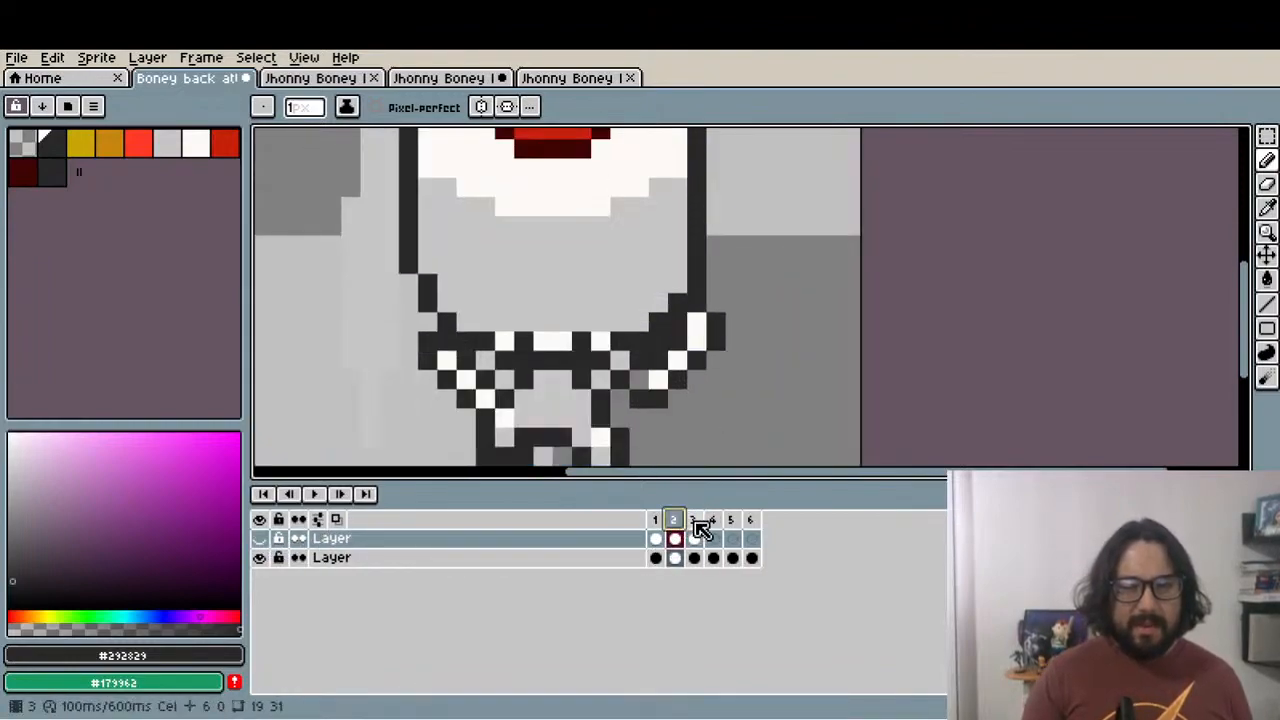
pyautogui.click(699, 527)
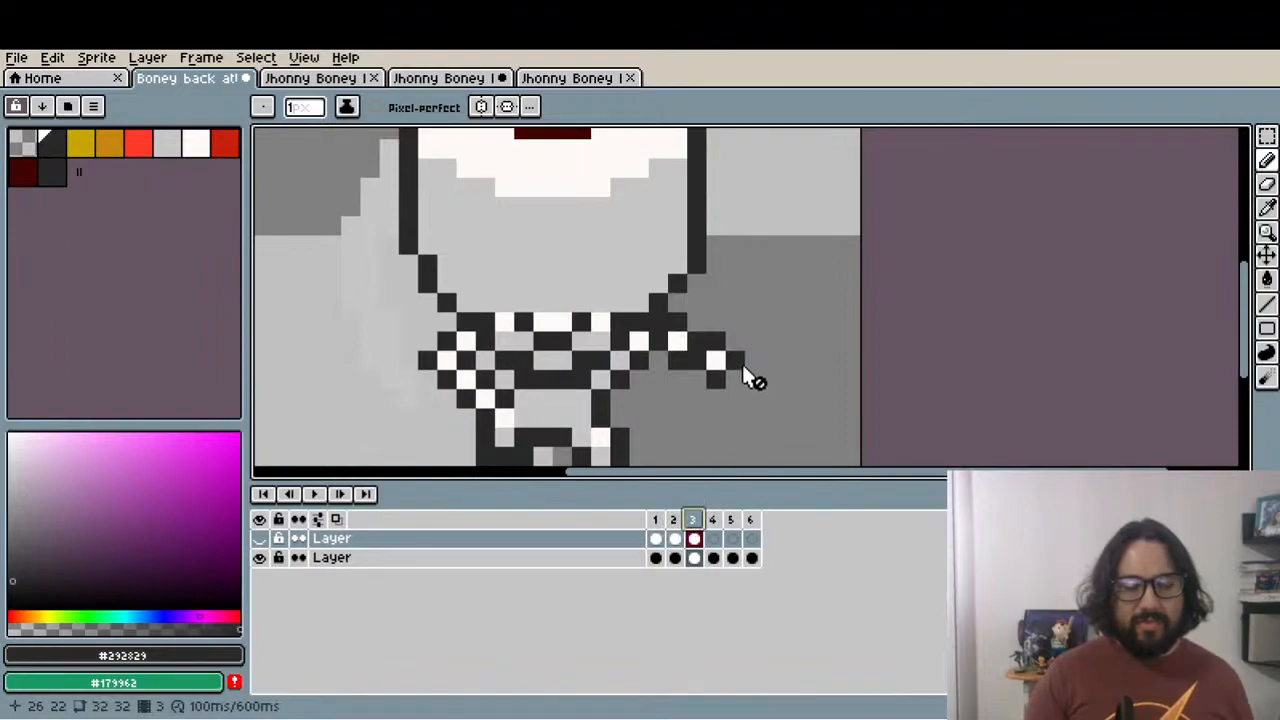
pyautogui.click(260, 538)
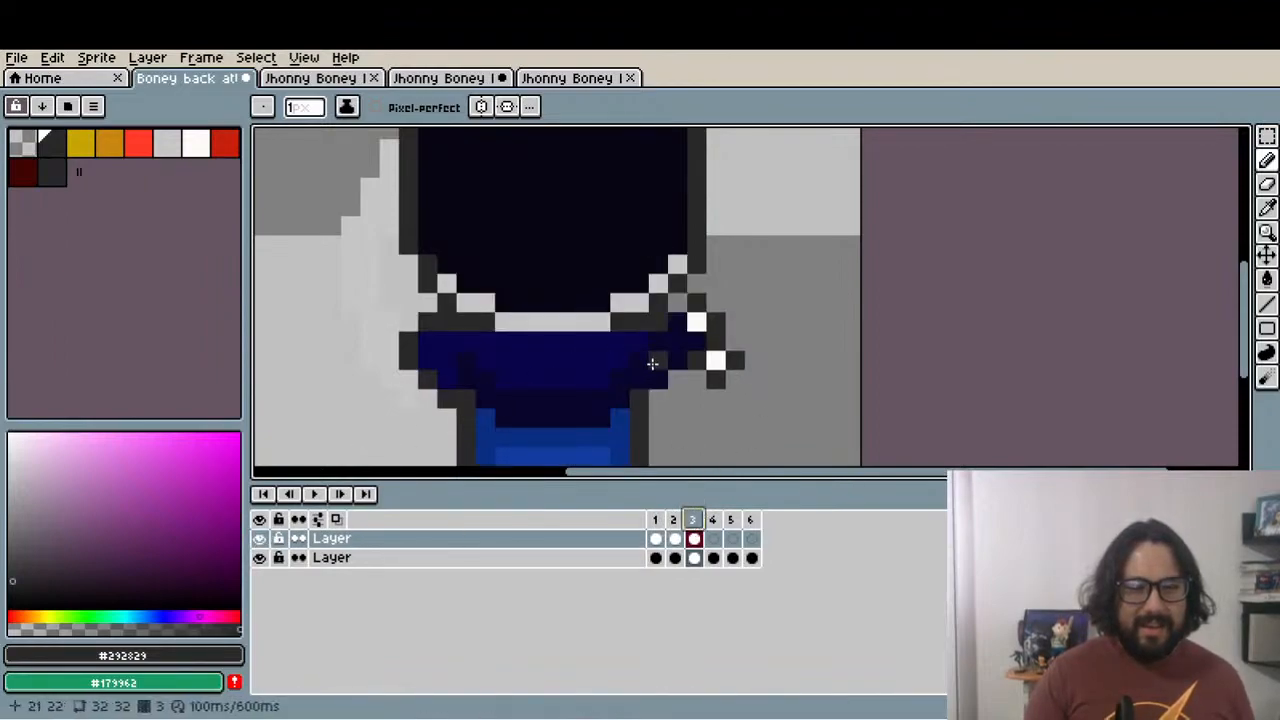
pyautogui.scroll(2, 651, 363)
pyautogui.press('m')
pyautogui.moveTo(745, 238); pyautogui.dragTo(776, 280)
pyautogui.moveTo(780, 252)
pyautogui.mouseDown()
pyautogui.moveTo(807, 340)
pyautogui.moveTo(804, 329)
pyautogui.mouseUp()
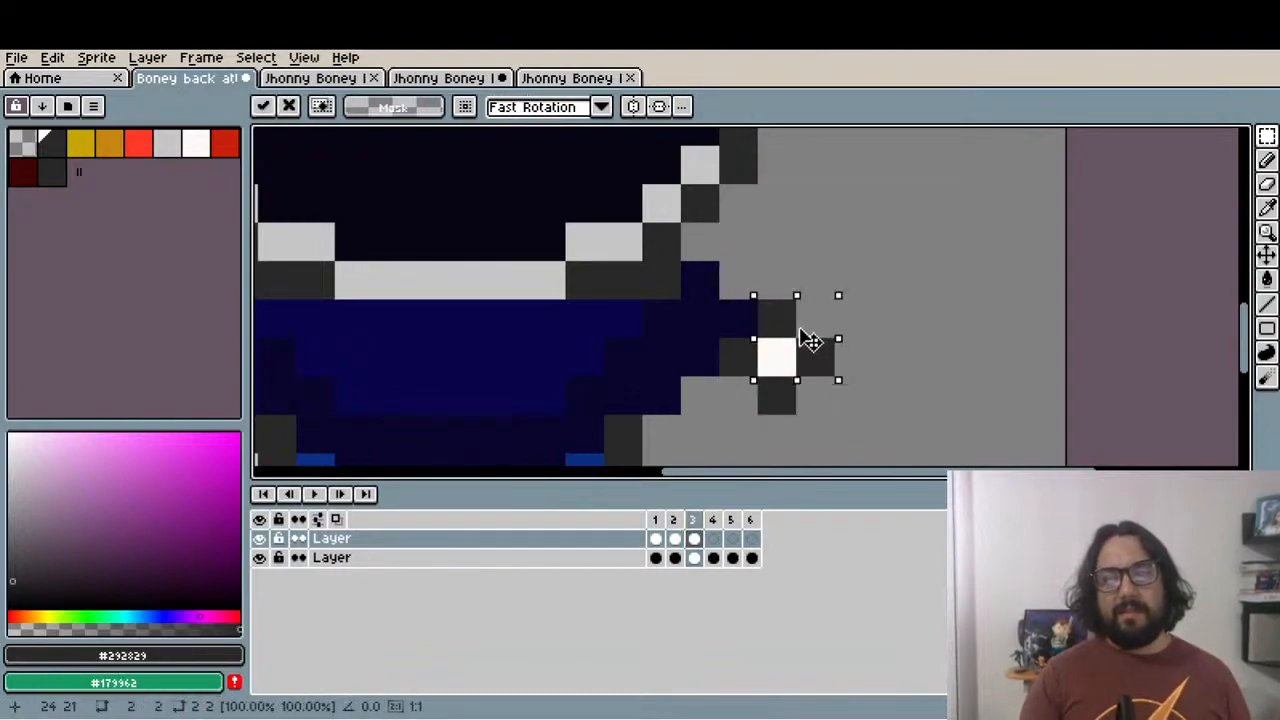
pyautogui.click(838, 297)
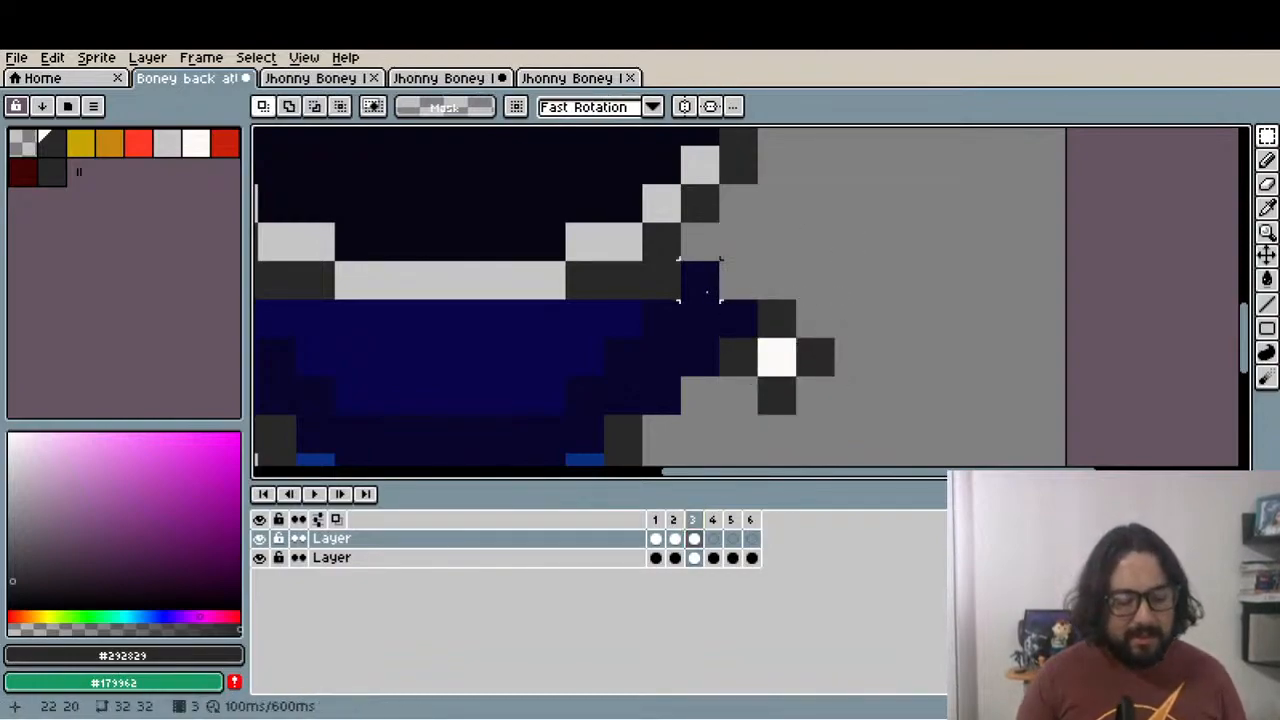
# Outline the upper edge of the extended sleeve in frame 3 with #292829
pyautogui.press('i')
pyautogui.click(705, 287)
pyautogui.click(680, 252)
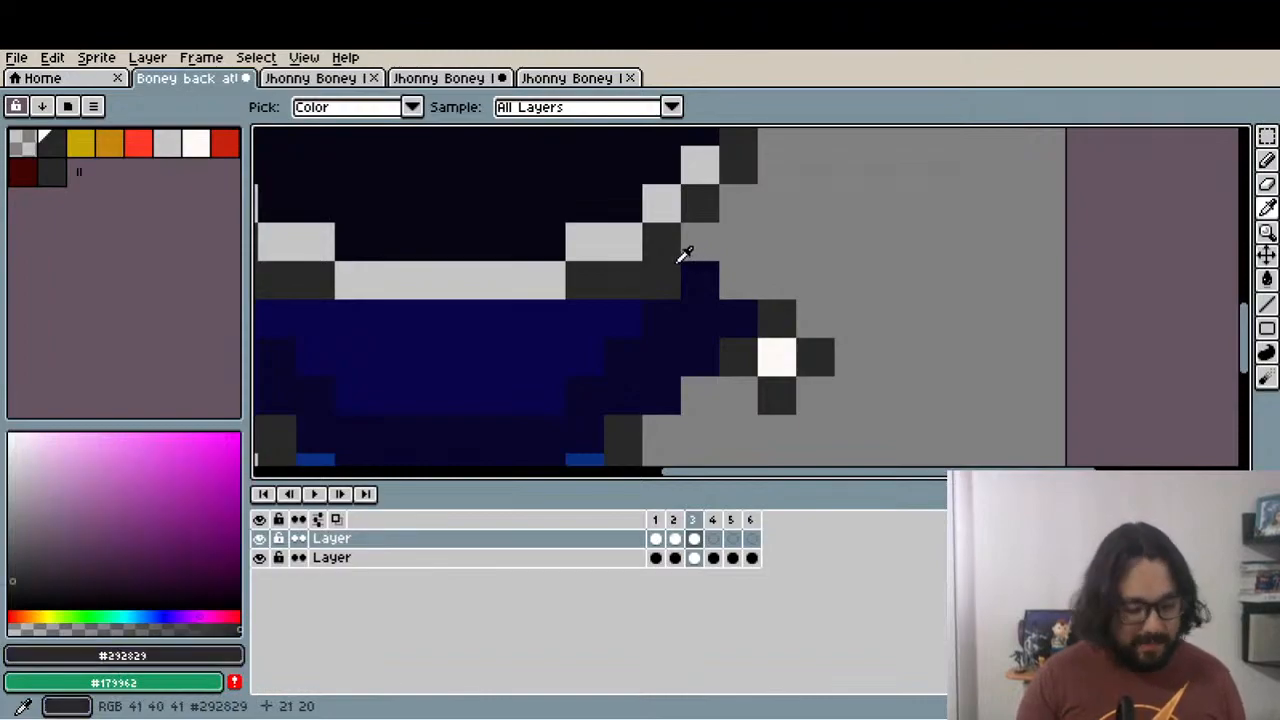
pyautogui.press('b')
pyautogui.moveTo(694, 268); pyautogui.dragTo(726, 280)
pyautogui.scroll(-4, 734, 287)
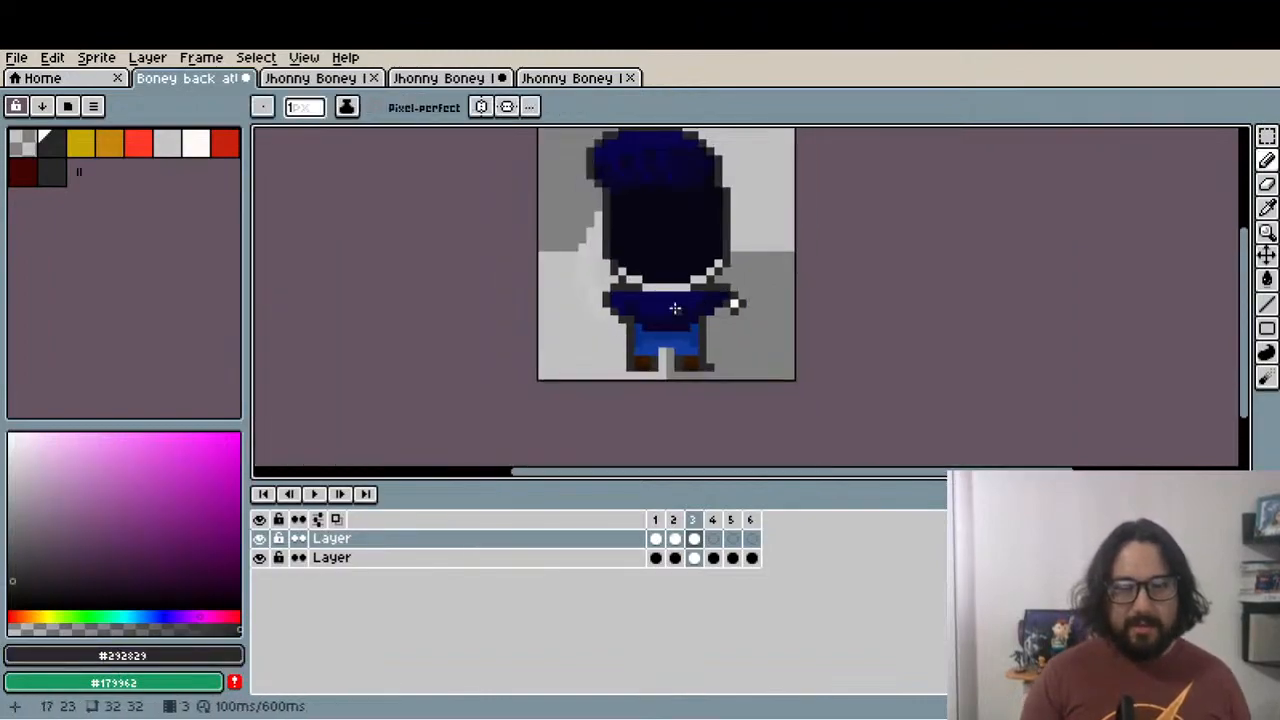
pyautogui.scroll(3, 723, 297)
pyautogui.scroll(-3, 702, 329)
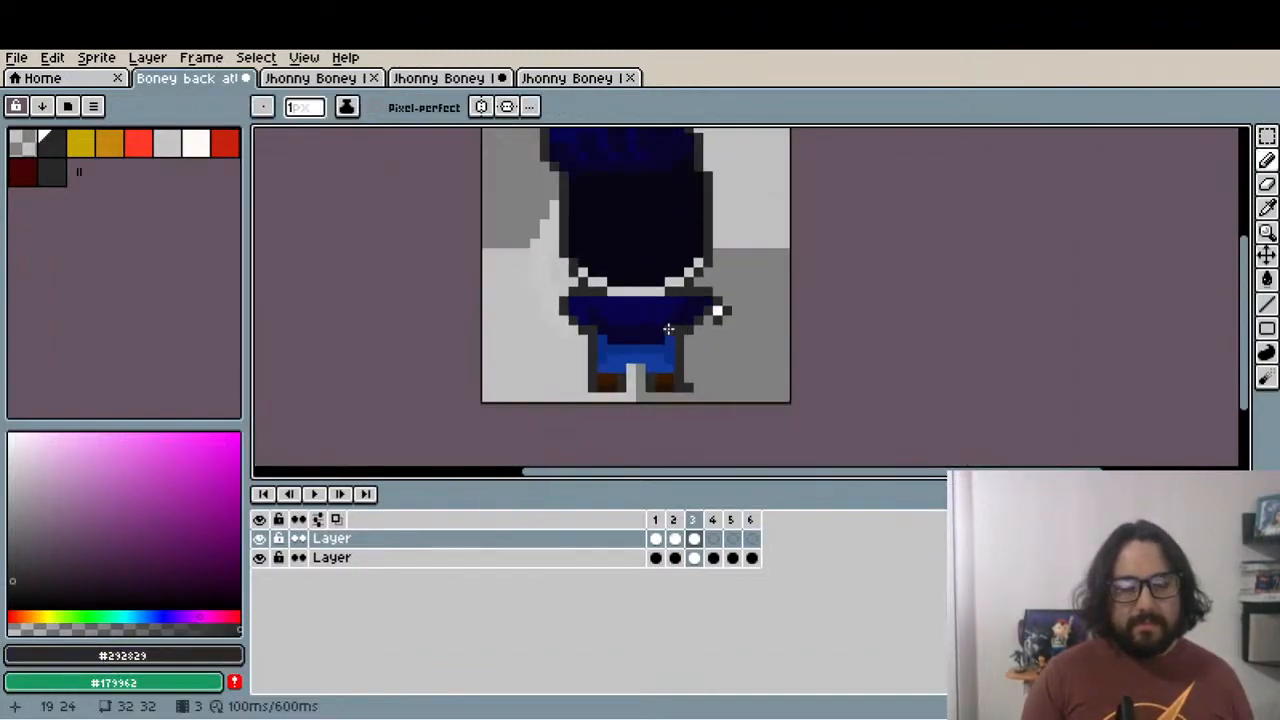
# Compare frames 1 to 3, then widen frame 3's hand inward by one pixel with #fffaf7 and touch up below it with #08052c
pyautogui.click(678, 520)
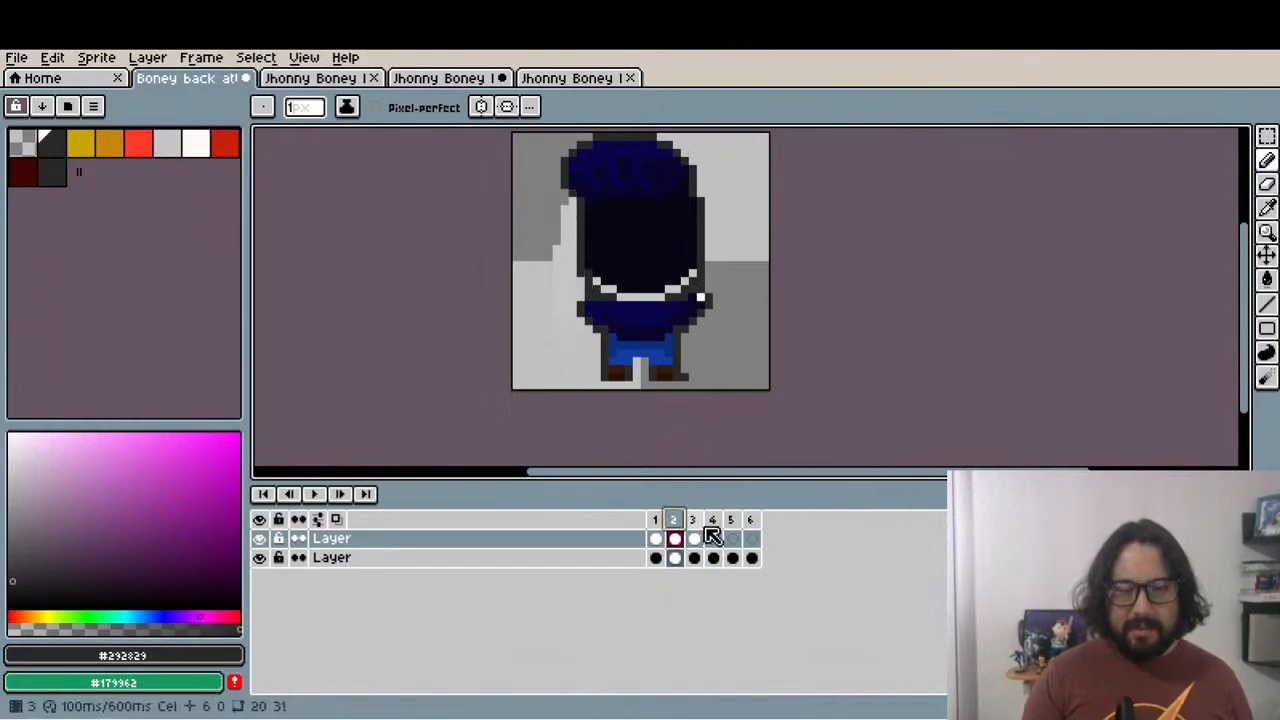
pyautogui.click(697, 522)
pyautogui.click(657, 524)
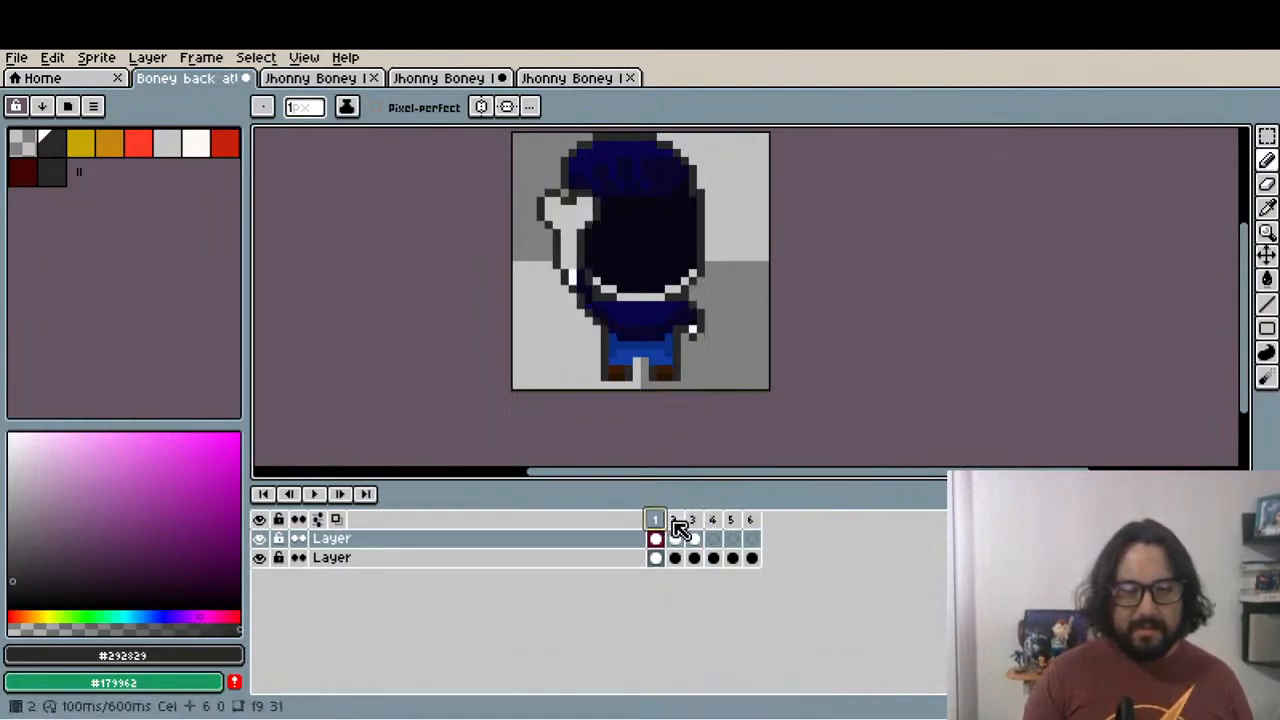
pyautogui.click(678, 522)
pyautogui.click(697, 522)
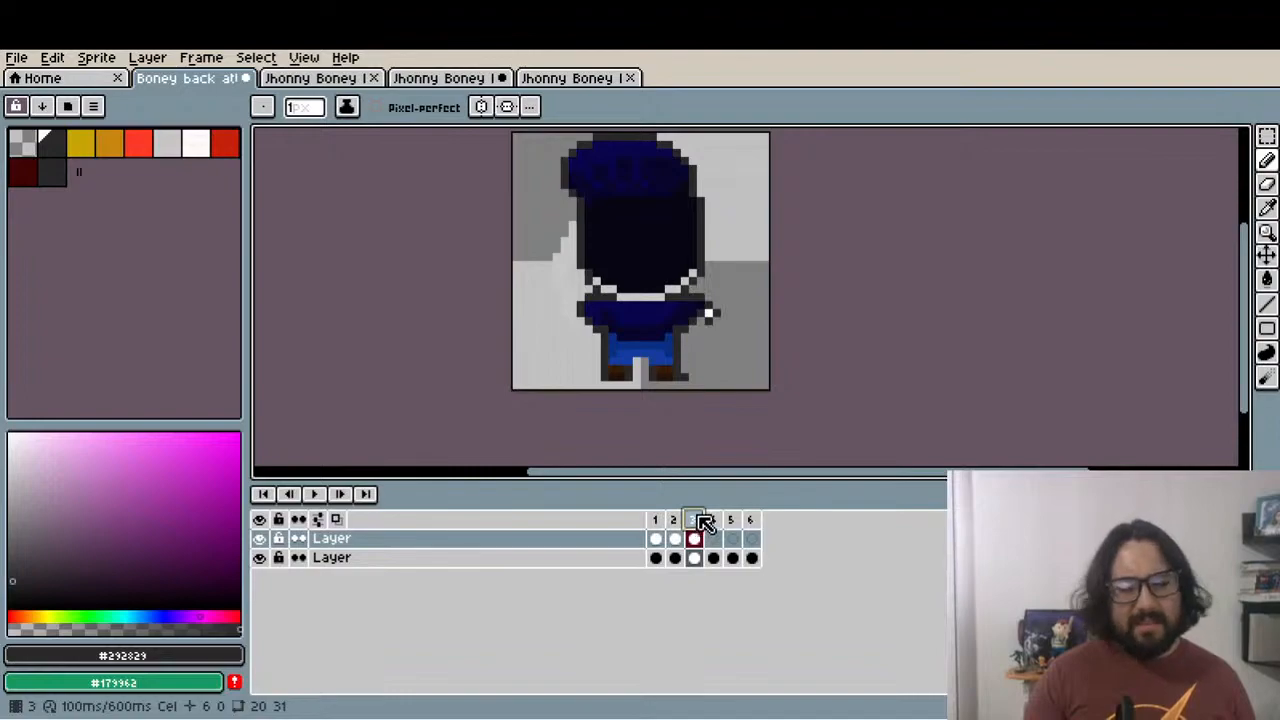
pyautogui.scroll(3, 702, 313)
pyautogui.scroll(3, 732, 375)
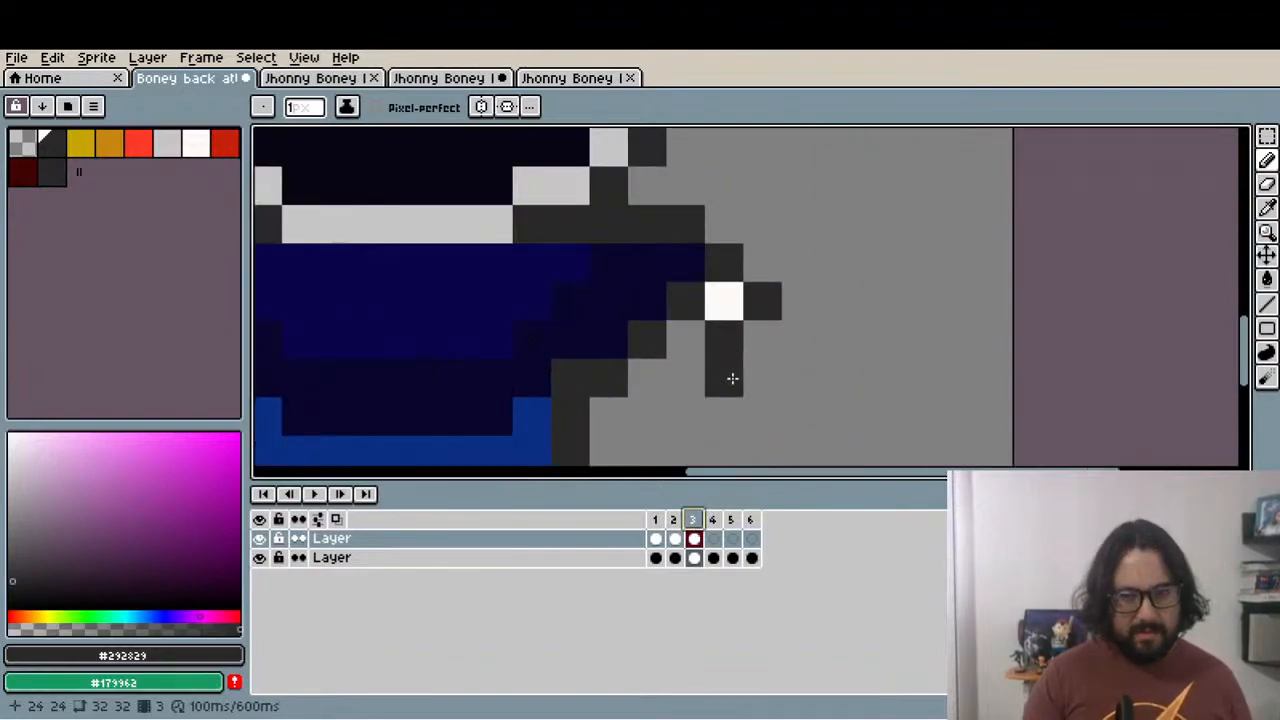
pyautogui.keyDown('alt'); pyautogui.click(727, 298); pyautogui.keyUp('alt')
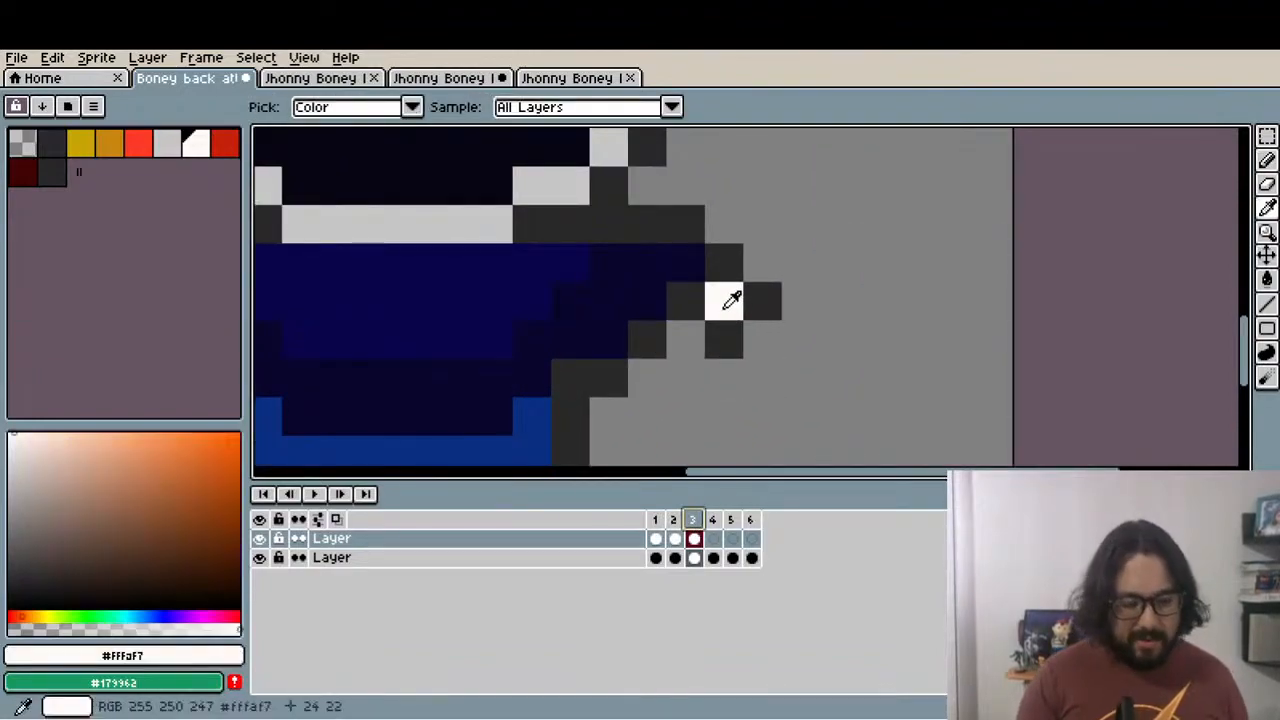
pyautogui.click(690, 302)
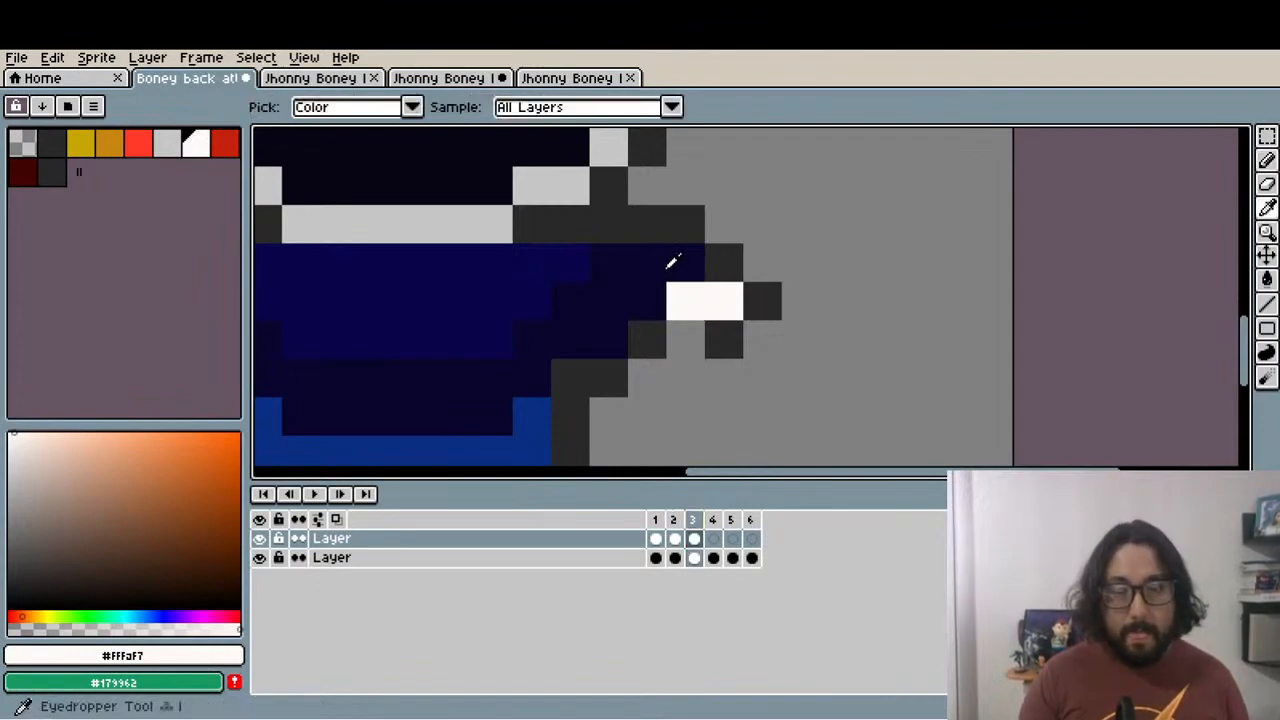
pyautogui.keyDown('alt'); pyautogui.click(671, 263); pyautogui.keyUp('alt')
pyautogui.click(694, 324)
pyautogui.scroll(-5, 694, 324)
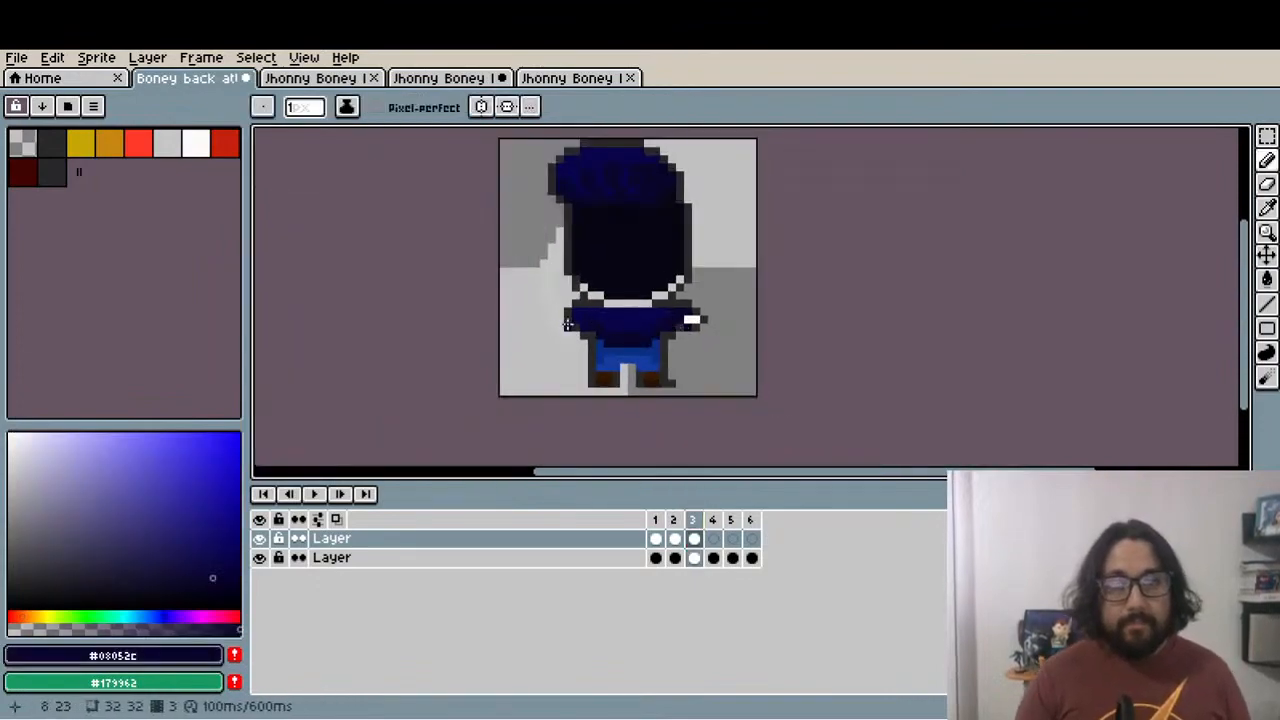
# Select the head in frame 2 and shift it down by one pixel after comparing it with frame 3
pyautogui.scroll(1, 590, 342)
pyautogui.click(677, 521)
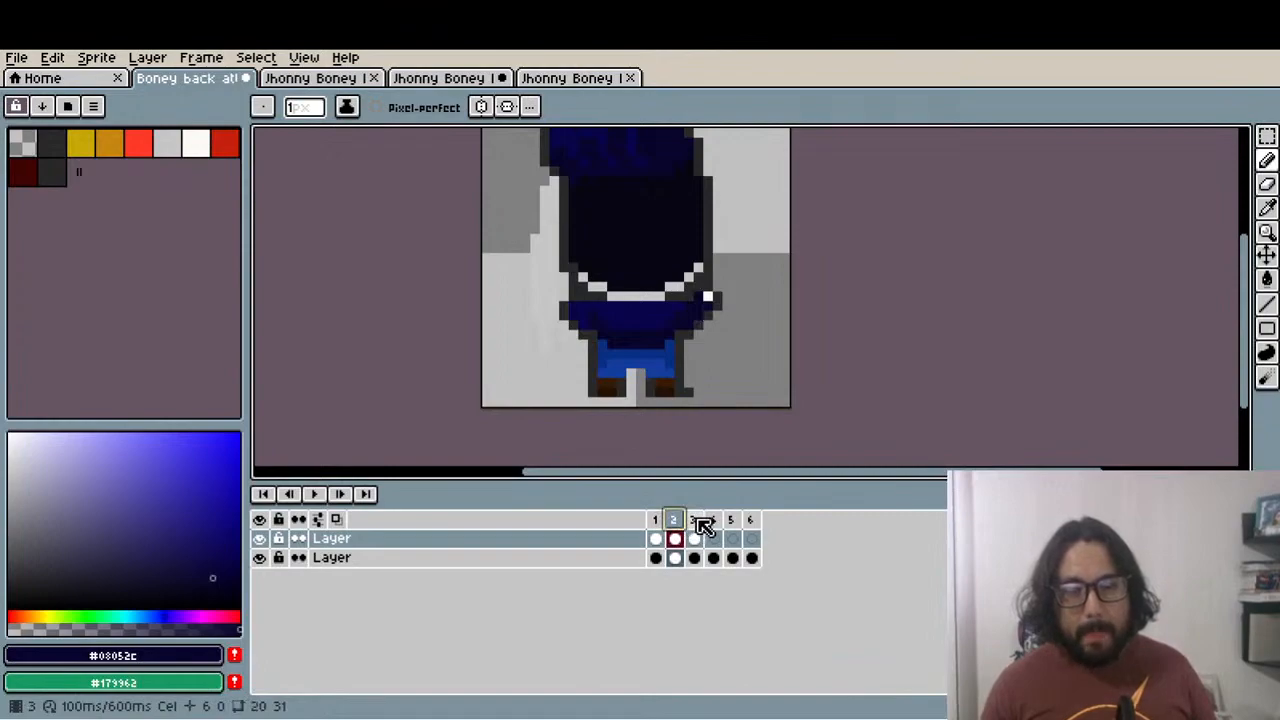
pyautogui.click(696, 520)
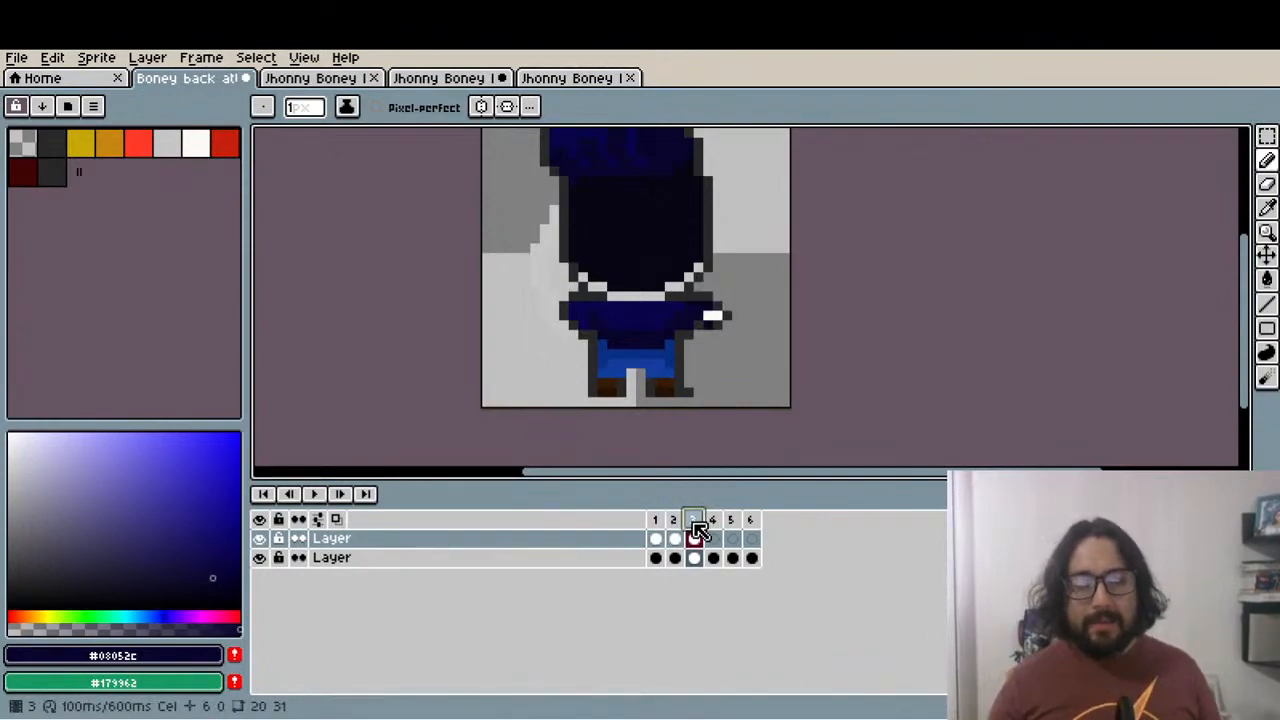
pyautogui.click(677, 519)
pyautogui.moveTo(790, 406); pyautogui.dragTo(798, 449)
pyautogui.press('m')
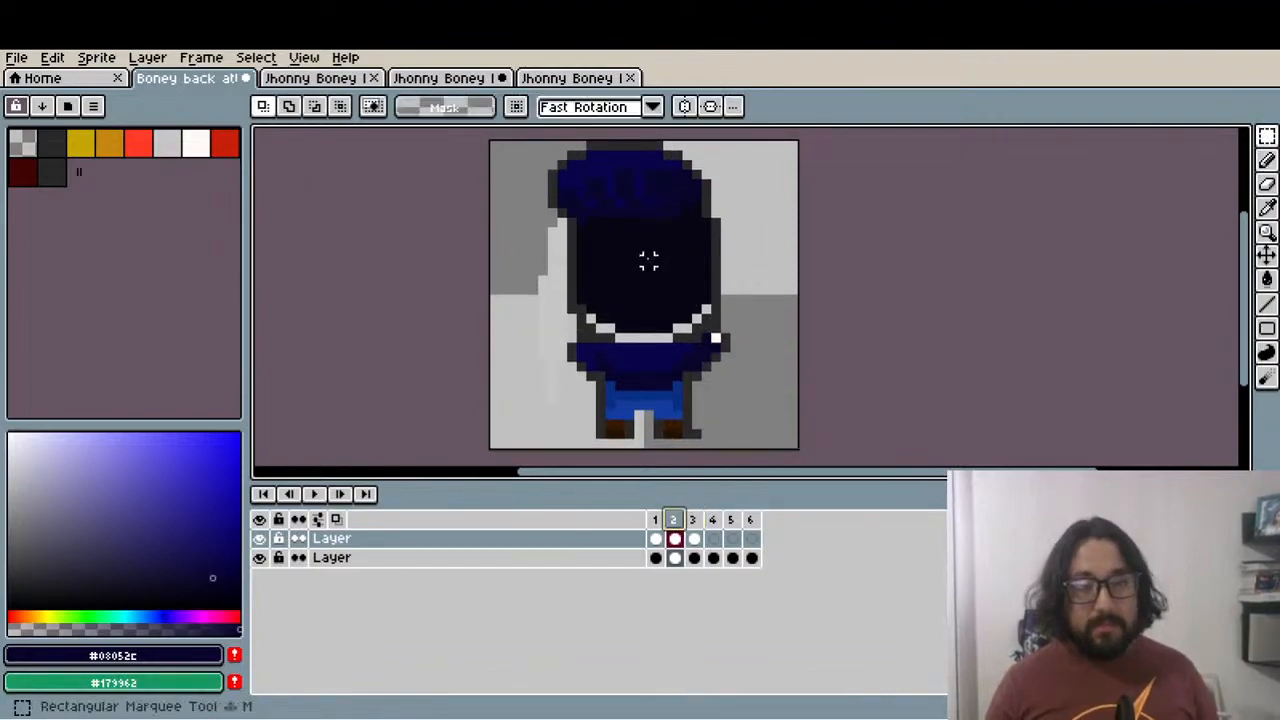
pyautogui.moveTo(649, 260); pyautogui.dragTo(658, 305)
pyautogui.moveTo(547, 186); pyautogui.dragTo(728, 386)
pyautogui.moveTo(668, 330); pyautogui.dragTo(666, 336)
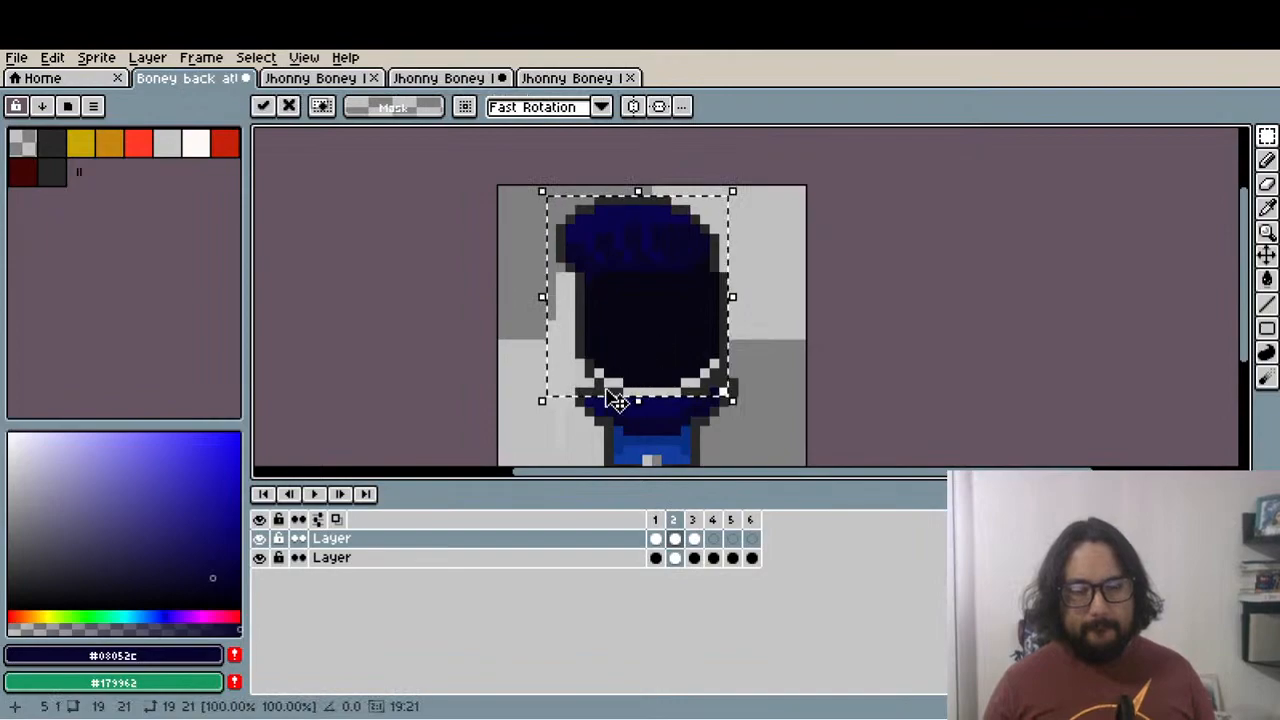
pyautogui.hotkey('ctrl', 'd')
# Fill the shoulder of the short sleeve in frame 2 with #09054b and outline it with #292829
pyautogui.scroll(2, 597, 398)
pyautogui.press('i')
pyautogui.click(594, 405)
pyautogui.press('b')
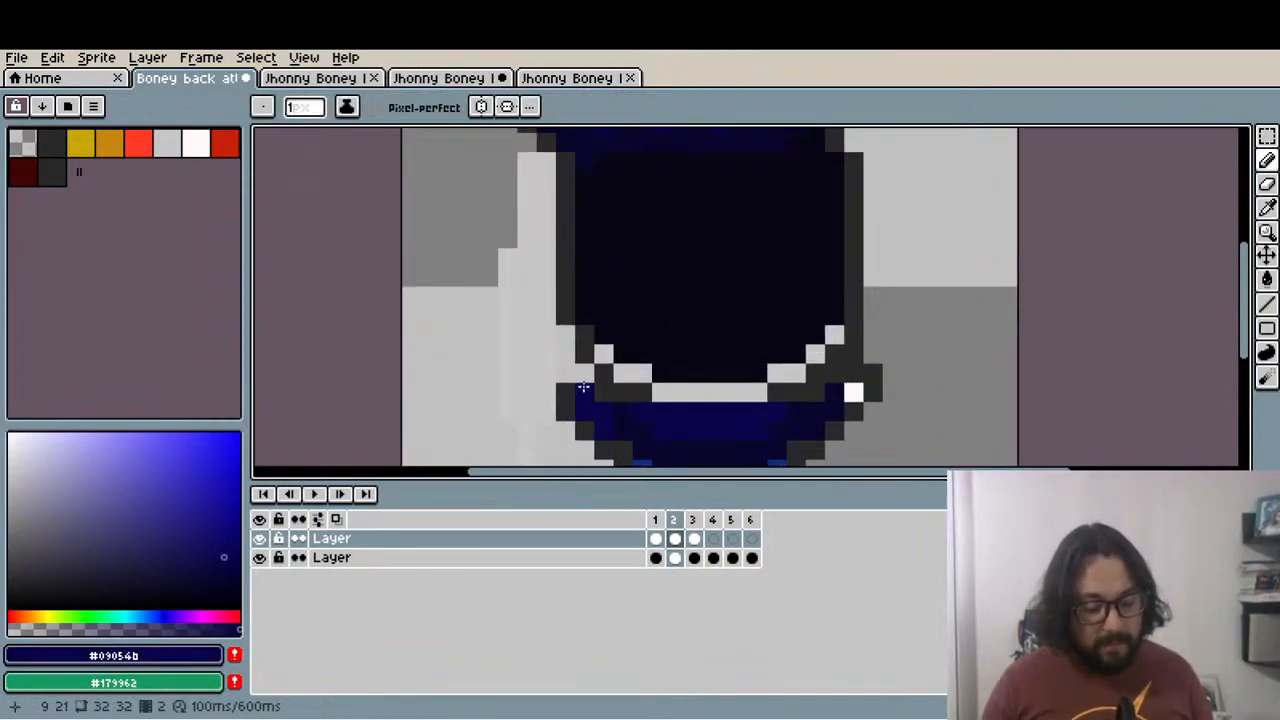
pyautogui.press('i')
pyautogui.click(580, 374)
pyautogui.press('b')
pyautogui.scroll(-4, 578, 380)
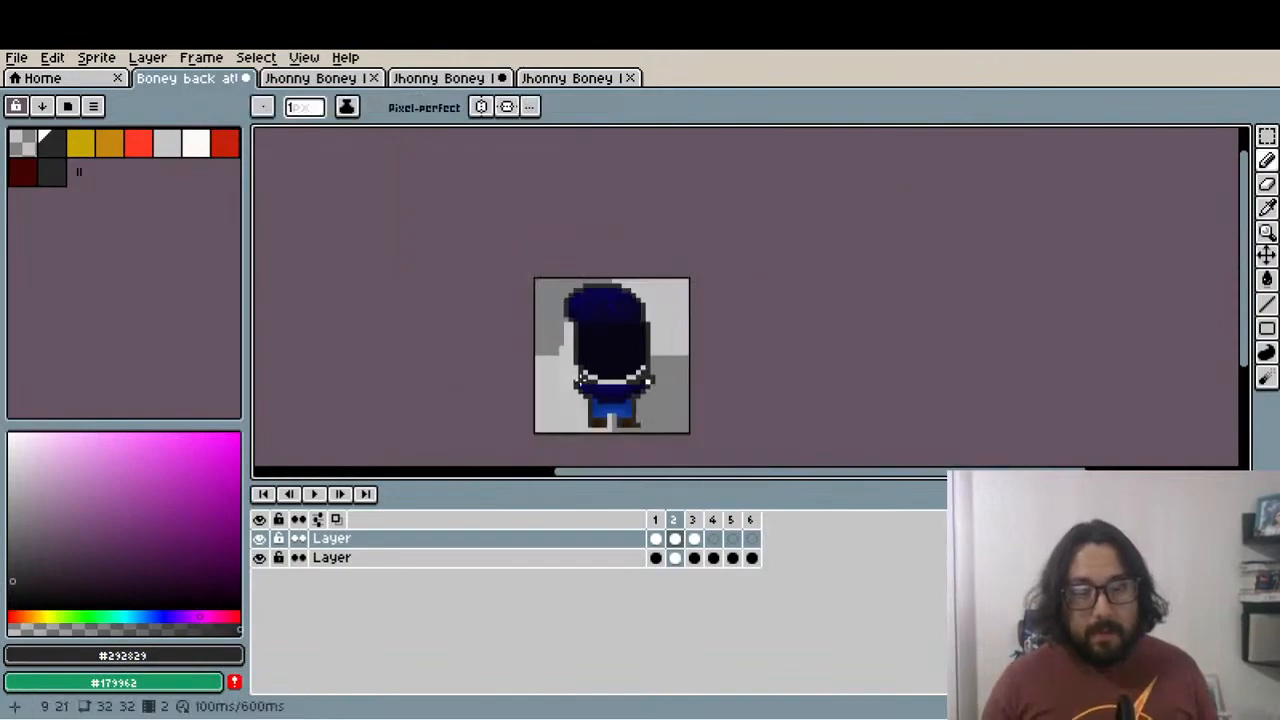
# Review the redrawn poses in frames 1 to 3 and the original poses in frames 4 and 6
pyautogui.scroll(-1, 578, 380)
pyautogui.click(655, 522)
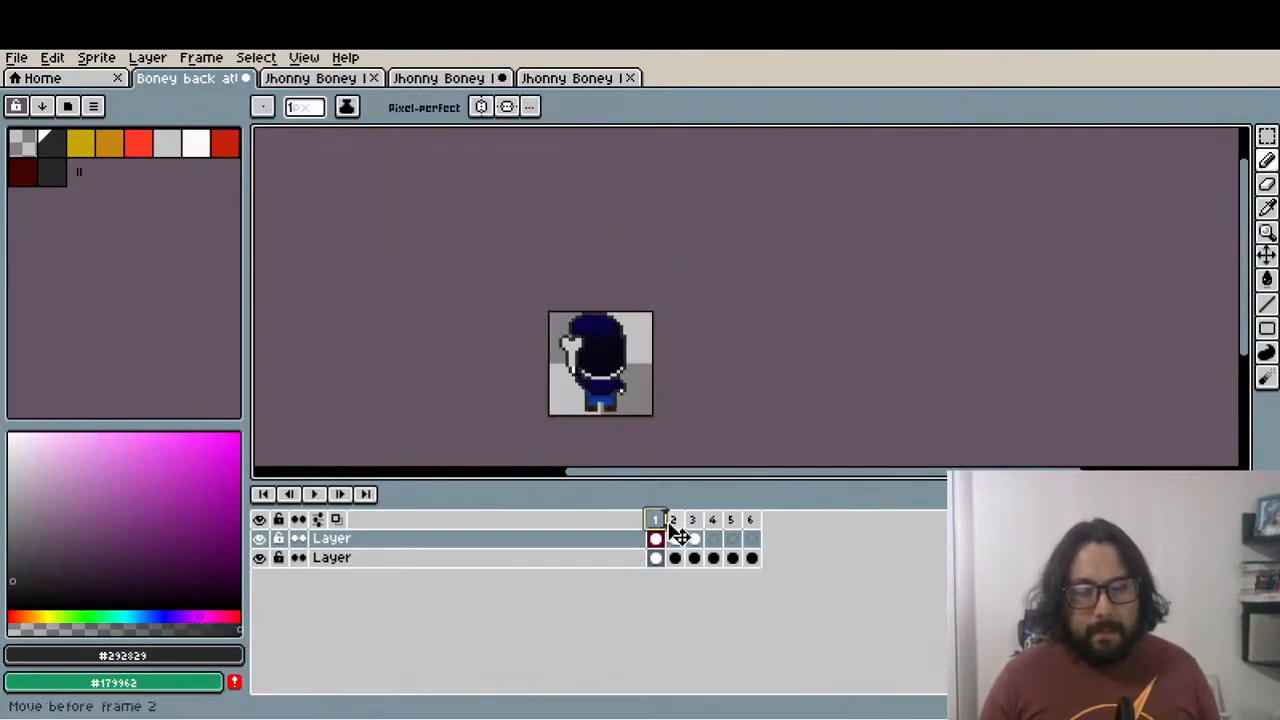
pyautogui.click(674, 521)
pyautogui.click(693, 520)
pyautogui.scroll(3, 652, 408)
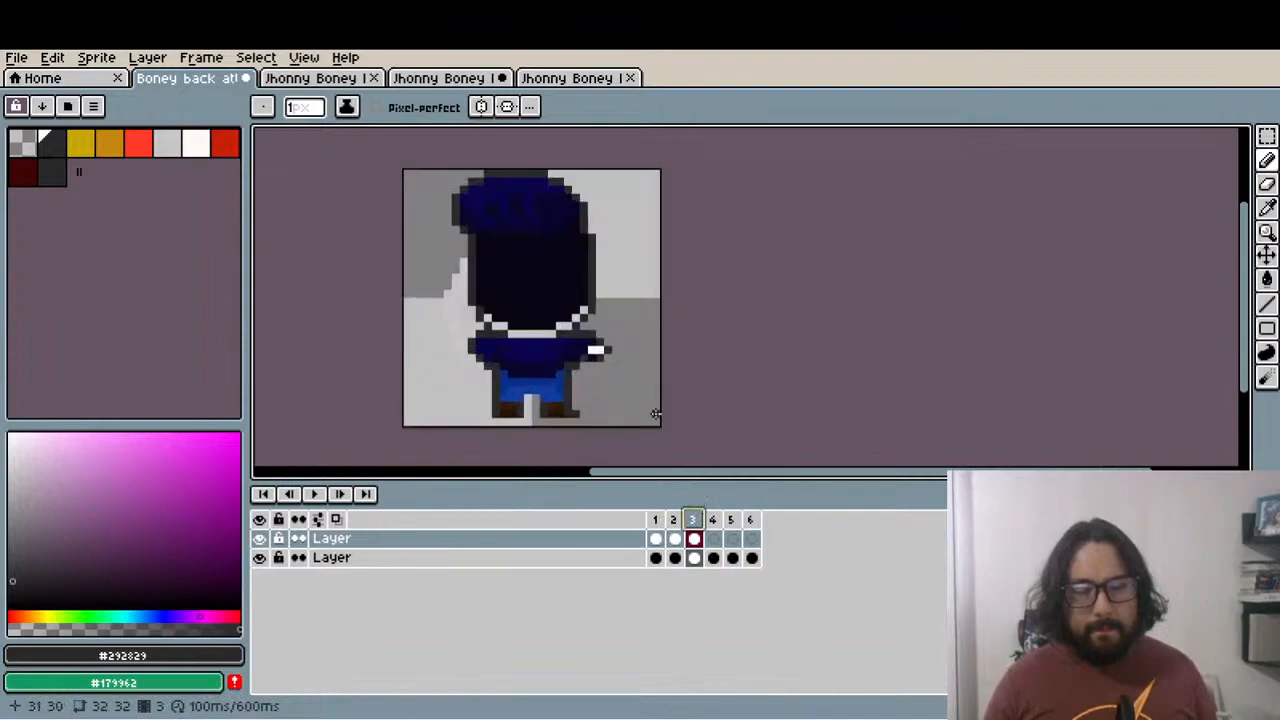
pyautogui.click(713, 520)
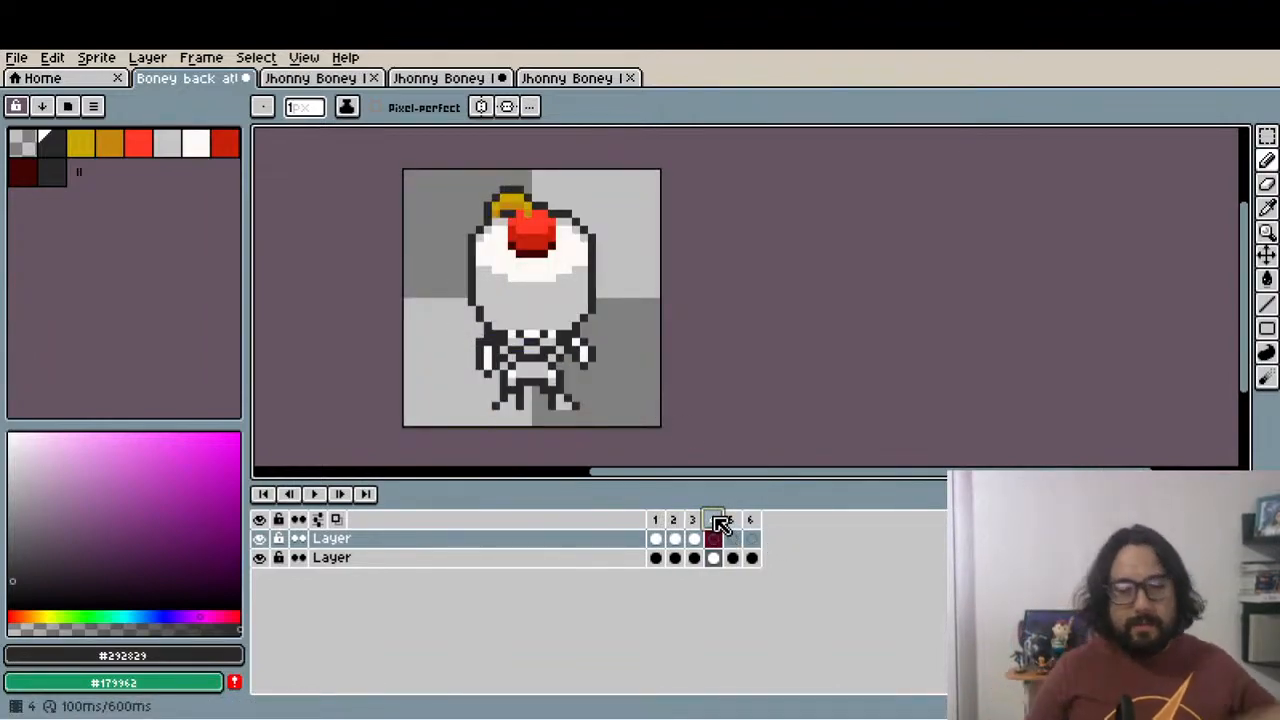
pyautogui.click(750, 521)
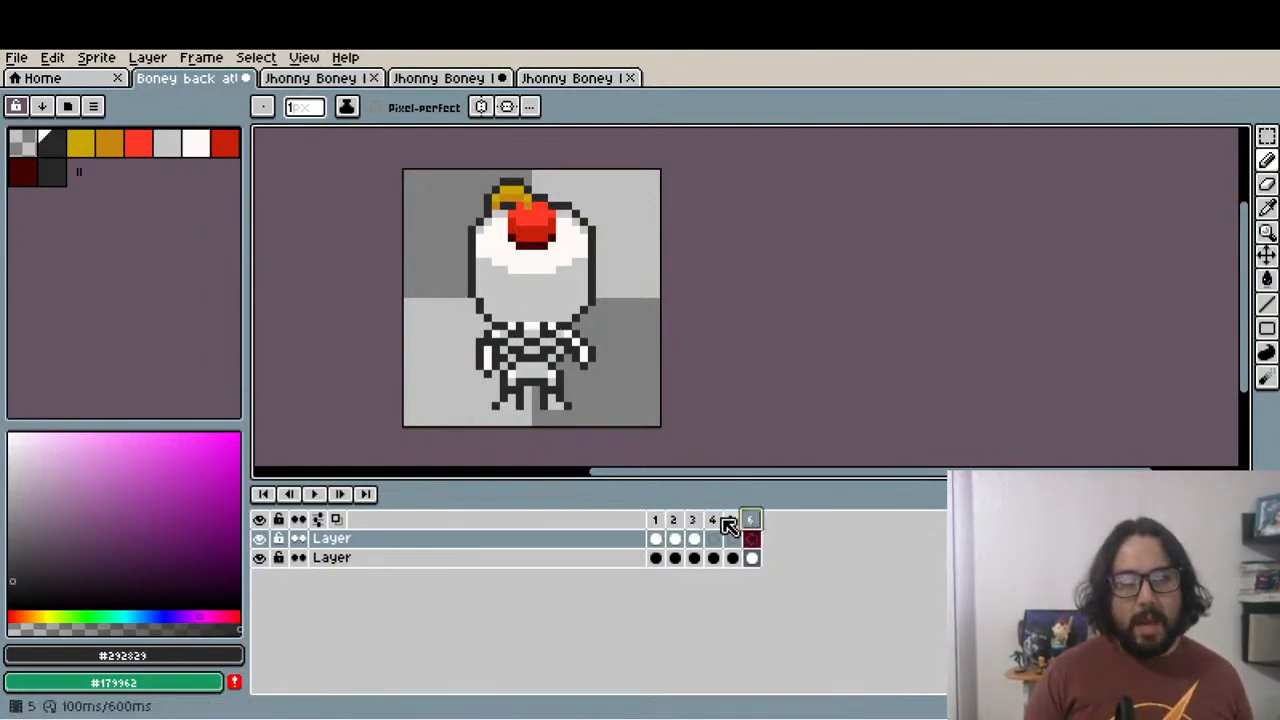
pyautogui.click(720, 527)
# Copy the layer from Jhonny Boney Idle Back1.png into the back attack as a new layer and move its cel to frame 6
pyautogui.click(338, 80)
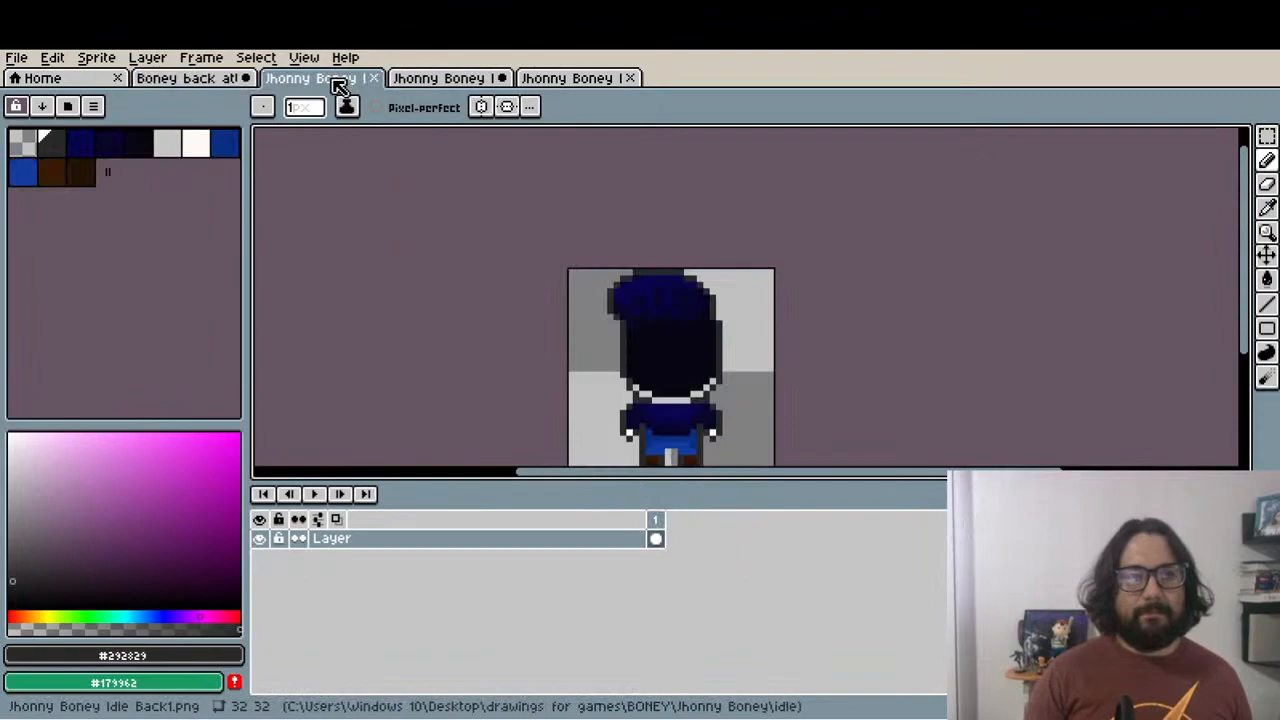
pyautogui.click(616, 537)
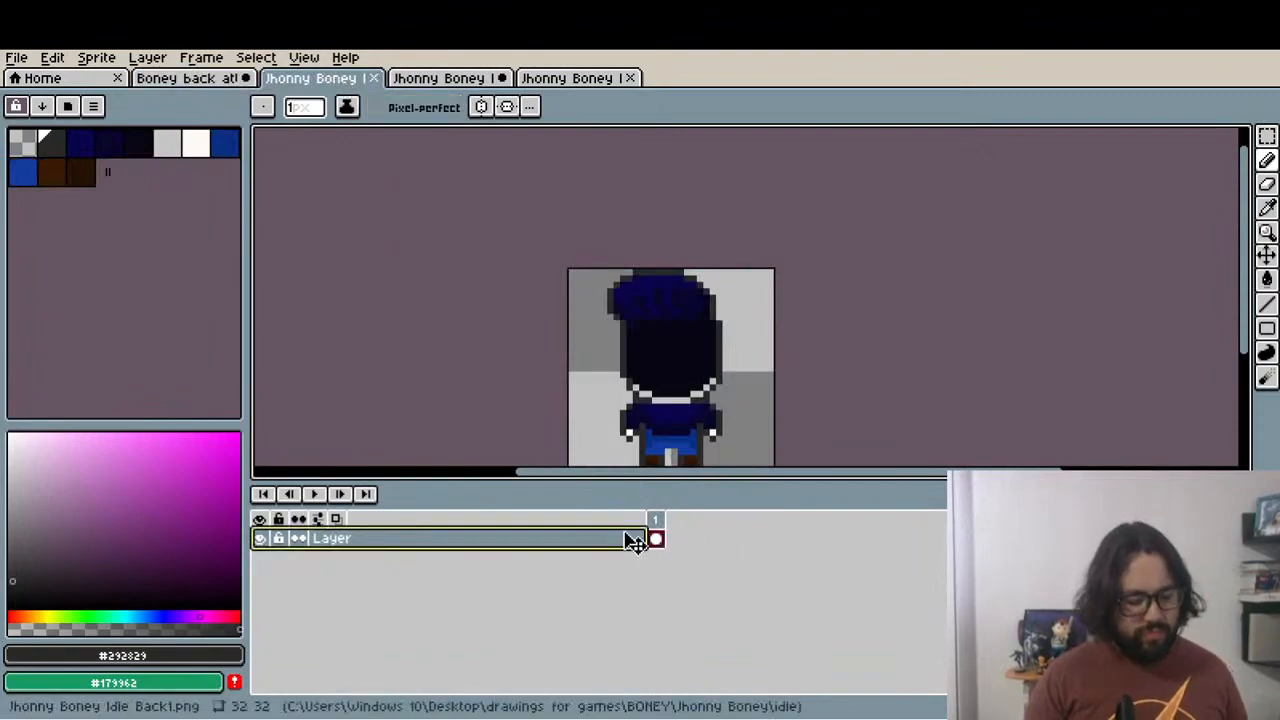
pyautogui.click(189, 78)
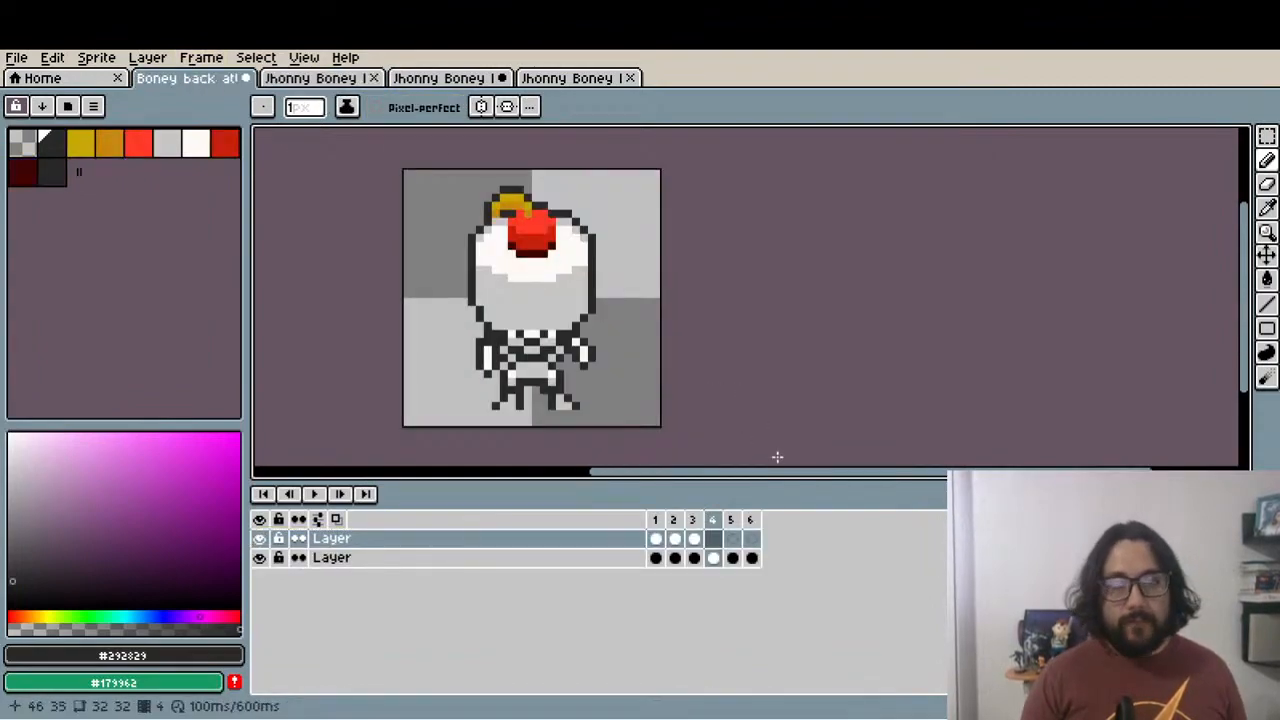
pyautogui.click(751, 538)
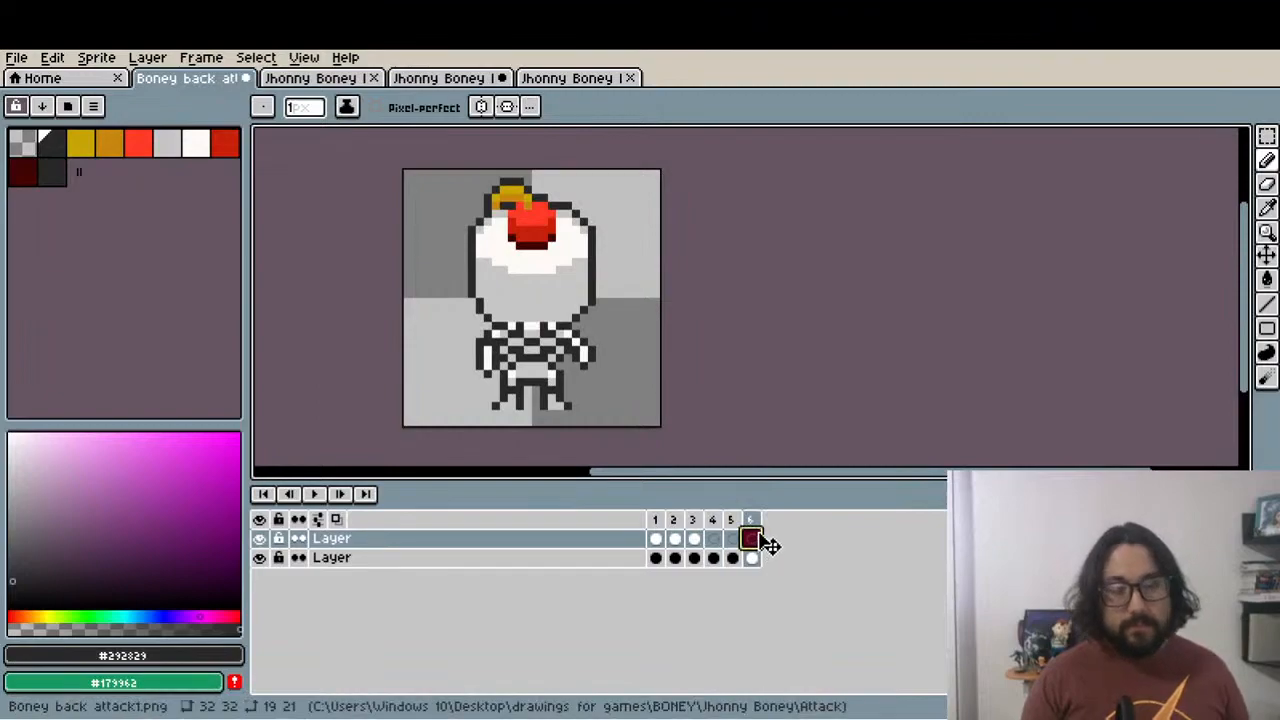
pyautogui.hotkey('shift', 'n')
pyautogui.click(656, 540)
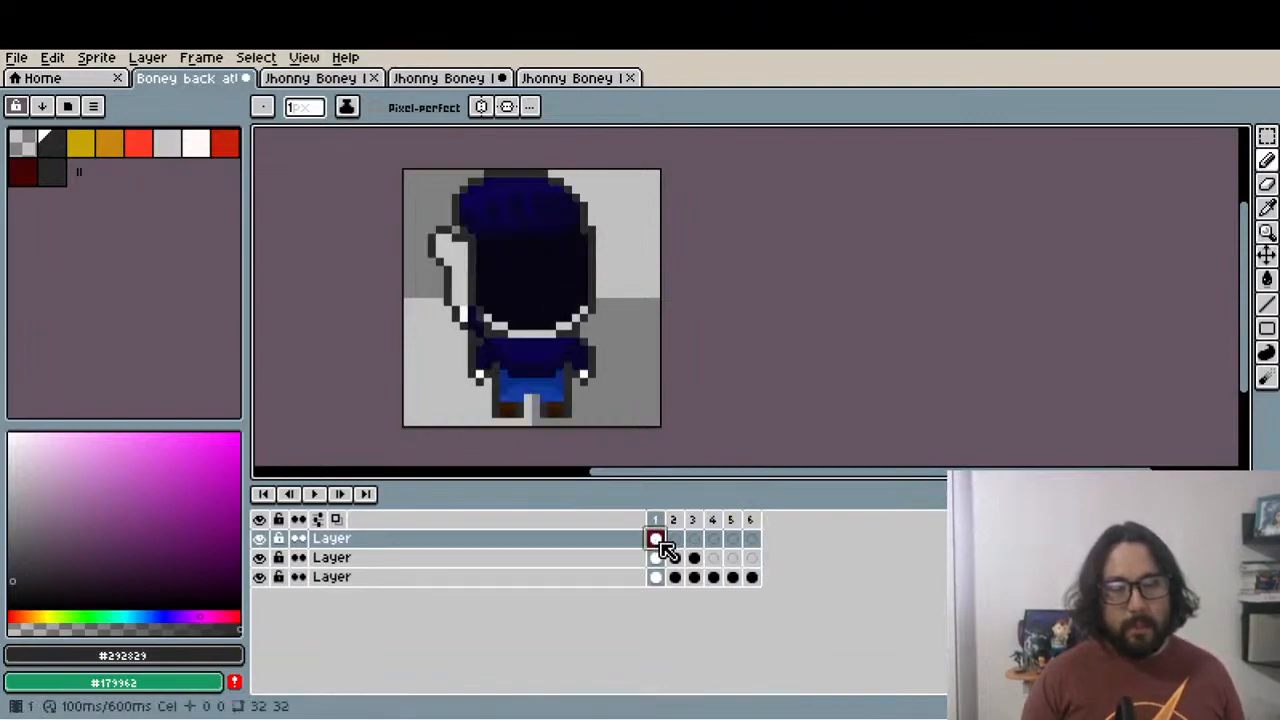
pyautogui.click(753, 540)
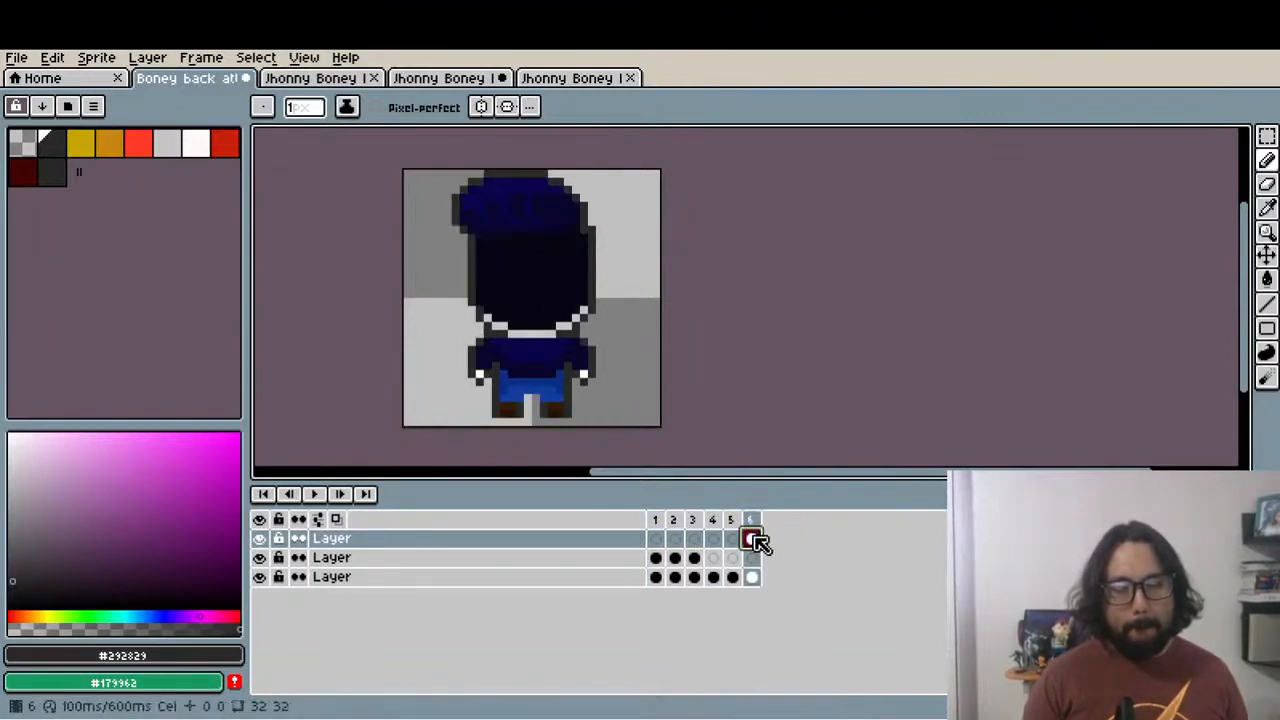
# Compare the pasted idle sprite with the original drawing in frame 6 by toggling the new layer's visibility
pyautogui.click(264, 540)
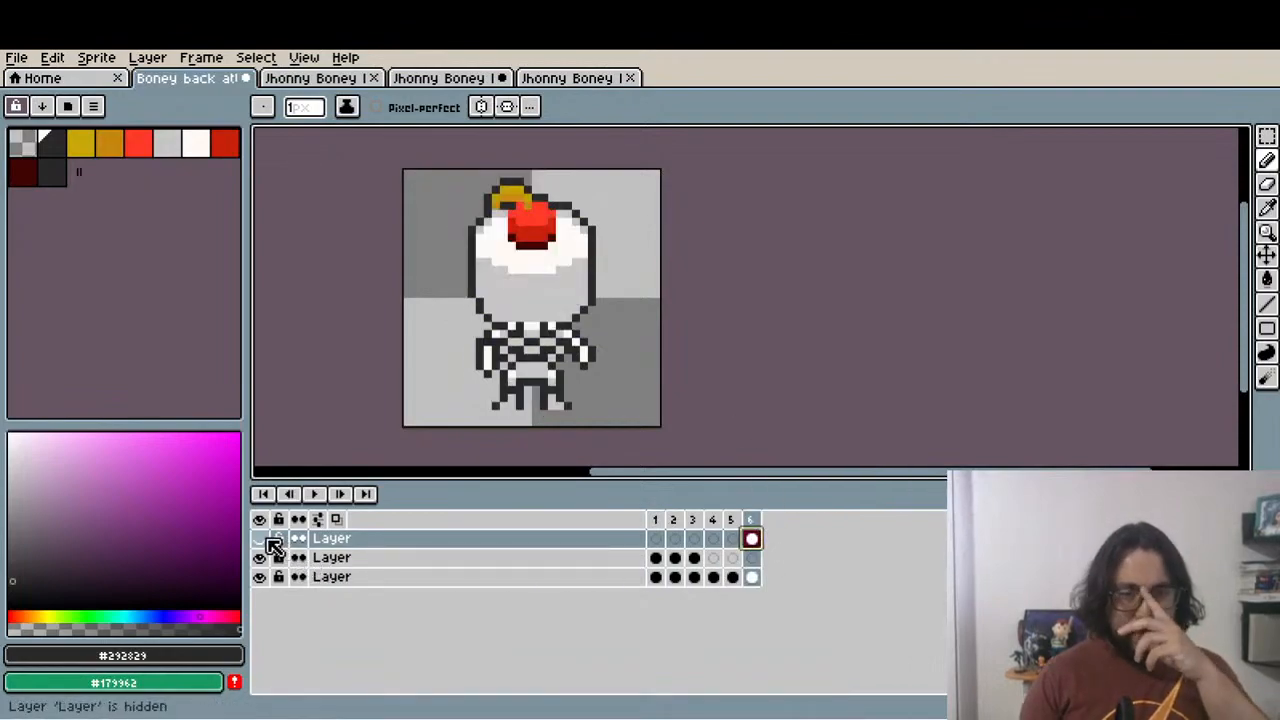
pyautogui.click(266, 541)
pyautogui.click(266, 541)
pyautogui.click(266, 541)
pyautogui.click(266, 541)
pyautogui.click(266, 541)
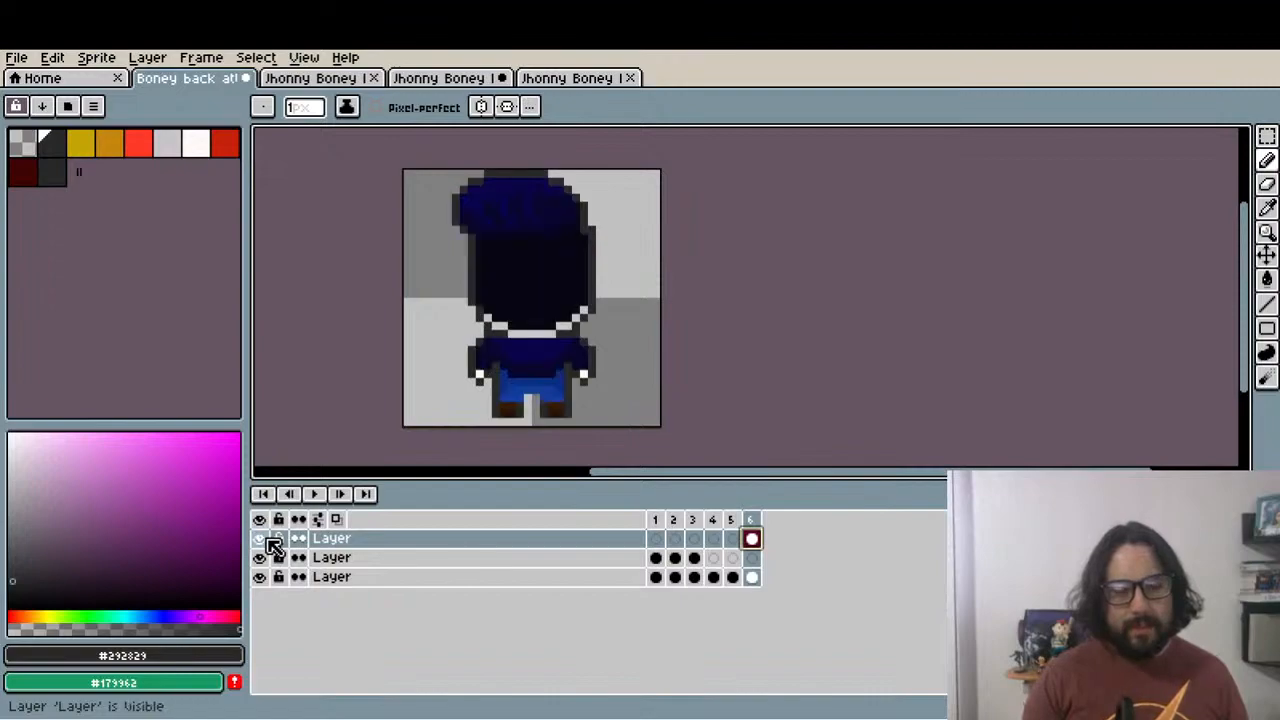
pyautogui.click(267, 540)
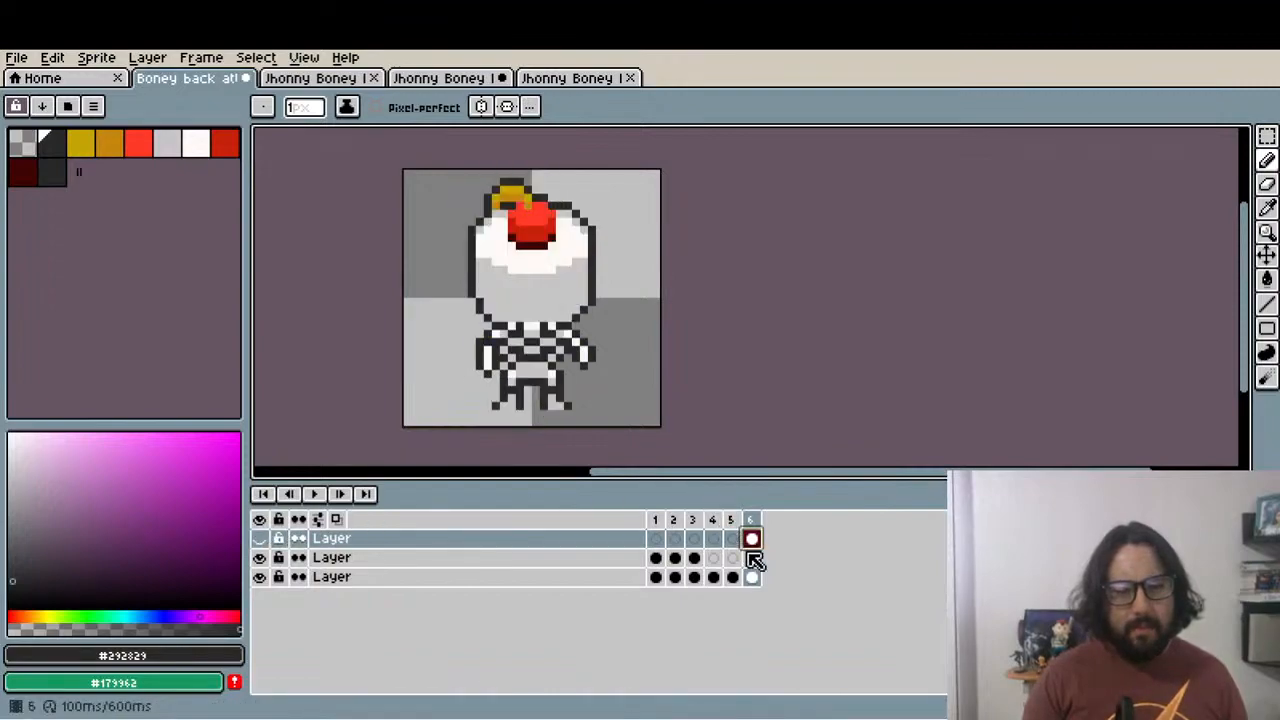
# Compare the redrawn sprite in frame 1 with the original drawing by hiding and showing the middle layer
pyautogui.click(657, 560)
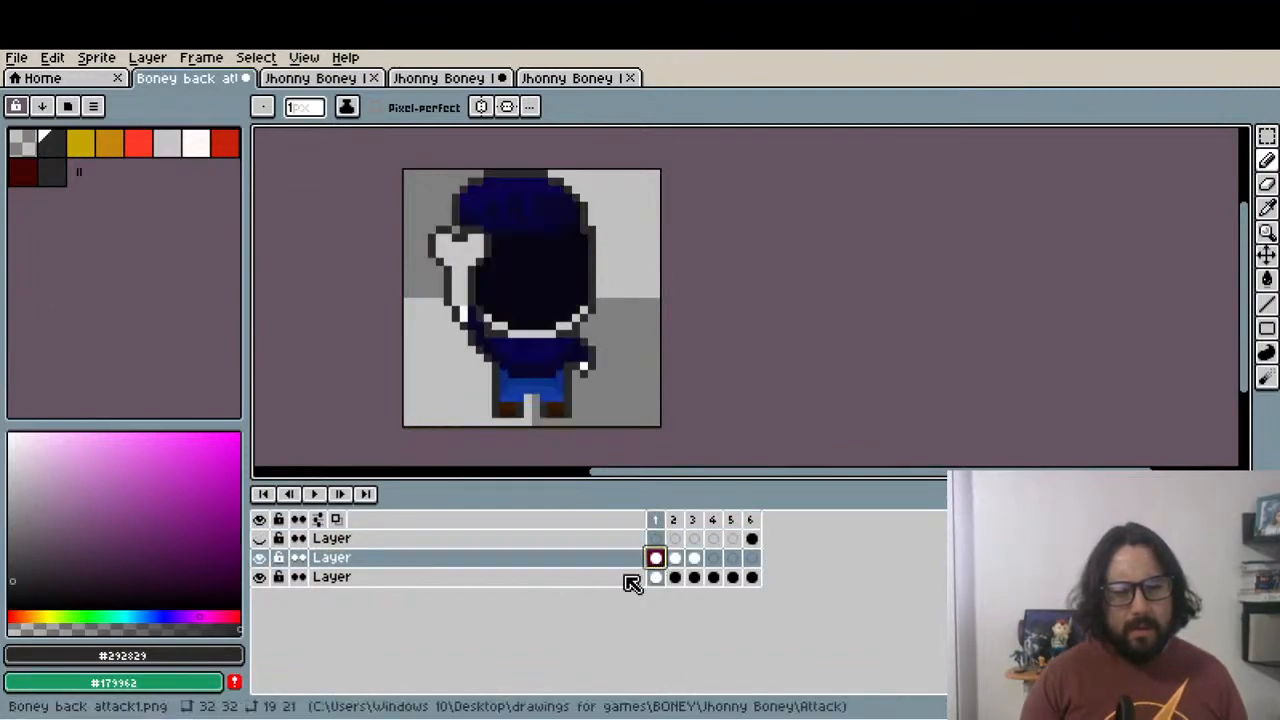
pyautogui.click(260, 560)
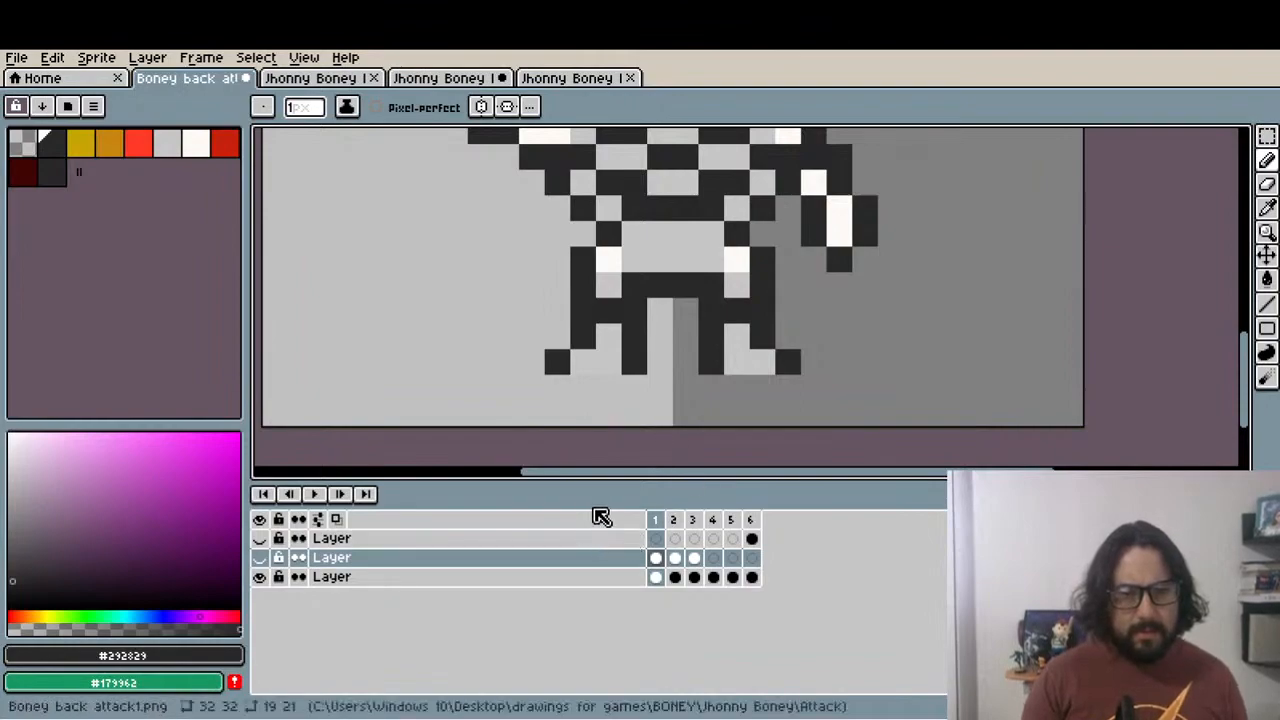
pyautogui.click(81, 143)
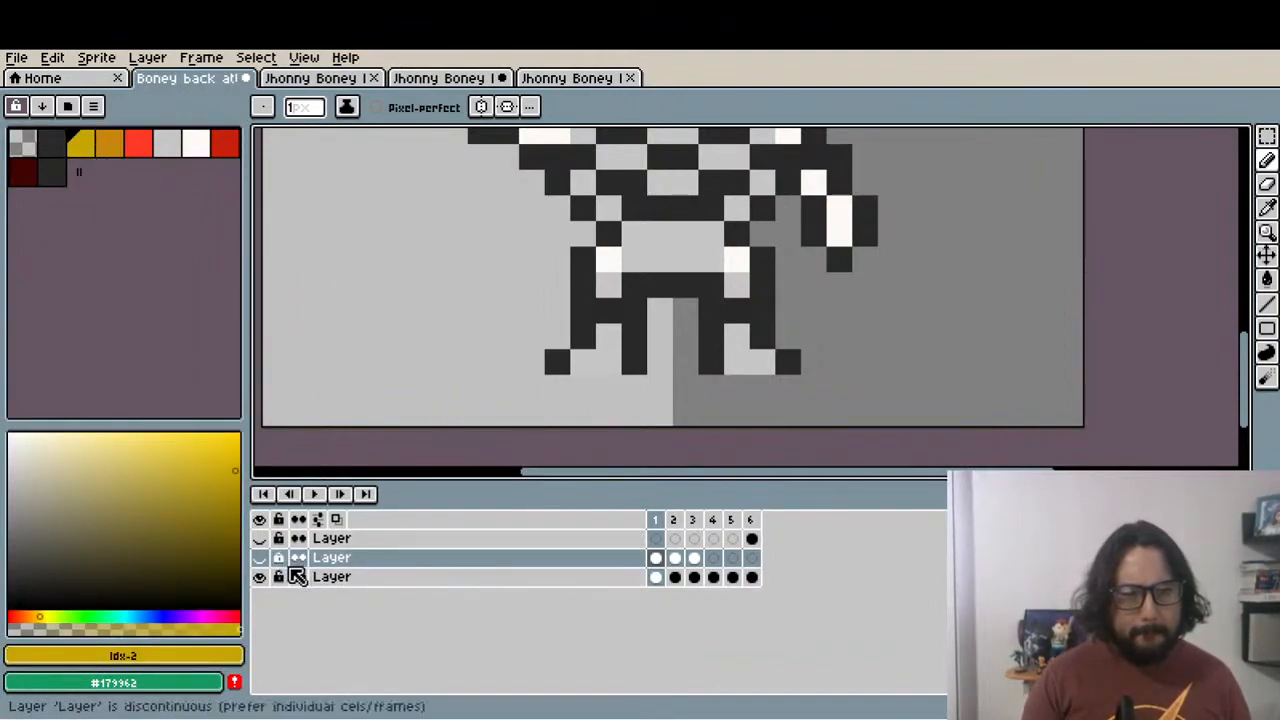
pyautogui.click(378, 577)
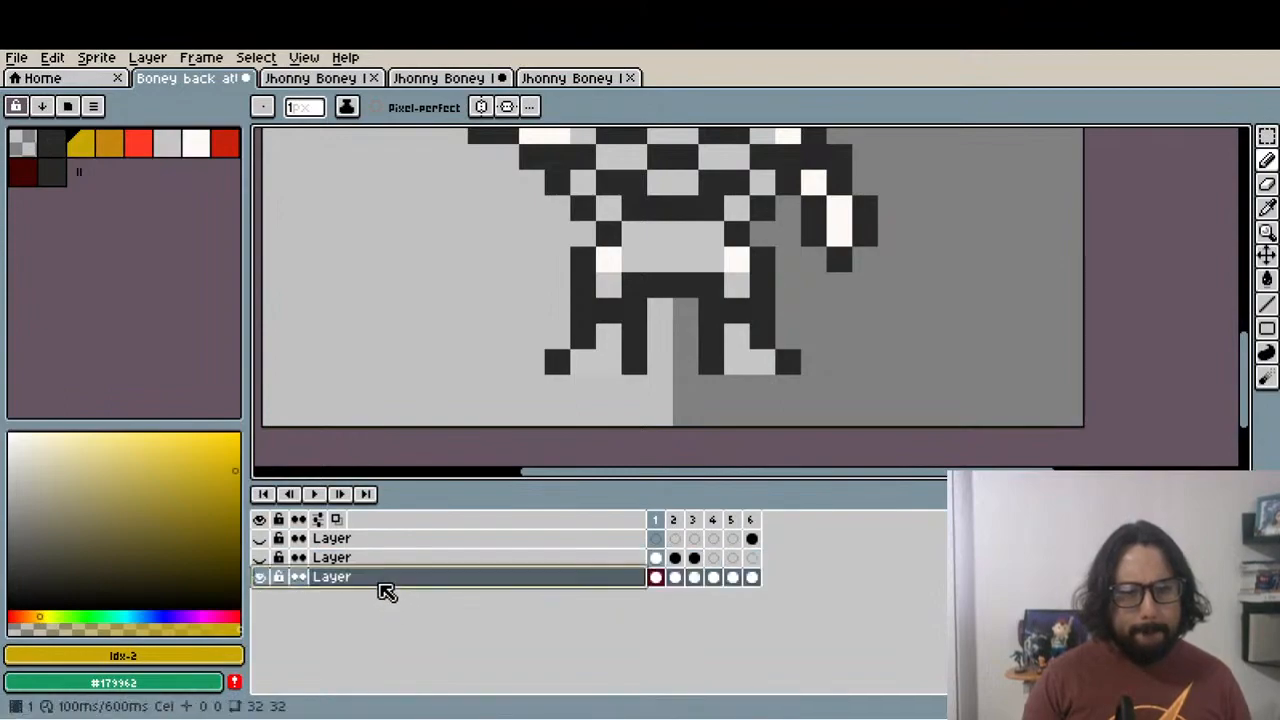
pyautogui.click(562, 387)
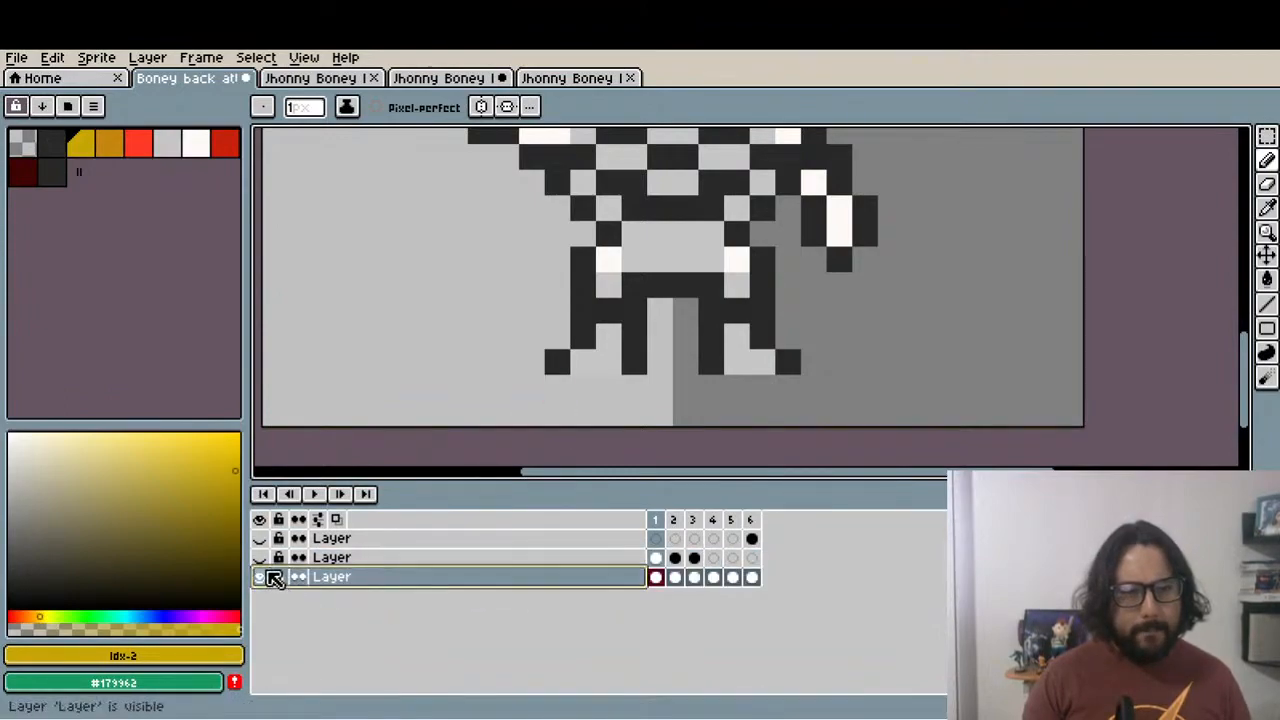
pyautogui.click(259, 557)
pyautogui.scroll(-3, 557, 411)
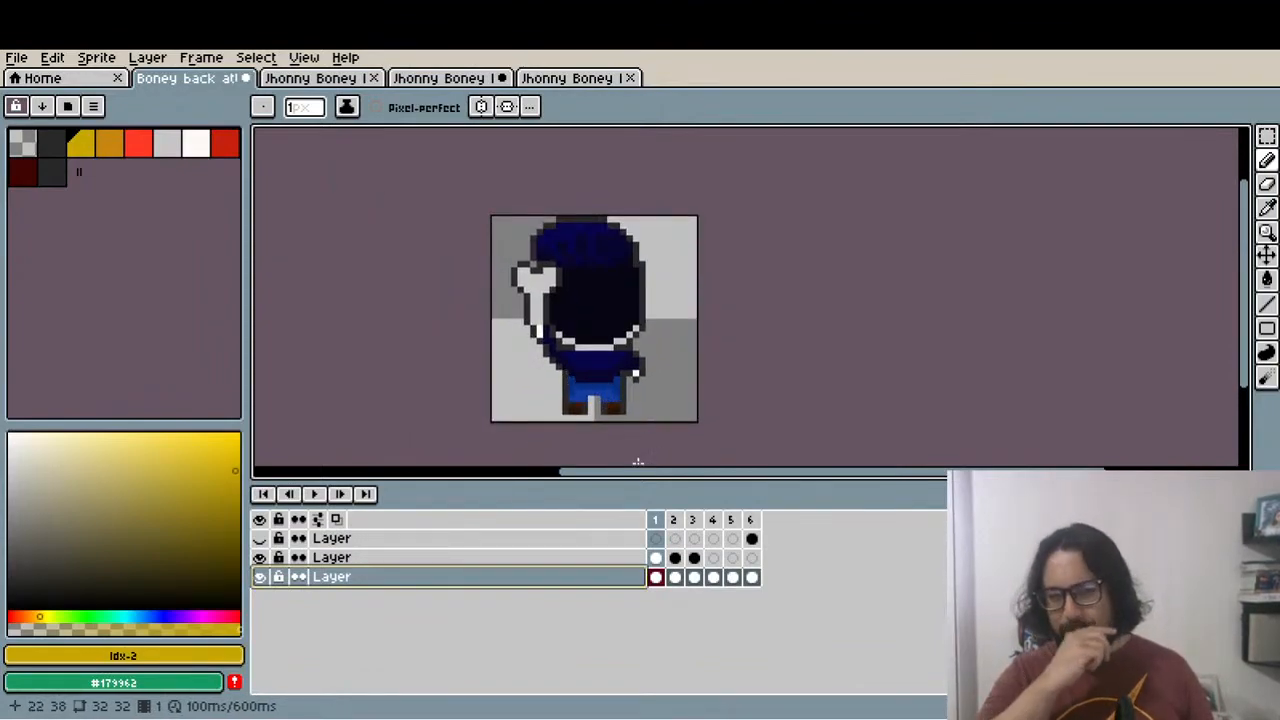
# Shift the right shoe one pixel outward on the redrawn layer in frame 2
pyautogui.click(675, 520)
pyautogui.click(696, 521)
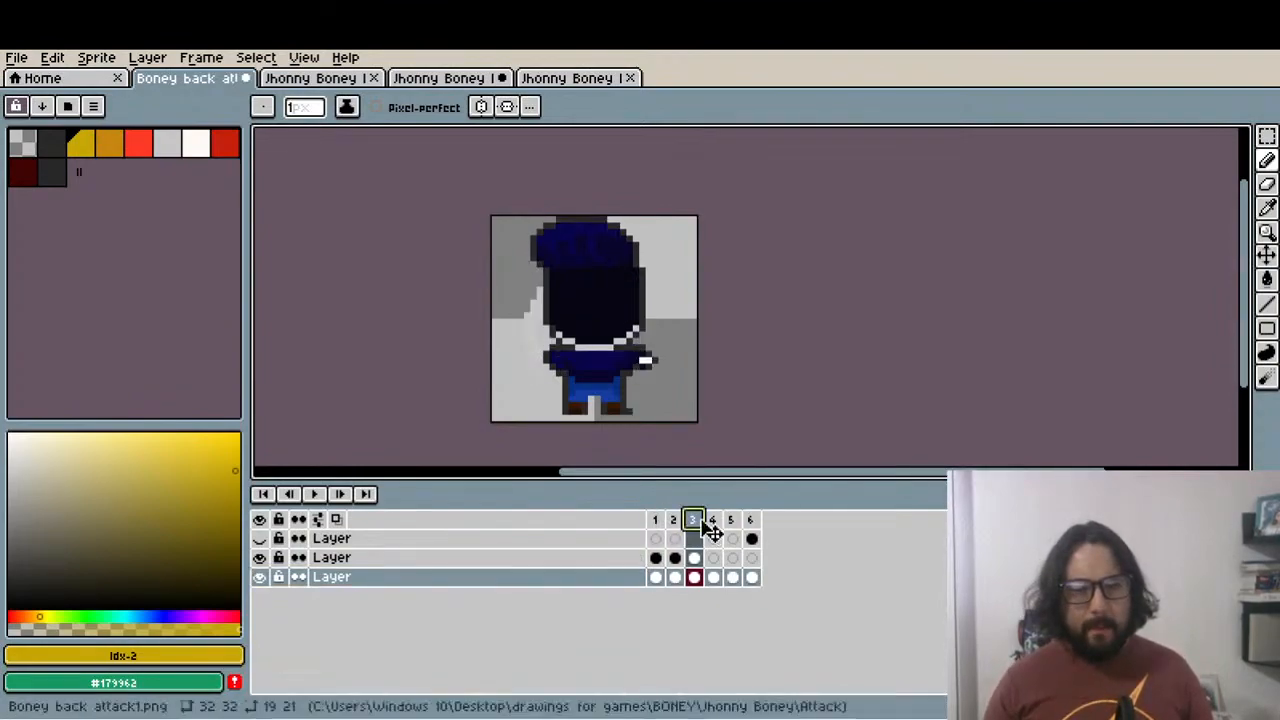
pyautogui.click(674, 520)
pyautogui.scroll(4, 620, 420)
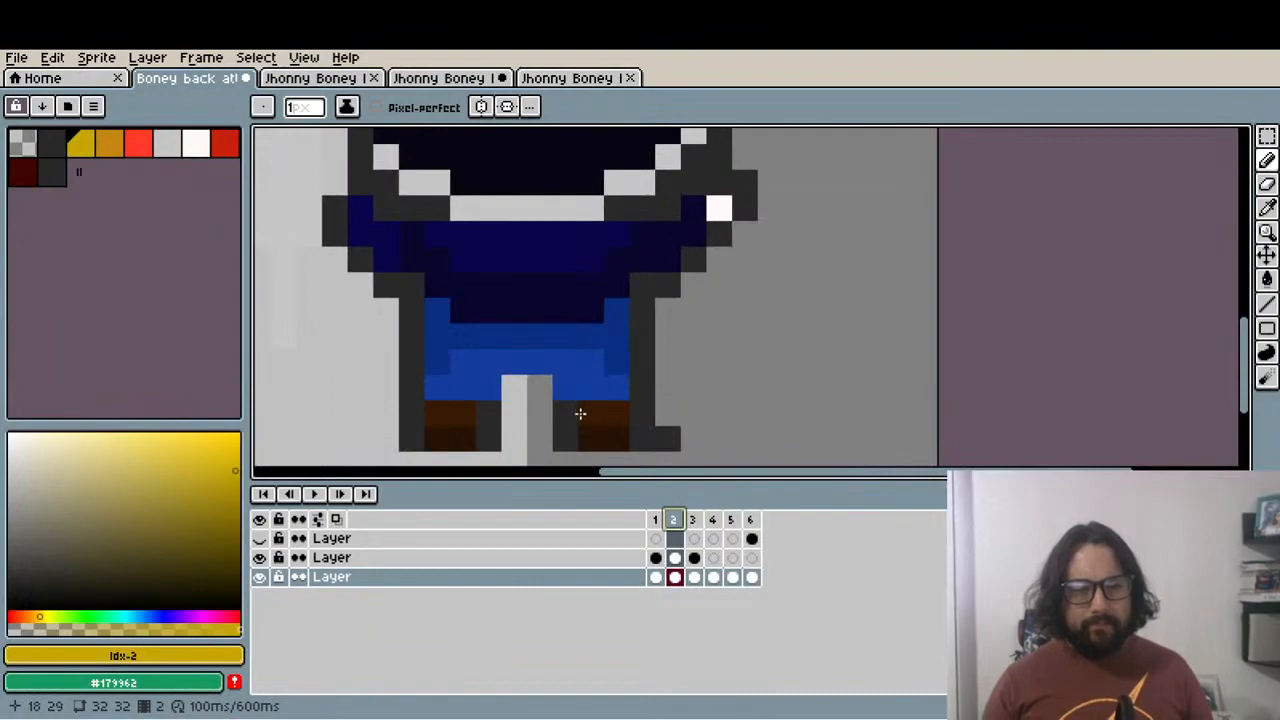
pyautogui.click(656, 520)
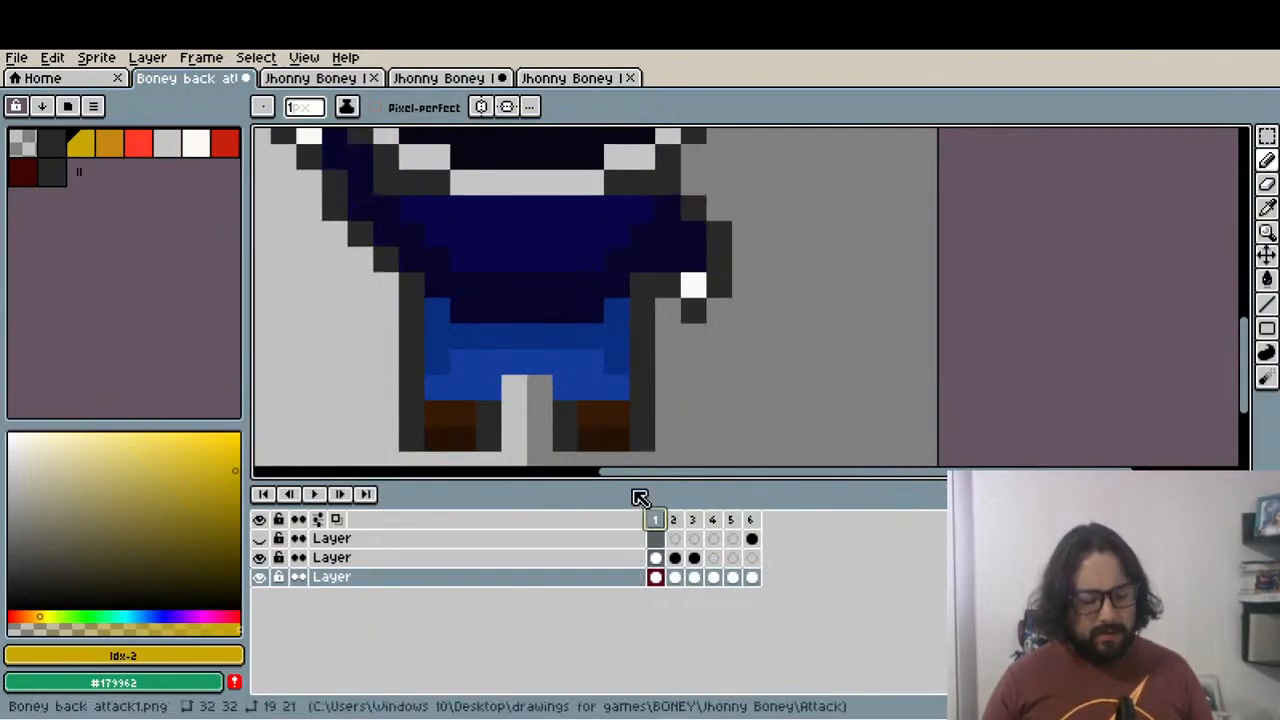
pyautogui.press('m')
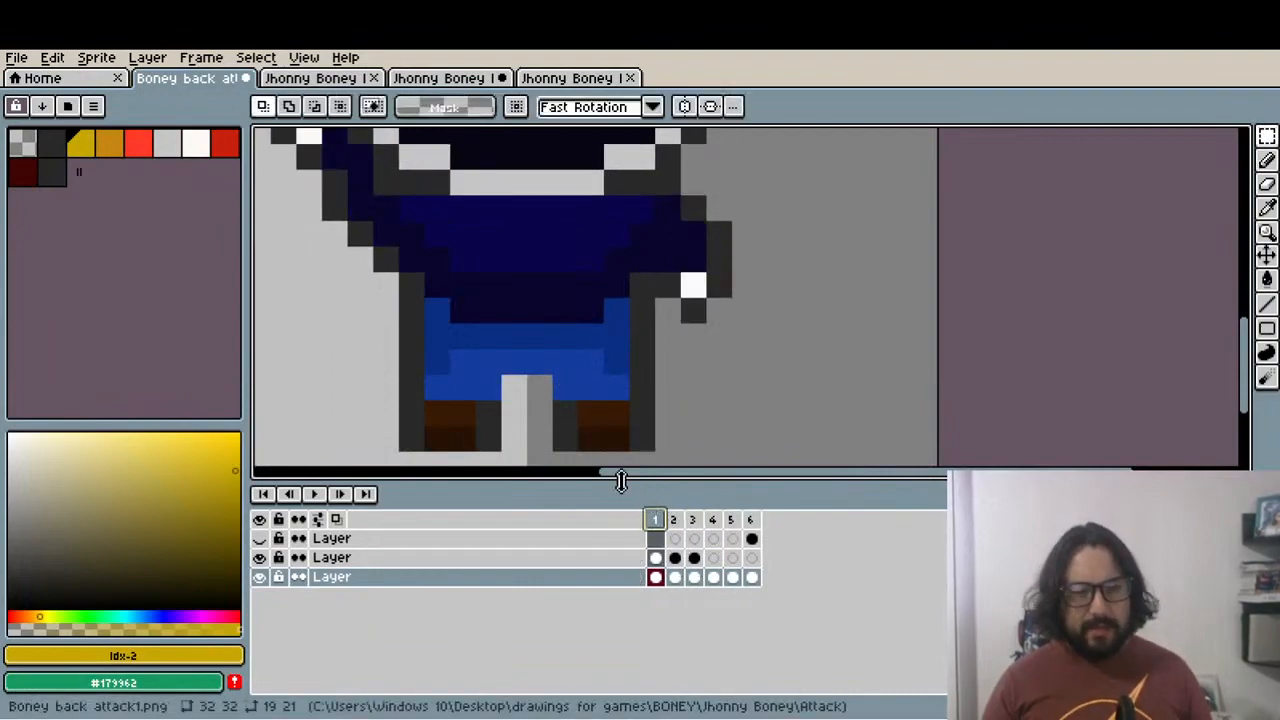
pyautogui.click(676, 520)
pyautogui.moveTo(552, 400)
pyautogui.mouseDown()
pyautogui.moveTo(658, 455)
pyautogui.moveTo(614, 426)
pyautogui.moveTo(636, 428)
pyautogui.mouseUp()
pyautogui.hotkey('ctrl', 'd')
pyautogui.click(676, 559)
pyautogui.hotkey('ctrl', 'd')
pyautogui.scroll(-2, 636, 429)
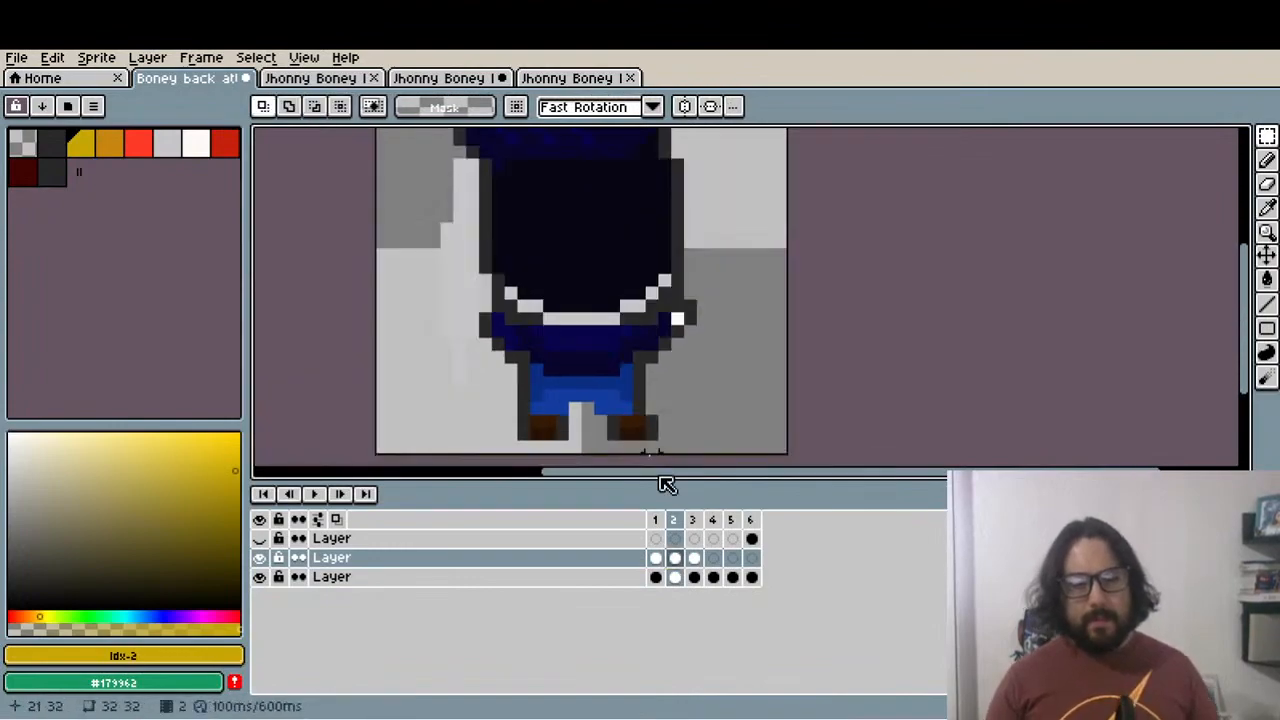
# Shift the right shoe one pixel outward in frame 3 and play the attack animation
pyautogui.click(693, 521)
pyautogui.moveTo(600, 421)
pyautogui.mouseDown()
pyautogui.moveTo(660, 450)
pyautogui.moveTo(651, 432)
pyautogui.mouseUp()
pyautogui.hotkey('ctrl', 'd')
pyautogui.scroll(-2, 646, 428)
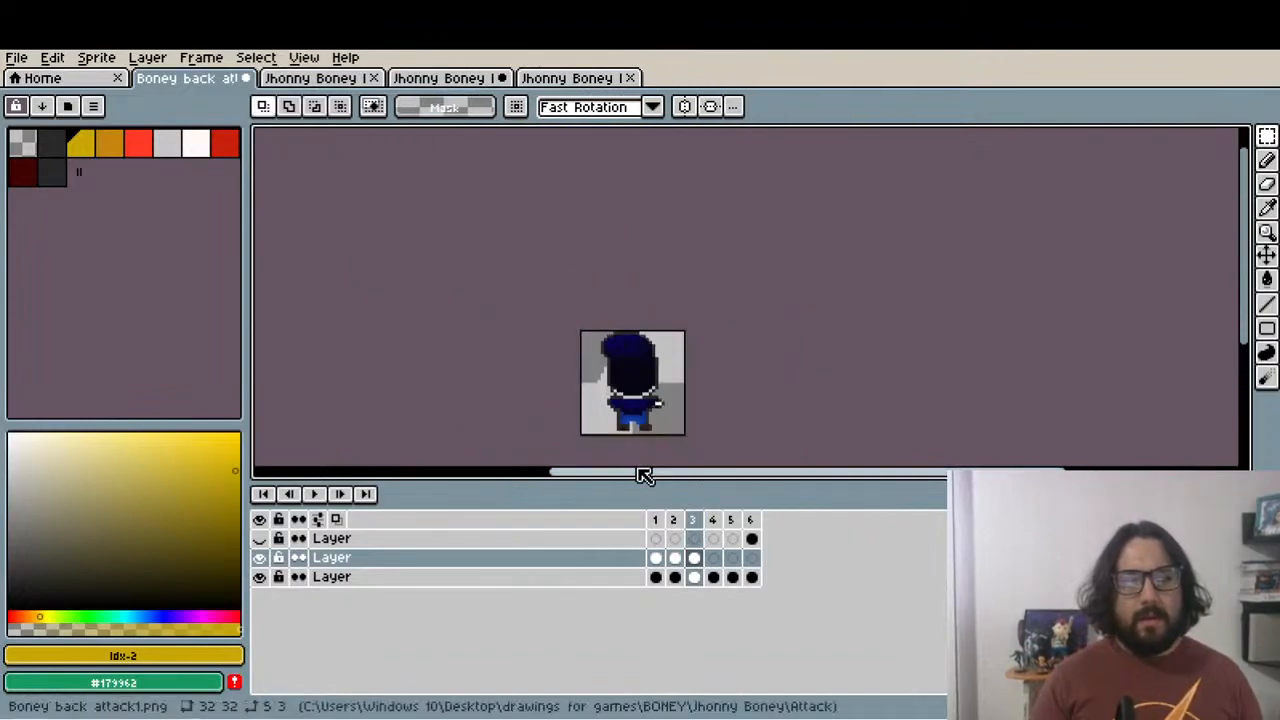
pyautogui.click(316, 495)
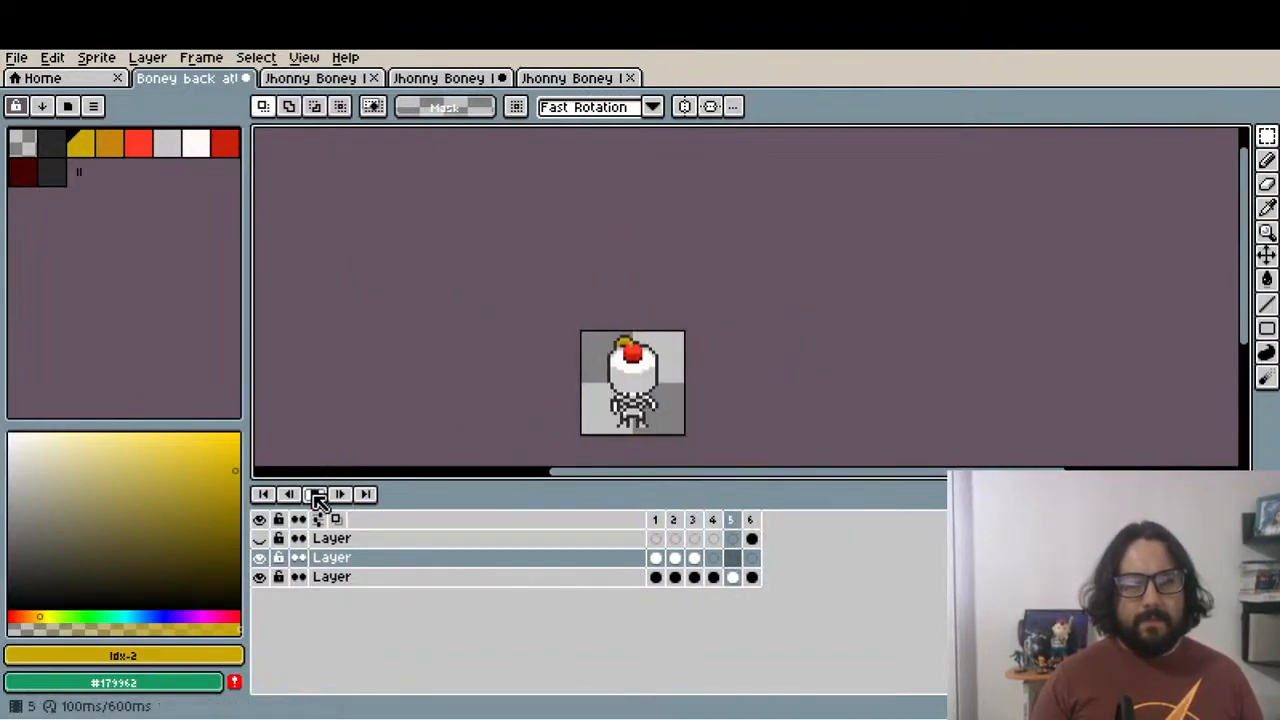
pyautogui.scroll(2, 750, 430)
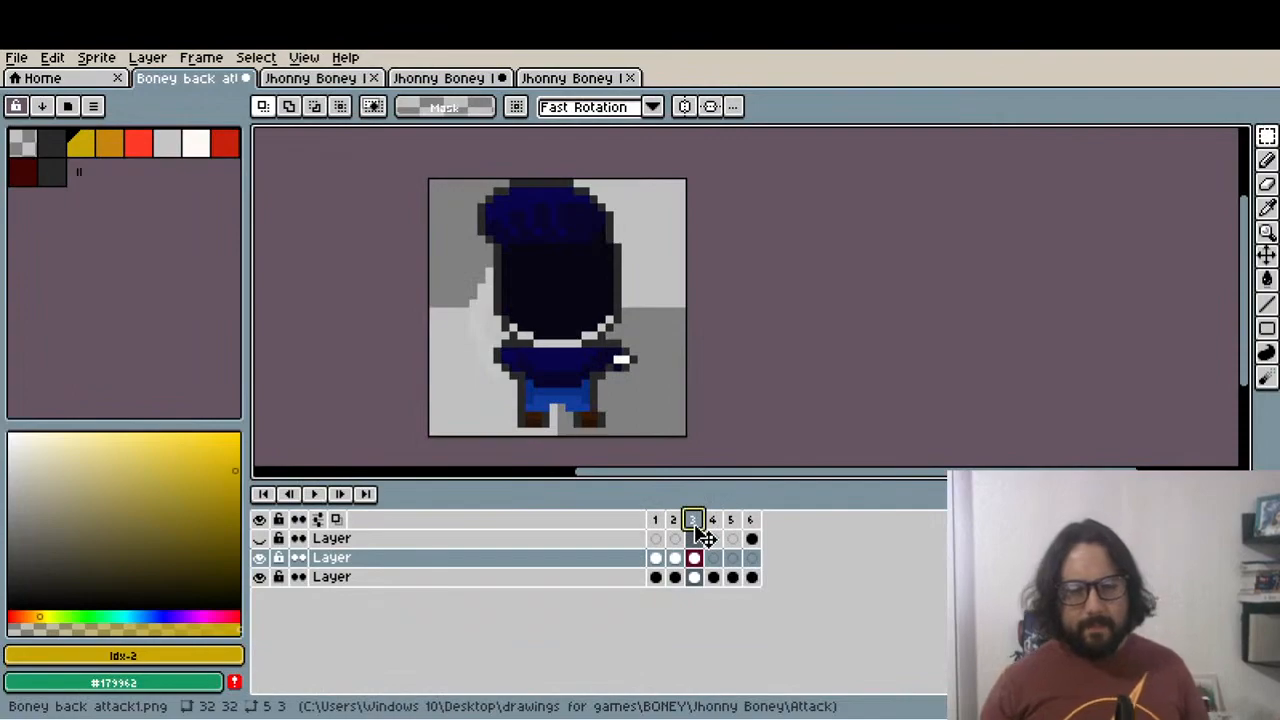
# Show the pasted idle layer in frame 6 and compare its pose with the original by toggling its visibility
pyautogui.click(751, 522)
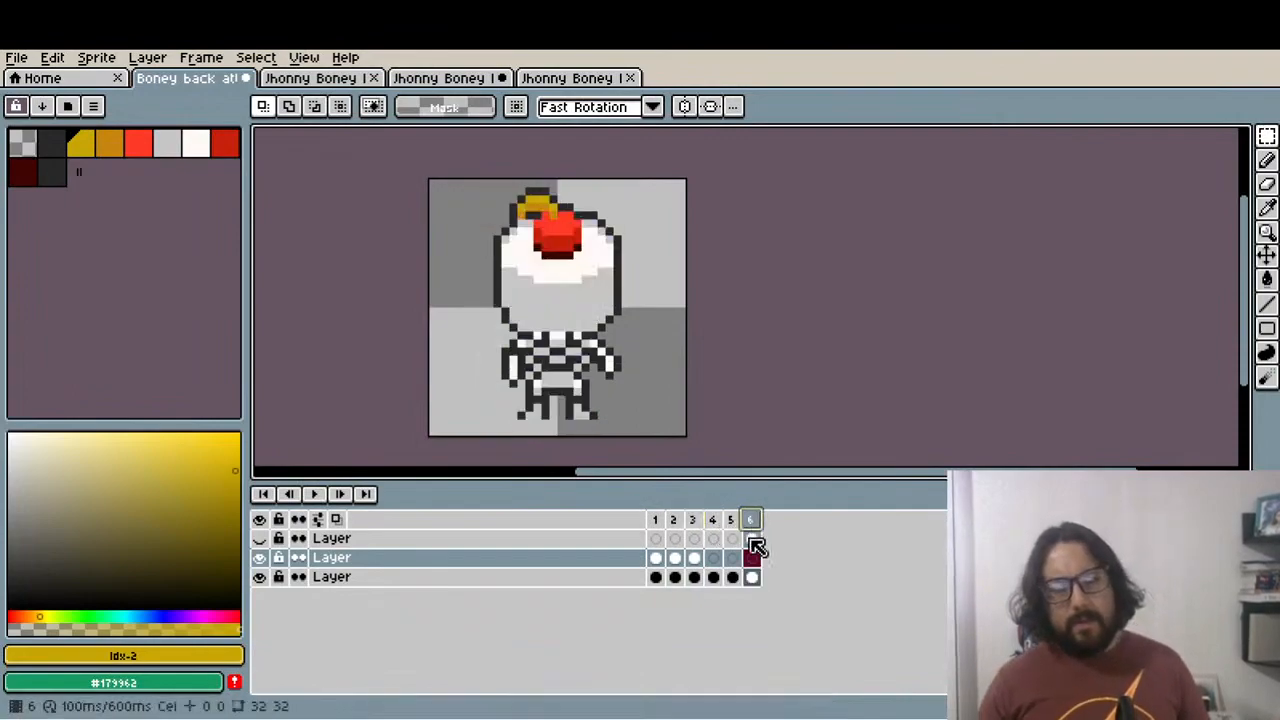
pyautogui.click(259, 538)
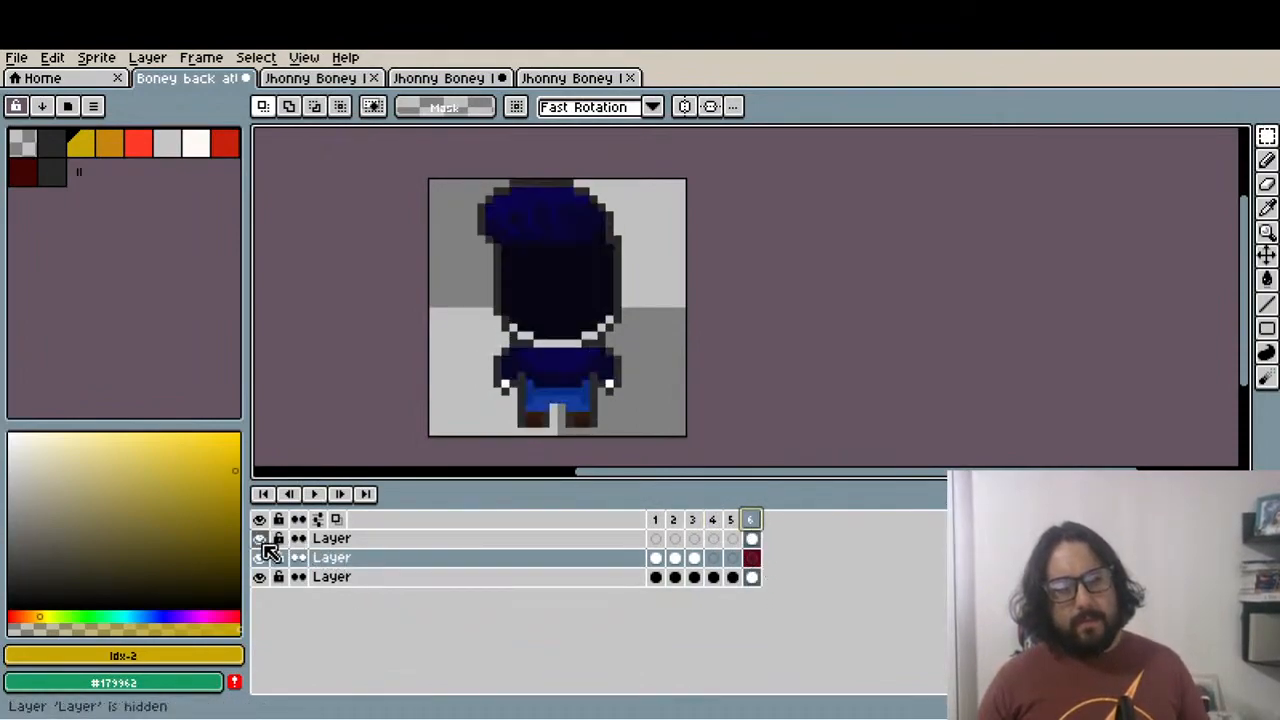
pyautogui.click(752, 538)
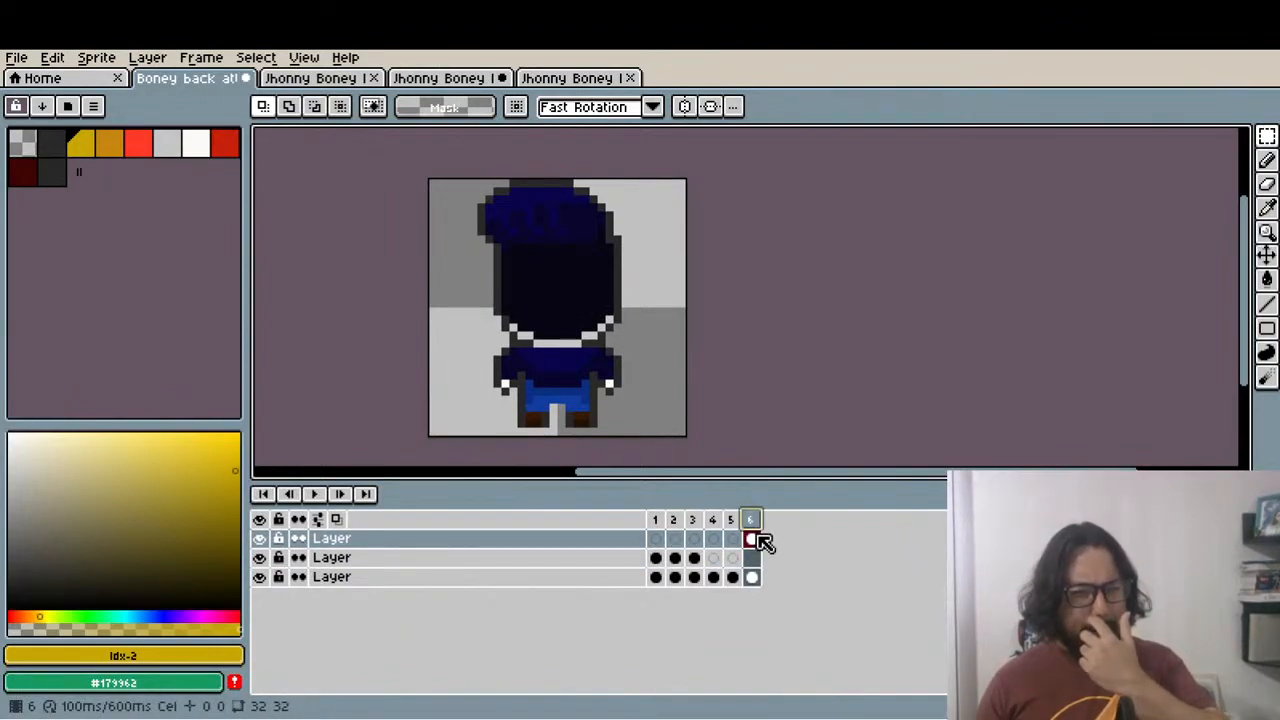
pyautogui.click(260, 538)
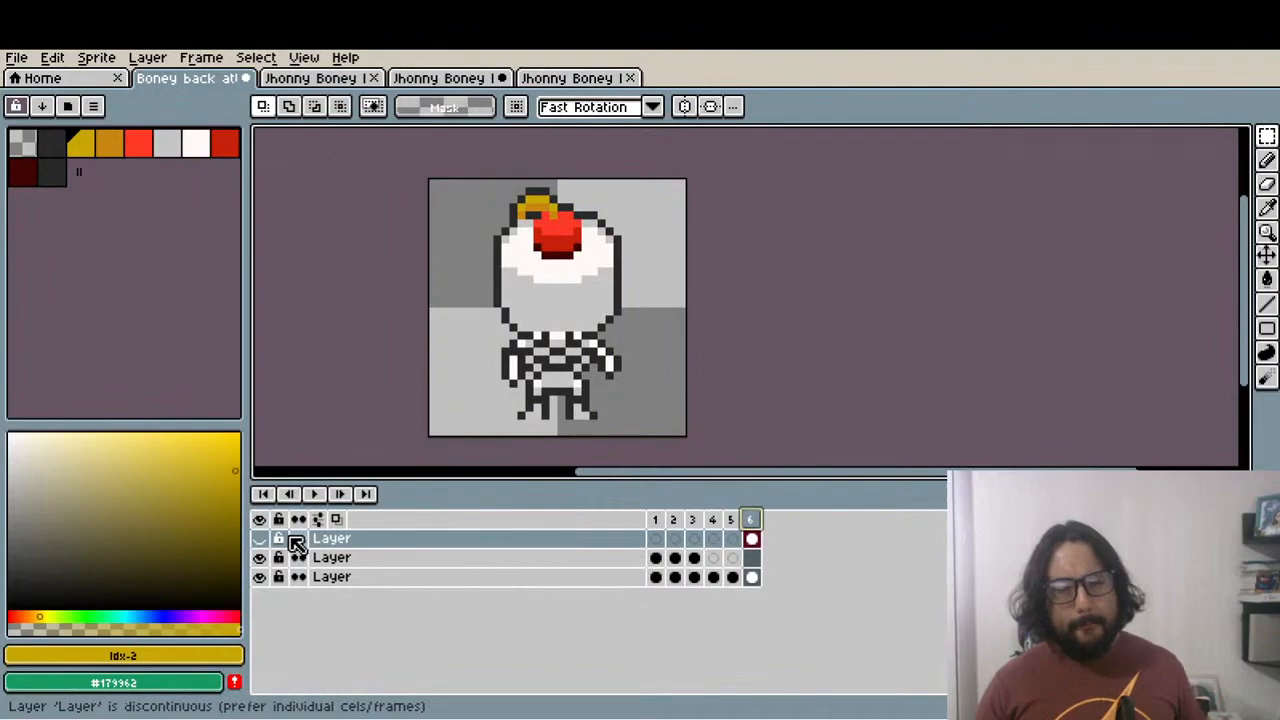
pyautogui.click(259, 538)
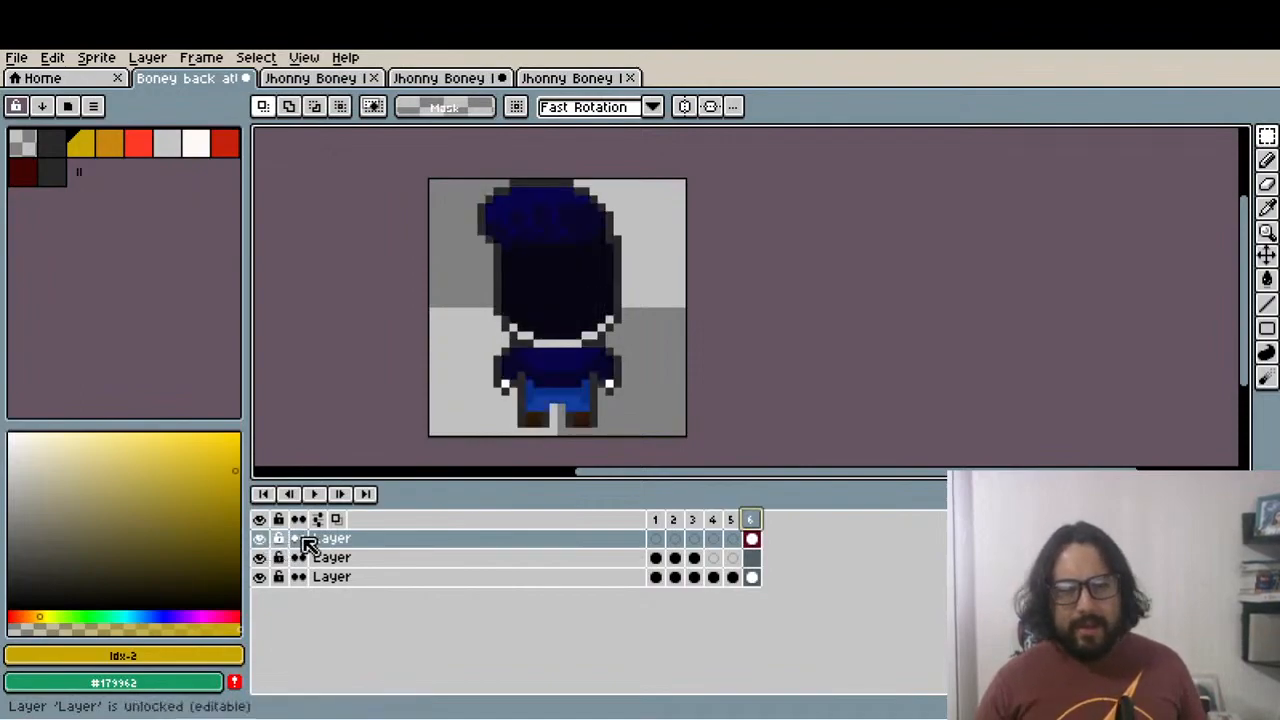
# Shift the left arm of the pasted idle sprite in frame 6 one pixel inward
pyautogui.scroll(3, 480, 377)
pyautogui.moveTo(531, 315); pyautogui.dragTo(553, 371)
pyautogui.hotkey('ctrl', 'd')
pyautogui.click(755, 539)
pyautogui.moveTo(527, 289); pyautogui.dragTo(569, 408)
pyautogui.click(558, 375)
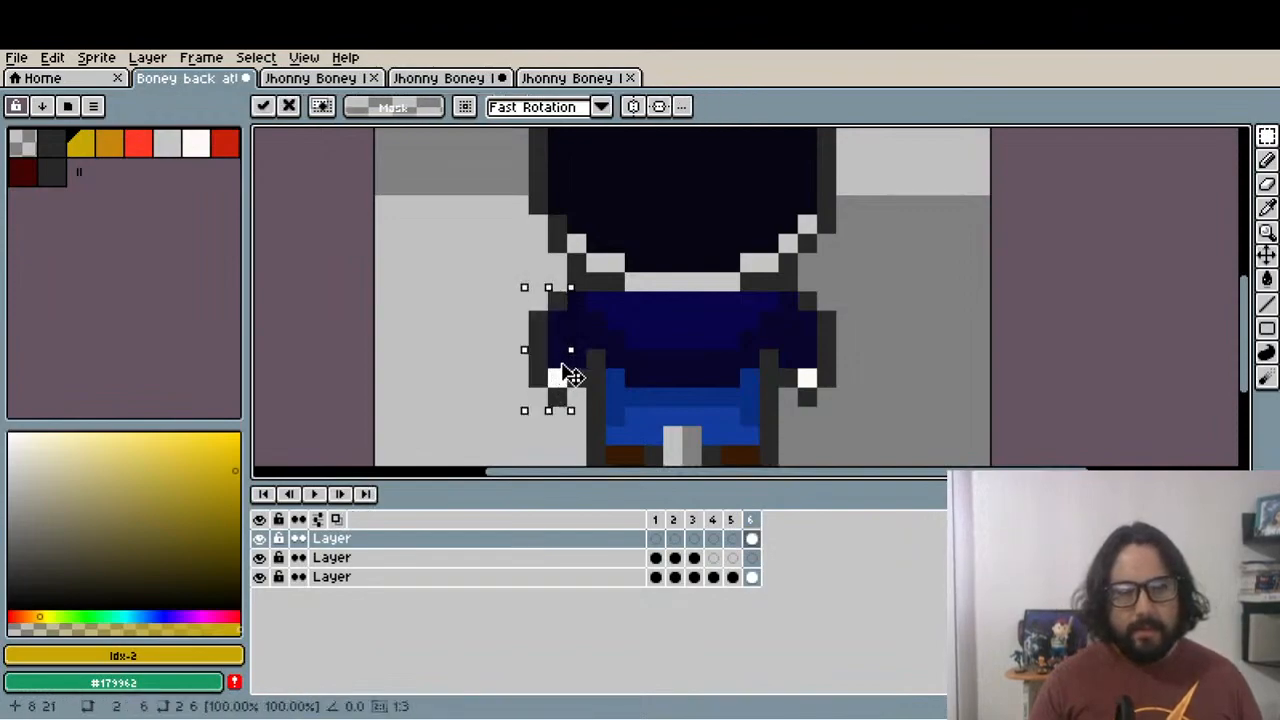
pyautogui.press('Return')
pyautogui.scroll(-4, 571, 371)
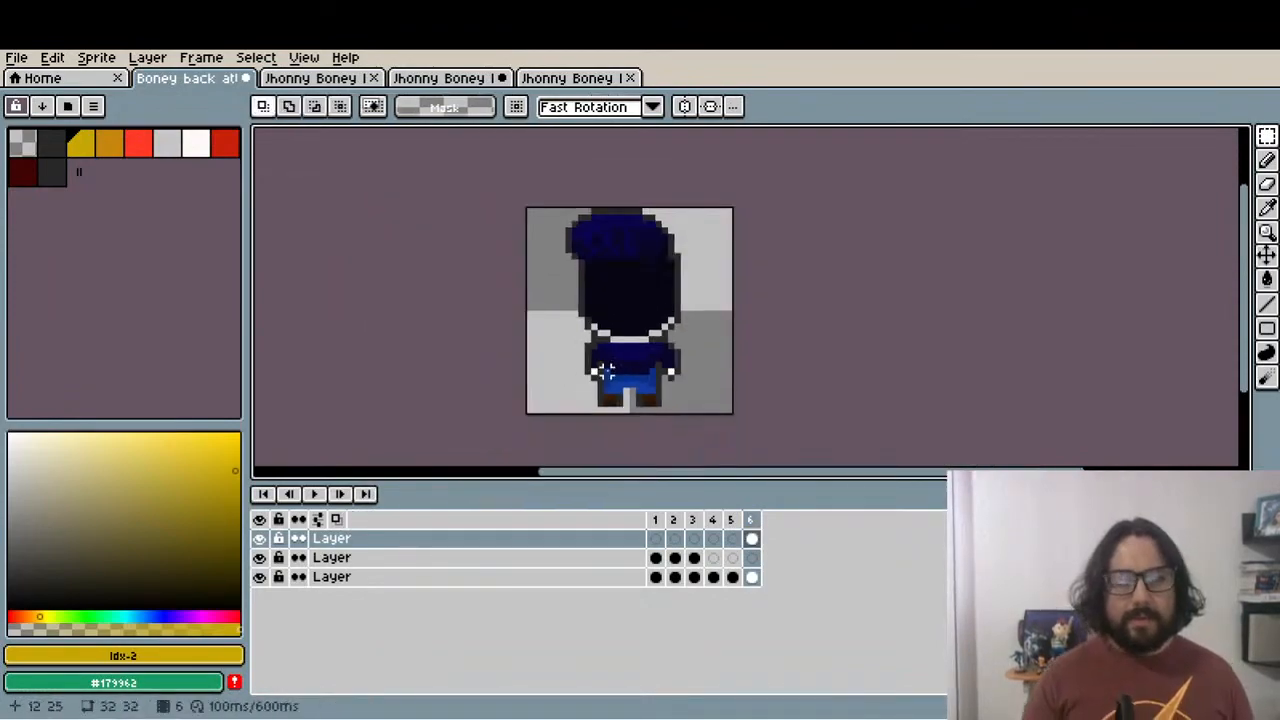
# Hide the top layer with the idle sprite and copy its cel from frame 6 into frame 5
pyautogui.click(733, 520)
pyautogui.click(752, 521)
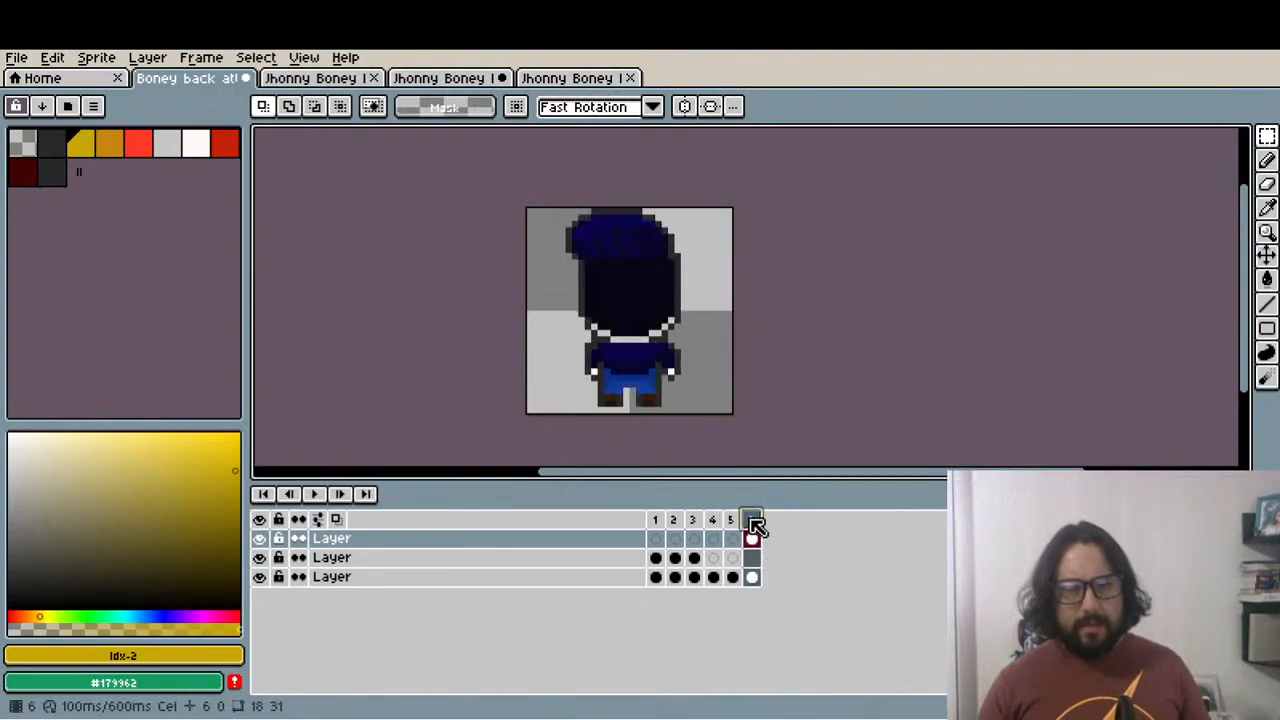
pyautogui.click(733, 520)
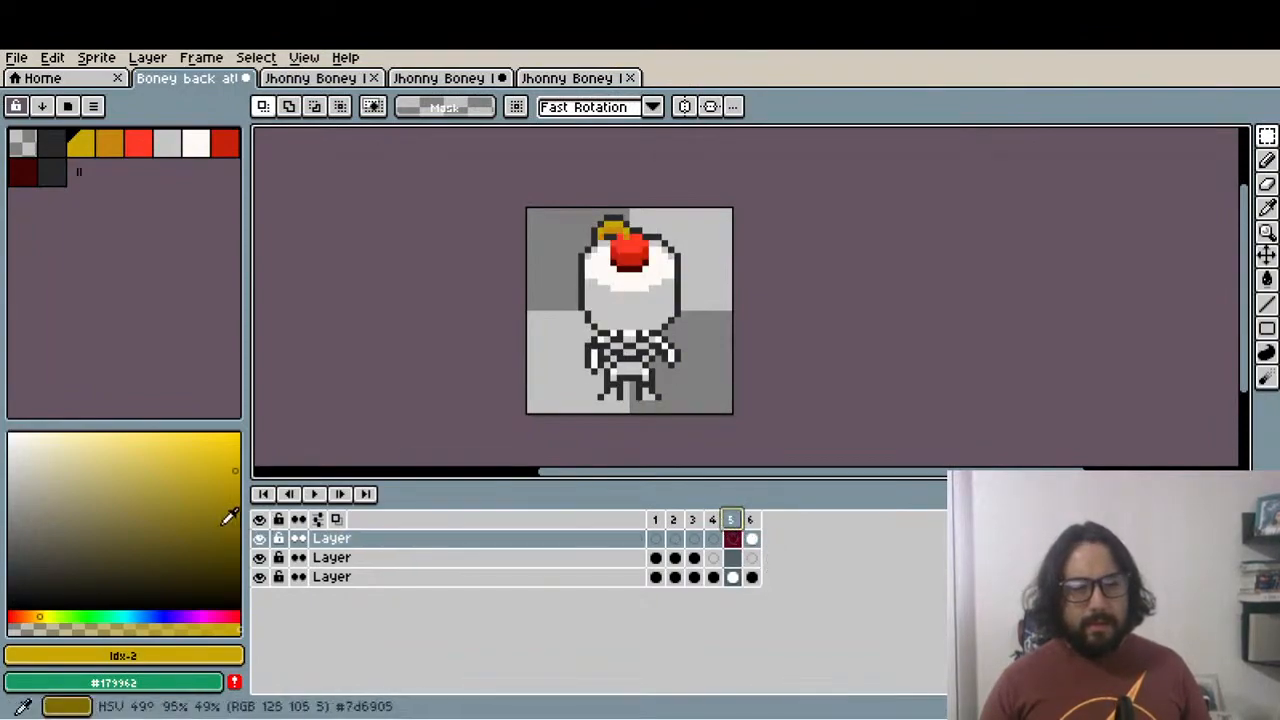
pyautogui.click(259, 538)
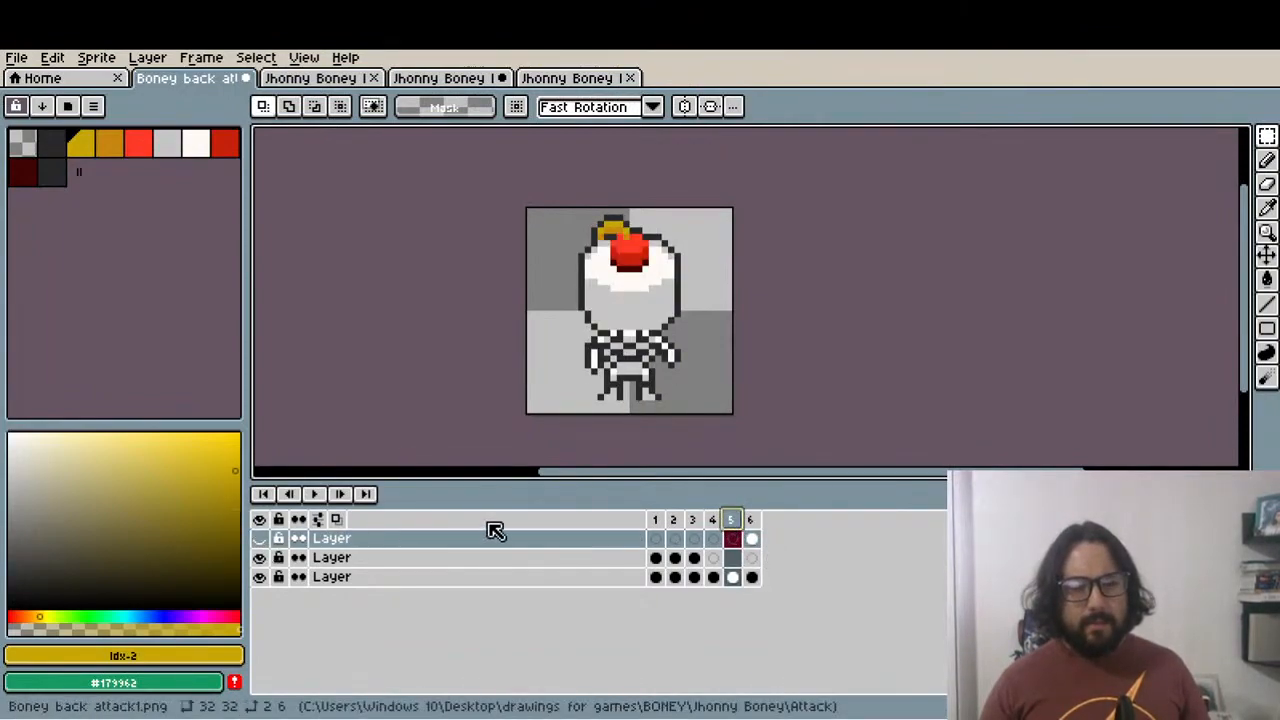
pyautogui.click(758, 526)
pyautogui.click(734, 522)
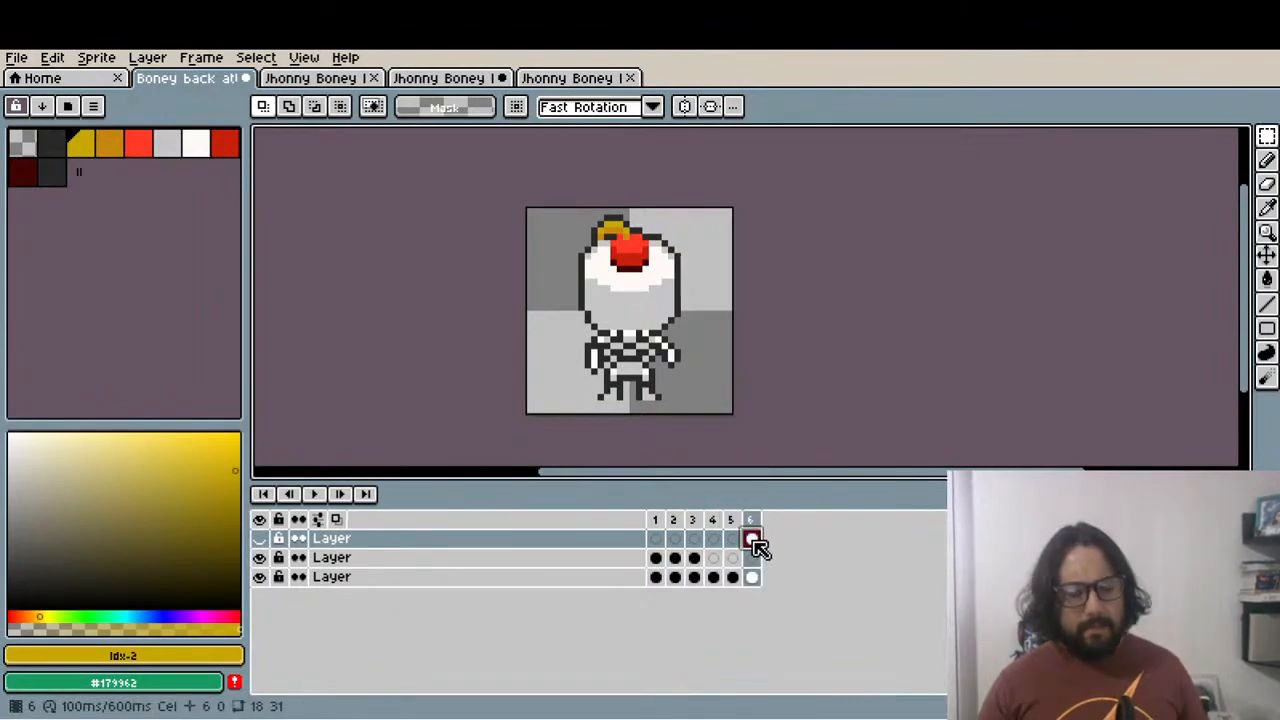
# Examine how the poses change from frame 1 to frame 5, focusing on the original drawing in frame 4
pyautogui.click(718, 522)
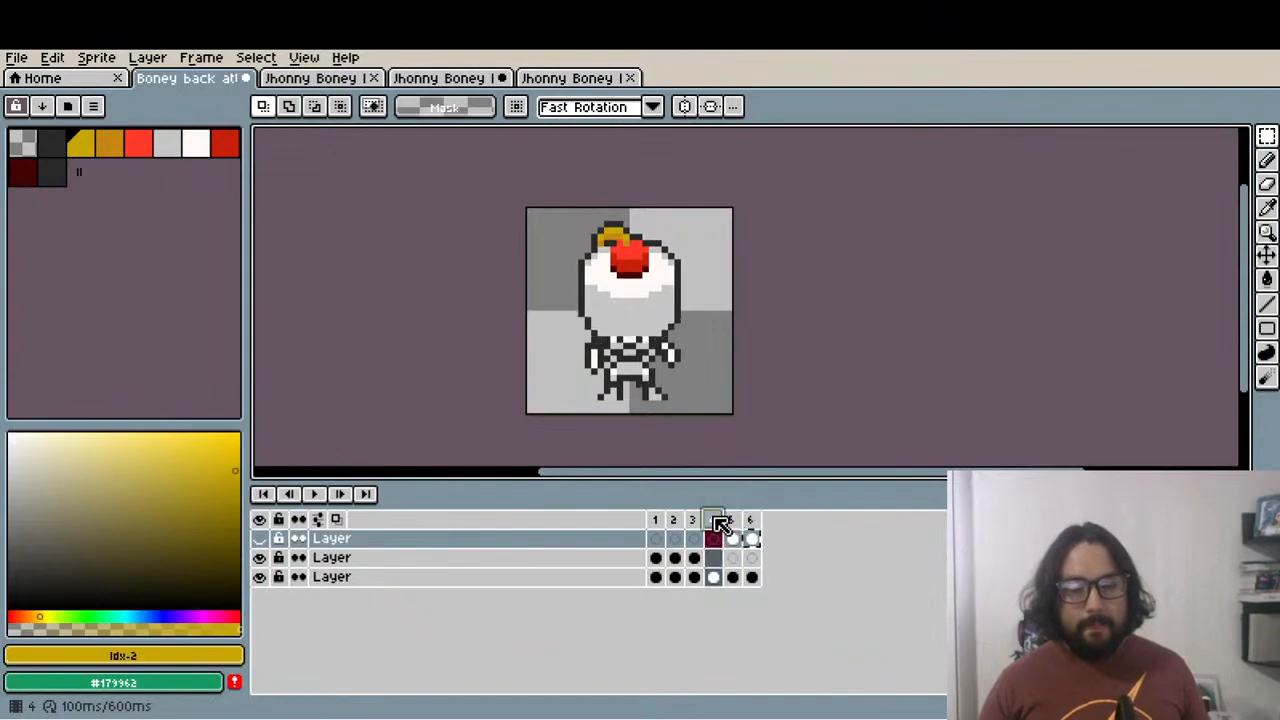
pyautogui.click(695, 521)
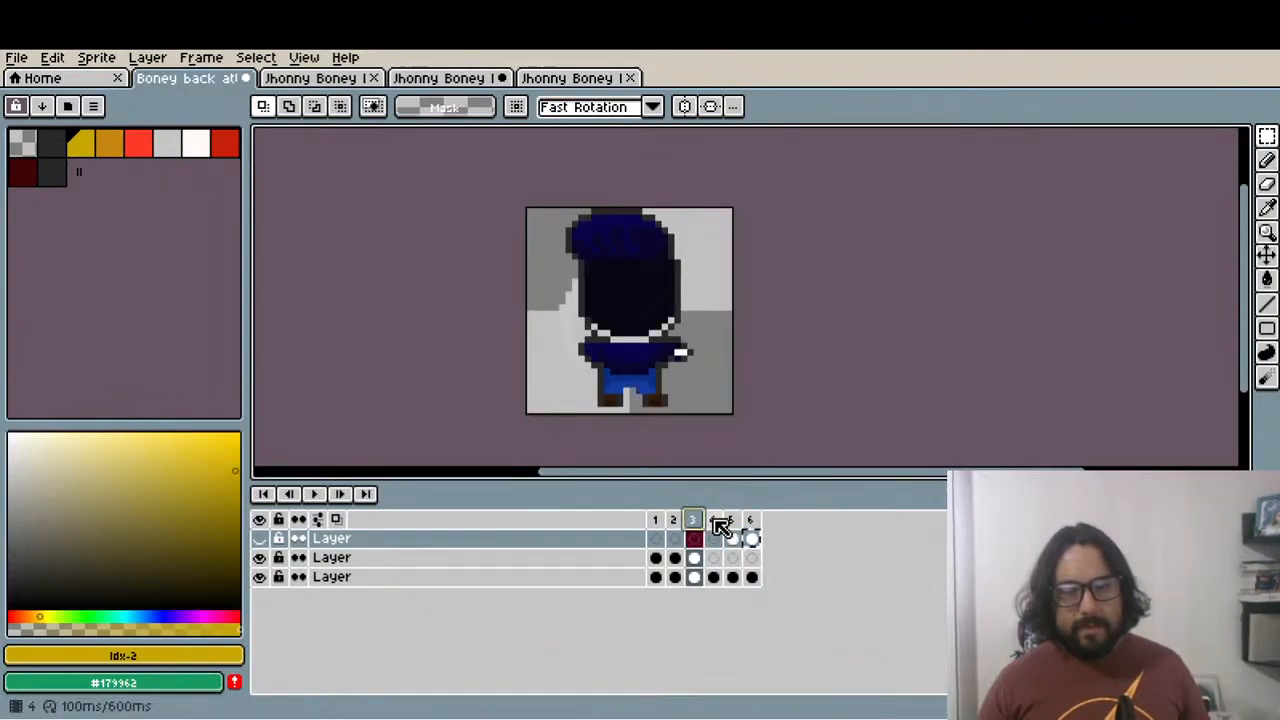
pyautogui.click(716, 523)
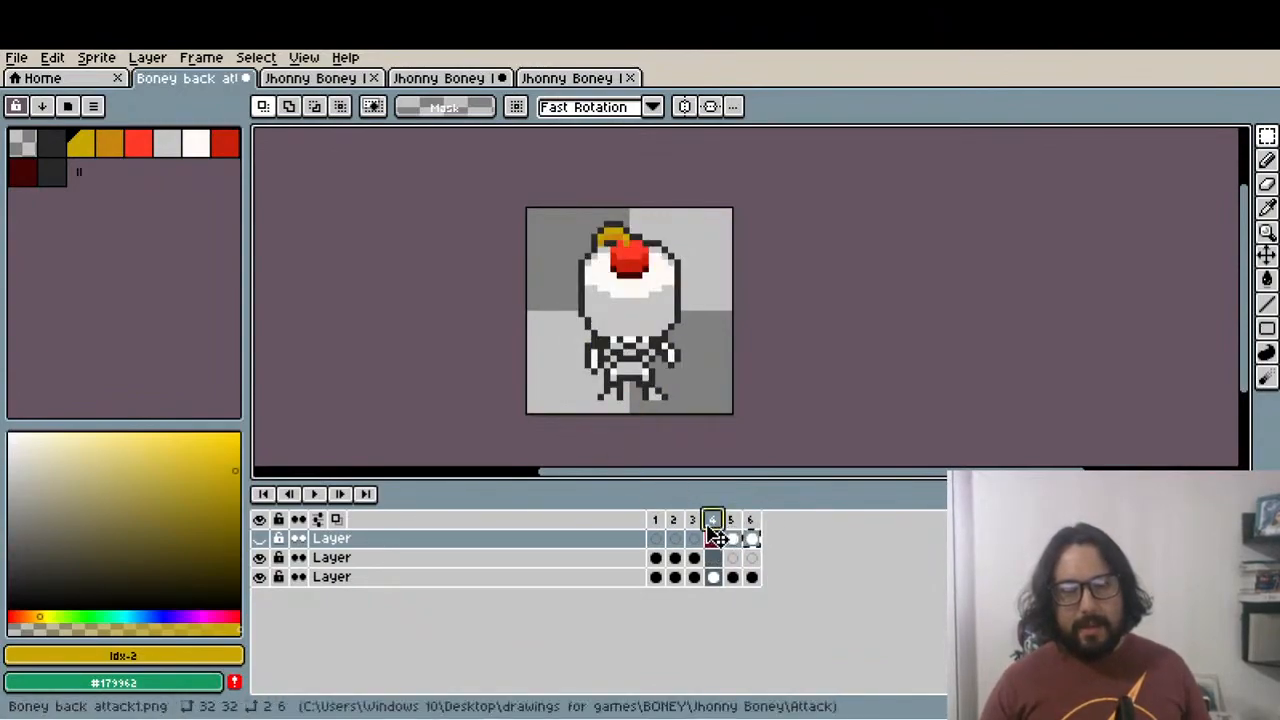
pyautogui.click(694, 521)
pyautogui.click(716, 523)
pyautogui.click(731, 522)
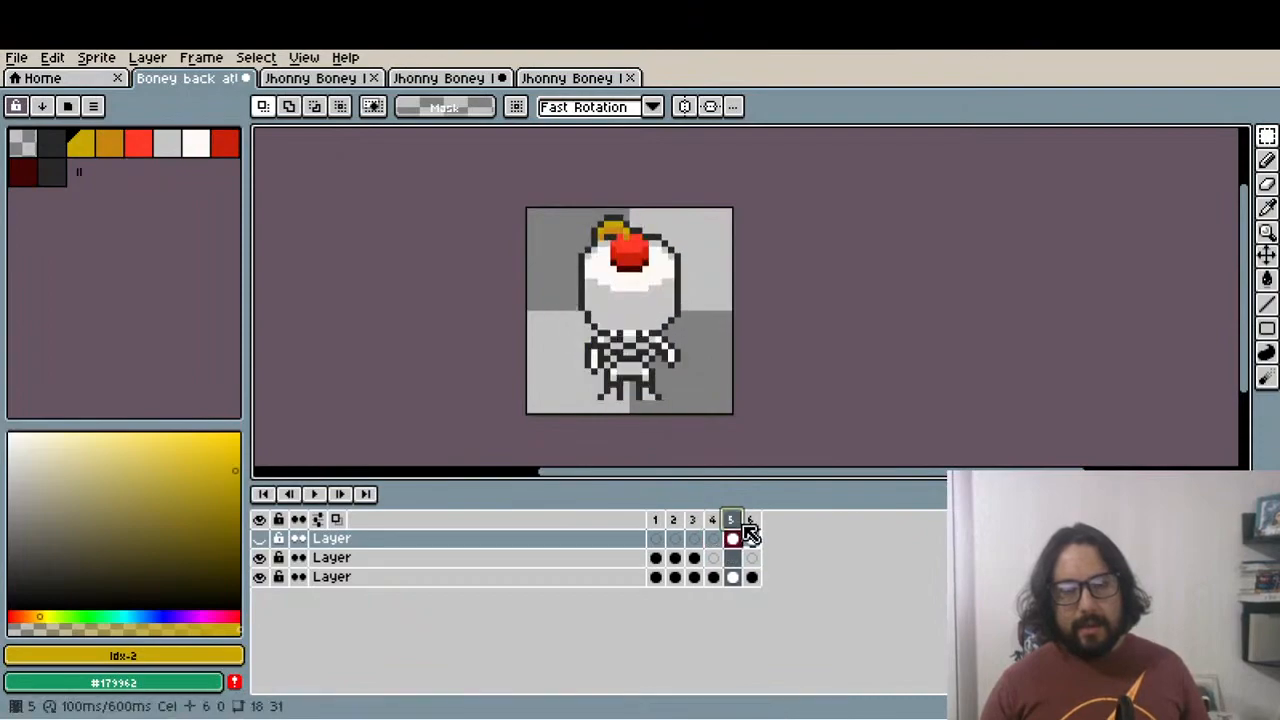
pyautogui.click(656, 522)
pyautogui.click(674, 522)
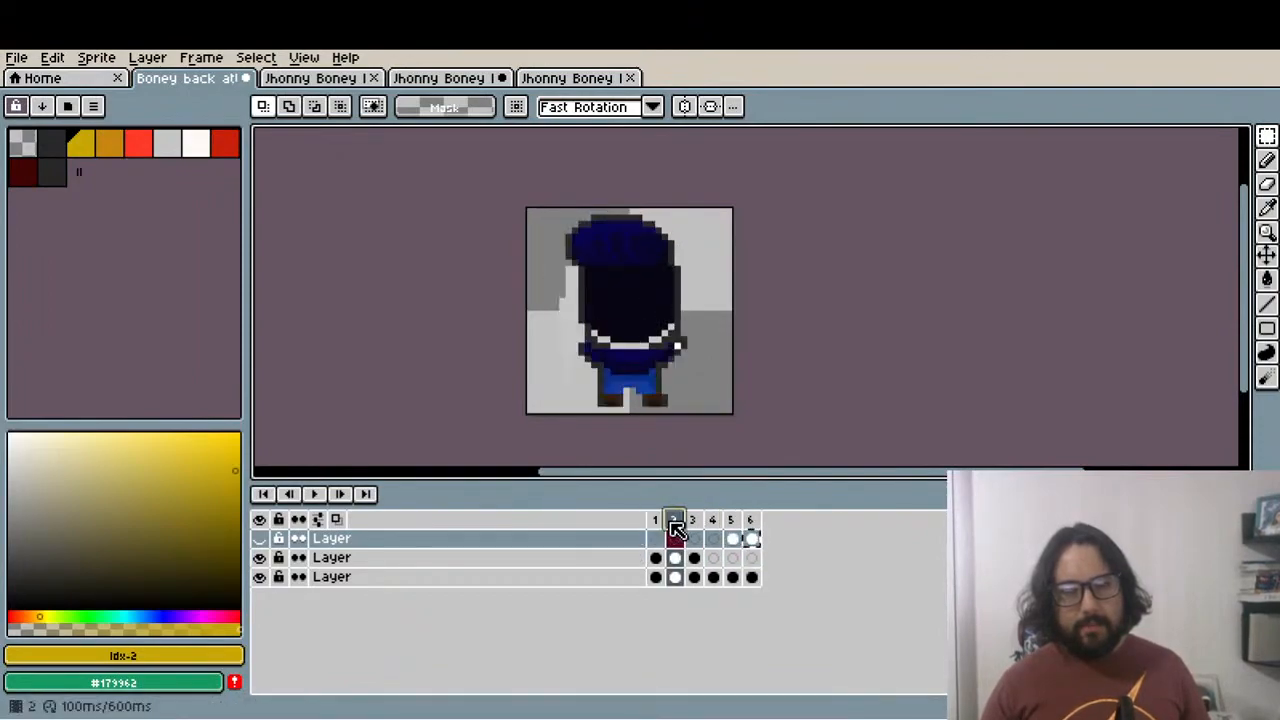
pyautogui.click(693, 521)
pyautogui.click(713, 521)
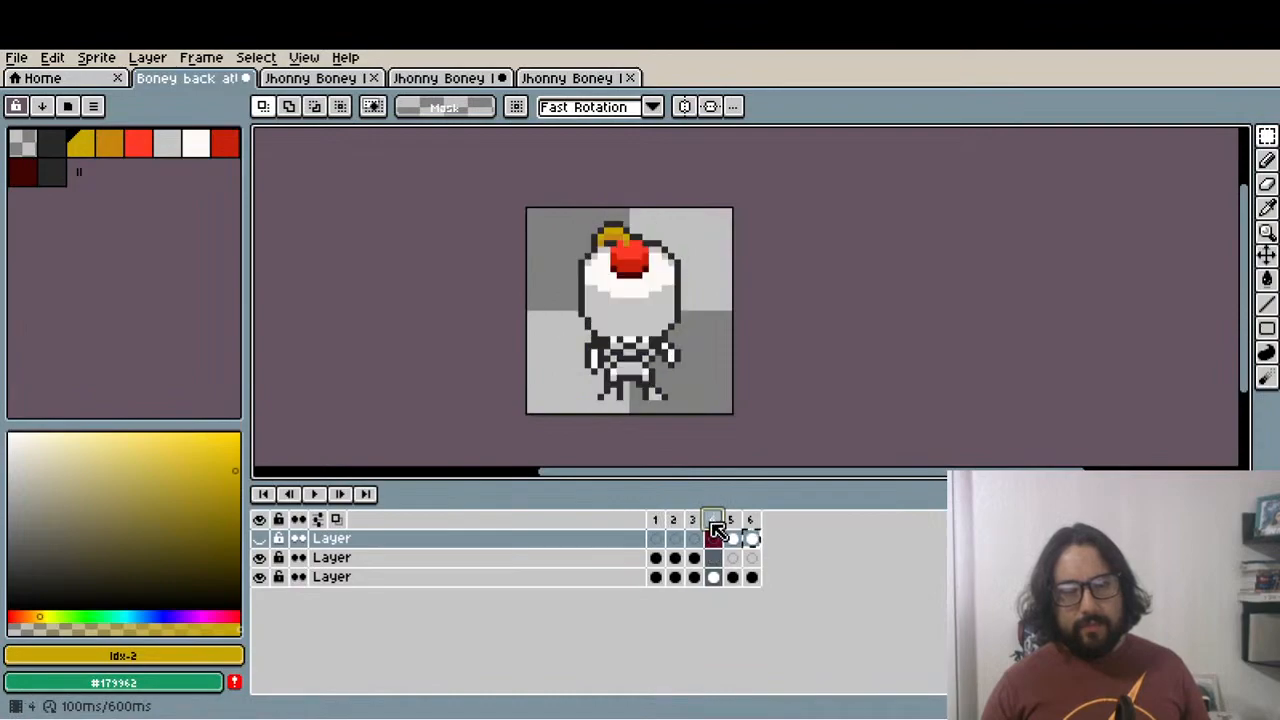
pyautogui.click(731, 521)
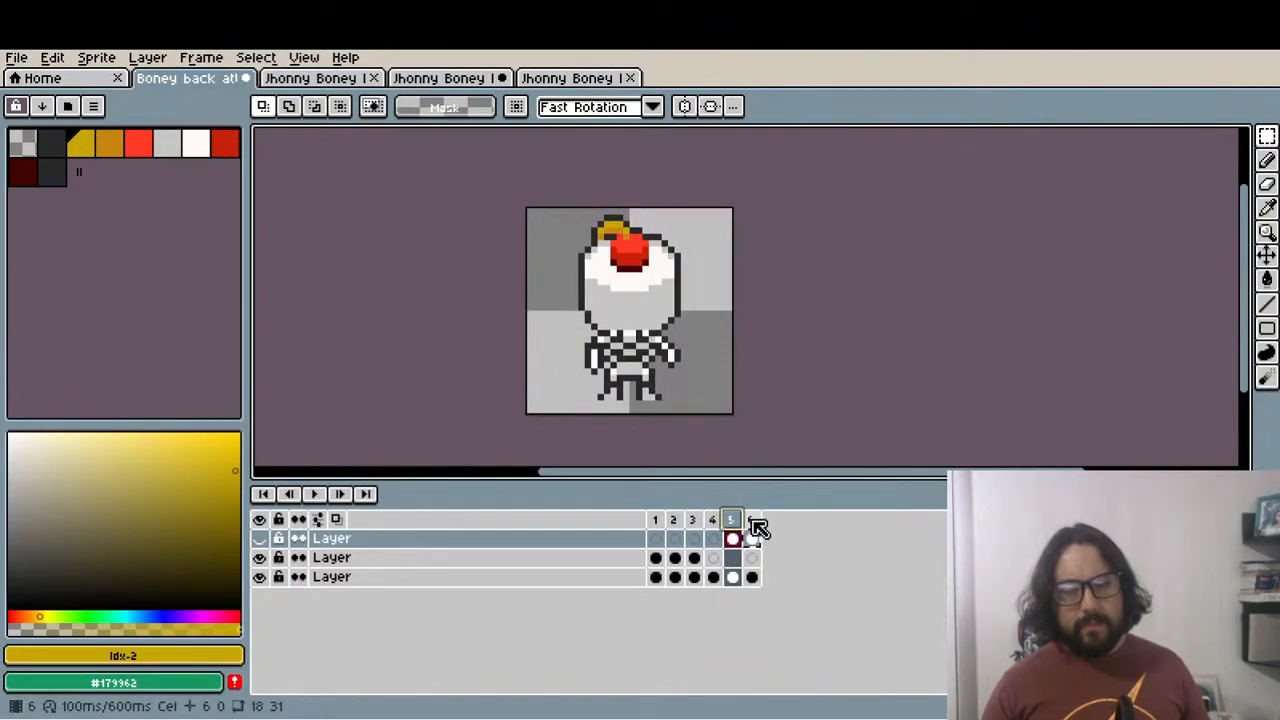
# Copy the idle sprite cel from frame 5 into frame 4 and make the top layer visible
pyautogui.click(735, 539)
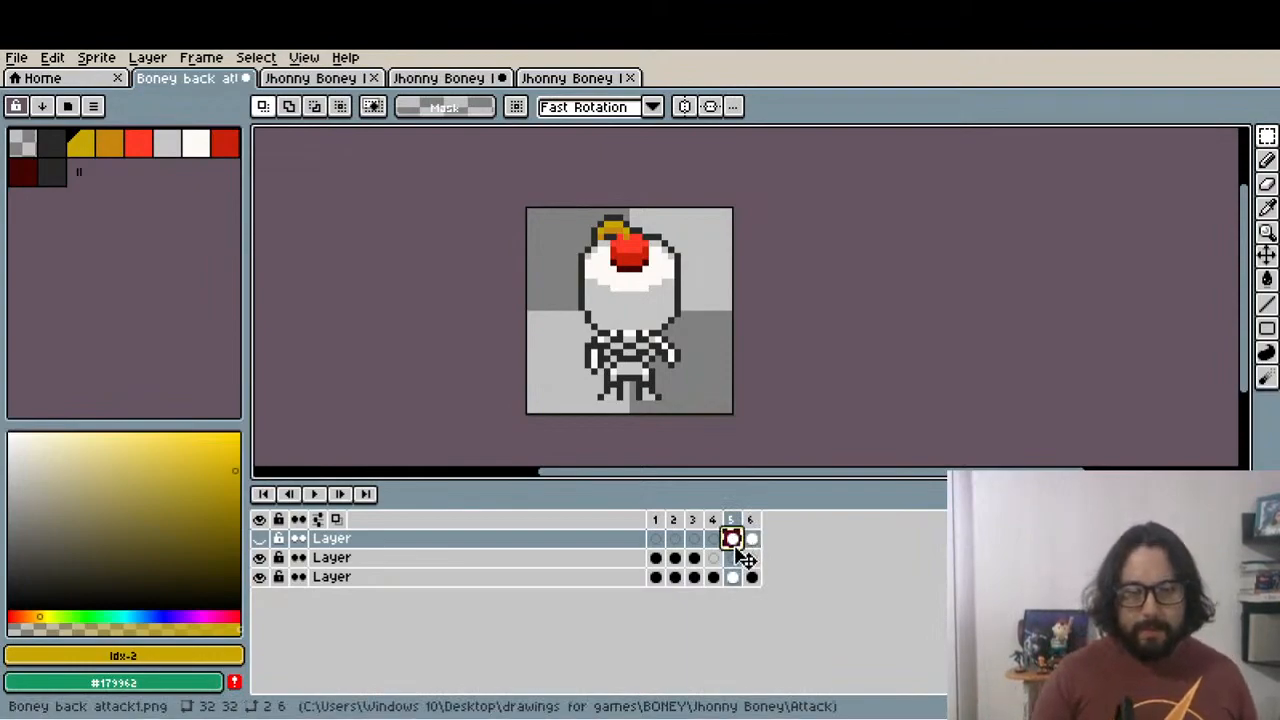
pyautogui.click(714, 541)
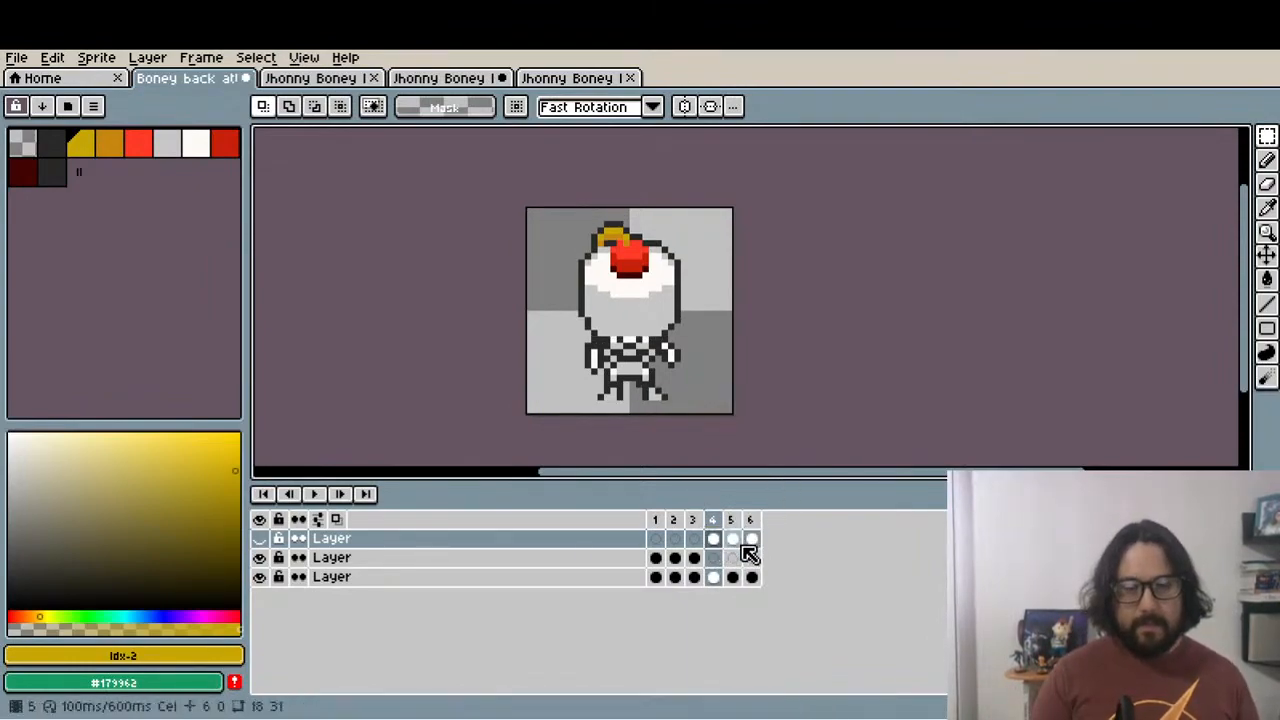
pyautogui.click(262, 539)
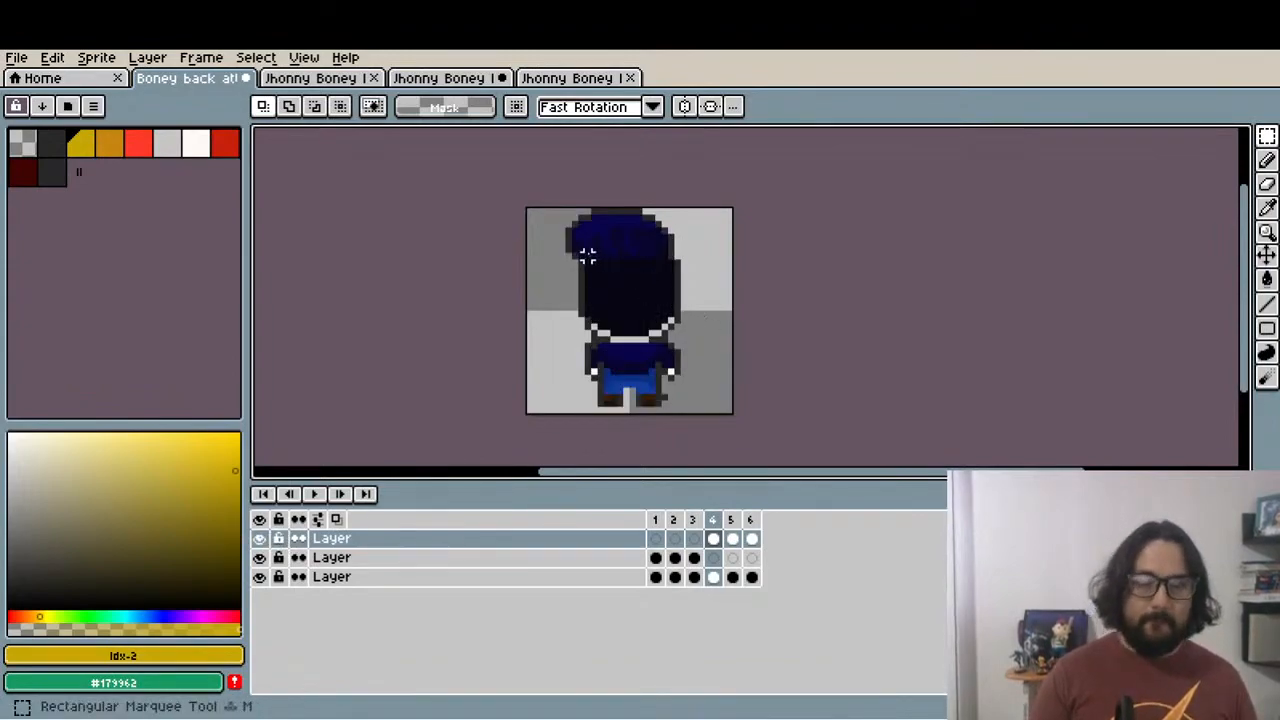
# In frame 4, lower the head one pixel and shift the right foot one pixel outward
pyautogui.moveTo(548, 202); pyautogui.dragTo(716, 346)
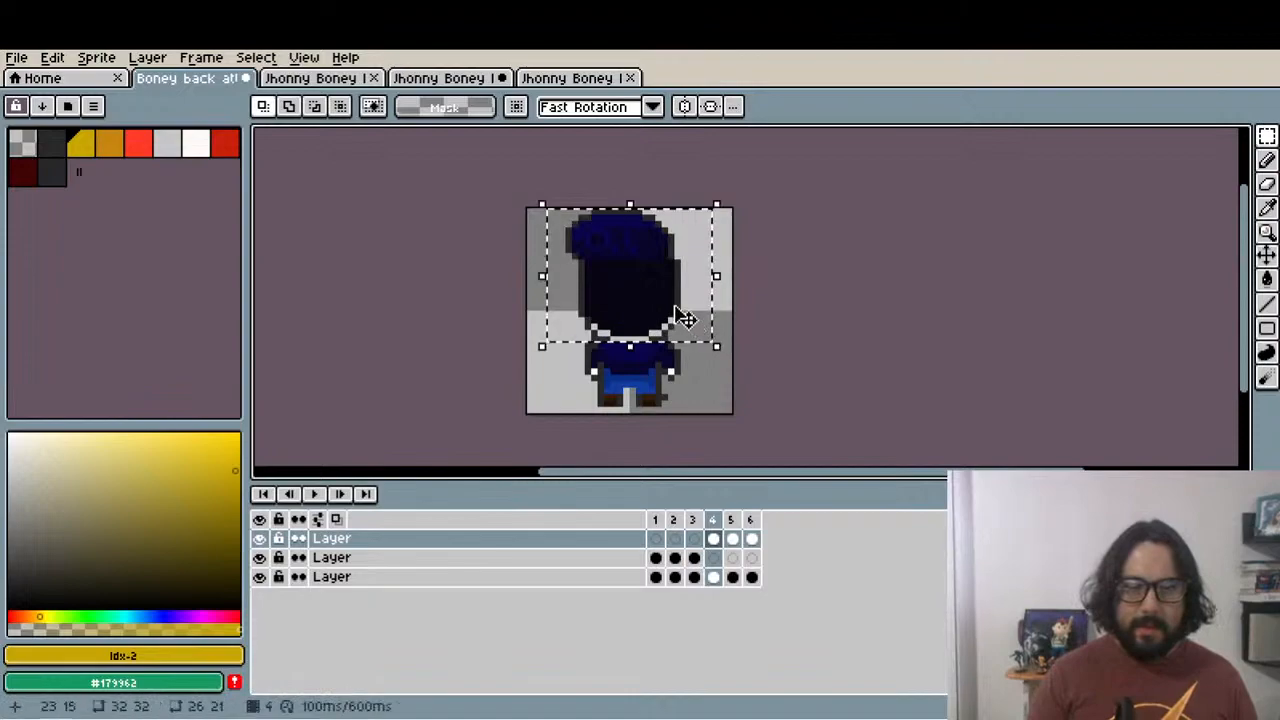
pyautogui.scroll(6, 651, 405)
pyautogui.moveTo(580, 359); pyautogui.dragTo(692, 401)
pyautogui.moveTo(675, 380); pyautogui.dragTo(695, 380)
pyautogui.press('Return')
pyautogui.scroll(-6, 694, 380)
# Play back the attack animation and flatten all its layers into one
pyautogui.click(314, 494)
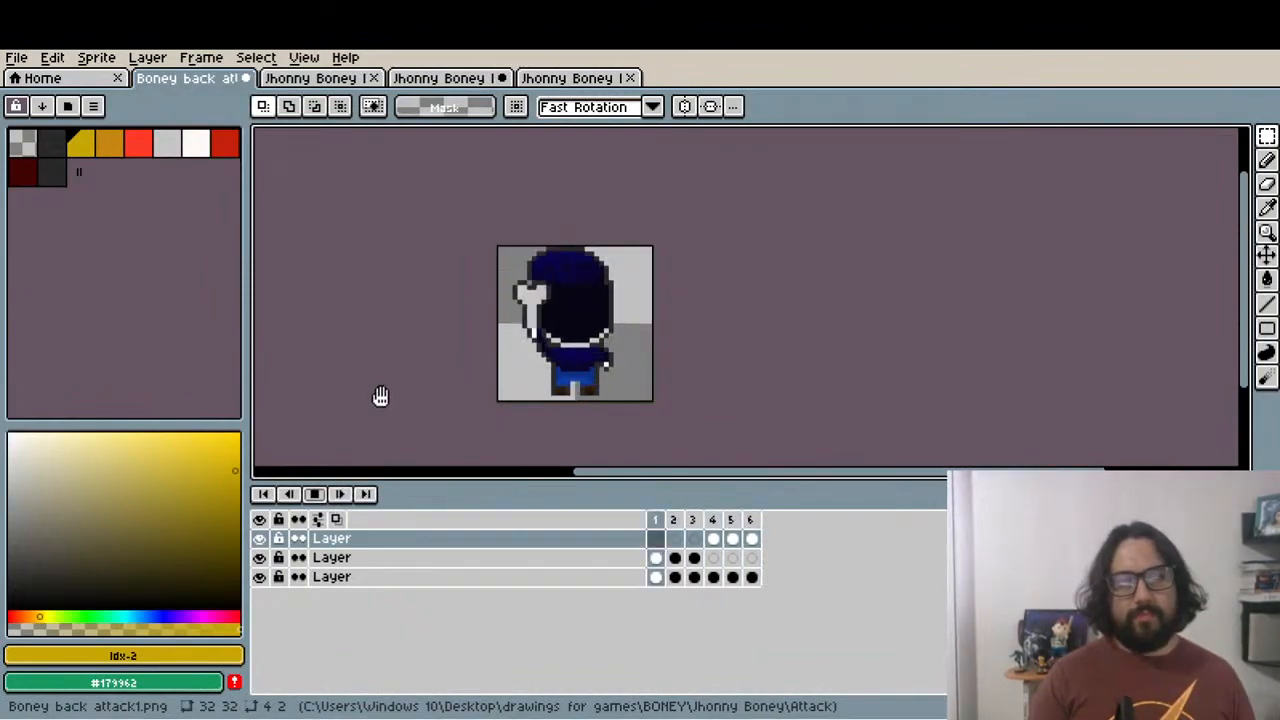
pyautogui.click(322, 496)
pyautogui.rightClick(418, 540)
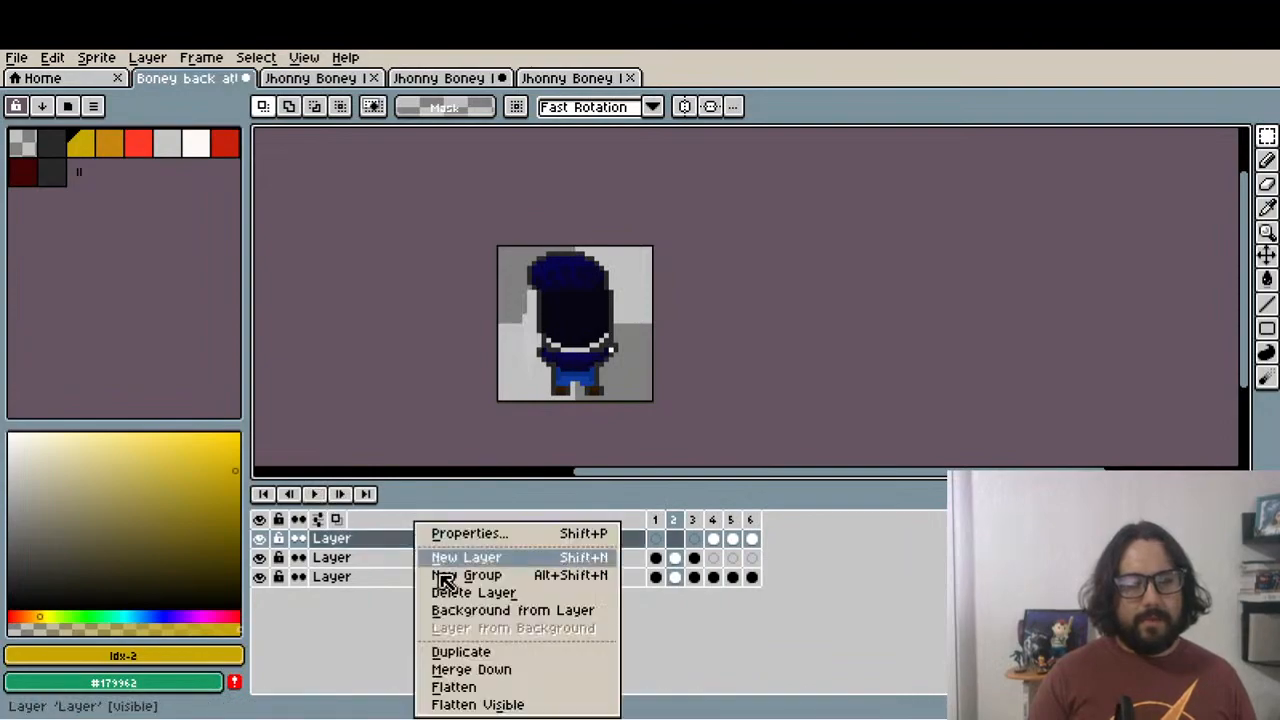
pyautogui.click(498, 690)
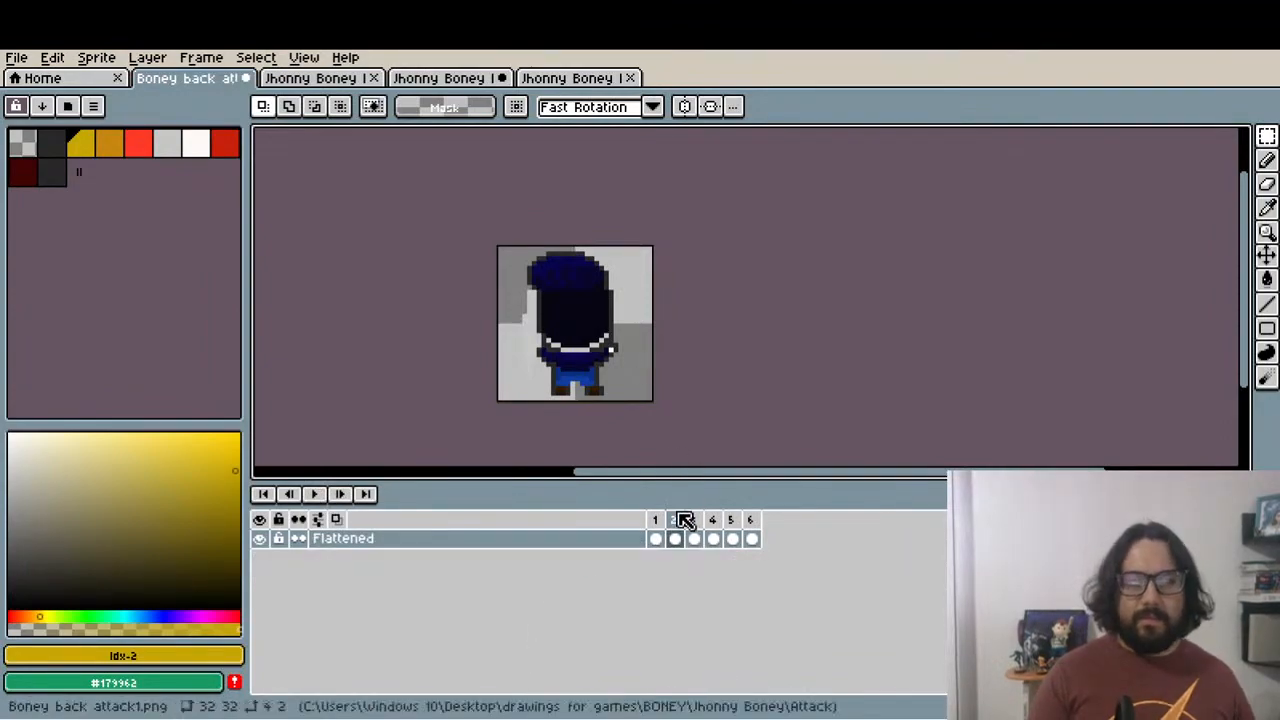
# Pick the outline colour #292829 and outline the top of the gap between the trouser legs in frame 1
pyautogui.click(655, 538)
pyautogui.scroll(1, 591, 363)
pyautogui.scroll(1, 591, 363)
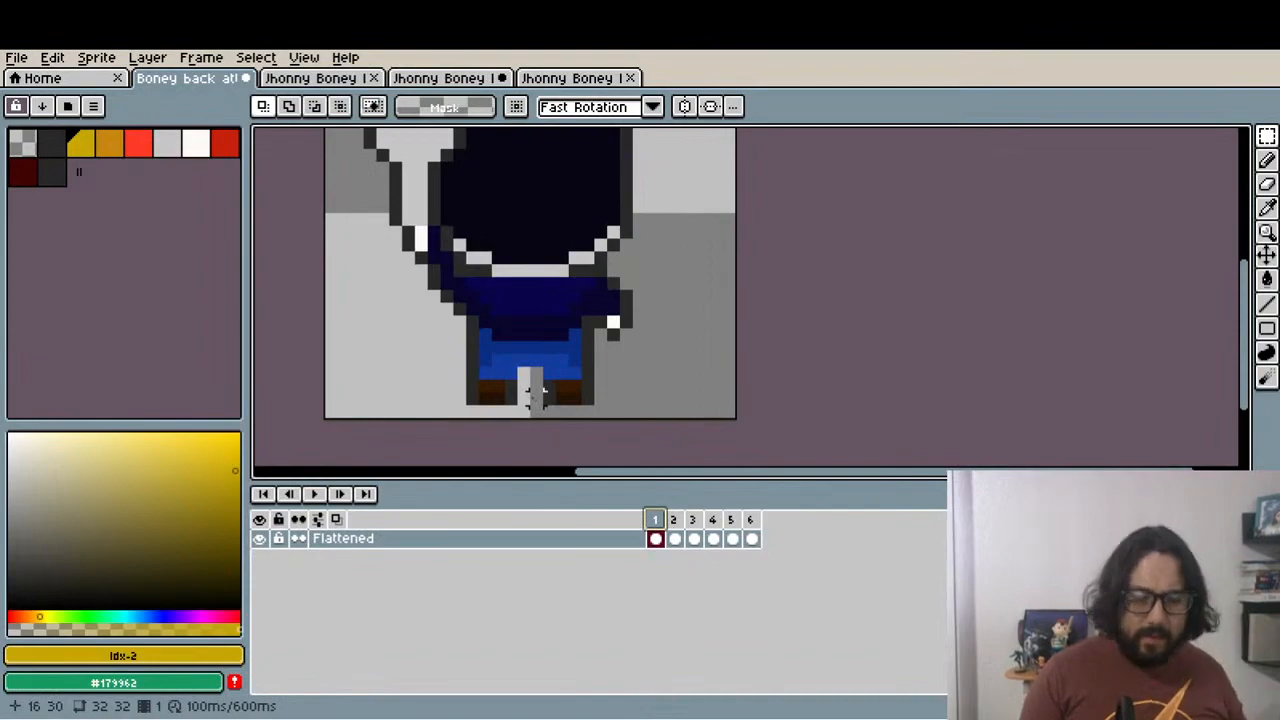
pyautogui.press('i')
pyautogui.scroll(1, 531, 392)
pyautogui.click(528, 370)
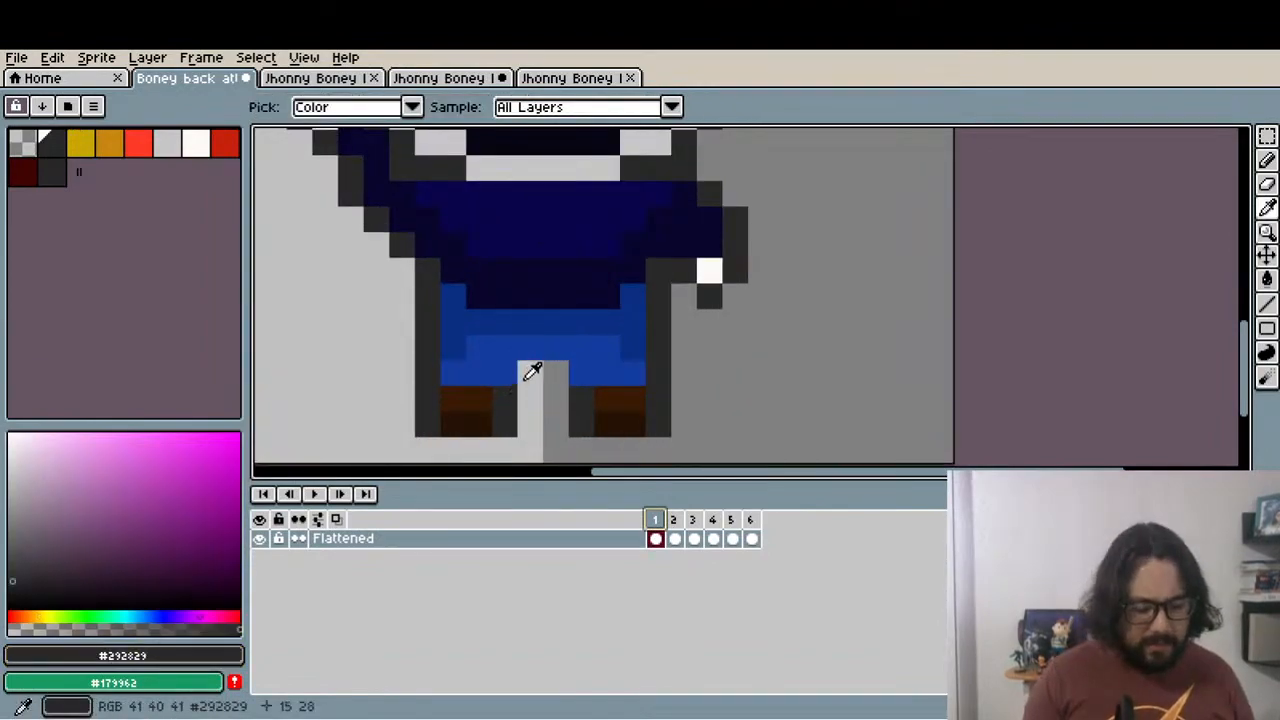
pyautogui.press('b')
pyautogui.click(554, 372)
# Outline the top of the leg gap in frames 2 and 3, adding a pixel beside the right shoe in frame 2
pyautogui.click(673, 519)
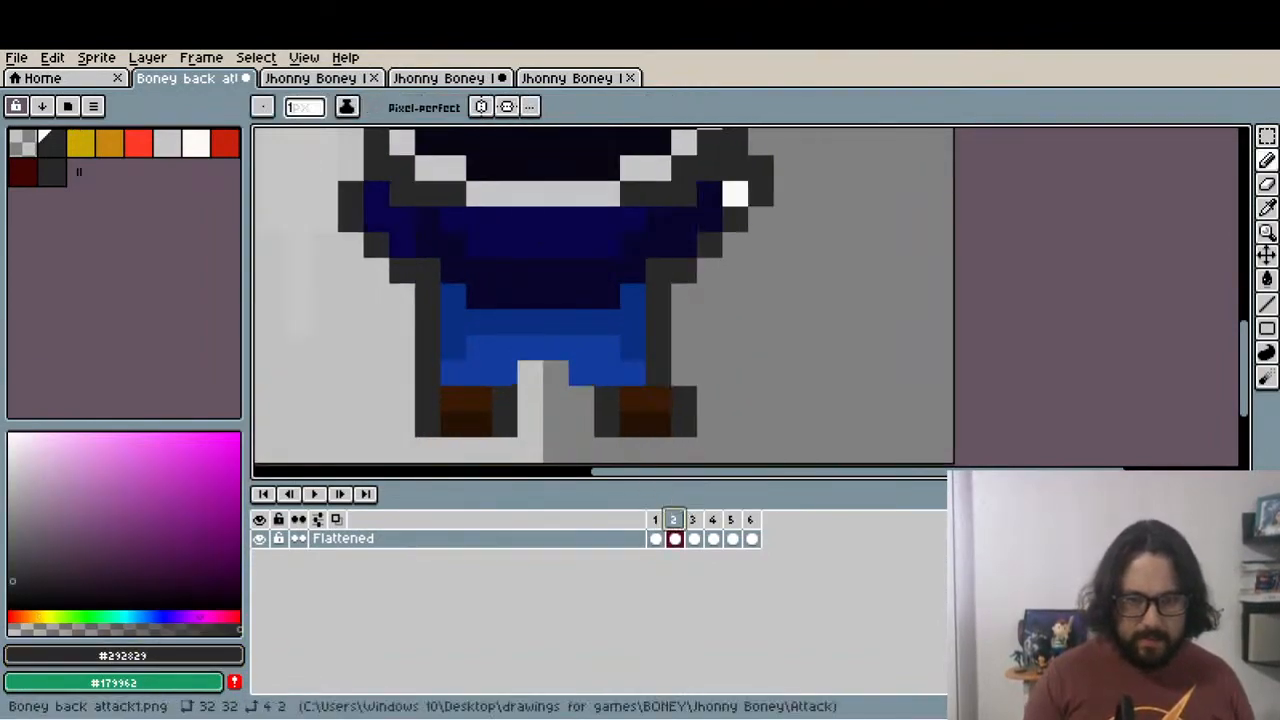
pyautogui.click(530, 372)
pyautogui.click(582, 398)
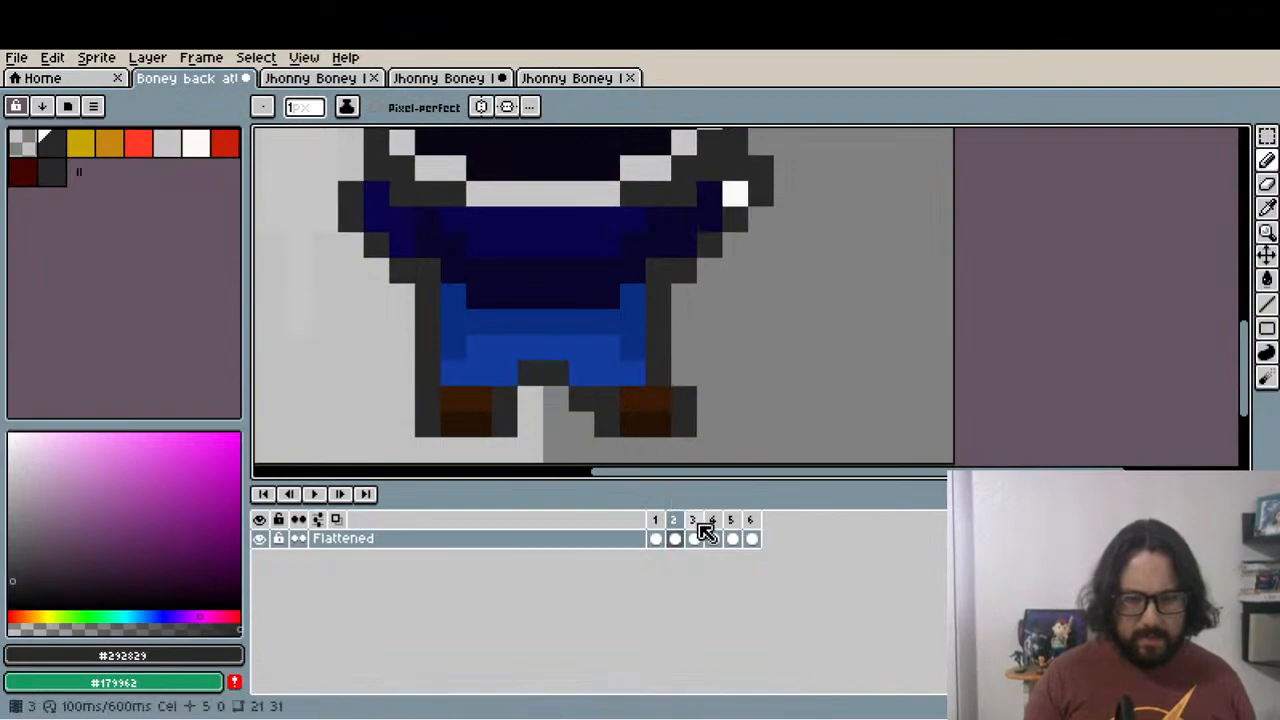
pyautogui.click(693, 519)
pyautogui.click(556, 373)
pyautogui.click(543, 378)
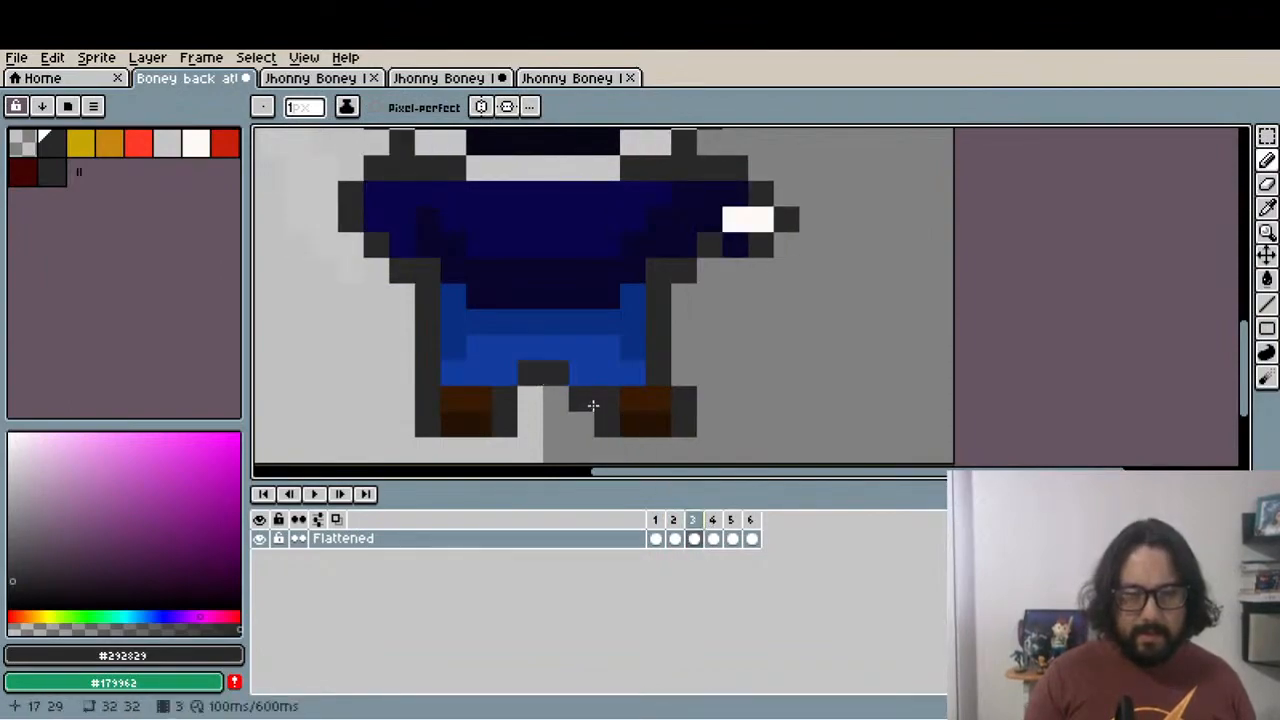
# Outline the top of the gap between the trouser legs in frames 4, 5 and 6 of the back attack
pyautogui.click(712, 521)
pyautogui.click(530, 373)
pyautogui.click(557, 378)
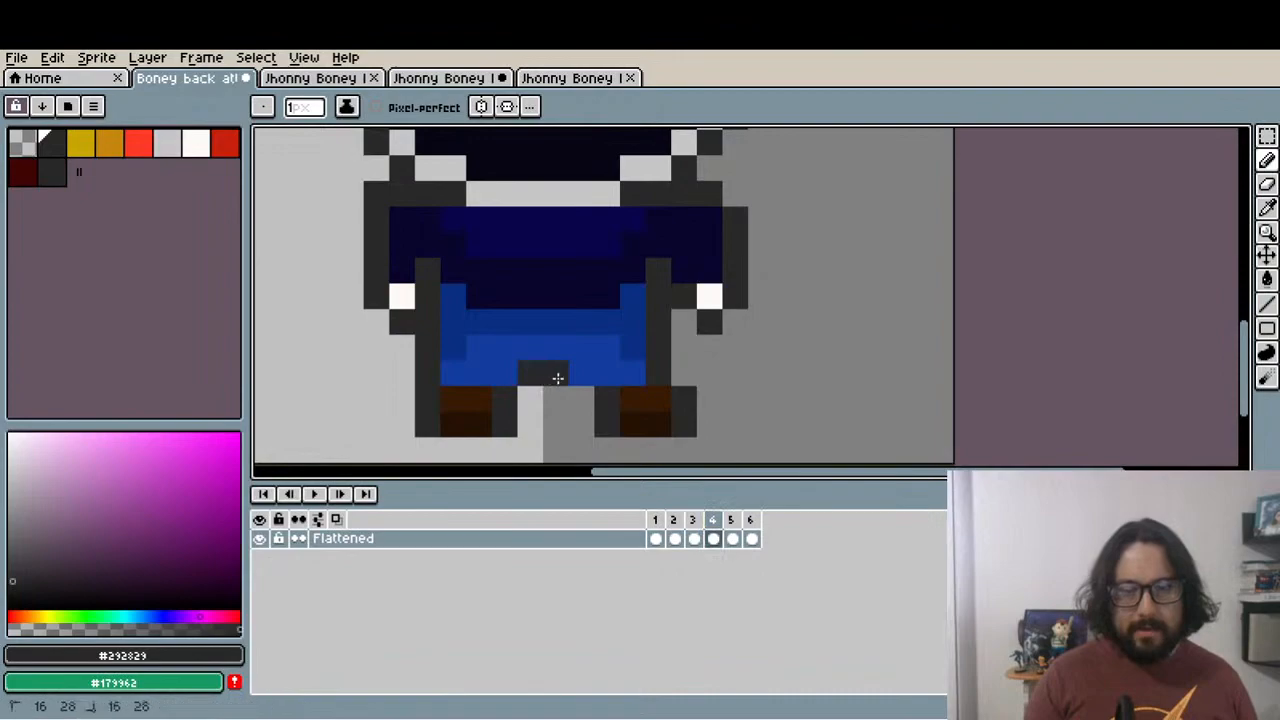
pyautogui.click(735, 538)
pyautogui.click(522, 366)
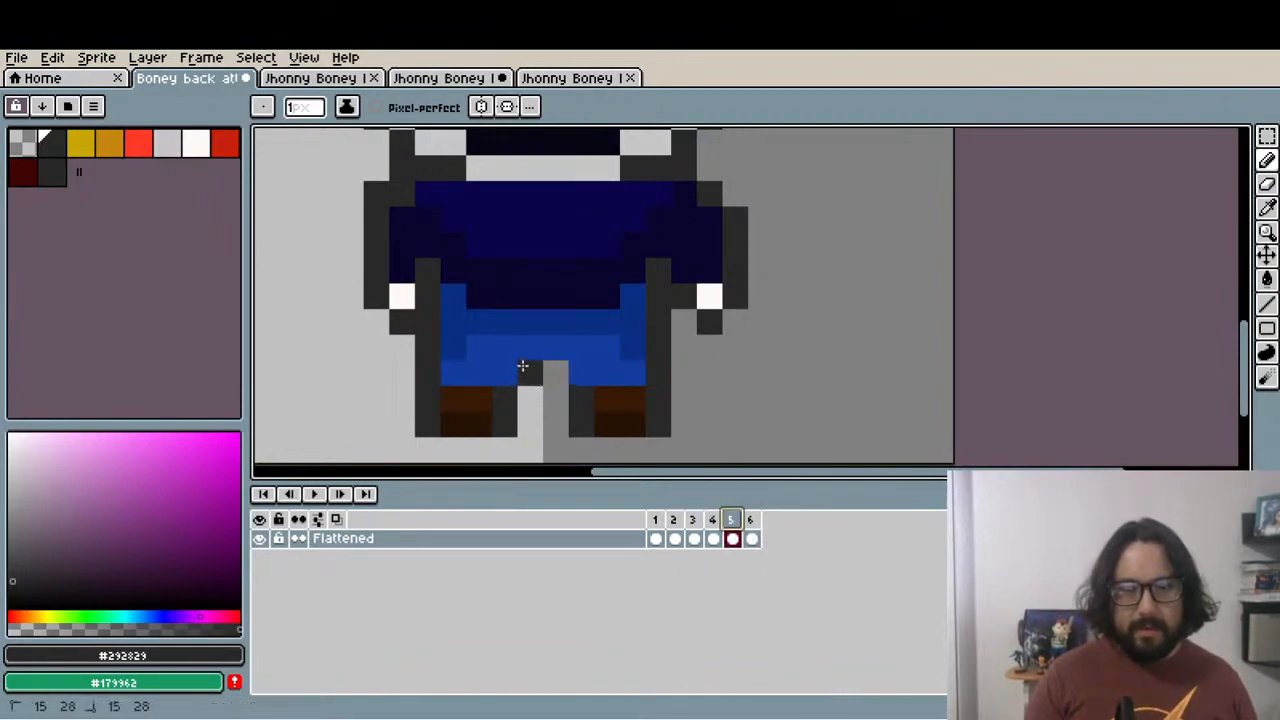
pyautogui.click(550, 372)
pyautogui.click(750, 520)
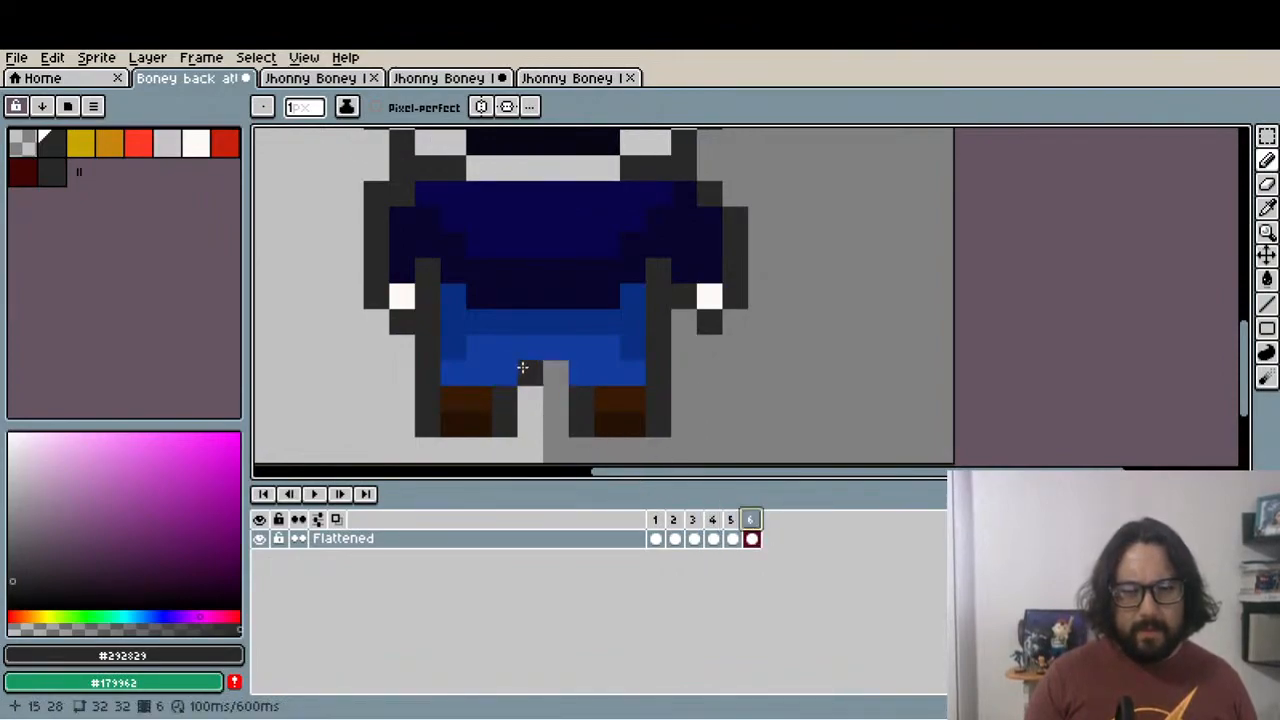
pyautogui.click(555, 373)
# Save the back attack animation to its PNG sequence, Boney back attack1.png onward
pyautogui.scroll(-2, 551, 372)
pyautogui.press('v')
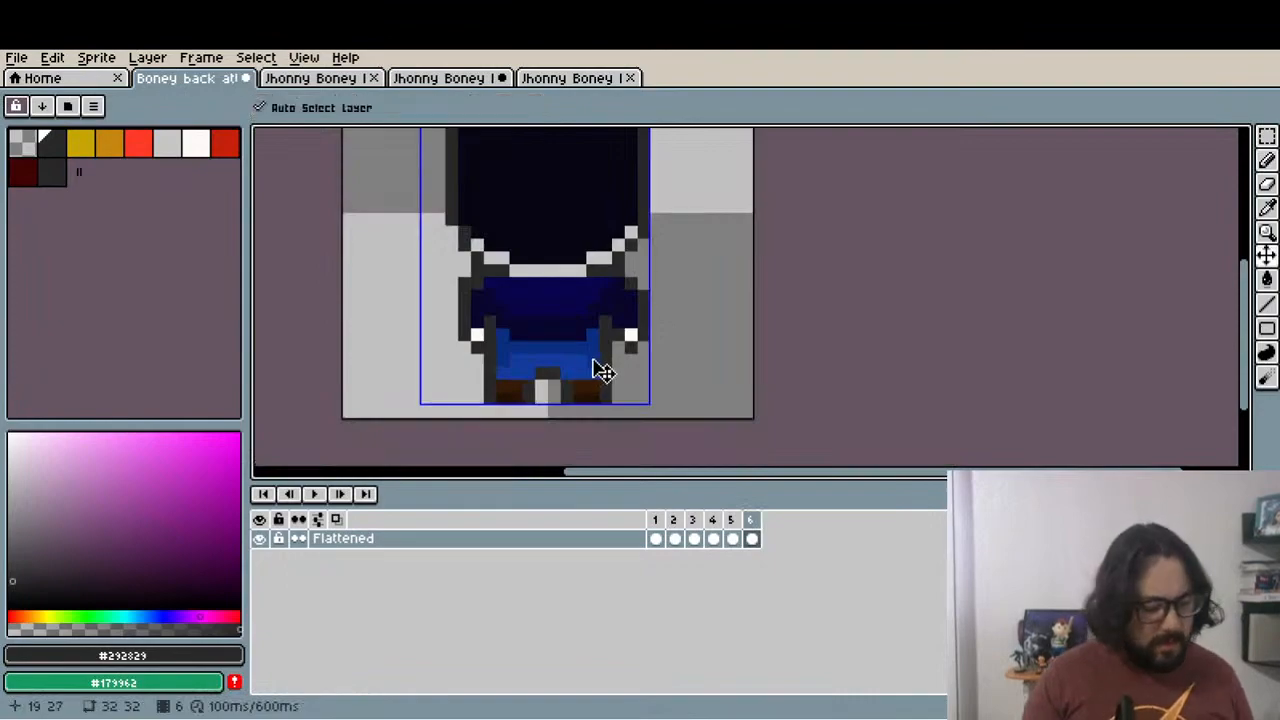
pyautogui.hotkey('ctrl', 's')
pyautogui.click(603, 433)
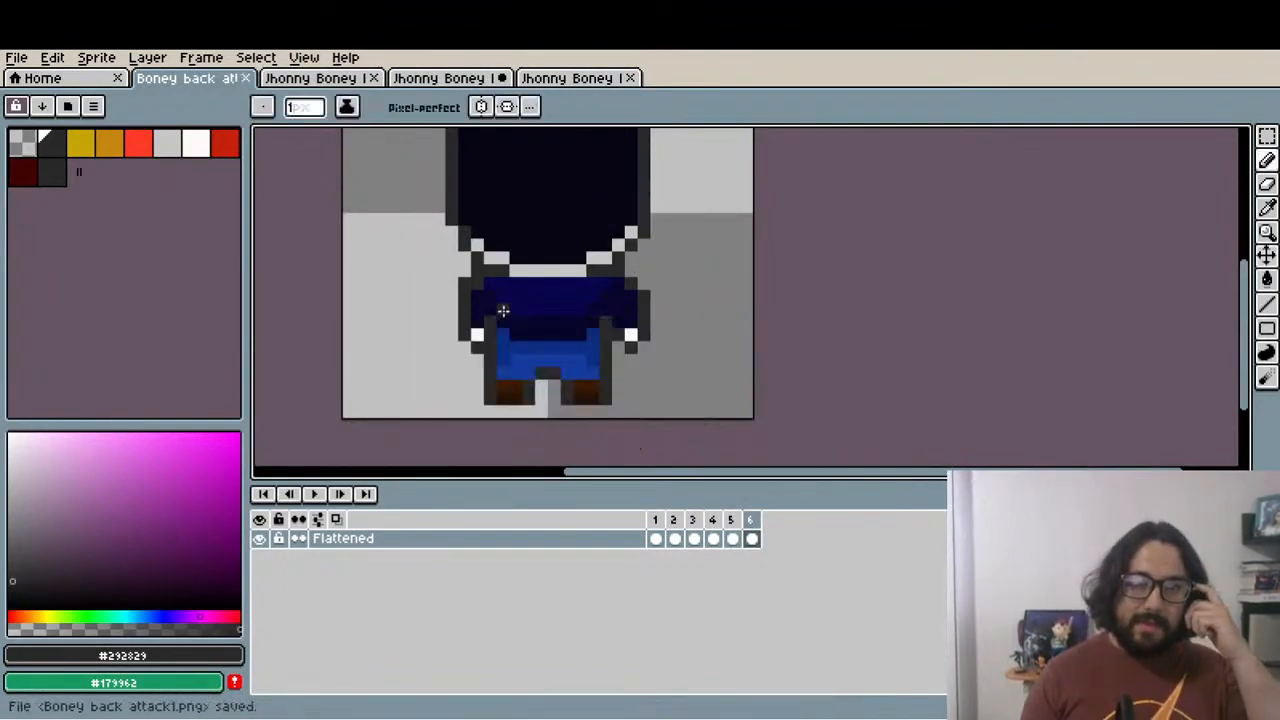
# Open Jhonny Boney Idle Back1.png from the idle folder together with its numbered files as an animation
pyautogui.click(17, 57)
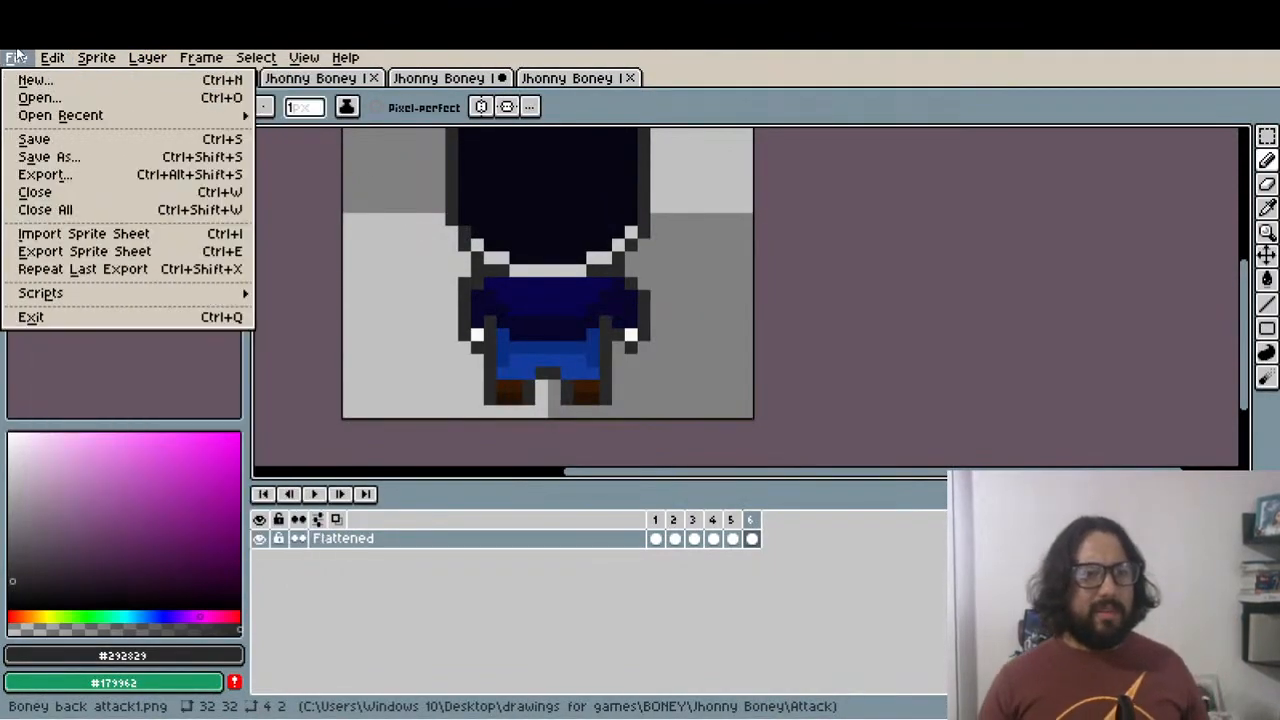
pyautogui.click(50, 97)
pyautogui.click(153, 181)
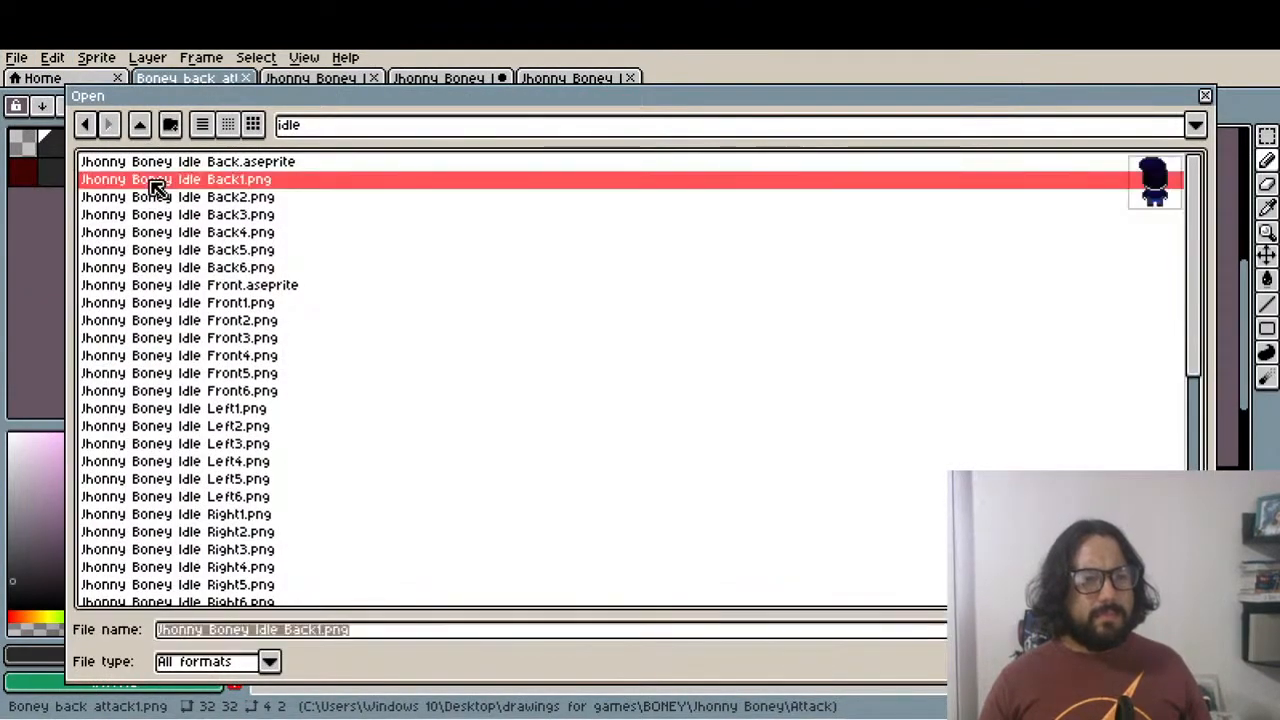
pyautogui.doubleClick(153, 184)
pyautogui.click(567, 460)
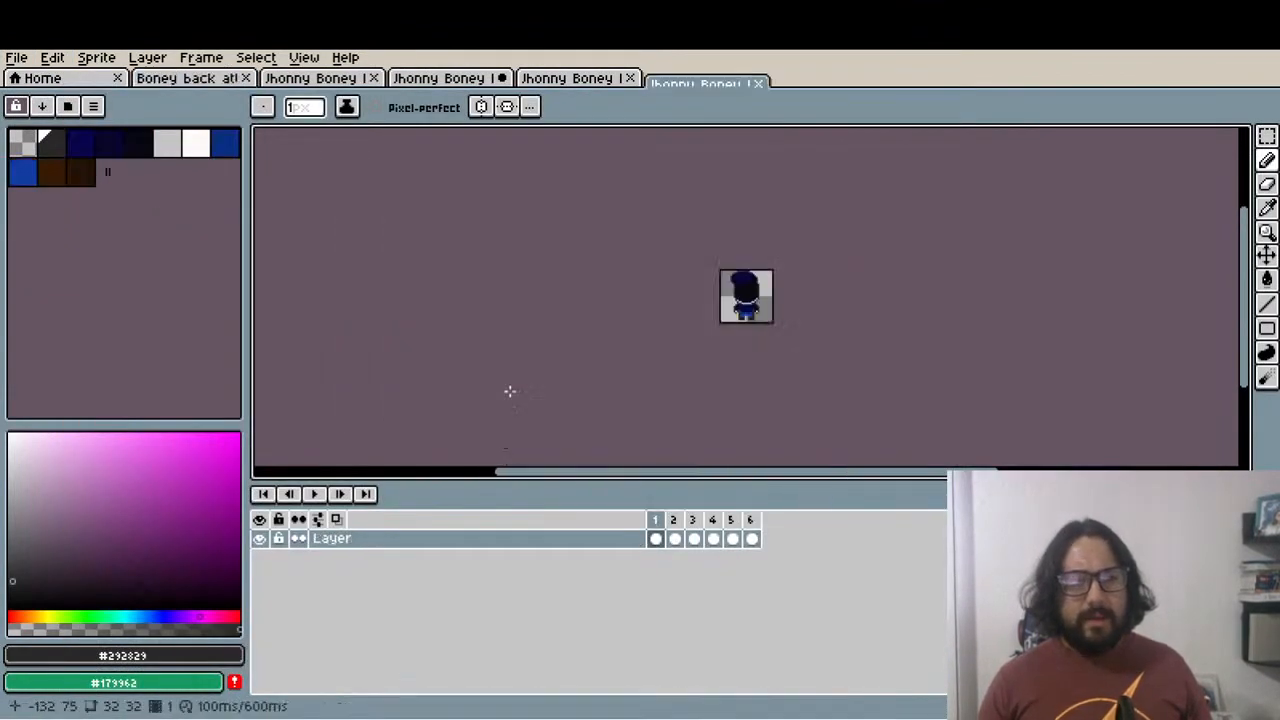
# Draw the two-pixel dark outline above the leg gap in frames 1 to 3 of the back idle
pyautogui.scroll(10, 668, 287)
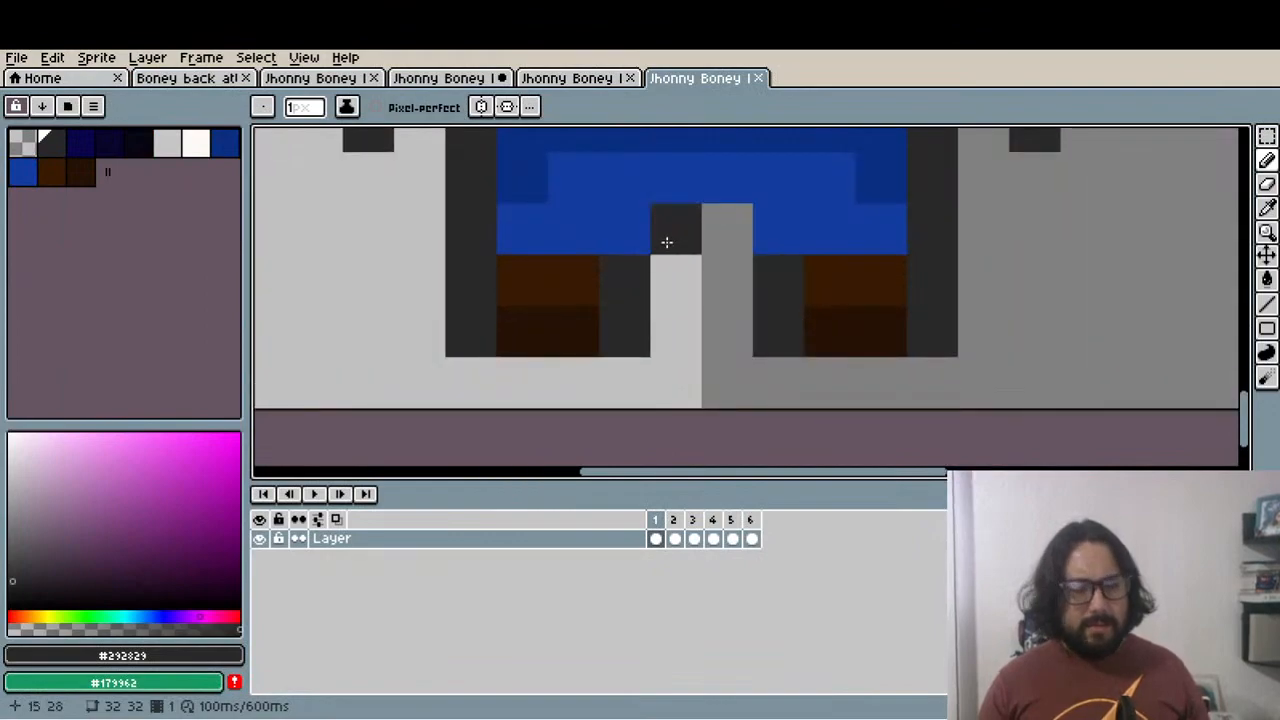
pyautogui.moveTo(667, 242); pyautogui.dragTo(717, 240)
pyautogui.click(675, 538)
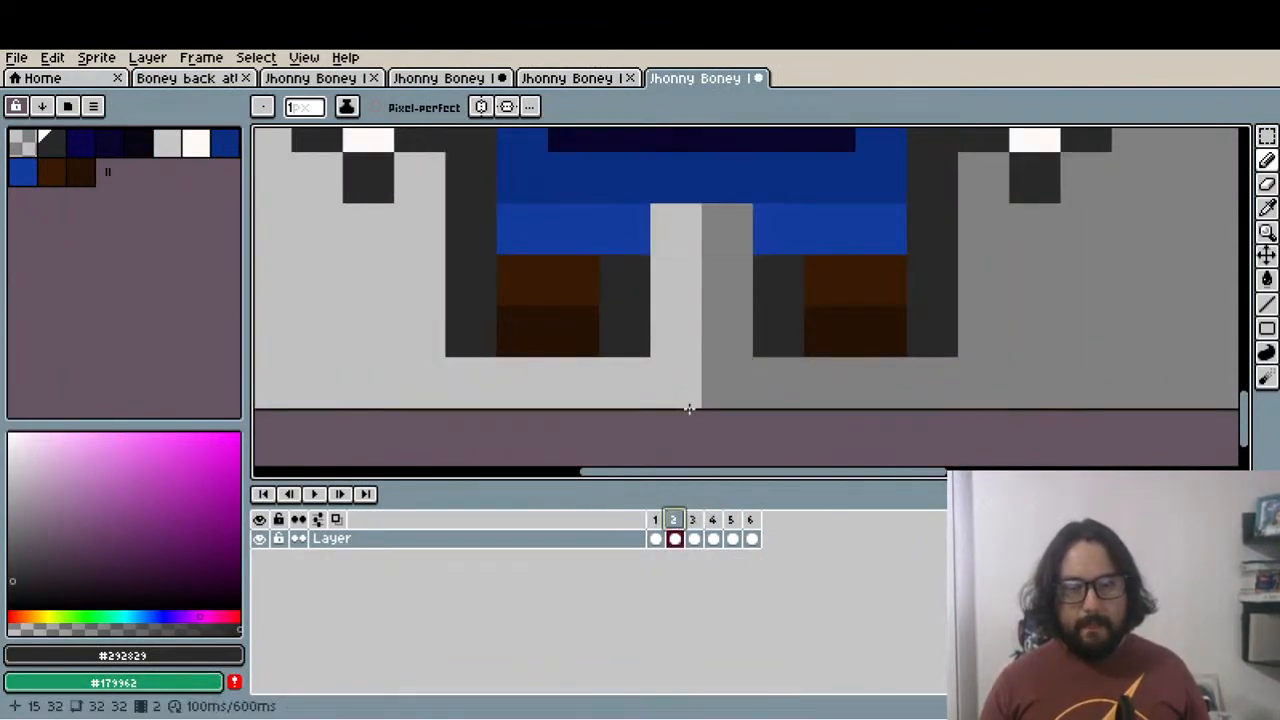
pyautogui.click(693, 538)
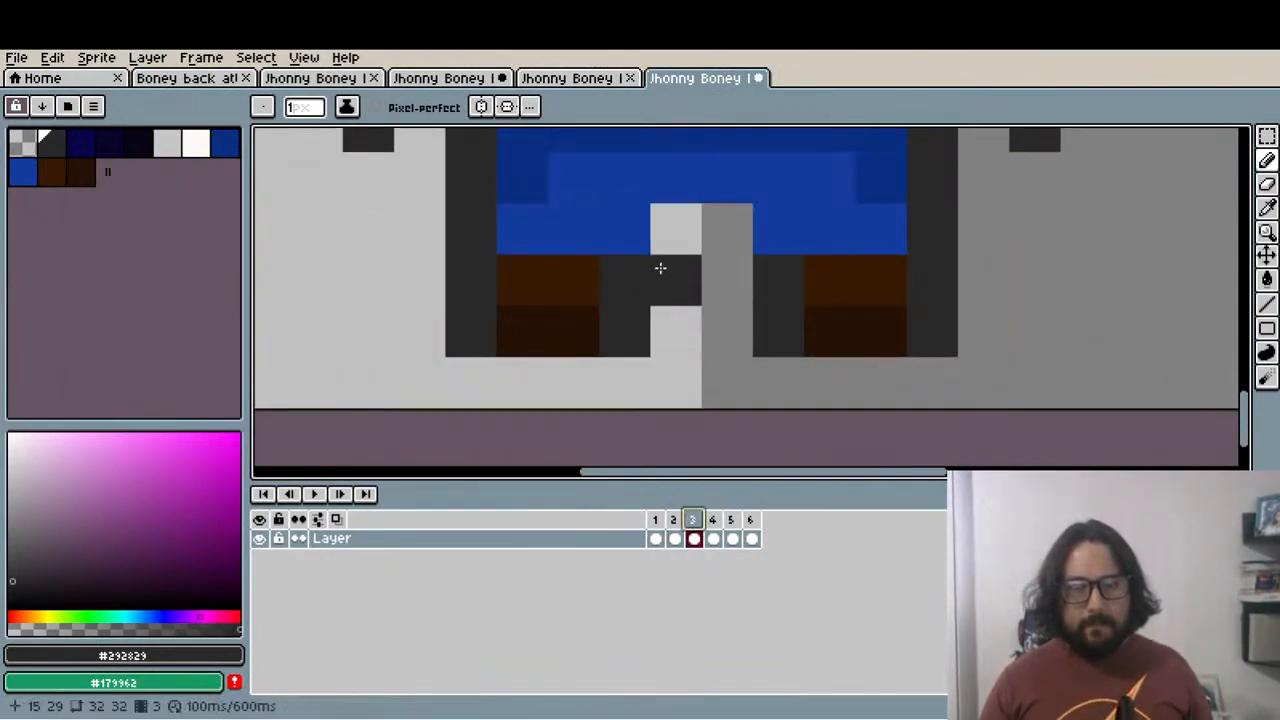
pyautogui.moveTo(674, 266); pyautogui.dragTo(726, 234)
# Draw the same trouser outline in frames 4 to 6 of the back idle and save the animation as 6 PNG files
pyautogui.click(720, 519)
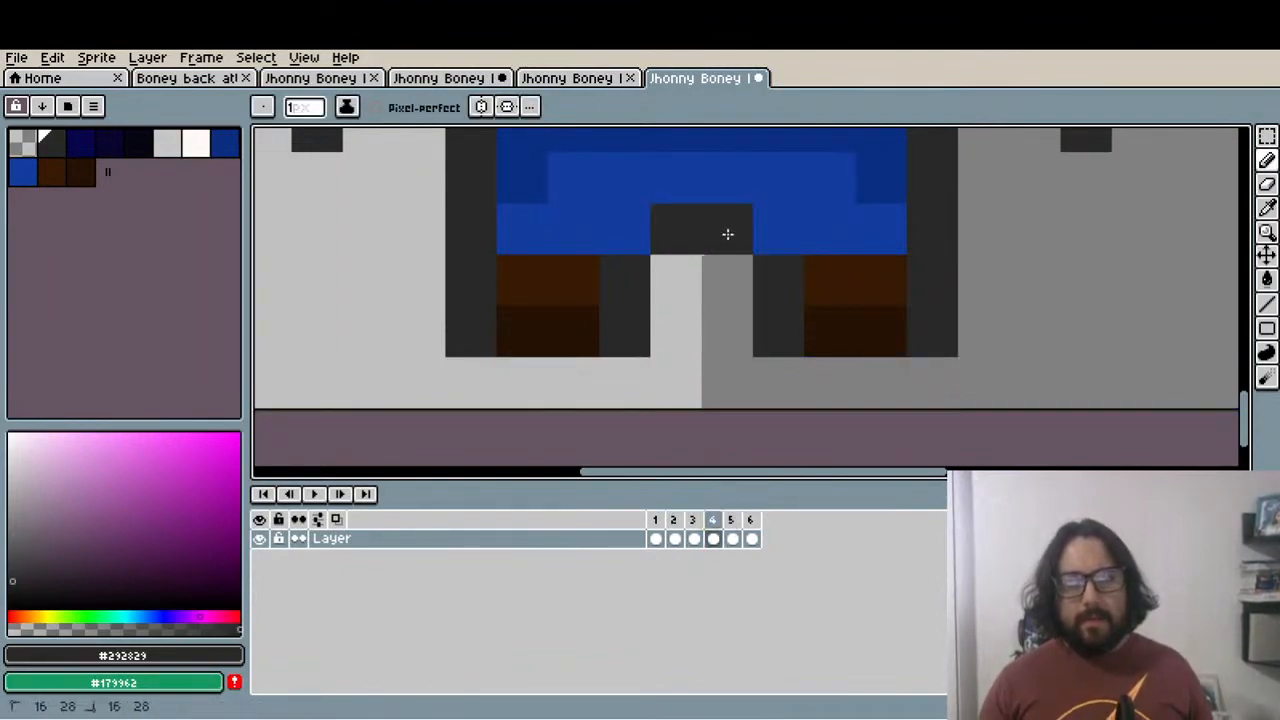
pyautogui.click(730, 519)
pyautogui.moveTo(700, 338); pyautogui.dragTo(691, 220)
pyautogui.click(726, 230)
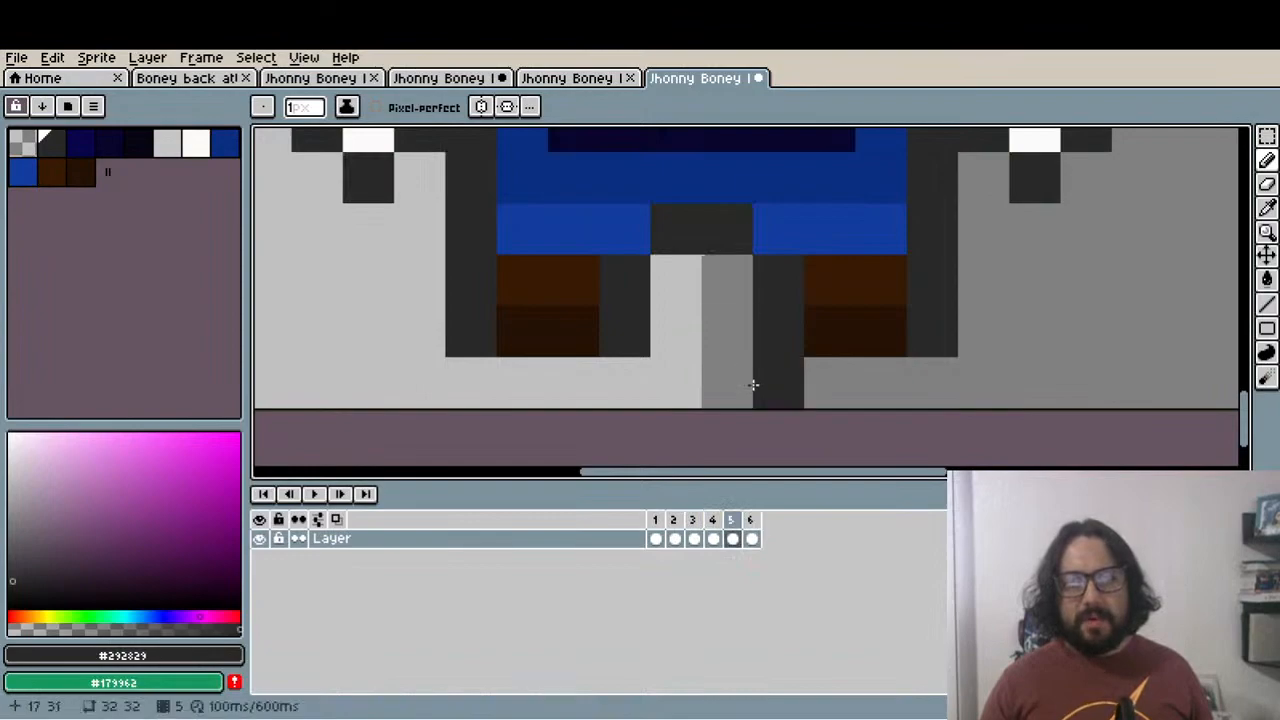
pyautogui.click(756, 519)
pyautogui.click(677, 217)
pyautogui.click(706, 220)
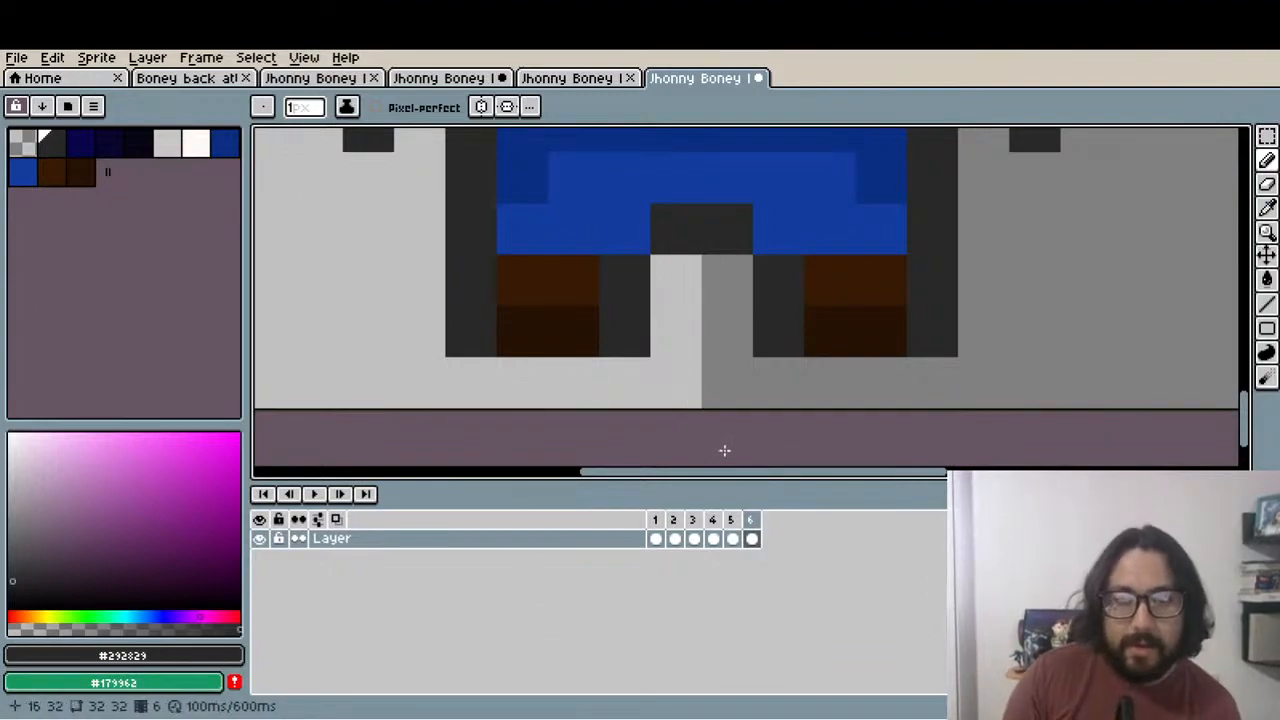
pyautogui.hotkey('ctrl', 's')
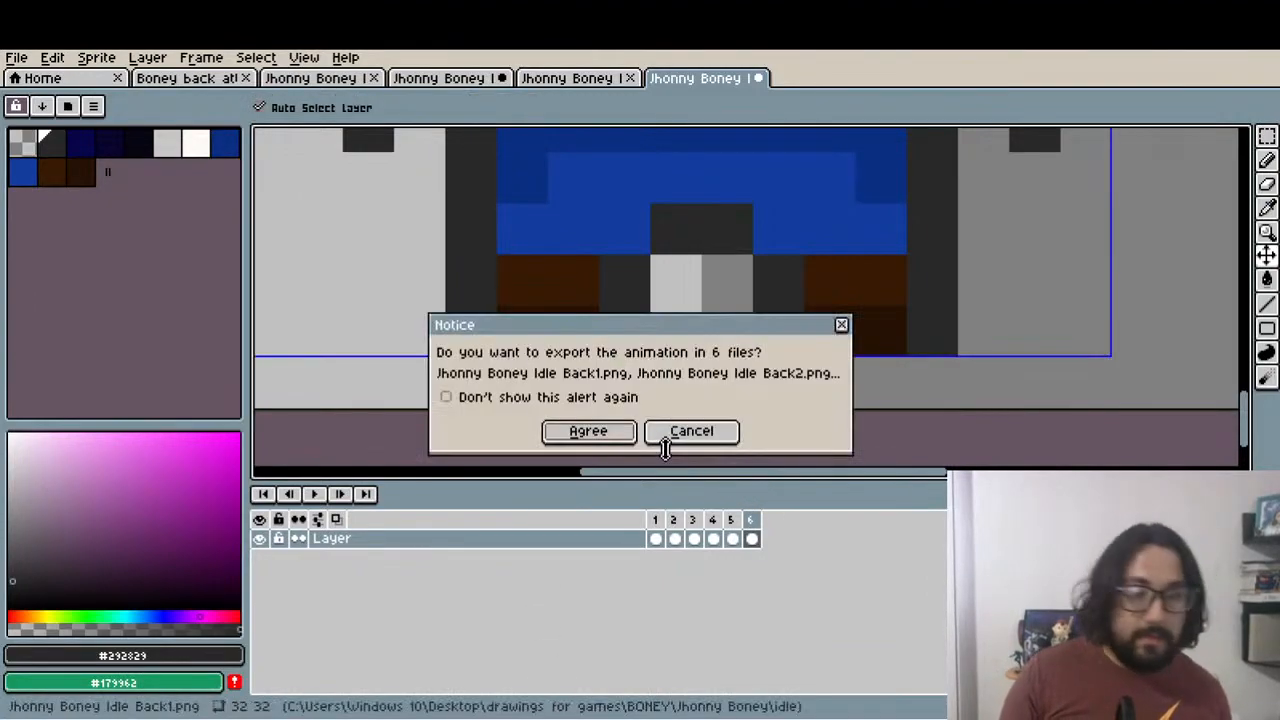
pyautogui.click(580, 445)
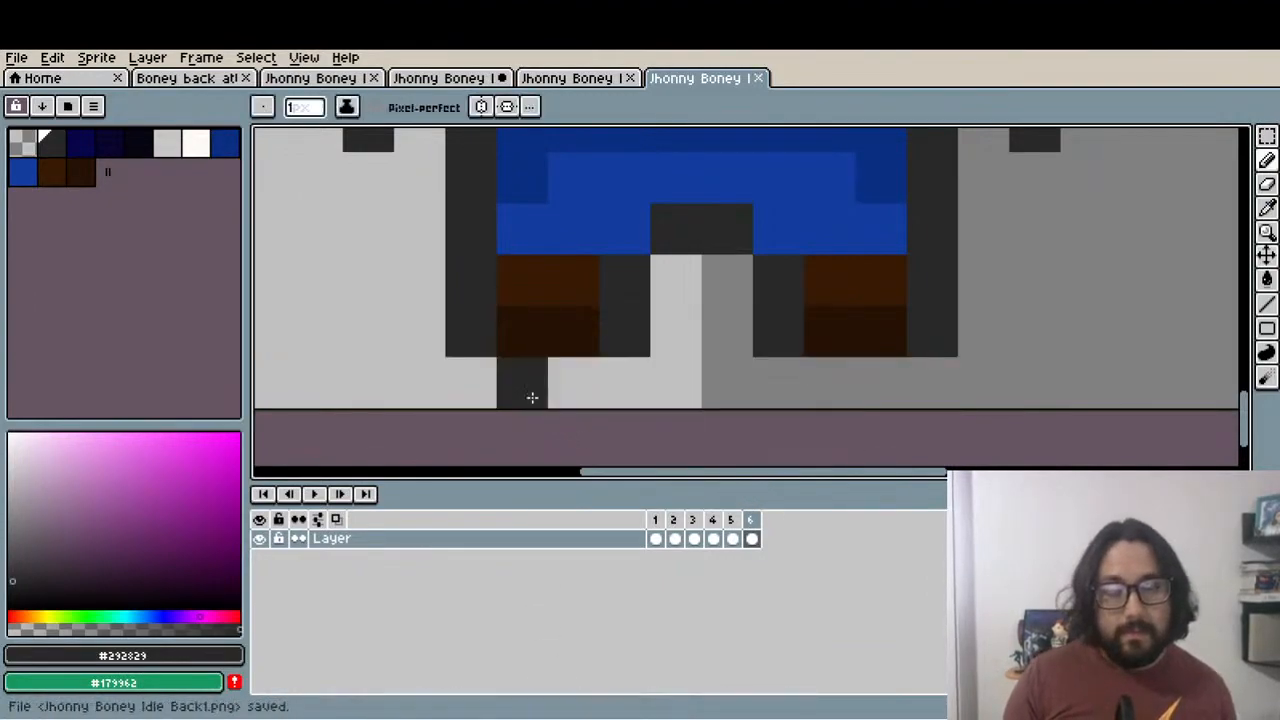
# Open Jhonny Boney Idle Front1.png from the idle folder together with its numbered files as an animation
pyautogui.click(600, 80)
pyautogui.scroll(1, 636, 445)
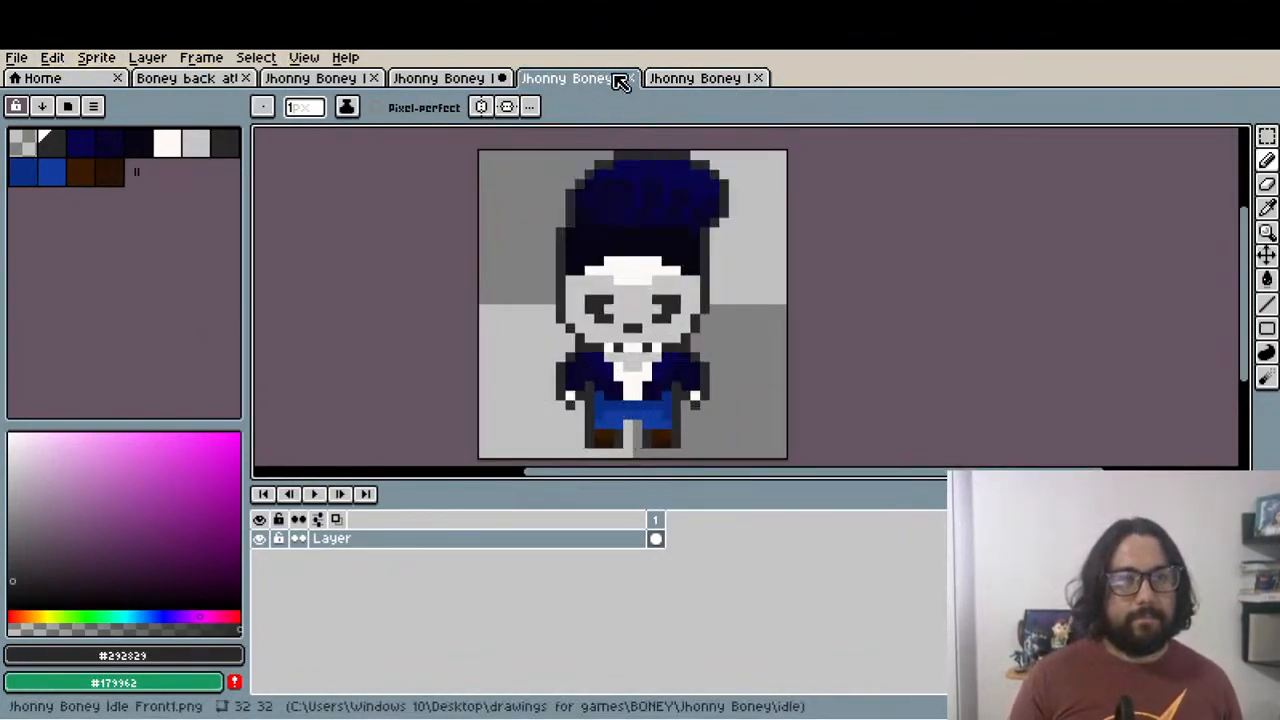
pyautogui.click(16, 57)
pyautogui.click(43, 91)
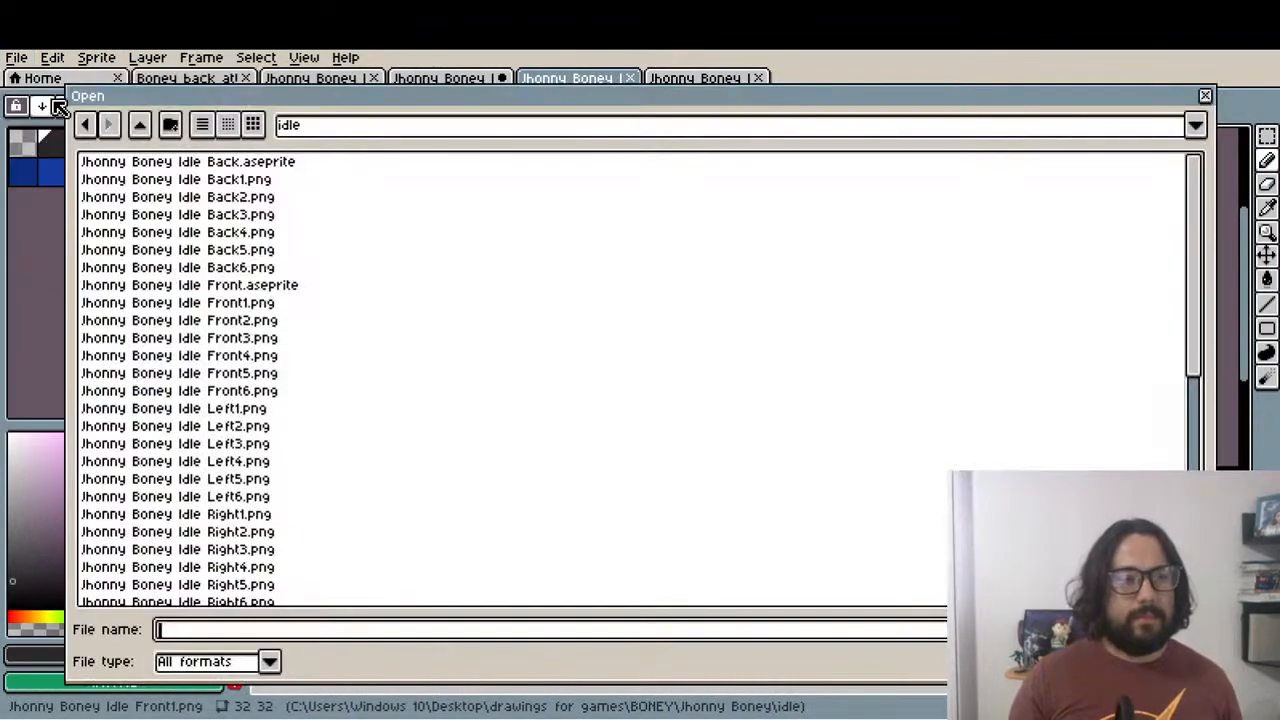
pyautogui.doubleClick(252, 303)
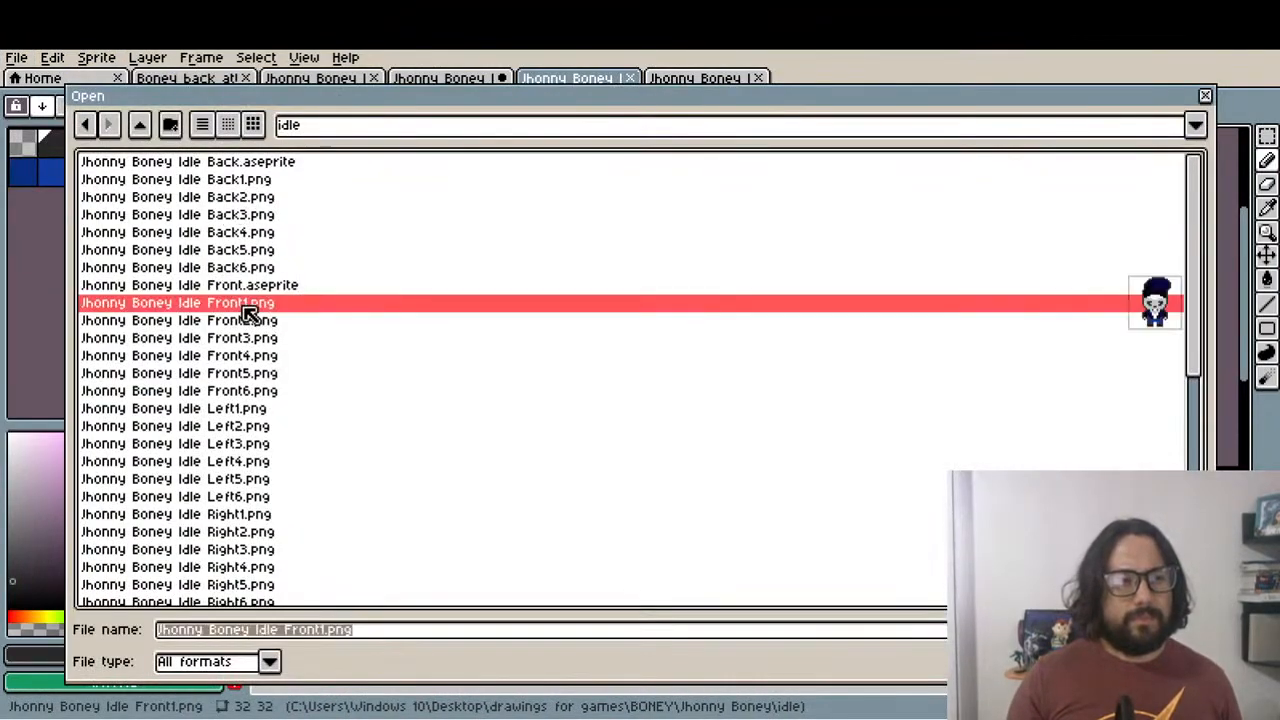
pyautogui.click(588, 462)
# Draw the two-pixel dark outline above the leg gap in frames 1 to 4 of the front idle
pyautogui.scroll(4, 724, 378)
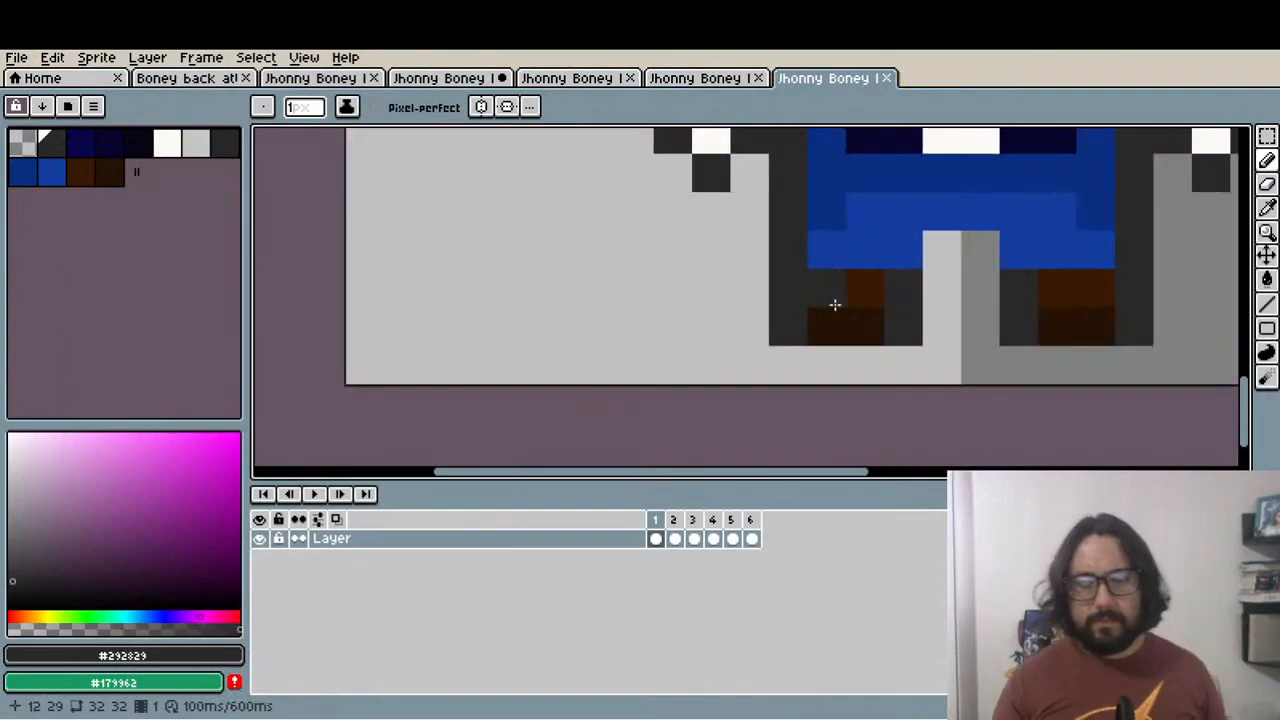
pyautogui.scroll(2, 749, 311)
pyautogui.moveTo(599, 264); pyautogui.dragTo(639, 277)
pyautogui.click(697, 527)
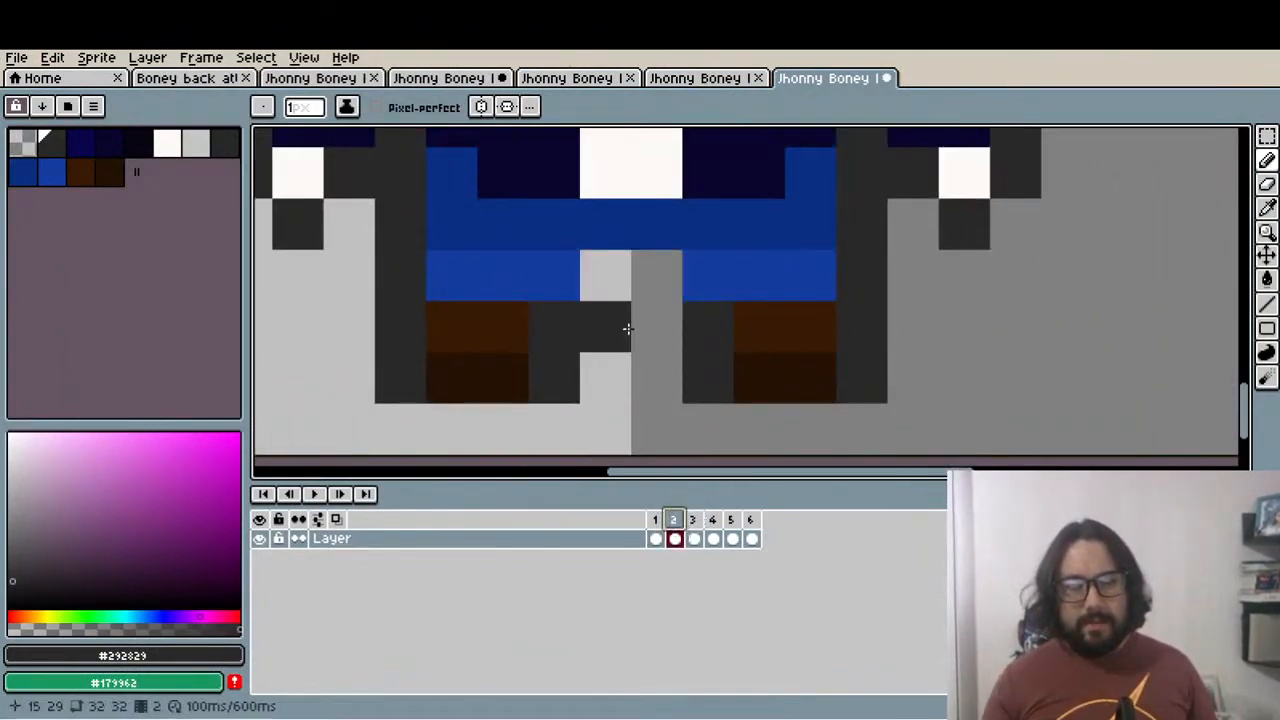
pyautogui.click(711, 527)
pyautogui.click(605, 275)
pyautogui.click(656, 275)
# Draw the same two-pixel trouser outline in frames 5 and 6 of the front idle
pyautogui.click(729, 538)
pyautogui.click(607, 277)
pyautogui.click(656, 277)
pyautogui.click(750, 537)
pyautogui.click(606, 277)
pyautogui.click(656, 277)
pyautogui.click(605, 277)
pyautogui.click(654, 280)
# Save the front idle animation to its PNG sequence, Jhonny Boney Idle Front1.png onward
pyautogui.scroll(-3, 630, 286)
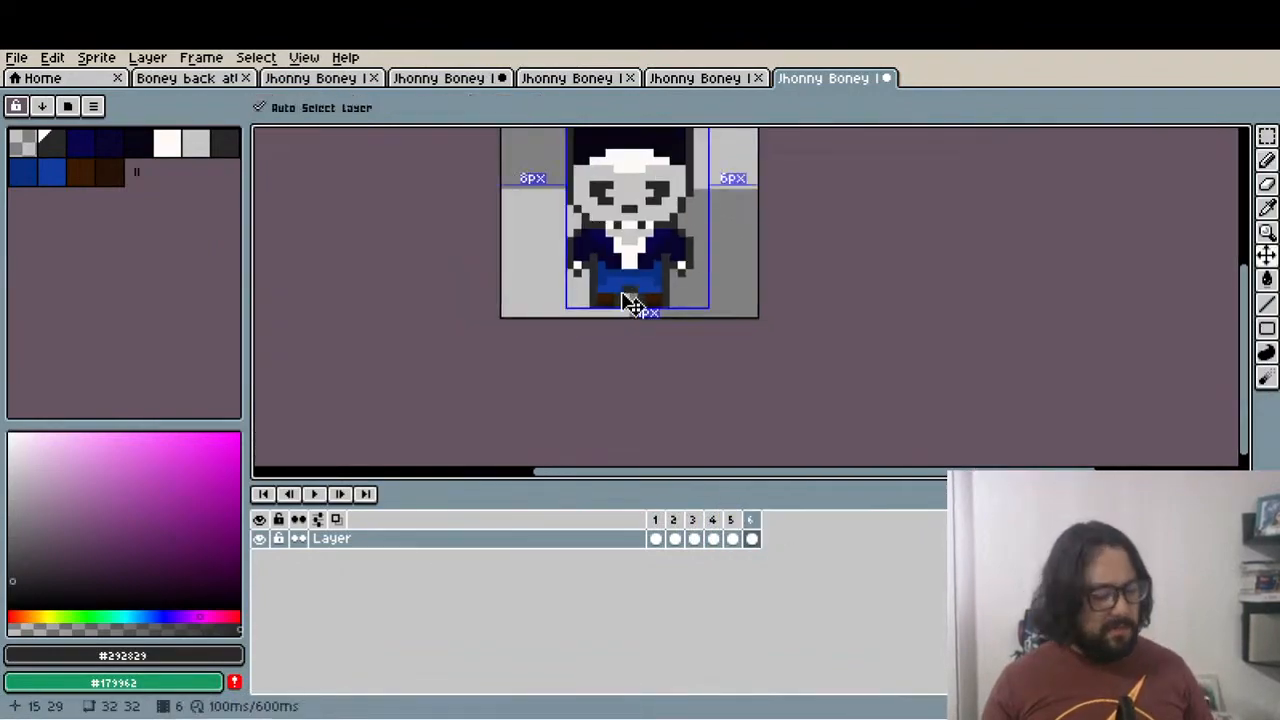
pyautogui.hotkey('ctrl', 's')
pyautogui.click(589, 432)
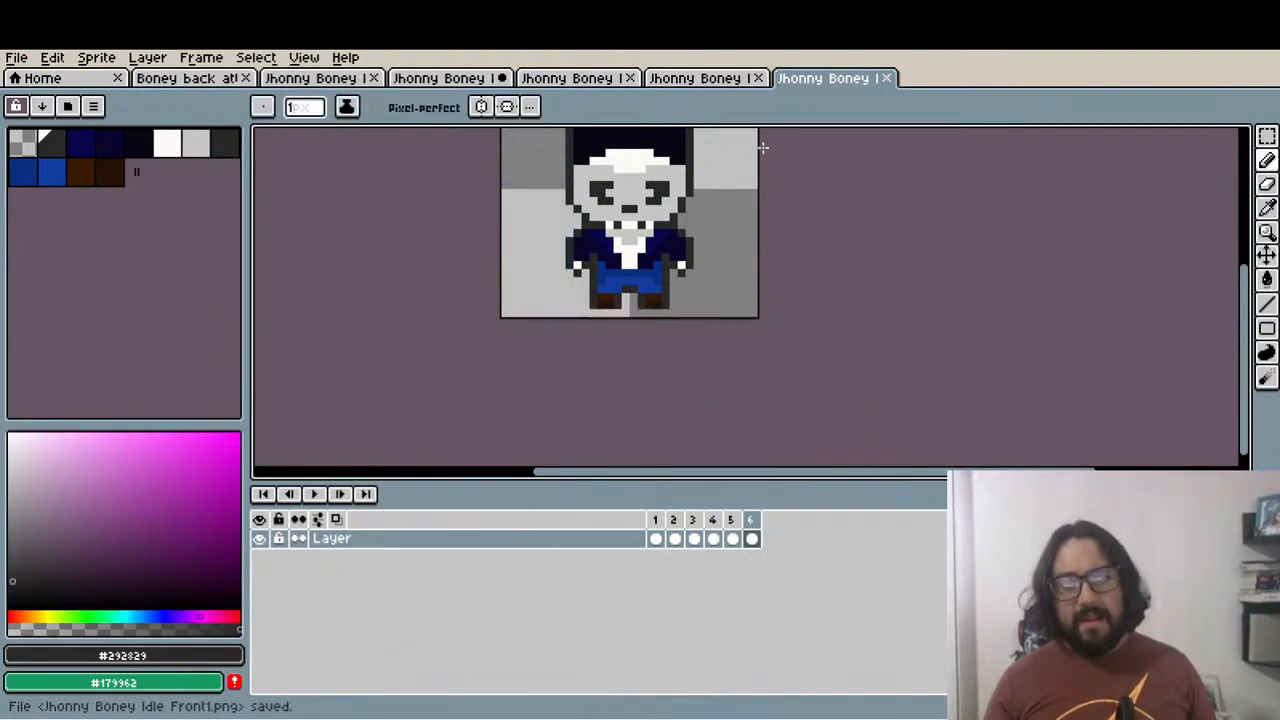
# Close the front idle and back idle animations
pyautogui.click(885, 78)
pyautogui.scroll(-1, 760, 200)
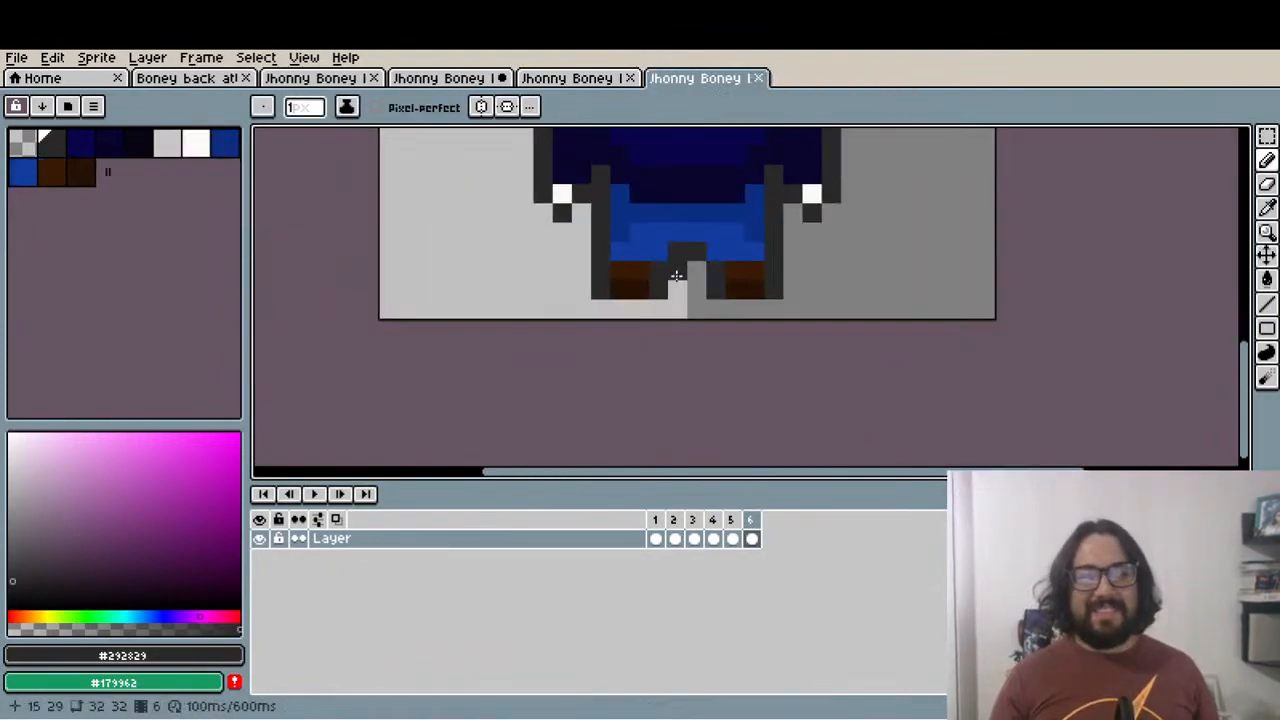
pyautogui.scroll(3, 726, 280)
pyautogui.click(758, 78)
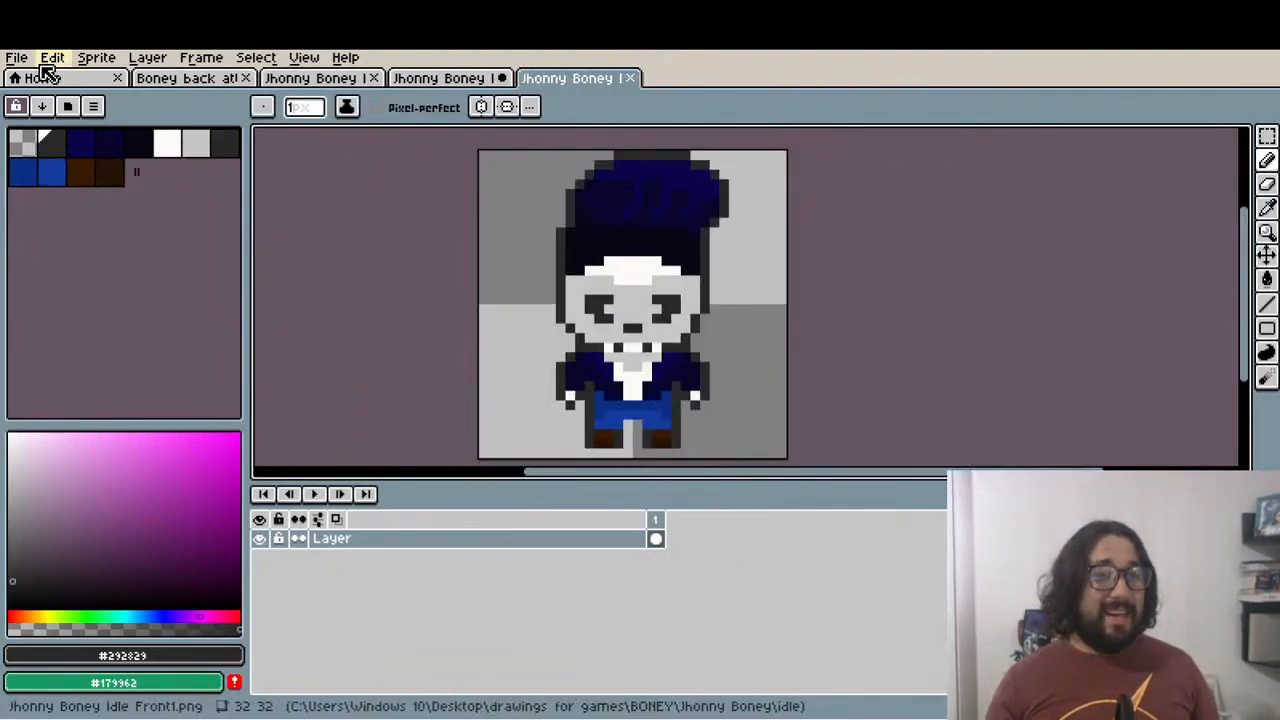
# Open the Jhonny Boney Idle Left1.png to Left6.png sequence as an animation
pyautogui.click(16, 57)
pyautogui.click(45, 99)
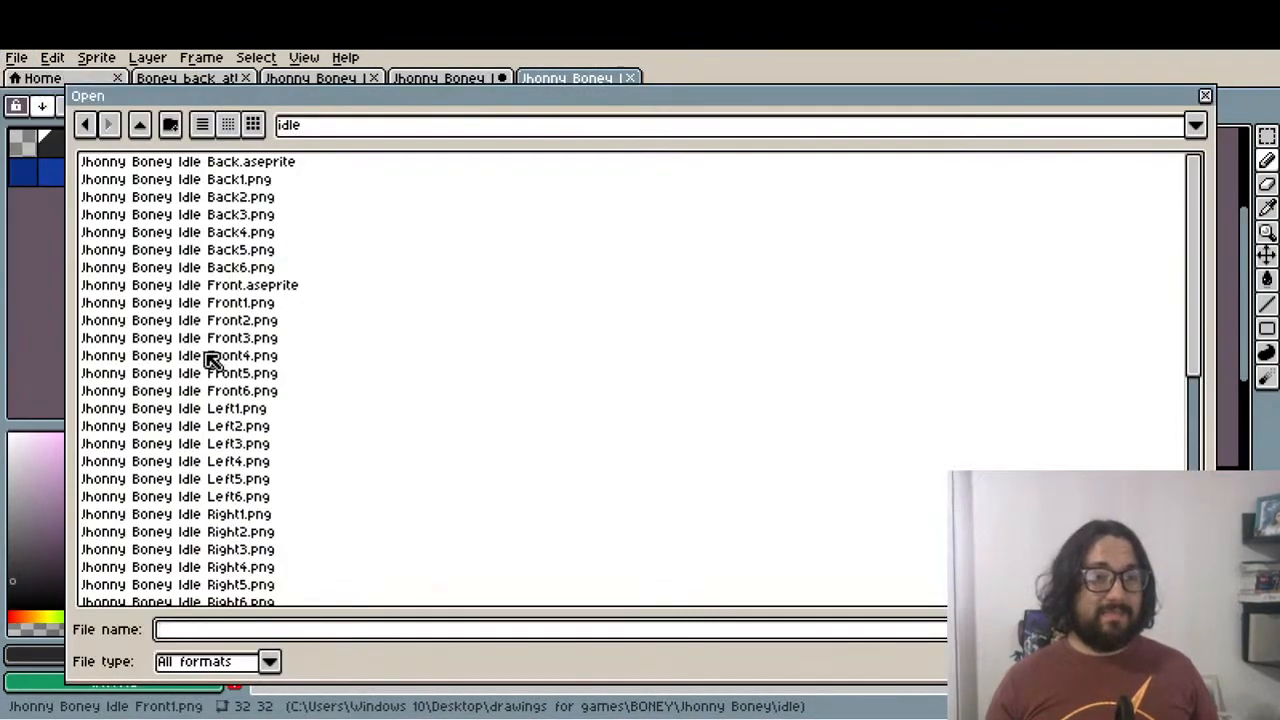
pyautogui.doubleClick(240, 425)
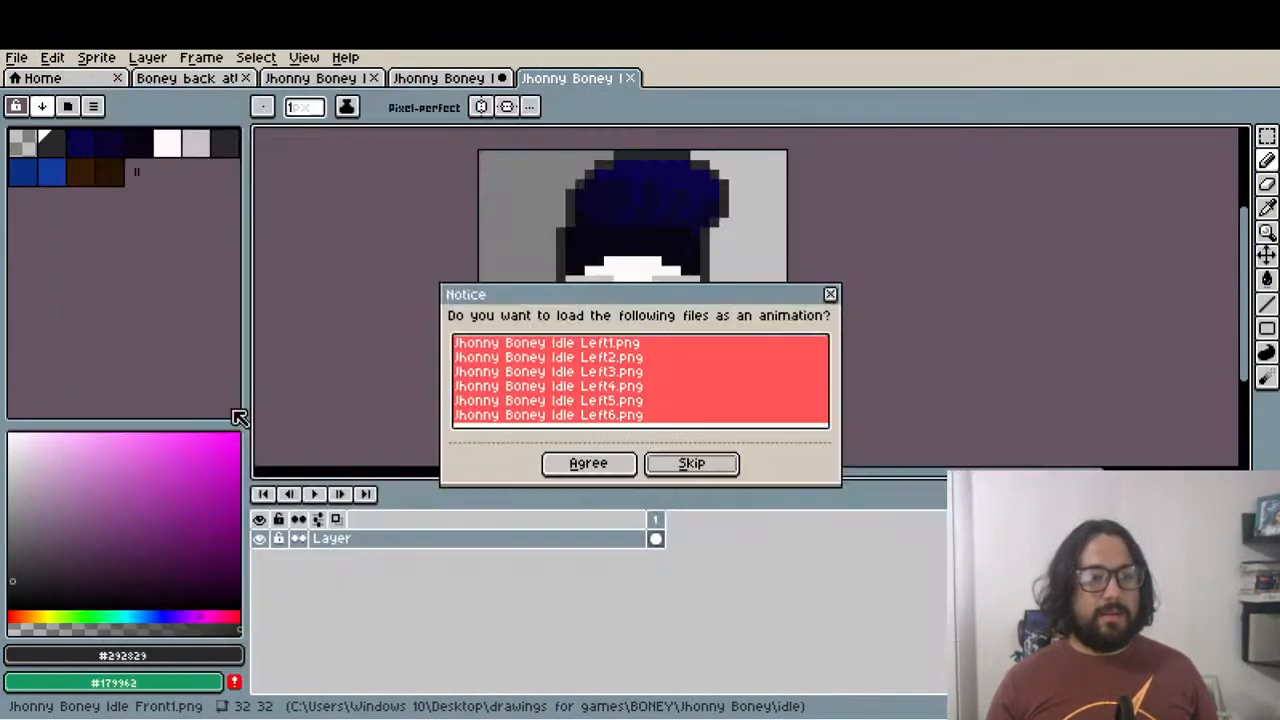
pyautogui.click(580, 464)
# Examine the trouser and shoe outline in frames 1 to 3 of the left idle, and close the animation
pyautogui.scroll(4, 724, 338)
pyautogui.scroll(-2, 582, 370)
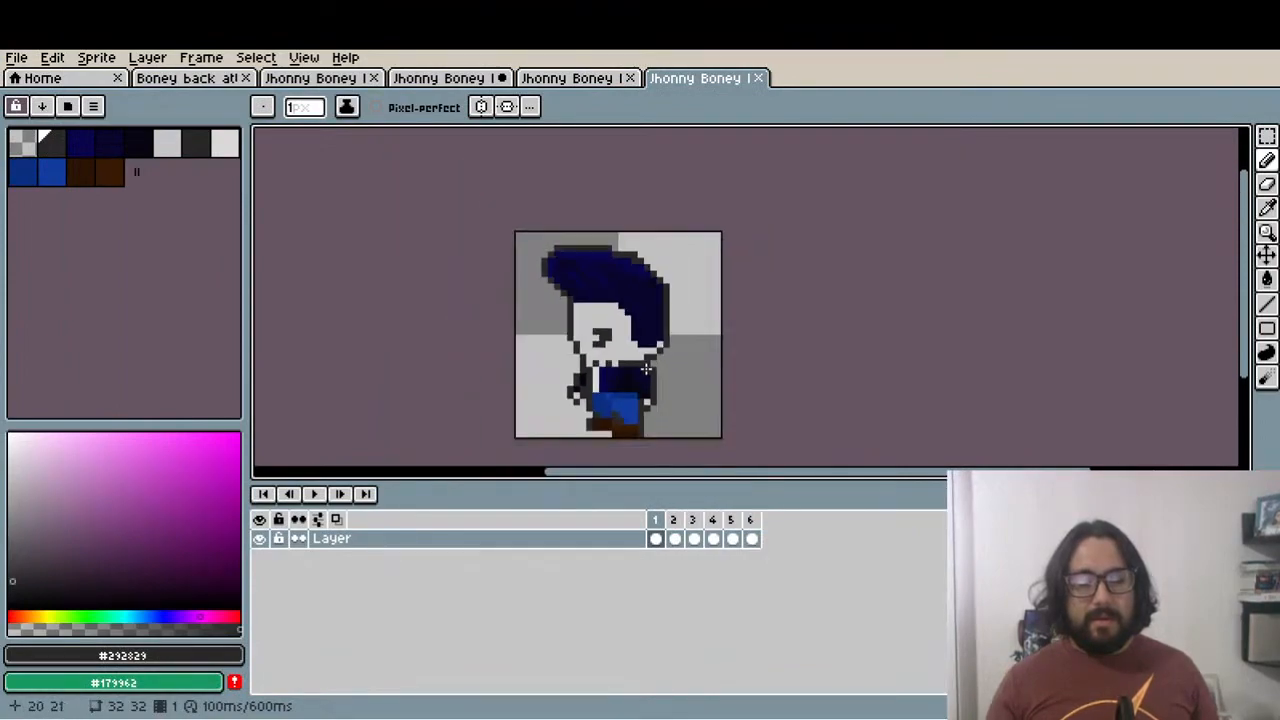
pyautogui.scroll(1, 570, 305)
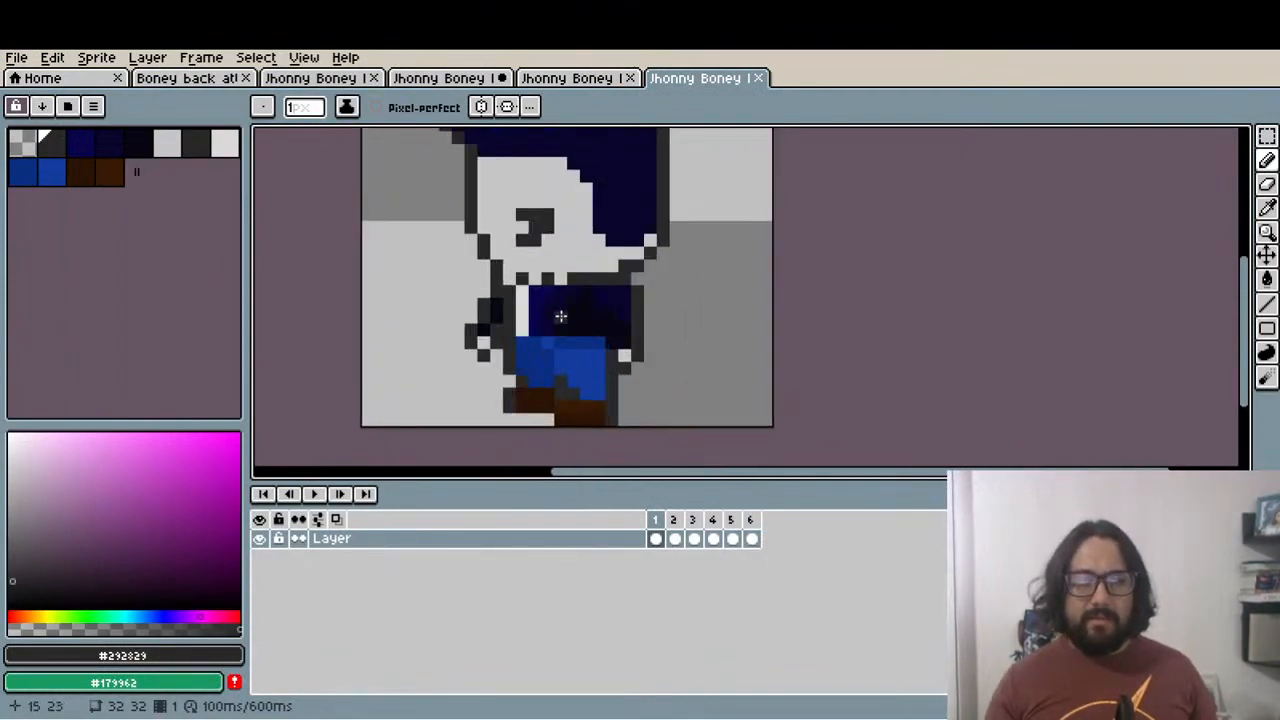
pyautogui.scroll(1, 537, 406)
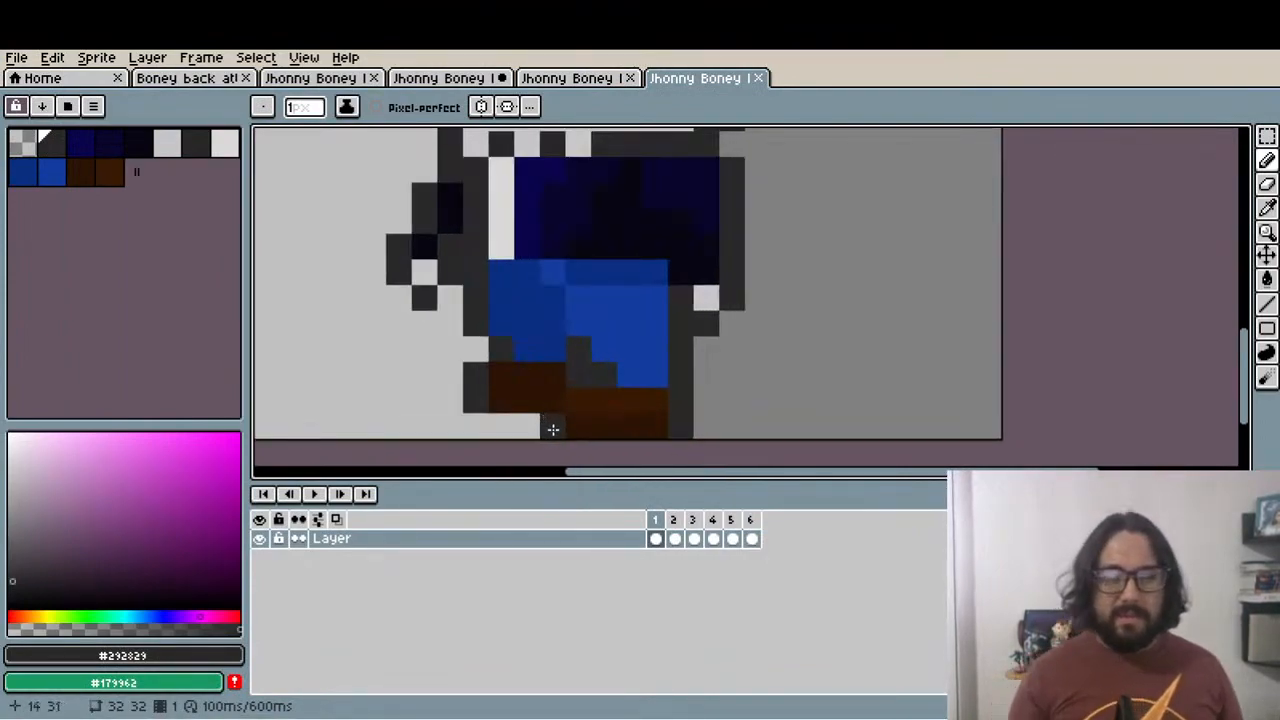
pyautogui.click(676, 537)
pyautogui.click(695, 521)
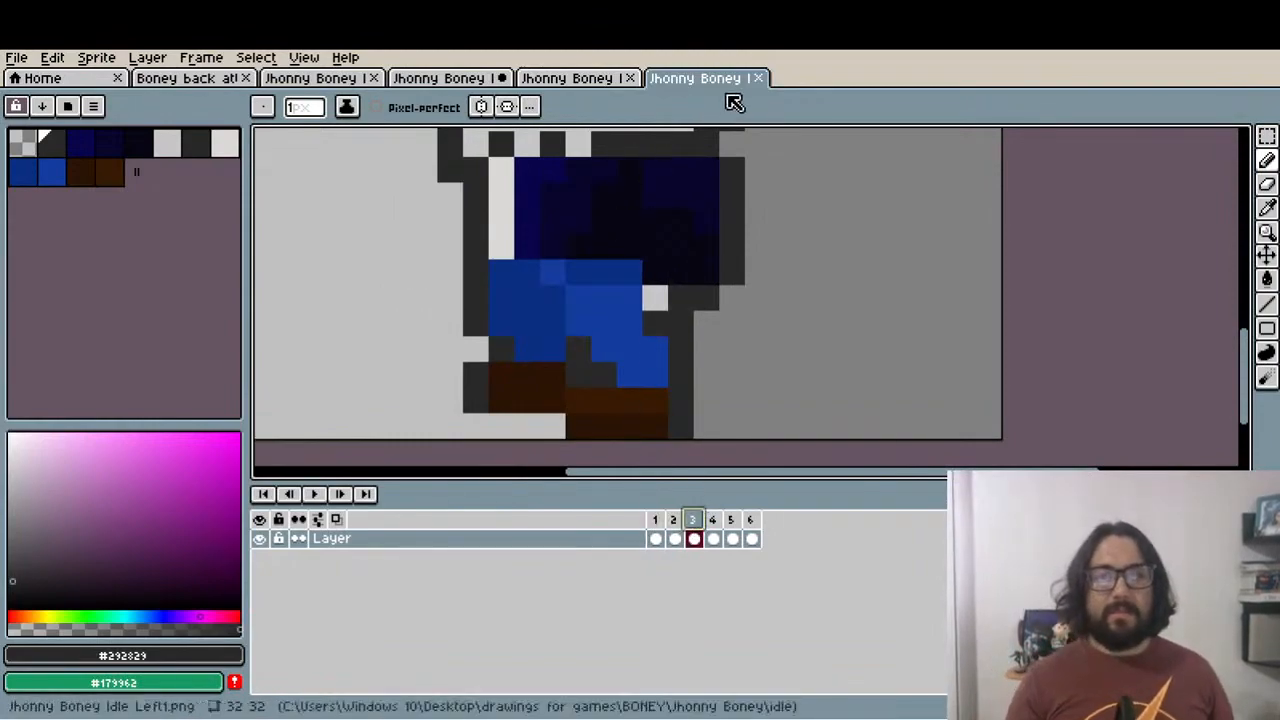
pyautogui.click(759, 80)
# Browse the idle folder's right idle and Zorriboi back idle files for sprites that still need the new design
pyautogui.click(18, 57)
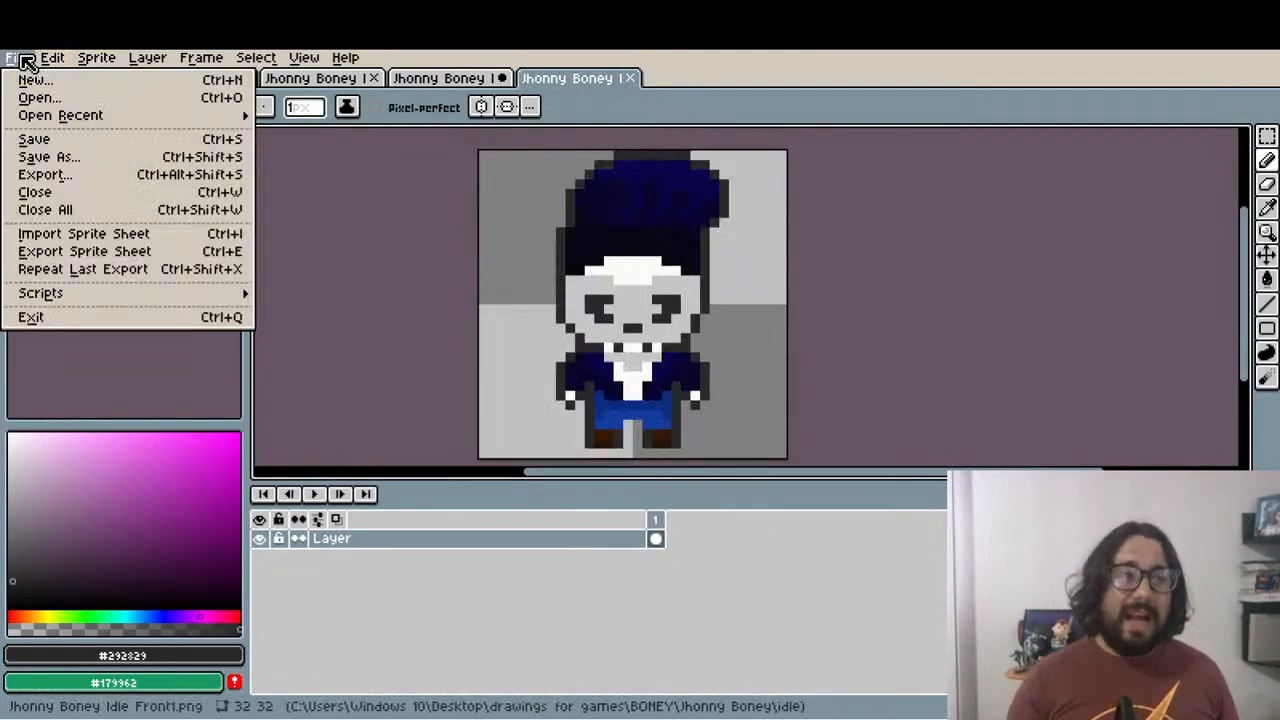
pyautogui.click(58, 106)
pyautogui.scroll(-3, 205, 418)
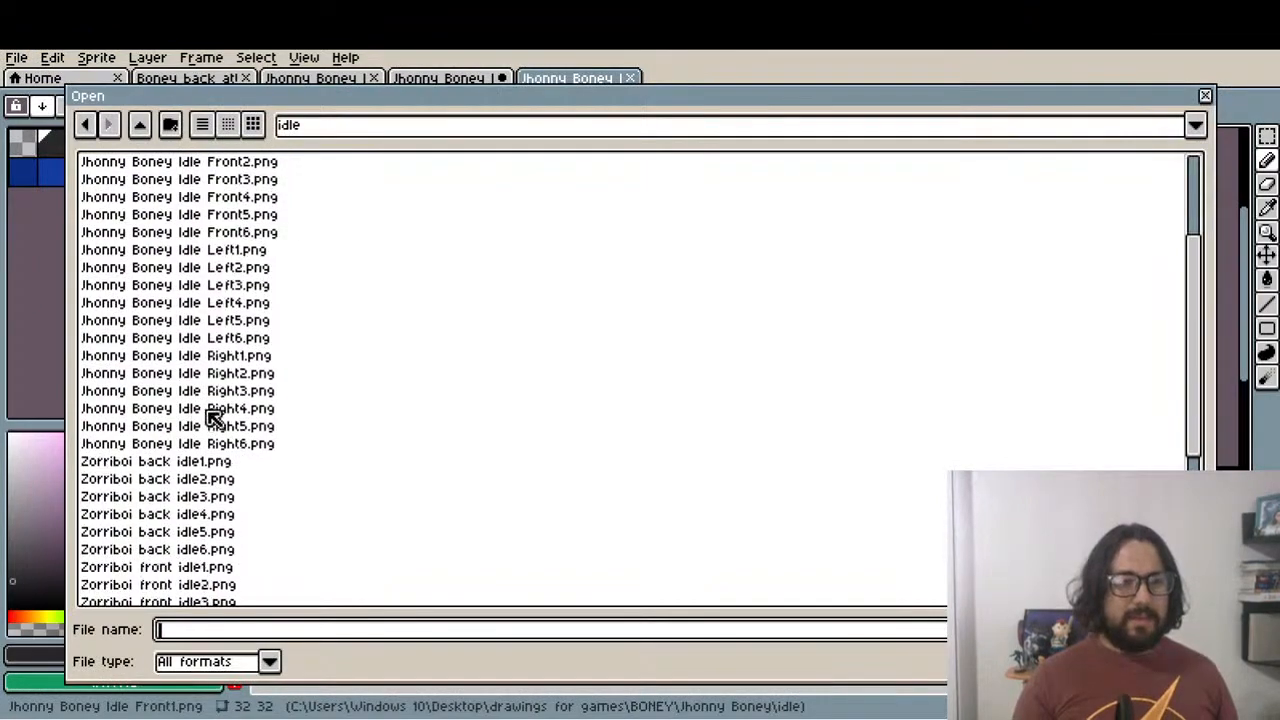
pyautogui.click(250, 396)
pyautogui.click(212, 465)
pyautogui.scroll(3, 232, 200)
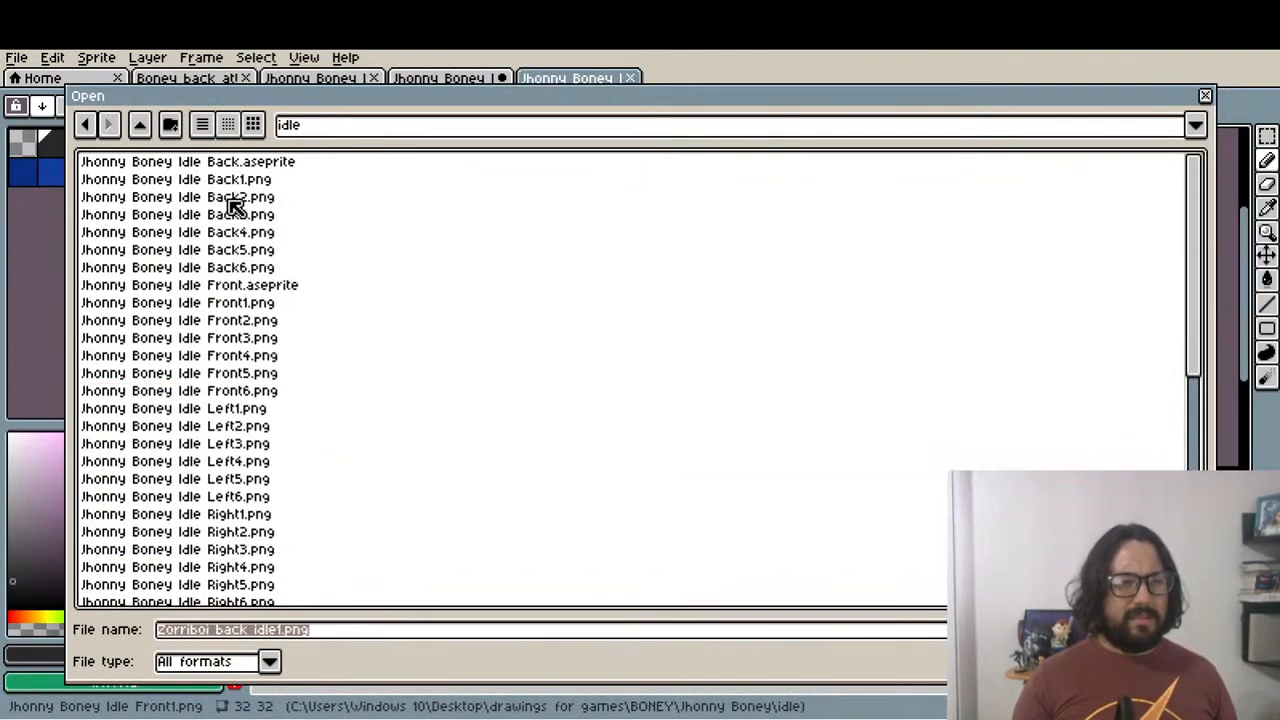
# Open the Jhonny Boney Walk Back1.png sequence from the Walk folder as an animation, view its first frame, and close it
pyautogui.click(145, 127)
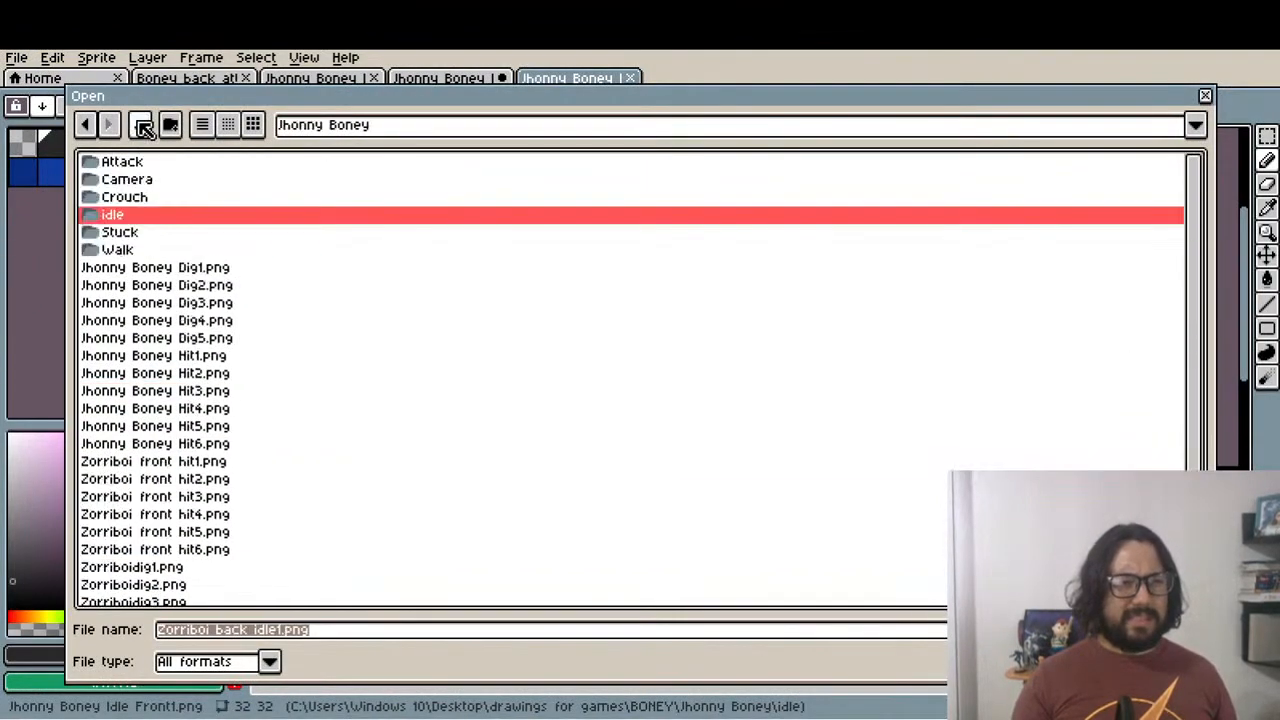
pyautogui.doubleClick(120, 250)
pyautogui.click(171, 164)
pyautogui.click(171, 181)
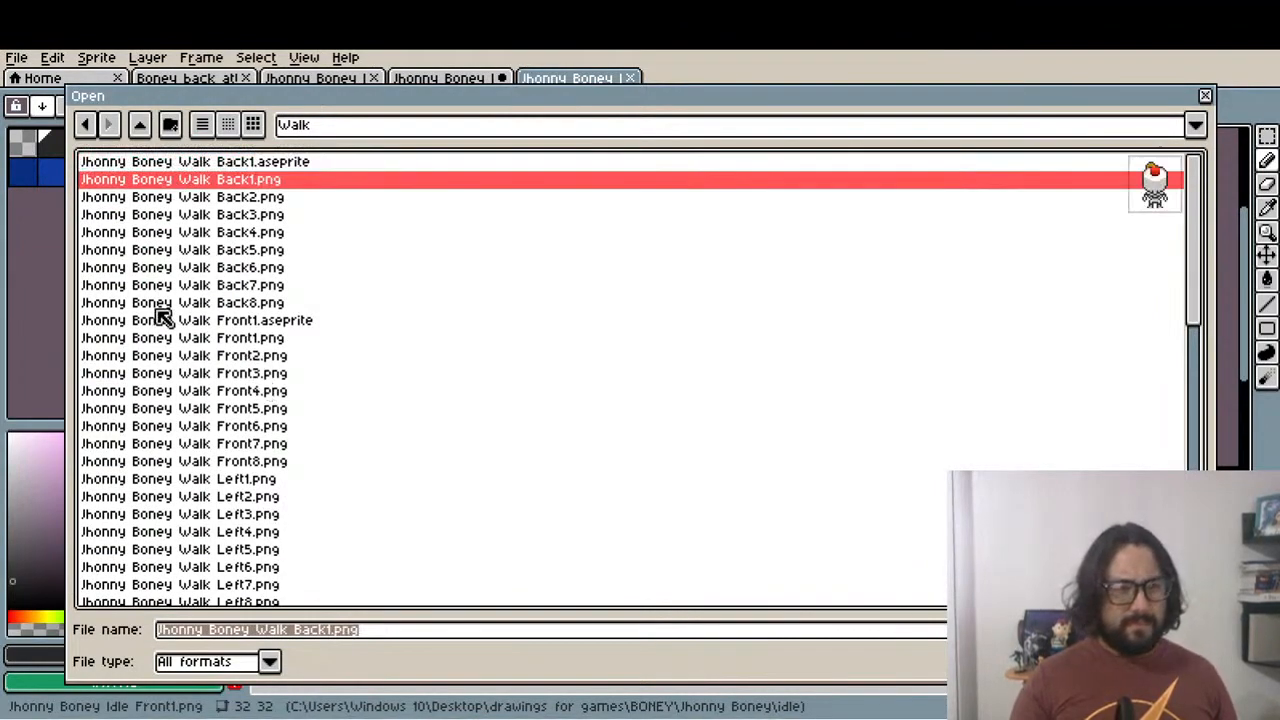
pyautogui.click(189, 200)
pyautogui.doubleClick(191, 183)
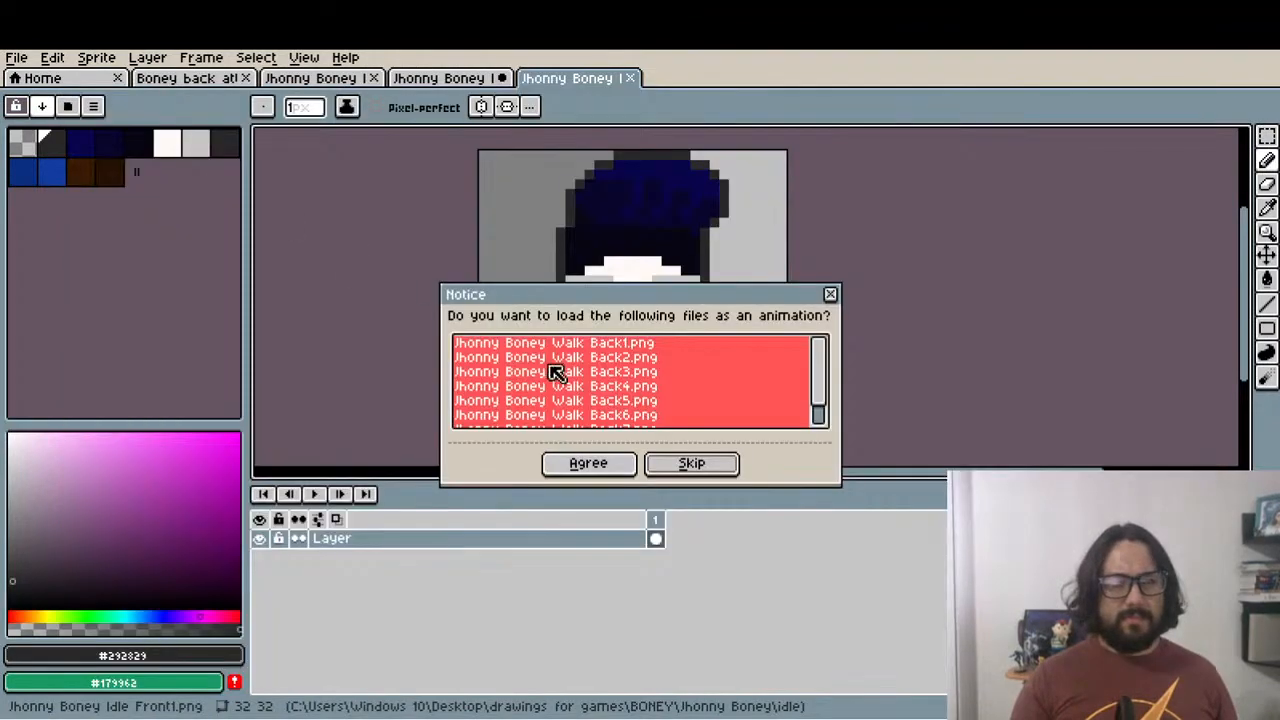
pyautogui.click(588, 464)
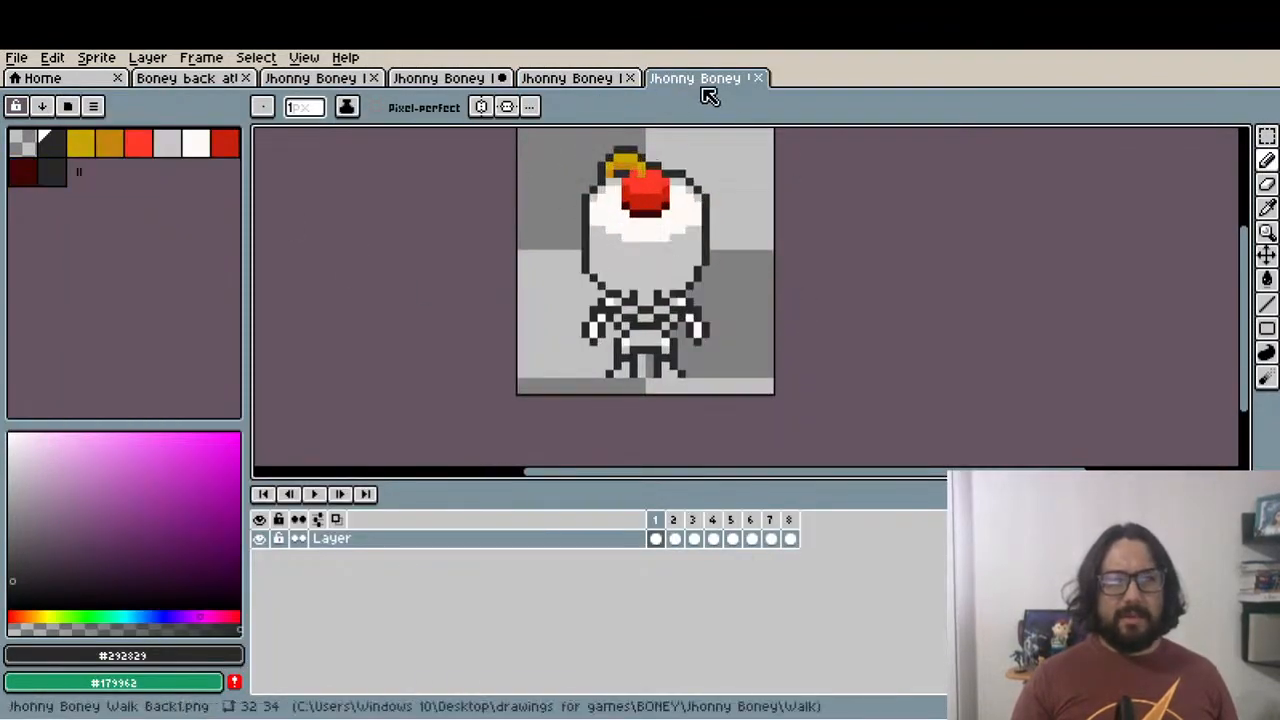
pyautogui.click(760, 78)
# Preview the Jhonny Boney front and left walk sprites in the Walk folder to check which design they use
pyautogui.click(18, 57)
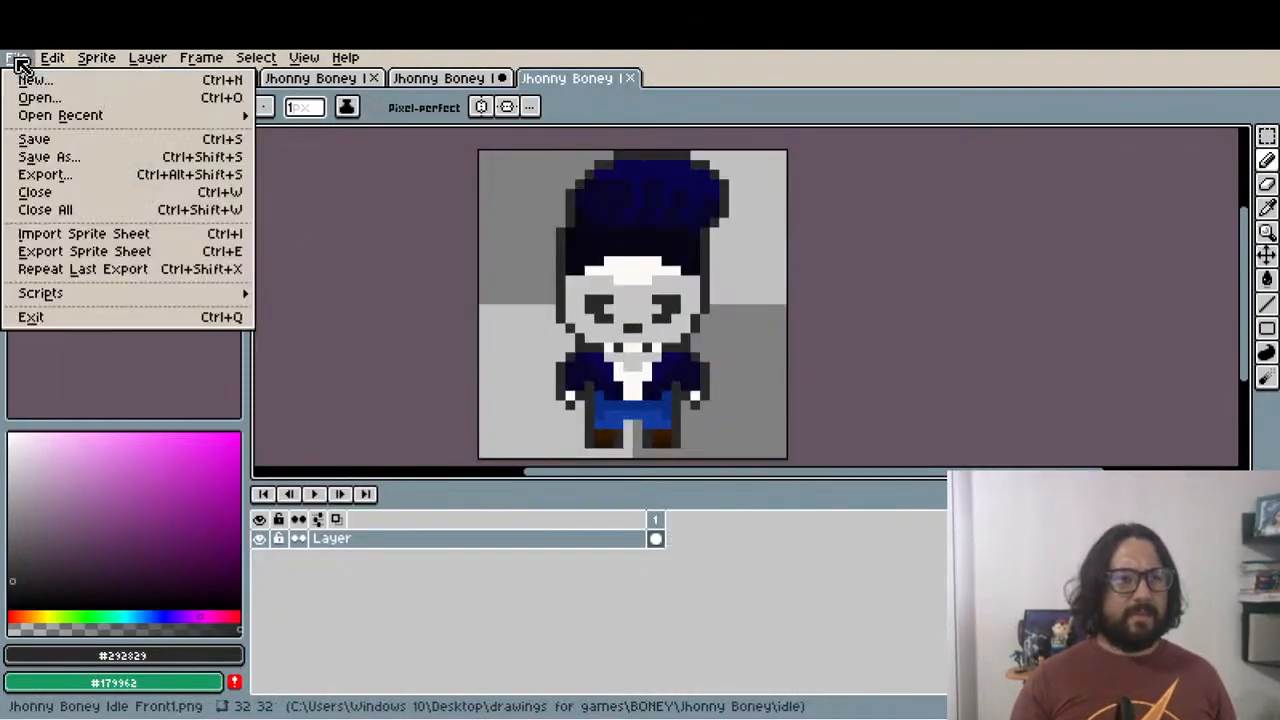
pyautogui.click(50, 96)
pyautogui.scroll(-2, 188, 231)
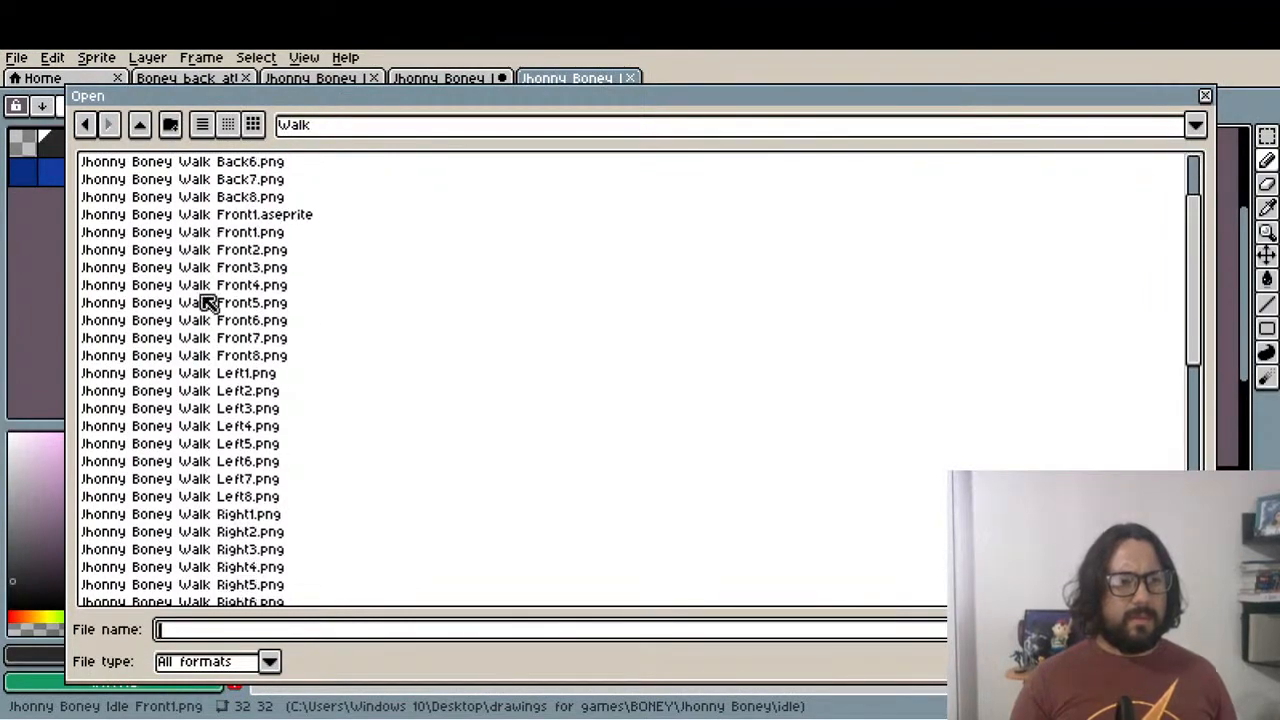
pyautogui.click(221, 238)
pyautogui.click(226, 252)
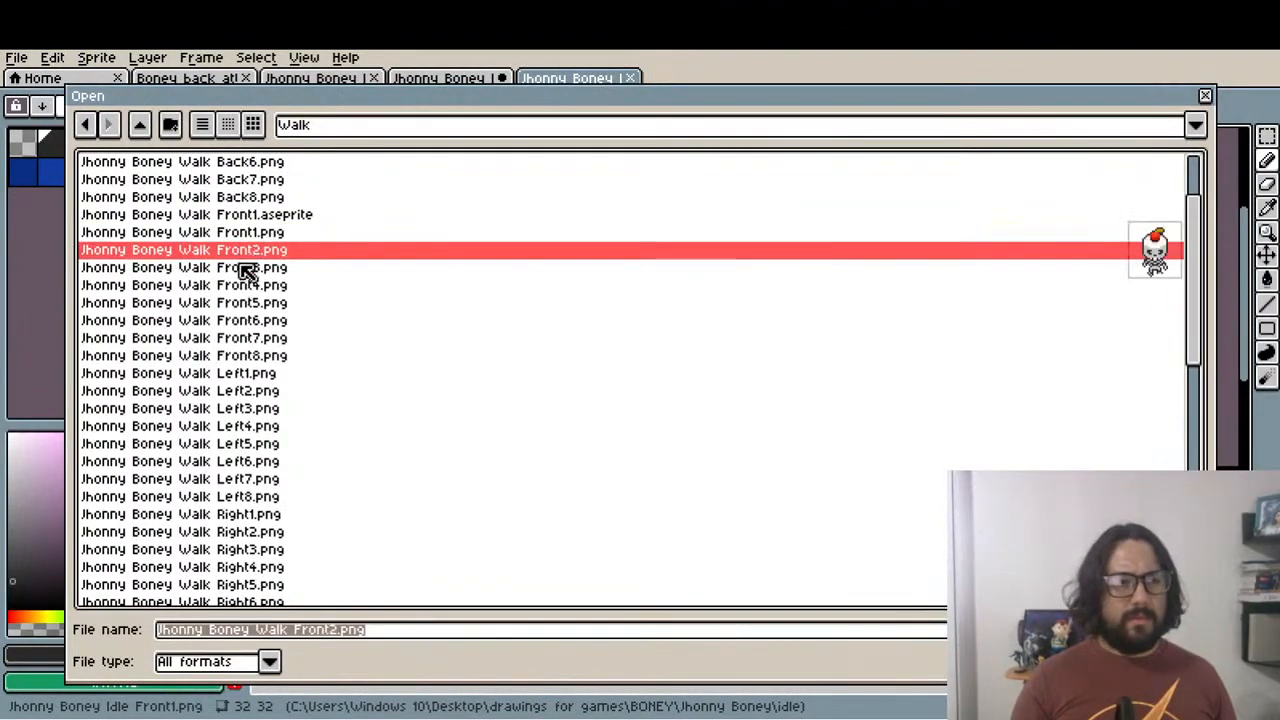
pyautogui.click(247, 270)
pyautogui.click(246, 288)
pyautogui.click(247, 322)
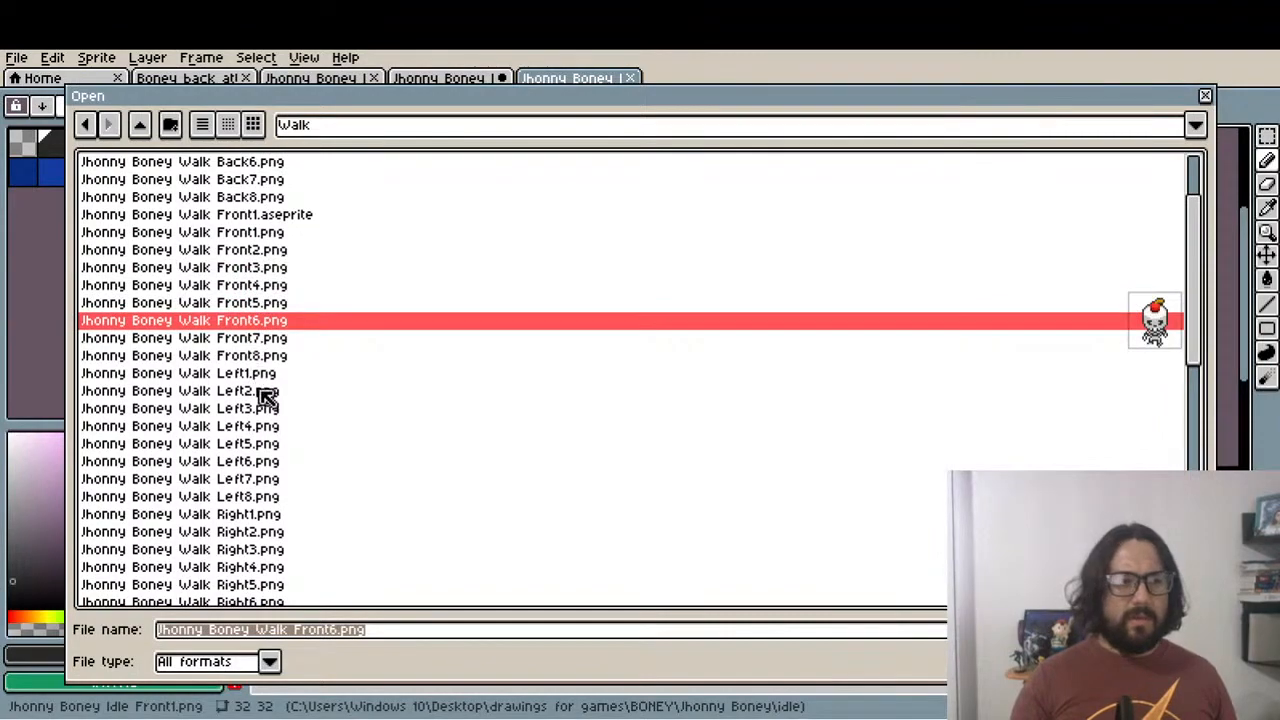
pyautogui.click(260, 378)
pyautogui.click(262, 396)
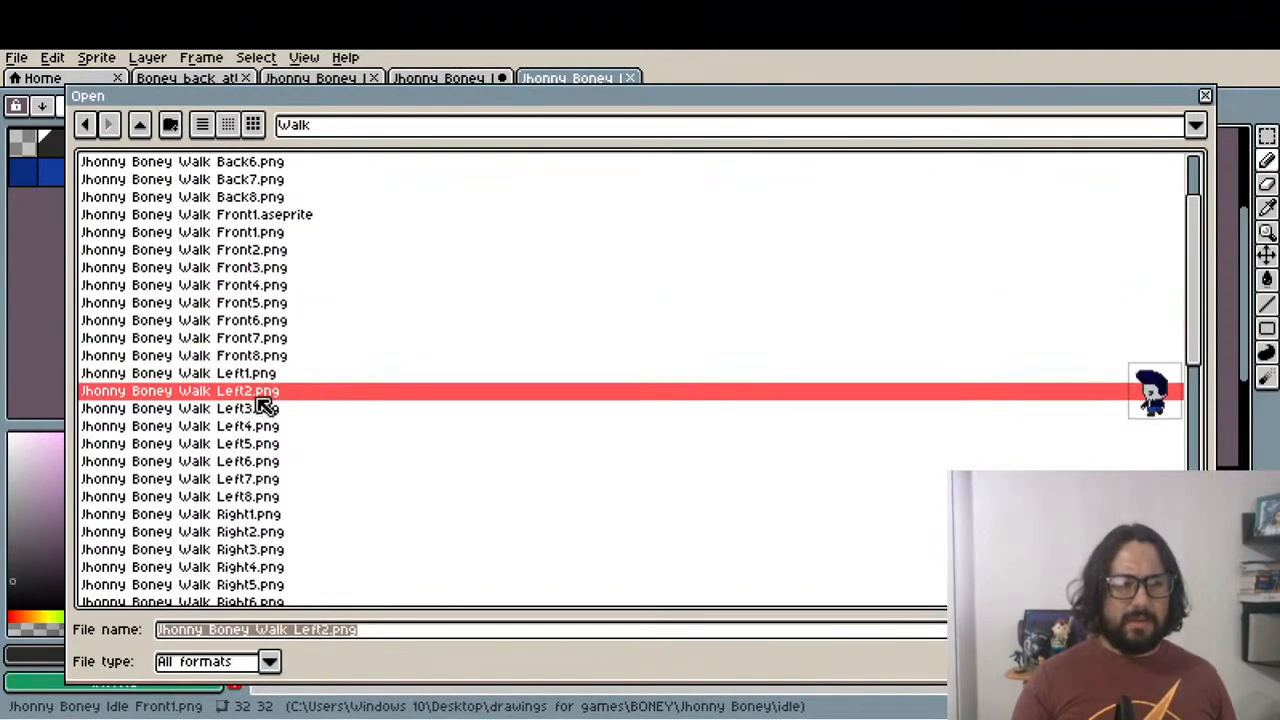
# Preview the right walk sprites and the Zorriboi back walk sprites in the Walk folder
pyautogui.scroll(-3, 268, 512)
pyautogui.click(249, 358)
pyautogui.click(249, 374)
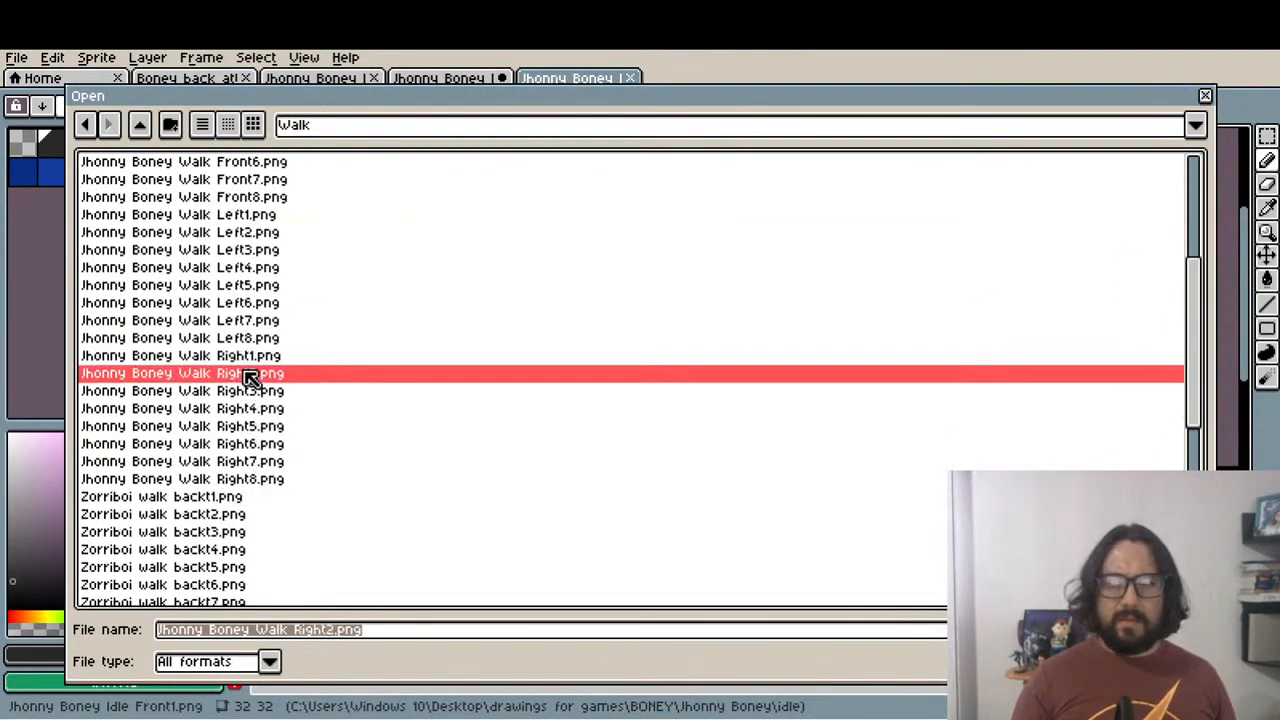
pyautogui.scroll(-3, 245, 420)
pyautogui.click(178, 356)
pyautogui.click(186, 339)
pyautogui.scroll(-5, 190, 430)
pyautogui.scroll(10, 190, 440)
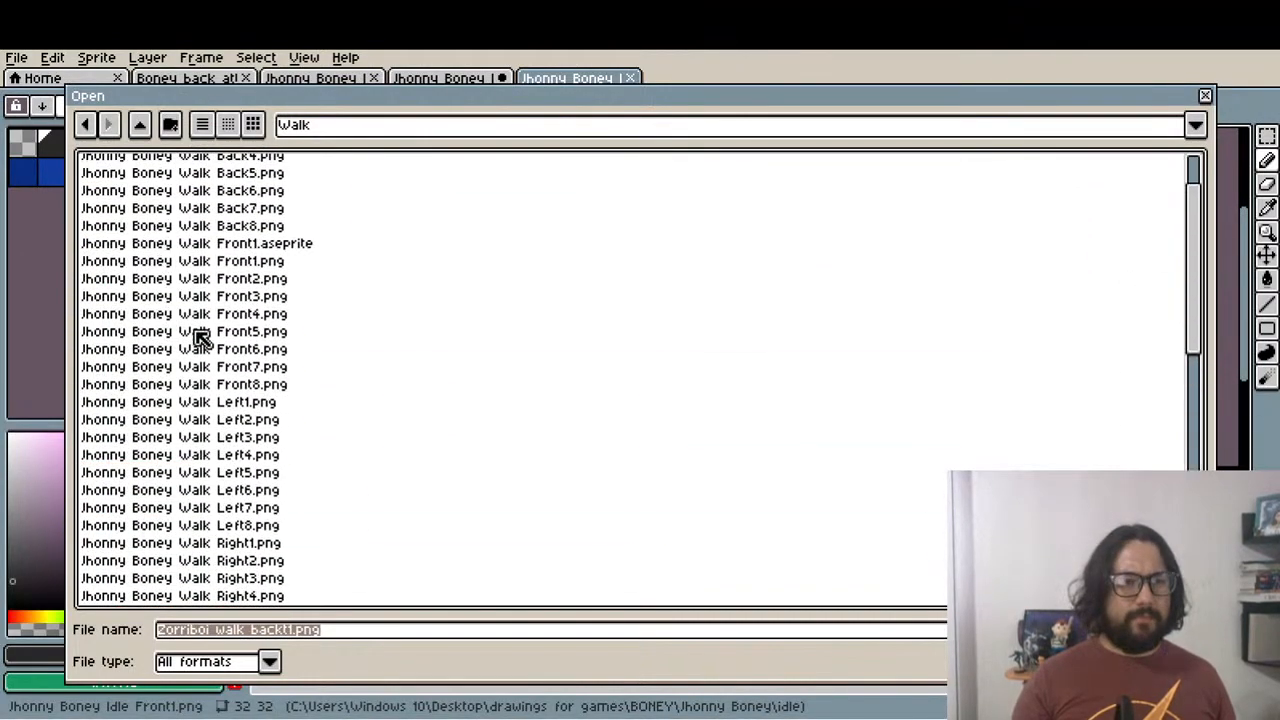
# Load Jhonny Boney Walk Back1.png and its numbered sequence as an animation, and play it
pyautogui.click(242, 182)
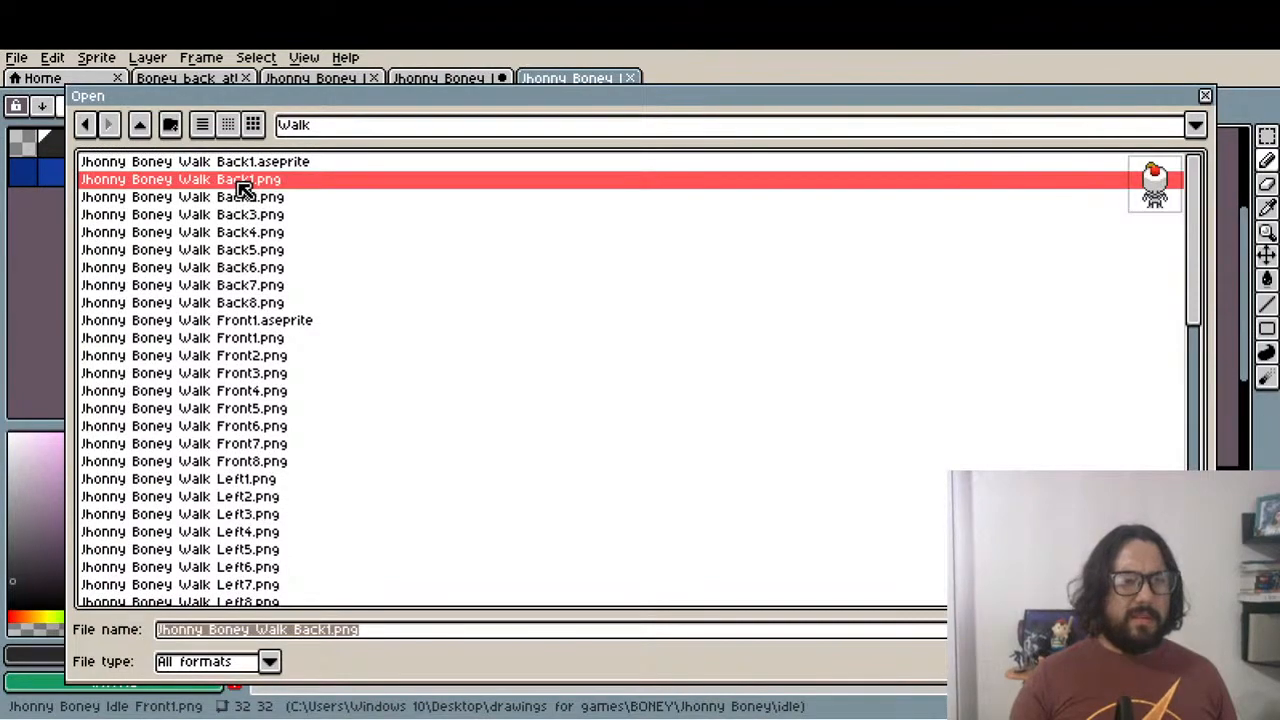
pyautogui.doubleClick(240, 182)
pyautogui.click(620, 463)
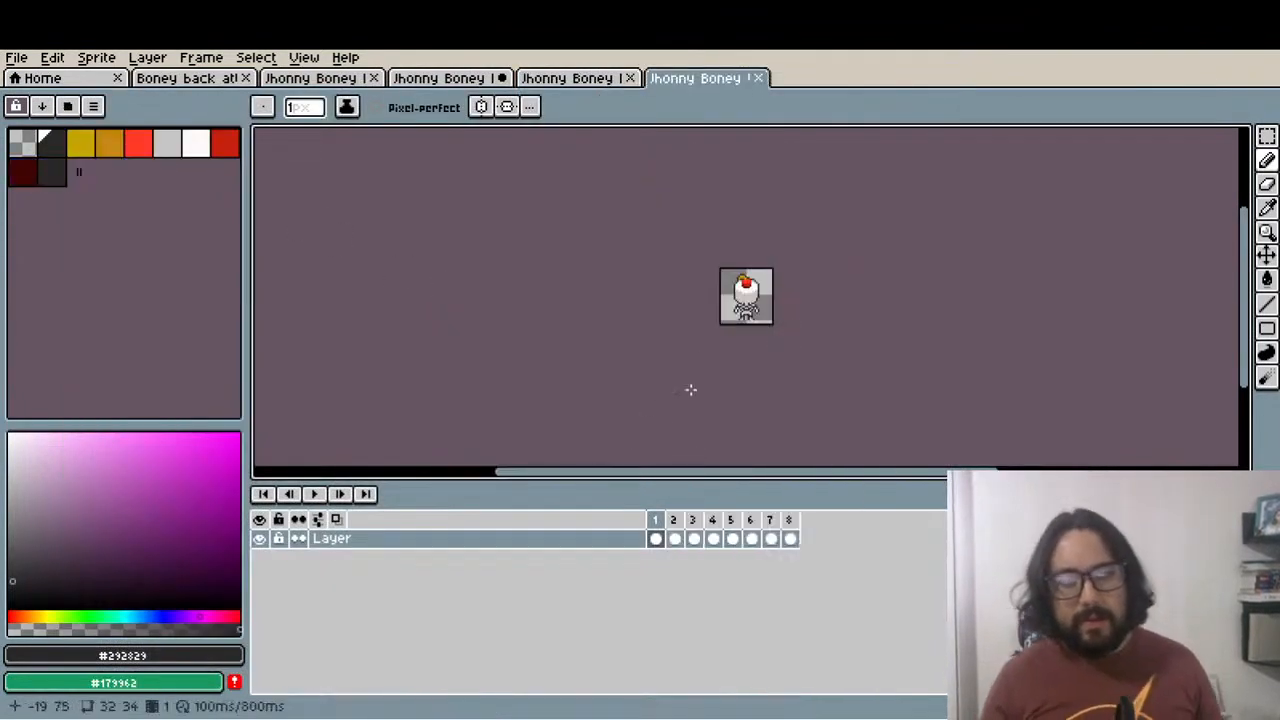
pyautogui.click(314, 494)
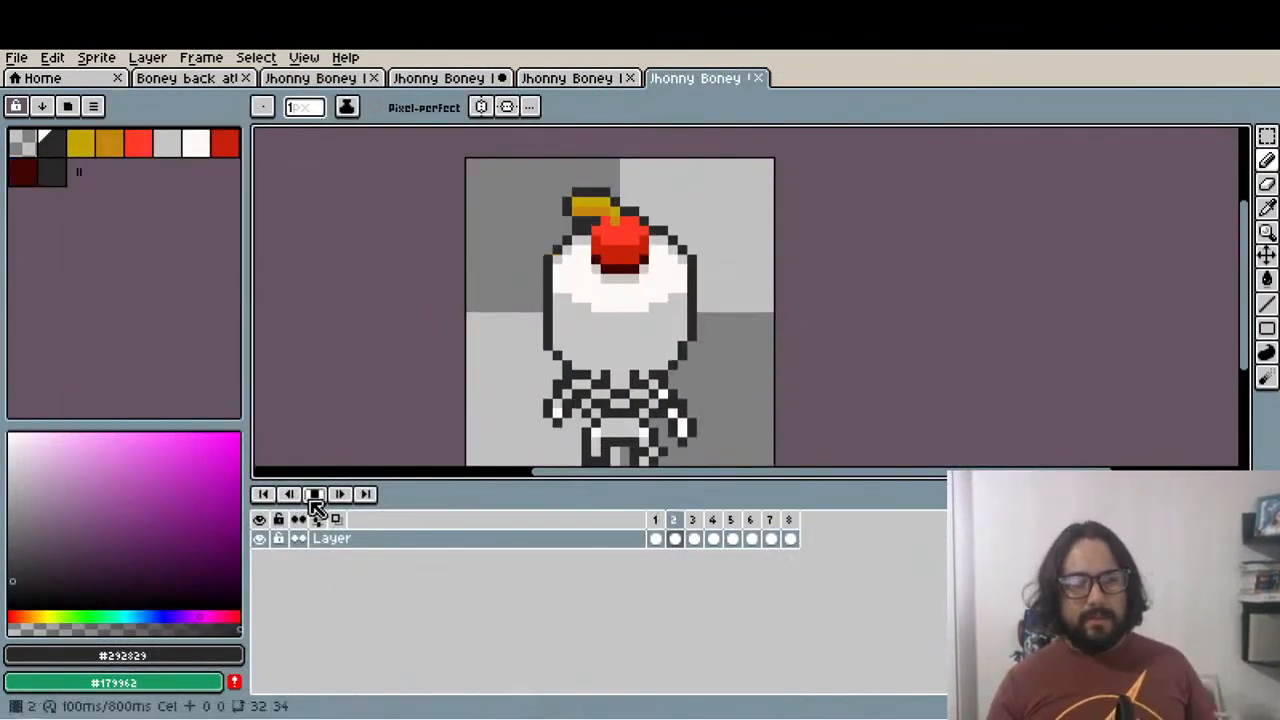
# Switch through the open sprites to the redesigned back idle reference, Jhonny Boney Idle Back1.png
pyautogui.click(567, 78)
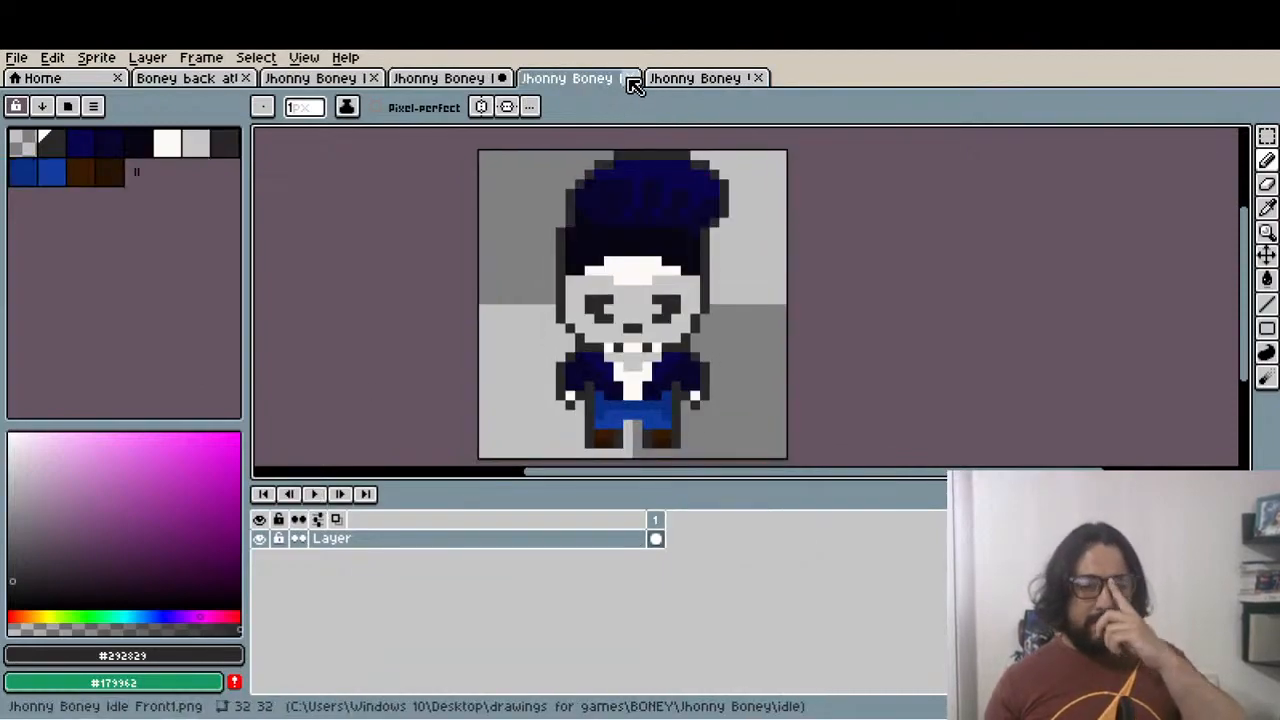
pyautogui.click(437, 79)
pyautogui.click(320, 80)
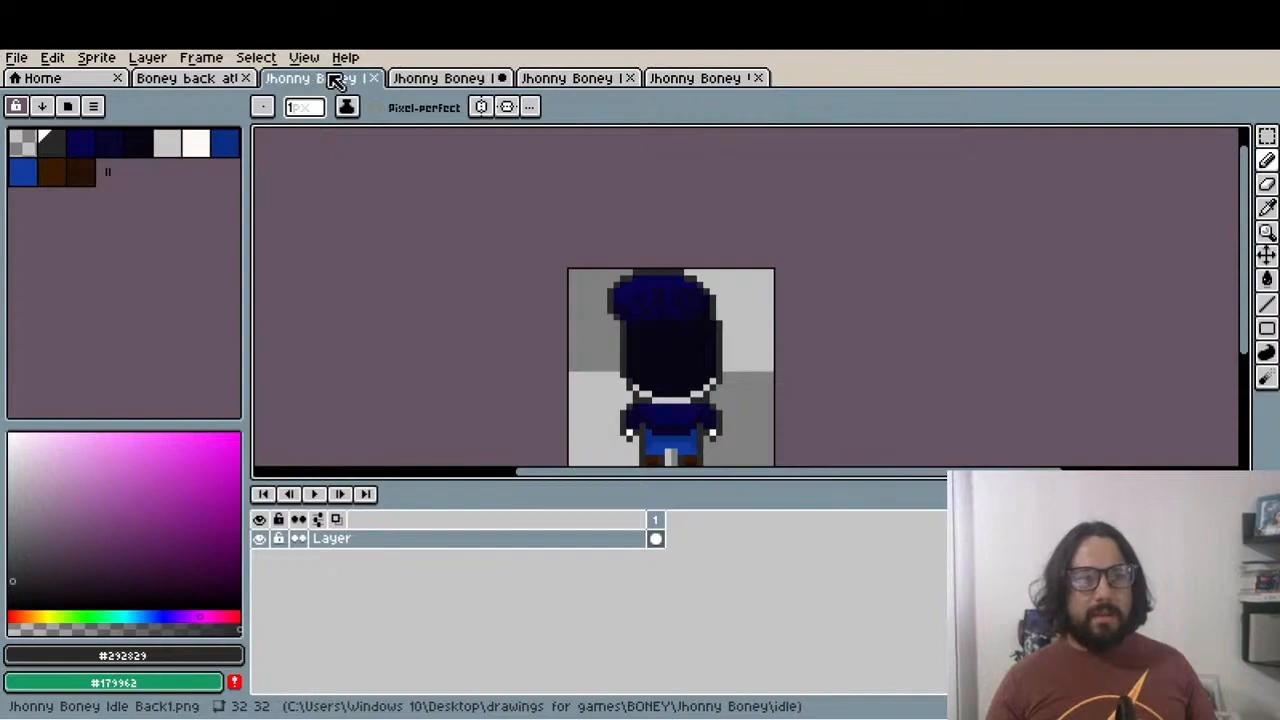
# Start opening another sprite and browse to the Stuck folder inside the Jhonny Boney folder
pyautogui.click(451, 82)
pyautogui.click(193, 82)
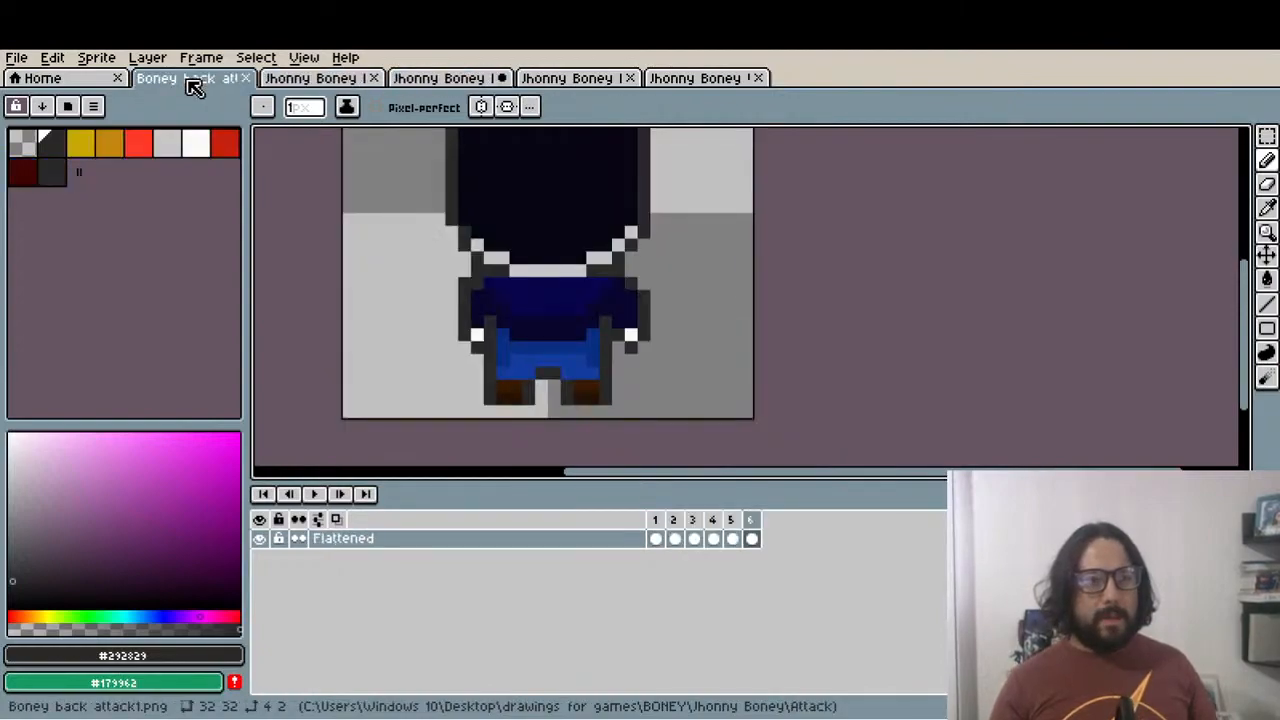
pyautogui.click(16, 57)
pyautogui.click(50, 95)
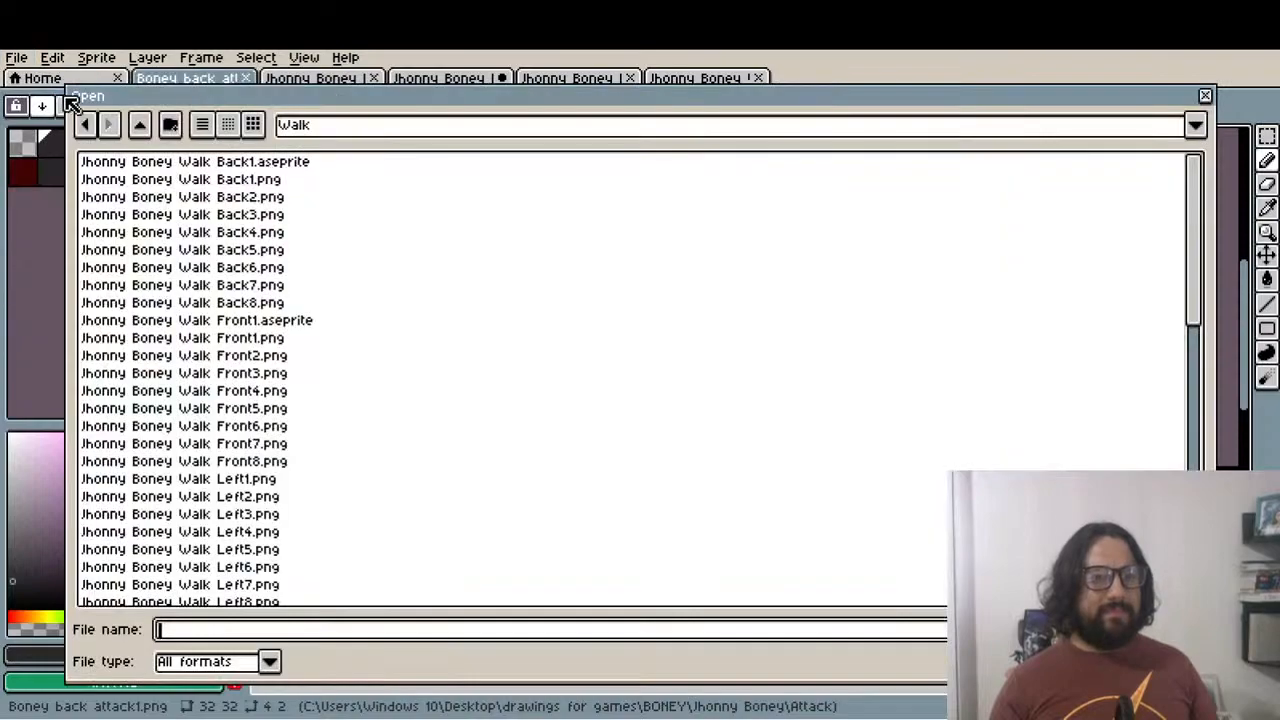
pyautogui.click(139, 126)
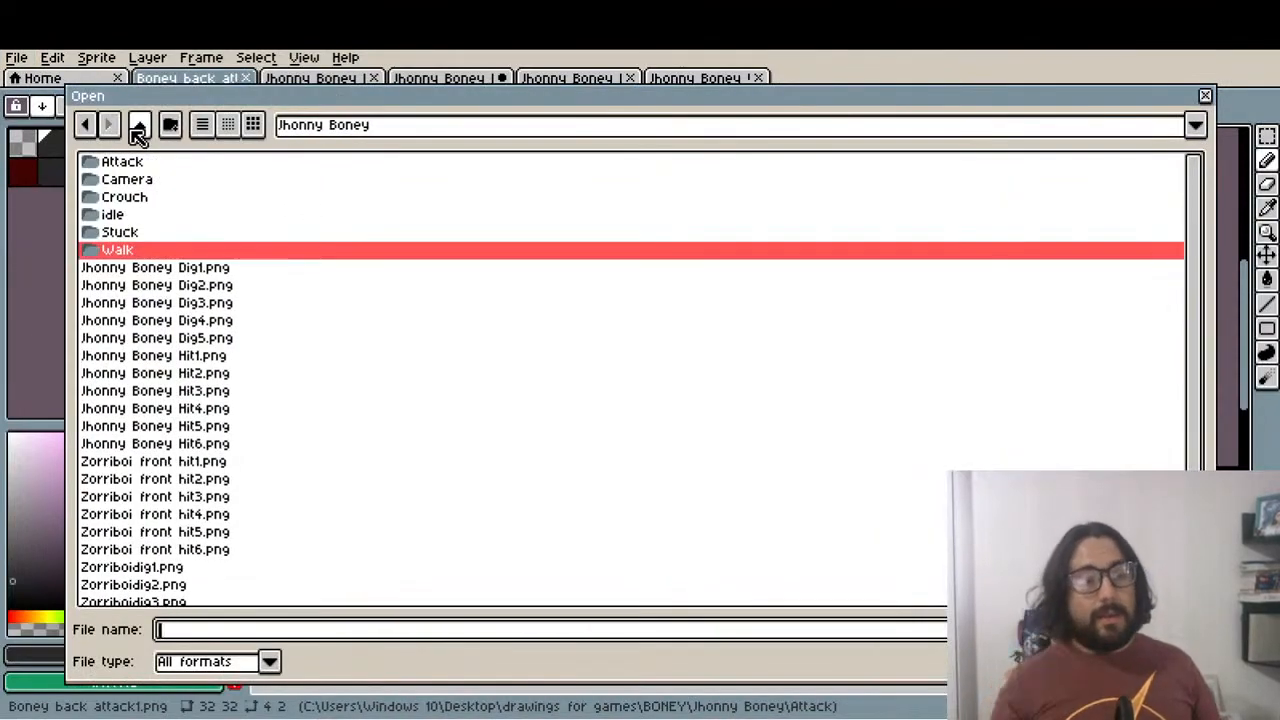
pyautogui.doubleClick(127, 236)
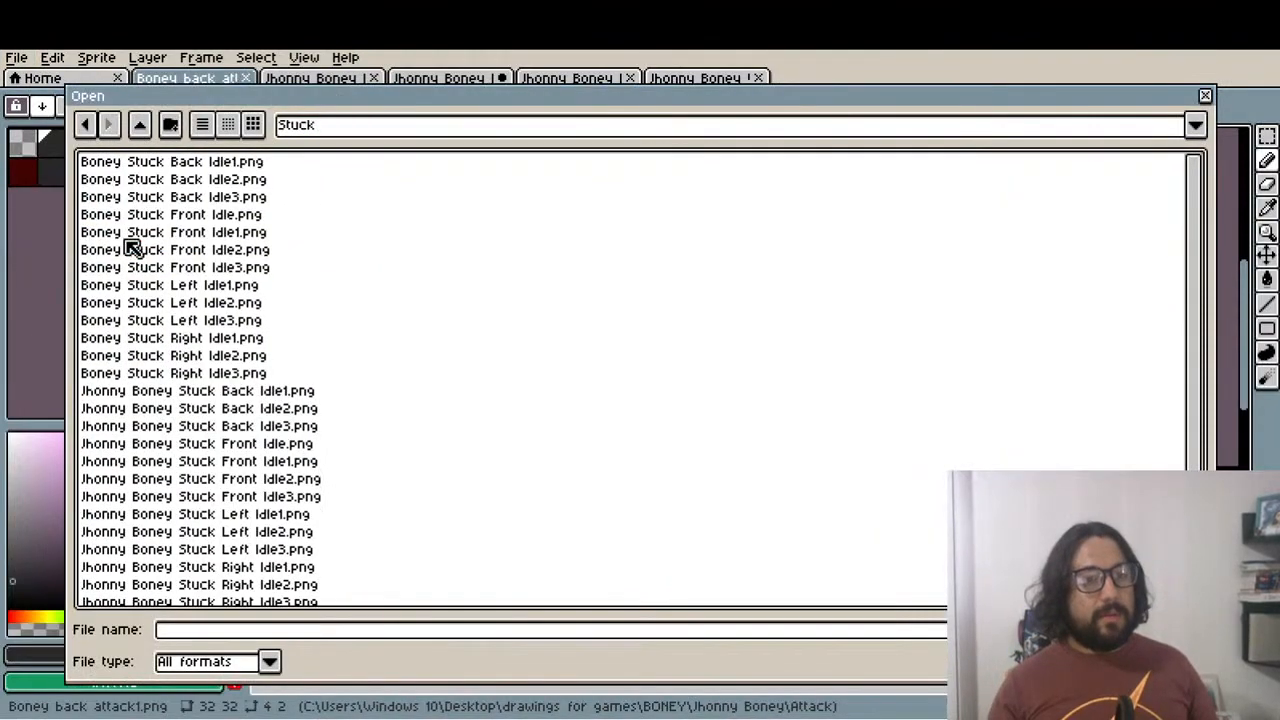
# Preview several stuck idle sprites and load Jhonny Boney Stuck Front Idle1.png to Idle3.png as an animation
pyautogui.click(209, 286)
pyautogui.click(214, 303)
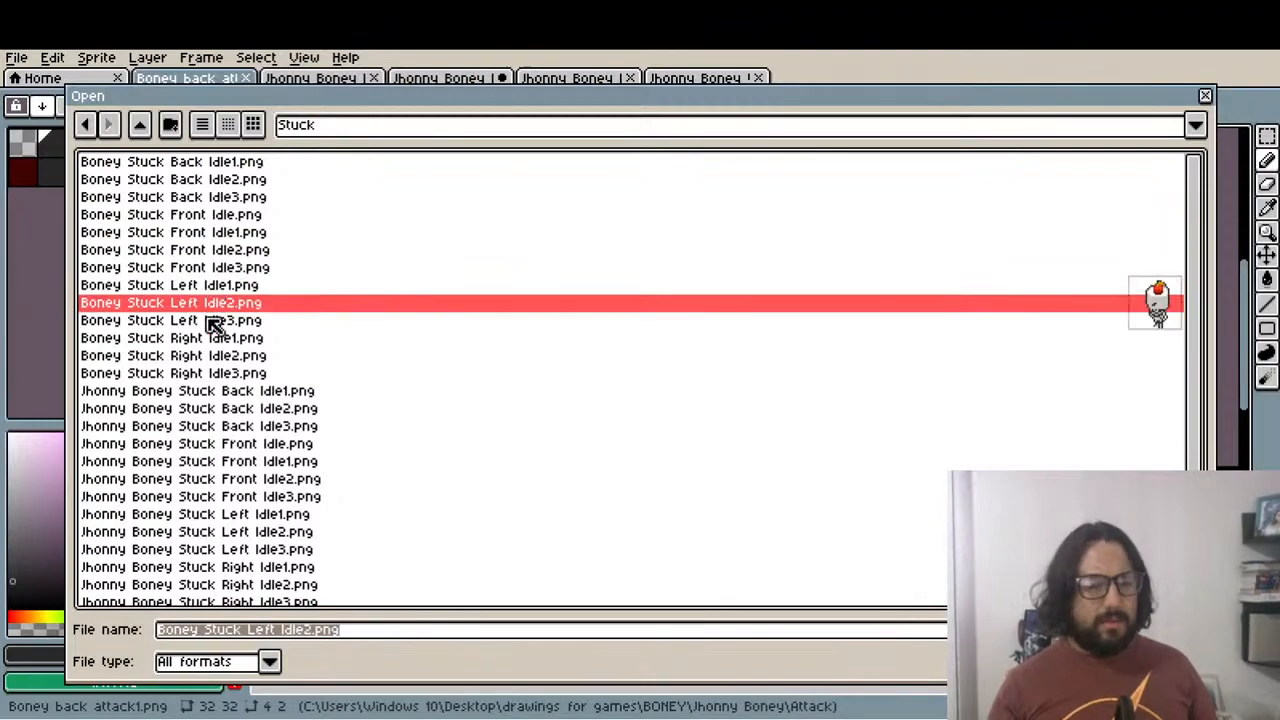
pyautogui.scroll(-1, 214, 330)
pyautogui.click(230, 386)
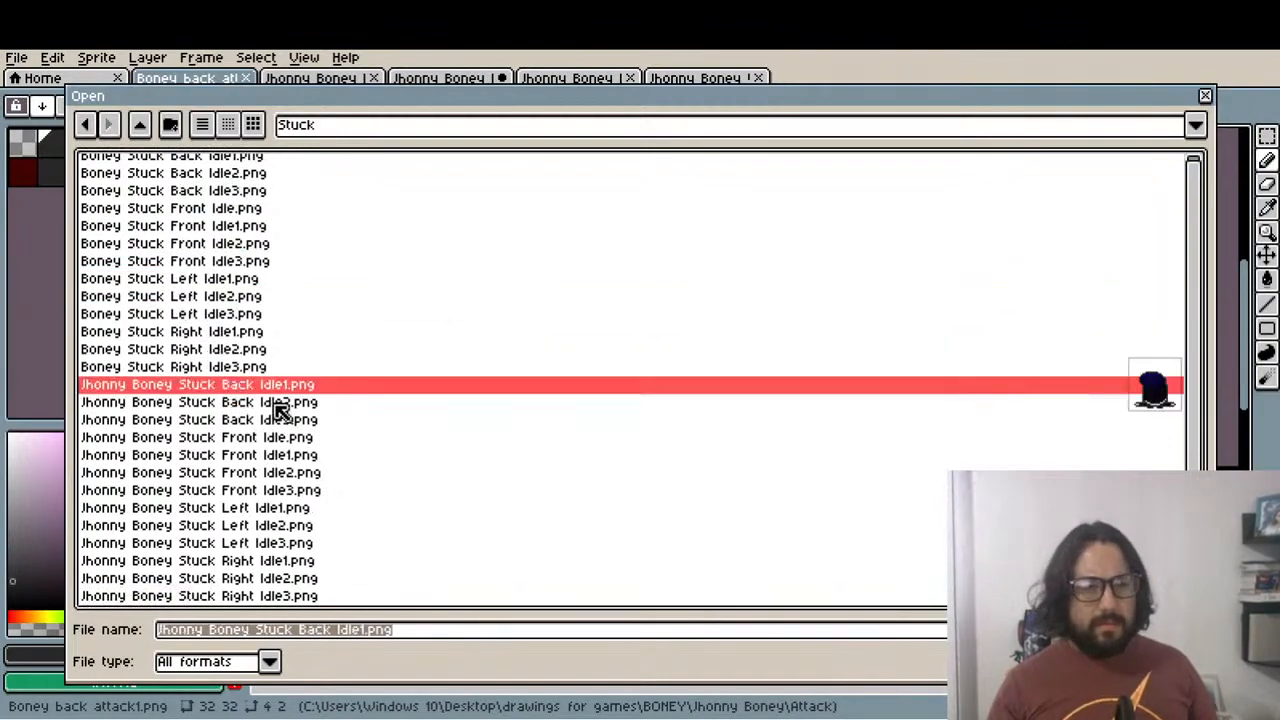
pyautogui.click(232, 440)
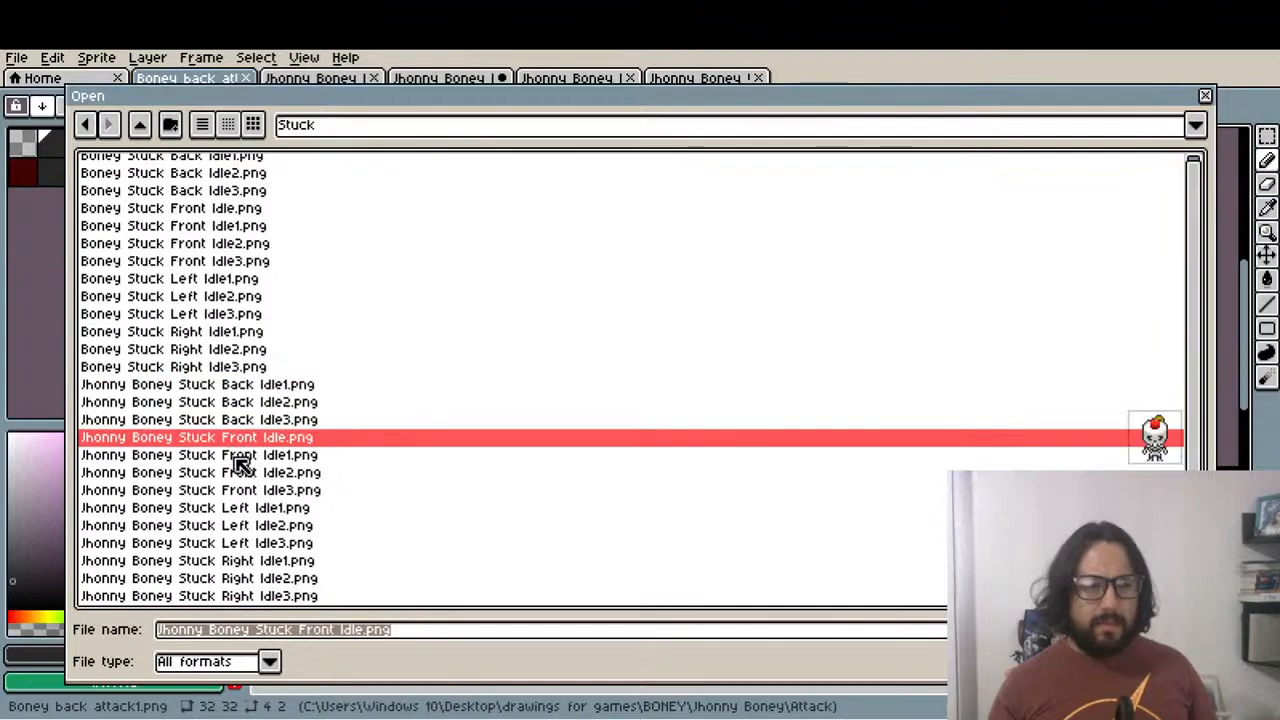
pyautogui.click(240, 456)
pyautogui.doubleClick(240, 455)
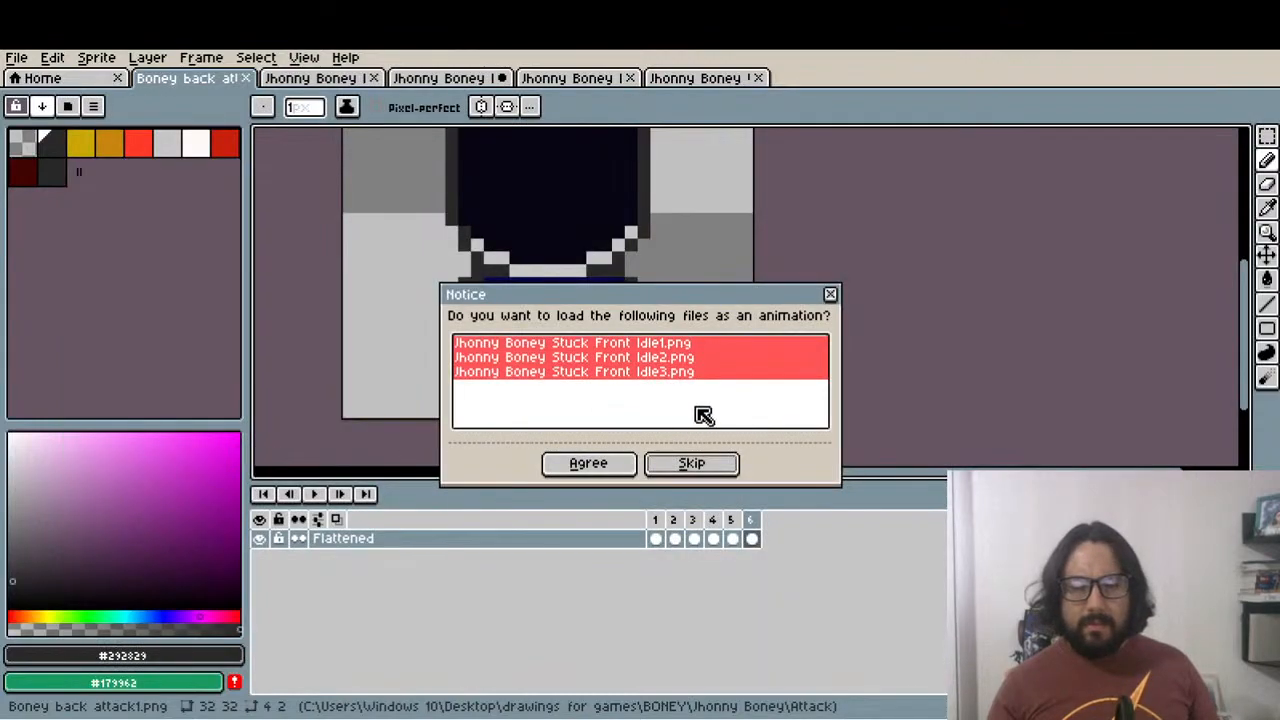
pyautogui.click(586, 463)
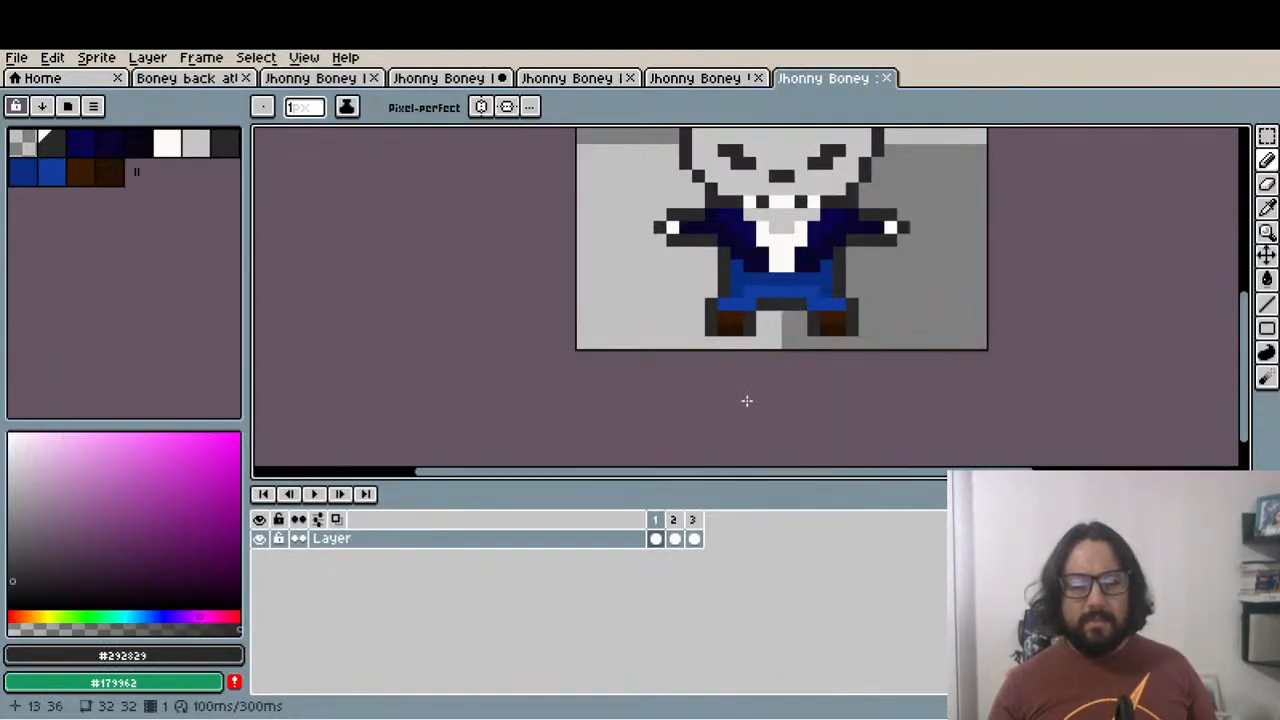
# View frames 2 and 3 of the stuck front idle animation and close that sprite
pyautogui.click(674, 521)
pyautogui.click(692, 518)
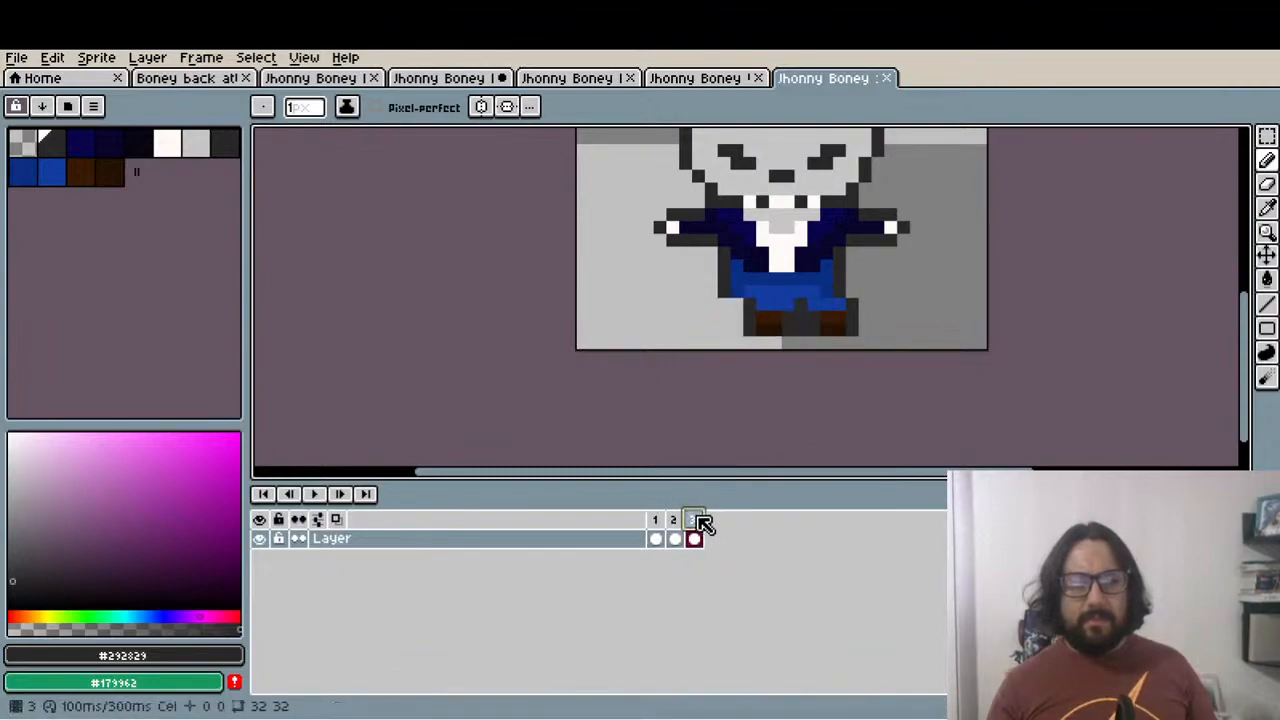
pyautogui.click(880, 79)
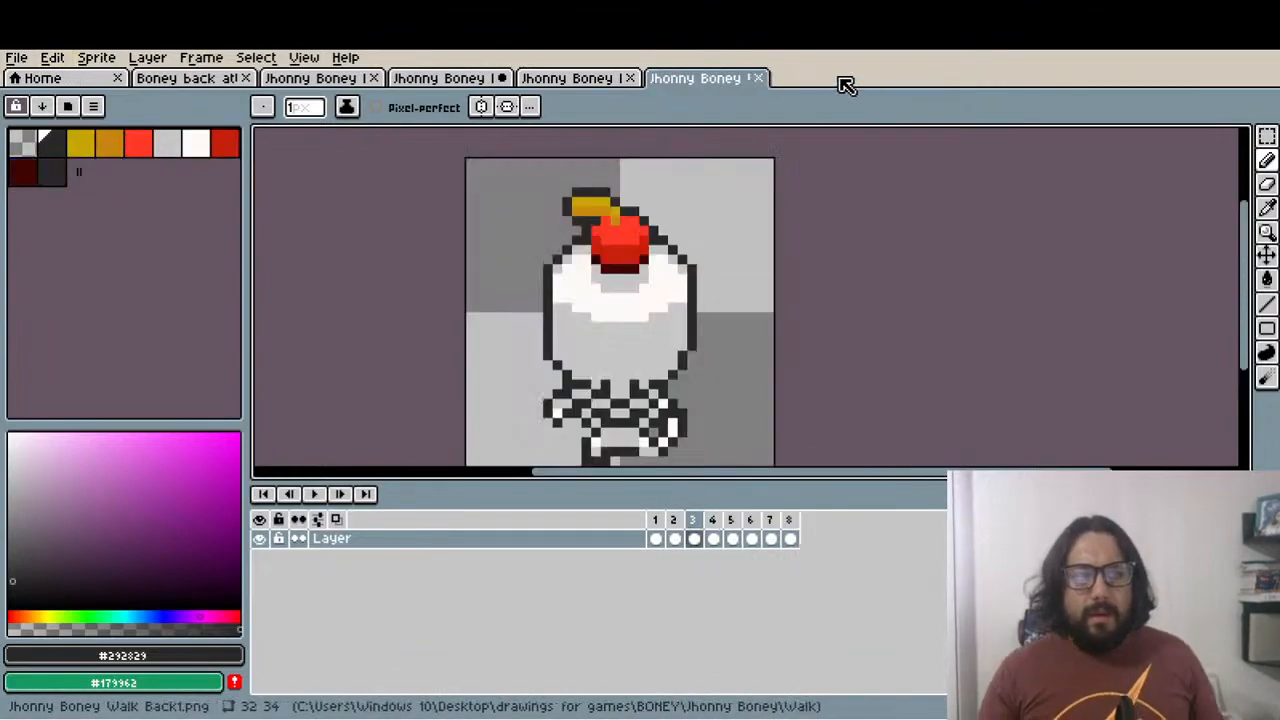
# Go to frame 1 of Jhonny Boney Walk Back1.png and copy the whole layer of Jhonny Boney Idle Back1.png
pyautogui.scroll(-2, 771, 143)
pyautogui.moveTo(771, 143); pyautogui.dragTo(623, 195)
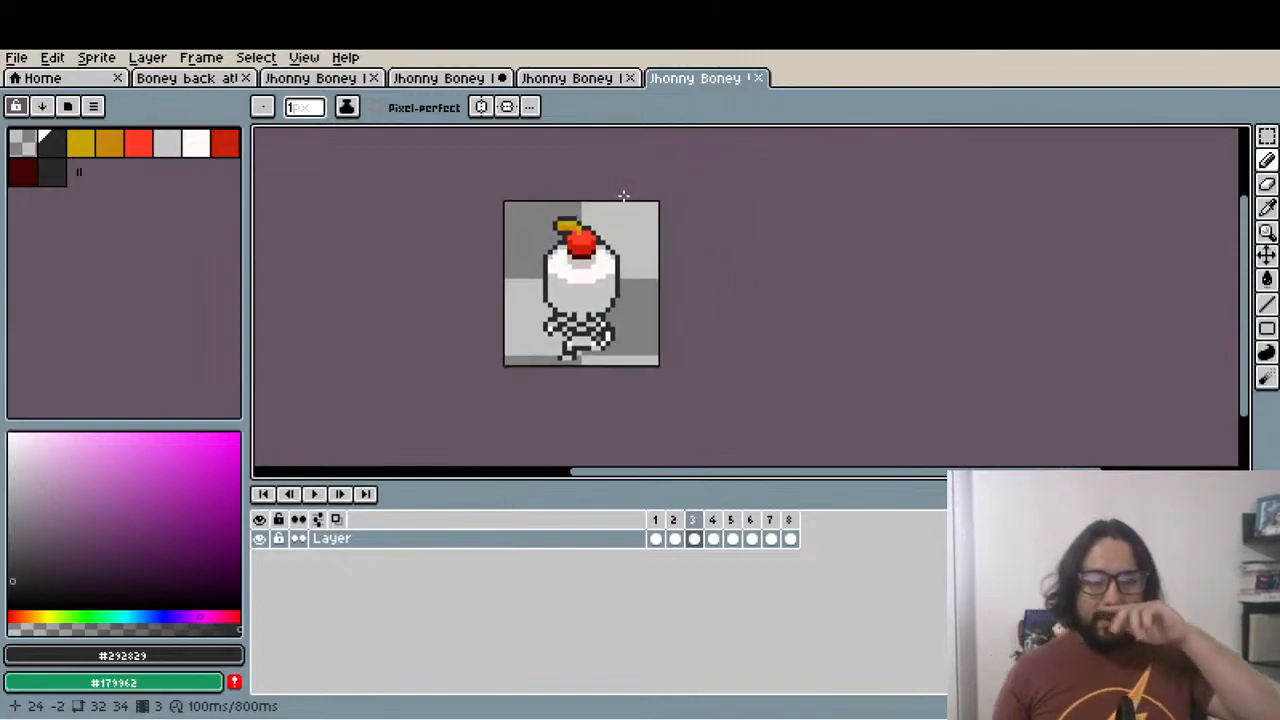
pyautogui.click(655, 519)
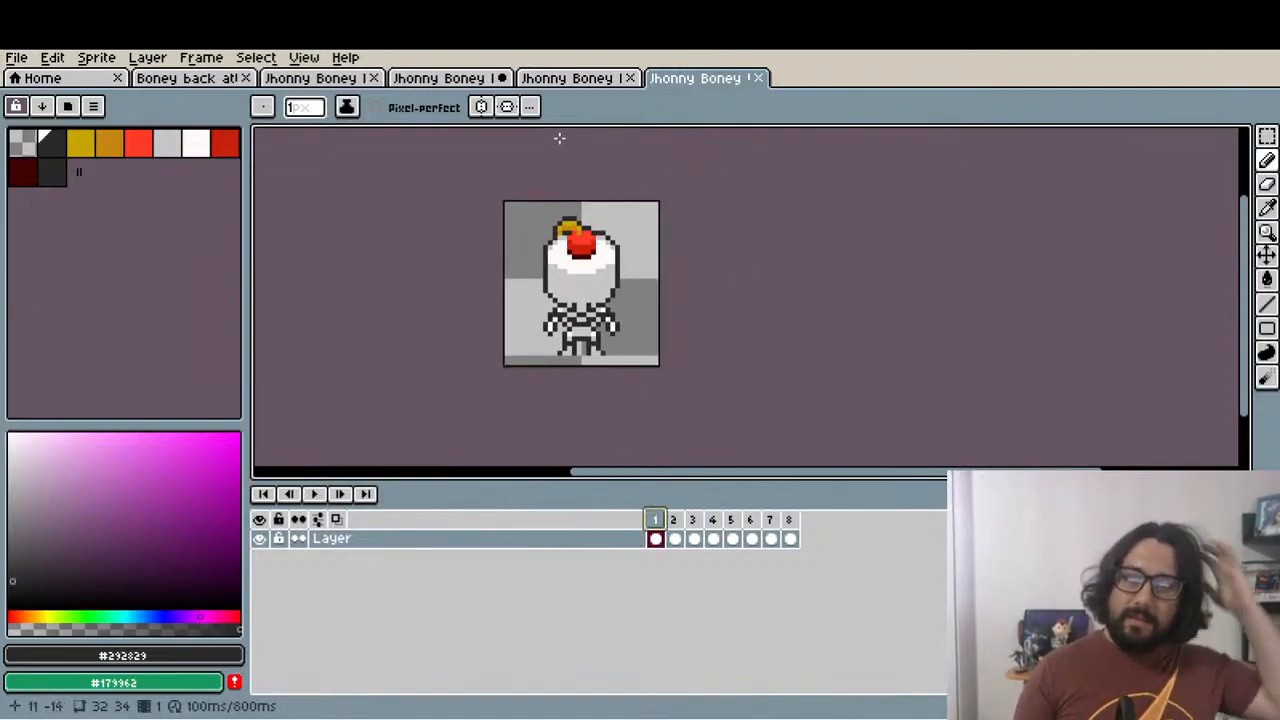
pyautogui.click(565, 79)
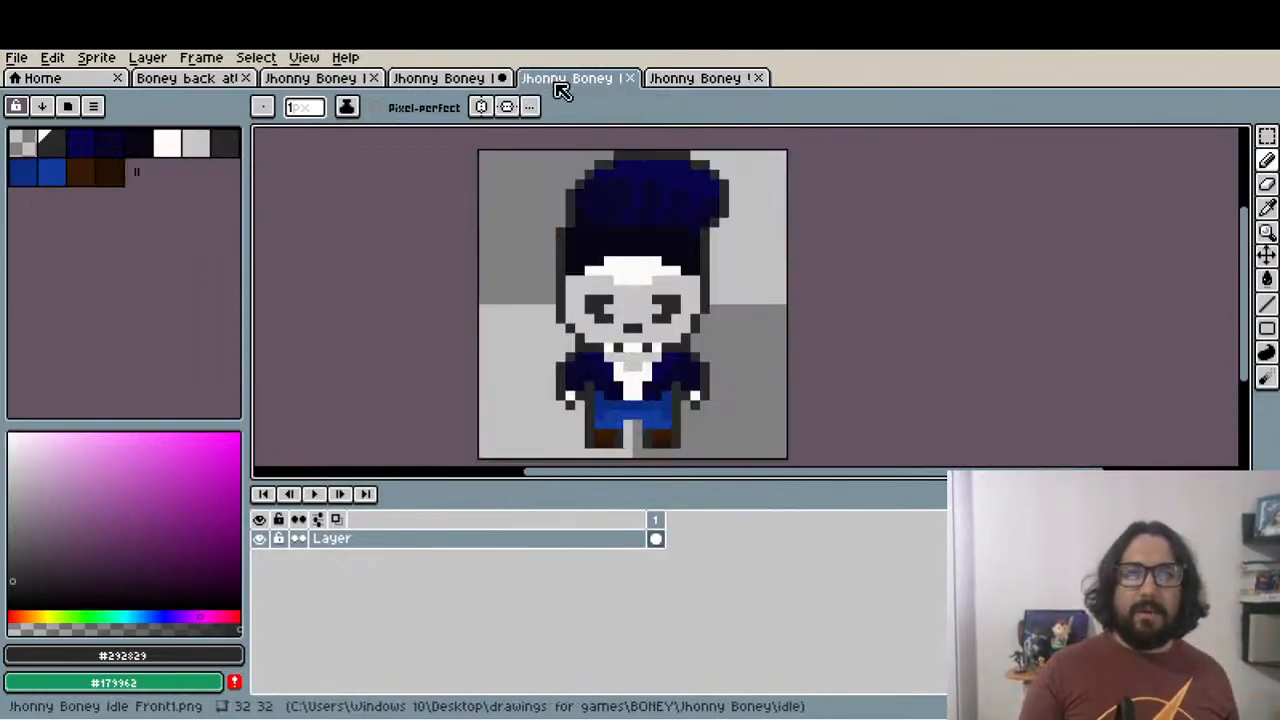
pyautogui.click(355, 85)
pyautogui.click(515, 540)
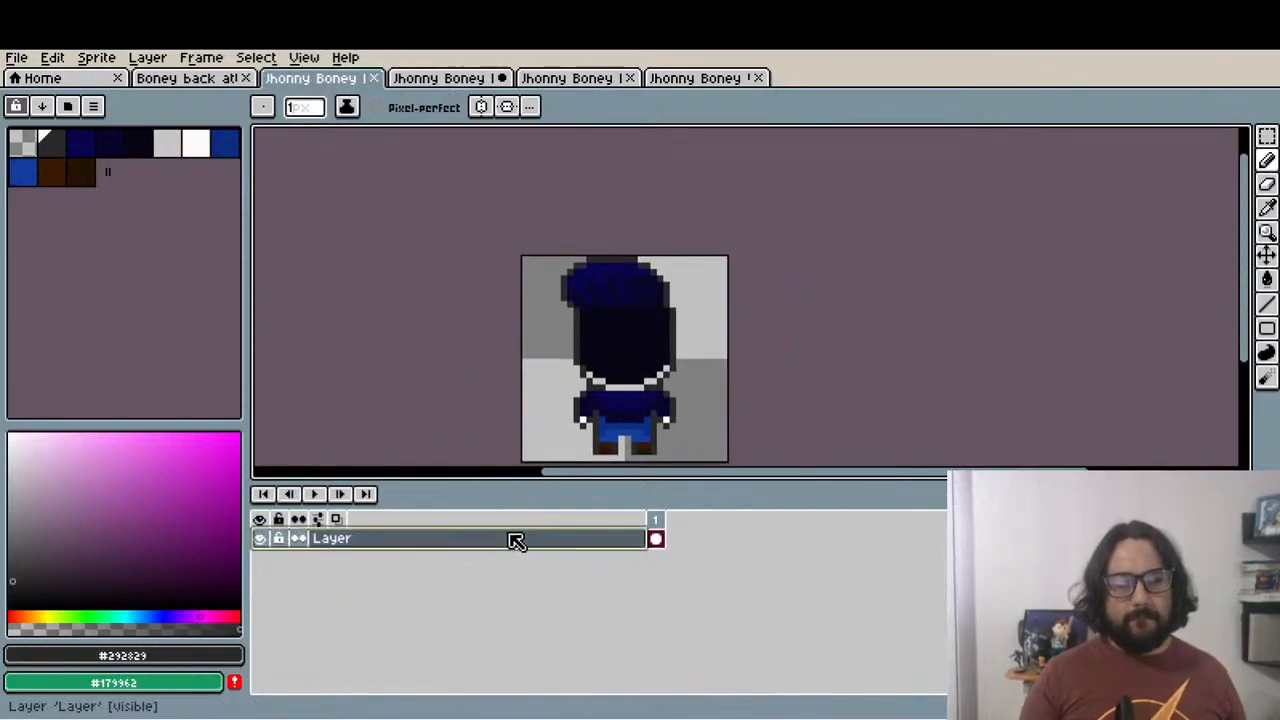
pyautogui.hotkey('ctrl', 'c')
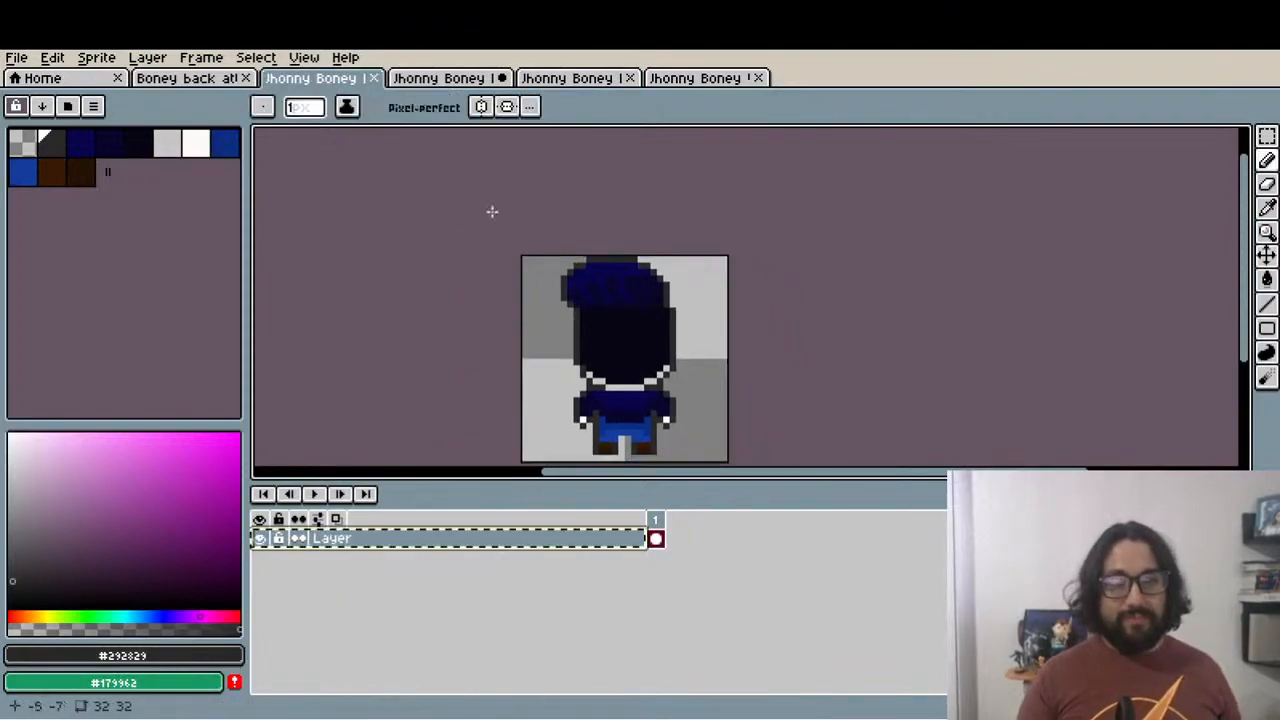
# Add a new layer in Jhonny Boney Walk Back1.png, paste the copied idle layer above it and move its frame 1 sprite down 1 pixel
pyautogui.click(580, 79)
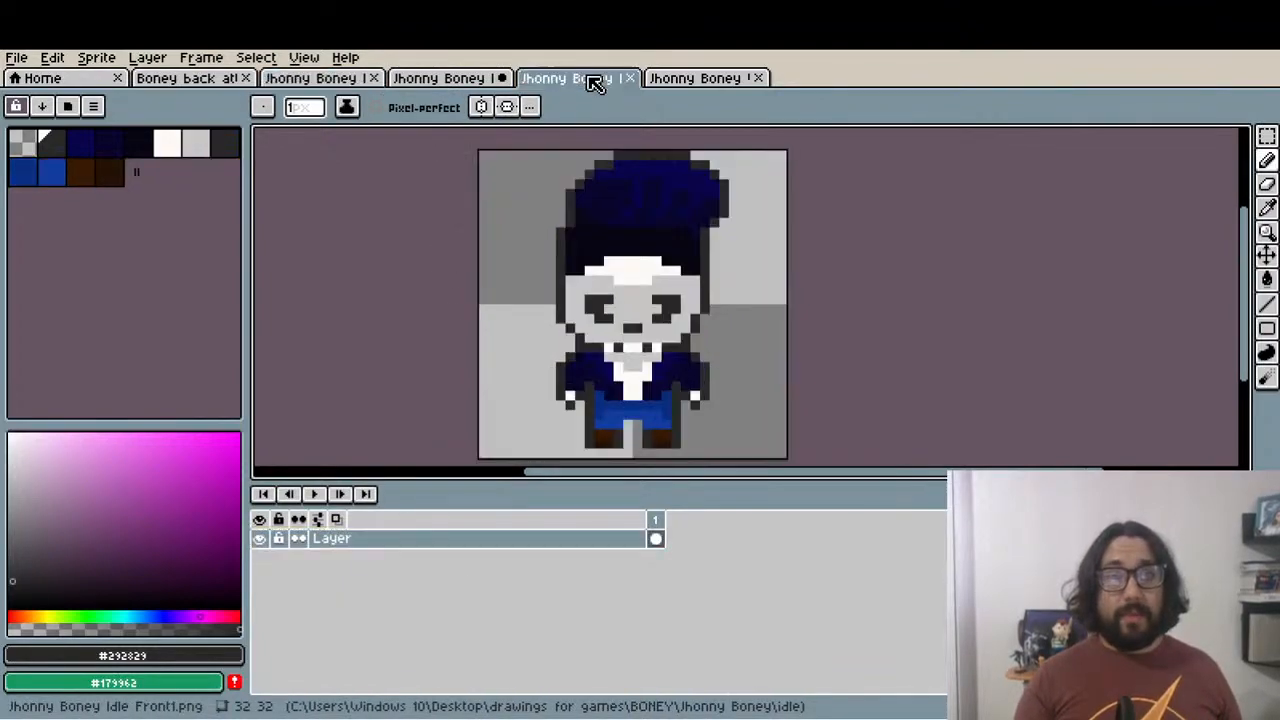
pyautogui.click(726, 80)
pyautogui.hotkey('shift', 'n')
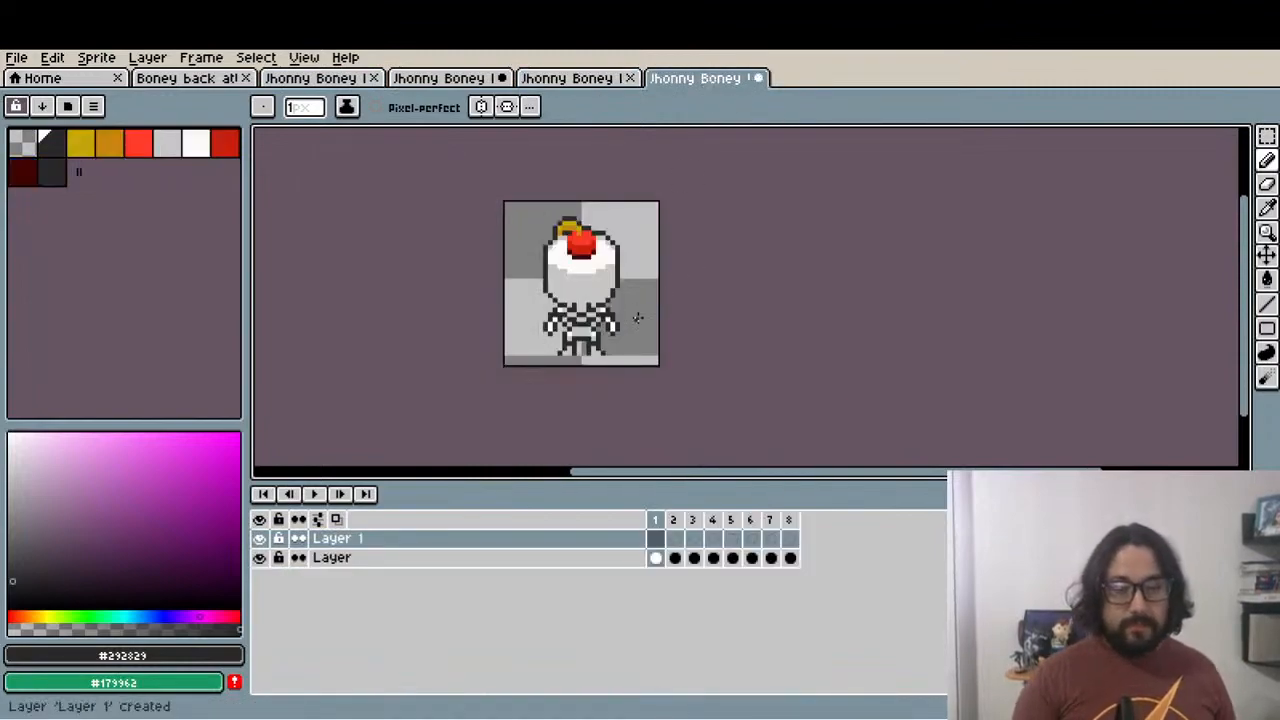
pyautogui.hotkey('ctrl', 'v')
pyautogui.scroll(2, 634, 323)
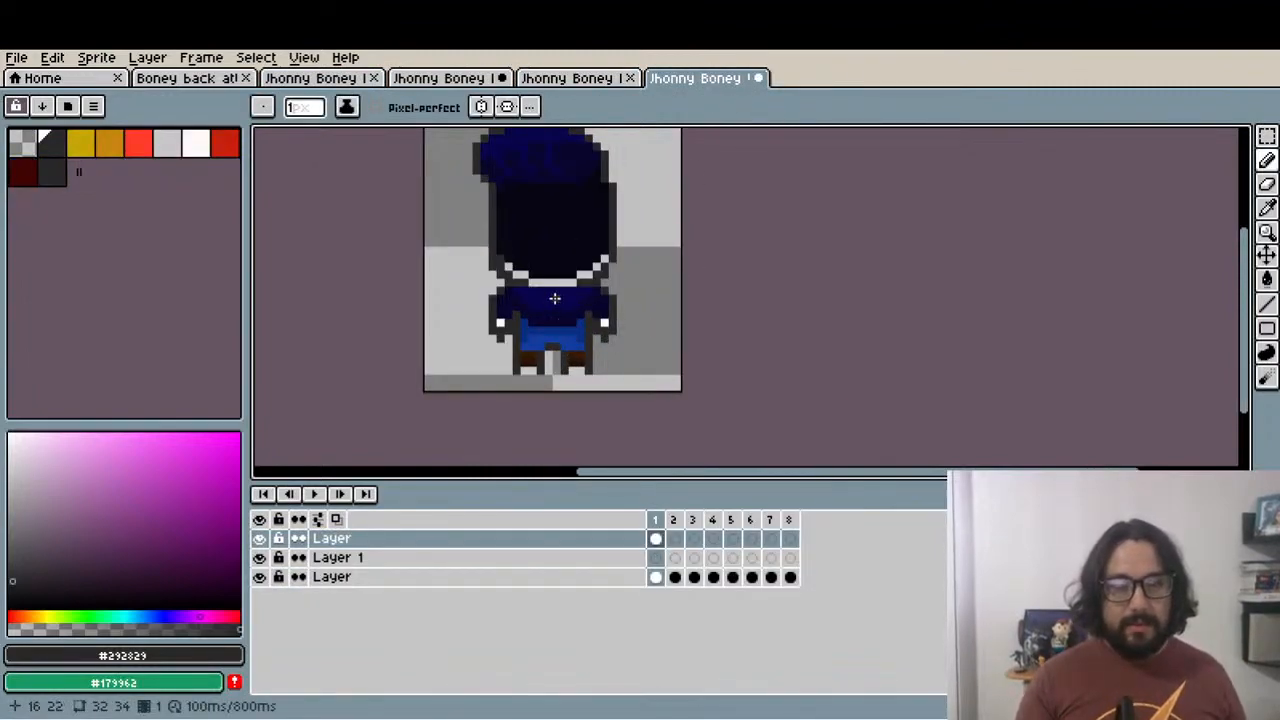
pyautogui.press('v')
pyautogui.moveTo(563, 306)
pyautogui.mouseDown()
pyautogui.moveTo(578, 316)
pyautogui.moveTo(560, 314)
pyautogui.moveTo(608, 275)
pyautogui.moveTo(566, 320)
pyautogui.mouseUp()
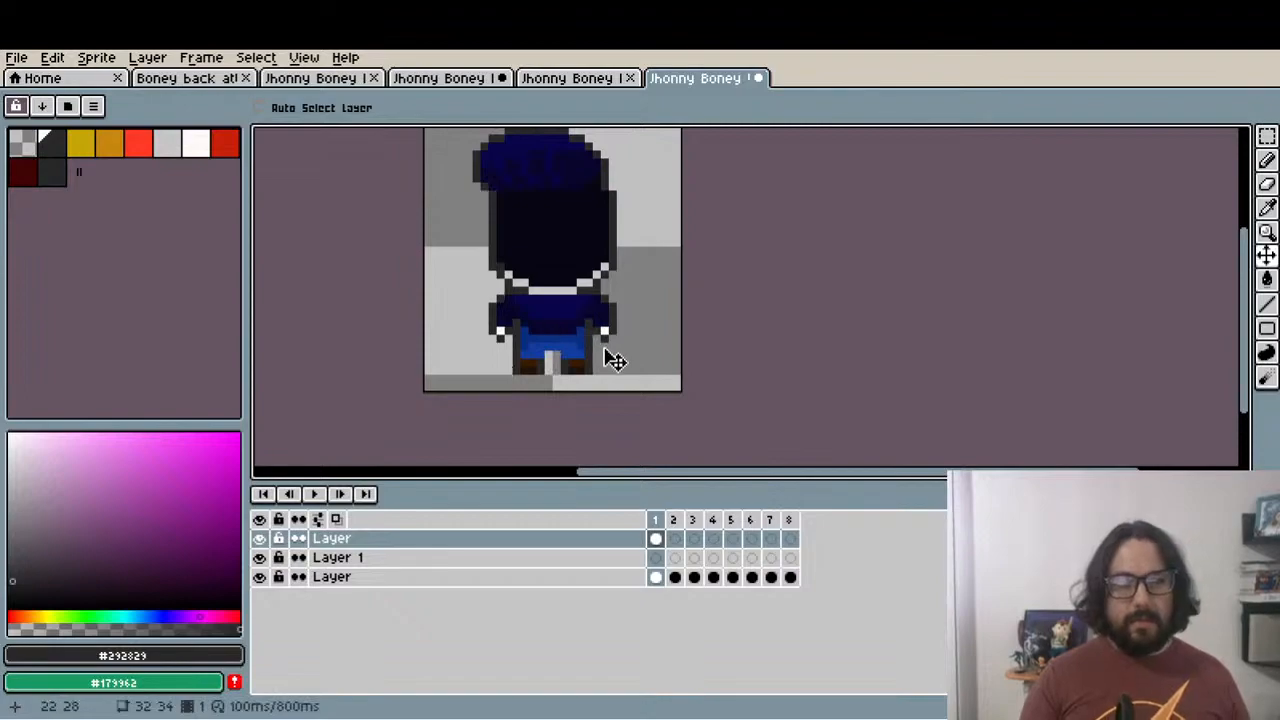
pyautogui.click(677, 530)
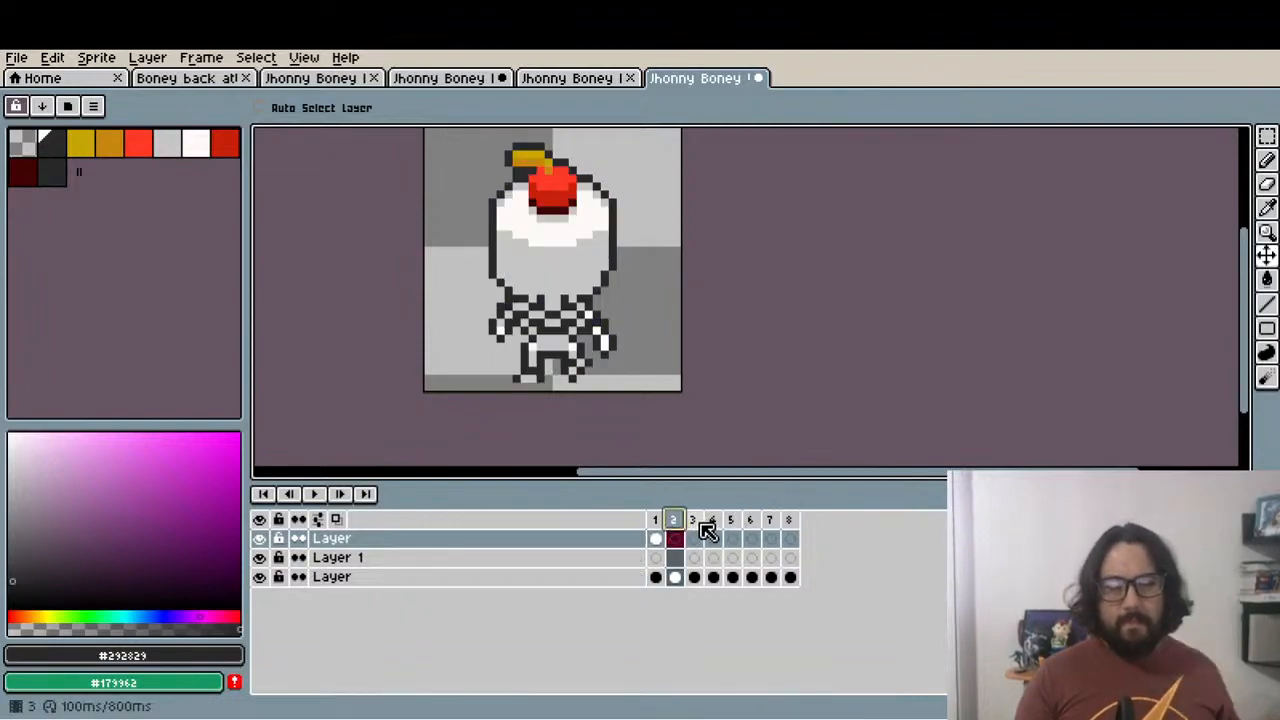
pyautogui.click(703, 530)
pyautogui.click(714, 531)
pyautogui.click(732, 530)
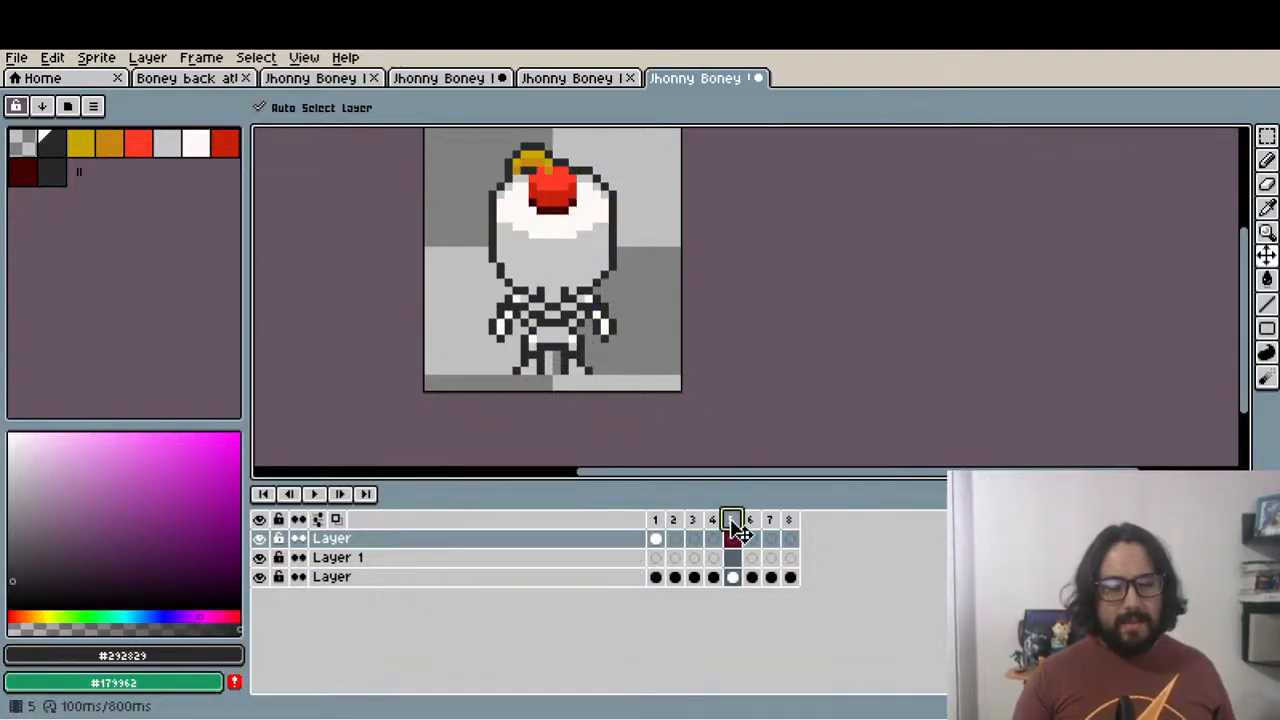
pyautogui.hotkey('shift', 'n')
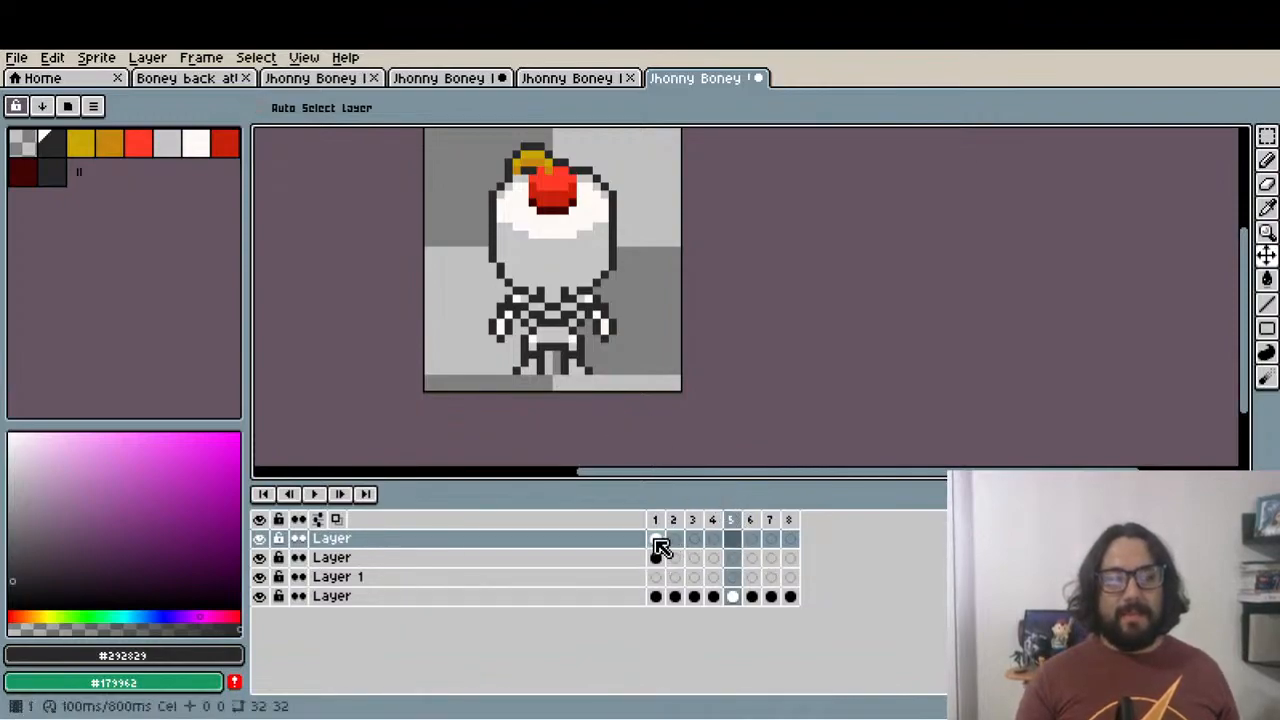
pyautogui.hotkey('ctrl', 'z')
# Copy the pasted back-idle cel from frame 1 to frame 5 of the same layer
pyautogui.click(656, 540)
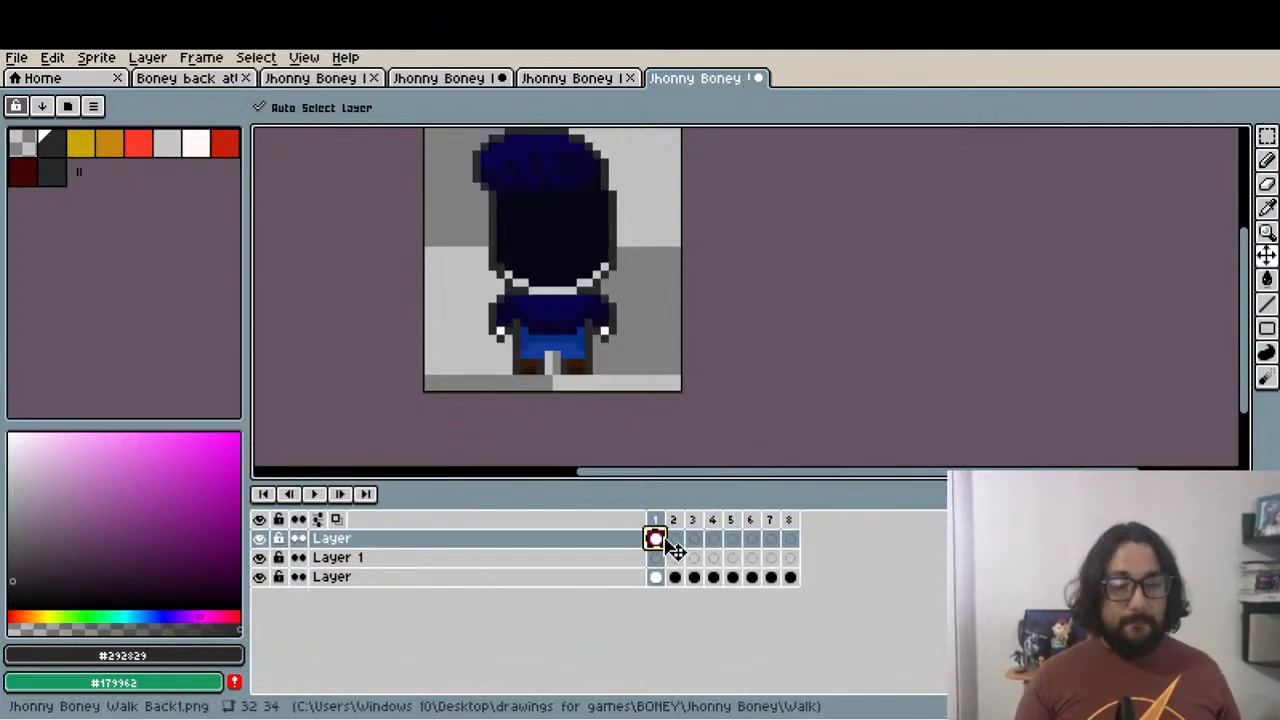
pyautogui.click(734, 540)
pyautogui.hotkey('ctrl', 'v')
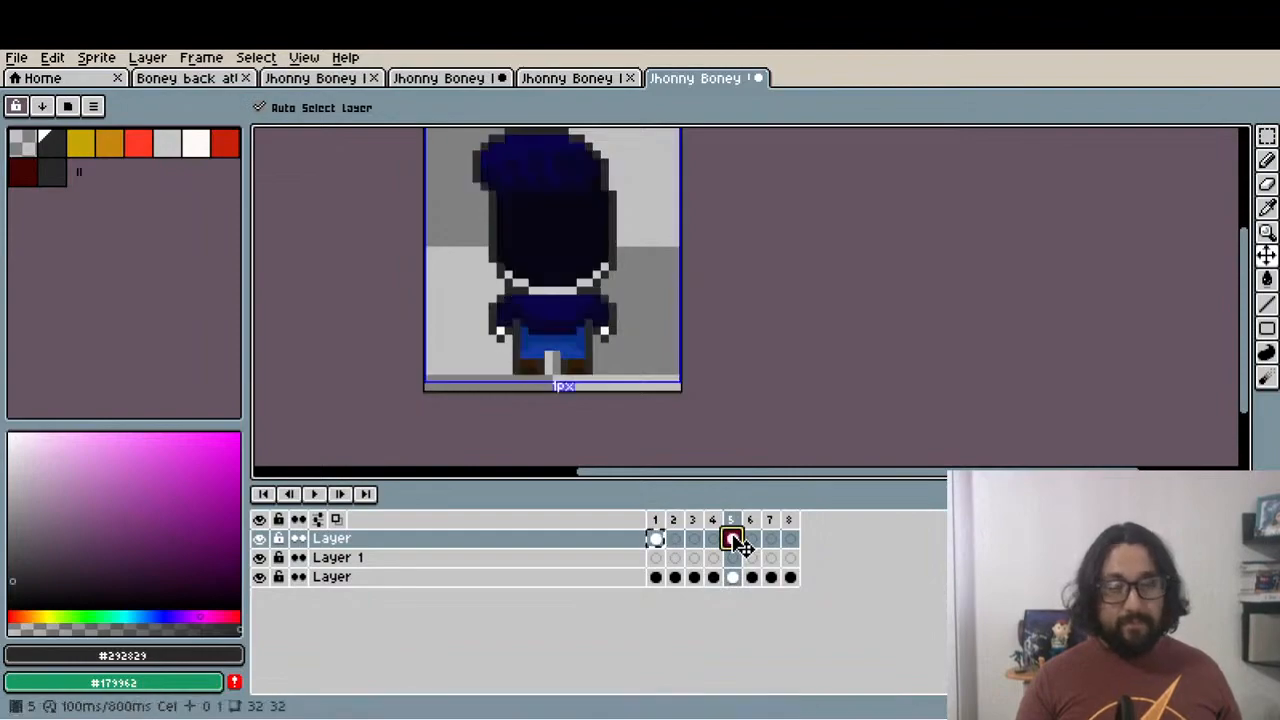
pyautogui.scroll(-2, 746, 400)
pyautogui.scroll(2, 743, 396)
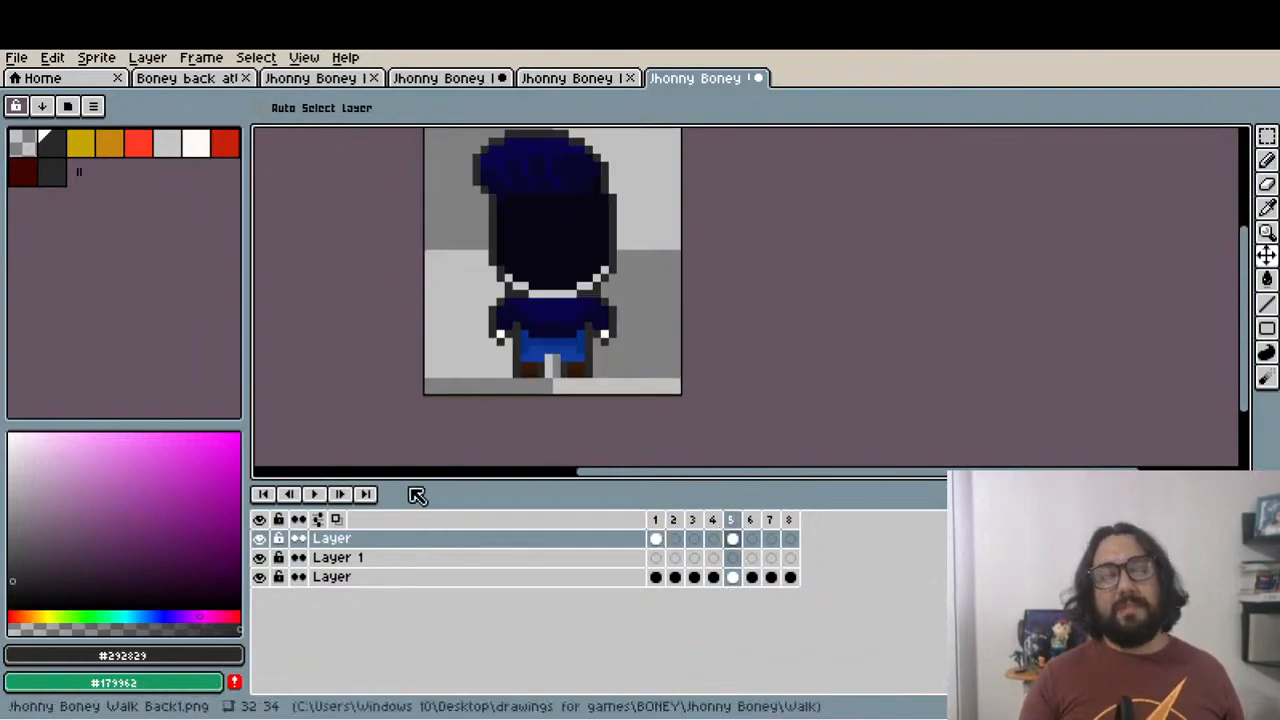
# Play the walk animation briefly and compare the character's pose on frames 1 and 2
pyautogui.click(314, 494)
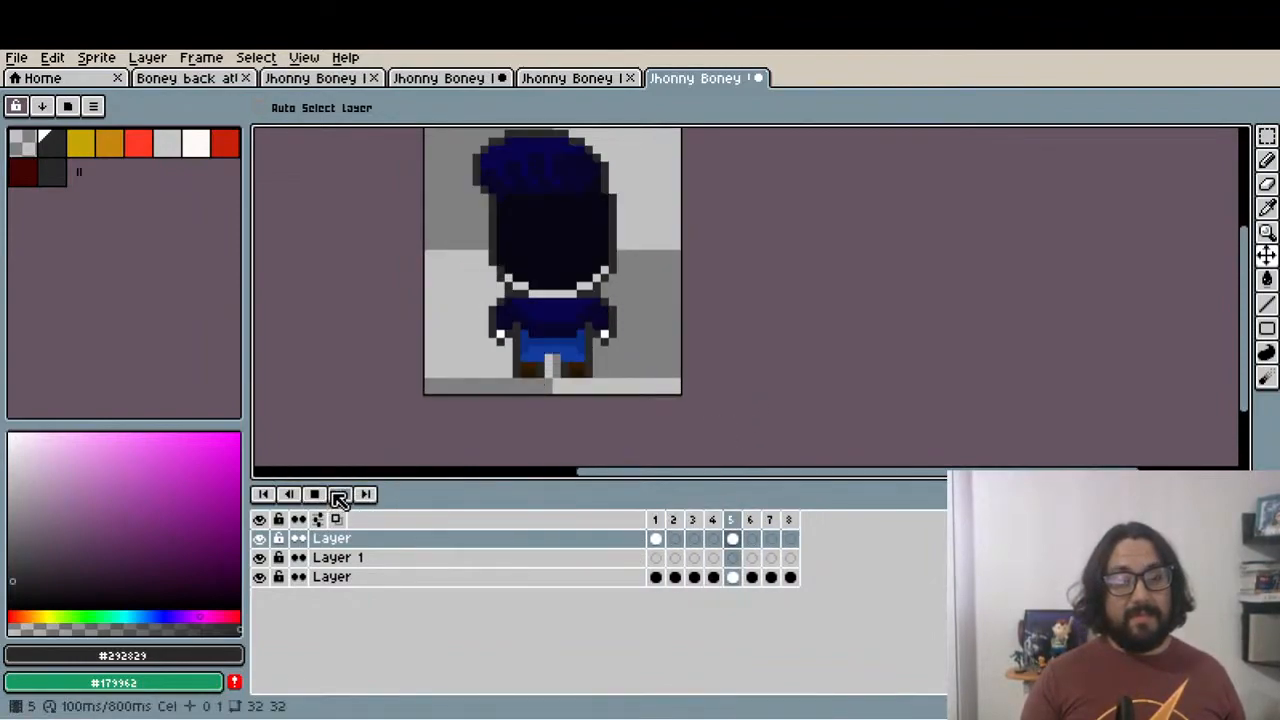
pyautogui.click(338, 497)
pyautogui.click(674, 538)
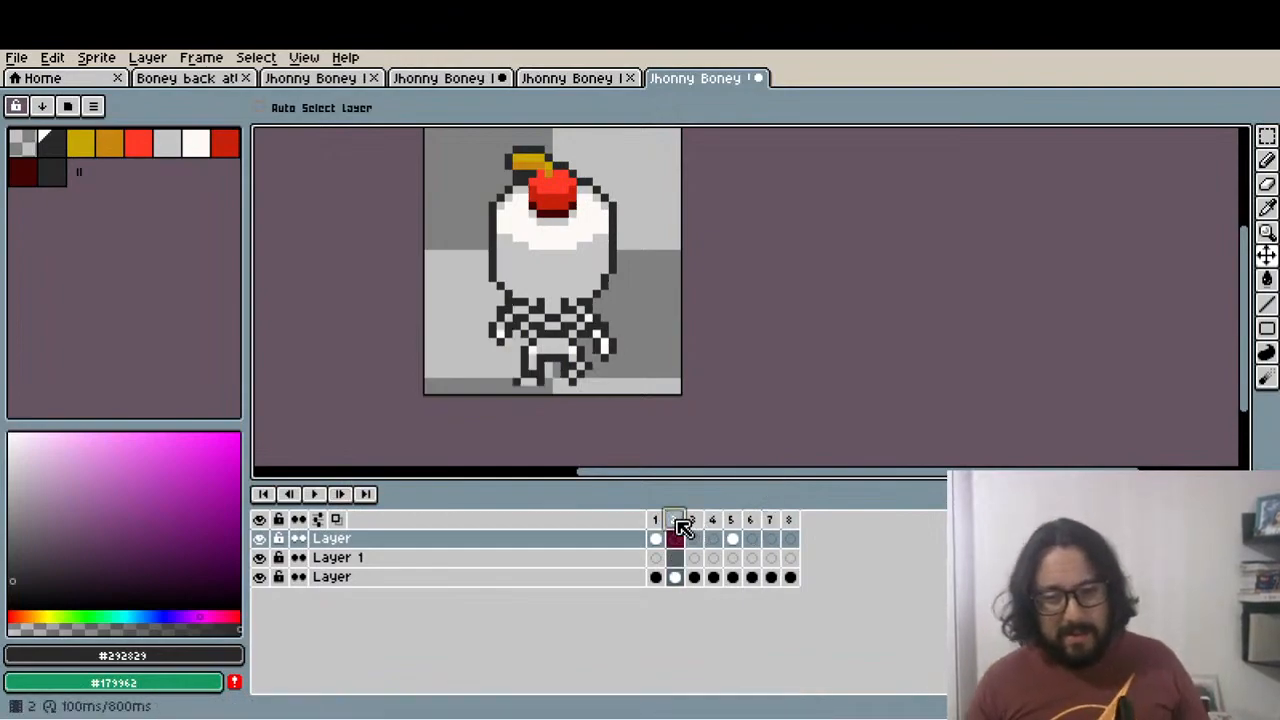
pyautogui.click(655, 536)
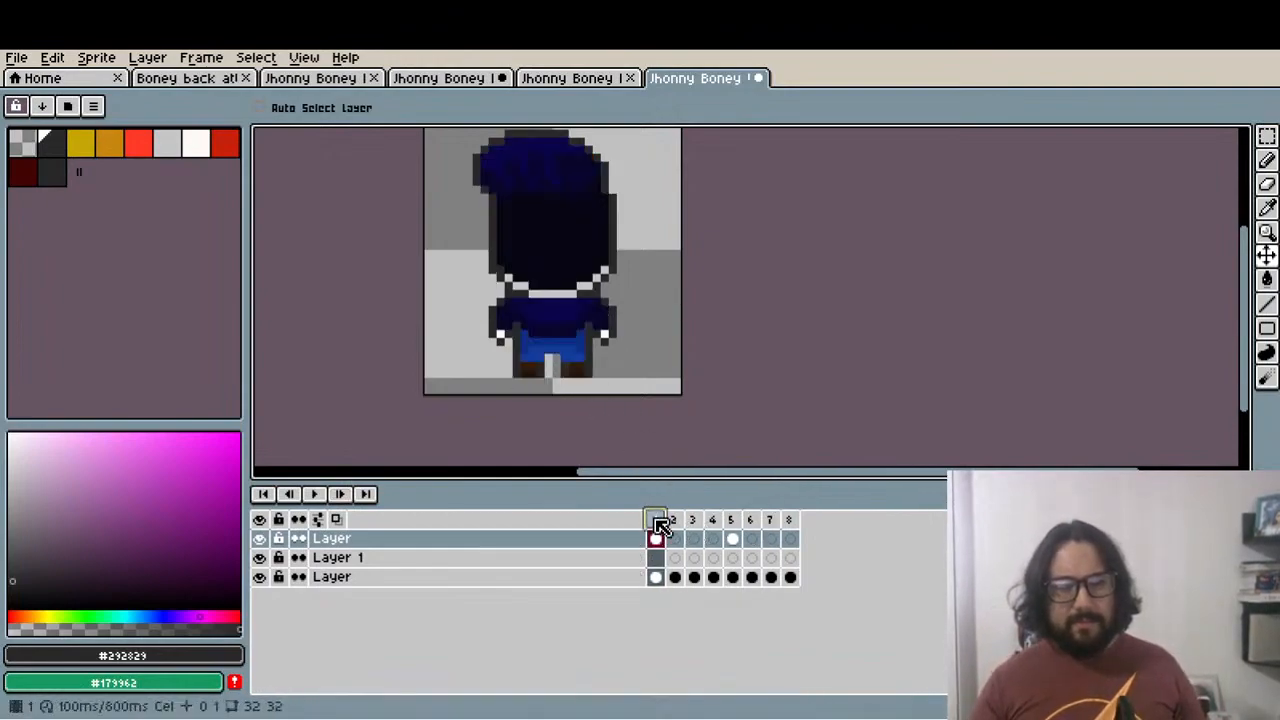
pyautogui.click(676, 533)
# Hide the pasted idle layer and step through frames 1 to 8 to study the original walk motion
pyautogui.click(260, 539)
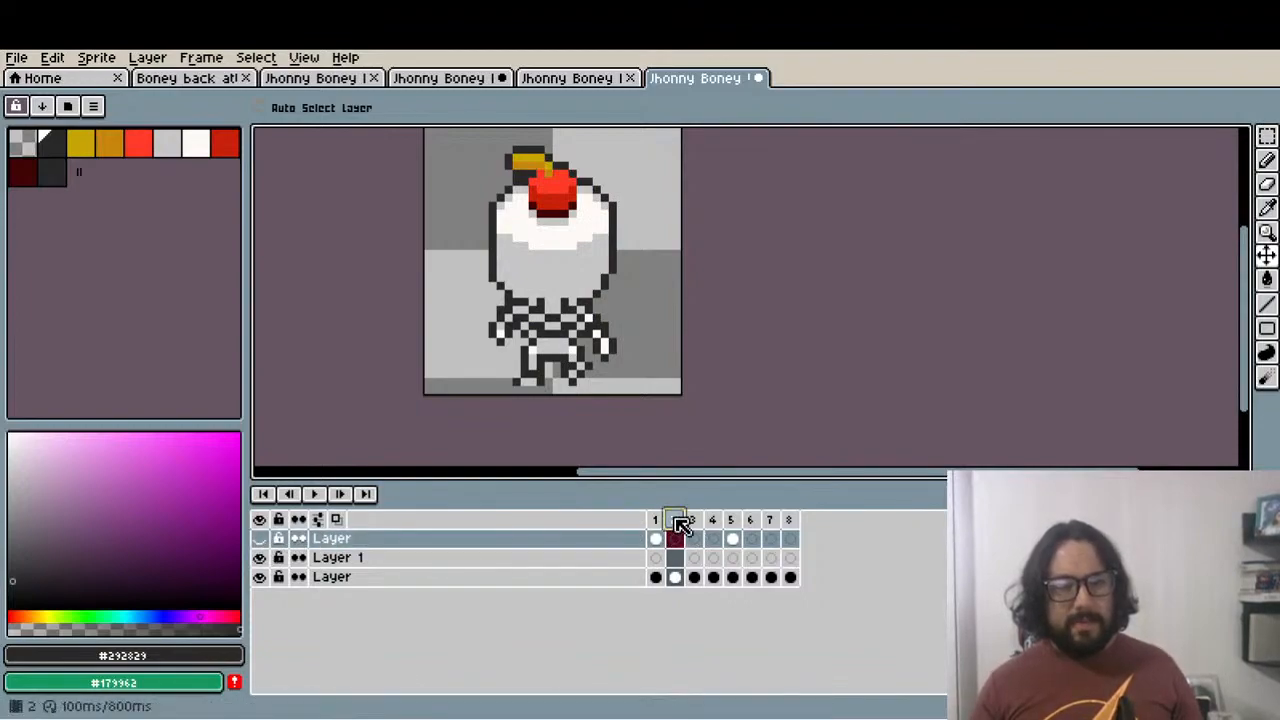
pyautogui.click(657, 534)
pyautogui.click(676, 535)
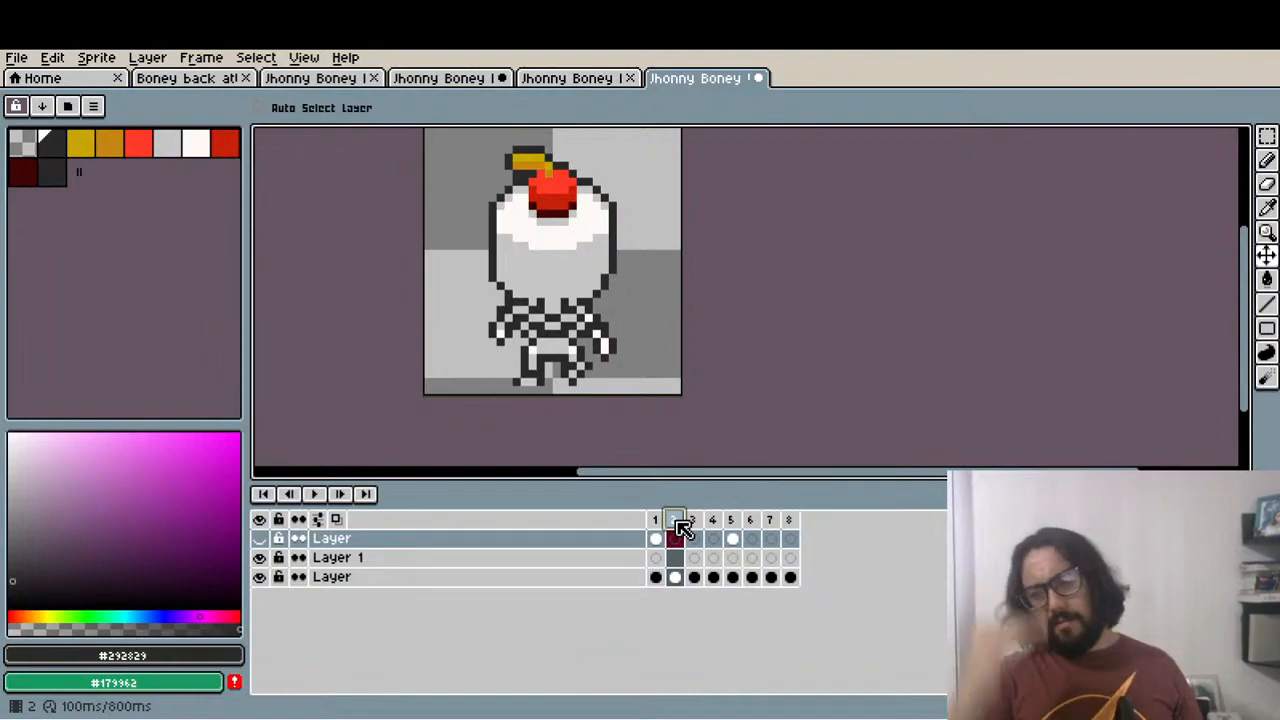
pyautogui.click(697, 524)
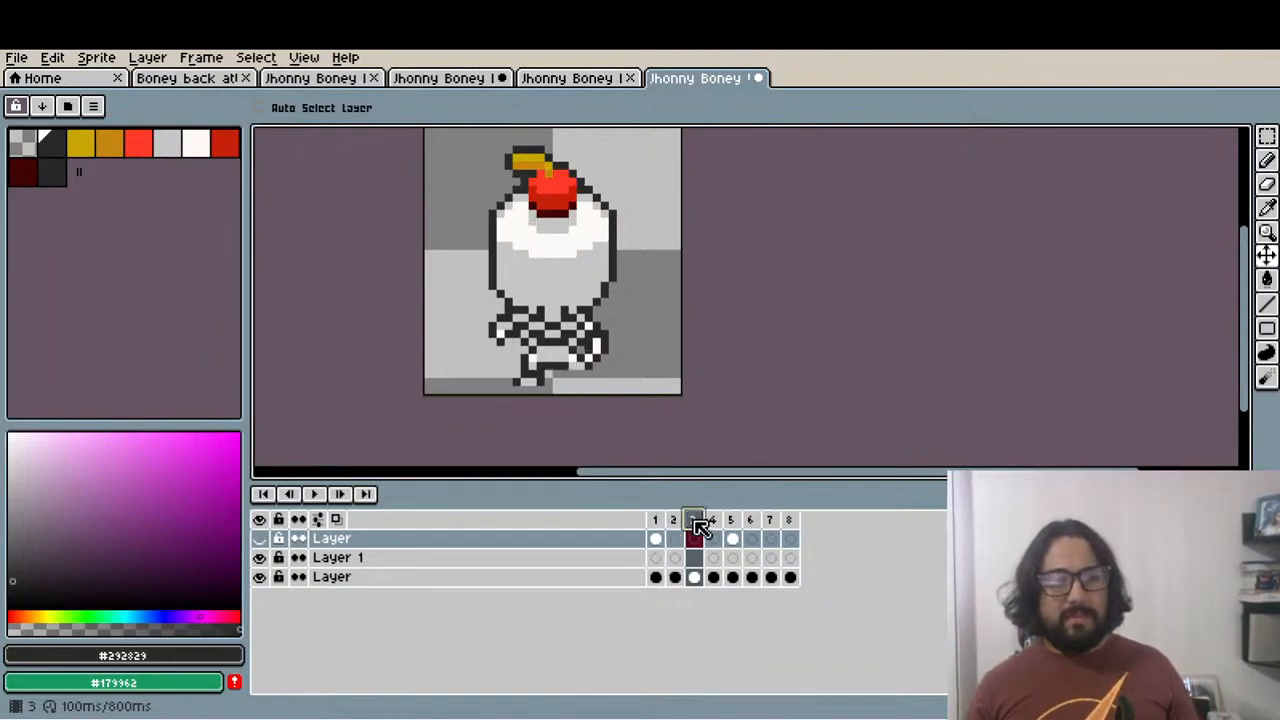
pyautogui.click(717, 525)
pyautogui.click(733, 525)
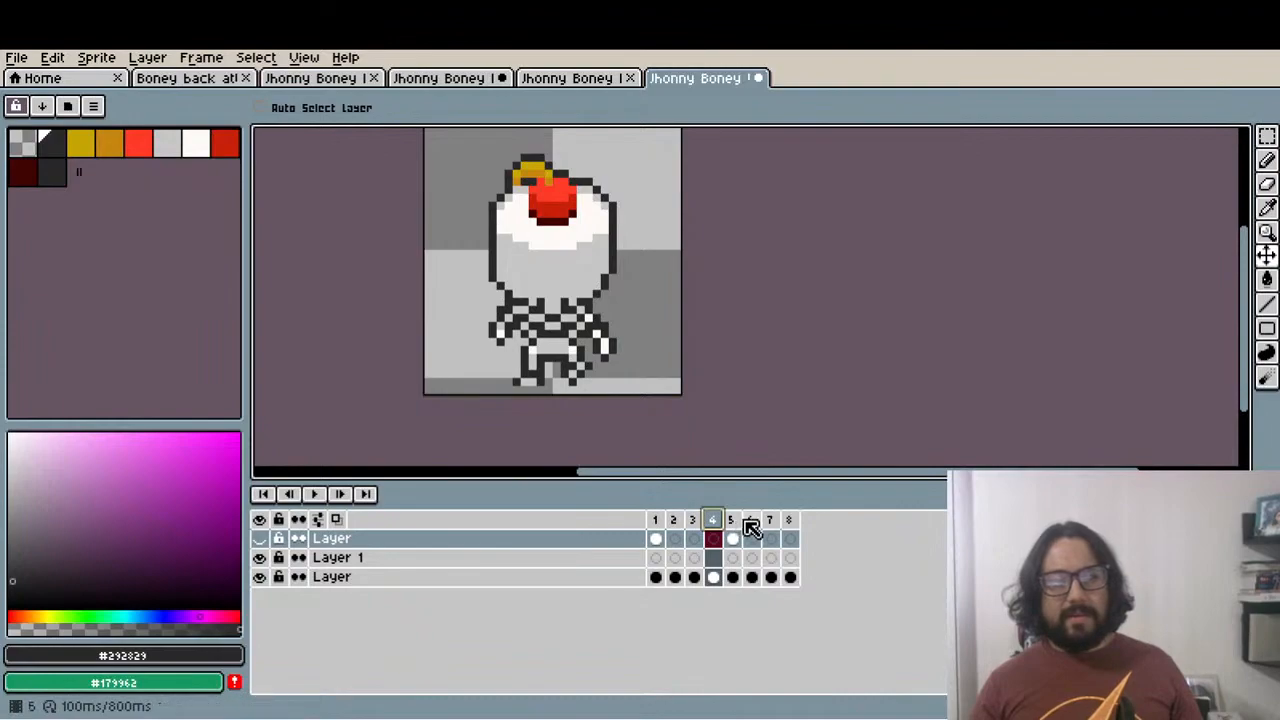
pyautogui.click(751, 525)
pyautogui.click(770, 525)
pyautogui.click(788, 522)
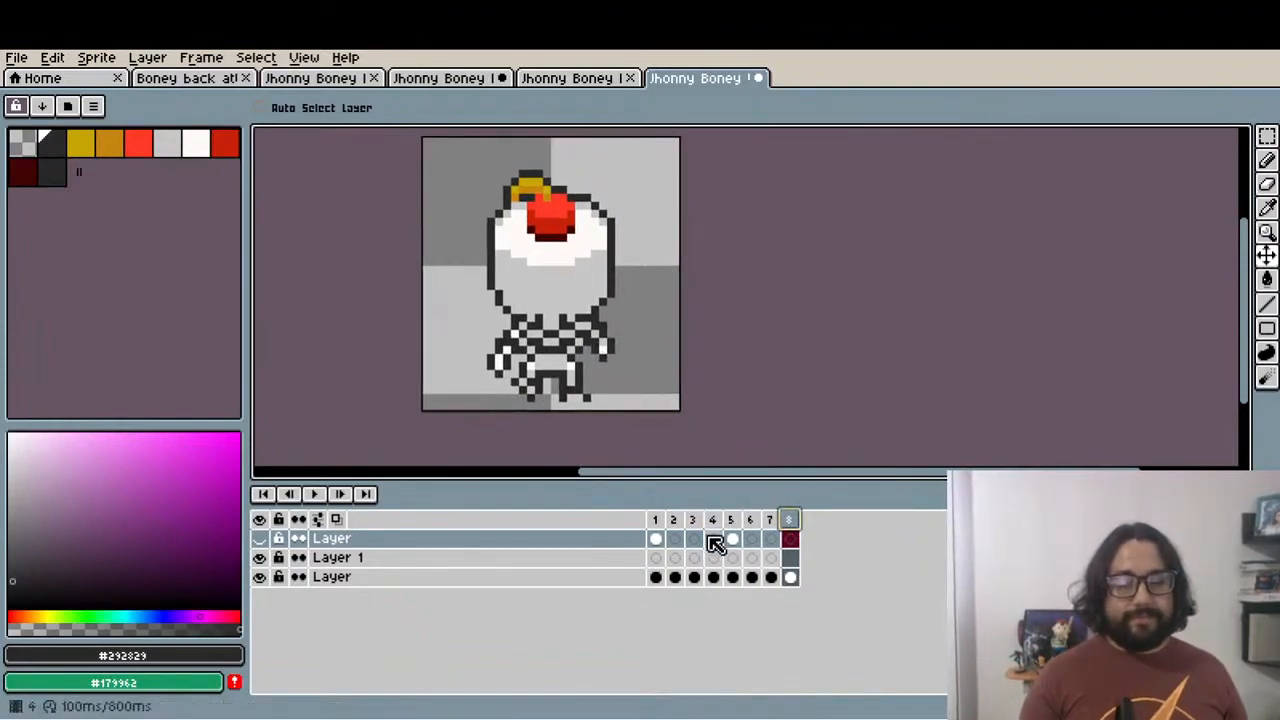
pyautogui.click(675, 577)
pyautogui.keyDown('shift'); pyautogui.click(701, 579); pyautogui.keyUp('shift')
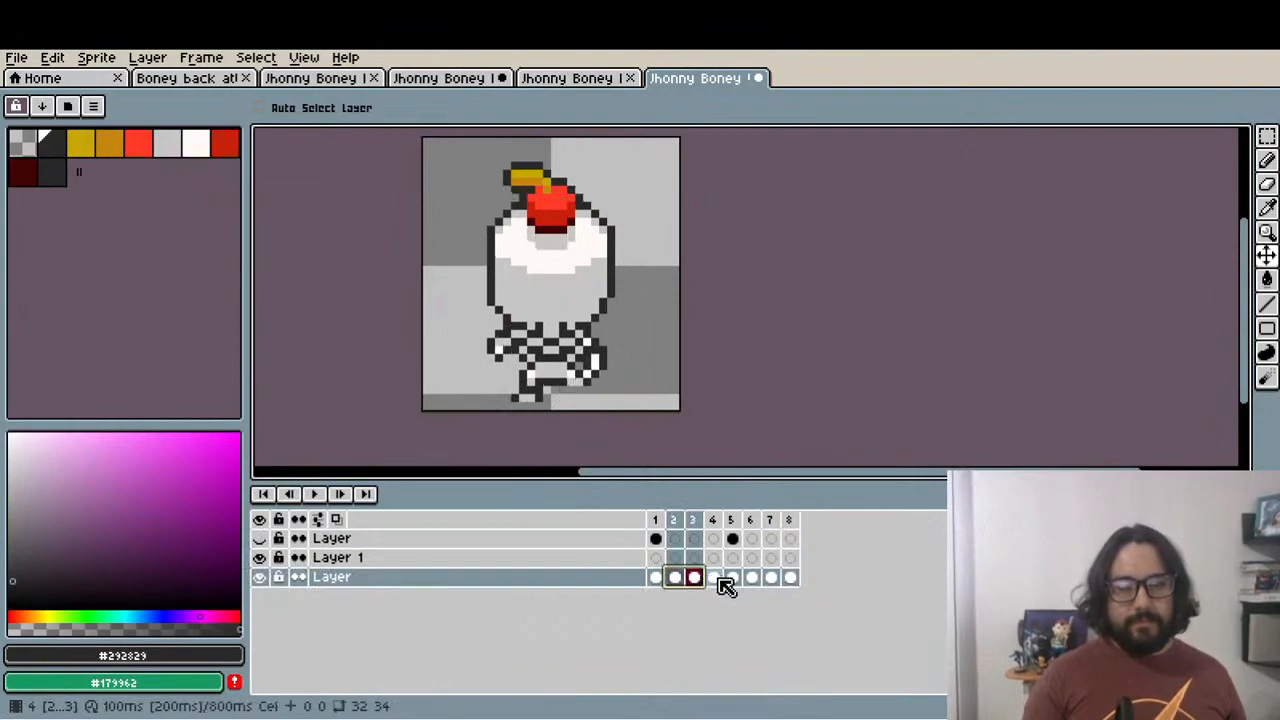
pyautogui.keyDown('shift'); pyautogui.click(719, 579); pyautogui.keyUp('shift')
pyautogui.keyDown('ctrl'); pyautogui.click(753, 579); pyautogui.keyUp('ctrl')
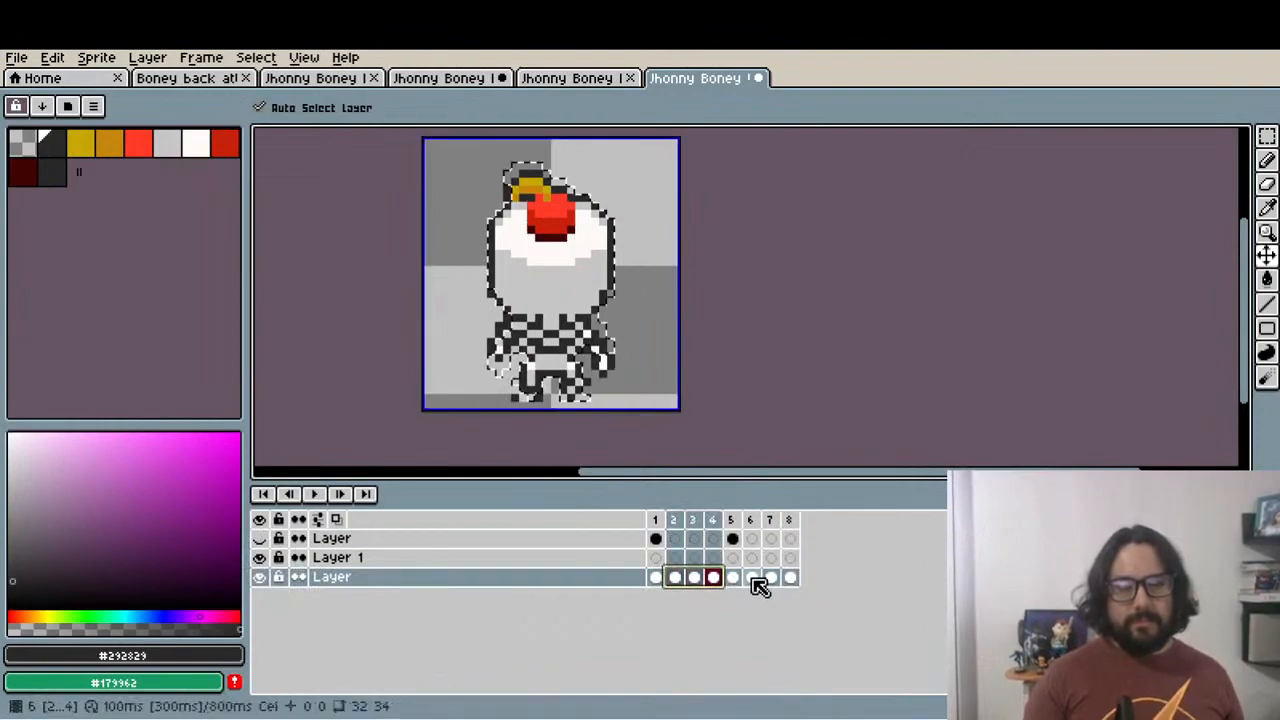
pyautogui.press('Escape')
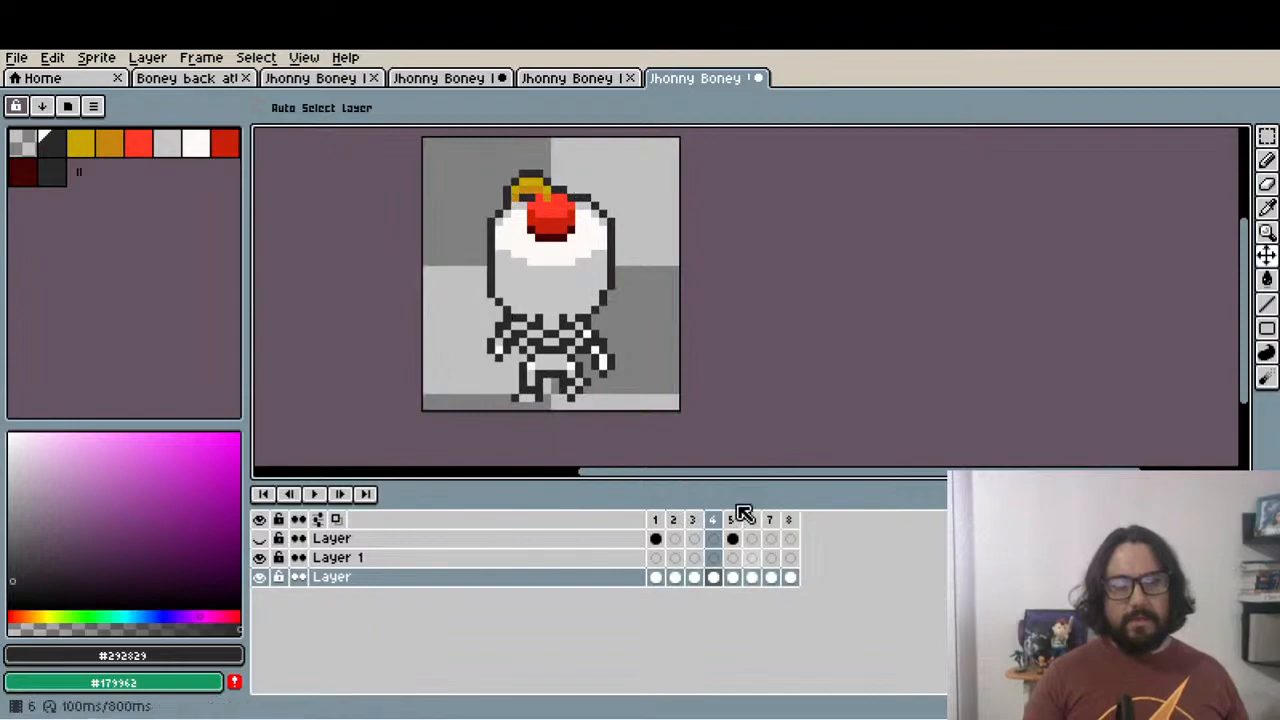
pyautogui.click(677, 577)
pyautogui.keyDown('shift'); pyautogui.click(700, 579); pyautogui.keyUp('shift')
pyautogui.keyDown('shift'); pyautogui.click(713, 579); pyautogui.keyUp('shift')
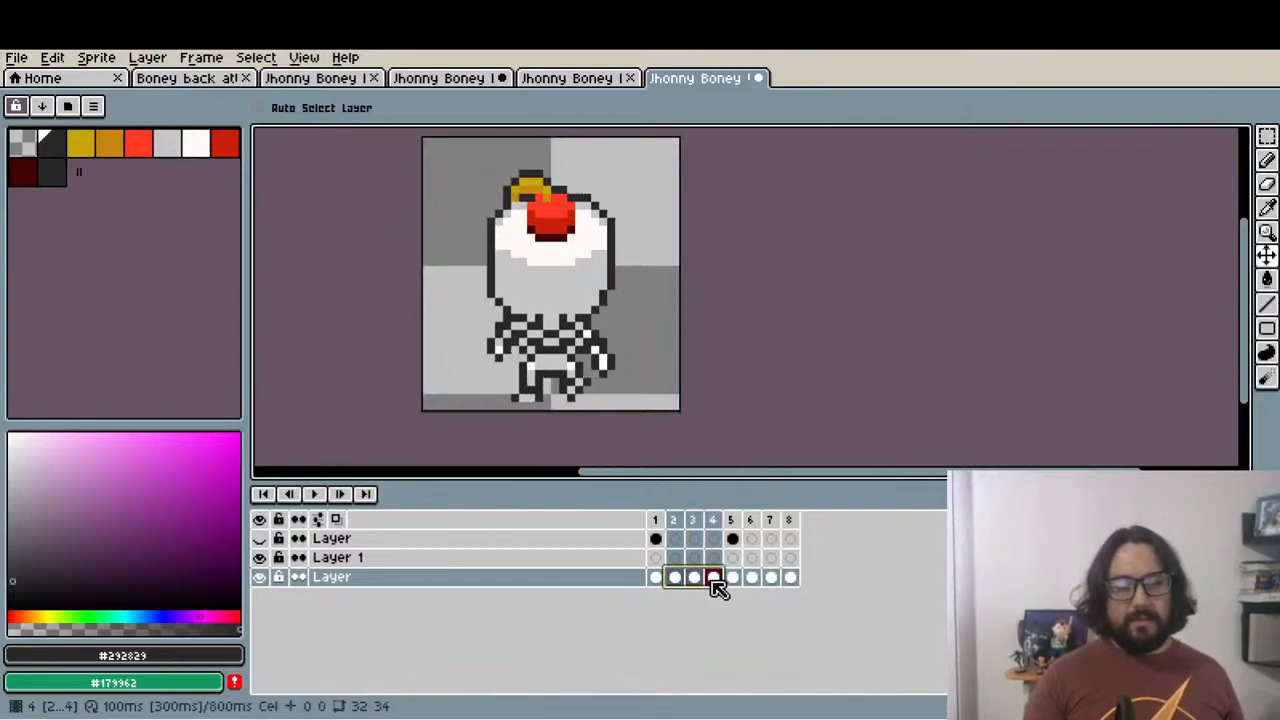
pyautogui.keyDown('shift'); pyautogui.click(751, 579); pyautogui.keyUp('shift')
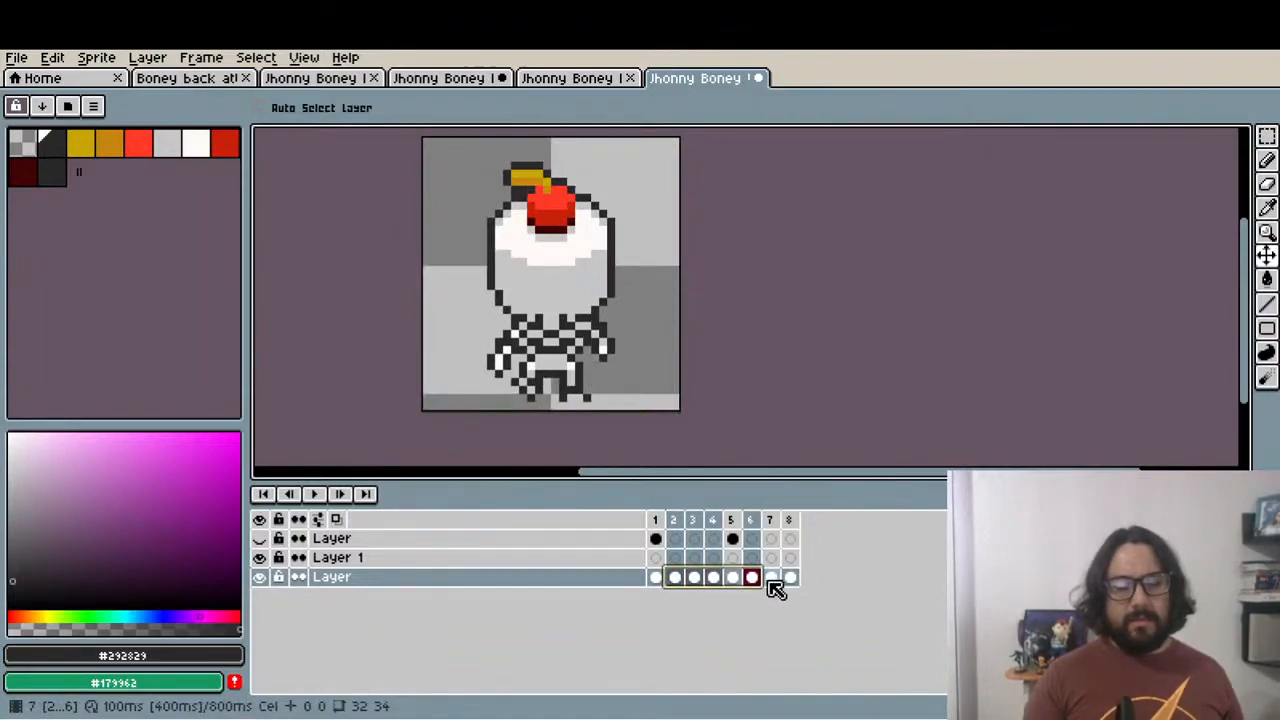
pyautogui.click(770, 579)
pyautogui.keyDown('ctrl'); pyautogui.click(679, 580); pyautogui.keyUp('ctrl')
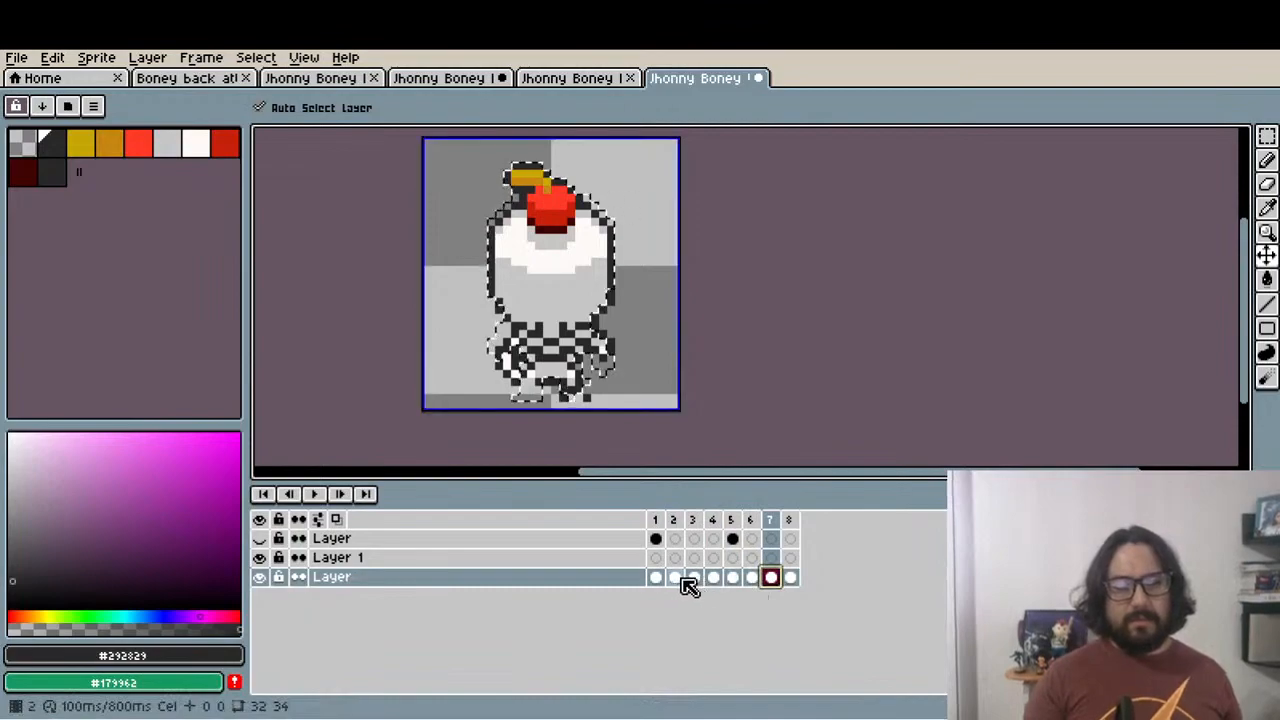
pyautogui.press('Escape')
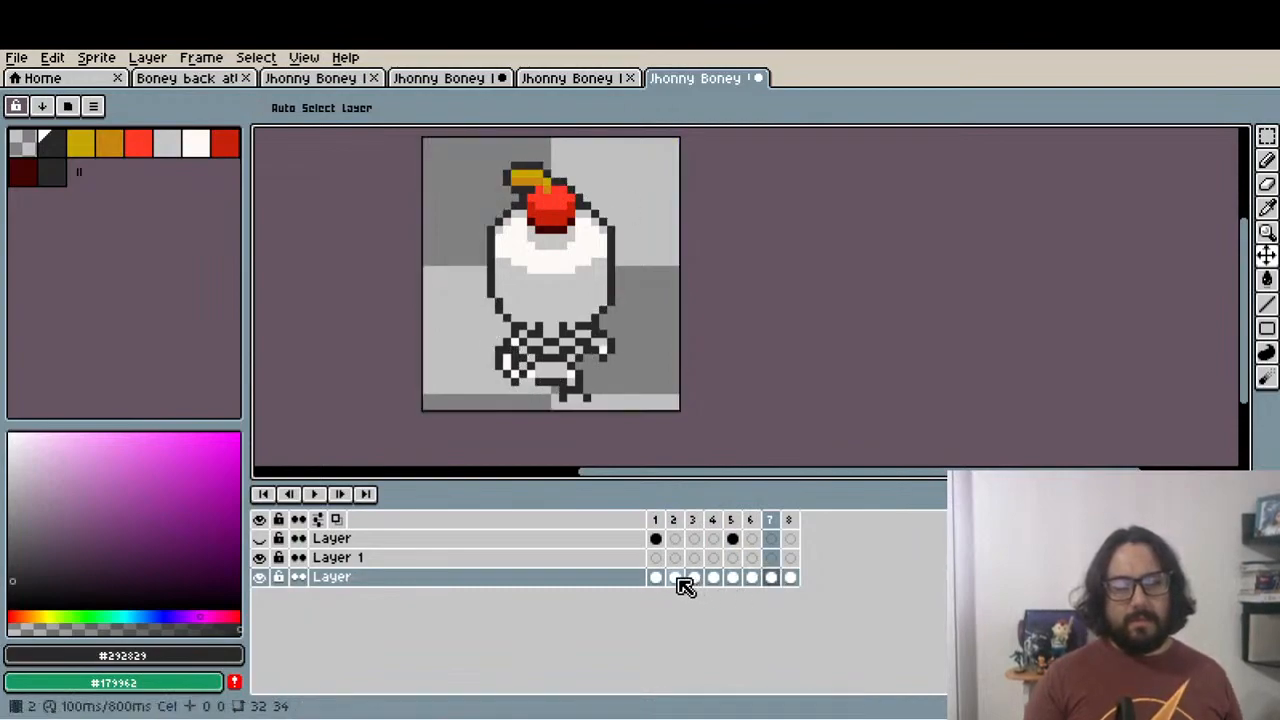
# Move the original walk sprite up 1 pixel on frames 2 to 4 of the lowest layer
pyautogui.click(674, 578)
pyautogui.keyDown('shift'); pyautogui.click(694, 578); pyautogui.keyUp('shift')
pyautogui.keyDown('shift'); pyautogui.click(713, 578); pyautogui.keyUp('shift')
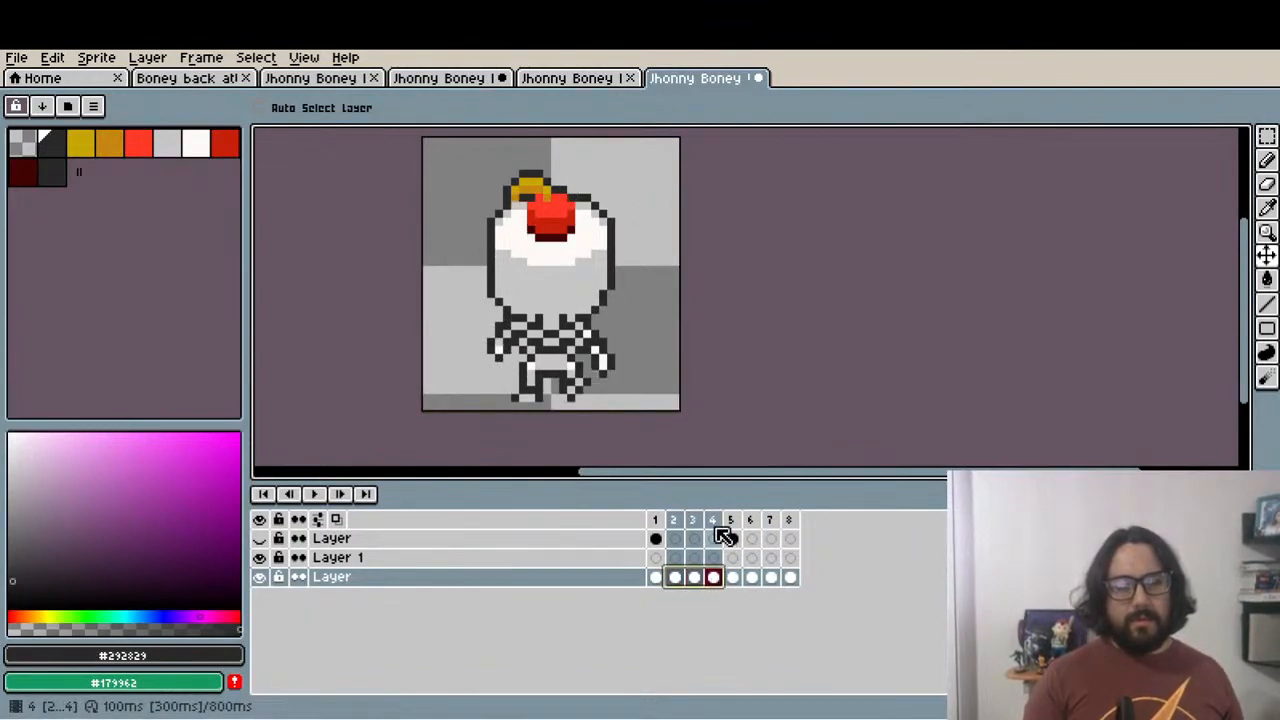
pyautogui.press('v')
pyautogui.moveTo(643, 335); pyautogui.dragTo(643, 327)
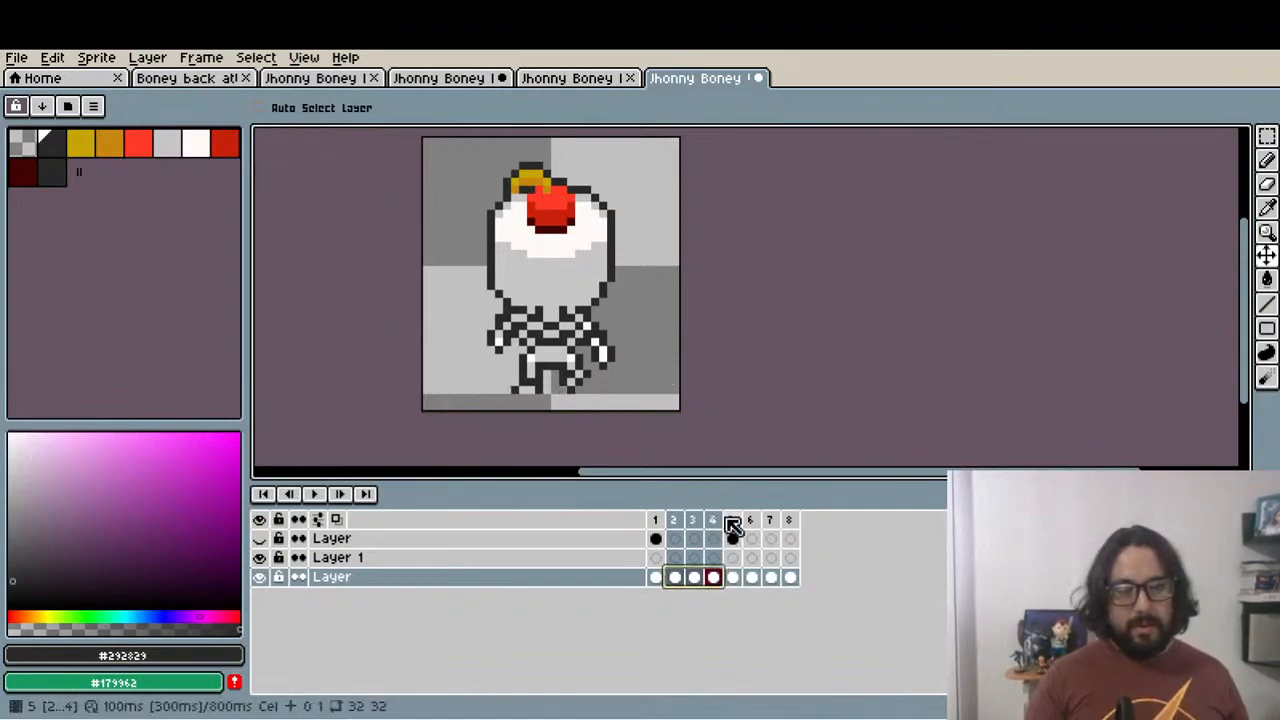
# Shift the original sprite on frames 6 to 8 of the same layer up 1 pixel
pyautogui.click(758, 578)
pyautogui.keyDown('shift'); pyautogui.click(772, 578); pyautogui.keyUp('shift')
pyautogui.keyDown('shift'); pyautogui.click(790, 578); pyautogui.keyUp('shift')
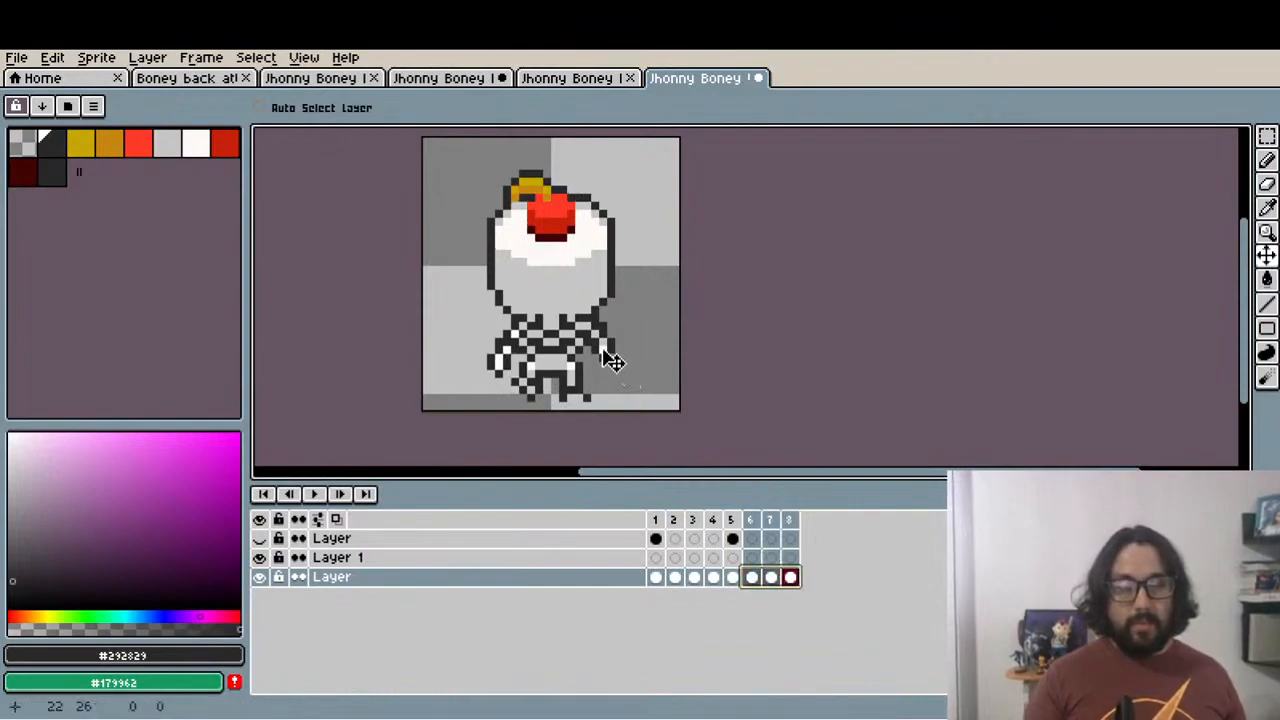
pyautogui.moveTo(609, 360); pyautogui.dragTo(609, 353)
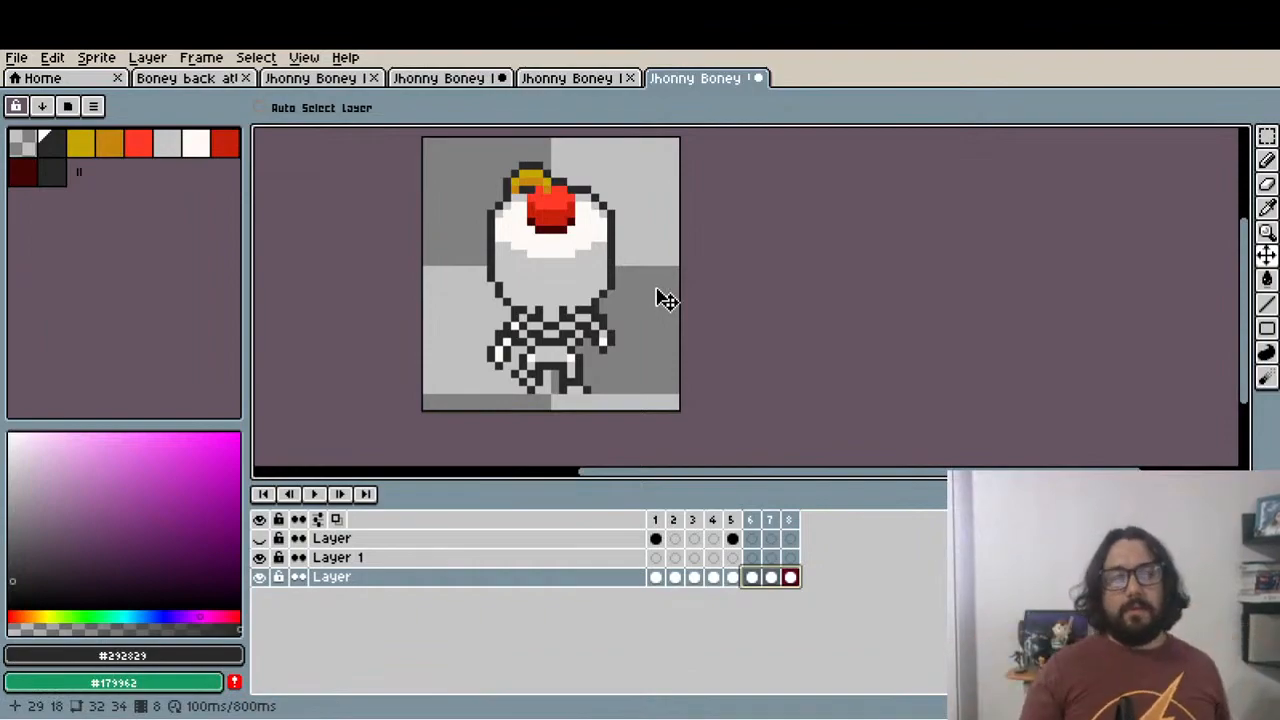
# Make the idle back layer visible again and copy its frame 1 cel into frame 2
pyautogui.click(673, 519)
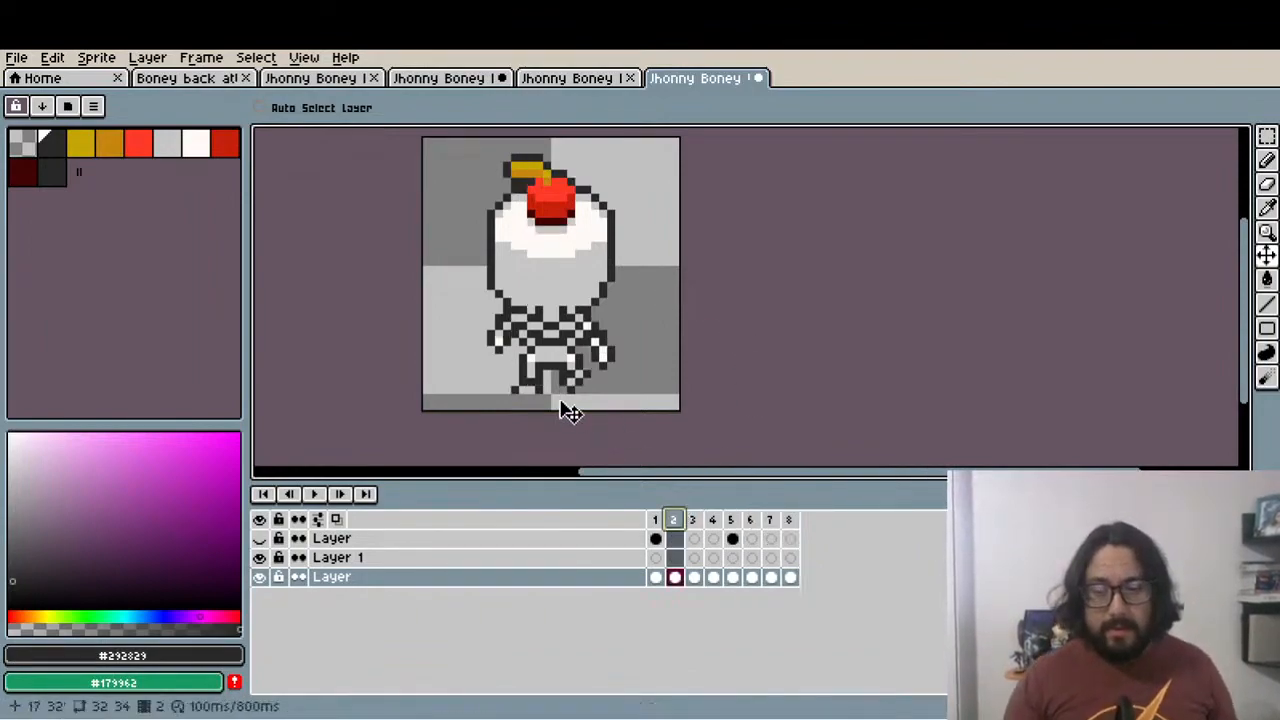
pyautogui.scroll(2, 566, 409)
pyautogui.moveTo(566, 409); pyautogui.dragTo(557, 466)
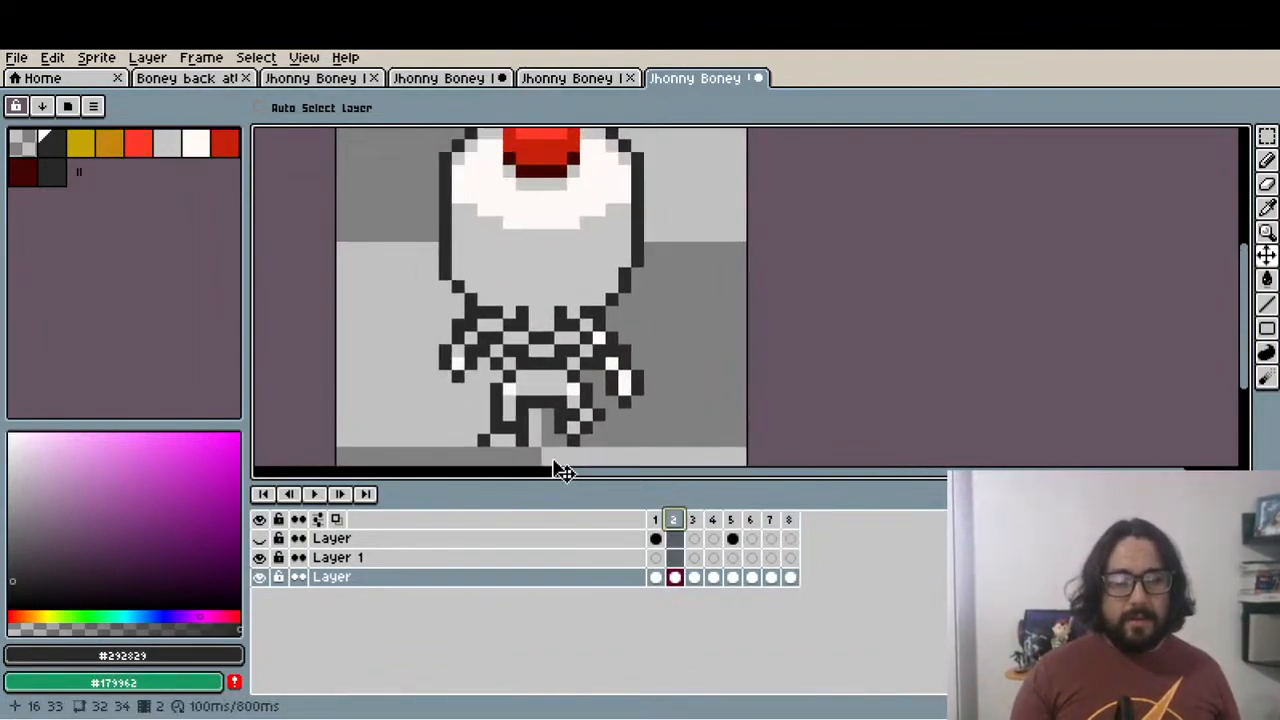
pyautogui.click(658, 539)
pyautogui.click(259, 538)
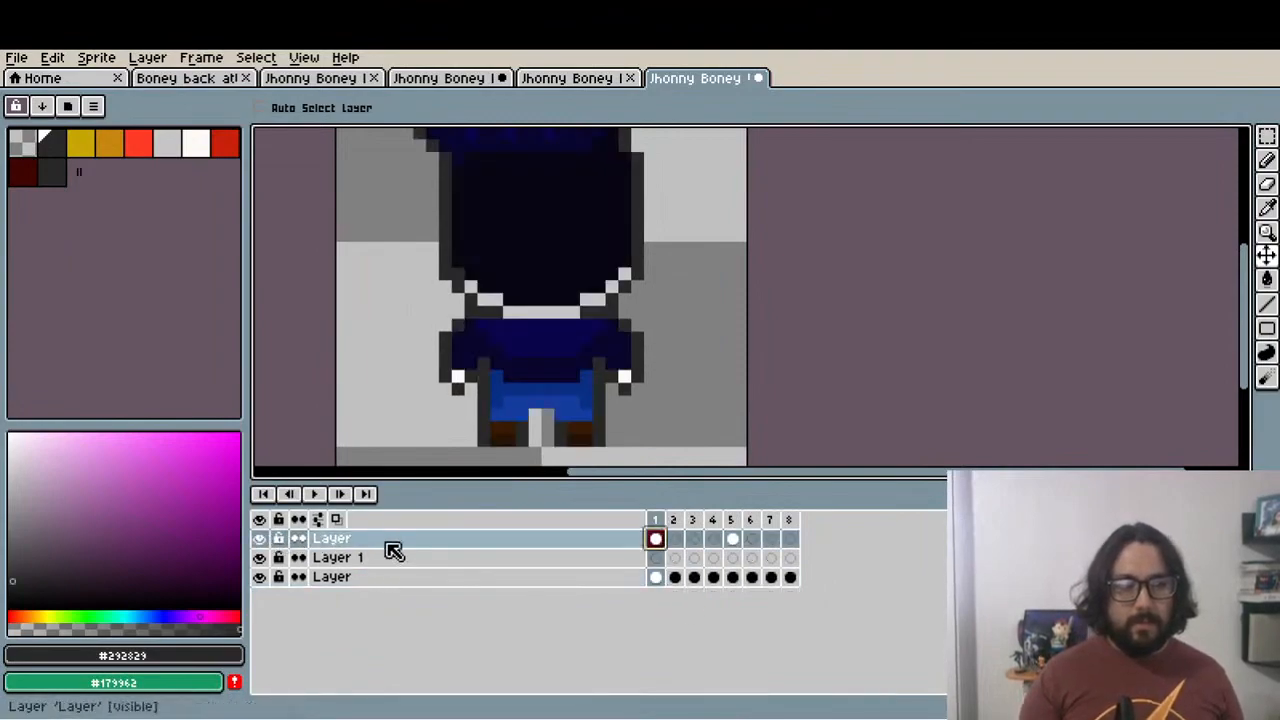
pyautogui.click(675, 540)
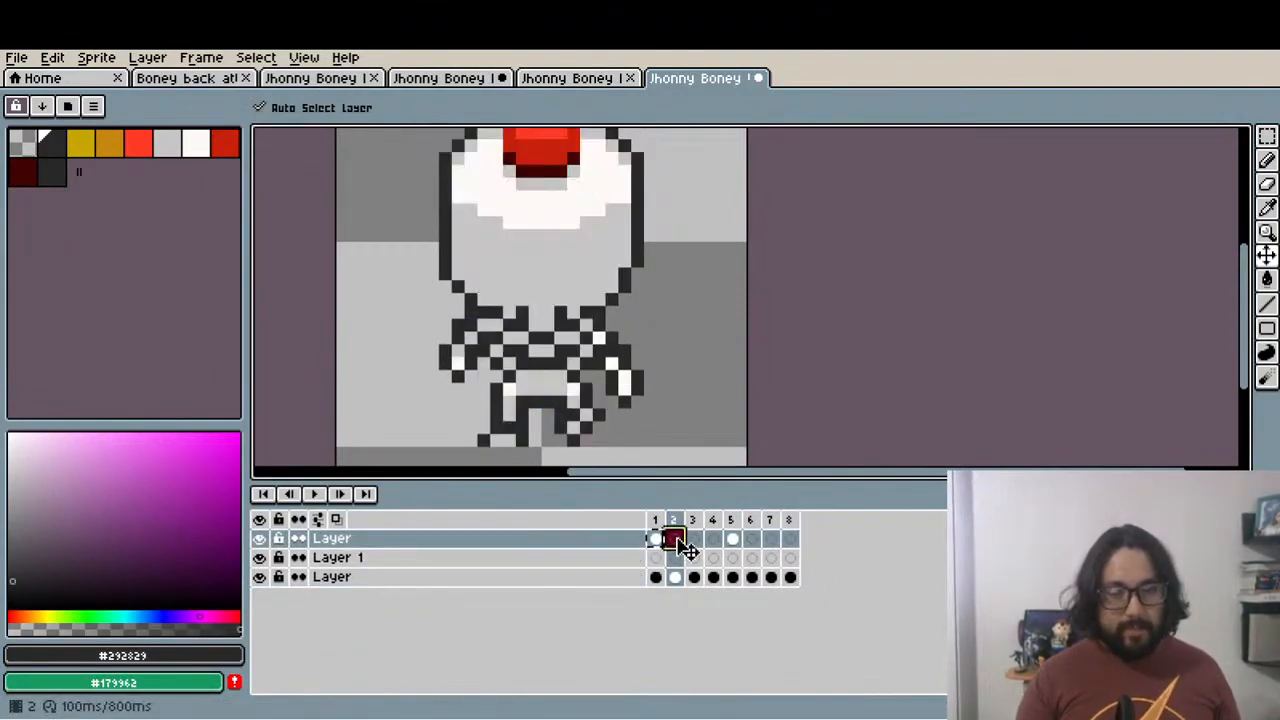
pyautogui.hotkey('ctrl', 'v')
pyautogui.press('Escape')
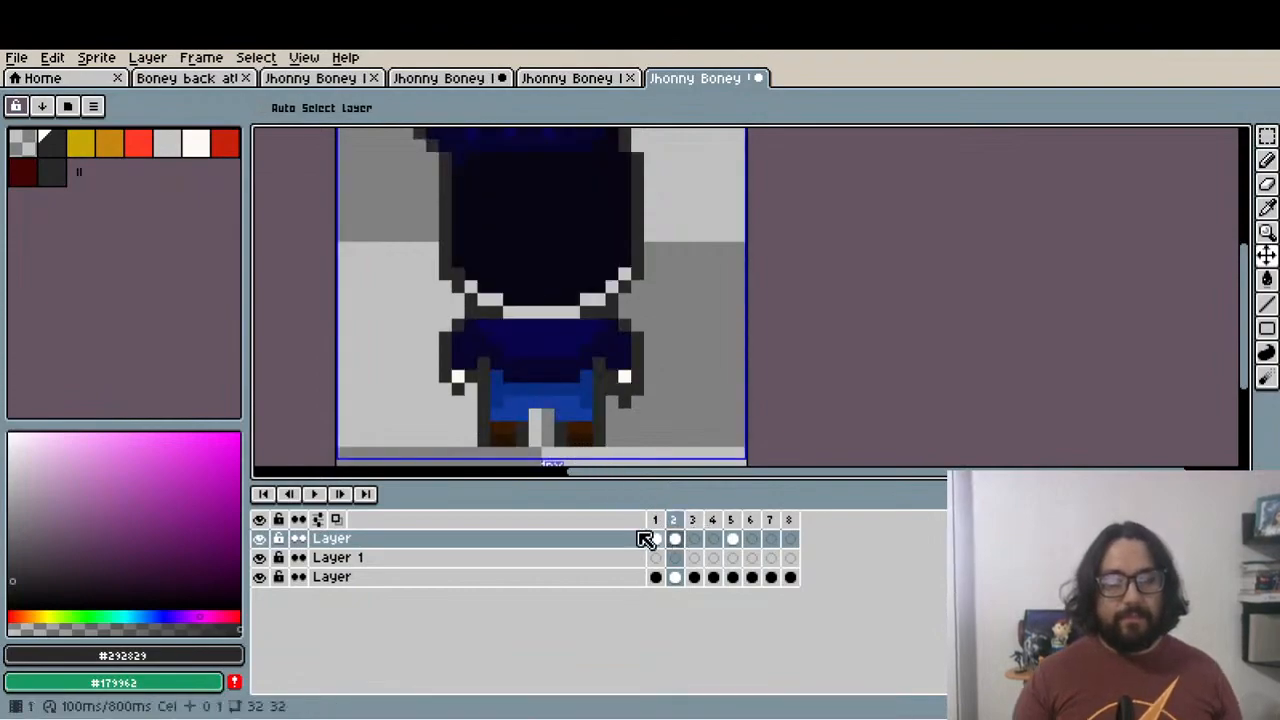
# Raise the left arm and hand by 1 pixel on frame 2 of the idle layer and patch the shoulder outline in #292829
pyautogui.click(262, 538)
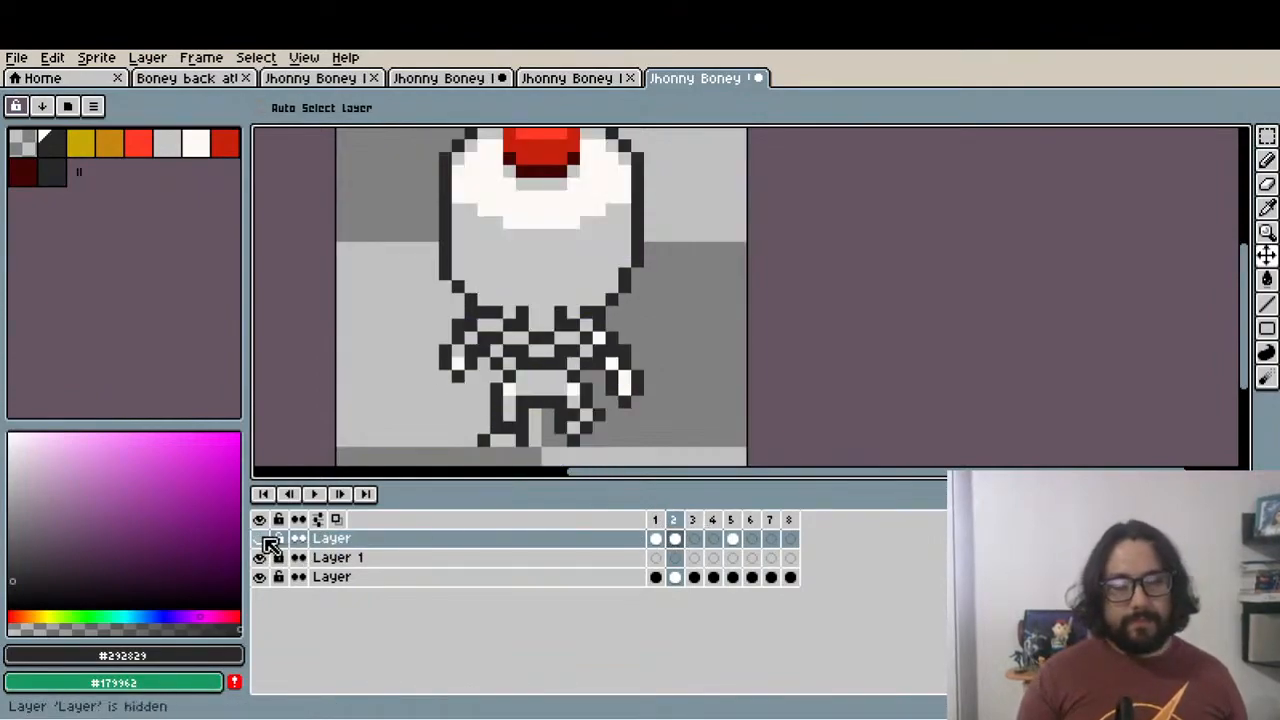
pyautogui.click(262, 538)
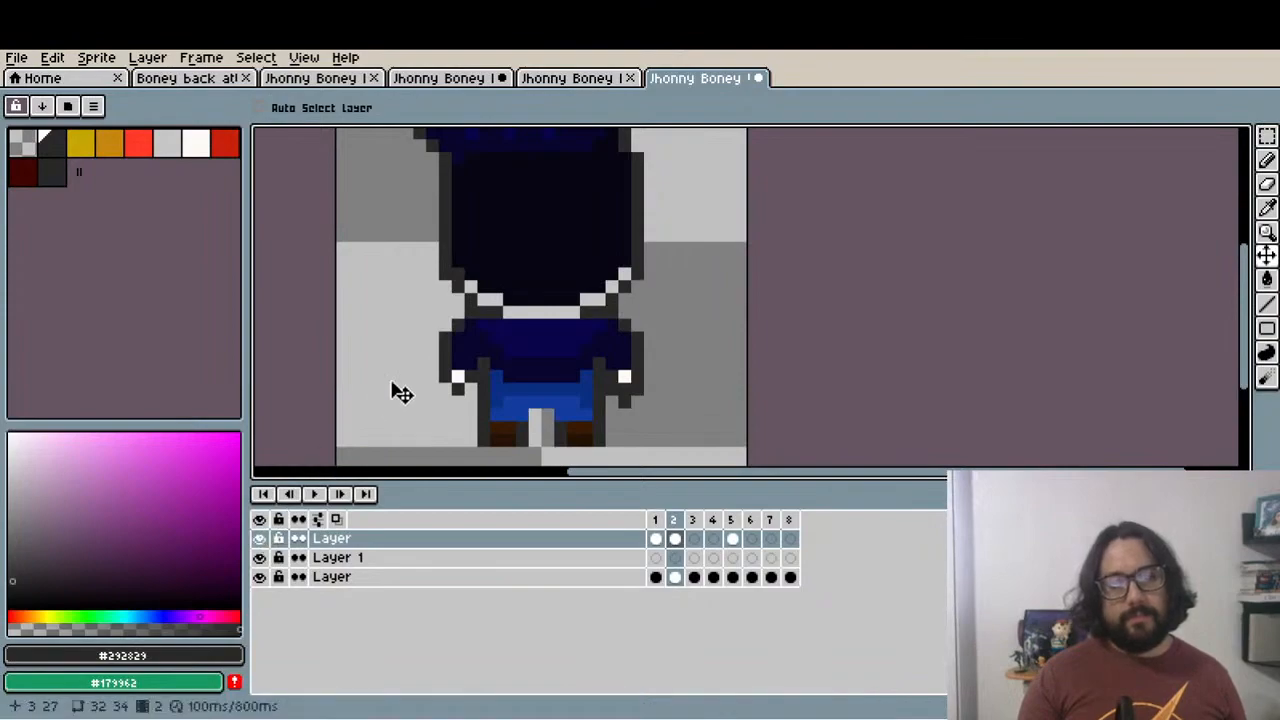
pyautogui.press('m')
pyautogui.scroll(2, 475, 374)
pyautogui.moveTo(405, 322); pyautogui.dragTo(455, 391)
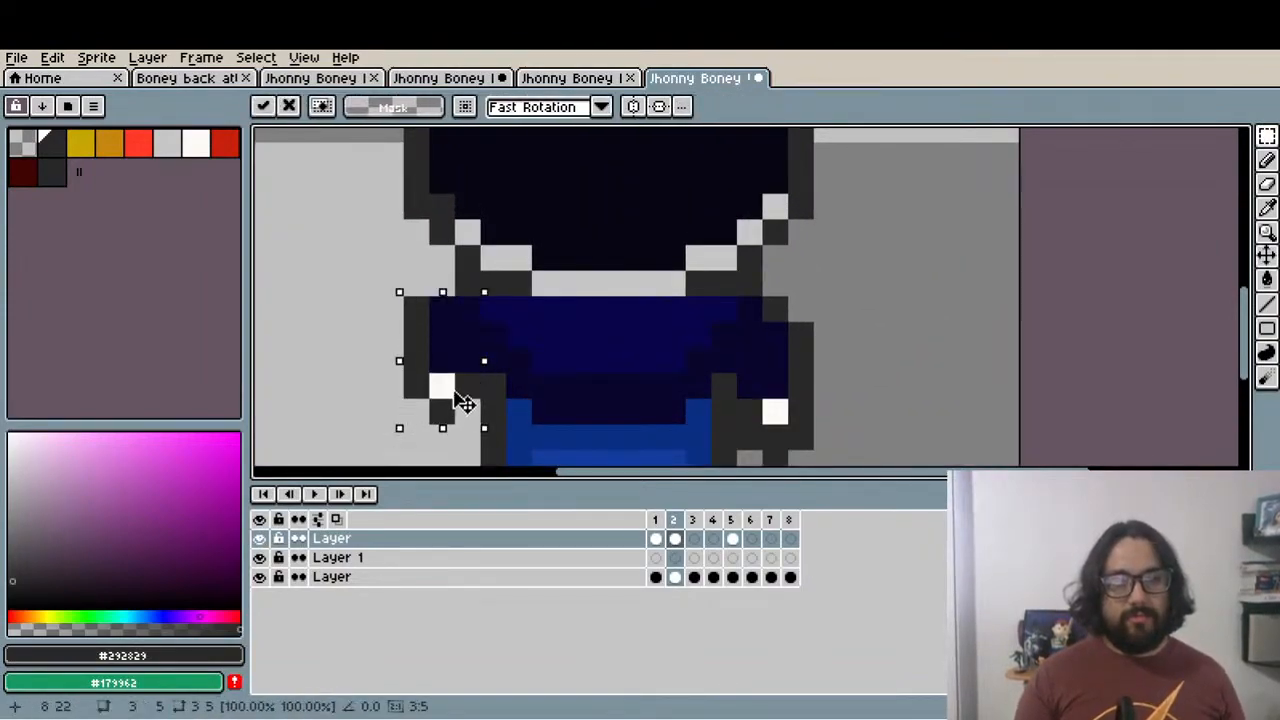
pyautogui.hotkey('ctrl', 'd')
pyautogui.press('i')
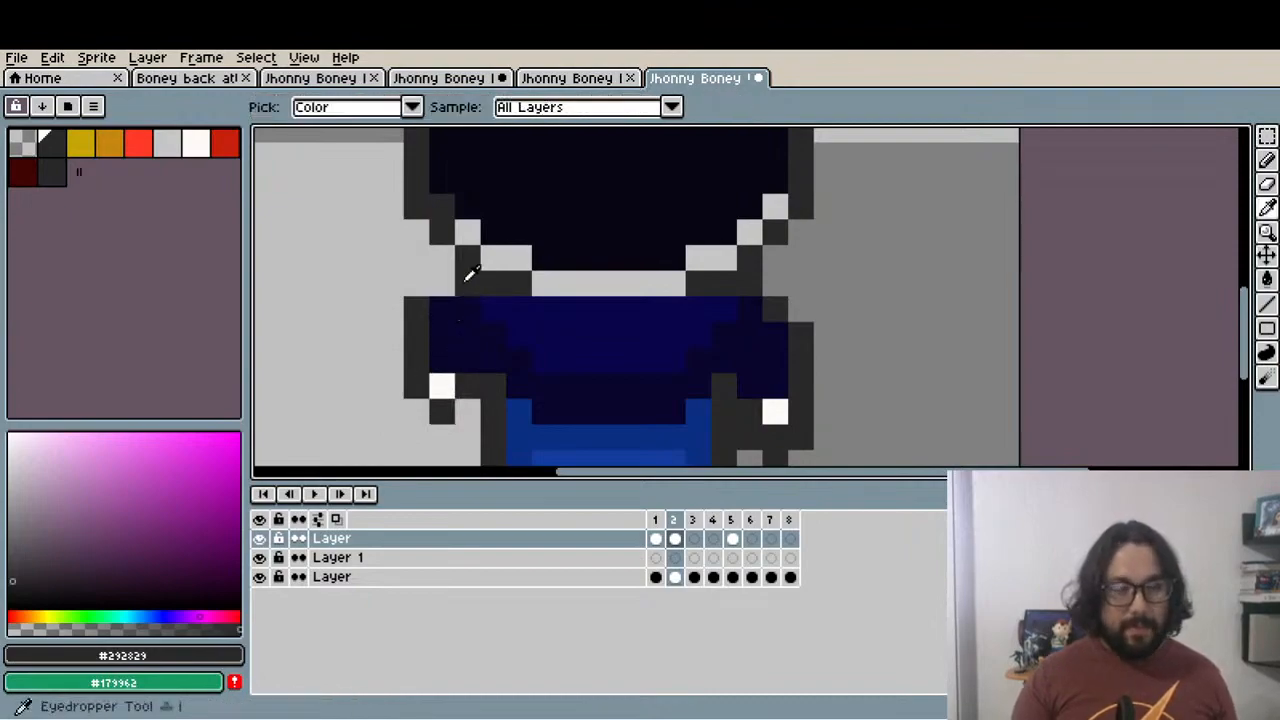
pyautogui.press('b')
pyautogui.click(449, 293)
pyautogui.scroll(-4, 449, 293)
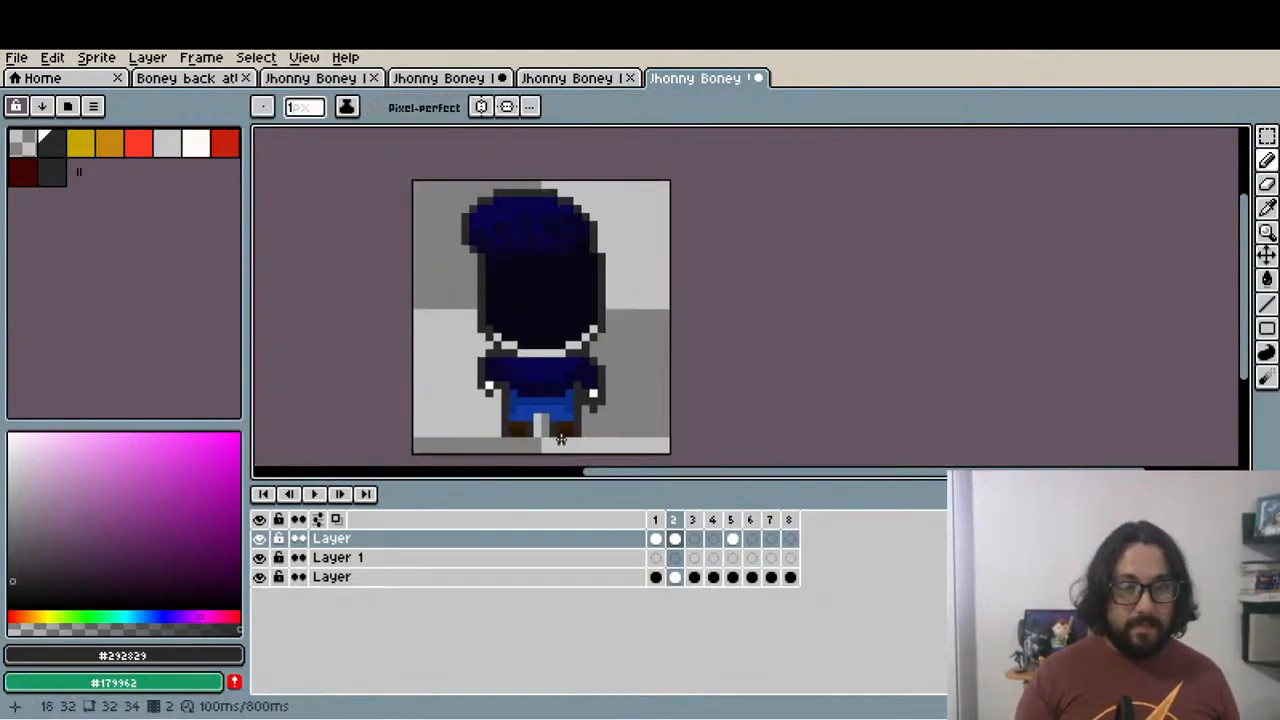
# Check frame 2 against the original pose and move the right forearm and hand down 1 pixel
pyautogui.click(262, 538)
pyautogui.click(266, 539)
pyautogui.click(266, 539)
pyautogui.click(266, 539)
pyautogui.scroll(2, 628, 368)
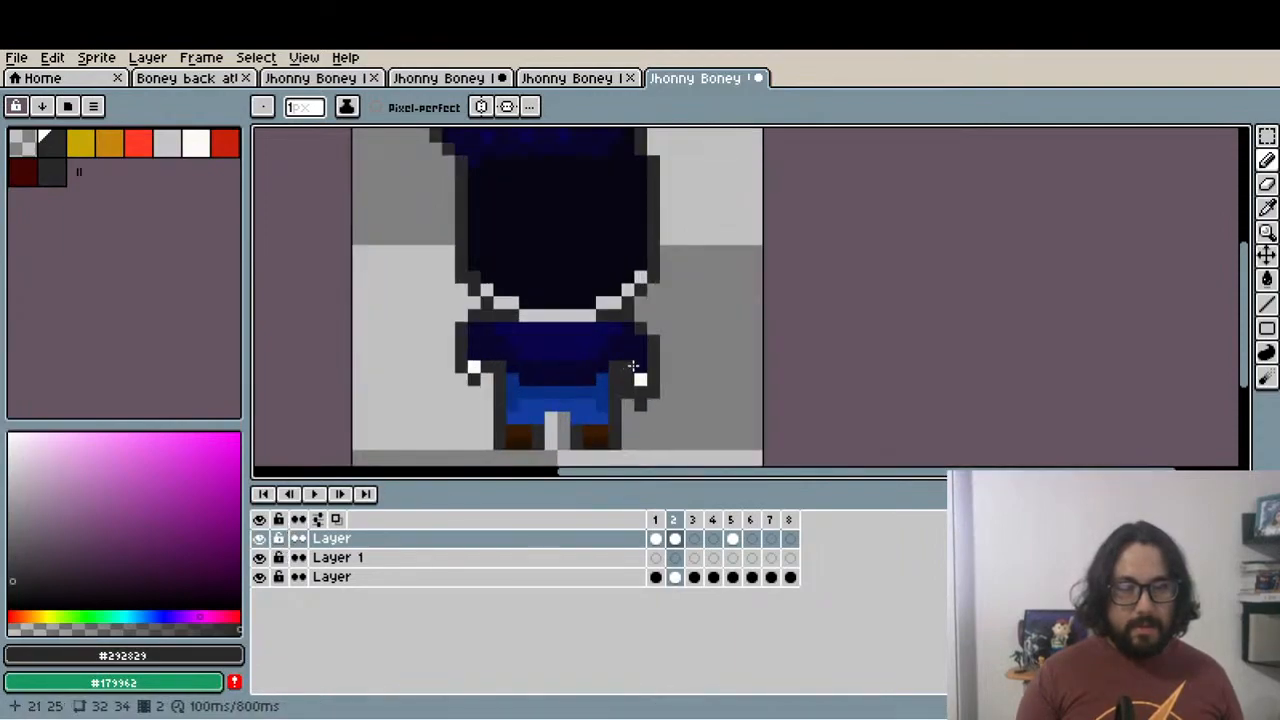
pyautogui.scroll(1, 655, 352)
pyautogui.press('m')
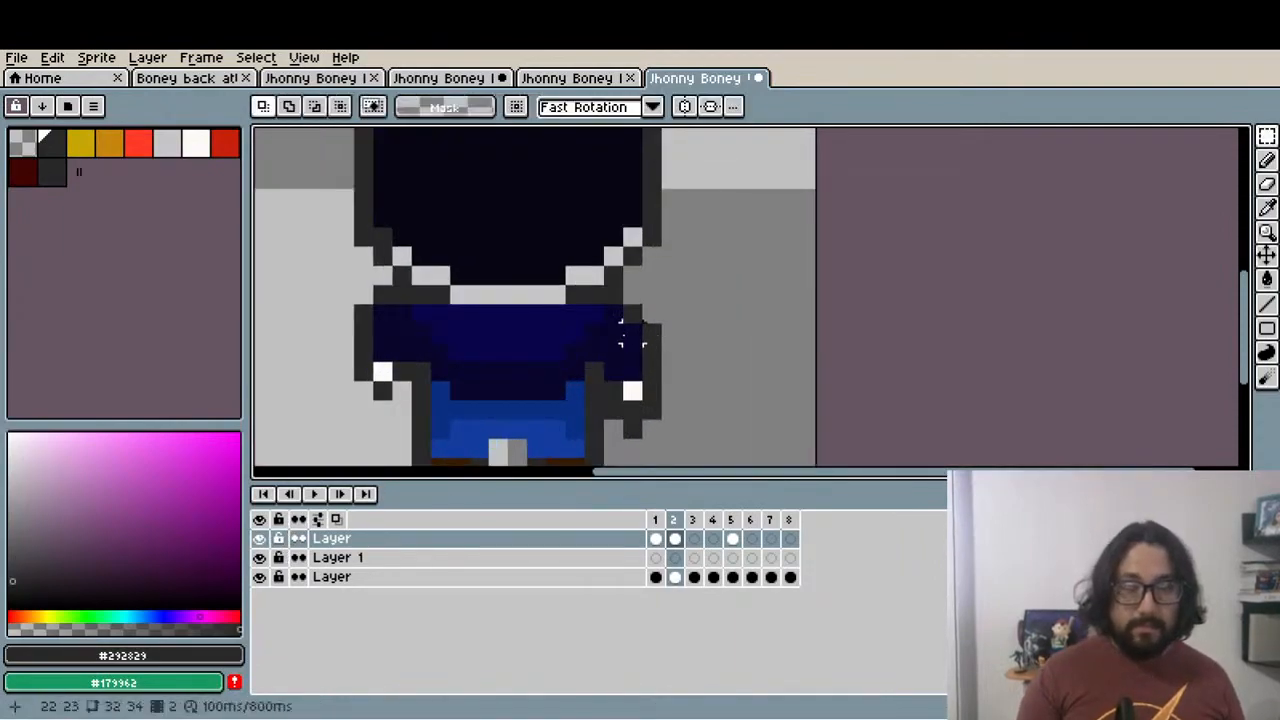
pyautogui.moveTo(612, 352); pyautogui.dragTo(650, 400)
pyautogui.press('Return')
pyautogui.scroll(2, 623, 374)
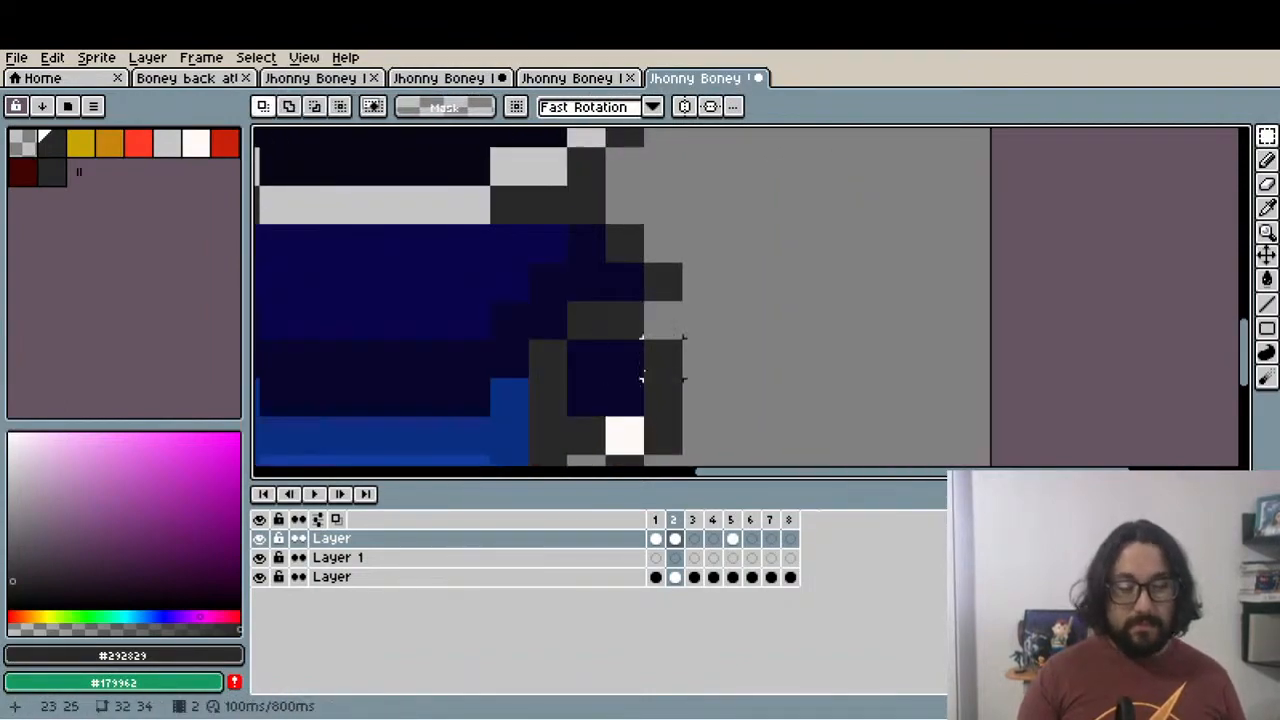
# Fill the gap in frame 2's right arm with outline colour #292829 and sleeve colour #08052c
pyautogui.press('i')
pyautogui.press('b')
pyautogui.click(662, 330)
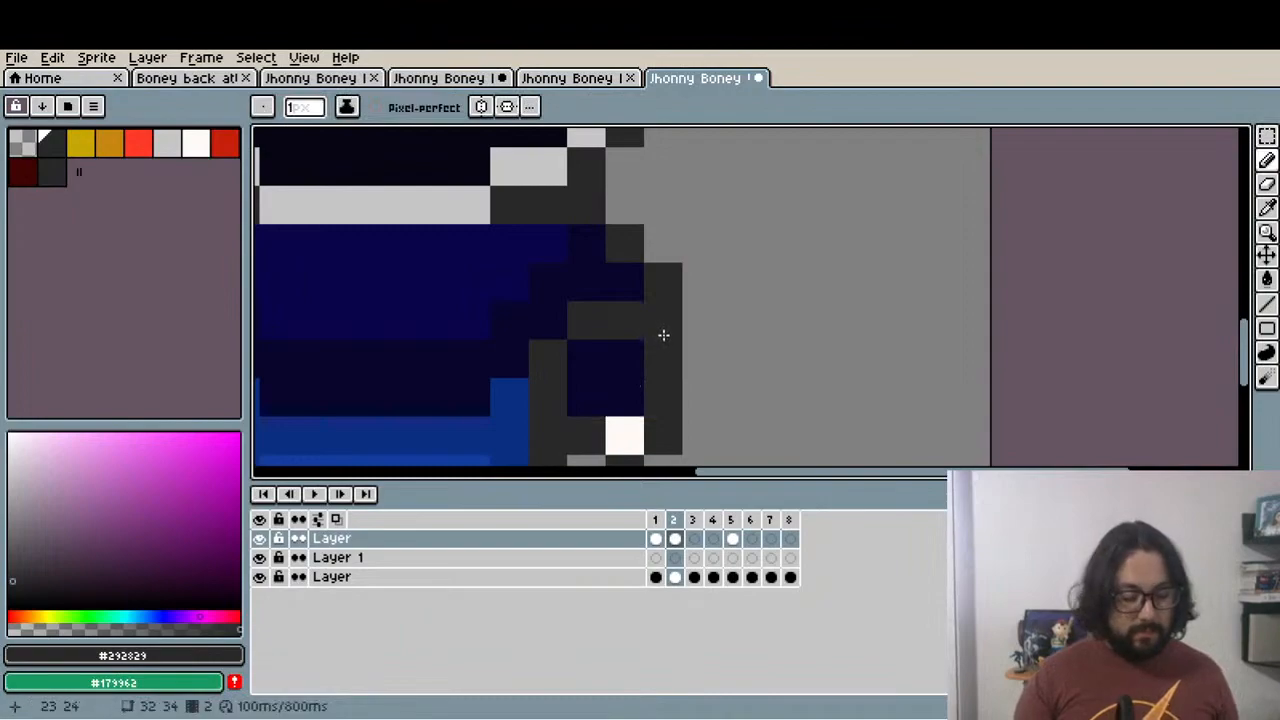
pyautogui.press('i')
pyautogui.click(608, 282)
pyautogui.press('l')
pyautogui.click(604, 311)
pyautogui.scroll(-6, 620, 326)
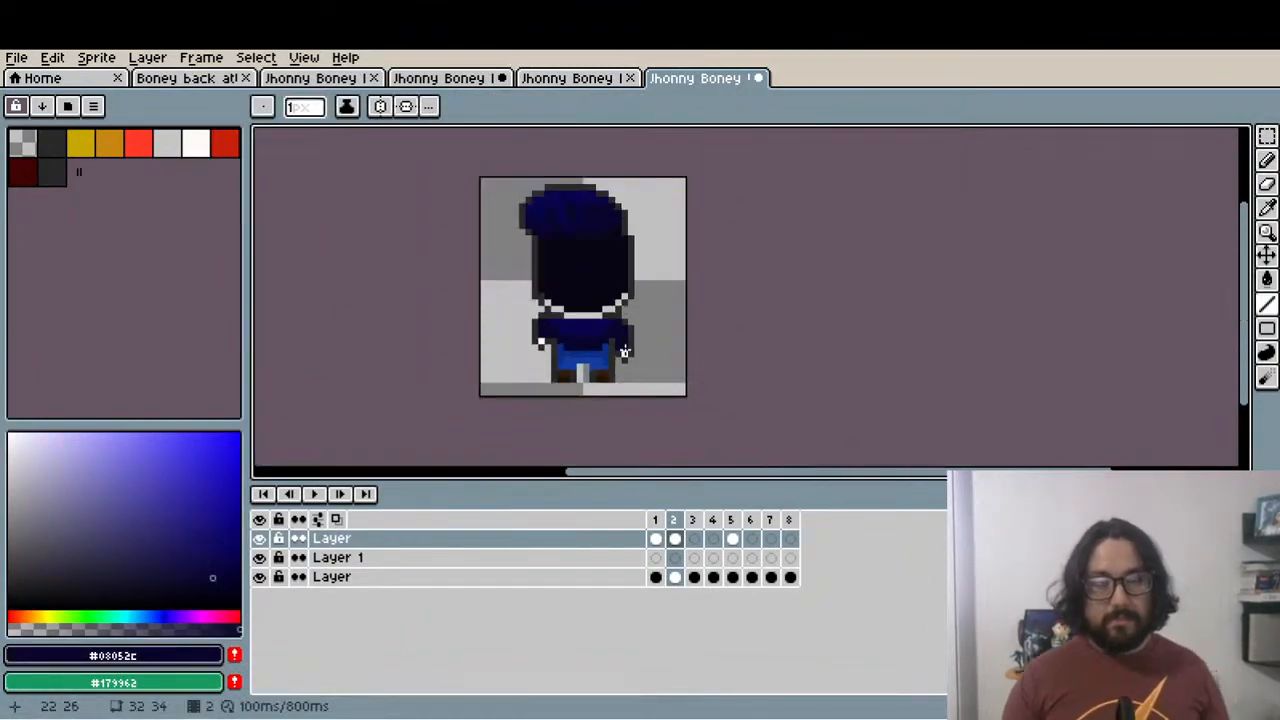
# Compare the original walk's legs on frames 1 and 2 with the idle layer temporarily hidden
pyautogui.click(657, 537)
pyautogui.click(260, 538)
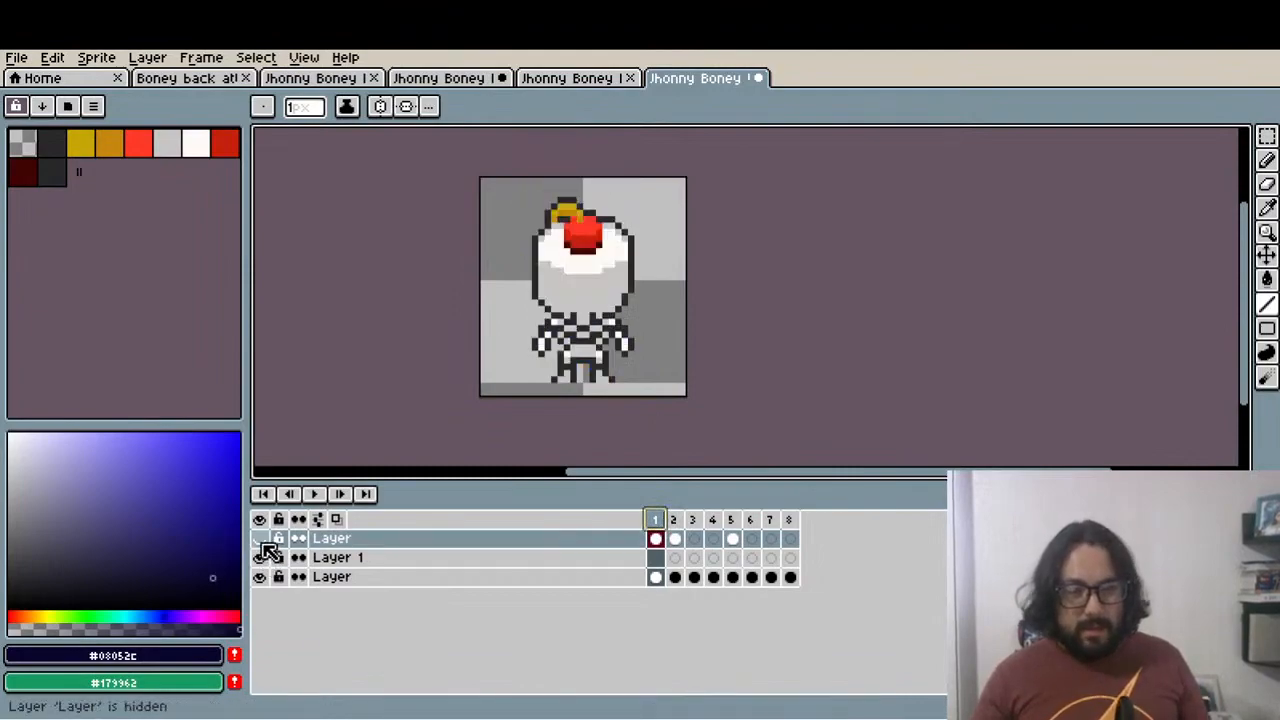
pyautogui.click(686, 520)
pyautogui.click(656, 520)
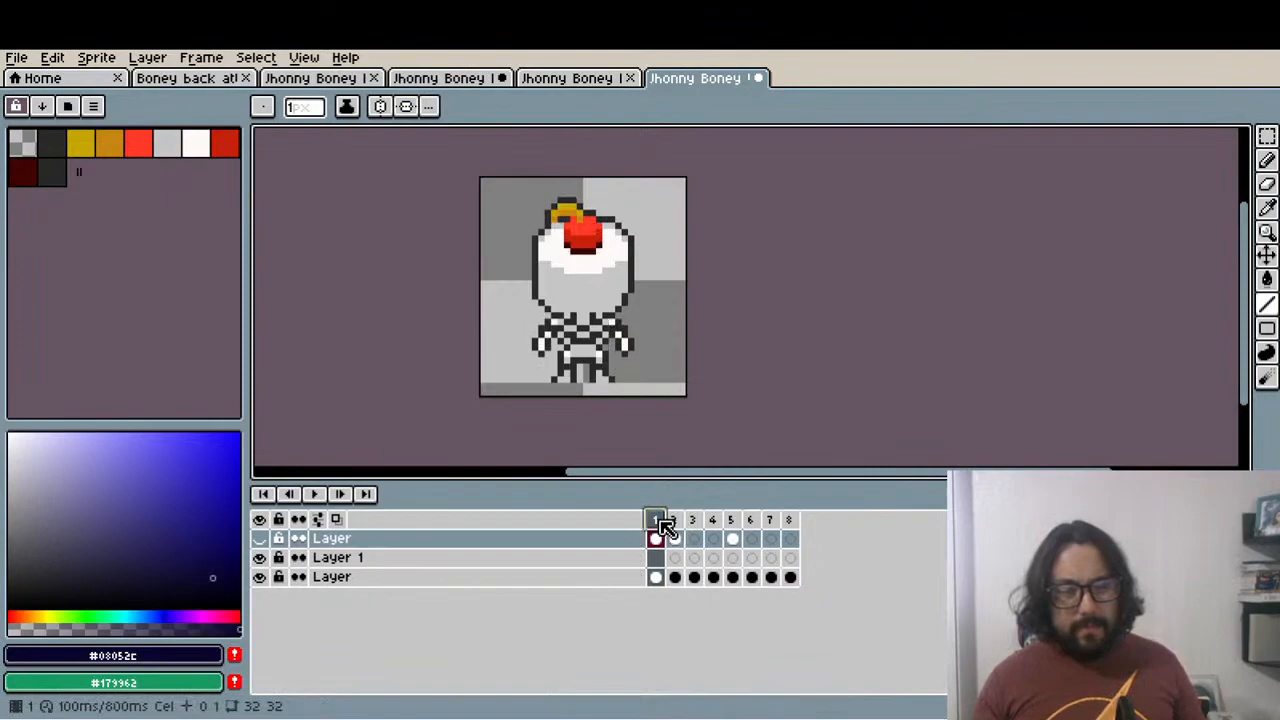
pyautogui.click(686, 521)
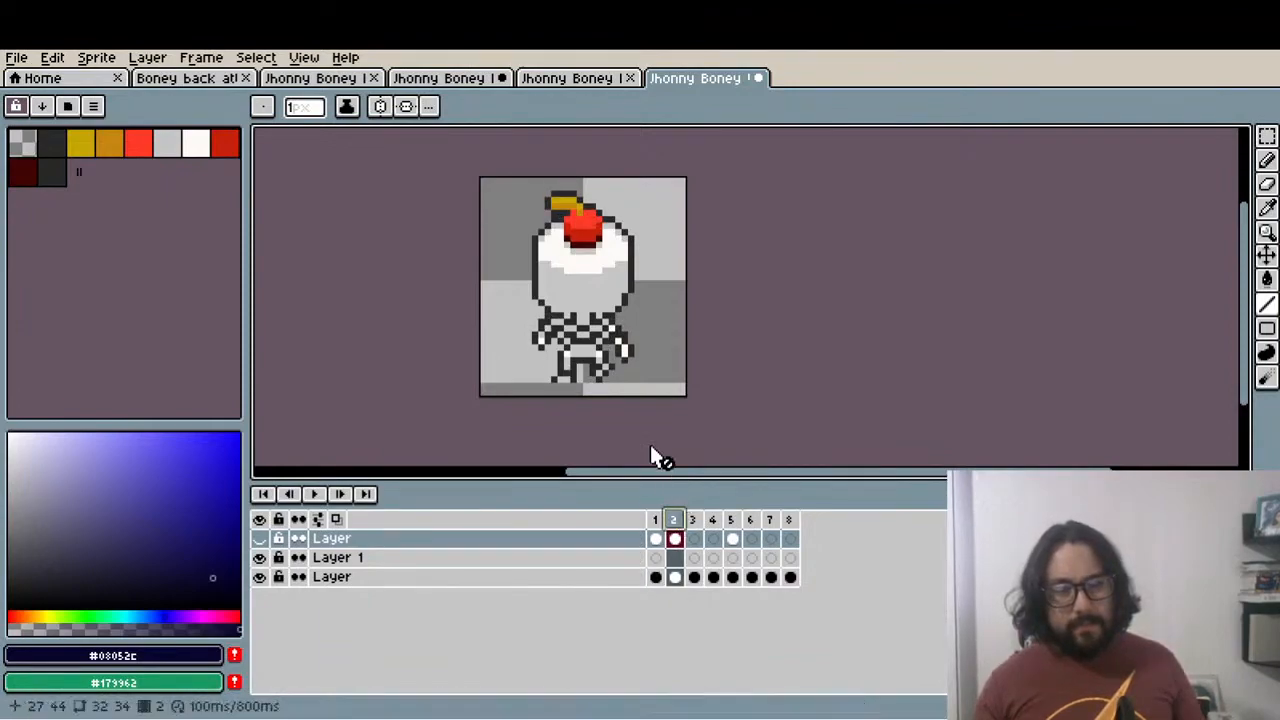
pyautogui.scroll(1, 595, 380)
pyautogui.scroll(1, 605, 378)
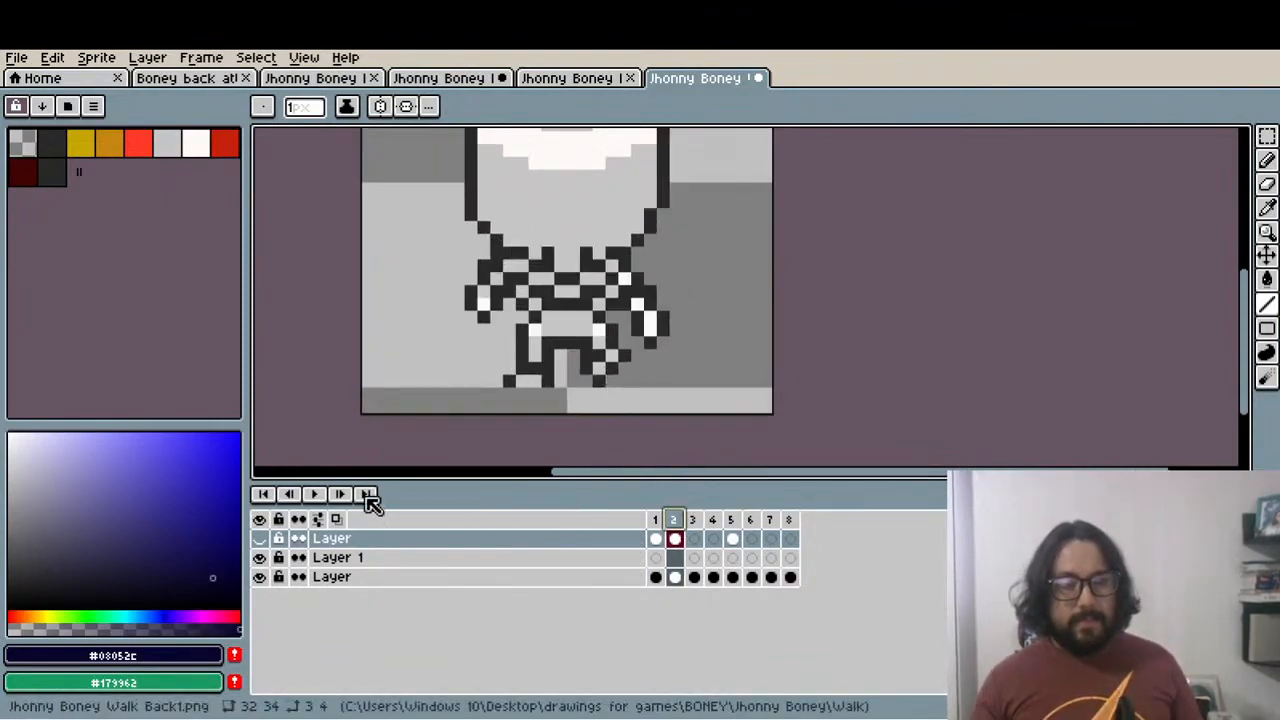
pyautogui.click(259, 538)
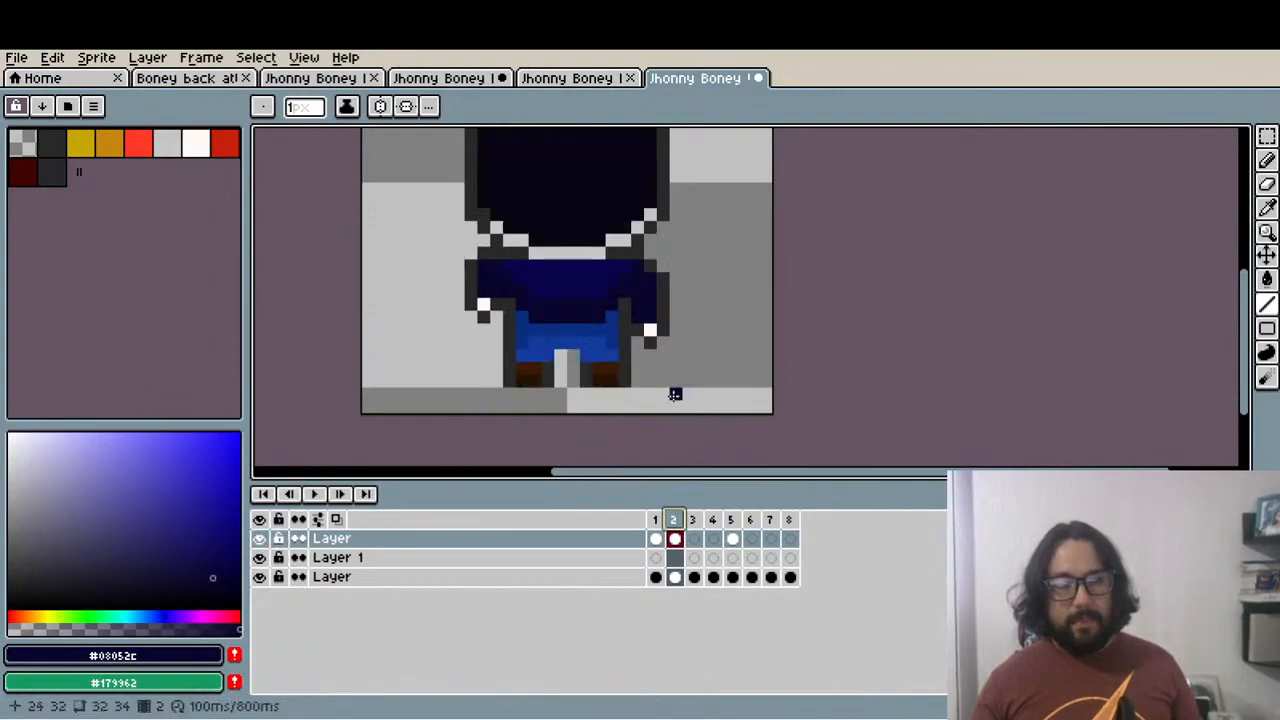
pyautogui.scroll(1, 686, 391)
pyautogui.press('m')
pyautogui.scroll(1, 600, 355)
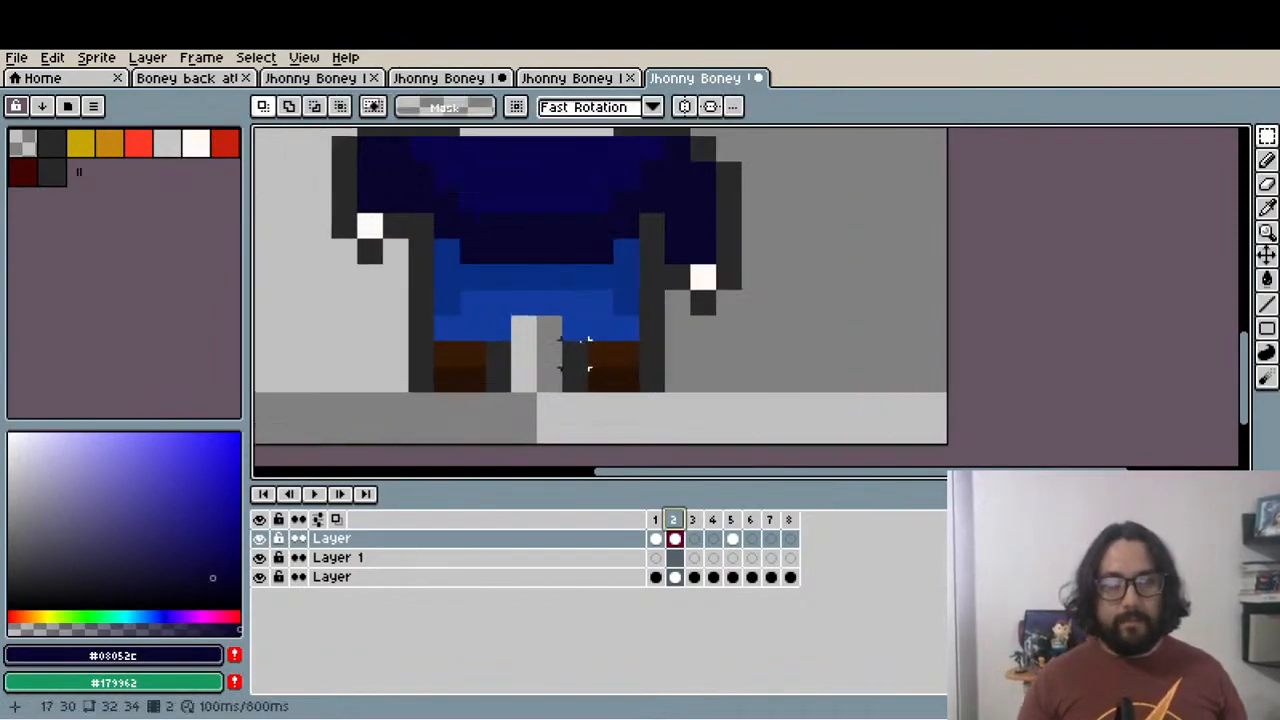
pyautogui.moveTo(560, 340); pyautogui.dragTo(668, 396)
pyautogui.hotkey('ctrl', 'd')
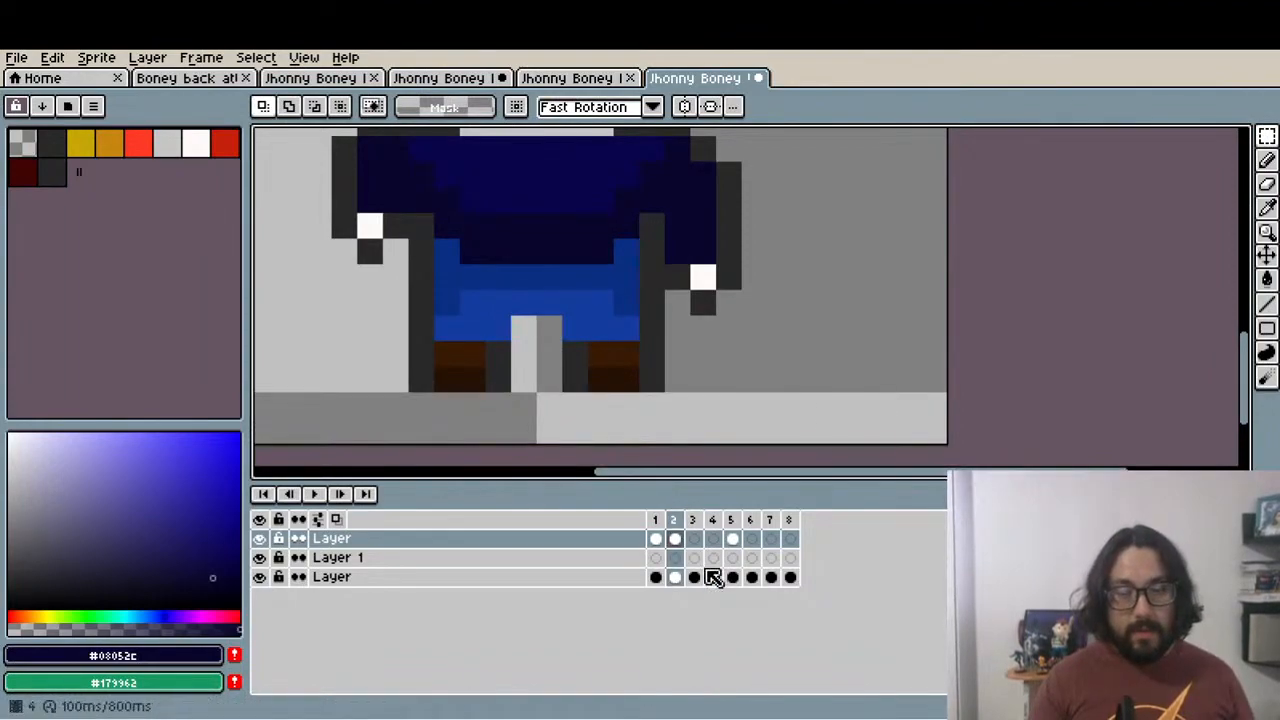
# On frame 1, draw a #292829 outline across the top of the gap between the trouser legs
pyautogui.click(655, 520)
pyautogui.press('i')
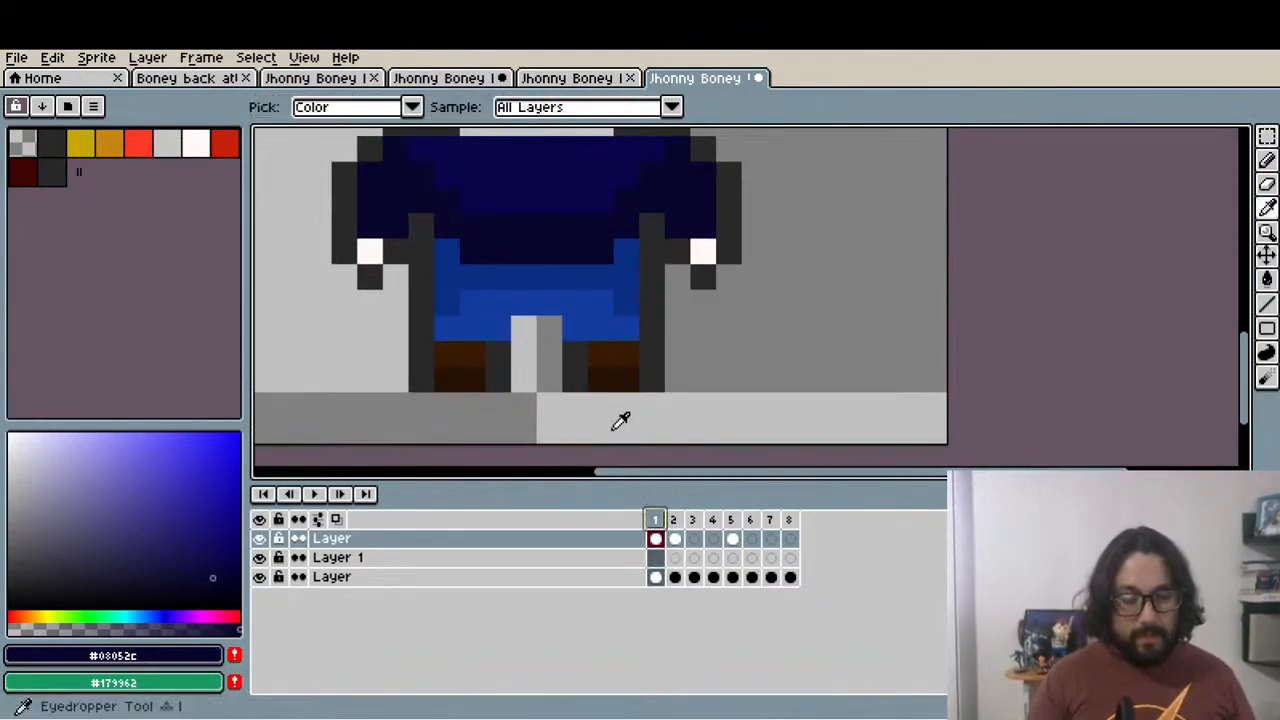
pyautogui.click(504, 350)
pyautogui.press('b')
pyautogui.click(521, 329)
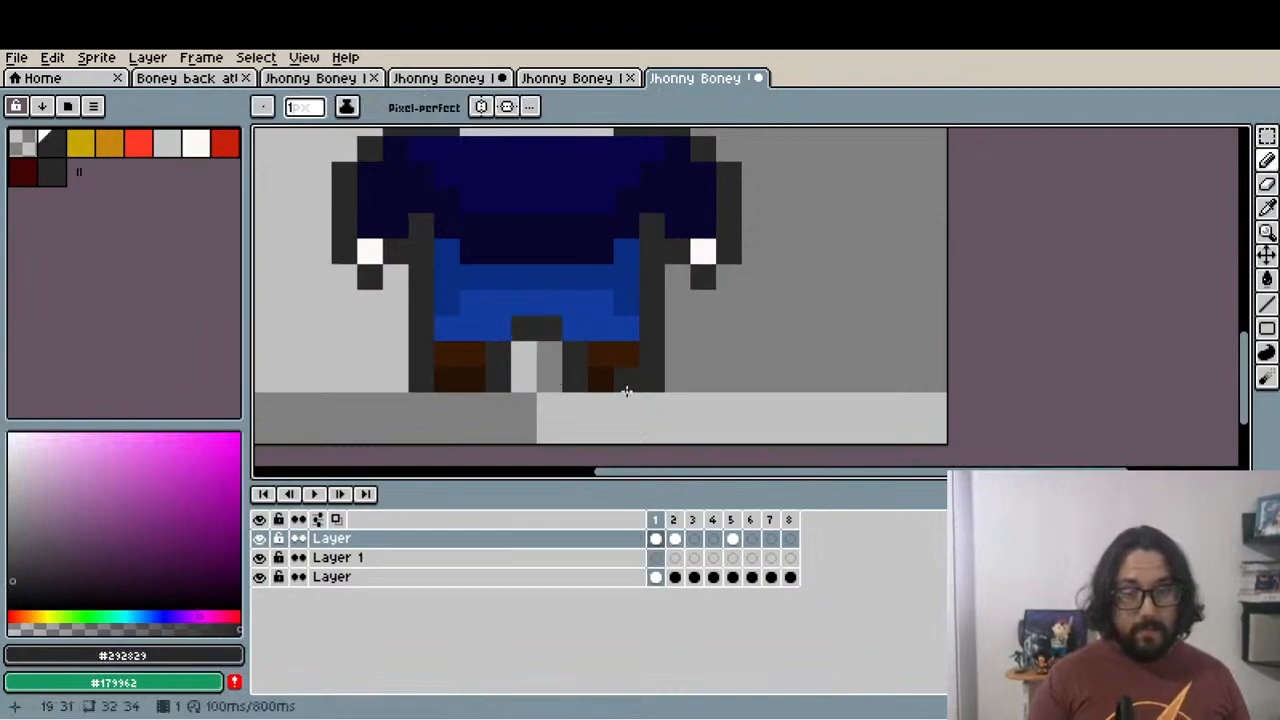
# On frame 5, draw a 2-pixel #292829 outline across the top of the gap between the trouser legs
pyautogui.click(733, 536)
pyautogui.click(523, 348)
pyautogui.click(523, 323)
pyautogui.click(540, 329)
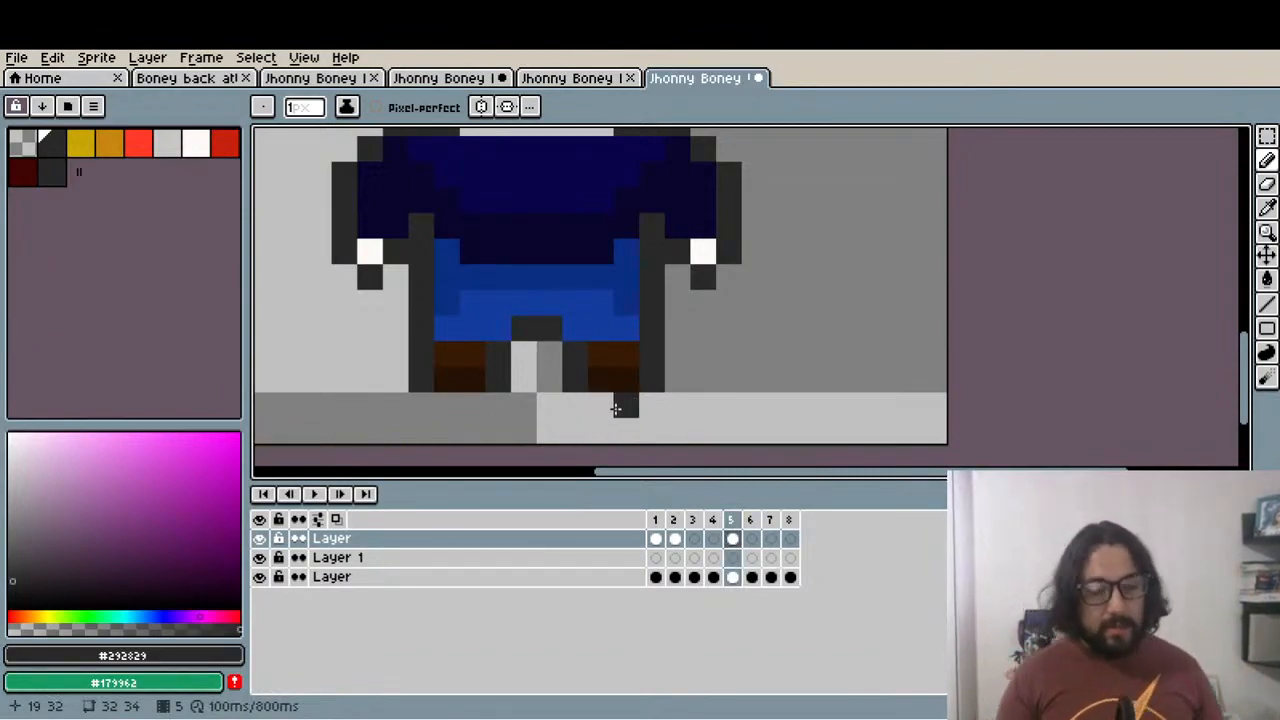
pyautogui.scroll(-3, 579, 390)
pyautogui.scroll(3, 580, 390)
pyautogui.scroll(-3, 580, 390)
pyautogui.moveTo(580, 389); pyautogui.dragTo(566, 431)
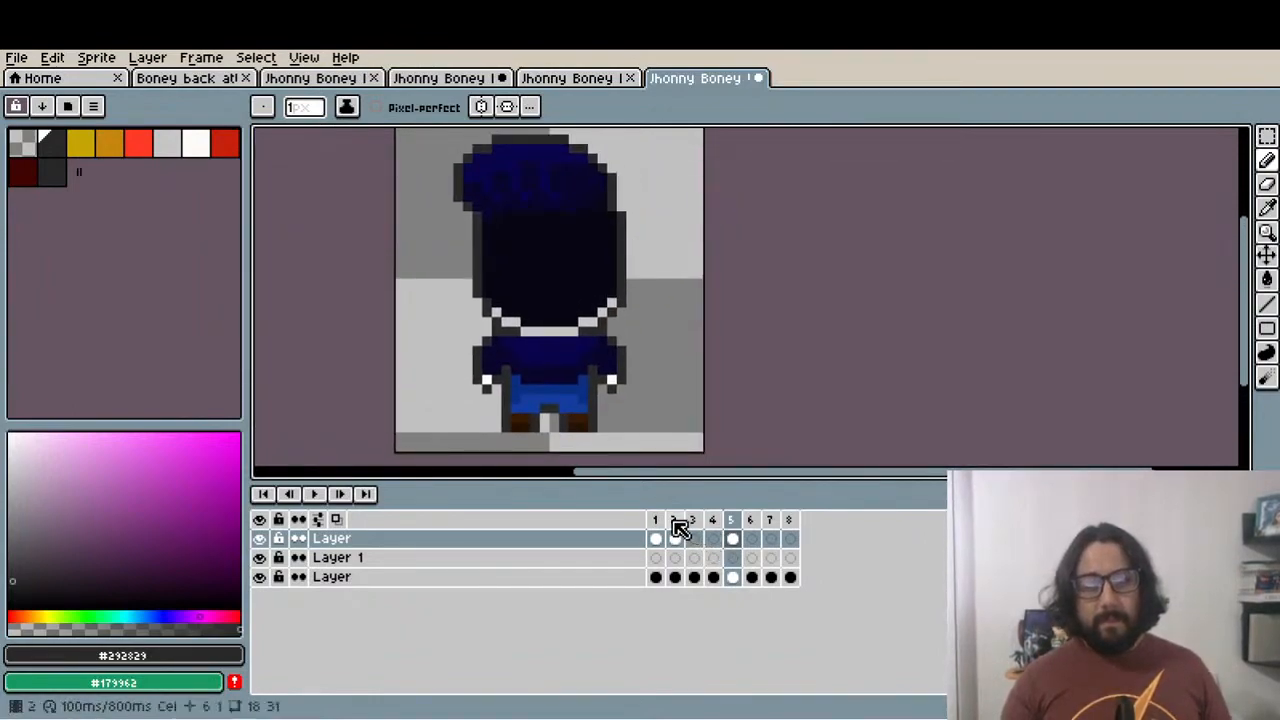
# On frame 2, close the top of the gap between the trouser legs with a #292829 outline
pyautogui.click(675, 522)
pyautogui.scroll(1, 608, 403)
pyautogui.scroll(2, 549, 404)
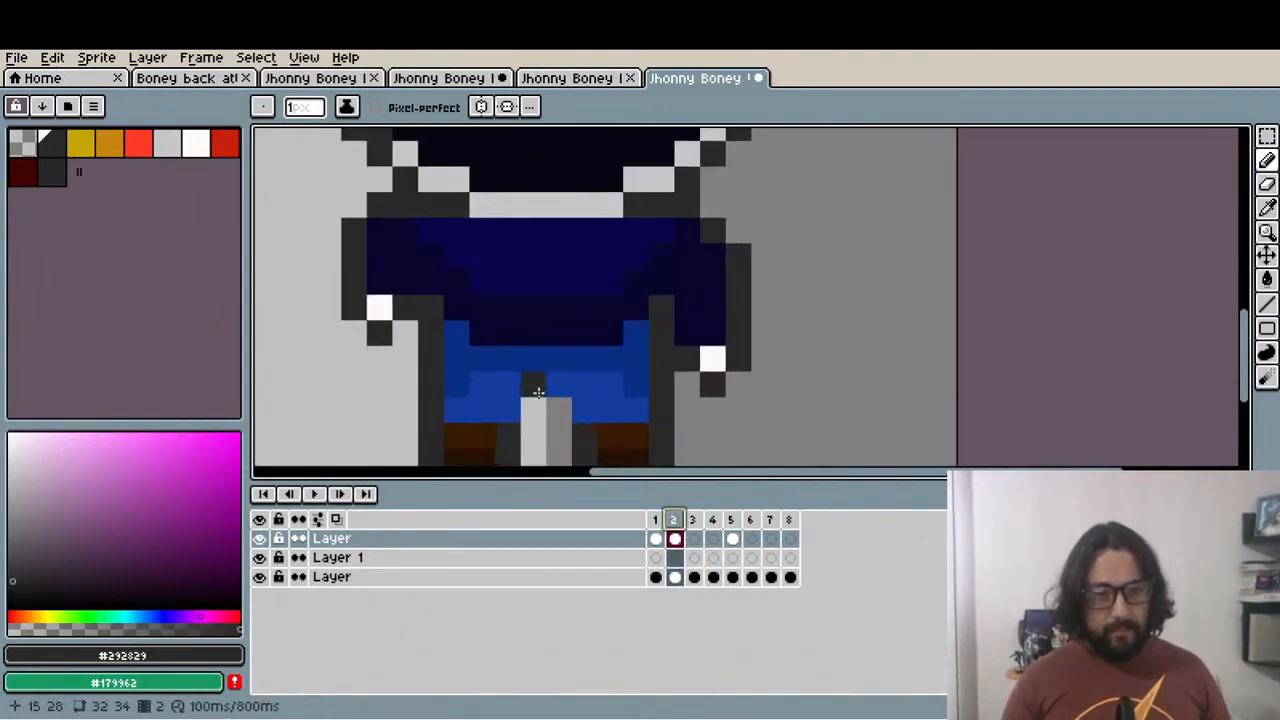
pyautogui.click(551, 414)
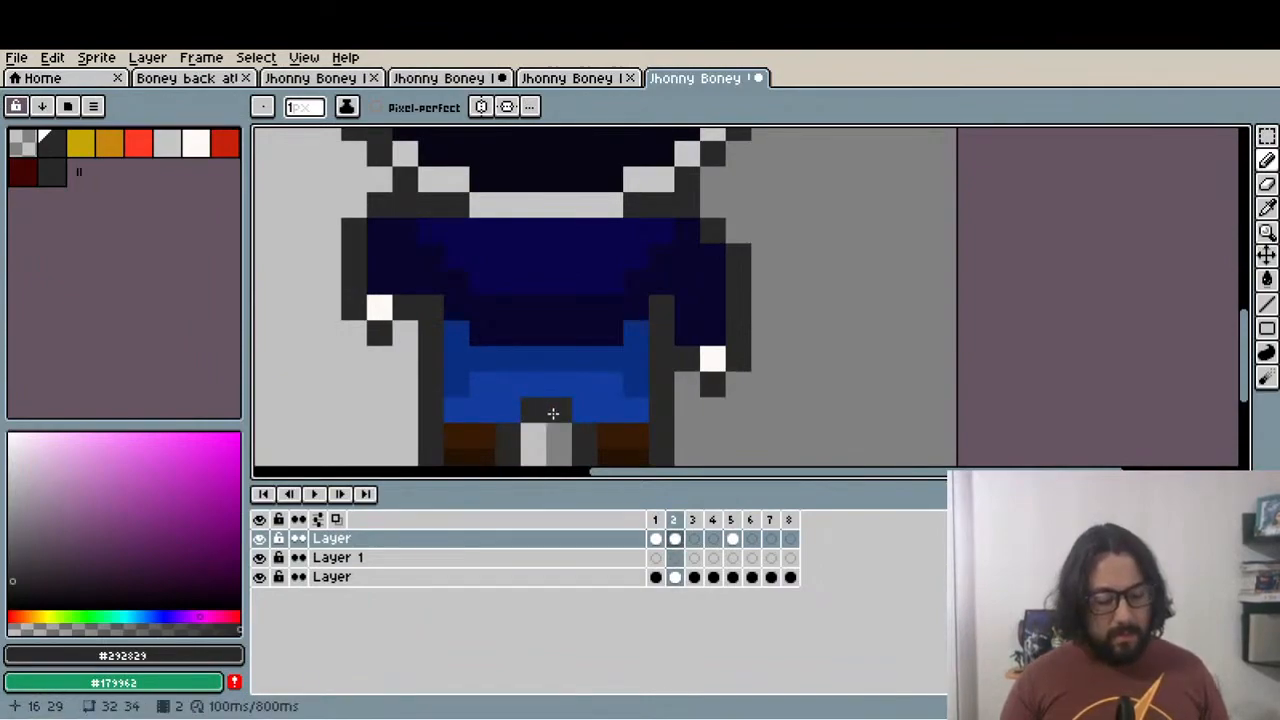
# Select the 4 by 2 pixel right shoe area on frame 2 and move it up 1 pixel
pyautogui.moveTo(577, 437); pyautogui.dragTo(632, 341)
pyautogui.press('m')
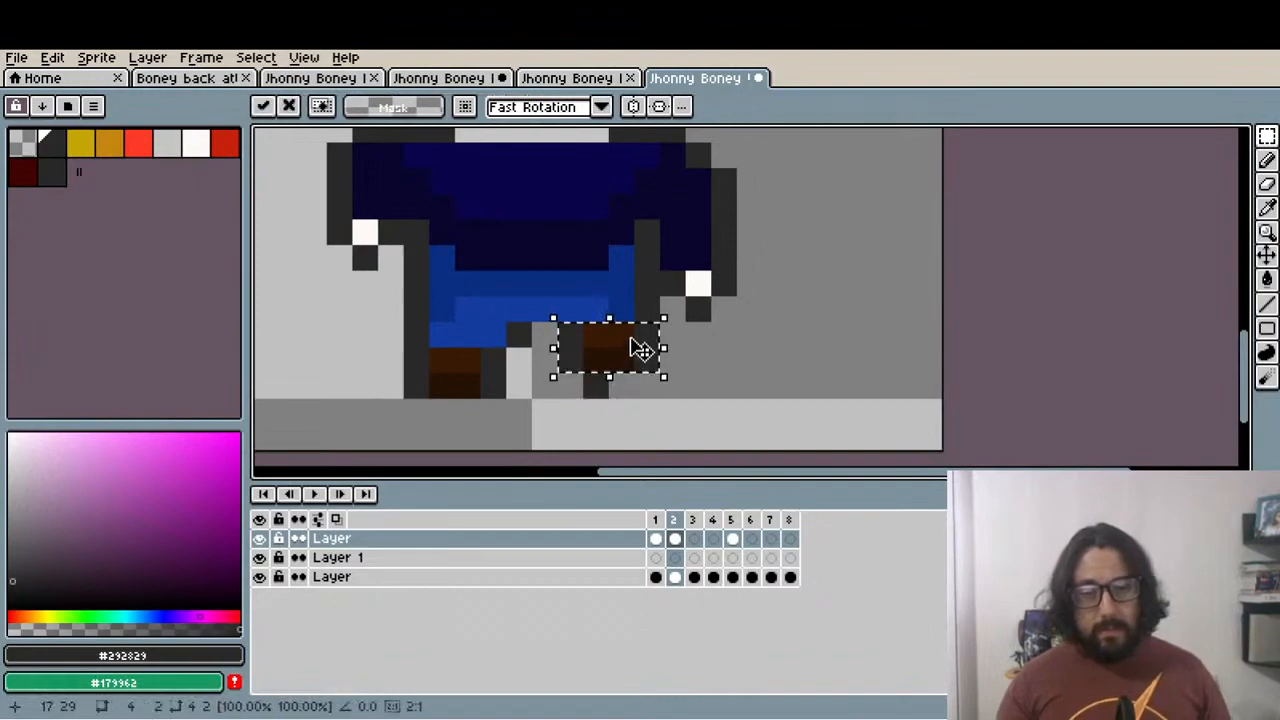
pyautogui.click(614, 381)
pyautogui.scroll(-3, 614, 380)
pyautogui.scroll(3, 614, 379)
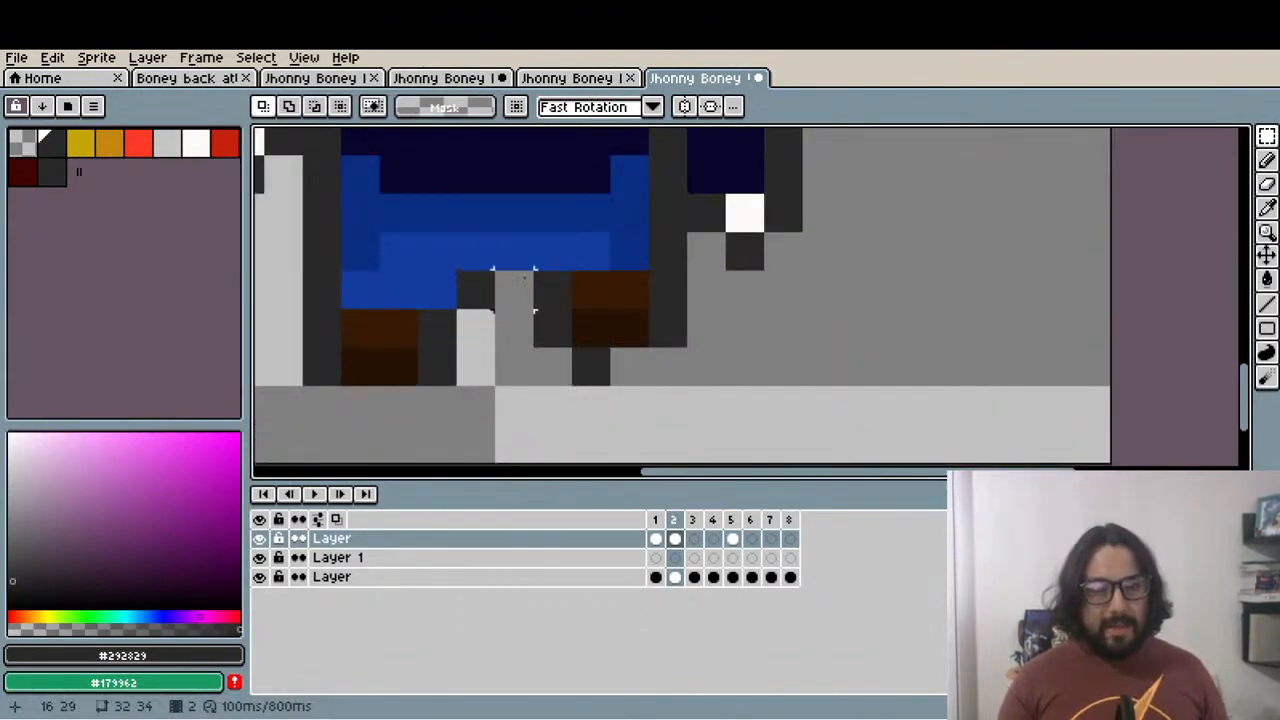
# Extend the #292829 outline between frame 2's legs by 1 pixel to meet the raised shoe
pyautogui.press('i')
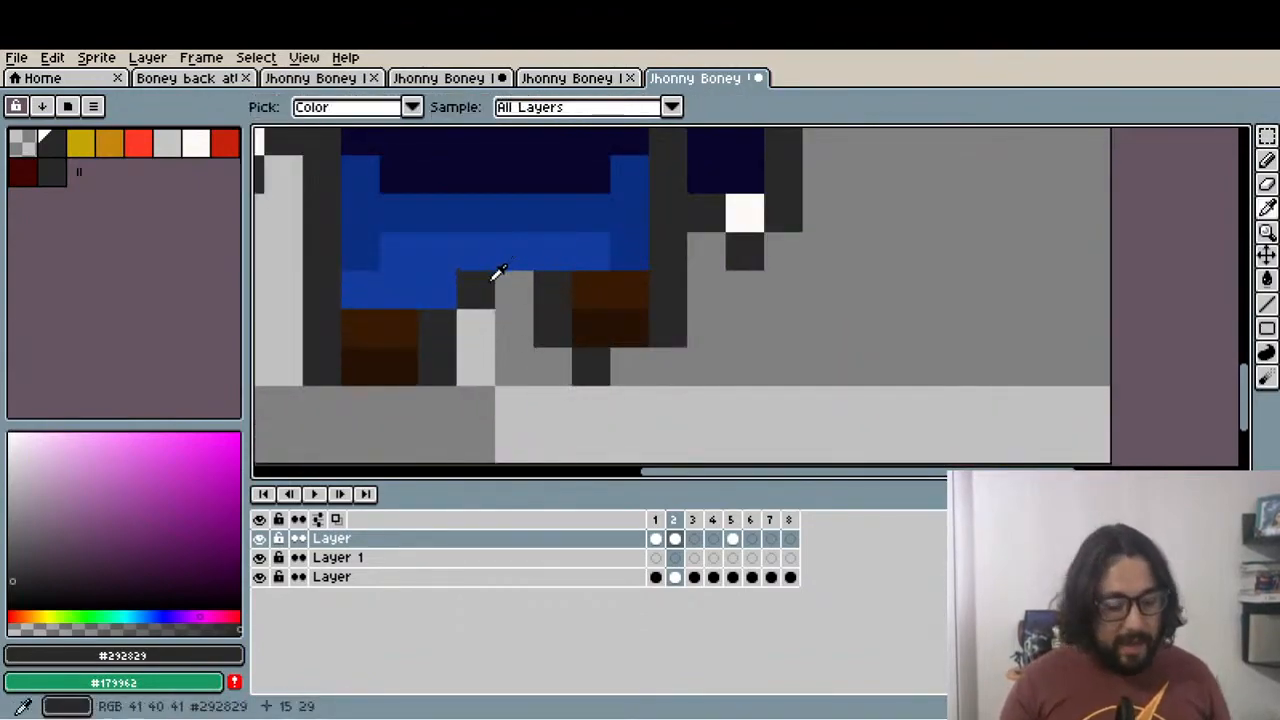
pyautogui.press('b')
pyautogui.click(509, 289)
pyautogui.click(535, 382)
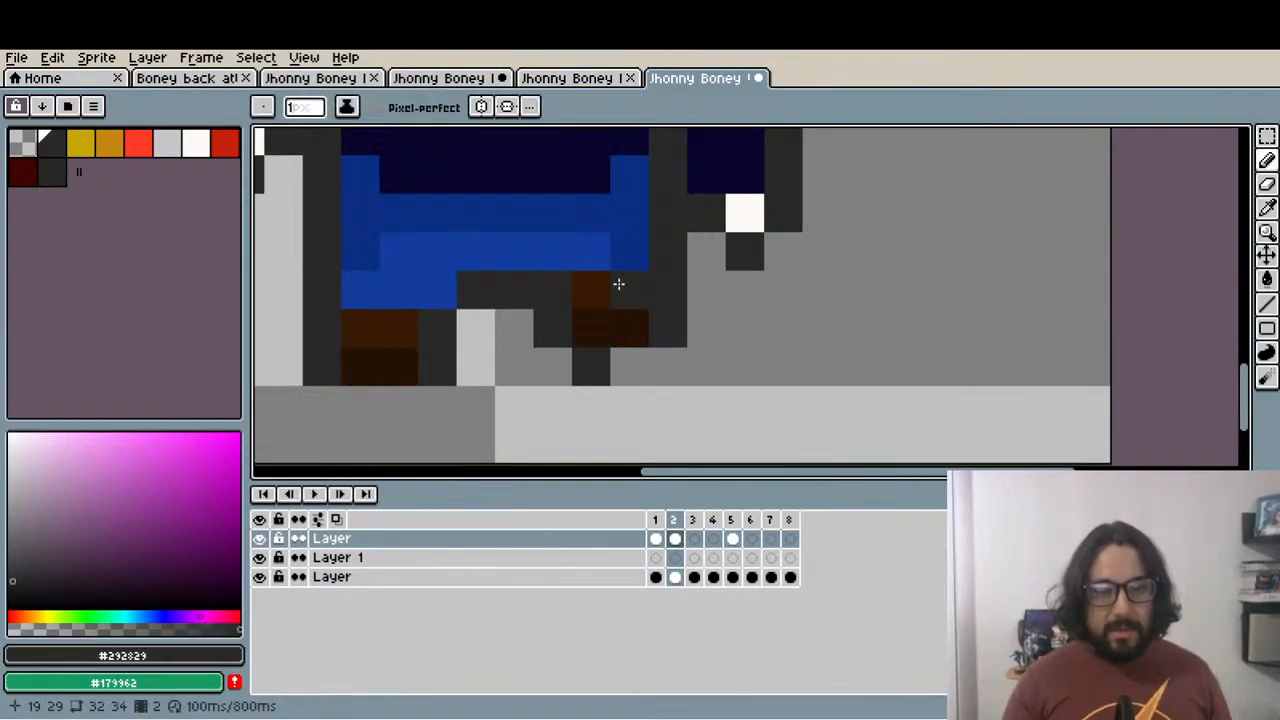
# Sample dark brown #251204 from frame 2's right shoe and paint the outline pixel beside the shoe's upper row
pyautogui.press('i')
pyautogui.click(640, 309)
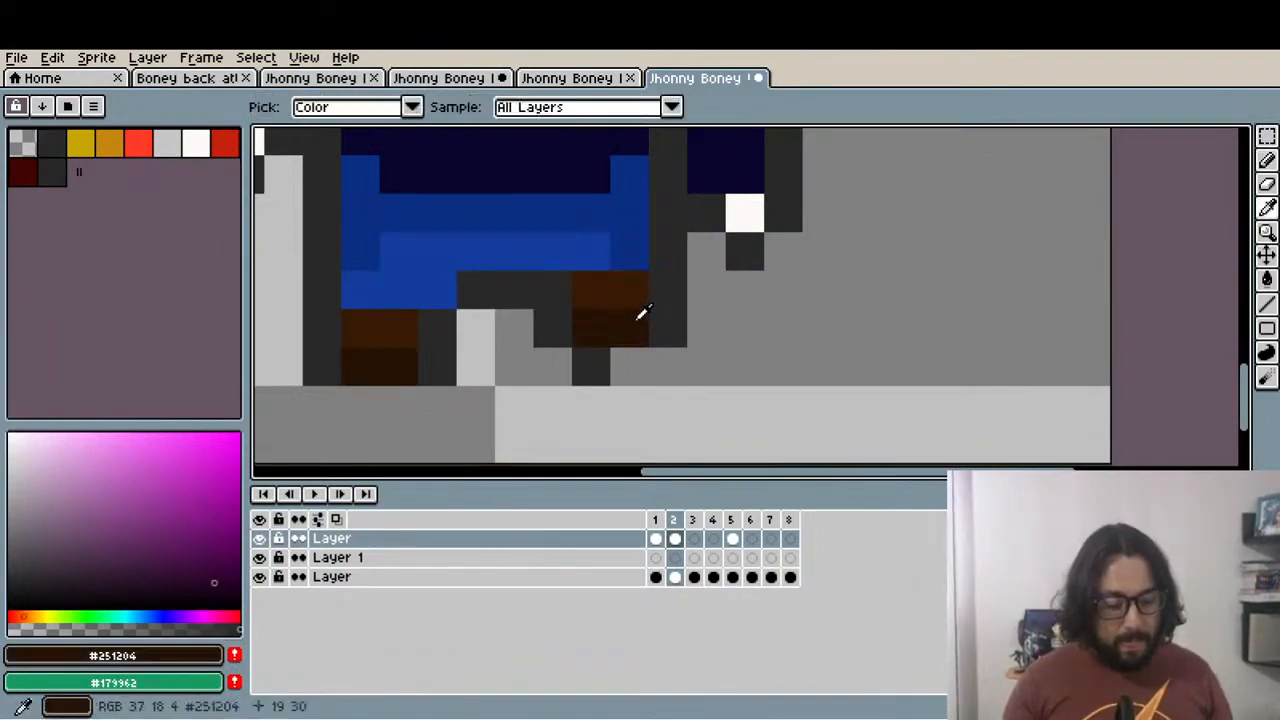
pyautogui.press('b')
pyautogui.click(654, 319)
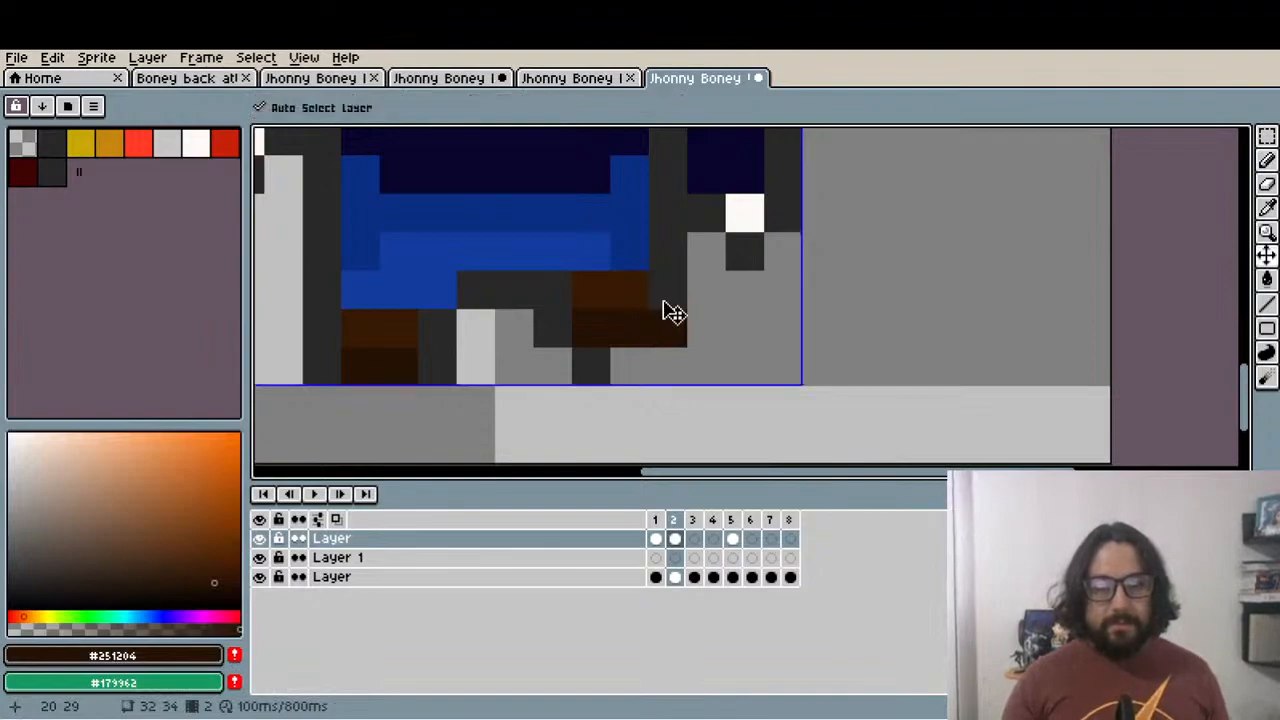
pyautogui.hotkey('ctrl', 'z')
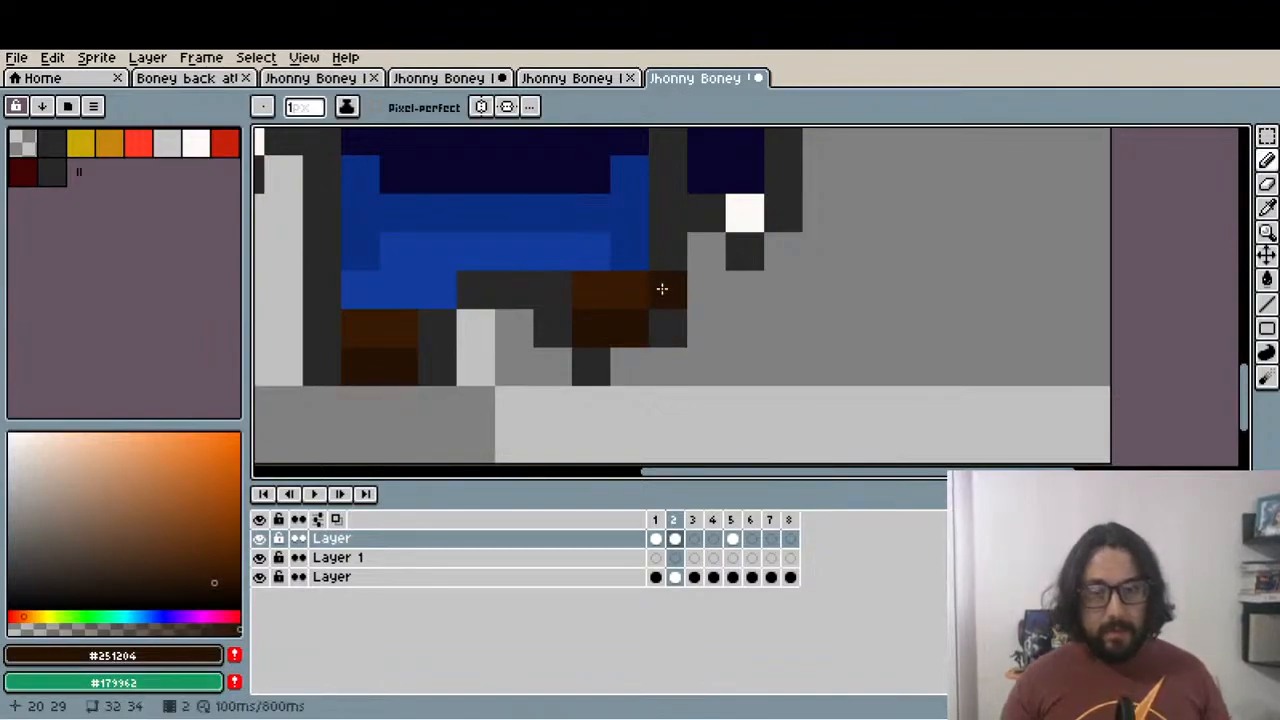
pyautogui.scroll(-3, 594, 371)
pyautogui.scroll(1, 610, 380)
pyautogui.scroll(-2, 606, 386)
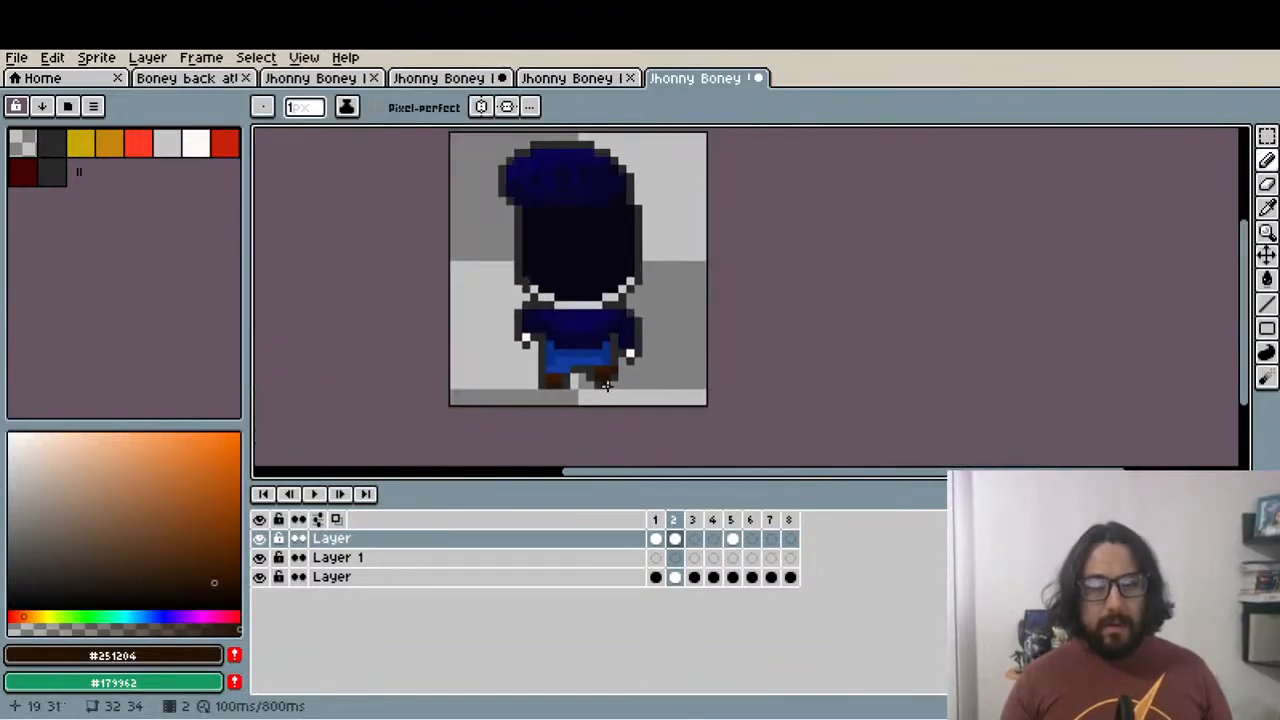
pyautogui.scroll(5, 628, 401)
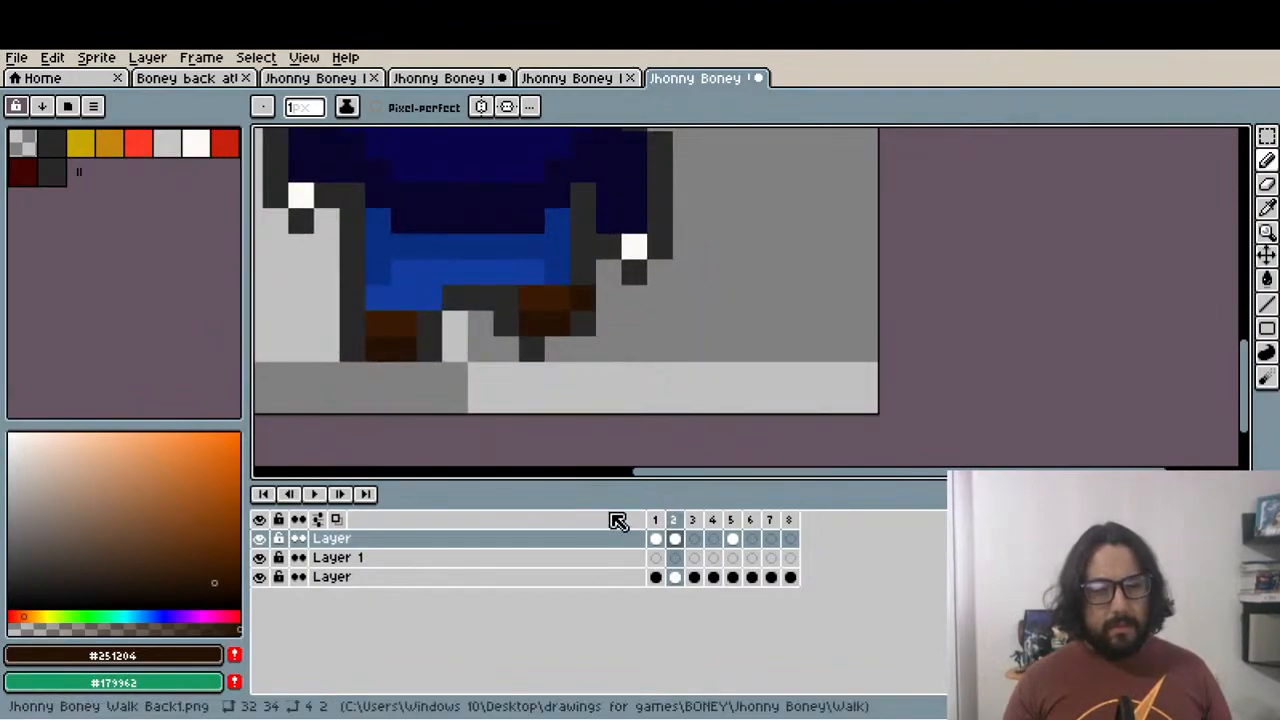
# Compare the adapted sprite's poses on frames 1 and 2
pyautogui.scroll(-4, 626, 397)
pyautogui.moveTo(653, 376); pyautogui.dragTo(641, 442)
pyautogui.click(661, 521)
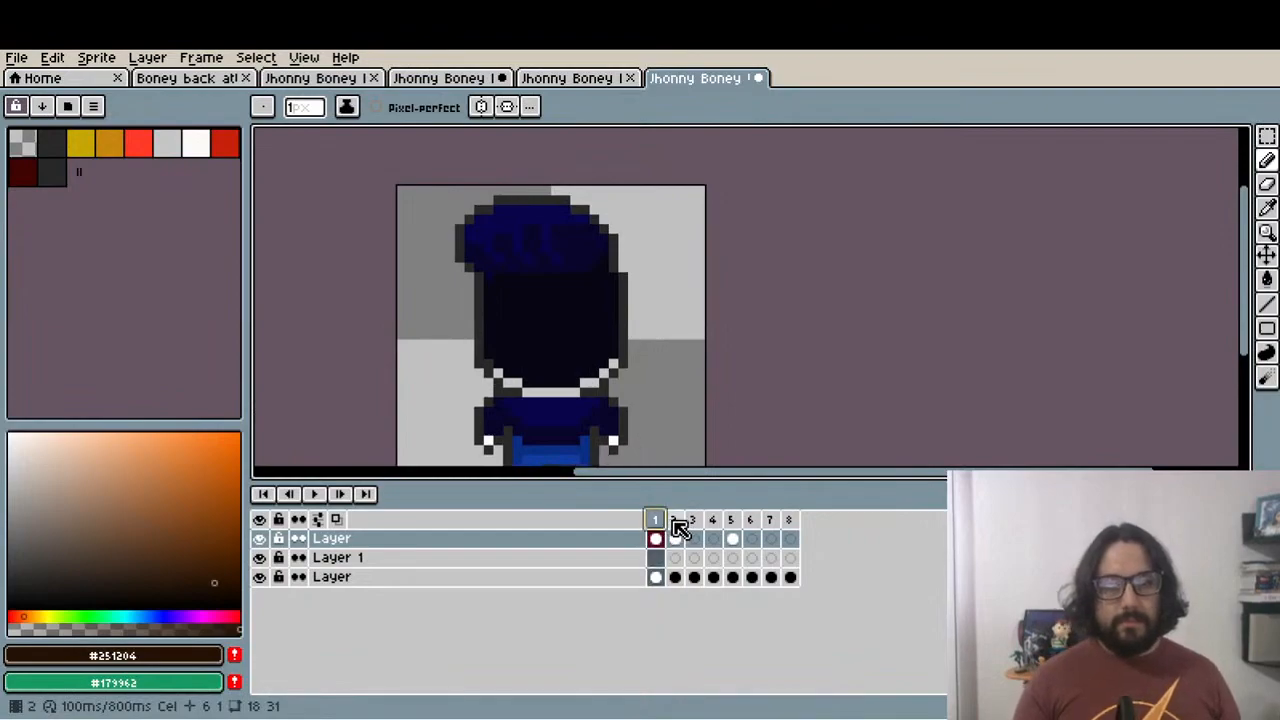
pyautogui.click(673, 520)
pyautogui.scroll(-1, 590, 396)
pyautogui.moveTo(586, 389); pyautogui.dragTo(545, 329)
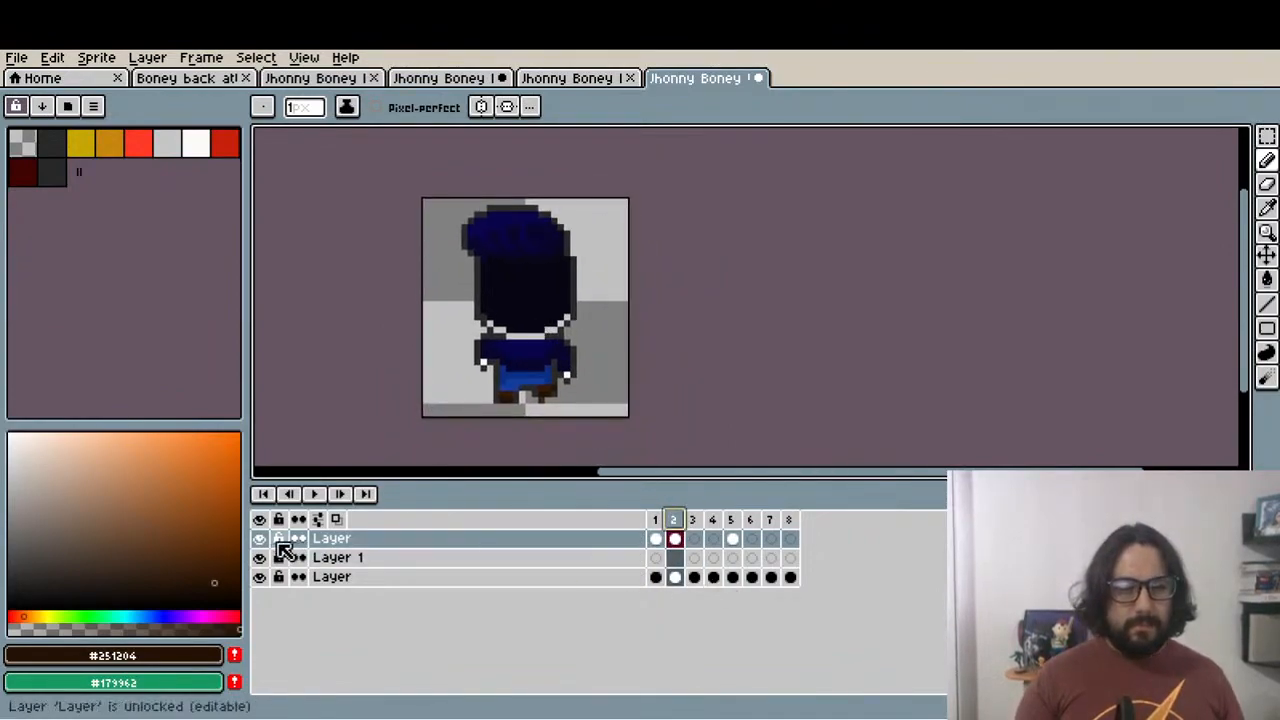
# Study the original character's pose changes across frames 1 to 3 with the idle sprite's layer temporarily hidden
pyautogui.click(697, 537)
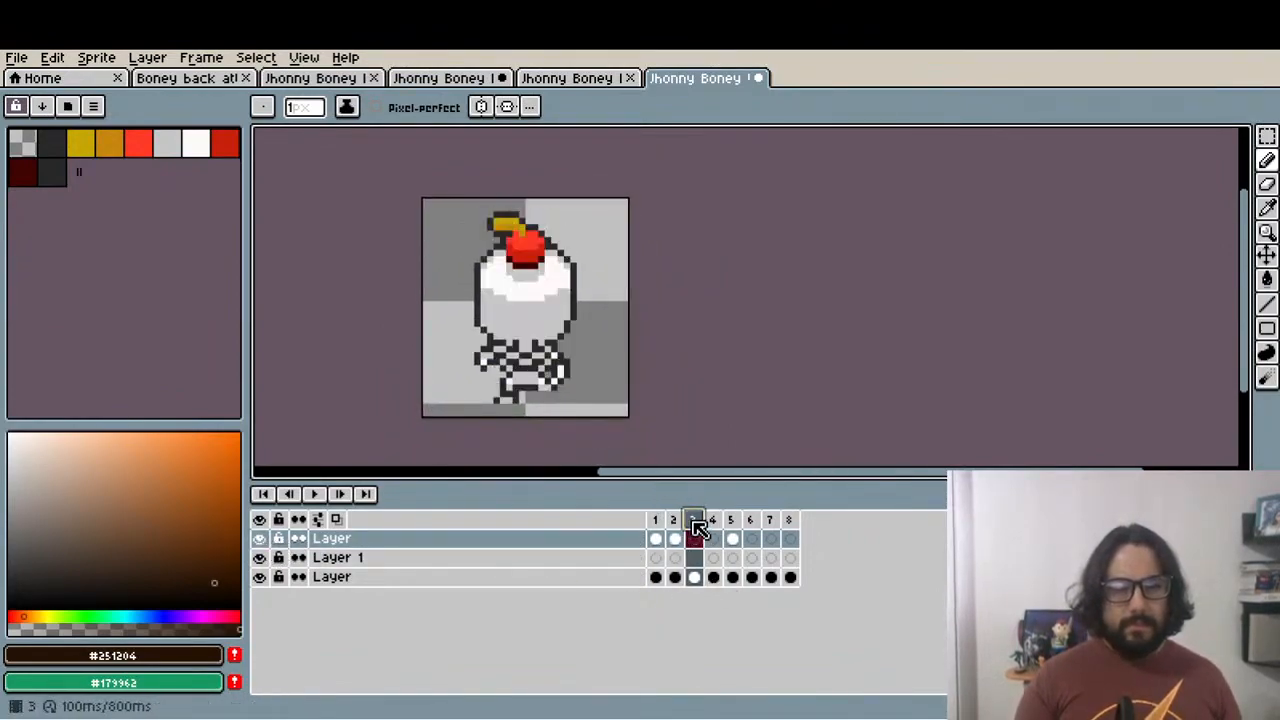
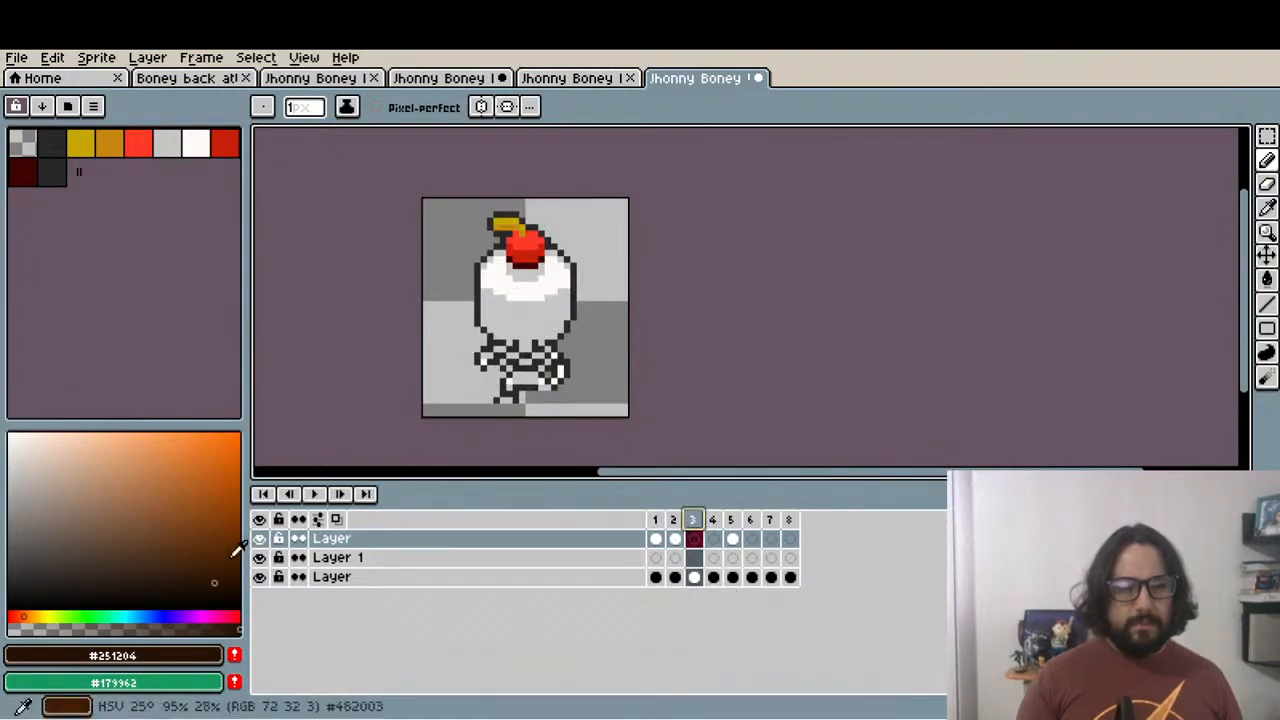
pyautogui.click(260, 539)
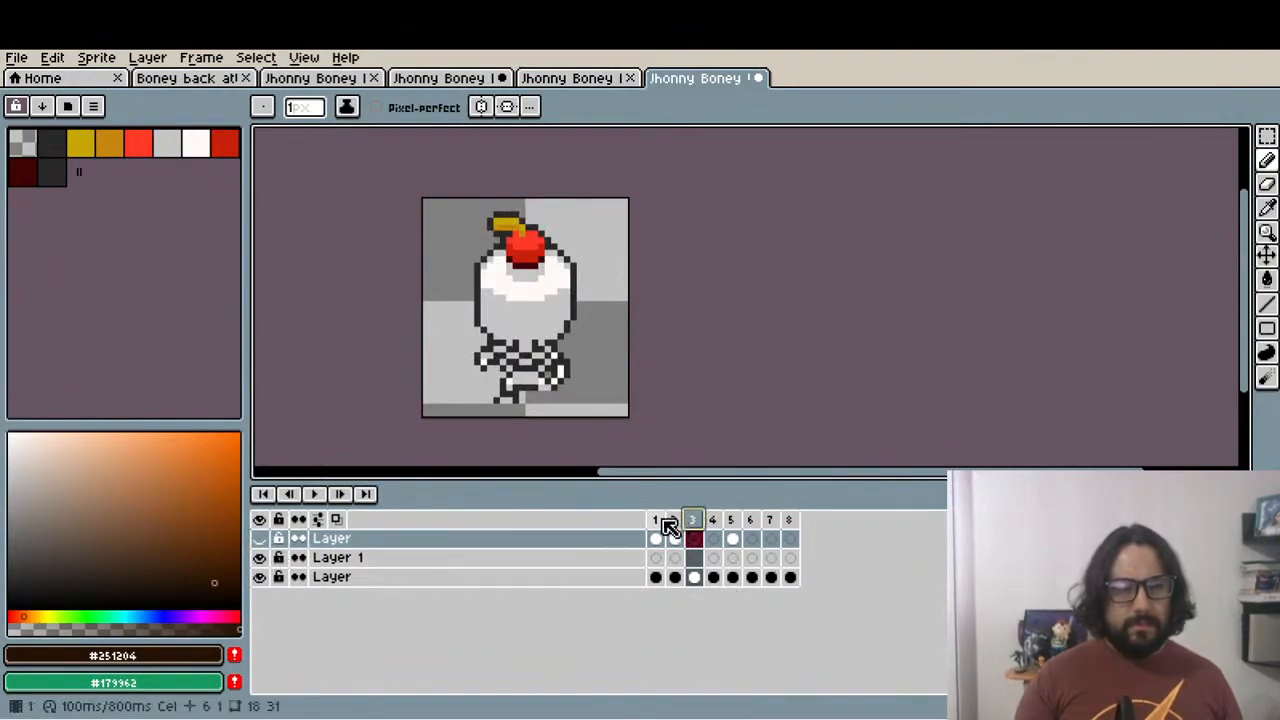
pyautogui.click(656, 520)
pyautogui.click(674, 521)
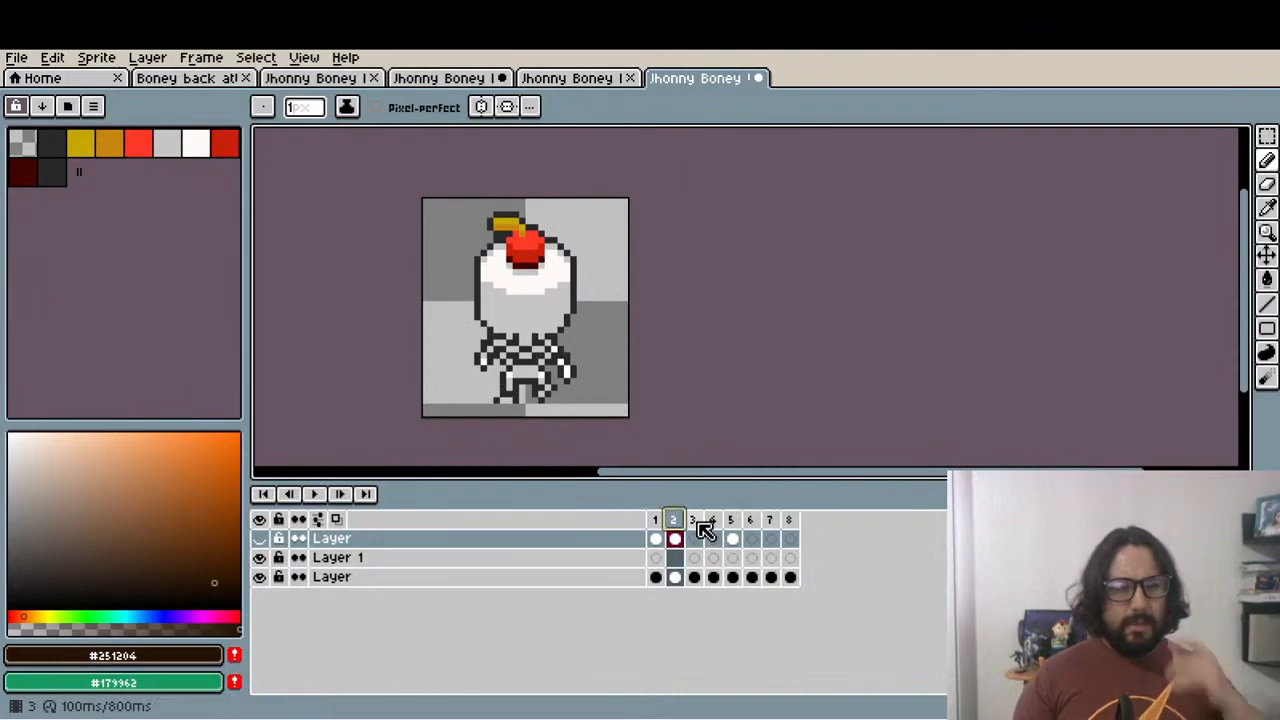
pyautogui.click(694, 521)
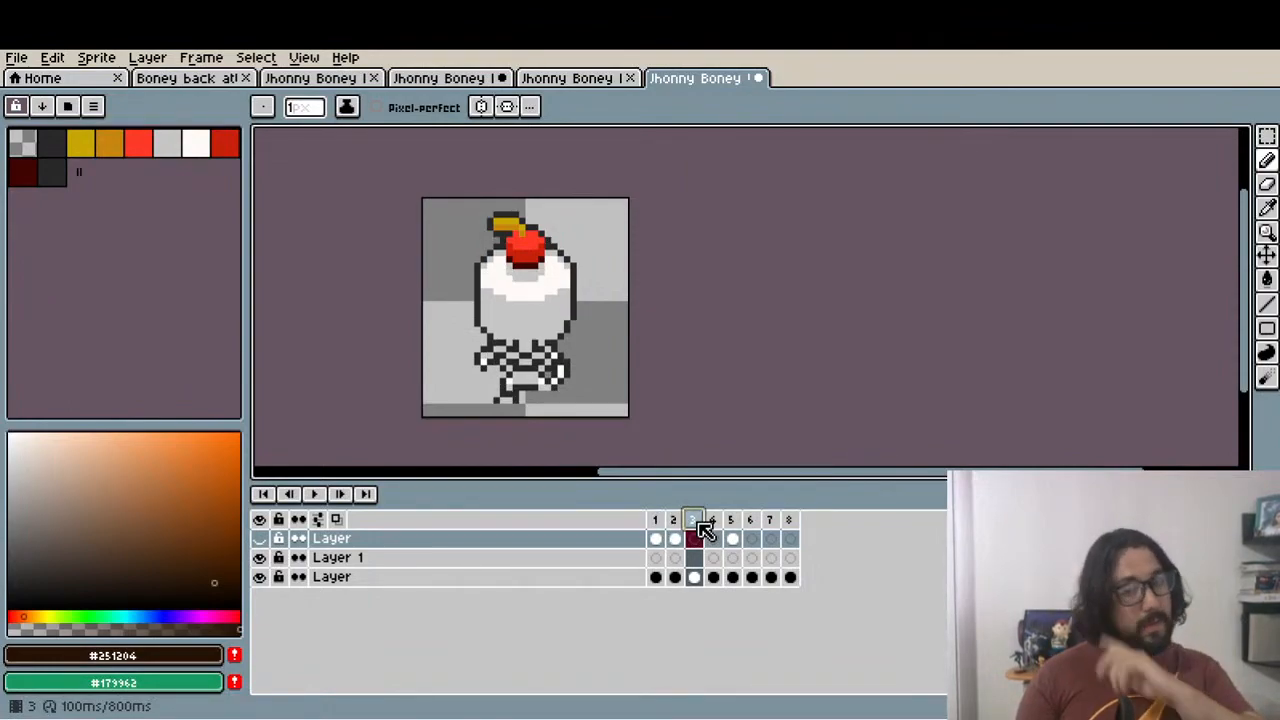
pyautogui.click(676, 521)
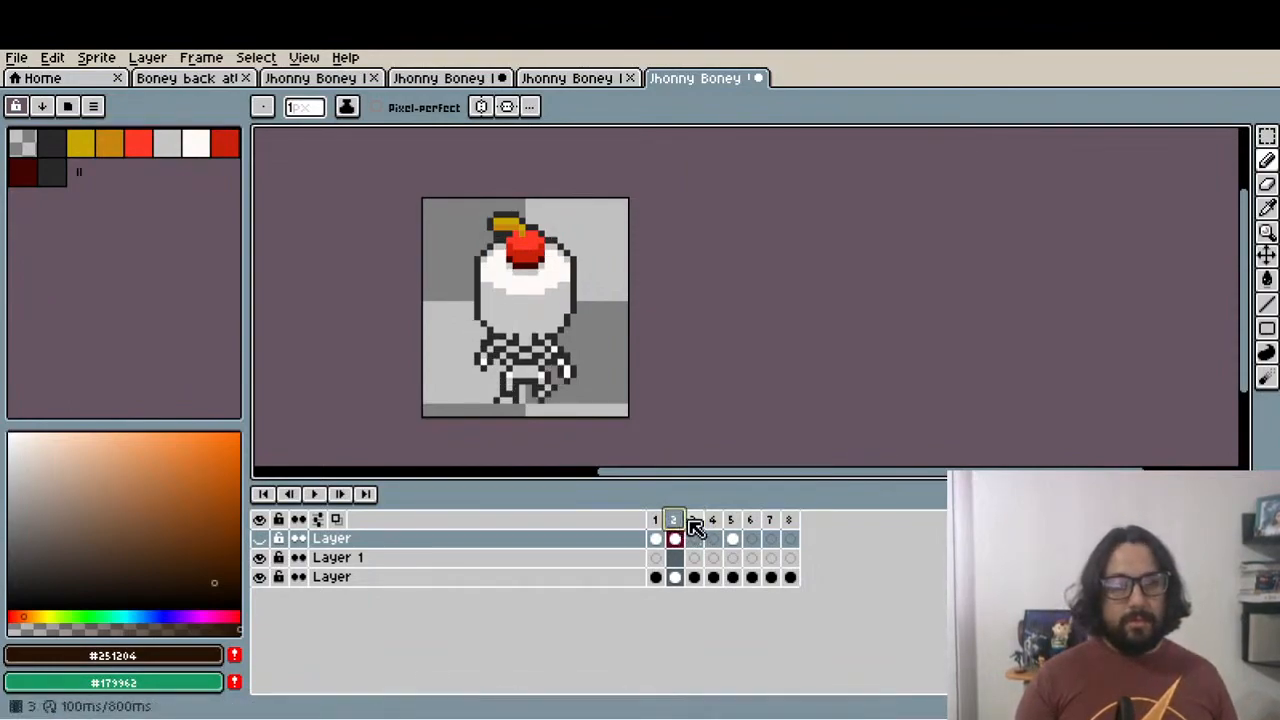
pyautogui.click(697, 521)
pyautogui.click(680, 521)
pyautogui.click(697, 521)
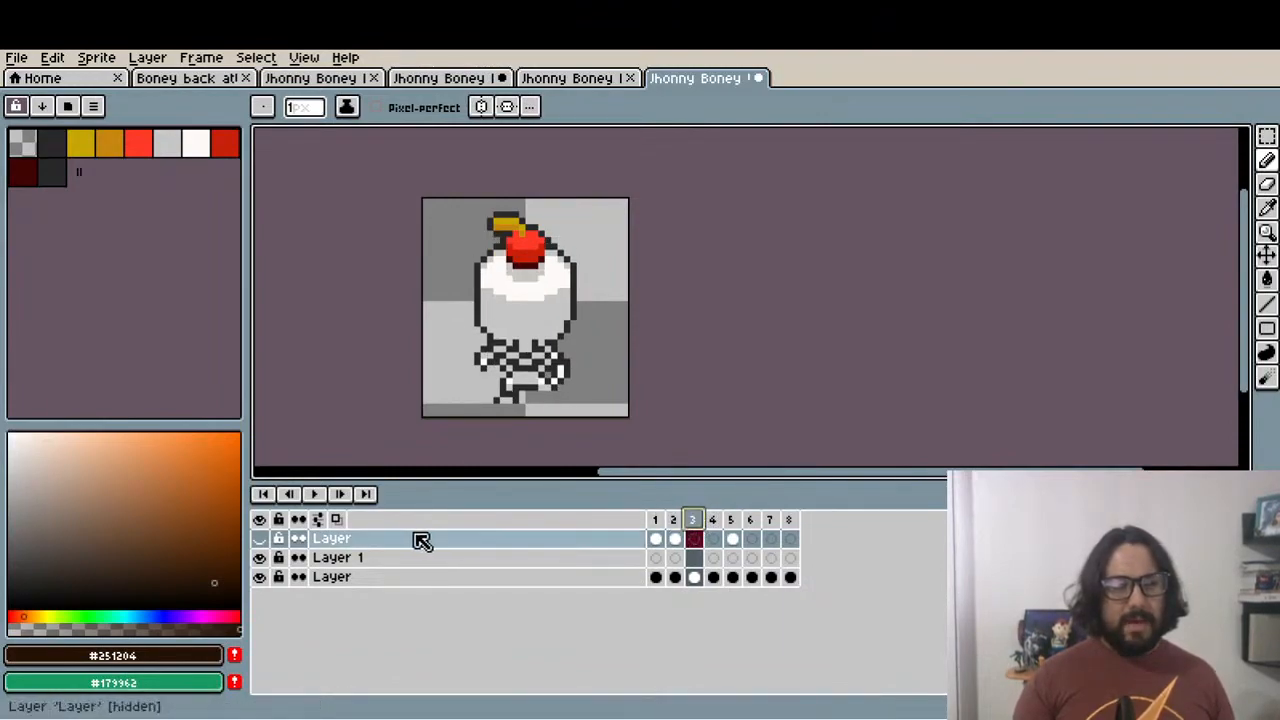
pyautogui.click(676, 521)
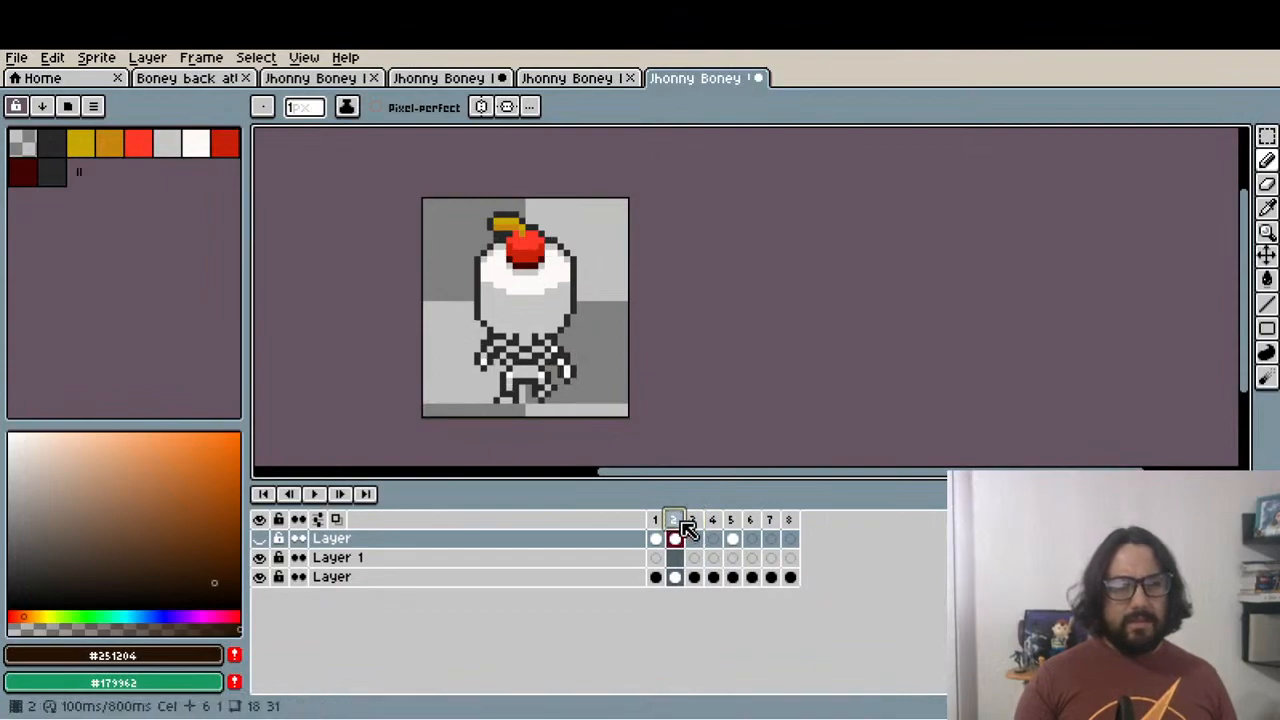
pyautogui.click(278, 539)
pyautogui.click(259, 539)
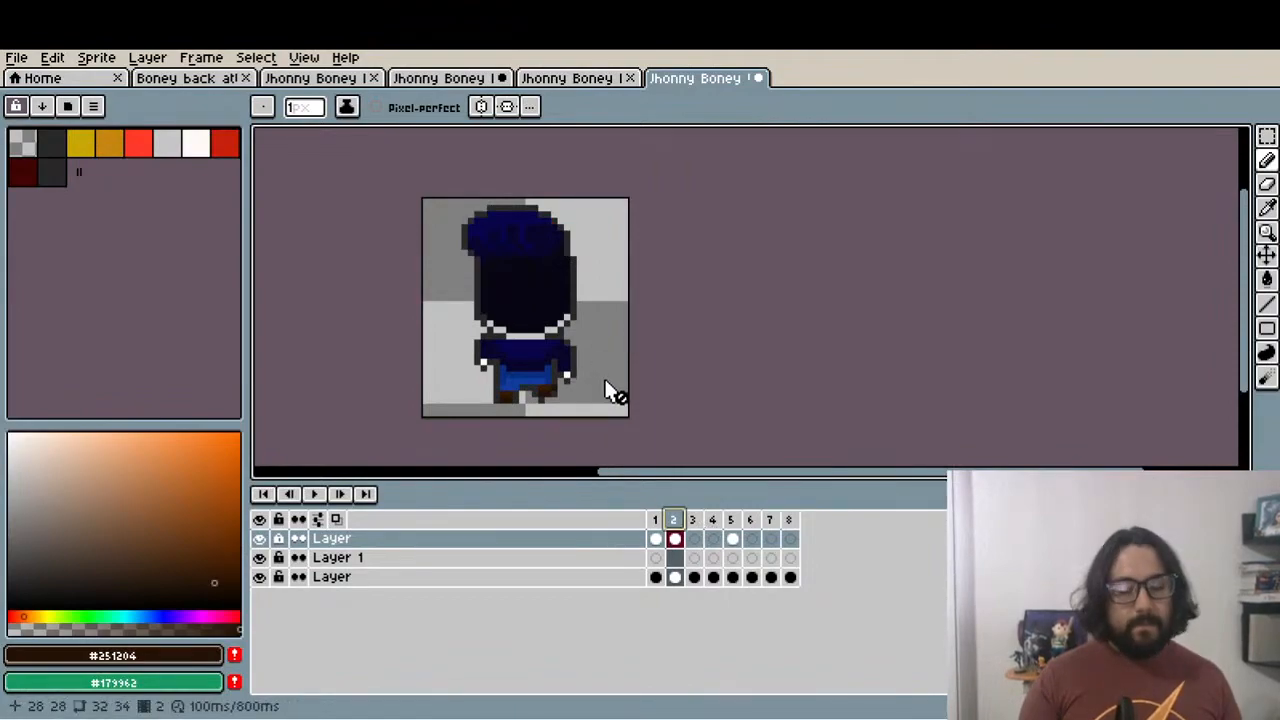
# Copy the idle sprite's cel from frame 2 into frame 3 of the same layer
pyautogui.click(675, 539)
pyautogui.hotkey('ctrl', 'c')
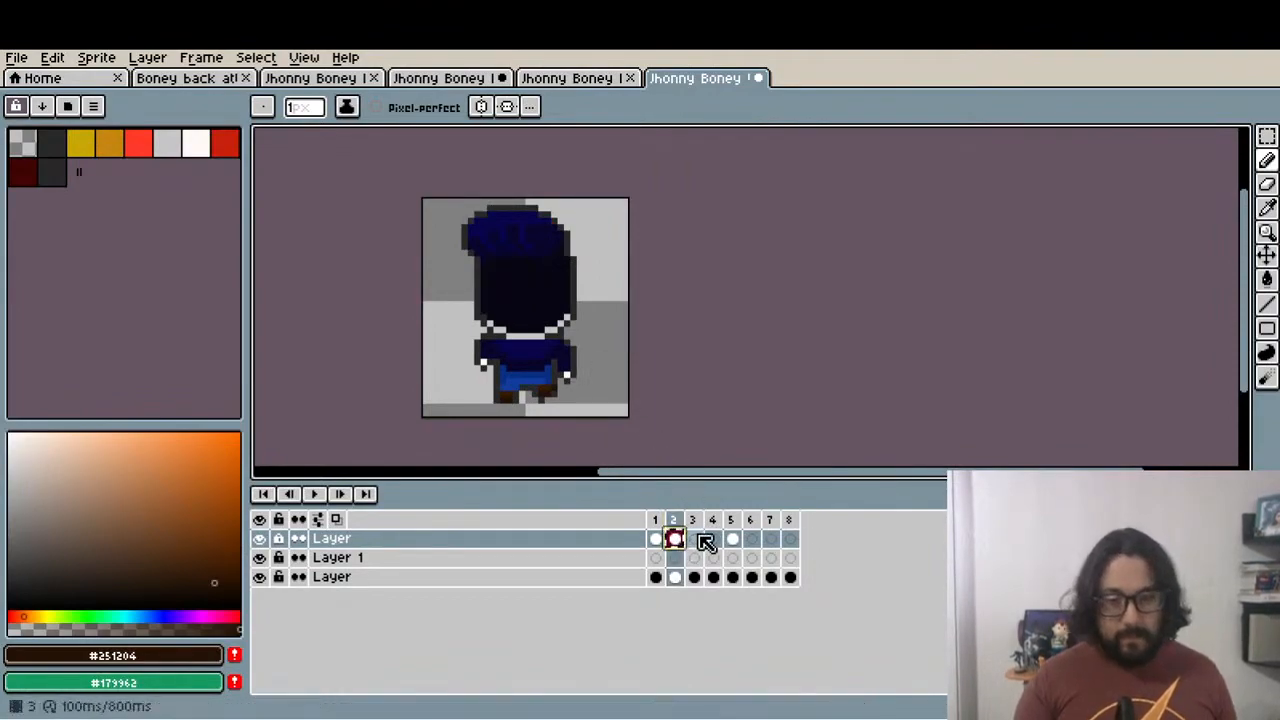
pyautogui.click(698, 538)
pyautogui.hotkey('ctrl', 'v')
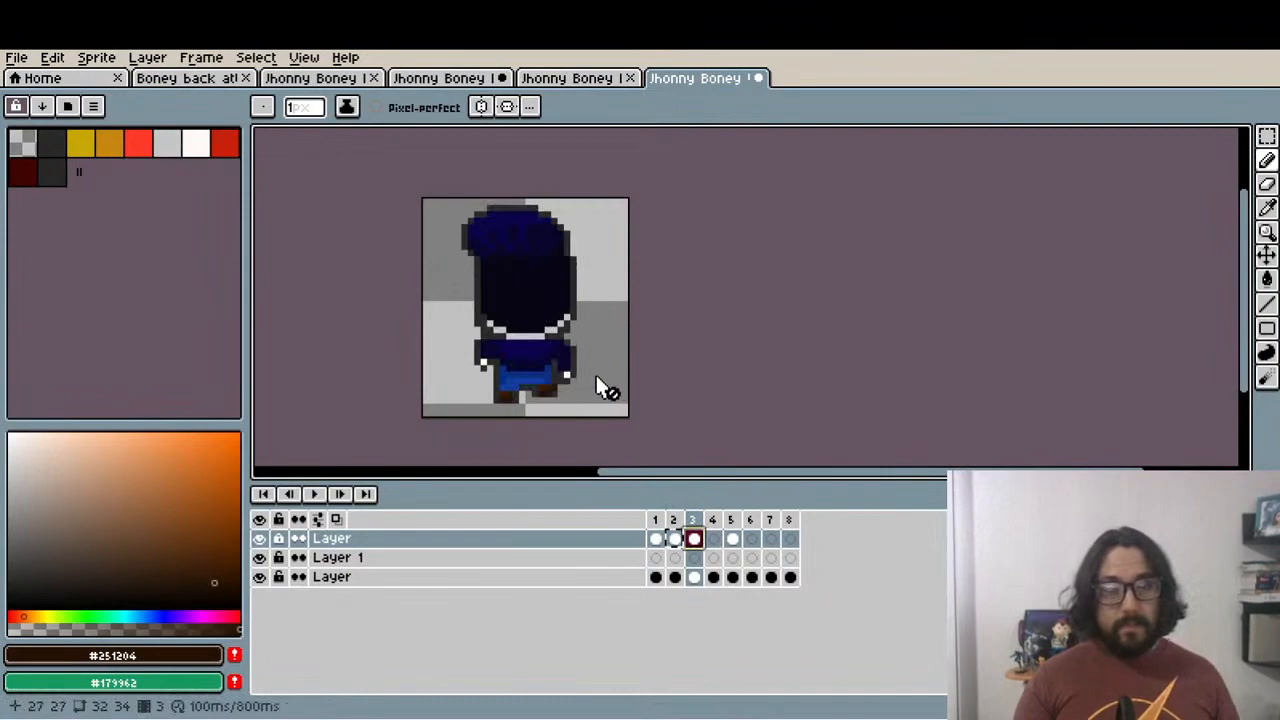
pyautogui.press('Escape')
pyautogui.press('m')
pyautogui.moveTo(449, 206)
pyautogui.mouseDown()
pyautogui.moveTo(554, 294)
pyautogui.moveTo(606, 386)
pyautogui.mouseUp()
pyautogui.click(517, 320)
pyautogui.hotkey('ctrl', 'd')
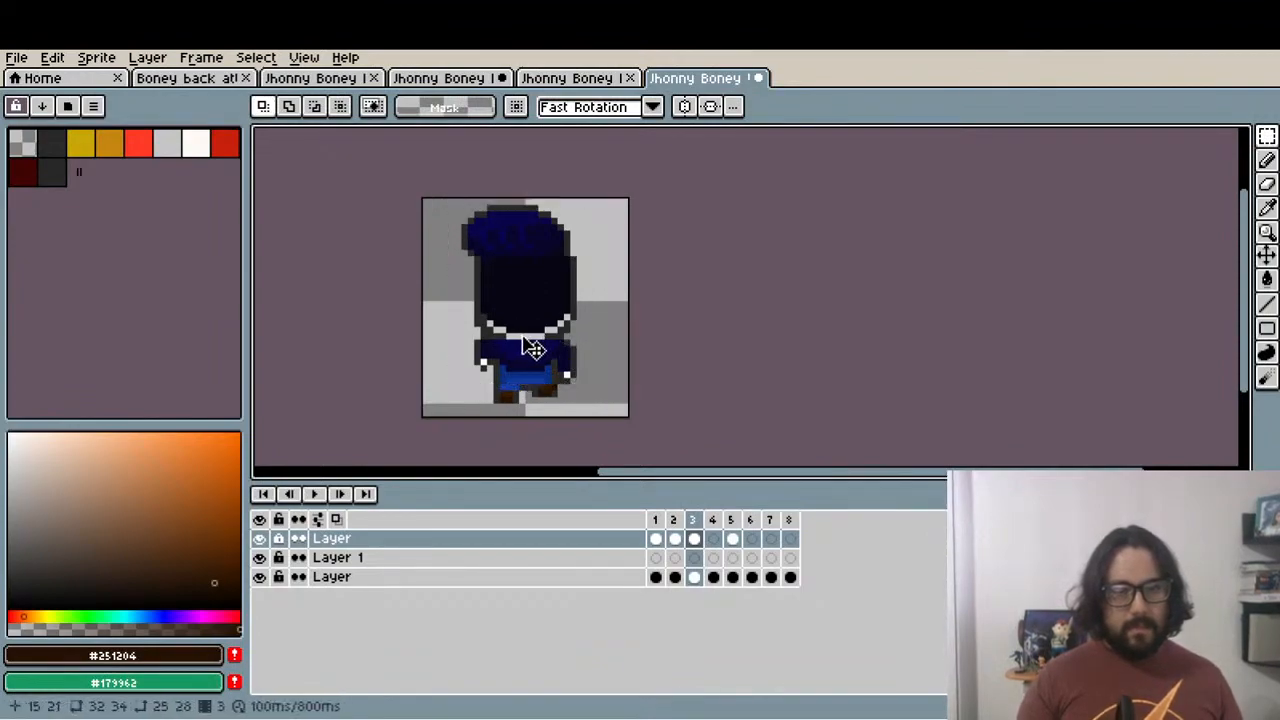
# Unlock the sprite's layer, move everything above the shoes down 1 pixel on frame 3, and compare with frame 2
pyautogui.click(286, 544)
pyautogui.press('m')
pyautogui.moveTo(418, 195); pyautogui.dragTo(630, 386)
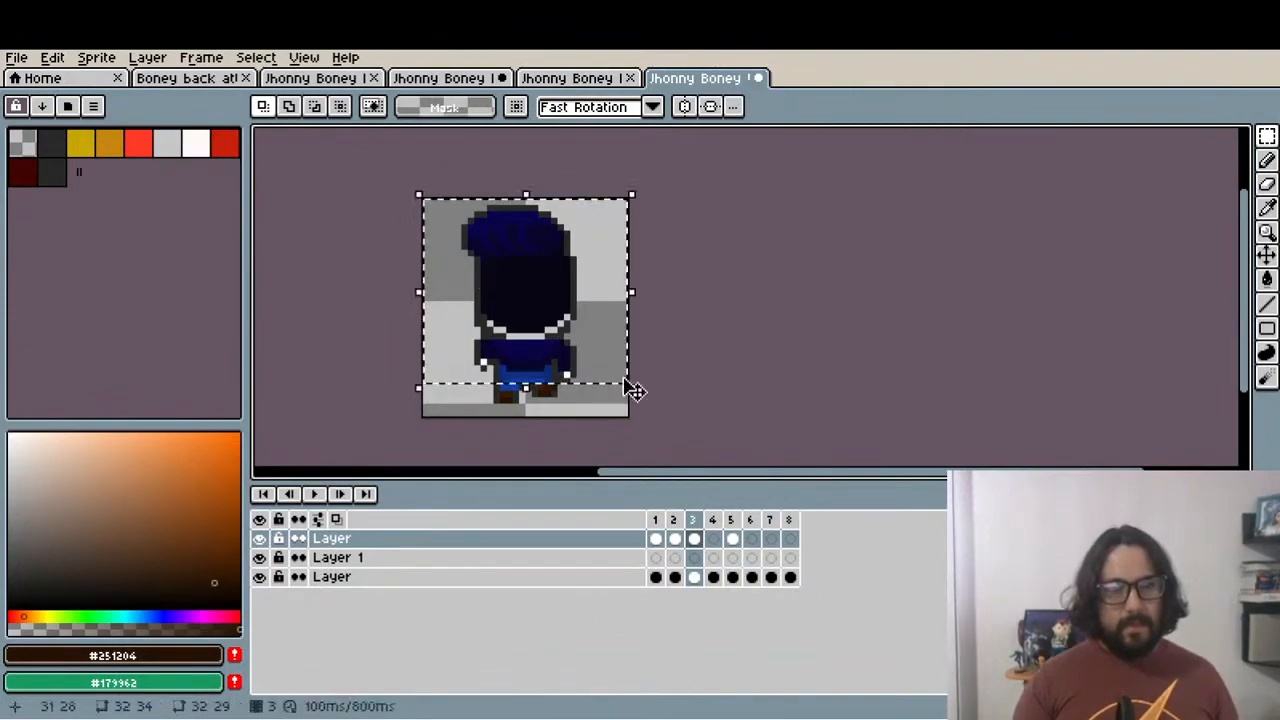
pyautogui.scroll(3, 545, 380)
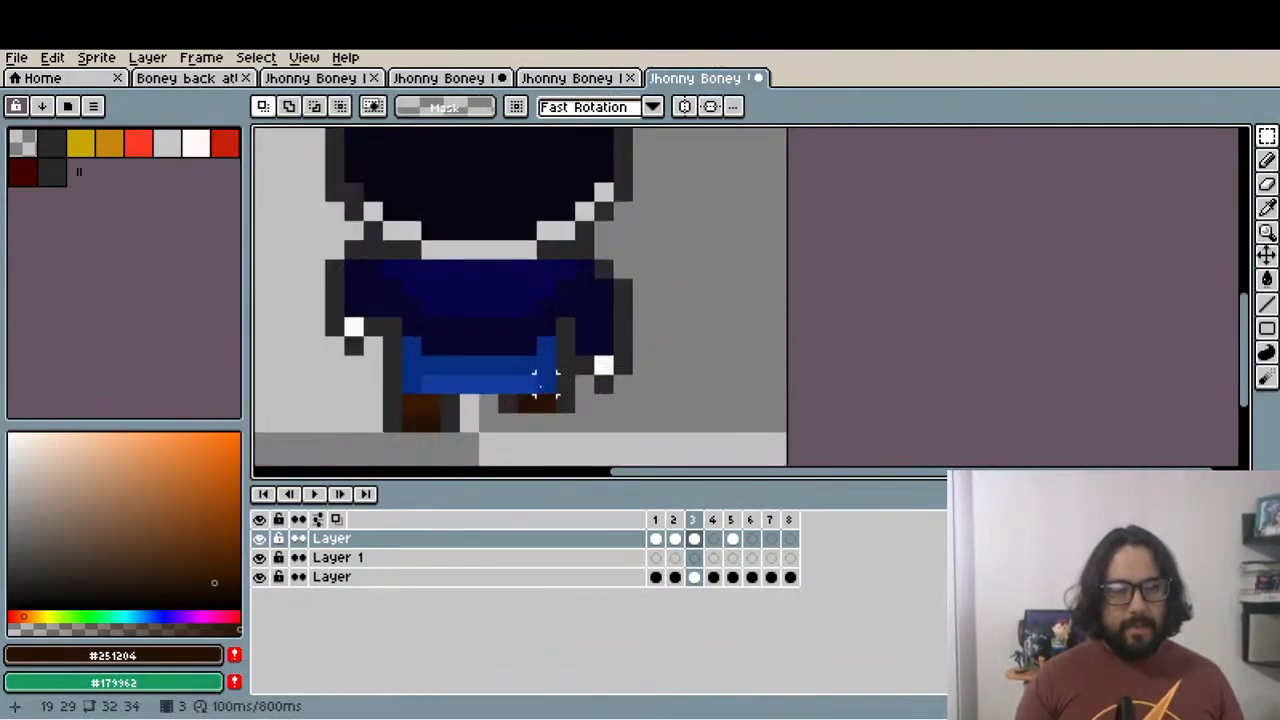
pyautogui.click(655, 538)
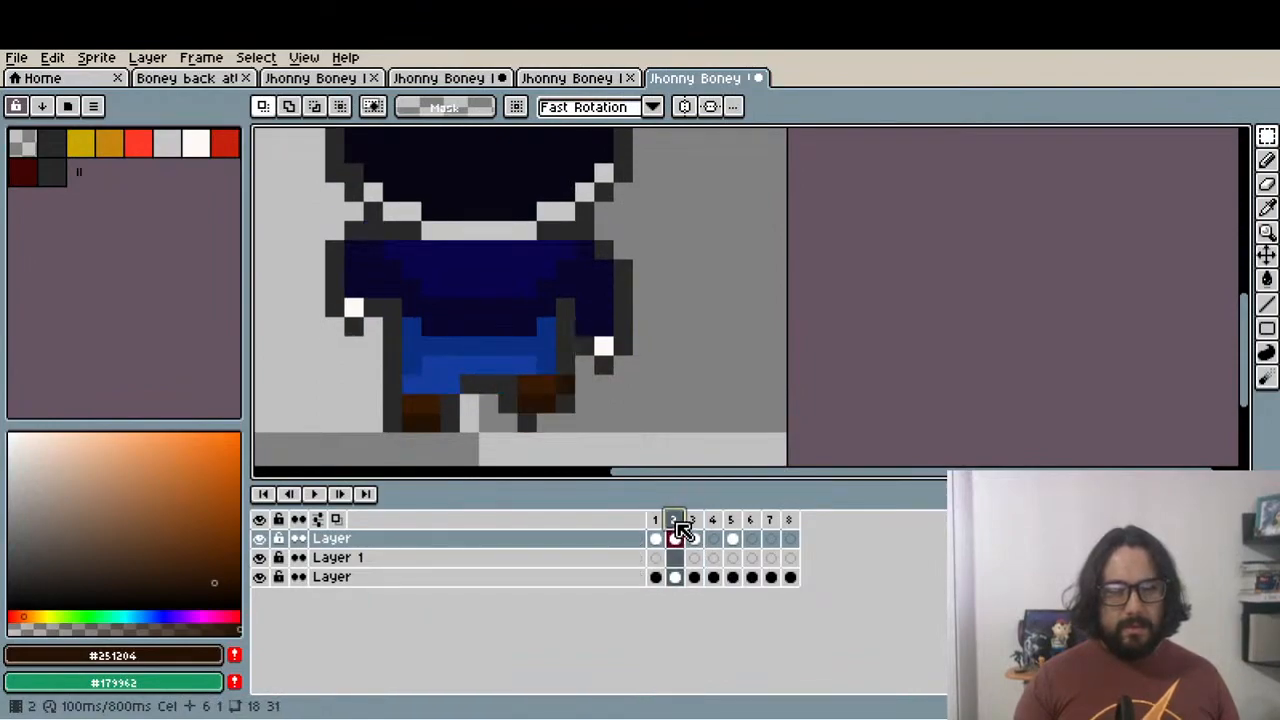
pyautogui.click(693, 537)
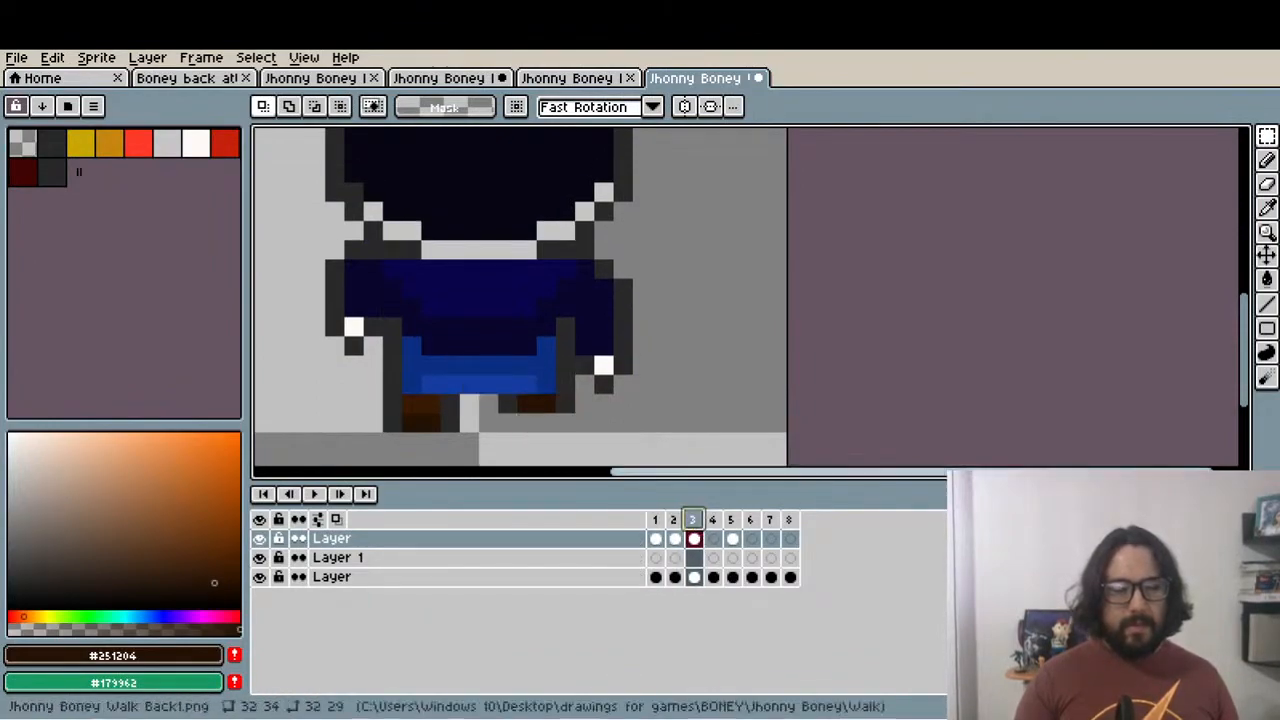
# Select the 3 by 3 pixel area of frame 3's right forearm and hand and move it 1 pixel left
pyautogui.scroll(-2, 594, 400)
pyautogui.scroll(4, 594, 400)
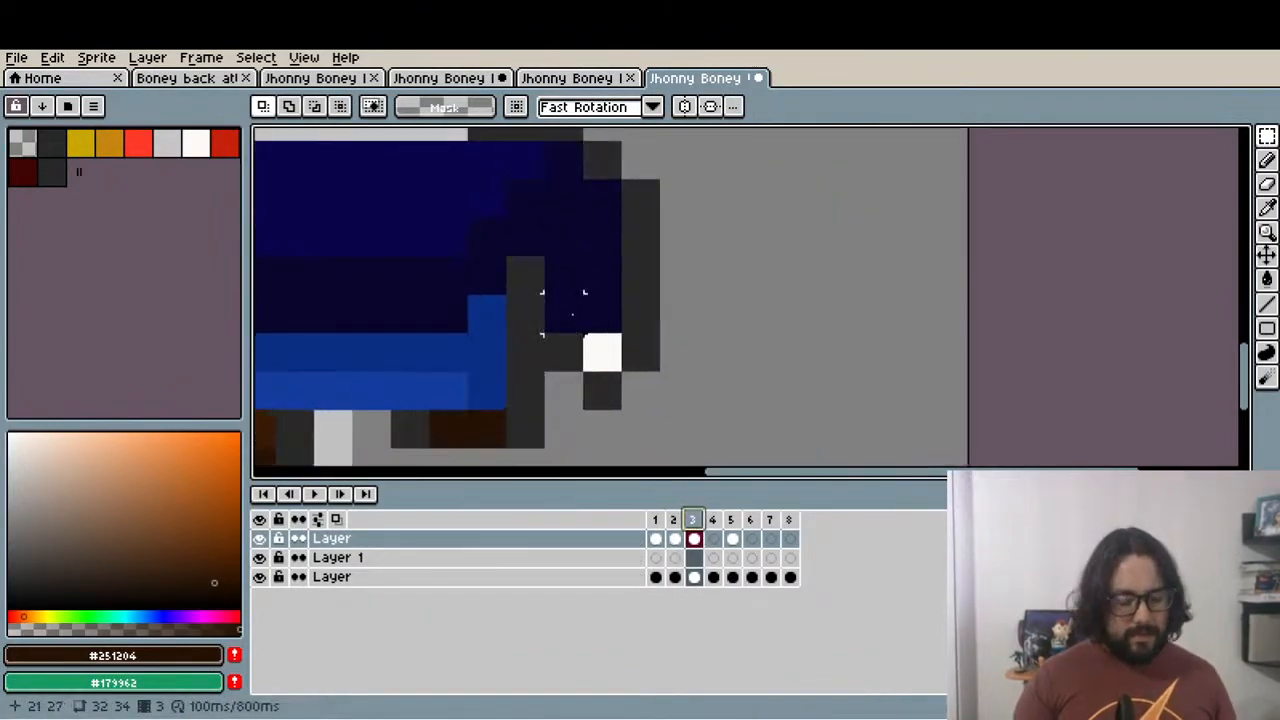
pyautogui.moveTo(541, 292); pyautogui.dragTo(664, 413)
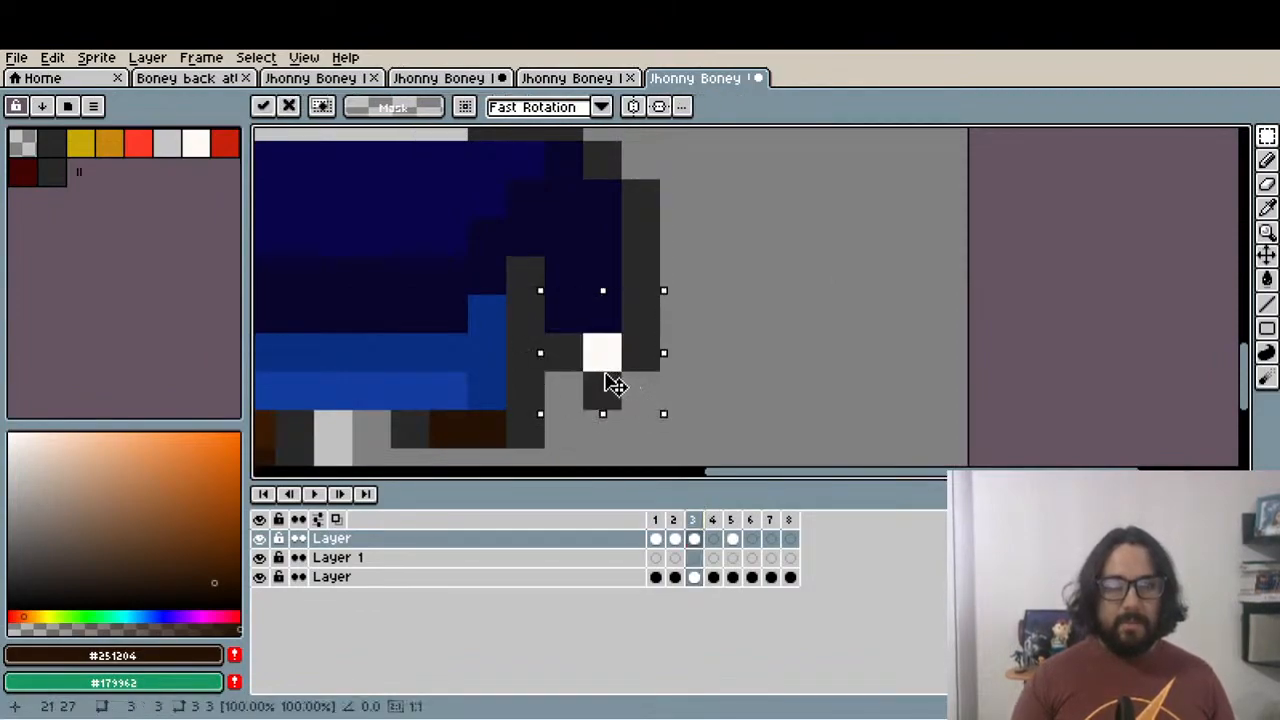
pyautogui.hotkey('ctrl', 'd')
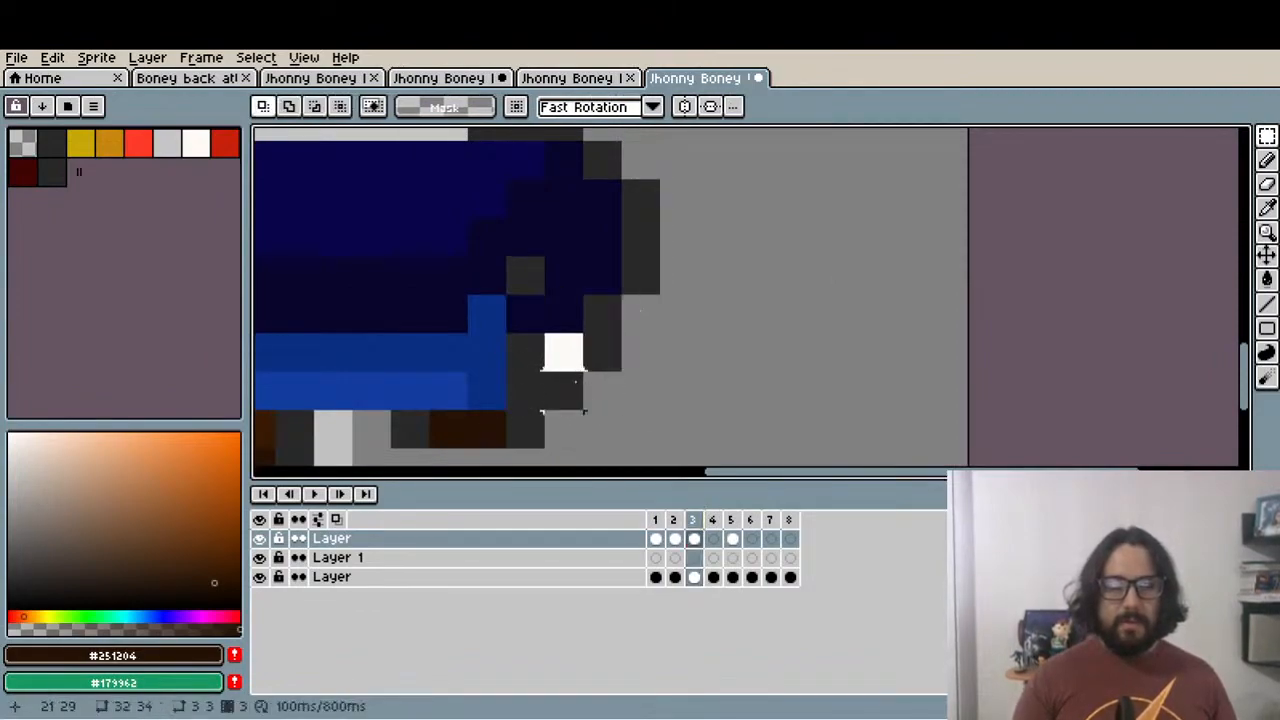
# Pick the dark outline colour #292829 from the right elbow pixel for the pencil and compare the poses on frames 1 to 3
pyautogui.press('i')
pyautogui.click(531, 277)
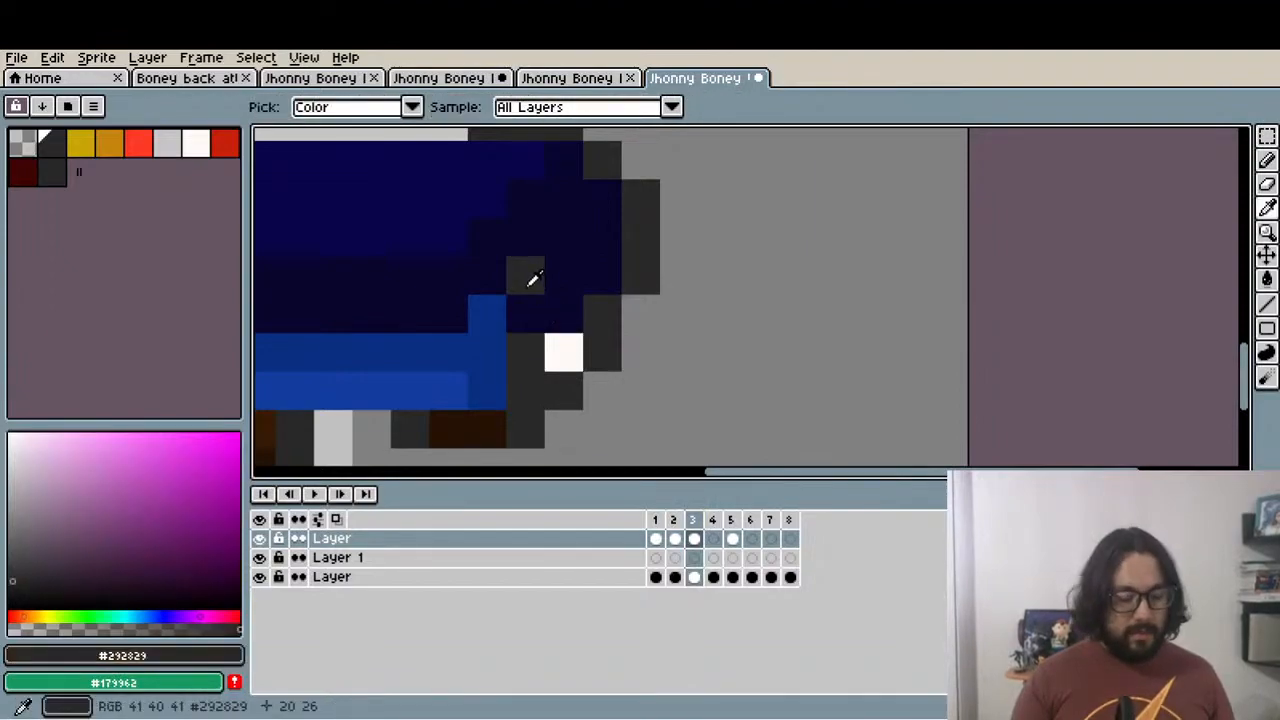
pyautogui.press('b')
pyautogui.scroll(-3, 519, 320)
pyautogui.scroll(-1, 519, 320)
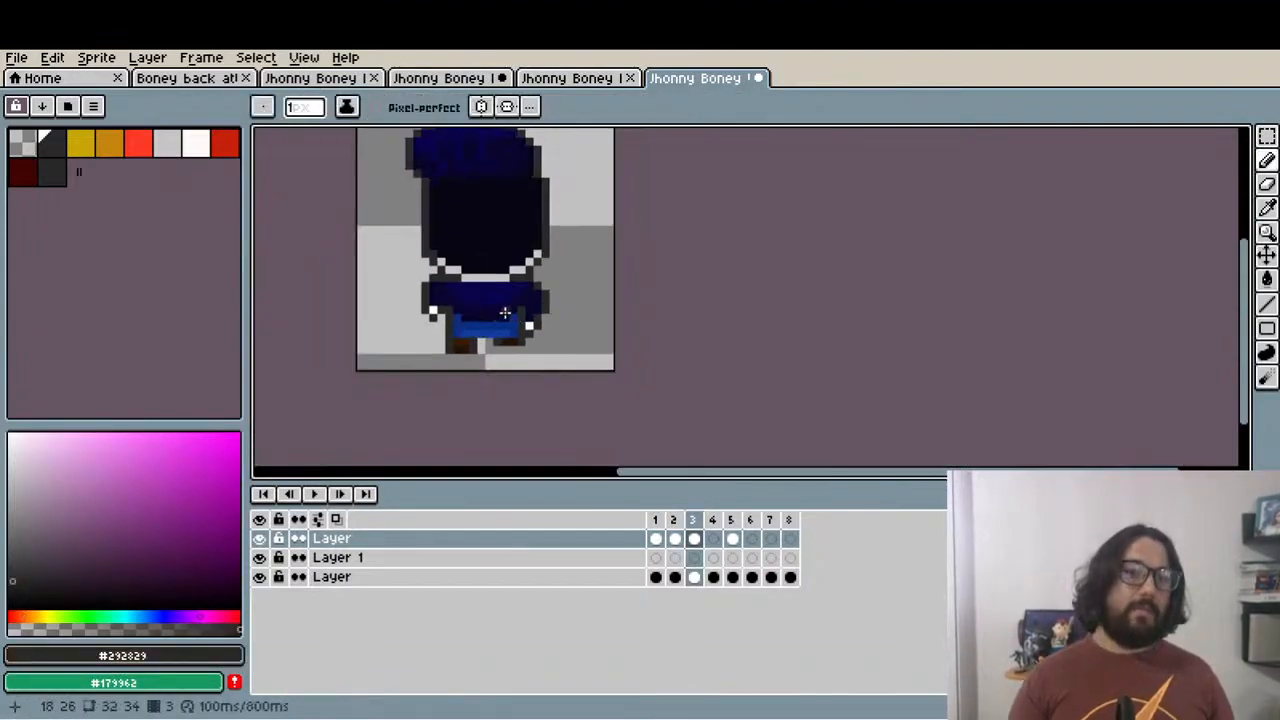
pyautogui.scroll(-1, 503, 313)
pyautogui.click(658, 521)
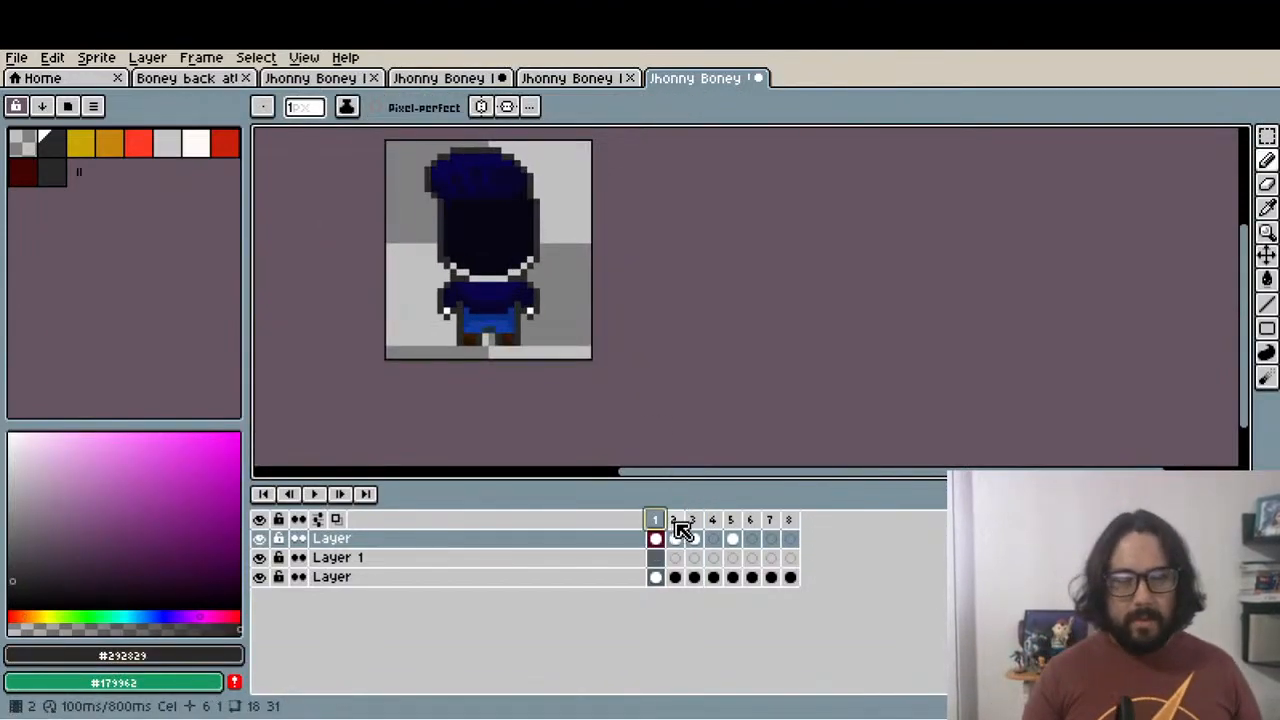
pyautogui.click(675, 530)
pyautogui.click(694, 532)
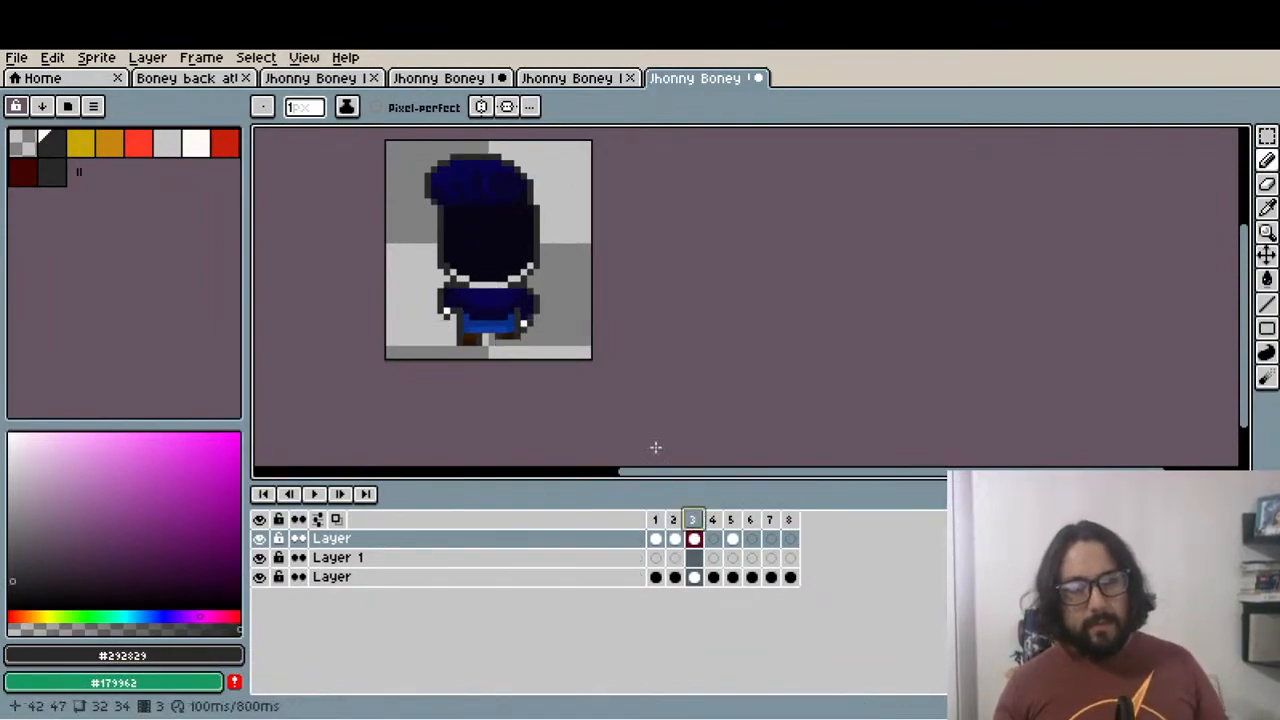
# Check the original character's pose on frame 4 and copy the sprite's cel from frame 2 into frame 4
pyautogui.click(713, 522)
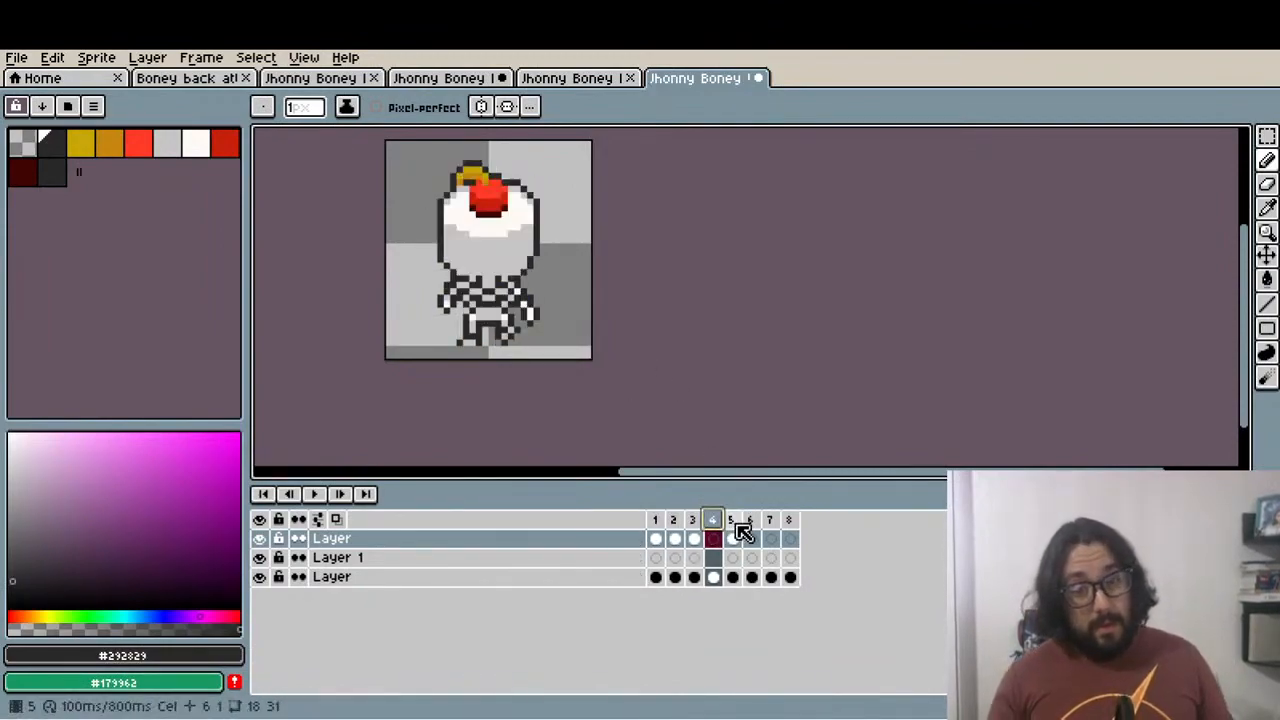
pyautogui.click(681, 520)
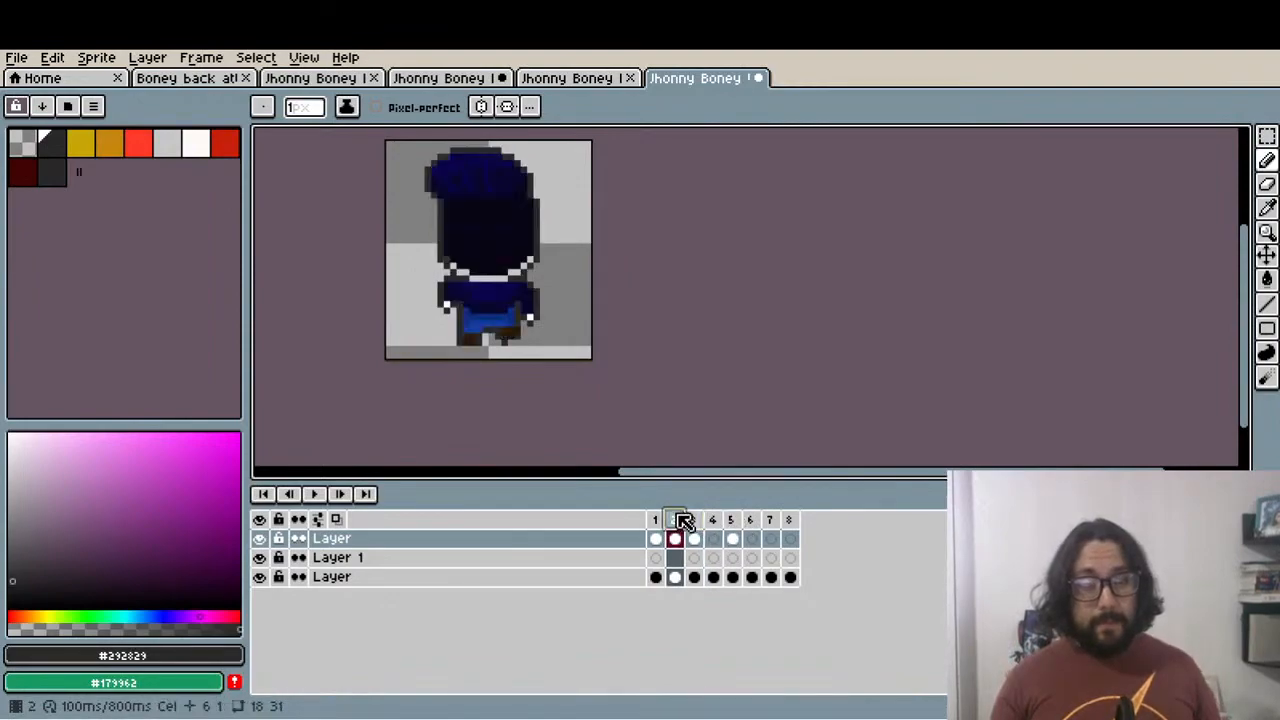
pyautogui.click(687, 542)
pyautogui.moveTo(690, 545); pyautogui.dragTo(713, 542)
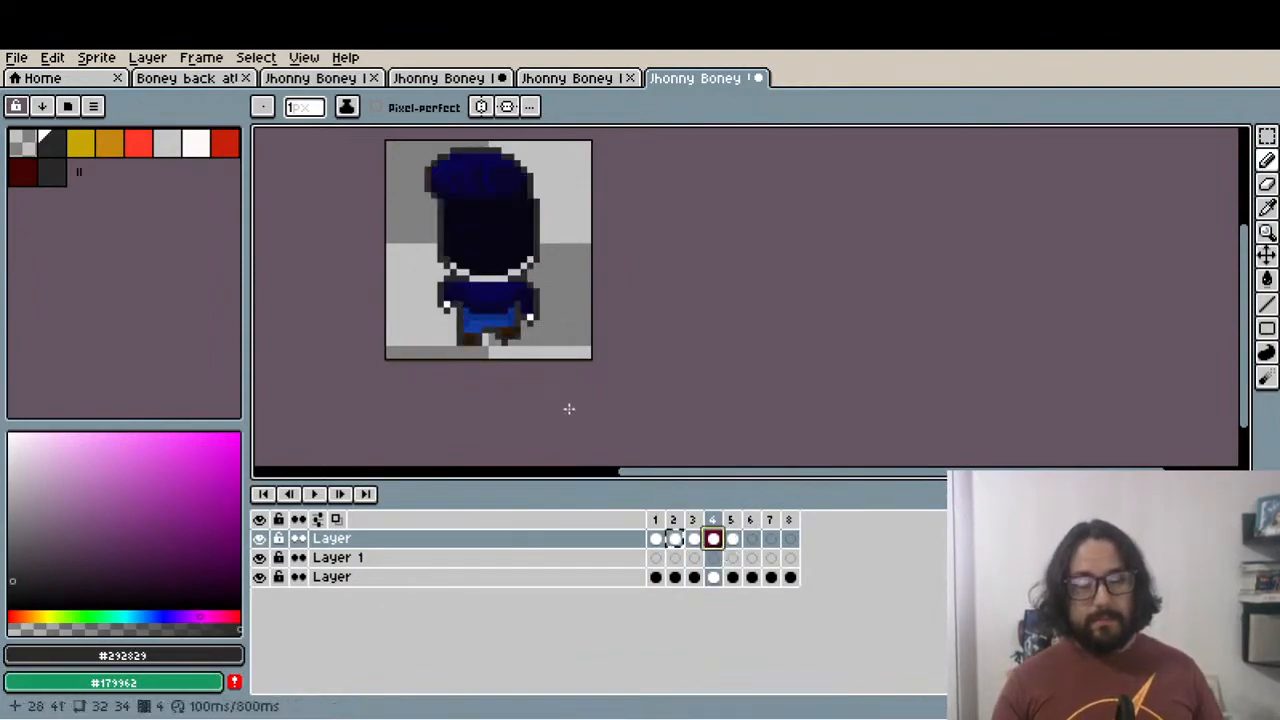
# Play back the animation and examine the finished frames 1 and 2 against the original character's poses on frames 6 to 8
pyautogui.click(316, 496)
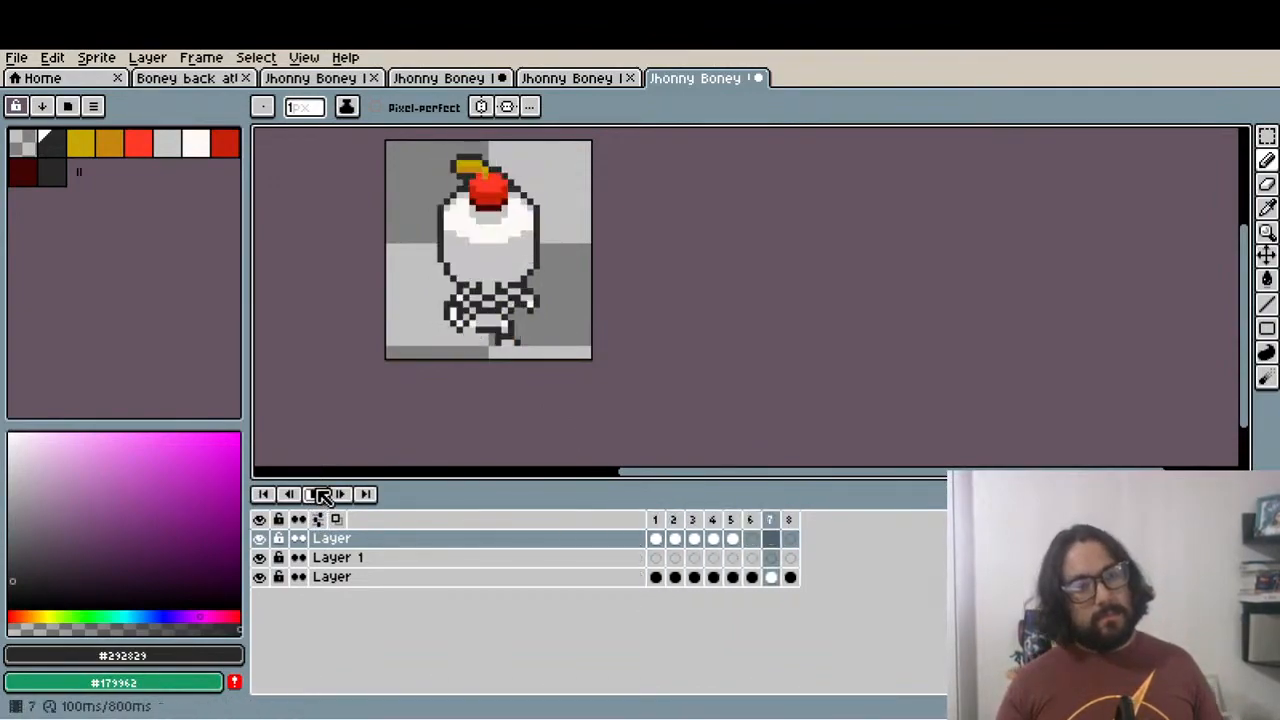
pyautogui.click(708, 531)
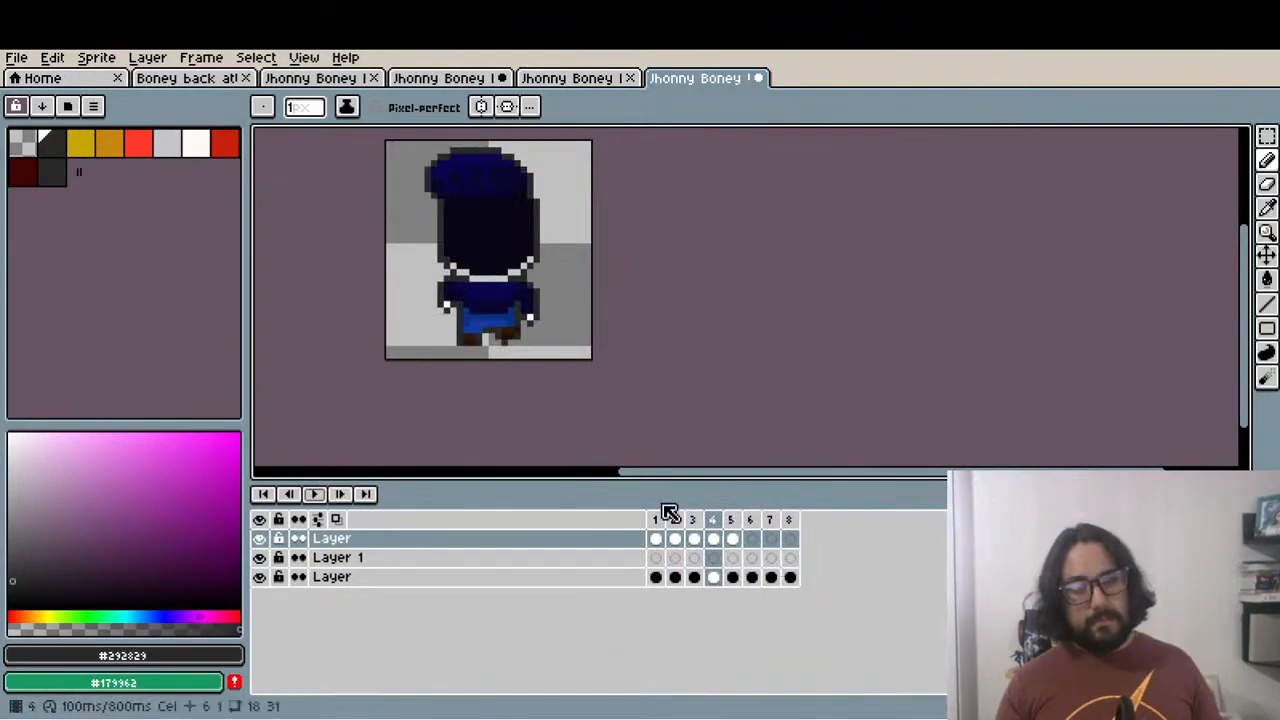
pyautogui.click(660, 528)
pyautogui.scroll(2, 468, 306)
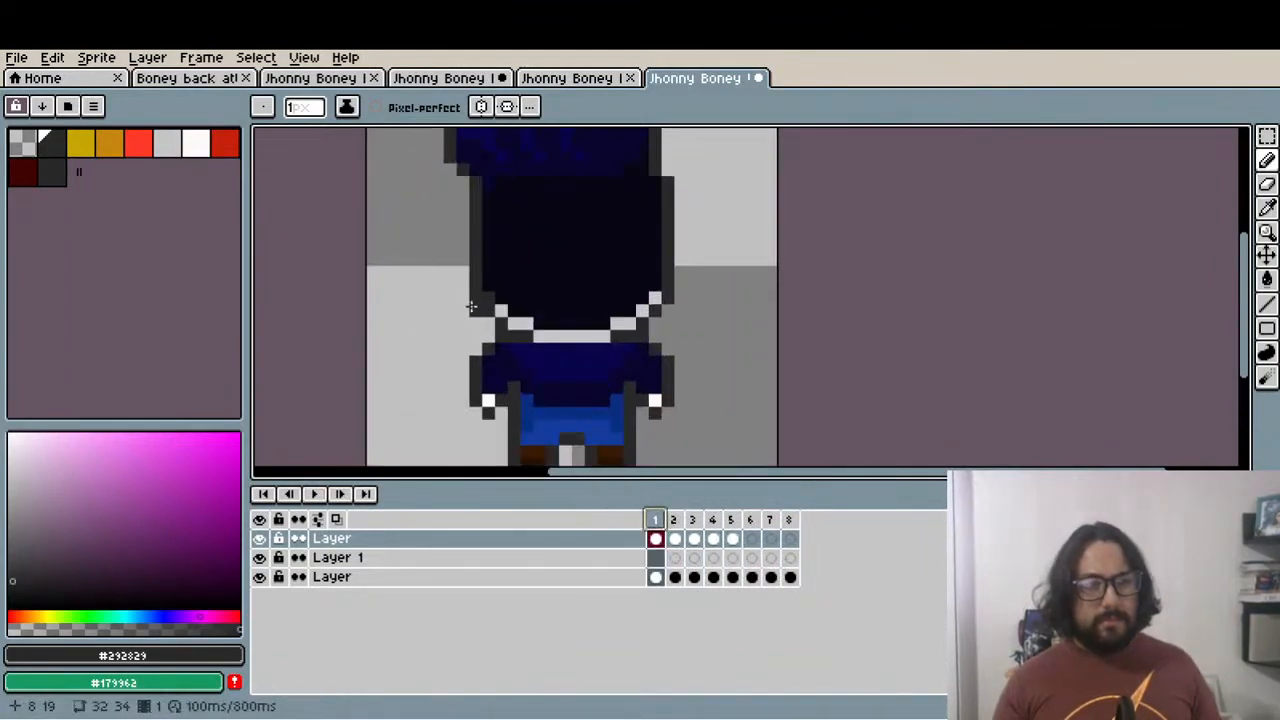
pyautogui.press('e')
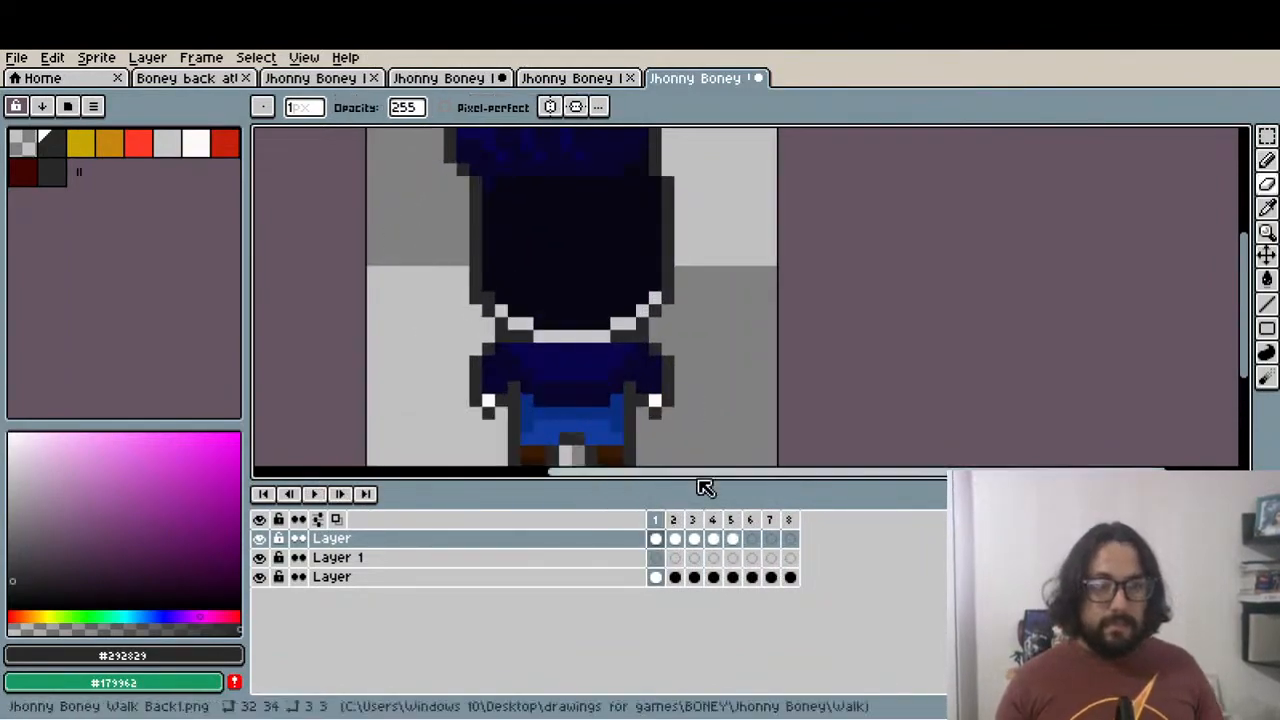
pyautogui.click(675, 519)
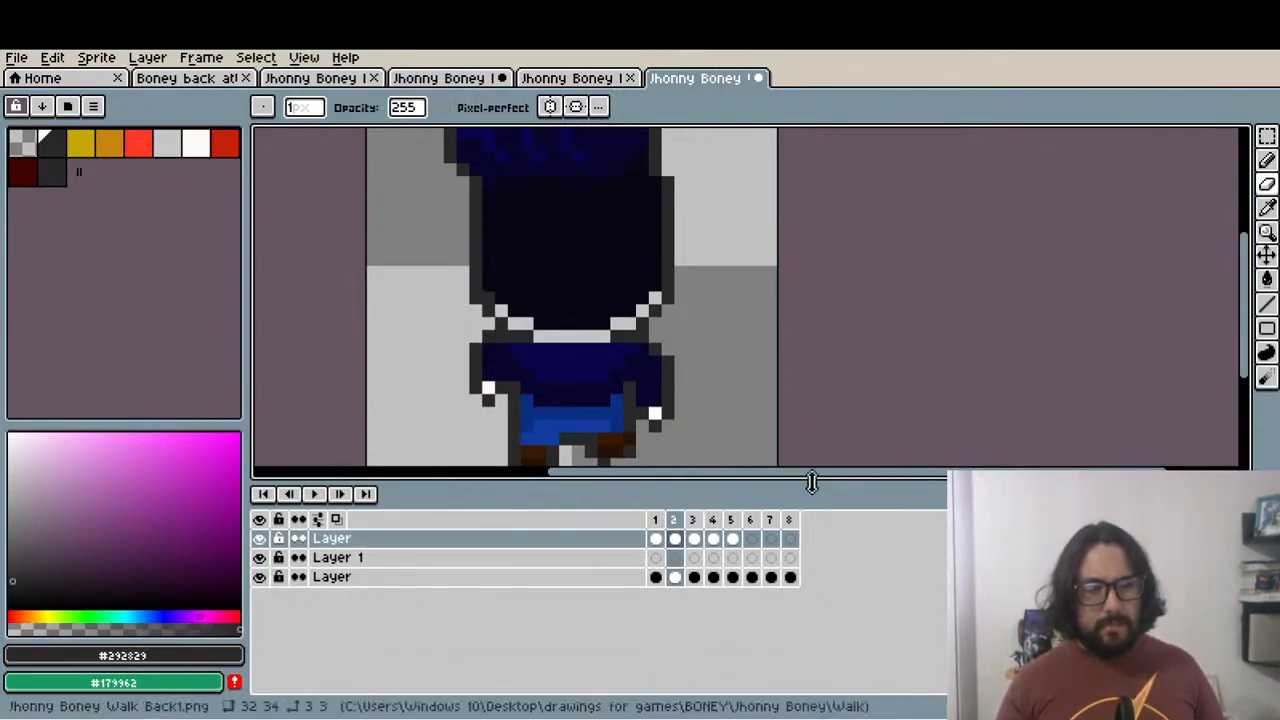
pyautogui.click(758, 530)
pyautogui.scroll(-3, 687, 428)
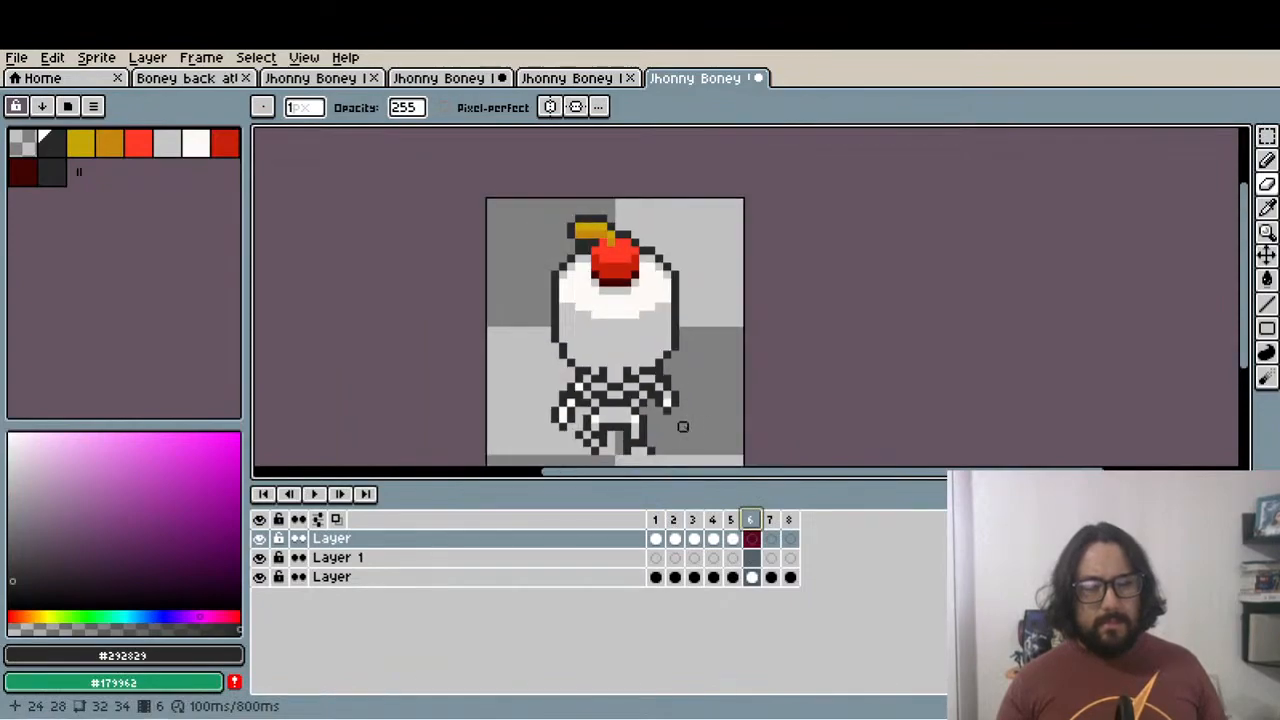
pyautogui.click(774, 530)
pyautogui.click(791, 532)
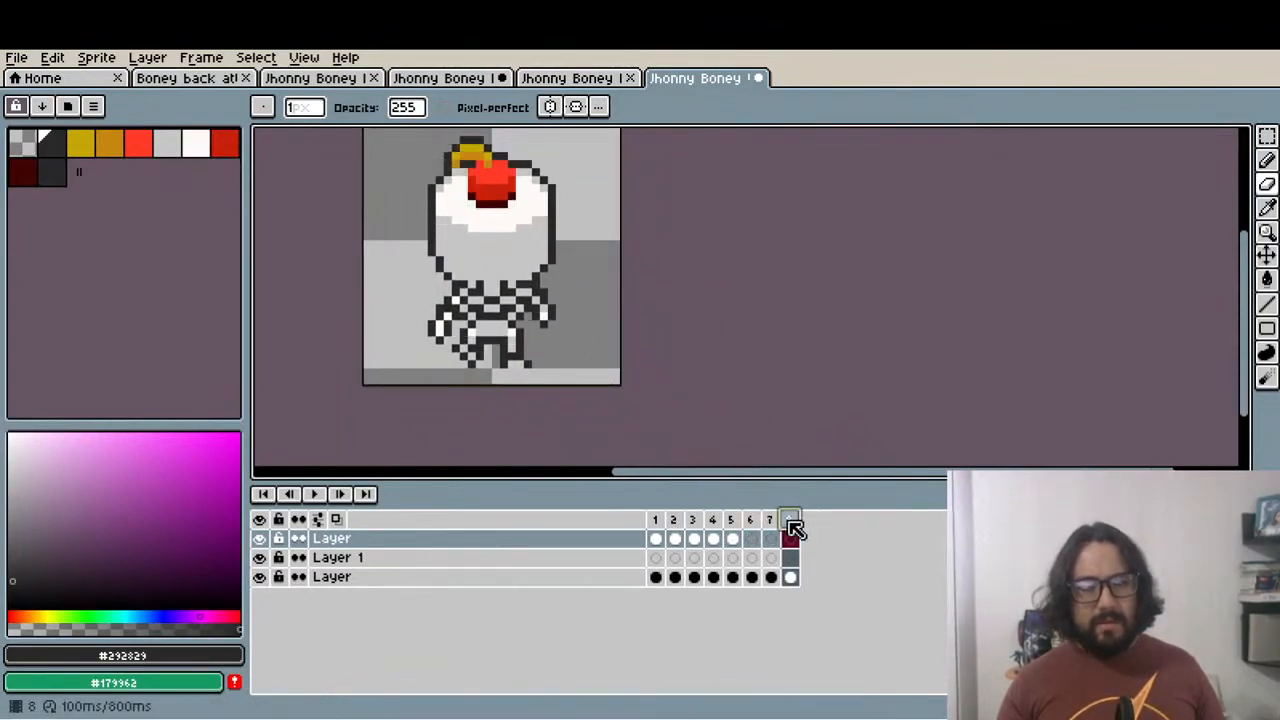
# Copy the sprite's cels from frames 2 to 4 into frames 6 to 8 of the same layer
pyautogui.click(676, 530)
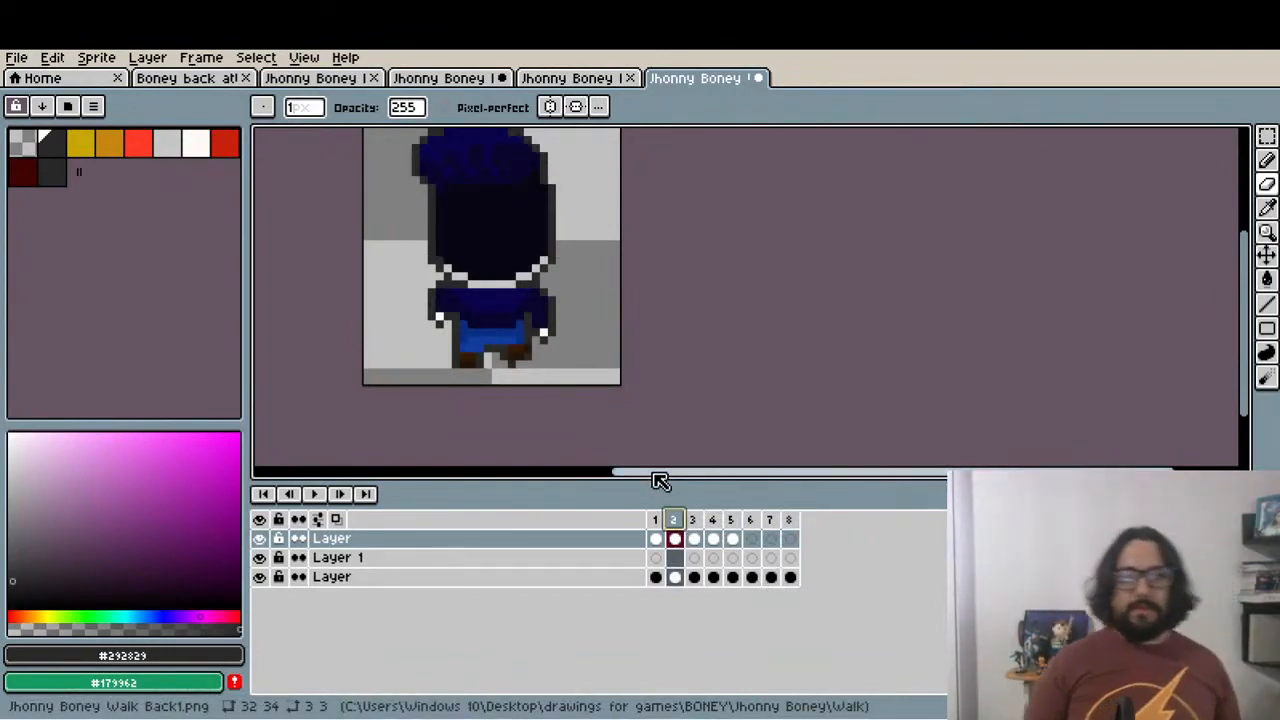
pyautogui.moveTo(700, 550); pyautogui.dragTo(718, 548)
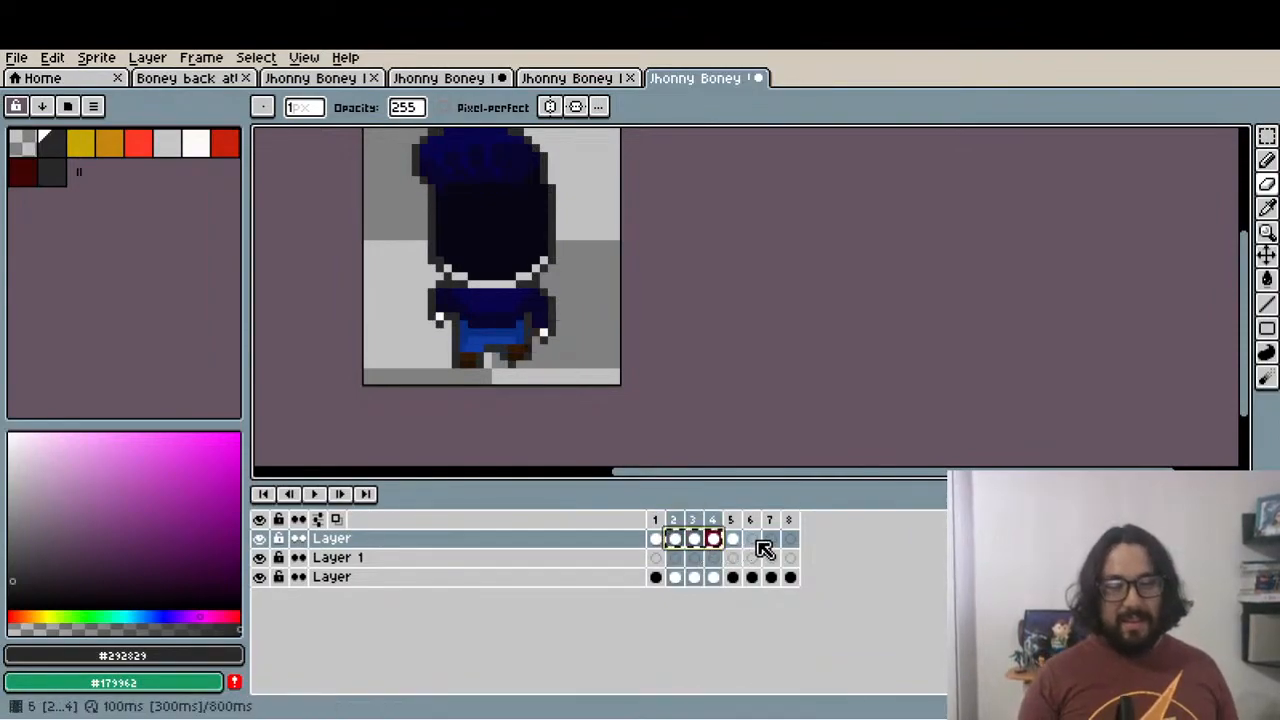
pyautogui.click(757, 545)
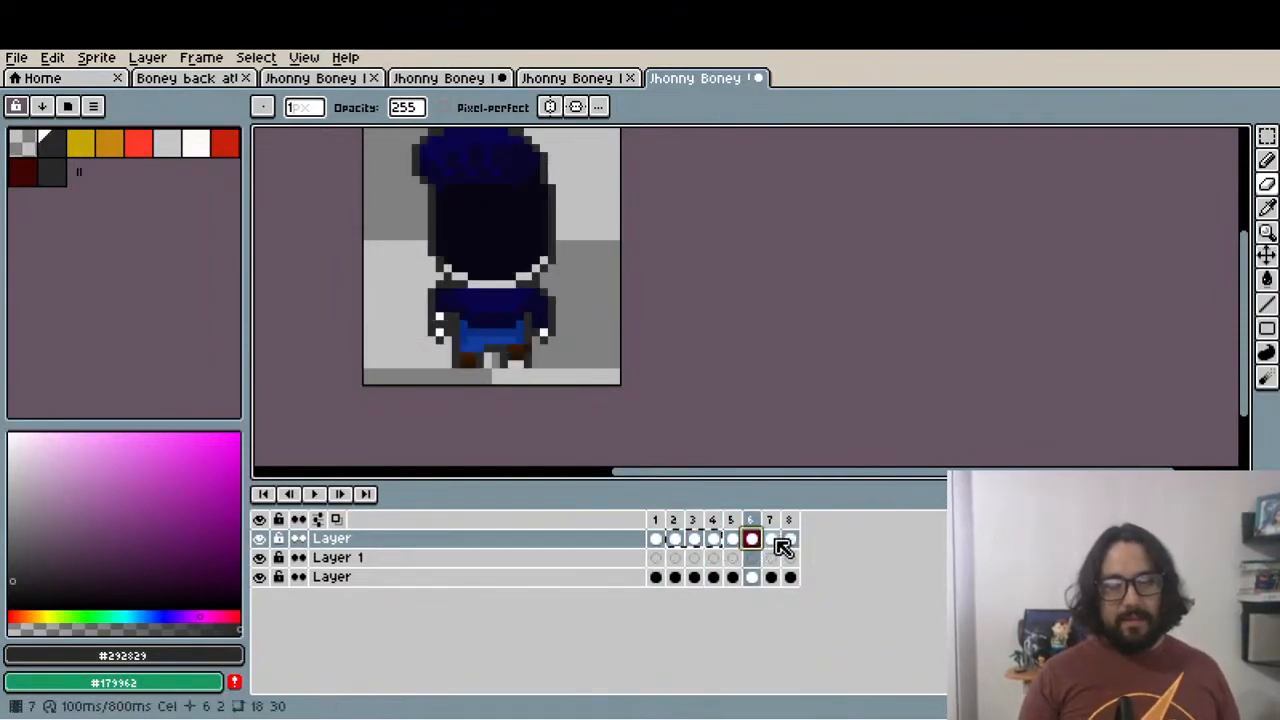
pyautogui.click(776, 540)
pyautogui.moveTo(751, 540); pyautogui.dragTo(790, 540)
pyautogui.press('m')
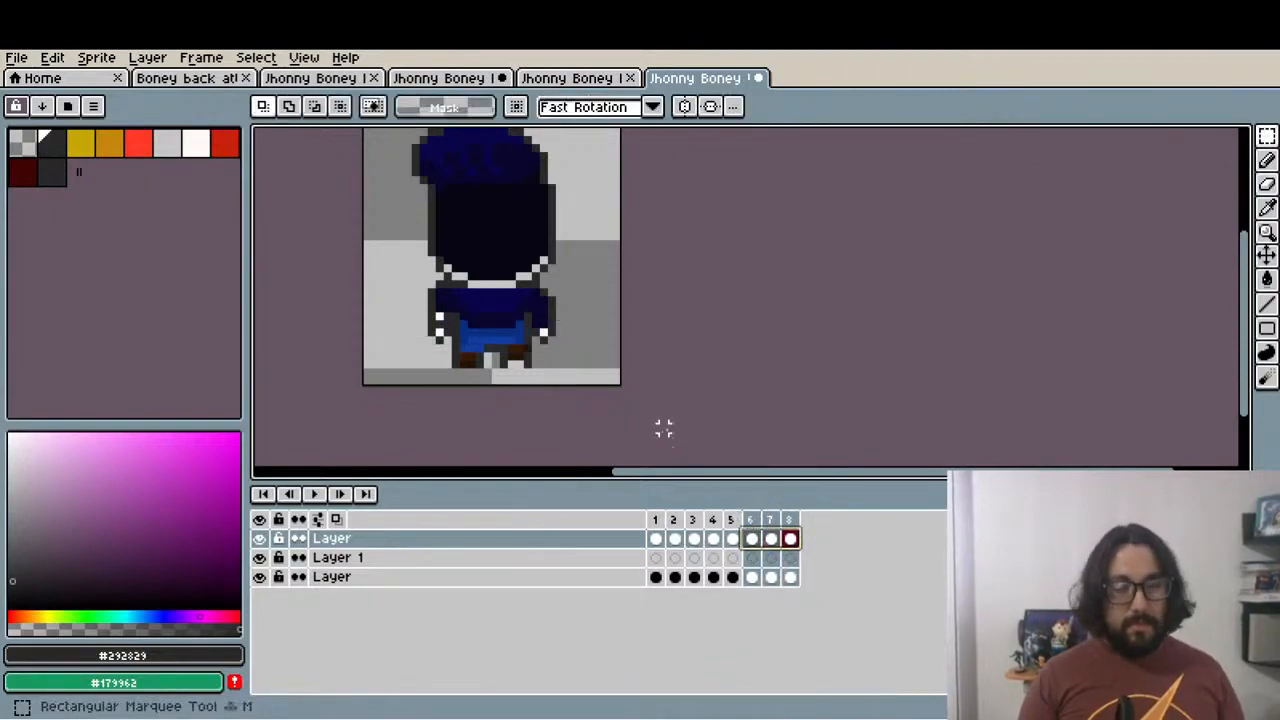
pyautogui.moveTo(375, 228); pyautogui.dragTo(599, 357)
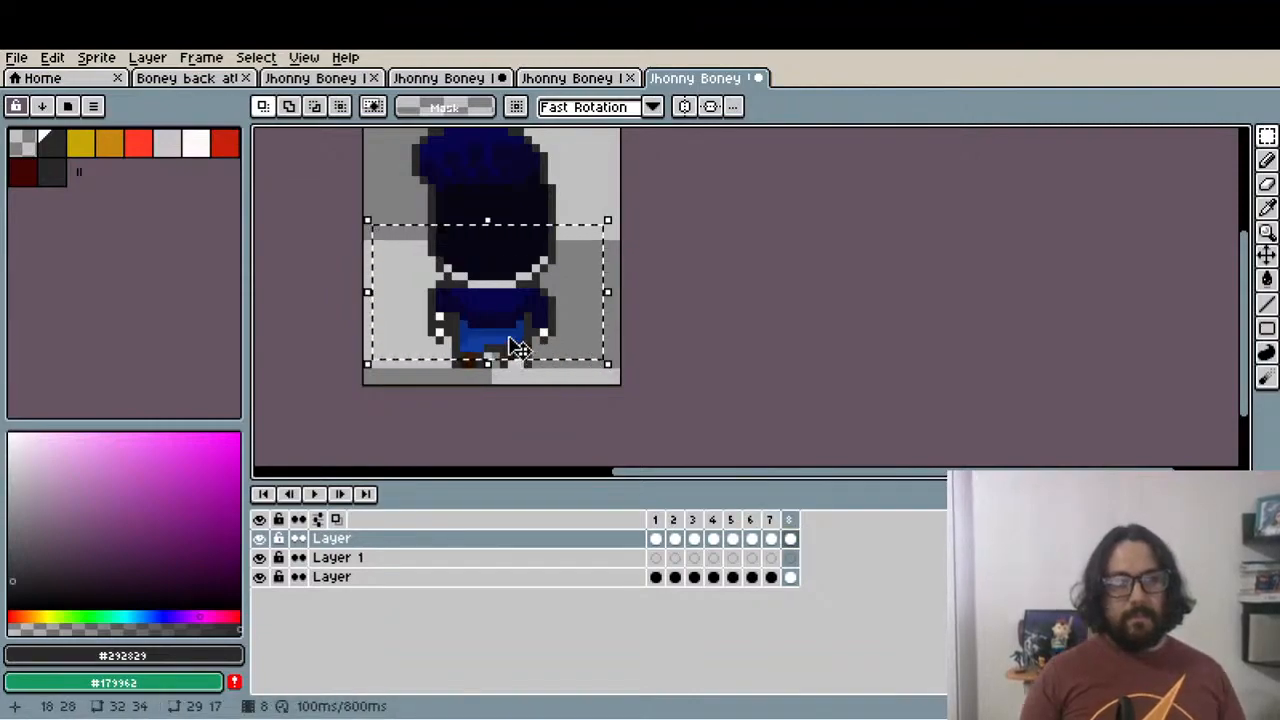
pyautogui.hotkey('ctrl', 'd')
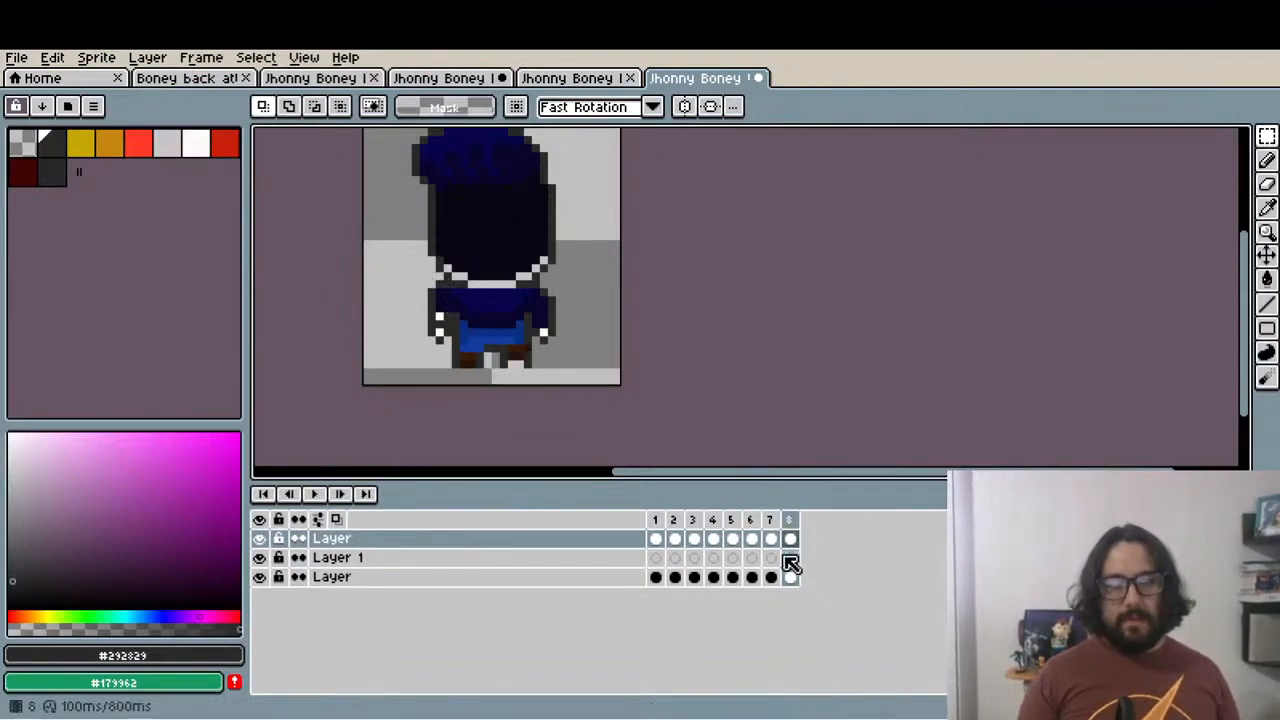
# Select a 26 by 13 pixel area around the body below the head on frame 8 and flip it horizontally
pyautogui.click(750, 541)
pyautogui.keyDown('shift'); pyautogui.click(772, 542); pyautogui.keyUp('shift')
pyautogui.keyDown('shift'); pyautogui.click(790, 540); pyautogui.keyUp('shift')
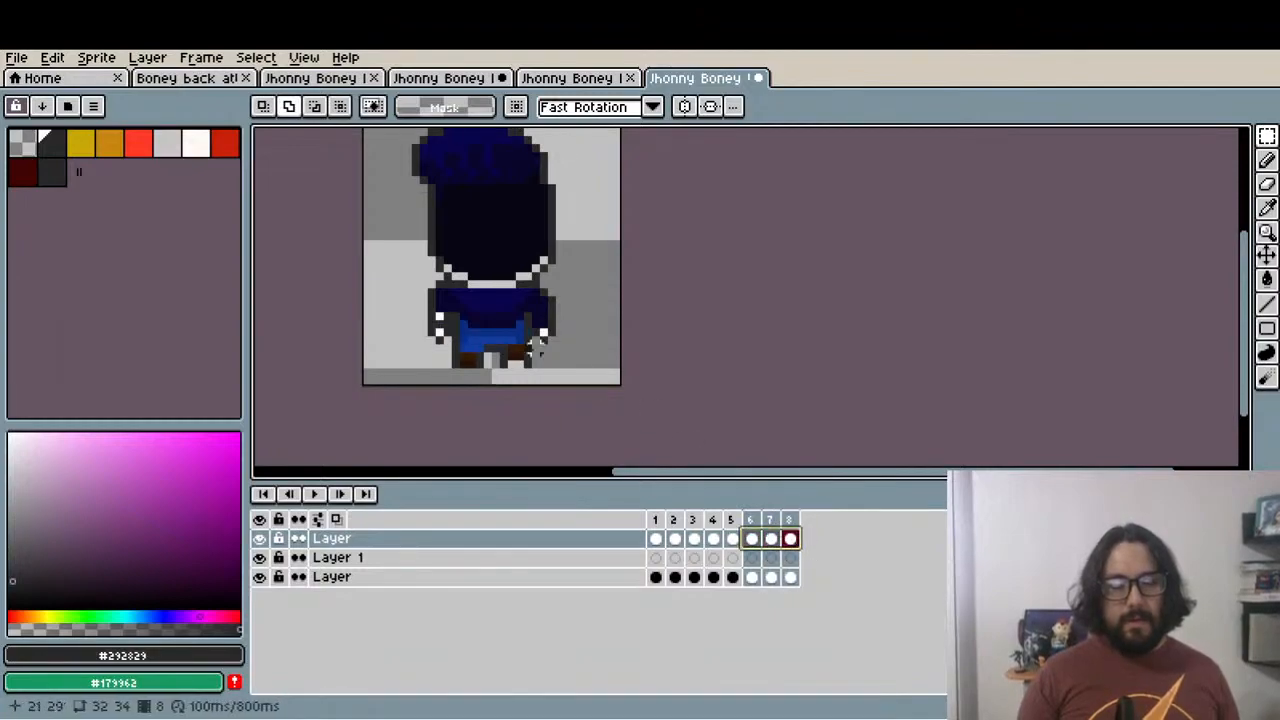
pyautogui.moveTo(415, 285); pyautogui.dragTo(622, 392)
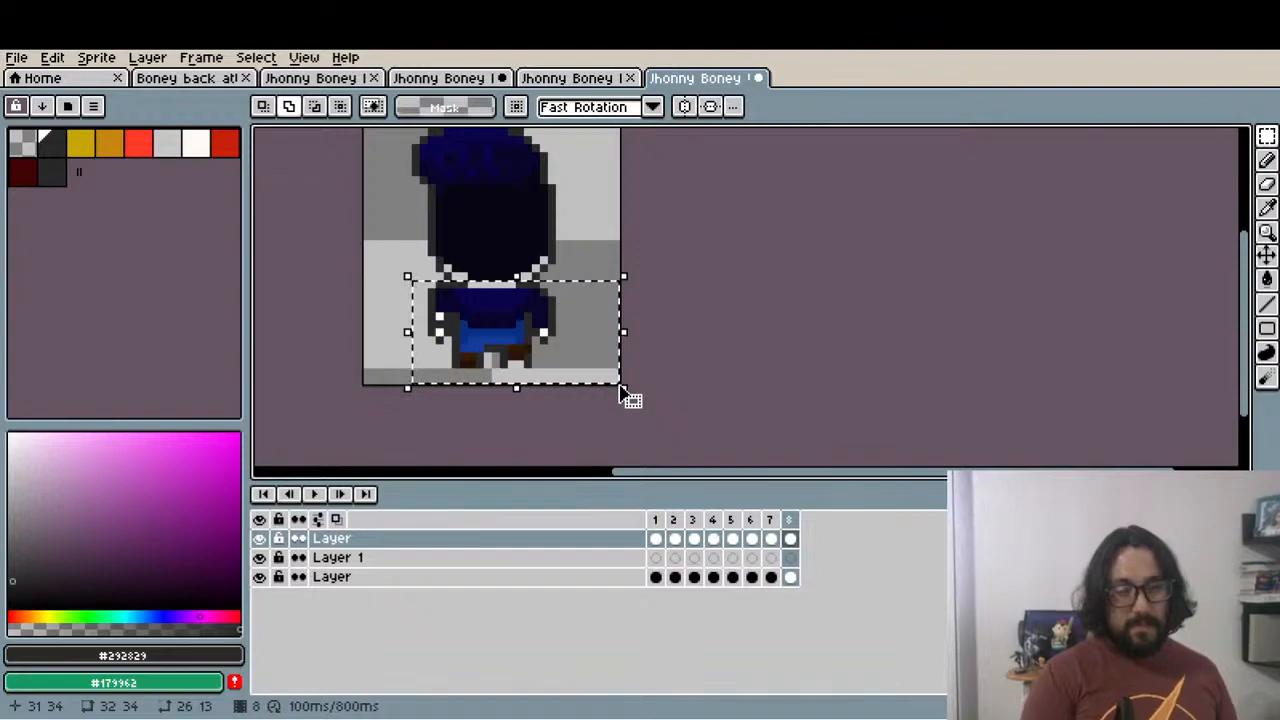
pyautogui.hotkey('shift', 'h')
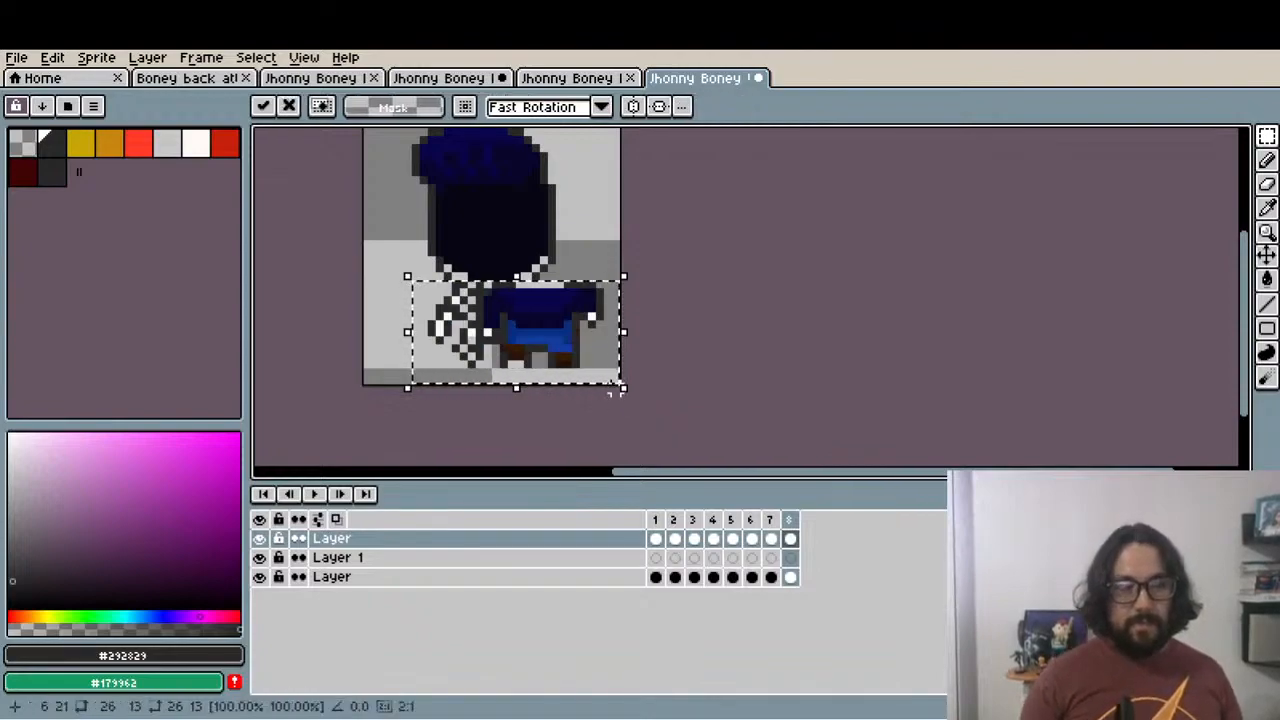
# Try to shift the flipped body on frame 8 with the Move tool, undo it, and check the copies on frames 6 and 7
pyautogui.press('v')
pyautogui.moveTo(586, 352); pyautogui.dragTo(600, 378)
pyautogui.moveTo(522, 334); pyautogui.dragTo(512, 332)
pyautogui.hotkey('ctrl', 'z')
pyautogui.hotkey('ctrl', 'd')
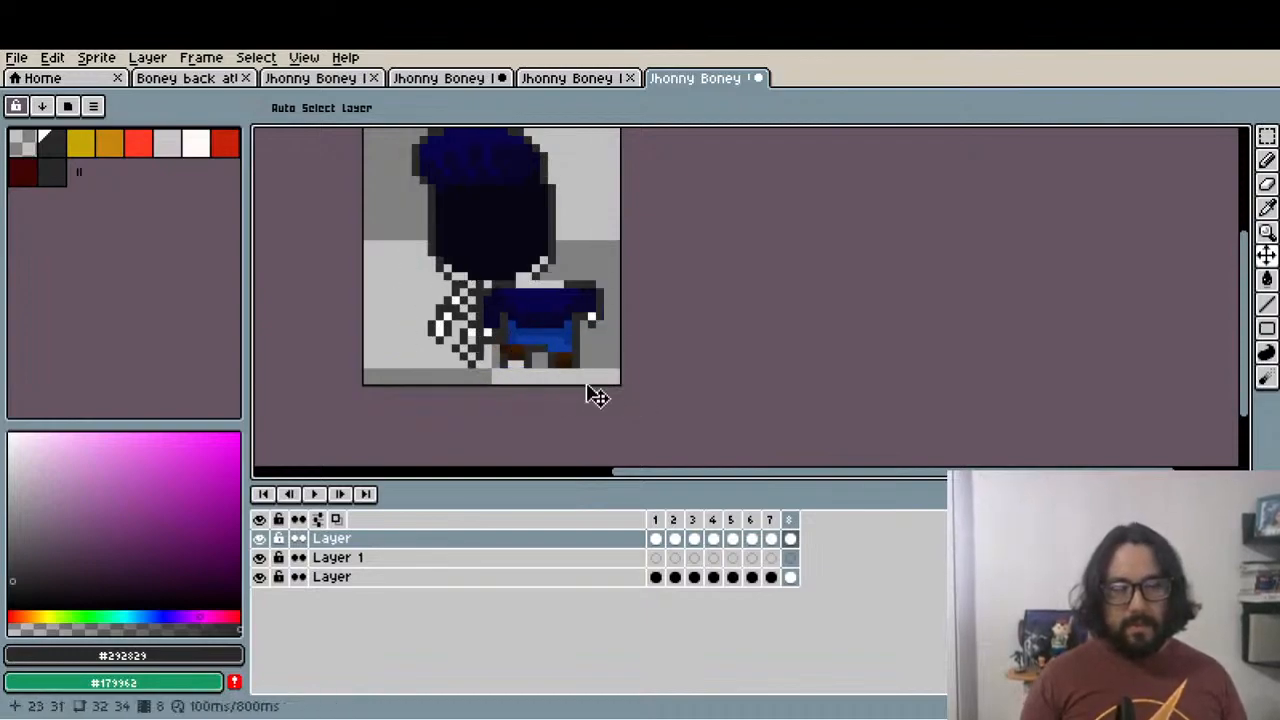
pyautogui.click(751, 538)
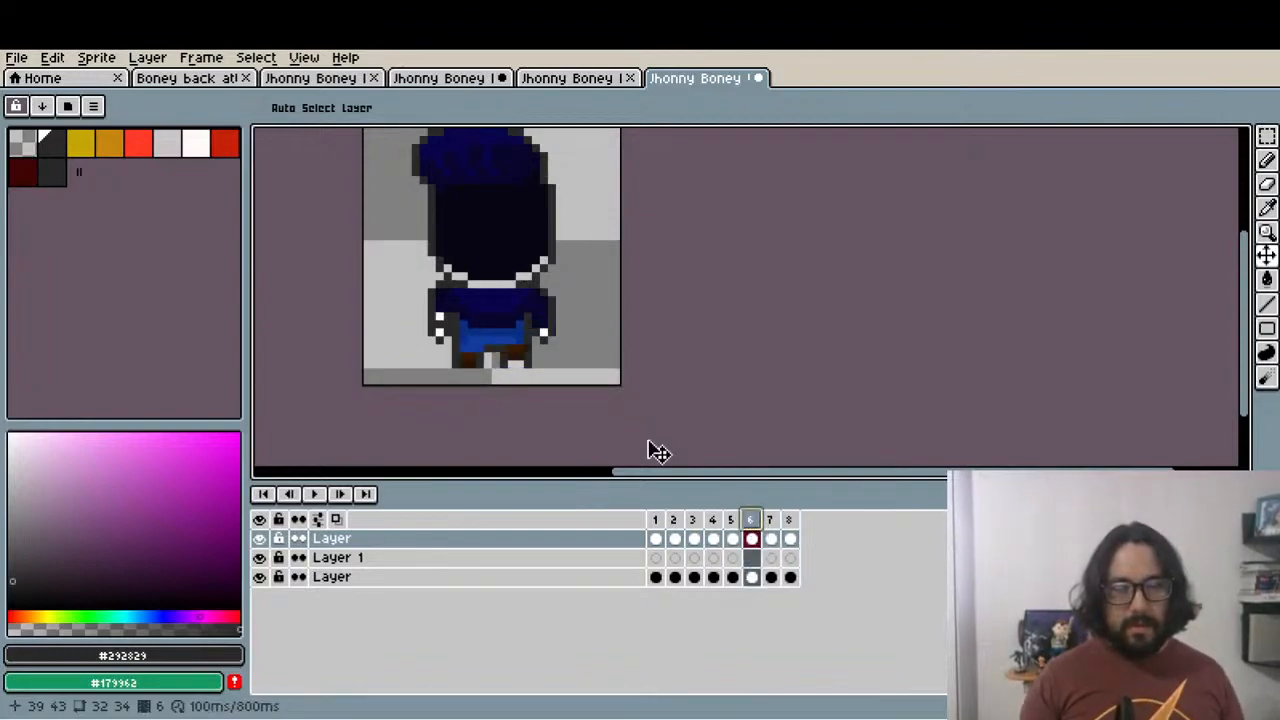
pyautogui.click(771, 538)
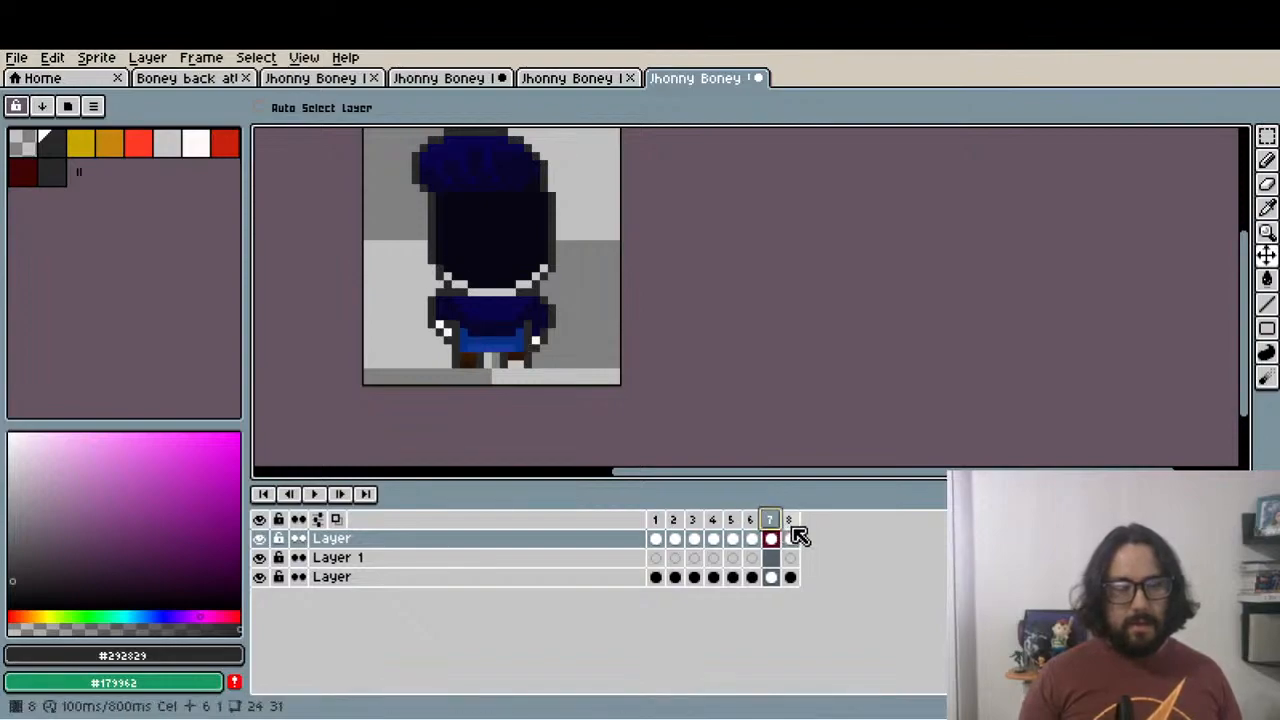
pyautogui.click(791, 536)
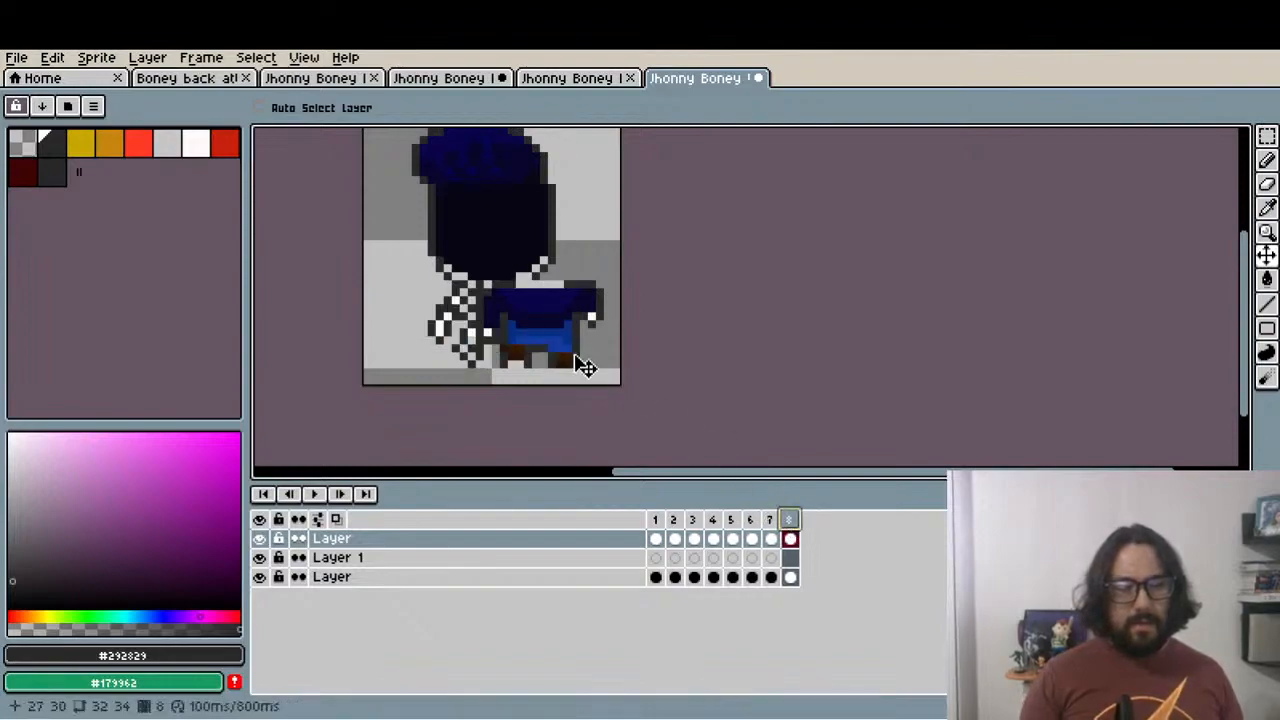
pyautogui.moveTo(570, 353); pyautogui.dragTo(556, 352)
pyautogui.hotkey('ctrl', 'z')
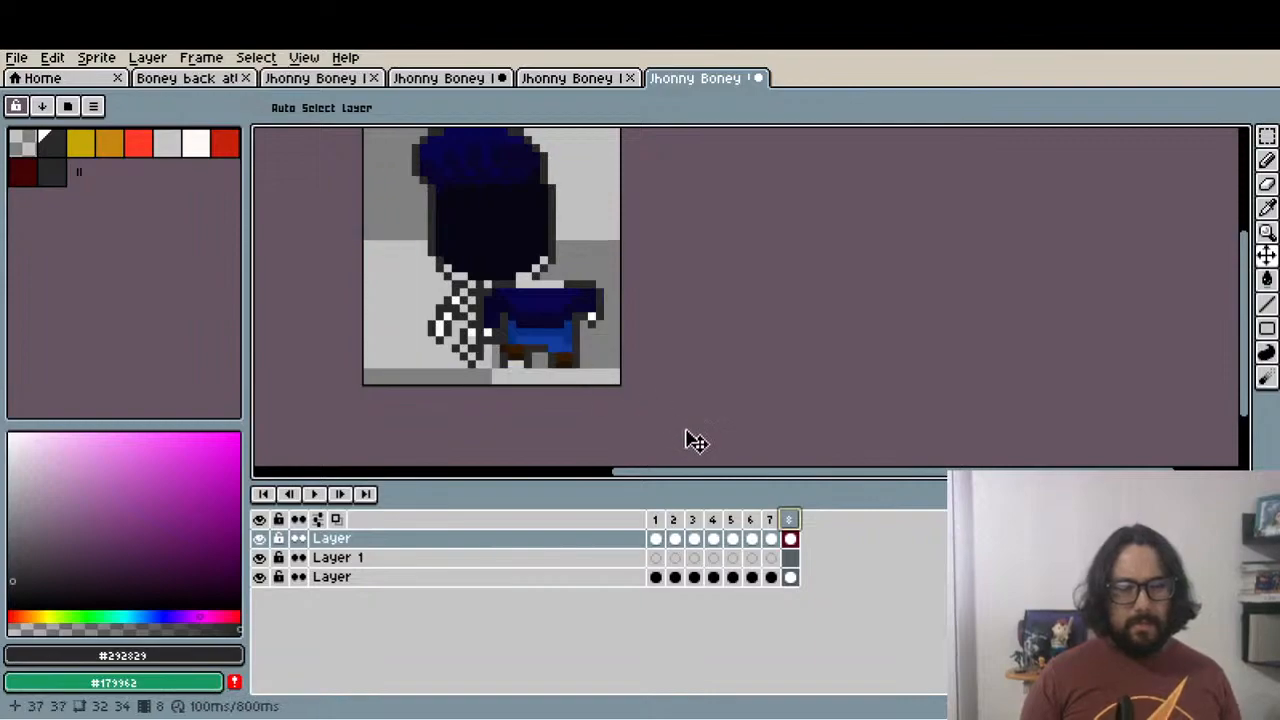
# Select the flipped body on frame 8, move it 6 pixels left so it sits centred under the head, and deselect
pyautogui.press('m')
pyautogui.scroll(1, 471, 288)
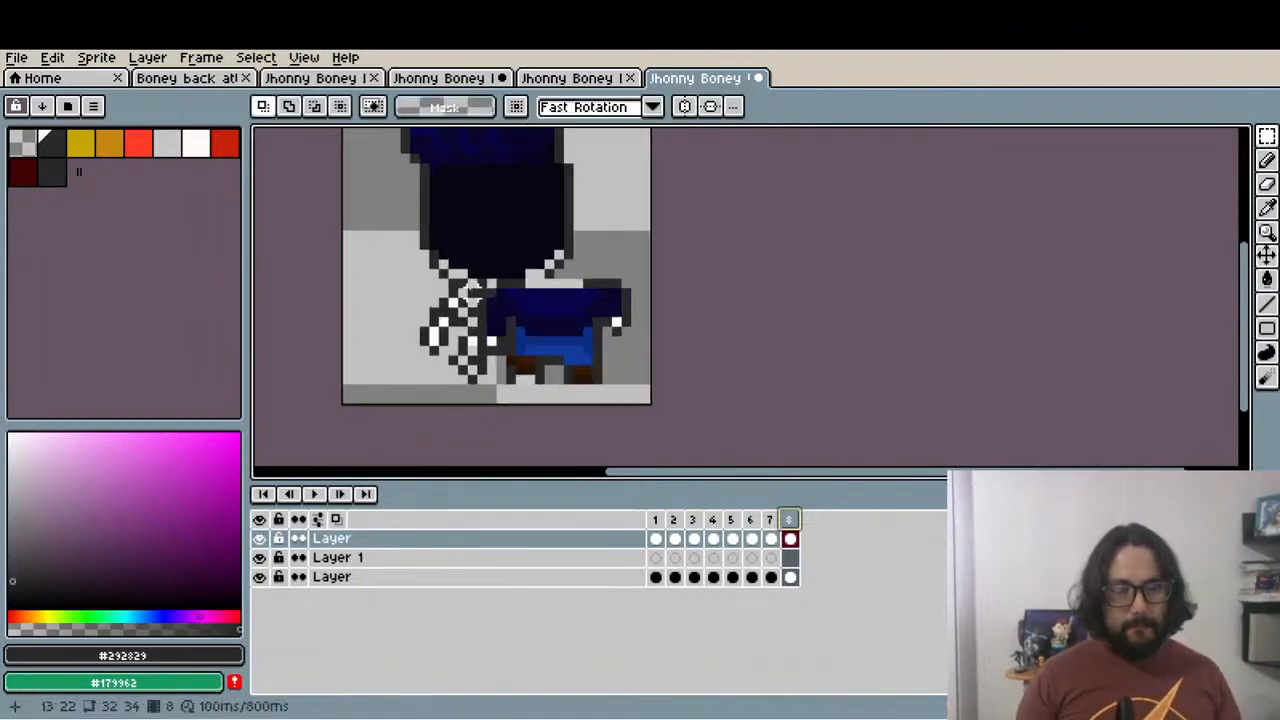
pyautogui.moveTo(475, 283); pyautogui.dragTo(674, 408)
pyautogui.moveTo(591, 343); pyautogui.dragTo(537, 347)
pyautogui.hotkey('ctrl', 'd')
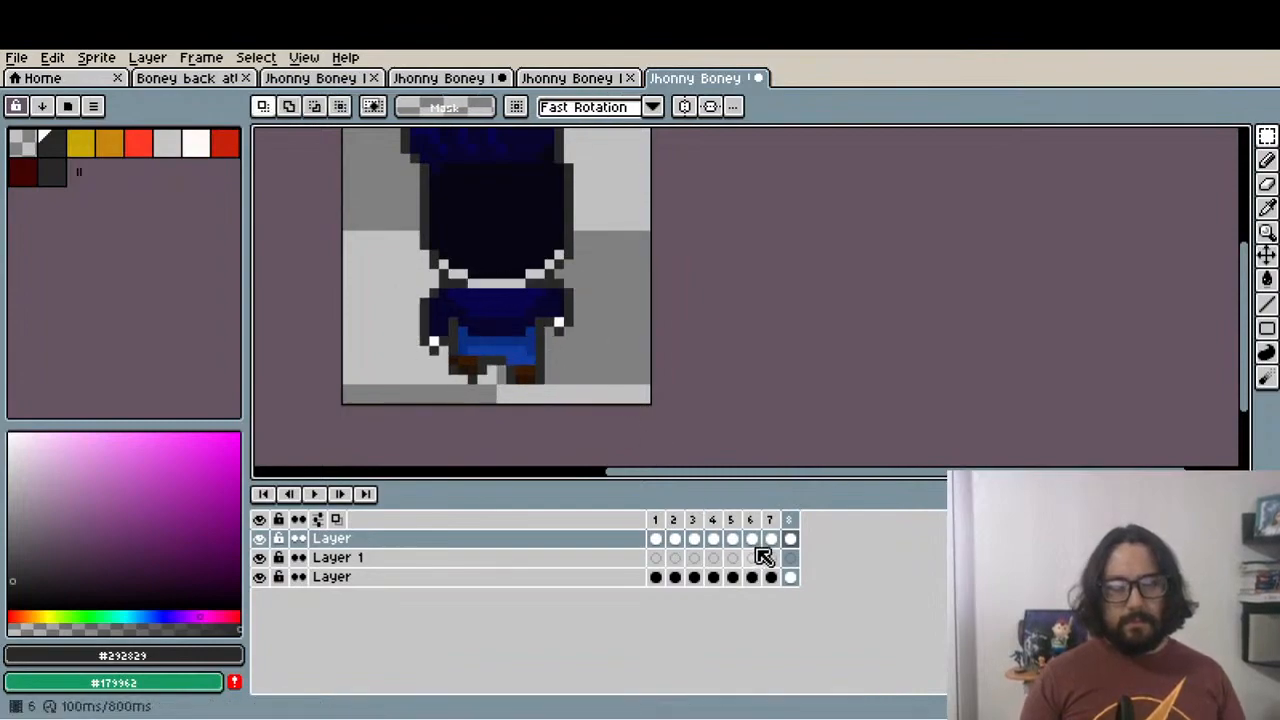
# On frame 7, flip the 24 by 12 pixel body area below the head horizontally and move it 4 pixels left
pyautogui.click(771, 538)
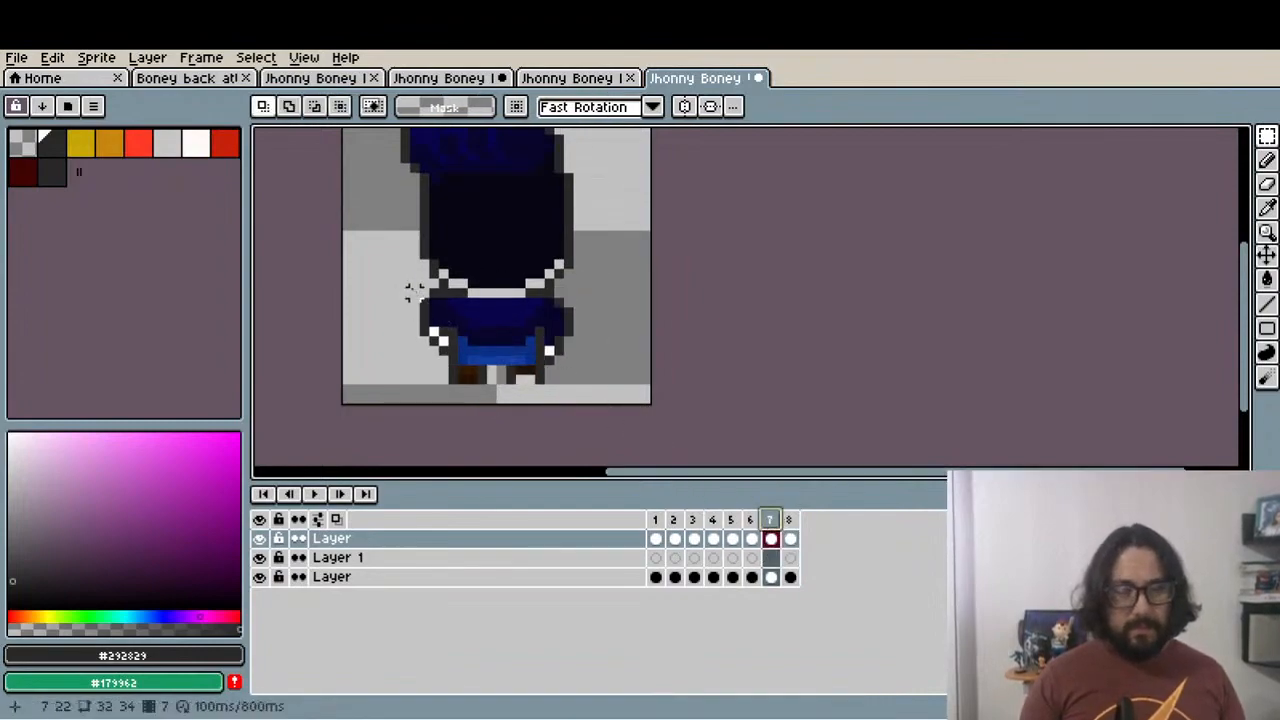
pyautogui.moveTo(404, 292); pyautogui.dragTo(628, 400)
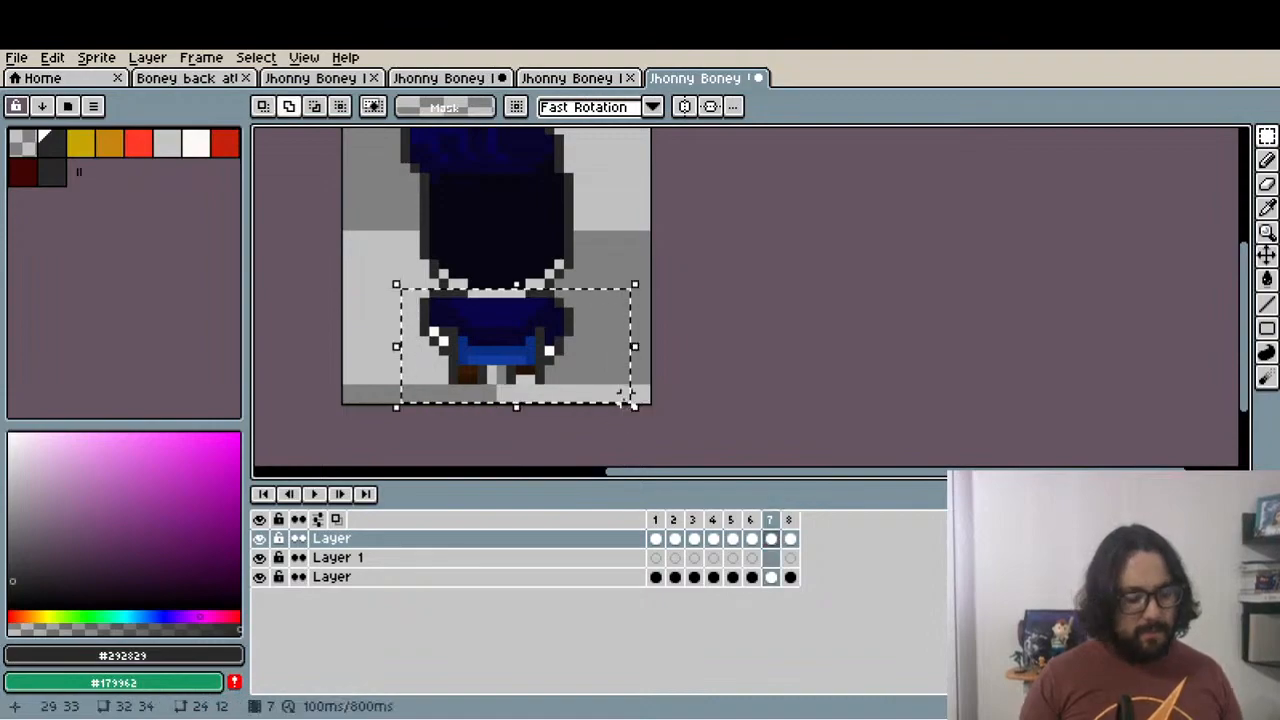
pyautogui.hotkey('shift', 'h')
pyautogui.moveTo(566, 349); pyautogui.dragTo(528, 355)
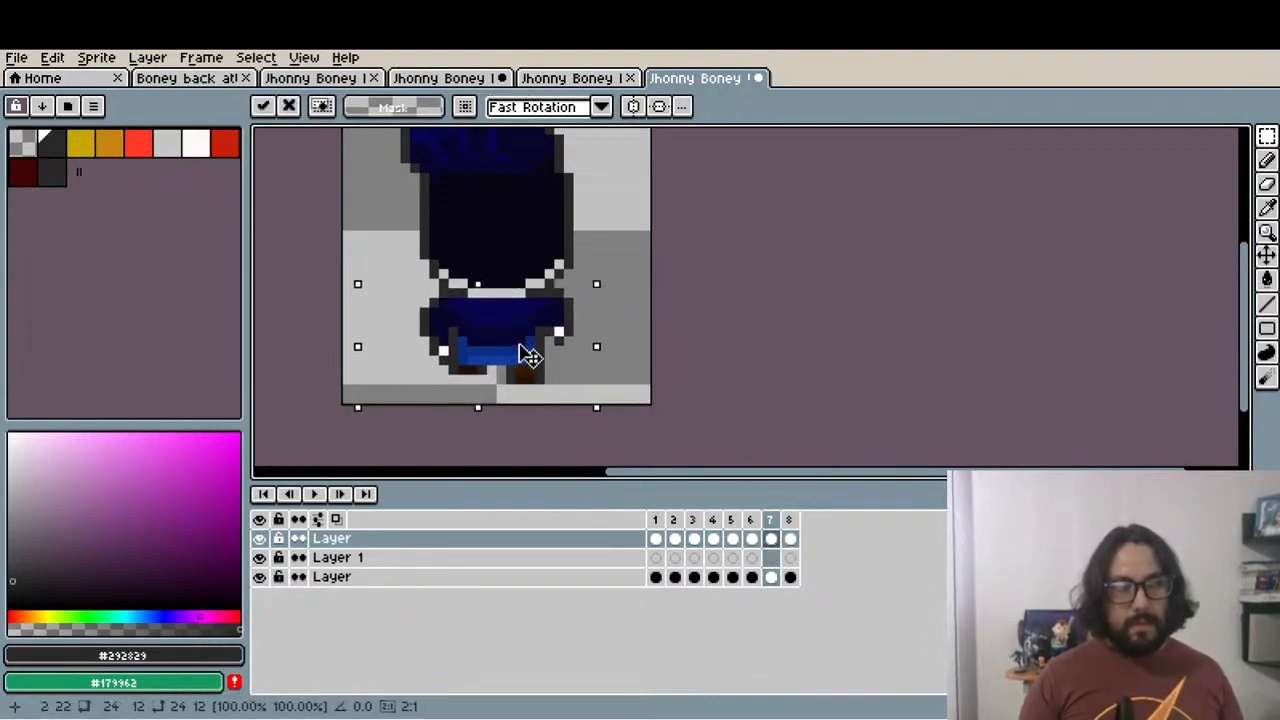
# On frame 6, flip the 21 by 12 pixel body area below the head horizontally and move it 3 pixels left
pyautogui.click(751, 538)
pyautogui.moveTo(410, 280); pyautogui.dragTo(613, 394)
pyautogui.hotkey('shift', 'h')
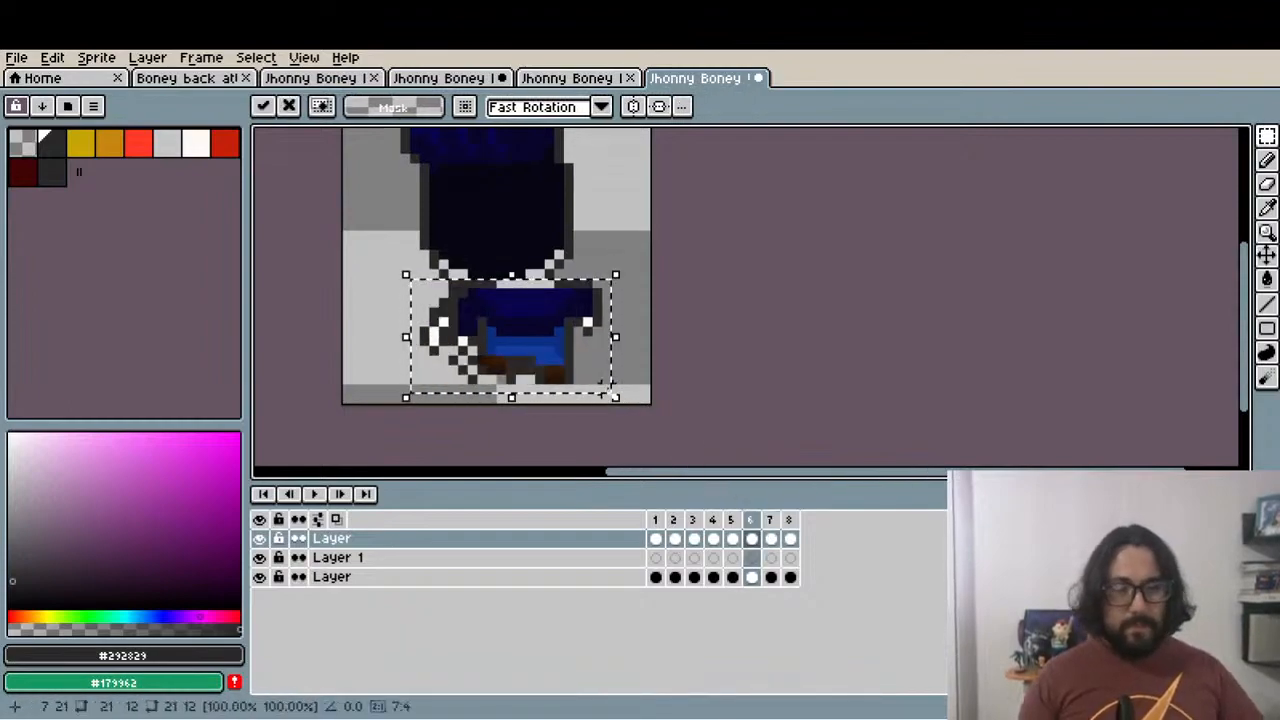
pyautogui.moveTo(535, 333); pyautogui.dragTo(503, 346)
pyautogui.press('Return')
pyautogui.scroll(-1, 516, 340)
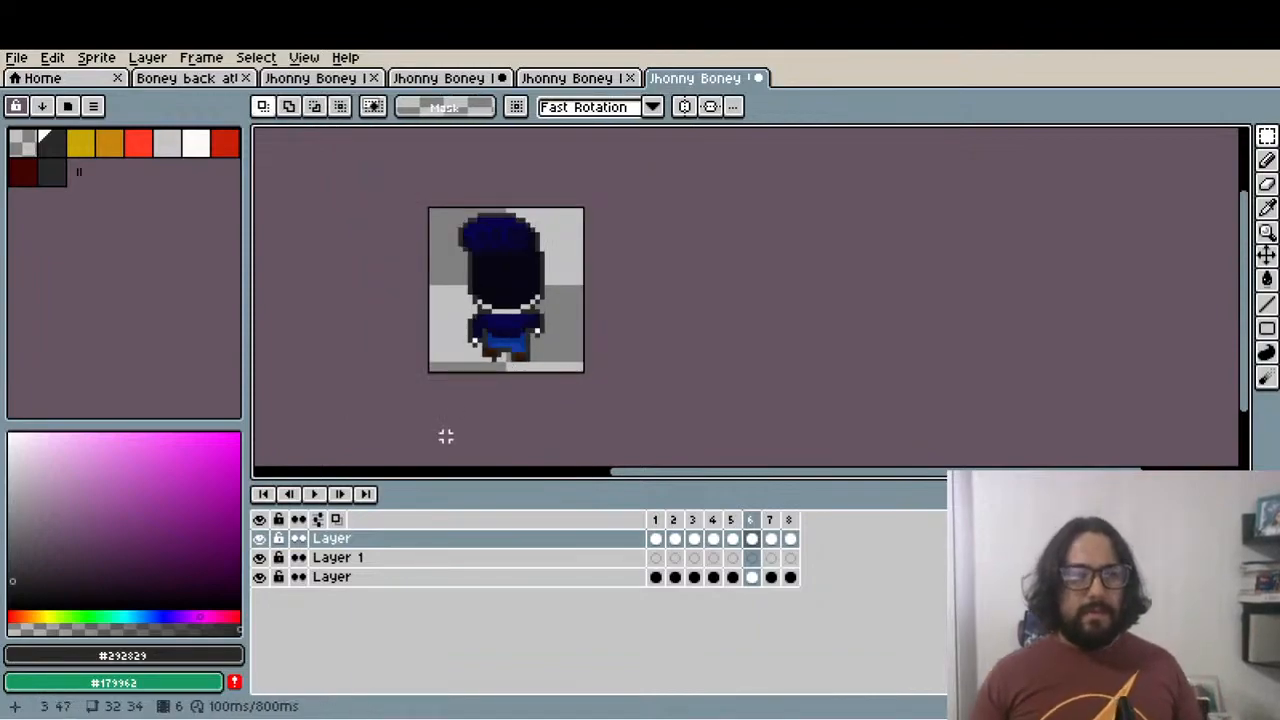
# Delete the lowest layer and the empty Layer 1, keeping only the layer with the walk frames
pyautogui.scroll(1, 531, 389)
pyautogui.click(414, 590)
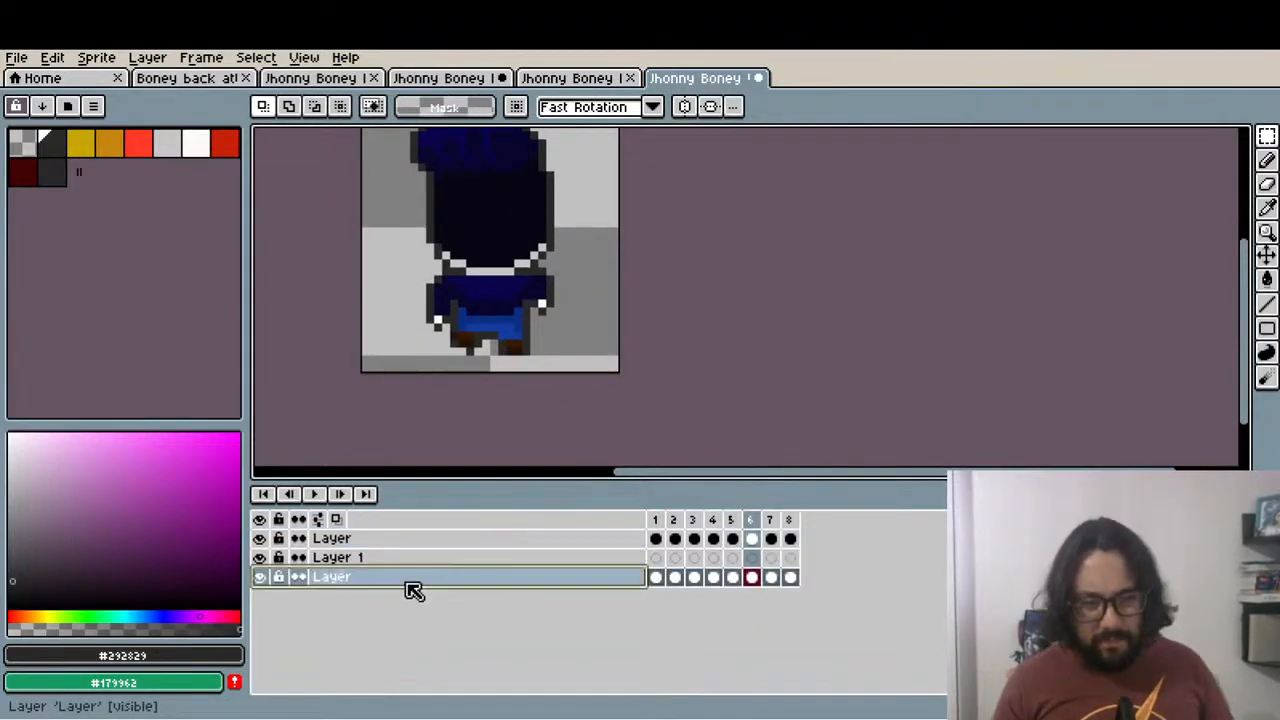
pyautogui.press('Delete')
pyautogui.click(398, 562)
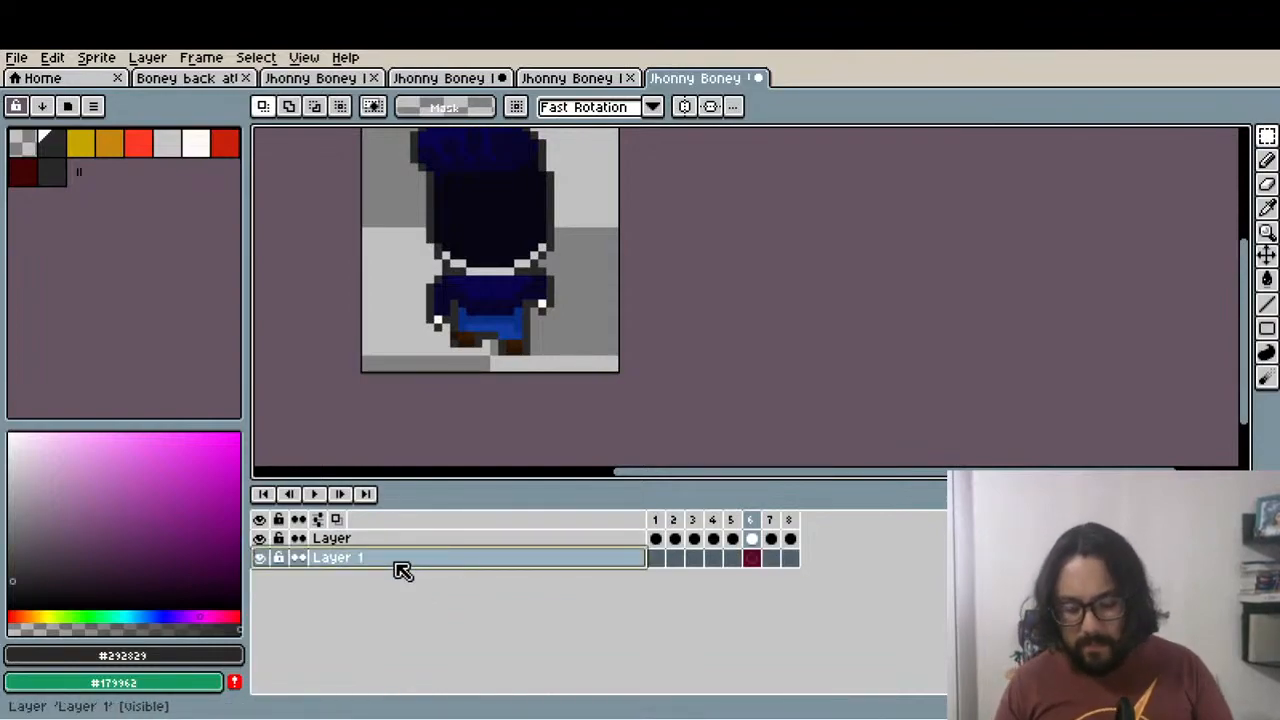
pyautogui.press('Delete')
# Play the eight-frame walk animation to check the movement and stop it
pyautogui.moveTo(469, 336); pyautogui.dragTo(477, 441)
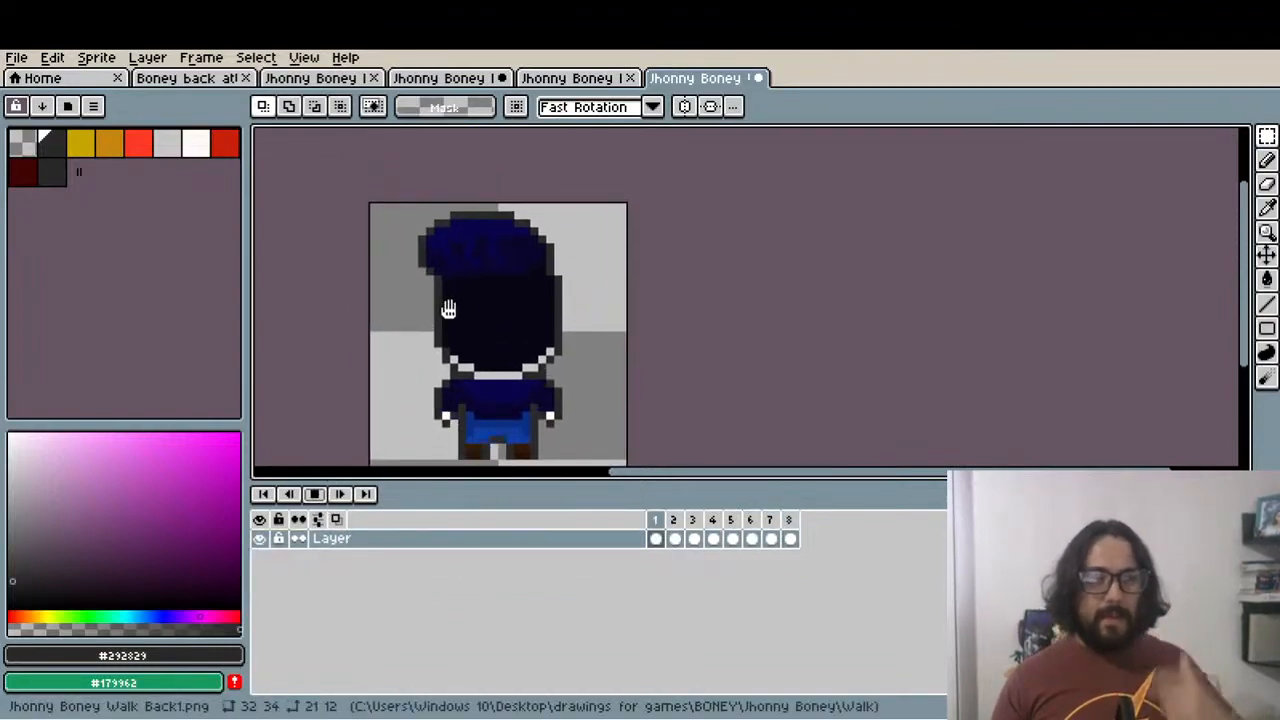
pyautogui.scroll(-1, 448, 310)
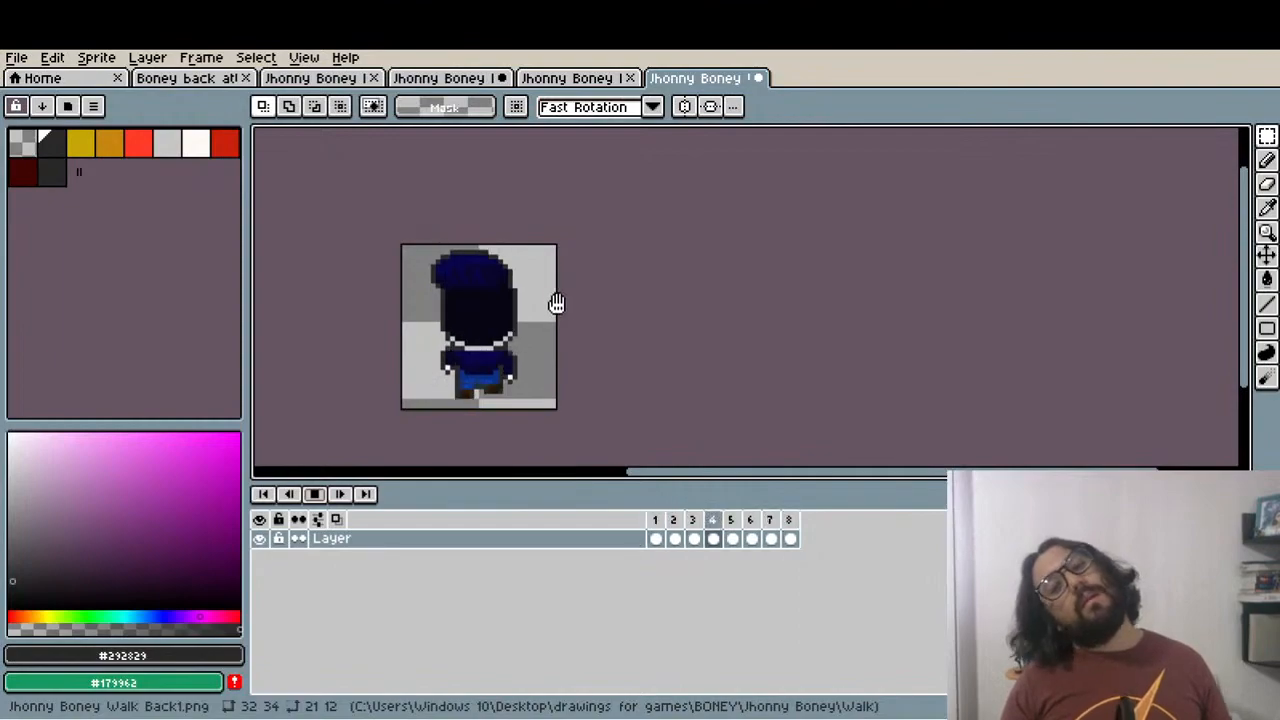
pyautogui.click(314, 494)
# Try to shift the 21 by 10 pixel hair area on frame 3 down 1 pixel
pyautogui.click(662, 526)
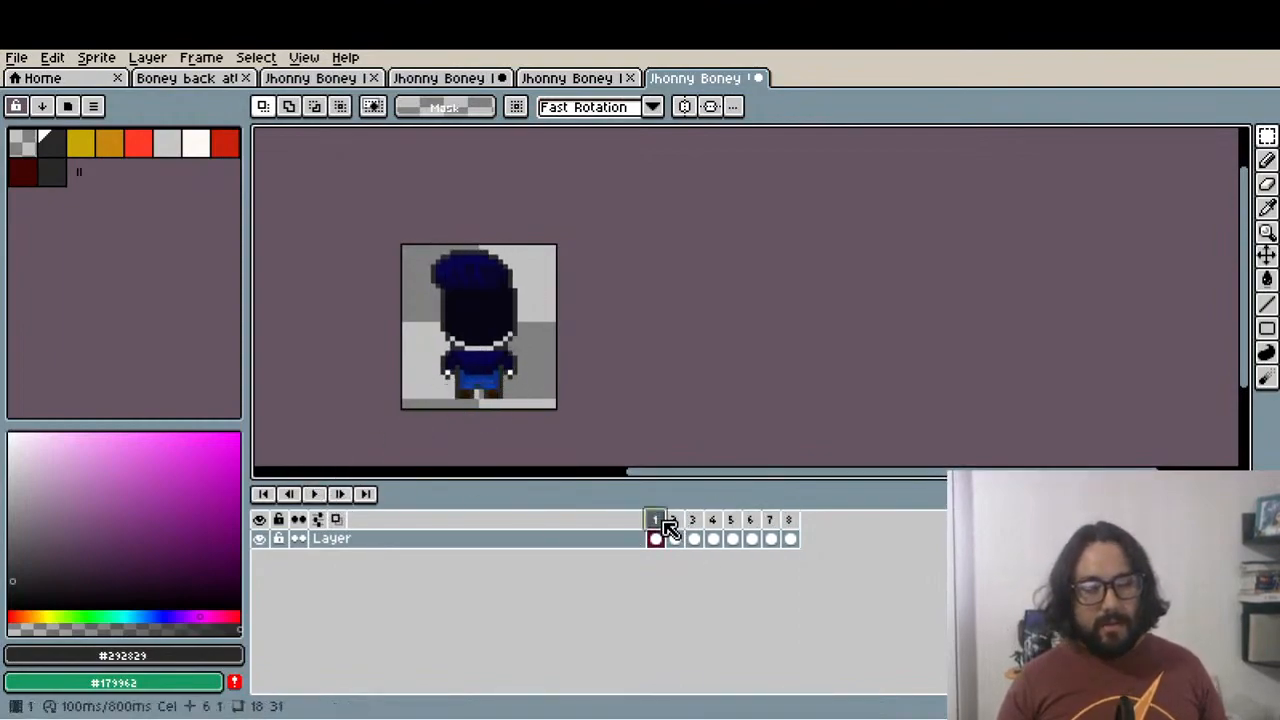
pyautogui.click(694, 528)
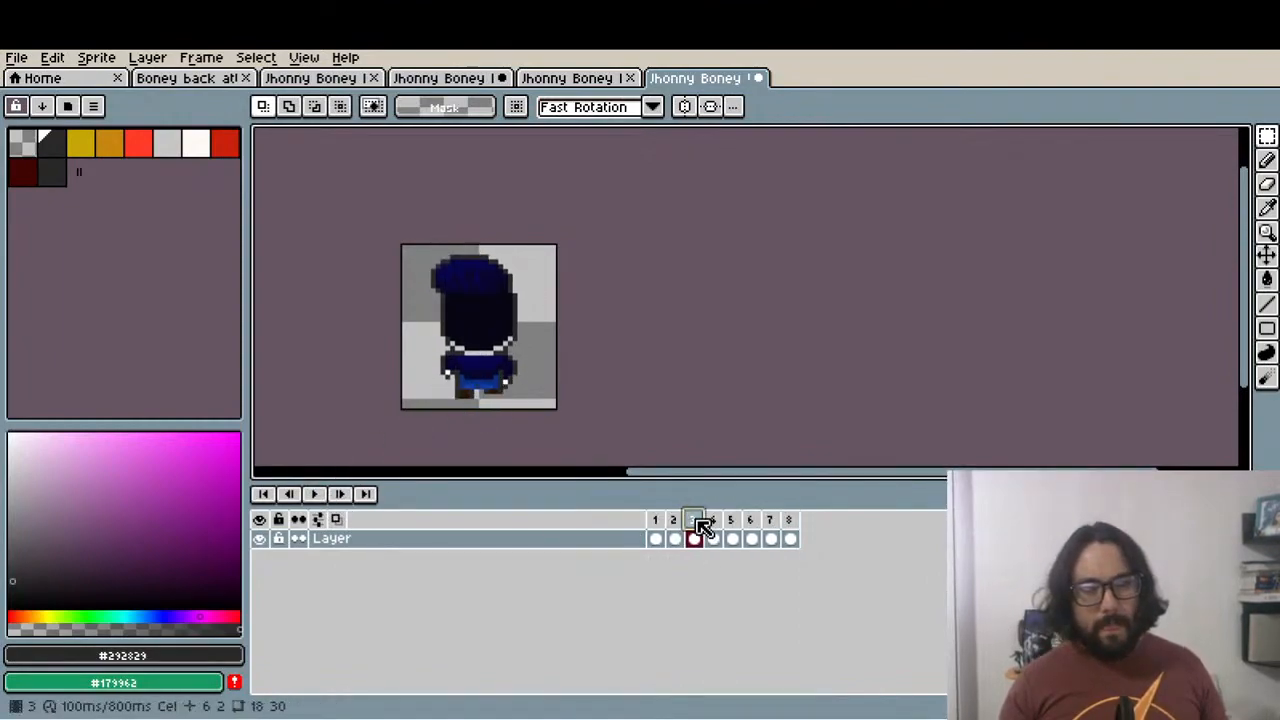
pyautogui.press('m')
pyautogui.scroll(1, 423, 247)
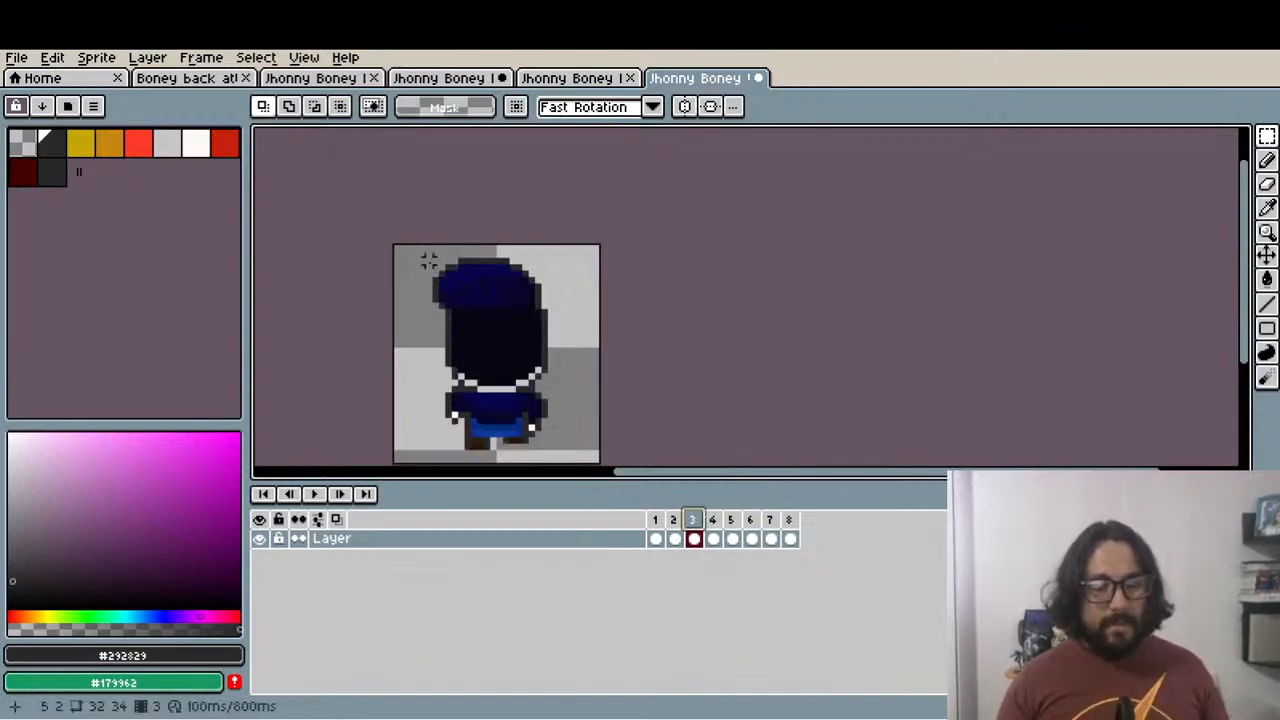
pyautogui.scroll(1, 428, 258)
pyautogui.moveTo(426, 257); pyautogui.dragTo(630, 354)
pyautogui.click(598, 325)
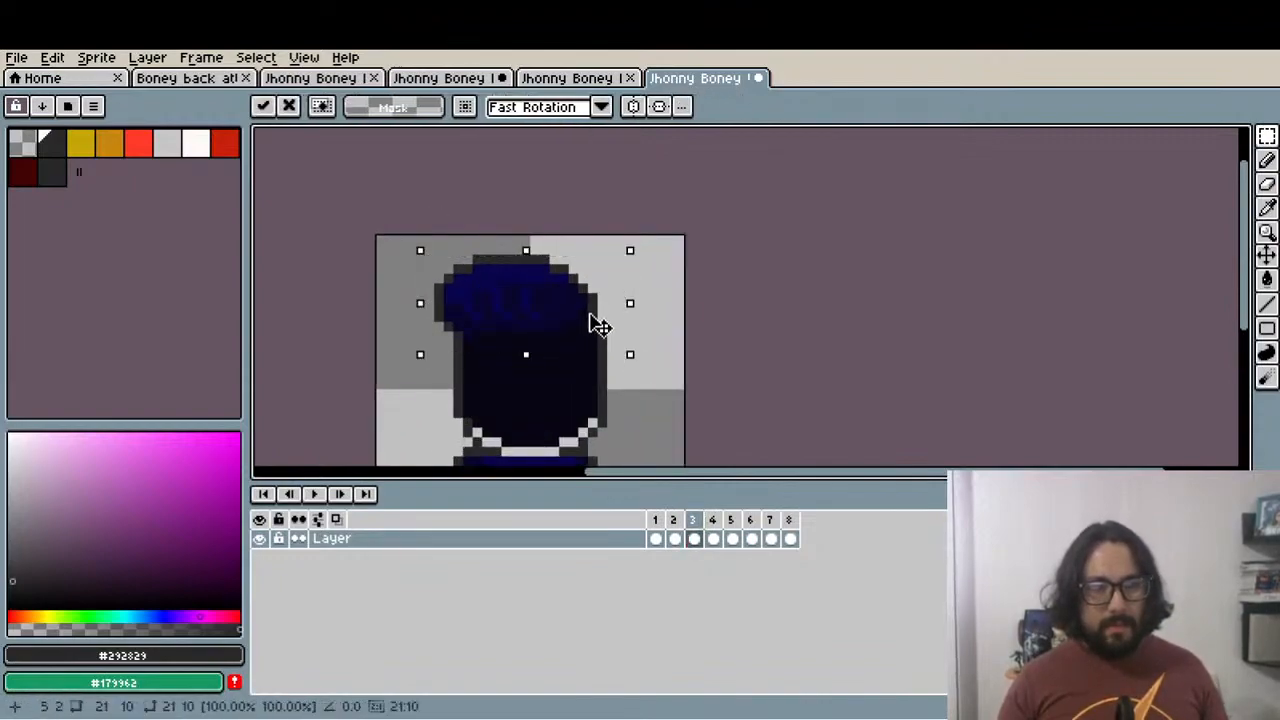
pyautogui.click(657, 391)
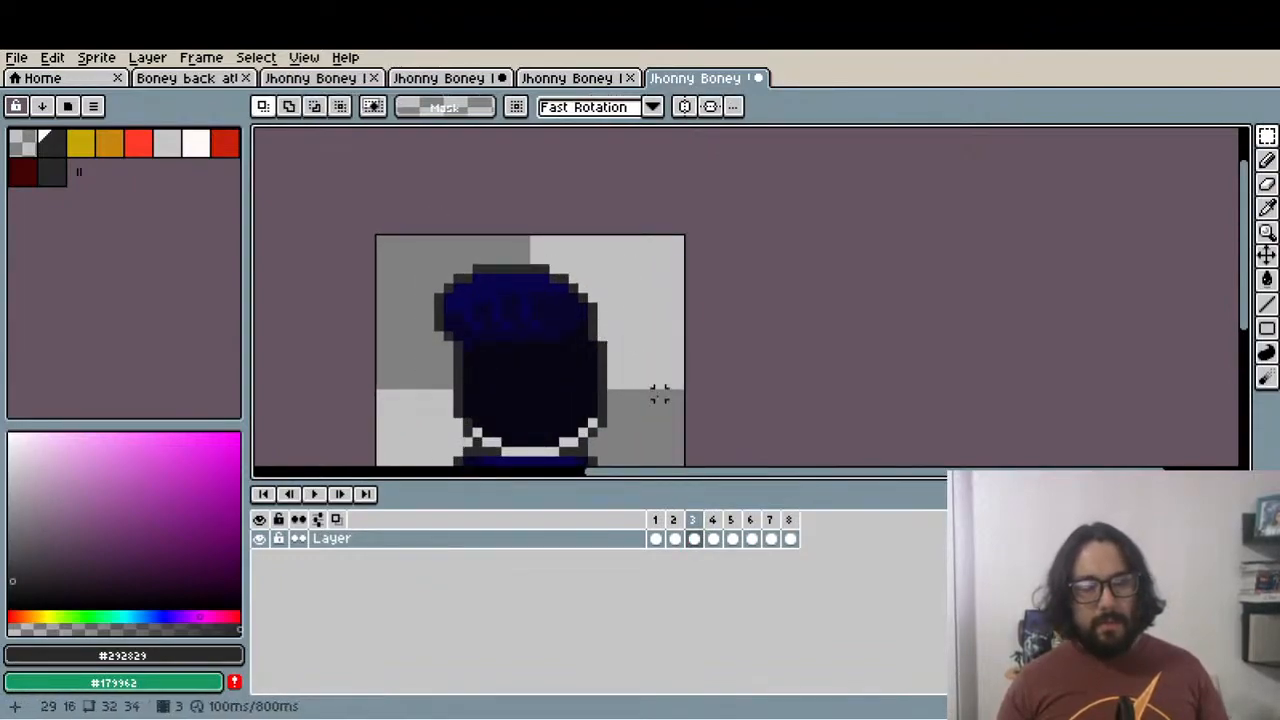
# Select a 23 by 11 pixel hair area on frame 5, compare other frames, and undo back to before the hair shift on frame 3
pyautogui.click(714, 534)
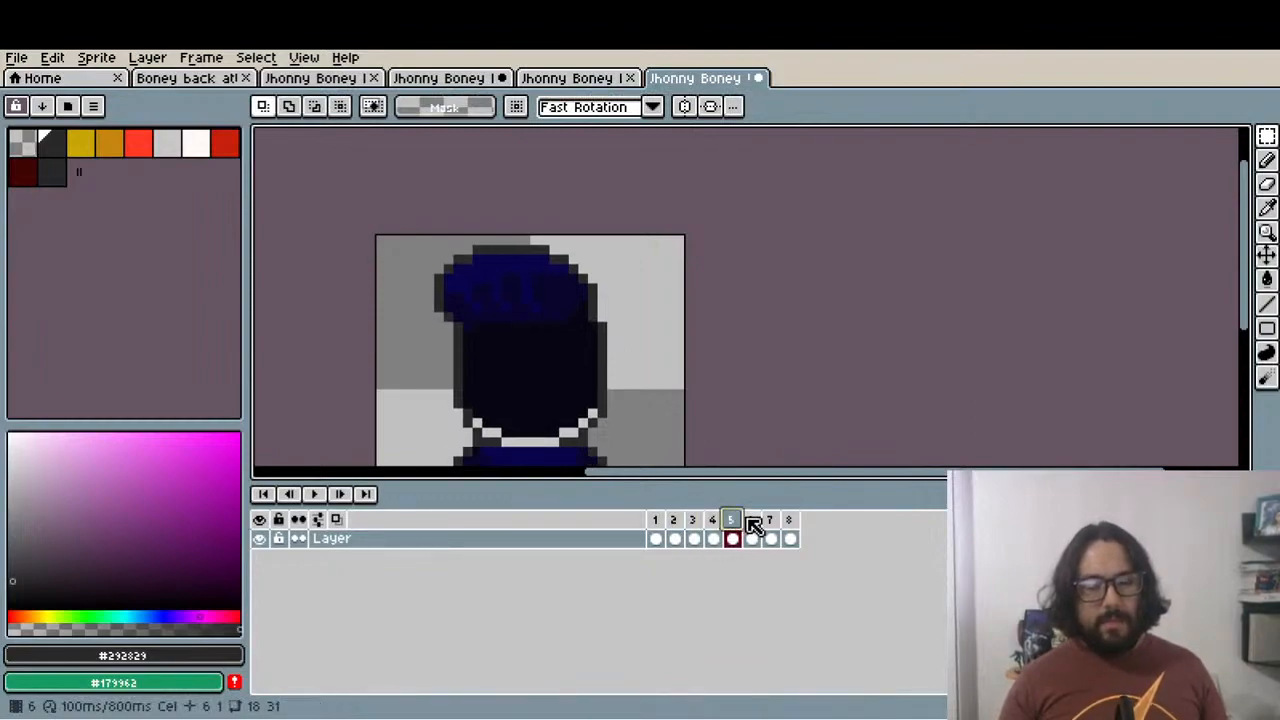
pyautogui.moveTo(419, 250); pyautogui.dragTo(636, 343)
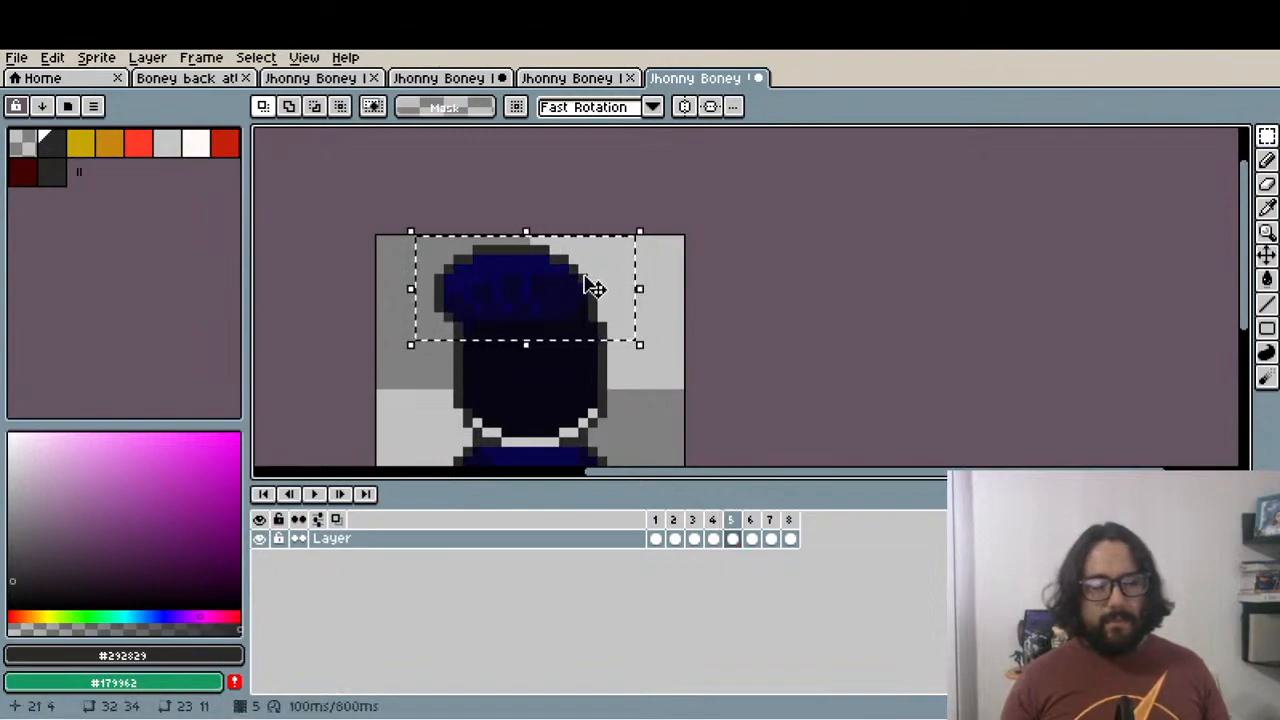
pyautogui.click(674, 532)
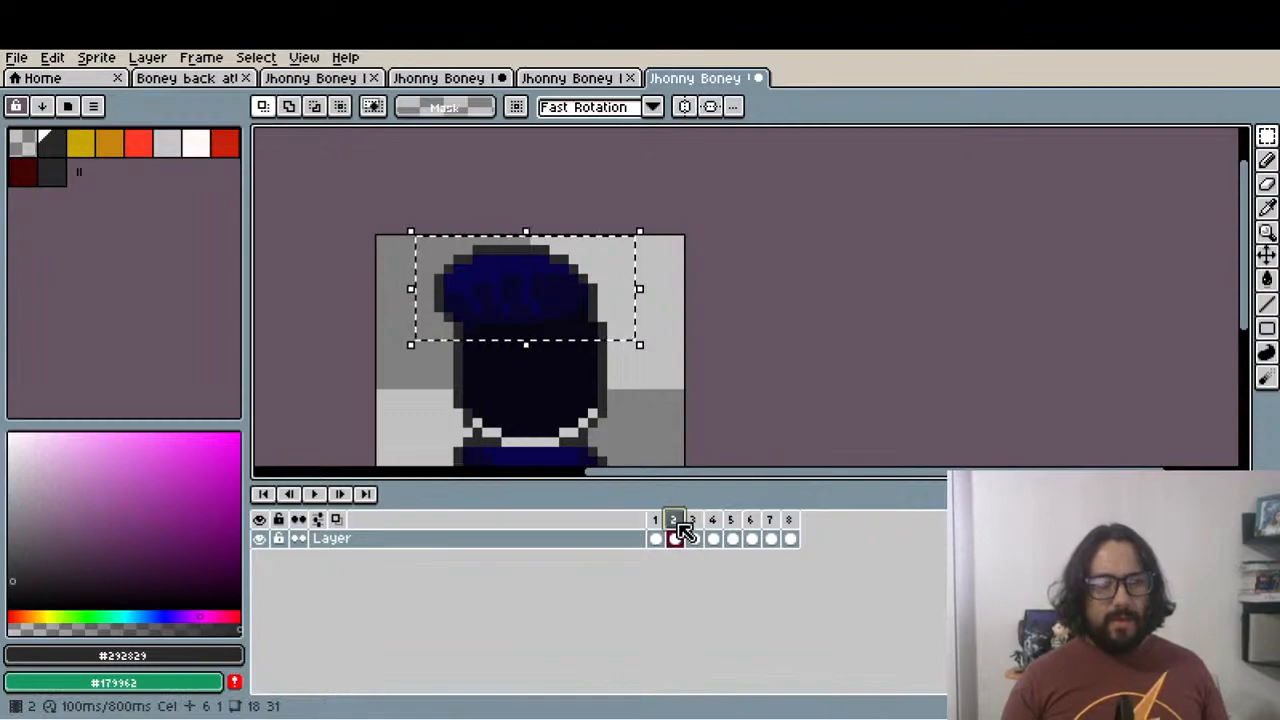
pyautogui.click(701, 516)
pyautogui.hotkey('ctrl', 'z')
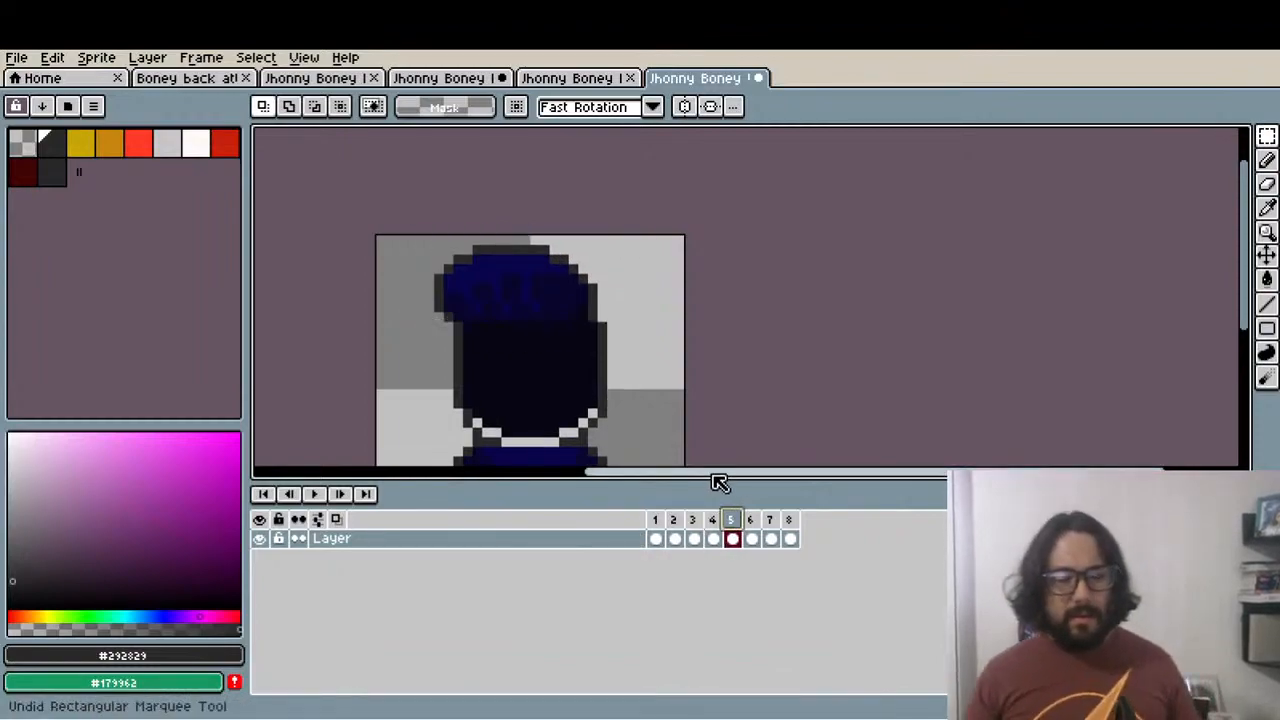
pyautogui.hotkey('ctrl', 'z')
pyautogui.hotkey('ctrl', 'z')
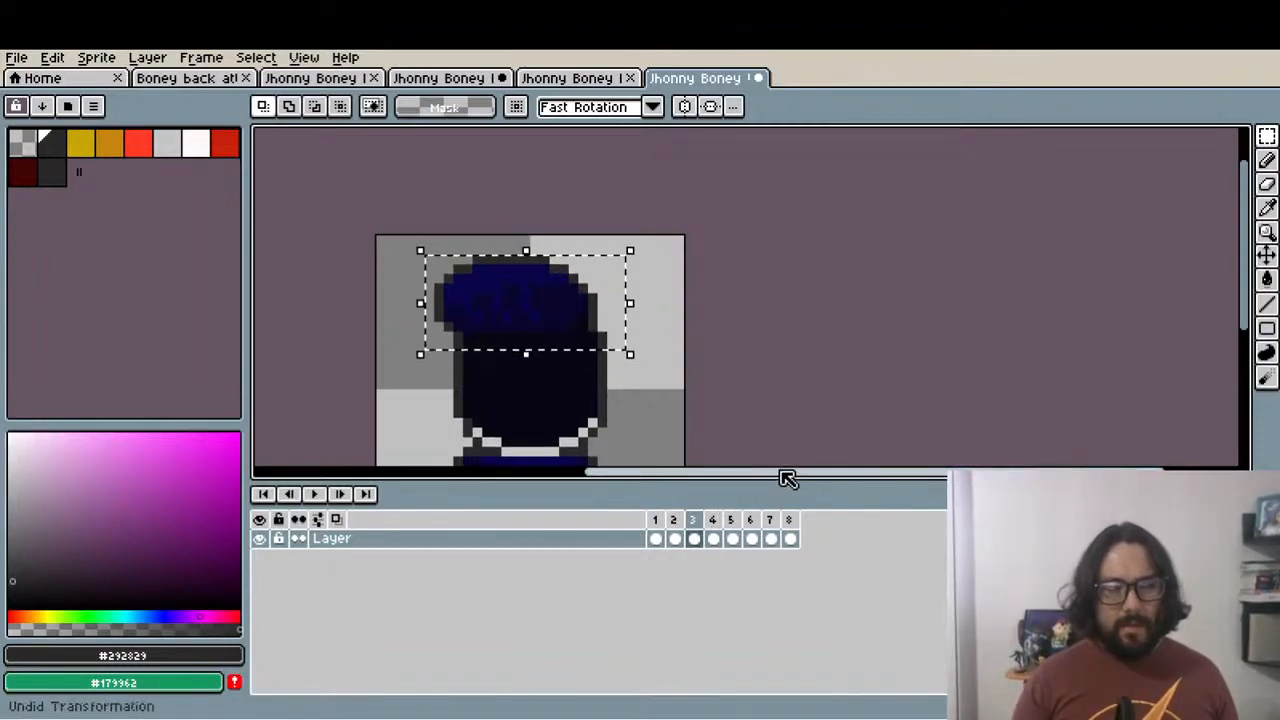
# On frame 3, select the 24 by 12 pixel hair area, move it up 1 pixel, and deselect
pyautogui.scroll(1, 436, 281)
pyautogui.moveTo(390, 231); pyautogui.dragTo(705, 391)
pyautogui.press('Up')
pyautogui.hotkey('ctrl', 'd')
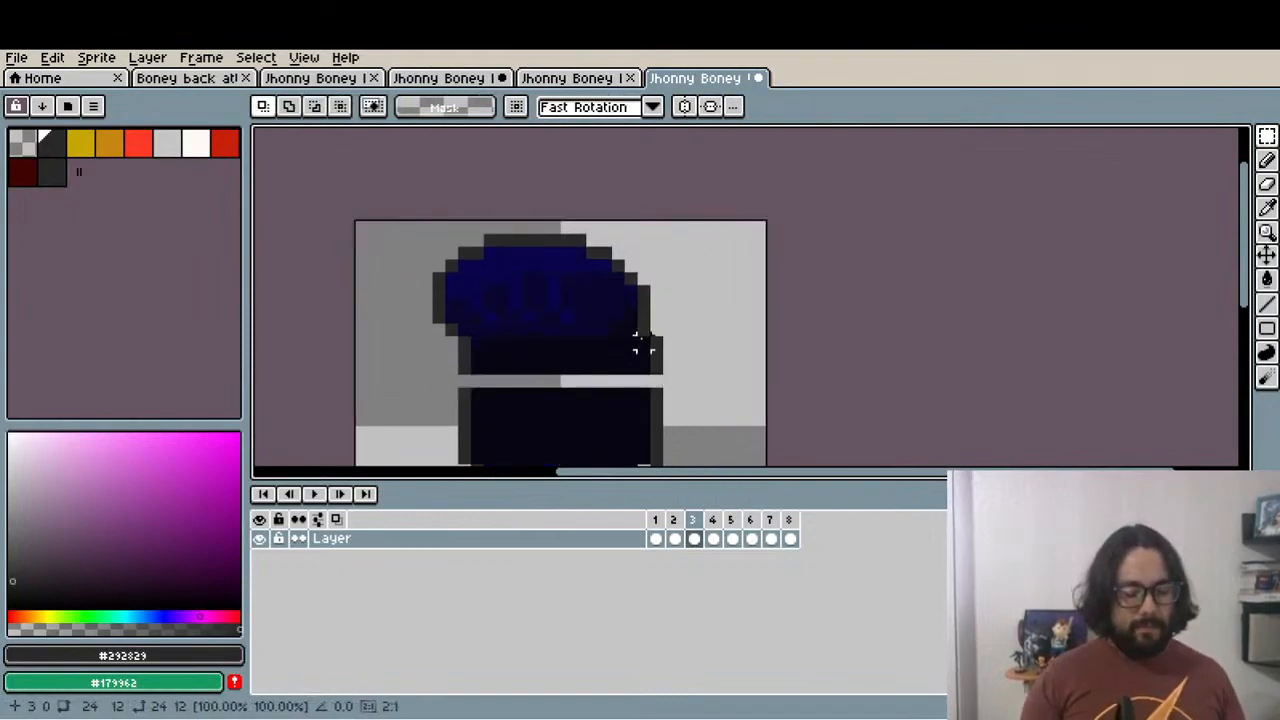
# Close the one-pixel gap across the head on frame 3 with #292829 outline pixels at both ends and a #070513 fill between
pyautogui.press('i')
pyautogui.scroll(1, 560, 398)
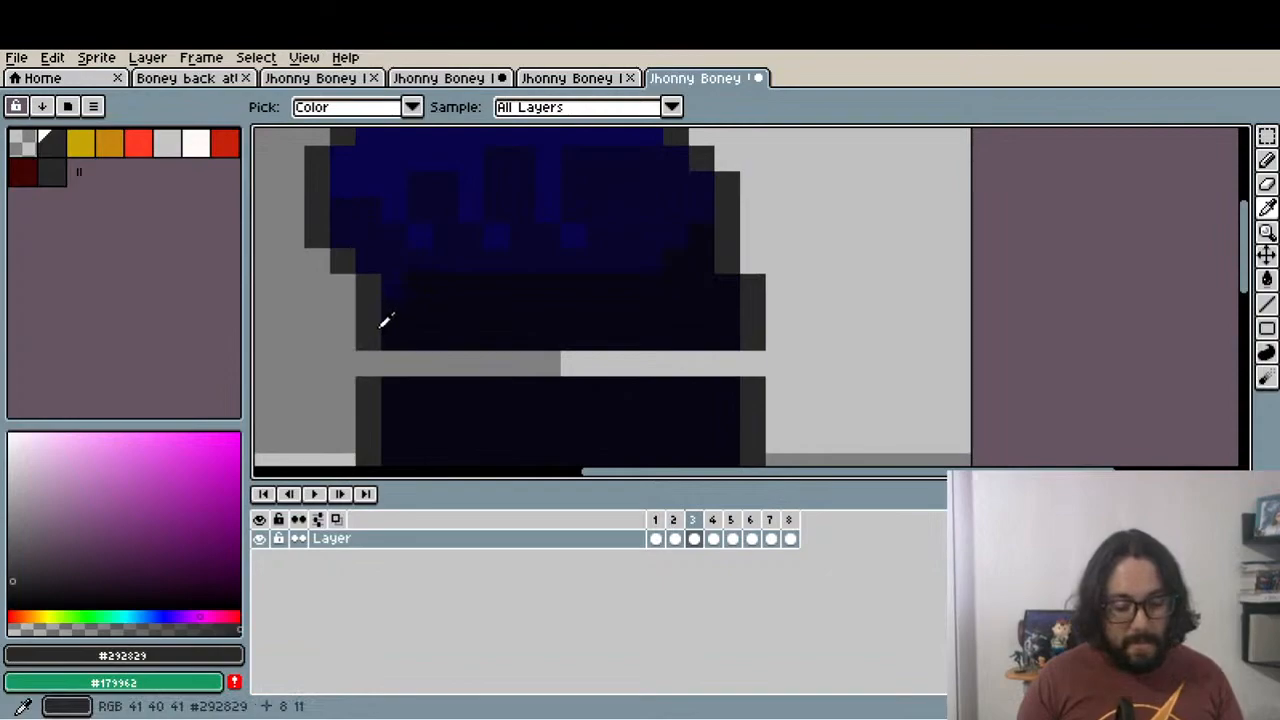
pyautogui.press('l')
pyautogui.click(369, 362)
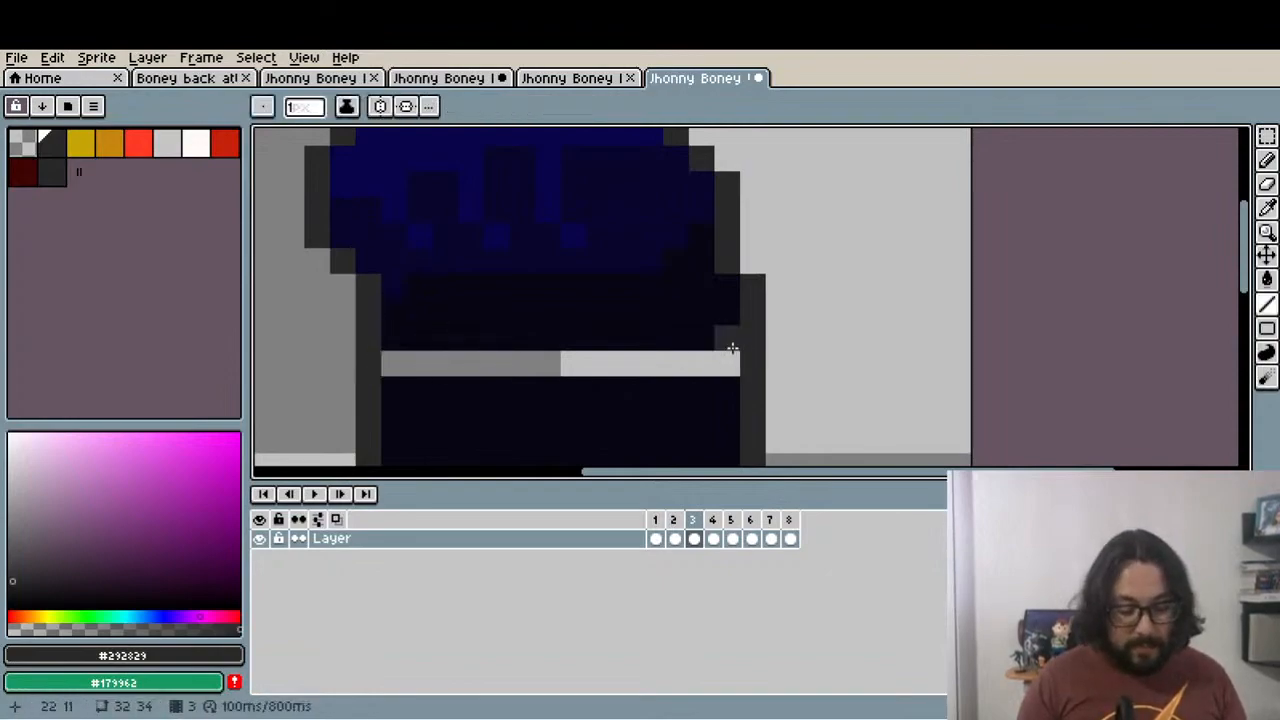
pyautogui.press('i')
pyautogui.click(700, 312)
pyautogui.press('g')
pyautogui.click(671, 351)
pyautogui.scroll(-4, 669, 437)
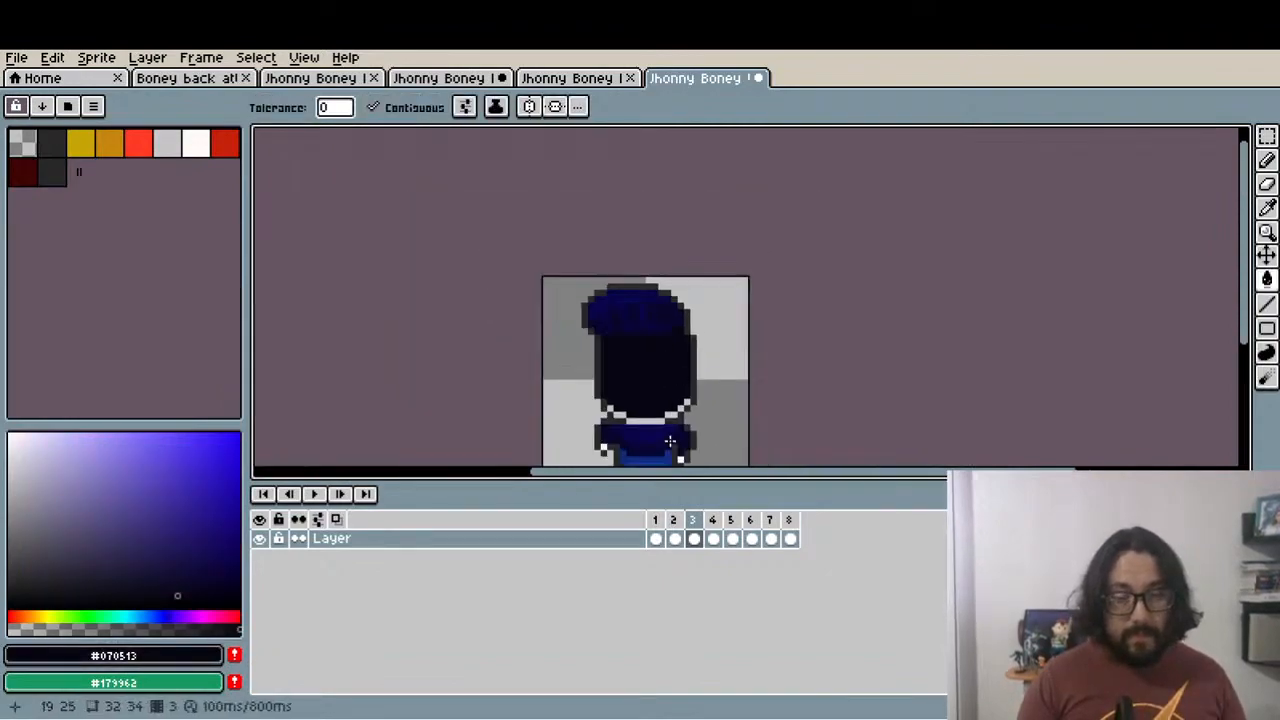
# Step through frames 1 to 4, then on frame 4 select the hair area, move it down 1 pixel, and deselect
pyautogui.click(655, 537)
pyautogui.click(674, 537)
pyautogui.click(694, 537)
pyautogui.click(714, 537)
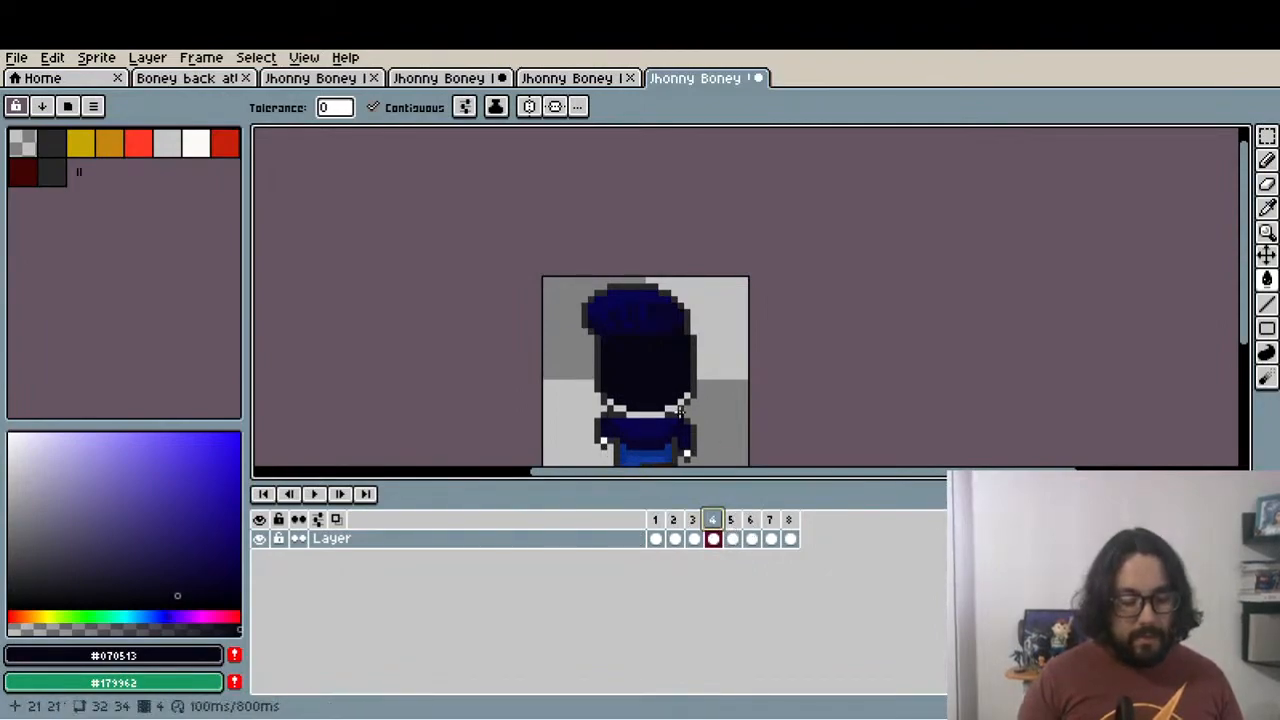
pyautogui.press('m')
pyautogui.scroll(1, 580, 280)
pyautogui.moveTo(565, 279)
pyautogui.mouseDown()
pyautogui.moveTo(779, 396)
pyautogui.moveTo(742, 368)
pyautogui.mouseUp()
pyautogui.click(752, 369)
pyautogui.click(760, 425)
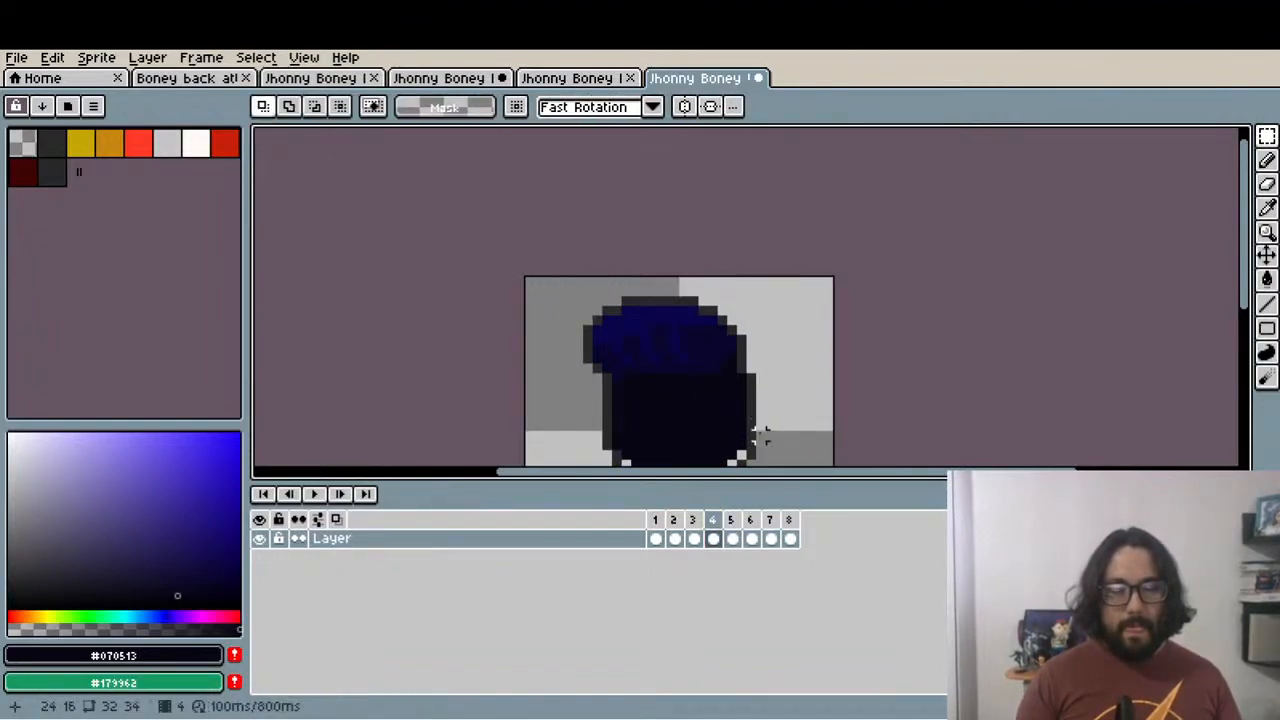
# On frame 7, select the 26 by 11 pixel hair area, move it up 1 pixel, and deselect
pyautogui.click(734, 517)
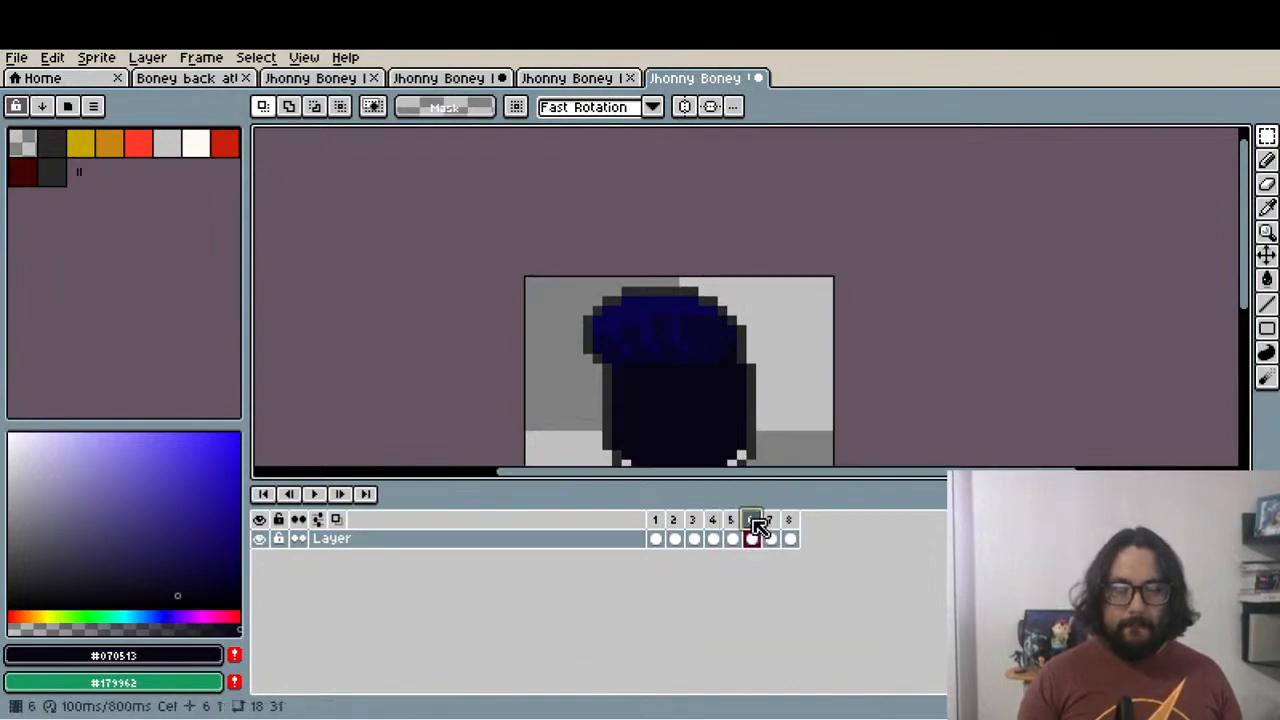
pyautogui.click(772, 521)
pyautogui.moveTo(567, 290)
pyautogui.mouseDown()
pyautogui.moveTo(811, 389)
pyautogui.moveTo(770, 361)
pyautogui.mouseUp()
pyautogui.hotkey('ctrl', 'd')
pyautogui.scroll(1, 735, 402)
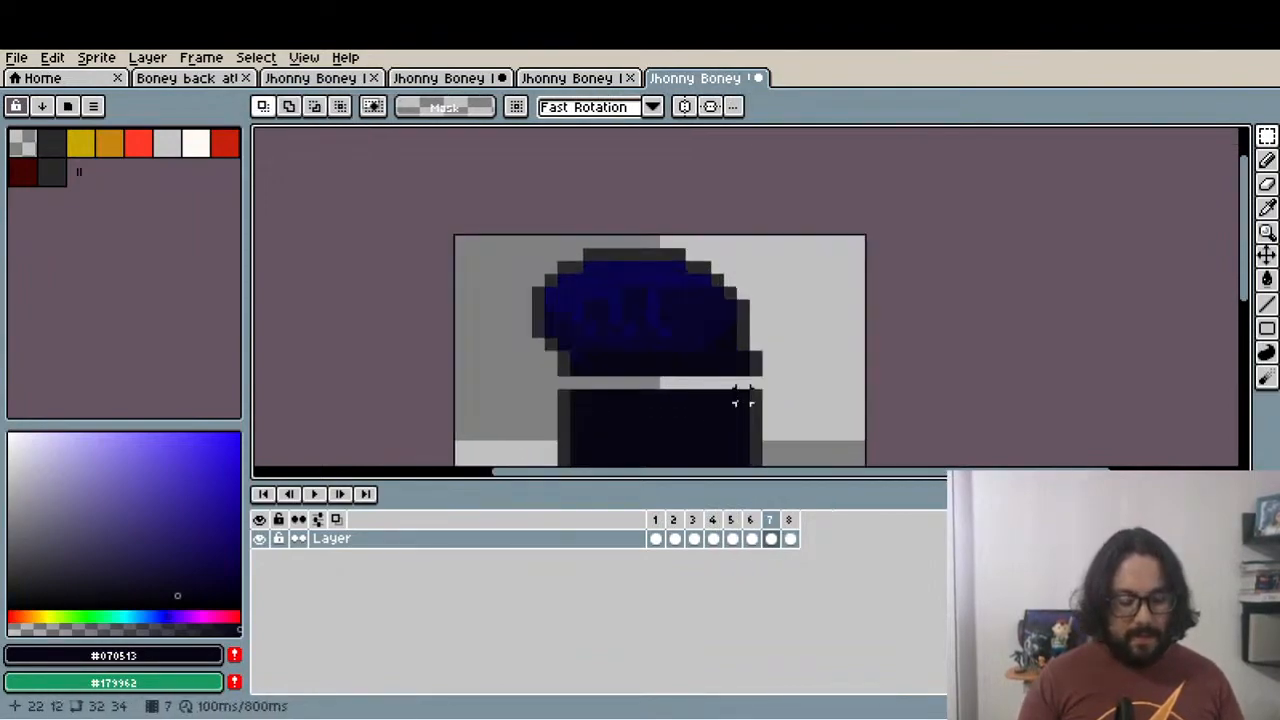
# Repair the one-pixel gap in the head on frame 7 using #292829 for the outline ends and #070513 for the fill
pyautogui.press('i')
pyautogui.scroll(1, 570, 365)
pyautogui.click(567, 362)
pyautogui.press('l')
pyautogui.click(557, 381)
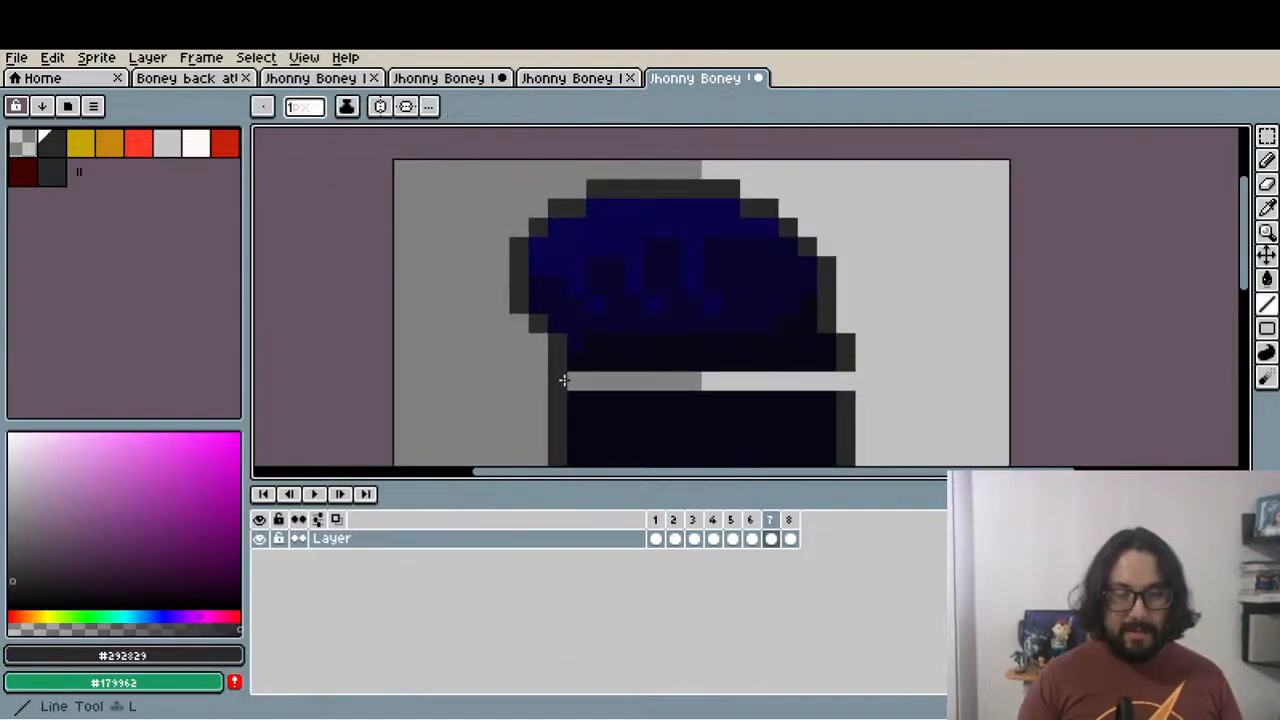
pyautogui.press('i')
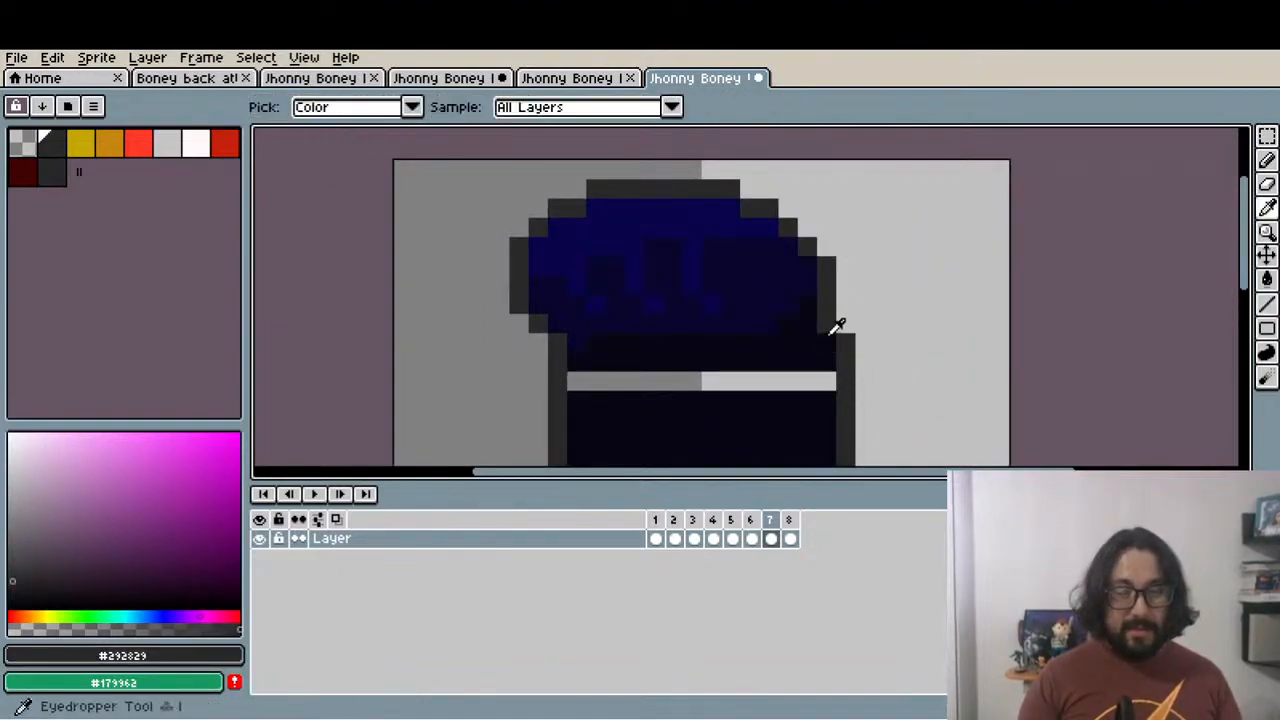
pyautogui.click(791, 334)
pyautogui.press('g')
pyautogui.click(793, 378)
pyautogui.scroll(-2, 793, 378)
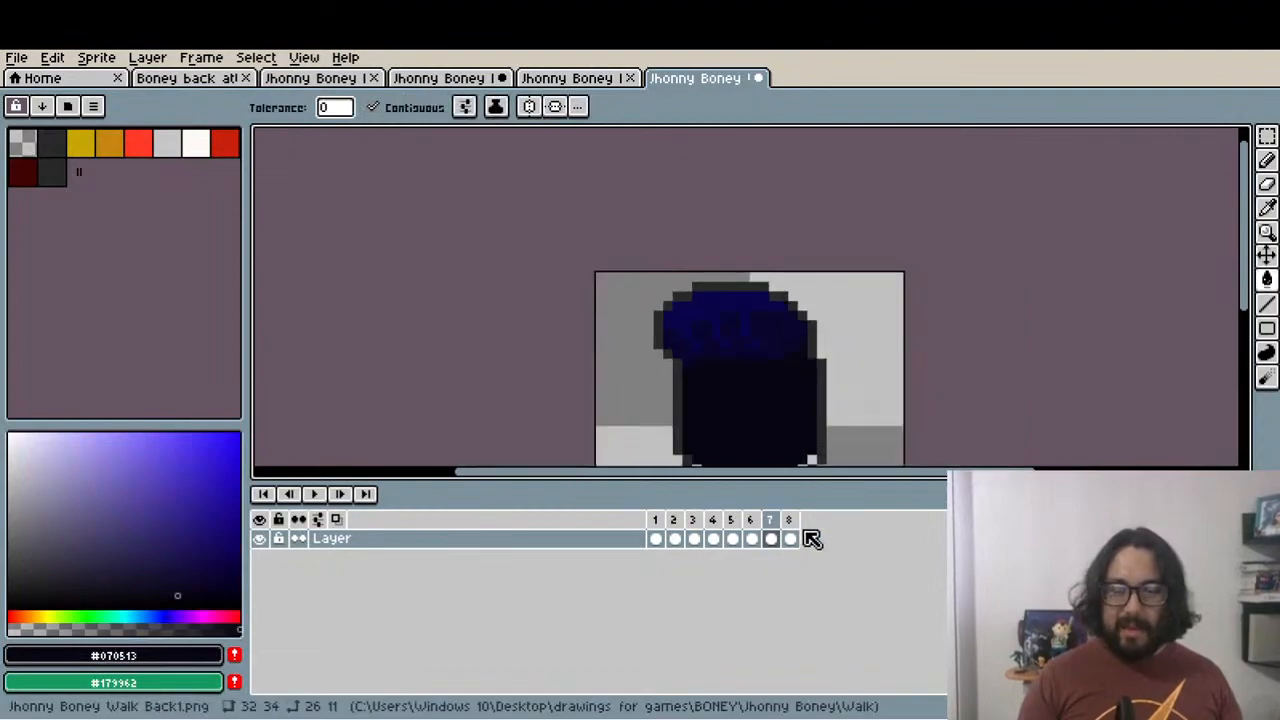
# Step through all eight frames to compare the hair and head positions
pyautogui.click(794, 520)
pyautogui.moveTo(774, 411); pyautogui.dragTo(671, 350)
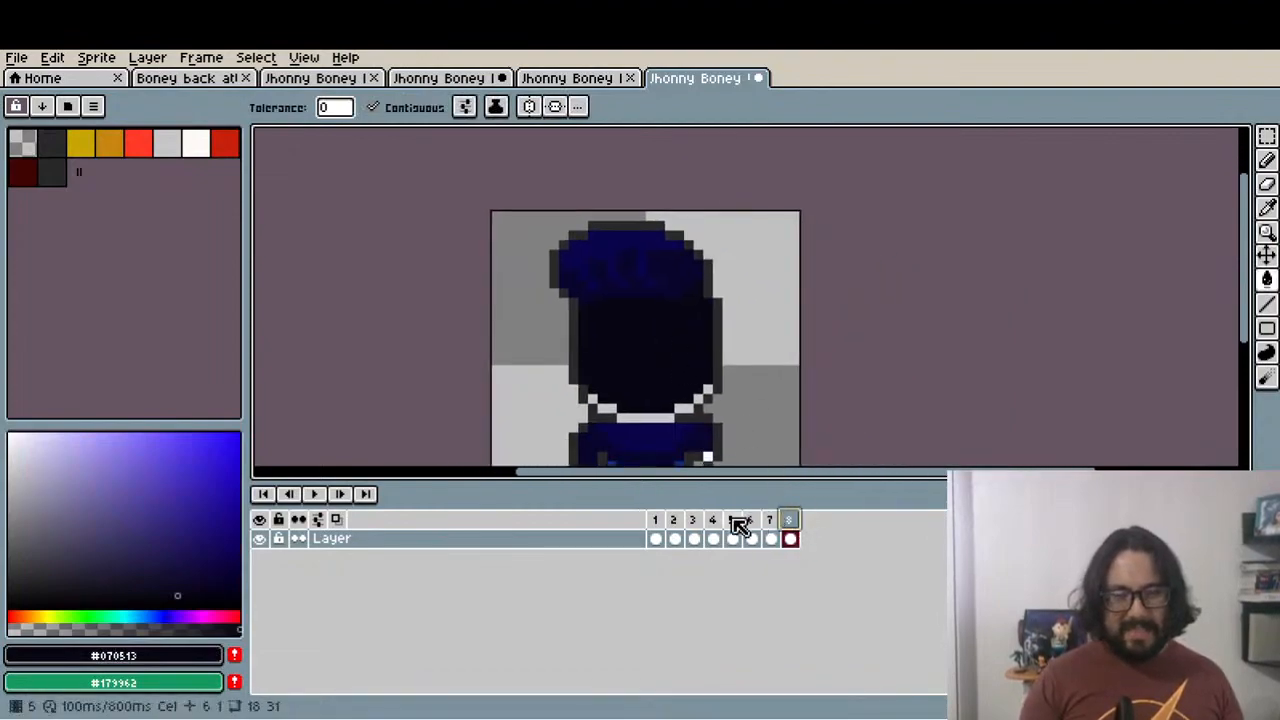
pyautogui.click(660, 524)
pyautogui.click(680, 537)
pyautogui.click(694, 531)
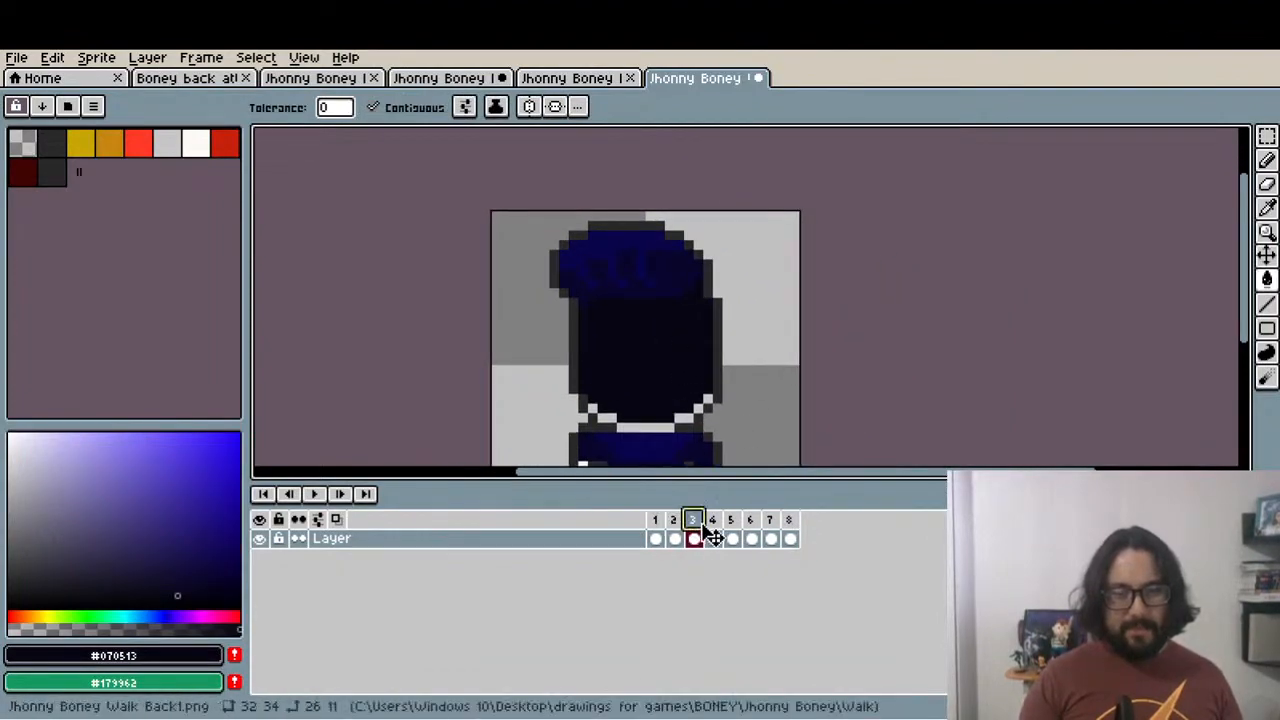
pyautogui.click(716, 530)
pyautogui.click(734, 528)
pyautogui.click(758, 525)
pyautogui.click(775, 528)
pyautogui.click(790, 528)
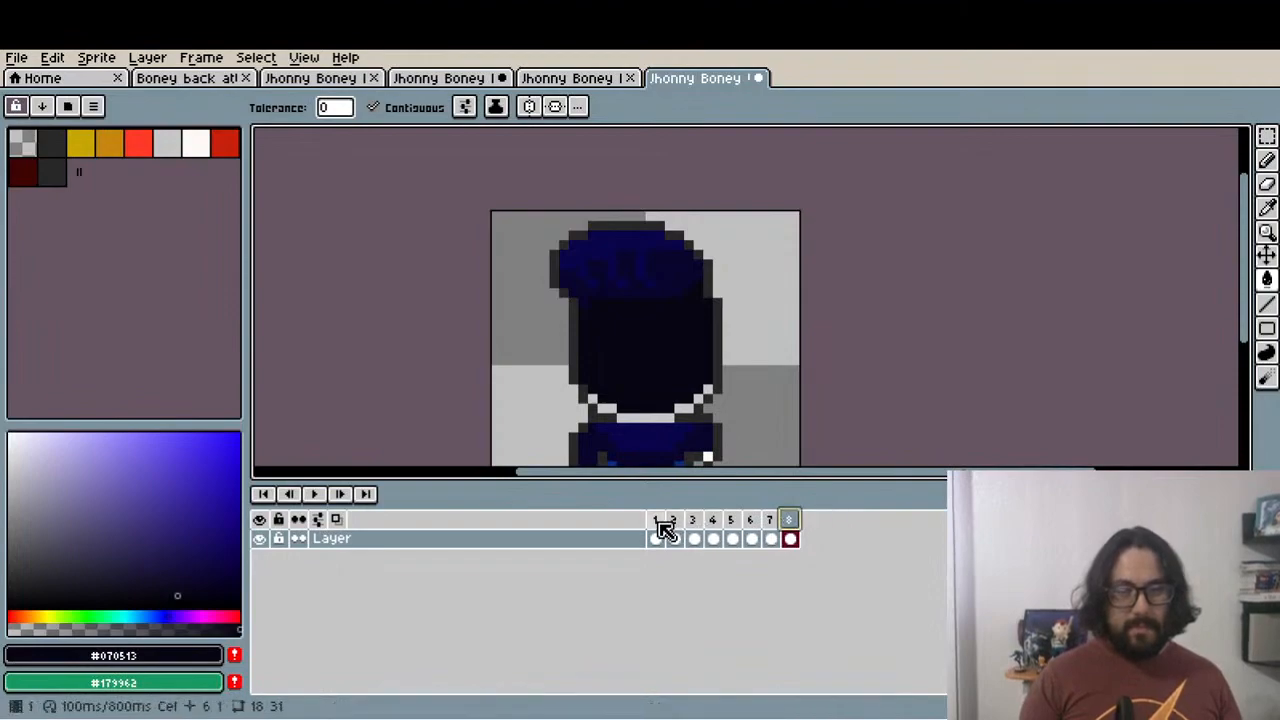
pyautogui.click(658, 530)
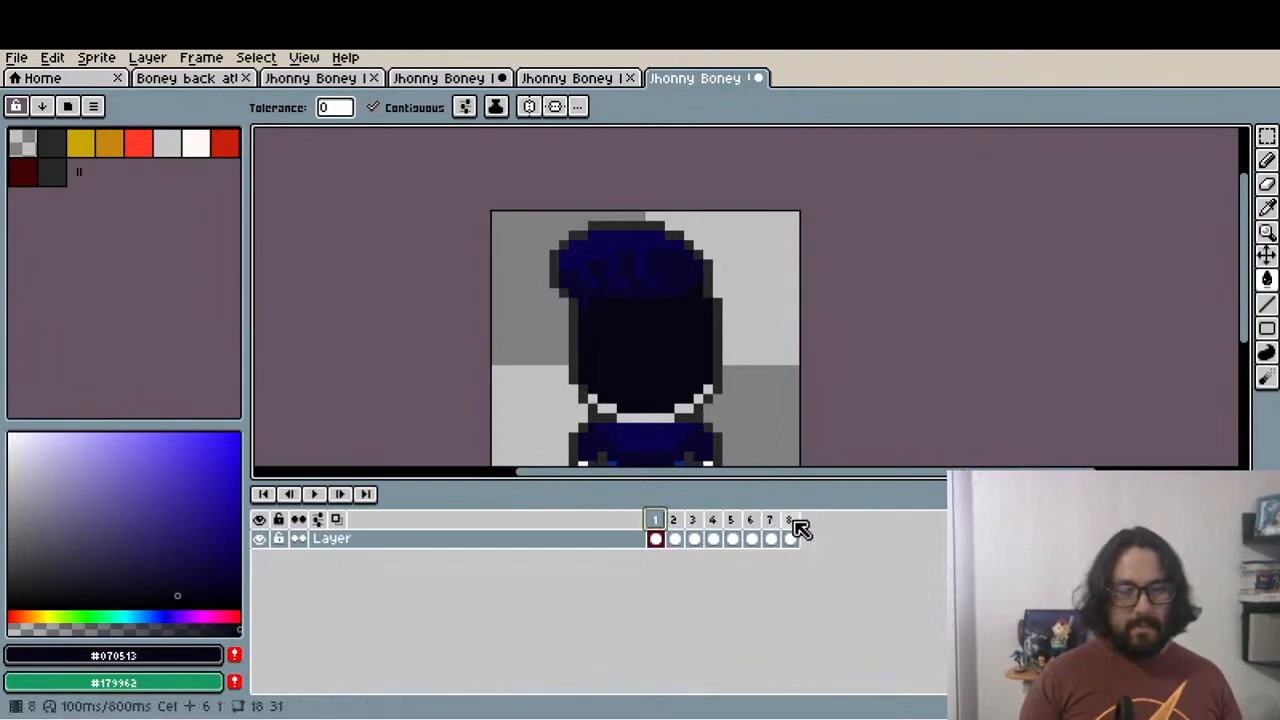
# Play the walk animation again to check the adjusted hair bounce, and stop it
pyautogui.click(313, 493)
pyautogui.scroll(-2, 449, 380)
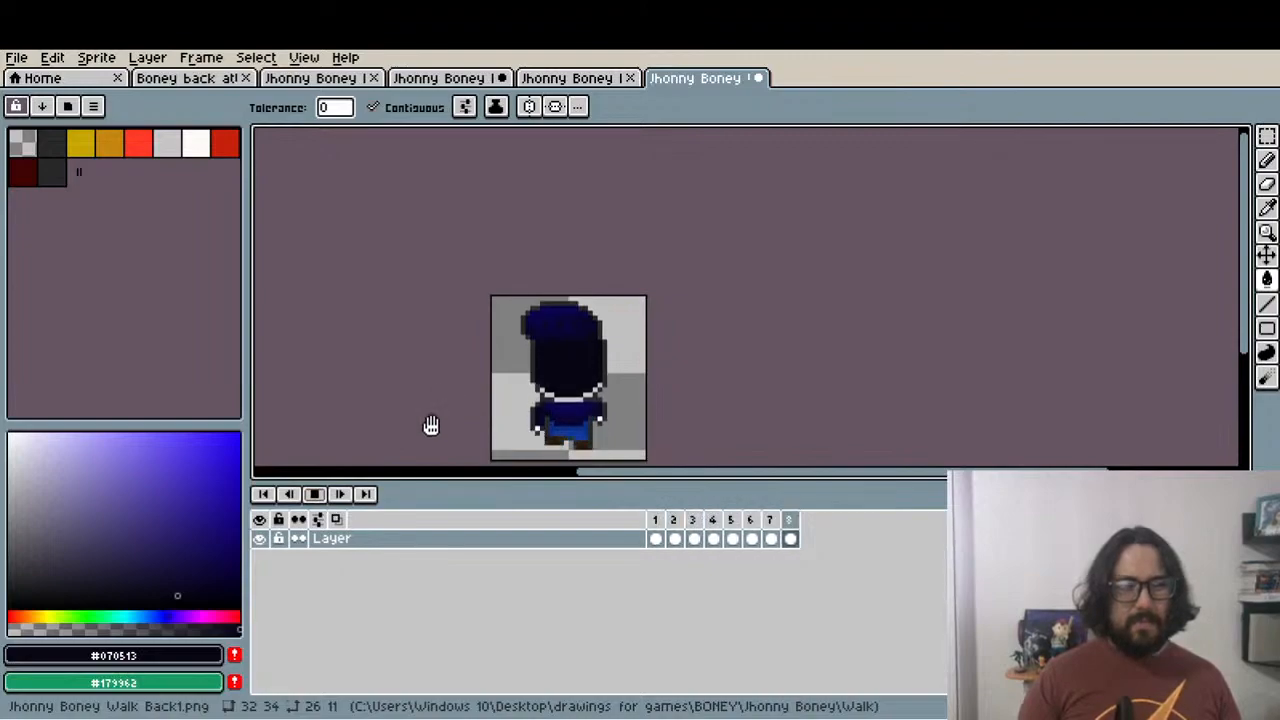
pyautogui.click(313, 494)
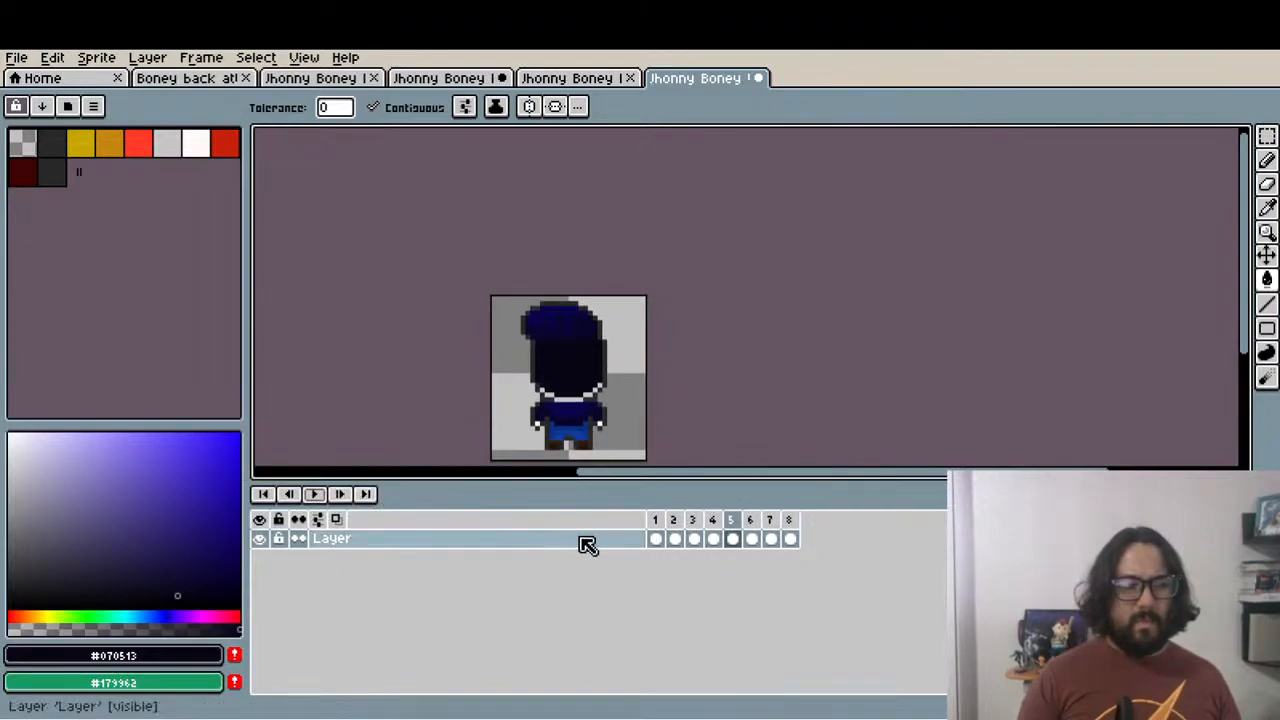
# Check frame 2, then select the 25 by 12 pixel hair area on frame 3 and move it down 1 pixel
pyautogui.click(678, 520)
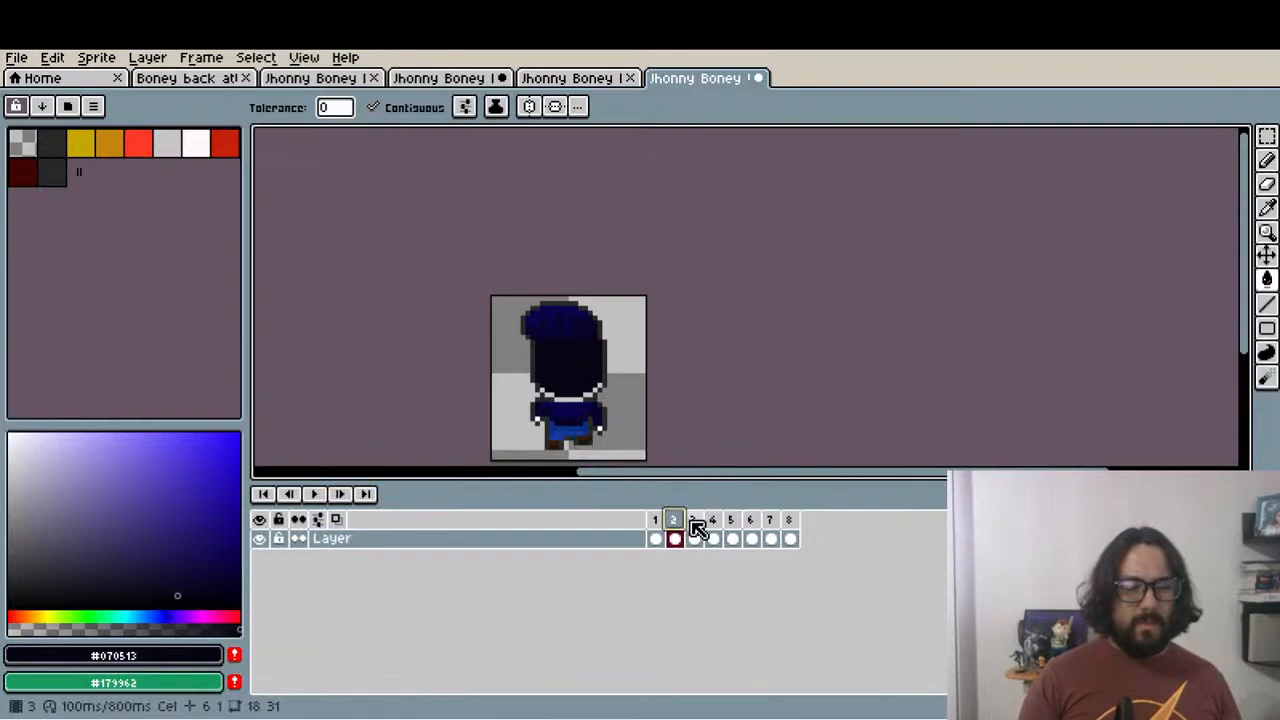
pyautogui.click(694, 521)
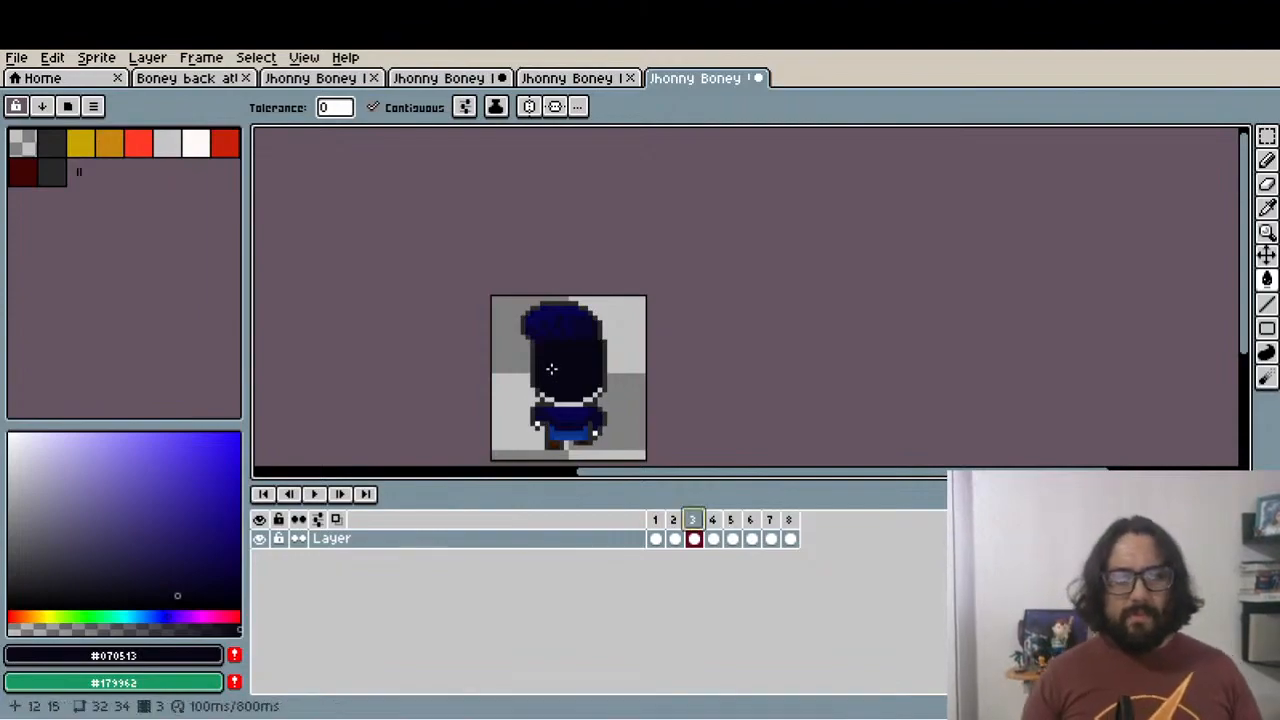
pyautogui.scroll(2, 551, 369)
pyautogui.press('m')
pyautogui.moveTo(470, 245); pyautogui.dragTo(664, 341)
pyautogui.moveTo(627, 301); pyautogui.dragTo(627, 308)
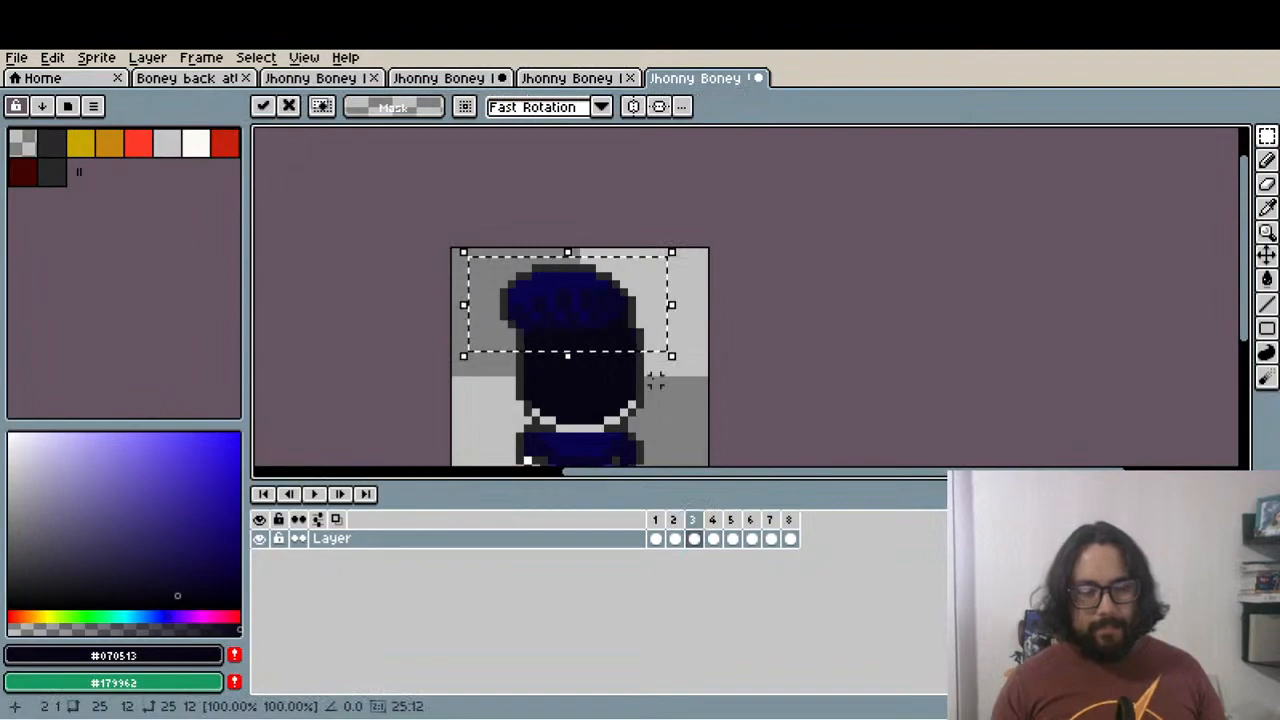
# On frame 2, select the 25 by 12 pixel hair area and move it up 1 pixel
pyautogui.click(674, 519)
pyautogui.moveTo(471, 251); pyautogui.dragTo(645, 315)
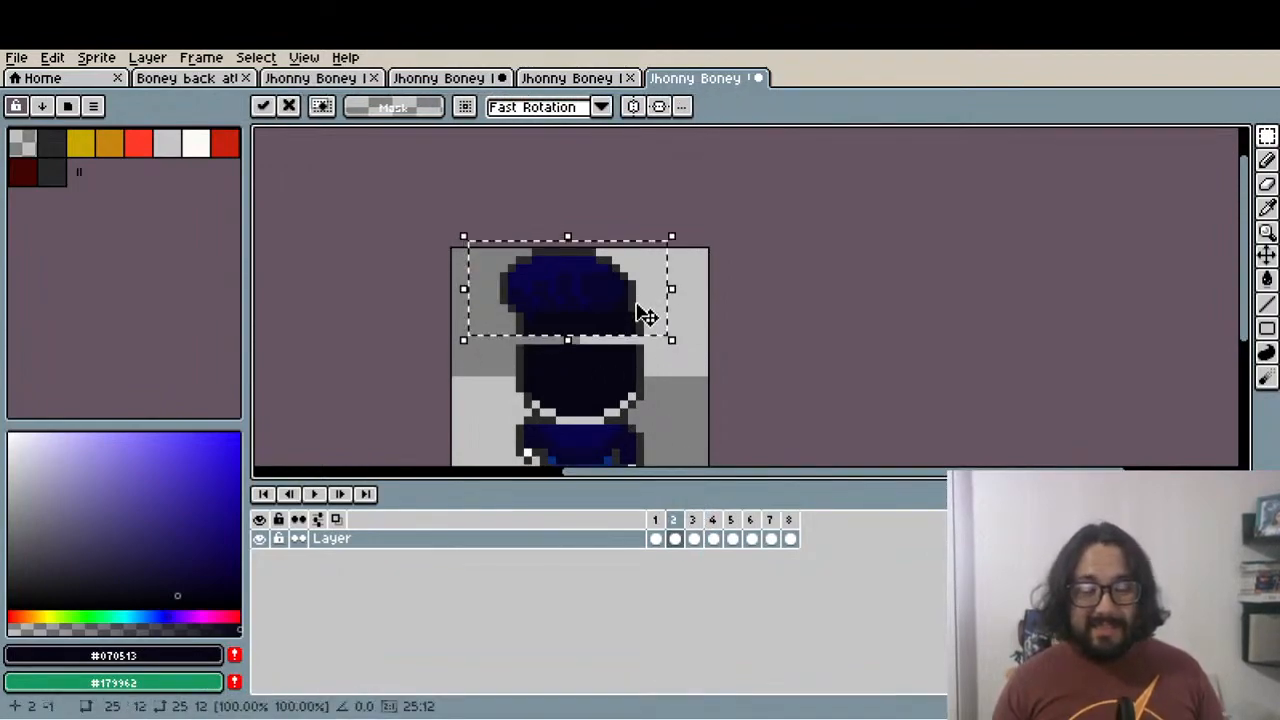
pyautogui.click(632, 380)
# Close the one-pixel gap across the head on frame 2, using #292829 for the outline ends and #070513 for the fill
pyautogui.scroll(3, 632, 380)
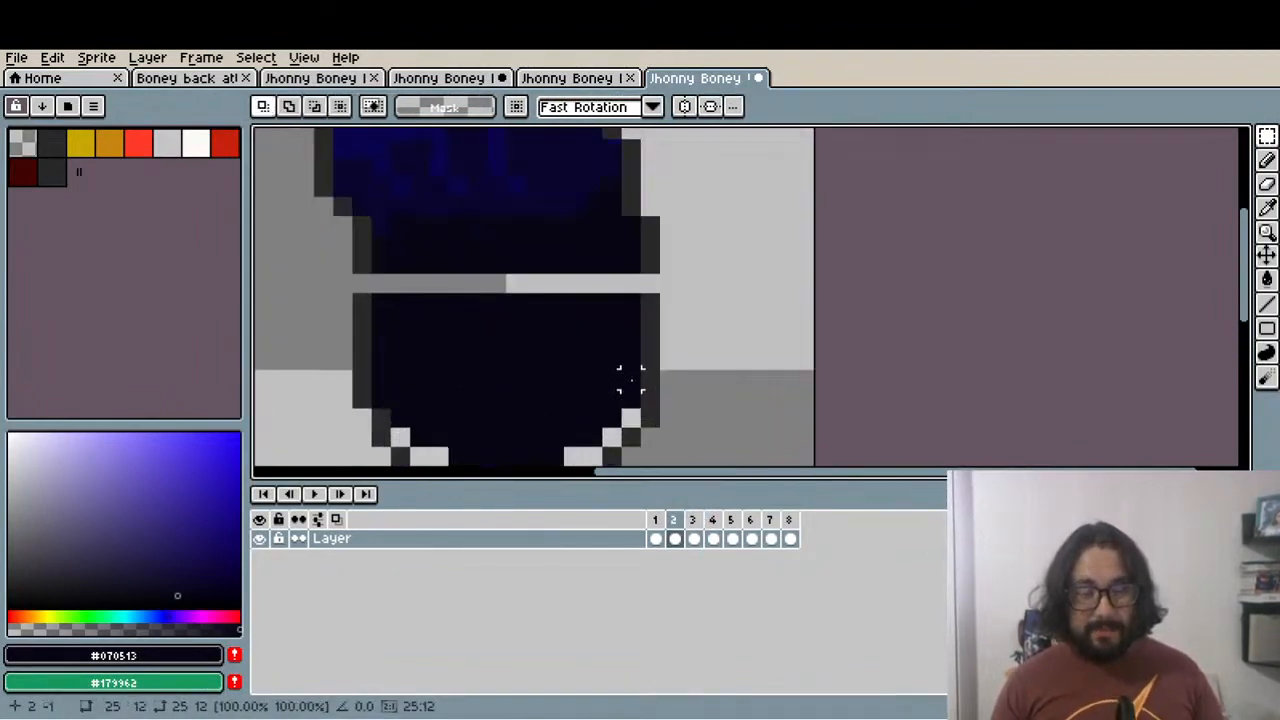
pyautogui.click(655, 258)
pyautogui.press('l')
pyautogui.click(669, 281)
pyautogui.press('ctrl')
pyautogui.hotkey('ctrl', 'z')
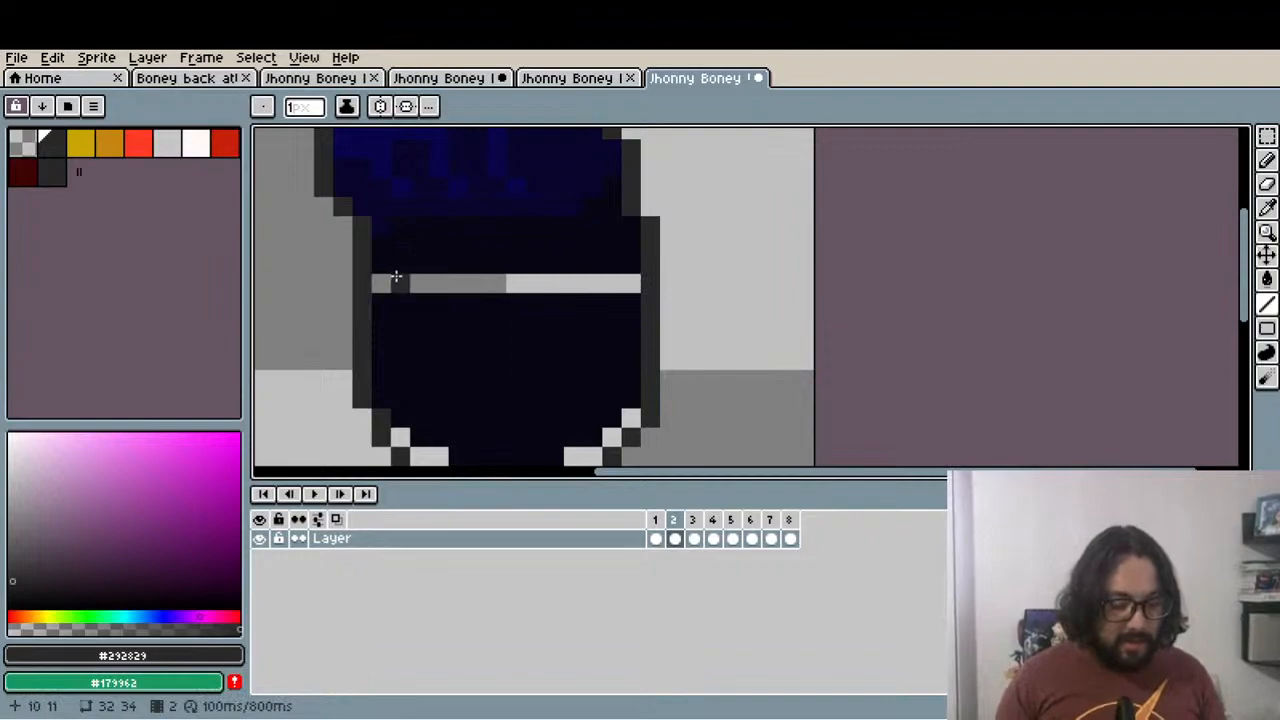
pyautogui.press('i')
pyautogui.click(466, 263)
pyautogui.press('g')
pyautogui.click(466, 278)
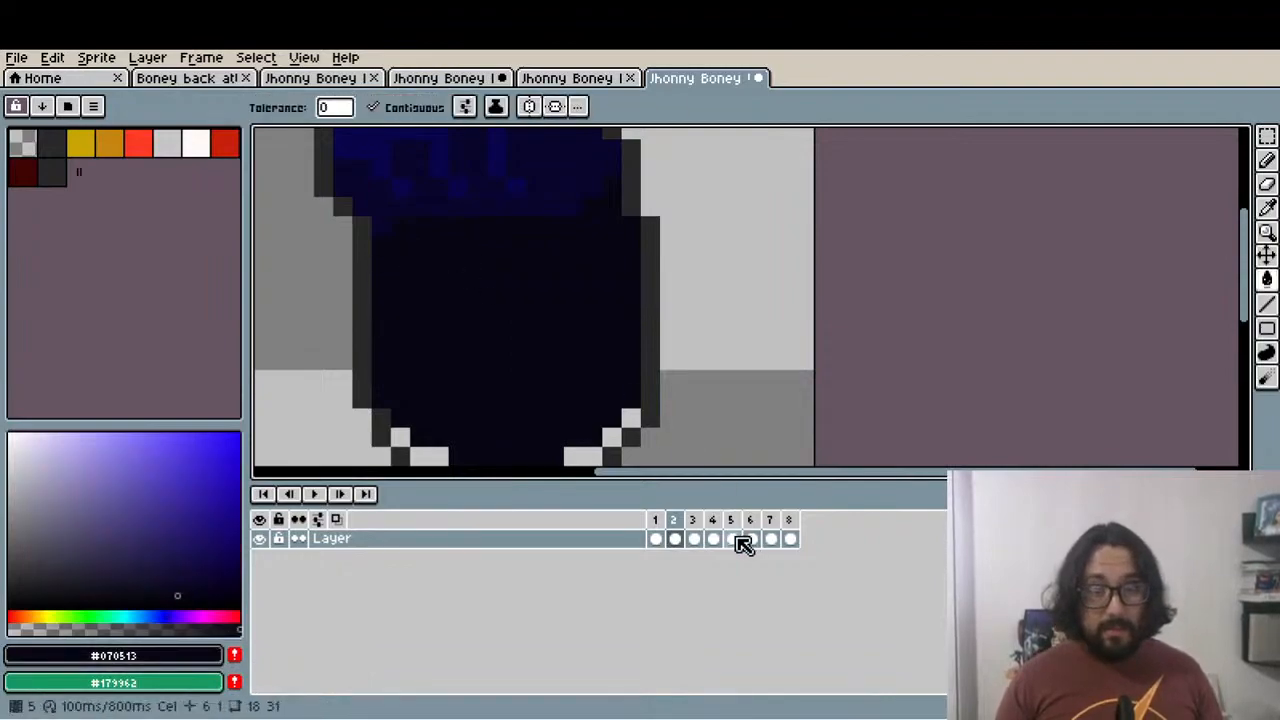
# Check frames 3 to 5, then select the 22 by 11 pixel hair area on frame 6 and move it up 1 pixel
pyautogui.click(697, 524)
pyautogui.click(713, 537)
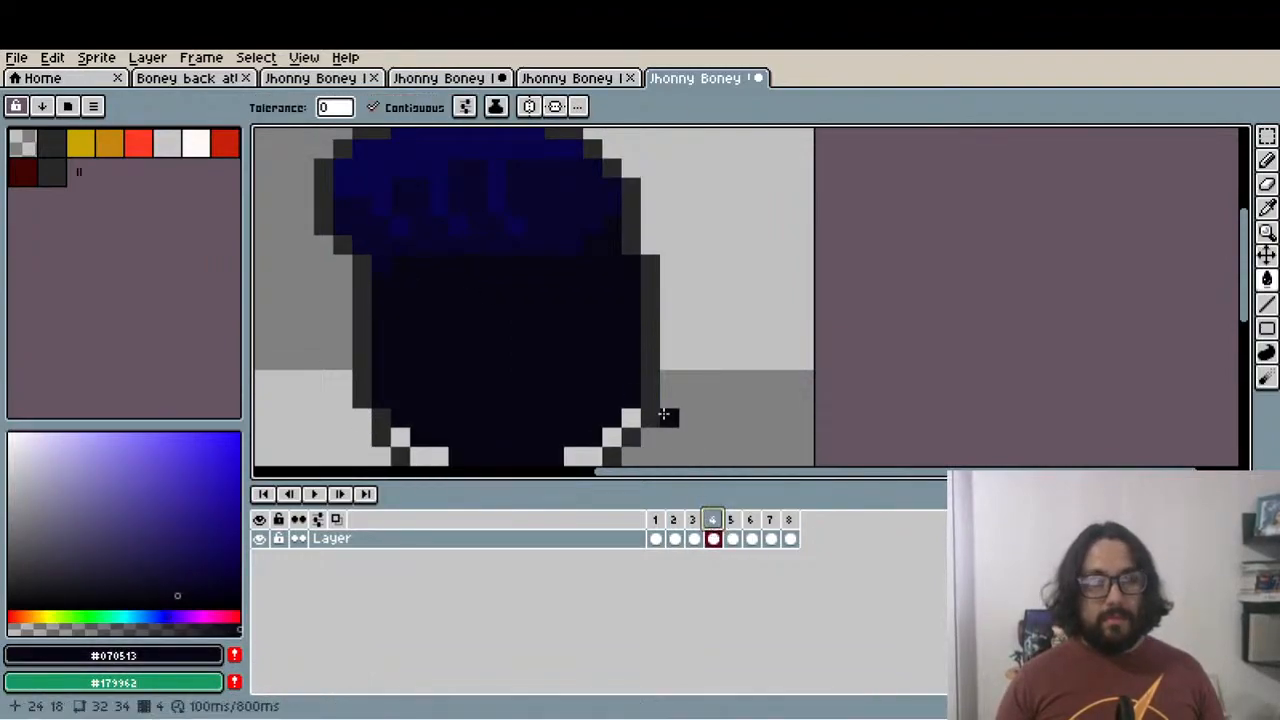
pyautogui.scroll(-2, 662, 410)
pyautogui.click(735, 522)
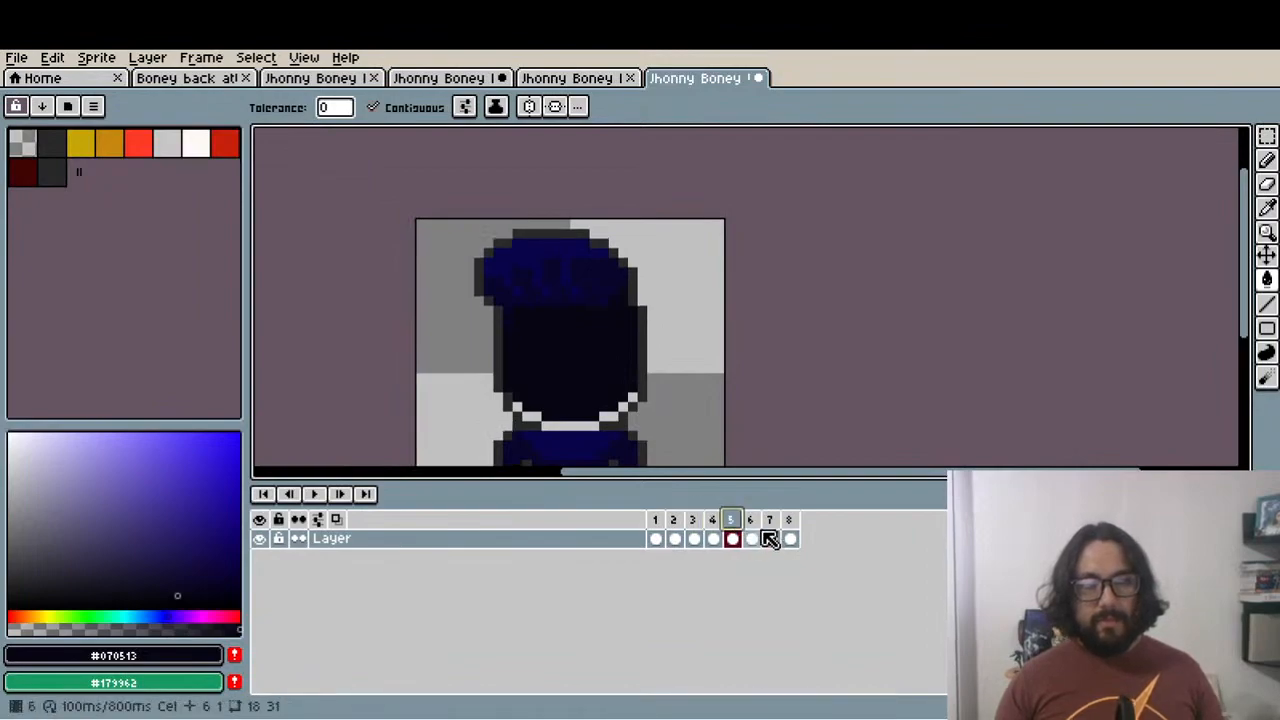
pyautogui.click(753, 537)
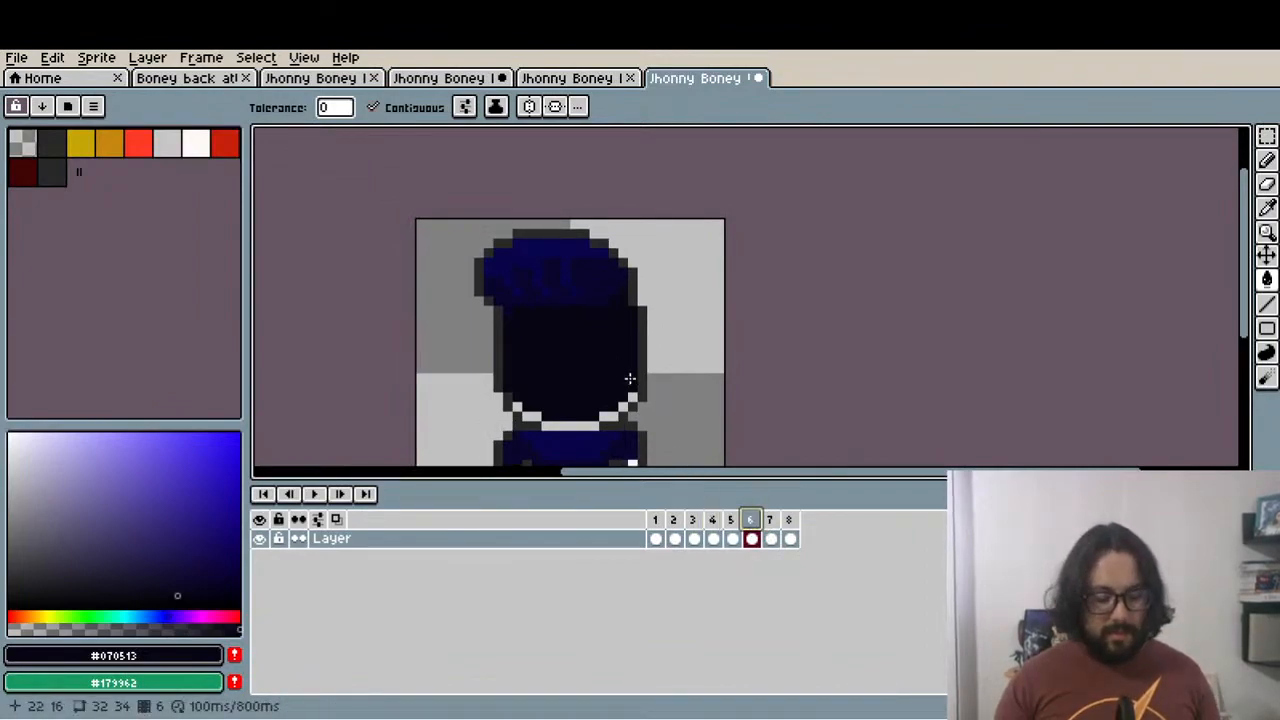
pyautogui.press('m')
pyautogui.moveTo(460, 226); pyautogui.dragTo(680, 338)
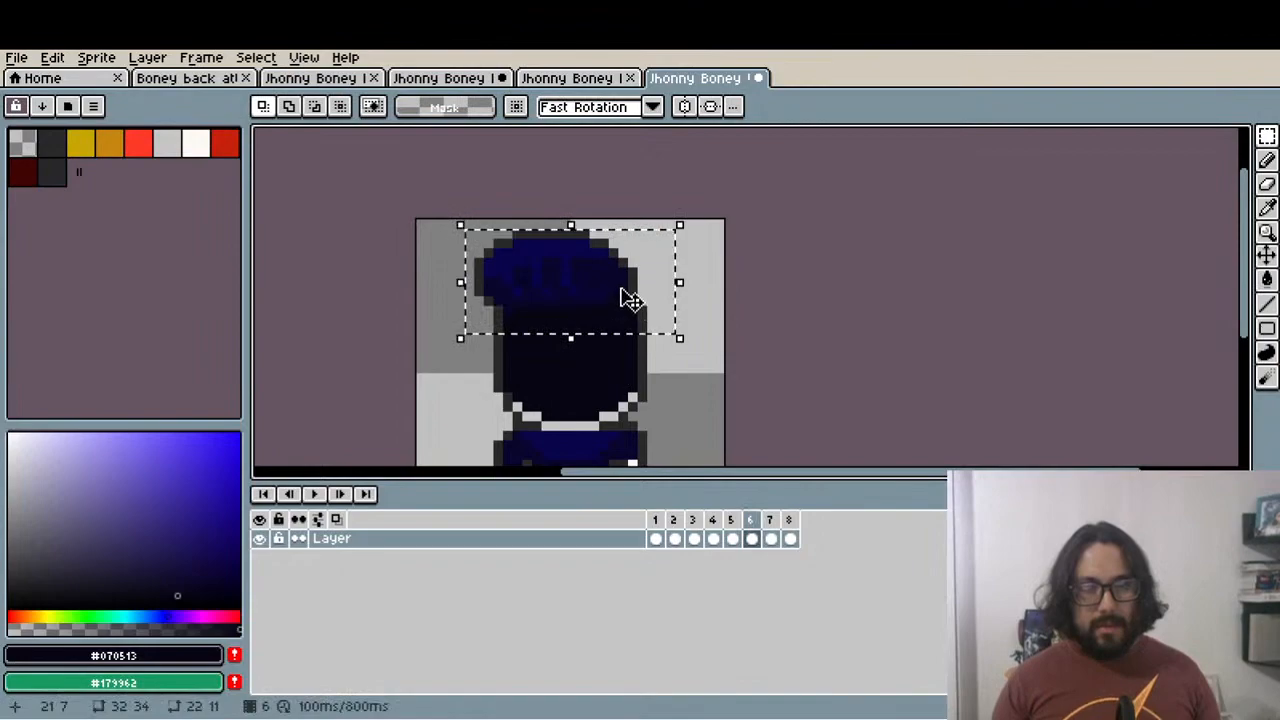
pyautogui.moveTo(623, 291); pyautogui.dragTo(622, 281)
pyautogui.hotkey('ctrl', 'd')
# Close the one-pixel gap across the head on frame 6, using #292829 for the outline ends and #070513 for the fill
pyautogui.scroll(1, 514, 329)
pyautogui.press('i')
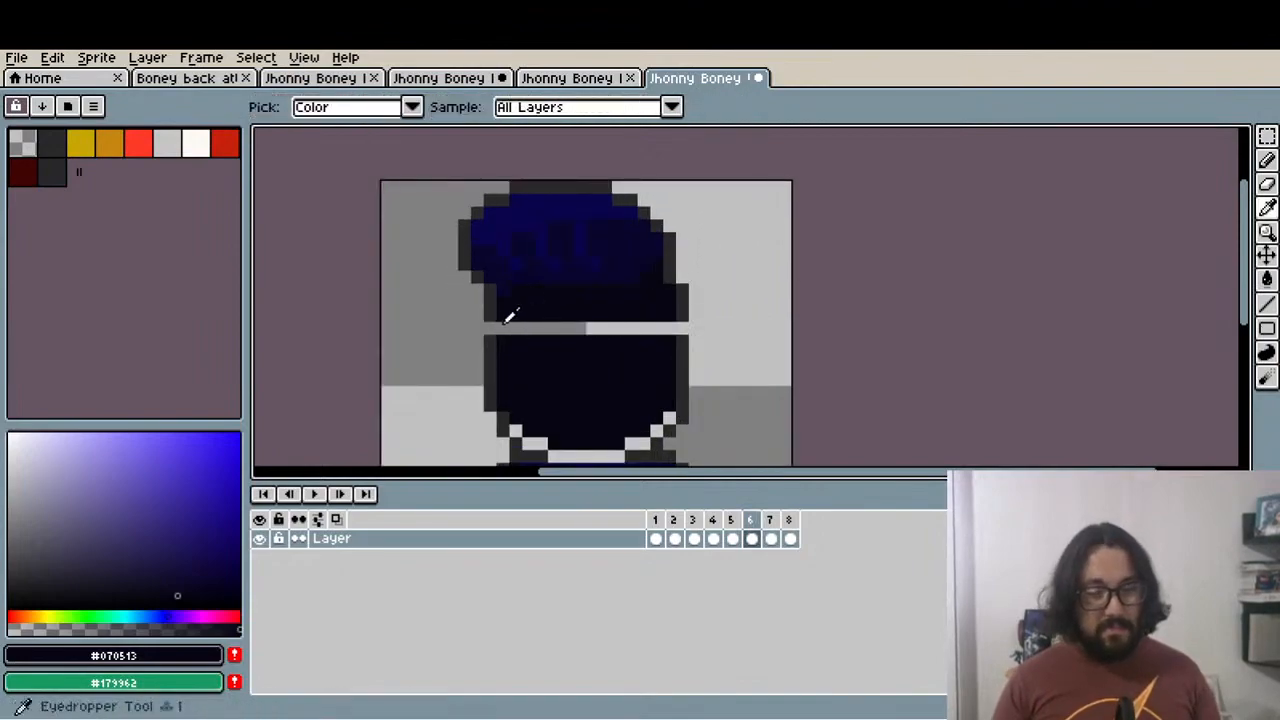
pyautogui.click(490, 300)
pyautogui.press('l')
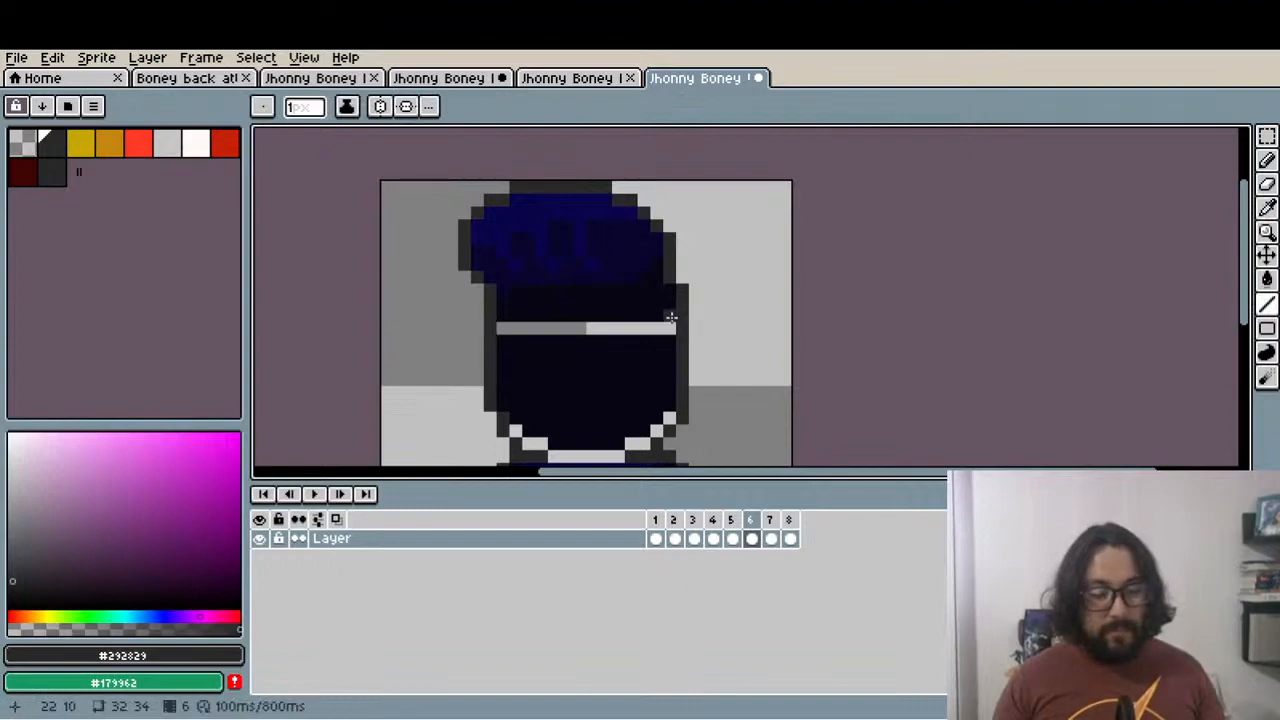
pyautogui.press('i')
pyautogui.click(645, 300)
pyautogui.press('g')
pyautogui.click(636, 328)
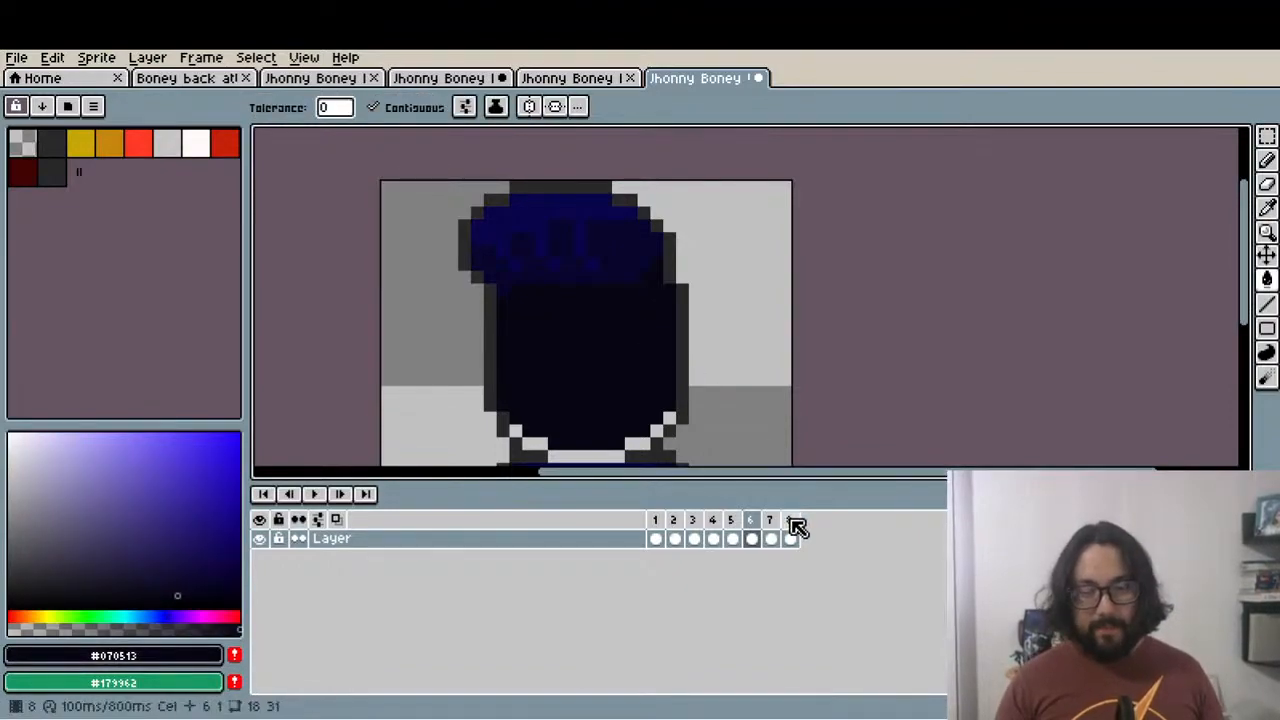
# Compare the hair height on frames 6 to 8, then play the walk animation and stop it
pyautogui.click(776, 522)
pyautogui.click(755, 520)
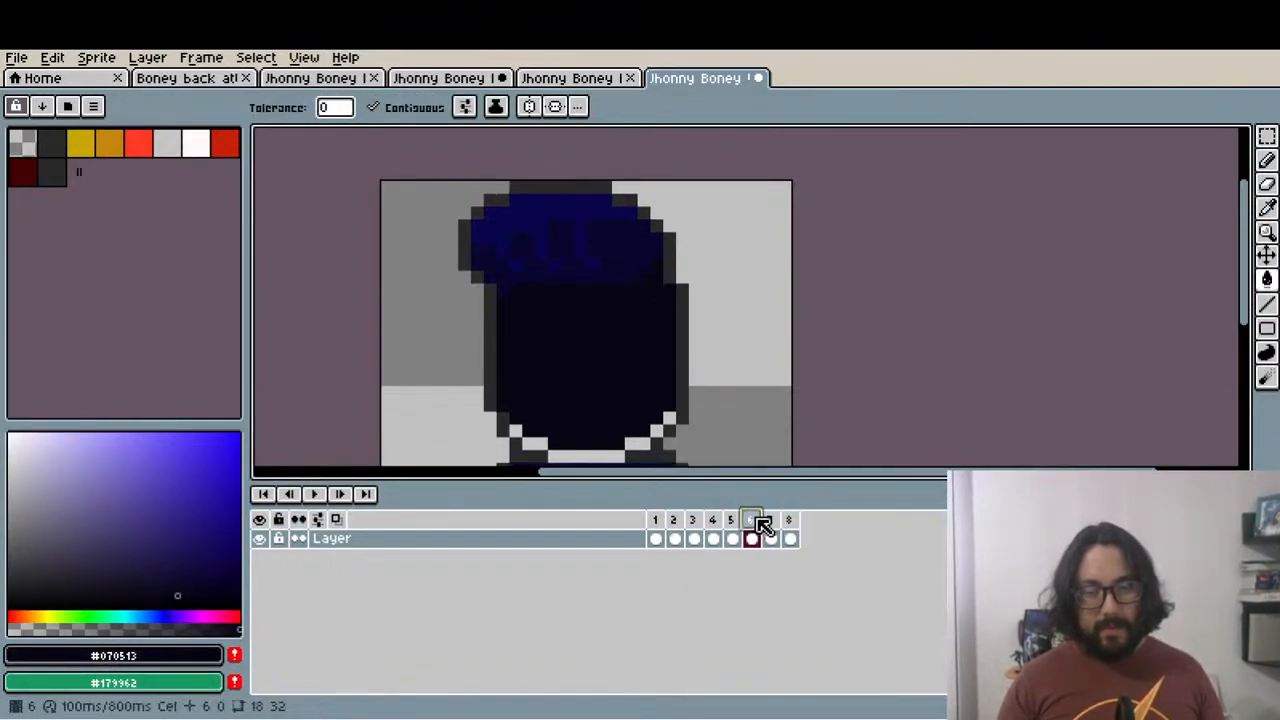
pyautogui.click(776, 522)
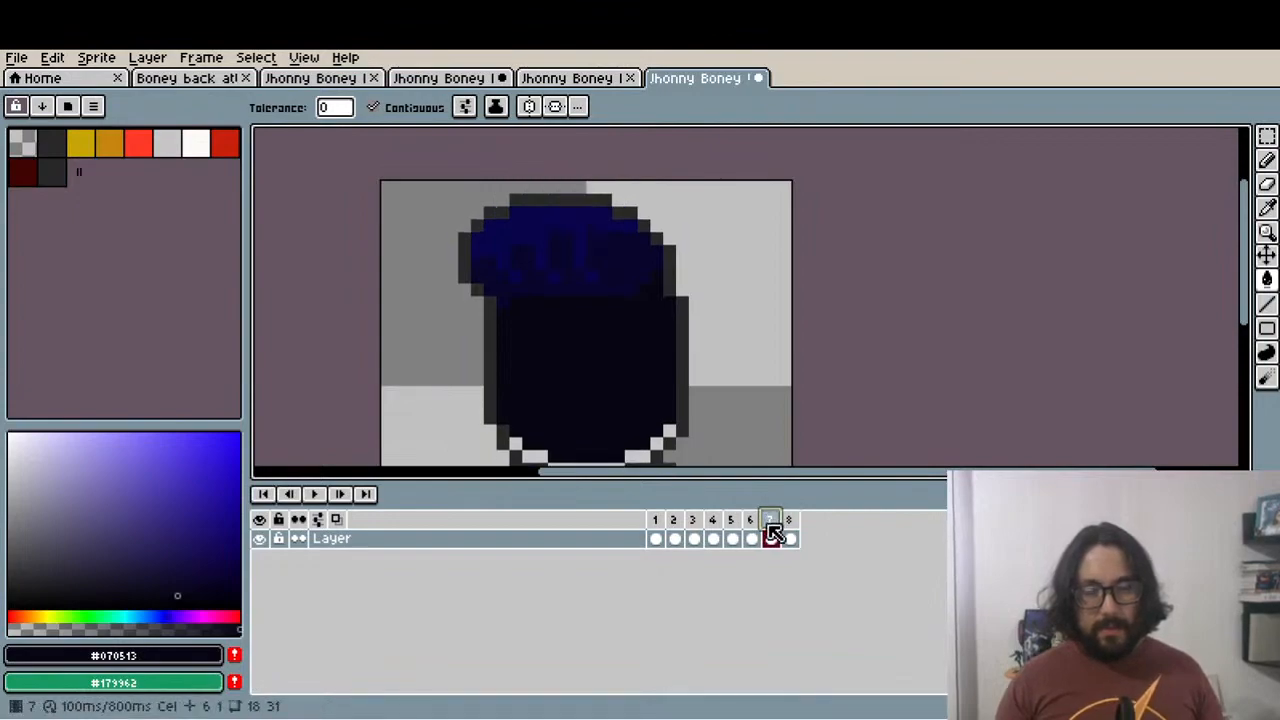
pyautogui.click(790, 522)
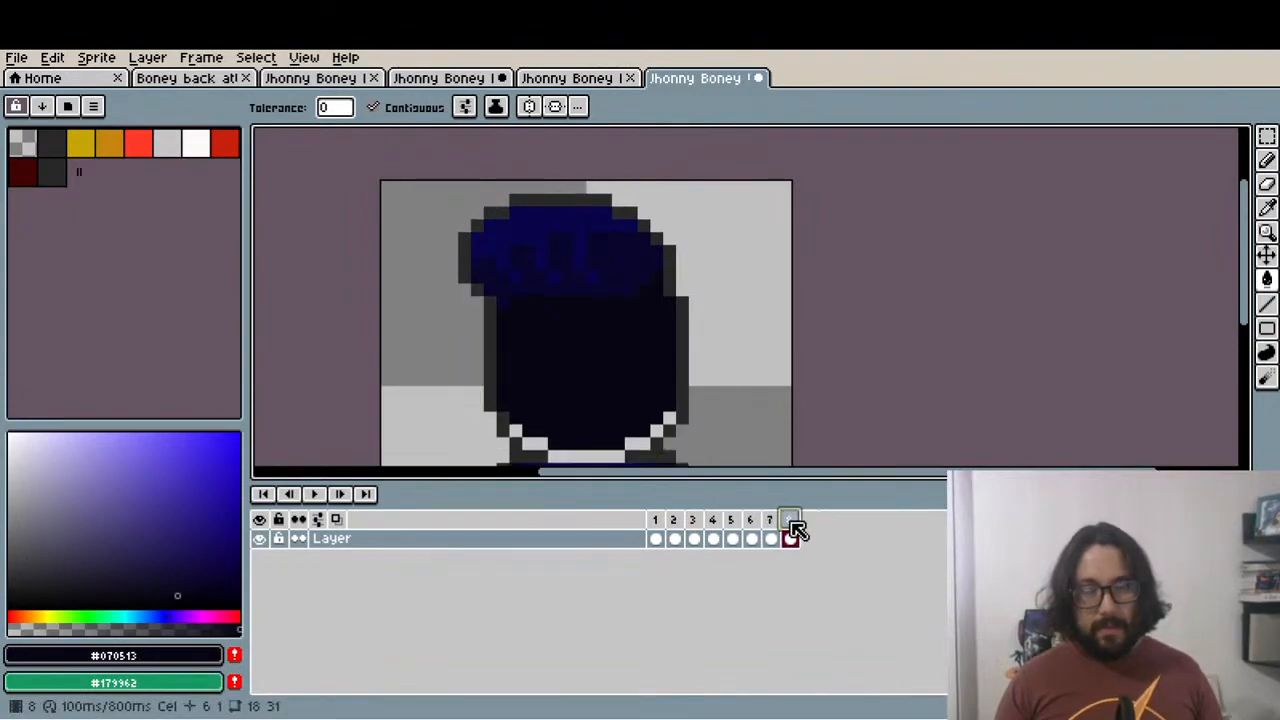
pyautogui.click(314, 494)
pyautogui.scroll(-1, 397, 357)
pyautogui.scroll(-1, 397, 357)
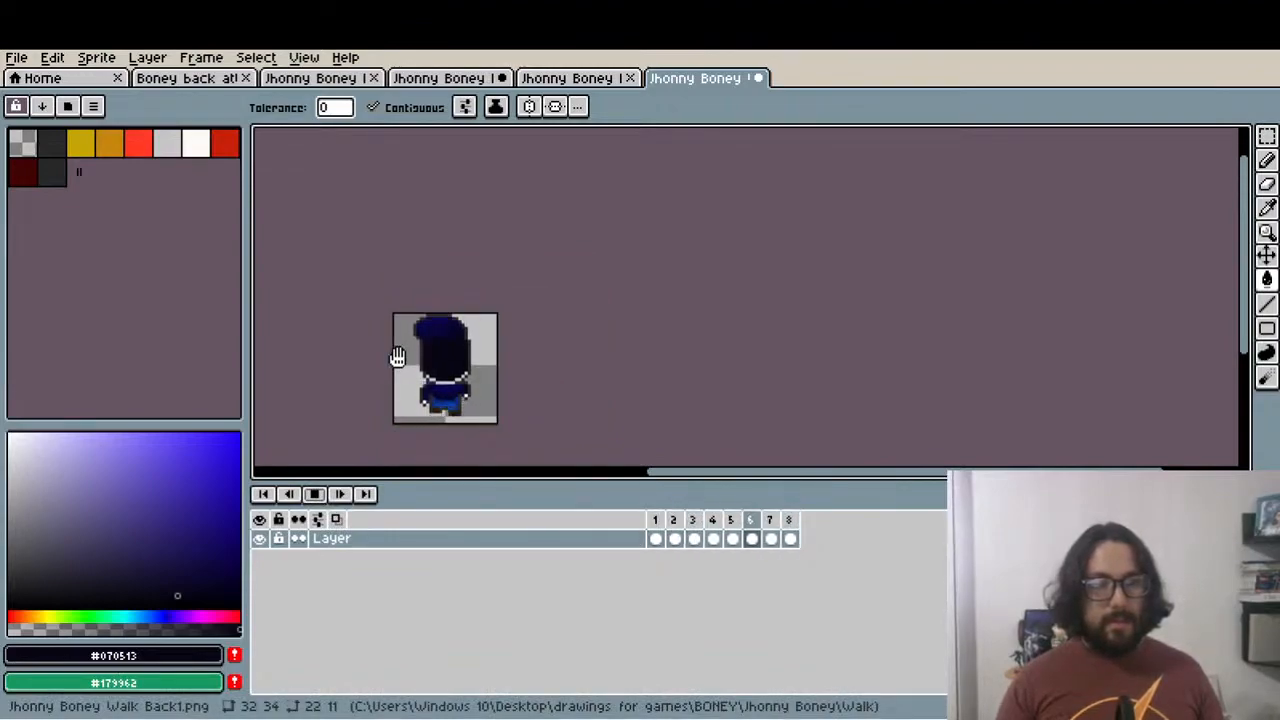
pyautogui.click(314, 494)
# Step through the eight frames twice from frame 1 to examine the hair bounce, ending on frame 8
pyautogui.click(655, 520)
pyautogui.click(343, 494)
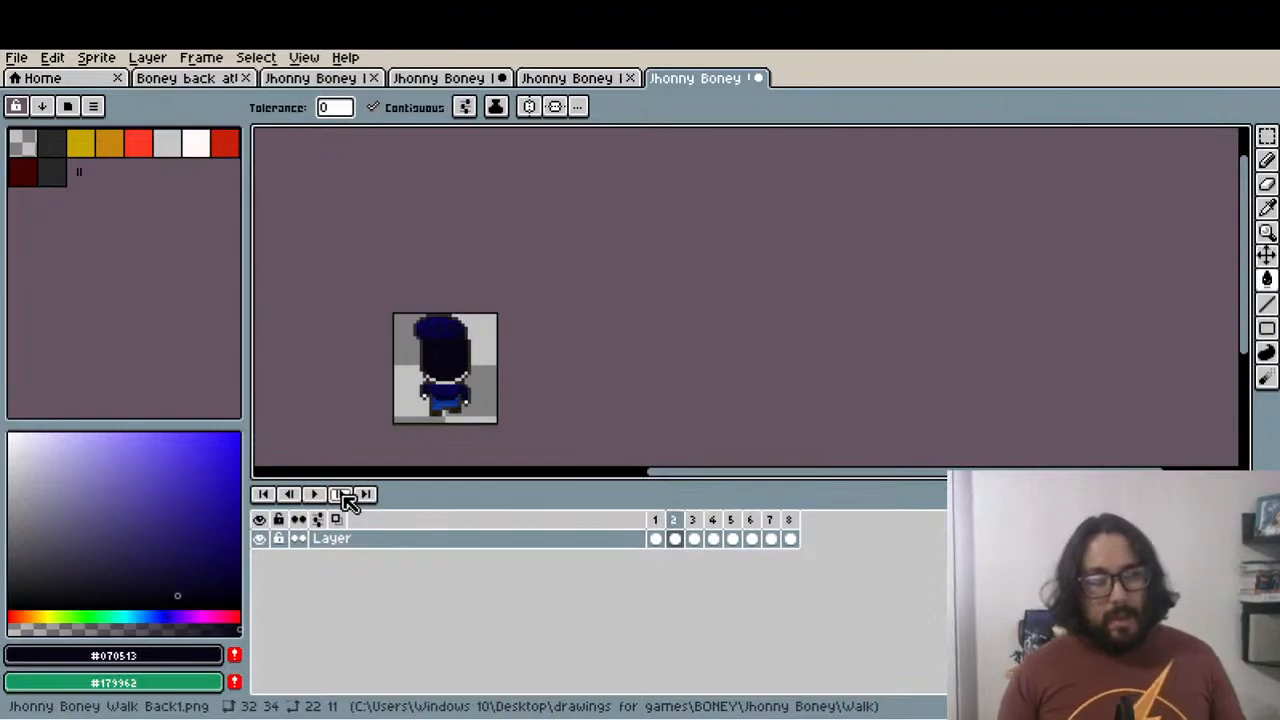
pyautogui.click(343, 495)
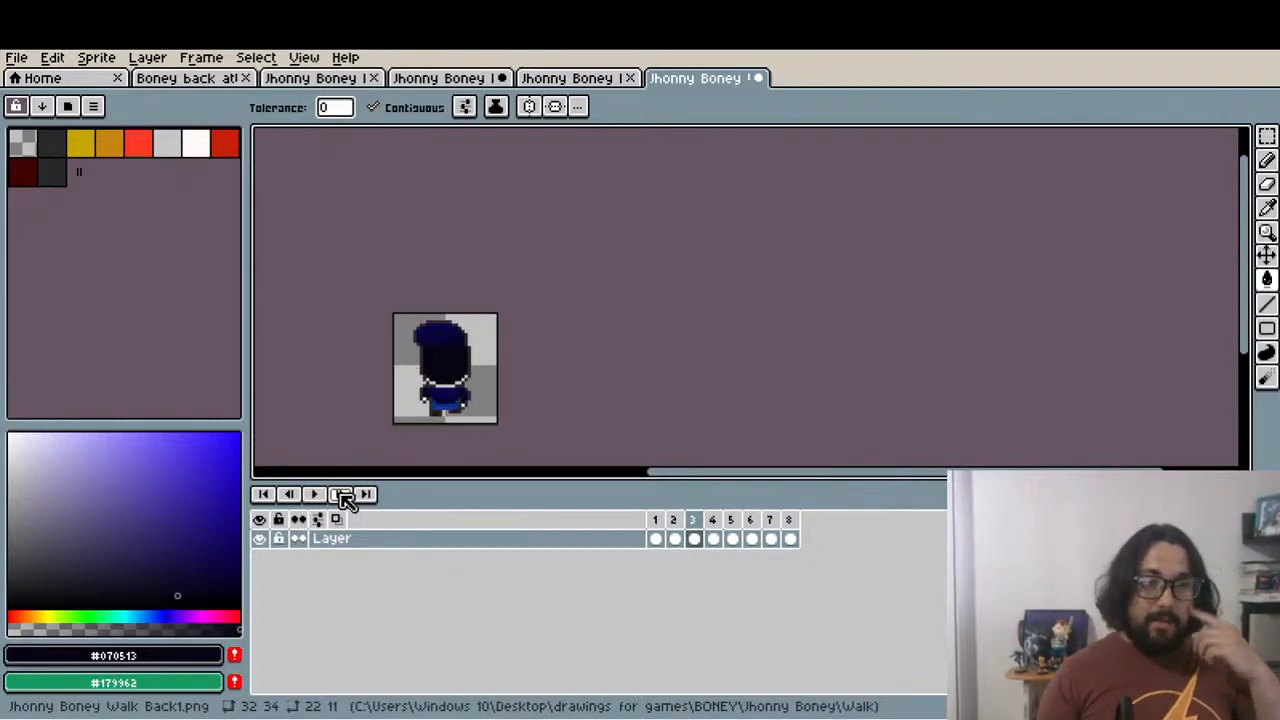
pyautogui.click(343, 495)
pyautogui.click(343, 495)
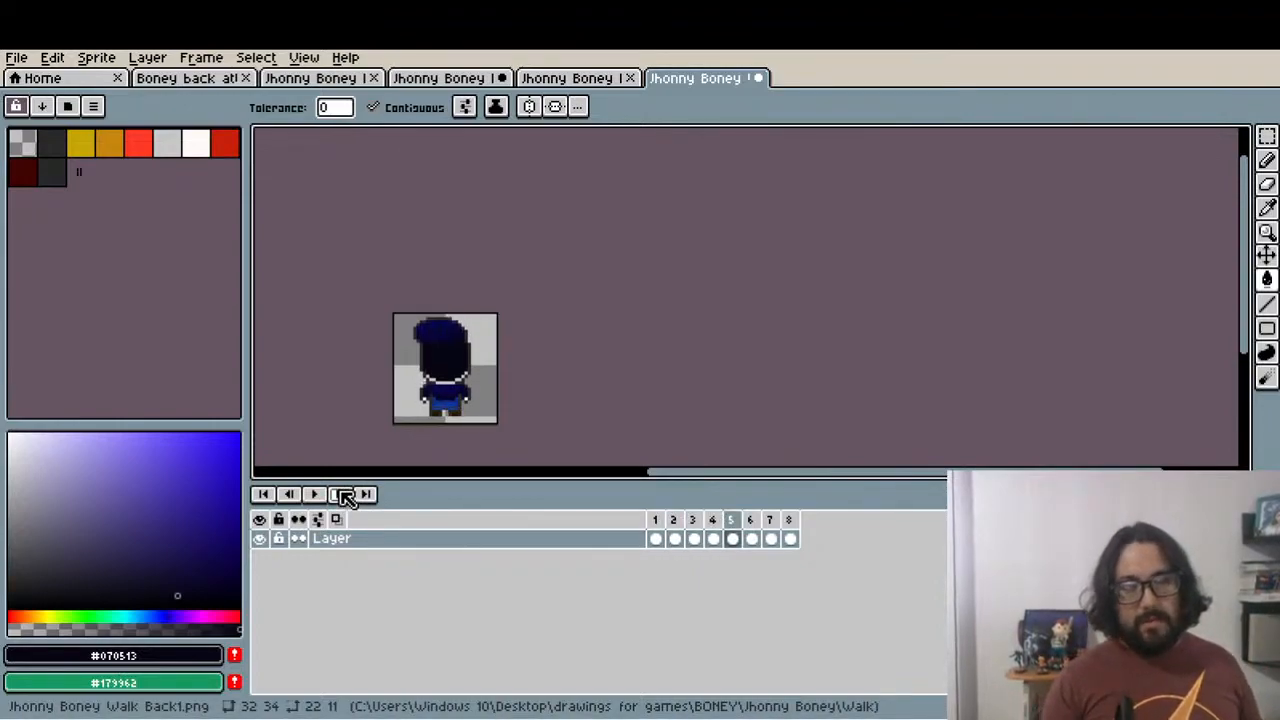
pyautogui.click(343, 495)
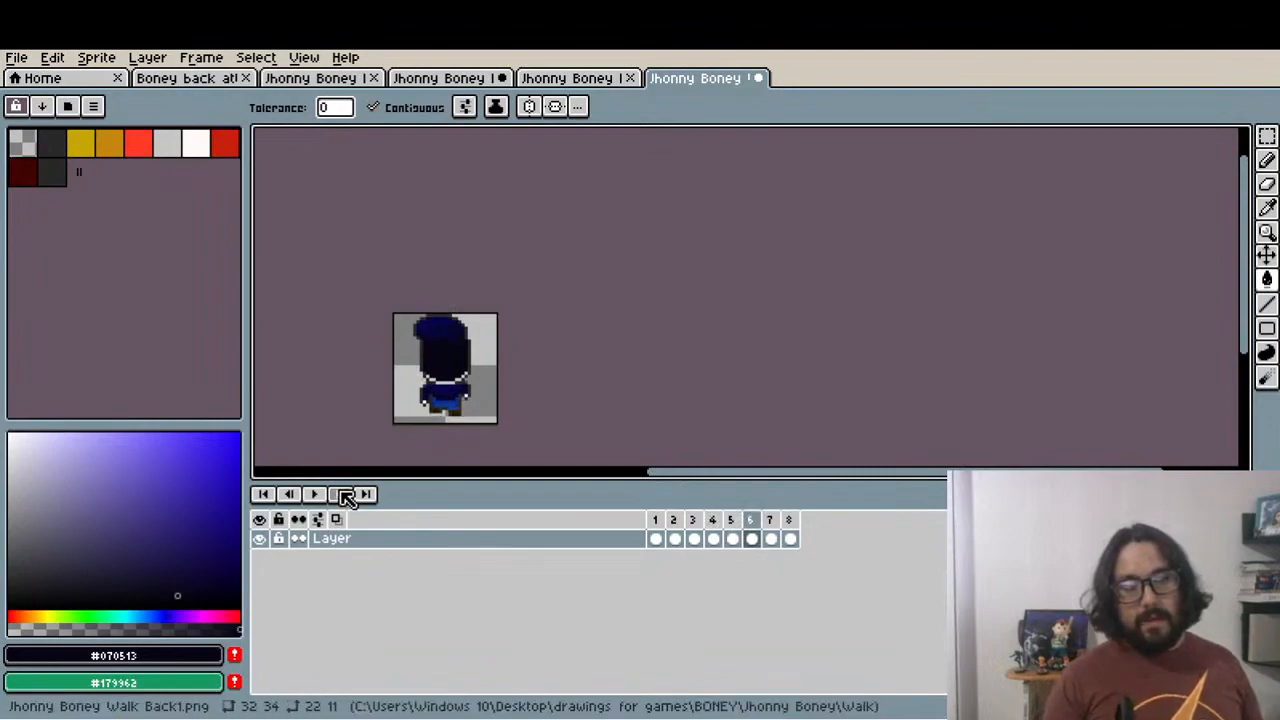
pyautogui.click(343, 495)
pyautogui.click(343, 495)
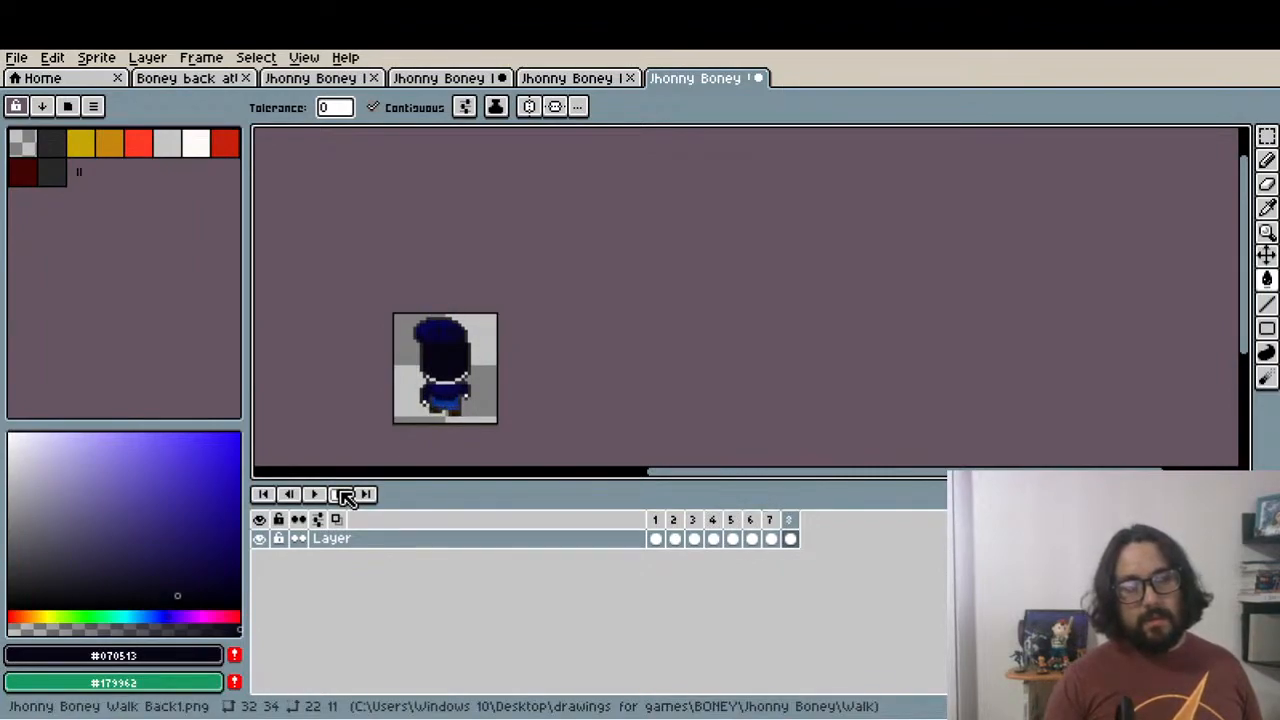
pyautogui.click(343, 495)
pyautogui.click(343, 495)
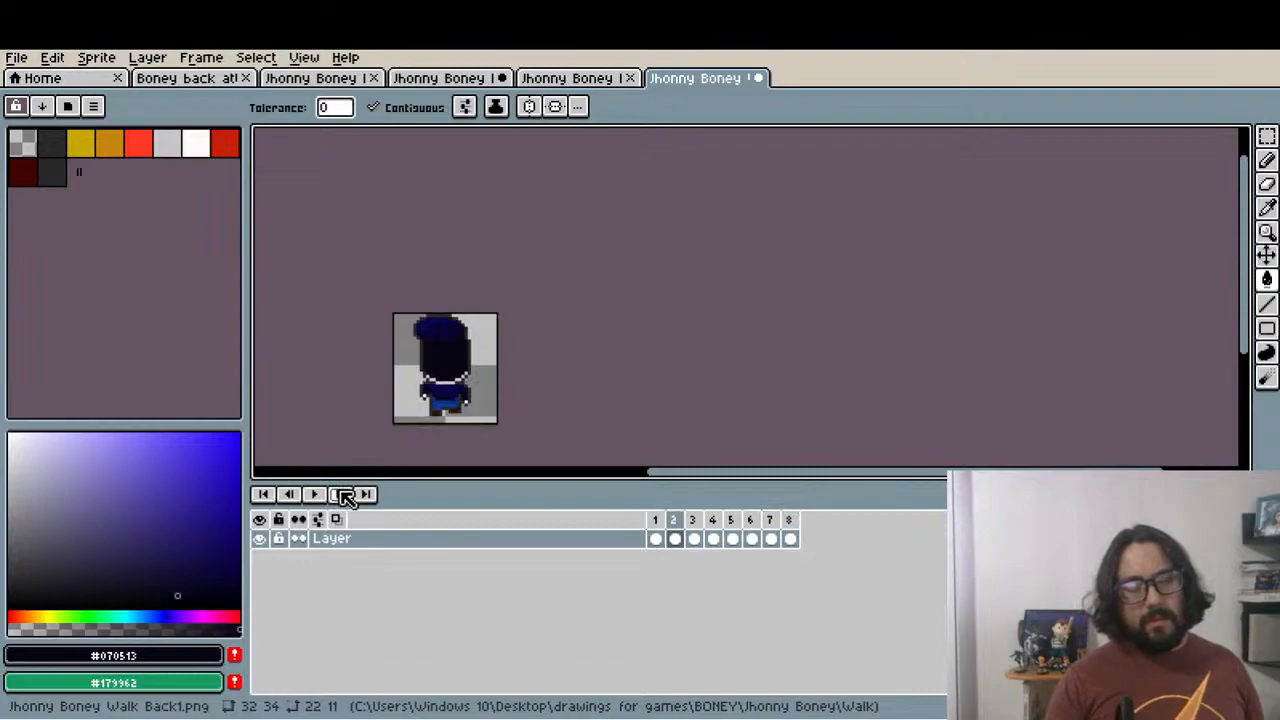
pyautogui.click(343, 495)
pyautogui.click(343, 495)
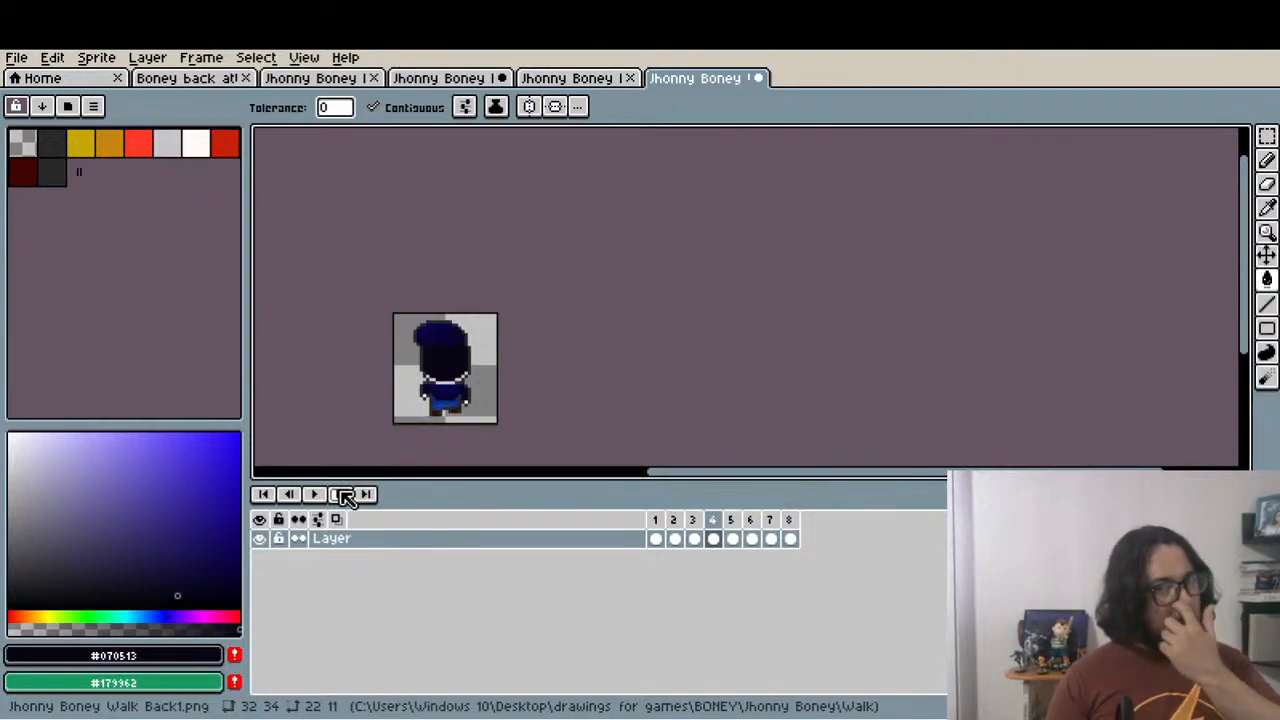
pyautogui.click(343, 495)
pyautogui.click(343, 495)
pyautogui.click(343, 495)
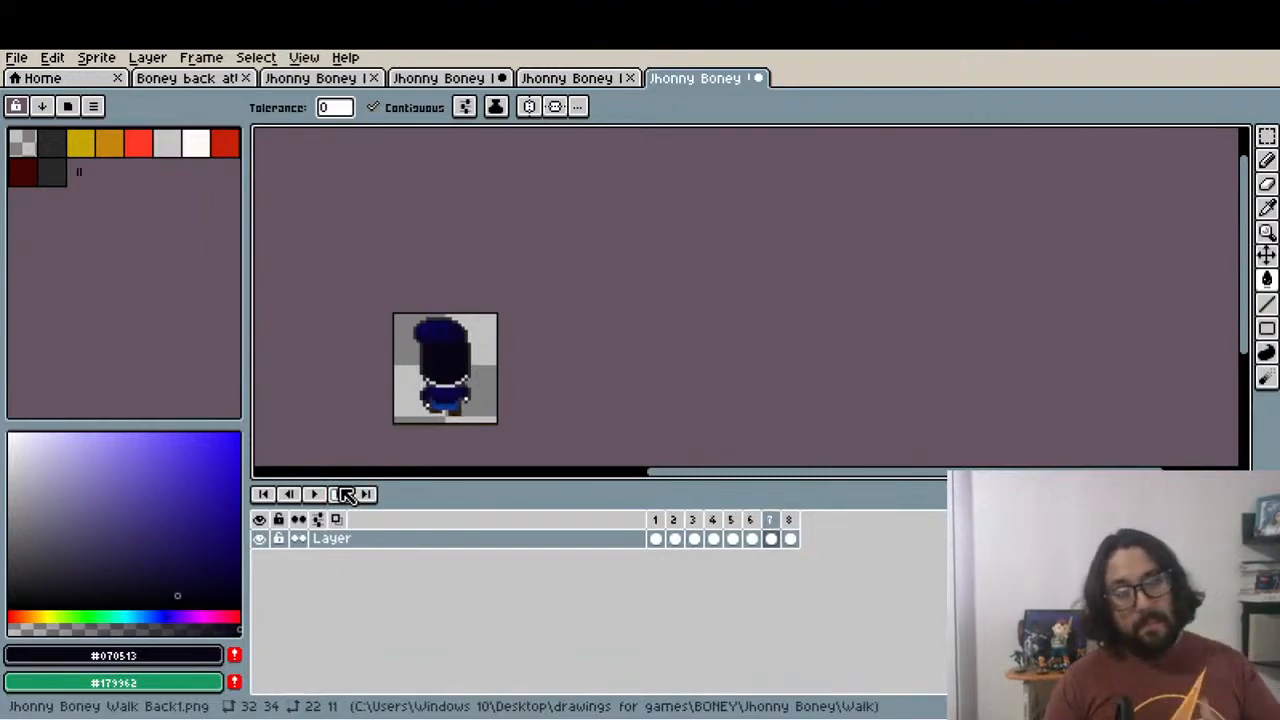
pyautogui.click(343, 495)
# On frame 8, select the 23 by 12 pixel hair area, move it down 1 pixel, and clear the selection
pyautogui.scroll(3, 429, 337)
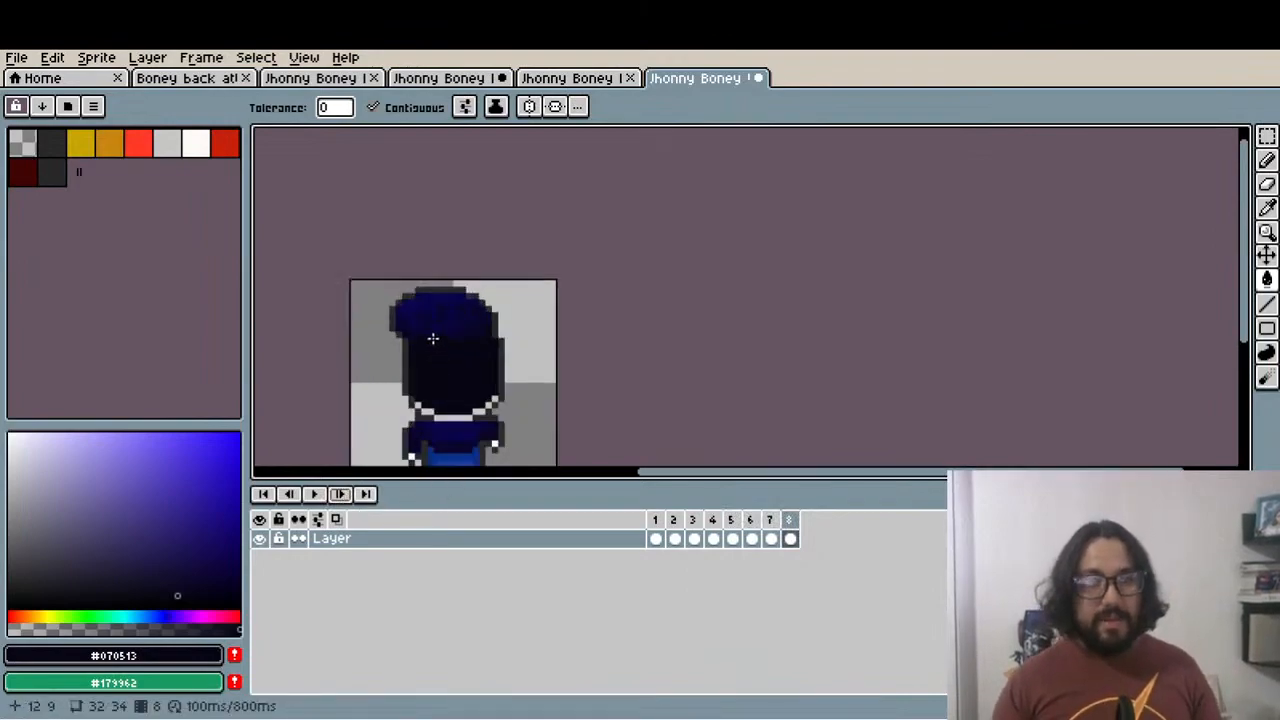
pyautogui.press('m')
pyautogui.moveTo(353, 268); pyautogui.dragTo(542, 367)
pyautogui.press('Down')
pyautogui.click(306, 409)
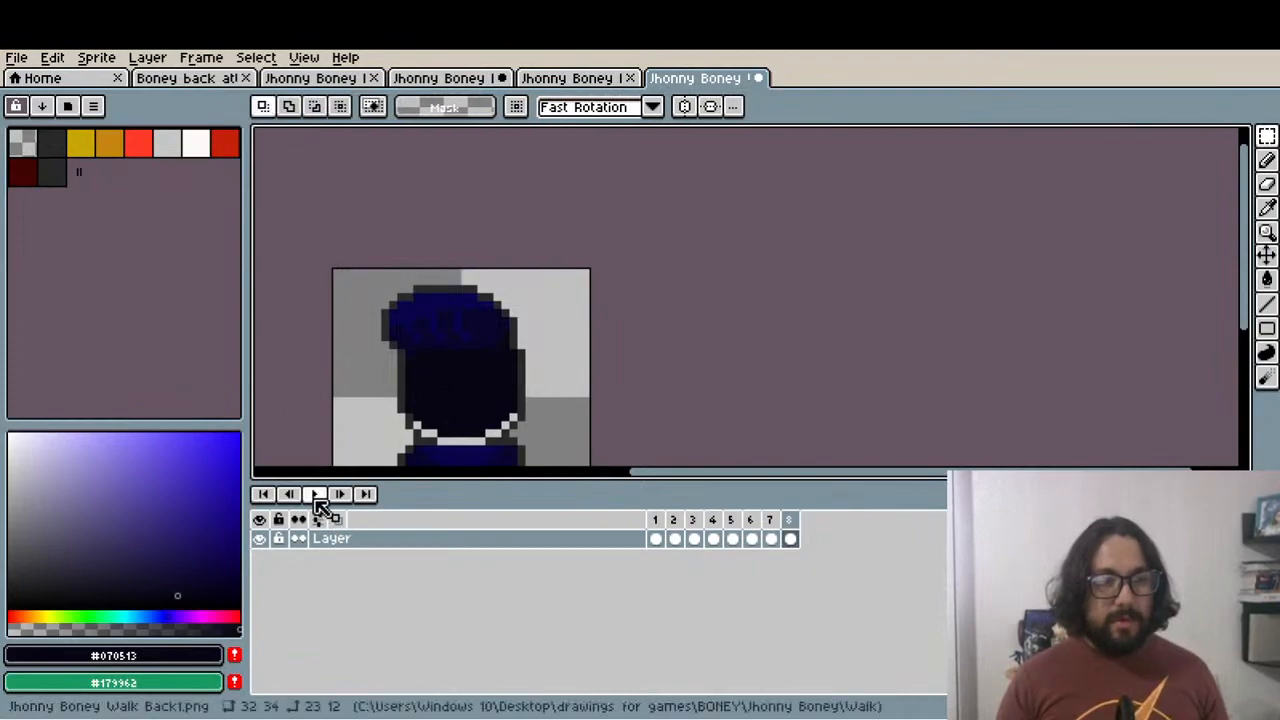
# Play the walk animation at a small size to check the hair bounce
pyautogui.click(315, 495)
pyautogui.scroll(-3, 351, 396)
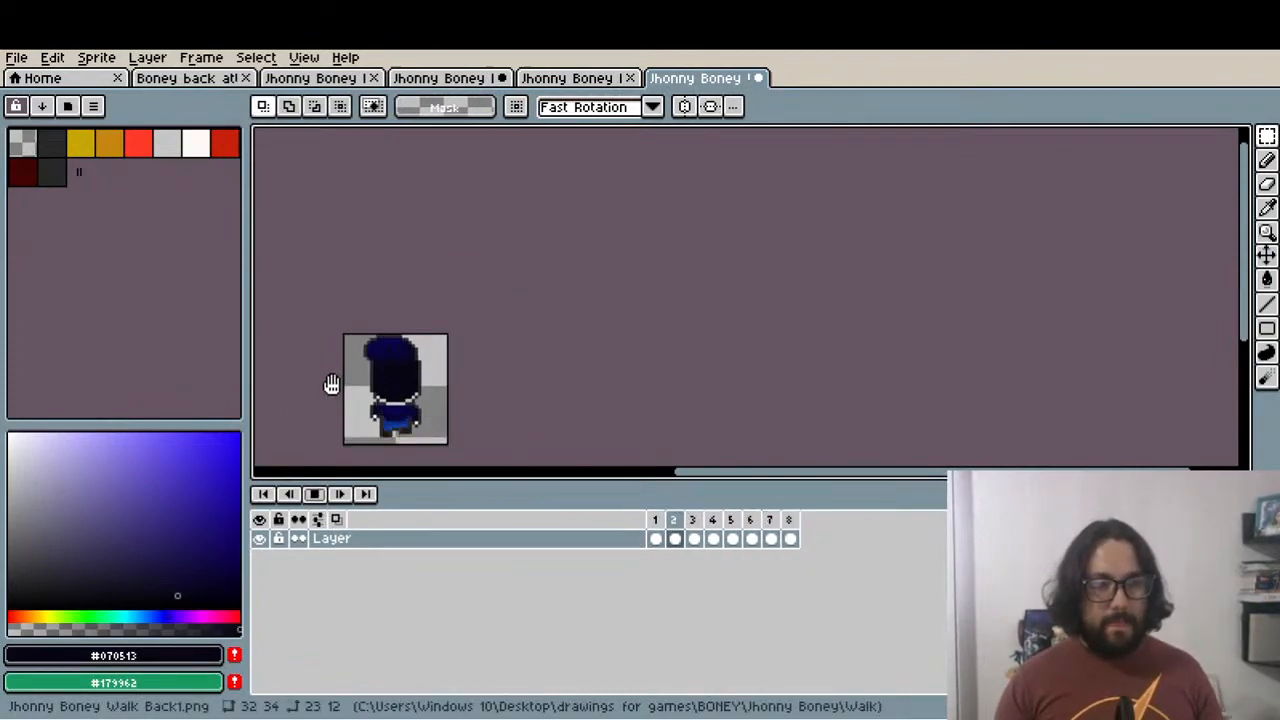
pyautogui.scroll(-3, 328, 380)
pyautogui.scroll(2, 317, 382)
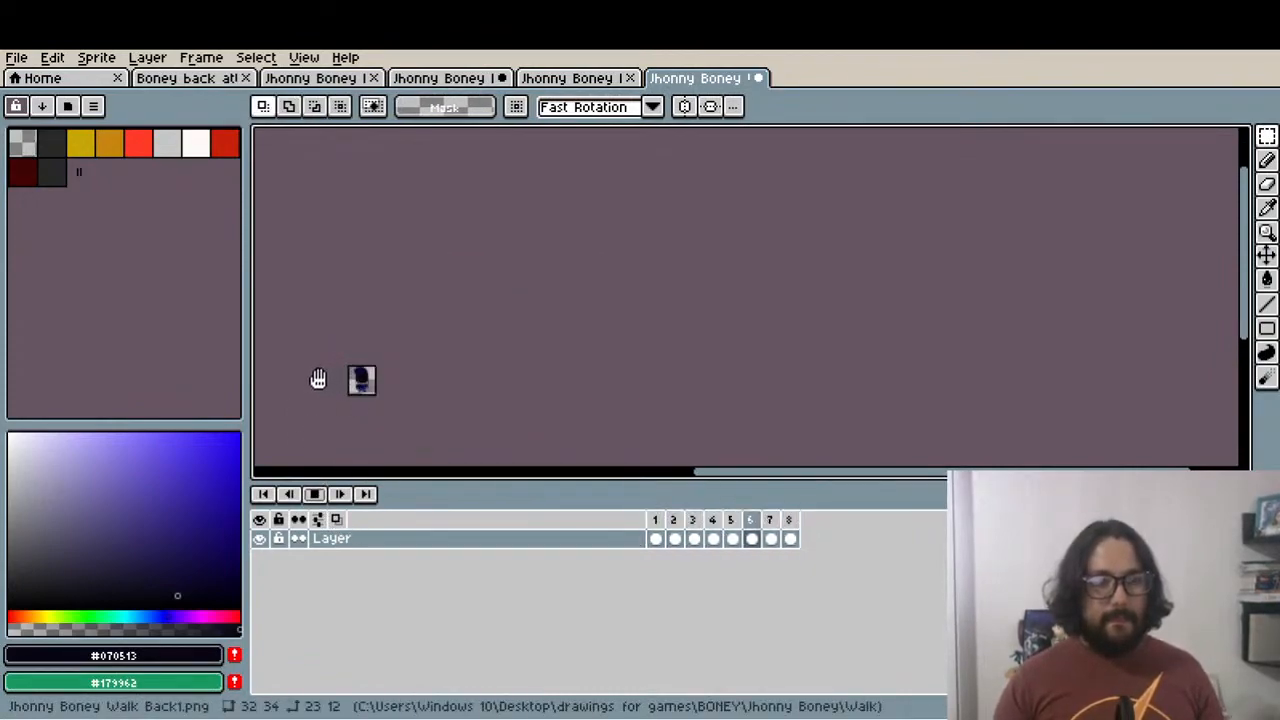
pyautogui.moveTo(317, 383); pyautogui.dragTo(510, 375)
# Save the Jhonny Boney Walk Back animation as eight PNG files and close its sprite
pyautogui.hotkey('ctrl', 's')
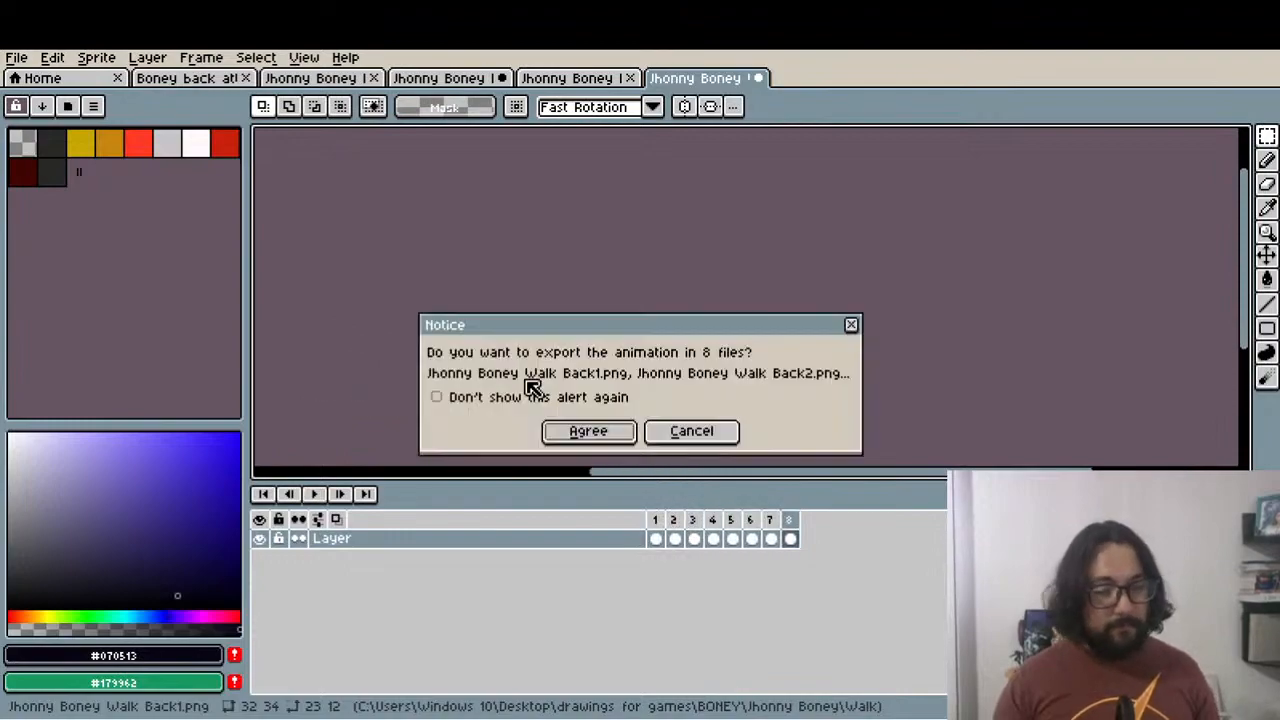
pyautogui.click(592, 436)
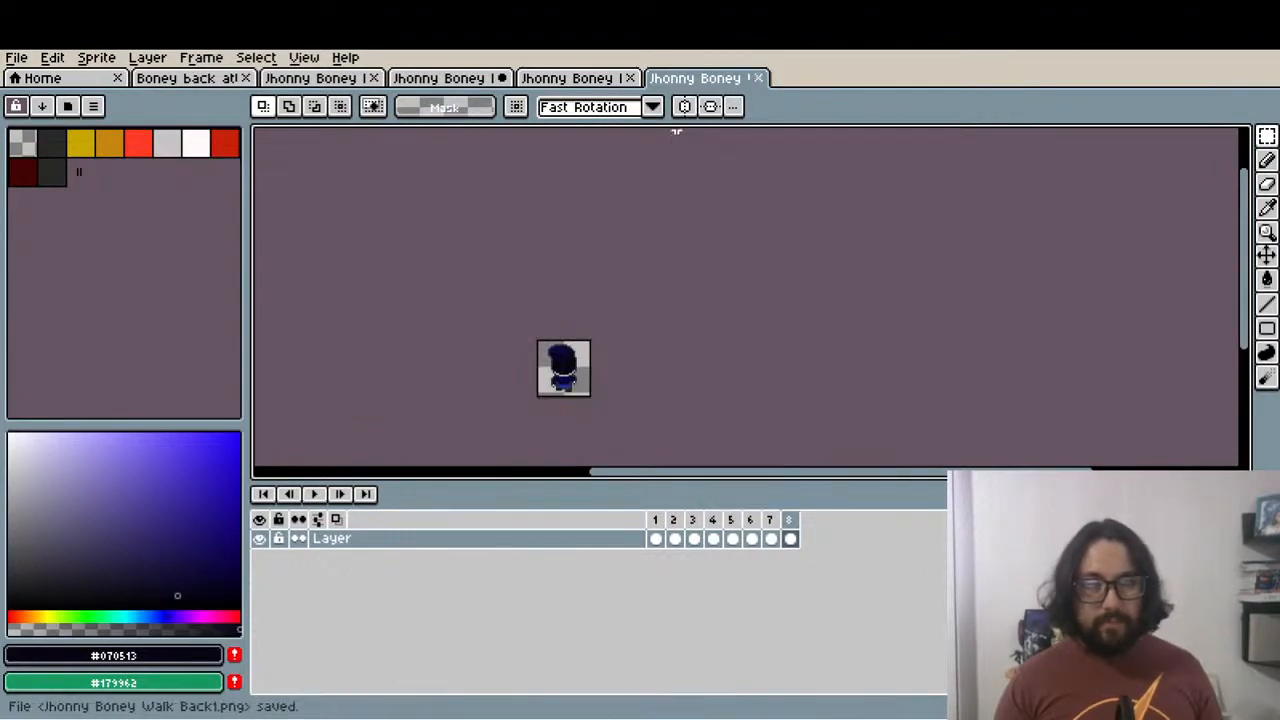
pyautogui.click(758, 78)
# Copy the layer of the Jhonny Boney Idle Front1 sprite
pyautogui.scroll(-1, 608, 405)
pyautogui.click(606, 541)
pyautogui.hotkey('ctrl', 'c')
# Open Jhonny Boney Walk Back1.png from the Walk folder and load its numbered files as an animation
pyautogui.click(16, 57)
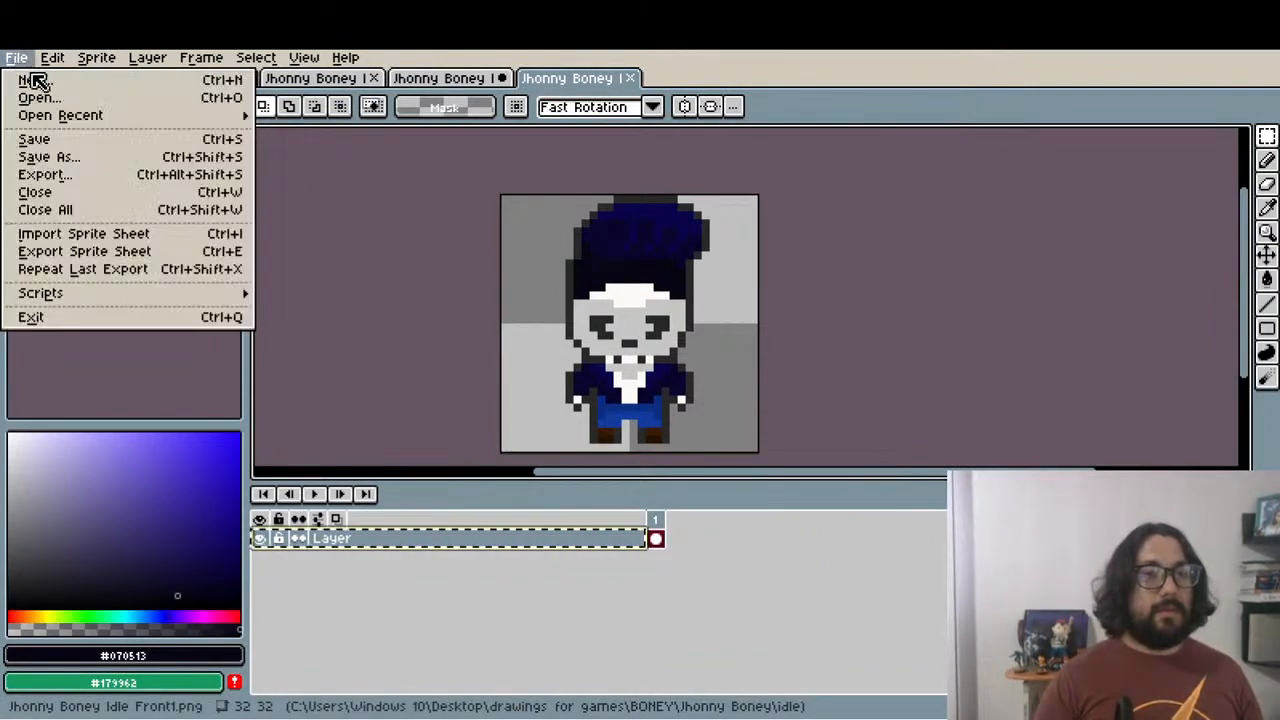
pyautogui.click(57, 101)
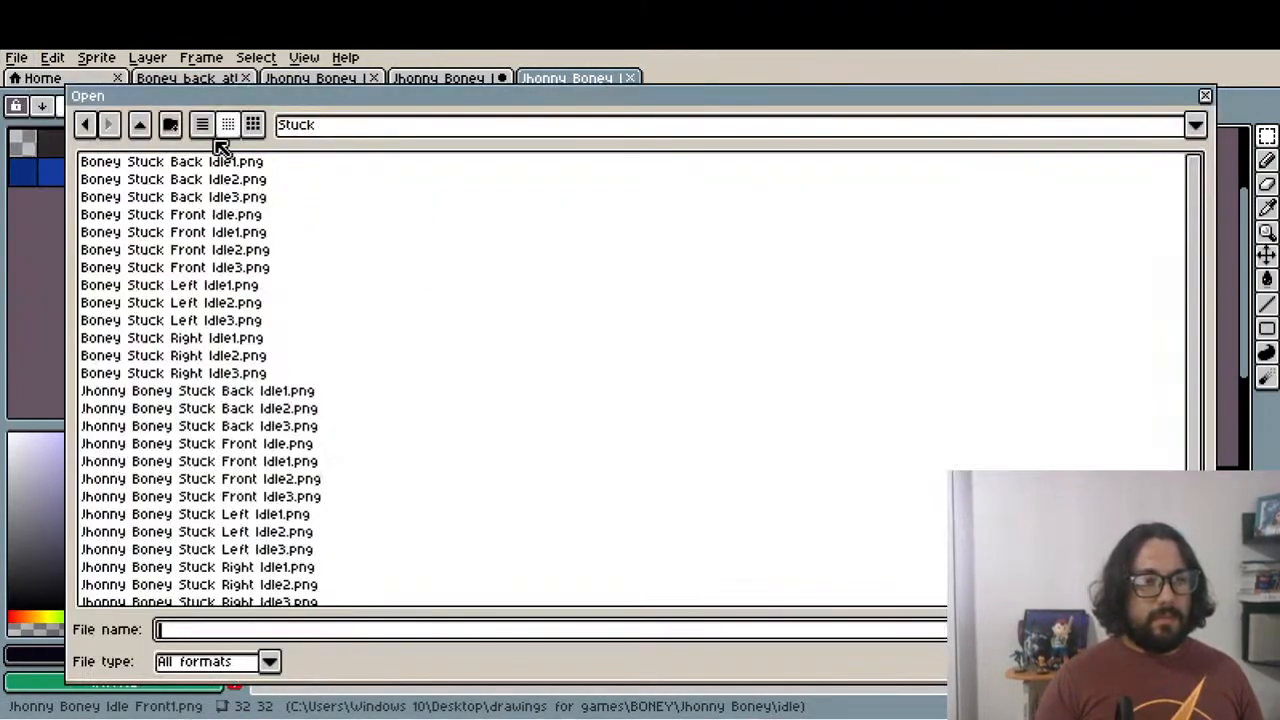
pyautogui.click(141, 127)
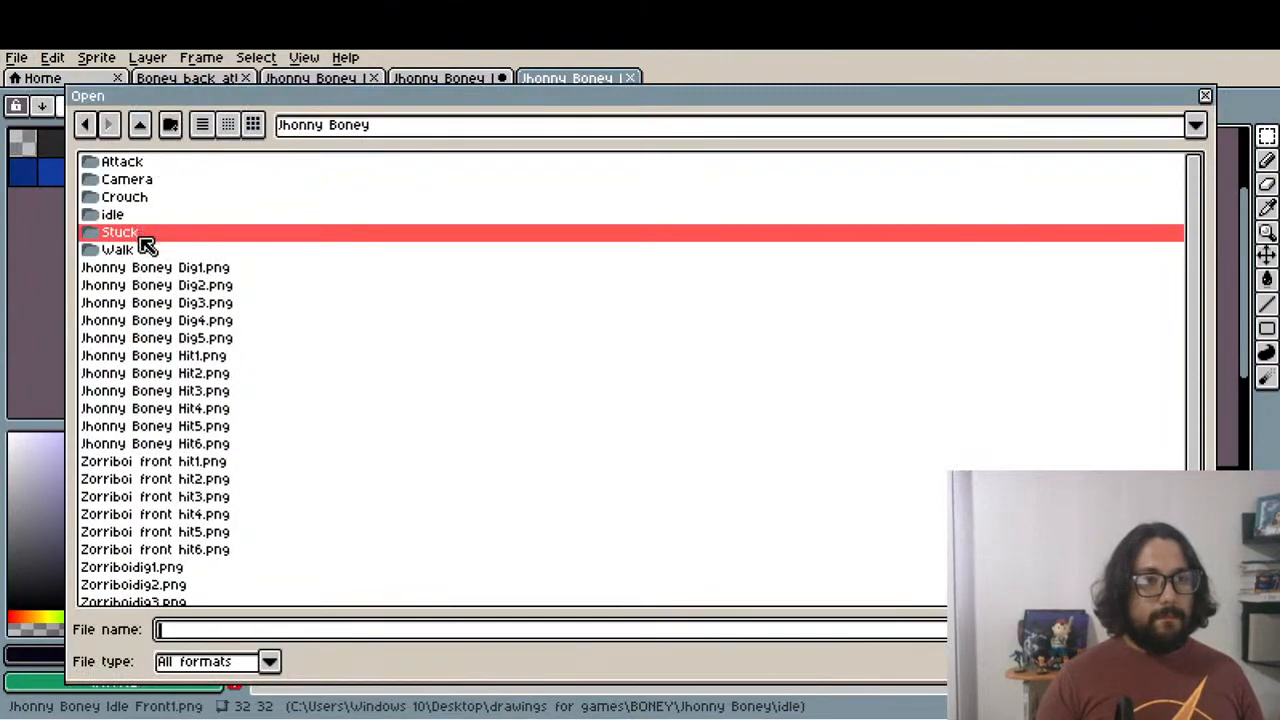
pyautogui.doubleClick(147, 248)
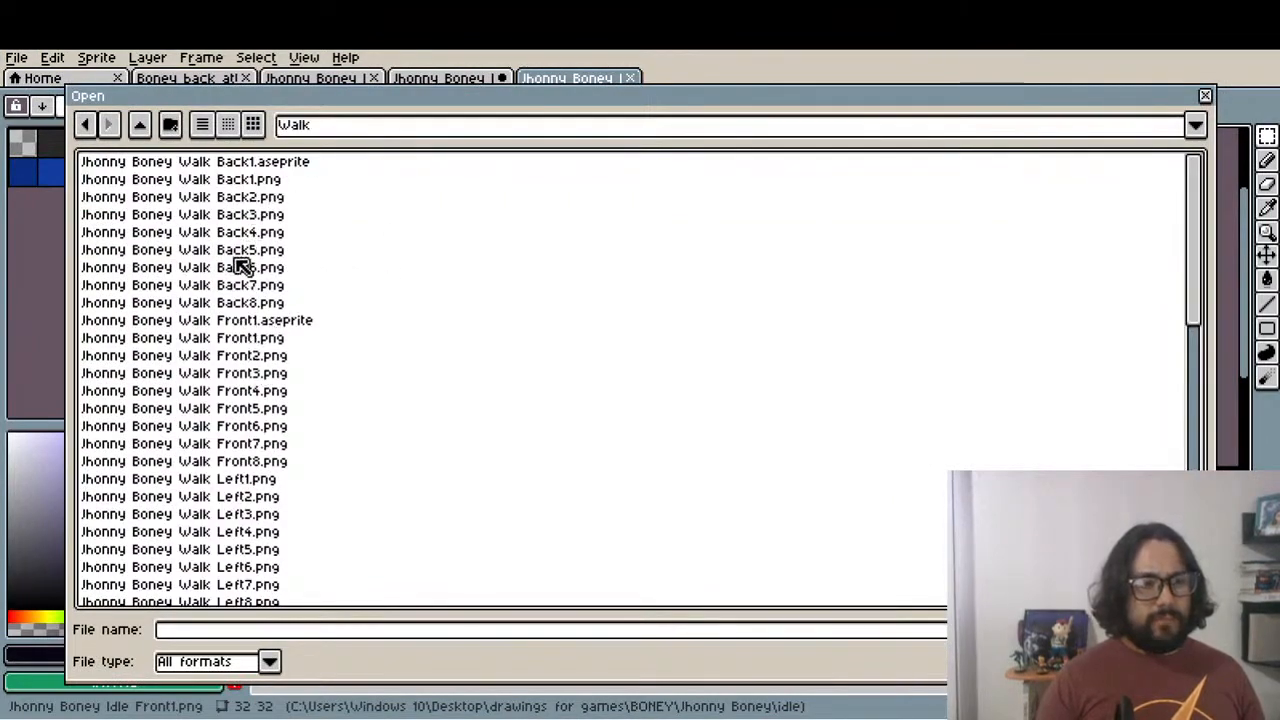
pyautogui.doubleClick(186, 180)
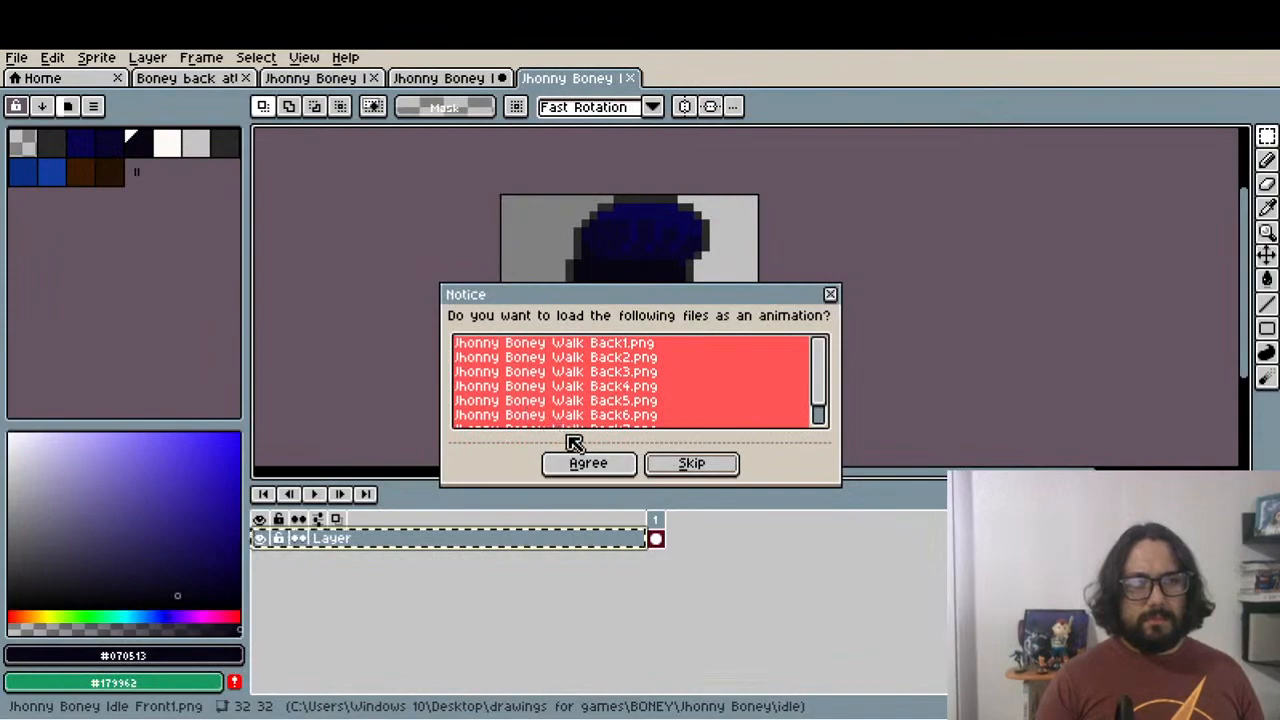
pyautogui.click(580, 462)
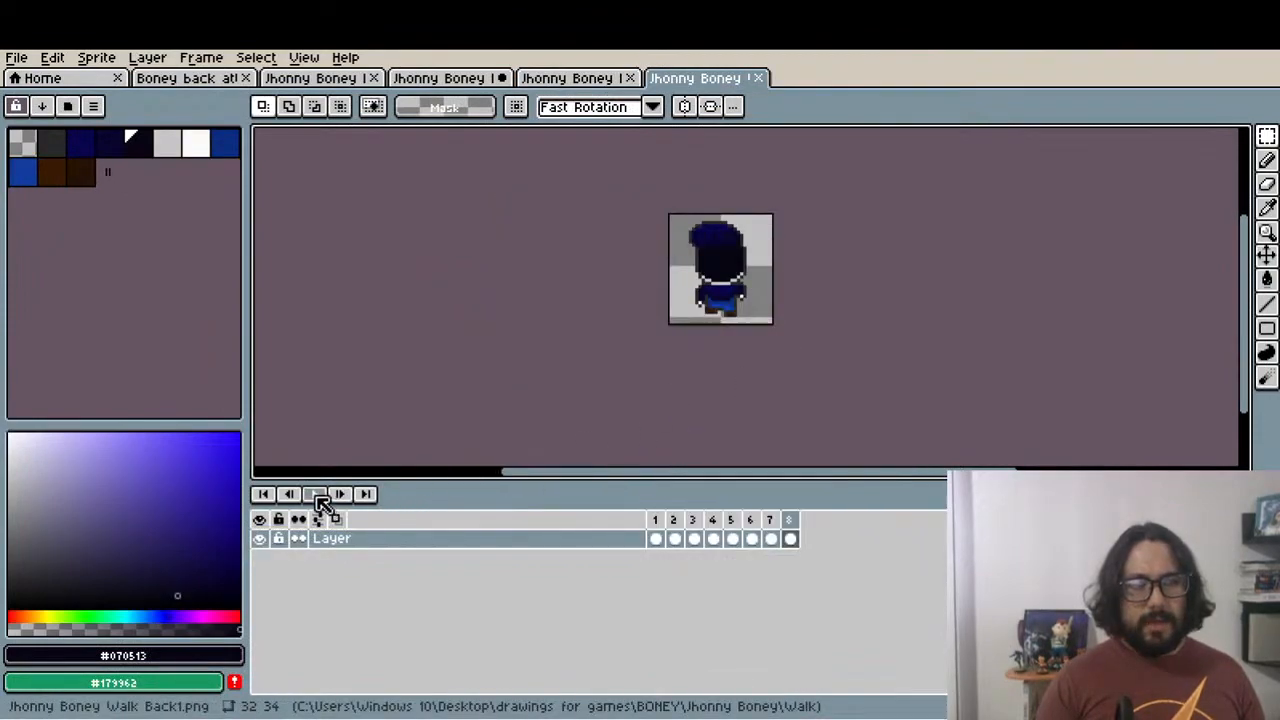
# Stop and close the Walk Back animation, and load Jhonny Boney Walk Front1.png with its numbered files as an animation
pyautogui.click(317, 495)
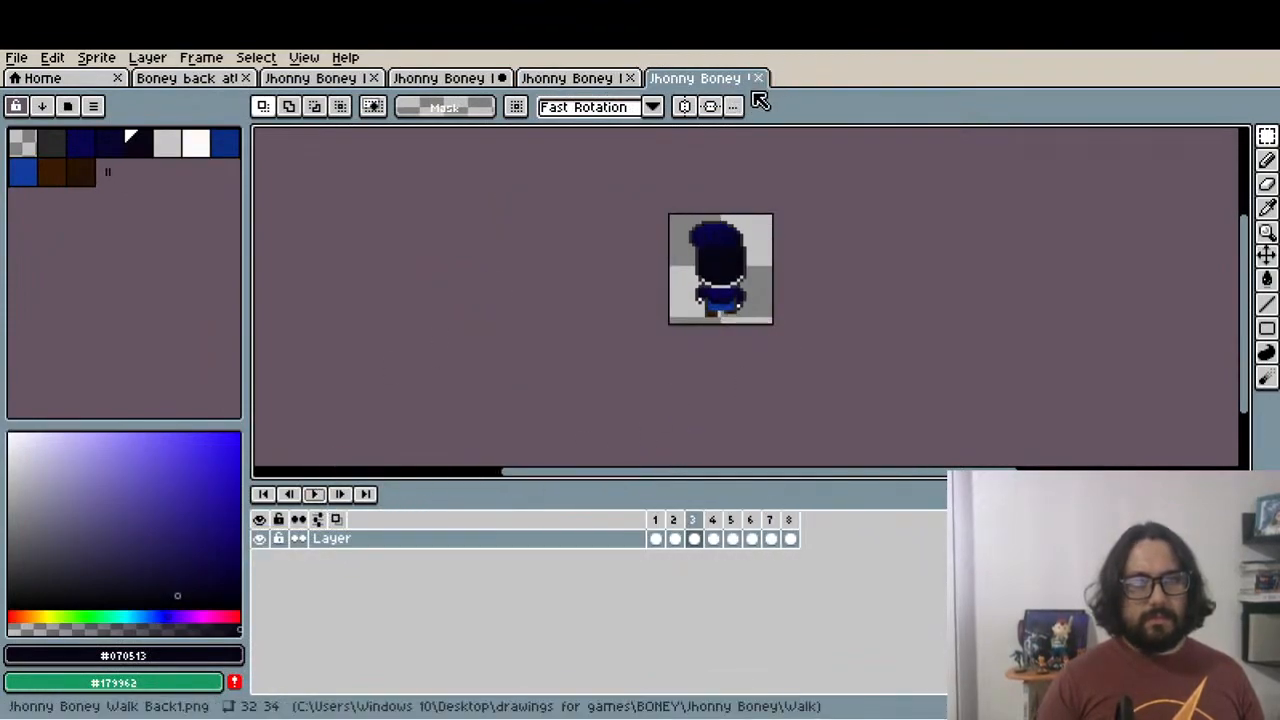
pyautogui.click(757, 78)
pyautogui.click(20, 57)
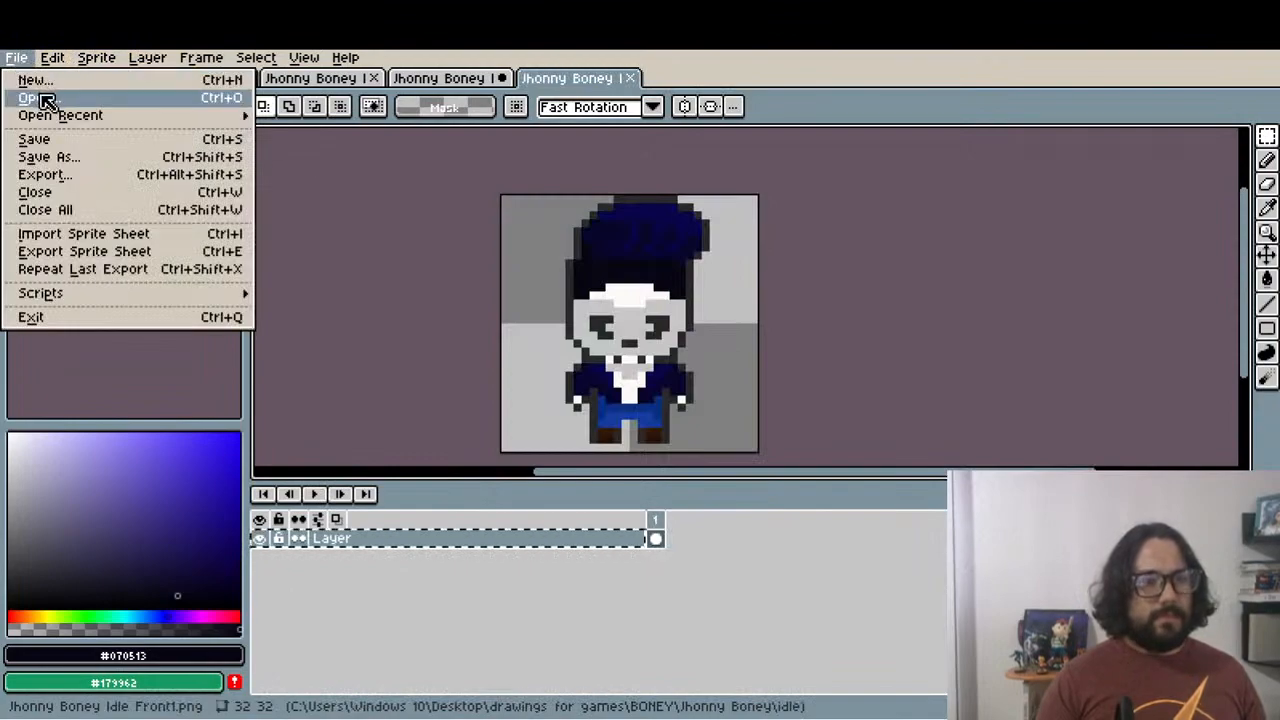
pyautogui.click(40, 98)
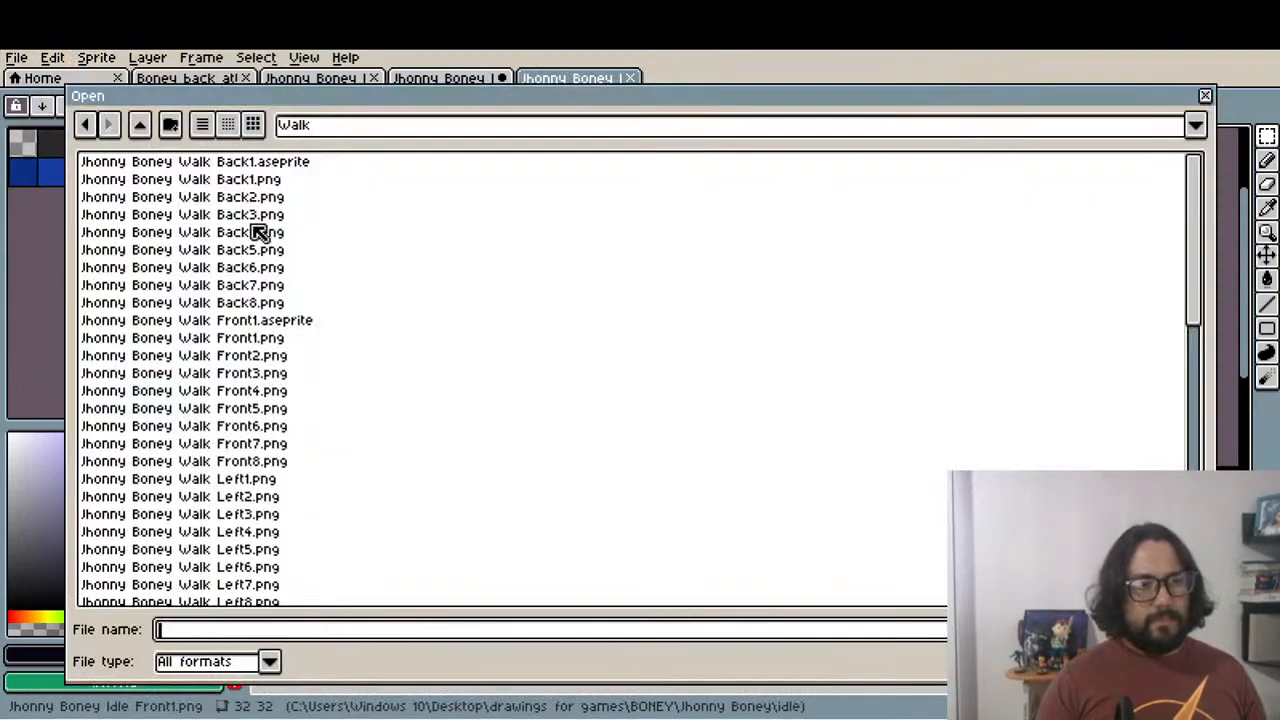
pyautogui.doubleClick(263, 340)
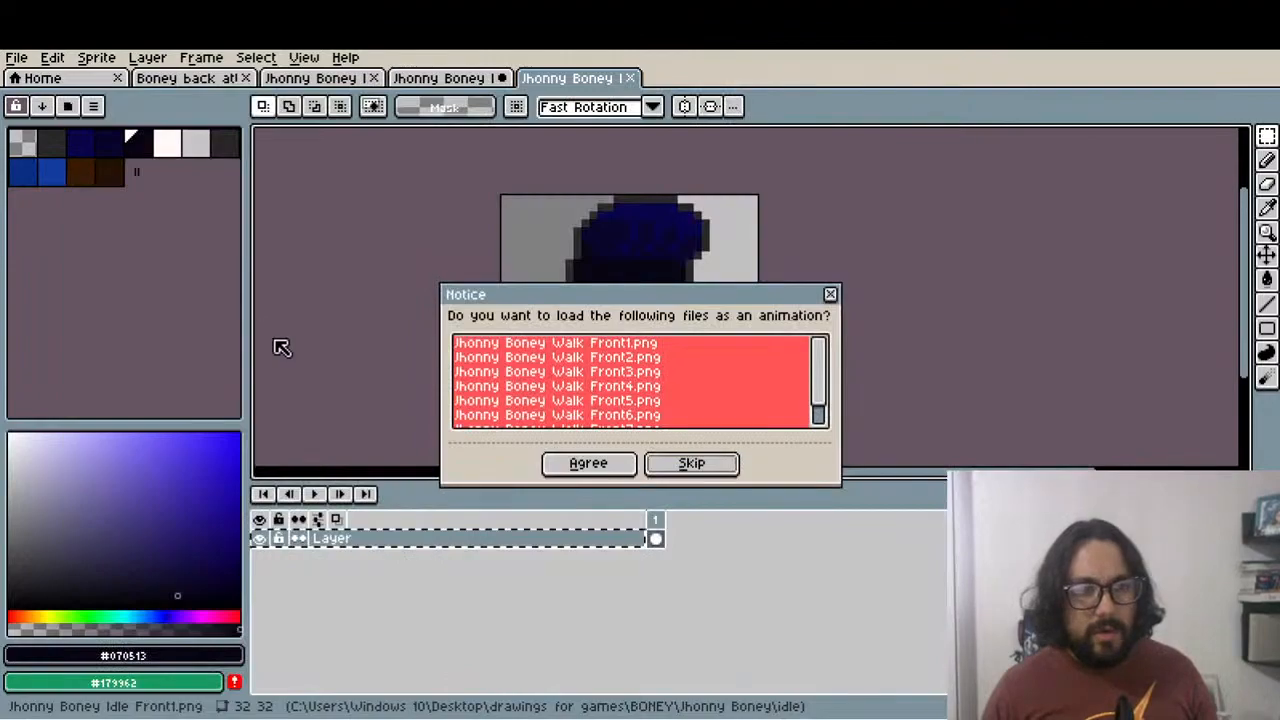
pyautogui.click(586, 460)
# Add a new layer, paste the copied idle front layer above it, and move its cel from frame 1 to frame 5
pyautogui.scroll(3, 751, 270)
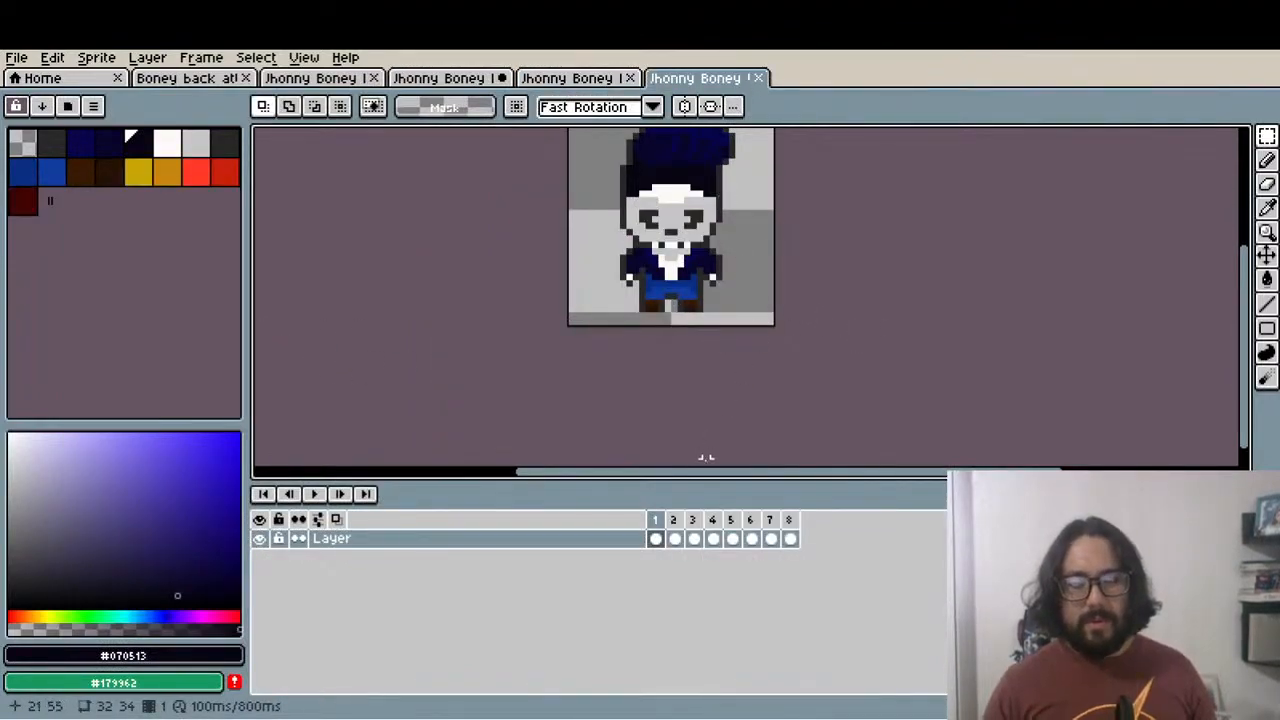
pyautogui.click(674, 536)
pyautogui.click(713, 520)
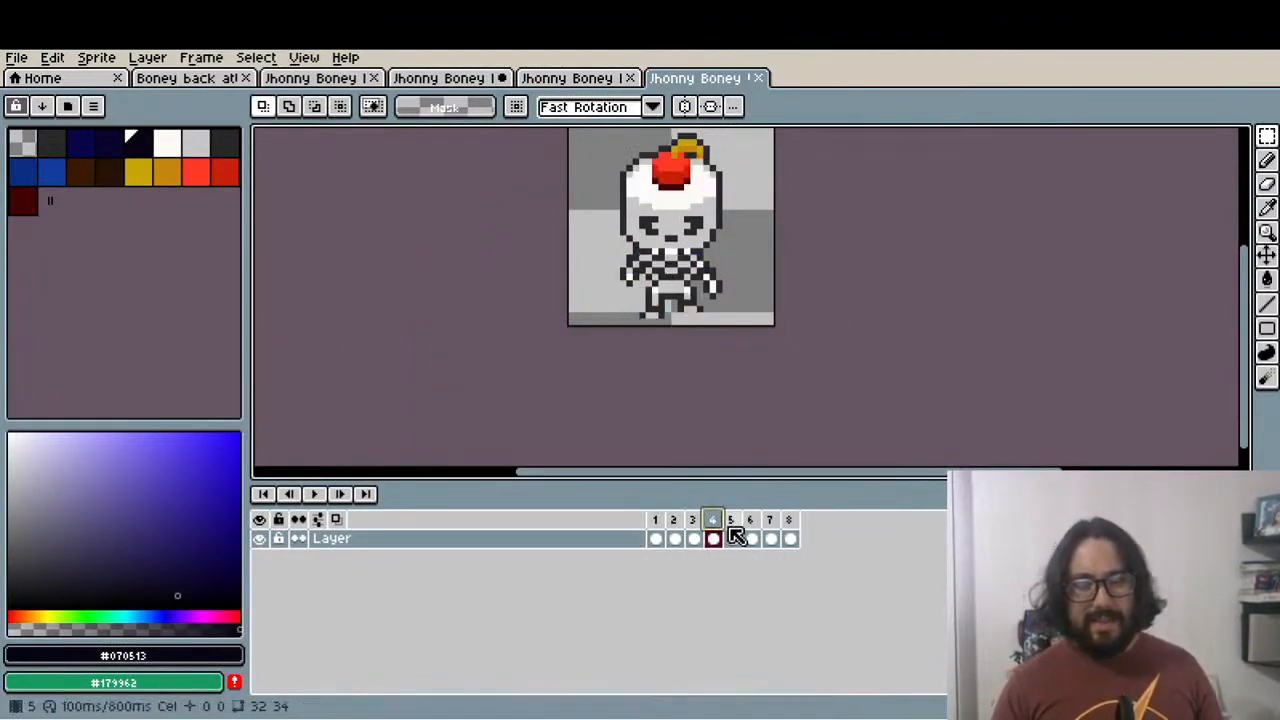
pyautogui.click(733, 521)
pyautogui.hotkey('shift', 'n')
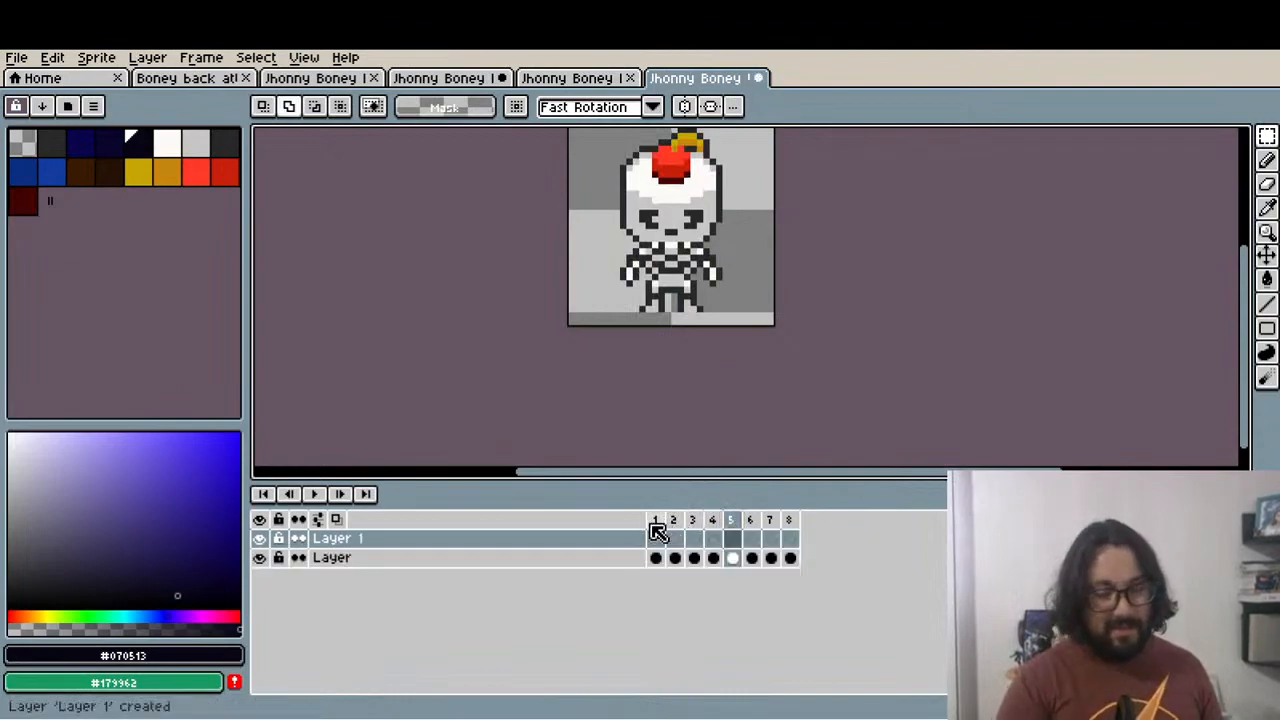
pyautogui.hotkey('shift', 'n')
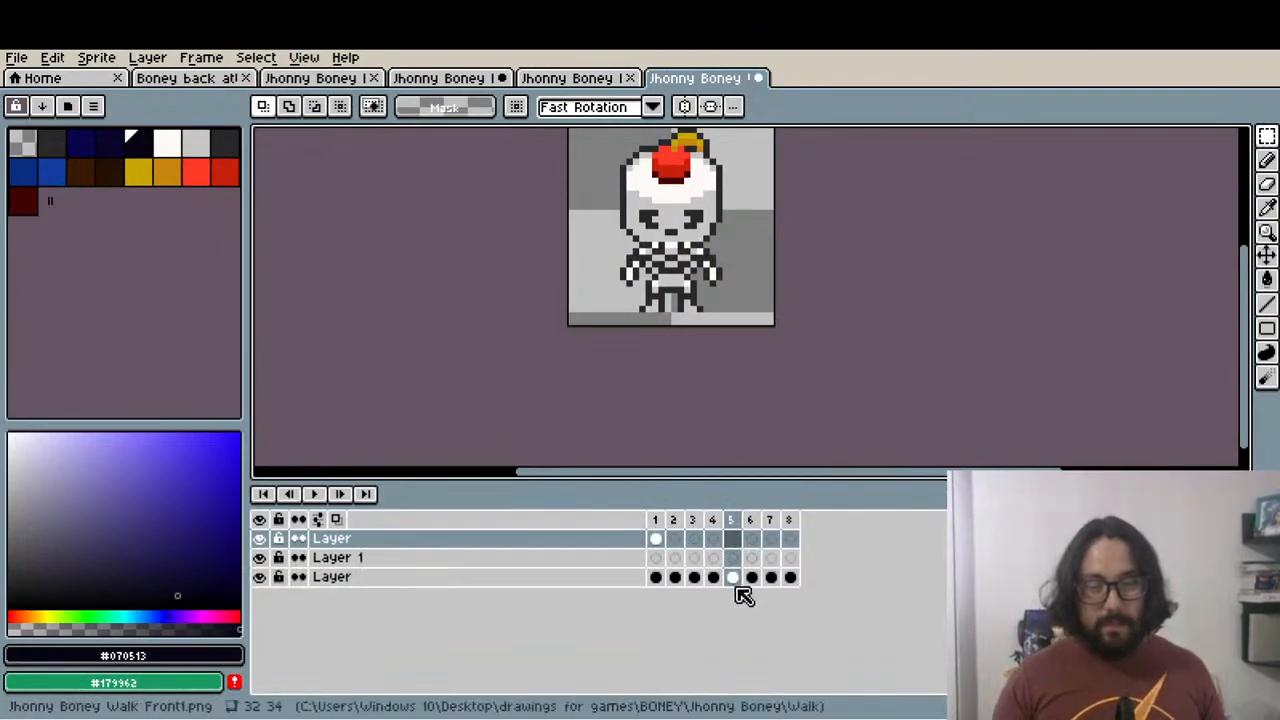
pyautogui.click(657, 540)
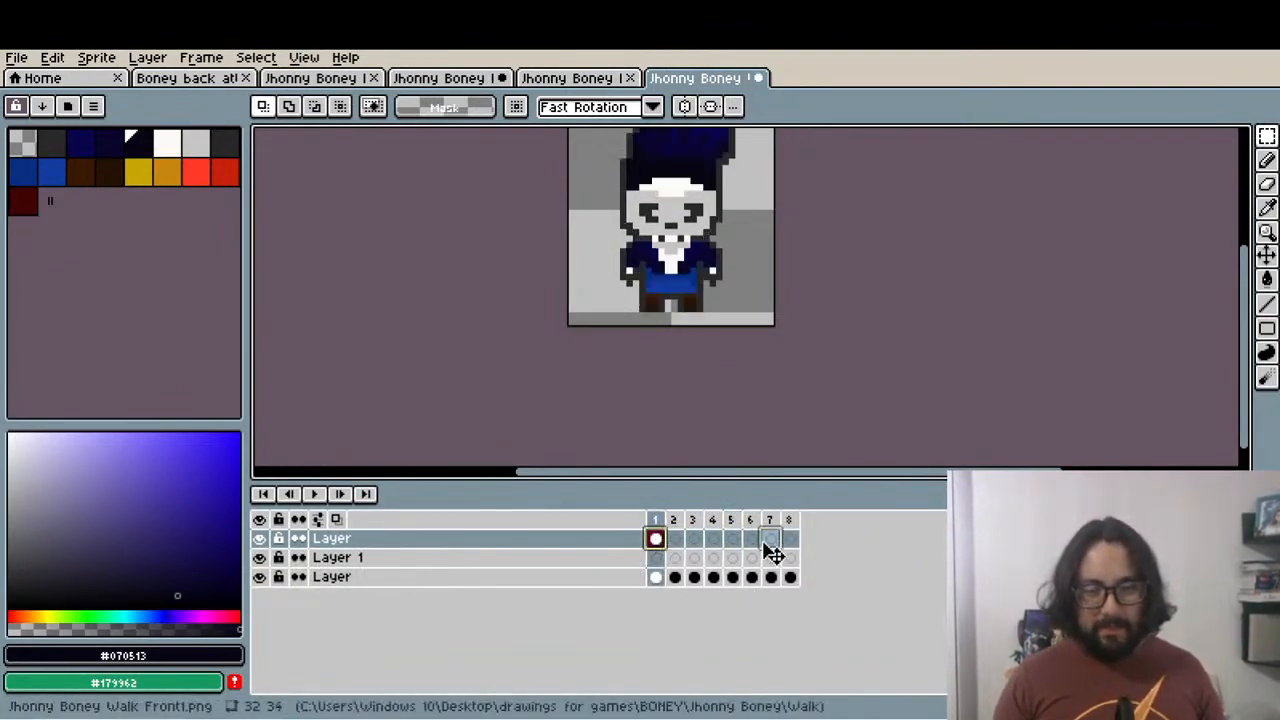
pyautogui.click(733, 540)
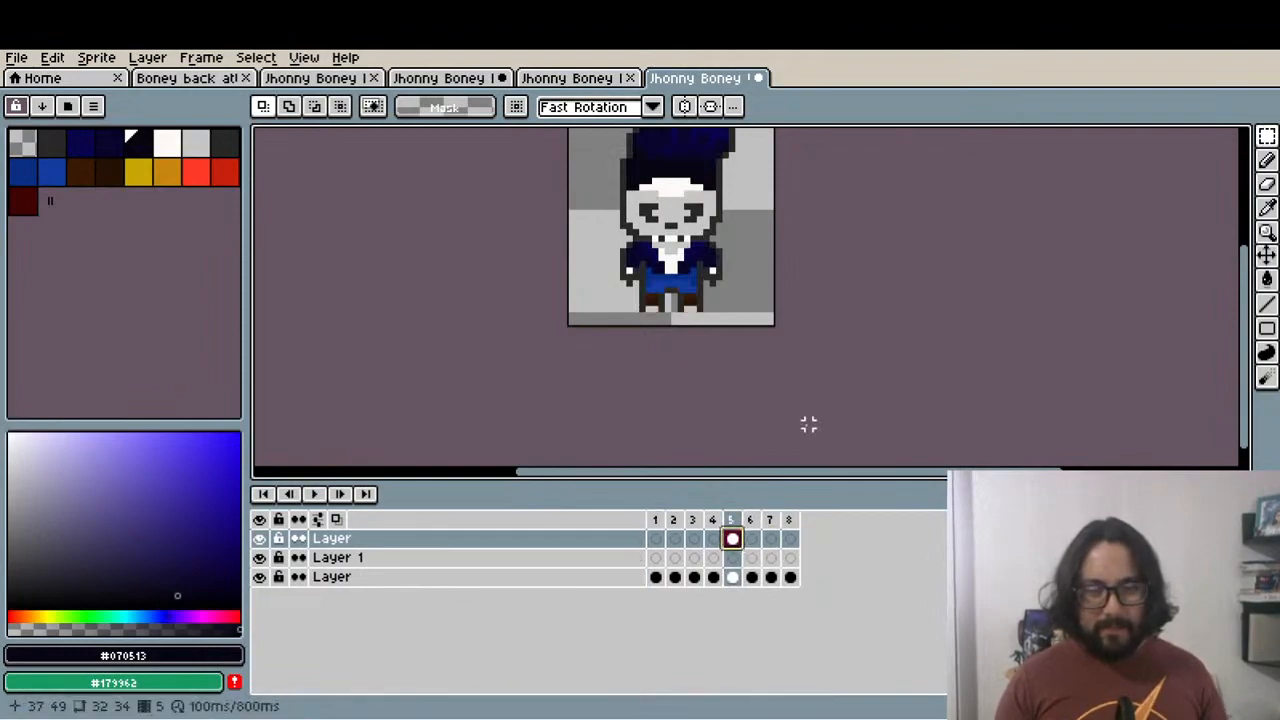
# Play the front walk animation at a small size to check the idle pose placed in frame 5
pyautogui.click(315, 494)
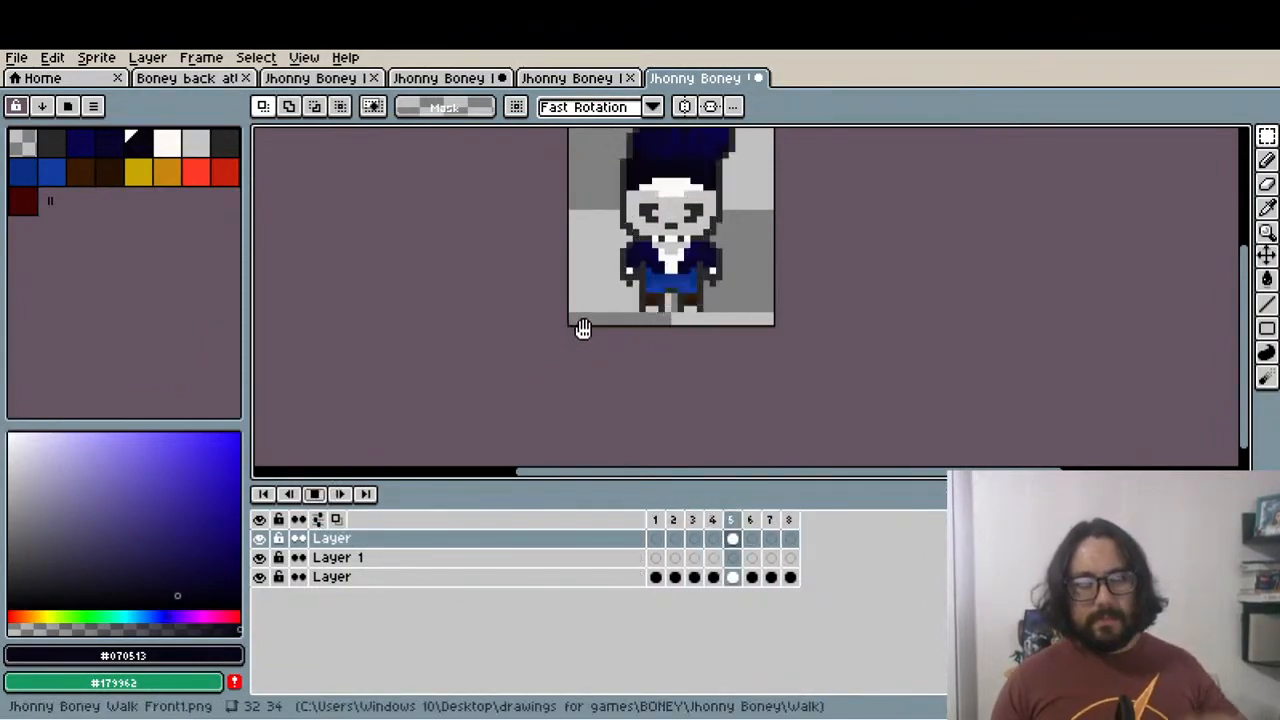
pyautogui.scroll(-1, 585, 326)
pyautogui.scroll(1, 653, 303)
pyautogui.scroll(-3, 650, 300)
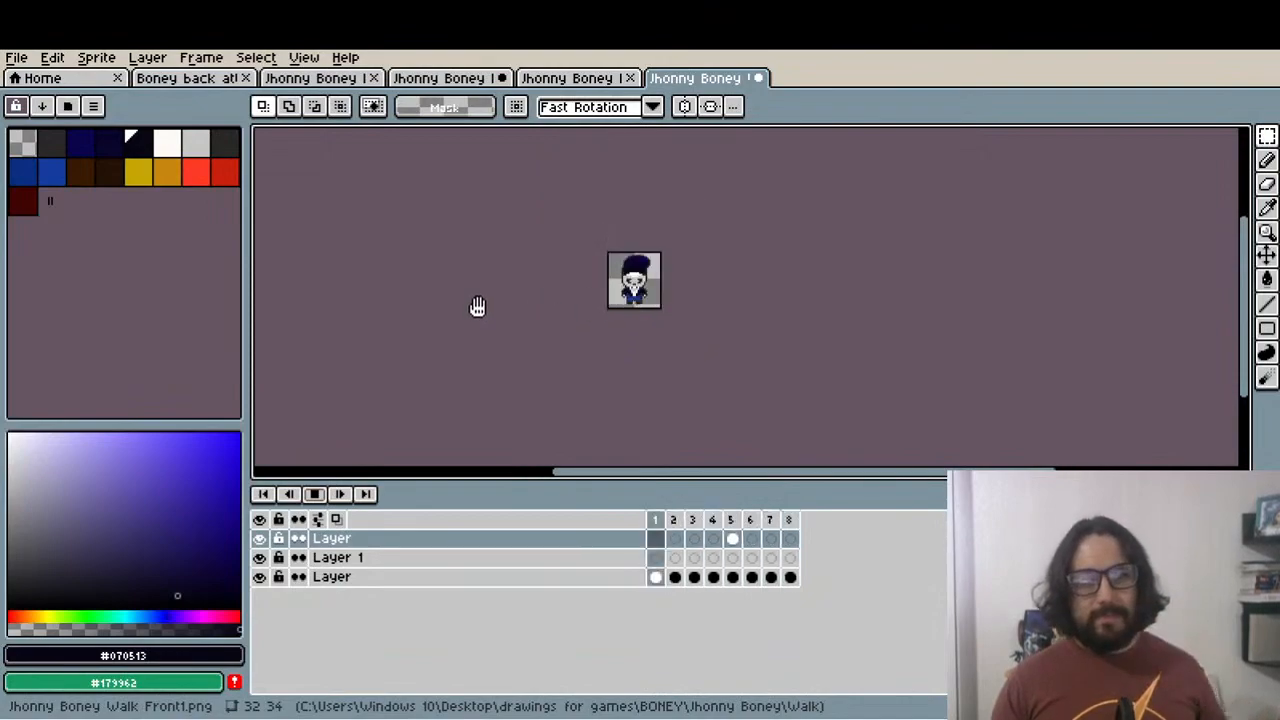
pyautogui.click(315, 494)
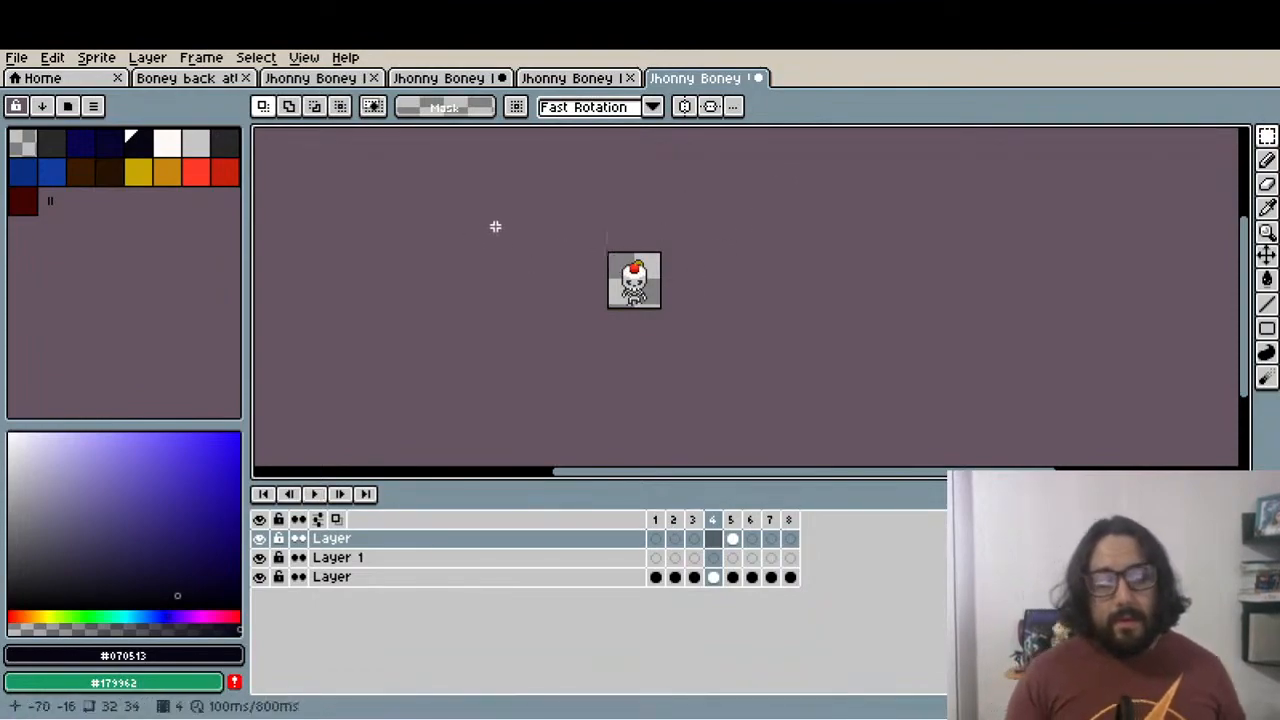
# Step through frames 1 to 5 to compare the character's height in frame 5 with frame 1
pyautogui.scroll(1, 660, 307)
pyautogui.moveTo(692, 376); pyautogui.dragTo(740, 446)
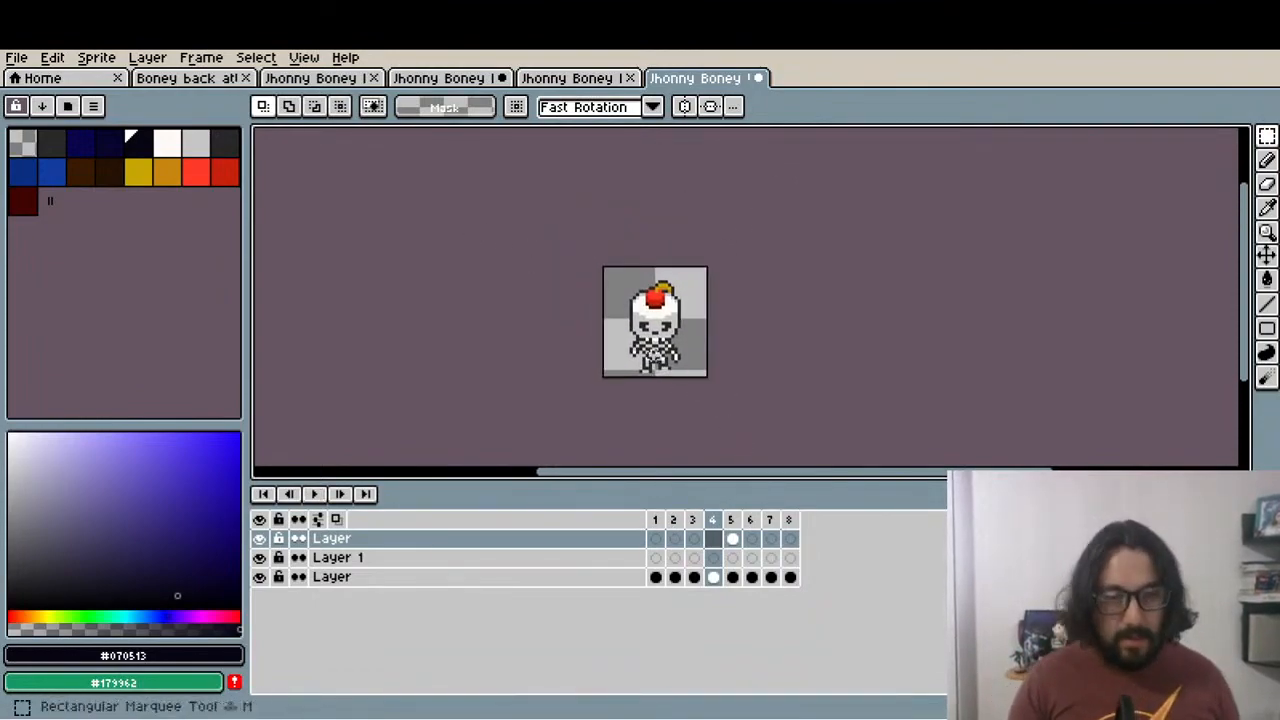
pyautogui.scroll(2, 633, 375)
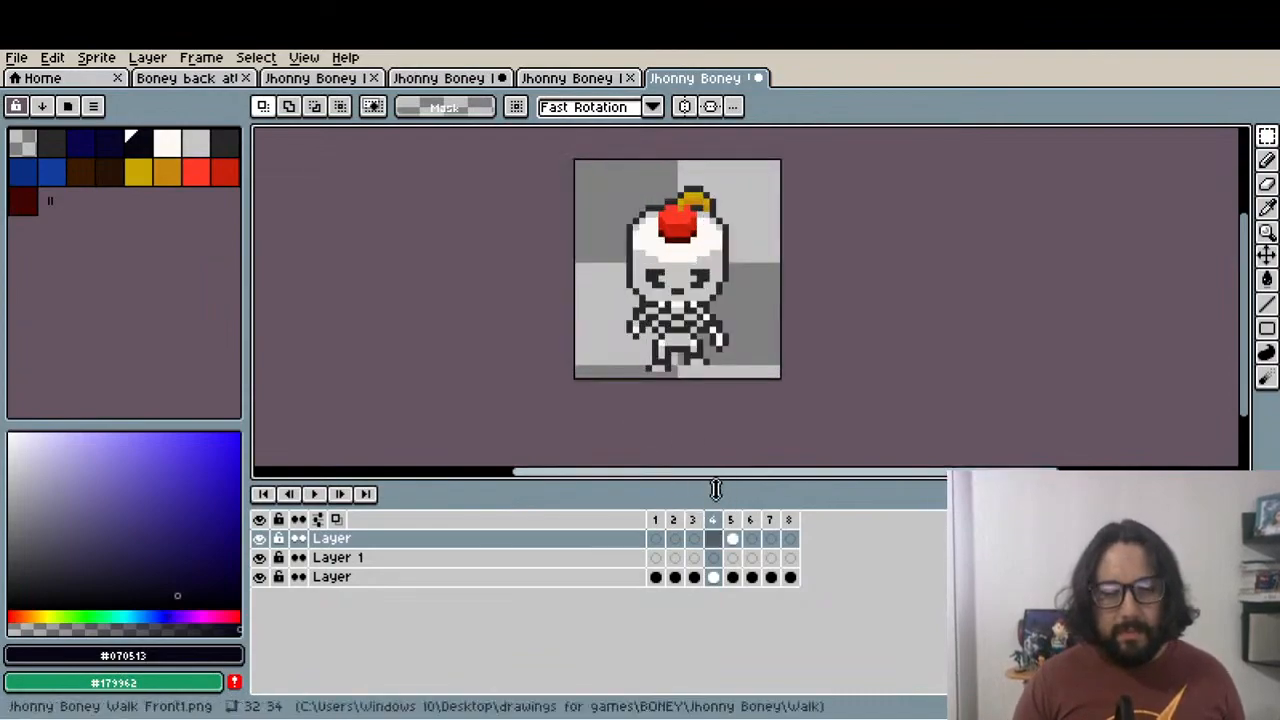
pyautogui.click(736, 542)
pyautogui.click(659, 520)
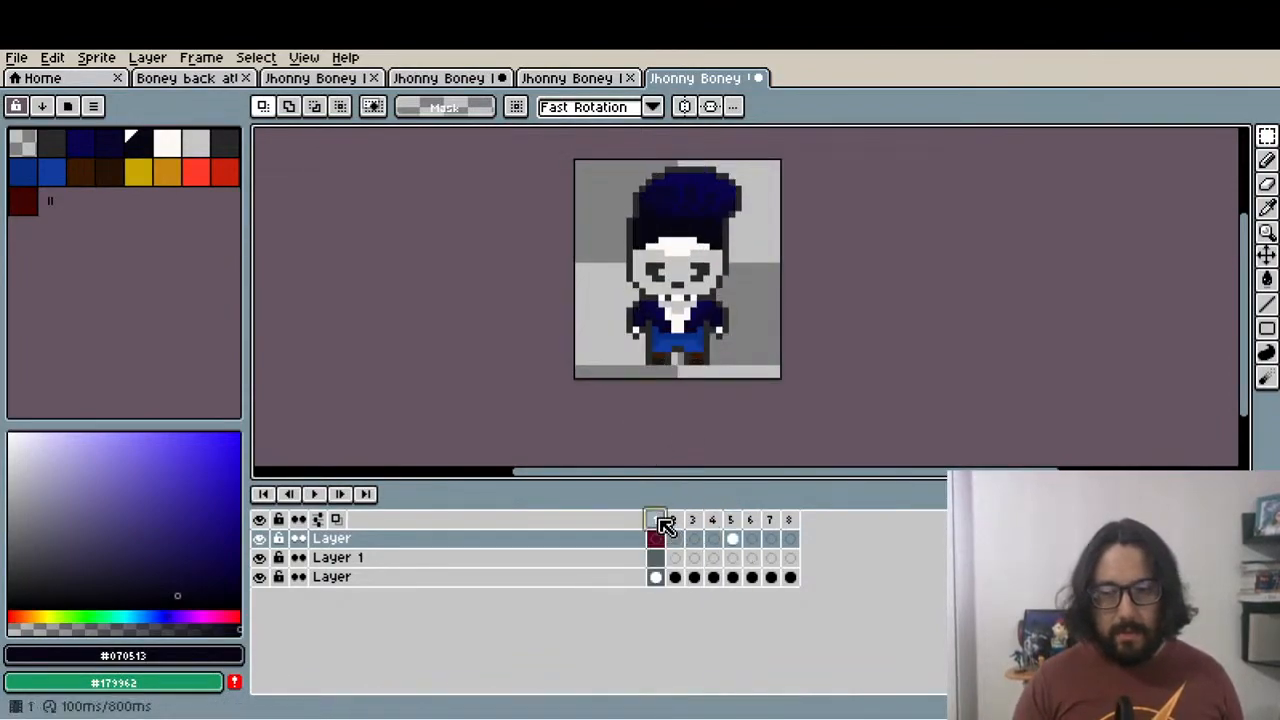
pyautogui.click(678, 526)
pyautogui.click(693, 523)
pyautogui.click(712, 524)
pyautogui.click(731, 530)
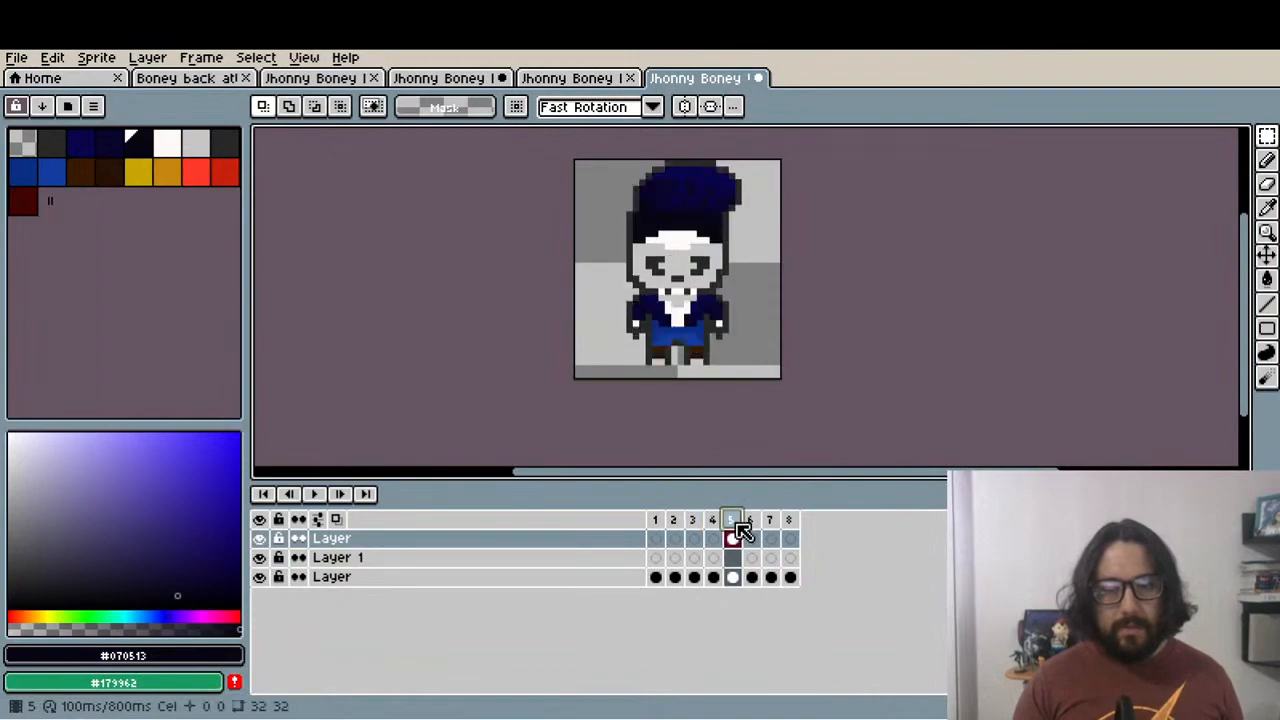
# Move the pasted character in frame 5 down one pixel to line up with frame 1
pyautogui.press('+')
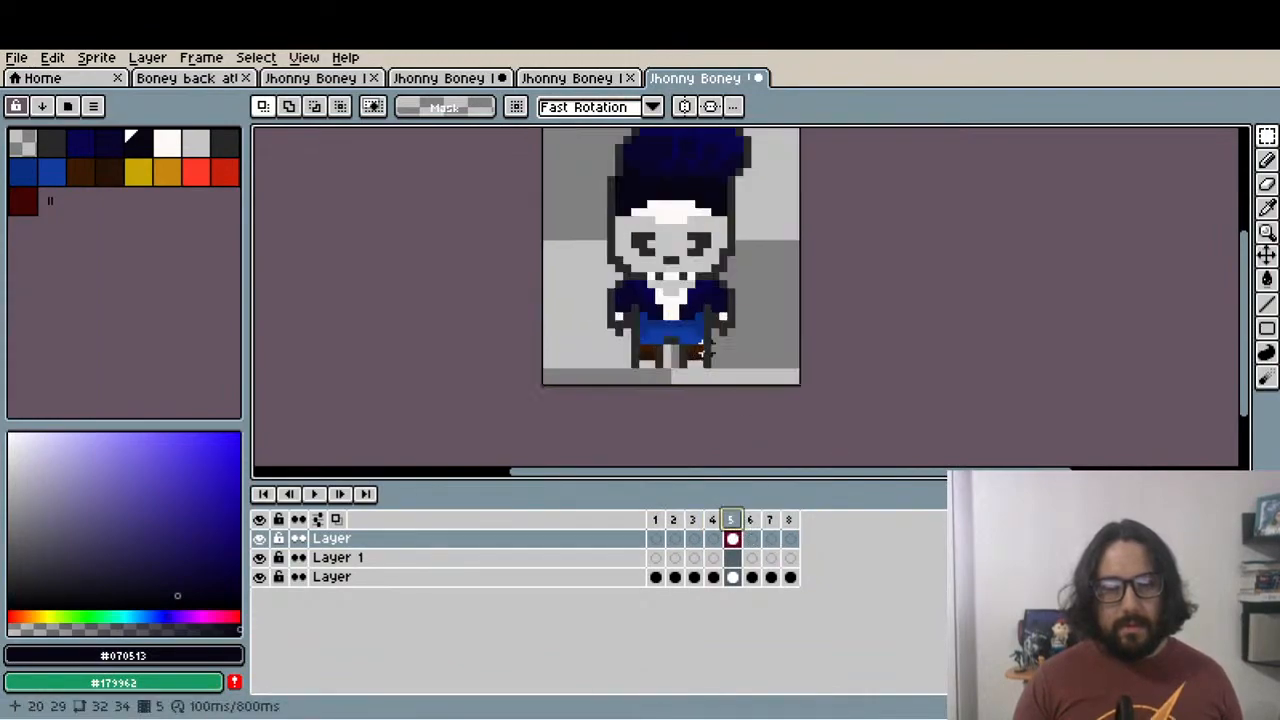
pyautogui.click(656, 521)
pyautogui.click(732, 538)
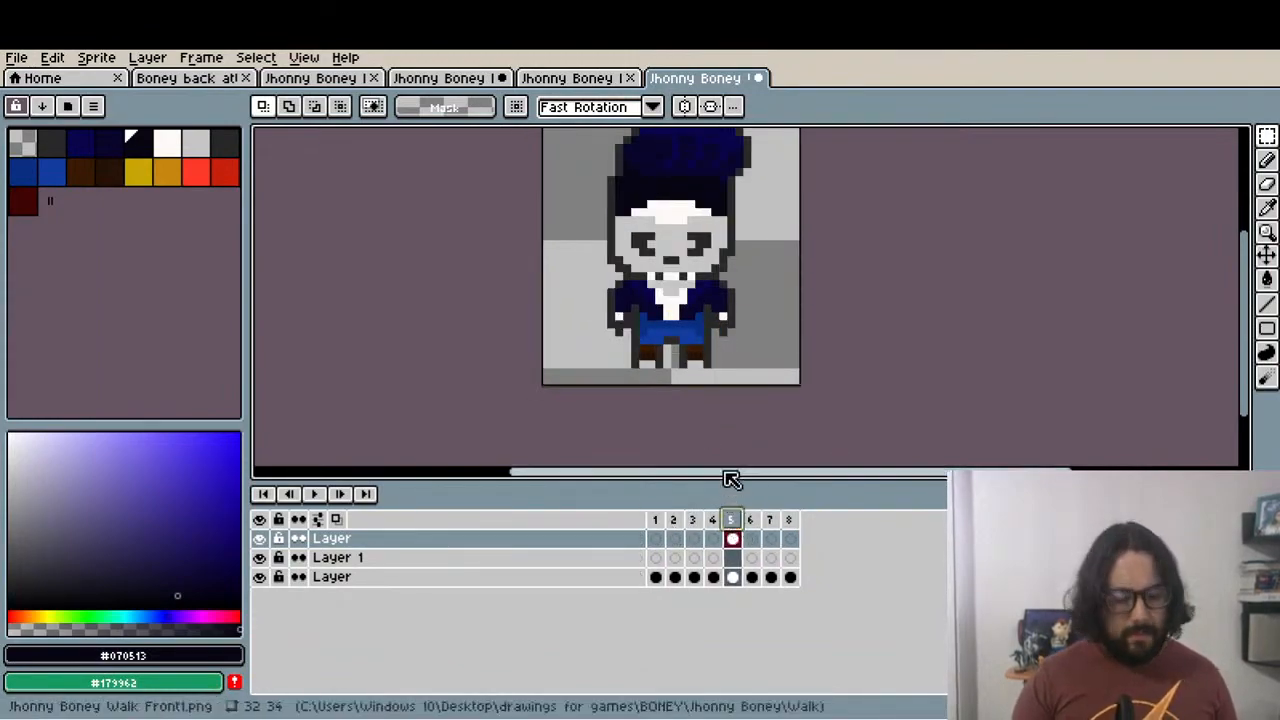
pyautogui.press('v')
pyautogui.click(733, 538)
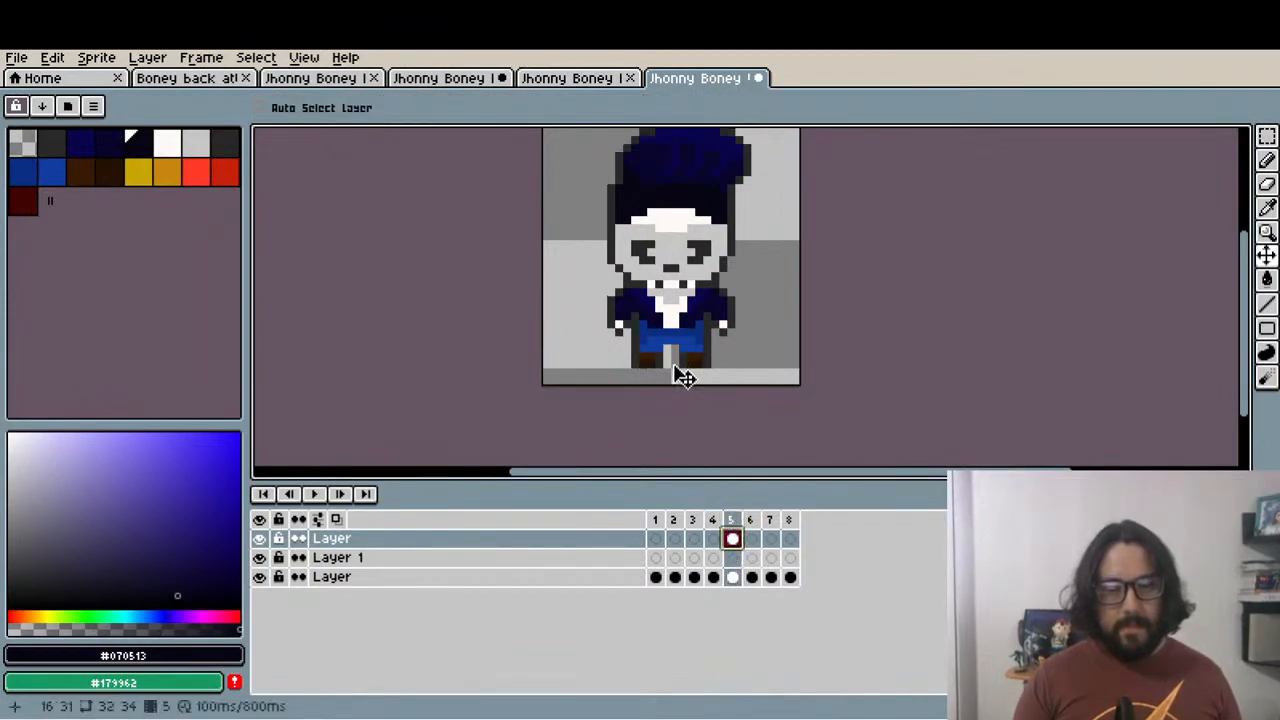
# Step through frames 1 to 5 and play the animation to check the shifted pose in frame 5
pyautogui.scroll(-1, 688, 362)
pyautogui.click(660, 534)
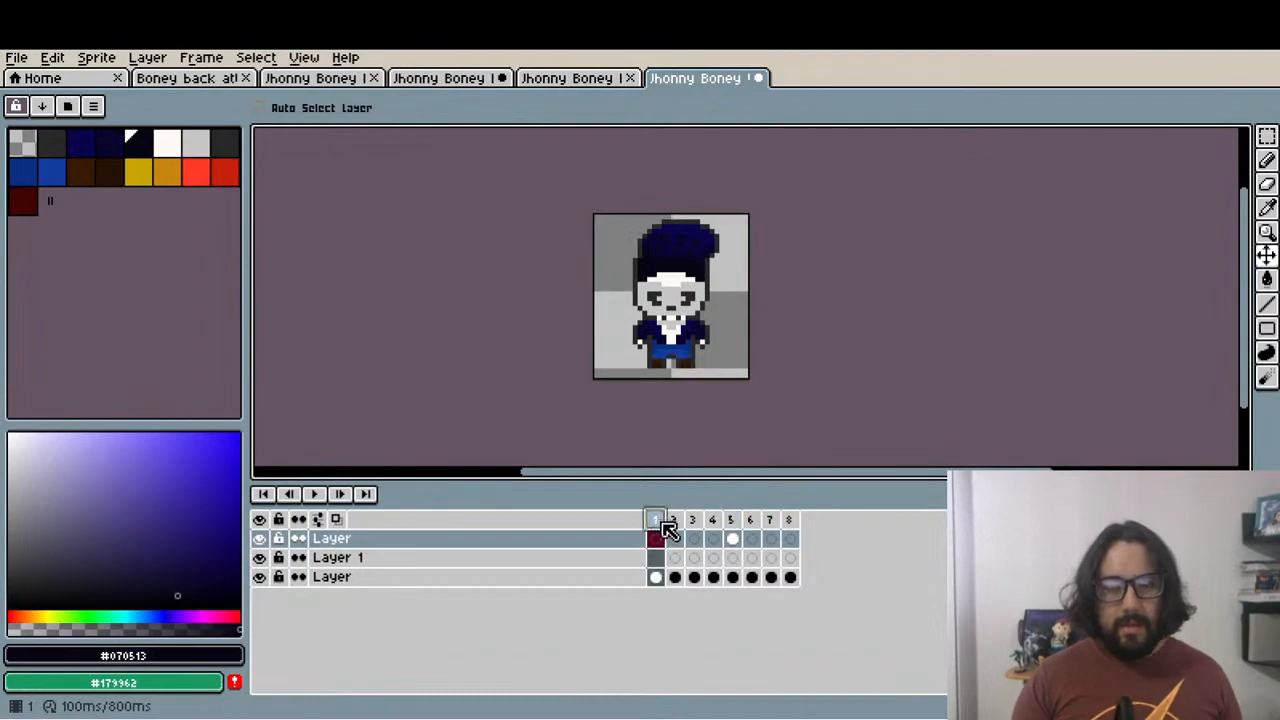
pyautogui.click(675, 535)
pyautogui.click(692, 535)
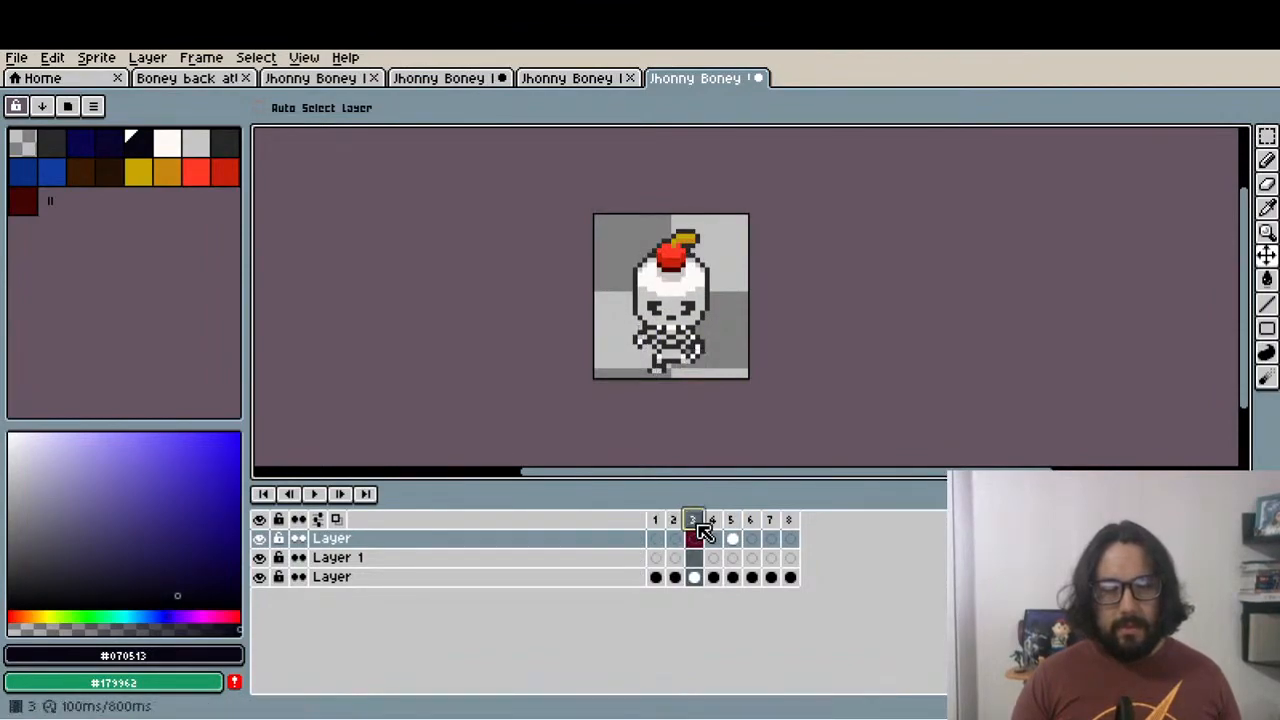
pyautogui.click(712, 535)
pyautogui.click(731, 535)
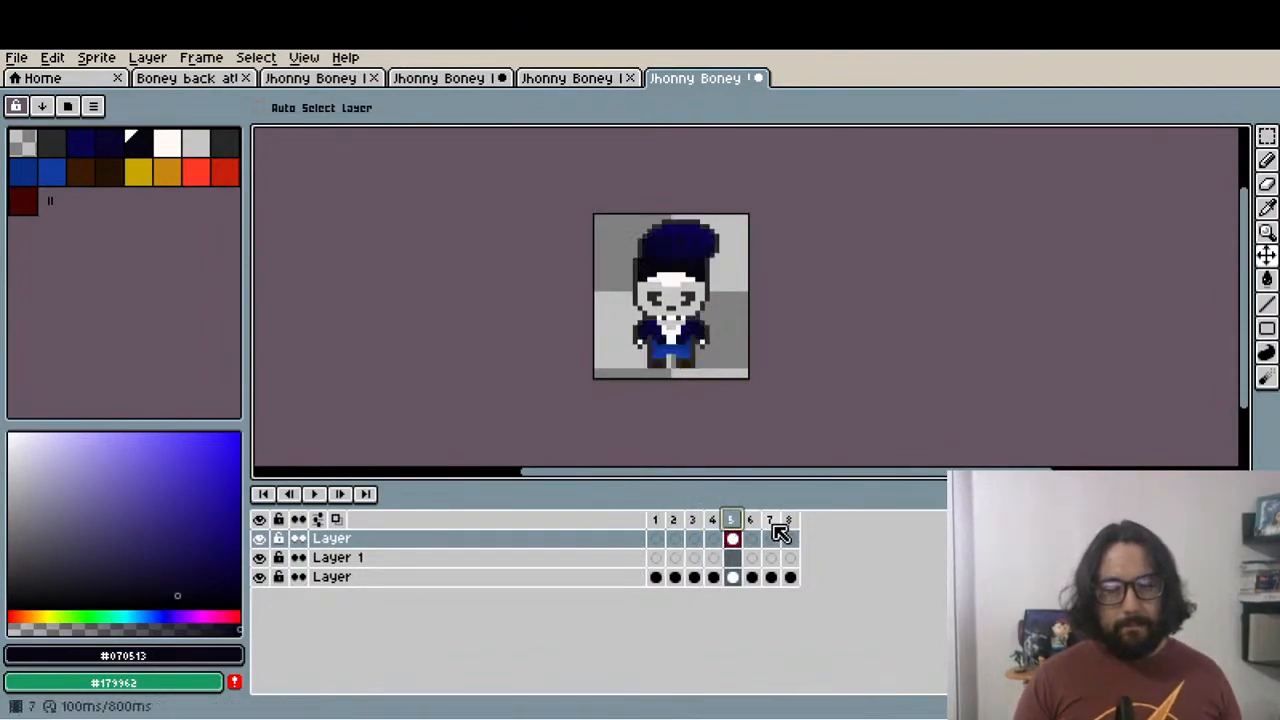
pyautogui.click(314, 495)
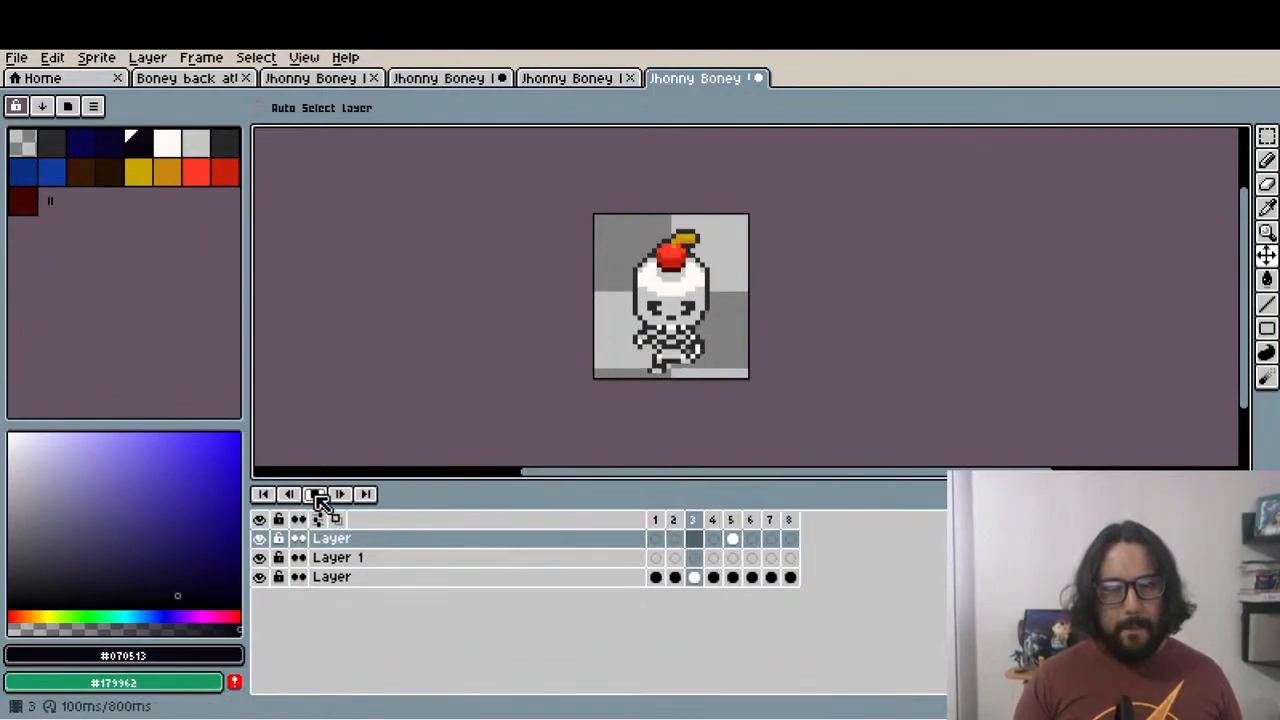
pyautogui.click(315, 496)
pyautogui.scroll(2, 679, 382)
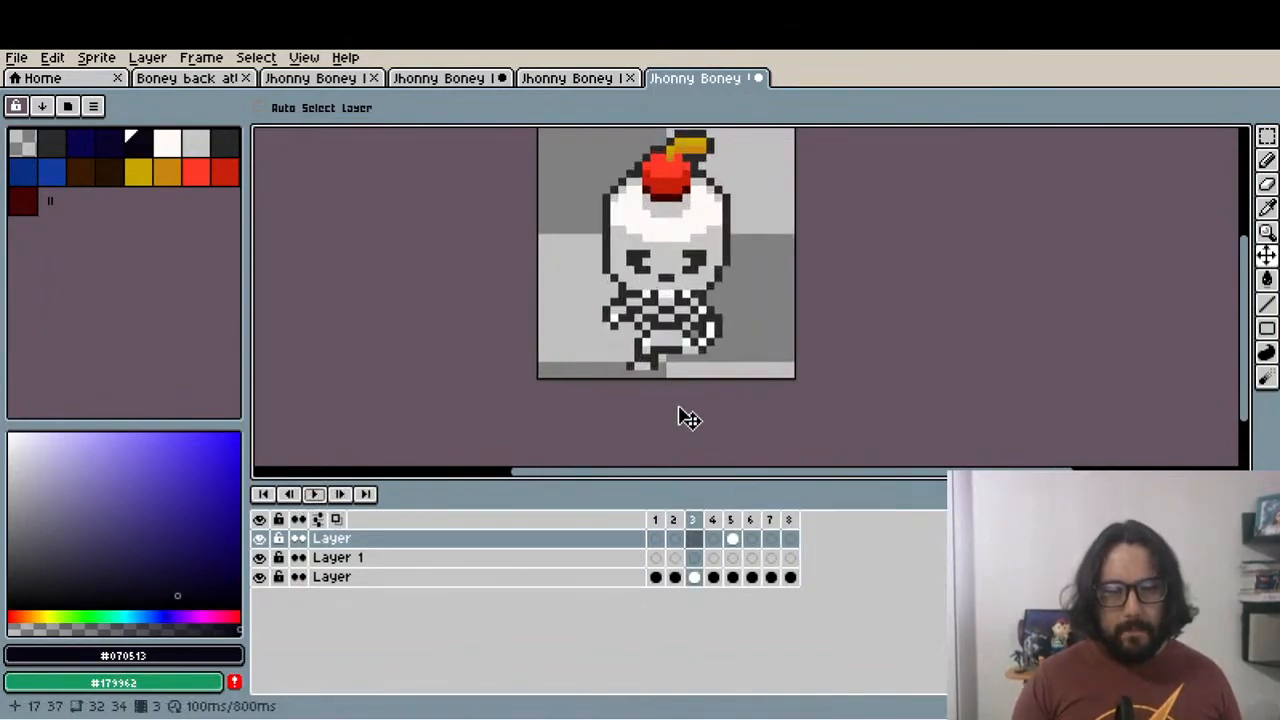
pyautogui.click(662, 519)
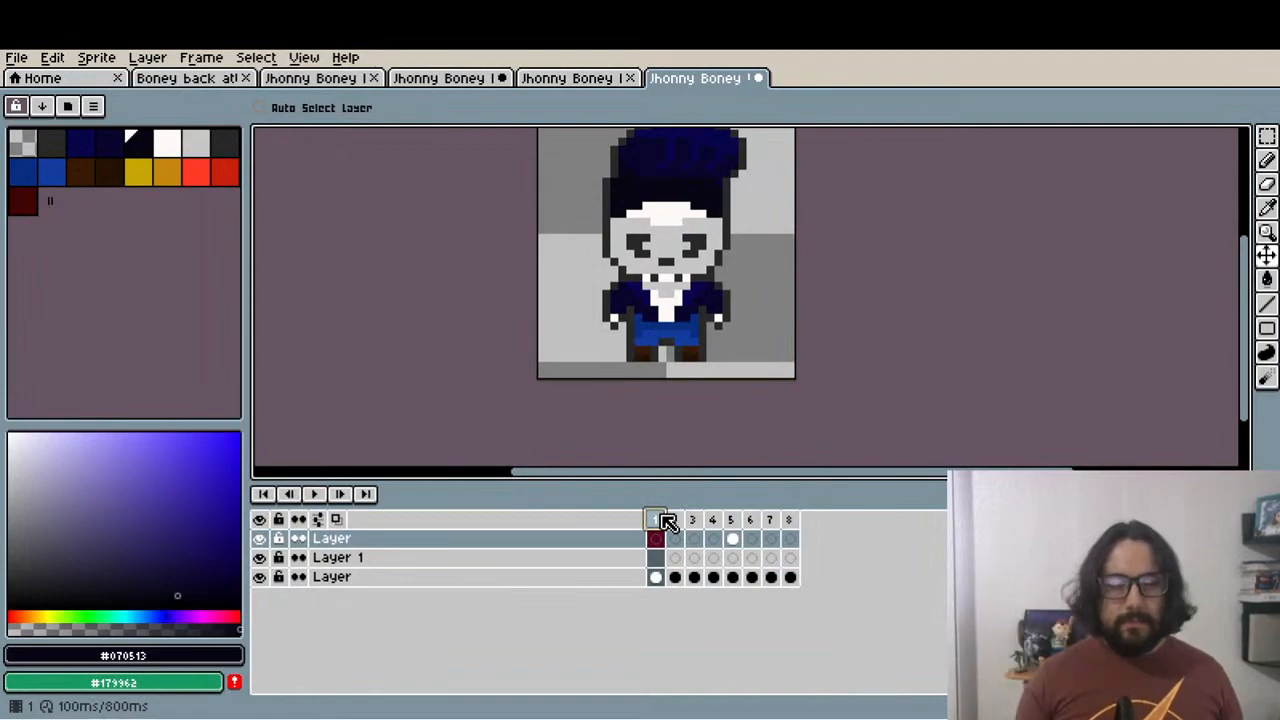
# Remove the empty Layer 1 between the pasted character layer and the original walk layer
pyautogui.click(733, 540)
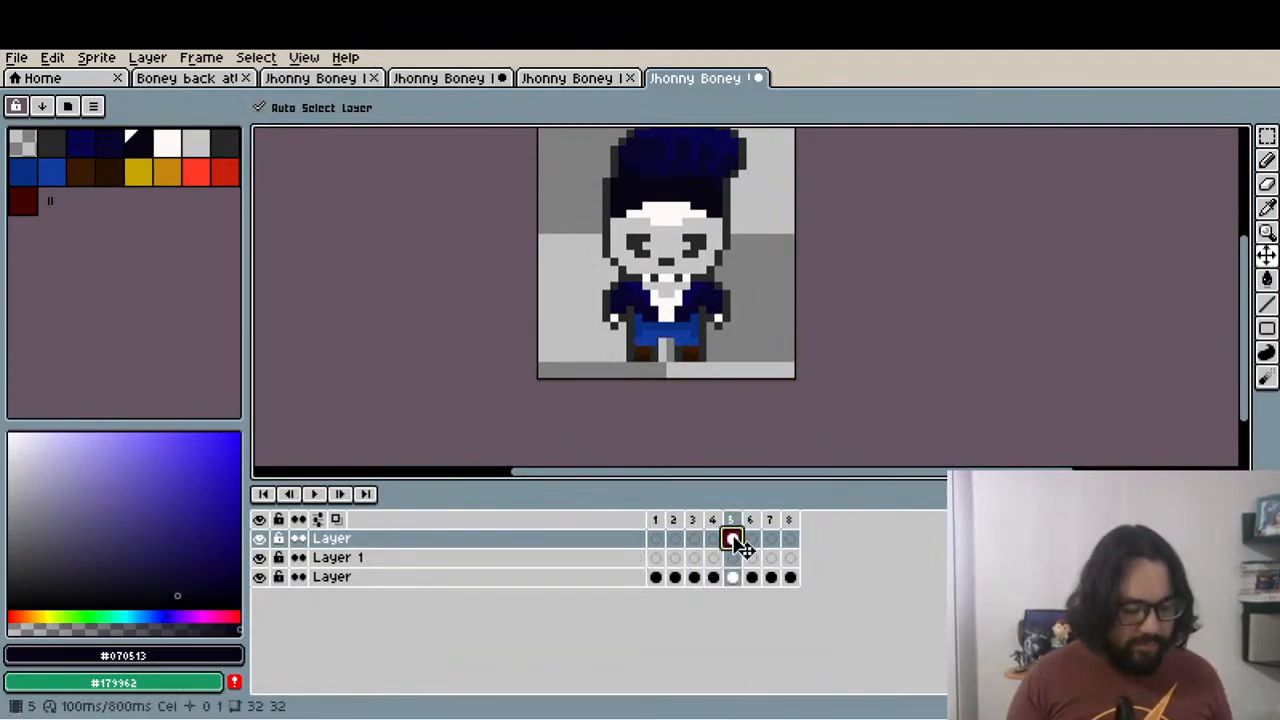
pyautogui.click(677, 540)
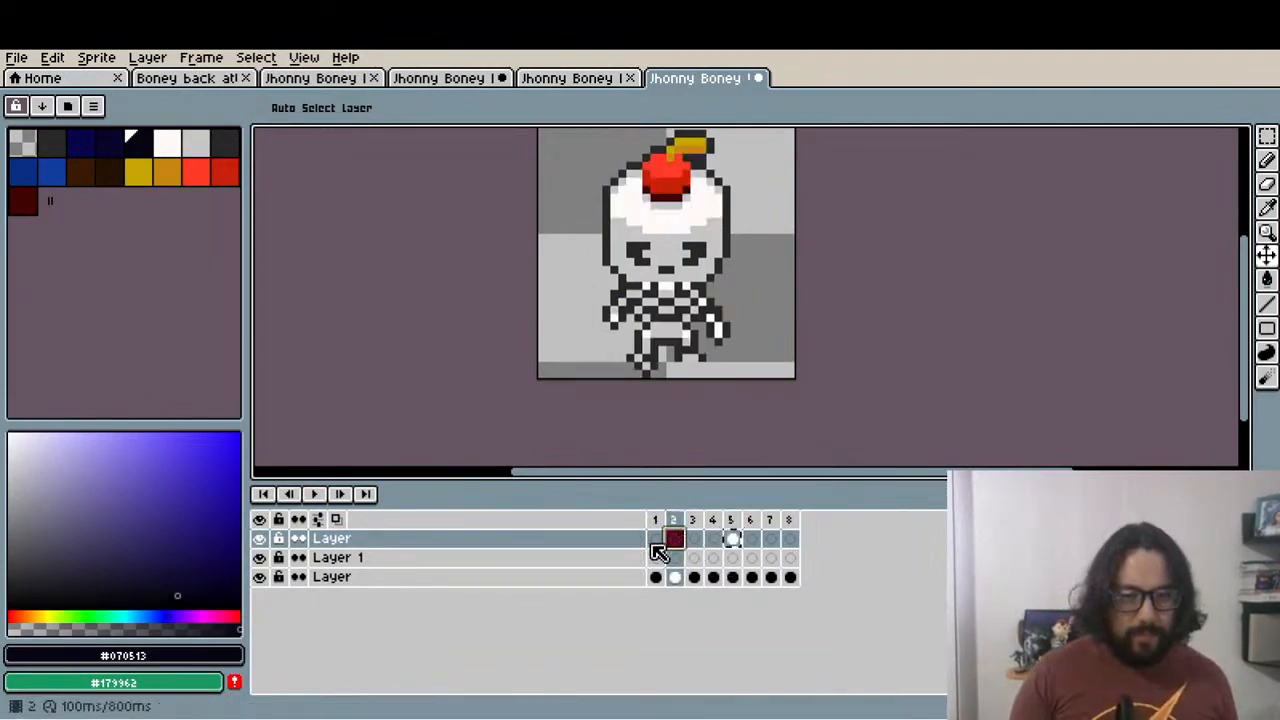
pyautogui.click(512, 560)
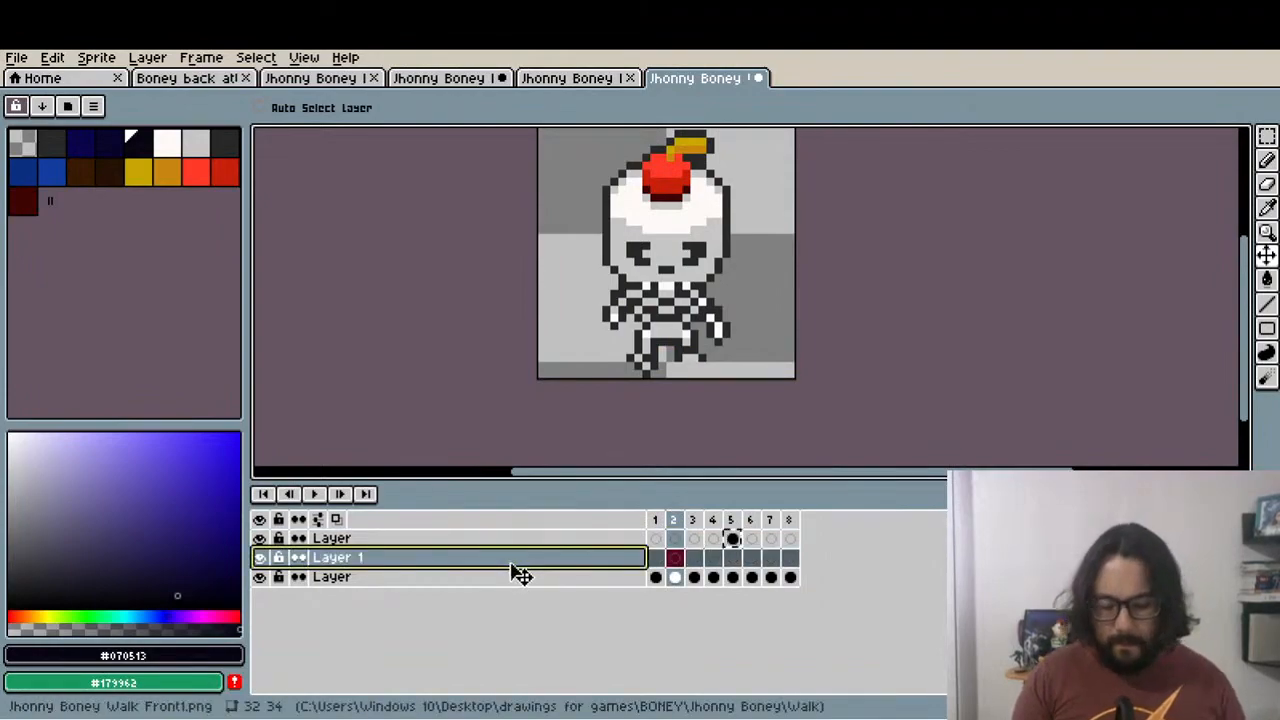
pyautogui.hotkey('ctrl', 'e')
# Copy the character cel from frame 5 into frame 2 of the upper layer and compare it with frame 1
pyautogui.click(678, 540)
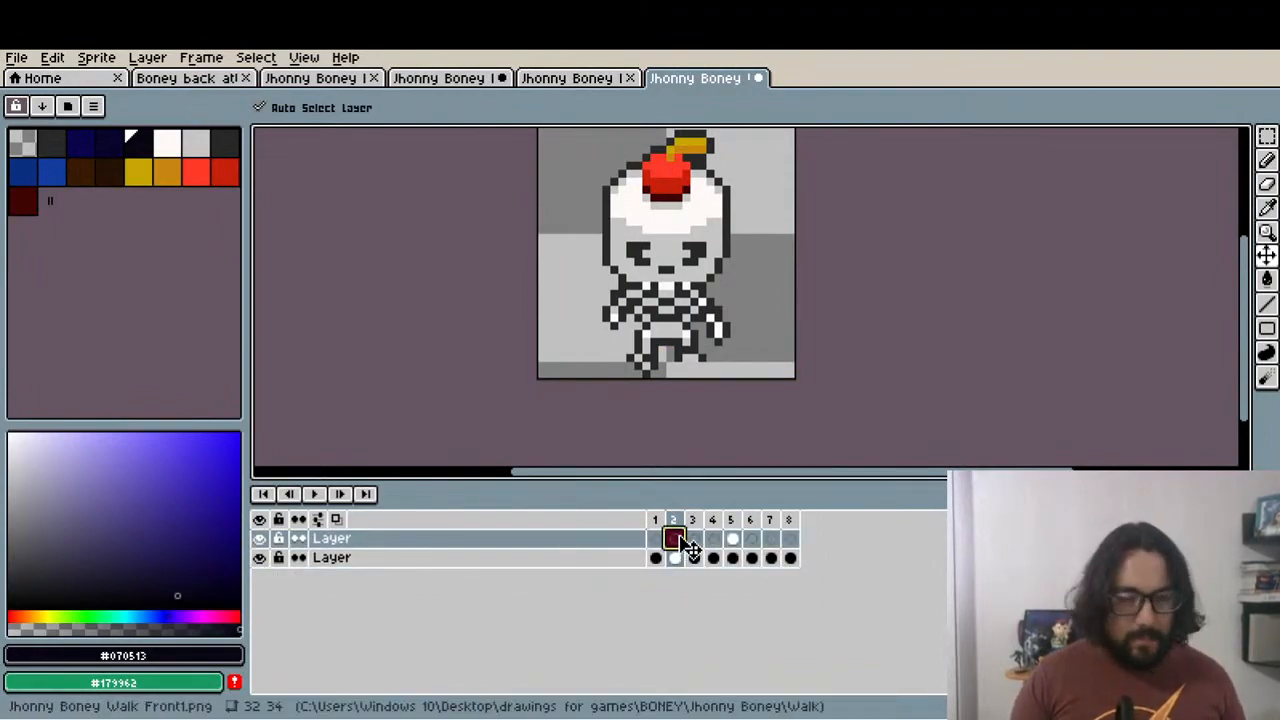
pyautogui.click(735, 541)
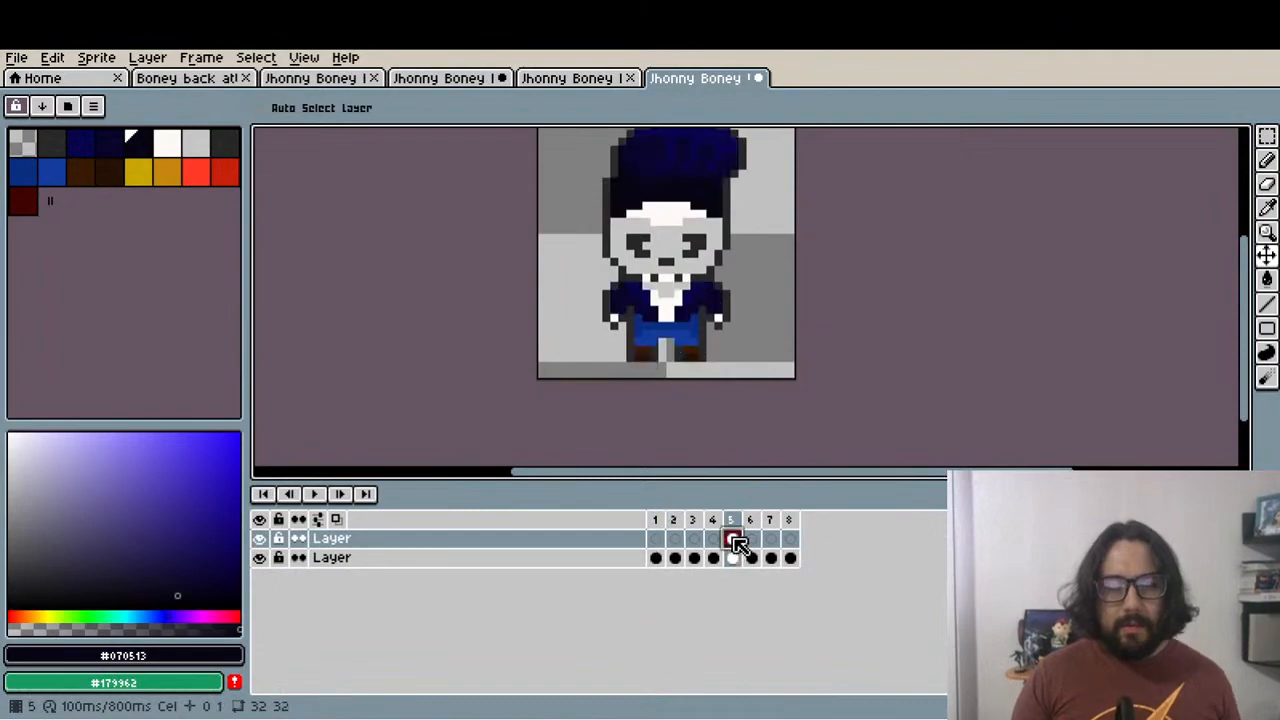
pyautogui.hotkey('ctrl', 'c')
pyautogui.click(678, 540)
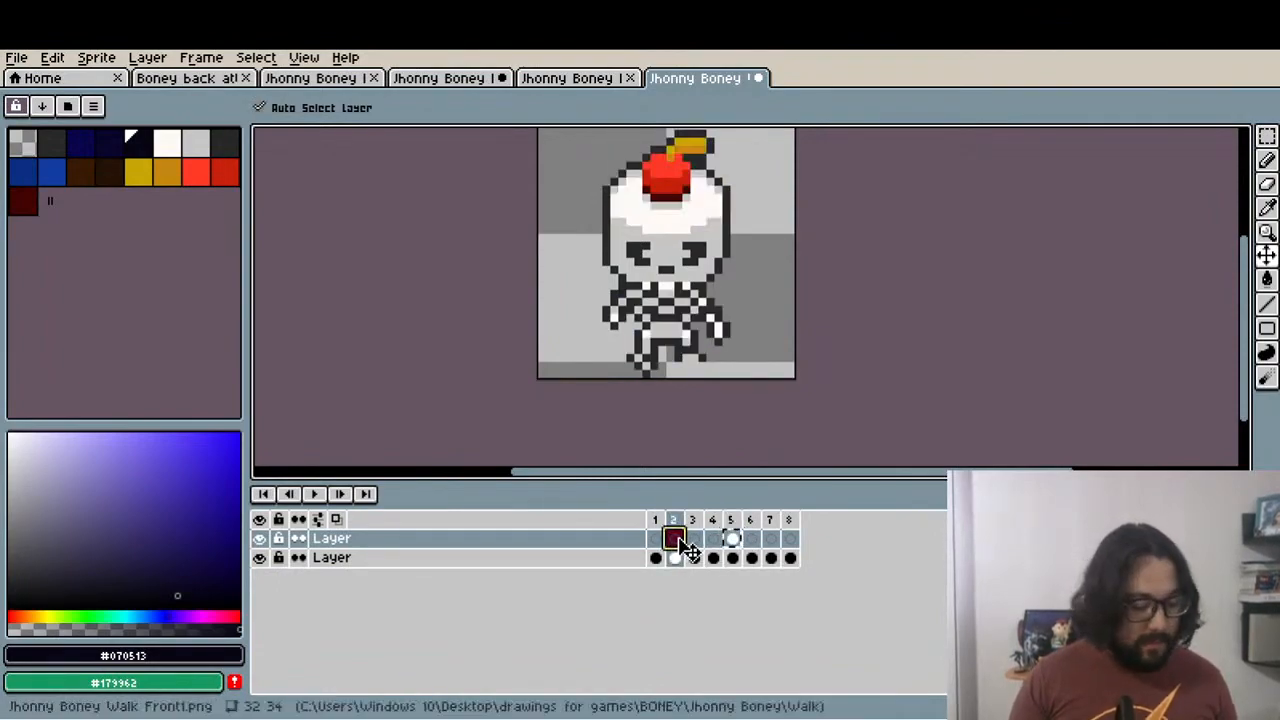
pyautogui.hotkey('ctrl', 'v')
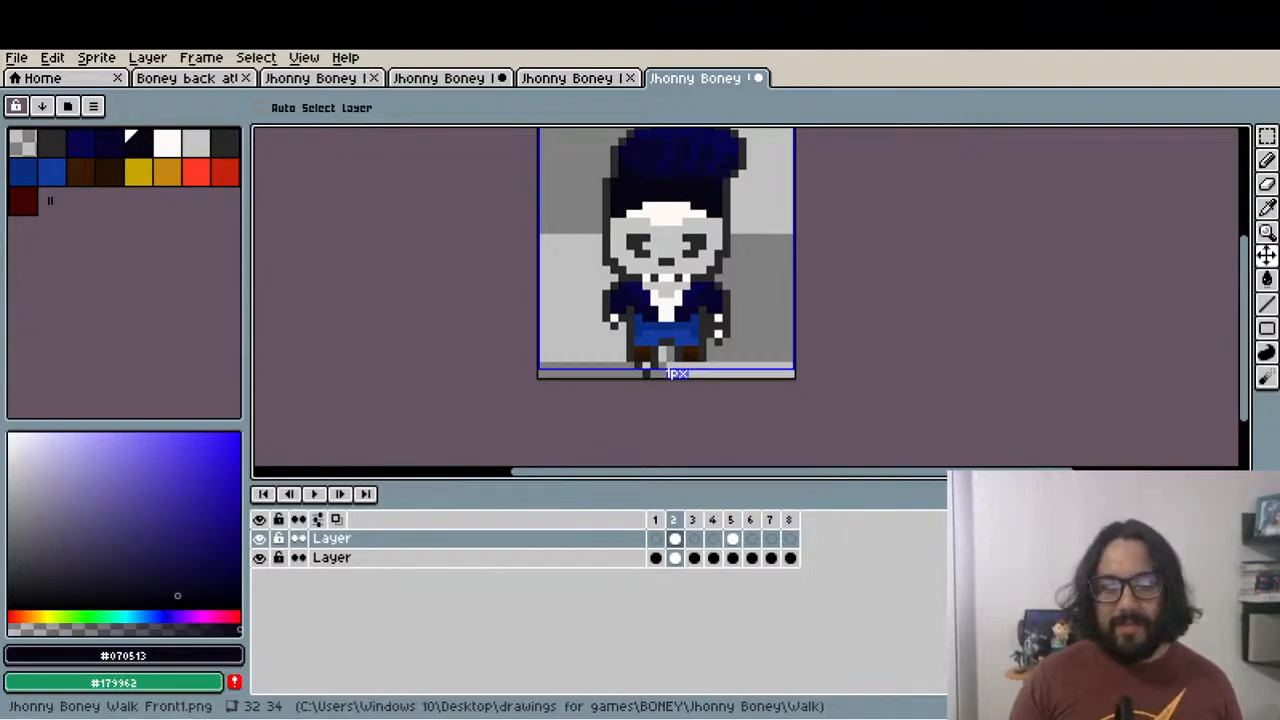
pyautogui.moveTo(514, 271); pyautogui.dragTo(509, 377)
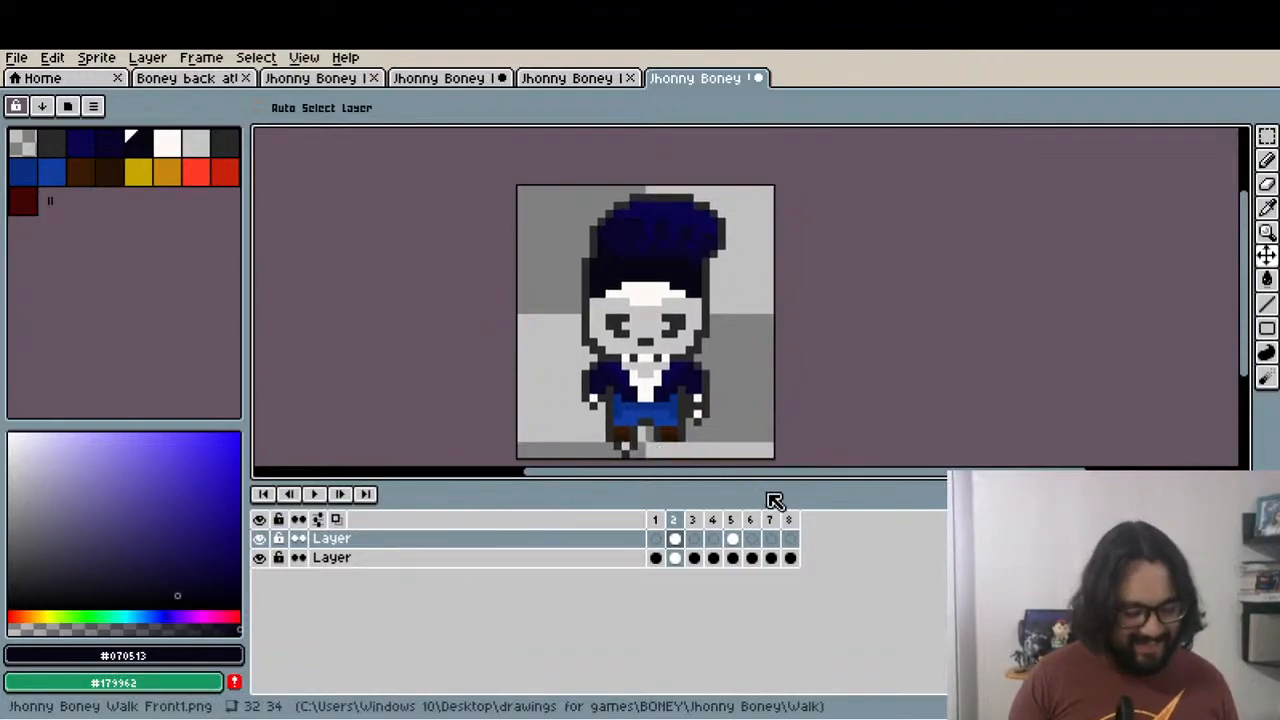
pyautogui.click(659, 520)
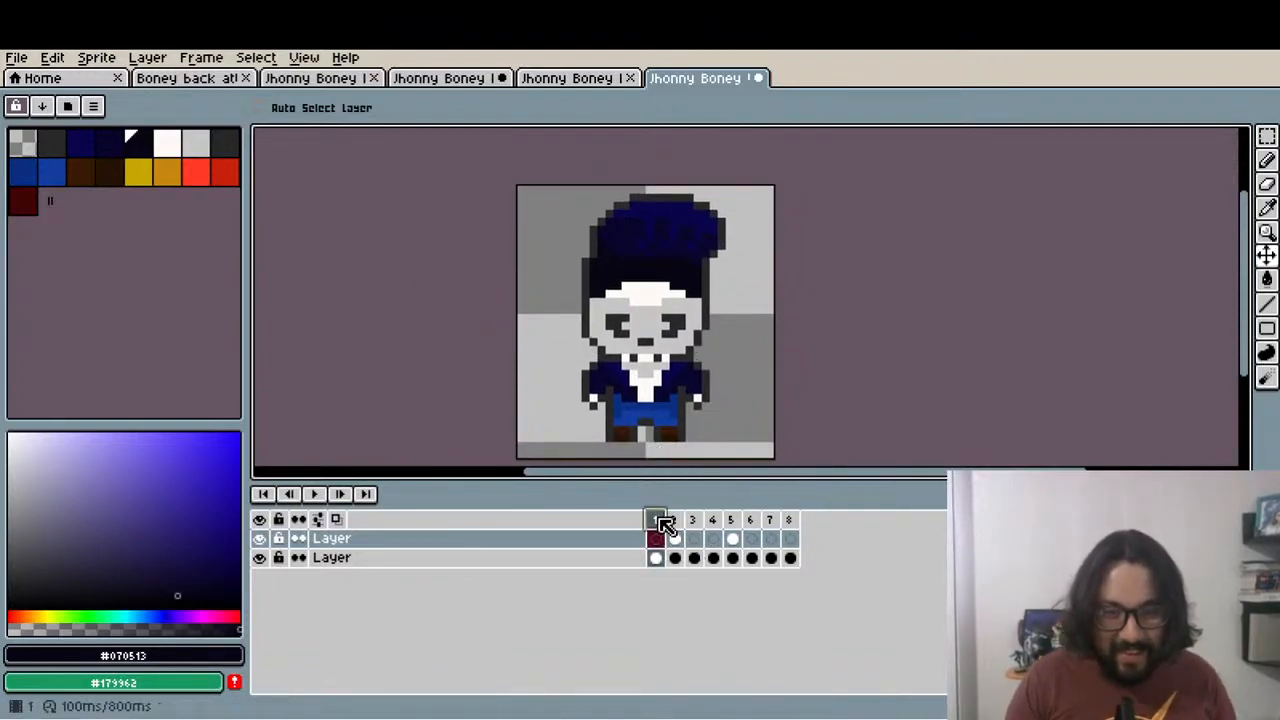
# Play the walk animation to check the character pose in frame 2 against the other frames
pyautogui.click(674, 537)
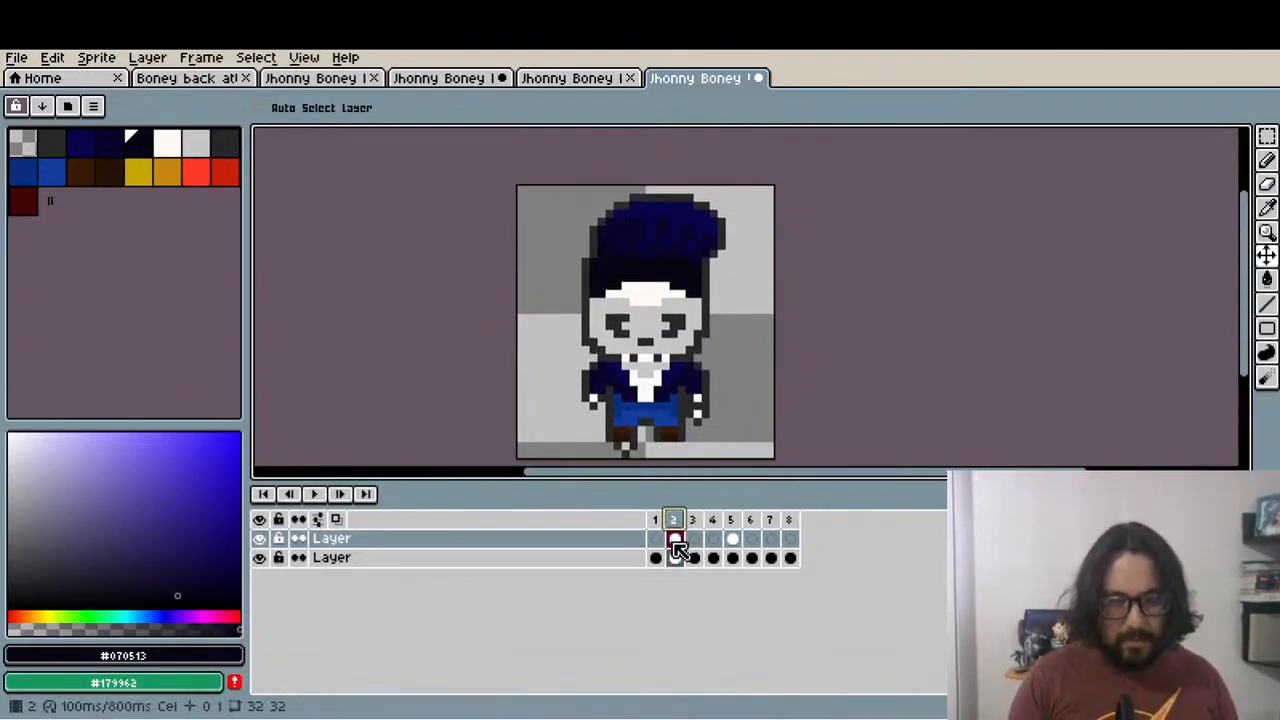
pyautogui.scroll(1, 620, 445)
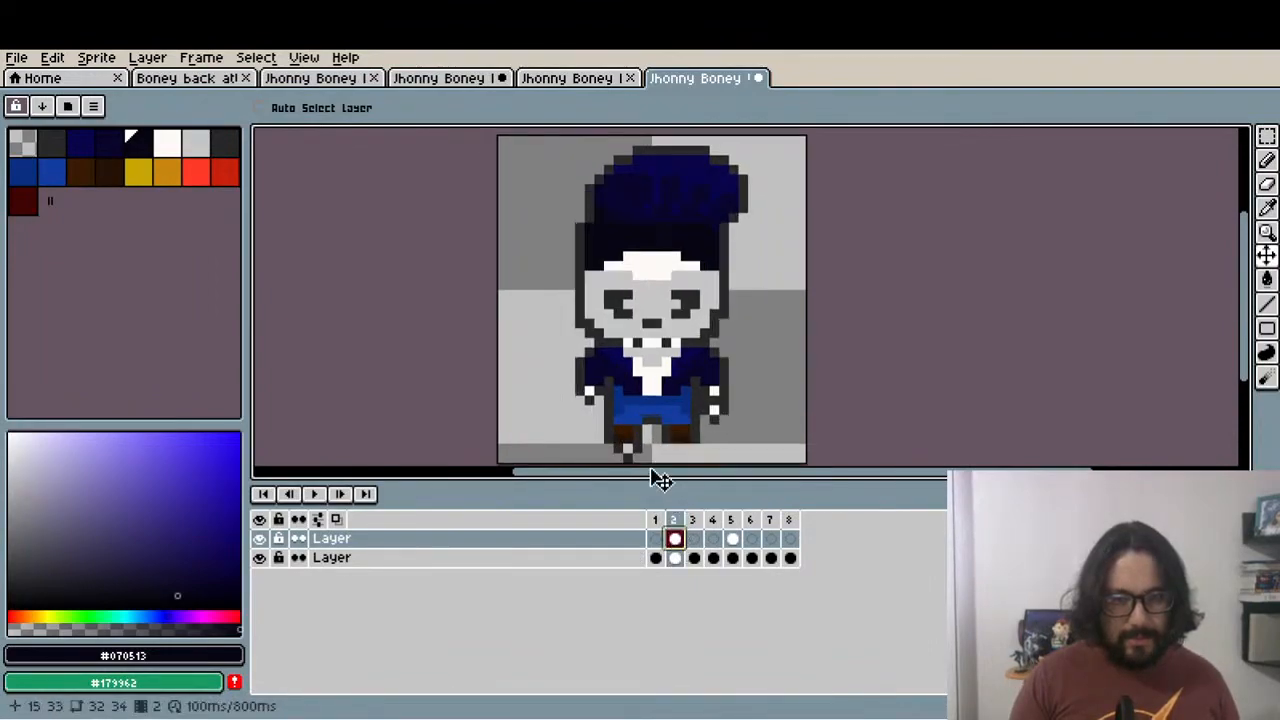
pyautogui.click(314, 494)
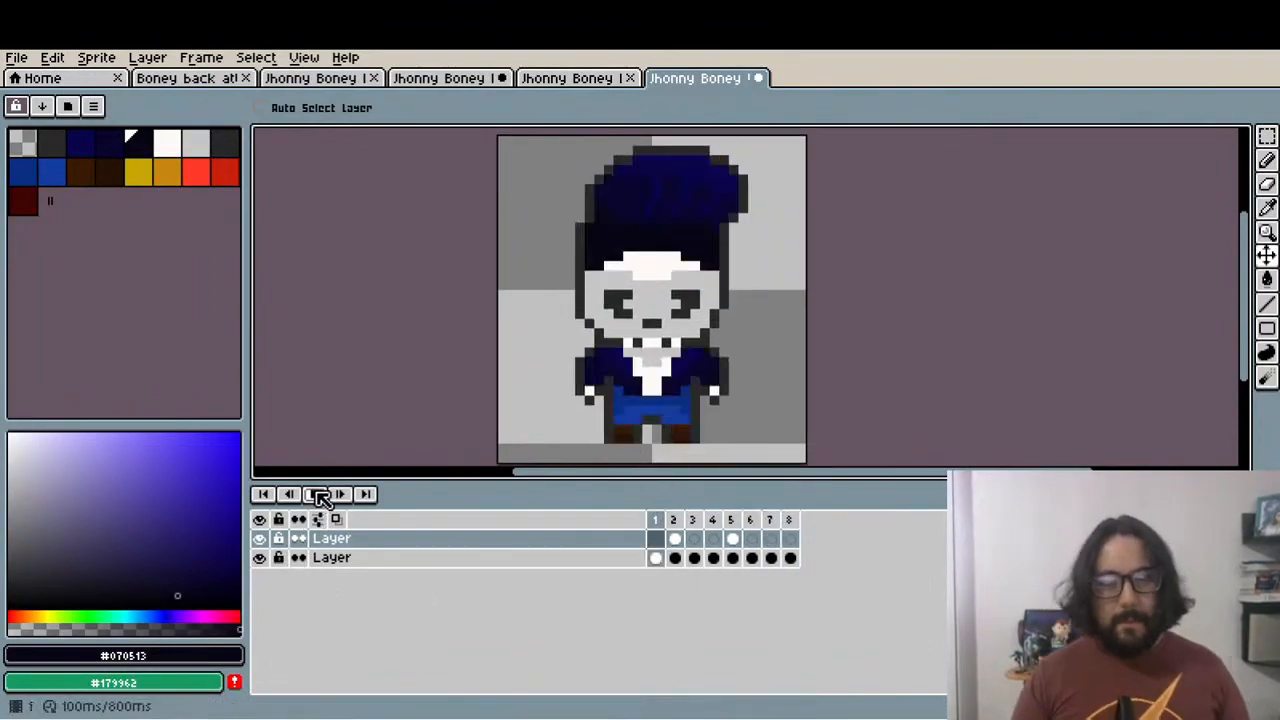
pyautogui.click(316, 494)
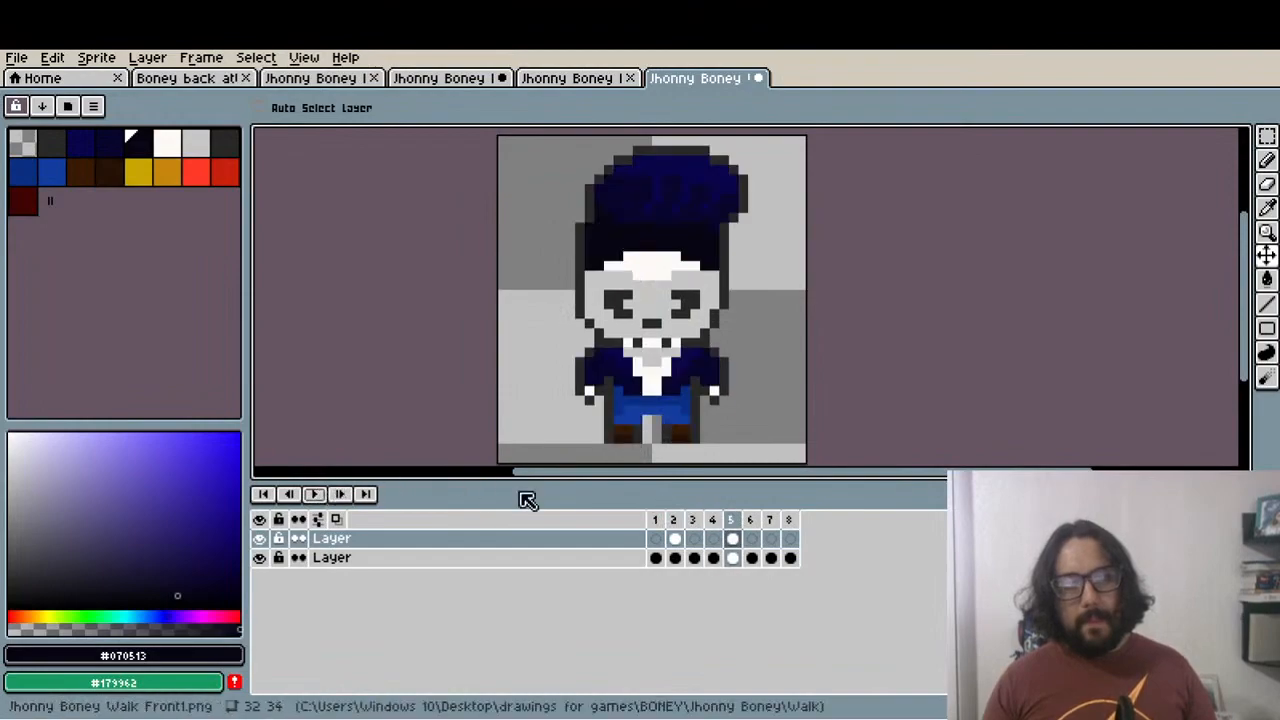
pyautogui.click(672, 521)
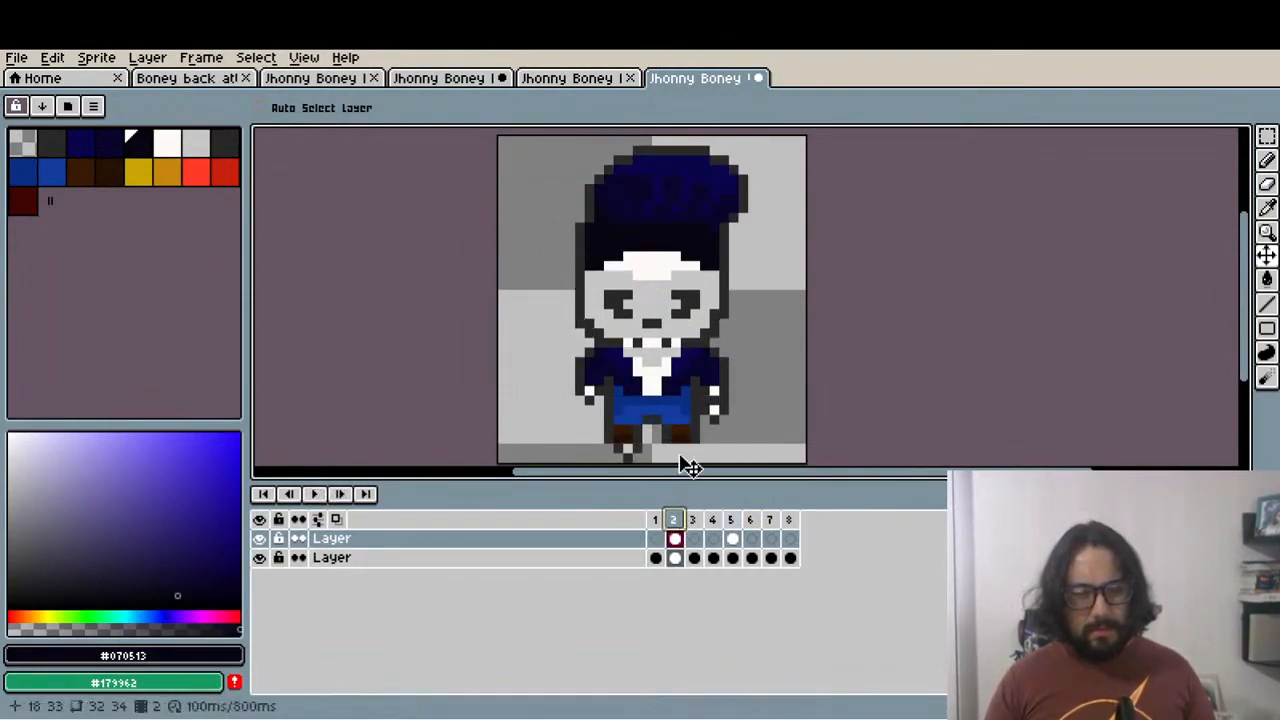
pyautogui.moveTo(686, 463); pyautogui.dragTo(678, 384)
pyautogui.press('m')
pyautogui.scroll(1, 604, 335)
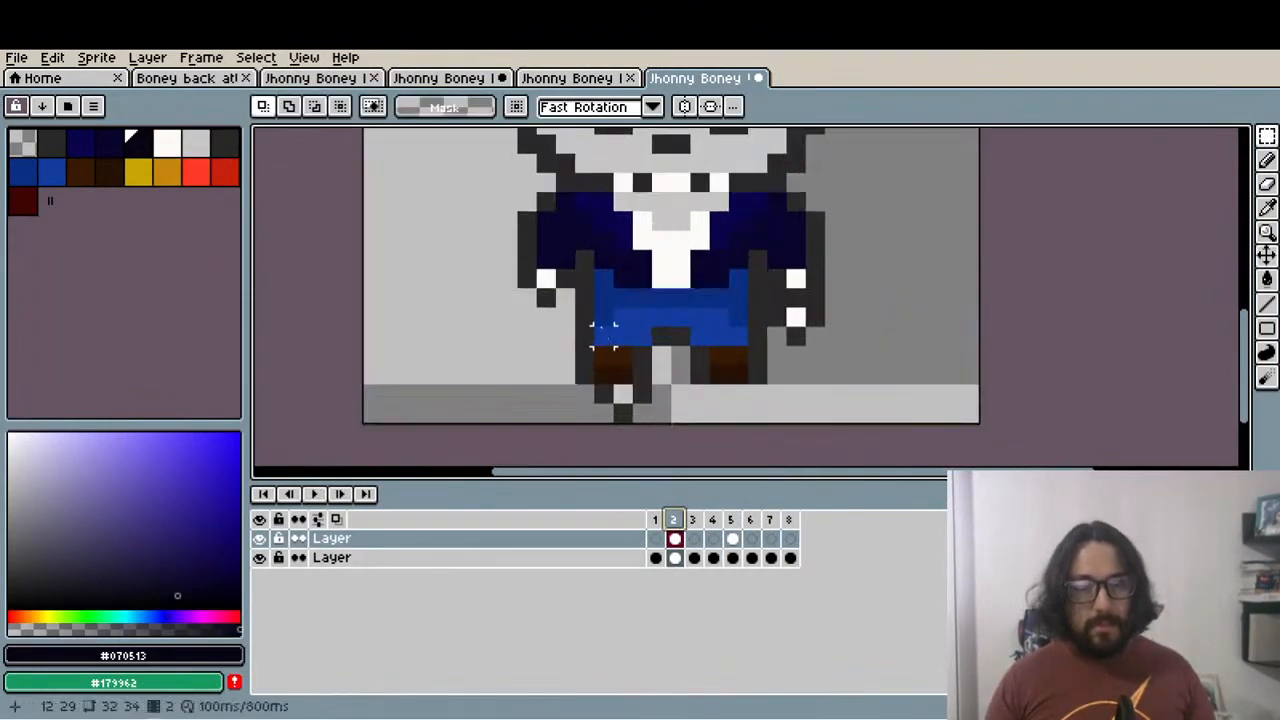
pyautogui.moveTo(571, 304); pyautogui.dragTo(635, 368)
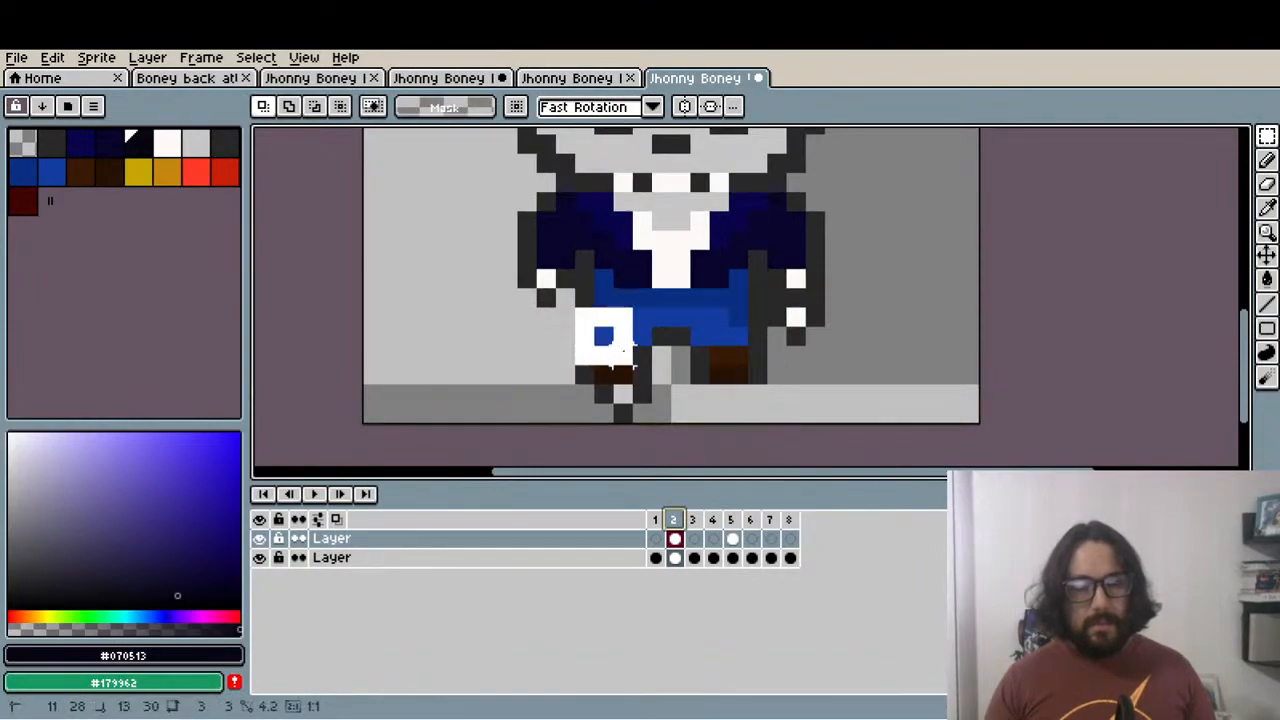
# Hide the upper layer, compare the base leg positions in frames 1 and 2, and show the layer again
pyautogui.click(262, 539)
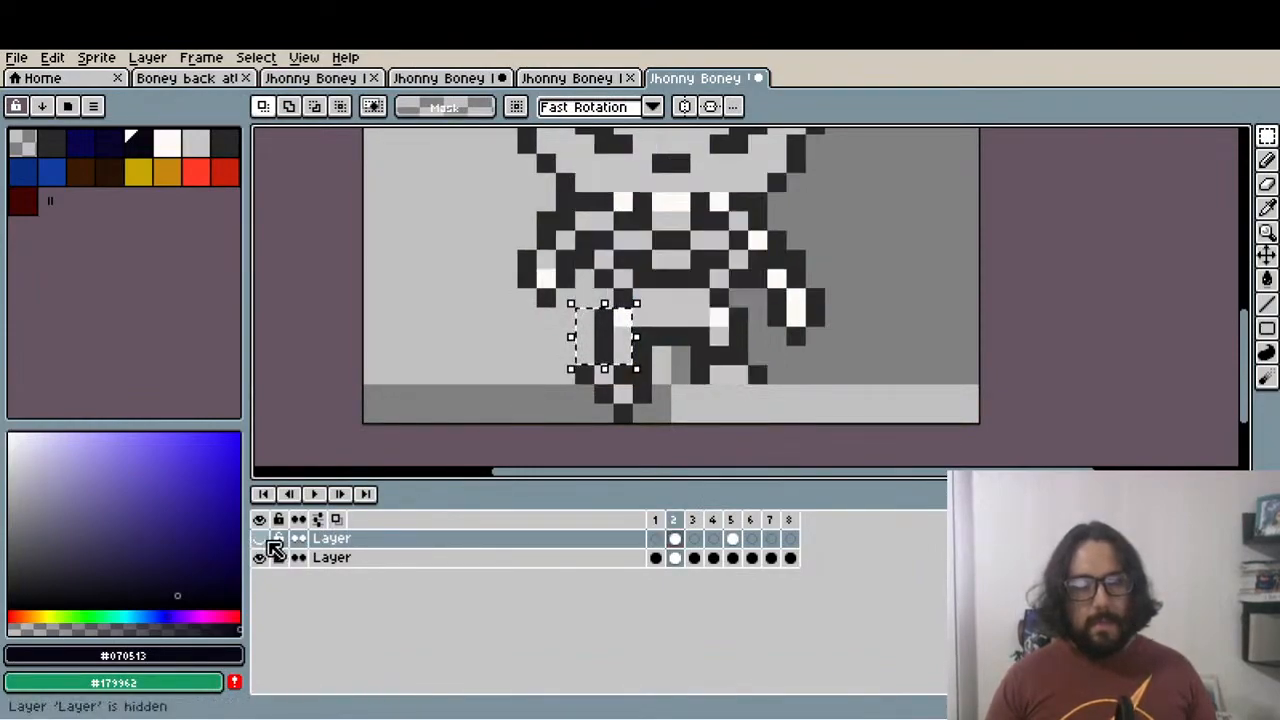
pyautogui.click(658, 524)
pyautogui.click(678, 521)
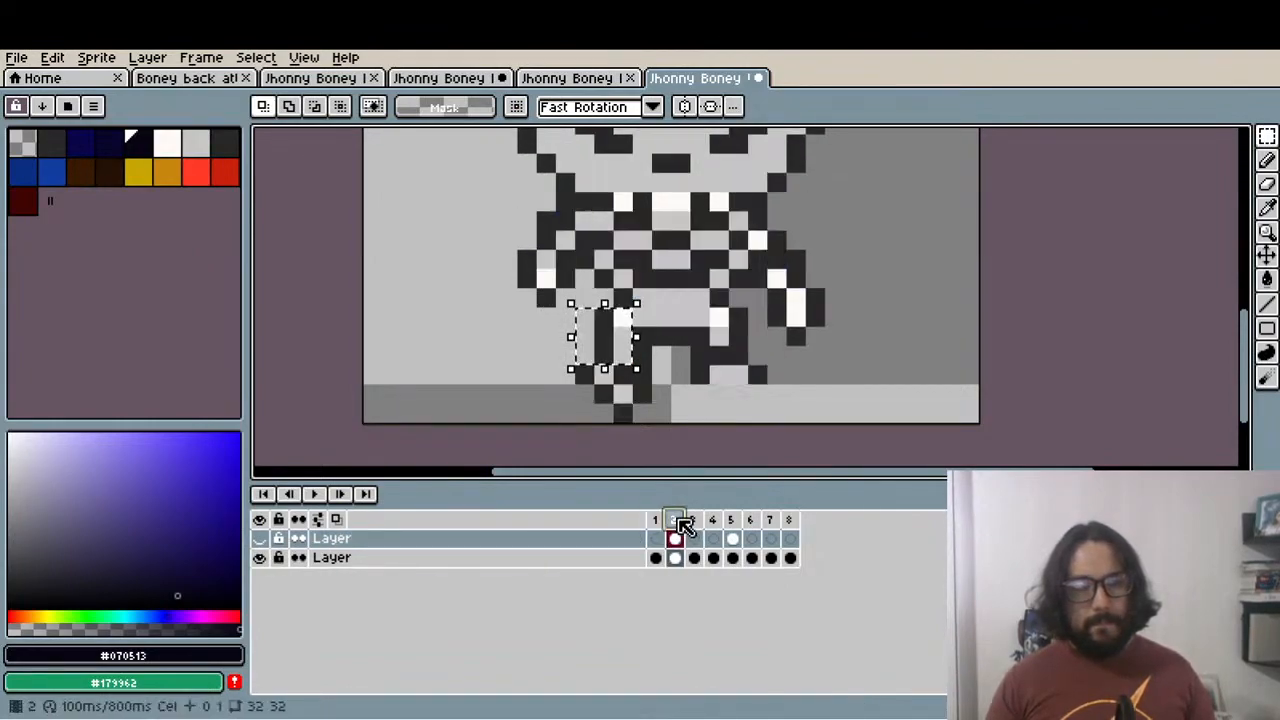
pyautogui.scroll(-1, 580, 400)
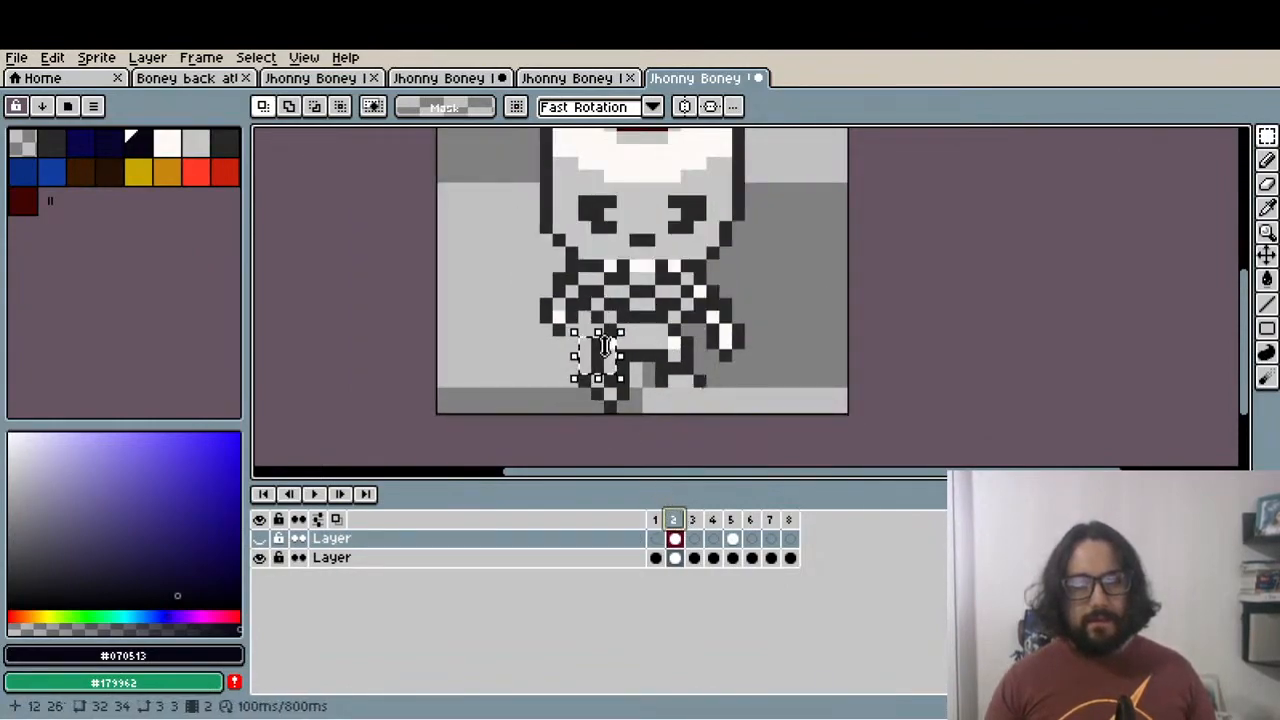
pyautogui.click(657, 537)
pyautogui.click(675, 535)
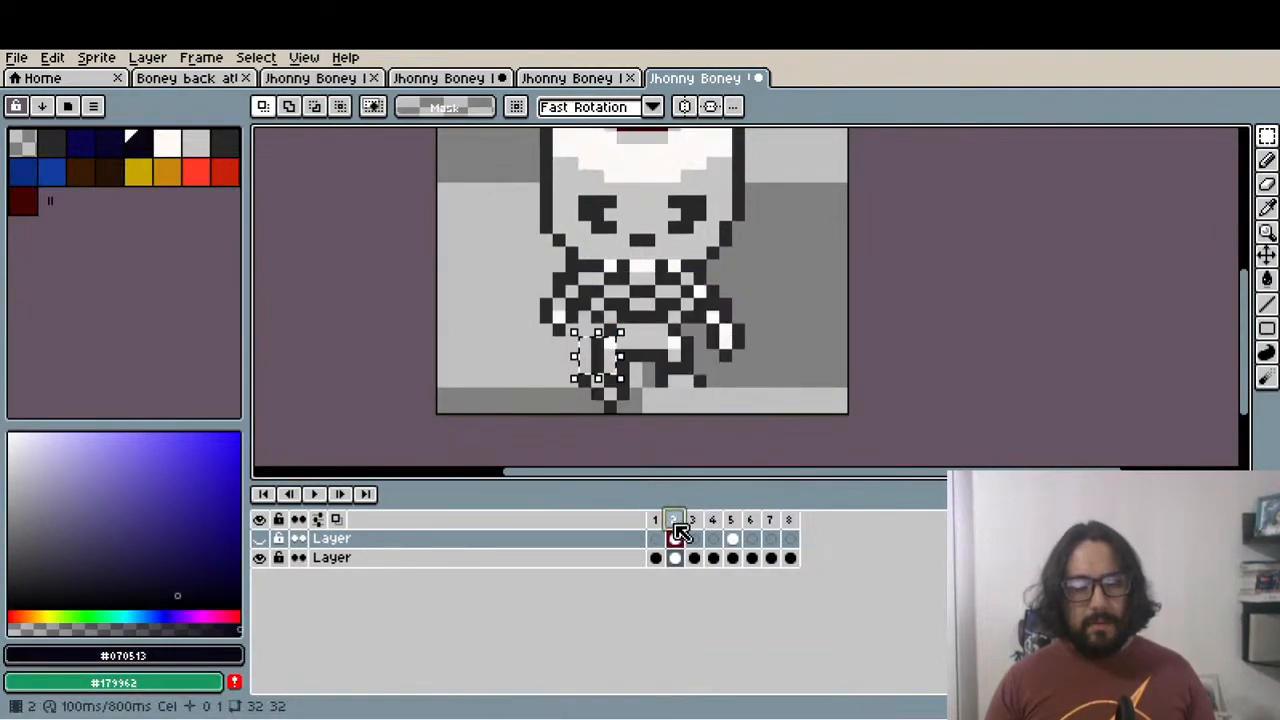
pyautogui.click(680, 394)
pyautogui.click(261, 540)
pyautogui.click(261, 540)
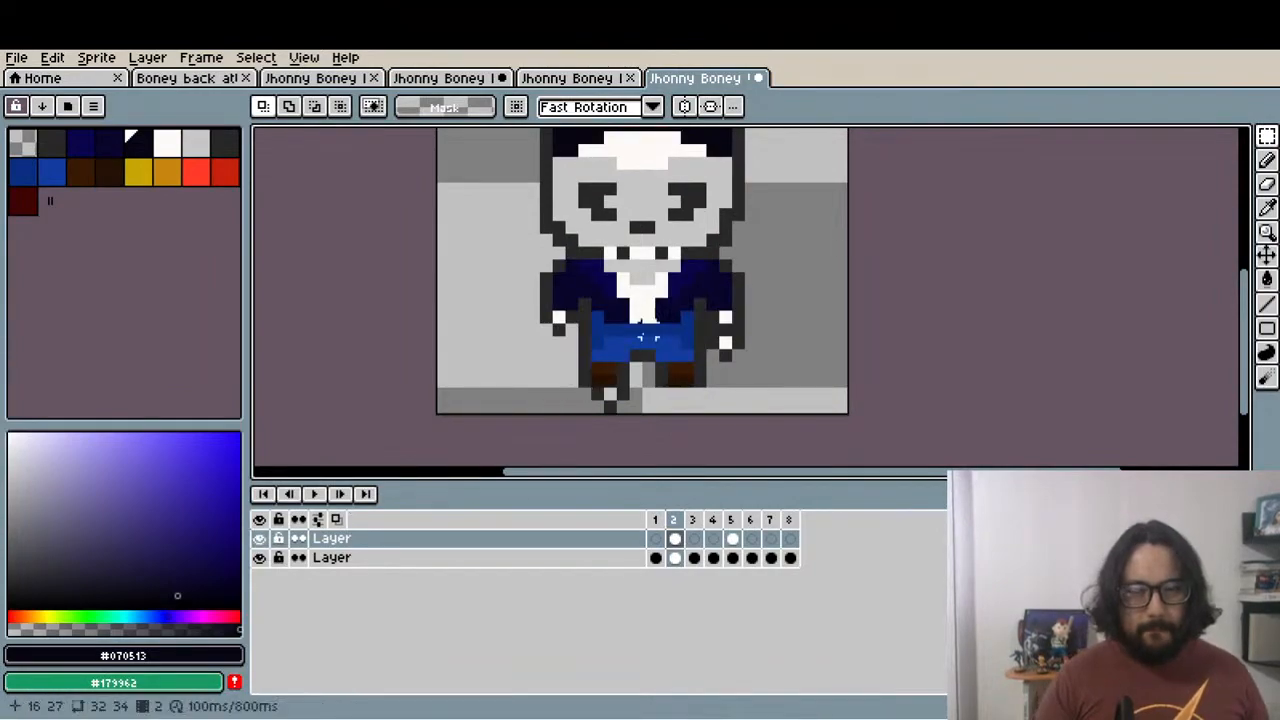
# Select the 4 × 4 pixel lower-left leg and shoe in frame 2 and move it one pixel down and one pixel right
pyautogui.scroll(1, 685, 342)
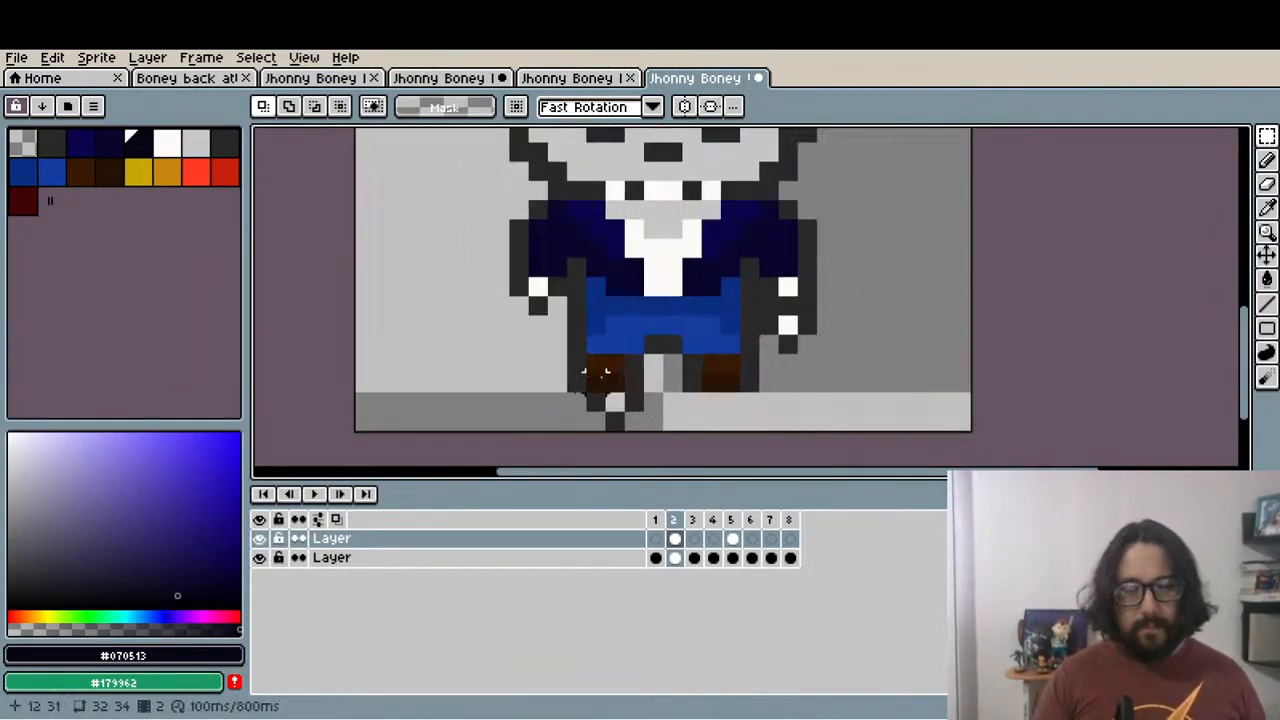
pyautogui.moveTo(572, 322); pyautogui.dragTo(645, 396)
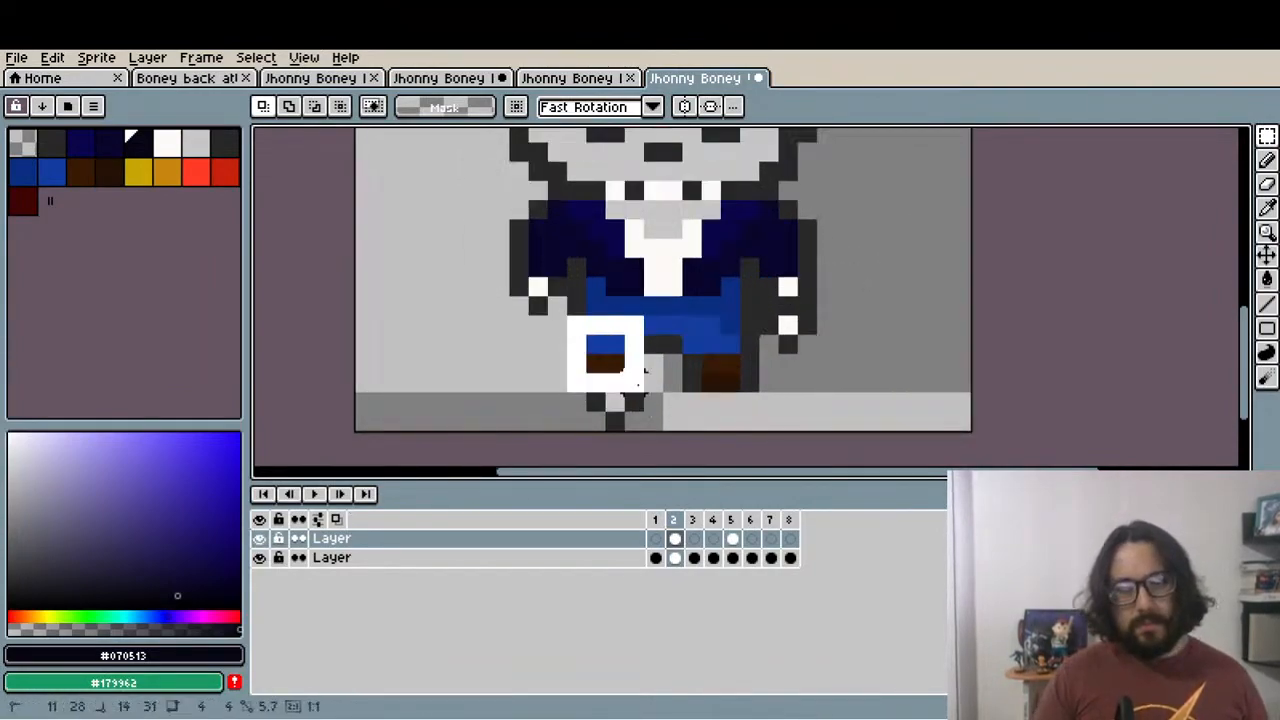
pyautogui.click(632, 385)
pyautogui.press('Down')
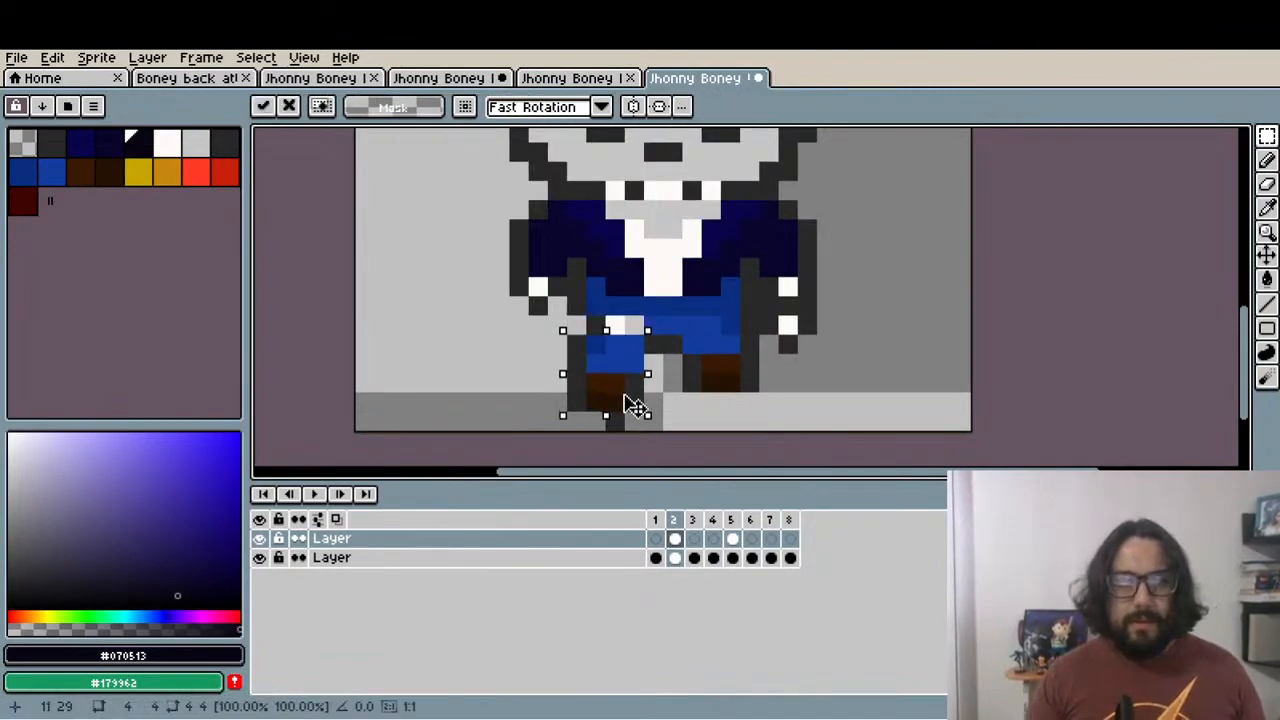
pyautogui.press('Right')
pyautogui.press('Return')
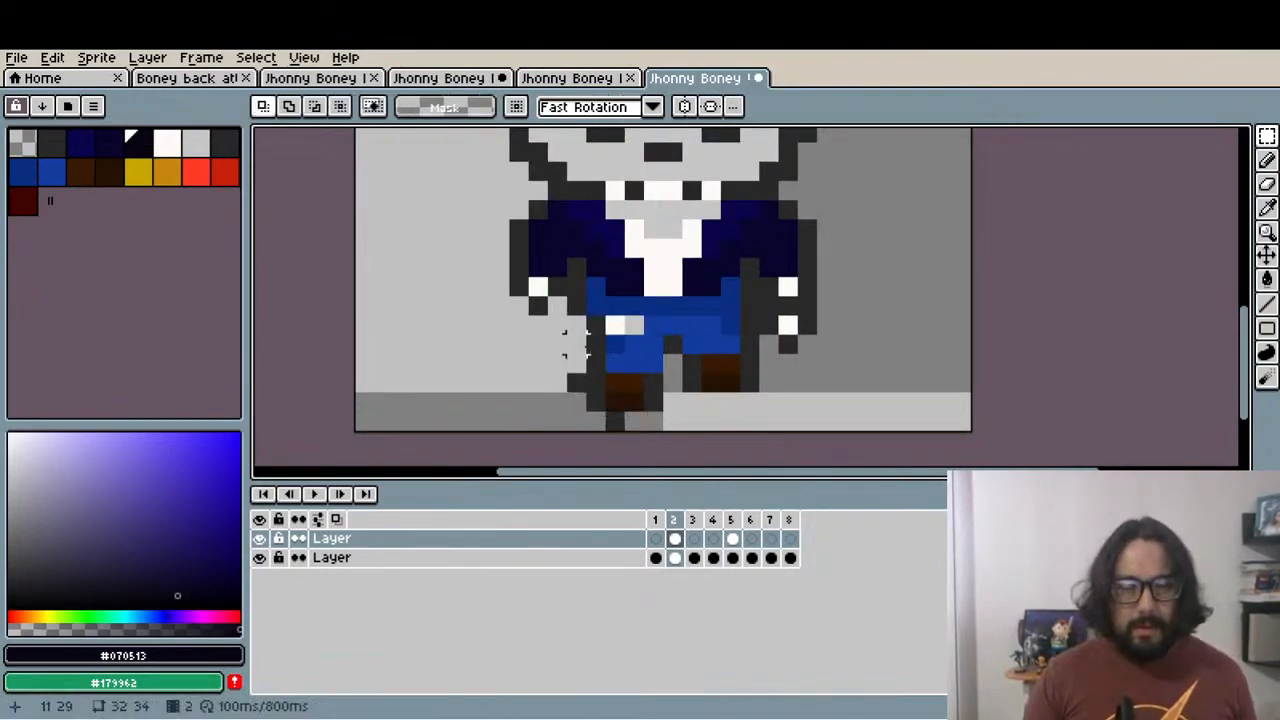
# Reselect the lowered leg and shift it one pixel back to the left
pyautogui.moveTo(588, 334); pyautogui.dragTo(668, 414)
pyautogui.moveTo(615, 370)
pyautogui.mouseDown()
pyautogui.moveTo(583, 337)
pyautogui.moveTo(605, 352)
pyautogui.moveTo(603, 368)
pyautogui.mouseUp()
pyautogui.scroll(1, 599, 360)
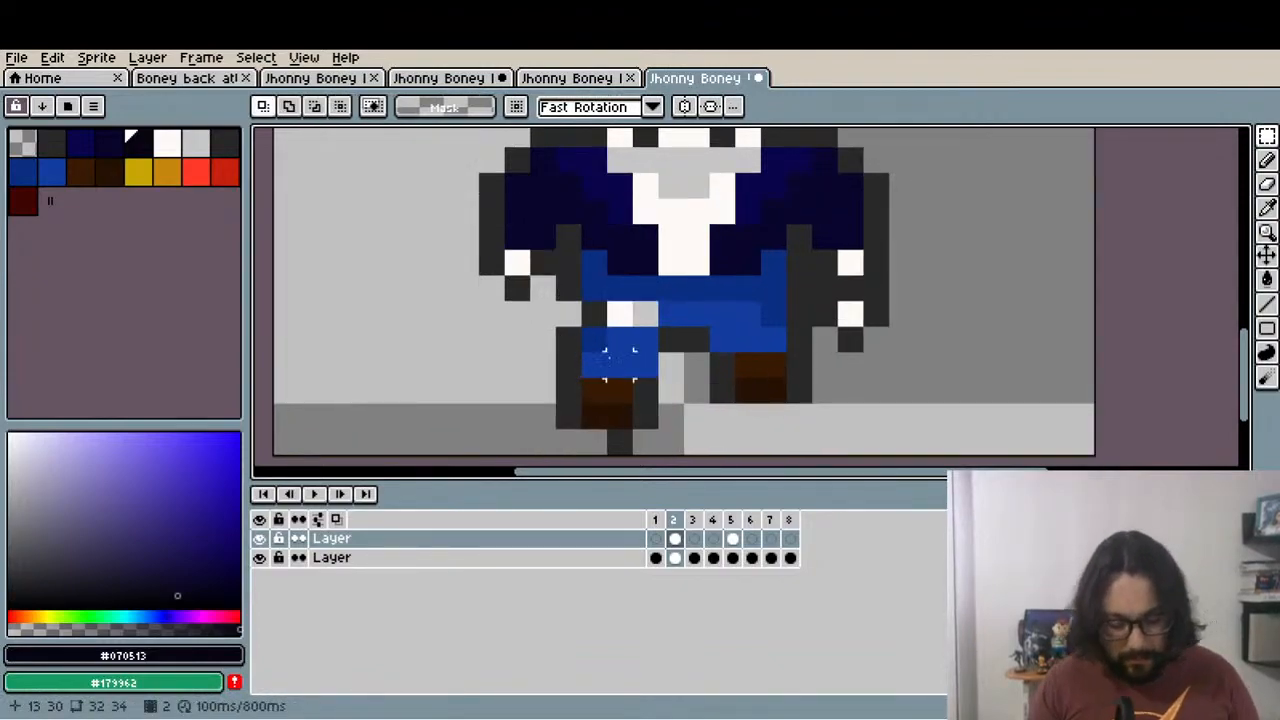
# Widen the lowered shoe outward with a sampled #251204 brown pixel and a #292829 outline pixel beside it
pyautogui.press('i')
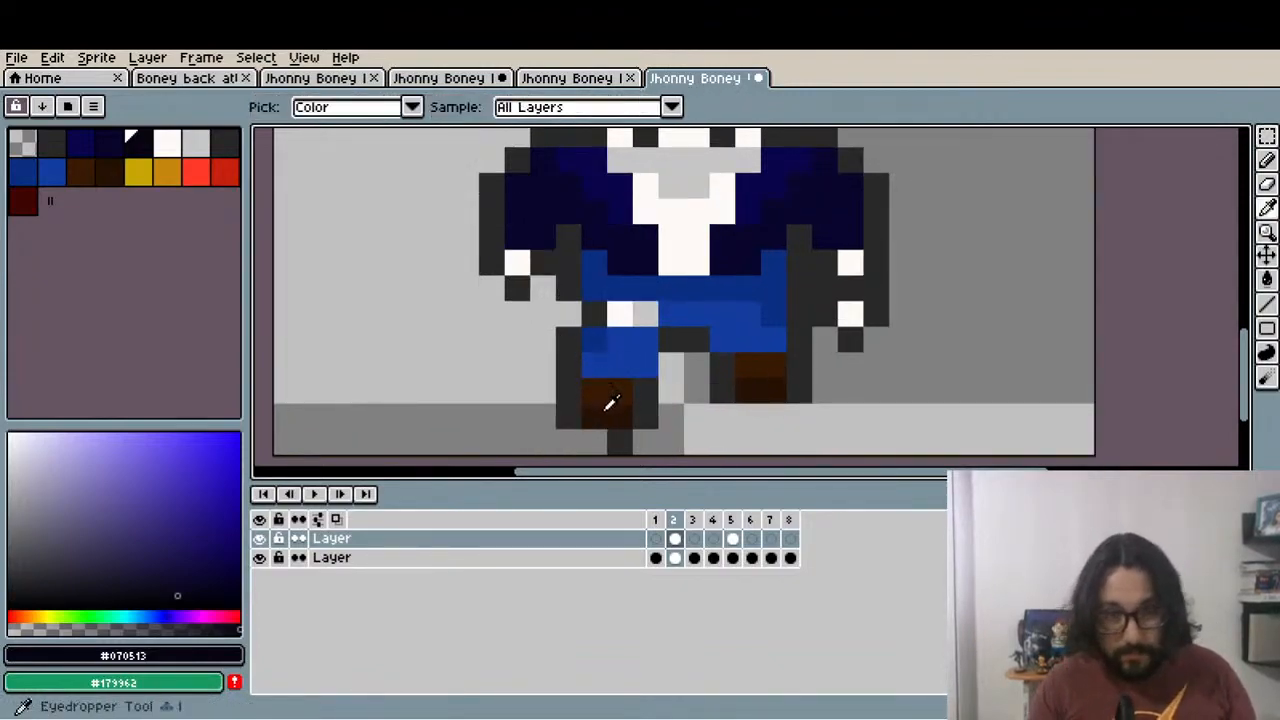
pyautogui.click(592, 398)
pyautogui.press('b')
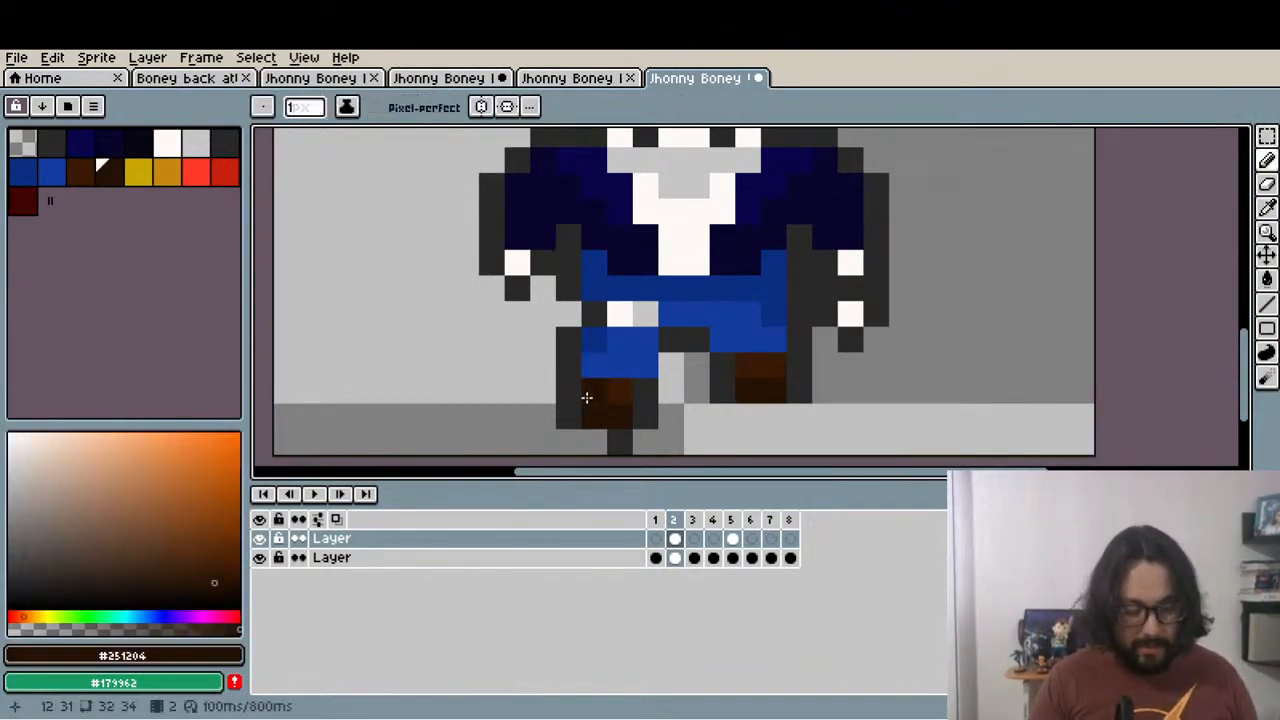
pyautogui.press('i')
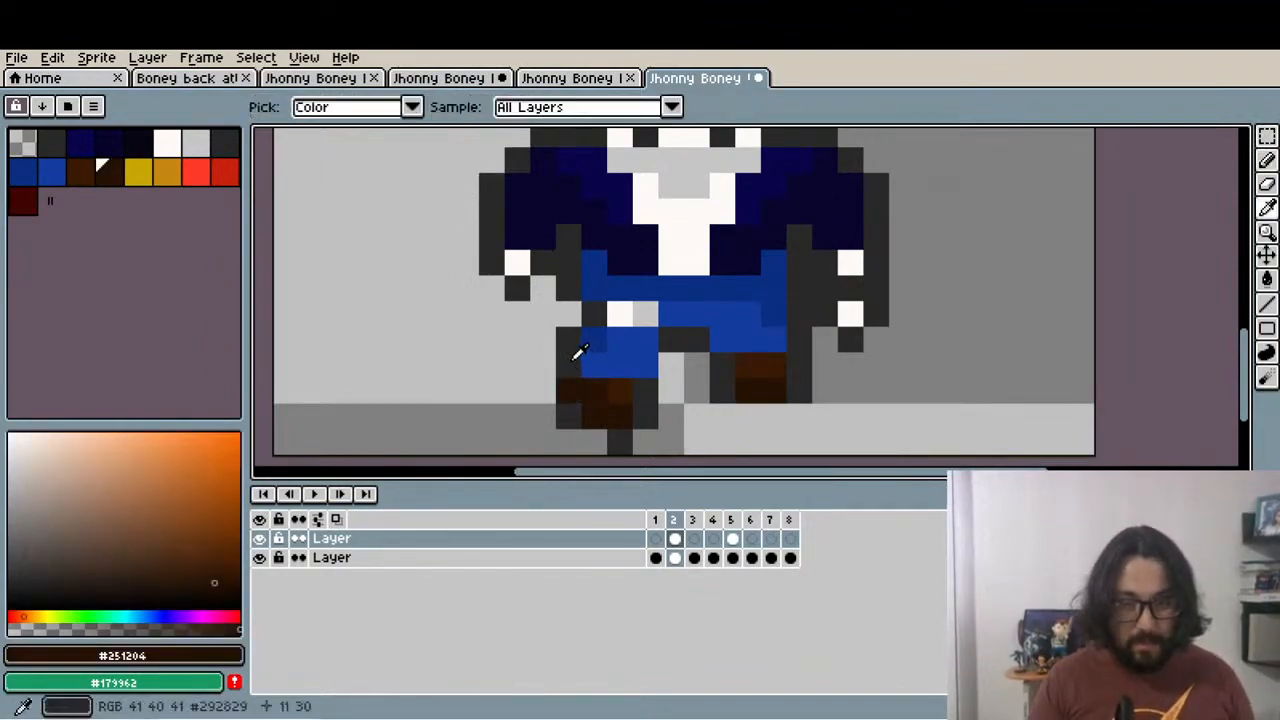
pyautogui.click(573, 362)
pyautogui.press('b')
pyautogui.click(545, 388)
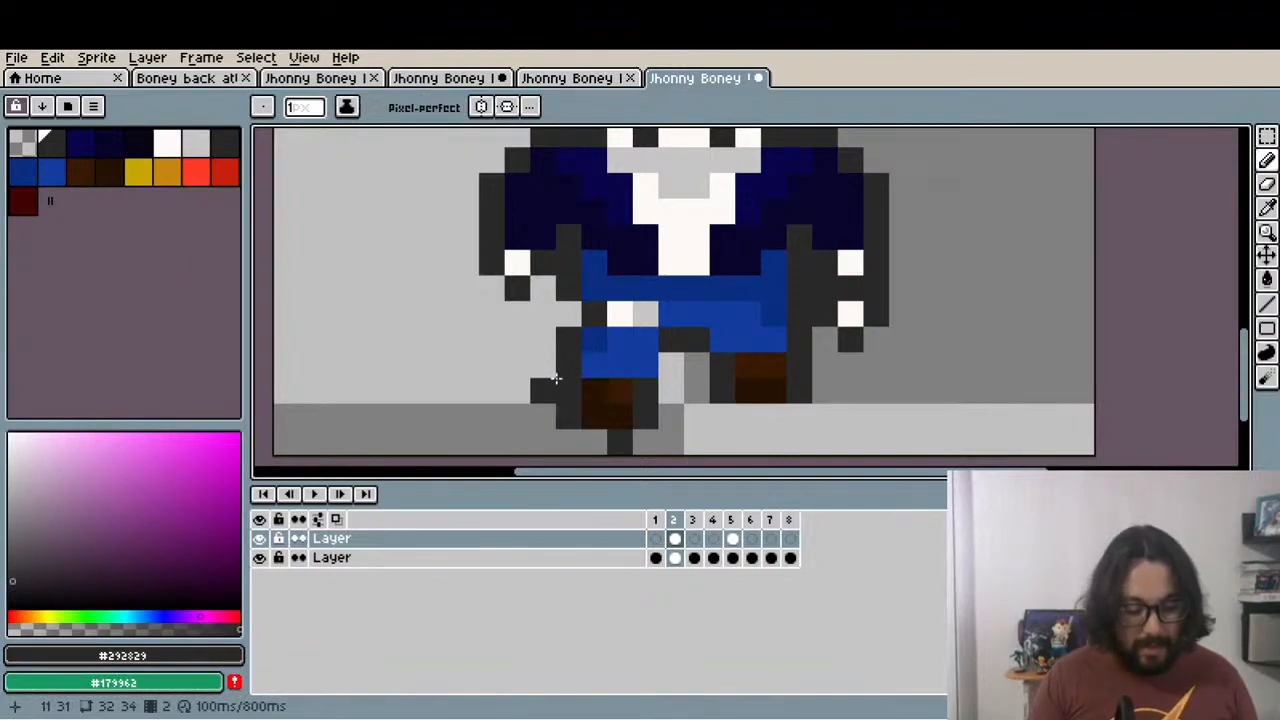
# Extend the widened shoe edge one pixel upward in #251204 brown and outline it on the outer side in #292829
pyautogui.press('i')
pyautogui.click(593, 388)
pyautogui.press('b')
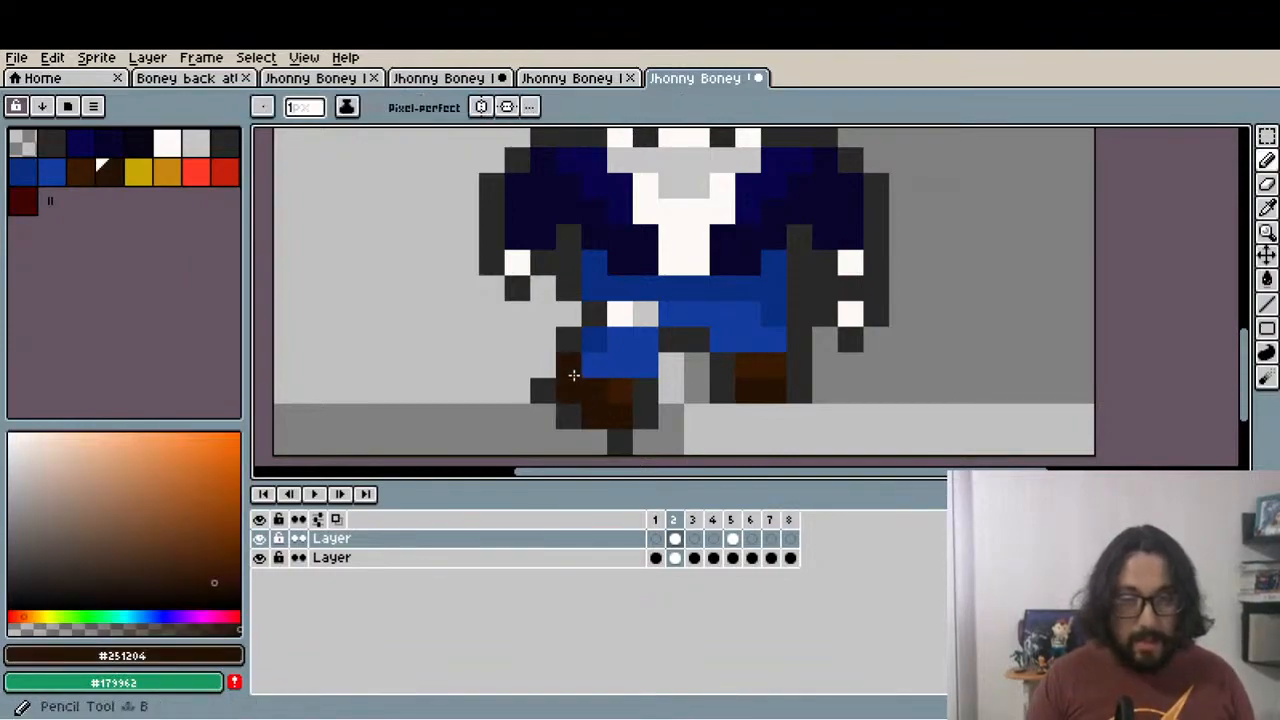
pyautogui.press('i')
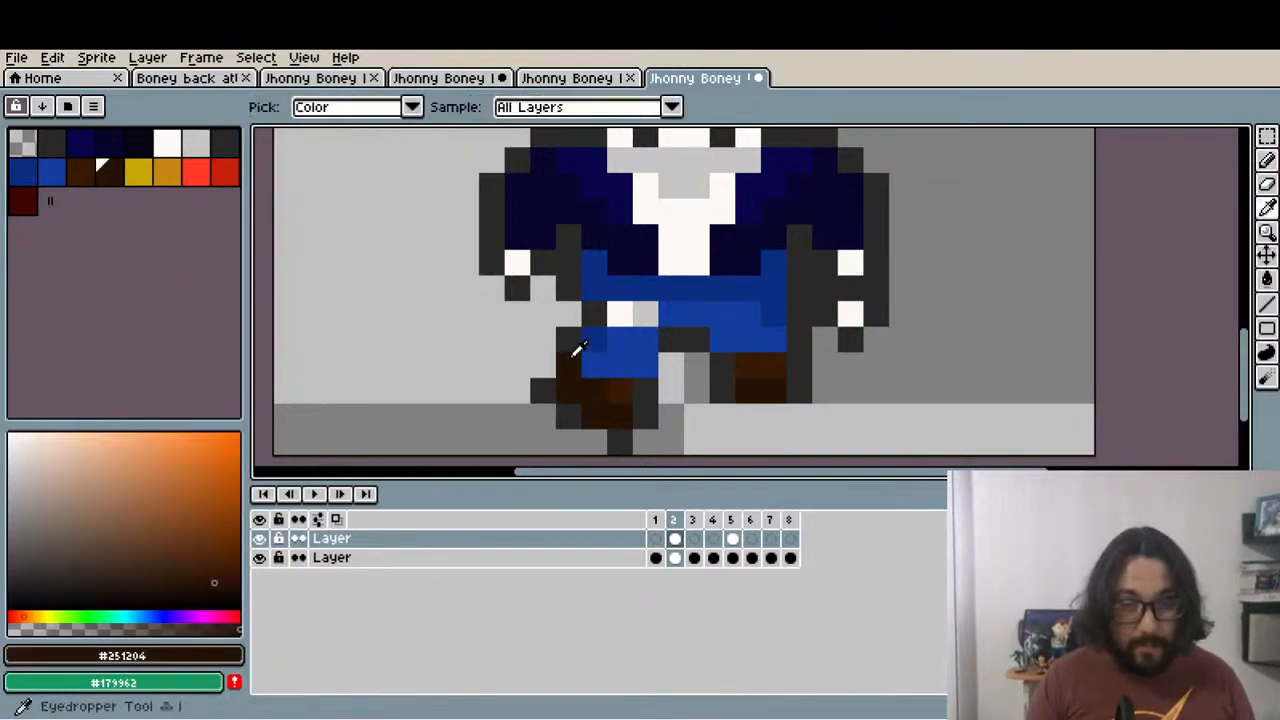
pyautogui.click(569, 343)
pyautogui.press('b')
pyautogui.click(543, 365)
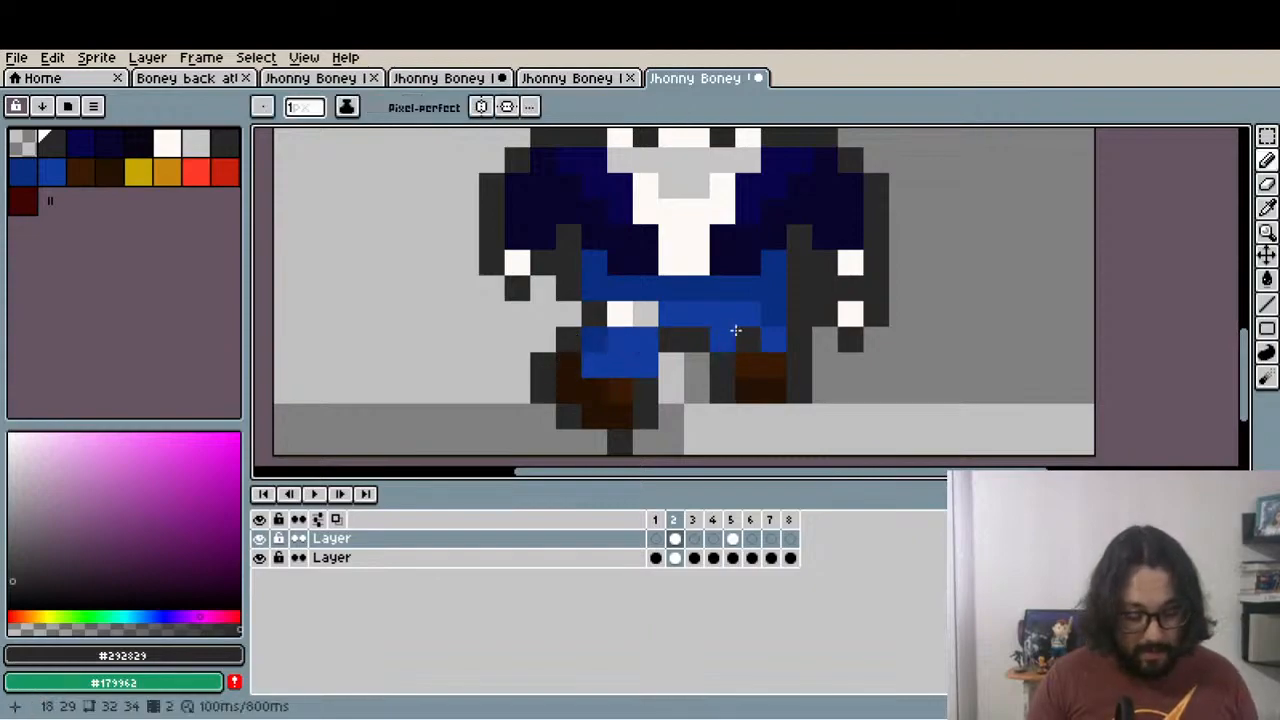
# Select the 4 × 4 pixel forearm and hand on the right of the character in frame 2 and move it down two pixels
pyautogui.scroll(3, 790, 340)
pyautogui.press('m')
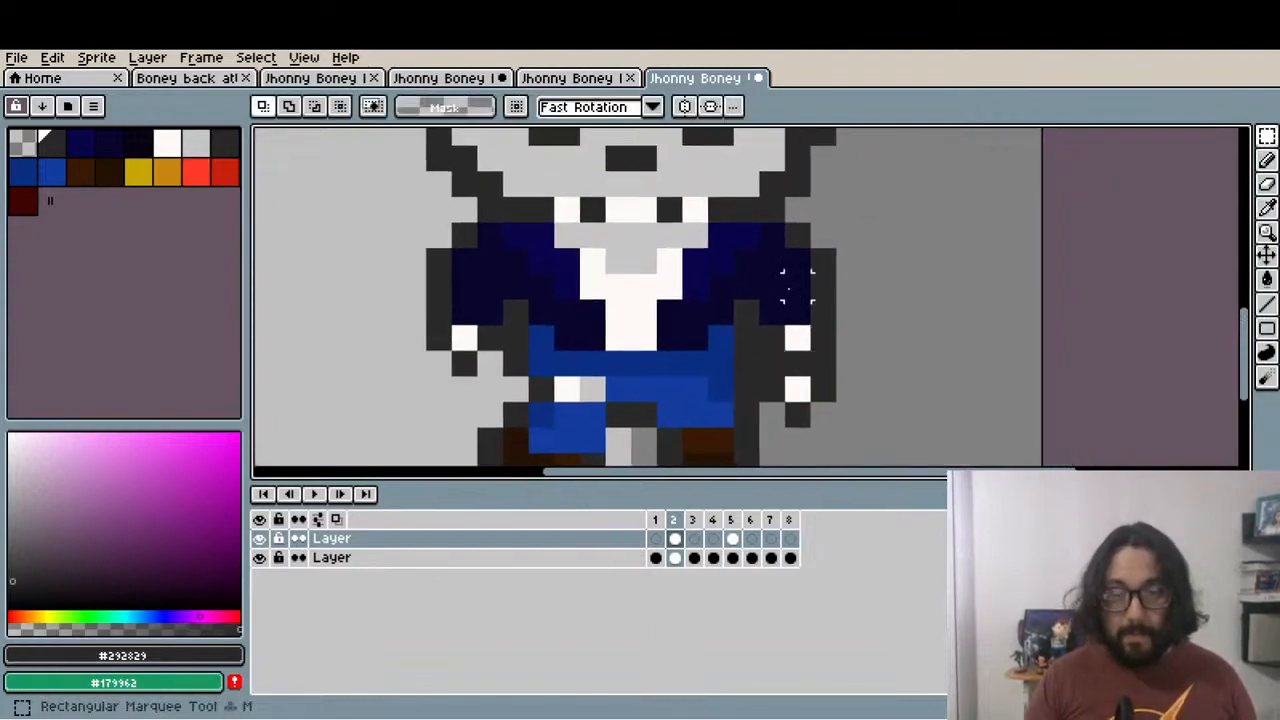
pyautogui.moveTo(771, 280)
pyautogui.mouseDown()
pyautogui.moveTo(855, 368)
pyautogui.moveTo(820, 377)
pyautogui.moveTo(829, 390)
pyautogui.mouseUp()
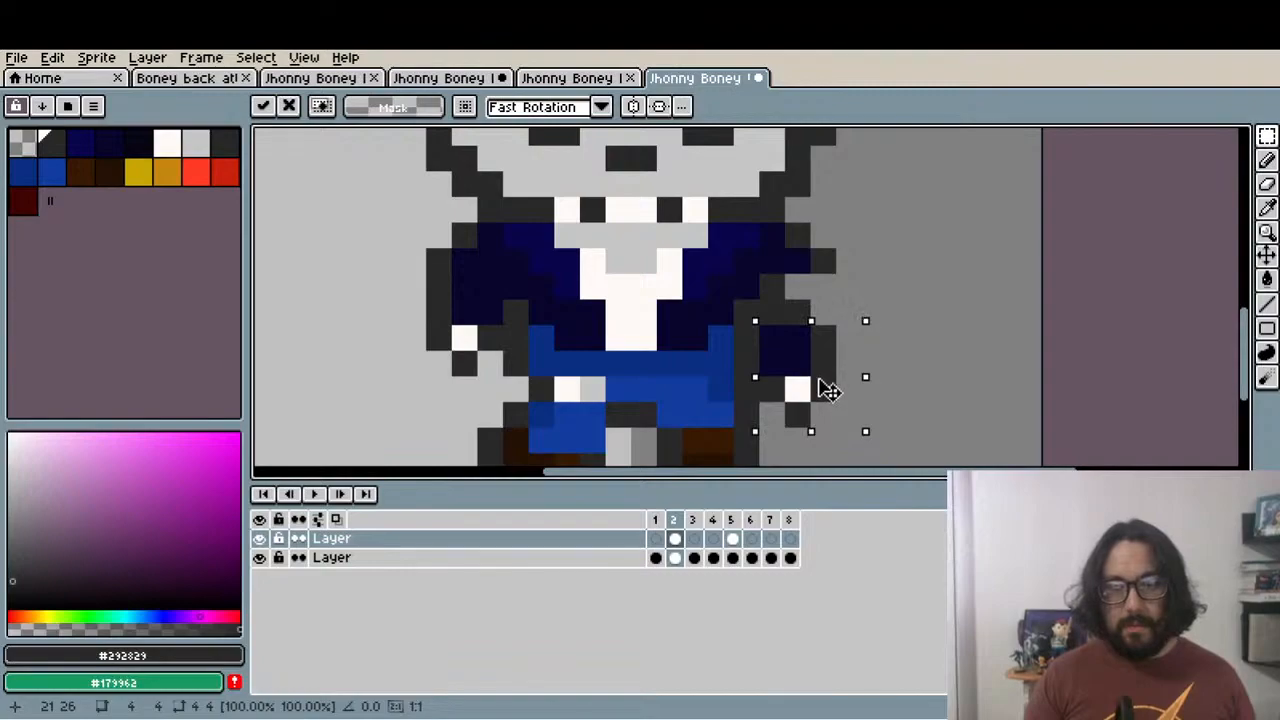
pyautogui.hotkey('ctrl', 'd')
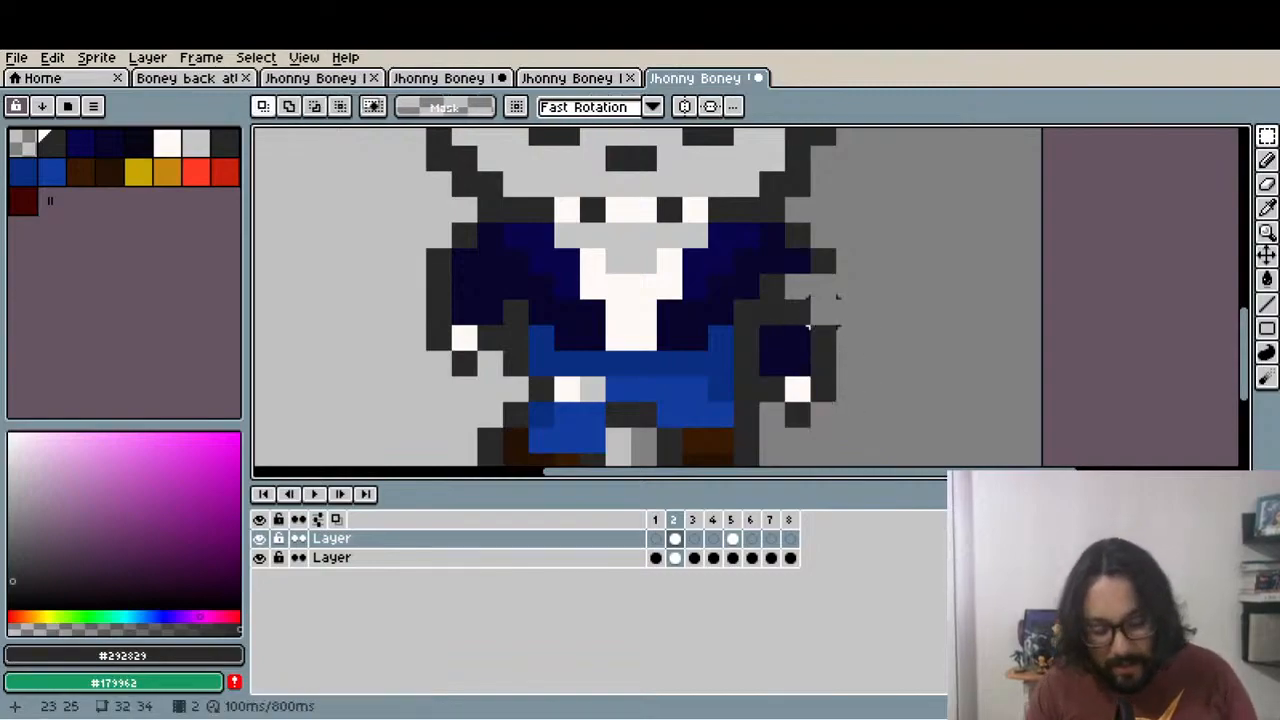
# Fill the gap in the lengthened right sleeve with sampled jacket blue and restore its outer outline in #292829
pyautogui.press('i')
pyautogui.click(794, 257)
pyautogui.press('l')
pyautogui.moveTo(801, 268)
pyautogui.mouseDown()
pyautogui.moveTo(799, 320)
pyautogui.moveTo(780, 318)
pyautogui.moveTo(828, 320)
pyautogui.mouseUp()
pyautogui.press('i')
pyautogui.click(823, 262)
pyautogui.press('l')
pyautogui.scroll(-3, 828, 320)
# Flip repeatedly between frames 1 and 2 with the upper layer hidden to study the base movement, and restore the layer in frame 2
pyautogui.click(655, 538)
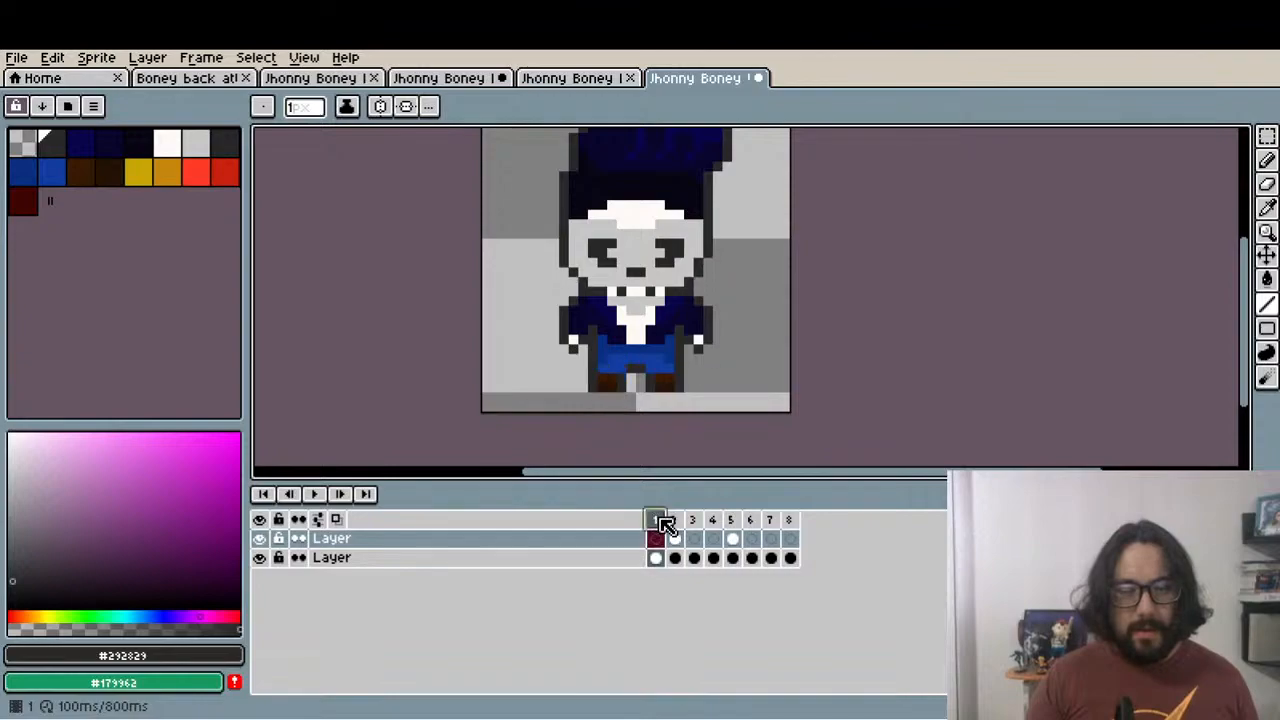
pyautogui.click(259, 538)
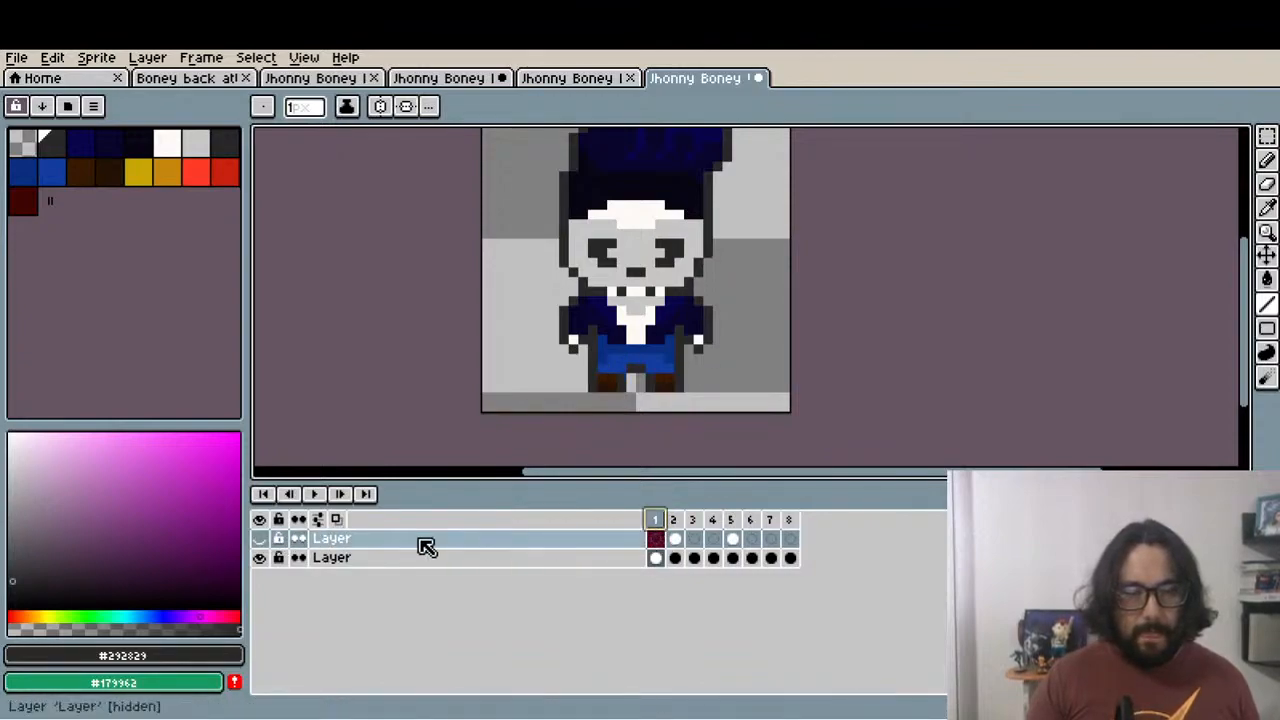
pyautogui.click(676, 524)
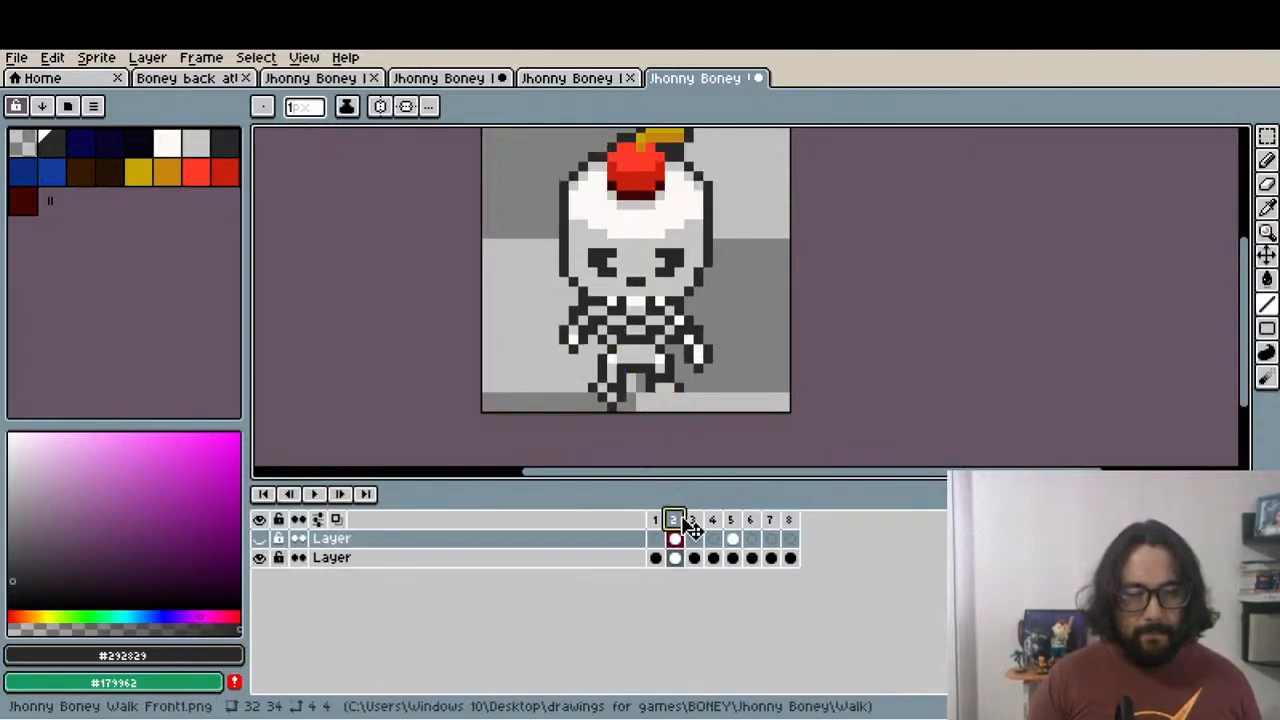
pyautogui.click(690, 524)
pyautogui.click(674, 534)
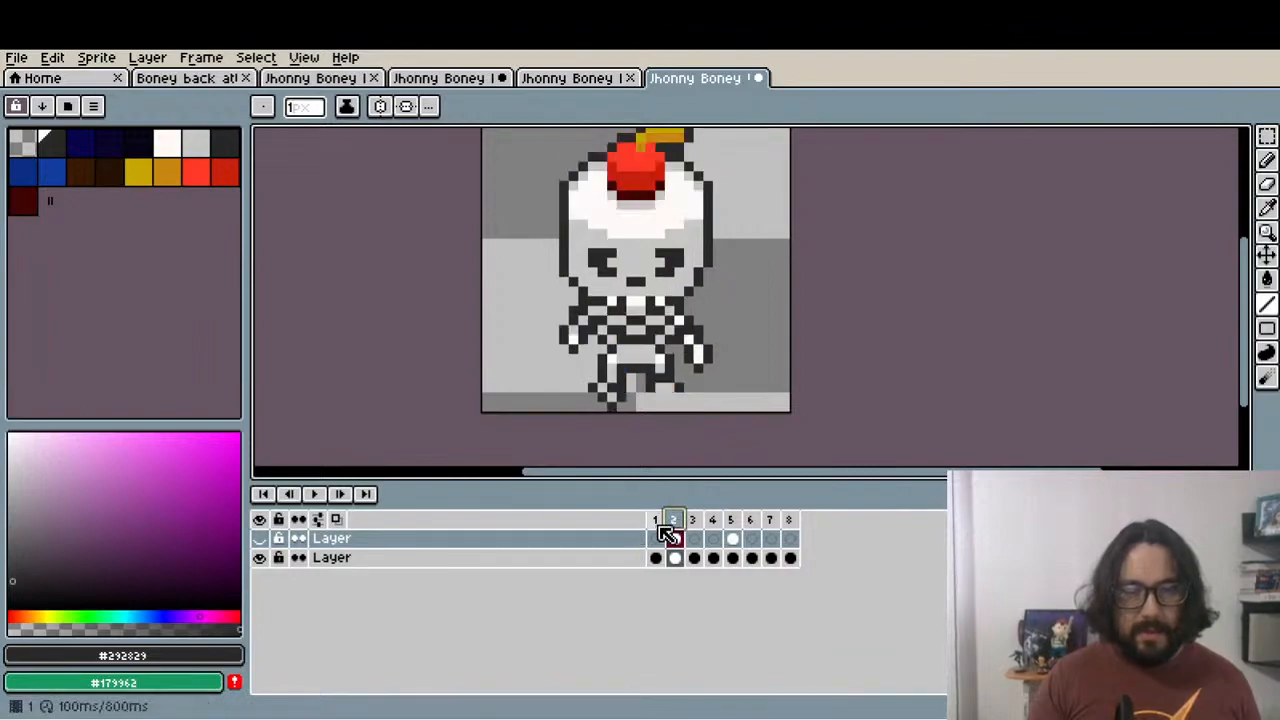
pyautogui.click(660, 532)
pyautogui.click(684, 530)
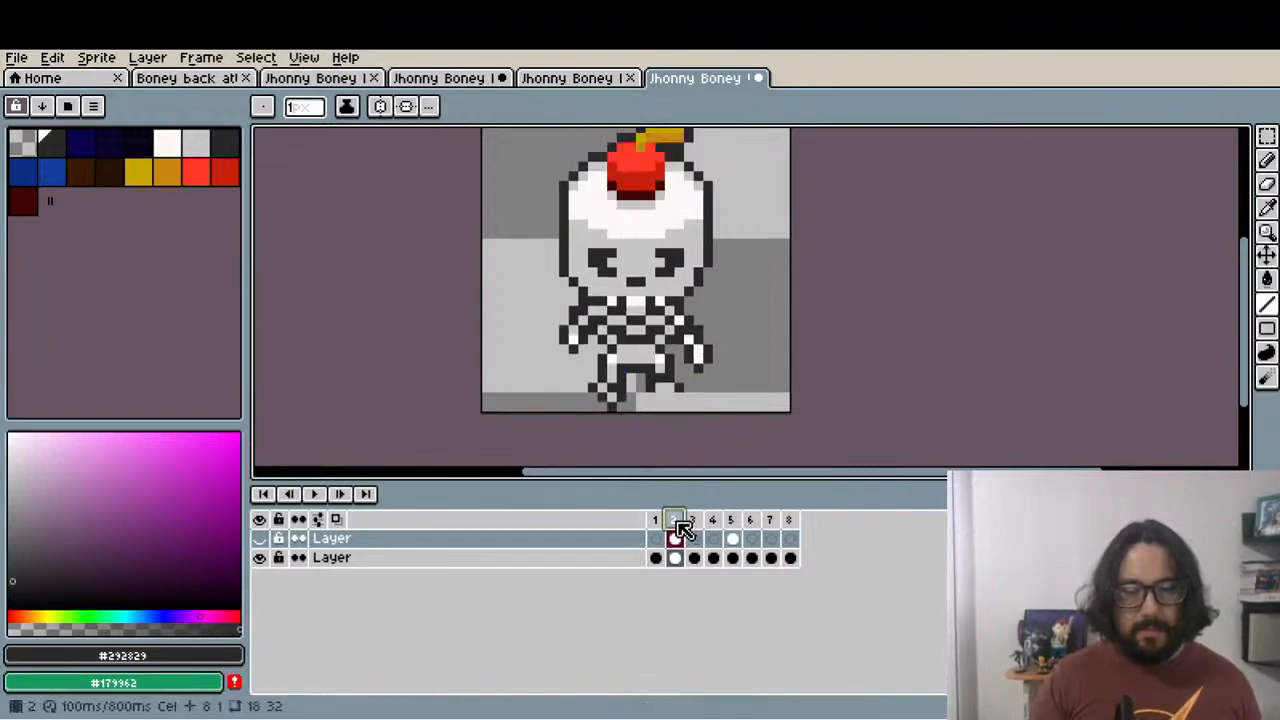
pyautogui.click(658, 523)
pyautogui.click(677, 522)
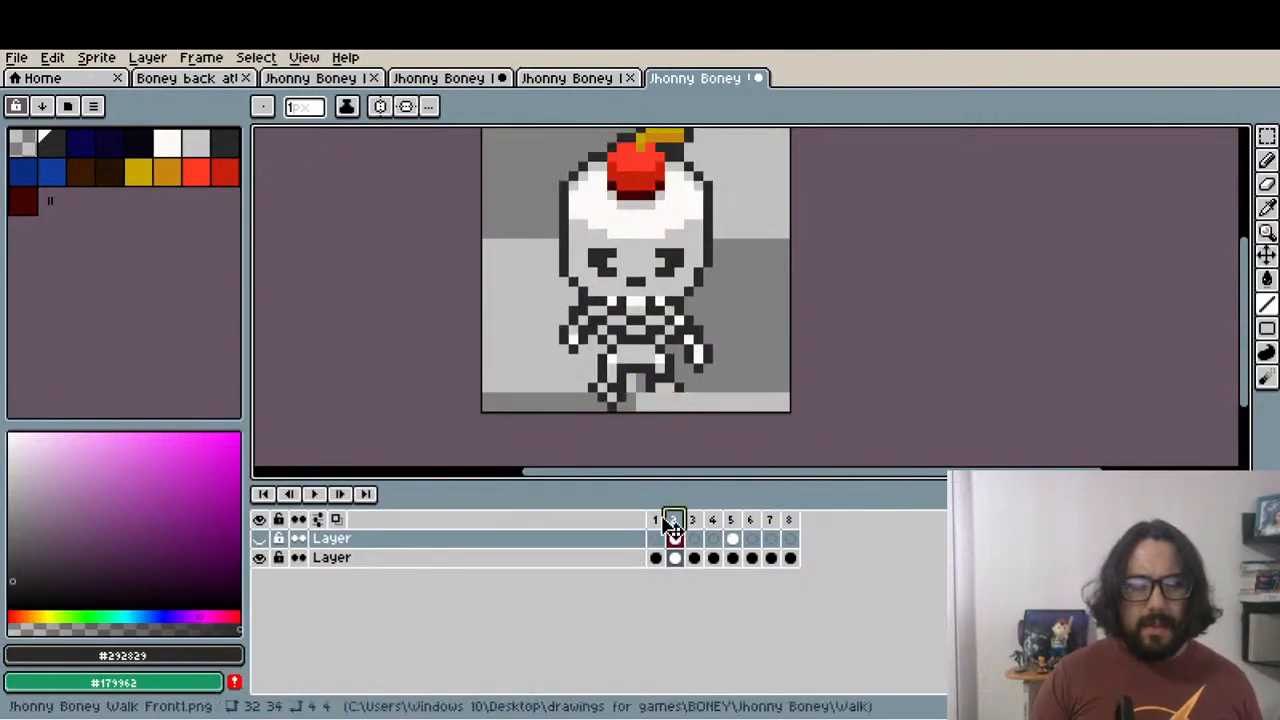
pyautogui.click(656, 524)
pyautogui.click(677, 522)
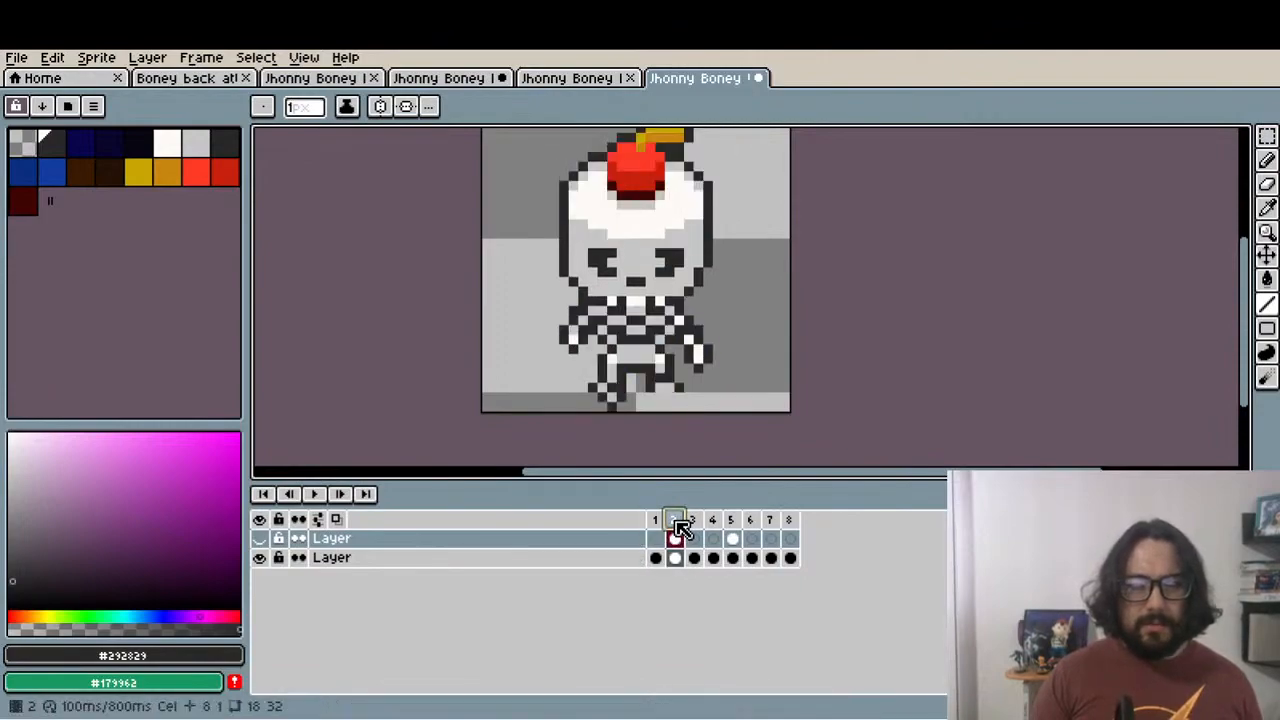
pyautogui.click(259, 538)
pyautogui.scroll(2, 678, 398)
pyautogui.moveTo(644, 394); pyautogui.dragTo(657, 408)
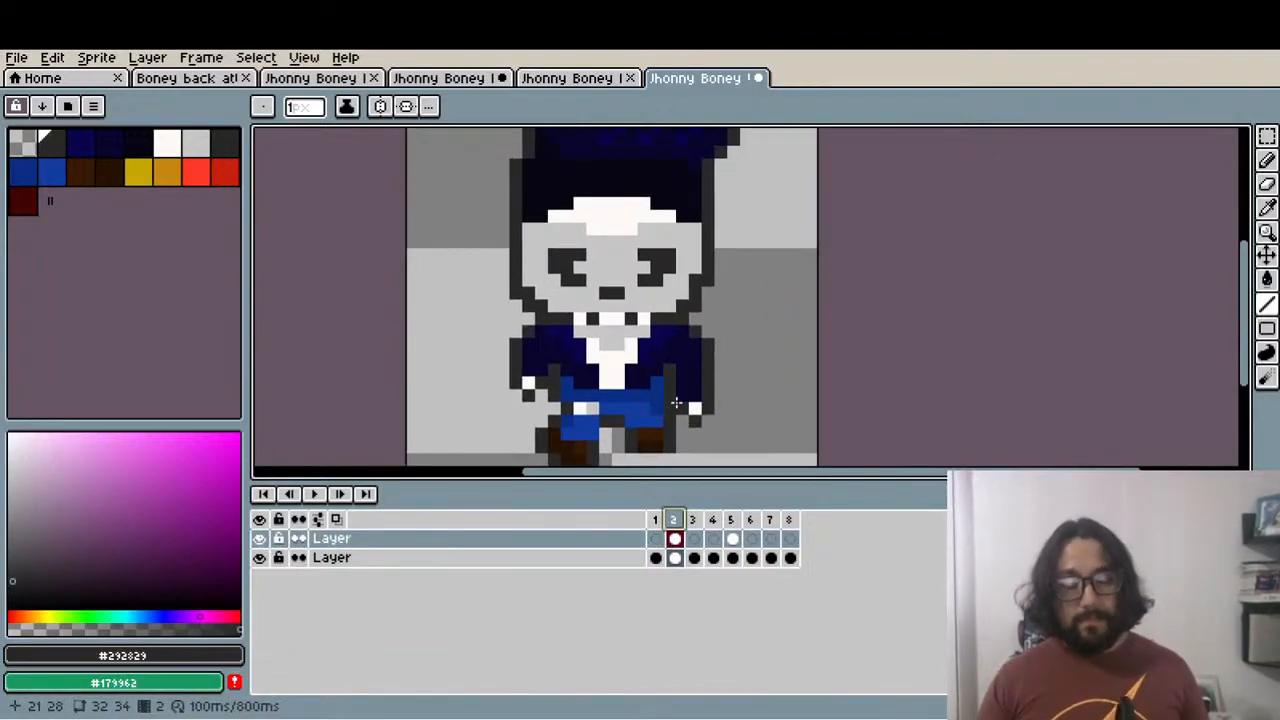
# Undo the sleeve repairs and the two-pixel move of the forearm on the right in frame 2, and clear the selection
pyautogui.press('v')
pyautogui.hotkey('ctrl', 'z')
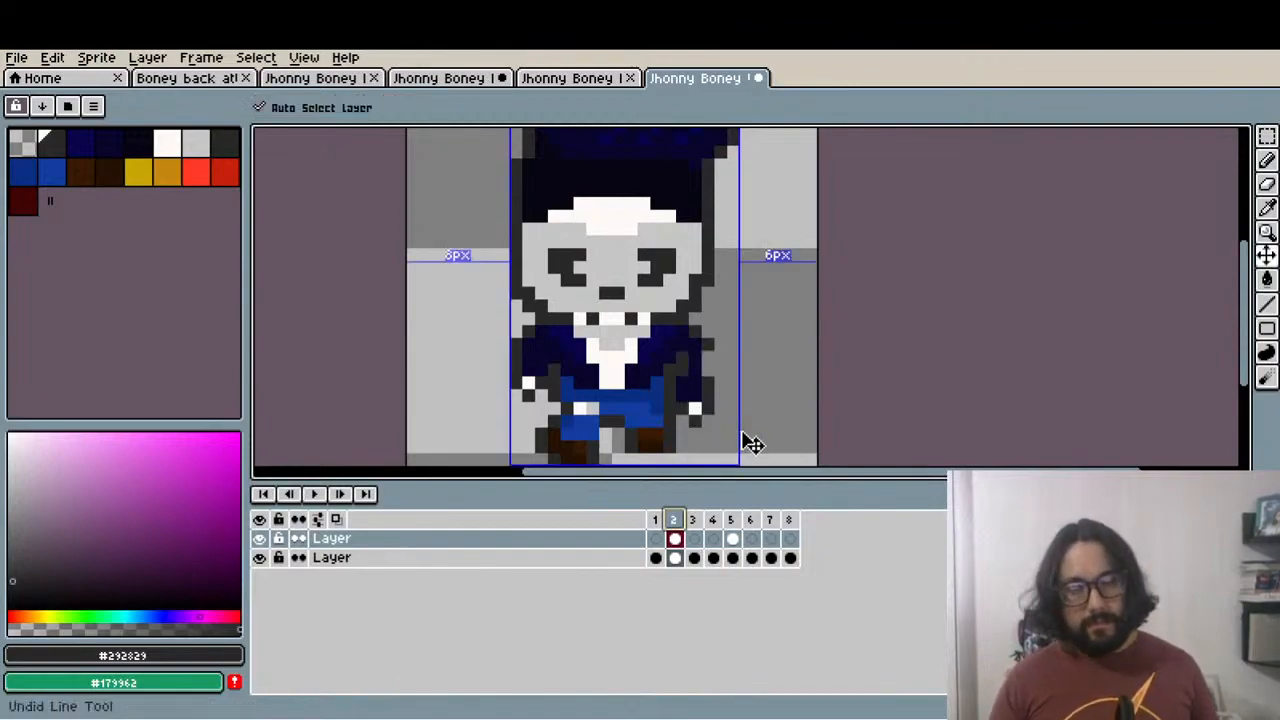
pyautogui.hotkey('ctrl', 'z')
pyautogui.press('b')
pyautogui.hotkey('ctrl', 'd')
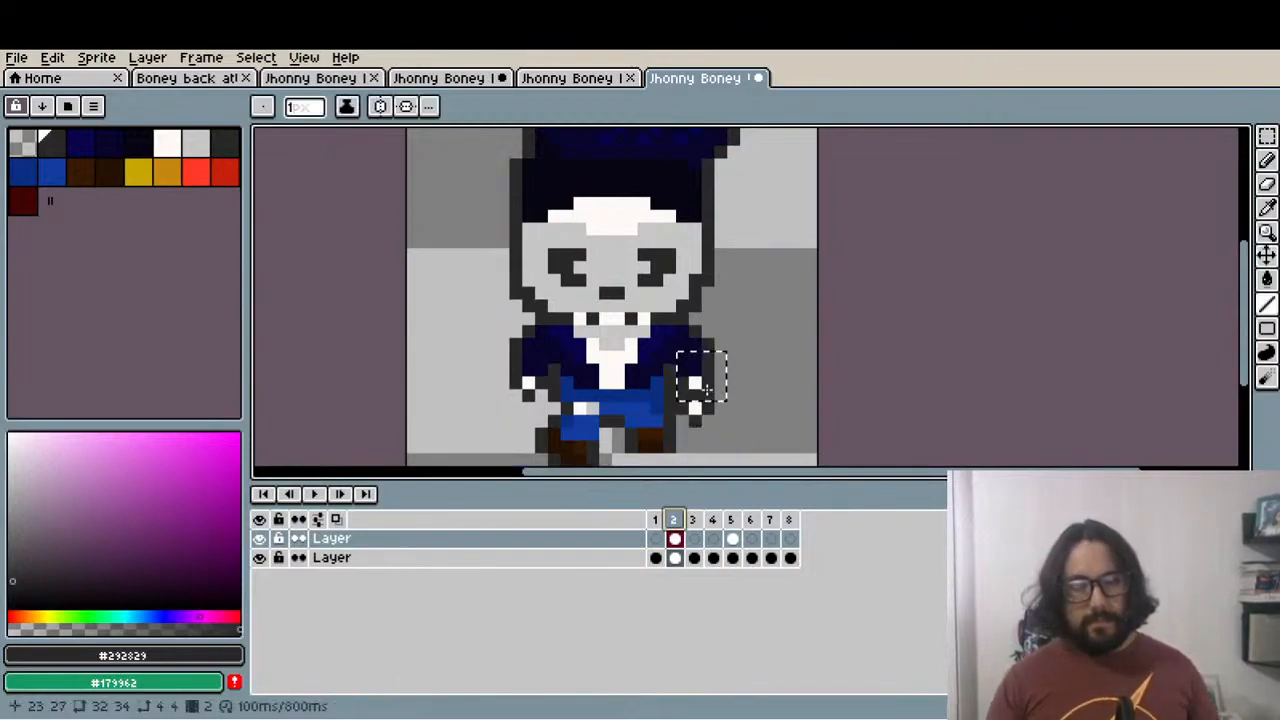
# Select the forearm and hand on the right of the character in frame 2 and move them down one pixel
pyautogui.scroll(1, 698, 378)
pyautogui.press('m')
pyautogui.moveTo(674, 345); pyautogui.dragTo(733, 384)
pyautogui.press('Down')
pyautogui.hotkey('ctrl', 'd')
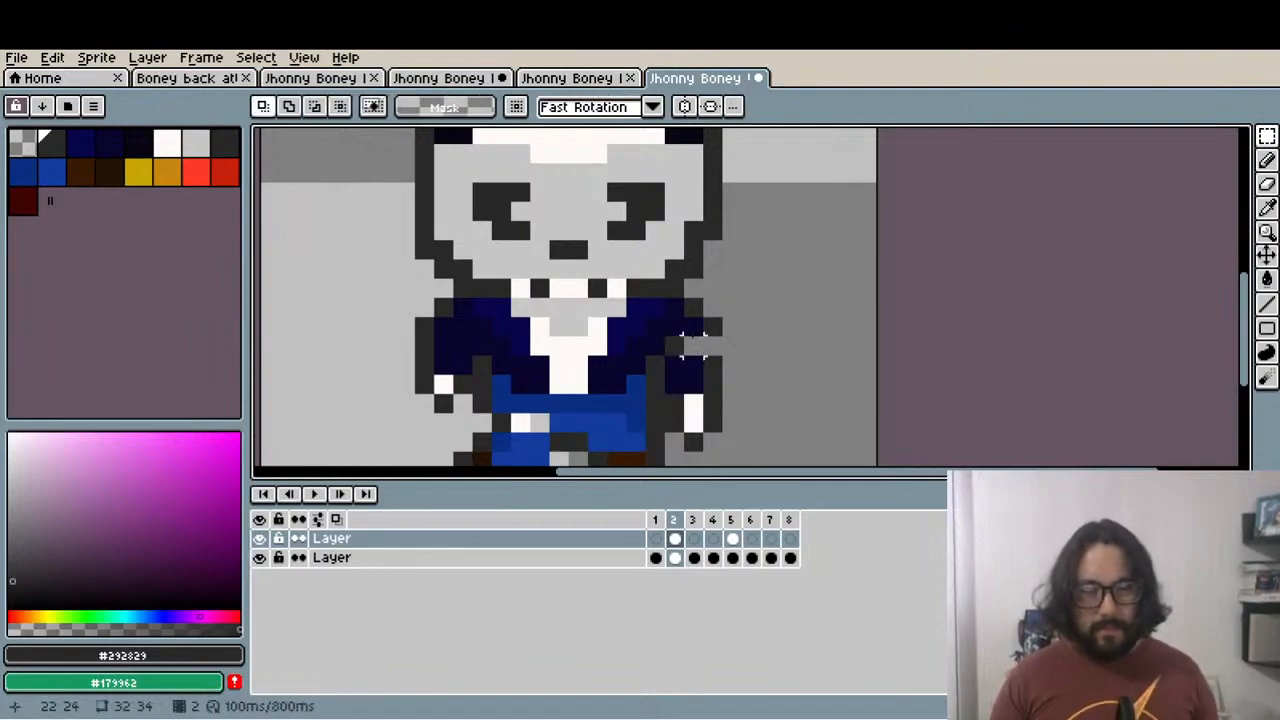
# Restore the right sleeve's outer outline in #292829 and fill its one-pixel gap with sampled jacket blue #08052c
pyautogui.press('i')
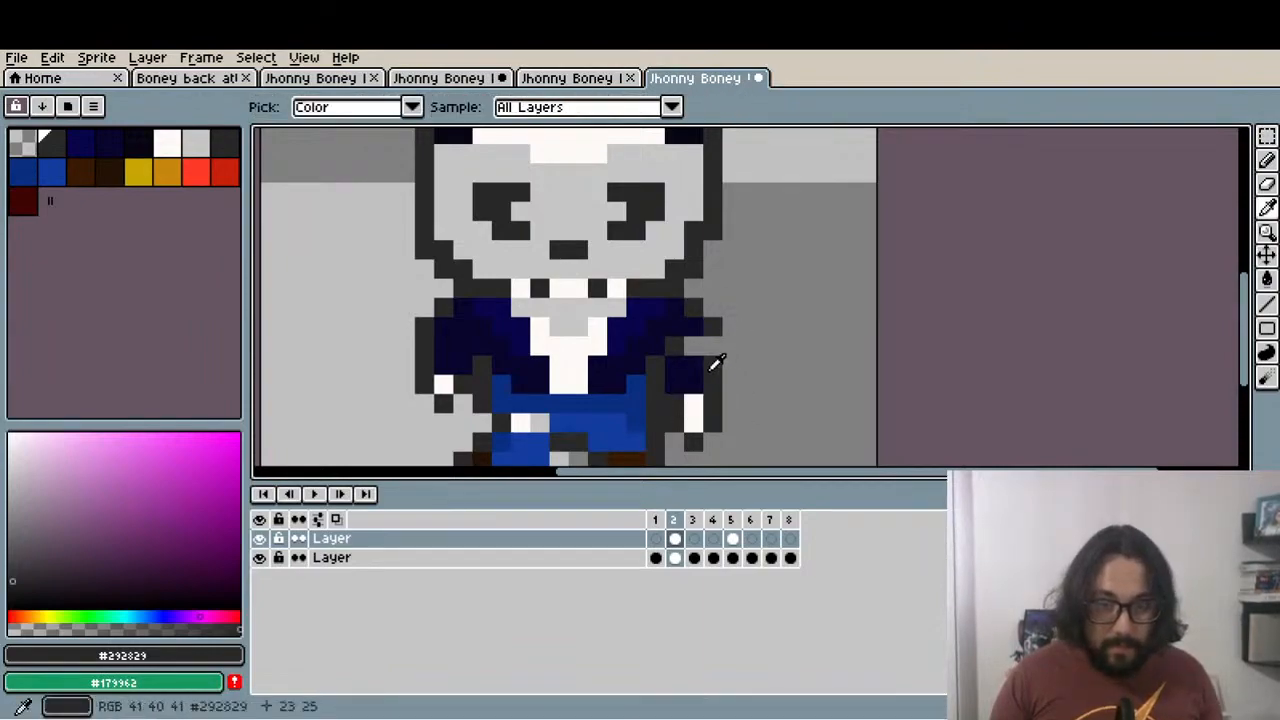
pyautogui.press('l')
pyautogui.press('i')
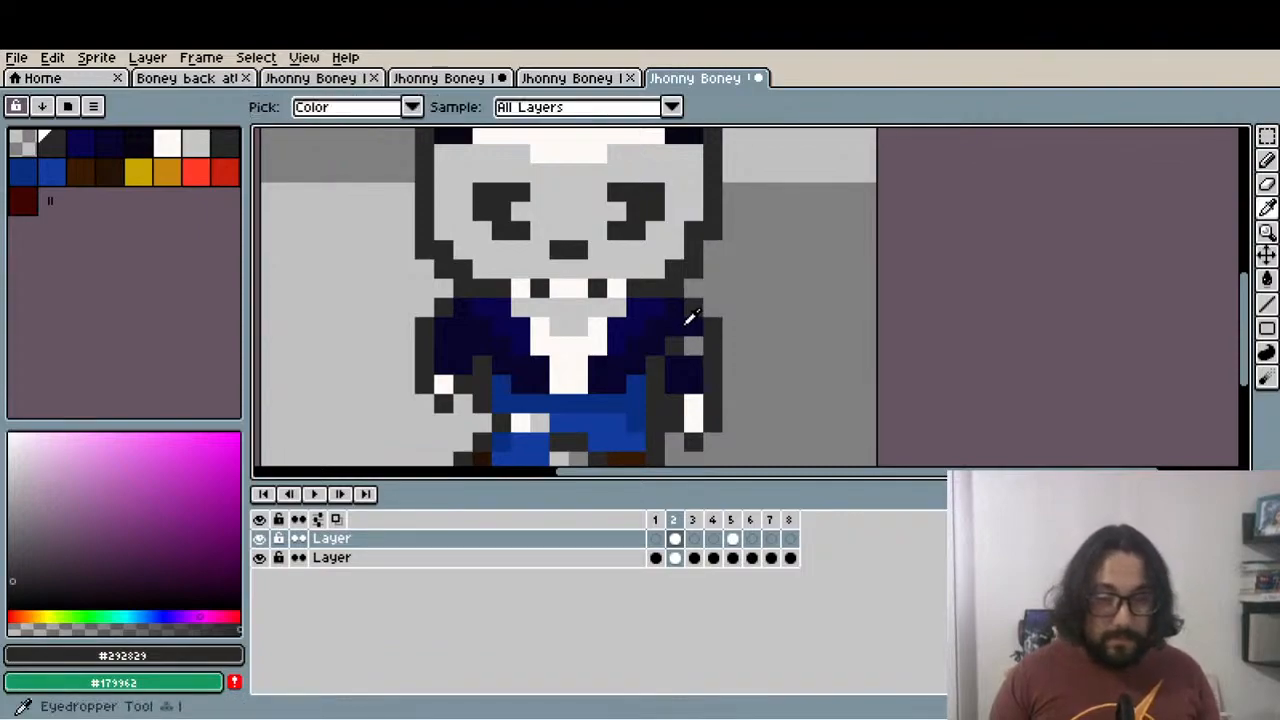
pyautogui.click(690, 316)
pyautogui.press('g')
pyautogui.click(688, 346)
# Select the 31 × 27 pixel area covering the character above the feet in frame 2 and move it down one pixel
pyautogui.scroll(-4, 680, 346)
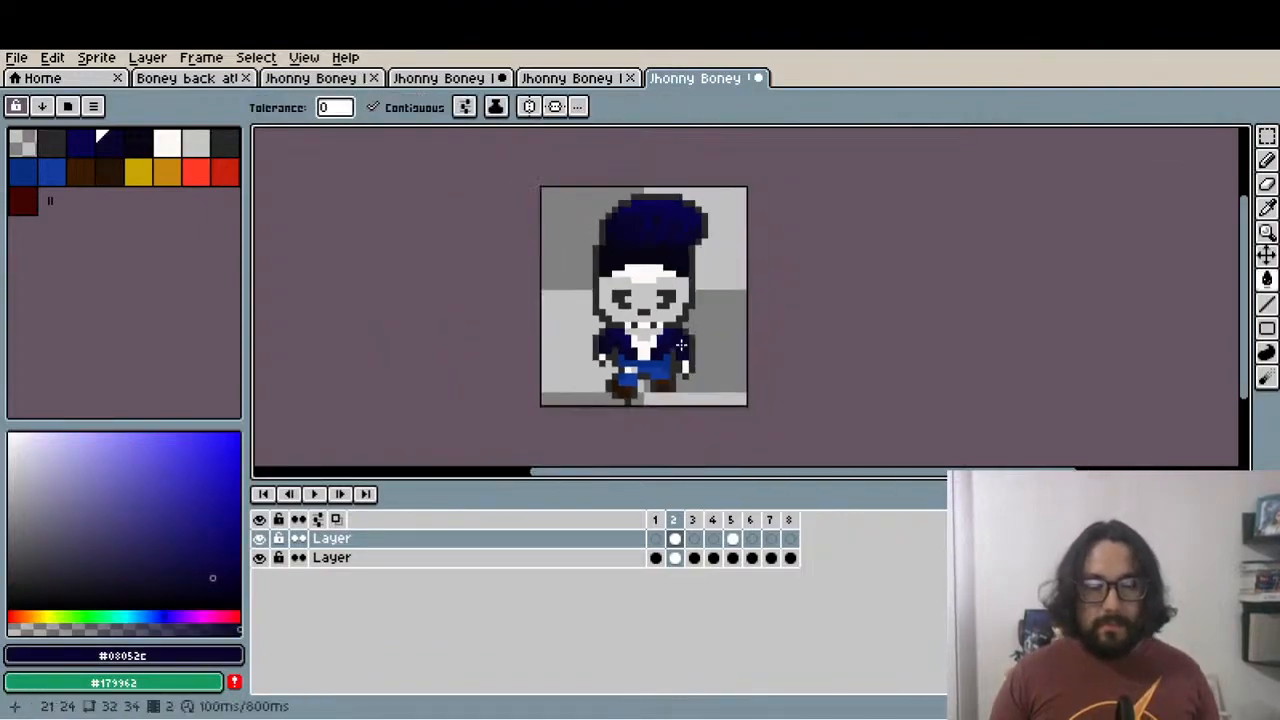
pyautogui.moveTo(677, 347); pyautogui.dragTo(669, 365)
pyautogui.scroll(1, 669, 364)
pyautogui.press('m')
pyautogui.moveTo(509, 186); pyautogui.dragTo(761, 413)
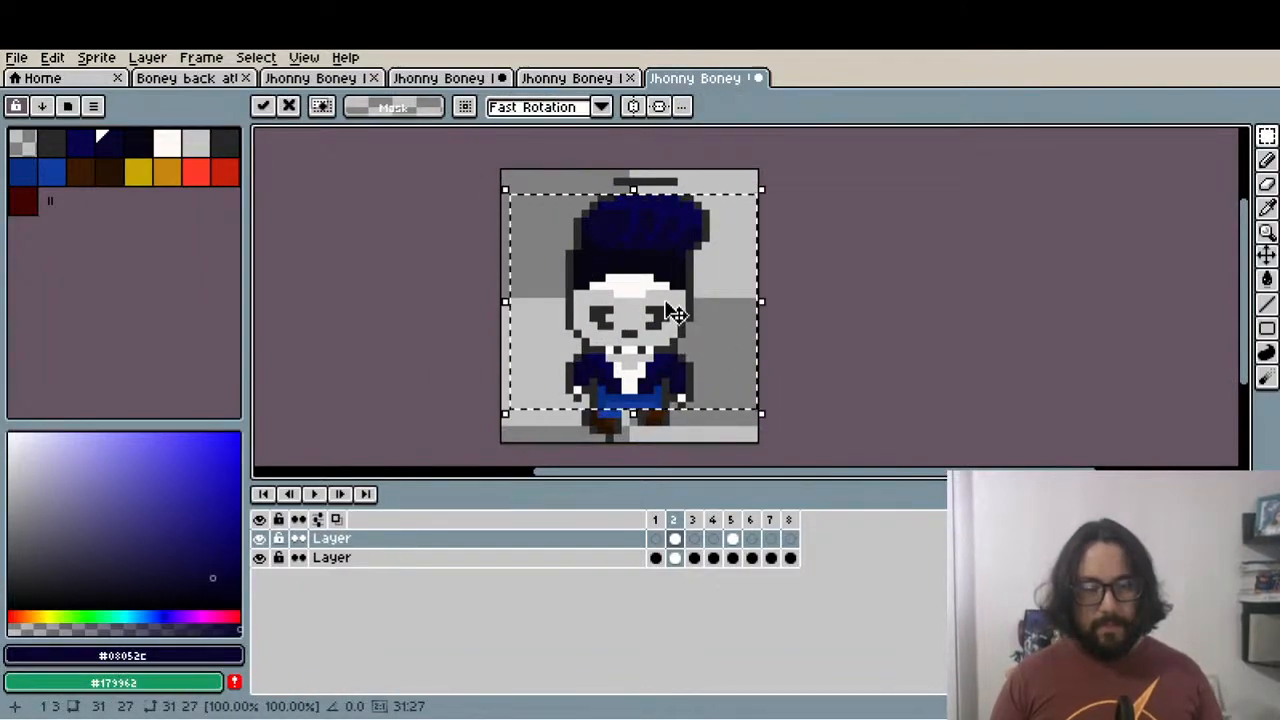
pyautogui.hotkey('ctrl', 'd')
# Select the stray outline strip left above the hair, delete it and clear the selection
pyautogui.scroll(1, 624, 171)
pyautogui.moveTo(592, 168)
pyautogui.mouseDown()
pyautogui.moveTo(738, 212)
pyautogui.moveTo(683, 190)
pyautogui.mouseUp()
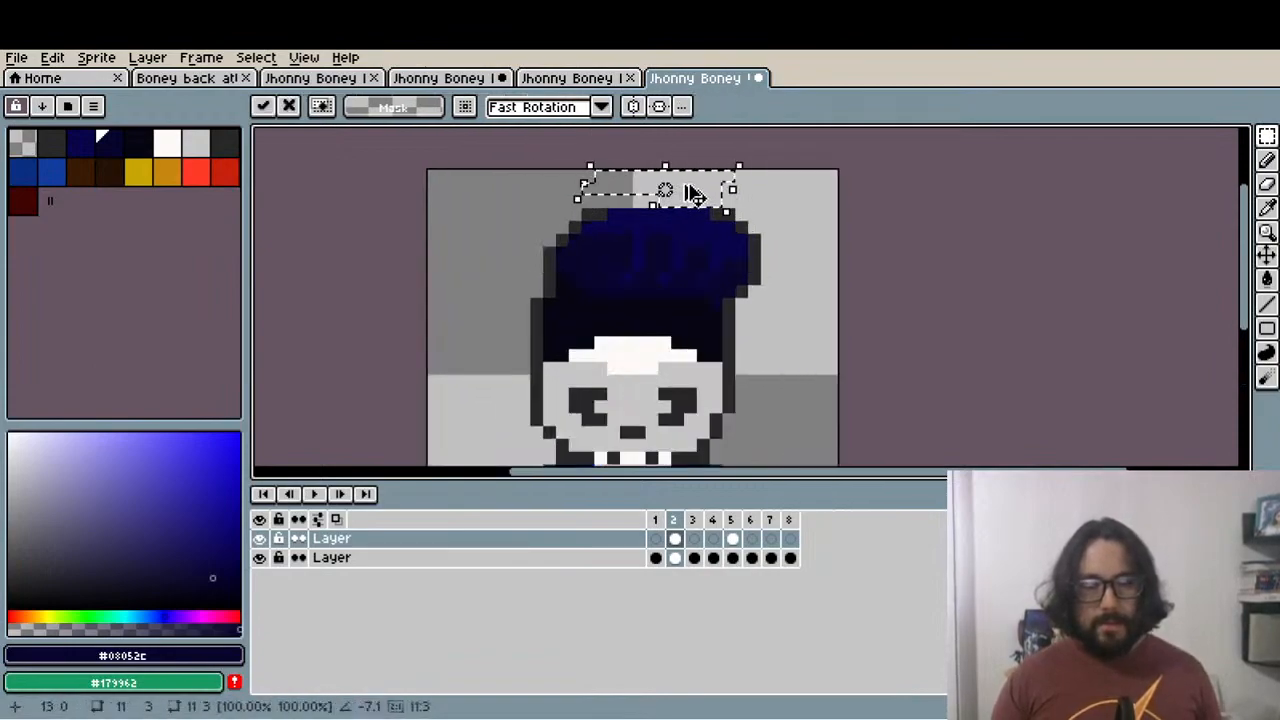
pyautogui.press('Escape')
pyautogui.press('Delete')
pyautogui.hotkey('ctrl', 'd')
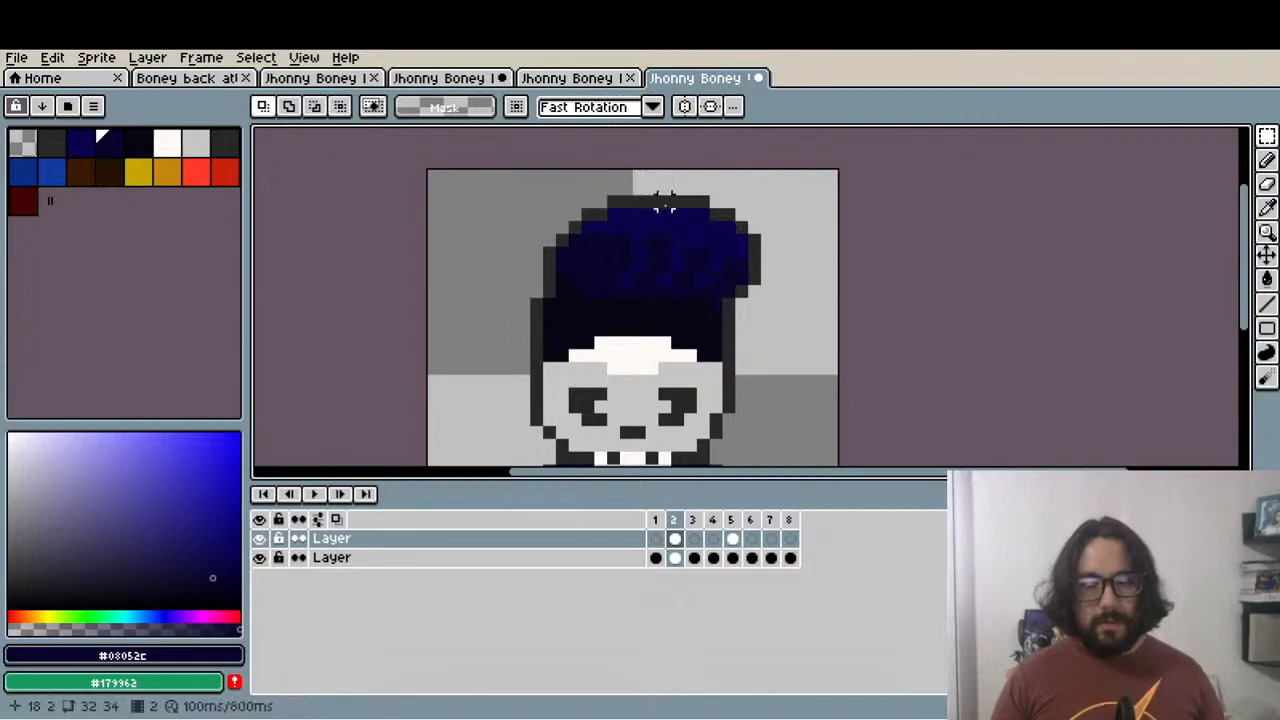
# Compare frame 2 with frame 1 and toggle the upper layer's visibility to check the pose against the base skeleton
pyautogui.scroll(-2, 666, 206)
pyautogui.scroll(1, 637, 272)
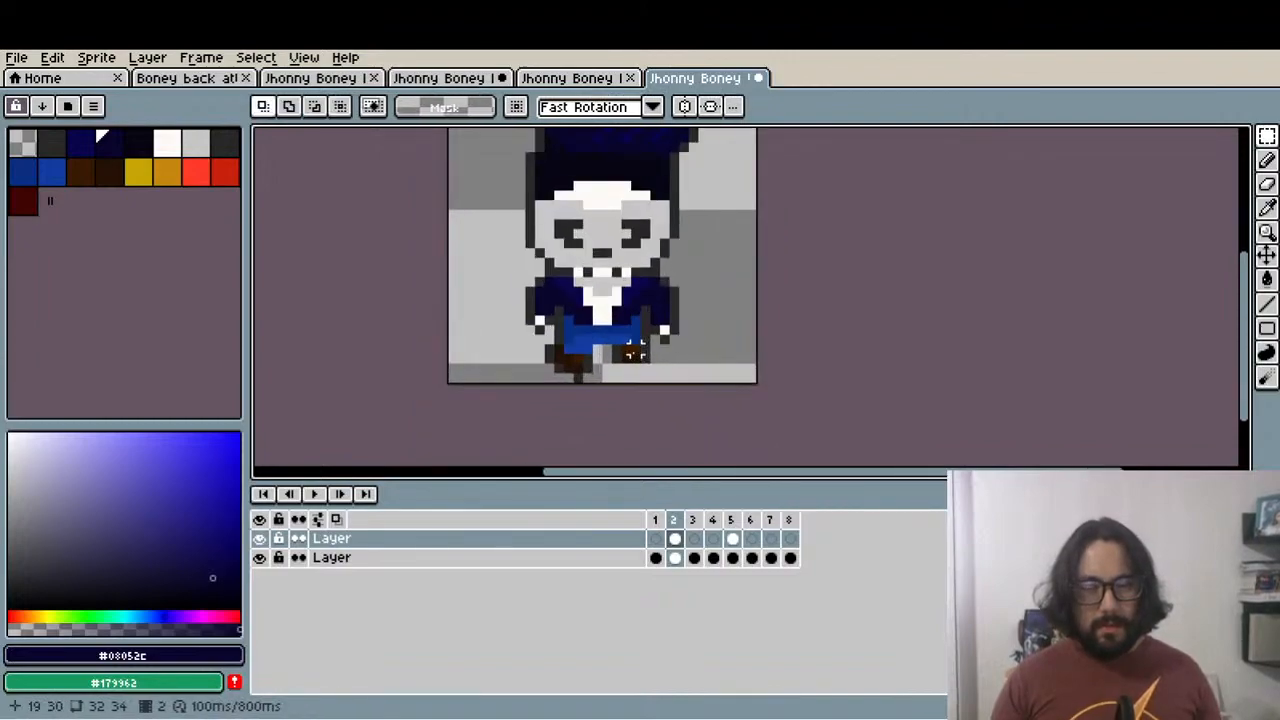
pyautogui.click(657, 532)
pyautogui.click(676, 532)
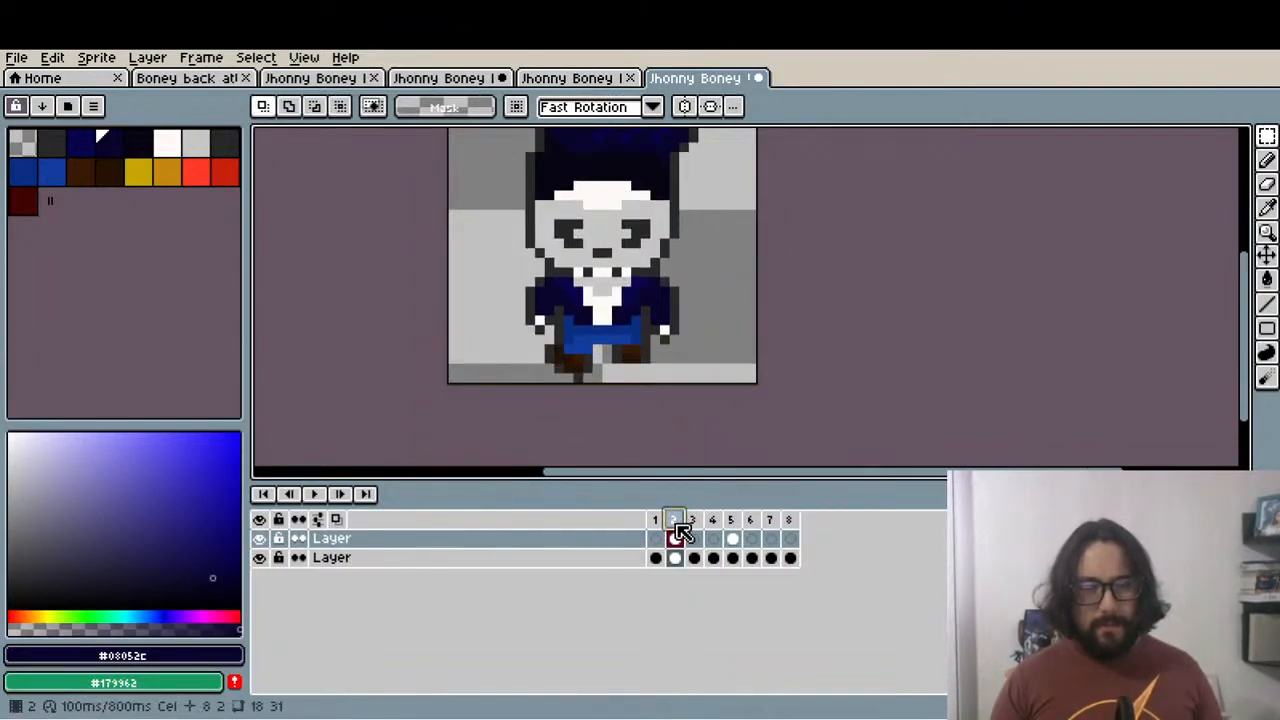
pyautogui.scroll(1, 655, 350)
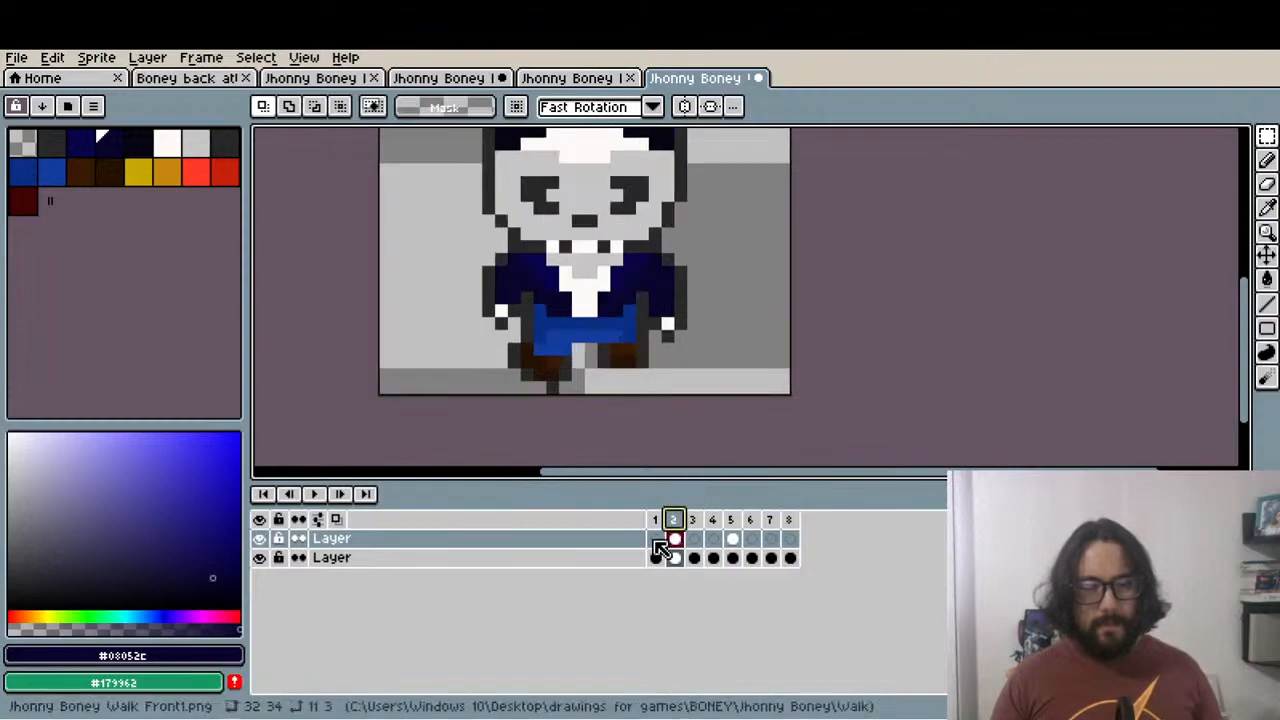
pyautogui.click(261, 541)
pyautogui.click(261, 541)
pyautogui.click(261, 541)
pyautogui.click(261, 541)
pyautogui.click(261, 541)
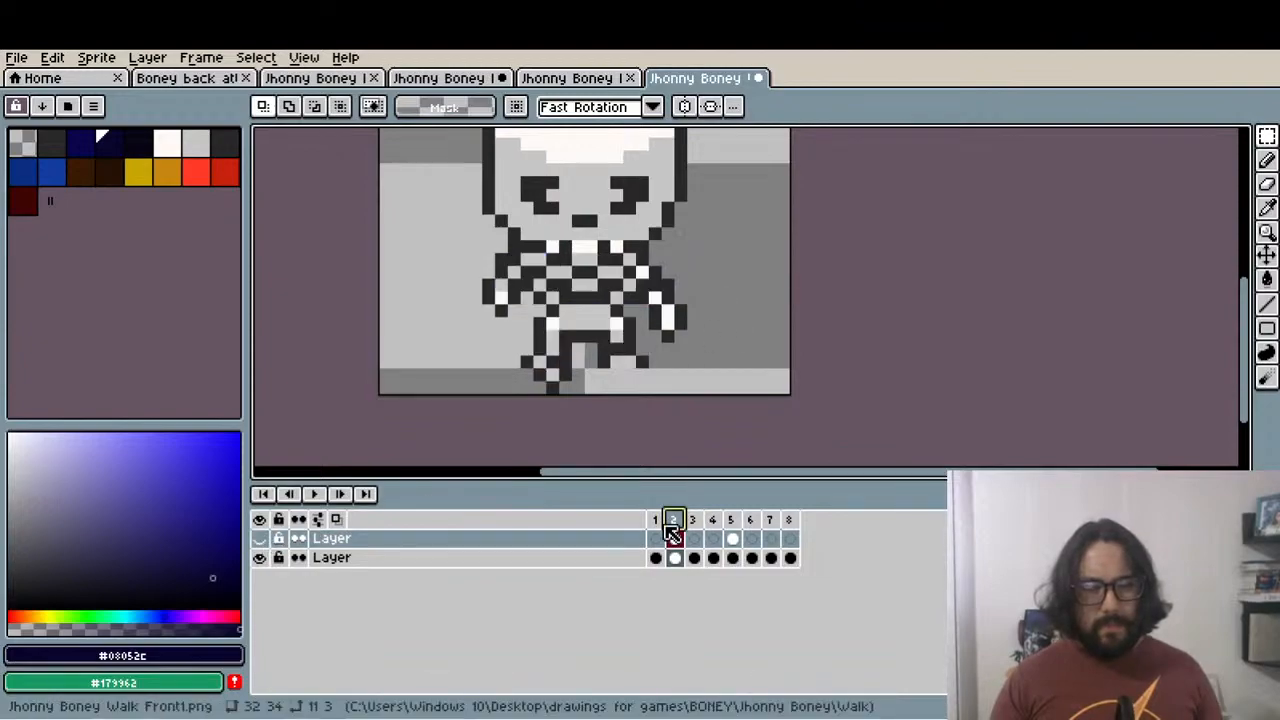
pyautogui.click(261, 538)
# Lower the shoulder on the right with two #292829 outline pixels, erase the two outer corner pixels, and compare with frame 1
pyautogui.scroll(5, 678, 247)
pyautogui.press('i')
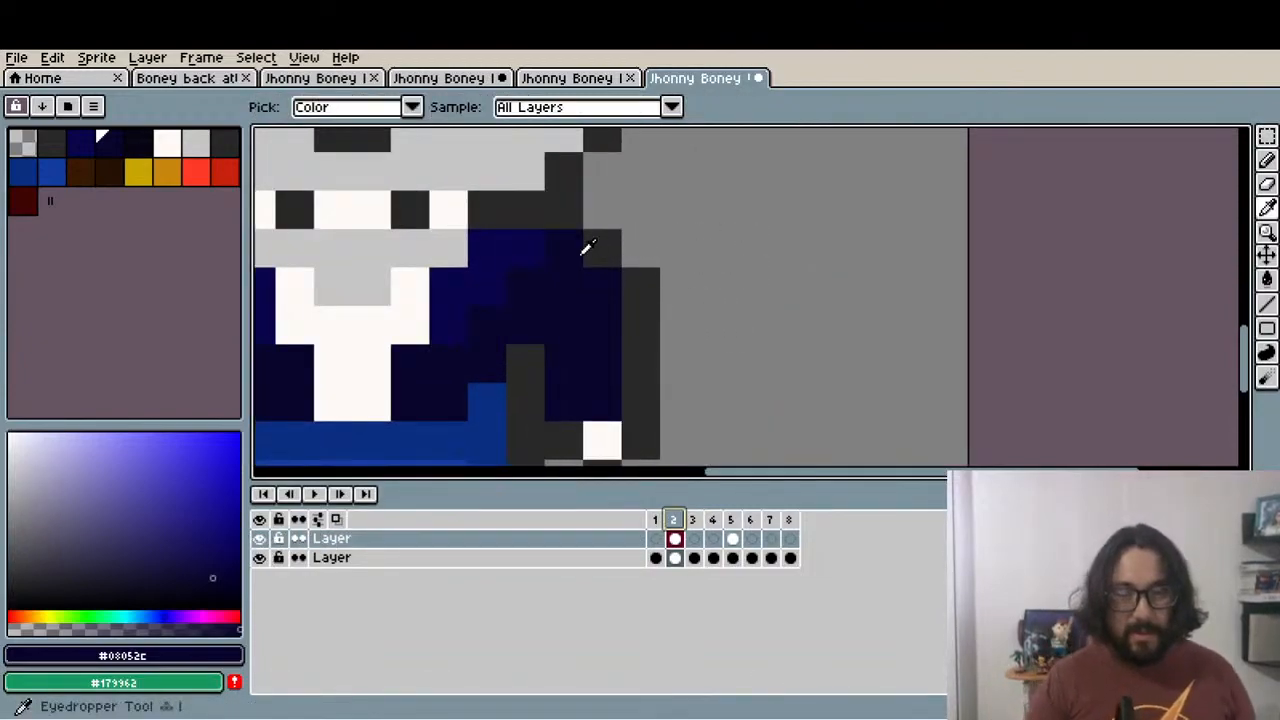
pyautogui.click(573, 216)
pyautogui.press('b')
pyautogui.click(571, 249)
pyautogui.click(603, 289)
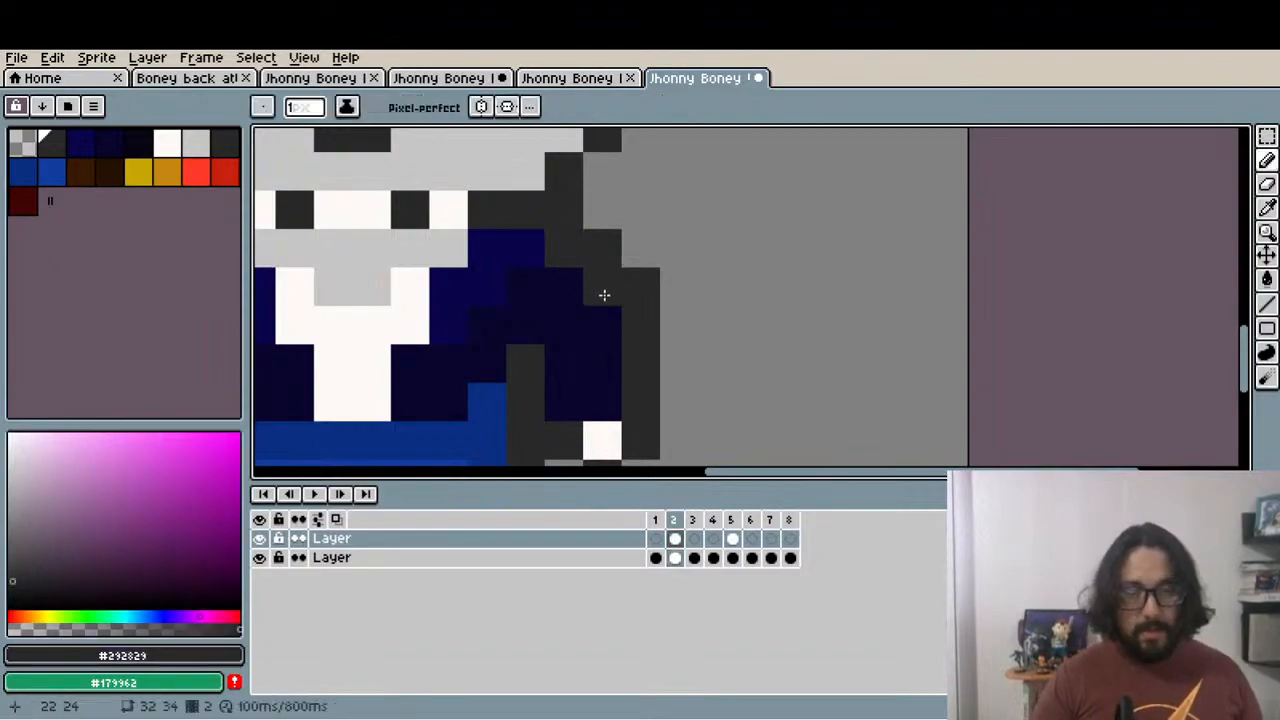
pyautogui.press('e')
pyautogui.click(602, 249)
pyautogui.click(641, 287)
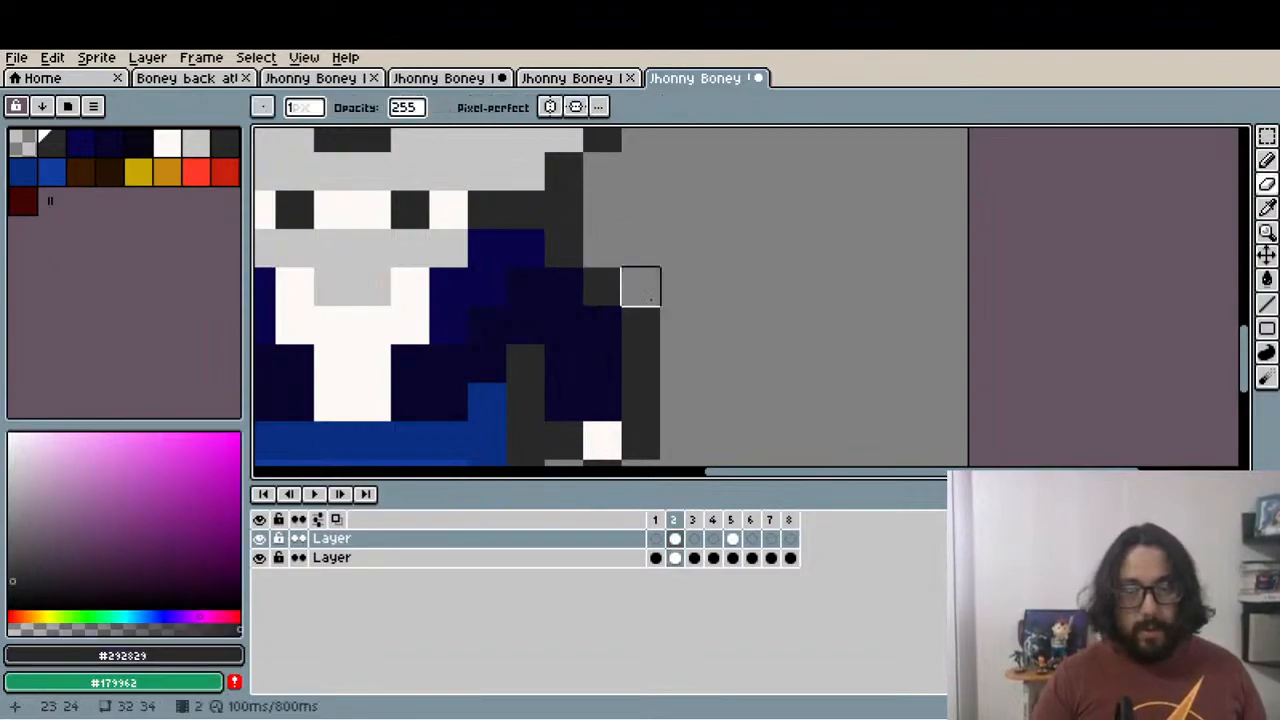
pyautogui.scroll(-4, 656, 328)
pyautogui.moveTo(691, 278); pyautogui.dragTo(647, 339)
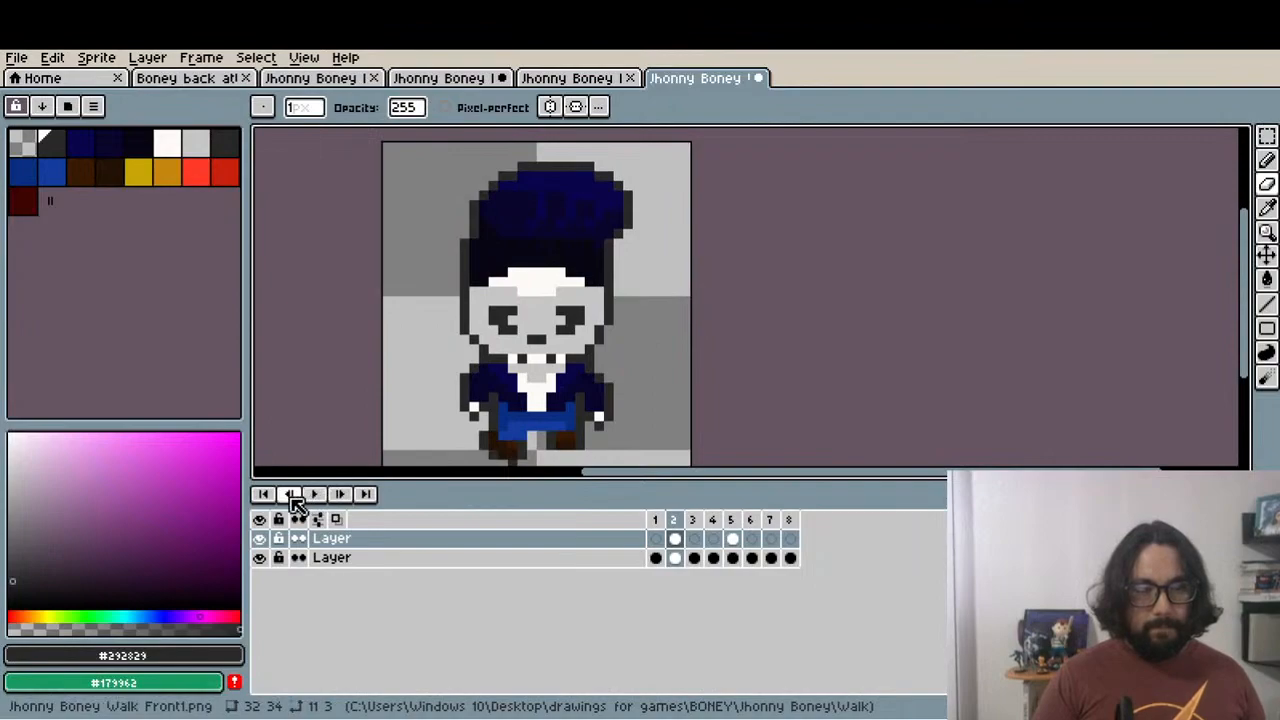
pyautogui.click(662, 524)
pyautogui.click(676, 528)
# Select the hair above the forehead in frame 2, move it up one pixel and clear the selection
pyautogui.press('m')
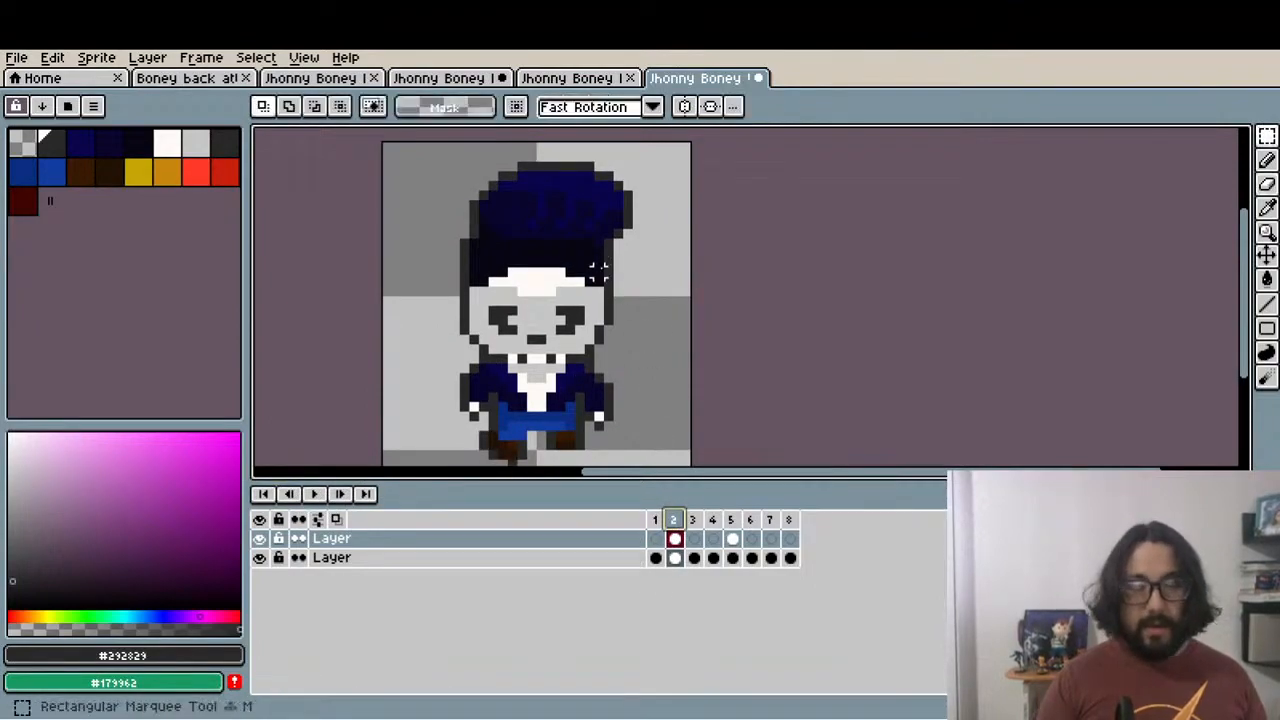
pyautogui.scroll(1, 444, 183)
pyautogui.moveTo(448, 162); pyautogui.dragTo(724, 270)
pyautogui.moveTo(676, 232); pyautogui.dragTo(666, 223)
pyautogui.hotkey('ctrl', 'd')
pyautogui.scroll(1, 614, 277)
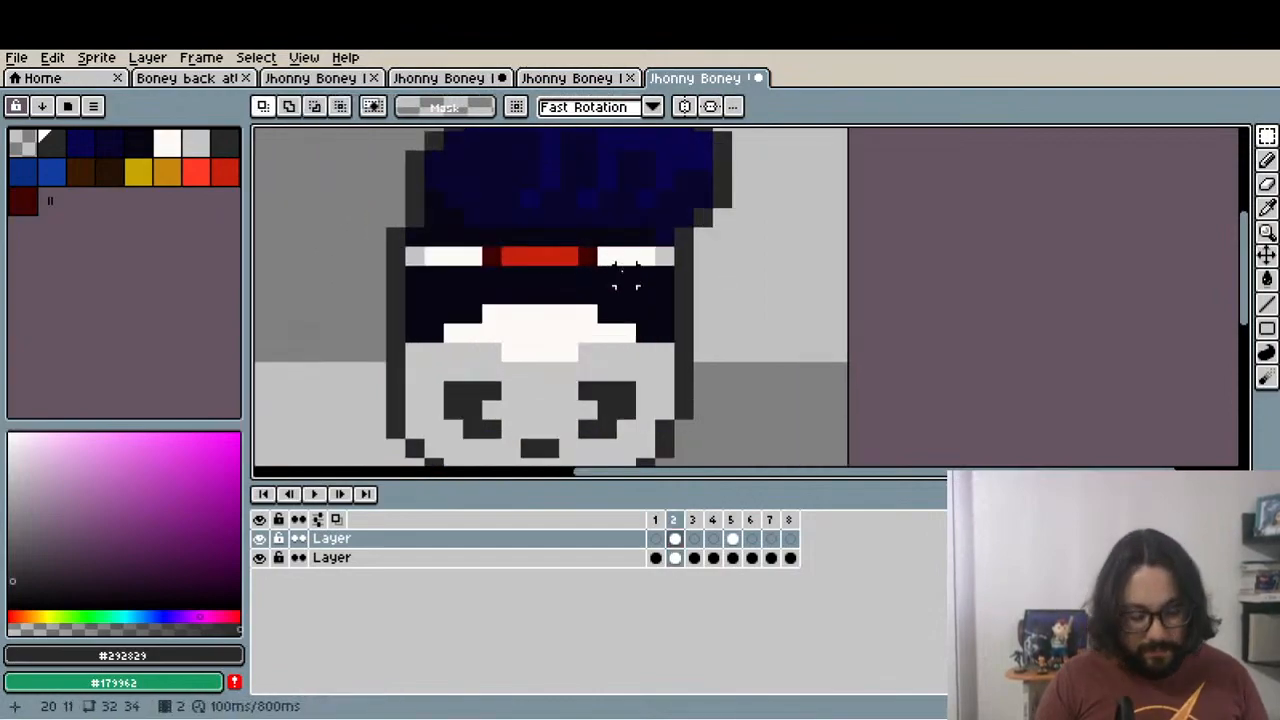
# Fill the gap row beneath the hair with sampled #070513 and pick up the outline colour #292829
pyautogui.press('i')
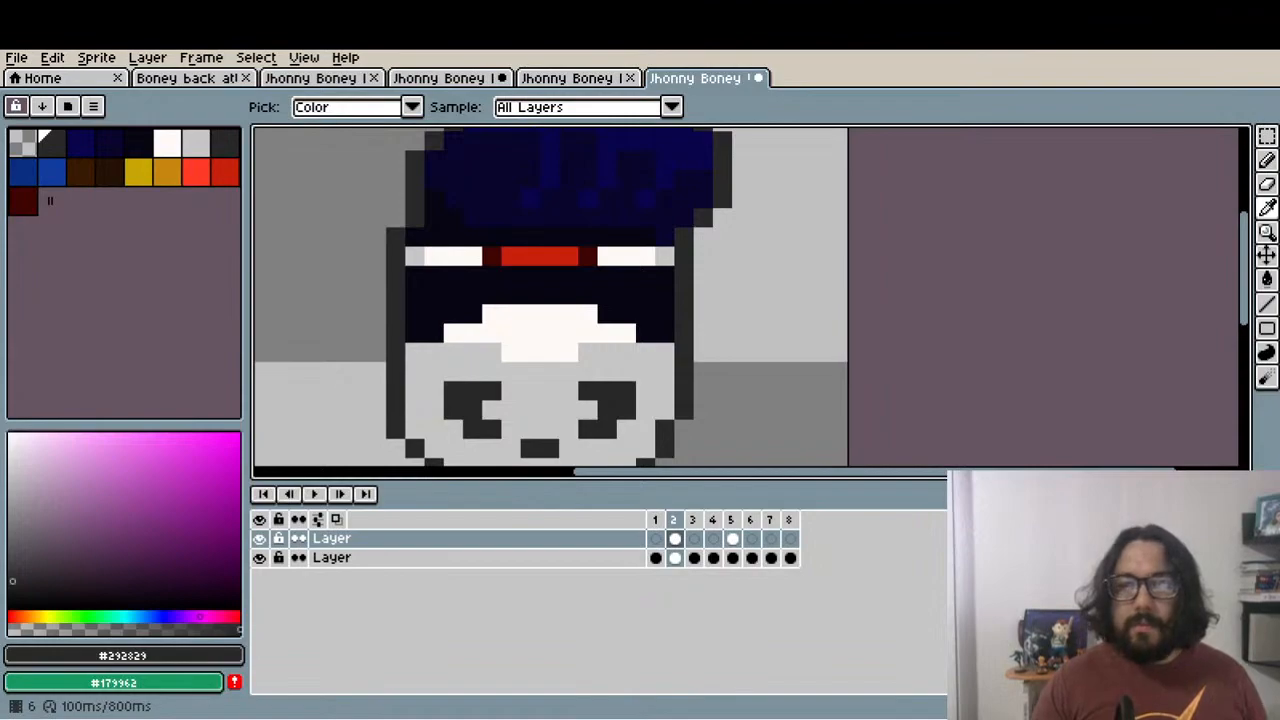
pyautogui.scroll(-2, 635, 265)
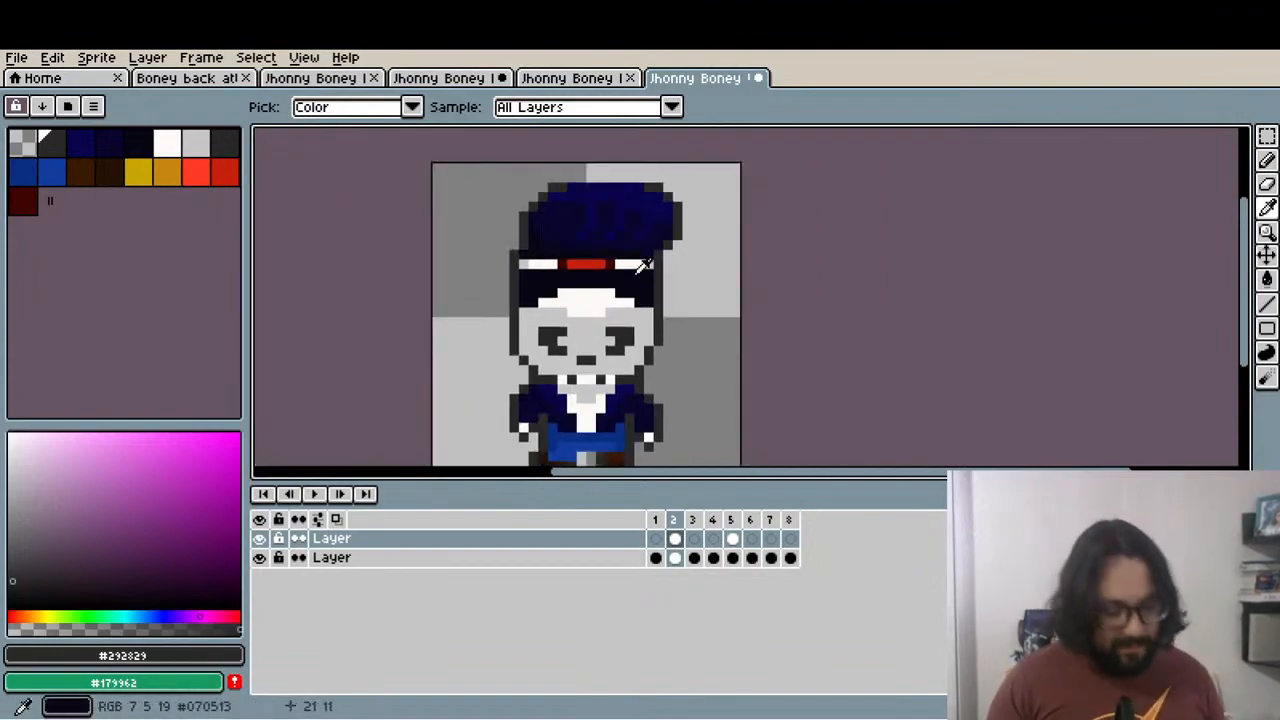
pyautogui.scroll(2, 550, 241)
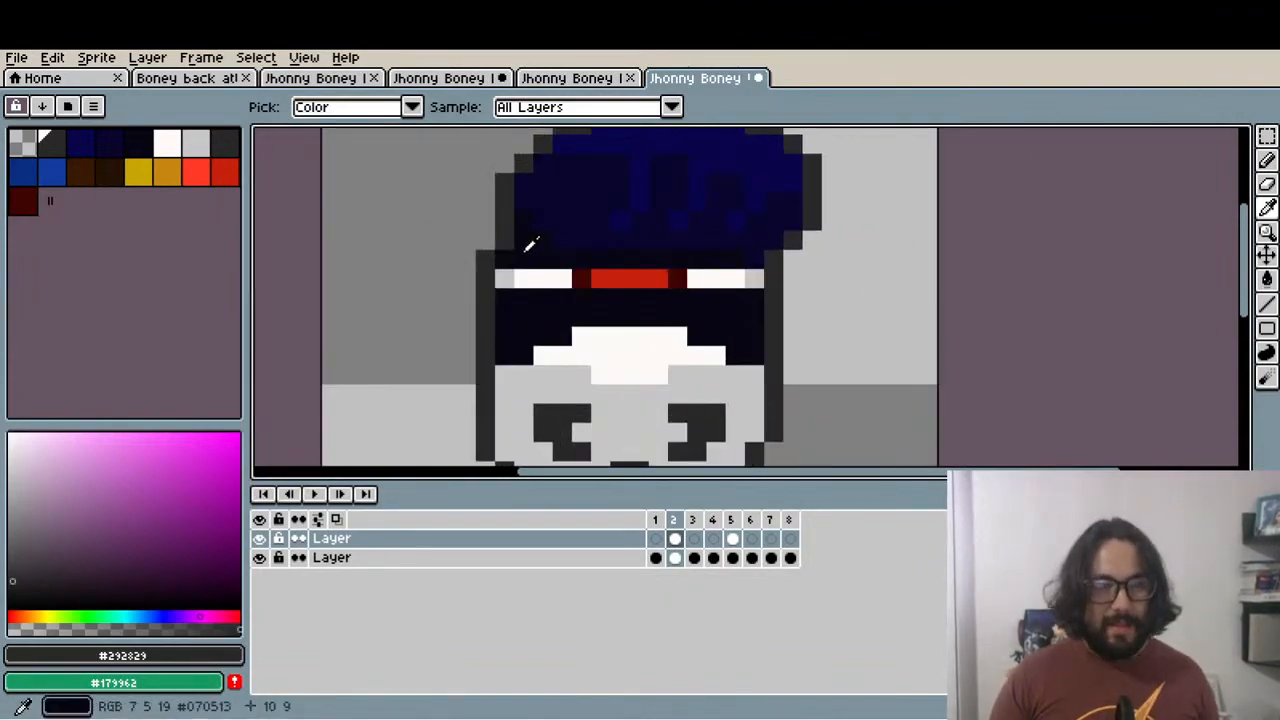
pyautogui.click(529, 246)
pyautogui.press('l')
pyautogui.moveTo(505, 279); pyautogui.dragTo(710, 279)
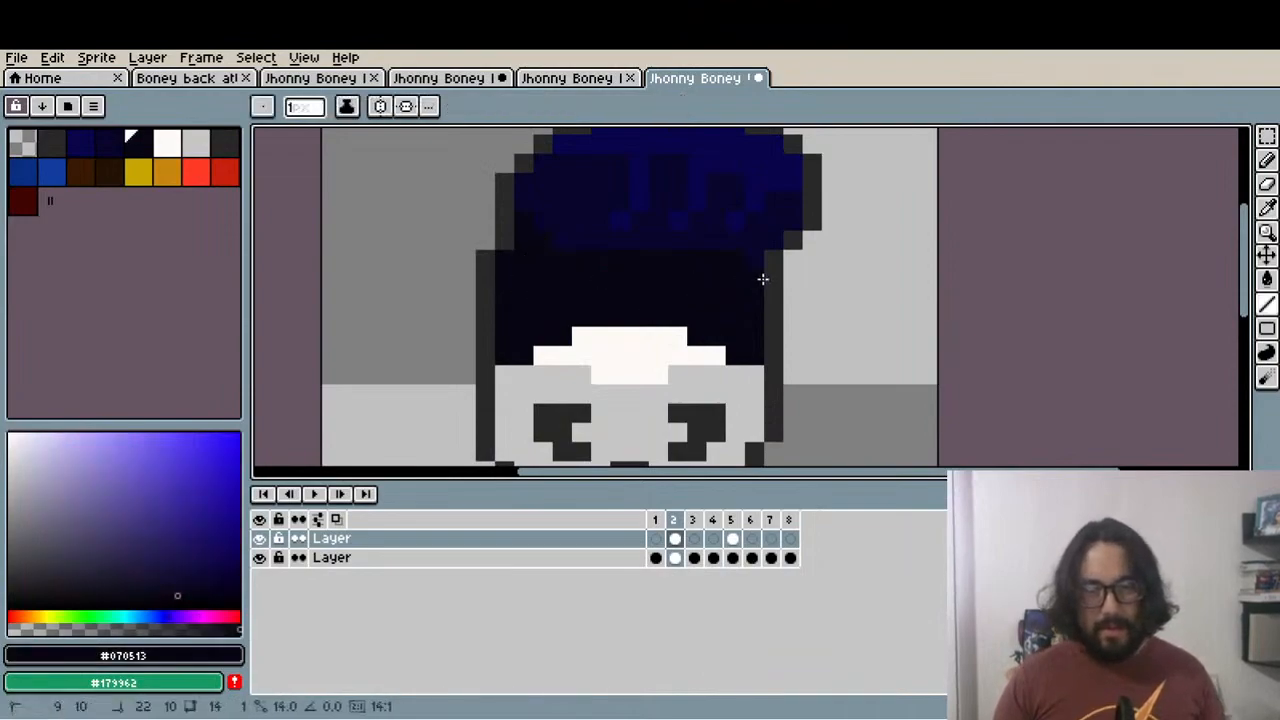
pyautogui.press('i')
pyautogui.click(775, 320)
pyautogui.press('l')
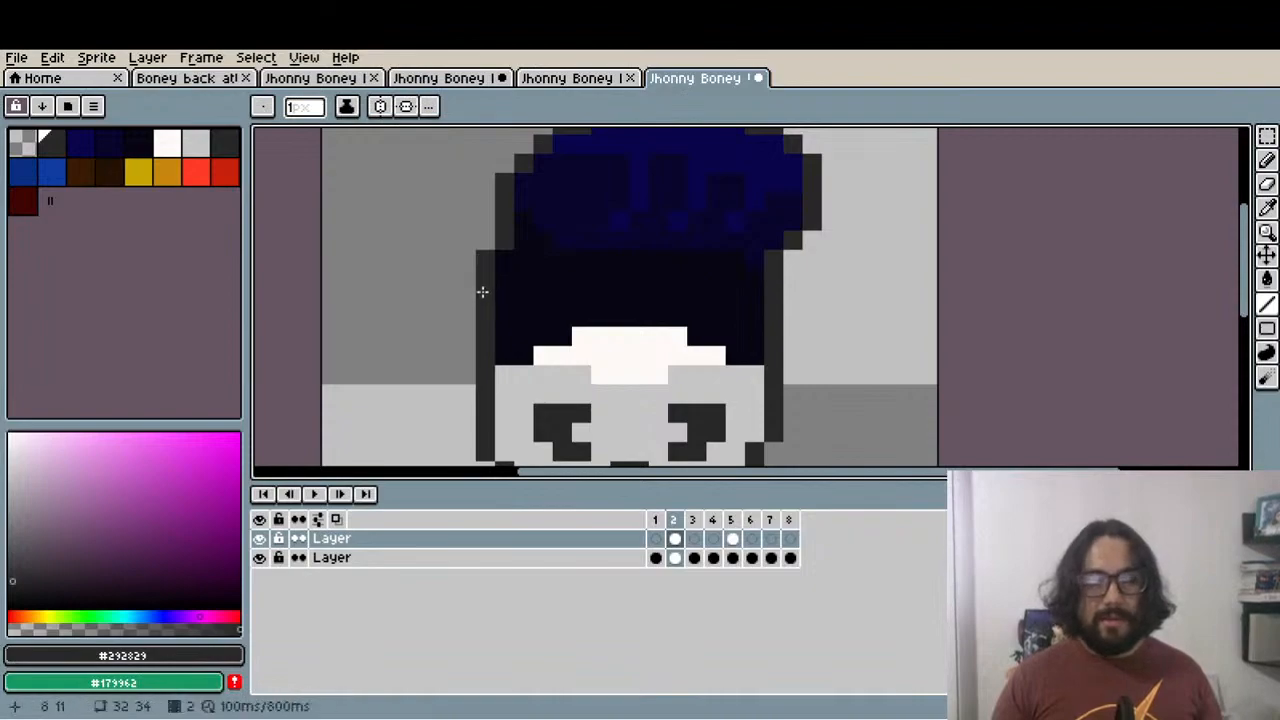
# Redraw the missing outline along the top of the hair in #292829 and compare frames 1 and 2
pyautogui.scroll(-2, 482, 293)
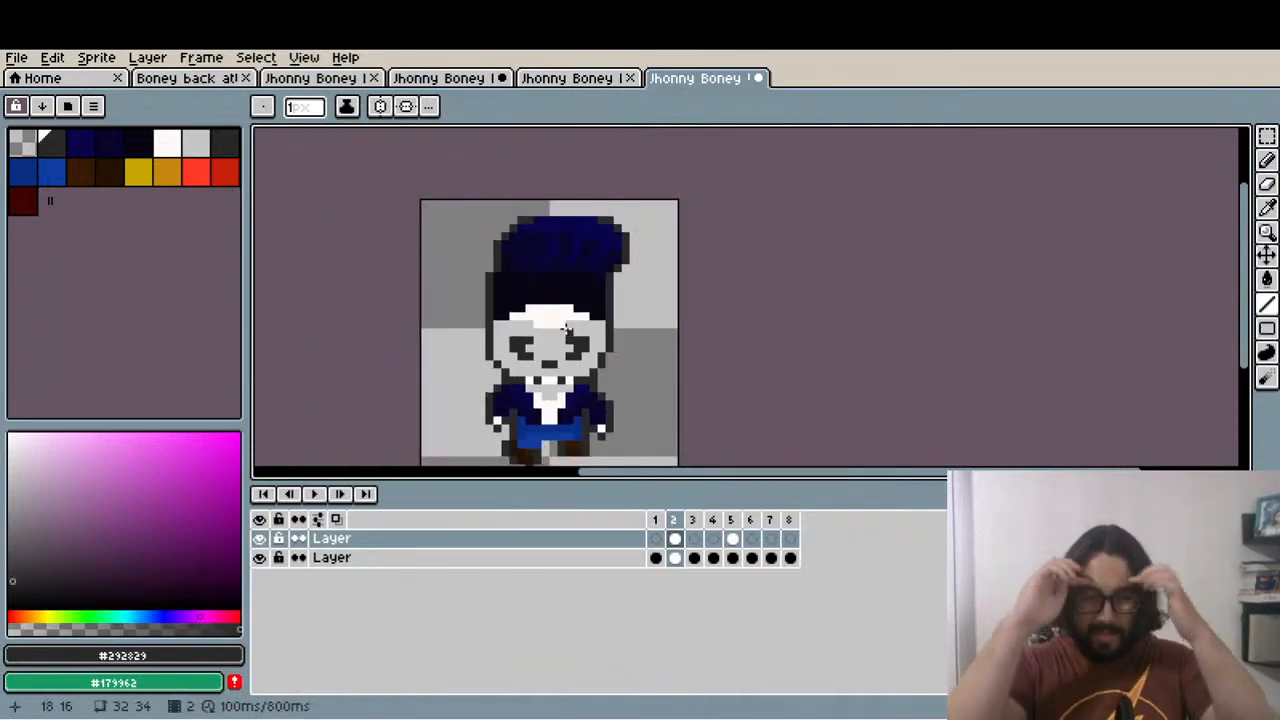
pyautogui.click(658, 526)
pyautogui.click(676, 528)
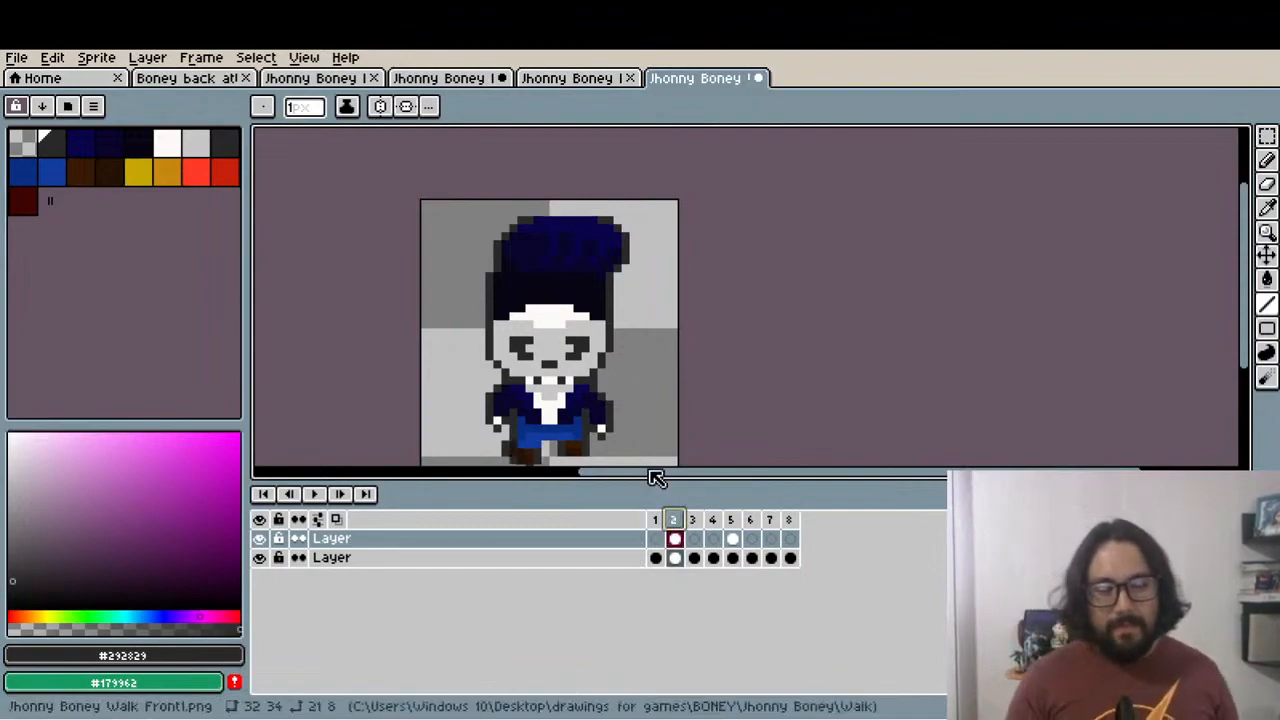
pyautogui.scroll(-2, 617, 425)
pyautogui.scroll(2, 617, 417)
pyautogui.scroll(3, 560, 265)
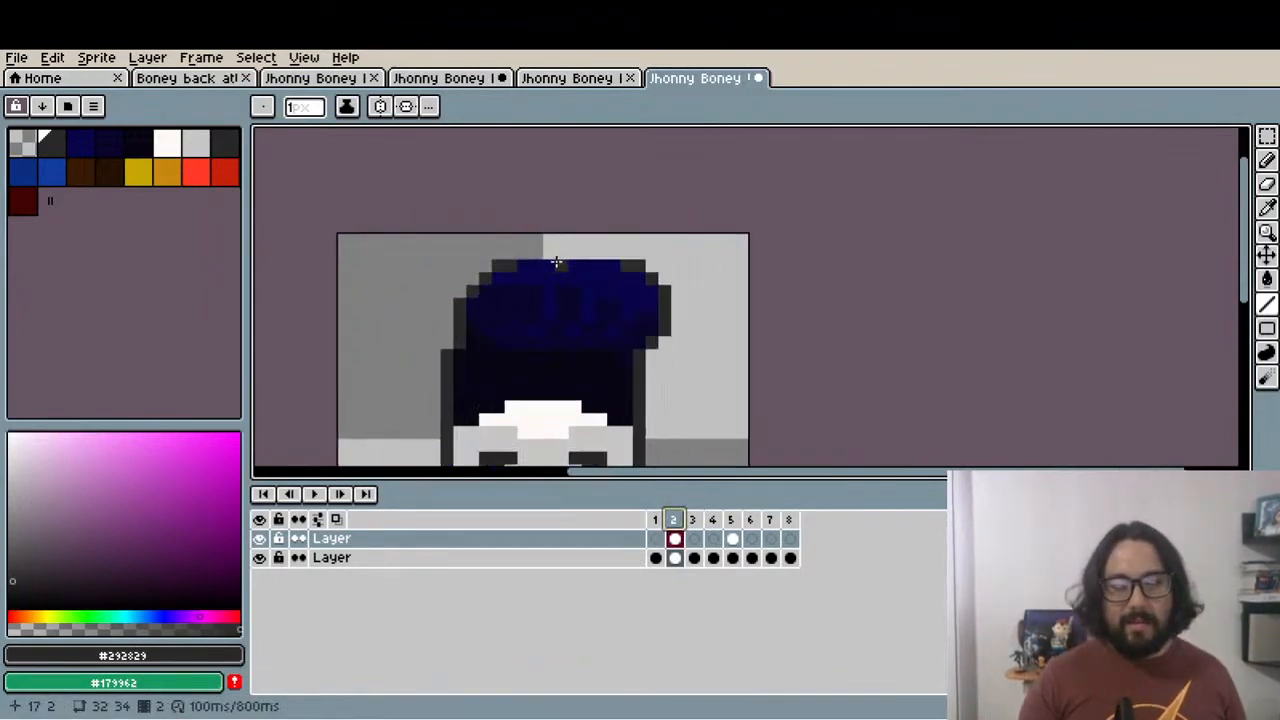
pyautogui.moveTo(522, 251); pyautogui.dragTo(659, 253)
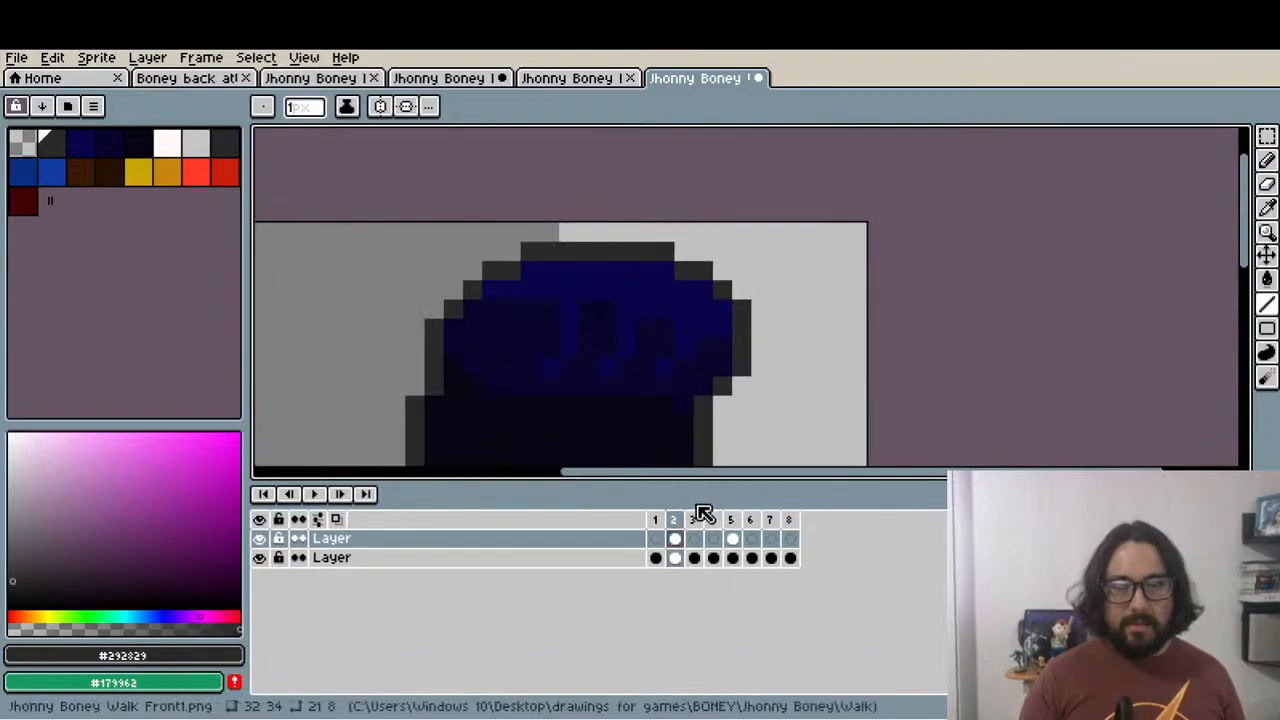
pyautogui.click(657, 529)
pyautogui.scroll(-3, 620, 408)
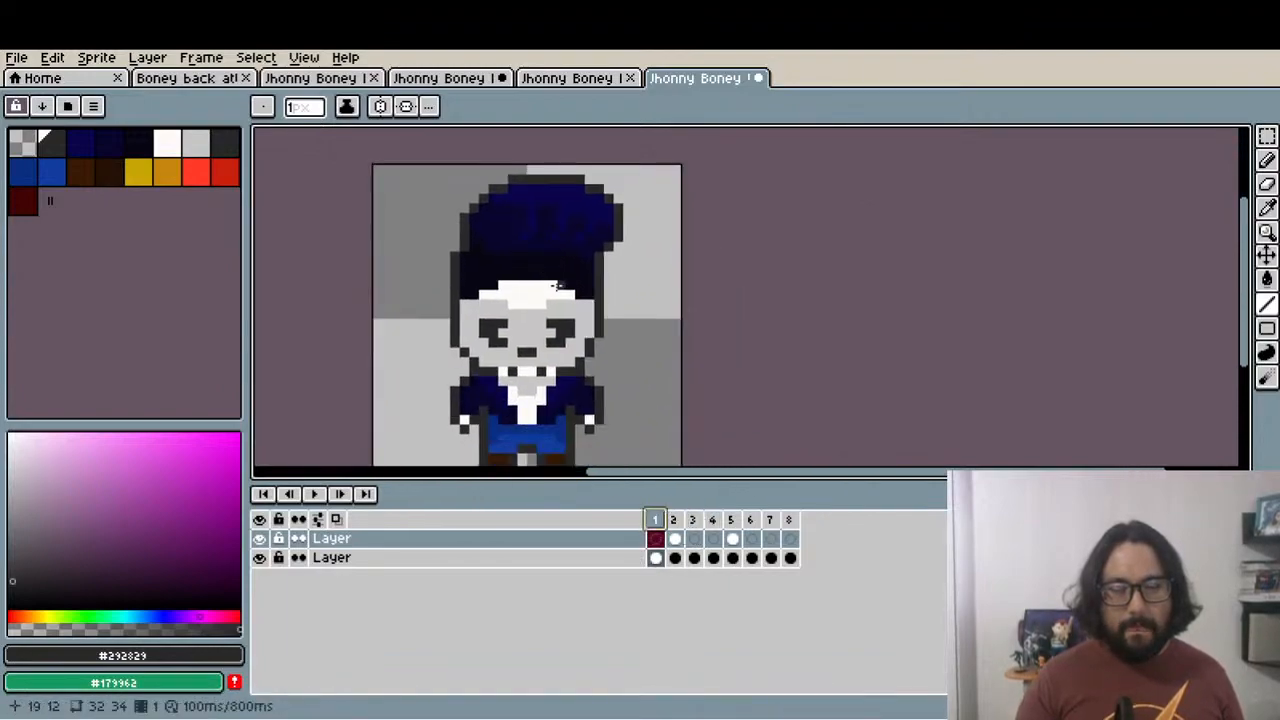
pyautogui.click(676, 530)
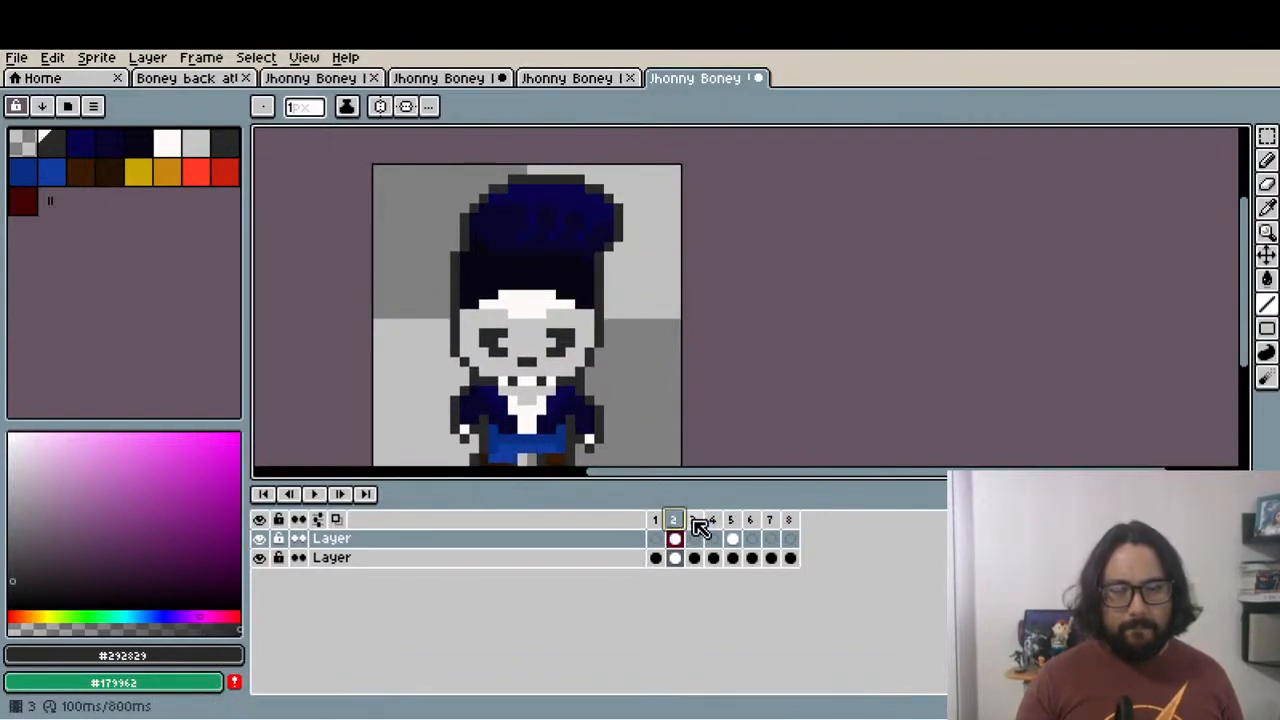
# Copy the upper layer's frame 2 drawing into frame 3 and hide that layer to view the base pose
pyautogui.click(695, 530)
pyautogui.scroll(-2, 614, 423)
pyautogui.scroll(3, 545, 311)
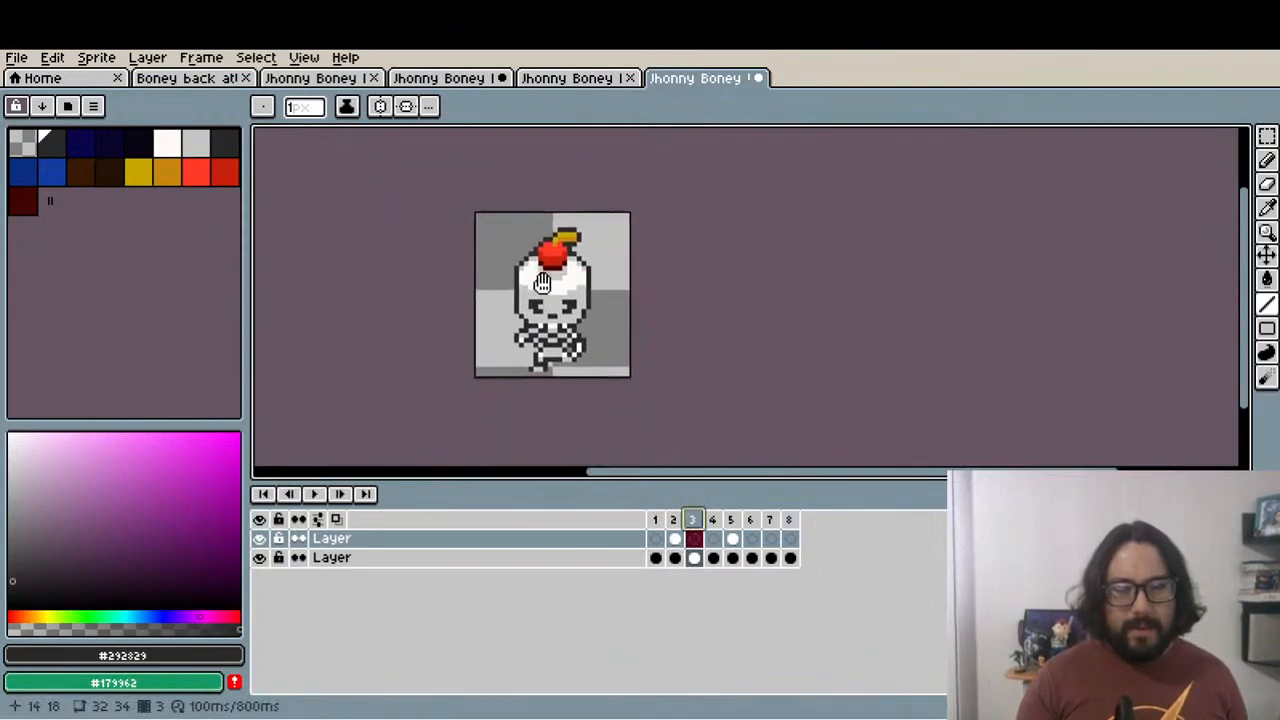
pyautogui.click(676, 540)
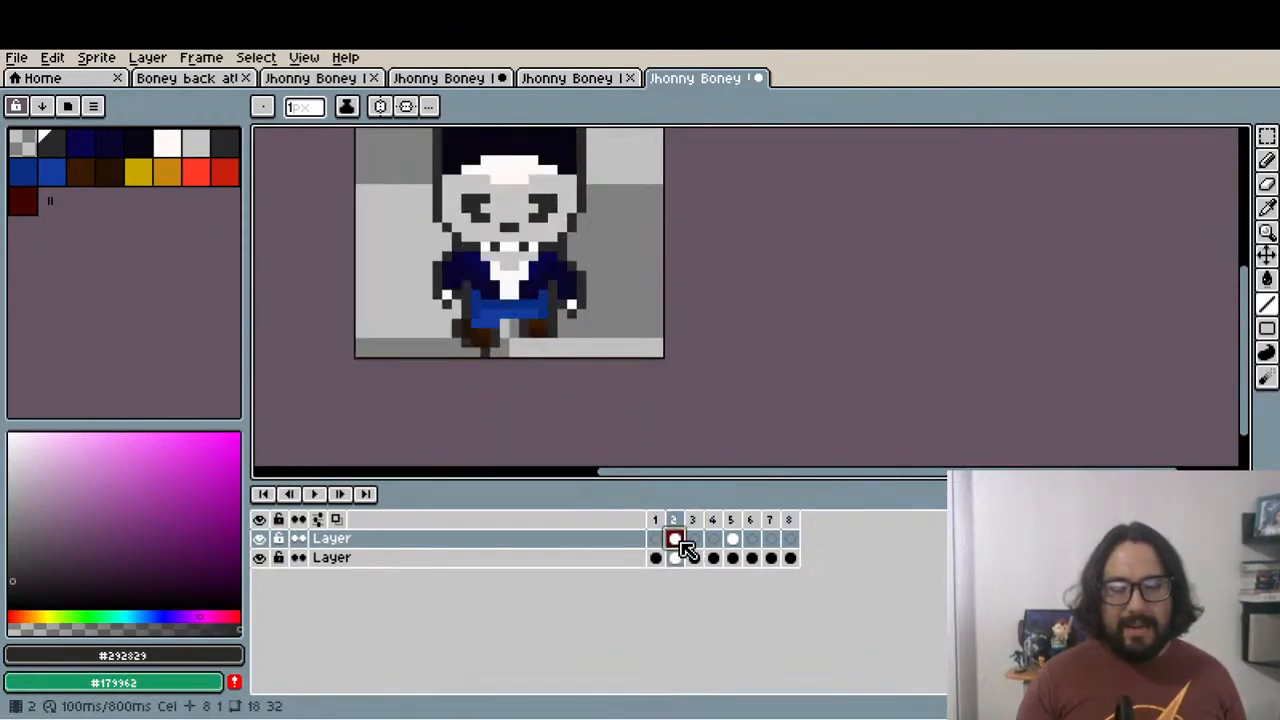
pyautogui.click(699, 541)
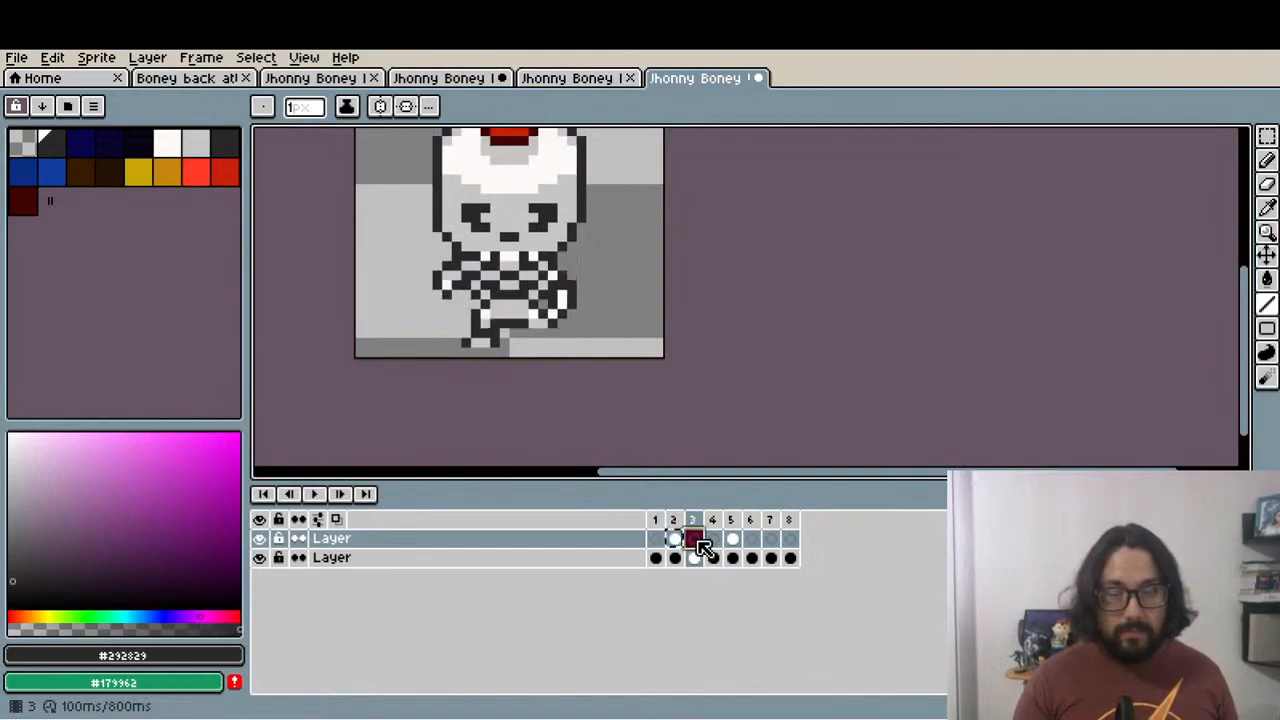
pyautogui.hotkey('ctrl', 'v')
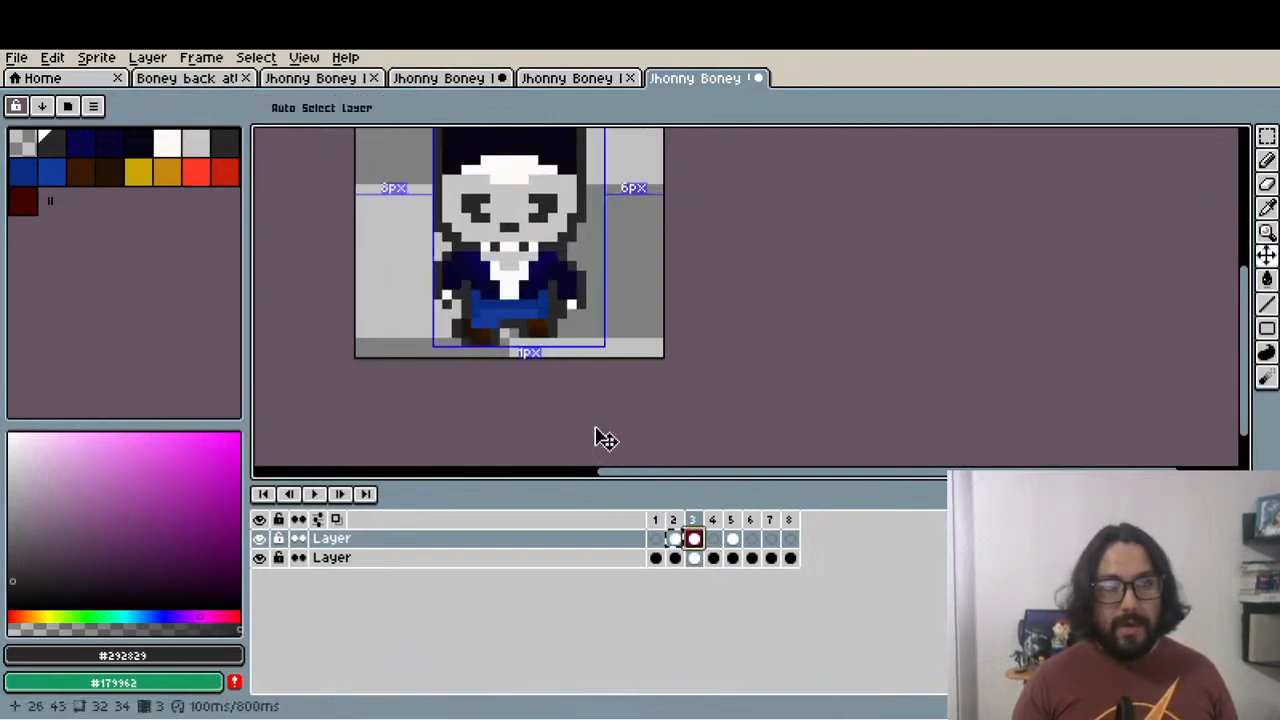
pyautogui.click(259, 538)
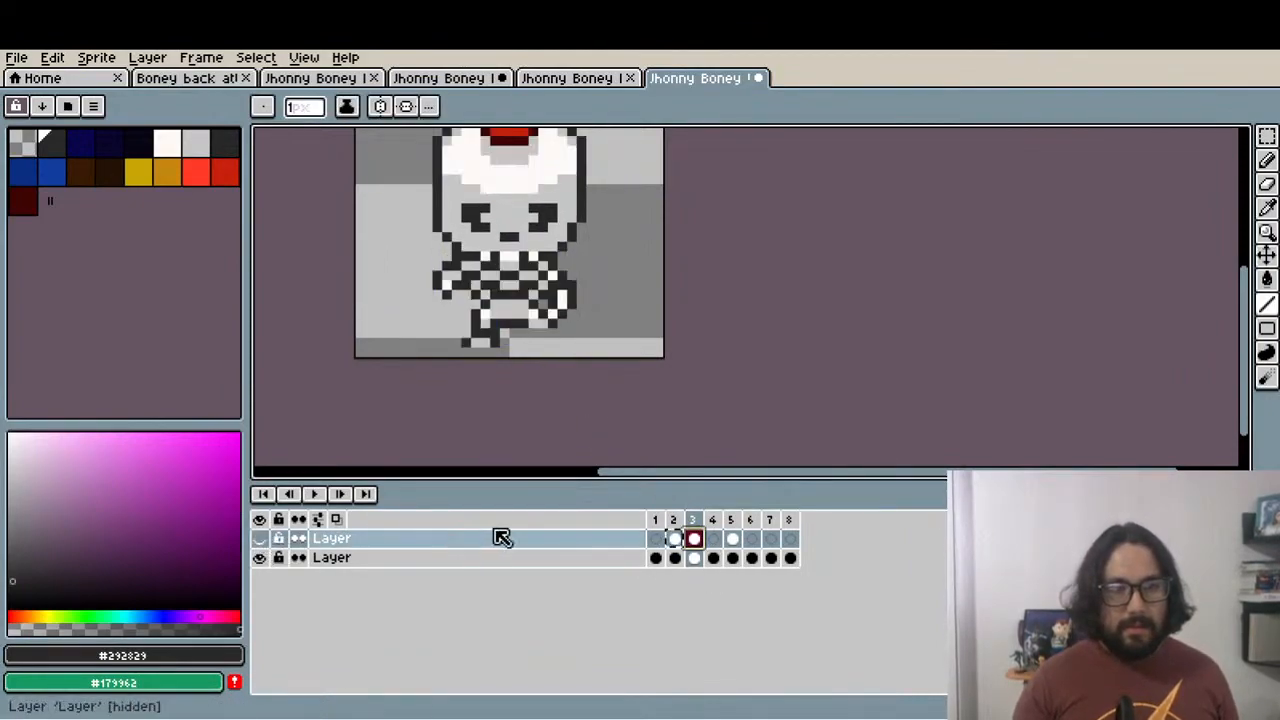
# Compare the base skeleton's head, arm and leg positions across frames 2, 3 and 4
pyautogui.click(713, 533)
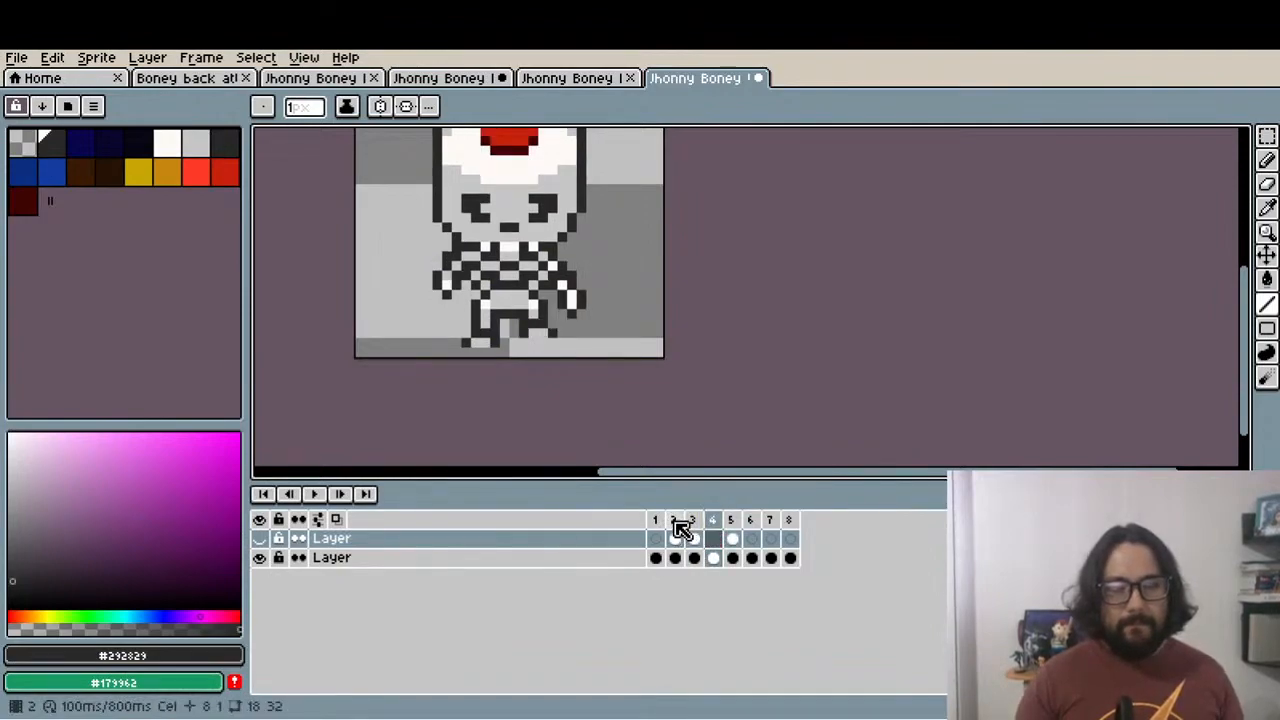
pyautogui.click(675, 526)
pyautogui.click(697, 530)
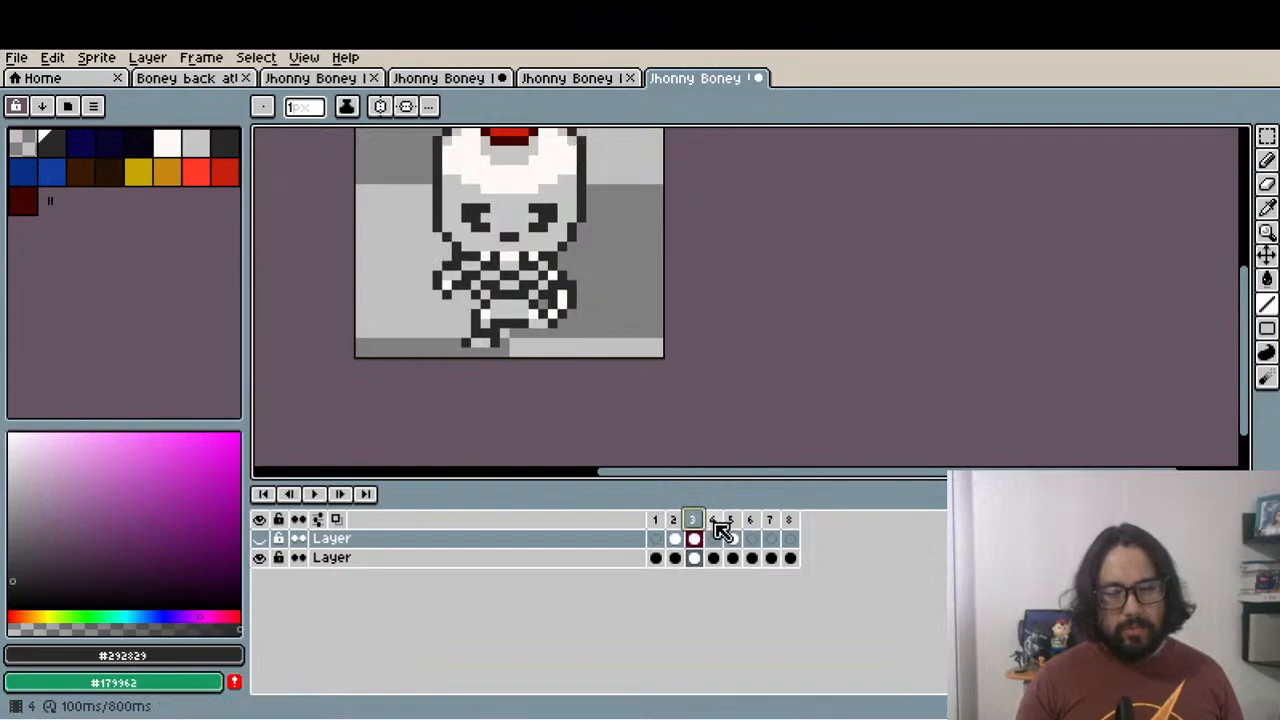
pyautogui.click(716, 530)
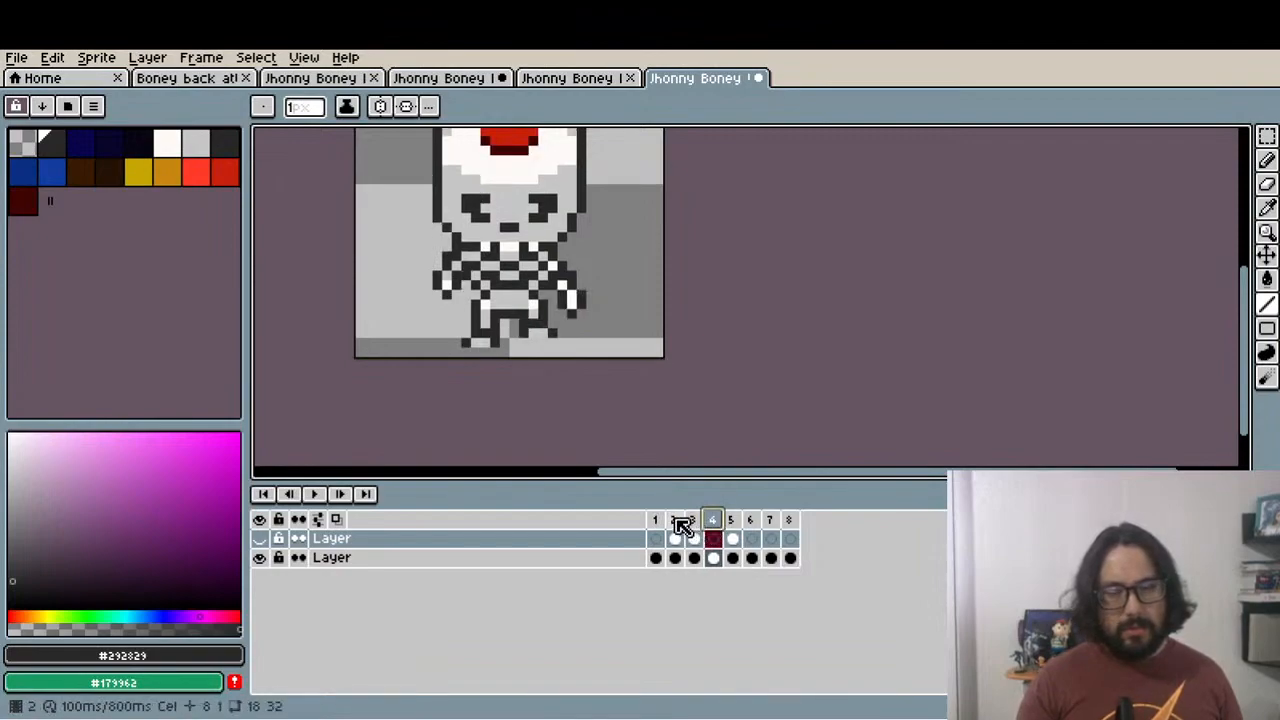
pyautogui.click(680, 523)
pyautogui.click(703, 530)
pyautogui.click(716, 530)
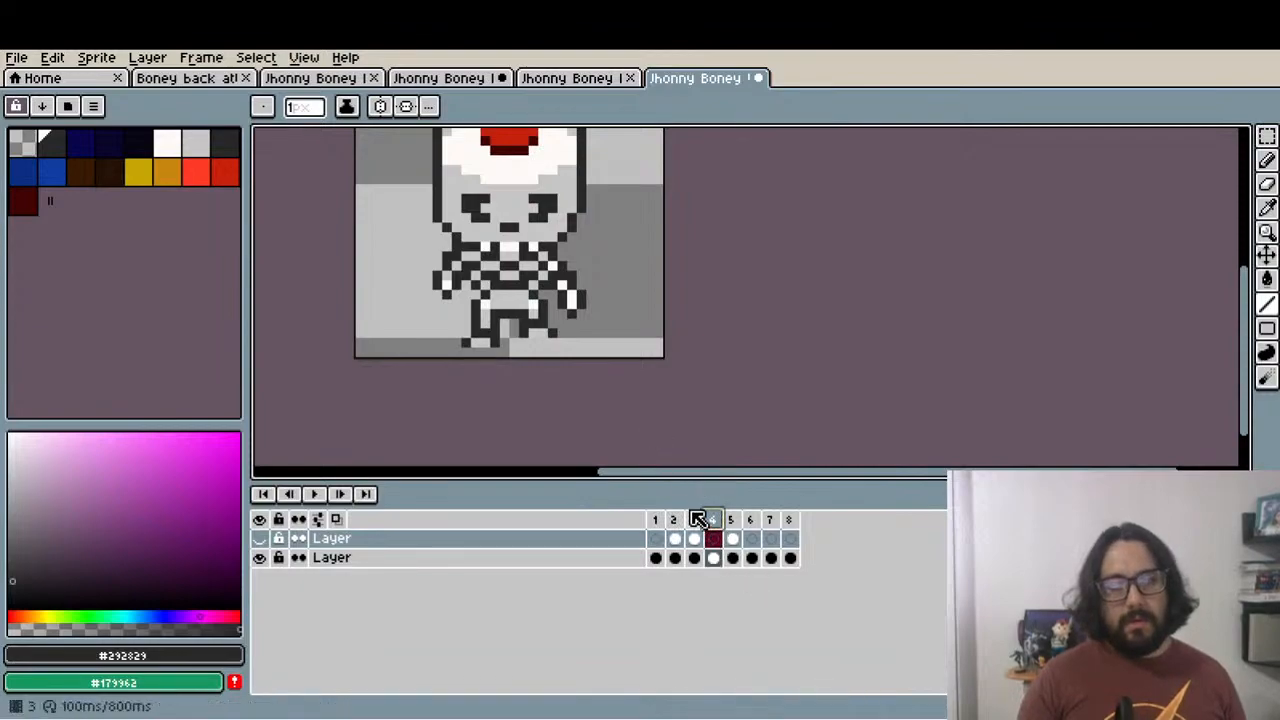
pyautogui.click(693, 520)
pyautogui.moveTo(588, 388); pyautogui.dragTo(590, 436)
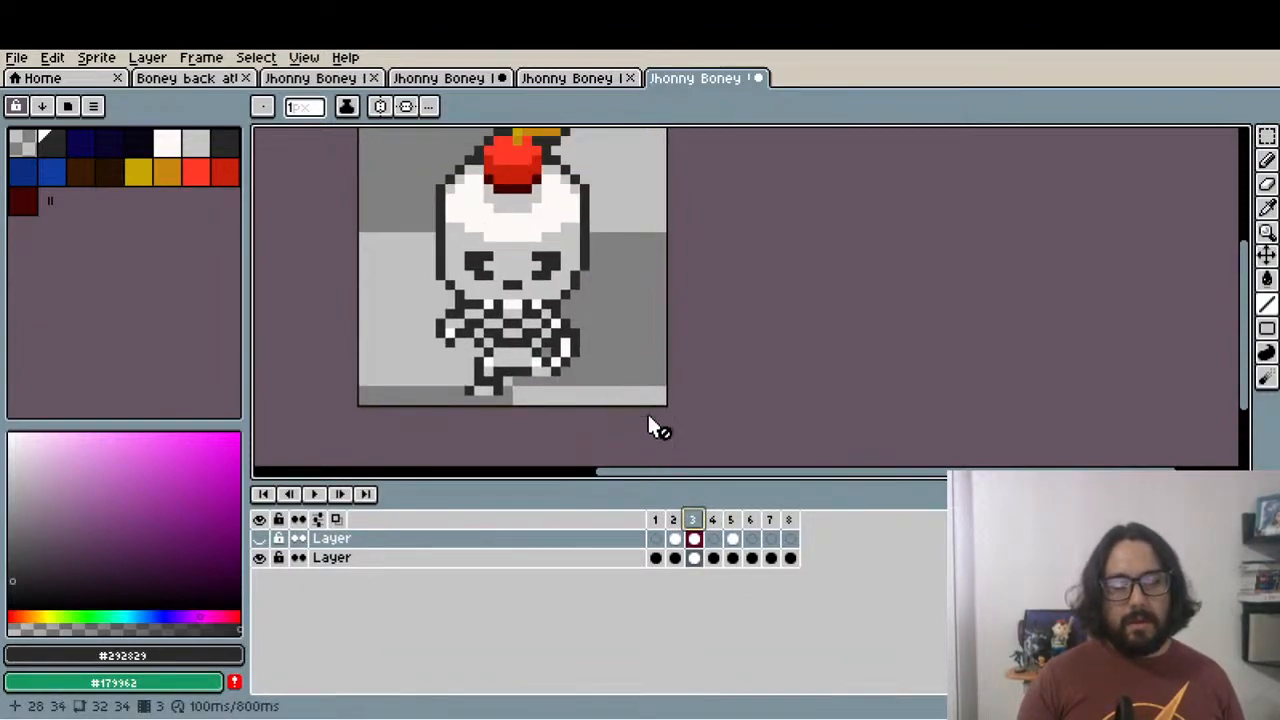
pyautogui.click(675, 536)
pyautogui.click(694, 537)
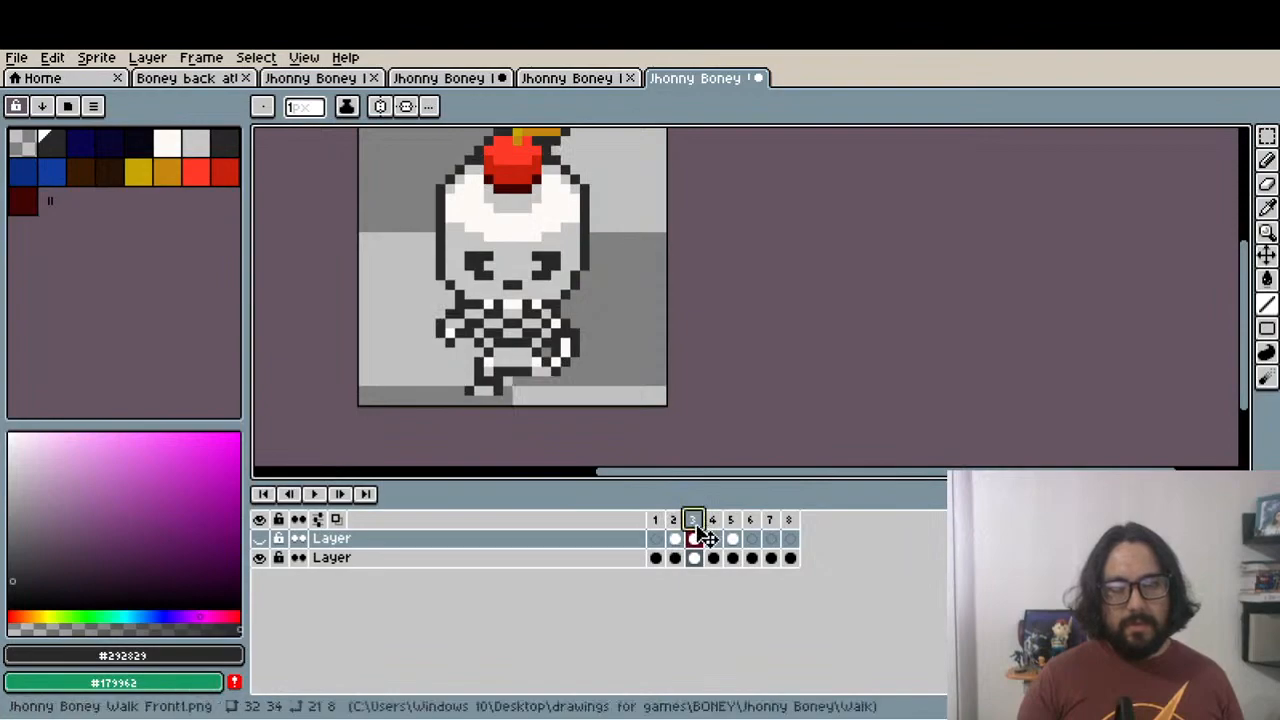
pyautogui.moveTo(640, 391); pyautogui.dragTo(640, 423)
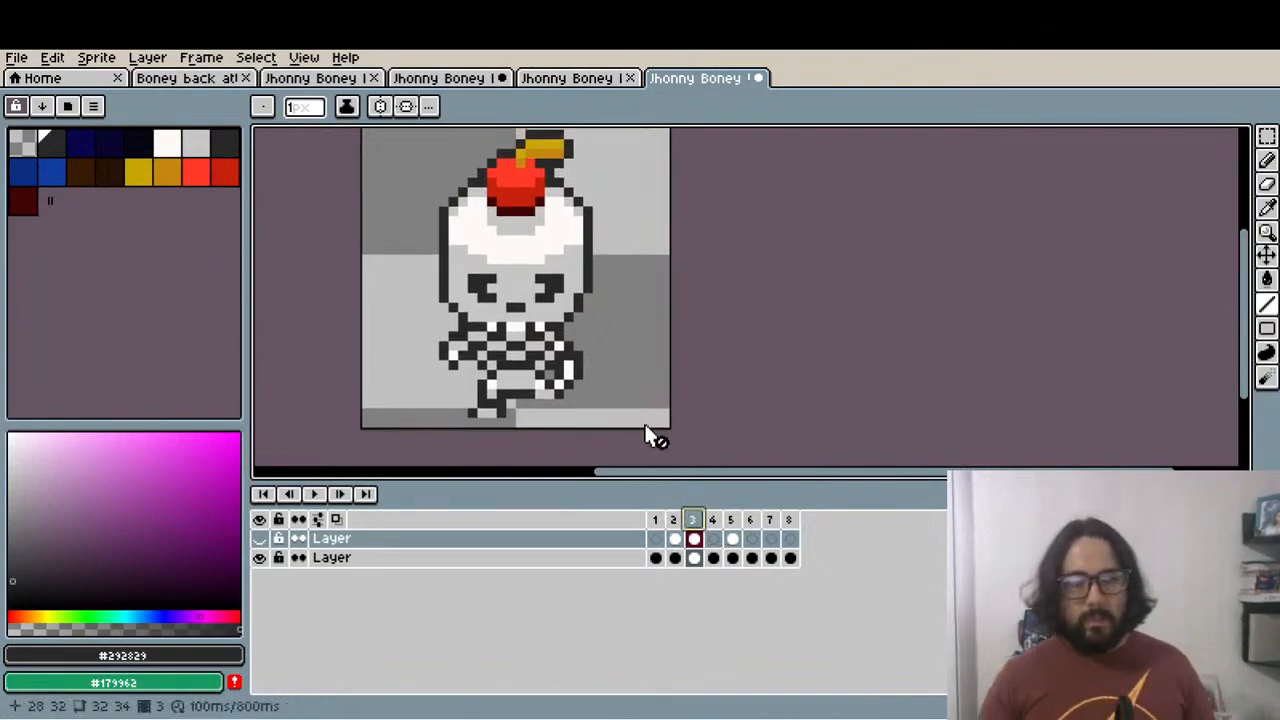
pyautogui.click(678, 538)
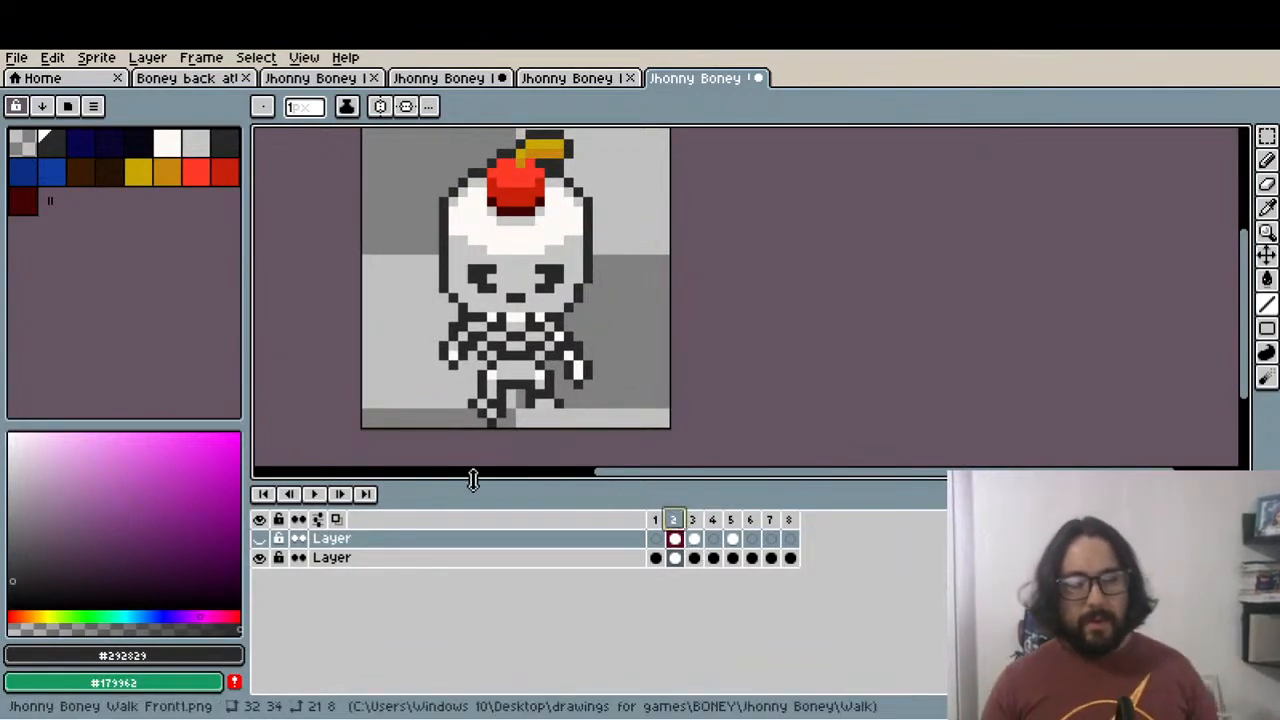
pyautogui.click(691, 530)
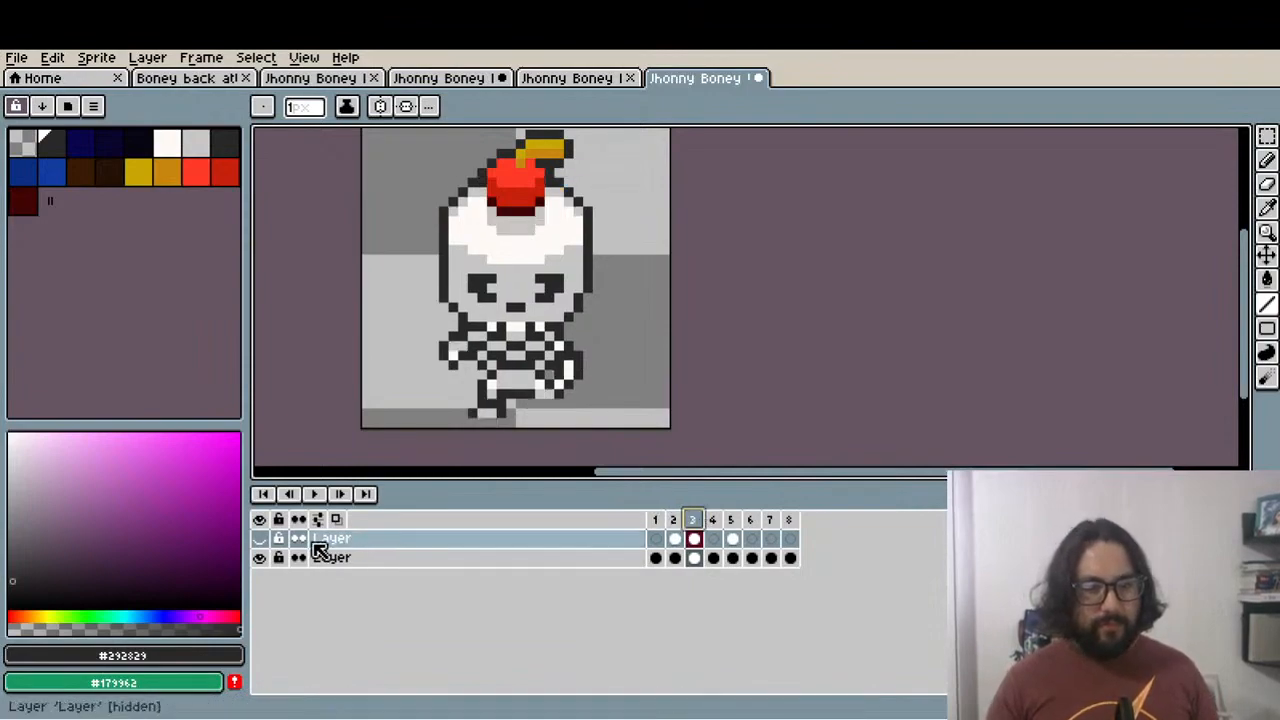
# Show the upper layer, move frame 3's hair, head and torso down one pixel, and select the outline strip left above the hair
pyautogui.click(260, 539)
pyautogui.moveTo(533, 391); pyautogui.dragTo(546, 437)
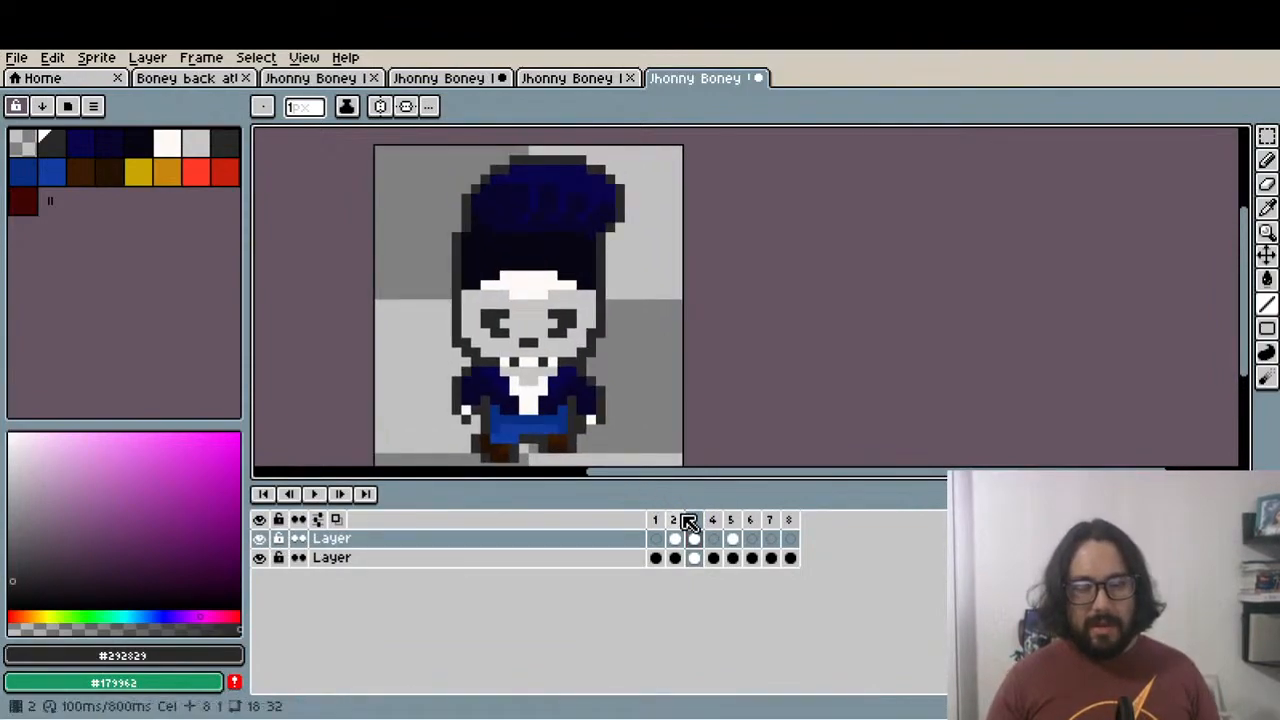
pyautogui.click(697, 538)
pyautogui.press('m')
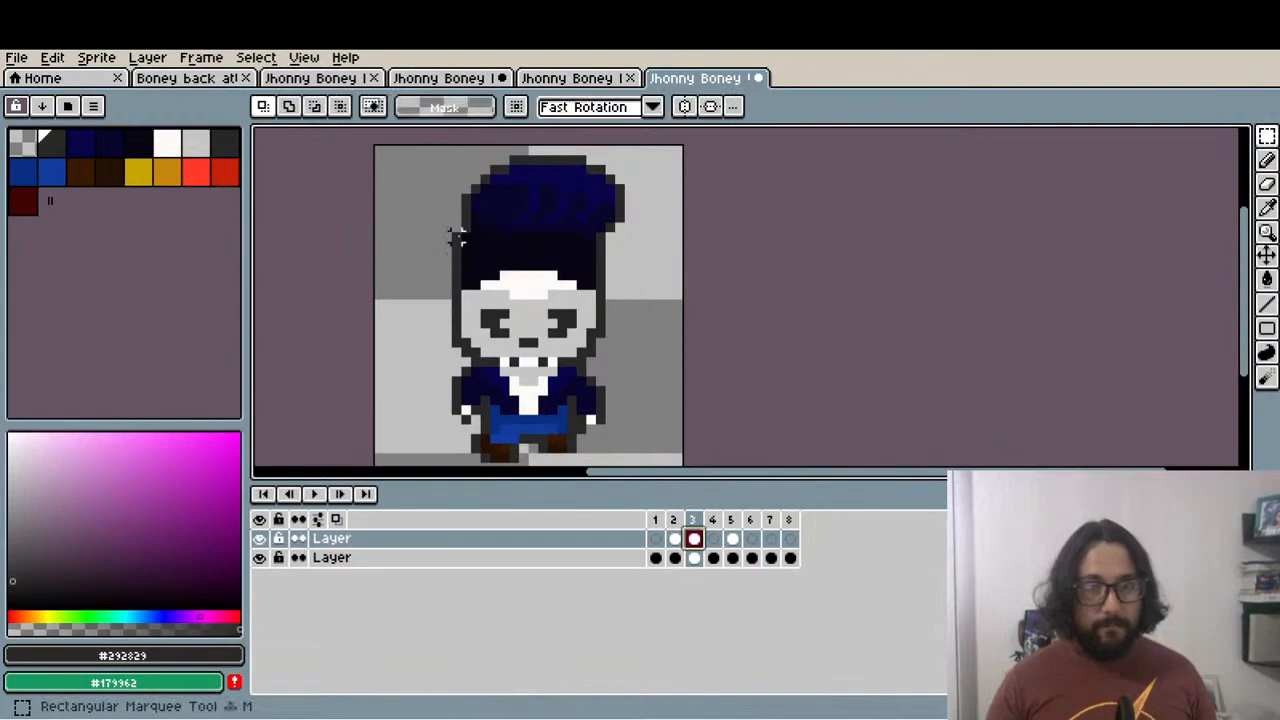
pyautogui.moveTo(407, 166); pyautogui.dragTo(658, 421)
pyautogui.press('Right')
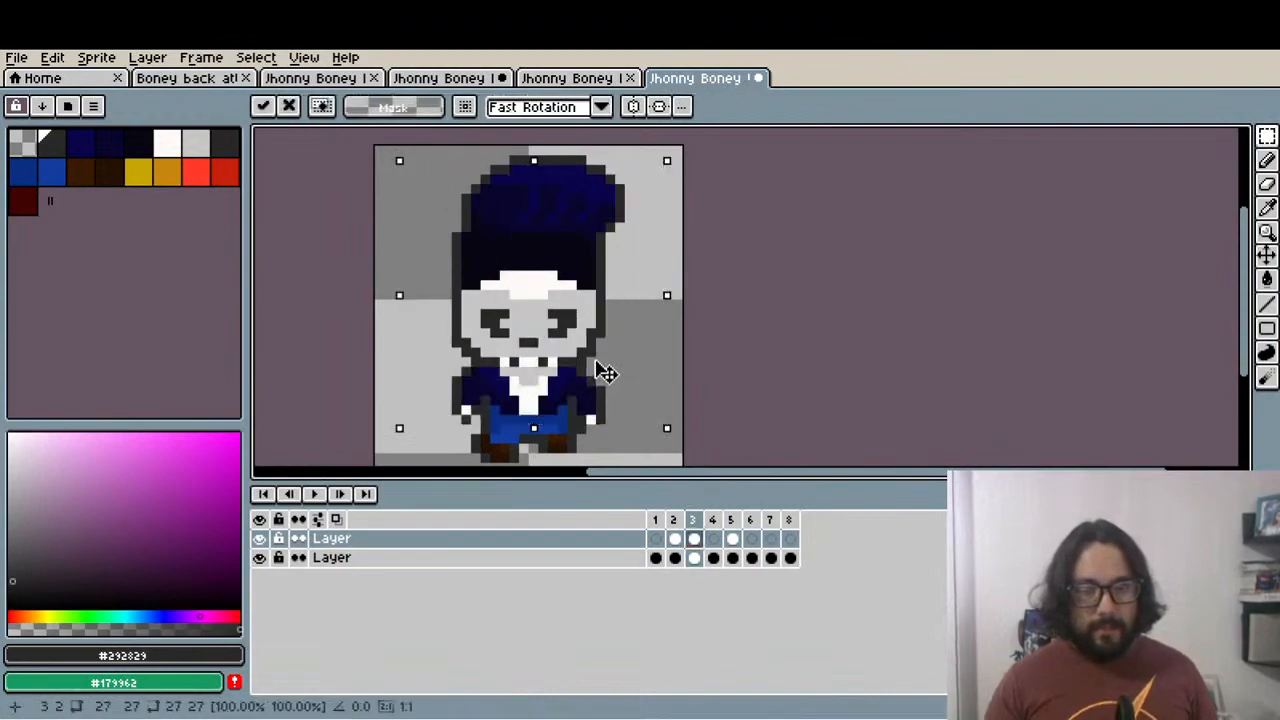
pyautogui.press('Left')
pyautogui.press('Down')
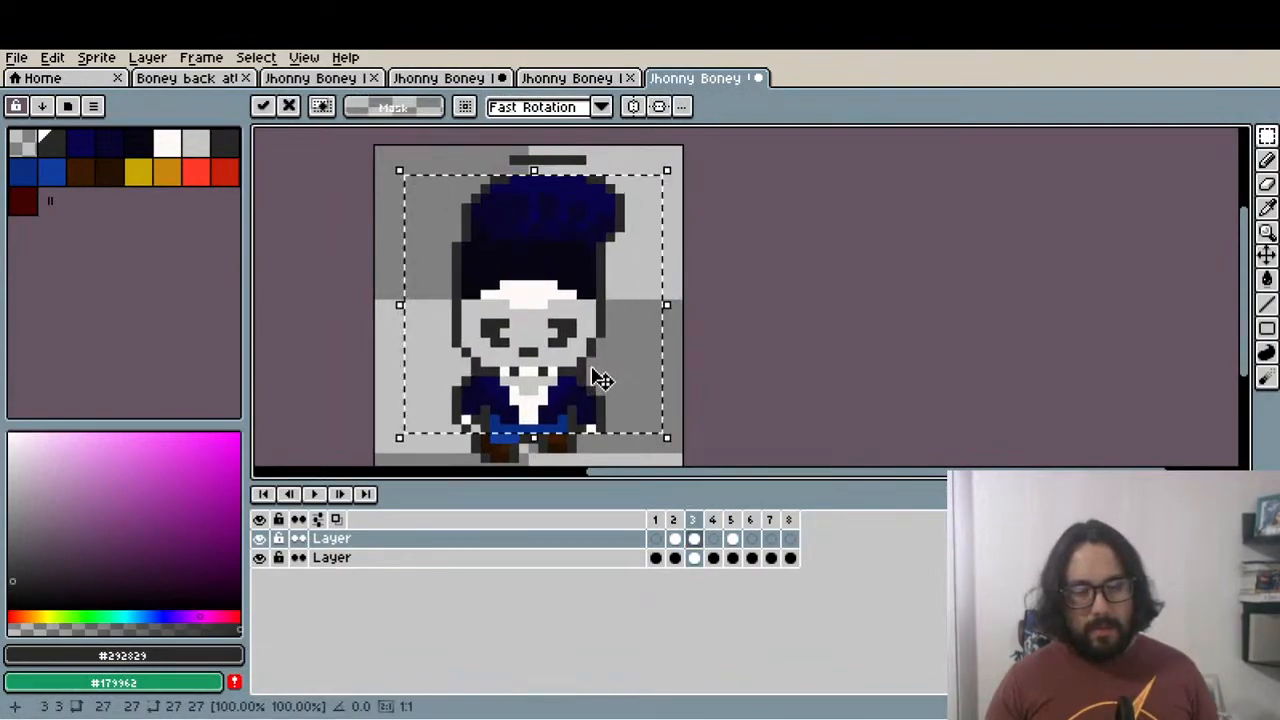
pyautogui.hotkey('ctrl', 'd')
pyautogui.moveTo(505, 142)
pyautogui.mouseDown()
pyautogui.moveTo(604, 172)
pyautogui.moveTo(564, 171)
pyautogui.mouseUp()
pyautogui.hotkey('ctrl', 'd')
# Compare the dressed sprite's trousers and boots in frames 2 and 3 up close
pyautogui.scroll(-3, 524, 403)
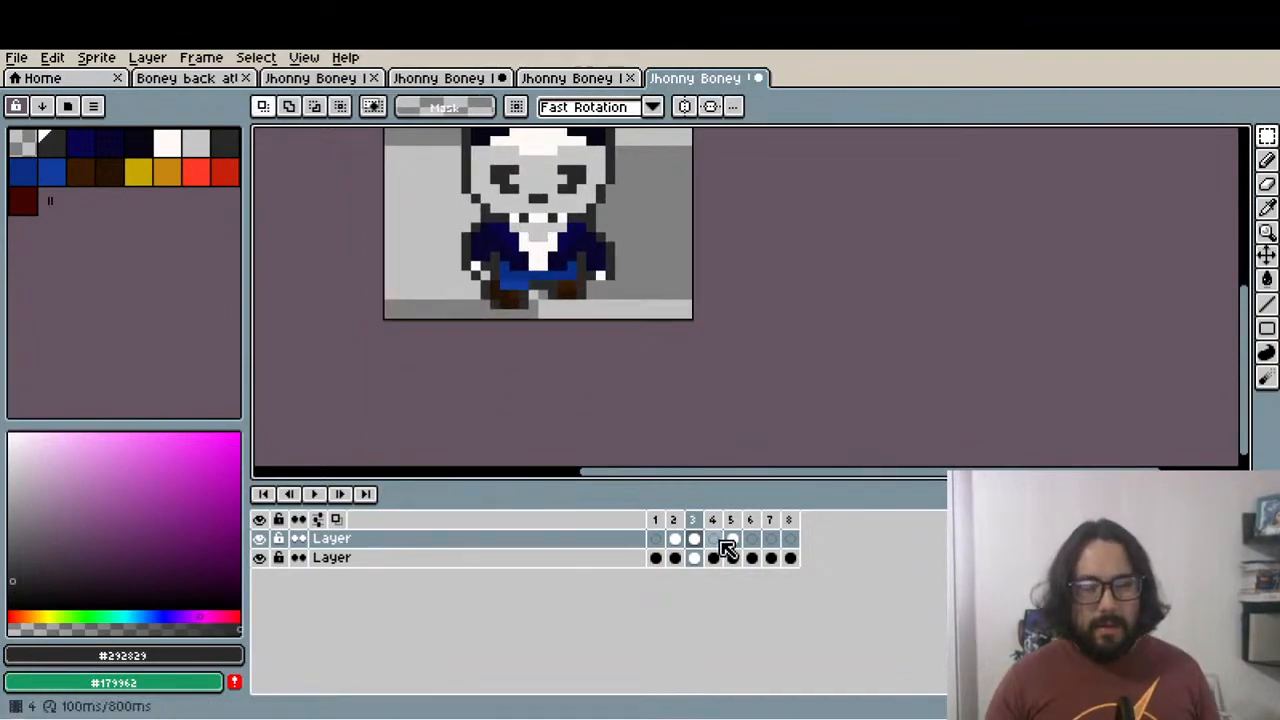
pyautogui.scroll(1, 465, 290)
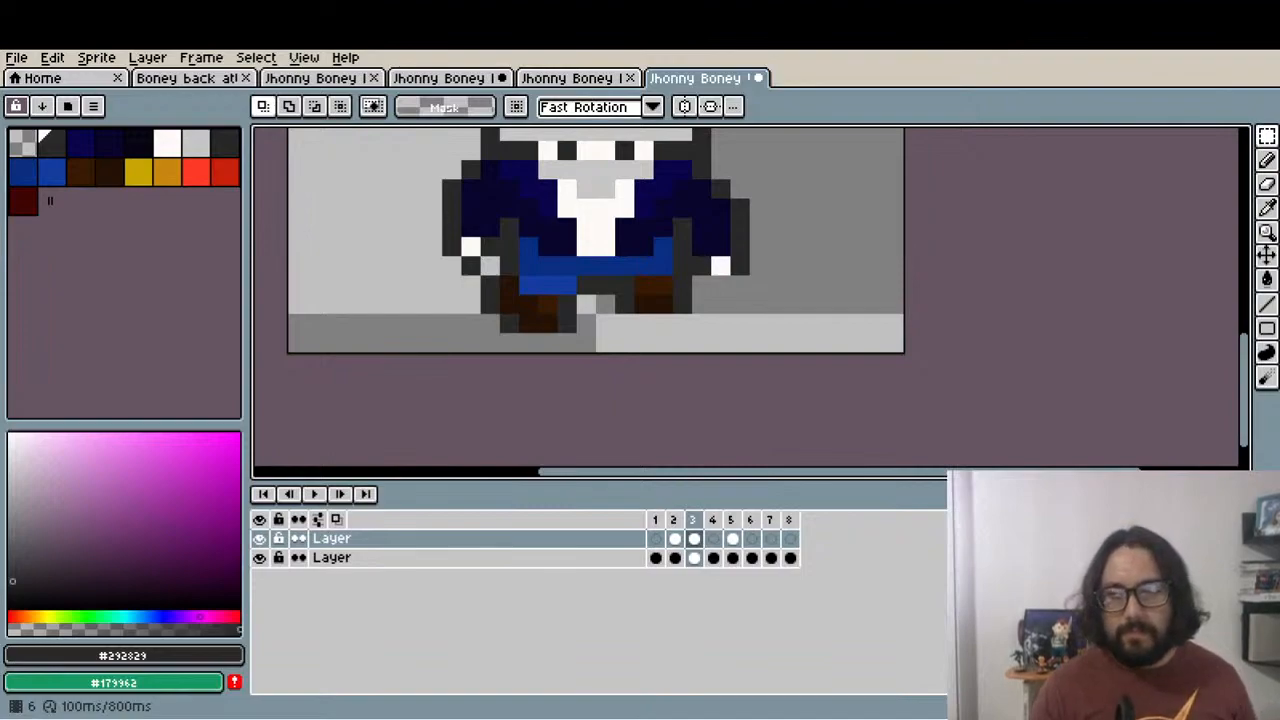
pyautogui.scroll(3, 777, 303)
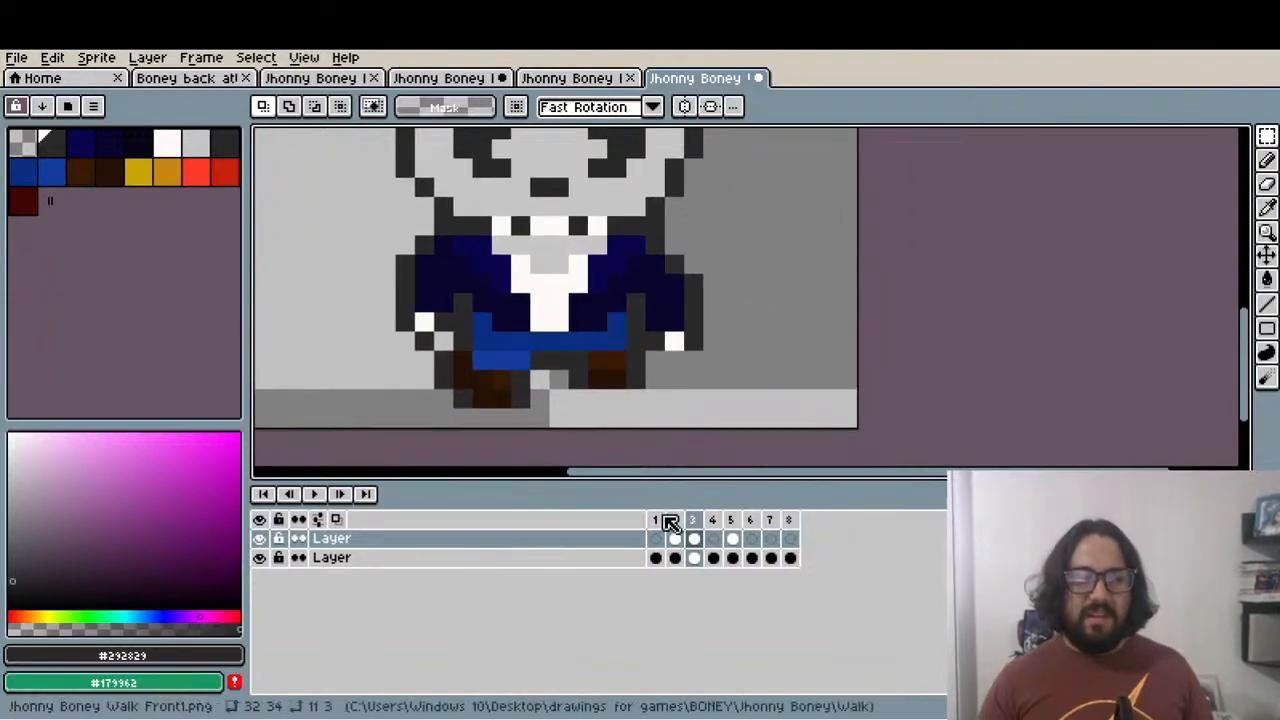
pyautogui.click(682, 525)
pyautogui.scroll(1, 560, 428)
pyautogui.moveTo(502, 405); pyautogui.dragTo(617, 334)
pyautogui.click(675, 521)
pyautogui.click(697, 520)
pyautogui.click(675, 538)
pyautogui.scroll(1, 601, 418)
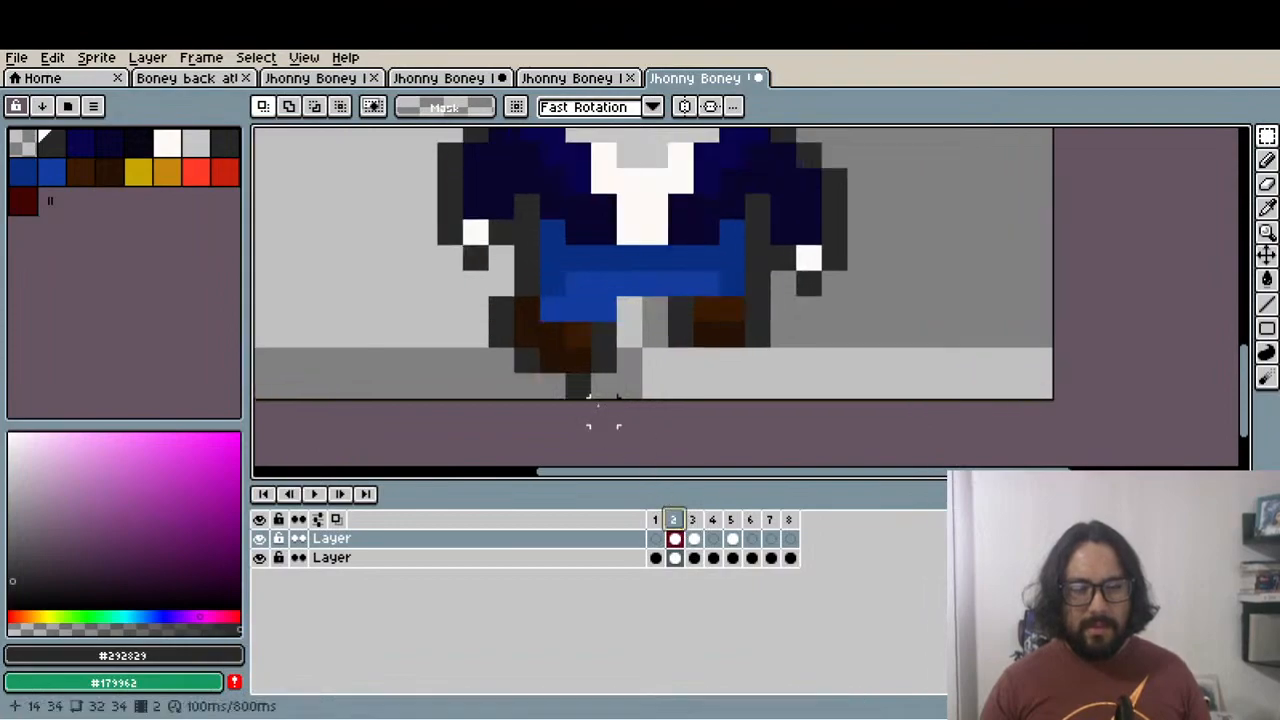
pyautogui.moveTo(686, 300); pyautogui.dragTo(745, 415)
pyautogui.scroll(-2, 664, 320)
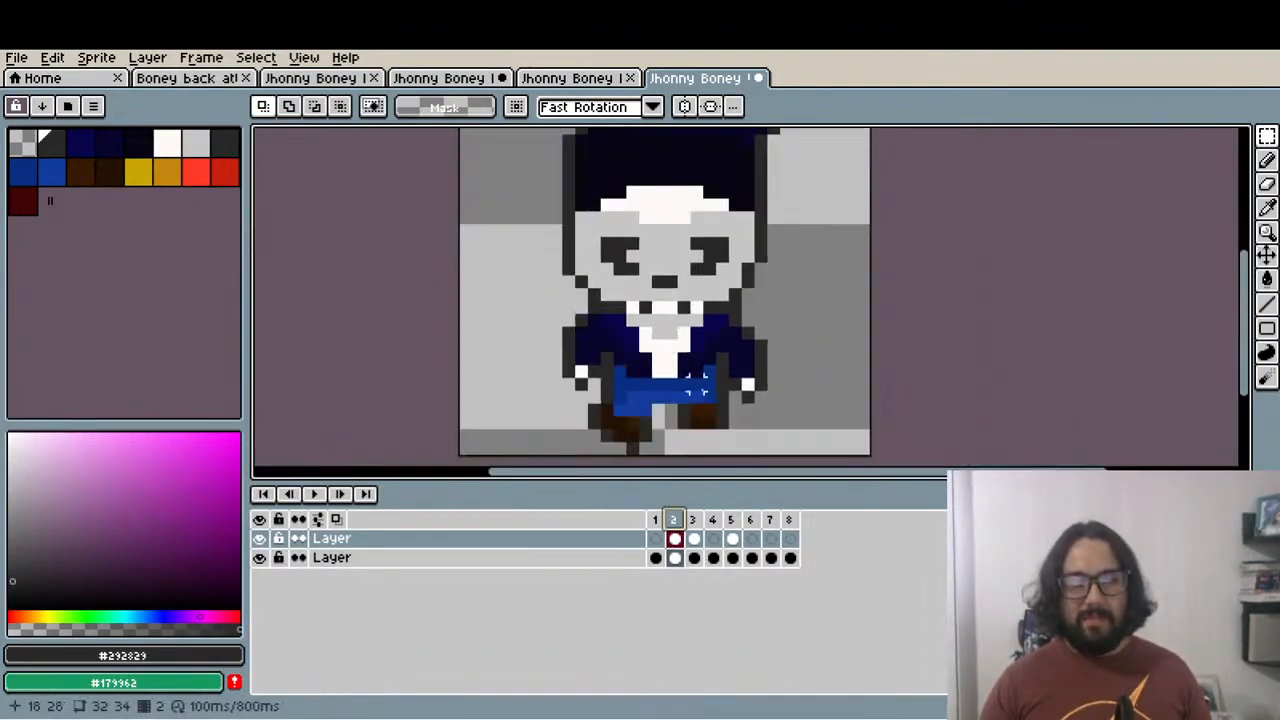
# Hide the upper layer, compare the base poses of frames 2 and 3, and show the layer again on frame 3
pyautogui.click(697, 524)
pyautogui.click(260, 539)
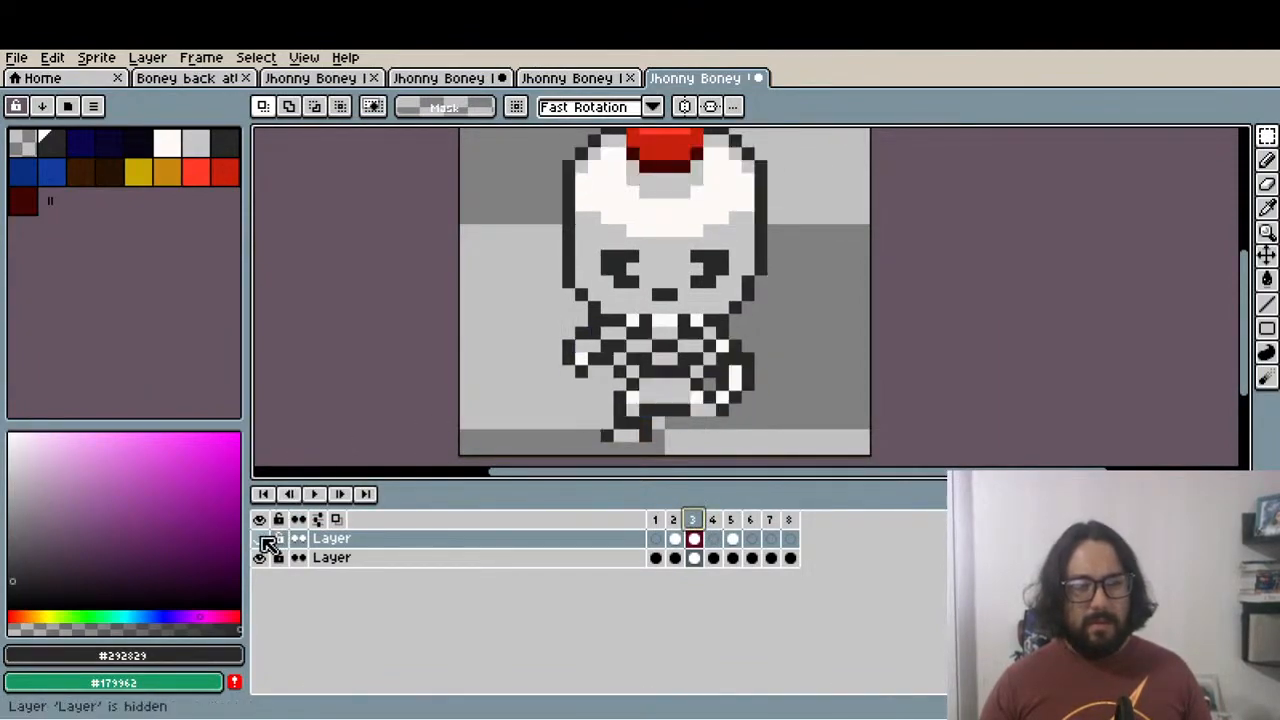
pyautogui.click(674, 521)
pyautogui.click(694, 522)
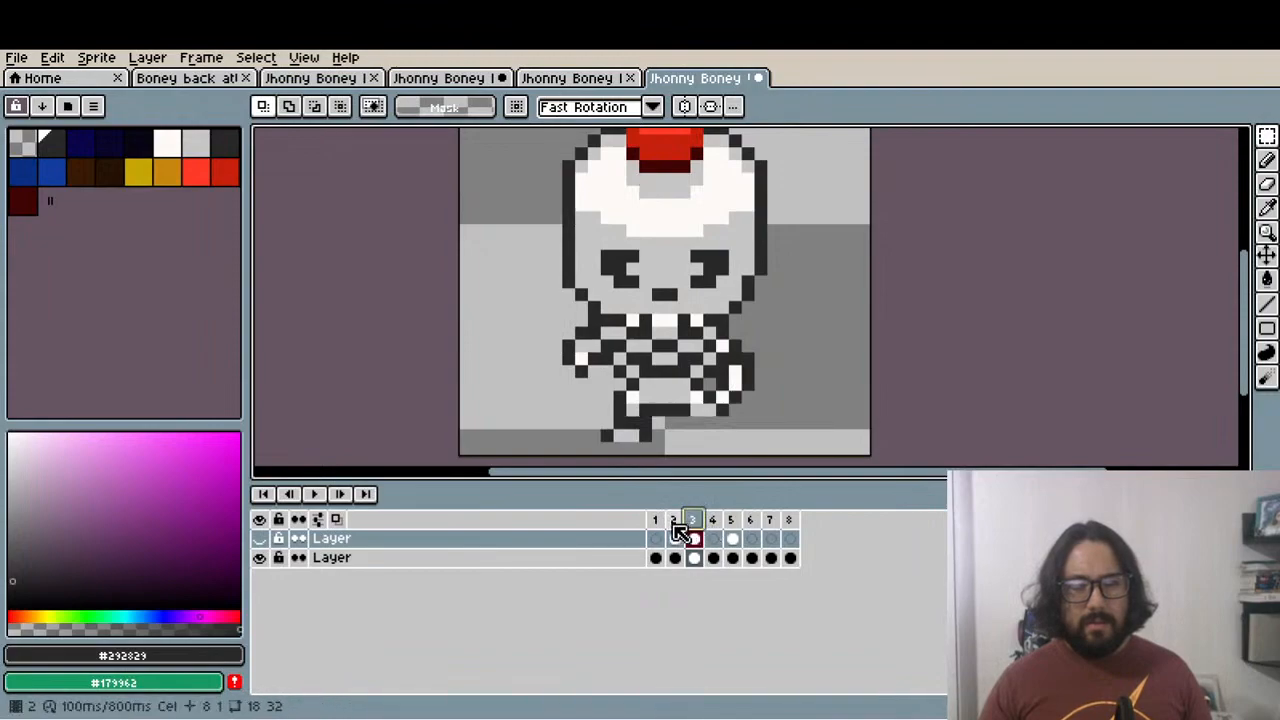
pyautogui.click(259, 539)
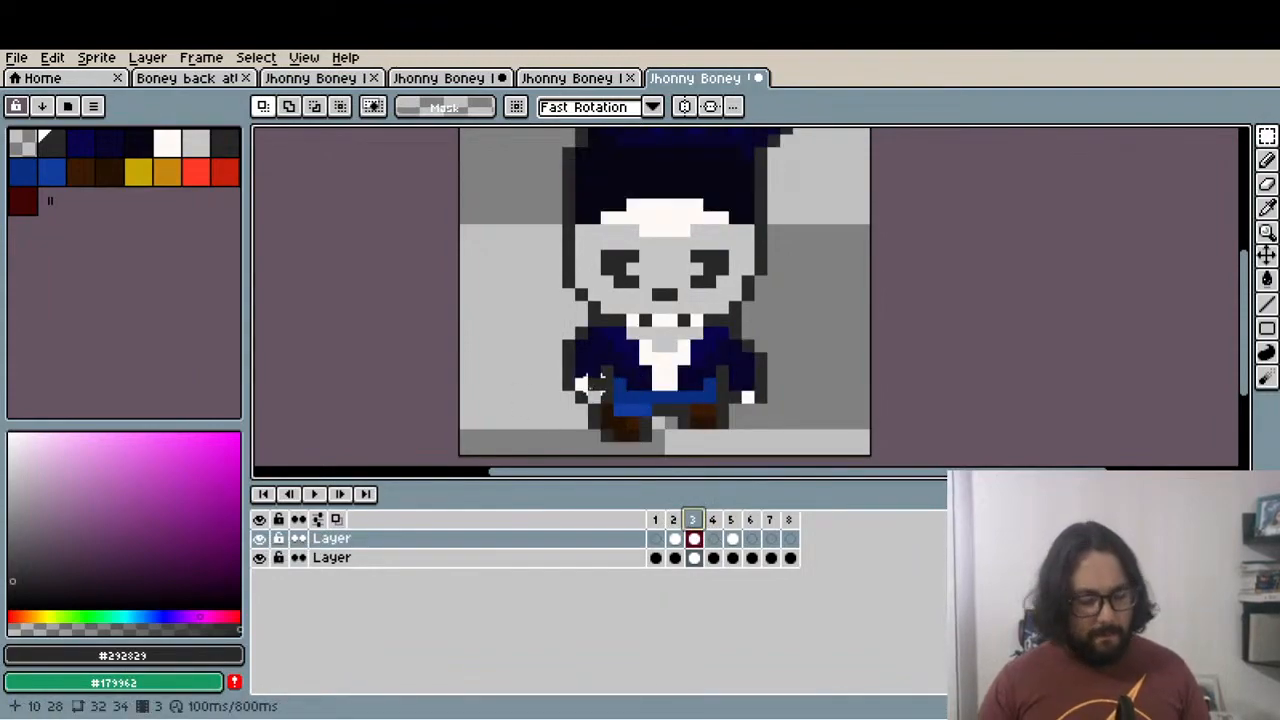
# Select the sprite's left-side hand with its outline in frame 3, move it up one pixel and clear the selection
pyautogui.press('m')
pyautogui.scroll(1, 557, 378)
pyautogui.moveTo(555, 350)
pyautogui.mouseDown()
pyautogui.moveTo(590, 366)
pyautogui.moveTo(612, 405)
pyautogui.mouseUp()
pyautogui.hotkey('ctrl', 'd')
pyautogui.scroll(1, 594, 384)
pyautogui.moveTo(567, 361); pyautogui.dragTo(615, 411)
pyautogui.moveTo(613, 399); pyautogui.dragTo(611, 370)
pyautogui.hotkey('ctrl', 'd')
# Outline the underside of frame 3's right-side hand in #292829 and shift the hand one pixel inward towards the trousers
pyautogui.moveTo(979, 405); pyautogui.dragTo(838, 328)
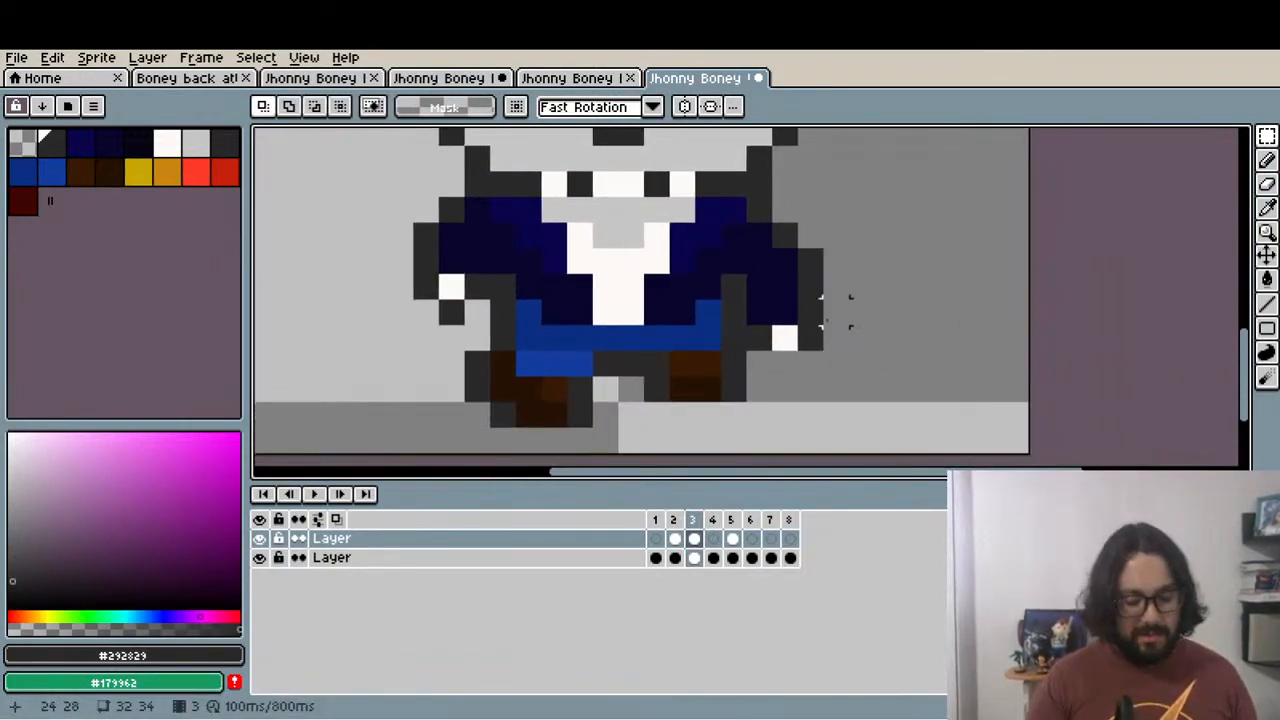
pyautogui.press('i')
pyautogui.press('b')
pyautogui.click(794, 345)
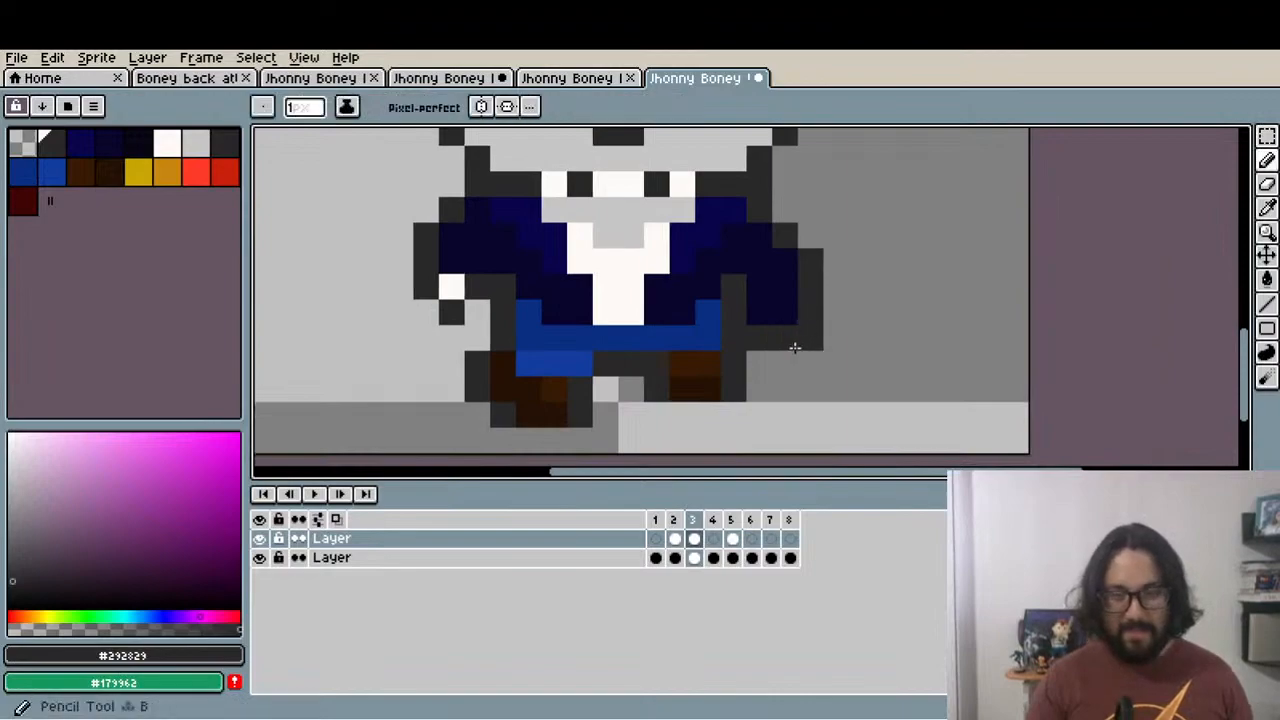
pyautogui.press('m')
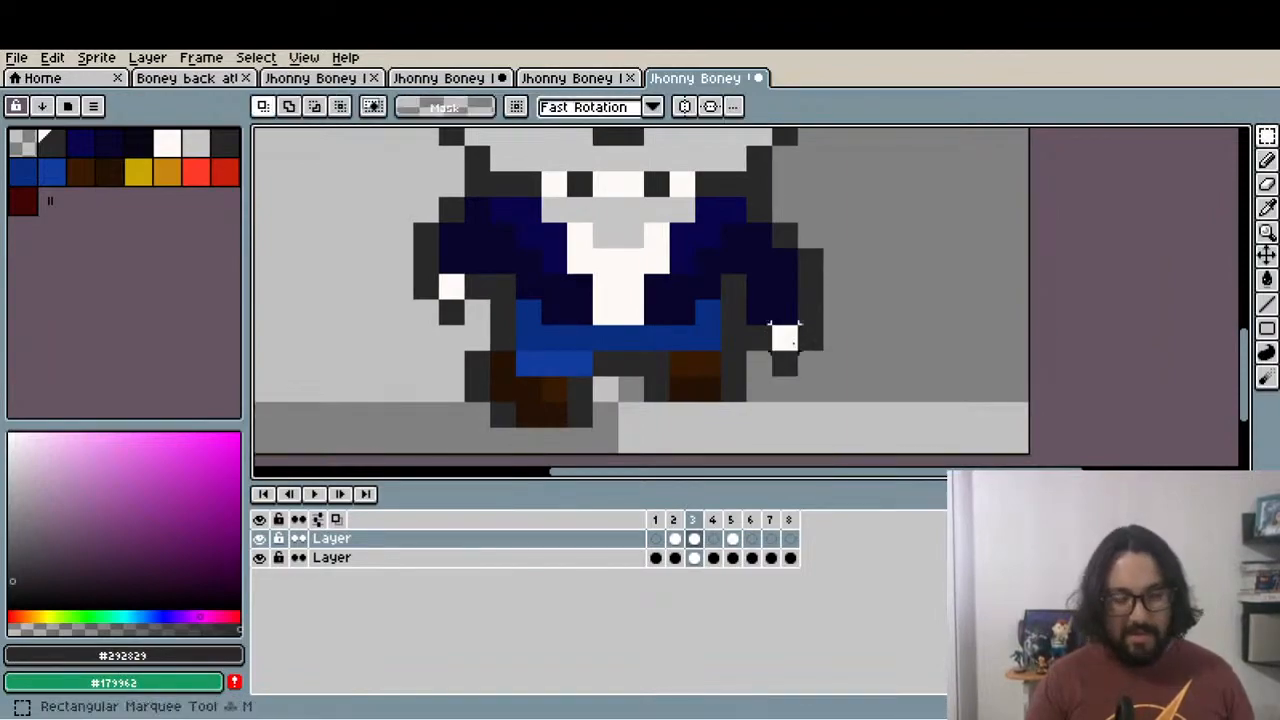
pyautogui.moveTo(765, 312); pyautogui.dragTo(811, 364)
pyautogui.moveTo(803, 349); pyautogui.dragTo(785, 349)
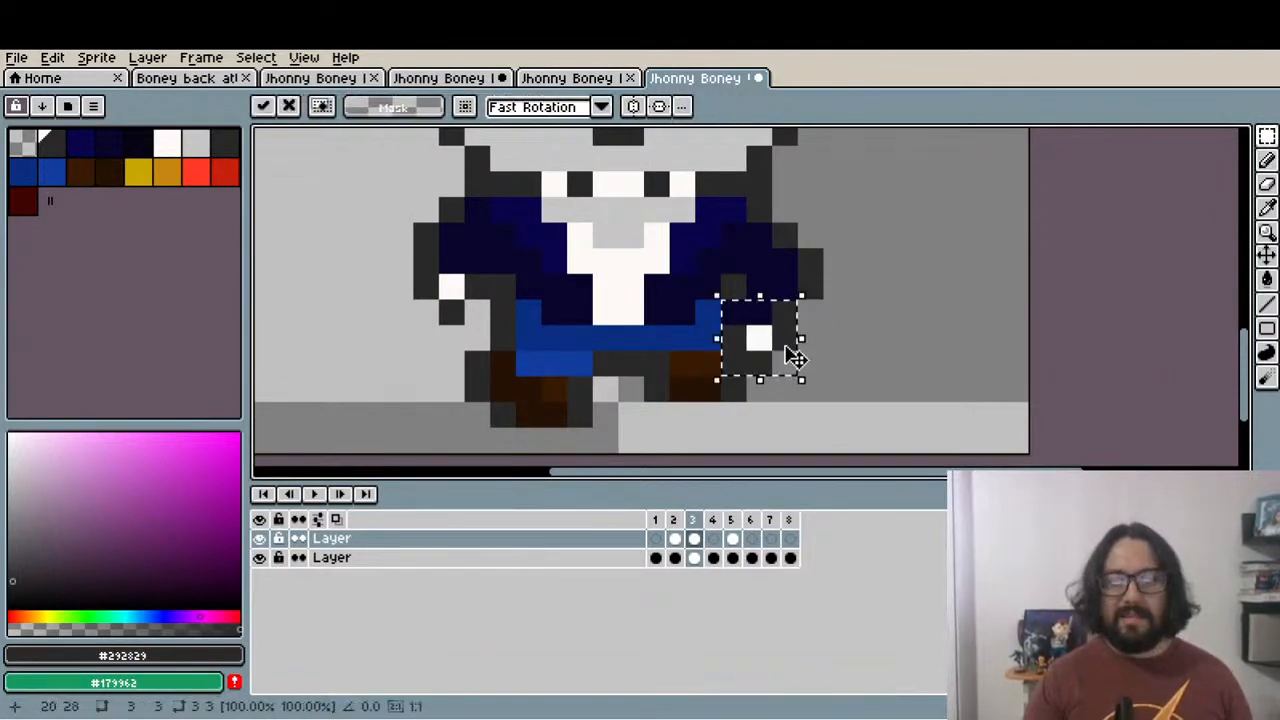
pyautogui.hotkey('ctrl', 'd')
# Close the gap in the inner sleeve outline above the shifted hand with #292829
pyautogui.scroll(1, 785, 338)
pyautogui.press('u')
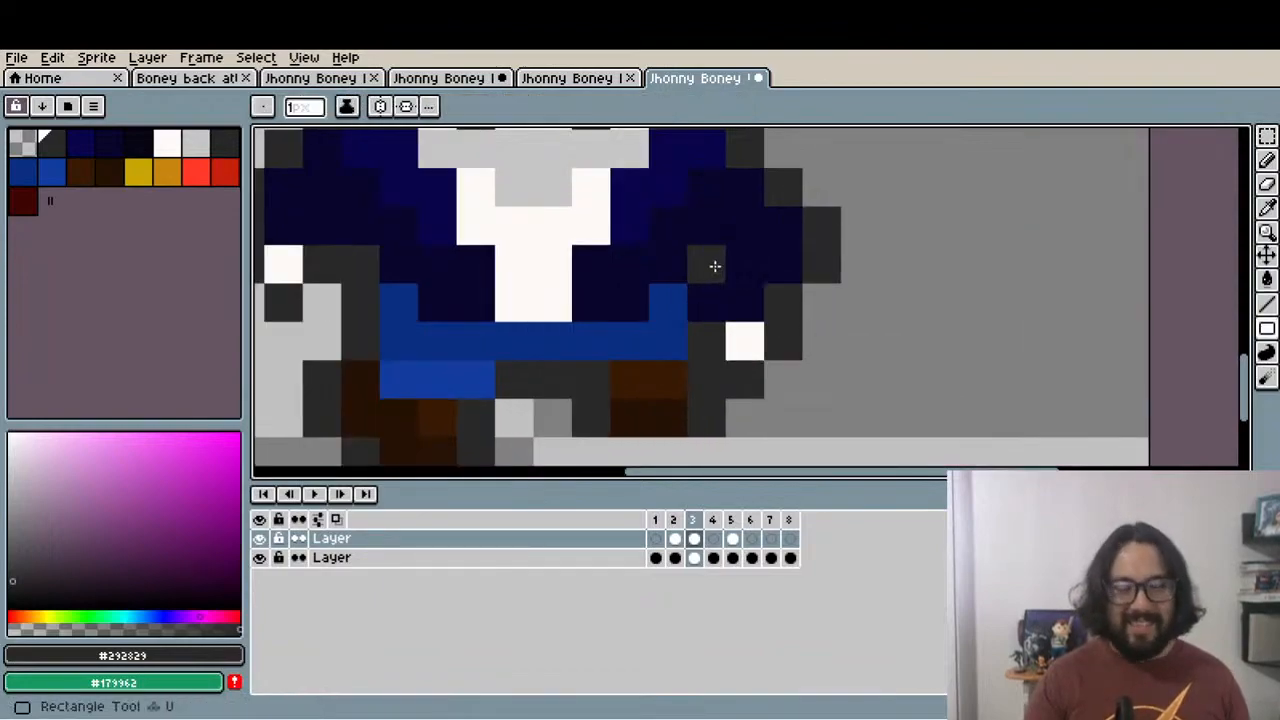
pyautogui.press('b')
pyautogui.scroll(-3, 717, 300)
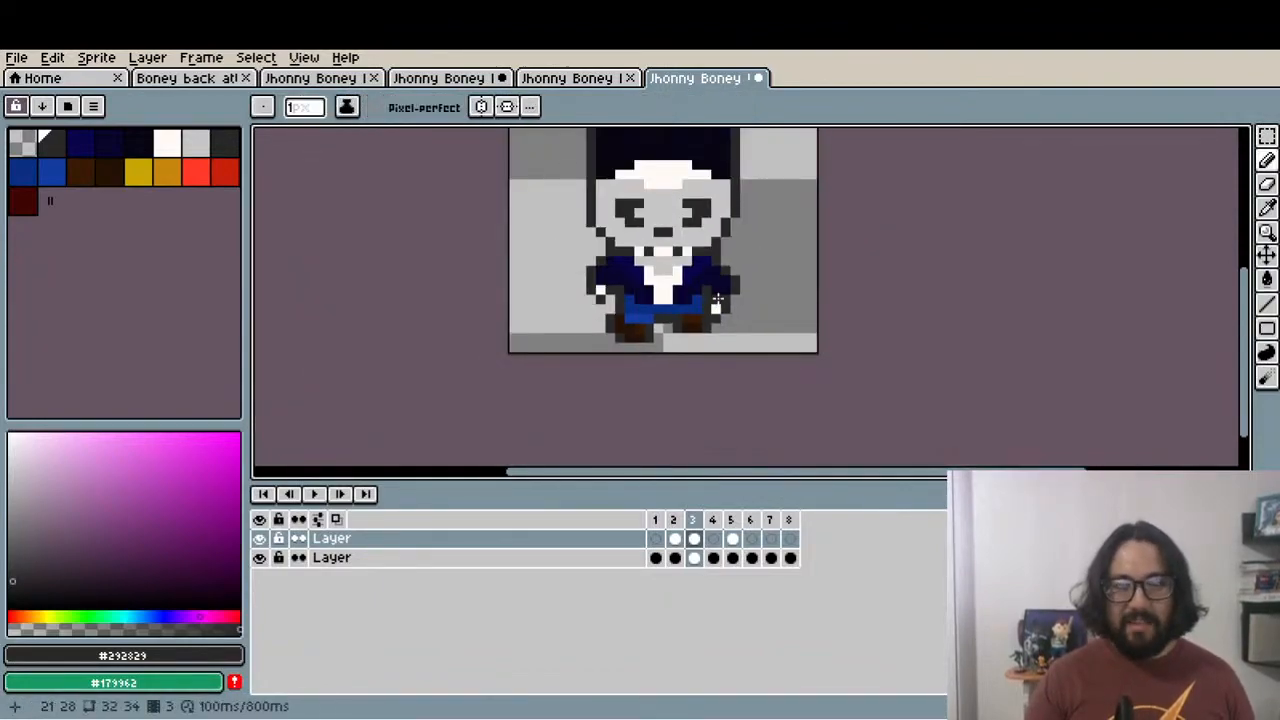
# Compare the dressed sprite's arm and hand positions between frames 2 and 3, checking frame 4 as well
pyautogui.click(673, 520)
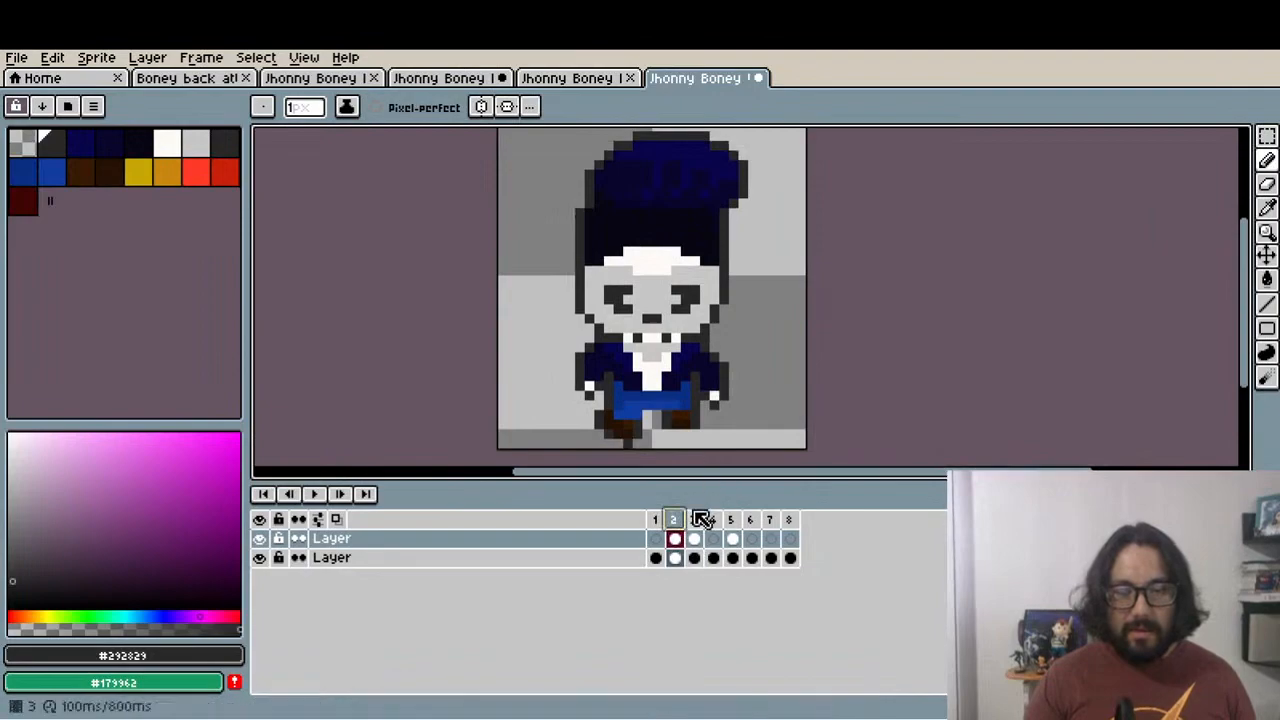
pyautogui.click(703, 519)
pyautogui.click(677, 517)
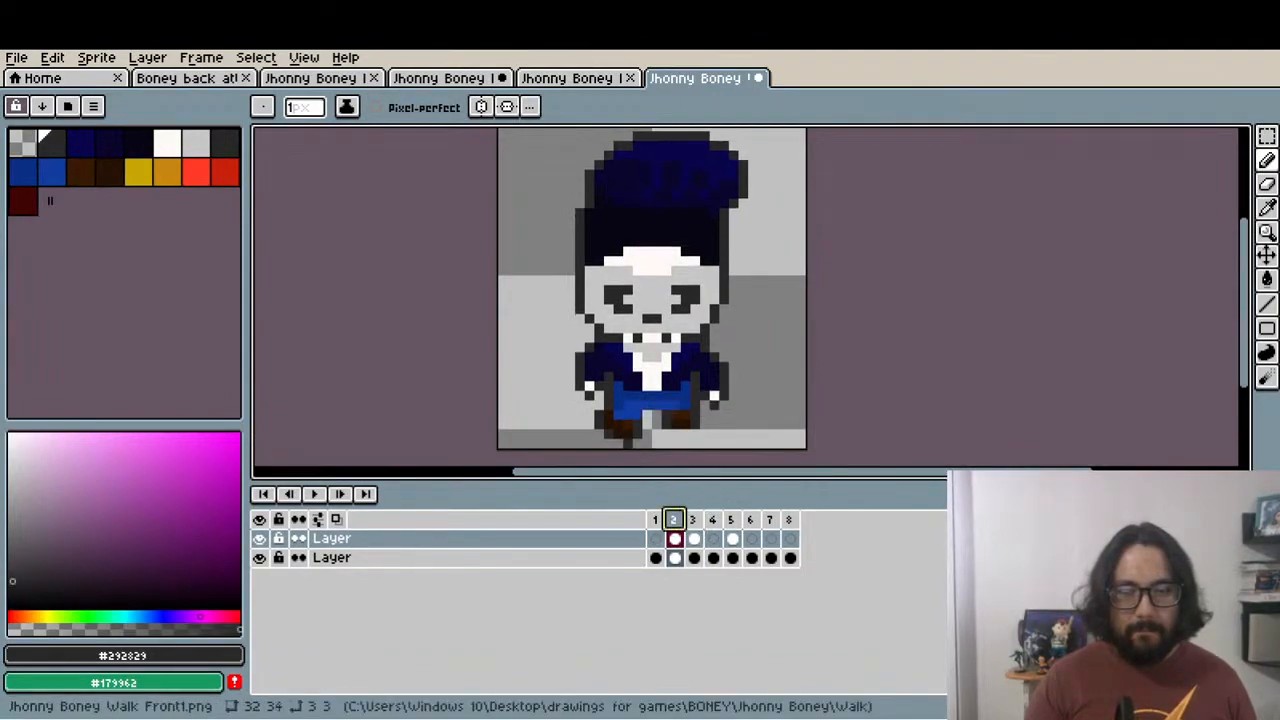
pyautogui.scroll(2, 657, 457)
pyautogui.scroll(-2, 657, 457)
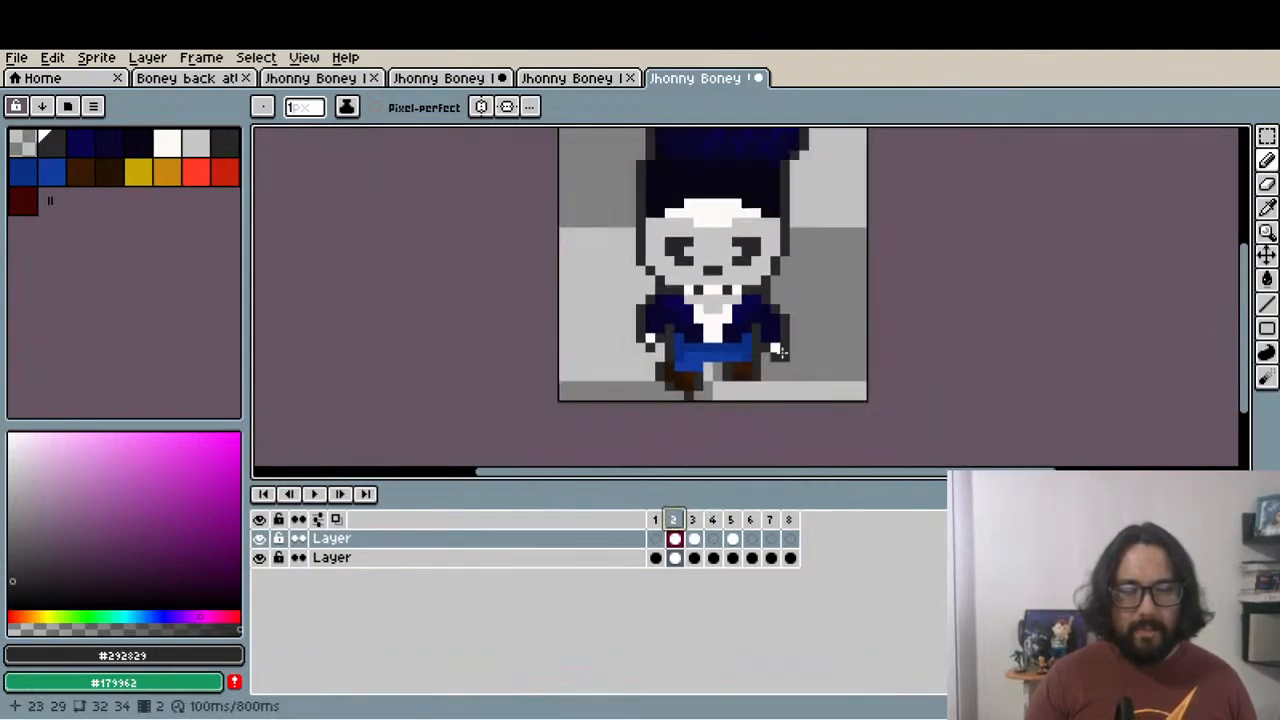
pyautogui.click(697, 520)
pyautogui.click(718, 526)
pyautogui.click(692, 532)
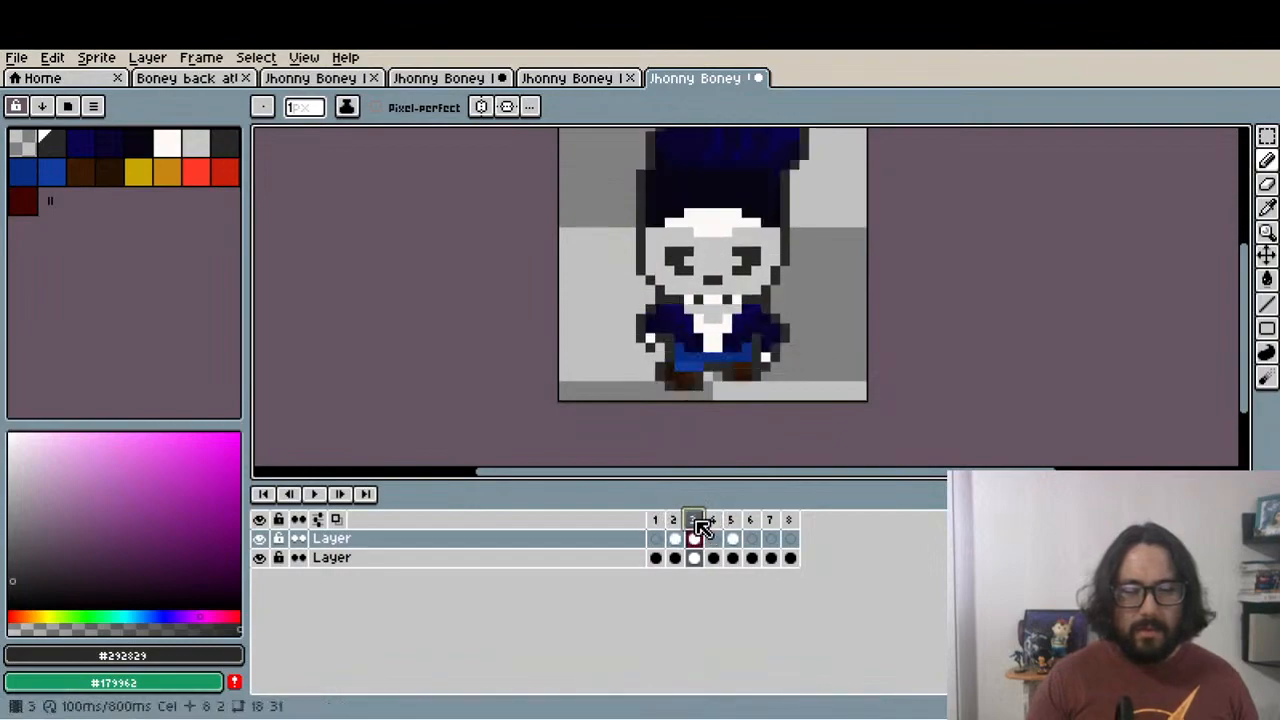
# Select the outer edge of the left-side boot in frame 3, move it down one pixel and clear the selection
pyautogui.scroll(1, 689, 407)
pyautogui.press('i')
pyautogui.scroll(1, 670, 360)
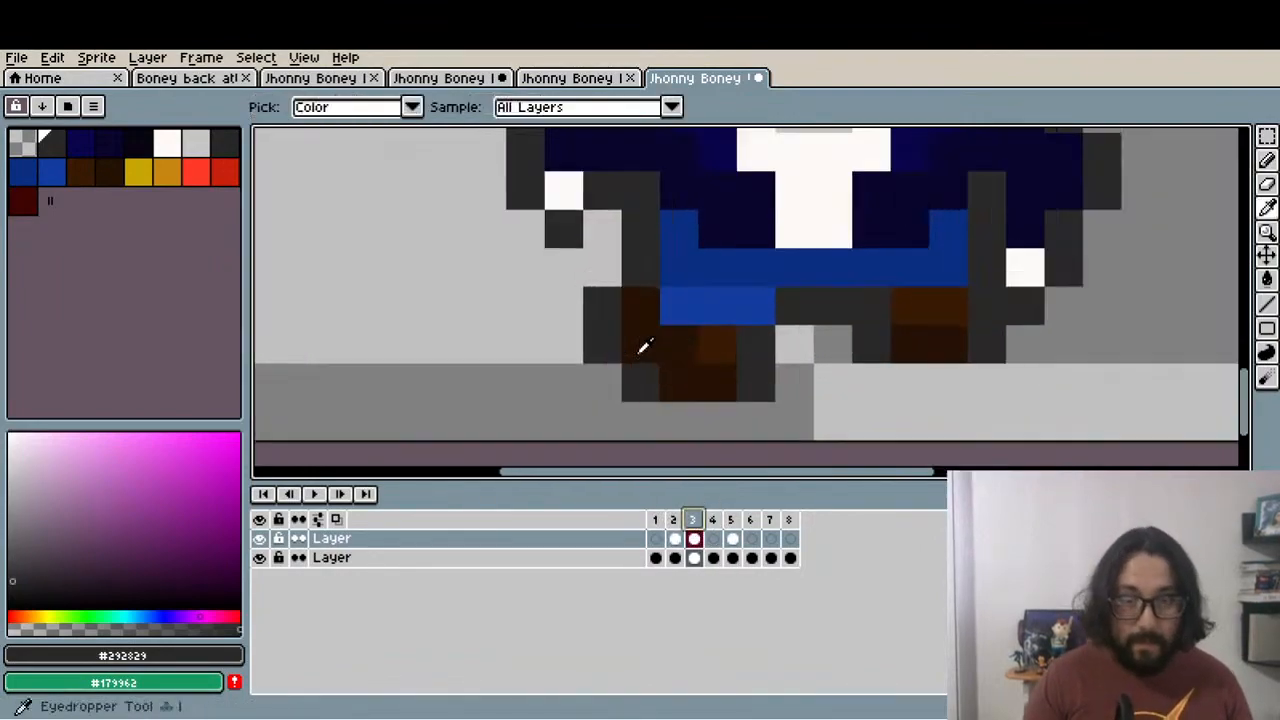
pyautogui.press('m')
pyautogui.moveTo(583, 287); pyautogui.dragTo(630, 368)
pyautogui.hotkey('ctrl', 'd')
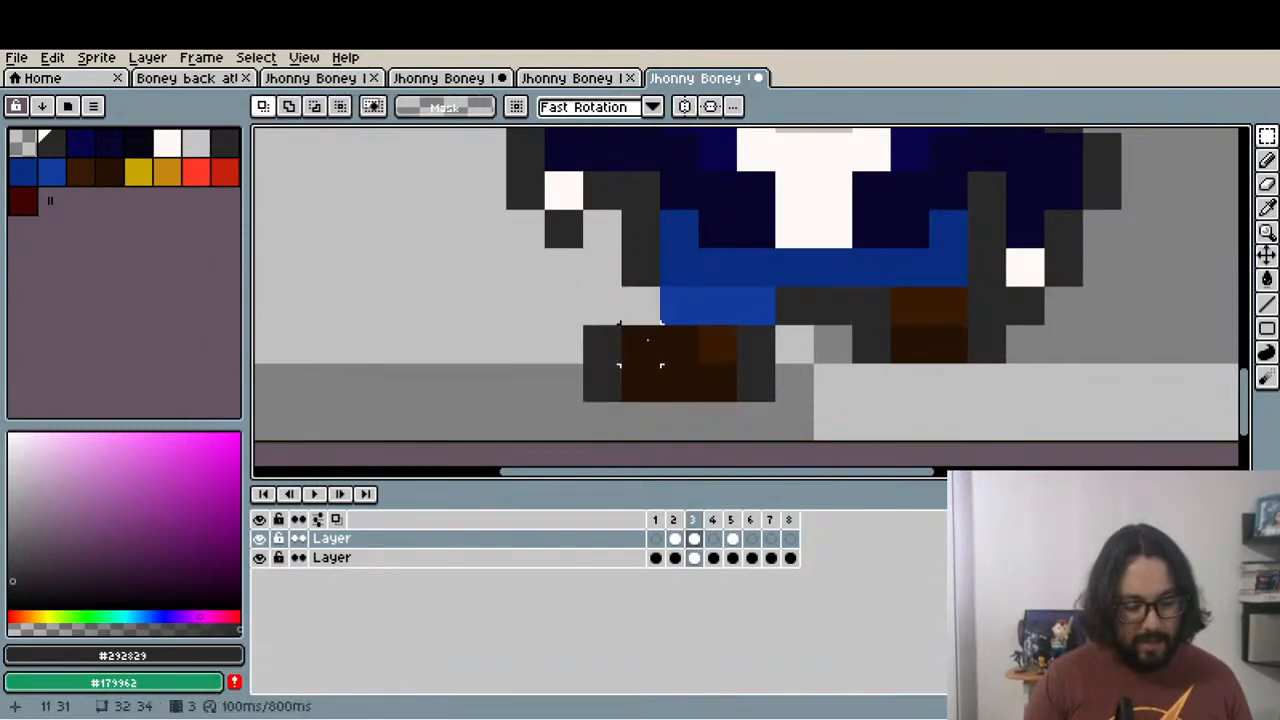
# Fill the gap above the lowered boot edge with the outline colour #292829 and sample the boot's brown #381a04
pyautogui.press('i')
pyautogui.press('b')
pyautogui.click(633, 300)
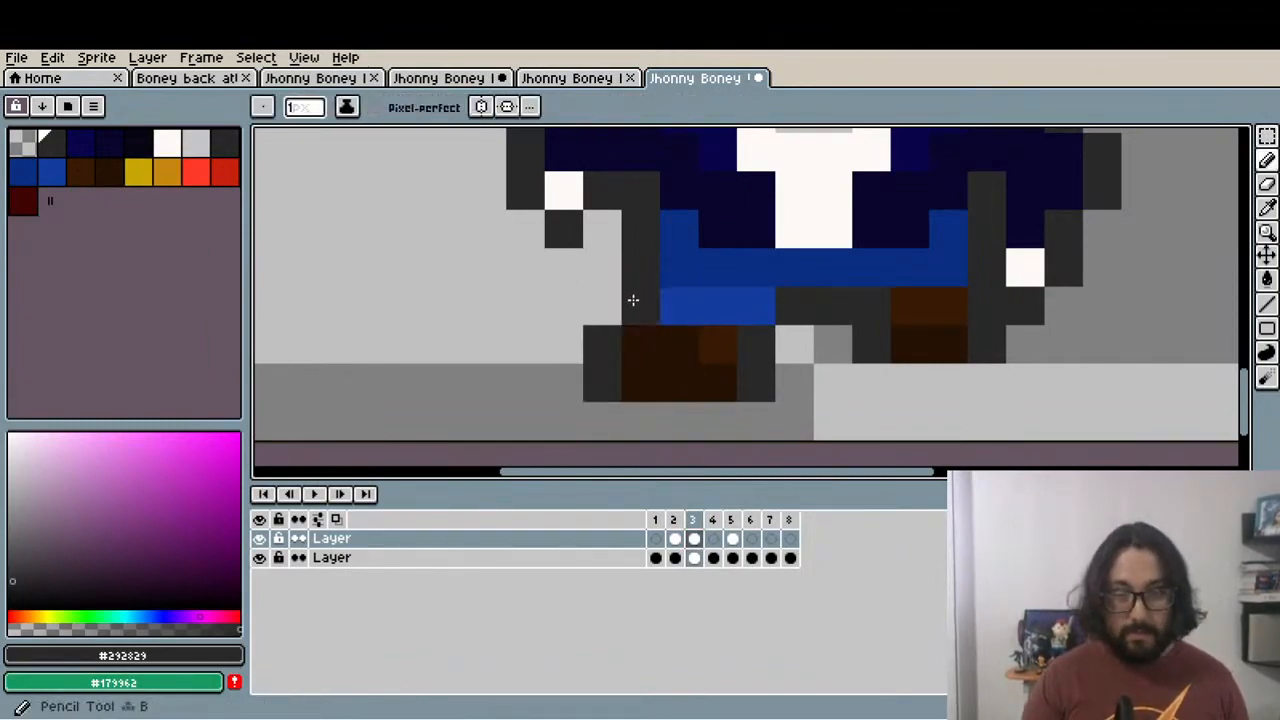
pyautogui.press('i')
pyautogui.click(724, 340)
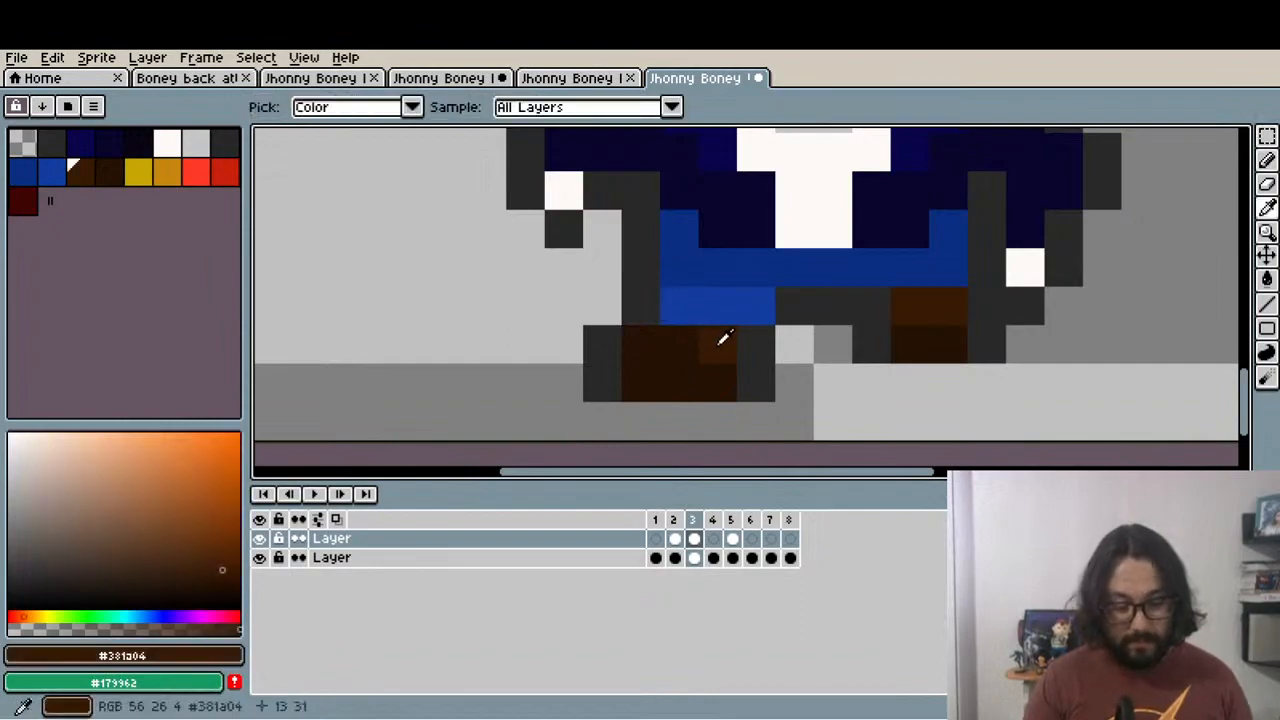
# Paint the upper row of the lowered boot in frame 3 with brown #381a04
pyautogui.press('b')
pyautogui.scroll(-2, 742, 318)
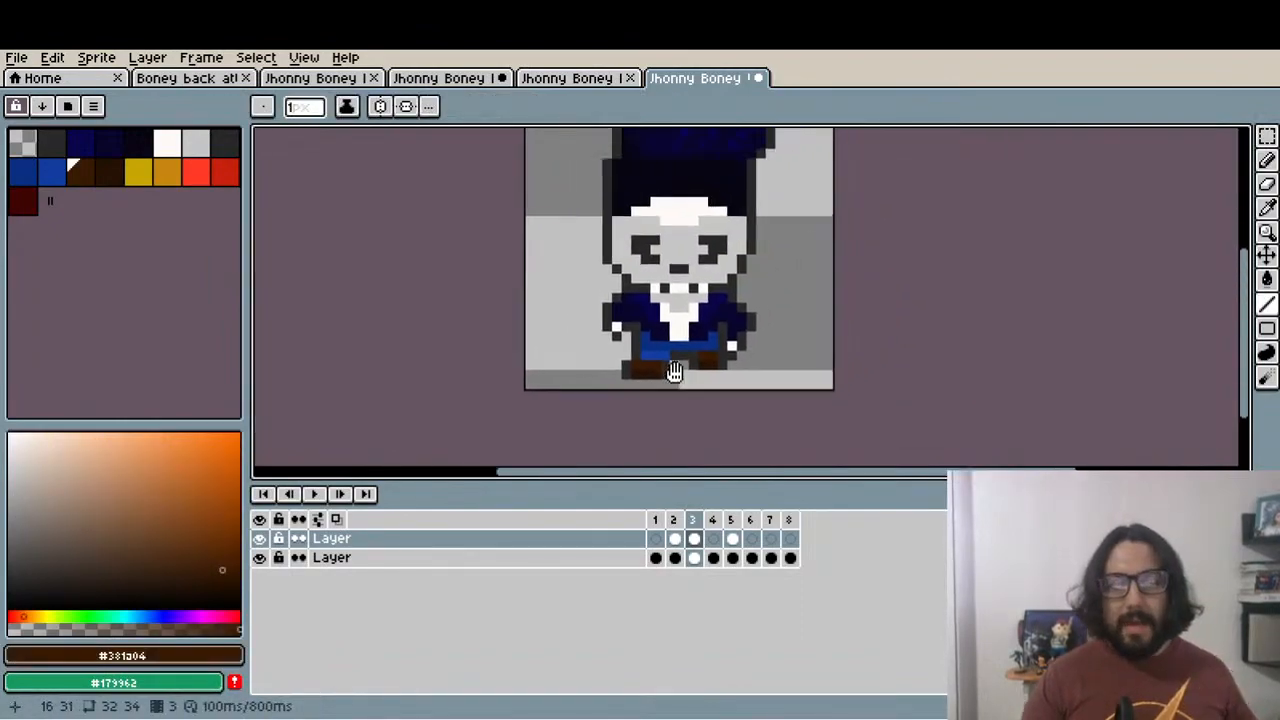
# Compare the dressed sprite's arm and boot positions across frames 1 to 3, checking frame 4's base pose as well
pyautogui.click(663, 520)
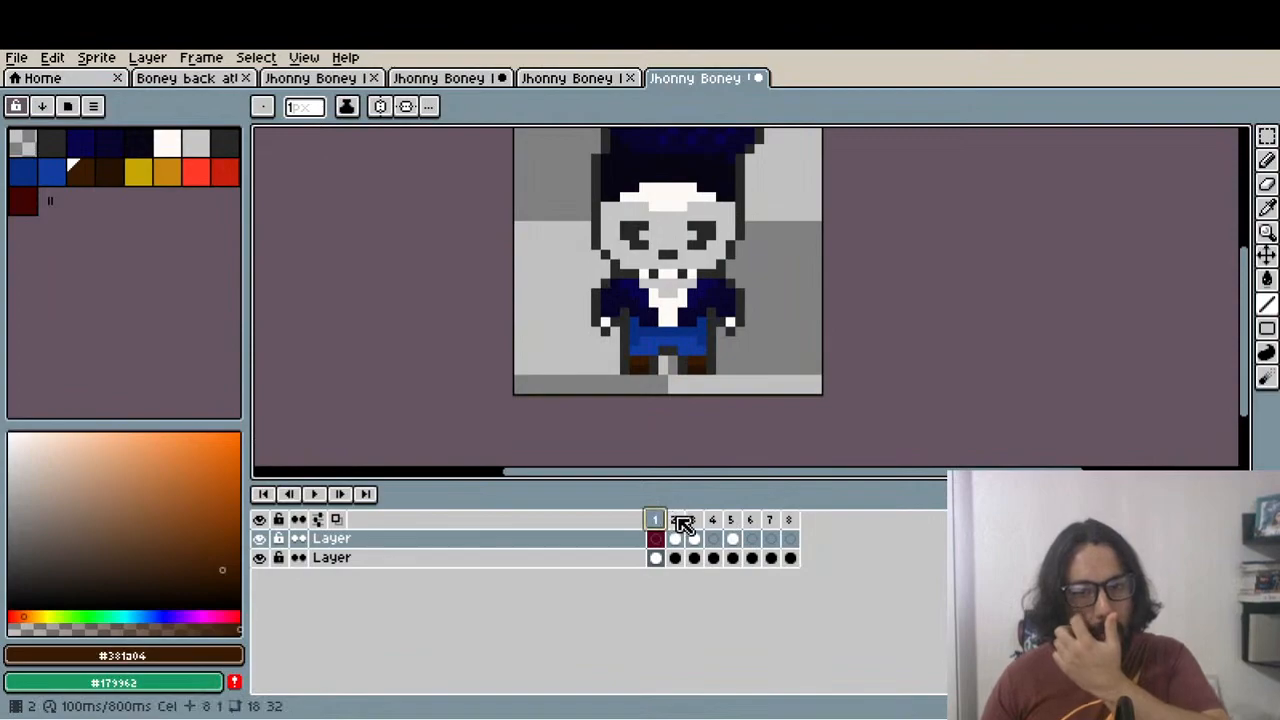
pyautogui.click(680, 532)
pyautogui.click(696, 533)
pyautogui.click(714, 540)
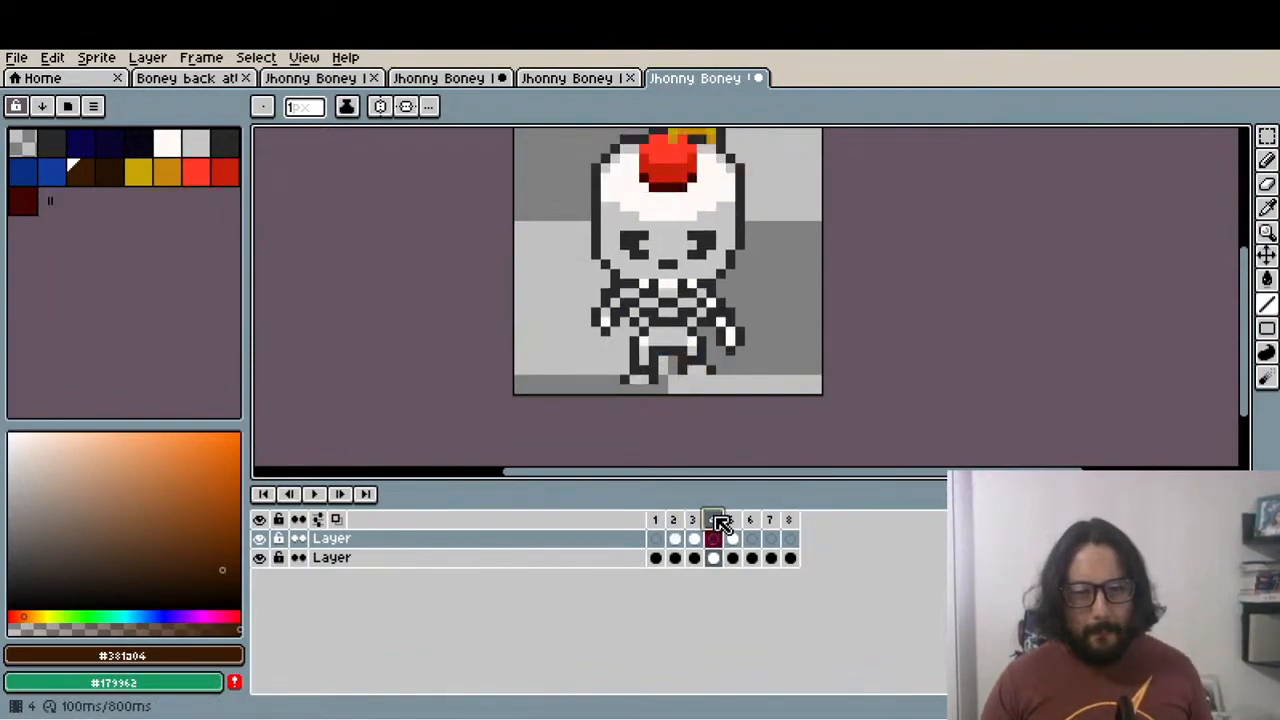
pyautogui.click(677, 520)
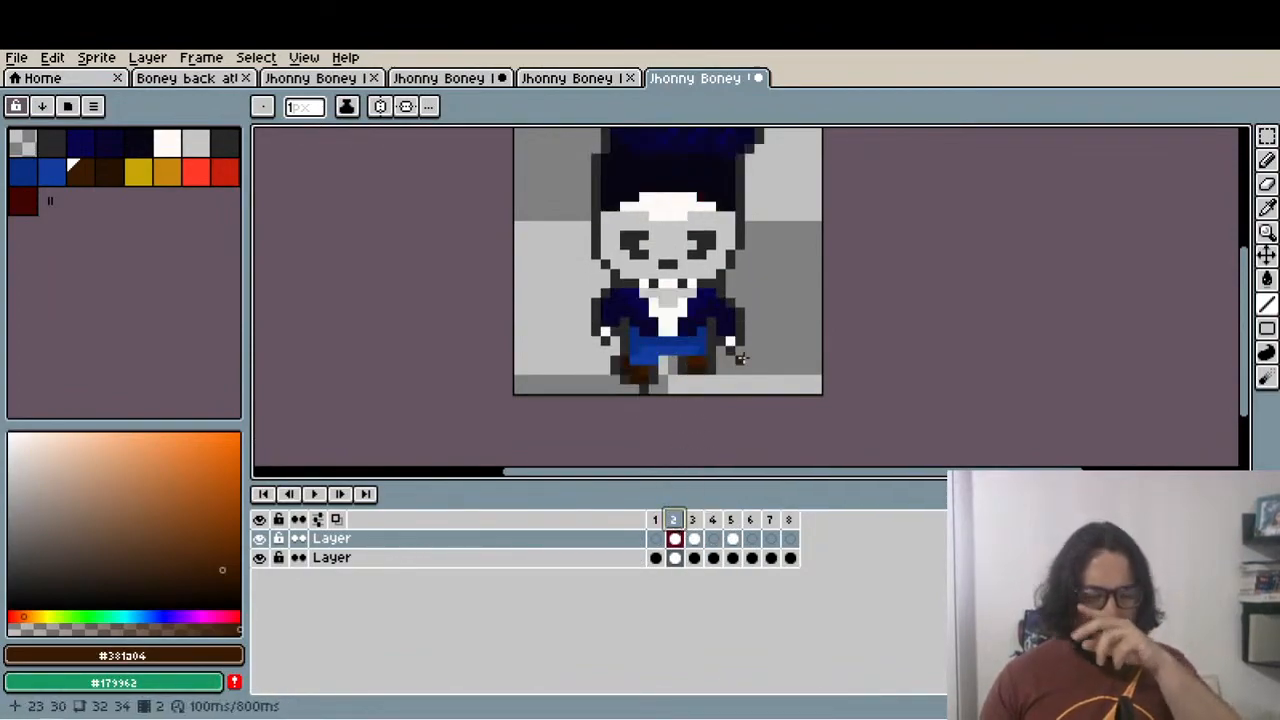
pyautogui.click(696, 520)
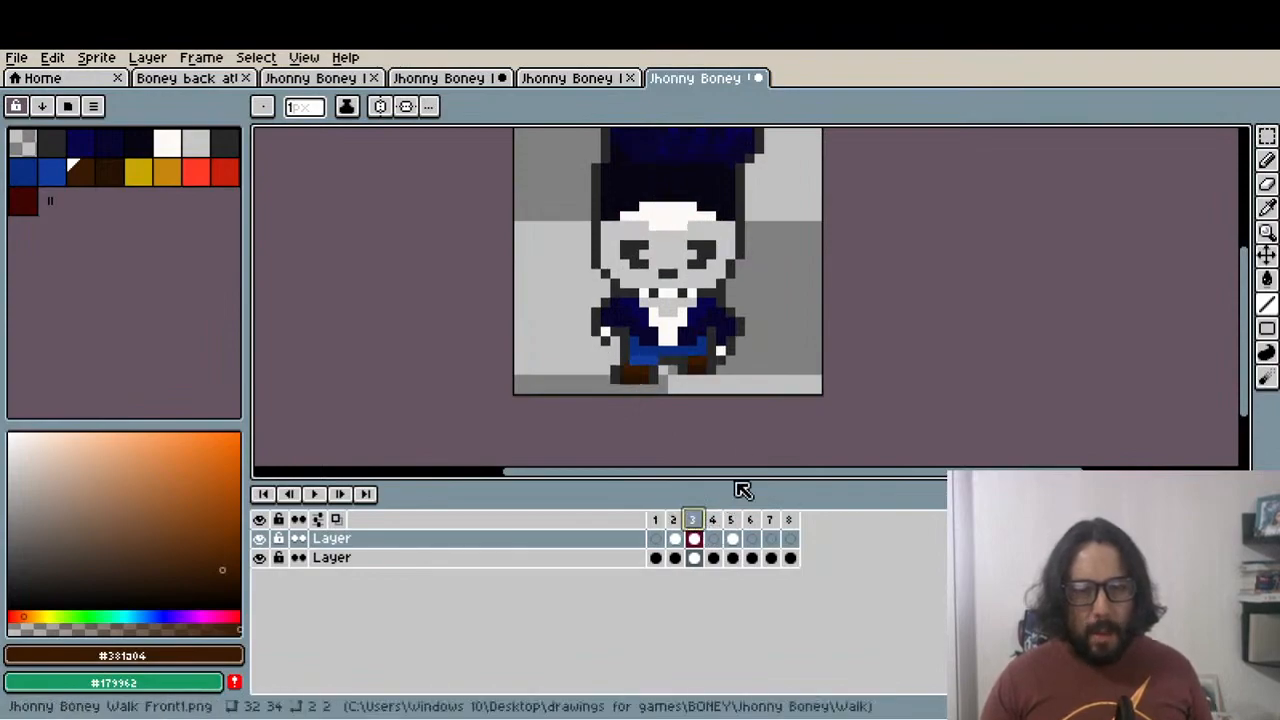
pyautogui.scroll(2, 731, 358)
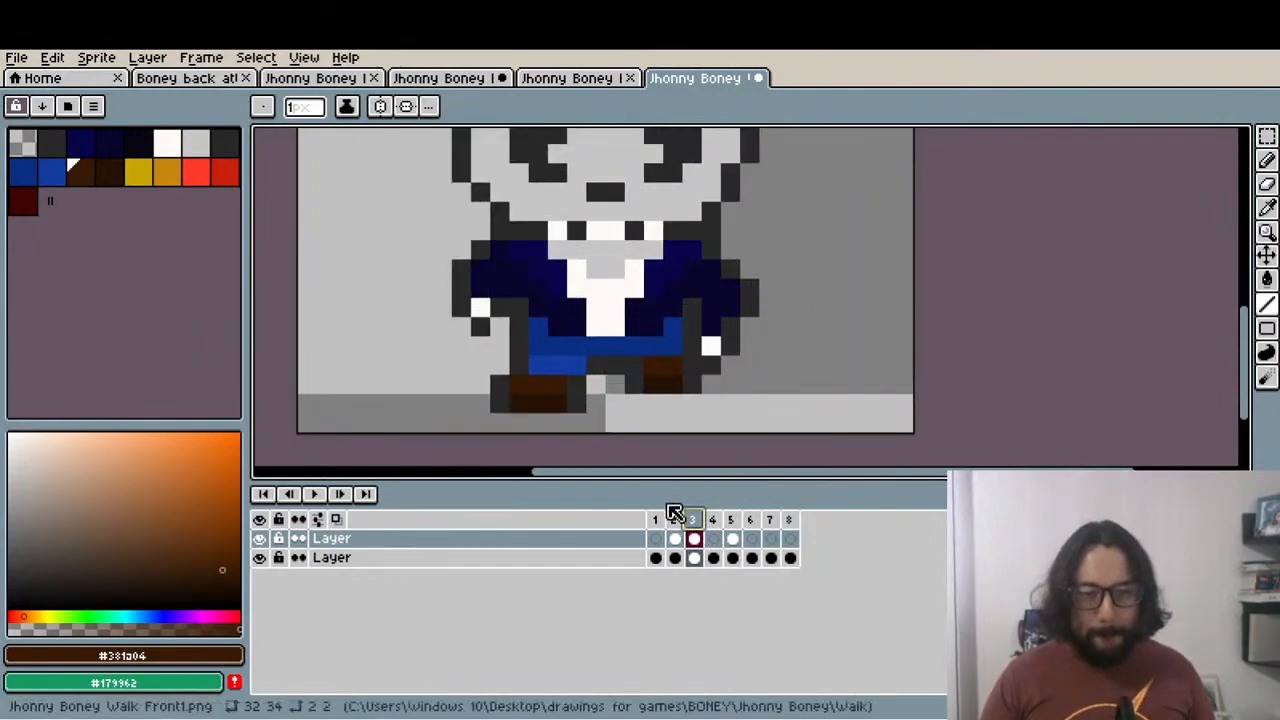
pyautogui.click(675, 538)
pyautogui.click(694, 538)
pyautogui.scroll(1, 717, 351)
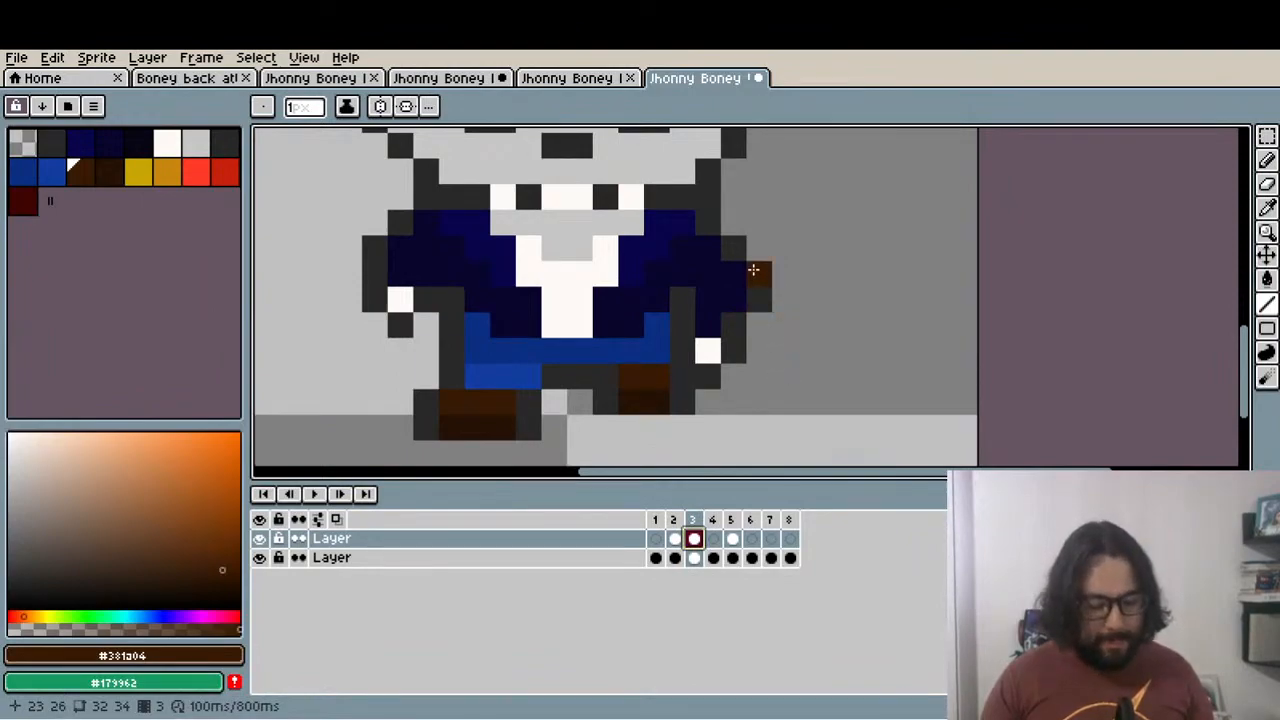
pyautogui.press(',')
pyautogui.click(697, 537)
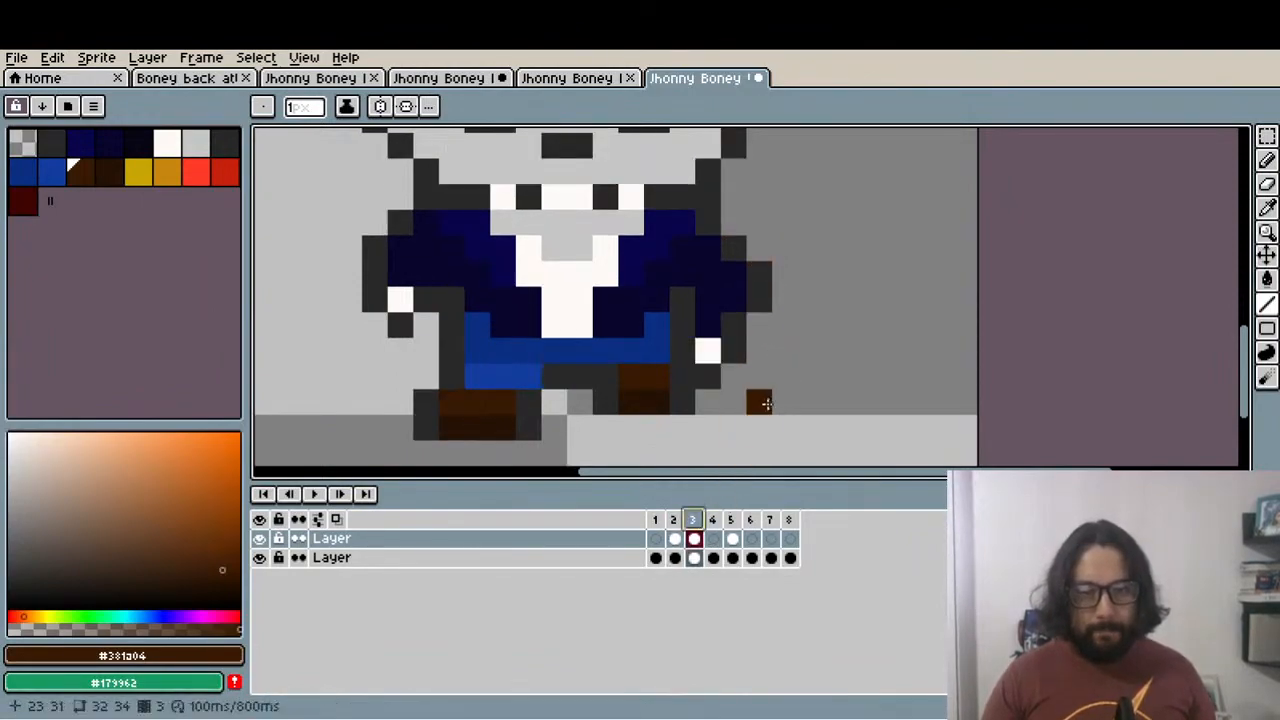
# Select the outer sleeve edge of the right-side arm in frame 3, move it one pixel inward and clear the selection
pyautogui.moveTo(778, 405); pyautogui.dragTo(787, 443)
pyautogui.press('m')
pyautogui.moveTo(752, 296)
pyautogui.mouseDown()
pyautogui.moveTo(777, 351)
pyautogui.moveTo(757, 348)
pyautogui.mouseUp()
pyautogui.hotkey('ctrl', 'd')
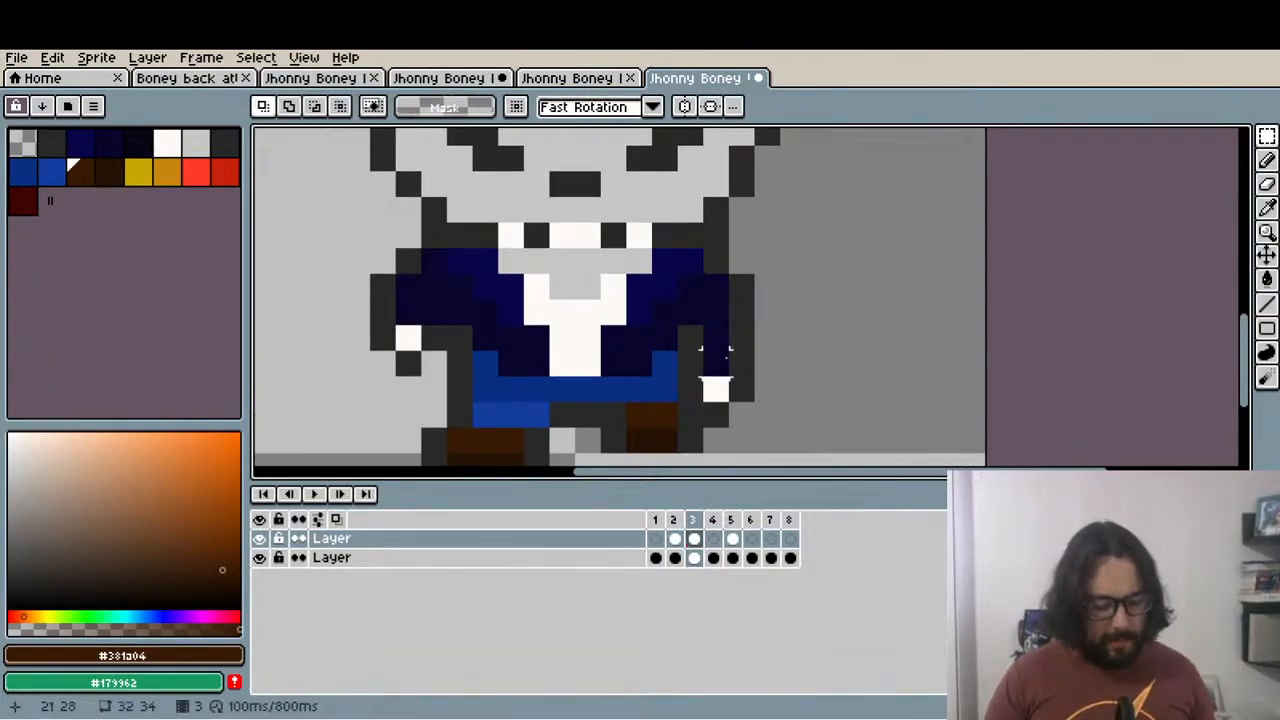
# Paint two pixels of the right-side arm's inner outline above the hand with the sampled jacket colour #08052c
pyautogui.press('i')
pyautogui.scroll(1, 700, 340)
pyautogui.click(722, 340)
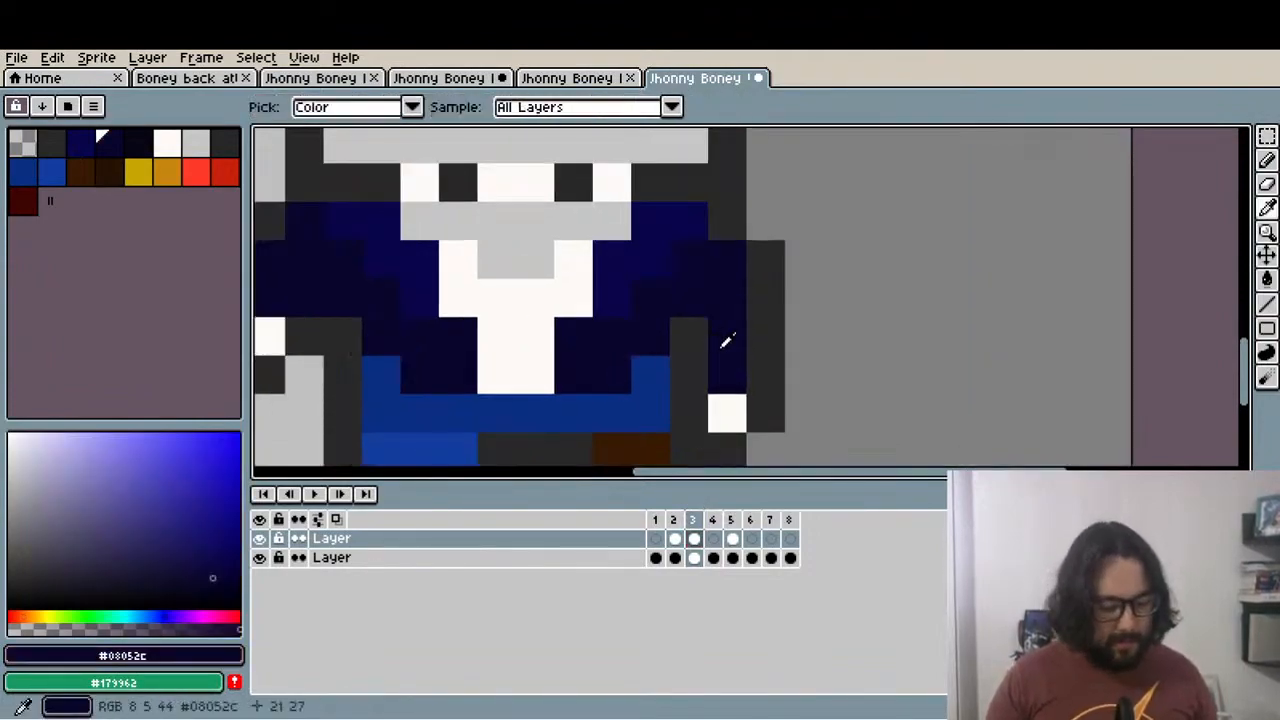
pyautogui.press('b')
pyautogui.moveTo(700, 369); pyautogui.dragTo(692, 342)
pyautogui.scroll(-1, 690, 370)
pyautogui.scroll(1, 690, 378)
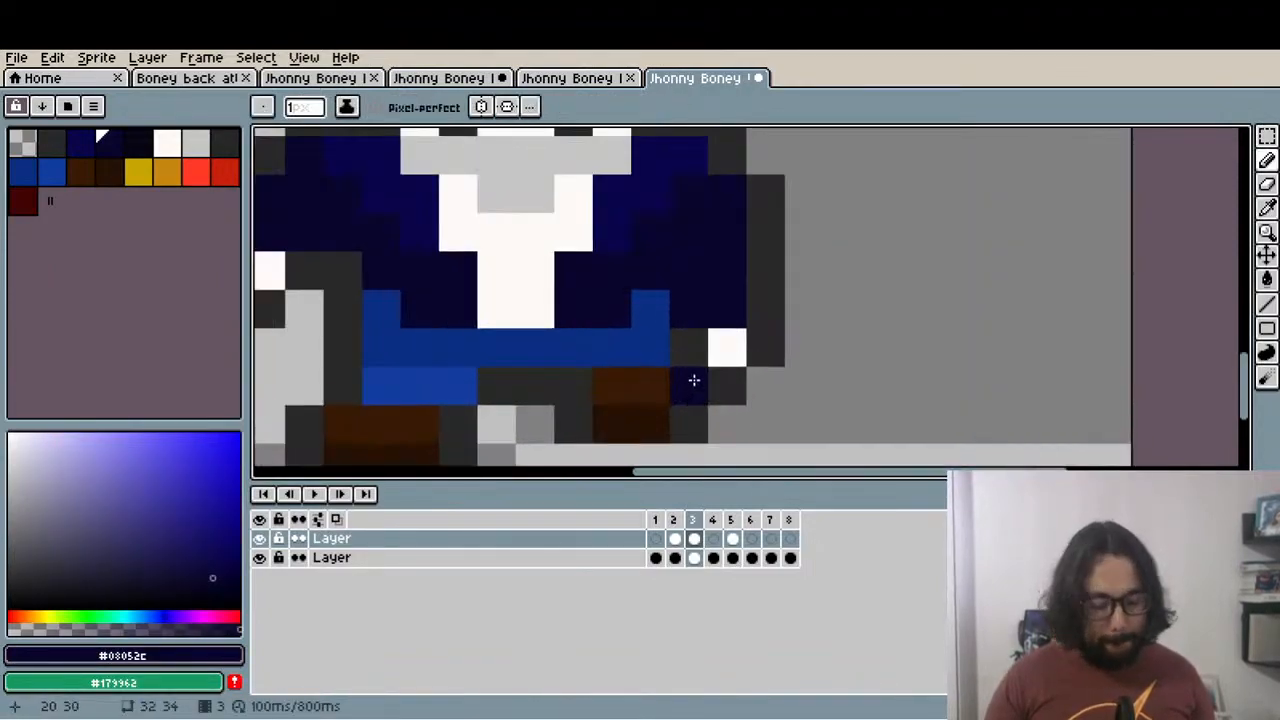
# Sample the outline colour #292829 and redraw the inner sleeve outline over the adjacent trouser pixel in frame 3
pyautogui.press('i')
pyautogui.click(703, 337)
pyautogui.press('b')
pyautogui.click(660, 314)
pyautogui.scroll(-3, 641, 388)
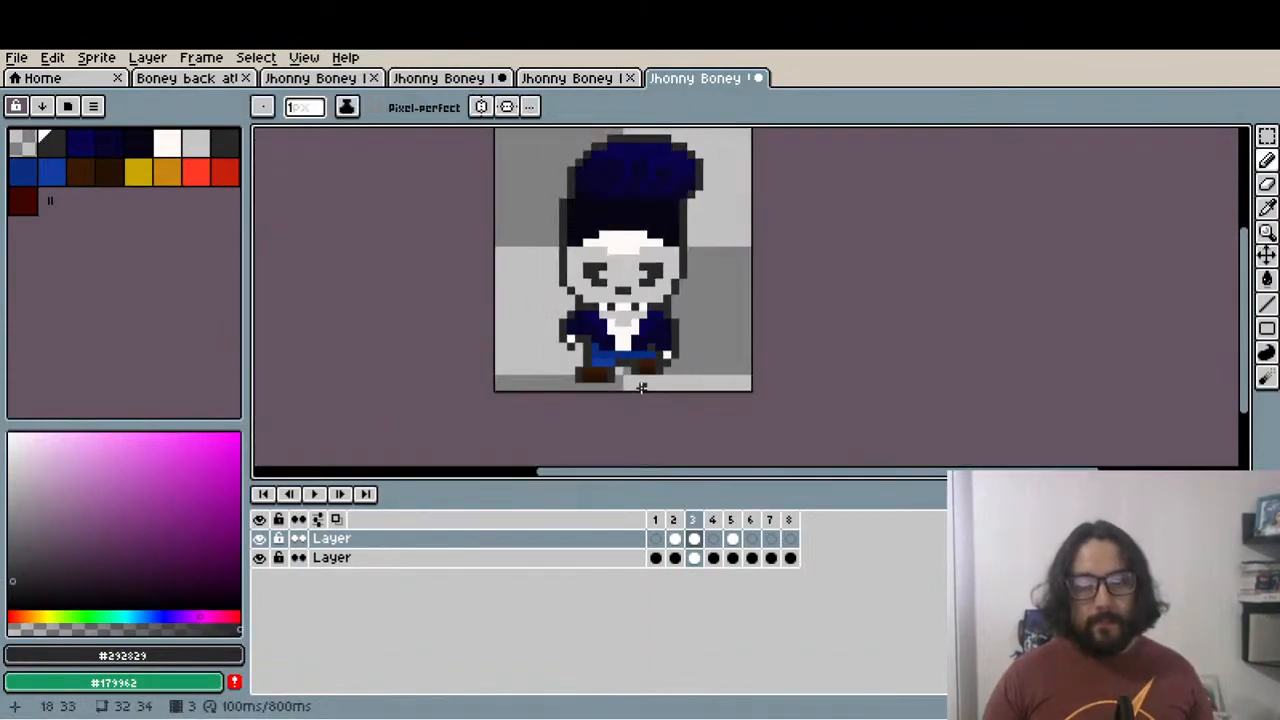
# Copy the dressed sprite's cel from frame 2 into frame 4 on the upper layer
pyautogui.click(674, 539)
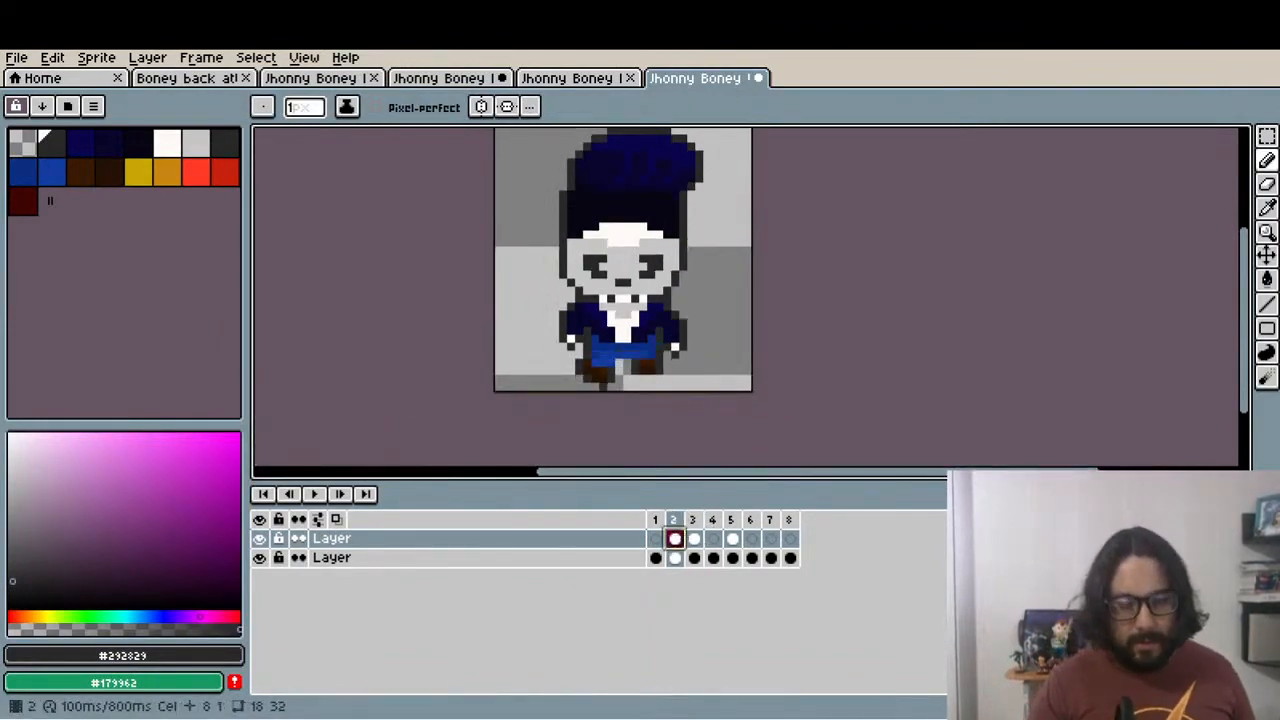
pyautogui.click(718, 539)
pyautogui.scroll(1, 618, 378)
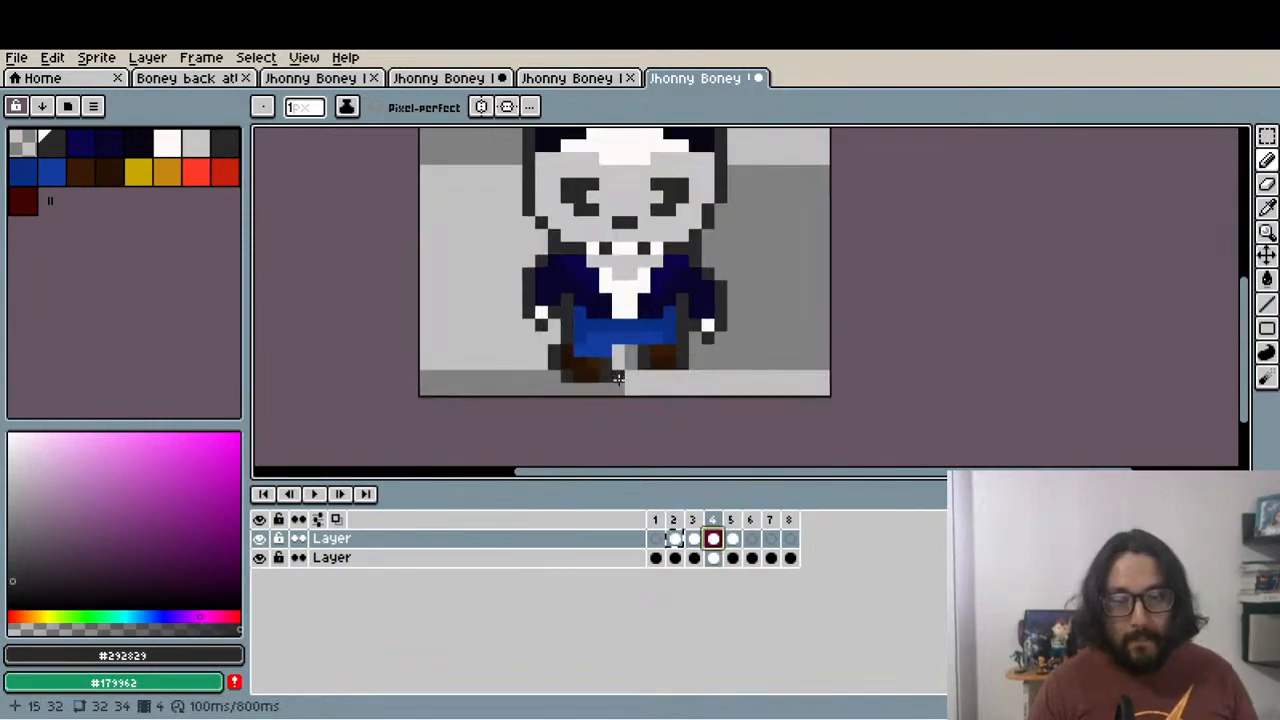
# Copy the lower shoe and its outline from frame 3 onto the same spot in frame 4
pyautogui.scroll(2, 538, 367)
pyautogui.click(693, 539)
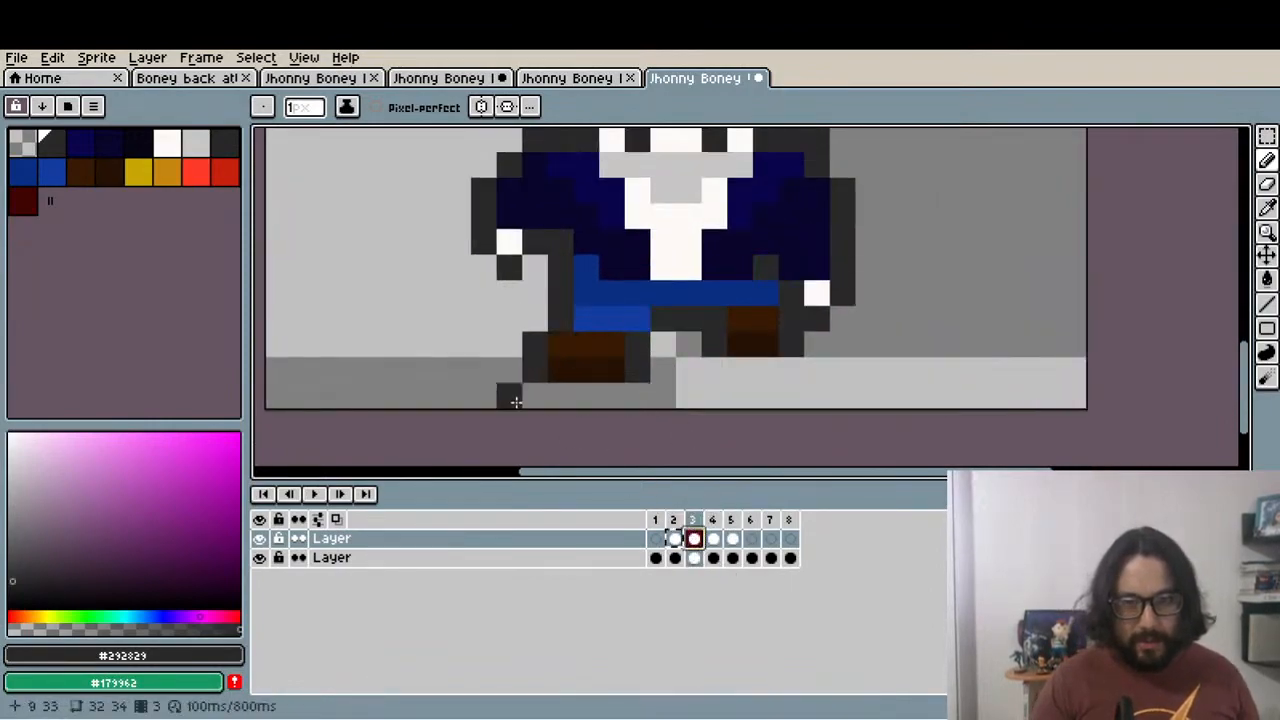
pyautogui.press('m')
pyautogui.moveTo(522, 333); pyautogui.dragTo(666, 394)
pyautogui.click(712, 539)
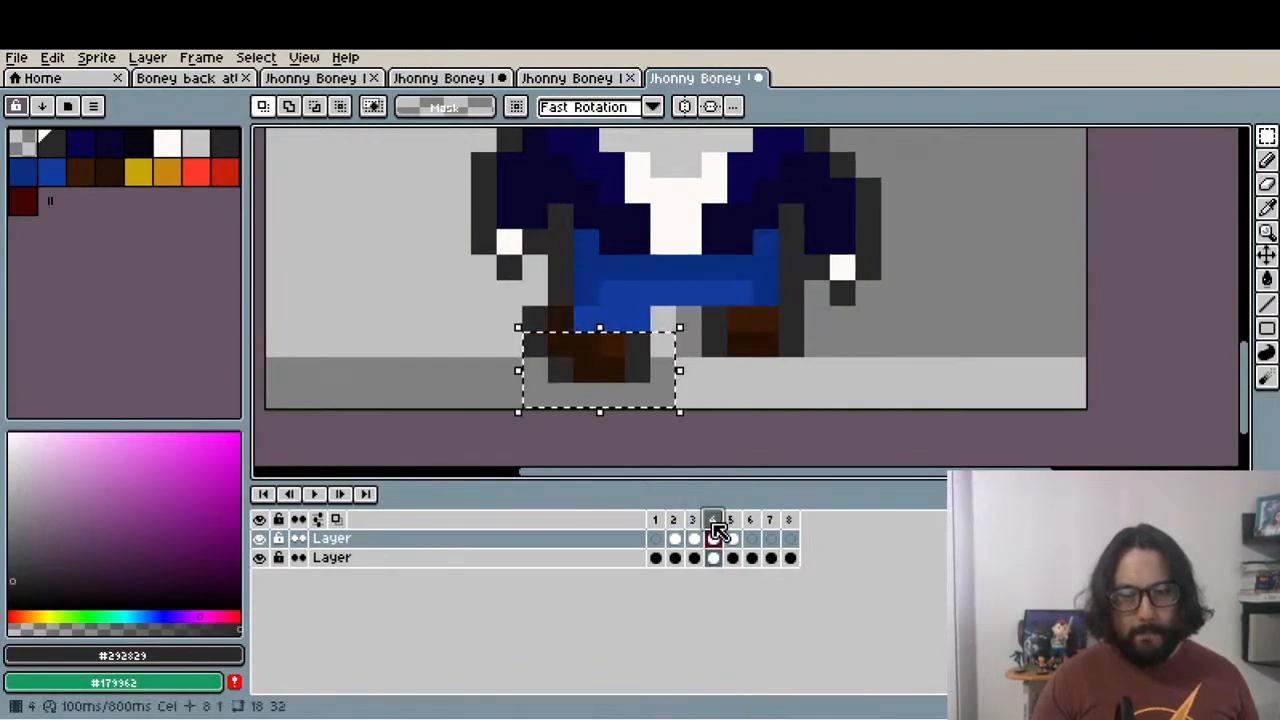
pyautogui.hotkey('ctrl', 'd')
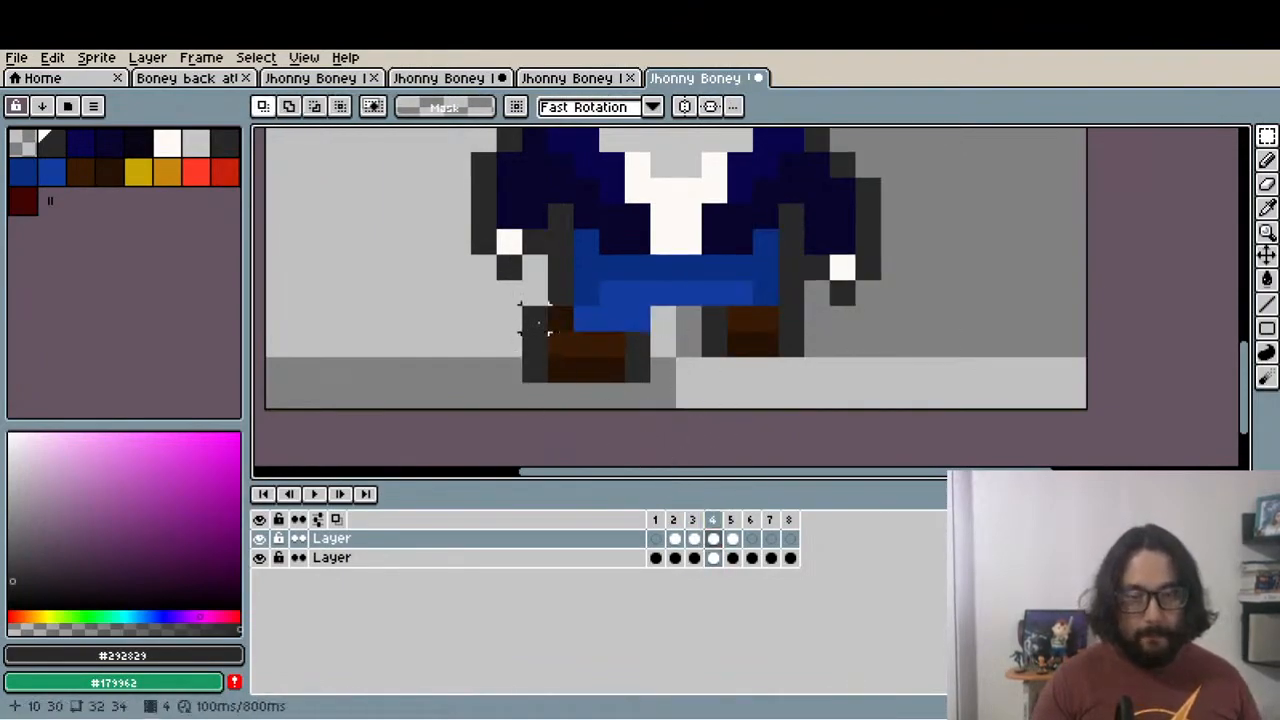
# In frame 4, paint the stray brown pixel above the lower shoe with #292829 and erase the protruding outline pixel beside it
pyautogui.scroll(1, 523, 323)
pyautogui.press('i')
pyautogui.press('b')
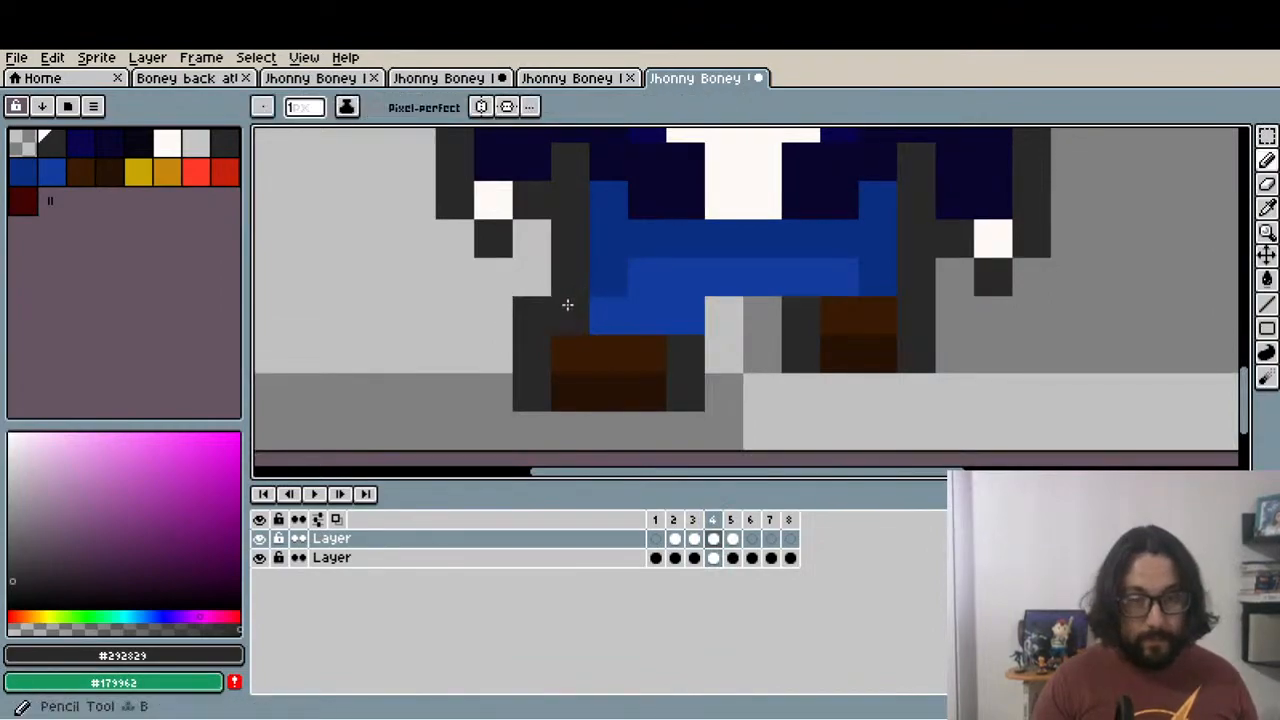
pyautogui.press('e')
pyautogui.click(530, 314)
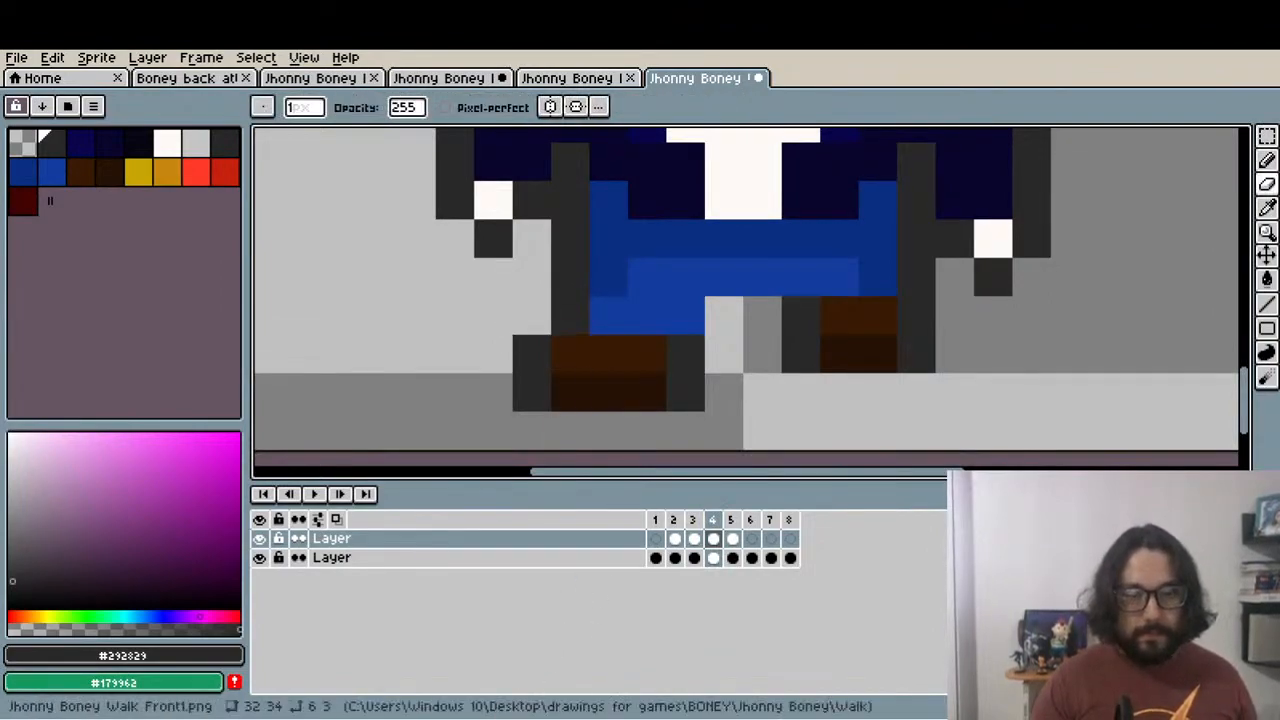
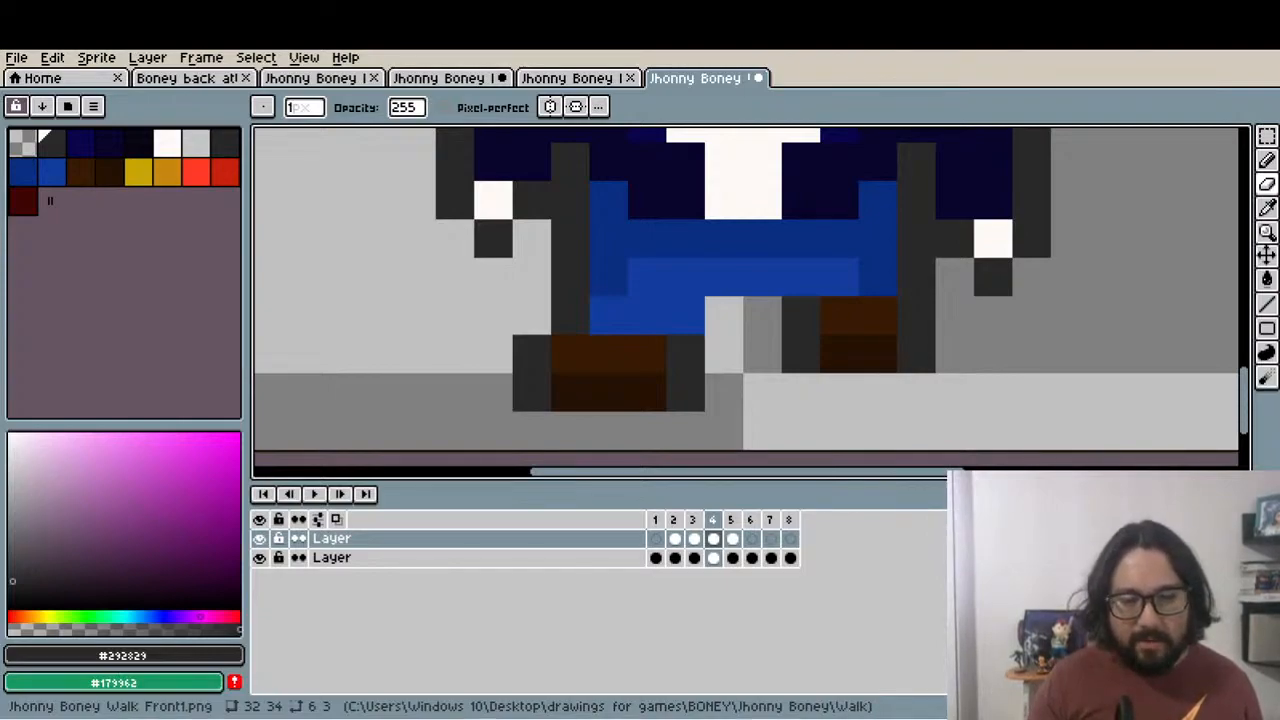
# Play back the walk animation and compare the character's poses across frames 1 to 4
pyautogui.scroll(-3, 882, 391)
pyautogui.moveTo(919, 417); pyautogui.dragTo(741, 475)
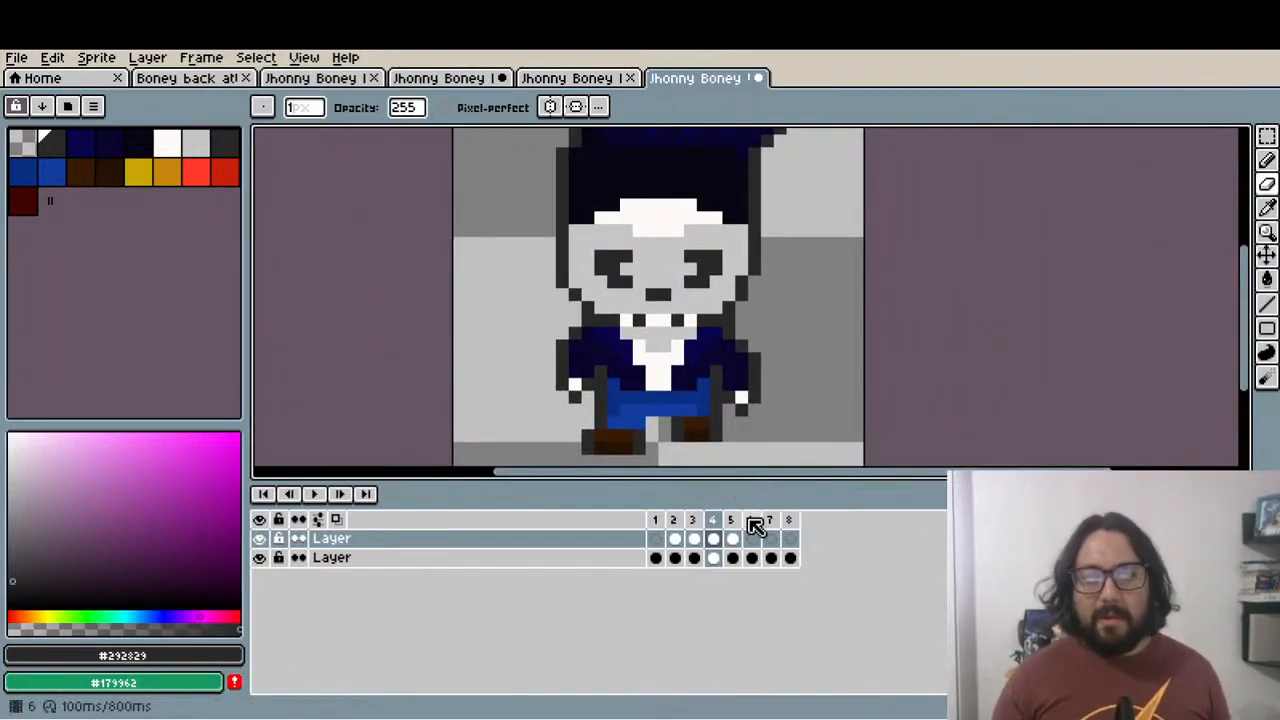
pyautogui.click(697, 524)
pyautogui.click(711, 522)
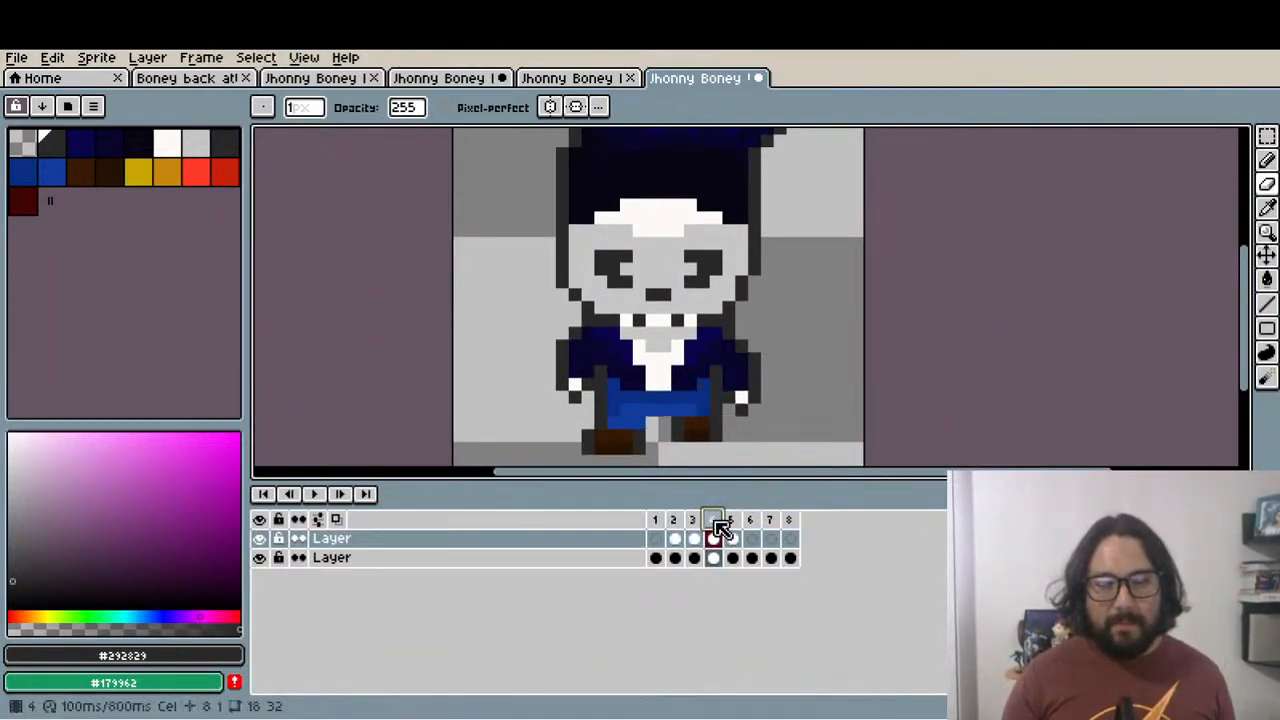
pyautogui.moveTo(690, 386); pyautogui.dragTo(637, 449)
pyautogui.scroll(-2, 637, 449)
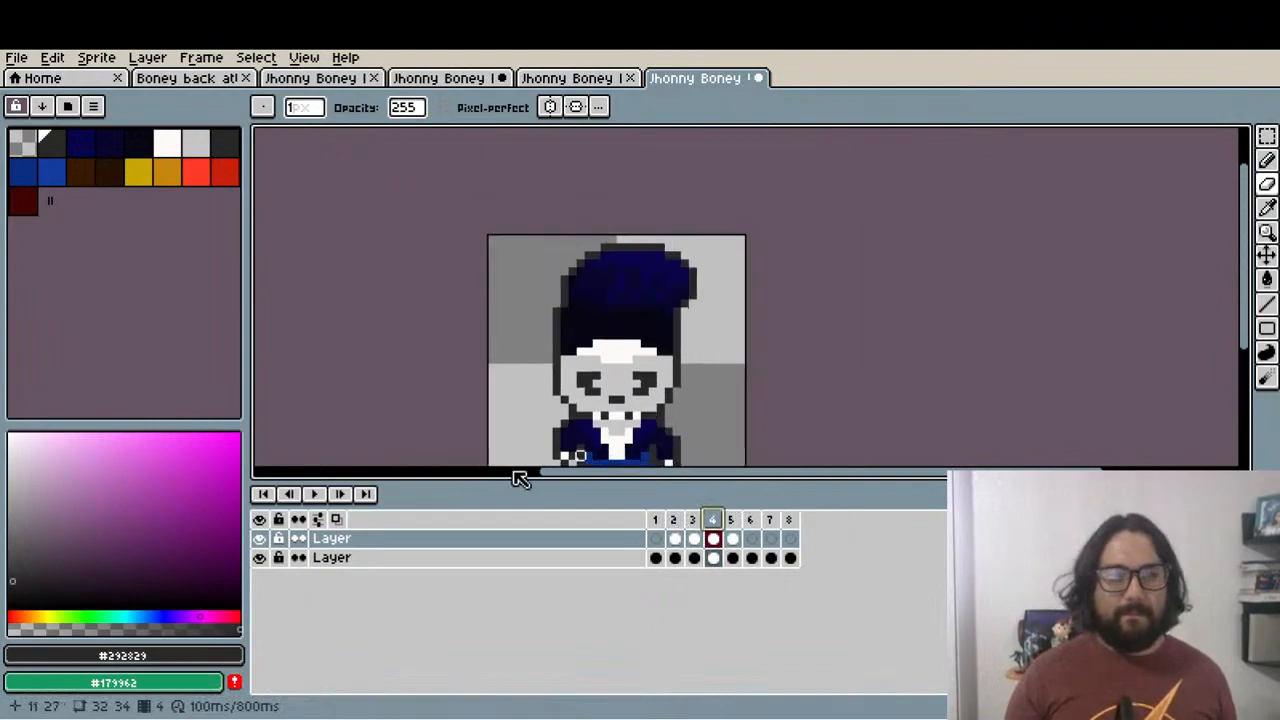
pyautogui.click(316, 495)
pyautogui.press('Return')
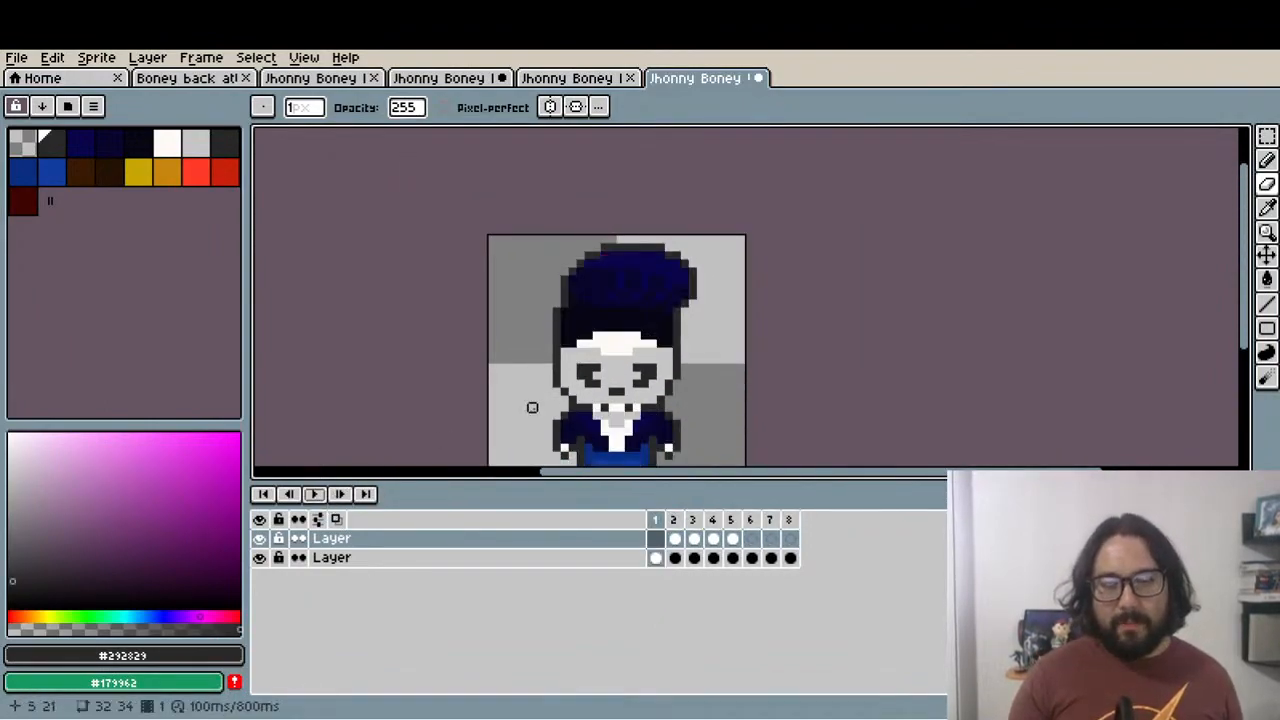
pyautogui.moveTo(561, 408); pyautogui.dragTo(515, 339)
pyautogui.scroll(1, 536, 367)
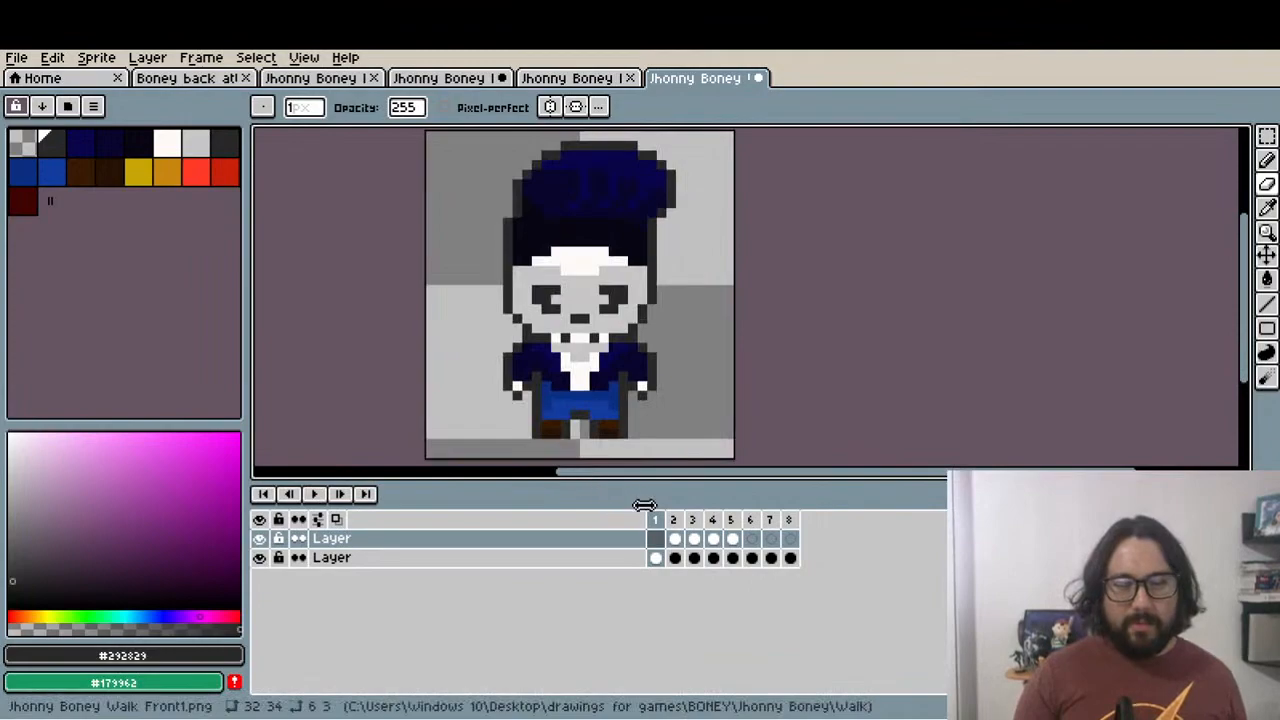
pyautogui.click(676, 528)
pyautogui.click(695, 520)
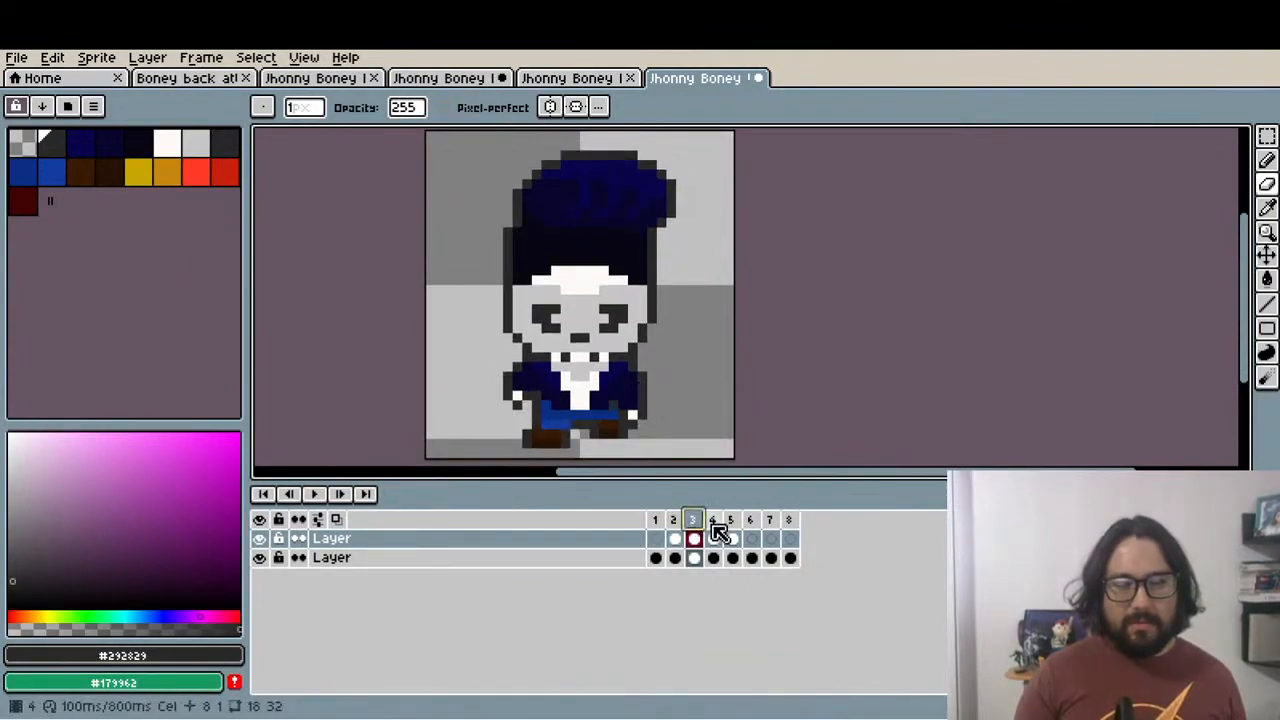
pyautogui.click(716, 530)
# Lower the hair by one pixel in frame 4 and play the animation to check the motion
pyautogui.moveTo(651, 349); pyautogui.dragTo(663, 363)
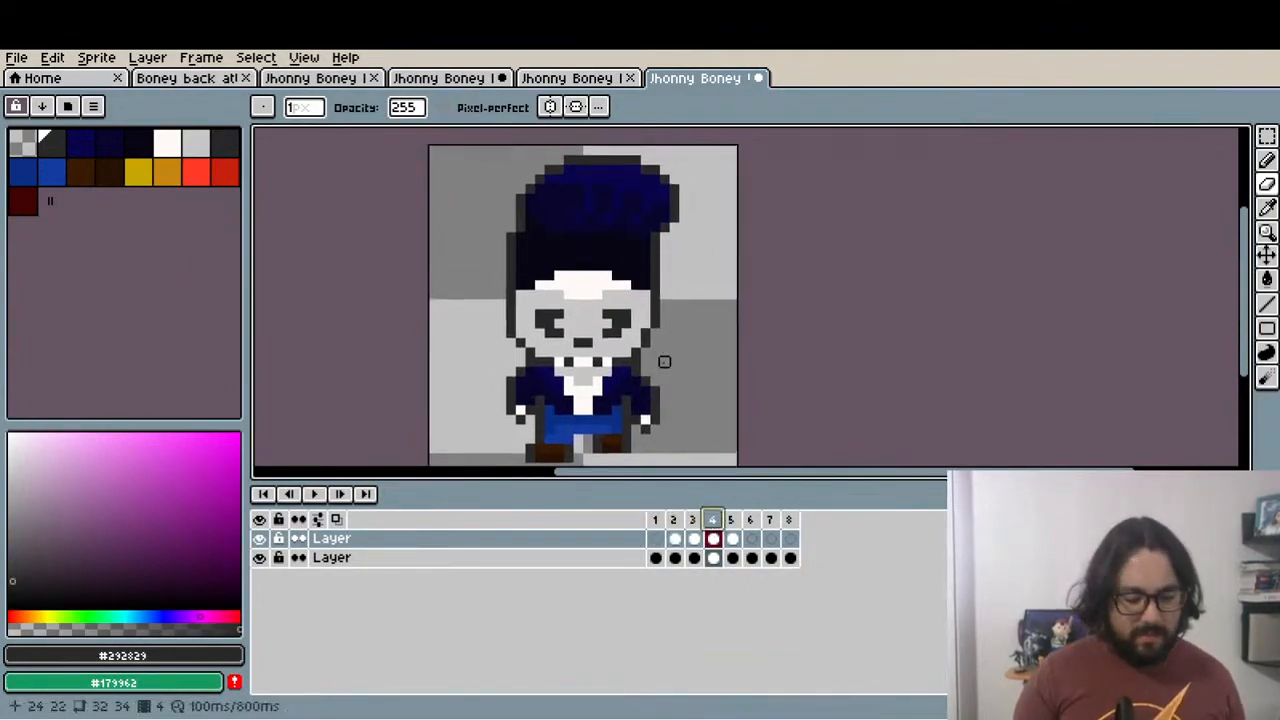
pyautogui.press('m')
pyautogui.moveTo(484, 144); pyautogui.dragTo(721, 256)
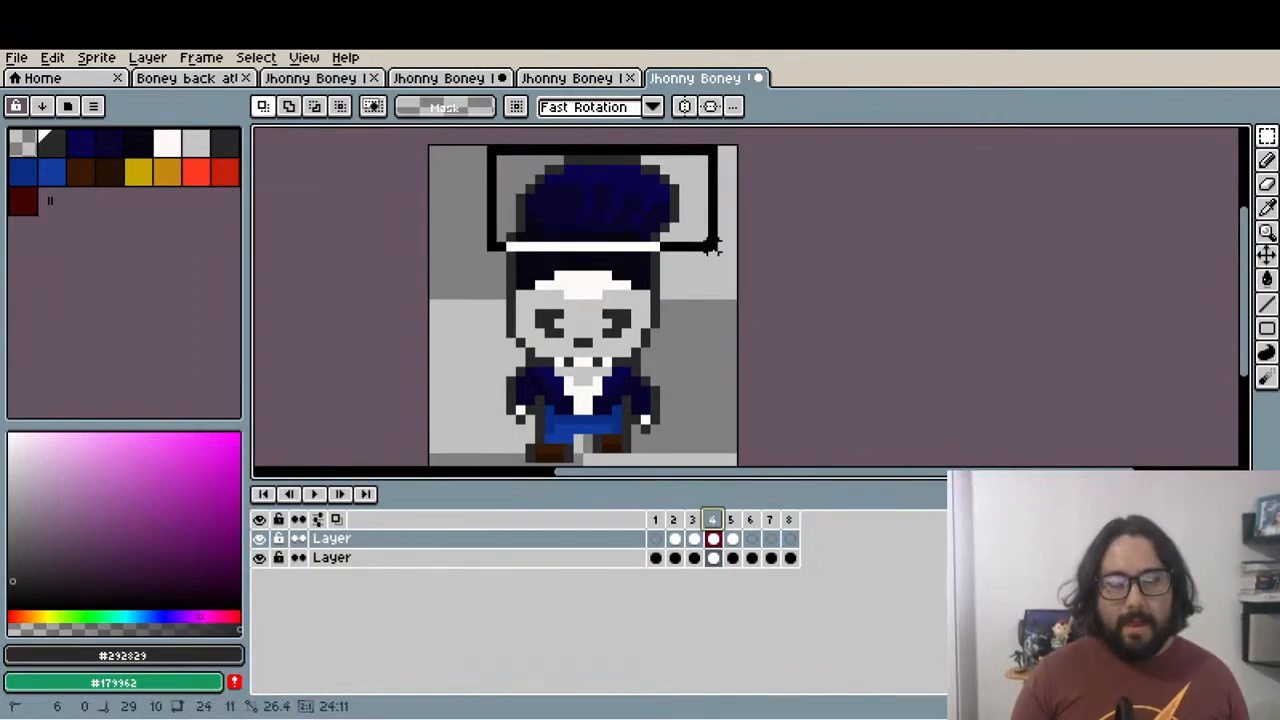
pyautogui.click(678, 212)
pyautogui.moveTo(670, 201); pyautogui.dragTo(671, 209)
pyautogui.hotkey('ctrl', 'd')
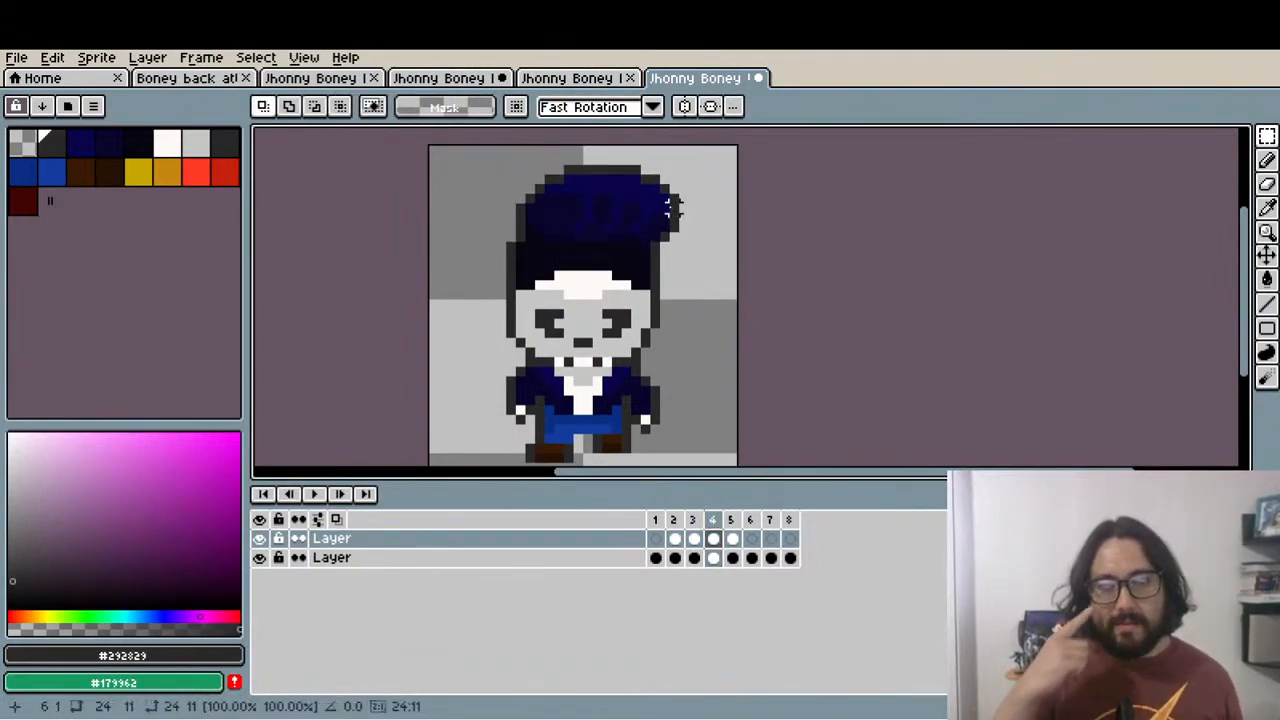
pyautogui.click(318, 497)
pyautogui.click(318, 497)
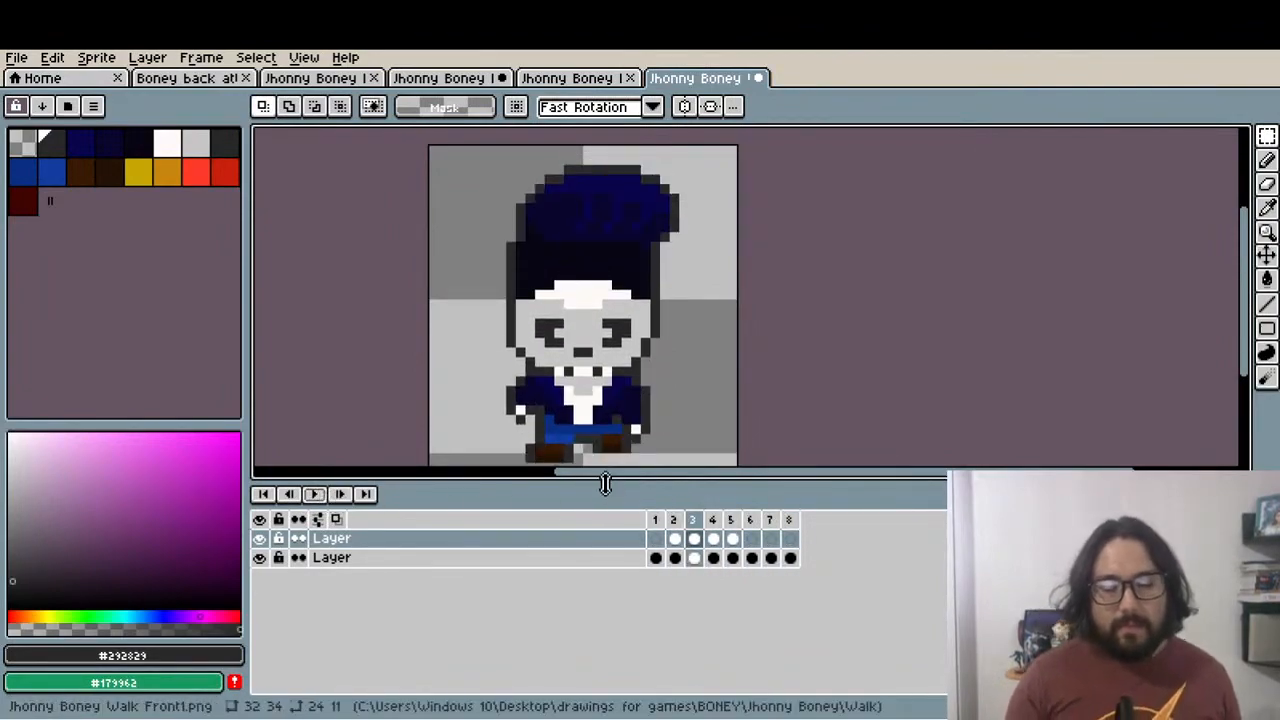
pyautogui.click(315, 497)
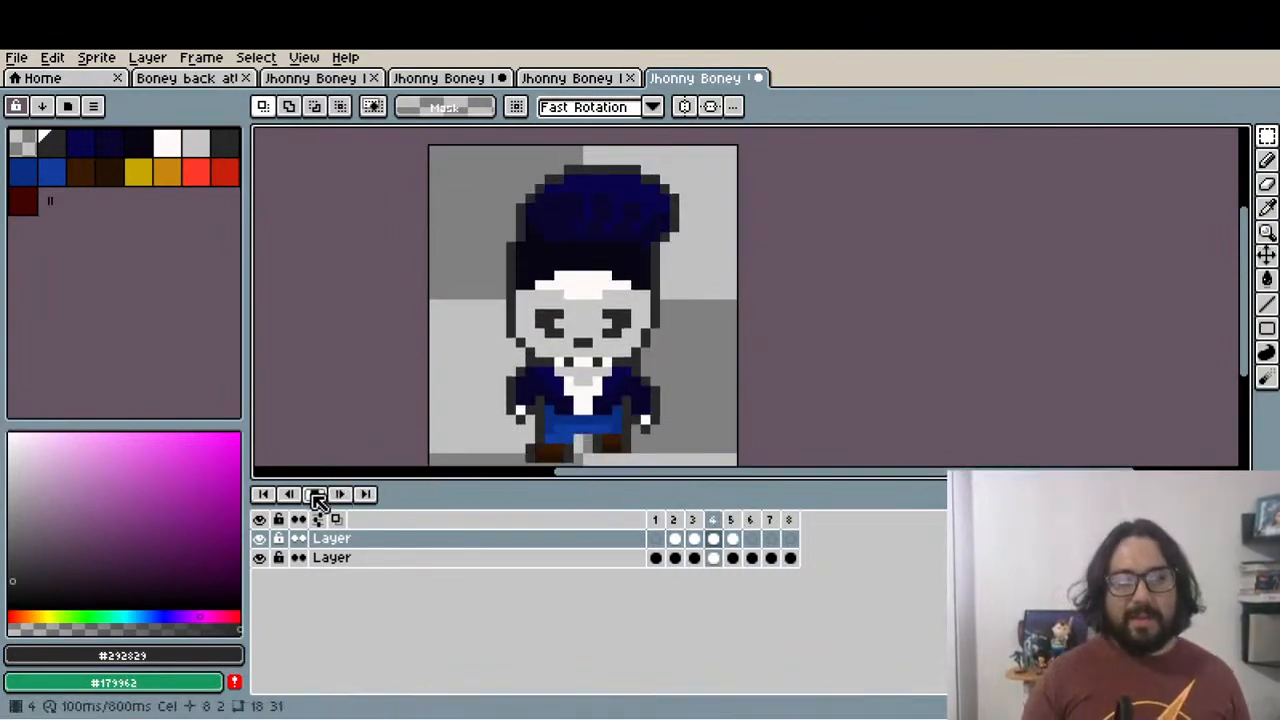
pyautogui.click(315, 497)
# Copy the upper layer's cels from frames 2 to 4 into frames 6 to 8
pyautogui.moveTo(701, 548)
pyautogui.mouseDown()
pyautogui.moveTo(693, 540)
pyautogui.moveTo(718, 550)
pyautogui.mouseUp()
pyautogui.hotkey('ctrl', 'c')
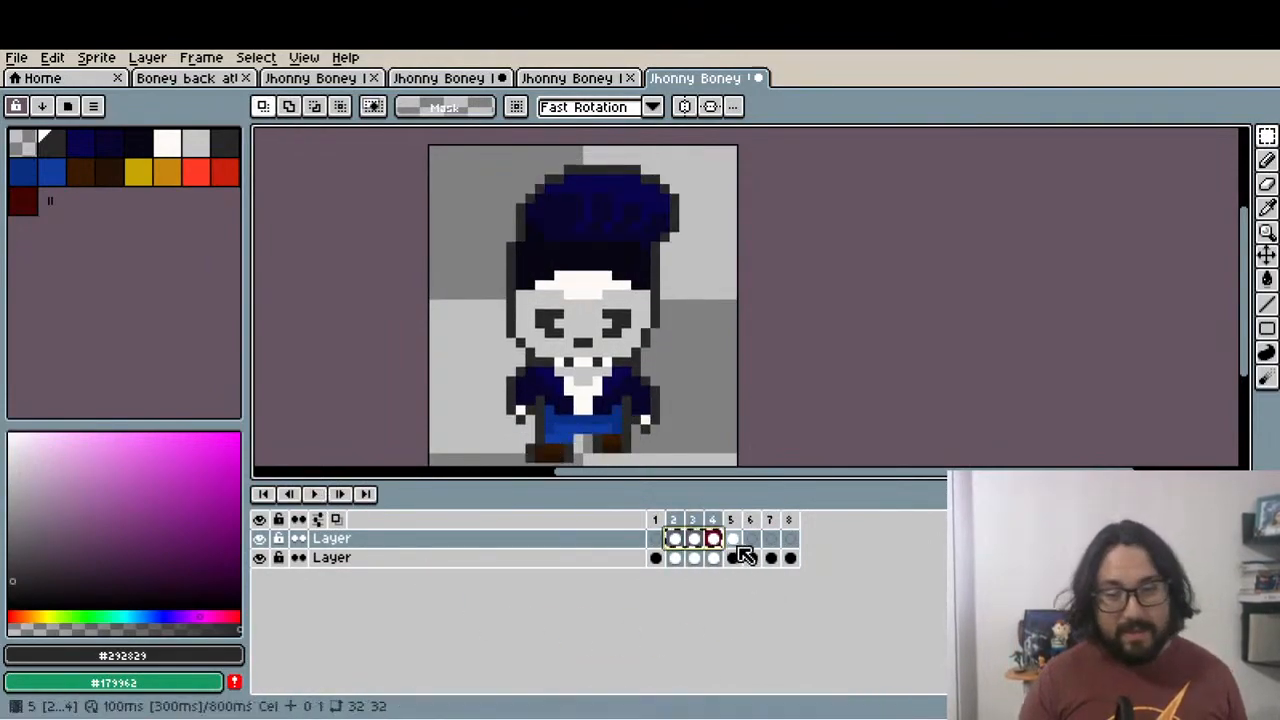
pyautogui.click(755, 542)
pyautogui.hotkey('ctrl', 'v')
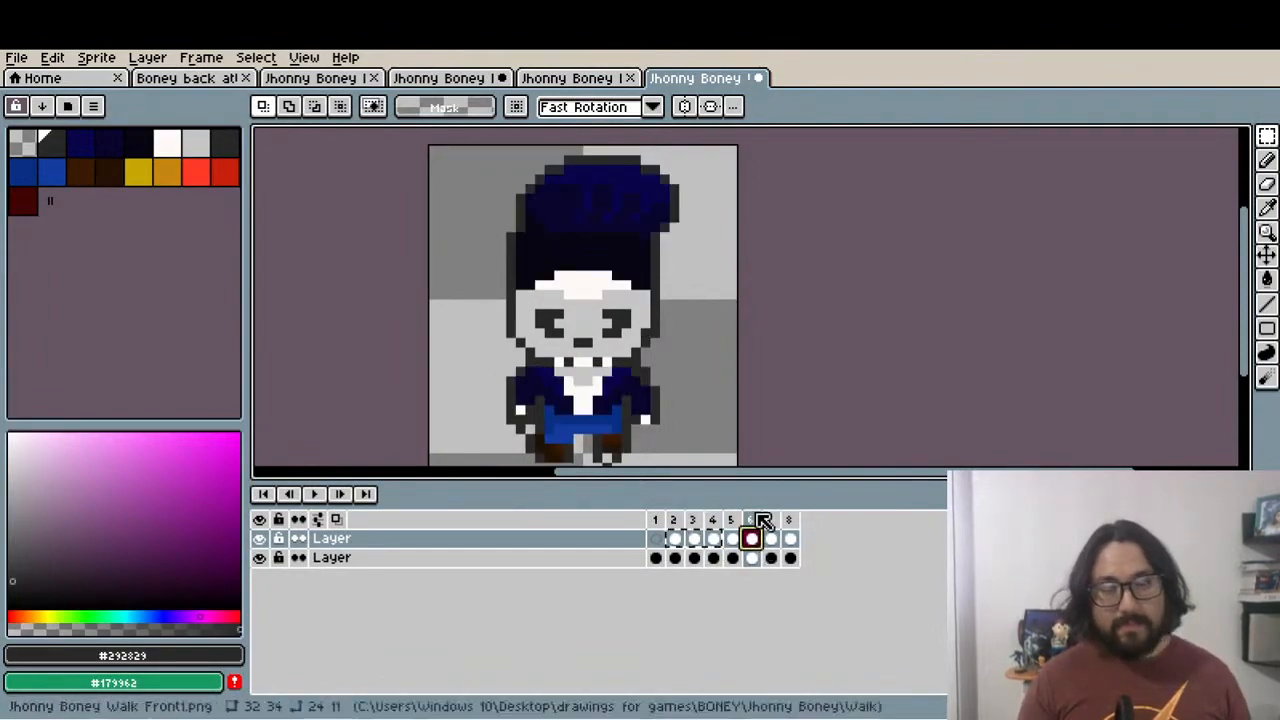
# Flip the body below the head horizontally in frame 6
pyautogui.scroll(4, 671, 400)
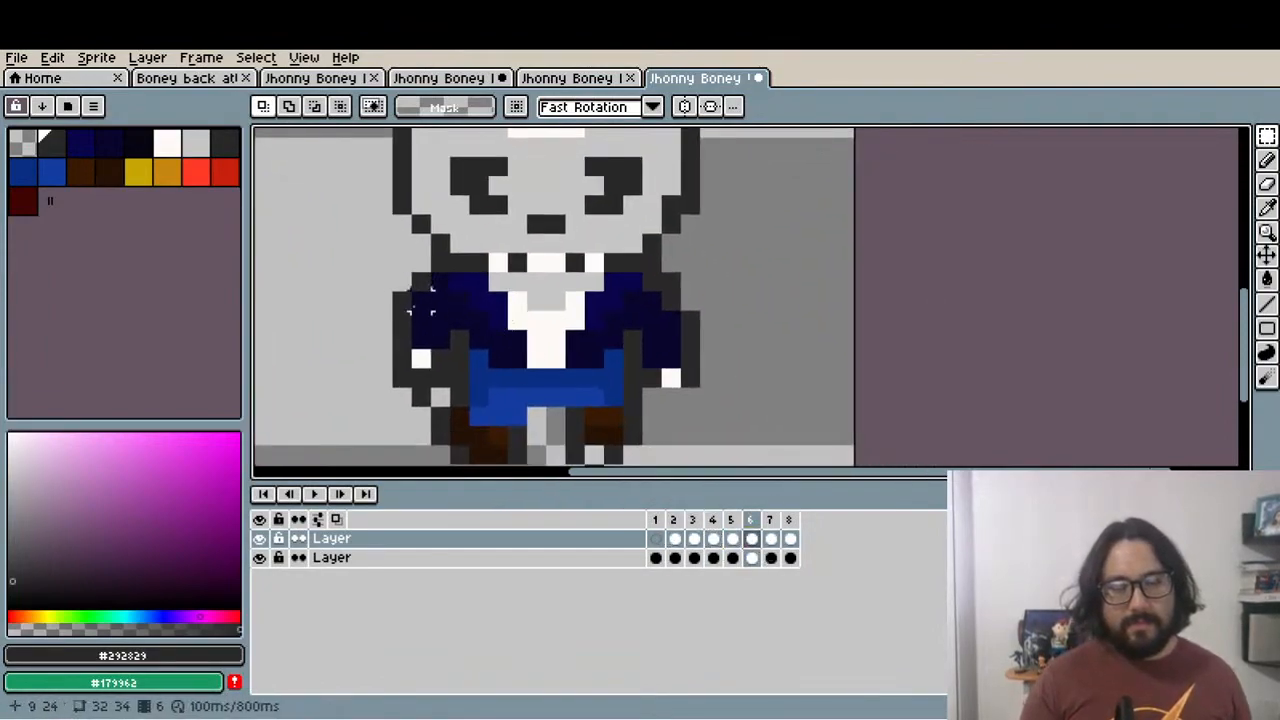
pyautogui.scroll(-2, 508, 358)
pyautogui.click(754, 541)
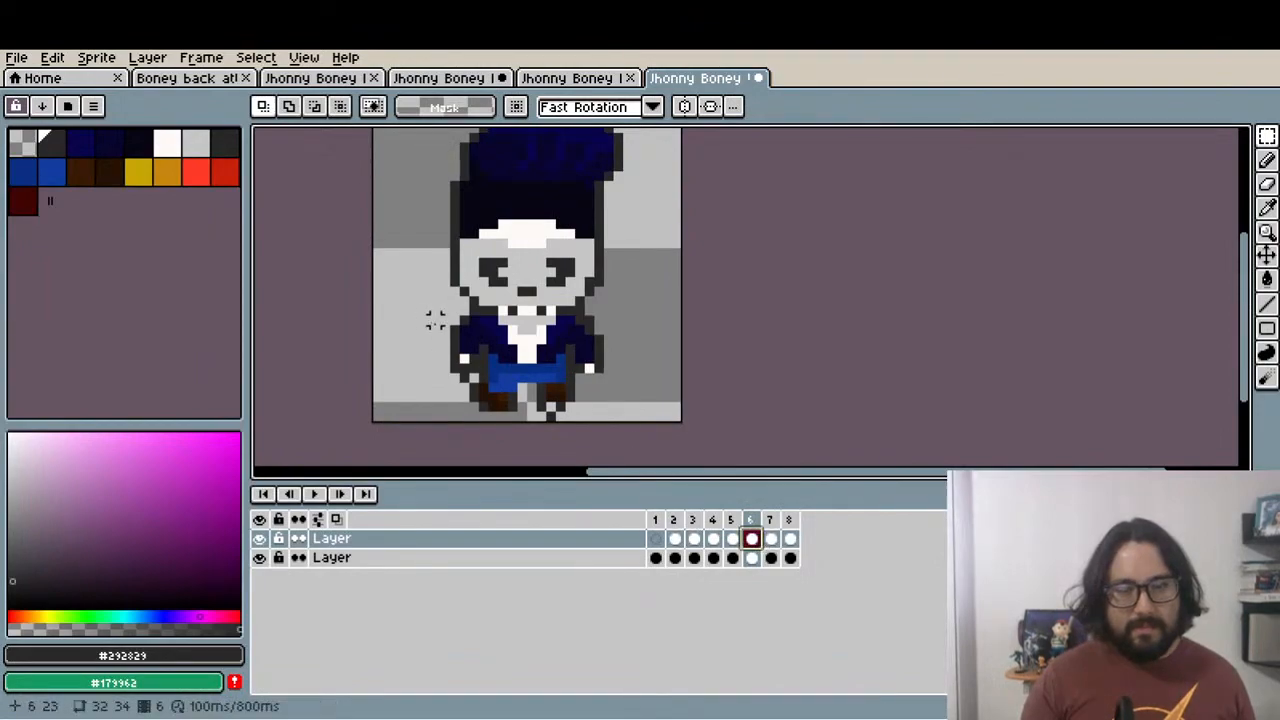
pyautogui.moveTo(366, 306); pyautogui.dragTo(760, 423)
pyautogui.hotkey('ctrl', 'v')
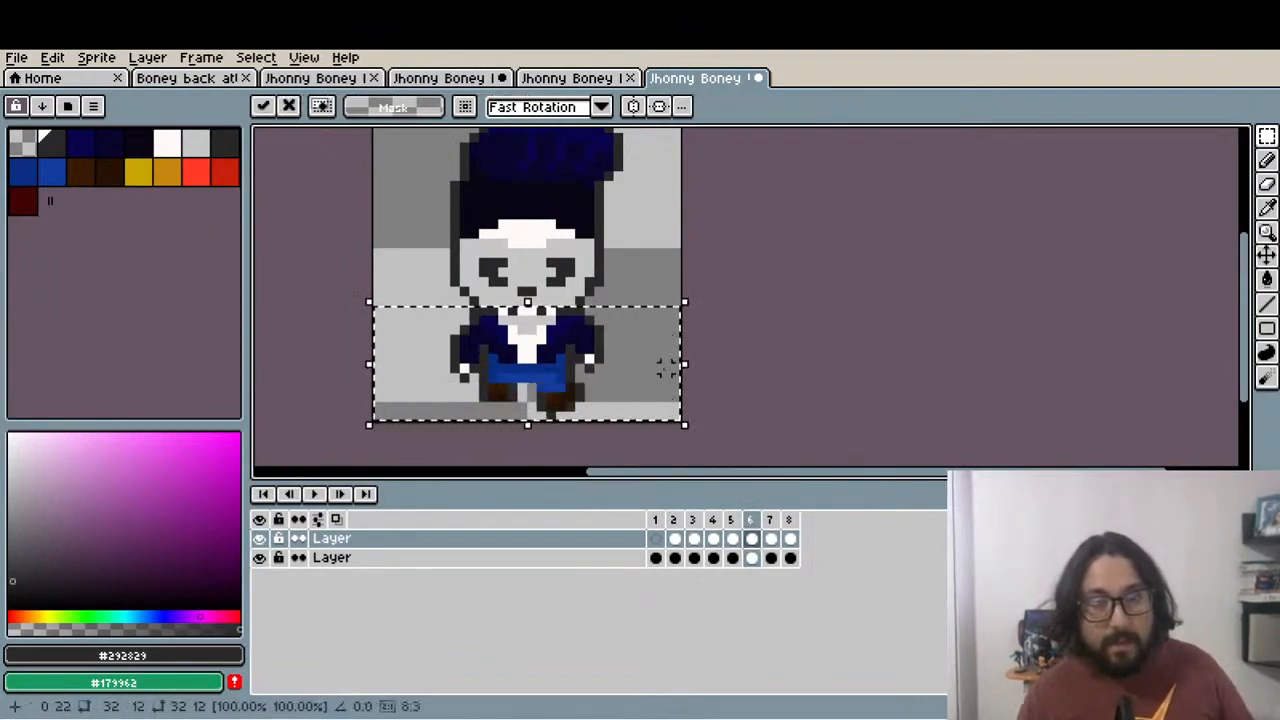
# Flip the same body area horizontally in frames 7 and 8, and clear the selection
pyautogui.click(772, 522)
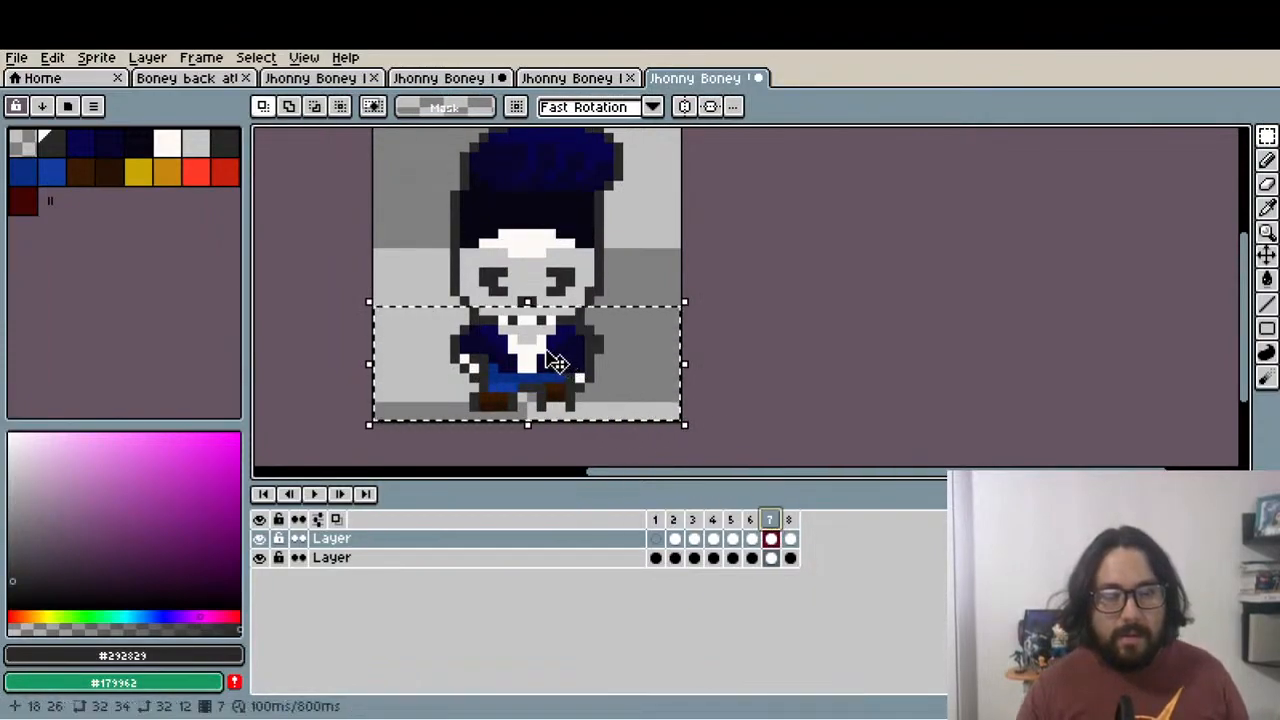
pyautogui.hotkey('ctrl', 'v')
pyautogui.hotkey('shift', 'h')
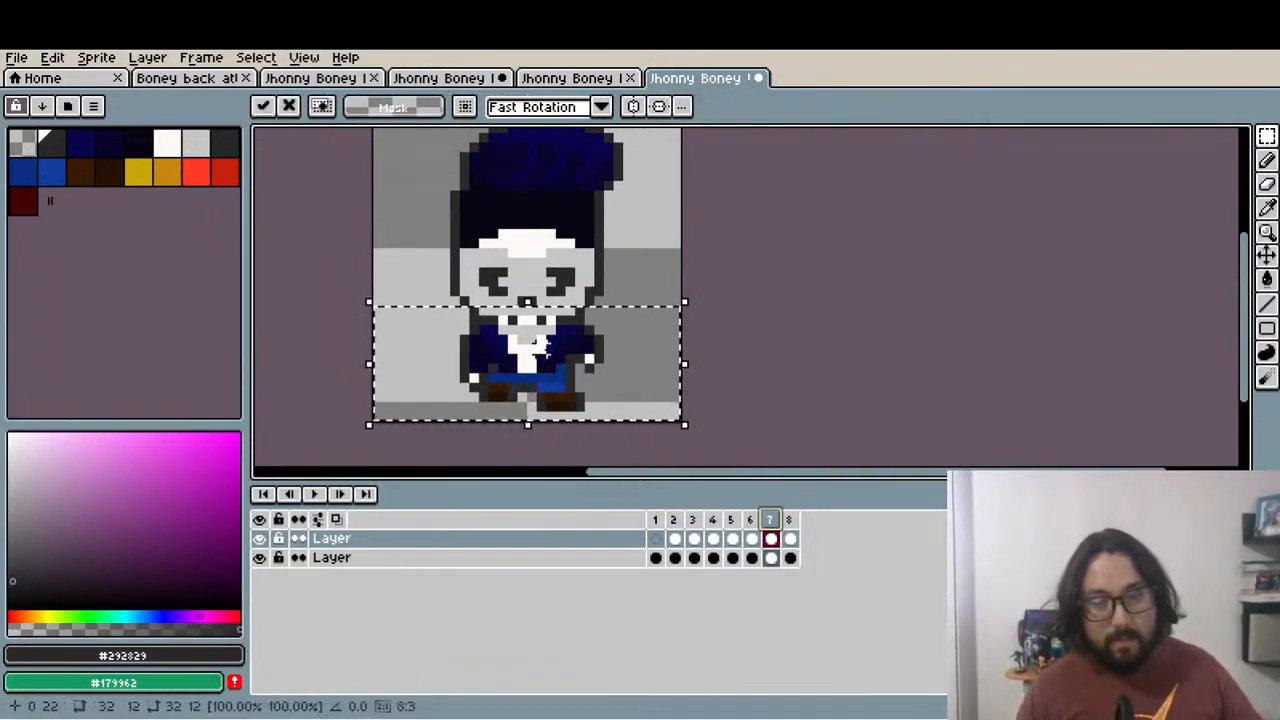
pyautogui.click(789, 520)
pyautogui.hotkey('ctrl', 'v')
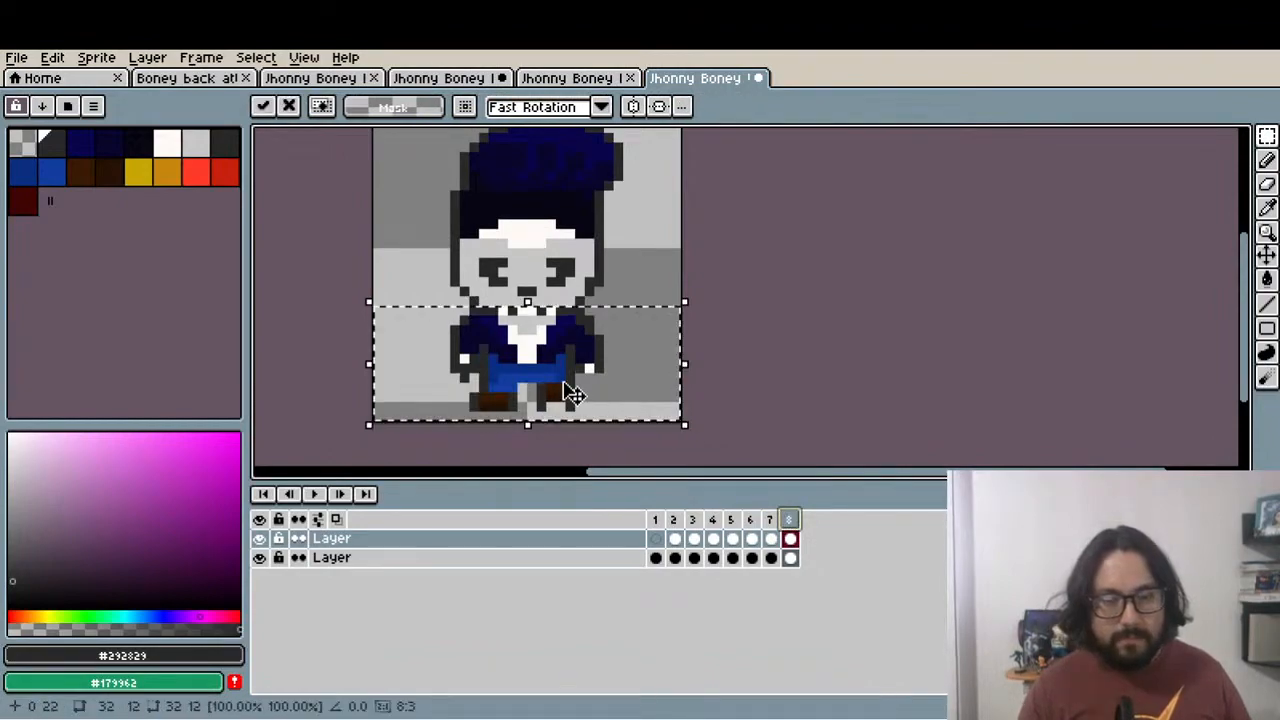
pyautogui.hotkey('shift', 'h')
pyautogui.press('Return')
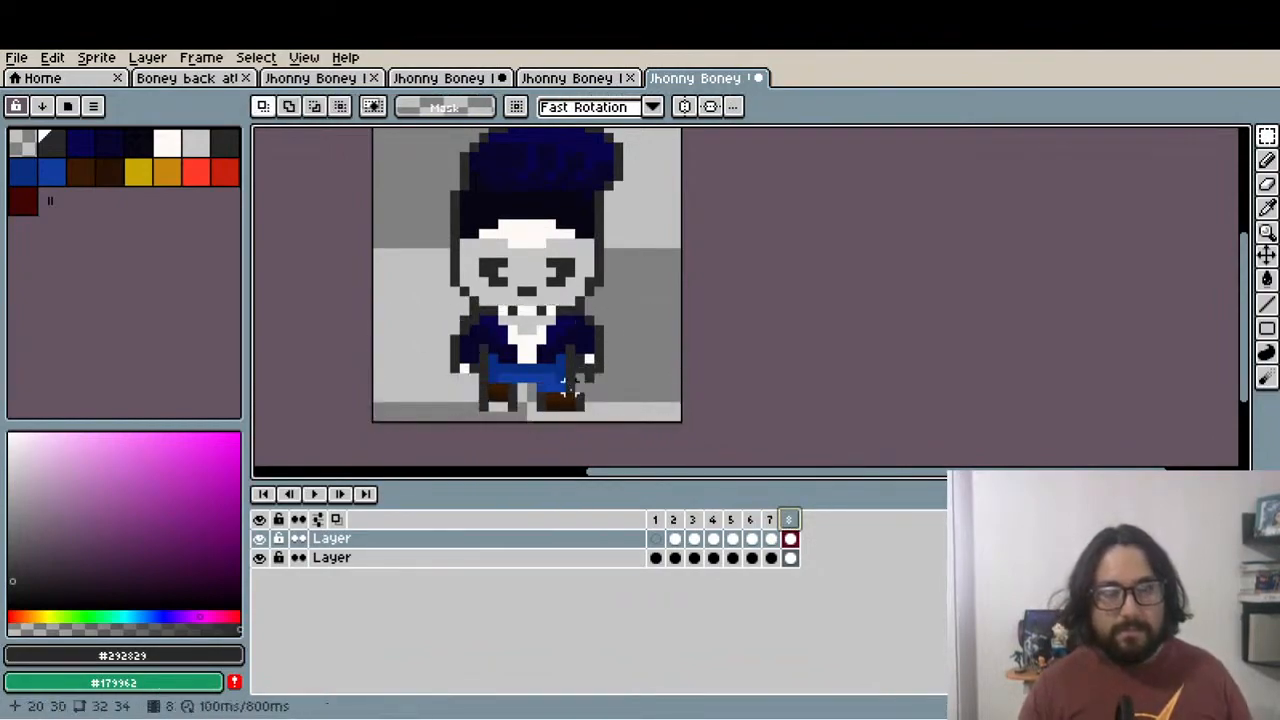
# Move the frame 1 cel from the lower layer to the upper layer
pyautogui.click(410, 559)
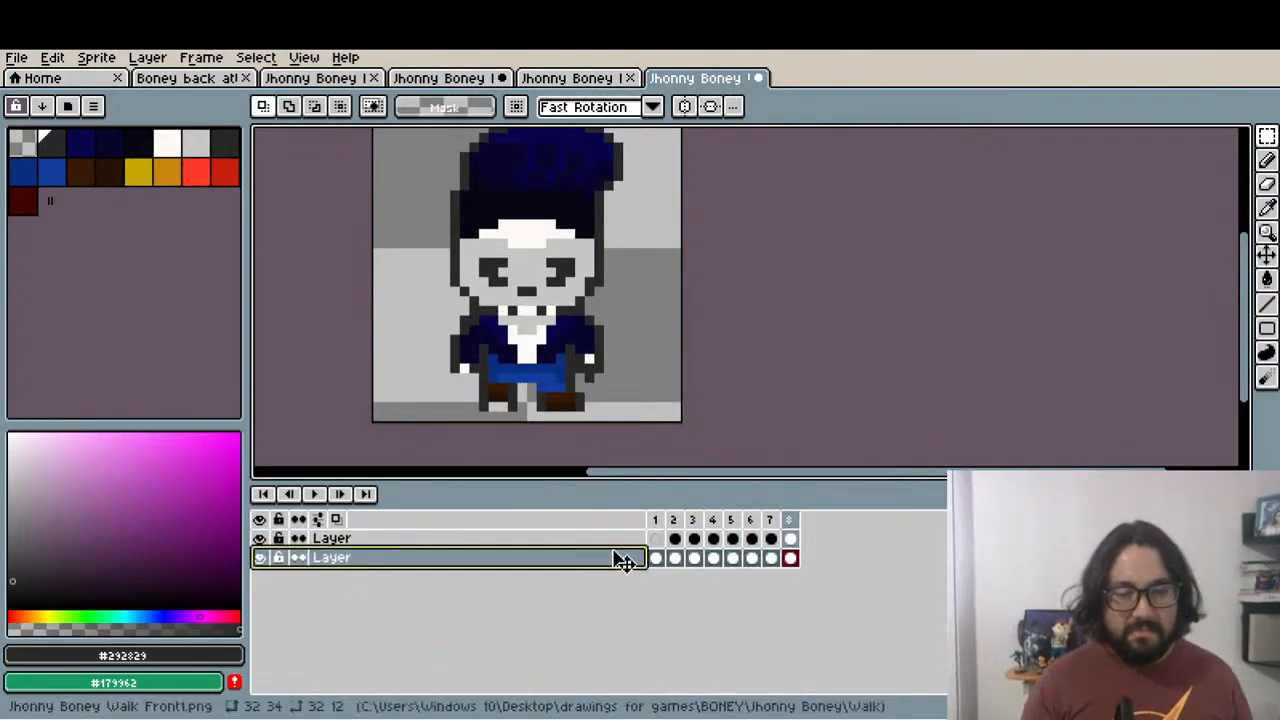
pyautogui.click(660, 519)
pyautogui.click(657, 559)
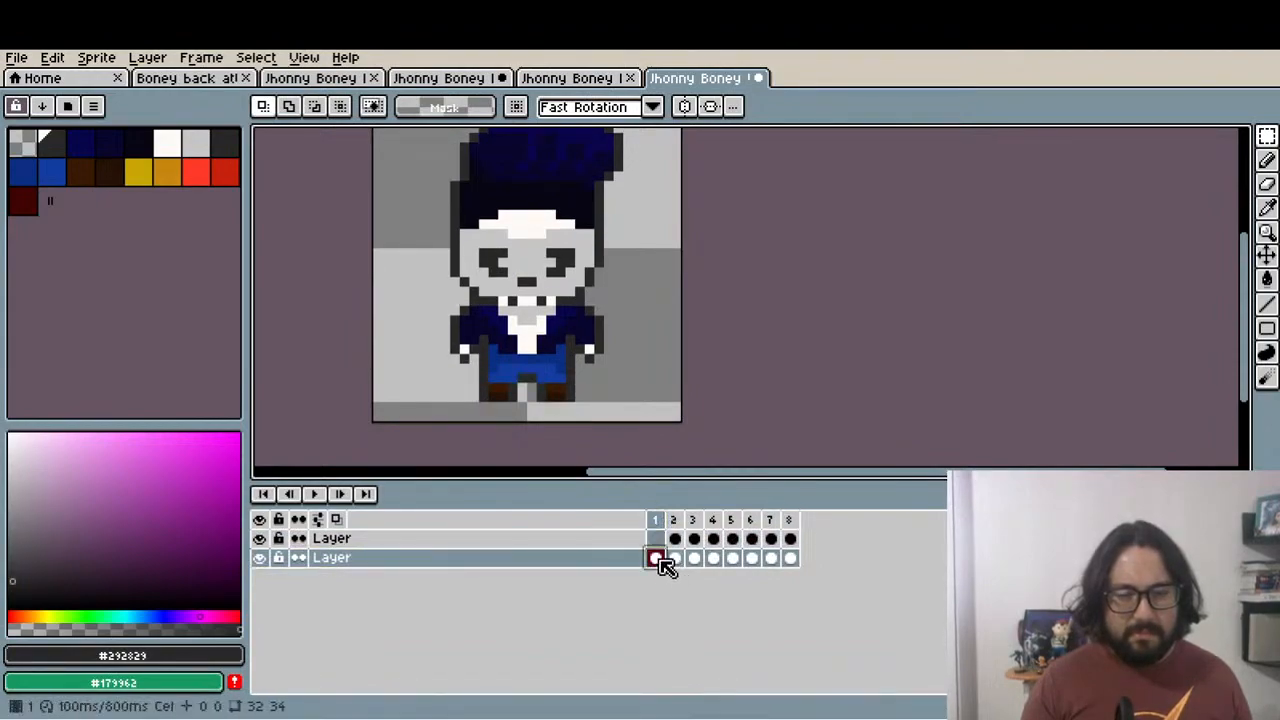
pyautogui.moveTo(657, 541); pyautogui.dragTo(657, 539)
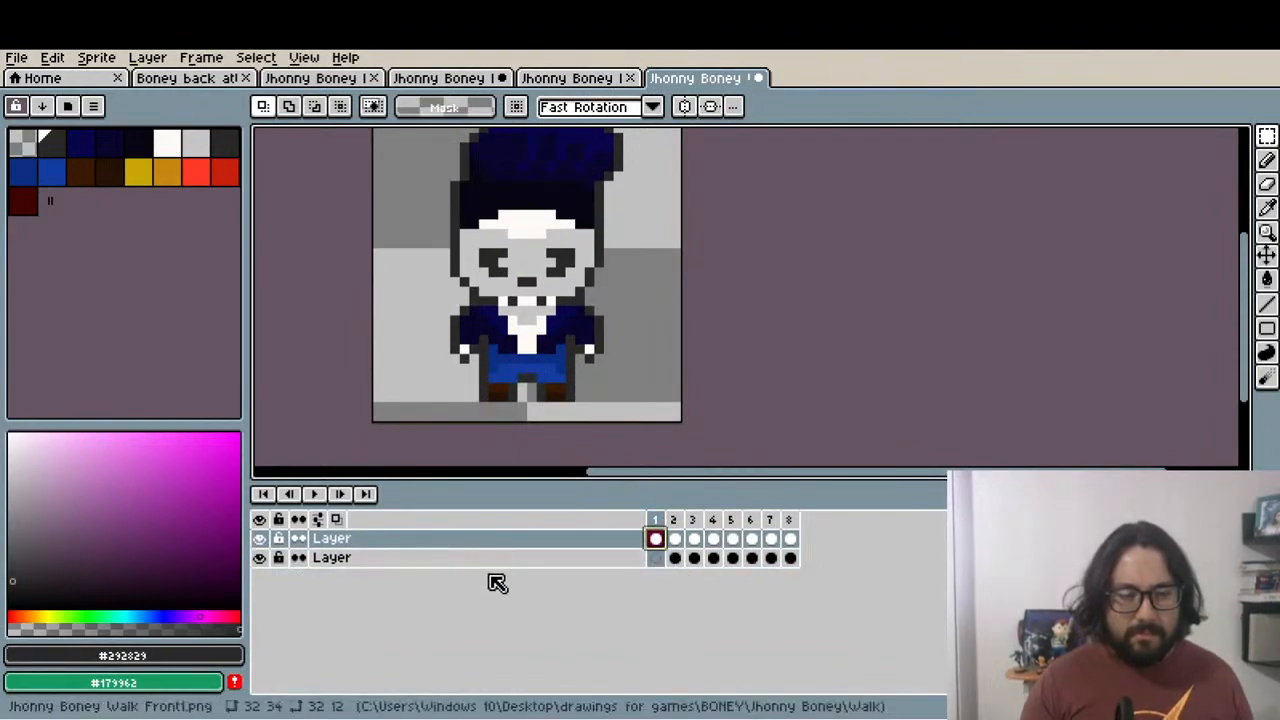
# Preview the full walk animation with the lower layer hidden, then show that layer again and stop playback
pyautogui.click(428, 561)
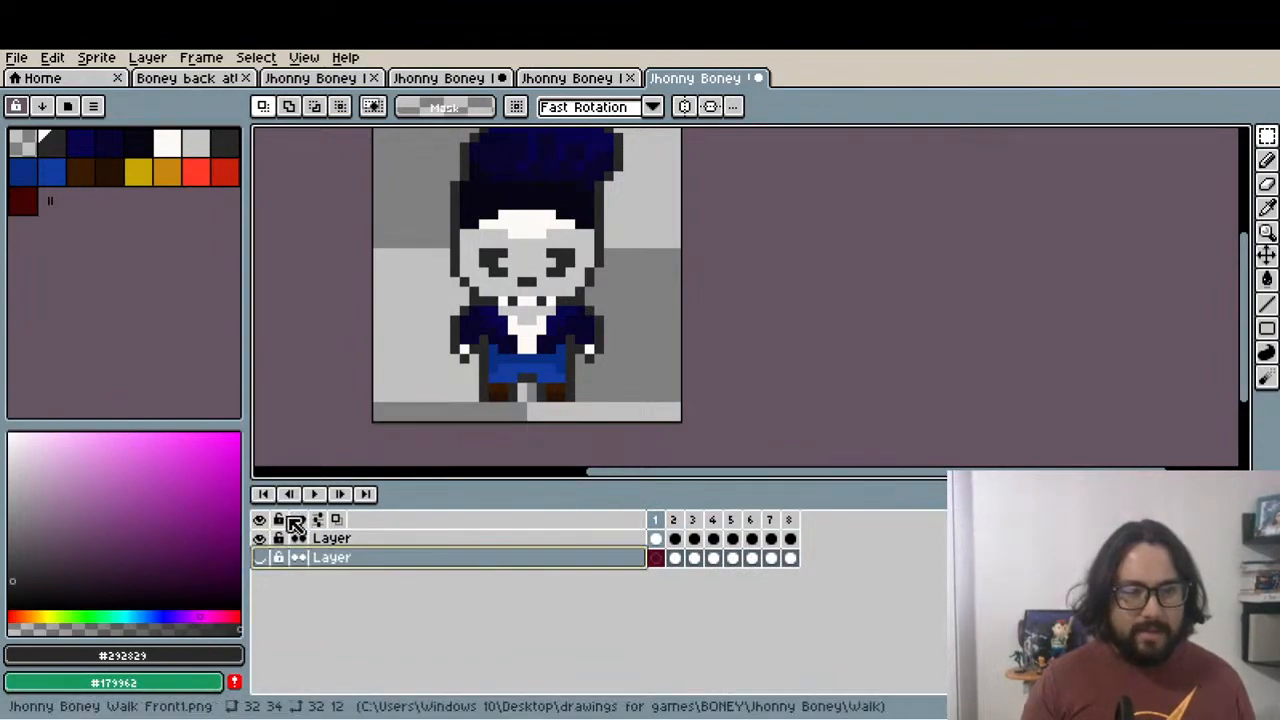
pyautogui.click(322, 494)
pyautogui.scroll(-2, 528, 337)
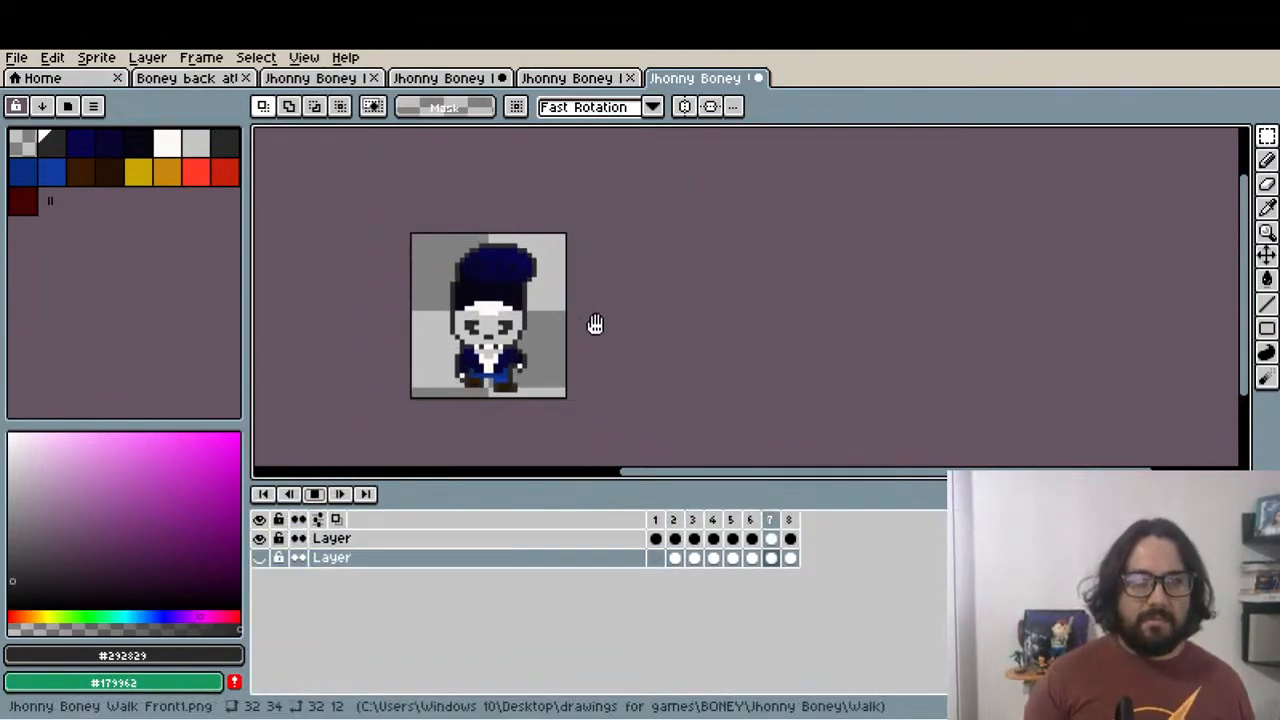
pyautogui.scroll(-2, 598, 324)
pyautogui.scroll(3, 598, 324)
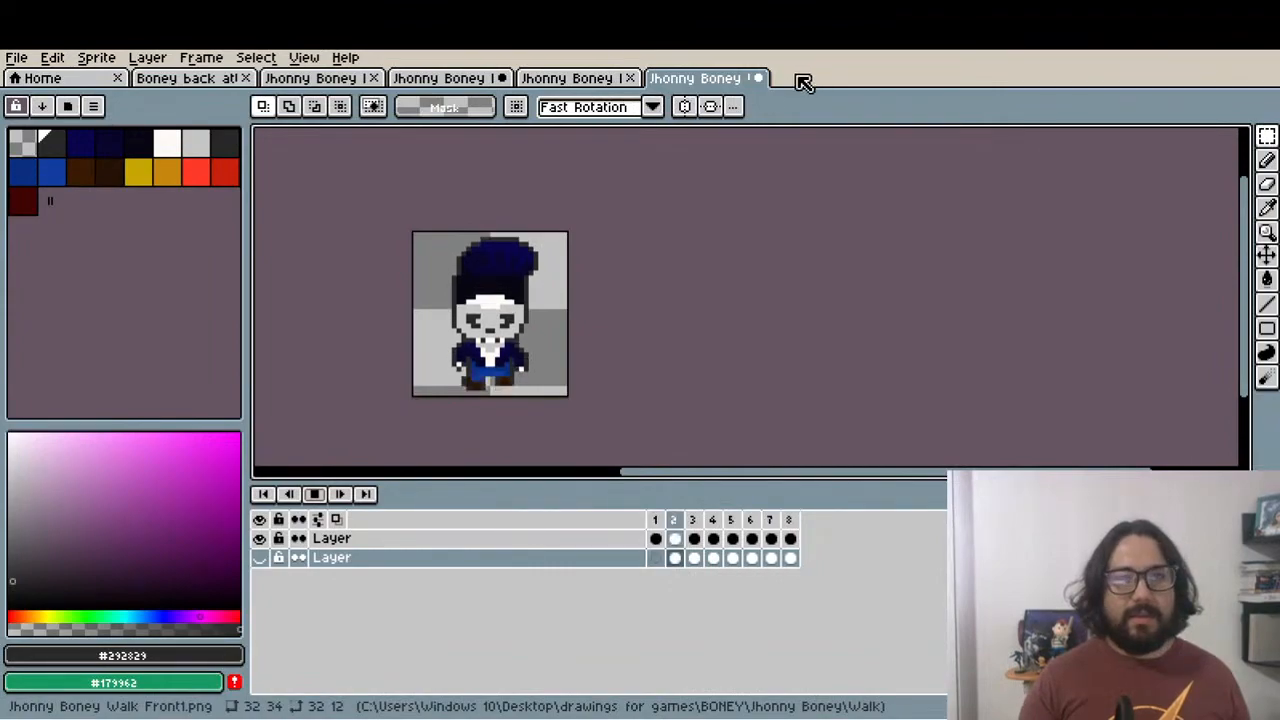
pyautogui.click(259, 557)
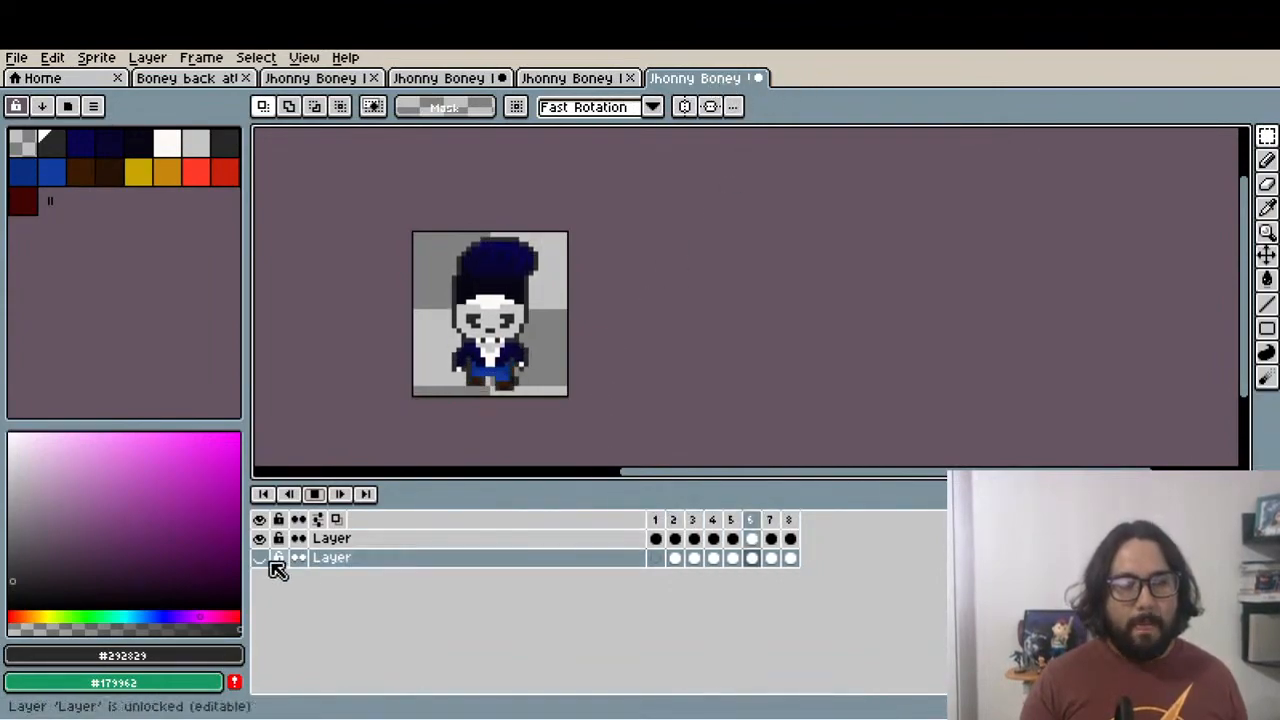
pyautogui.click(313, 493)
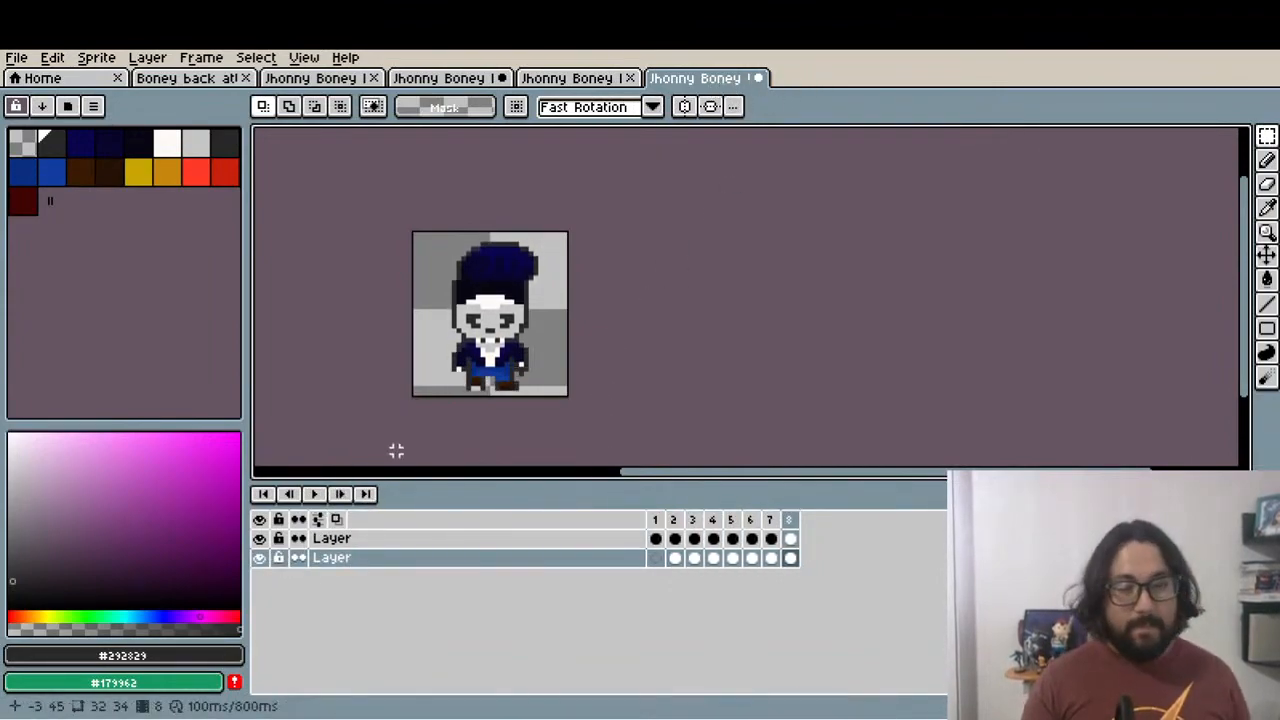
# Save the front walk animation as eight PNG files, accepting the format's missing layer support
pyautogui.hotkey('ctrl', 's')
pyautogui.click(600, 462)
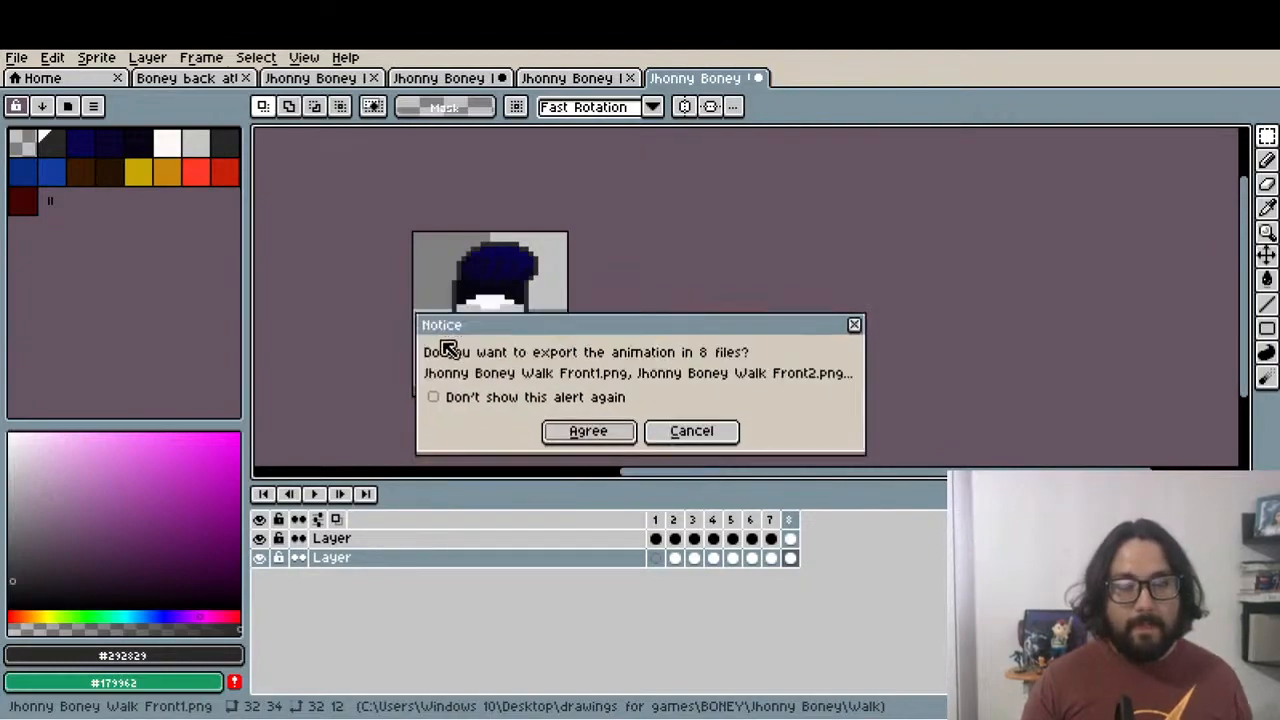
pyautogui.click(580, 432)
# Browse the character folders inside the BONEY folder in the file-opening dialog
pyautogui.click(17, 57)
pyautogui.click(52, 100)
pyautogui.click(143, 125)
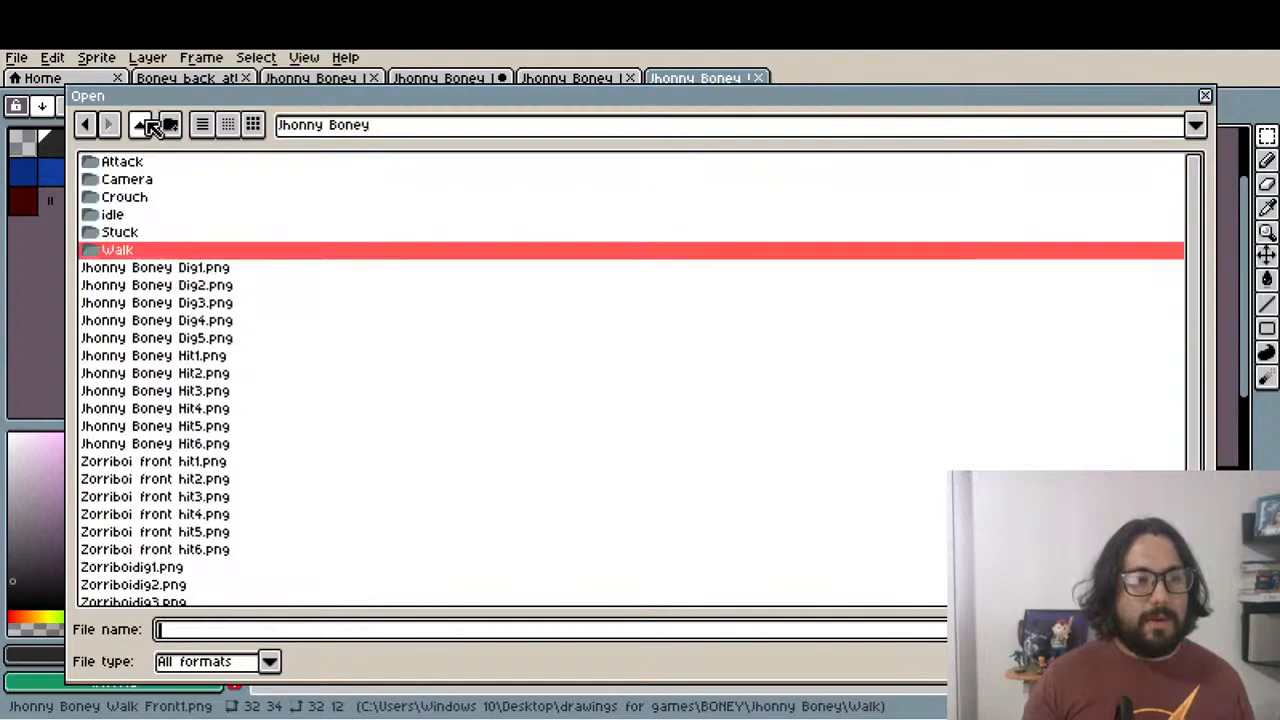
pyautogui.click(143, 125)
pyautogui.click(184, 164)
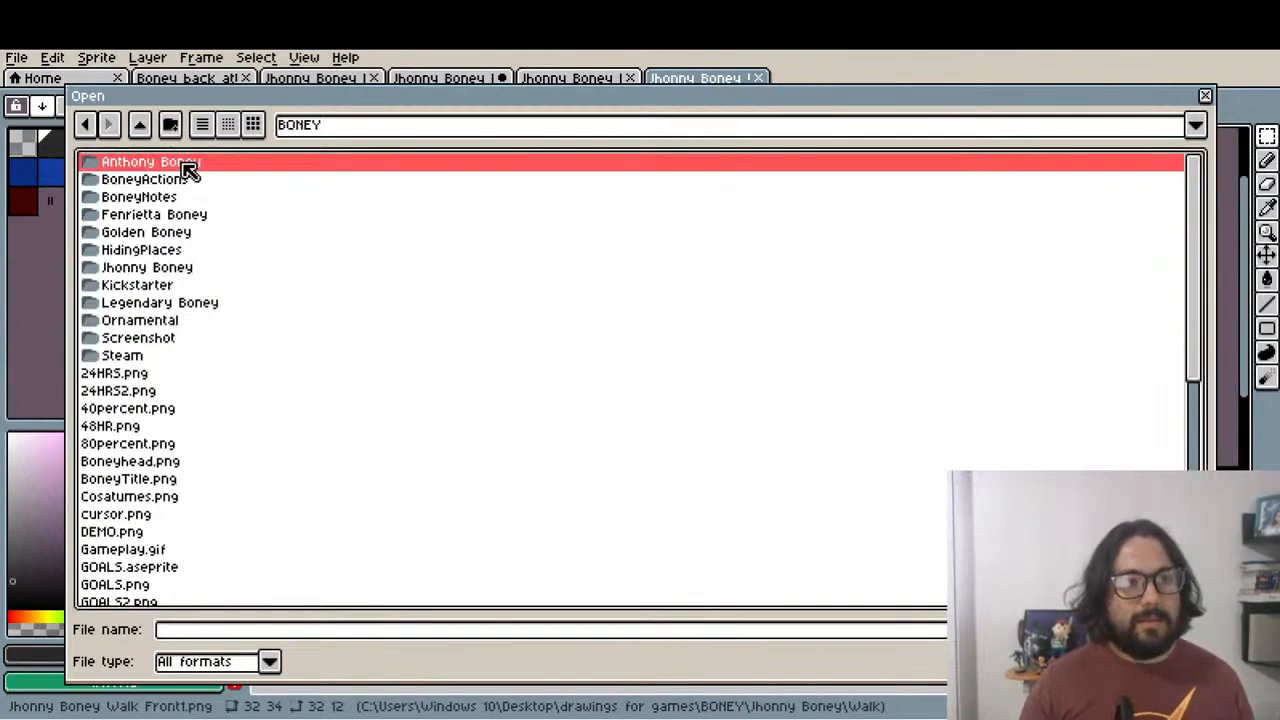
pyautogui.click(175, 230)
pyautogui.click(172, 213)
pyautogui.click(180, 233)
pyautogui.click(177, 267)
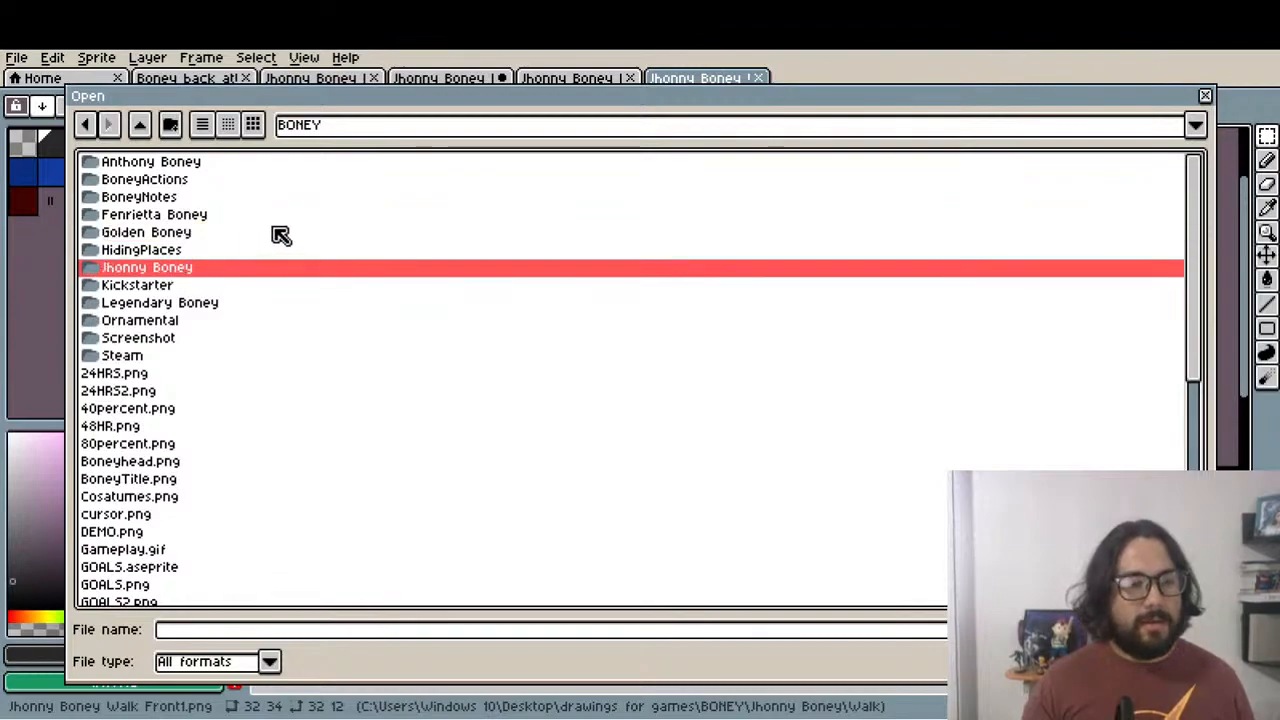
pyautogui.click(204, 305)
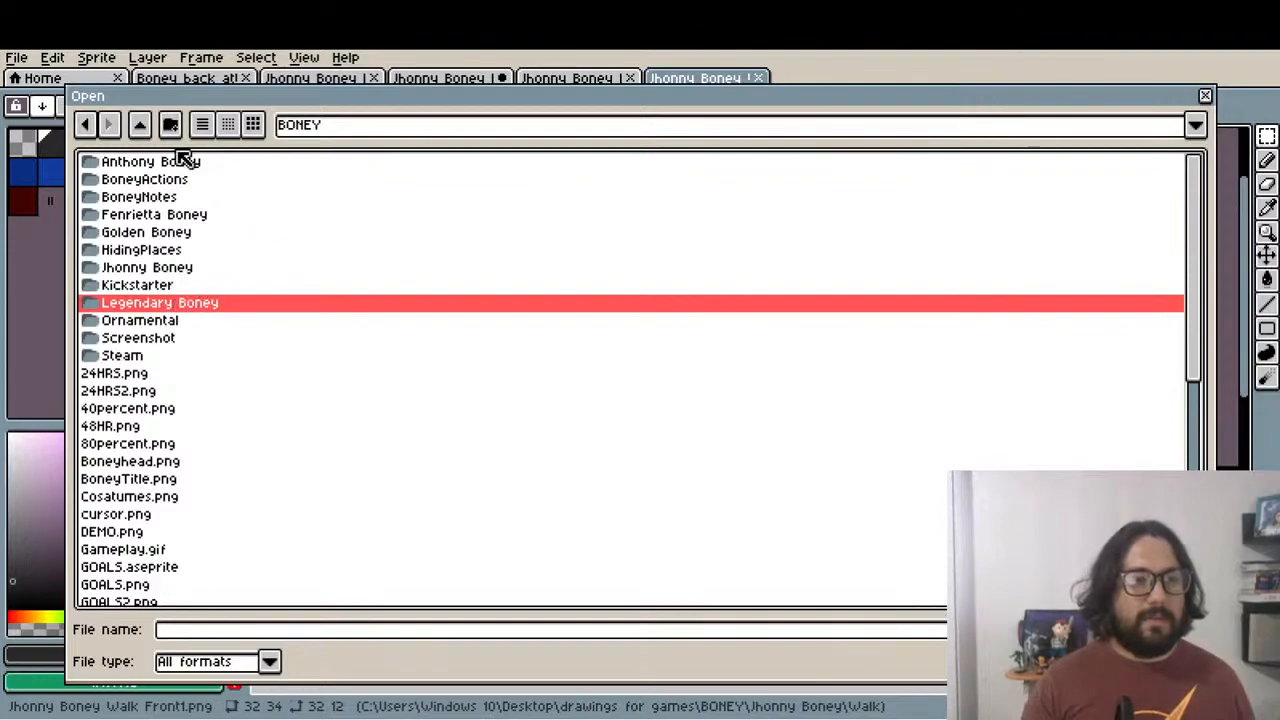
pyautogui.click(143, 124)
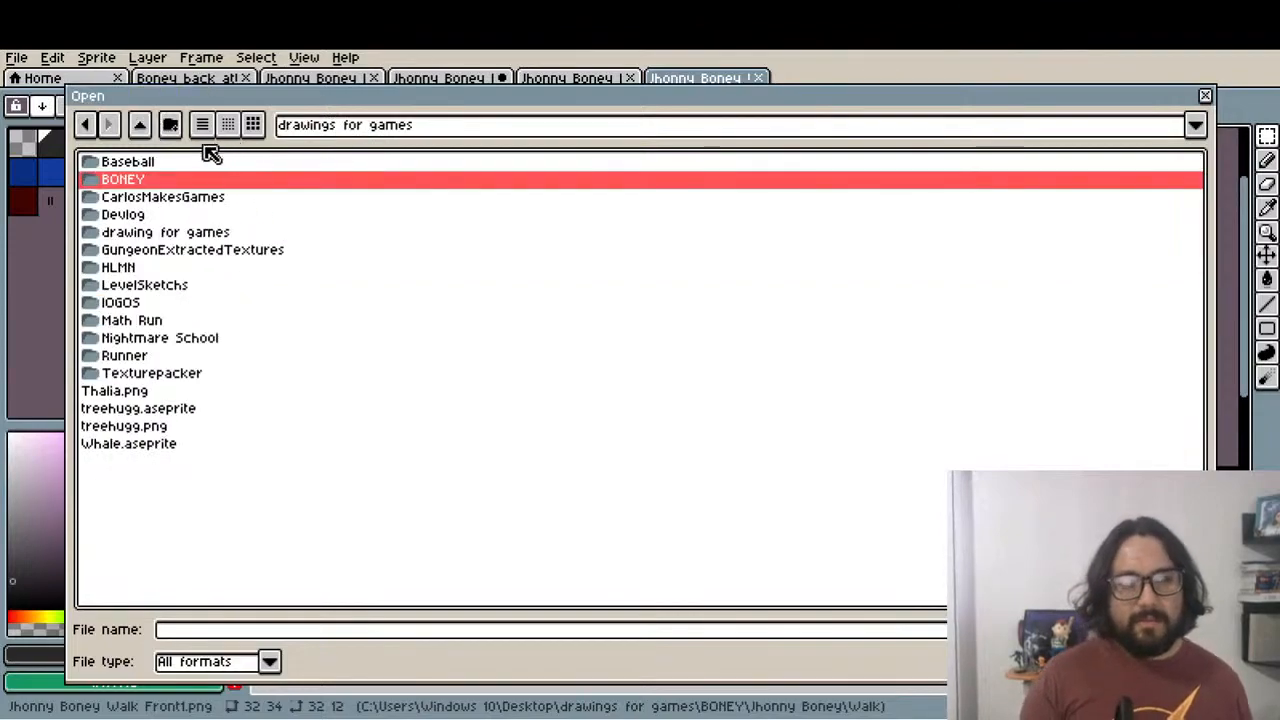
pyautogui.doubleClick(168, 183)
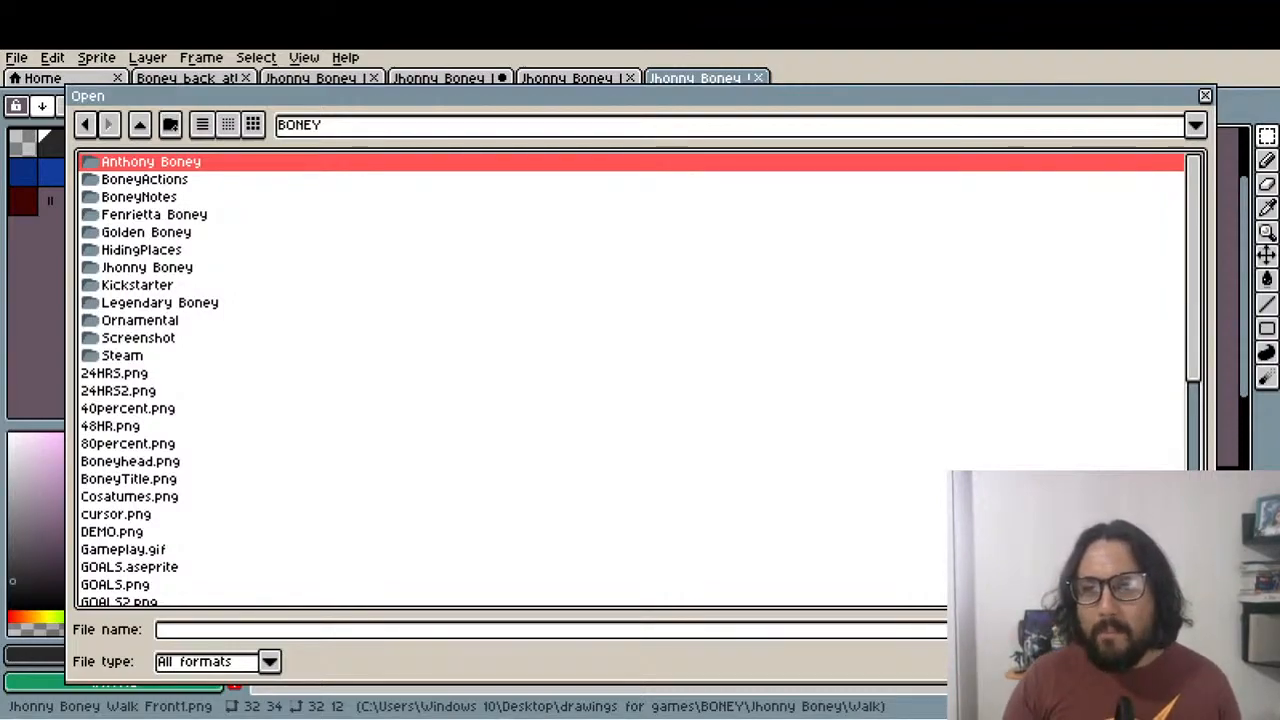
# Preview the Boney Front Doot sprites in the BoneyActions folder, and return to the BONEY folder
pyautogui.doubleClick(177, 180)
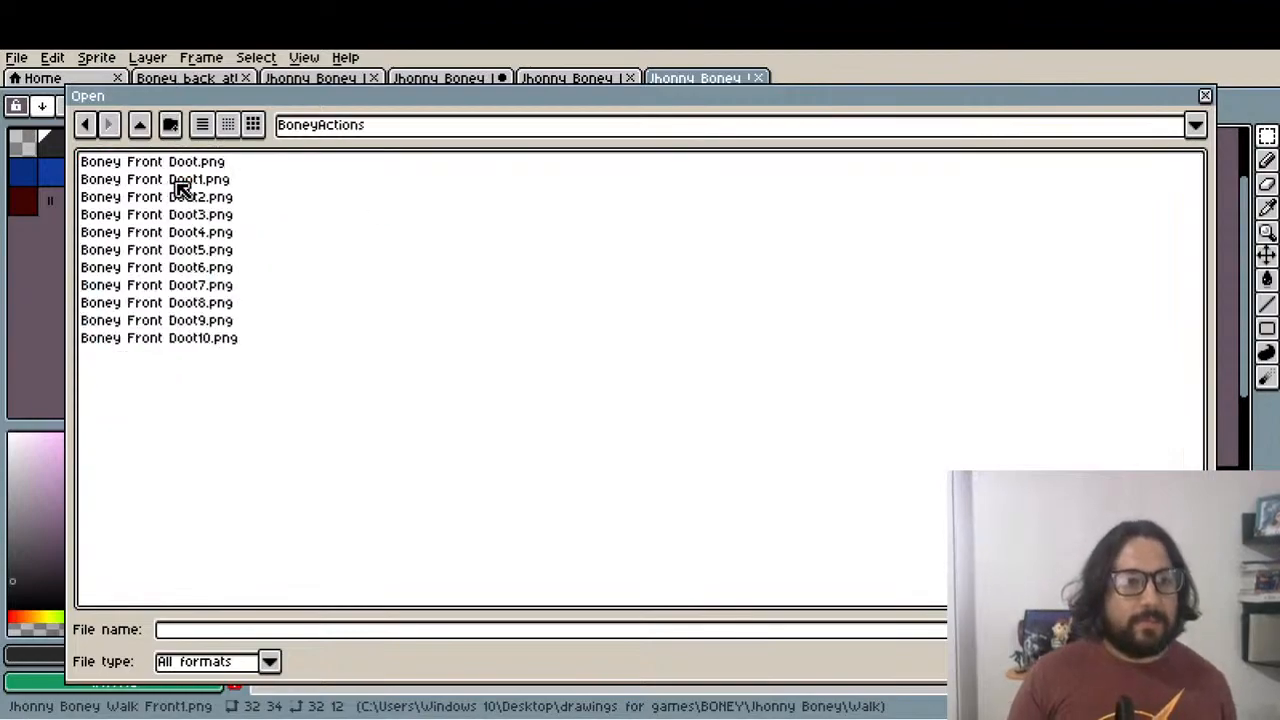
pyautogui.click(178, 163)
pyautogui.click(178, 181)
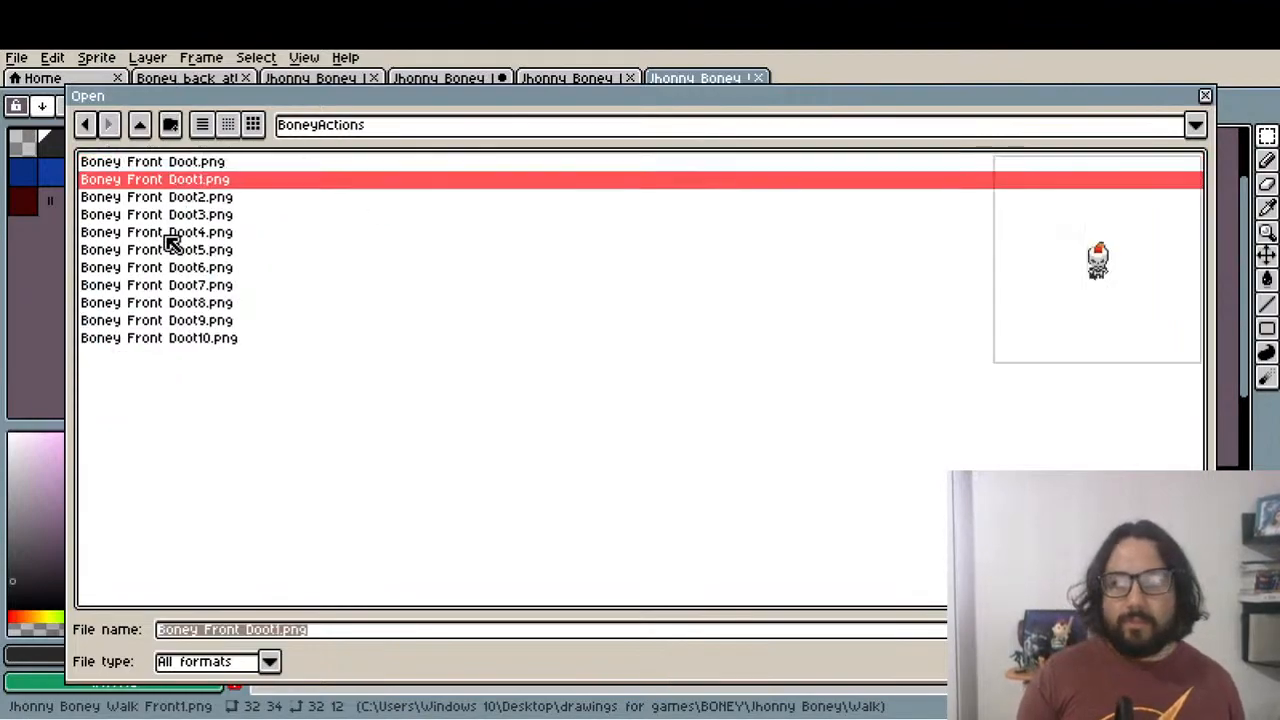
pyautogui.click(140, 124)
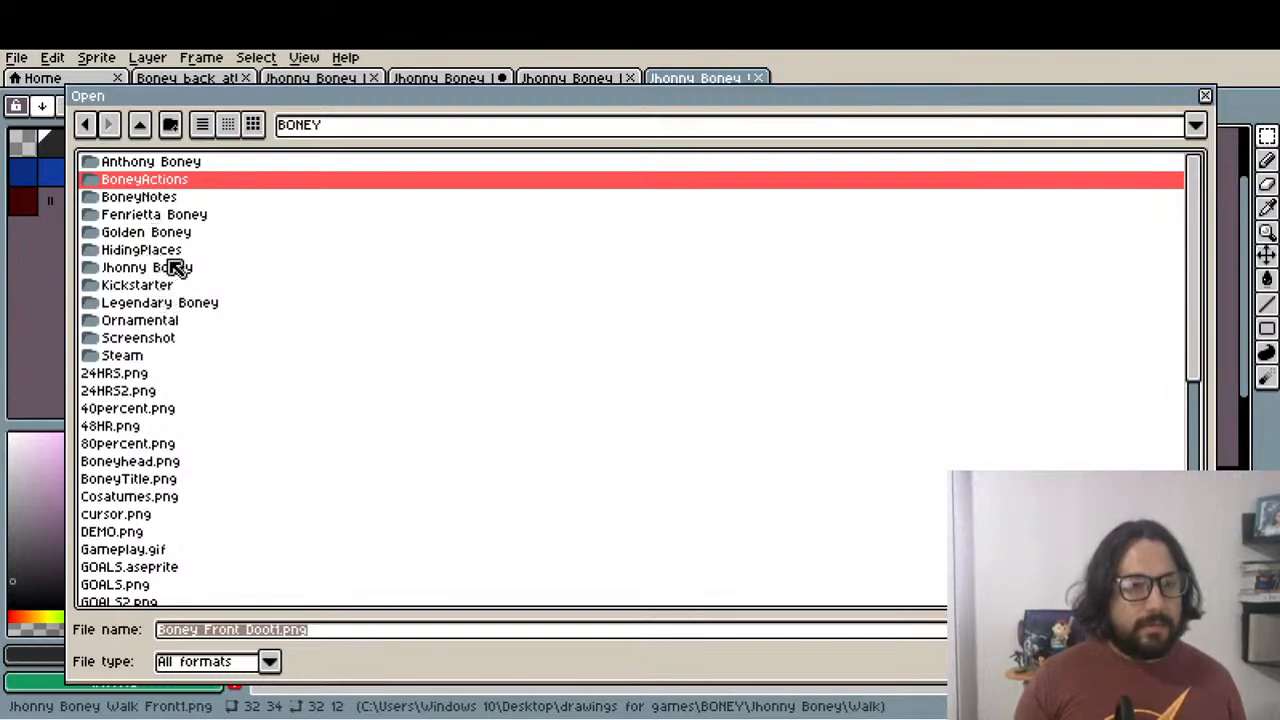
pyautogui.click(160, 216)
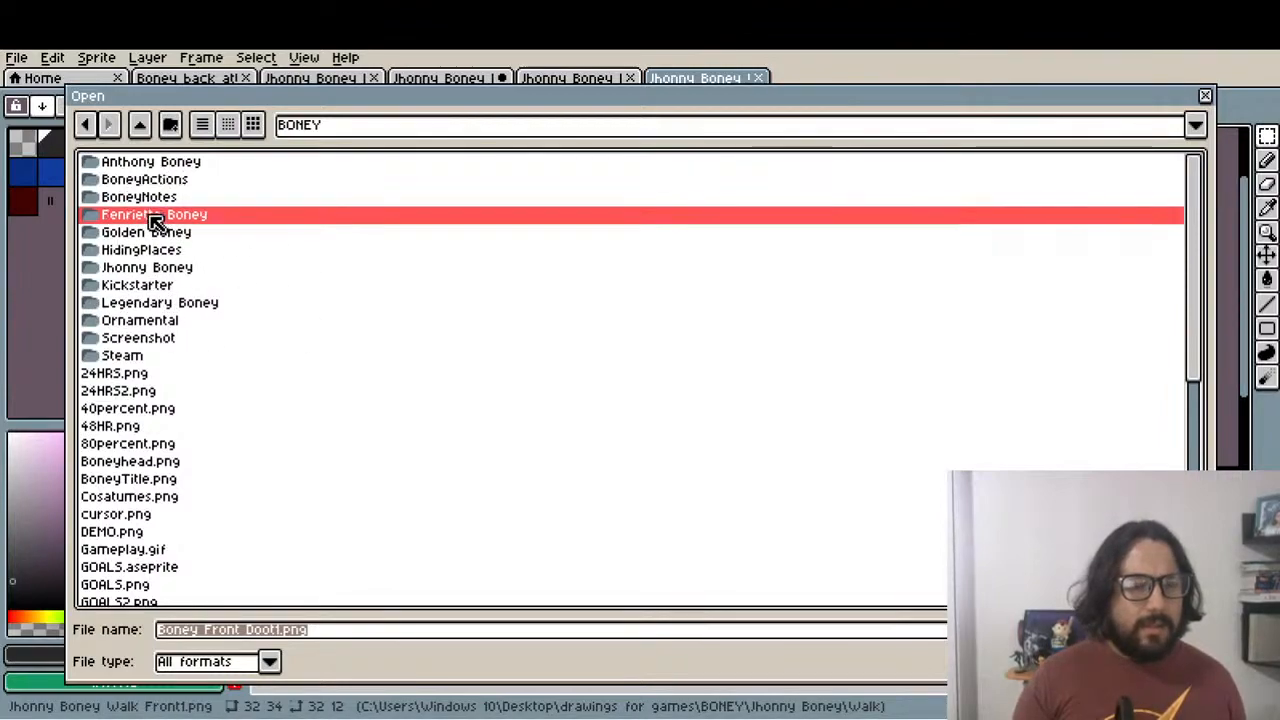
pyautogui.doubleClick(160, 216)
pyautogui.click(140, 124)
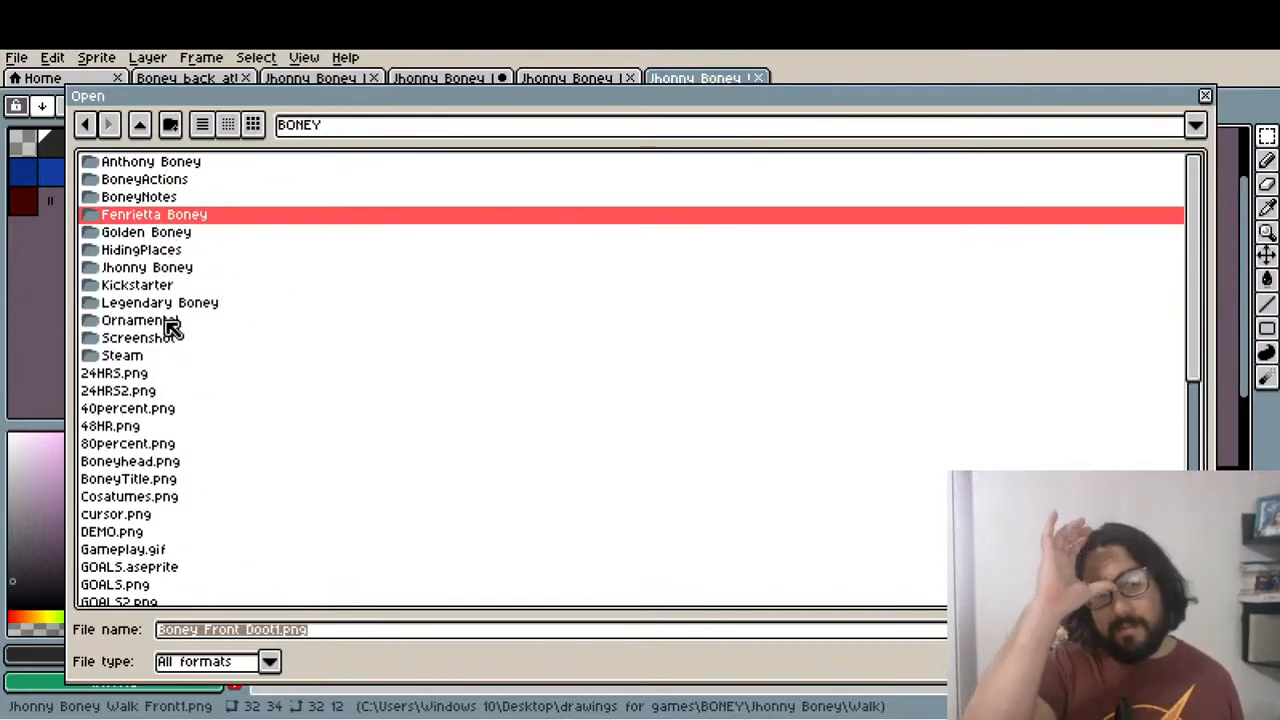
pyautogui.doubleClick(193, 165)
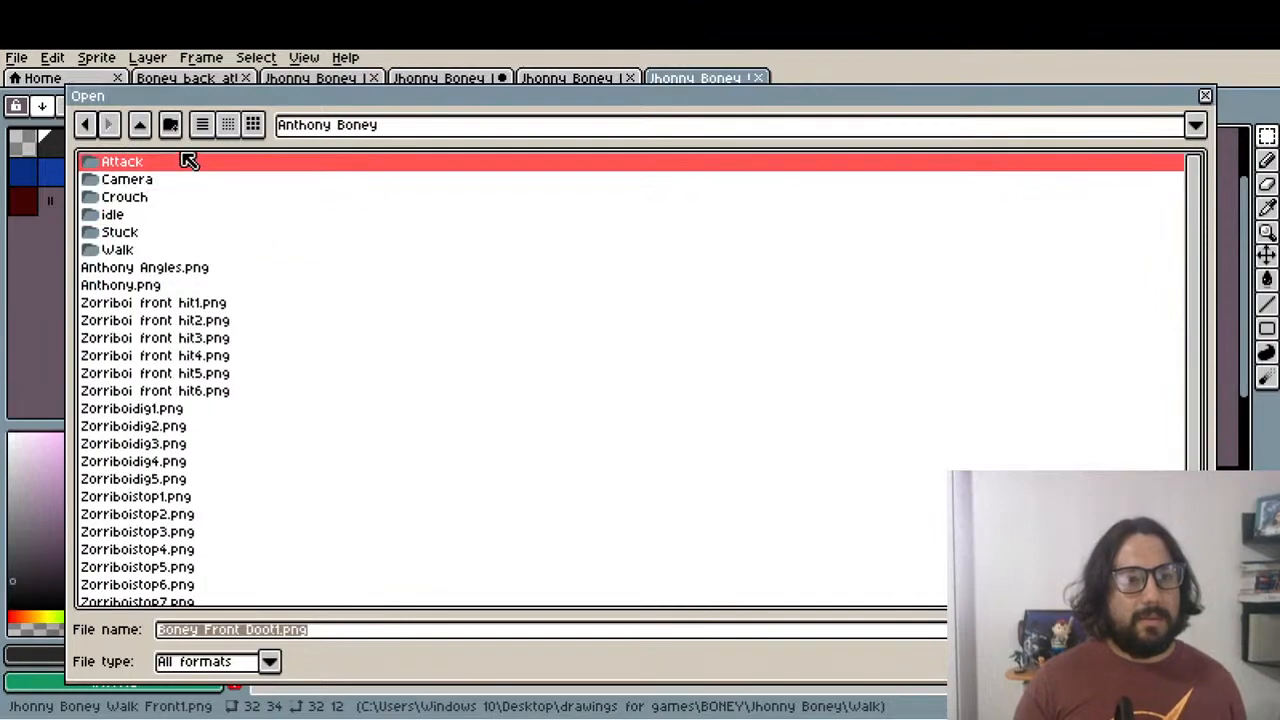
pyautogui.click(140, 127)
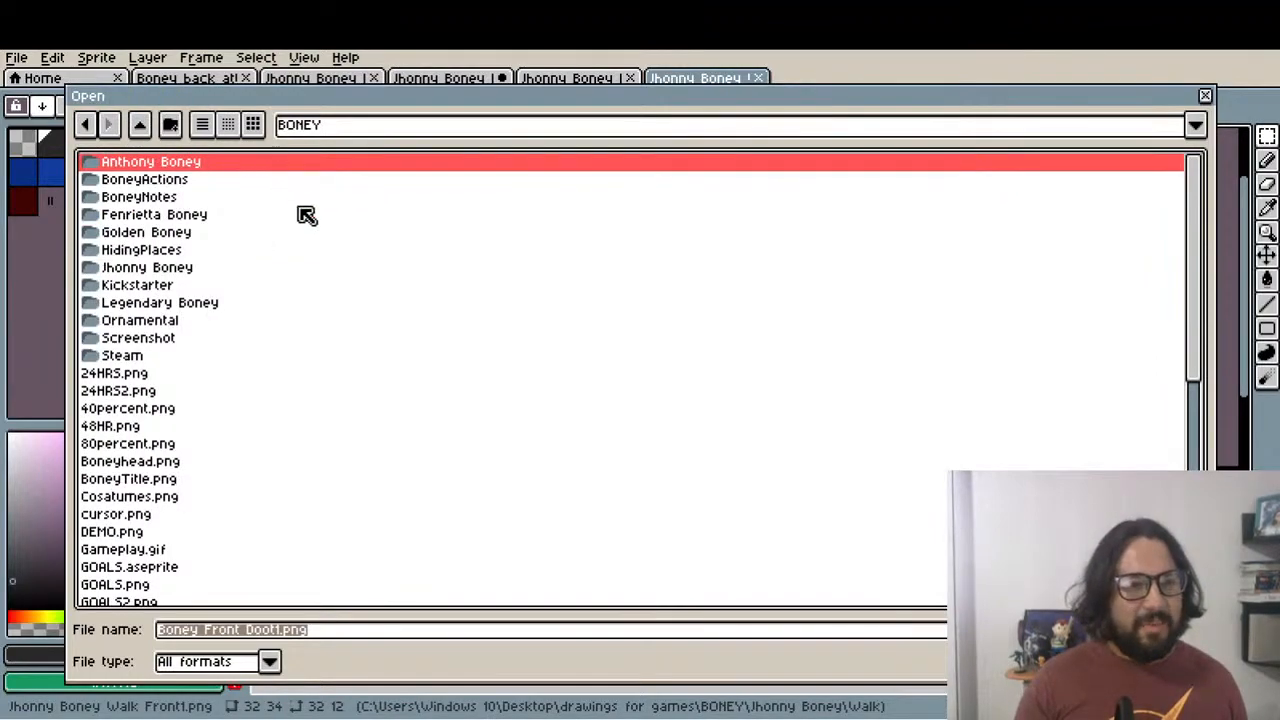
# Preview the back and front attack sprites in the Attack folder of Jhonny Boney
pyautogui.click(171, 306)
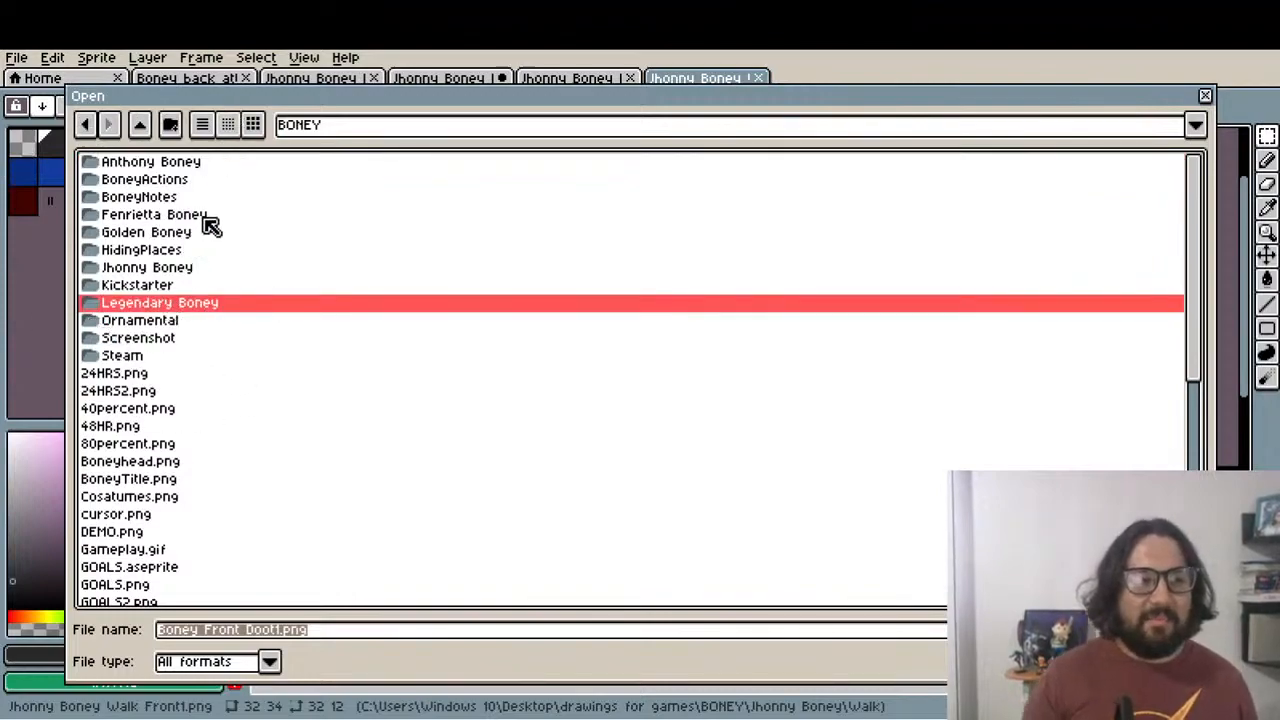
pyautogui.click(203, 270)
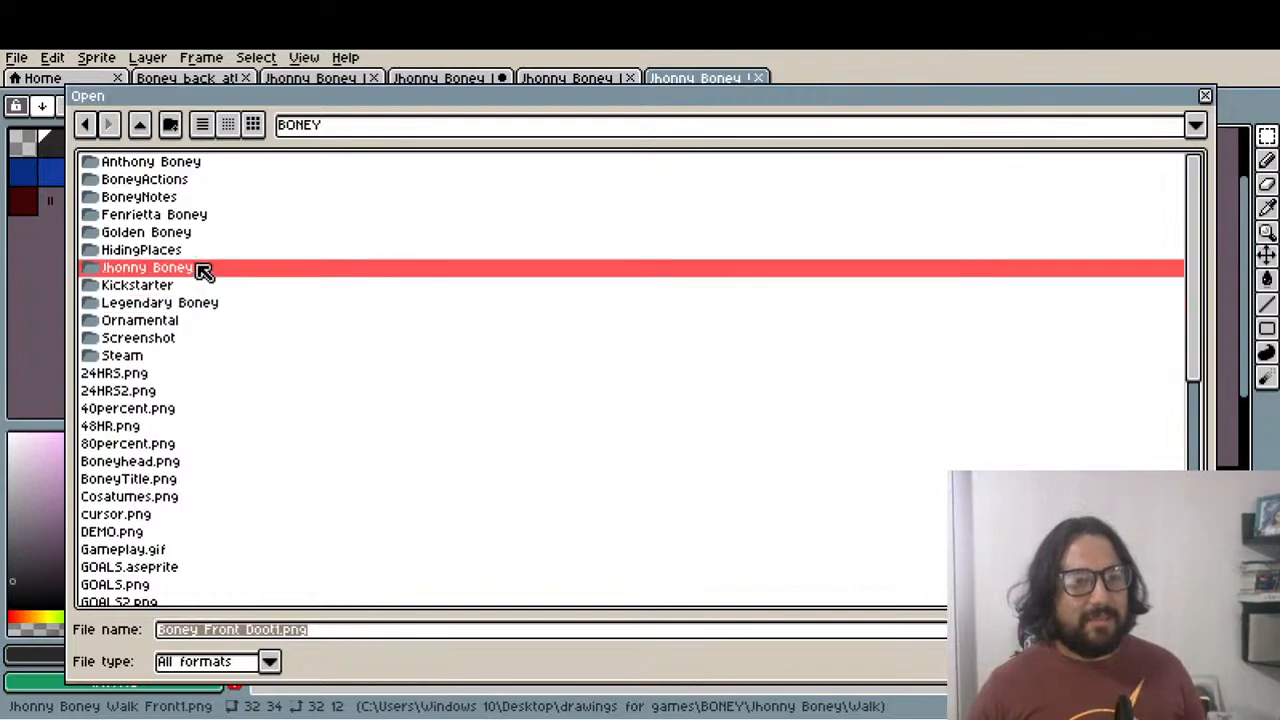
pyautogui.doubleClick(168, 272)
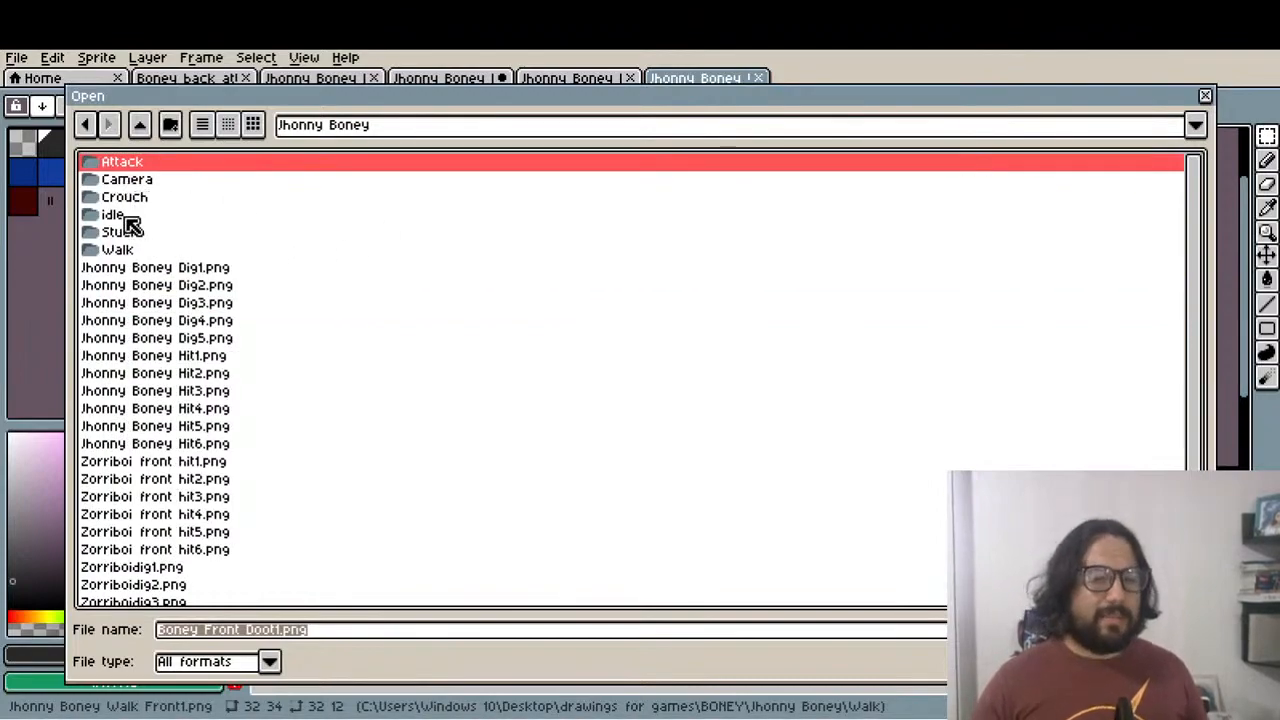
pyautogui.doubleClick(130, 164)
pyautogui.click(169, 163)
pyautogui.click(165, 182)
pyautogui.click(166, 216)
pyautogui.click(165, 250)
pyautogui.click(165, 268)
pyautogui.click(170, 303)
pyautogui.click(185, 268)
pyautogui.click(184, 287)
pyautogui.click(184, 303)
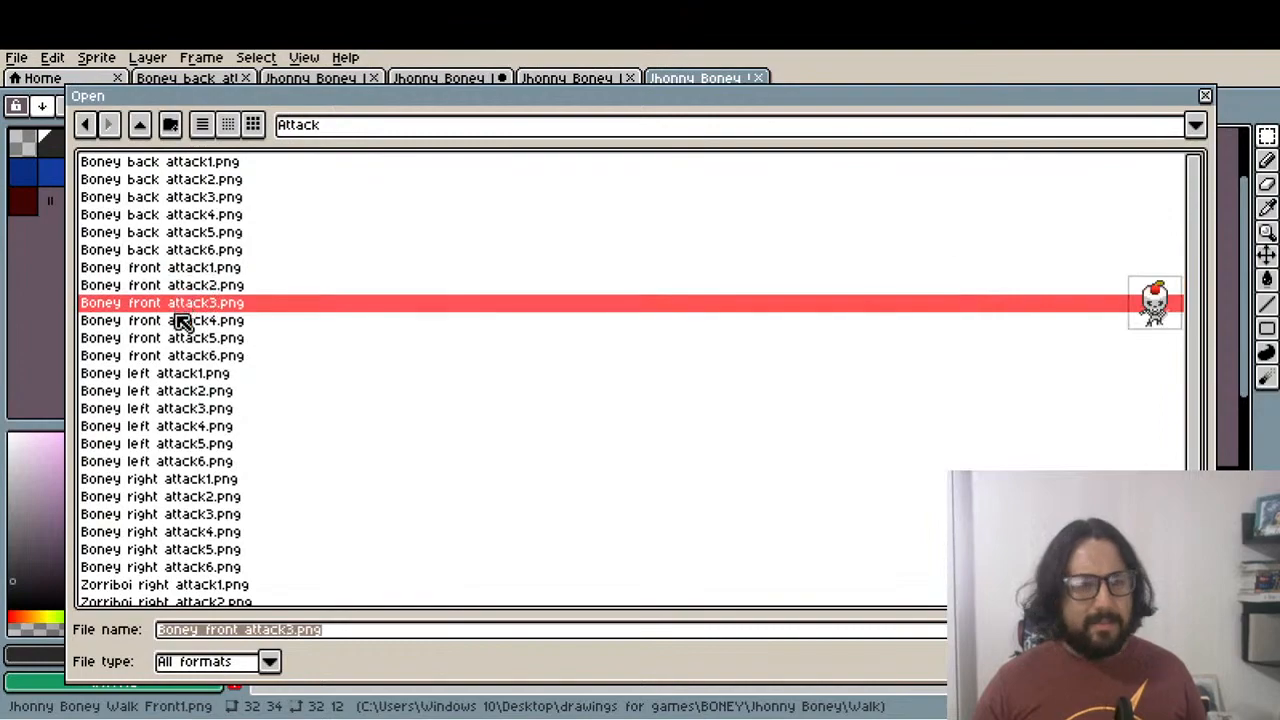
pyautogui.click(182, 320)
# Load the Jhonny Boney Walk Back PNG files from the Walk folder as an animation
pyautogui.click(140, 124)
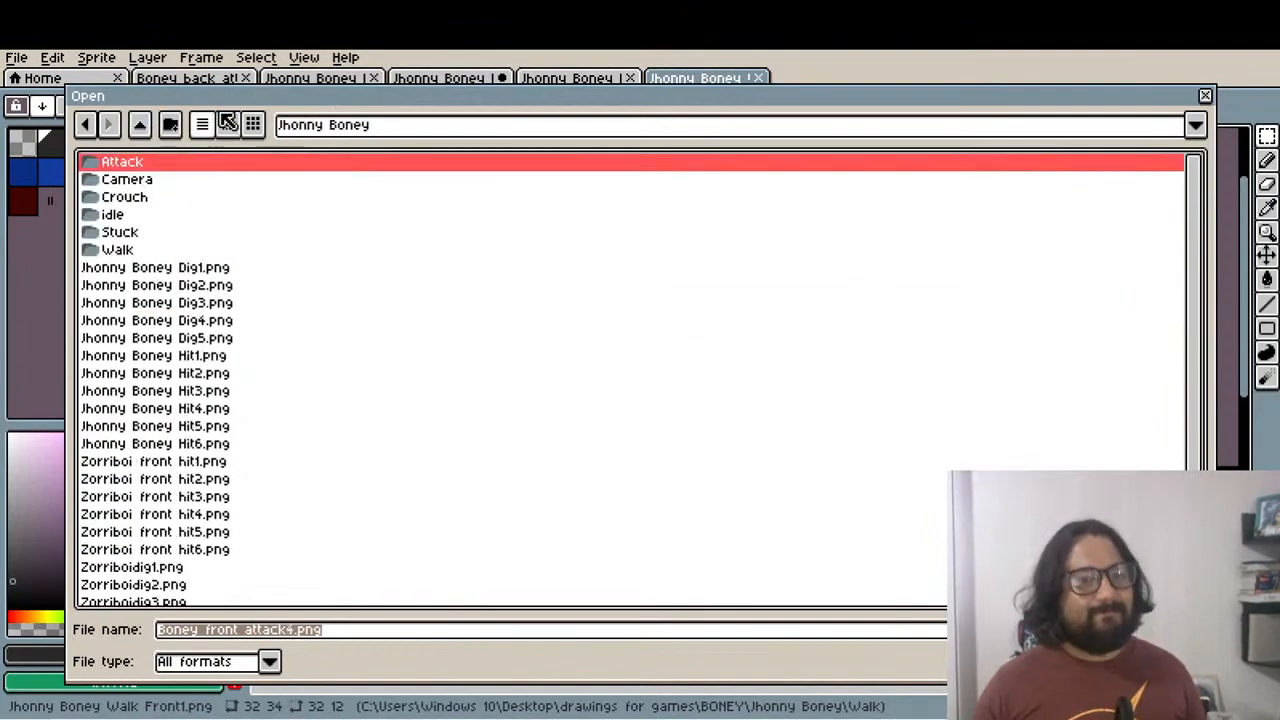
pyautogui.click(140, 124)
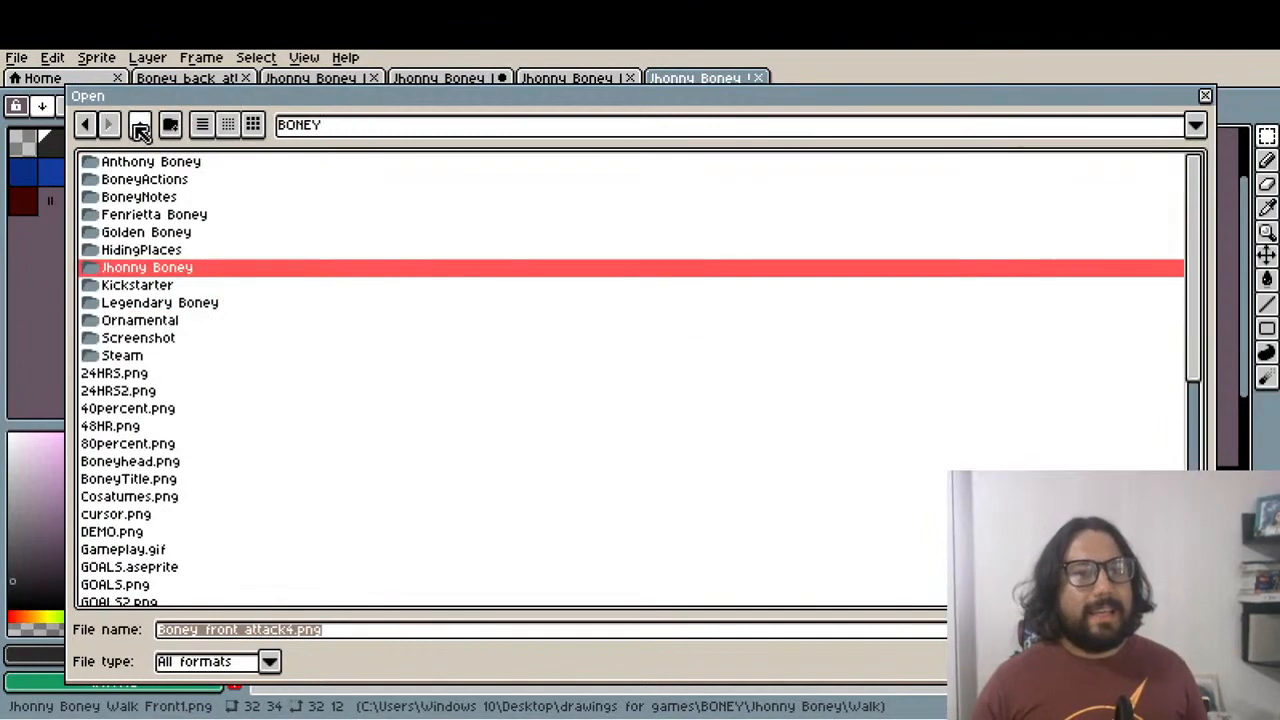
pyautogui.doubleClick(143, 267)
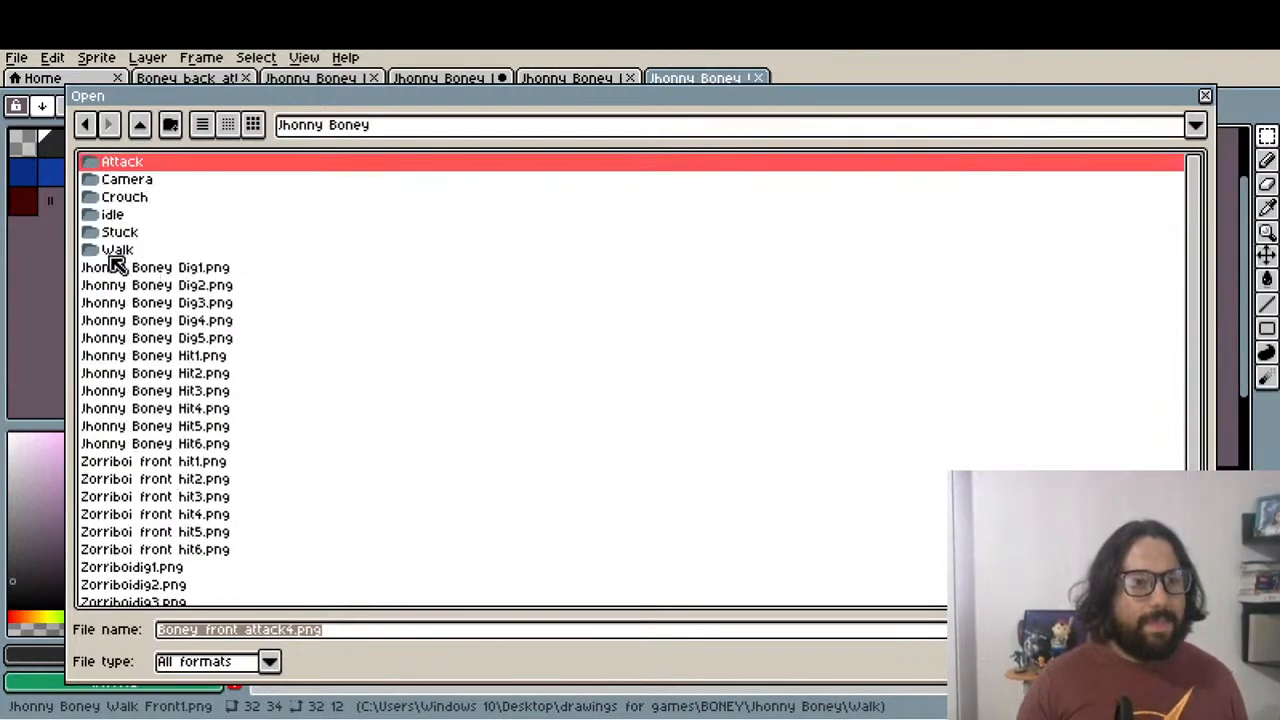
pyautogui.doubleClick(115, 252)
pyautogui.click(229, 197)
pyautogui.doubleClick(222, 190)
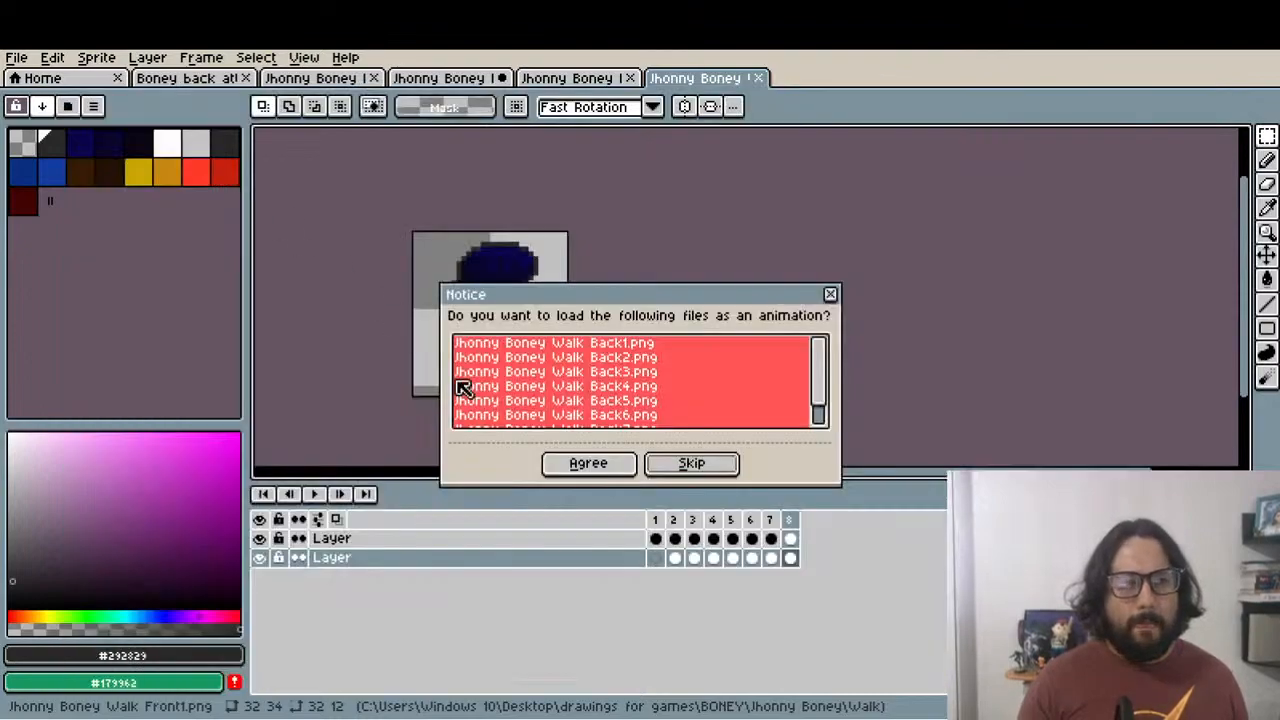
pyautogui.click(586, 463)
# Play the back walk animation, close its file, and replay the front walk animation for comparison
pyautogui.click(314, 494)
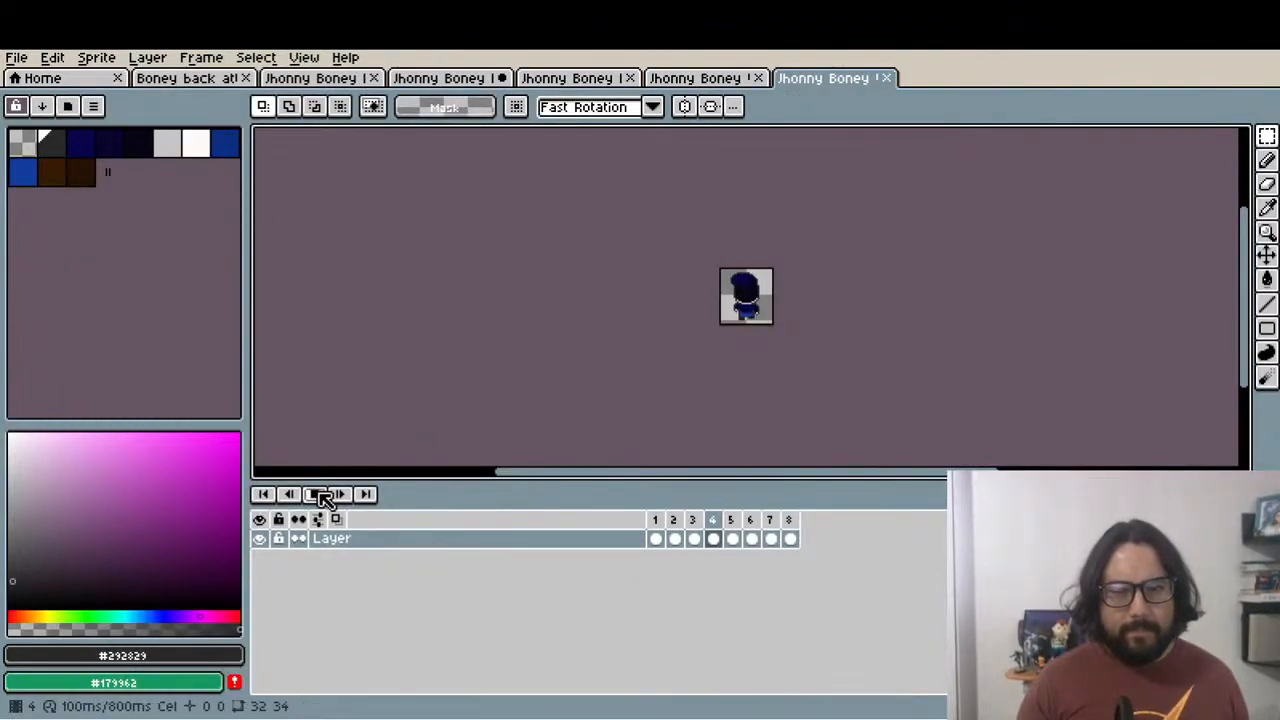
pyautogui.click(314, 494)
pyautogui.click(886, 78)
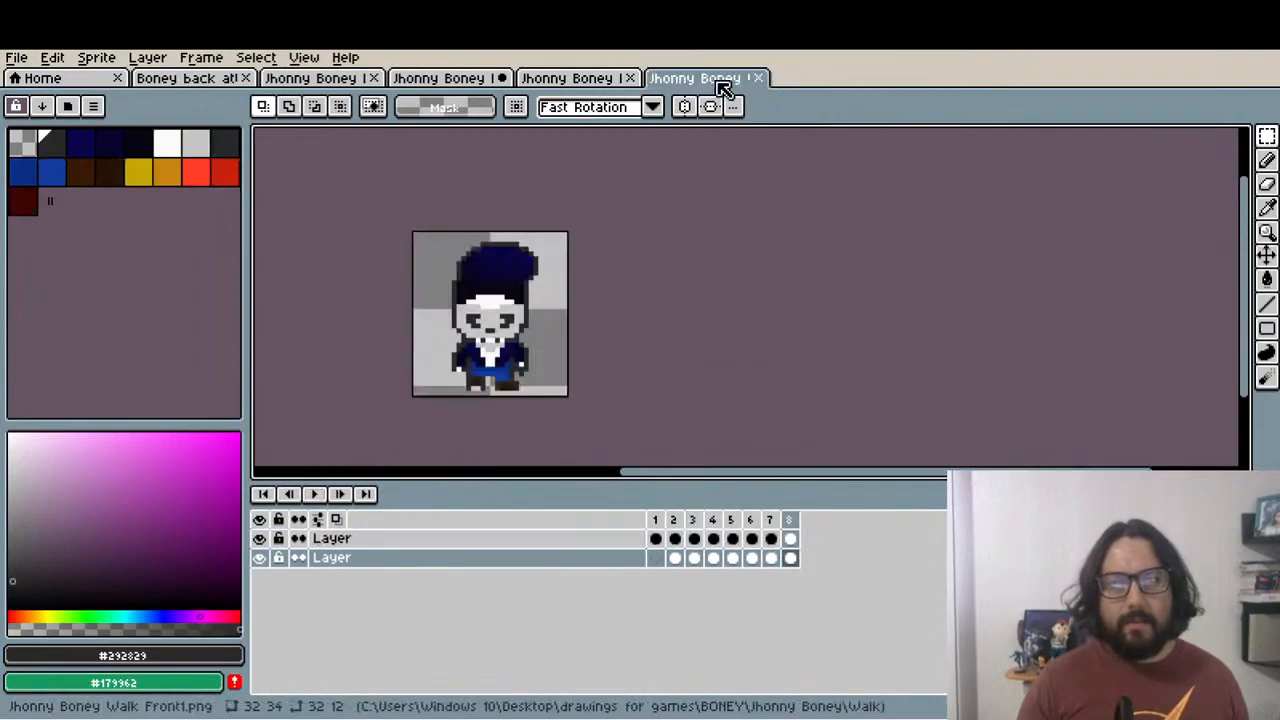
pyautogui.click(314, 494)
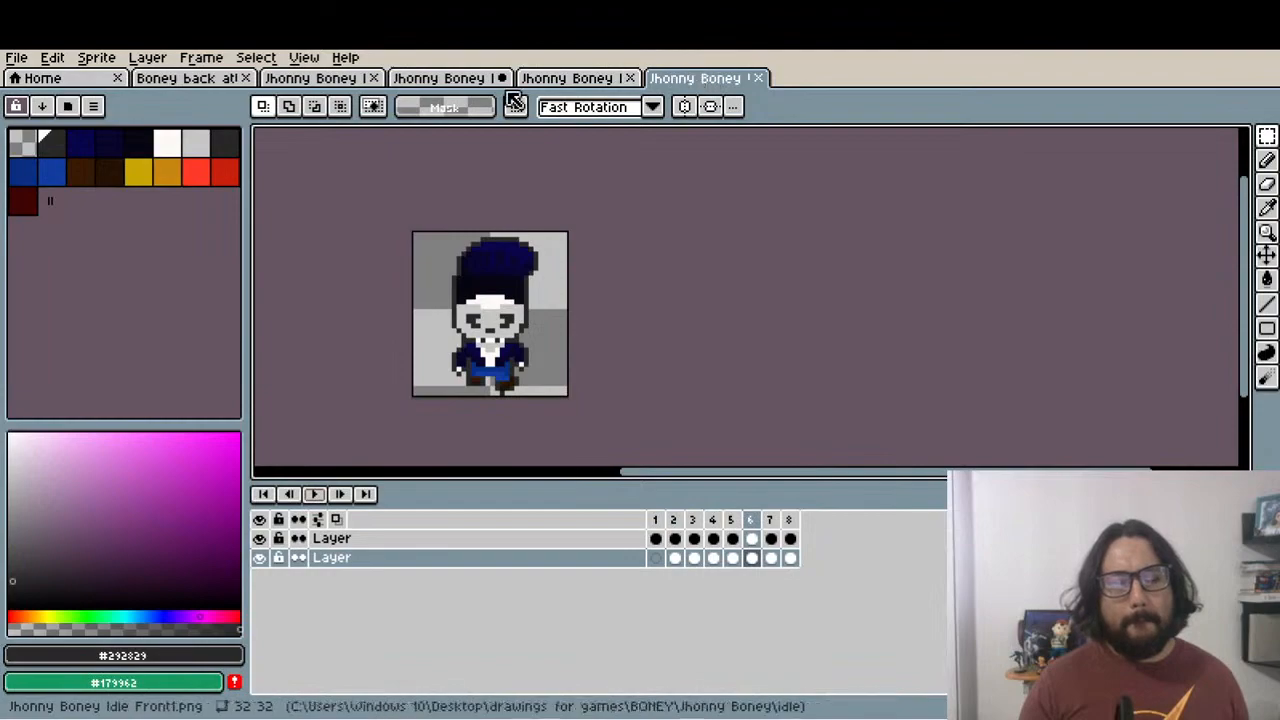
# Save the front walk again as a PNG sequence without layers, and close its file
pyautogui.hotkey('ctrl', 's')
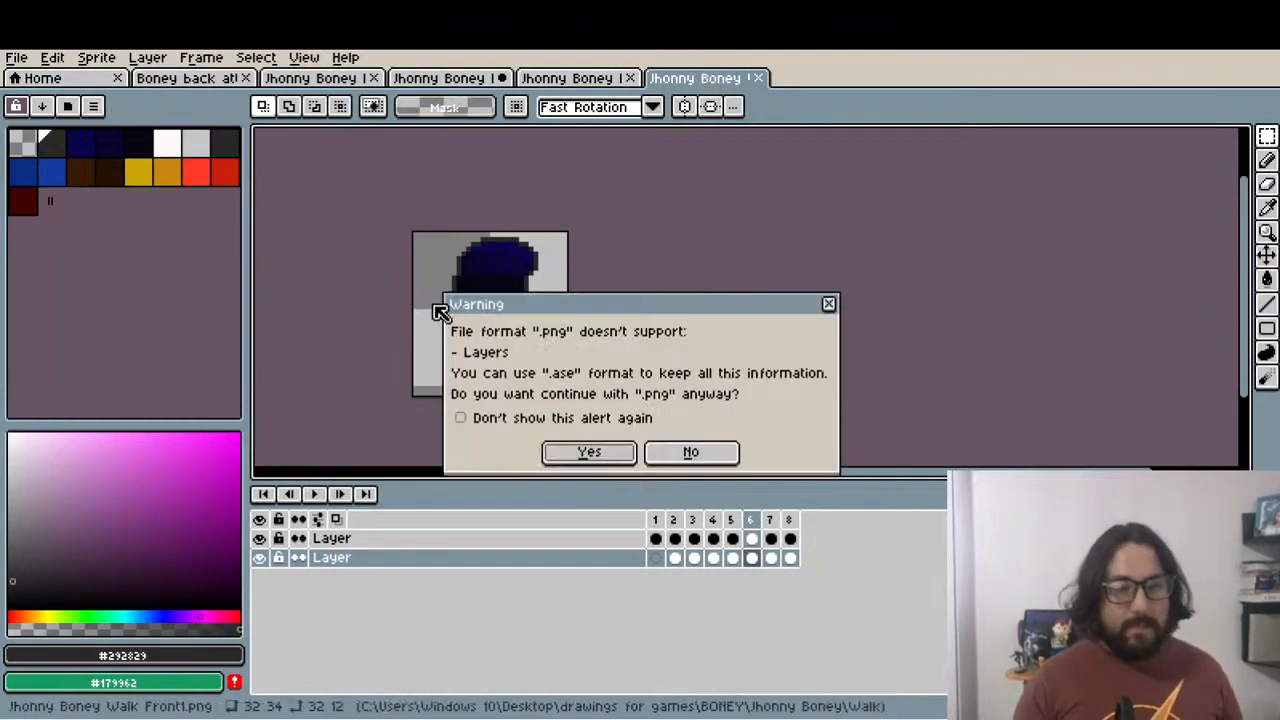
pyautogui.click(616, 455)
pyautogui.click(615, 430)
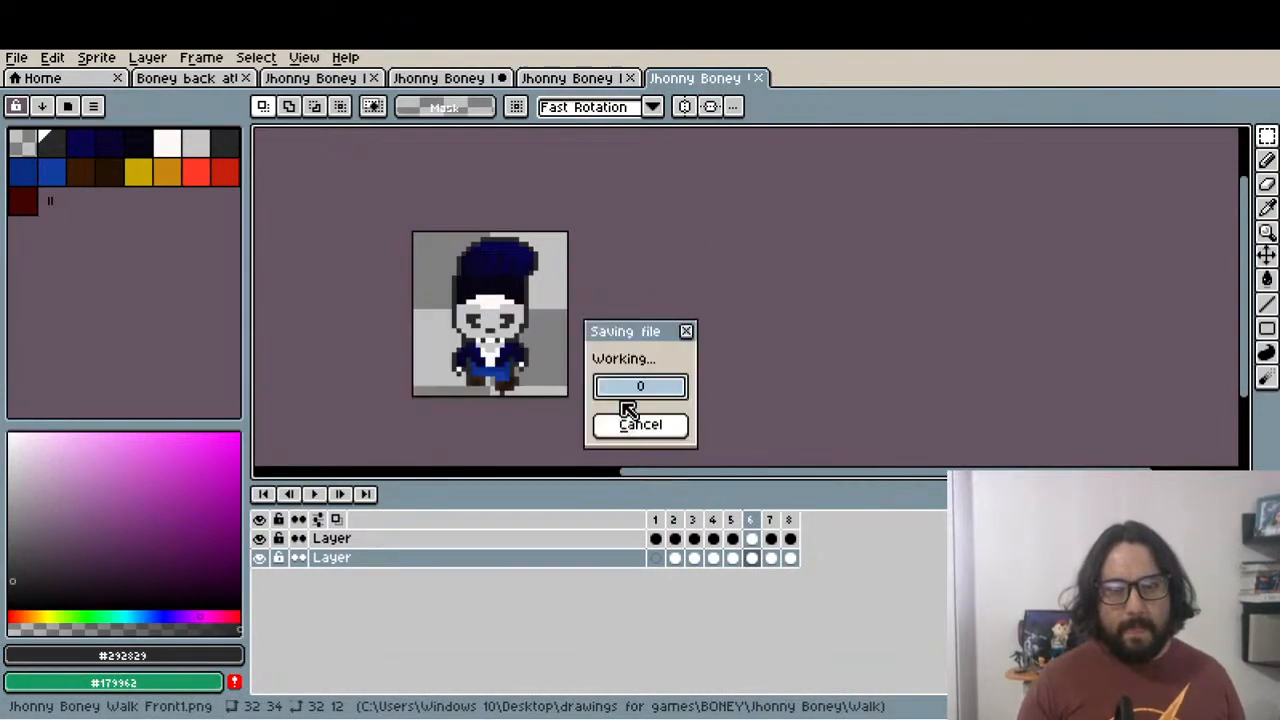
pyautogui.click(758, 79)
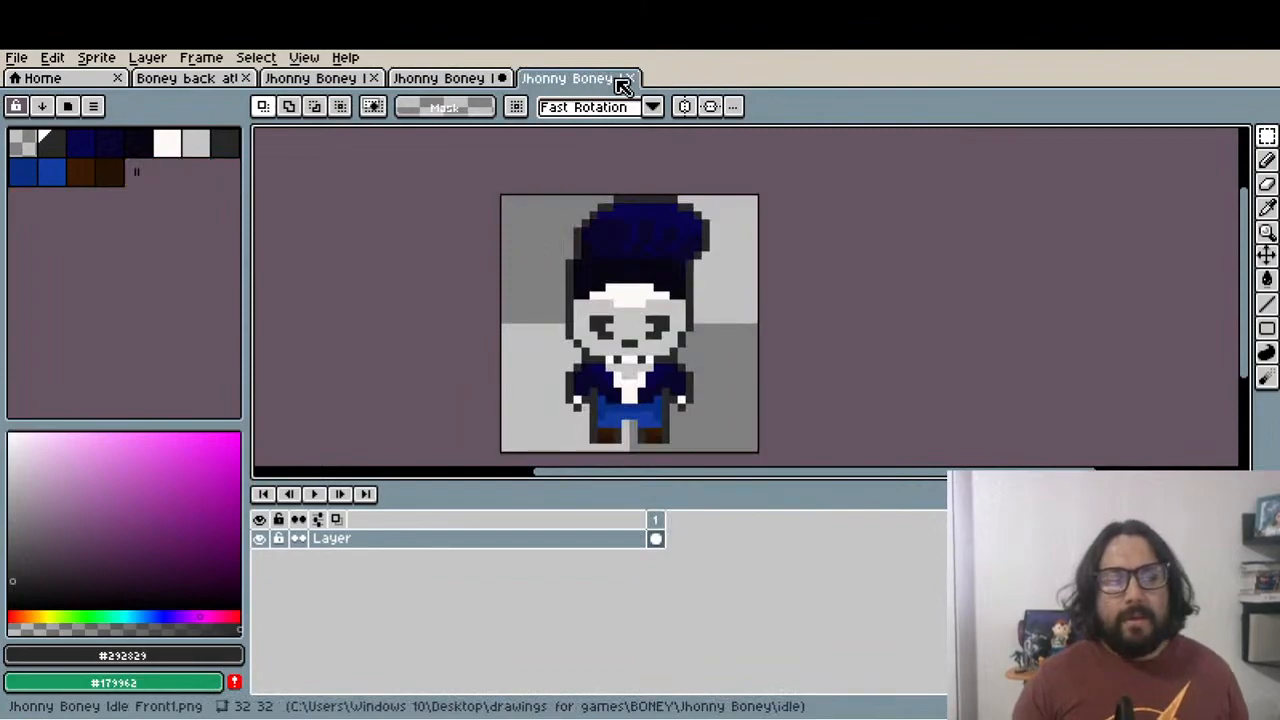
# Switch to the Boney back attack1.png animation, play it back, and close its file
pyautogui.click(470, 84)
pyautogui.click(290, 82)
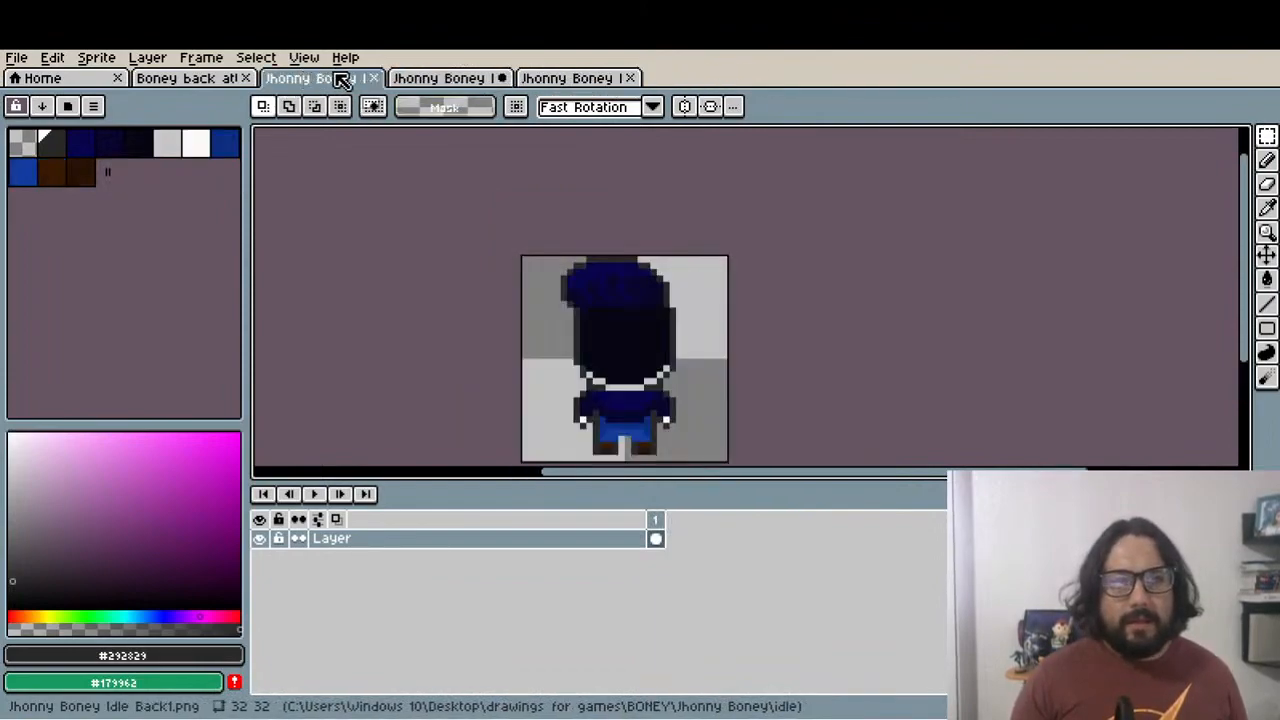
pyautogui.click(212, 84)
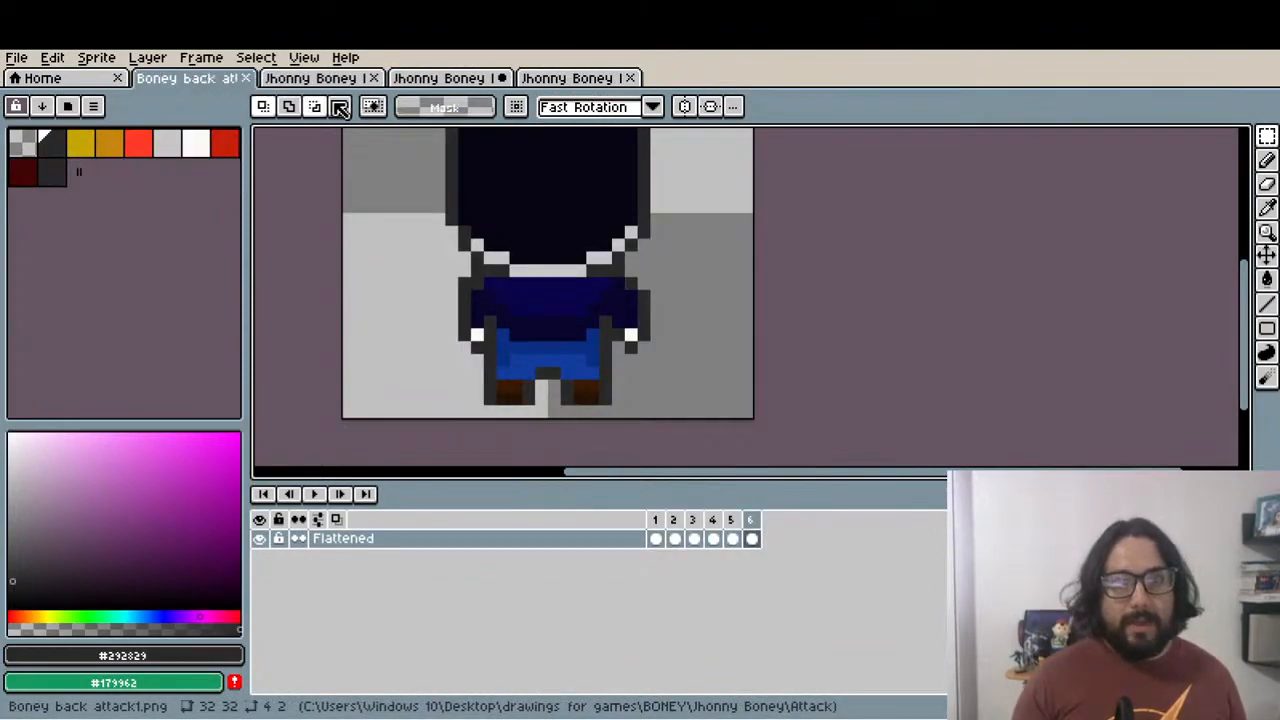
pyautogui.press('Return')
pyautogui.scroll(-2, 404, 326)
pyautogui.click(313, 493)
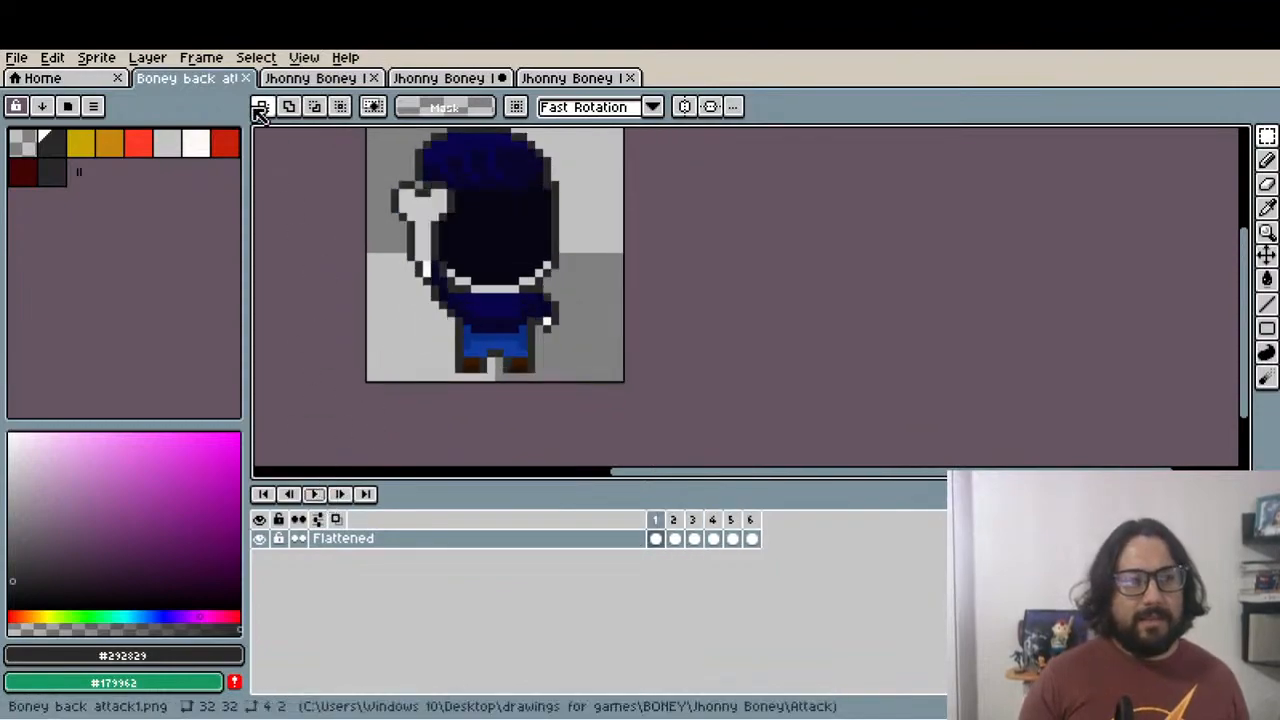
pyautogui.click(248, 79)
# Open Boney back attack1.png from the Jhonny Boney Attack folder and load all six back attack files as an animation
pyautogui.click(16, 57)
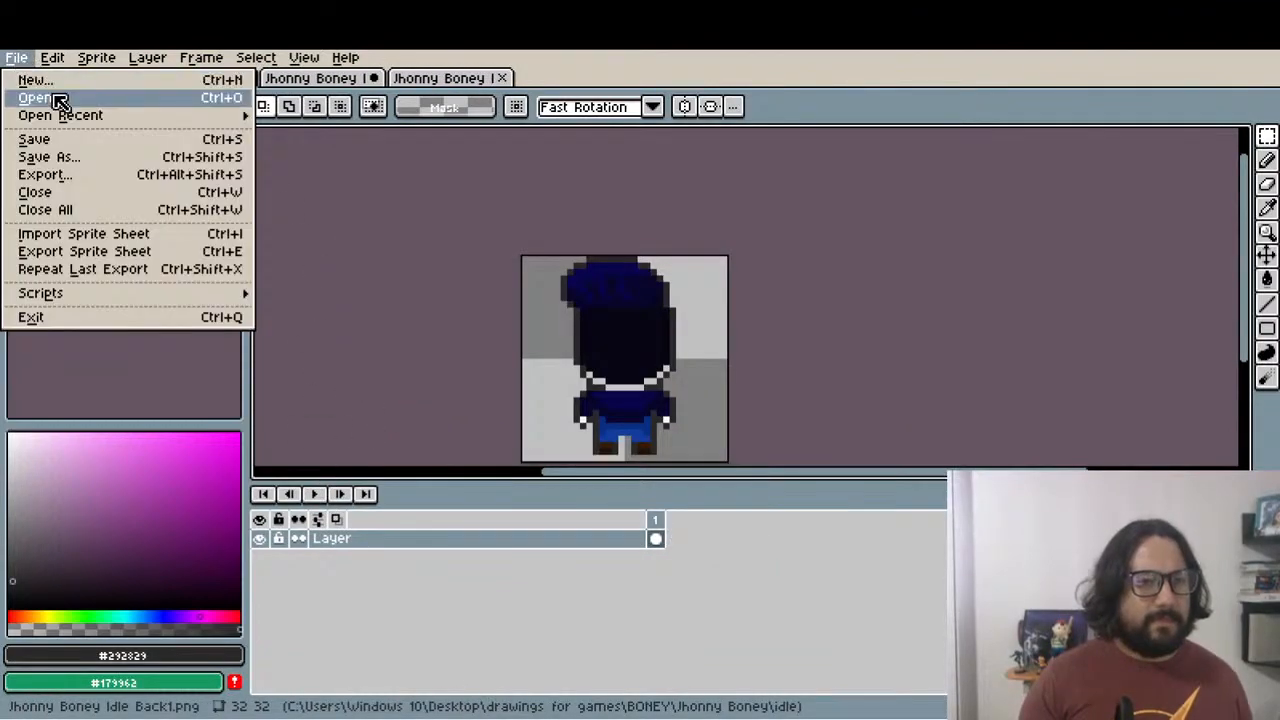
pyautogui.click(54, 94)
pyautogui.click(140, 125)
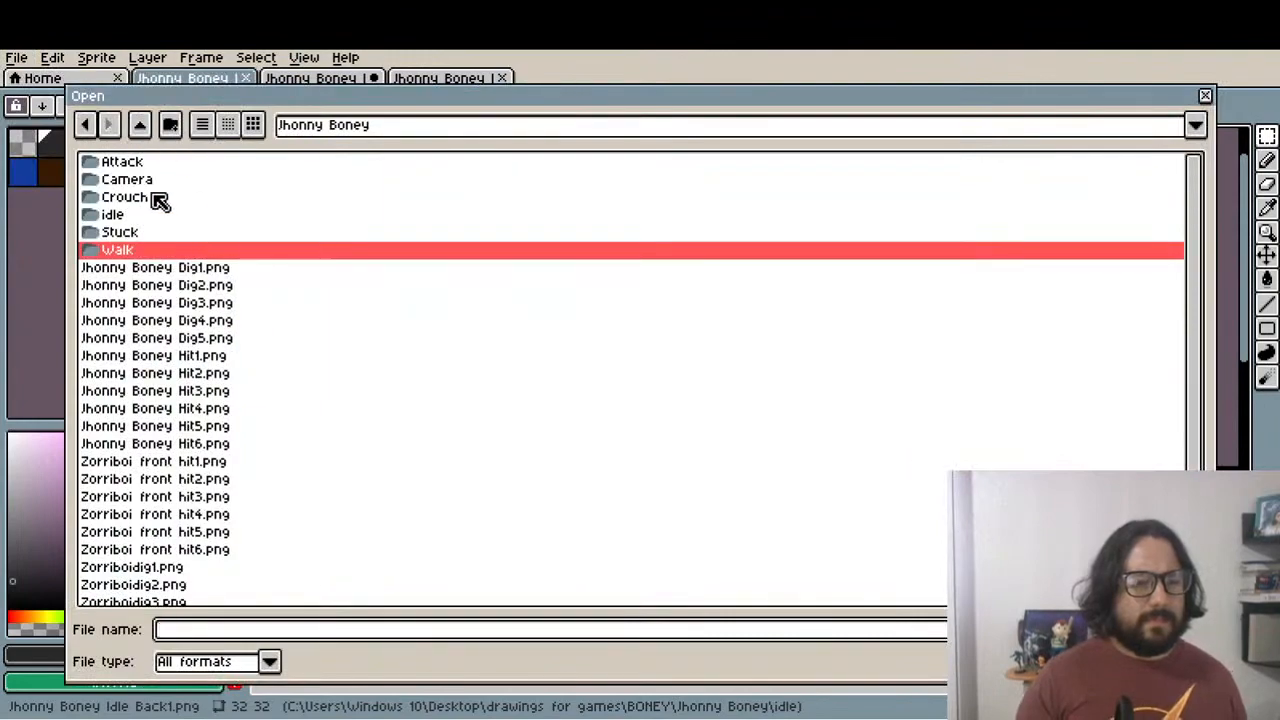
pyautogui.click(140, 125)
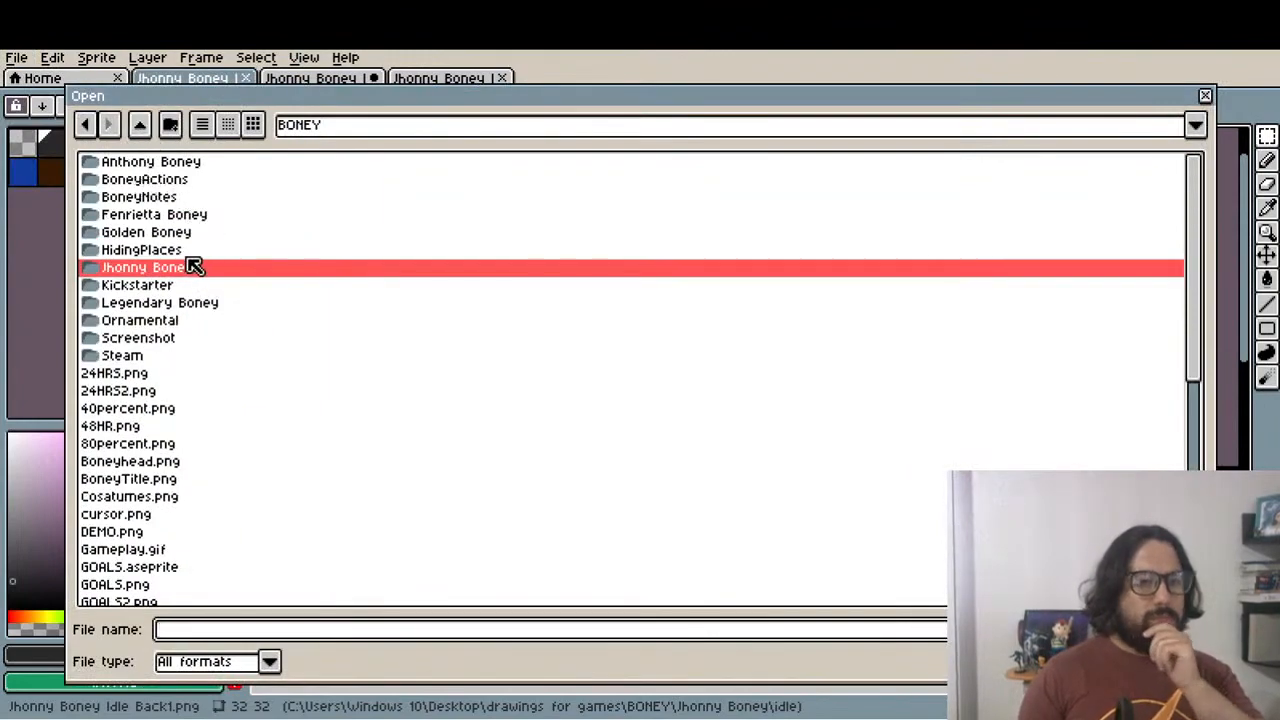
pyautogui.doubleClick(172, 268)
pyautogui.doubleClick(148, 166)
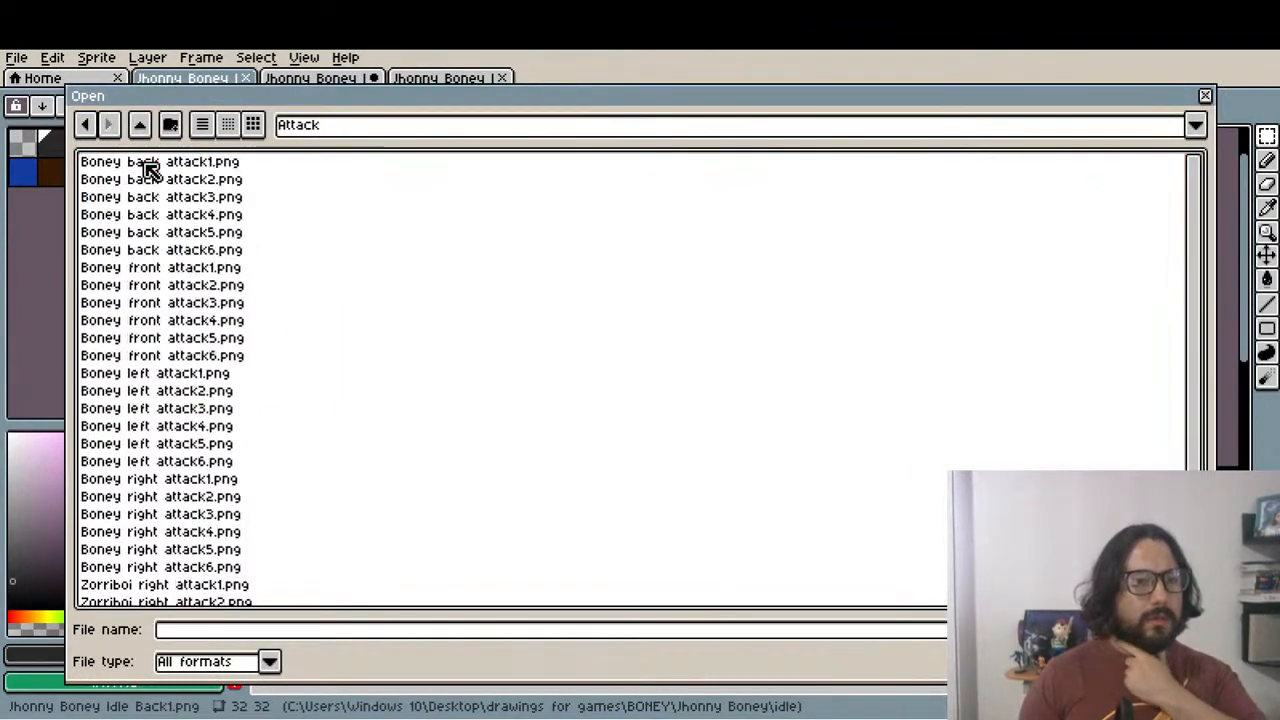
pyautogui.click(172, 250)
pyautogui.click(168, 163)
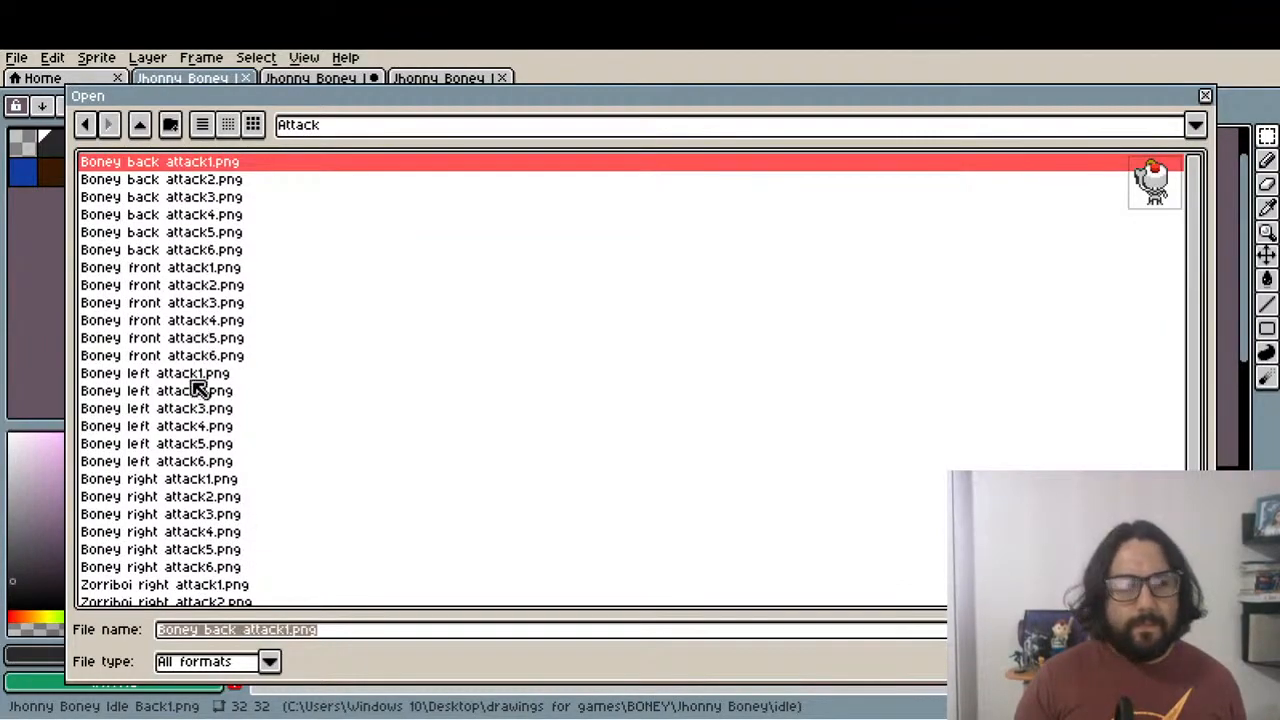
pyautogui.scroll(-2, 190, 405)
pyautogui.scroll(2, 225, 355)
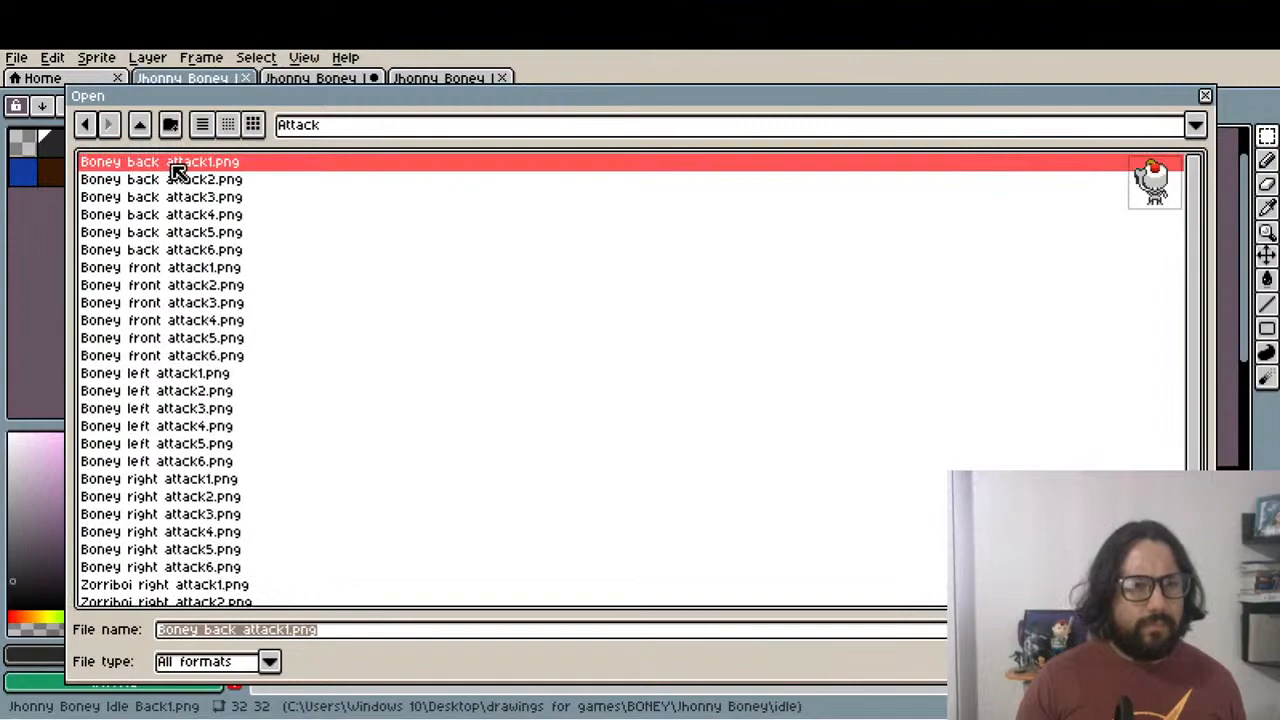
pyautogui.doubleClick(176, 168)
pyautogui.click(584, 462)
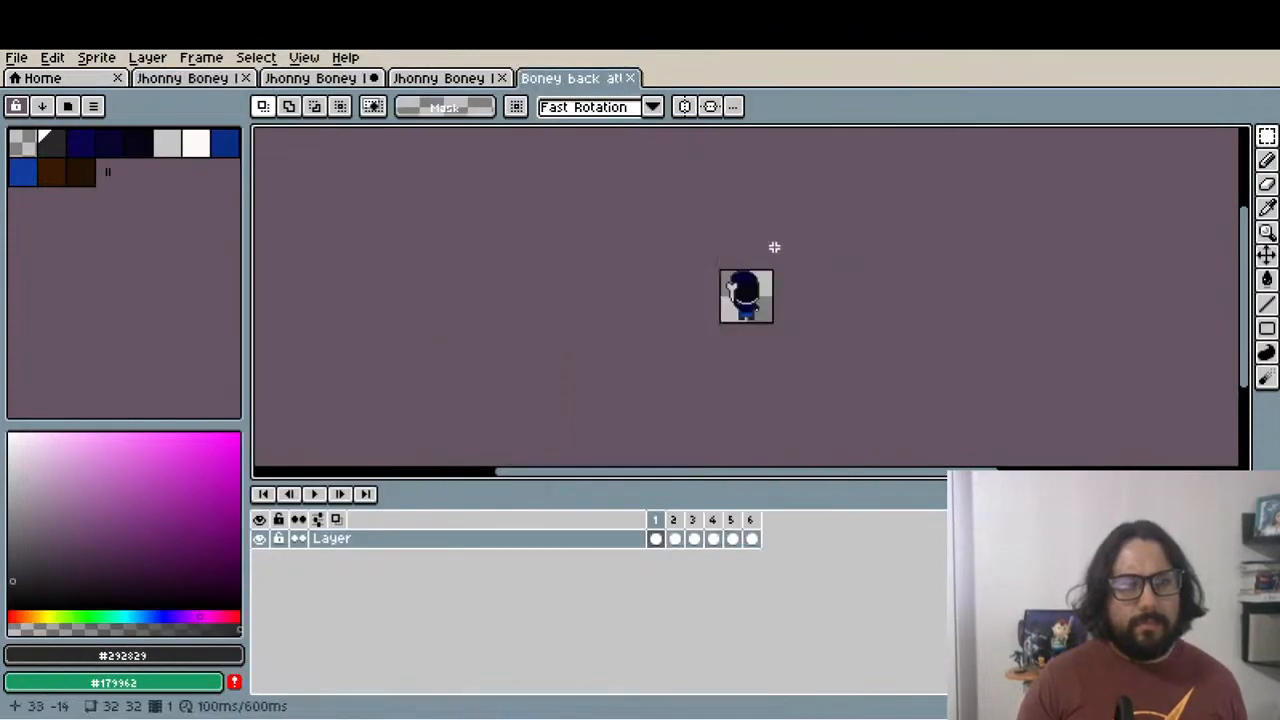
# Save the back attack animation as a six-file PNG sequence starting with Johnny Boney back attack1.png in the Attack folder
pyautogui.click(16, 57)
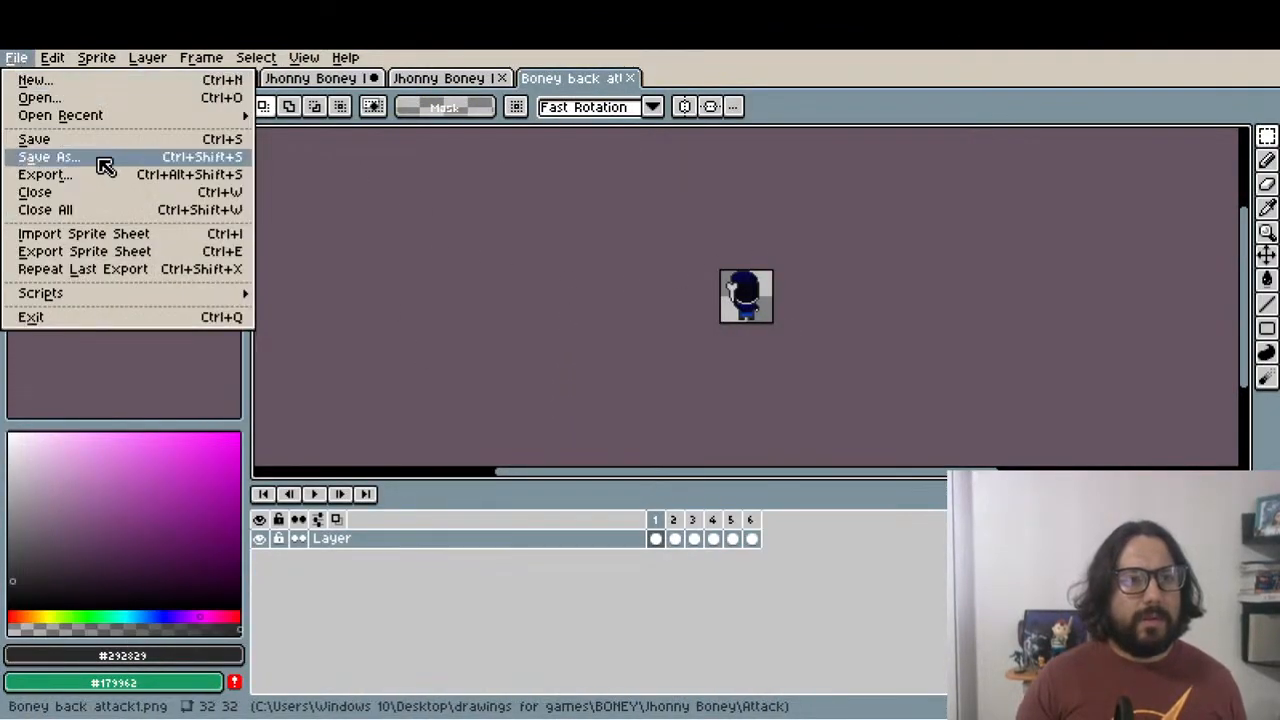
pyautogui.click(100, 158)
pyautogui.click(165, 637)
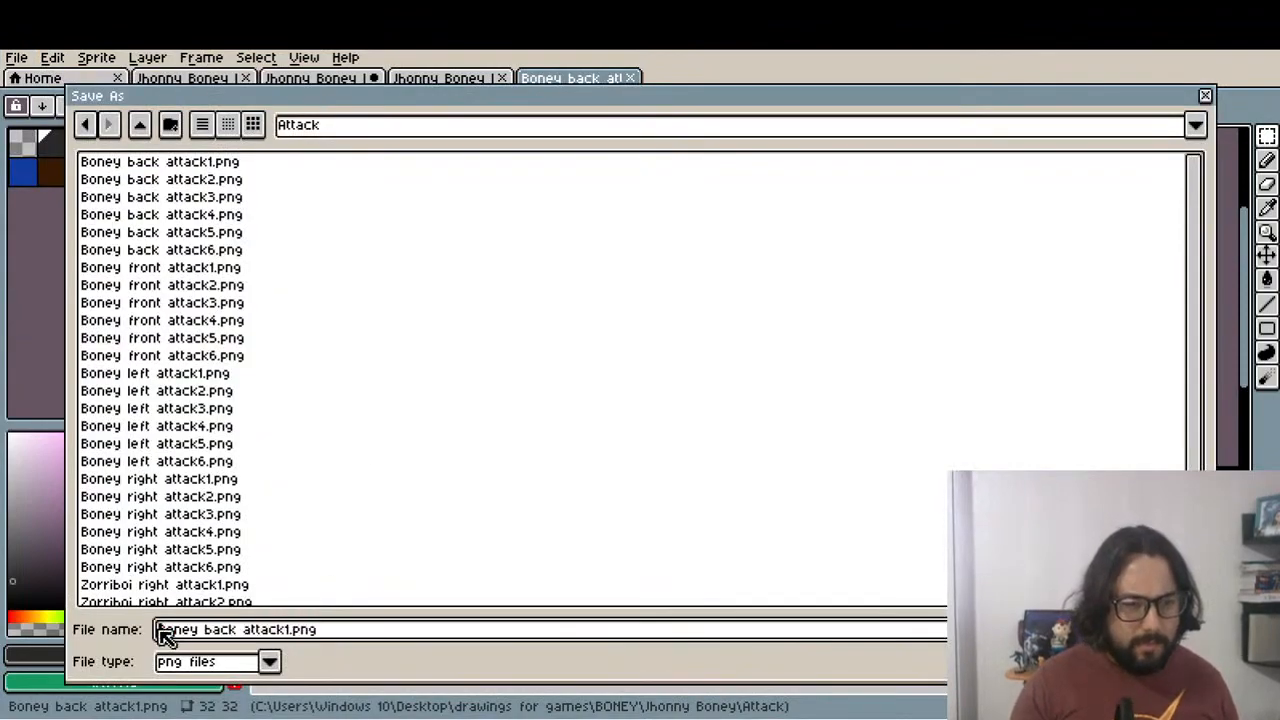
pyautogui.write('Jhonny')
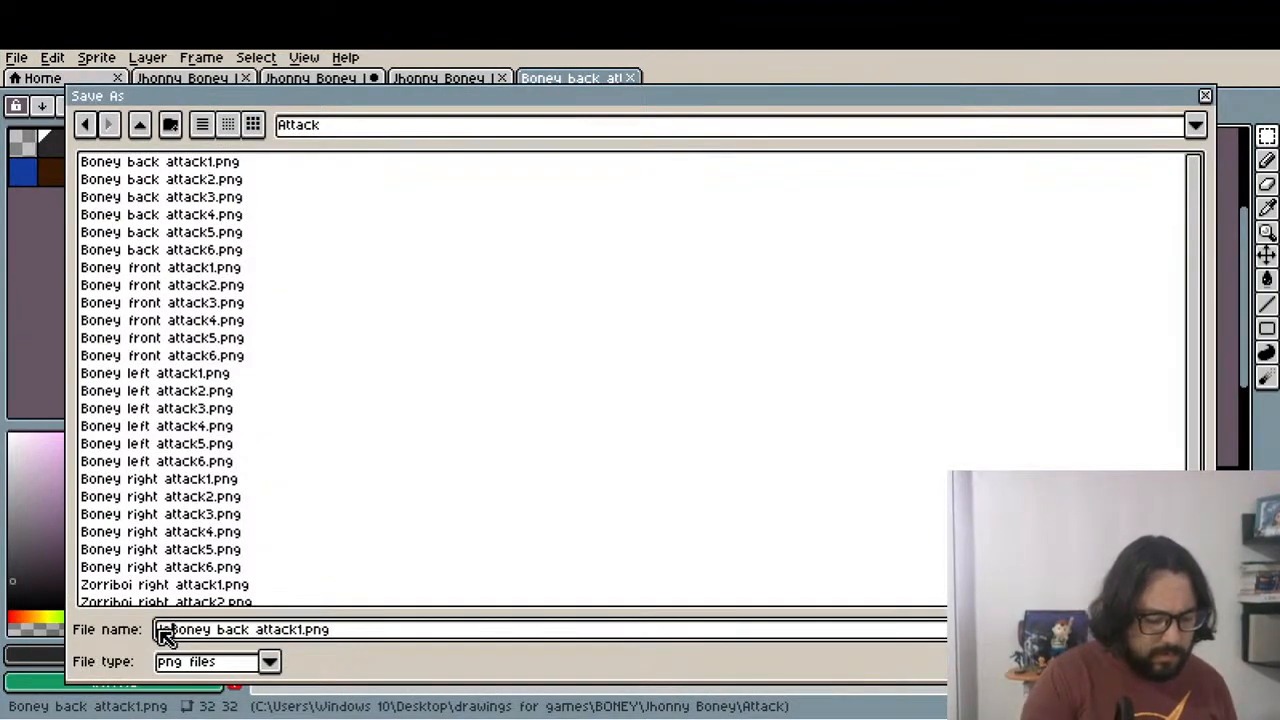
pyautogui.press('Return')
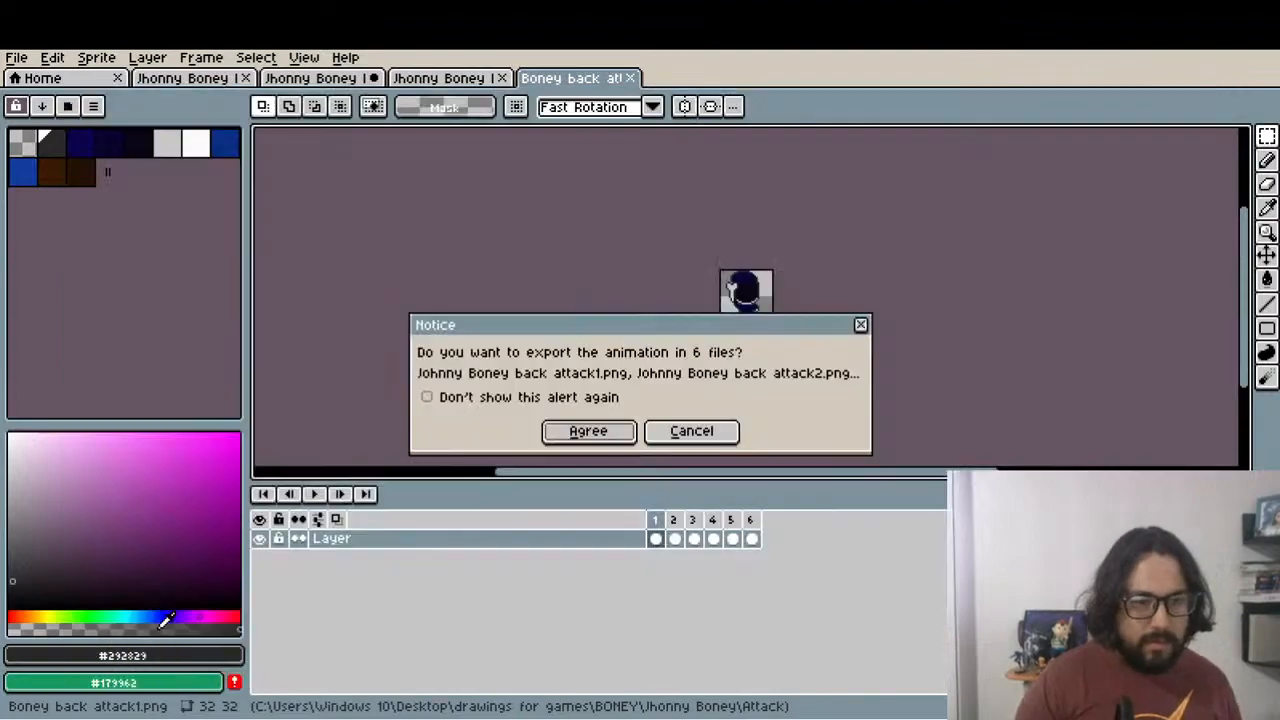
pyautogui.click(622, 430)
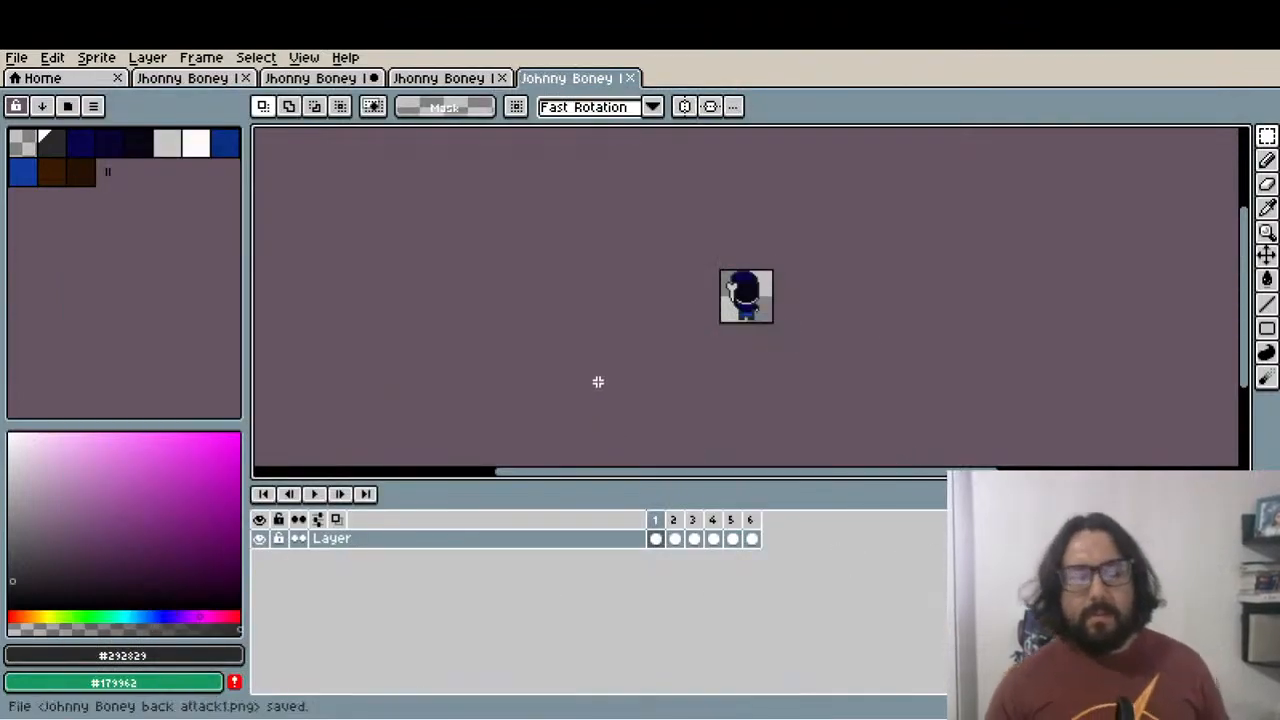
# Close Jhonny Boney Idle Right1.png without saving its changes
pyautogui.click(443, 80)
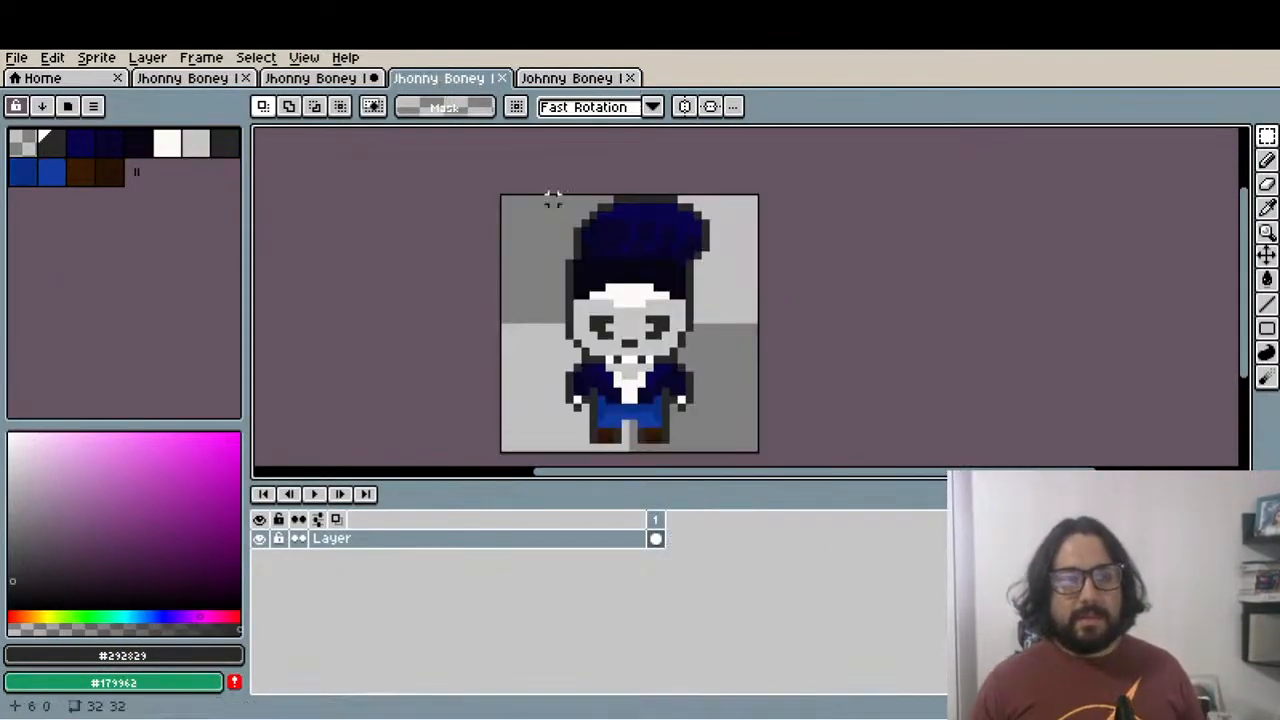
pyautogui.click(353, 78)
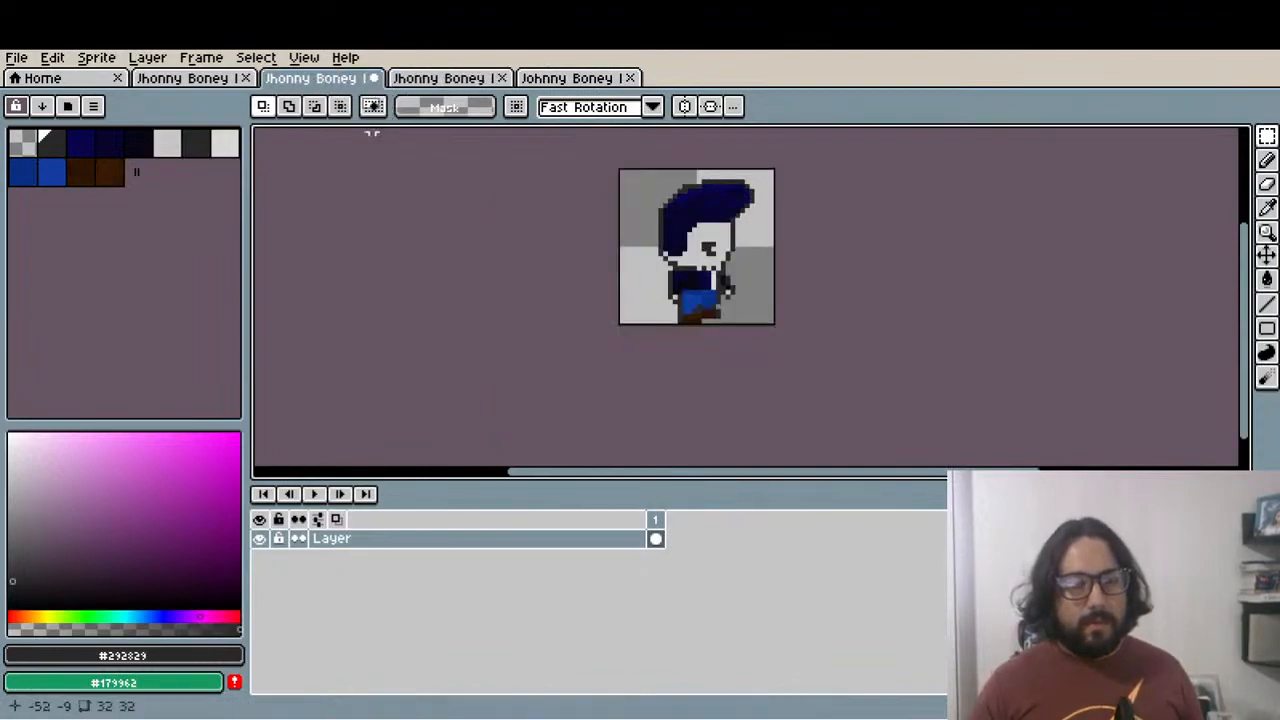
pyautogui.click(373, 78)
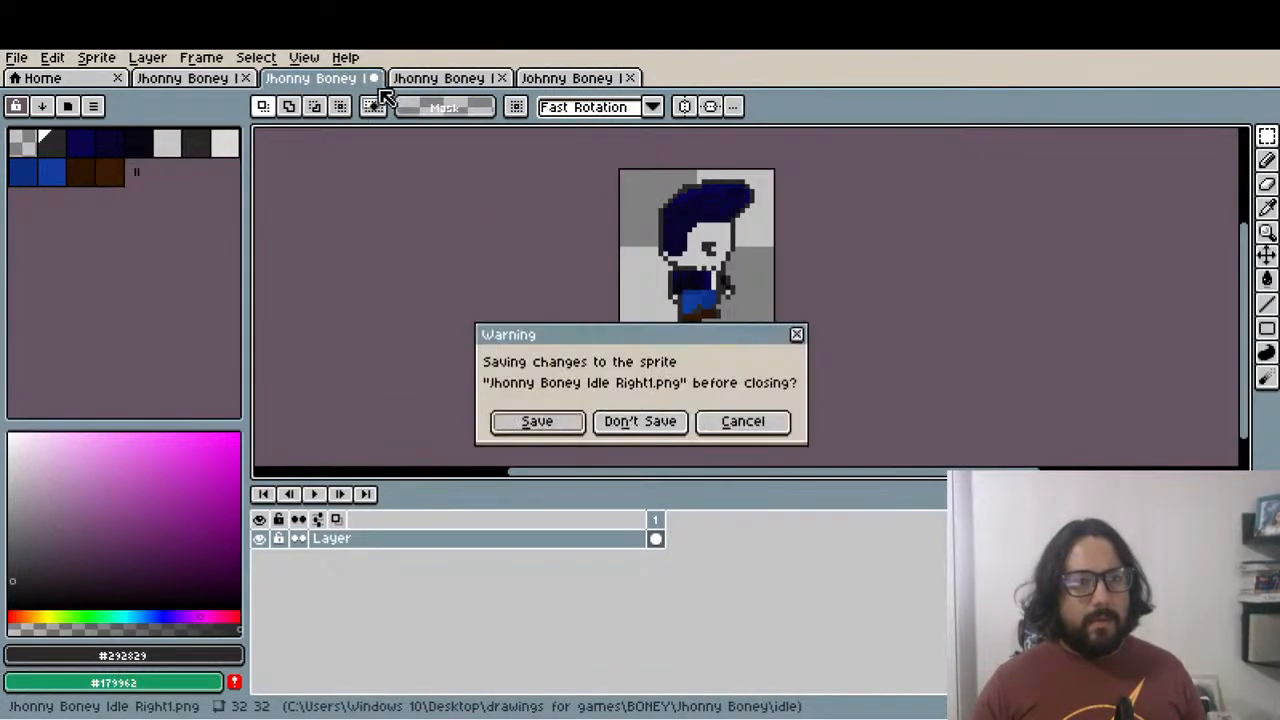
pyautogui.click(634, 421)
# Open Boney front attack1.png from the Attack folder and load its six frames as an animation
pyautogui.click(196, 80)
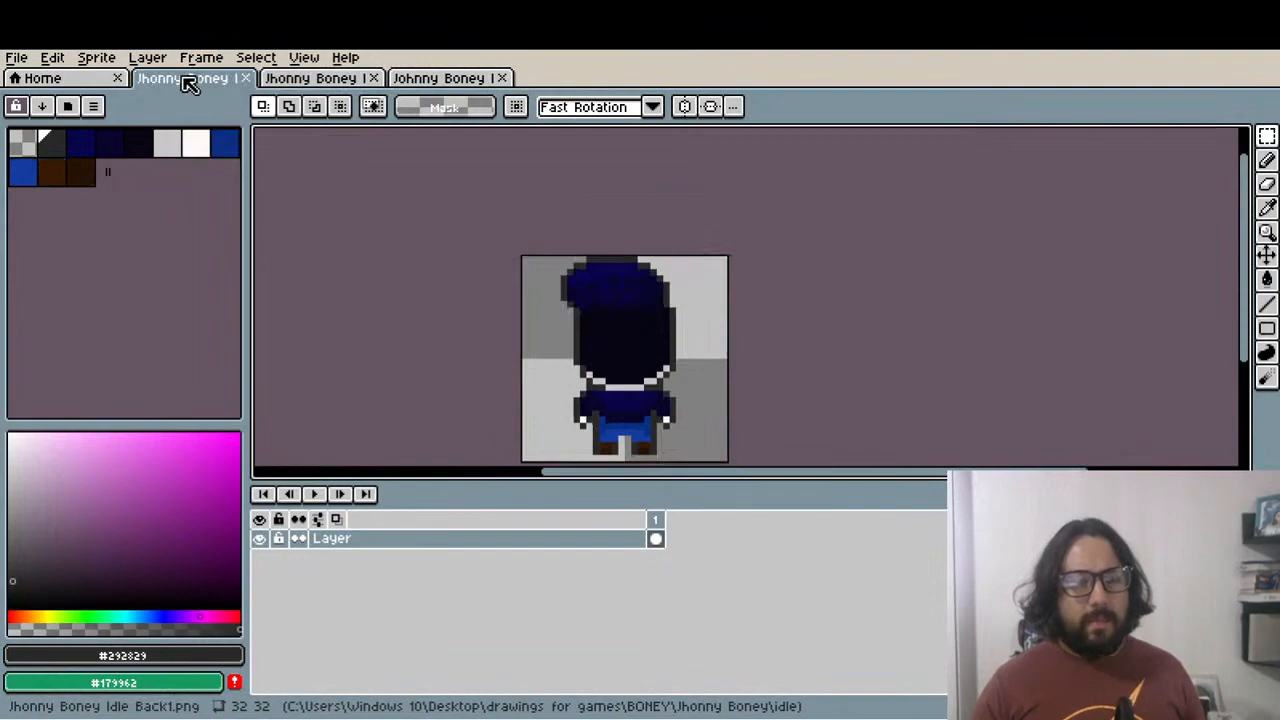
pyautogui.click(16, 57)
pyautogui.click(98, 93)
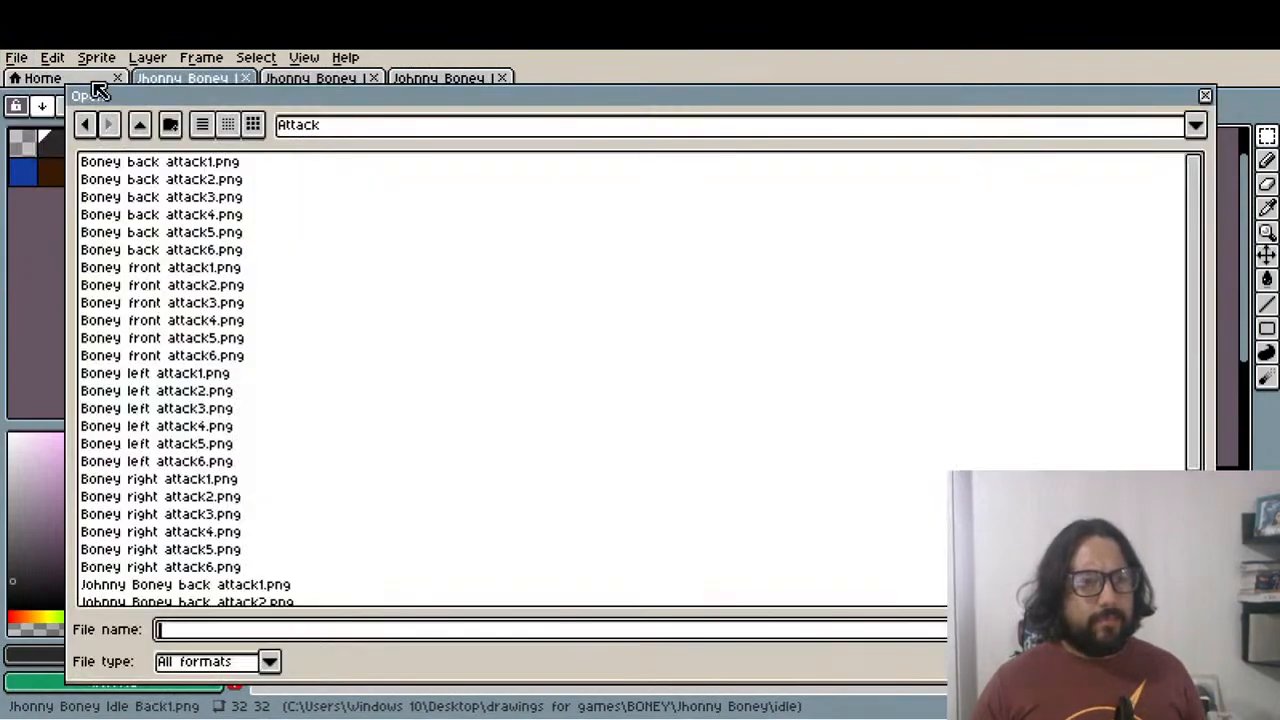
pyautogui.doubleClick(212, 278)
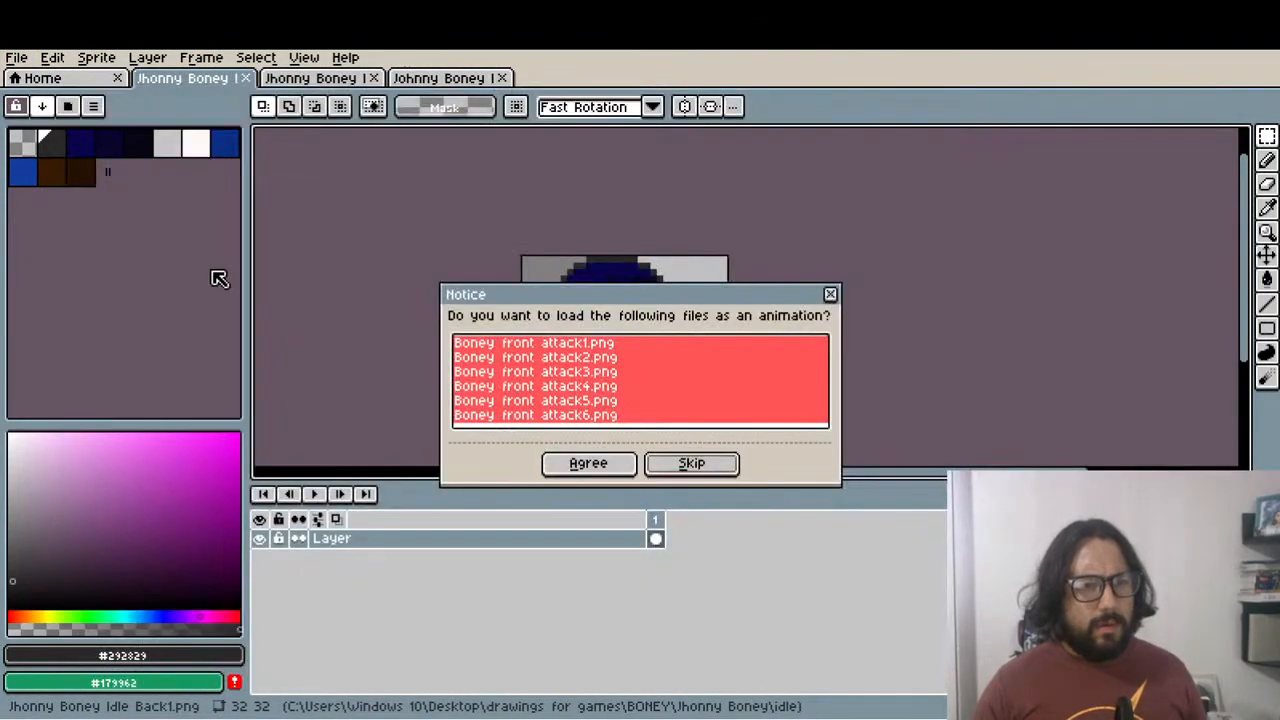
pyautogui.click(608, 464)
pyautogui.scroll(3, 705, 208)
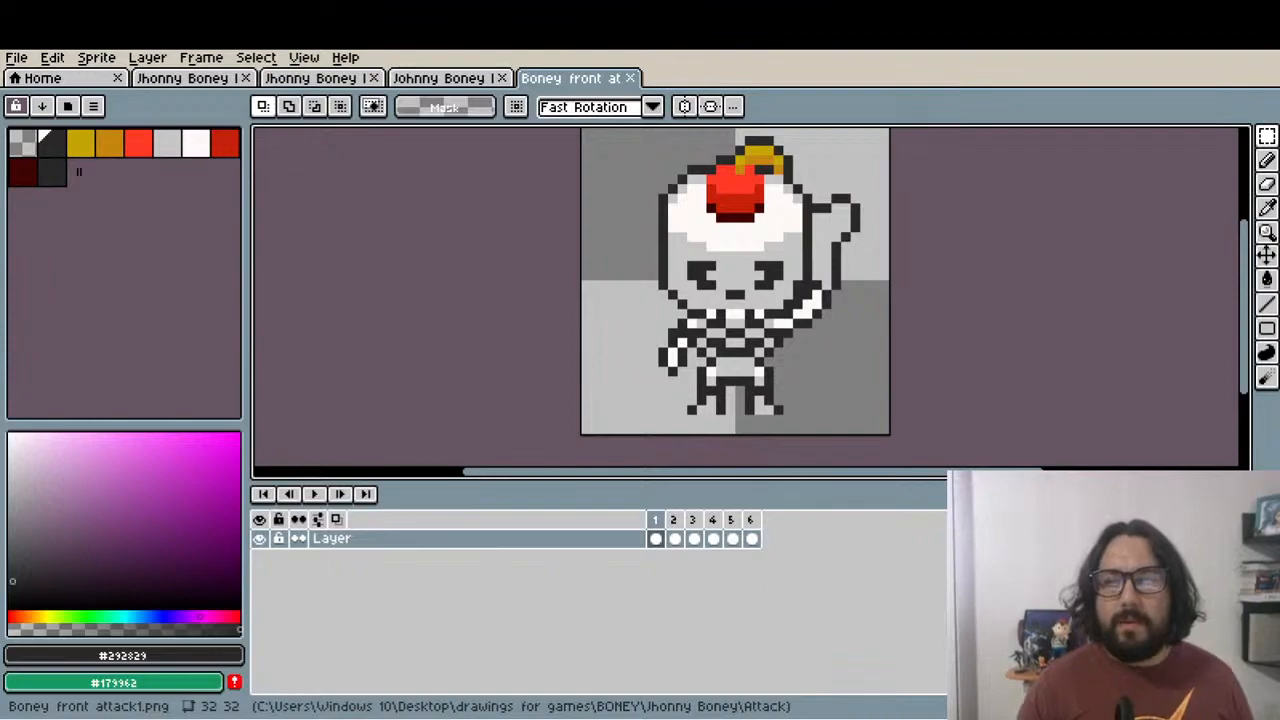
pyautogui.moveTo(672, 189); pyautogui.dragTo(534, 248)
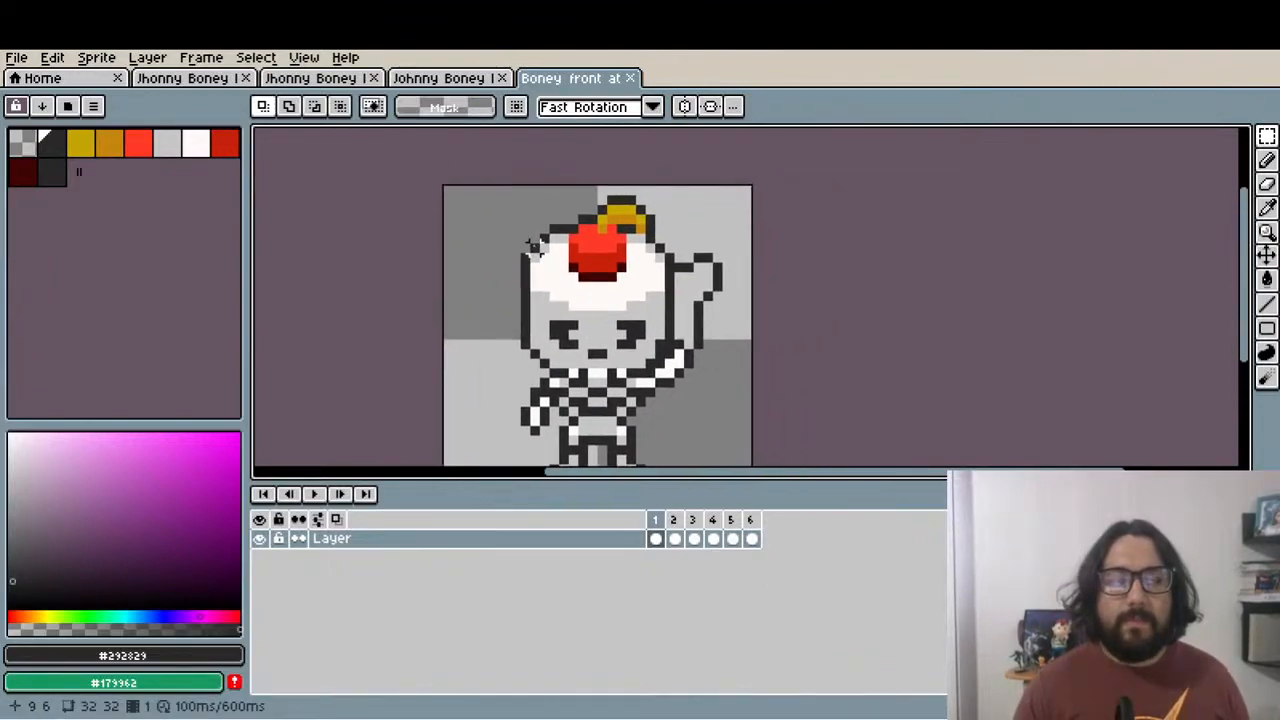
# Close the Johnny Boney back attack and Jhonny Boney Idle Back1 files, keeping the front idle and front attack files open
pyautogui.click(462, 84)
pyautogui.click(560, 80)
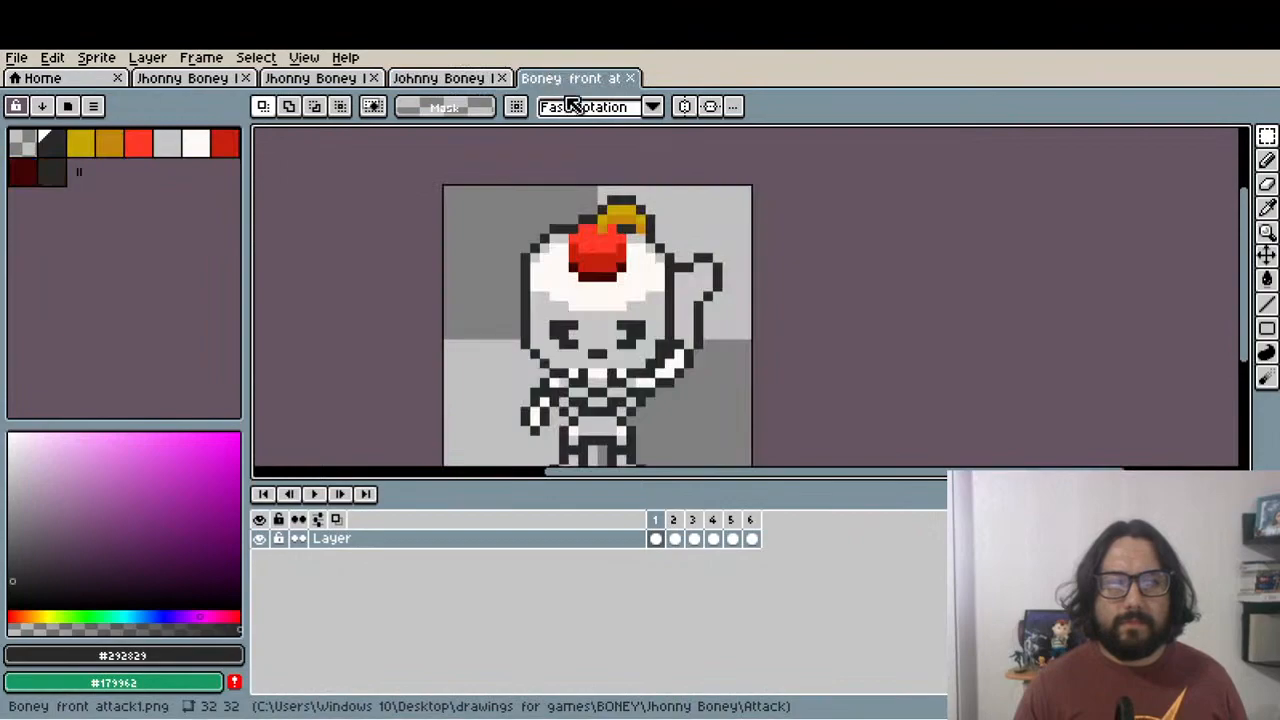
pyautogui.click(475, 80)
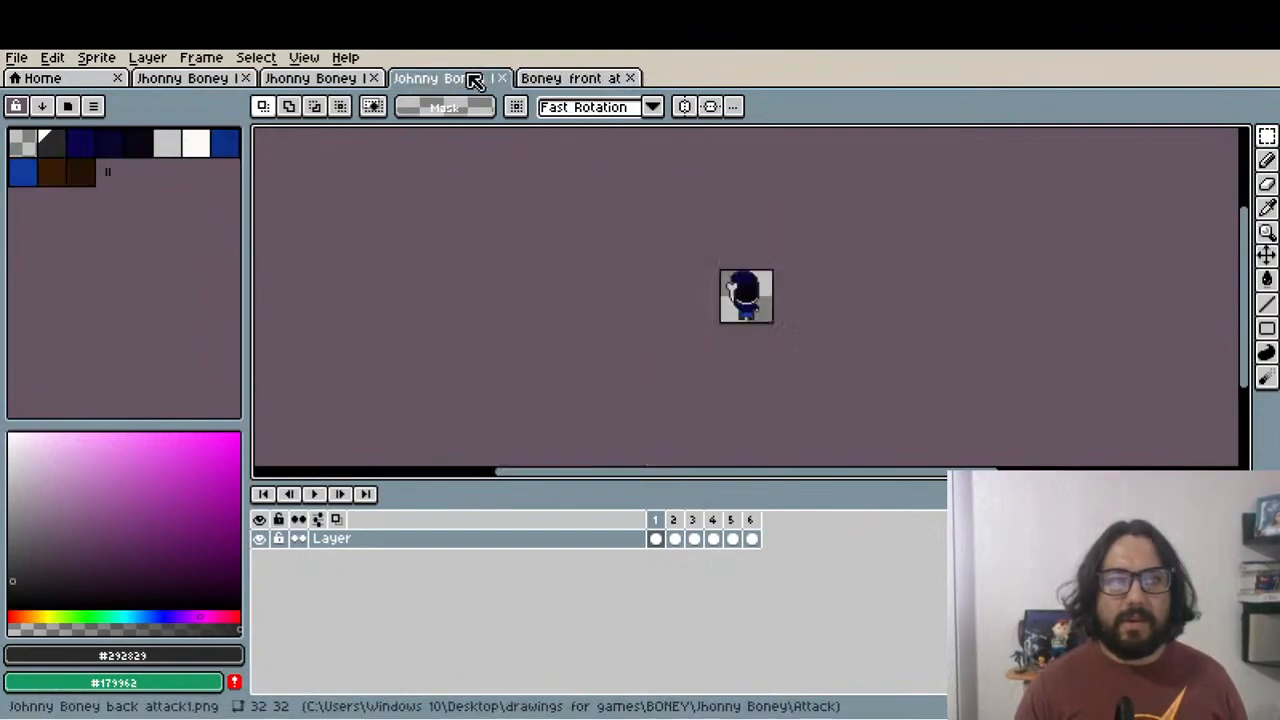
pyautogui.click(343, 82)
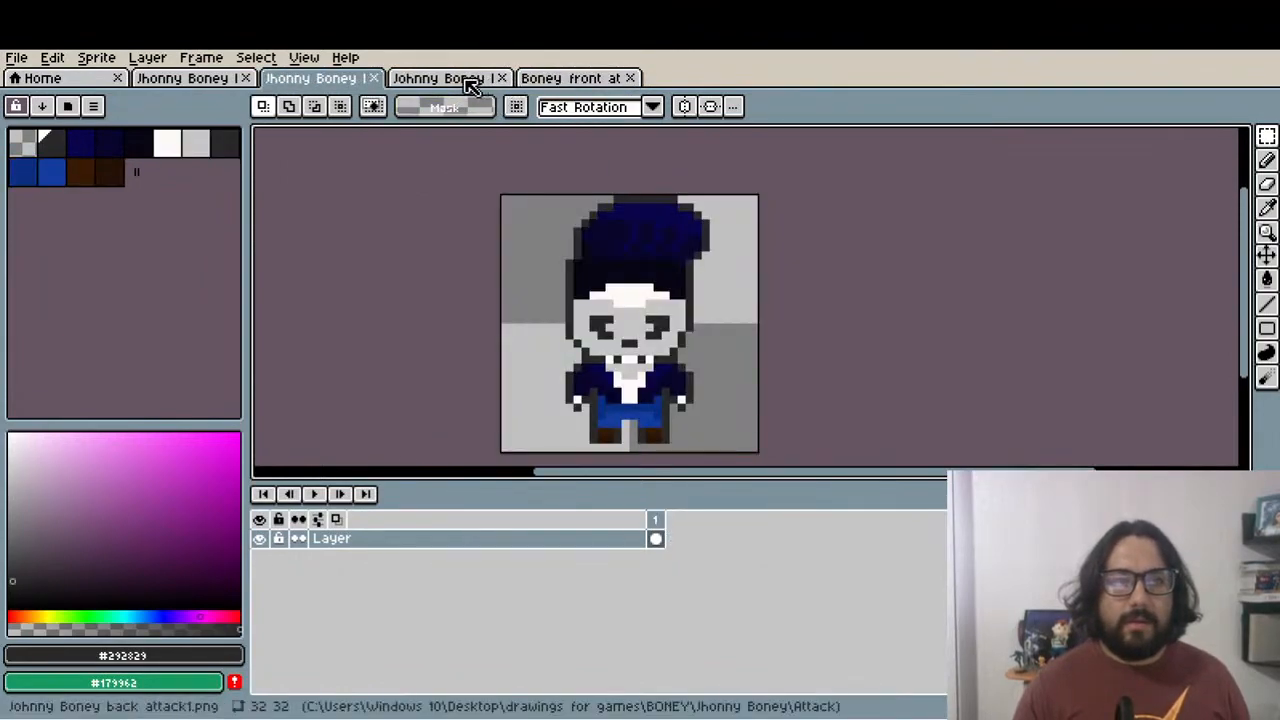
pyautogui.click(472, 82)
pyautogui.click(504, 79)
pyautogui.click(330, 82)
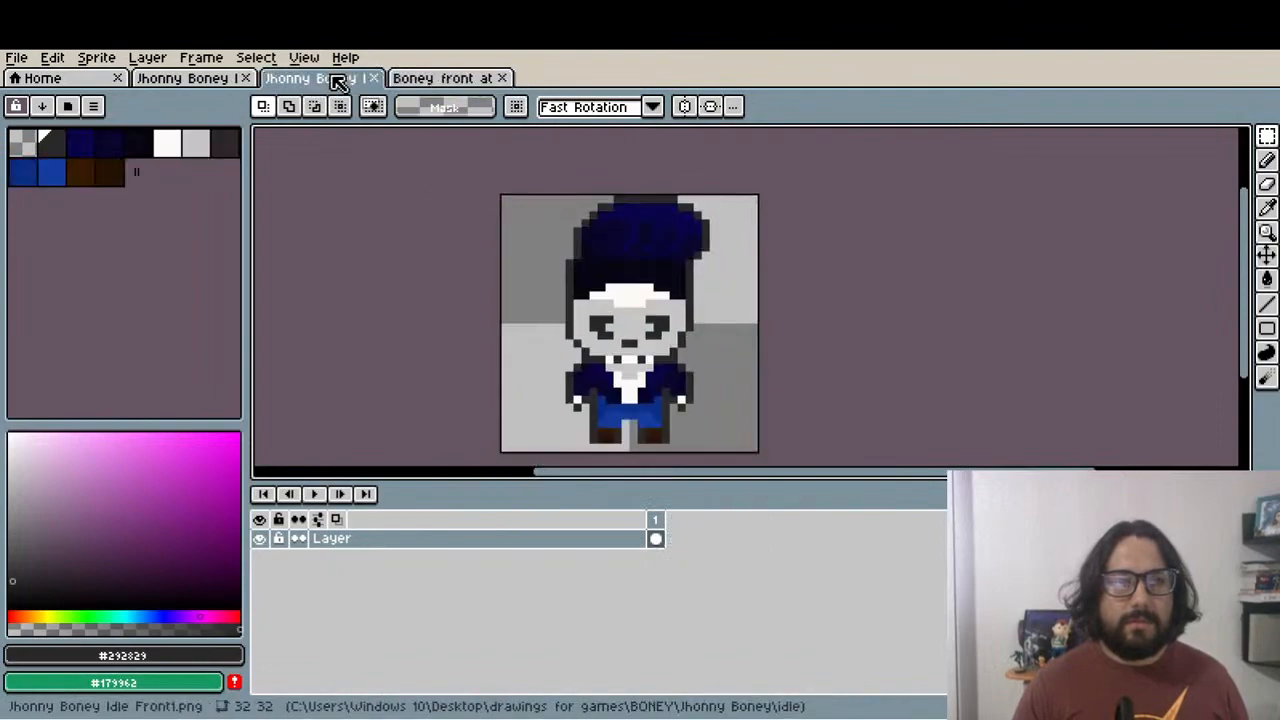
pyautogui.click(218, 80)
pyautogui.click(245, 78)
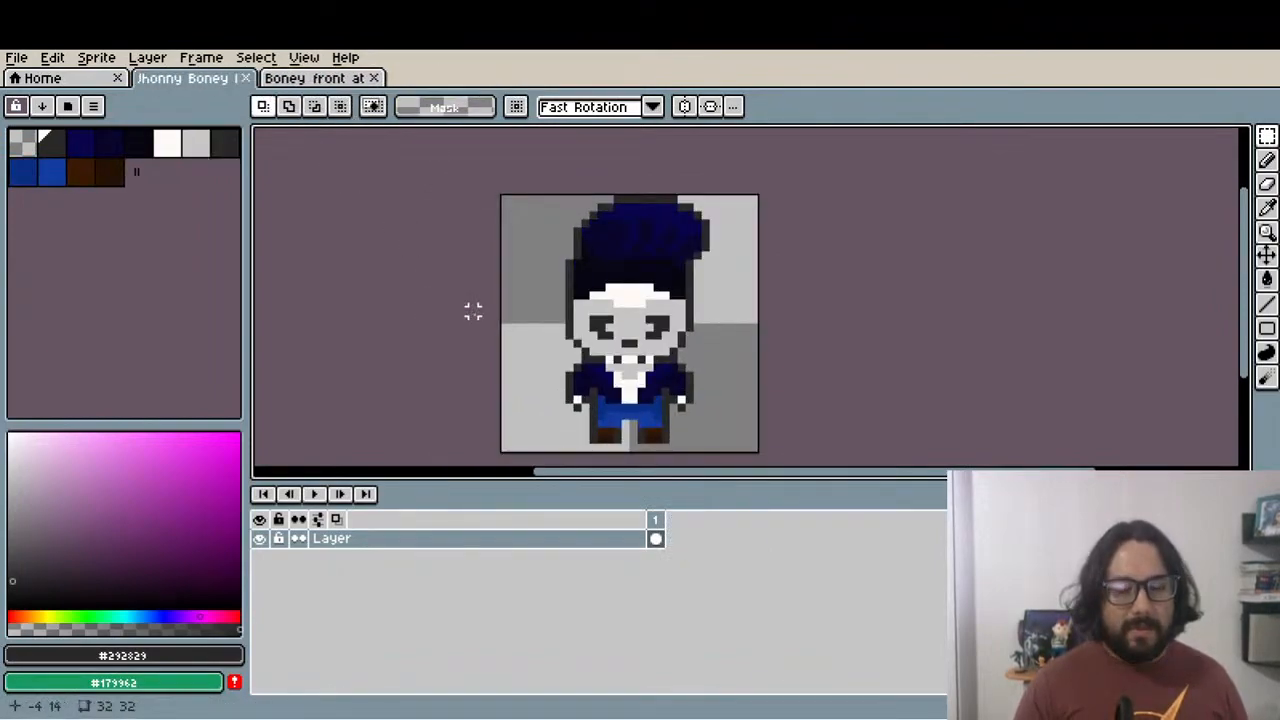
# Select and copy the entire Jhonny Boney Idle Front1 sprite
pyautogui.scroll(1, 472, 320)
pyautogui.press('m')
pyautogui.scroll(-5, 966, 457)
pyautogui.hotkey('ctrl', 'a')
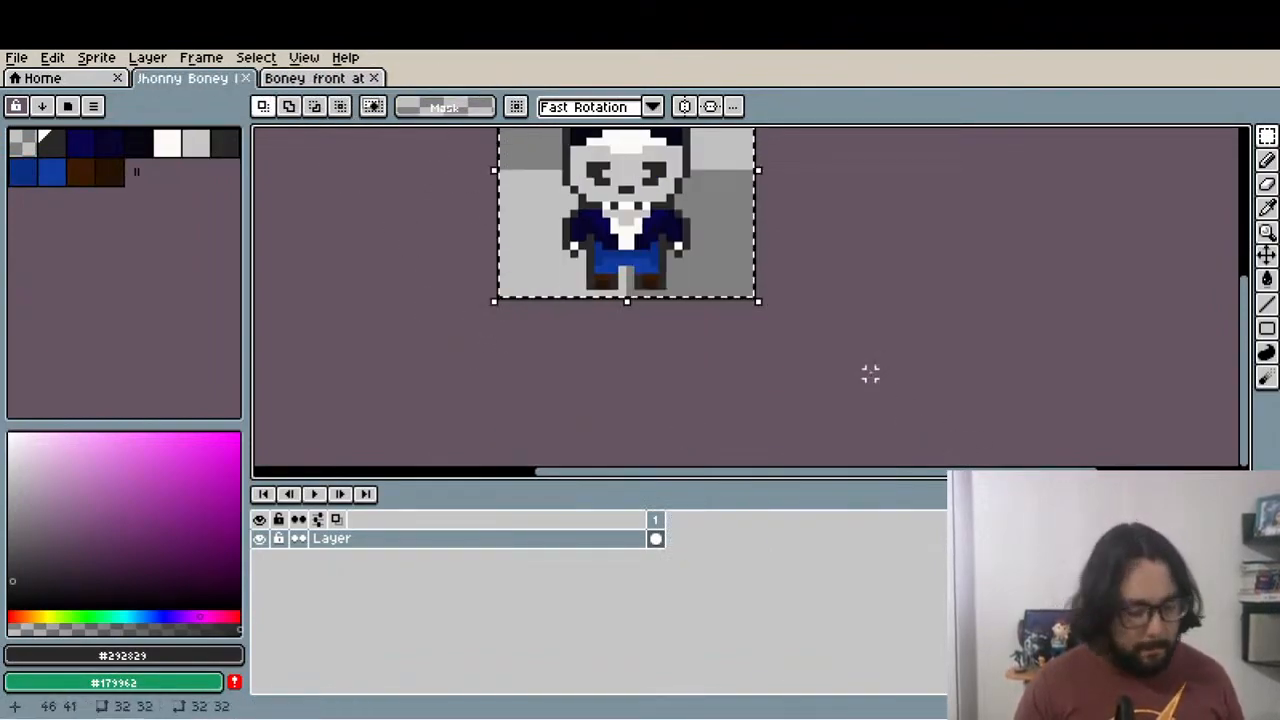
# Paste the copied front idle sprite onto a new layer in frame 1 of Boney front attack1.png
pyautogui.click(326, 80)
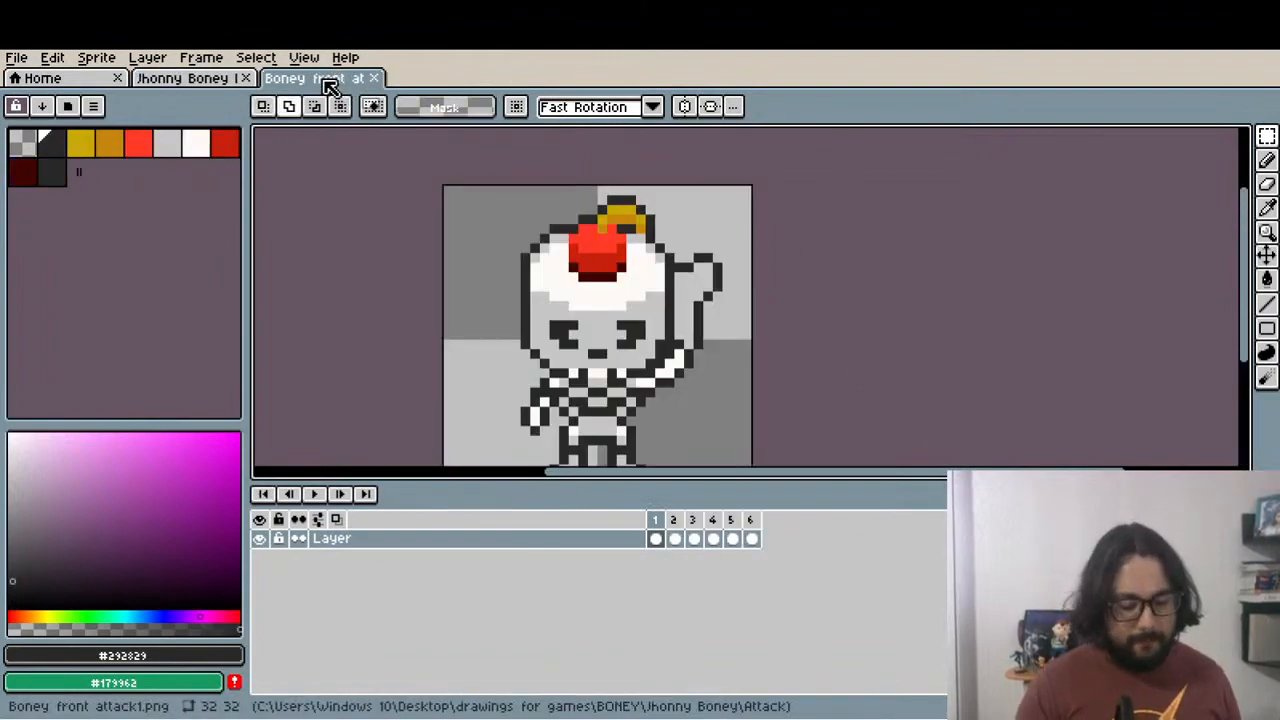
pyautogui.hotkey('shift', 'n')
pyautogui.hotkey('ctrl', 'v')
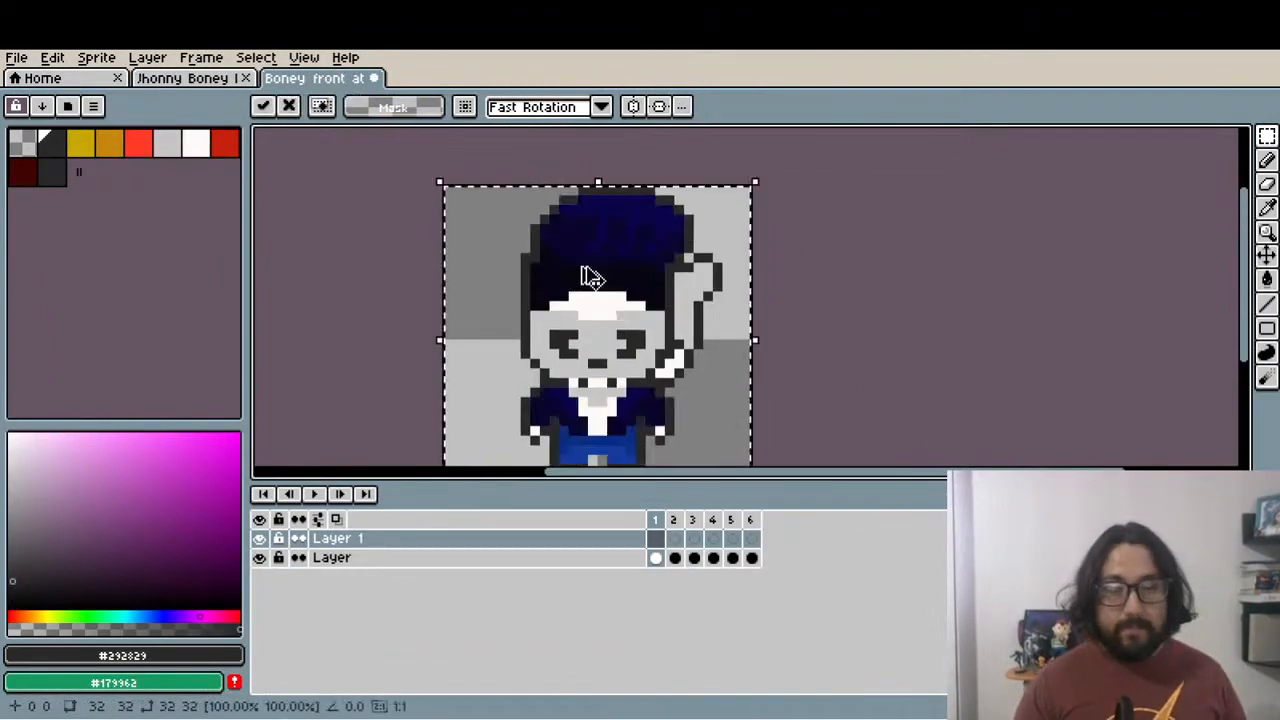
pyautogui.scroll(-5, 635, 335)
pyautogui.click(261, 539)
pyautogui.click(261, 539)
pyautogui.scroll(2, 548, 440)
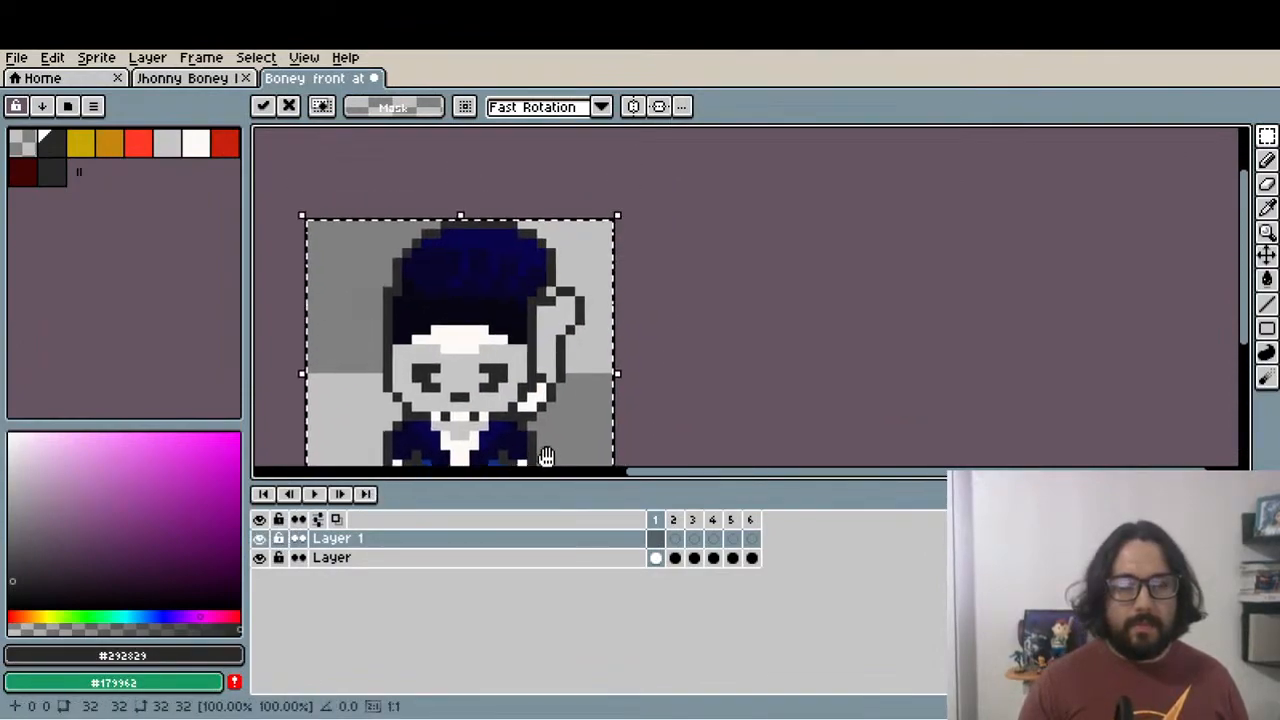
pyautogui.scroll(-2, 548, 440)
pyautogui.press('Return')
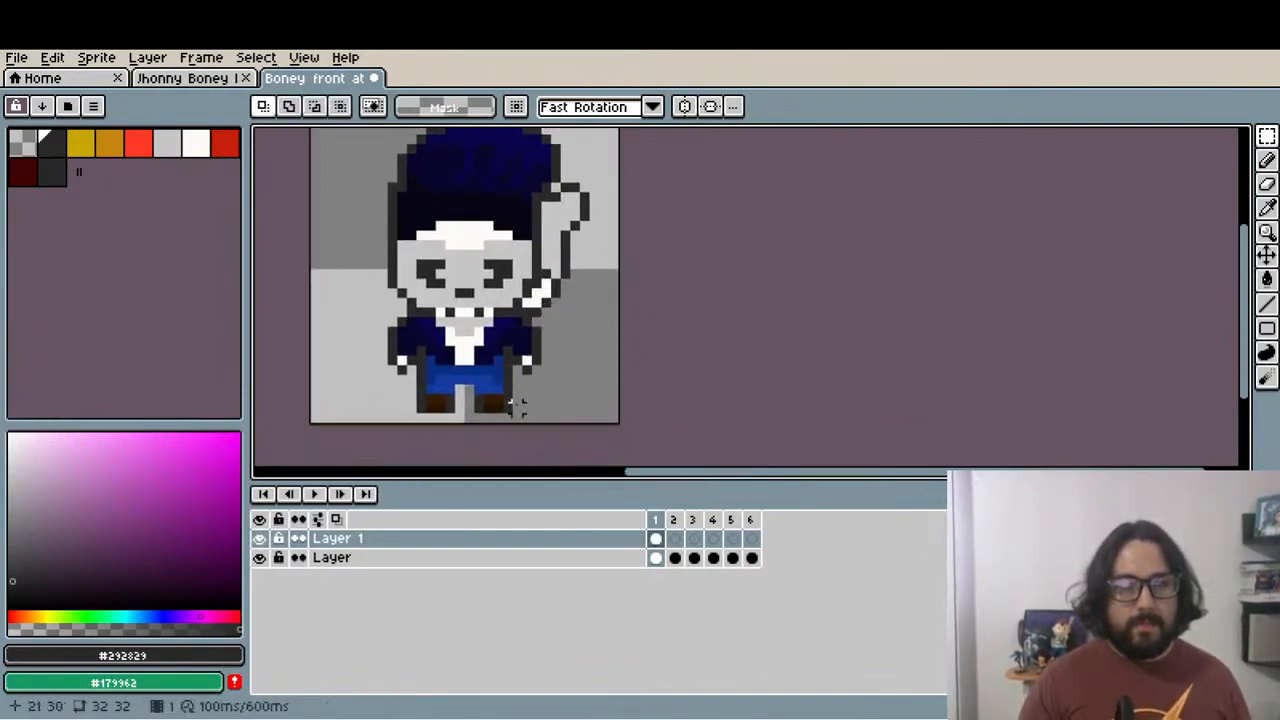
# Hide both layers of the front attack sprite and set its canvas height to 36 px
pyautogui.click(261, 557)
pyautogui.click(261, 539)
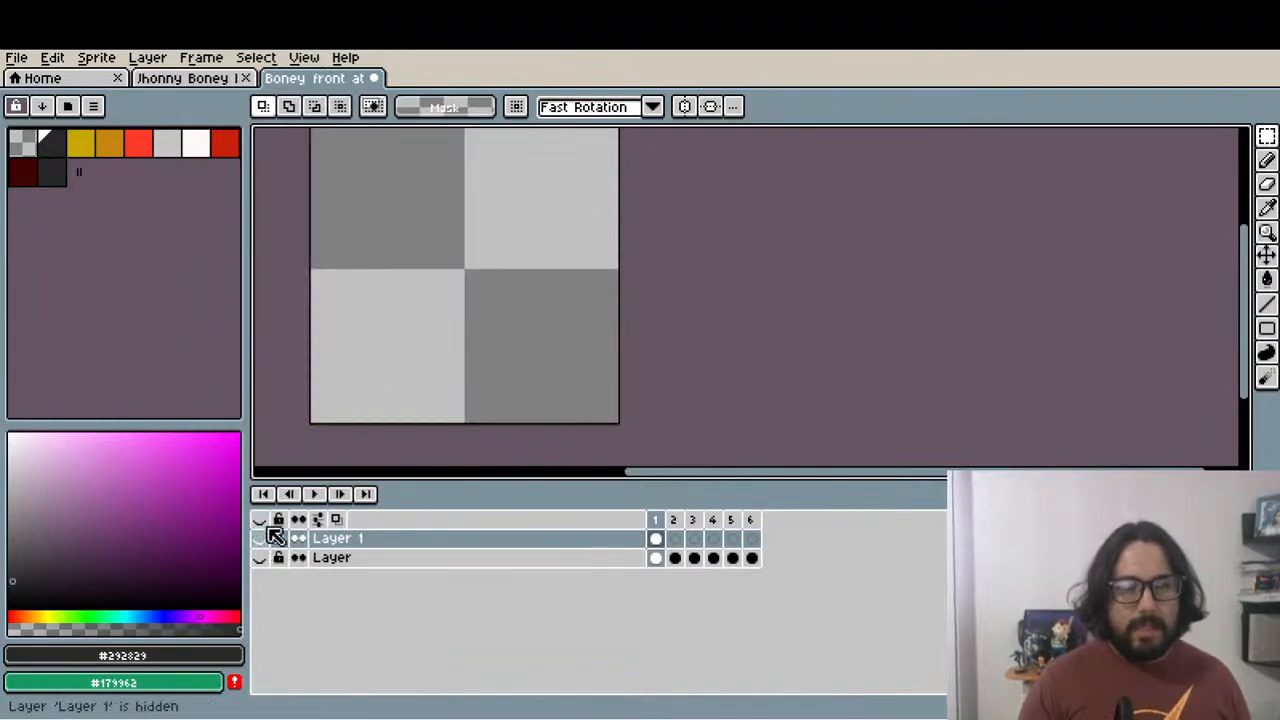
pyautogui.click(96, 57)
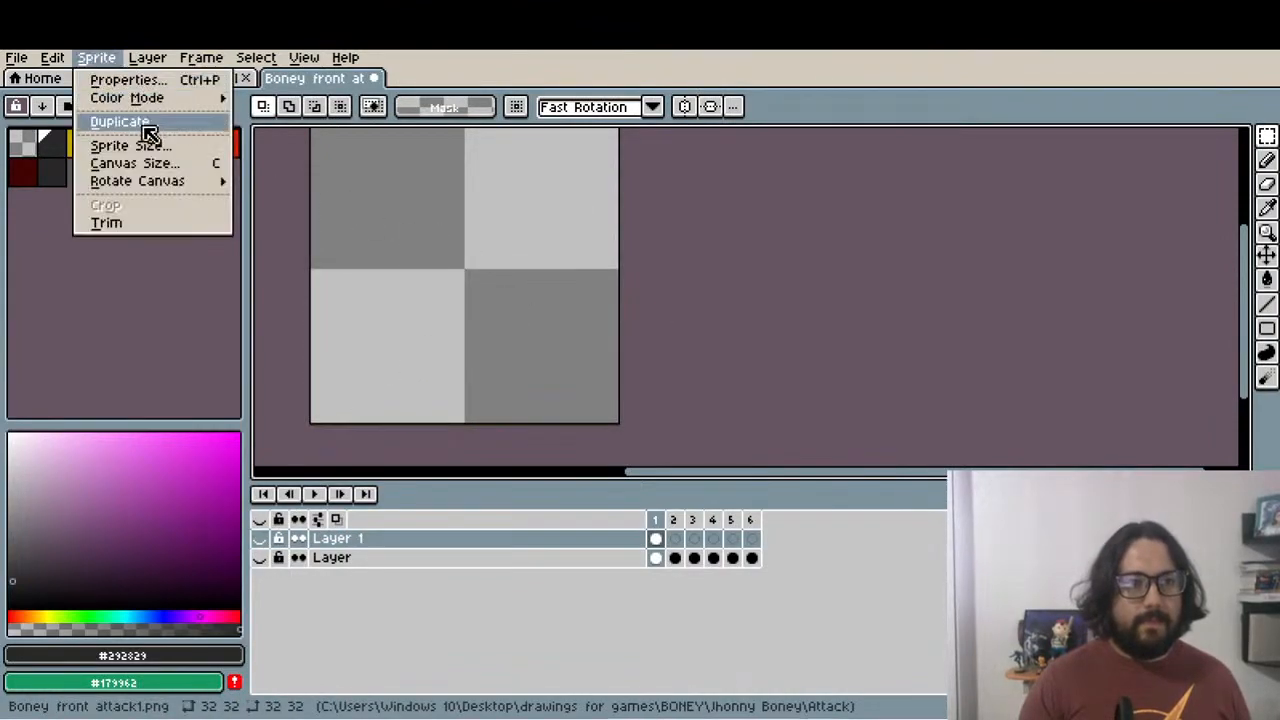
pyautogui.click(142, 165)
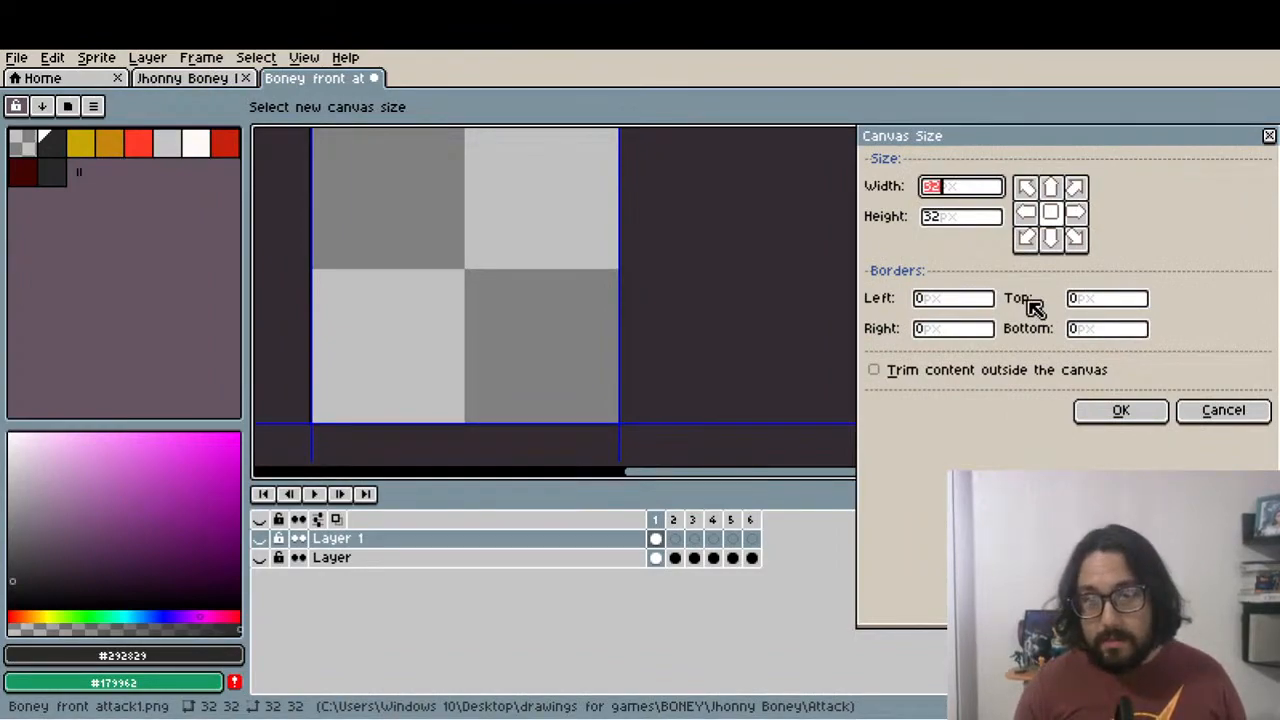
pyautogui.click(968, 220)
pyautogui.write('36')
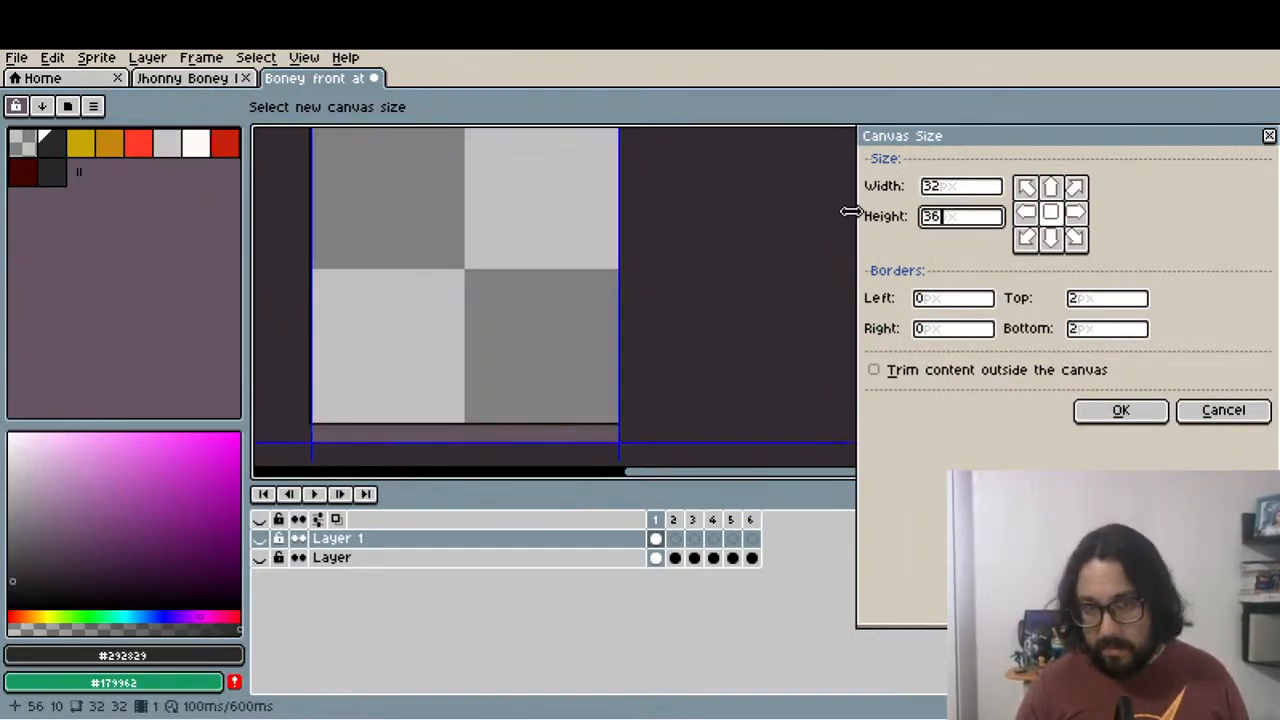
pyautogui.click(1144, 413)
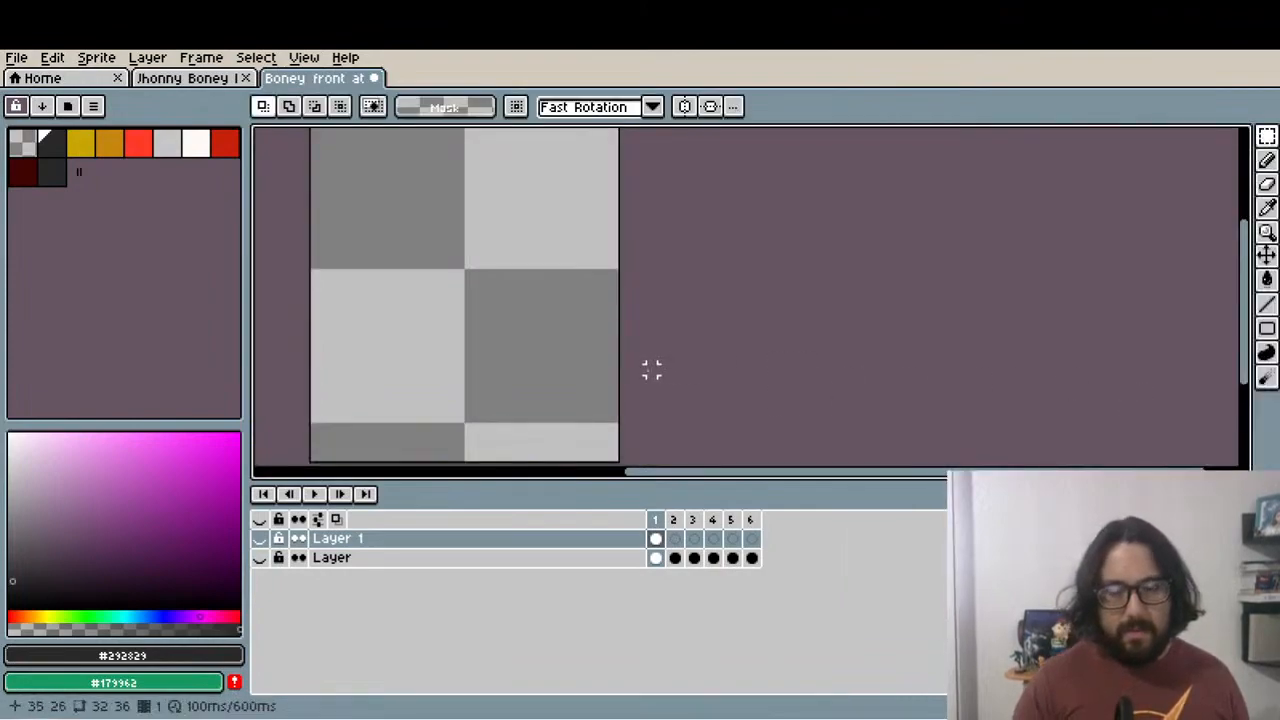
# Show both layers, move the Layer 1 sprite up one pixel in frame 1, and compare its alignment with Boney
pyautogui.click(259, 557)
pyautogui.click(259, 538)
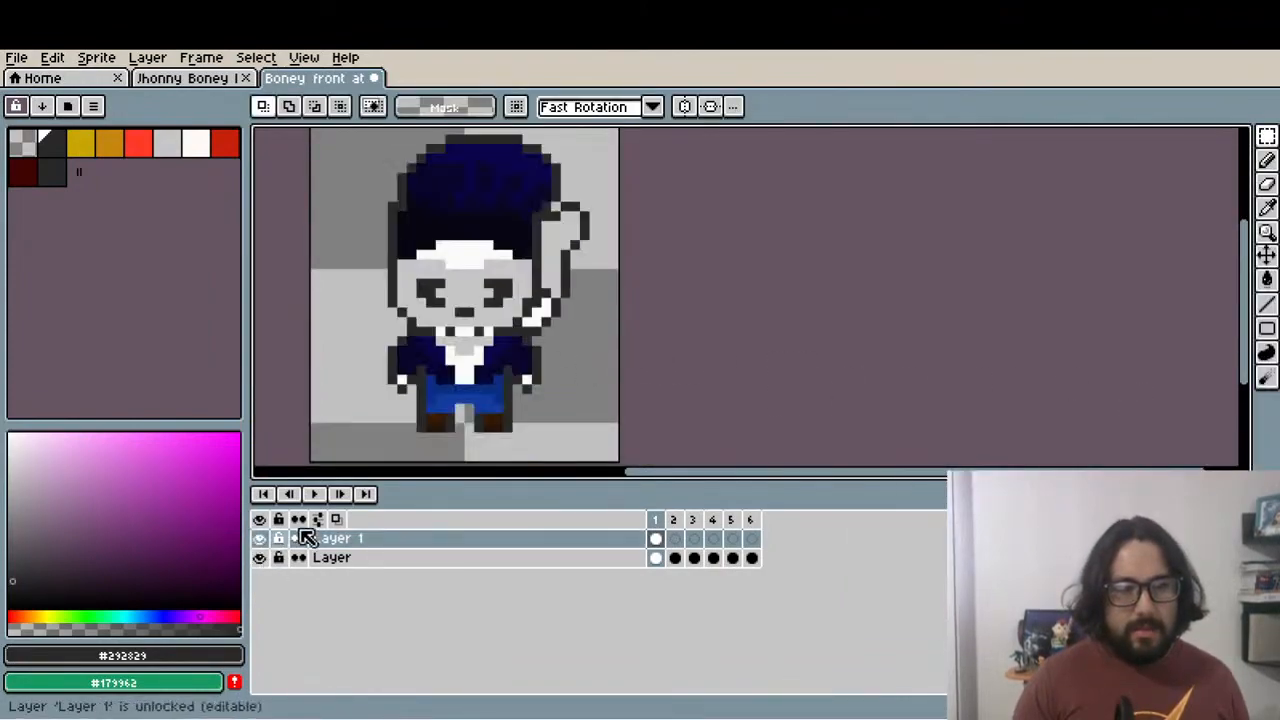
pyautogui.press('v')
pyautogui.moveTo(494, 380)
pyautogui.mouseDown()
pyautogui.moveTo(494, 351)
pyautogui.moveTo(497, 372)
pyautogui.mouseUp()
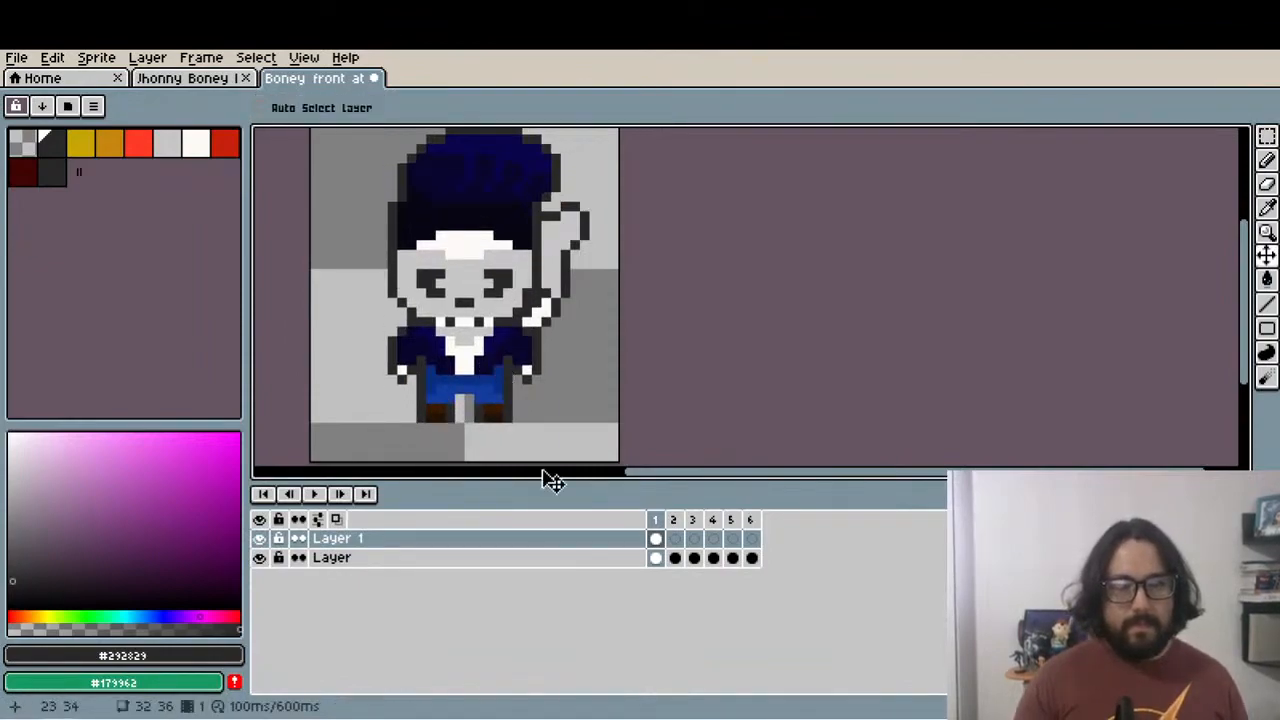
pyautogui.click(259, 539)
pyautogui.click(260, 540)
pyautogui.click(260, 540)
pyautogui.click(260, 540)
pyautogui.click(260, 540)
pyautogui.click(260, 540)
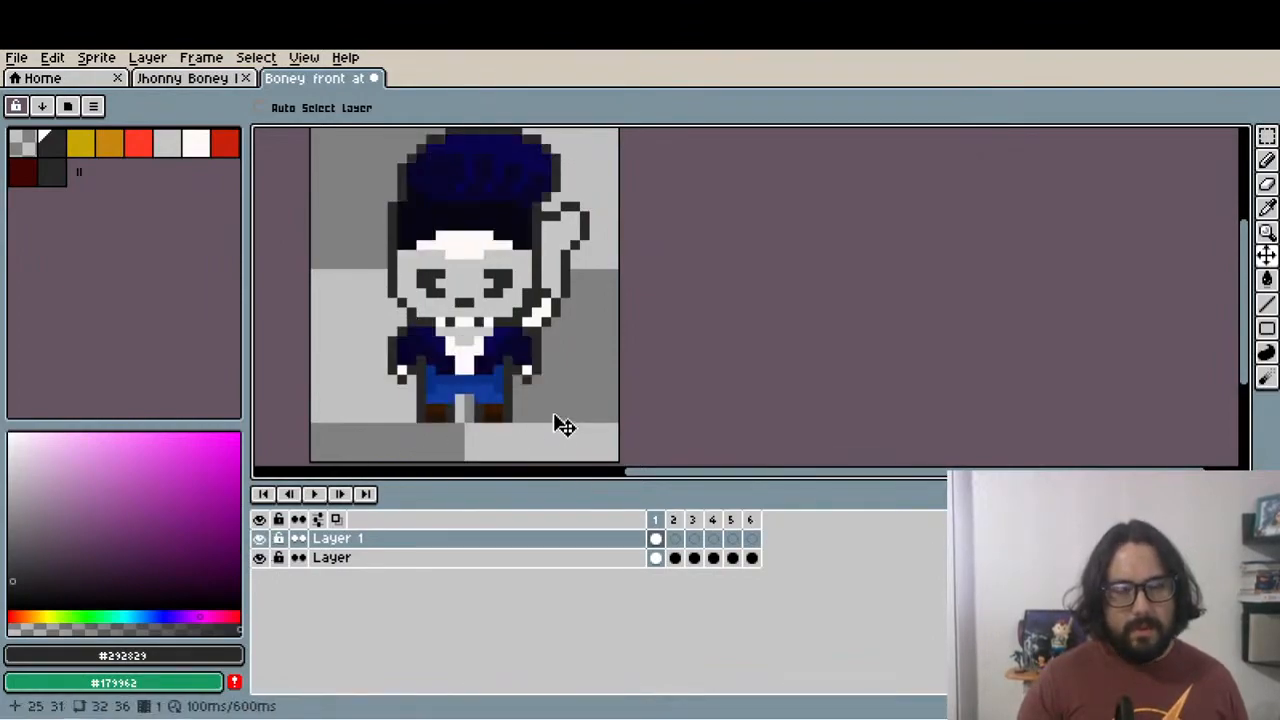
# Delete the lowered arm on the raised-arm side of Jhonny Boney in frame 1 of Layer 1
pyautogui.scroll(1, 566, 405)
pyautogui.click(655, 539)
pyautogui.press('m')
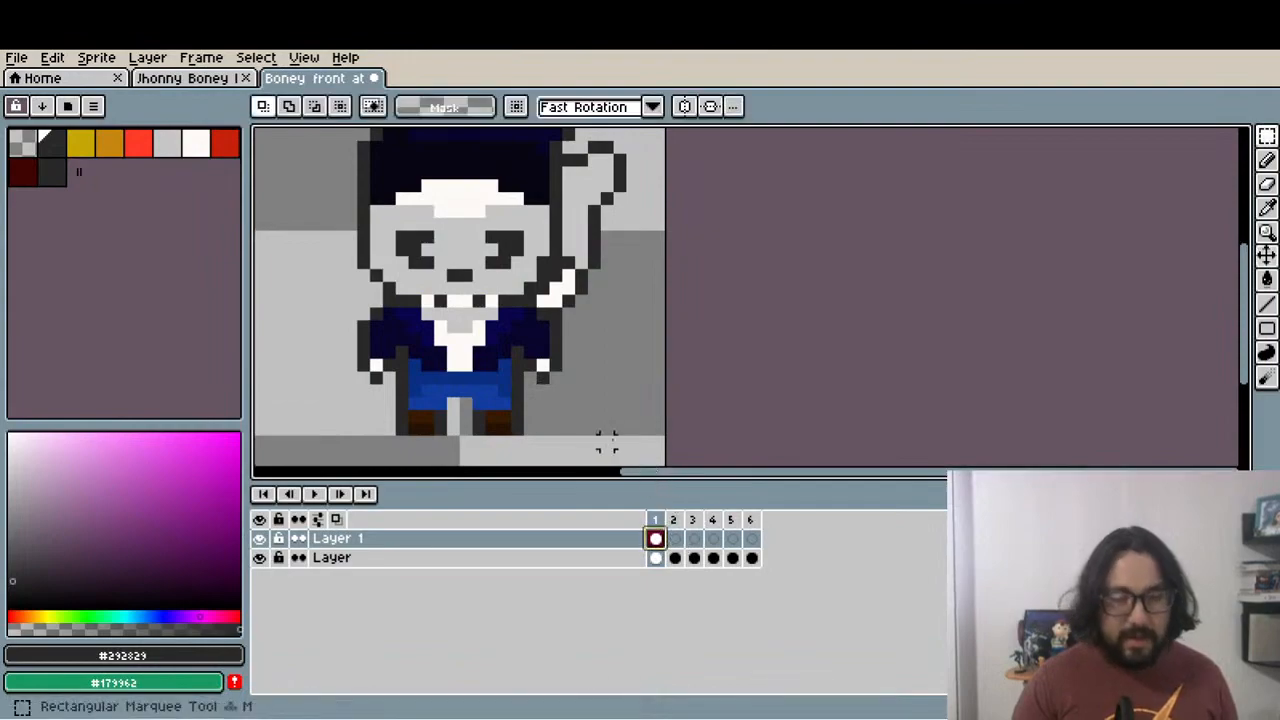
pyautogui.scroll(2, 510, 340)
pyautogui.moveTo(522, 224)
pyautogui.mouseDown()
pyautogui.moveTo(600, 330)
pyautogui.moveTo(604, 357)
pyautogui.mouseUp()
pyautogui.press('Delete')
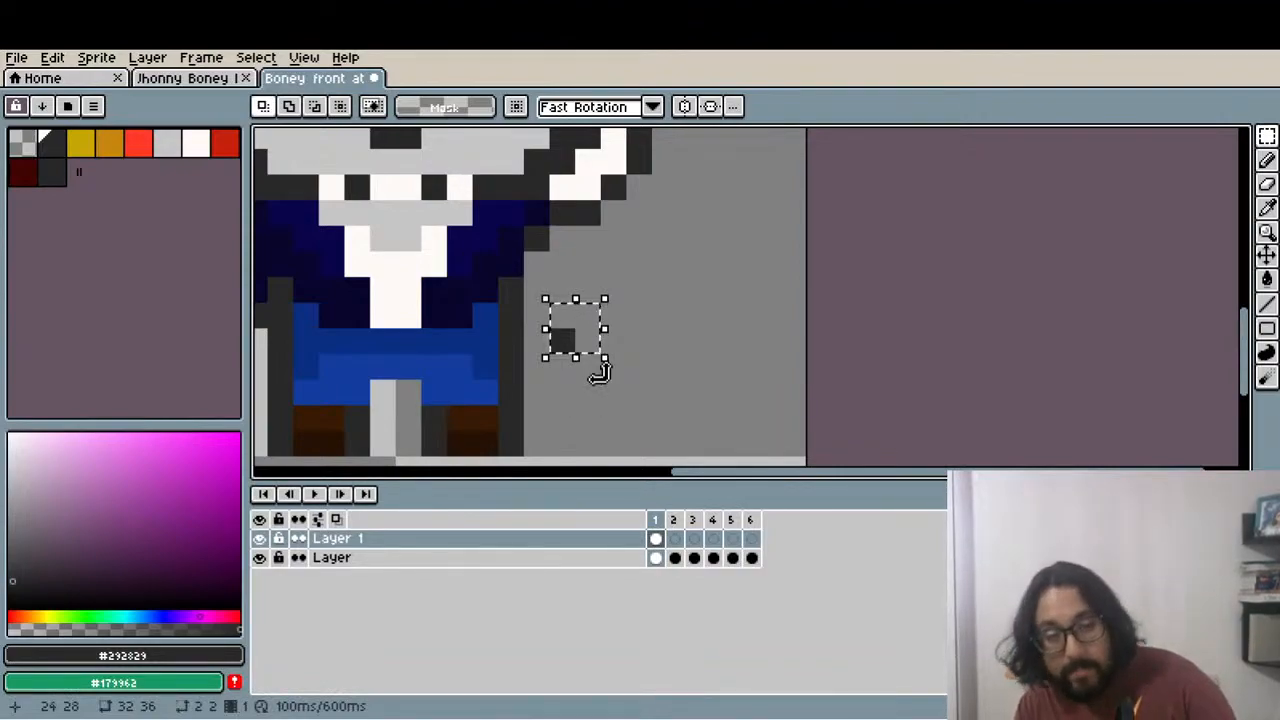
pyautogui.press('Delete')
# Outline the underside of the raised arm in frame 1 with #292829 using the Line tool
pyautogui.moveTo(563, 306); pyautogui.dragTo(565, 418)
pyautogui.press('i')
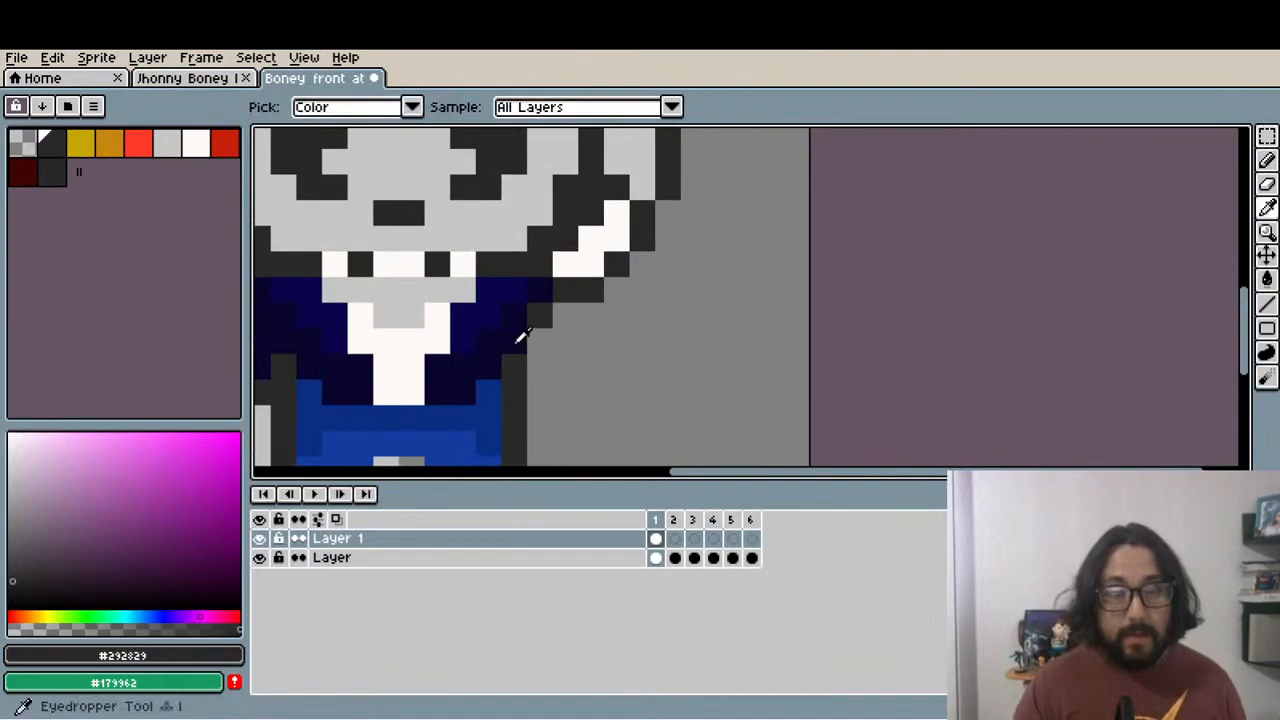
pyautogui.press('l')
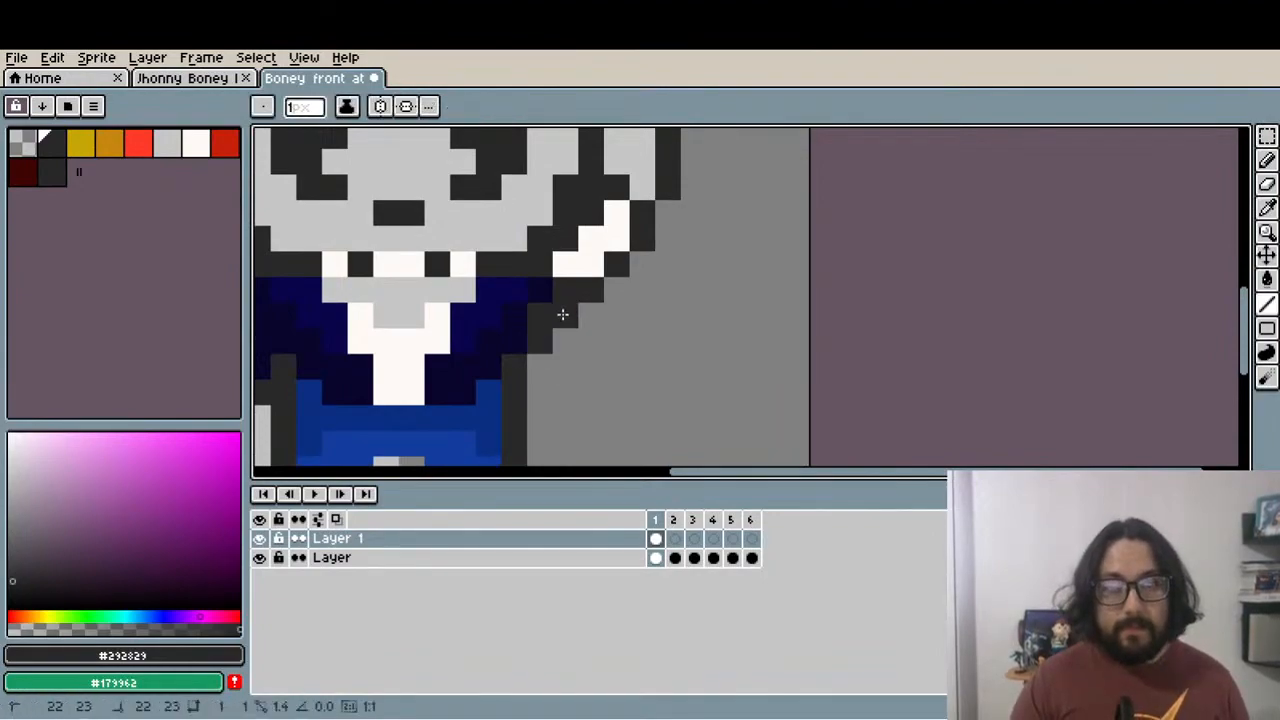
pyautogui.moveTo(563, 309); pyautogui.dragTo(551, 369)
# Sample the jacket's dark blue #08052c and paint the raised arm's sleeve with it, leaving the hand white
pyautogui.press('i')
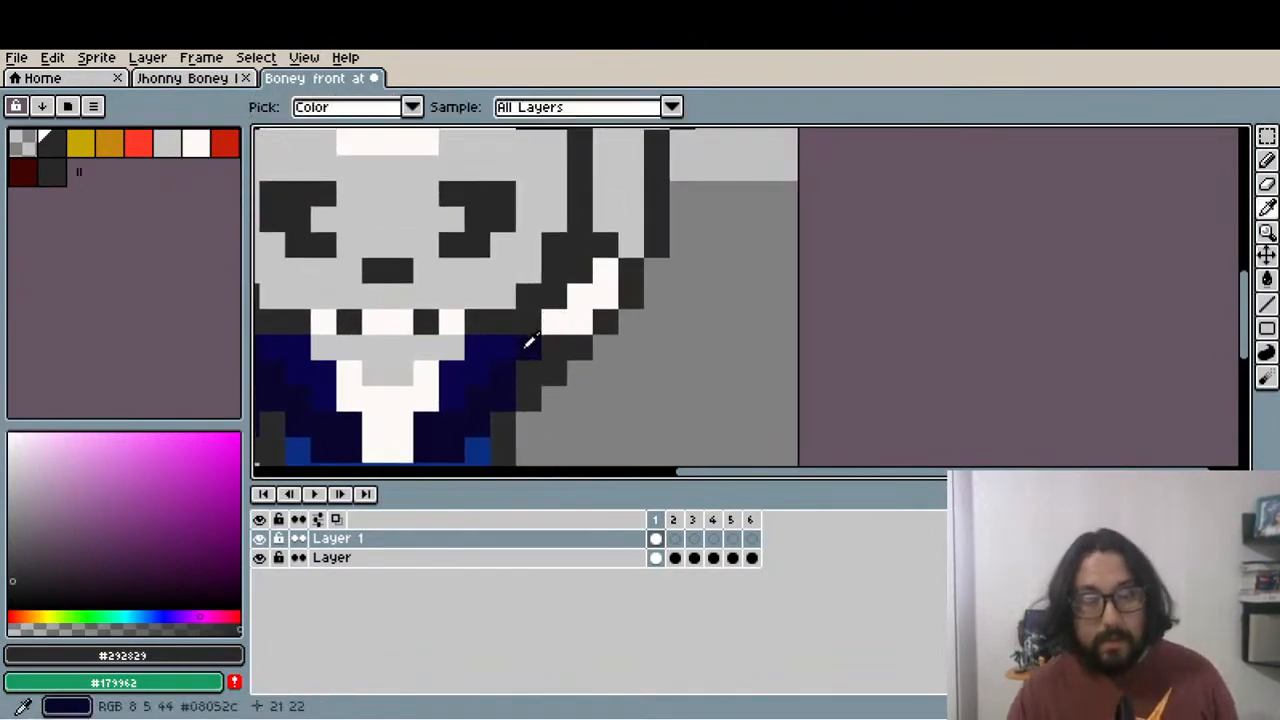
pyautogui.click(530, 341)
pyautogui.press('b')
pyautogui.click(556, 328)
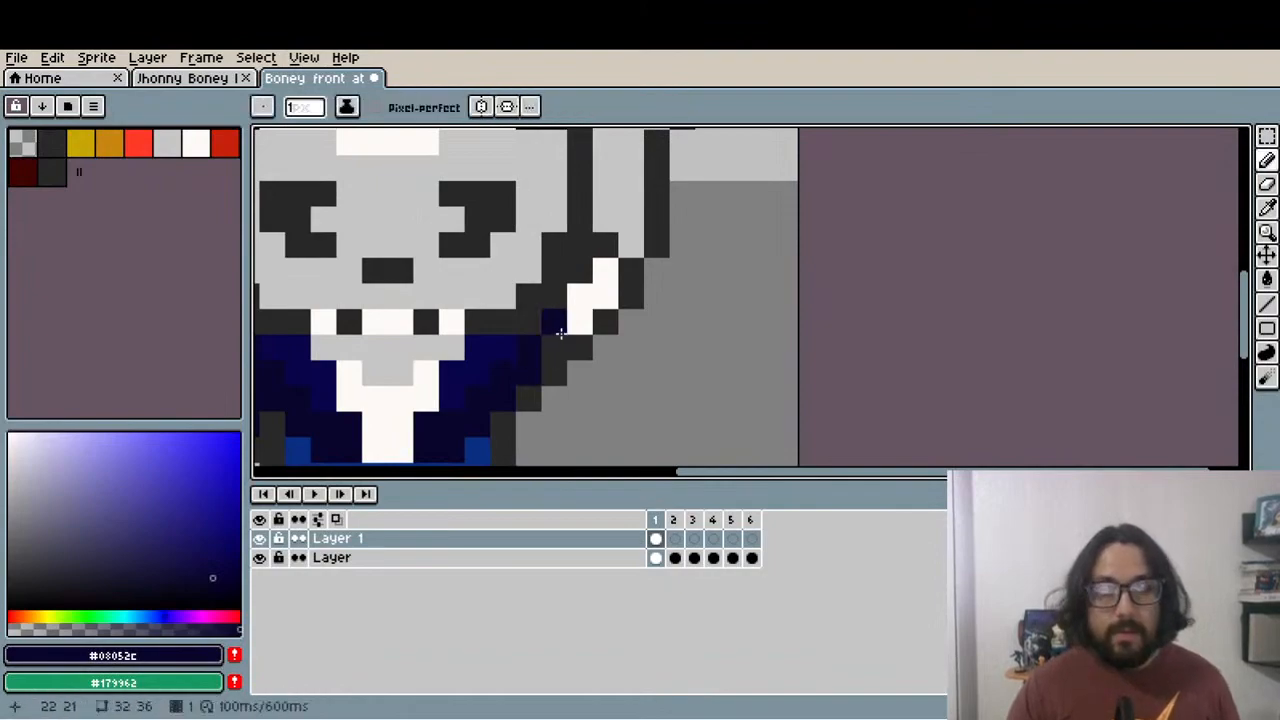
pyautogui.click(560, 345)
pyautogui.click(588, 299)
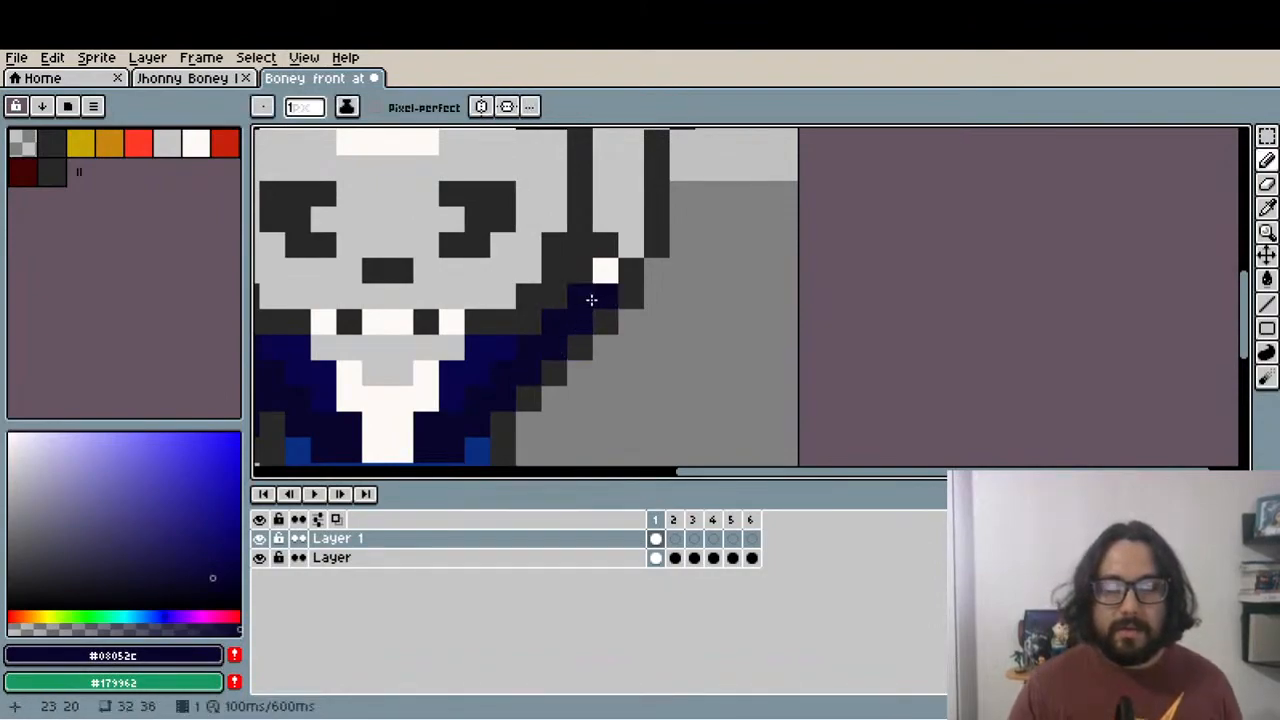
pyautogui.scroll(-5, 600, 313)
pyautogui.moveTo(610, 316); pyautogui.dragTo(609, 378)
# Compare frames 1 and 2, and check frame 1 with each of the two layers shown and hidden
pyautogui.click(652, 524)
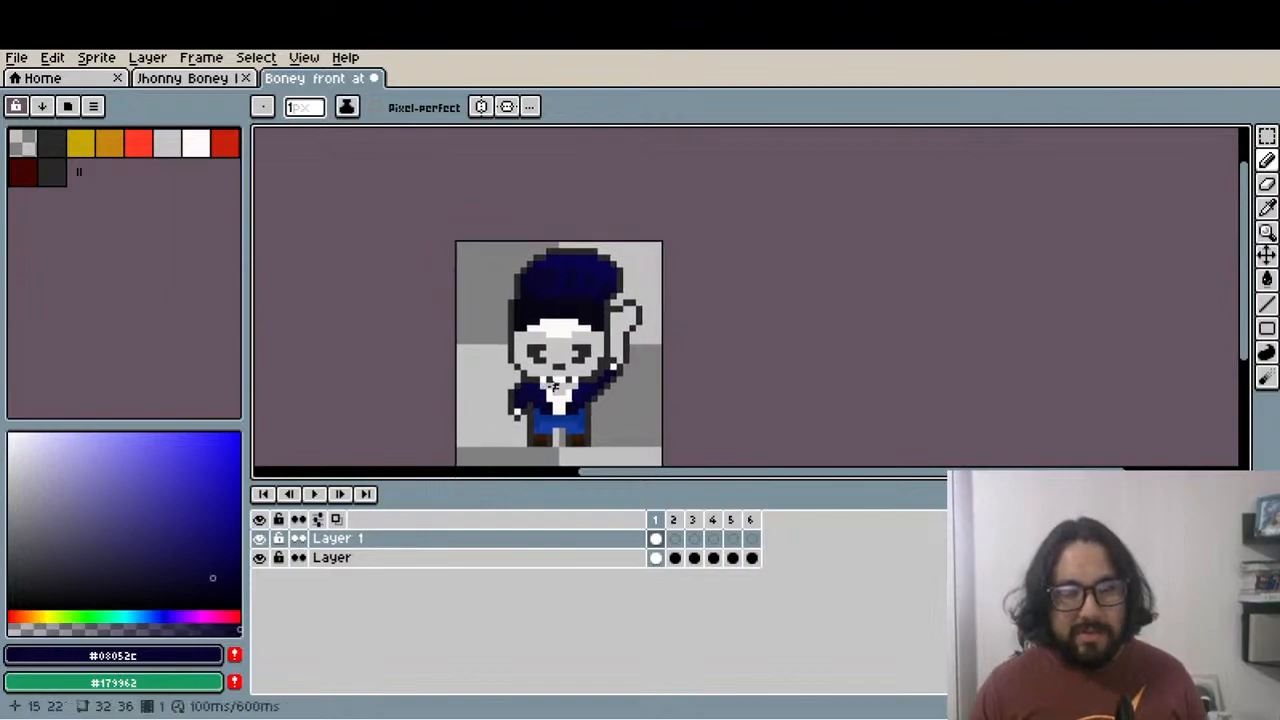
pyautogui.scroll(1, 552, 424)
pyautogui.click(675, 520)
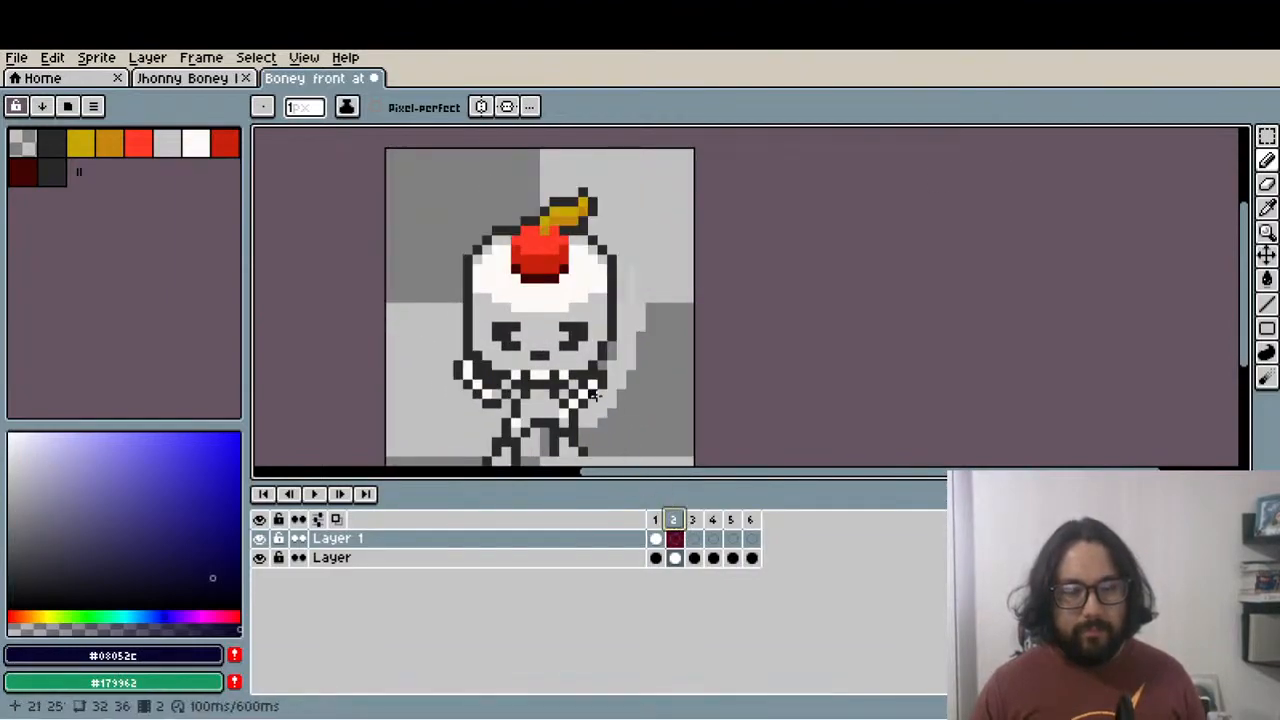
pyautogui.scroll(-3, 598, 305)
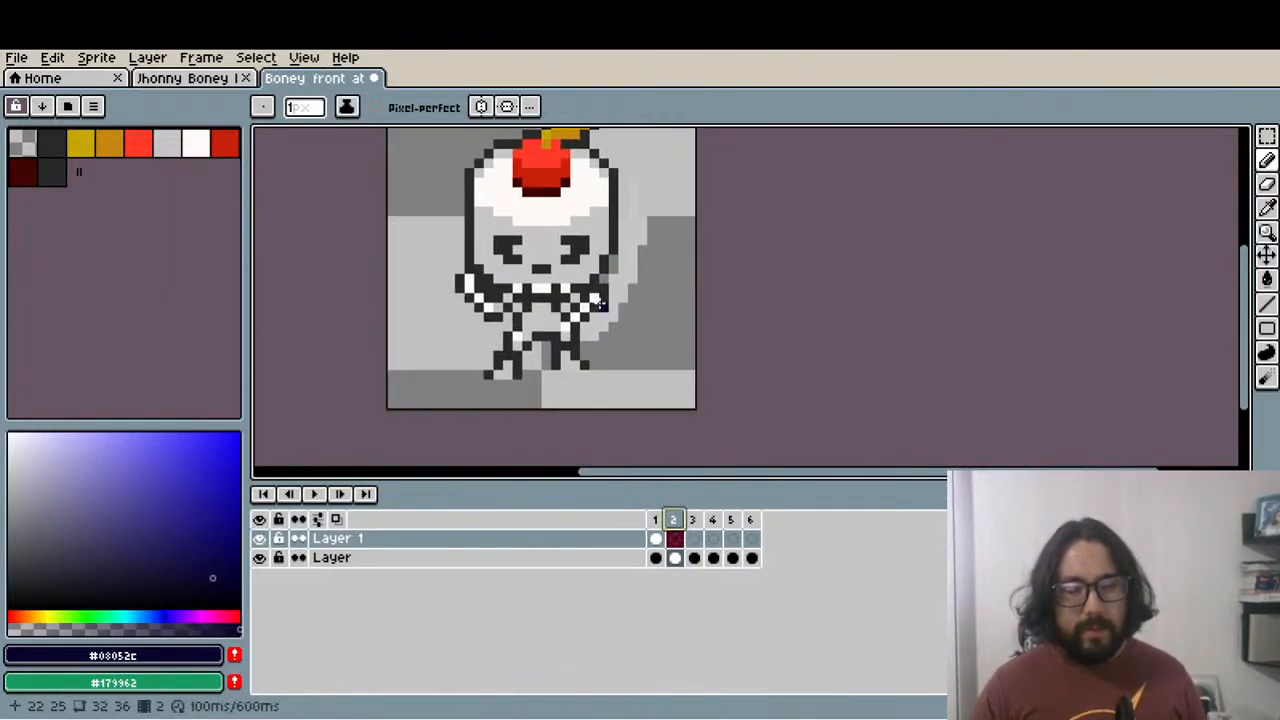
pyautogui.click(657, 520)
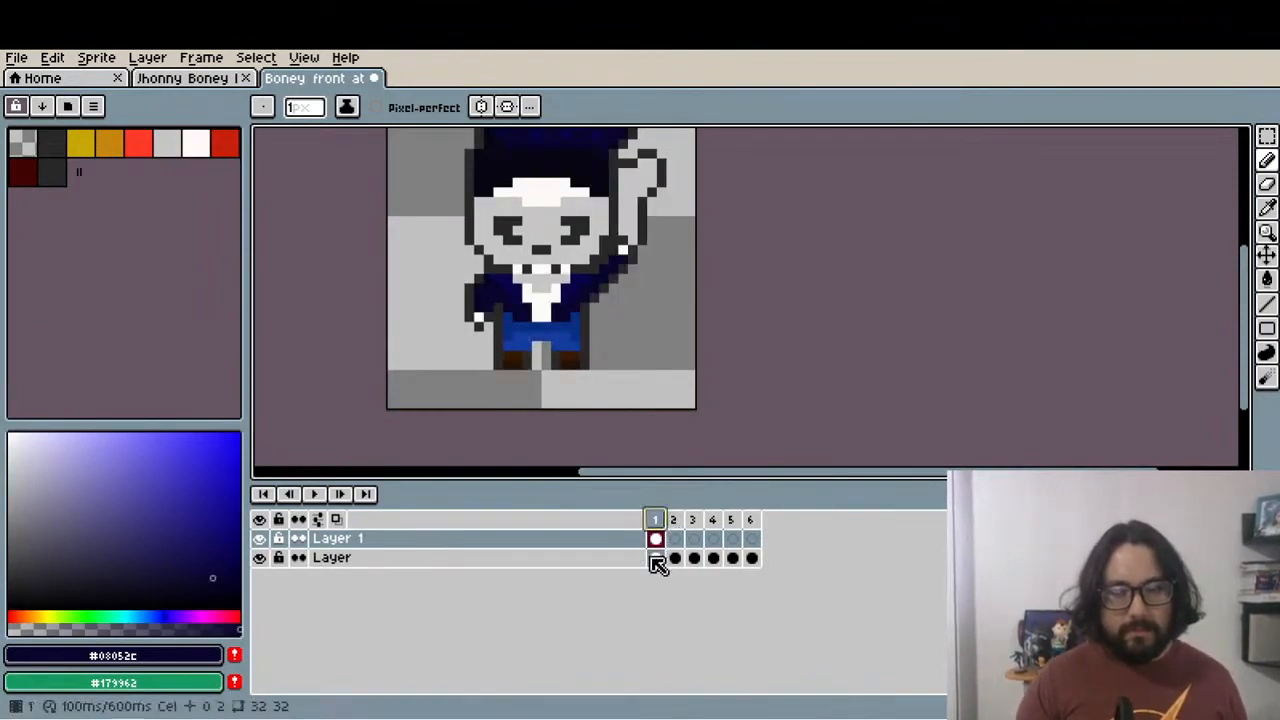
pyautogui.click(259, 558)
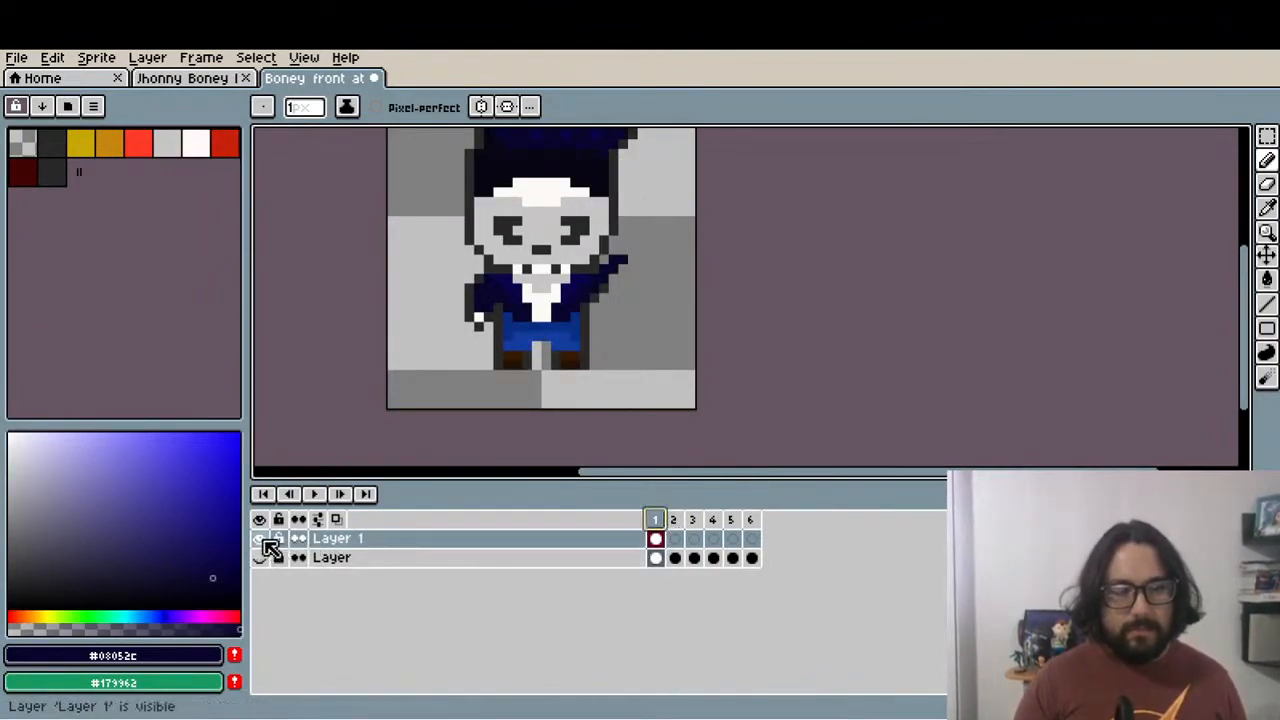
pyautogui.click(259, 539)
pyautogui.click(260, 540)
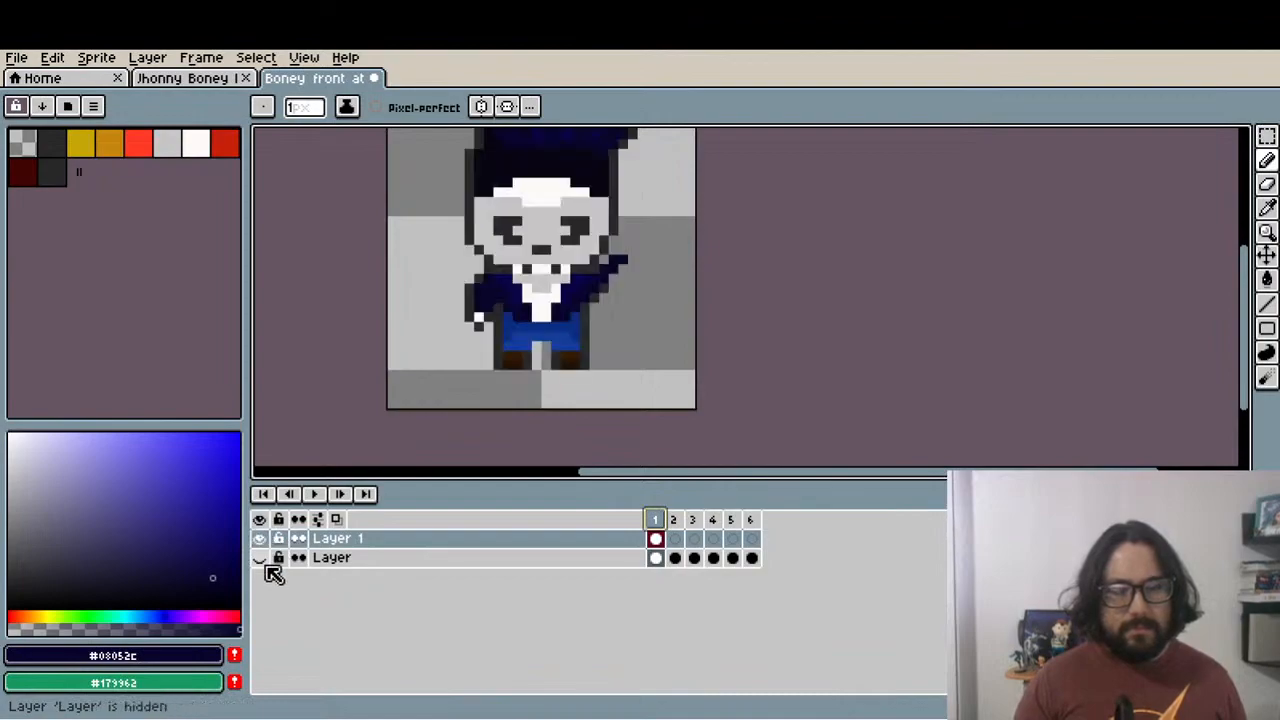
pyautogui.click(259, 558)
# Hide Layer 1 and examine the Boney reference poses across frames 1 to 6
pyautogui.click(260, 539)
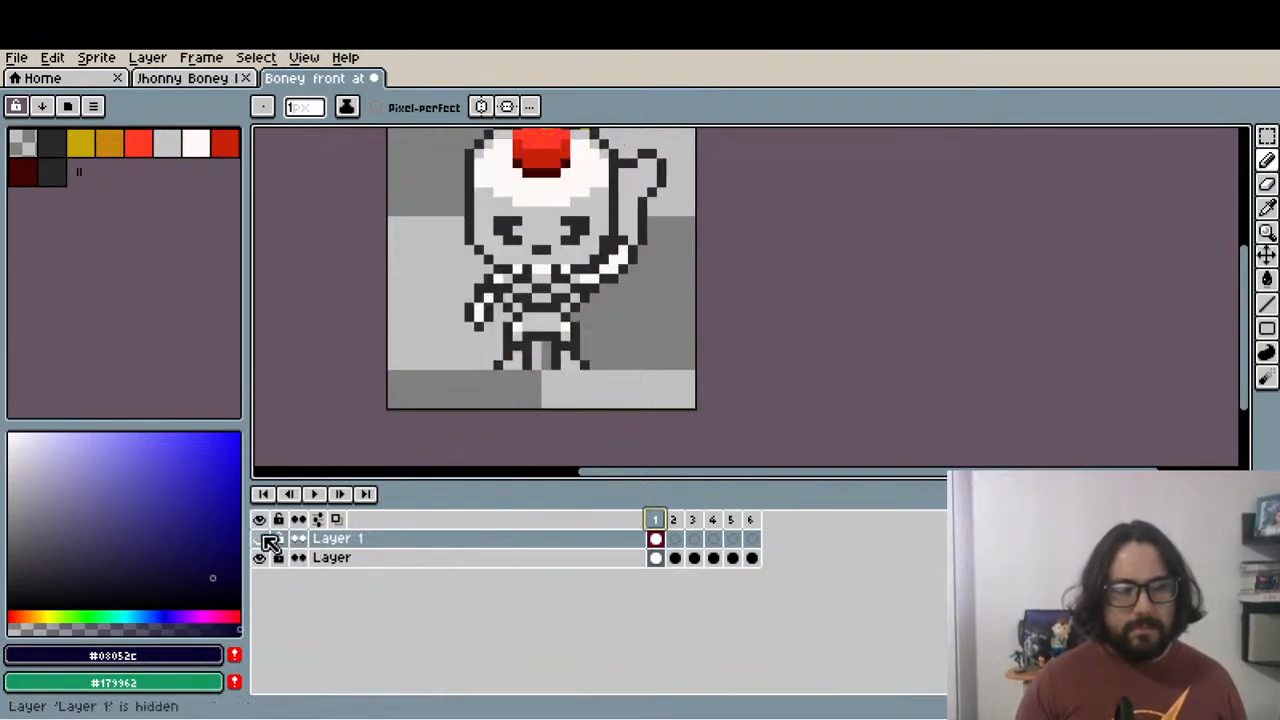
pyautogui.click(675, 523)
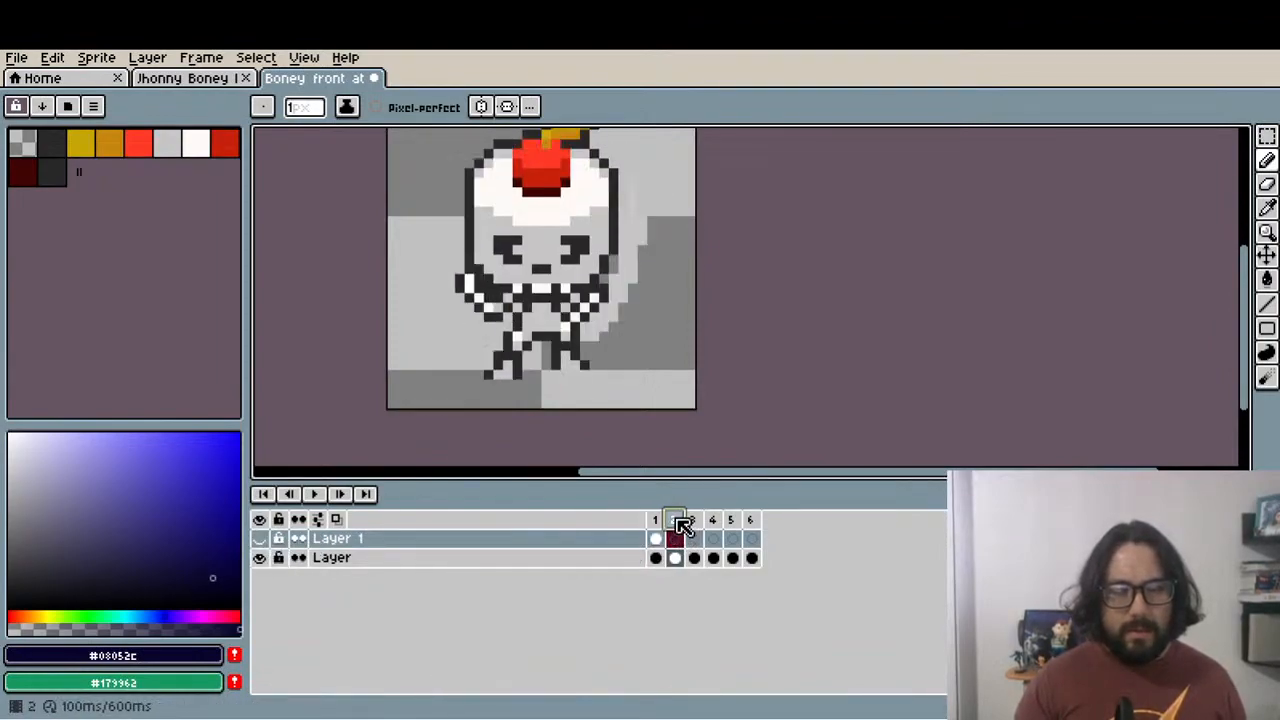
pyautogui.click(697, 523)
pyautogui.click(712, 523)
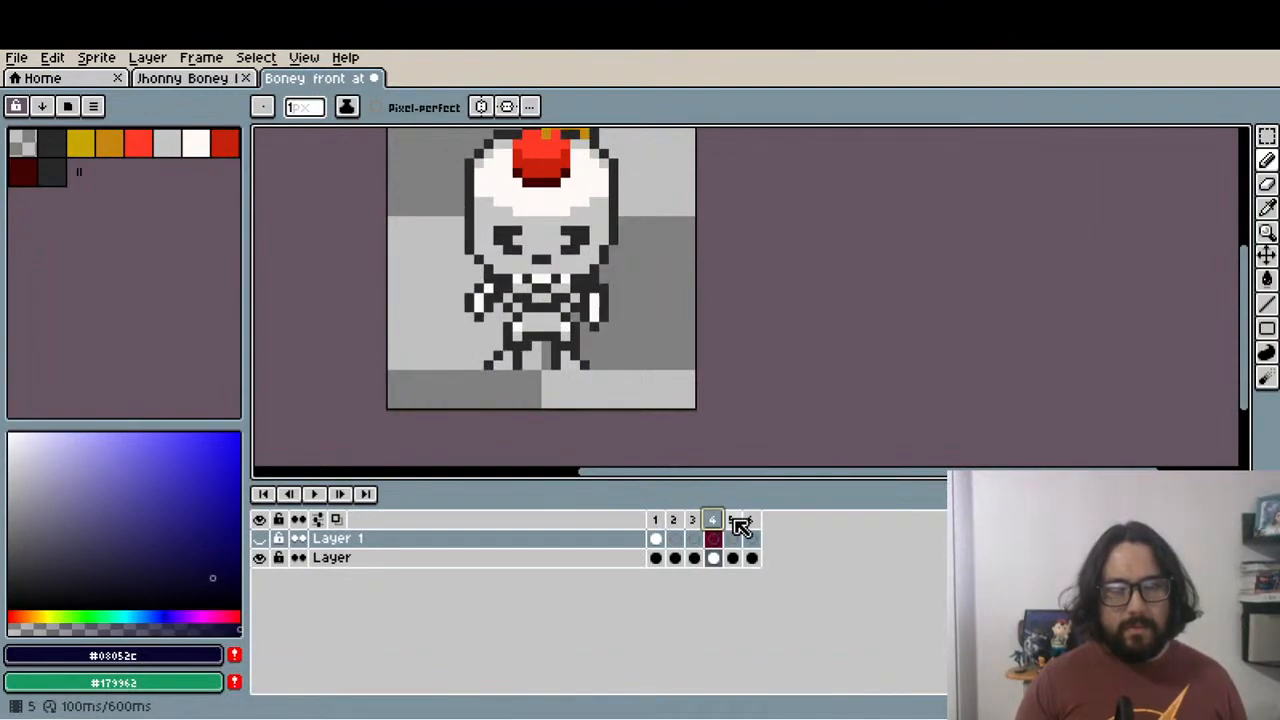
pyautogui.click(731, 523)
pyautogui.click(751, 521)
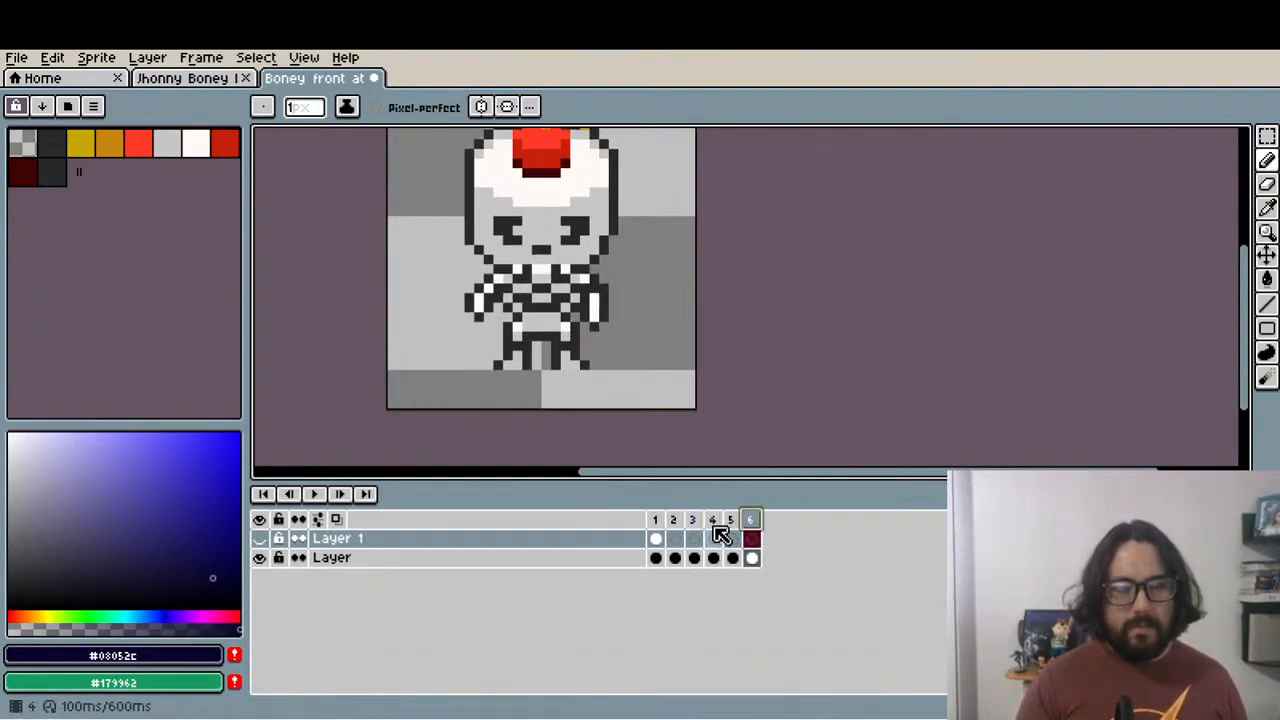
pyautogui.click(656, 521)
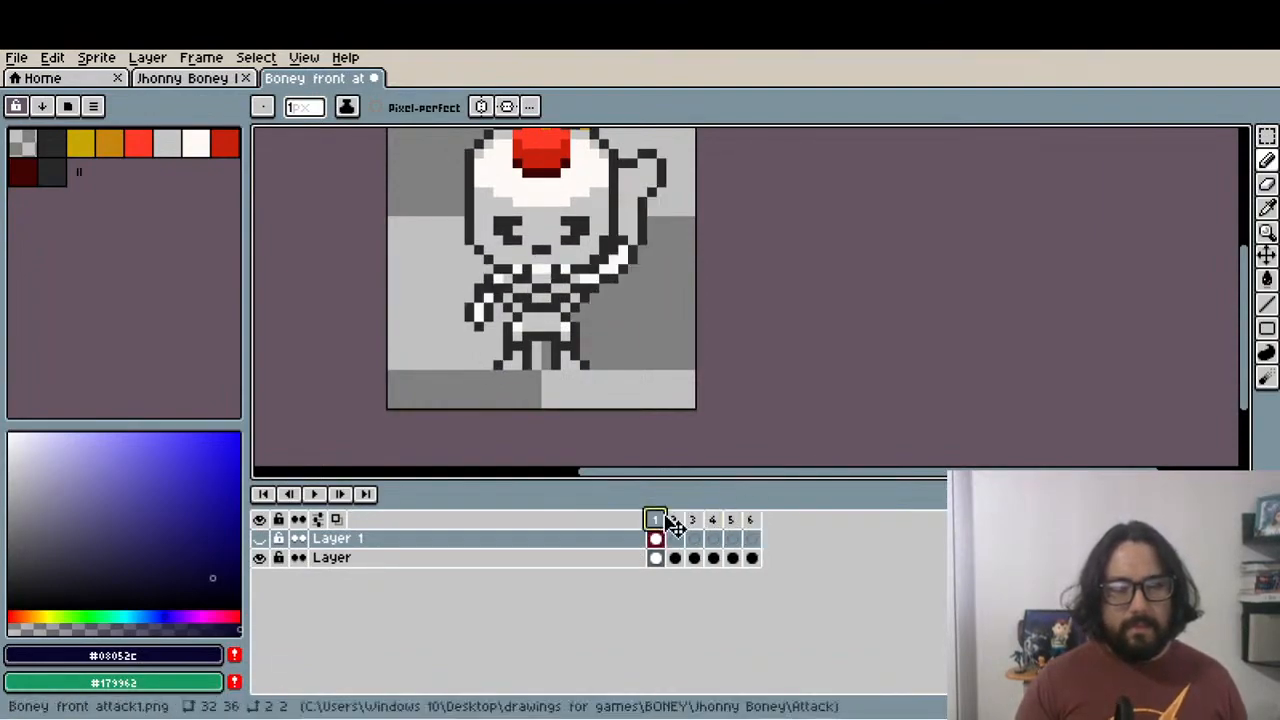
pyautogui.click(751, 521)
pyautogui.click(670, 535)
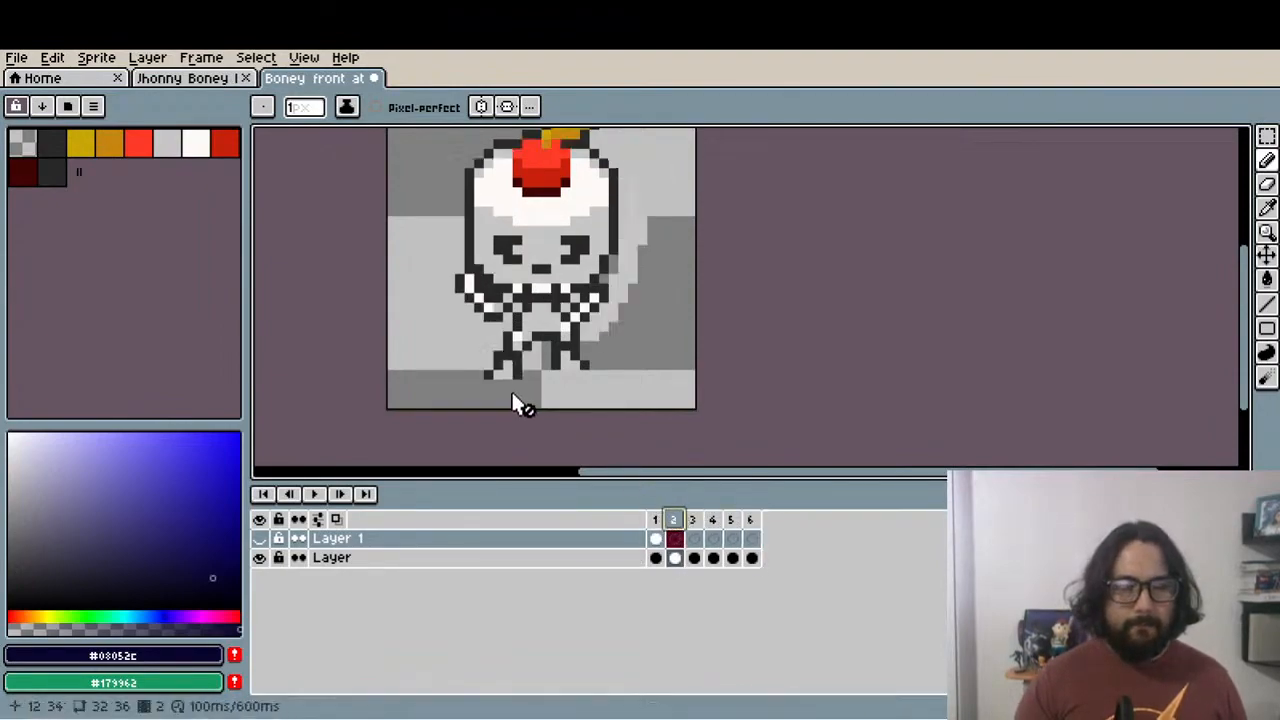
# Show Layer 1 and copy its frame 1 cel into frame 2
pyautogui.click(261, 541)
pyautogui.click(261, 541)
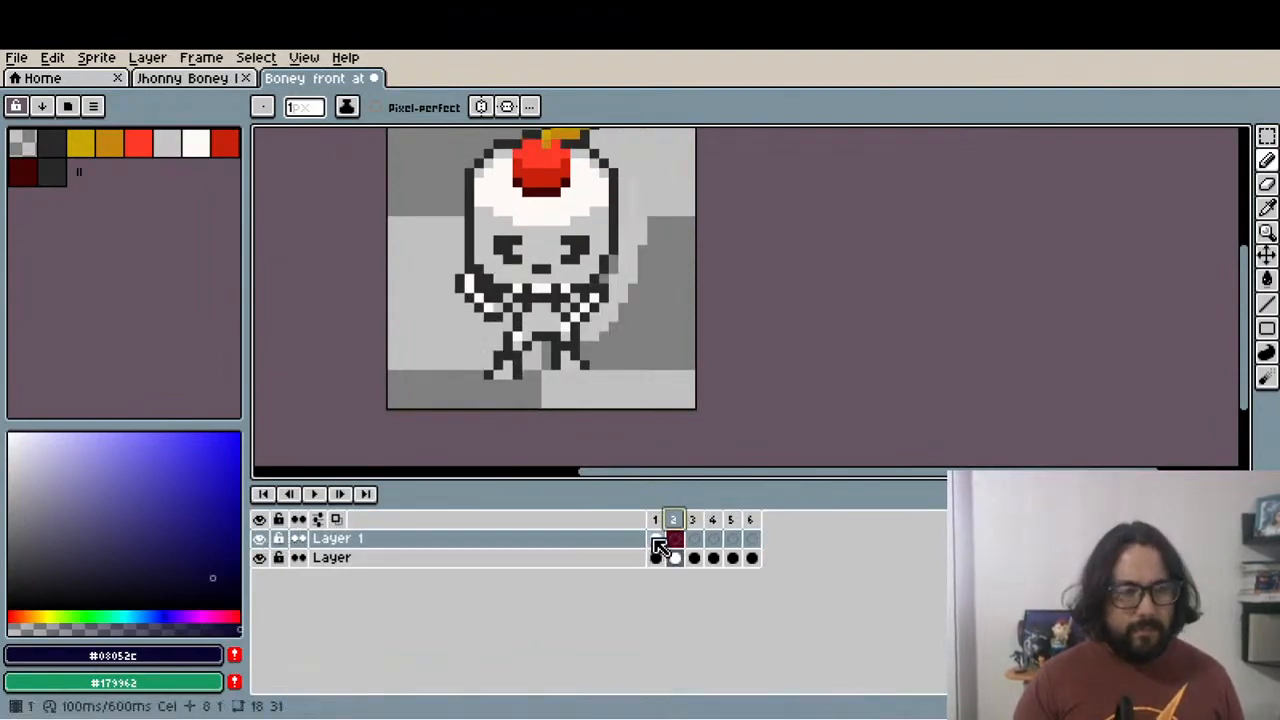
pyautogui.click(656, 539)
pyautogui.click(675, 539)
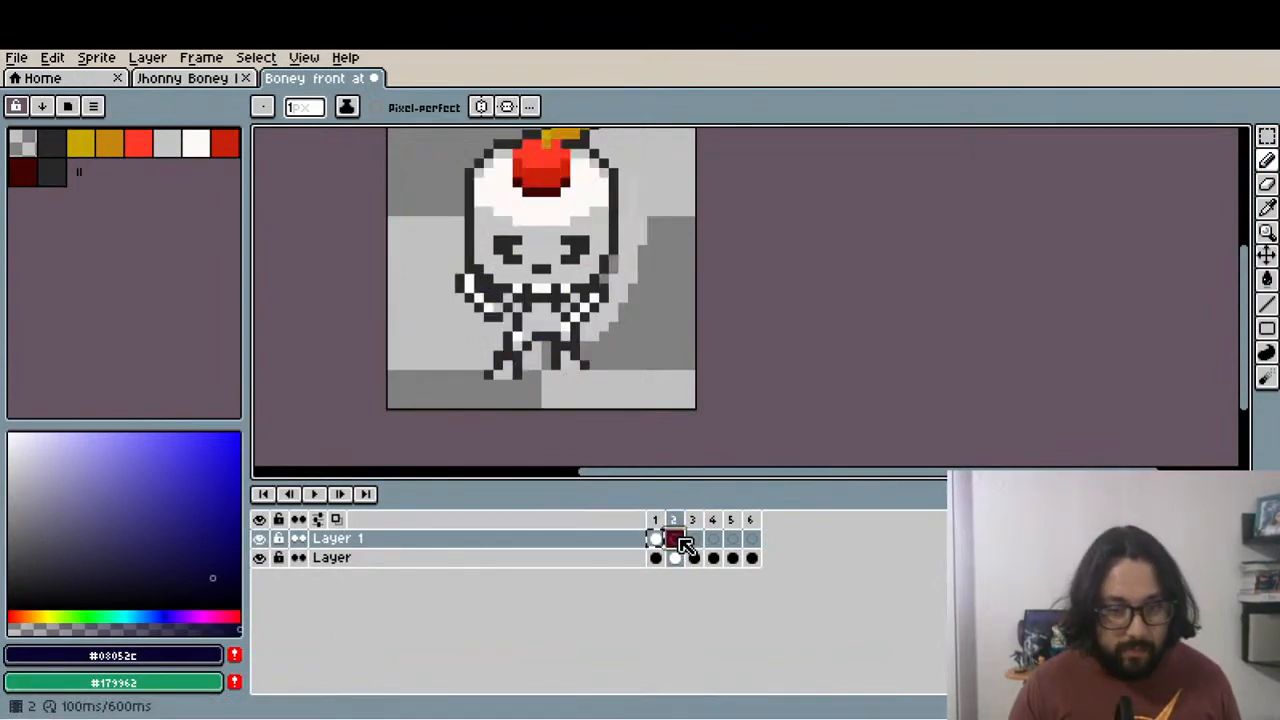
pyautogui.moveTo(633, 376); pyautogui.dragTo(621, 402)
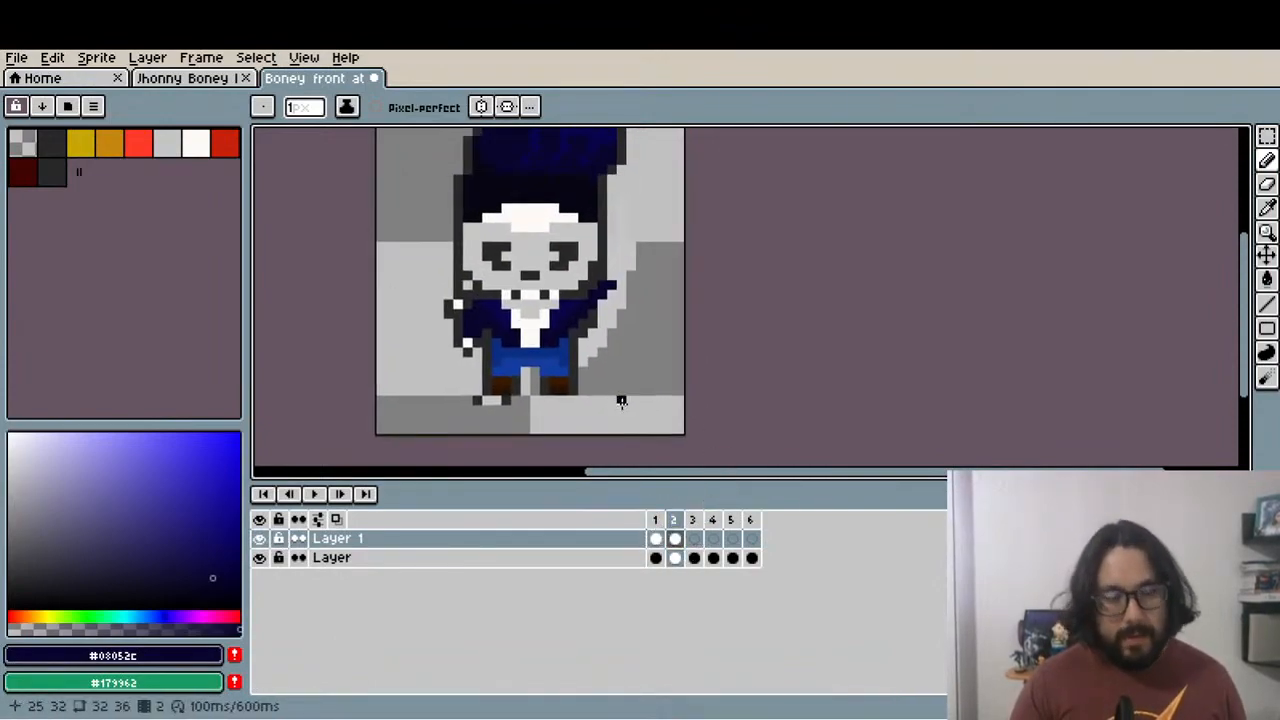
# Shift the lower leg under the lowered arm in frame 2 one pixel outward and one pixel down
pyautogui.press('m')
pyautogui.scroll(2, 490, 359)
pyautogui.moveTo(485, 363); pyautogui.dragTo(545, 446)
pyautogui.moveTo(517, 401)
pyautogui.mouseDown()
pyautogui.moveTo(503, 418)
pyautogui.moveTo(580, 374)
pyautogui.moveTo(503, 438)
pyautogui.moveTo(527, 432)
pyautogui.moveTo(506, 421)
pyautogui.mouseUp()
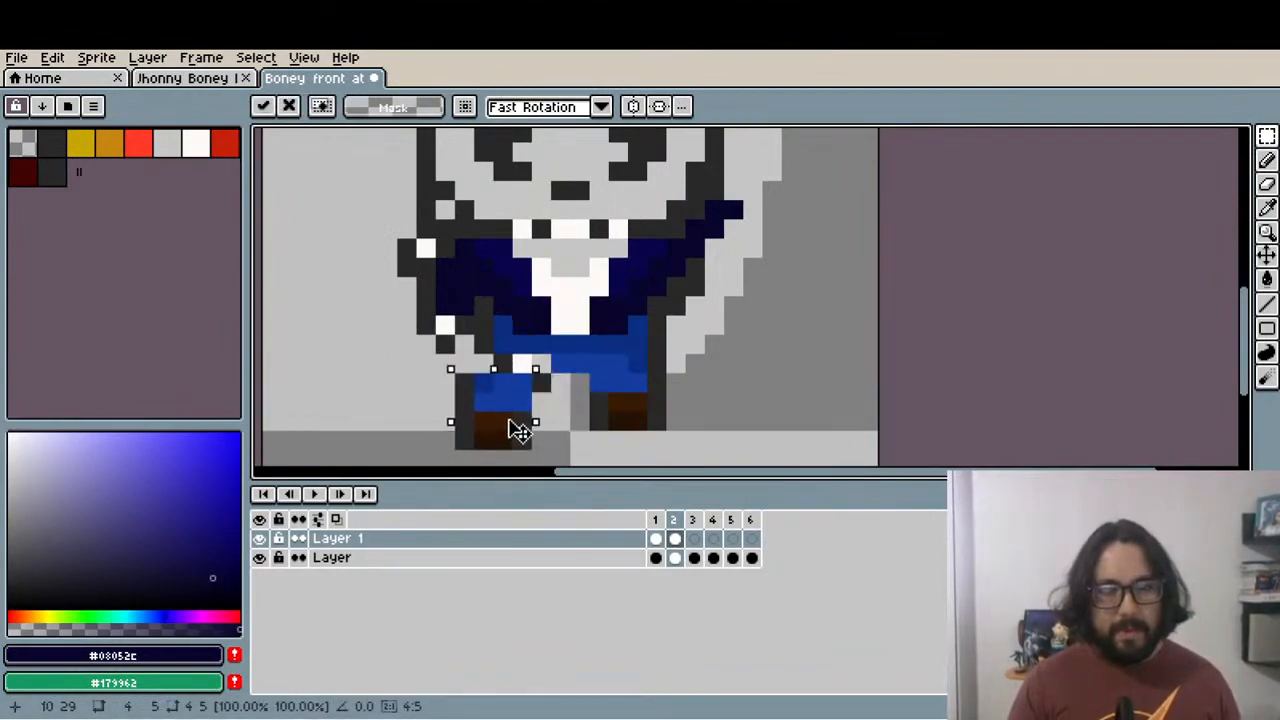
pyautogui.hotkey('ctrl', 'd')
# Lower Jhonny Boney's head and torso by two pixels in frame 2, leaving the feet in place
pyautogui.scroll(-3, 516, 428)
pyautogui.moveTo(542, 380); pyautogui.dragTo(548, 400)
pyautogui.moveTo(420, 202); pyautogui.dragTo(660, 426)
pyautogui.moveTo(590, 360)
pyautogui.mouseDown()
pyautogui.moveTo(774, 302)
pyautogui.moveTo(560, 420)
pyautogui.moveTo(560, 445)
pyautogui.moveTo(685, 445)
pyautogui.moveTo(612, 332)
pyautogui.moveTo(590, 345)
pyautogui.moveTo(590, 265)
pyautogui.moveTo(593, 335)
pyautogui.moveTo(643, 372)
pyautogui.moveTo(590, 358)
pyautogui.mouseUp()
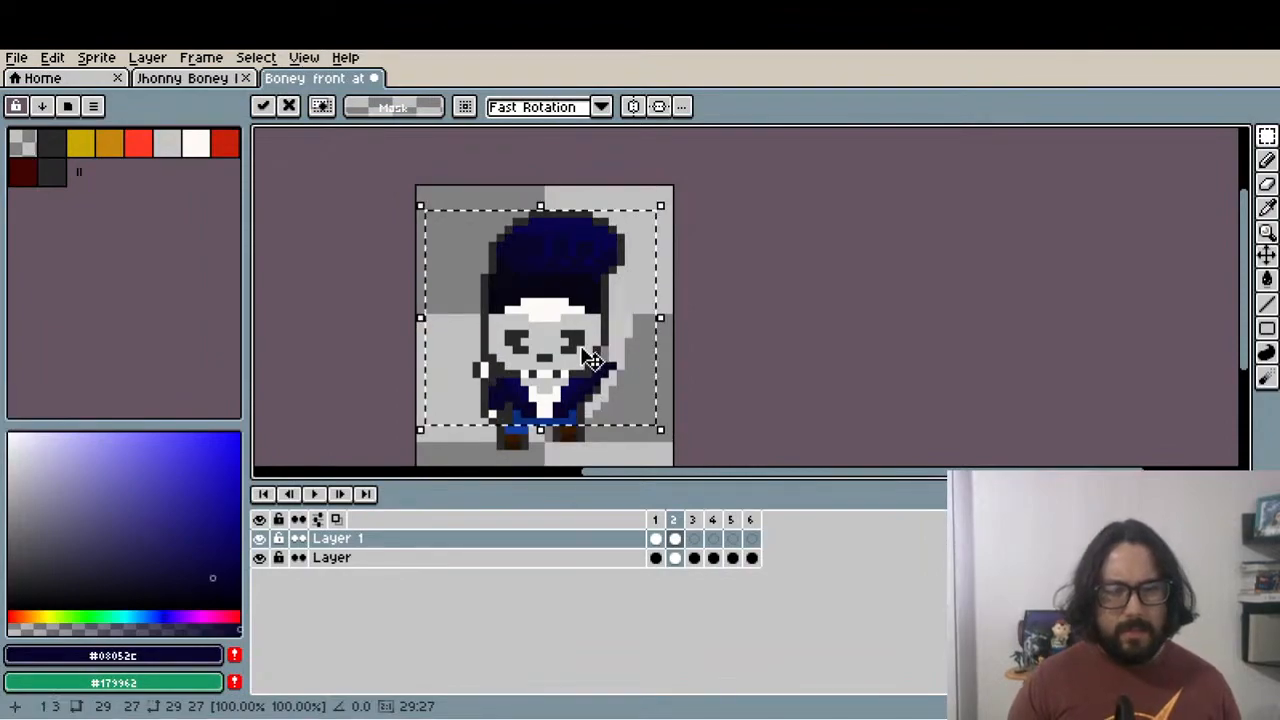
pyautogui.hotkey('ctrl', 'd')
# Delete both of Jhonny Boney's arms on Layer 1 in frame 2, so Boney's arms serve as the guide
pyautogui.scroll(2, 478, 390)
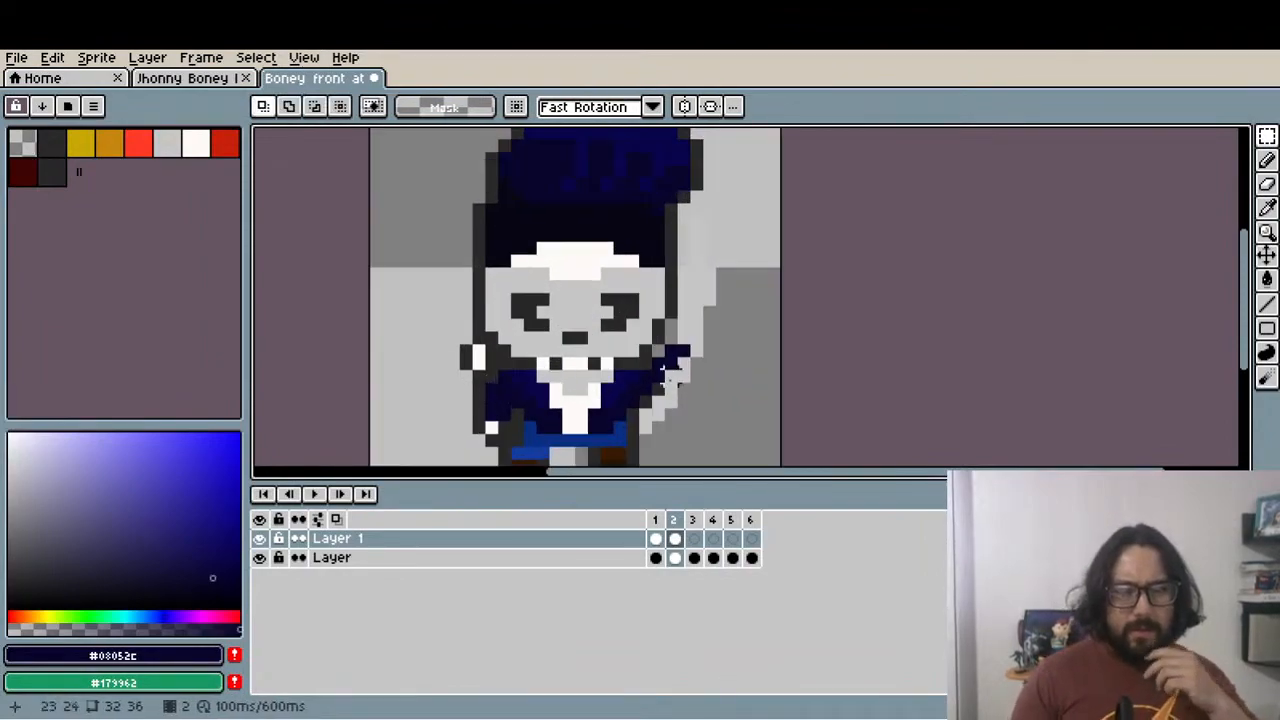
pyautogui.scroll(2, 665, 360)
pyautogui.moveTo(641, 331); pyautogui.dragTo(724, 415)
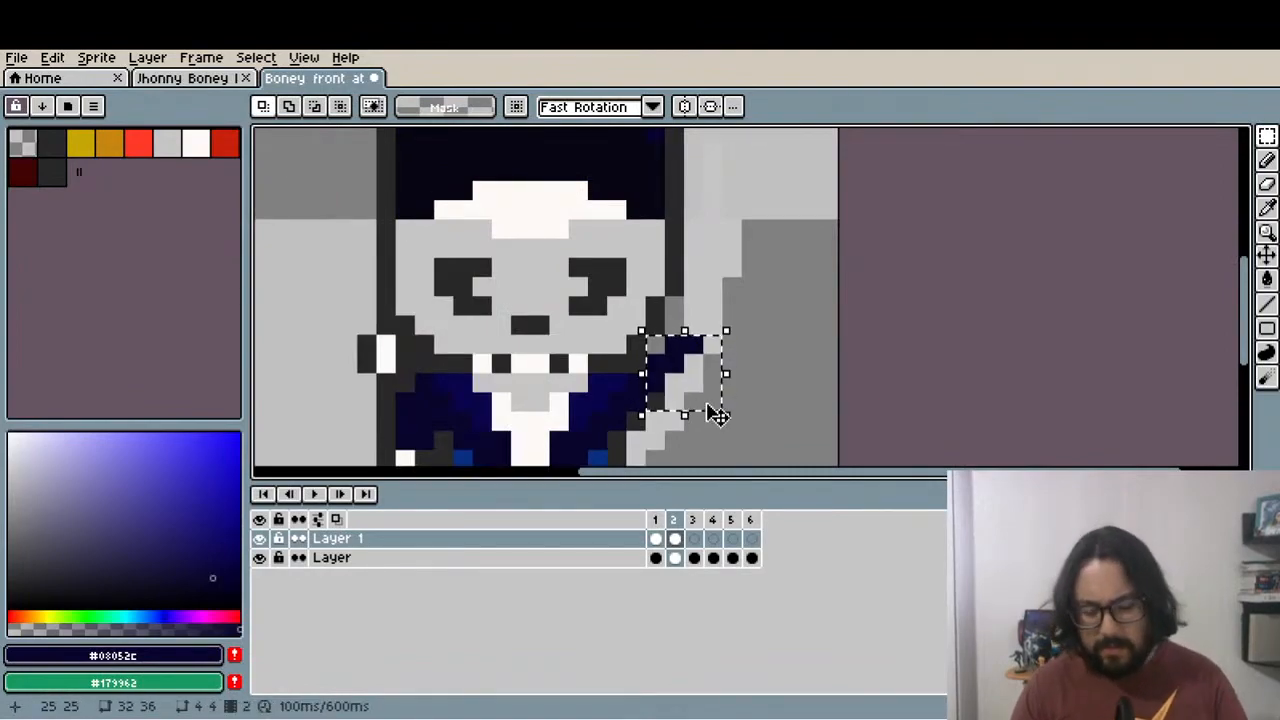
pyautogui.press('Delete')
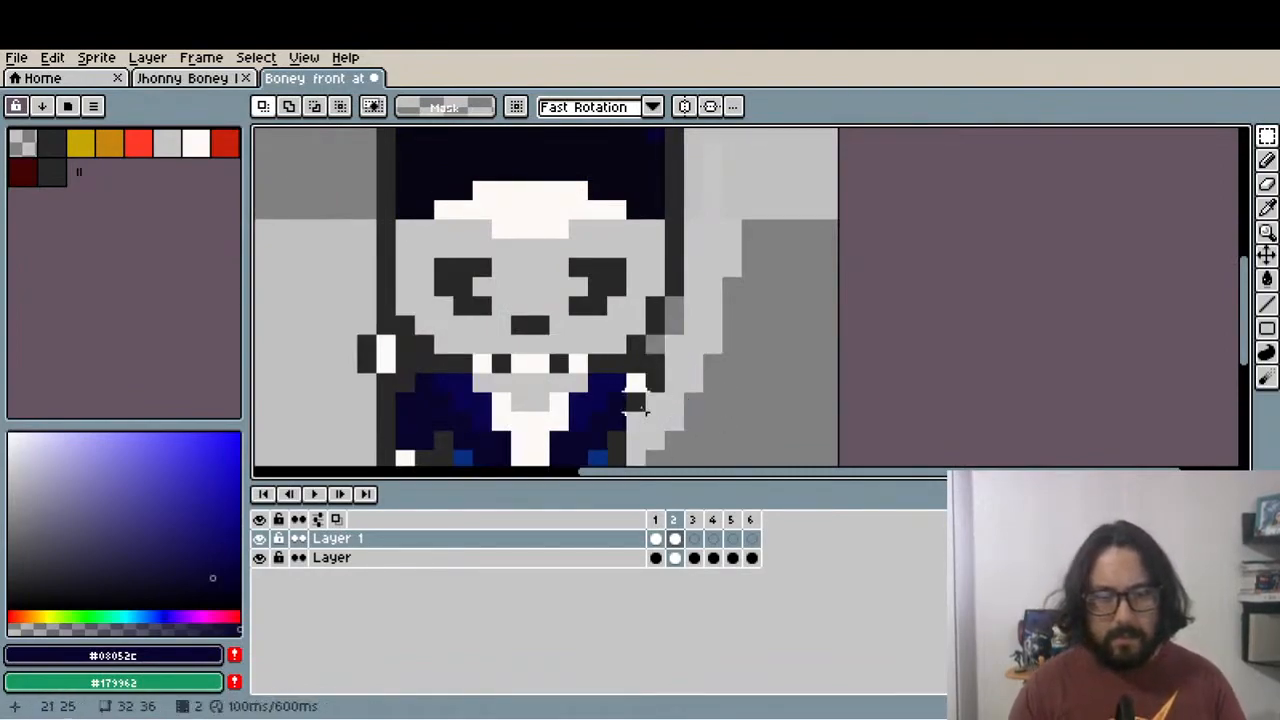
pyautogui.moveTo(600, 402); pyautogui.dragTo(708, 321)
pyautogui.press('Delete')
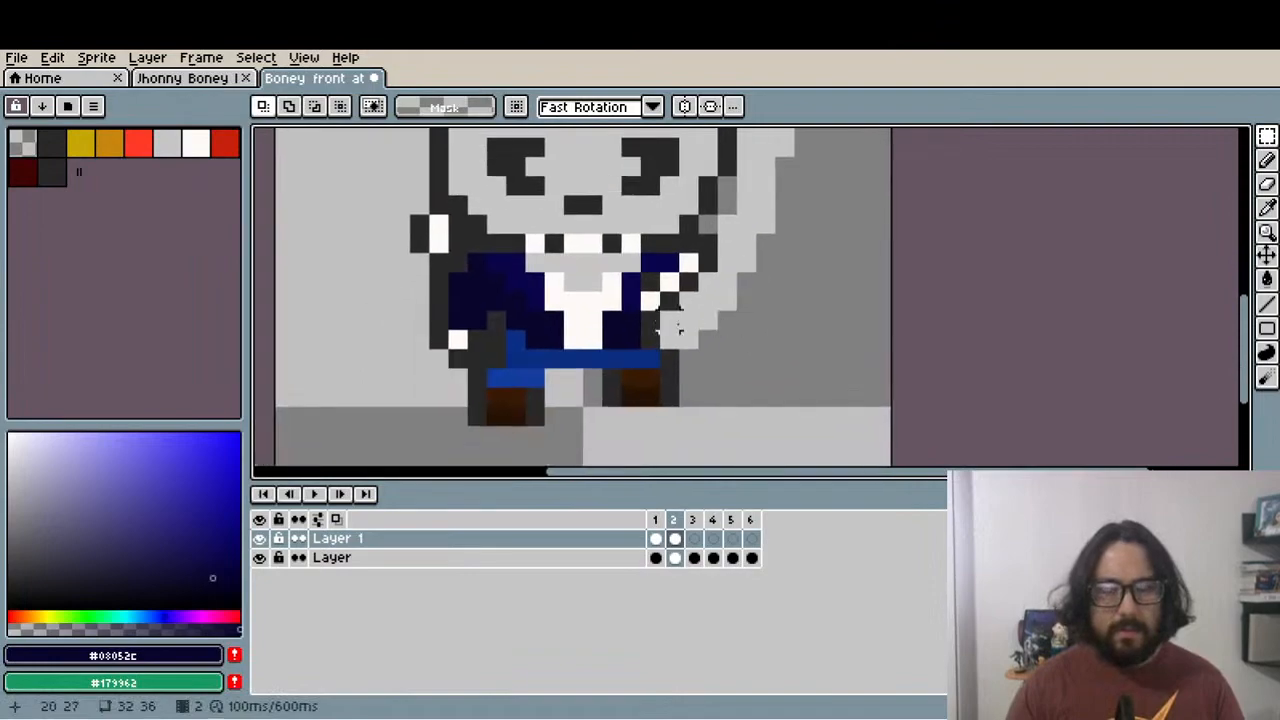
pyautogui.moveTo(440, 274)
pyautogui.mouseDown()
pyautogui.moveTo(453, 358)
pyautogui.moveTo(479, 296)
pyautogui.moveTo(483, 330)
pyautogui.mouseUp()
pyautogui.press('Delete')
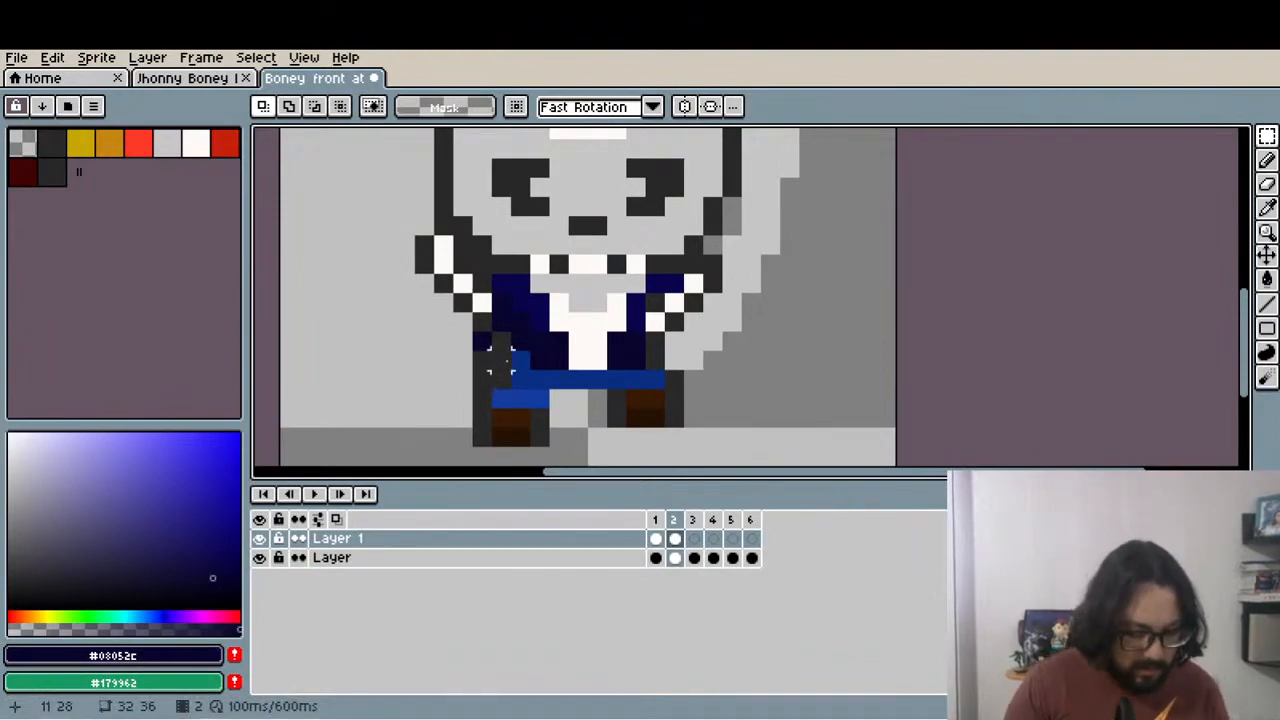
# Paint the sleeve over Boney's outstretched arm in frame 2 with #08052c and erase the leftover sleeve pixels beneath it
pyautogui.press('i')
pyautogui.press('b')
pyautogui.click(486, 303)
pyautogui.click(482, 284)
pyautogui.click(463, 266)
pyautogui.click(469, 286)
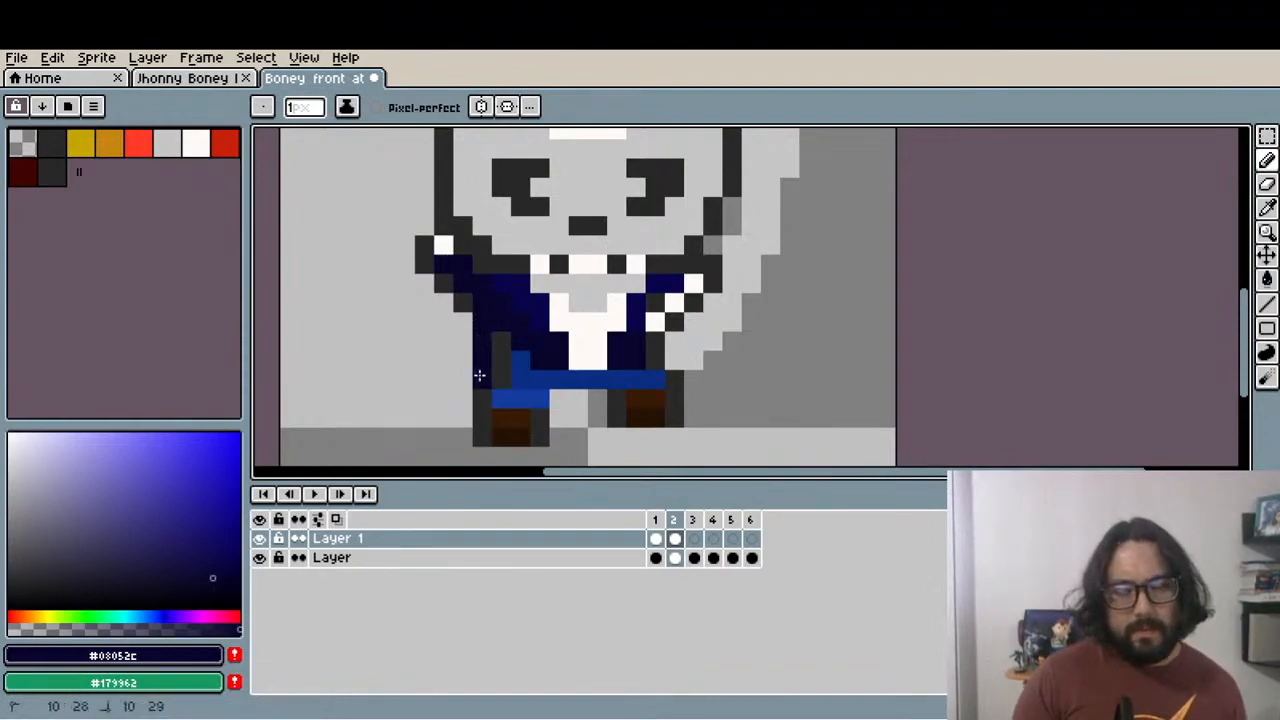
pyautogui.press('e')
pyautogui.moveTo(482, 341); pyautogui.dragTo(481, 369)
pyautogui.press('i')
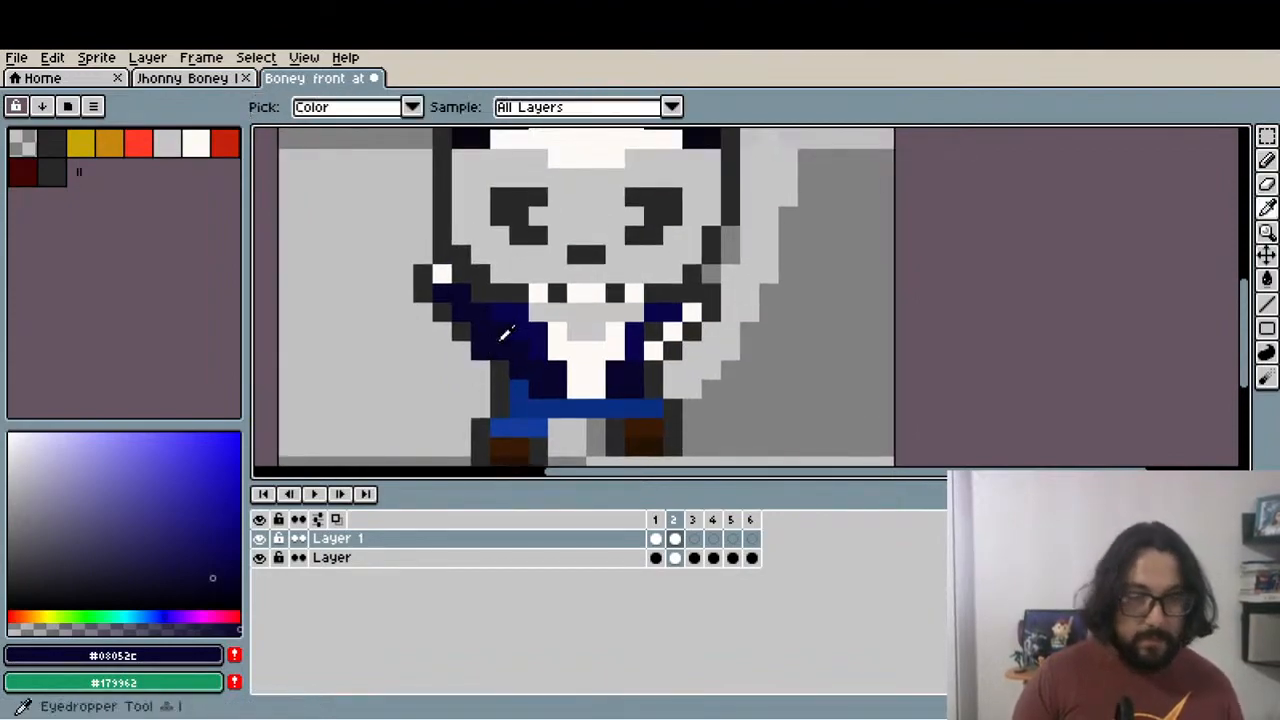
pyautogui.click(502, 362)
pyautogui.press('b')
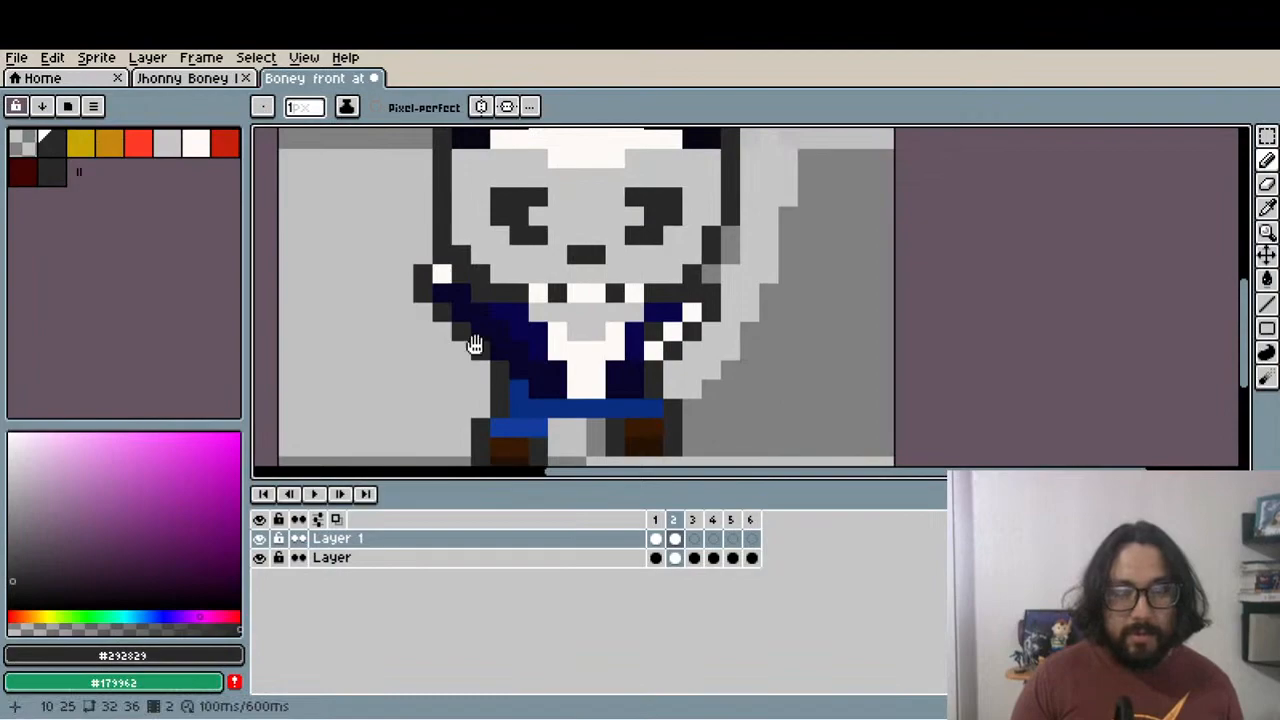
pyautogui.scroll(1, 473, 340)
pyautogui.moveTo(473, 340); pyautogui.dragTo(287, 320)
# Paint the second sleeve over Boney's other arm in frame 2 on Layer 1 with #09054b, leaving the white hand pixel uncovered
pyautogui.press('i')
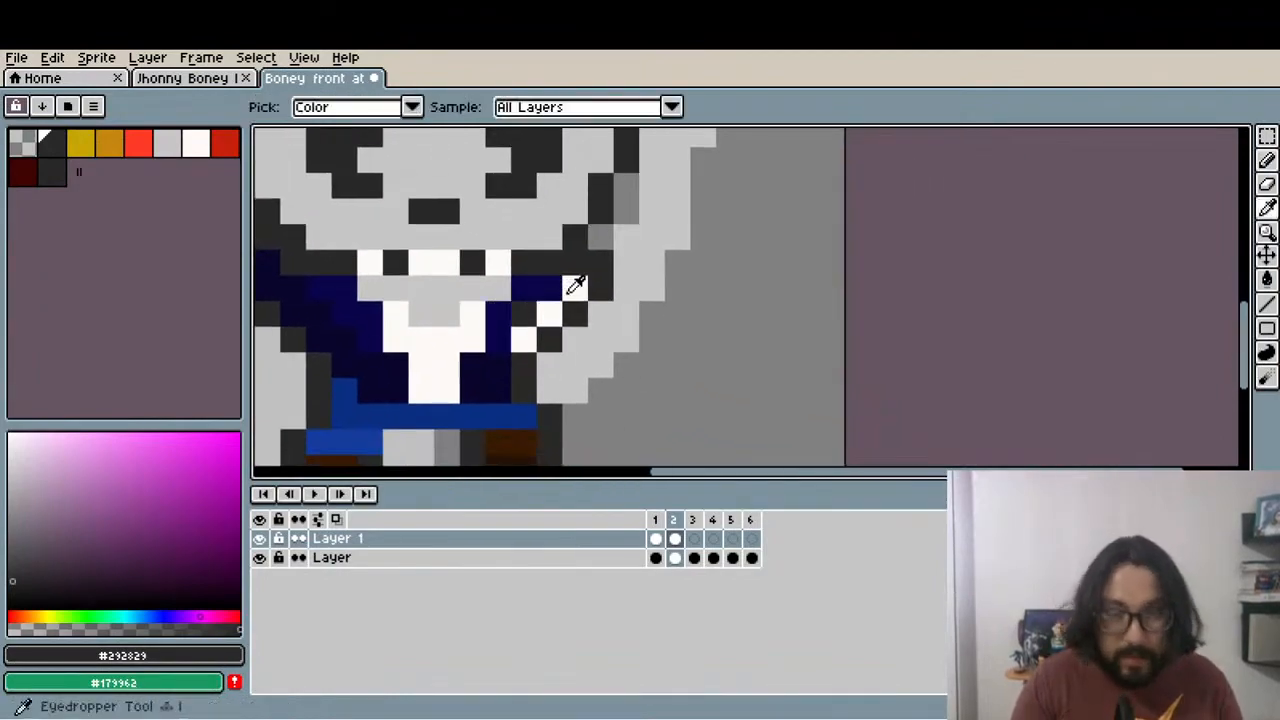
pyautogui.click(545, 288)
pyautogui.press('b')
pyautogui.click(525, 301)
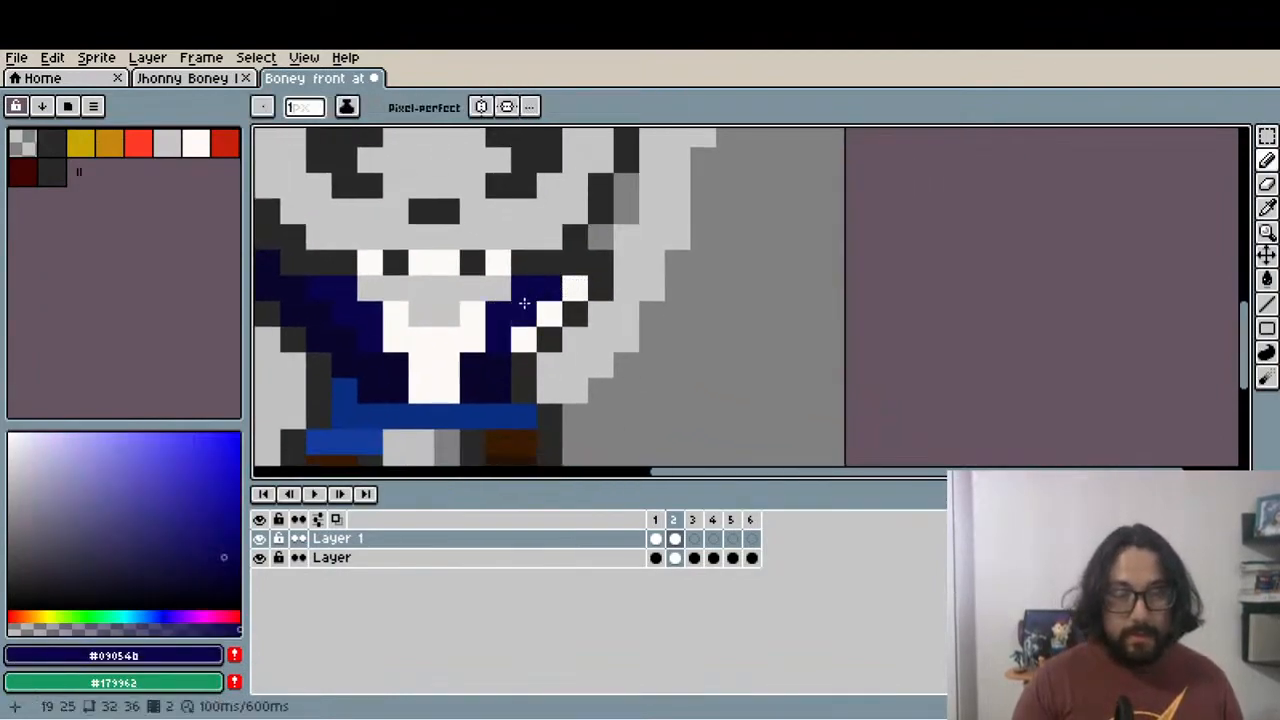
pyautogui.scroll(-2, 527, 305)
pyautogui.scroll(2, 532, 308)
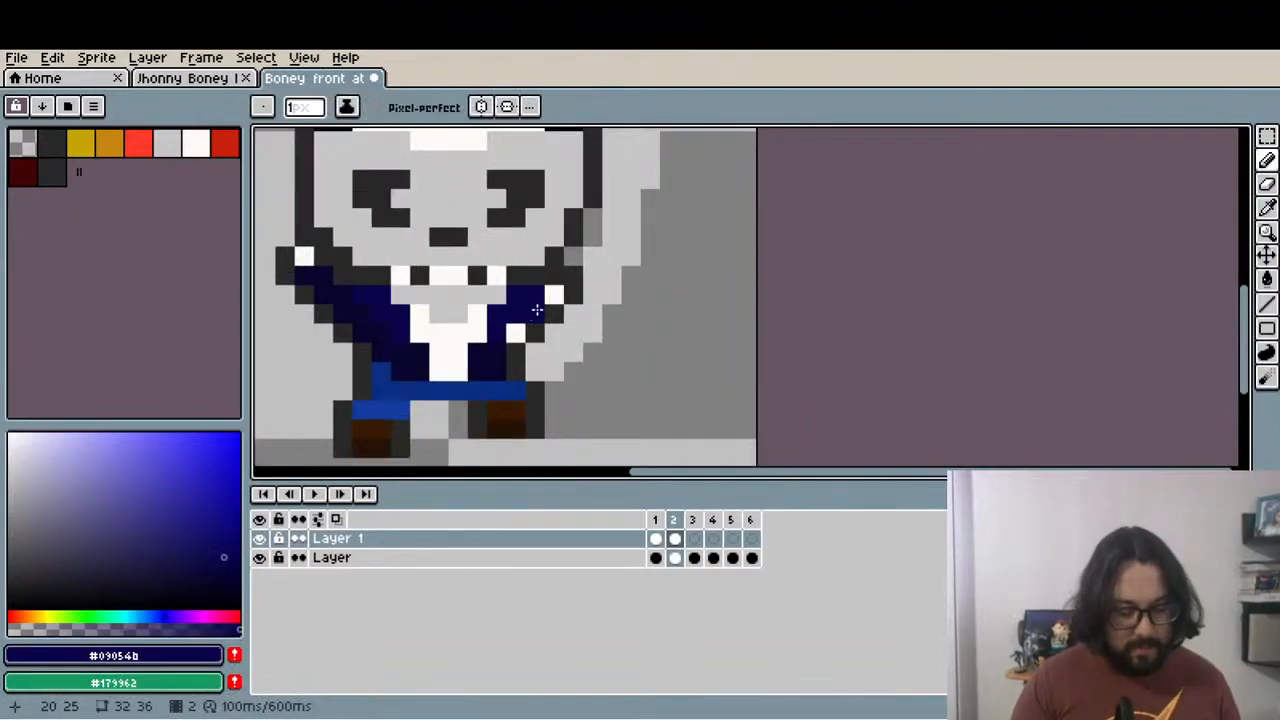
pyautogui.press('i')
pyautogui.scroll(1, 540, 300)
pyautogui.press('b')
pyautogui.click(543, 286)
pyautogui.click(534, 309)
pyautogui.click(557, 309)
pyautogui.click(567, 318)
pyautogui.click(549, 334)
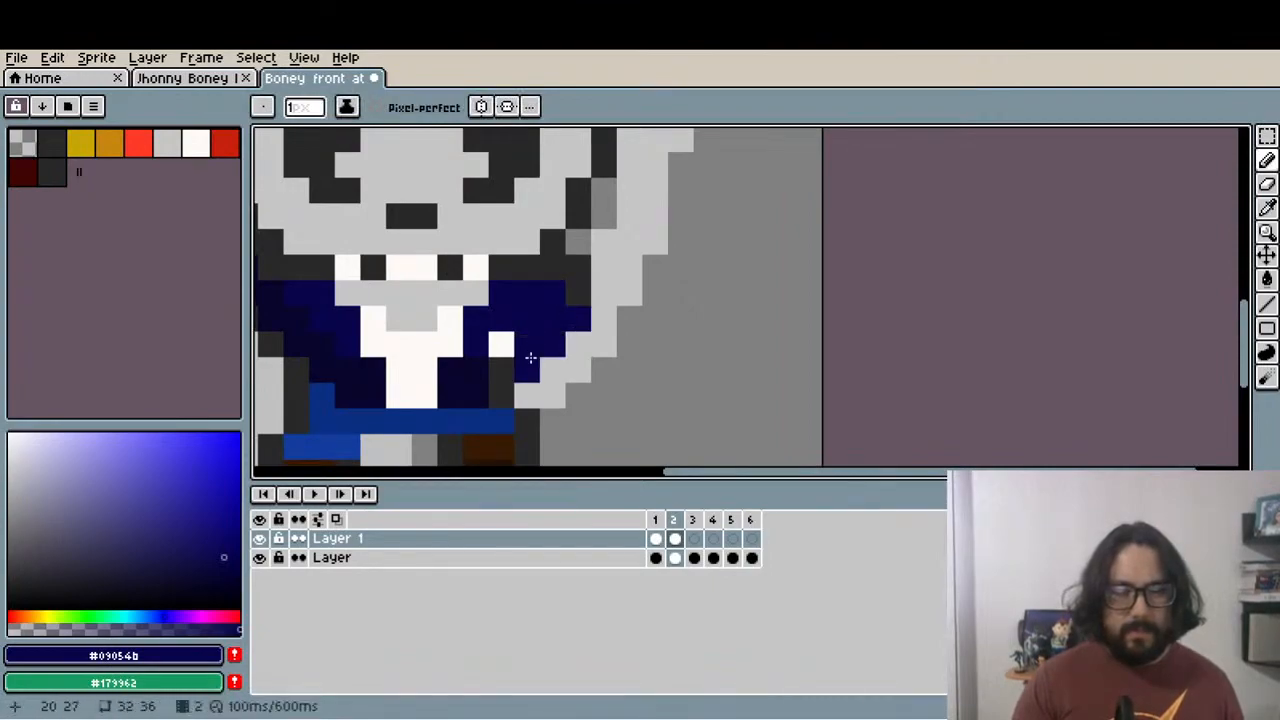
# Outline the outer and lower edge of the new #09054b sleeve in frame 2 with the dark outline color #292829
pyautogui.press('i')
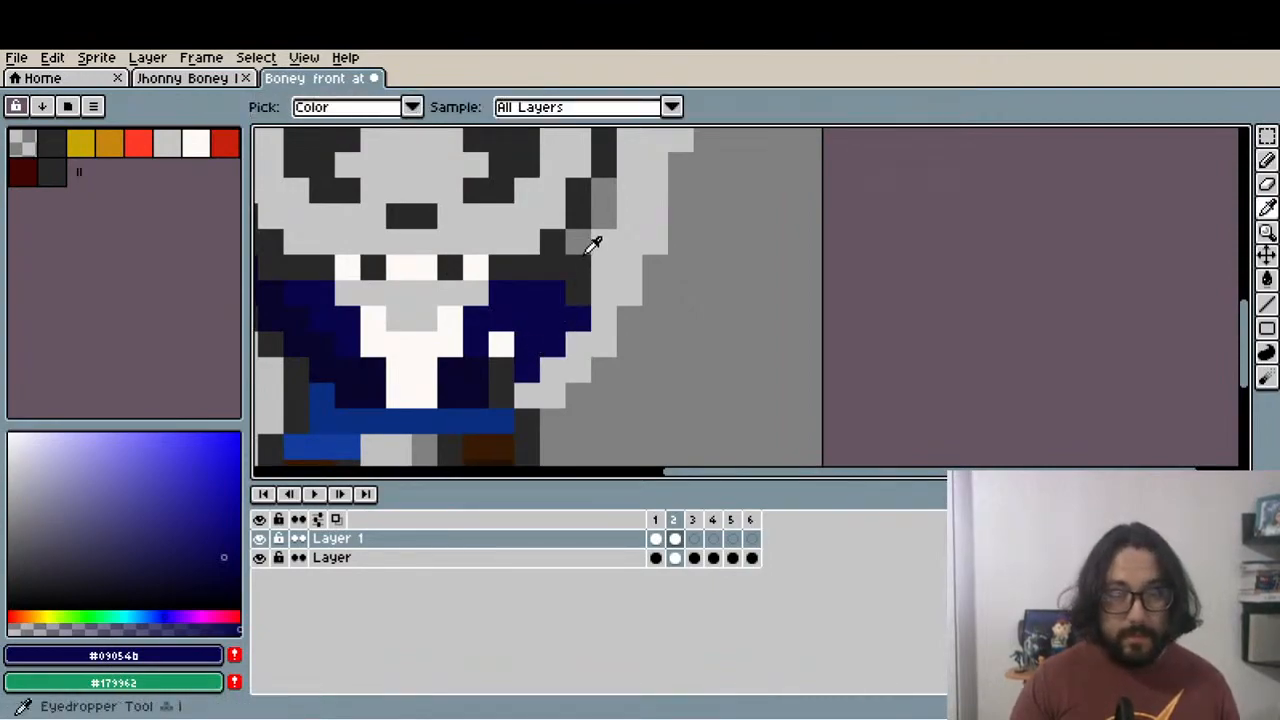
pyautogui.press('e')
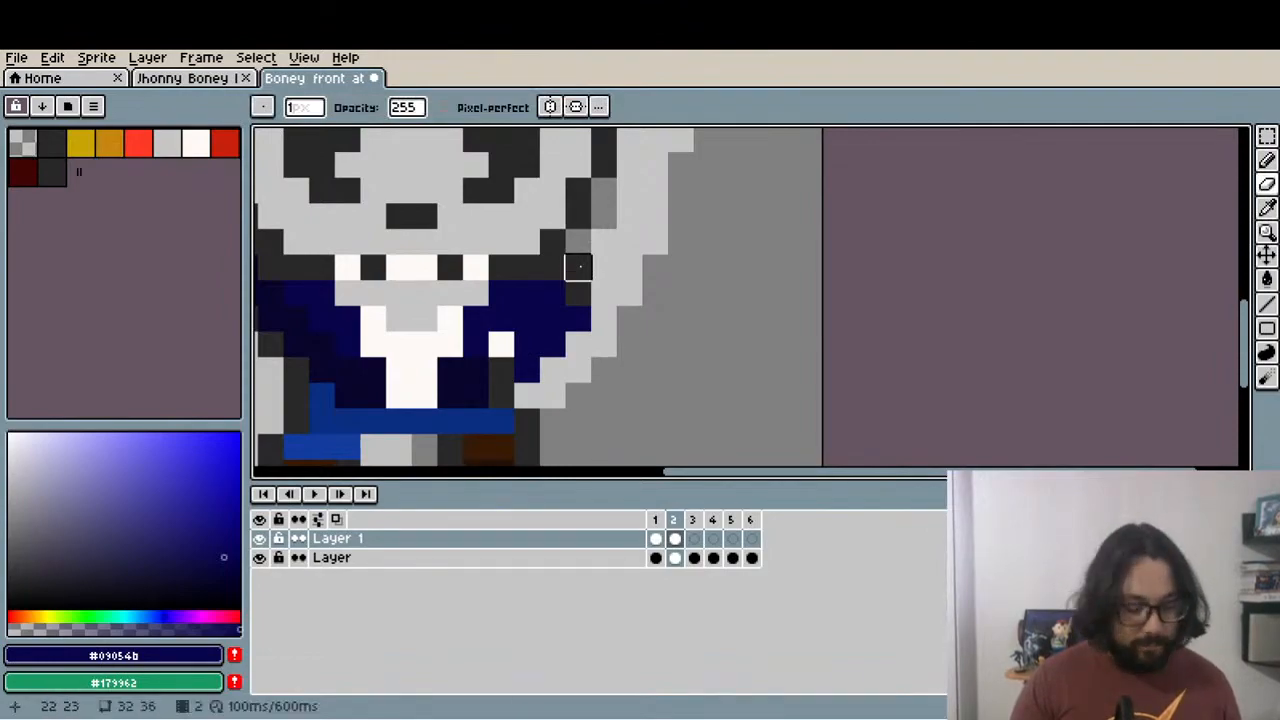
pyautogui.press('i')
pyautogui.click(578, 268)
pyautogui.press('b')
pyautogui.click(584, 320)
pyautogui.click(598, 320)
pyautogui.click(578, 343)
pyautogui.click(552, 367)
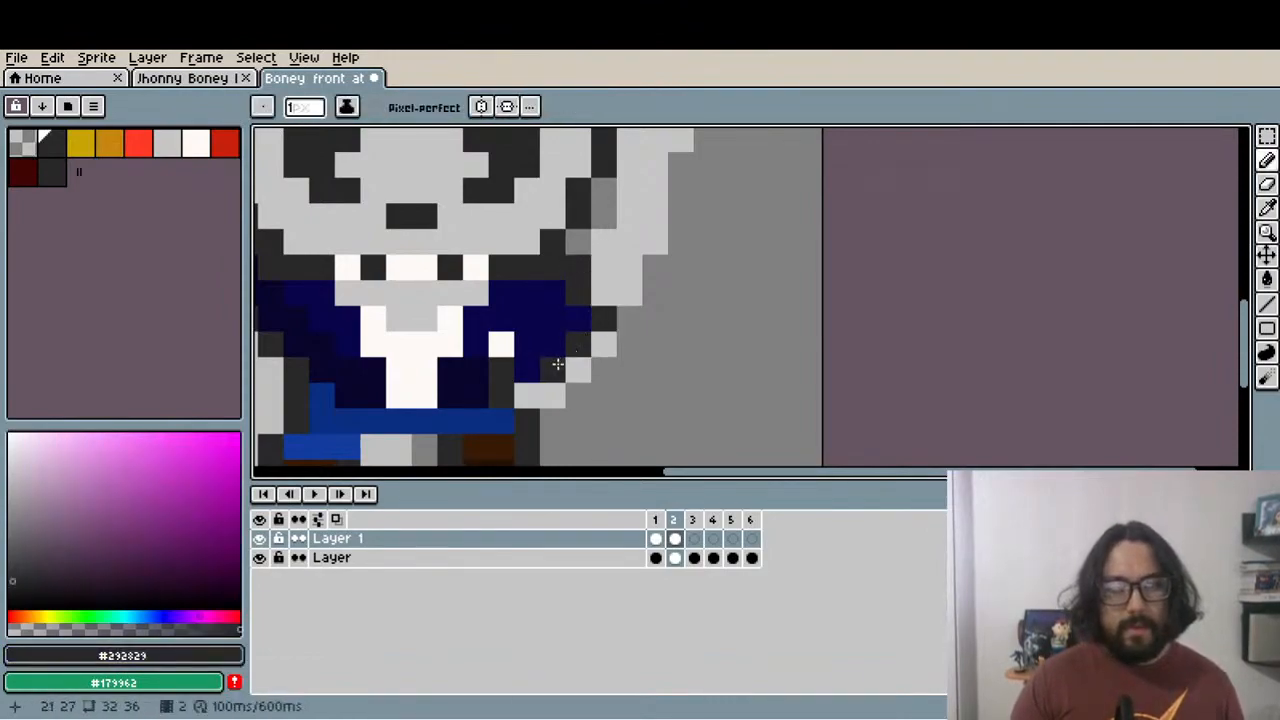
pyautogui.click(533, 383)
# Compare Jhonny Boney's pose in frame 2 with Boney's by repeatedly hiding and showing Layer 1
pyautogui.scroll(-5, 620, 355)
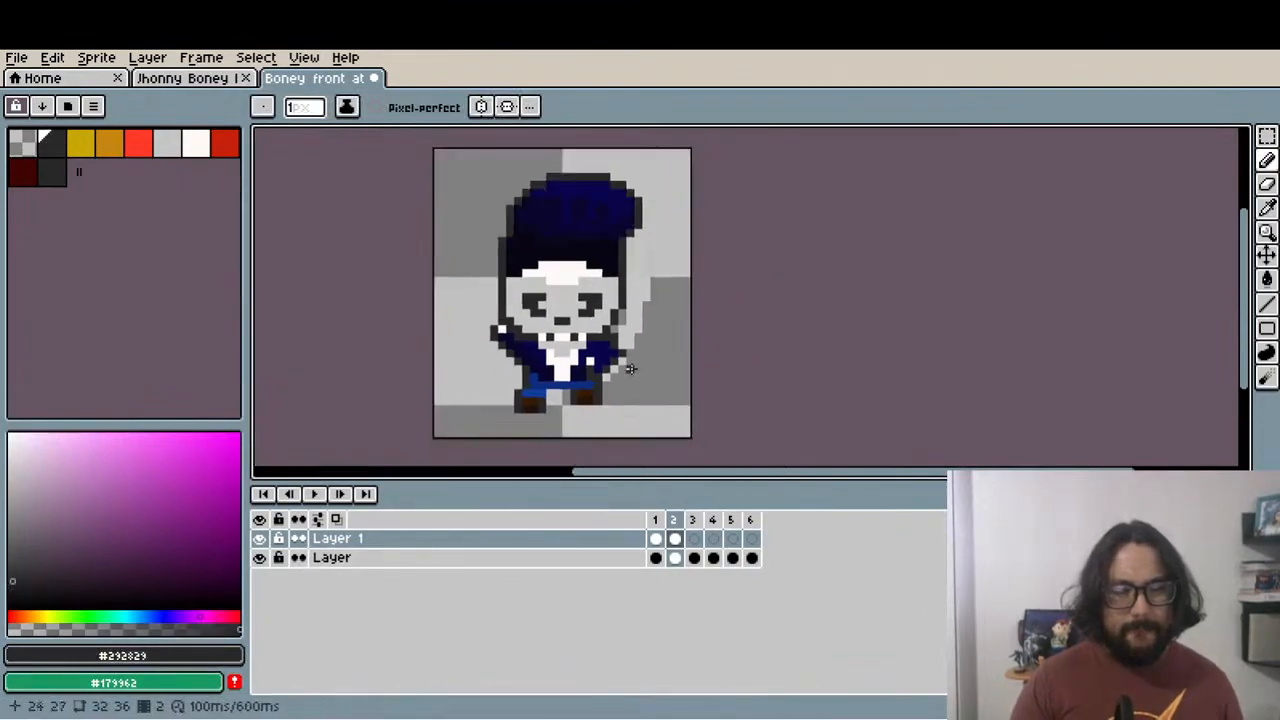
pyautogui.click(261, 540)
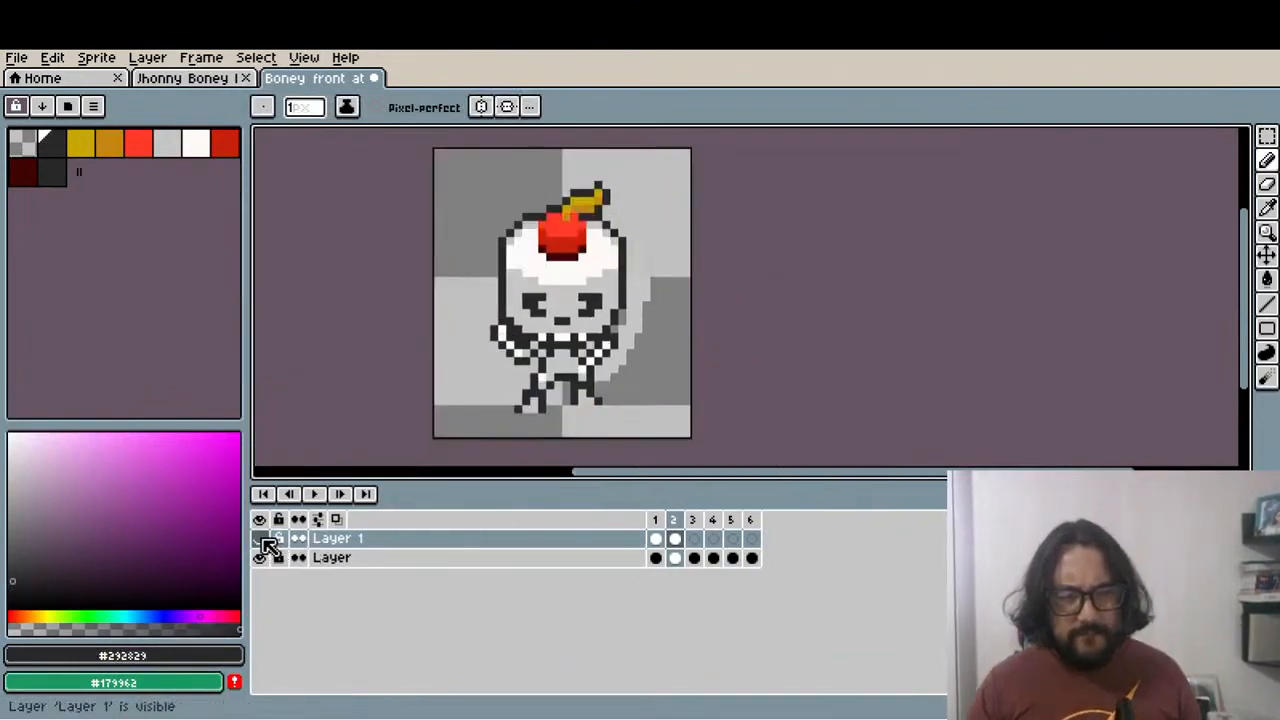
pyautogui.click(262, 540)
pyautogui.click(262, 540)
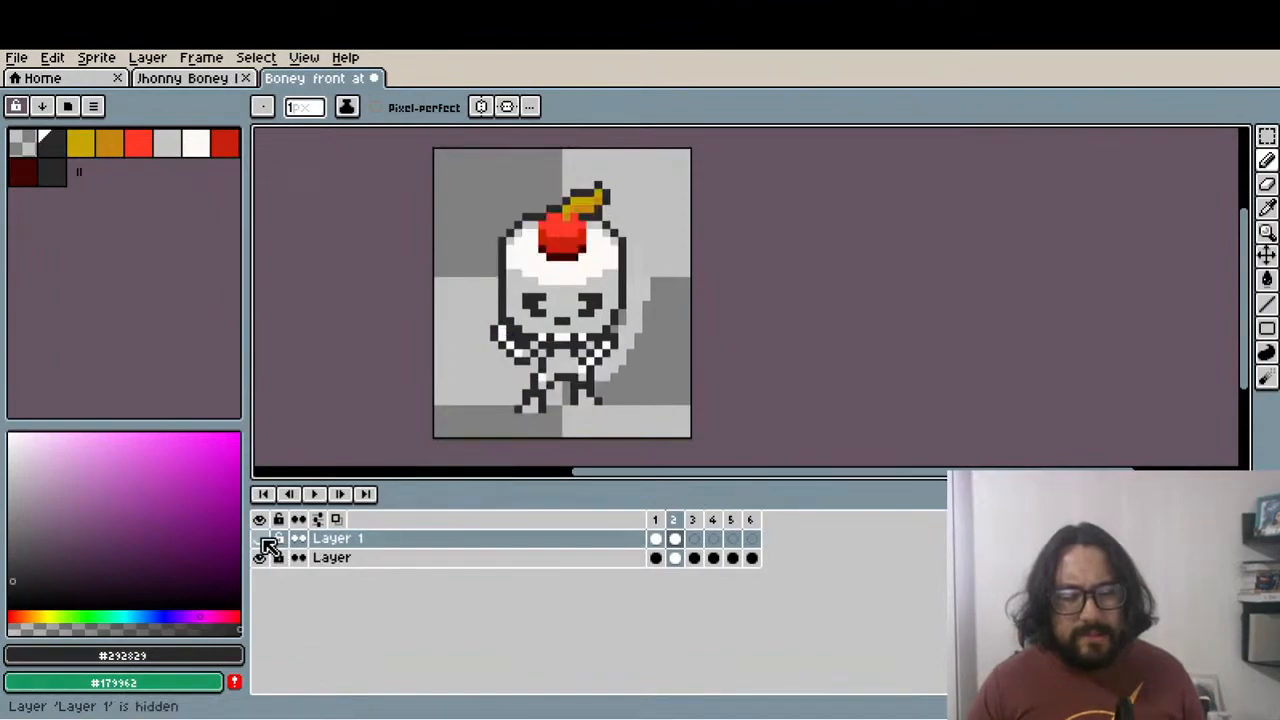
pyautogui.click(263, 540)
pyautogui.click(263, 540)
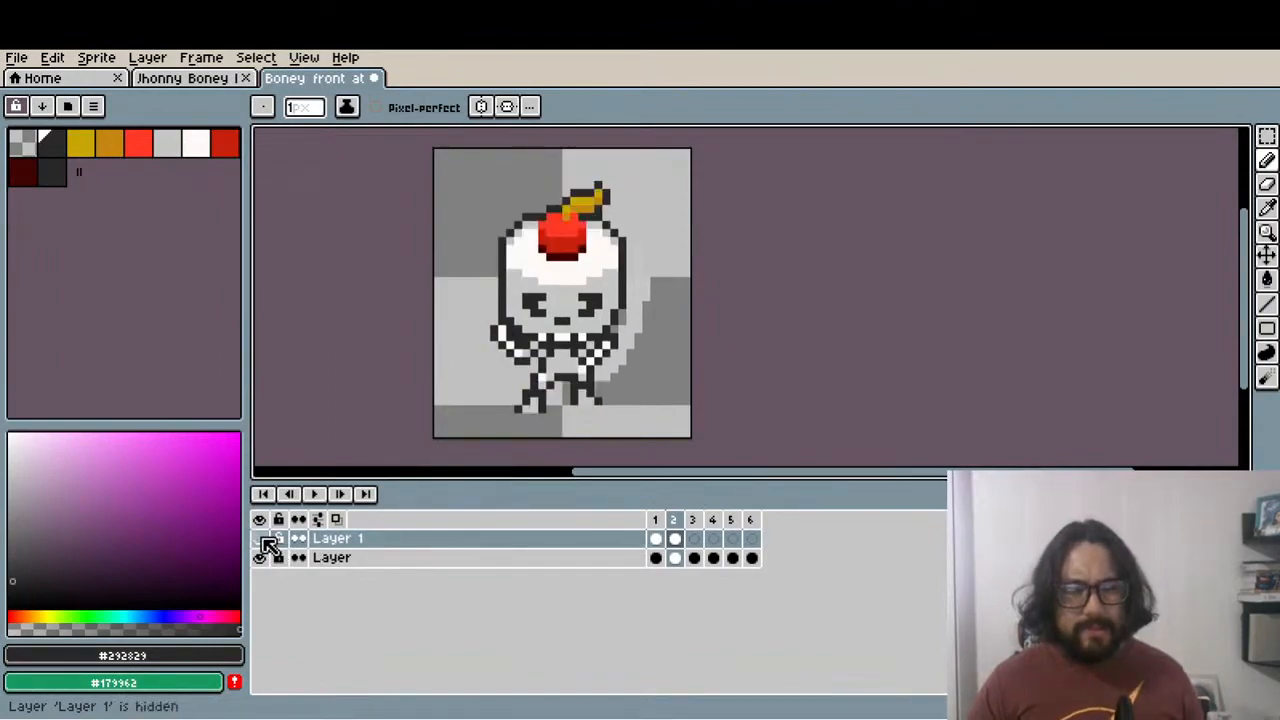
pyautogui.click(263, 540)
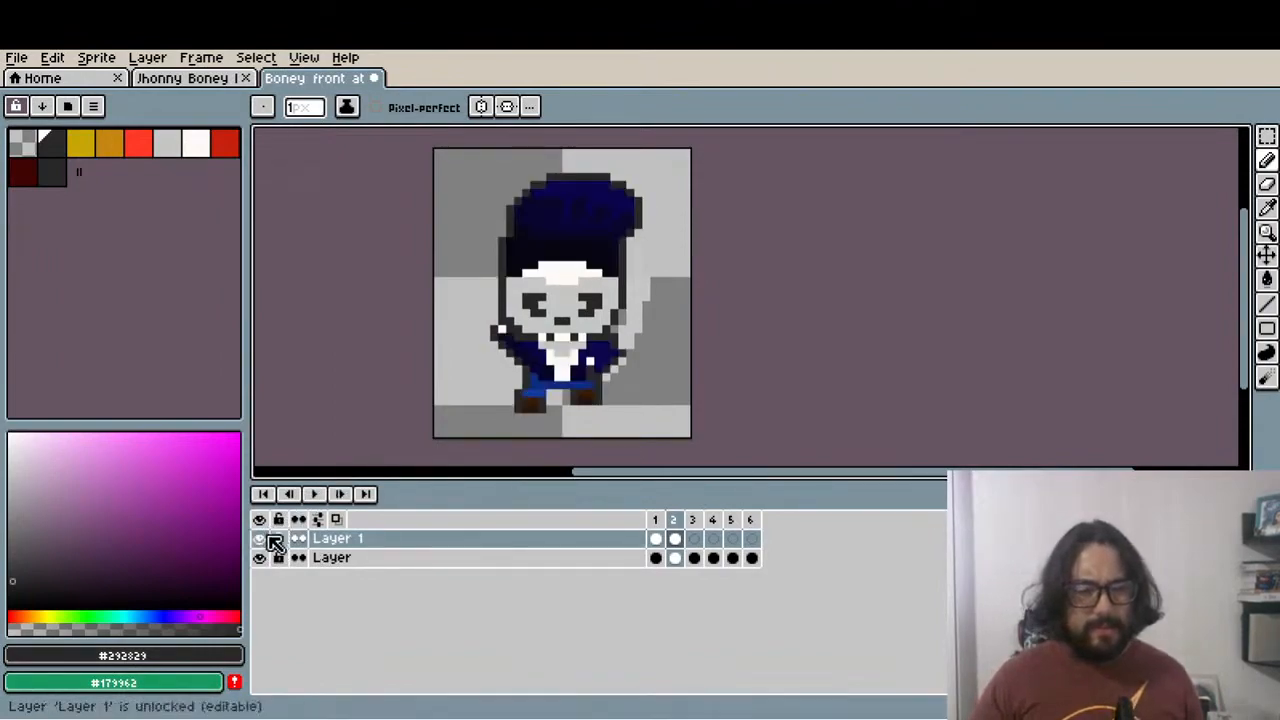
pyautogui.click(262, 540)
pyautogui.click(263, 540)
pyautogui.click(263, 540)
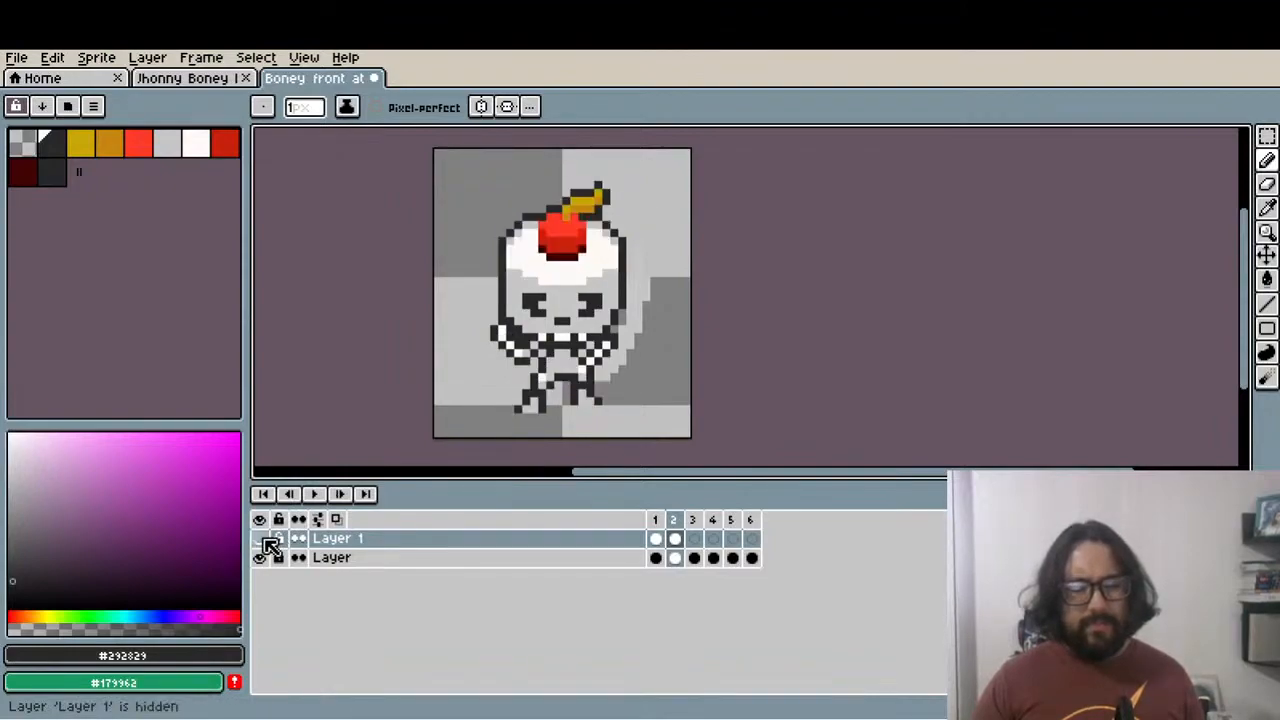
pyautogui.click(263, 540)
pyautogui.click(263, 540)
pyautogui.click(263, 540)
pyautogui.click(263, 540)
pyautogui.click(263, 540)
pyautogui.click(263, 540)
pyautogui.click(263, 540)
pyautogui.click(263, 540)
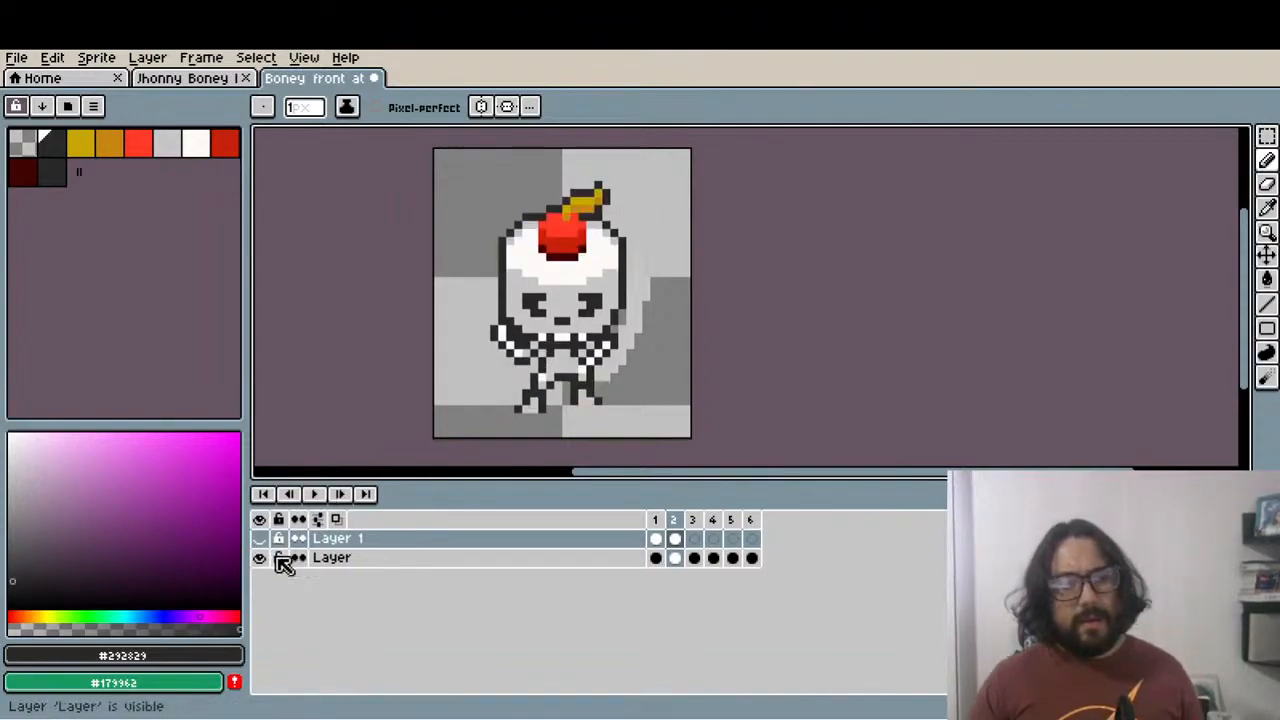
pyautogui.scroll(1, 657, 306)
pyautogui.click(263, 540)
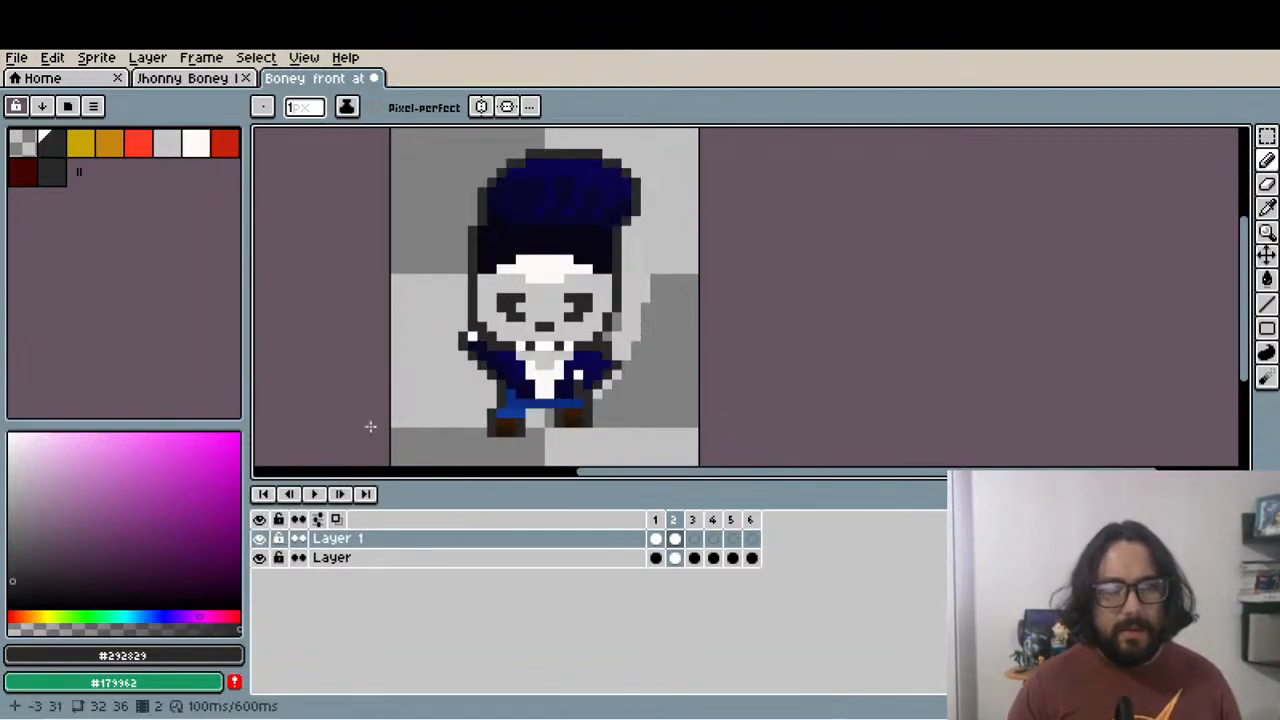
# Check frame 2 against frame 1 and raise the upper part of Jhonny Boney's hair by one pixel in frame 2
pyautogui.scroll(2, 495, 441)
pyautogui.press('Left')
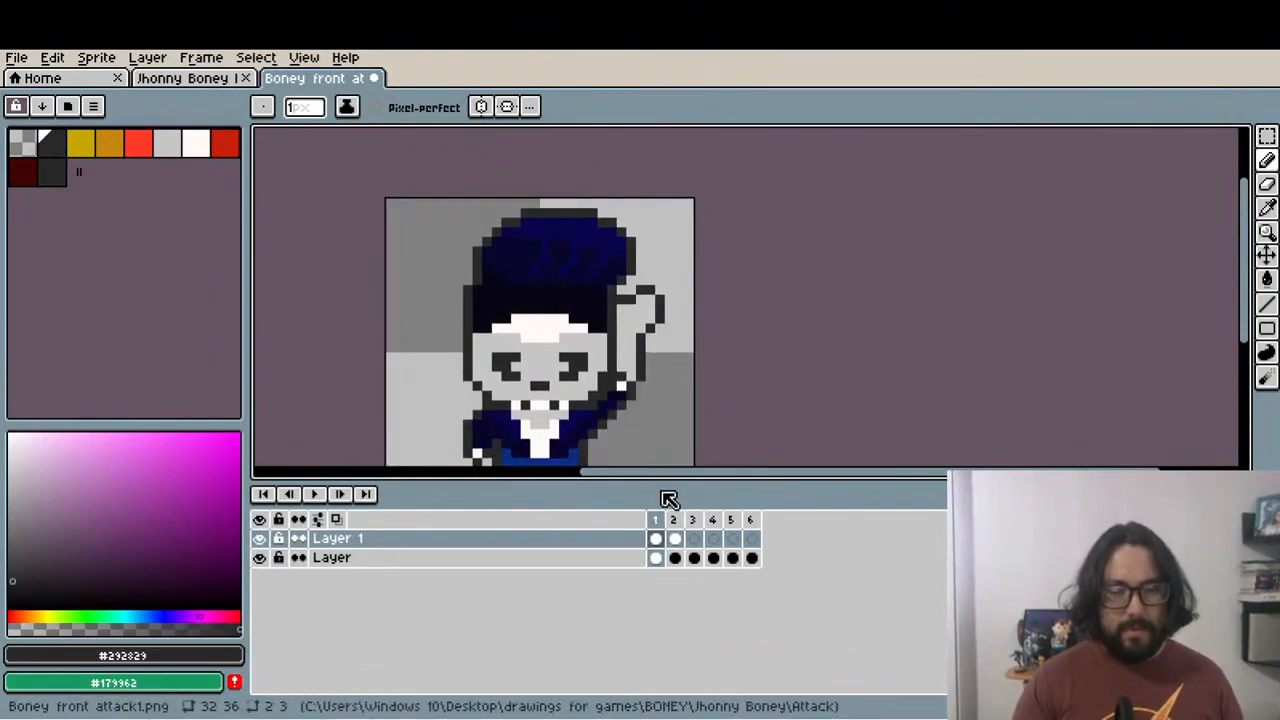
pyautogui.click(675, 521)
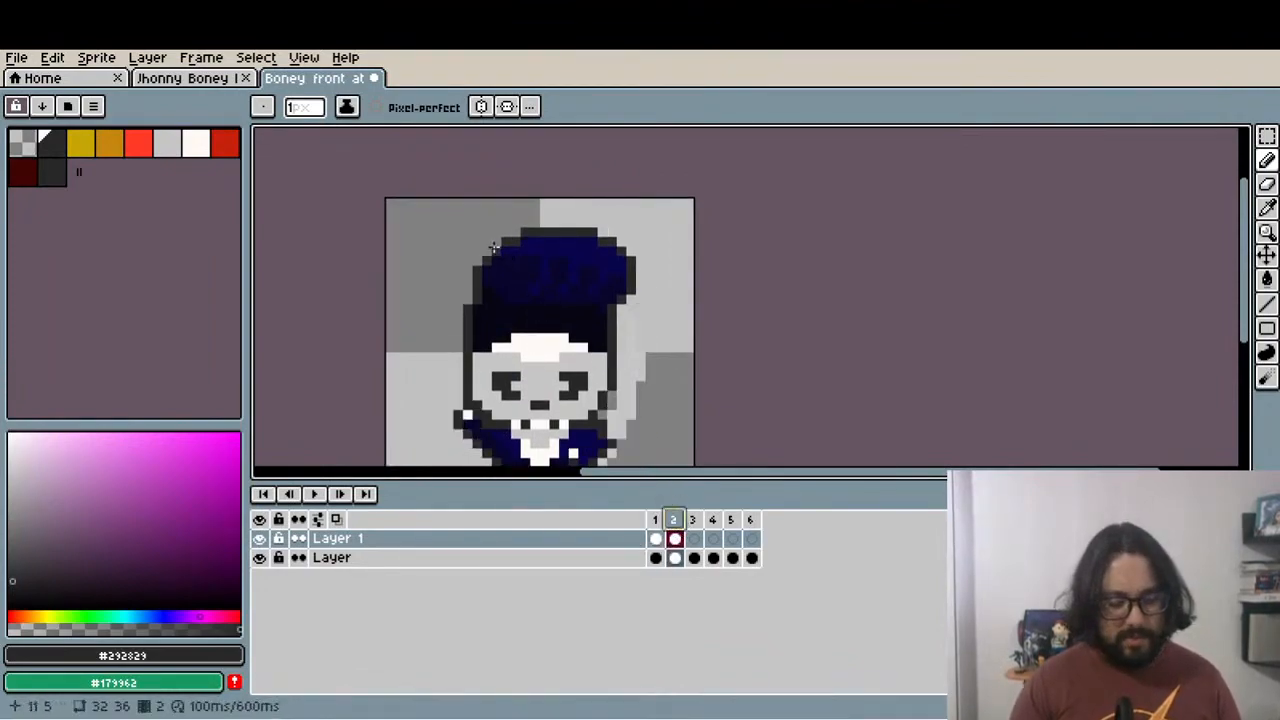
pyautogui.press('m')
pyautogui.moveTo(463, 218)
pyautogui.mouseDown()
pyautogui.moveTo(627, 306)
pyautogui.moveTo(603, 279)
pyautogui.mouseUp()
pyautogui.hotkey('ctrl', 'd')
# Fill the strip of Boney's skull and cherry exposed across the hair on Layer in frame 2 with #070513
pyautogui.scroll(2, 575, 308)
pyautogui.press('i')
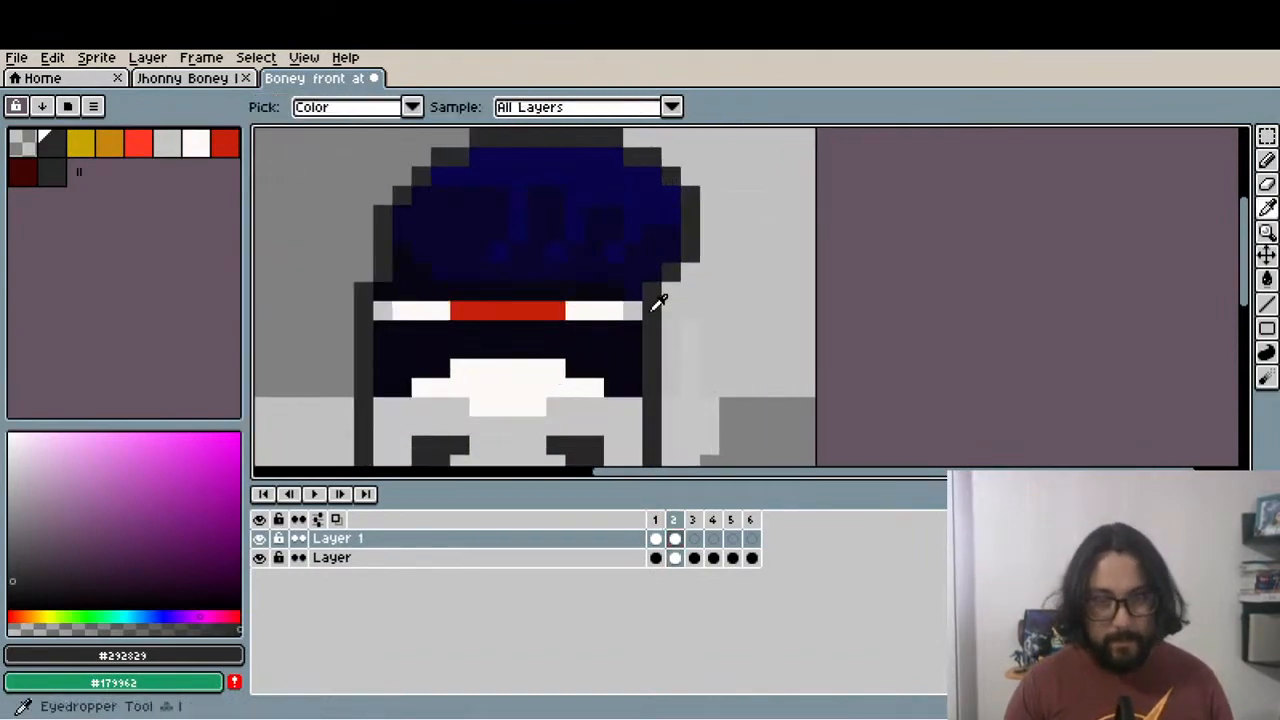
pyautogui.press('l')
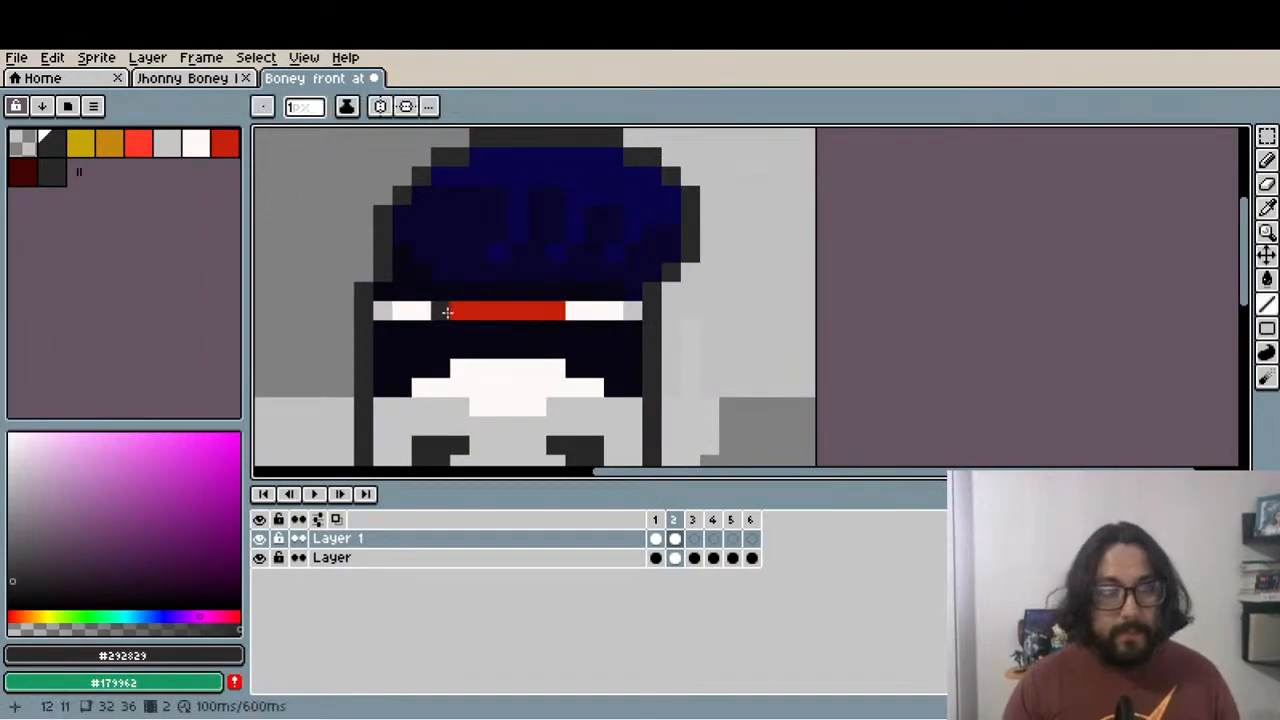
pyautogui.keyDown('ctrl'); pyautogui.click(372, 307); pyautogui.keyUp('ctrl')
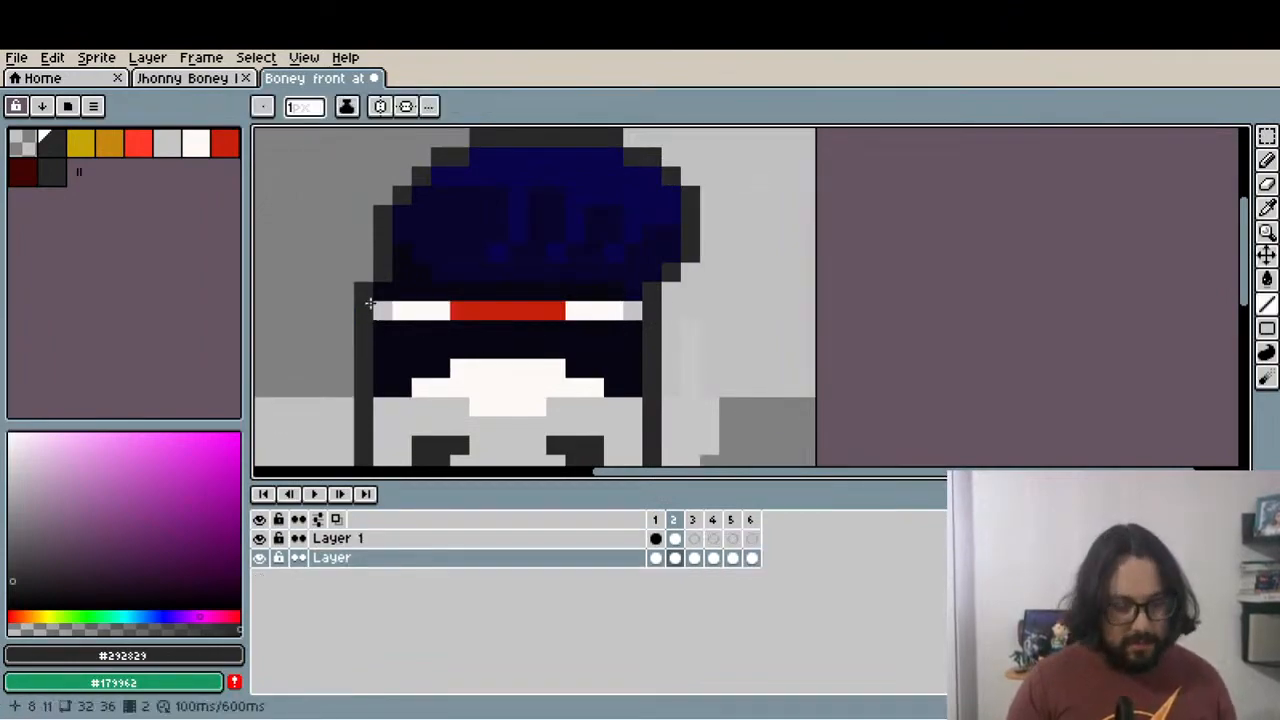
pyautogui.press('i')
pyautogui.click(410, 289)
pyautogui.press('g')
pyautogui.click(423, 309)
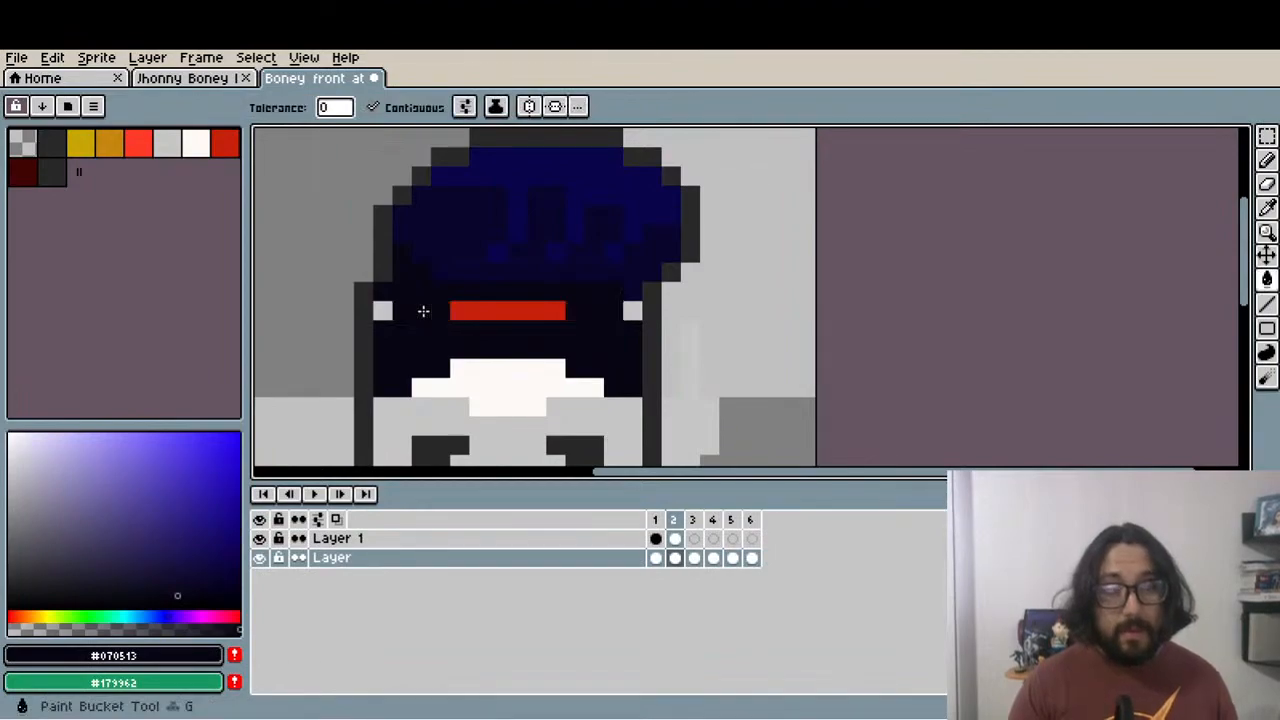
pyautogui.scroll(-4, 422, 316)
pyautogui.scroll(4, 422, 314)
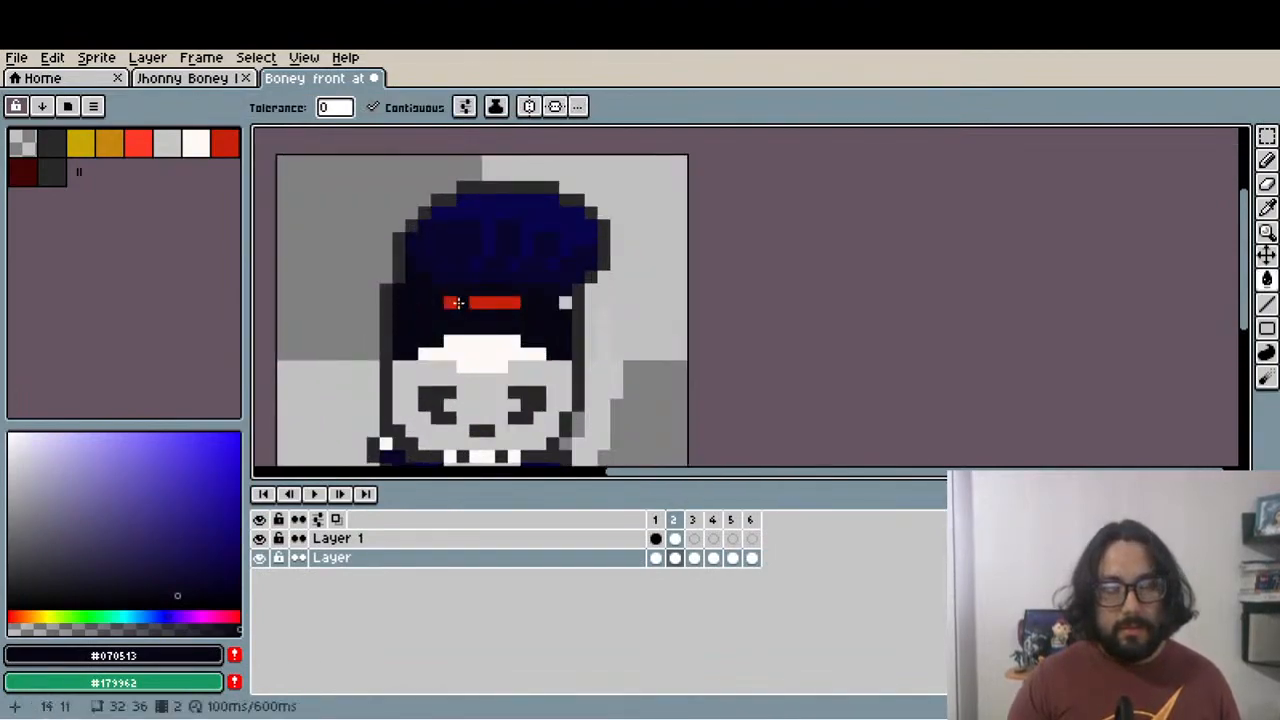
pyautogui.scroll(-2, 564, 306)
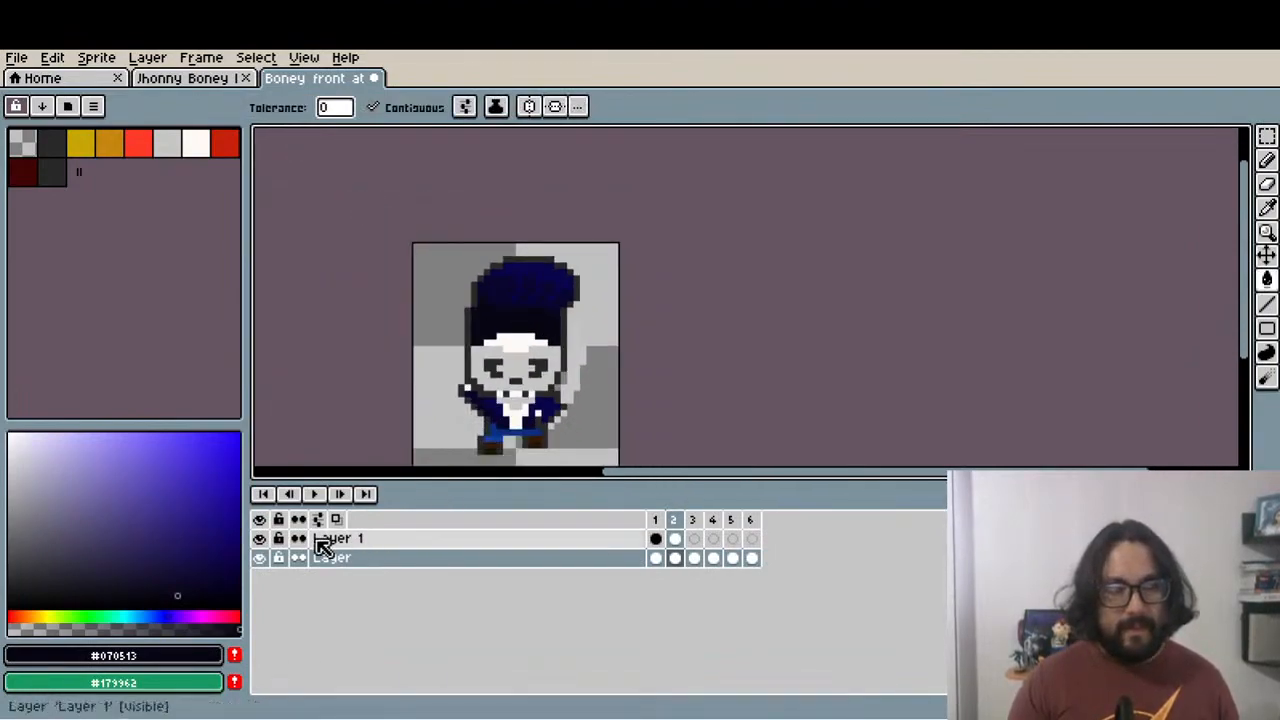
# Play the attack animation and compare the poses in frames 2 and 3
pyautogui.click(322, 492)
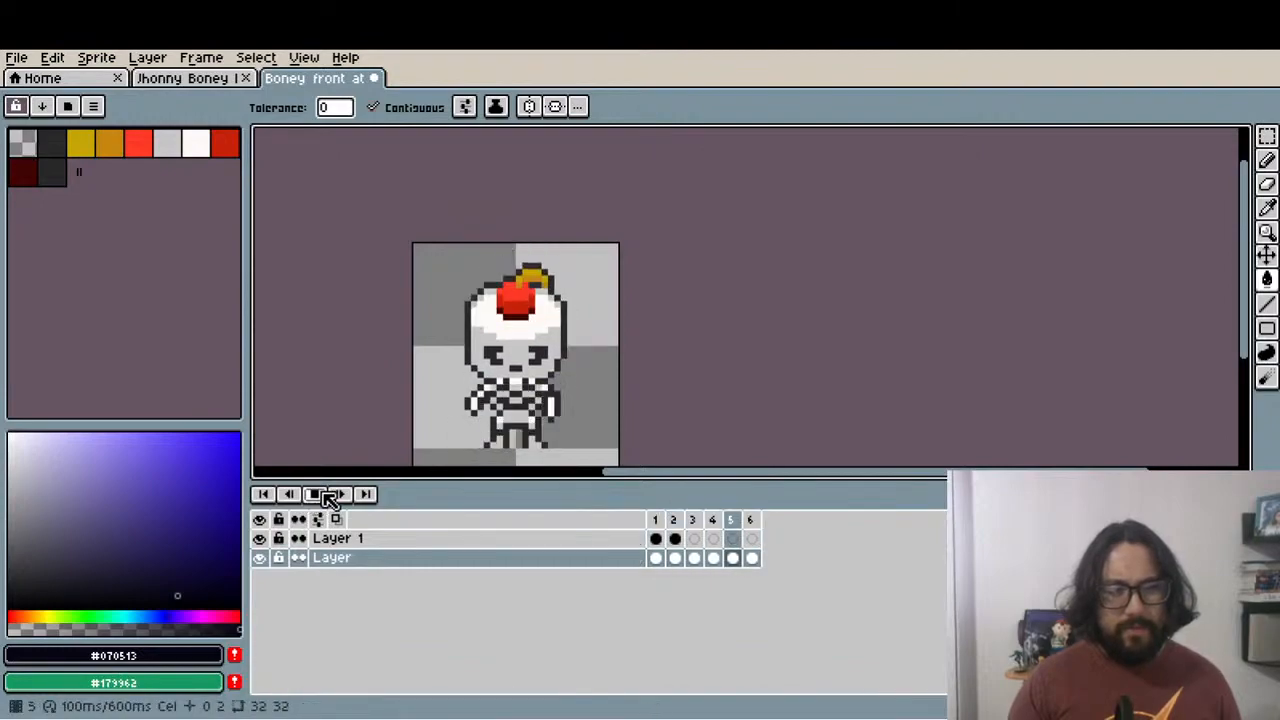
pyautogui.click(322, 492)
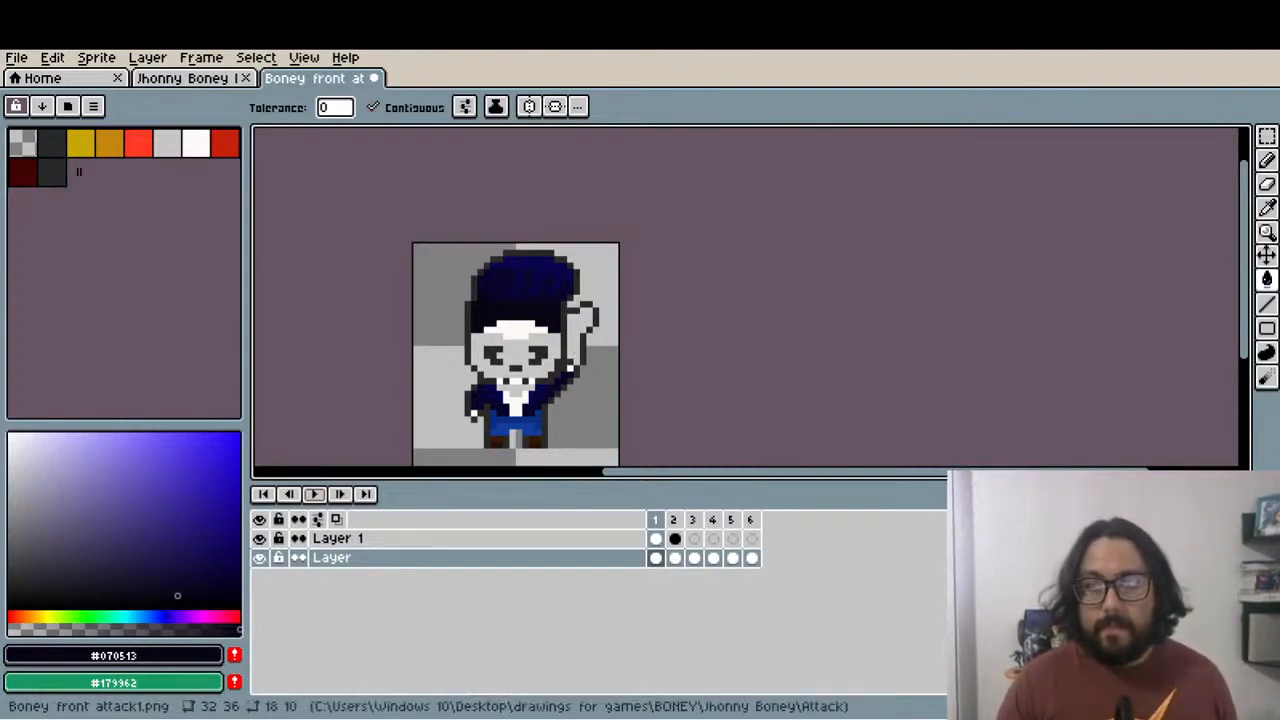
pyautogui.scroll(-1, 513, 312)
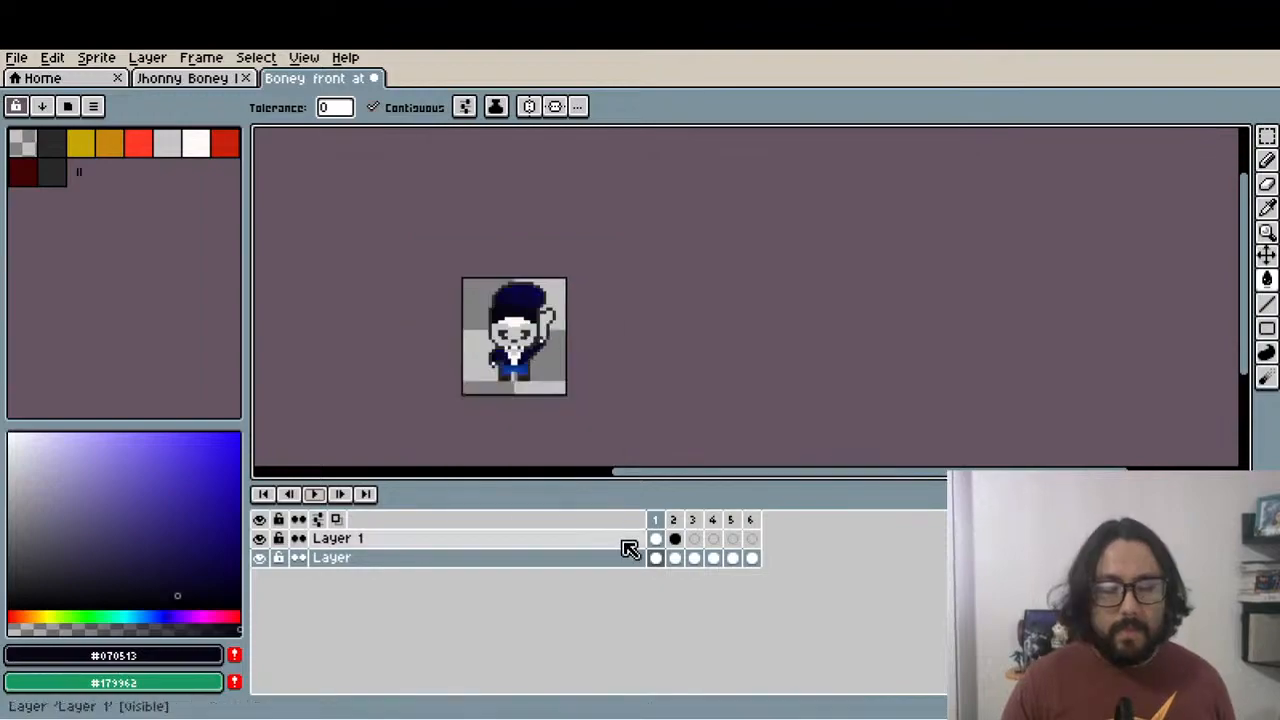
pyautogui.scroll(2, 479, 378)
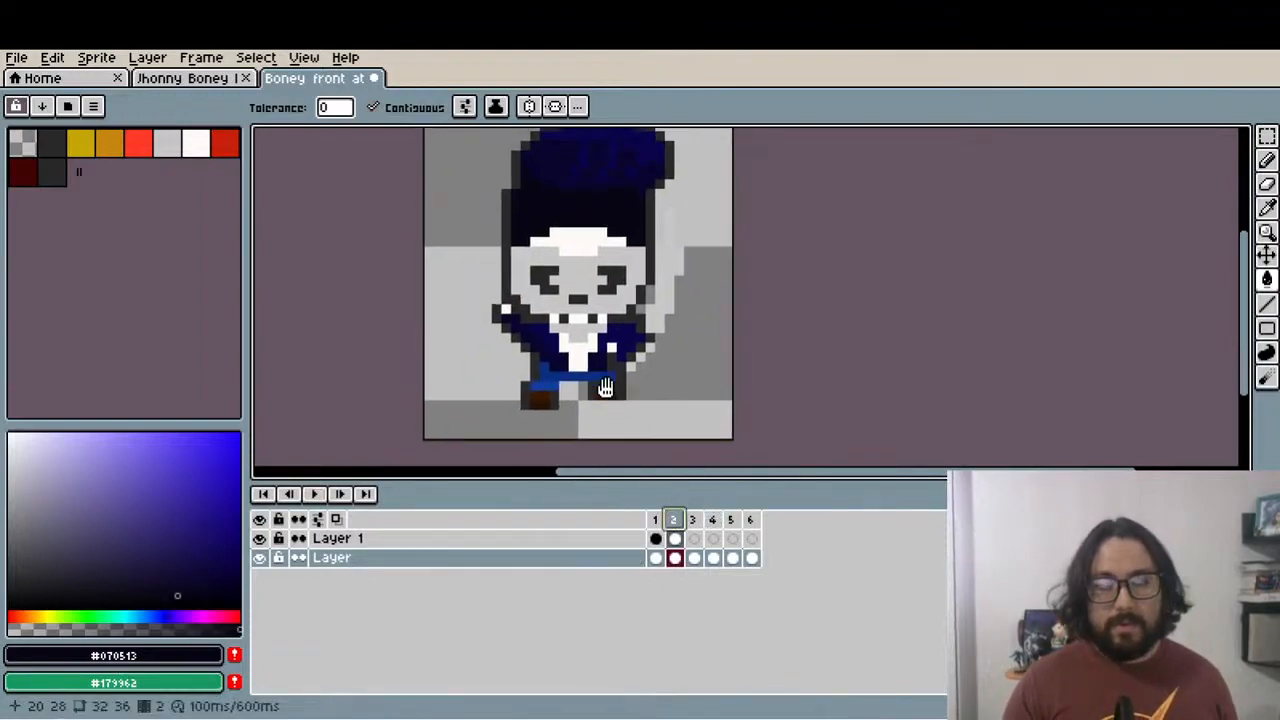
pyautogui.click(703, 521)
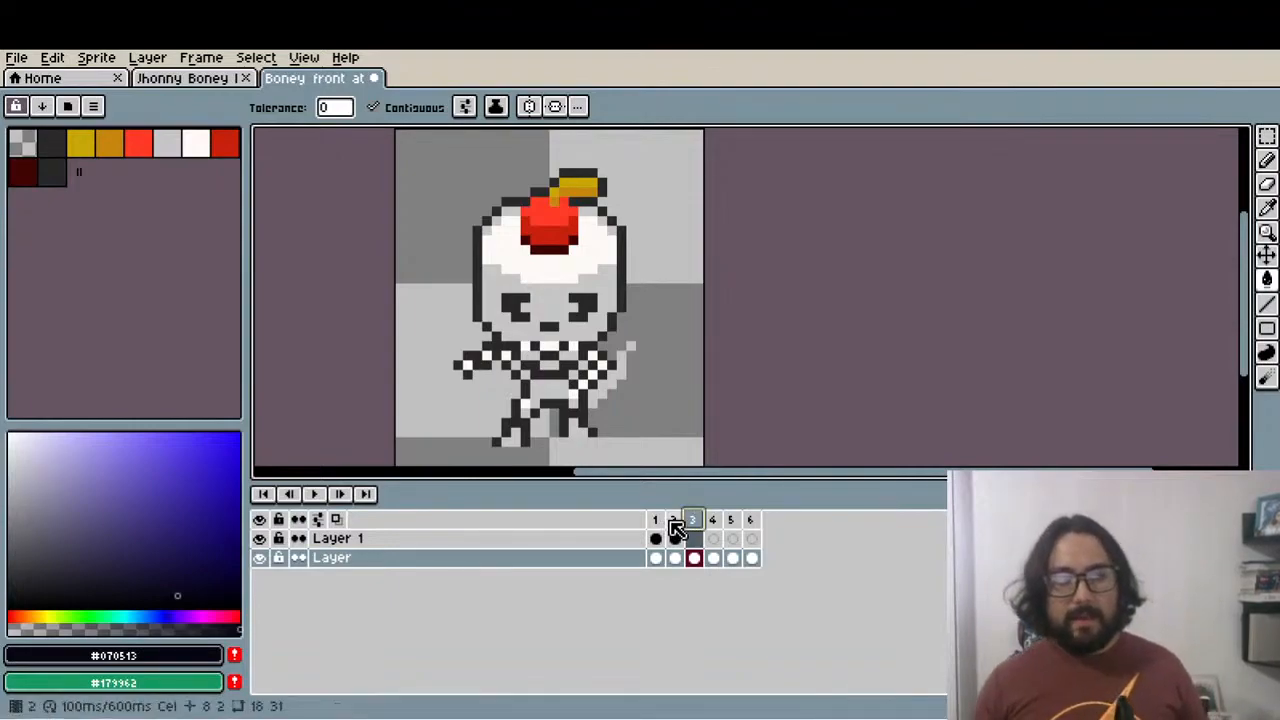
pyautogui.click(673, 520)
pyautogui.click(695, 521)
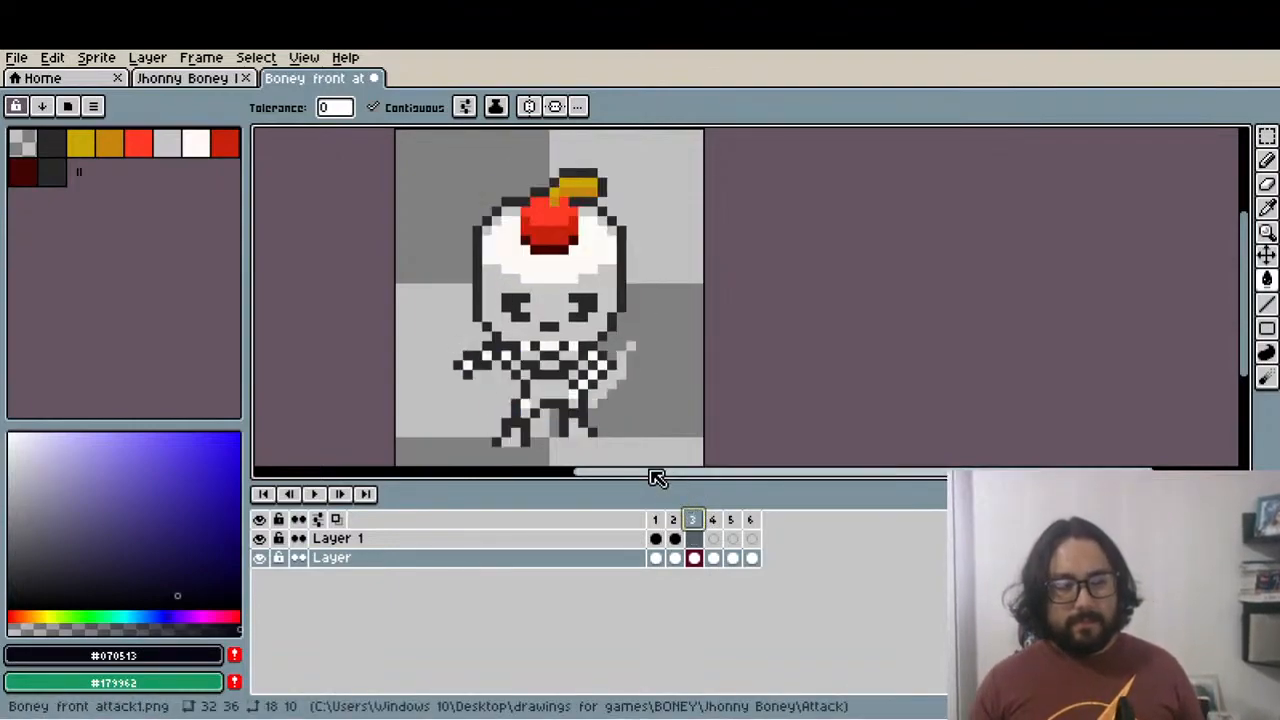
pyautogui.click(676, 521)
pyautogui.click(695, 521)
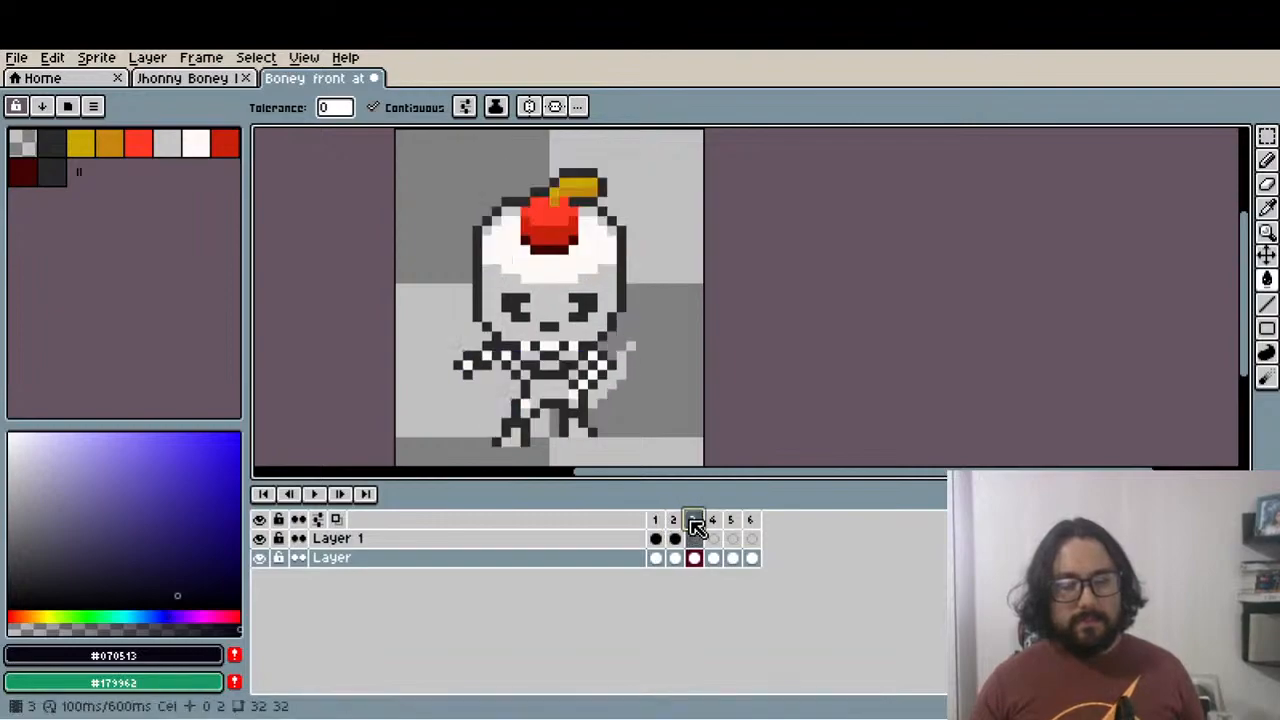
# Copy the Layer 1 cel of frame 2 into frame 3 and compare the two frames
pyautogui.click(675, 539)
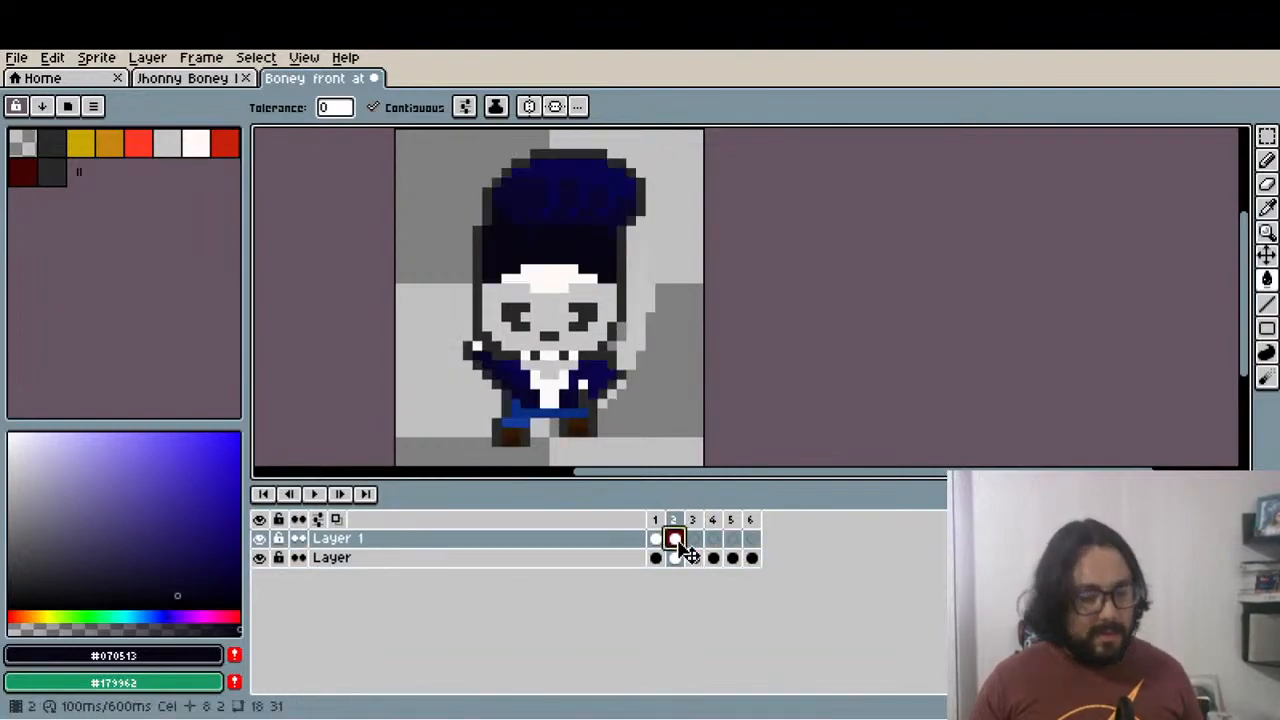
pyautogui.click(693, 539)
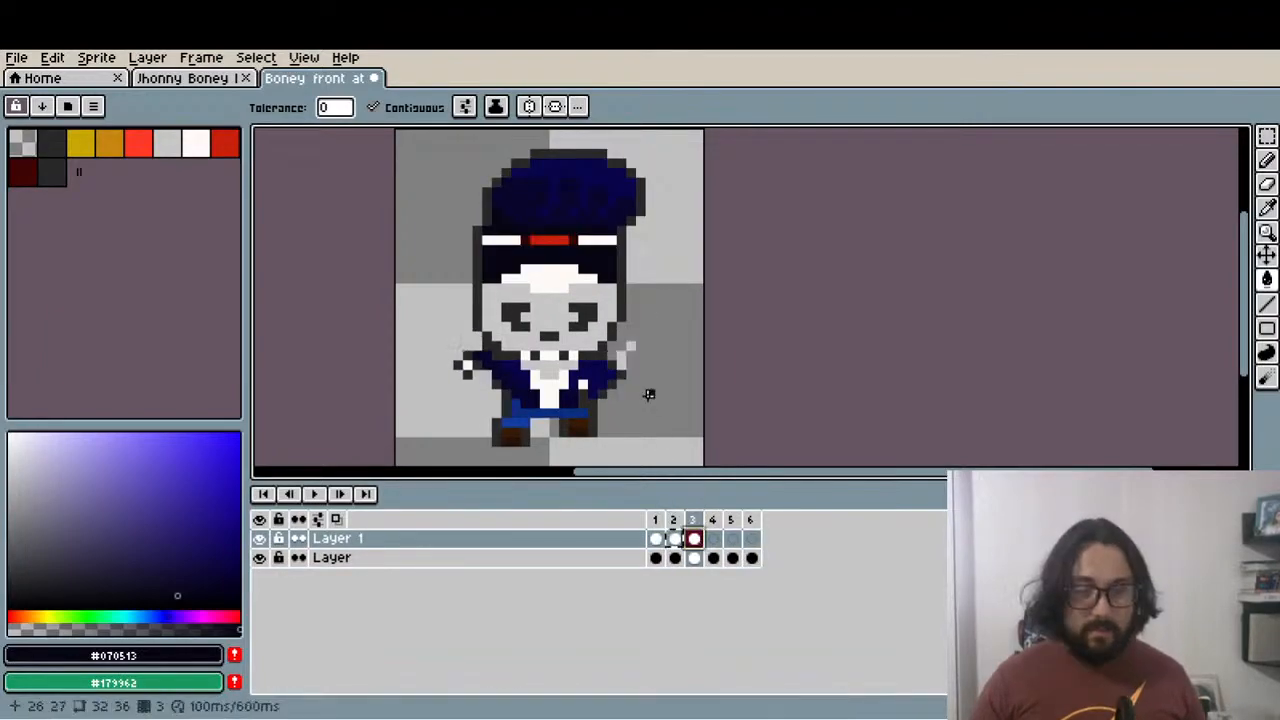
pyautogui.click(677, 520)
pyautogui.click(694, 521)
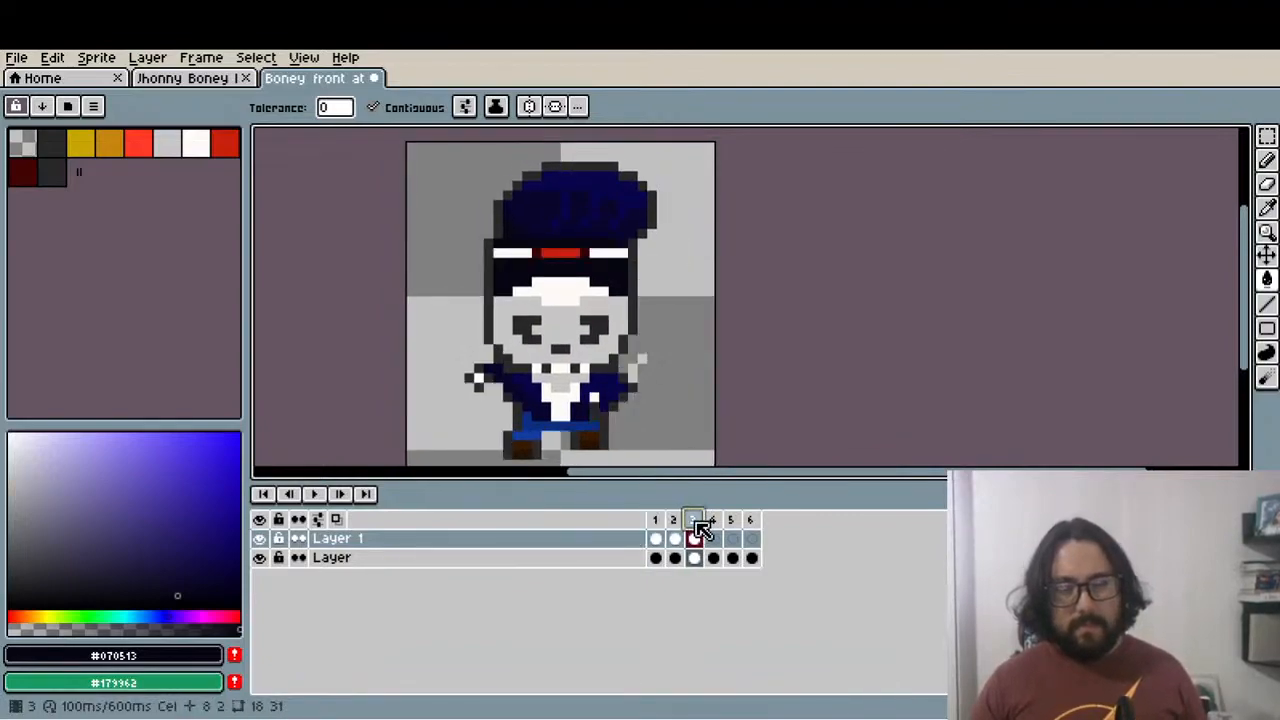
# Select the face part of Jhonny Boney's head on Layer 1 in frame 3 and raise it one pixel to close the hair gap
pyautogui.press('m')
pyautogui.moveTo(480, 254); pyautogui.dragTo(617, 316)
# Paint Jhonny Boney's extended jacket sleeve over Boney's exposed arm bones in frame 3 with the jacket blue #09054b
pyautogui.scroll(1, 617, 316)
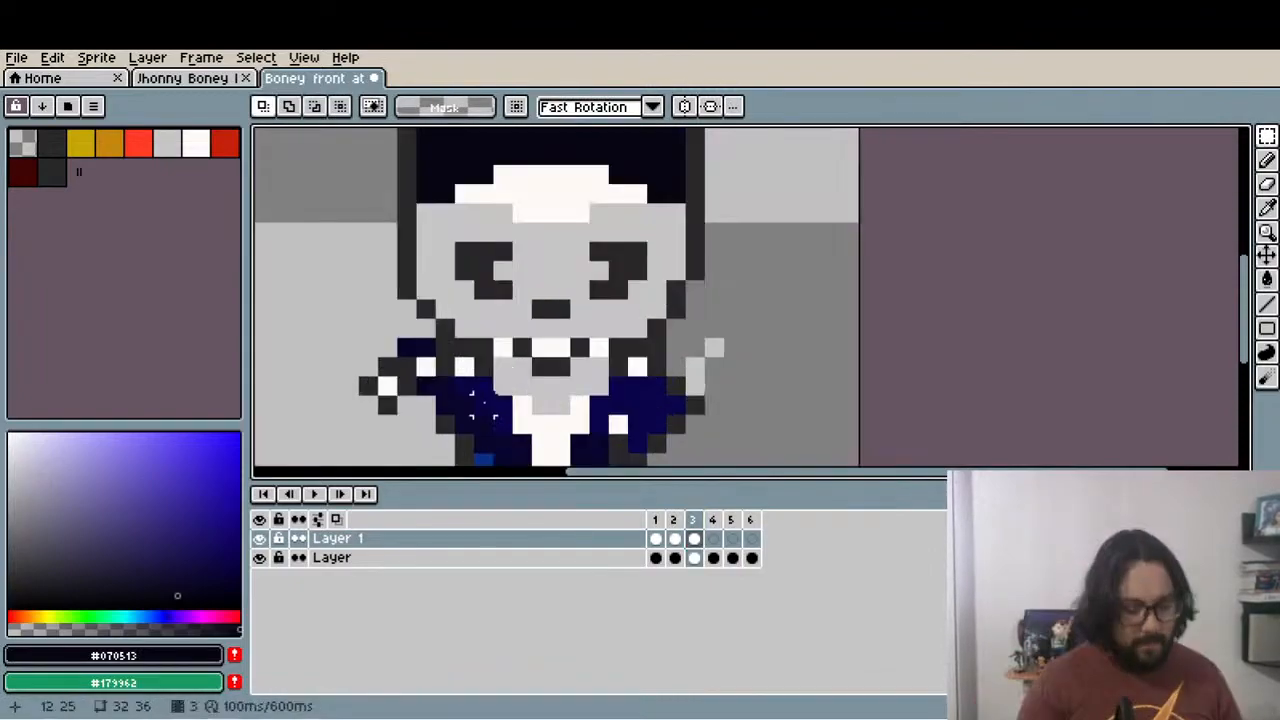
pyautogui.press('i')
pyautogui.scroll(1, 463, 366)
pyautogui.click(467, 381)
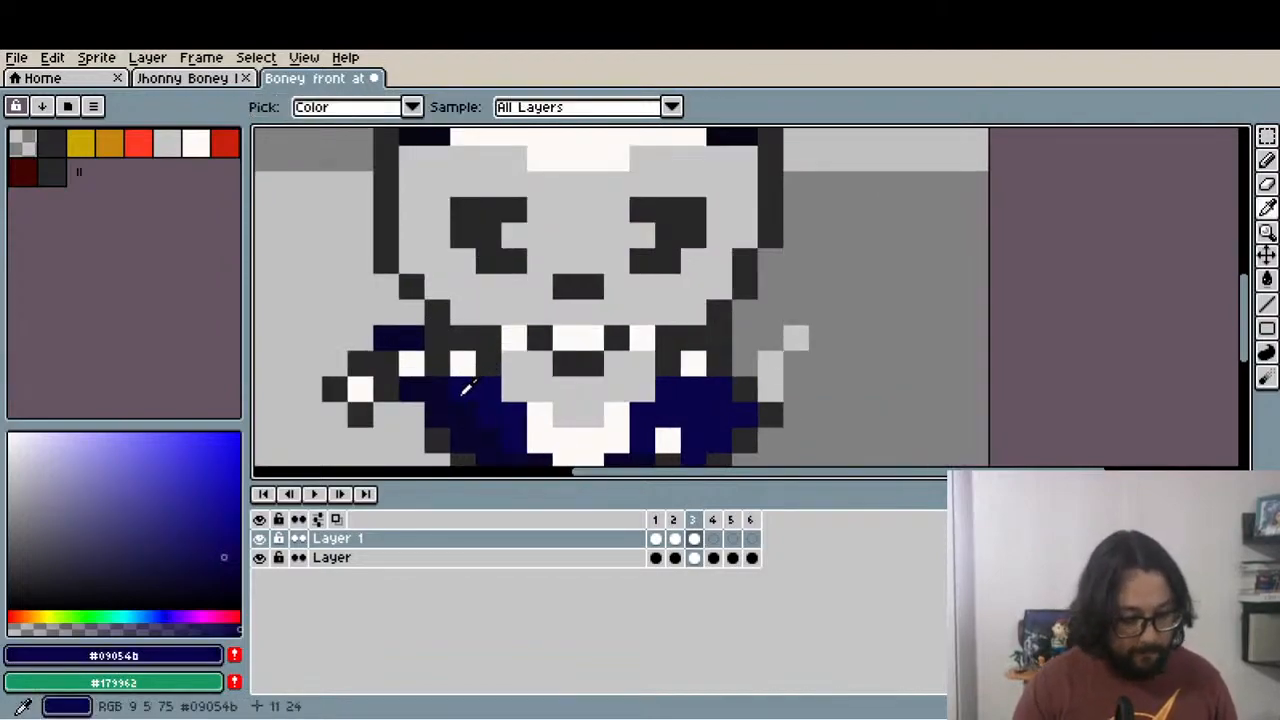
pyautogui.press('v')
pyautogui.press('b')
pyautogui.moveTo(462, 368); pyautogui.dragTo(391, 364)
pyautogui.click(388, 379)
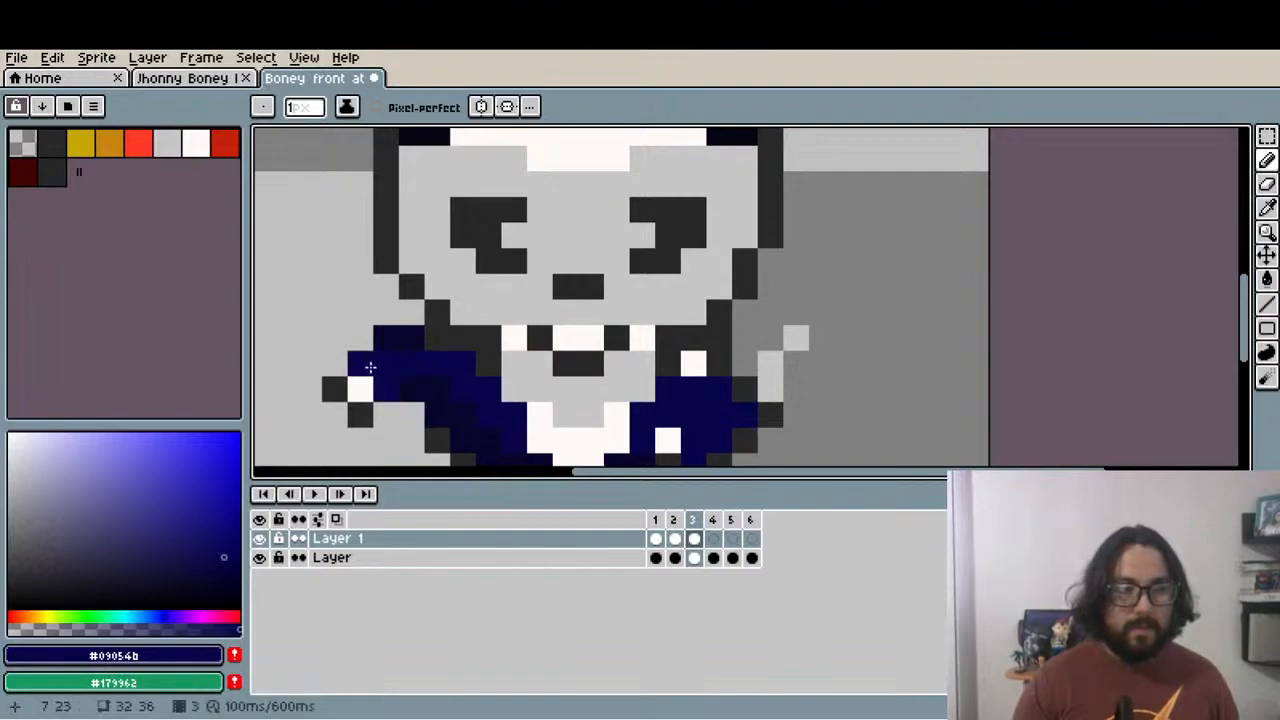
# Outline the upper and outer edge of the extended sleeve in frame 3 with #292829
pyautogui.press('i')
pyautogui.click(434, 318)
pyautogui.press('b')
pyautogui.moveTo(412, 312)
pyautogui.mouseDown()
pyautogui.moveTo(394, 309)
pyautogui.moveTo(336, 369)
pyautogui.mouseUp()
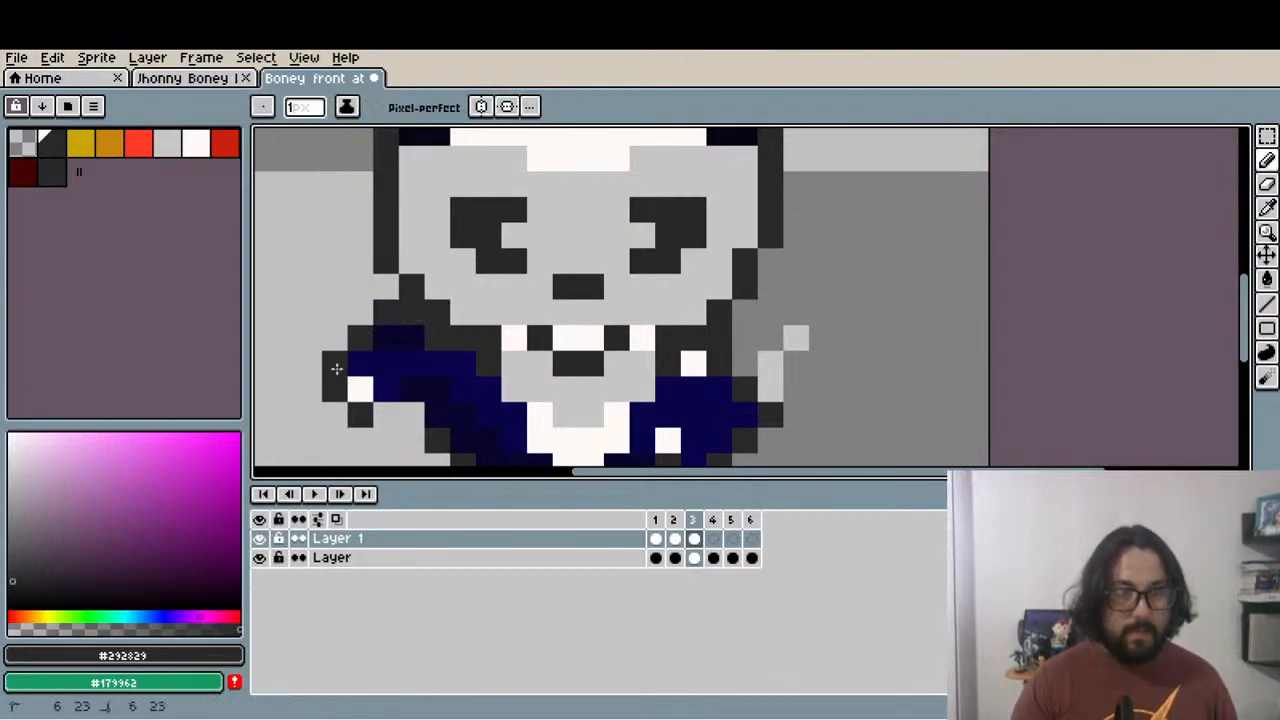
# Erase the outline pixels around the arm beside the slash trail in frame 3 and redraw the sleeve edge one pixel inward with #292829
pyautogui.scroll(-2, 412, 405)
pyautogui.moveTo(488, 408); pyautogui.dragTo(456, 340)
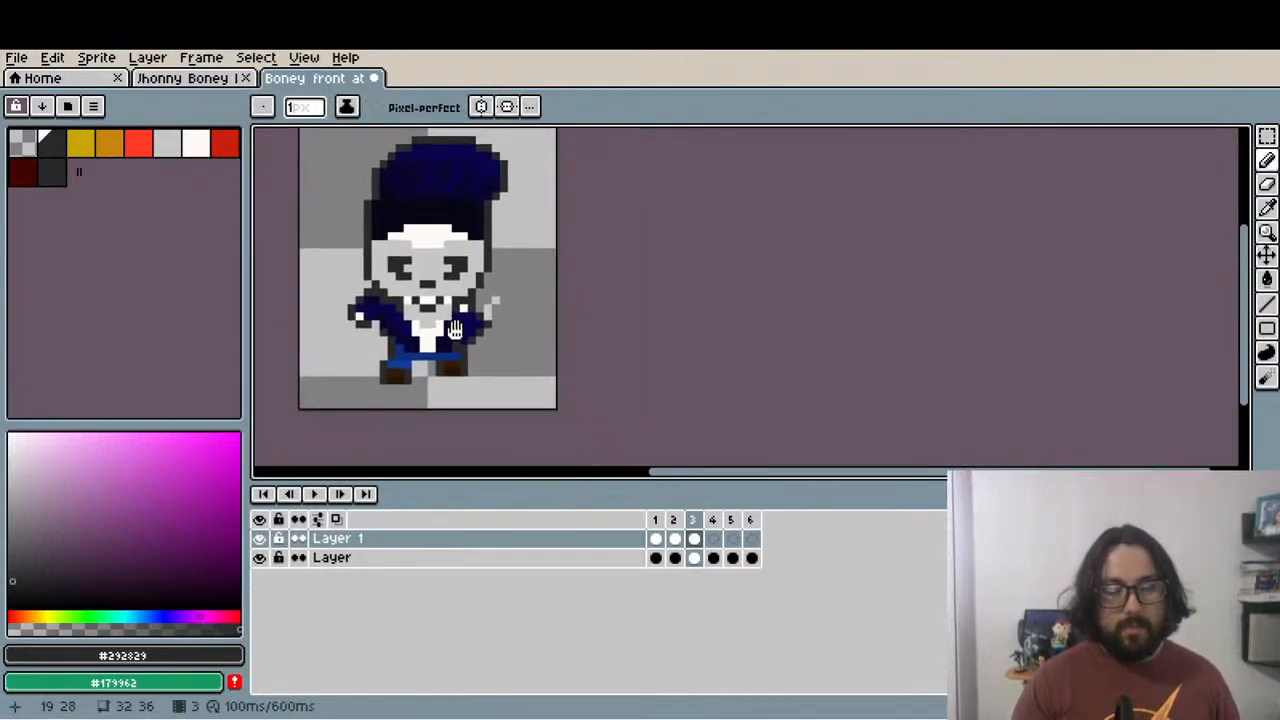
pyautogui.scroll(3, 456, 340)
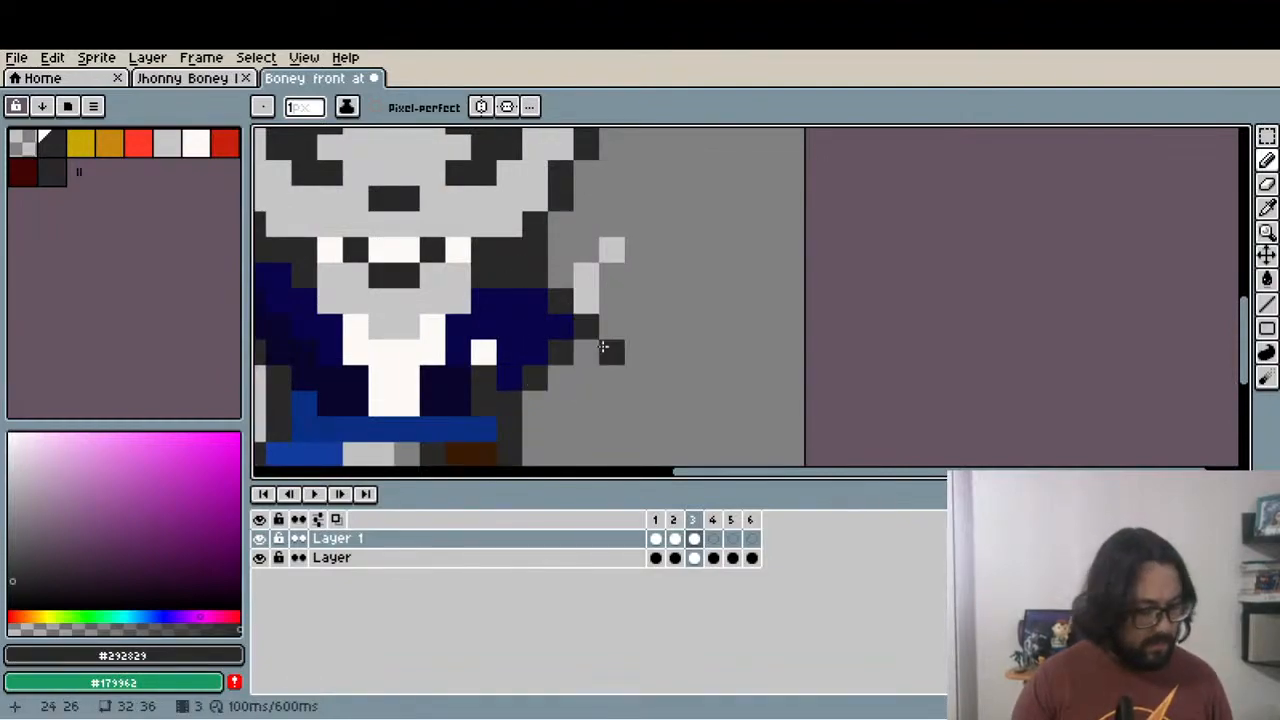
pyautogui.press('e')
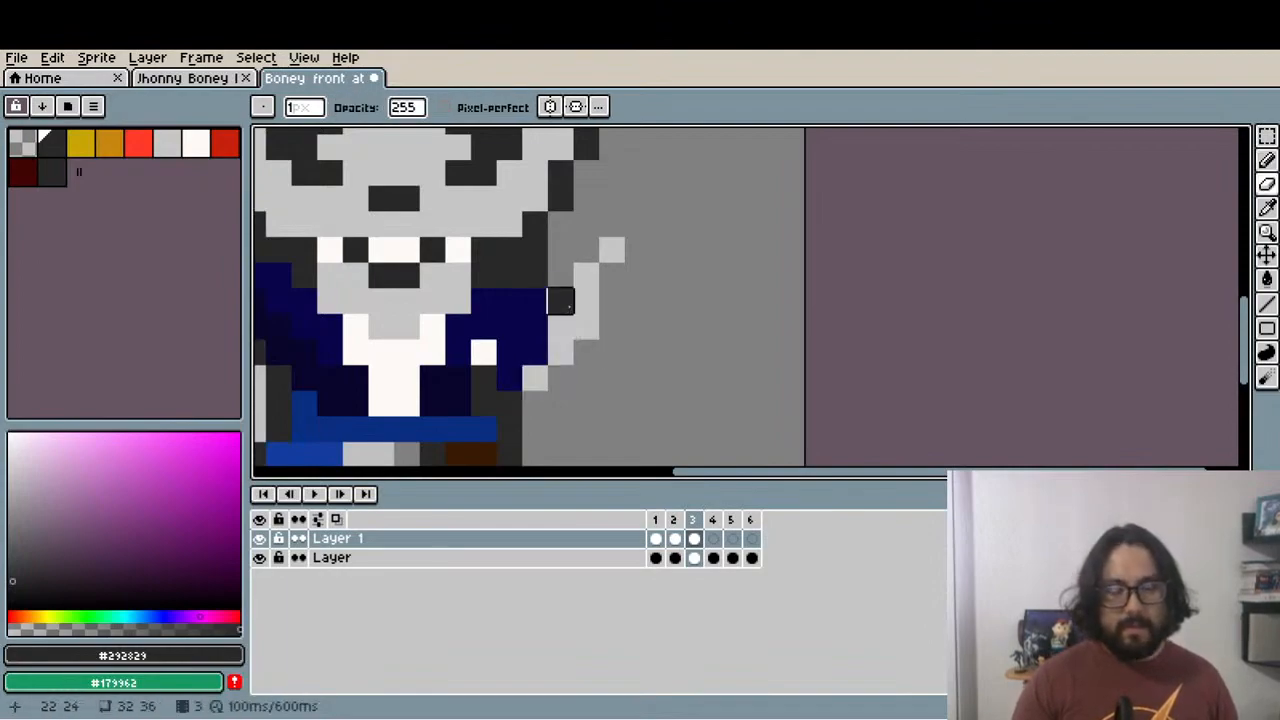
pyautogui.click(695, 557)
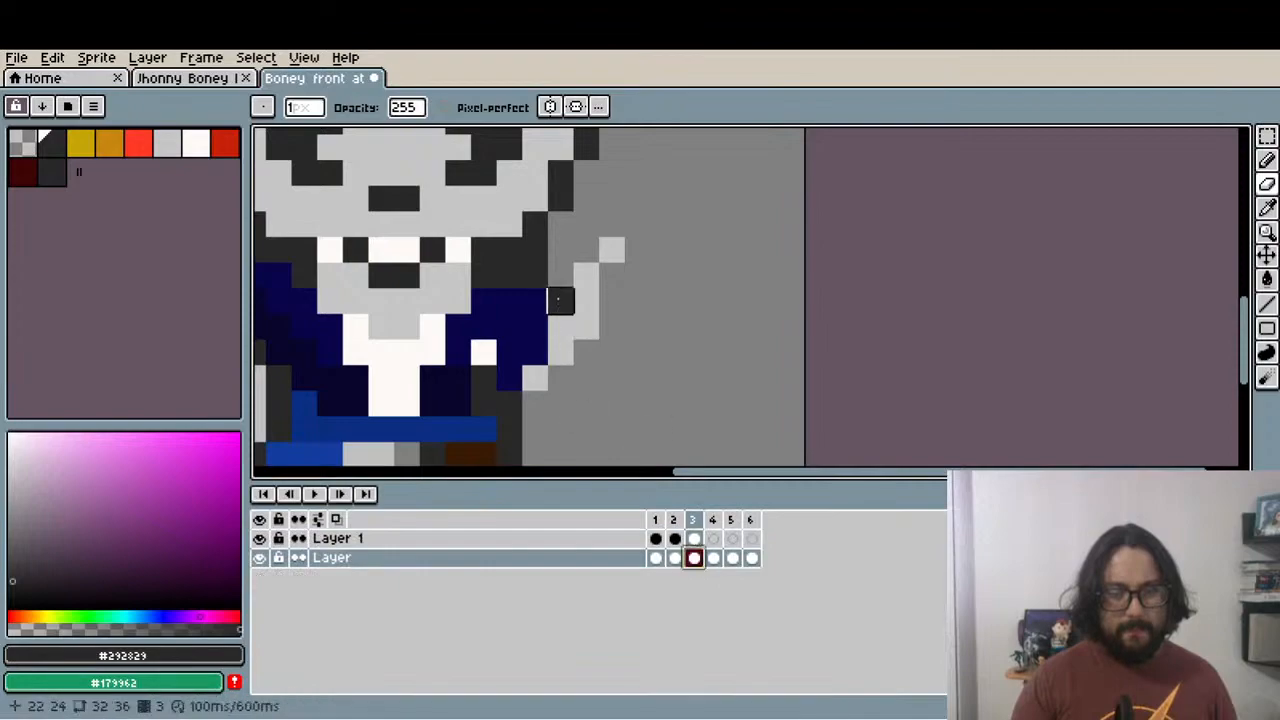
pyautogui.press('i')
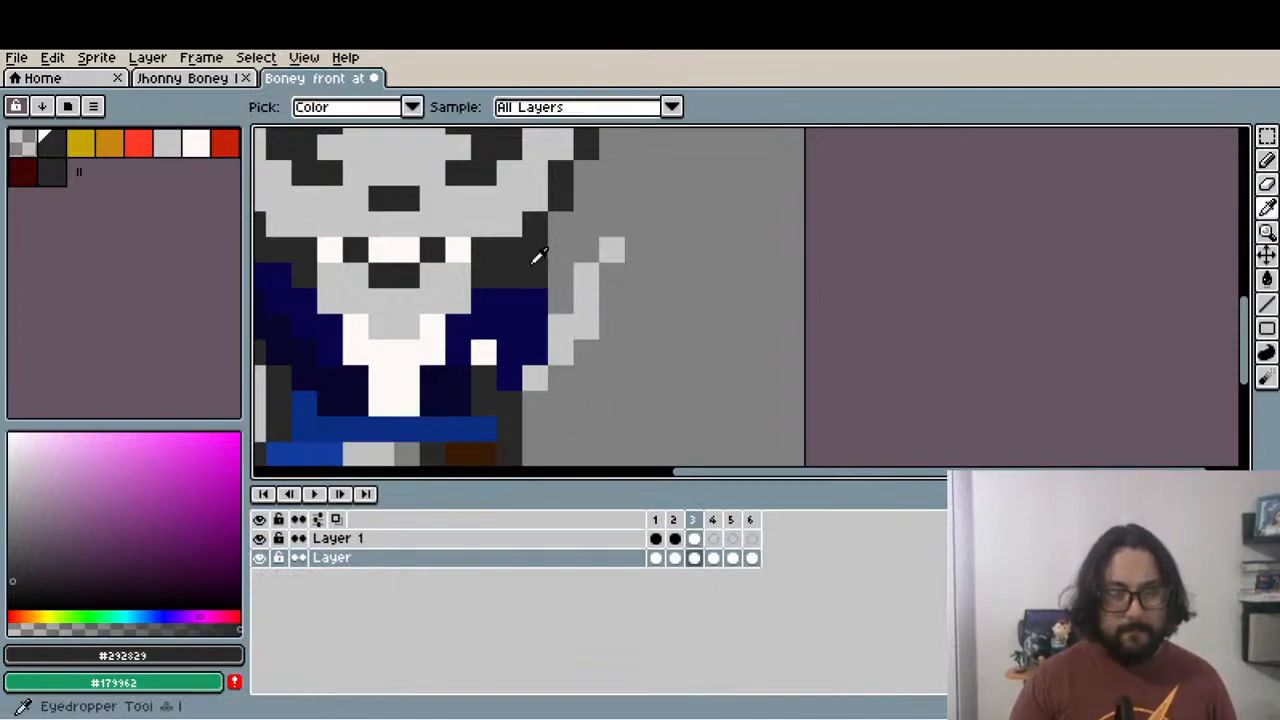
pyautogui.press('b')
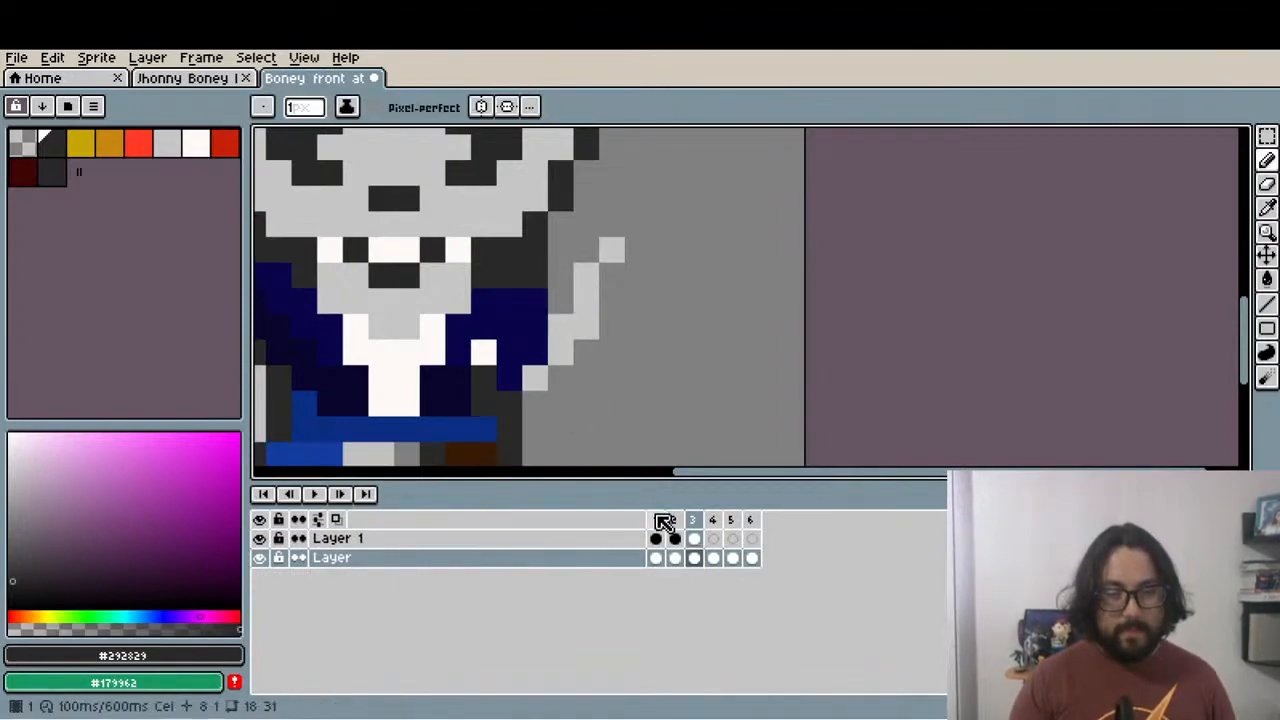
pyautogui.click(694, 538)
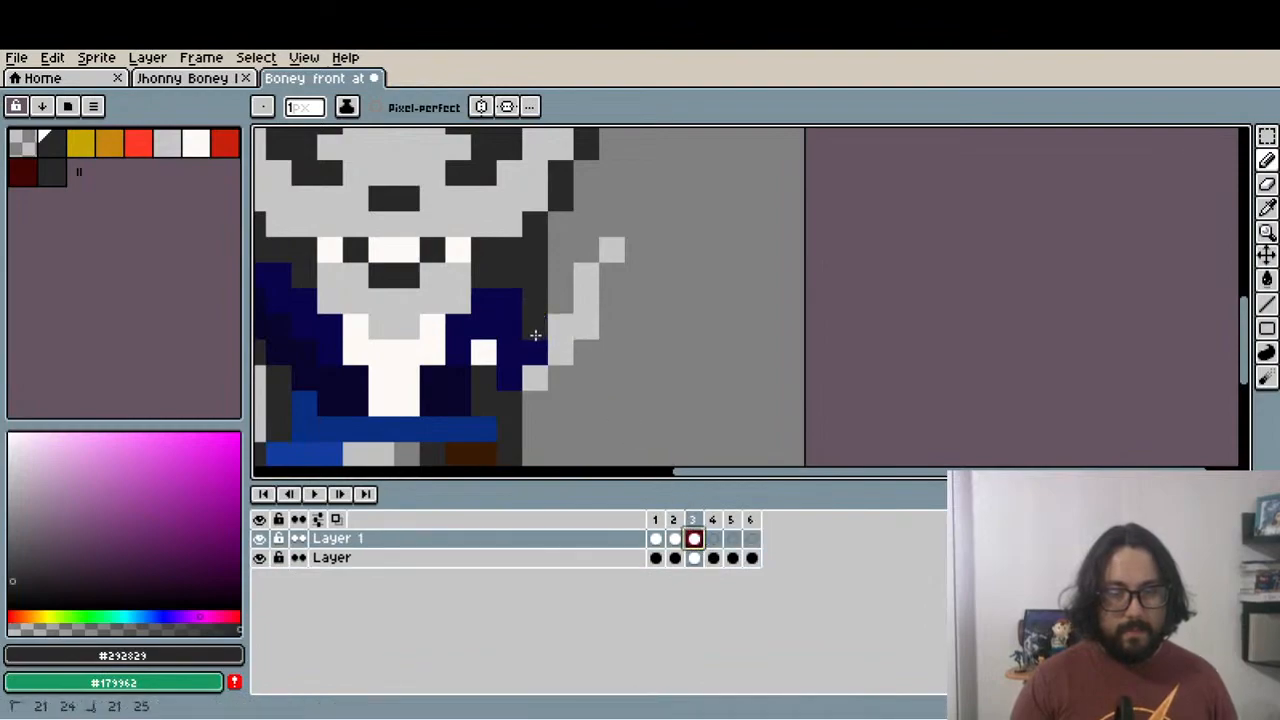
# Play the attack animation and compare the poses in frames 3 and 4
pyautogui.scroll(-5, 462, 390)
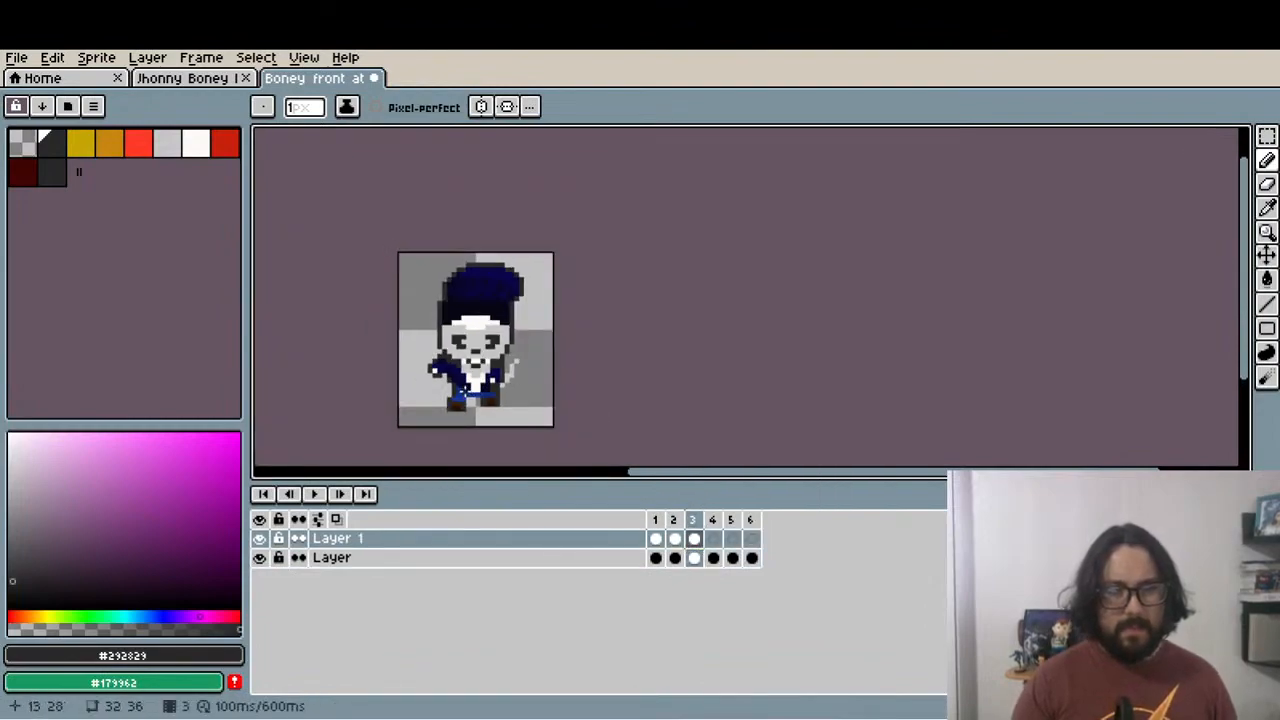
pyautogui.scroll(3, 462, 390)
pyautogui.click(314, 495)
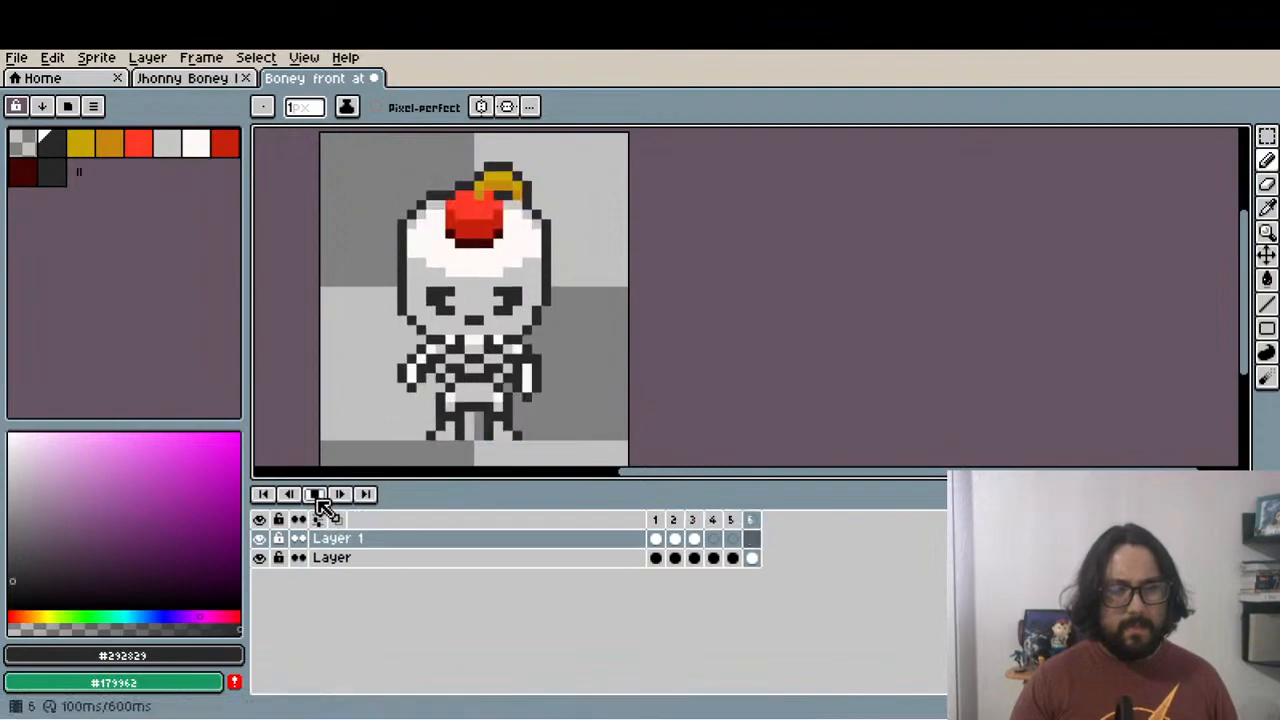
pyautogui.click(316, 495)
pyautogui.click(694, 538)
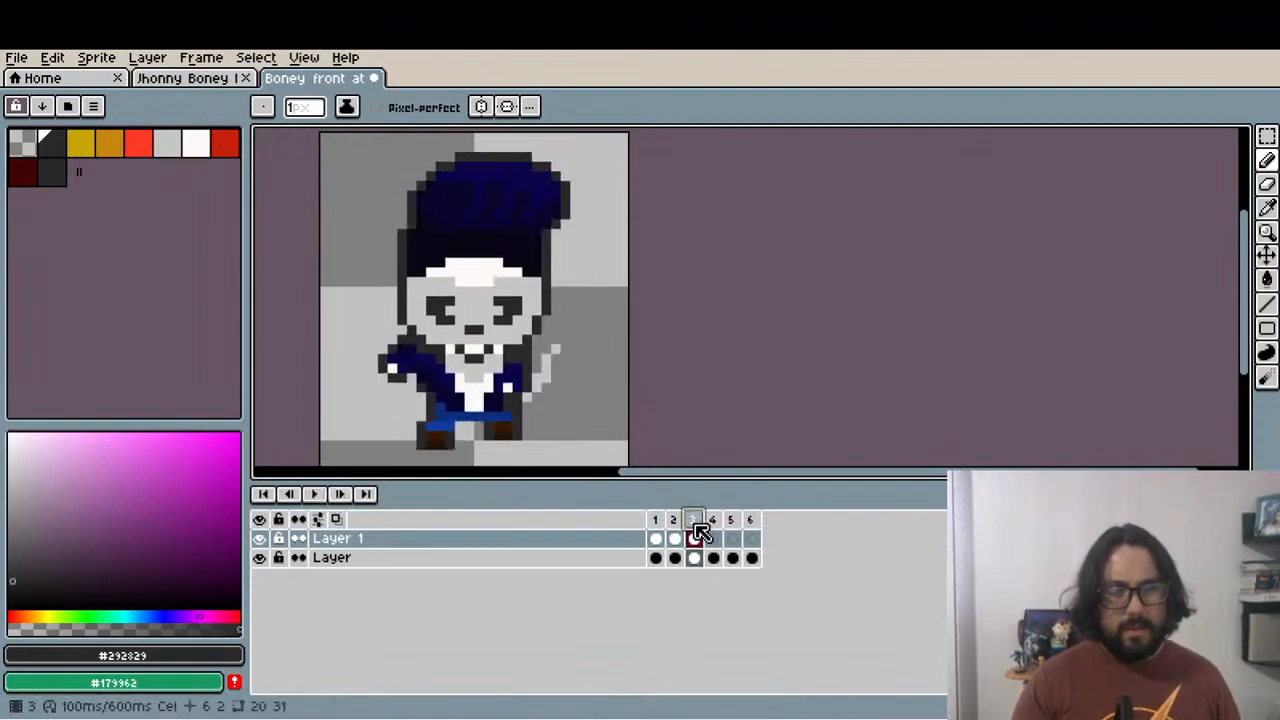
pyautogui.click(720, 521)
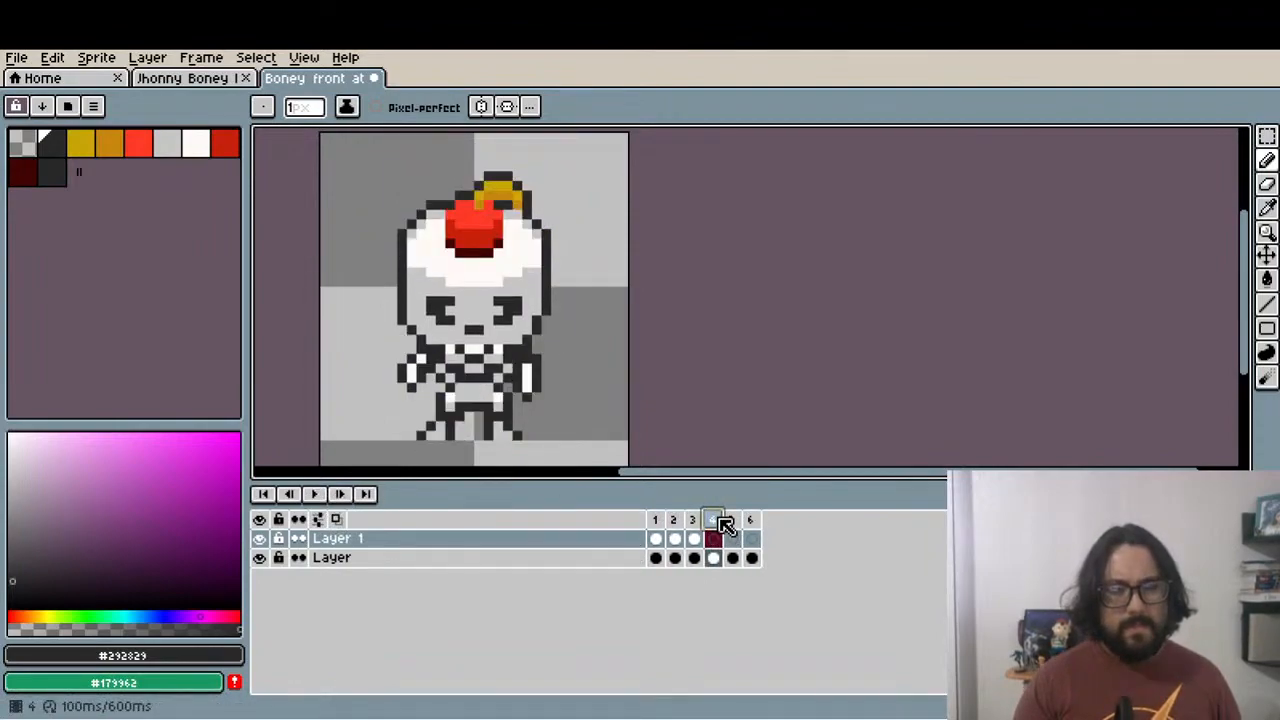
pyautogui.press('Left')
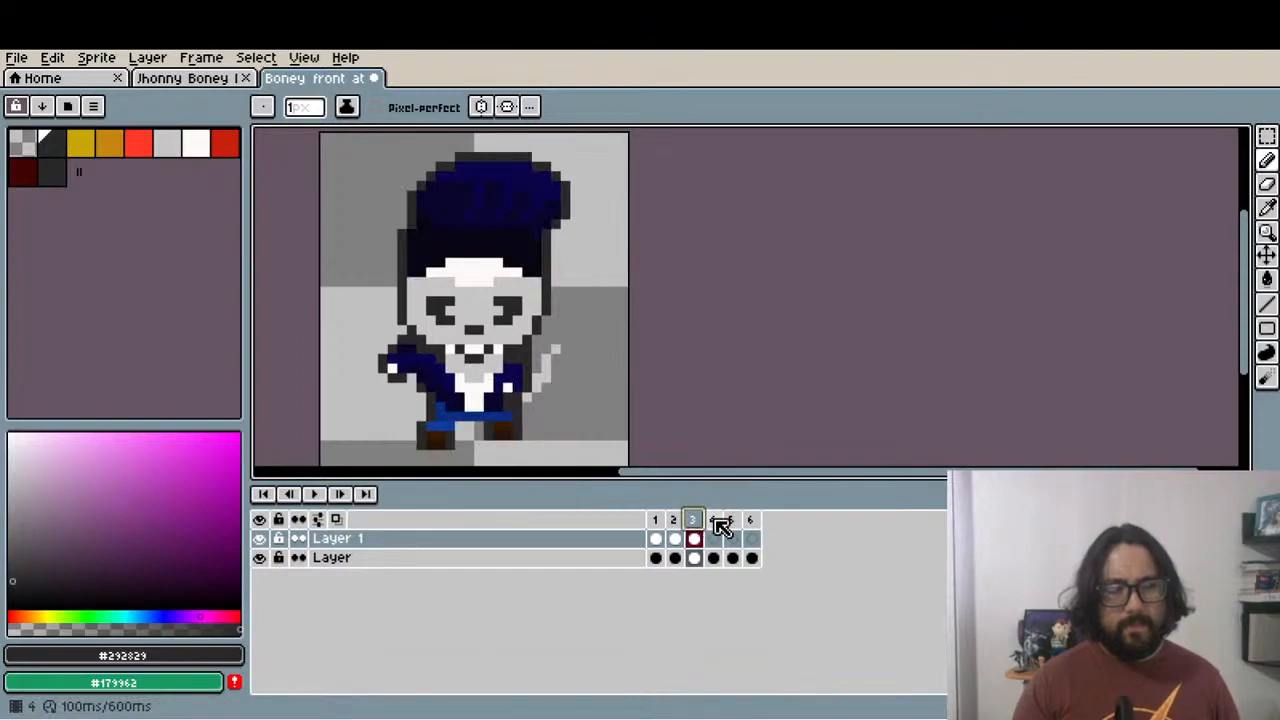
pyautogui.click(718, 522)
pyautogui.click(692, 521)
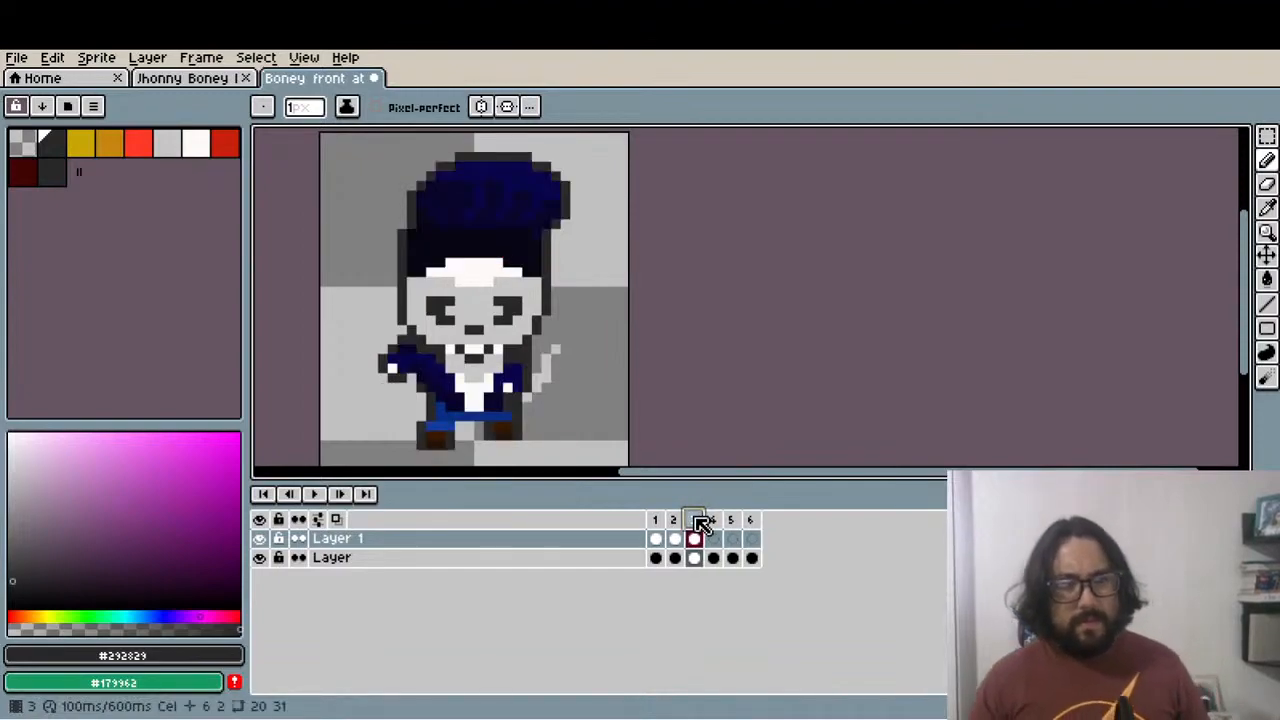
pyautogui.scroll(2, 385, 377)
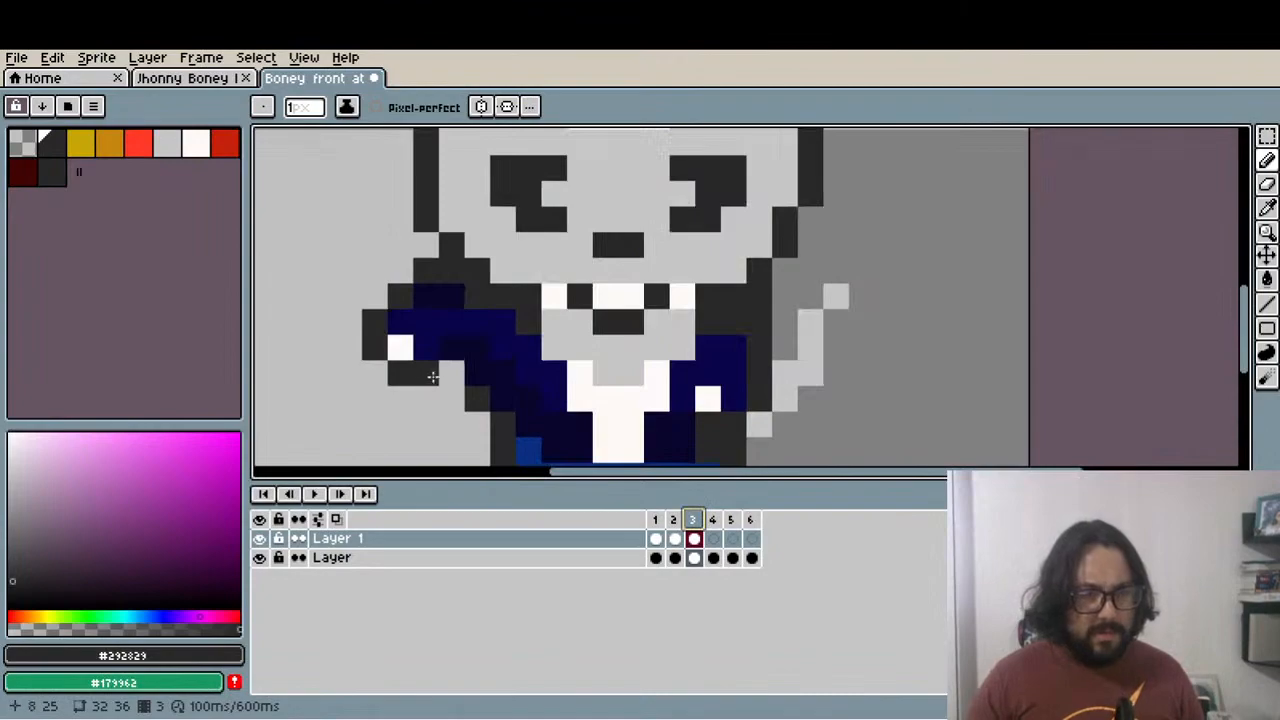
pyautogui.scroll(-2, 511, 408)
pyautogui.click(716, 521)
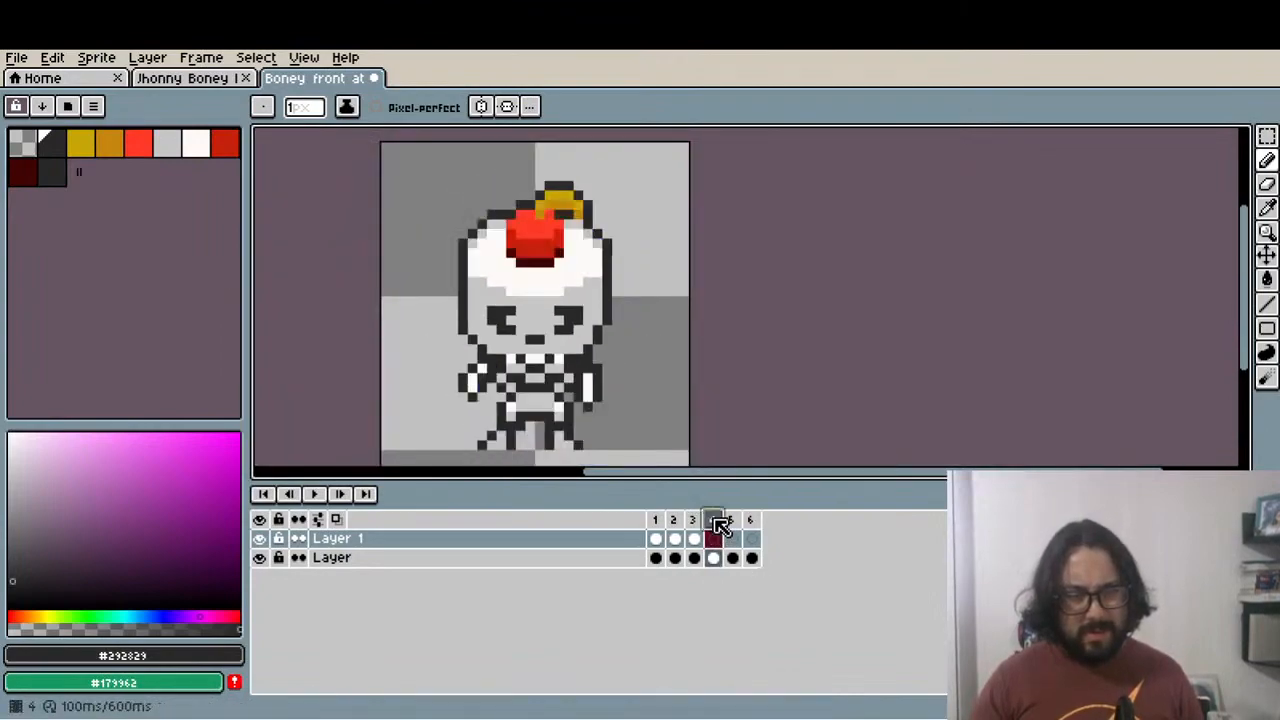
pyautogui.click(695, 521)
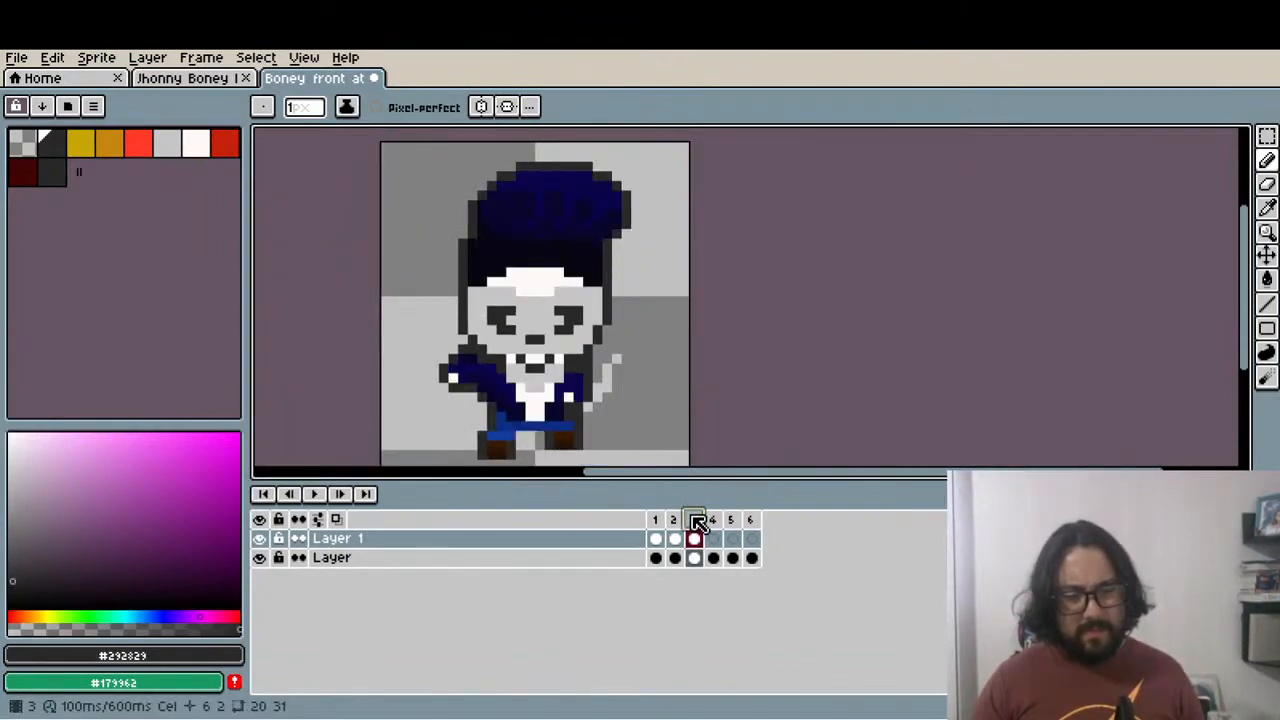
# Hide Layer 1 and compare Boney's original poses across frames 1 to 6
pyautogui.click(260, 538)
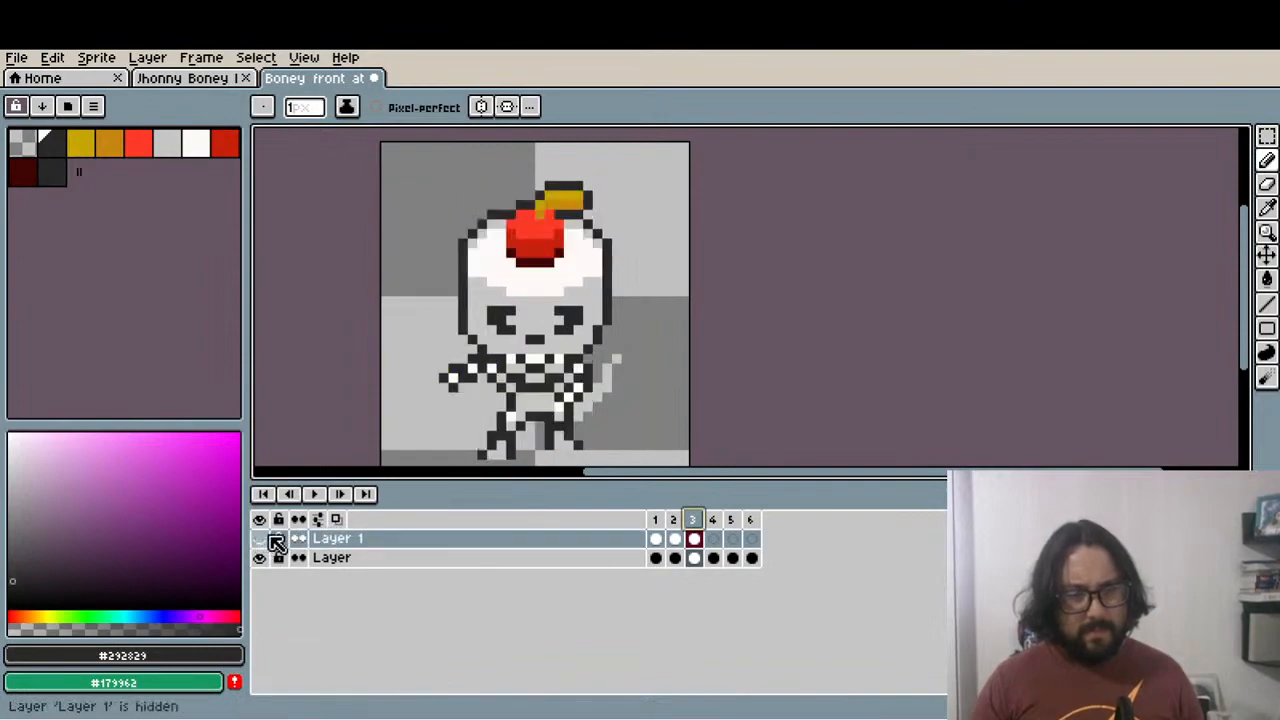
pyautogui.click(714, 521)
pyautogui.click(733, 521)
pyautogui.click(753, 521)
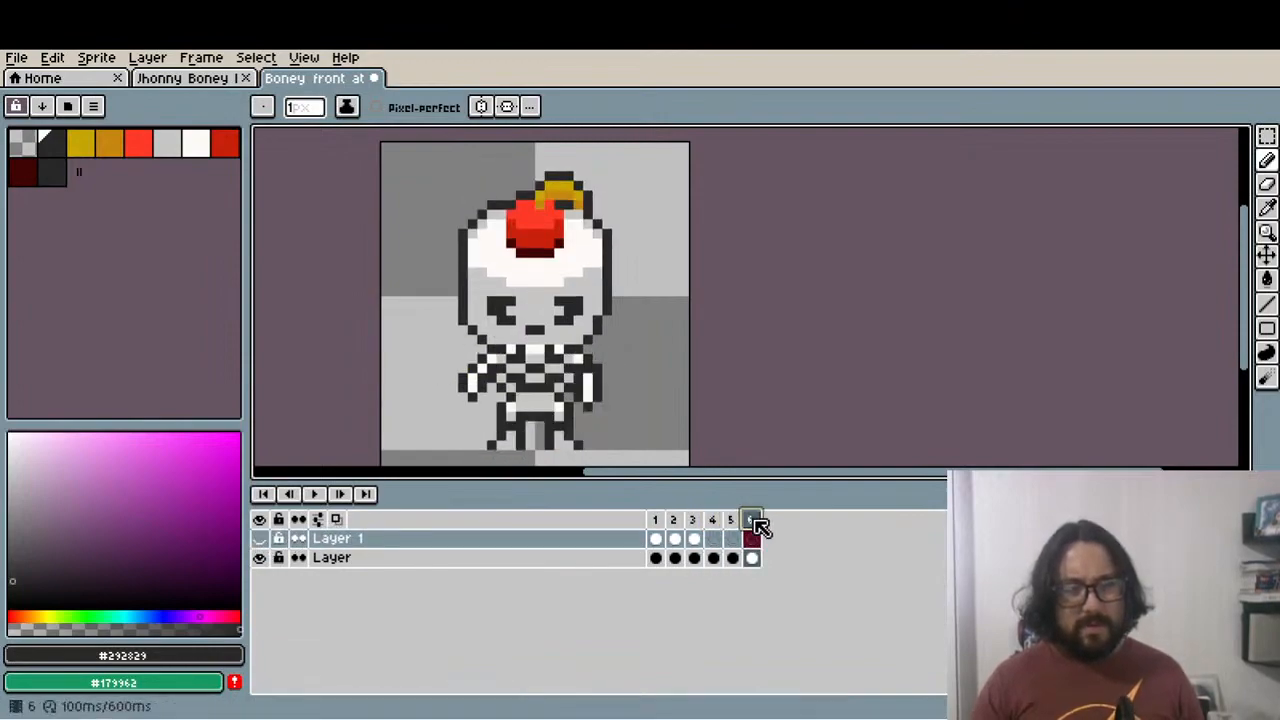
pyautogui.click(656, 521)
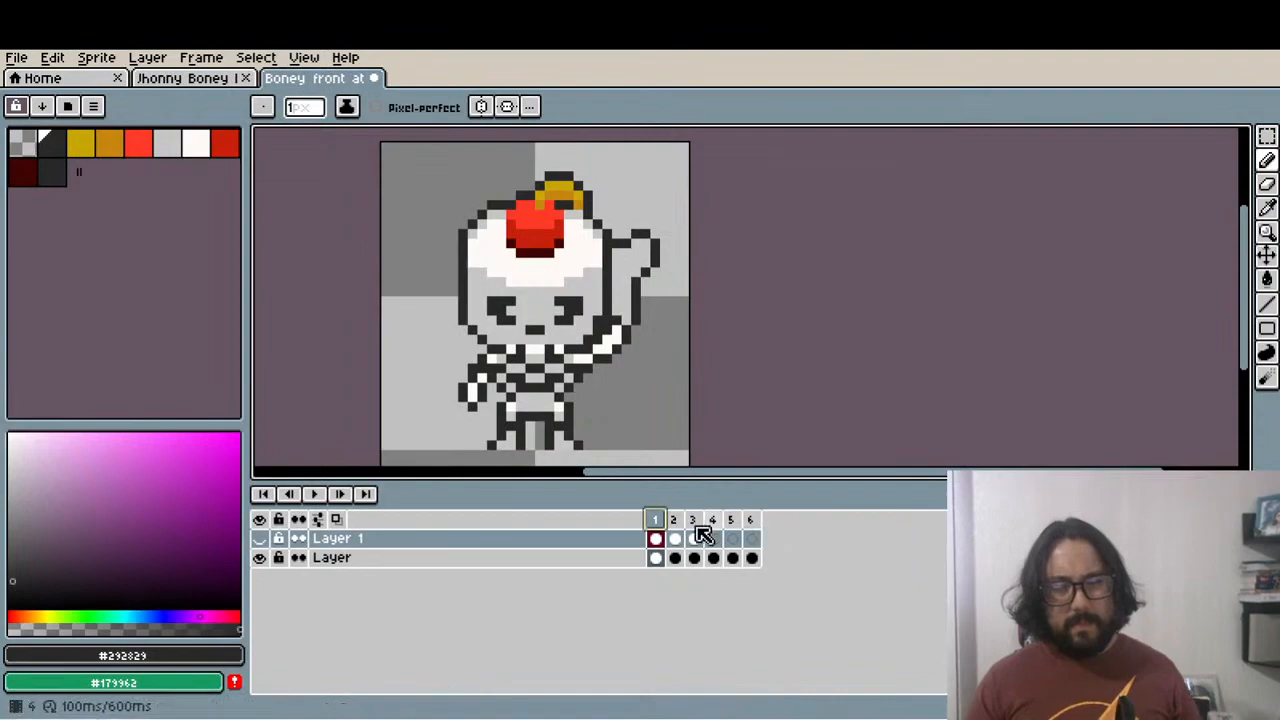
pyautogui.click(754, 523)
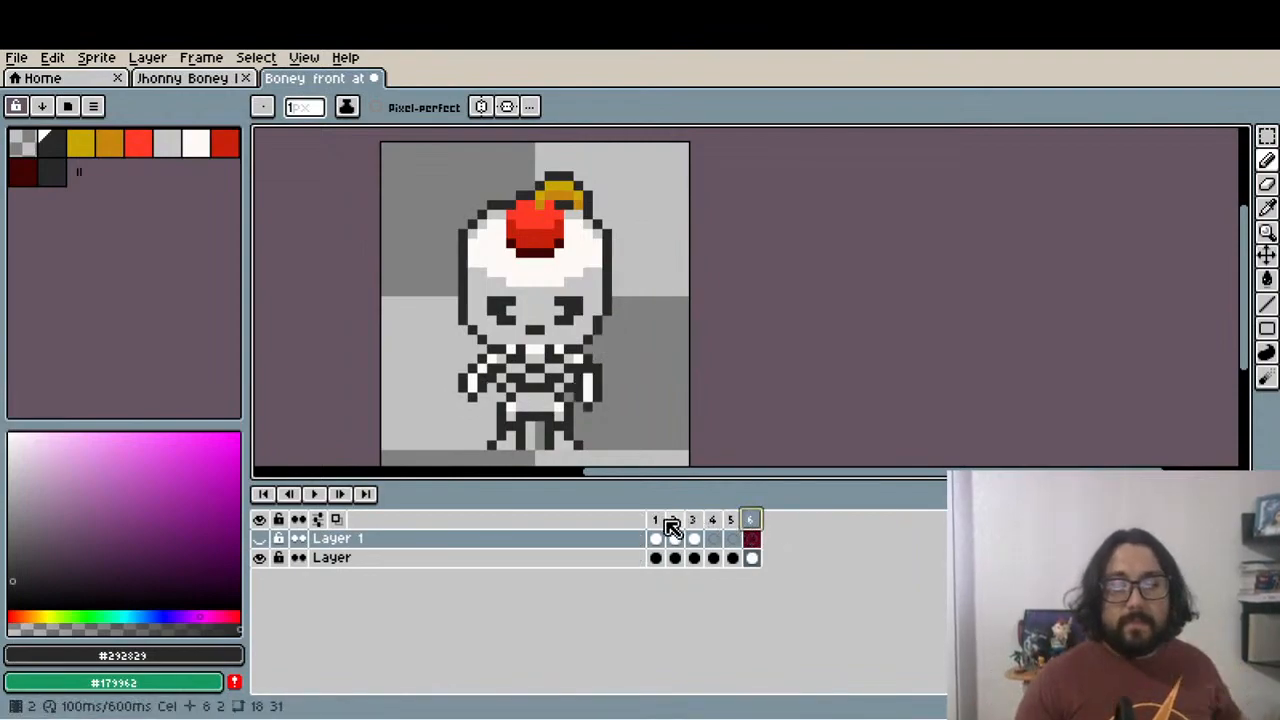
pyautogui.click(658, 522)
pyautogui.click(754, 524)
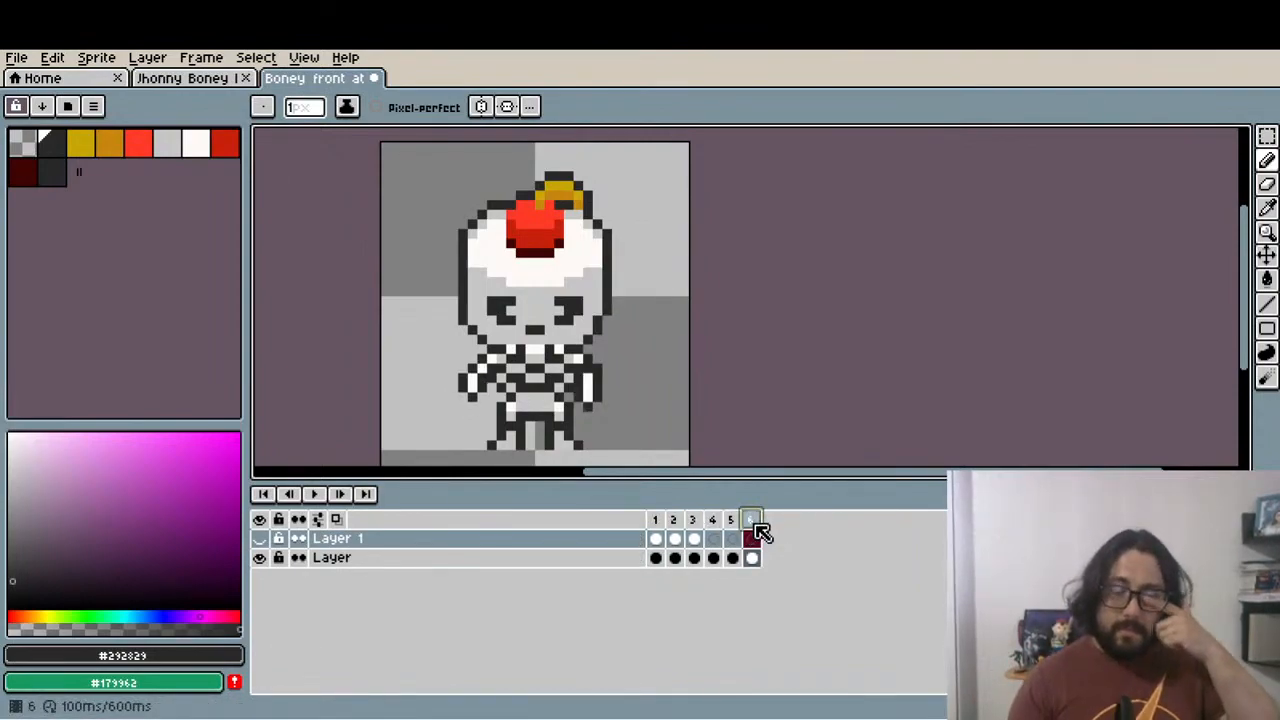
pyautogui.click(658, 540)
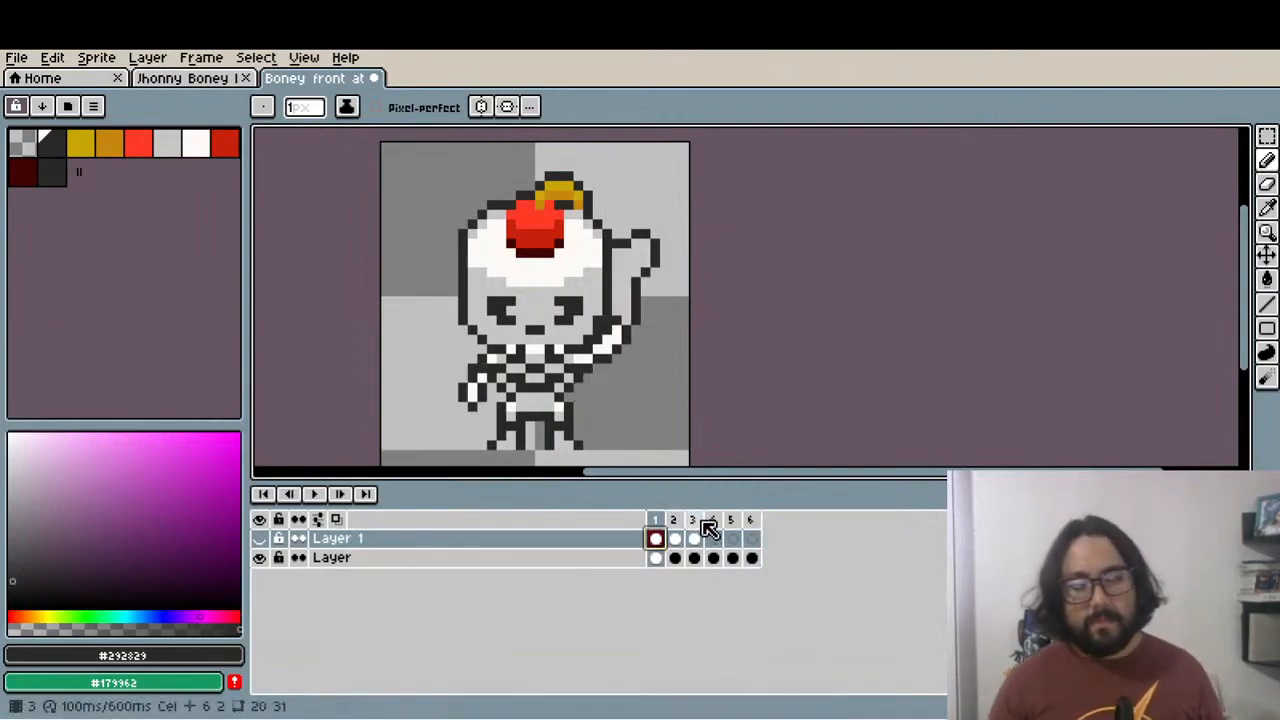
pyautogui.click(701, 520)
pyautogui.click(678, 520)
pyautogui.click(690, 520)
pyautogui.click(713, 520)
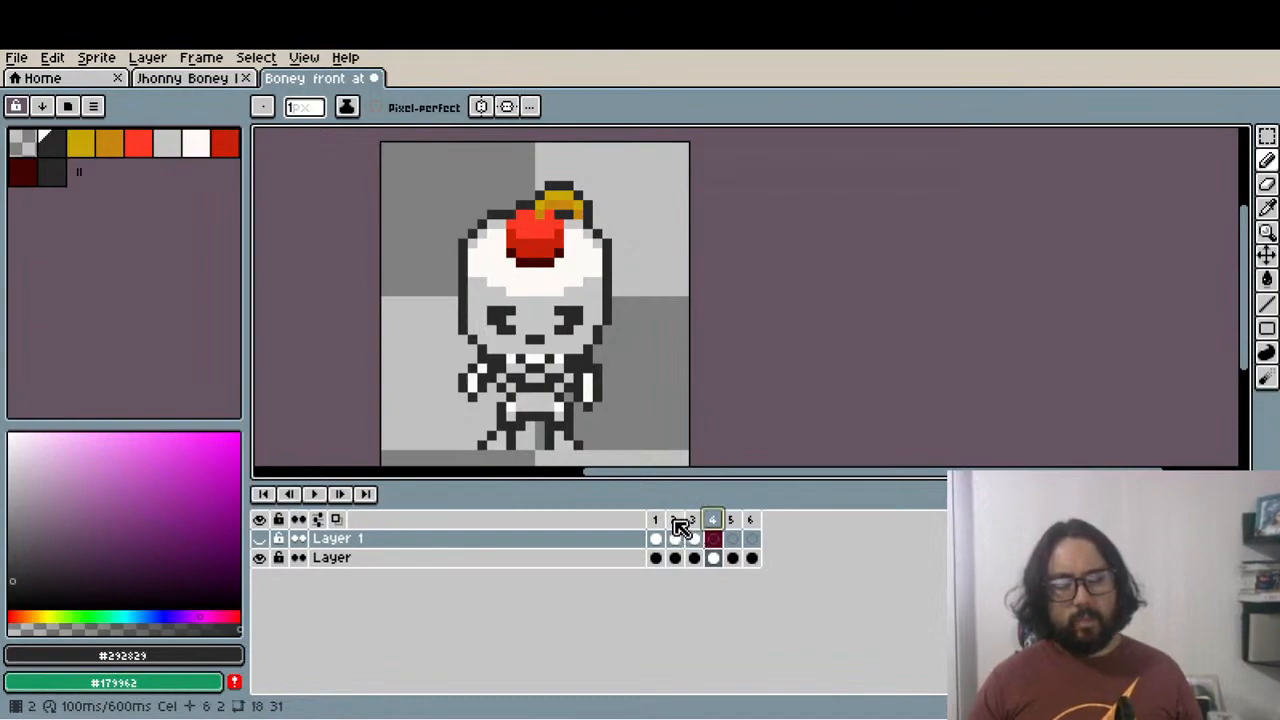
# Copy the Layer 1 cel of frame 3 into frame 4 and check Boney's poses in frames 4 to 6
pyautogui.click(696, 537)
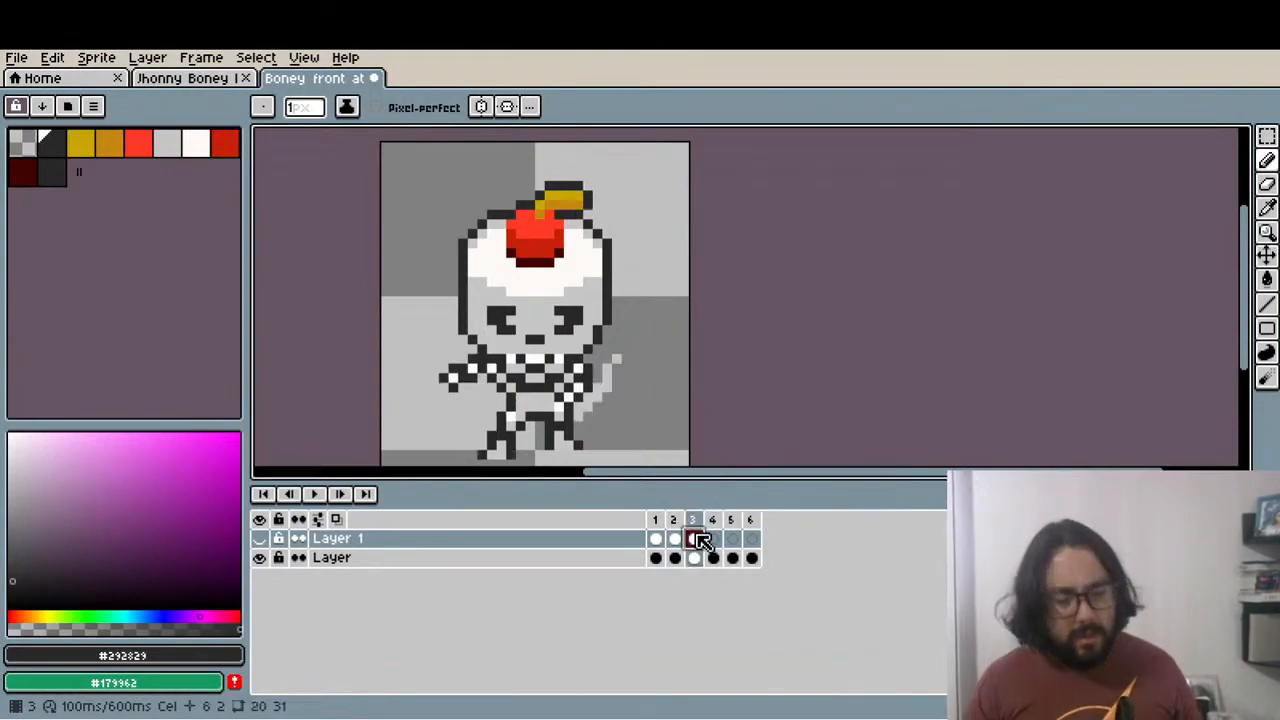
pyautogui.click(712, 539)
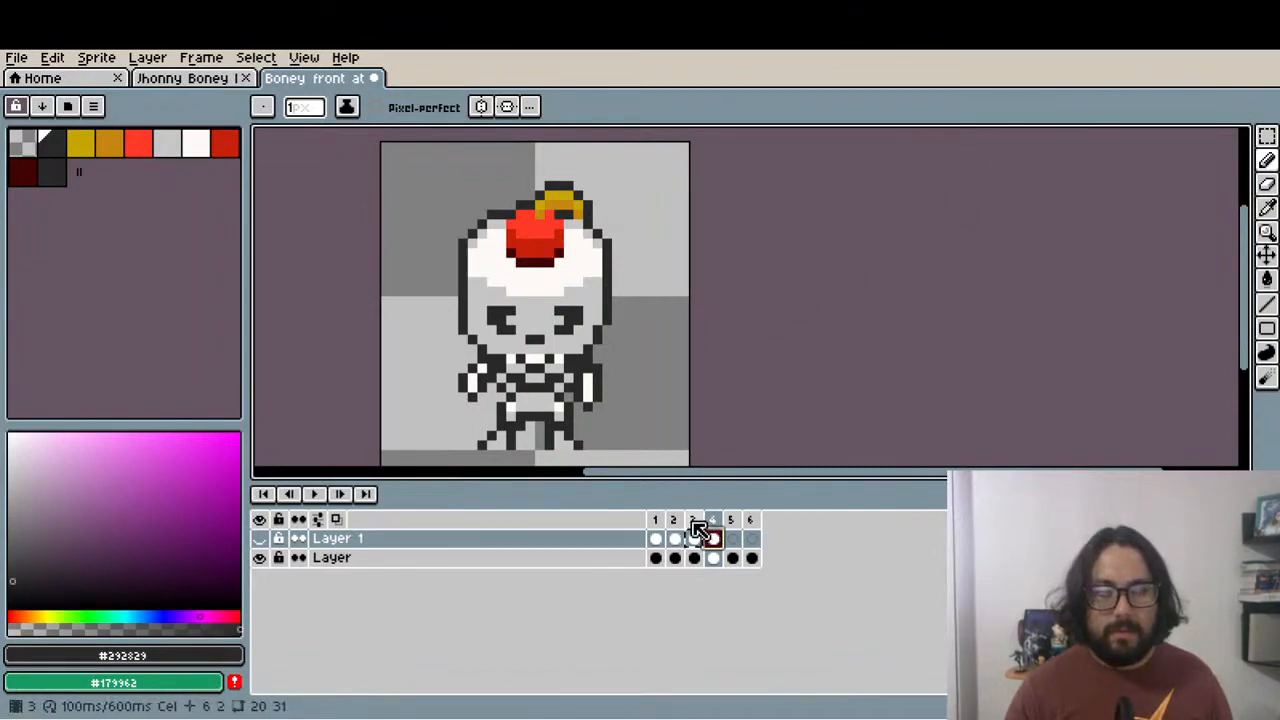
pyautogui.click(731, 520)
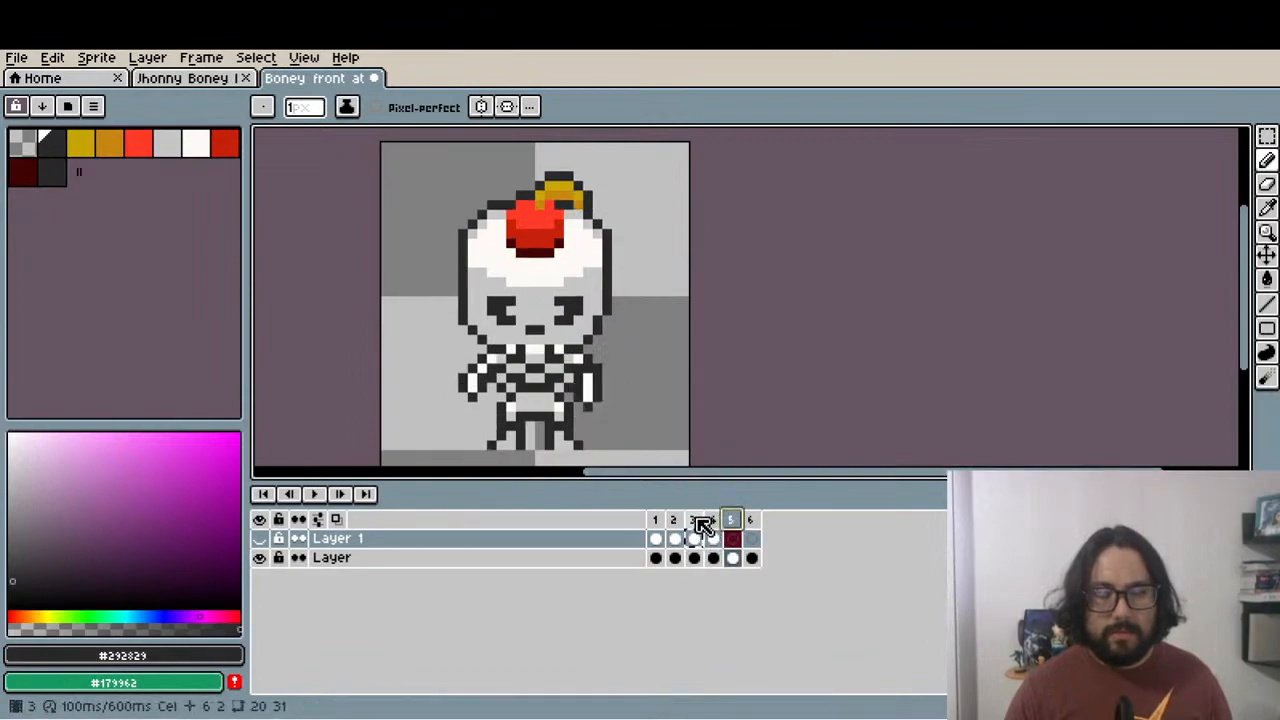
pyautogui.click(712, 520)
pyautogui.moveTo(595, 440); pyautogui.dragTo(534, 377)
pyautogui.click(731, 520)
pyautogui.click(750, 520)
pyautogui.scroll(-1, 620, 428)
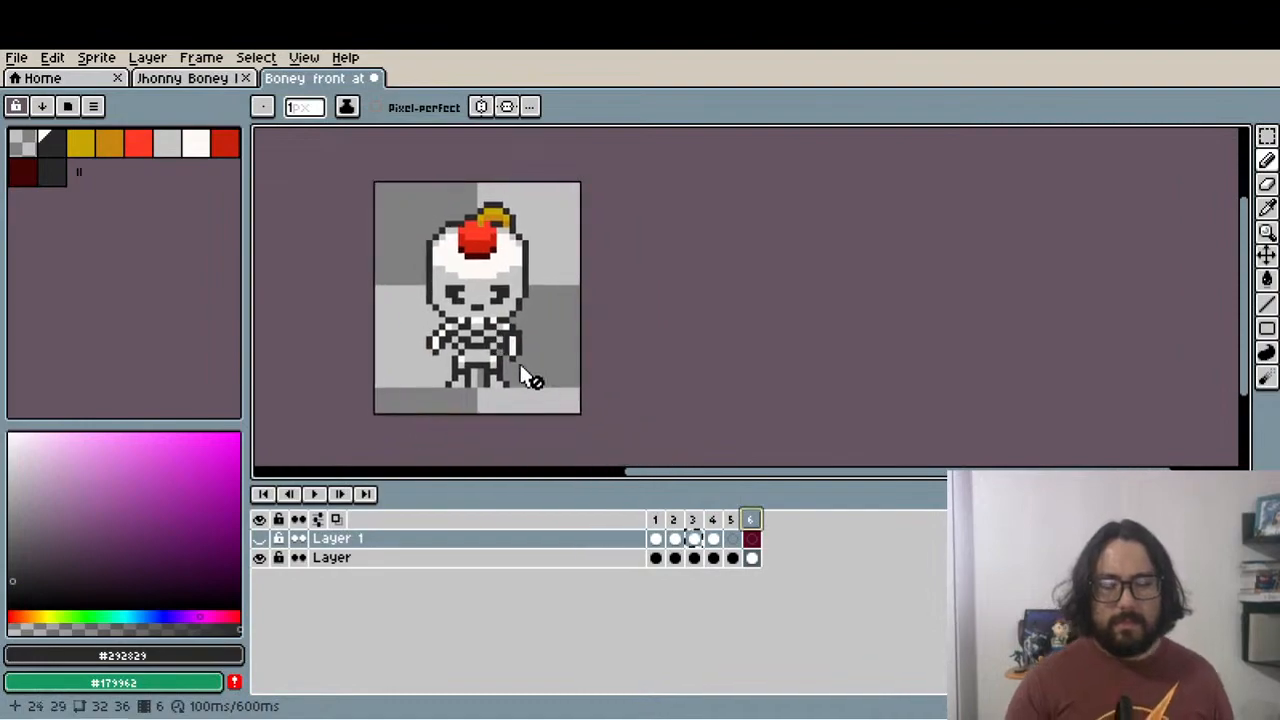
pyautogui.scroll(1, 470, 331)
pyautogui.scroll(1, 551, 410)
# Show Layer 1 again and compare Jhonny Boney's arms in frame 4 with frame 3
pyautogui.click(259, 538)
pyautogui.click(713, 539)
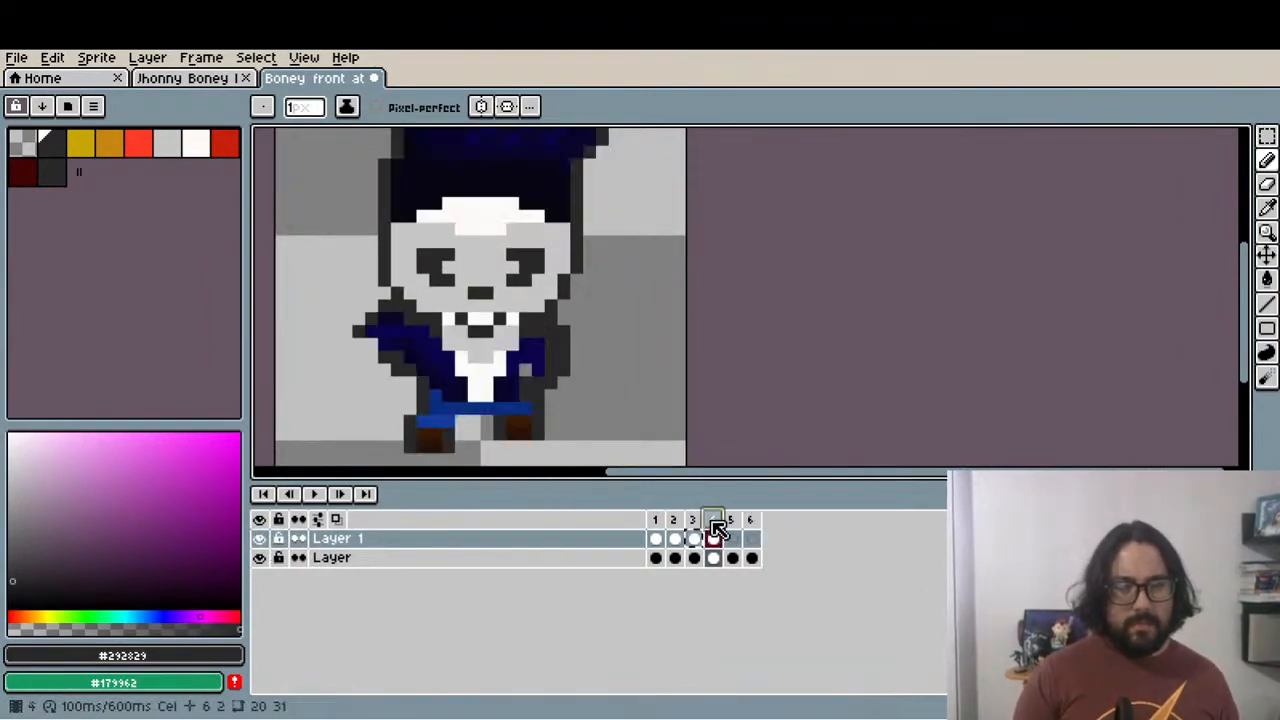
pyautogui.moveTo(575, 423); pyautogui.dragTo(591, 428)
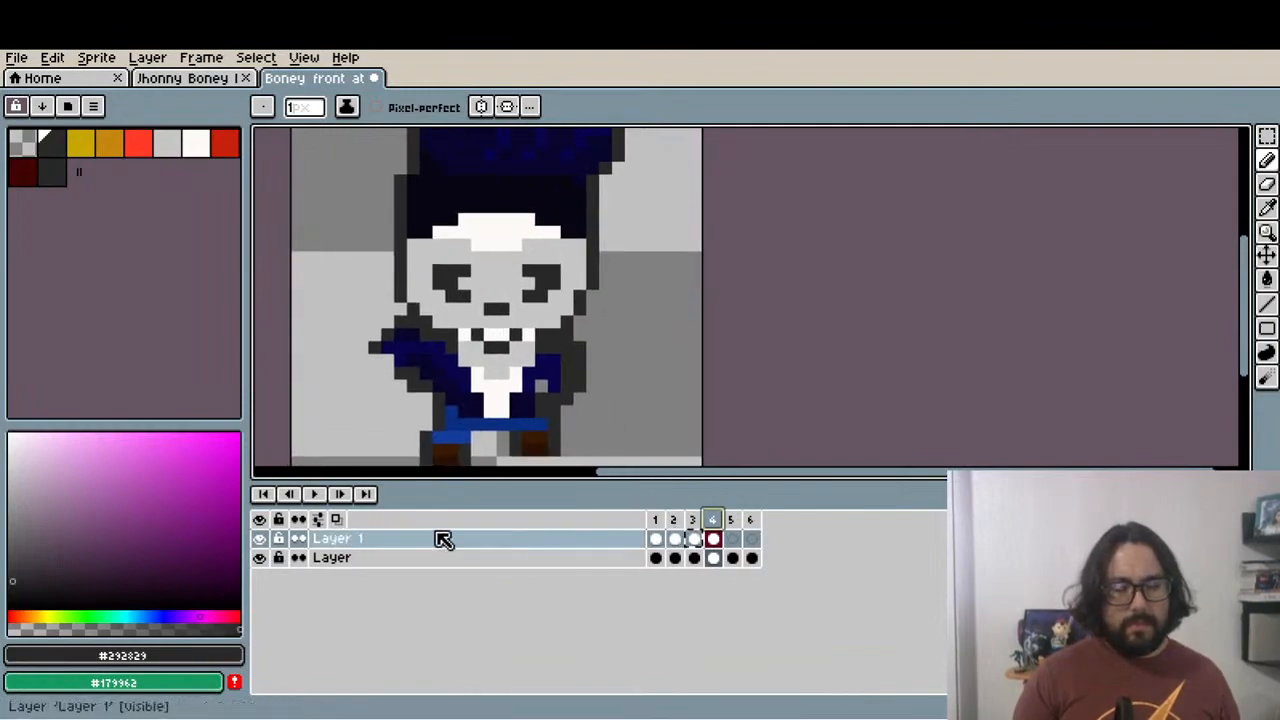
pyautogui.click(694, 520)
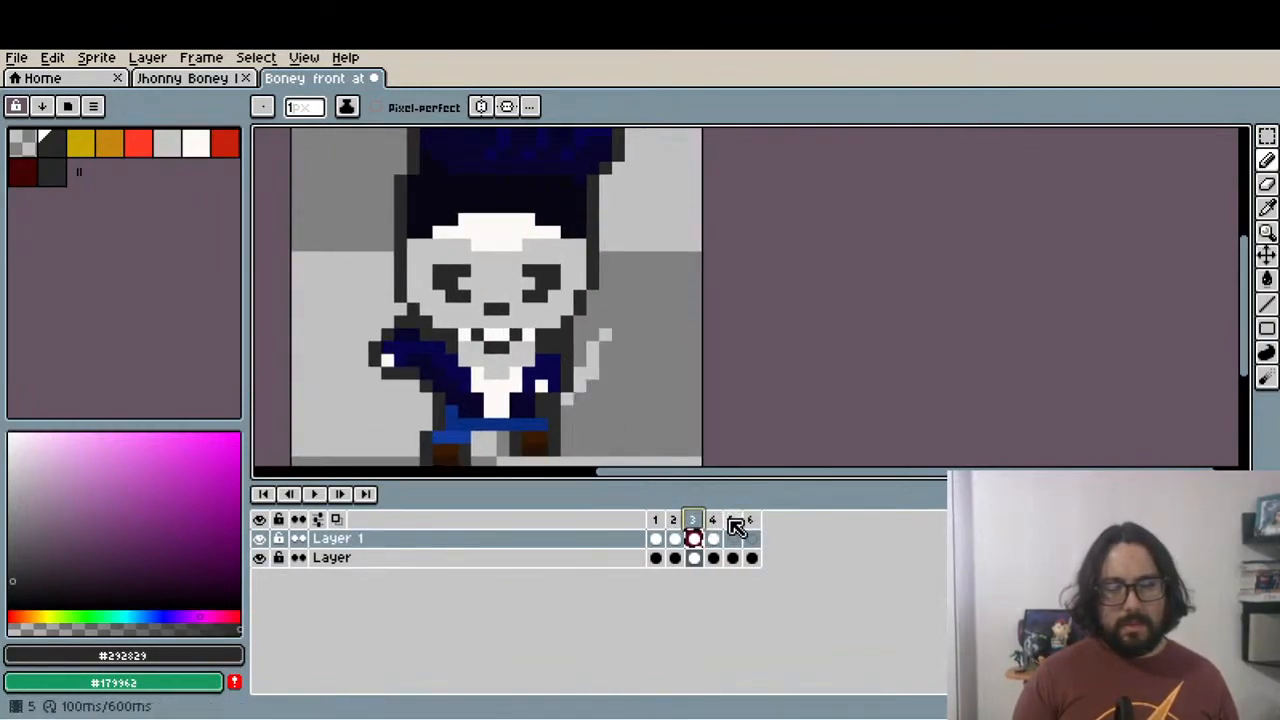
pyautogui.click(712, 520)
pyautogui.moveTo(453, 359); pyautogui.dragTo(467, 373)
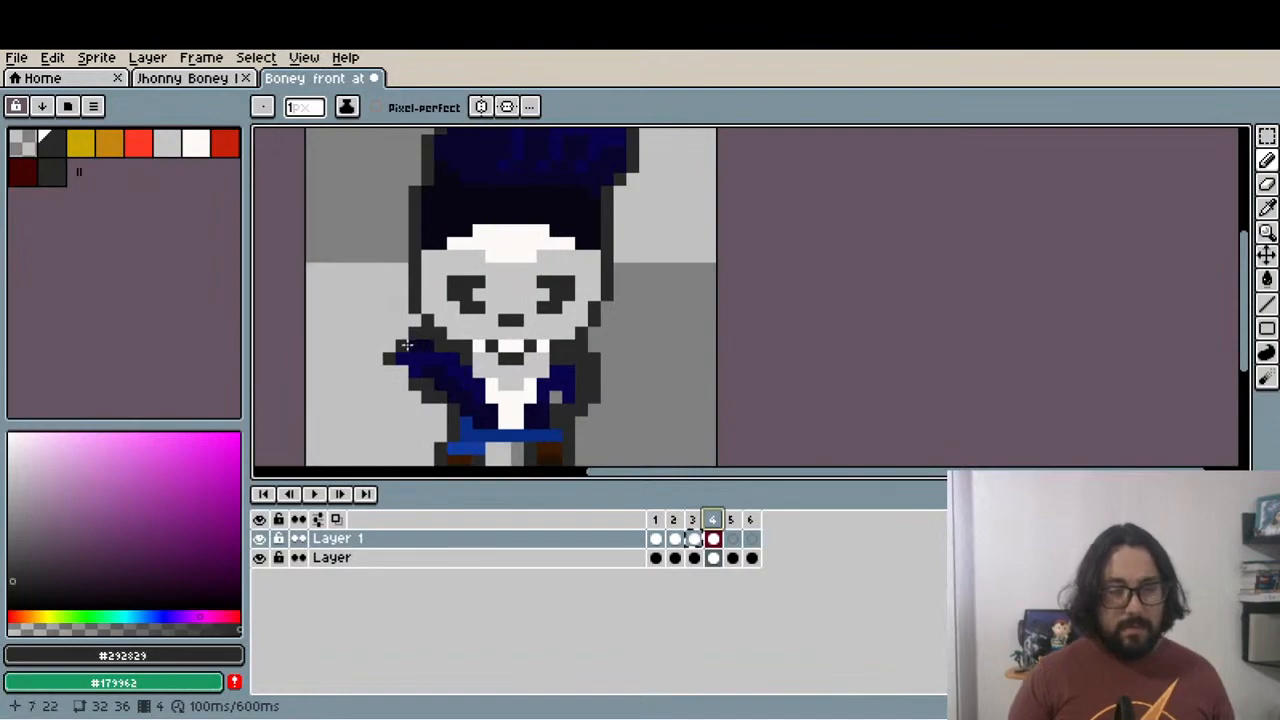
# Toggle the two layers in frame 4 to compare Jhonny Boney's extended arm with Boney's original arm pose
pyautogui.press('m')
pyautogui.scroll(1, 395, 370)
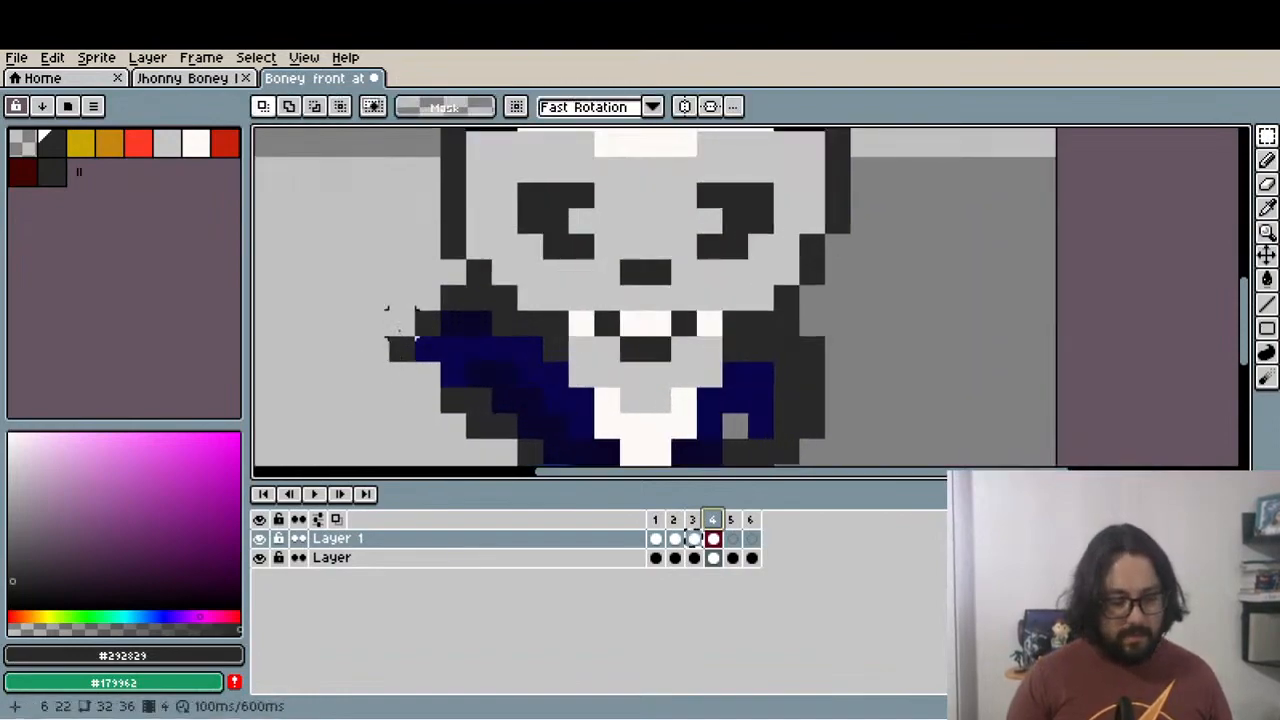
pyautogui.click(260, 557)
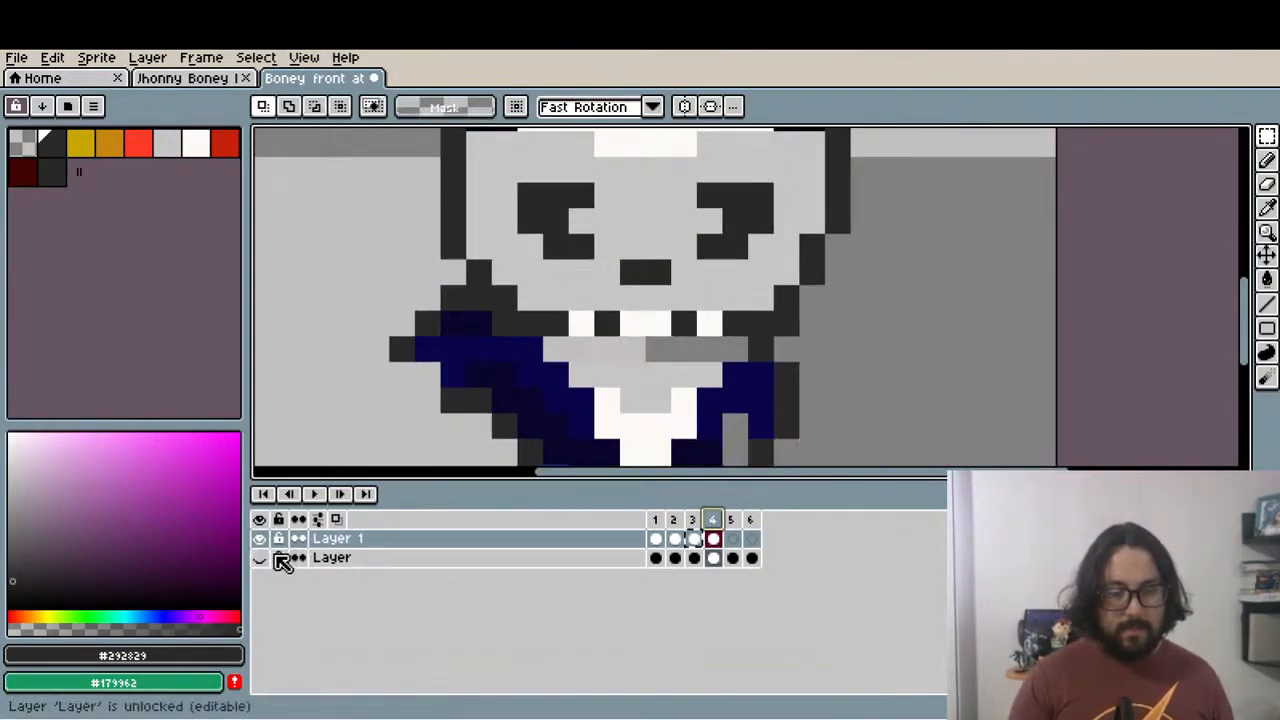
pyautogui.click(259, 538)
pyautogui.click(259, 557)
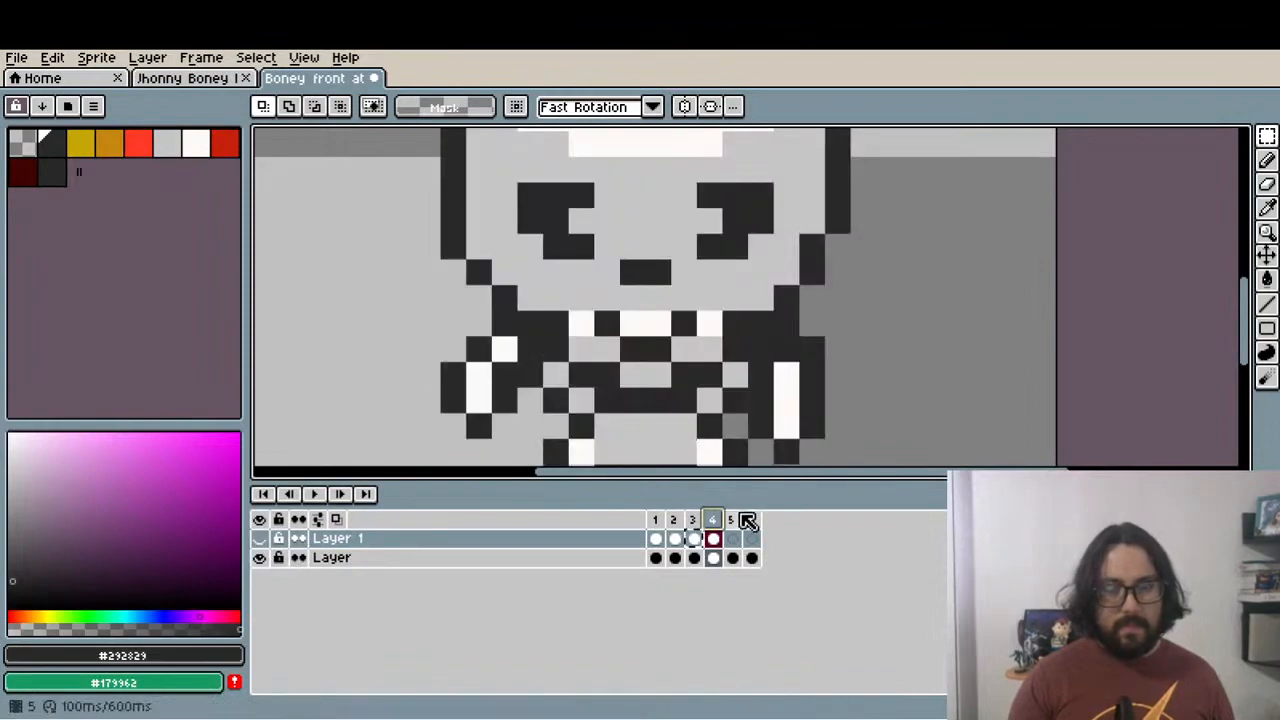
pyautogui.click(699, 519)
pyautogui.click(715, 521)
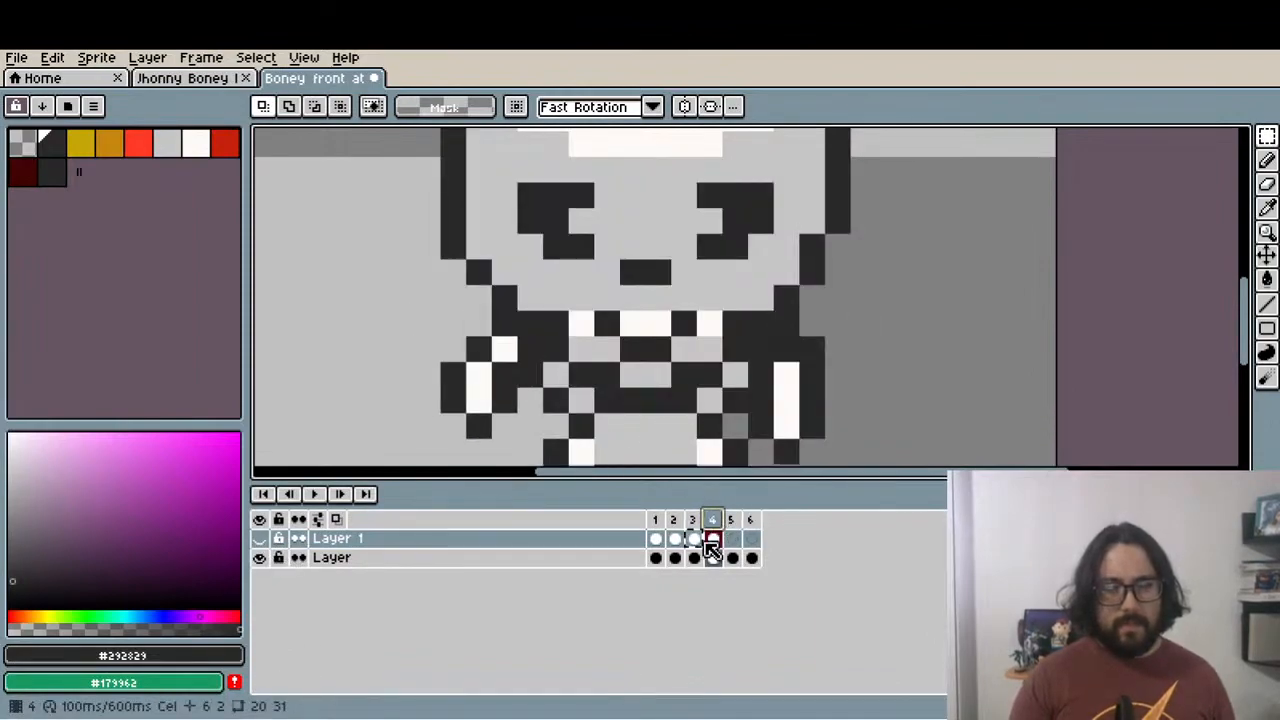
pyautogui.click(259, 538)
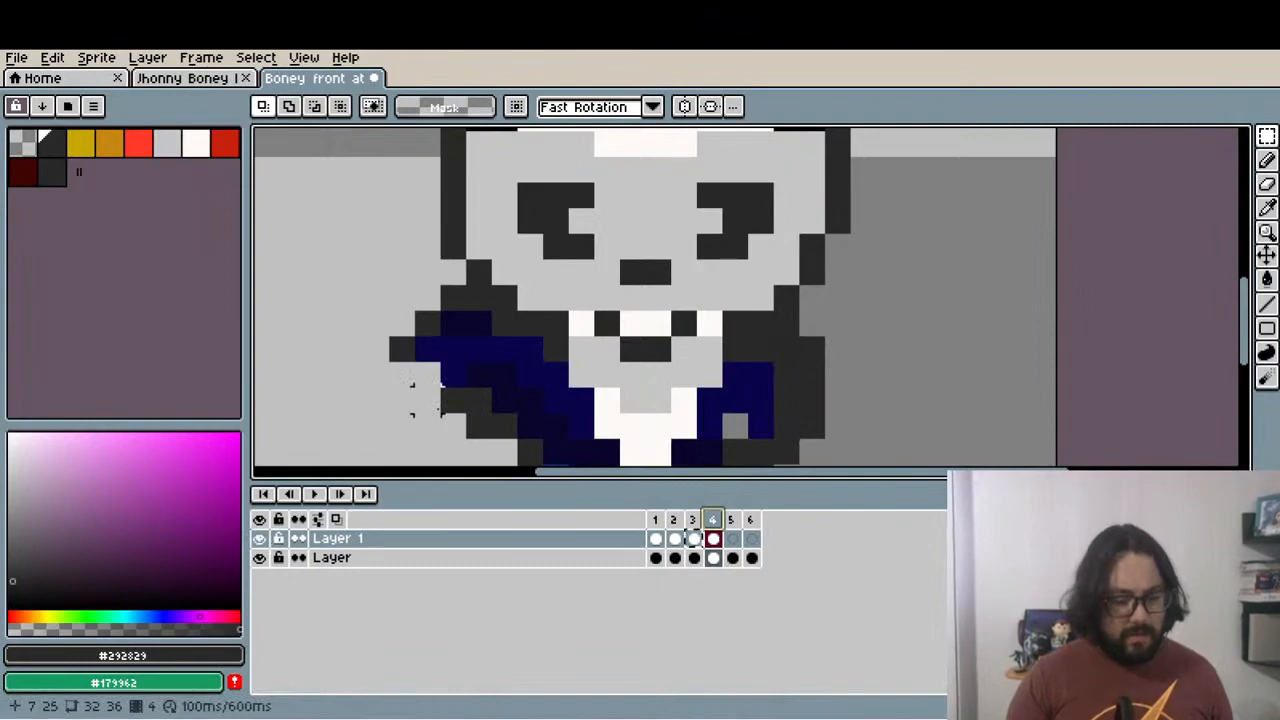
# Delete the outstretched forearm and hand on the viewer's left from the Layer 1 cel of frame 4
pyautogui.scroll(-1, 440, 385)
pyautogui.press('m')
pyautogui.moveTo(386, 318); pyautogui.dragTo(458, 408)
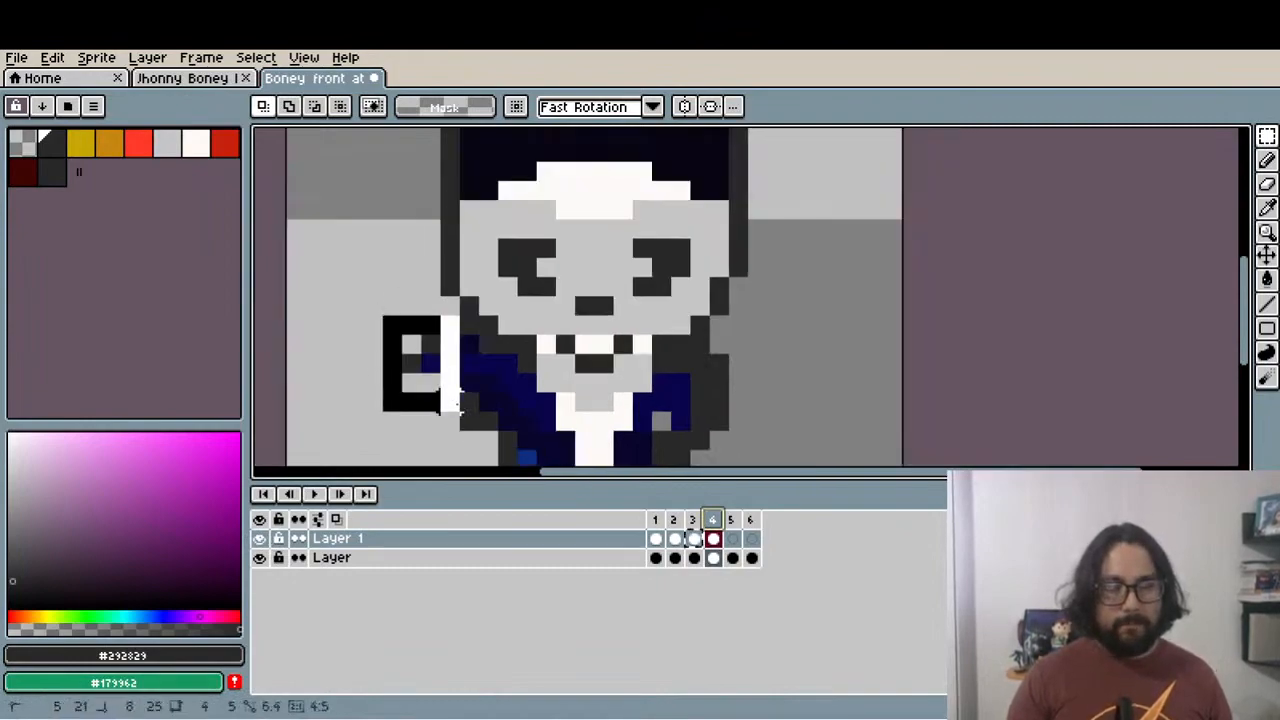
pyautogui.click(450, 395)
pyautogui.moveTo(450, 363); pyautogui.dragTo(470, 402)
pyautogui.press('Delete')
pyautogui.moveTo(447, 343); pyautogui.dragTo(478, 448)
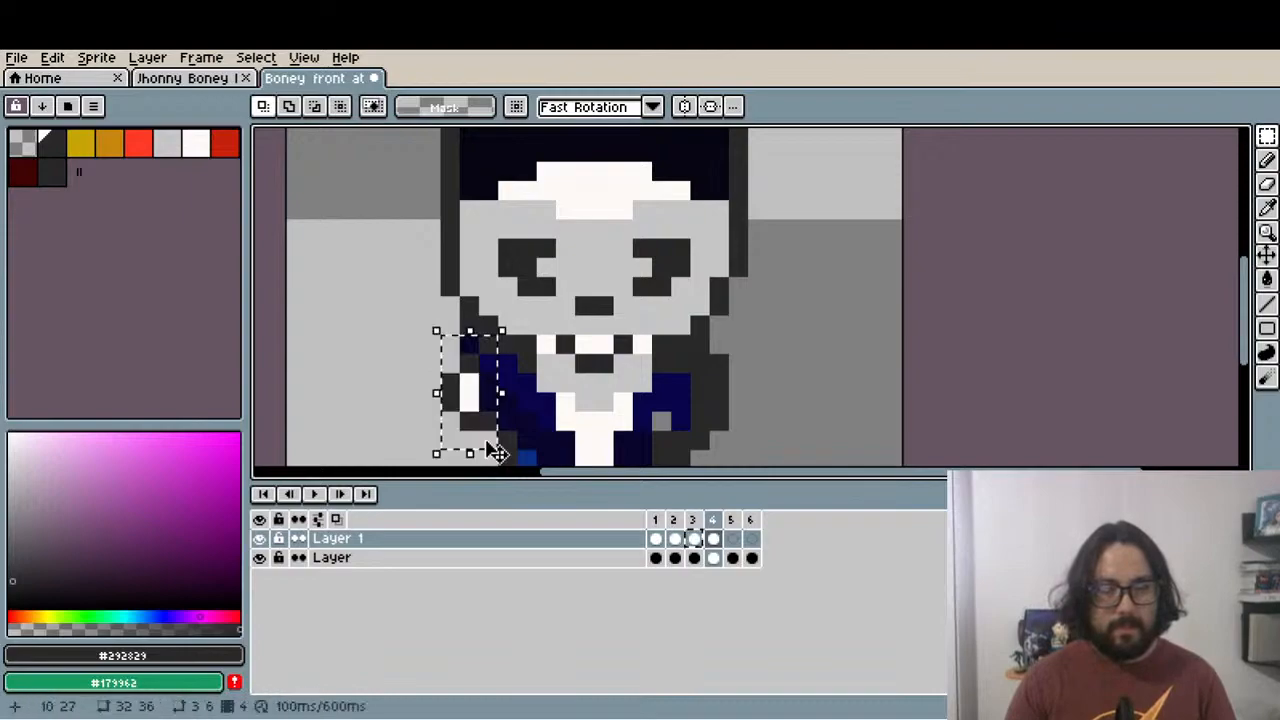
pyautogui.press('Delete')
# Paint a lowered sleeve over Boney's bare arm in frame 4 with the jacket's dark blue #09054b
pyautogui.scroll(1, 483, 439)
pyautogui.press('i')
pyautogui.scroll(1, 486, 371)
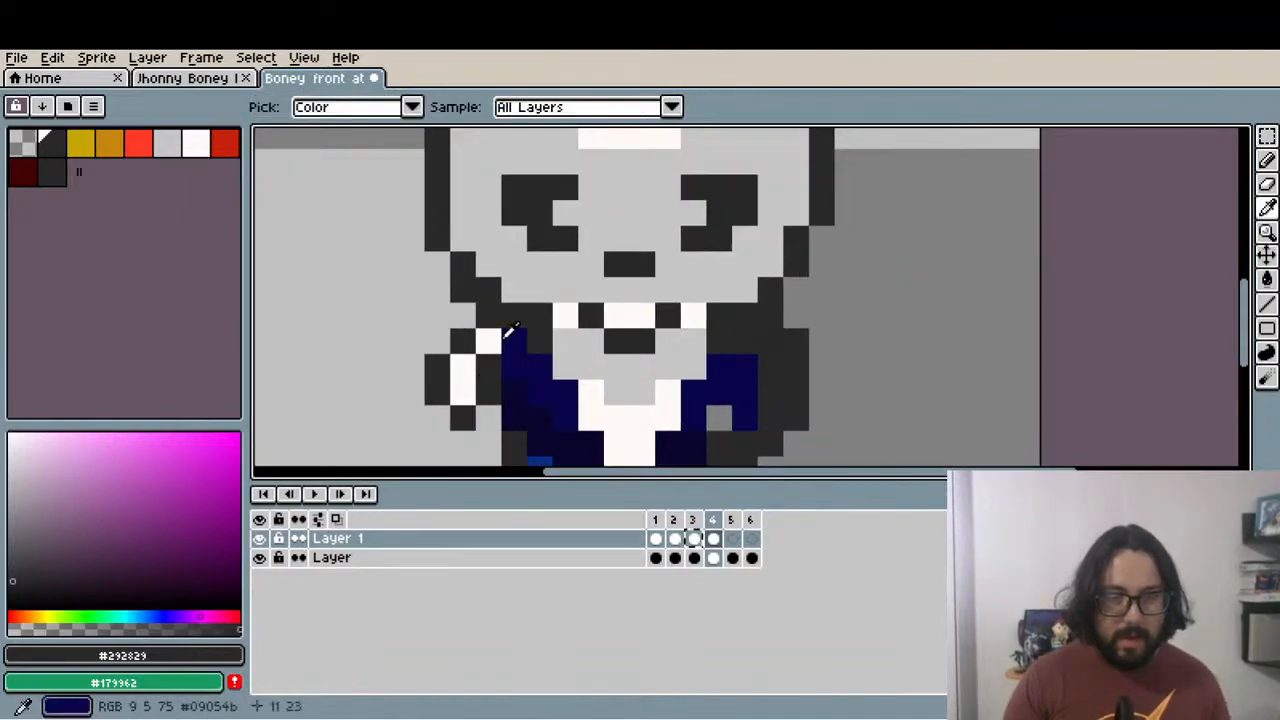
pyautogui.click(520, 338)
pyautogui.press('b')
pyautogui.moveTo(483, 316)
pyautogui.mouseDown()
pyautogui.moveTo(463, 366)
pyautogui.moveTo(490, 382)
pyautogui.mouseUp()
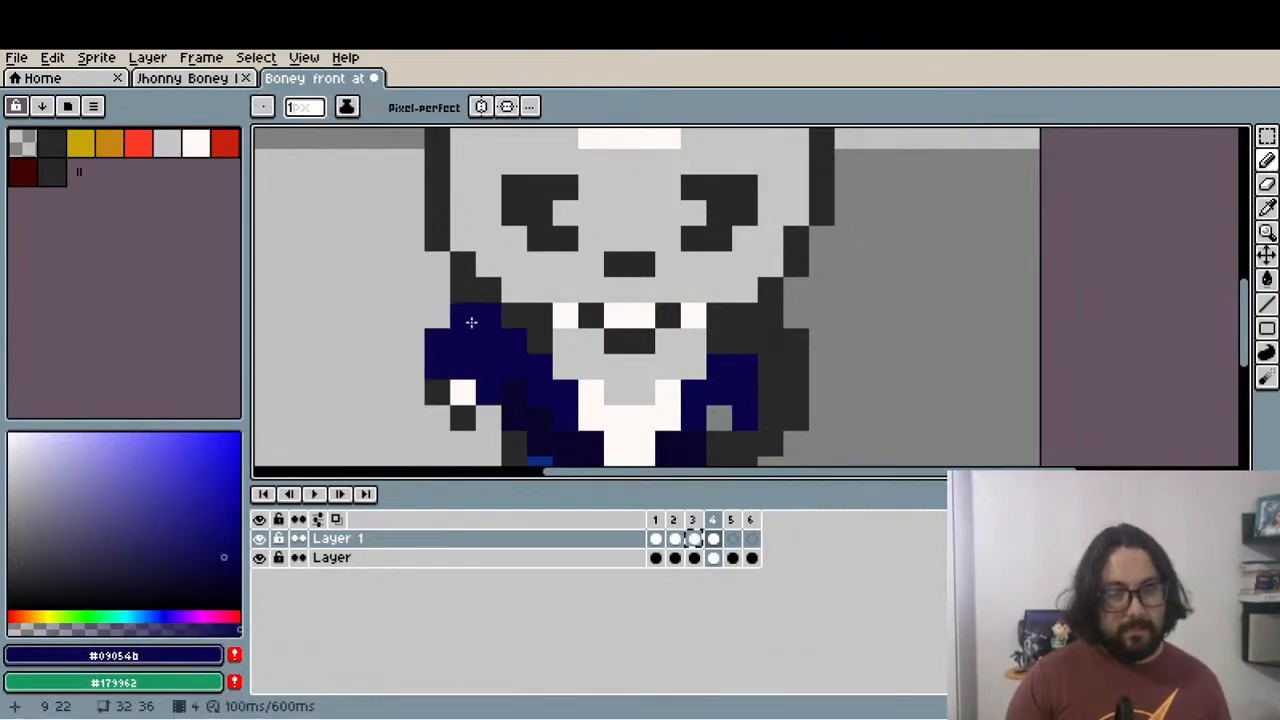
# Outline the shoulder and outer edge of the new sleeve in frame 4 with the dark grey #292829
pyautogui.press('i')
pyautogui.click(466, 278)
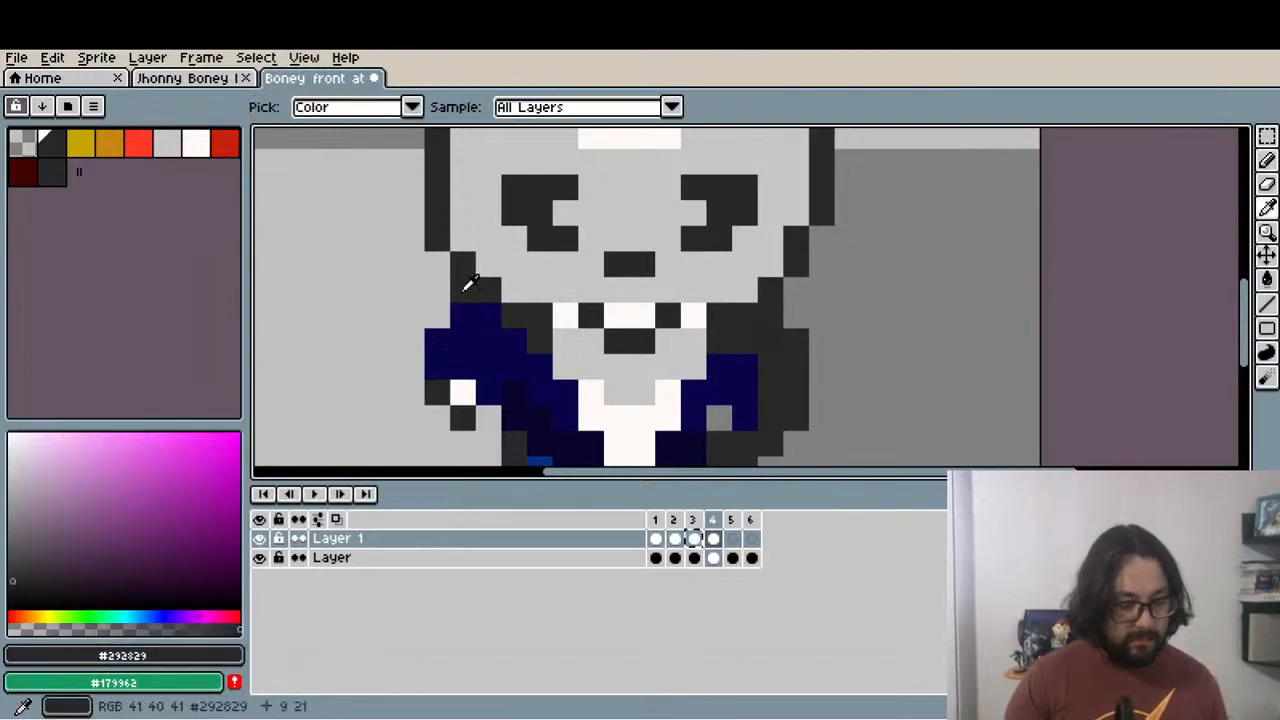
pyautogui.press('b')
pyautogui.click(460, 315)
pyautogui.click(437, 331)
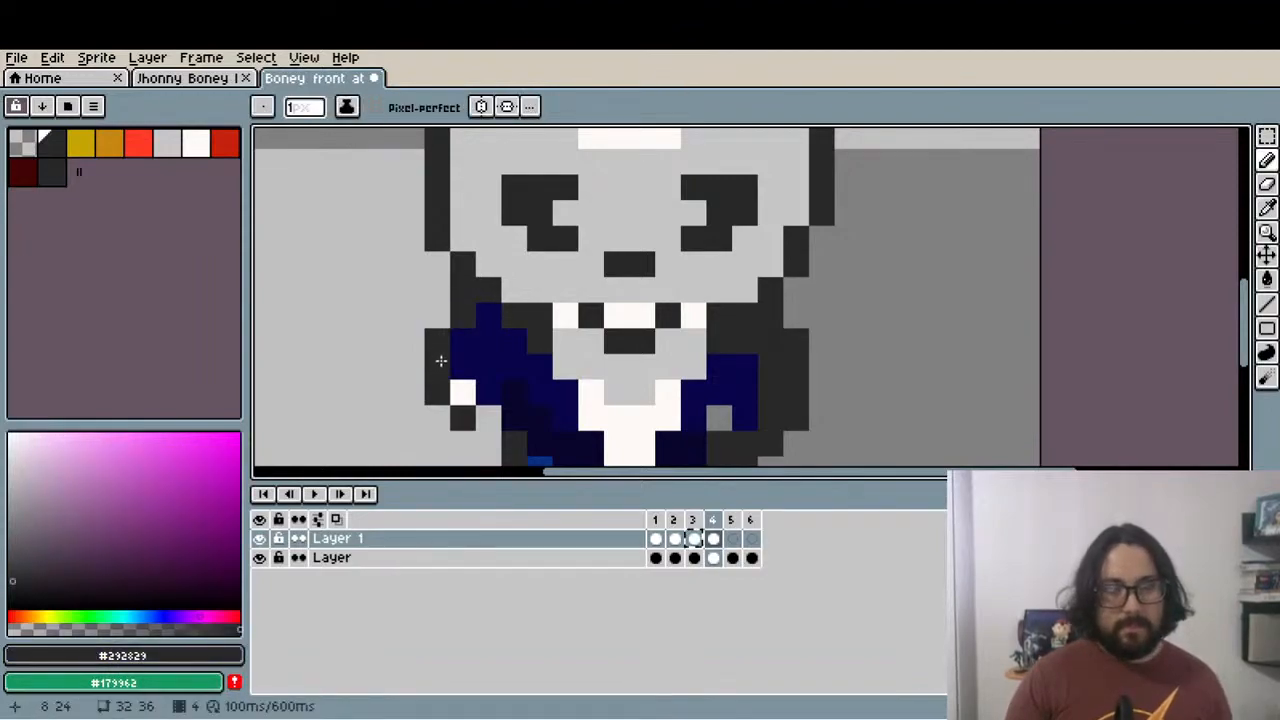
pyautogui.scroll(-4, 443, 365)
pyautogui.scroll(3, 464, 381)
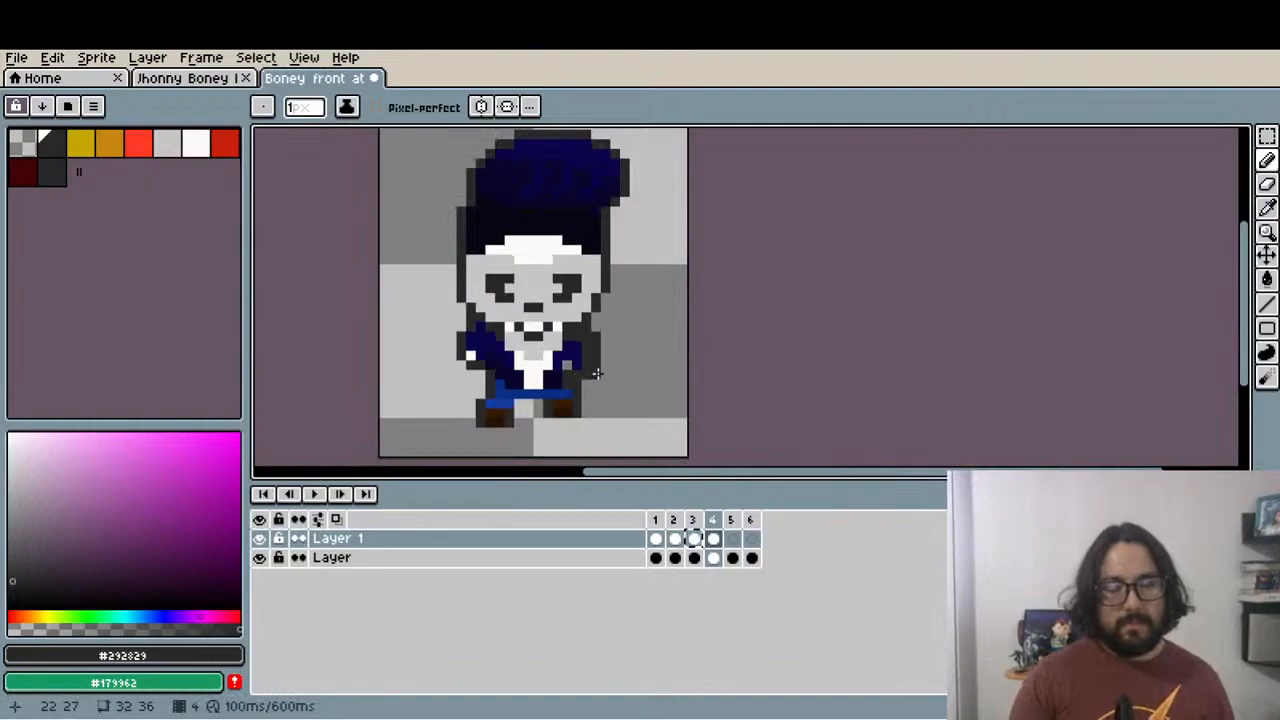
pyautogui.scroll(-2, 600, 400)
# Toggle Layer 1 in frame 4 to compare Jhonny Boney's whole pose with Boney's original sprite
pyautogui.click(259, 539)
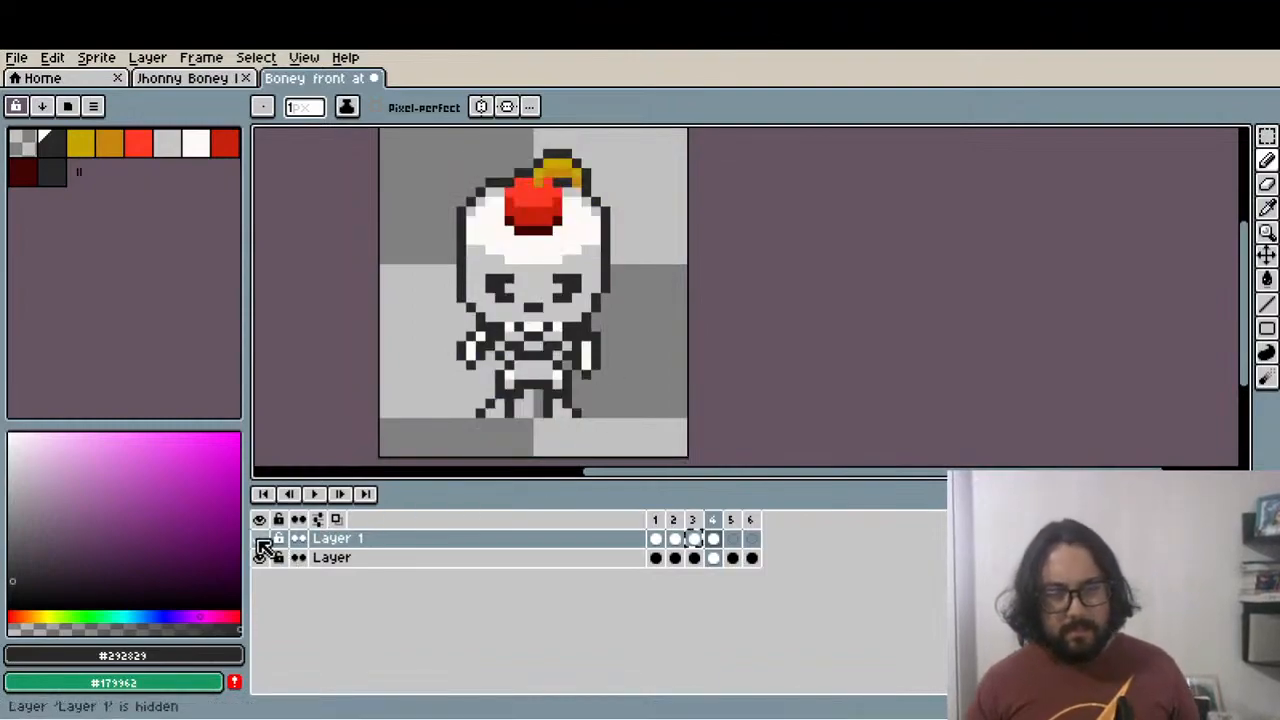
pyautogui.click(259, 539)
pyautogui.click(259, 539)
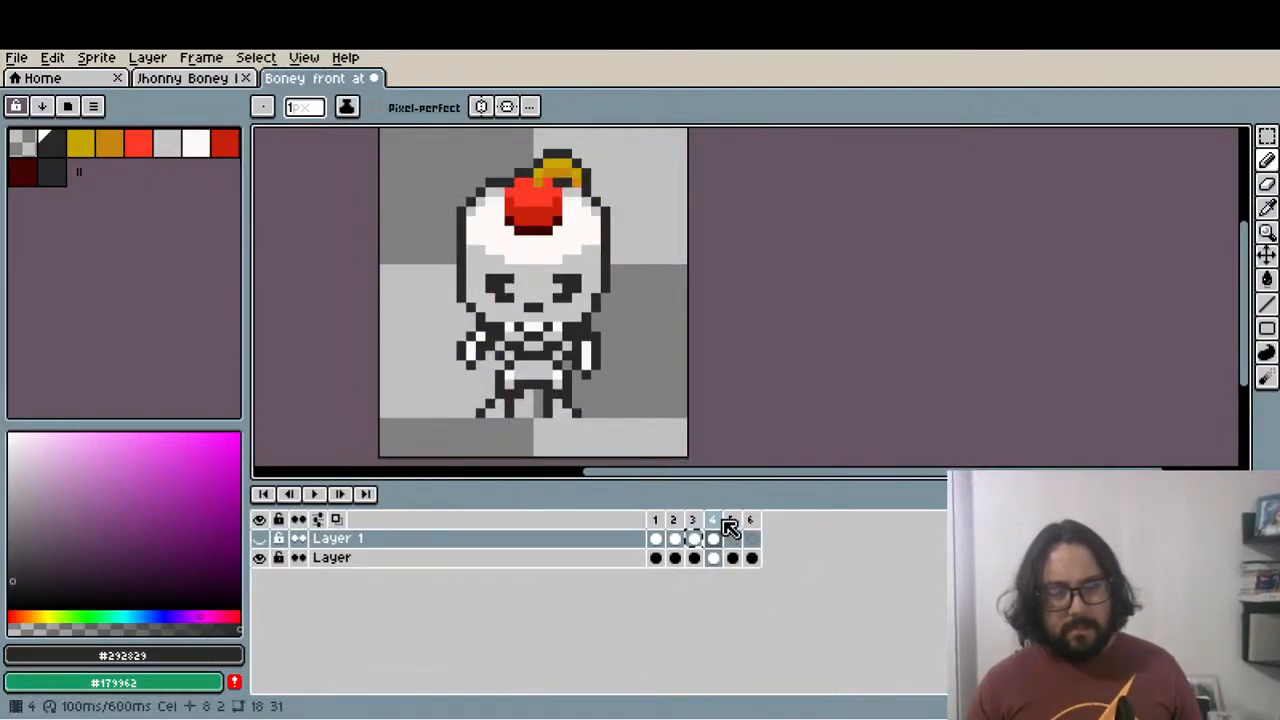
pyautogui.click(713, 558)
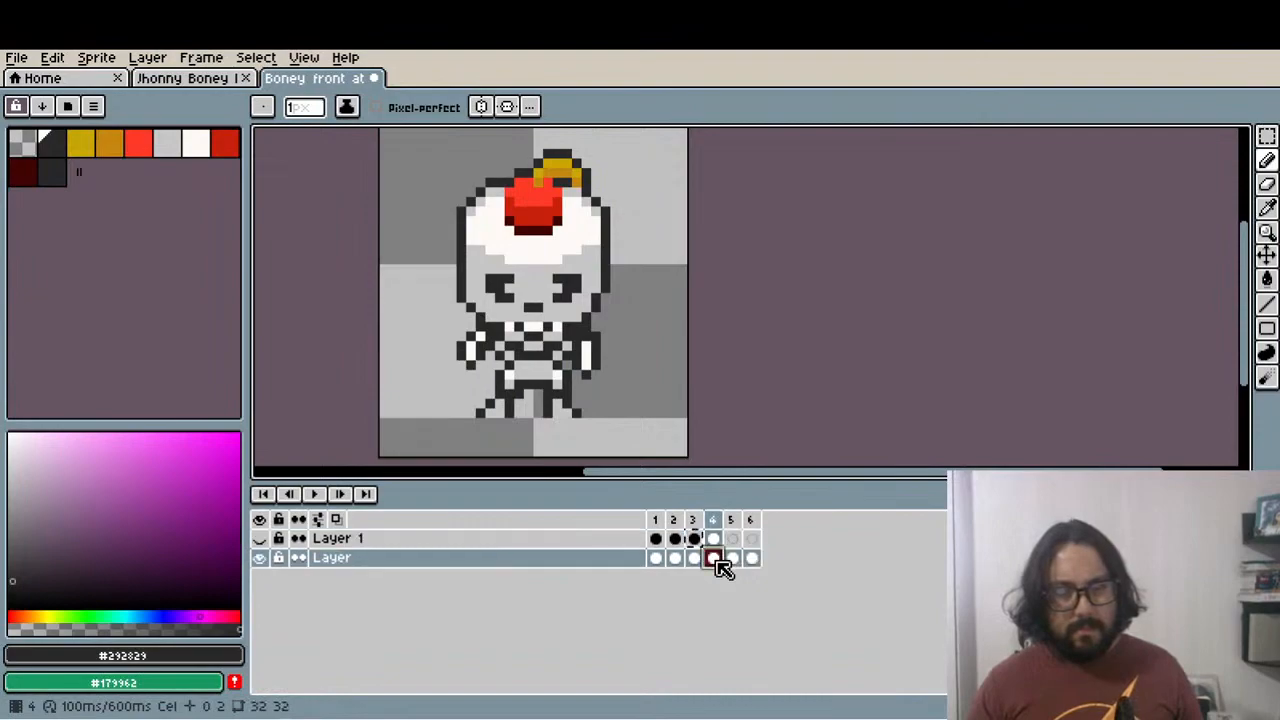
pyautogui.click(261, 540)
pyautogui.click(262, 541)
pyautogui.click(262, 541)
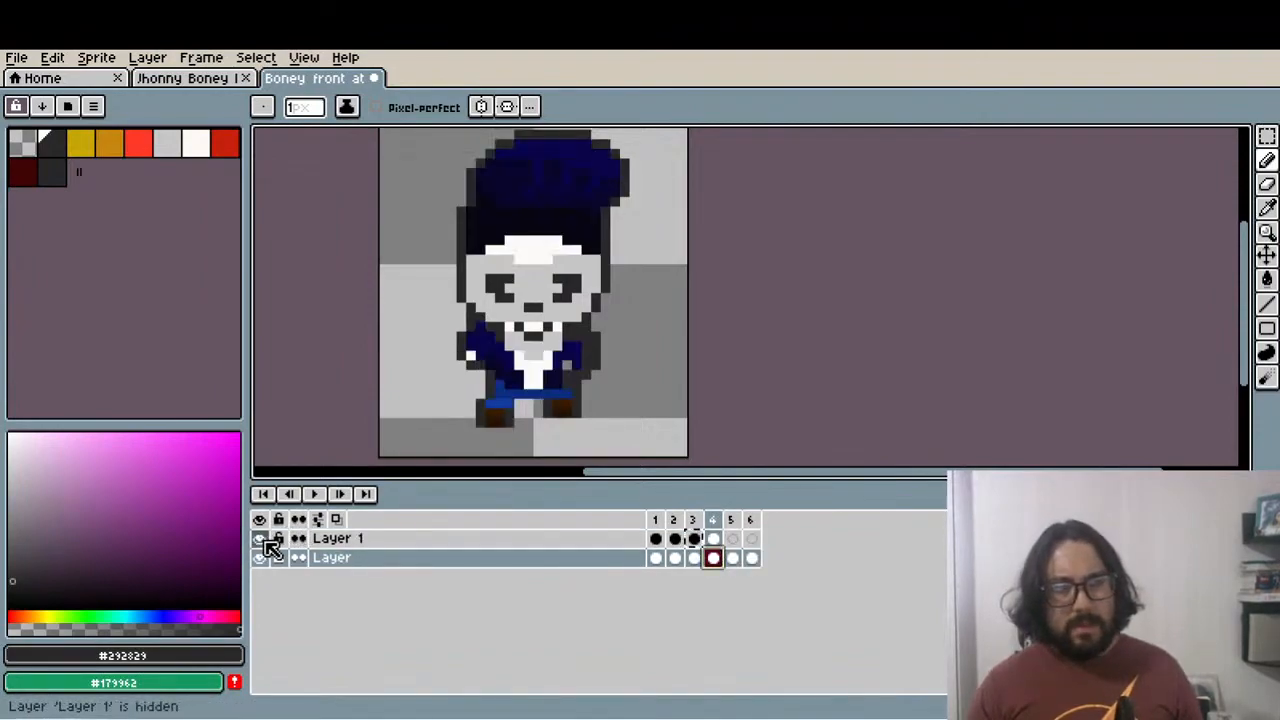
pyautogui.click(713, 539)
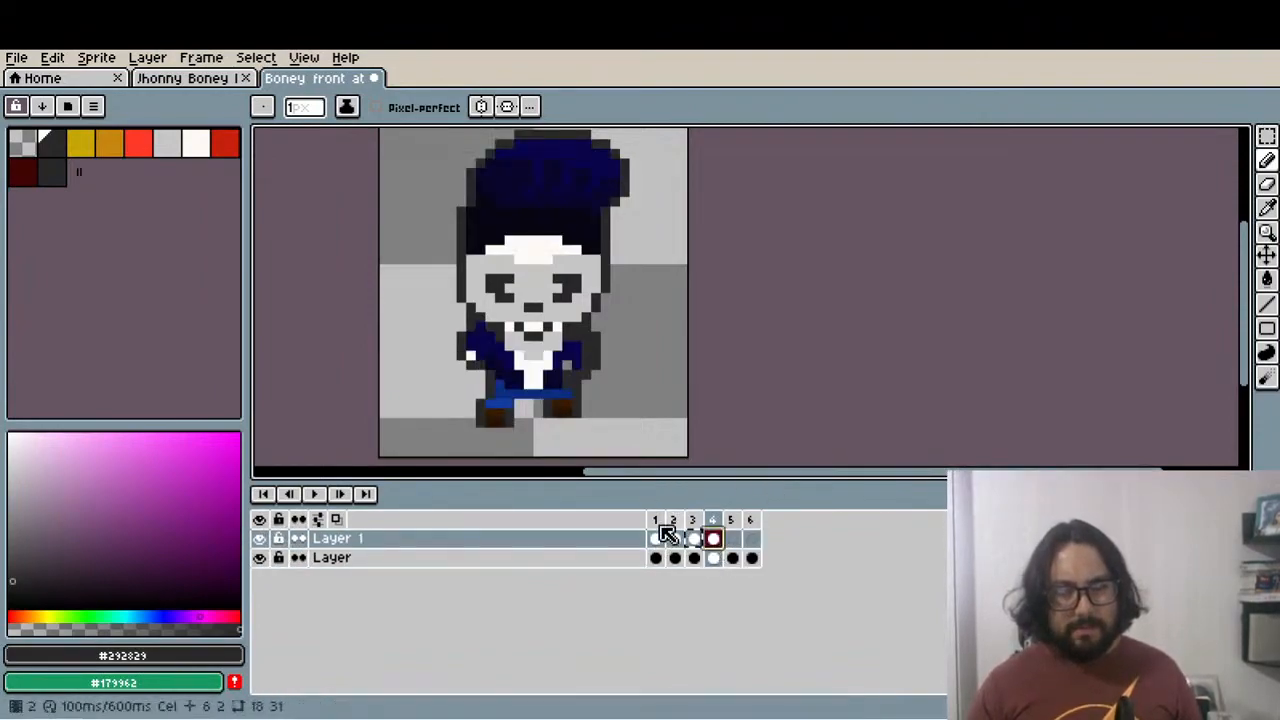
# Check the legs in frame 3, and move the lower shoe in frame 4 up one pixel to align with the other
pyautogui.scroll(1, 519, 438)
pyautogui.press('Left')
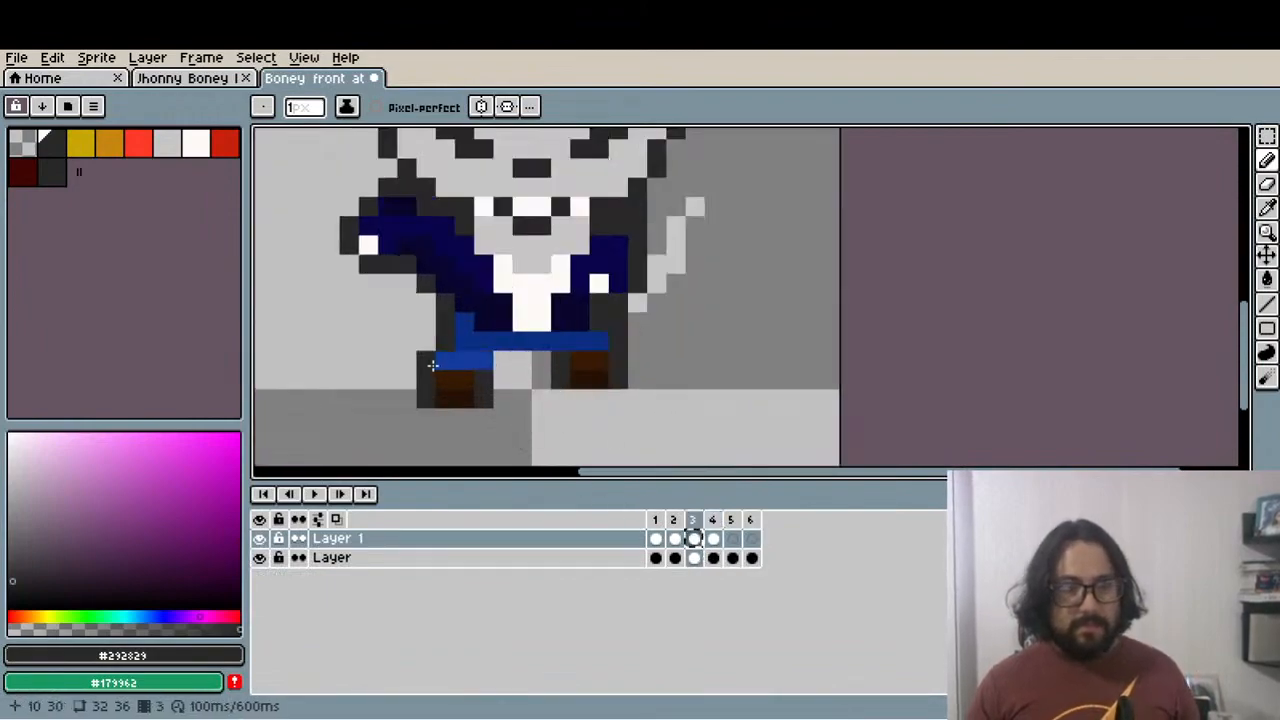
pyautogui.click(716, 537)
pyautogui.press('m')
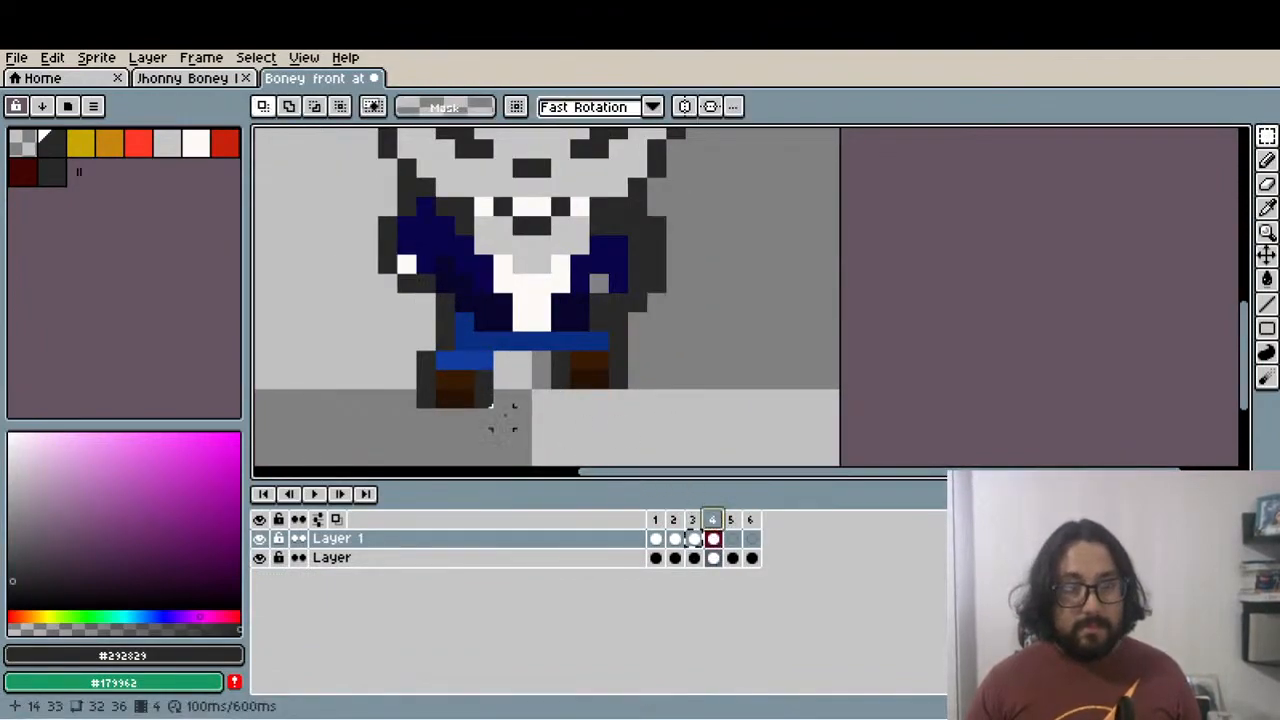
pyautogui.moveTo(425, 363); pyautogui.dragTo(490, 405)
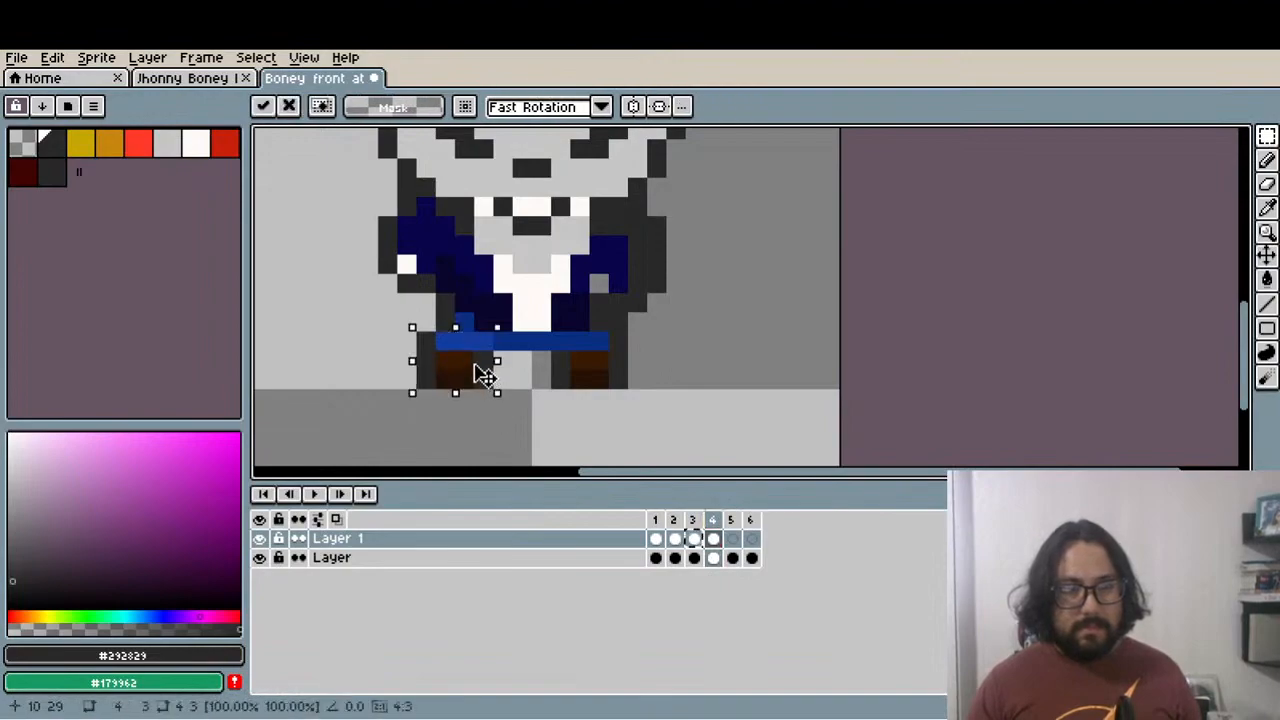
pyautogui.scroll(-1, 487, 385)
pyautogui.scroll(2, 485, 378)
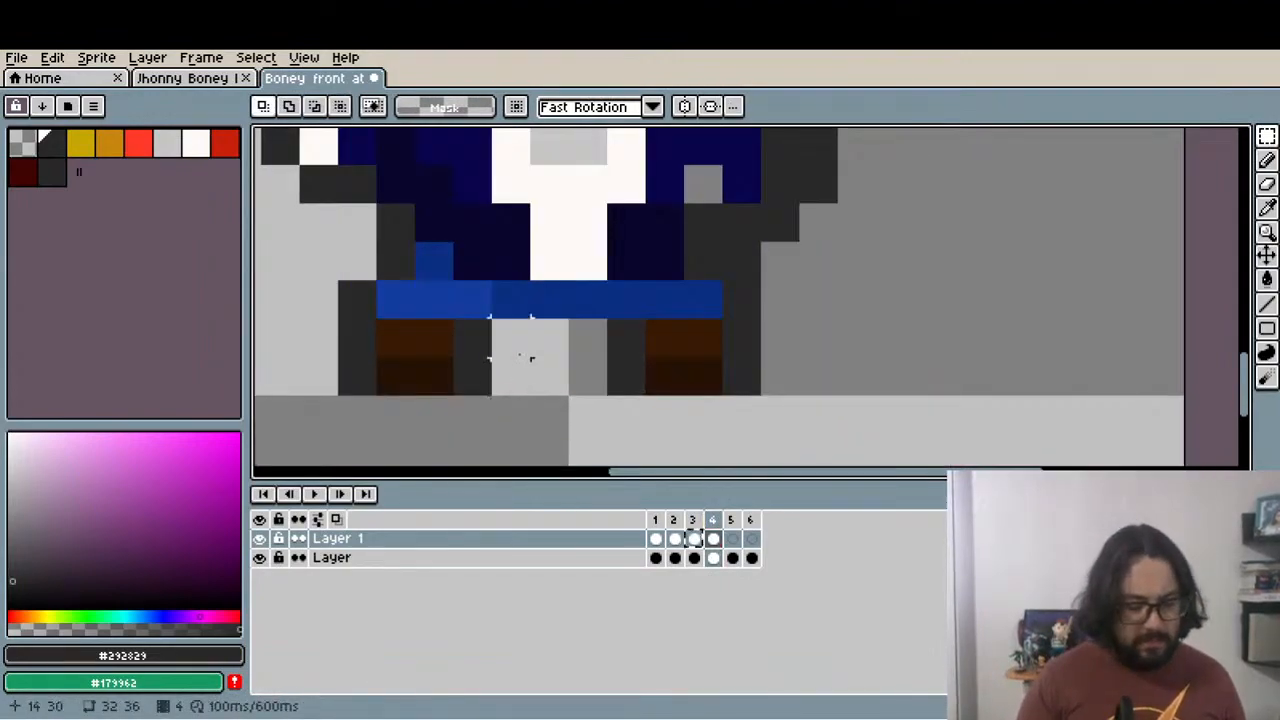
# Draw a #292829 outline row under the blue trousers between the shoes in frame 4, and add the line in frame 3
pyautogui.press('i')
pyautogui.press('l')
pyautogui.moveTo(514, 331); pyautogui.dragTo(594, 331)
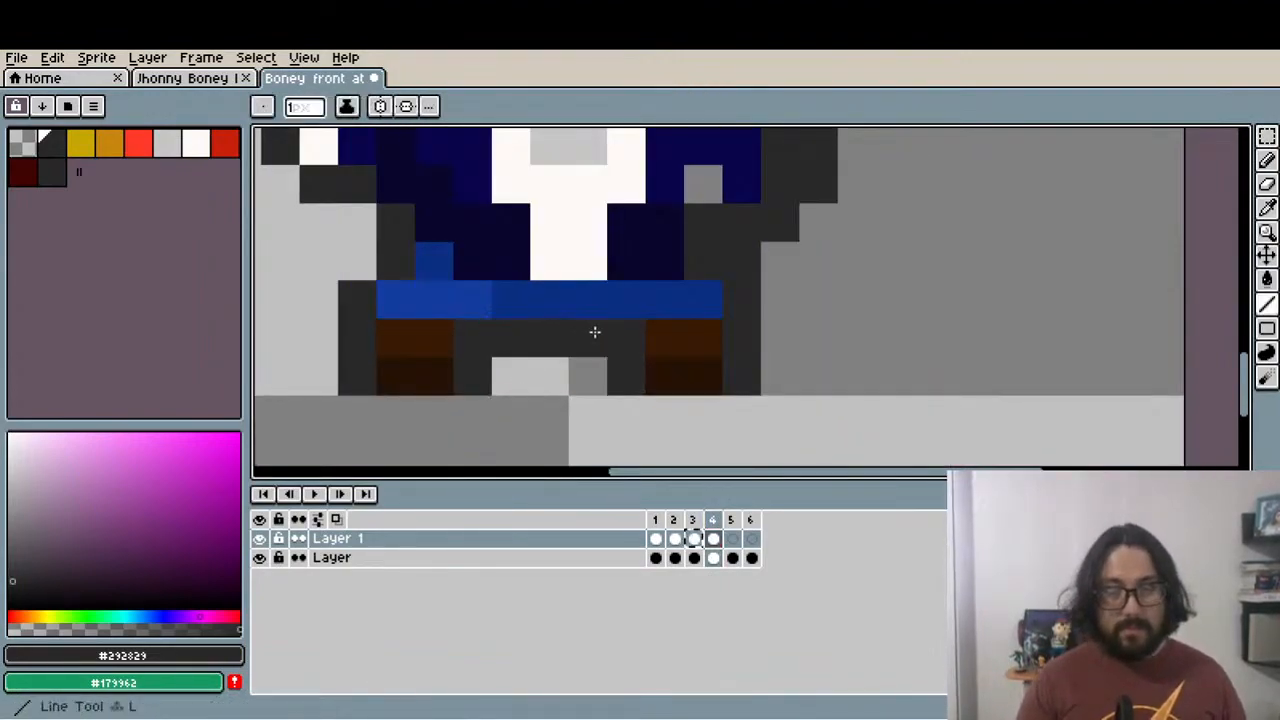
pyautogui.click(693, 538)
pyautogui.moveTo(511, 340)
pyautogui.mouseDown()
pyautogui.moveTo(571, 340)
pyautogui.moveTo(551, 294)
pyautogui.moveTo(586, 297)
pyautogui.mouseUp()
# Check frames 2 and 1, and play the attack animation from the first frame to review the motion
pyautogui.click(674, 520)
pyautogui.press('Left')
pyautogui.scroll(-3, 586, 297)
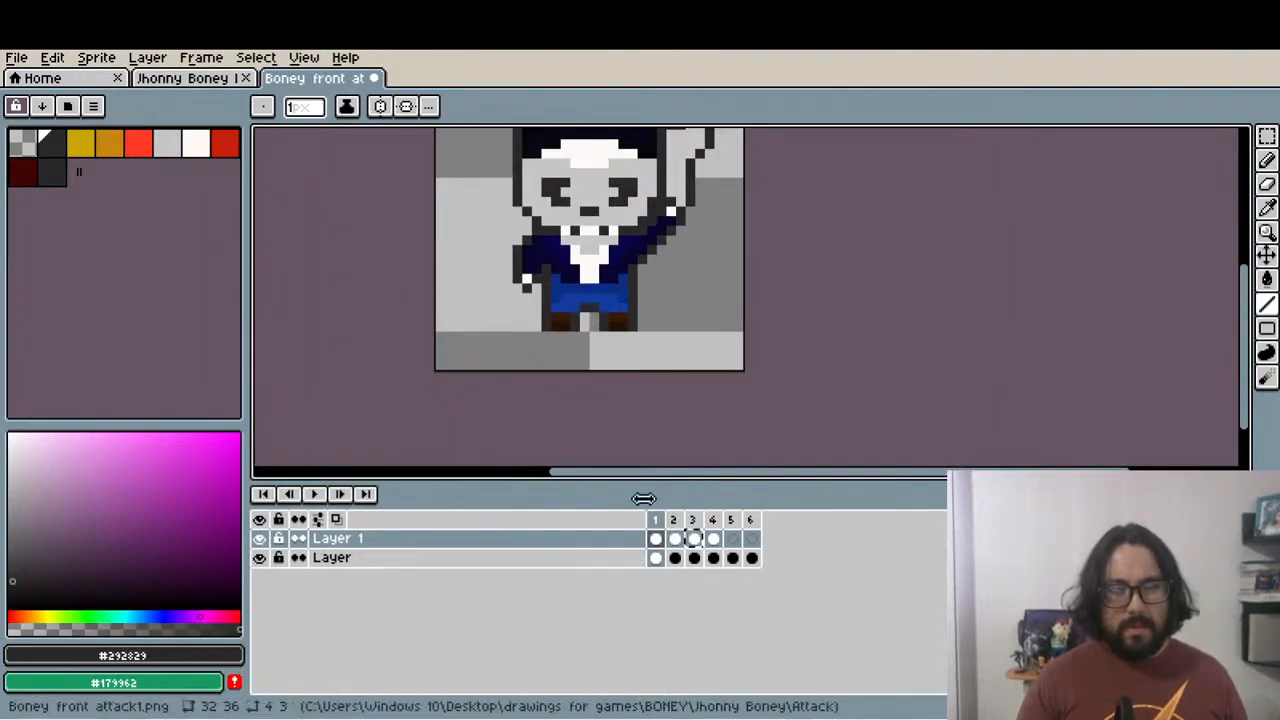
pyautogui.click(319, 493)
pyautogui.scroll(-3, 618, 241)
pyautogui.moveTo(616, 241); pyautogui.dragTo(584, 299)
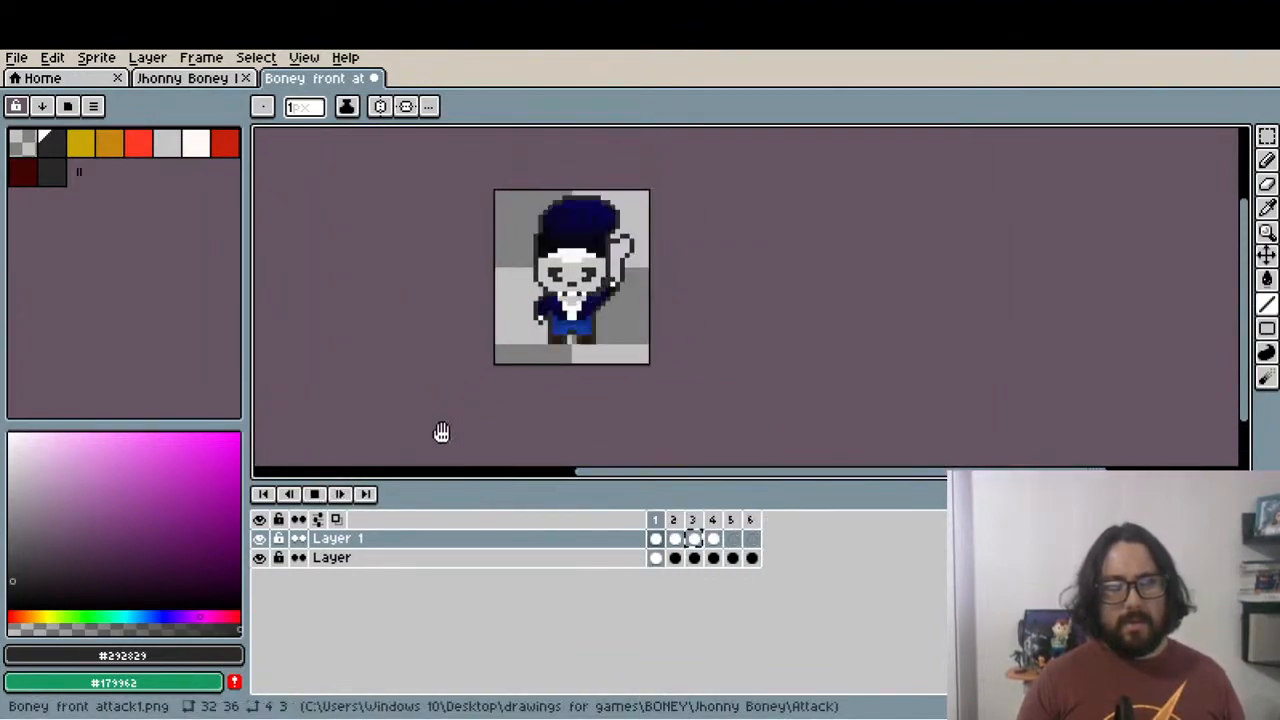
pyautogui.click(316, 494)
# Step through frames 4 to 6 and hide Layer 1 to compare Boney's original poses in them
pyautogui.click(699, 519)
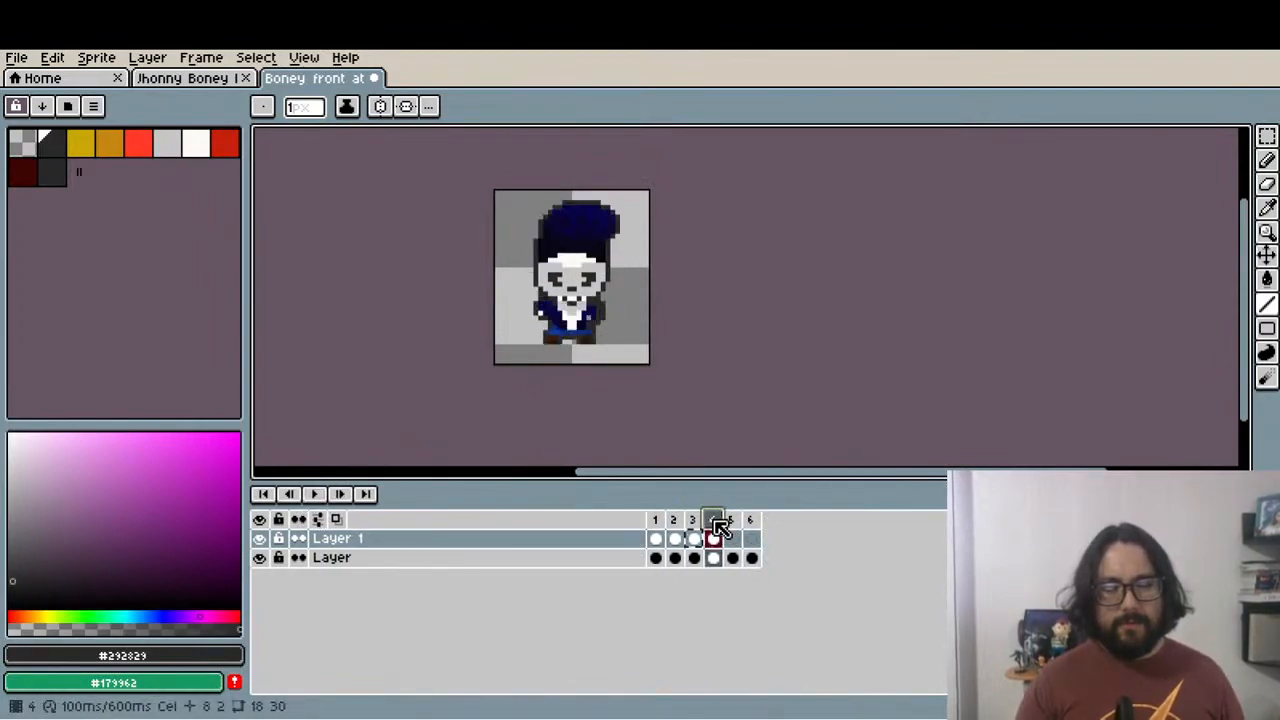
pyautogui.click(731, 519)
pyautogui.scroll(2, 620, 360)
pyautogui.scroll(1, 620, 360)
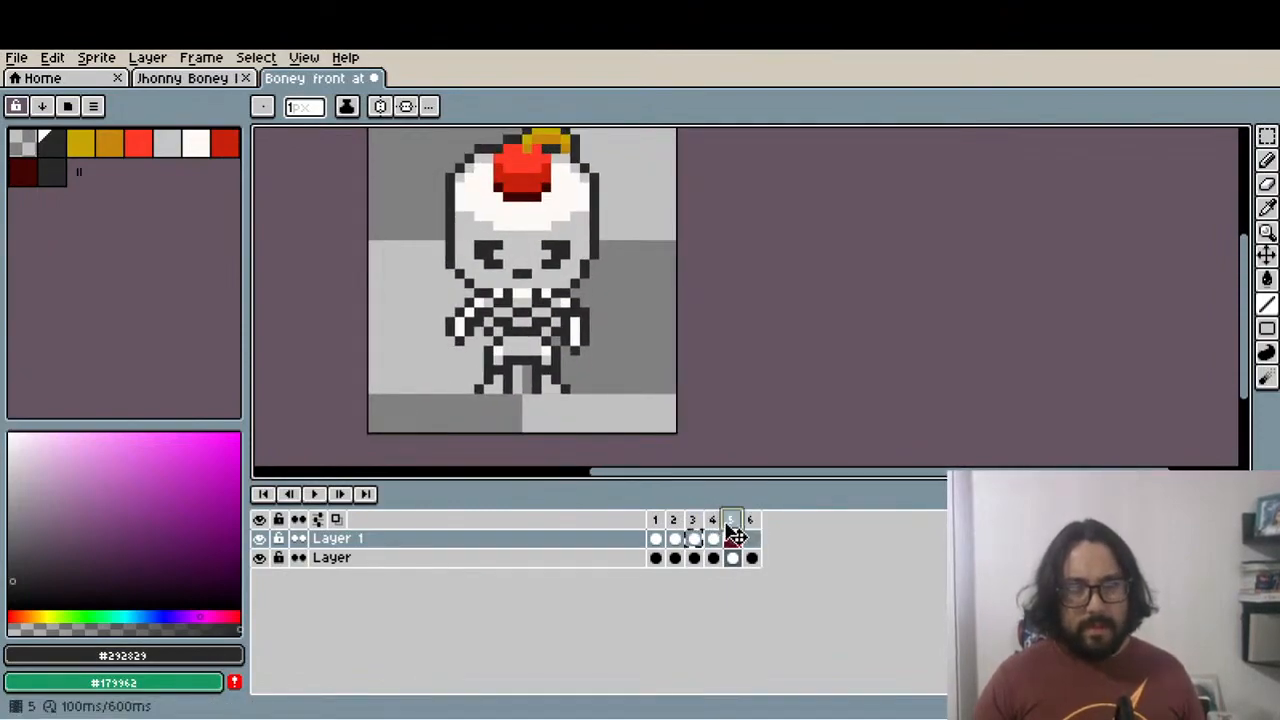
pyautogui.click(713, 538)
pyautogui.click(733, 520)
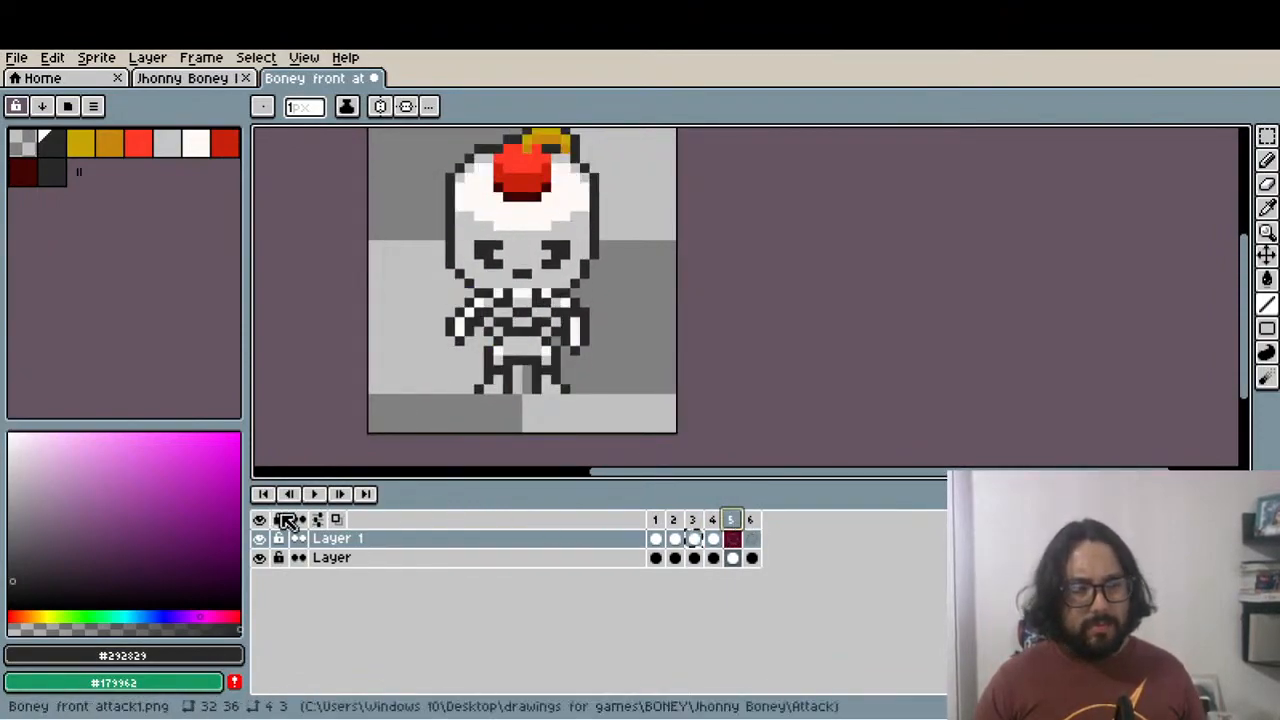
pyautogui.click(259, 538)
pyautogui.click(714, 521)
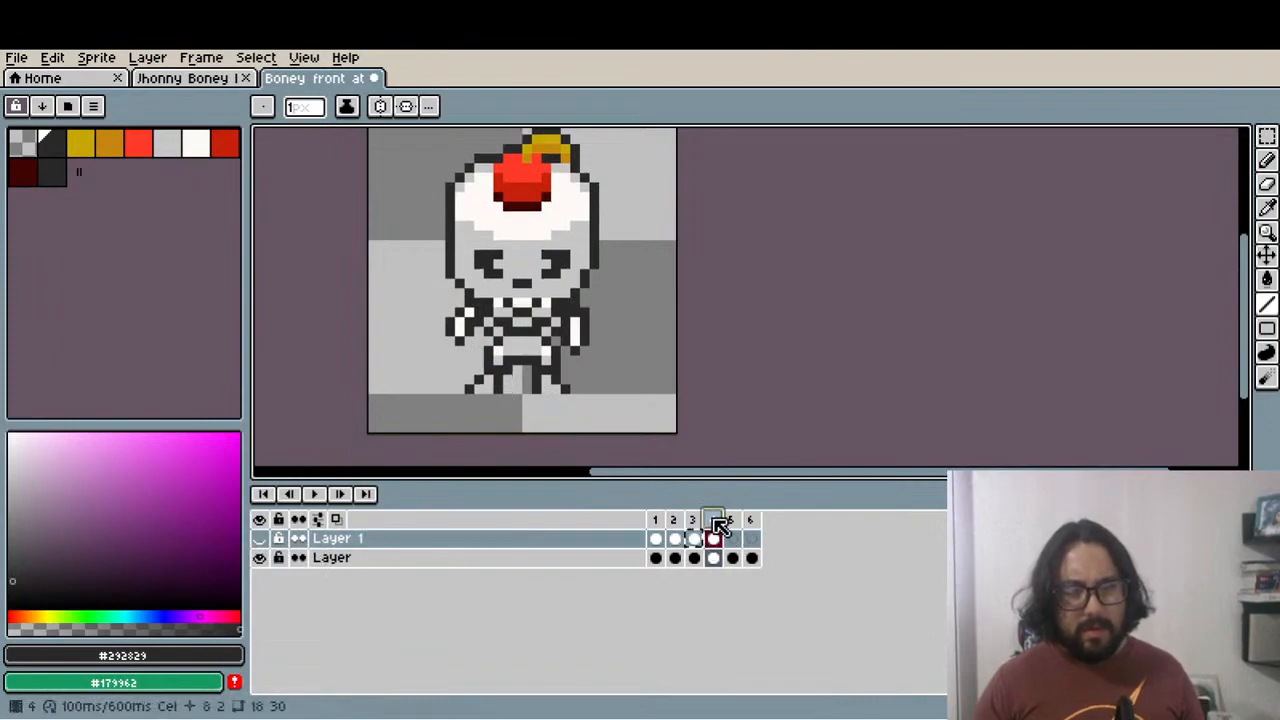
pyautogui.click(751, 521)
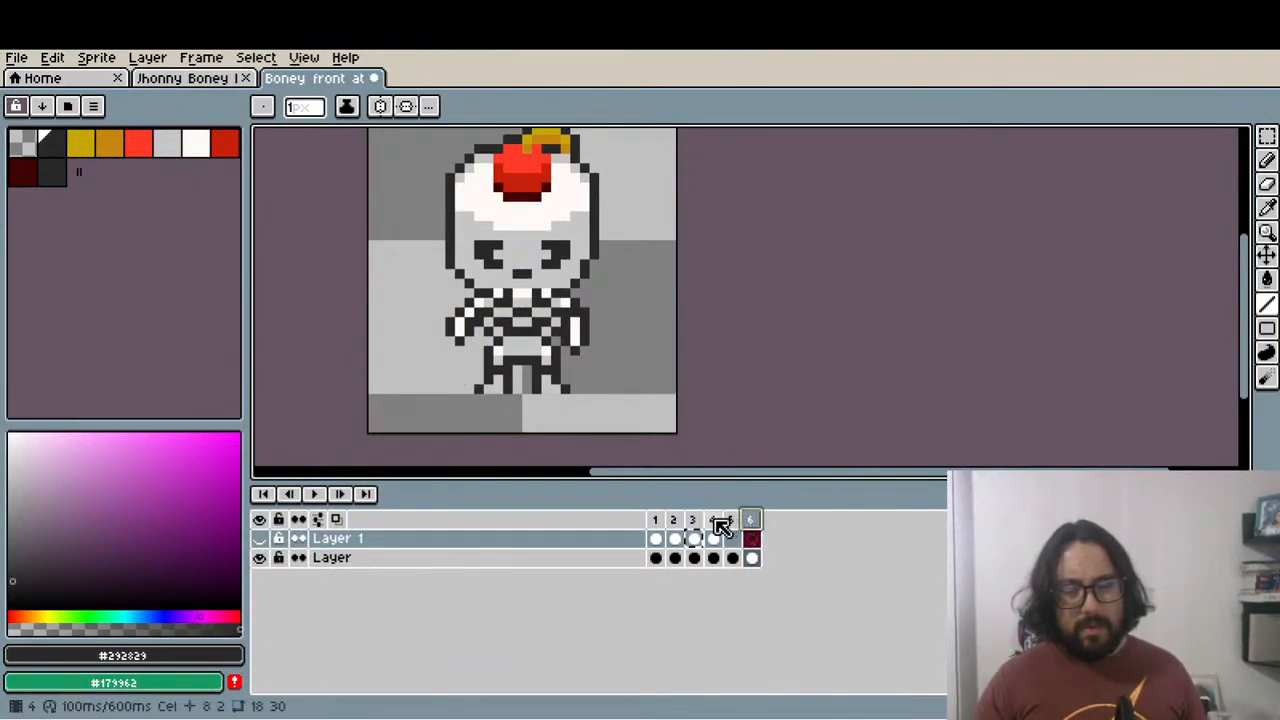
# Show Layer 1 again and copy its frame 4 cel into frame 5
pyautogui.click(715, 521)
pyautogui.click(260, 540)
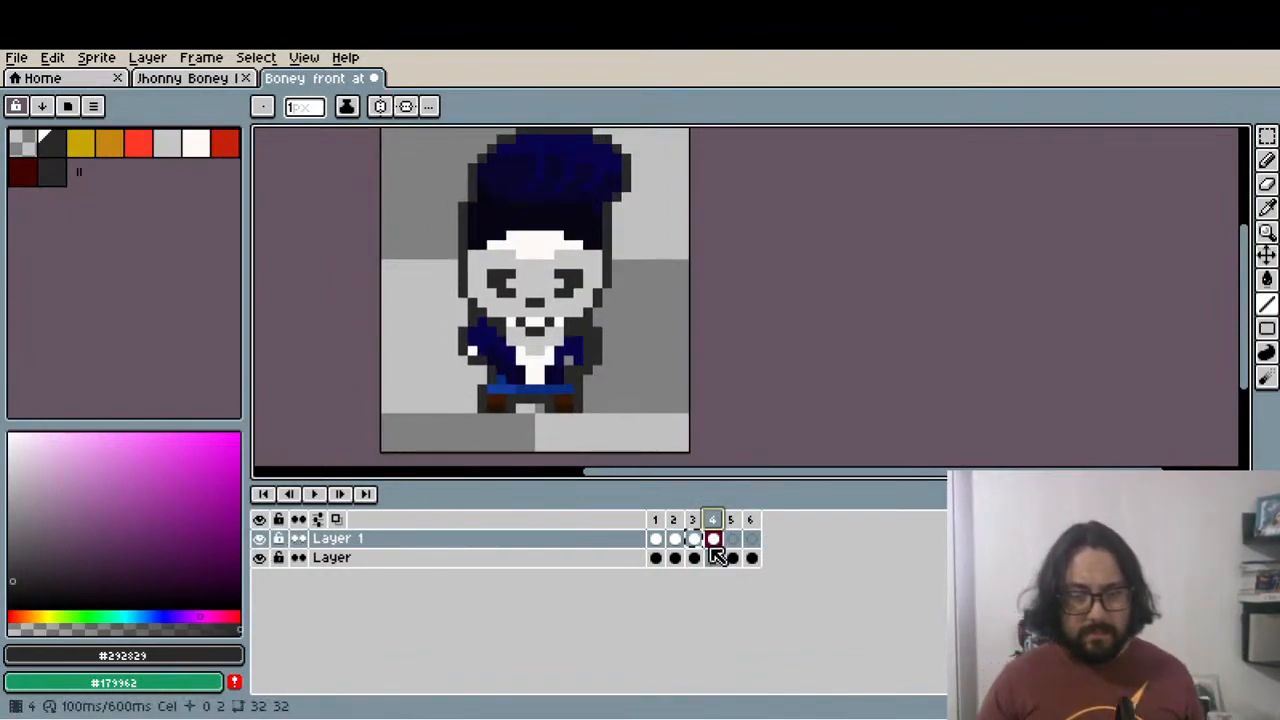
pyautogui.moveTo(735, 548); pyautogui.dragTo(733, 540)
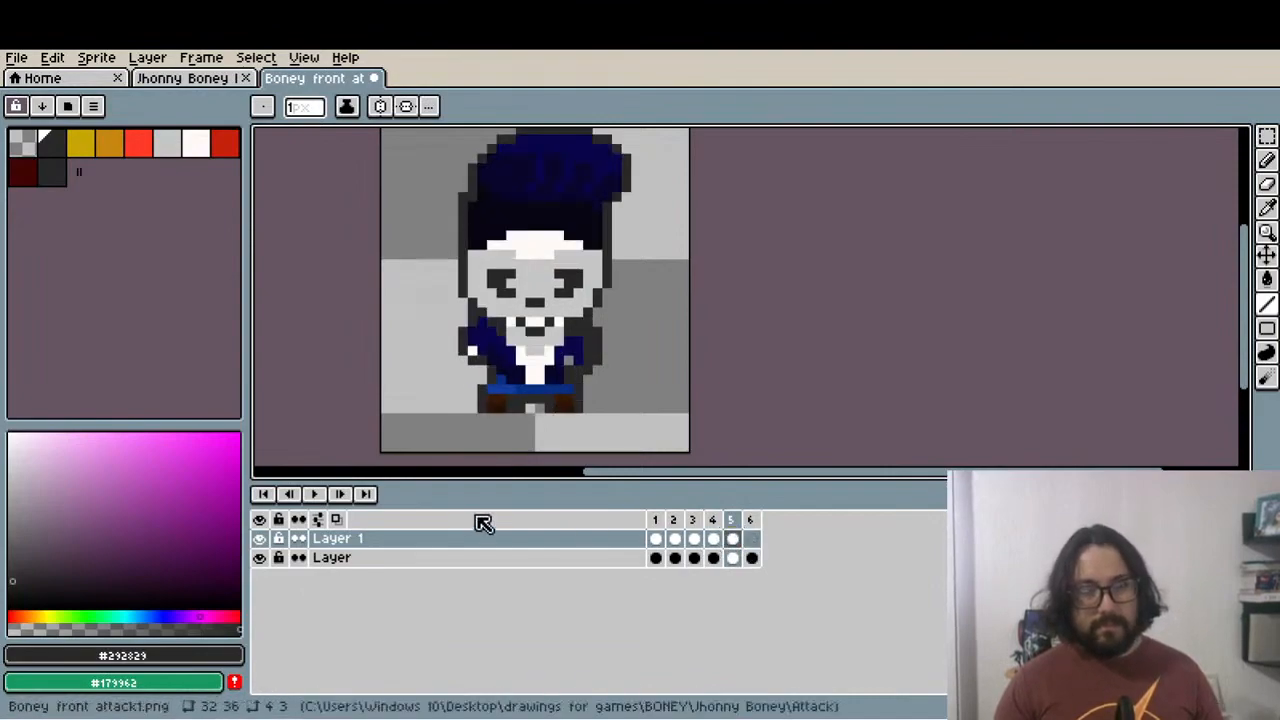
# Hide Layer 1 to compare Boney's poses in frames 4 and 5, and show it again on the frame 5 cel
pyautogui.click(260, 540)
pyautogui.click(716, 521)
pyautogui.click(729, 522)
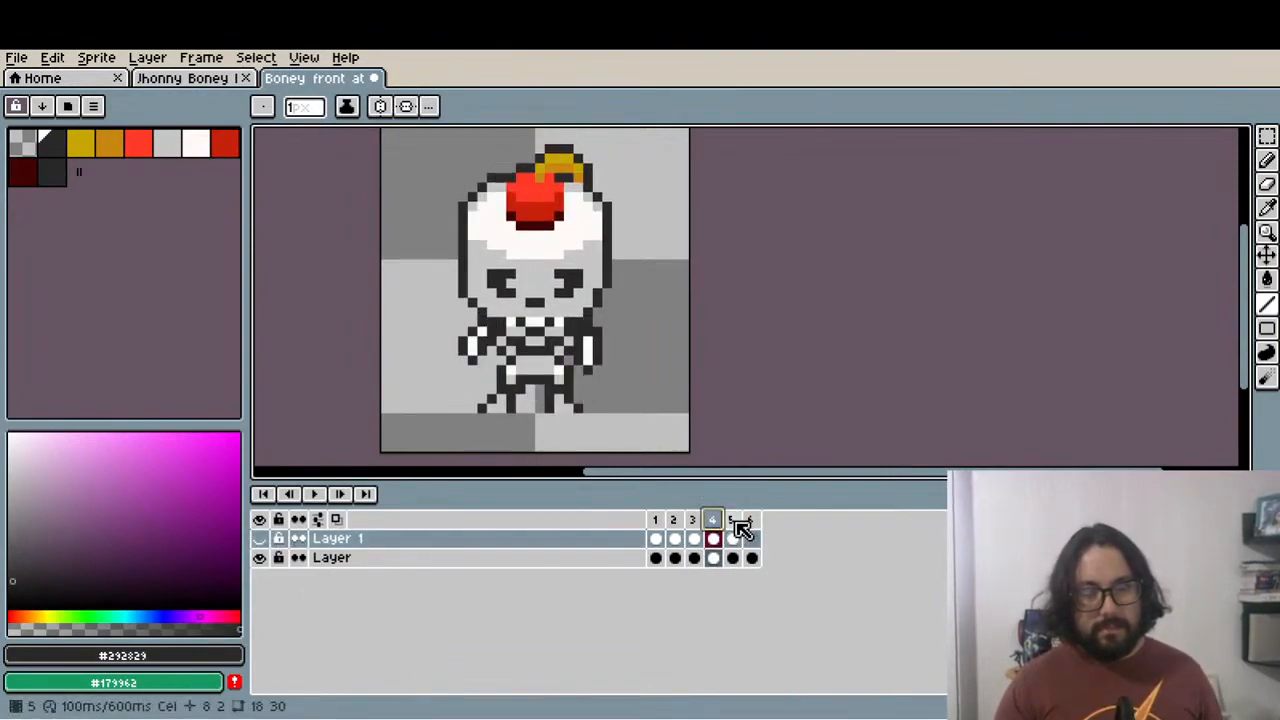
pyautogui.click(738, 524)
pyautogui.click(716, 521)
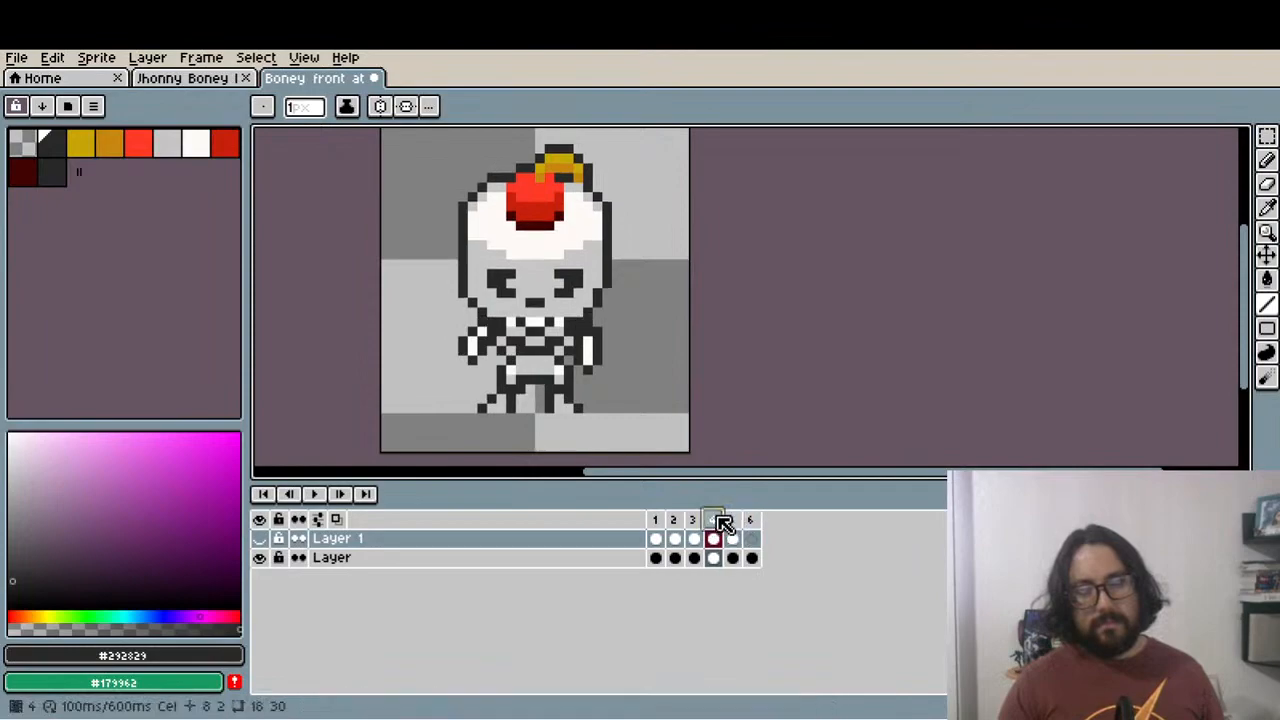
pyautogui.click(261, 540)
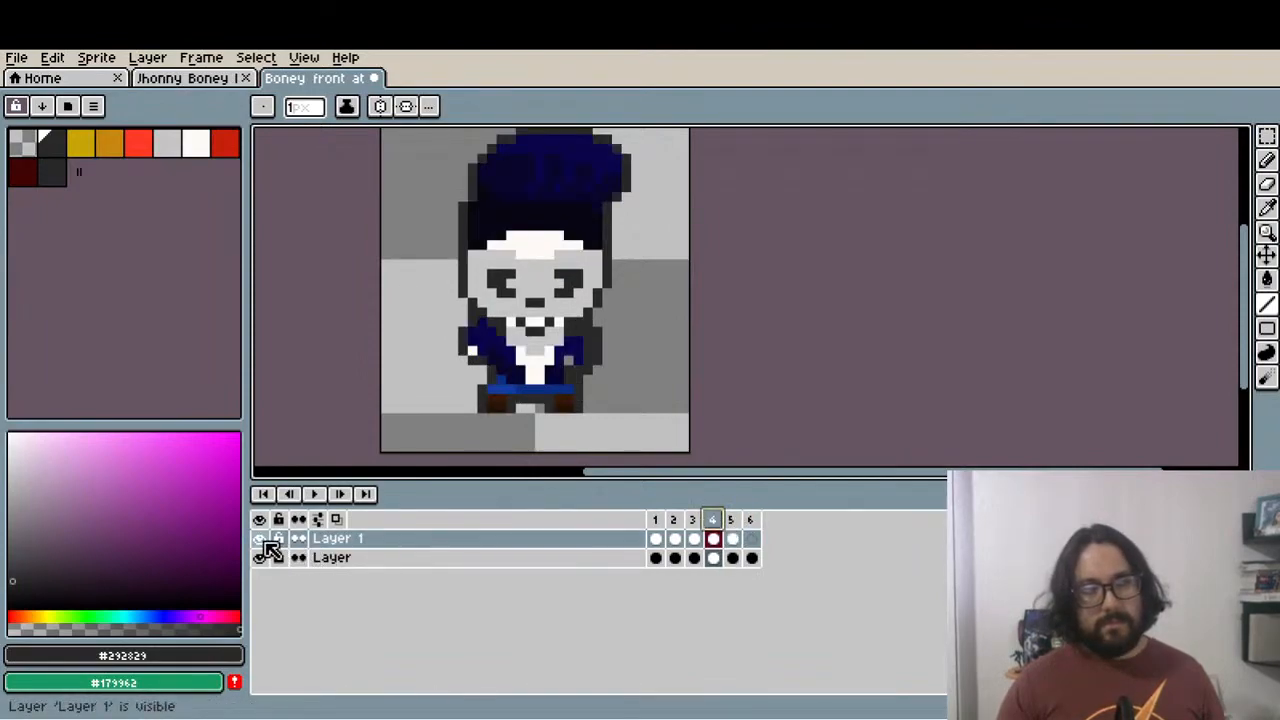
pyautogui.click(734, 538)
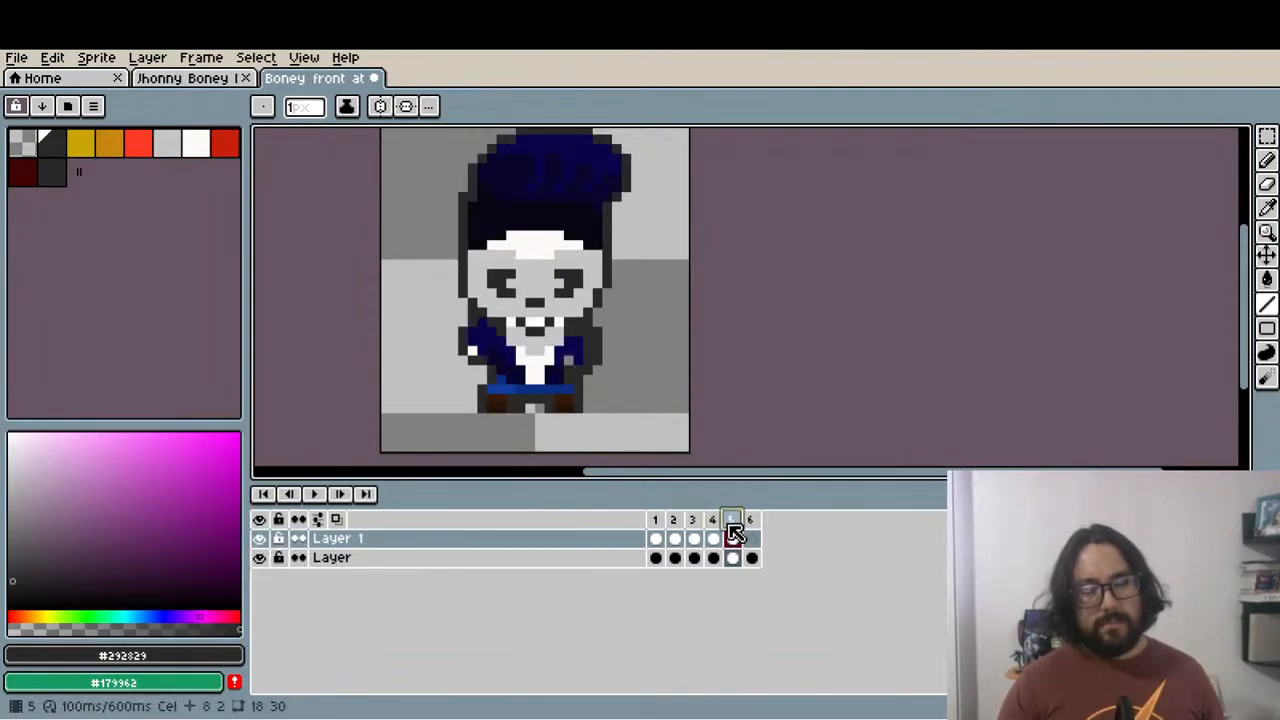
# Move the leg under the lowered hand's side one pixel inward on Layer 1's frame 5 cel
pyautogui.scroll(3, 505, 408)
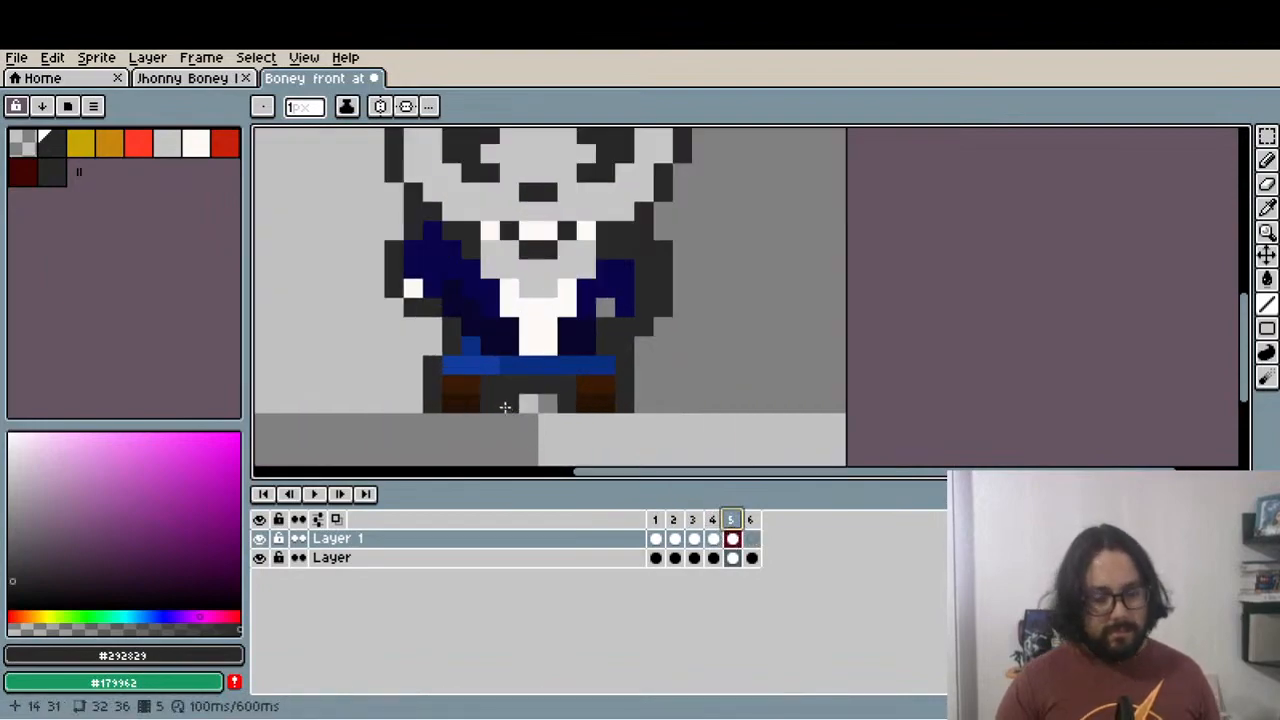
pyautogui.press('m')
pyautogui.moveTo(420, 350); pyautogui.dragTo(510, 392)
pyautogui.press('Return')
pyautogui.scroll(-3, 507, 383)
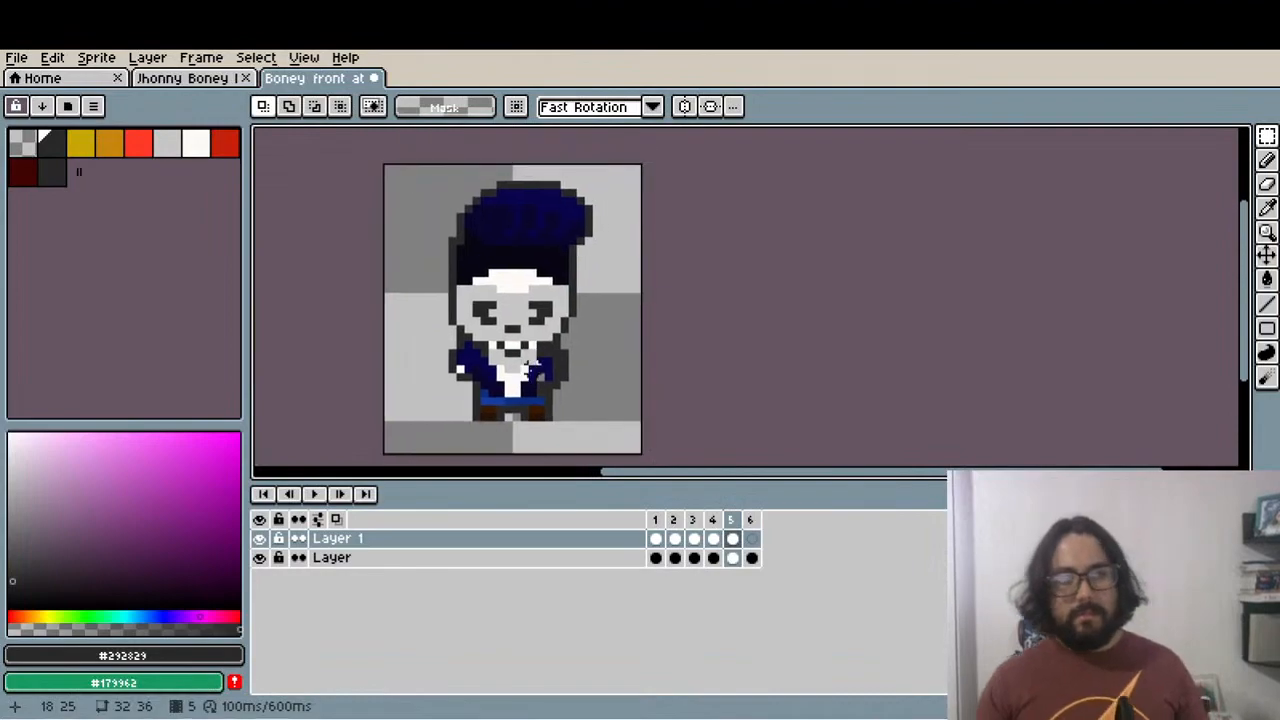
# Hide Layer 1 to compare Boney's original poses in frames 4 and 5, and show it again on frame 5
pyautogui.click(261, 538)
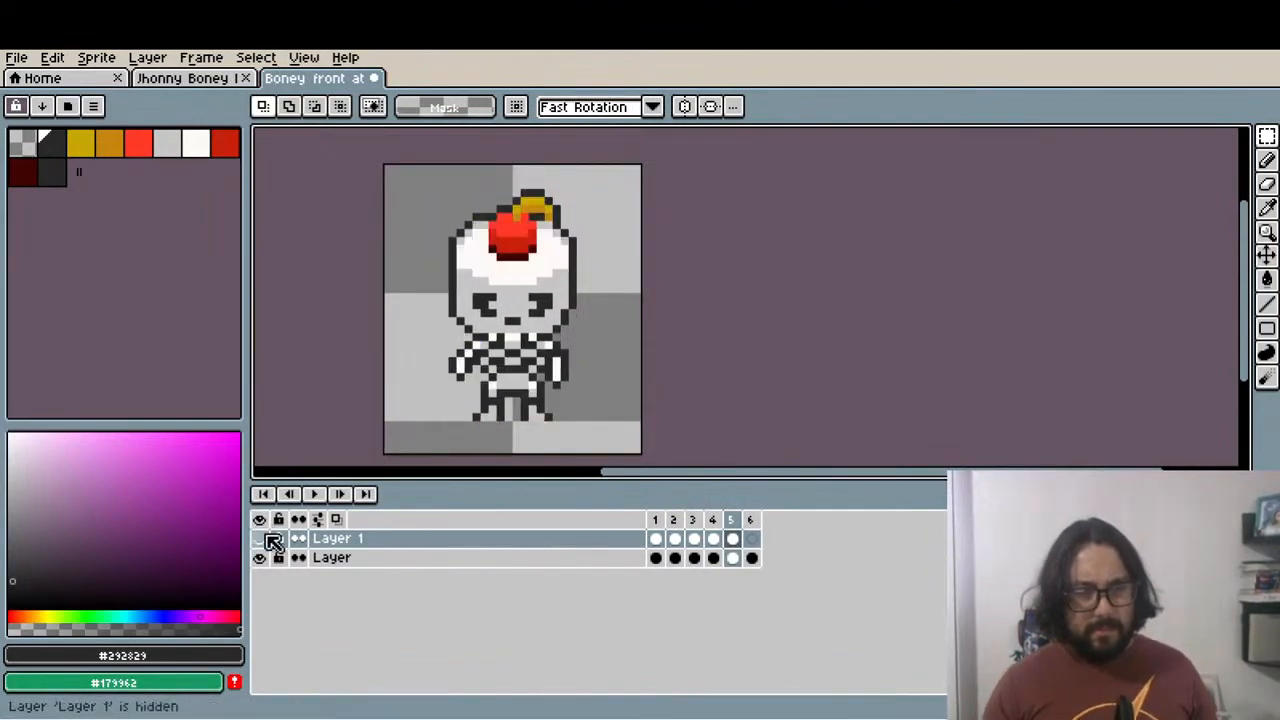
pyautogui.click(713, 538)
pyautogui.click(736, 522)
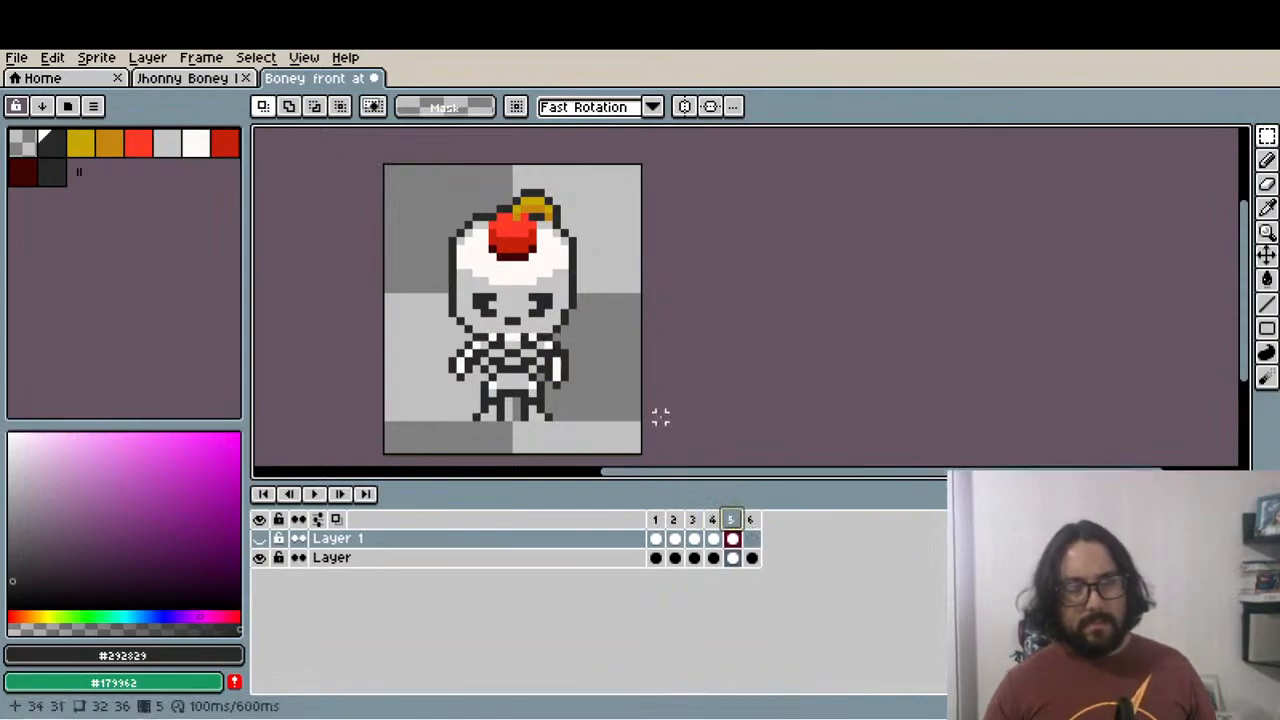
pyautogui.click(259, 539)
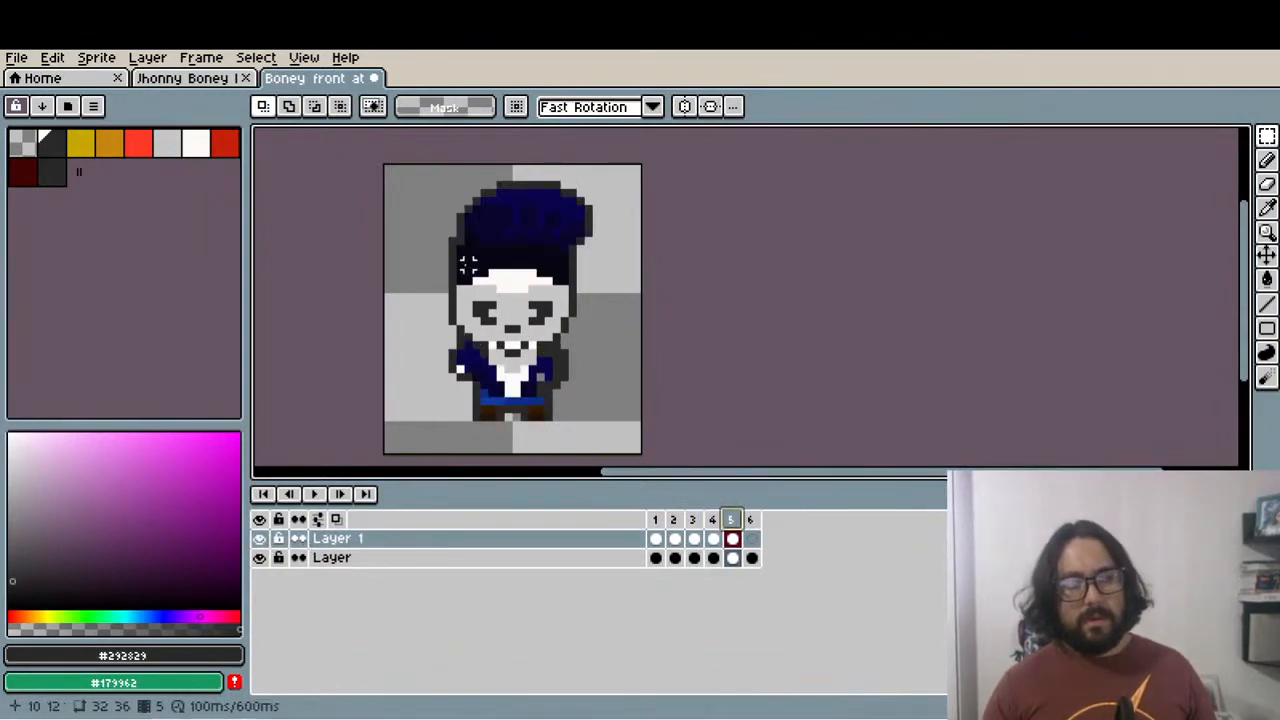
# Move the head and upper body up one pixel on the frame 5 cel
pyautogui.scroll(1, 463, 263)
pyautogui.moveTo(420, 170); pyautogui.dragTo(718, 421)
pyautogui.moveTo(645, 381); pyautogui.dragTo(644, 373)
pyautogui.hotkey('ctrl', 'd')
# Fill the gap below the jacket in frame 5 with the trousers' blue #123c9d
pyautogui.scroll(3, 508, 420)
pyautogui.moveTo(498, 423)
pyautogui.mouseDown()
pyautogui.moveTo(496, 371)
pyautogui.moveTo(636, 372)
pyautogui.mouseUp()
pyautogui.press('i')
pyautogui.click(470, 390)
pyautogui.press('l')
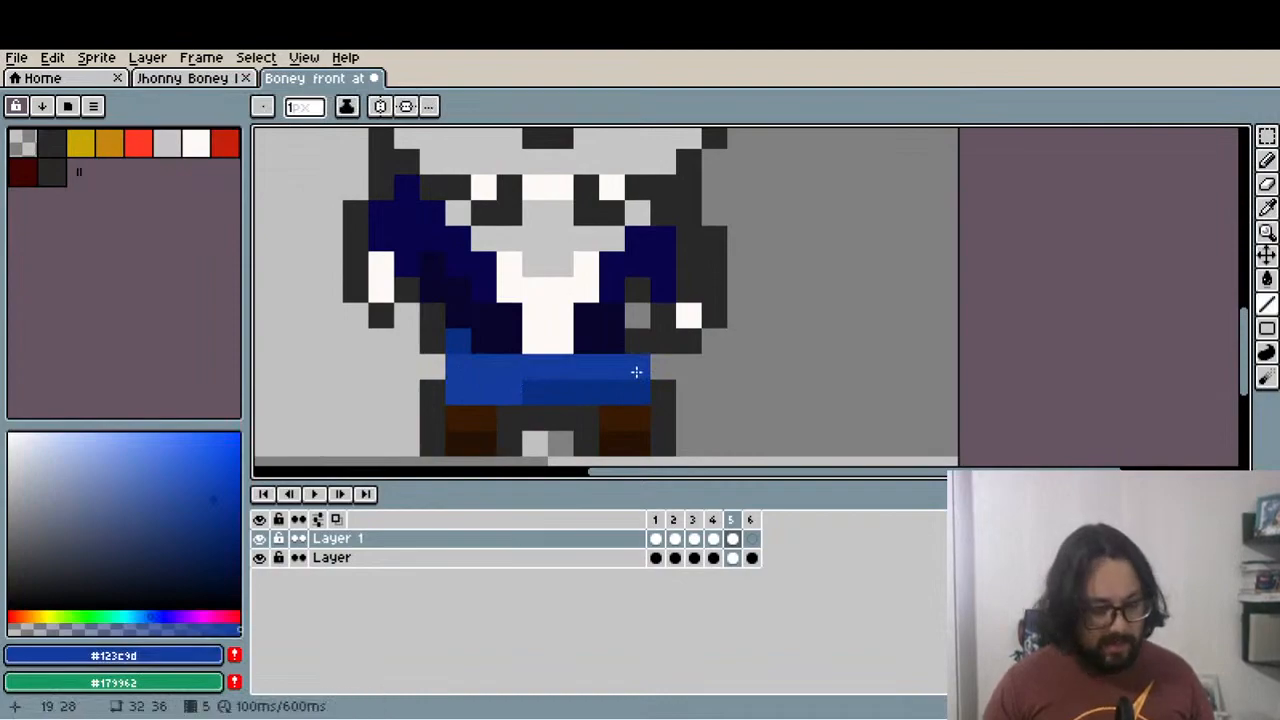
# Close the hip outline with #292829 and fill the gap between jacket and arm with dark navy #08052c in frame 5
pyautogui.press('i')
pyautogui.click(672, 378)
pyautogui.press('b')
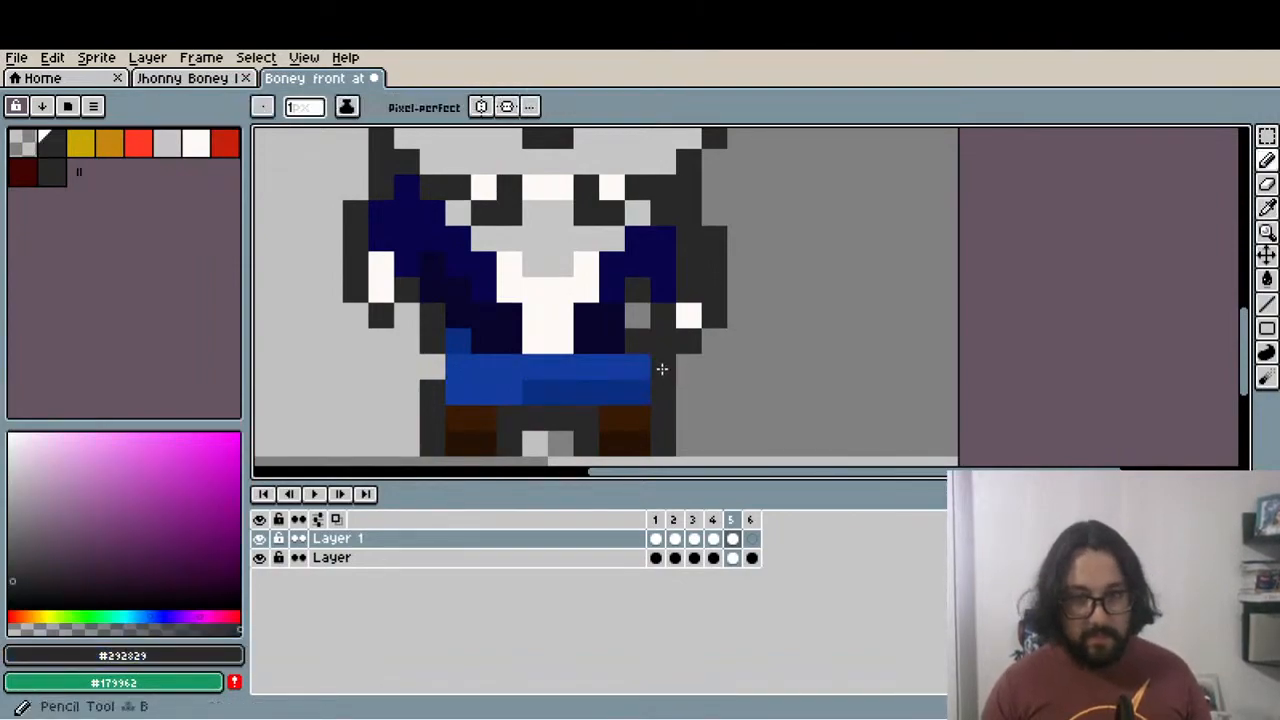
pyautogui.press('i')
pyautogui.click(614, 337)
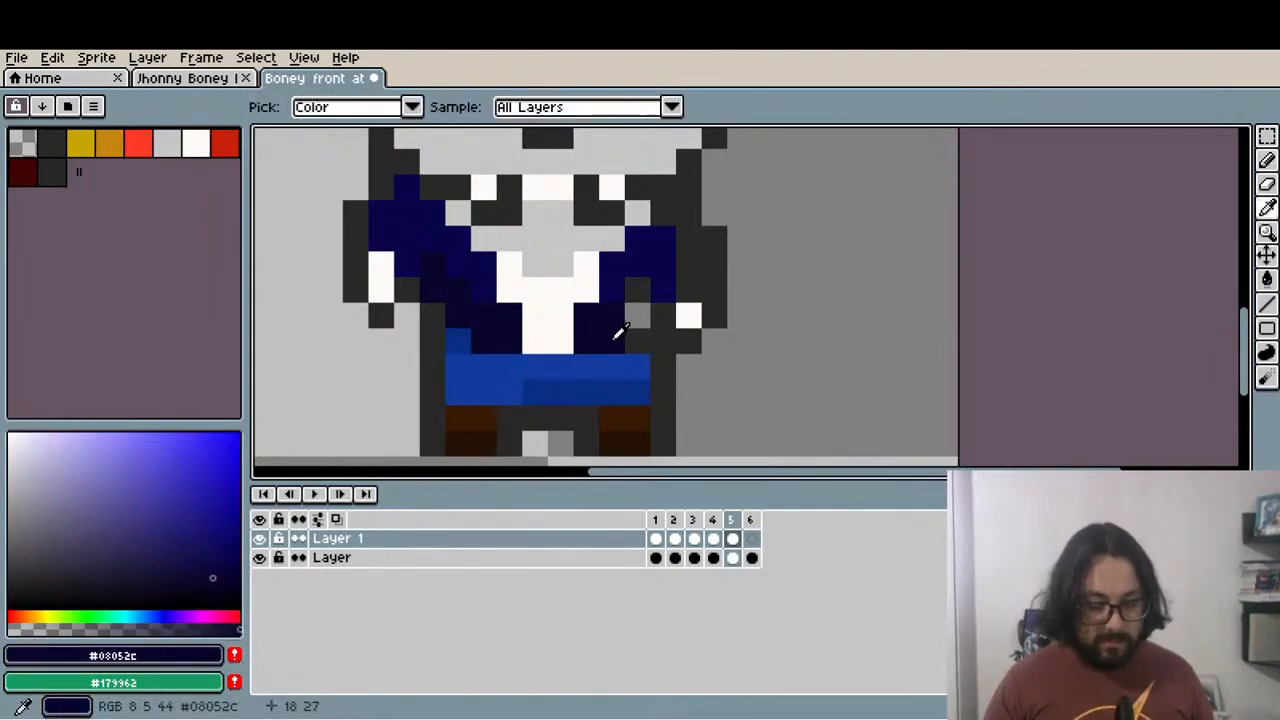
pyautogui.press('b')
pyautogui.moveTo(637, 318); pyautogui.dragTo(634, 292)
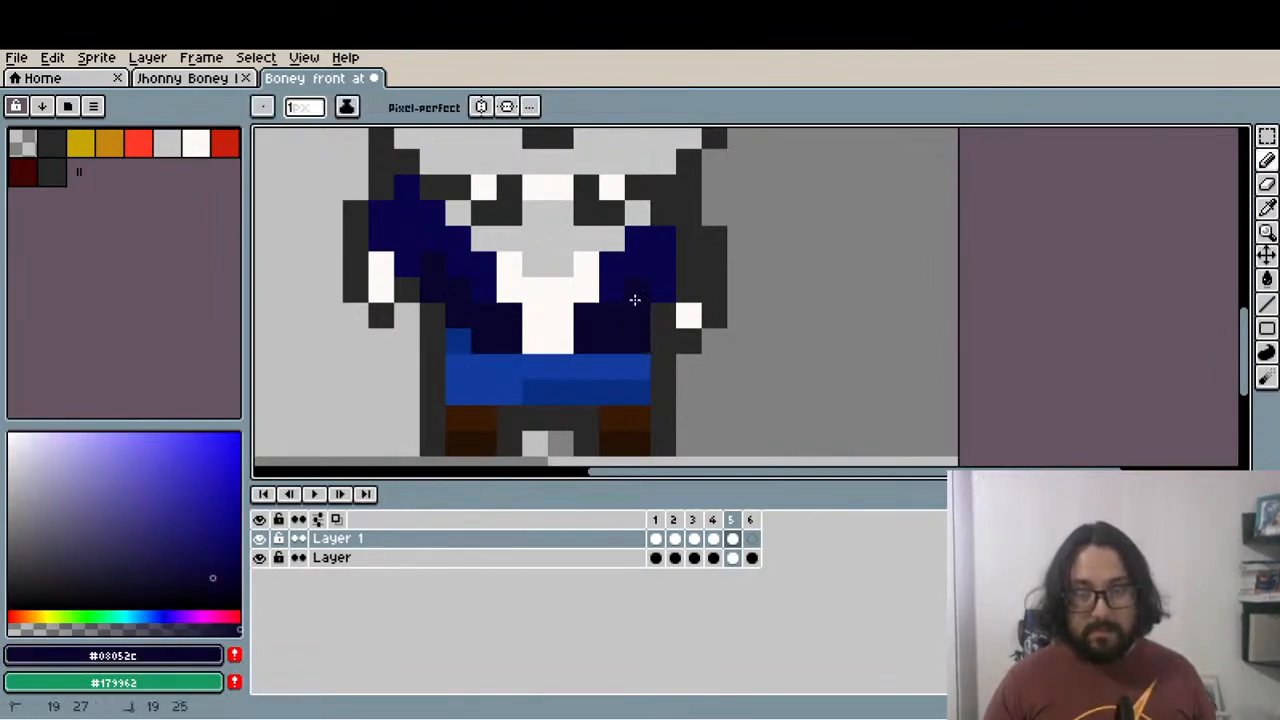
# Check frame 6, play the attack animation, and step through frames 2 to 5 to review the motion
pyautogui.scroll(-4, 640, 336)
pyautogui.click(753, 521)
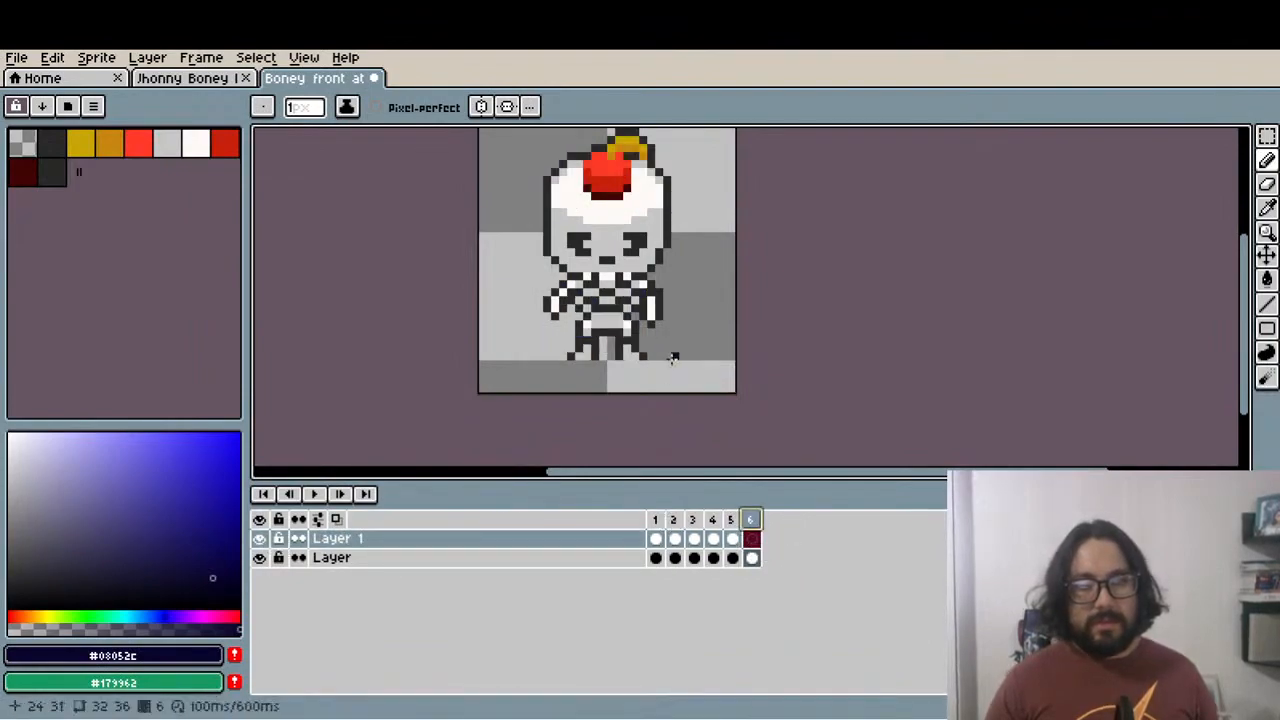
pyautogui.moveTo(674, 361); pyautogui.dragTo(608, 453)
pyautogui.click(314, 494)
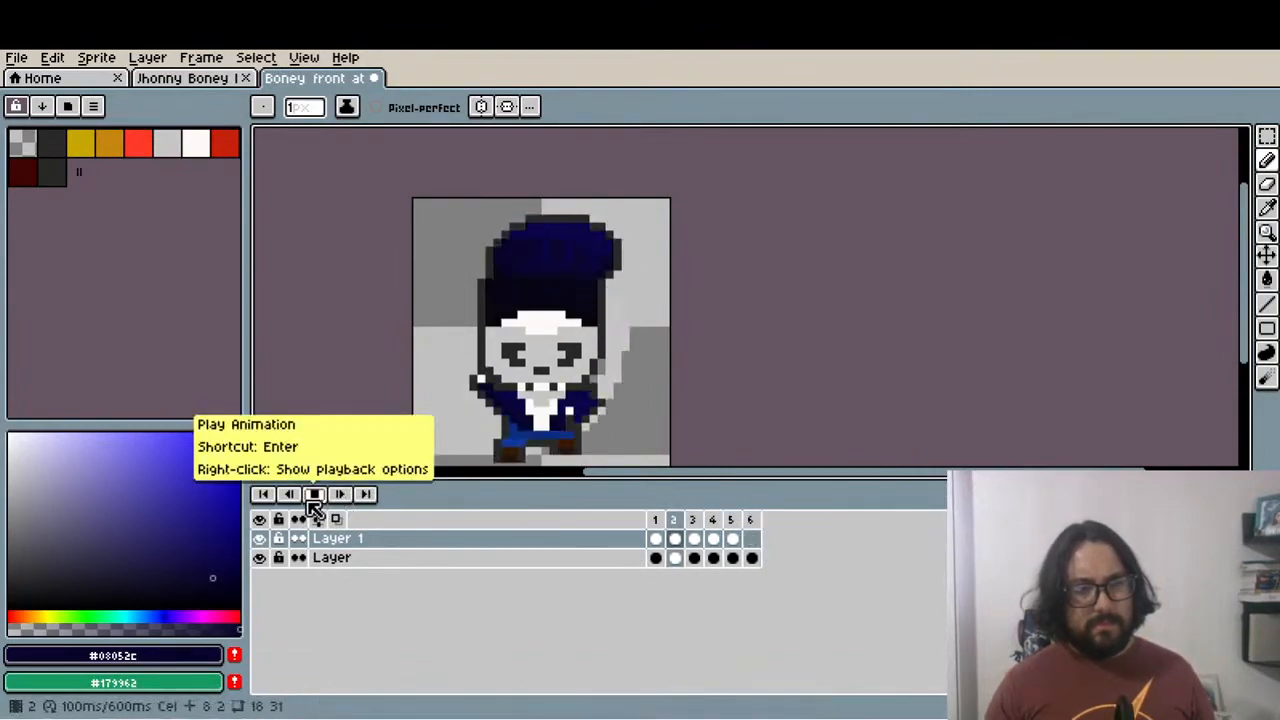
pyautogui.click(314, 494)
pyautogui.click(675, 521)
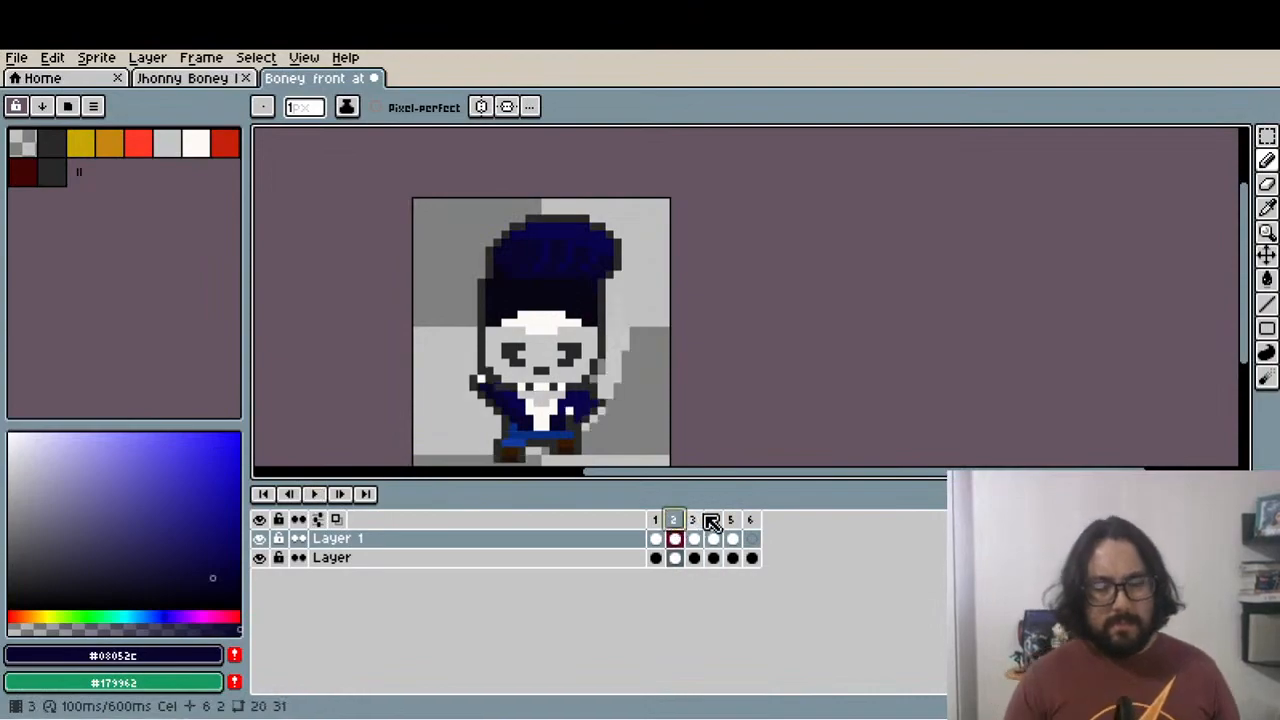
pyautogui.click(700, 522)
pyautogui.click(713, 522)
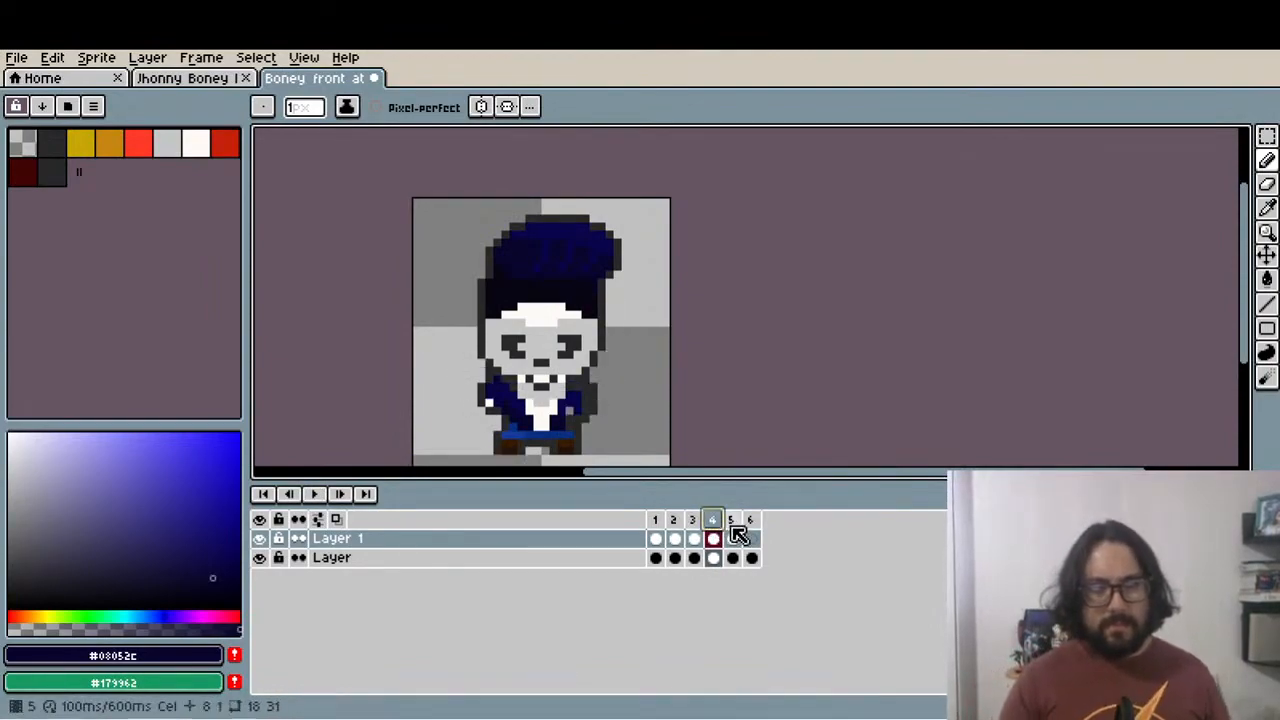
pyautogui.click(732, 521)
# Recolour the hand's upper pixel with the sleeve blue #09054b in frame 5 and compare it with frame 4
pyautogui.scroll(4, 490, 399)
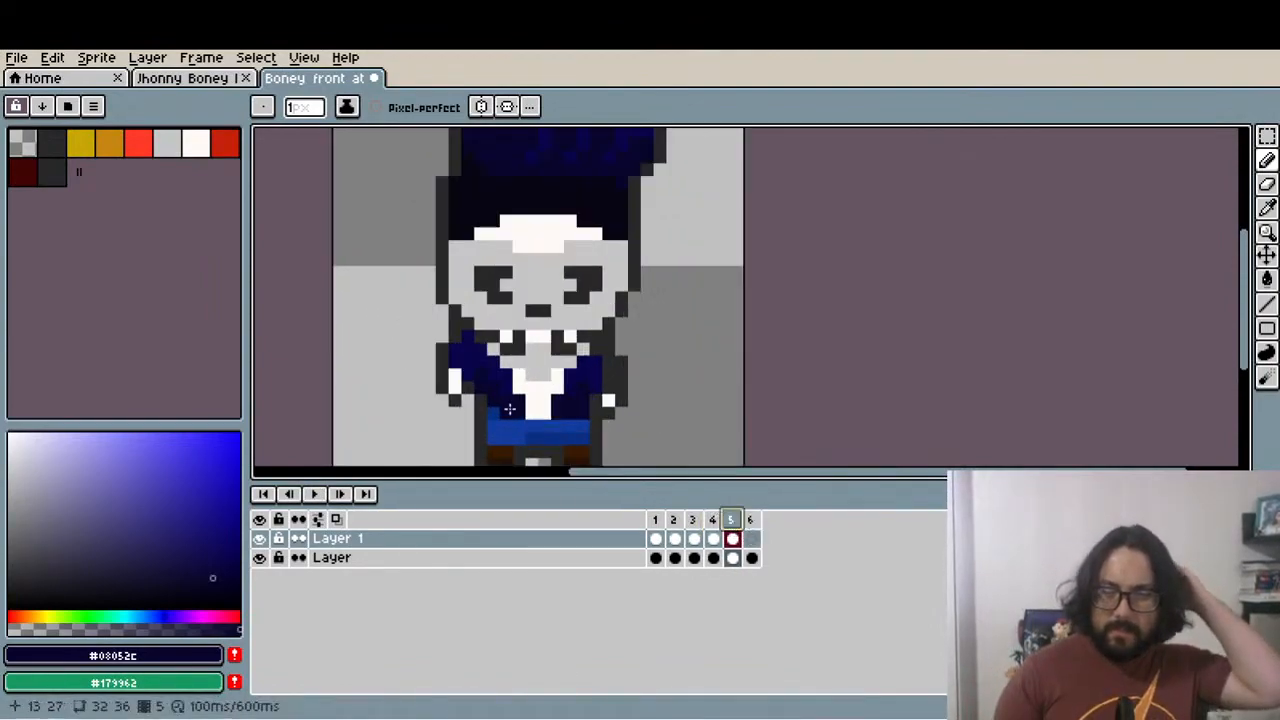
pyautogui.keyDown('alt'); pyautogui.click(443, 308); pyautogui.keyUp('alt')
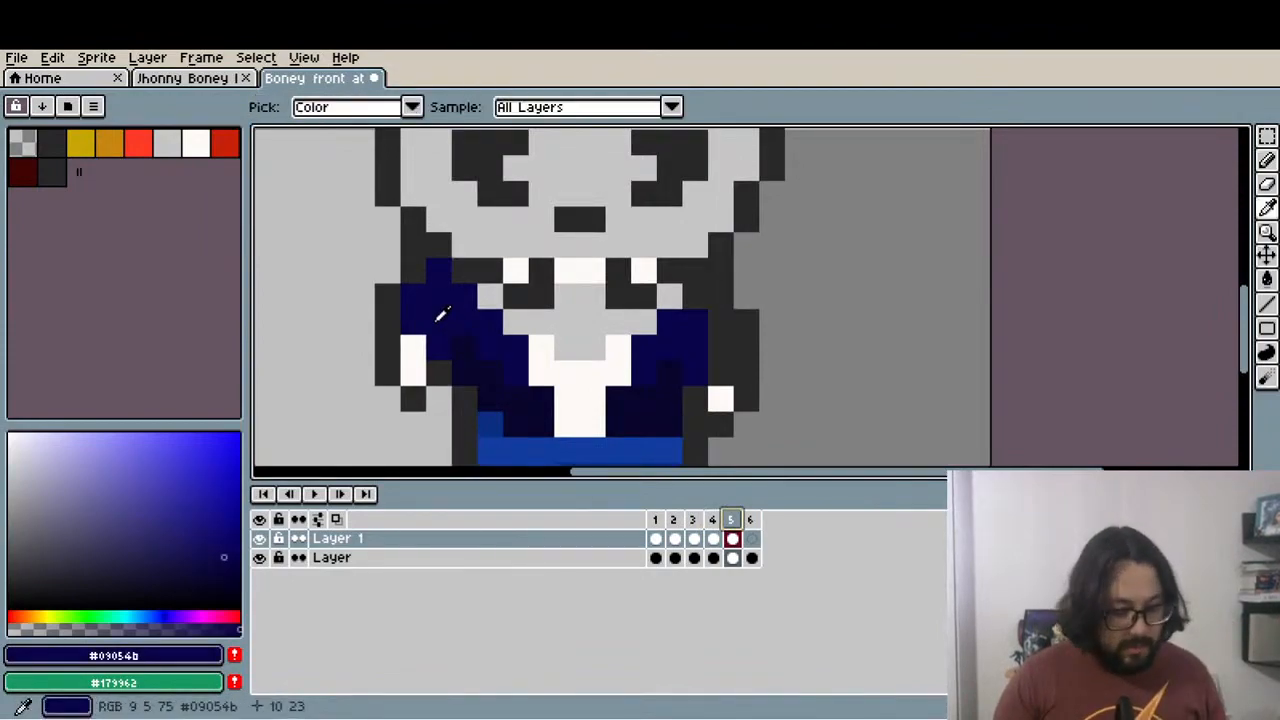
pyautogui.click(714, 520)
pyautogui.click(732, 521)
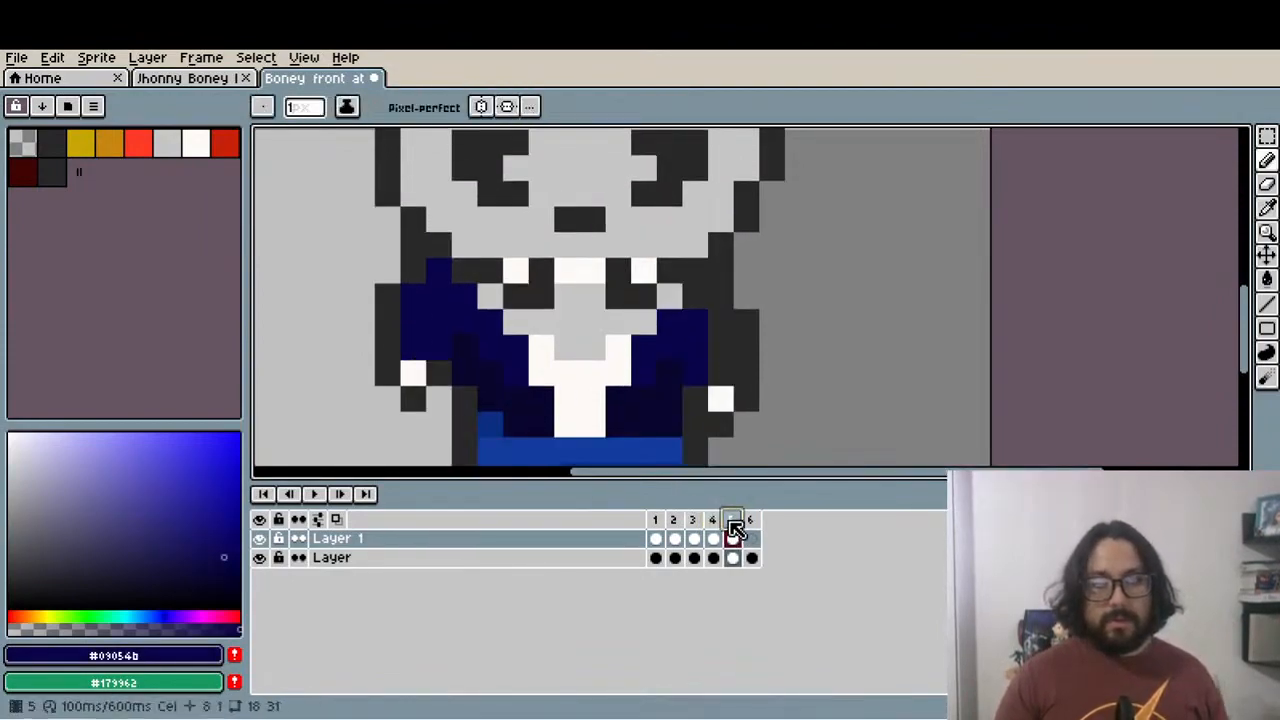
# Switch between frames 5, 6 and 1 to compare Jhonny Boney's poses with Boney's final pose
pyautogui.click(751, 521)
pyautogui.scroll(-2, 666, 394)
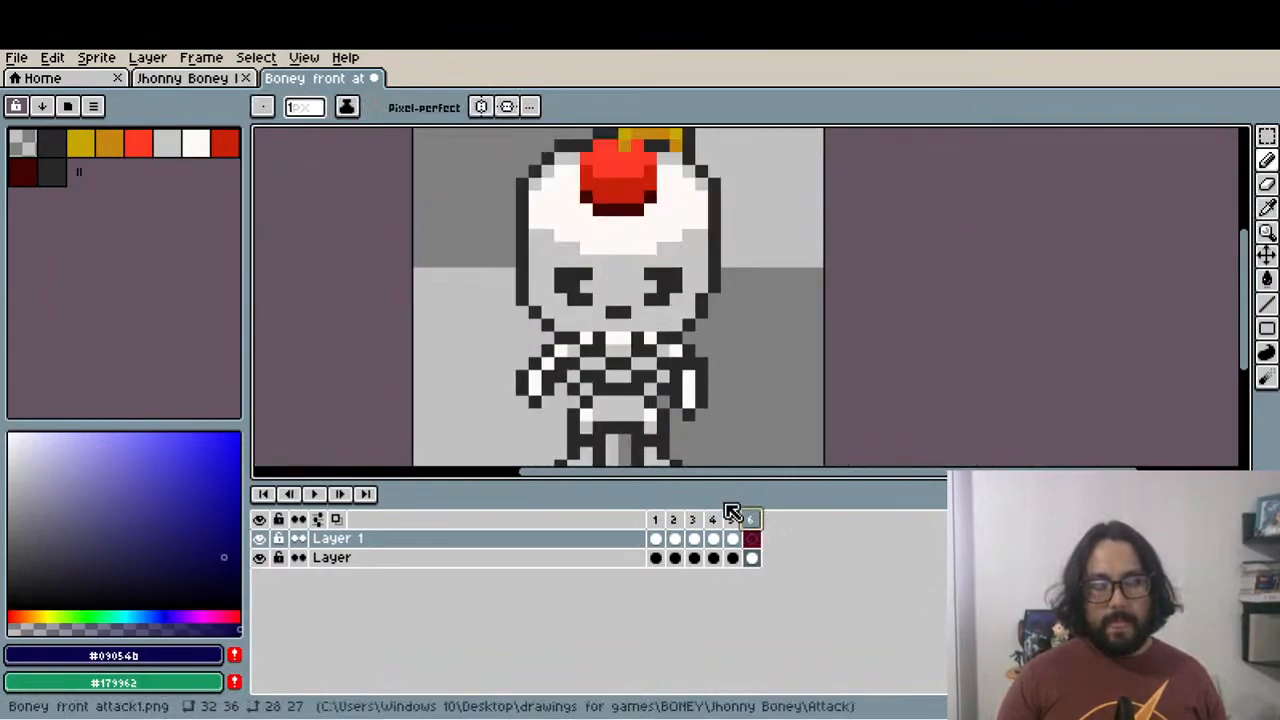
pyautogui.click(731, 520)
pyautogui.click(754, 519)
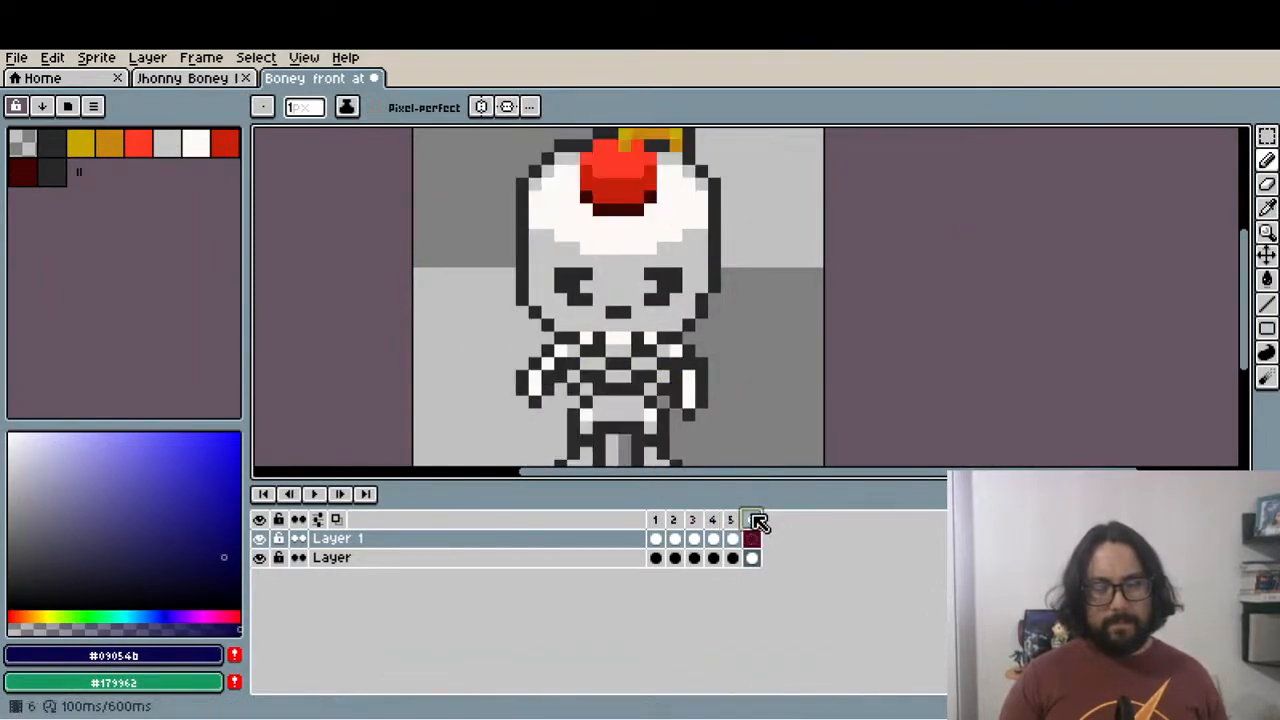
pyautogui.click(741, 520)
pyautogui.scroll(-2, 713, 420)
pyautogui.moveTo(709, 416); pyautogui.dragTo(612, 328)
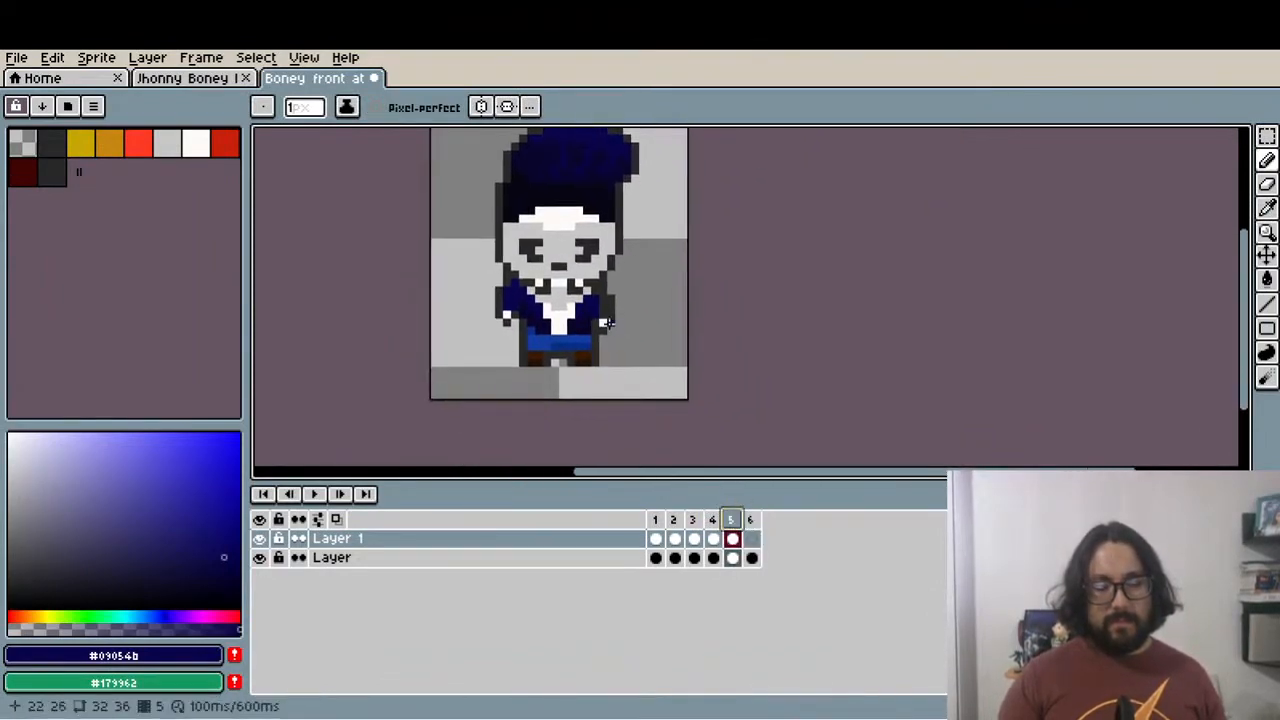
pyautogui.click(660, 521)
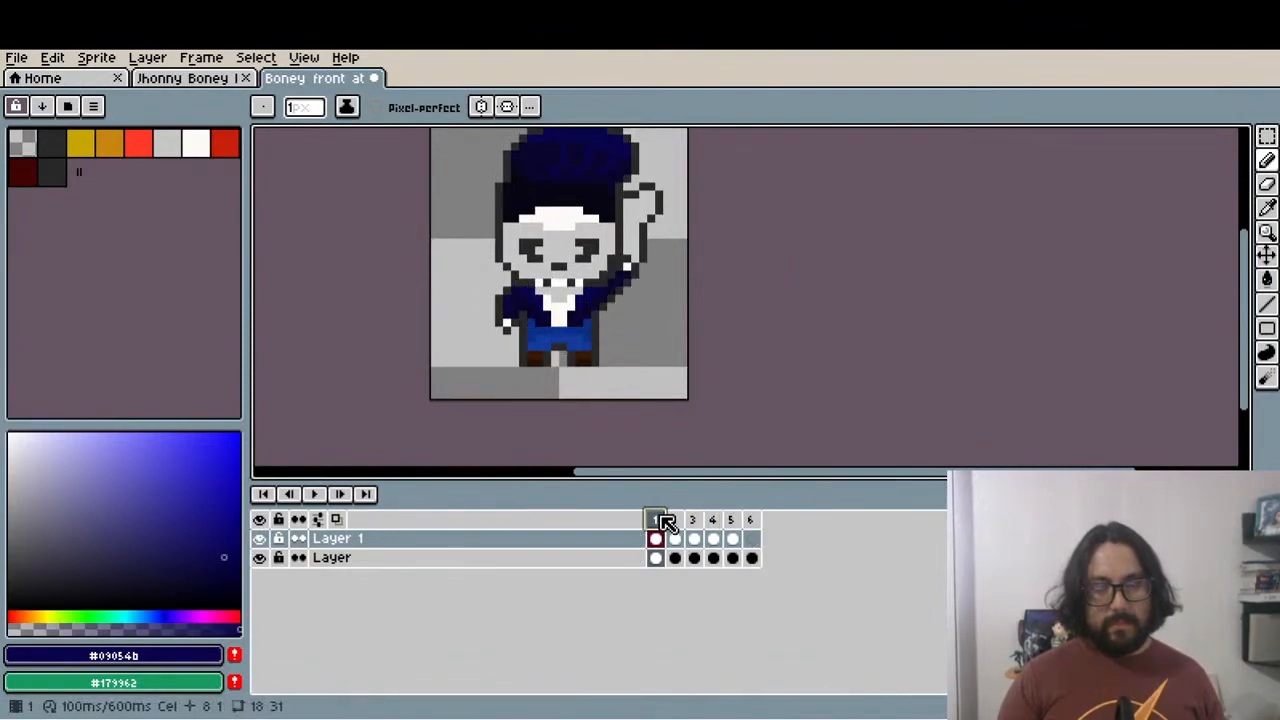
pyautogui.click(729, 526)
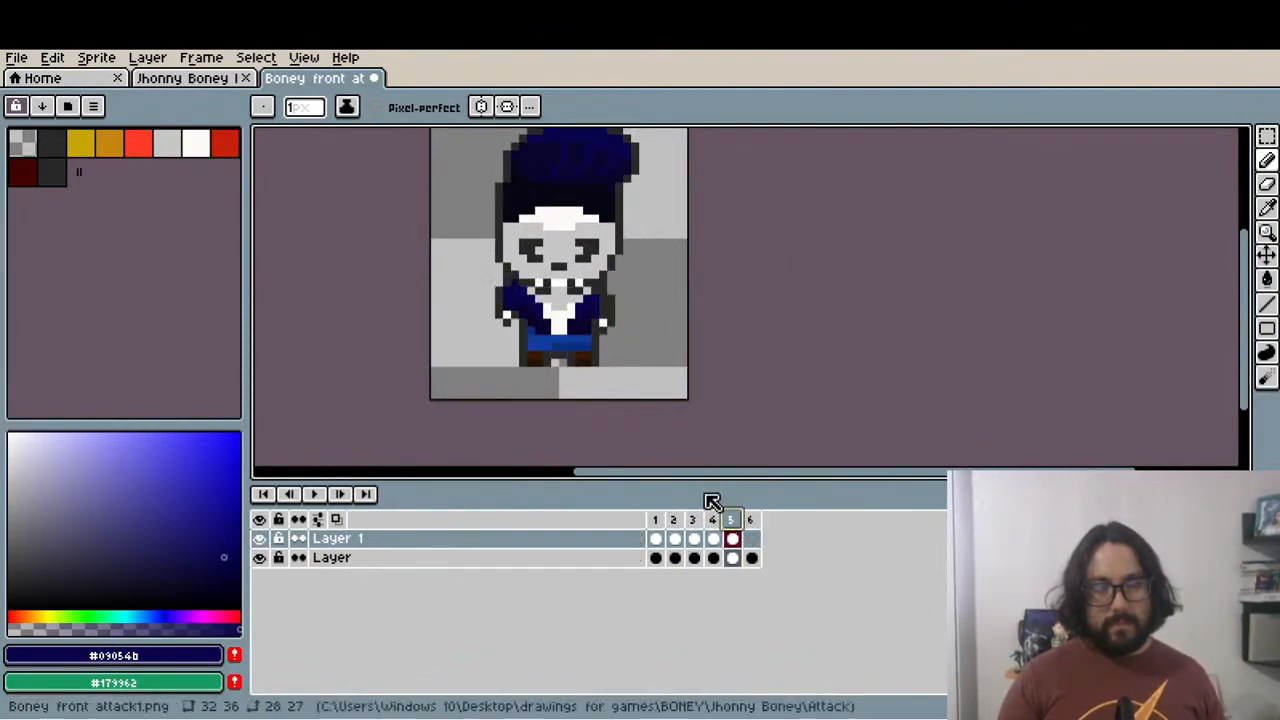
# Move the dark outline between the legs up one pixel in frame 5 to lengthen the leg gap
pyautogui.scroll(3, 543, 337)
pyautogui.press('m')
pyautogui.moveTo(590, 358)
pyautogui.mouseDown()
pyautogui.moveTo(612, 365)
pyautogui.moveTo(609, 347)
pyautogui.mouseUp()
pyautogui.hotkey('ctrl', 'd')
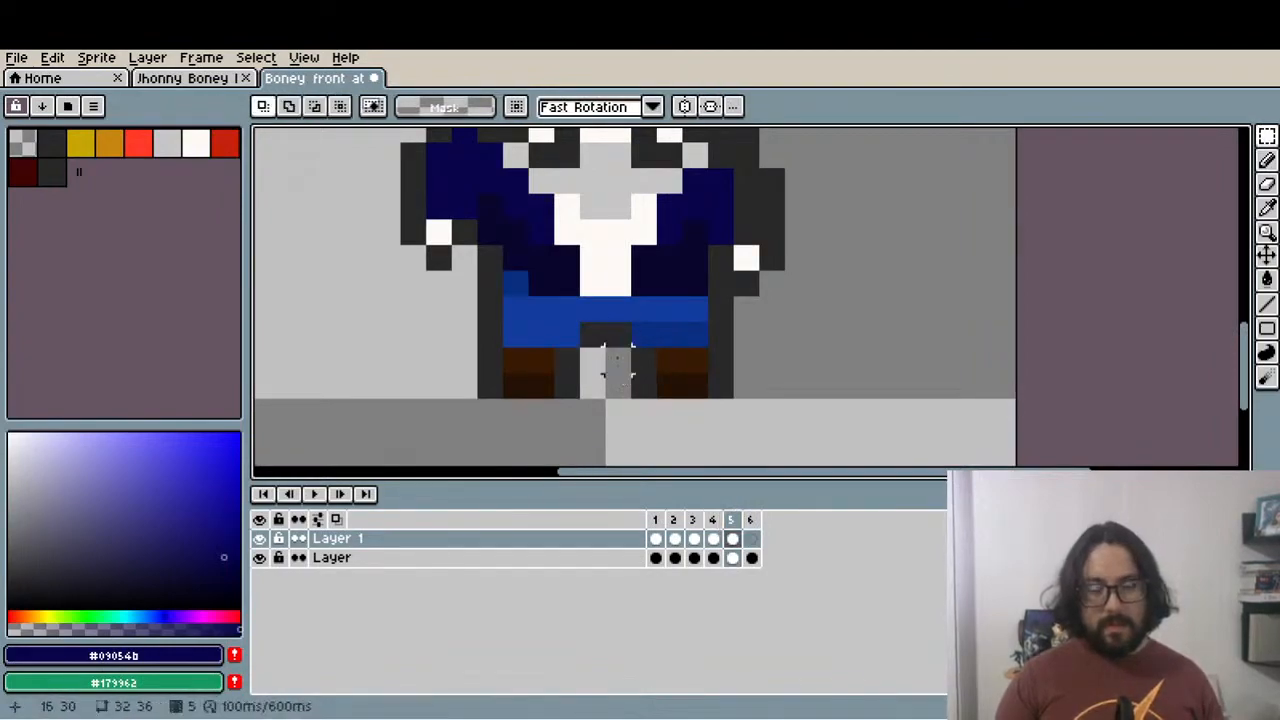
# Compare frame 4 with frame 5, and frame 5 with Boney's original pose in frame 6
pyautogui.press('Left')
pyautogui.scroll(-3, 617, 410)
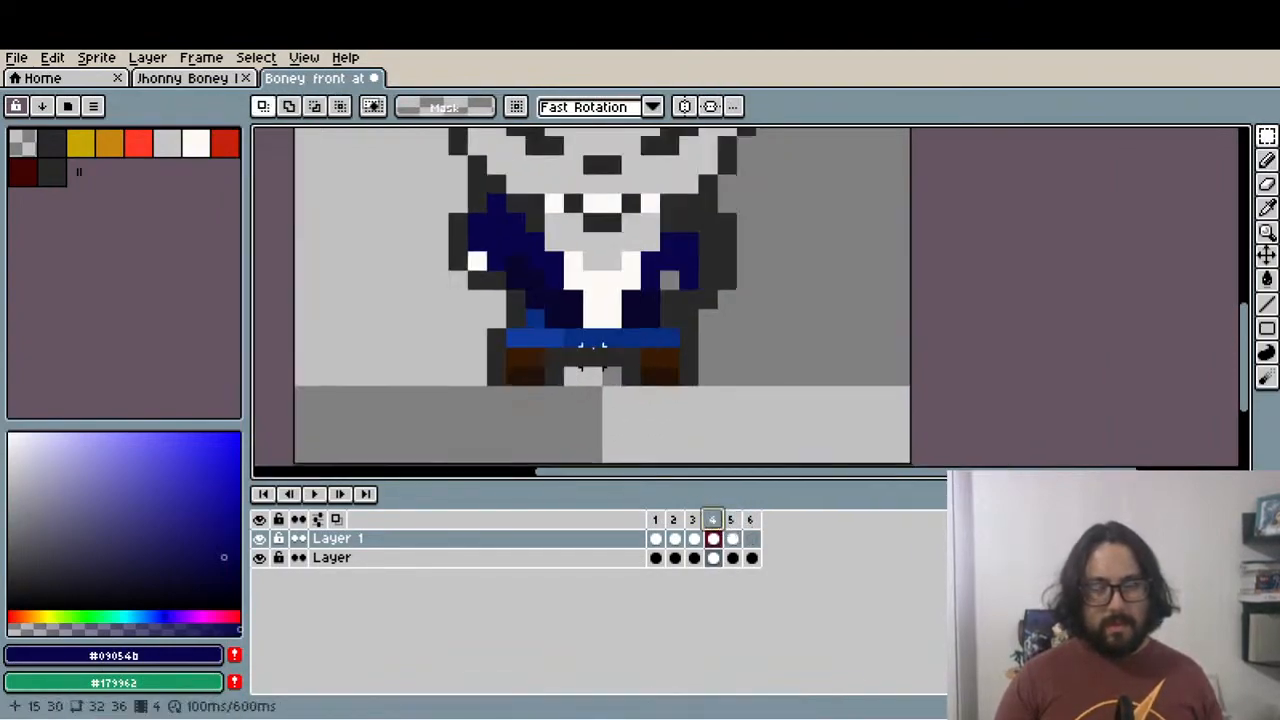
pyautogui.click(733, 520)
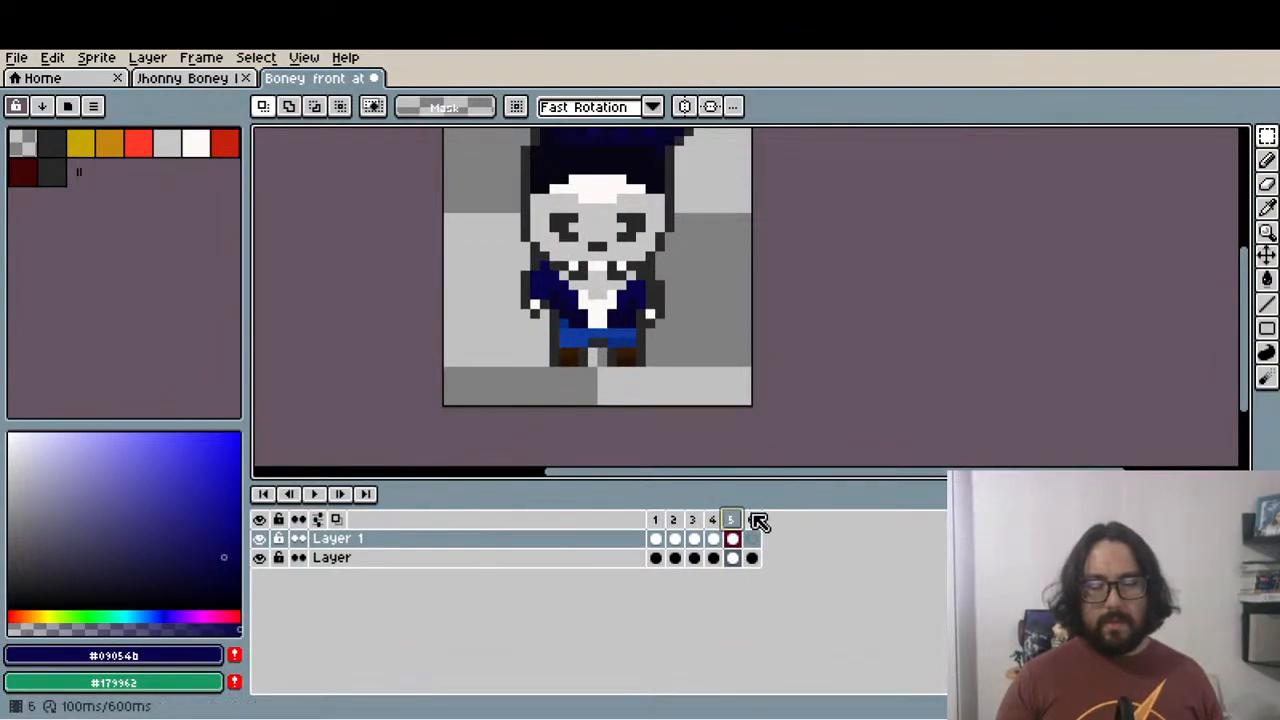
pyautogui.click(752, 520)
pyautogui.click(736, 520)
pyautogui.click(752, 520)
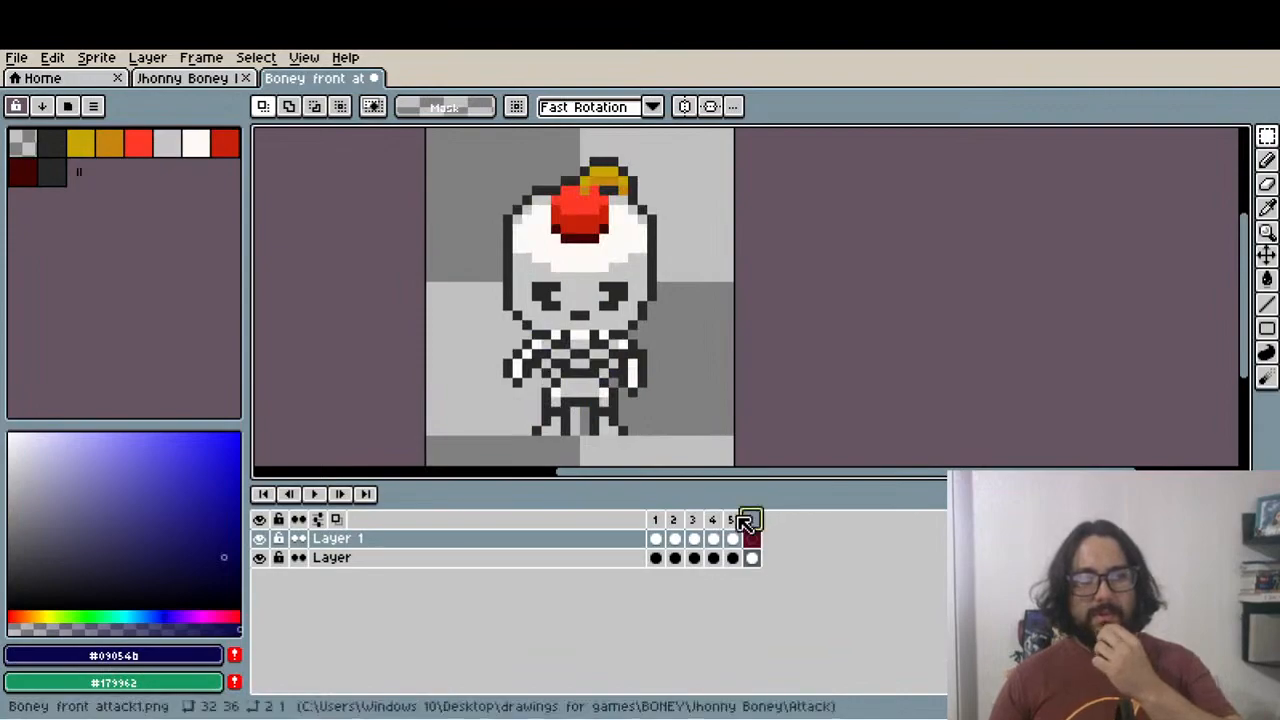
# Copy Layer 1's frame 5 cel into frame 6
pyautogui.click(733, 520)
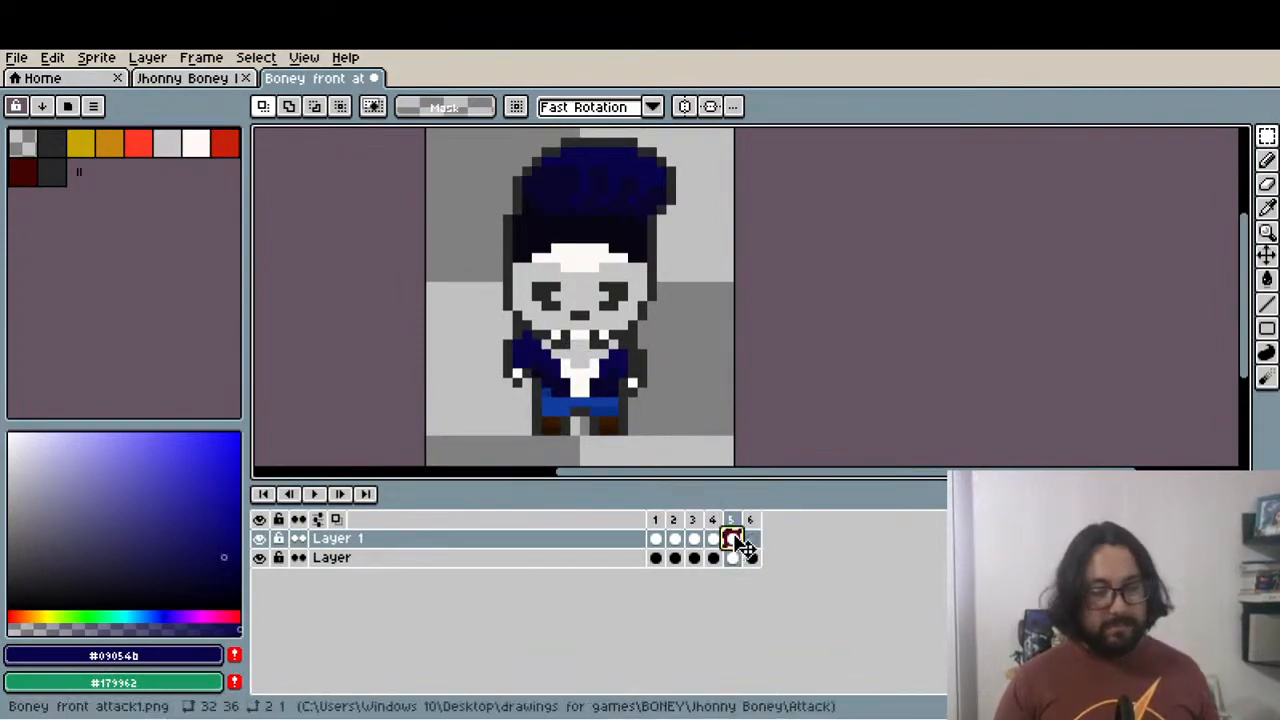
pyautogui.click(752, 540)
pyautogui.hotkey('ctrl', 'v')
pyautogui.scroll(-2, 585, 330)
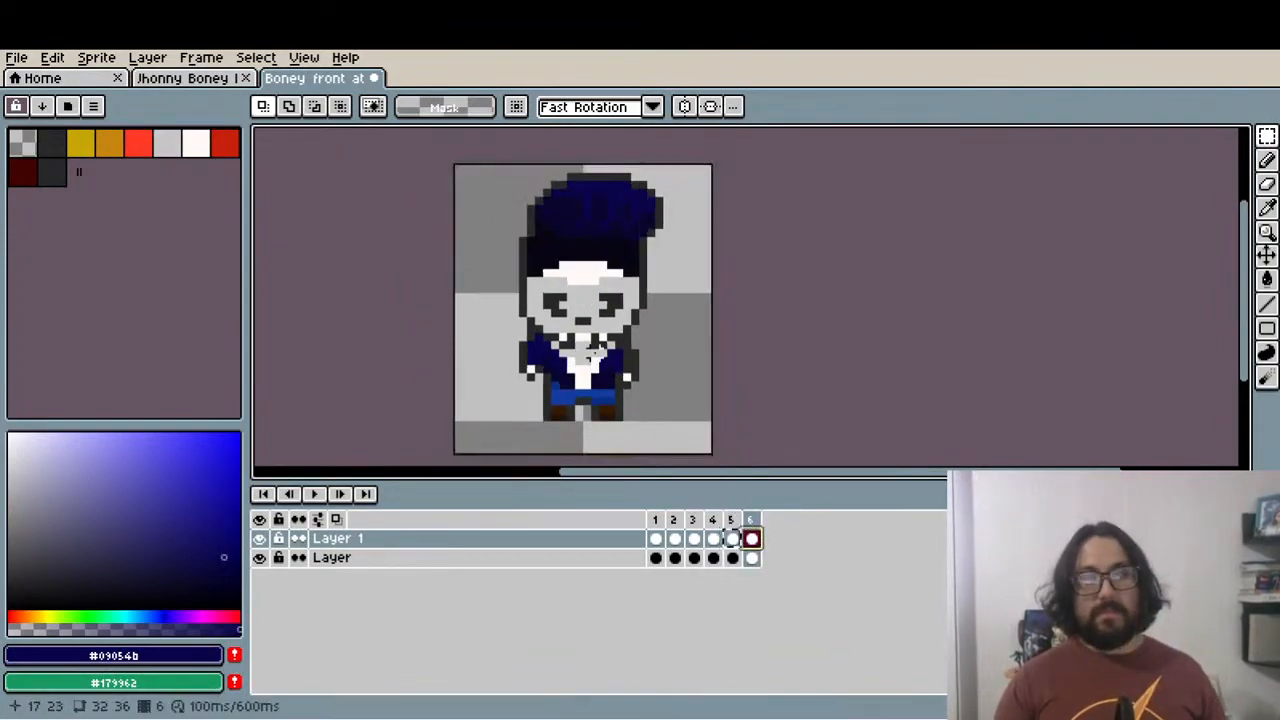
# Erase the extra outline pixels beneath both sides of the jaw in frame 6
pyautogui.scroll(4, 530, 340)
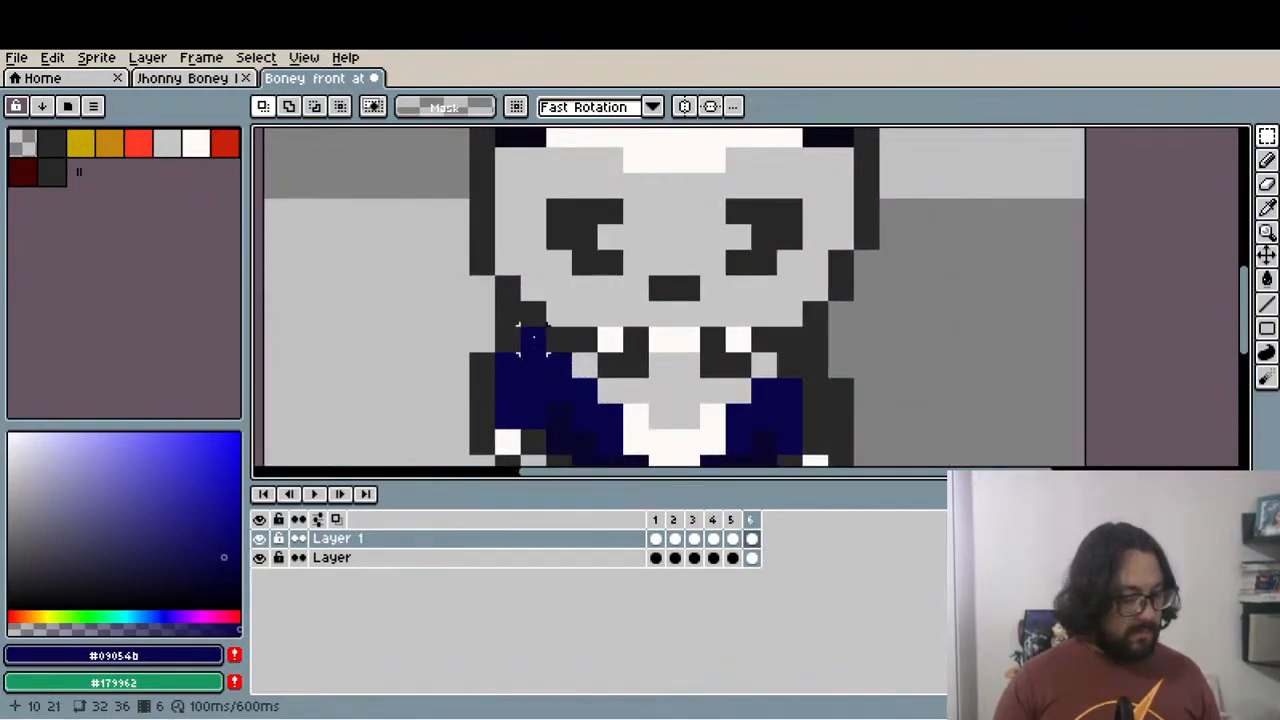
pyautogui.press('e')
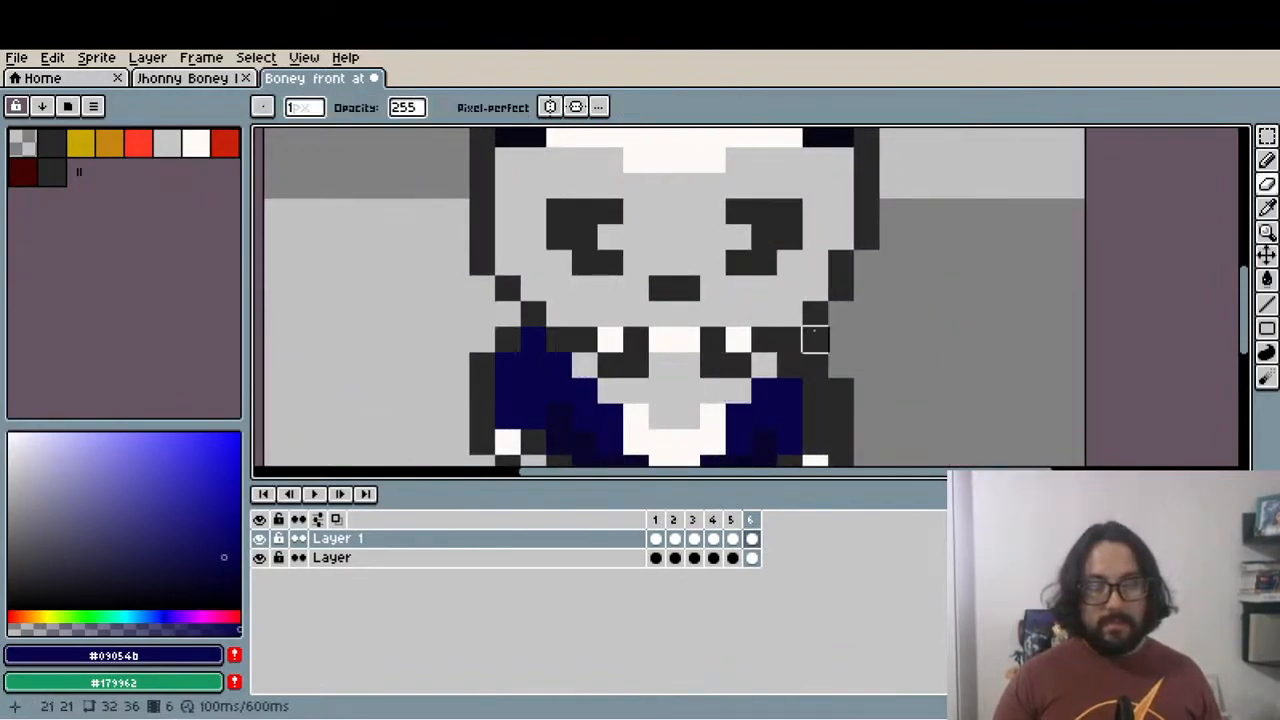
pyautogui.scroll(-3, 835, 345)
pyautogui.scroll(3, 863, 414)
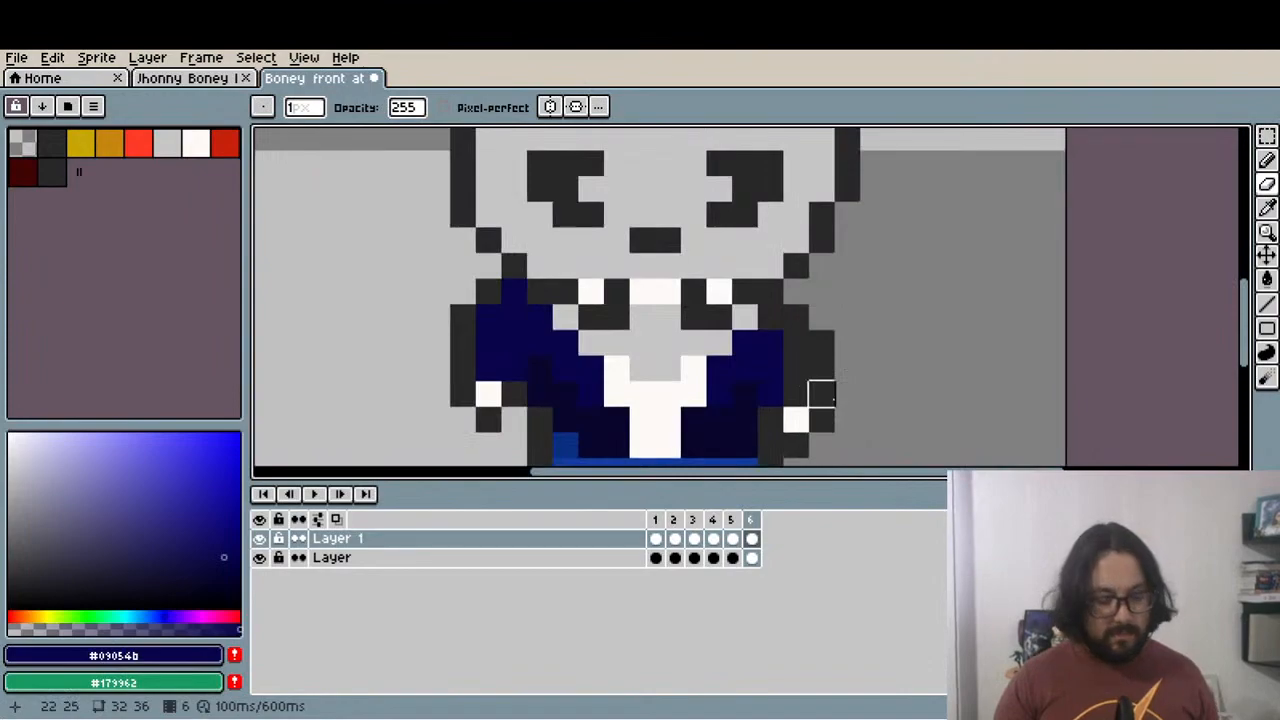
# Extend the sleeve down to the hand in frame 6 with the jacket blue #09054b
pyautogui.press('i')
pyautogui.click(775, 371)
pyautogui.press('l')
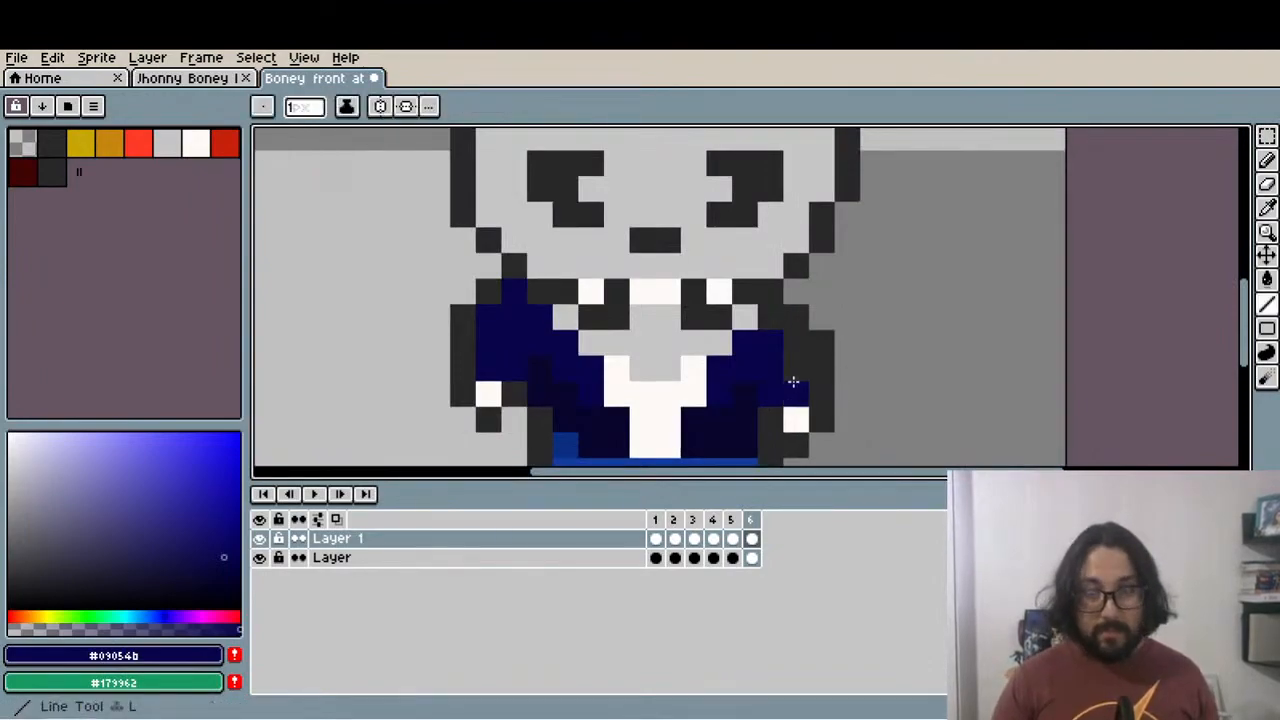
# Widen the same sleeve in frame 5 with blue #09054b and erase the extra outline pixel beneath the jaw
pyautogui.click(731, 520)
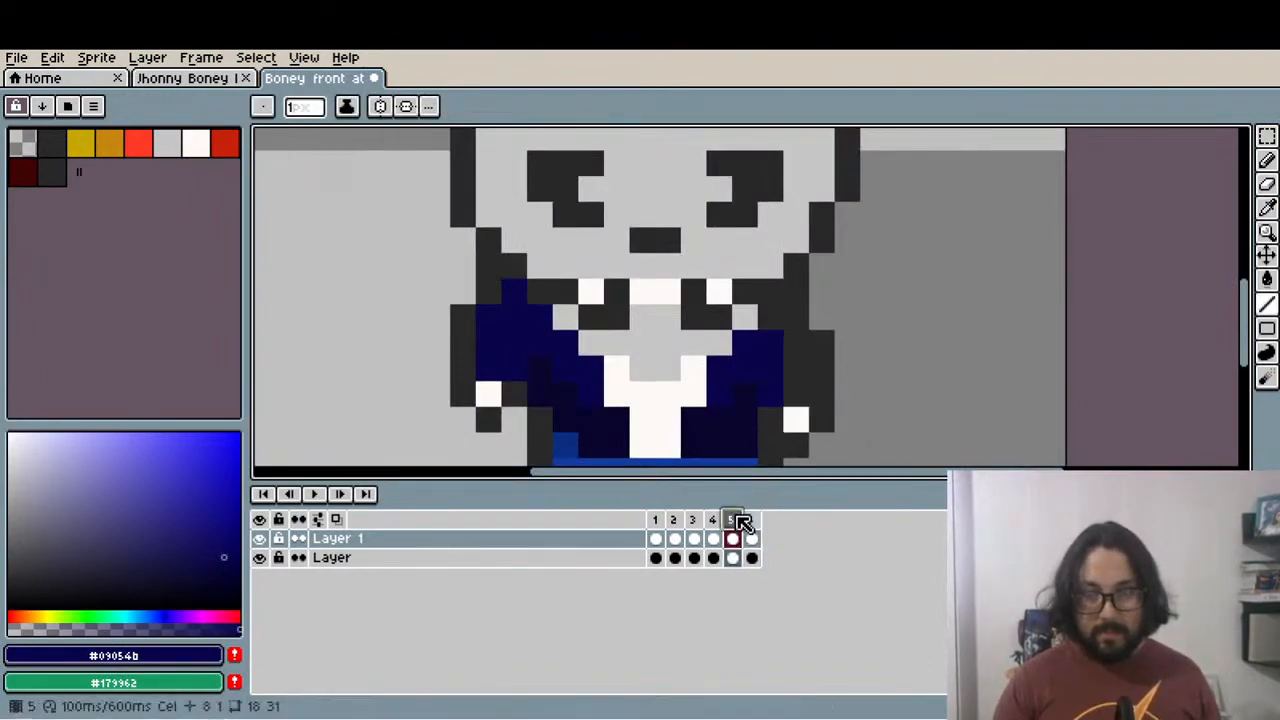
pyautogui.moveTo(795, 353); pyautogui.dragTo(788, 342)
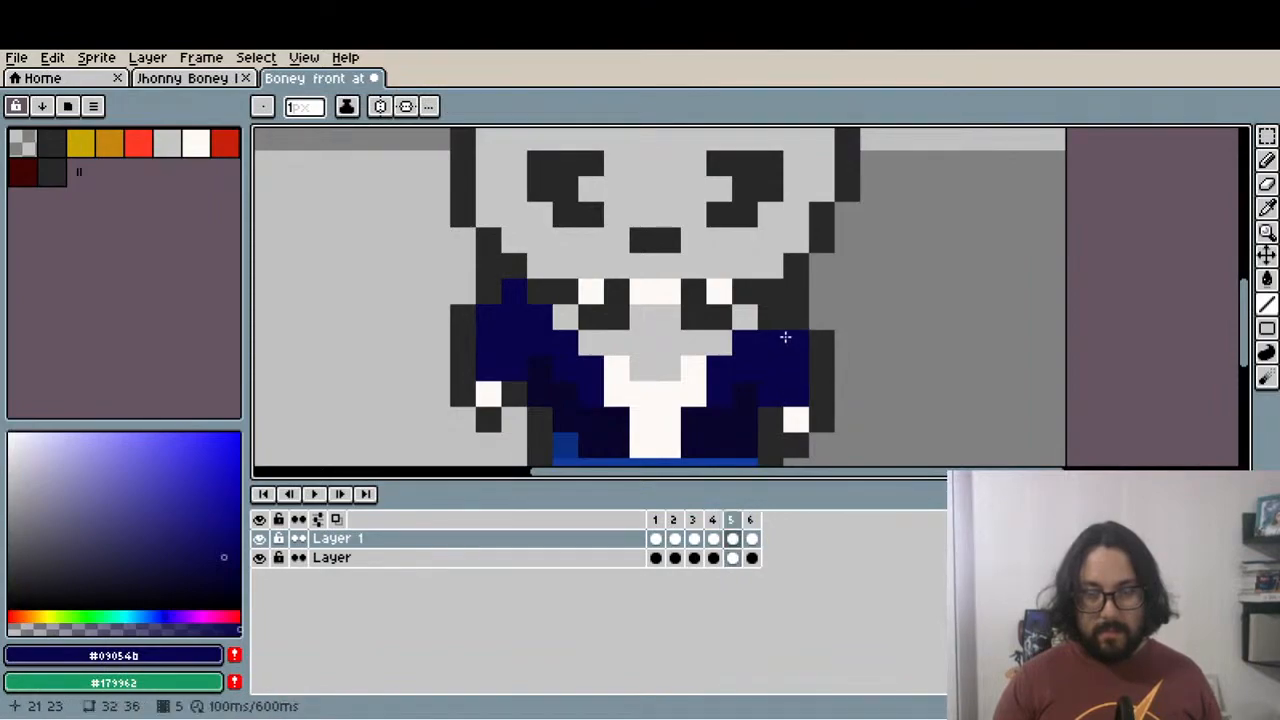
pyautogui.press('e')
pyautogui.click(796, 310)
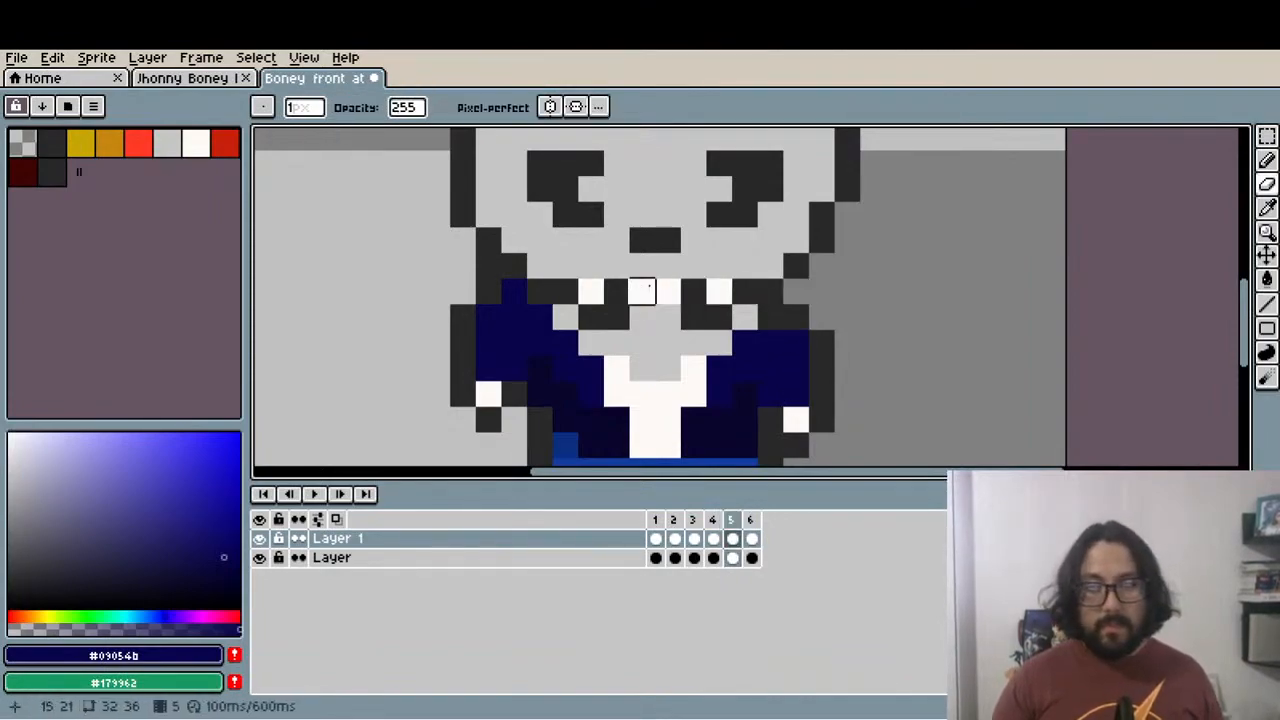
# In frame 4, erase the extra outline pixel beneath the jaw and widen the right sleeve with jacket blue #09054b
pyautogui.click(712, 520)
pyautogui.click(792, 320)
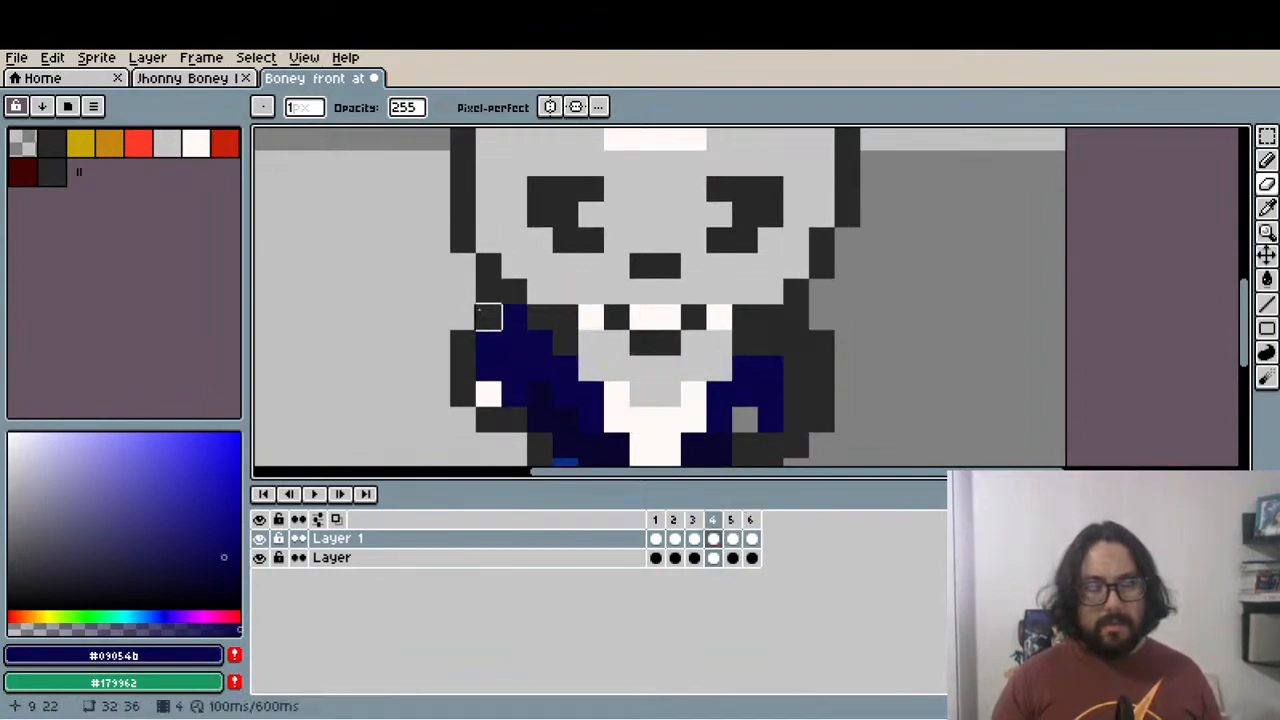
pyautogui.press('l')
pyautogui.moveTo(788, 370)
pyautogui.mouseDown()
pyautogui.moveTo(789, 408)
pyautogui.moveTo(777, 277)
pyautogui.moveTo(766, 322)
pyautogui.mouseUp()
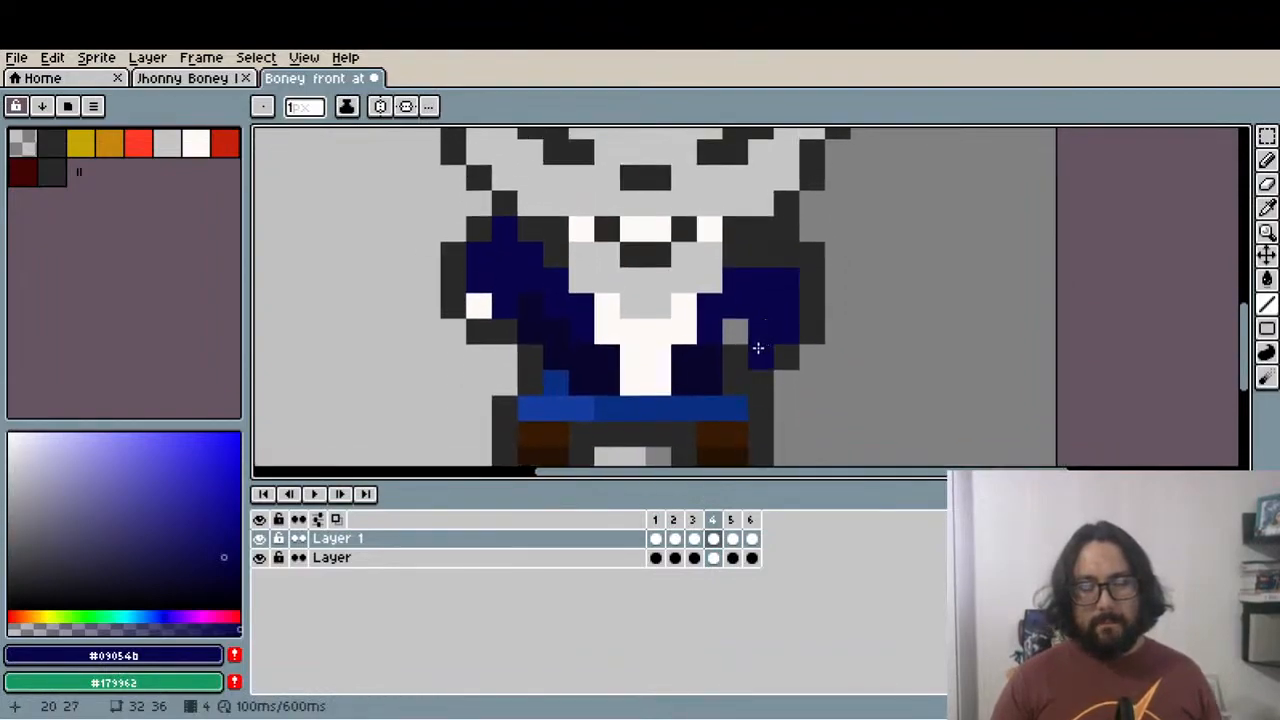
pyautogui.moveTo(779, 384); pyautogui.dragTo(674, 269)
pyautogui.moveTo(660, 336)
pyautogui.mouseDown()
pyautogui.moveTo(678, 377)
pyautogui.moveTo(663, 362)
pyautogui.mouseUp()
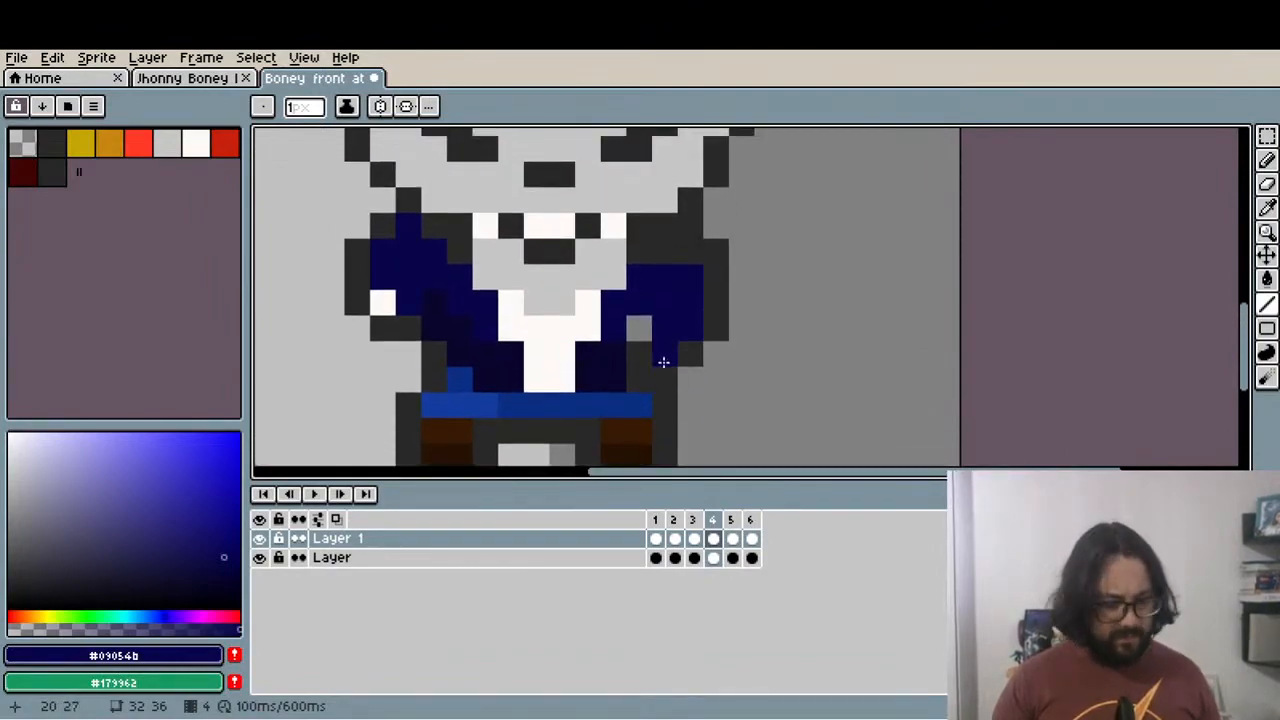
# Shade the right sleeve's upper edge and the jacket beneath the hand in frame 4 with dark navy #08052c
pyautogui.keyDown('alt'); pyautogui.click(624, 347); pyautogui.keyUp('alt')
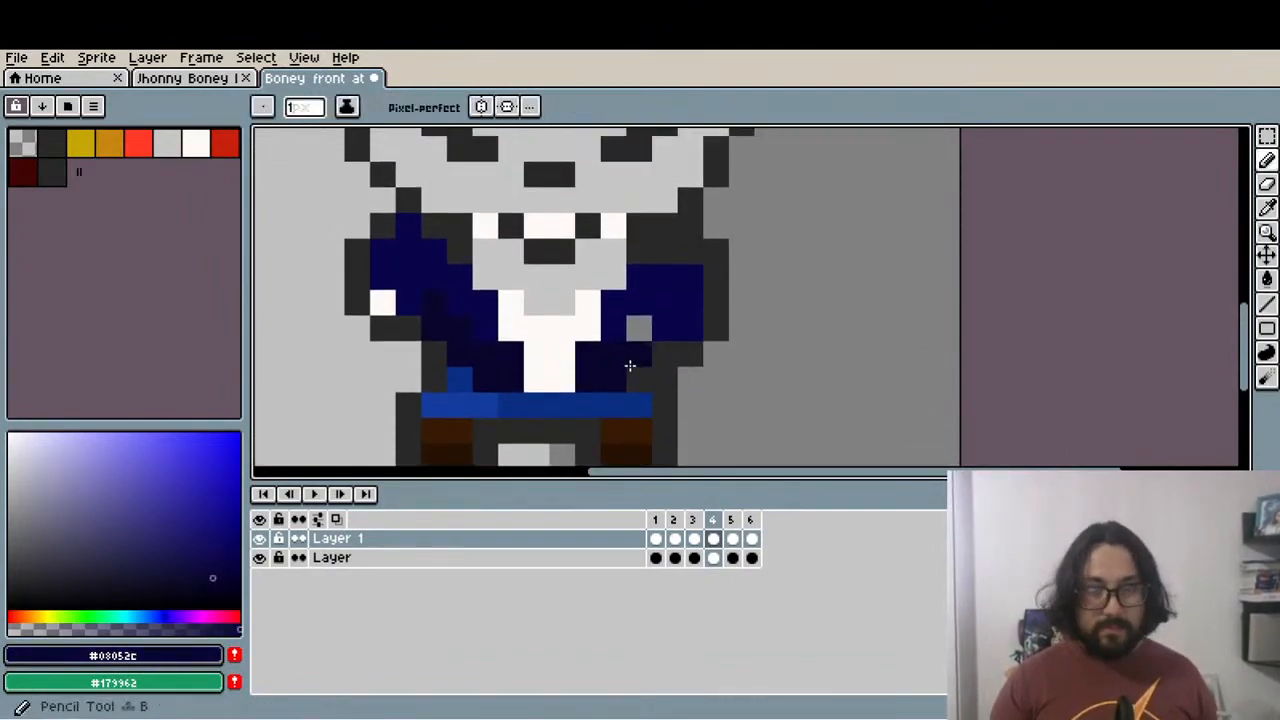
pyautogui.moveTo(648, 342); pyautogui.dragTo(644, 380)
pyautogui.moveTo(634, 308)
pyautogui.mouseDown()
pyautogui.moveTo(651, 308)
pyautogui.moveTo(676, 378)
pyautogui.moveTo(641, 355)
pyautogui.mouseUp()
# In frame 3, repaint the two pixels at the jacket's lower right corner with the pants blue #0a2e81
pyautogui.click(693, 538)
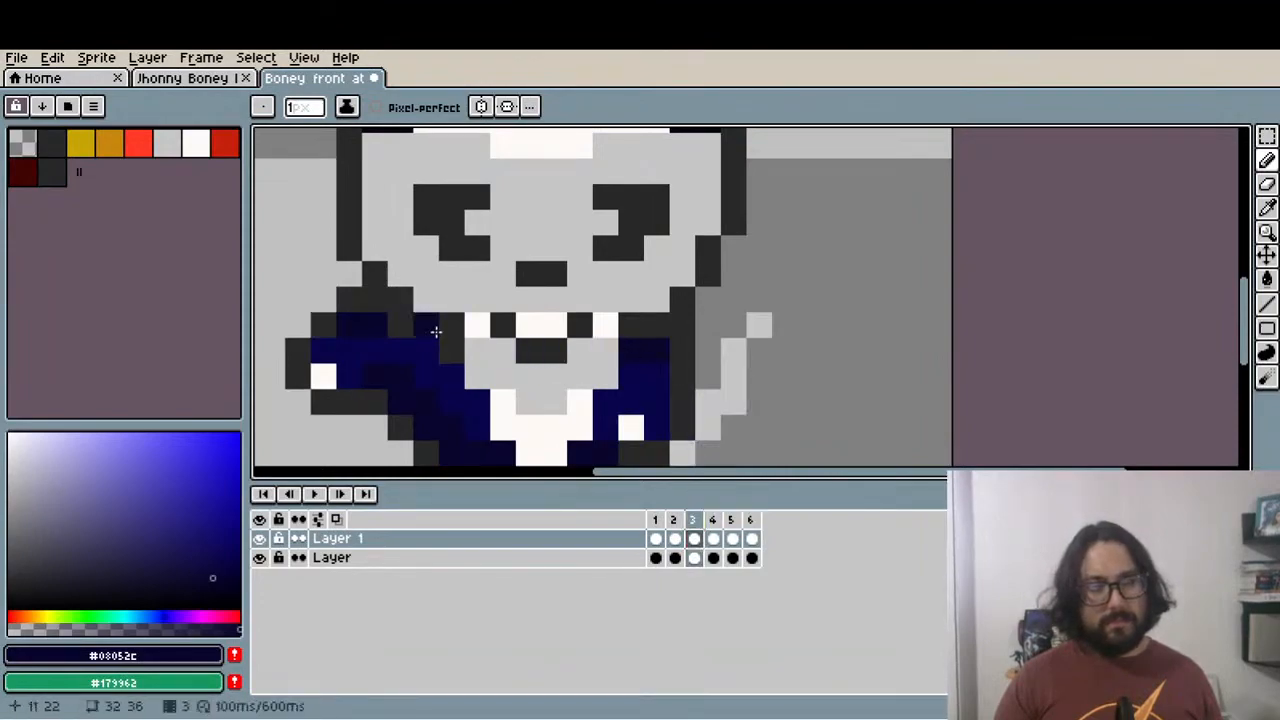
pyautogui.scroll(-3, 412, 328)
pyautogui.scroll(3, 563, 397)
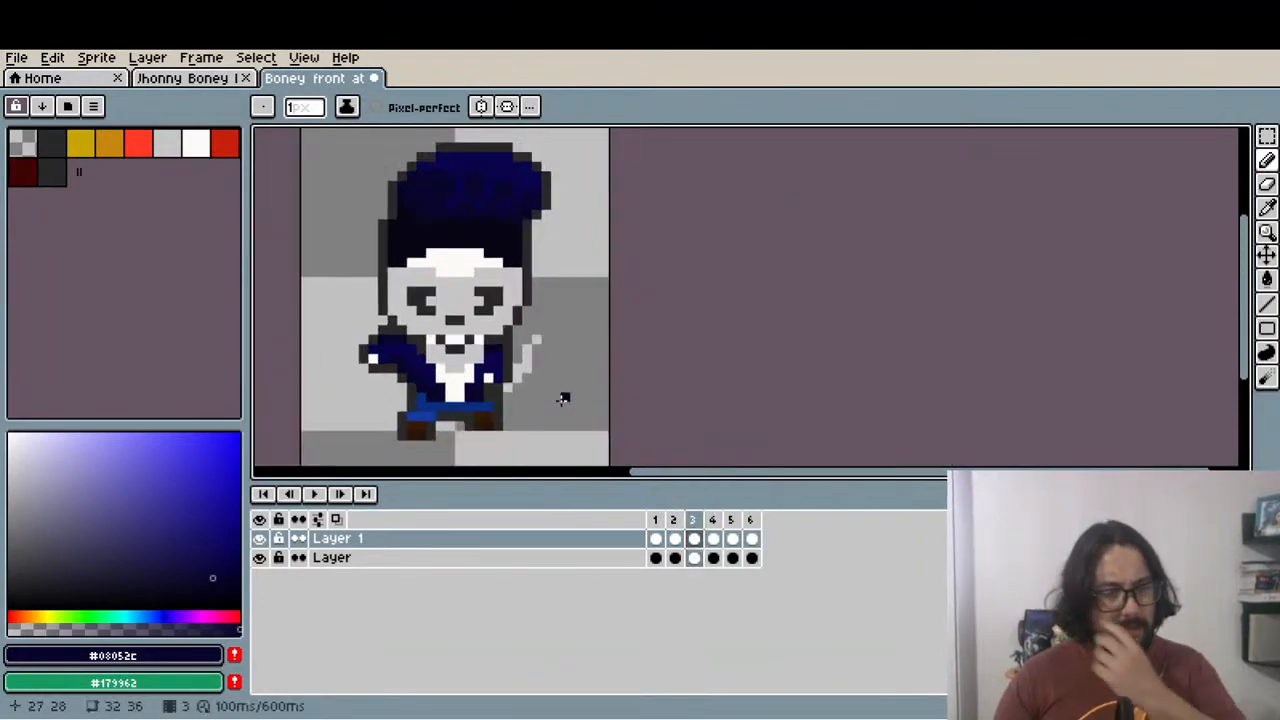
pyautogui.moveTo(656, 413); pyautogui.dragTo(689, 342)
pyautogui.scroll(1, 628, 359)
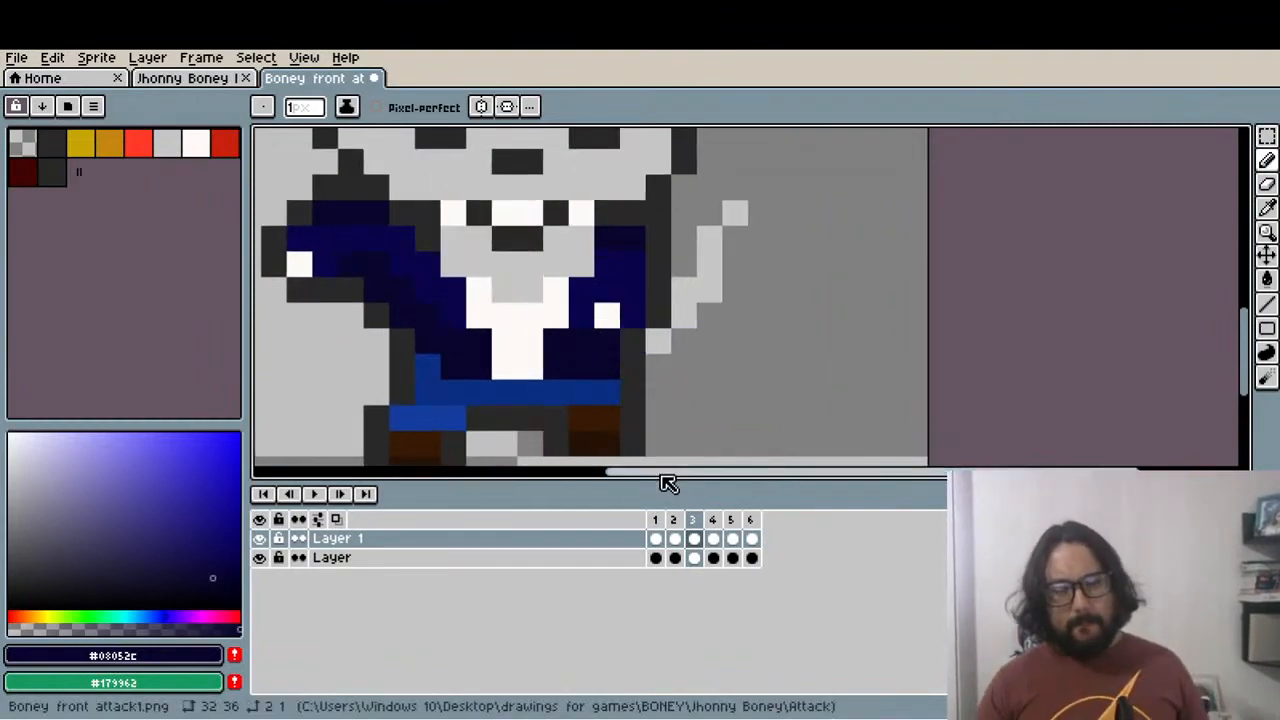
pyautogui.keyDown('alt'); pyautogui.click(588, 382); pyautogui.keyUp('alt')
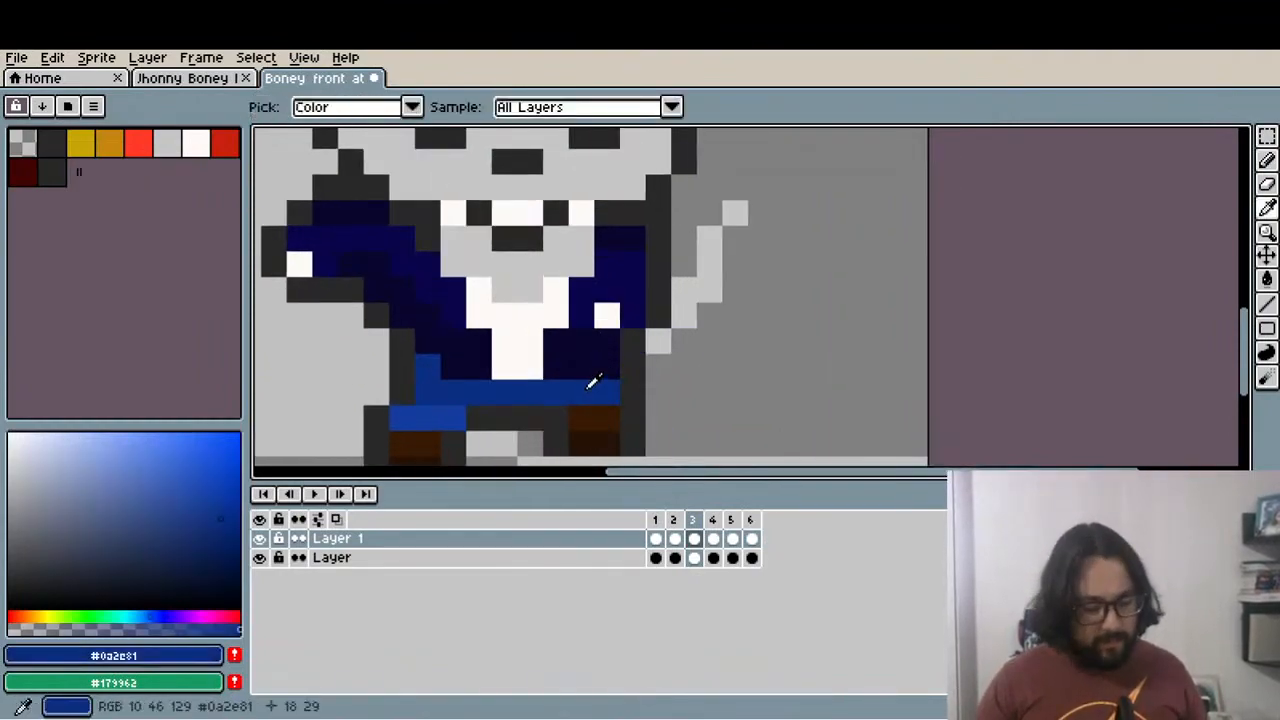
# In frame 2, erase the protruding right elbow outline pixel and redraw the sleeve outline one pixel inward with #292829
pyautogui.click(673, 521)
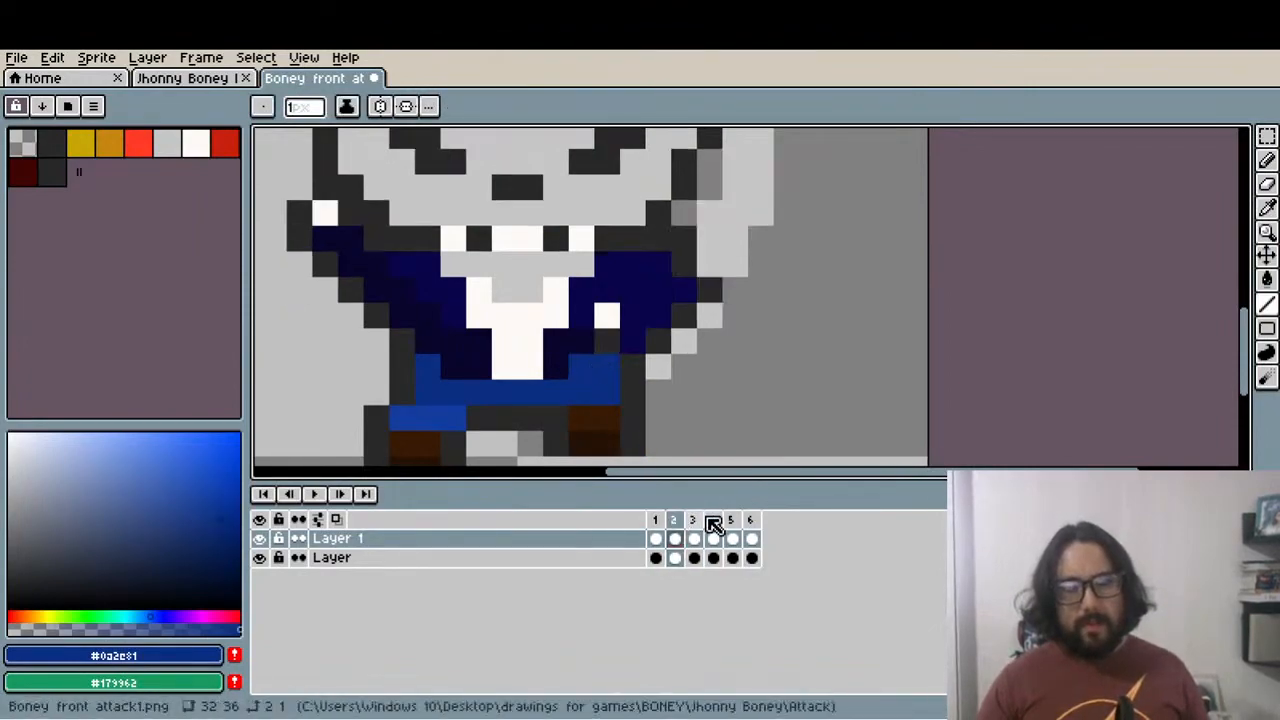
pyautogui.click(655, 520)
pyautogui.click(675, 539)
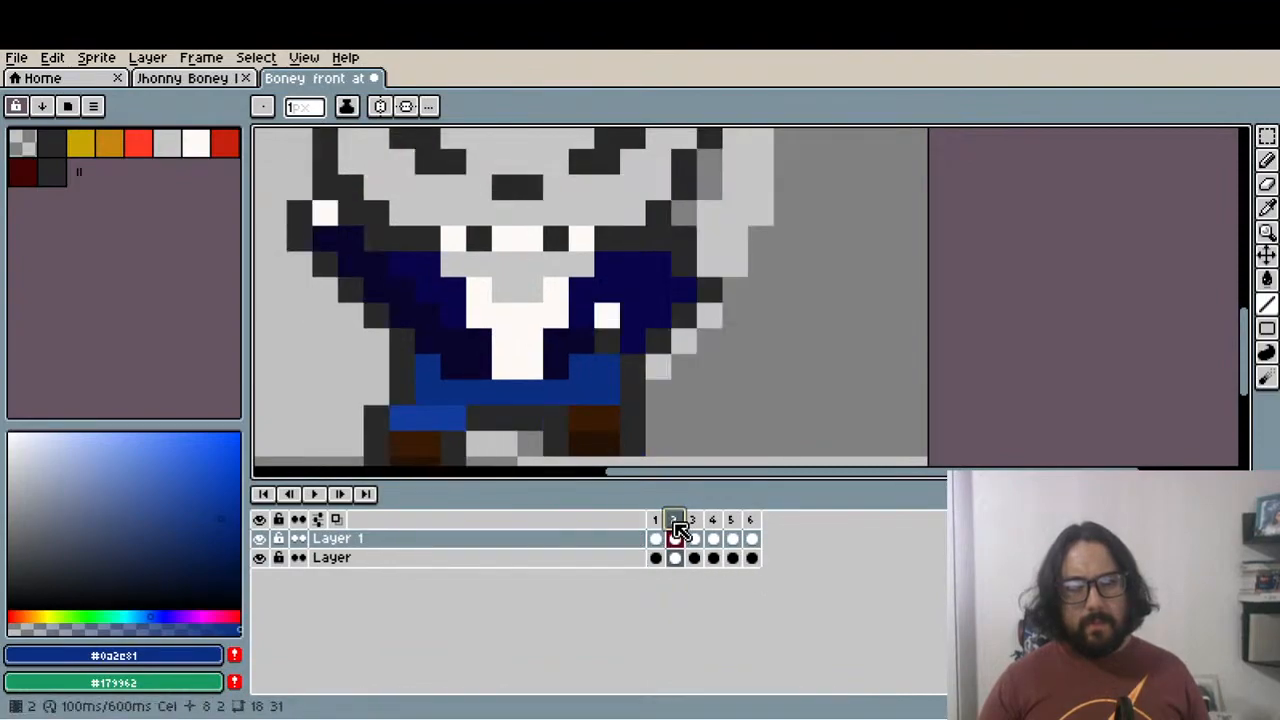
pyautogui.scroll(-3, 668, 428)
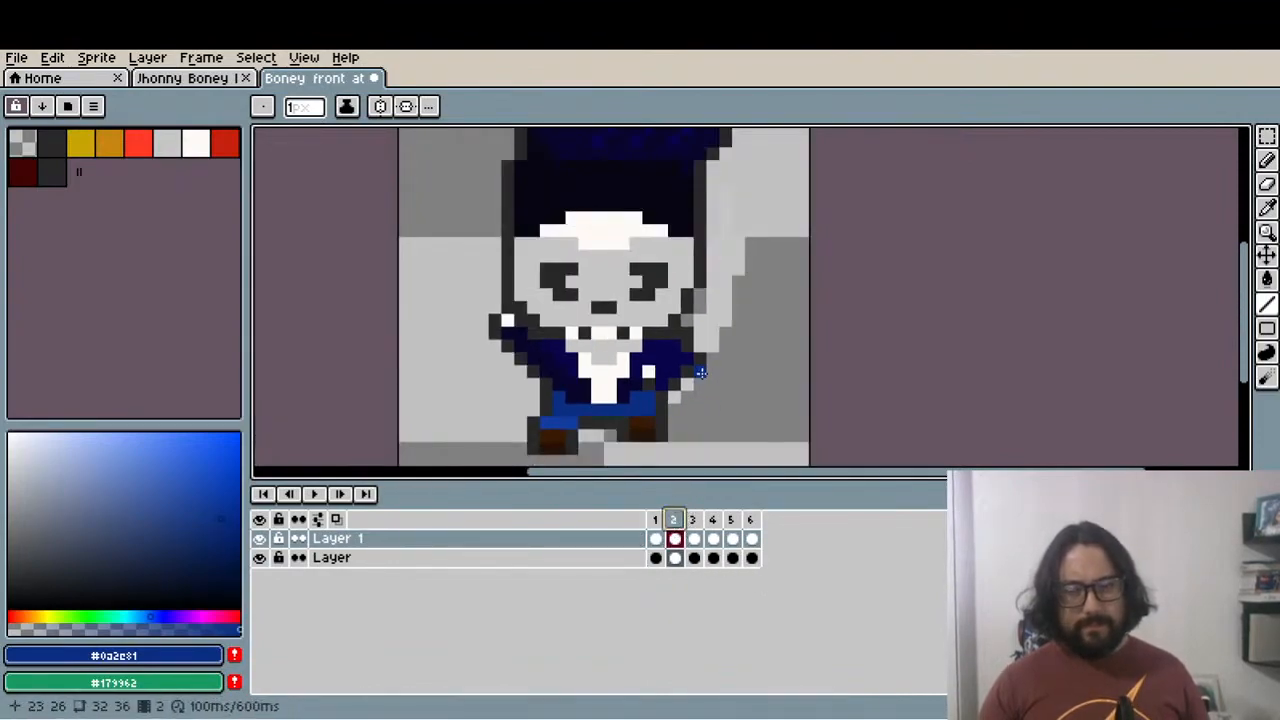
pyautogui.scroll(3, 701, 372)
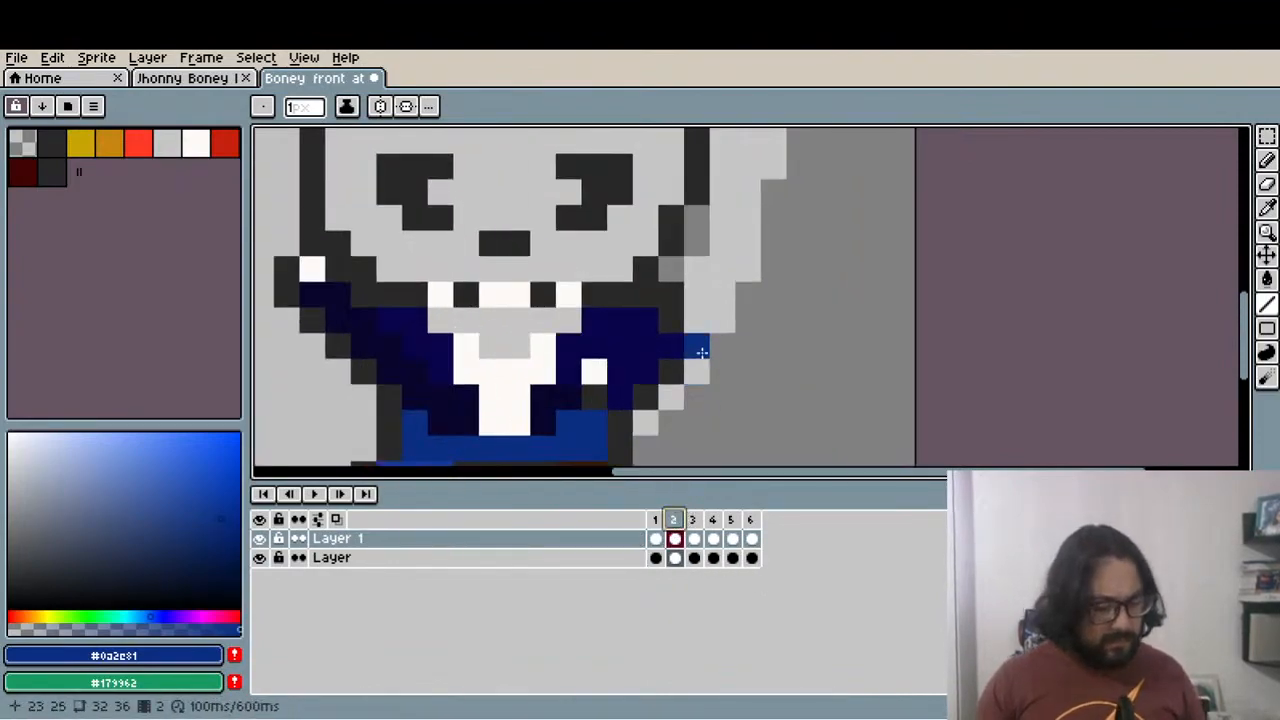
pyautogui.press('e')
pyautogui.click(702, 352)
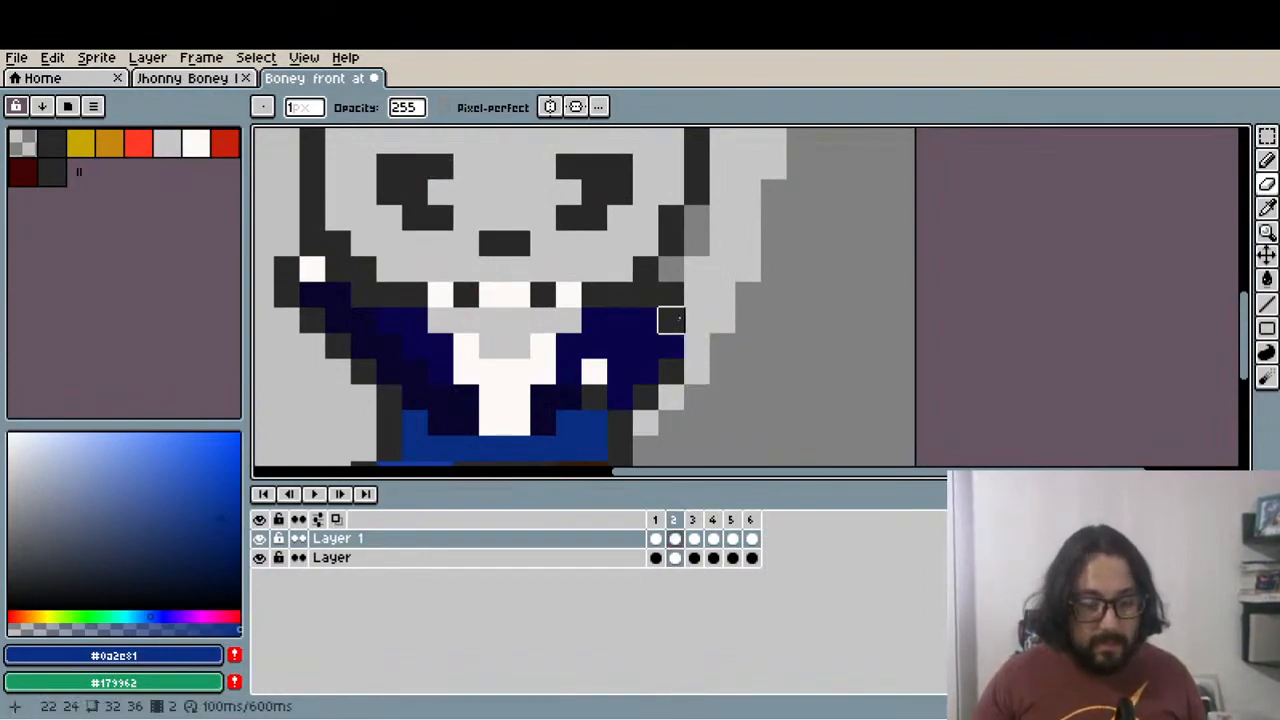
pyautogui.press('i')
pyautogui.click(682, 306)
pyautogui.press('b')
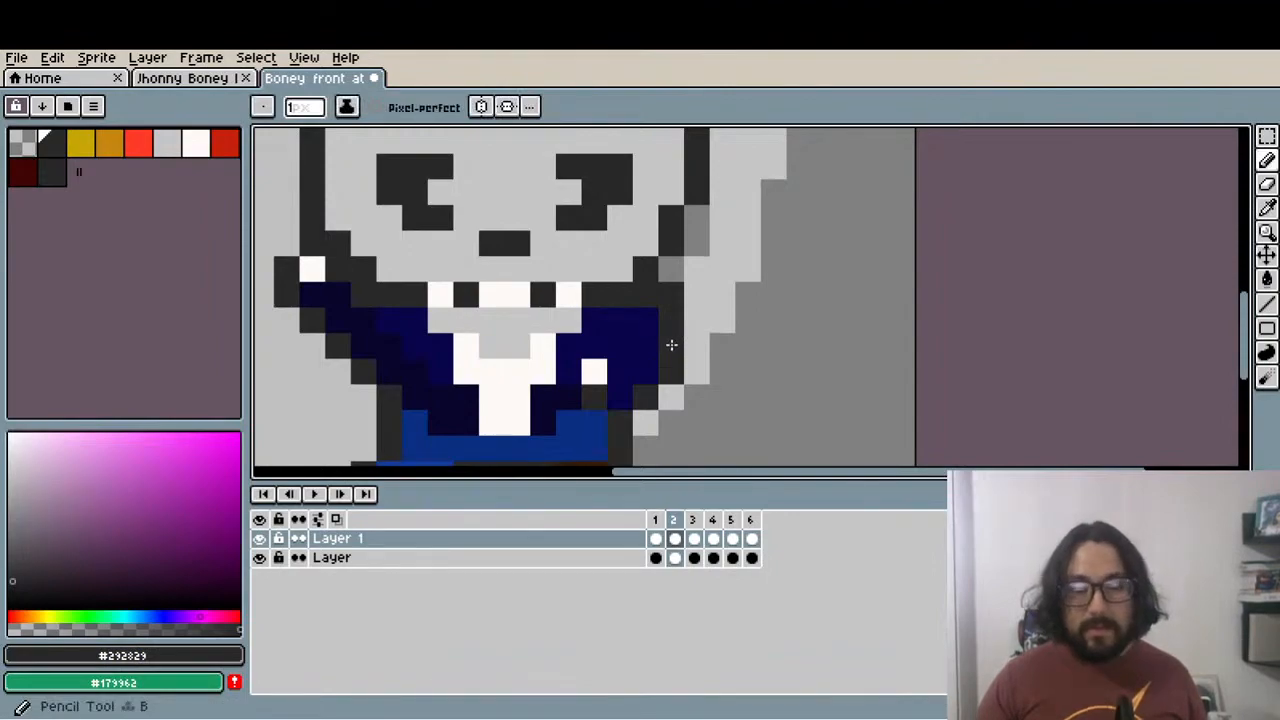
pyautogui.scroll(-4, 675, 350)
pyautogui.scroll(4, 685, 338)
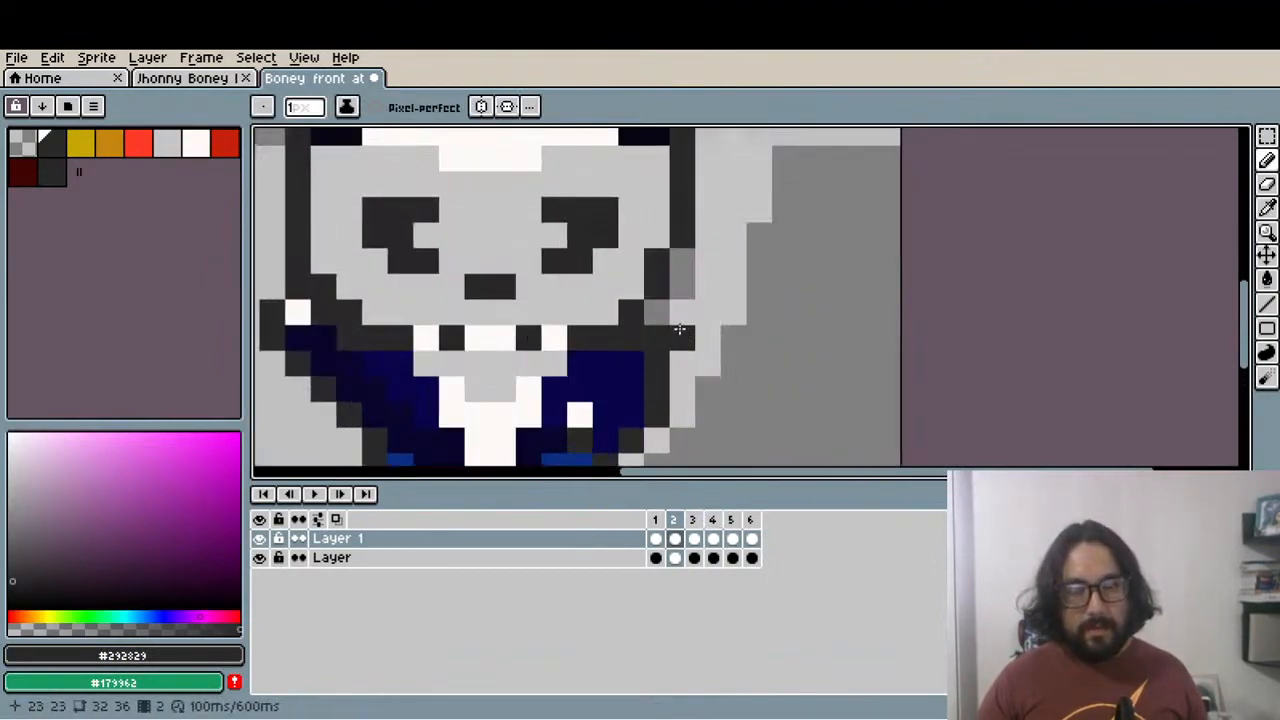
pyautogui.press('e')
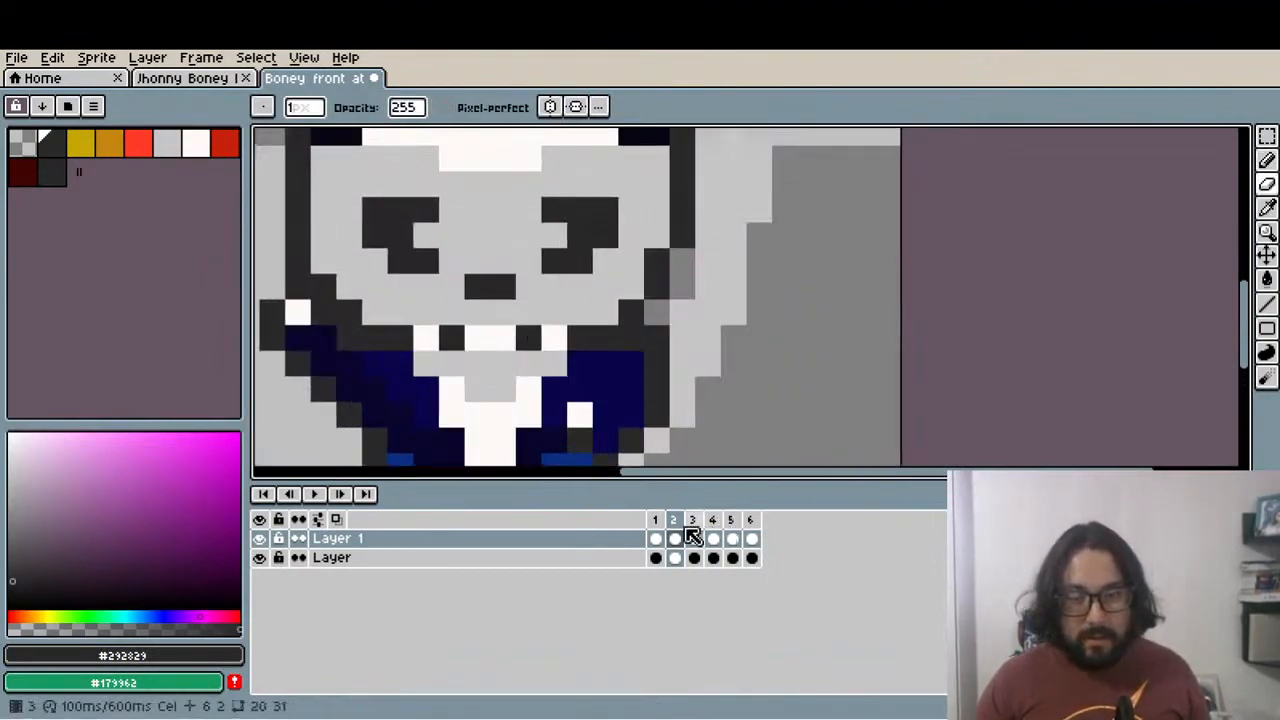
# Make the lower layer active in frame 2 and play the attack animation to check the arm movement
pyautogui.click(677, 558)
pyautogui.scroll(-4, 706, 386)
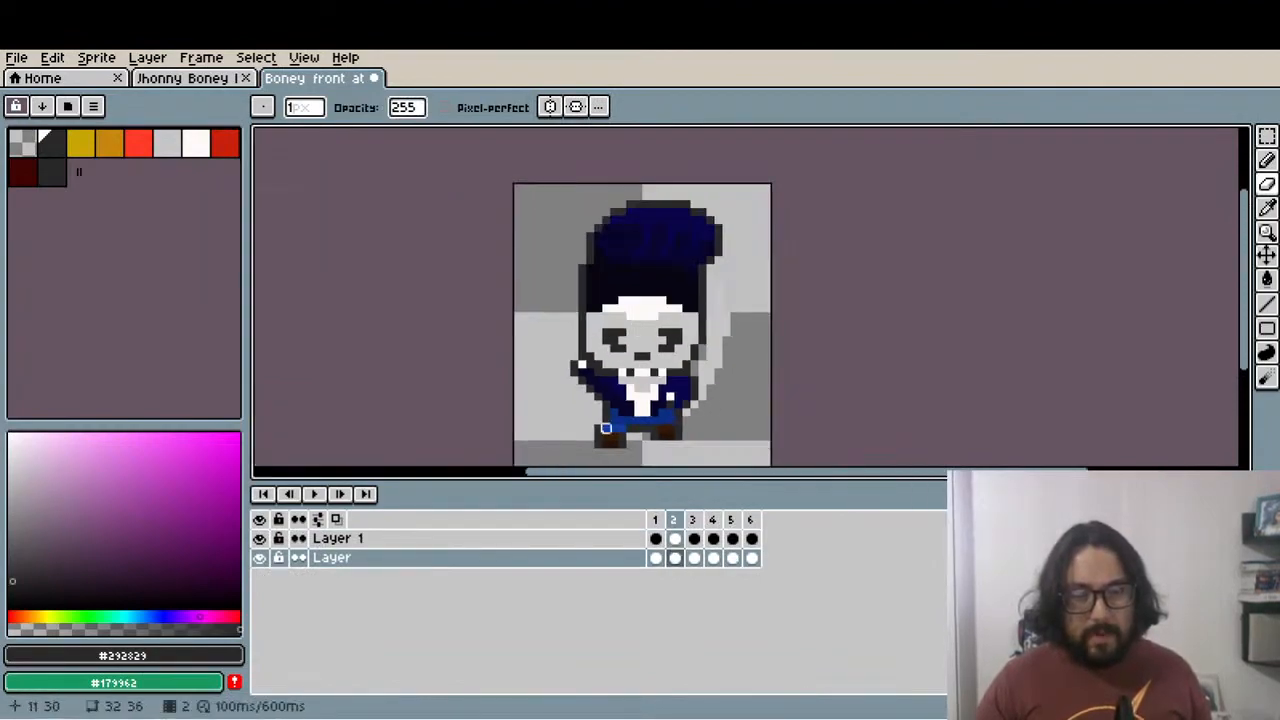
pyautogui.click(313, 493)
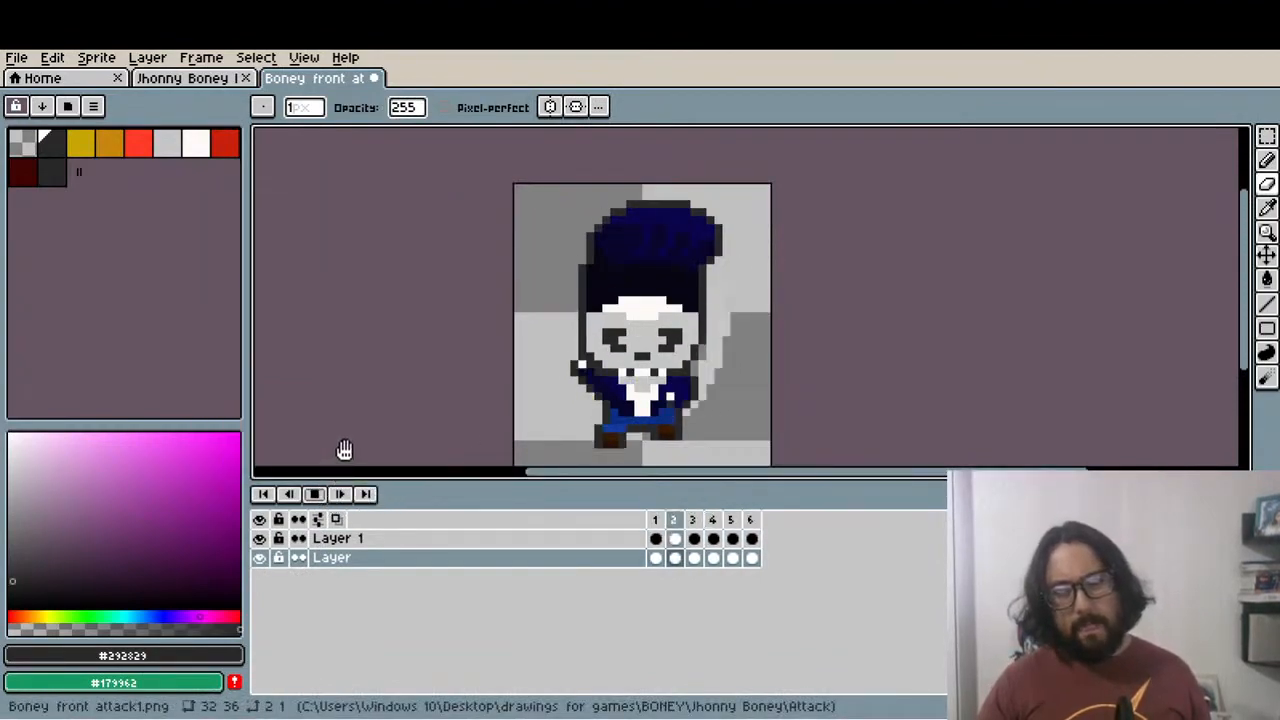
pyautogui.scroll(-1, 386, 411)
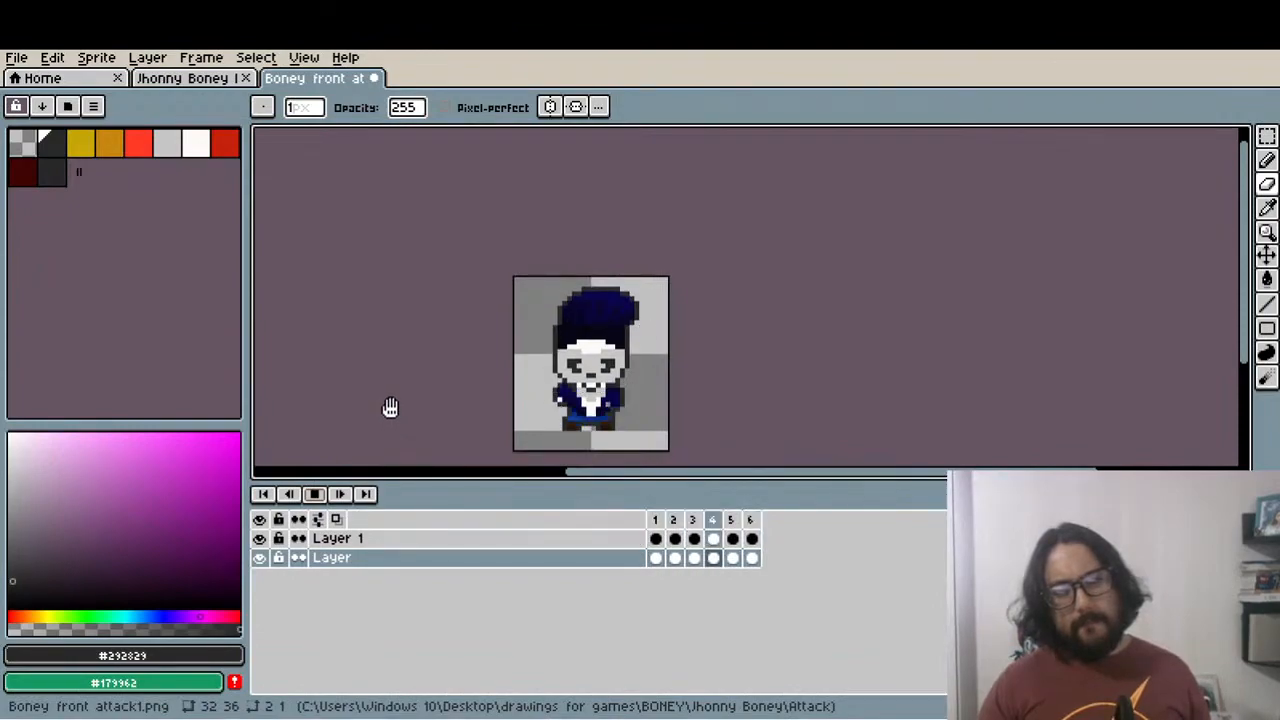
pyautogui.scroll(1, 514, 446)
pyautogui.click(313, 493)
pyautogui.scroll(2, 672, 385)
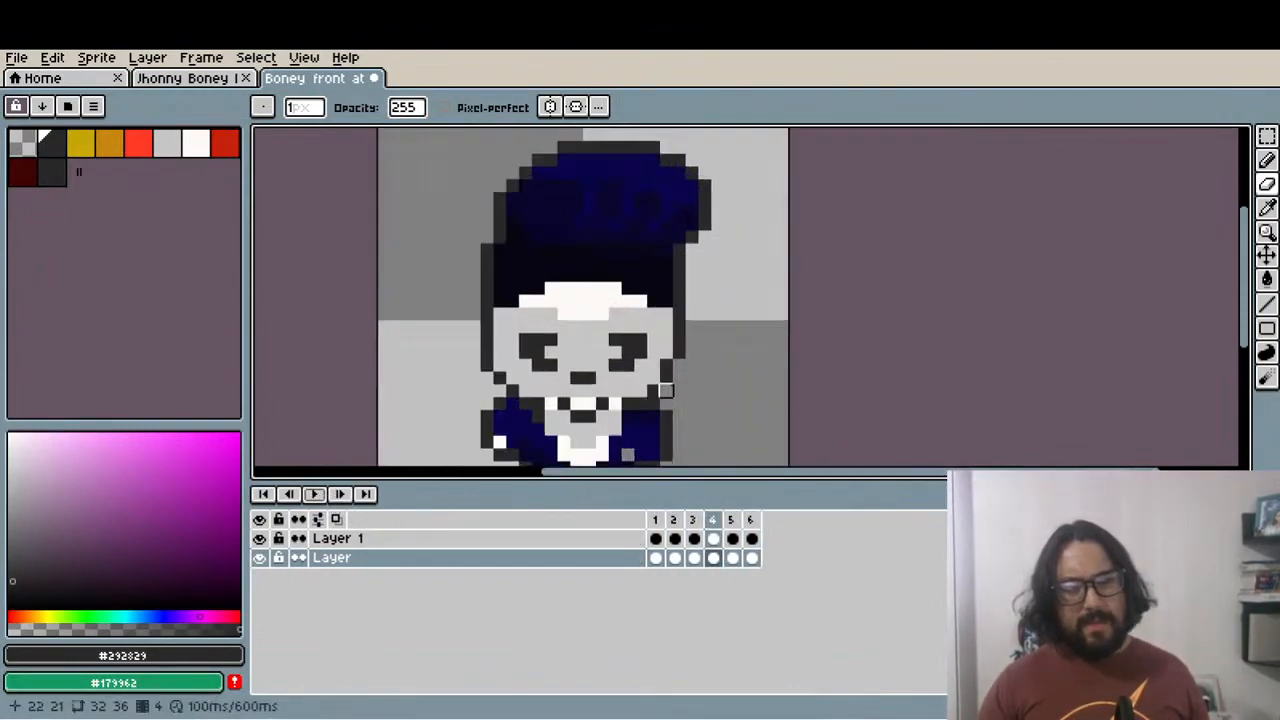
# Compare the attack frame with the Jhonny Boney idle front sprite and return to the attack animation
pyautogui.scroll(-3, 521, 281)
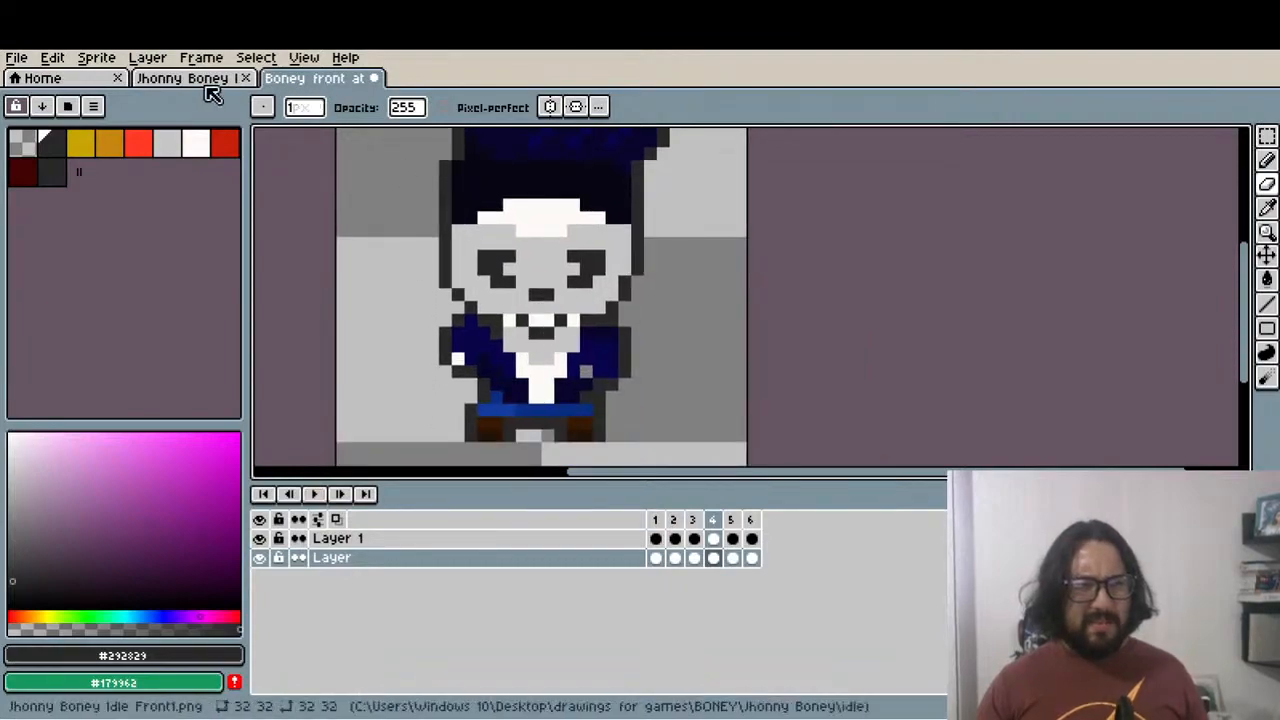
pyautogui.click(205, 80)
pyautogui.moveTo(671, 217); pyautogui.dragTo(628, 325)
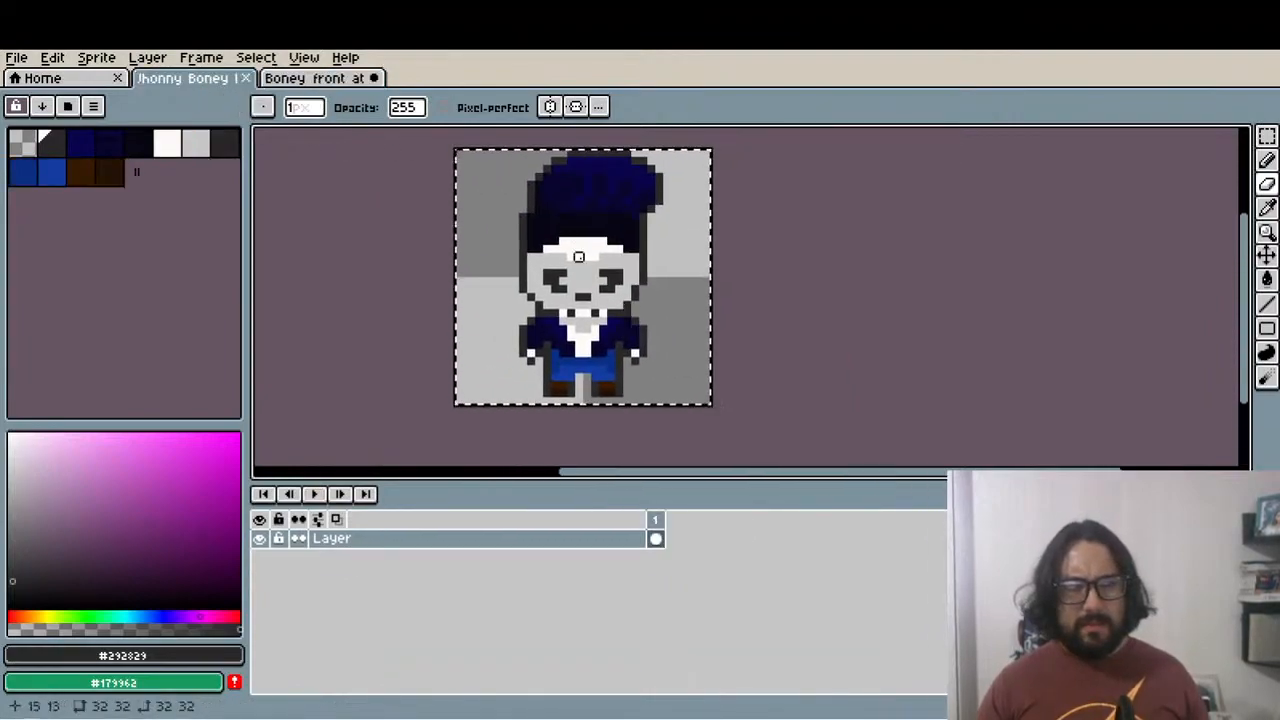
pyautogui.click(310, 78)
# Paint over the dark mouth pixels beneath the teeth in frames 4 and 3 with bone gray #c7c6c6
pyautogui.scroll(2, 553, 338)
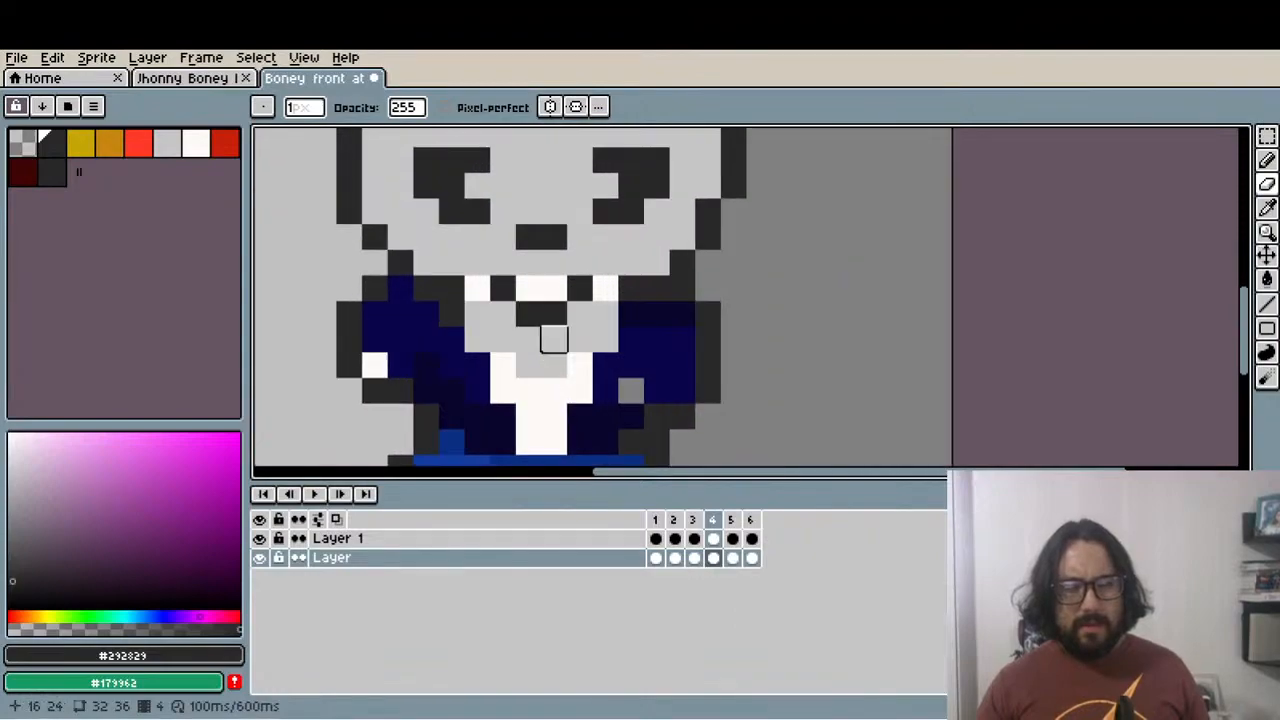
pyautogui.press('i')
pyautogui.click(552, 328)
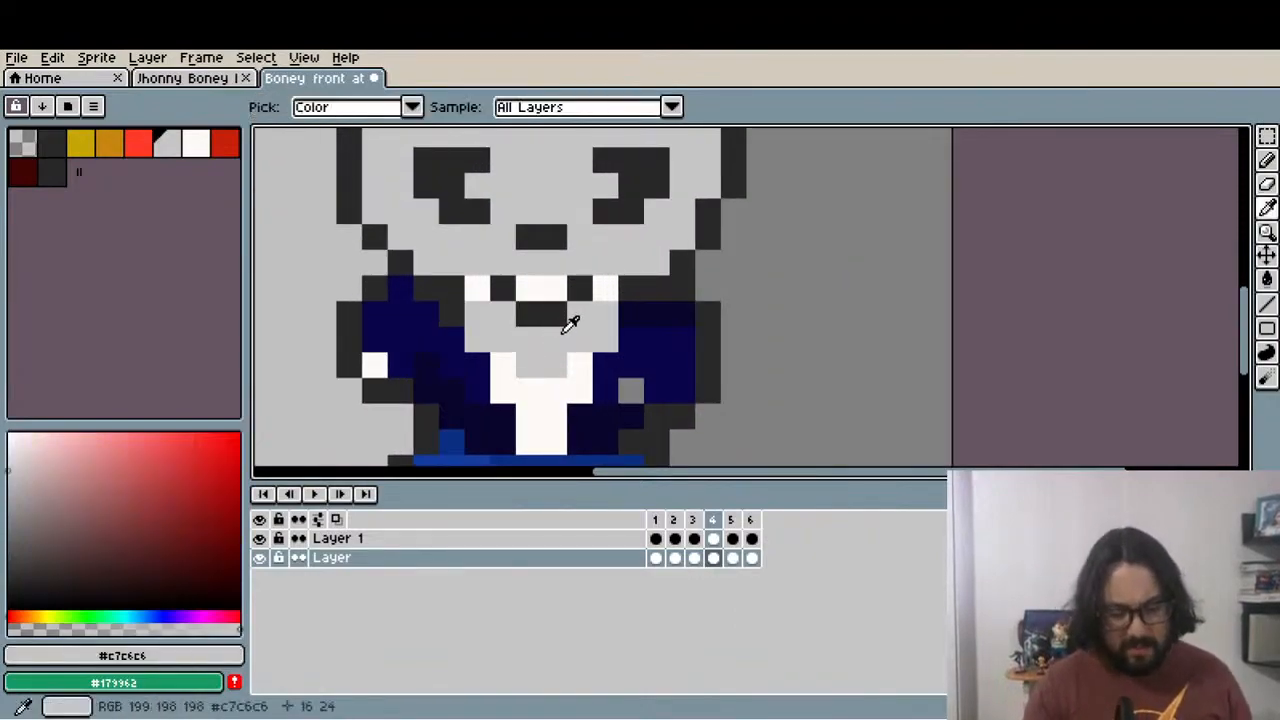
pyautogui.press('l')
pyautogui.click(693, 521)
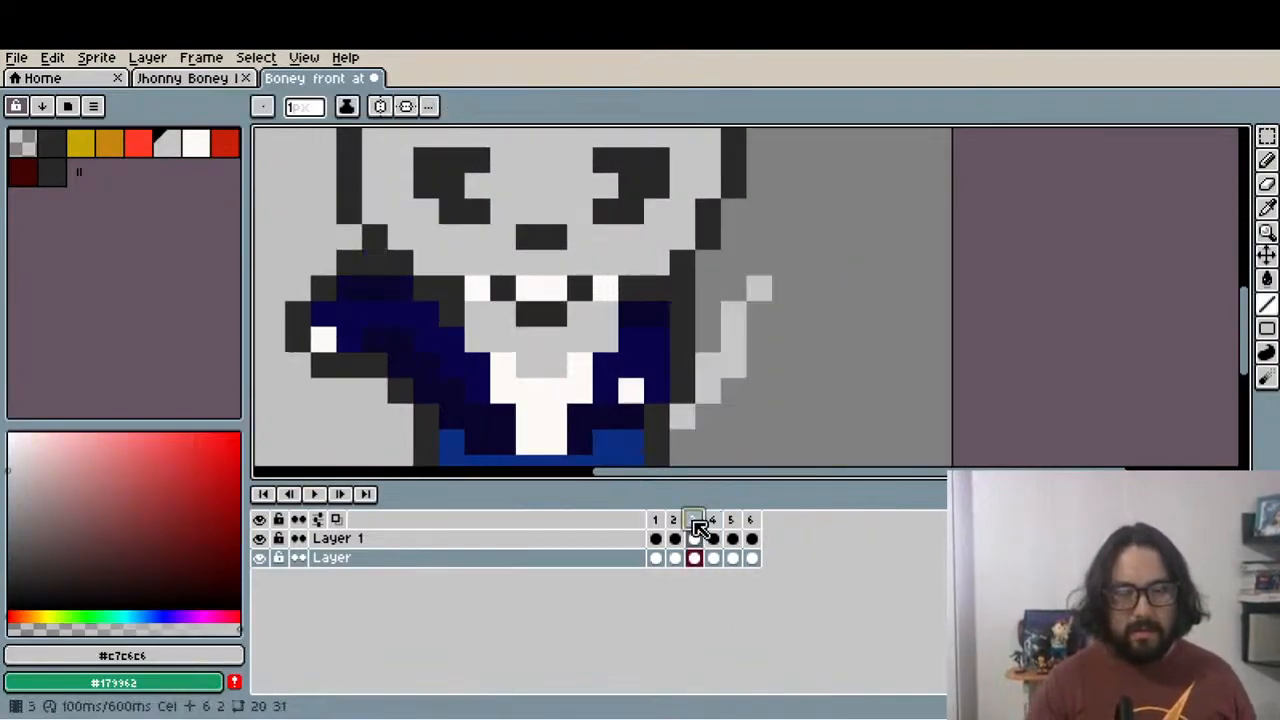
pyautogui.press(',')
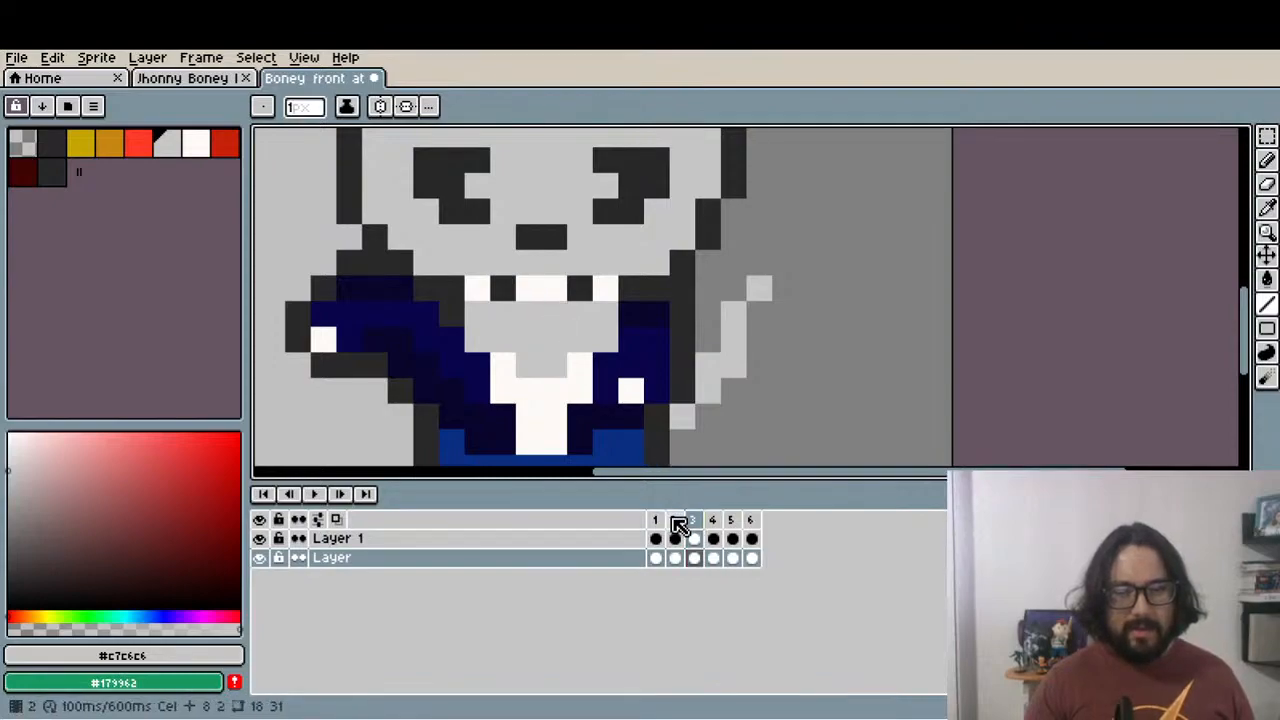
pyautogui.click(655, 520)
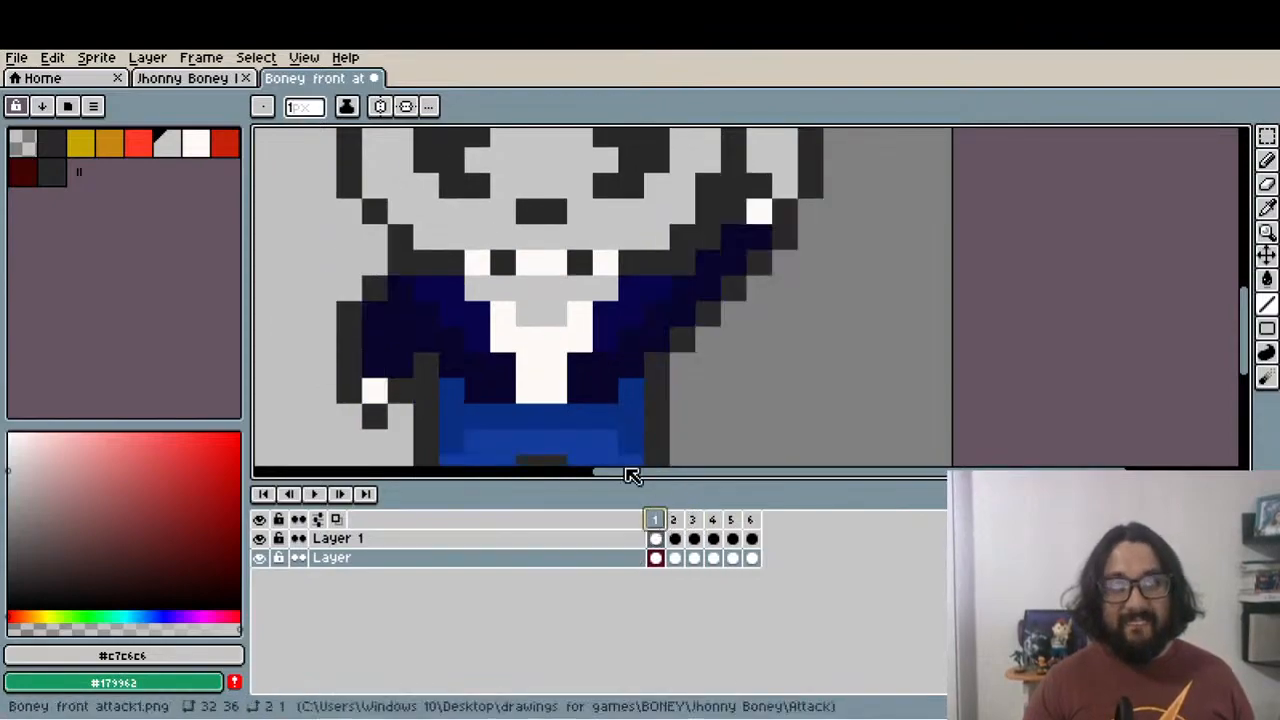
# Cover the dark pixels beneath the teeth on both sides in frames 5 and 6 with bone gray #c7c6c6
pyautogui.click(731, 522)
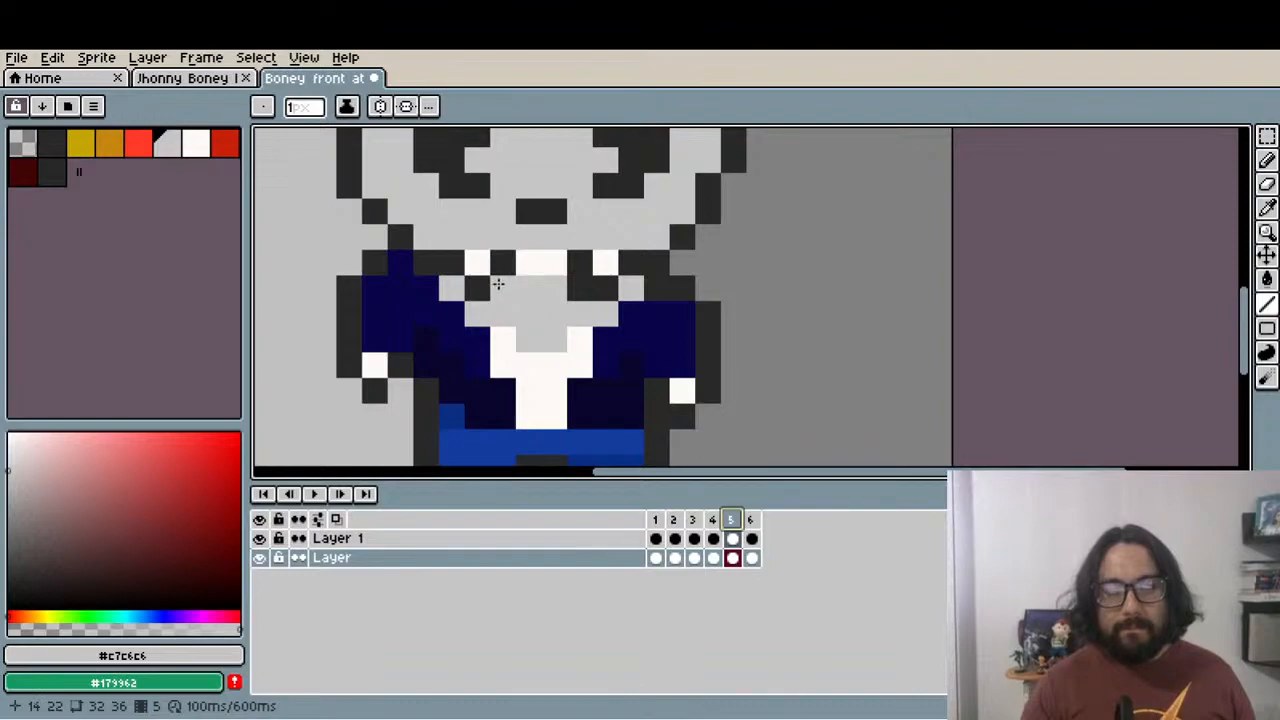
pyautogui.click(580, 294)
pyautogui.click(604, 299)
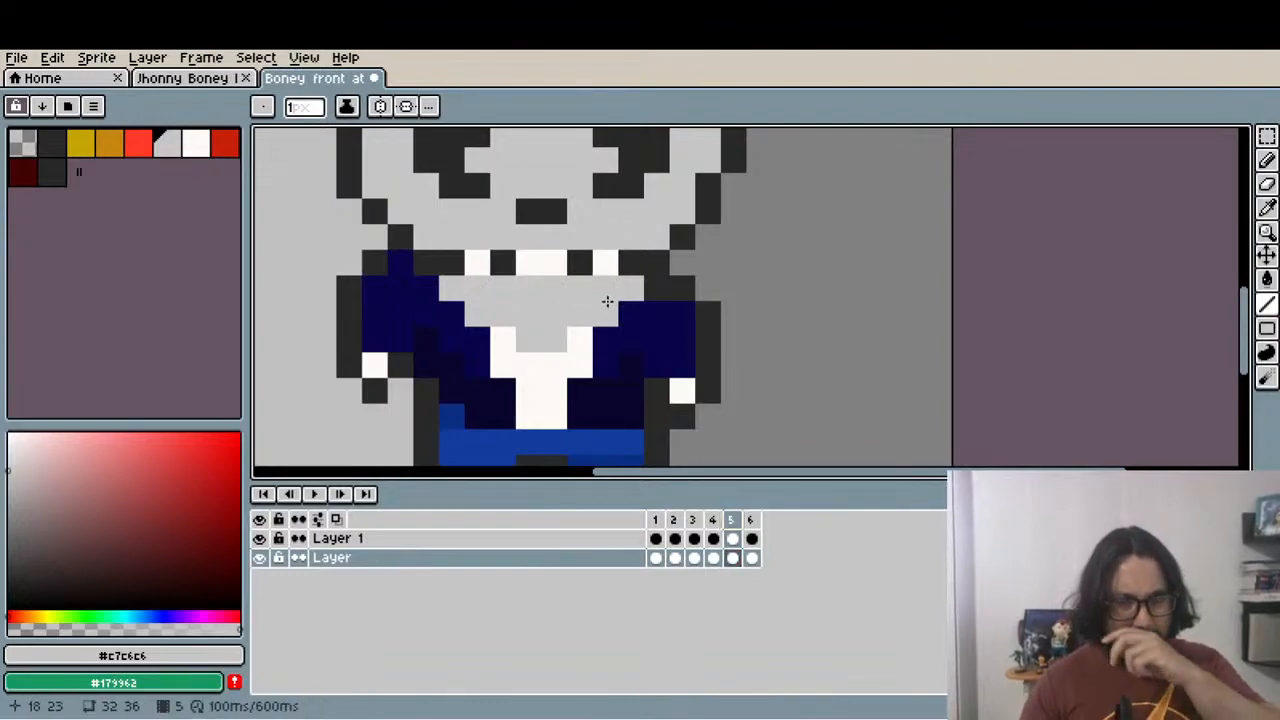
pyautogui.click(750, 519)
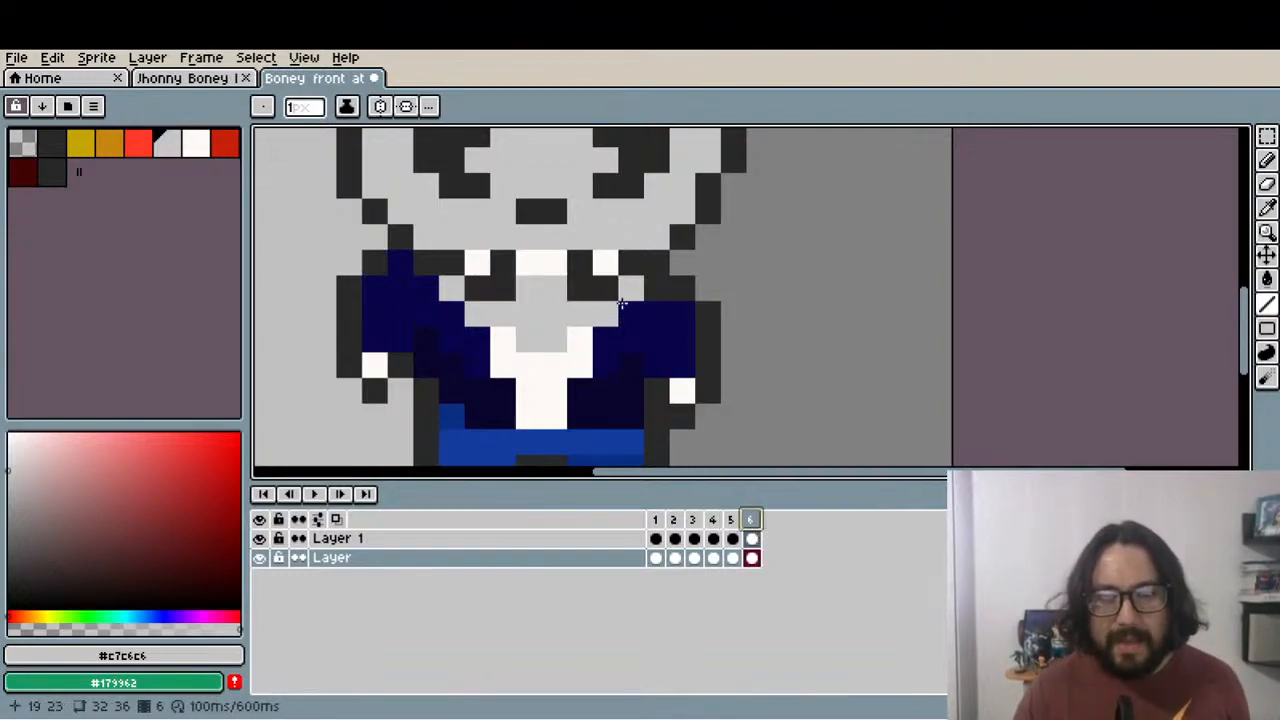
pyautogui.moveTo(605, 298); pyautogui.dragTo(591, 291)
pyautogui.moveTo(503, 289); pyautogui.dragTo(480, 286)
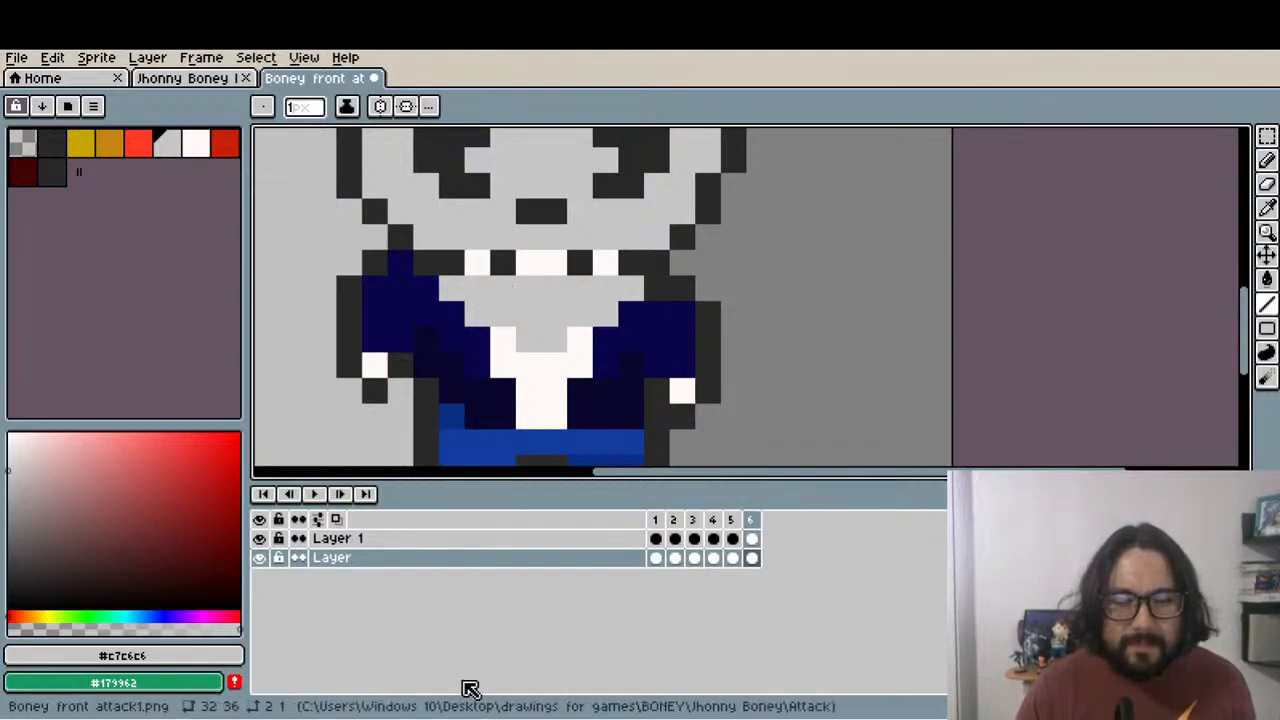
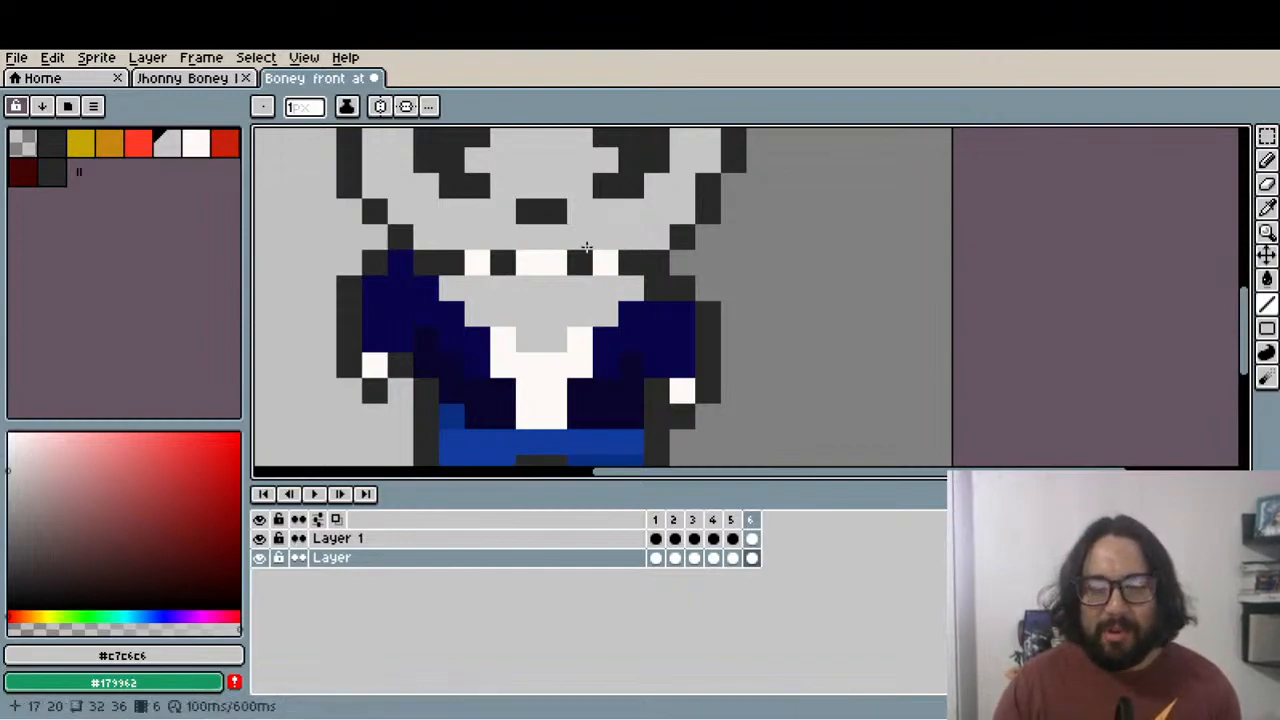
# Examine the mouth, collar and sleeves of the sprite in frame 6
pyautogui.scroll(-2, 512, 305)
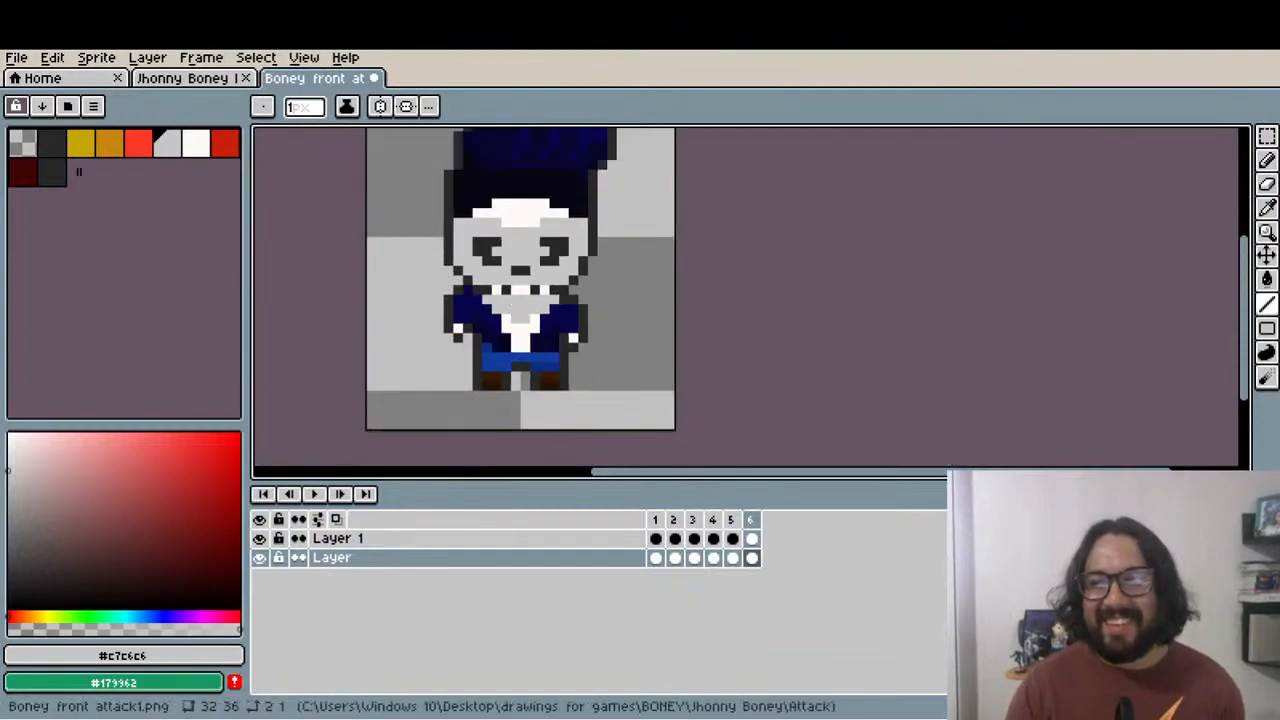
pyautogui.scroll(1, 560, 397)
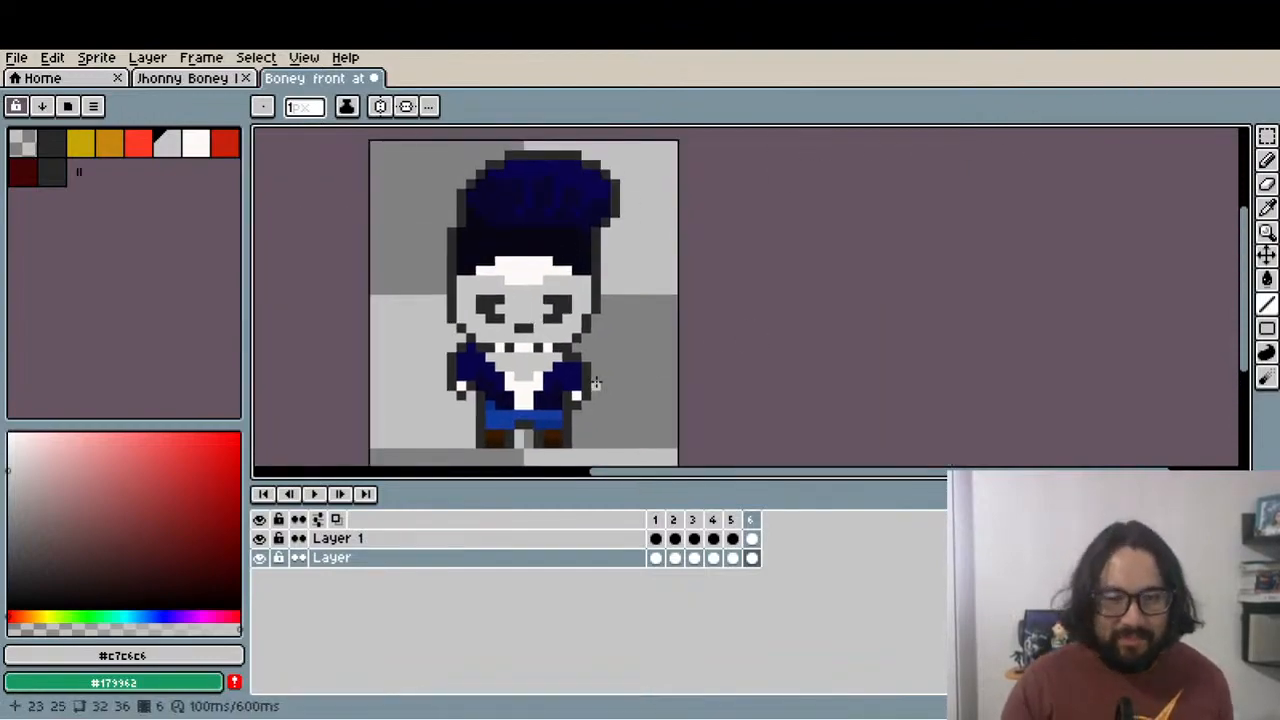
pyautogui.scroll(2, 592, 380)
pyautogui.press('i')
pyautogui.scroll(1, 545, 345)
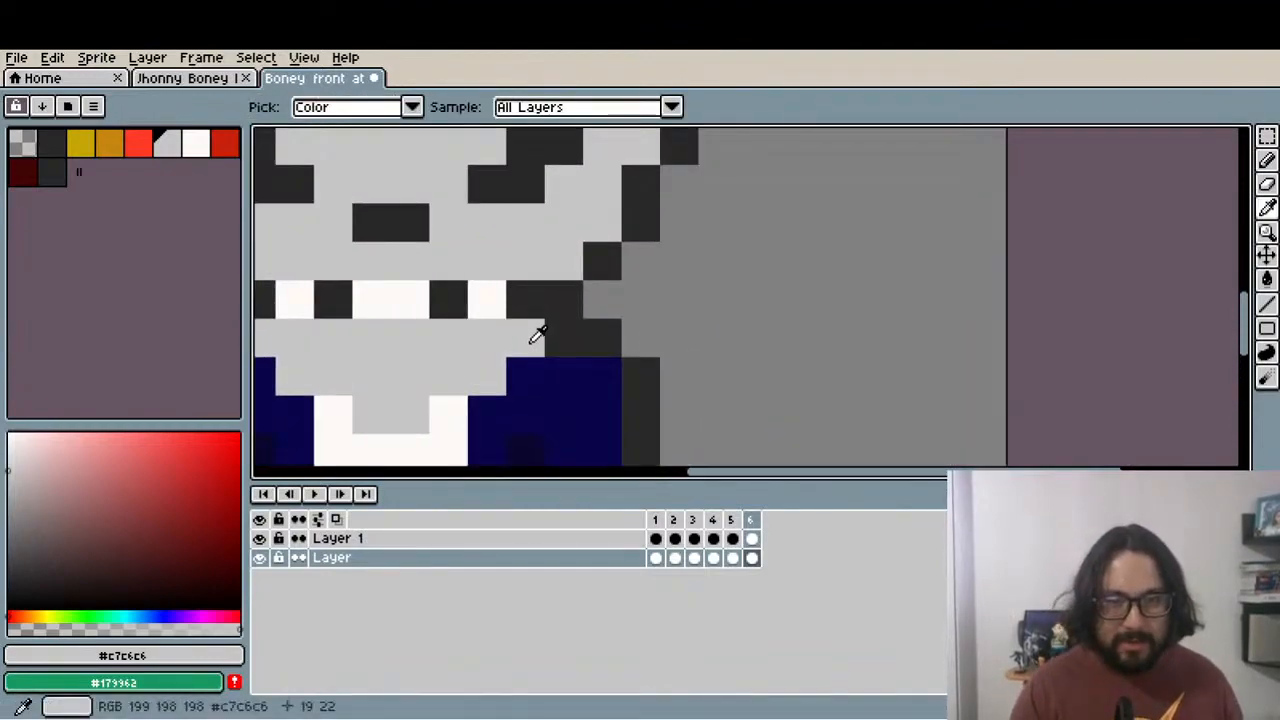
pyautogui.scroll(-1, 552, 366)
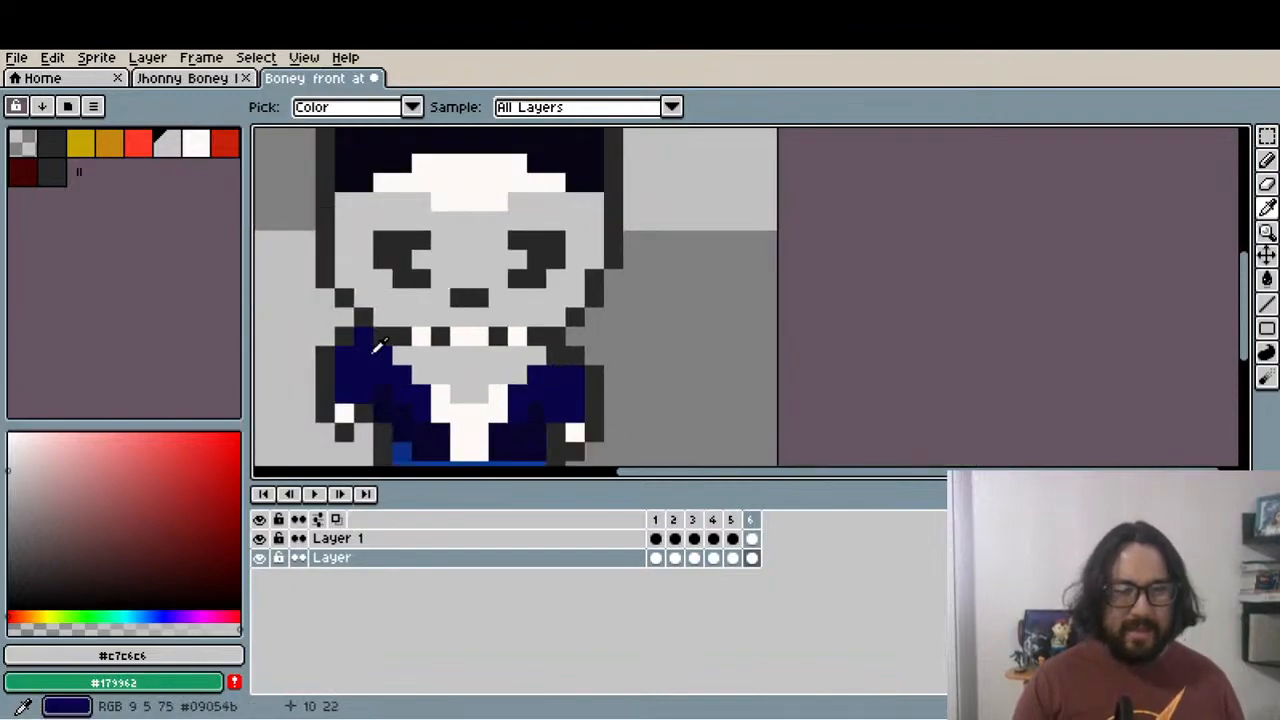
pyautogui.scroll(1, 378, 348)
pyautogui.scroll(1, 400, 352)
pyautogui.scroll(-1, 594, 354)
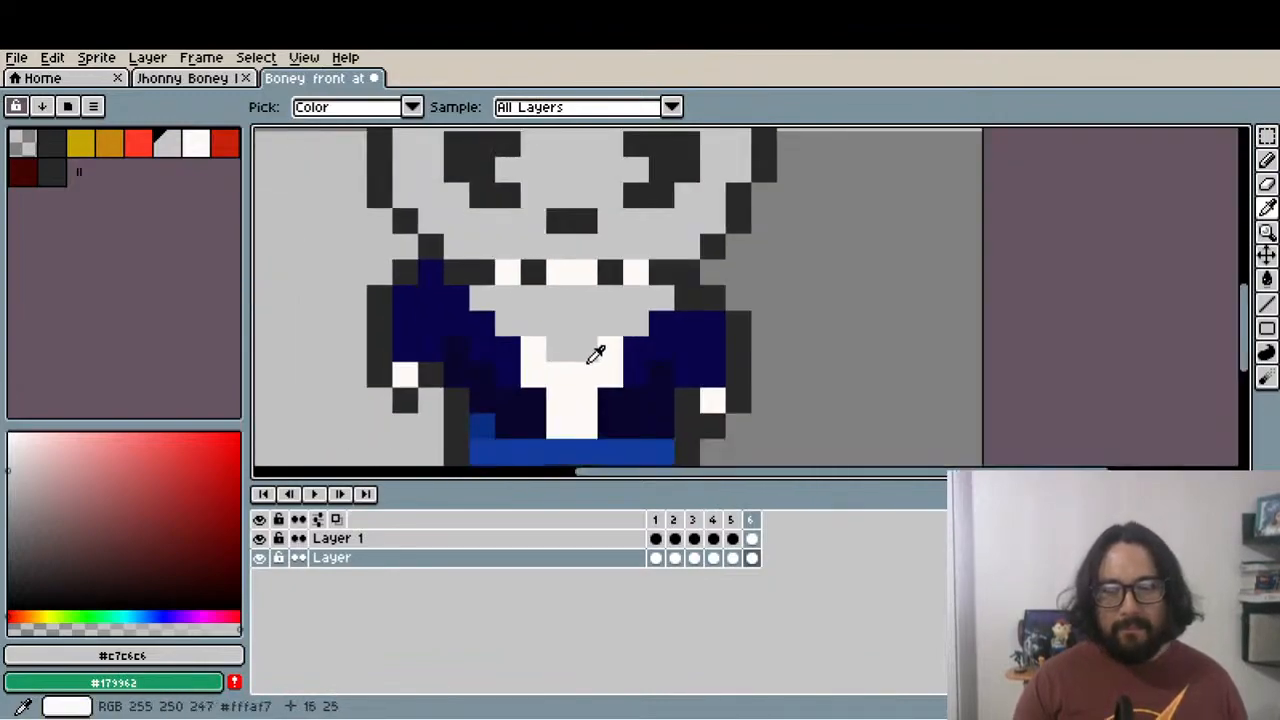
# Recolor the gray hand pixel in frame 4 with the other hand's off-white #fffaf7
pyautogui.click(741, 521)
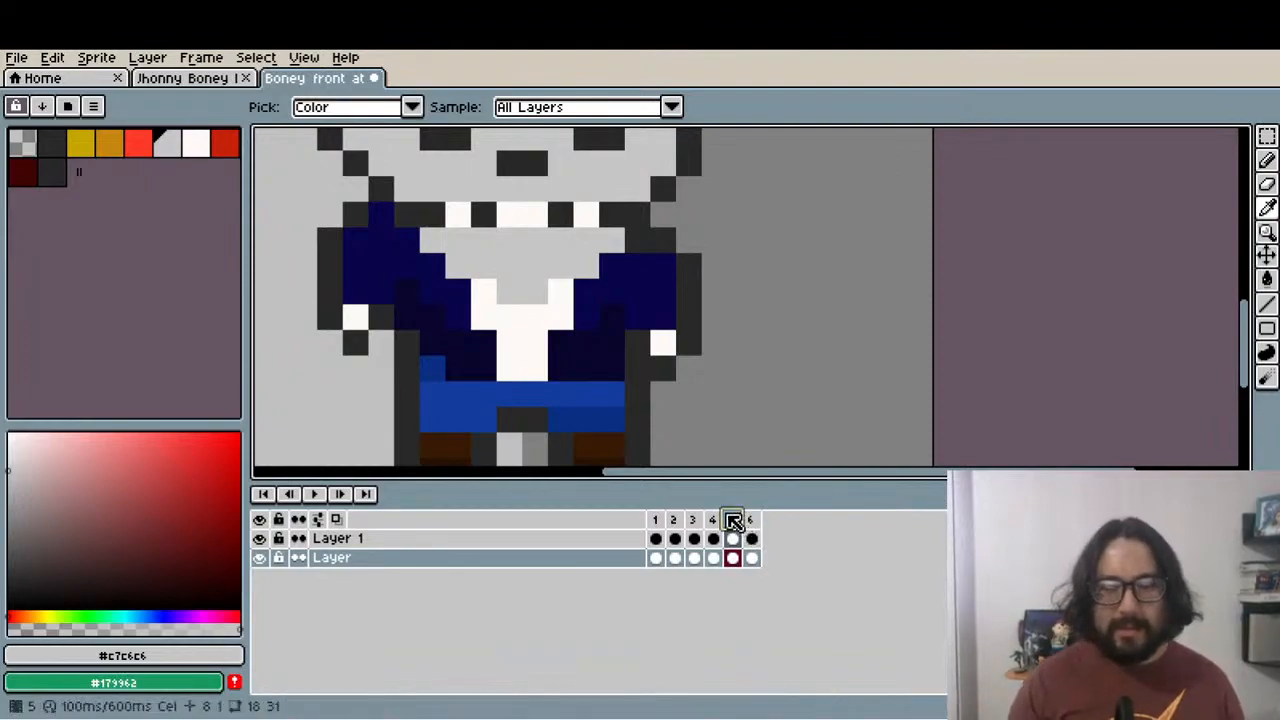
pyautogui.click(712, 520)
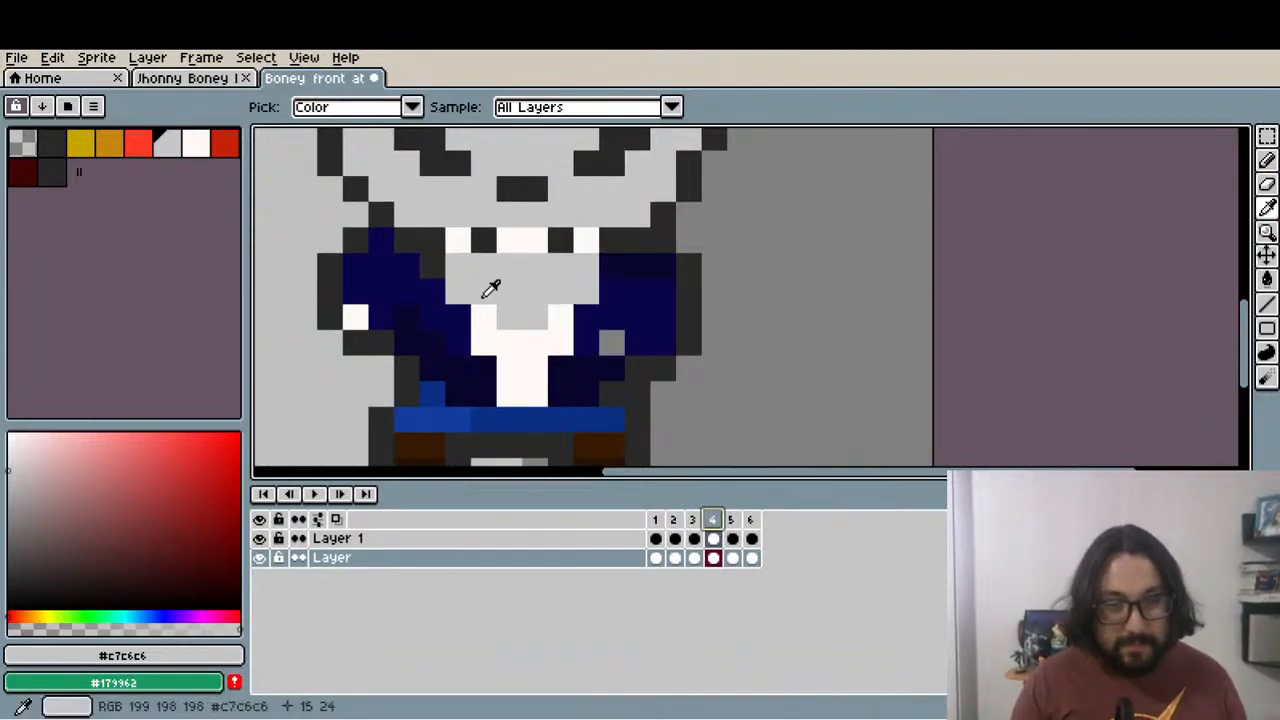
pyautogui.click(375, 306)
pyautogui.click(357, 312)
pyautogui.press('b')
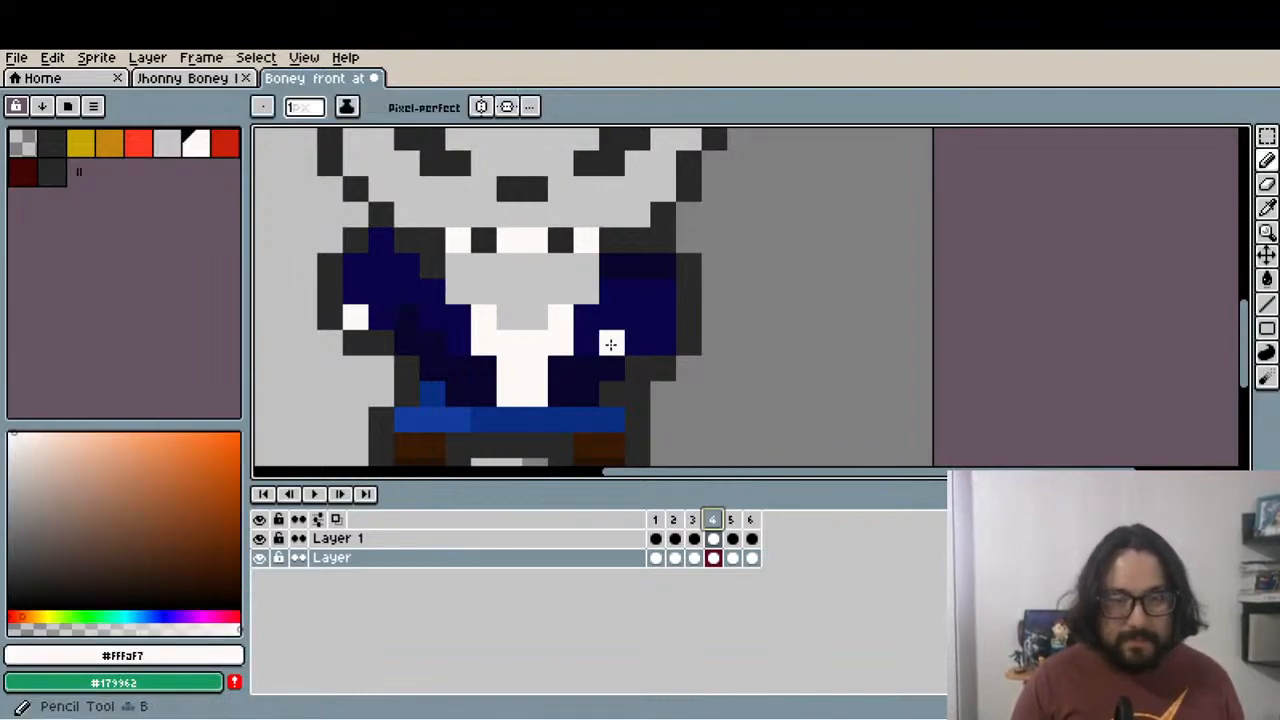
# On Layer 1 in frame 3, widen the sleeve outward over its dark outline with navy #09054b sampled from the jacket
pyautogui.click(692, 520)
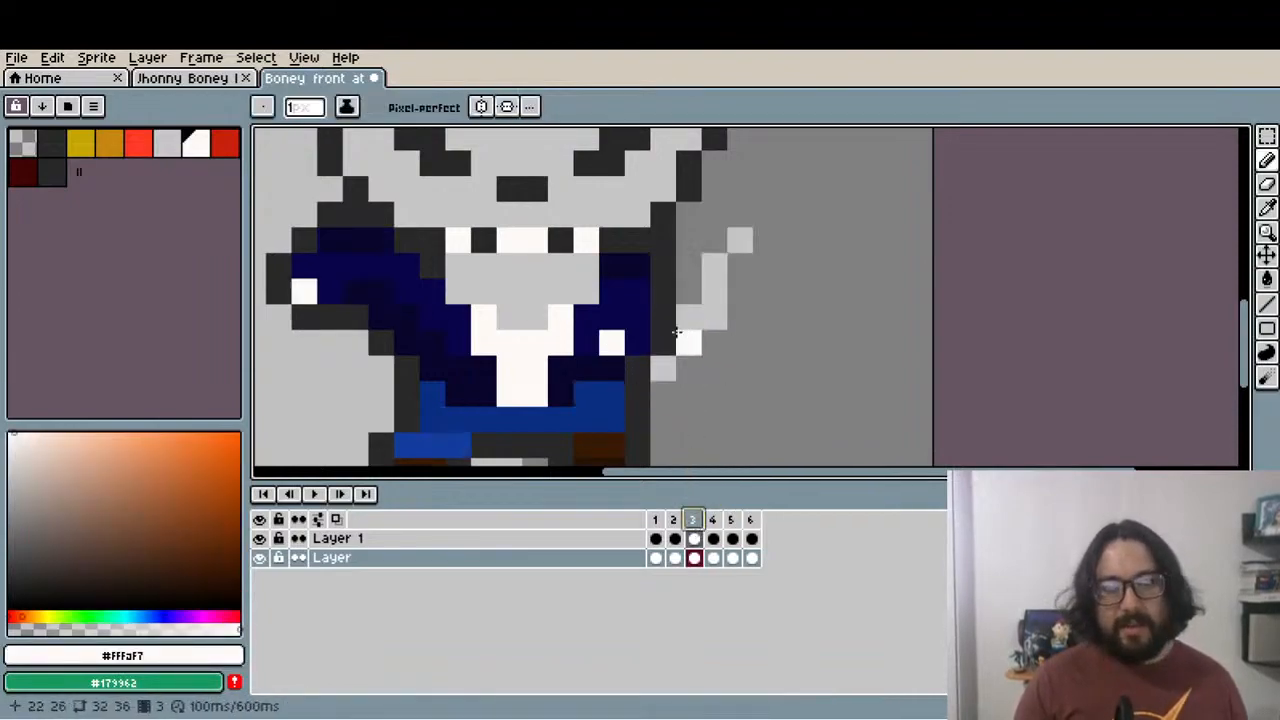
pyautogui.moveTo(650, 289); pyautogui.dragTo(663, 309)
pyautogui.press('i')
pyautogui.click(672, 296)
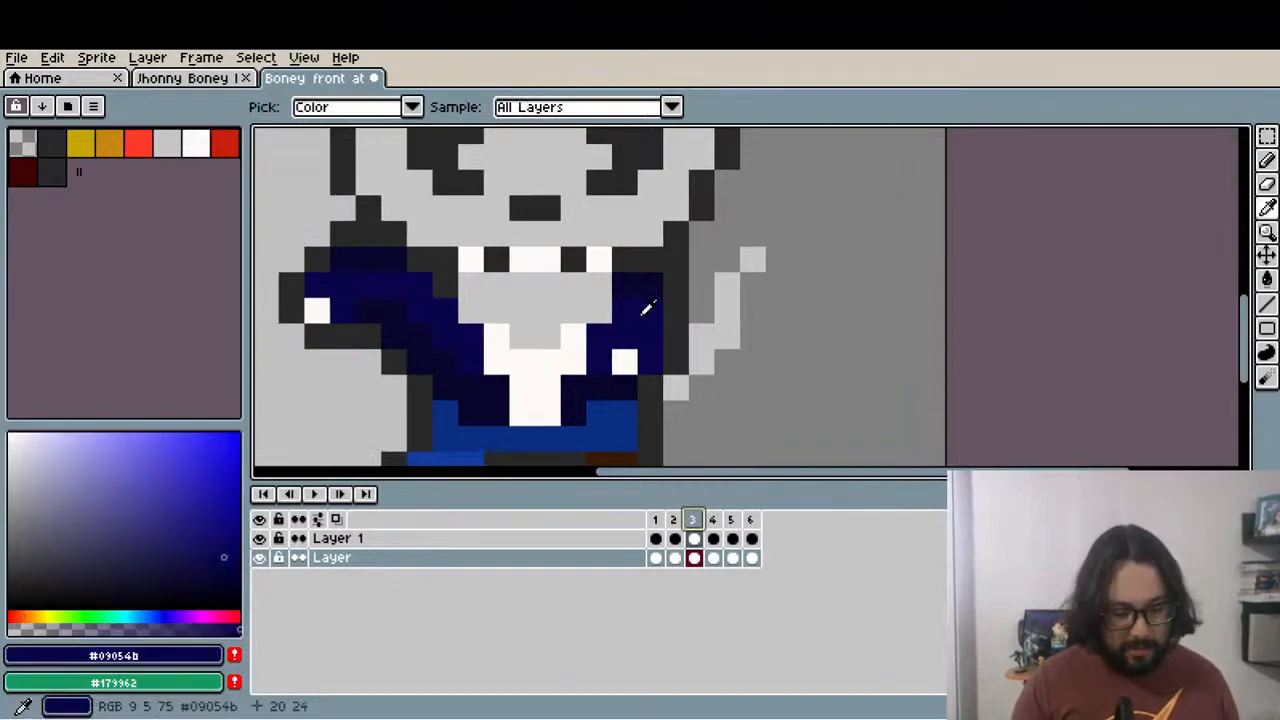
pyautogui.press('l')
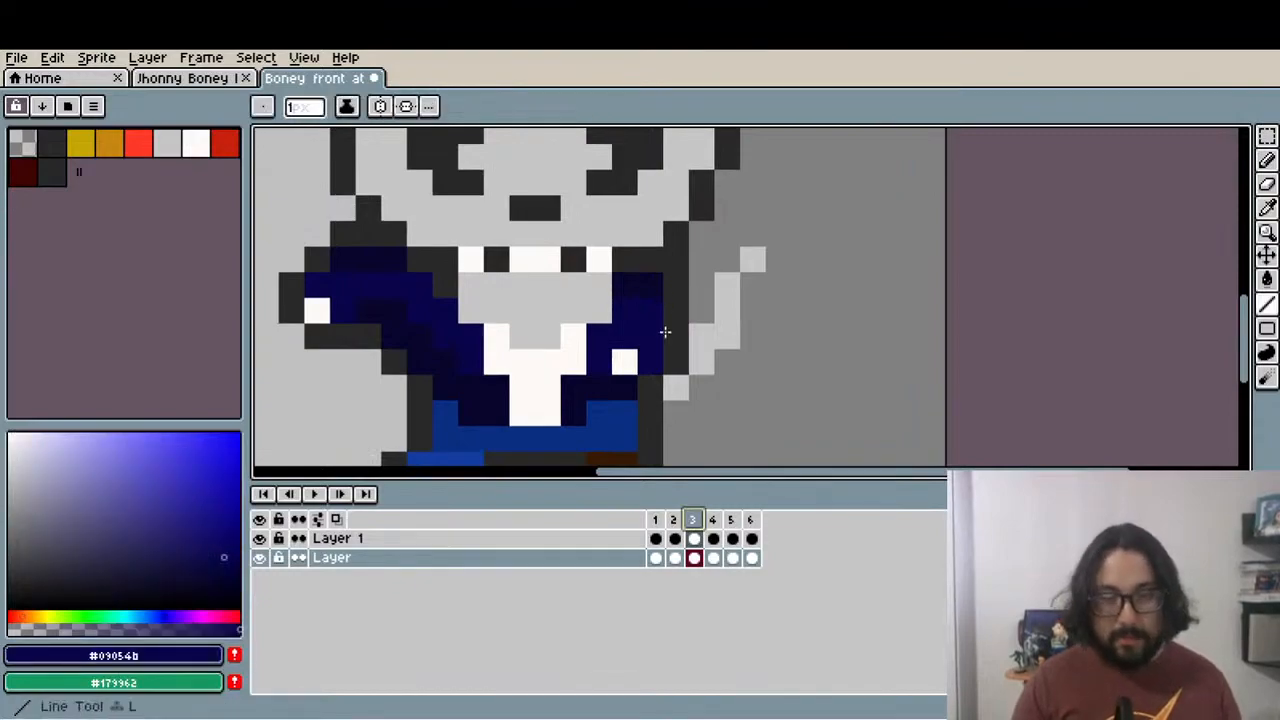
pyautogui.click(696, 538)
pyautogui.moveTo(673, 334); pyautogui.dragTo(670, 310)
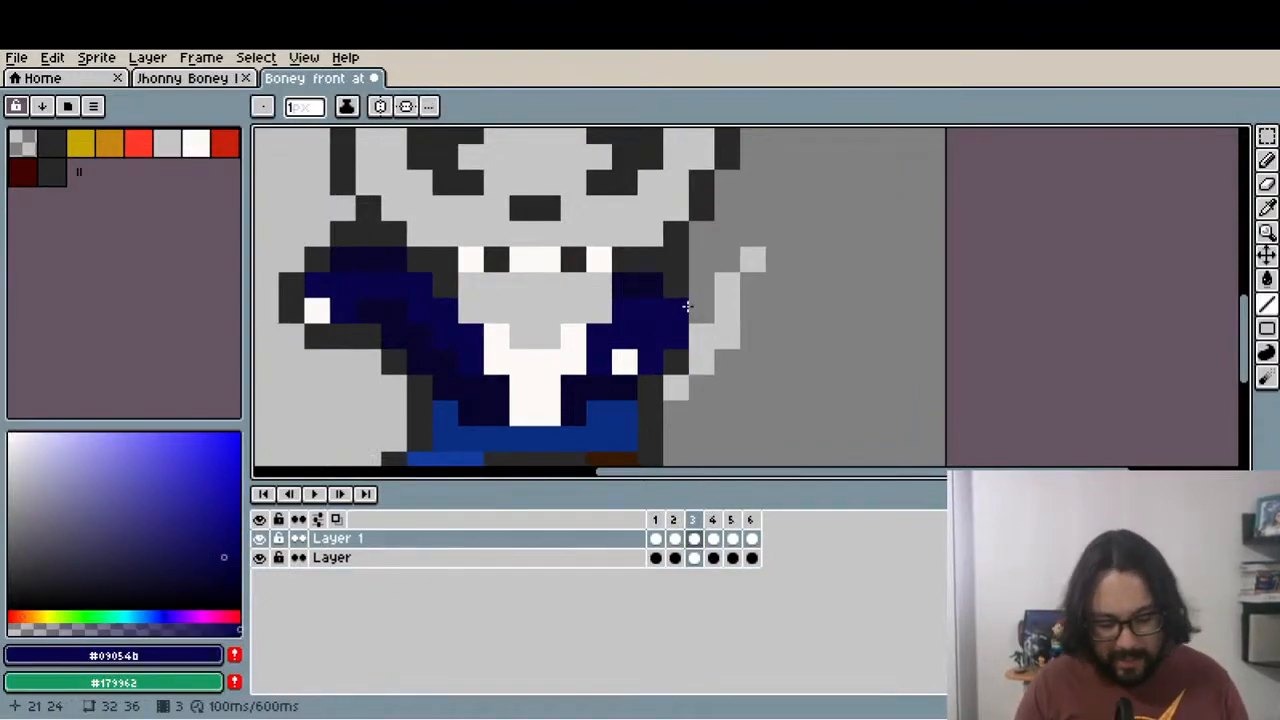
# Draw a vertical outline along the outer edge of the widened sleeve in frame 3 with dark gray #292829
pyautogui.press('i')
pyautogui.click(686, 267)
pyautogui.press('l')
pyautogui.moveTo(698, 294); pyautogui.dragTo(697, 352)
# Inspect the arms and outlines across all six frames and play the attack animation to check the sleeve fix
pyautogui.click(675, 538)
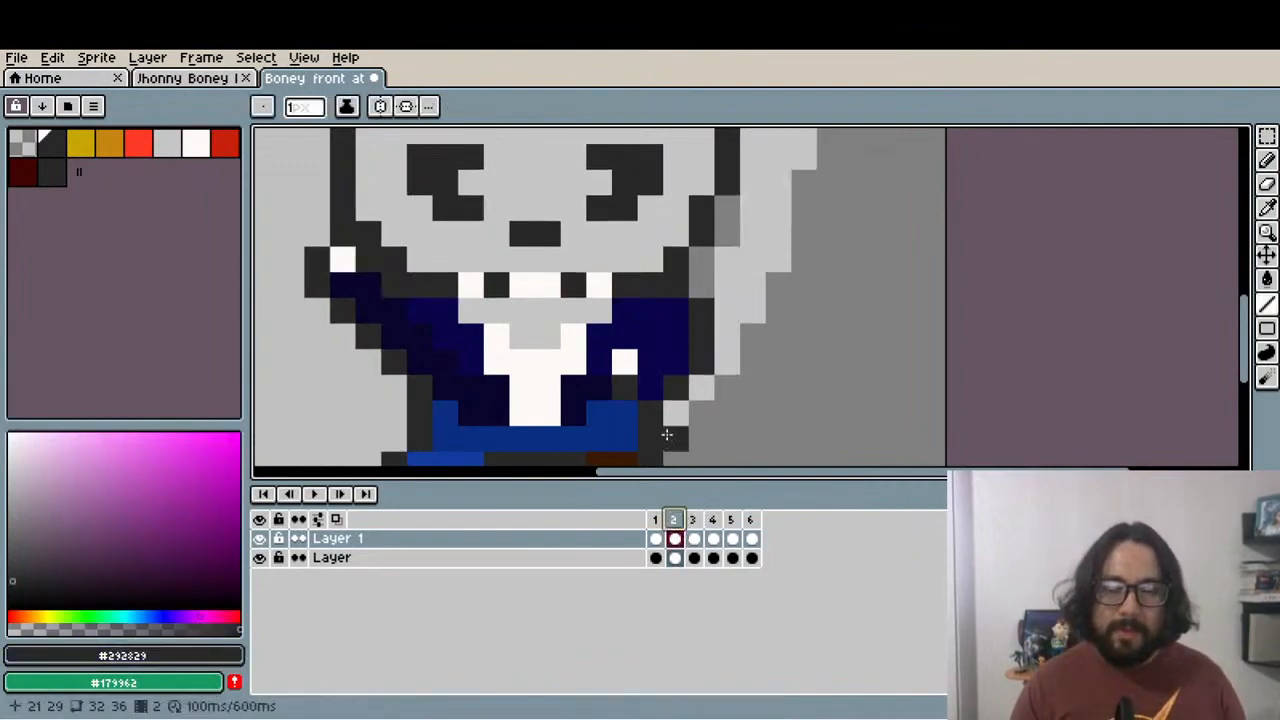
pyautogui.click(658, 518)
pyautogui.scroll(-3, 720, 362)
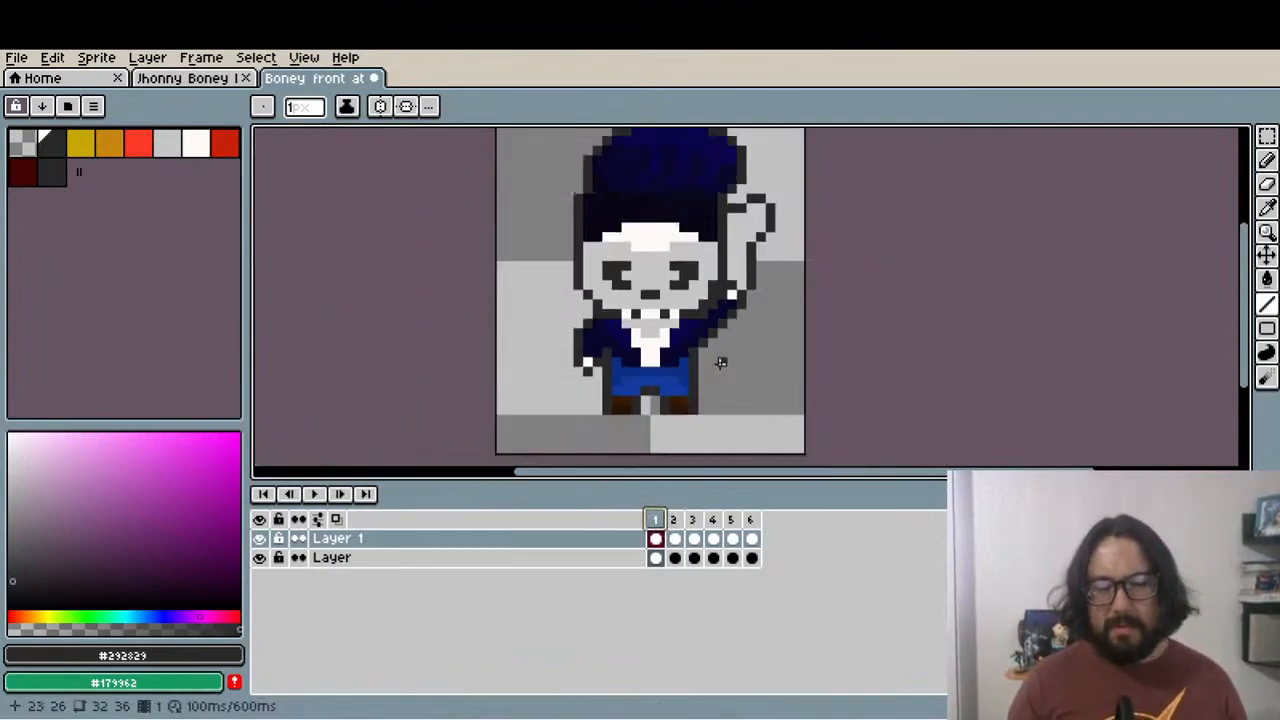
pyautogui.click(680, 522)
pyautogui.click(694, 520)
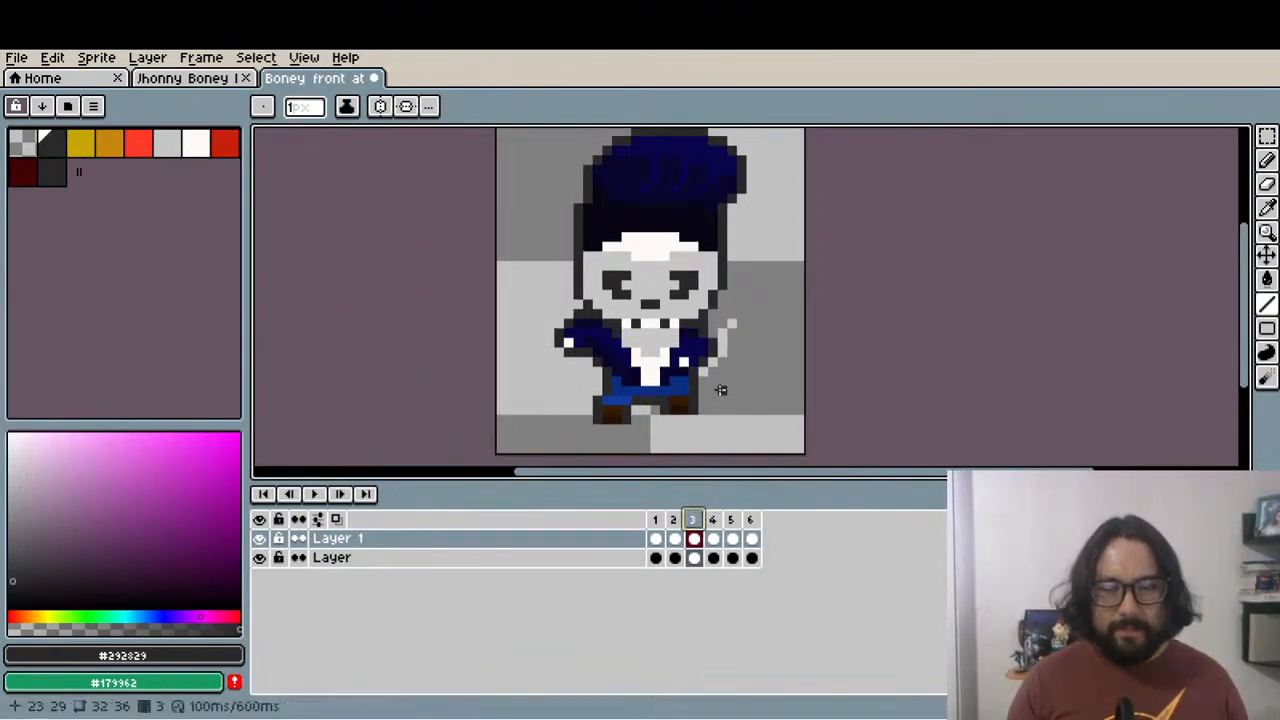
pyautogui.scroll(2, 720, 393)
pyautogui.click(712, 519)
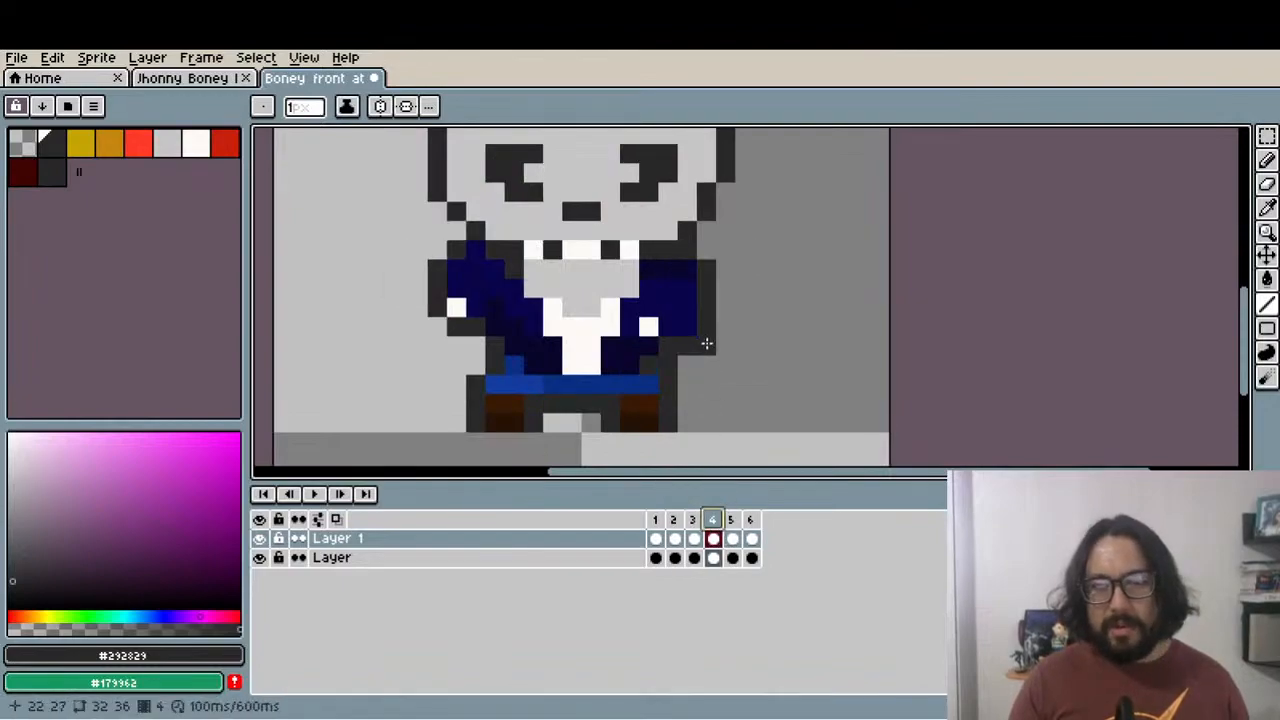
pyautogui.scroll(1, 732, 405)
pyautogui.click(738, 524)
pyautogui.click(752, 521)
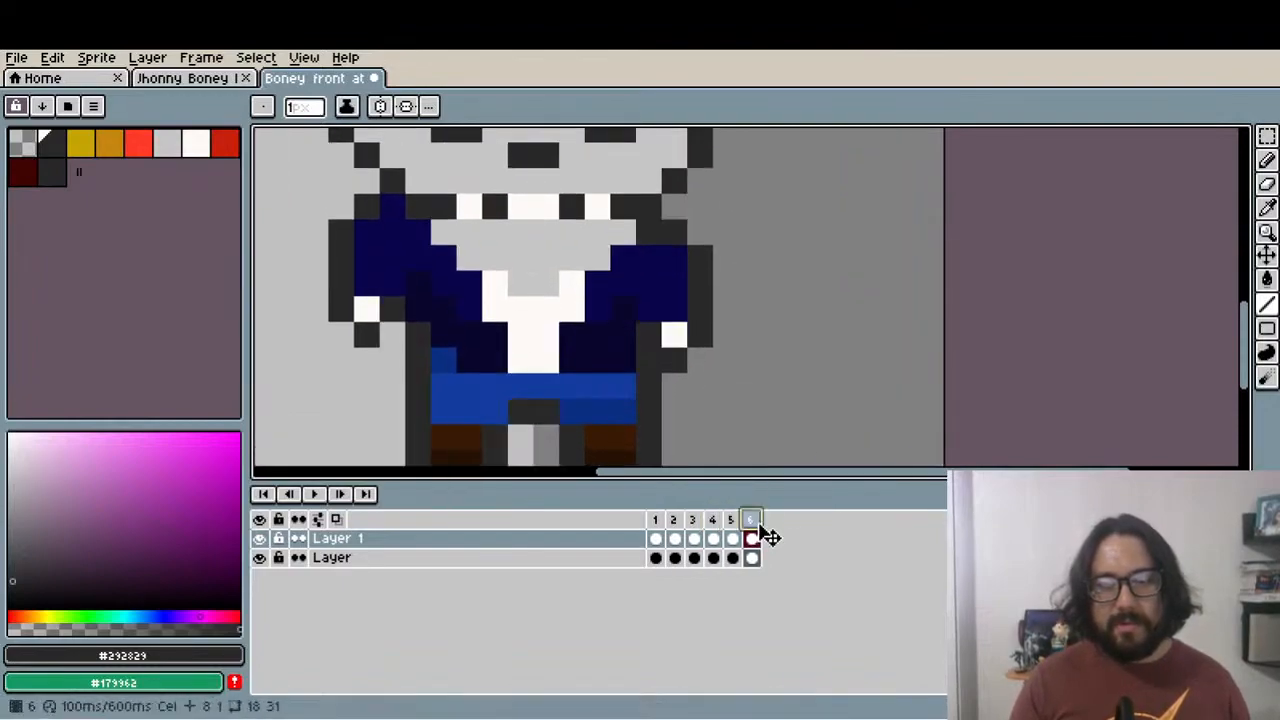
pyautogui.scroll(-3, 605, 400)
pyautogui.click(316, 494)
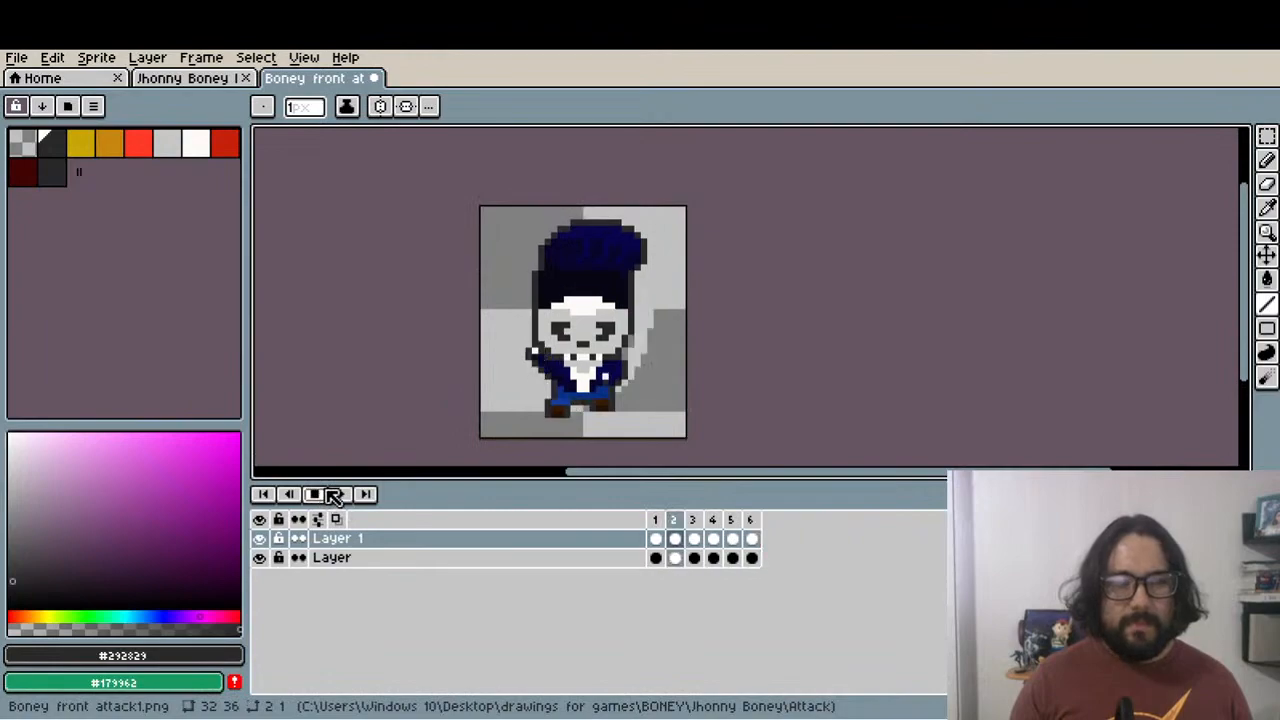
pyautogui.click(314, 494)
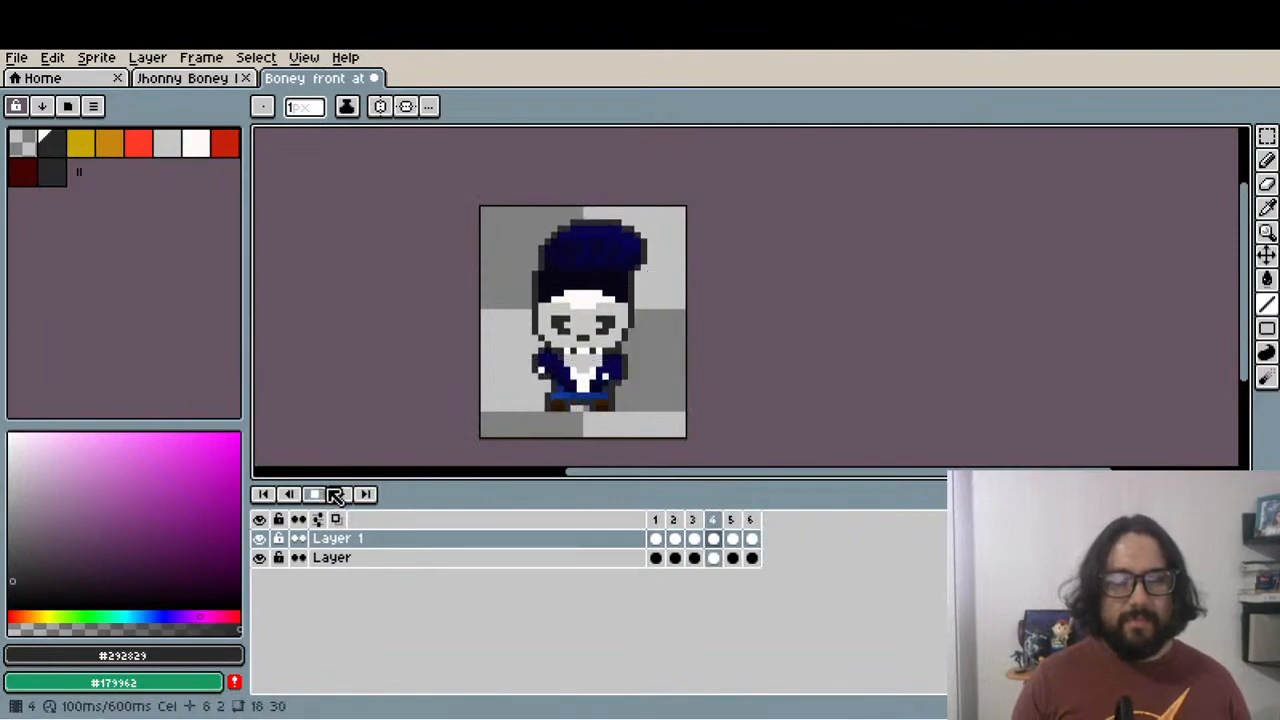
# Start saving the attack animation under a new file name in the Attack folder
pyautogui.click(14, 57)
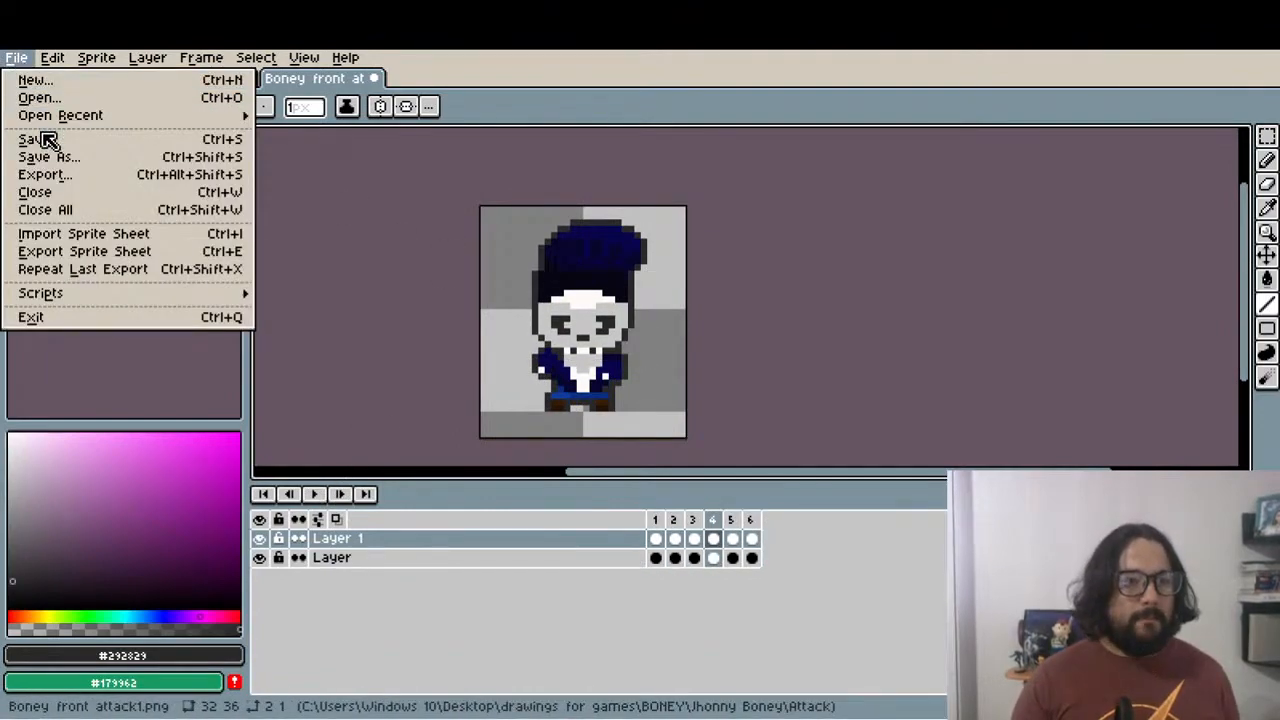
pyautogui.click(43, 157)
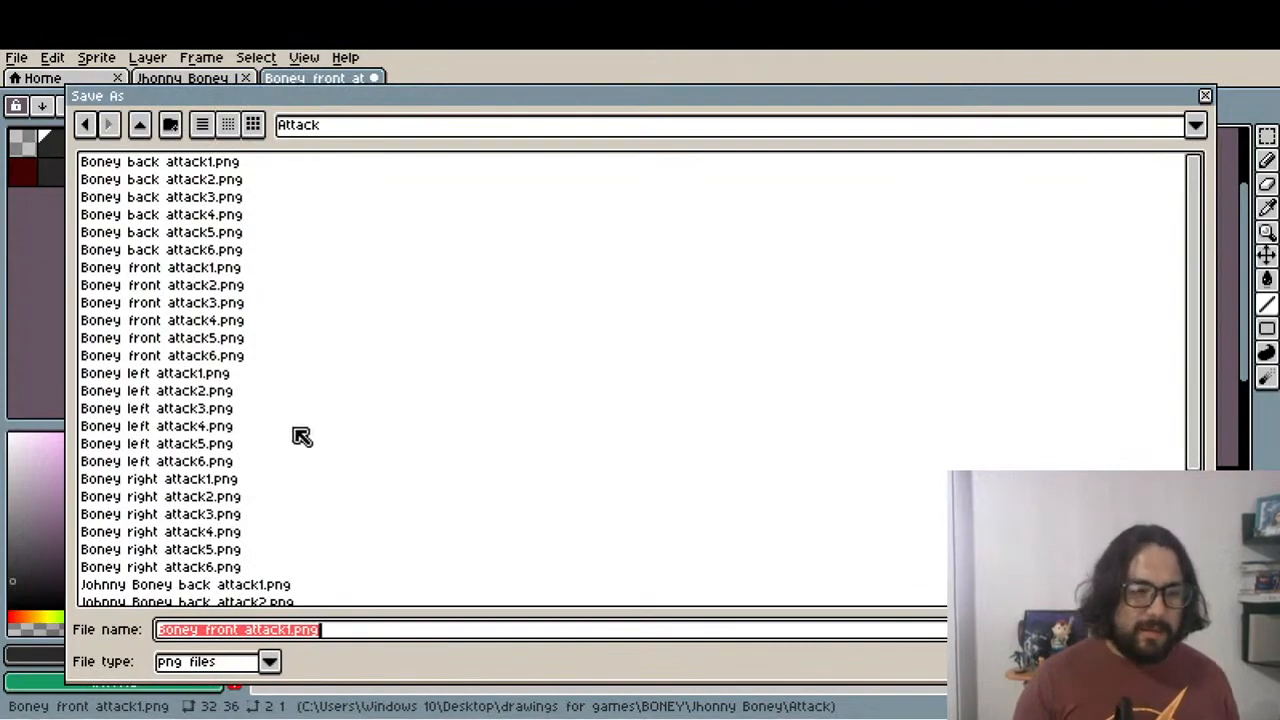
pyautogui.click(167, 638)
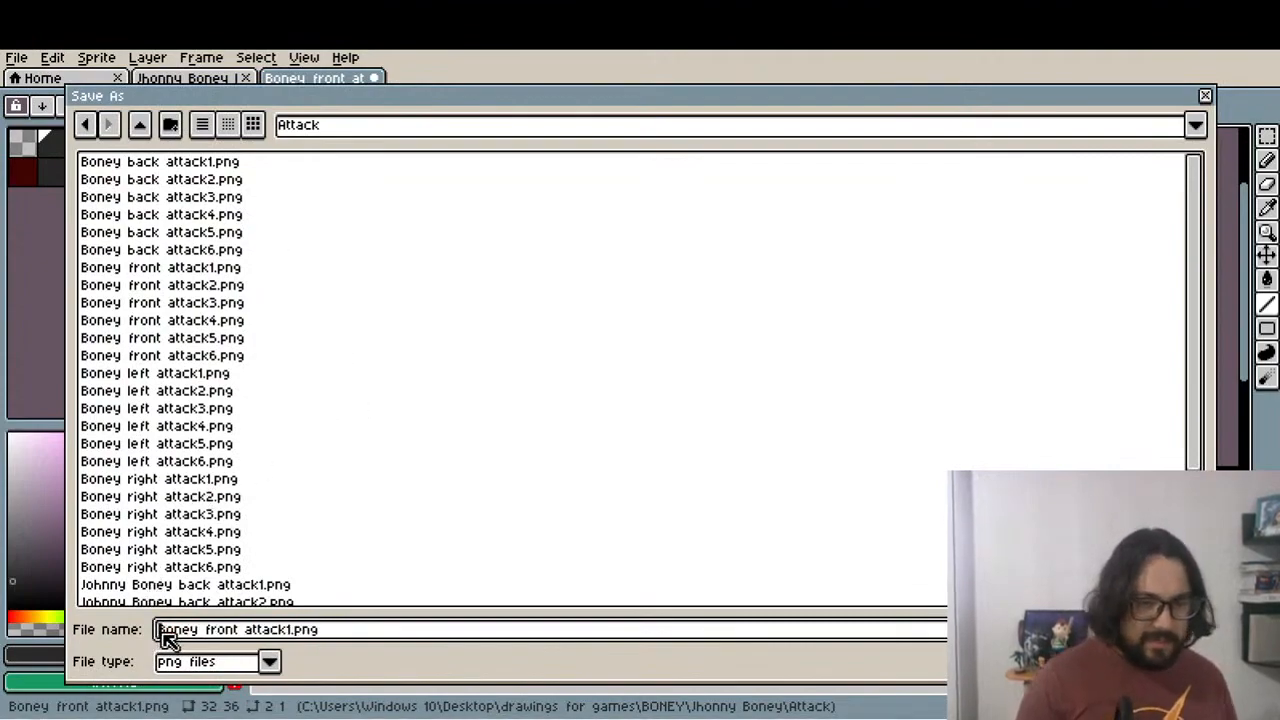
pyautogui.write('Anth')
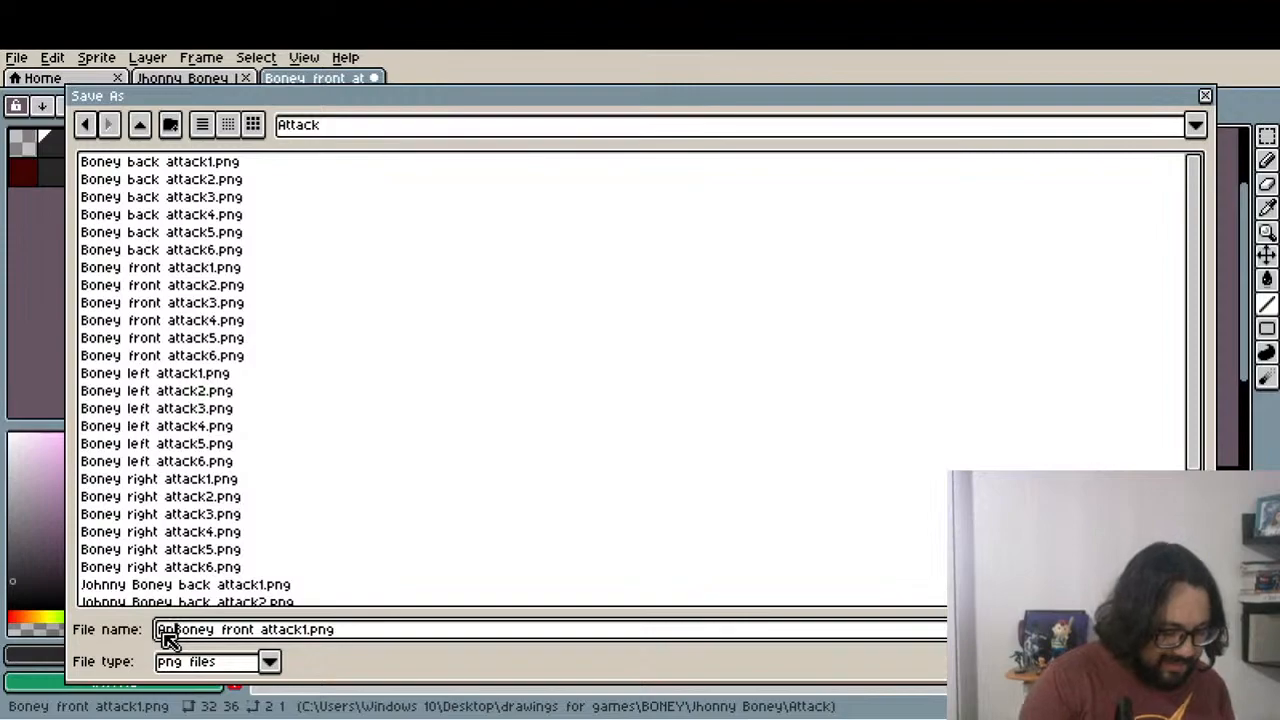
pyautogui.write('ony')
pyautogui.press('BackSpace')
pyautogui.press('BackSpace')
pyautogui.press('BackSpace')
pyautogui.press('BackSpace')
pyautogui.press('BackSpace')
pyautogui.press('BackSpace')
pyautogui.press('BackSpace')
# Name the file Johnny Boney front attack1.png and save the animation as PNG without layer support
pyautogui.write('Johnny Bo')
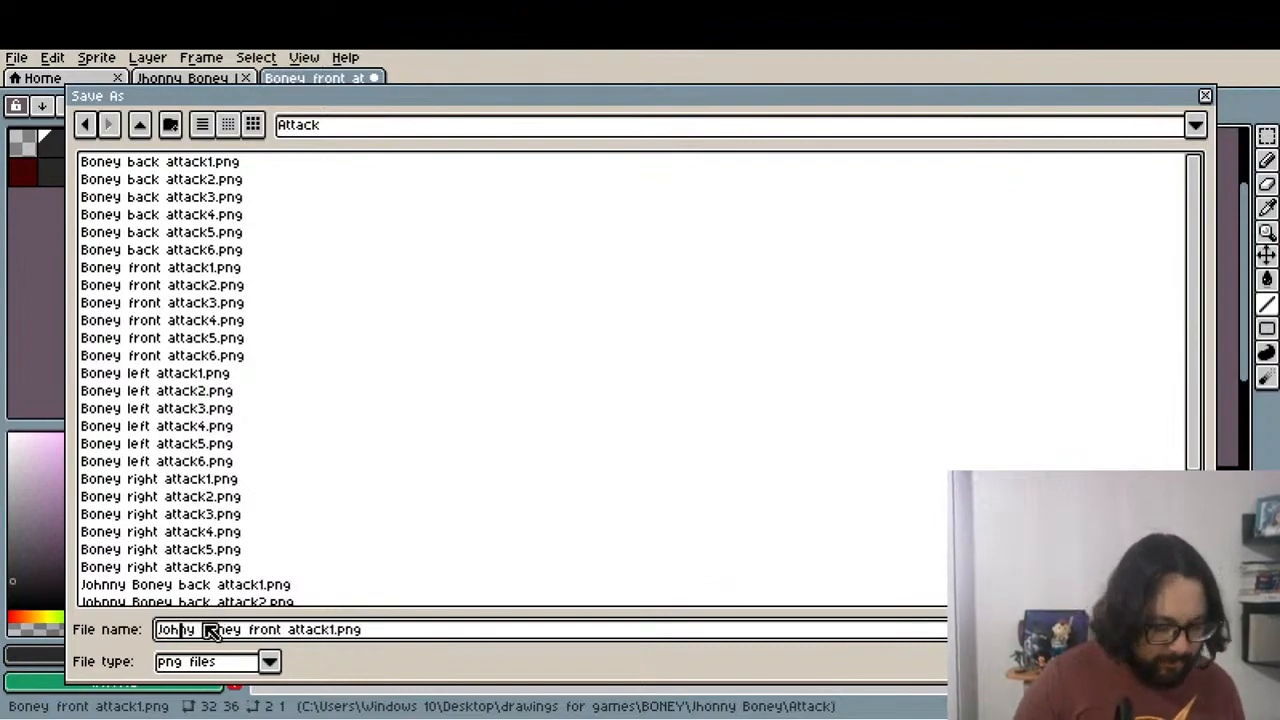
pyautogui.write('n')
pyautogui.press('Delete')
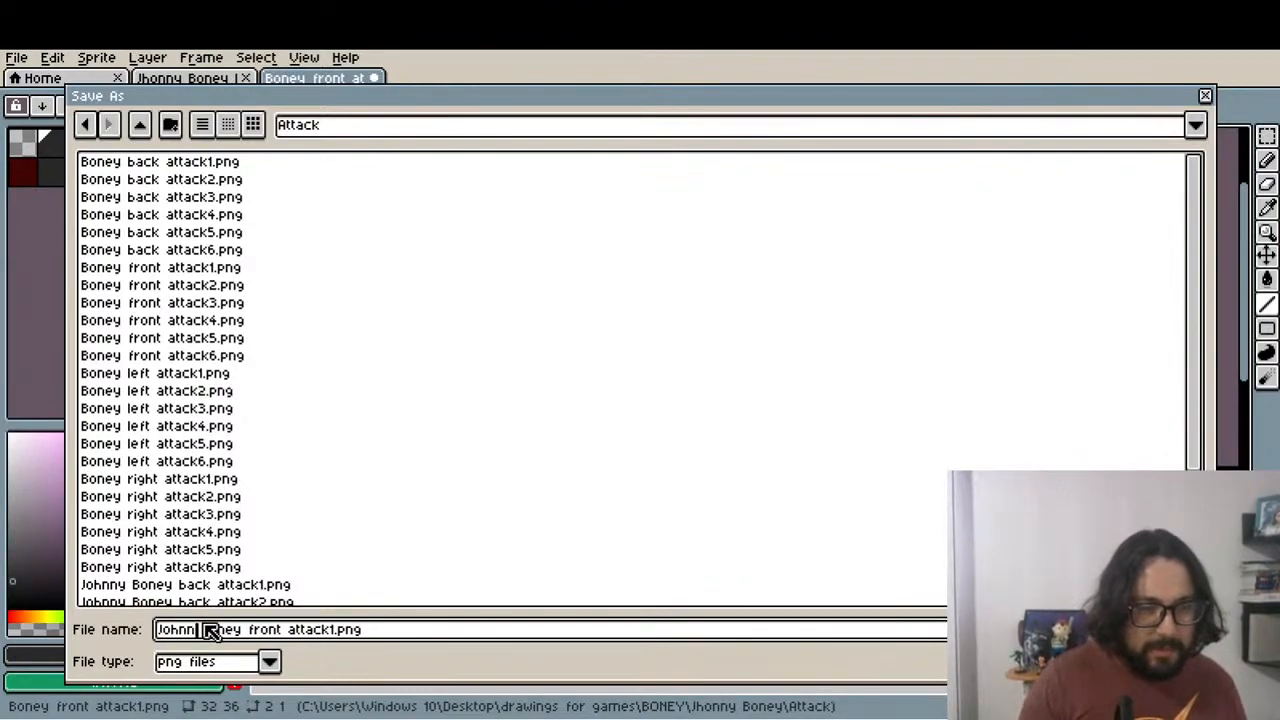
pyautogui.write('y')
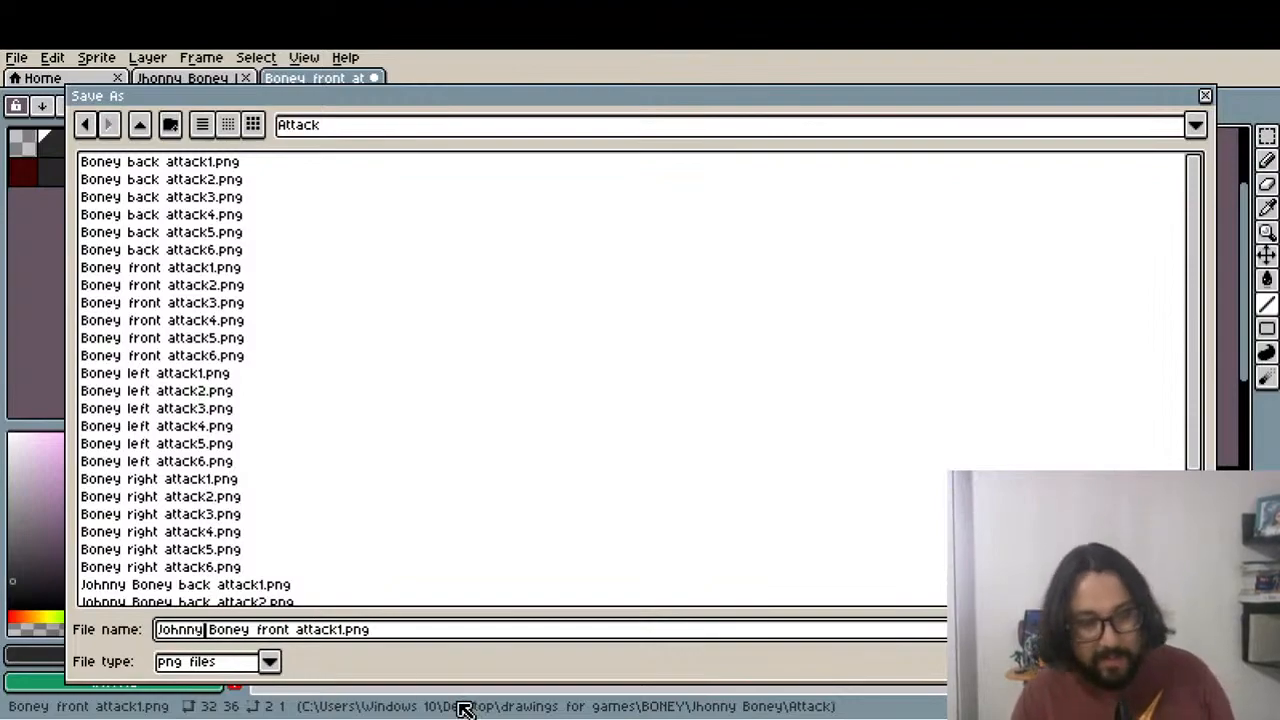
pyautogui.press('Delete')
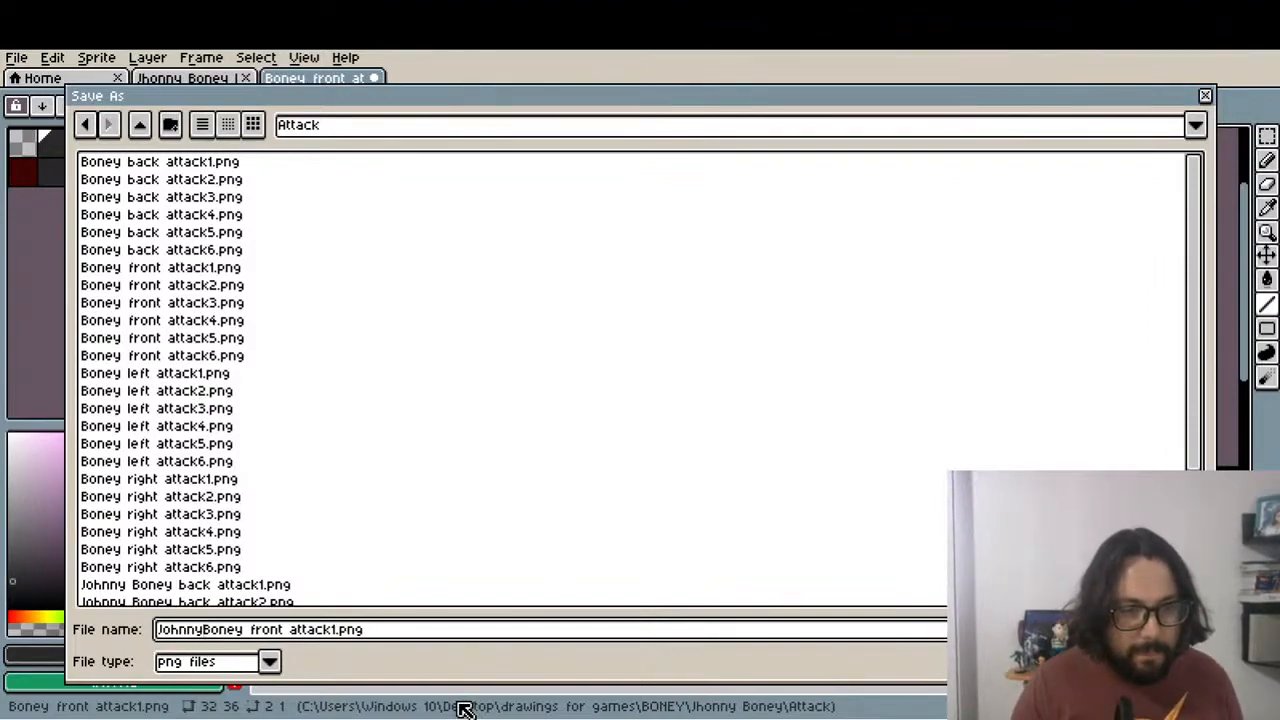
pyautogui.press('Return')
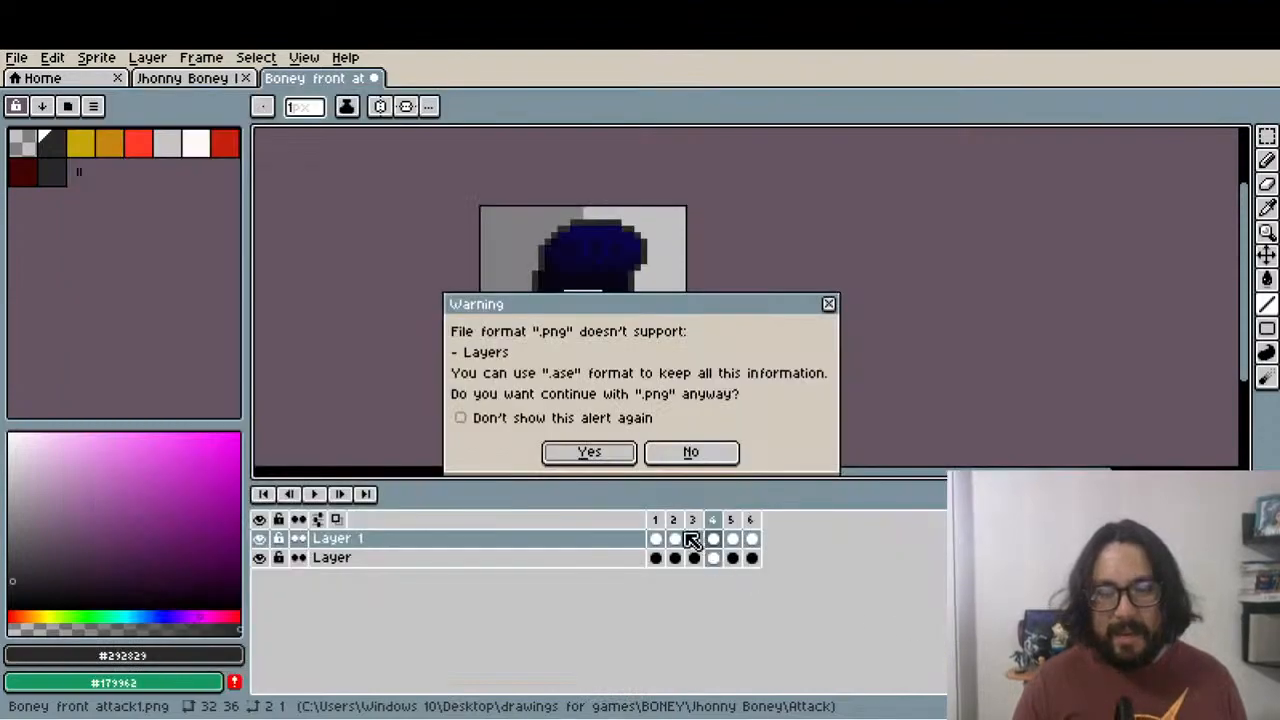
pyautogui.click(600, 455)
pyautogui.click(598, 432)
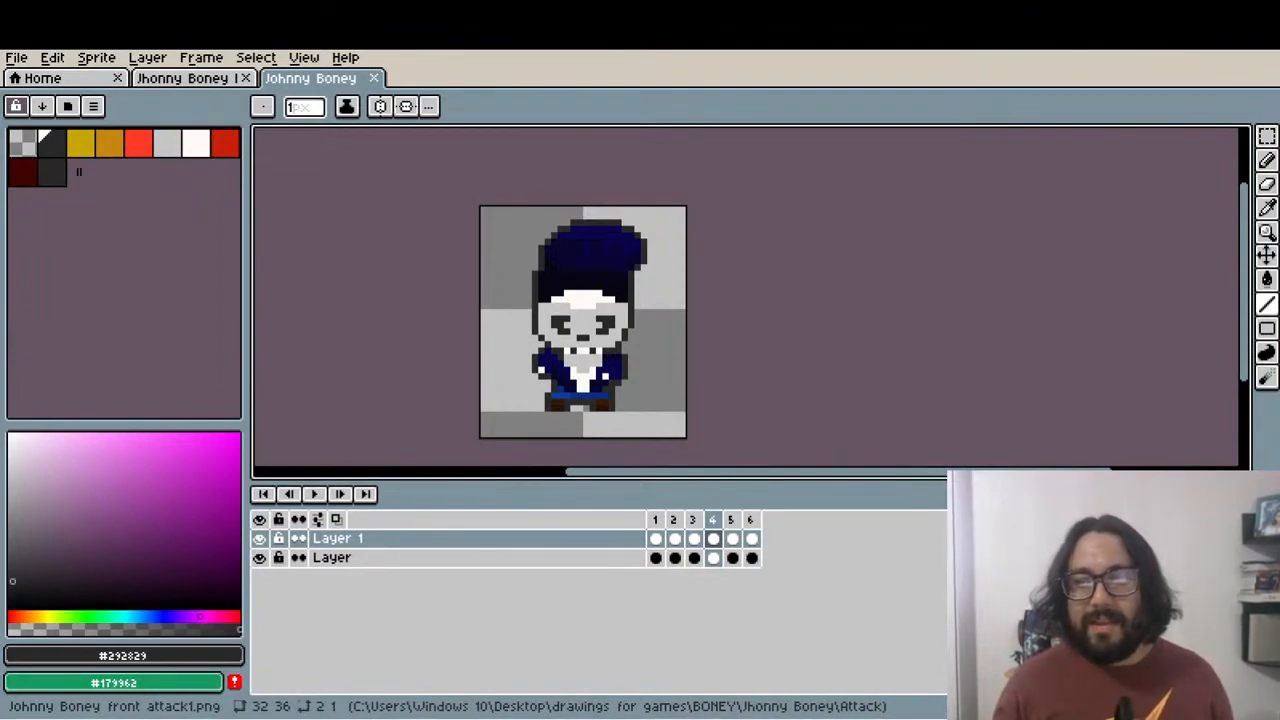
pyautogui.scroll(-4, 472, 296)
pyautogui.scroll(3, 486, 300)
pyautogui.scroll(1, 496, 288)
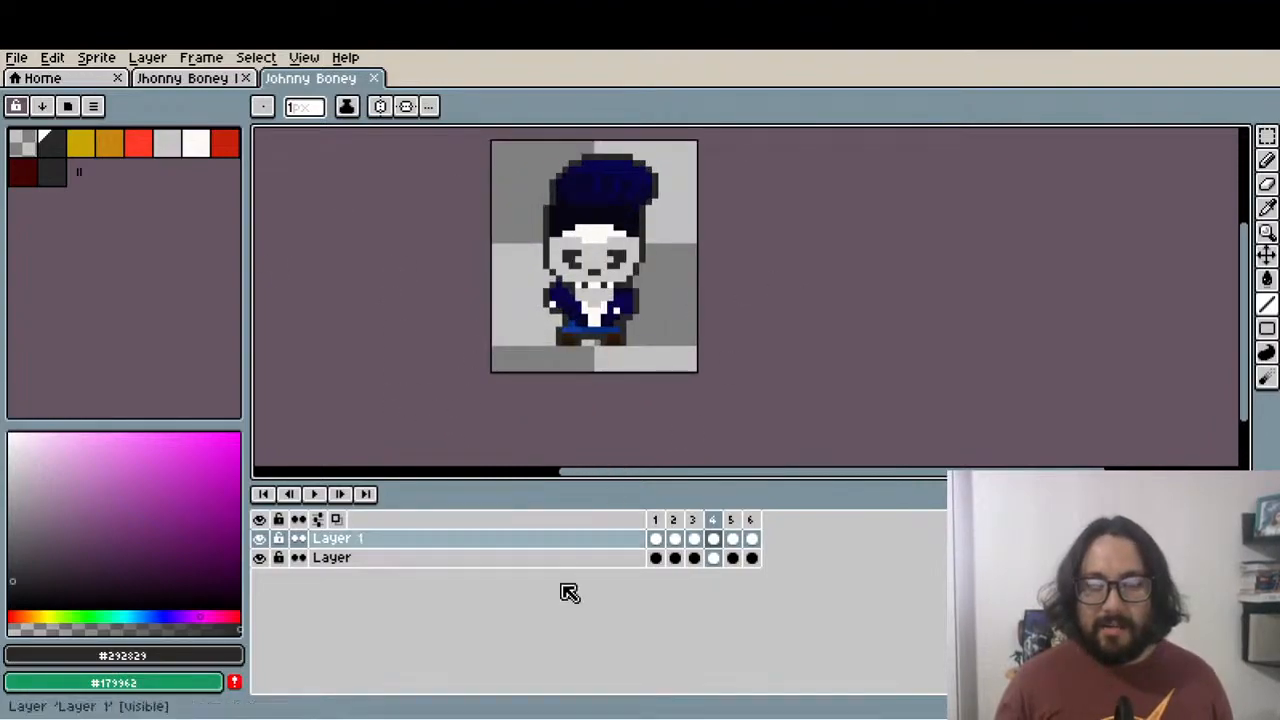
pyautogui.scroll(-1, 660, 400)
pyautogui.scroll(2, 612, 440)
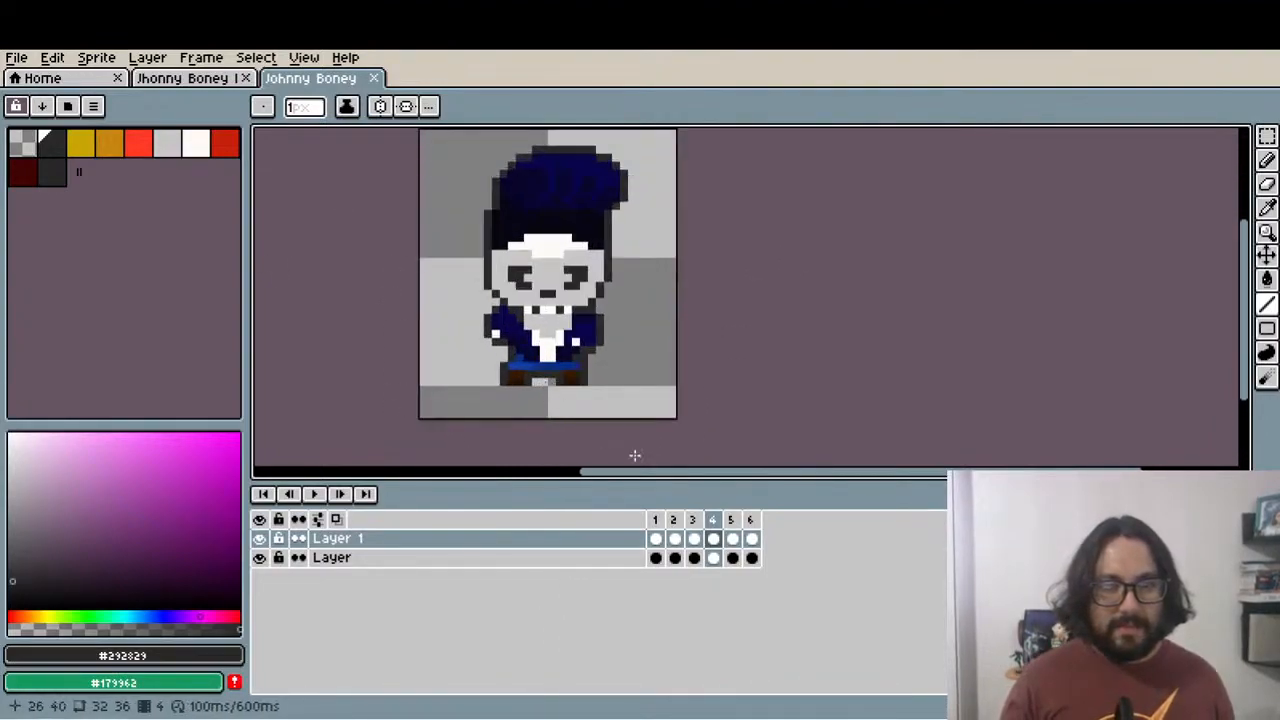
# Compare frames 1, 5 and 6 of the saved sprite and replay the attack animation
pyautogui.click(734, 537)
pyautogui.click(751, 520)
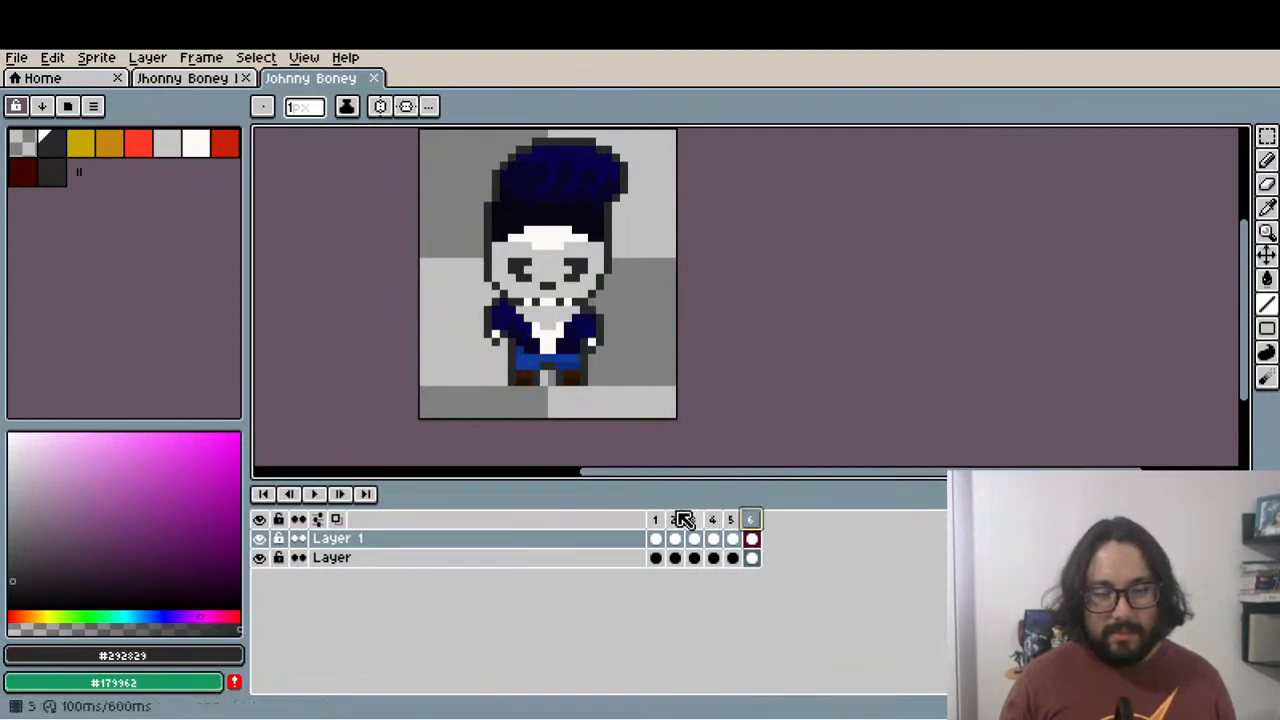
pyautogui.click(656, 522)
pyautogui.scroll(2, 548, 360)
pyautogui.click(734, 521)
pyautogui.click(751, 520)
pyautogui.scroll(-2, 528, 357)
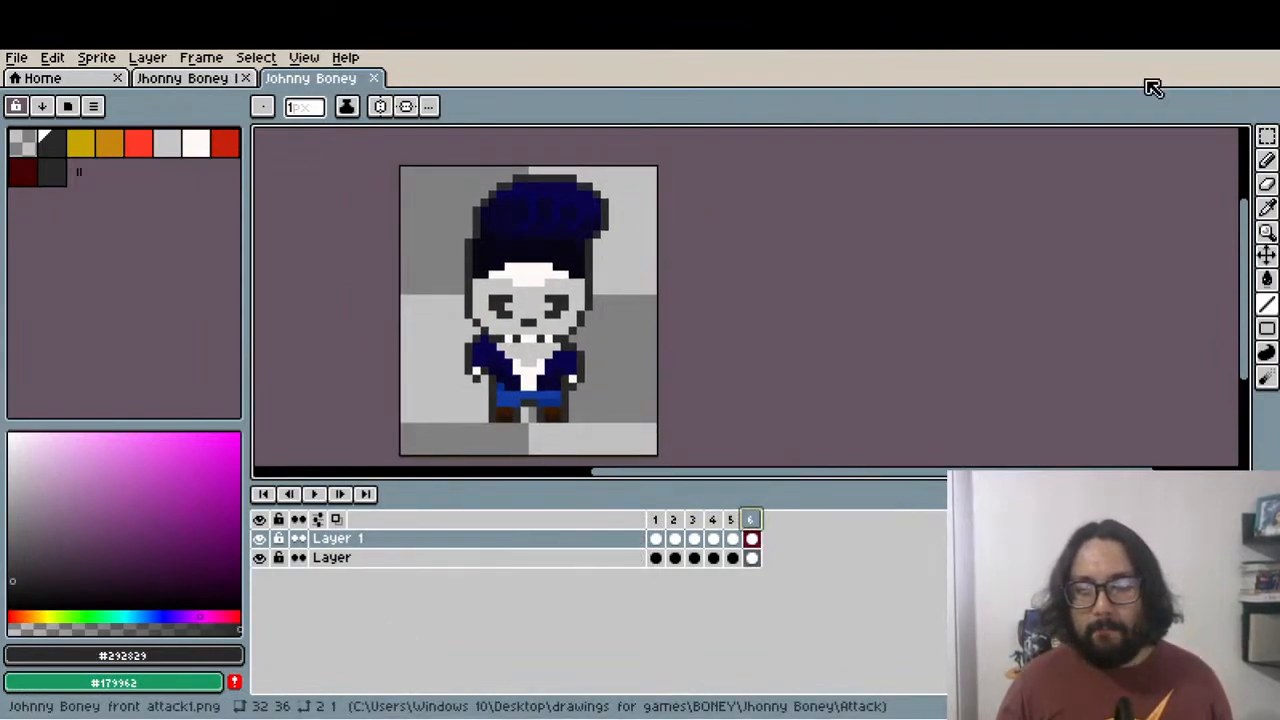
pyautogui.moveTo(376, 291); pyautogui.dragTo(403, 326)
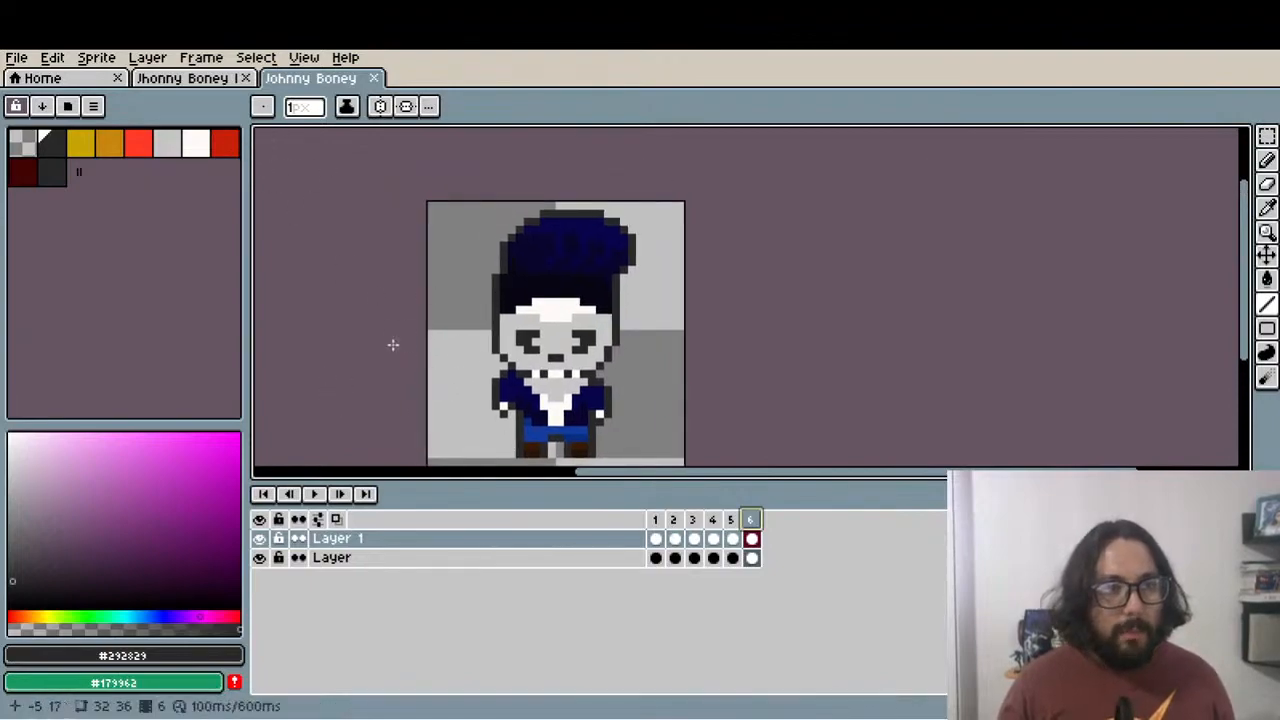
pyautogui.click(316, 494)
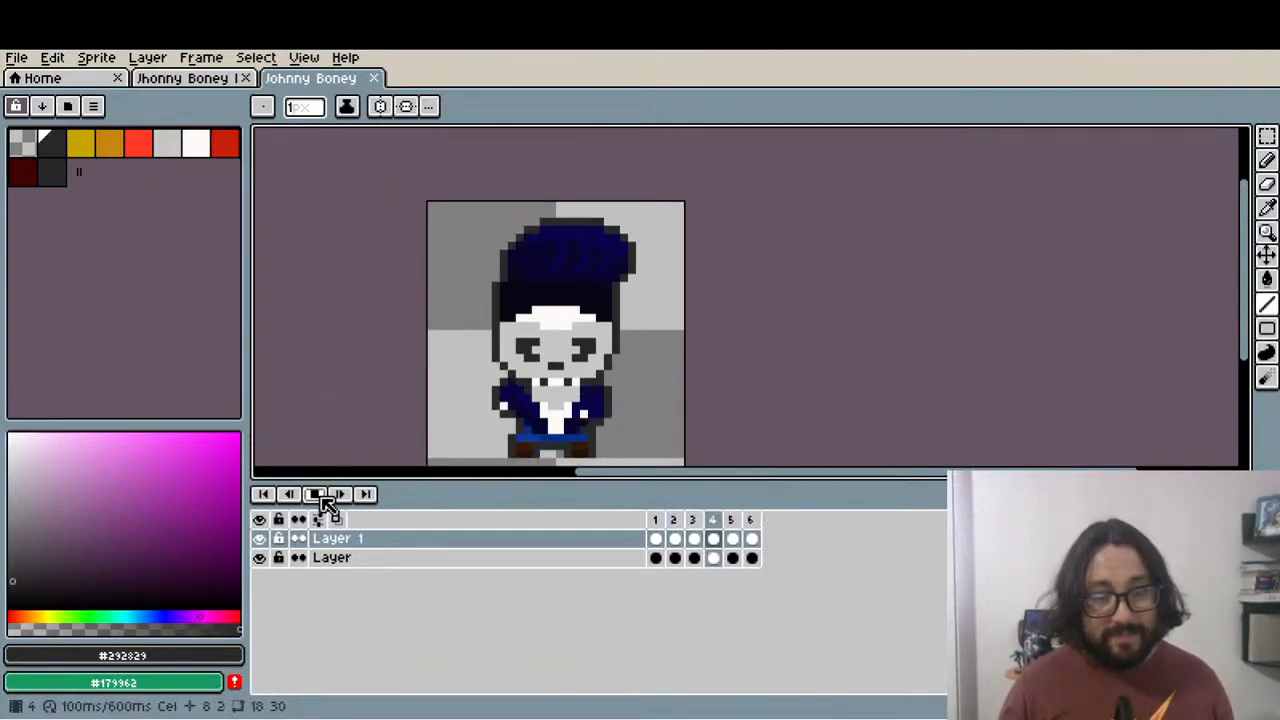
# Play and stop the attack animation repeatedly to check the arm and sleeve motion
pyautogui.click(318, 494)
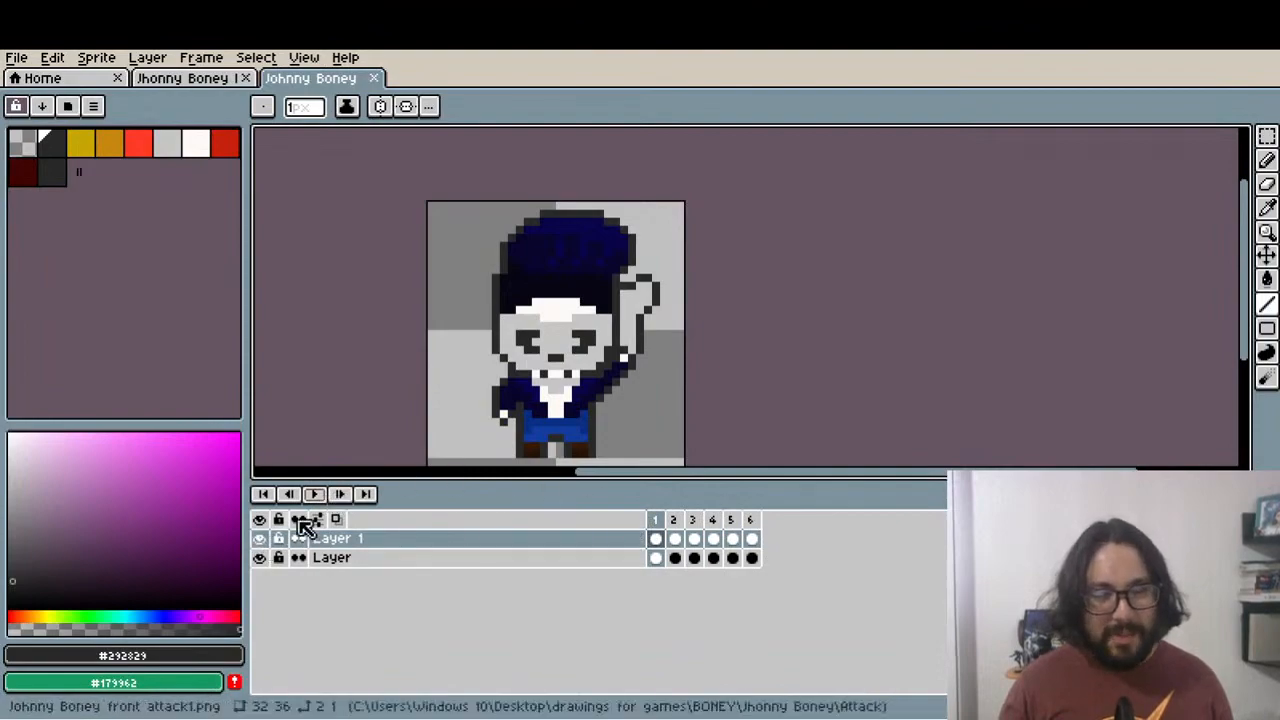
pyautogui.click(318, 495)
pyautogui.click(318, 495)
pyautogui.click(318, 495)
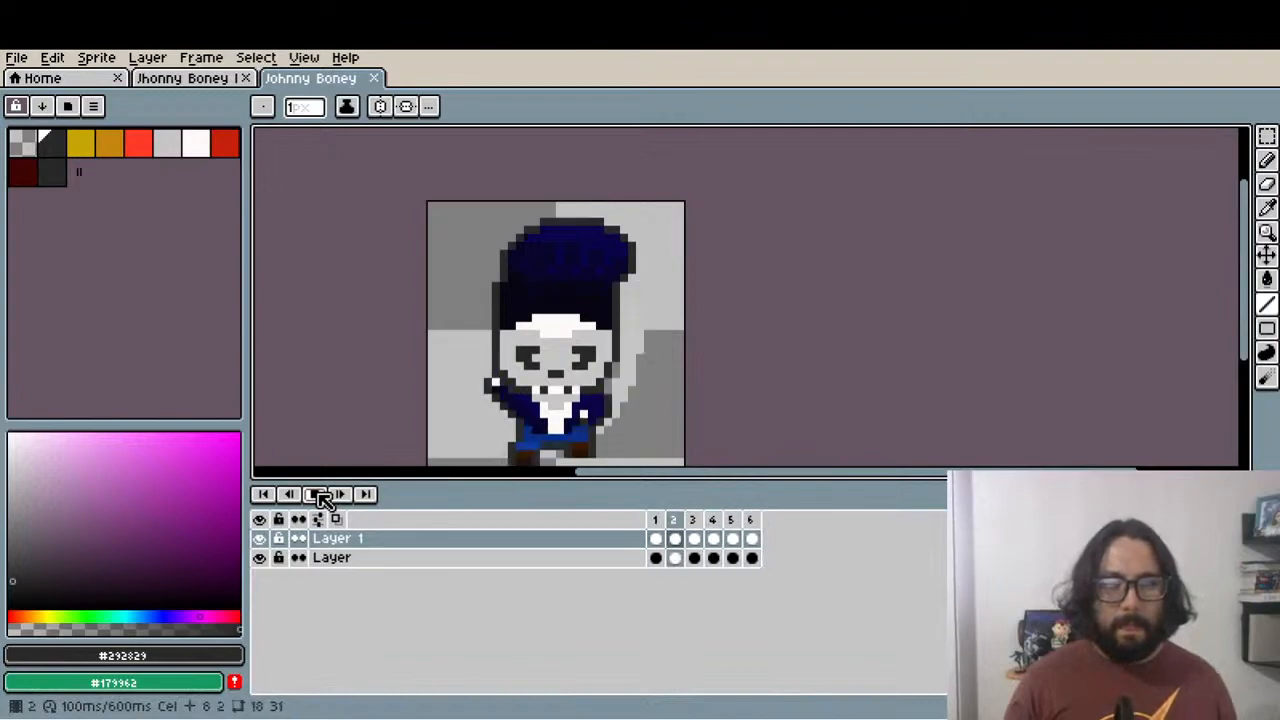
pyautogui.click(318, 495)
# Sample the navy sleeve colour #09054b in frame 5 and paint the sleeve pixel beside the lowered hand in frames 5 and 6
pyautogui.click(730, 519)
pyautogui.scroll(1, 604, 424)
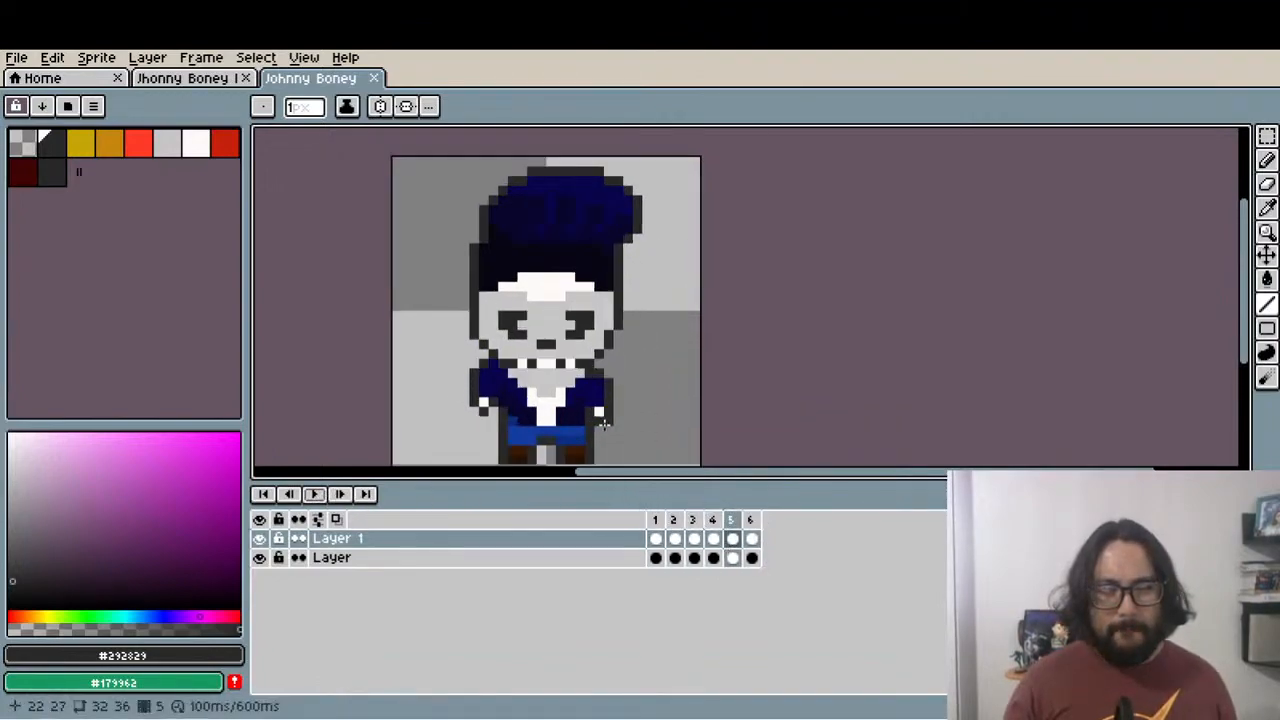
pyautogui.scroll(1, 604, 424)
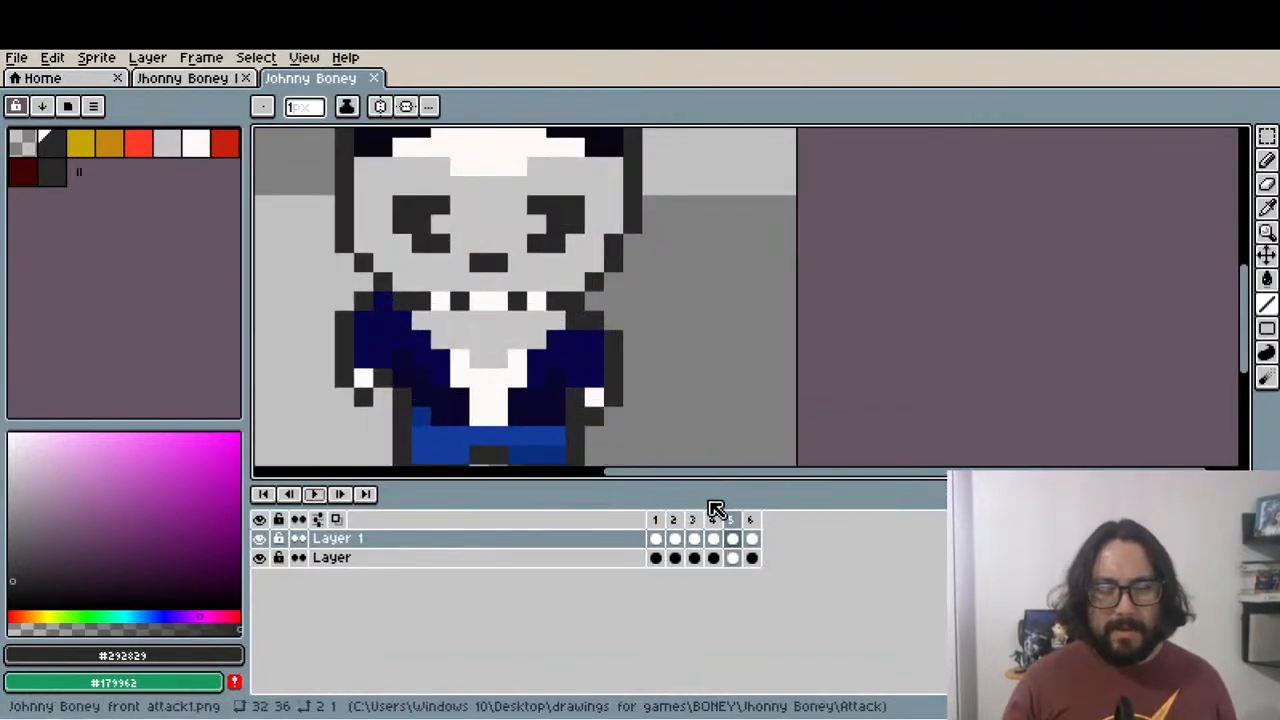
pyautogui.press('i')
pyautogui.click(578, 378)
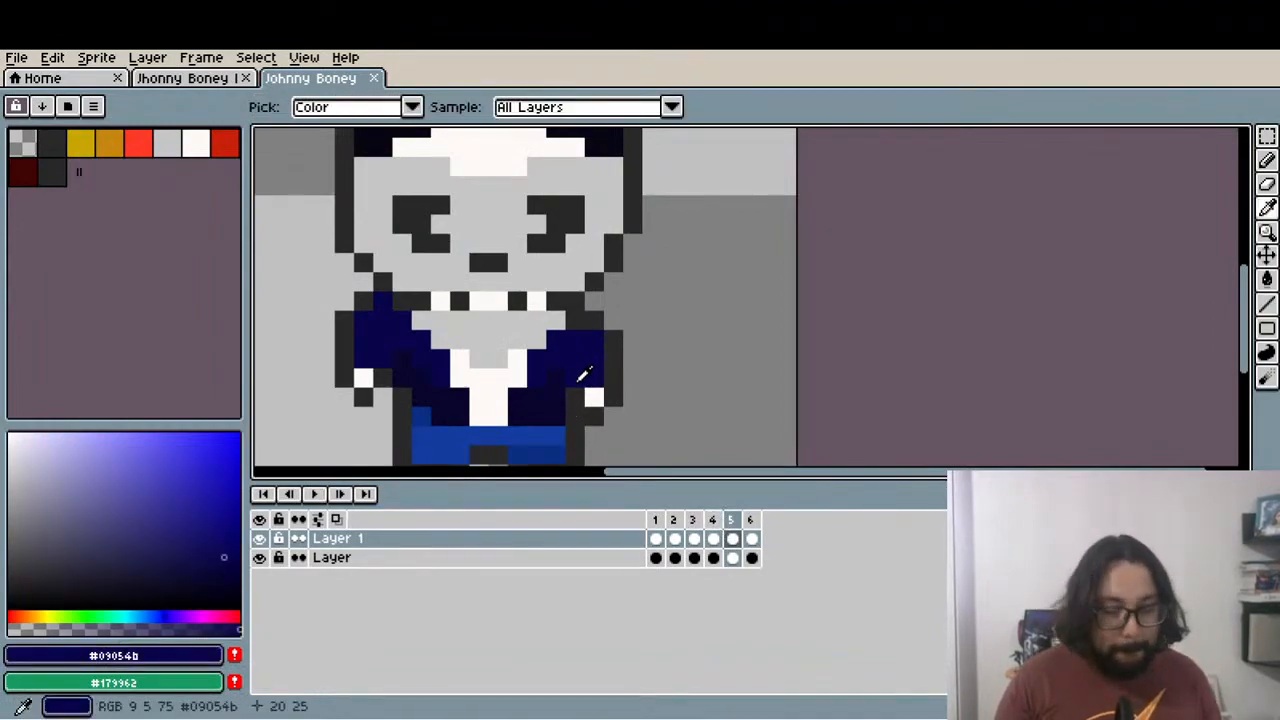
pyautogui.press('b')
pyautogui.click(750, 519)
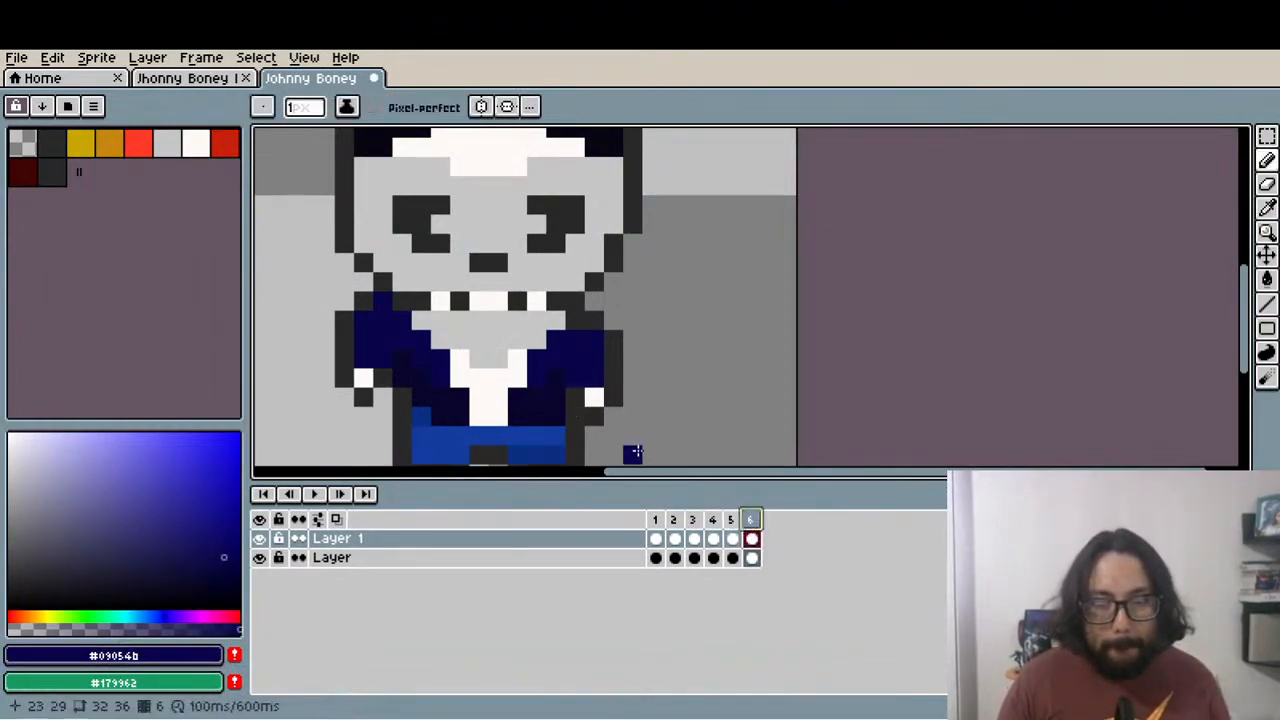
pyautogui.click(581, 408)
pyautogui.hotkey('ctrl', 'z')
pyautogui.click(576, 402)
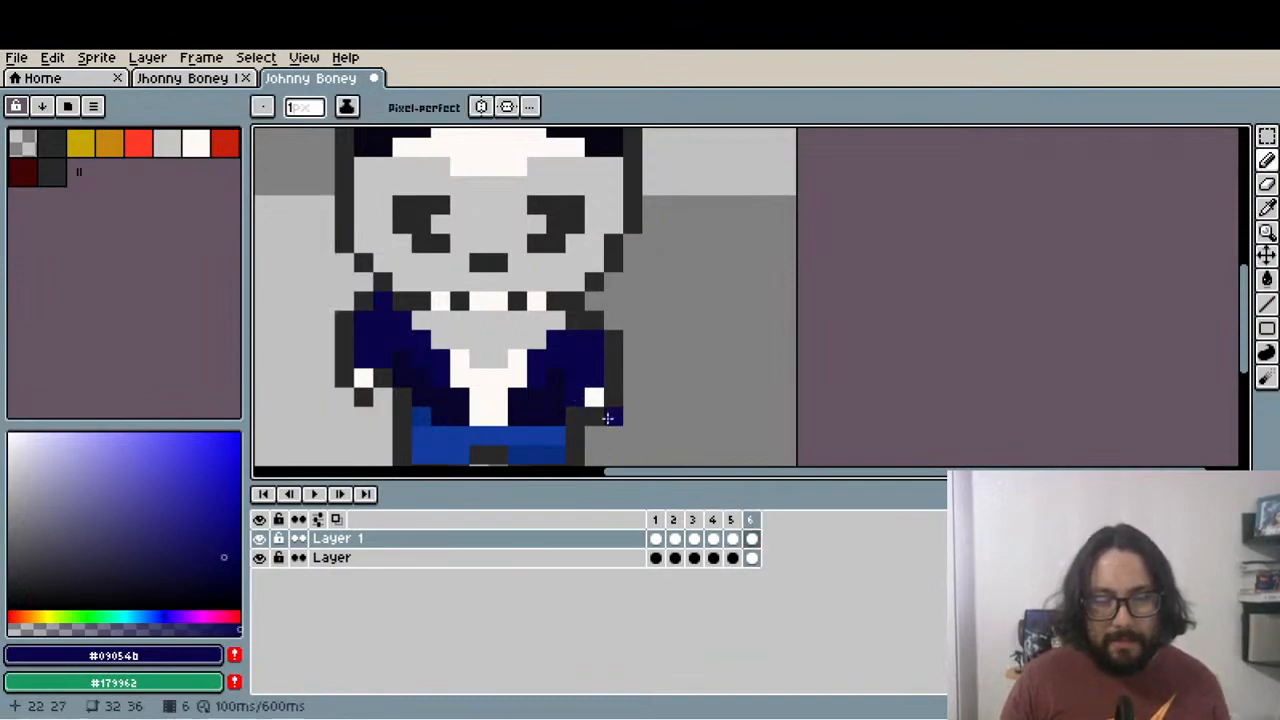
# Compare frames 5, 4 and 3, and sample the trouser blue #0a2e81 in frame 4 for the pencil
pyautogui.click(731, 519)
pyautogui.click(712, 520)
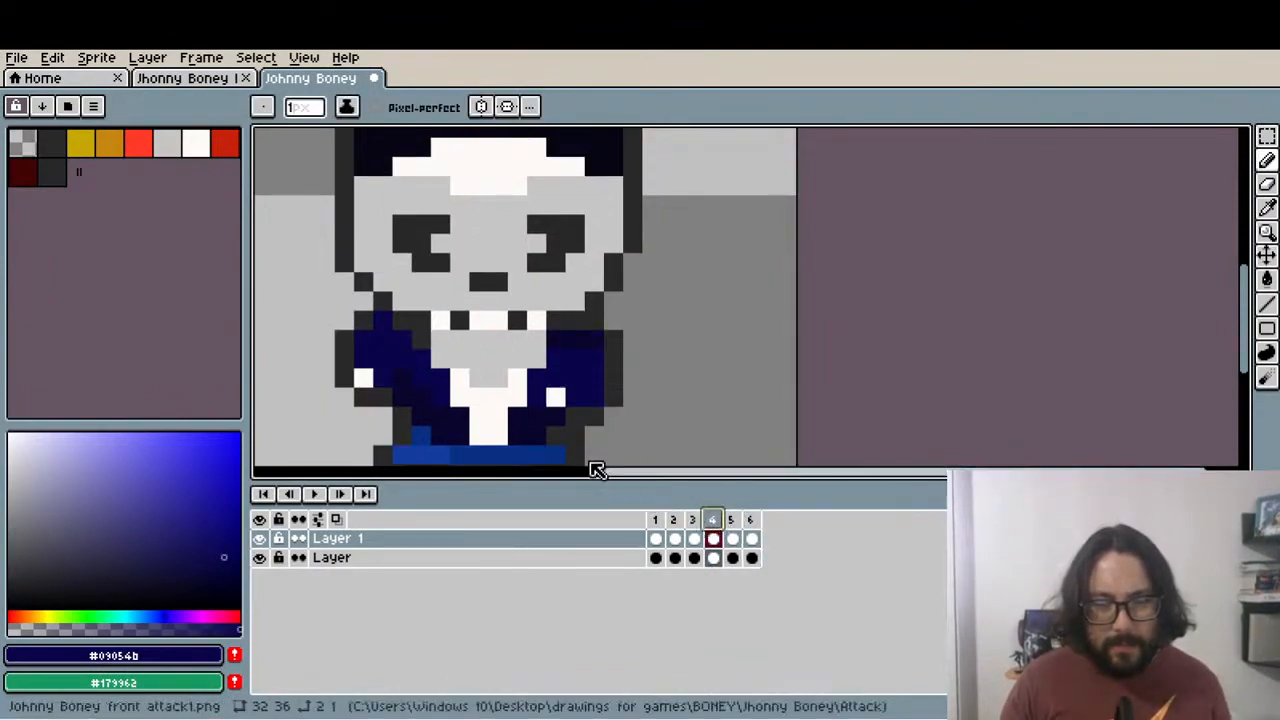
pyautogui.click(693, 529)
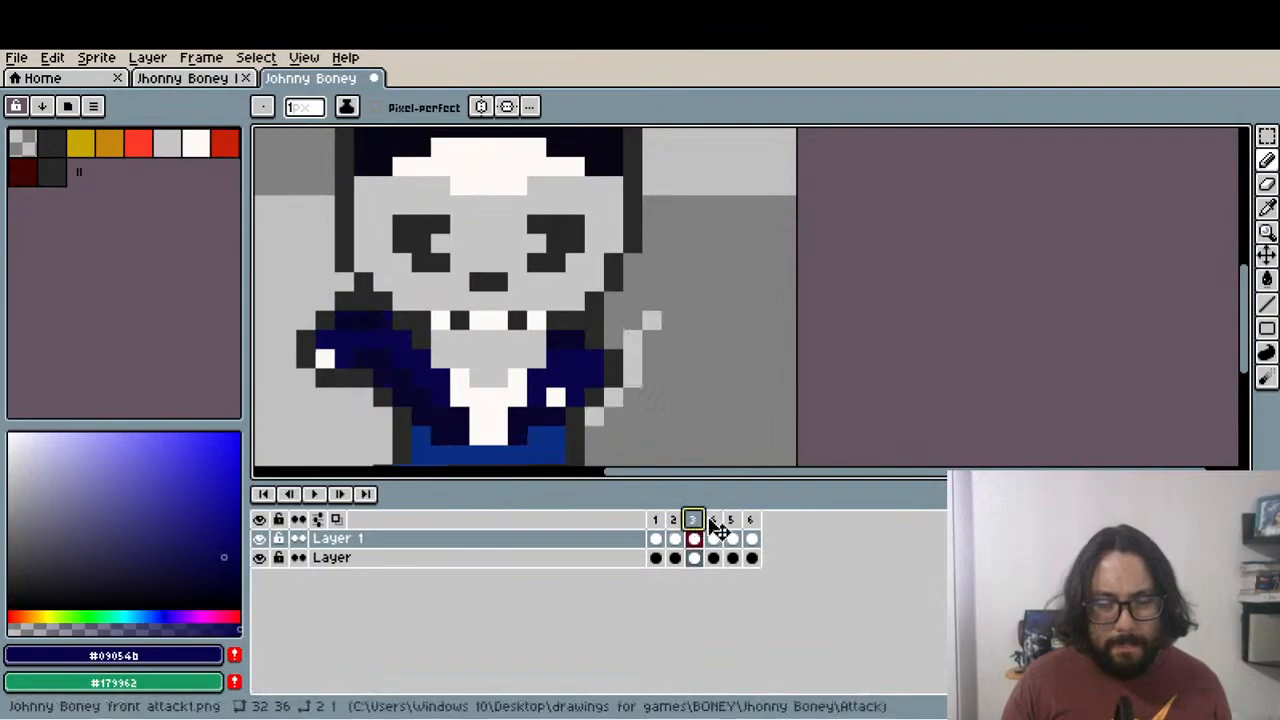
pyautogui.click(716, 524)
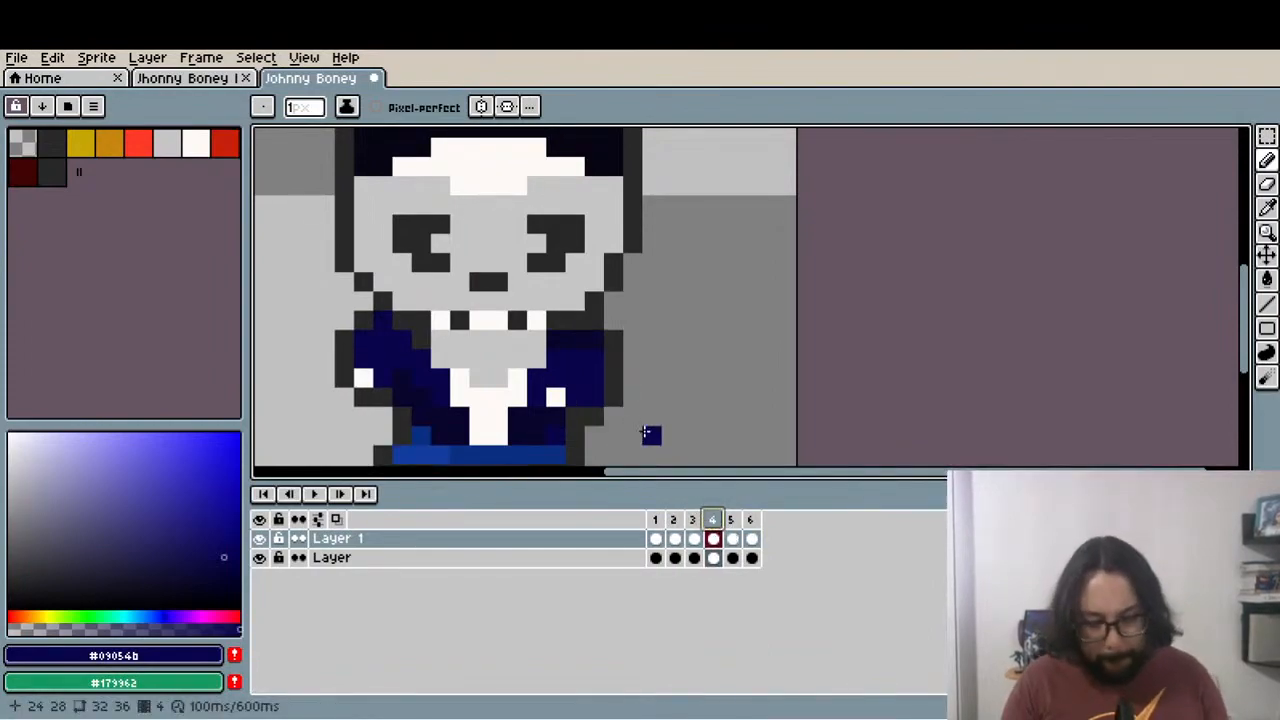
pyautogui.press('i')
pyautogui.click(553, 455)
pyautogui.moveTo(557, 443); pyautogui.dragTo(553, 400)
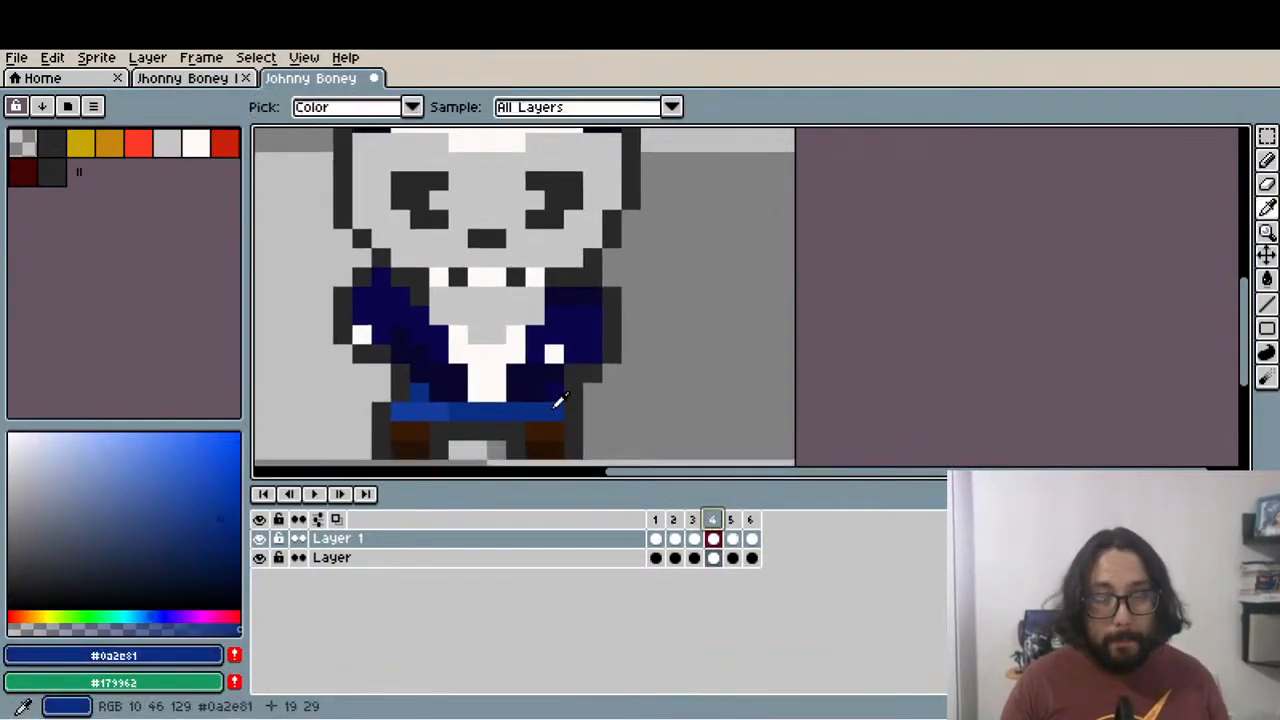
pyautogui.press('b')
# In frame 2, sample the sleeve colour #09054b and paint over the dark pixel directly below the hand resting on the jacket
pyautogui.click(694, 522)
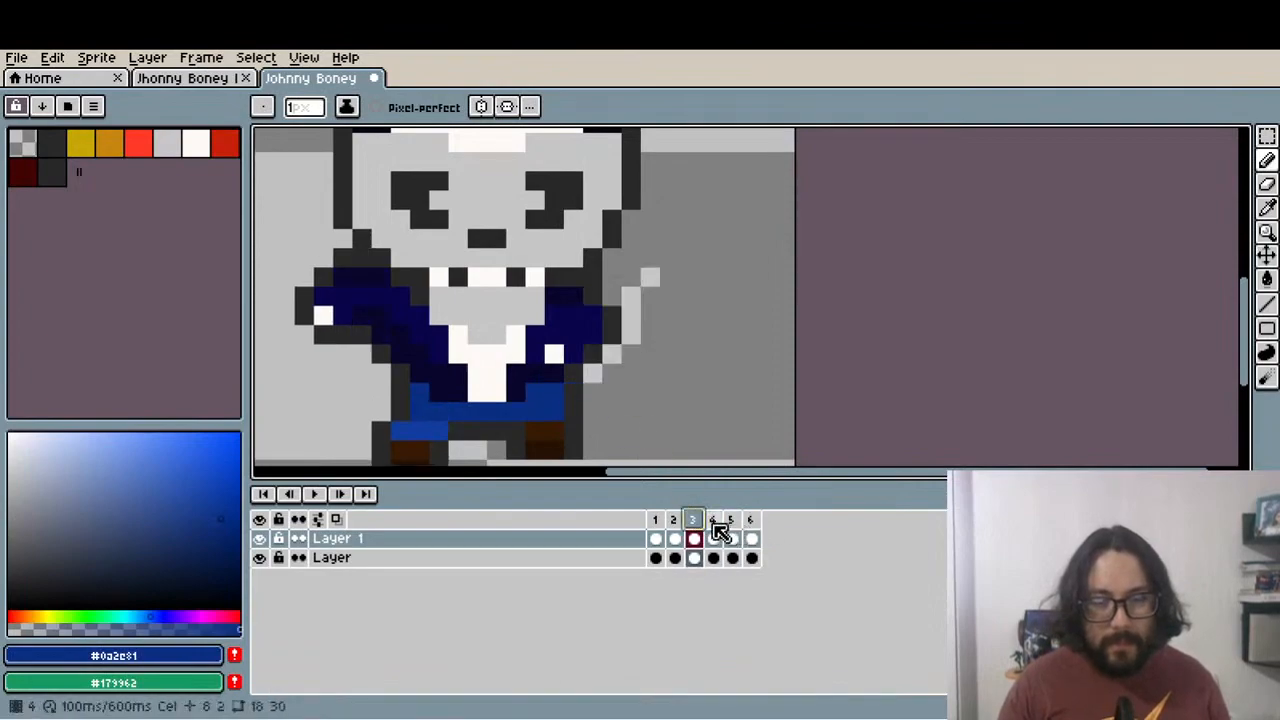
pyautogui.click(677, 524)
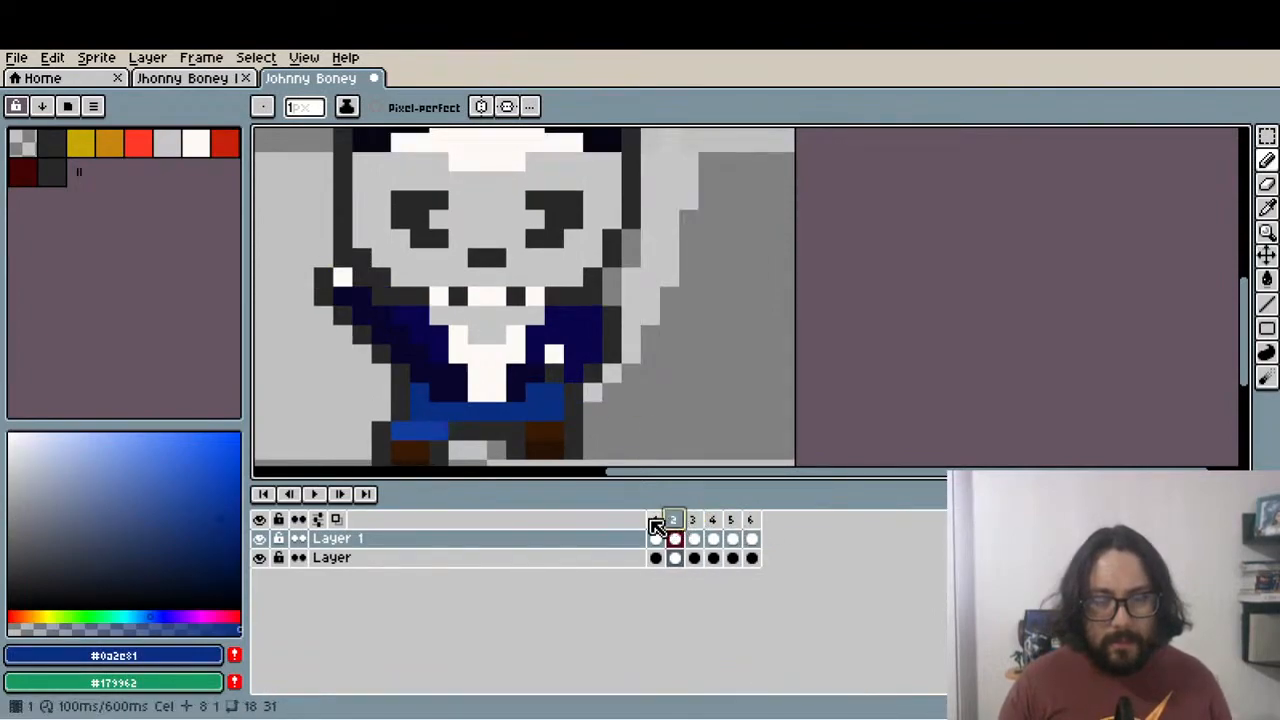
pyautogui.keyDown('alt'); pyautogui.click(554, 375); pyautogui.keyUp('alt')
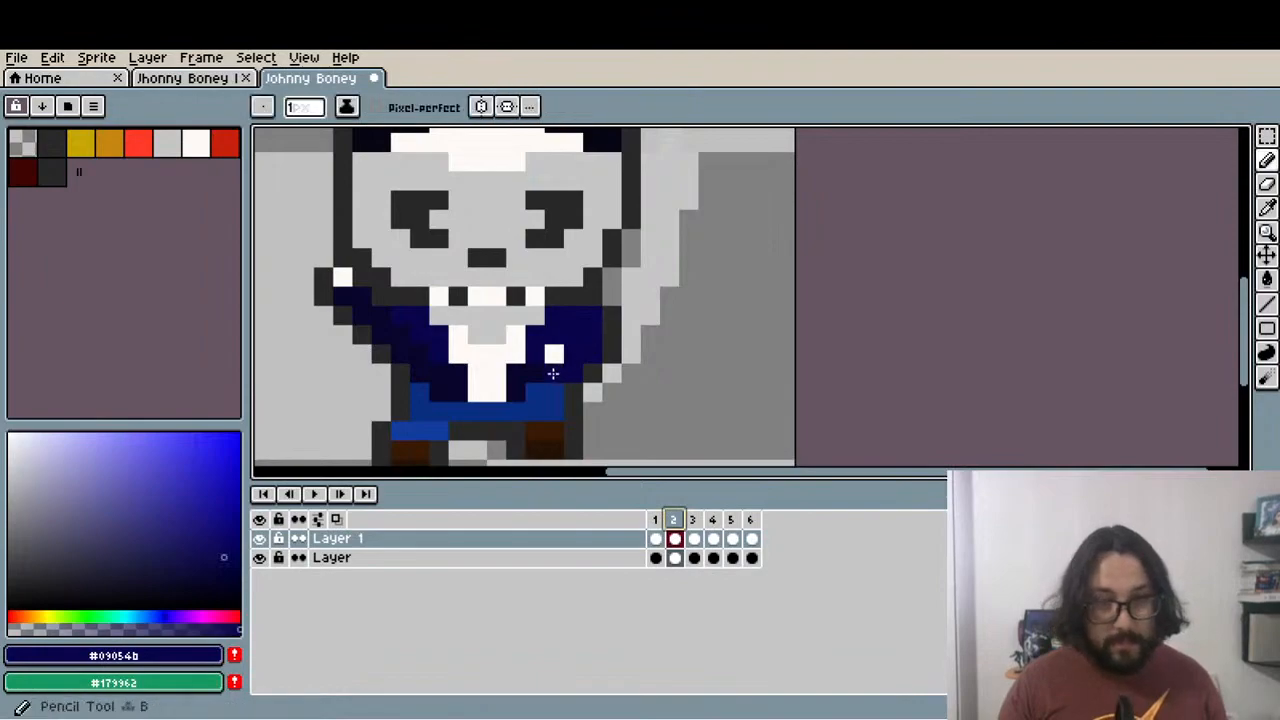
# Check frames 1 and 6 and replay the whole attack animation to review the sleeve corrections
pyautogui.click(656, 520)
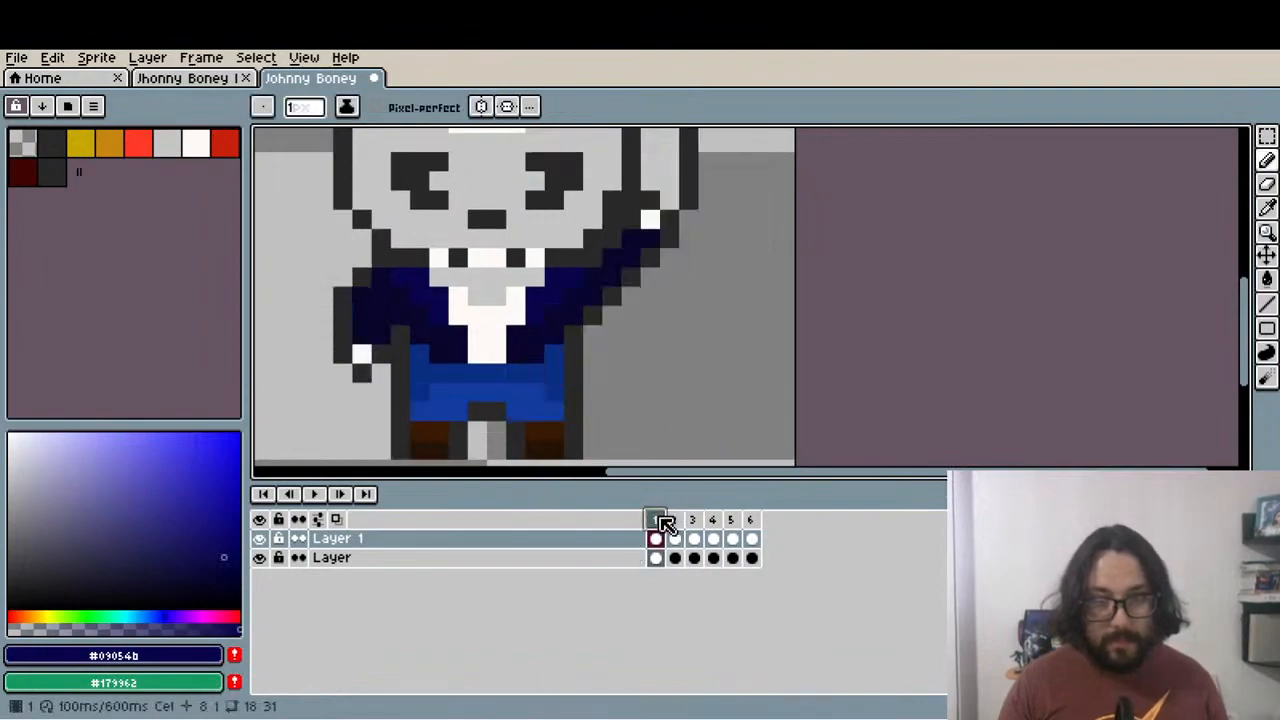
pyautogui.click(751, 524)
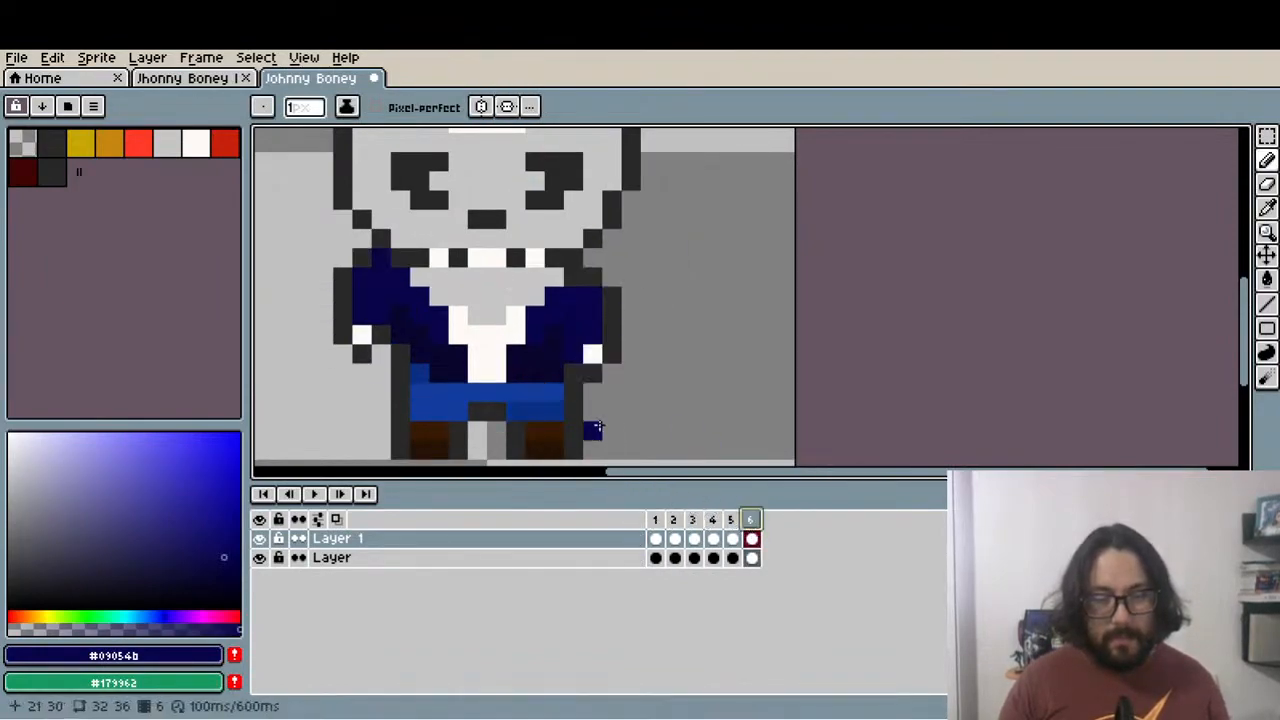
pyautogui.click(313, 494)
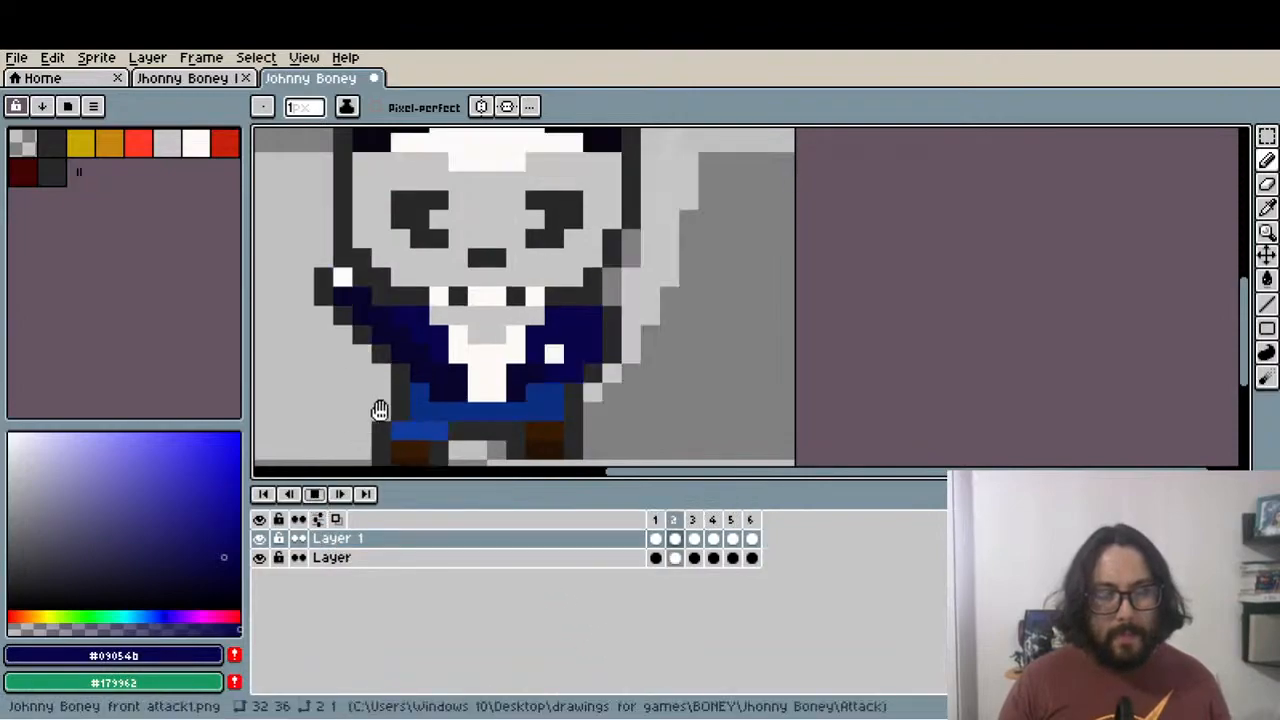
pyautogui.scroll(-3, 371, 420)
pyautogui.click(313, 494)
# Save Johnny Boney front attack1.png, continuing in PNG format without layers, and close the attack sprite
pyautogui.press('ctrl')
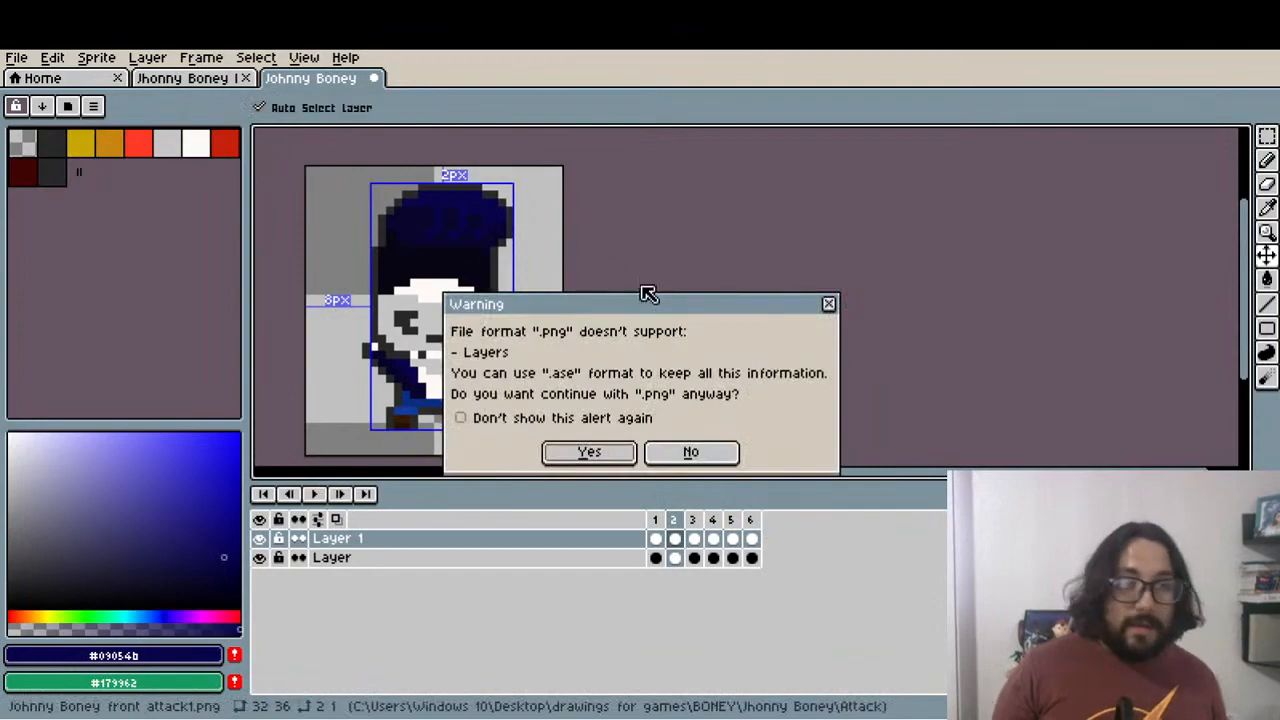
pyautogui.click(620, 451)
pyautogui.click(591, 431)
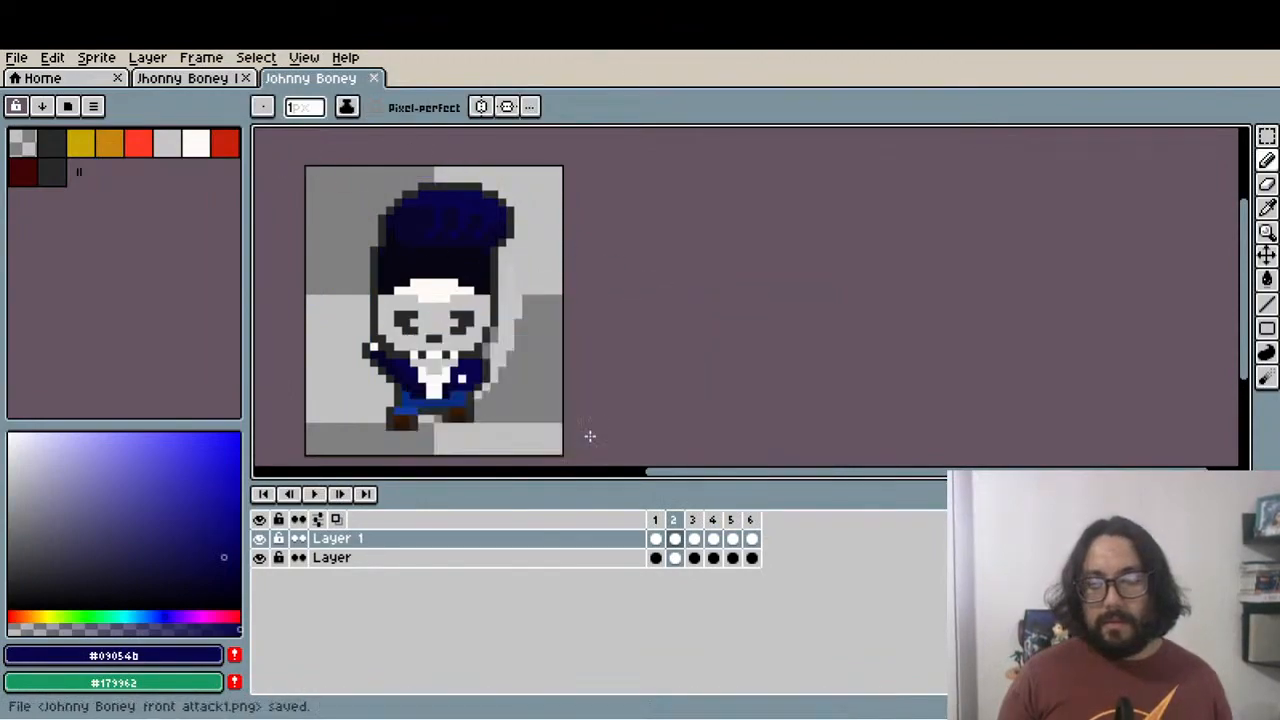
pyautogui.click(252, 79)
pyautogui.click(300, 80)
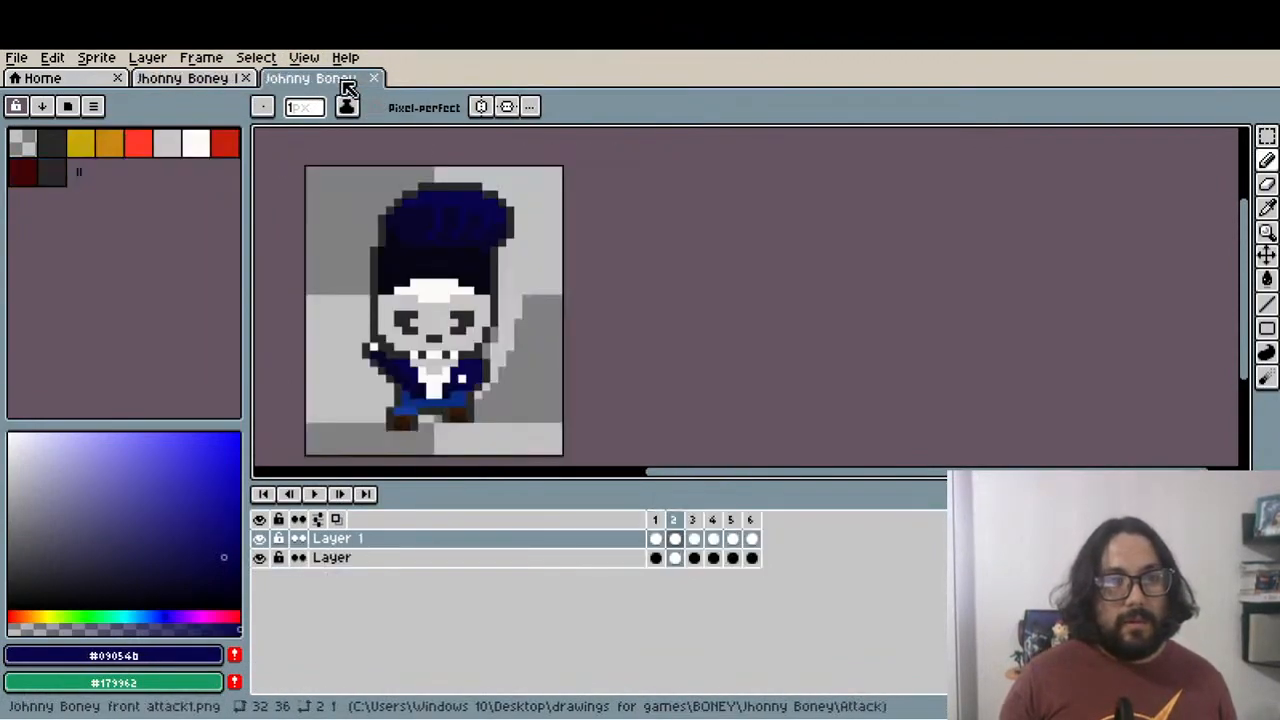
pyautogui.click(373, 78)
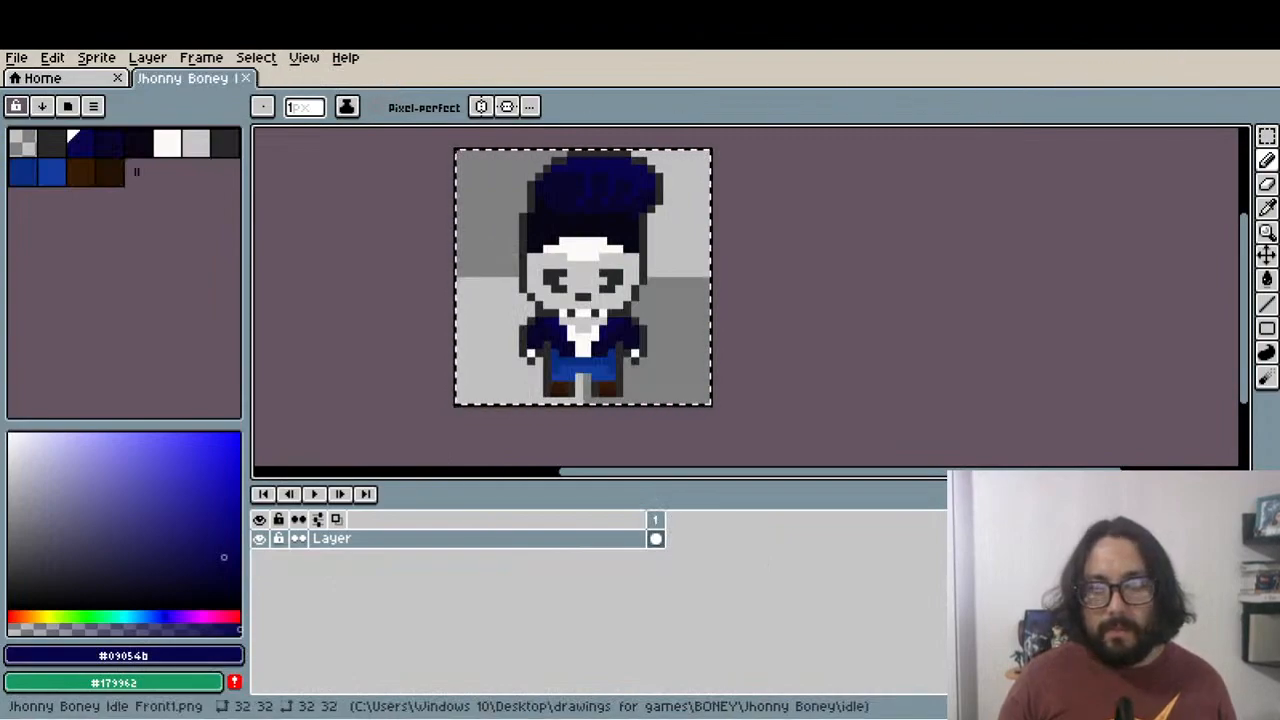